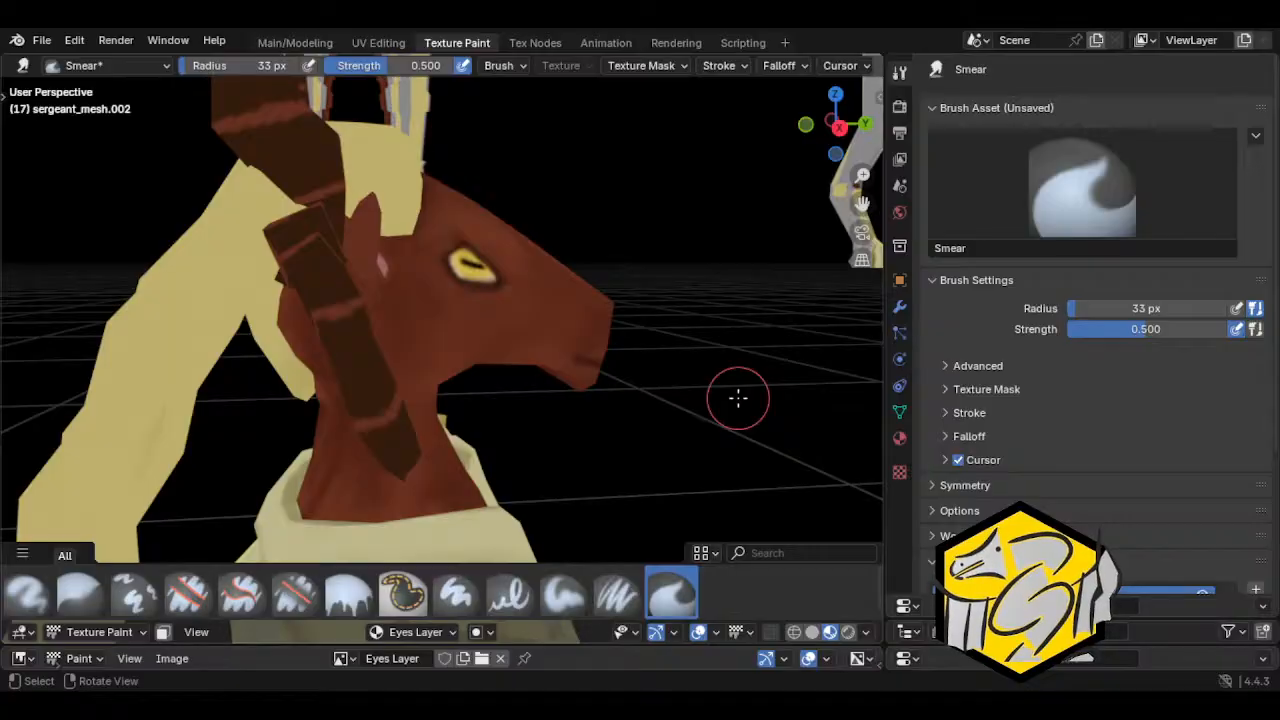
# Step: Examine the painted head and neck of the goat character from the front and both sides
pyautogui.moveTo(743, 396)
pyautogui.mouseDown(button='middle')
pyautogui.moveTo(700, 395)
pyautogui.moveTo(751, 380)
pyautogui.moveTo(703, 369)
pyautogui.moveTo(543, 380)
pyautogui.moveTo(680, 437)
pyautogui.moveTo(522, 436)
pyautogui.moveTo(660, 430)
pyautogui.moveTo(714, 403)
pyautogui.mouseUp(button='middle')
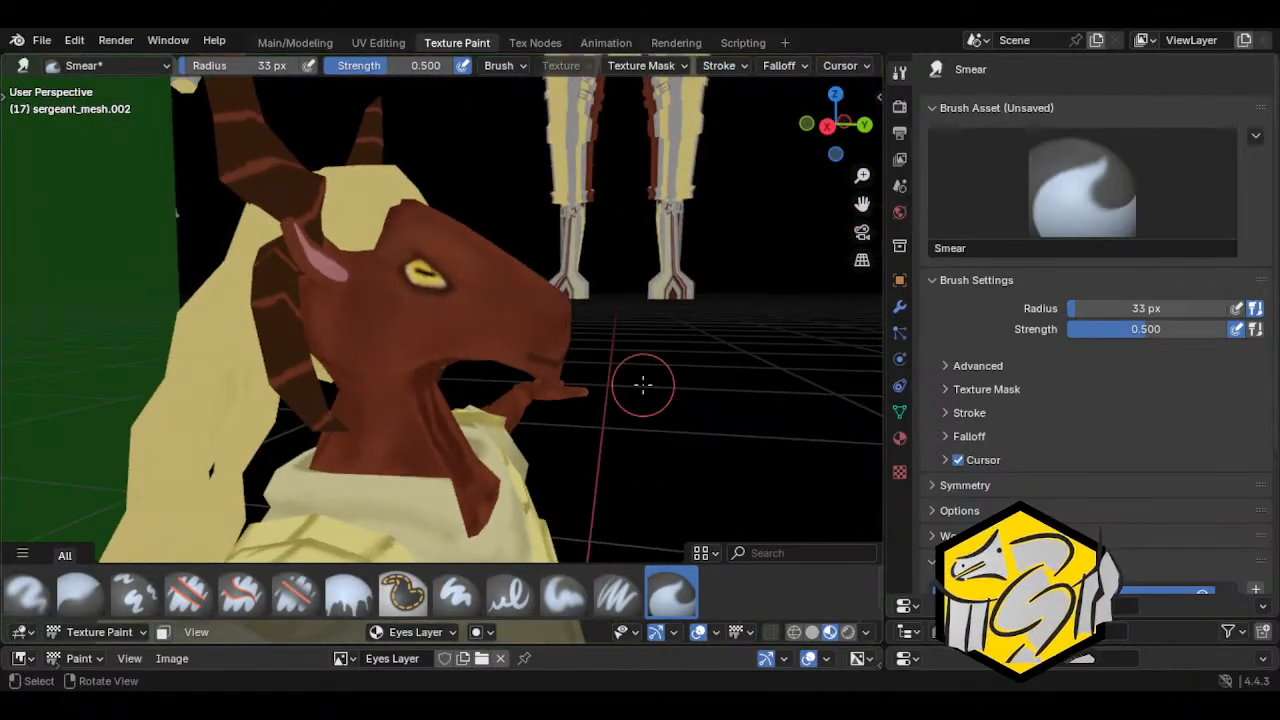
pyautogui.moveTo(643, 384); pyautogui.dragTo(443, 251, button='middle')
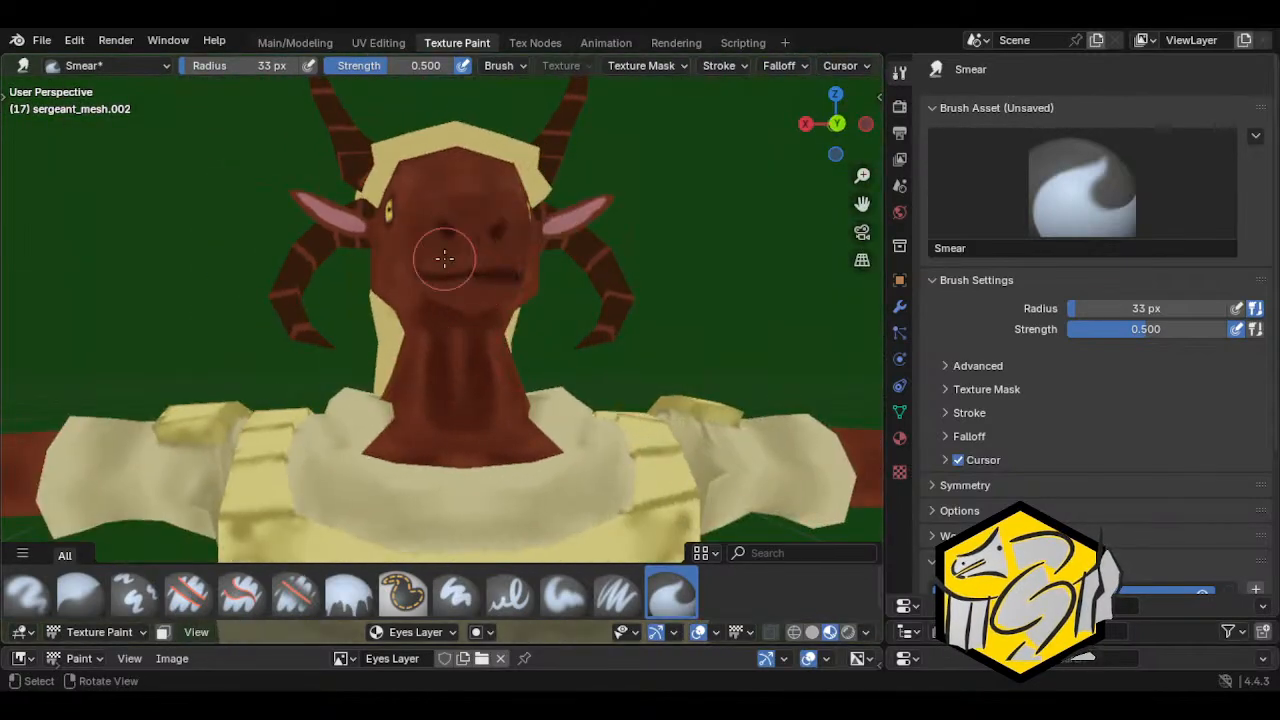
pyautogui.moveTo(560, 266)
pyautogui.mouseDown(button='middle')
pyautogui.moveTo(496, 277)
pyautogui.moveTo(586, 320)
pyautogui.moveTo(673, 315)
pyautogui.moveTo(606, 320)
pyautogui.mouseUp(button='middle')
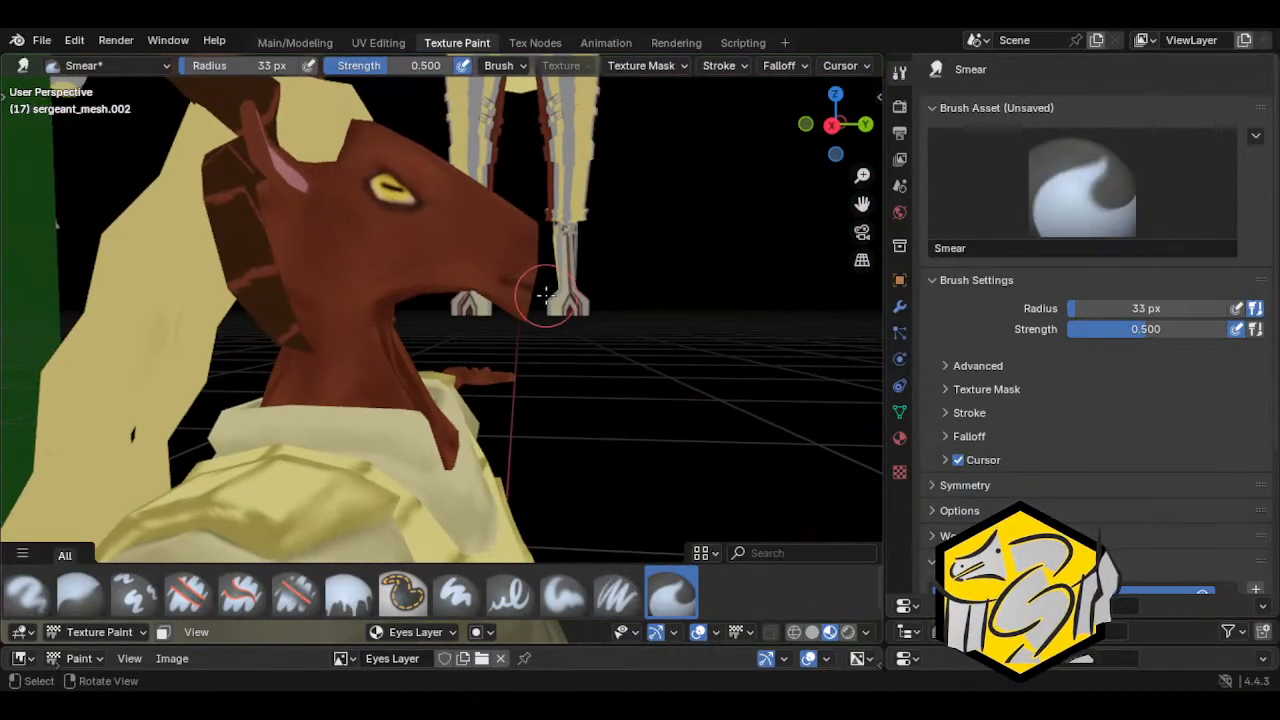
pyautogui.moveTo(540, 289)
pyautogui.mouseDown(button='middle')
pyautogui.moveTo(466, 314)
pyautogui.moveTo(437, 277)
pyautogui.mouseUp(button='middle')
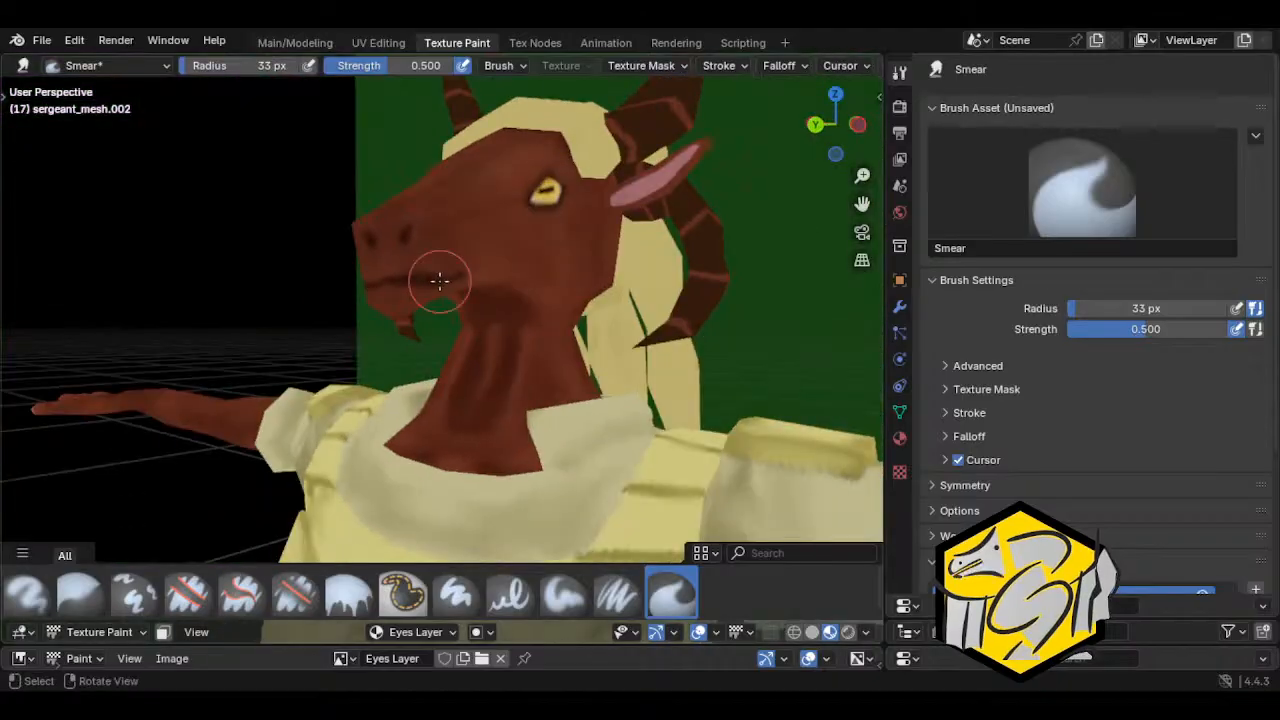
pyautogui.moveTo(443, 357); pyautogui.dragTo(528, 357, button='middle')
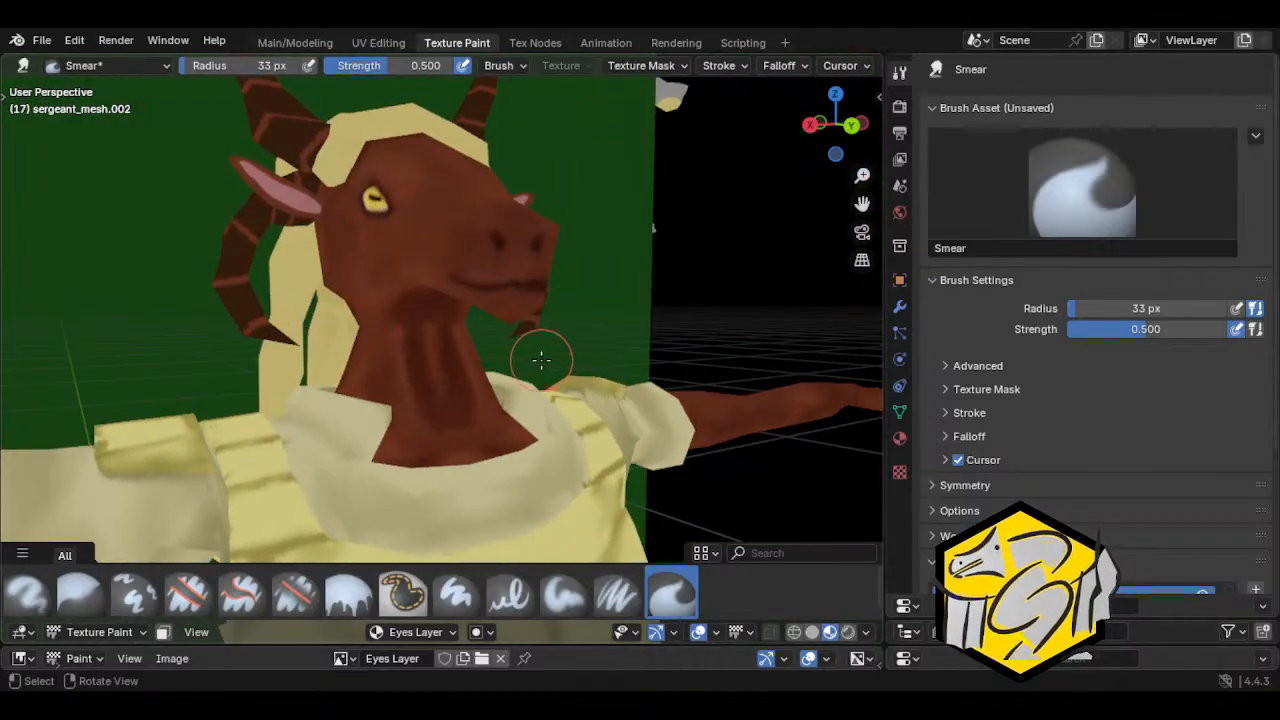
pyautogui.moveTo(540, 360); pyautogui.dragTo(316, 357, button='middle')
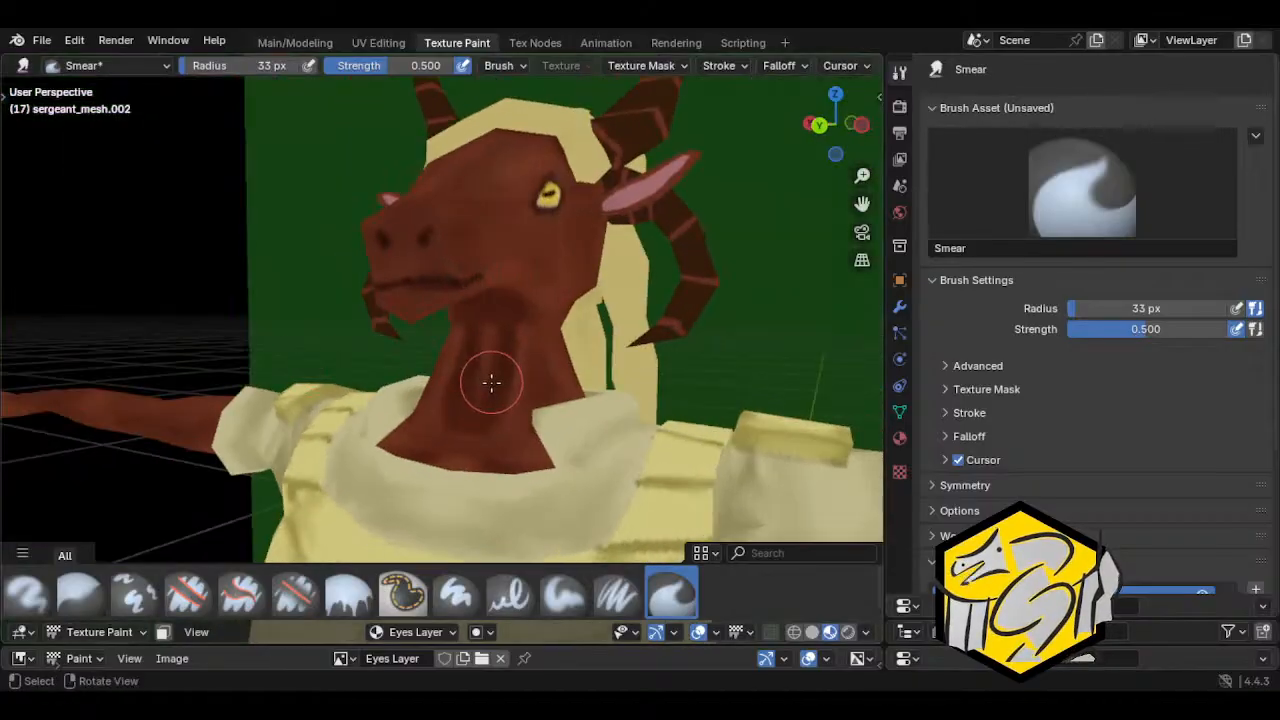
pyautogui.moveTo(491, 380); pyautogui.dragTo(417, 363, button='middle')
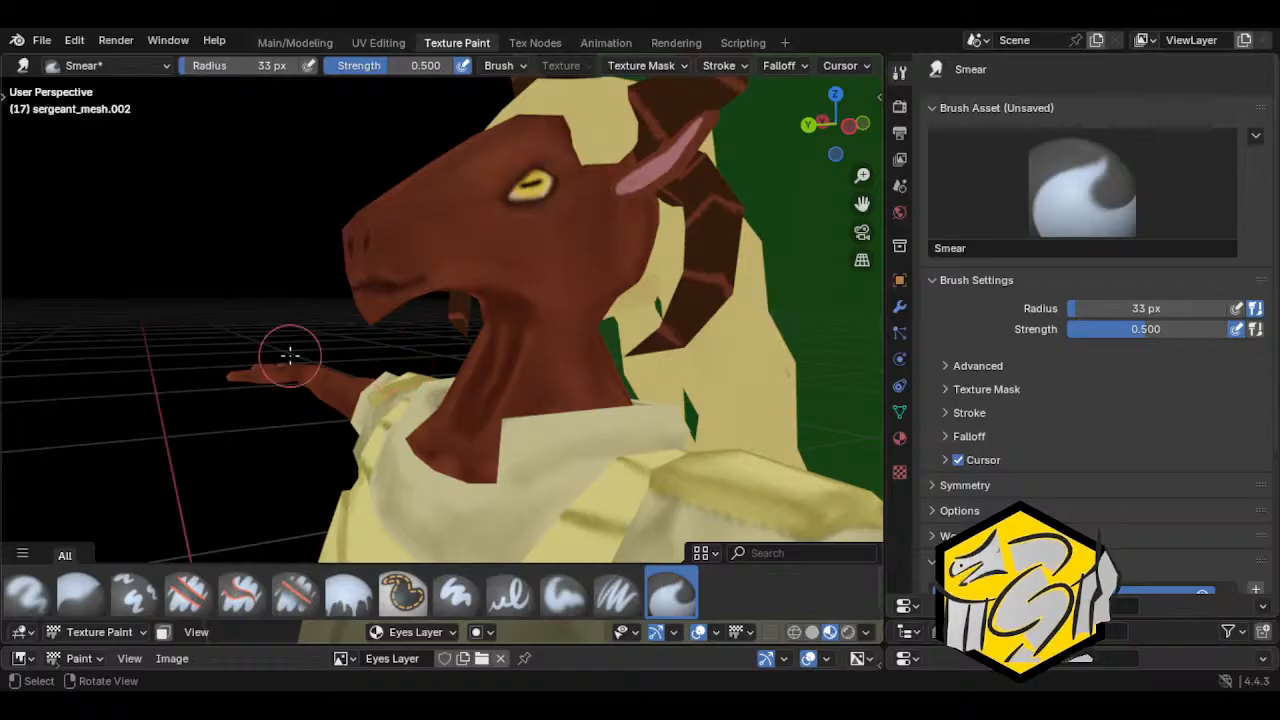
pyautogui.moveTo(288, 349); pyautogui.dragTo(334, 309, button='middle')
pyautogui.moveTo(706, 316)
pyautogui.mouseDown(button='middle')
pyautogui.moveTo(423, 426)
pyautogui.moveTo(663, 434)
pyautogui.moveTo(589, 422)
pyautogui.mouseUp(button='middle')
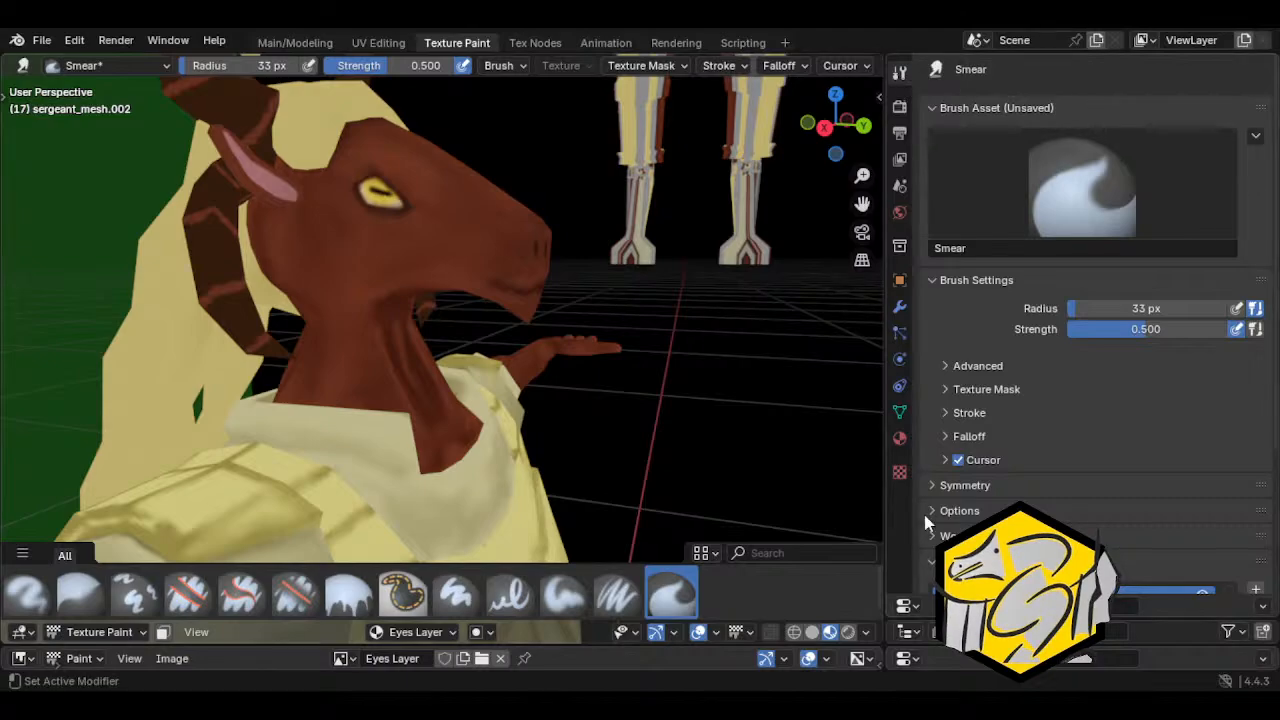
# Step: Hide the Process and Tools collections and collapse the Finished, Process and Tools collections in the outliner
pyautogui.moveTo(1000, 560); pyautogui.dragTo(1013, 52)
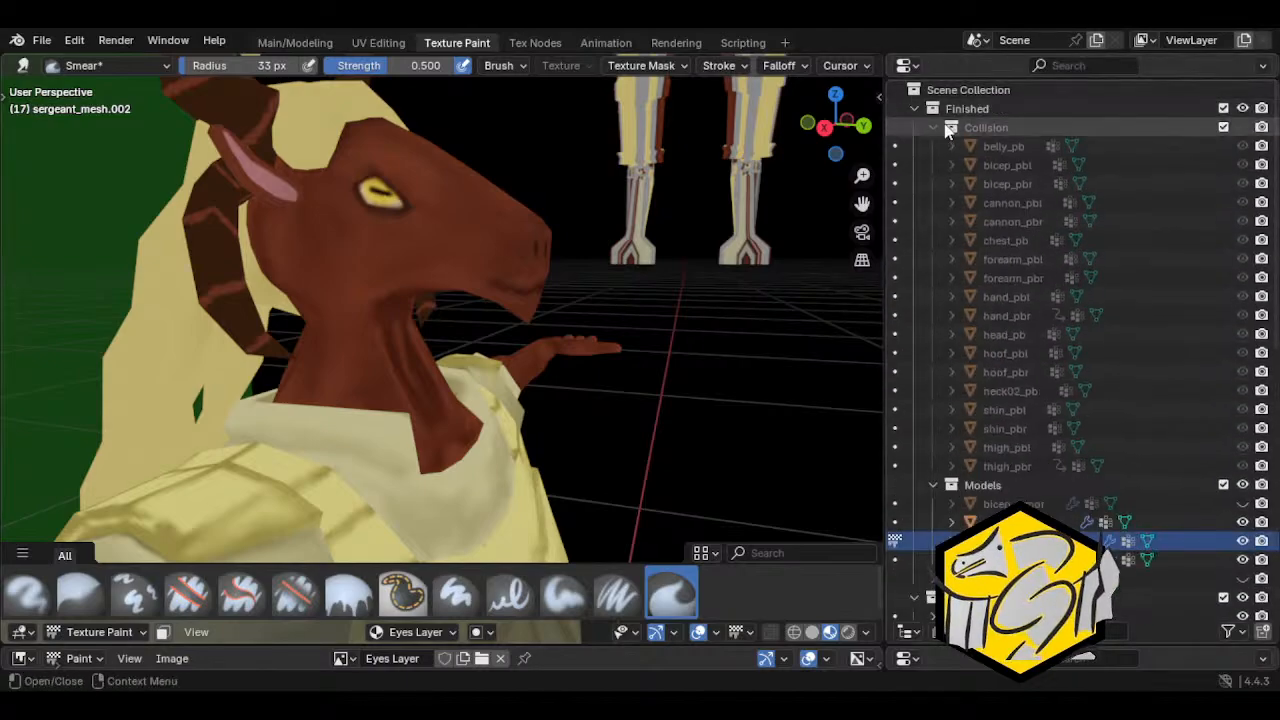
pyautogui.click(915, 108)
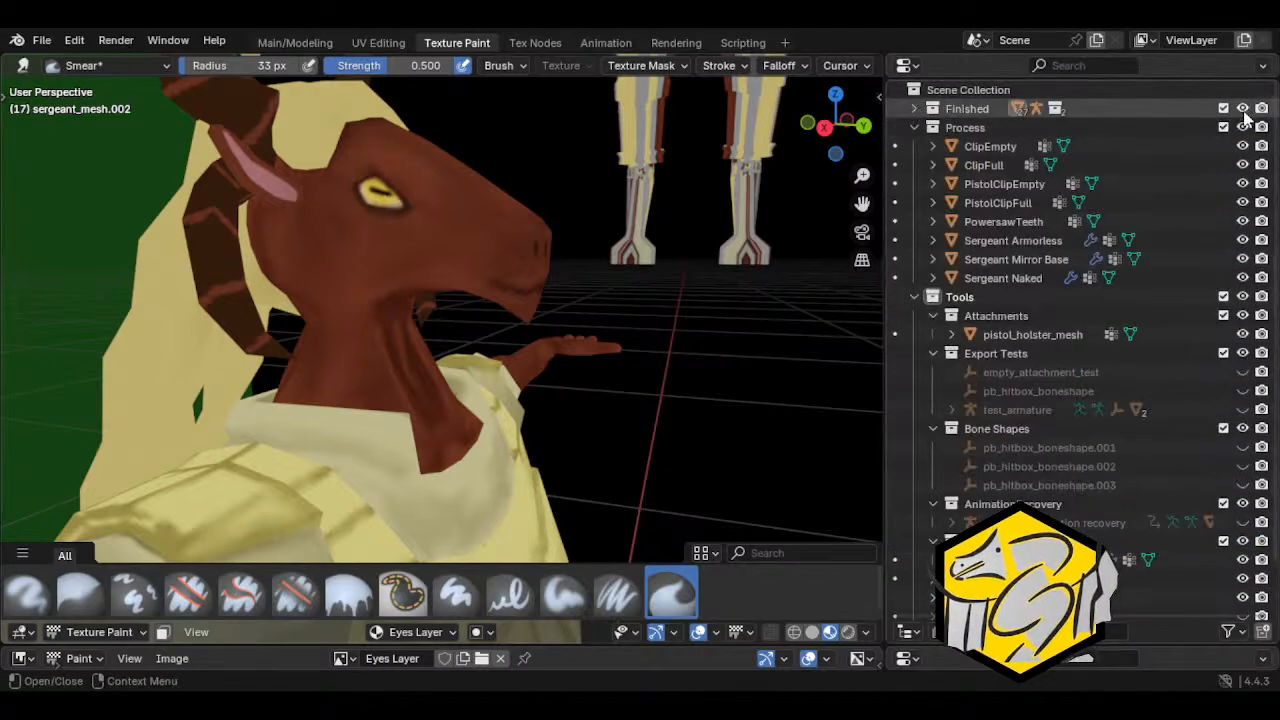
pyautogui.click(1243, 127)
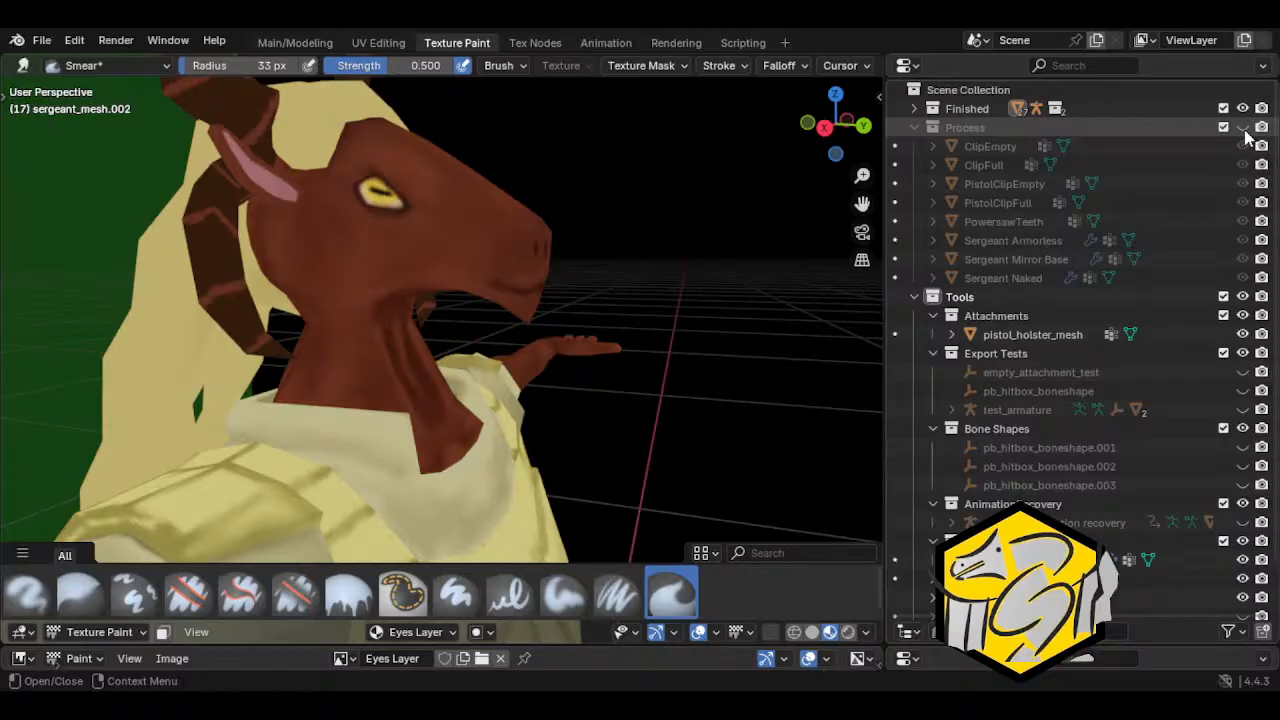
pyautogui.click(915, 128)
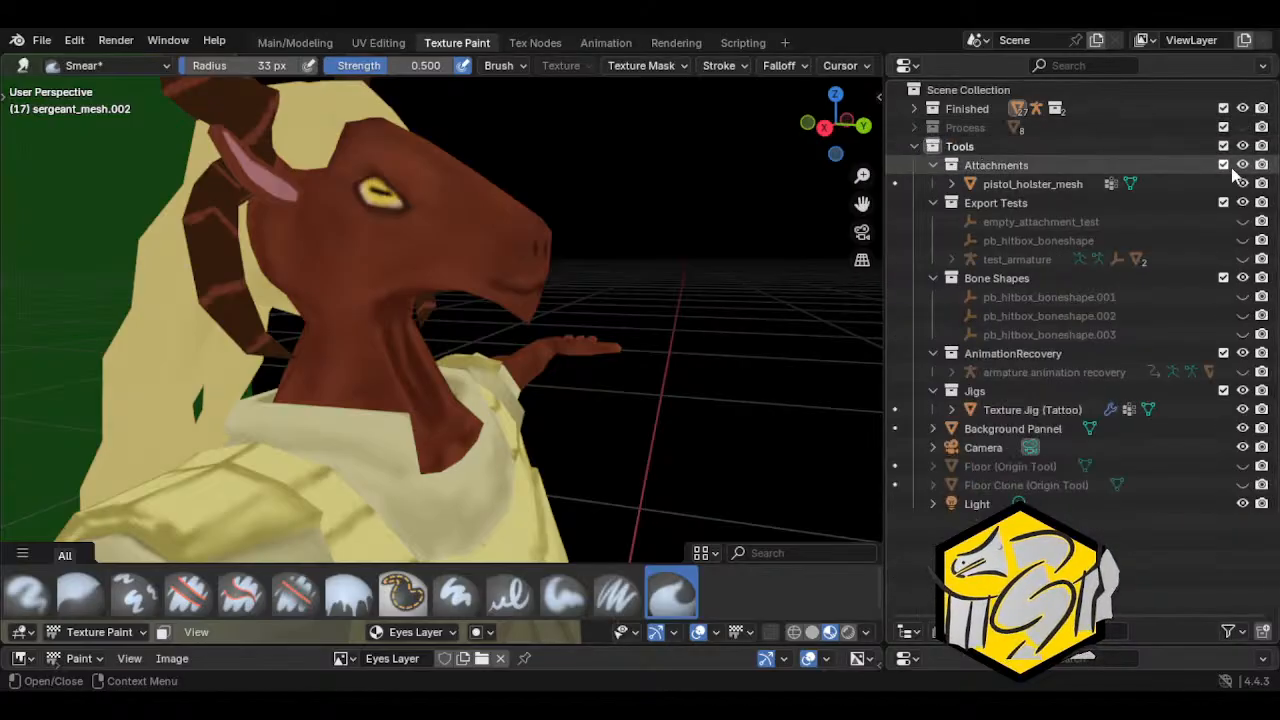
pyautogui.moveTo(766, 329); pyautogui.dragTo(860, 350, button='middle')
pyautogui.scroll(-5, 750, 370)
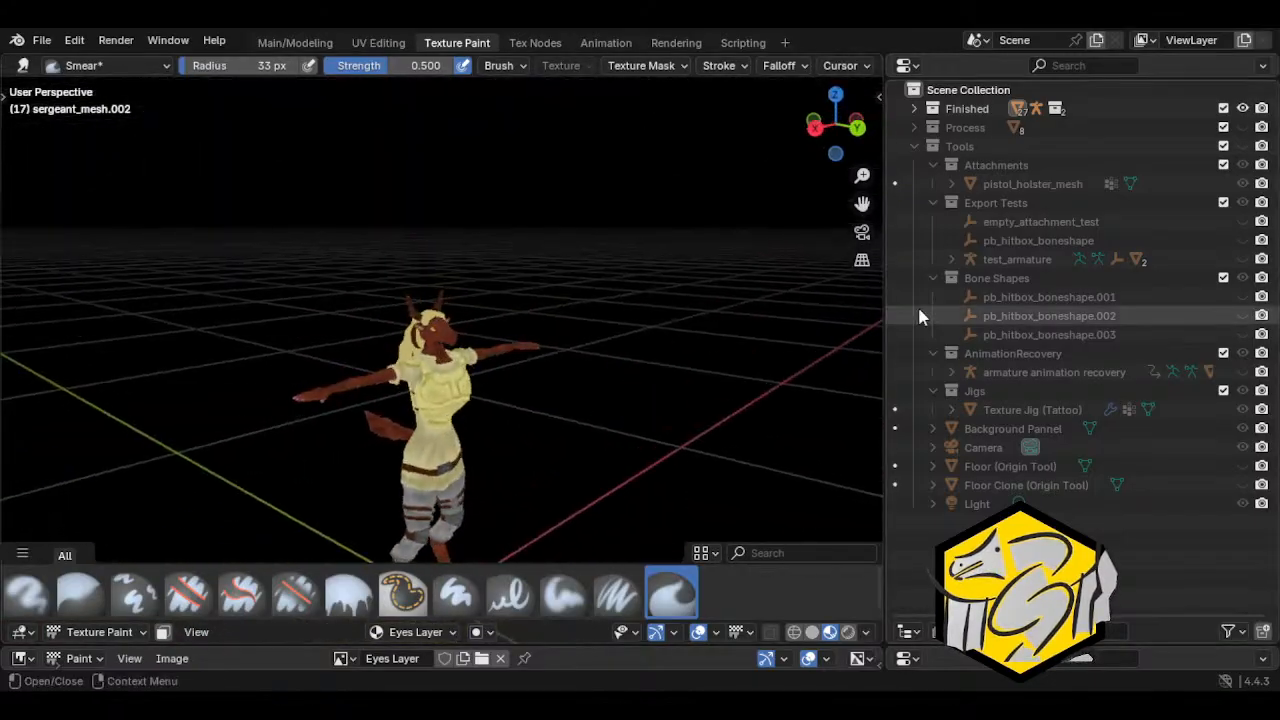
pyautogui.click(911, 143)
pyautogui.moveTo(935, 56); pyautogui.dragTo(969, 597)
# Step: Save the current Blender file under its existing name
pyautogui.scroll(3, 614, 477)
pyautogui.click(41, 40)
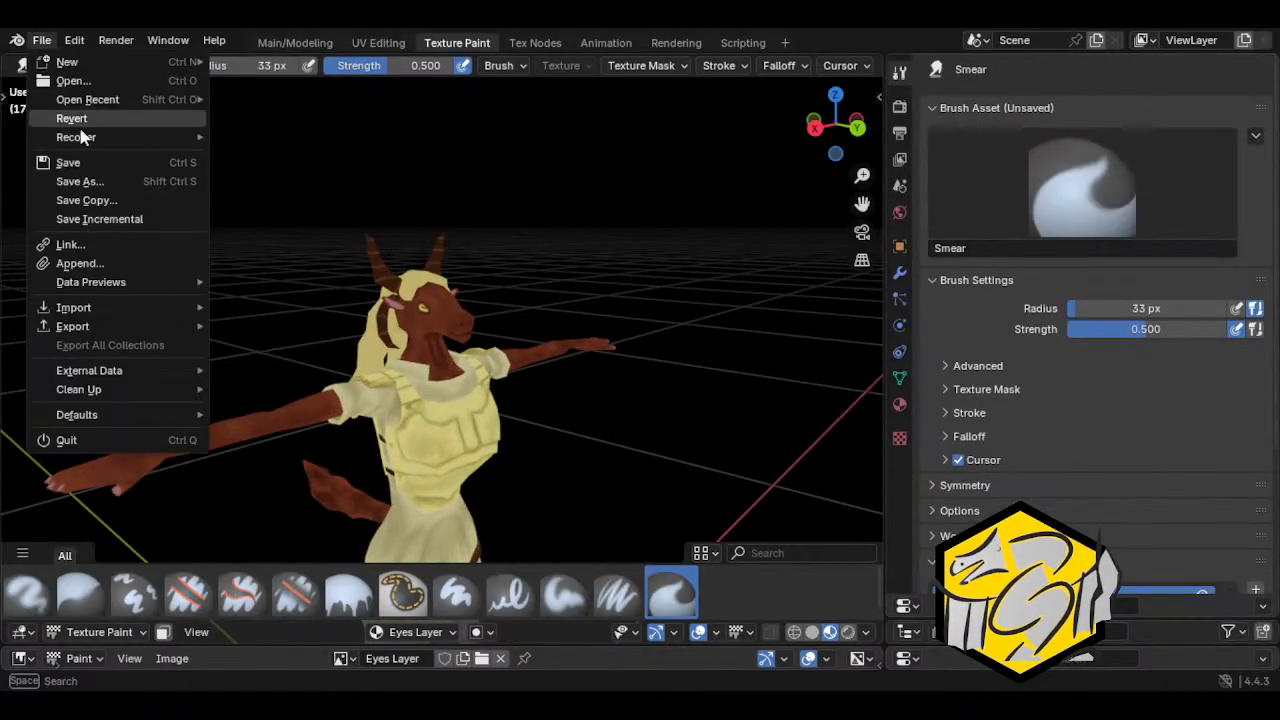
pyautogui.hotkey('ctrl', 's')
# Step: Inspect the character's painted face, ears, horns and upper body from several angles against the cleared background
pyautogui.scroll(3, 586, 460)
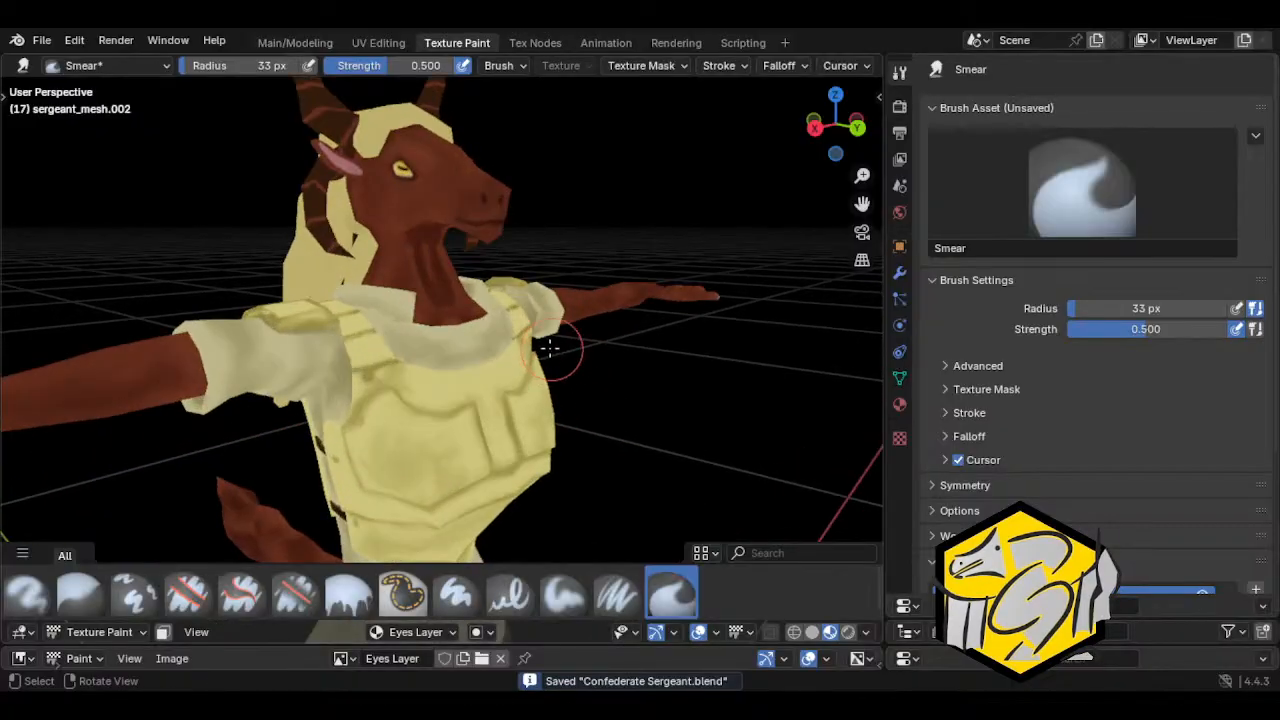
pyautogui.moveTo(550, 348); pyautogui.dragTo(400, 300, button='middle')
pyautogui.keyDown('shift'); pyautogui.moveTo(494, 236); pyautogui.dragTo(503, 394, button='middle'); pyautogui.keyUp('shift')
pyautogui.scroll(1, 523, 326)
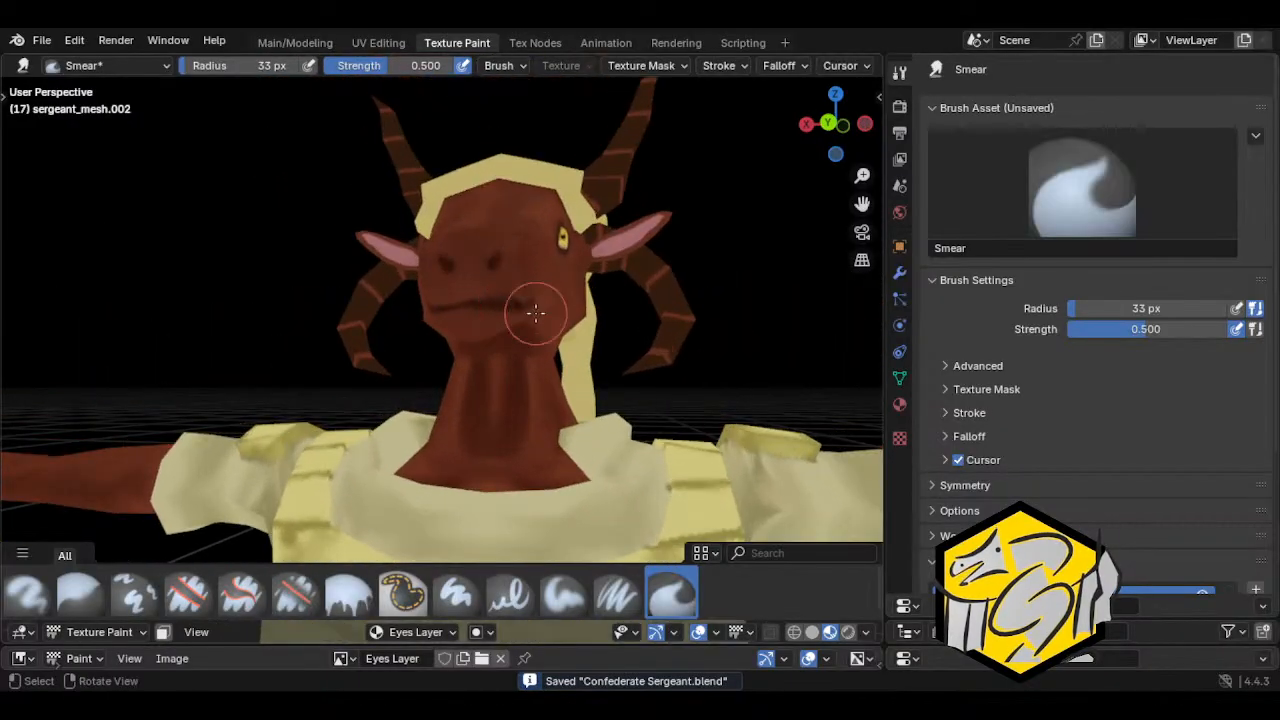
pyautogui.moveTo(409, 294); pyautogui.dragTo(420, 329, button='middle')
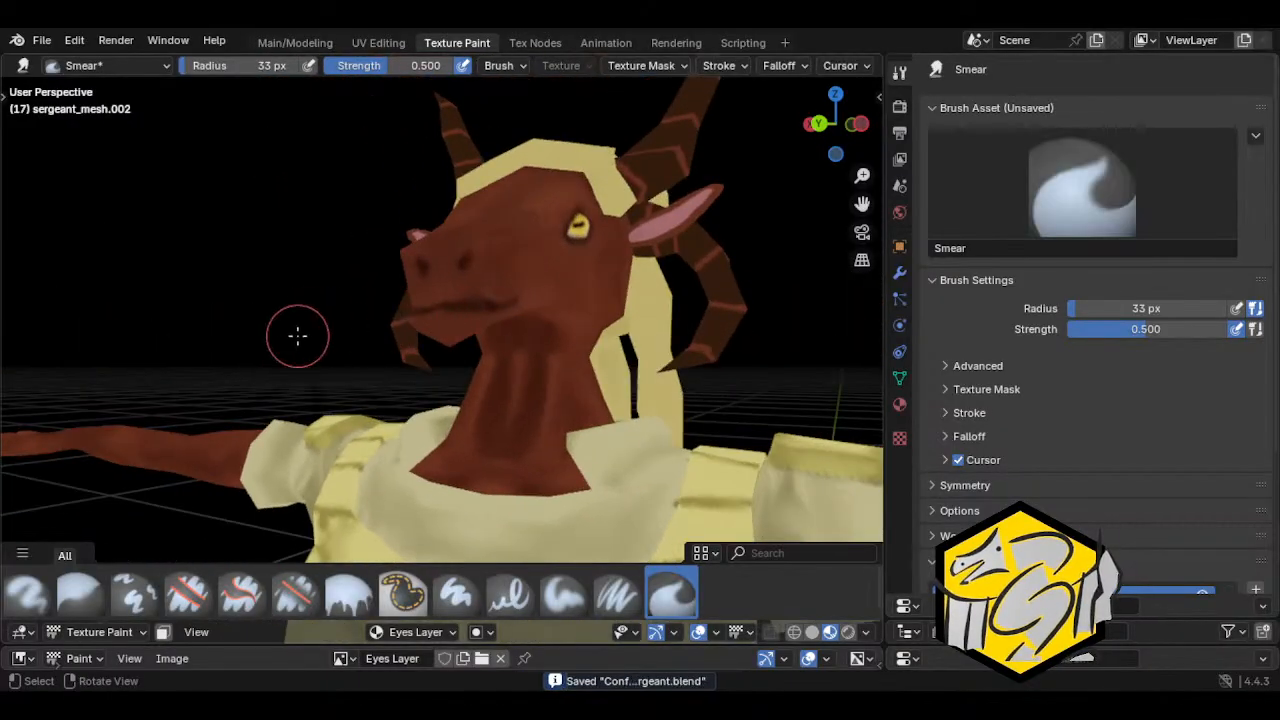
pyautogui.moveTo(251, 371)
pyautogui.mouseDown(button='middle')
pyautogui.moveTo(417, 343)
pyautogui.moveTo(449, 323)
pyautogui.moveTo(252, 330)
pyautogui.moveTo(480, 309)
pyautogui.moveTo(462, 308)
pyautogui.moveTo(455, 317)
pyautogui.moveTo(508, 351)
pyautogui.mouseUp(button='middle')
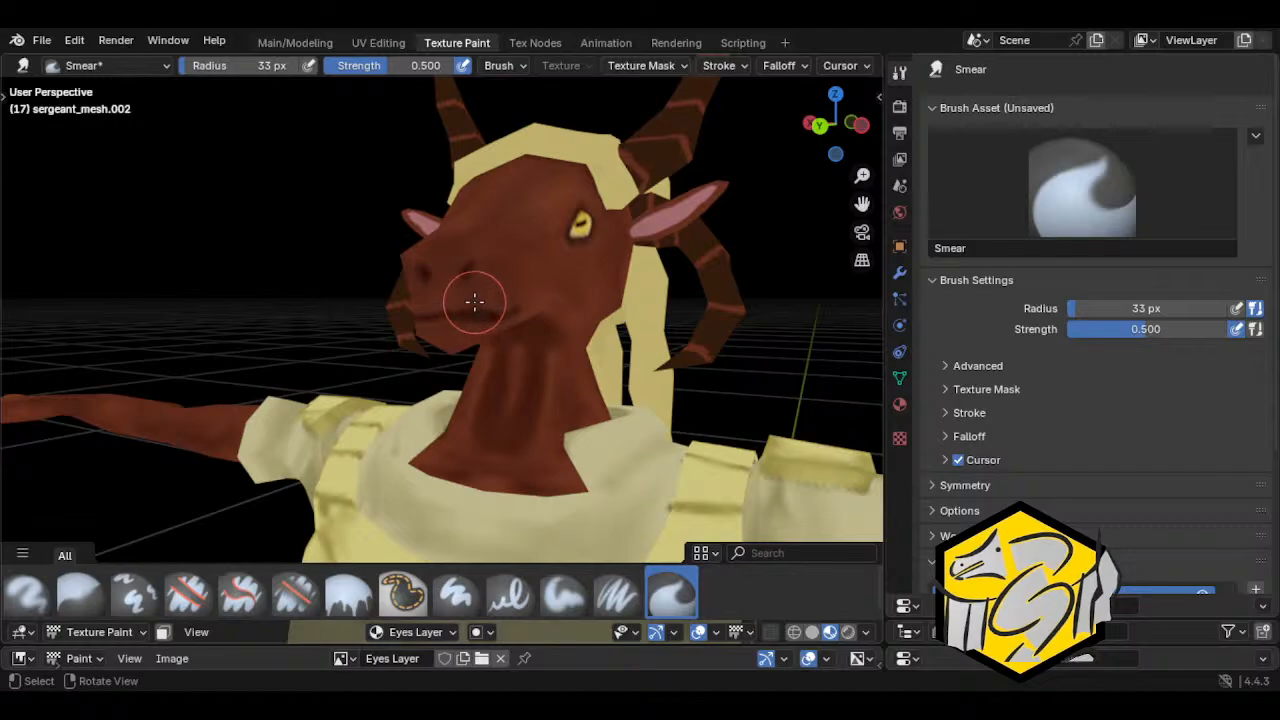
pyautogui.moveTo(478, 310); pyautogui.dragTo(523, 337, button='middle')
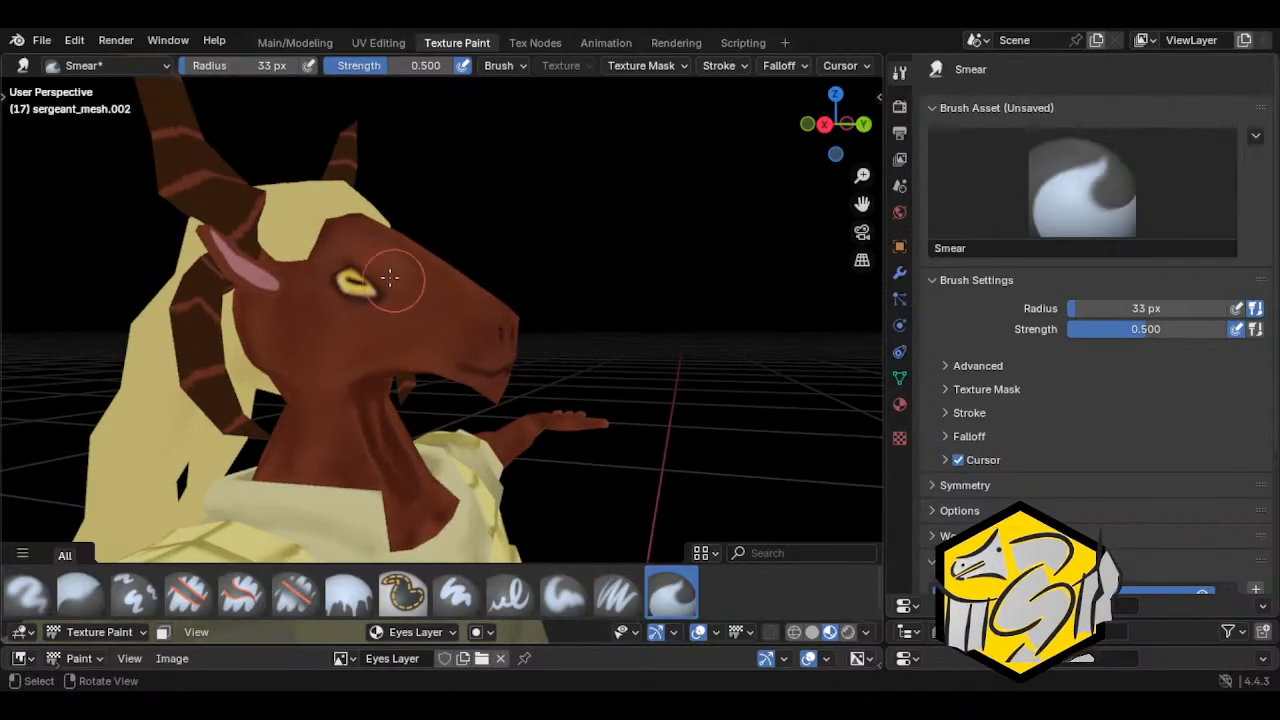
pyautogui.moveTo(600, 320); pyautogui.dragTo(508, 337, button='middle')
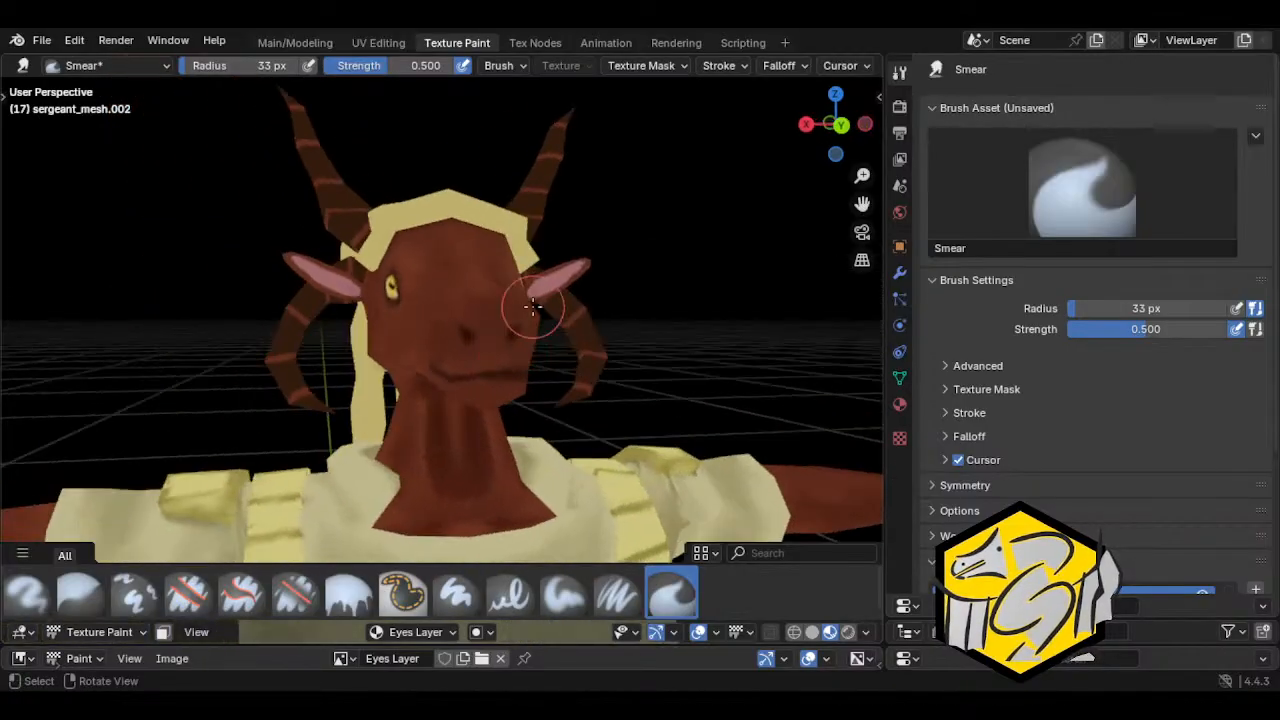
pyautogui.moveTo(508, 386); pyautogui.dragTo(580, 374, button='middle')
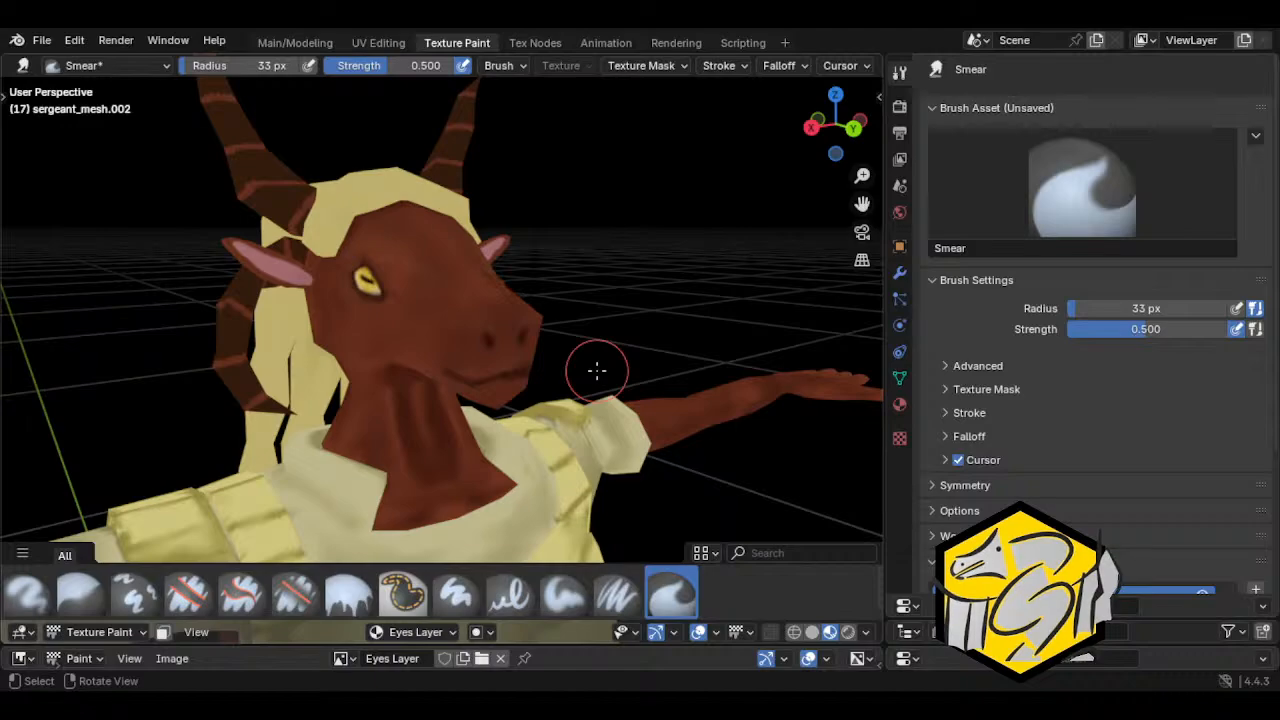
pyautogui.scroll(-2, 600, 365)
pyautogui.keyDown('shift'); pyautogui.moveTo(647, 474); pyautogui.dragTo(672, 417, button='middle'); pyautogui.keyUp('shift')
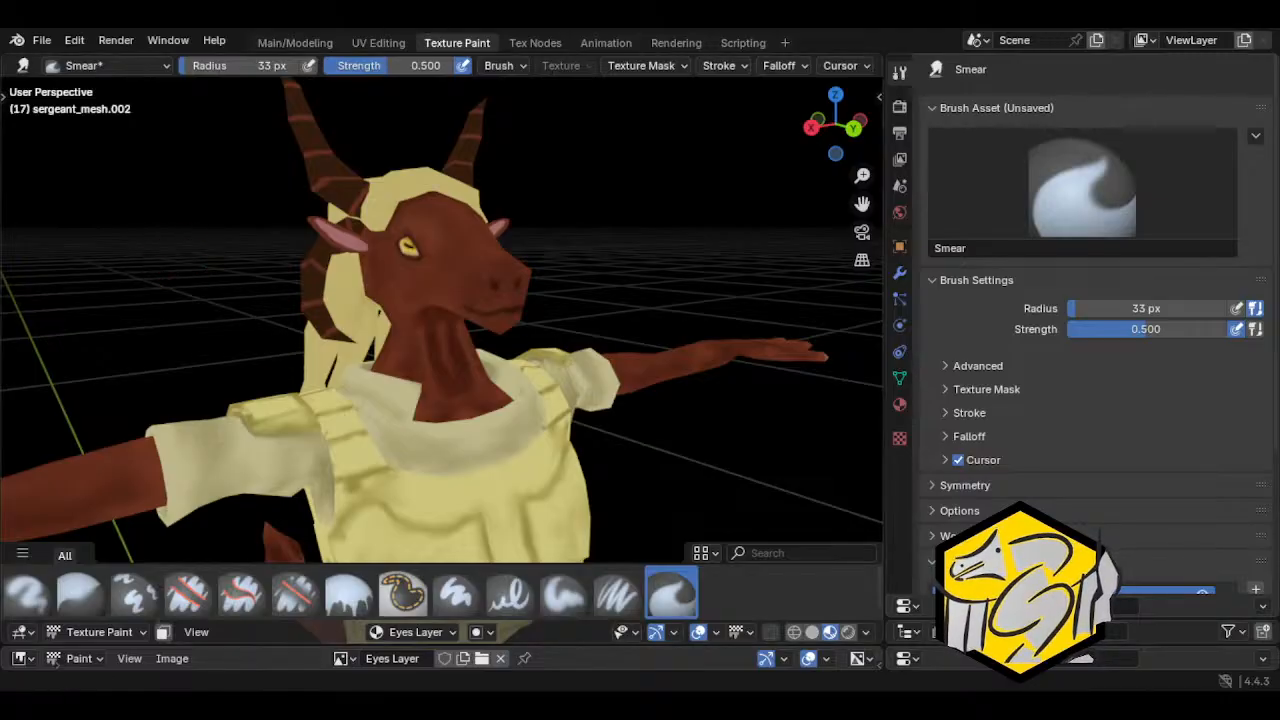
pyautogui.moveTo(648, 420); pyautogui.dragTo(634, 399, button='middle')
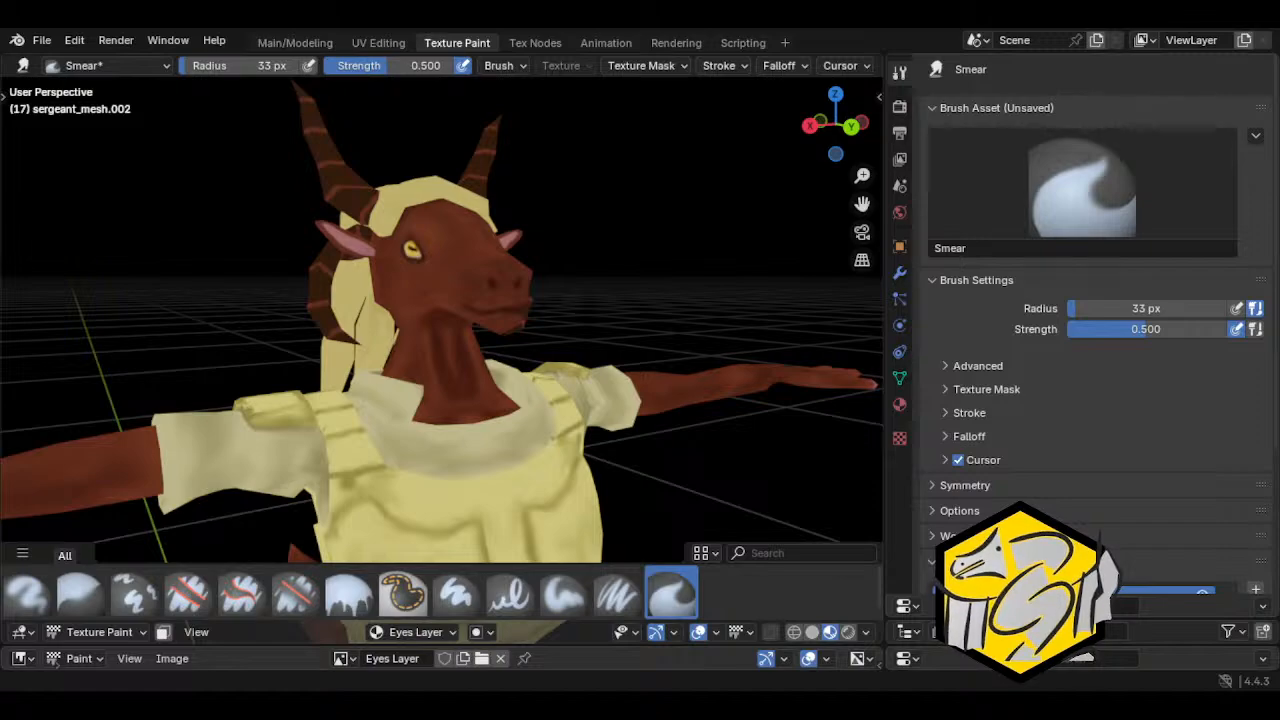
pyautogui.moveTo(594, 522); pyautogui.dragTo(608, 514, button='middle')
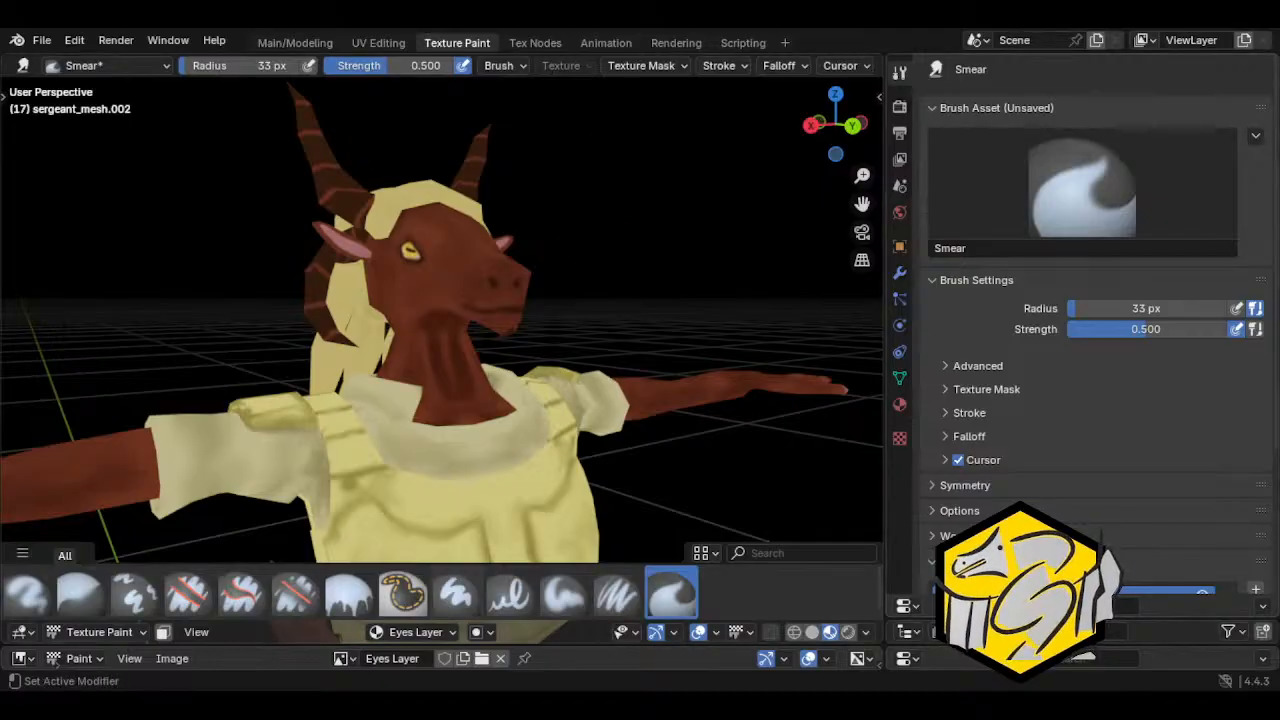
pyautogui.moveTo(590, 452); pyautogui.dragTo(560, 455, button='middle')
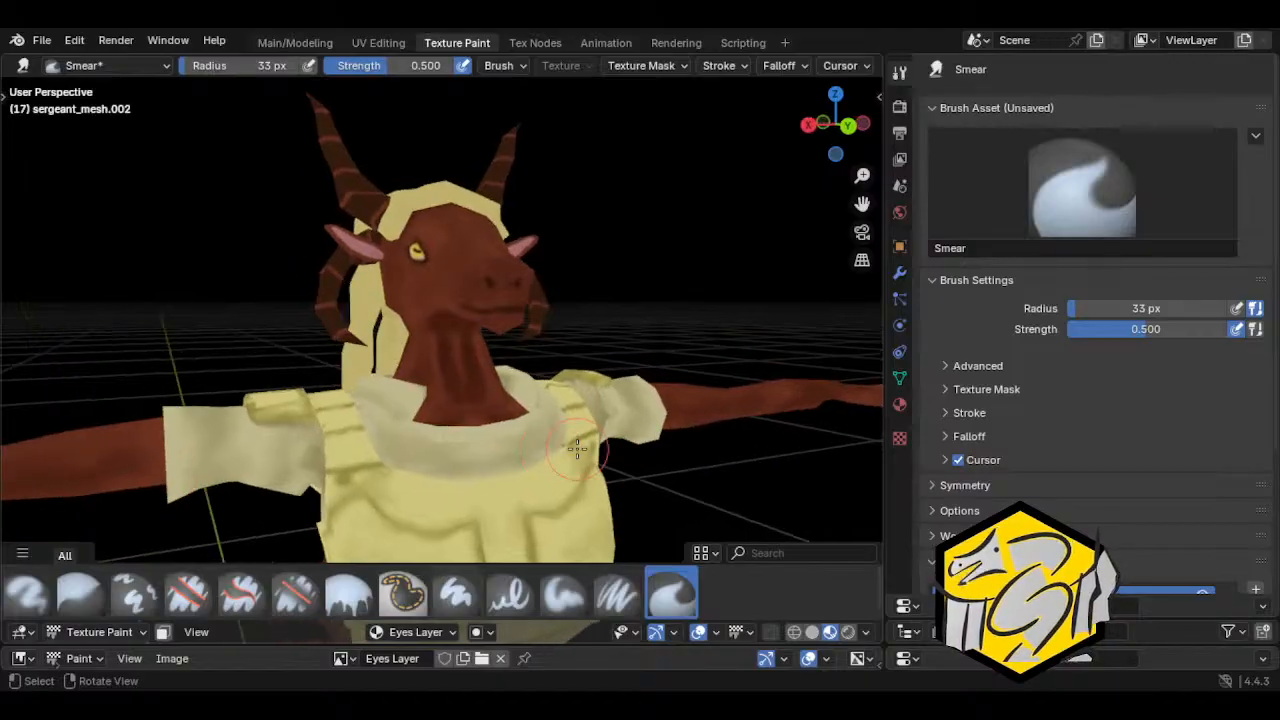
pyautogui.moveTo(663, 354); pyautogui.dragTo(618, 447, button='middle')
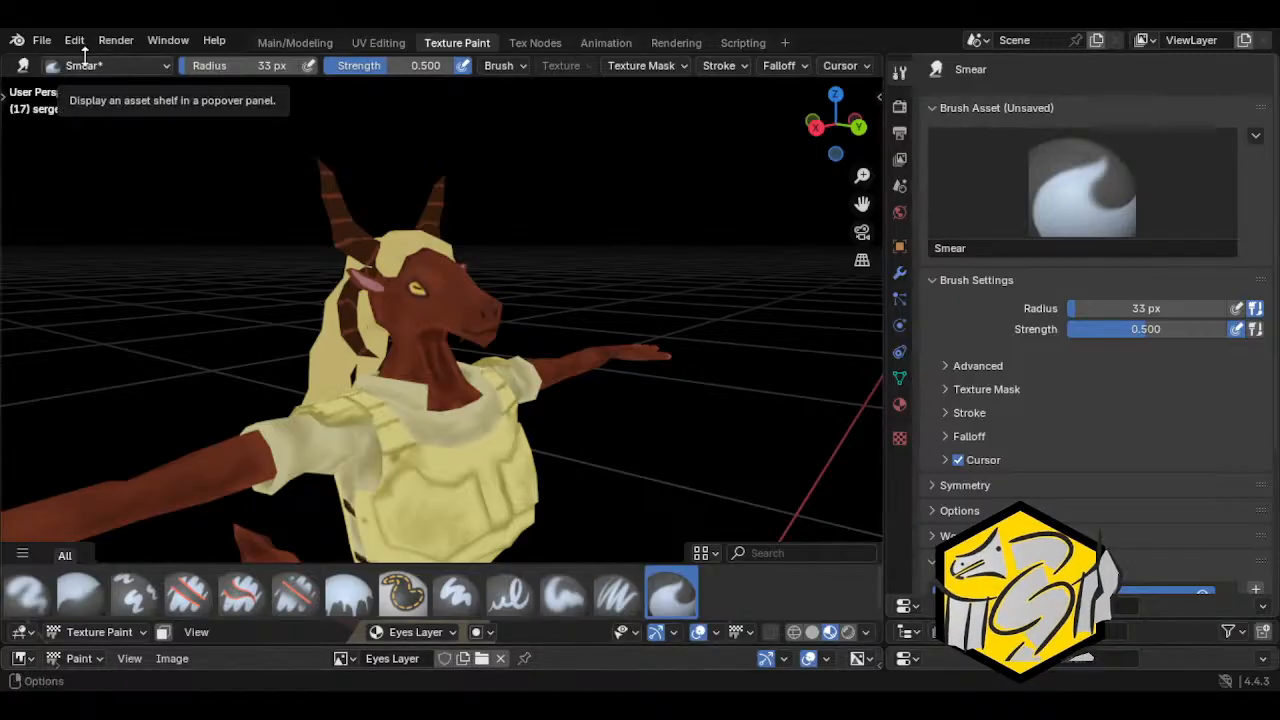
pyautogui.click(171, 659)
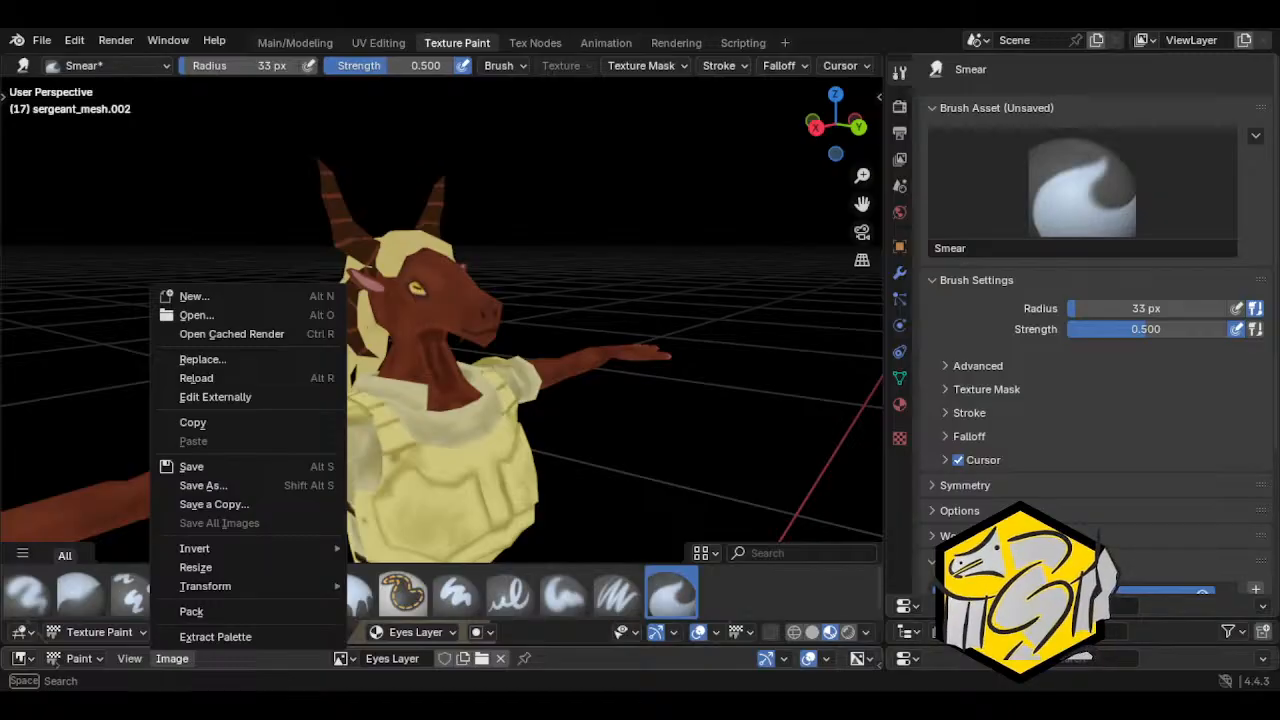
pyautogui.press('Escape')
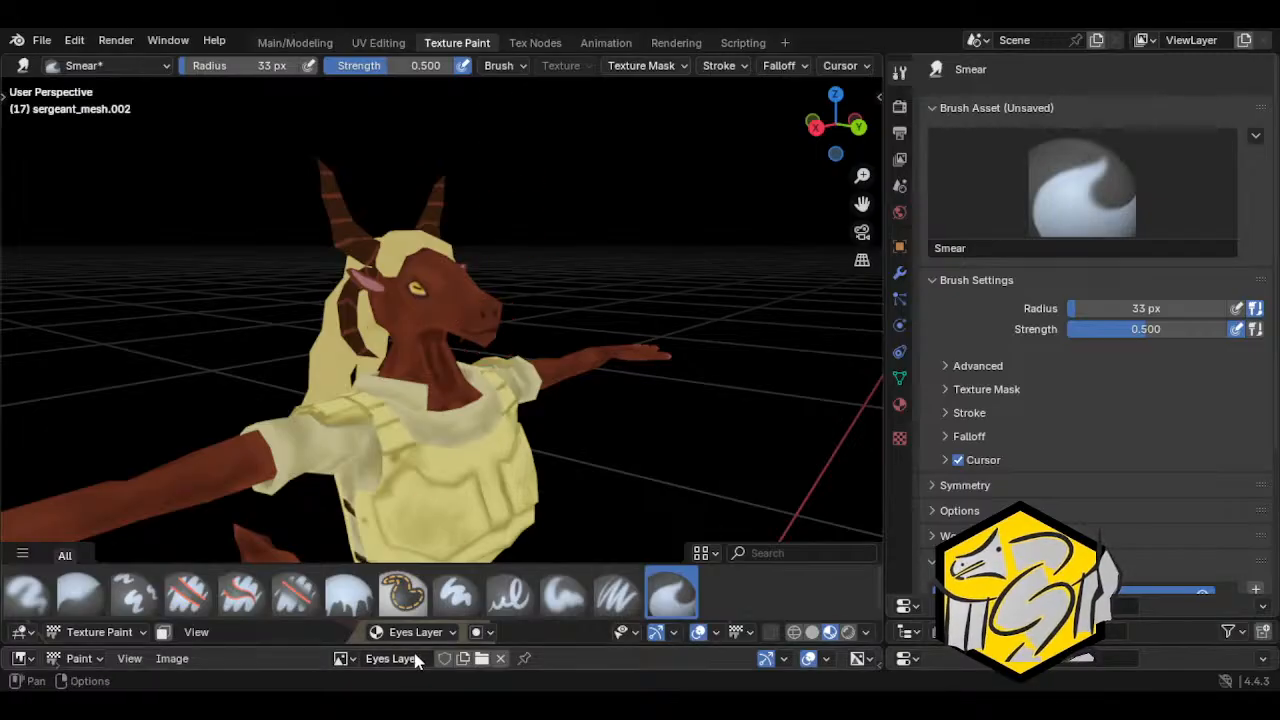
pyautogui.click(172, 658)
pyautogui.press('Escape')
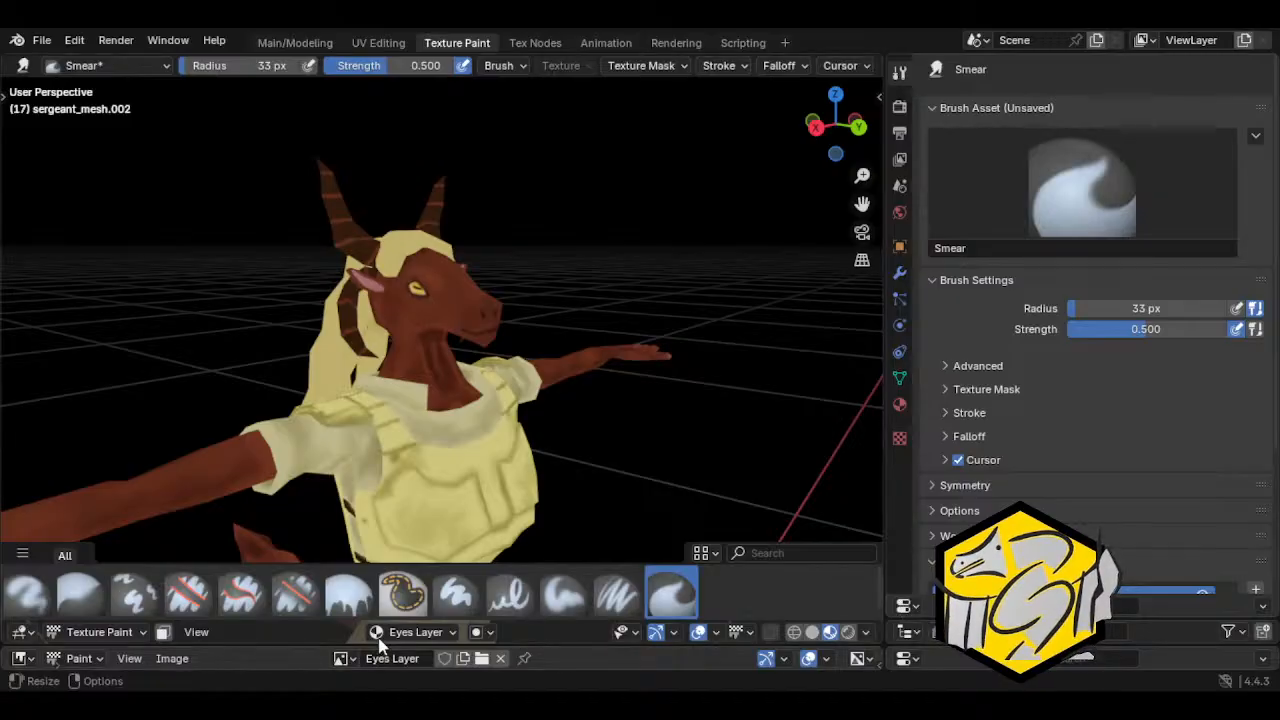
# Step: Make Iris Layer the active paint texture of the character mesh
pyautogui.click(410, 632)
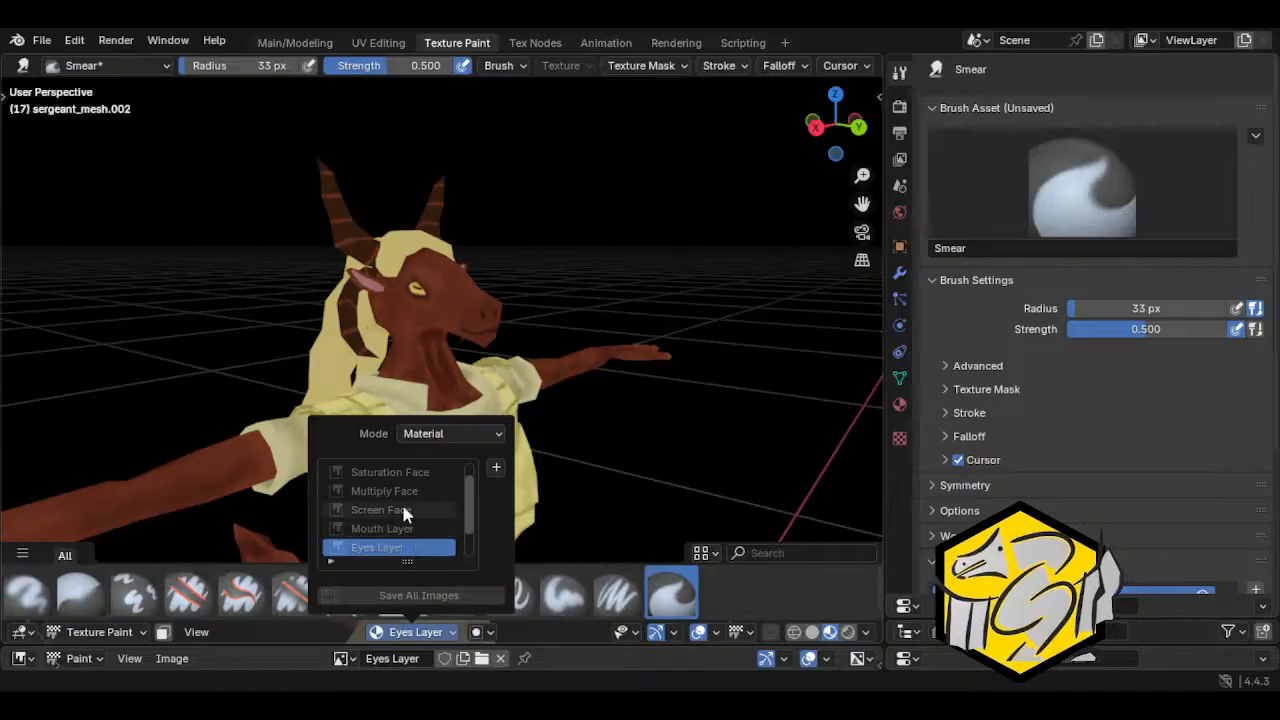
pyautogui.scroll(-2, 410, 520)
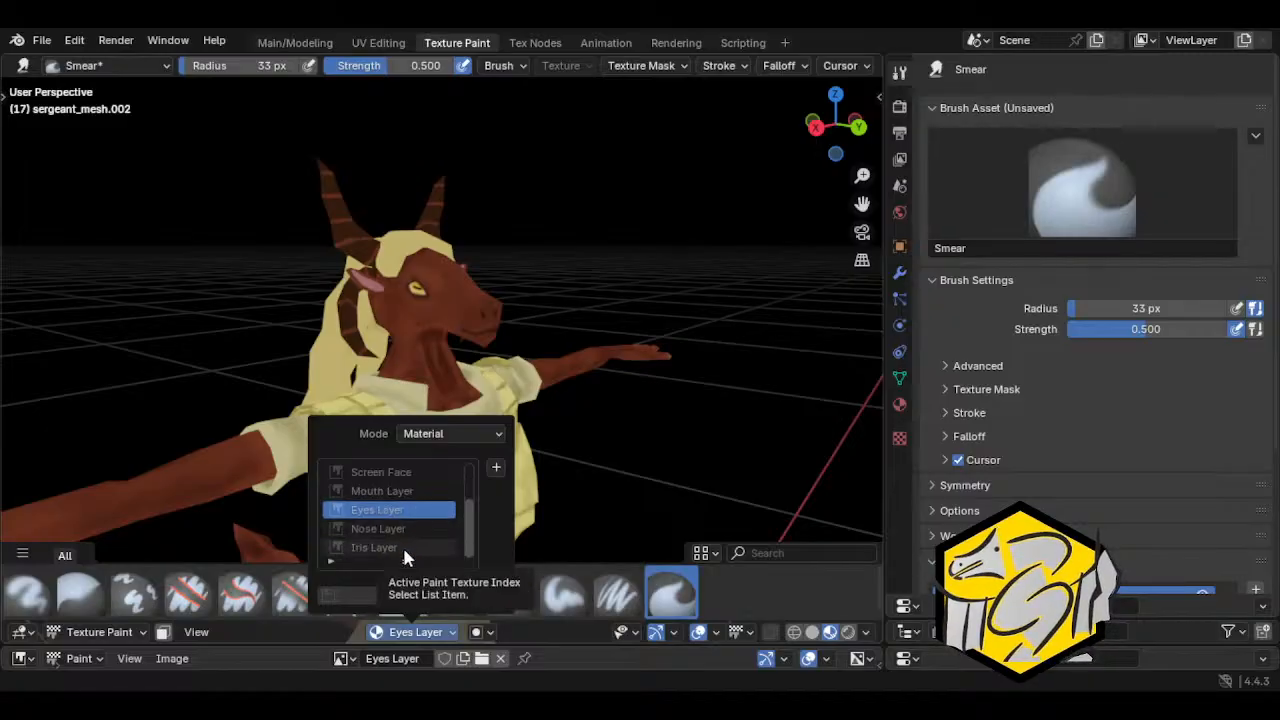
pyautogui.click(403, 548)
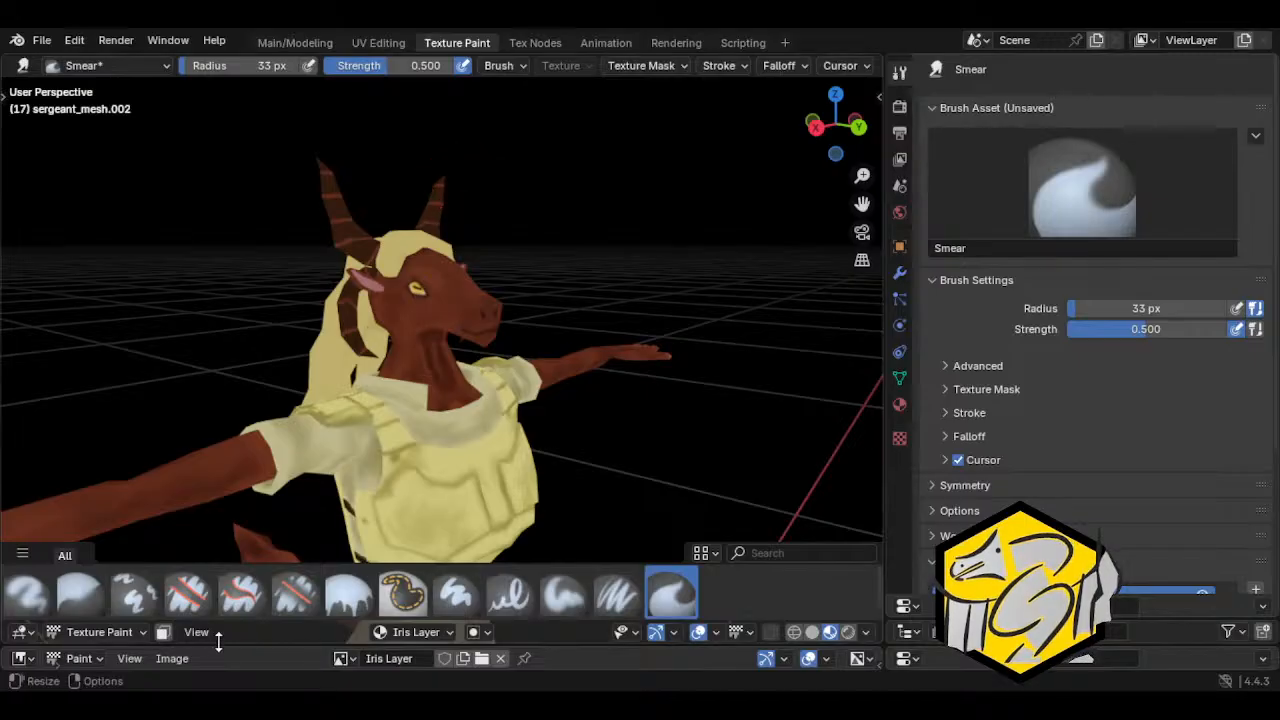
pyautogui.click(178, 661)
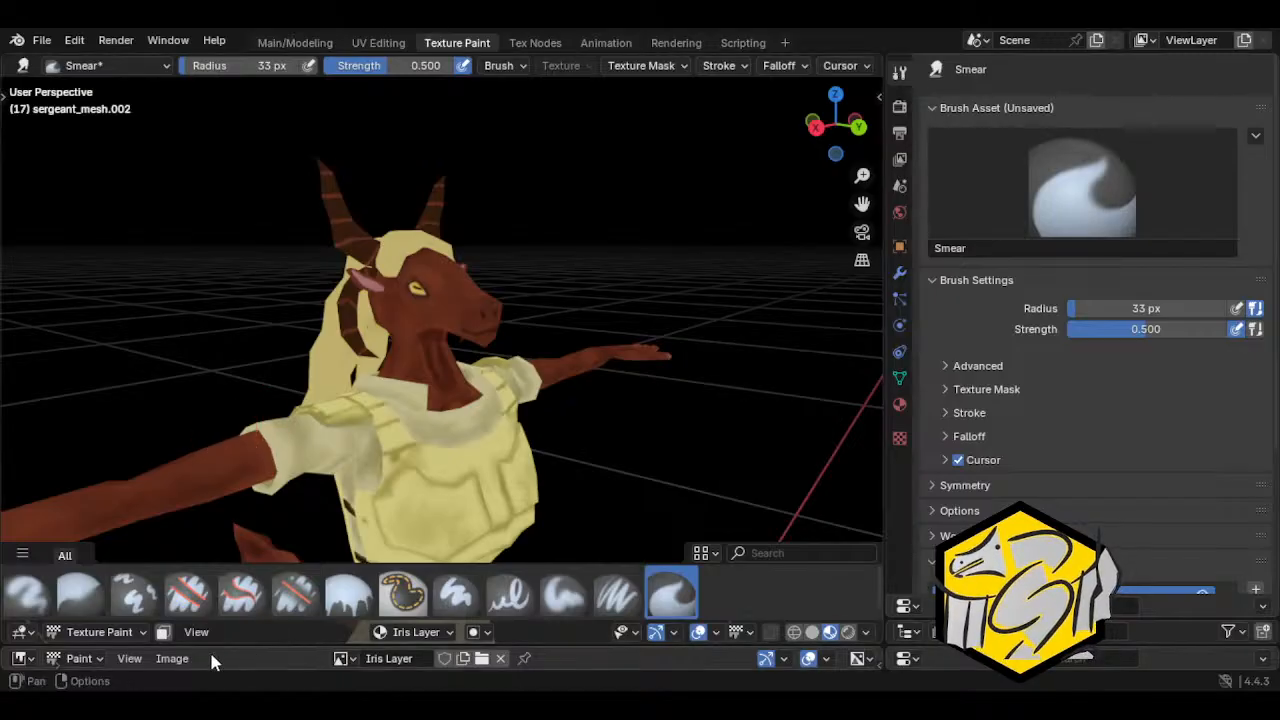
pyautogui.click(172, 658)
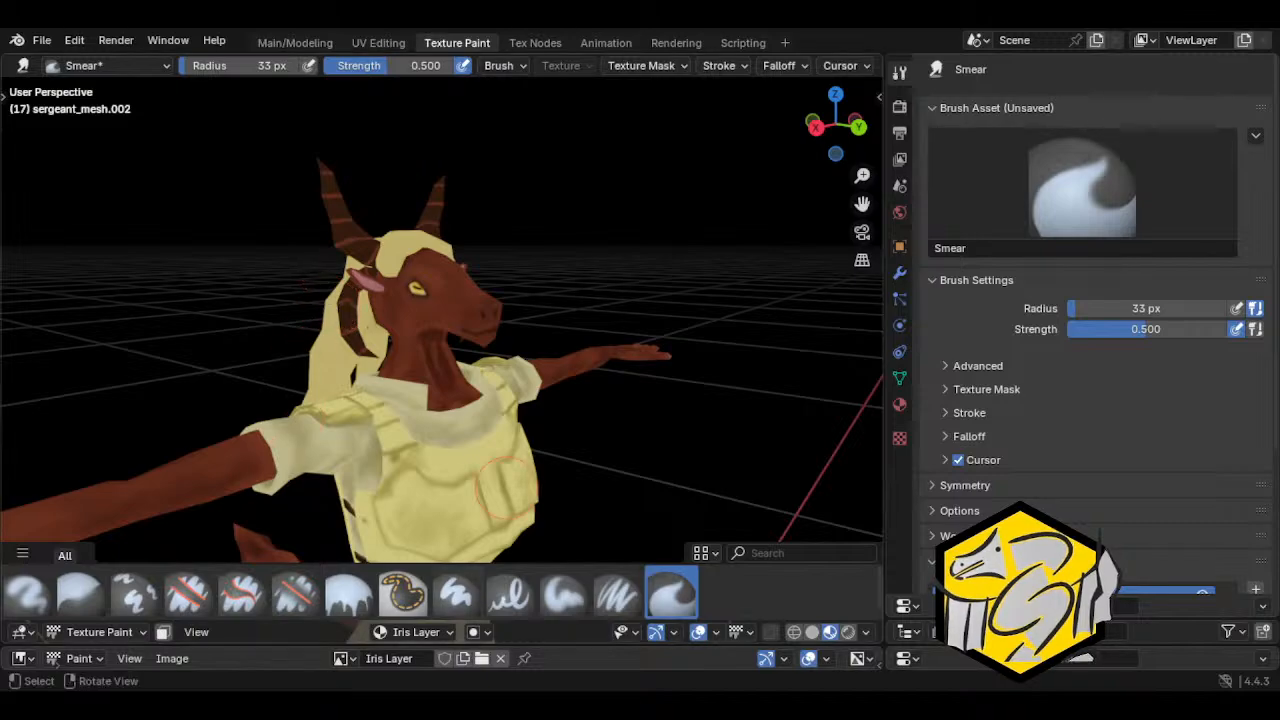
pyautogui.moveTo(623, 386)
pyautogui.mouseDown(button='middle')
pyautogui.moveTo(629, 429)
pyautogui.moveTo(657, 300)
pyautogui.mouseUp(button='middle')
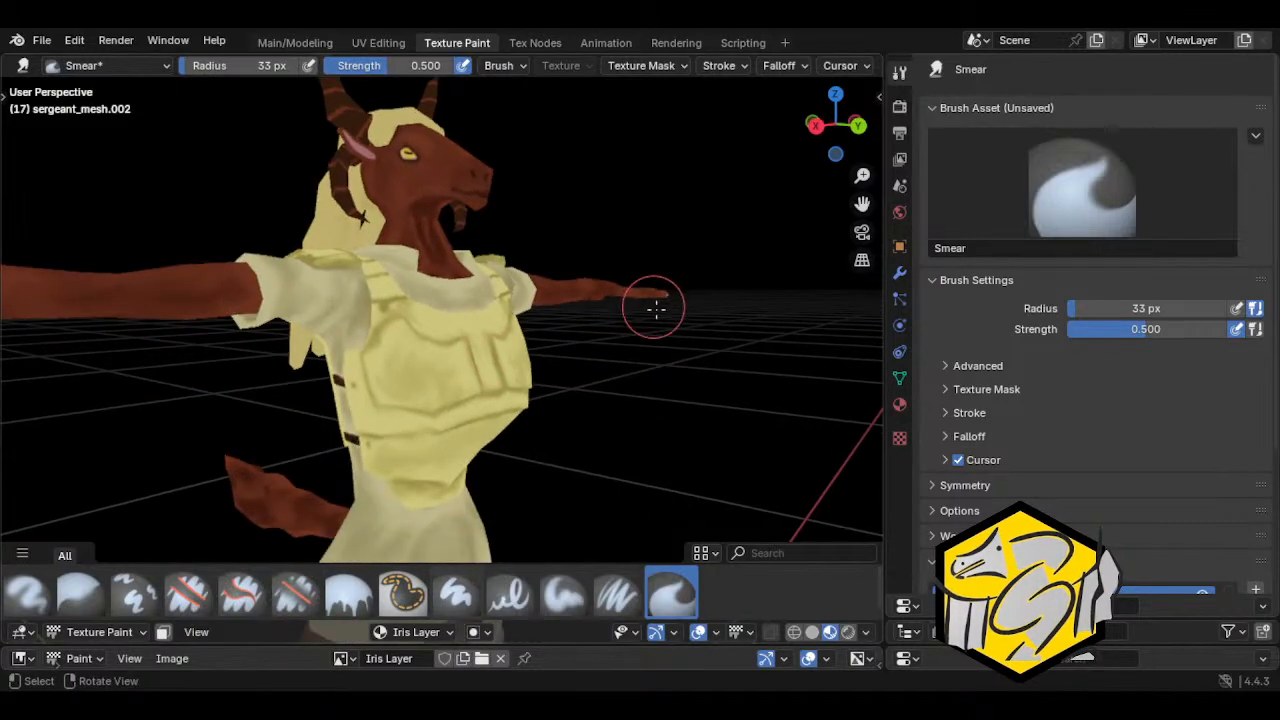
# Step: Make Eyes Layer the active paint texture of the character mesh
pyautogui.moveTo(603, 354); pyautogui.dragTo(595, 385, button='middle')
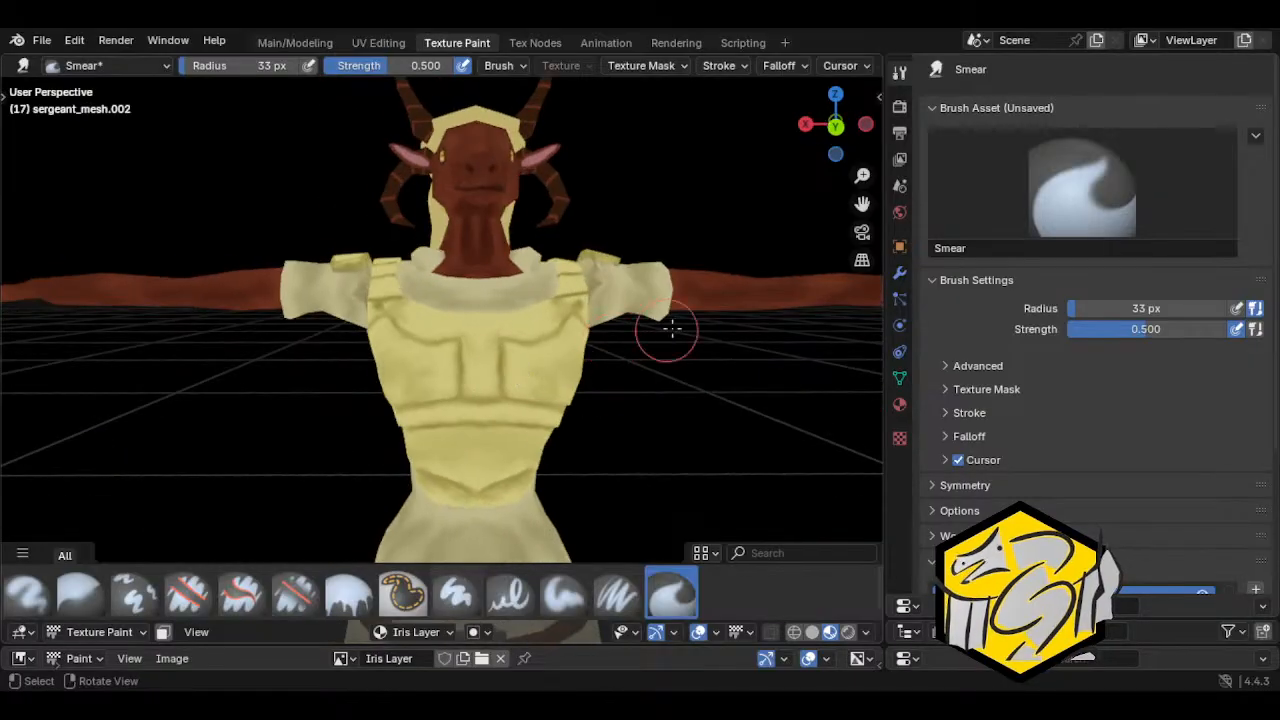
pyautogui.moveTo(657, 380); pyautogui.dragTo(427, 606, button='middle')
pyautogui.click(415, 624)
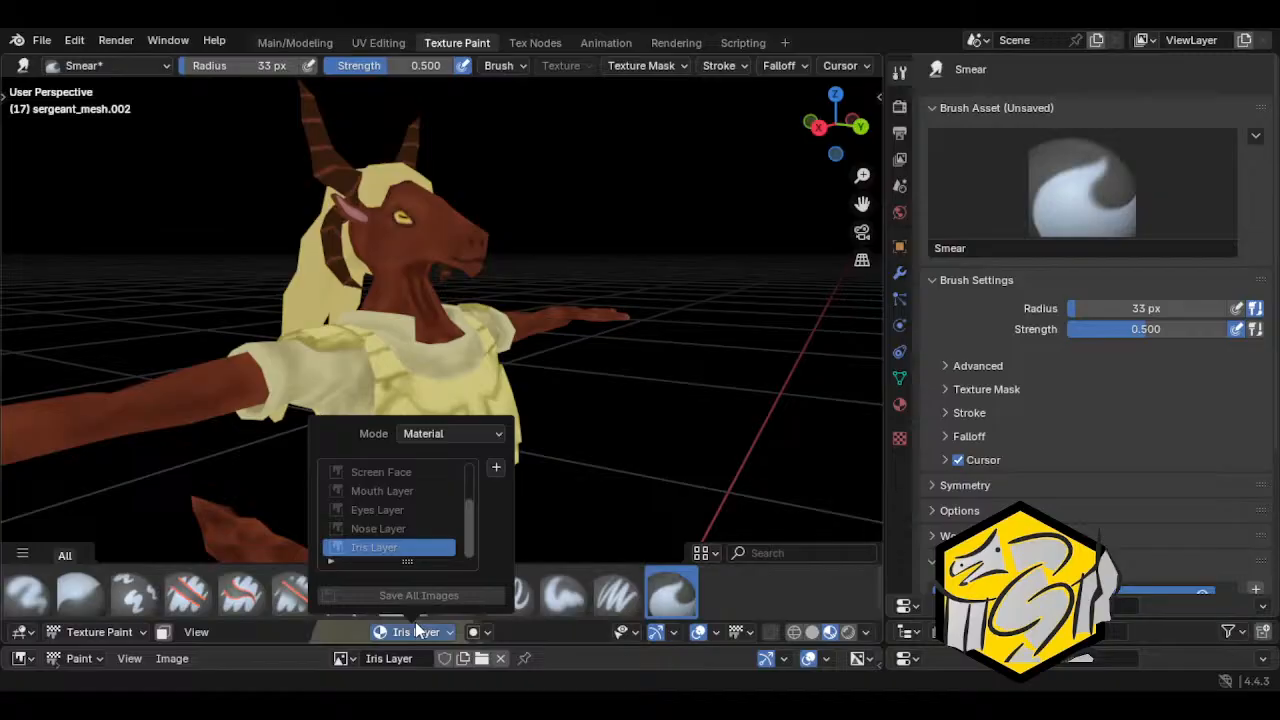
pyautogui.click(377, 510)
# Step: Hide the Iris Layer in the paint layers so the eye area shows without the iris
pyautogui.moveTo(649, 434); pyautogui.dragTo(617, 451, button='middle')
pyautogui.scroll(4, 574, 448)
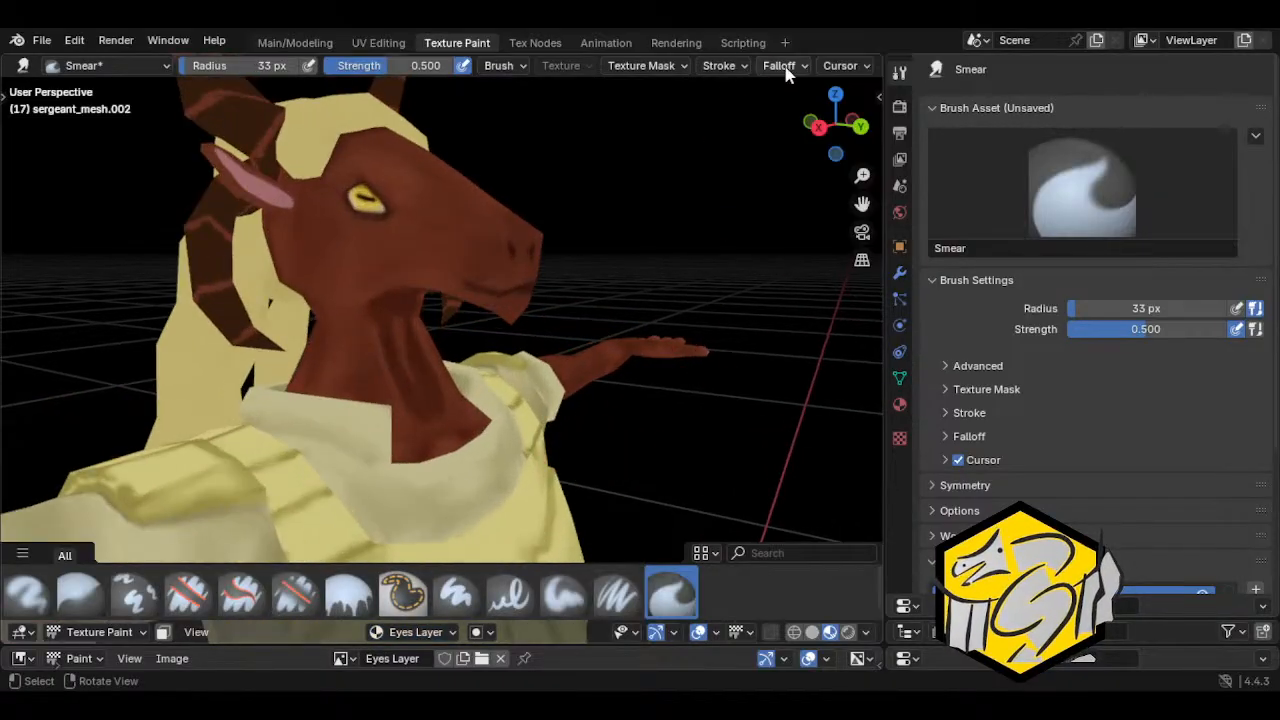
pyautogui.scroll(-3, 790, 68)
pyautogui.moveTo(736, 299); pyautogui.dragTo(751, 389, button='middle')
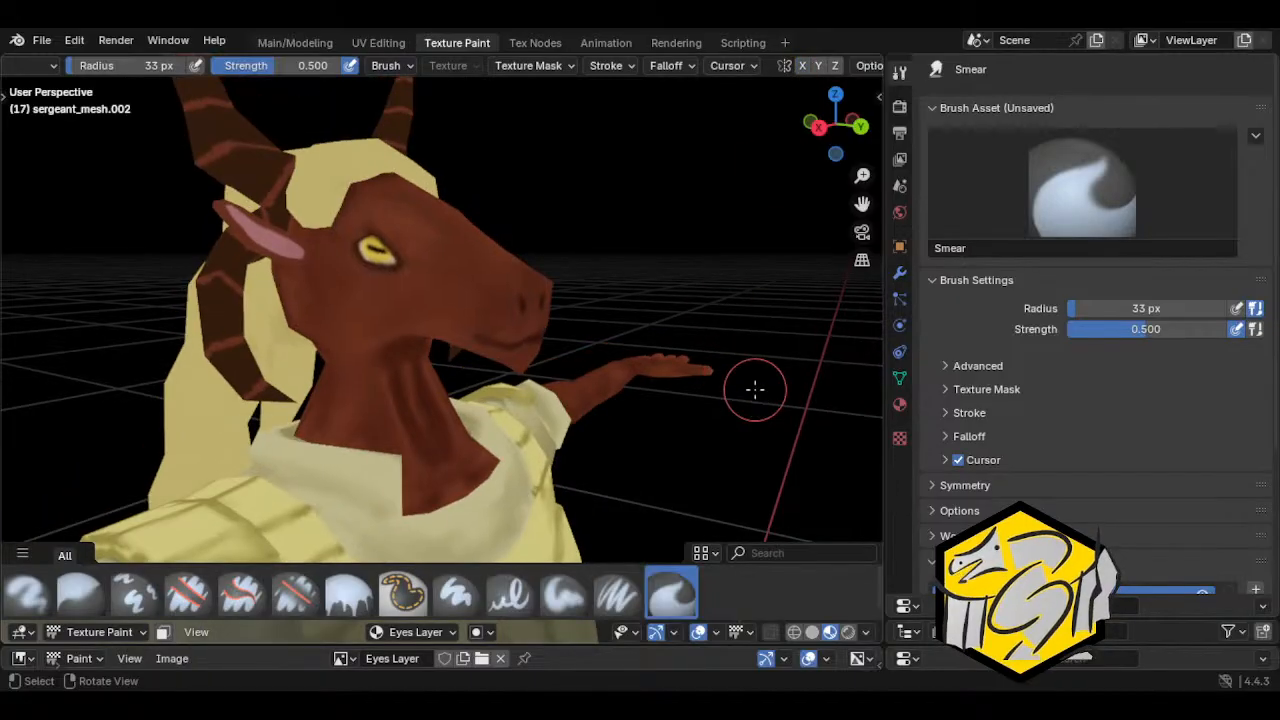
pyautogui.scroll(-3, 1023, 429)
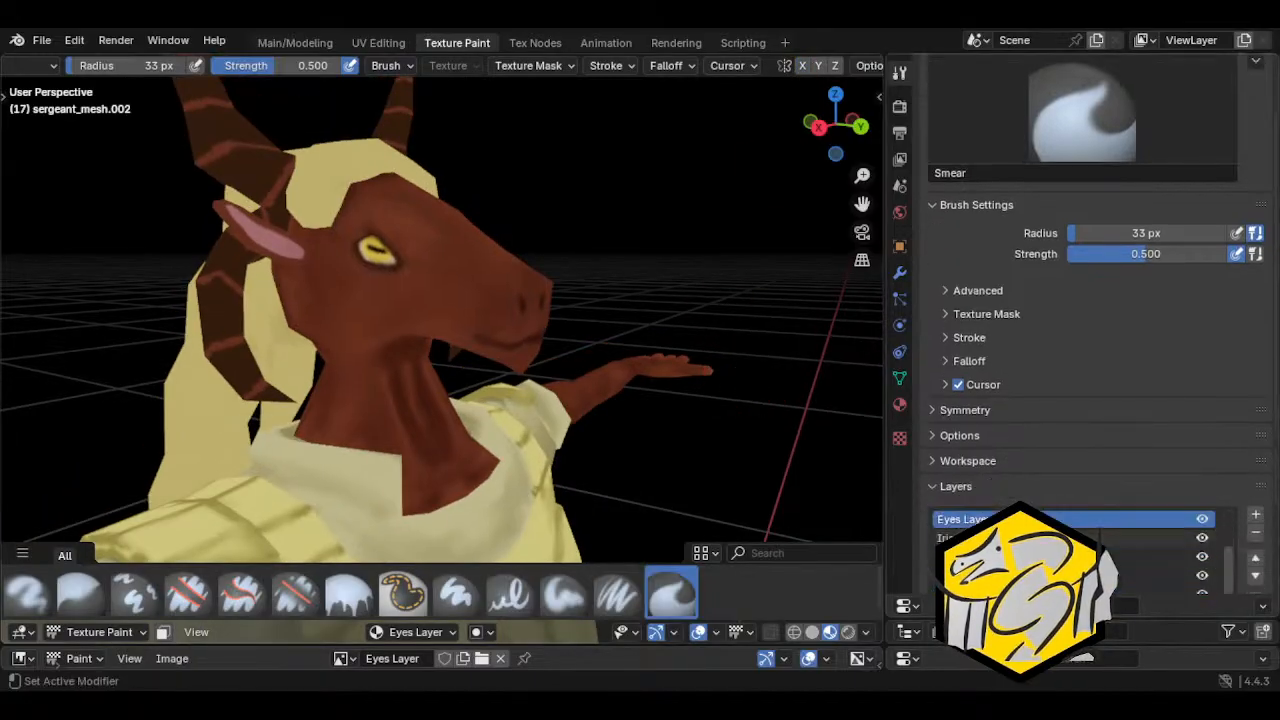
pyautogui.scroll(-2, 985, 498)
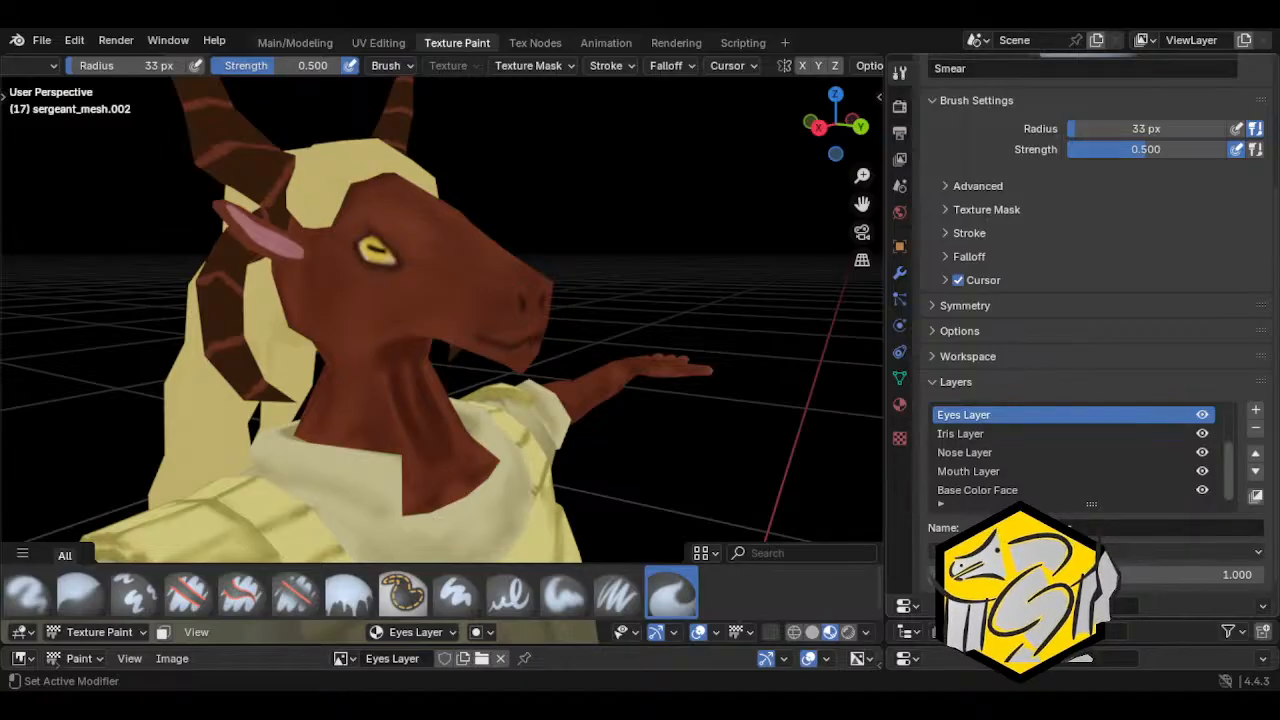
pyautogui.moveTo(709, 400); pyautogui.dragTo(846, 434, button='middle')
pyautogui.click(1202, 433)
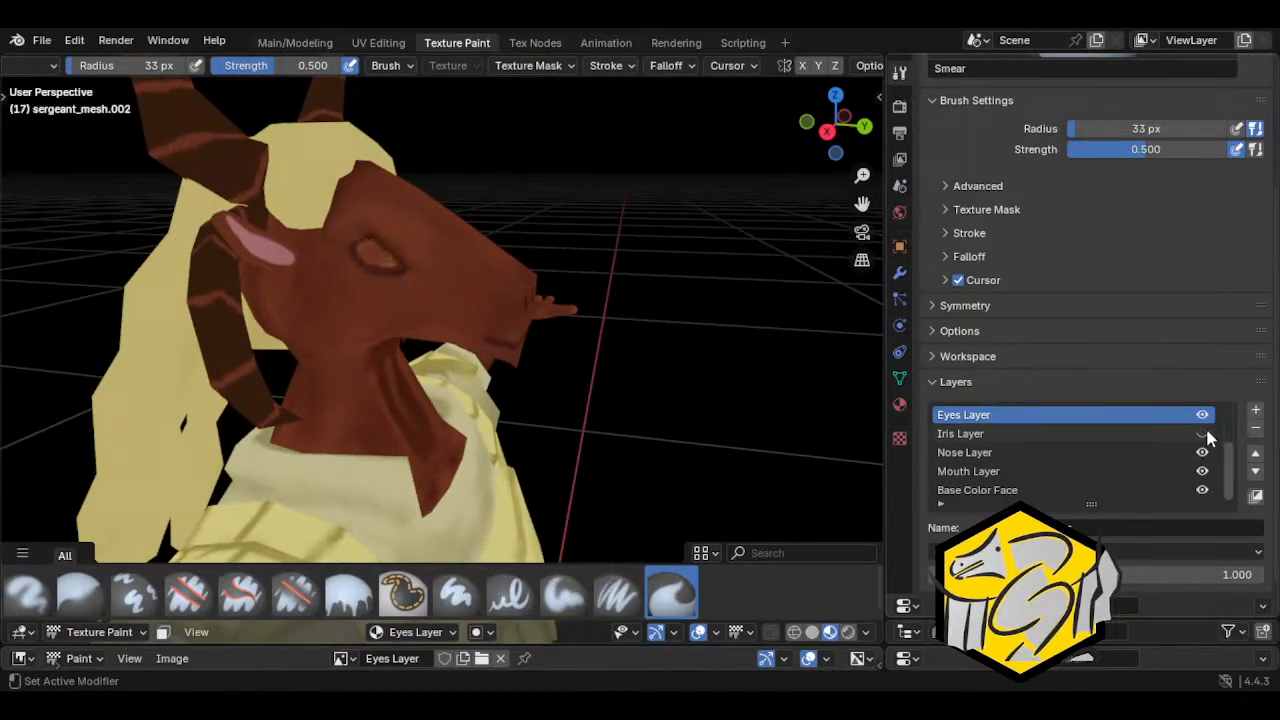
# Step: Choose the Paint Soft brush for the eye and set its radius to 12 px
pyautogui.moveTo(690, 430)
pyautogui.mouseDown(button='middle')
pyautogui.moveTo(560, 438)
pyautogui.moveTo(683, 425)
pyautogui.mouseUp(button='middle')
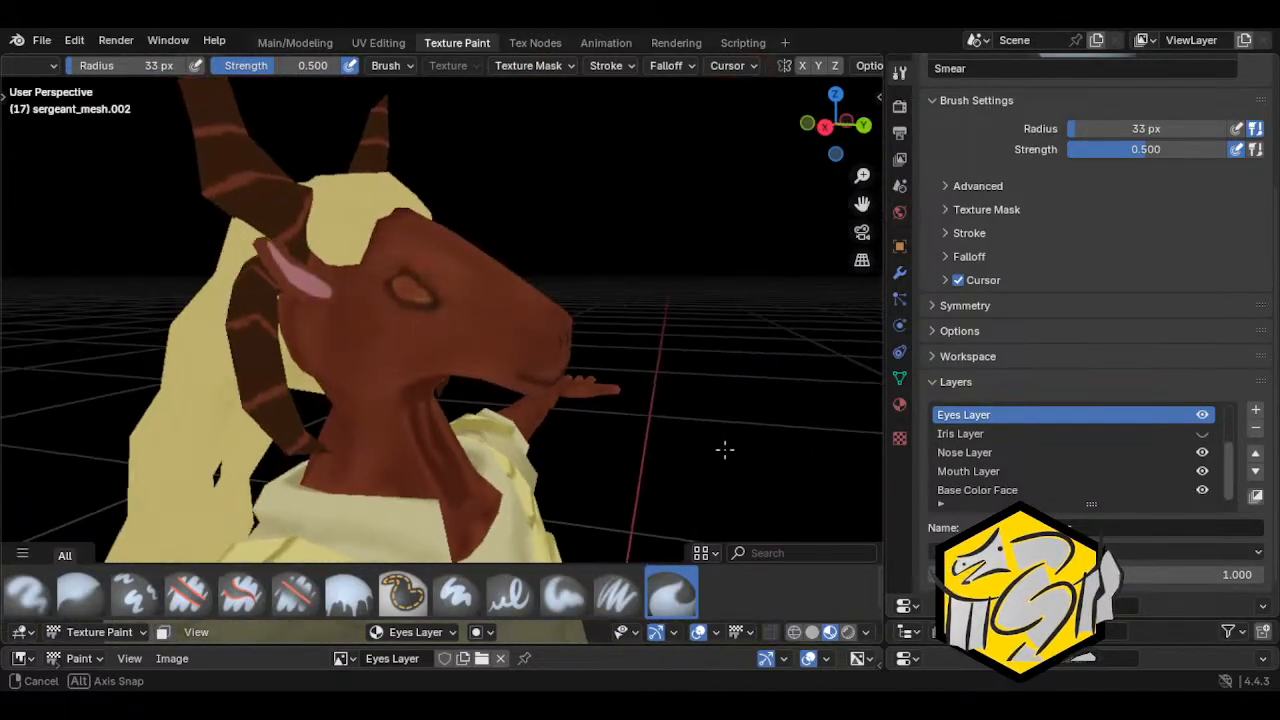
pyautogui.moveTo(509, 371)
pyautogui.mouseDown(button='middle')
pyautogui.moveTo(491, 389)
pyautogui.moveTo(517, 397)
pyautogui.moveTo(489, 360)
pyautogui.mouseUp(button='middle')
pyautogui.scroll(5, 489, 360)
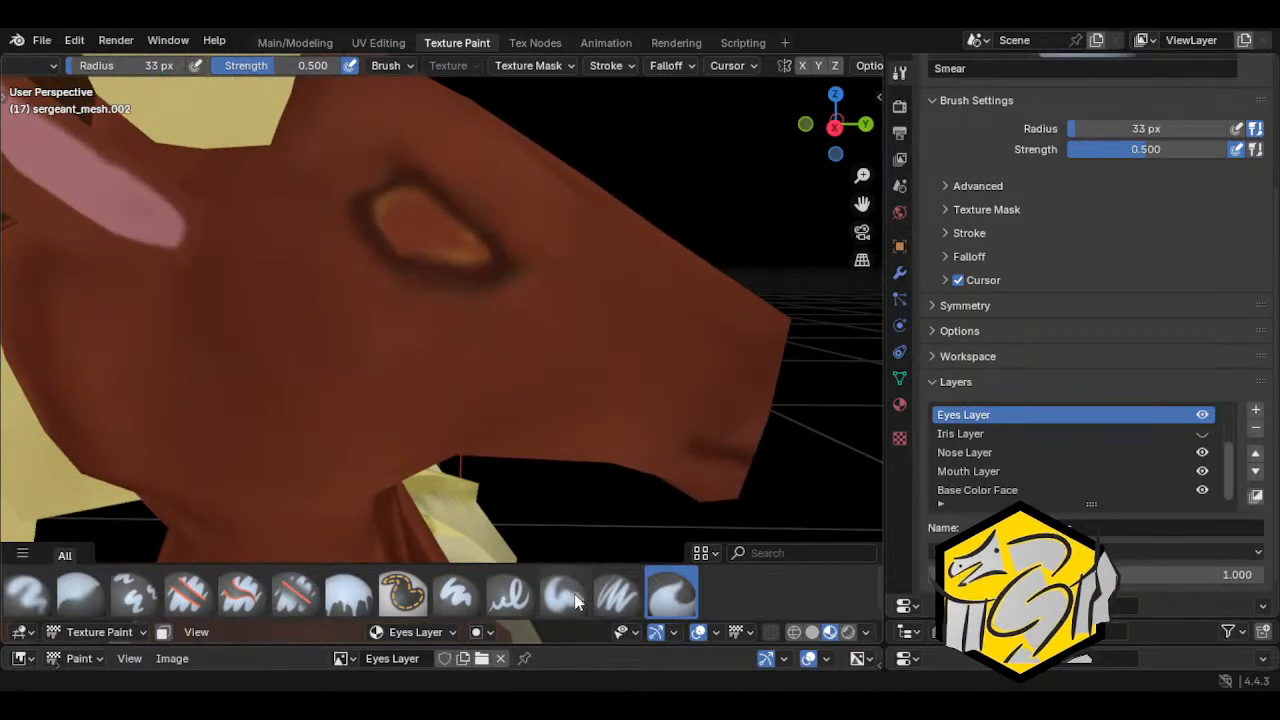
pyautogui.click(564, 588)
pyautogui.scroll(-1, 495, 411)
pyautogui.moveTo(495, 411); pyautogui.dragTo(508, 409, button='middle')
pyautogui.press('f')
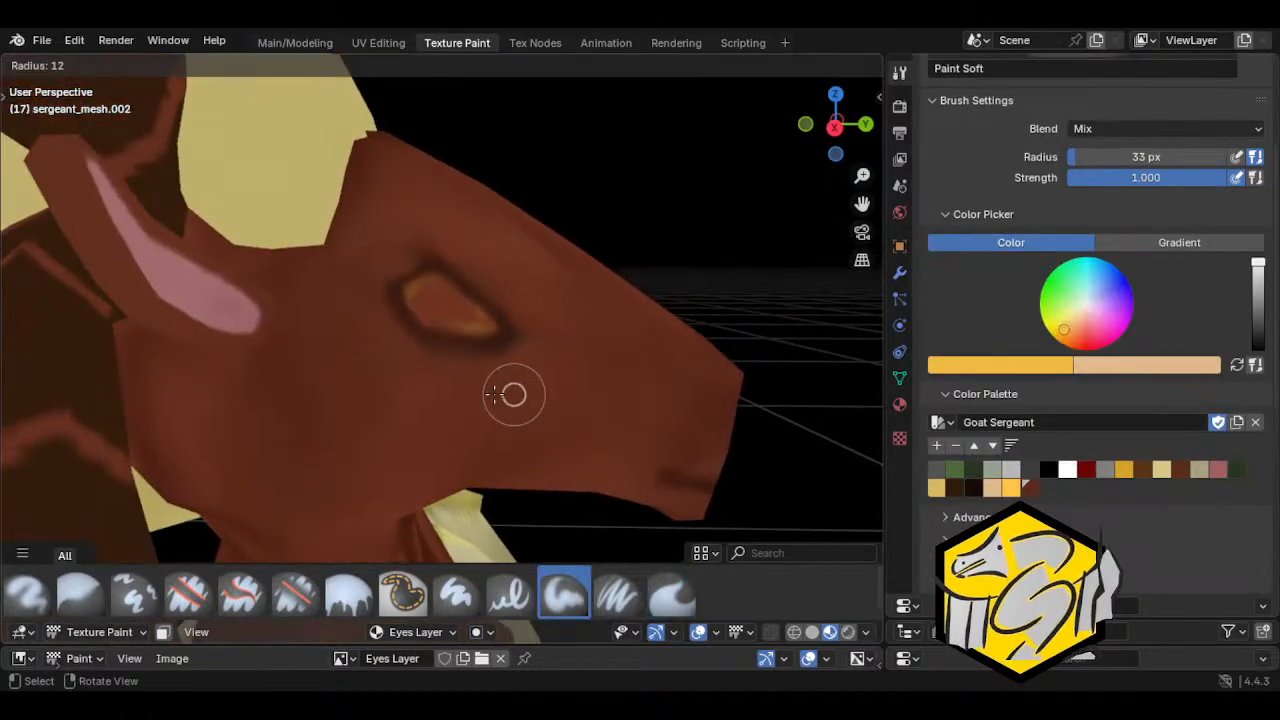
pyautogui.click(465, 405)
# Step: Sample dark brown from the eye outline as the brush colour and undo the trial strokes below the eye
pyautogui.moveTo(451, 404); pyautogui.dragTo(530, 414)
pyautogui.hotkey('ctrl', 'z')
pyautogui.hotkey('shift', 'x')
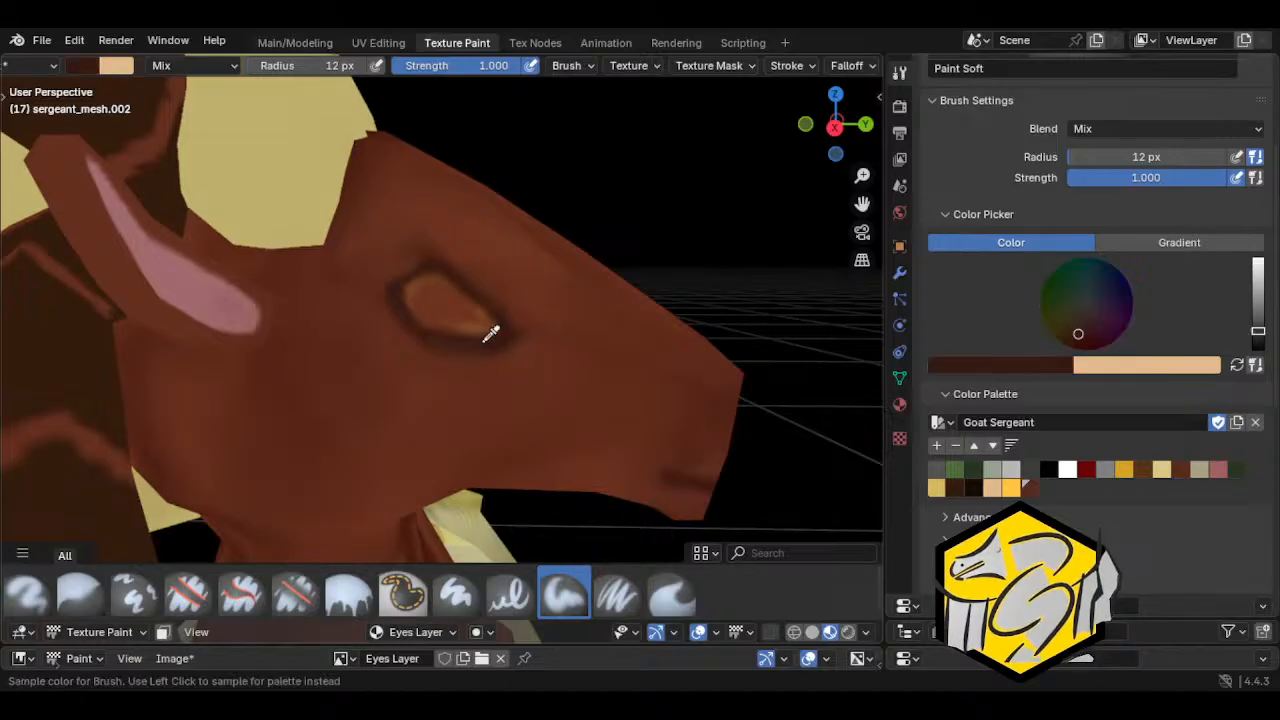
pyautogui.moveTo(416, 392); pyautogui.dragTo(557, 406)
pyautogui.hotkey('ctrl', 'z')
# Step: Paint a thin dark brown closed-lid line diagonally across the eye opening, using 4 px and 6 px brush radii
pyautogui.scroll(2, 549, 371)
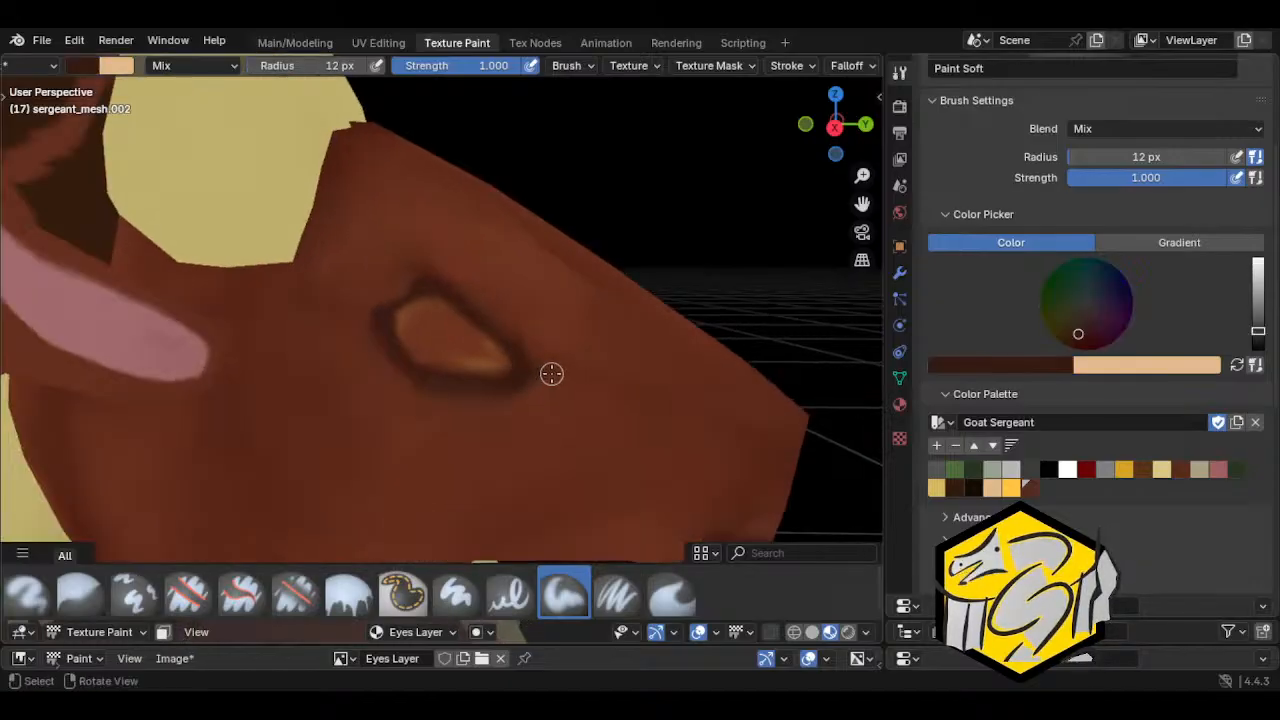
pyautogui.press('f')
pyautogui.click(540, 380)
pyautogui.moveTo(540, 380); pyautogui.dragTo(523, 366, button='middle')
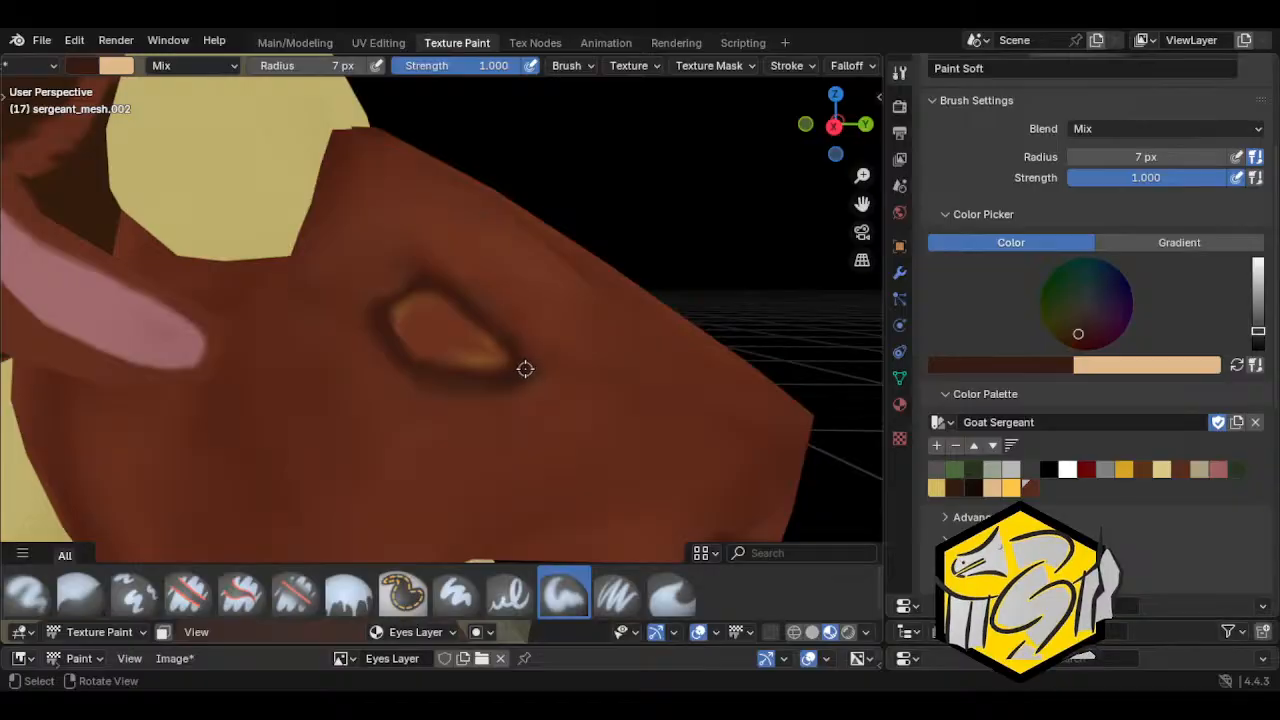
pyautogui.press('f')
pyautogui.click(521, 369)
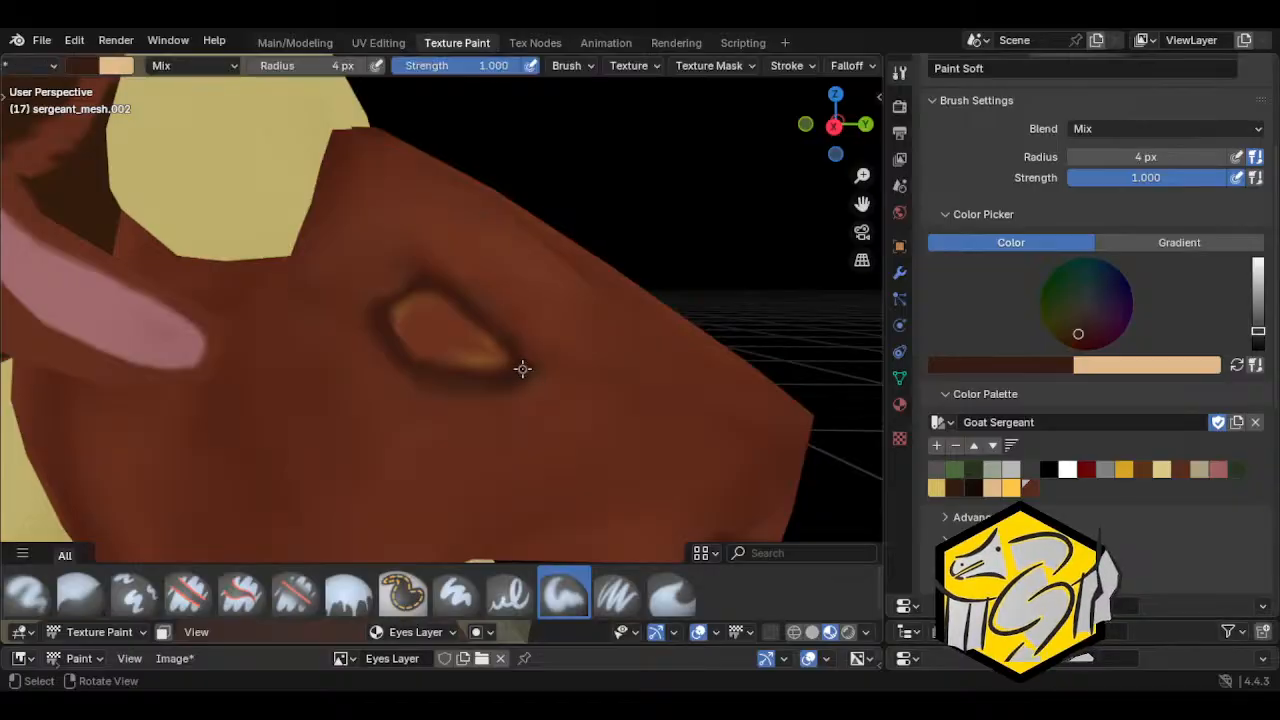
pyautogui.moveTo(492, 356)
pyautogui.mouseDown()
pyautogui.moveTo(386, 314)
pyautogui.moveTo(522, 365)
pyautogui.moveTo(390, 311)
pyautogui.moveTo(430, 326)
pyautogui.mouseUp()
pyautogui.press('f')
pyautogui.click(385, 316)
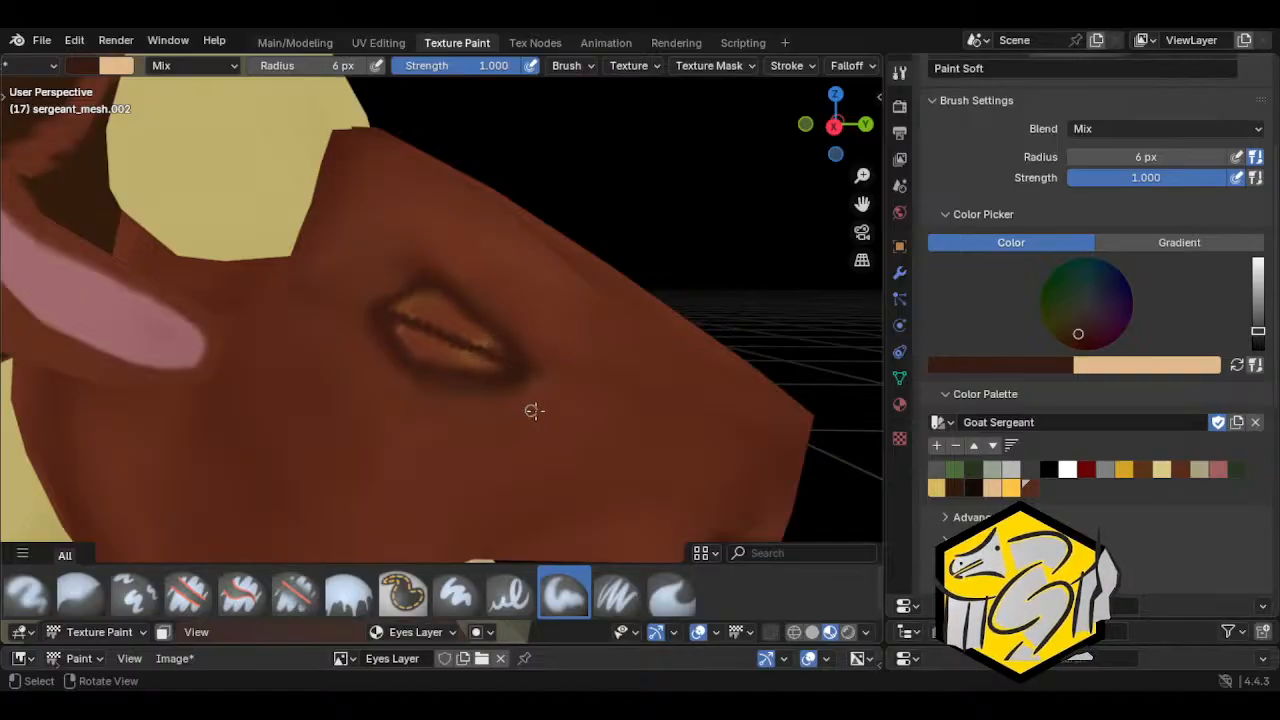
# Step: Sample a reddish brown and paint over the orange areas inside the eye outline with a 9 px brush
pyautogui.press('s')
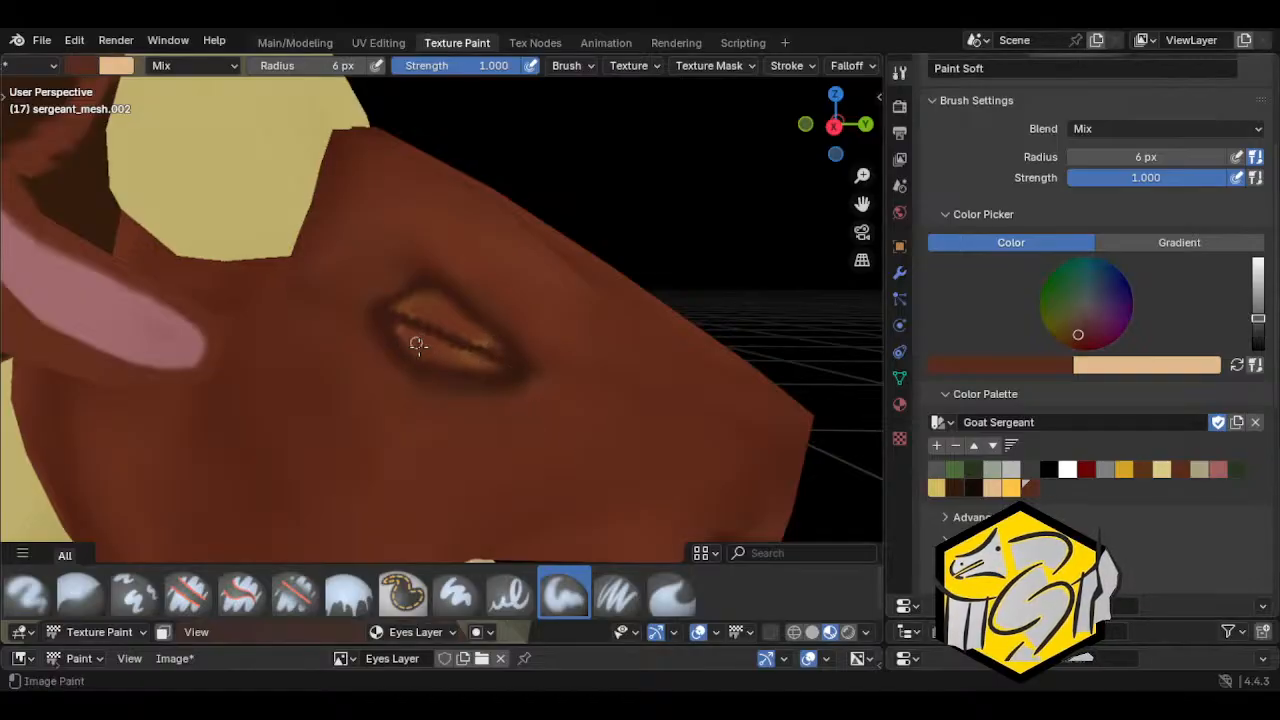
pyautogui.press('f')
pyautogui.click(450, 362)
pyautogui.moveTo(450, 362); pyautogui.dragTo(440, 358)
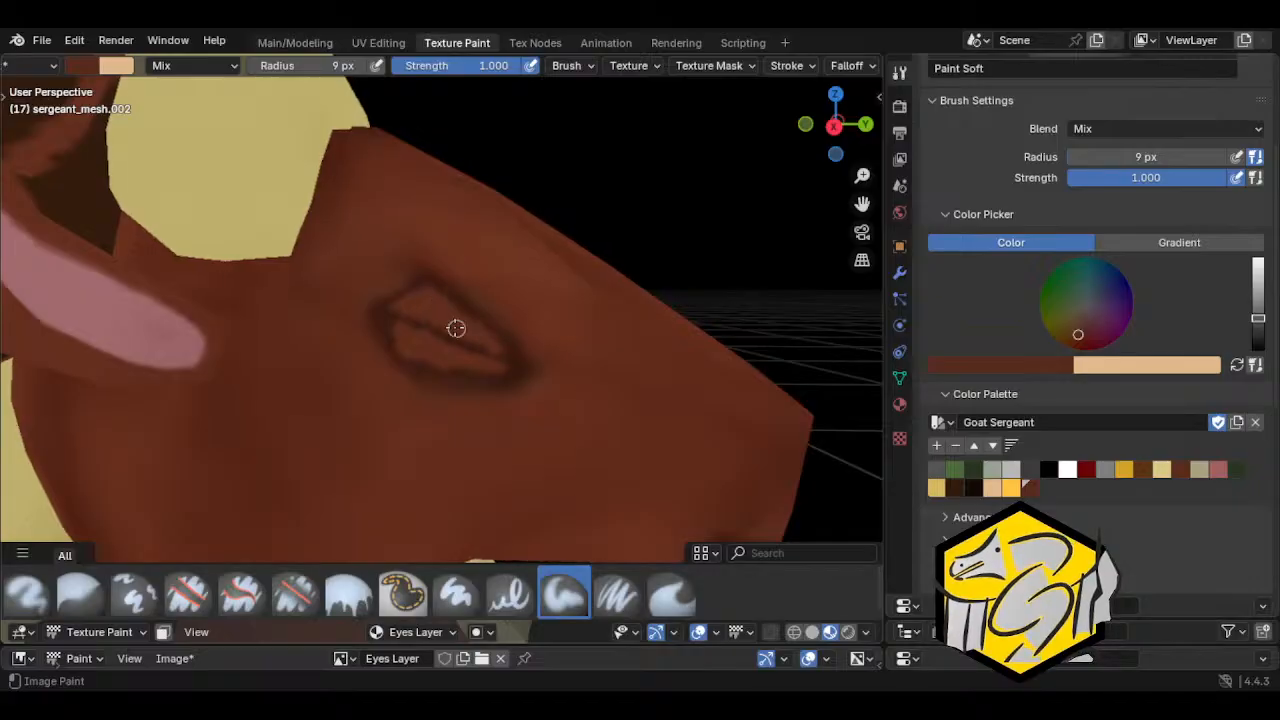
# Step: Sample dark brown again and retouch the eye outline and lid line with a 6 px brush
pyautogui.press('s')
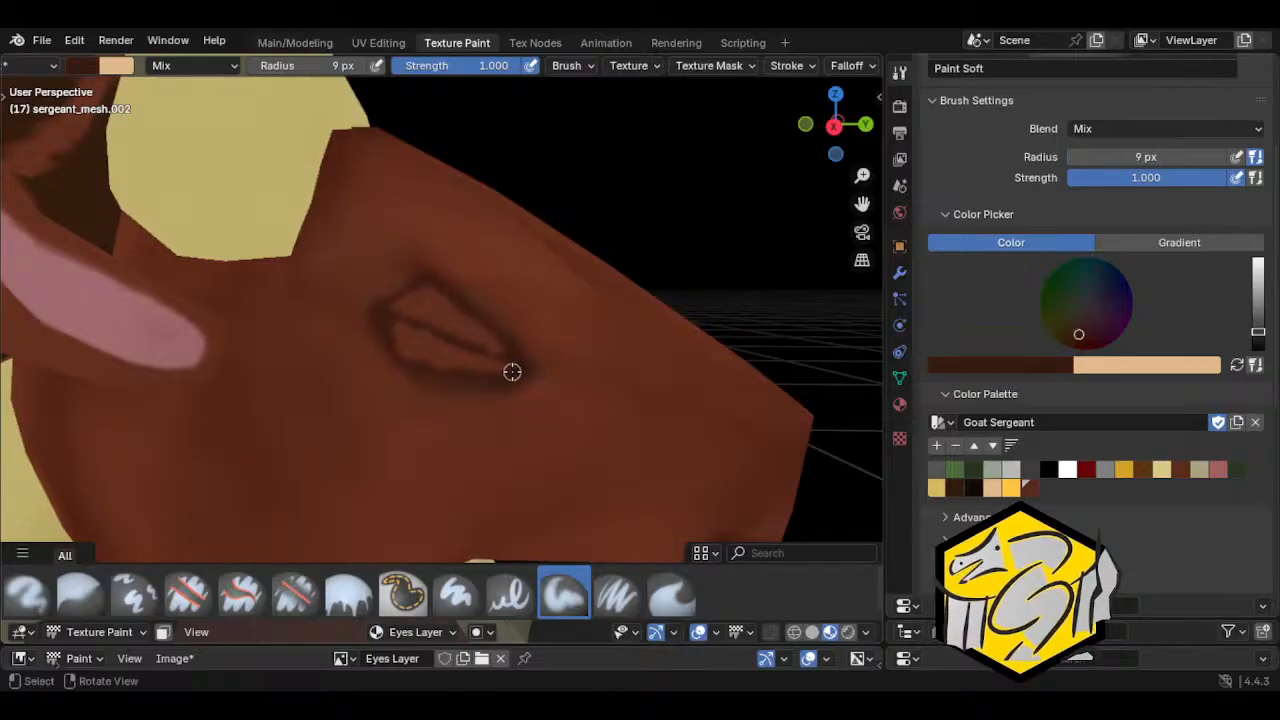
pyautogui.press('f')
pyautogui.click(448, 373)
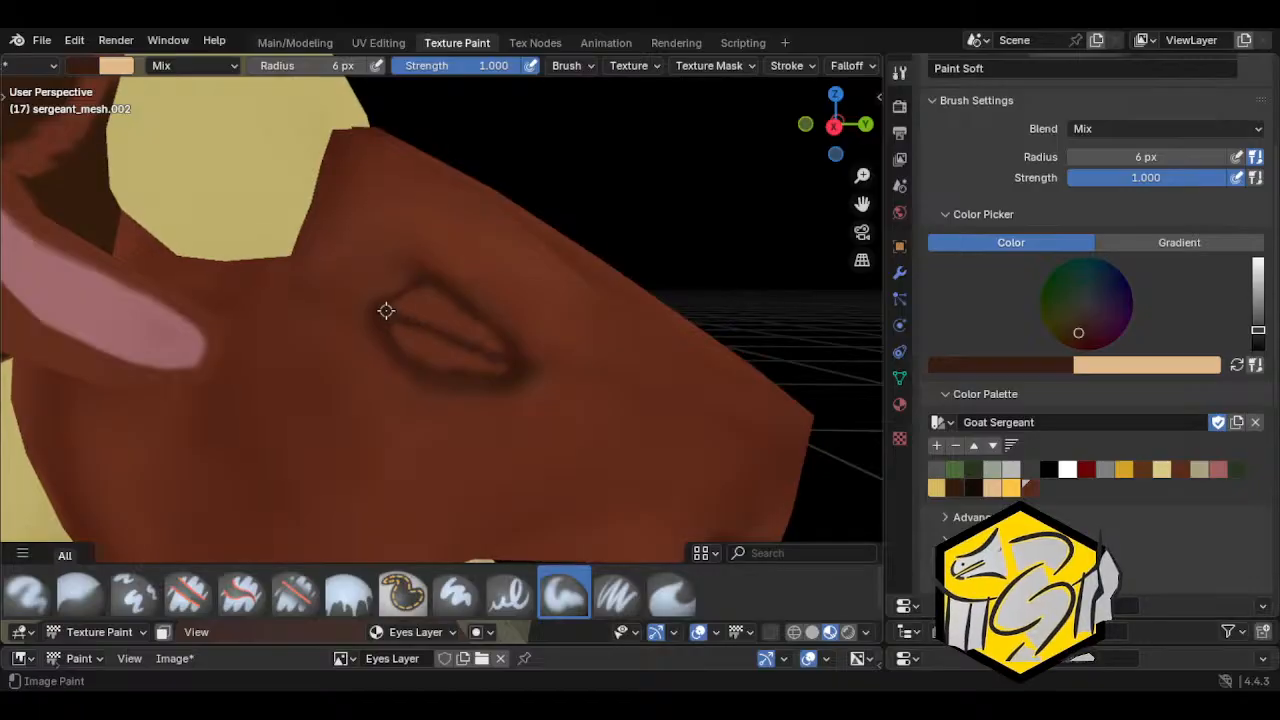
# Step: Soften the painted lid line and eye outline with the Blur brush at a 17 px radius
pyautogui.scroll(-4, 508, 371)
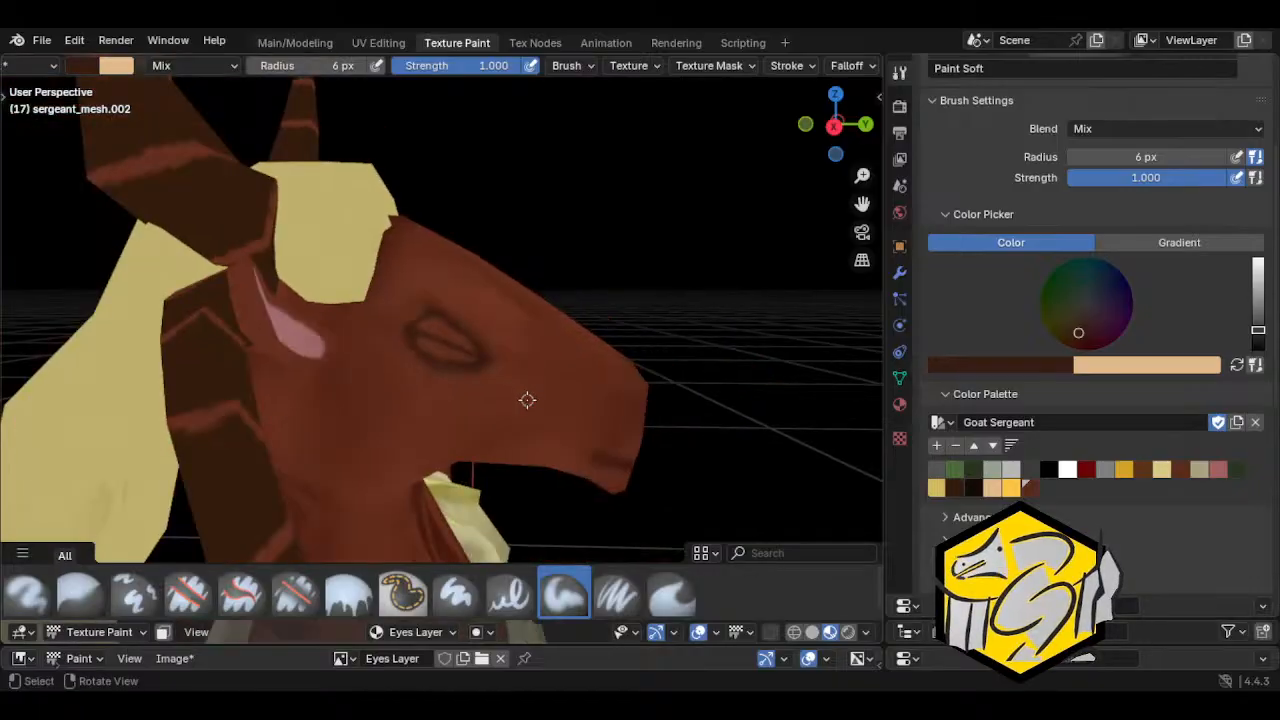
pyautogui.moveTo(526, 397)
pyautogui.mouseDown(button='middle')
pyautogui.moveTo(429, 397)
pyautogui.moveTo(465, 398)
pyautogui.mouseUp(button='middle')
pyautogui.scroll(3, 465, 398)
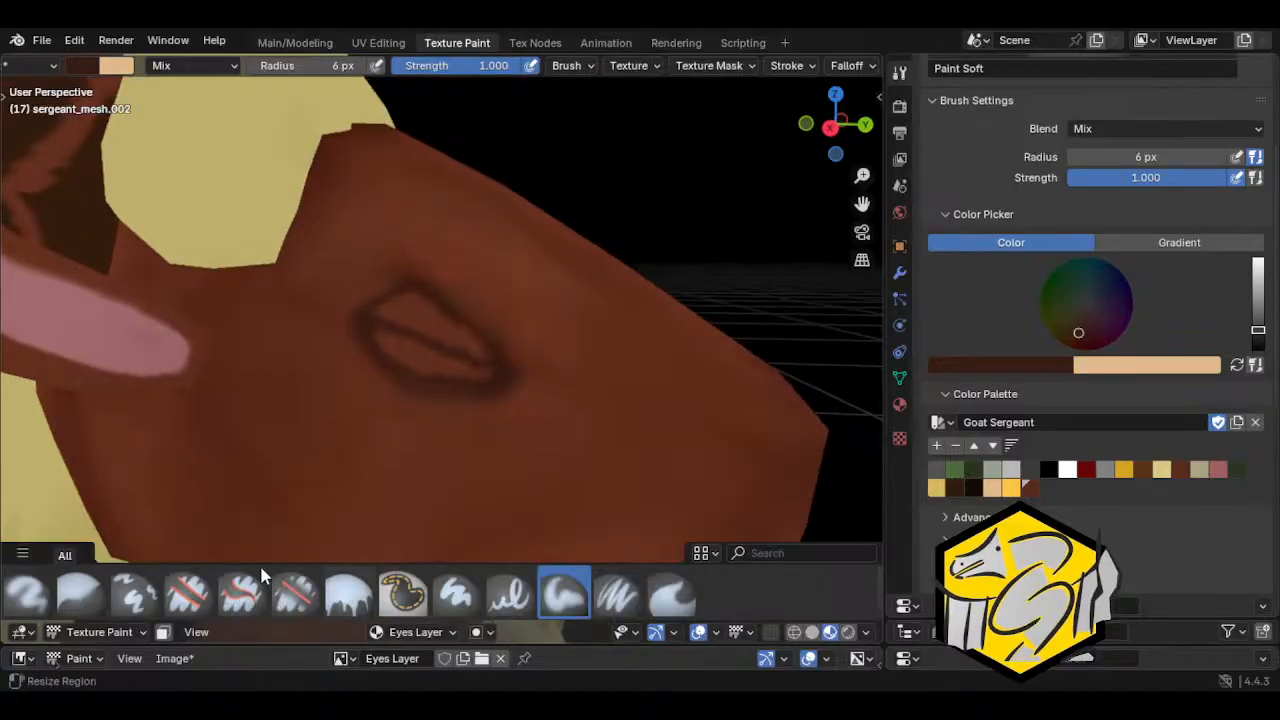
pyautogui.click(79, 590)
pyautogui.press('f')
pyautogui.click(480, 368)
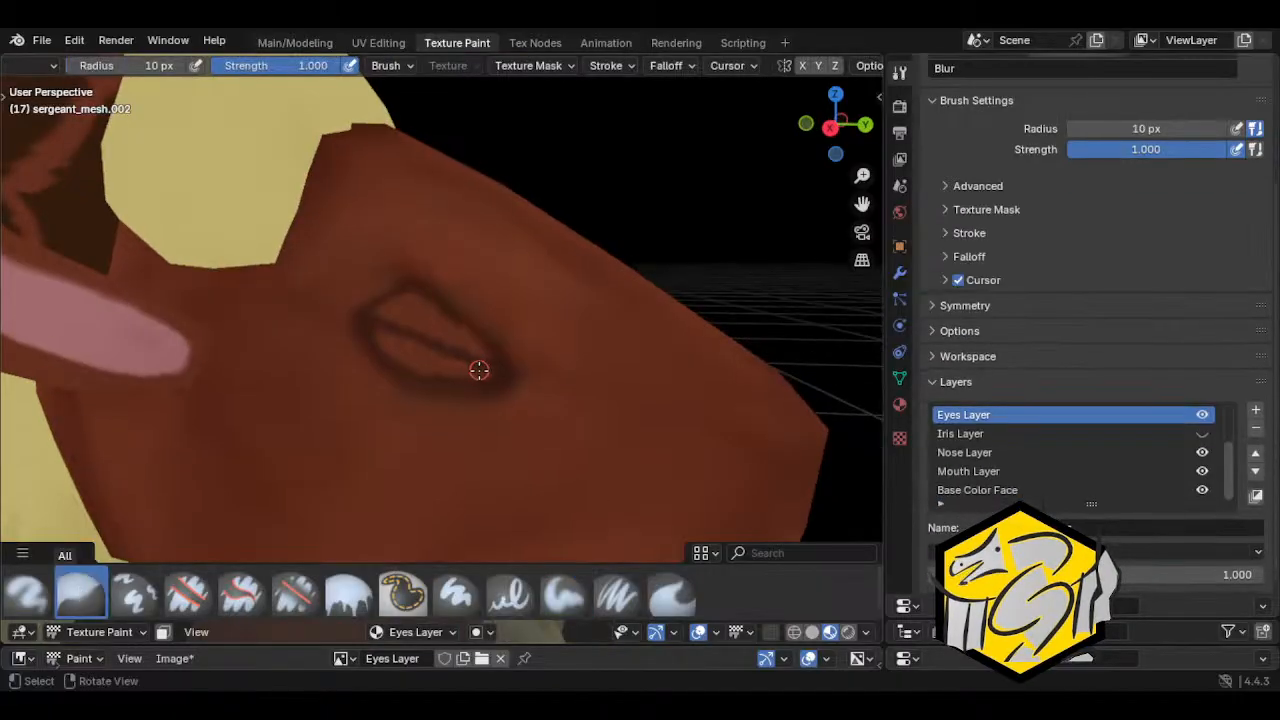
pyautogui.press('f')
pyautogui.click(487, 371)
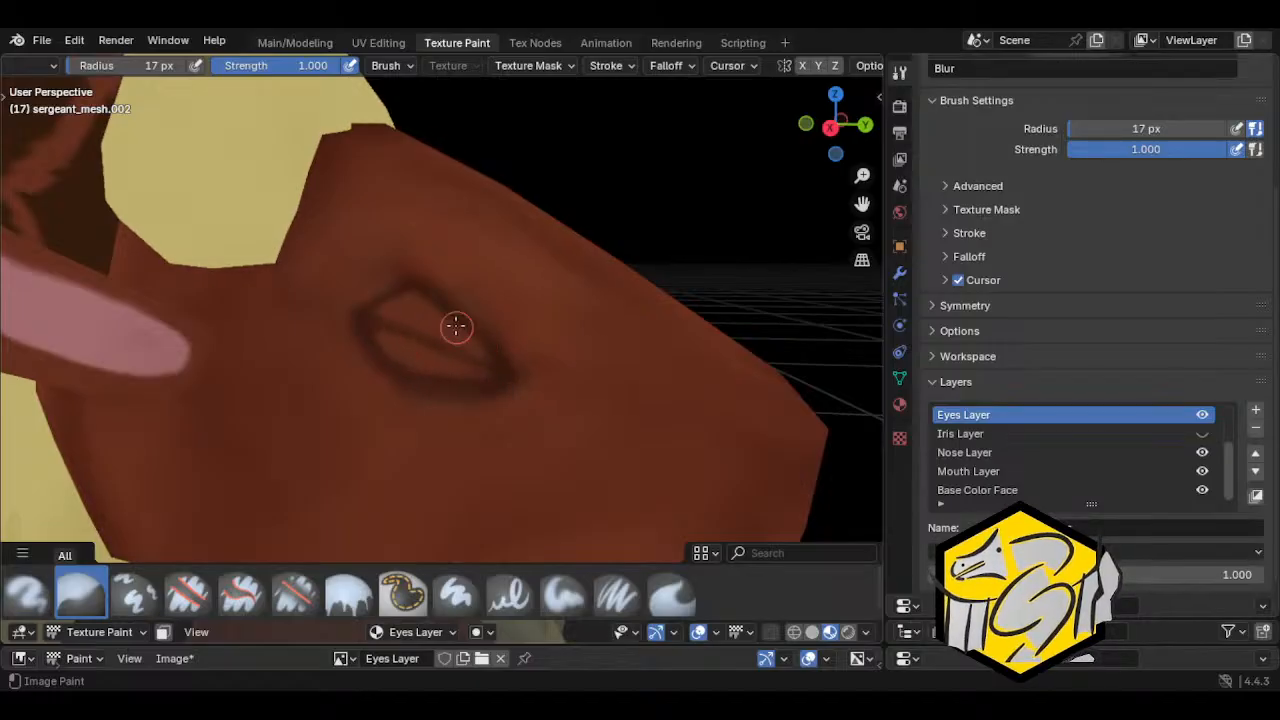
pyautogui.moveTo(456, 326); pyautogui.dragTo(415, 302)
# Step: Smear the lower lid area inside the eye outline with the Smear brush at 17 px and 0.500 strength
pyautogui.moveTo(531, 473)
pyautogui.mouseDown(button='middle')
pyautogui.moveTo(480, 451)
pyautogui.moveTo(691, 441)
pyautogui.mouseUp(button='middle')
pyautogui.scroll(-3, 482, 449)
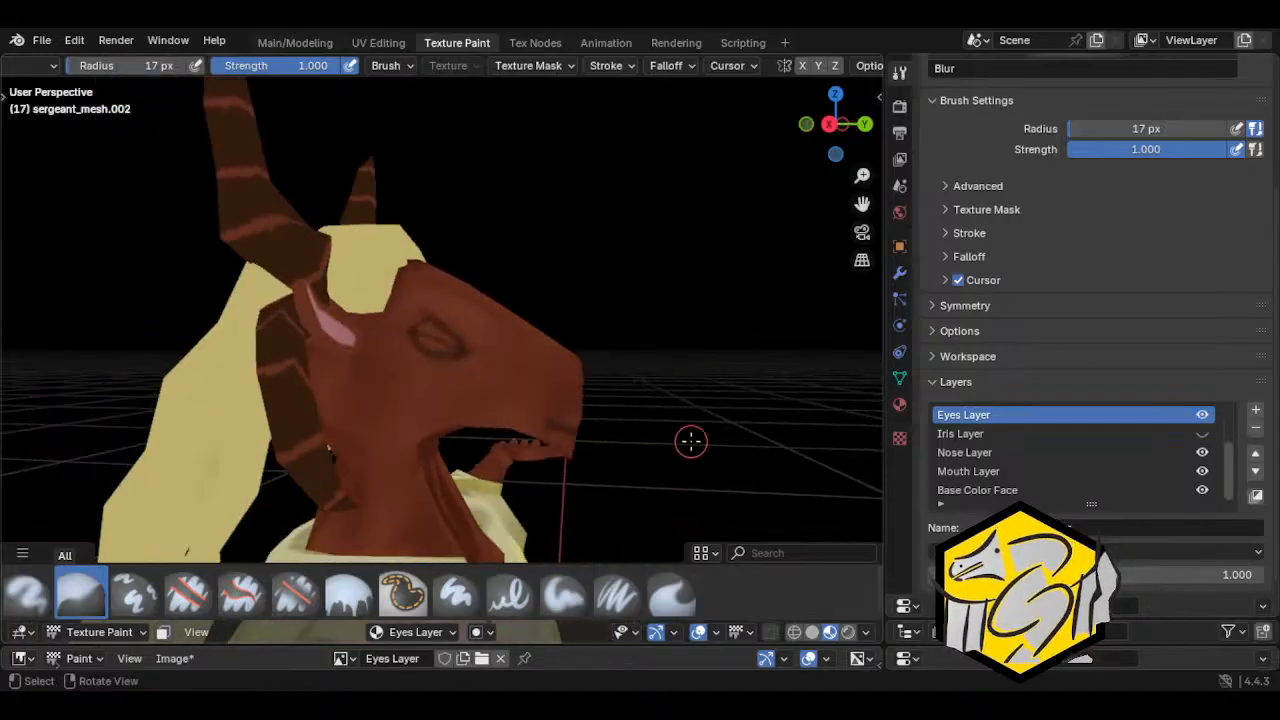
pyautogui.scroll(3, 564, 403)
pyautogui.scroll(1, 576, 405)
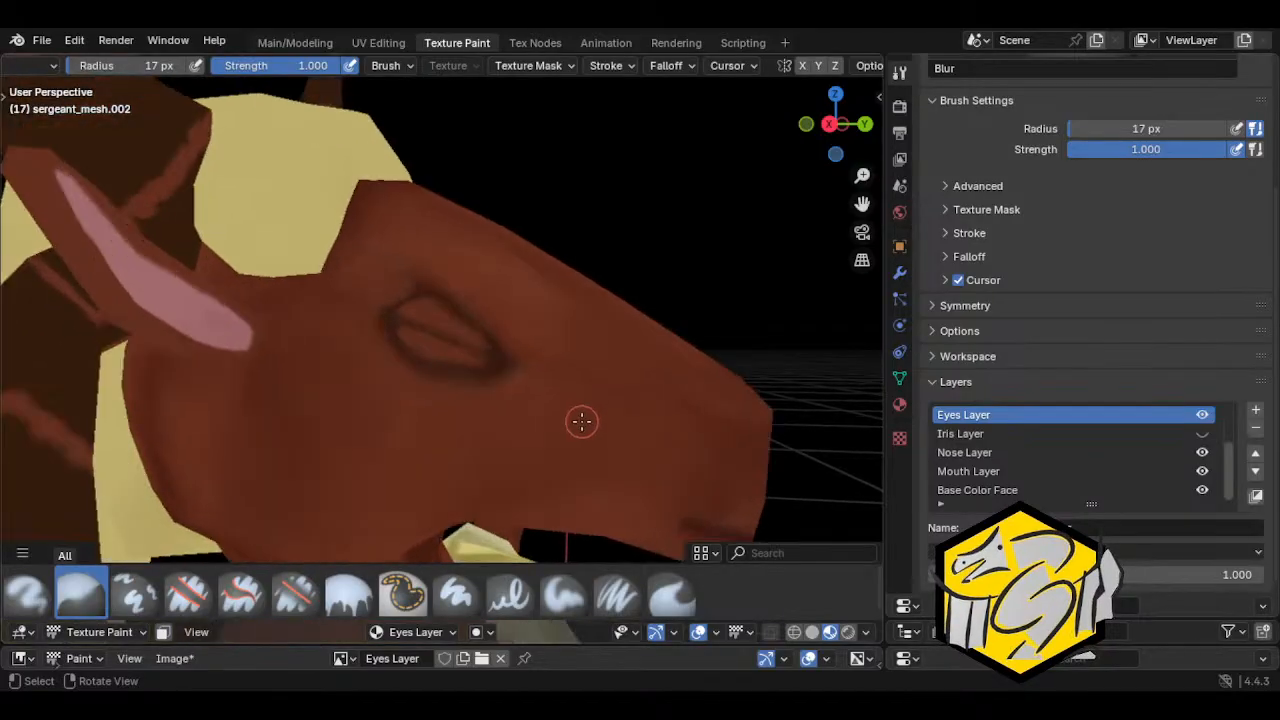
pyautogui.scroll(-1, 609, 443)
pyautogui.scroll(1, 598, 440)
pyautogui.scroll(2, 589, 436)
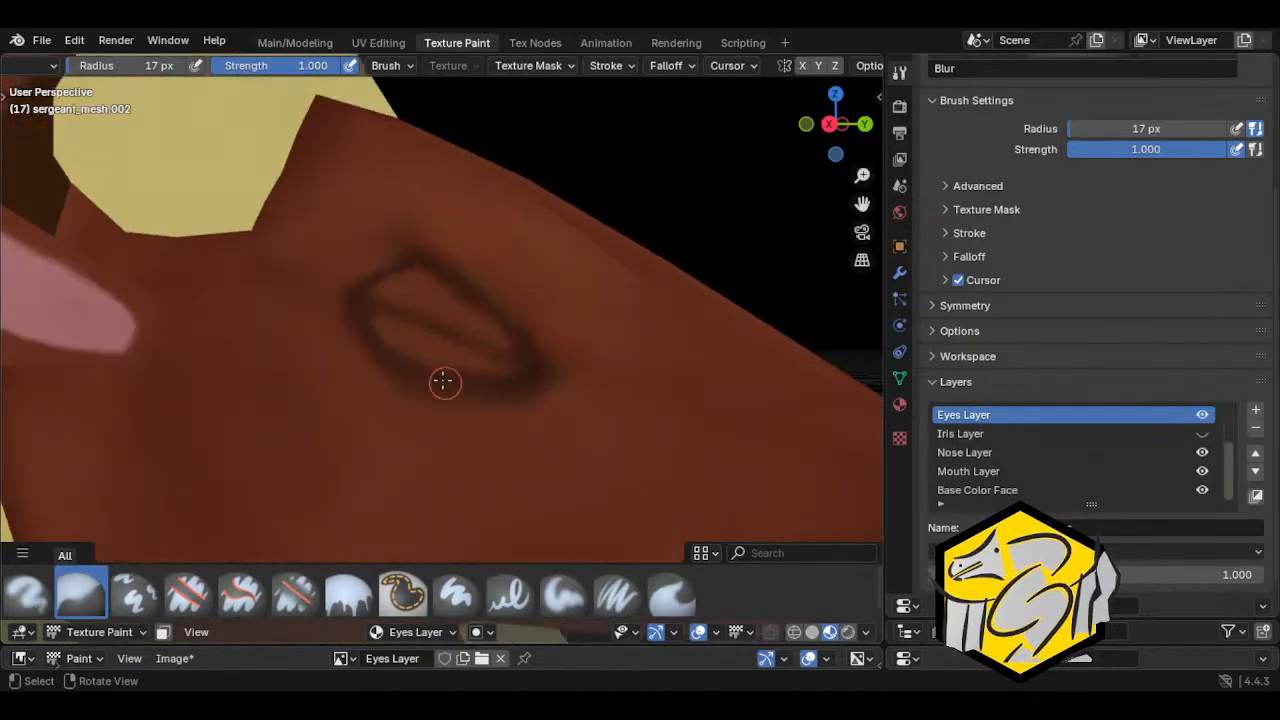
pyautogui.scroll(-1, 443, 380)
pyautogui.click(672, 595)
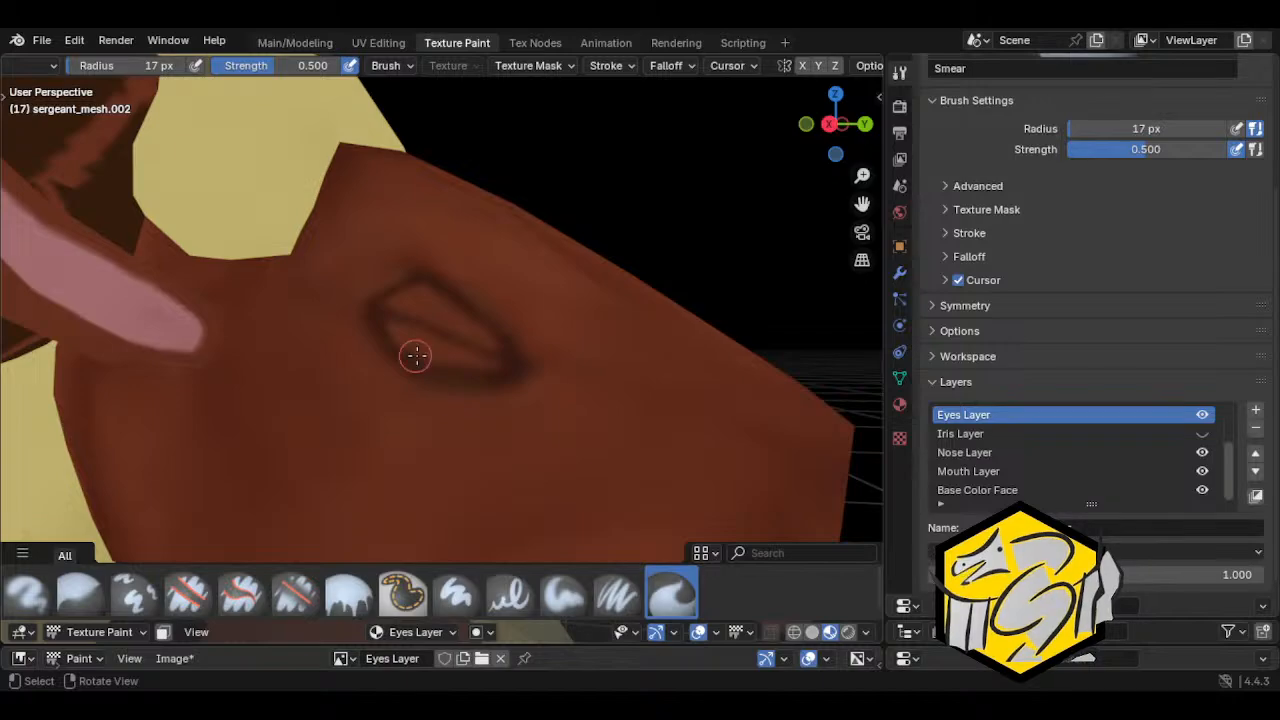
pyautogui.moveTo(416, 356); pyautogui.dragTo(432, 348)
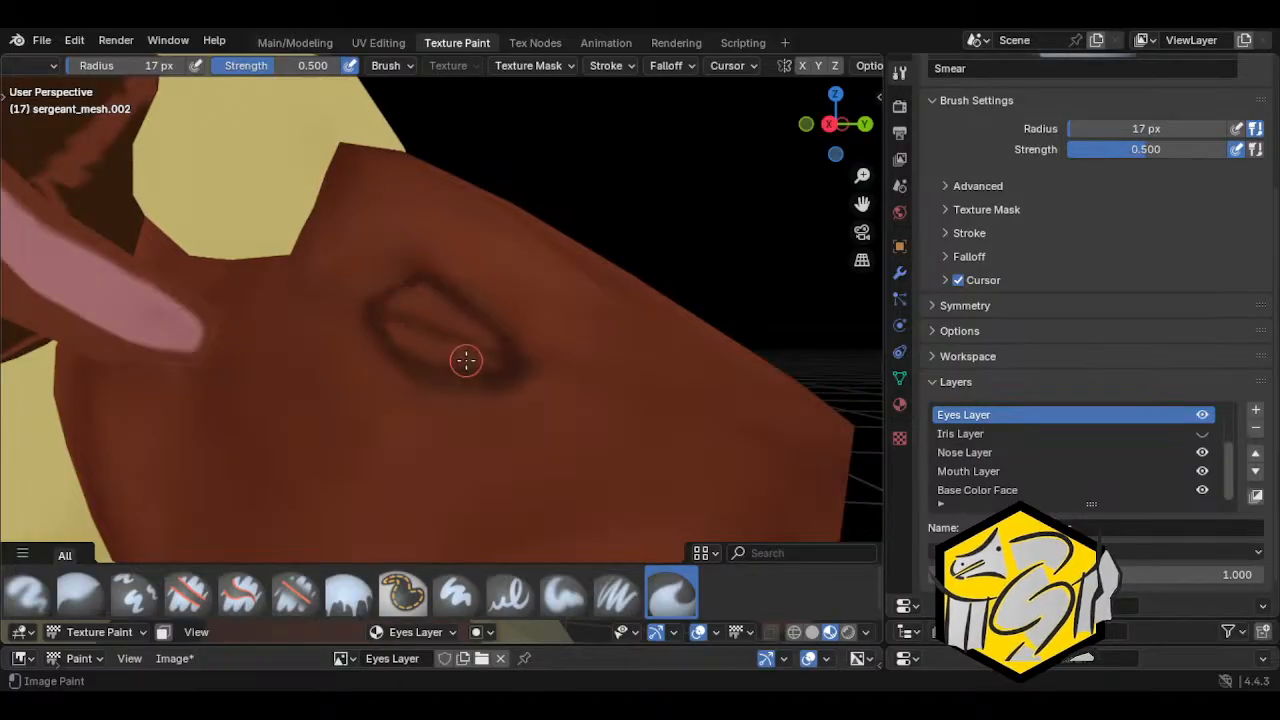
# Step: Smear the lid crease and upper edge of the eye outline further to blend them into the face
pyautogui.moveTo(471, 335)
pyautogui.mouseDown(button='middle')
pyautogui.moveTo(594, 417)
pyautogui.moveTo(600, 446)
pyautogui.moveTo(573, 451)
pyautogui.moveTo(598, 456)
pyautogui.mouseUp(button='middle')
pyautogui.scroll(4, 503, 369)
pyautogui.moveTo(446, 323)
pyautogui.mouseDown()
pyautogui.moveTo(428, 312)
pyautogui.moveTo(581, 421)
pyautogui.mouseUp()
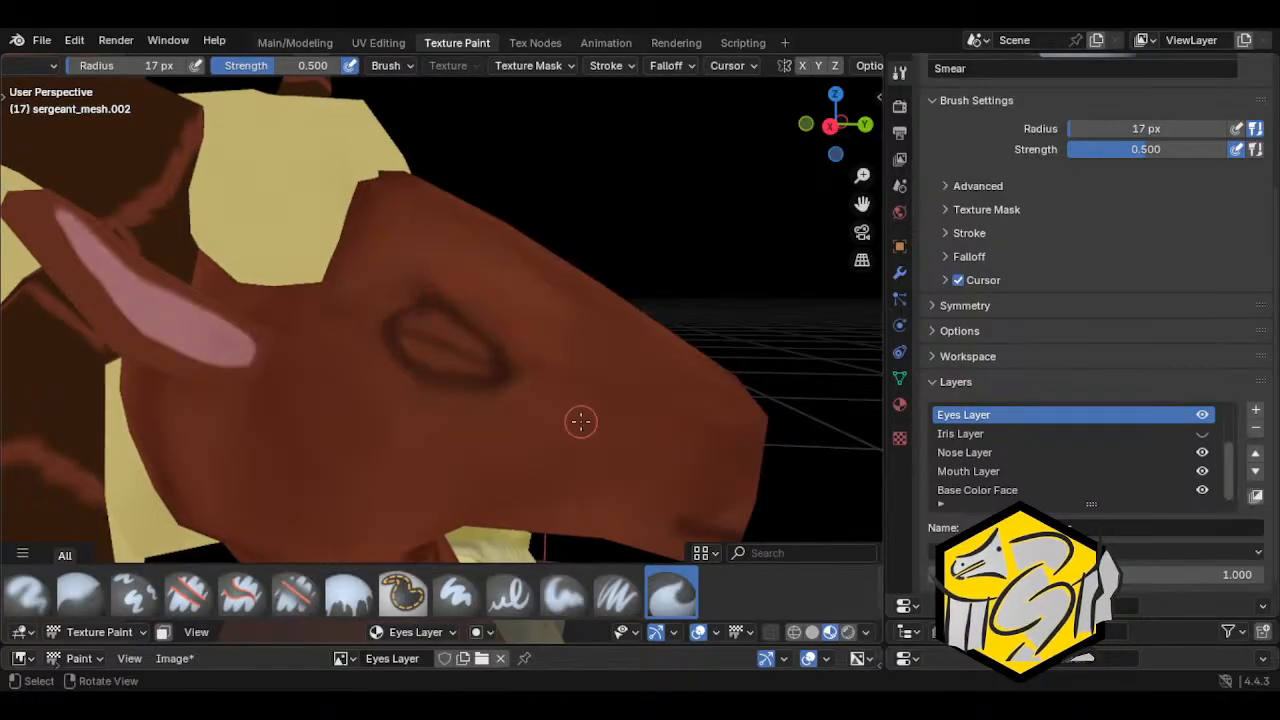
pyautogui.moveTo(418, 318)
pyautogui.mouseDown()
pyautogui.moveTo(409, 303)
pyautogui.moveTo(546, 369)
pyautogui.mouseUp()
pyautogui.moveTo(457, 309)
pyautogui.mouseDown()
pyautogui.moveTo(440, 291)
pyautogui.moveTo(414, 297)
pyautogui.moveTo(500, 305)
pyautogui.mouseUp()
# Step: Check the eye on the other side of the head, switch to Paint Soft and show the Iris Layer again
pyautogui.moveTo(604, 395)
pyautogui.mouseDown(button='middle')
pyautogui.moveTo(586, 429)
pyautogui.moveTo(543, 423)
pyautogui.moveTo(605, 428)
pyautogui.moveTo(335, 426)
pyautogui.moveTo(491, 423)
pyautogui.mouseUp(button='middle')
pyautogui.scroll(3, 595, 418)
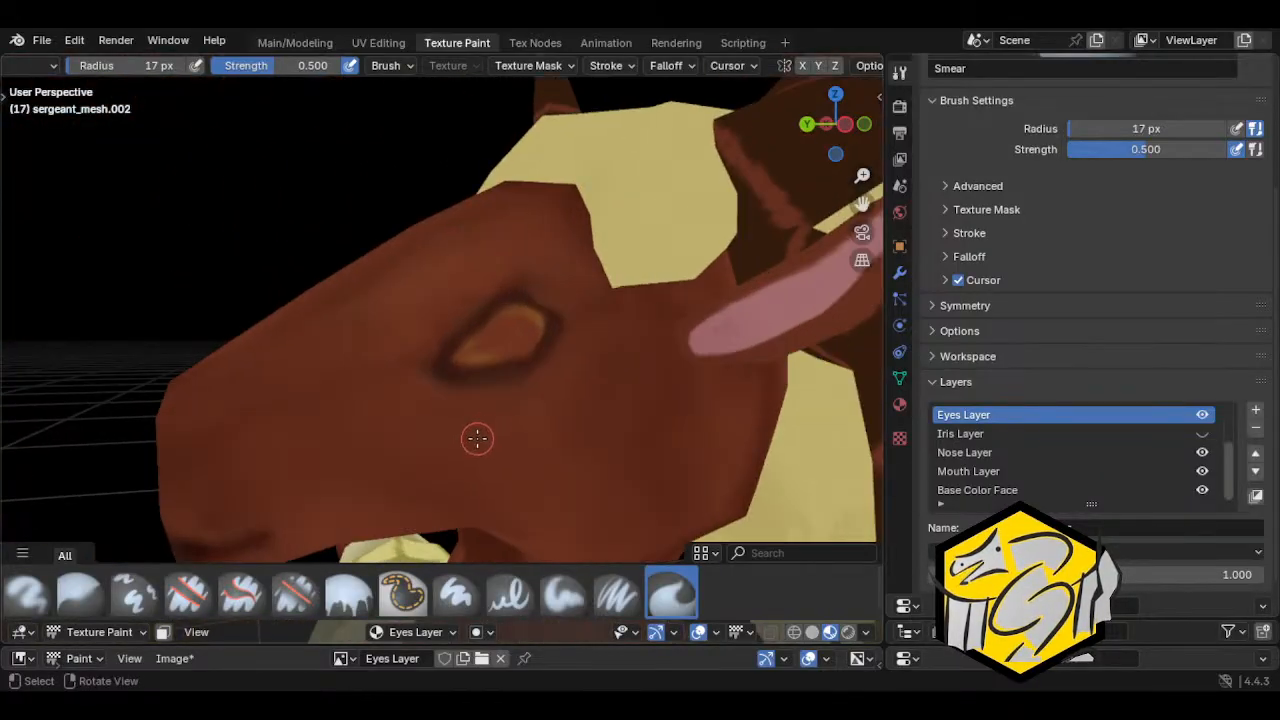
pyautogui.moveTo(580, 409); pyautogui.dragTo(409, 415, button='middle')
pyautogui.scroll(2, 409, 415)
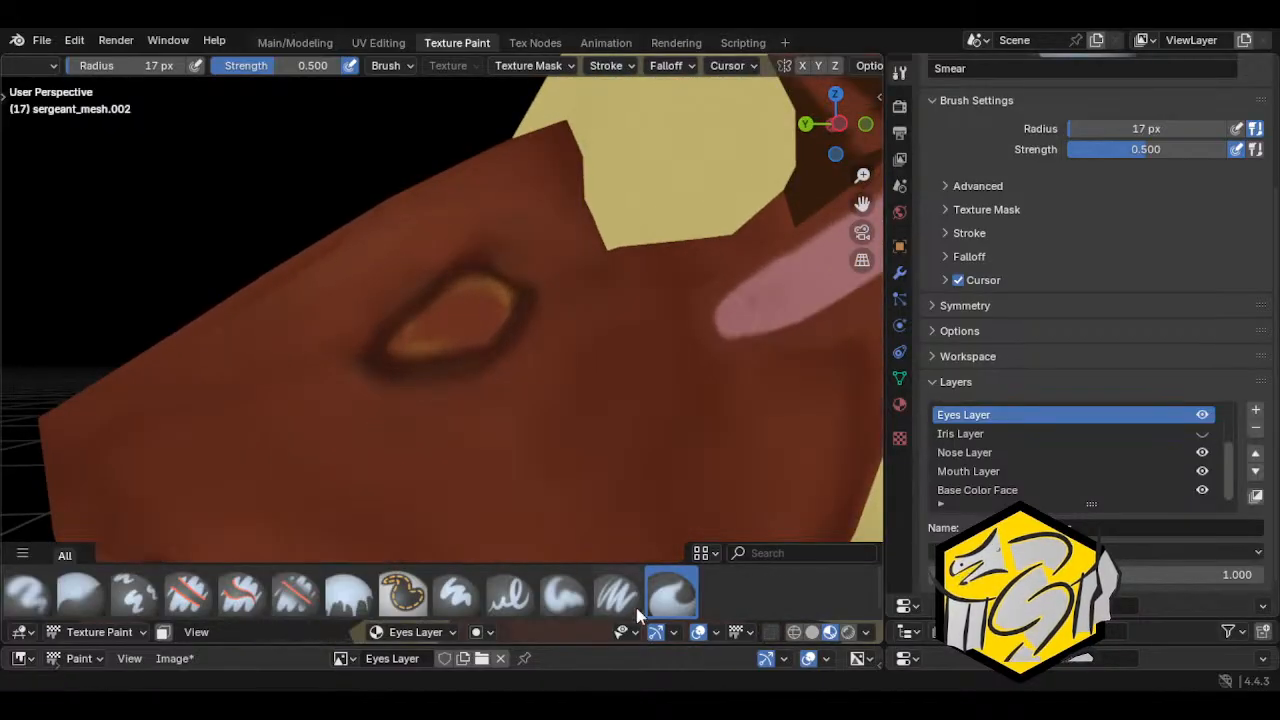
pyautogui.click(570, 600)
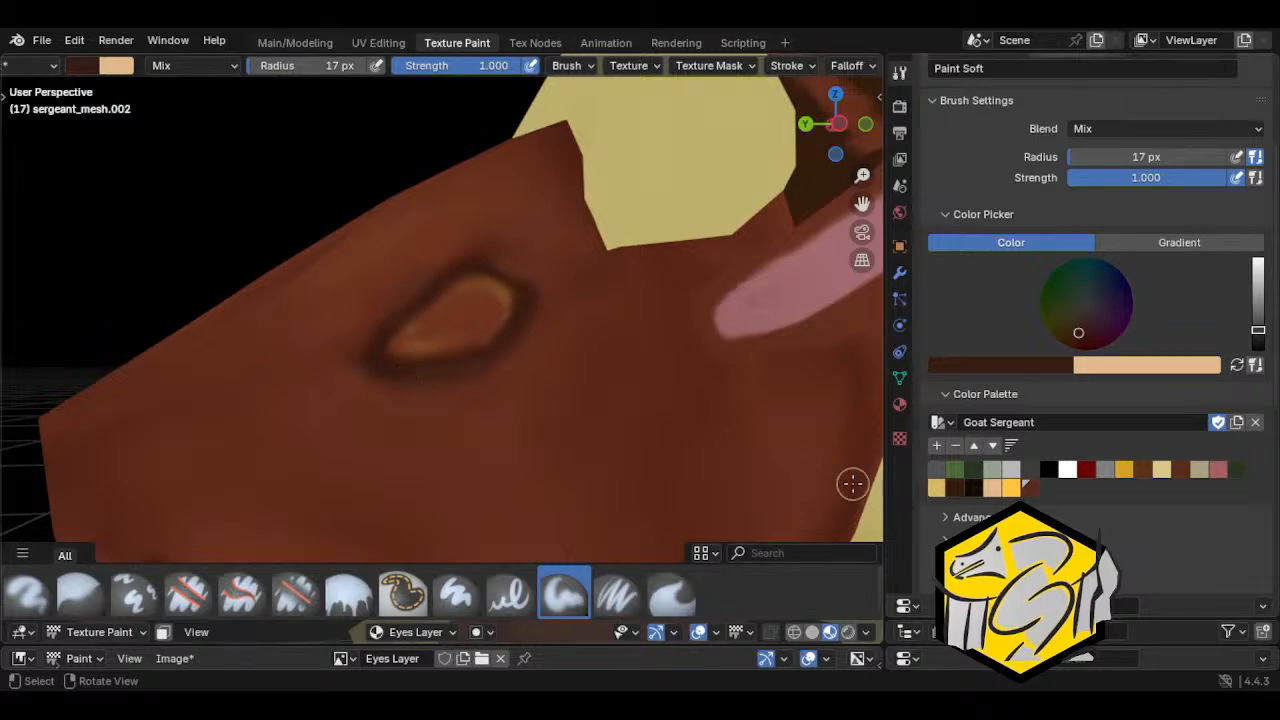
pyautogui.scroll(-1, 1080, 580)
pyautogui.scroll(-6, 1080, 580)
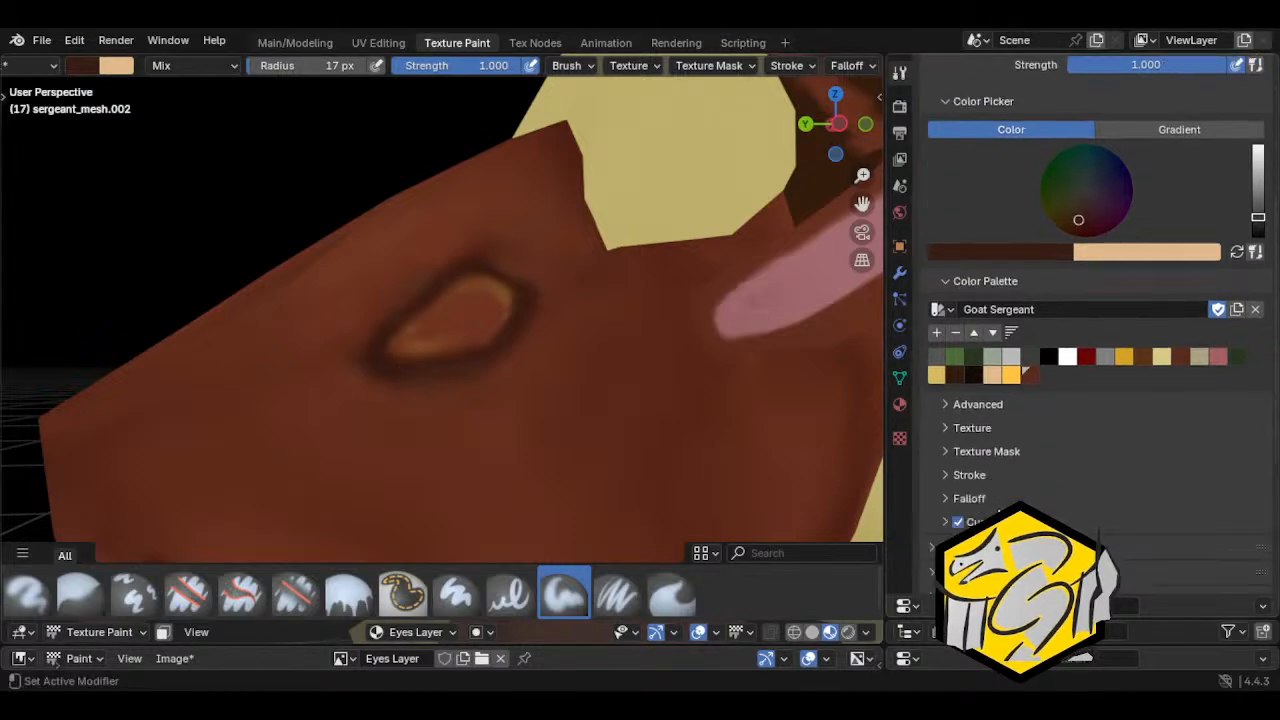
pyautogui.click(1202, 526)
# Step: Set the Erase Alpha brush to a 36 px radius, try one stroke over the closed eye on the Eyes Layer, and undo it
pyautogui.moveTo(600, 503); pyautogui.dragTo(615, 407, button='middle')
pyautogui.scroll(3, 615, 407)
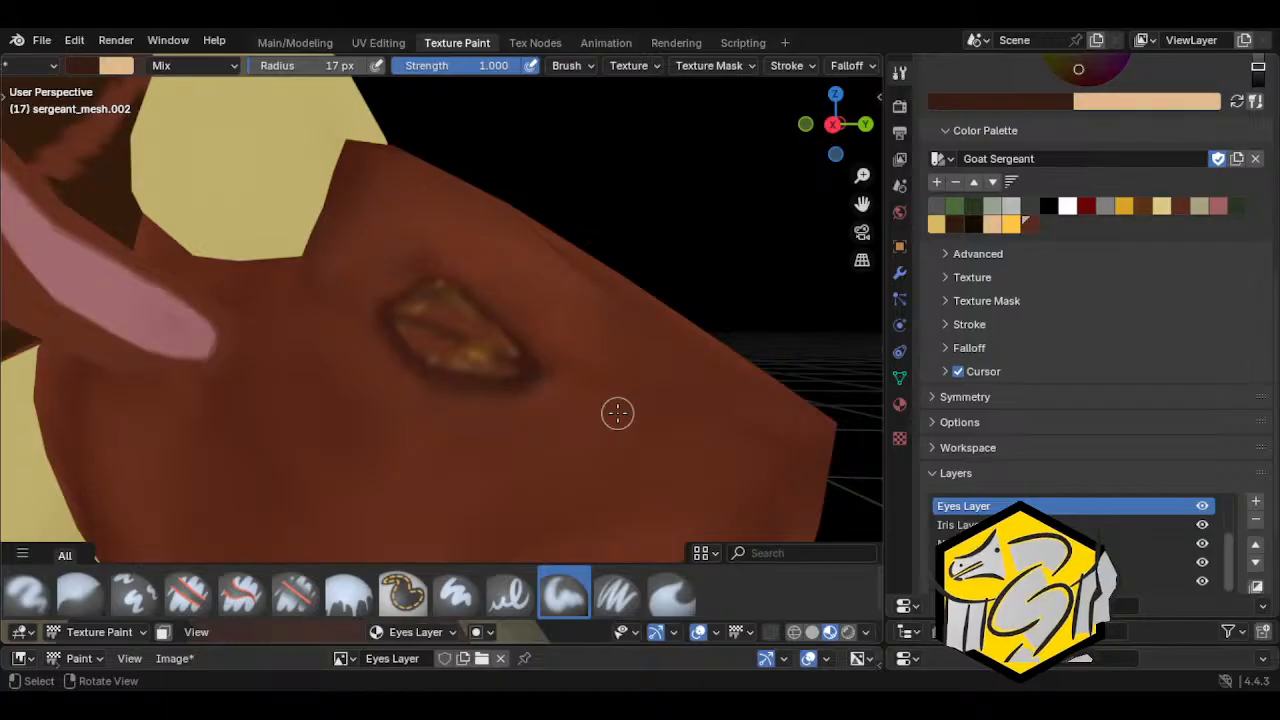
pyautogui.click(285, 595)
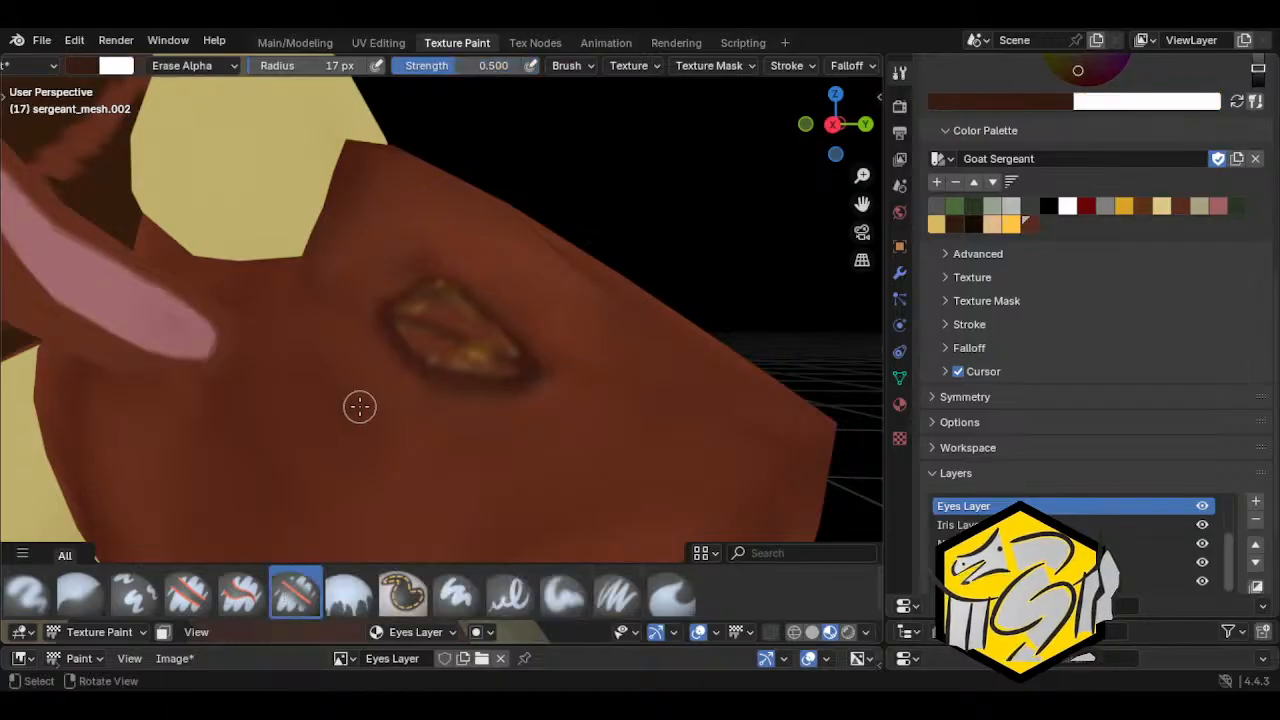
pyautogui.press('f')
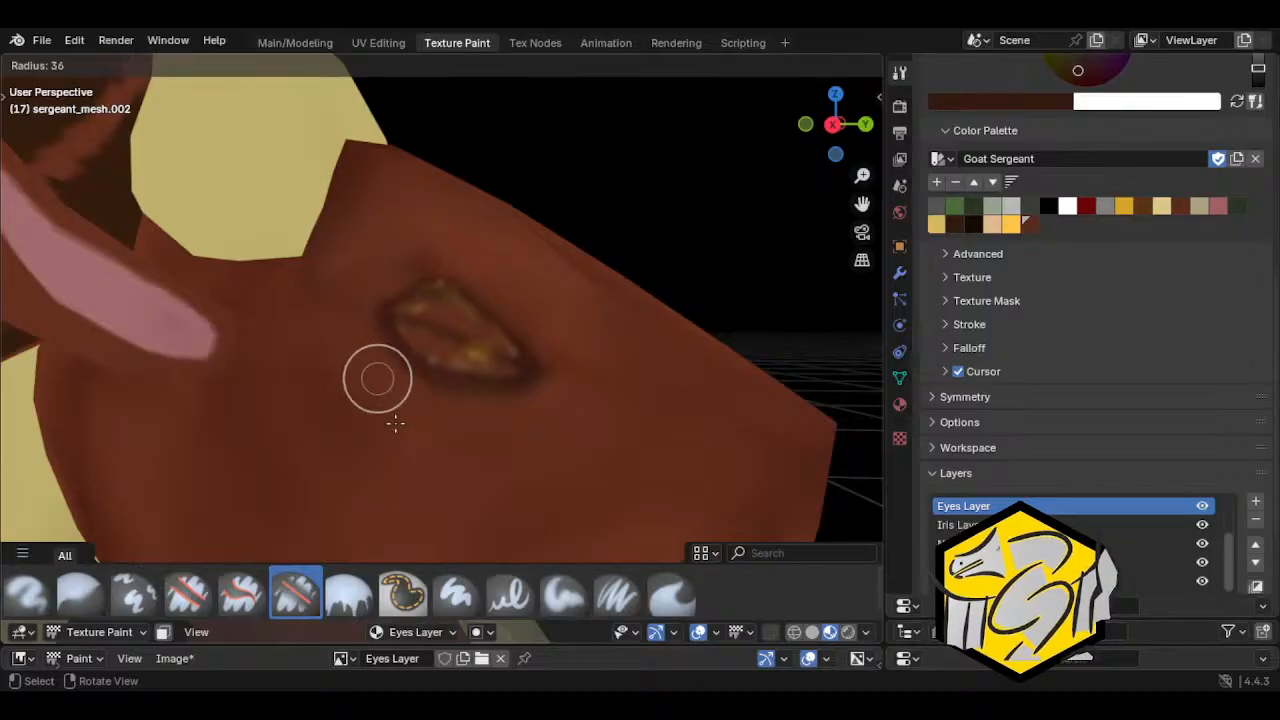
pyautogui.click(391, 420)
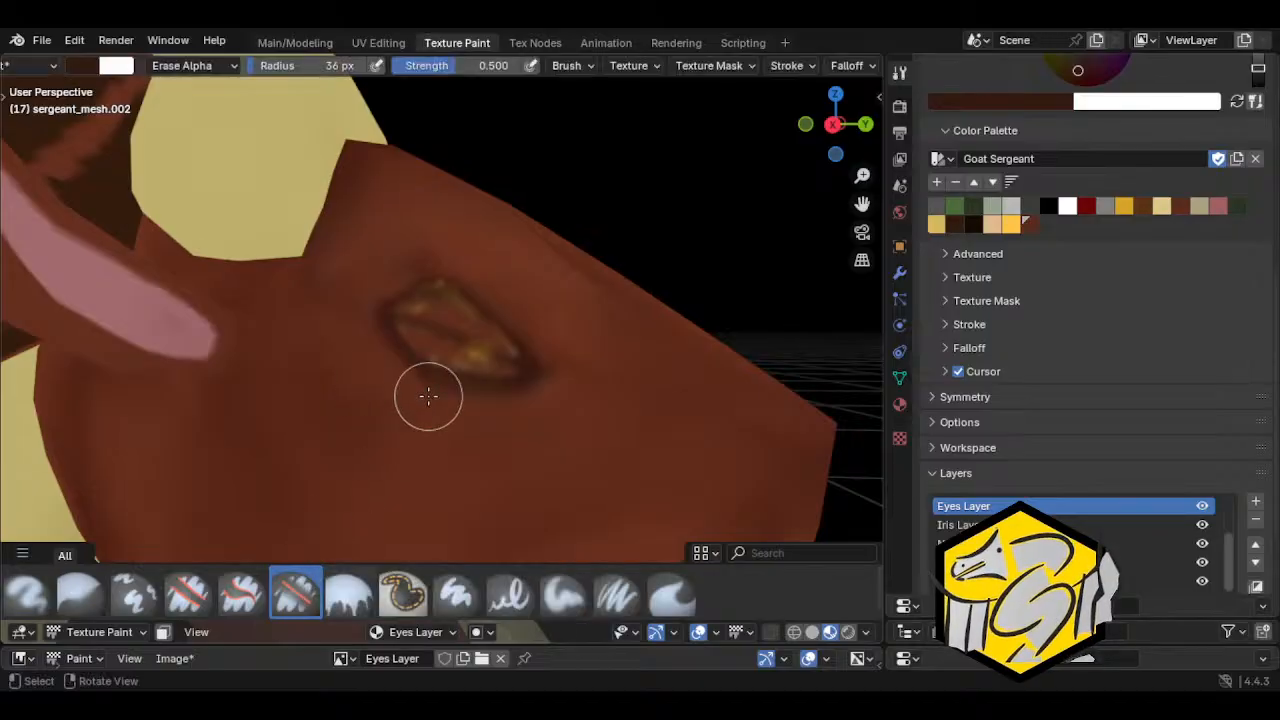
pyautogui.moveTo(429, 394); pyautogui.dragTo(493, 372)
pyautogui.hotkey('ctrl', 'z')
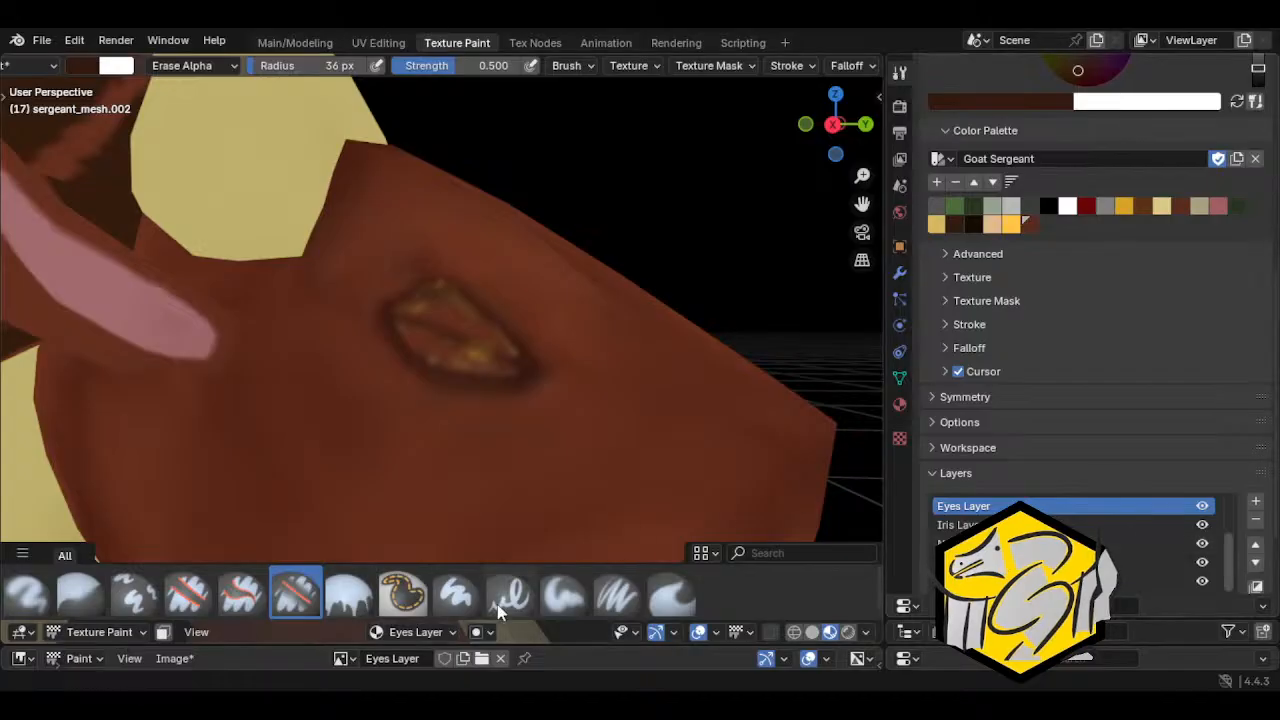
# Step: Make the Iris Layer the paint target and erase the yellow iris over the closed eye at 1.000 strength
pyautogui.click(414, 632)
pyautogui.scroll(1, 397, 543)
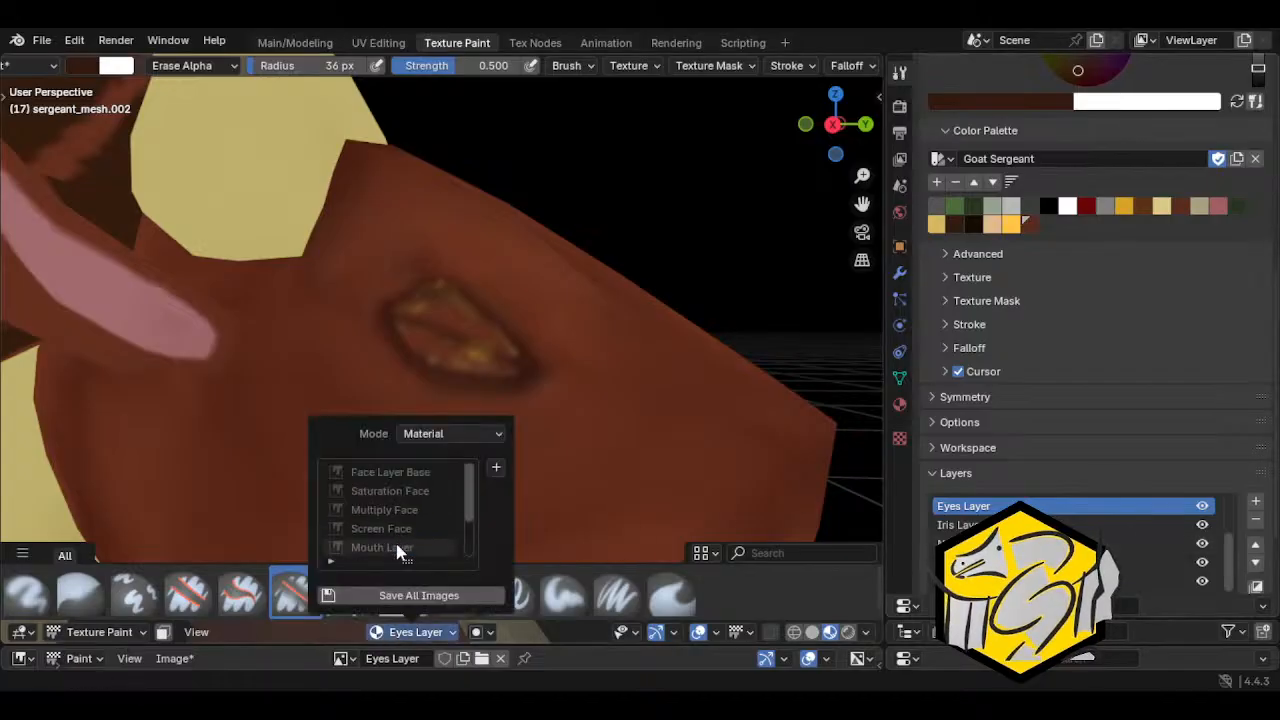
pyautogui.scroll(-3, 398, 550)
pyautogui.click(394, 550)
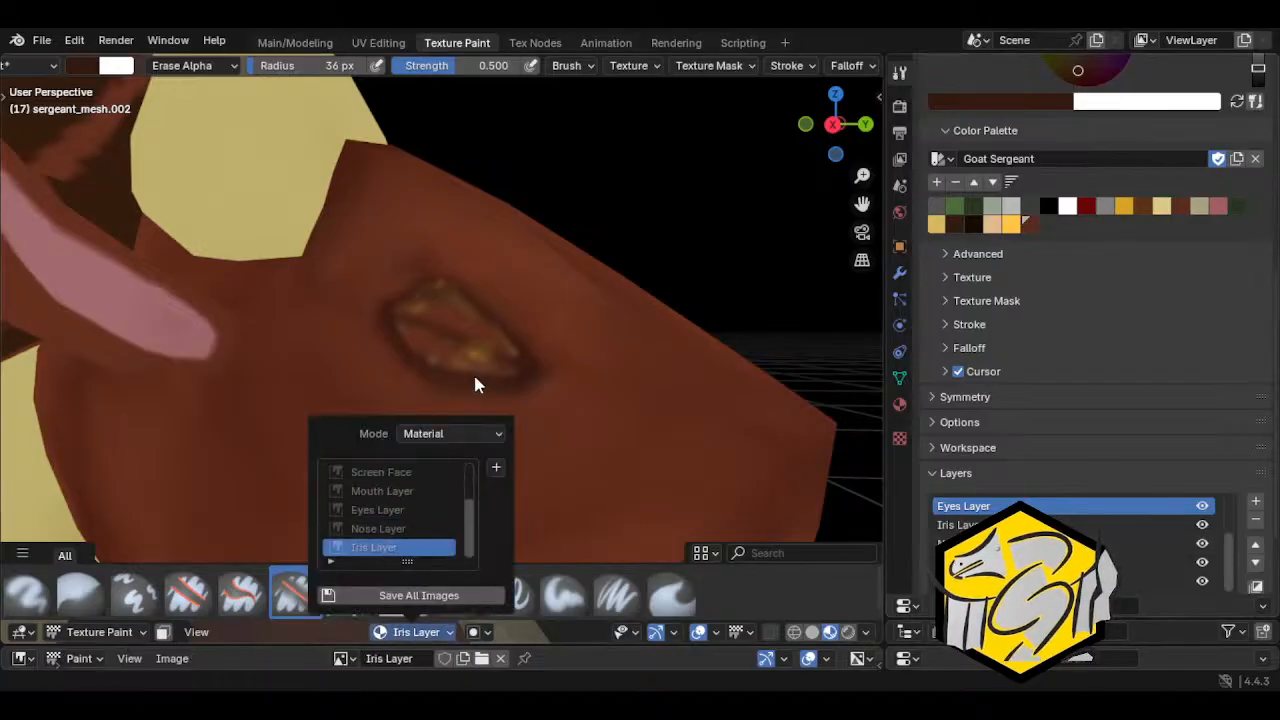
pyautogui.moveTo(451, 354)
pyautogui.mouseDown()
pyautogui.moveTo(474, 374)
pyautogui.moveTo(492, 362)
pyautogui.mouseUp()
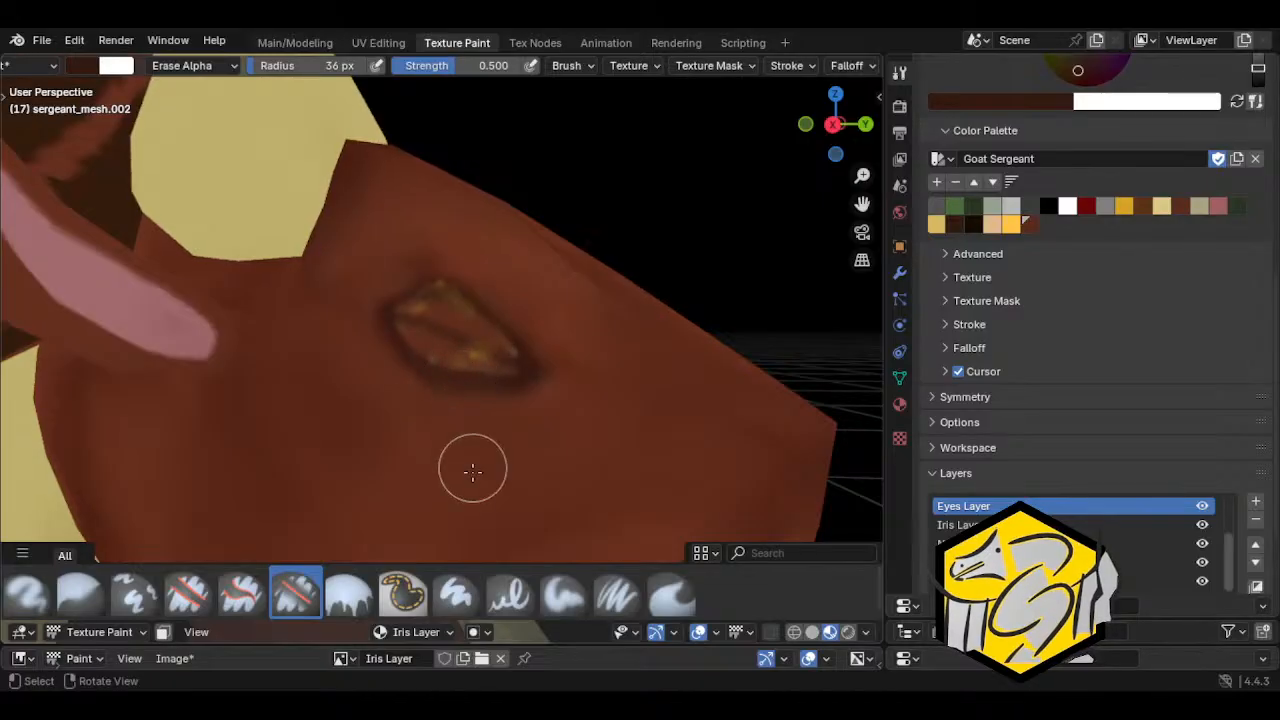
pyautogui.moveTo(455, 70); pyautogui.dragTo(518, 70)
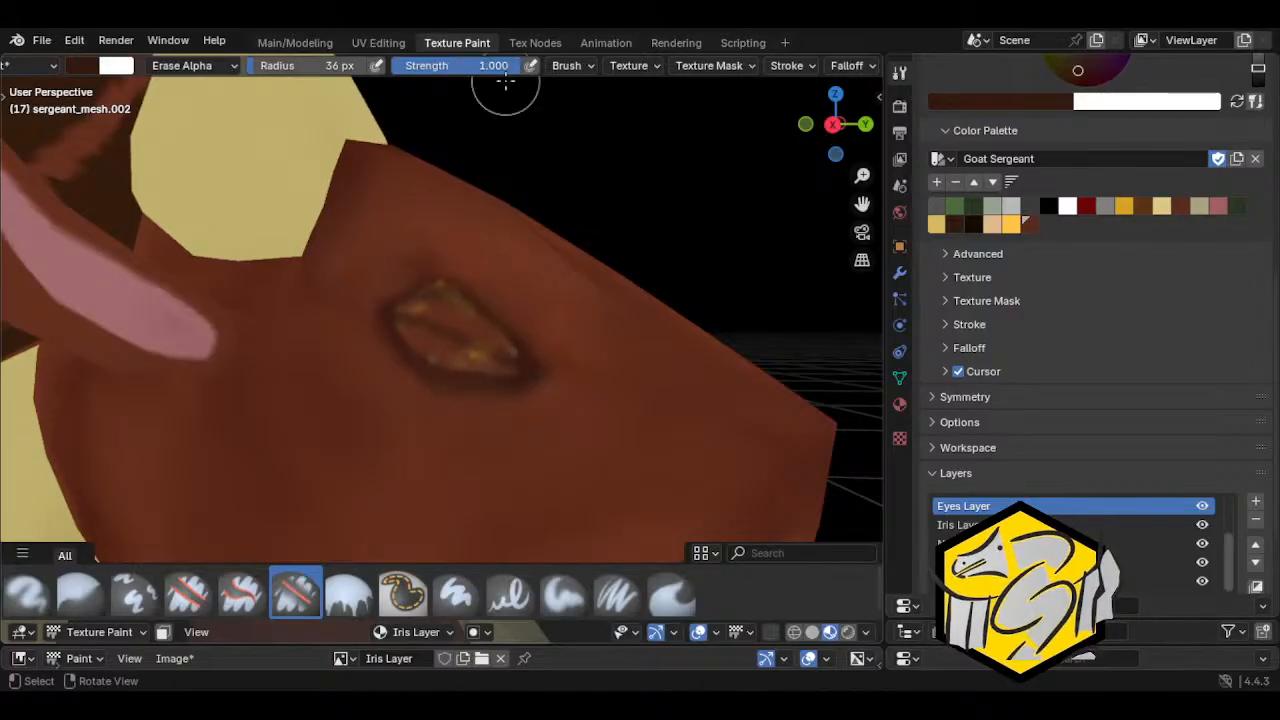
pyautogui.moveTo(515, 325)
pyautogui.mouseDown()
pyautogui.moveTo(480, 329)
pyautogui.moveTo(477, 366)
pyautogui.moveTo(440, 380)
pyautogui.moveTo(443, 286)
pyautogui.moveTo(408, 328)
pyautogui.moveTo(440, 300)
pyautogui.moveTo(534, 380)
pyautogui.moveTo(444, 324)
pyautogui.mouseUp()
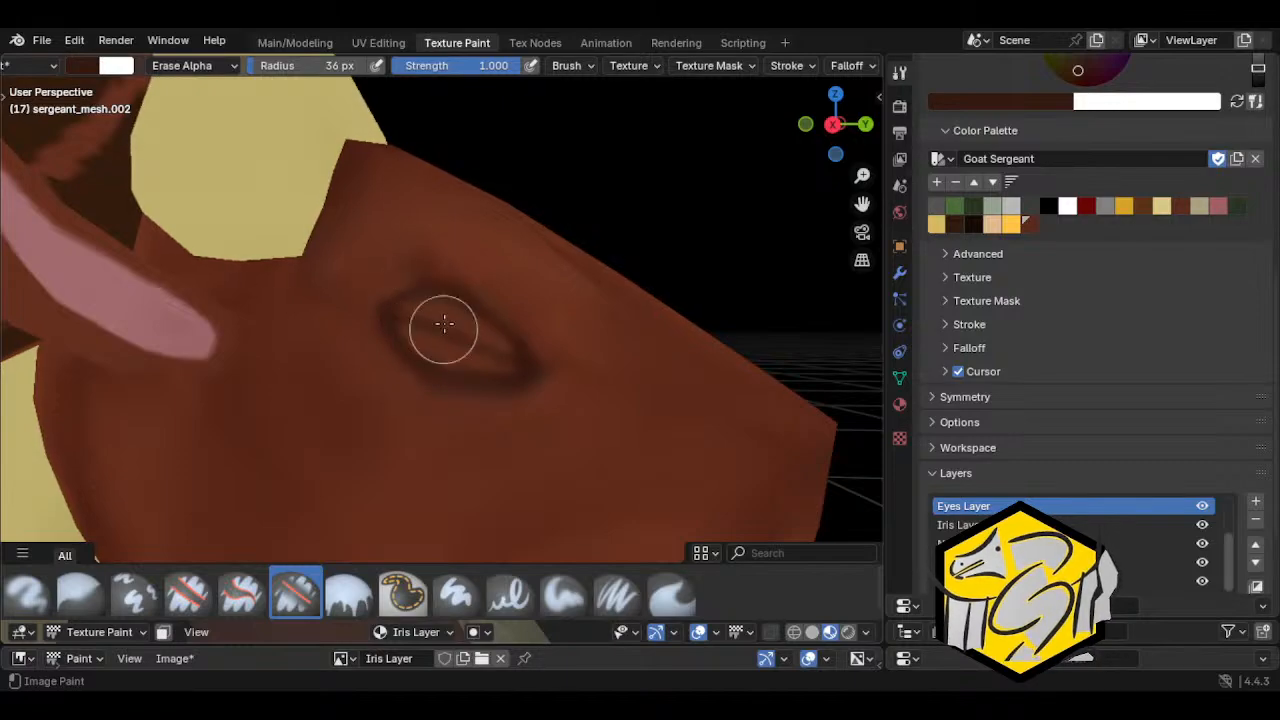
# Step: Hide the Iris Layer to expose the open eye's base and switch to the Paint Soft brush at a 14 px radius
pyautogui.moveTo(646, 391)
pyautogui.mouseDown(button='middle')
pyautogui.moveTo(300, 400)
pyautogui.moveTo(529, 414)
pyautogui.moveTo(618, 399)
pyautogui.moveTo(520, 443)
pyautogui.moveTo(446, 423)
pyautogui.moveTo(403, 363)
pyautogui.moveTo(402, 383)
pyautogui.moveTo(580, 420)
pyautogui.moveTo(657, 409)
pyautogui.moveTo(380, 406)
pyautogui.mouseUp(button='middle')
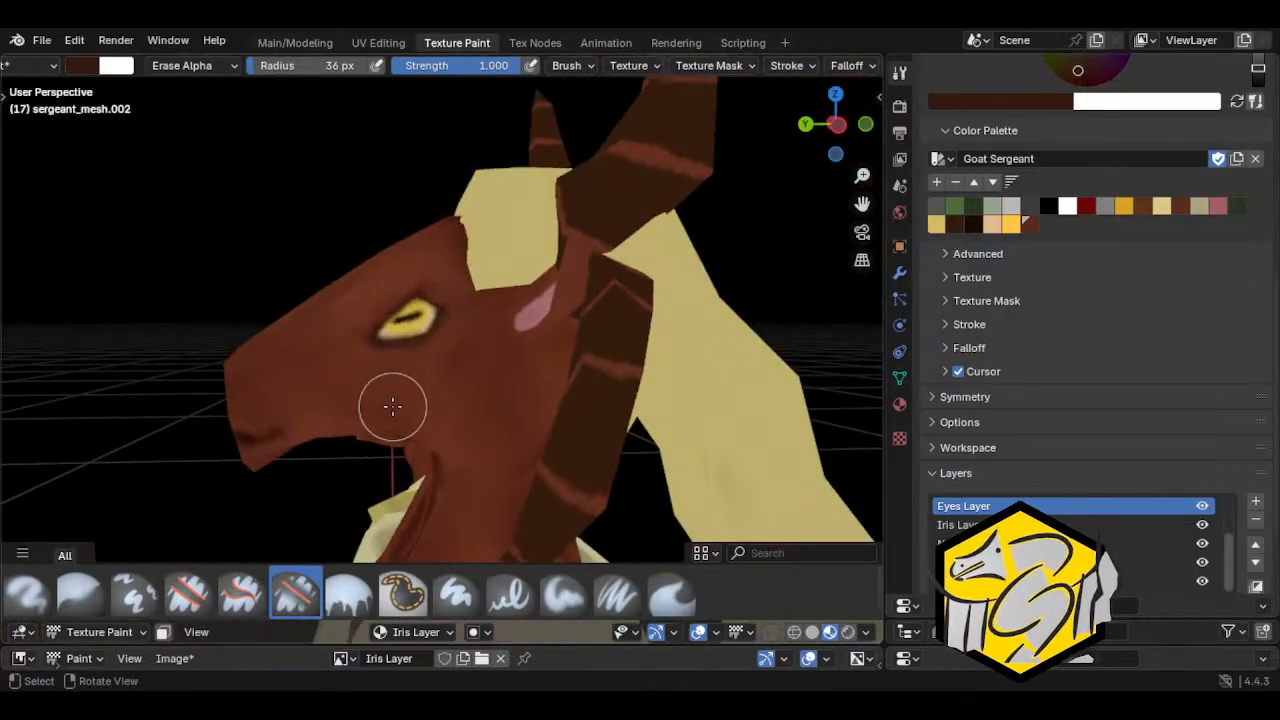
pyautogui.scroll(6, 420, 394)
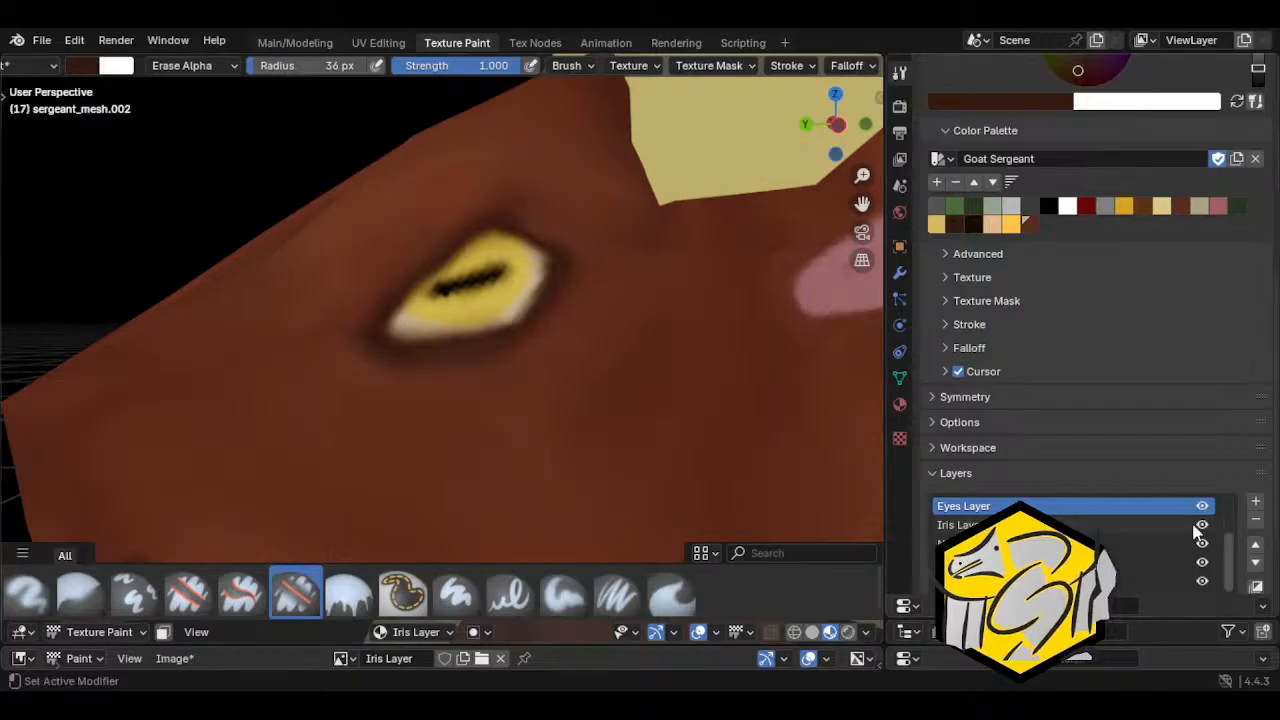
pyautogui.click(1202, 506)
pyautogui.click(1202, 506)
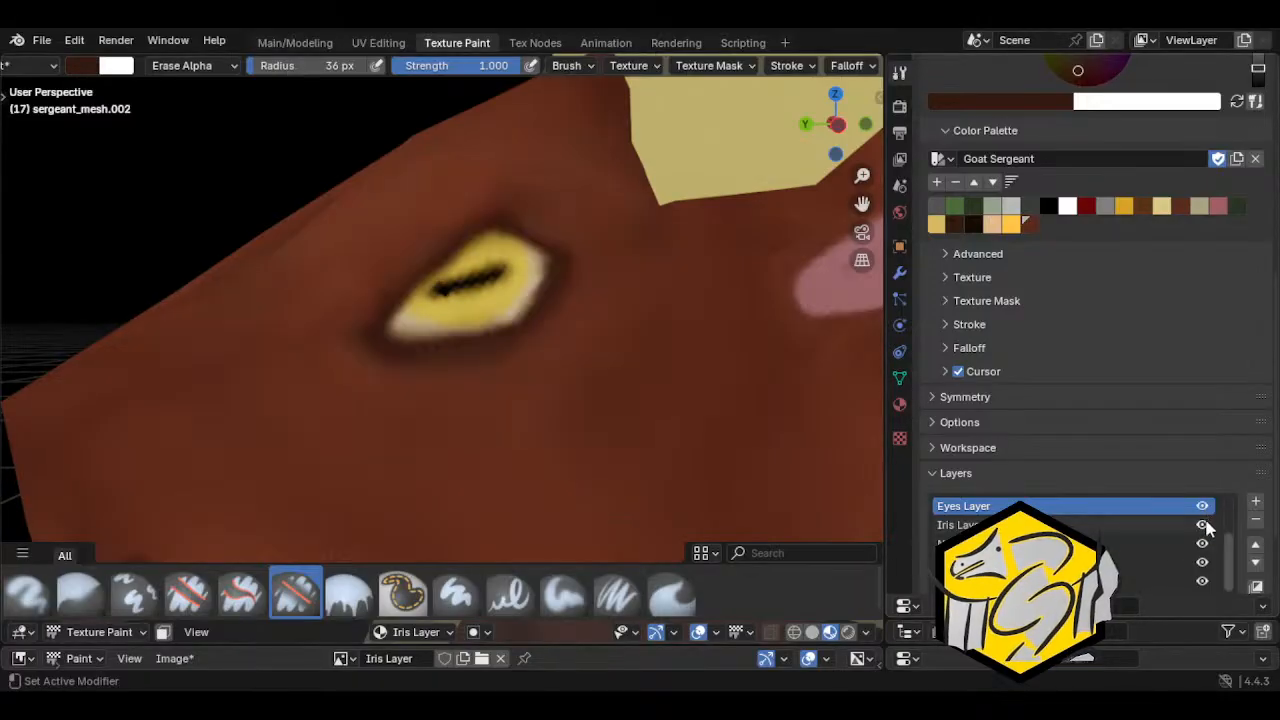
pyautogui.click(1202, 525)
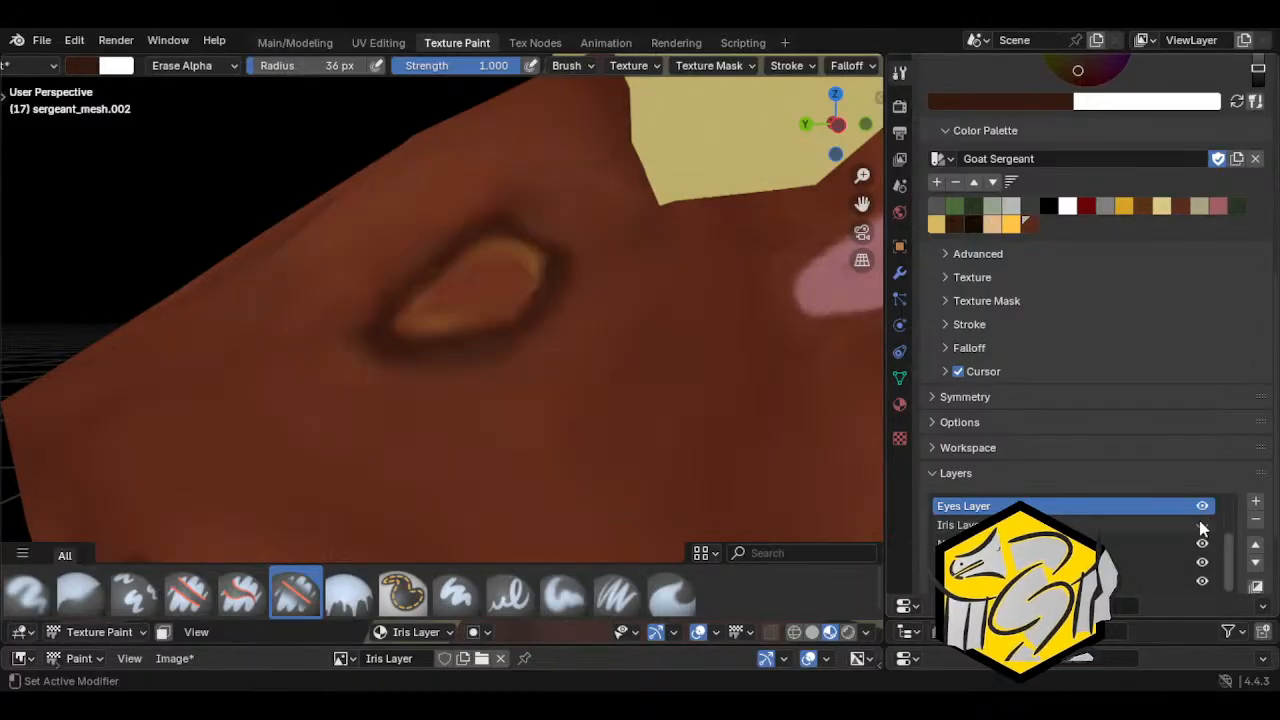
pyautogui.click(563, 596)
pyautogui.press('f')
pyautogui.click(470, 420)
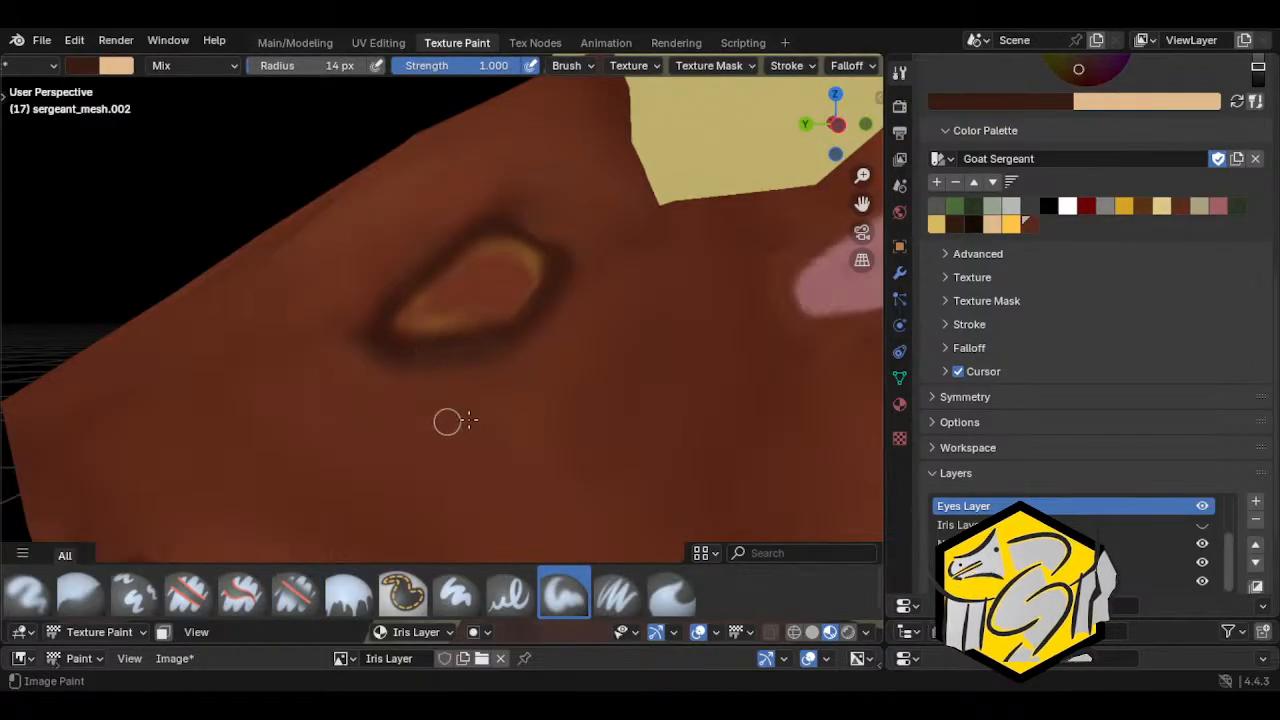
pyautogui.moveTo(471, 409); pyautogui.dragTo(451, 423, button='middle')
pyautogui.click(408, 632)
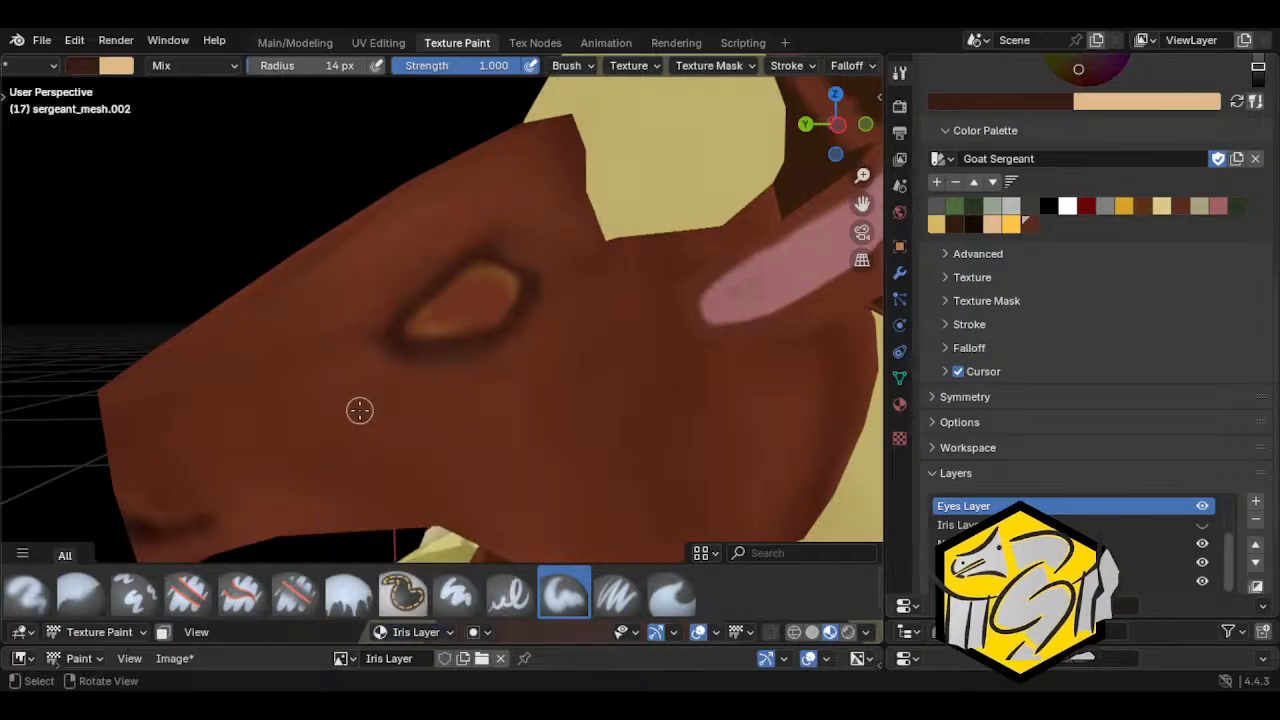
# Step: Show the Iris Layer again and erase the yellow remnants over the closed eye with the Erase Alpha brush at 24 px
pyautogui.moveTo(434, 451); pyautogui.dragTo(693, 438, button='middle')
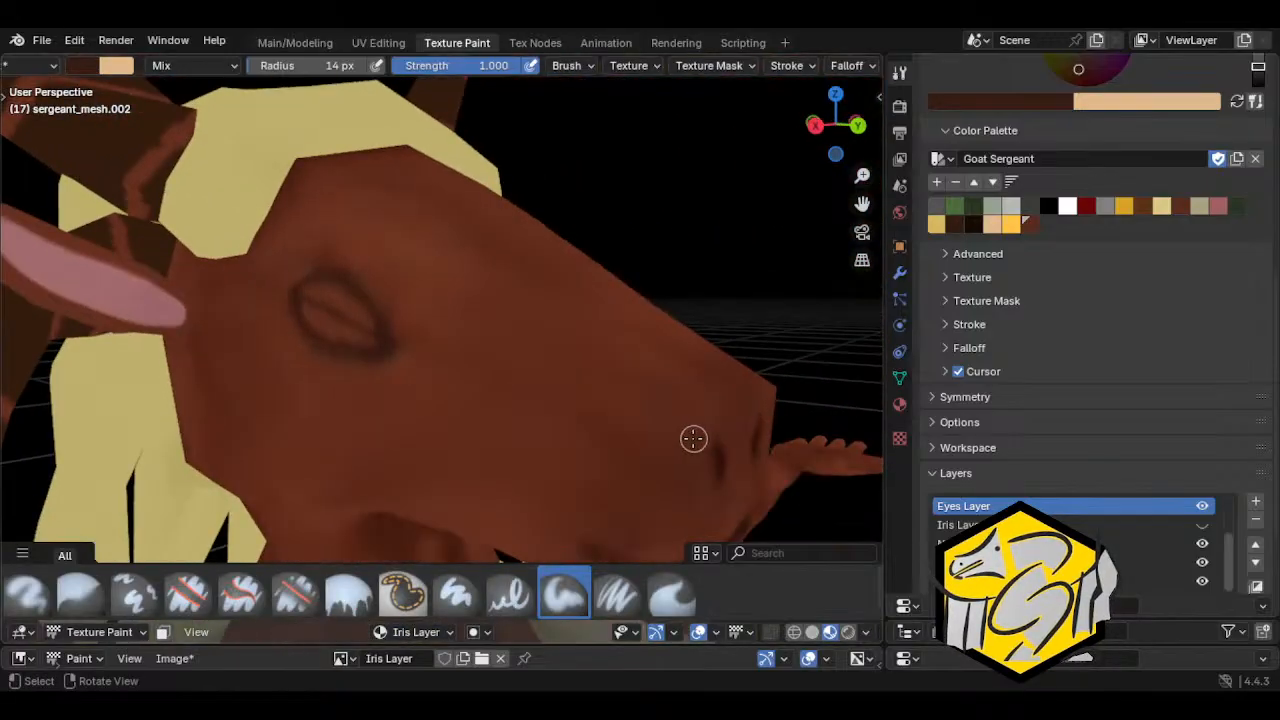
pyautogui.click(1202, 524)
pyautogui.moveTo(663, 494); pyautogui.dragTo(512, 534, button='middle')
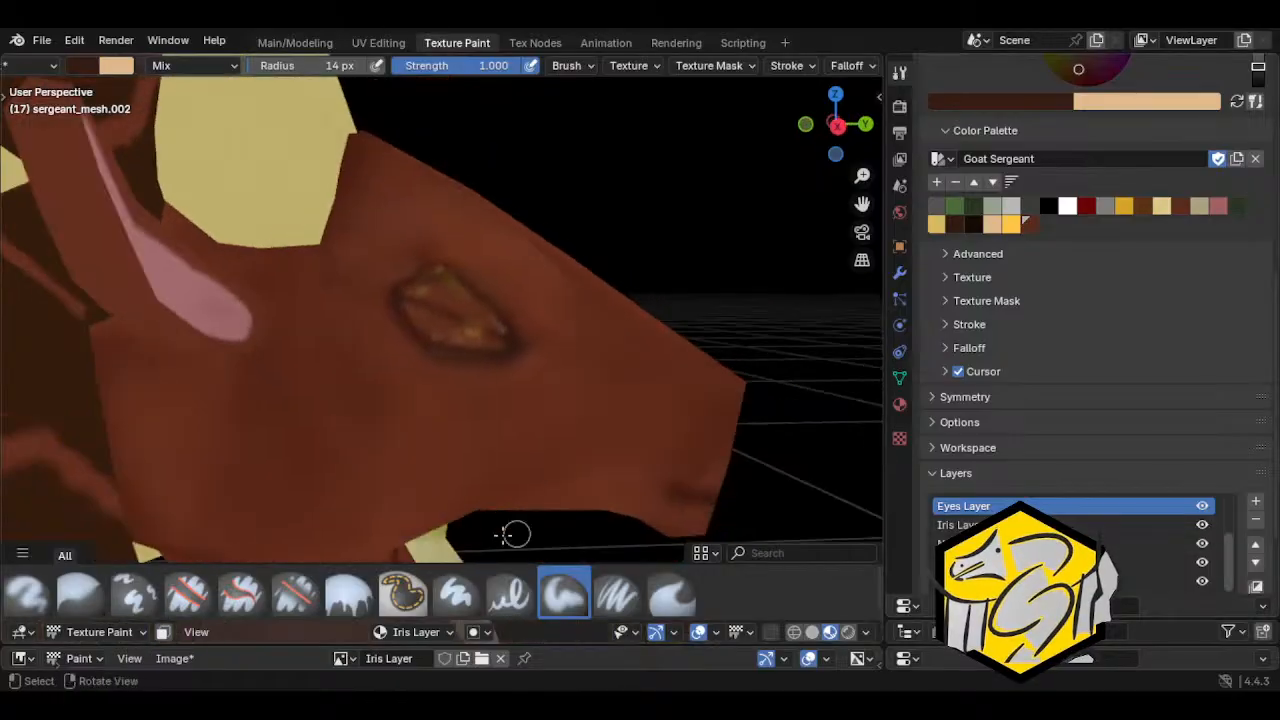
pyautogui.click(240, 593)
pyautogui.click(295, 593)
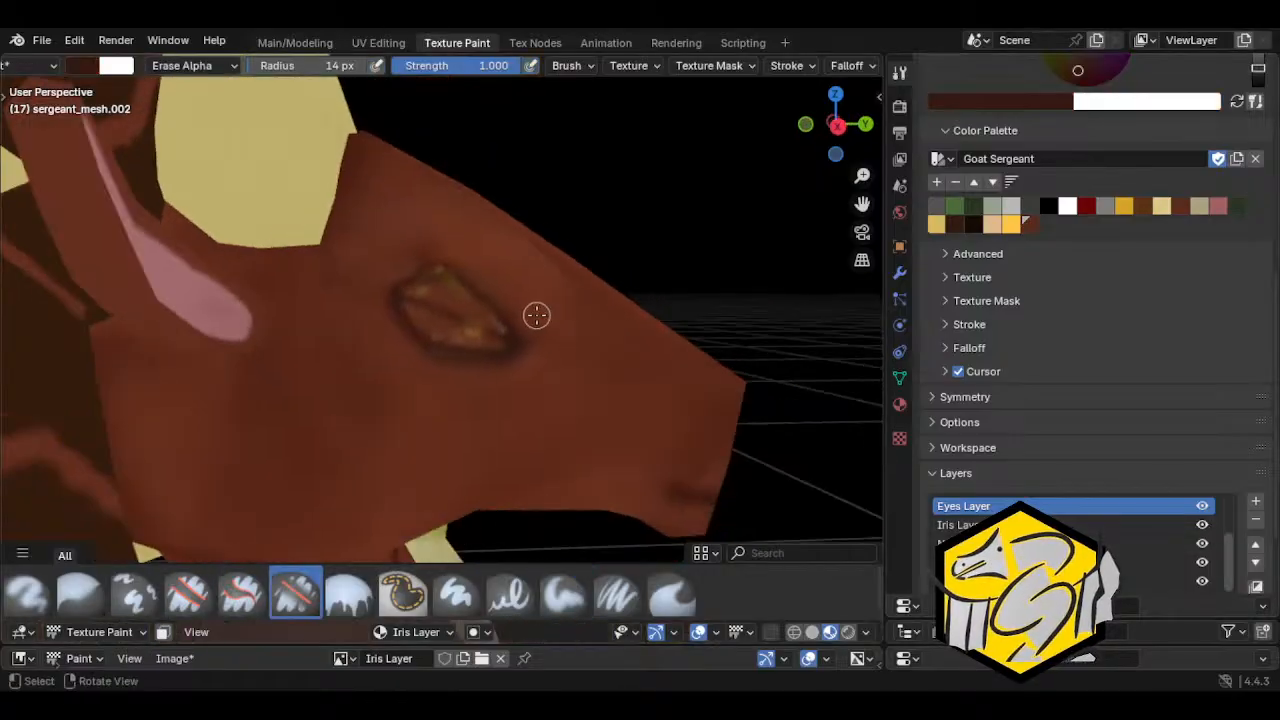
pyautogui.press('f')
pyautogui.click(516, 340)
pyautogui.moveTo(456, 349)
pyautogui.mouseDown()
pyautogui.moveTo(492, 311)
pyautogui.moveTo(423, 277)
pyautogui.moveTo(466, 337)
pyautogui.mouseUp()
pyautogui.moveTo(466, 337)
pyautogui.mouseDown(button='middle')
pyautogui.moveTo(363, 420)
pyautogui.moveTo(363, 548)
pyautogui.mouseUp(button='middle')
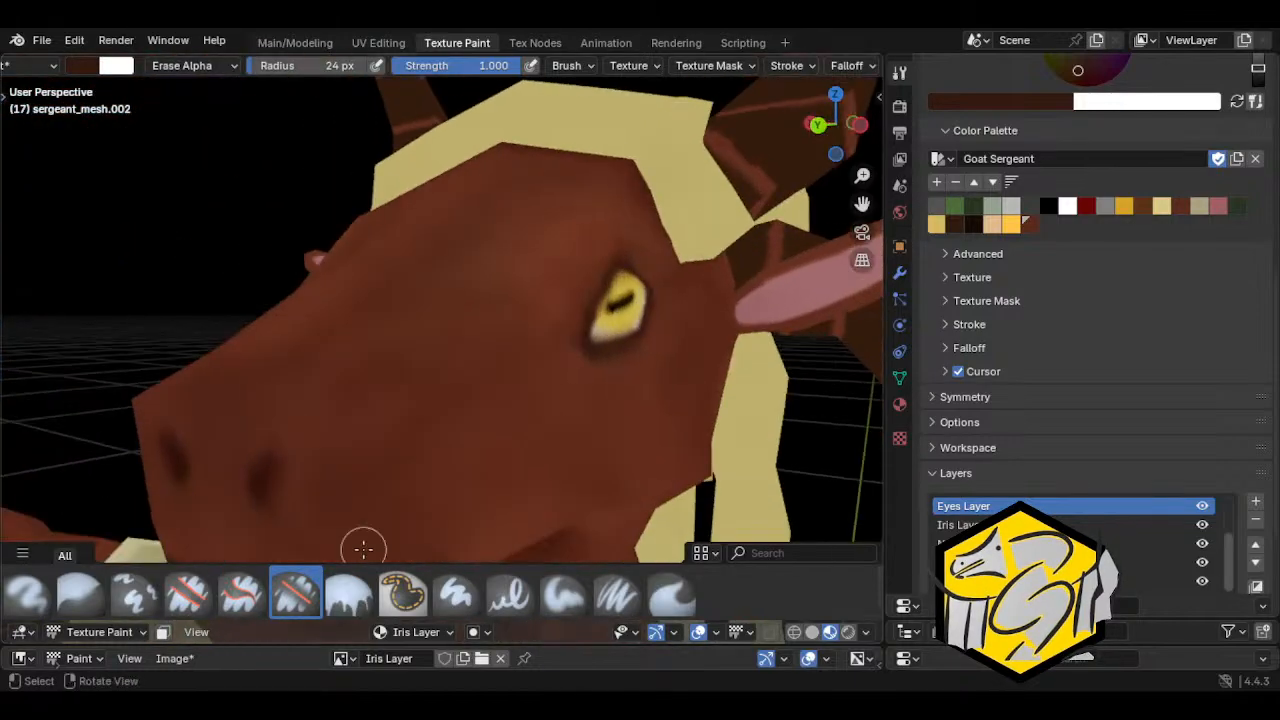
# Step: Make the Eyes Layer the paint target and hide the Iris Layer while working on the open eye
pyautogui.click(408, 632)
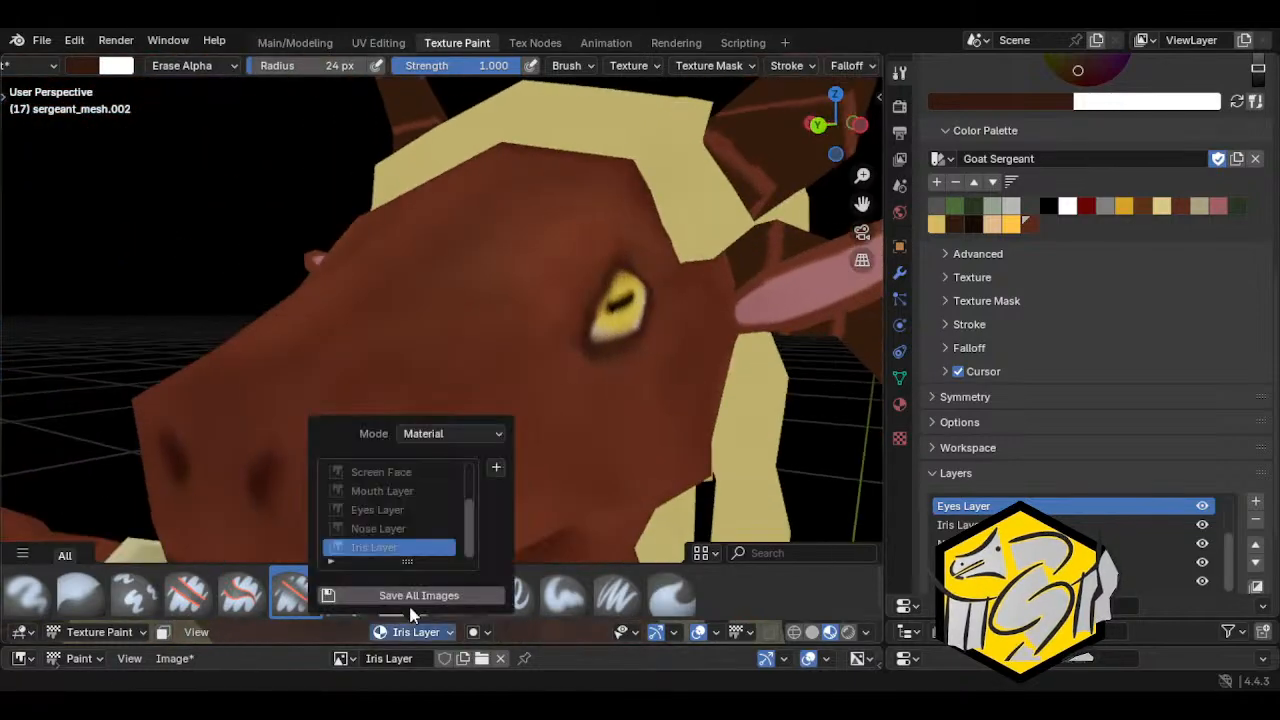
pyautogui.click(392, 510)
pyautogui.moveTo(694, 457); pyautogui.dragTo(580, 435, button='middle')
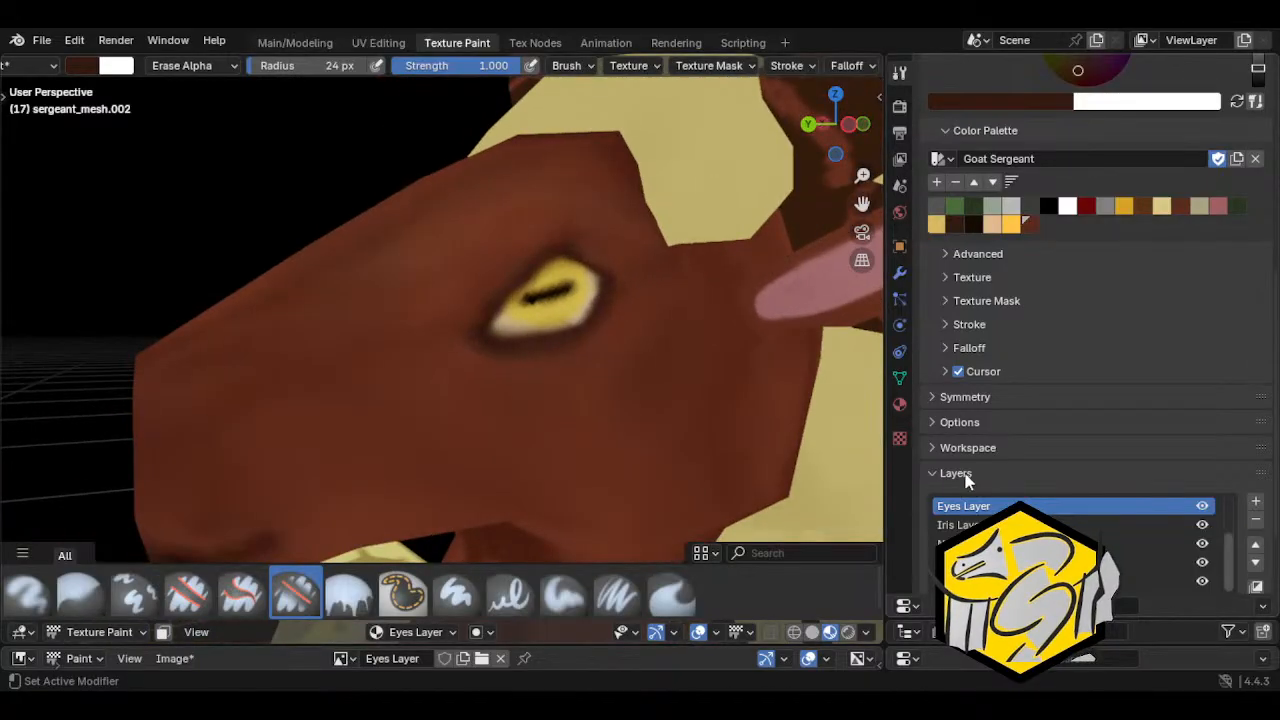
pyautogui.click(418, 632)
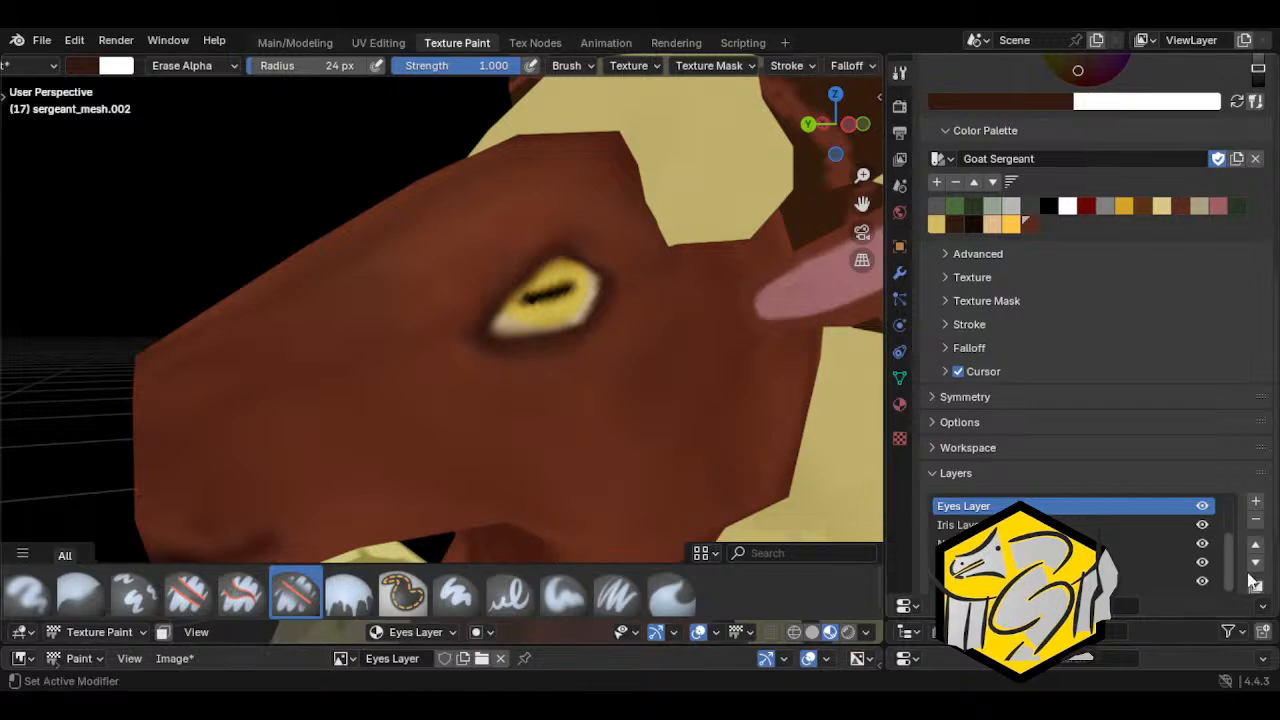
pyautogui.click(1202, 524)
pyautogui.moveTo(666, 403)
pyautogui.keyDown('shift'); pyautogui.mouseDown(button='middle')
pyautogui.moveTo(600, 427)
pyautogui.moveTo(578, 421)
pyautogui.mouseUp(button='middle'); pyautogui.keyUp('shift')
# Step: Switch to the Paint Soft brush and set its radius to 13 px for the open eye
pyautogui.click(563, 592)
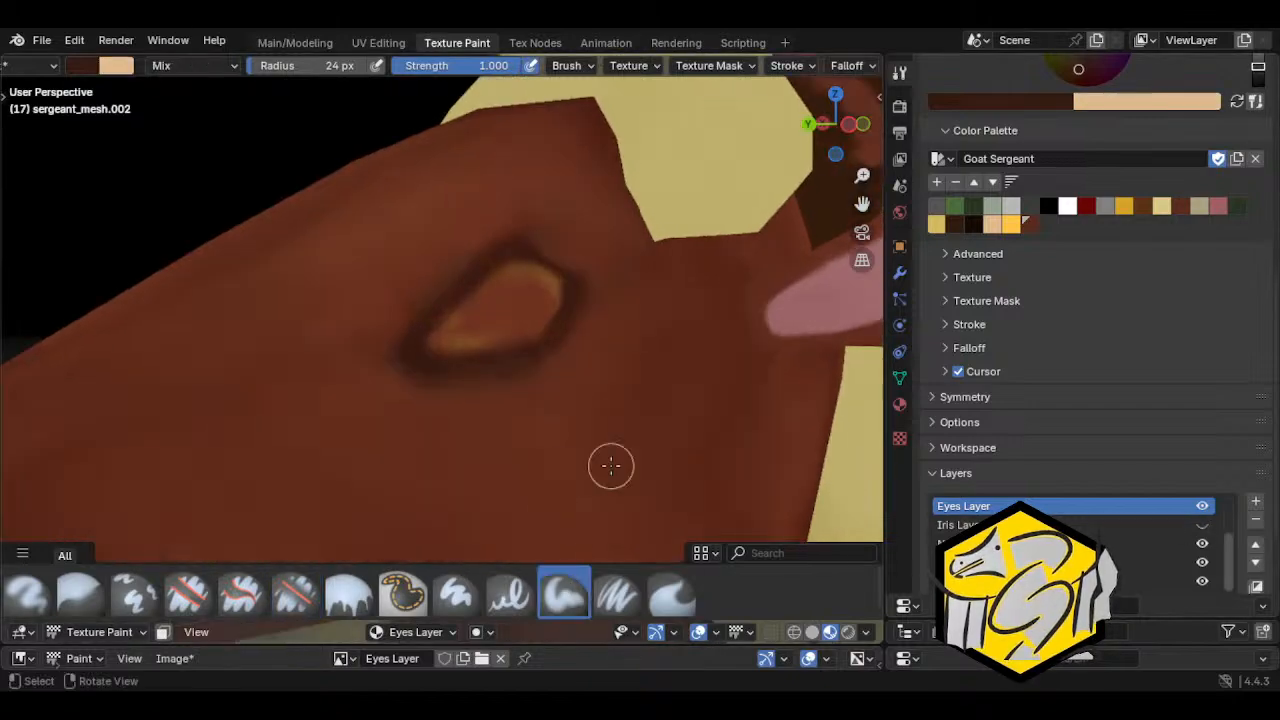
pyautogui.moveTo(608, 463)
pyautogui.mouseDown(button='middle')
pyautogui.moveTo(394, 380)
pyautogui.moveTo(391, 394)
pyautogui.moveTo(470, 425)
pyautogui.mouseUp(button='middle')
pyautogui.press('f')
pyautogui.click(397, 386)
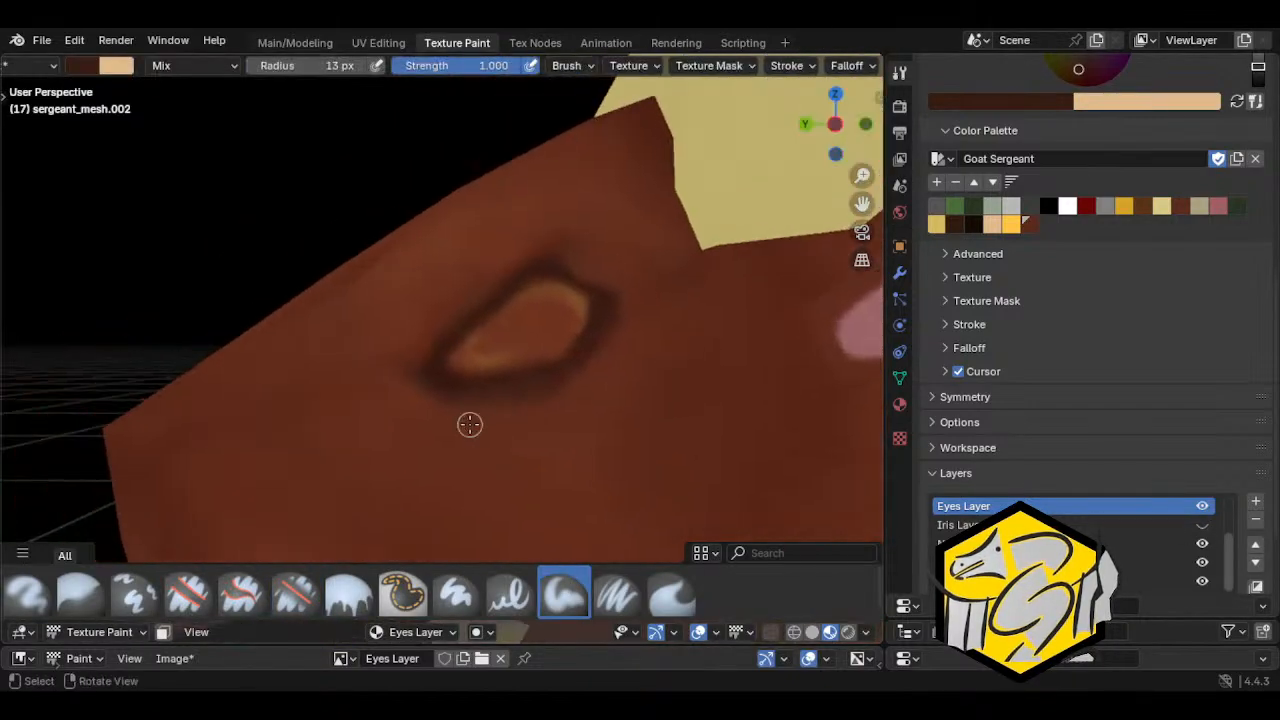
# Step: Try covering the front corner and upper edge of the open eye with dark brown on the Eyes Layer
pyautogui.moveTo(468, 342); pyautogui.dragTo(480, 364)
pyautogui.moveTo(509, 420); pyautogui.dragTo(514, 426, button='middle')
pyautogui.hotkey('ctrl', 'z')
pyautogui.moveTo(510, 414)
pyautogui.mouseDown()
pyautogui.moveTo(509, 391)
pyautogui.moveTo(470, 342)
pyautogui.mouseUp()
pyautogui.moveTo(574, 451)
pyautogui.mouseDown(button='middle')
pyautogui.moveTo(589, 455)
pyautogui.moveTo(574, 451)
pyautogui.mouseUp(button='middle')
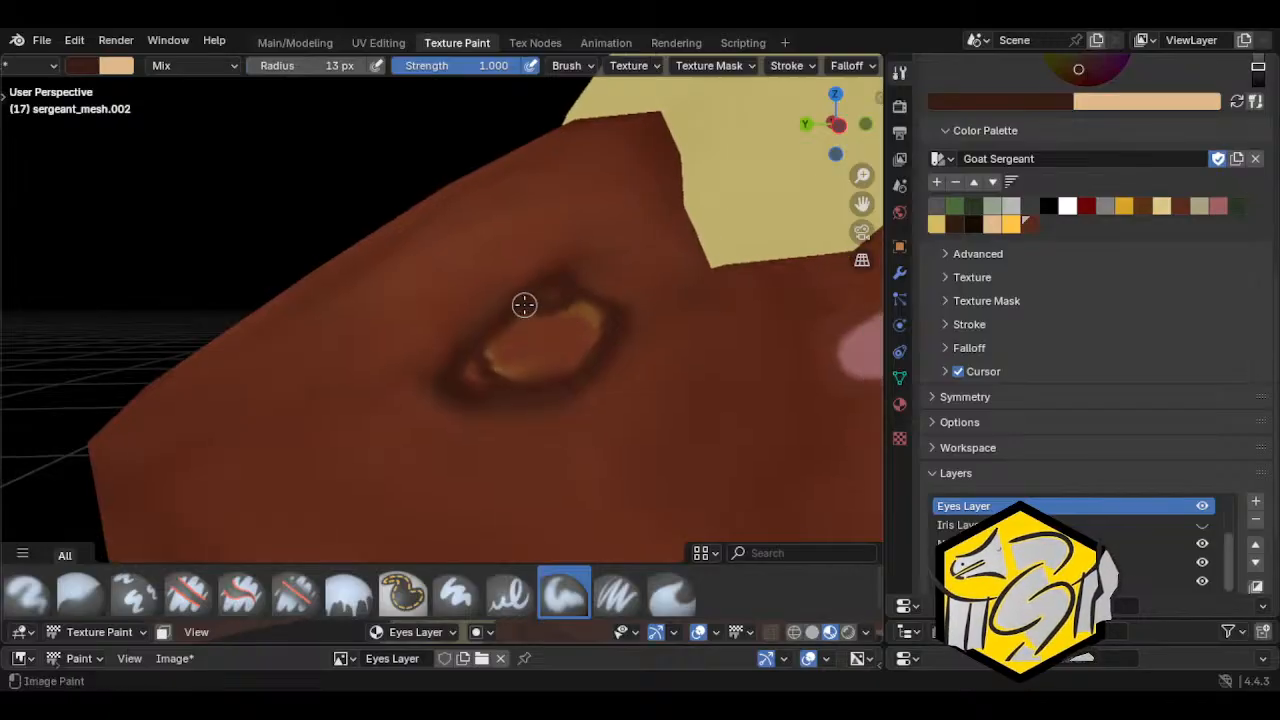
pyautogui.moveTo(524, 305)
pyautogui.mouseDown()
pyautogui.moveTo(560, 298)
pyautogui.moveTo(590, 345)
pyautogui.mouseUp()
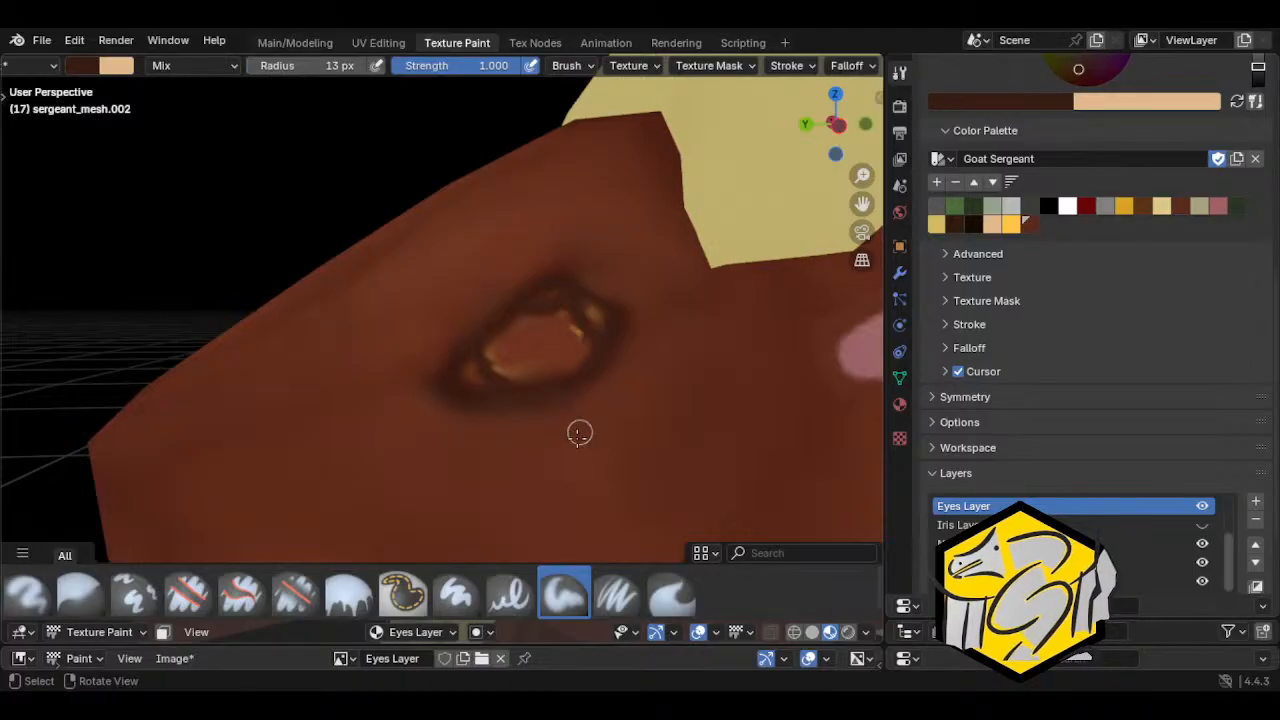
pyautogui.moveTo(585, 436)
pyautogui.mouseDown(button='middle')
pyautogui.moveTo(670, 444)
pyautogui.moveTo(626, 429)
pyautogui.mouseUp(button='middle')
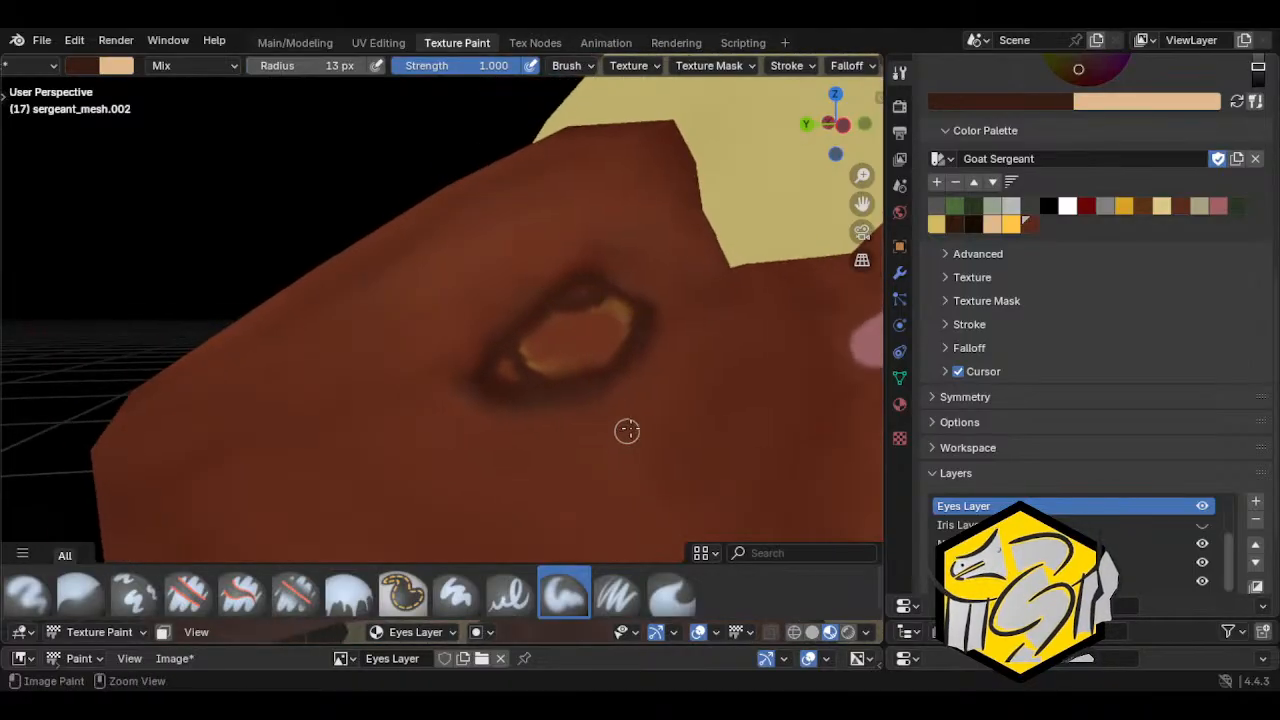
# Step: Try rounding the eye opening into an oval by painting dark brown over its rear and front corners
pyautogui.moveTo(629, 346)
pyautogui.mouseDown()
pyautogui.moveTo(575, 308)
pyautogui.moveTo(631, 337)
pyautogui.moveTo(635, 360)
pyautogui.mouseUp()
pyautogui.moveTo(611, 491); pyautogui.dragTo(608, 493, button='middle')
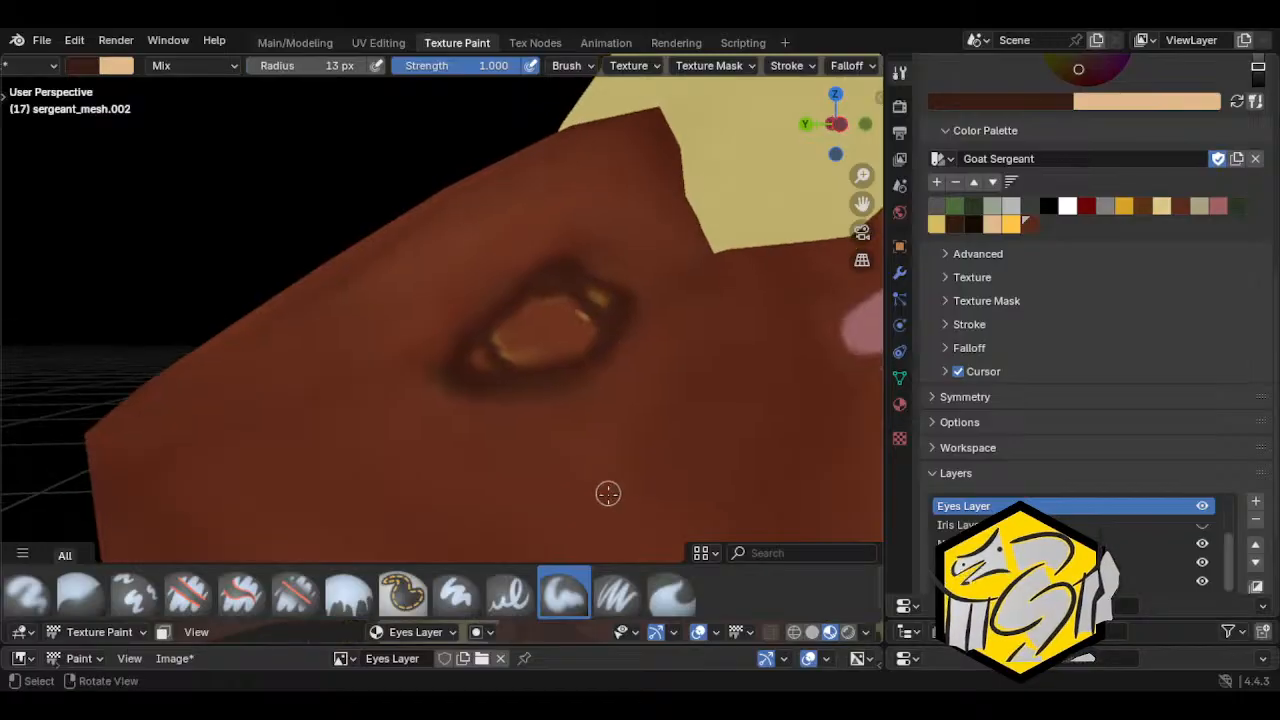
pyautogui.moveTo(586, 320)
pyautogui.mouseDown()
pyautogui.moveTo(574, 274)
pyautogui.moveTo(606, 322)
pyautogui.moveTo(530, 286)
pyautogui.mouseUp()
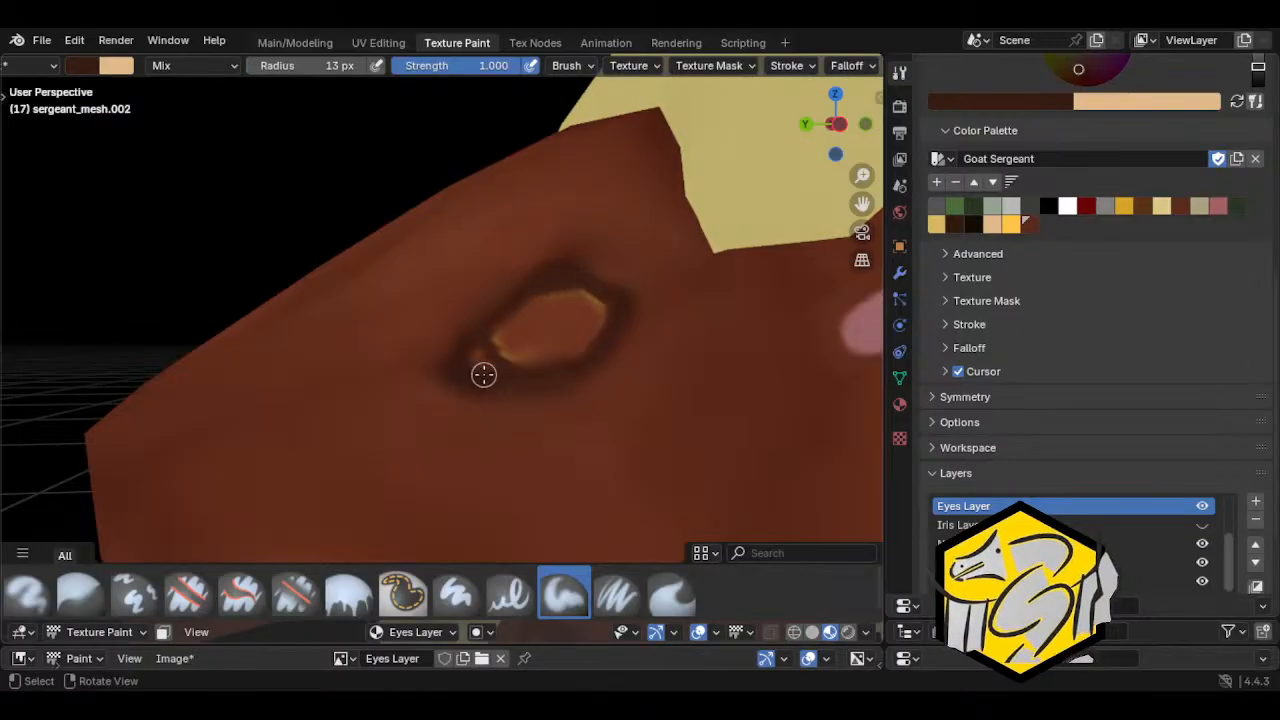
pyautogui.scroll(-3, 481, 353)
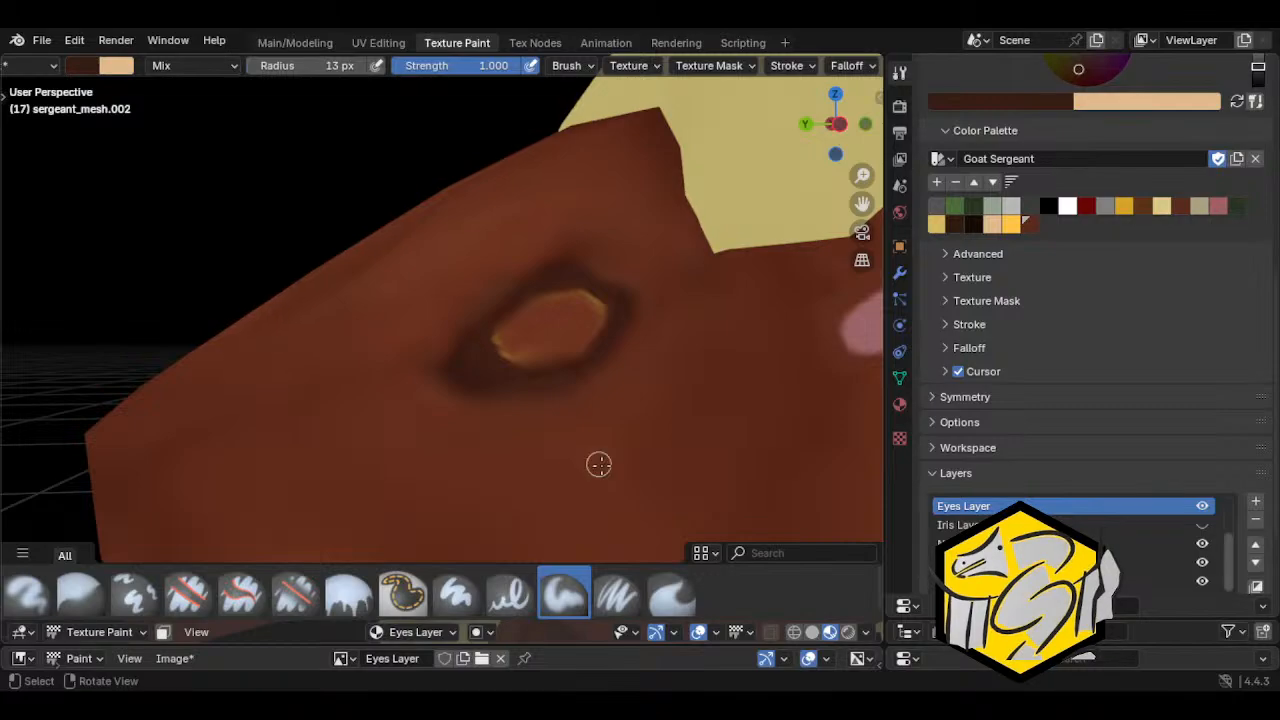
pyautogui.moveTo(597, 463); pyautogui.dragTo(570, 448, button='middle')
pyautogui.scroll(2, 570, 448)
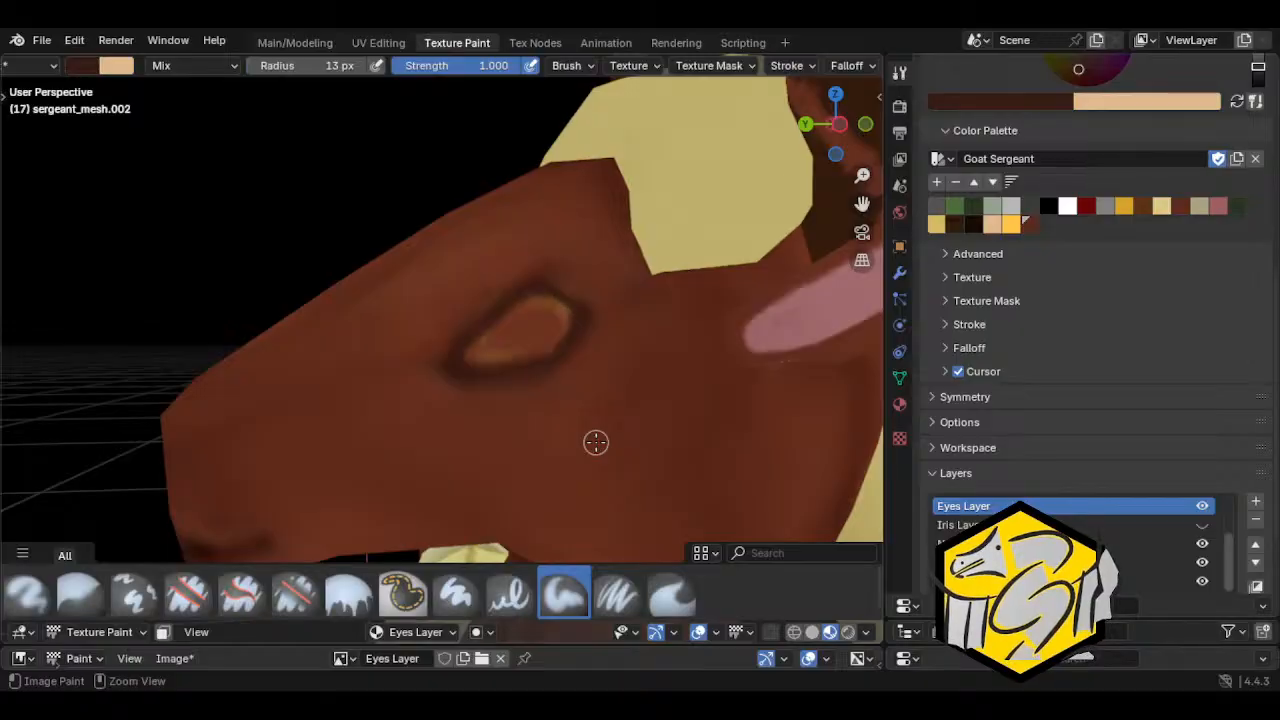
# Step: Narrow the eye opening on the Eyes Layer by painting dark brown along its lower, rear and upper edges
pyautogui.scroll(1, 655, 340)
pyautogui.moveTo(494, 370); pyautogui.dragTo(565, 358)
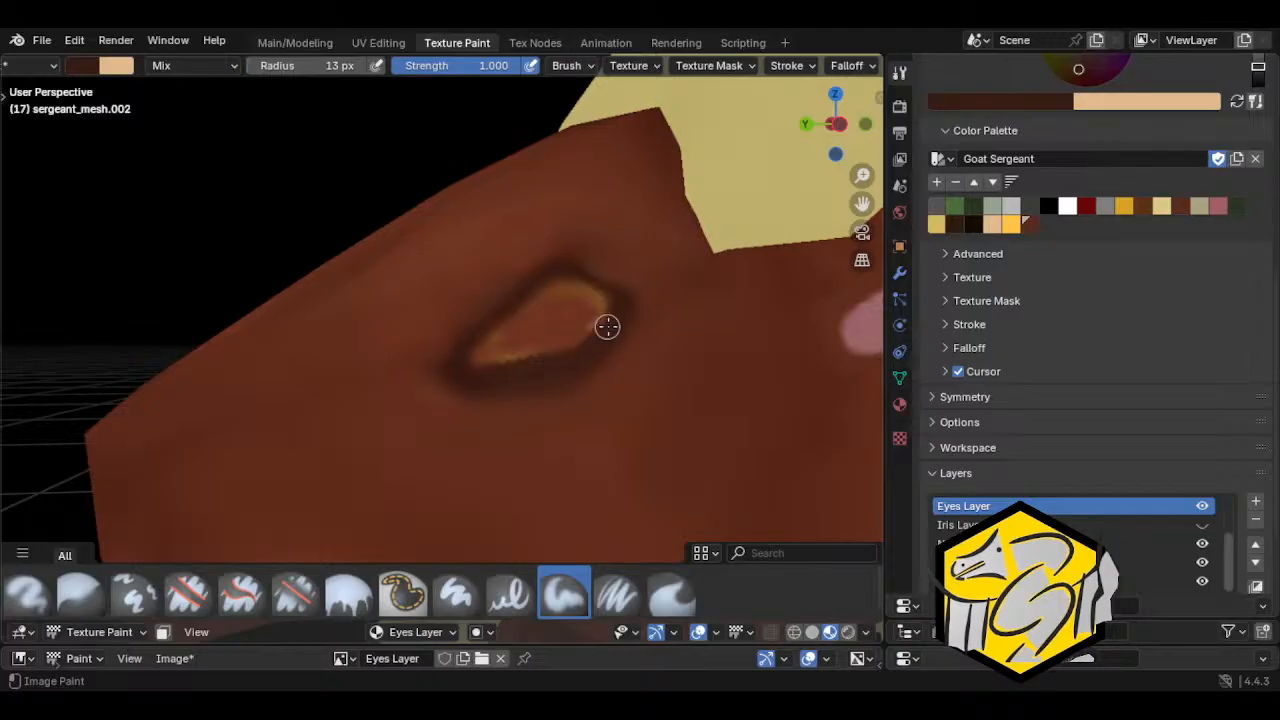
pyautogui.moveTo(586, 336); pyautogui.dragTo(468, 372)
pyautogui.moveTo(566, 275)
pyautogui.mouseDown()
pyautogui.moveTo(494, 320)
pyautogui.moveTo(583, 277)
pyautogui.moveTo(614, 289)
pyautogui.moveTo(594, 277)
pyautogui.moveTo(472, 346)
pyautogui.mouseUp()
pyautogui.scroll(-5, 443, 457)
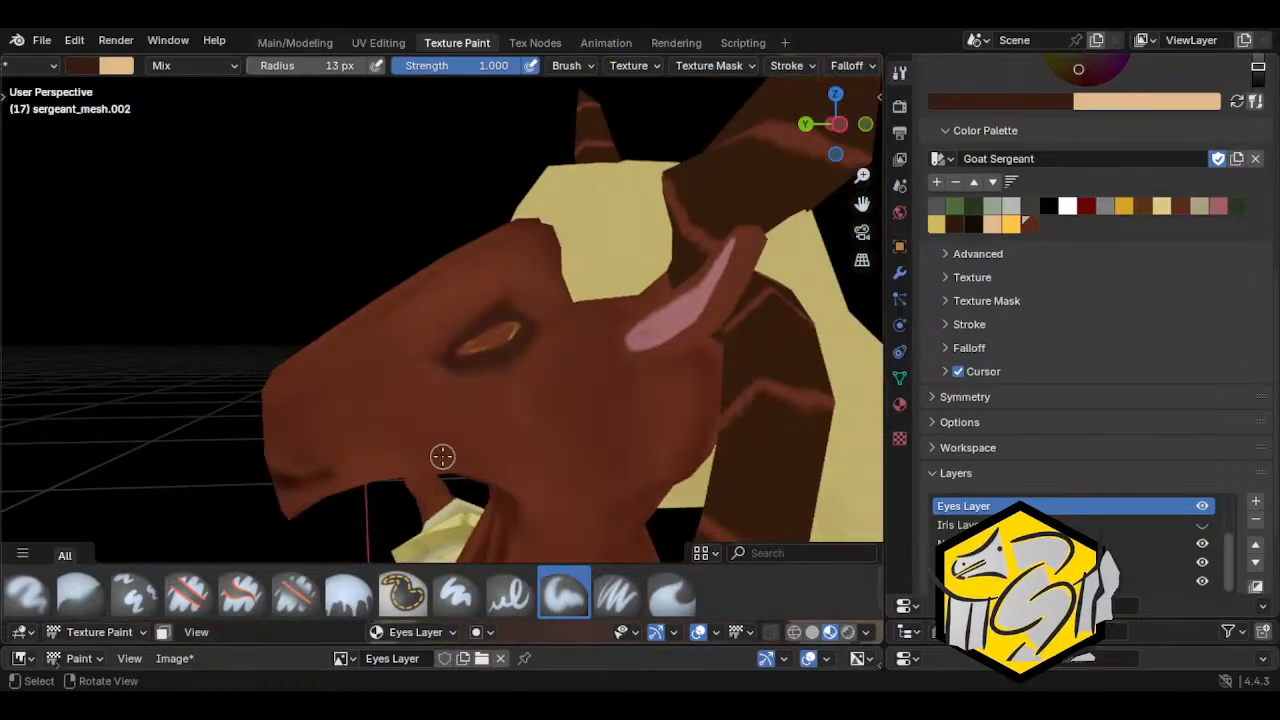
pyautogui.scroll(6, 451, 443)
pyautogui.moveTo(241, 328); pyautogui.dragTo(306, 340, button='middle')
pyautogui.moveTo(540, 530); pyautogui.dragTo(606, 377, button='middle')
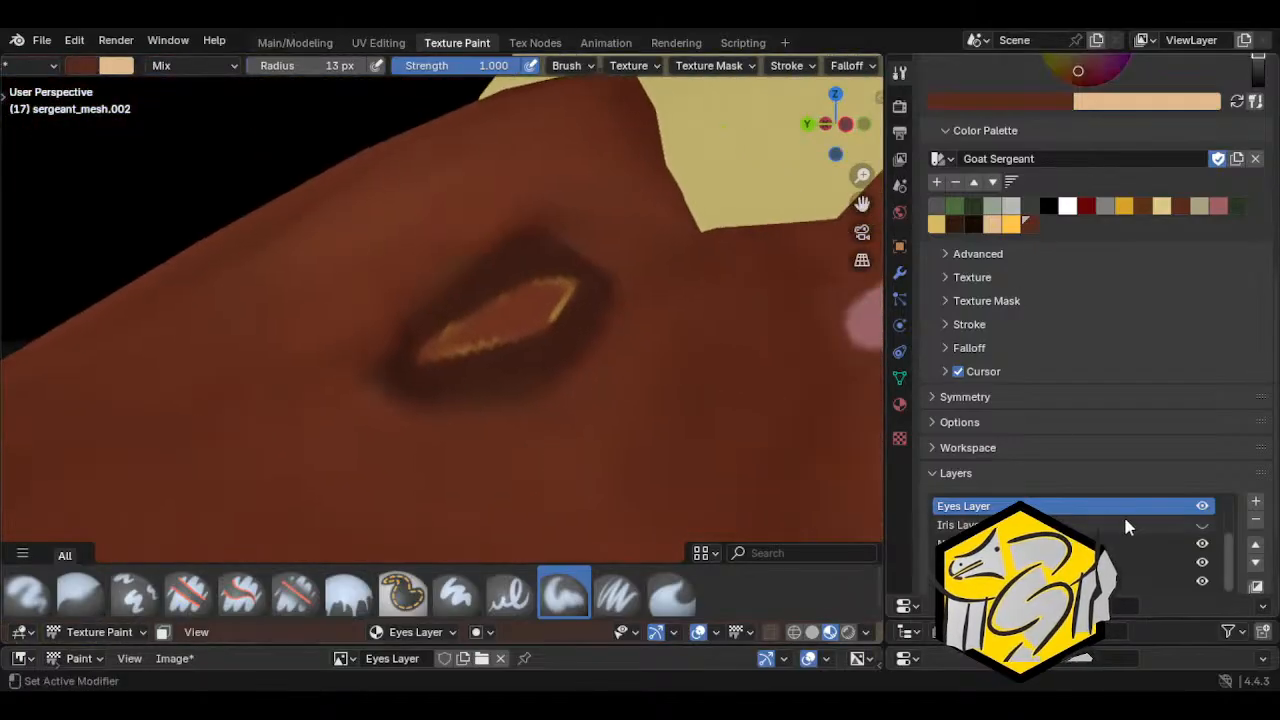
# Step: Make the Iris Layer visible again to check the yellow iris within the narrowed eye opening
pyautogui.click(1202, 524)
pyautogui.scroll(-5, 500, 433)
pyautogui.scroll(8, 500, 433)
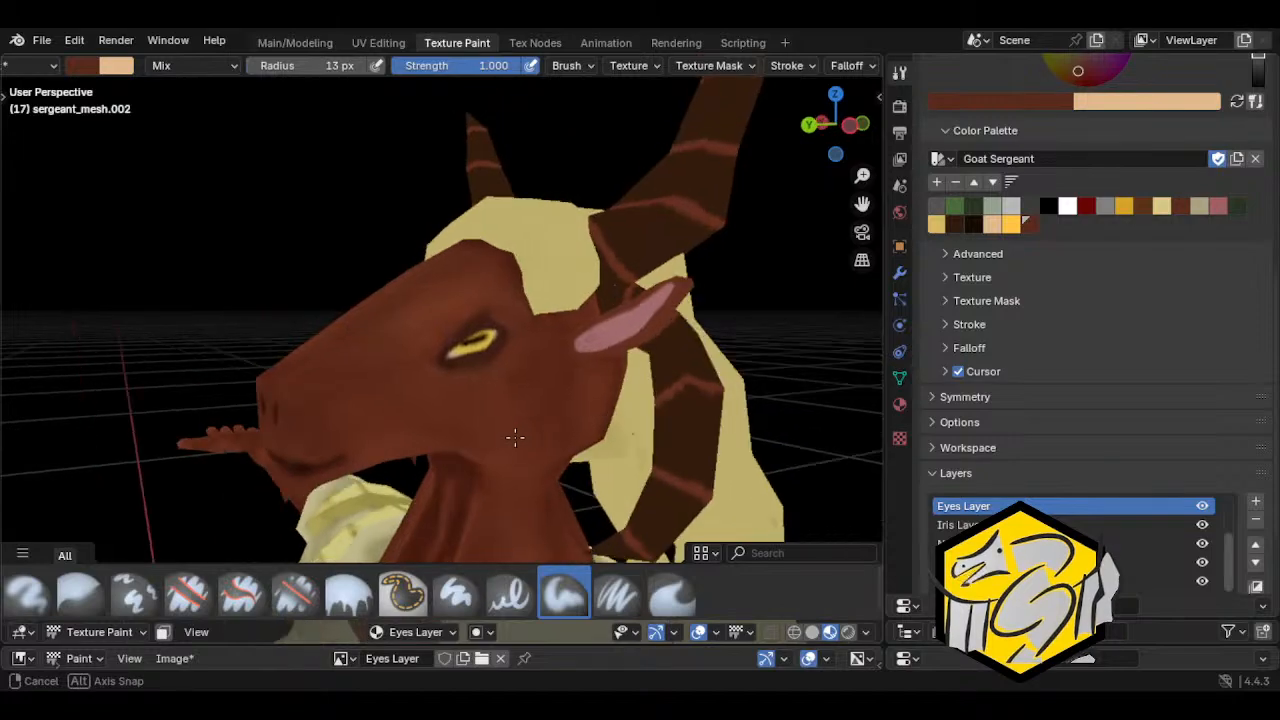
# Step: Try painting a reddish-brown strip along the lower edge of the eye on the Eyes Layer
pyautogui.moveTo(430, 383)
pyautogui.mouseDown()
pyautogui.moveTo(400, 374)
pyautogui.moveTo(467, 361)
pyautogui.mouseUp()
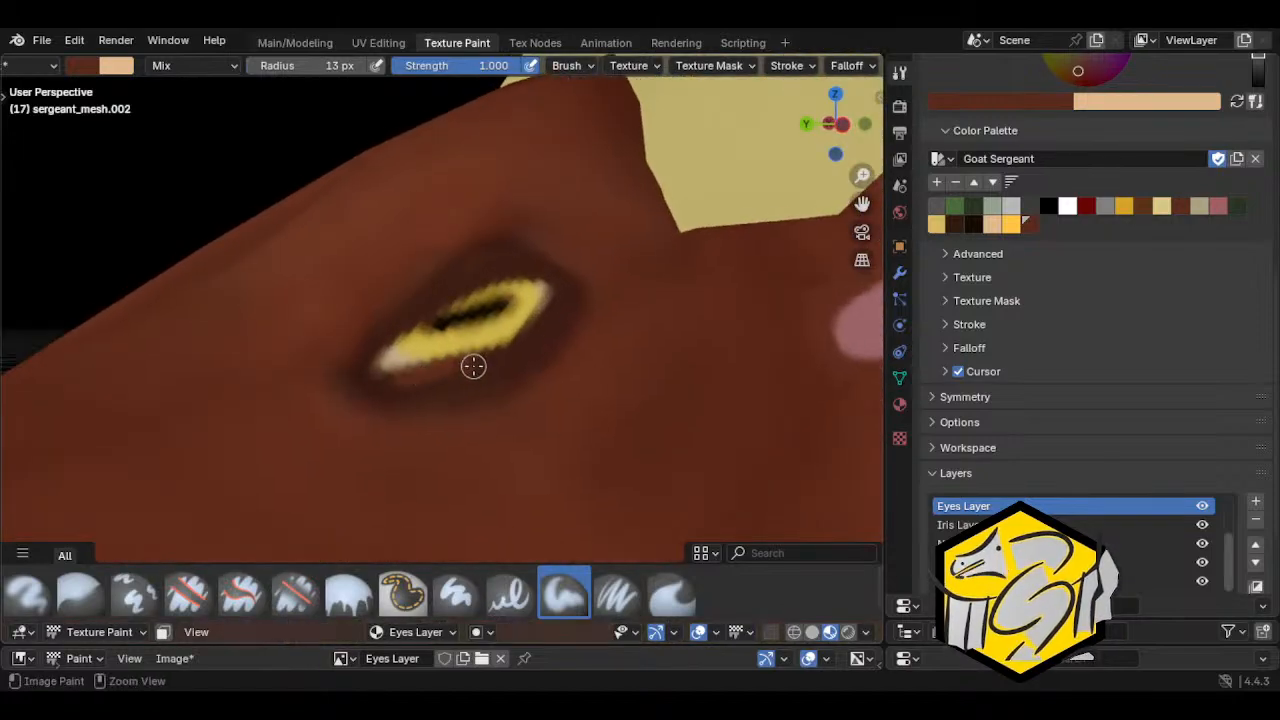
pyautogui.hotkey('ctrl', 'z')
pyautogui.hotkey('ctrl', 'z')
pyautogui.hotkey('ctrl', 'z')
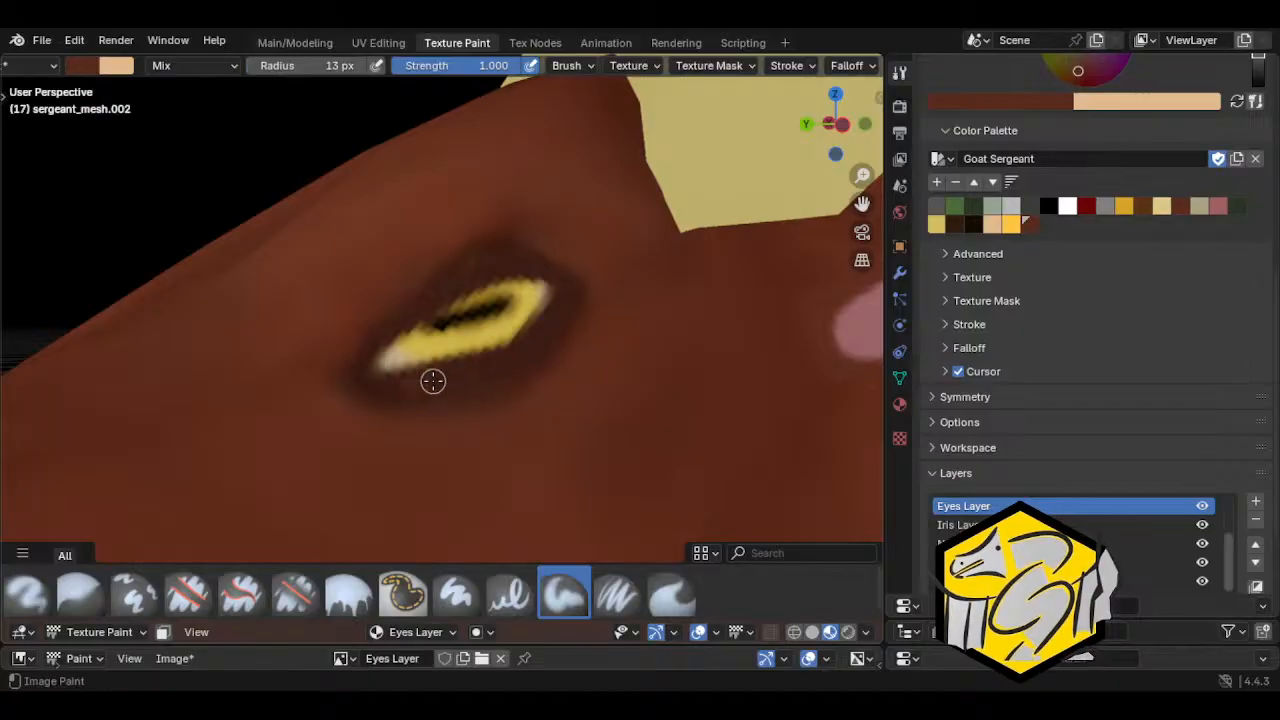
# Step: Paint a thin reddish-brown lid rim around the eye opening on the Eyes Layer, and switch to the Smear brush
pyautogui.moveTo(408, 385)
pyautogui.mouseDown()
pyautogui.moveTo(497, 366)
pyautogui.moveTo(555, 312)
pyautogui.mouseUp()
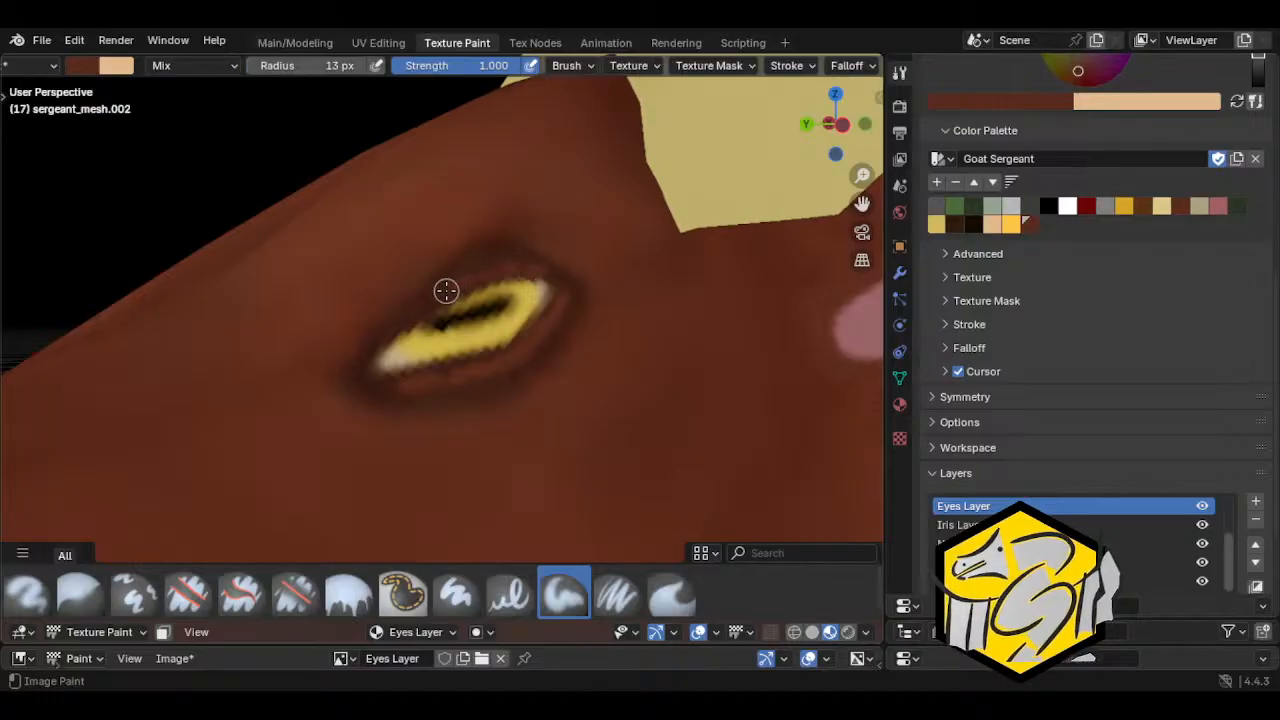
pyautogui.click(672, 592)
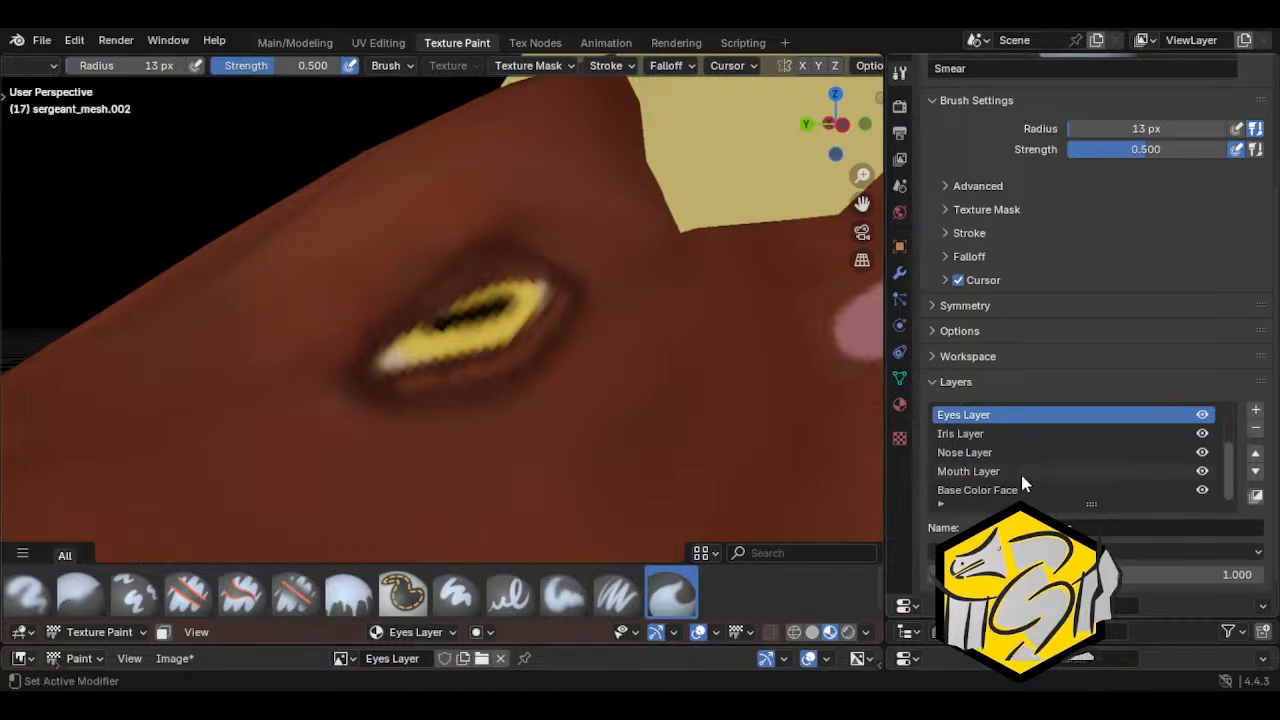
# Step: Erase along the upper edge of the eye on the Iris Layer with the Erase Soft brush at a 17 px radius
pyautogui.click(425, 633)
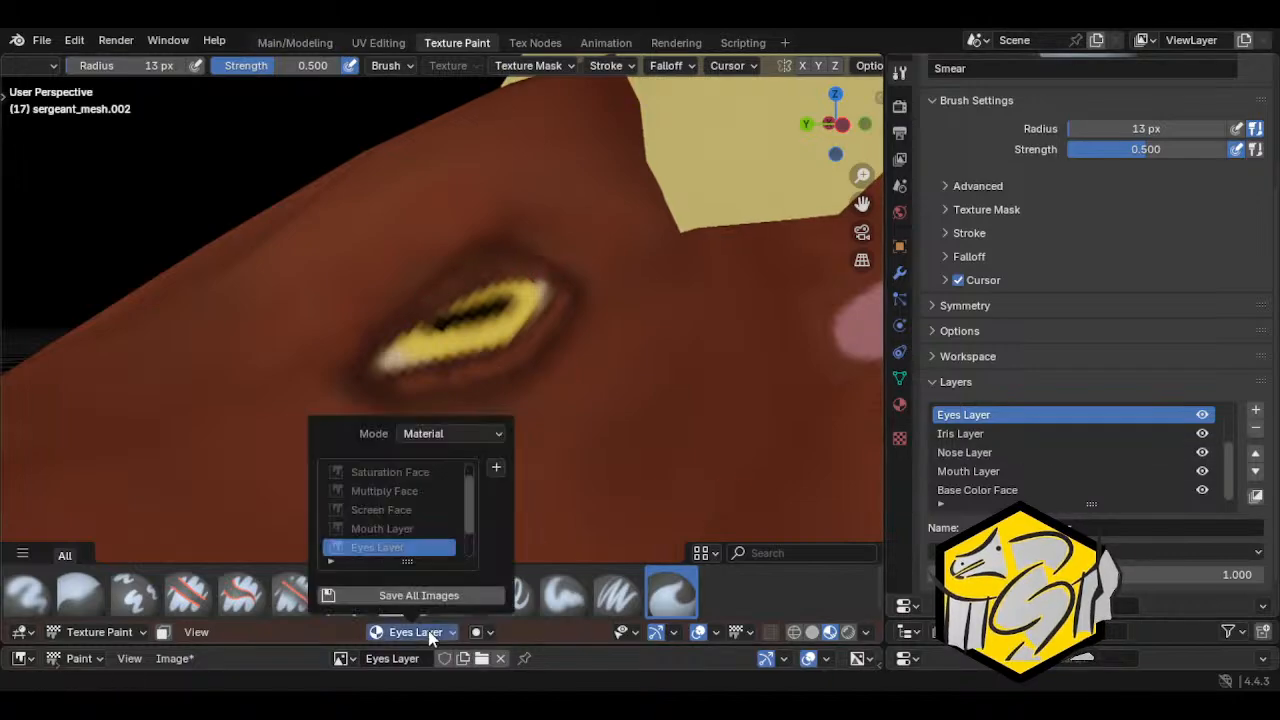
pyautogui.scroll(-2, 377, 556)
pyautogui.click(390, 545)
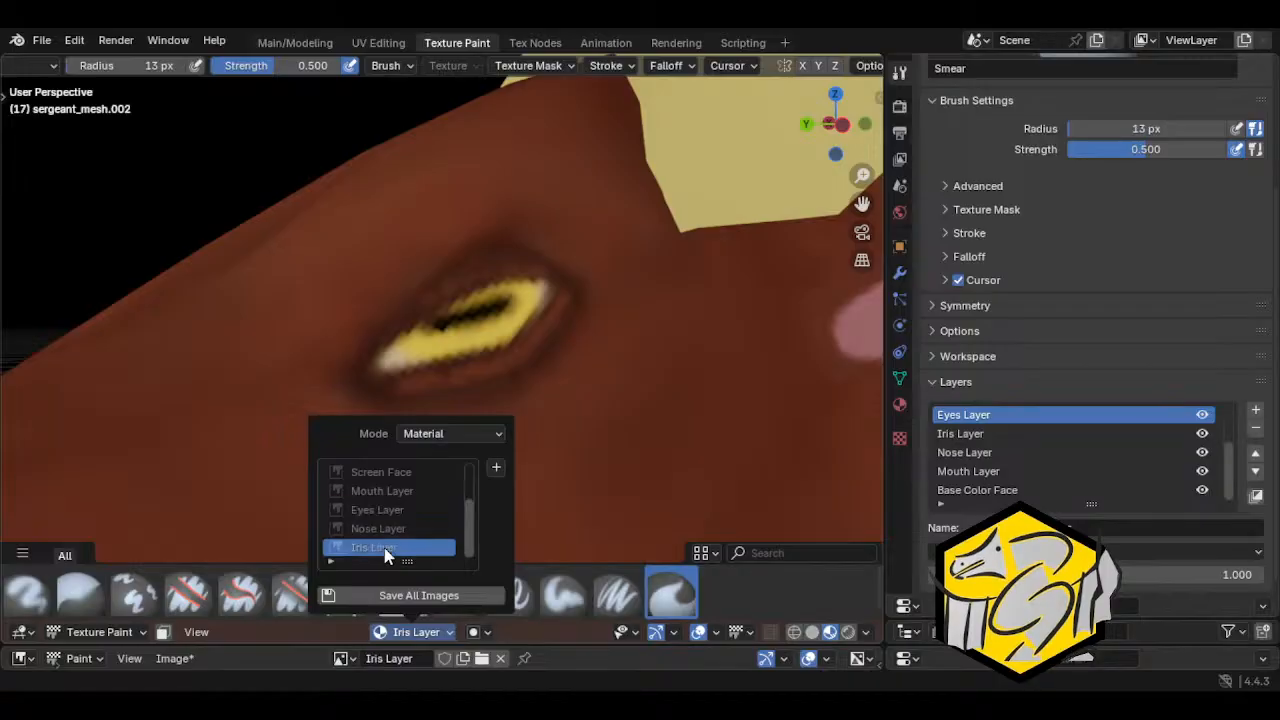
pyautogui.click(293, 590)
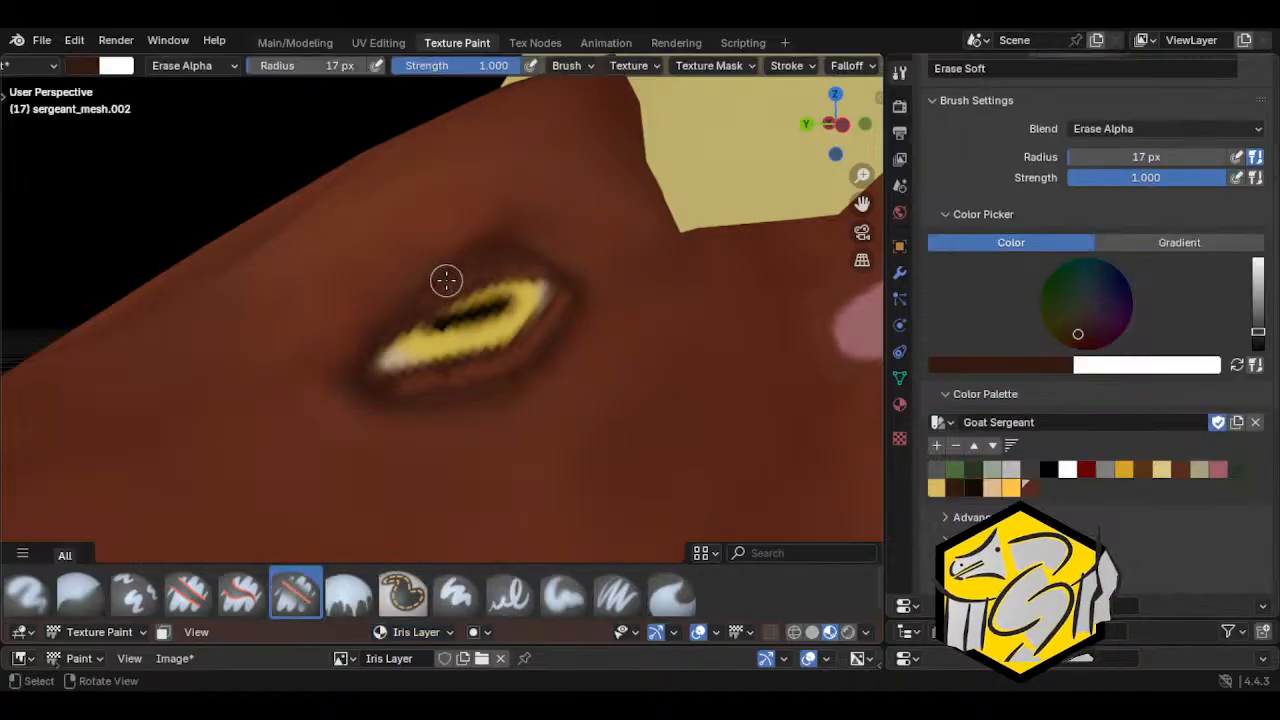
pyautogui.moveTo(446, 280)
pyautogui.mouseDown()
pyautogui.moveTo(531, 266)
pyautogui.moveTo(534, 250)
pyautogui.mouseUp()
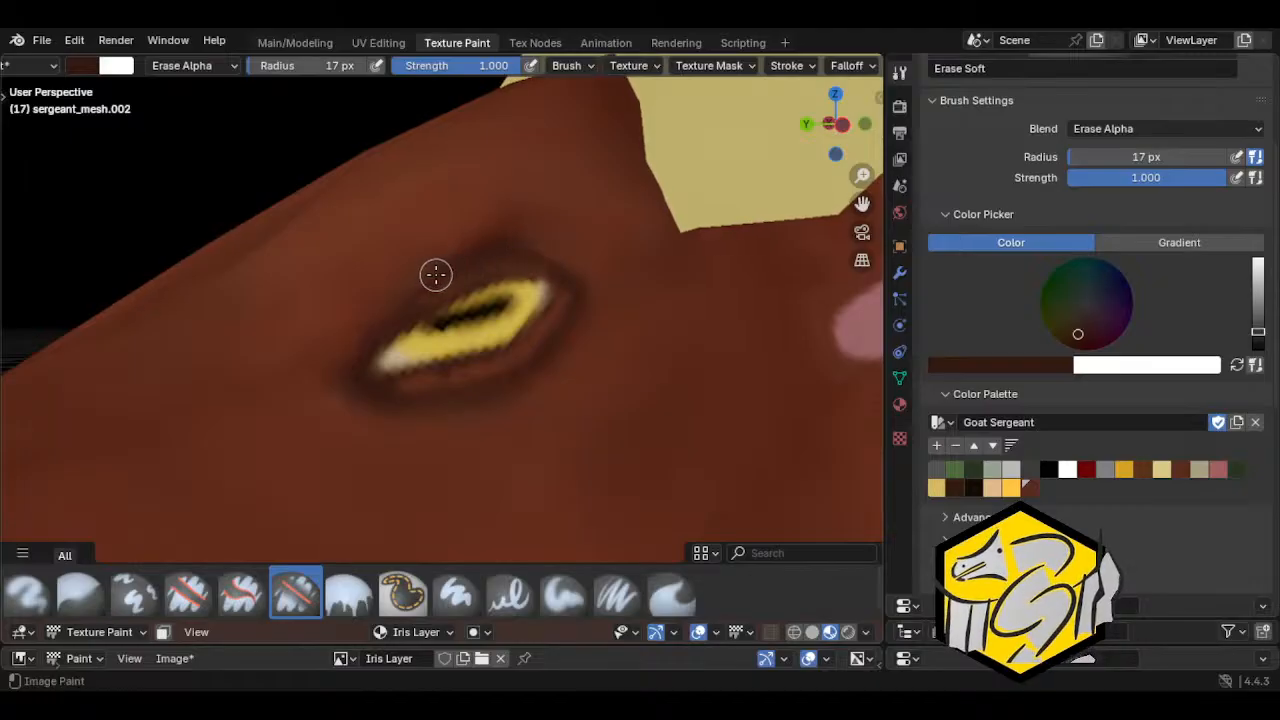
# Step: Blend the reddish-brown rim along the rear and lower edges of the eye on the Eyes Layer with the Smear brush
pyautogui.click(420, 633)
pyautogui.click(370, 511)
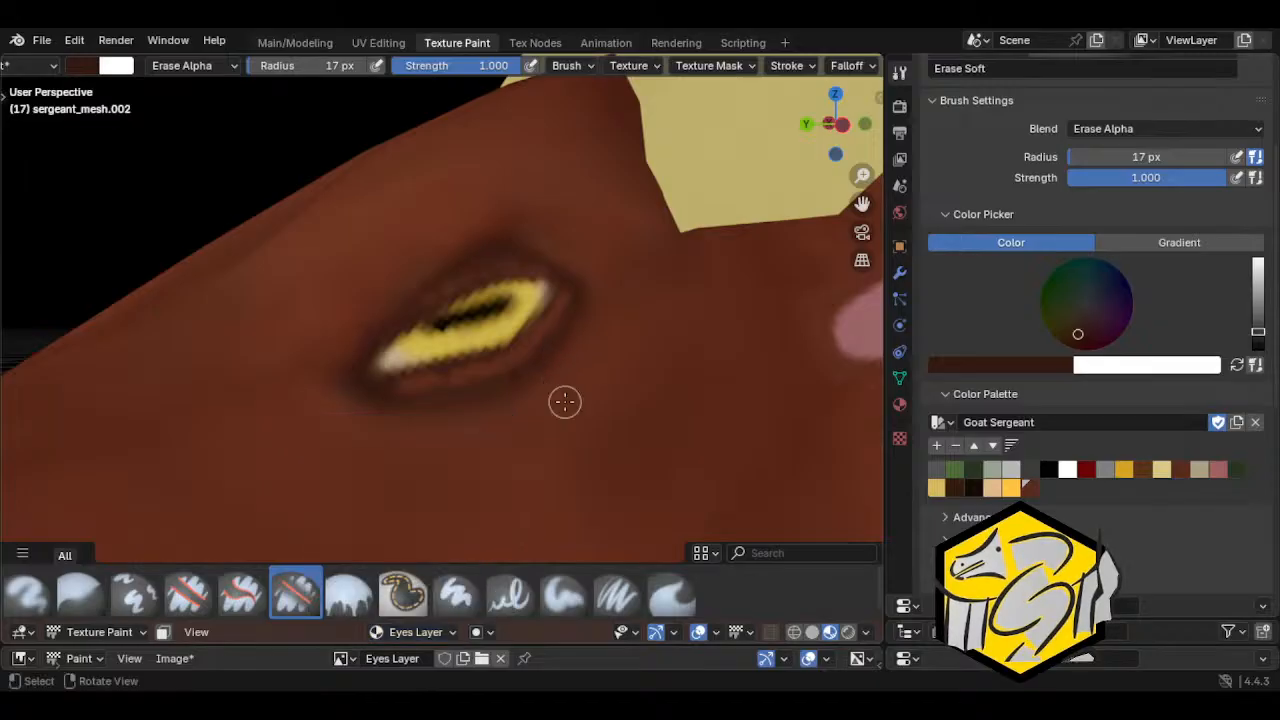
pyautogui.click(671, 593)
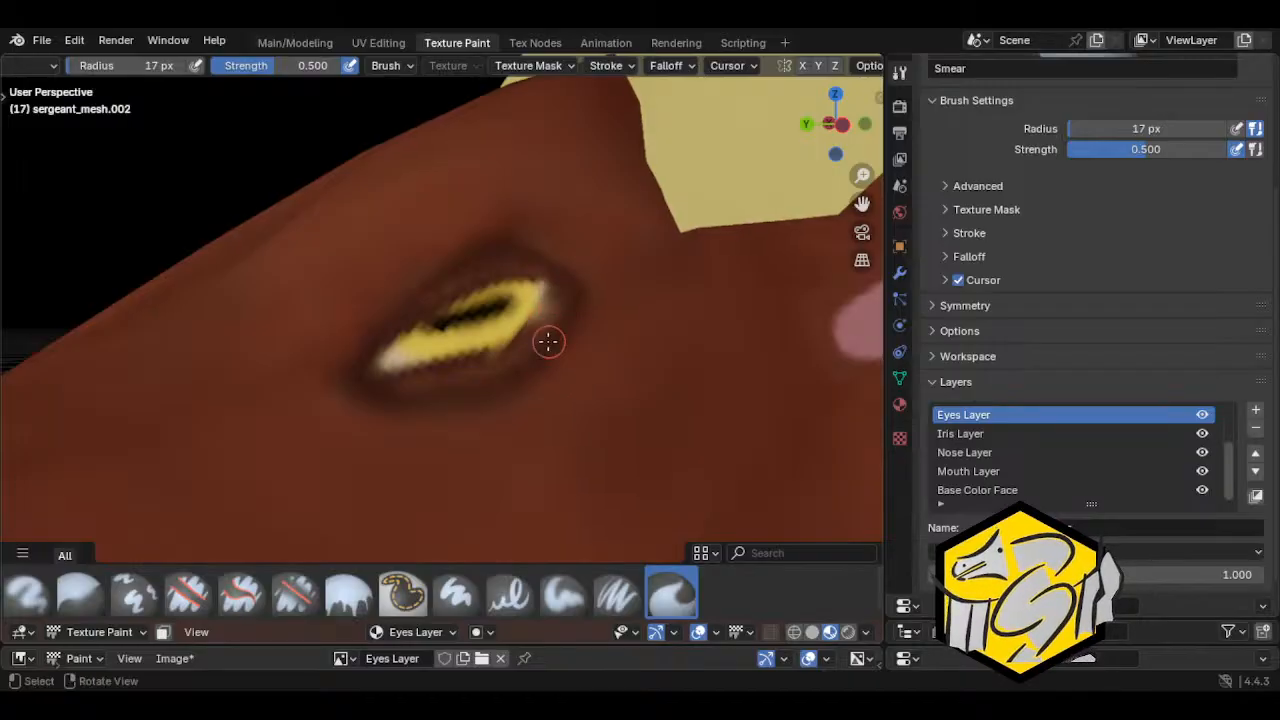
pyautogui.moveTo(548, 342); pyautogui.dragTo(527, 349)
pyautogui.moveTo(453, 375); pyautogui.dragTo(480, 378)
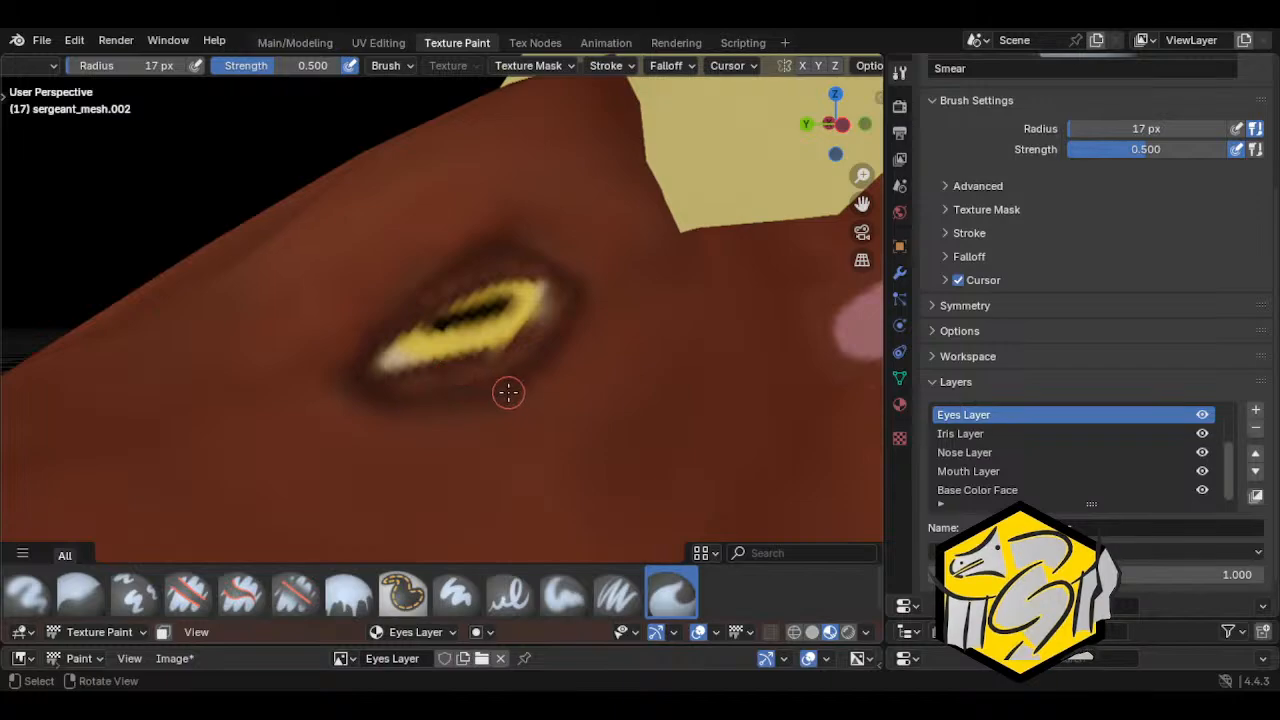
# Step: Touch up the rim's rear corner with sampled dark brown, using the Paint Soft brush at an 8 px radius
pyautogui.click(564, 596)
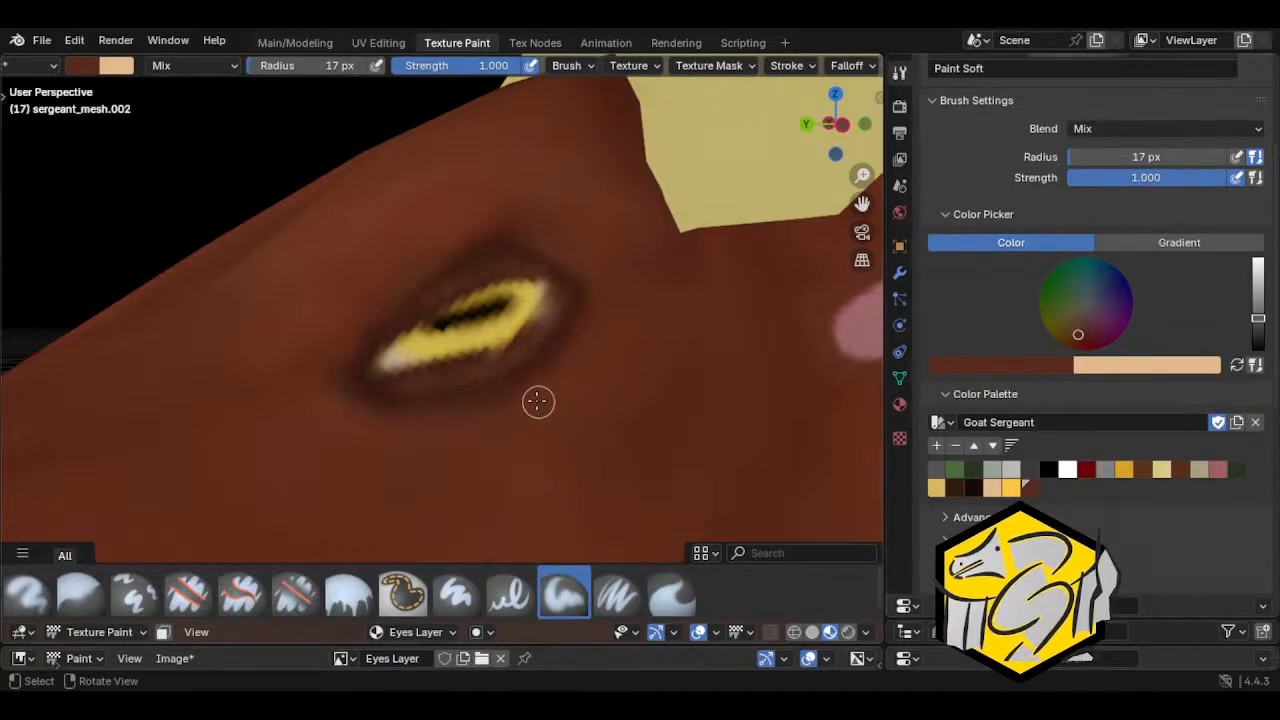
pyautogui.press('s')
pyautogui.press('f')
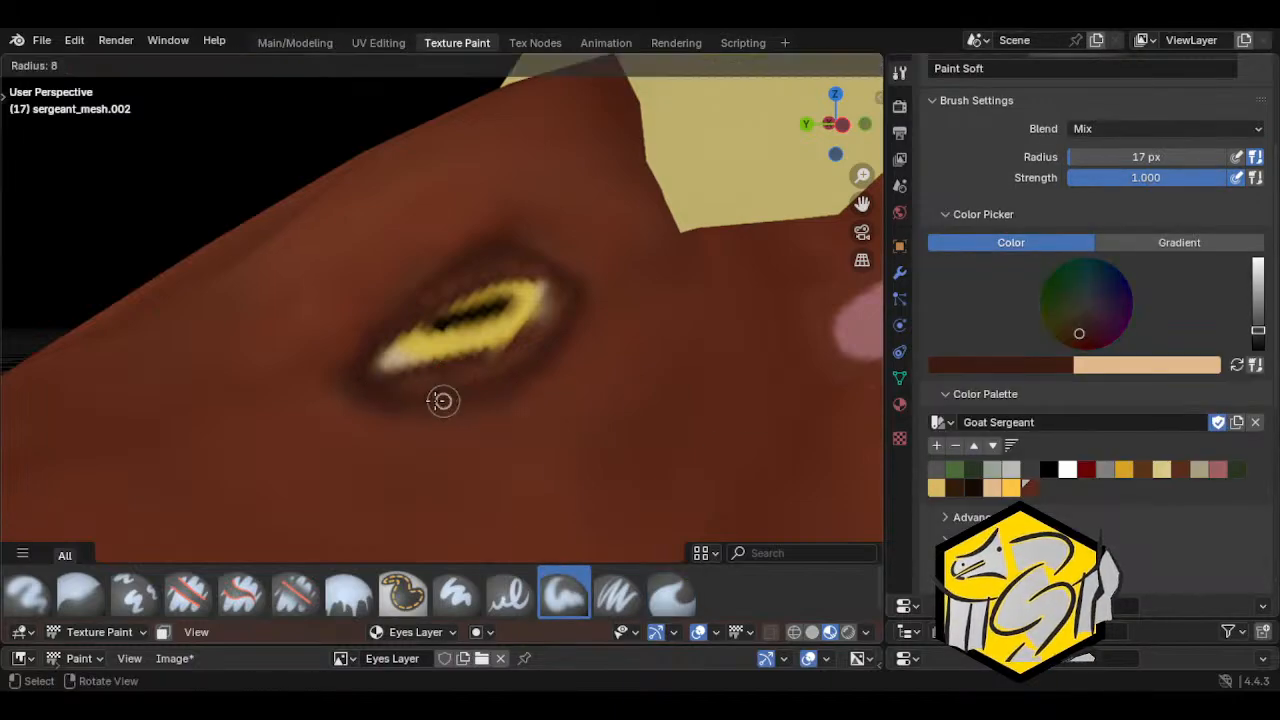
pyautogui.click(442, 400)
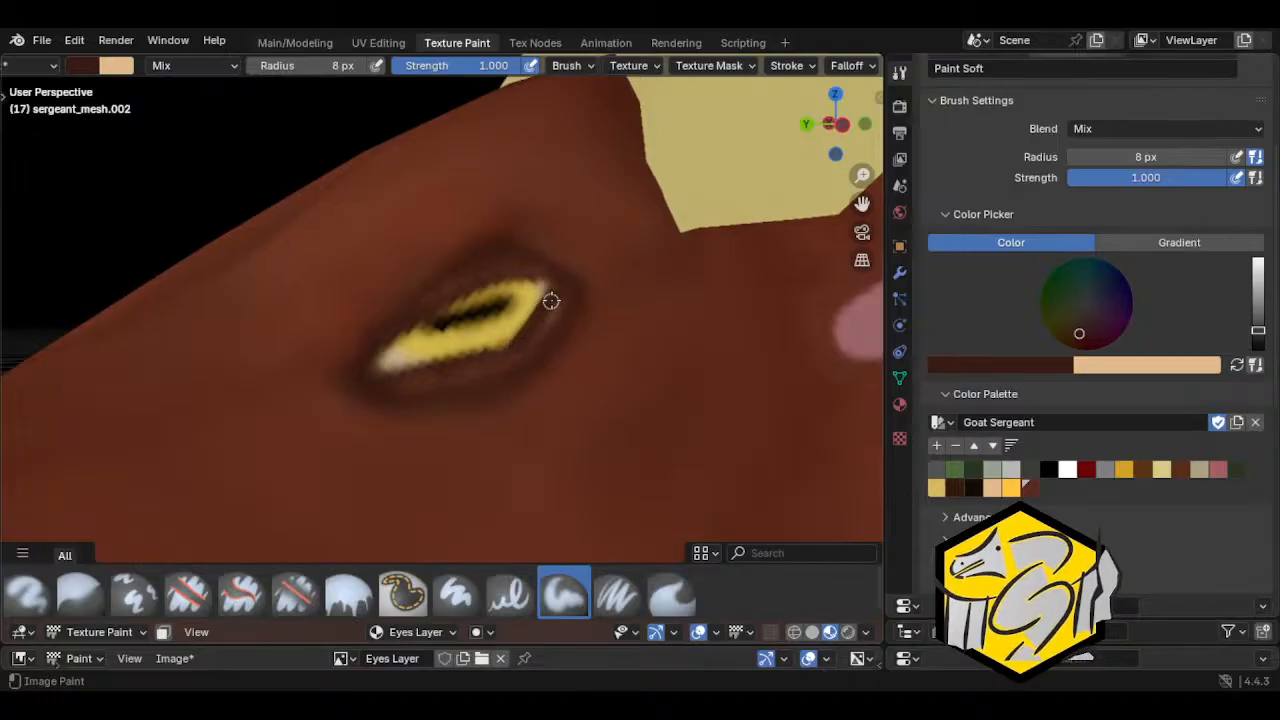
pyautogui.moveTo(541, 277); pyautogui.dragTo(553, 281)
pyautogui.scroll(-4, 569, 314)
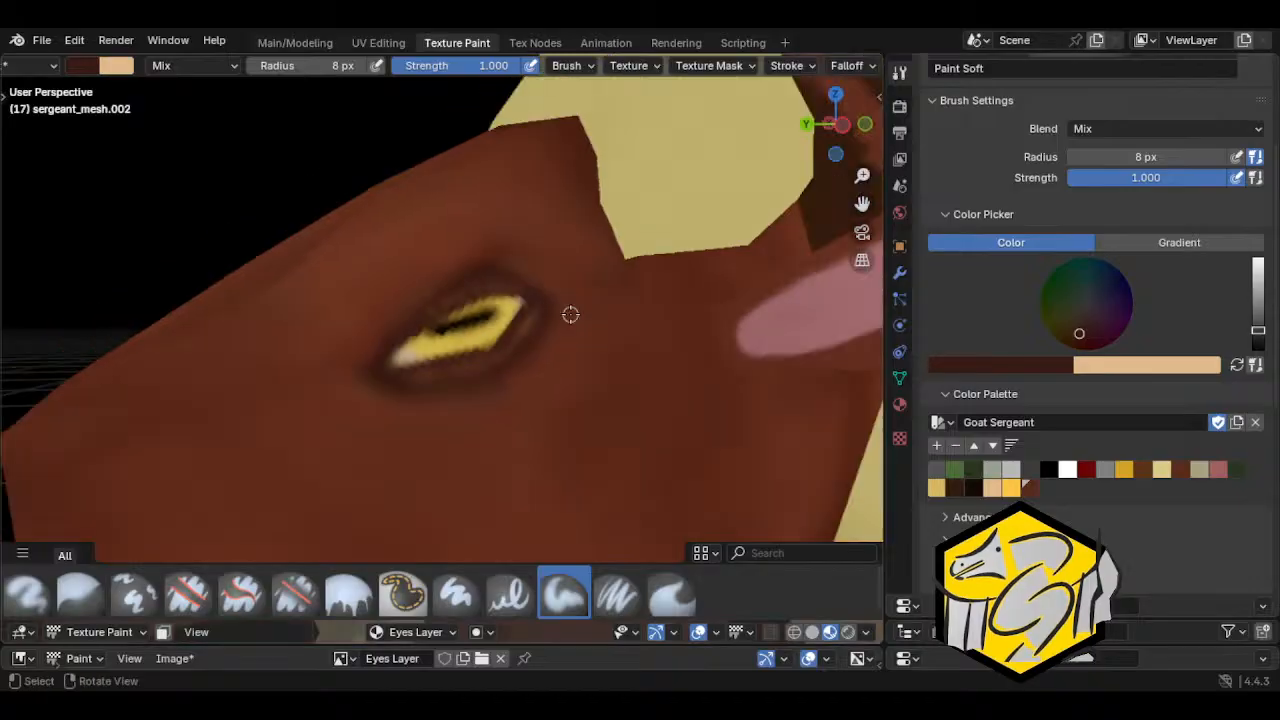
# Step: Soften the rim around the upper, rear and lower eye edges with the Blur brush at a 27 px radius
pyautogui.moveTo(497, 400)
pyautogui.mouseDown(button='middle')
pyautogui.moveTo(431, 451)
pyautogui.moveTo(459, 450)
pyautogui.mouseUp(button='middle')
pyautogui.scroll(3, 517, 415)
pyautogui.click(91, 591)
pyautogui.press('f')
pyautogui.click(458, 432)
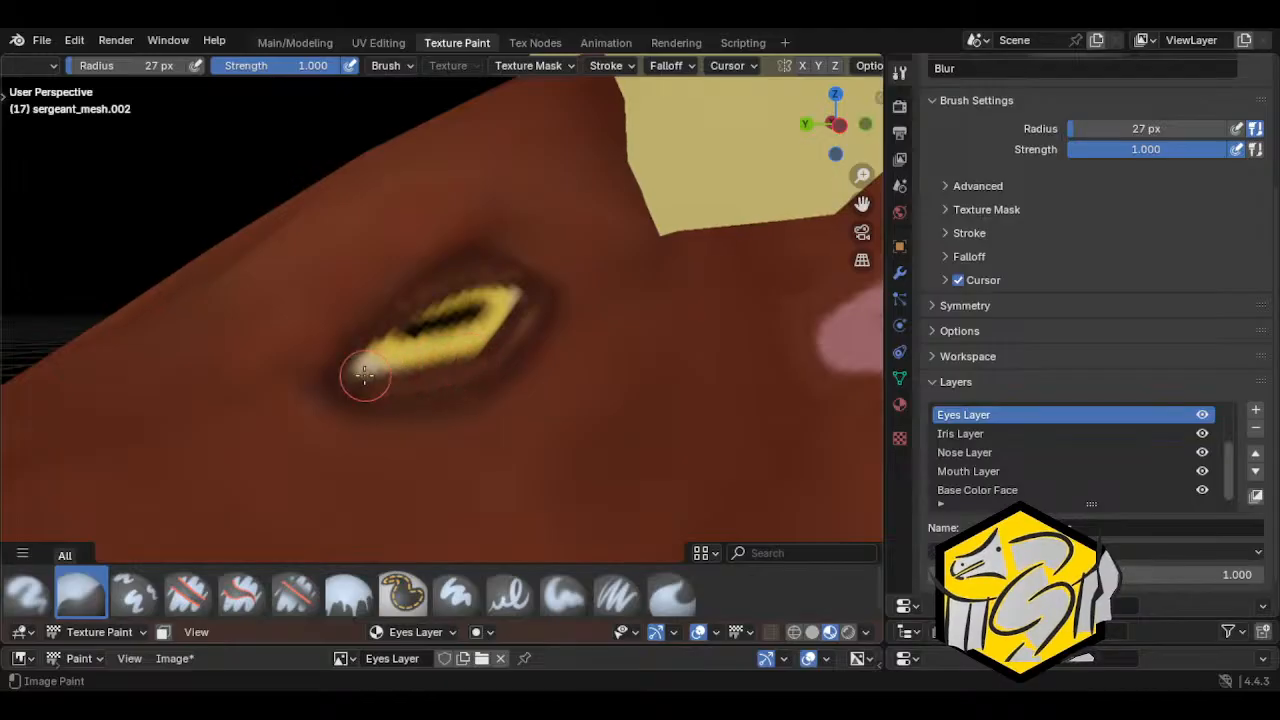
pyautogui.moveTo(424, 294)
pyautogui.mouseDown()
pyautogui.moveTo(534, 303)
pyautogui.moveTo(541, 375)
pyautogui.mouseUp()
pyautogui.moveTo(523, 314)
pyautogui.mouseDown()
pyautogui.moveTo(526, 281)
pyautogui.moveTo(502, 316)
pyautogui.moveTo(543, 375)
pyautogui.mouseUp()
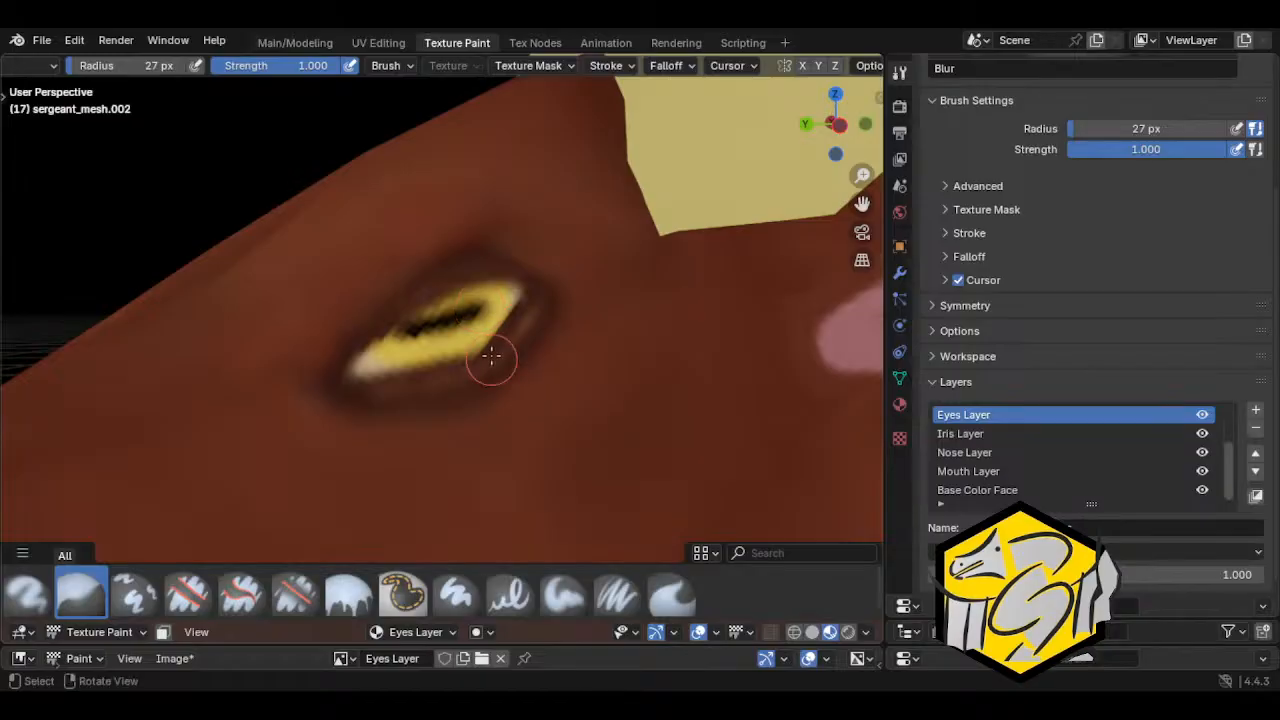
# Step: Blur the upper lid edge, the rear corner and the shading beneath the eye further
pyautogui.moveTo(459, 280); pyautogui.dragTo(416, 299)
pyautogui.moveTo(519, 290)
pyautogui.mouseDown()
pyautogui.moveTo(500, 343)
pyautogui.moveTo(534, 323)
pyautogui.moveTo(538, 288)
pyautogui.mouseUp()
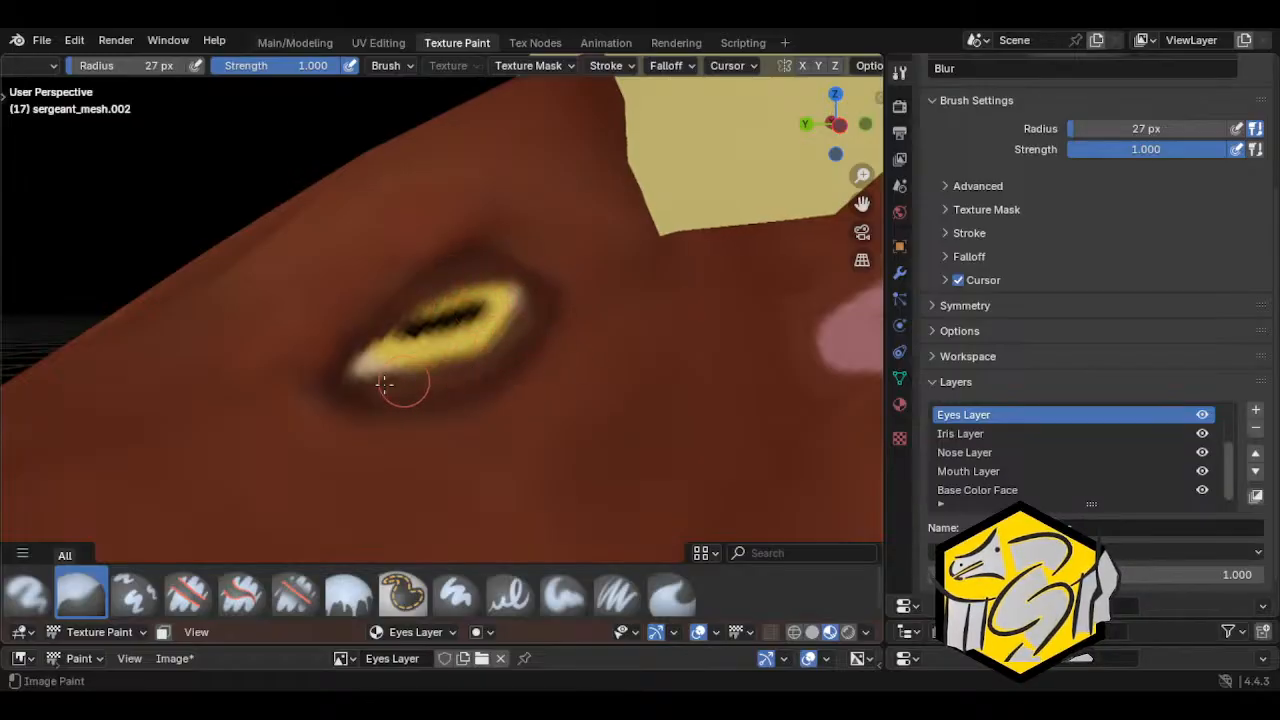
pyautogui.moveTo(384, 383); pyautogui.dragTo(520, 463)
pyautogui.moveTo(520, 463); pyautogui.dragTo(560, 470, button='middle')
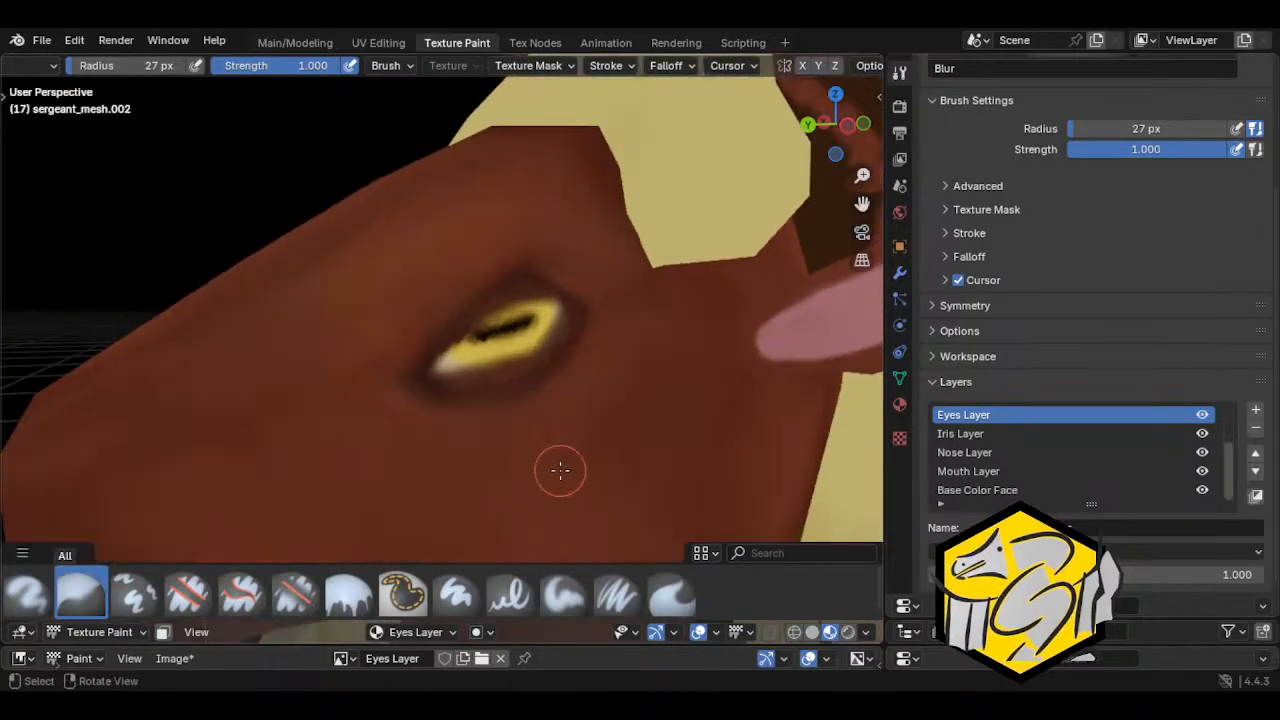
pyautogui.scroll(3, 558, 468)
pyautogui.moveTo(492, 399)
pyautogui.mouseDown()
pyautogui.moveTo(509, 409)
pyautogui.moveTo(472, 401)
pyautogui.mouseUp()
# Step: Smear the lower lid and front corner of the eye on the Eyes Layer with the Smear brush at a 27 px radius
pyautogui.click(672, 595)
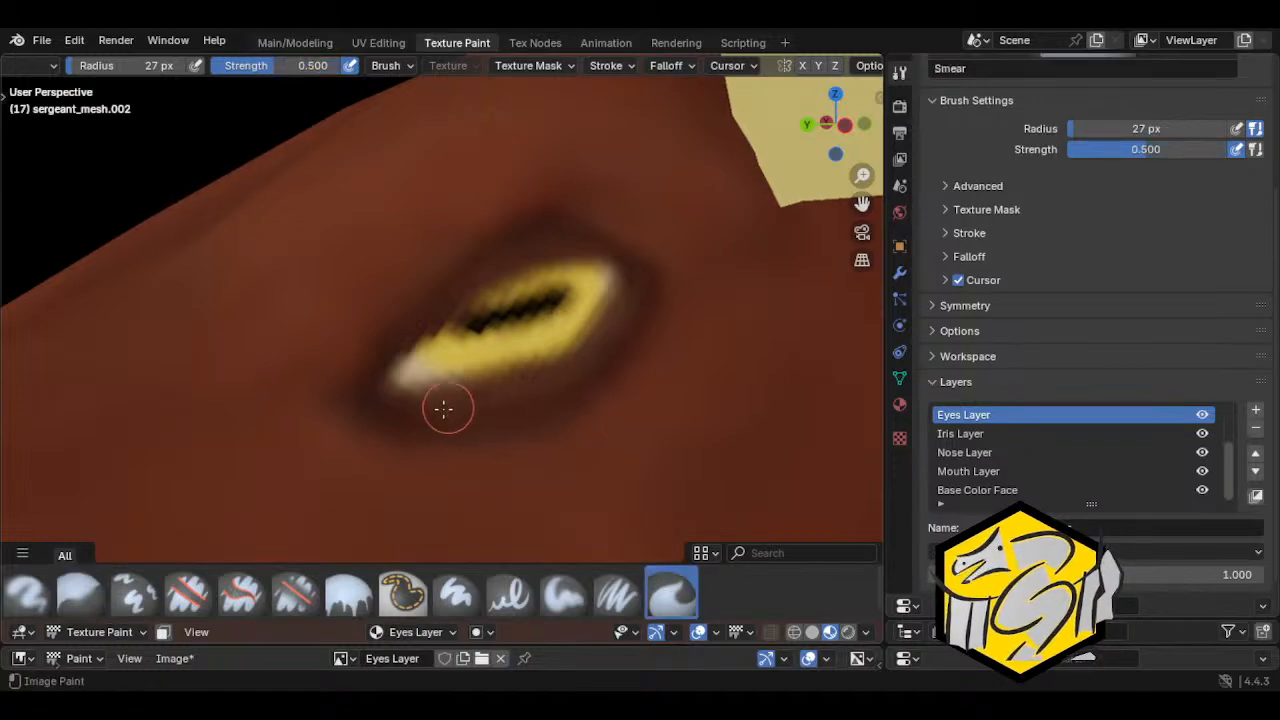
pyautogui.moveTo(526, 398); pyautogui.dragTo(568, 484, button='middle')
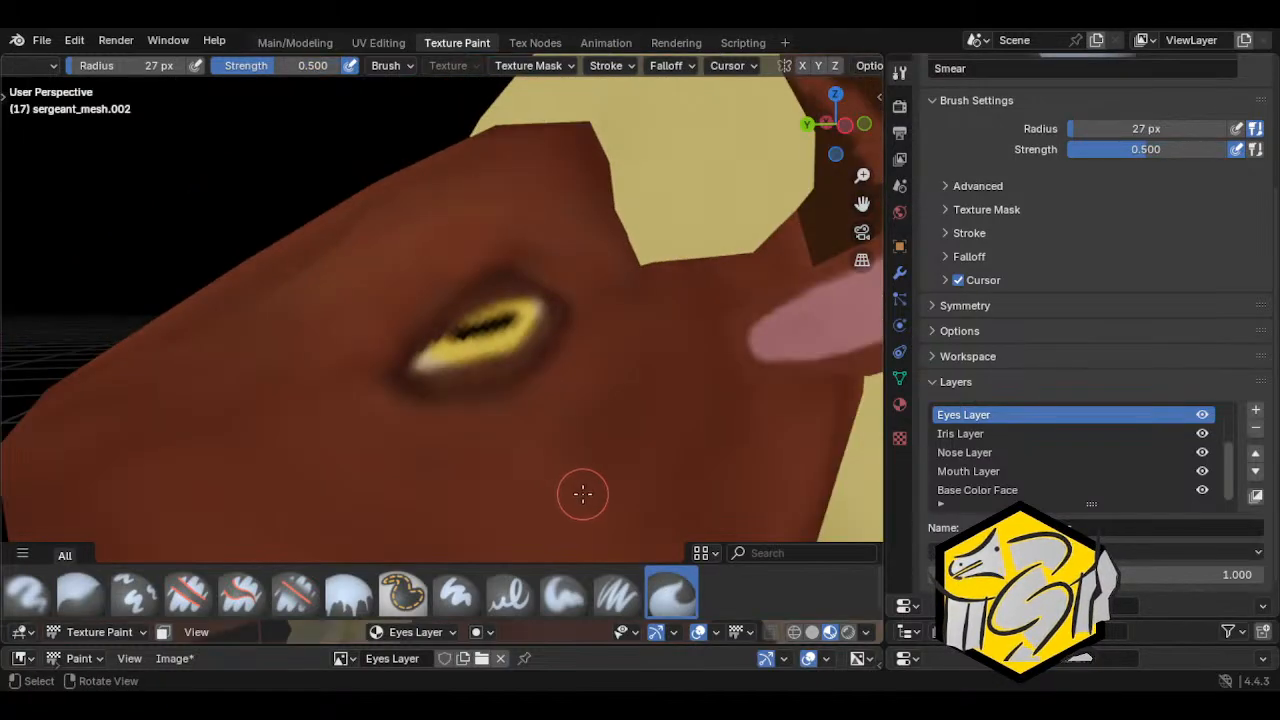
pyautogui.moveTo(522, 384)
pyautogui.mouseDown()
pyautogui.moveTo(500, 375)
pyautogui.moveTo(506, 395)
pyautogui.moveTo(459, 389)
pyautogui.moveTo(526, 366)
pyautogui.moveTo(510, 401)
pyautogui.moveTo(439, 389)
pyautogui.mouseUp()
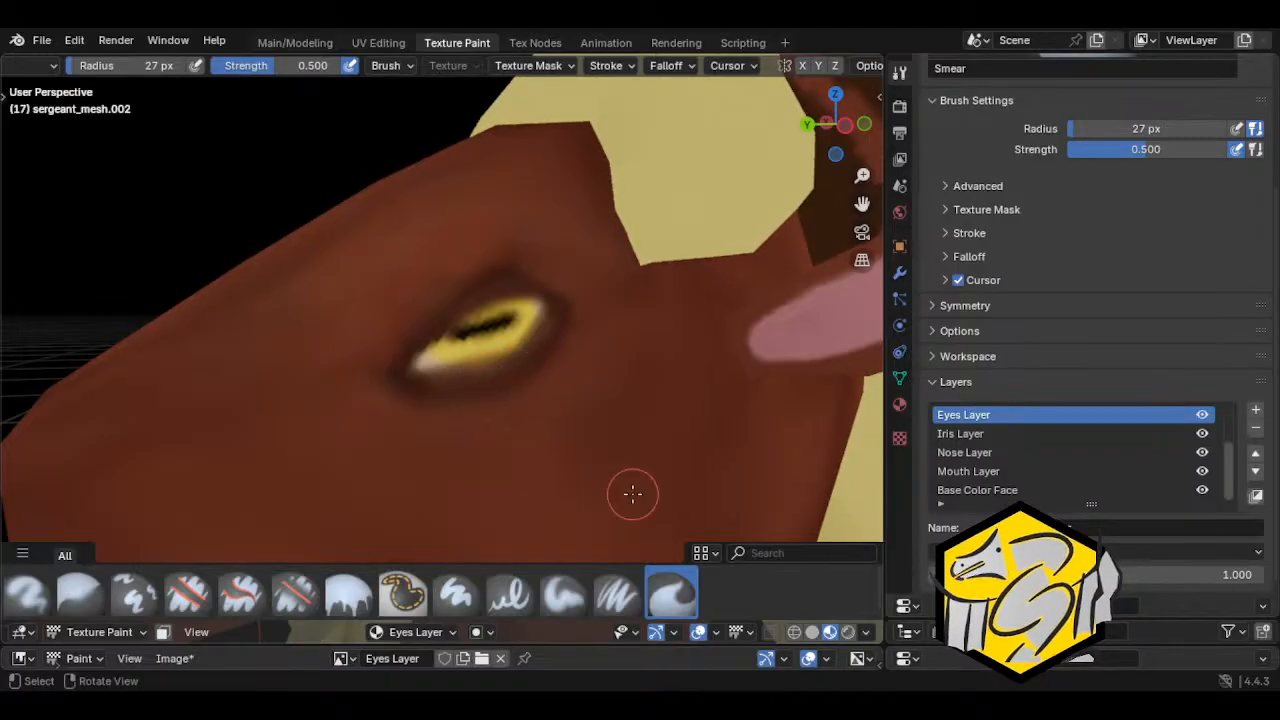
pyautogui.moveTo(617, 491); pyautogui.dragTo(586, 486, button='middle')
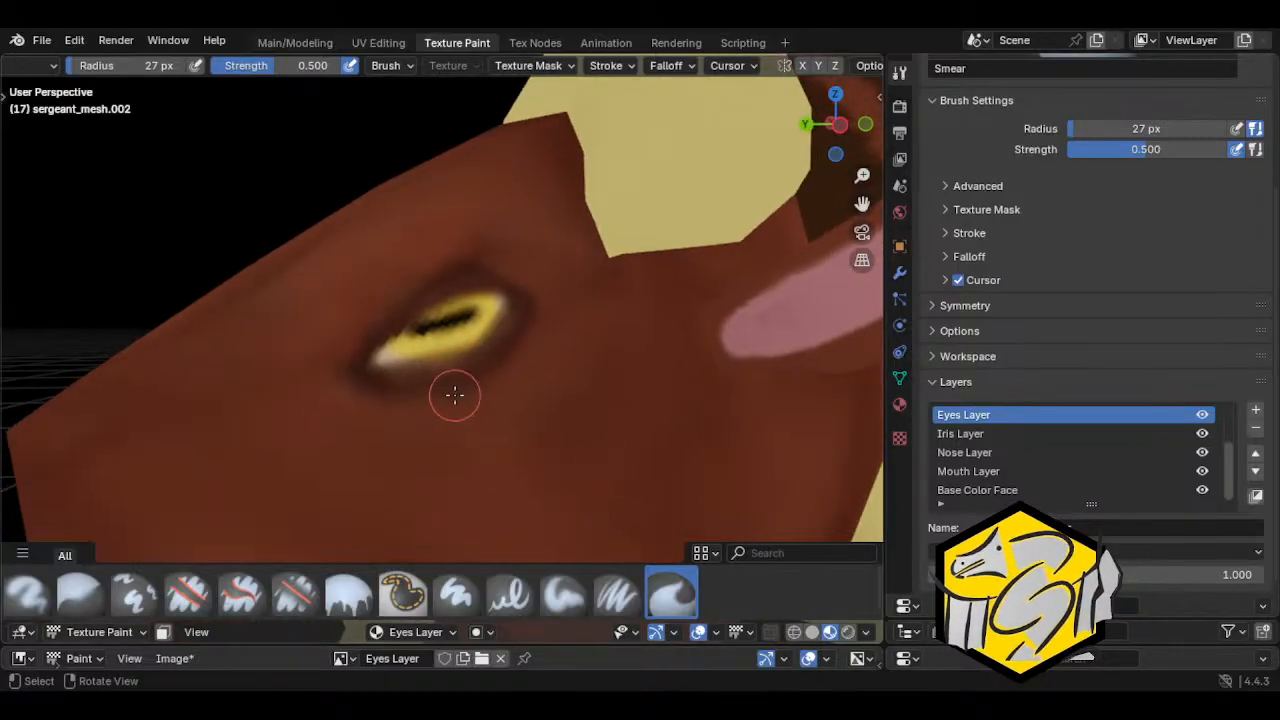
pyautogui.moveTo(401, 340)
pyautogui.mouseDown()
pyautogui.moveTo(374, 345)
pyautogui.moveTo(393, 343)
pyautogui.mouseUp()
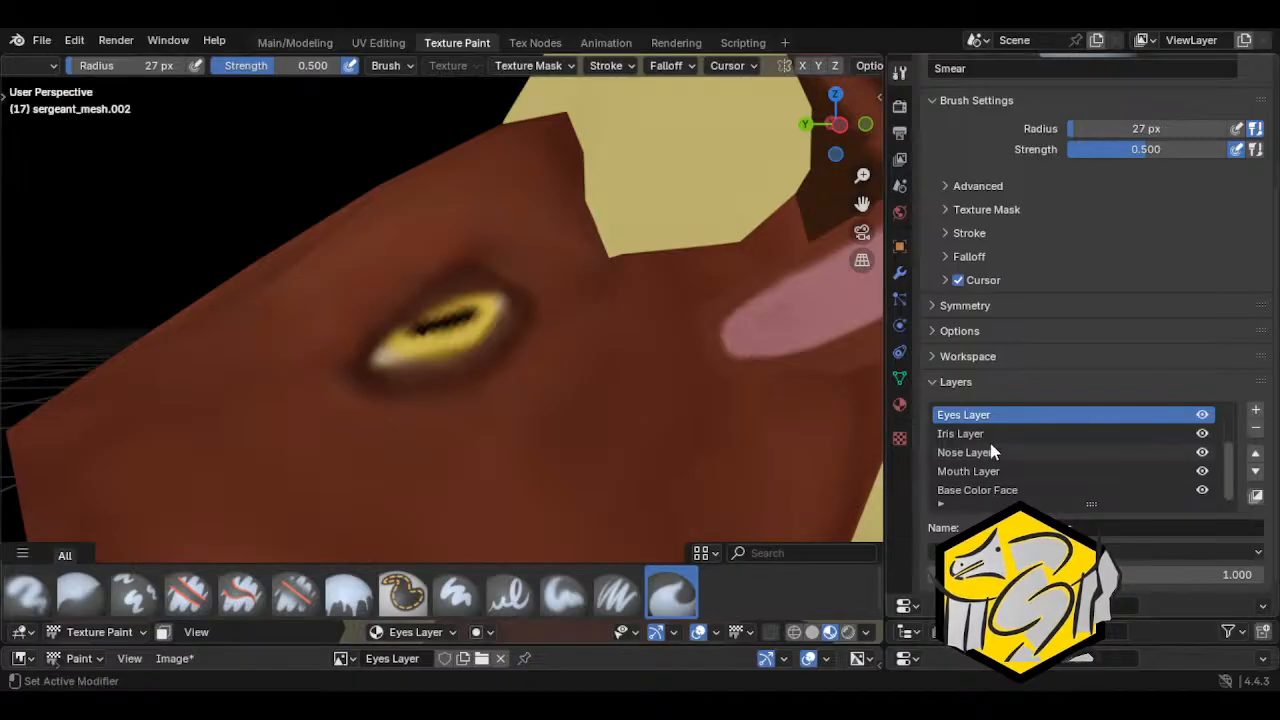
# Step: Thin the outer dark shading beneath the eye on the Eyes Layer with the Erase Soft brush at a 27 px radius
pyautogui.moveTo(483, 430); pyautogui.dragTo(514, 417, button='middle')
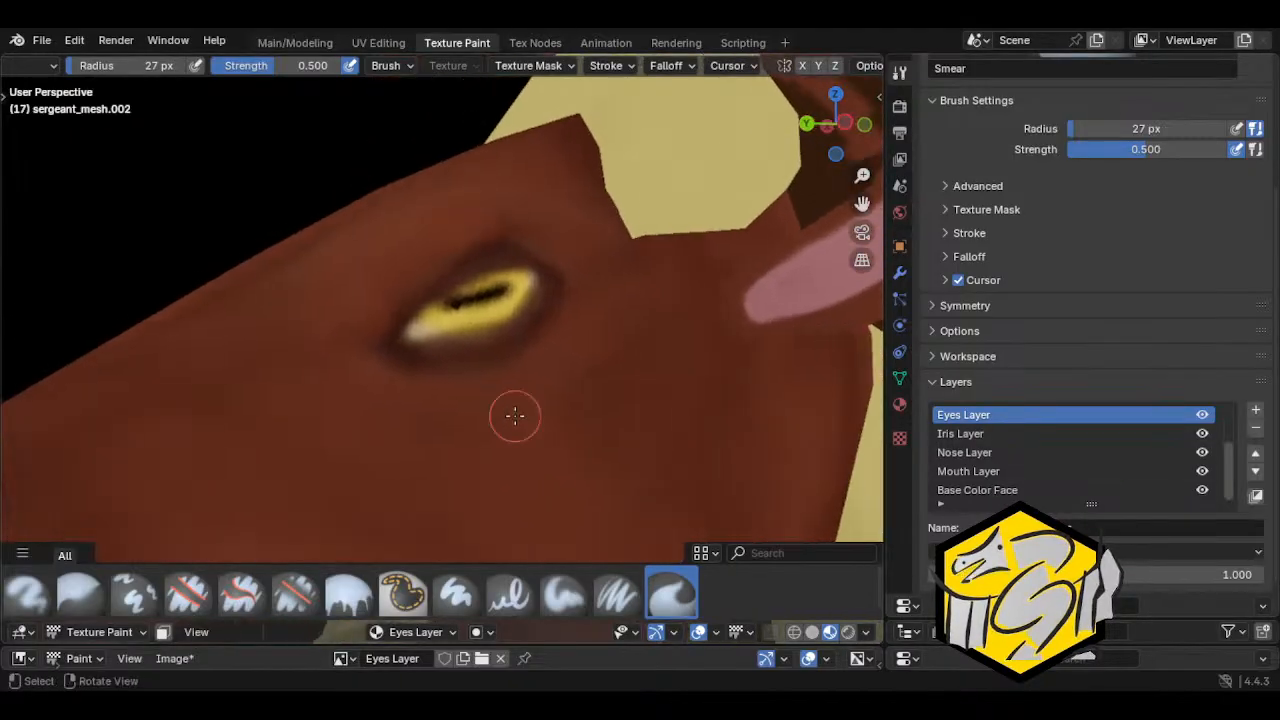
pyautogui.scroll(-5, 546, 424)
pyautogui.scroll(5, 548, 432)
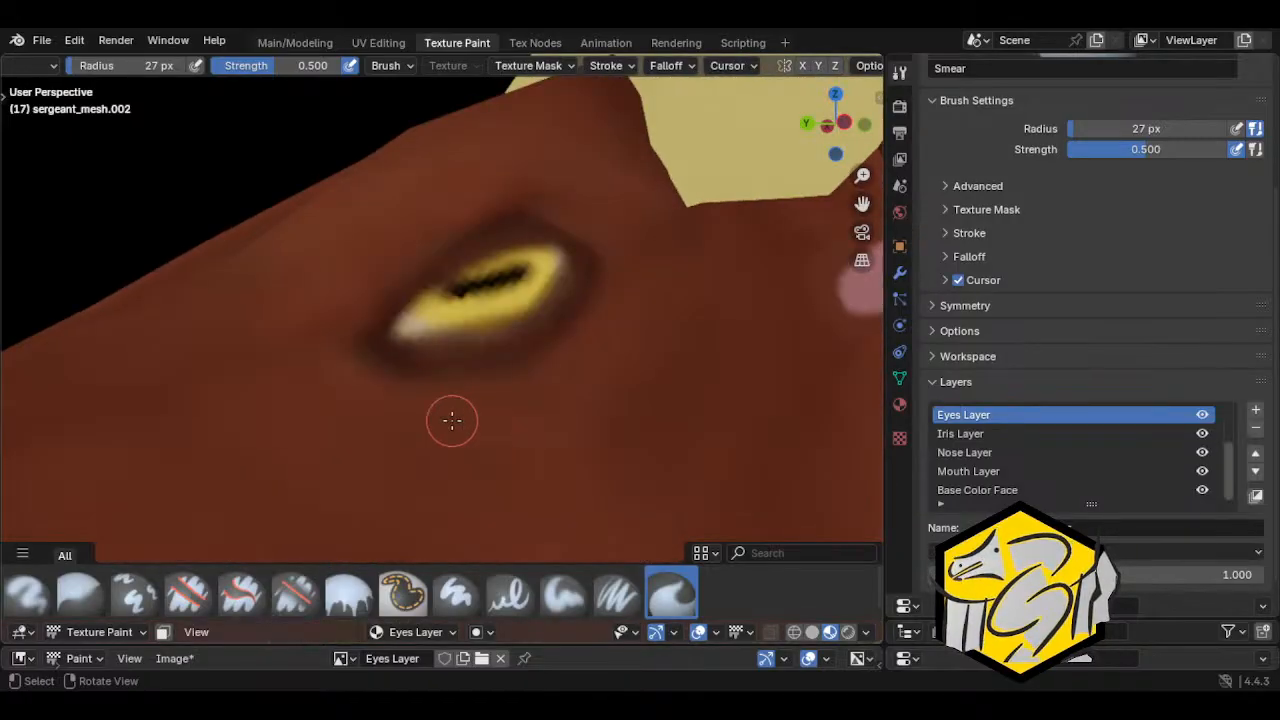
pyautogui.click(290, 595)
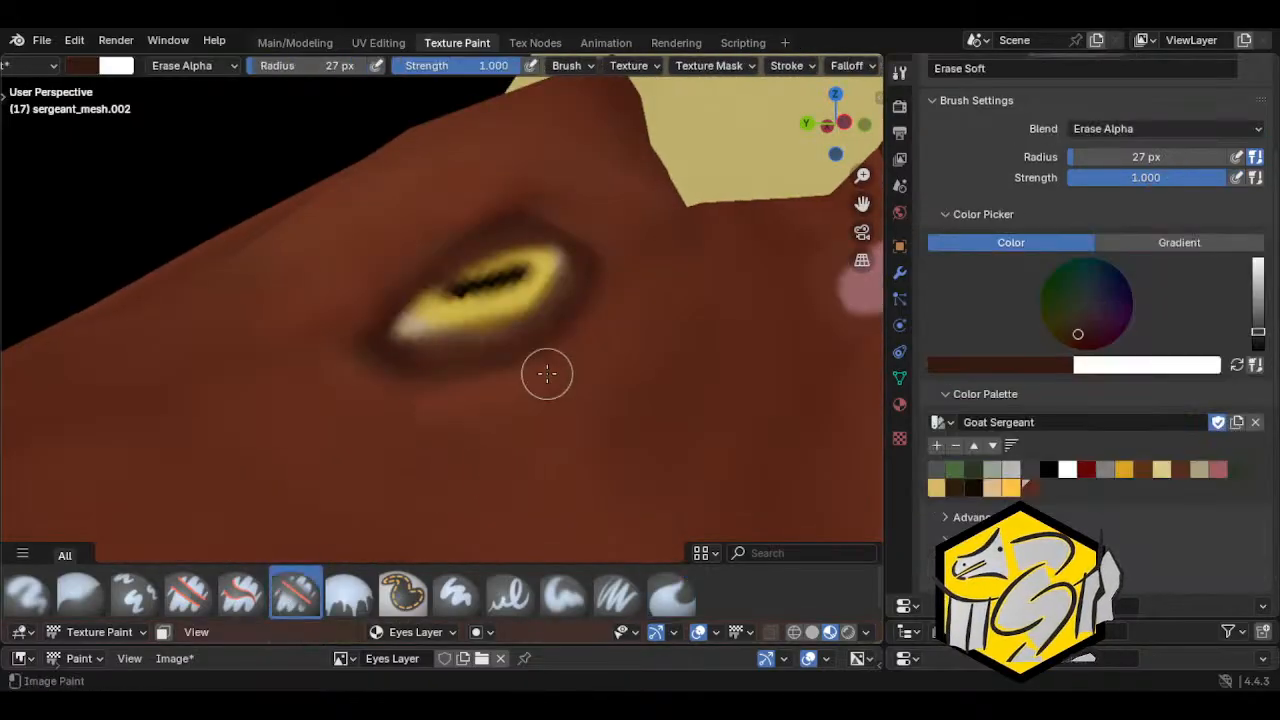
# Step: Reshape the dark outline around the eye into a smoother, tapered contour with the Smear brush at 0.500 strength
pyautogui.click(671, 593)
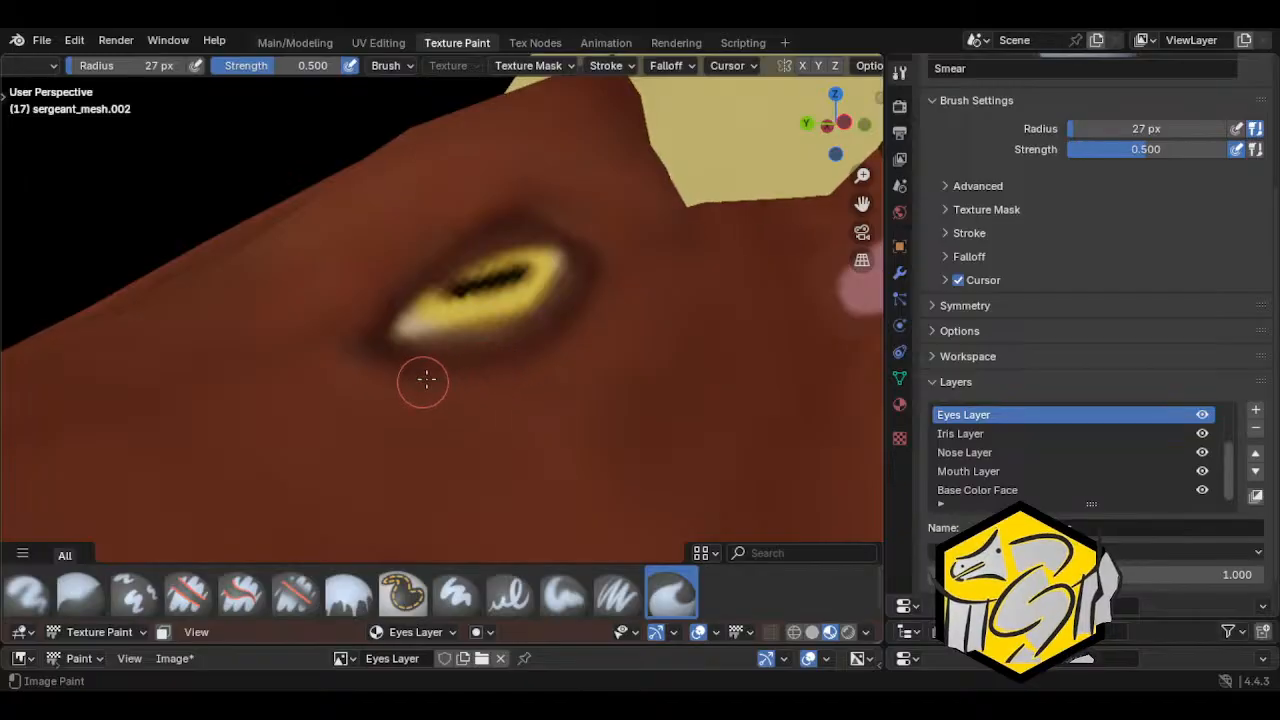
pyautogui.moveTo(586, 354)
pyautogui.mouseDown(button='middle')
pyautogui.moveTo(574, 400)
pyautogui.moveTo(466, 414)
pyautogui.moveTo(563, 429)
pyautogui.moveTo(414, 443)
pyautogui.moveTo(374, 423)
pyautogui.moveTo(380, 434)
pyautogui.moveTo(609, 433)
pyautogui.moveTo(489, 451)
pyautogui.moveTo(511, 458)
pyautogui.moveTo(380, 452)
pyautogui.moveTo(389, 433)
pyautogui.moveTo(417, 429)
pyautogui.mouseUp(button='middle')
pyautogui.scroll(3, 411, 446)
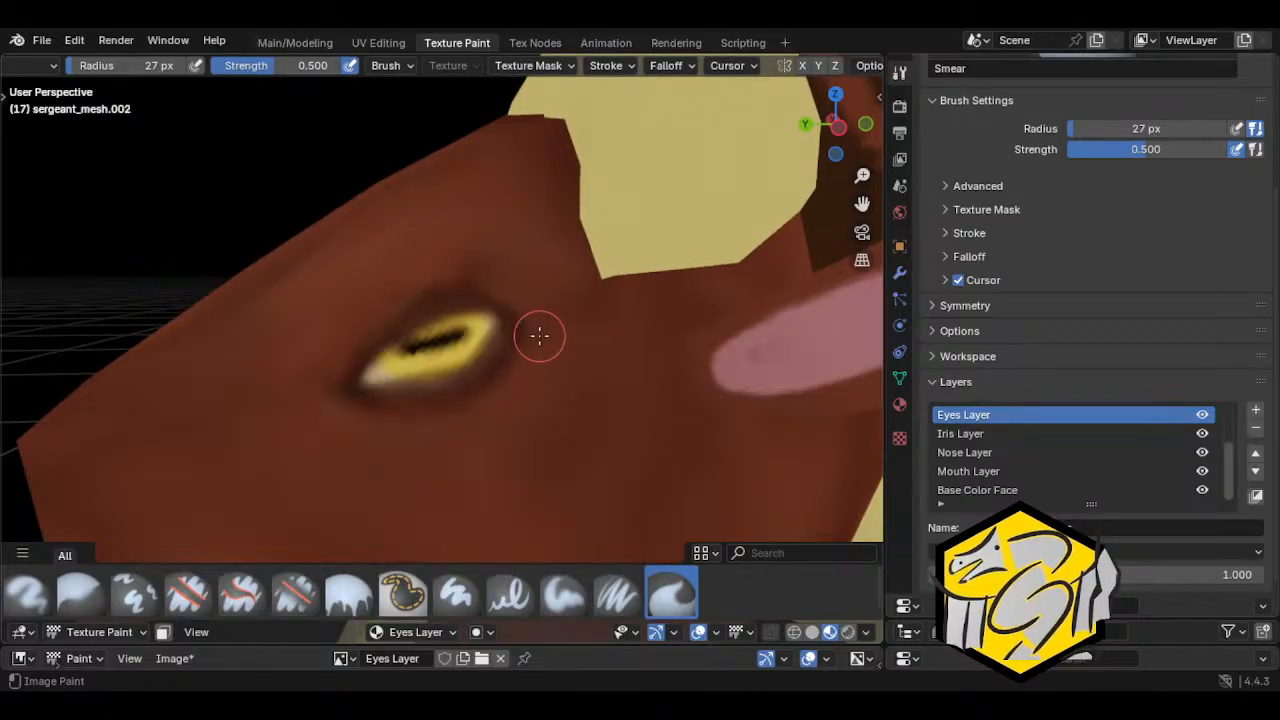
pyautogui.moveTo(394, 444); pyautogui.dragTo(380, 428, button='middle')
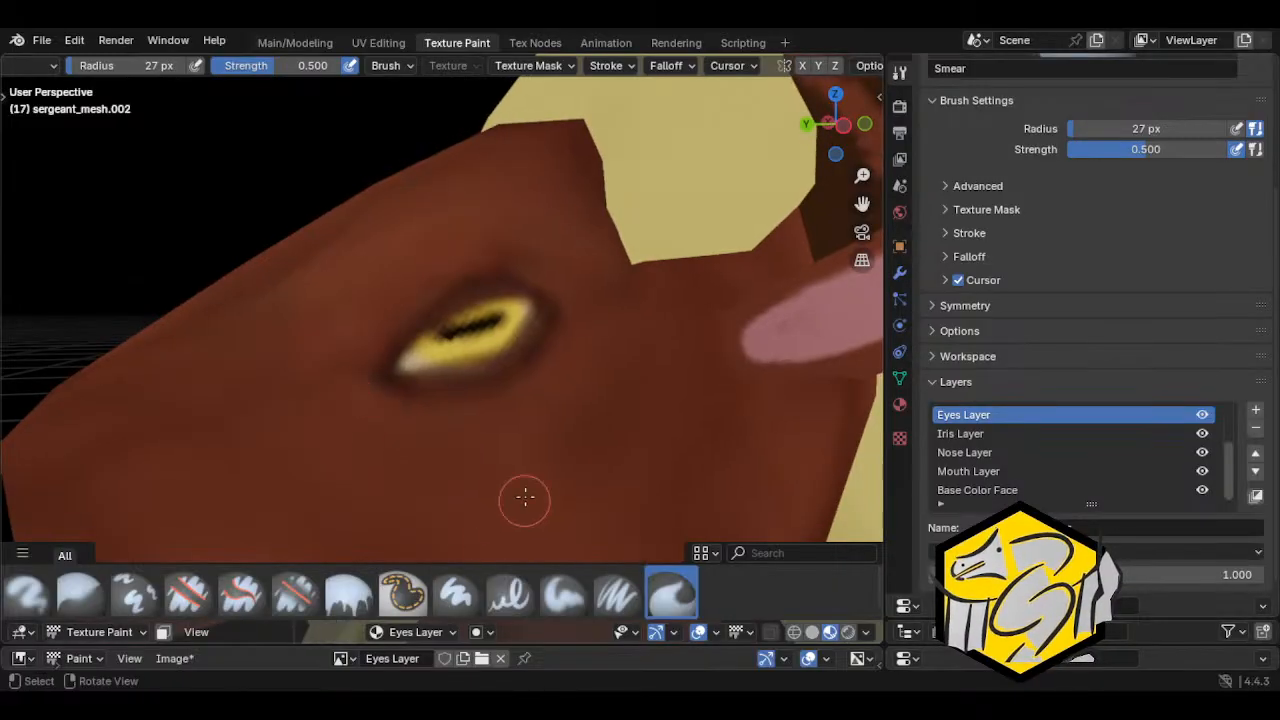
# Step: Save the painted Eyes Layer image to its file
pyautogui.moveTo(523, 500); pyautogui.dragTo(609, 430, button='middle')
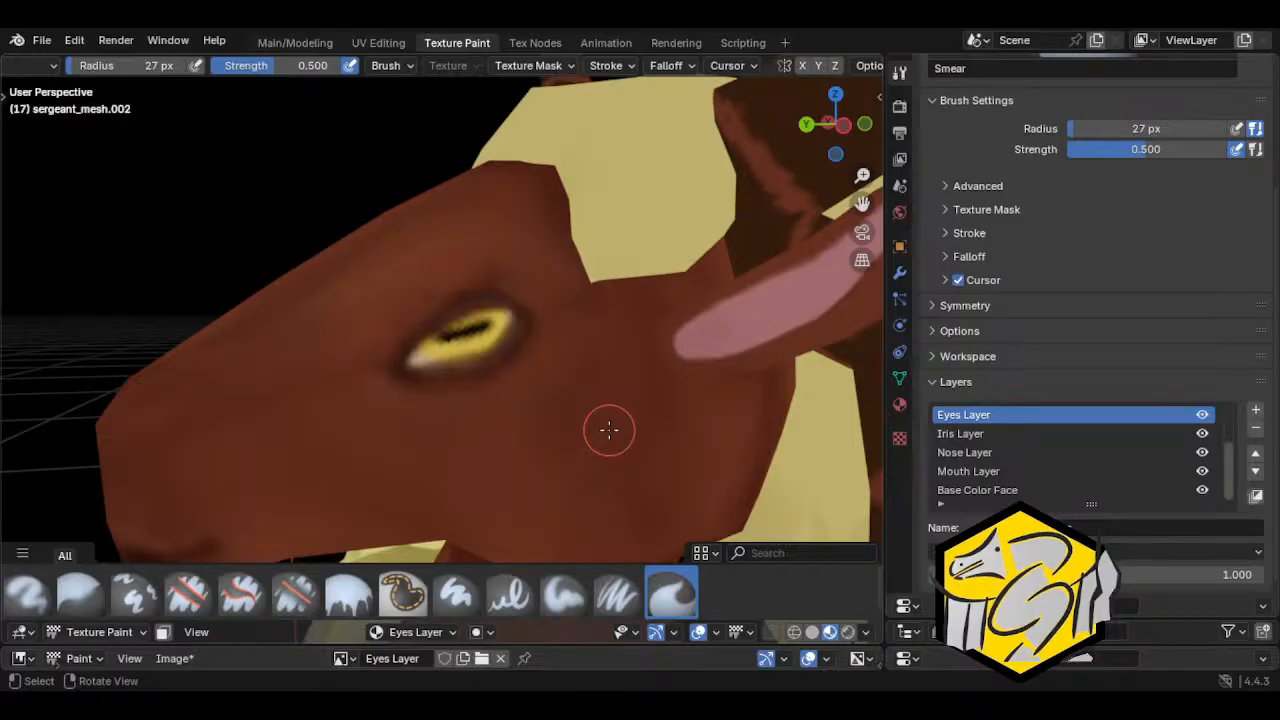
pyautogui.scroll(1, 586, 506)
pyautogui.scroll(-5, 486, 490)
pyautogui.moveTo(312, 430); pyautogui.dragTo(437, 474, button='middle')
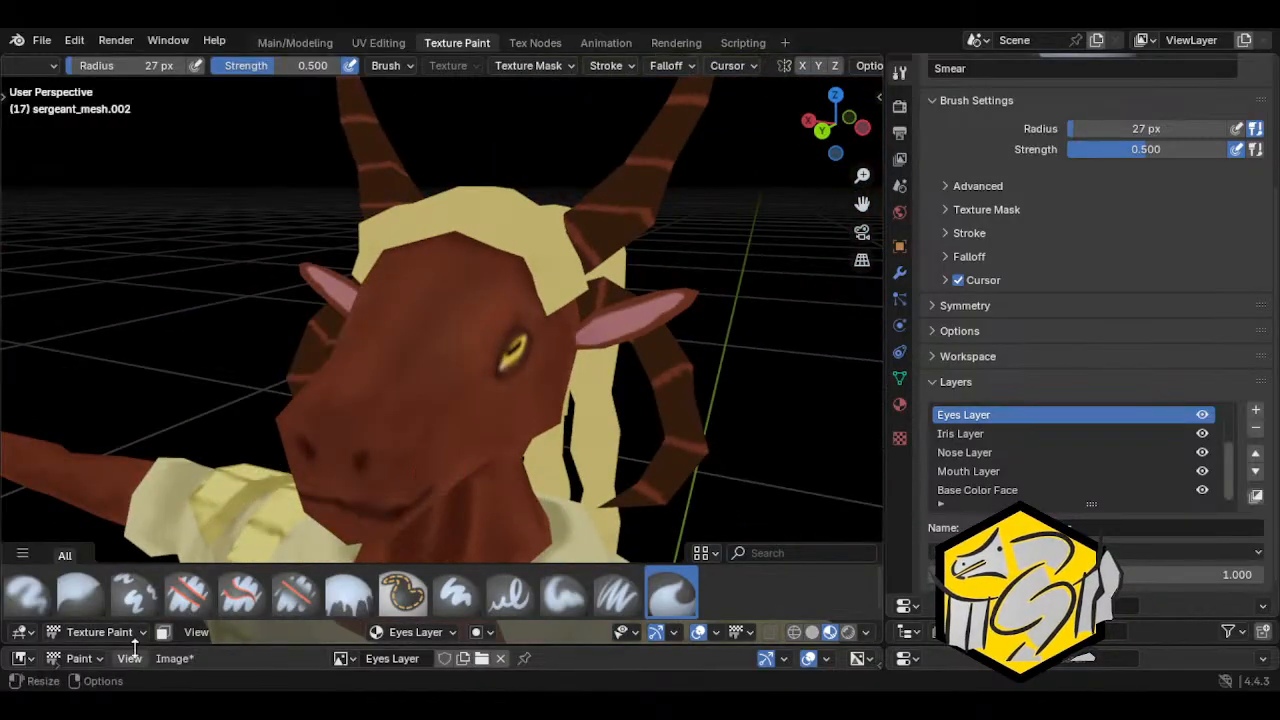
pyautogui.click(174, 658)
pyautogui.click(218, 527)
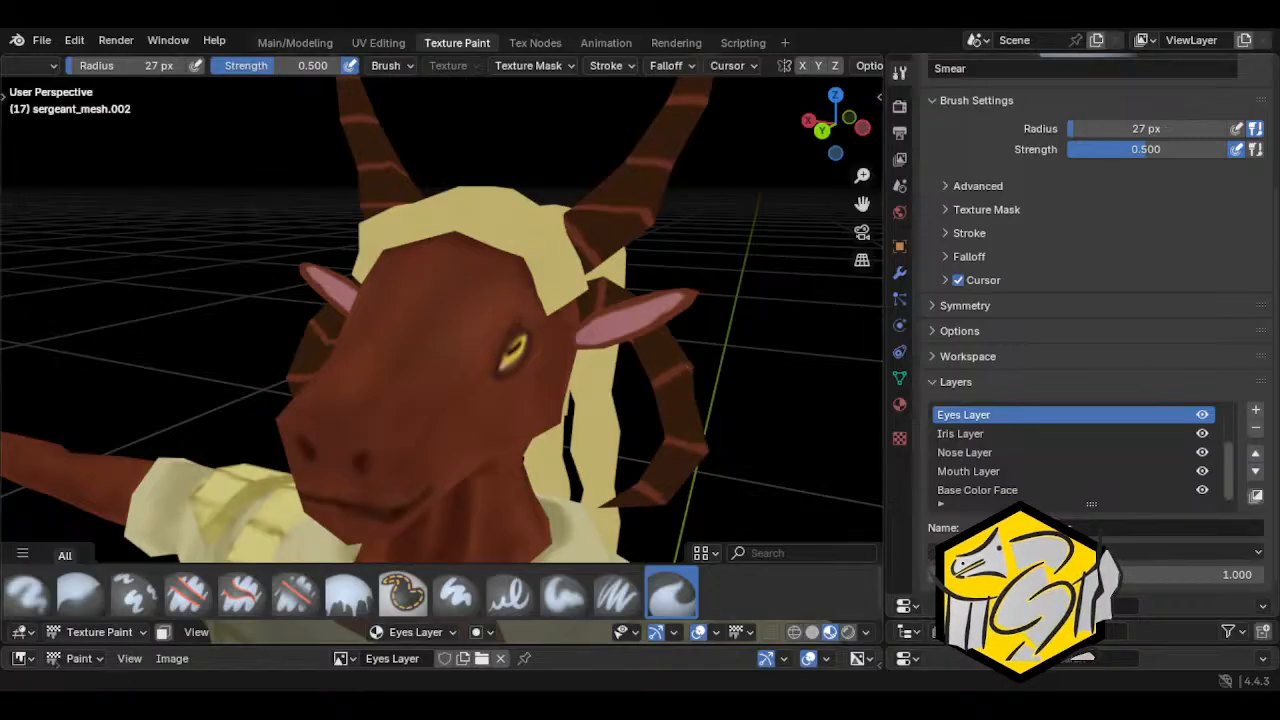
# Step: Save the project file Confederate Sergeant.blend
pyautogui.click(41, 40)
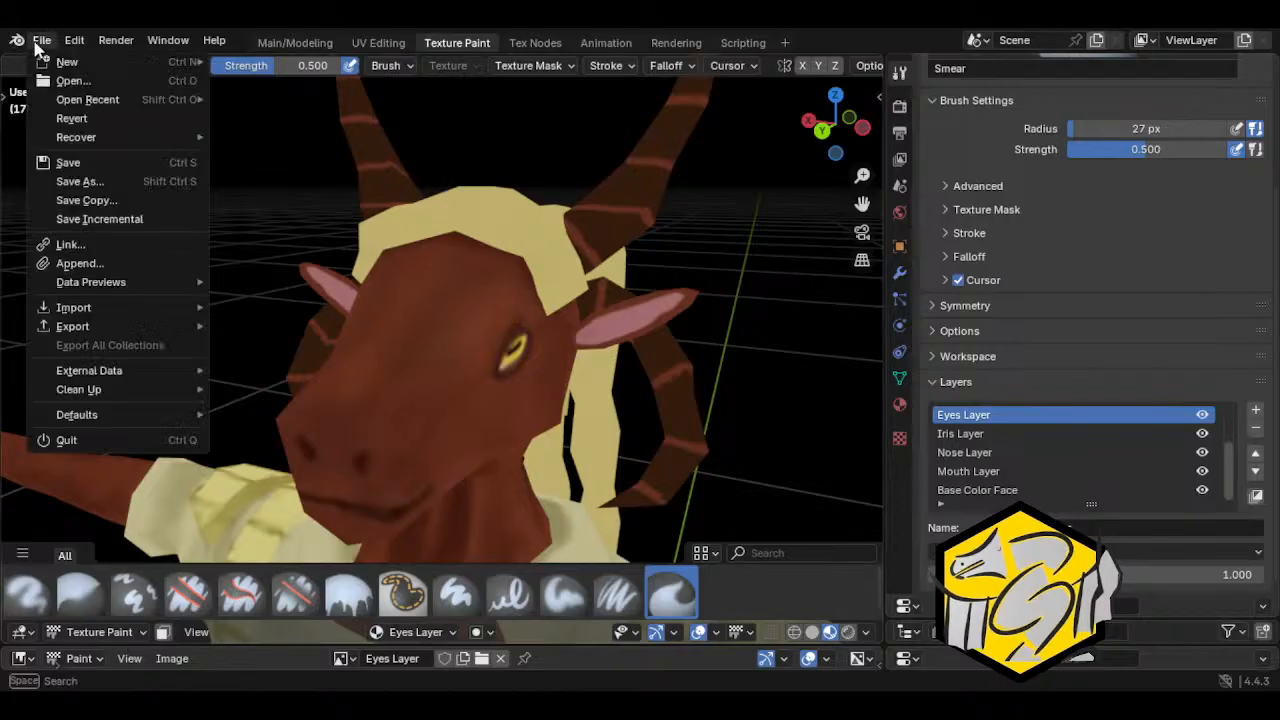
pyautogui.click(84, 168)
pyautogui.moveTo(250, 400); pyautogui.dragTo(550, 280, button='middle')
pyautogui.moveTo(693, 270); pyautogui.dragTo(657, 309, button='middle')
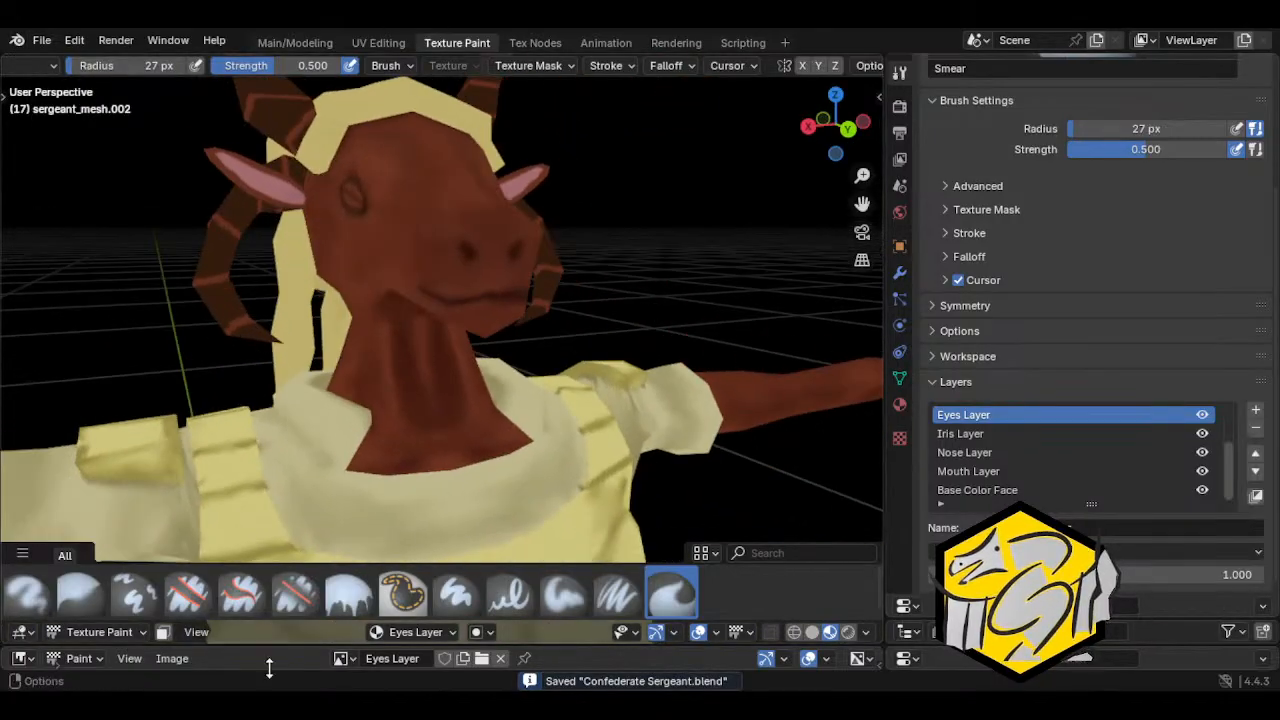
# Step: Make the Mouth Layer the active paint slot for the face material
pyautogui.click(410, 632)
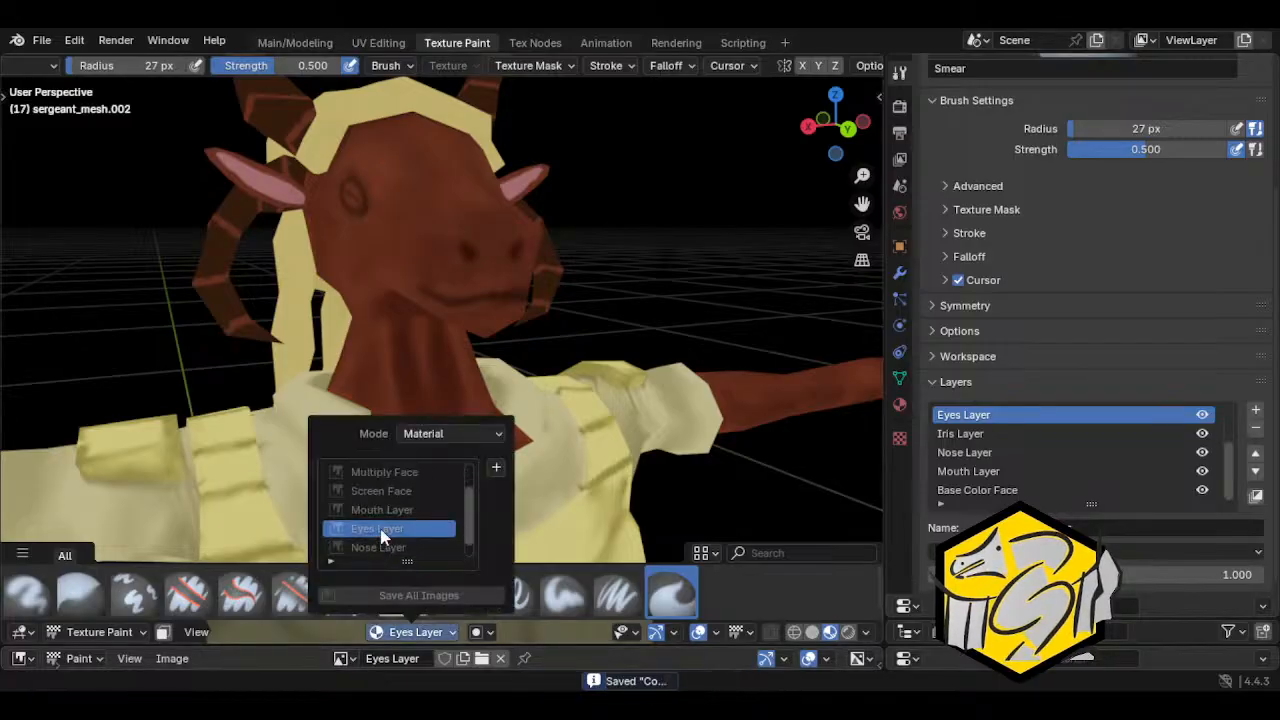
pyautogui.click(390, 510)
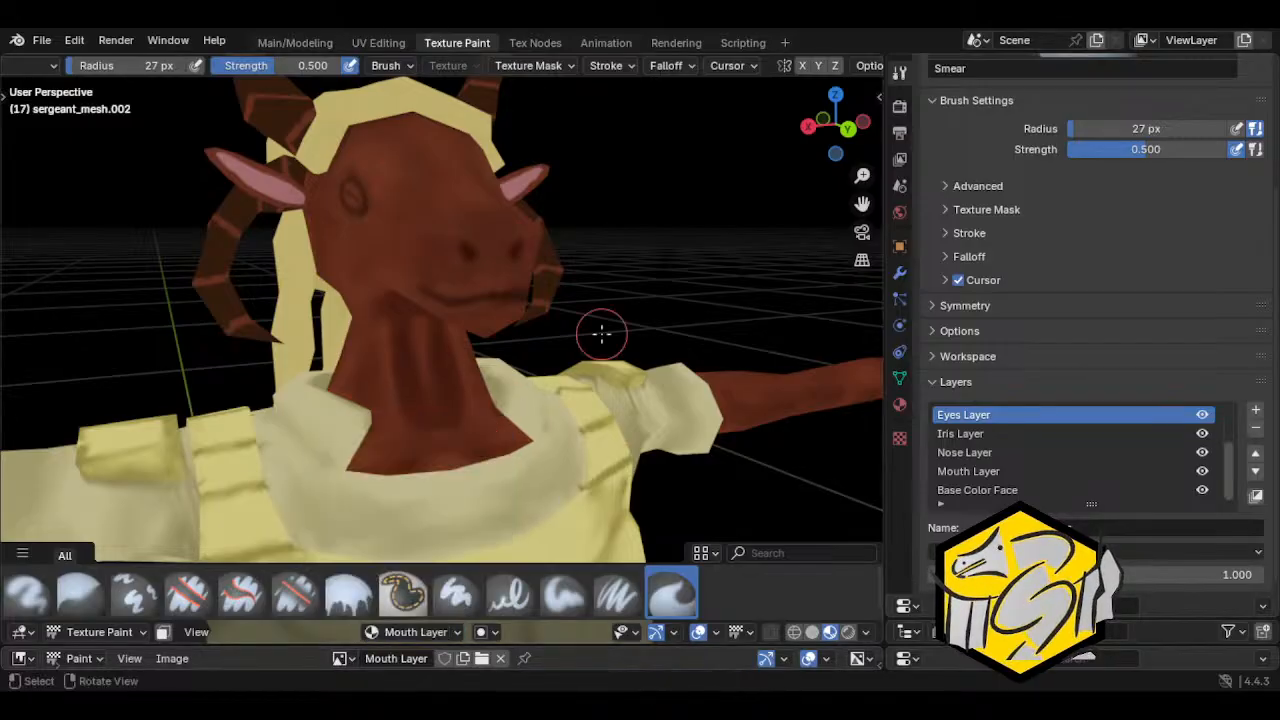
pyautogui.moveTo(603, 331)
pyautogui.mouseDown(button='middle')
pyautogui.moveTo(620, 302)
pyautogui.moveTo(680, 300)
pyautogui.moveTo(665, 305)
pyautogui.mouseUp(button='middle')
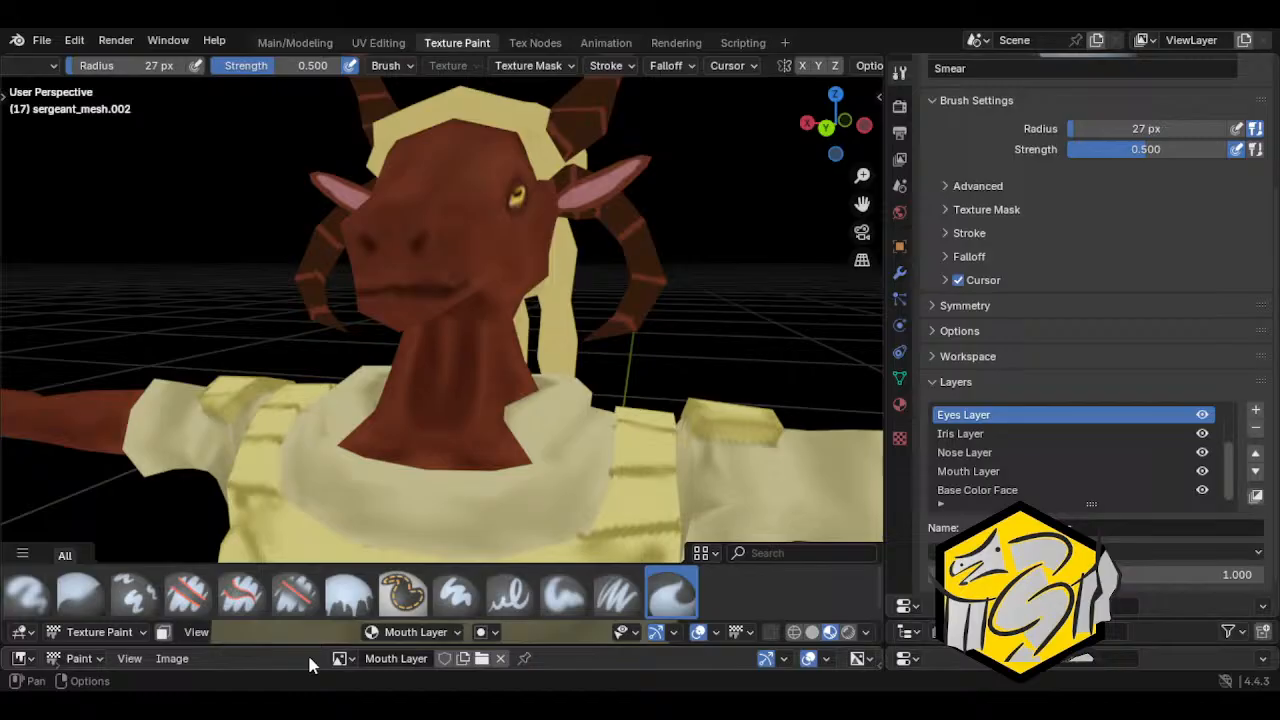
pyautogui.click(172, 658)
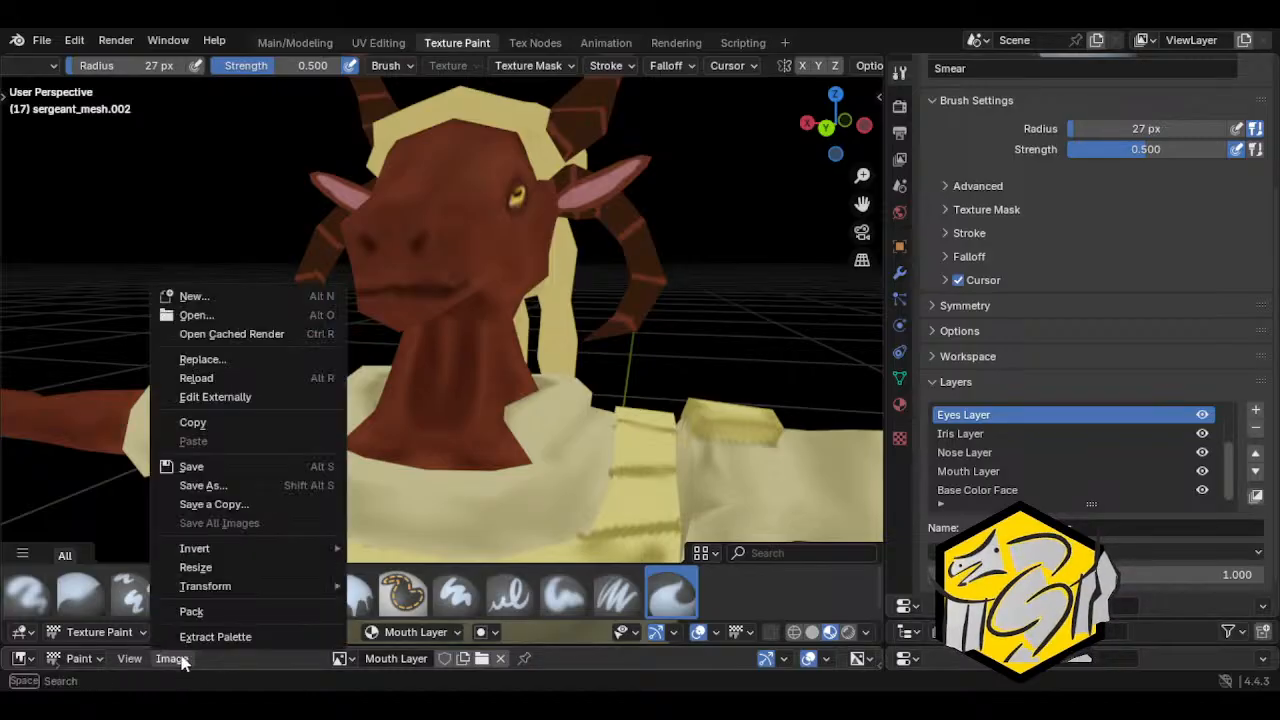
pyautogui.press('Escape')
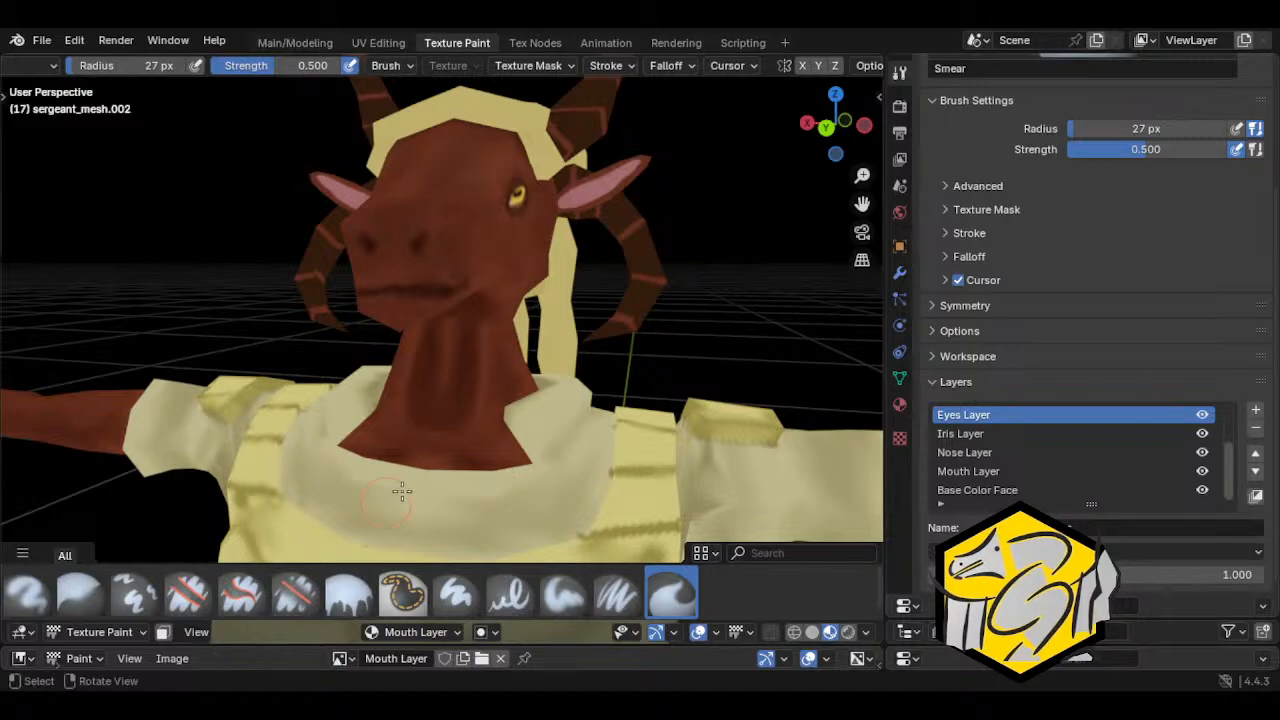
pyautogui.click(172, 658)
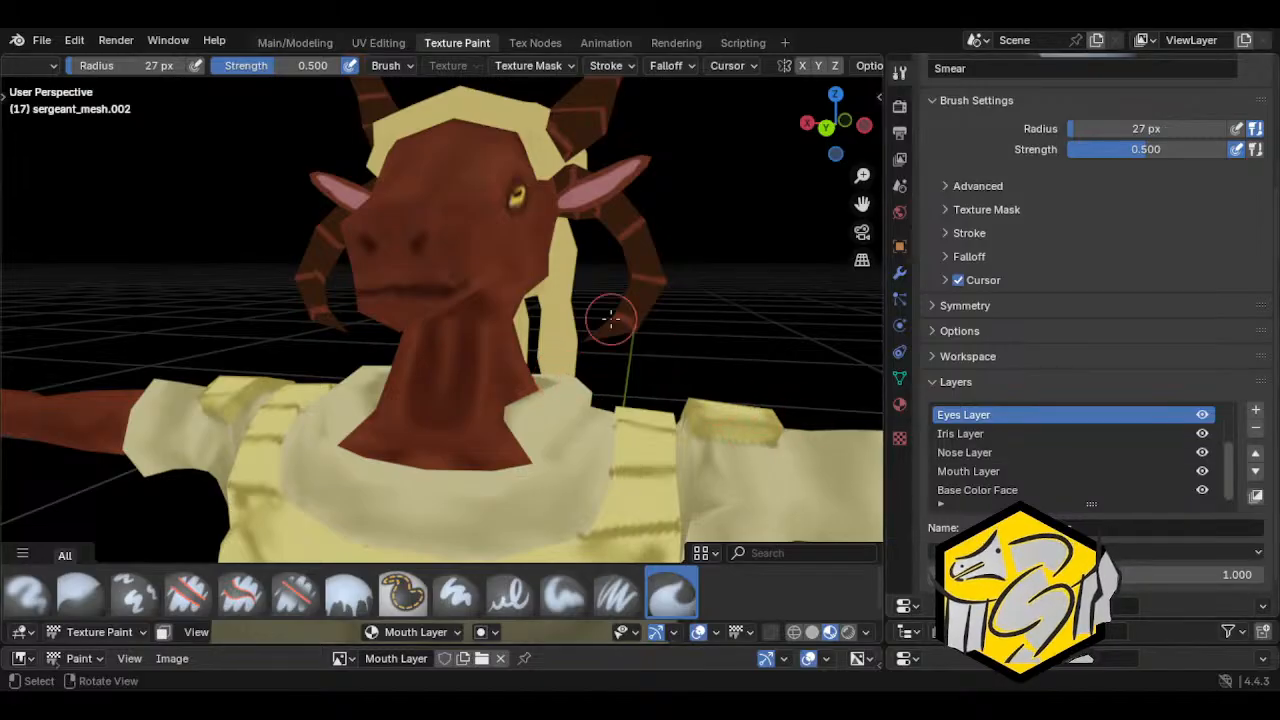
pyautogui.moveTo(610, 318)
pyautogui.mouseDown(button='middle')
pyautogui.moveTo(480, 429)
pyautogui.moveTo(571, 451)
pyautogui.moveTo(505, 447)
pyautogui.moveTo(600, 445)
pyautogui.mouseUp(button='middle')
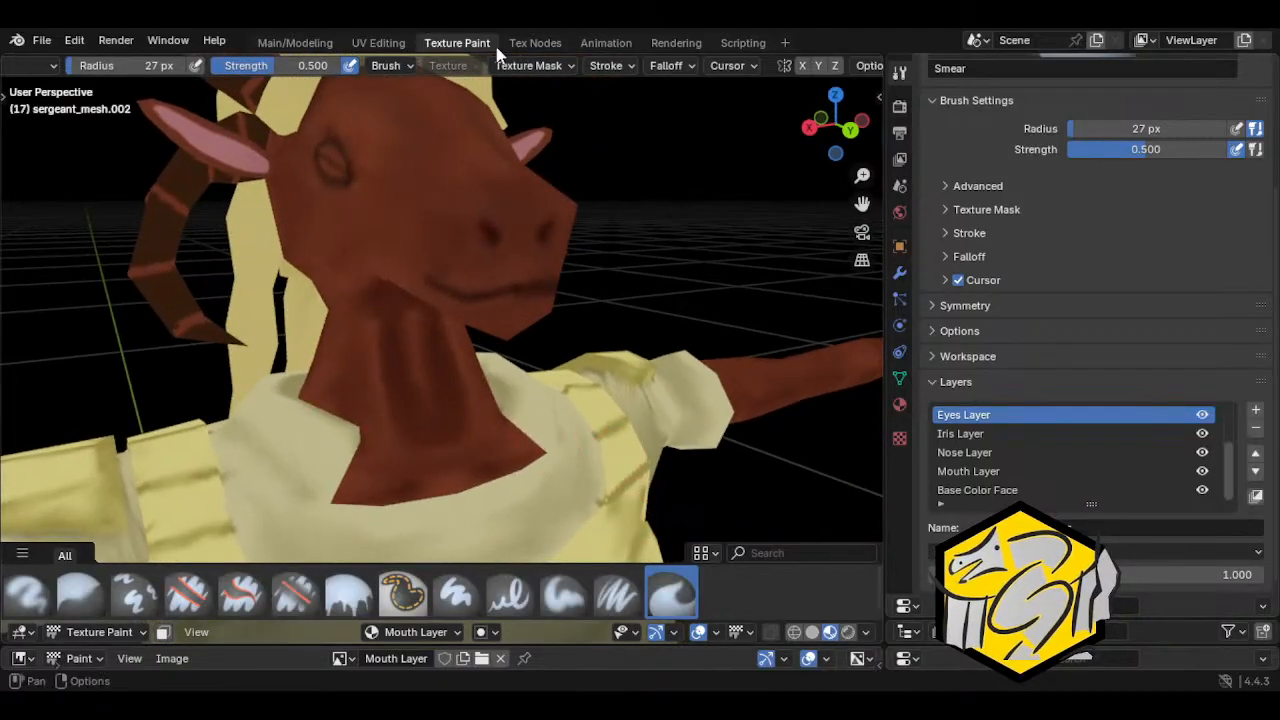
# Step: Move the Iris Layer node aside in the face material and load Iris Layer A.png and Eyes Layer A.png into the iris and eyes nodes
pyautogui.click(530, 43)
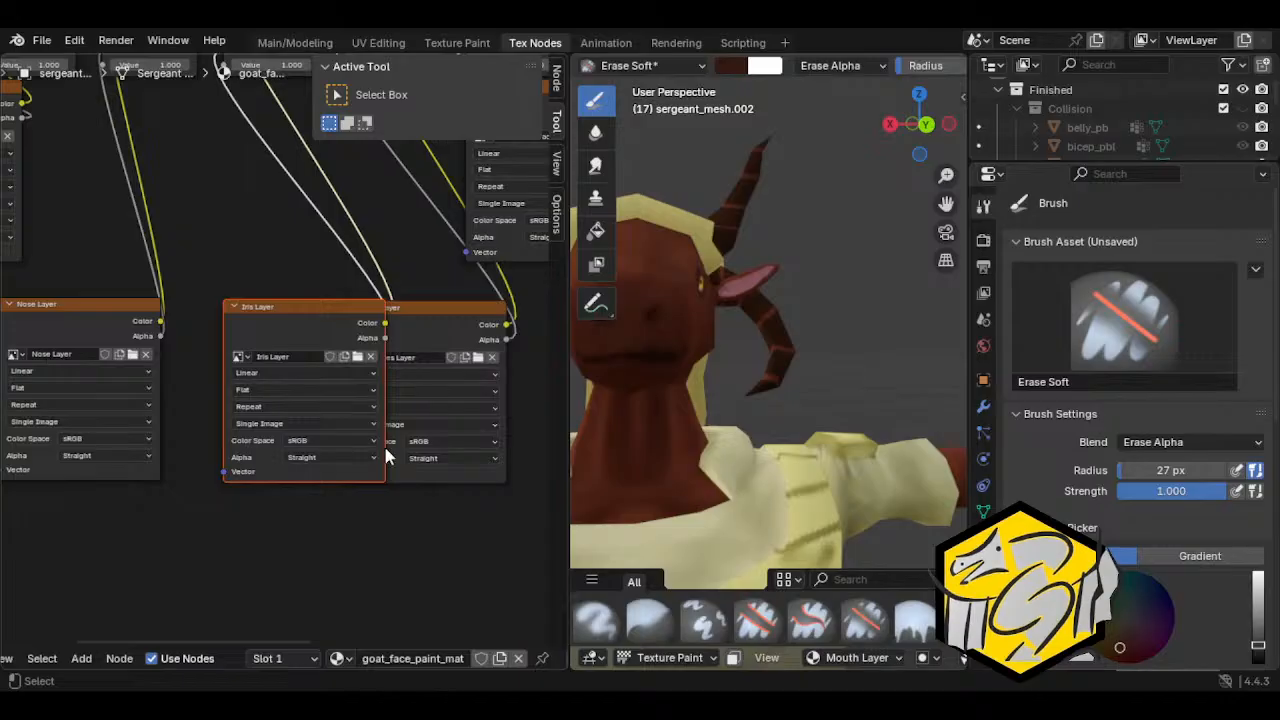
pyautogui.moveTo(330, 312); pyautogui.dragTo(311, 313, button='middle')
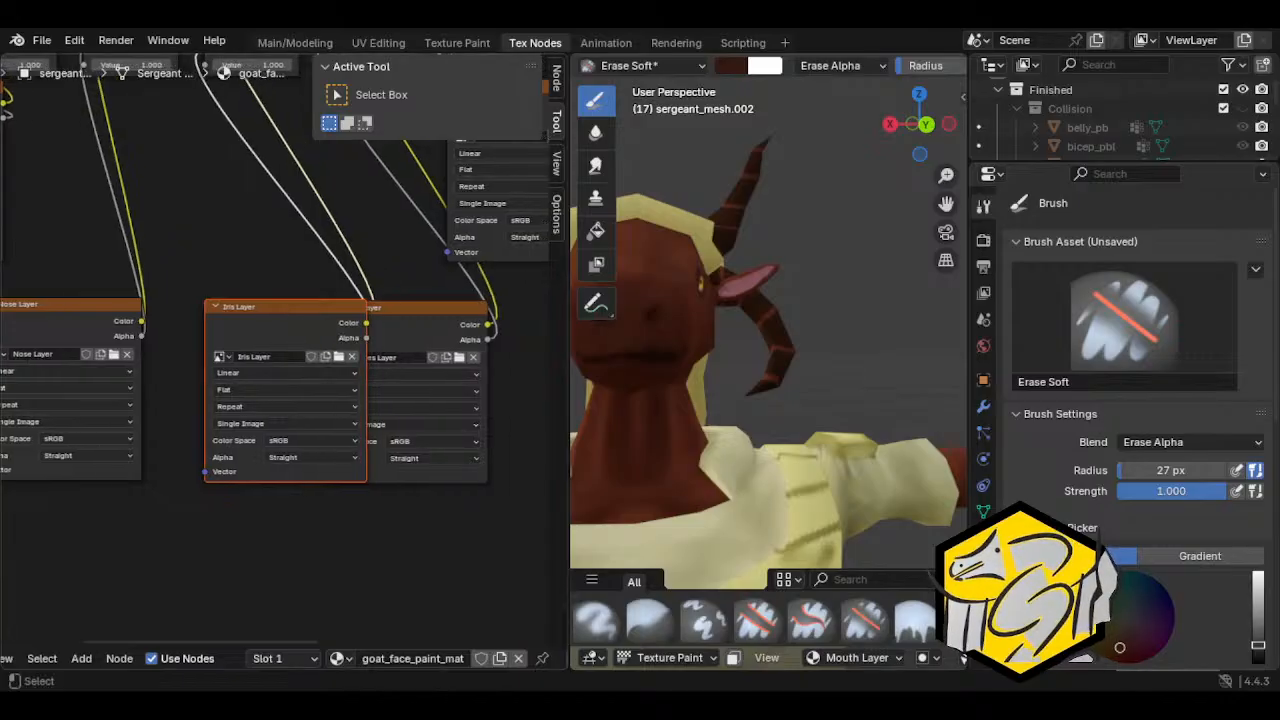
pyautogui.moveTo(315, 309); pyautogui.dragTo(279, 313)
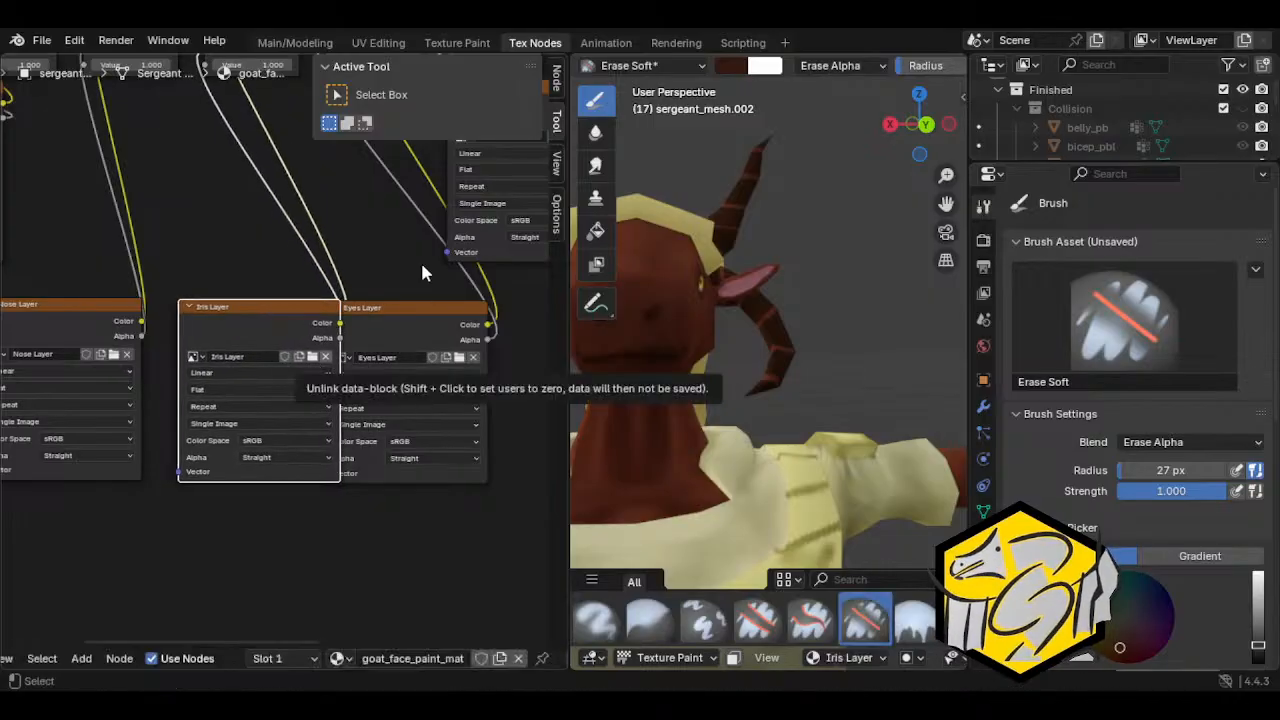
pyautogui.click(899, 608)
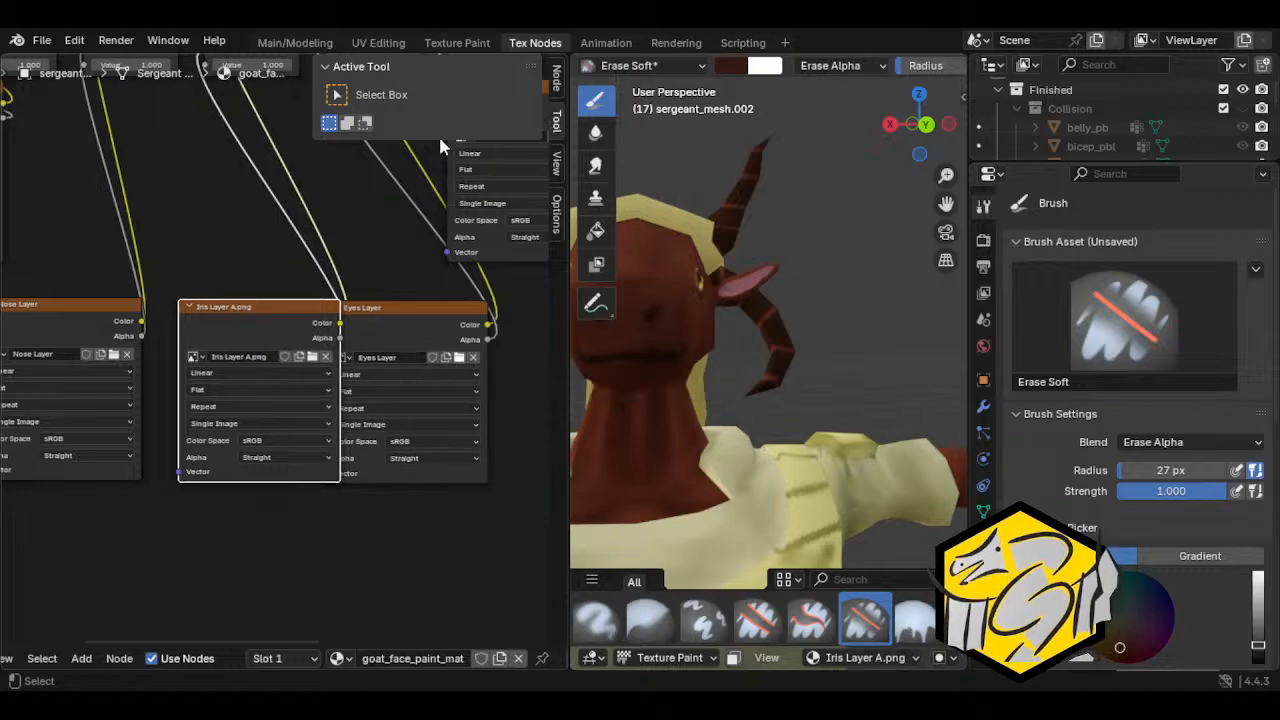
pyautogui.click(927, 630)
pyautogui.moveTo(760, 400); pyautogui.dragTo(740, 394, button='middle')
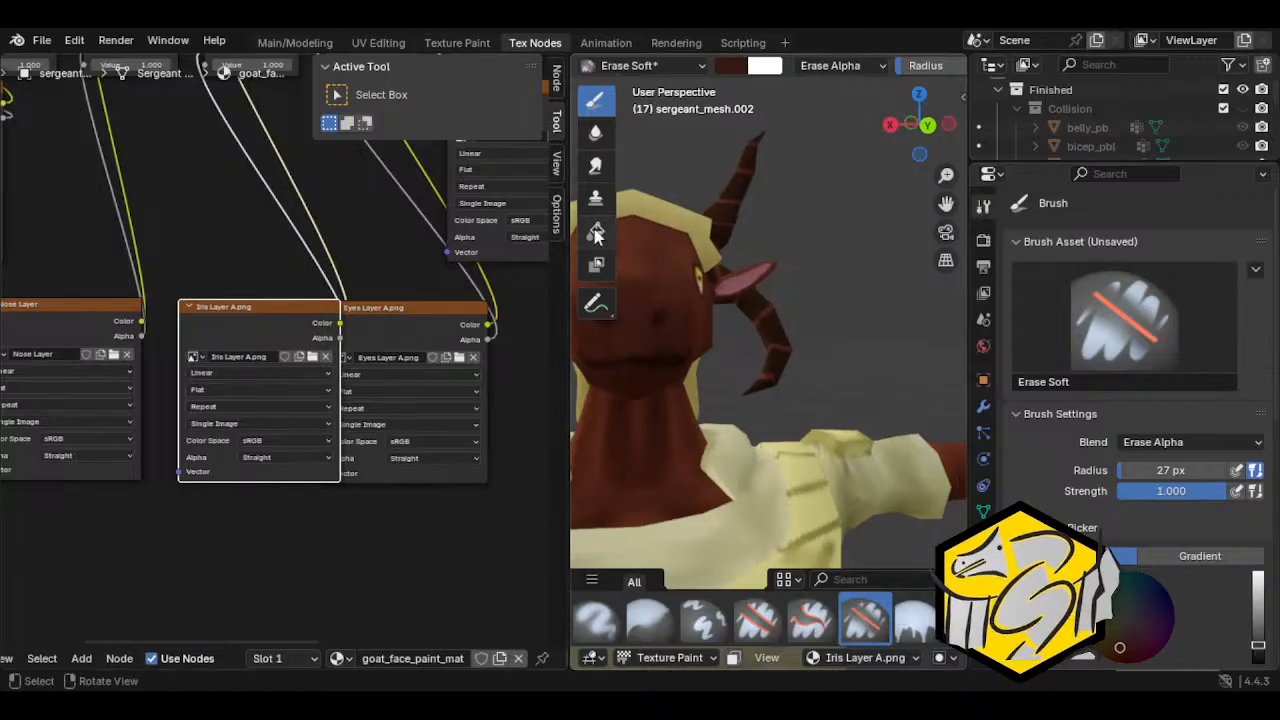
pyautogui.doubleClick(258, 357)
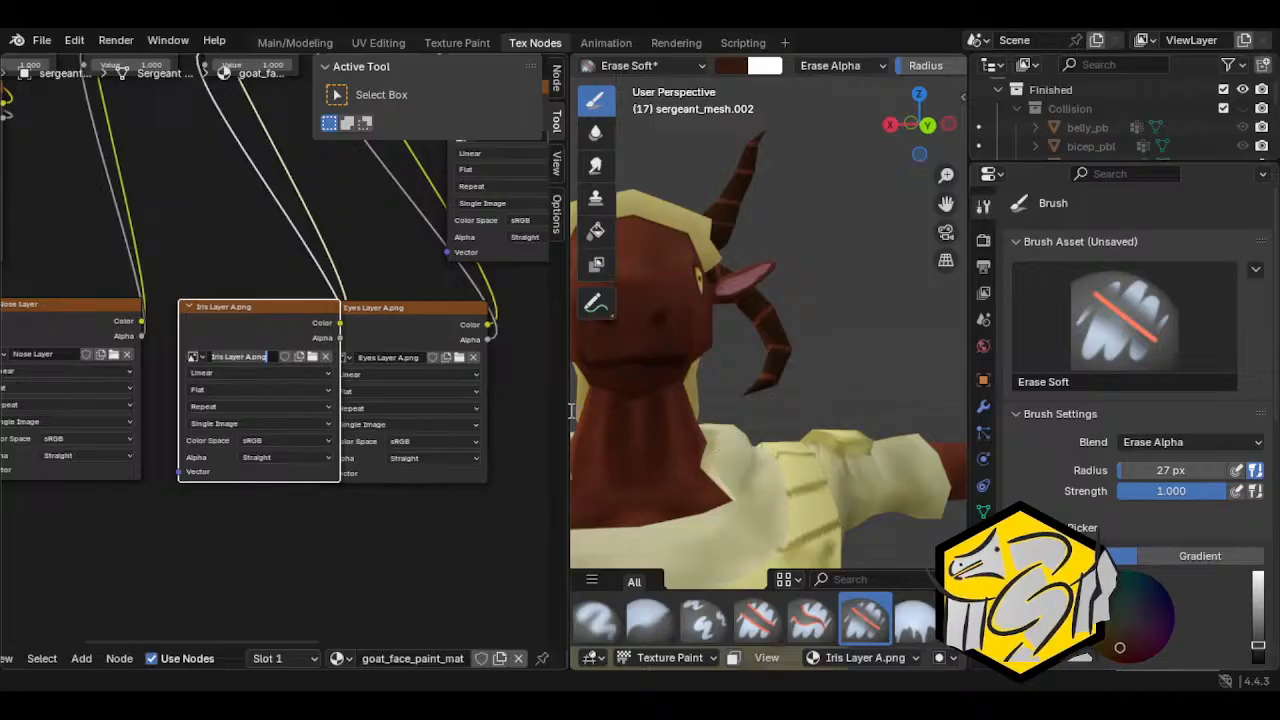
pyautogui.doubleClick(465, 43)
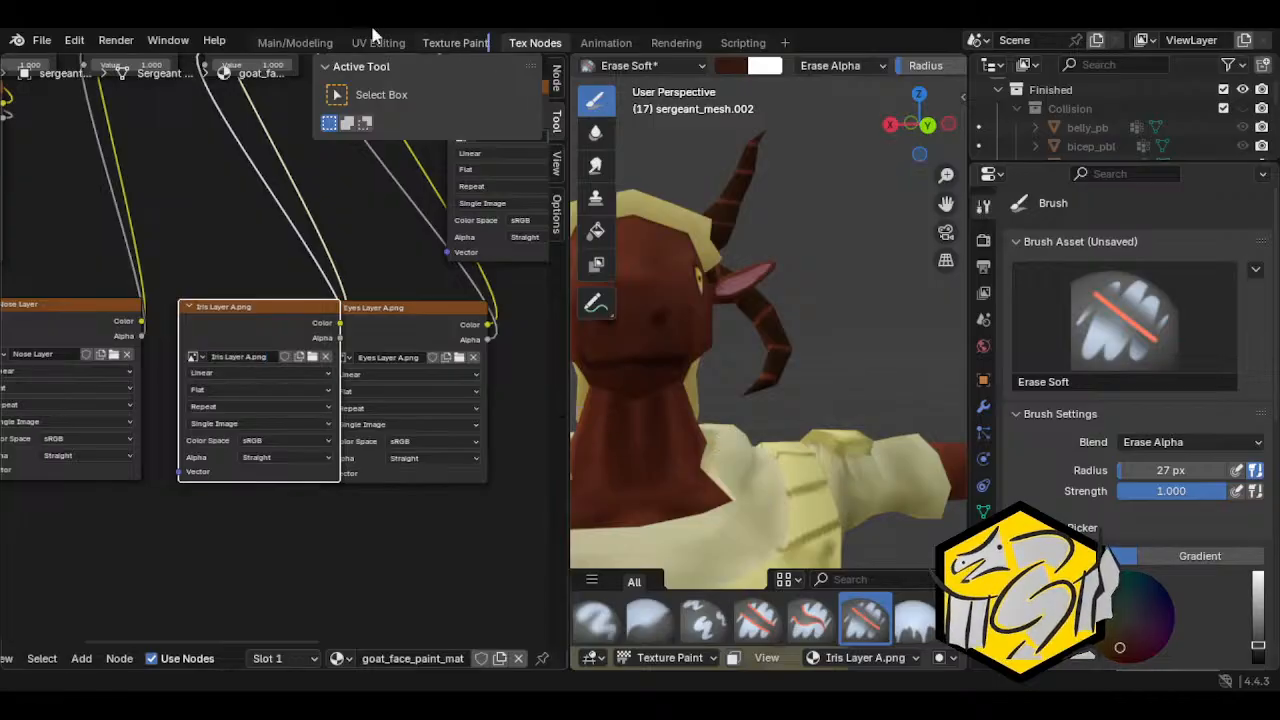
pyautogui.click(445, 40)
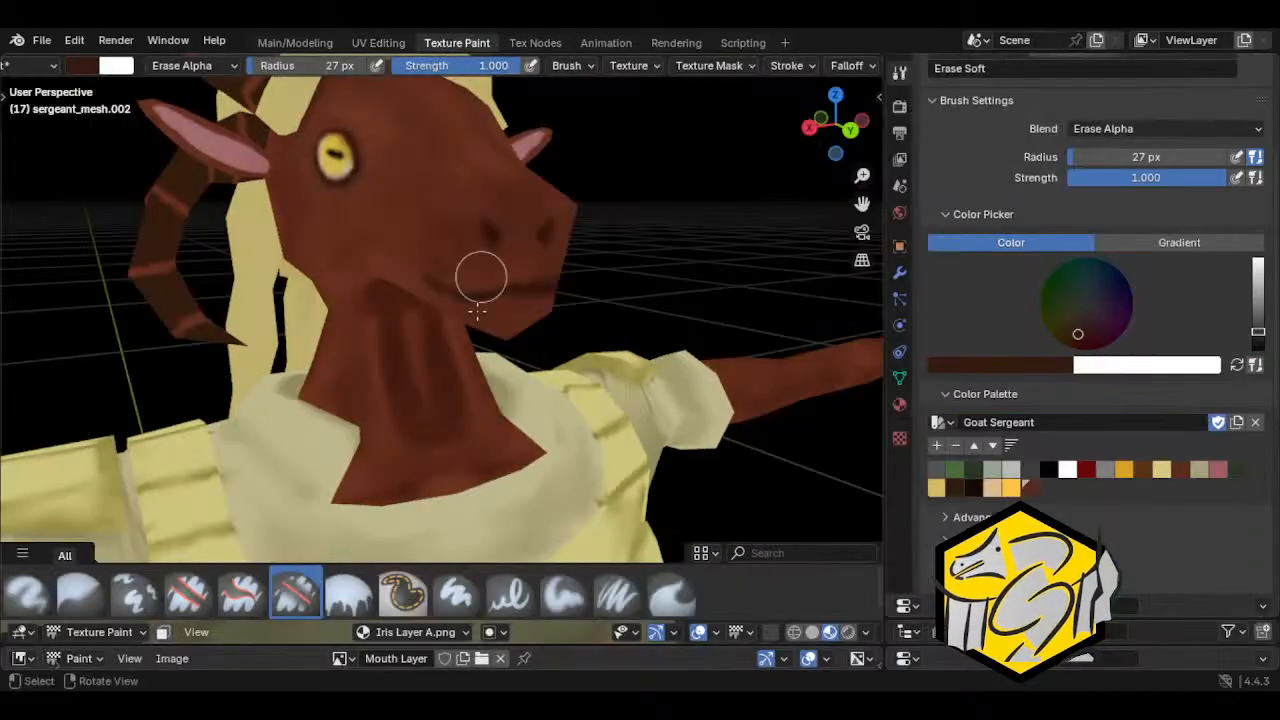
pyautogui.click(410, 632)
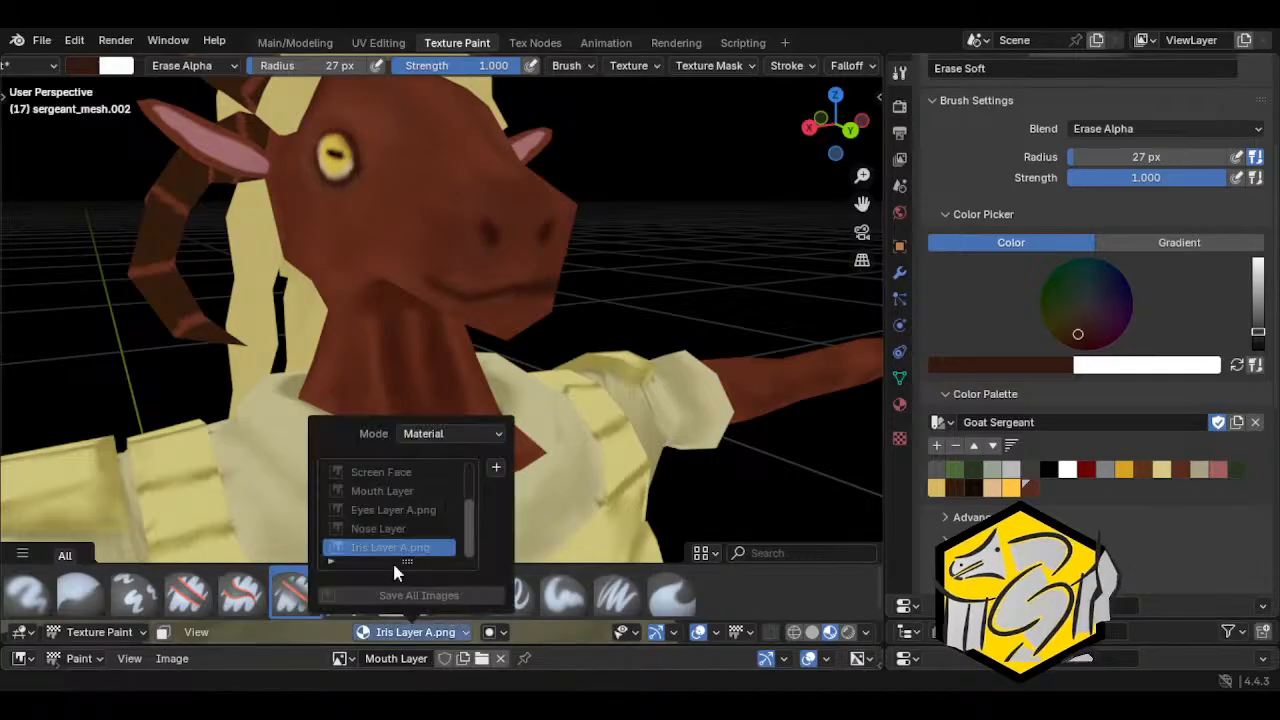
pyautogui.click(412, 632)
pyautogui.rightClick(409, 632)
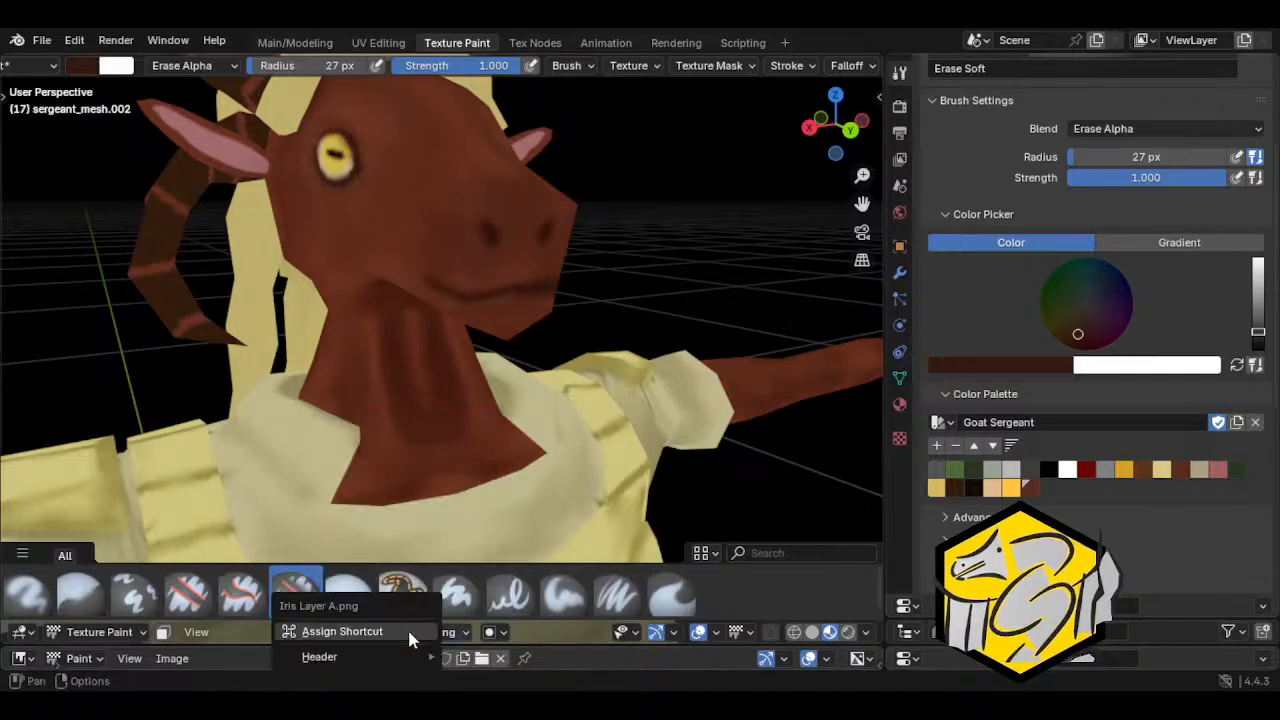
# Step: Try to rename the Iris Layer A.png image in its texture node as Iris Layer
pyautogui.click(535, 42)
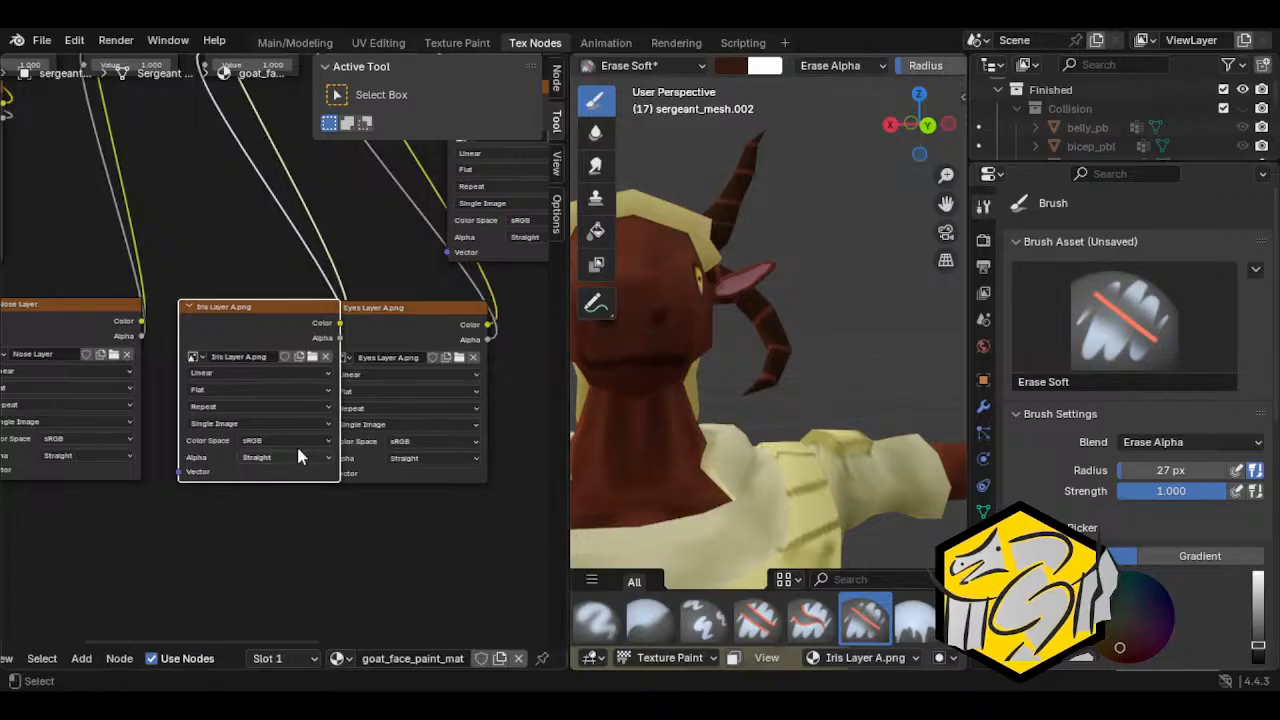
pyautogui.click(258, 356)
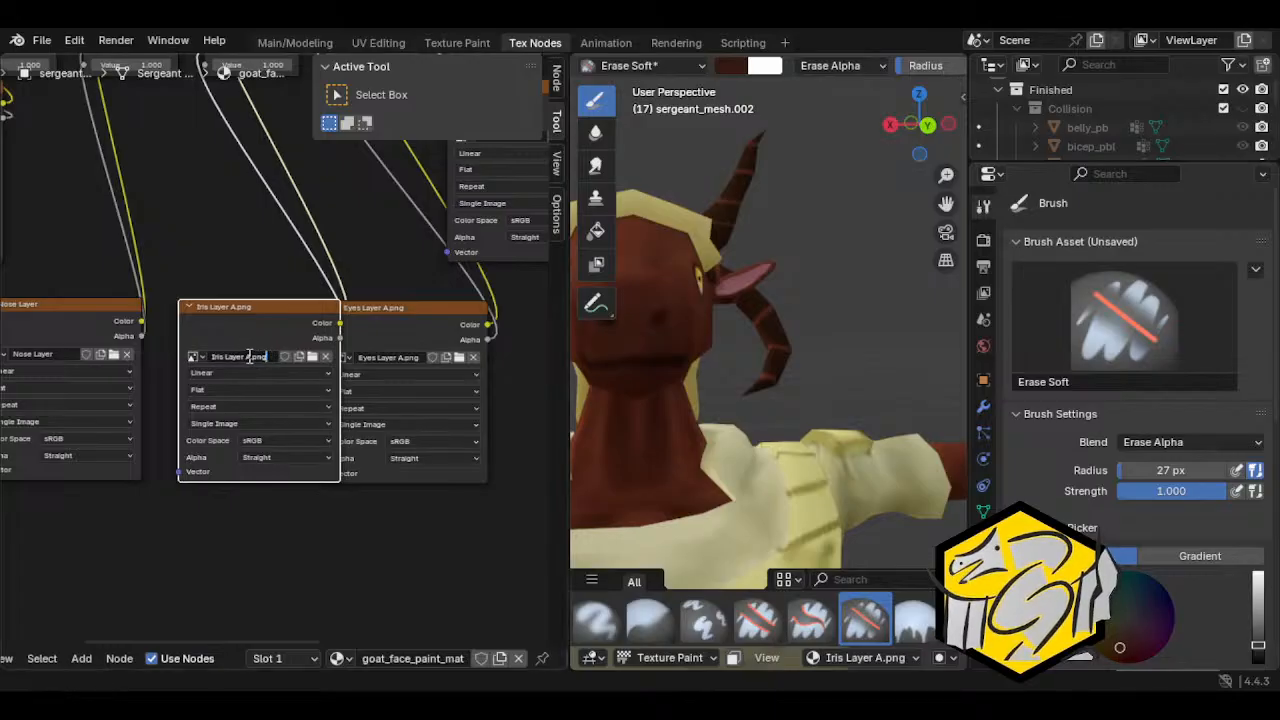
pyautogui.click(247, 357)
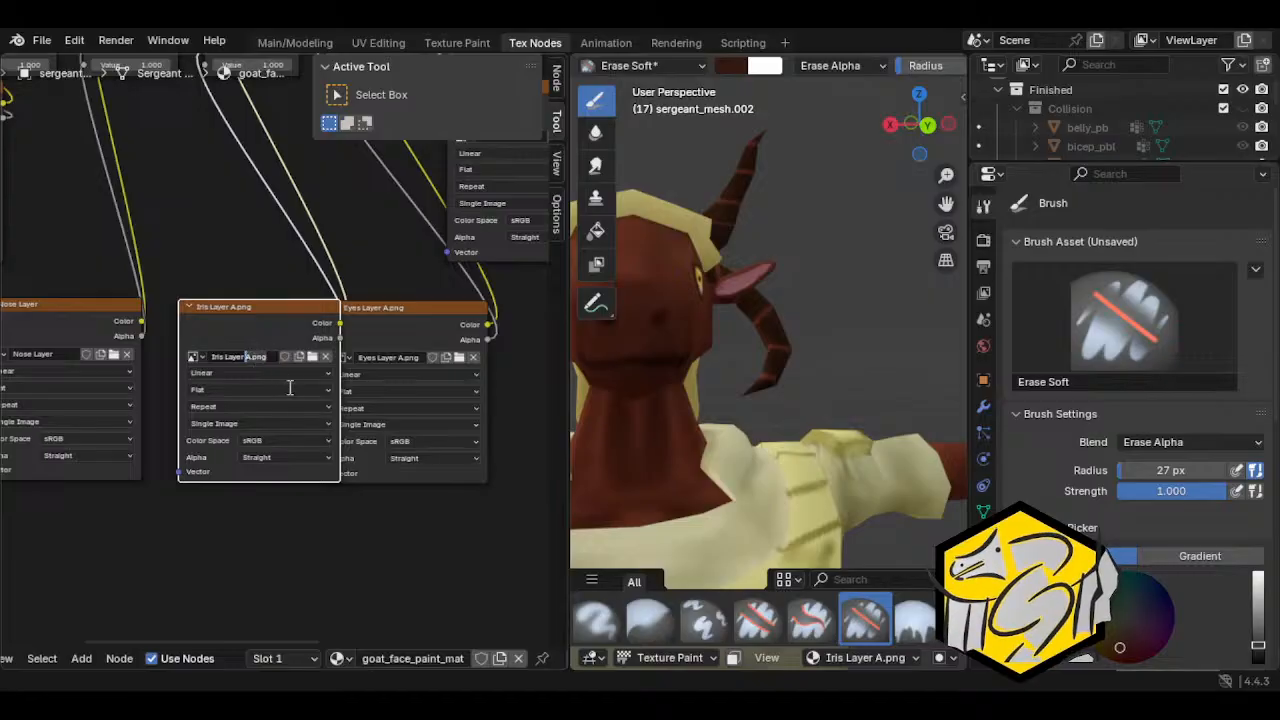
pyautogui.press('Delete')
pyautogui.press('Delete')
pyautogui.press('Delete')
pyautogui.press('Delete')
pyautogui.press('Delete')
pyautogui.press('Return')
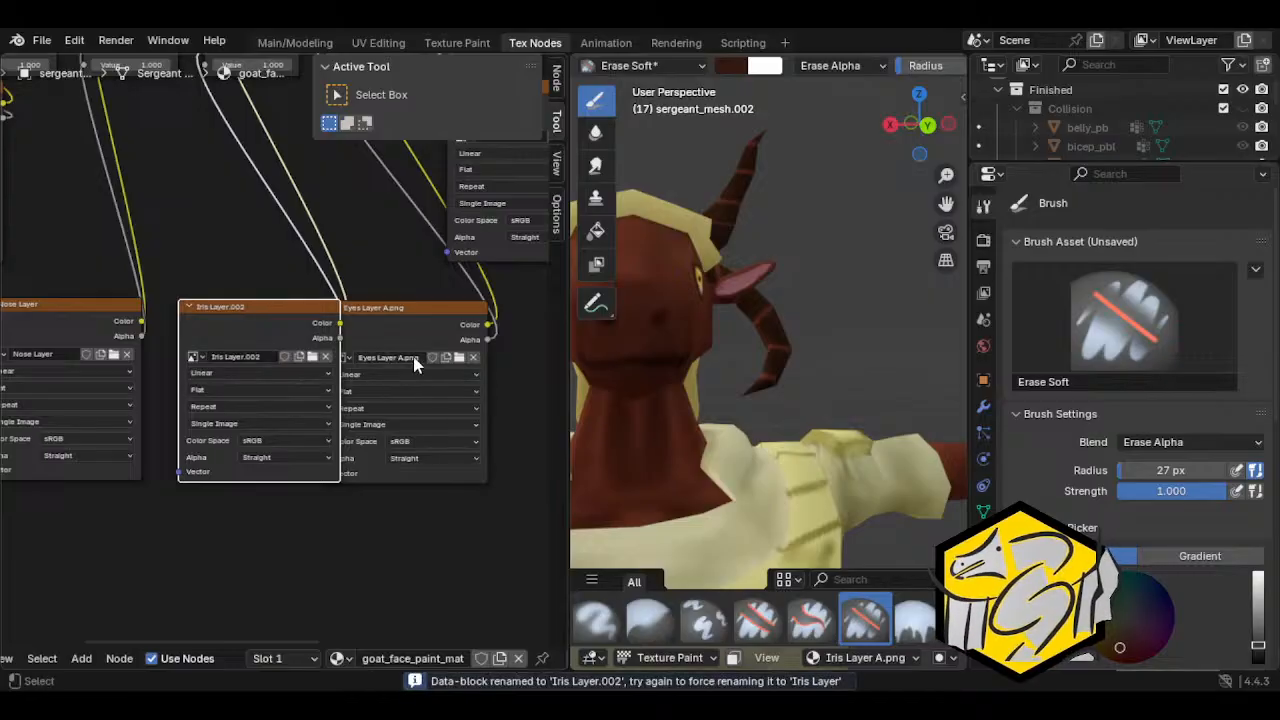
# Step: Force the name Iris Layer onto the iris node's image by removing its numeric suffix
pyautogui.press('g')
pyautogui.click(262, 357)
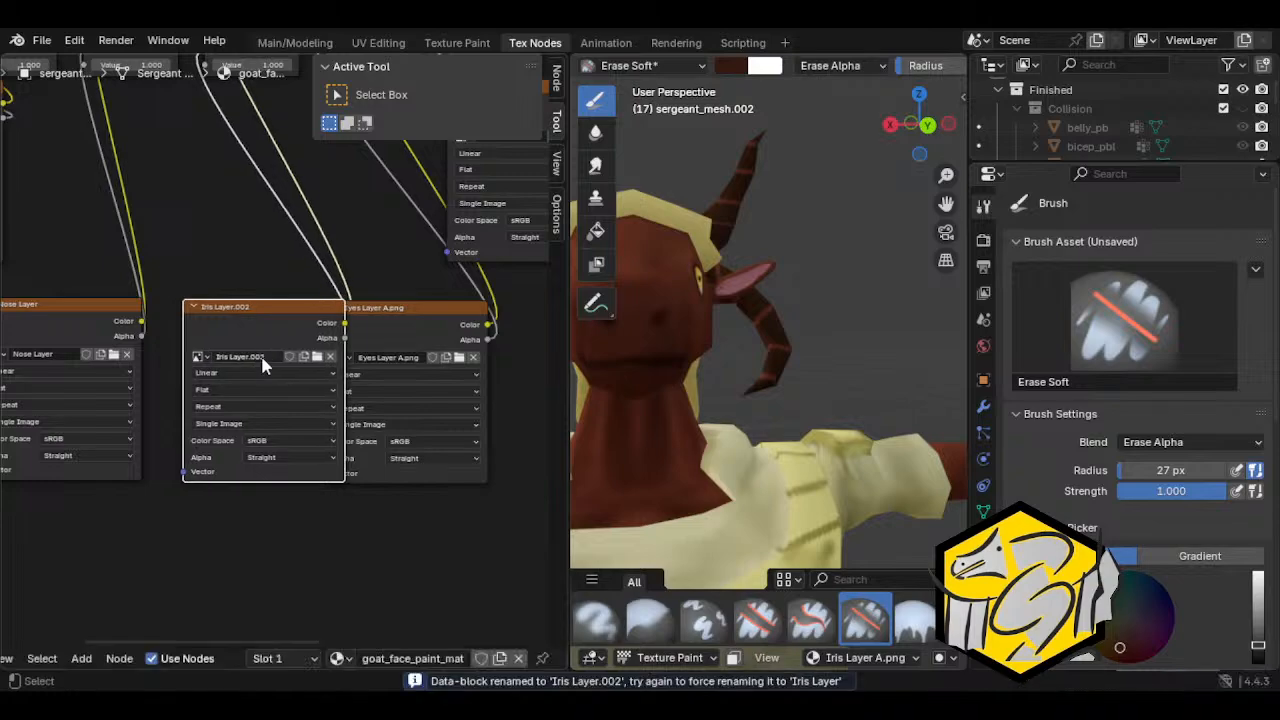
pyautogui.click(262, 358)
pyautogui.press('BackSpace')
pyautogui.press('BackSpace')
pyautogui.press('BackSpace')
pyautogui.press('BackSpace')
pyautogui.press('Return')
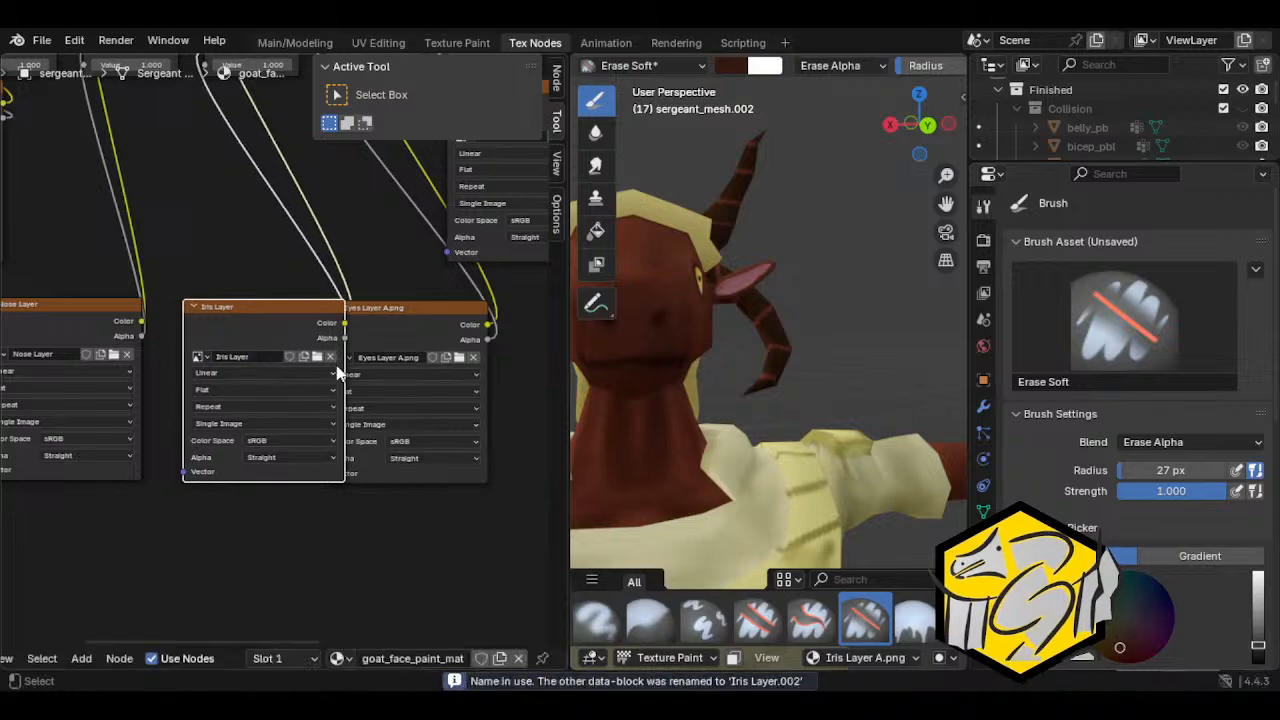
# Step: Rename the Eyes Layer A.png image in its texture node as Eyes Layer, repeating the rename to force the name
pyautogui.click(390, 363)
pyautogui.press('BackSpace')
pyautogui.press('BackSpace')
pyautogui.press('BackSpace')
pyautogui.press('BackSpace')
pyautogui.press('BackSpace')
pyautogui.press('BackSpace')
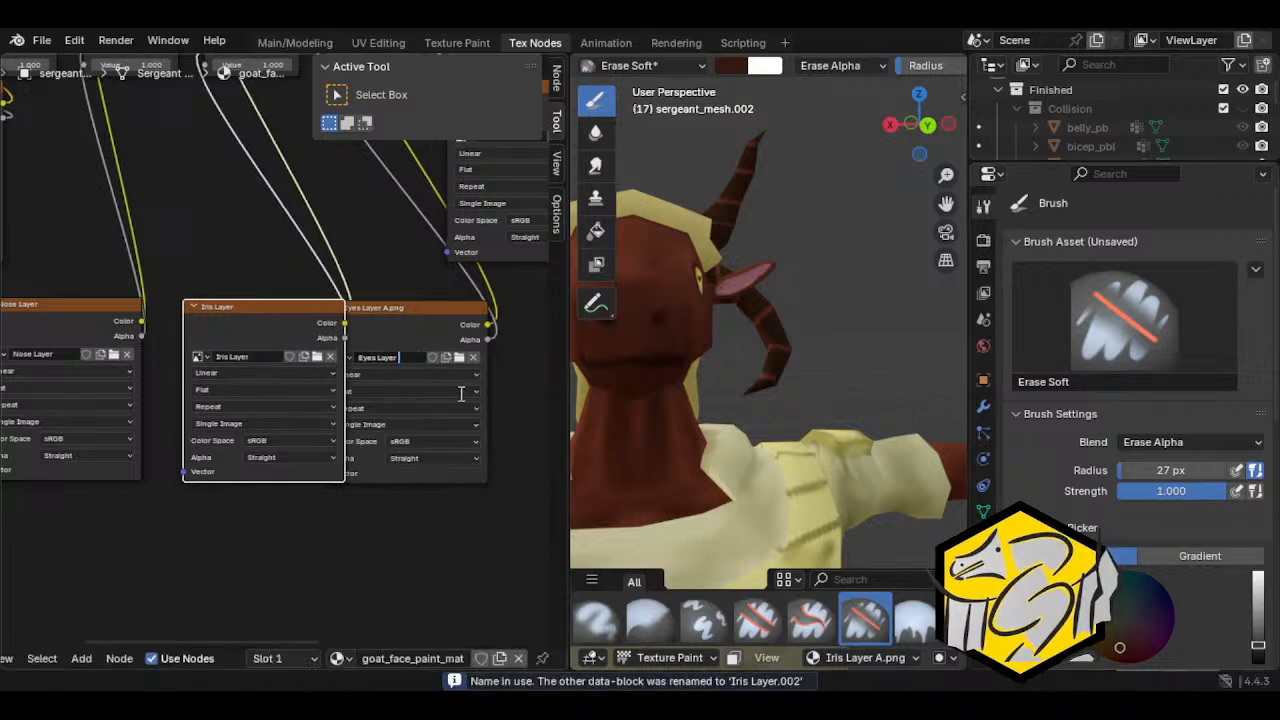
pyautogui.press('Return')
pyautogui.click(423, 356)
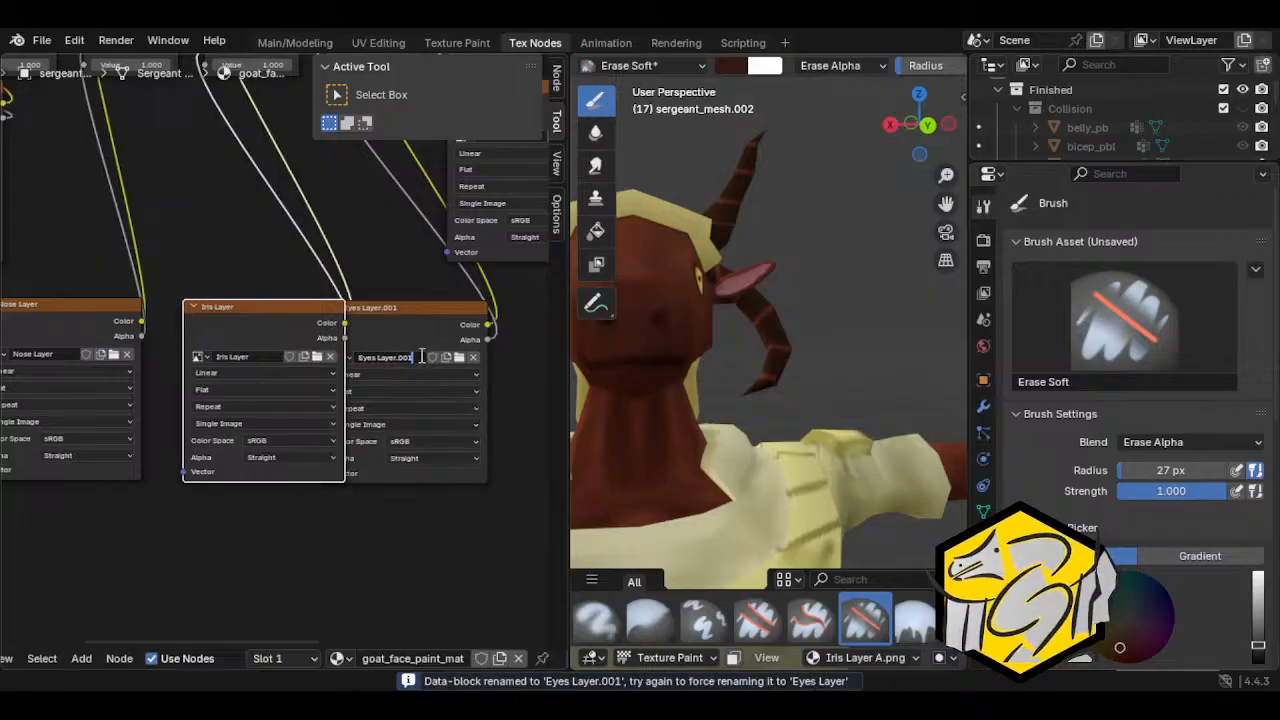
pyautogui.press('BackSpace')
pyautogui.press('BackSpace')
pyautogui.press('Return')
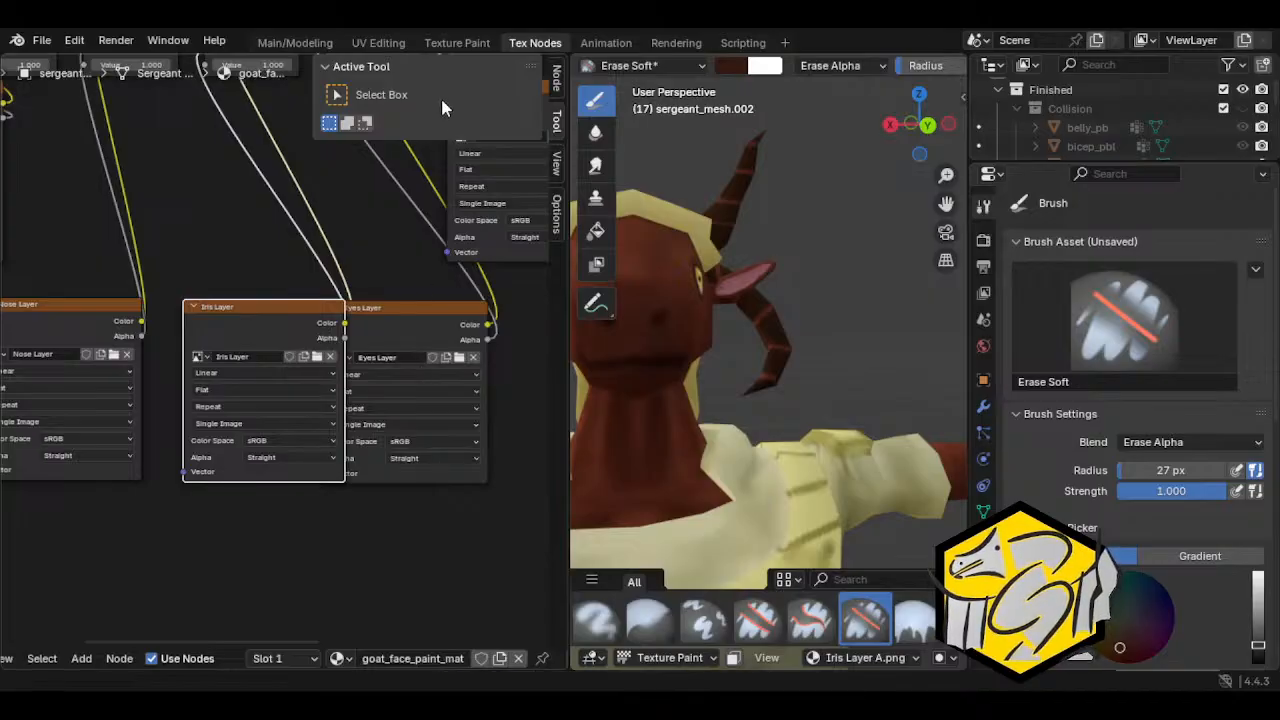
# Step: Return to the texture painting workspace and save the project with the replaced eye images
pyautogui.click(446, 43)
pyautogui.moveTo(505, 400); pyautogui.dragTo(266, 228, button='middle')
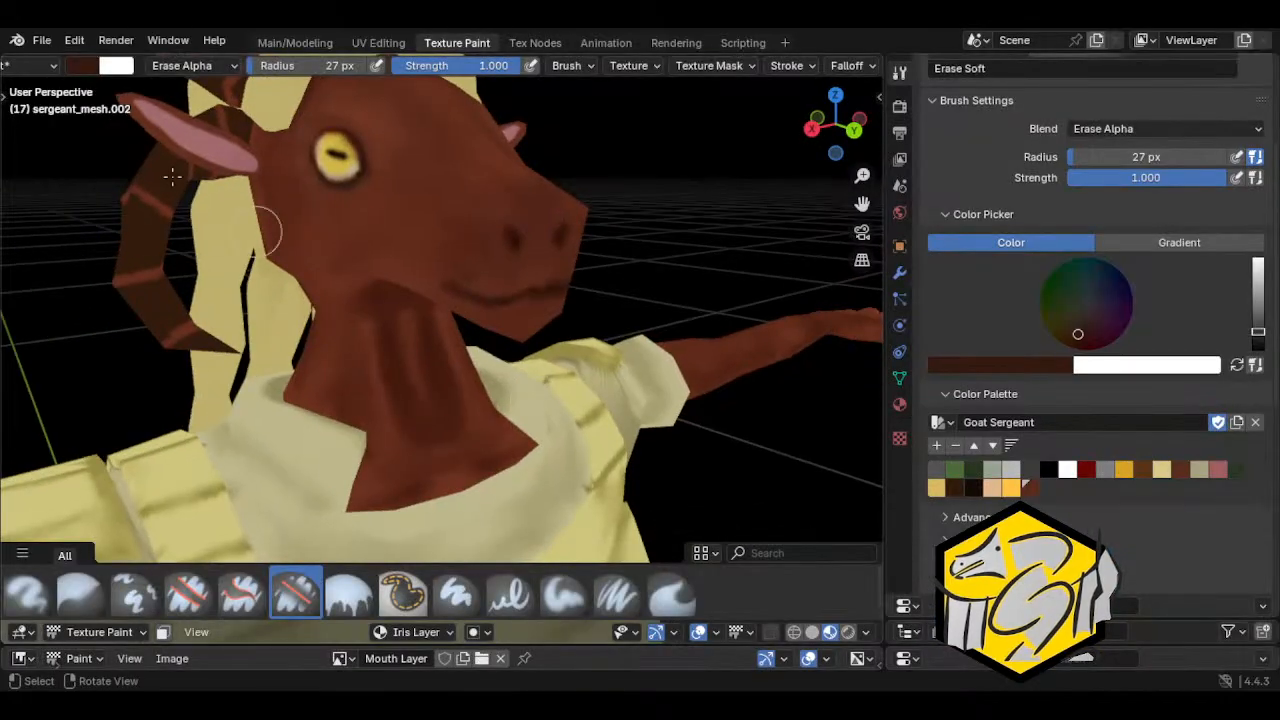
pyautogui.click(42, 40)
pyautogui.click(75, 162)
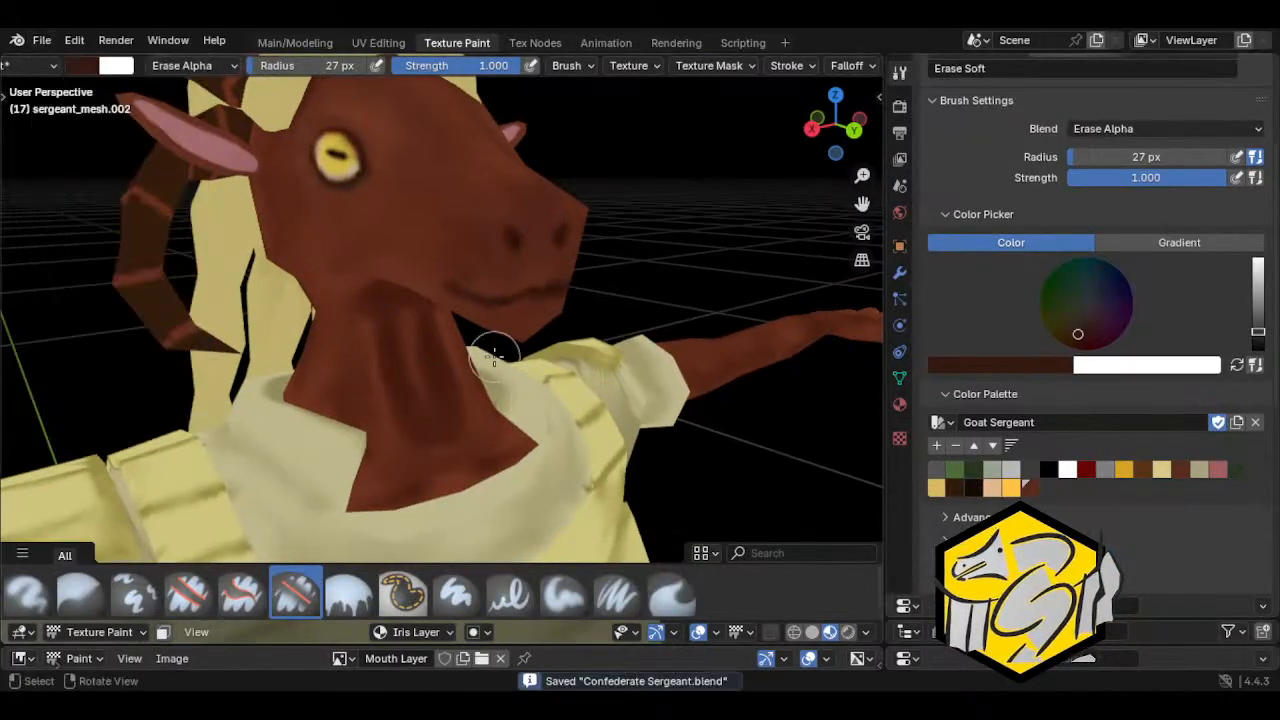
pyautogui.moveTo(494, 346); pyautogui.dragTo(536, 428, button='middle')
pyautogui.scroll(2, 491, 460)
pyautogui.moveTo(697, 334); pyautogui.dragTo(617, 354, button='middle')
pyautogui.scroll(-3, 780, 100)
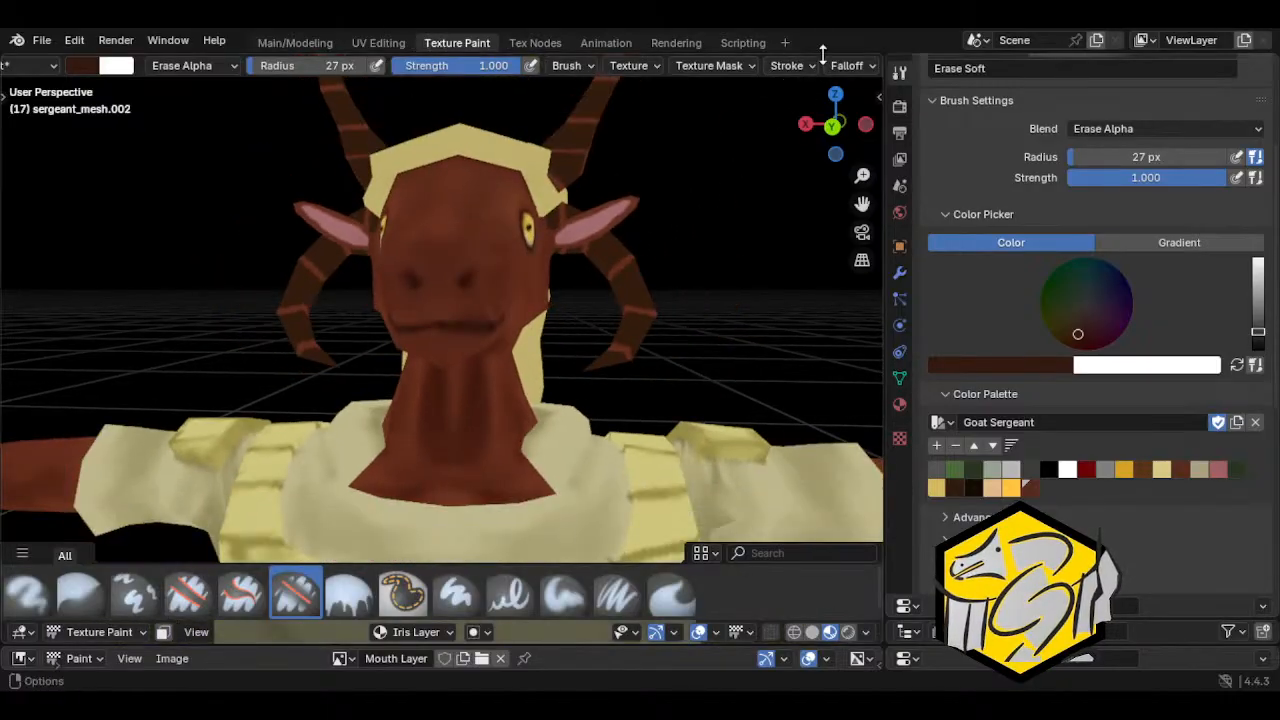
pyautogui.scroll(-3, 838, 66)
pyautogui.scroll(-3, 838, 64)
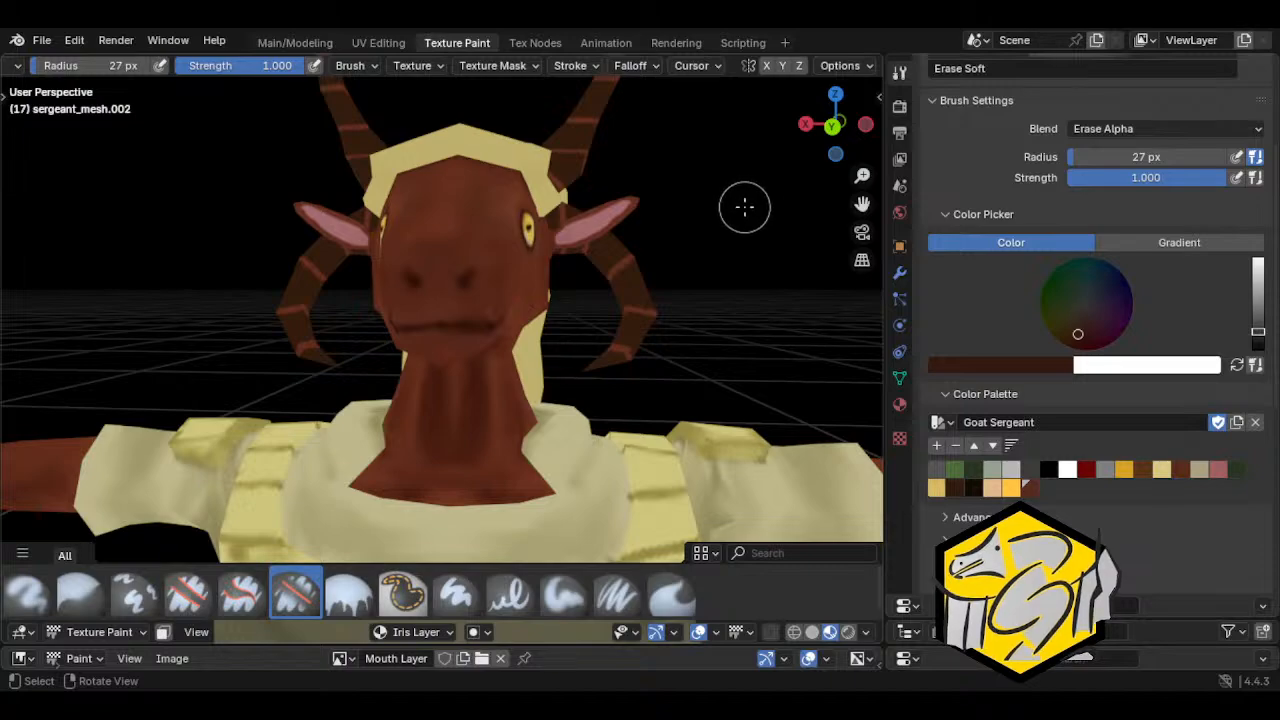
pyautogui.moveTo(548, 328); pyautogui.dragTo(691, 349, button='middle')
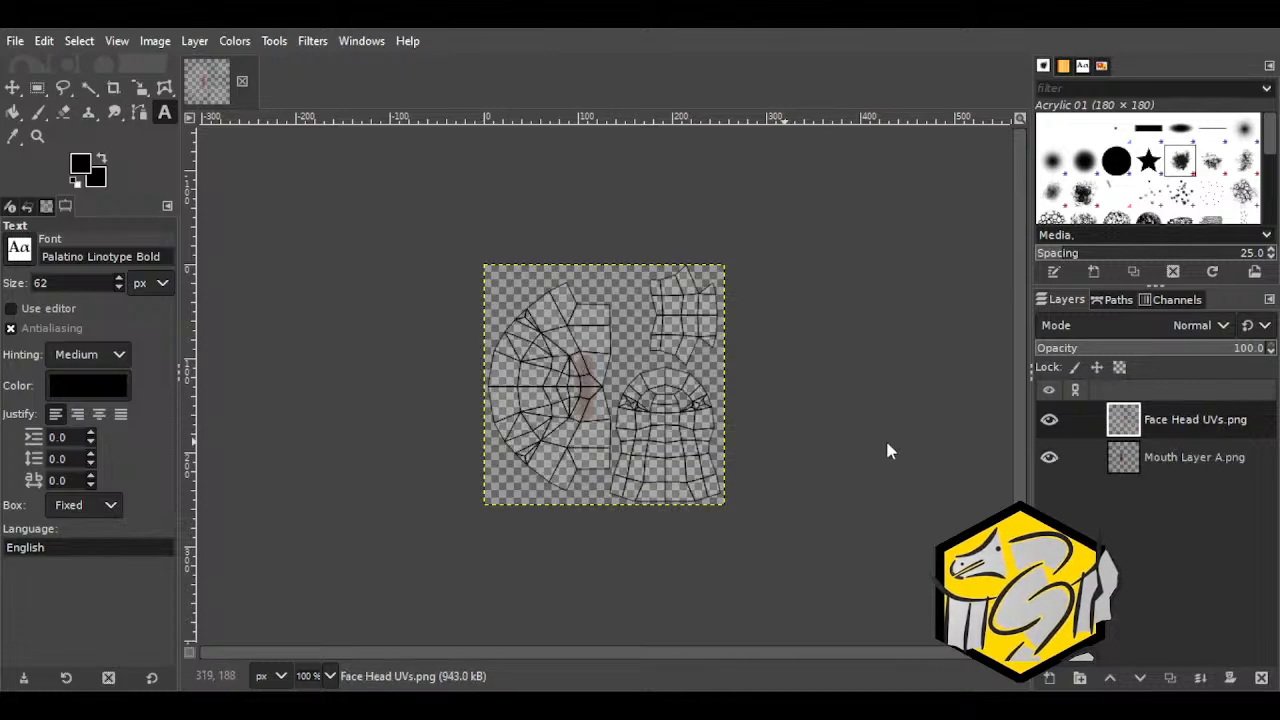
# Step: Switch to GIMP and lower the Face Head UVs.png layer's opacity to about 32 over the mouth texture
pyautogui.moveTo(1180, 350); pyautogui.dragTo(1082, 377)
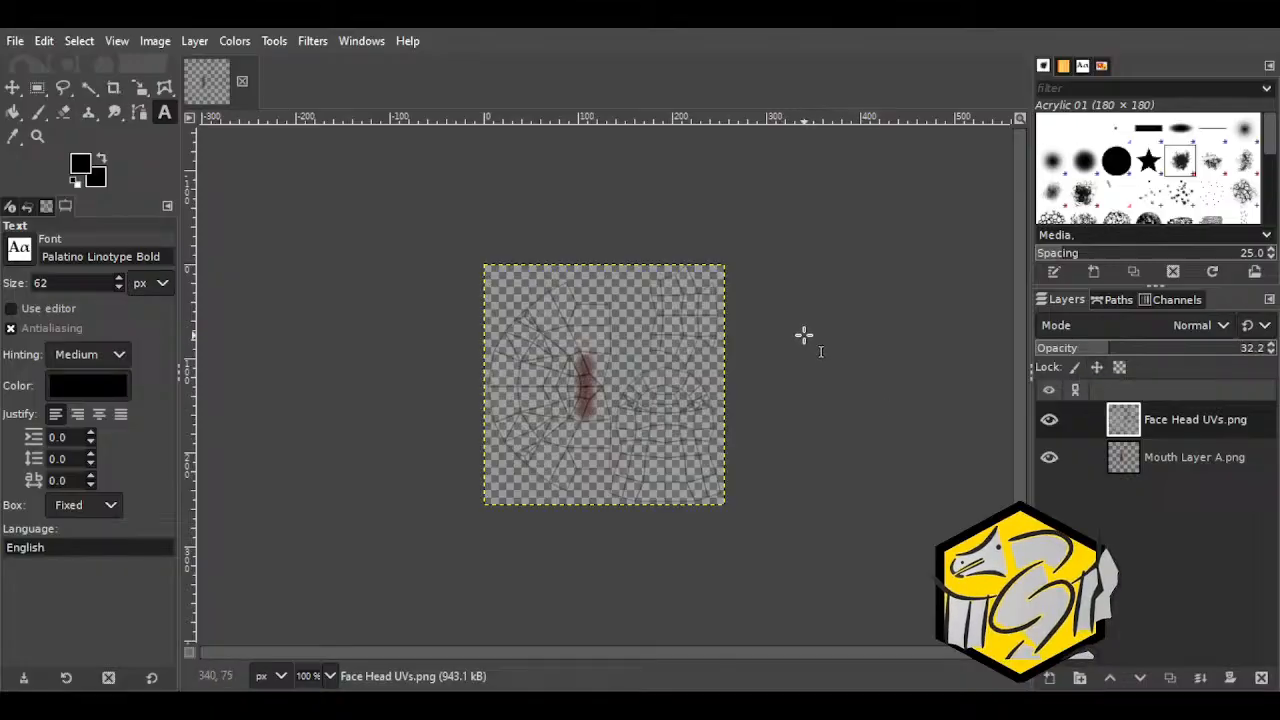
pyautogui.click(330, 676)
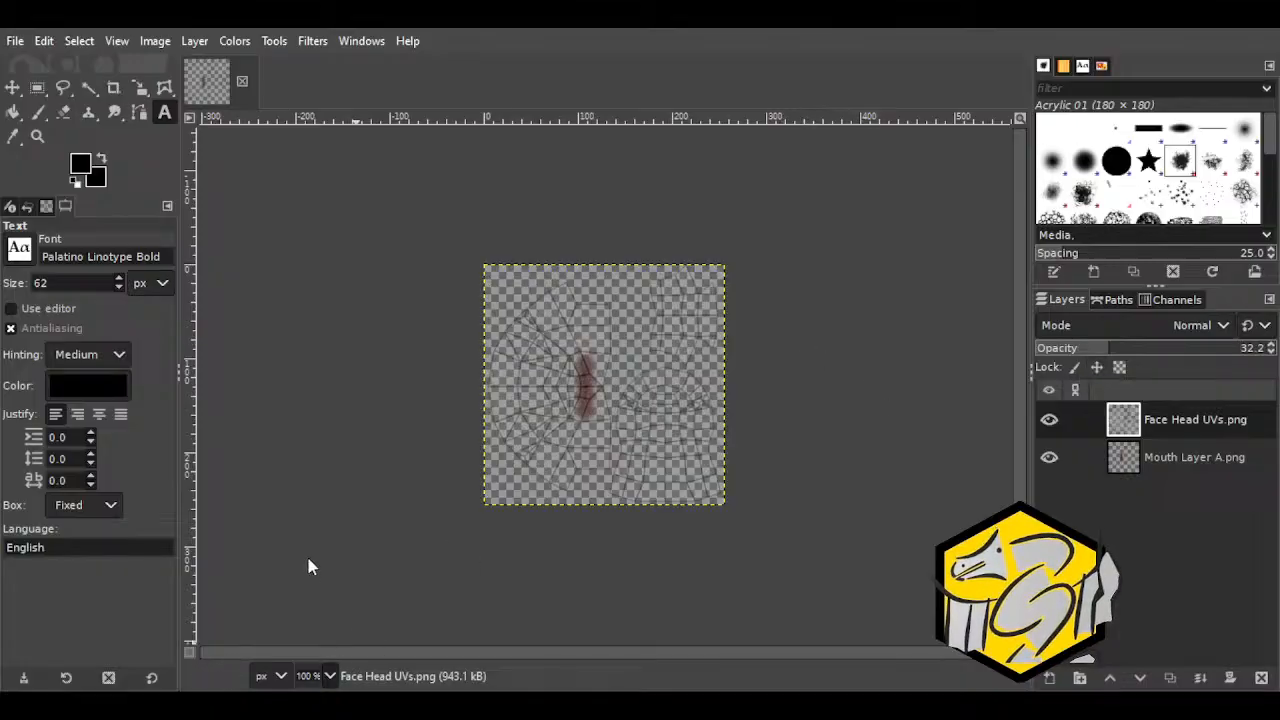
pyautogui.click(306, 555)
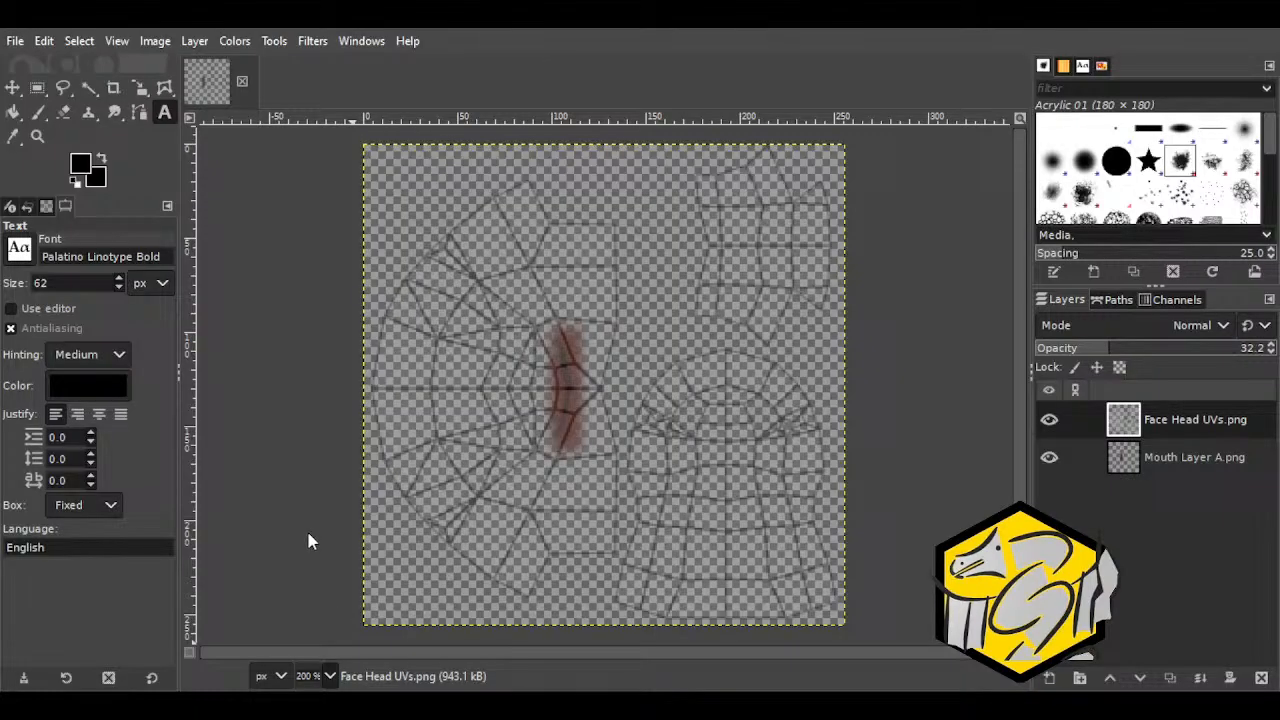
pyautogui.press('3')
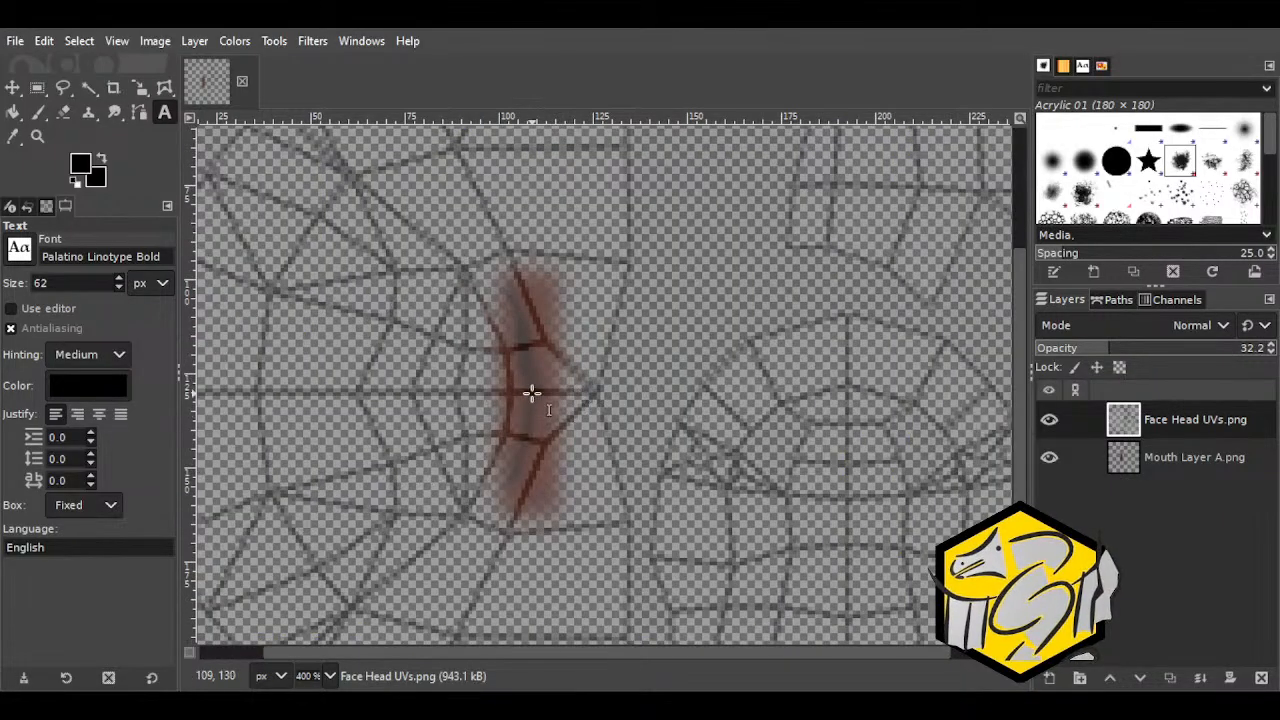
# Step: Set the Eraser size to 25 and try erasing the upper end of the mouth before activating Mouth Layer A.png
pyautogui.hotkey('shift', 'e')
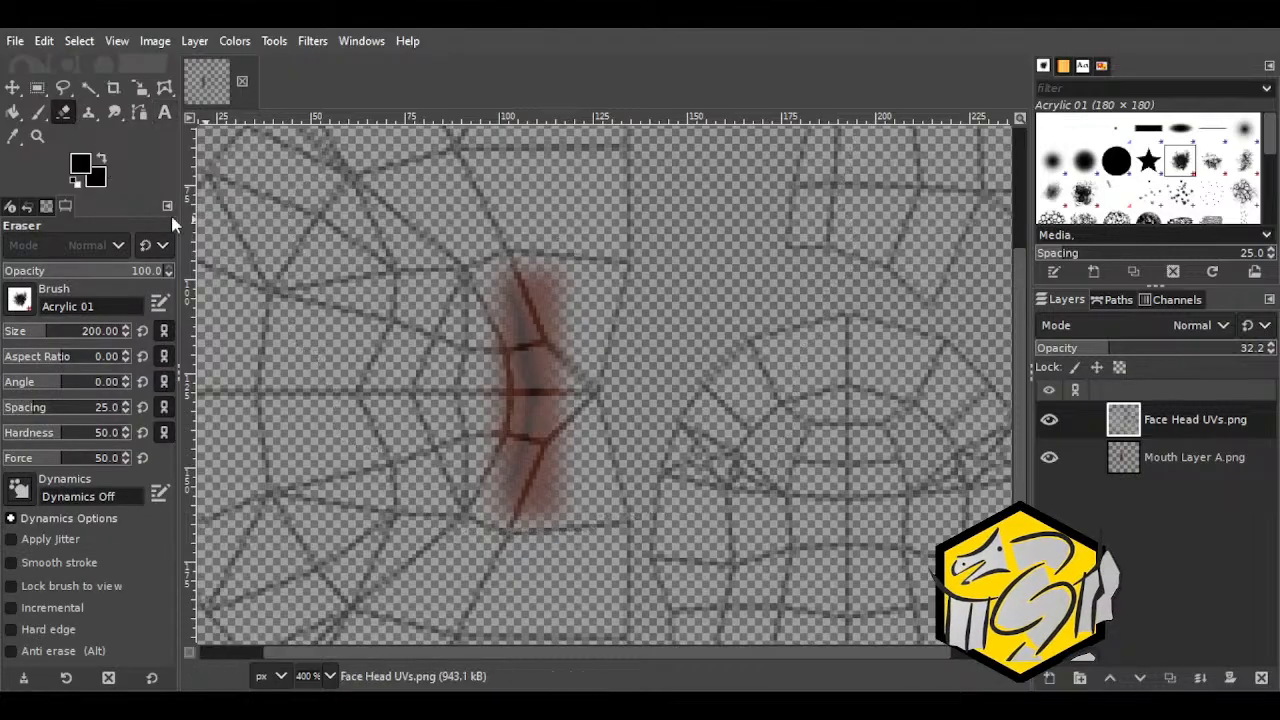
pyautogui.click(95, 333)
pyautogui.write('100')
pyautogui.press('Return')
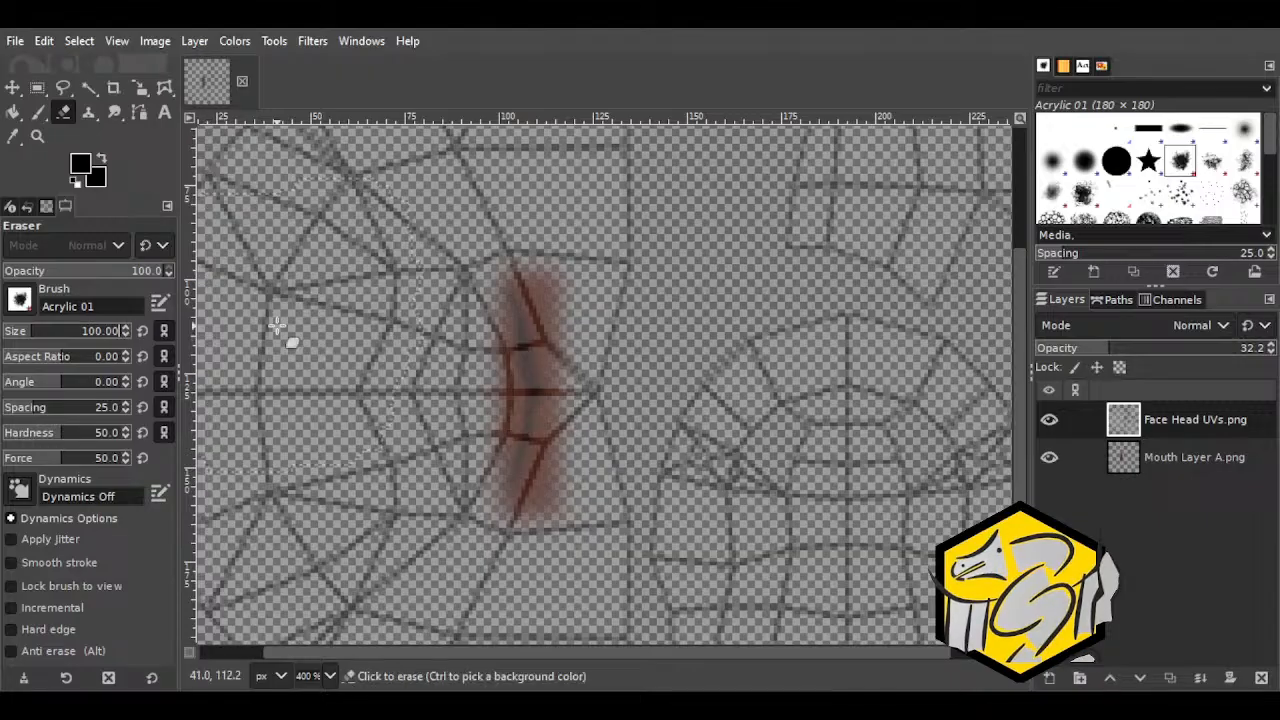
pyautogui.click(66, 334)
pyautogui.write('50')
pyautogui.press('Return')
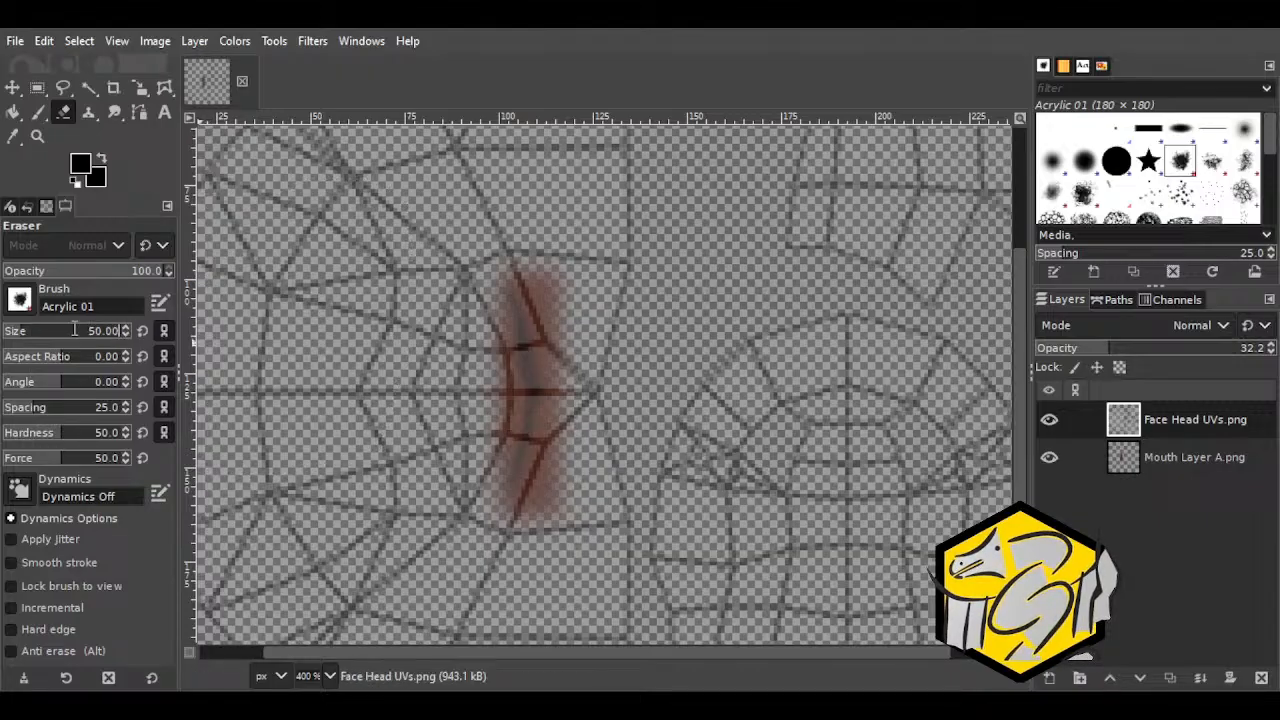
pyautogui.click(70, 336)
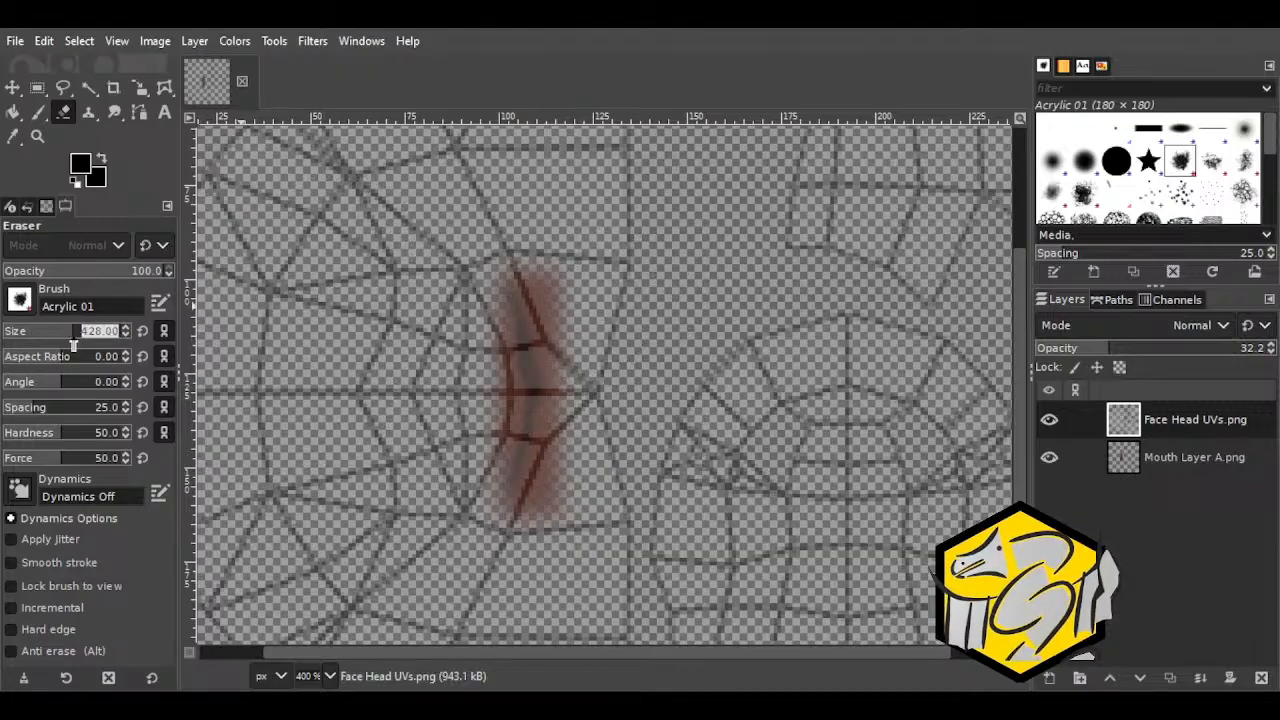
pyautogui.write('25')
pyautogui.press('Return')
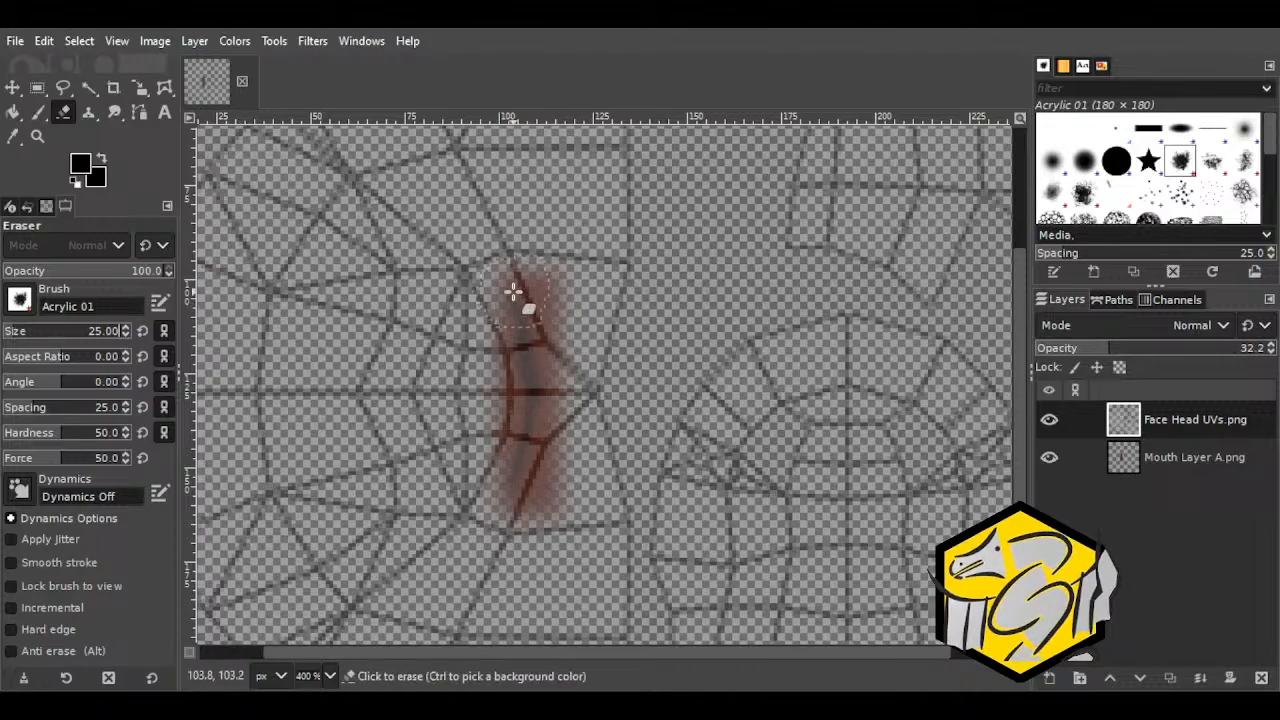
pyautogui.moveTo(504, 291); pyautogui.dragTo(552, 286)
pyautogui.click(1080, 455)
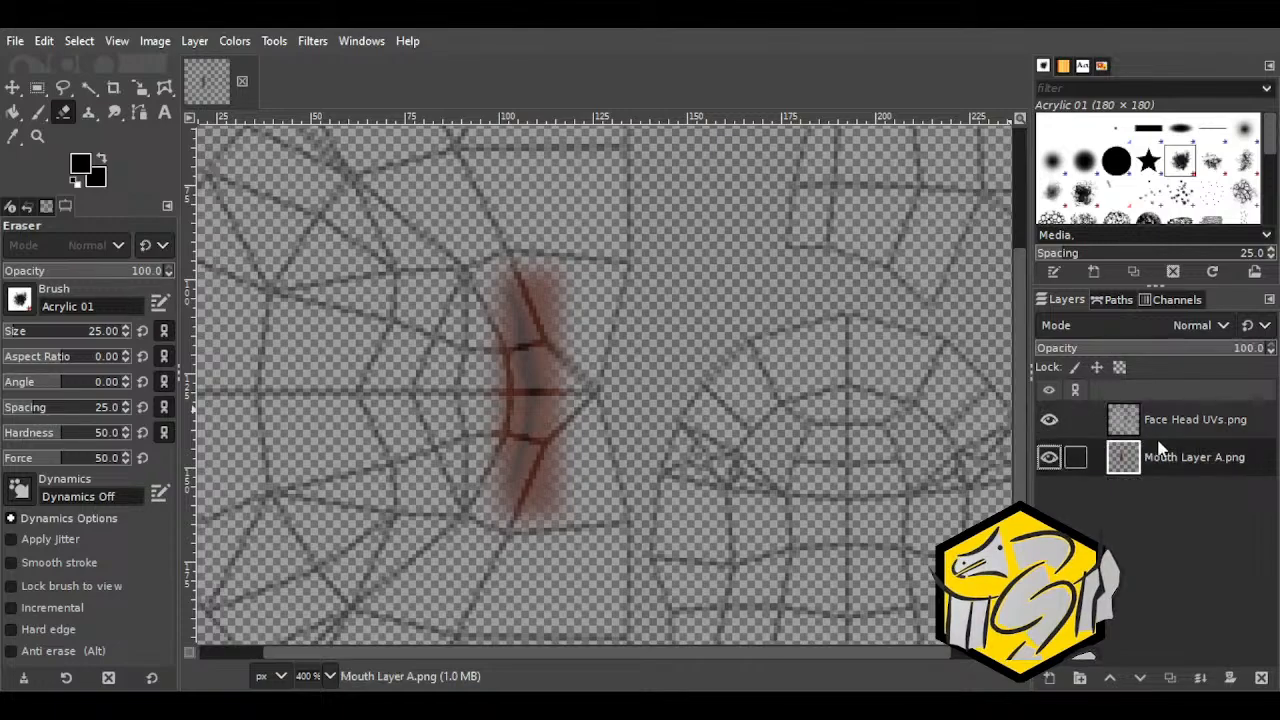
# Step: Fade the Face Head UVs.png layer so it serves as a faint guide, trying an opacity of 10 along the way
pyautogui.click(1180, 420)
pyautogui.click(1190, 350)
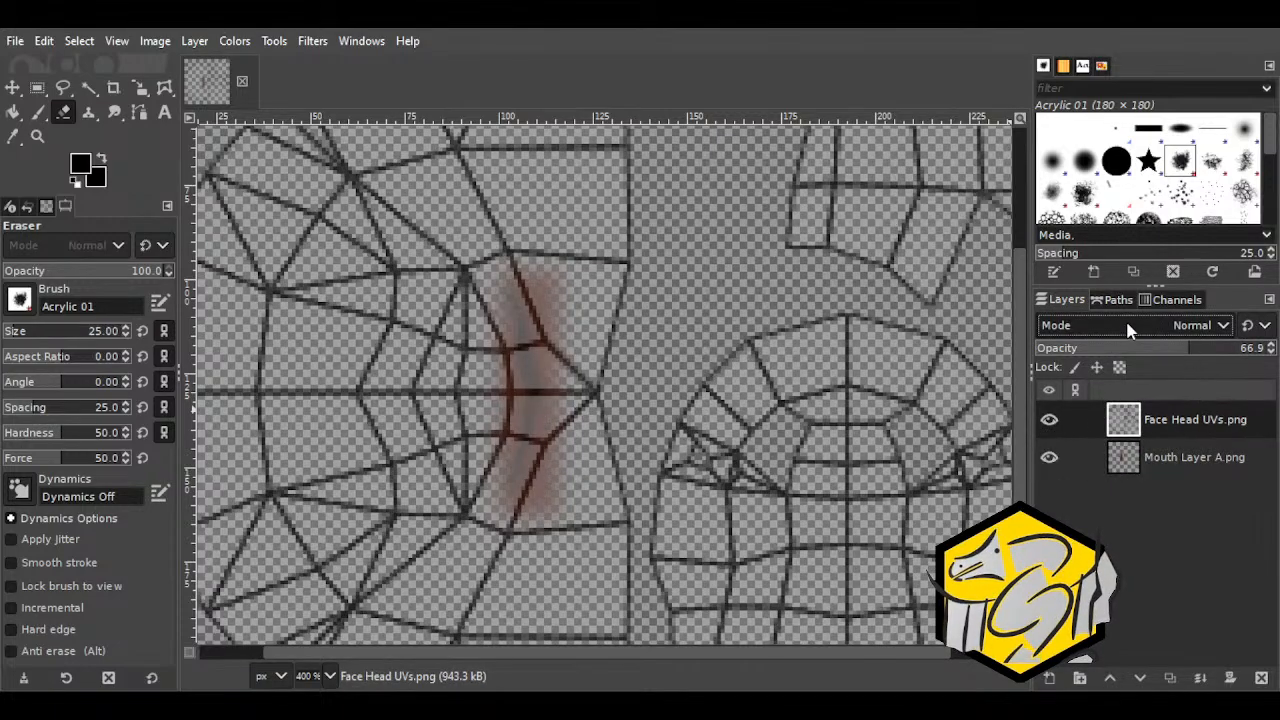
pyautogui.click(1250, 350)
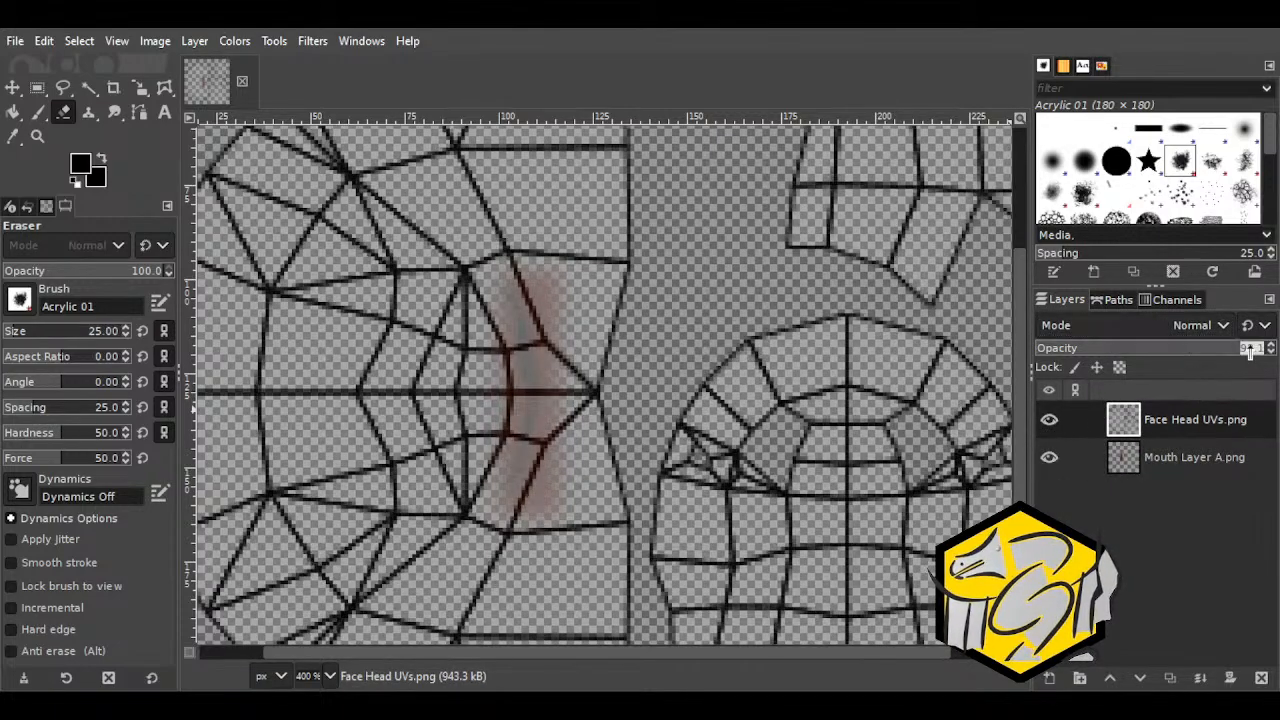
pyautogui.write('10')
pyautogui.press('Return')
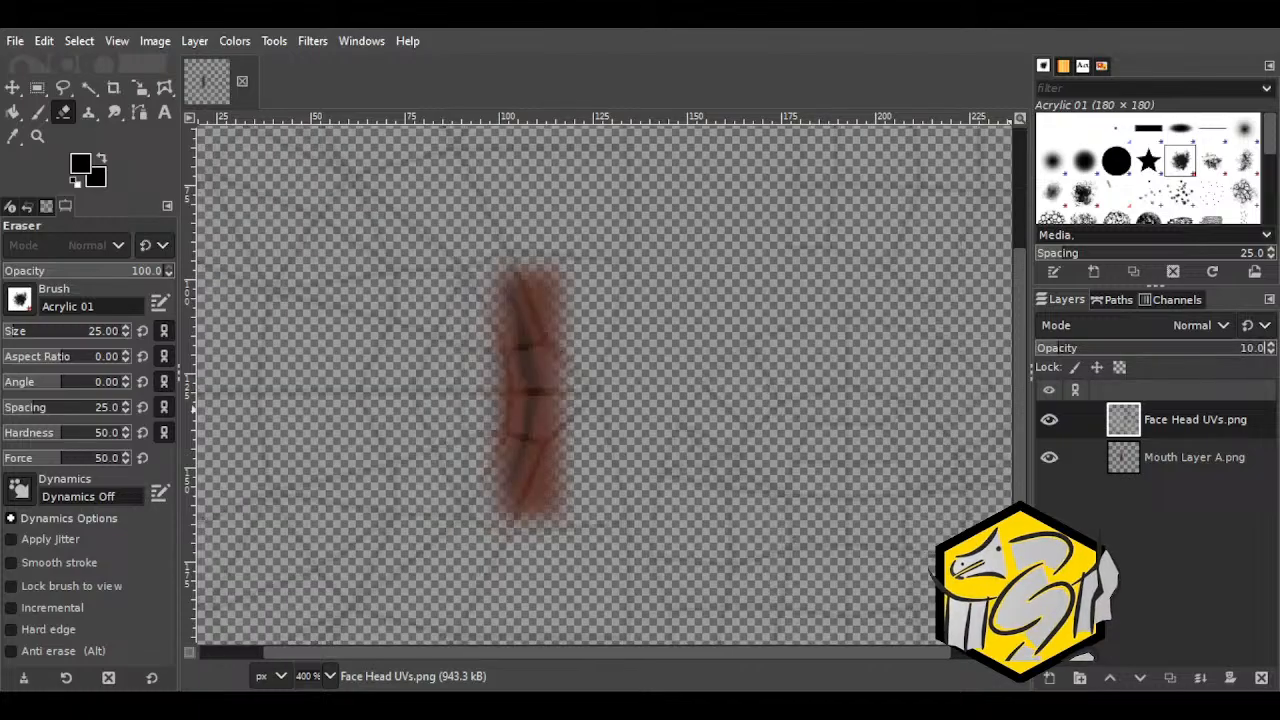
pyautogui.click(1189, 351)
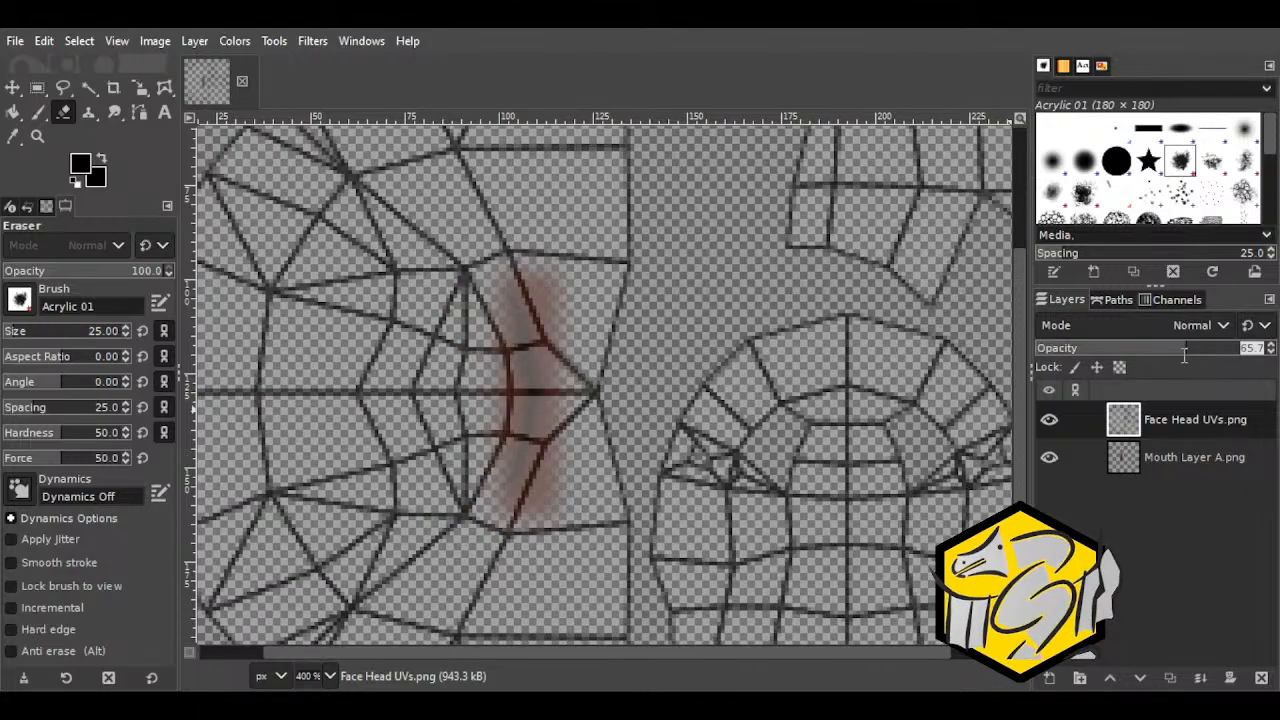
pyautogui.click(1083, 351)
# Step: Erase the upper half of the mouth on Mouth Layer A.png down to the horizontal UV centre line
pyautogui.click(1163, 457)
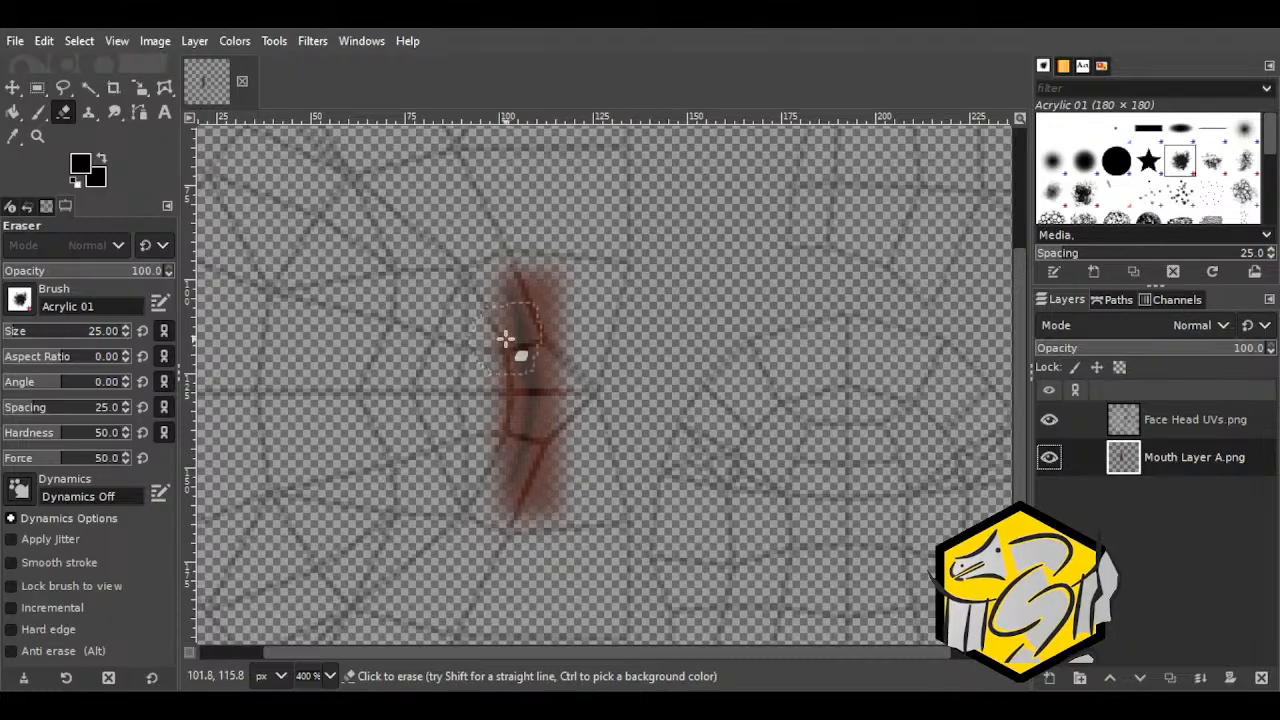
pyautogui.moveTo(506, 340)
pyautogui.mouseDown()
pyautogui.moveTo(526, 289)
pyautogui.moveTo(543, 303)
pyautogui.moveTo(511, 313)
pyautogui.moveTo(534, 357)
pyautogui.moveTo(491, 363)
pyautogui.moveTo(513, 357)
pyautogui.mouseUp()
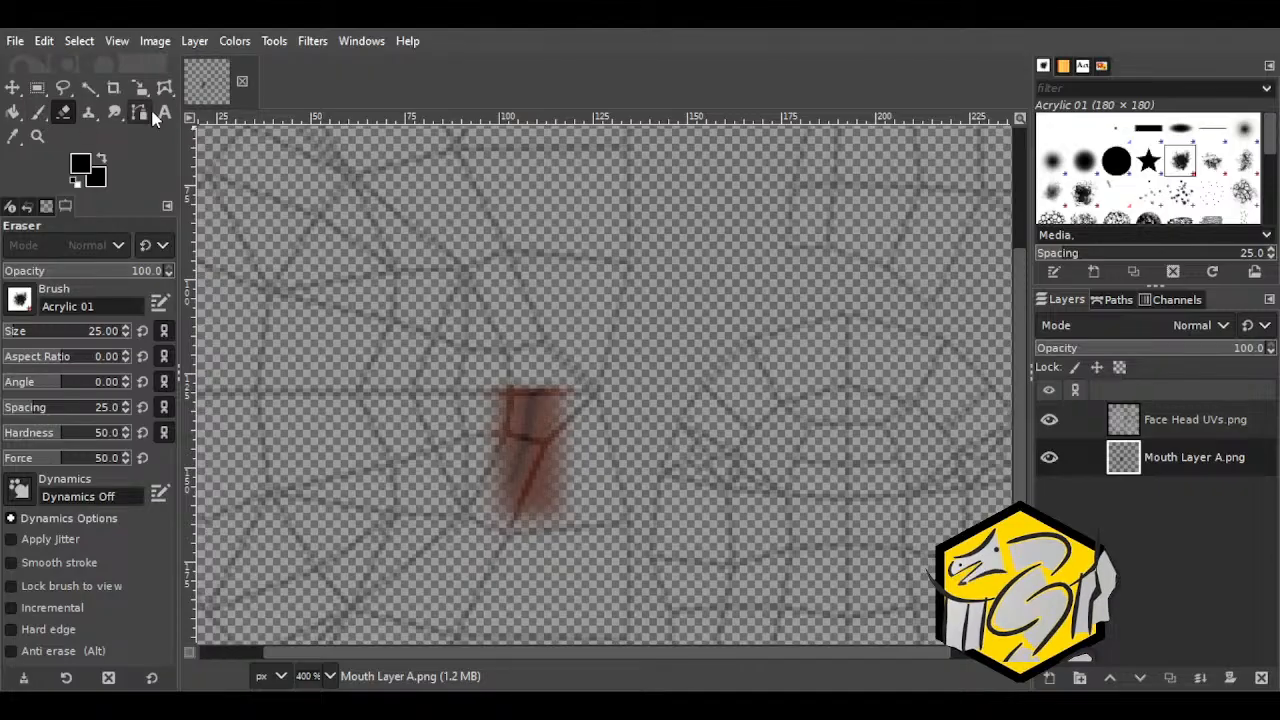
# Step: Try to clone the remaining lower half of the mouth onto the erased upper area and undo the strokes
pyautogui.click(88, 112)
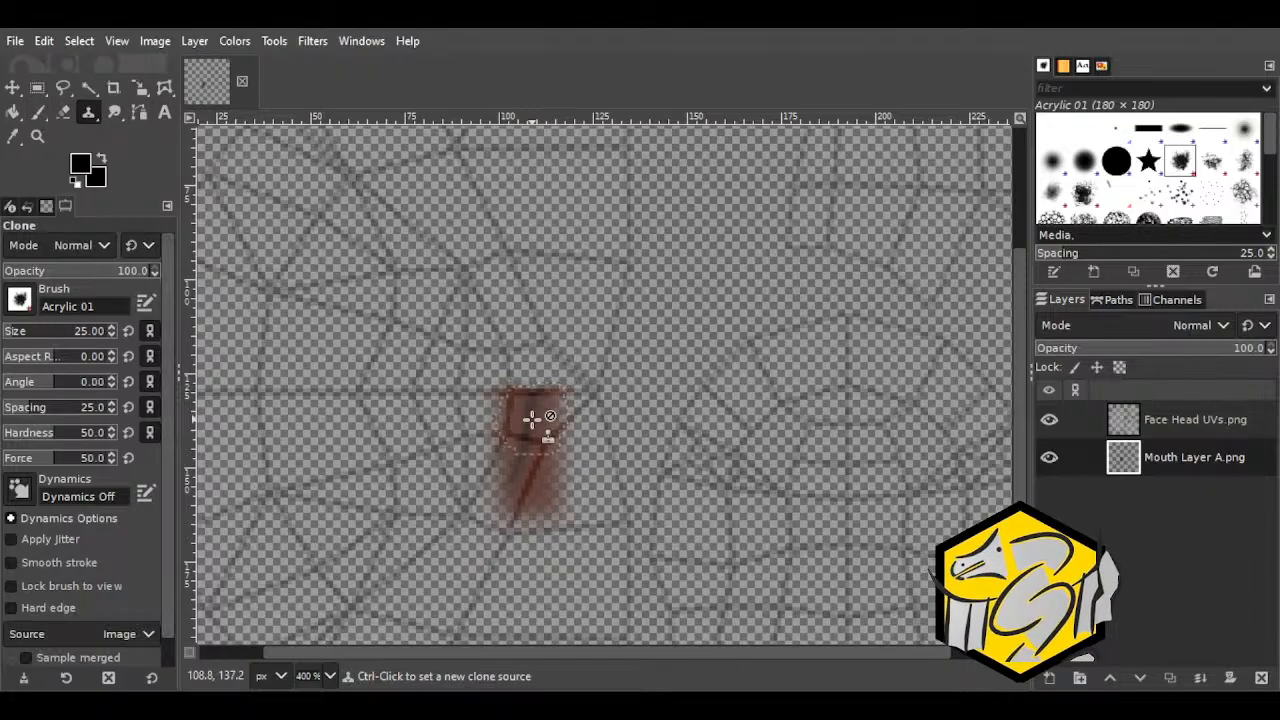
pyautogui.keyDown('ctrl'); pyautogui.click(516, 492); pyautogui.keyUp('ctrl')
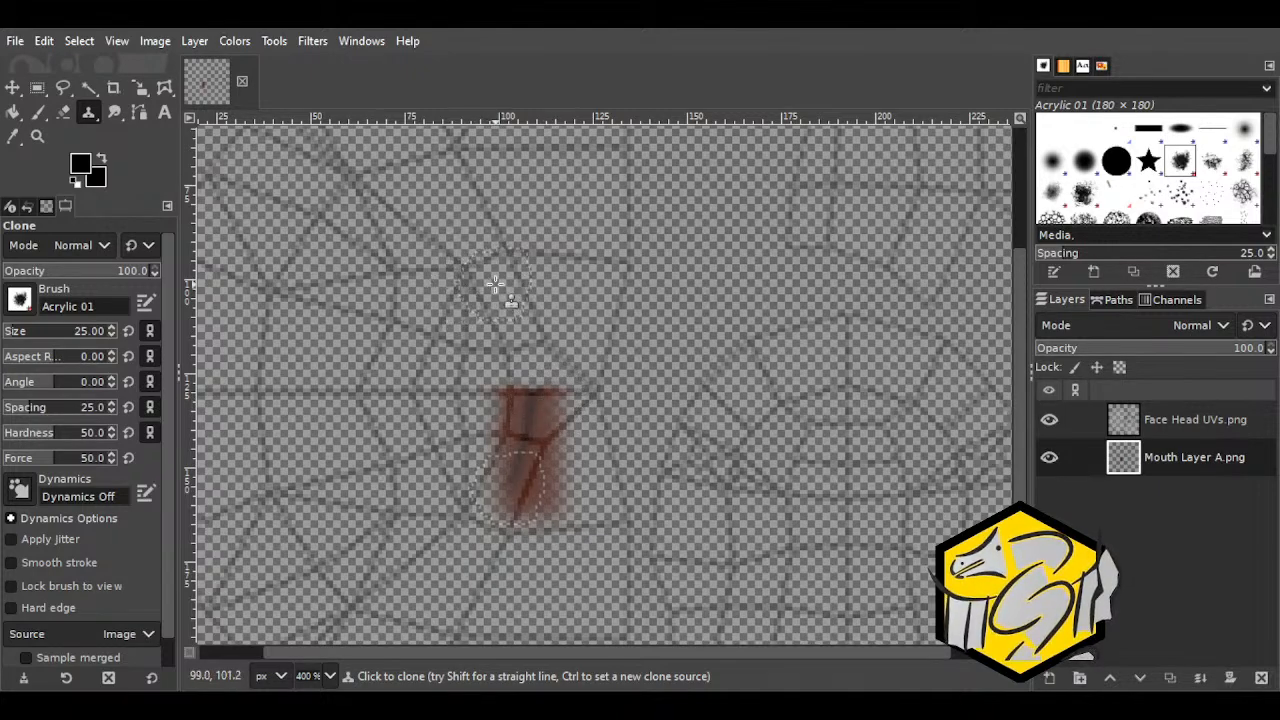
pyautogui.moveTo(495, 284)
pyautogui.mouseDown()
pyautogui.moveTo(525, 340)
pyautogui.moveTo(500, 289)
pyautogui.moveTo(523, 337)
pyautogui.moveTo(540, 272)
pyautogui.moveTo(531, 234)
pyautogui.moveTo(565, 195)
pyautogui.mouseUp()
pyautogui.hotkey('ctrl', 'z')
pyautogui.hotkey('ctrl', 'z')
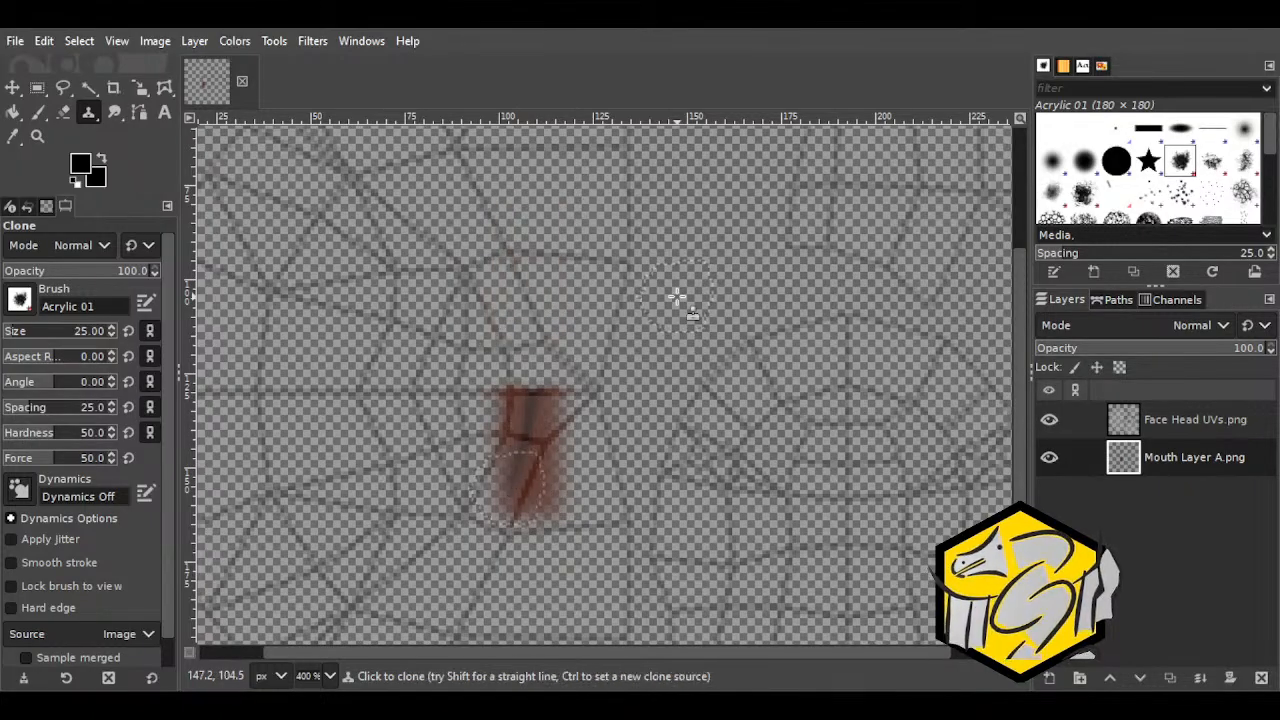
# Step: Copy a 22 × 36 px rectangular selection around the remaining mouth half and paste it as a new layer
pyautogui.click(37, 88)
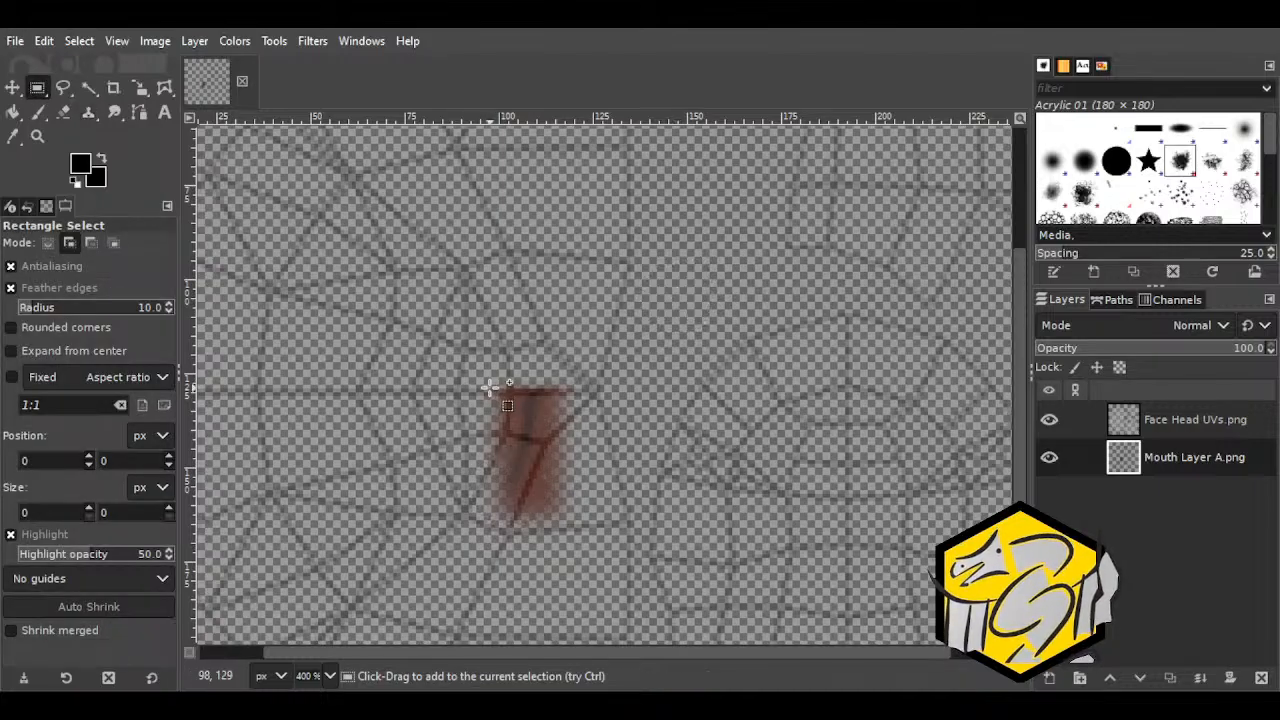
pyautogui.moveTo(491, 388); pyautogui.dragTo(572, 522)
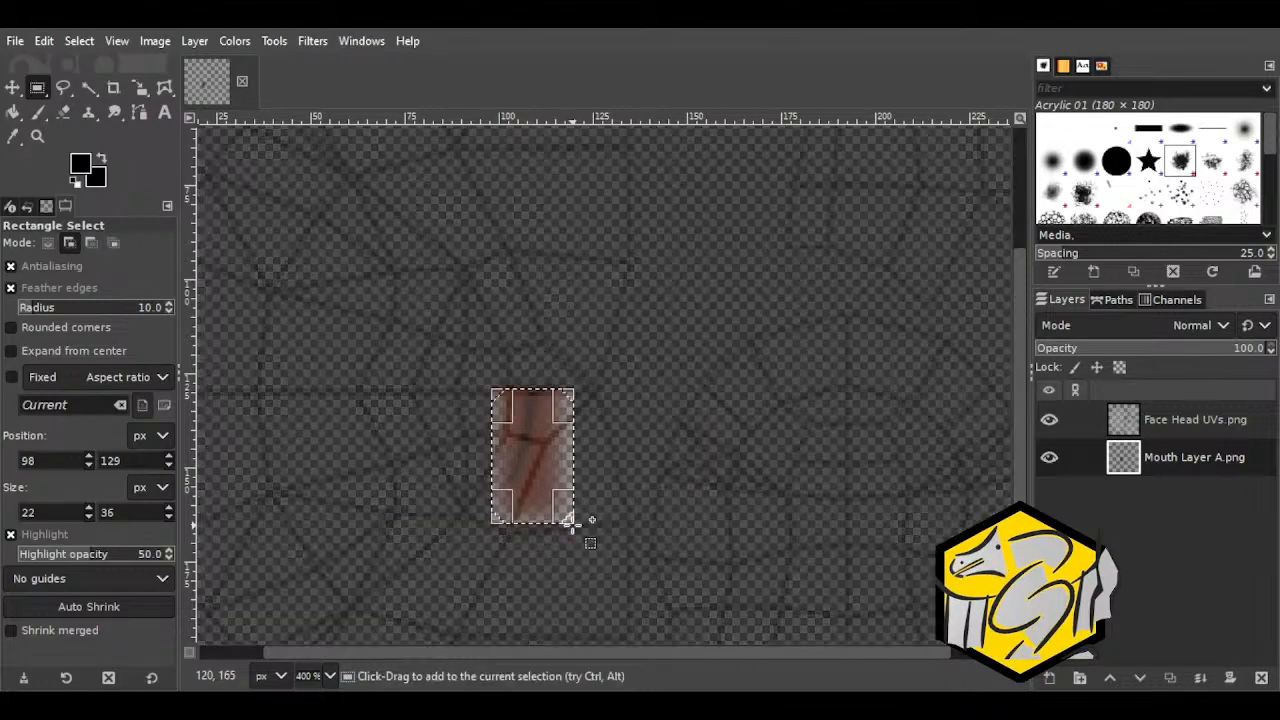
pyautogui.hotkey('ctrl', 'c')
pyautogui.hotkey('ctrl', 'v')
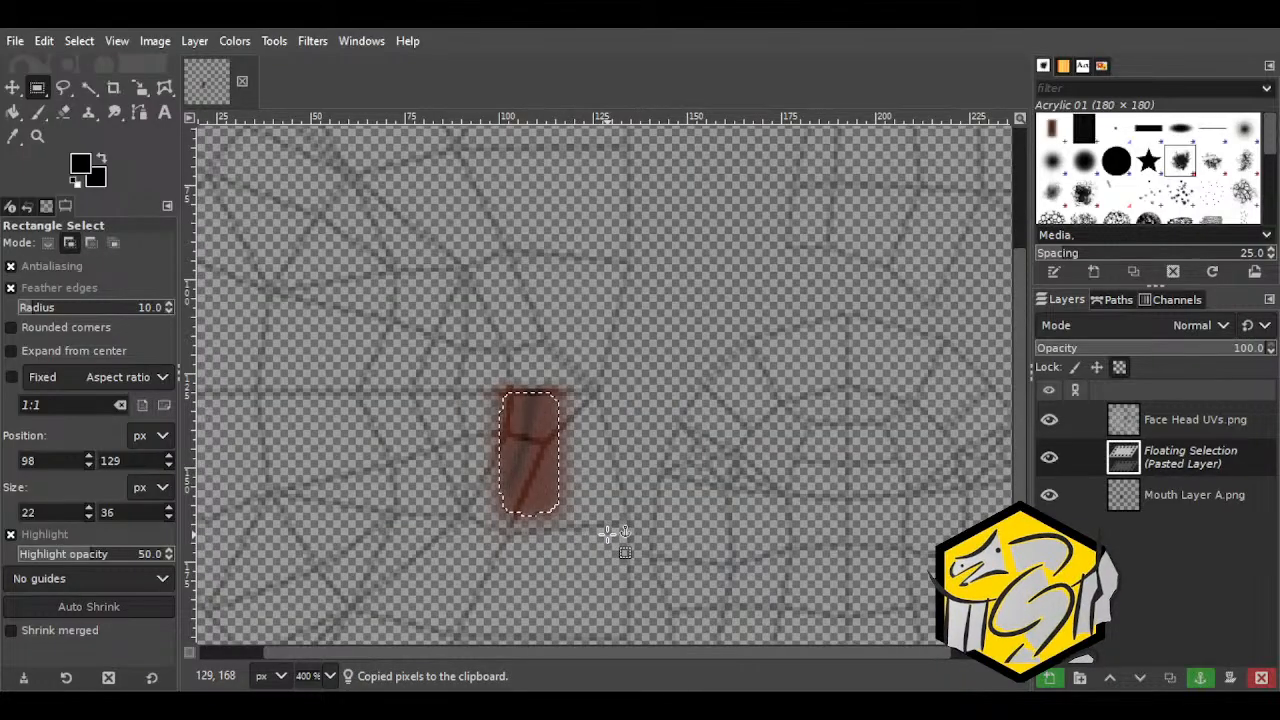
pyautogui.press('m')
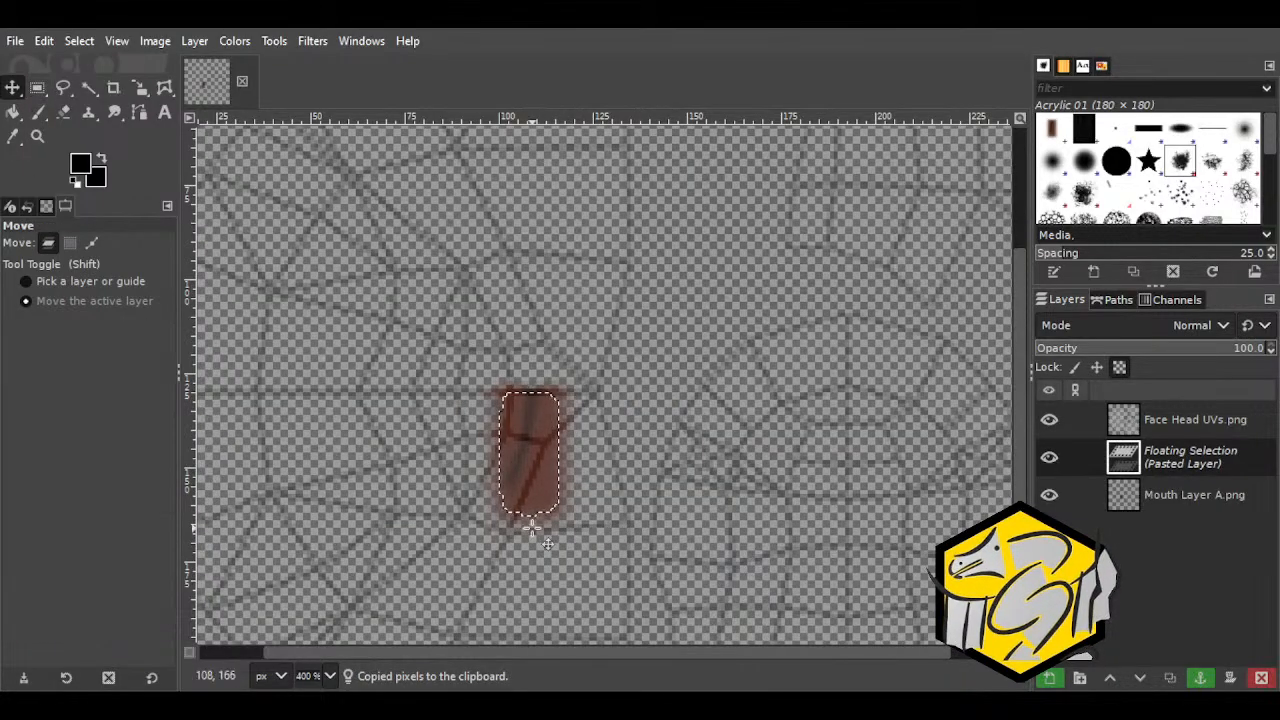
pyautogui.click(1052, 679)
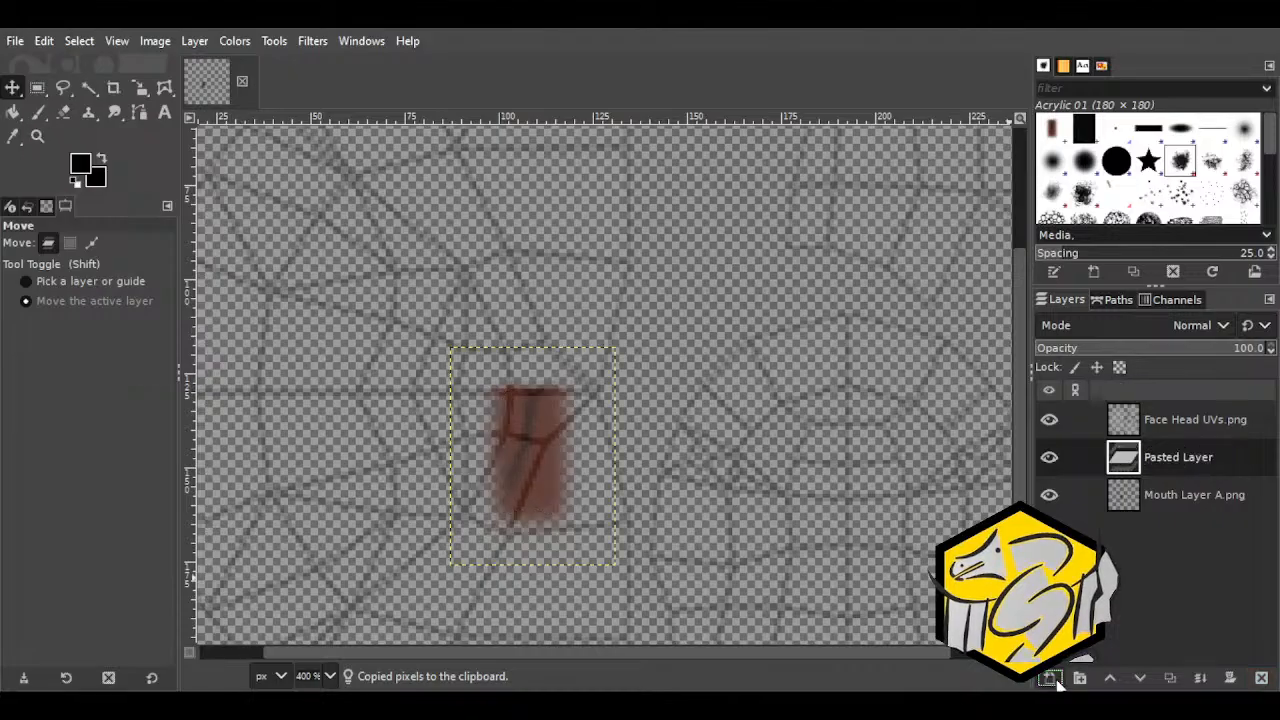
# Step: Flip the pasted layer vertically and move it up so it forms the mirrored upper half of the mouth
pyautogui.click(195, 42)
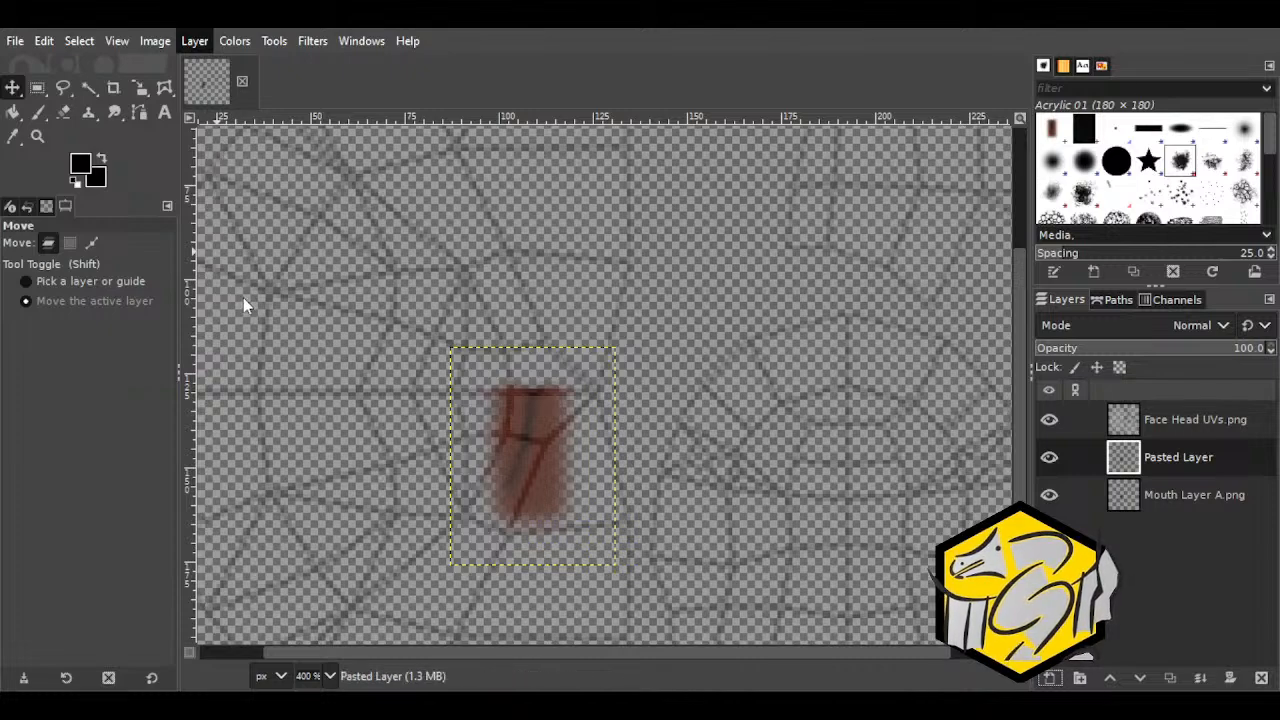
pyautogui.click(457, 326)
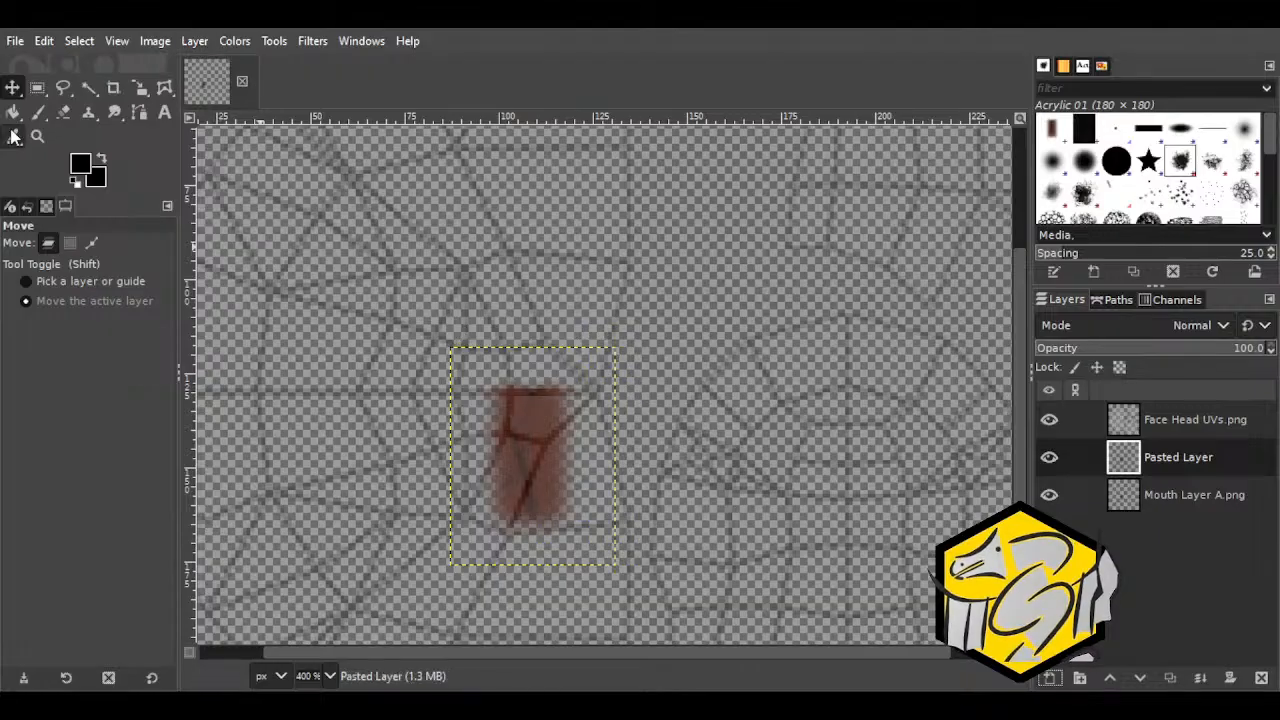
pyautogui.moveTo(572, 452); pyautogui.dragTo(561, 330)
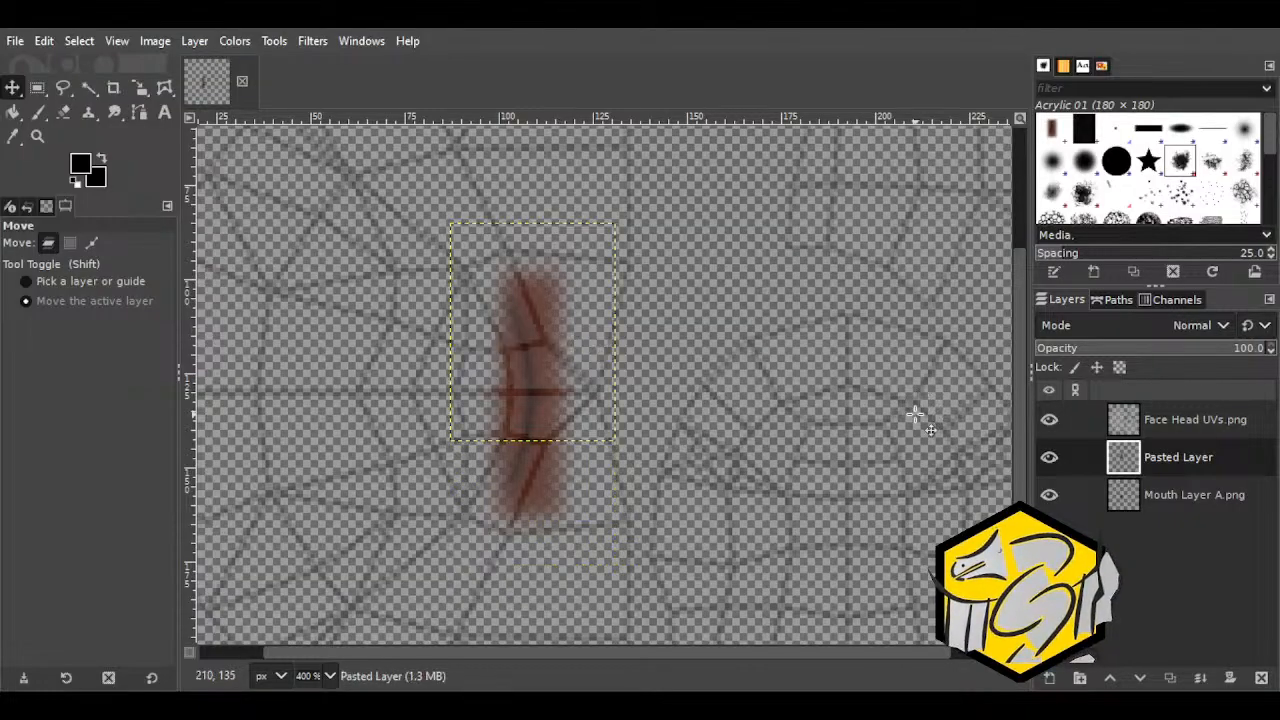
# Step: Delete the Face Head UVs.png layer and merge the pasted layer down into Mouth Layer A.png
pyautogui.click(1190, 420)
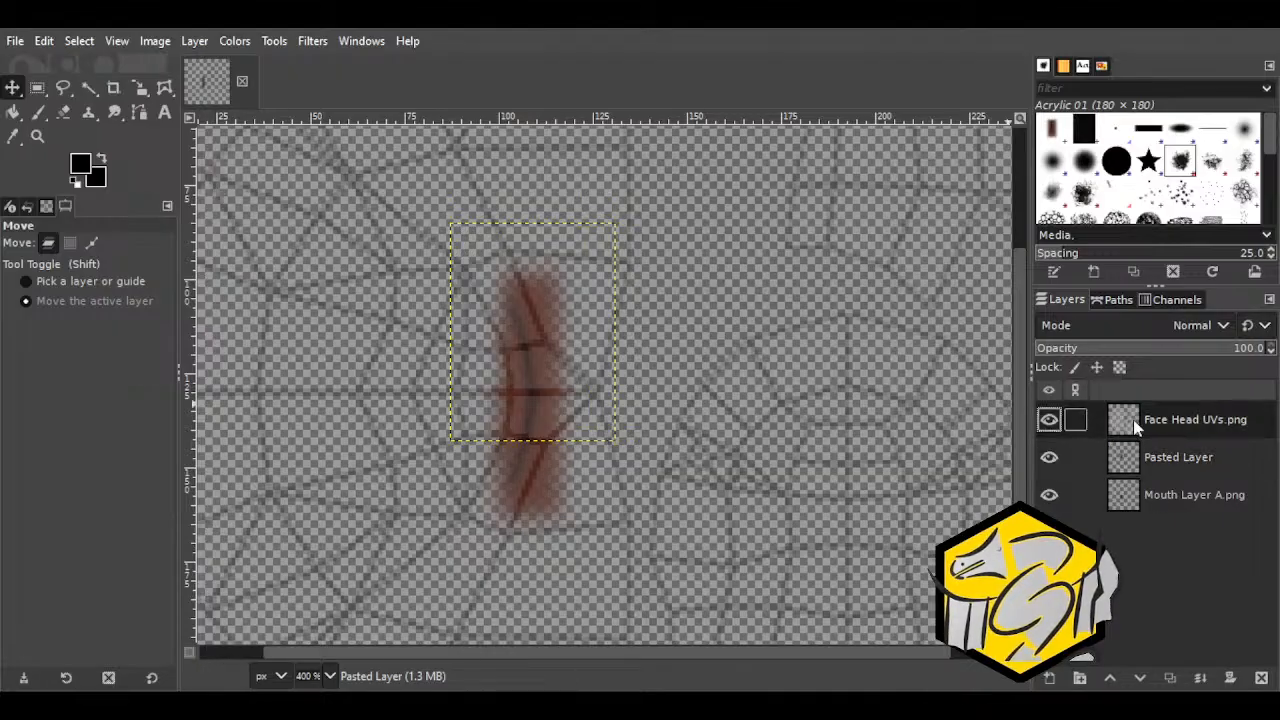
pyautogui.click(1260, 677)
pyautogui.click(1201, 678)
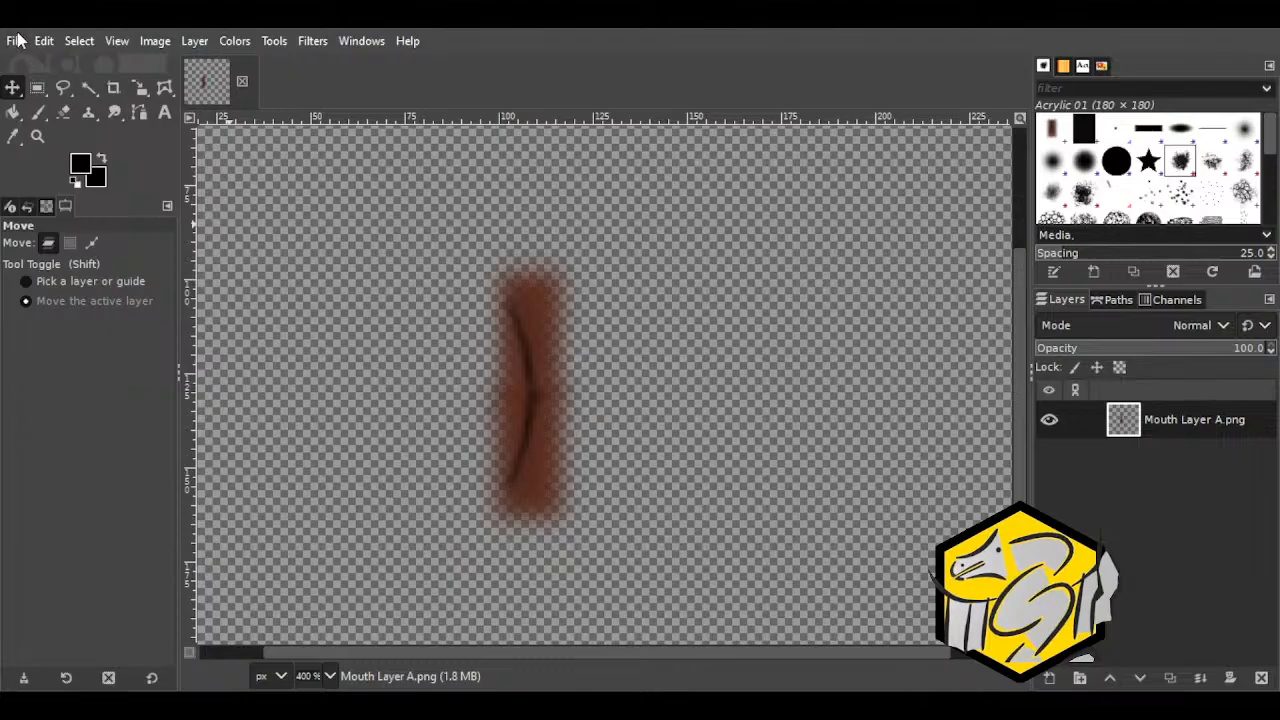
# Step: Set the Paintbrush size to 5 and sample the reddish-brown beside the dark mouth line as the foreground colour
pyautogui.scroll(3, 502, 356)
pyautogui.scroll(-2, 516, 403)
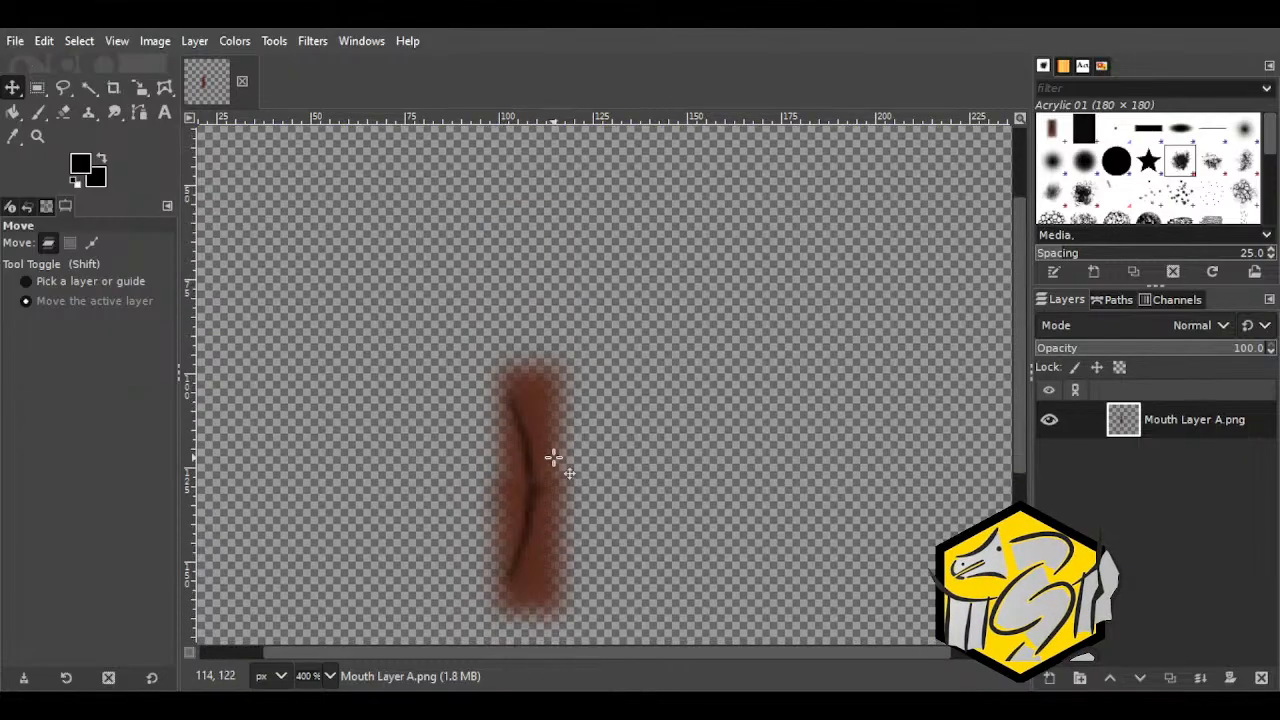
pyautogui.keyDown('ctrl'); pyautogui.scroll(1, 497, 476); pyautogui.keyUp('ctrl')
pyautogui.keyDown('ctrl'); pyautogui.scroll(1, 497, 476); pyautogui.keyUp('ctrl')
pyautogui.keyDown('ctrl'); pyautogui.scroll(-1, 537, 474); pyautogui.keyUp('ctrl')
pyautogui.keyDown('ctrl'); pyautogui.scroll(1, 537, 474); pyautogui.keyUp('ctrl')
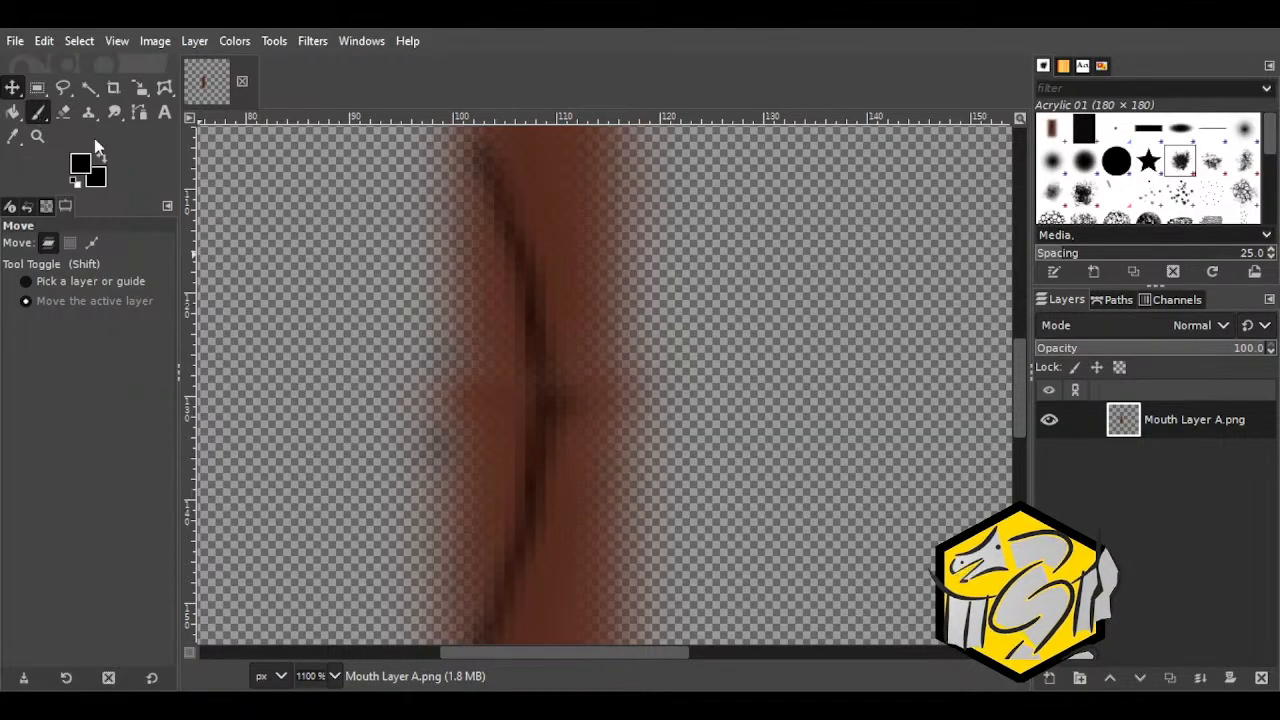
pyautogui.click(38, 112)
pyautogui.click(91, 336)
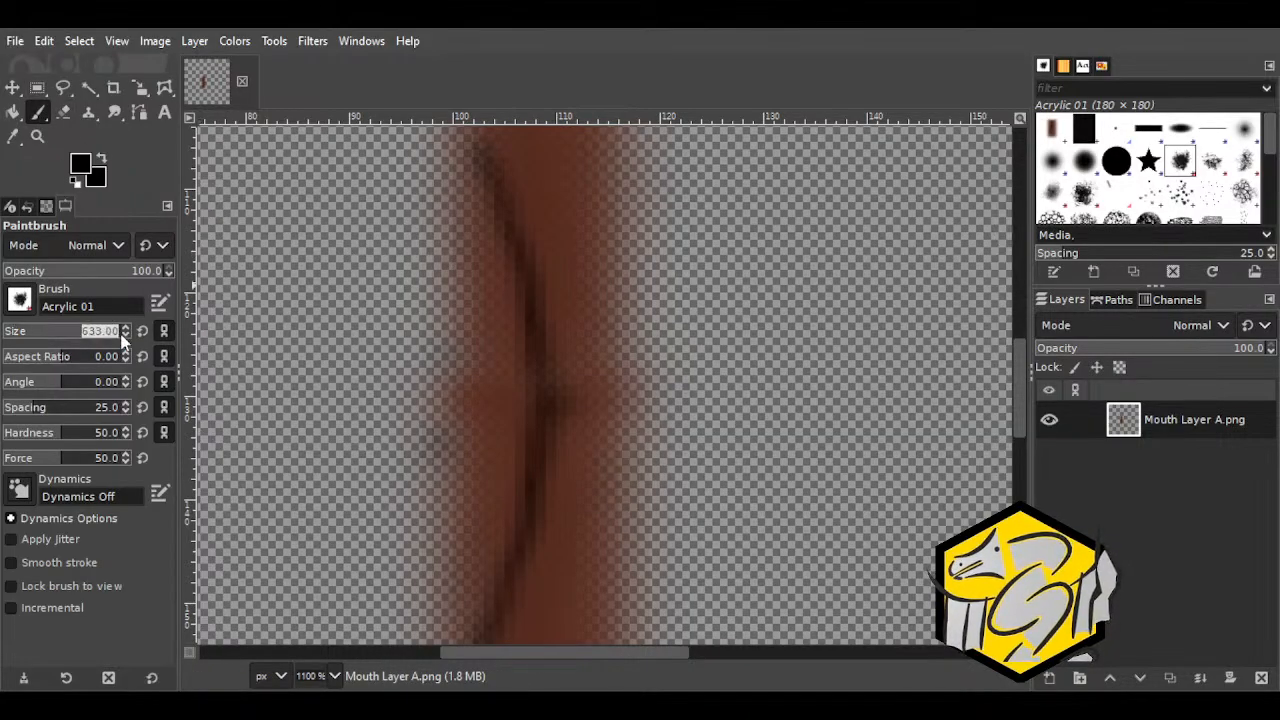
pyautogui.write('5')
pyautogui.press('Return')
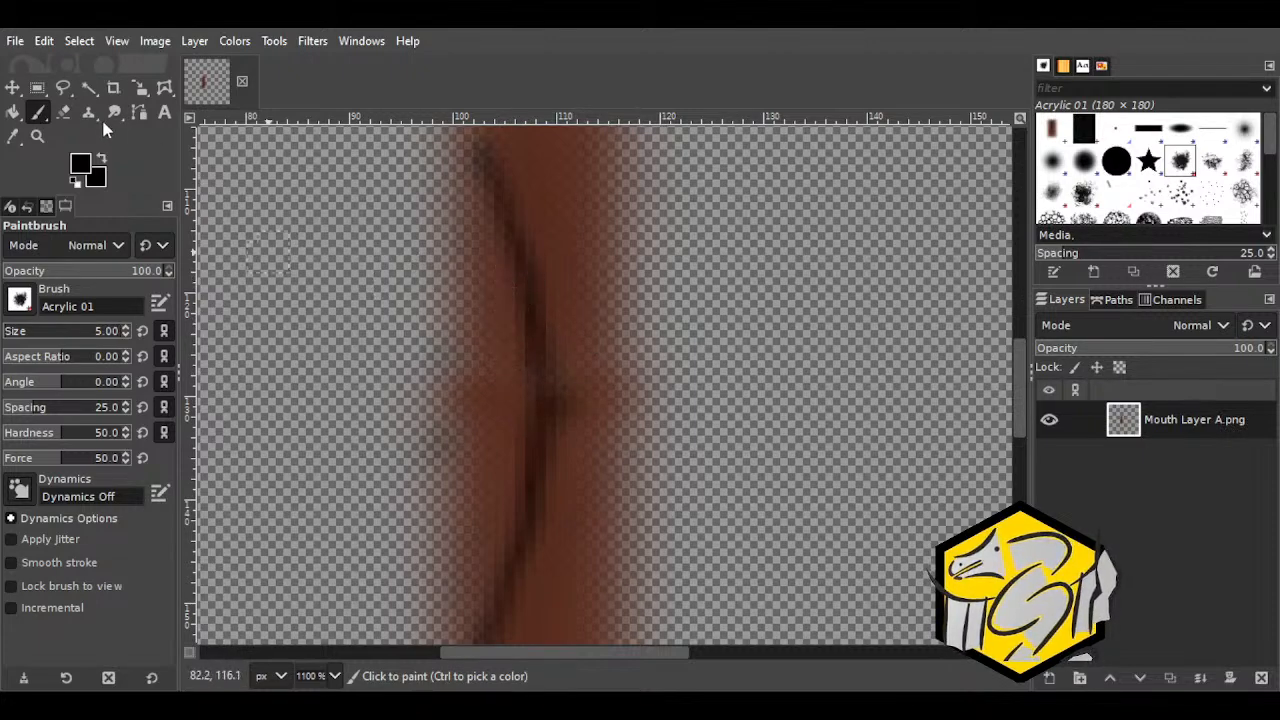
pyautogui.click(13, 136)
pyautogui.click(568, 287)
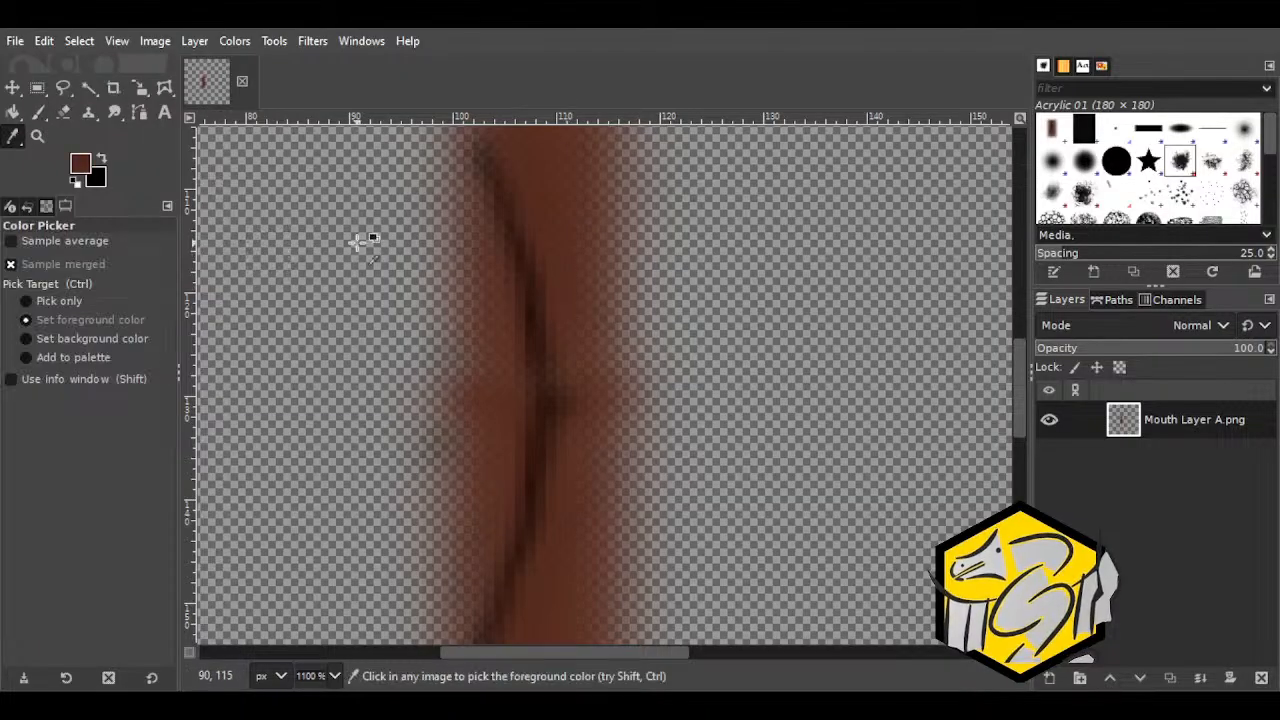
# Step: Smudge the dark mouth line with a size 5 brush where the two mirrored halves meet
pyautogui.click(38, 112)
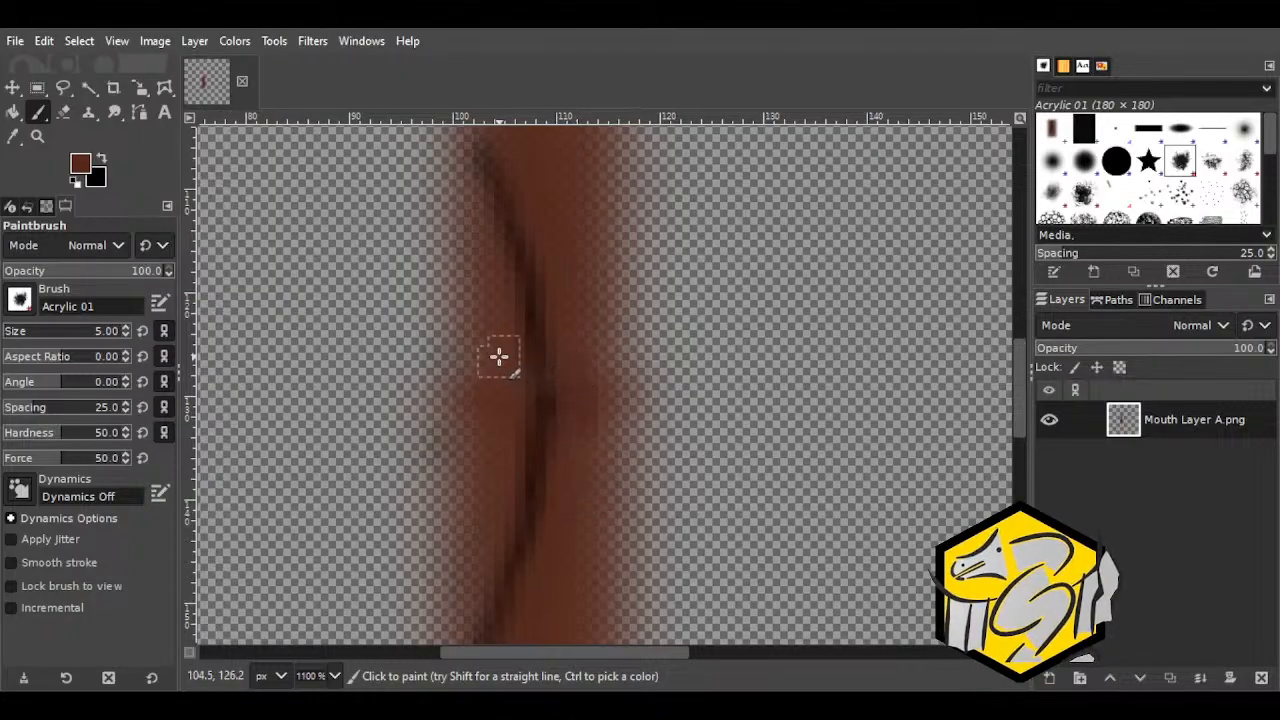
pyautogui.press('s')
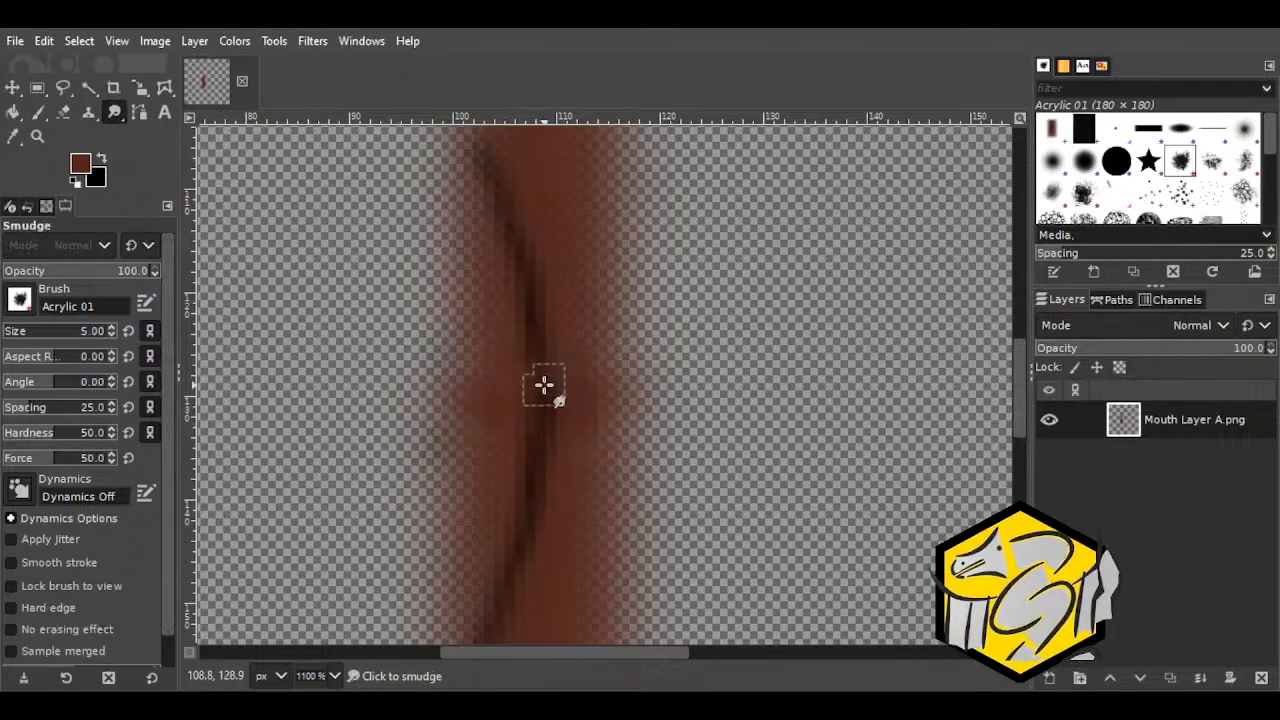
pyautogui.moveTo(544, 385)
pyautogui.mouseDown()
pyautogui.moveTo(554, 509)
pyautogui.moveTo(537, 390)
pyautogui.moveTo(569, 529)
pyautogui.moveTo(537, 546)
pyautogui.mouseUp()
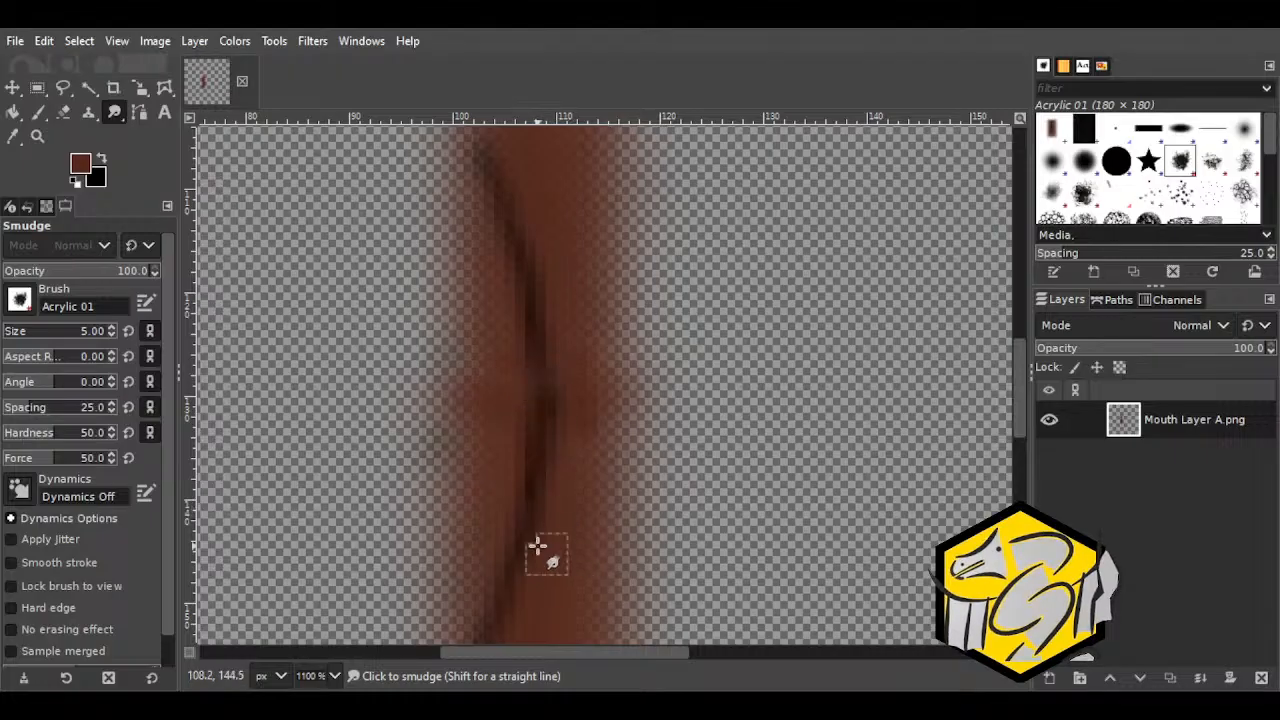
# Step: Sample the dark brown of the mouth line as the foreground colour for the Paintbrush
pyautogui.click(13, 135)
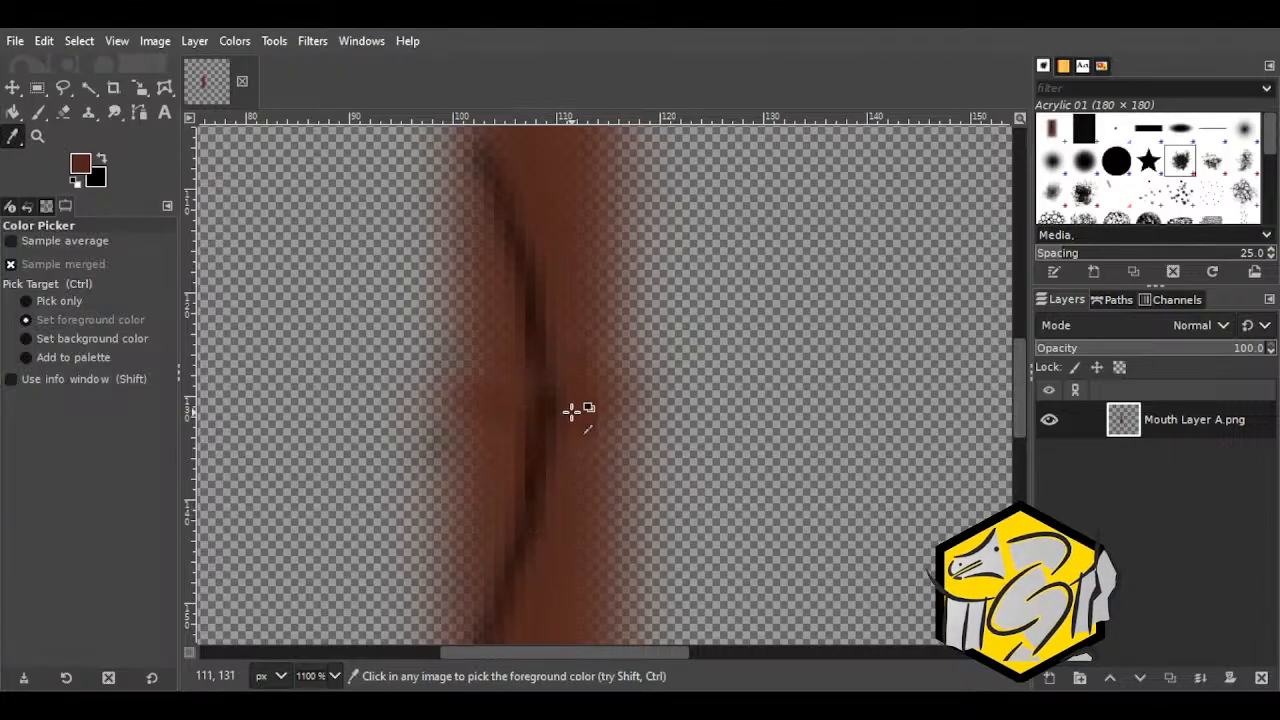
pyautogui.click(543, 403)
pyautogui.click(38, 112)
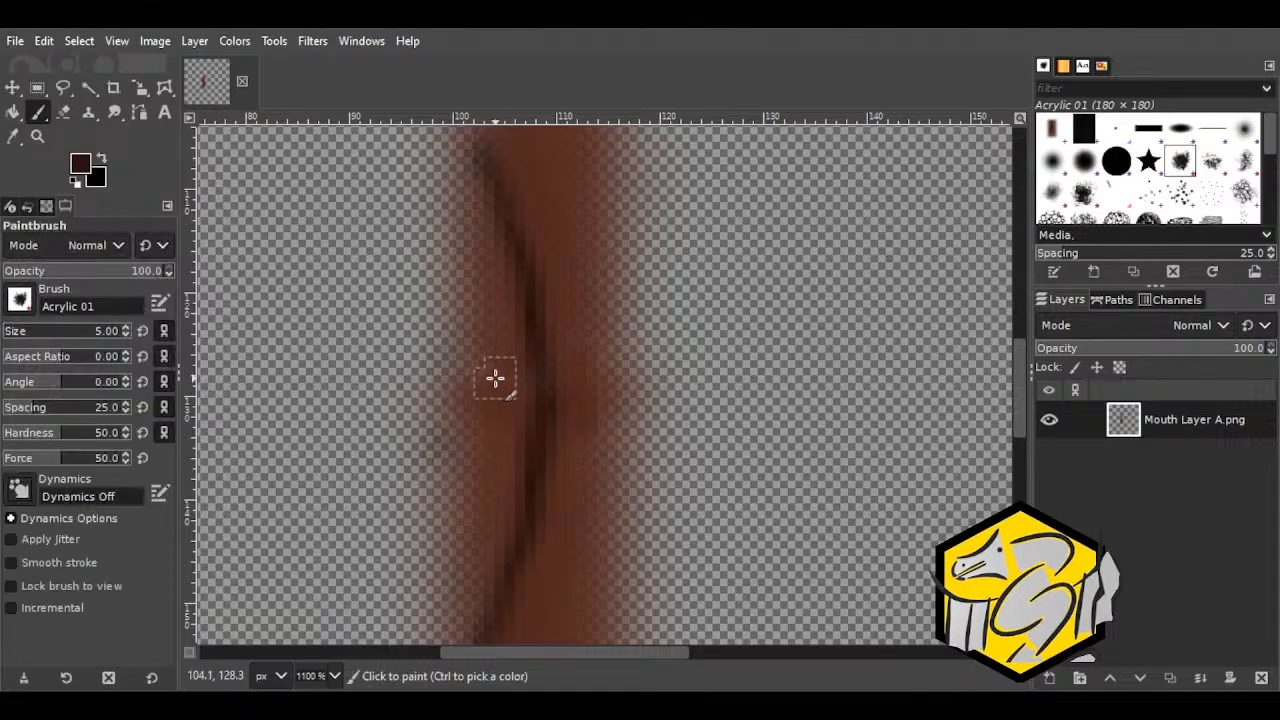
pyautogui.keyDown('ctrl'); pyautogui.scroll(-3, 612, 494); pyautogui.keyUp('ctrl')
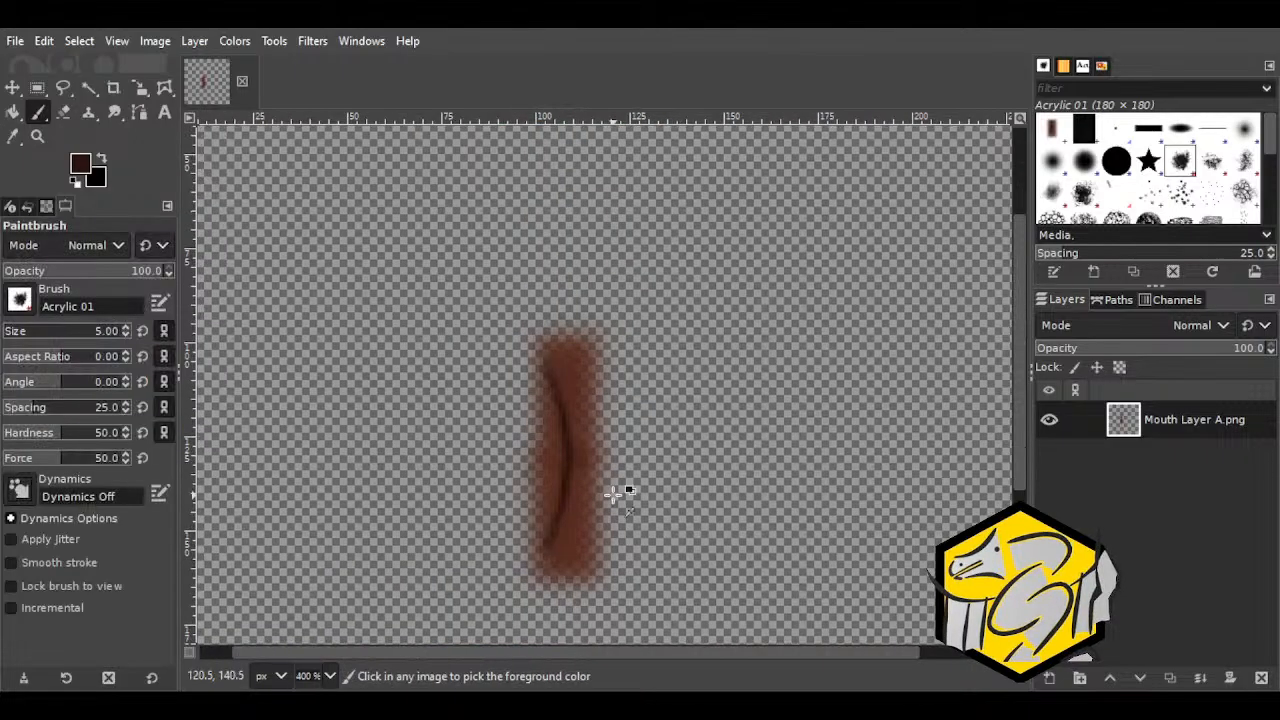
pyautogui.keyDown('ctrl'); pyautogui.scroll(-1, 640, 505); pyautogui.keyUp('ctrl')
pyautogui.keyDown('ctrl'); pyautogui.scroll(2, 640, 515); pyautogui.keyUp('ctrl')
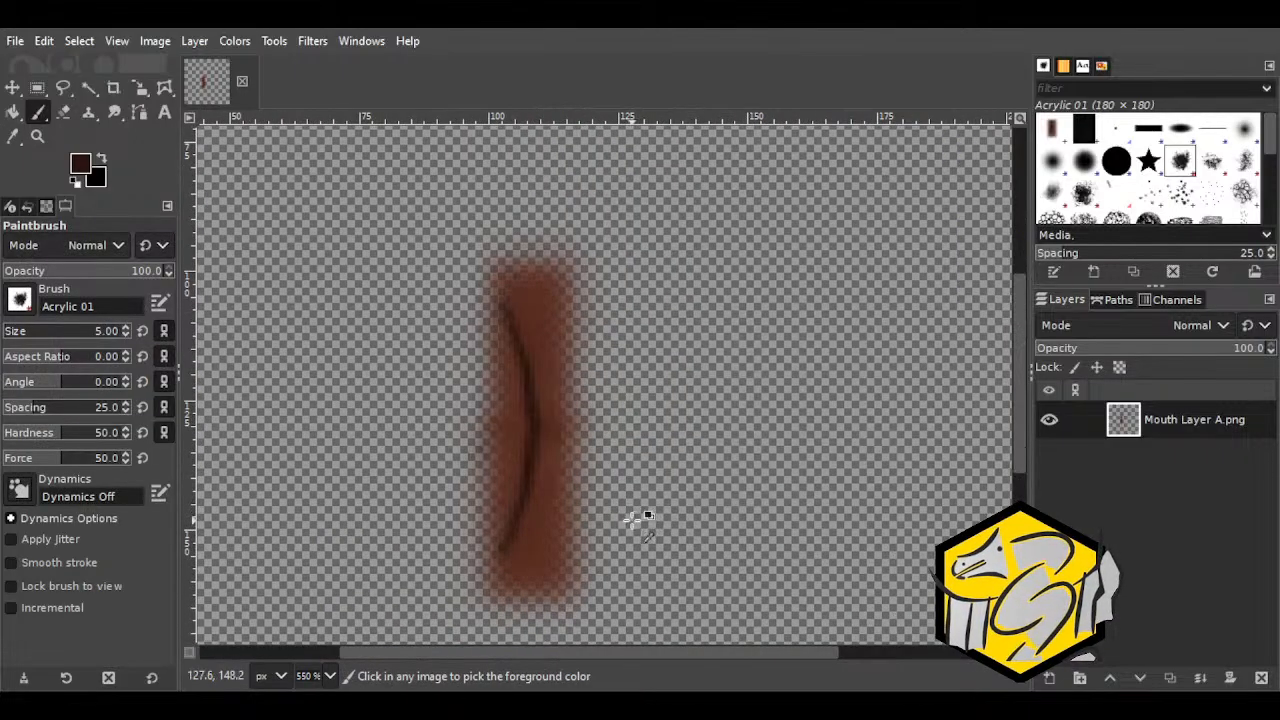
# Step: Set the Smudge size to 10 and blend the seam at the middle of the mouth
pyautogui.click(114, 112)
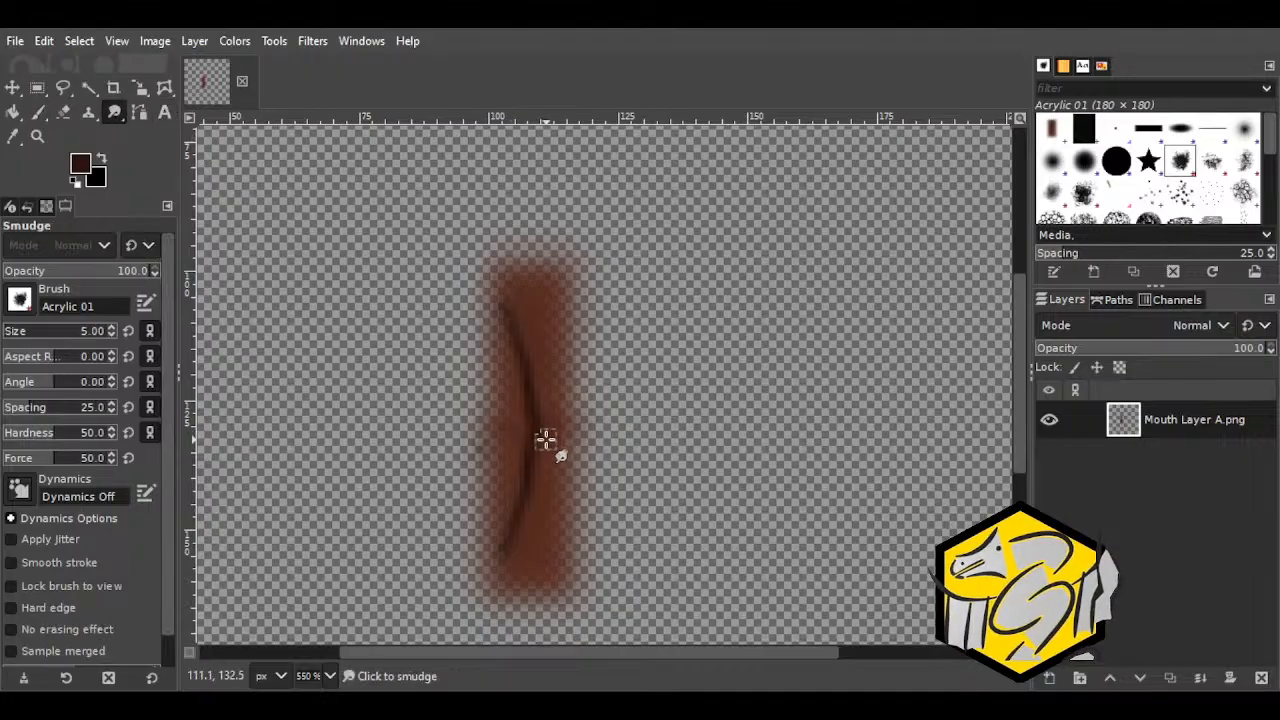
pyautogui.doubleClick(72, 330)
pyautogui.write('10')
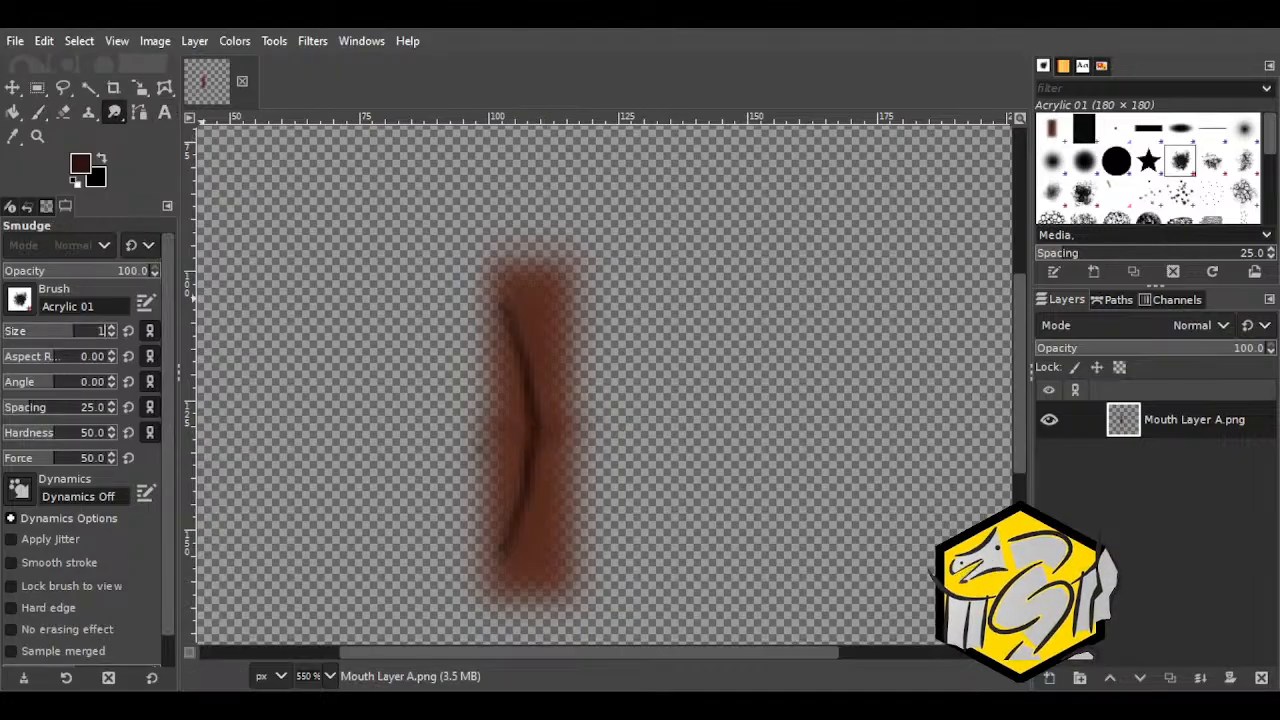
pyautogui.press('Return')
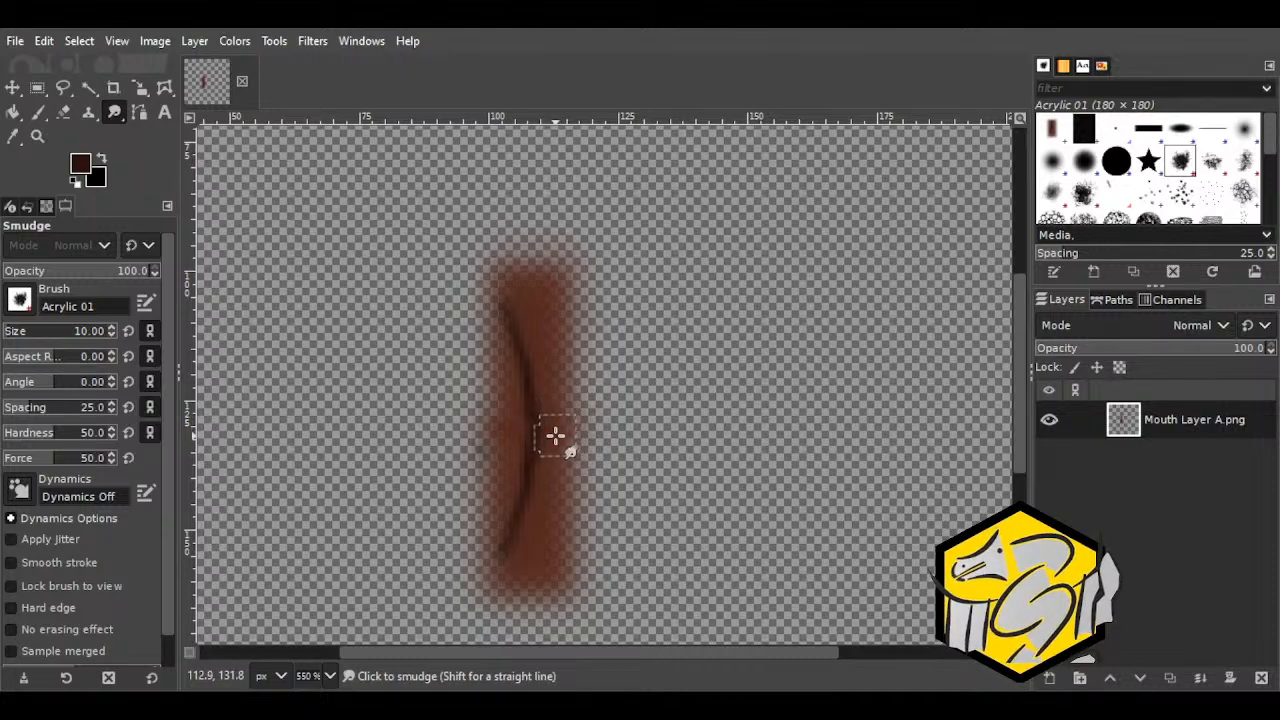
# Step: Export the retouched Mouth Layer A.png and close that image once Mouth Layer C.png is open
pyautogui.click(15, 44)
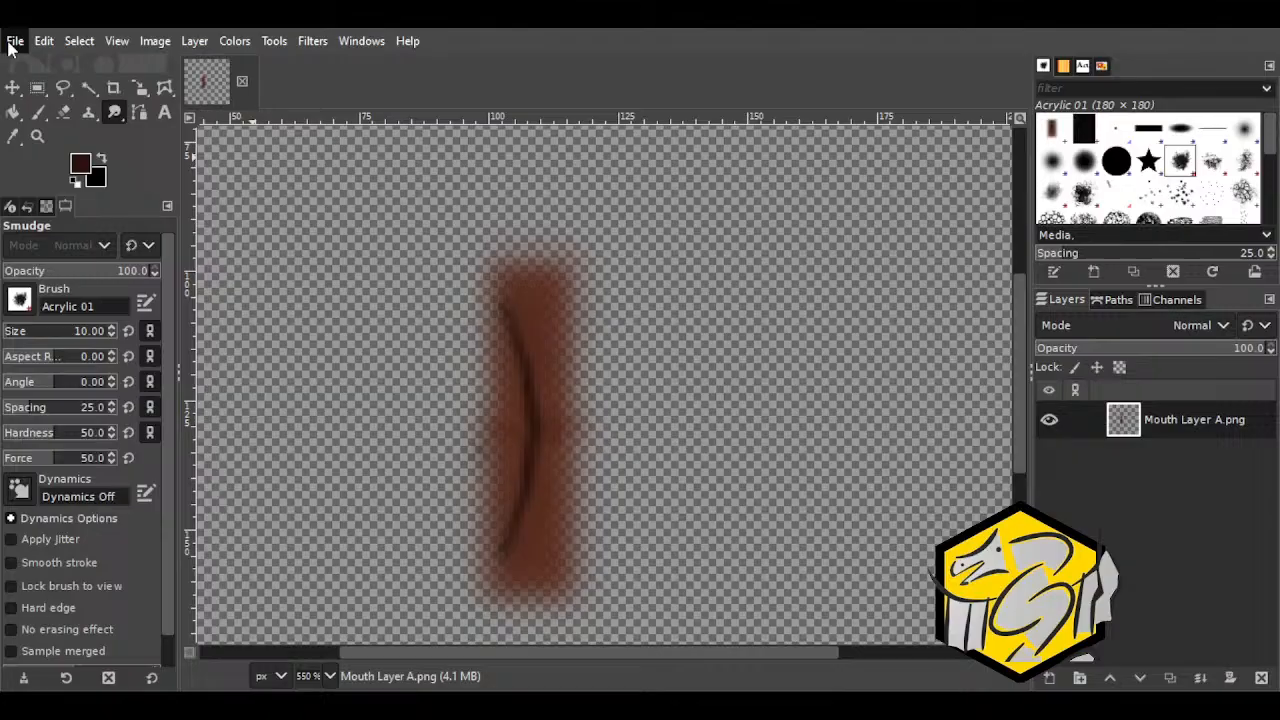
pyautogui.click(135, 343)
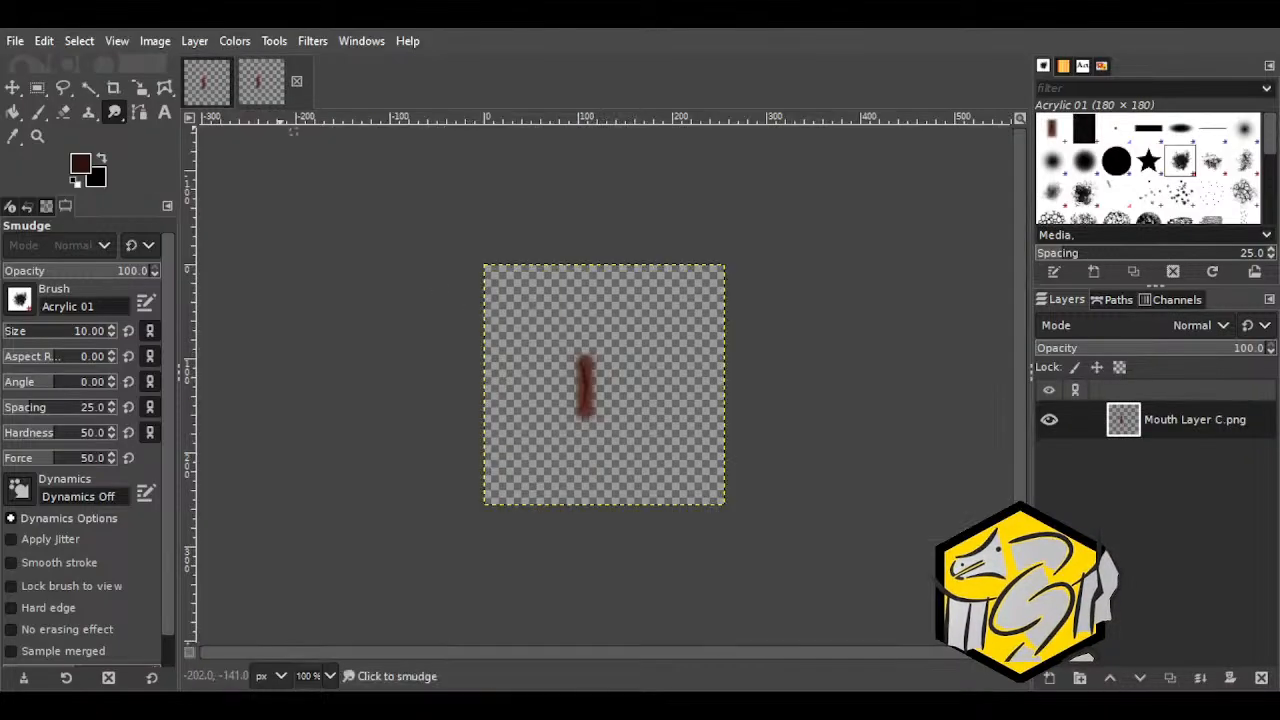
pyautogui.keyDown('ctrl'); pyautogui.scroll(2, 320, 557); pyautogui.keyUp('ctrl')
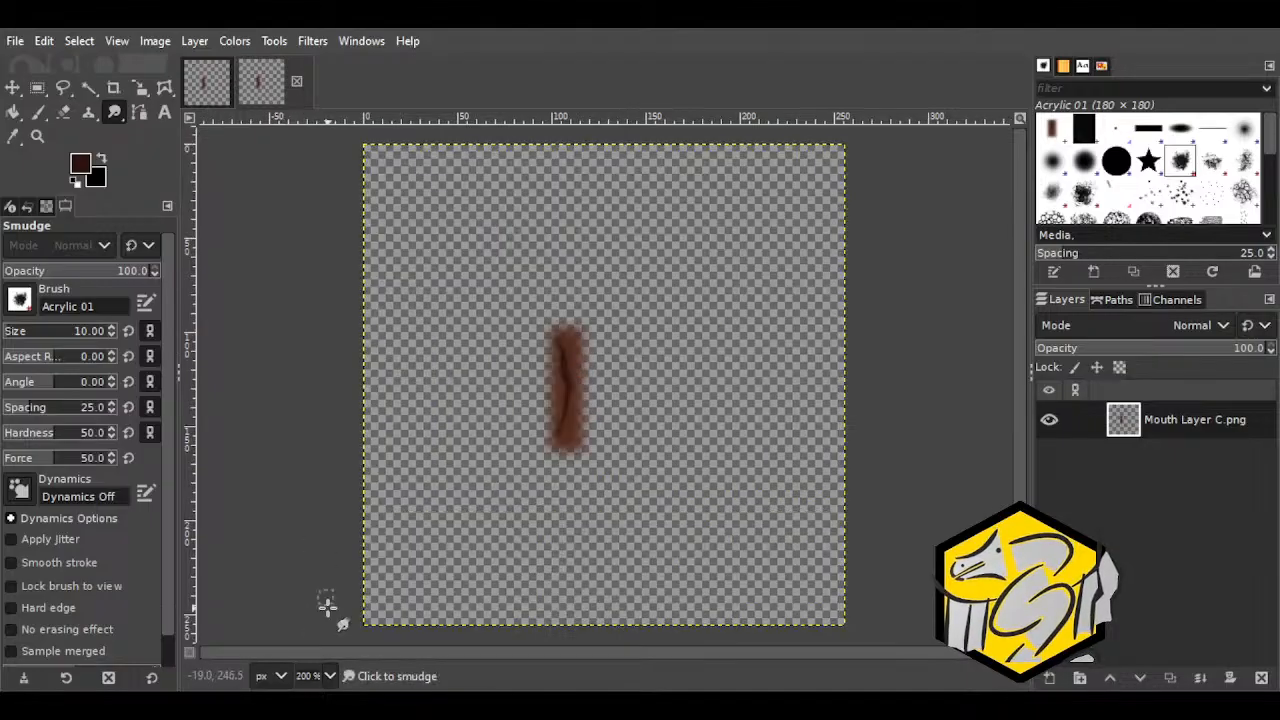
pyautogui.keyDown('ctrl'); pyautogui.scroll(2, 320, 537); pyautogui.keyUp('ctrl')
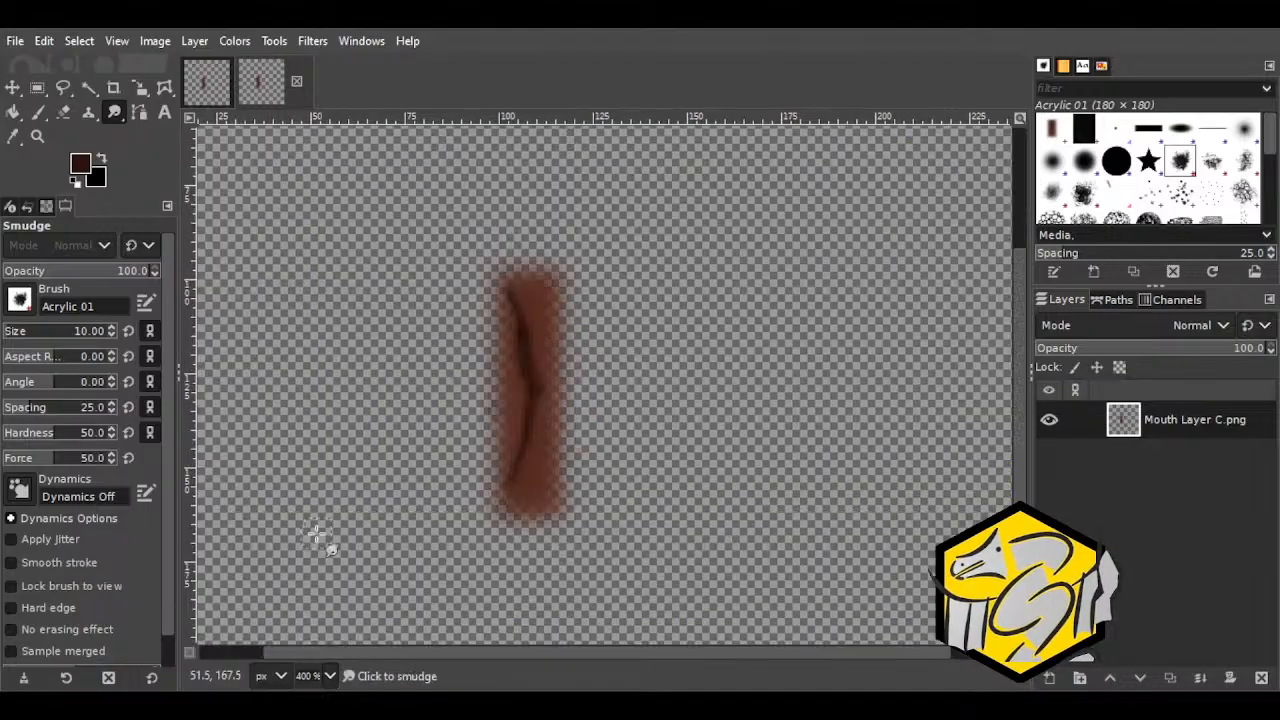
pyautogui.click(226, 90)
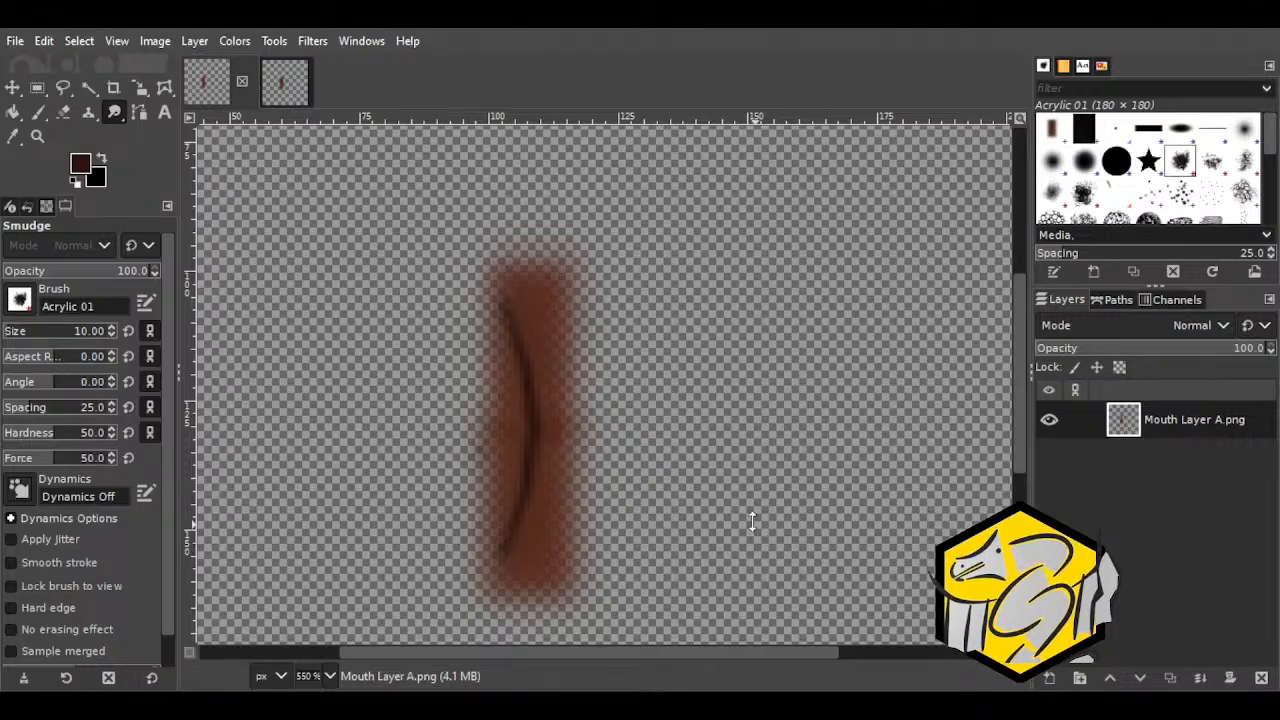
pyautogui.hotkey('ctrl', 'w')
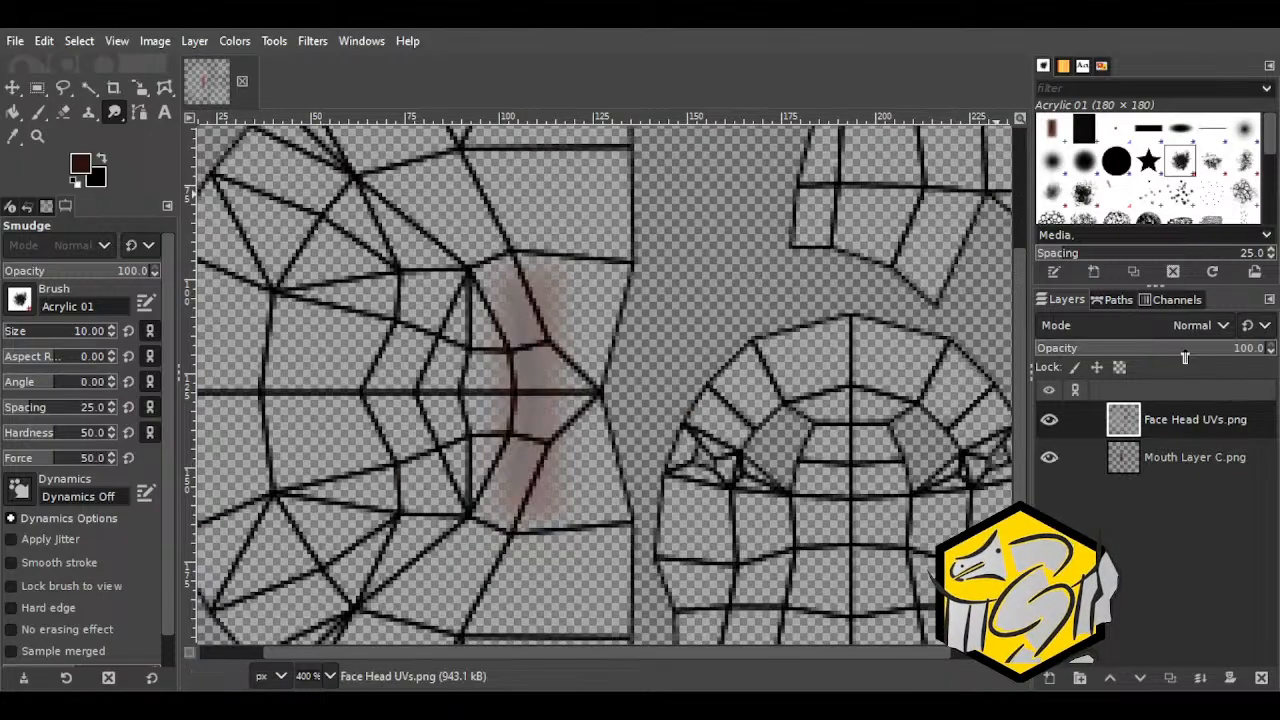
# Step: Set the Face Head UVs.png layer's opacity to 20 and select a 41 × 82 px rectangle around the mouth on Mouth Layer C.png
pyautogui.click(1184, 357)
pyautogui.moveTo(1184, 357); pyautogui.dragTo(1084, 355)
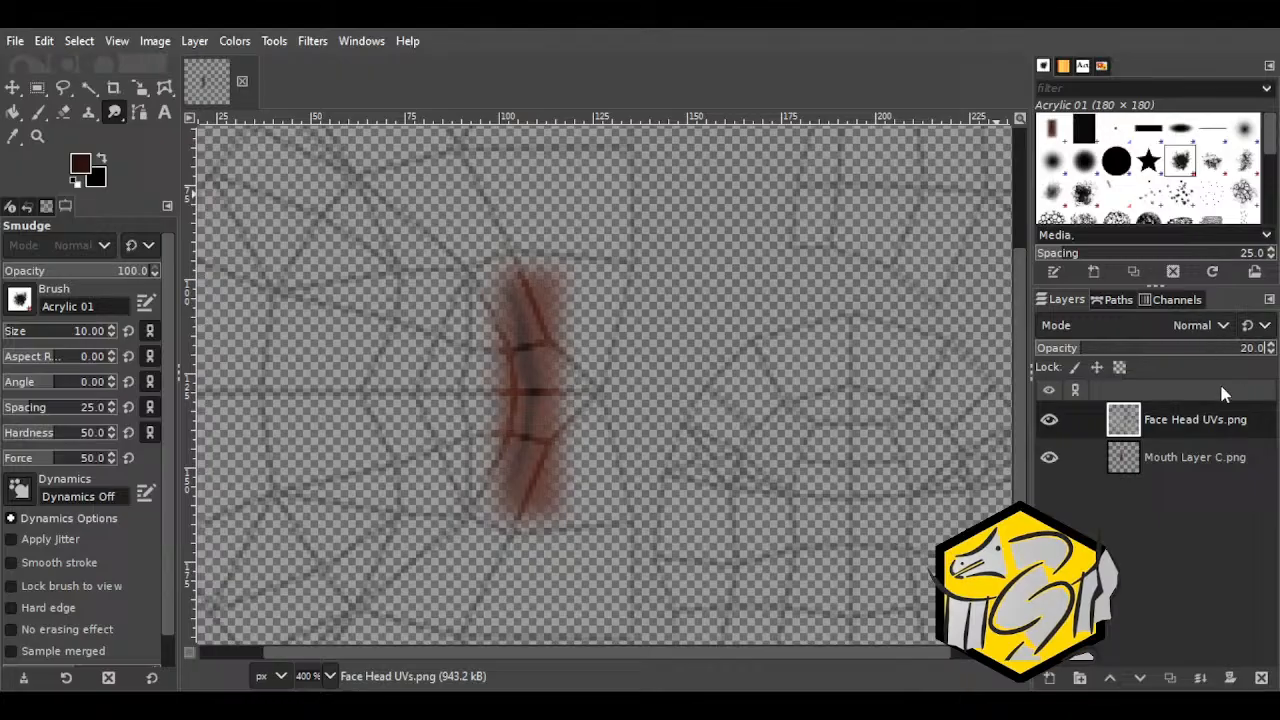
pyautogui.click(1198, 459)
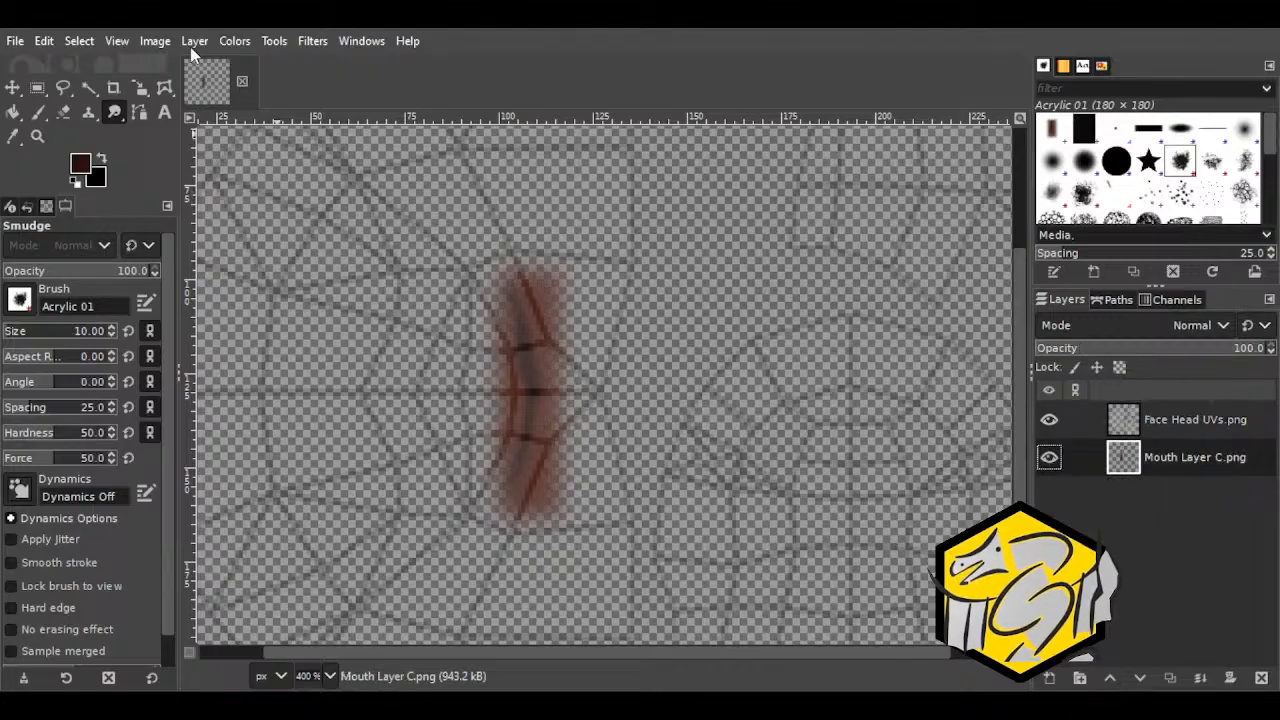
pyautogui.click(37, 88)
pyautogui.moveTo(446, 243); pyautogui.dragTo(599, 547)
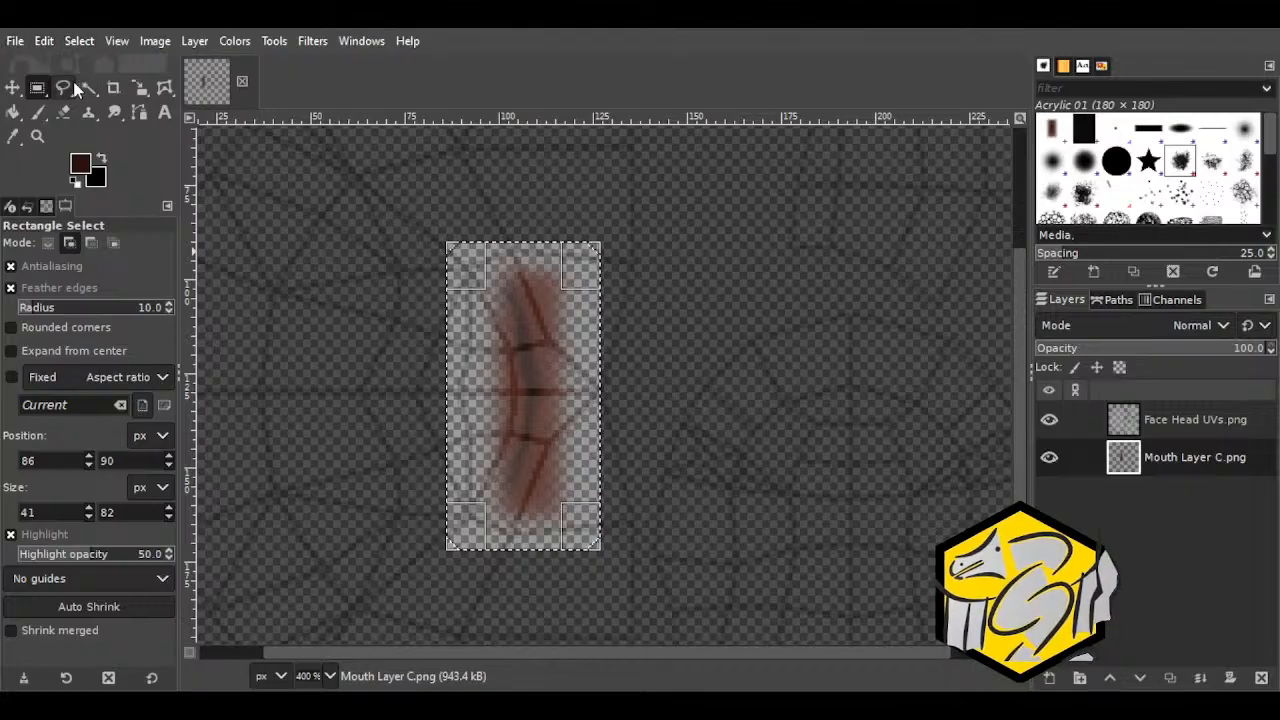
# Step: Rotate the selected mouth by 180 degrees about its centre
pyautogui.click(140, 89)
pyautogui.click(538, 325)
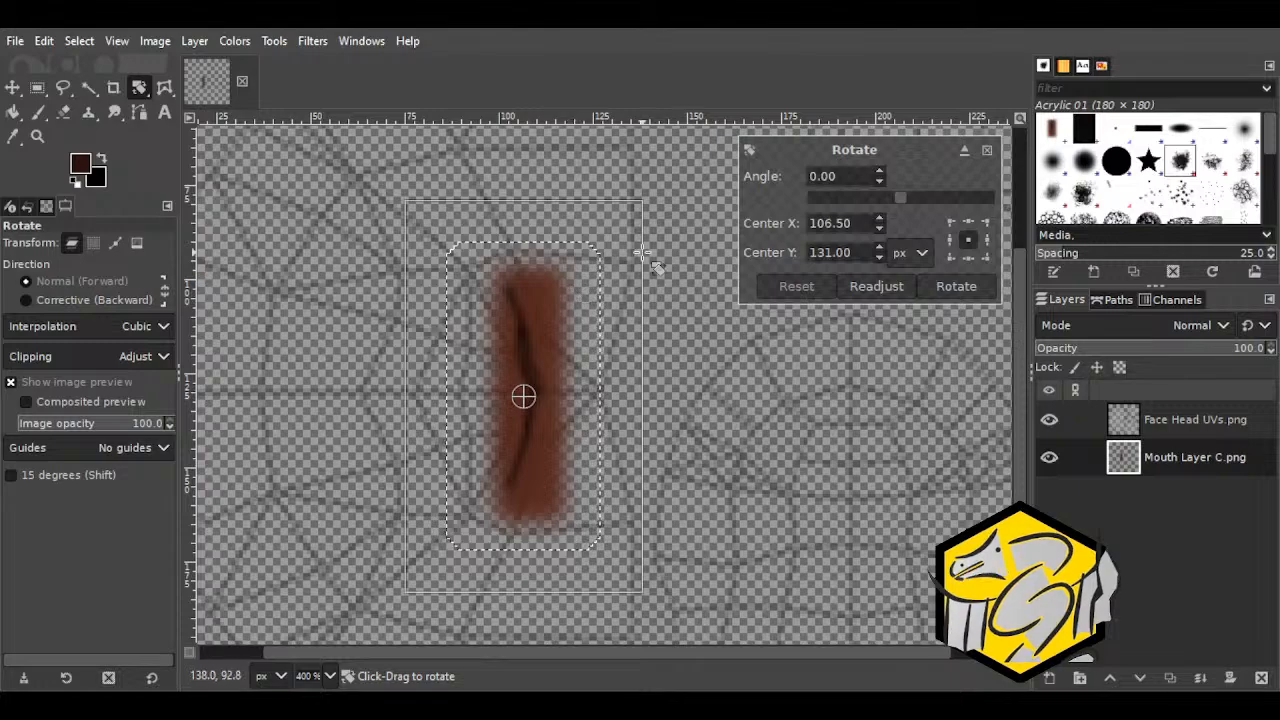
pyautogui.moveTo(642, 253); pyautogui.dragTo(460, 482)
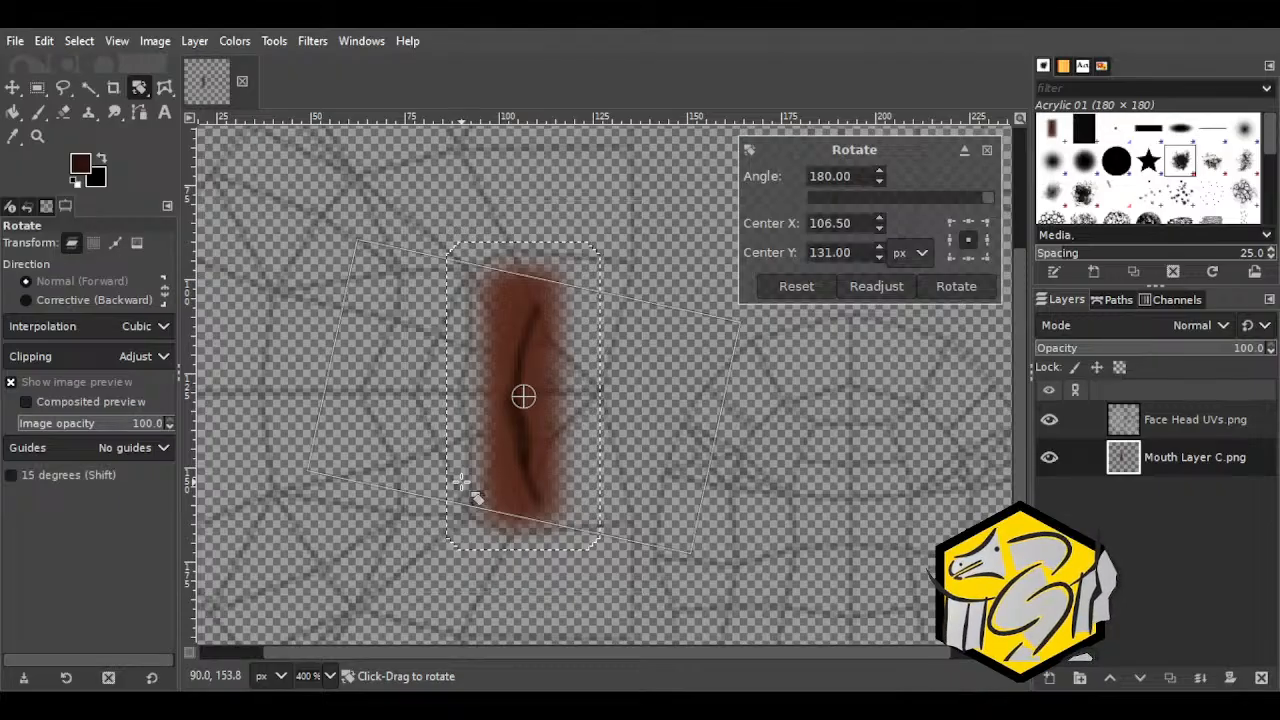
pyautogui.click(960, 292)
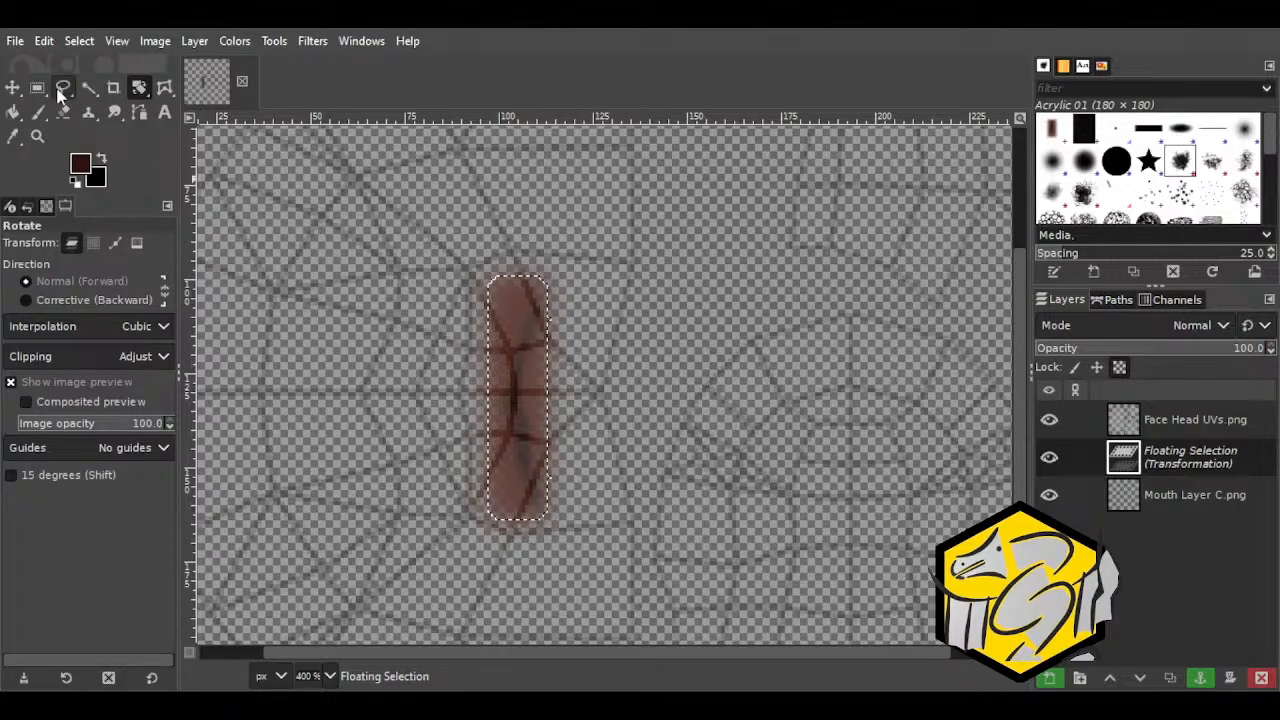
# Step: Move the rotated mouth over the mouth area of the UV layout and convert the floating selection to a new layer
pyautogui.click(12, 87)
pyautogui.moveTo(513, 413)
pyautogui.mouseDown()
pyautogui.moveTo(529, 417)
pyautogui.moveTo(529, 398)
pyautogui.mouseUp()
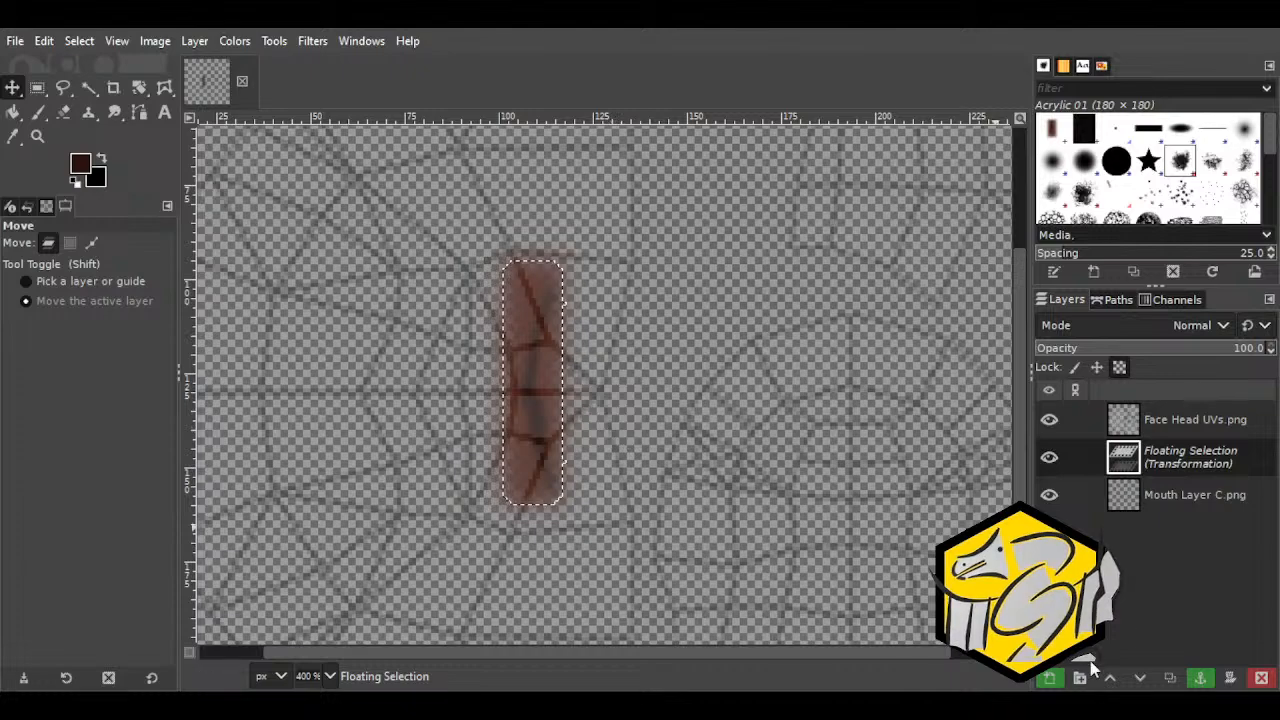
pyautogui.click(1050, 678)
# Step: Try deleting the Mouth Layer C.png layer and undo the deletion
pyautogui.click(1191, 505)
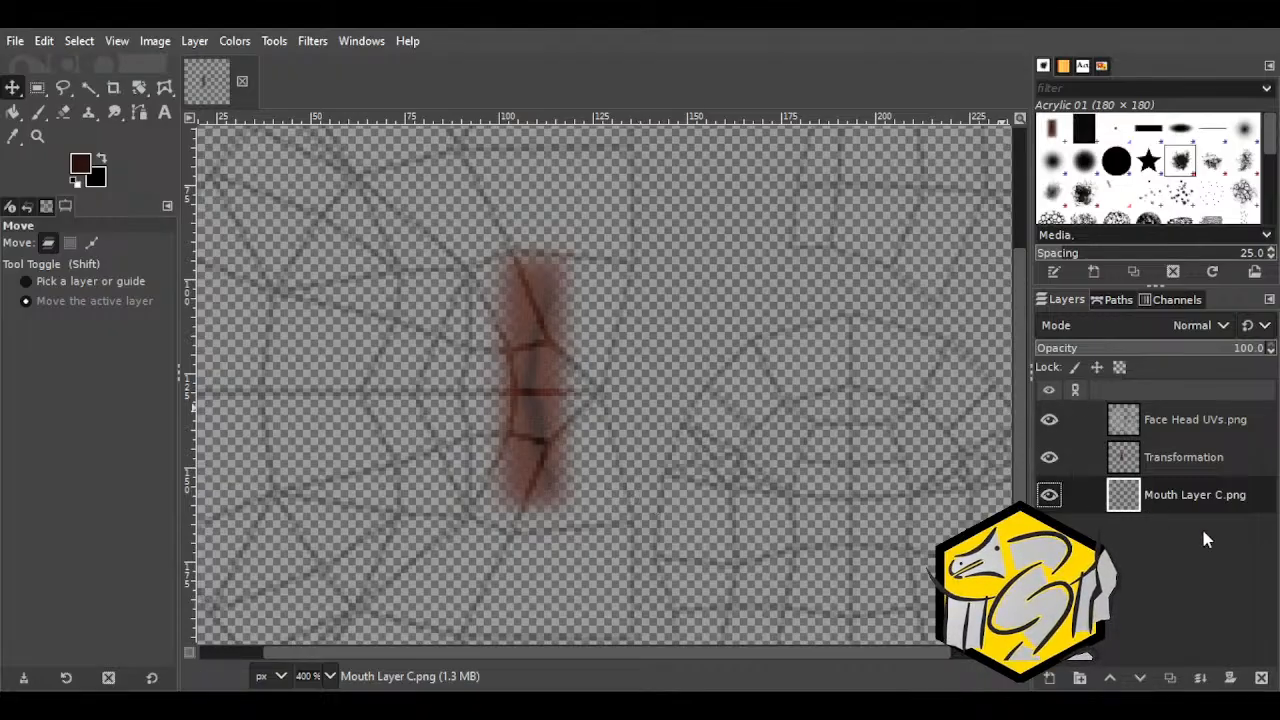
pyautogui.click(1261, 678)
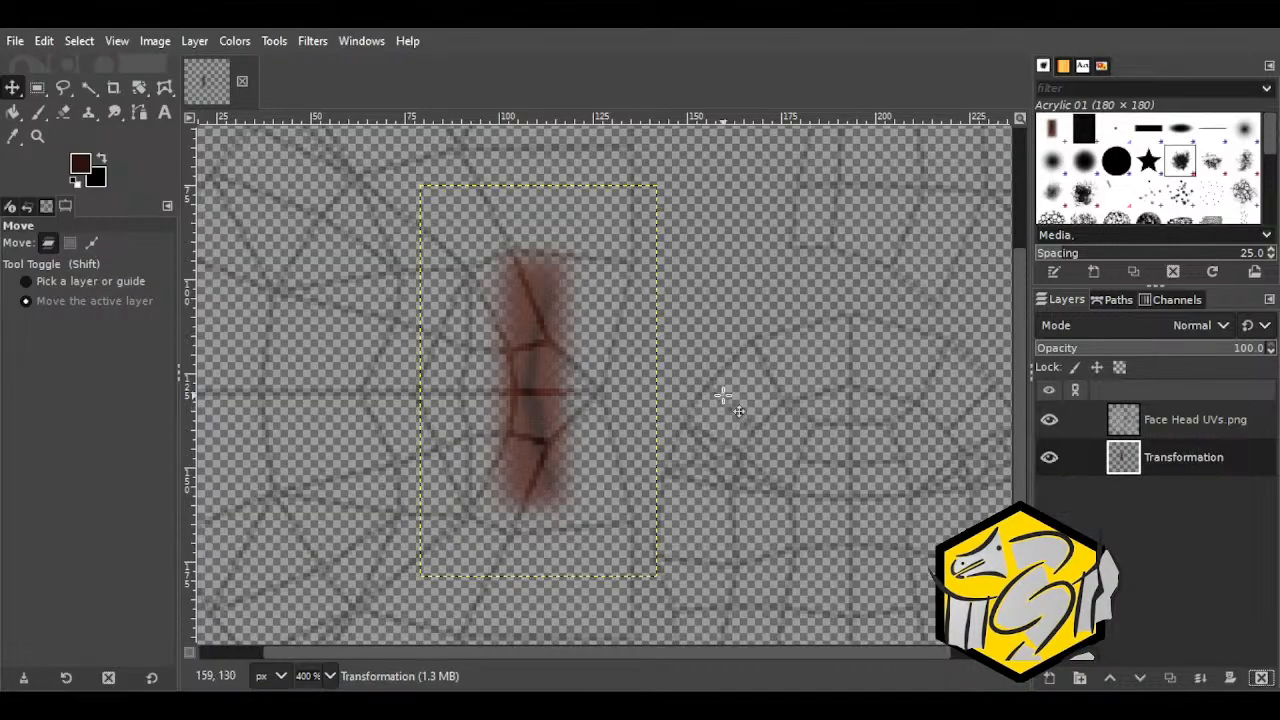
pyautogui.click(99, 112)
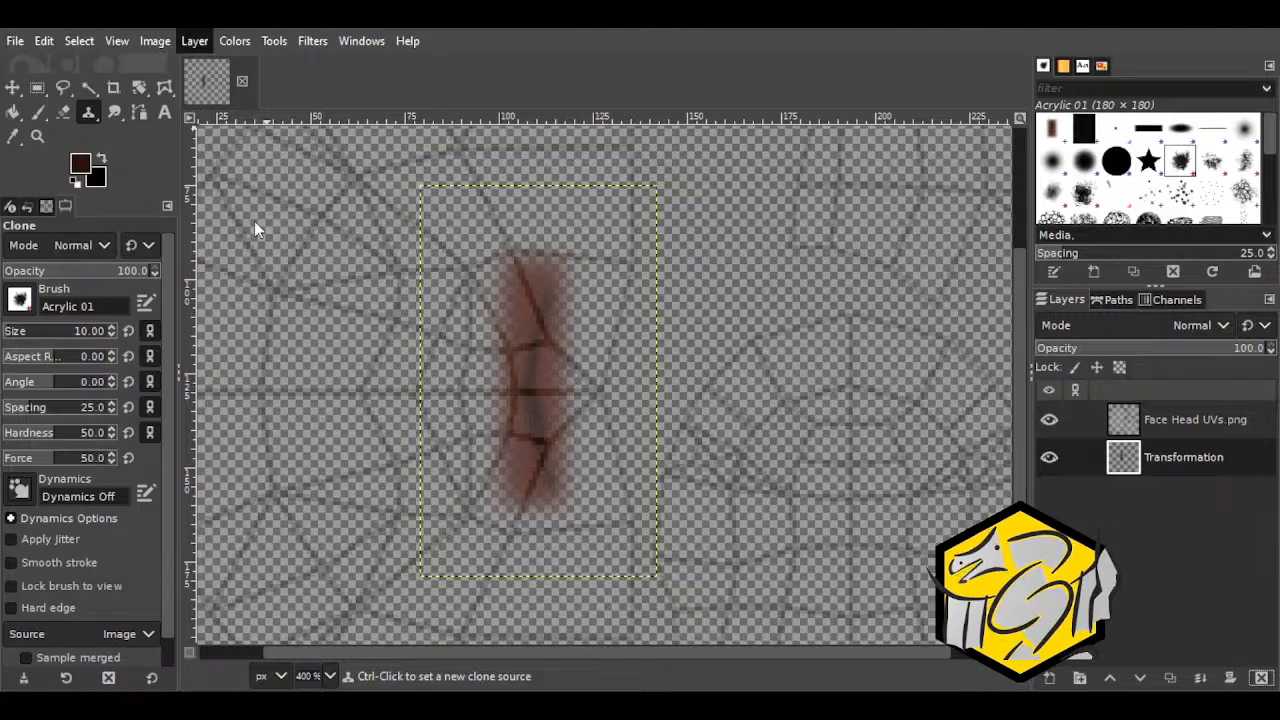
pyautogui.click(723, 327)
pyautogui.hotkey('ctrl', 'z')
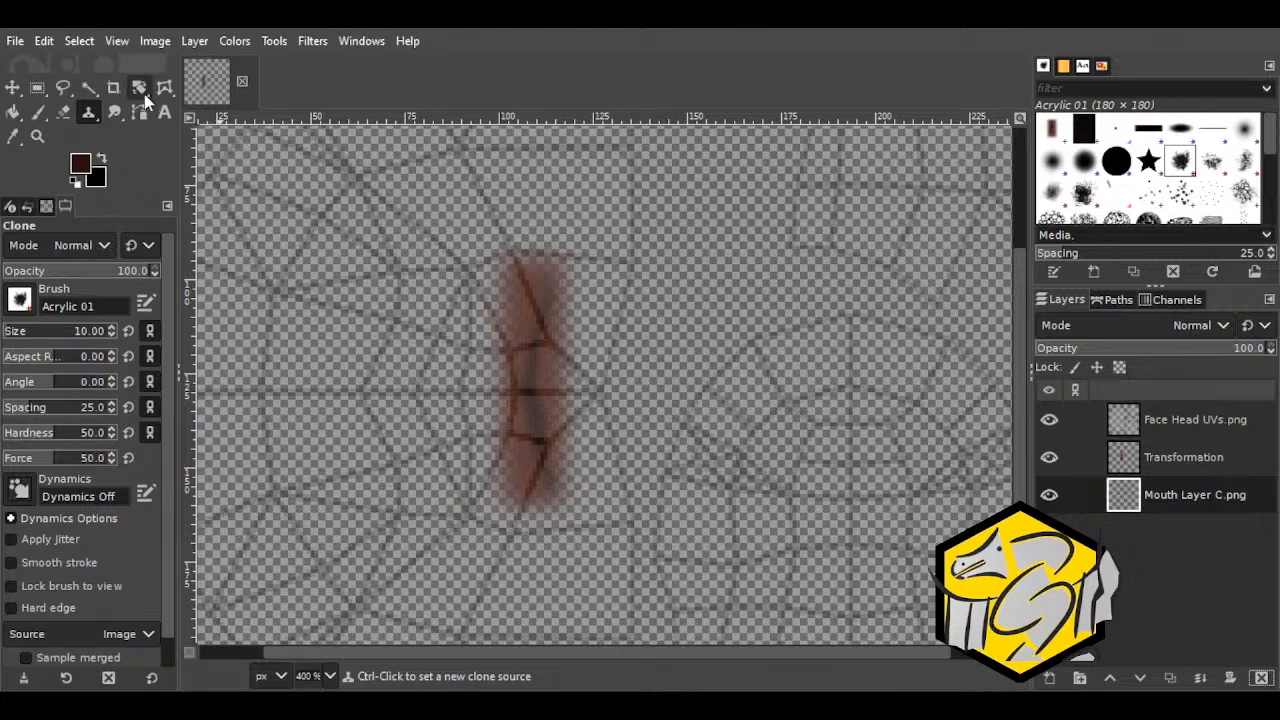
# Step: Set the Smudge tool's brush size to 25
pyautogui.click(114, 112)
pyautogui.press('f')
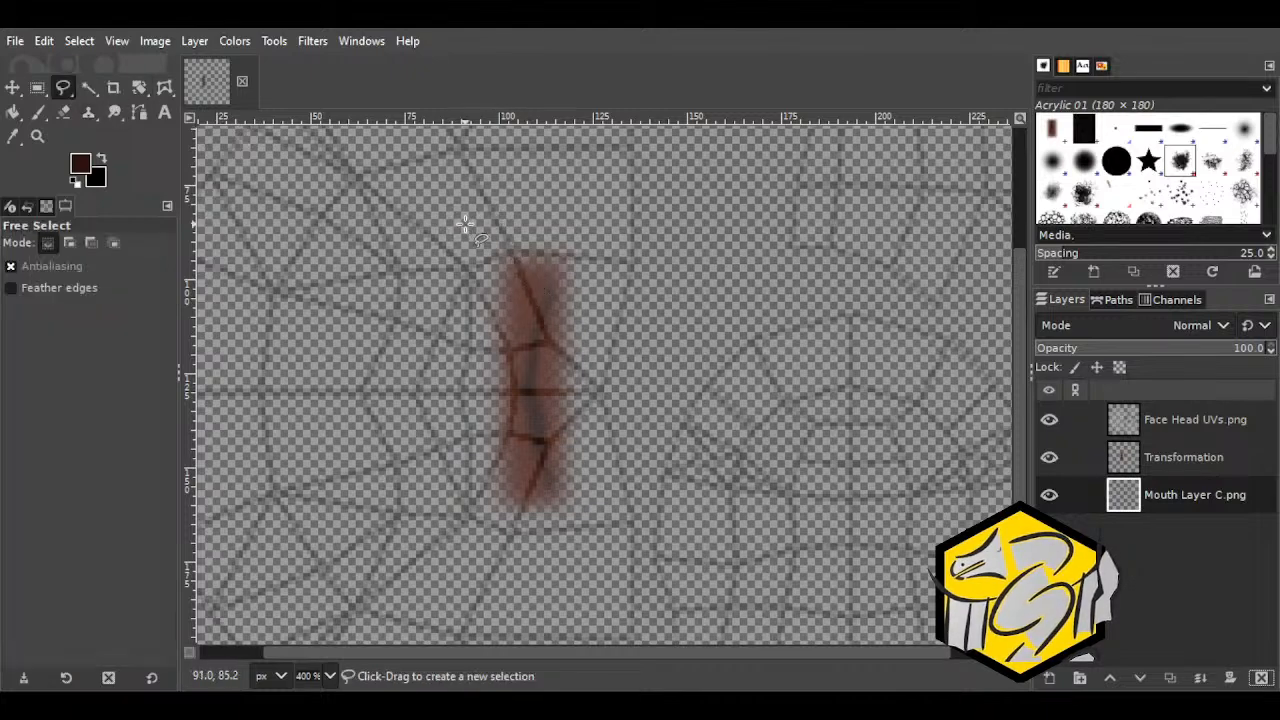
pyautogui.click(114, 112)
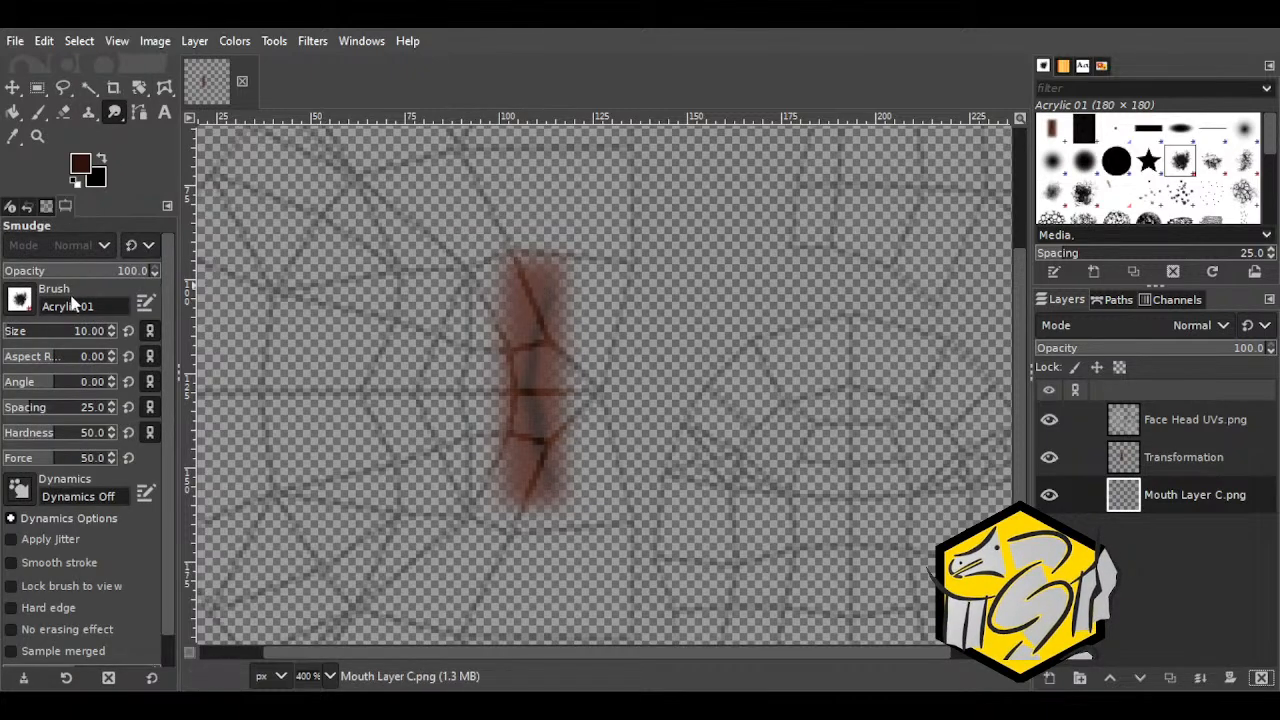
pyautogui.press('Return')
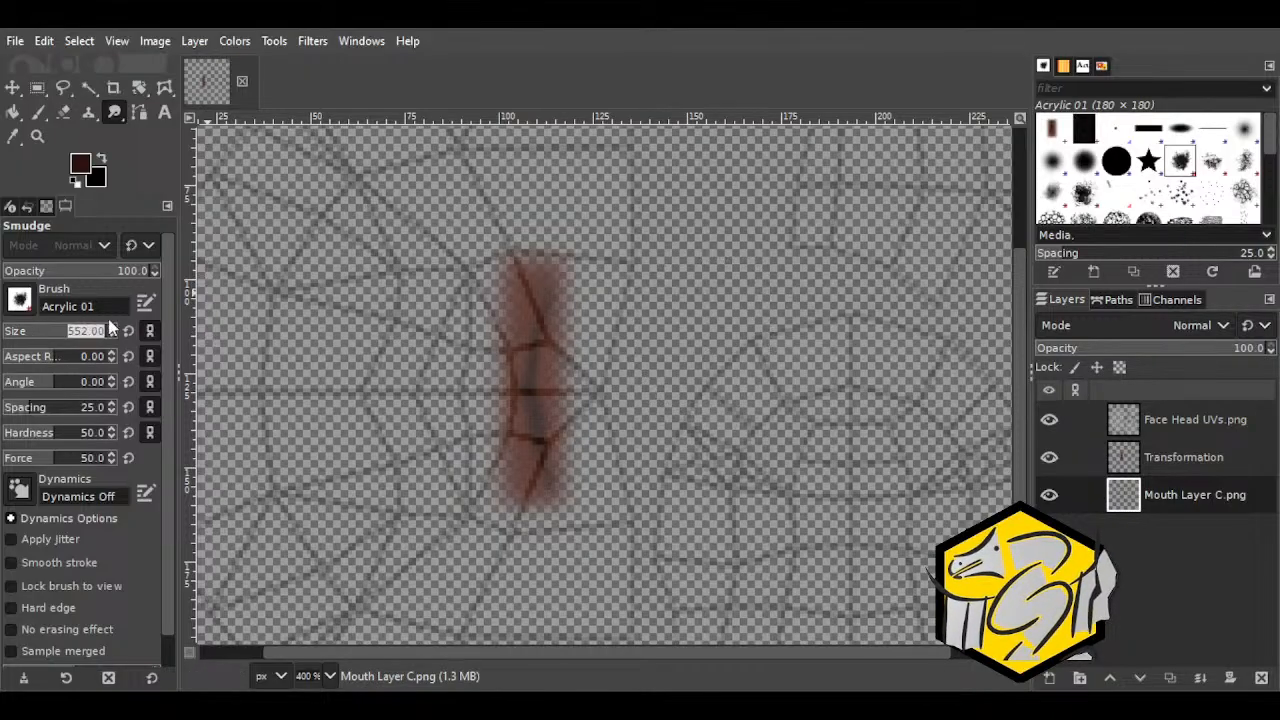
pyautogui.press('Return')
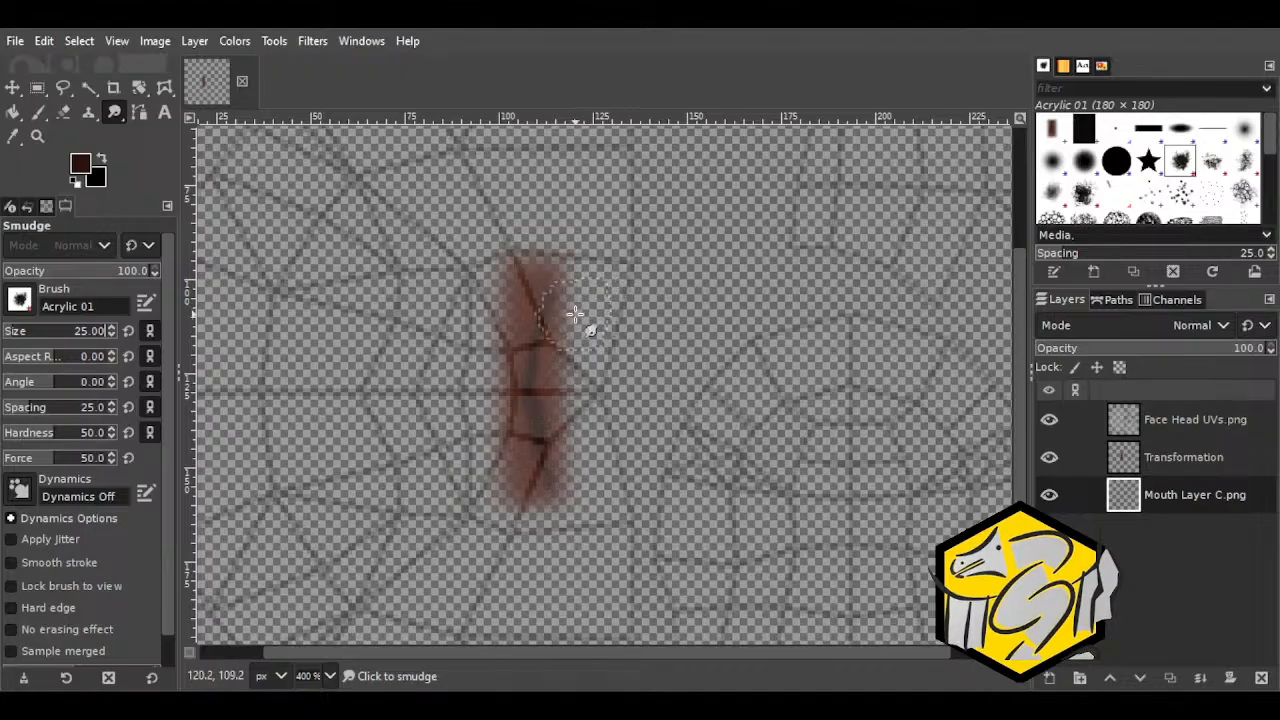
# Step: Undo back to the floating mouth selection and convert it to the Transformation layer again for smudging
pyautogui.click(1160, 420)
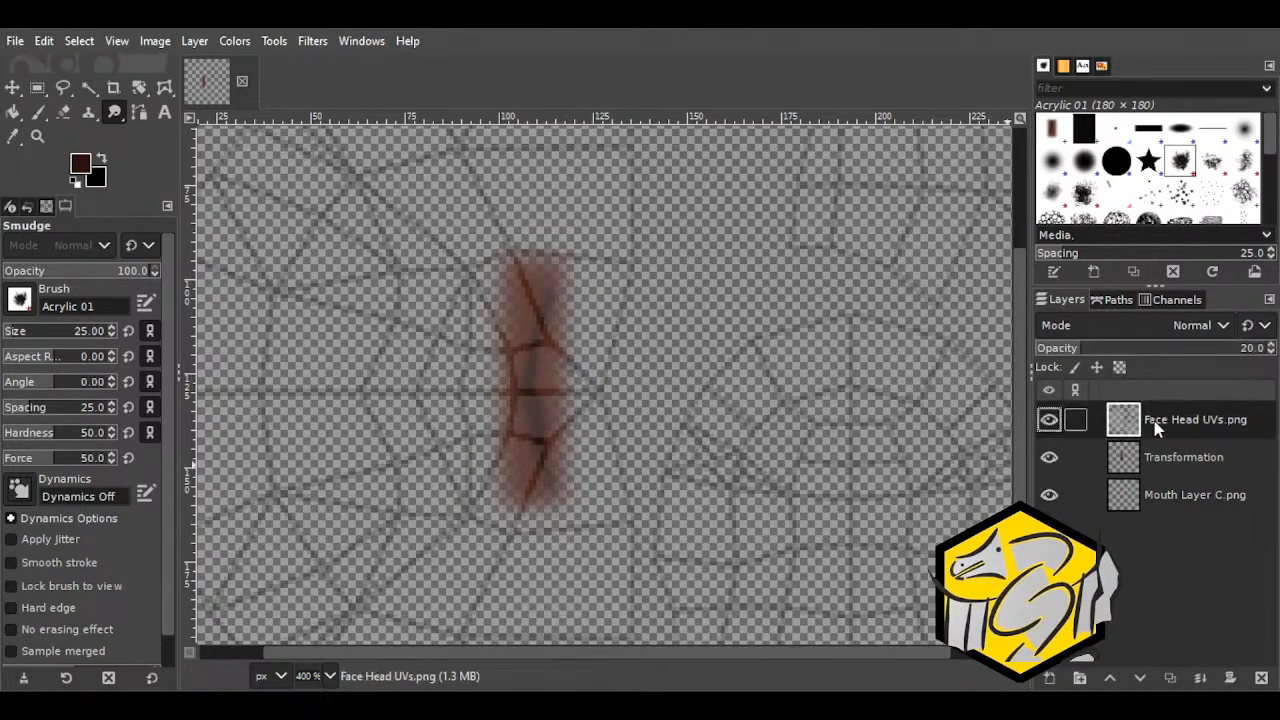
pyautogui.click(1166, 458)
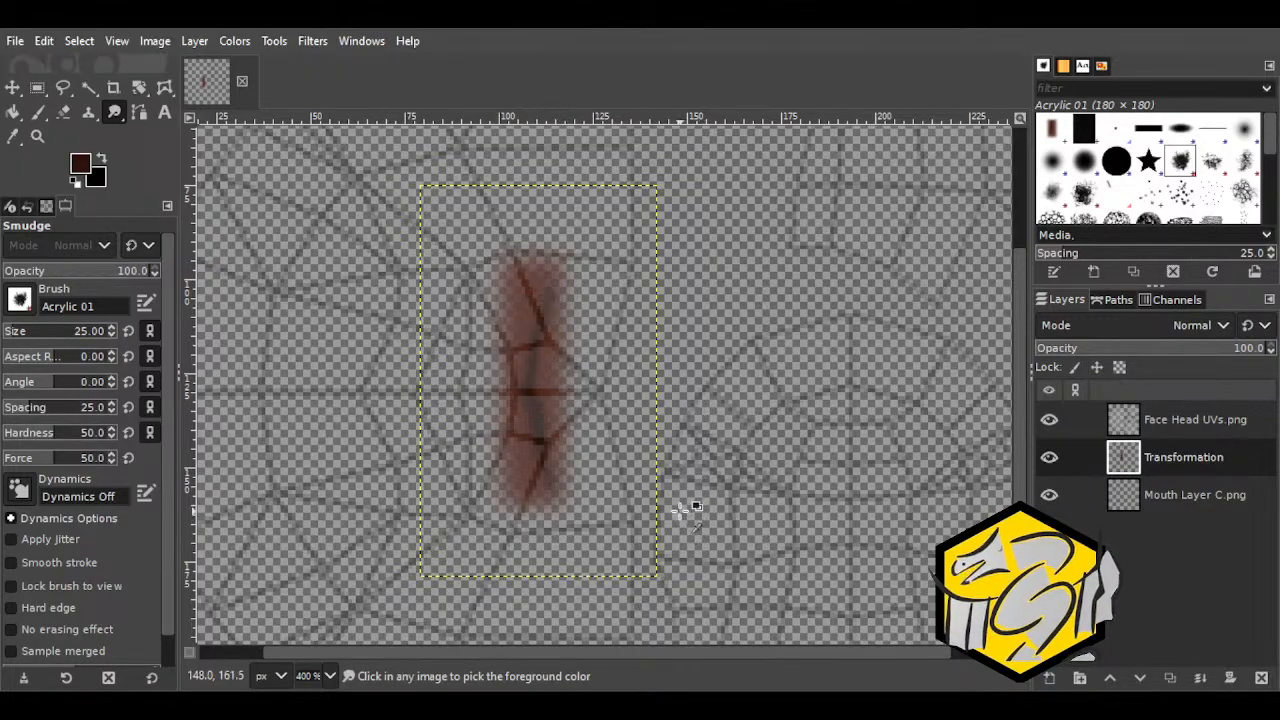
pyautogui.hotkey('ctrl', 'v')
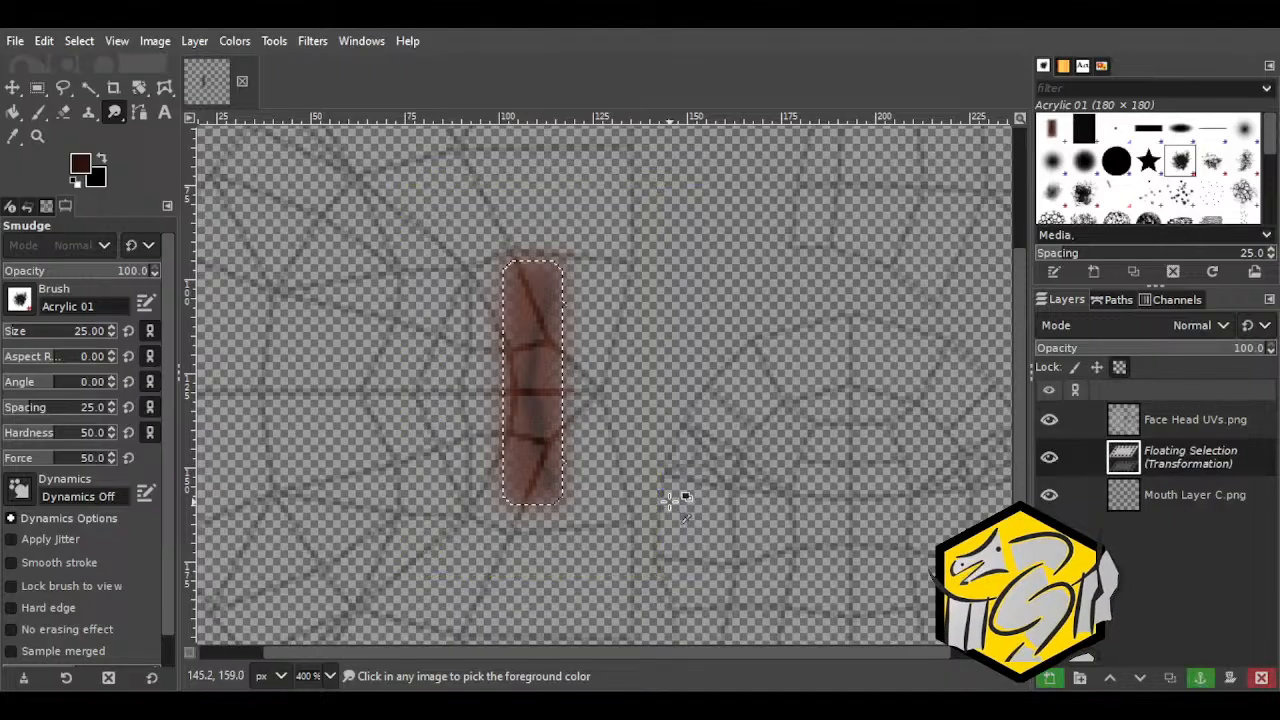
pyautogui.click(1049, 680)
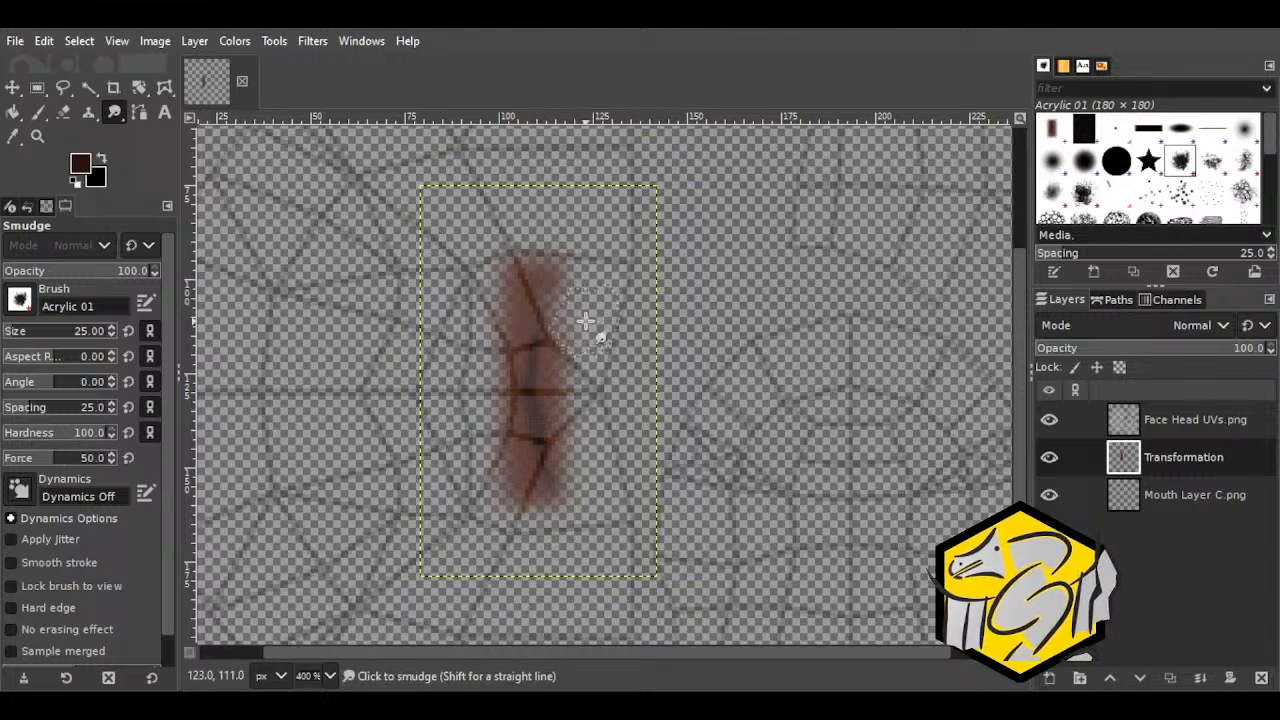
# Step: Smudge the edges of the mouth on the Transformation layer with the Smudge force set to 100
pyautogui.moveTo(588, 331); pyautogui.dragTo(514, 291)
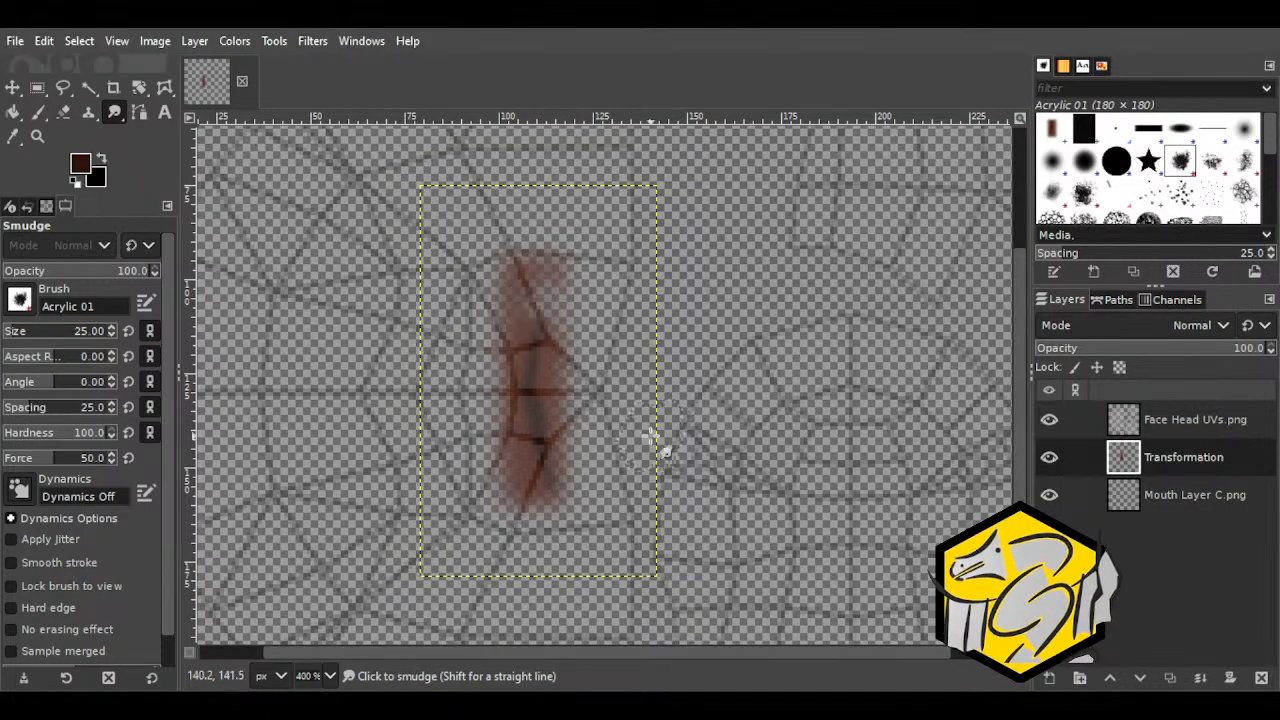
pyautogui.hotkey('ctrl', 'z')
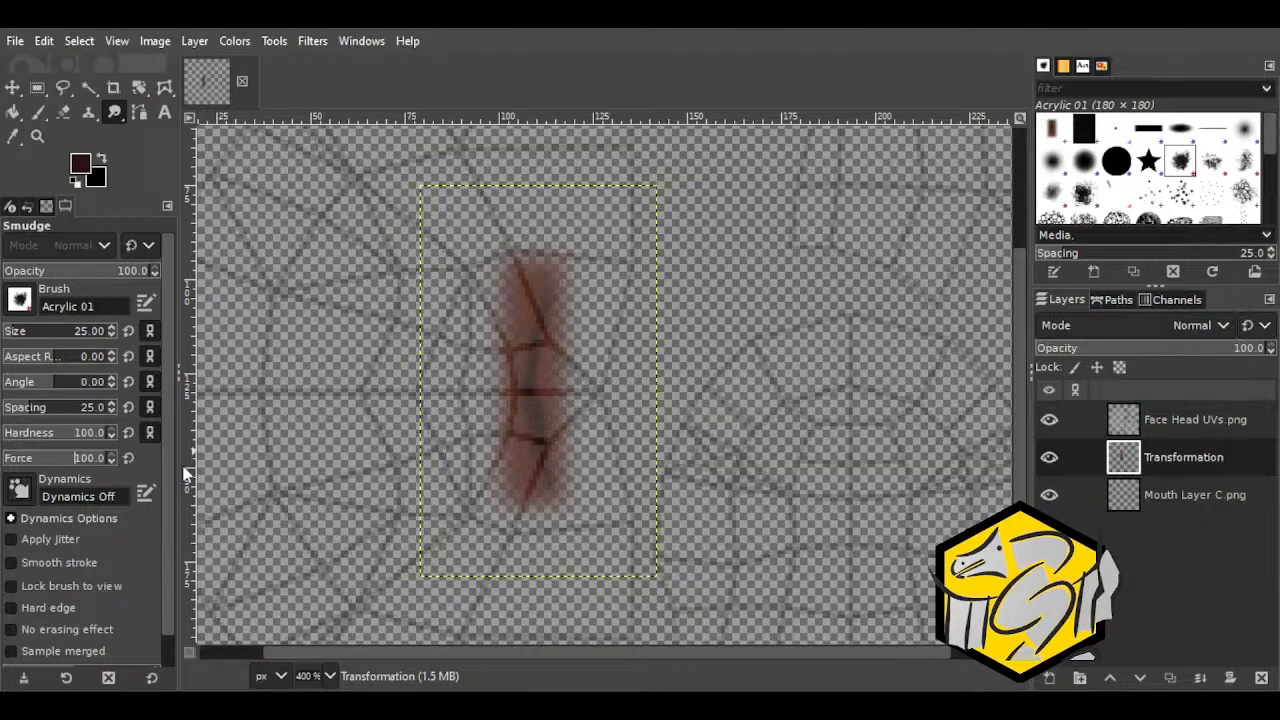
pyautogui.moveTo(532, 326)
pyautogui.mouseDown()
pyautogui.moveTo(549, 309)
pyautogui.moveTo(531, 306)
pyautogui.moveTo(520, 269)
pyautogui.mouseUp()
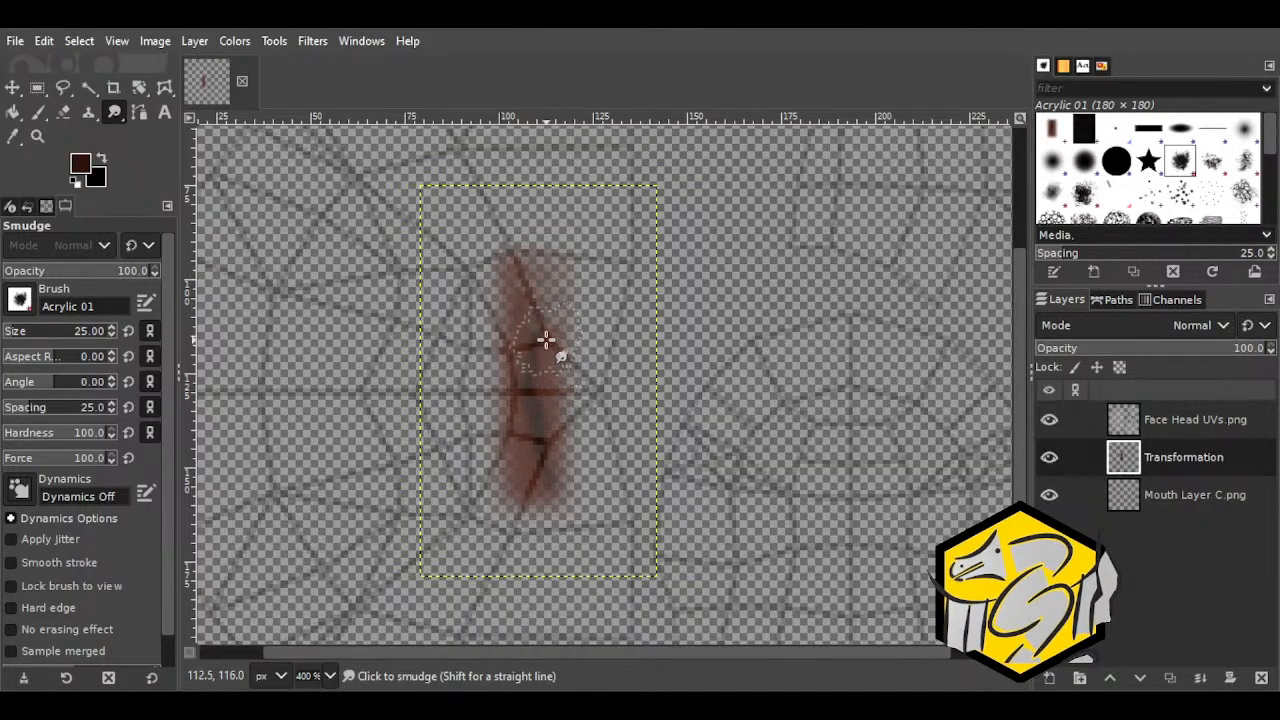
pyautogui.moveTo(545, 340)
pyautogui.mouseDown()
pyautogui.moveTo(534, 334)
pyautogui.moveTo(560, 346)
pyautogui.moveTo(597, 409)
pyautogui.moveTo(568, 481)
pyautogui.moveTo(534, 486)
pyautogui.moveTo(608, 546)
pyautogui.mouseUp()
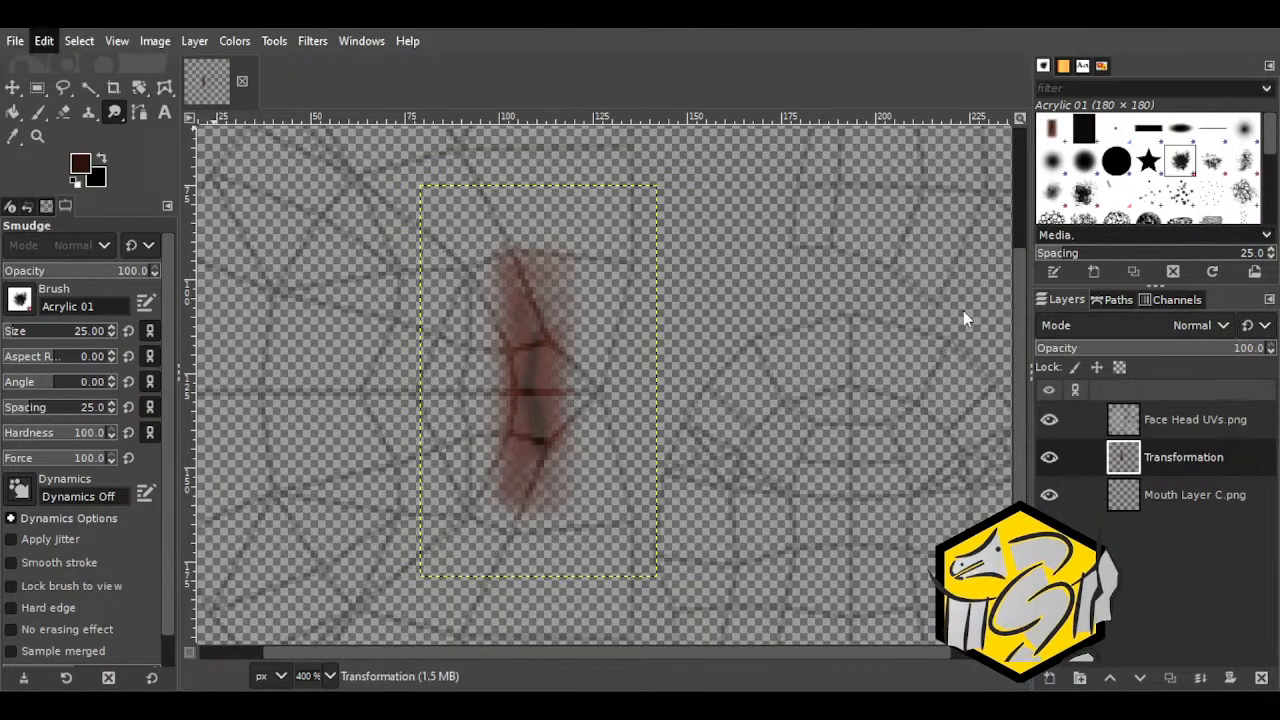
# Step: Delete the Face Head UVs.png layer and merge the Transformation layer down into Mouth Layer C.png
pyautogui.click(1213, 424)
pyautogui.click(1261, 678)
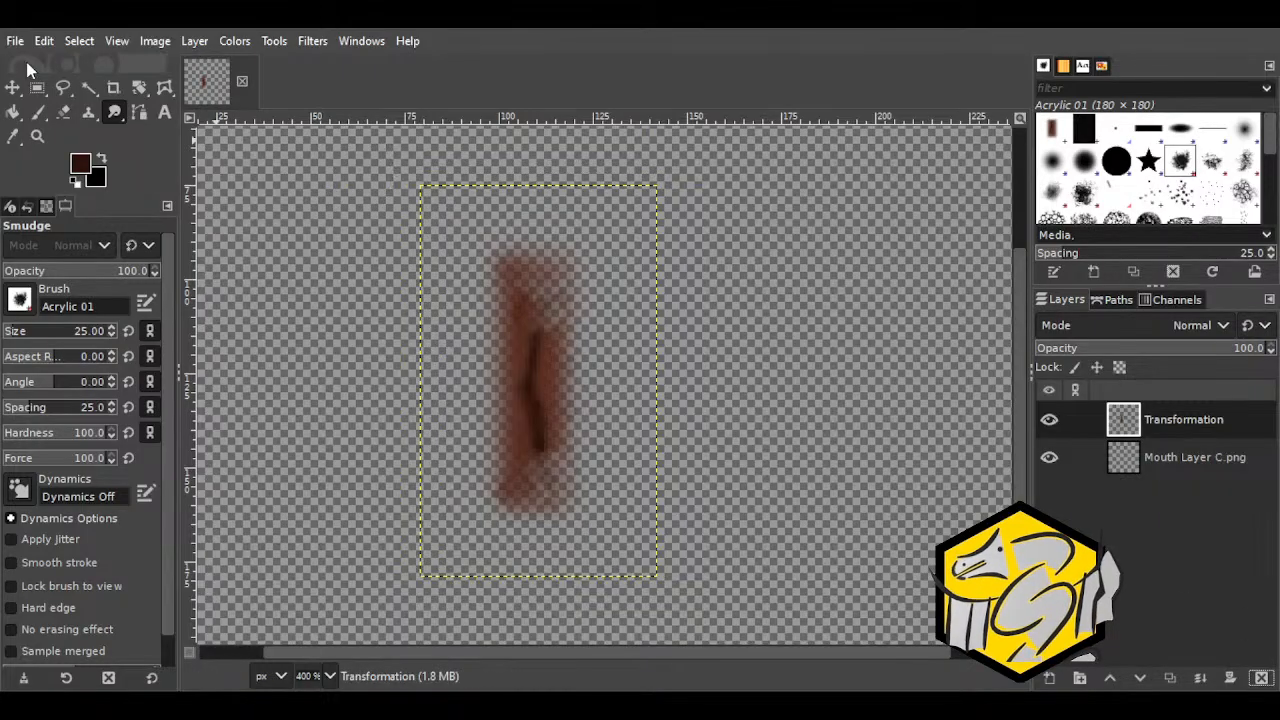
pyautogui.click(1228, 679)
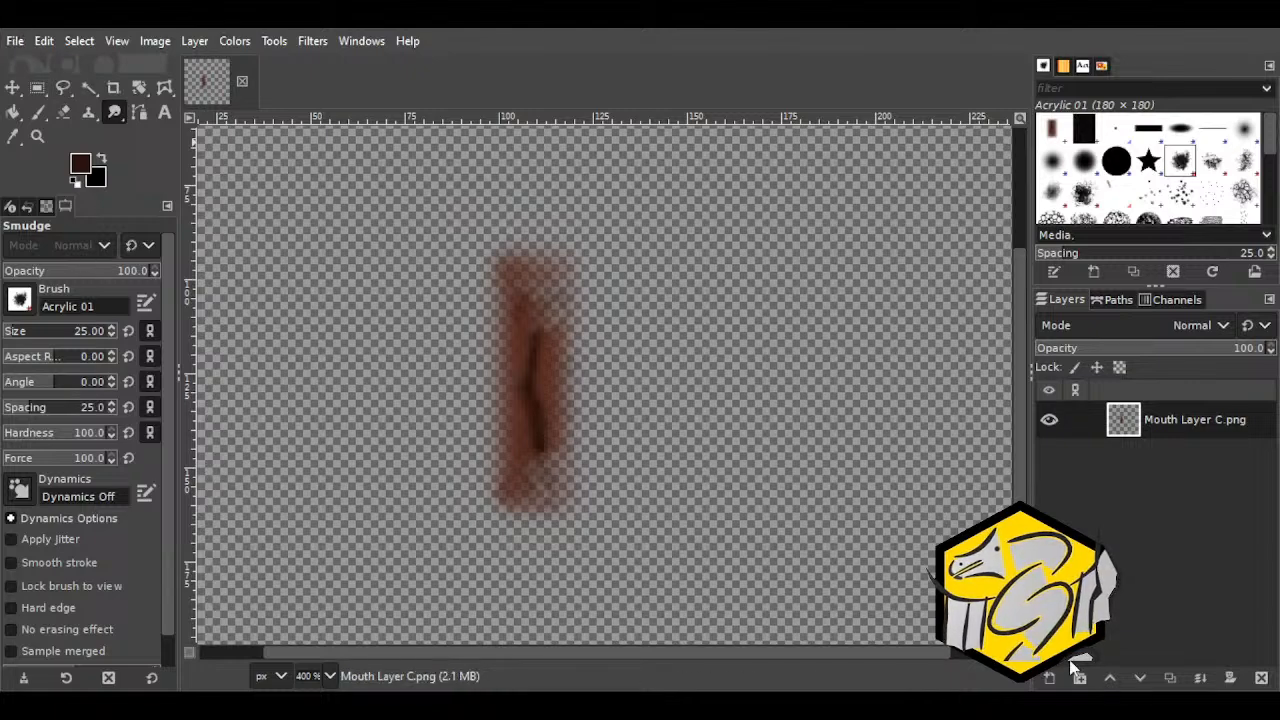
# Step: Export the retouched mouth back to its imported file, overwriting Mouth Layer C.png
pyautogui.click(17, 44)
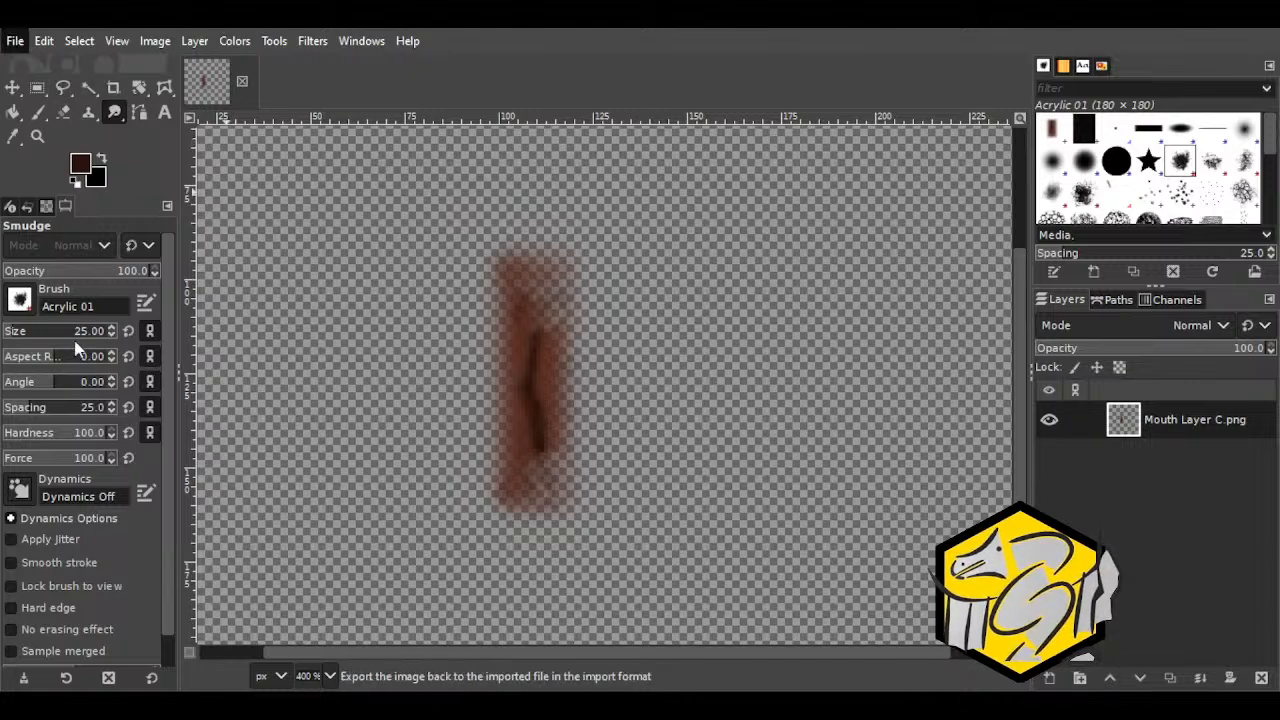
pyautogui.click(74, 348)
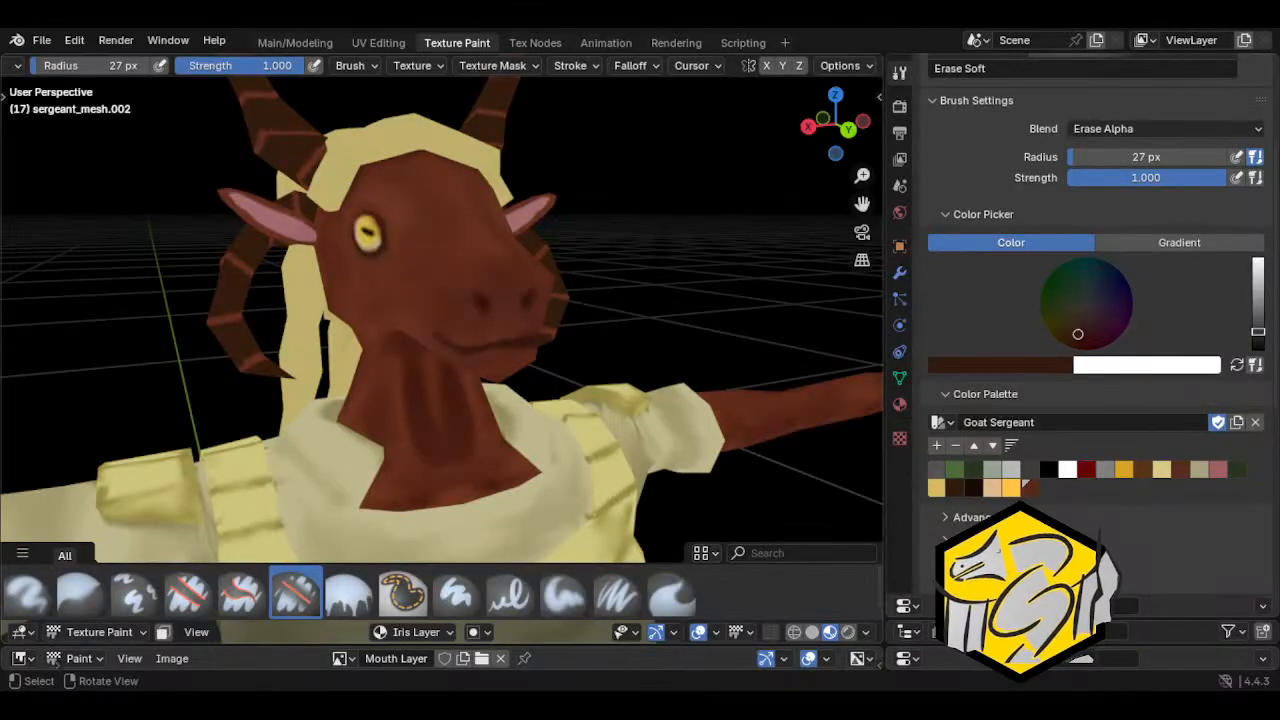
# Step: Switch to Blender and bring up the face material's Mouth Layer image node in the texture node workspace
pyautogui.moveTo(643, 395); pyautogui.dragTo(555, 400, button='middle')
pyautogui.click(535, 43)
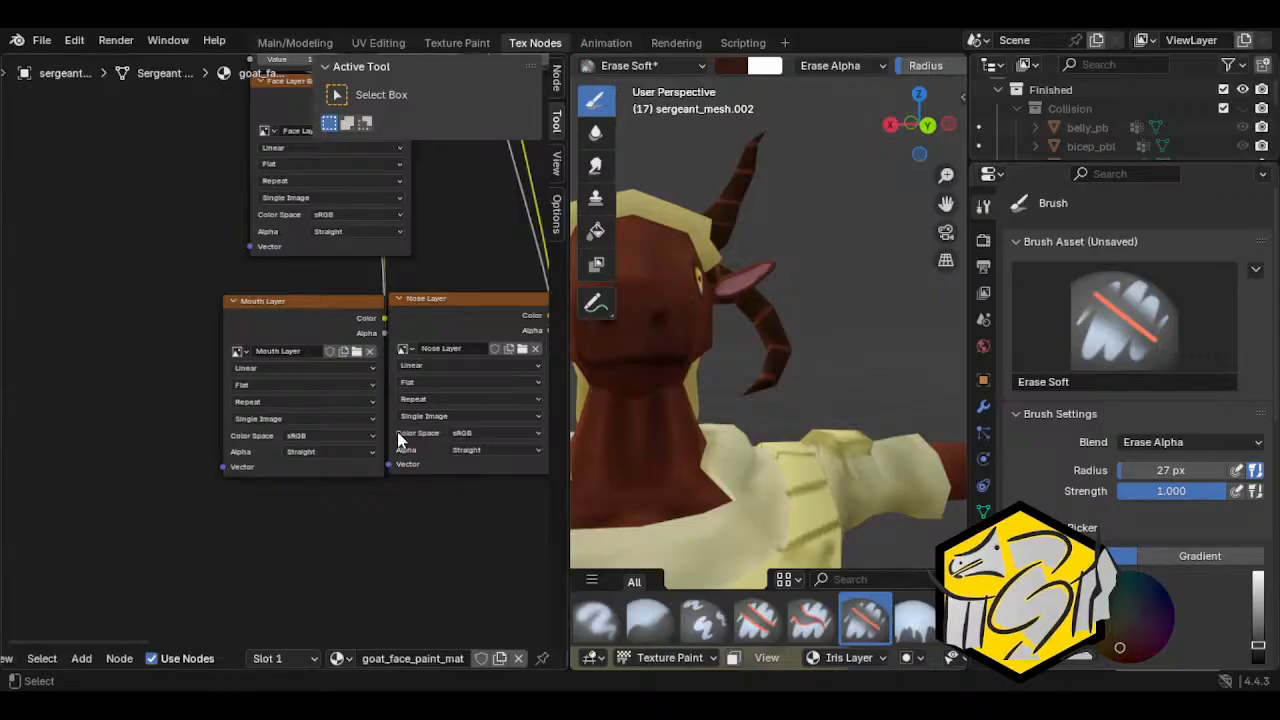
pyautogui.click(346, 352)
pyautogui.click(418, 538)
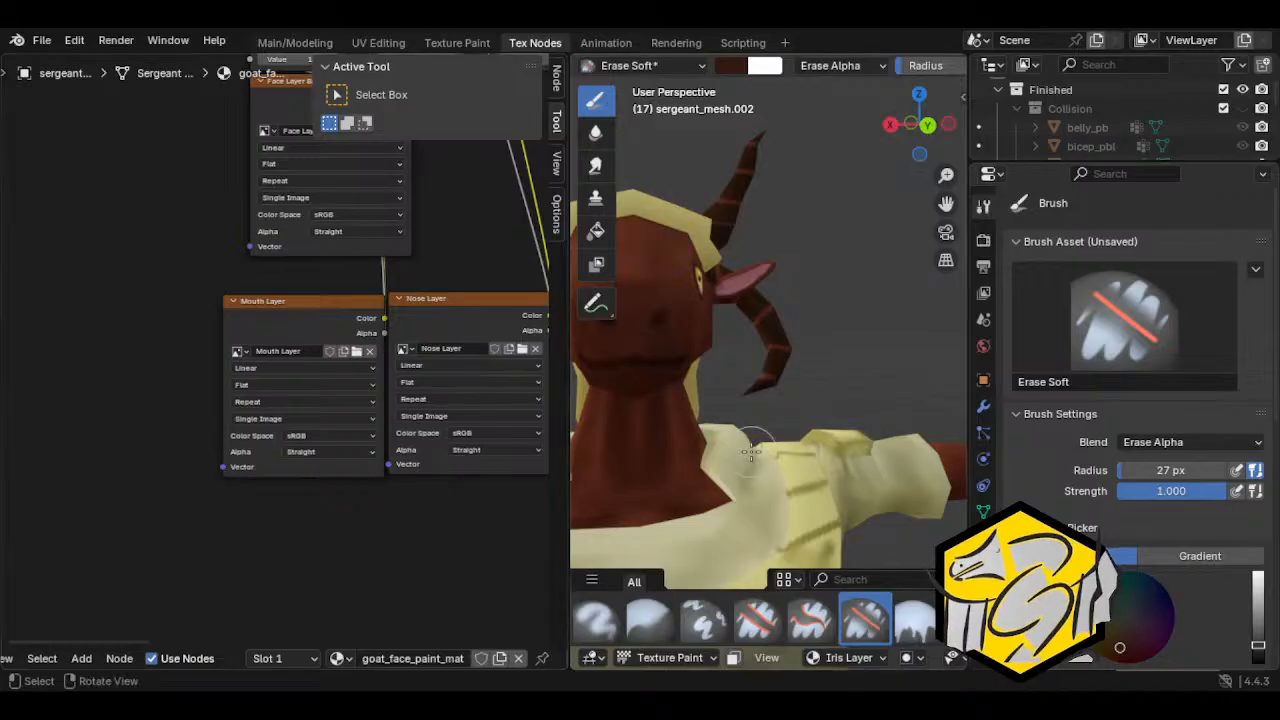
# Step: Smear the centre of the goat's mouth with the Smear brush, using Mouth Layer as the active paint image
pyautogui.moveTo(689, 427); pyautogui.dragTo(769, 433, button='middle')
pyautogui.click(865, 622)
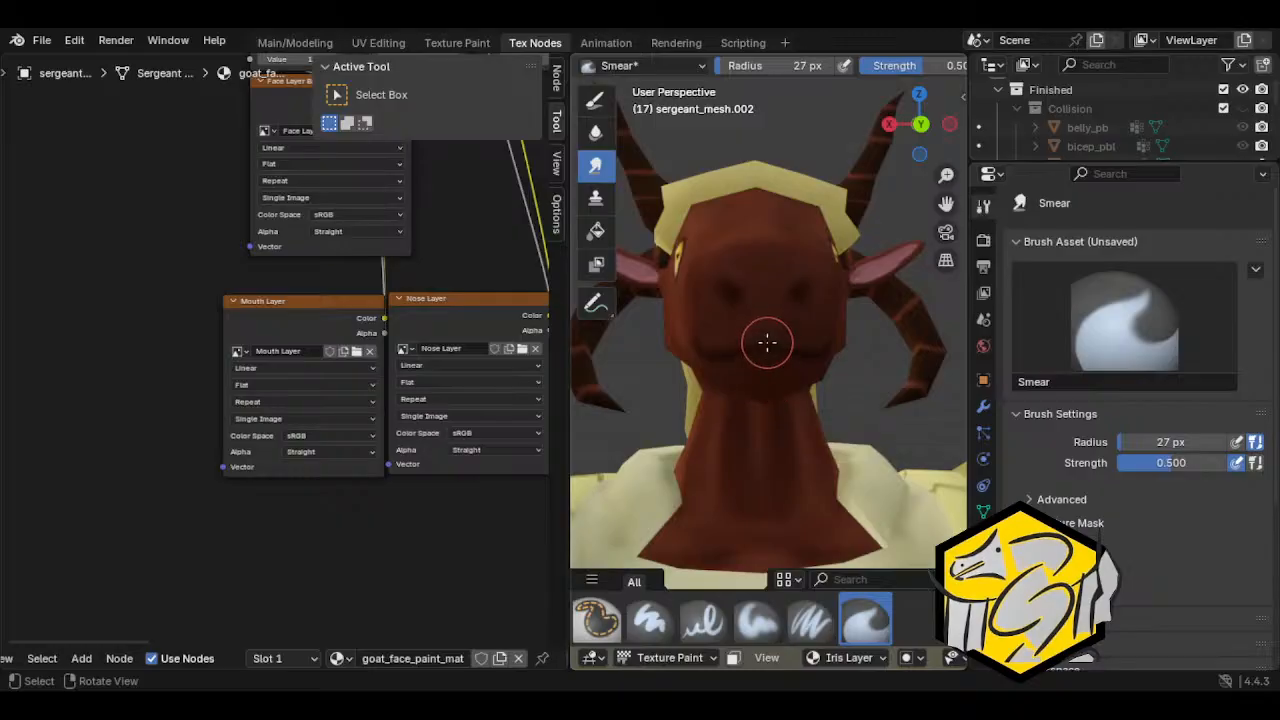
pyautogui.moveTo(763, 354); pyautogui.dragTo(818, 410)
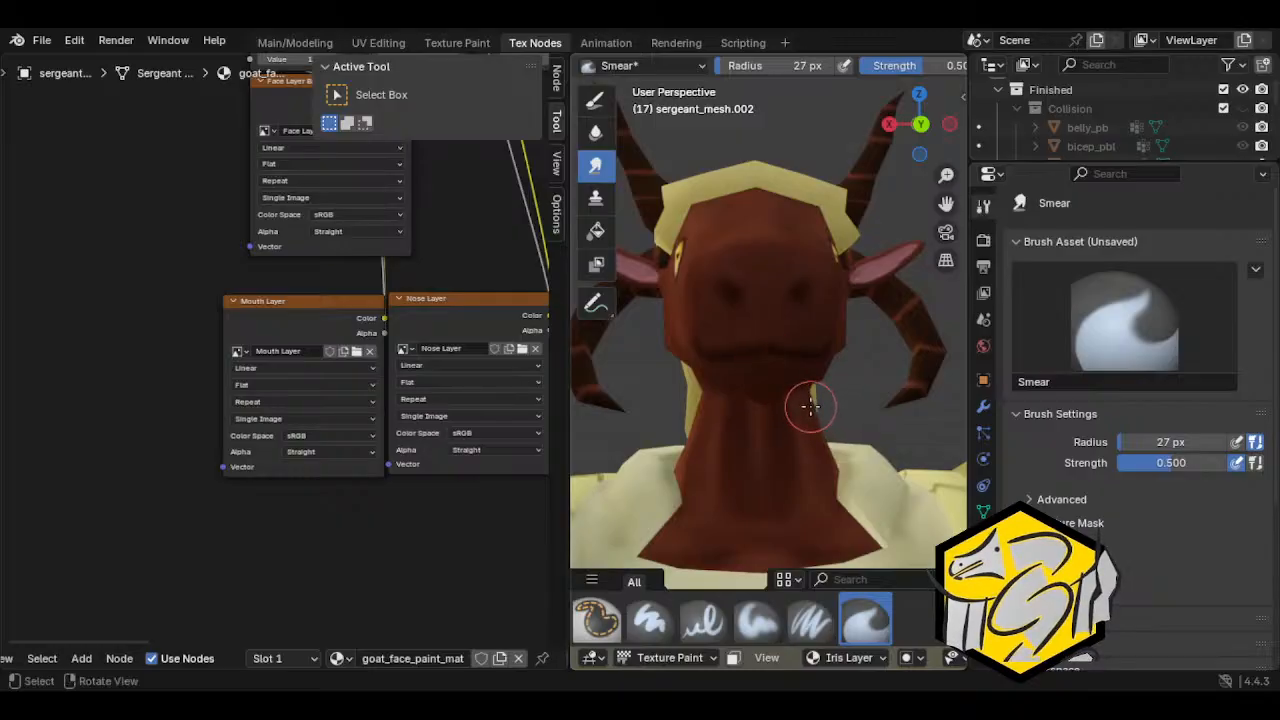
pyautogui.click(849, 657)
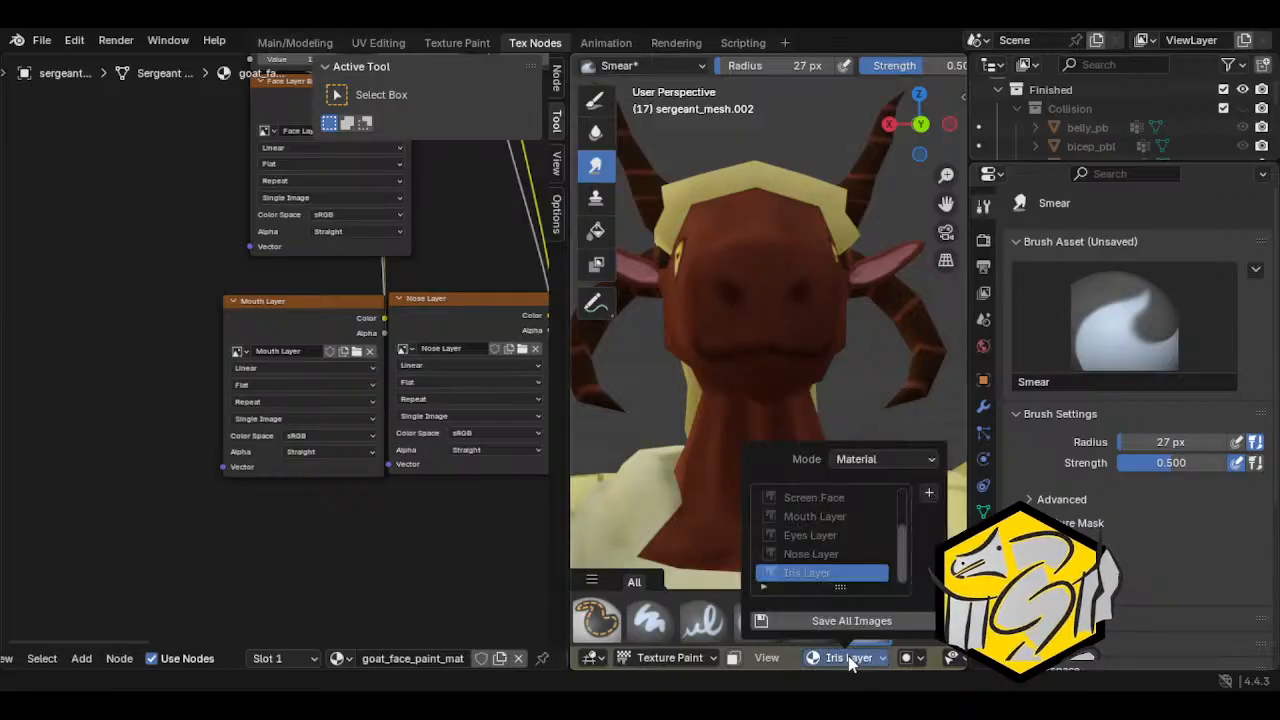
pyautogui.click(812, 520)
pyautogui.moveTo(789, 369); pyautogui.dragTo(759, 341)
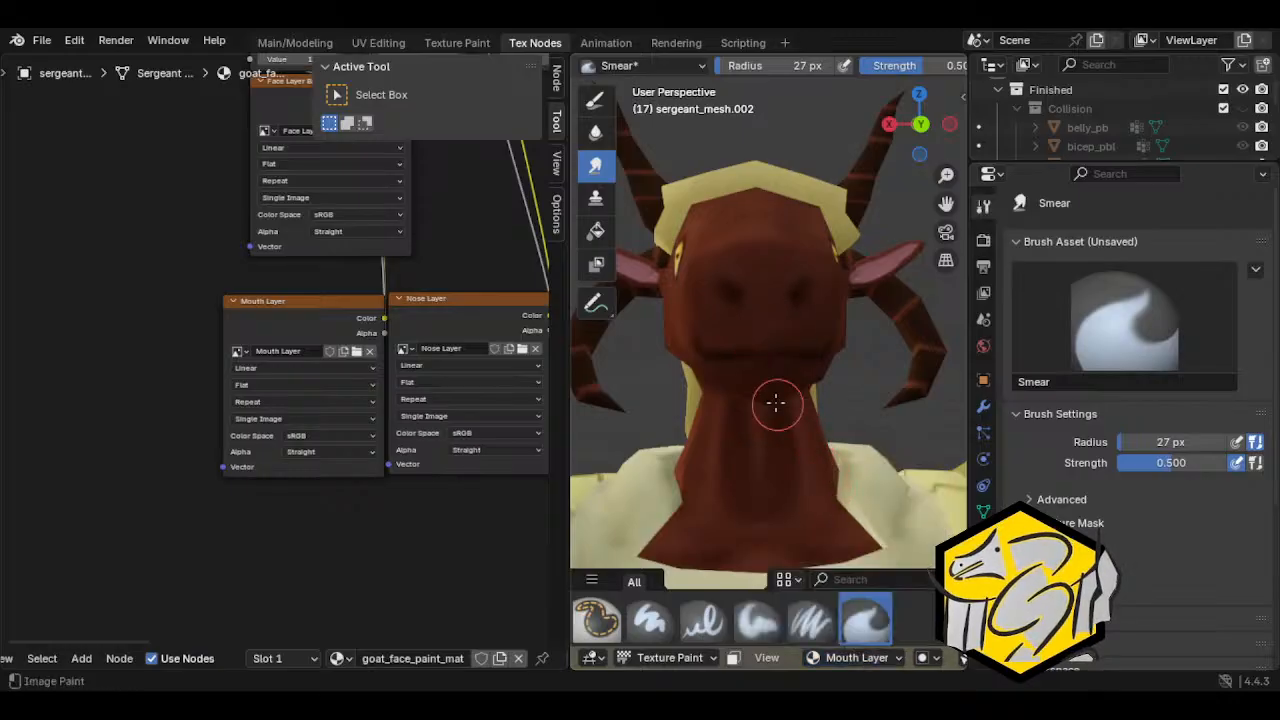
# Step: Retouch the mouth line on Mouth Layer using the Paint Soft brush with a 12 px radius
pyautogui.moveTo(776, 402); pyautogui.dragTo(838, 386, button='middle')
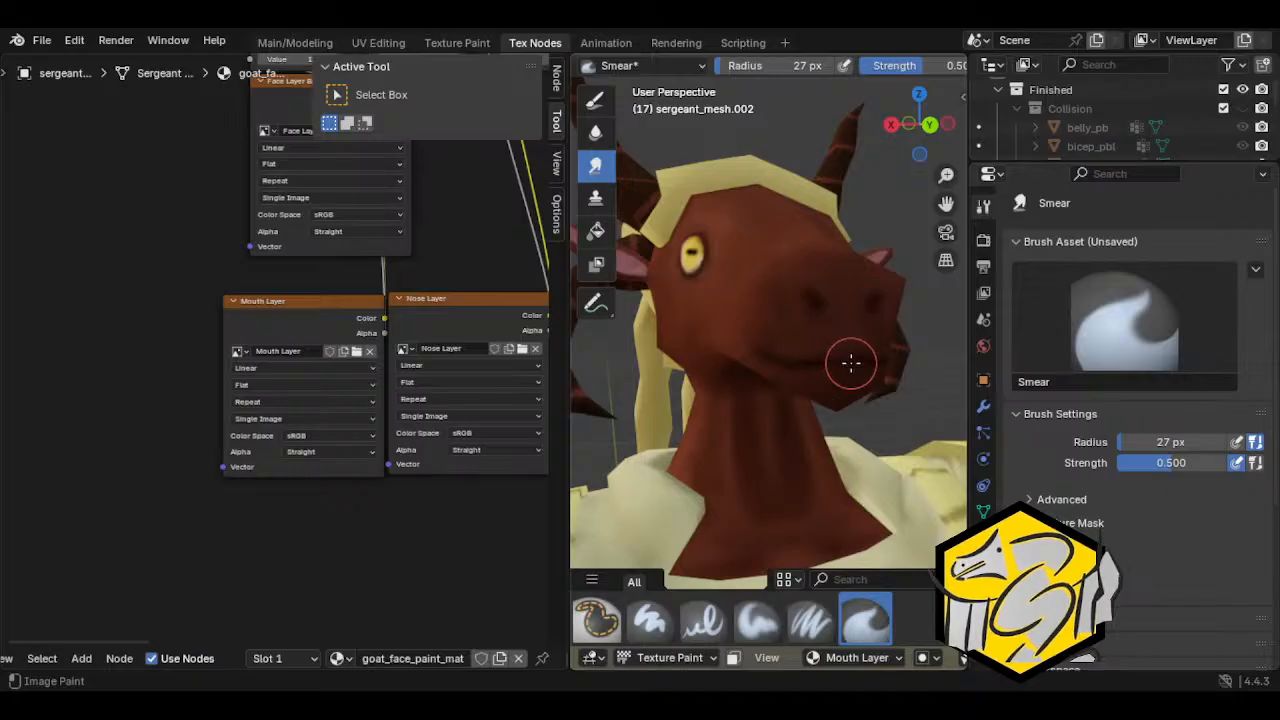
pyautogui.moveTo(829, 363)
pyautogui.mouseDown(button='middle')
pyautogui.moveTo(817, 363)
pyautogui.moveTo(808, 449)
pyautogui.moveTo(730, 410)
pyautogui.moveTo(791, 366)
pyautogui.moveTo(772, 381)
pyautogui.moveTo(751, 368)
pyautogui.mouseUp(button='middle')
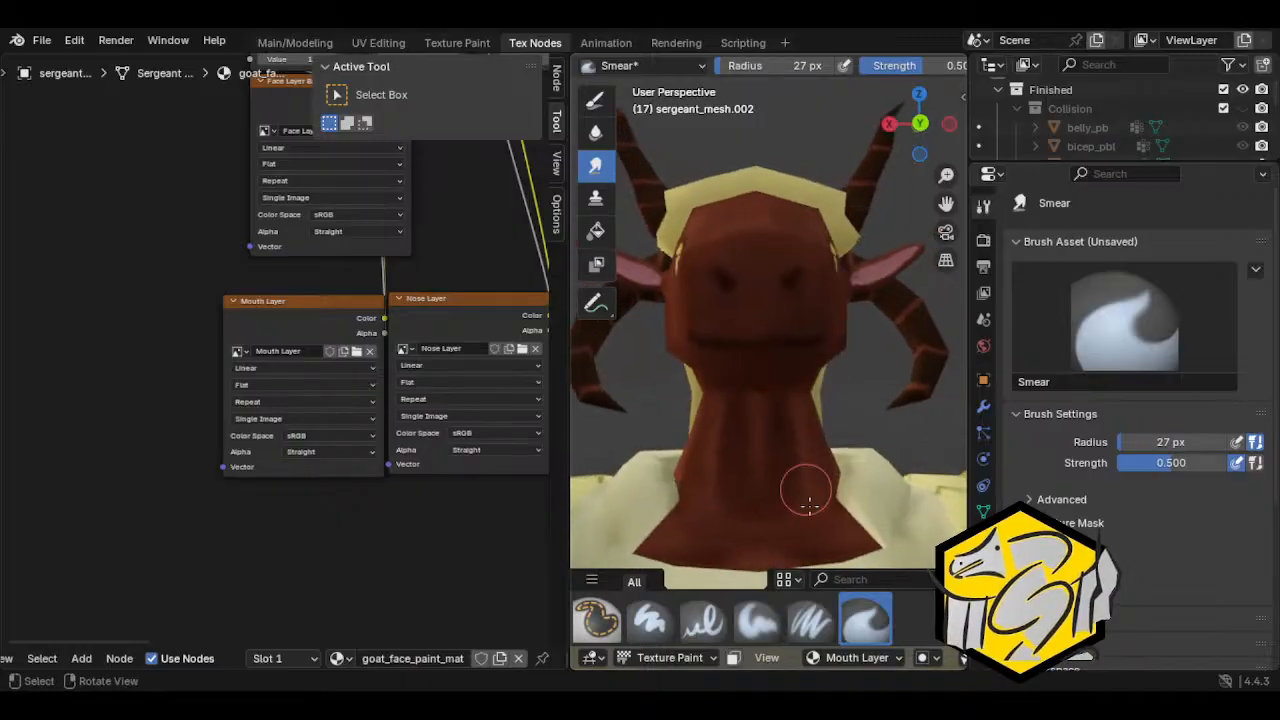
pyautogui.click(758, 618)
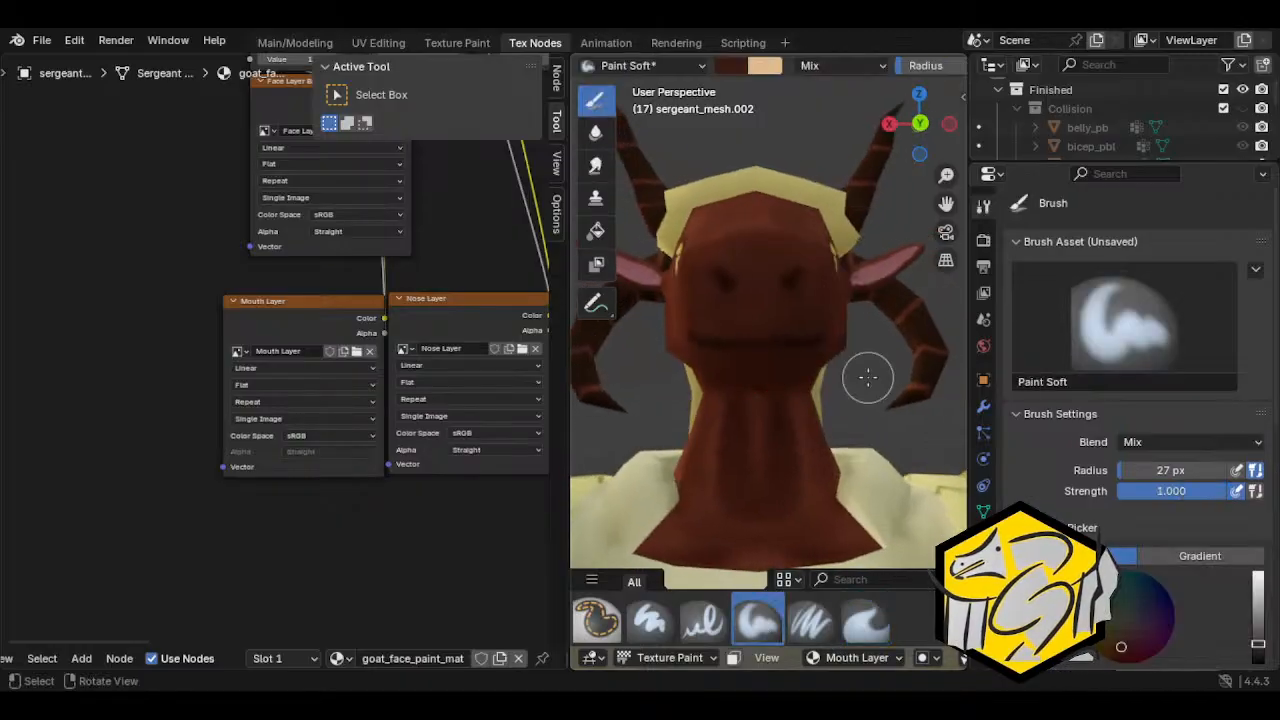
pyautogui.press('f')
pyautogui.click(777, 382)
pyautogui.moveTo(777, 382); pyautogui.dragTo(787, 353, button='middle')
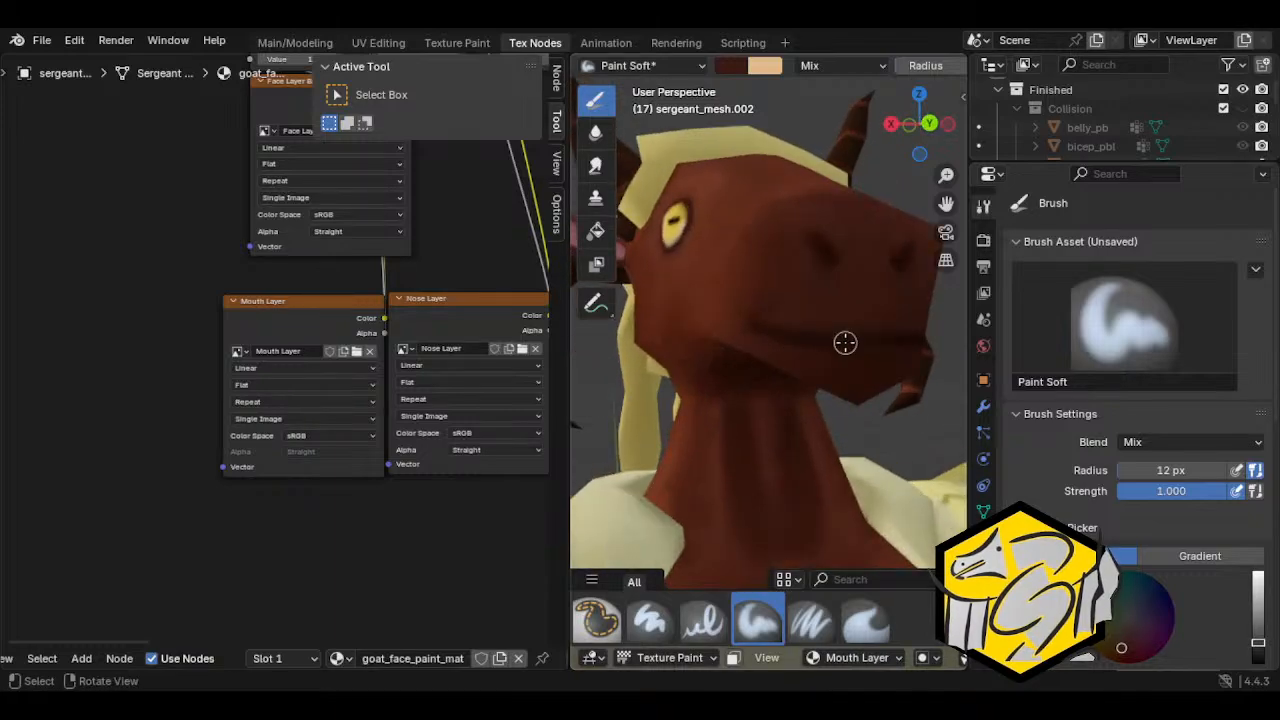
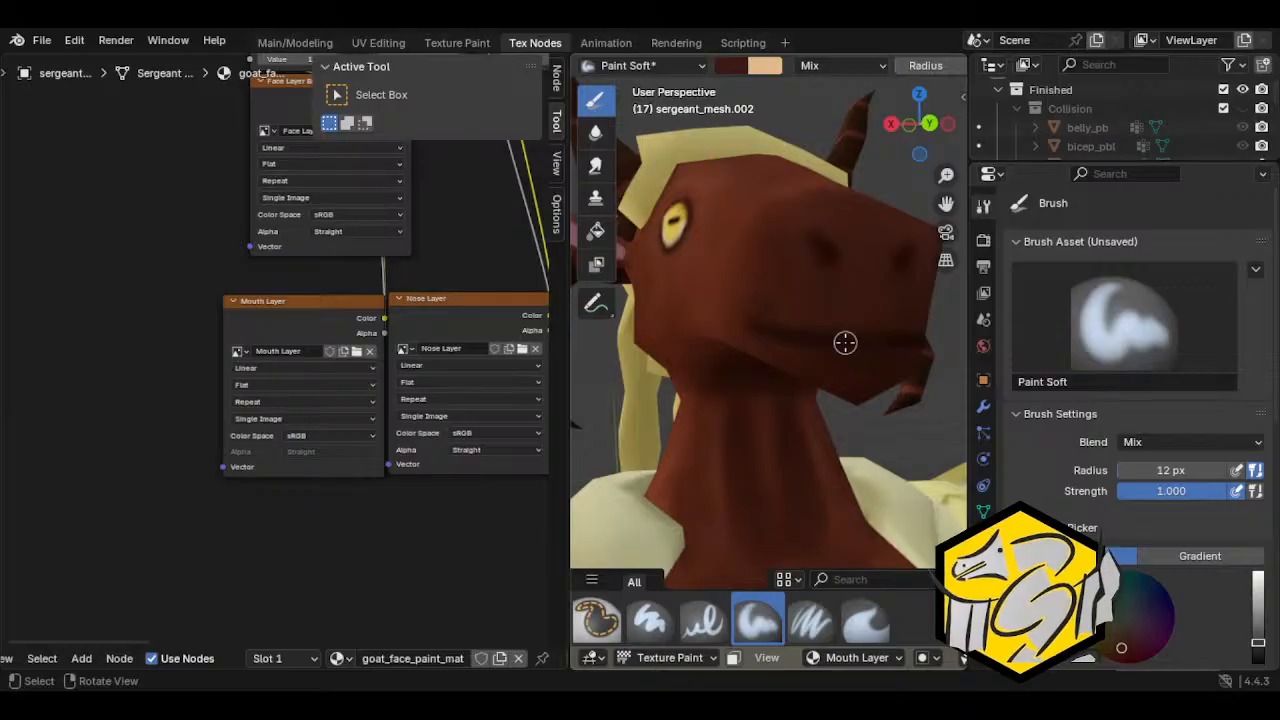
pyautogui.moveTo(845, 343)
pyautogui.mouseDown(button='middle')
pyautogui.moveTo(828, 361)
pyautogui.moveTo(777, 354)
pyautogui.moveTo(864, 348)
pyautogui.moveTo(737, 311)
pyautogui.moveTo(766, 337)
pyautogui.moveTo(705, 329)
pyautogui.mouseUp(button='middle')
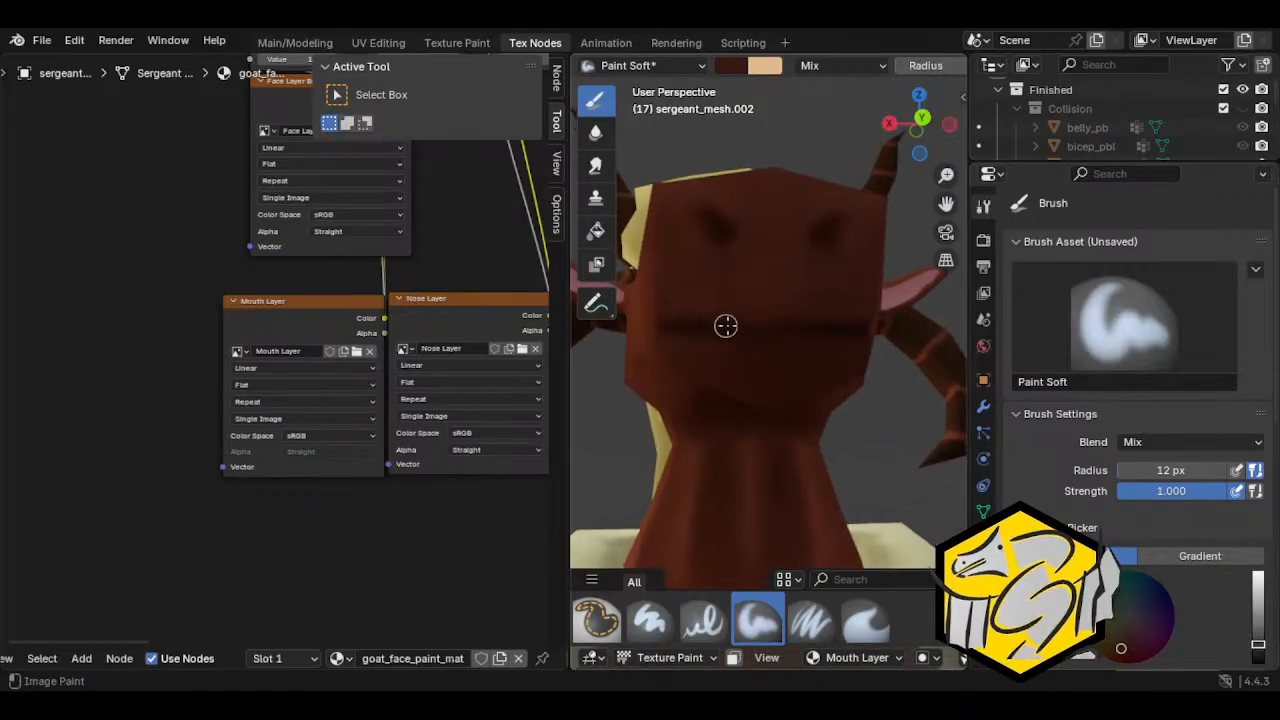
pyautogui.scroll(-1, 837, 334)
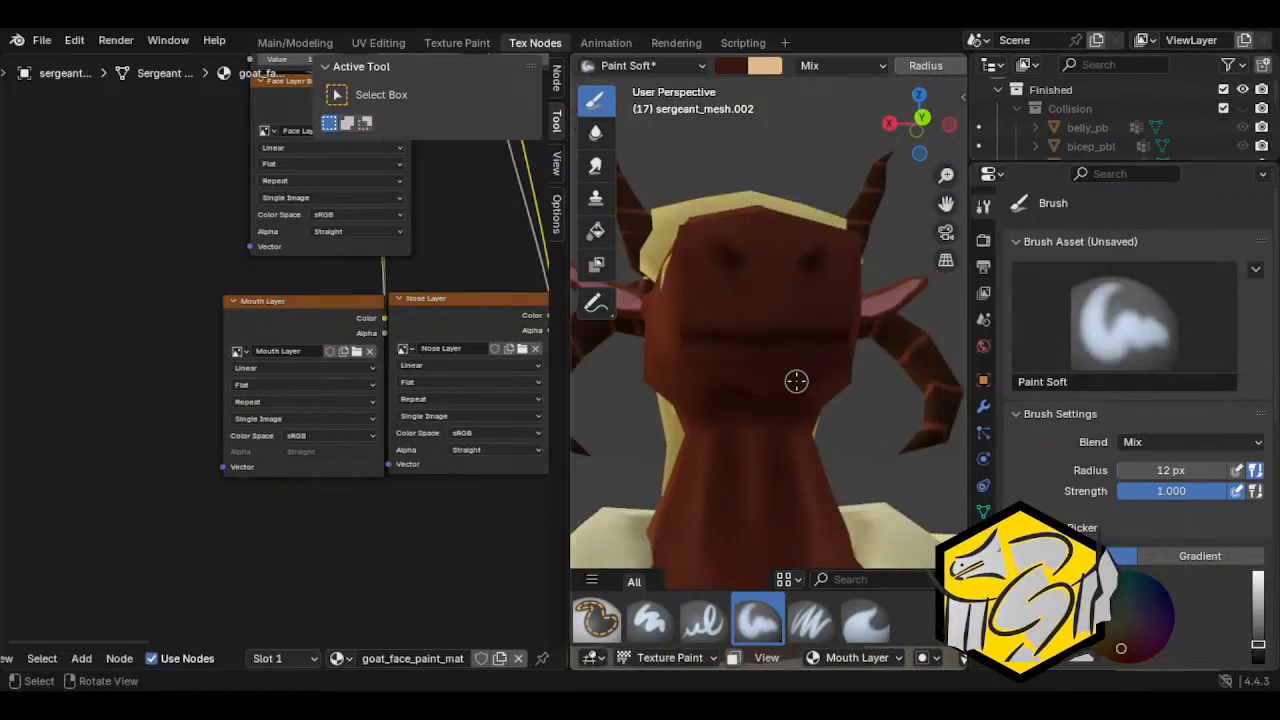
# Step: Soften the painted mouth line on Mouth Layer with the Blur brush
pyautogui.click(653, 628)
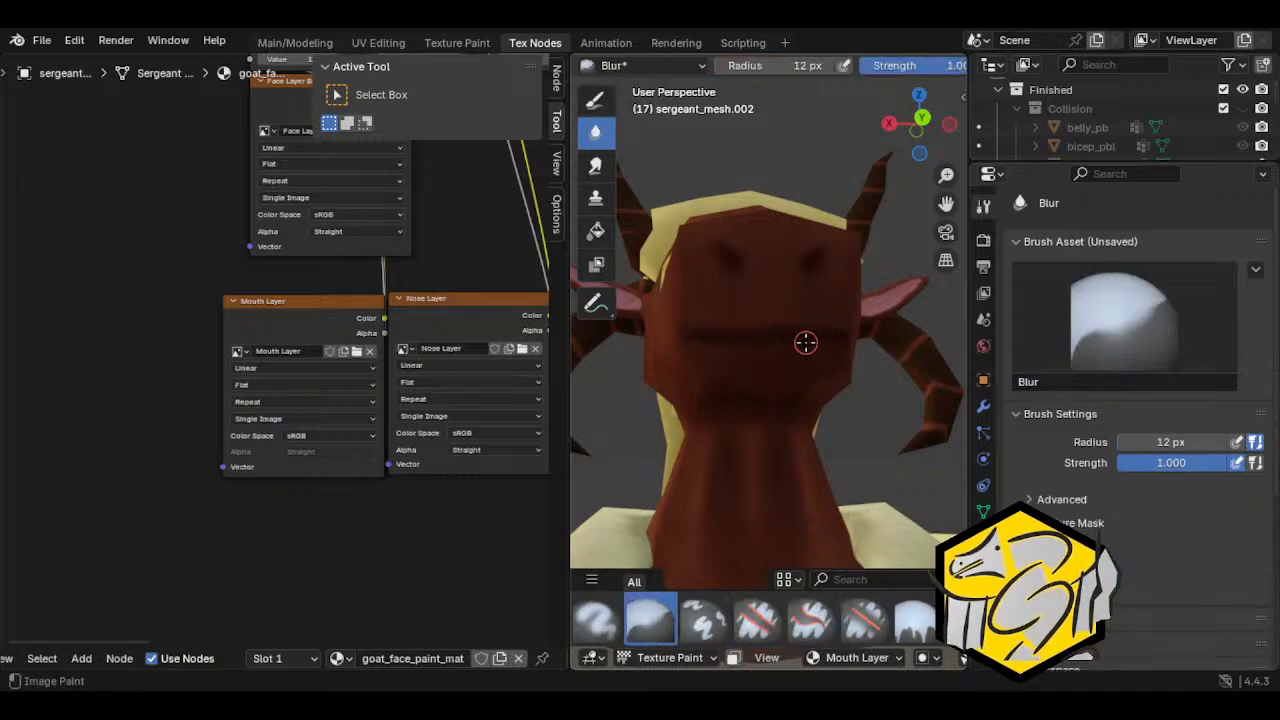
pyautogui.moveTo(806, 366); pyautogui.dragTo(657, 620, button='middle')
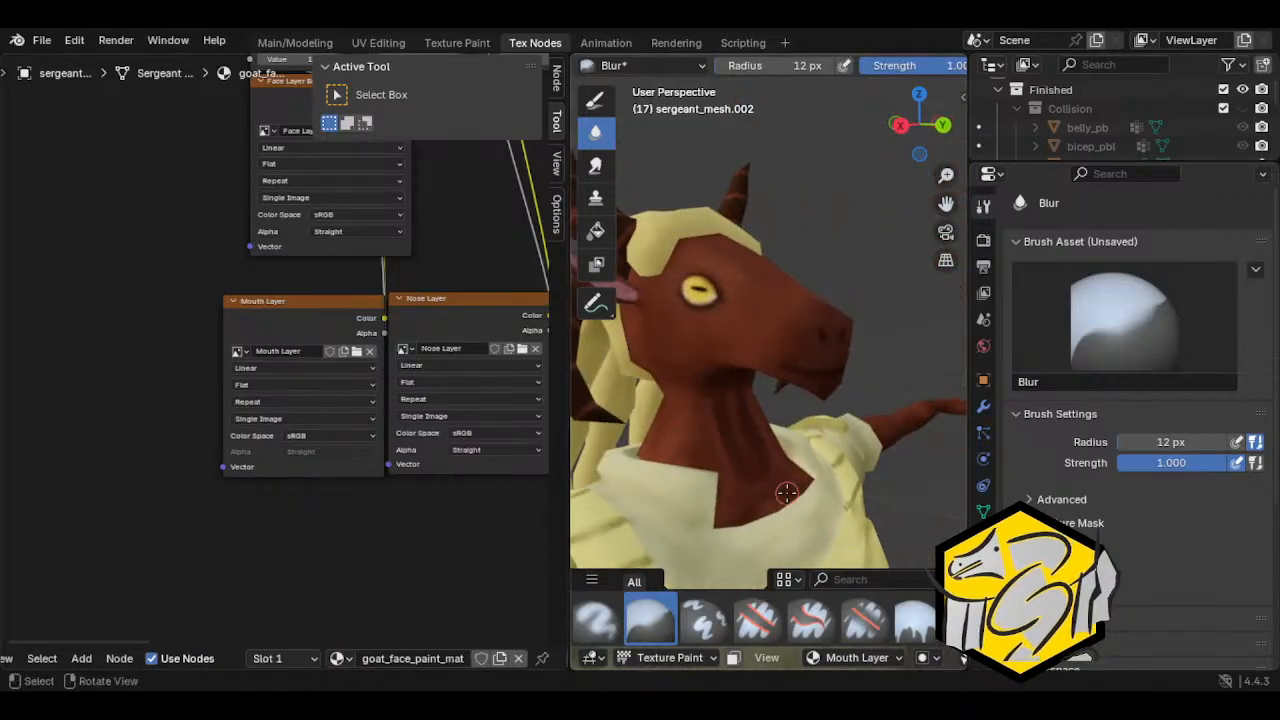
pyautogui.hscroll(5, 680, 658)
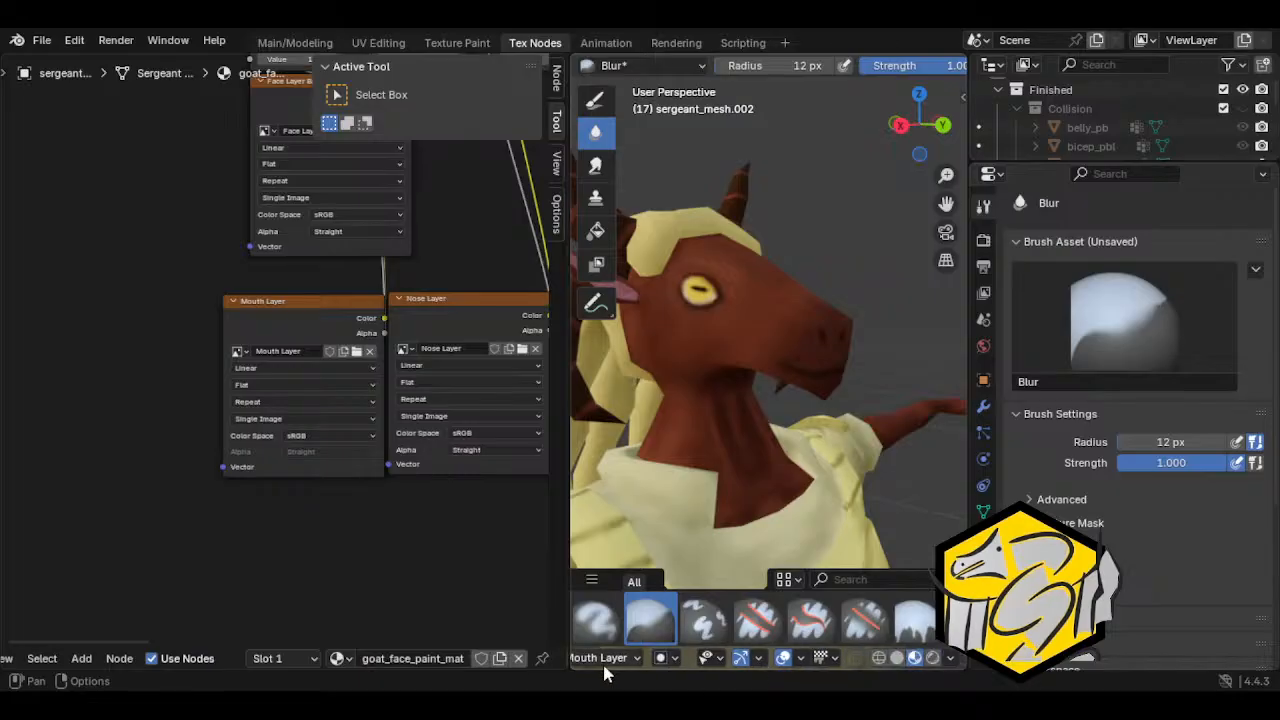
pyautogui.hscroll(-3, 467, 665)
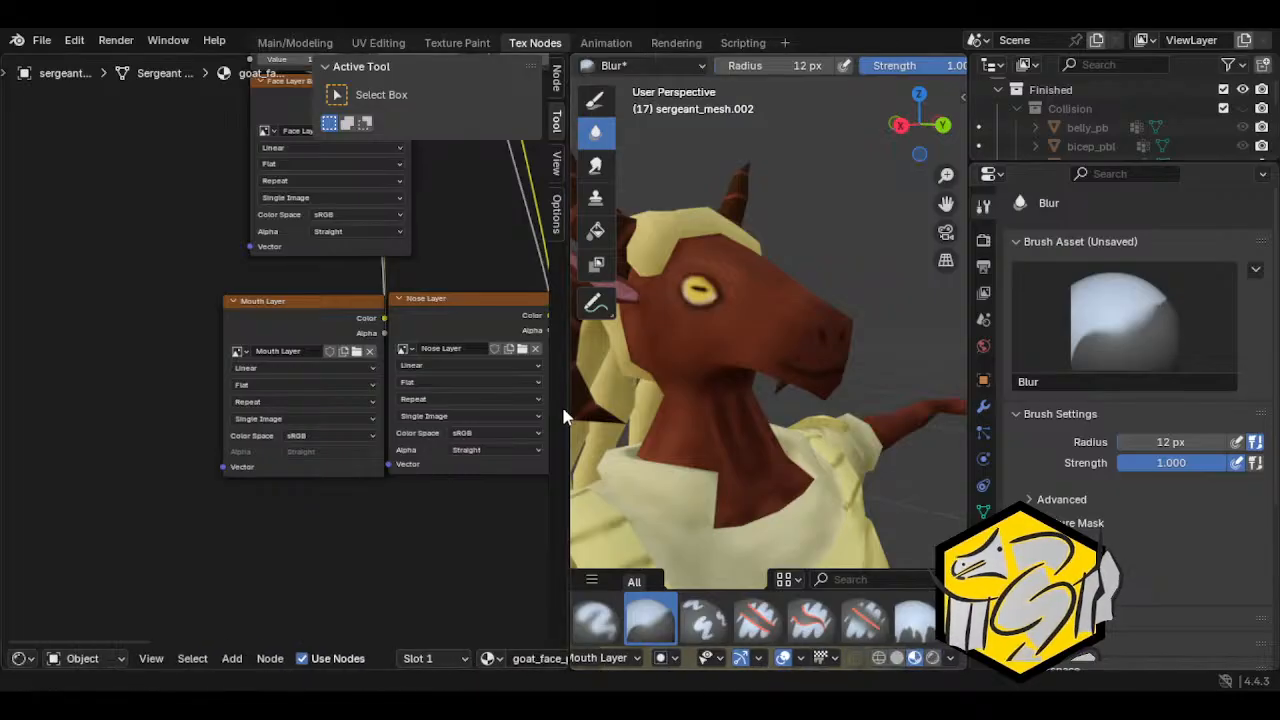
# Step: Return to the Texture Paint workspace and save all modified images
pyautogui.click(466, 44)
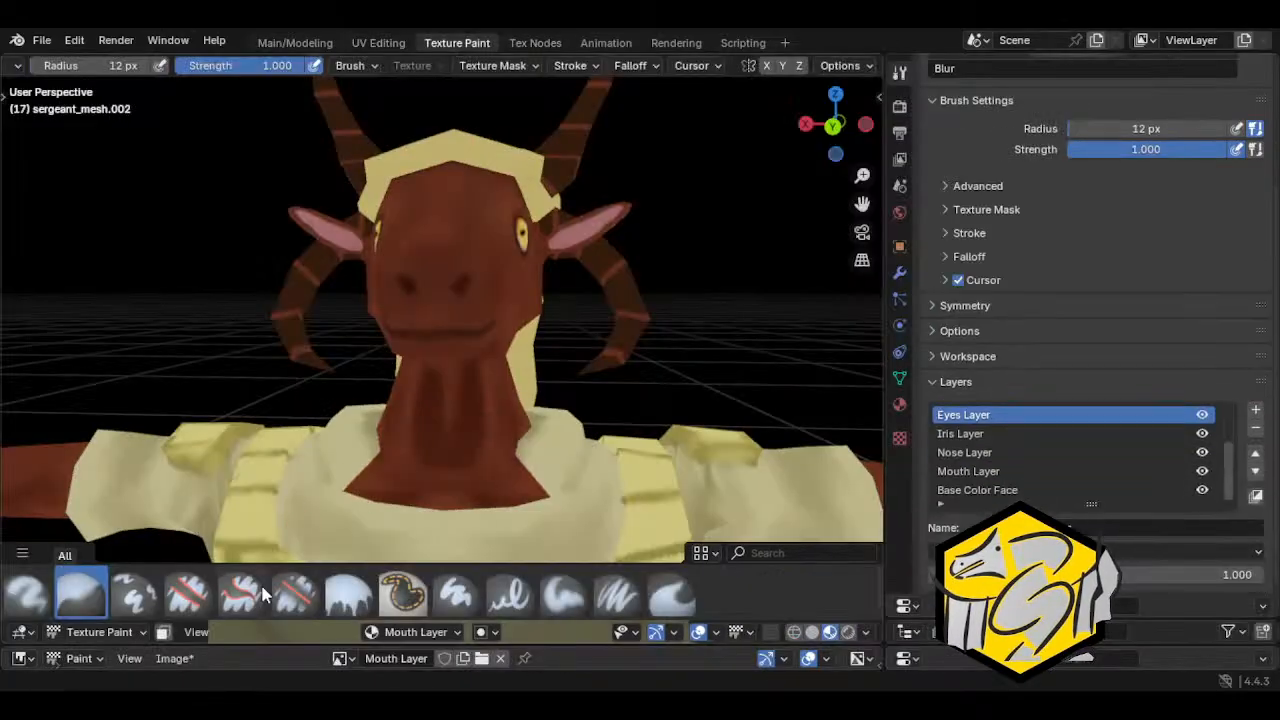
pyautogui.click(168, 658)
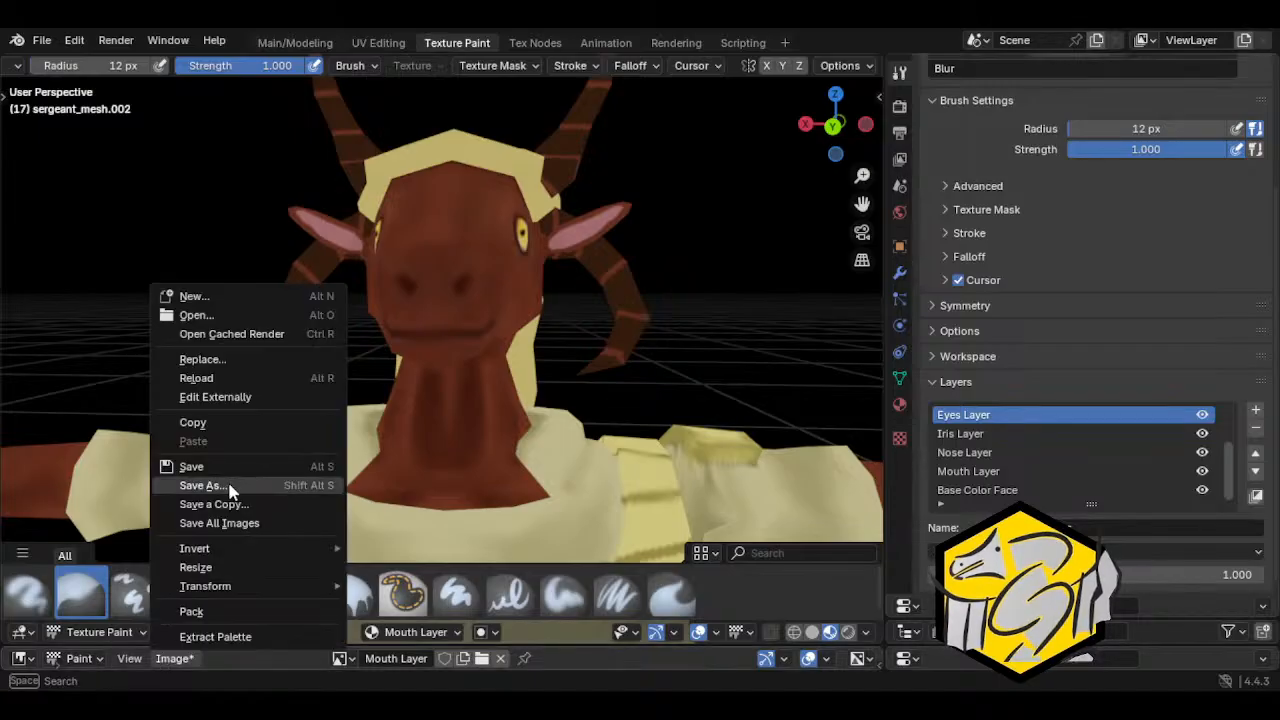
pyautogui.click(228, 527)
# Step: Assign Mouth Layer C.png to the mouth image node in the face material and inspect the mouth on the goat's head
pyautogui.moveTo(380, 430); pyautogui.dragTo(512, 408, button='middle')
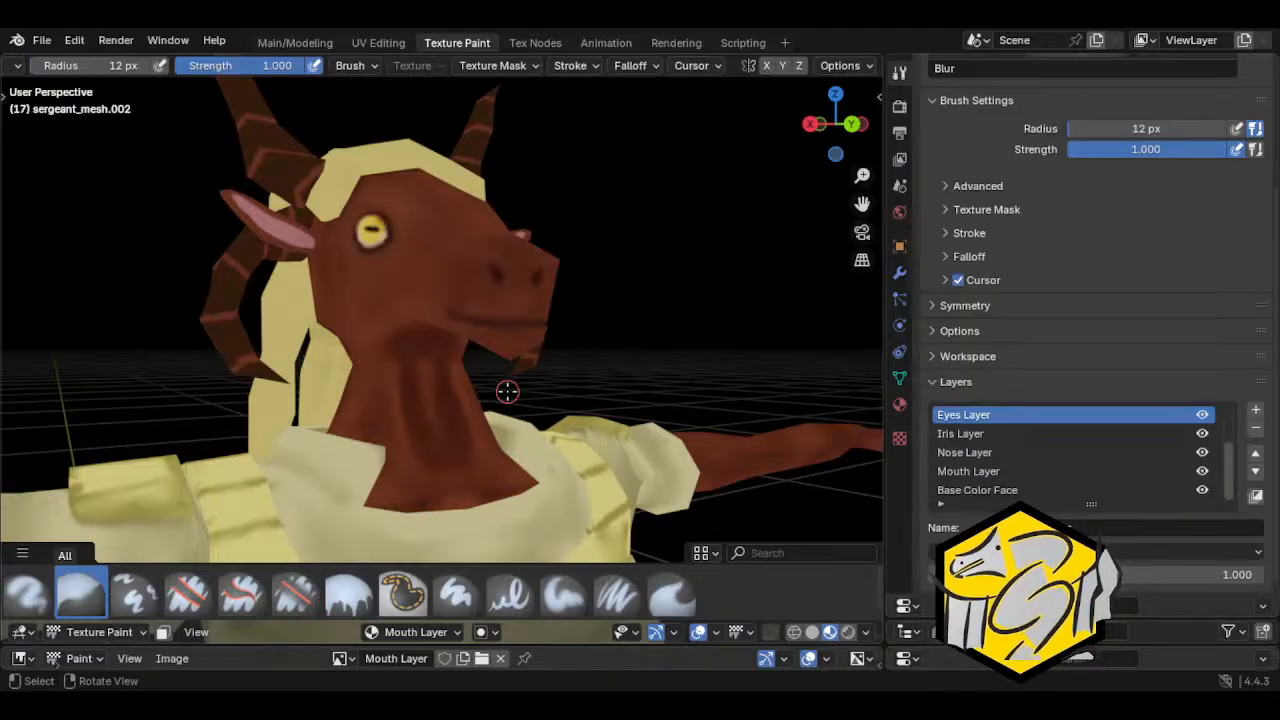
pyautogui.click(535, 42)
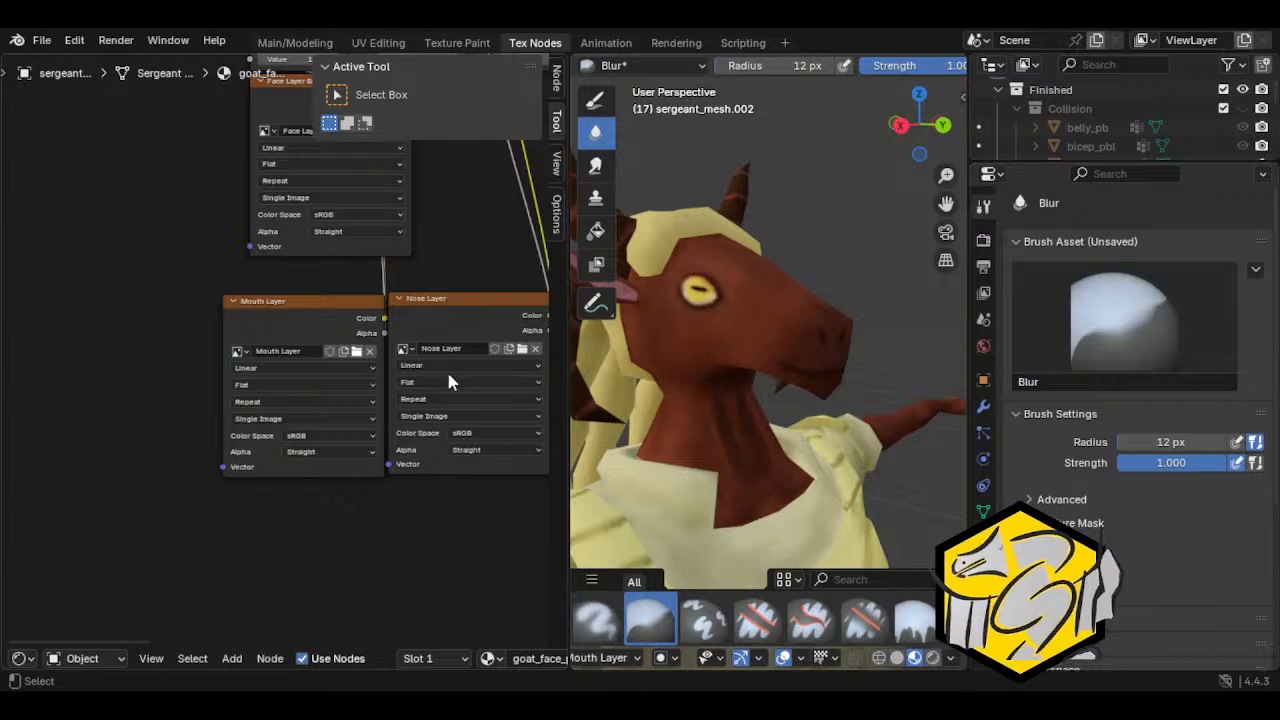
pyautogui.moveTo(790, 450); pyautogui.dragTo(645, 456, button='middle')
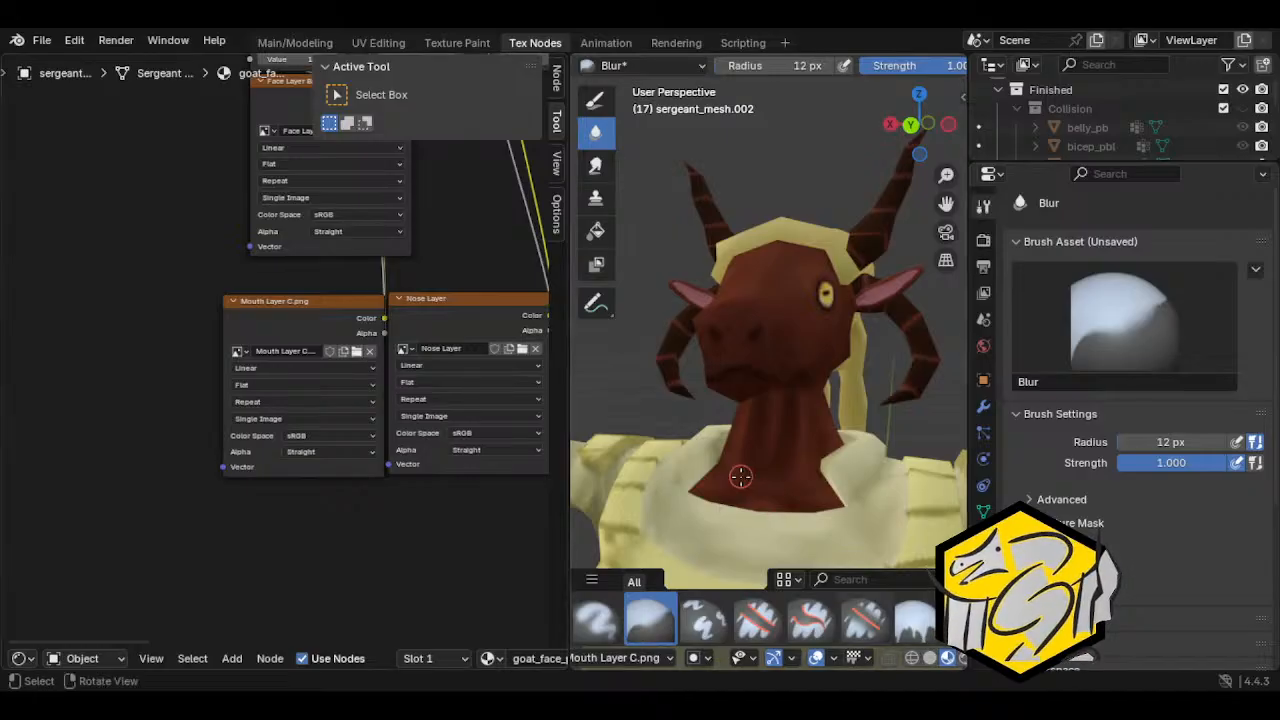
pyautogui.moveTo(740, 476); pyautogui.dragTo(825, 487, button='middle')
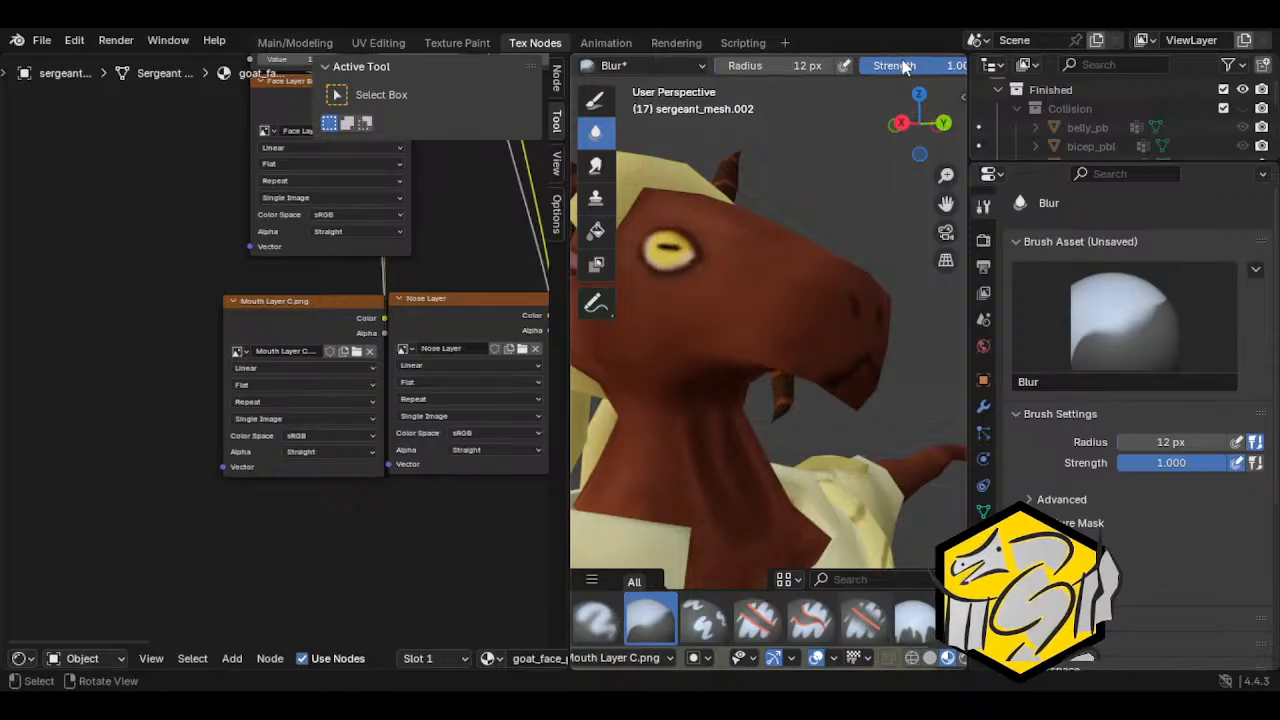
pyautogui.scroll(-4, 880, 65)
pyautogui.moveTo(860, 300); pyautogui.dragTo(889, 277, button='middle')
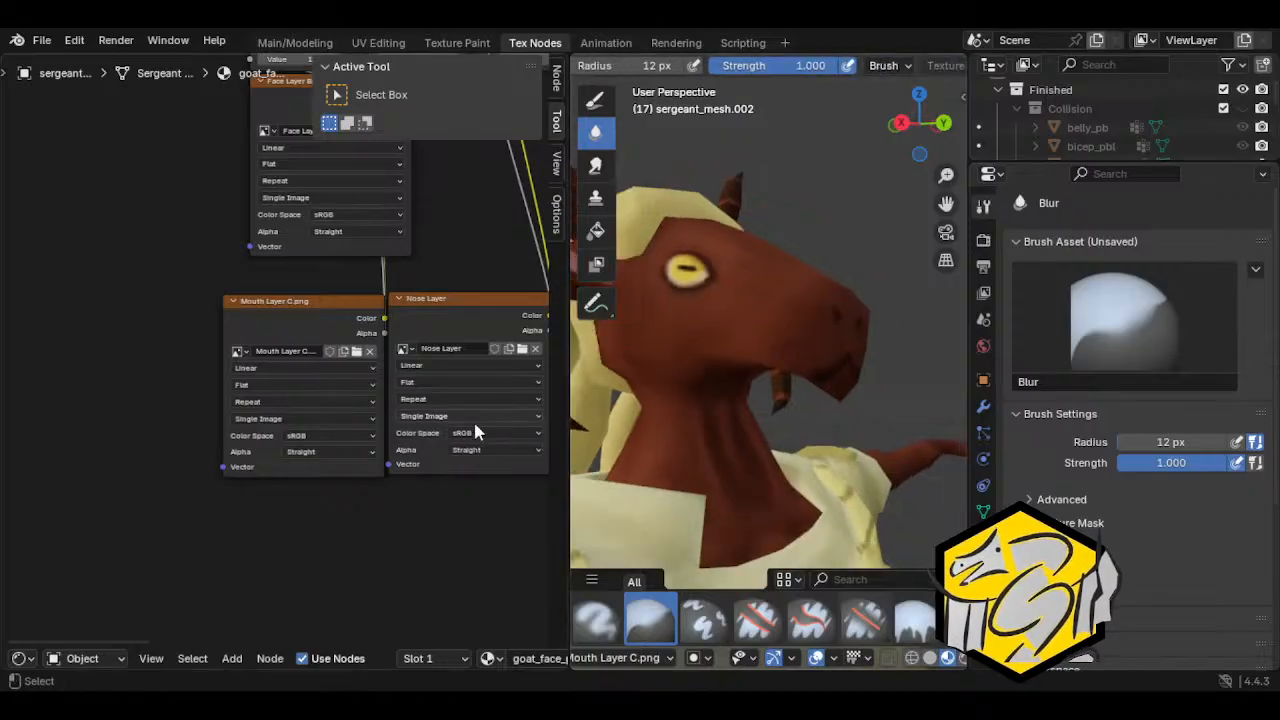
# Step: Move the Iris Layer image node into the row between the Nose Layer and Eyes Layer nodes
pyautogui.moveTo(460, 517); pyautogui.dragTo(275, 514, button='middle')
pyautogui.press('g')
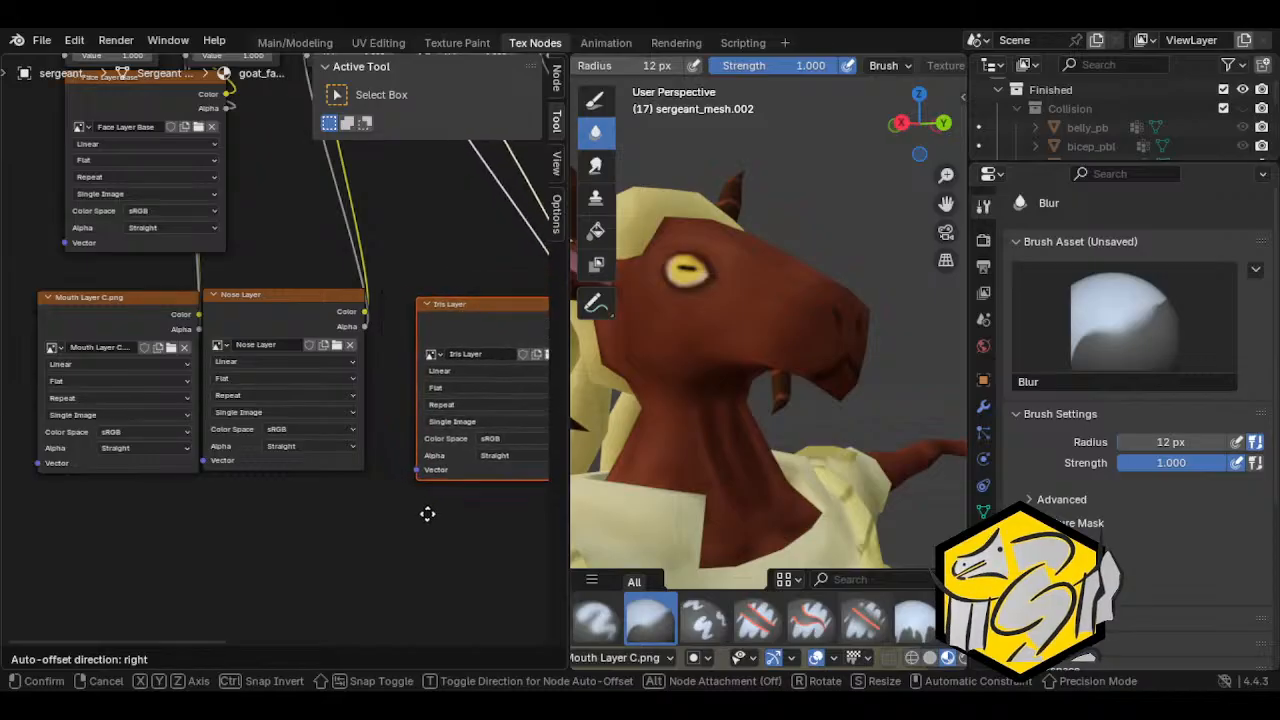
pyautogui.click(428, 511)
pyautogui.moveTo(435, 546); pyautogui.dragTo(338, 546, button='middle')
pyautogui.moveTo(422, 294); pyautogui.dragTo(402, 291, button='middle')
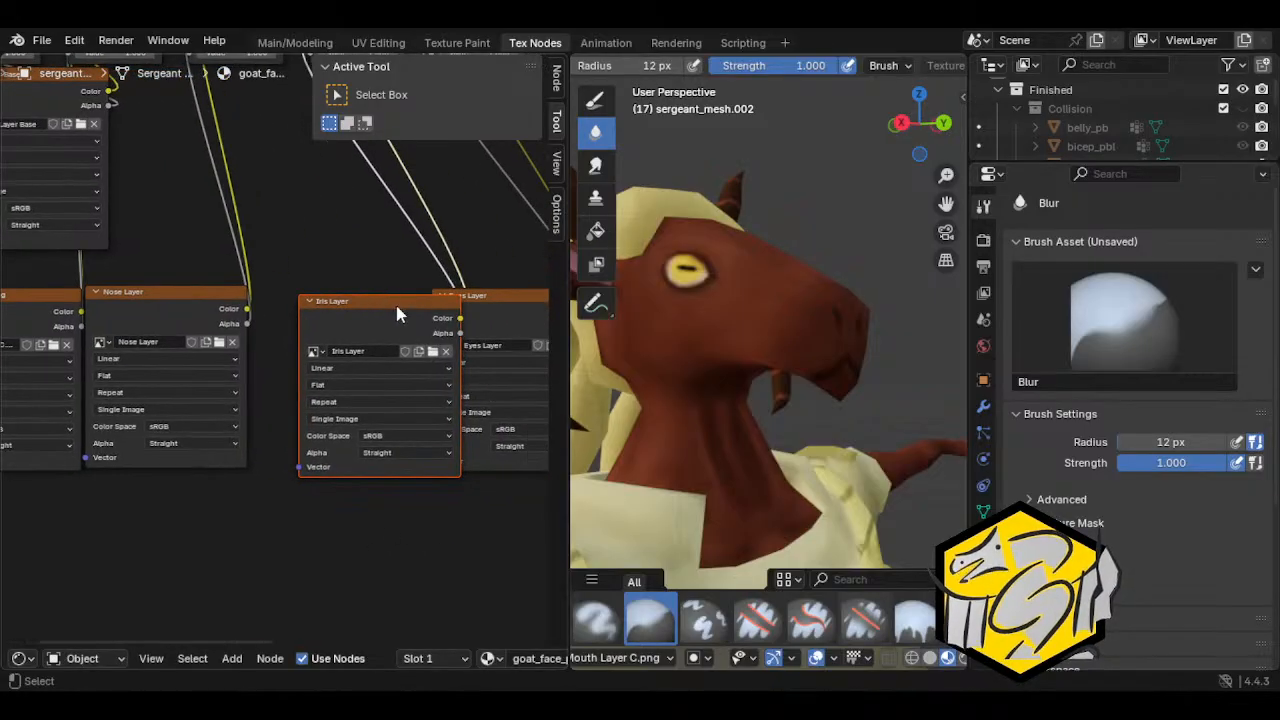
pyautogui.press('g')
pyautogui.click(380, 303)
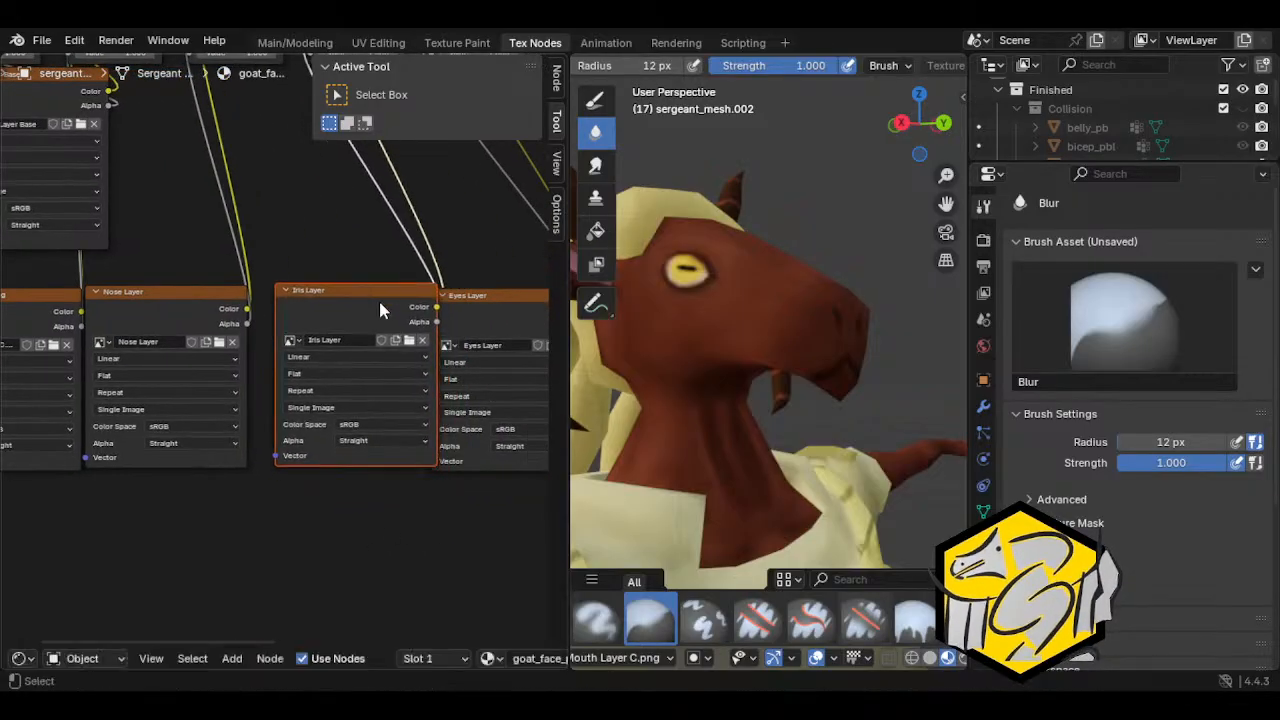
# Step: Try the Eyes Layer.001 image in the iris image node
pyautogui.click(300, 340)
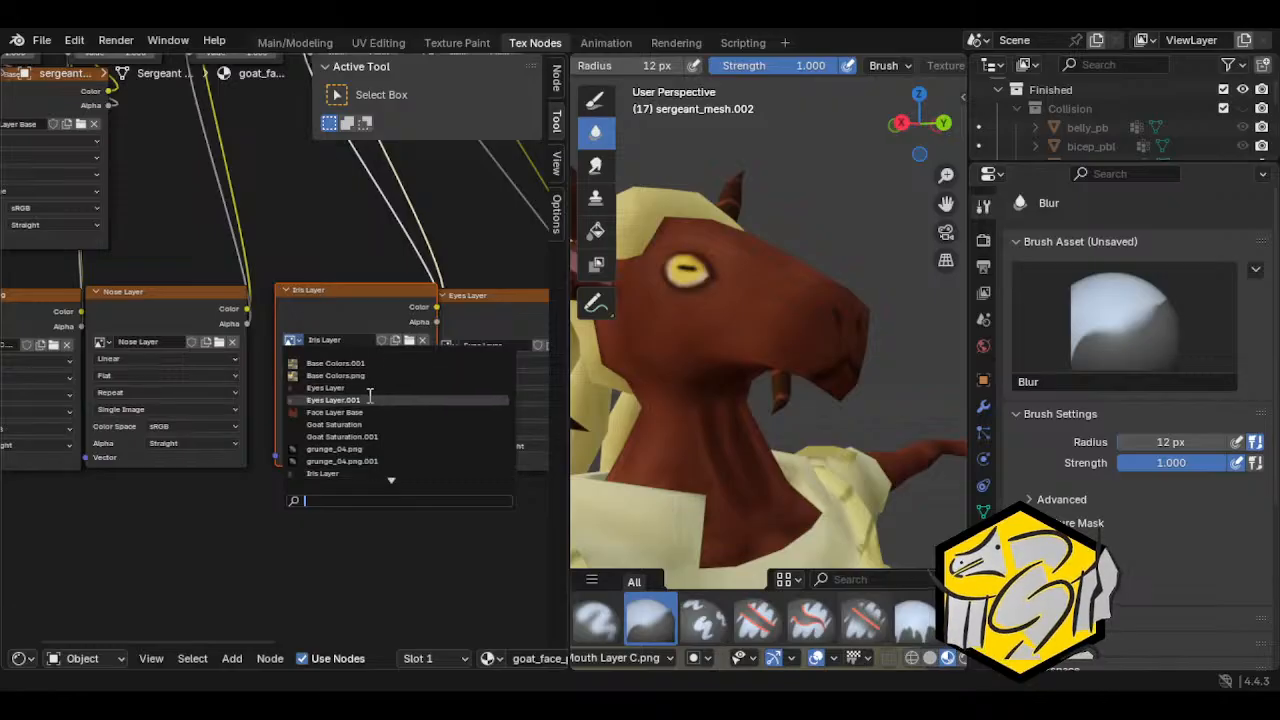
pyautogui.click(368, 395)
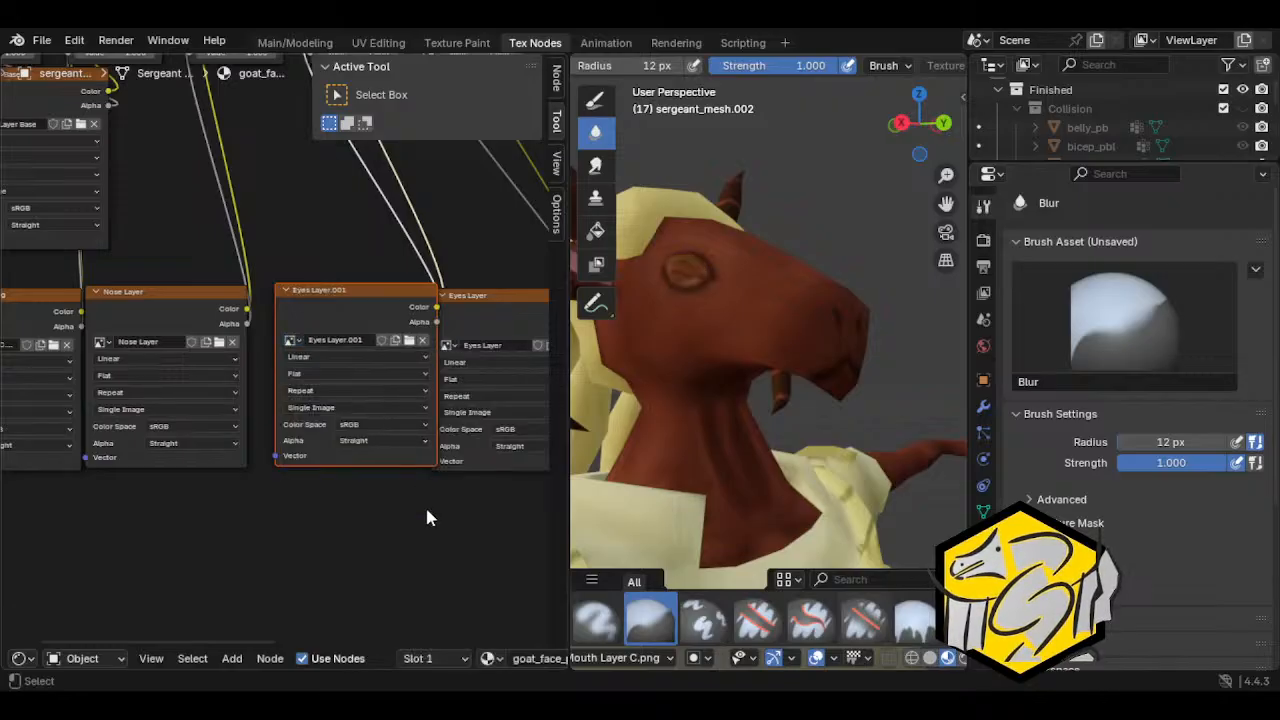
pyautogui.doubleClick(509, 345)
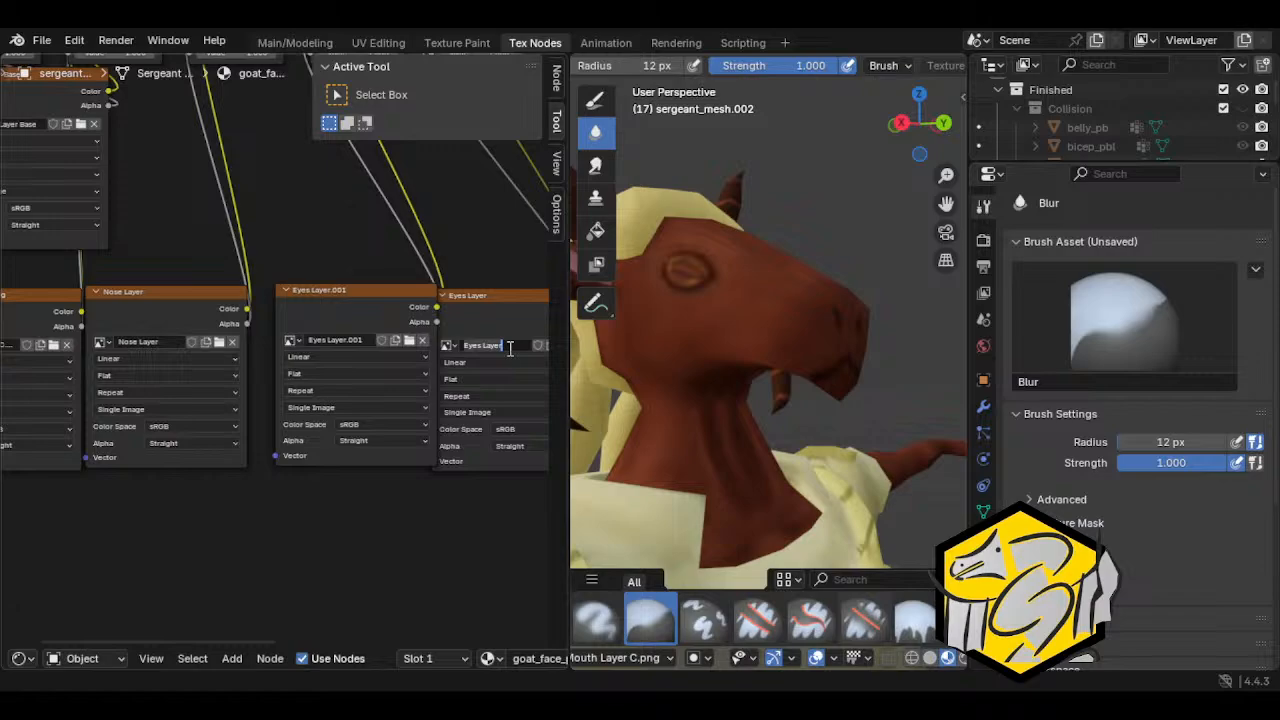
pyautogui.click(453, 524)
pyautogui.moveTo(418, 545); pyautogui.dragTo(306, 518, button='middle')
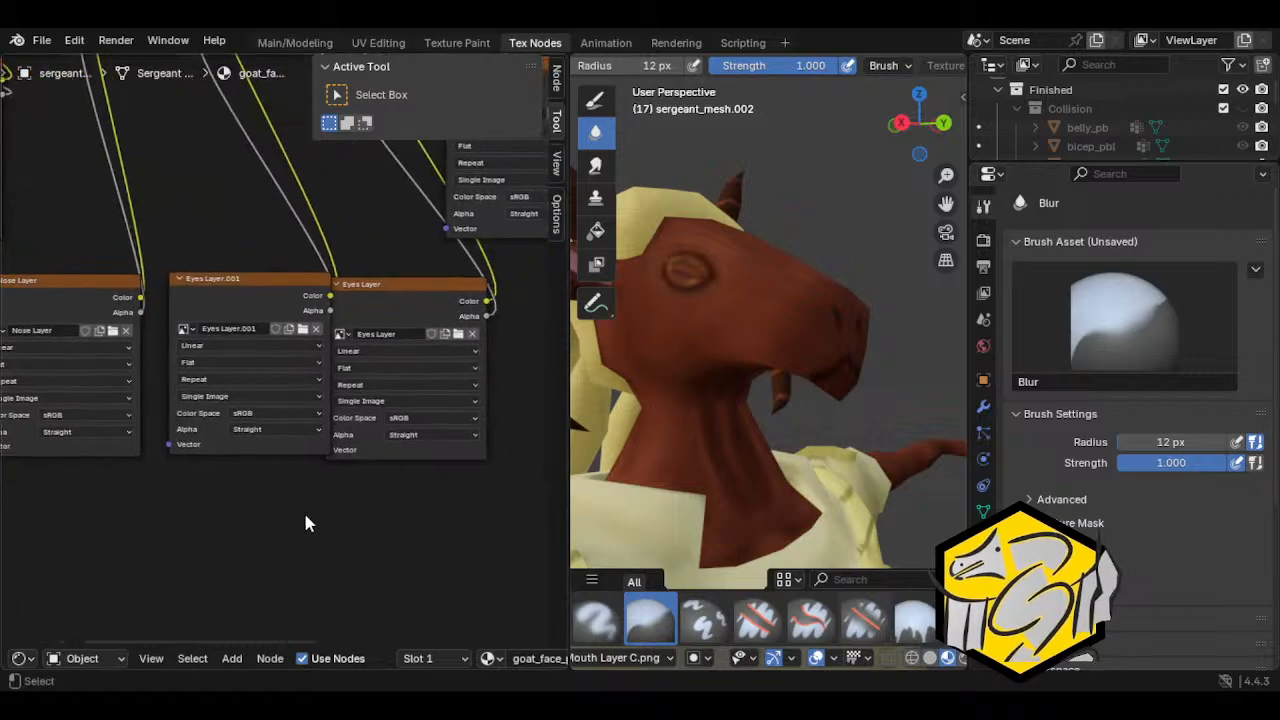
# Step: Assign the Iris Layer.002 image to the iris node and the Eyes Layer.001 image to the eyes node
pyautogui.click(185, 329)
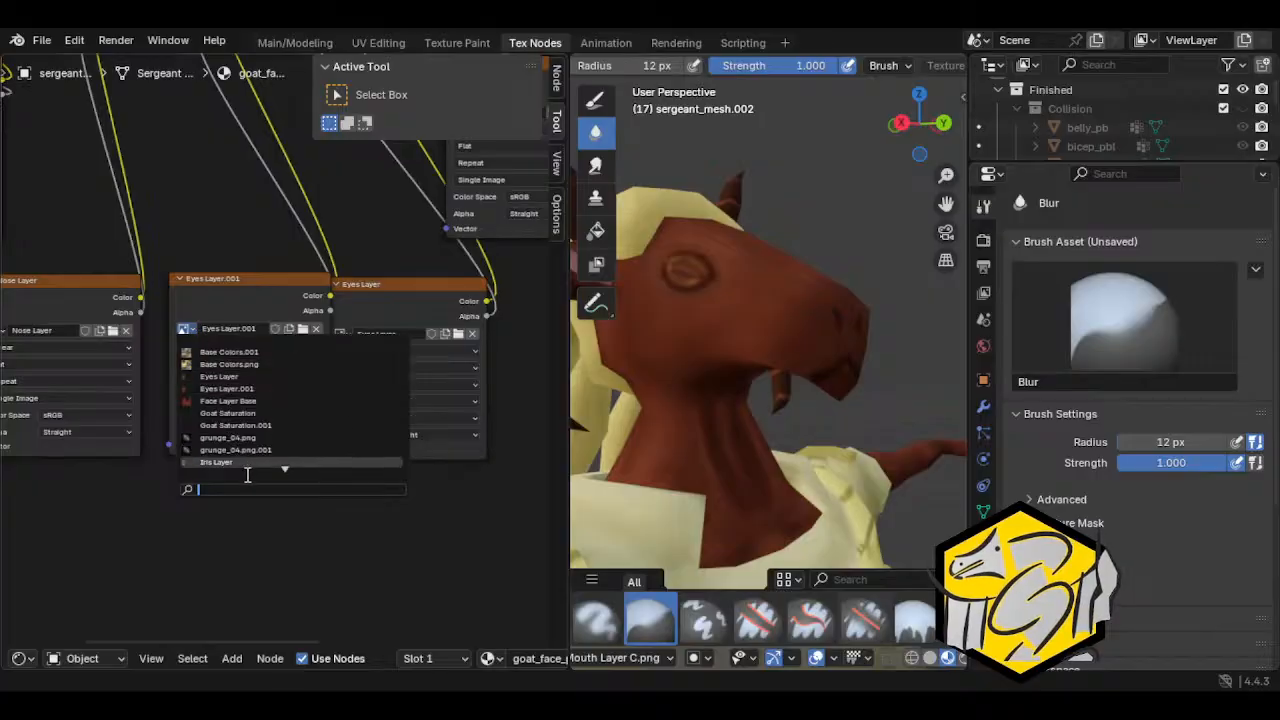
pyautogui.scroll(-2, 250, 467)
pyautogui.scroll(-1, 250, 467)
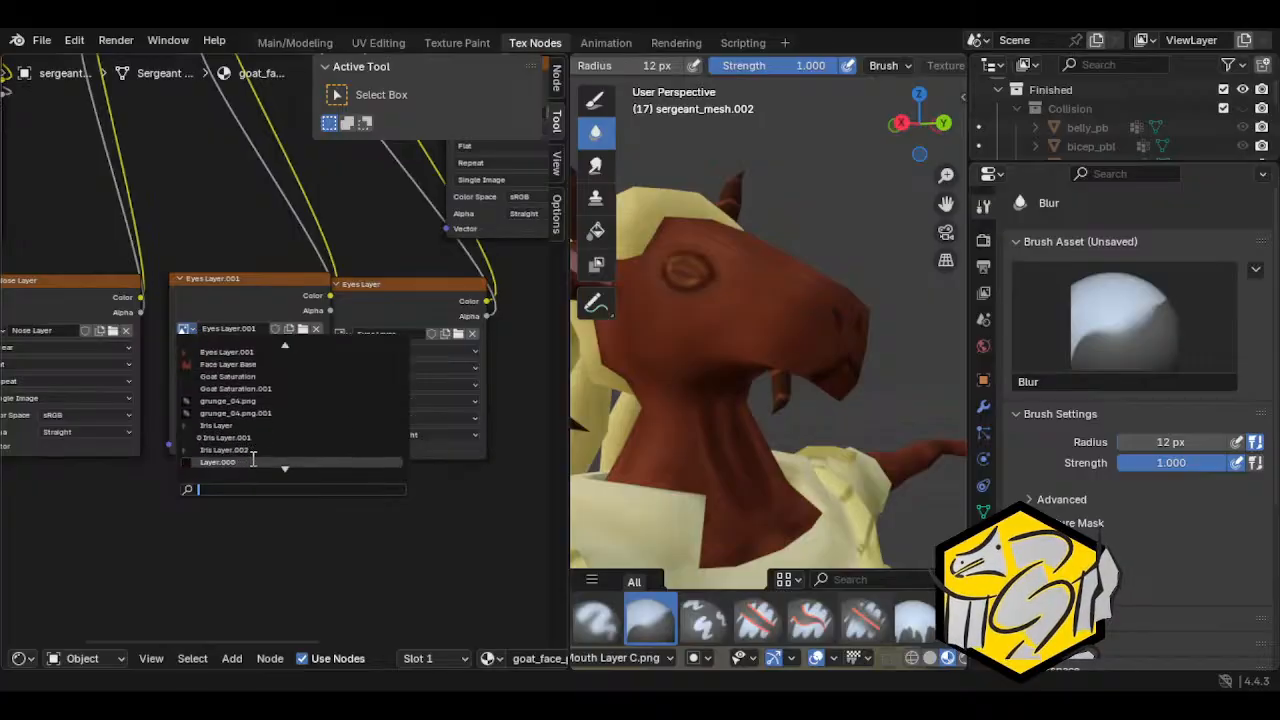
pyautogui.click(252, 447)
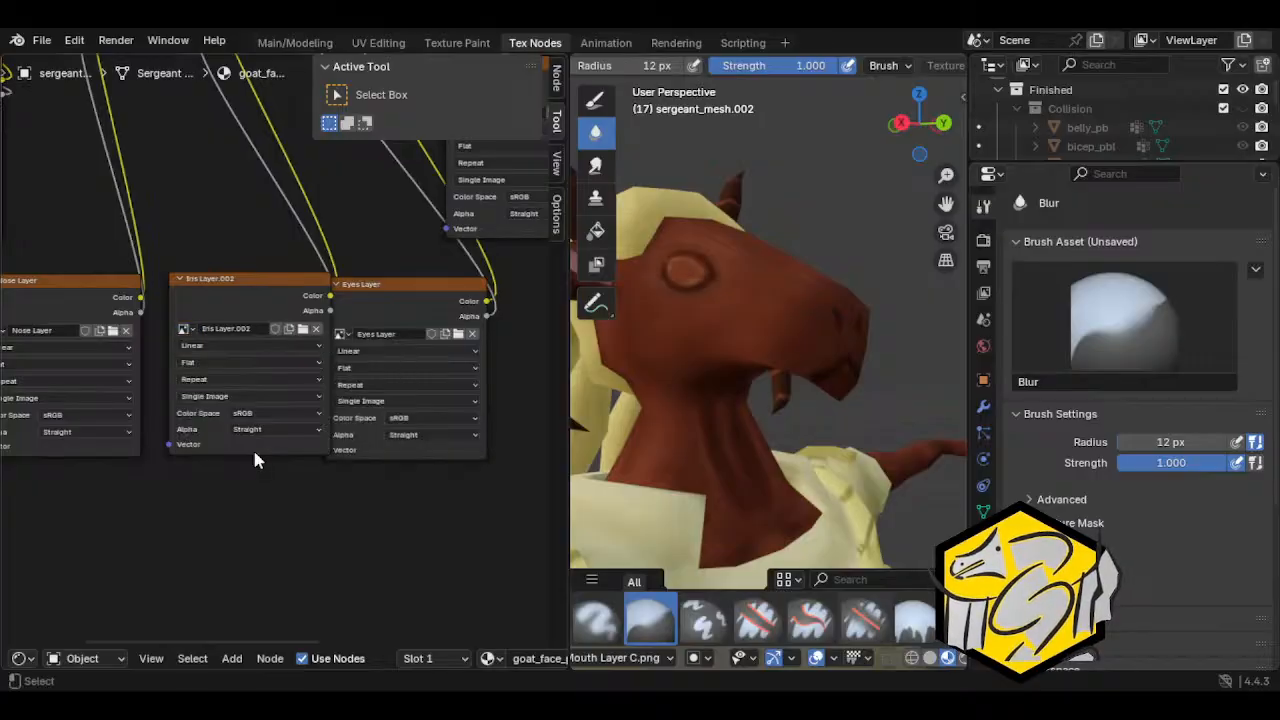
pyautogui.click(344, 340)
pyautogui.click(385, 402)
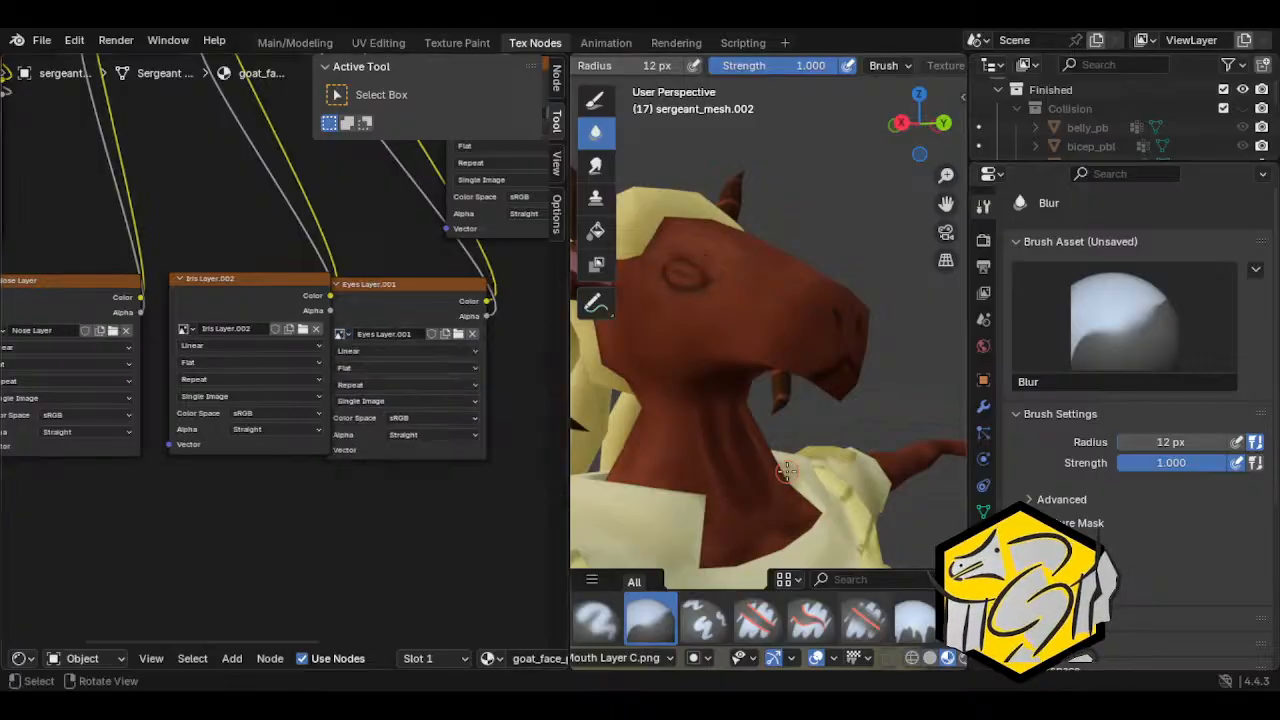
# Step: Inspect the goat's face from the front and below, and enable X-axis mirroring for texture painting
pyautogui.moveTo(787, 472); pyautogui.dragTo(718, 475, button='middle')
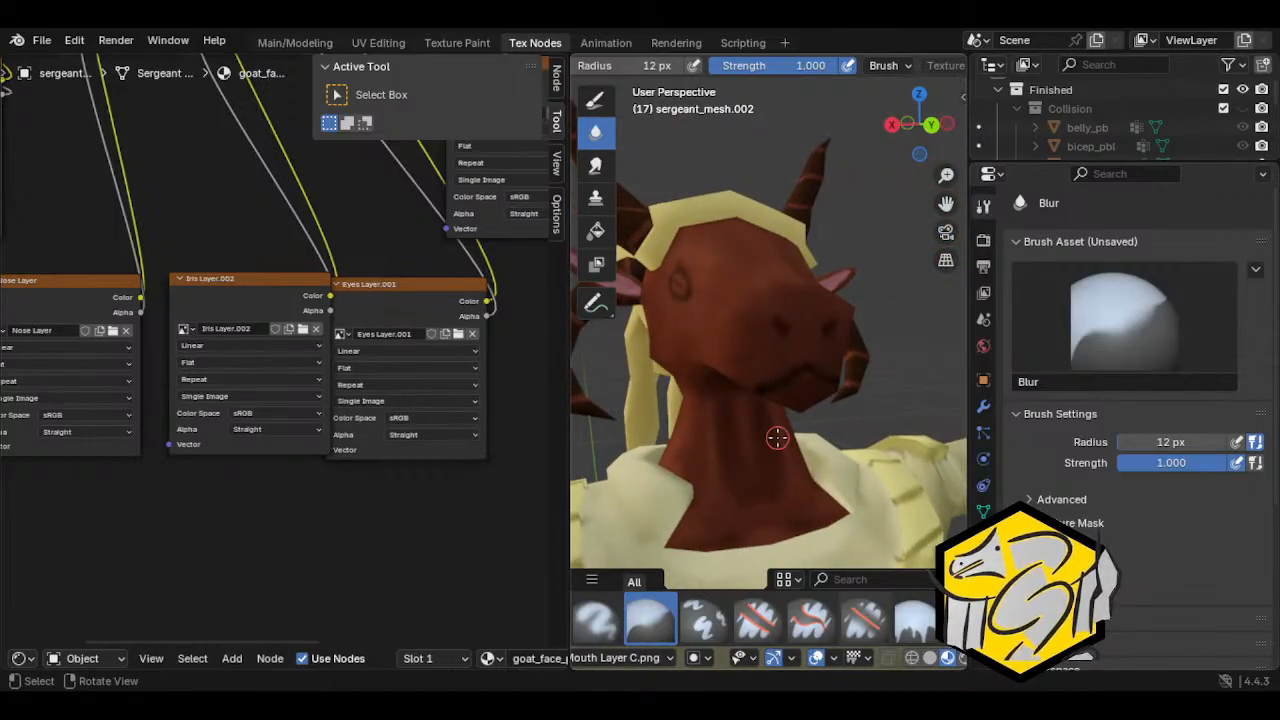
pyautogui.moveTo(777, 437); pyautogui.dragTo(634, 386, button='middle')
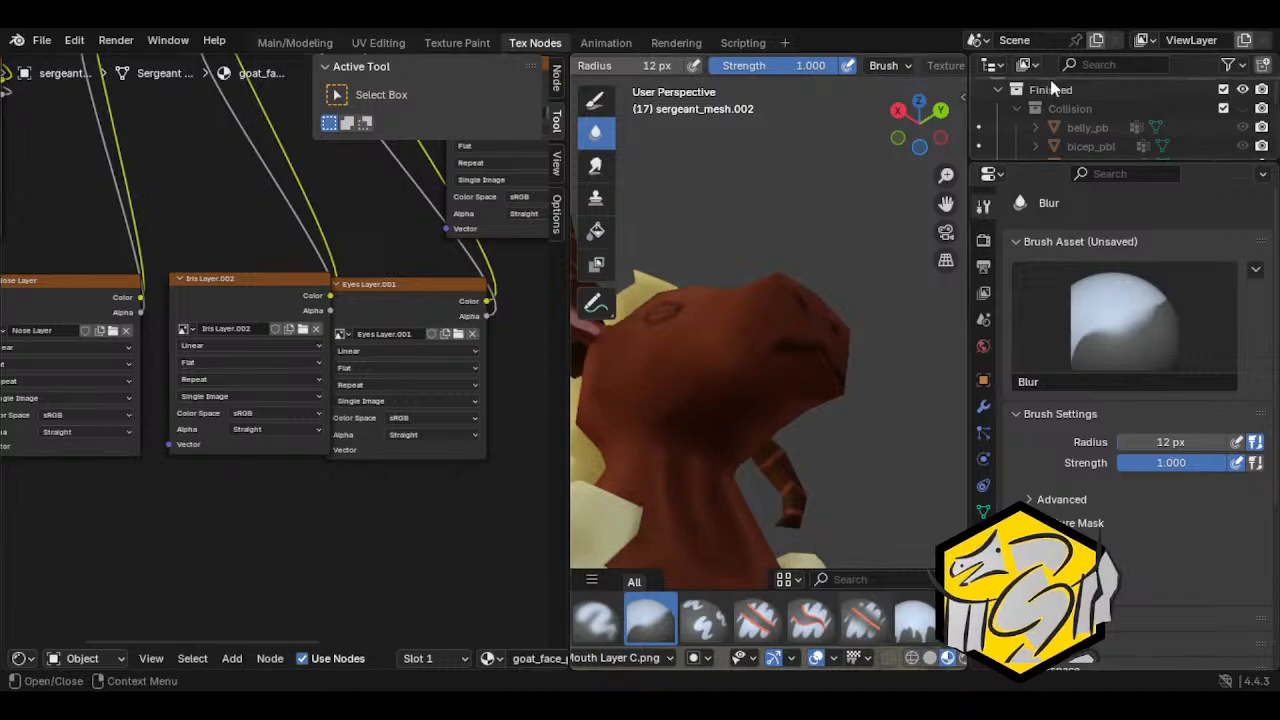
pyautogui.scroll(-3, 940, 70)
pyautogui.scroll(-6, 936, 63)
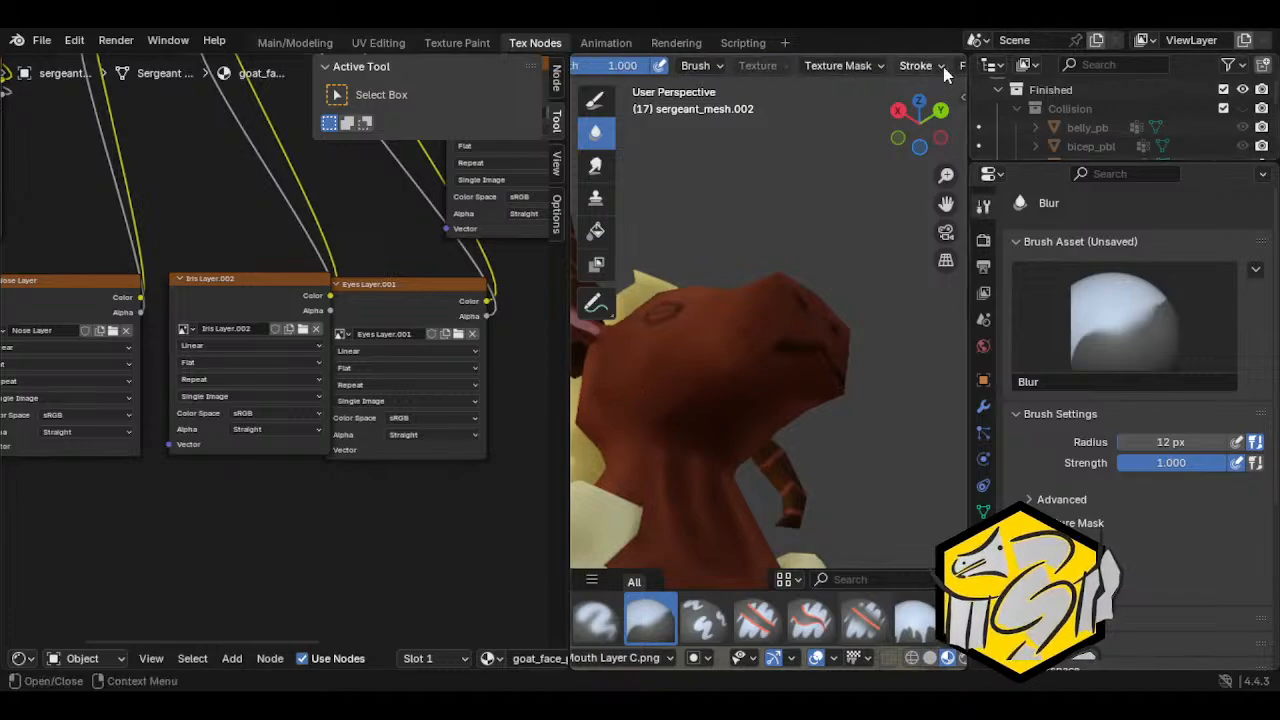
pyautogui.scroll(-1, 930, 78)
pyautogui.scroll(-3, 927, 77)
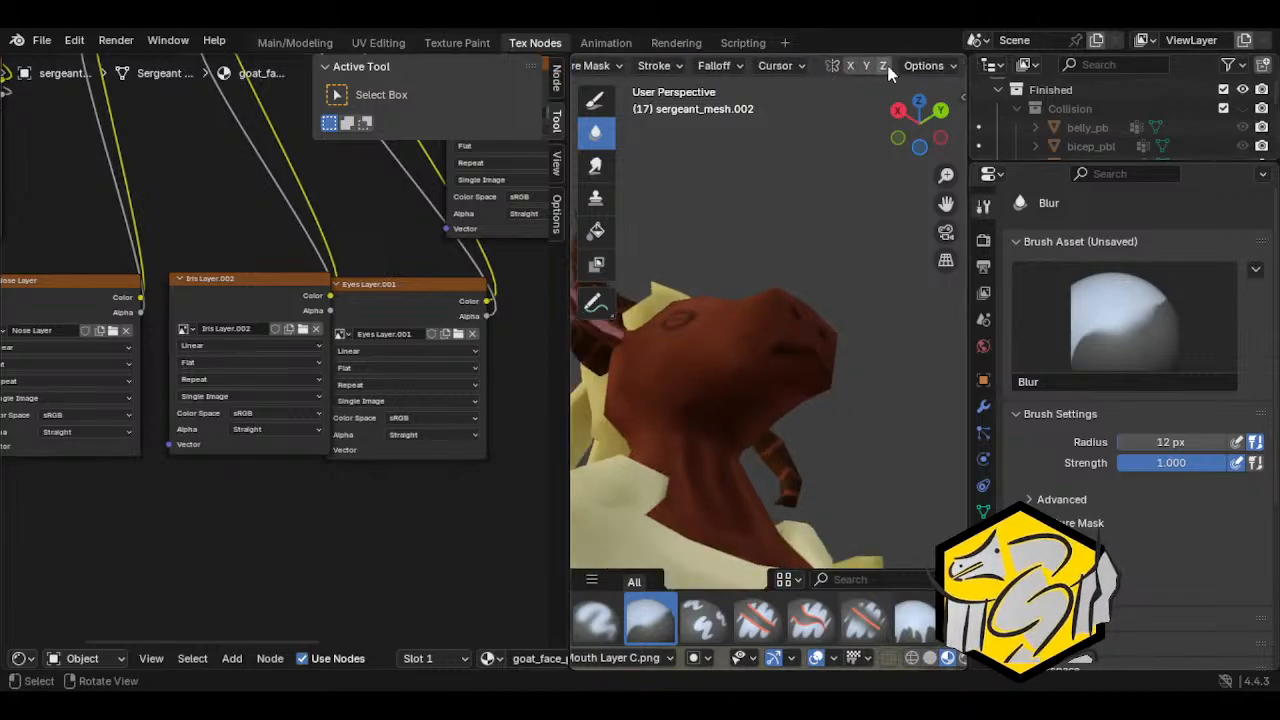
pyautogui.moveTo(806, 372); pyautogui.dragTo(658, 420, button='middle')
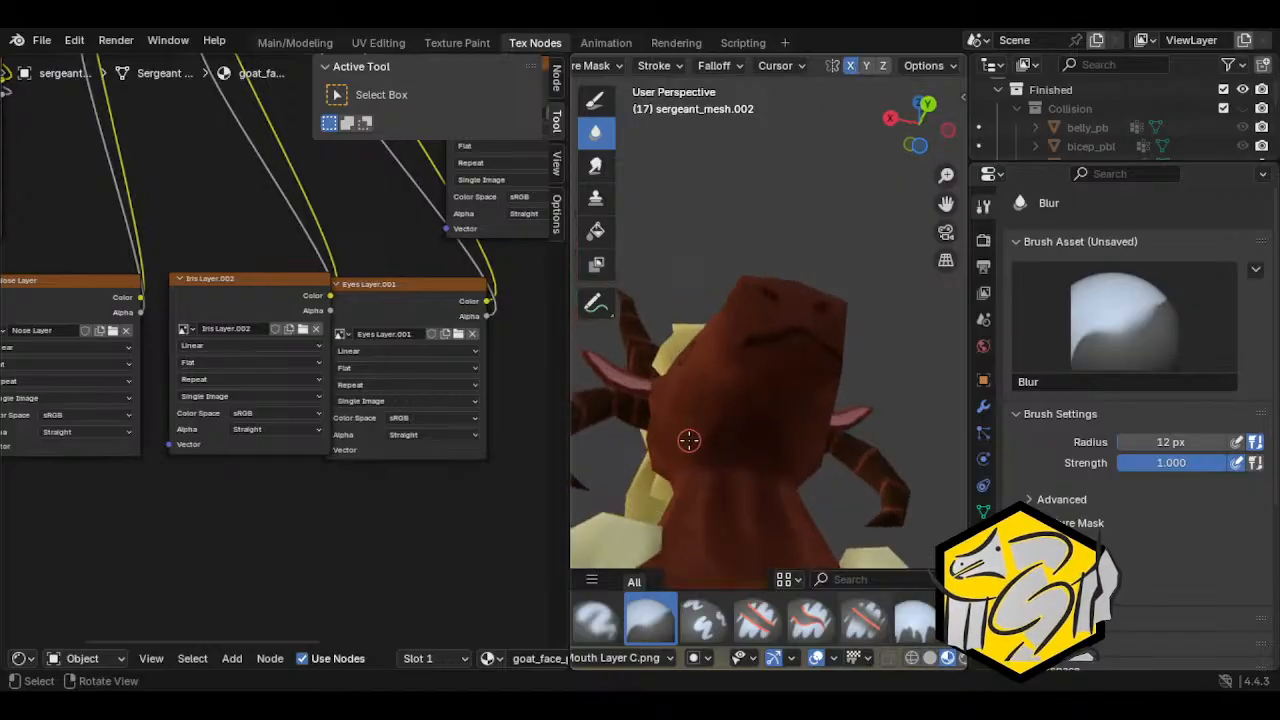
# Step: Rename the eyes node's image as Eyes Layer C and the iris node's image as Iris Layer C
pyautogui.doubleClick(405, 334)
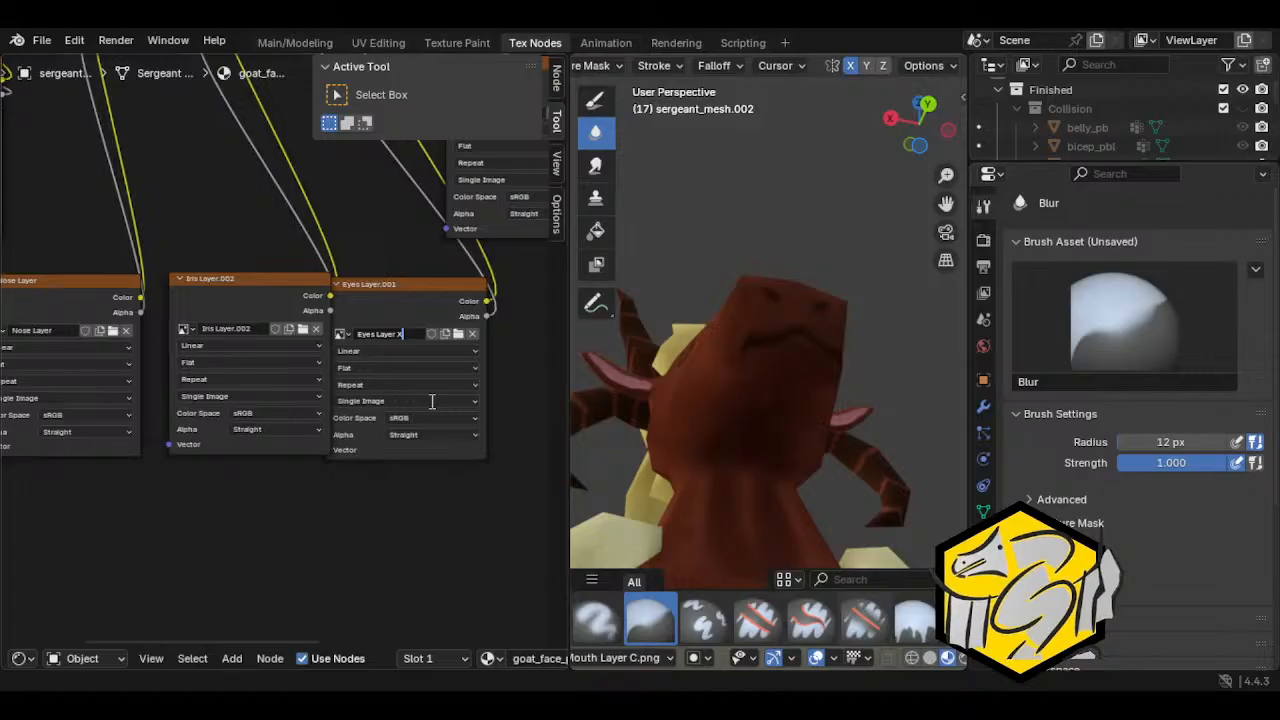
pyautogui.write('C')
pyautogui.press('Return')
pyautogui.doubleClick(240, 329)
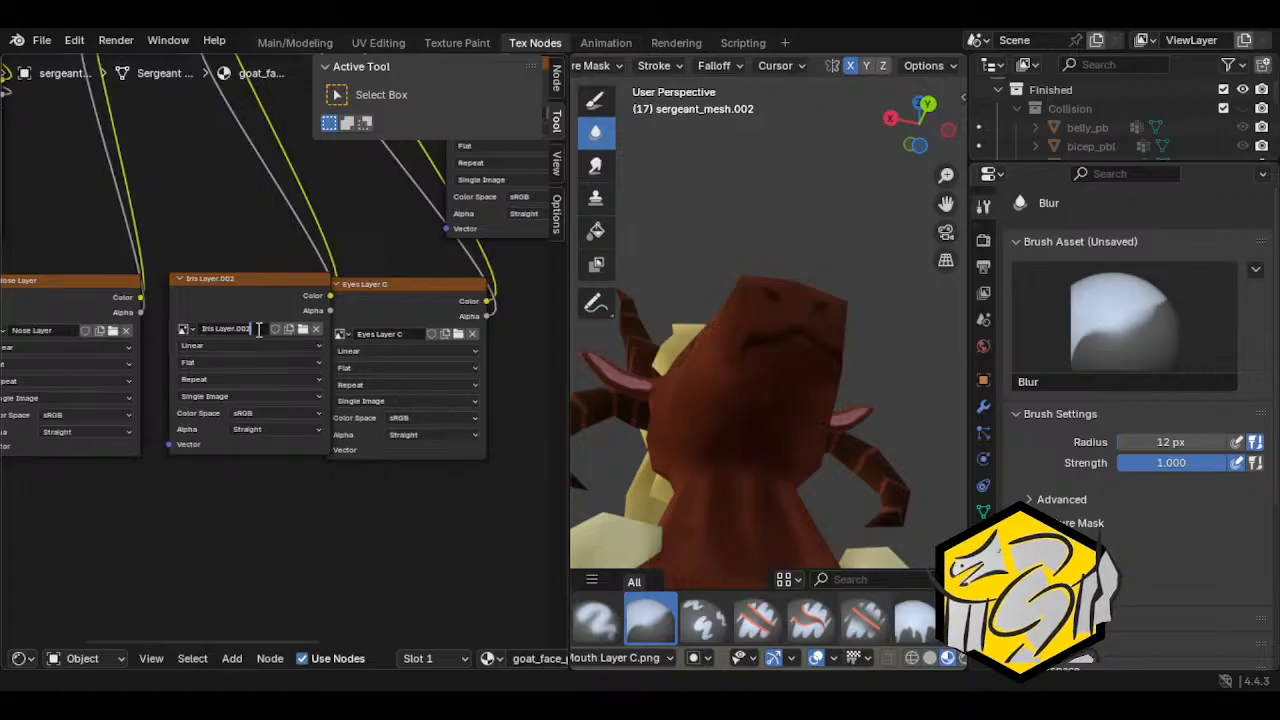
pyautogui.write('C')
pyautogui.press('Return')
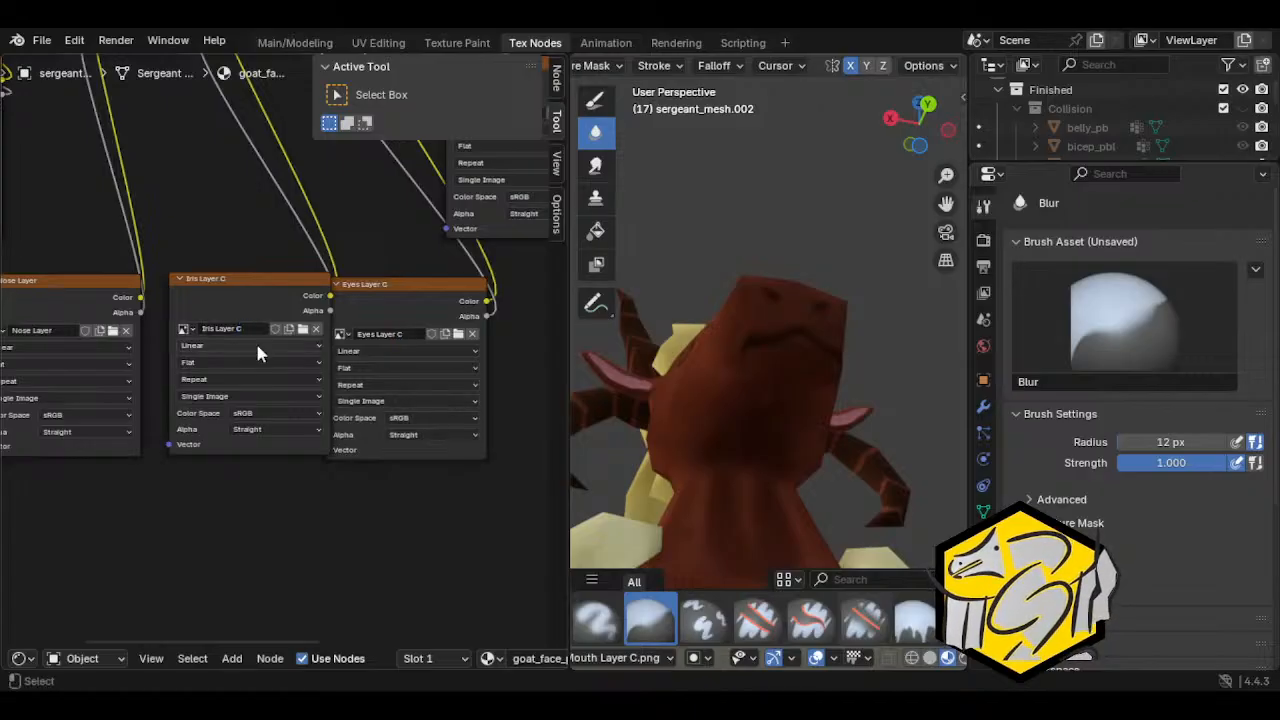
# Step: Rename the mouth node's image as Mouth Layer C
pyautogui.moveTo(303, 486); pyautogui.dragTo(491, 482, button='middle')
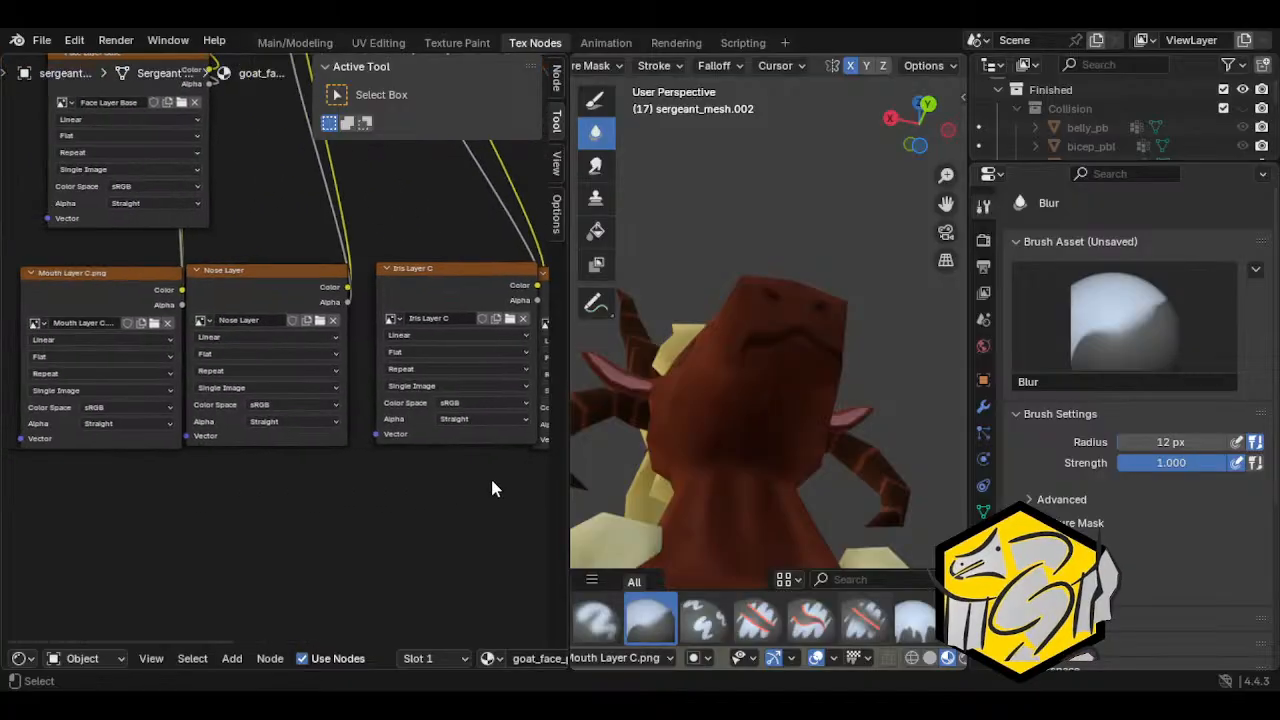
pyautogui.click(108, 324)
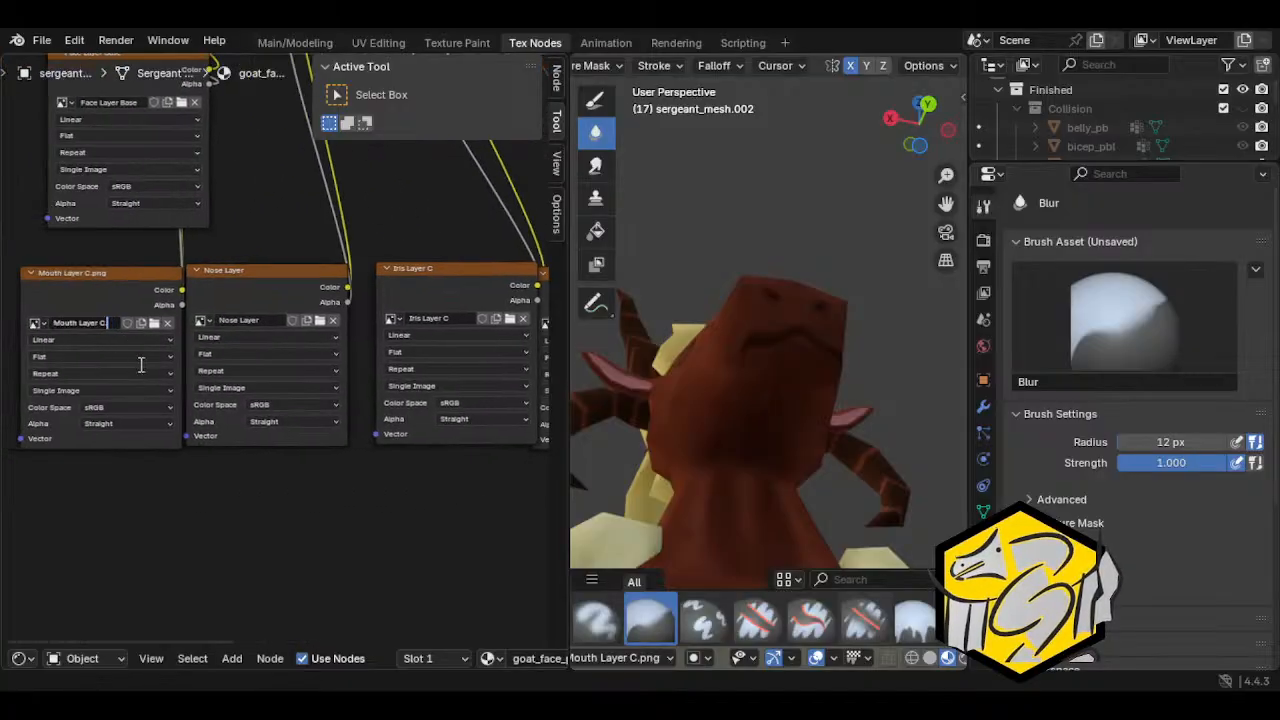
pyautogui.moveTo(307, 485); pyautogui.dragTo(47, 473, button='middle')
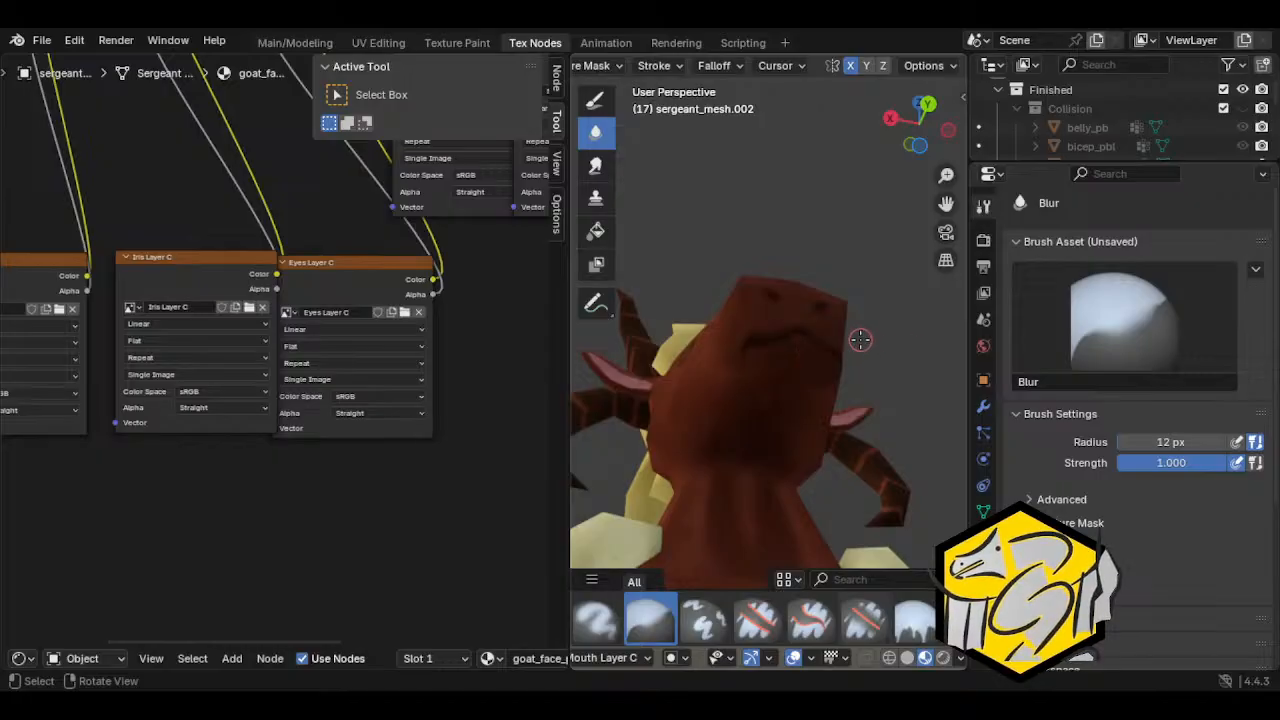
# Step: Return to the Texture Paint workspace and smear the small mark under the goat's chin on Face Layer Base with the Smear brush
pyautogui.moveTo(848, 365); pyautogui.dragTo(798, 351, button='middle')
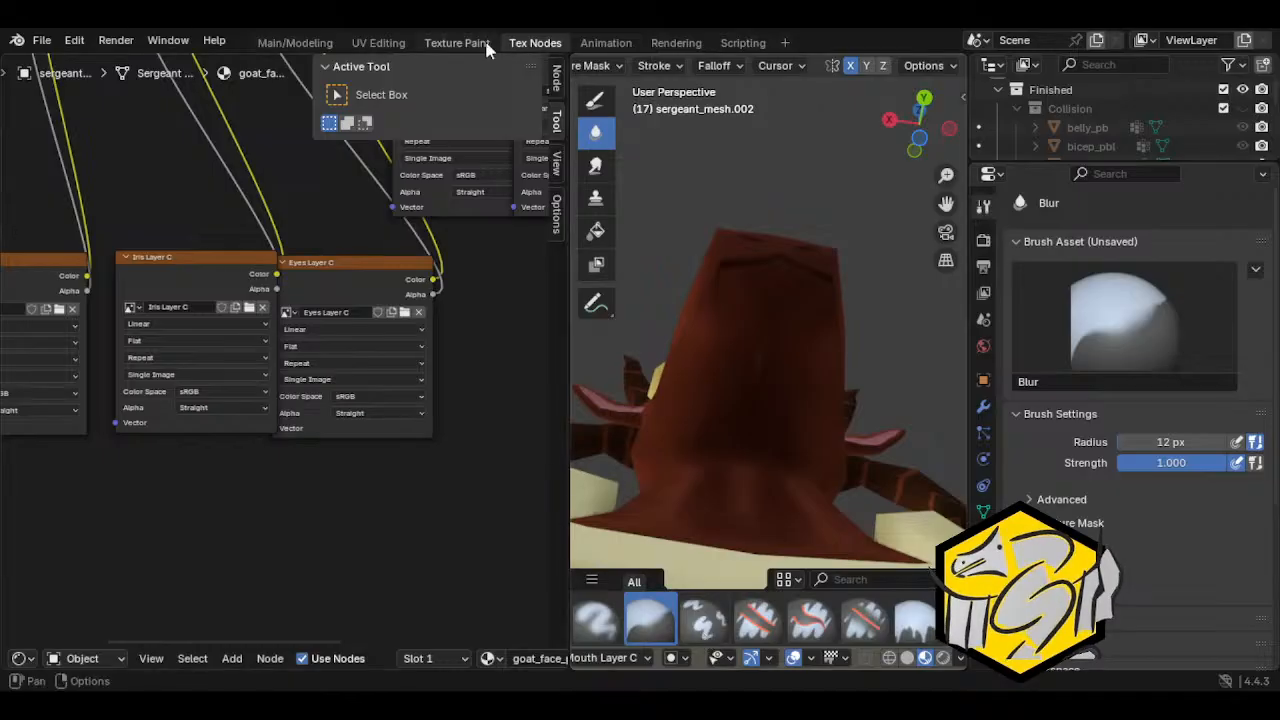
pyautogui.click(457, 42)
pyautogui.moveTo(696, 367); pyautogui.dragTo(509, 309, button='middle')
pyautogui.click(672, 594)
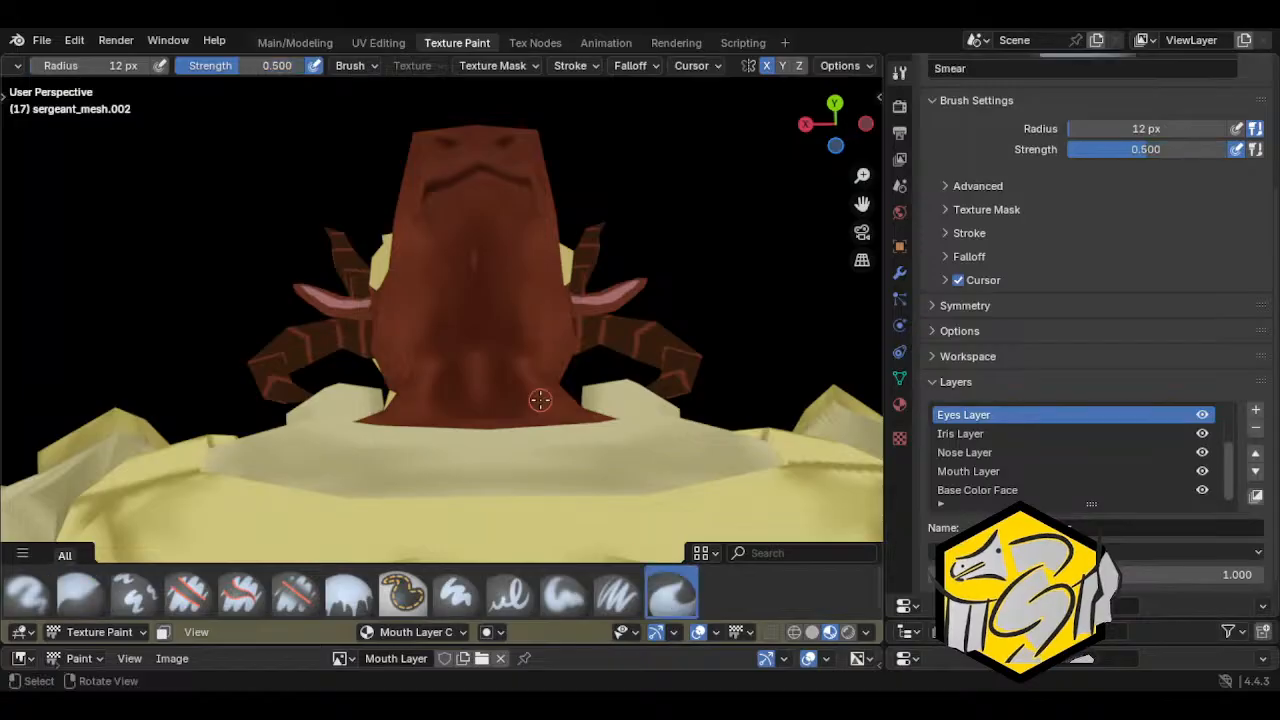
pyautogui.click(412, 632)
pyautogui.click(392, 473)
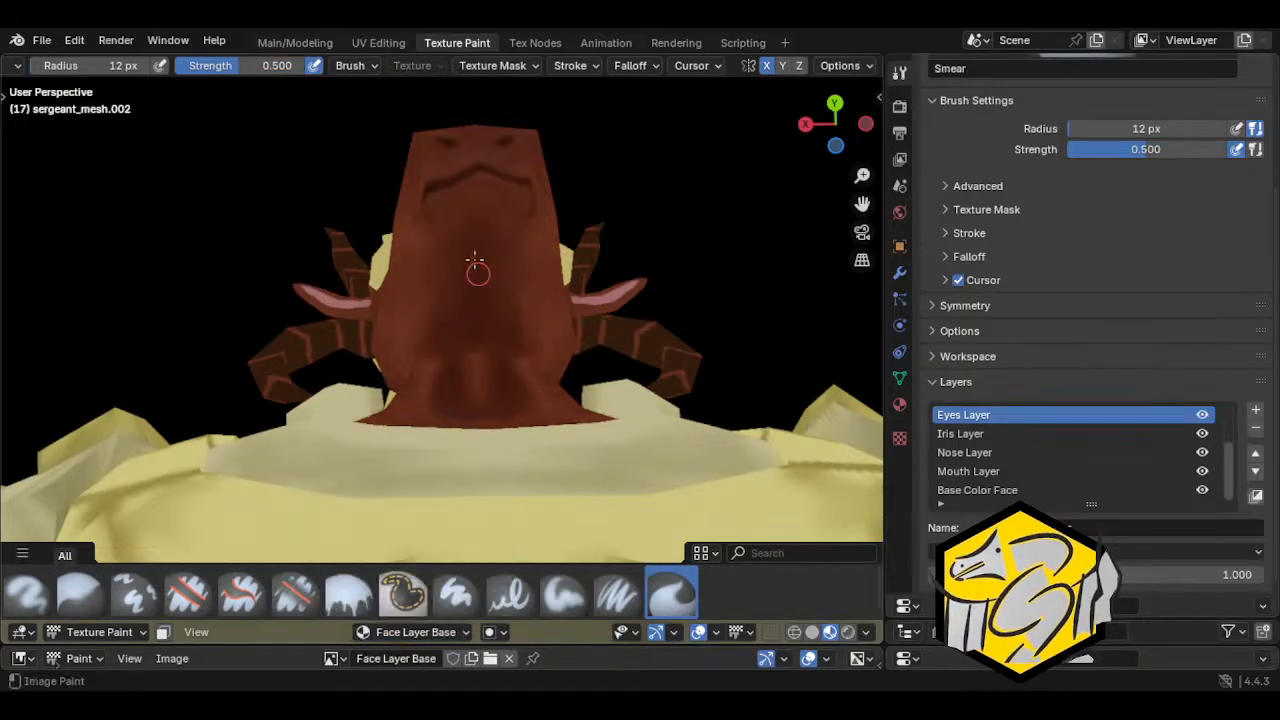
pyautogui.moveTo(470, 270); pyautogui.dragTo(474, 262)
# Step: Enlarge the Smear brush radius to 19 px and smear the mark under the chin on Iris Layer C
pyautogui.click(437, 629)
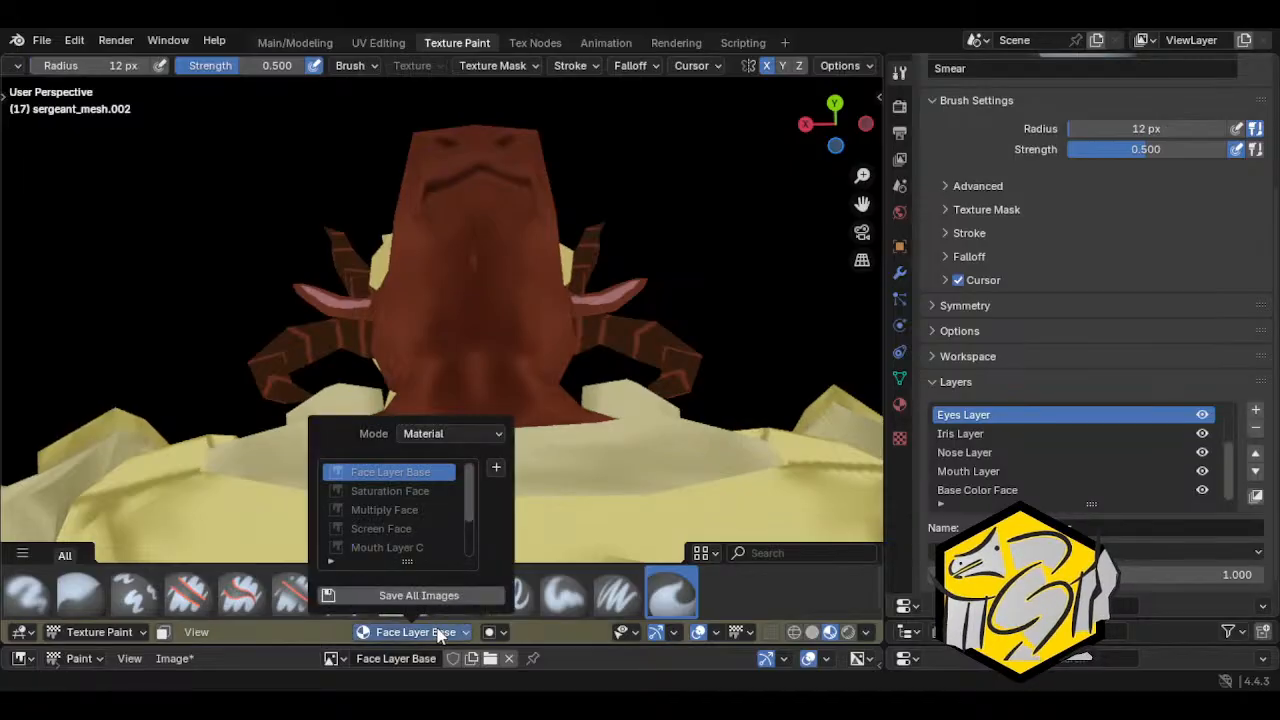
pyautogui.press('f')
pyautogui.click(417, 334)
pyautogui.moveTo(417, 334)
pyautogui.mouseDown(button='middle')
pyautogui.moveTo(497, 434)
pyautogui.moveTo(457, 366)
pyautogui.mouseUp(button='middle')
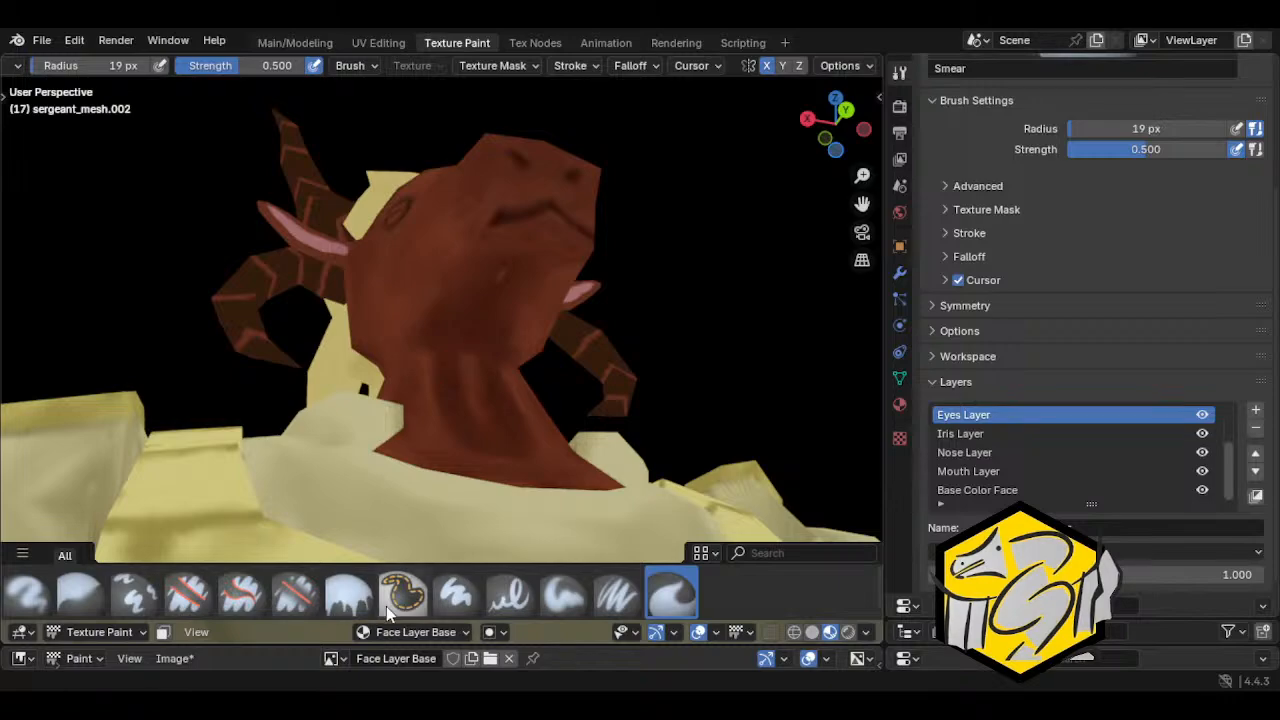
pyautogui.click(408, 632)
pyautogui.scroll(-2, 407, 533)
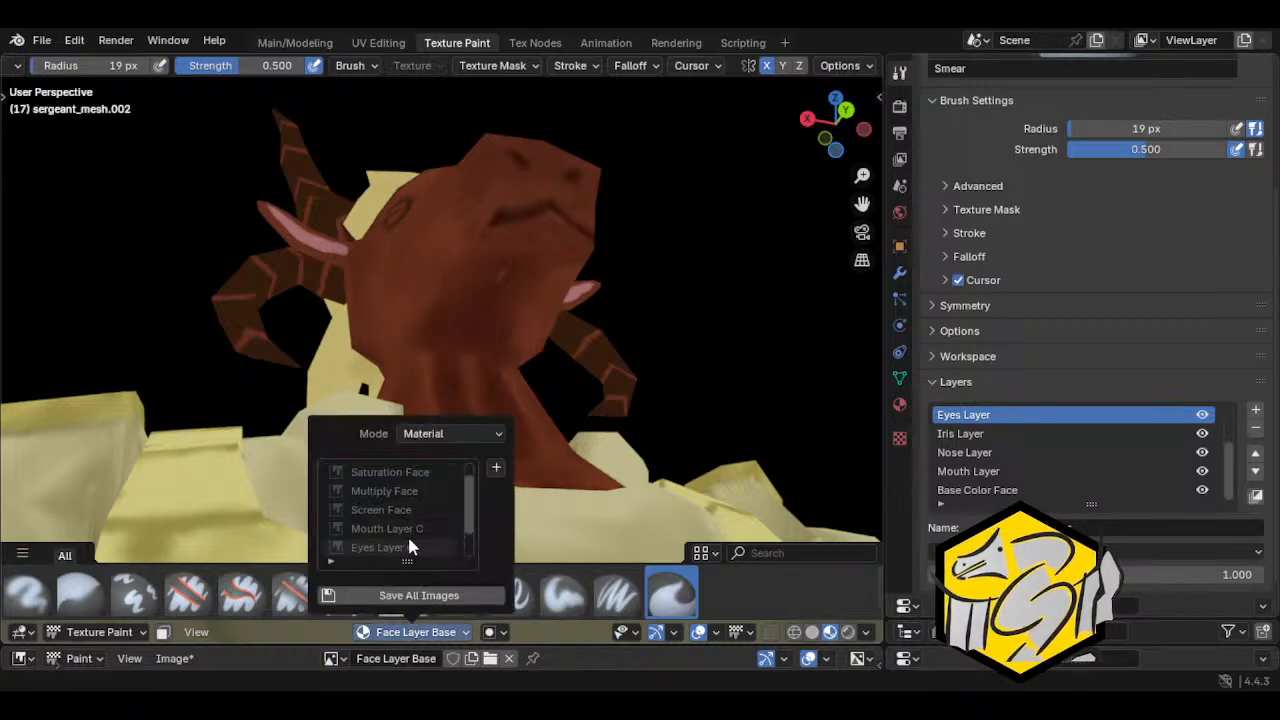
pyautogui.scroll(-1, 411, 548)
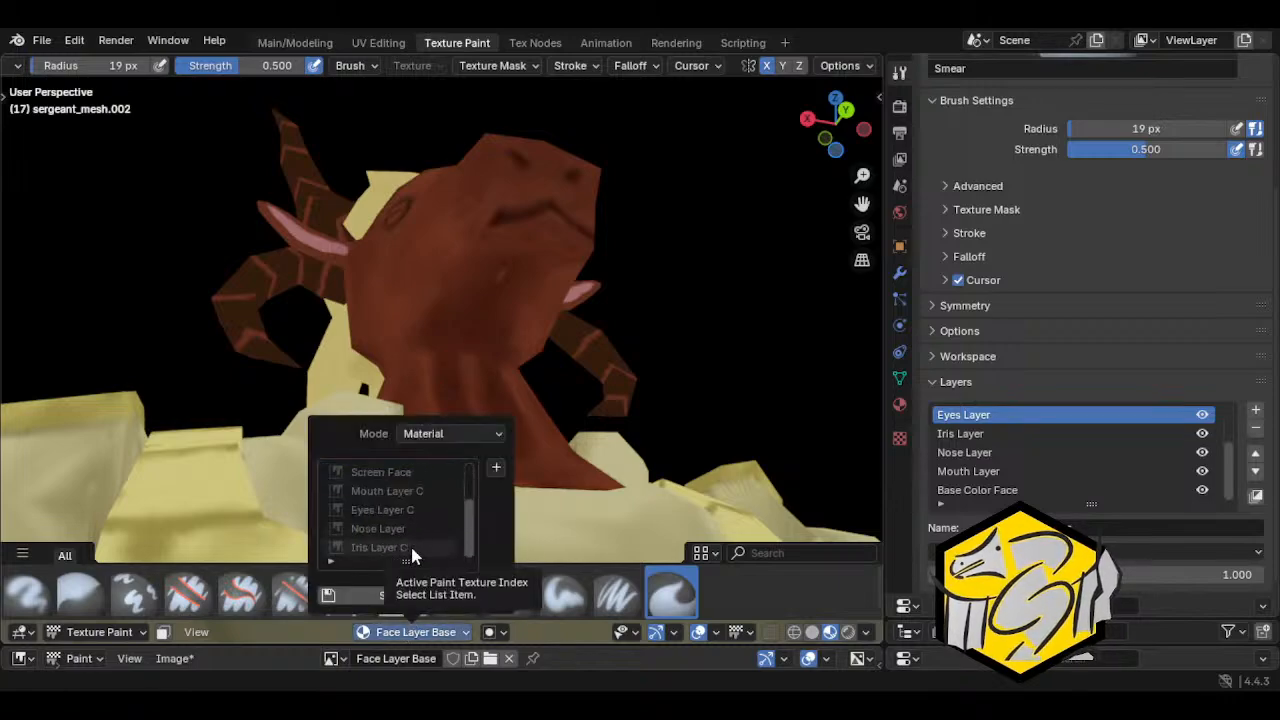
pyautogui.click(411, 548)
pyautogui.moveTo(503, 342); pyautogui.dragTo(481, 301, button='middle')
pyautogui.moveTo(481, 301); pyautogui.dragTo(480, 277)
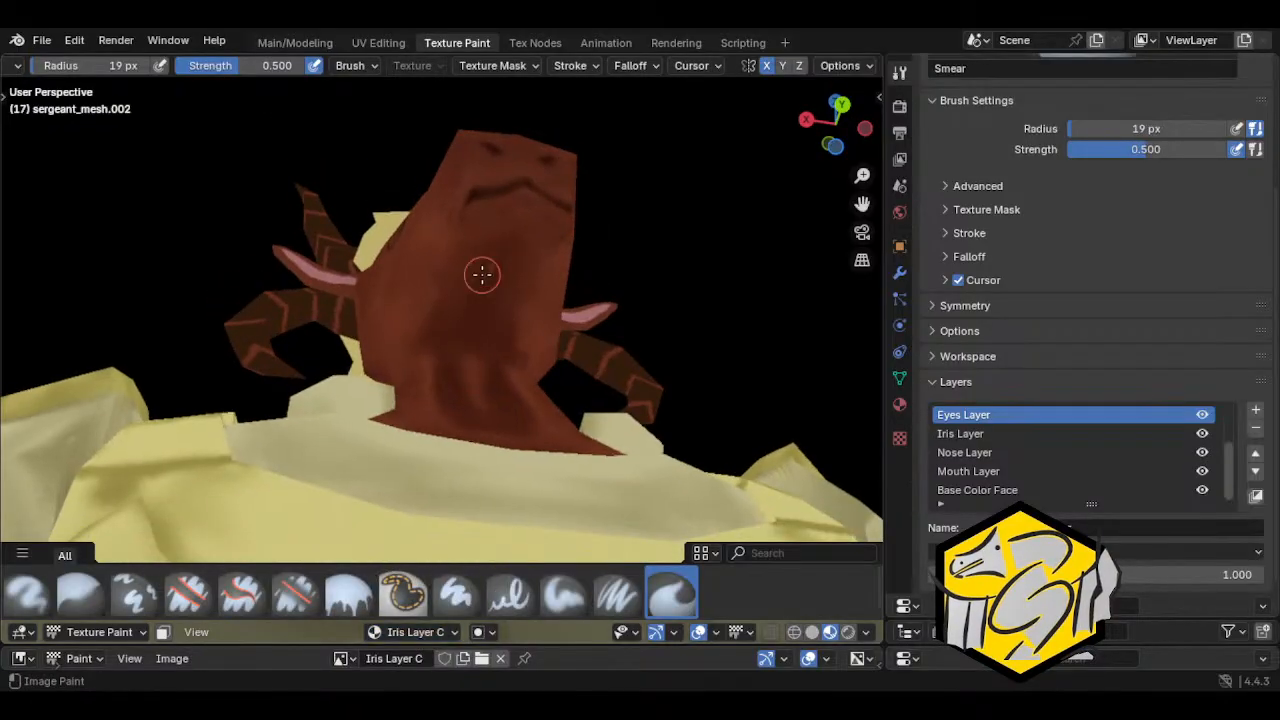
# Step: Target the Nose Layer for painting, and smear the mark under the chin on Mouth Layer C instead
pyautogui.click(422, 632)
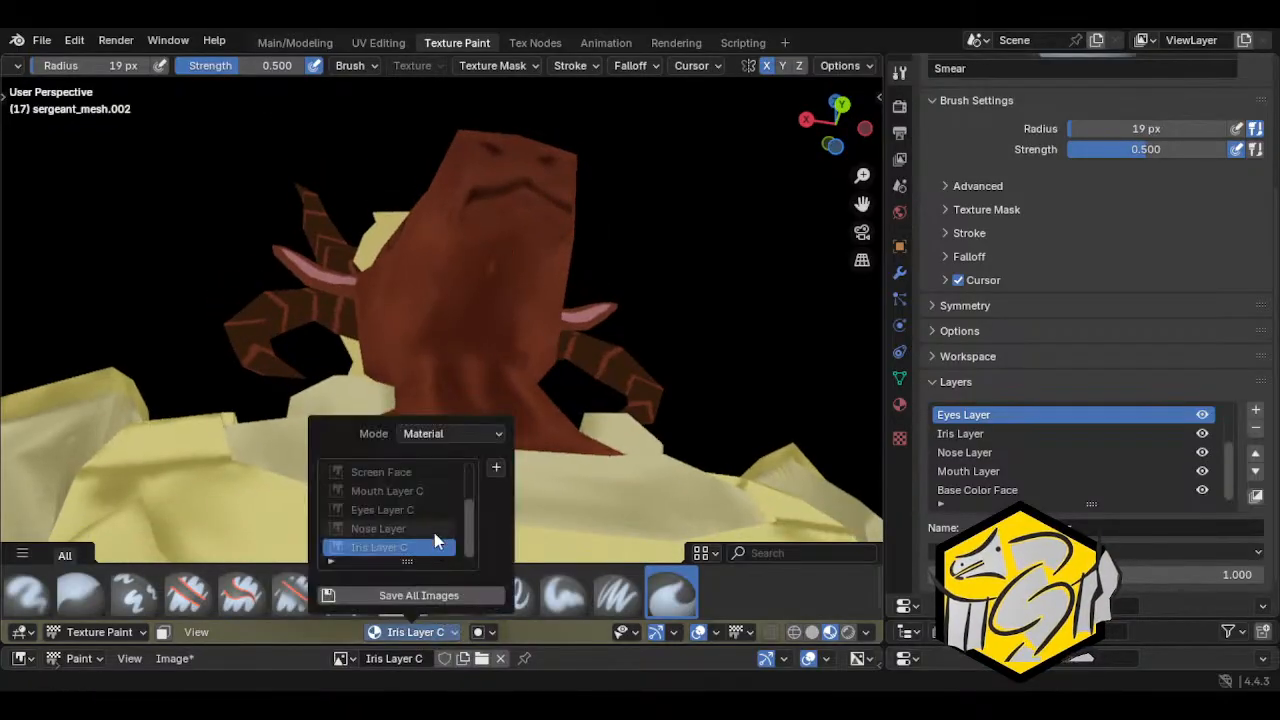
pyautogui.click(436, 528)
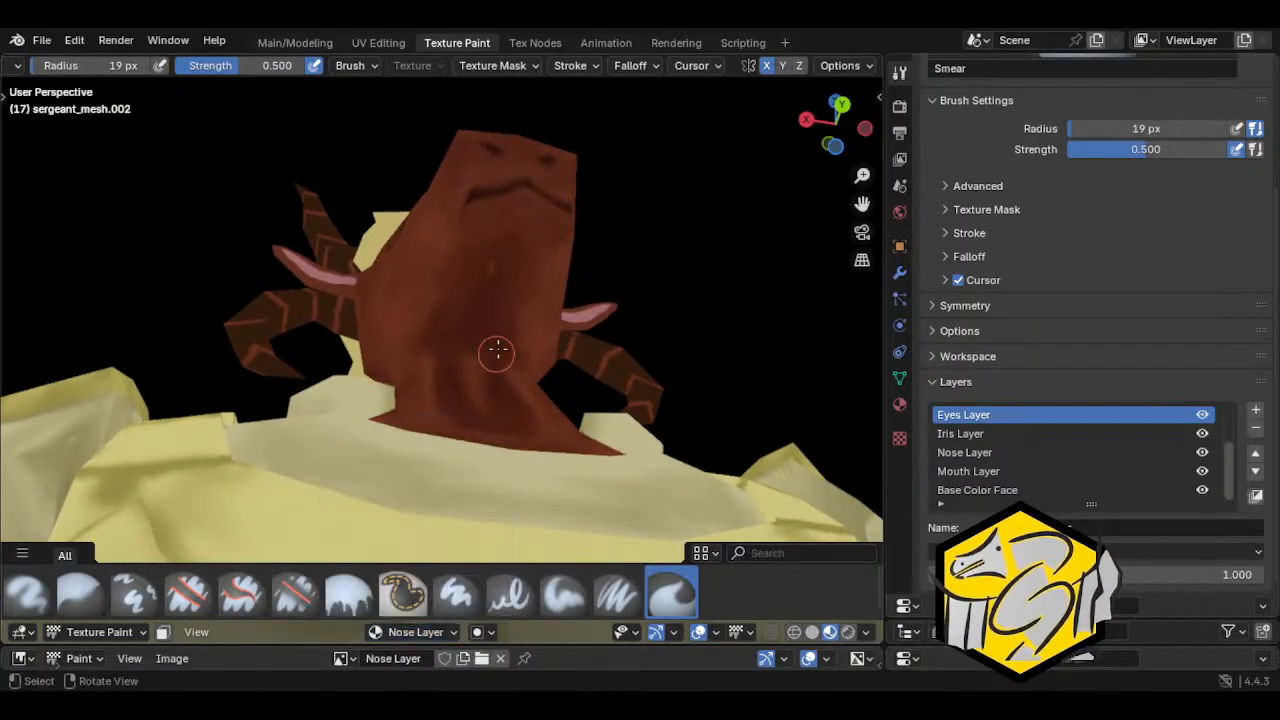
pyautogui.click(410, 632)
pyautogui.click(406, 511)
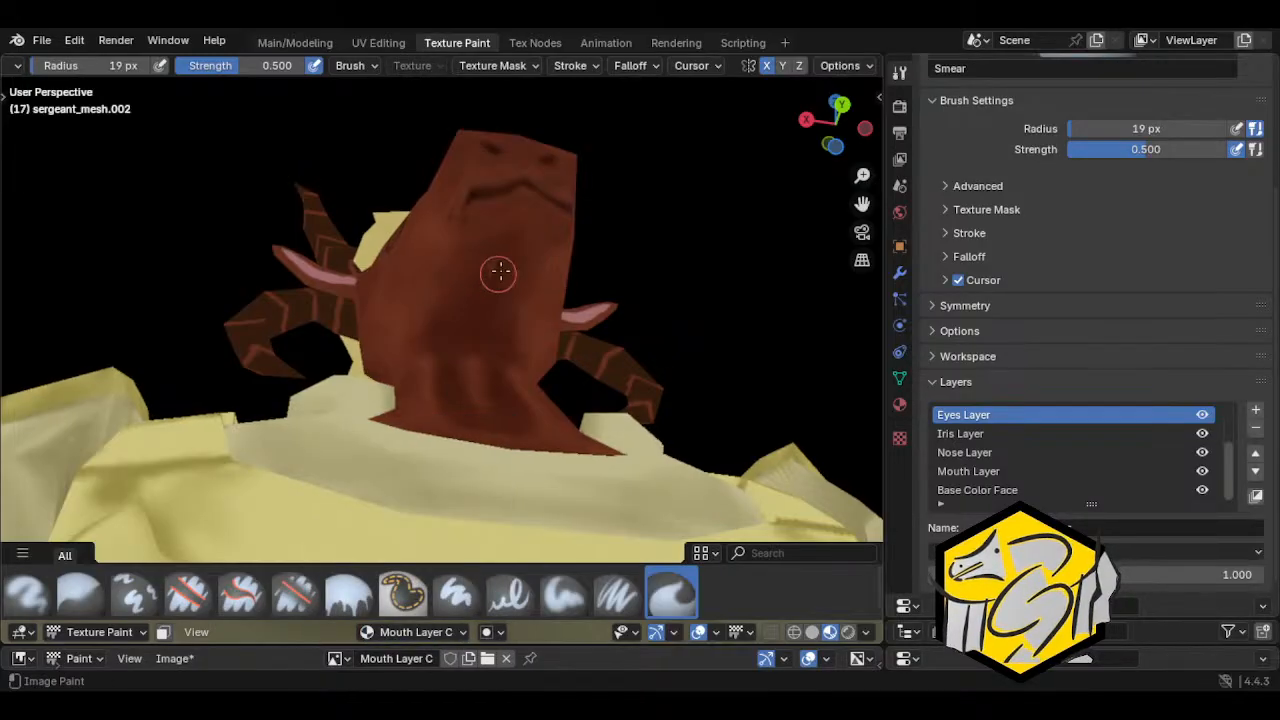
# Step: Choose the Erase Soft brush and make Screen Face the active paint image
pyautogui.click(295, 592)
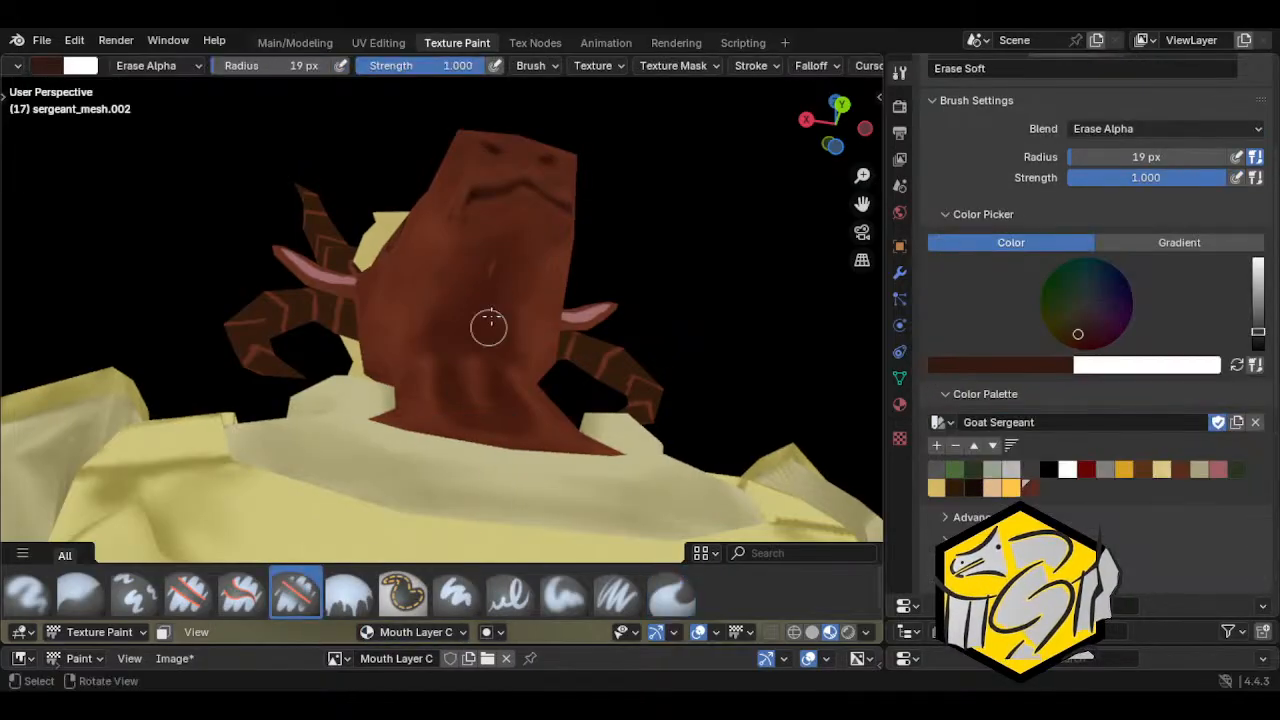
pyautogui.click(410, 632)
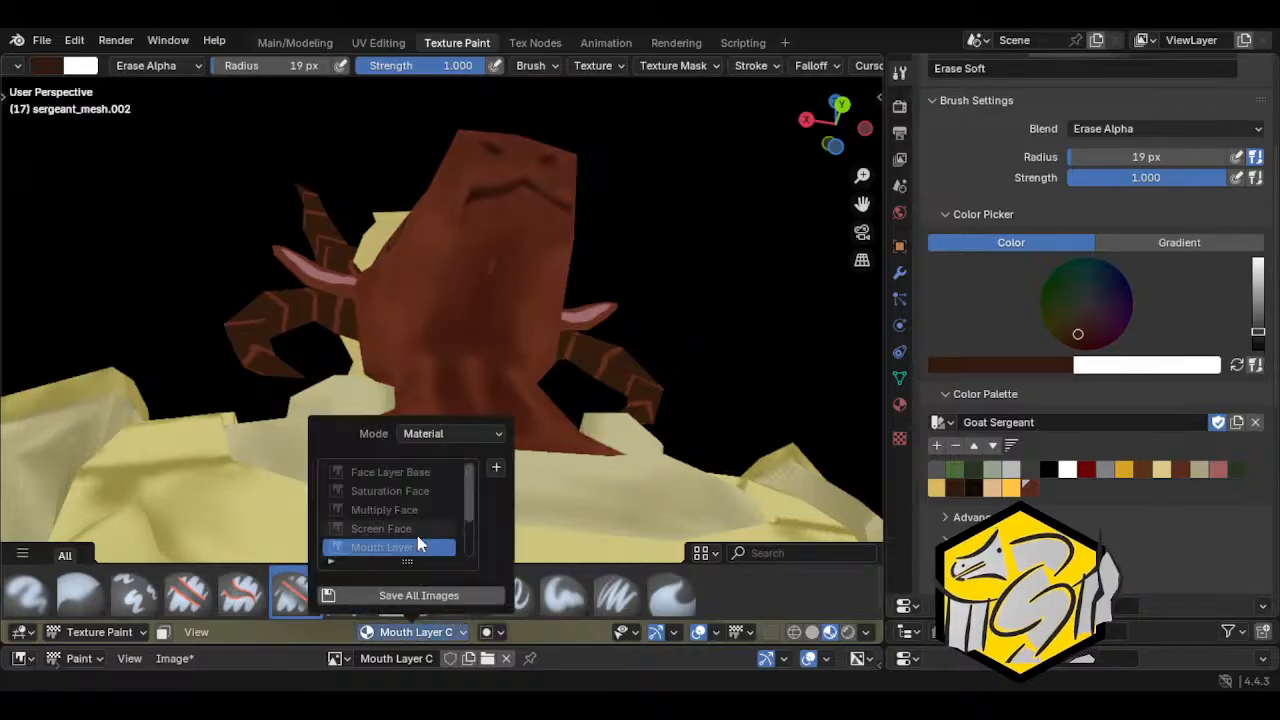
pyautogui.click(415, 531)
# Step: Make Multiply Face the active paint image and smear away the mark under the chin with the Smear brush
pyautogui.click(412, 632)
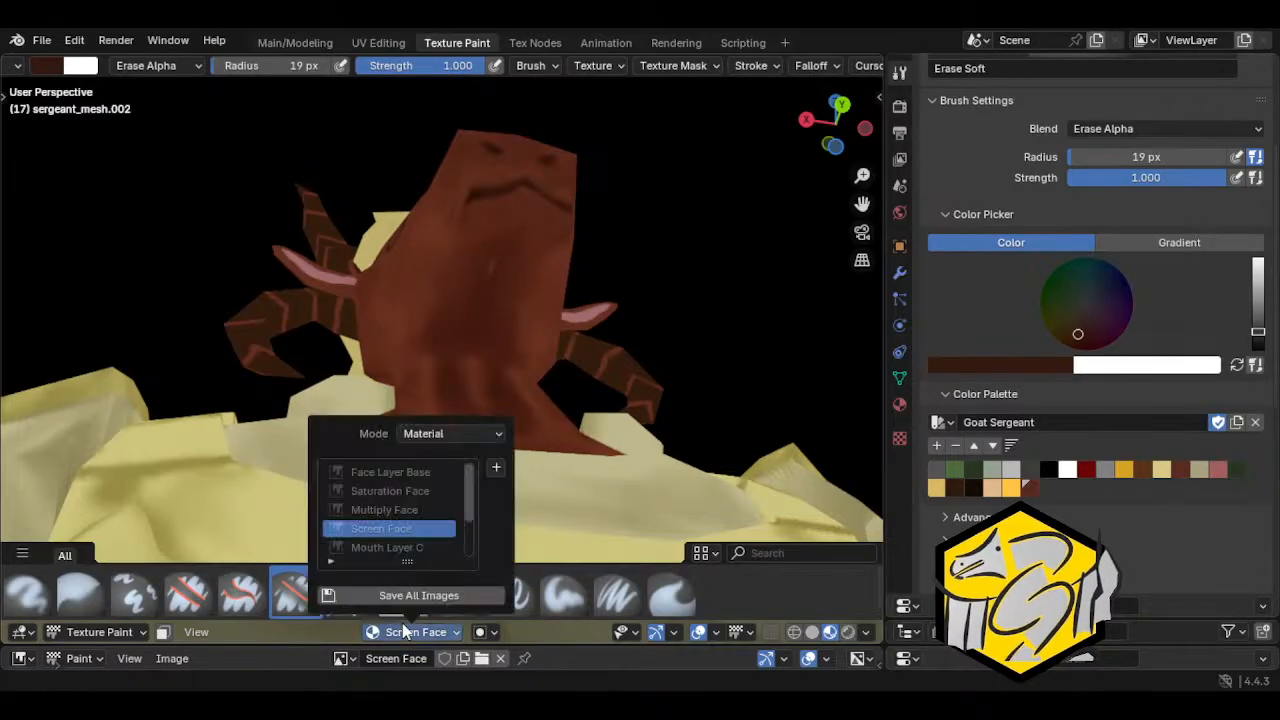
pyautogui.click(414, 512)
pyautogui.click(662, 592)
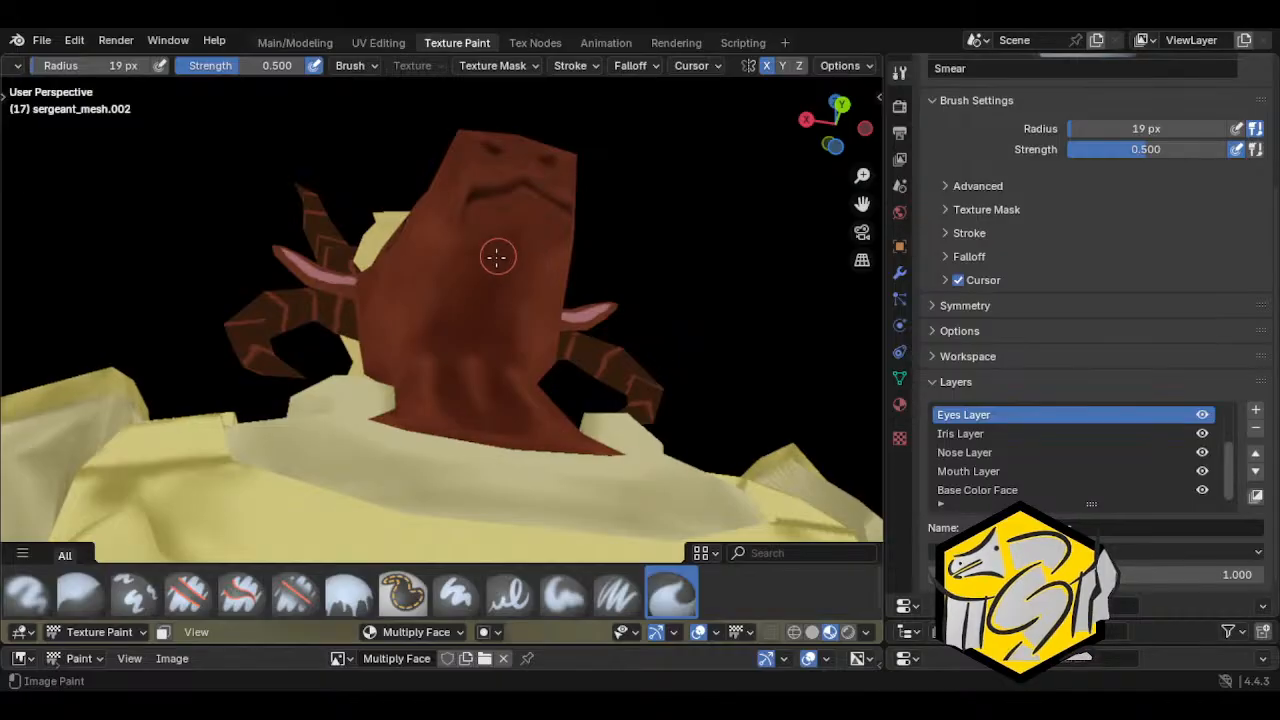
pyautogui.moveTo(496, 257)
pyautogui.mouseDown()
pyautogui.moveTo(487, 283)
pyautogui.moveTo(490, 269)
pyautogui.moveTo(499, 280)
pyautogui.mouseUp()
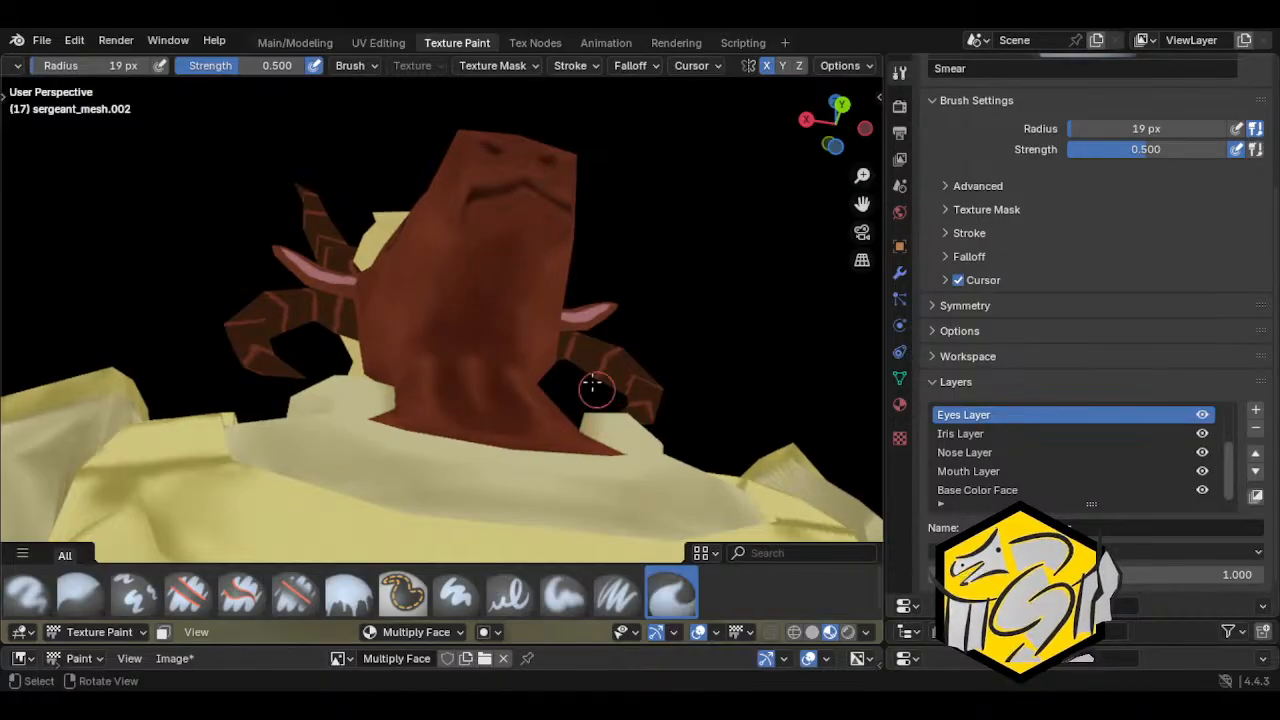
# Step: Smear the shading under the chin on Multiply Face with further short strokes
pyautogui.moveTo(592, 383)
pyautogui.mouseDown(button='middle')
pyautogui.moveTo(457, 370)
pyautogui.moveTo(447, 347)
pyautogui.mouseUp(button='middle')
pyautogui.moveTo(436, 258); pyautogui.dragTo(429, 289)
pyautogui.moveTo(429, 289); pyautogui.dragTo(478, 277, button='middle')
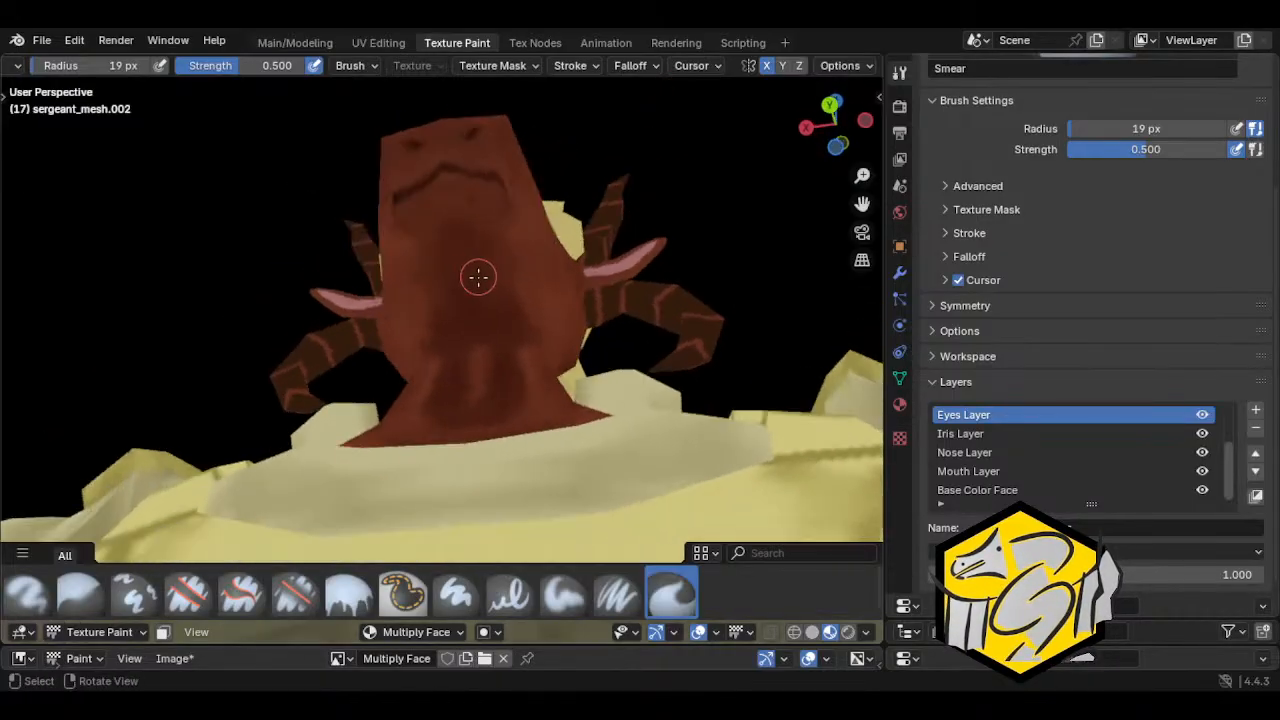
pyautogui.moveTo(478, 277); pyautogui.dragTo(460, 271)
pyautogui.moveTo(460, 271)
pyautogui.mouseDown(button='middle')
pyautogui.moveTo(576, 282)
pyautogui.moveTo(506, 240)
pyautogui.moveTo(451, 263)
pyautogui.moveTo(438, 215)
pyautogui.moveTo(449, 277)
pyautogui.moveTo(491, 277)
pyautogui.moveTo(534, 314)
pyautogui.mouseUp(button='middle')
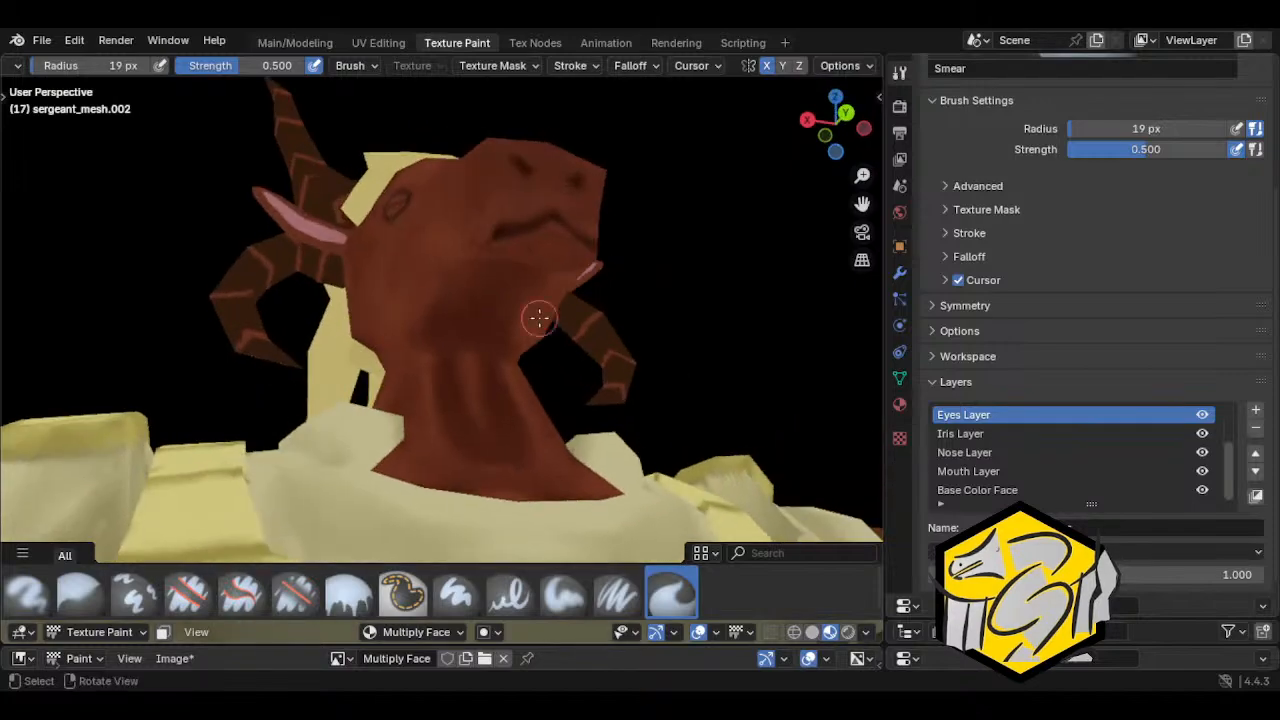
# Step: Make Mouth Layer C the active paint image and choose the Paint Soft brush
pyautogui.click(430, 633)
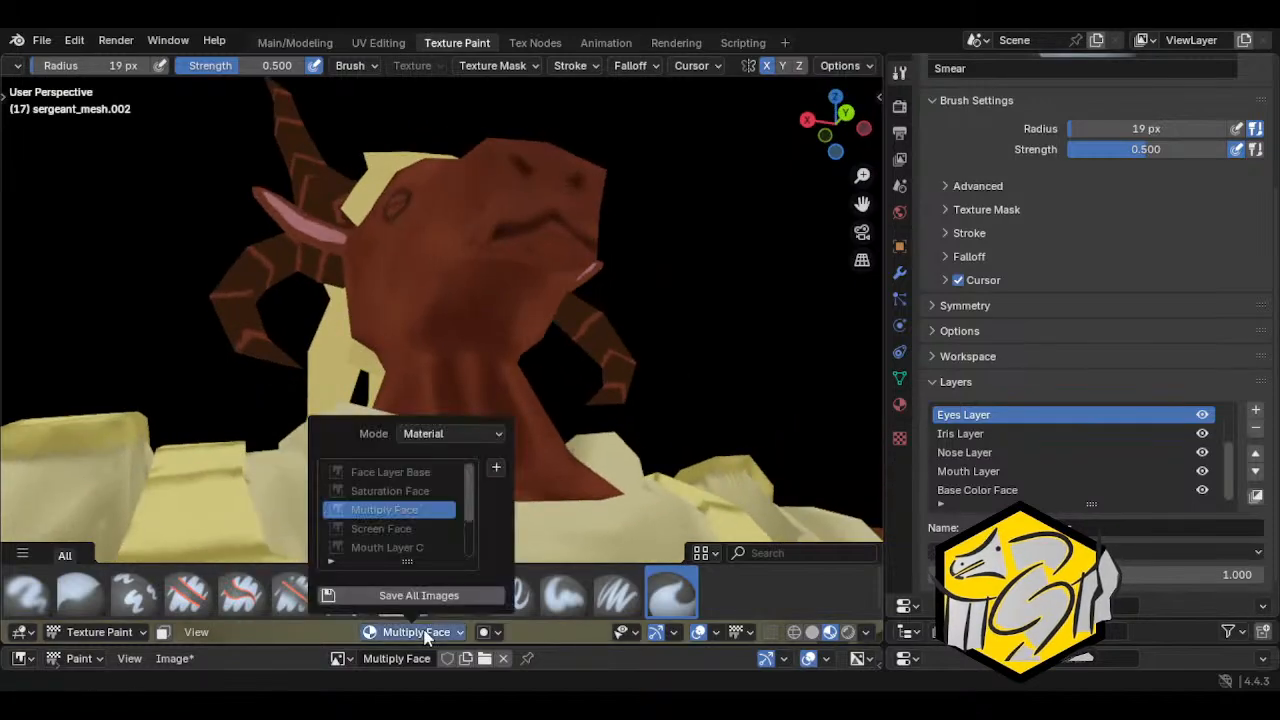
pyautogui.click(413, 548)
pyautogui.moveTo(540, 345); pyautogui.dragTo(505, 367, button='middle')
pyautogui.scroll(2, 505, 367)
pyautogui.moveTo(360, 297); pyautogui.dragTo(426, 380, button='middle')
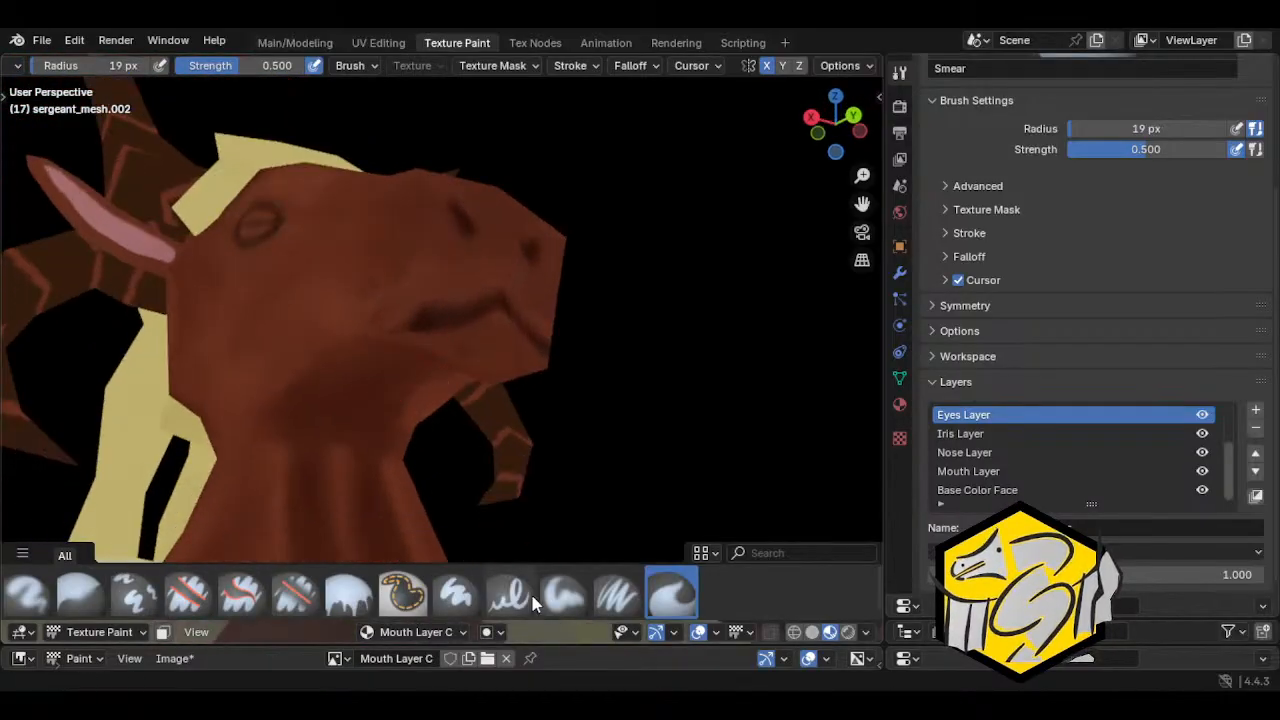
pyautogui.click(558, 597)
# Step: Reduce the brush radius to 10 px and extend the dark mouth line along the side of the muzzle
pyautogui.moveTo(414, 348); pyautogui.dragTo(497, 331, button='middle')
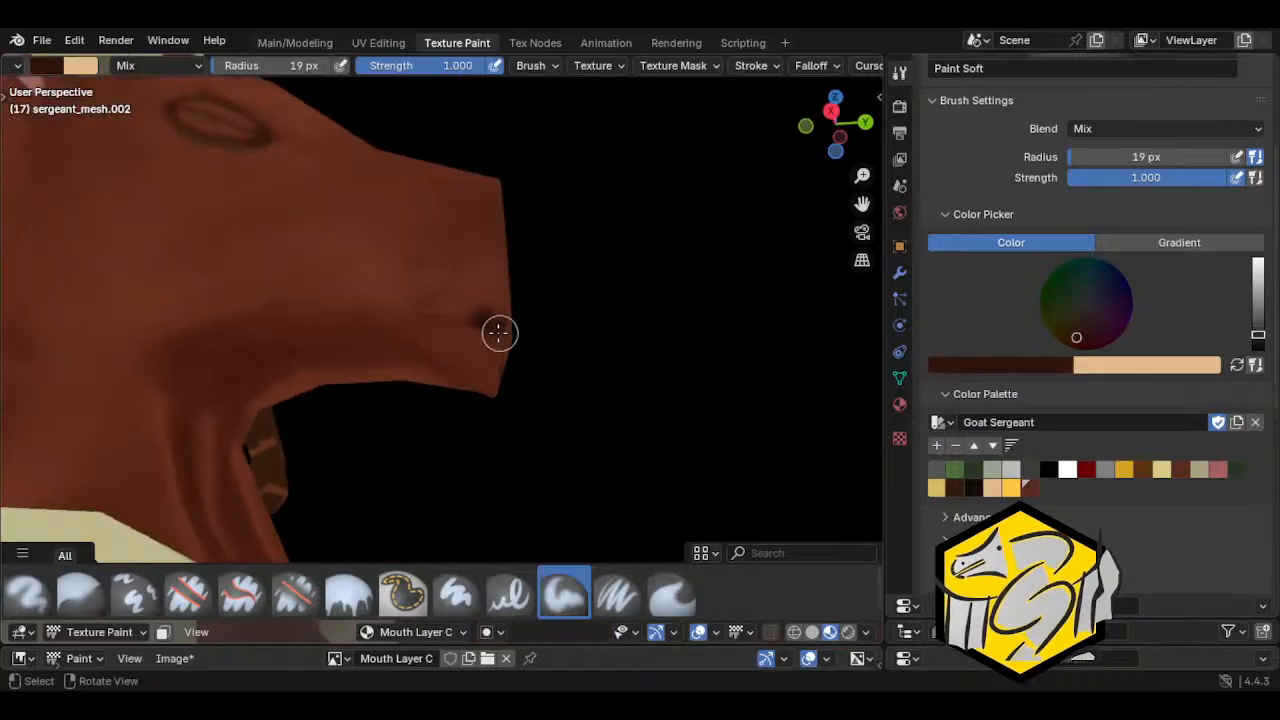
pyautogui.press('f')
pyautogui.click(489, 331)
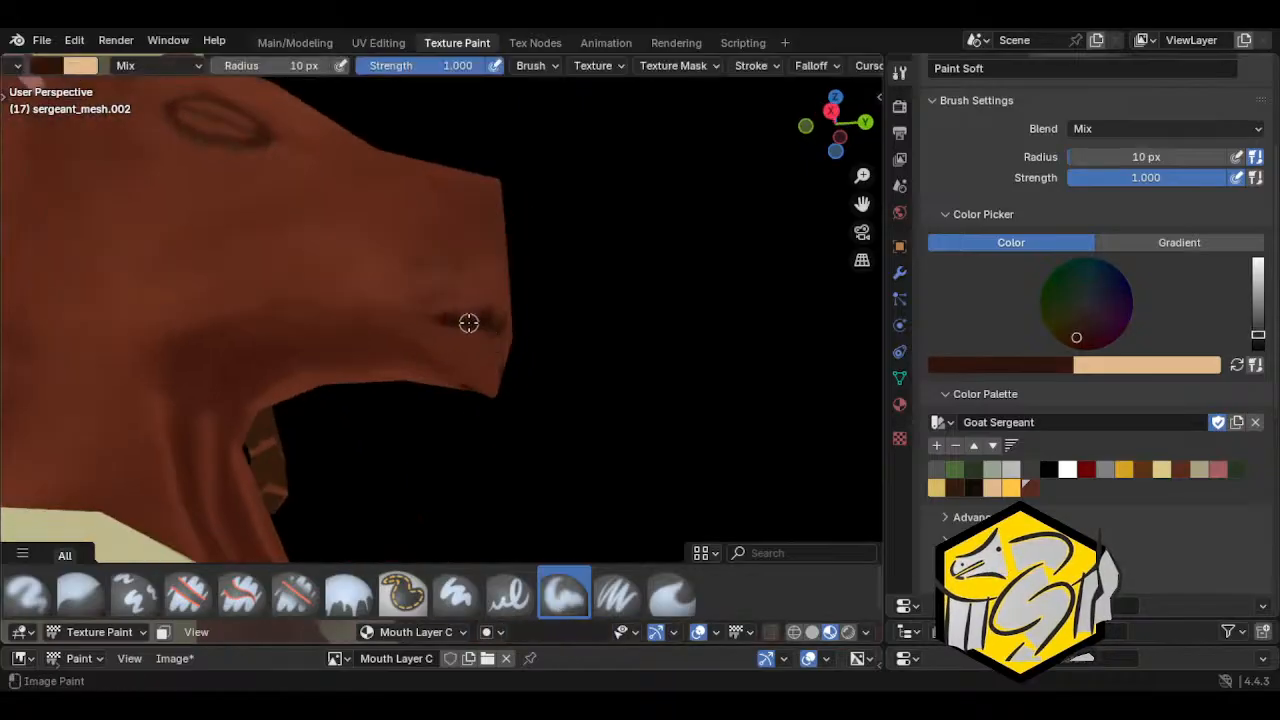
pyautogui.moveTo(440, 316); pyautogui.dragTo(474, 303, button='middle')
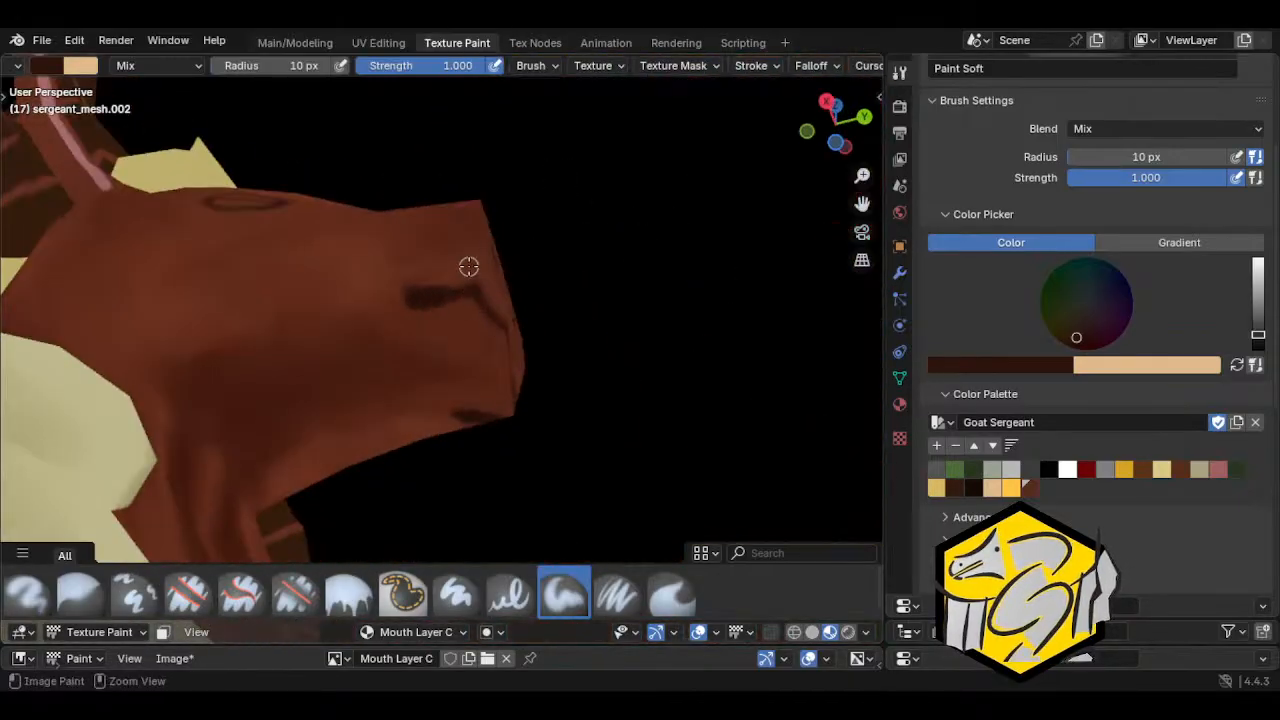
pyautogui.moveTo(749, 234); pyautogui.dragTo(518, 385, button='middle')
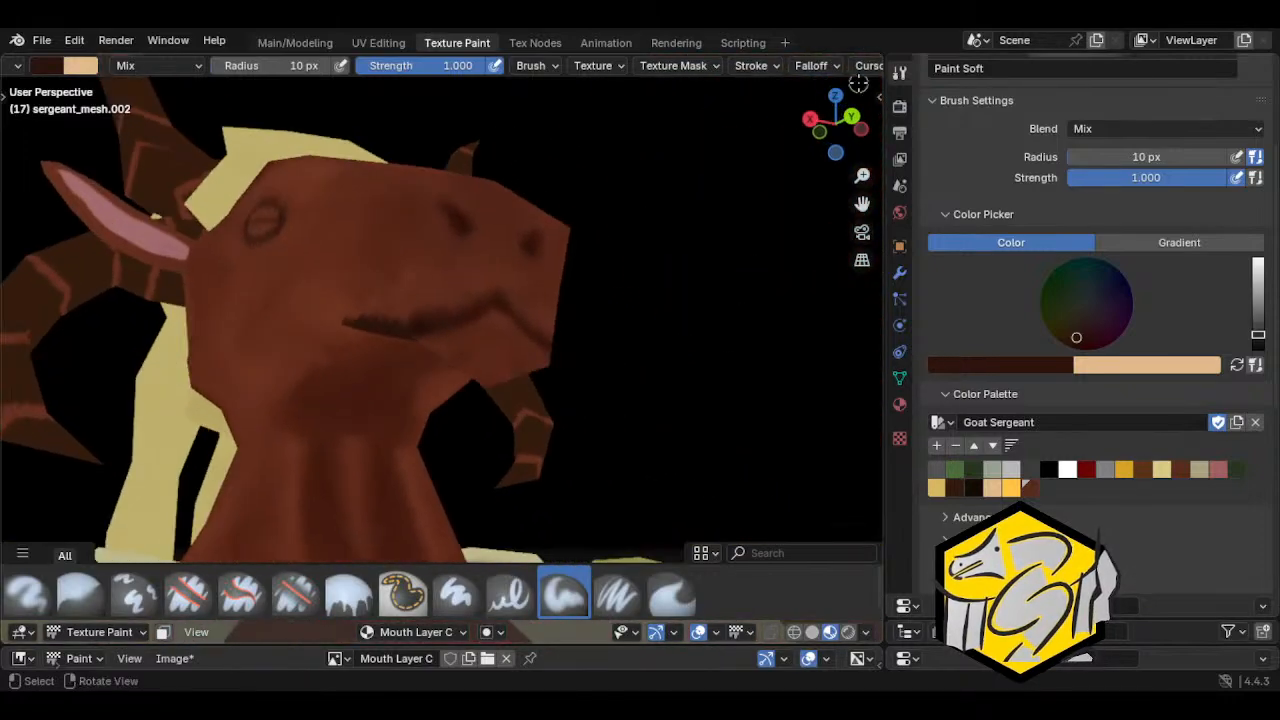
pyautogui.scroll(-3, 858, 84)
pyautogui.scroll(-5, 870, 65)
pyautogui.click(870, 65)
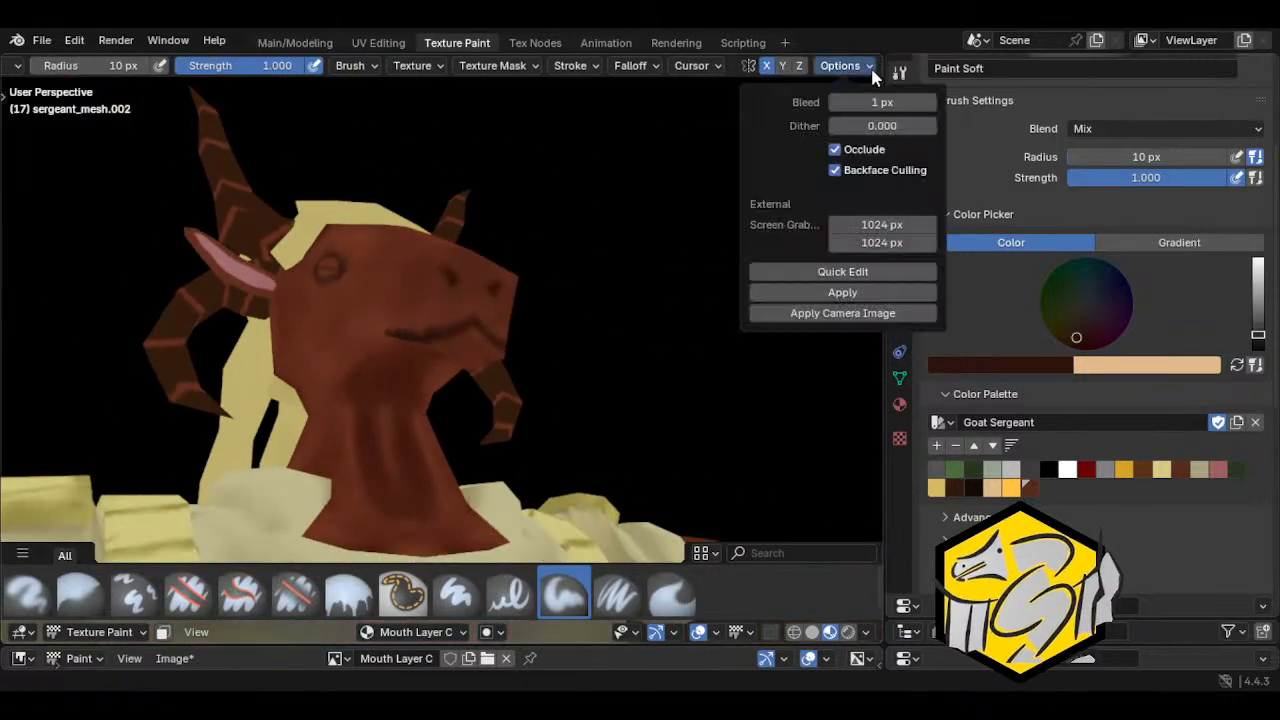
# Step: Switch to the Smear brush, set its radius to 14 px, and smear the painted mouth line upward at its corner
pyautogui.scroll(2, 561, 275)
pyautogui.moveTo(557, 335); pyautogui.dragTo(637, 385, button='middle')
pyautogui.click(676, 594)
pyautogui.moveTo(625, 448); pyautogui.dragTo(542, 380, button='middle')
pyautogui.press('f')
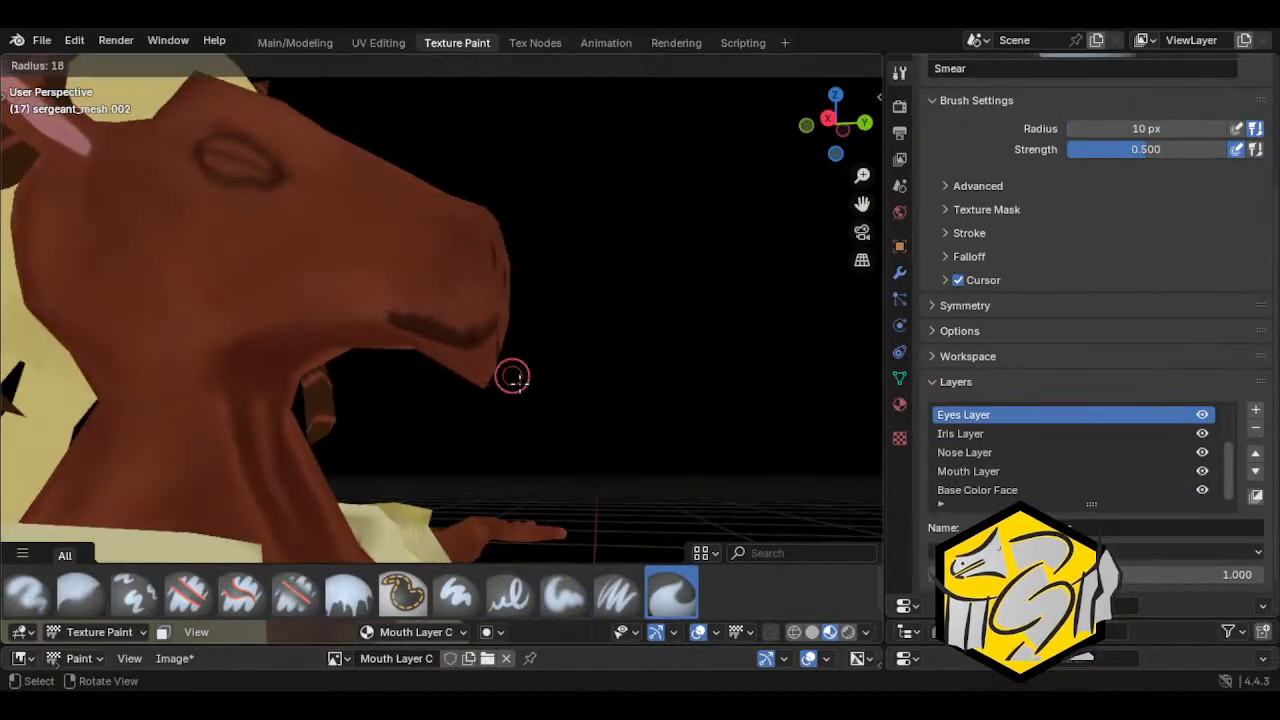
pyautogui.click(516, 380)
pyautogui.moveTo(460, 338); pyautogui.dragTo(392, 303)
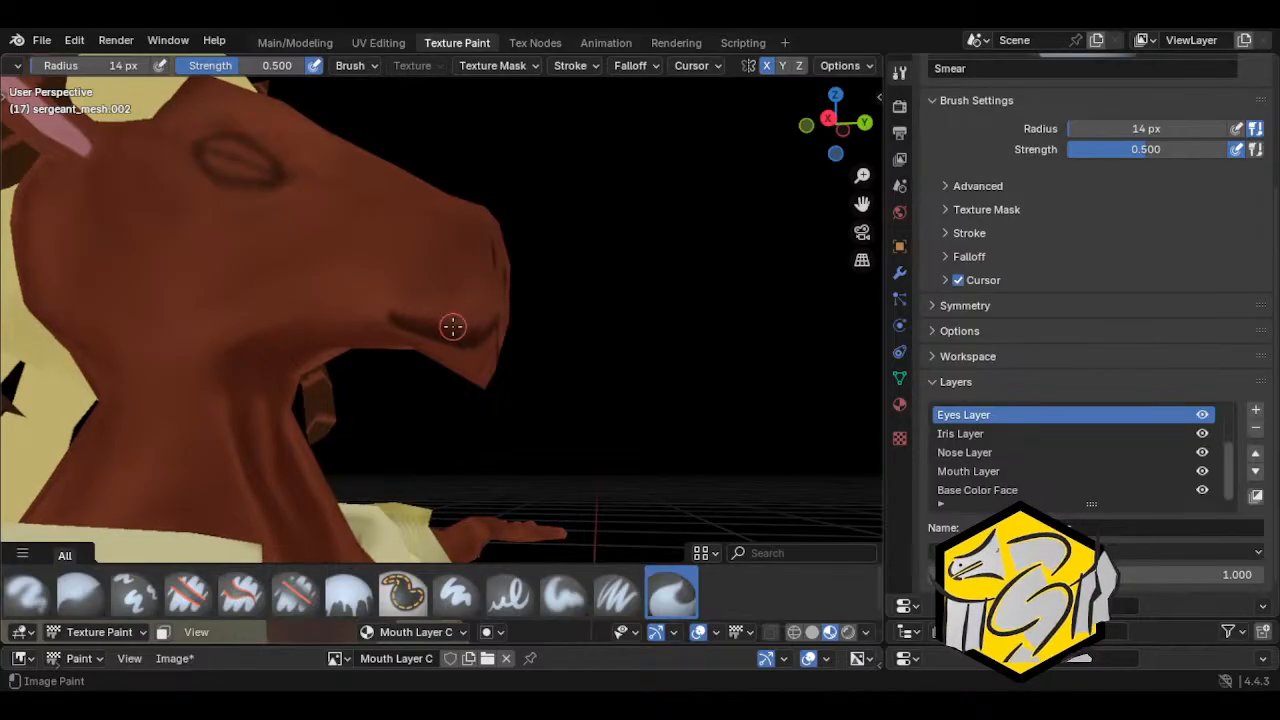
# Step: Smear the mouth corners on Mouth Layer C, working from the side and the underside of the muzzle
pyautogui.moveTo(453, 326); pyautogui.dragTo(497, 417, button='middle')
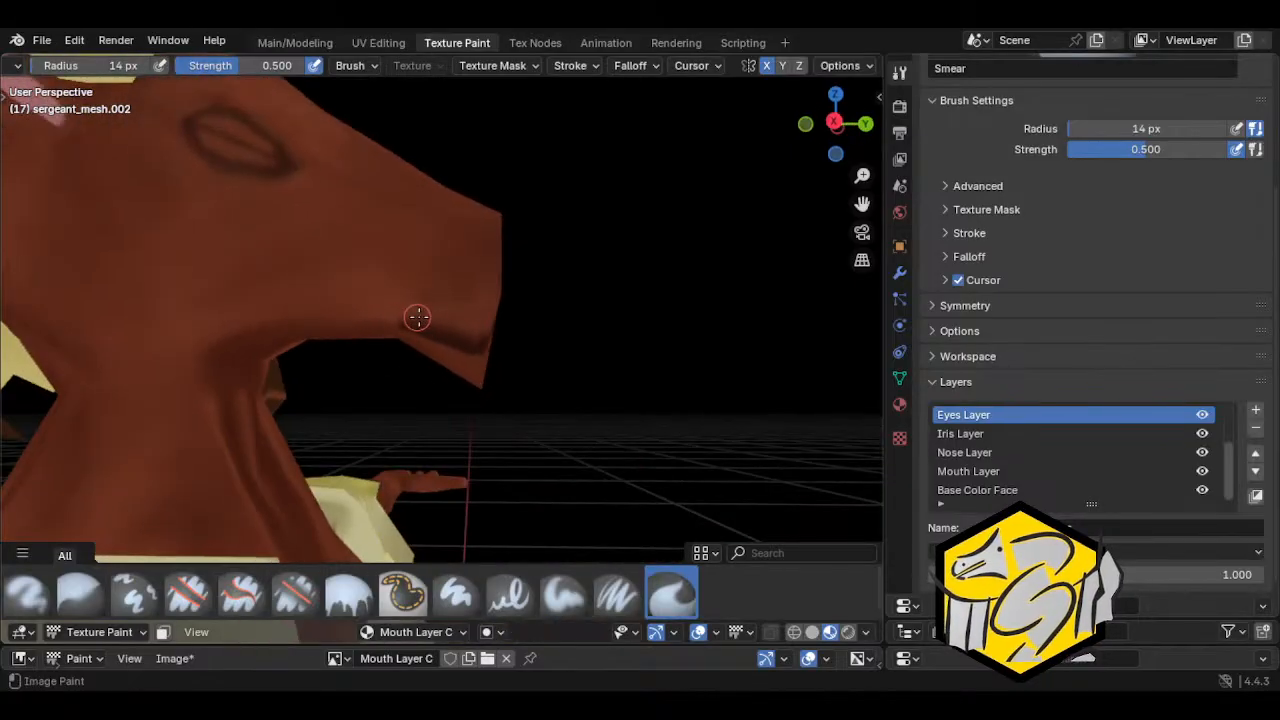
pyautogui.moveTo(443, 337)
pyautogui.mouseDown(button='middle')
pyautogui.moveTo(446, 394)
pyautogui.moveTo(277, 389)
pyautogui.moveTo(420, 366)
pyautogui.moveTo(434, 326)
pyautogui.mouseUp(button='middle')
pyautogui.moveTo(434, 326); pyautogui.dragTo(437, 311)
pyautogui.moveTo(440, 400); pyautogui.dragTo(447, 311, button='middle')
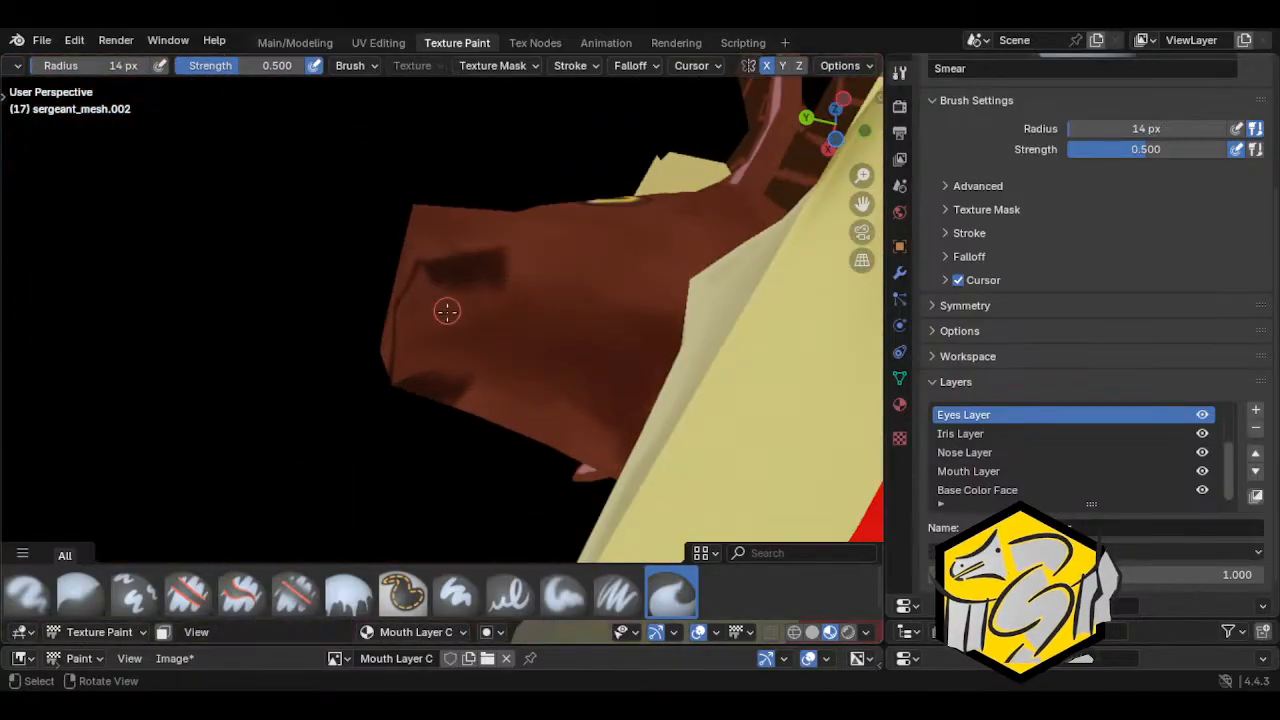
pyautogui.moveTo(447, 311); pyautogui.dragTo(435, 287)
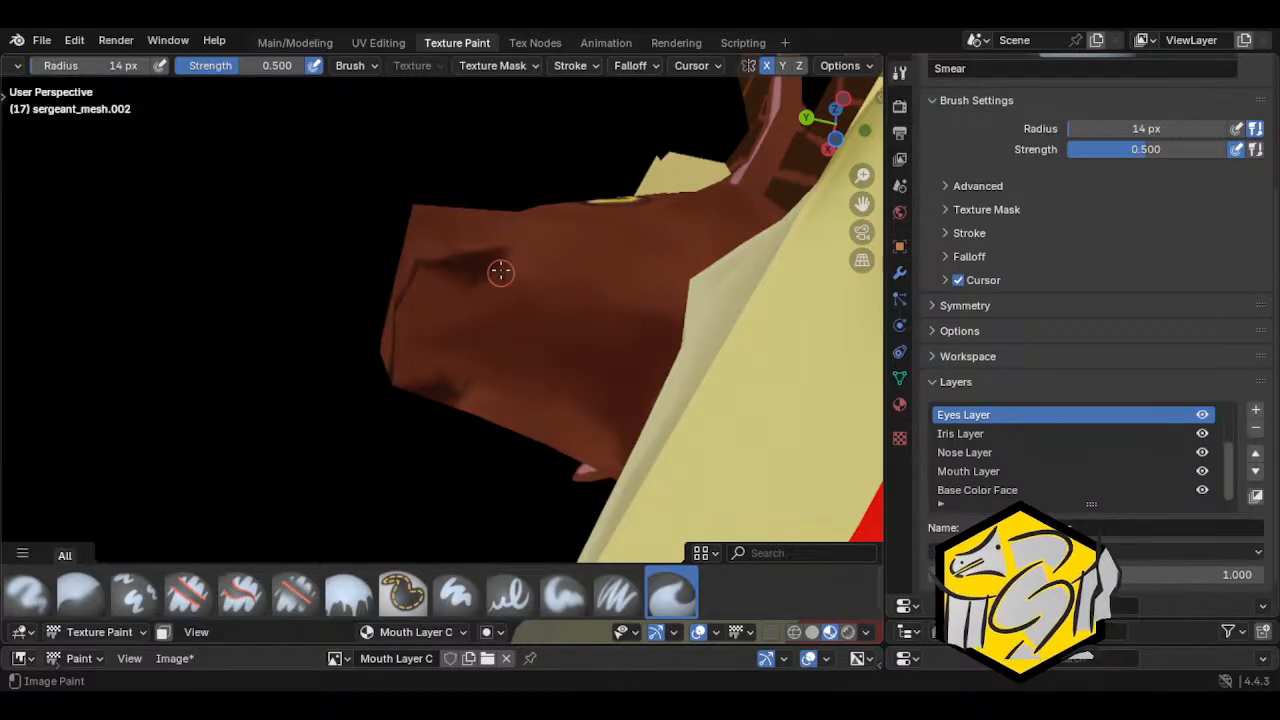
# Step: Examine the shape of the mouth line and its corners from below and from both sides of the head
pyautogui.moveTo(473, 291); pyautogui.dragTo(631, 306, button='middle')
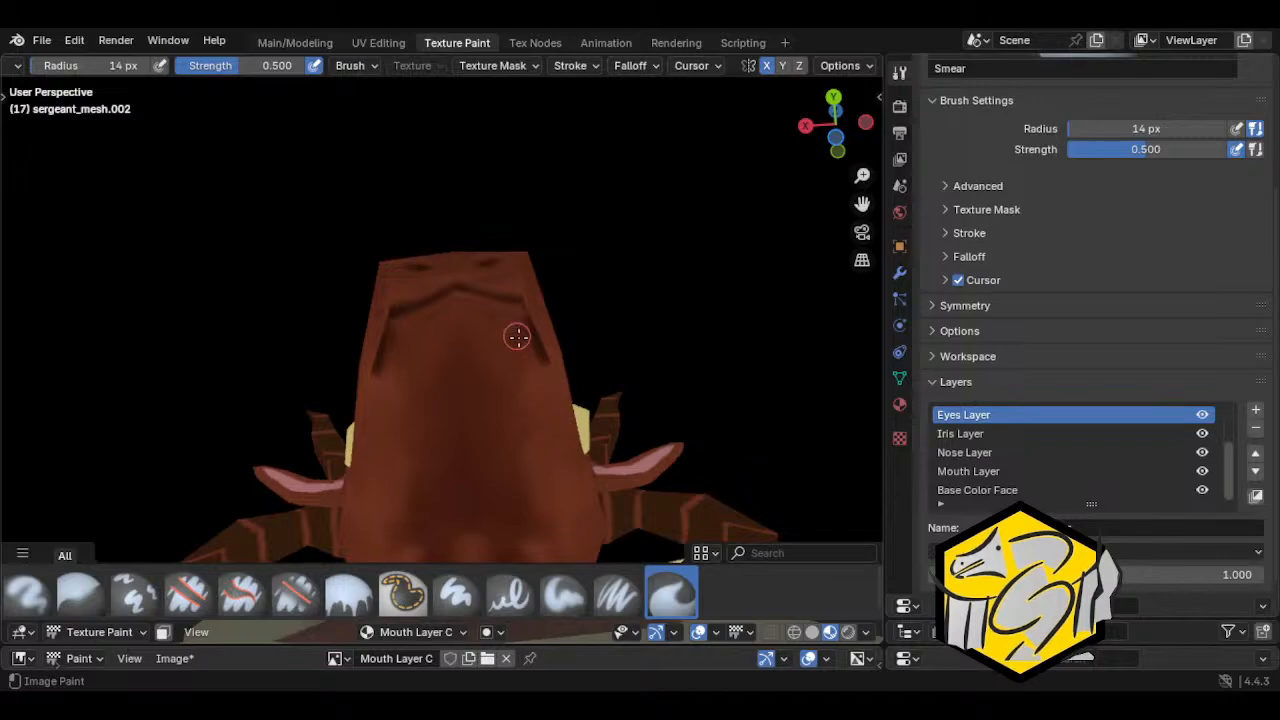
pyautogui.moveTo(517, 336); pyautogui.dragTo(457, 374, button='middle')
pyautogui.moveTo(490, 293); pyautogui.dragTo(171, 429, button='middle')
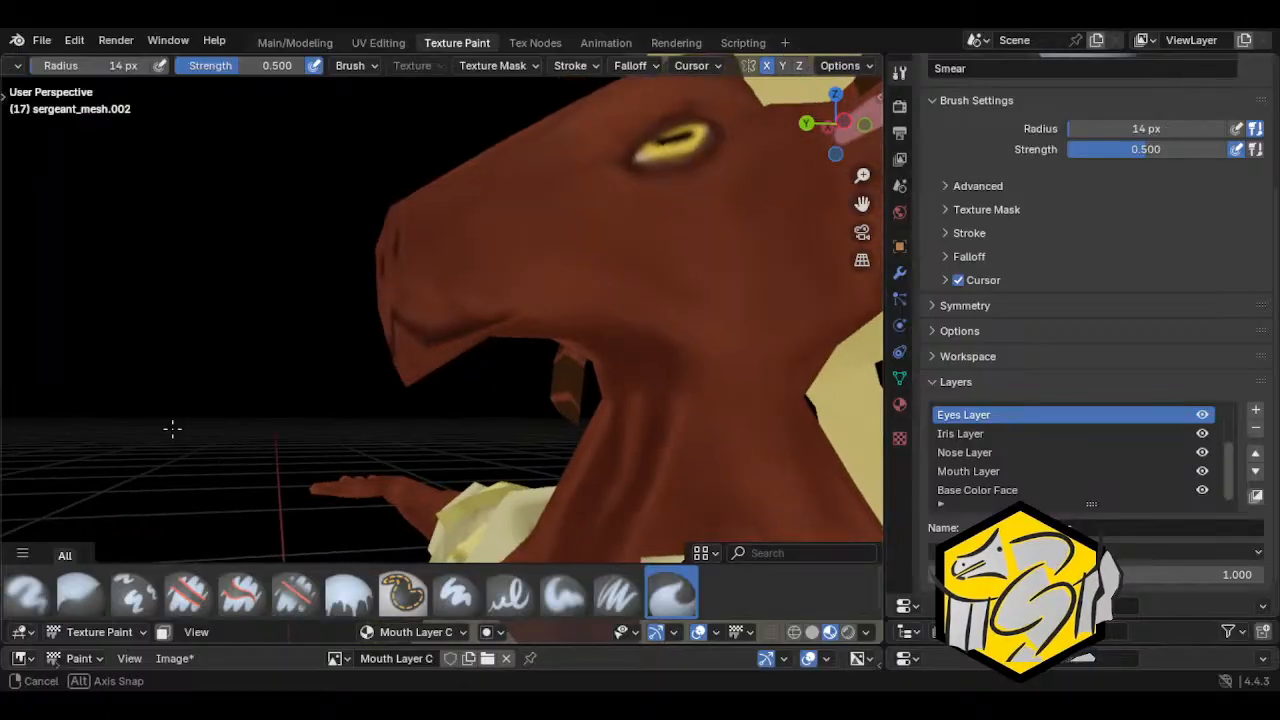
pyautogui.moveTo(389, 403); pyautogui.dragTo(460, 334, button='middle')
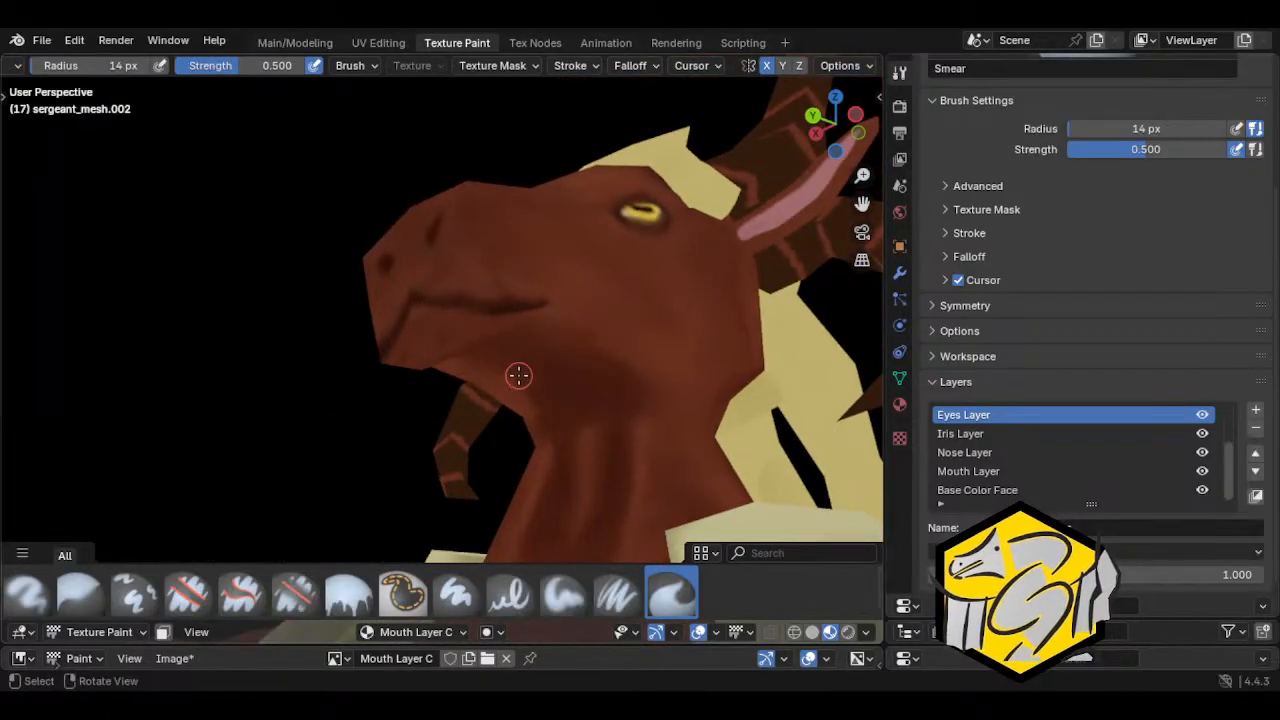
pyautogui.moveTo(517, 374)
pyautogui.mouseDown(button='middle')
pyautogui.moveTo(671, 383)
pyautogui.moveTo(449, 360)
pyautogui.moveTo(471, 349)
pyautogui.moveTo(460, 347)
pyautogui.moveTo(309, 409)
pyautogui.moveTo(219, 372)
pyautogui.moveTo(551, 334)
pyautogui.mouseUp(button='middle')
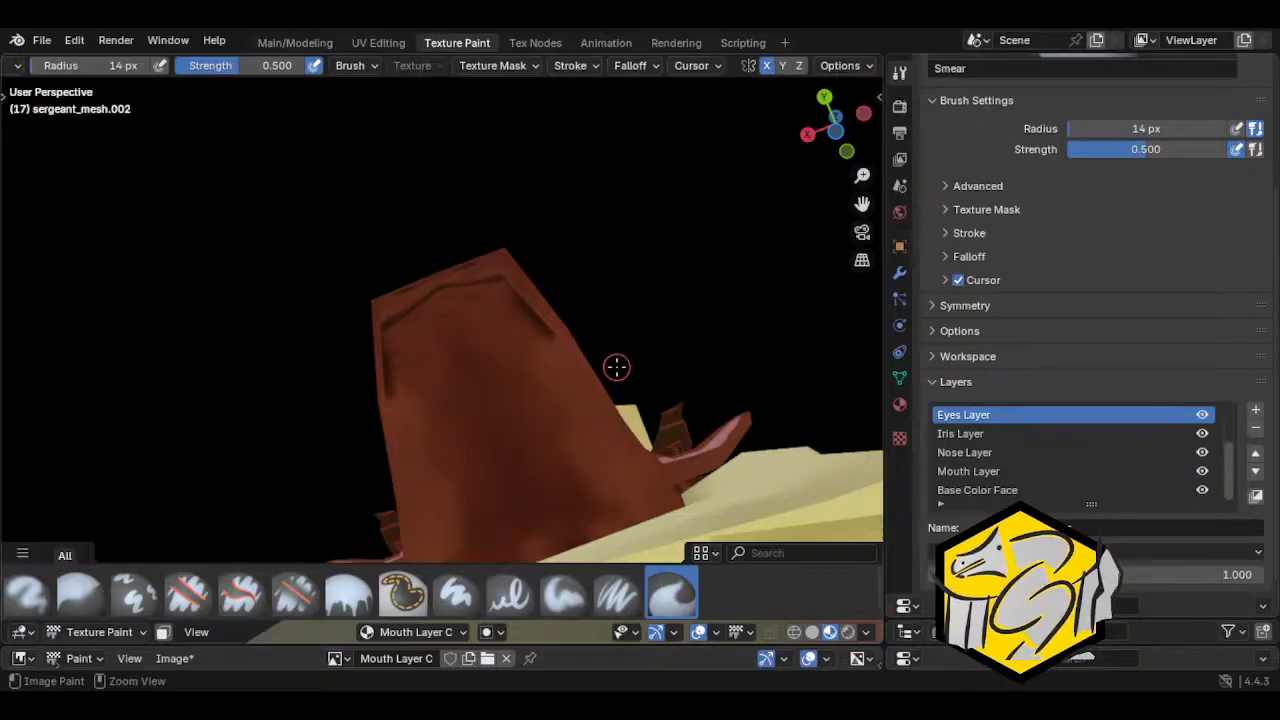
pyautogui.moveTo(566, 367); pyautogui.dragTo(544, 402, button='middle')
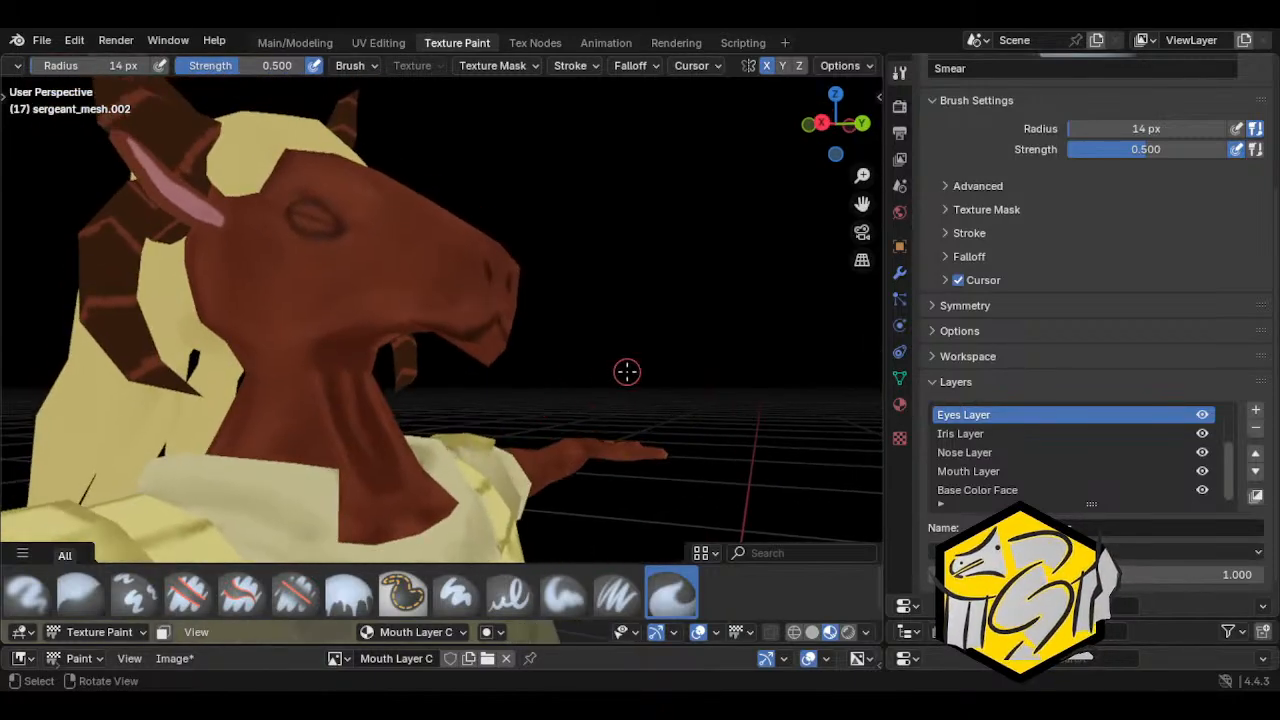
pyautogui.moveTo(627, 372)
pyautogui.mouseDown(button='middle')
pyautogui.moveTo(640, 369)
pyautogui.moveTo(631, 374)
pyautogui.mouseUp(button='middle')
pyautogui.scroll(2, 631, 374)
pyautogui.moveTo(474, 345)
pyautogui.mouseDown(button='middle')
pyautogui.moveTo(390, 357)
pyautogui.moveTo(423, 323)
pyautogui.moveTo(366, 354)
pyautogui.moveTo(437, 387)
pyautogui.mouseUp(button='middle')
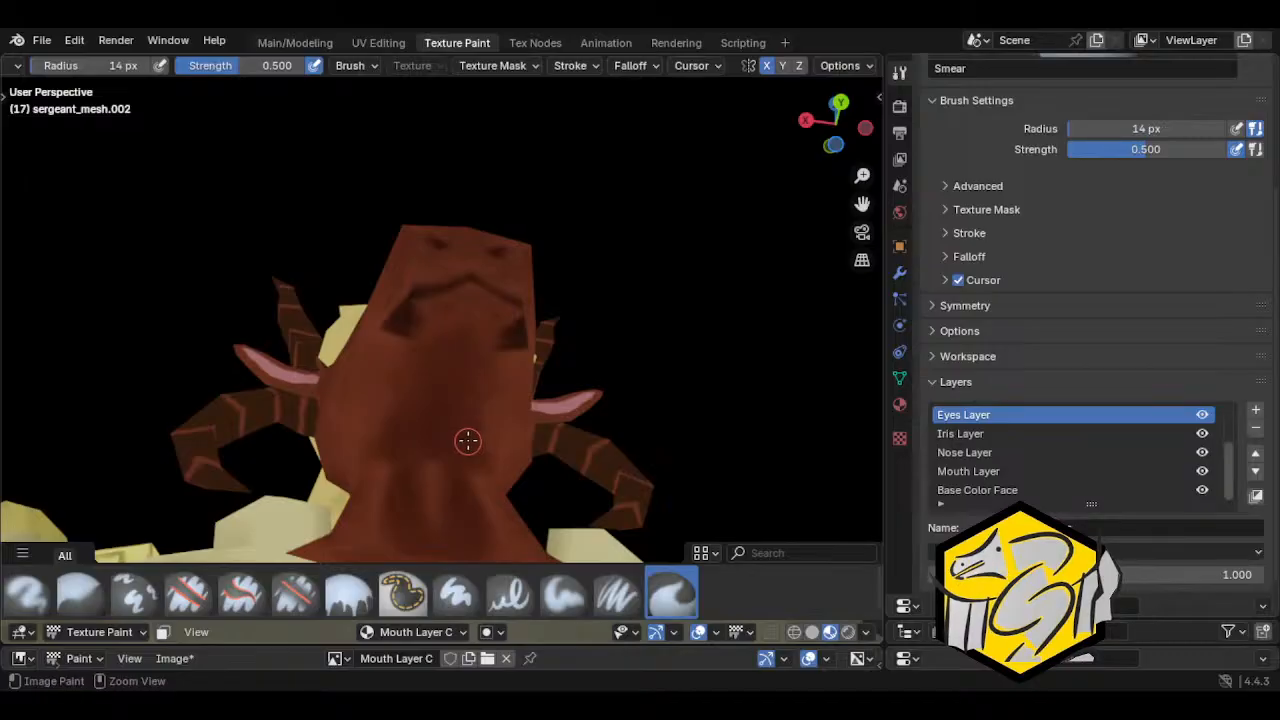
# Step: Erase the excess dark paint around the mouth corners on Mouth Layer C with the Erase Soft brush at 14 px
pyautogui.moveTo(466, 443)
pyautogui.mouseDown(button='middle')
pyautogui.moveTo(449, 423)
pyautogui.moveTo(486, 451)
pyautogui.mouseUp(button='middle')
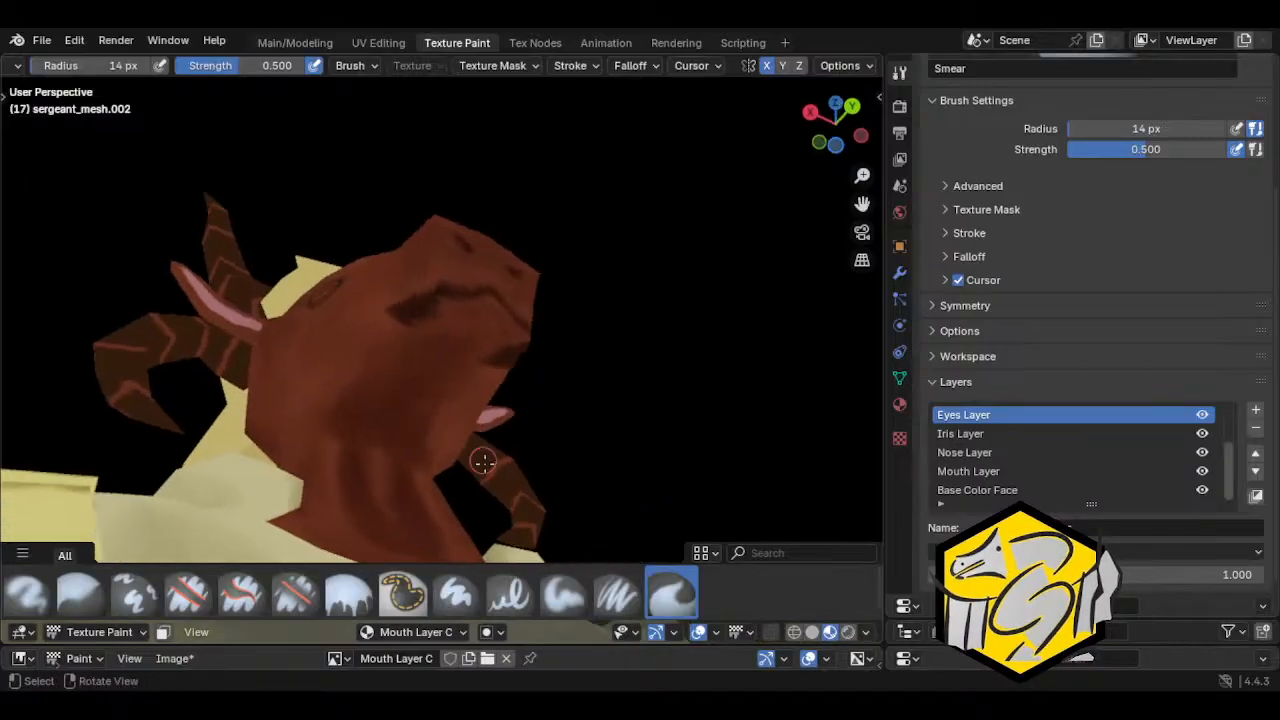
pyautogui.click(295, 595)
pyautogui.moveTo(360, 520); pyautogui.dragTo(423, 389, button='middle')
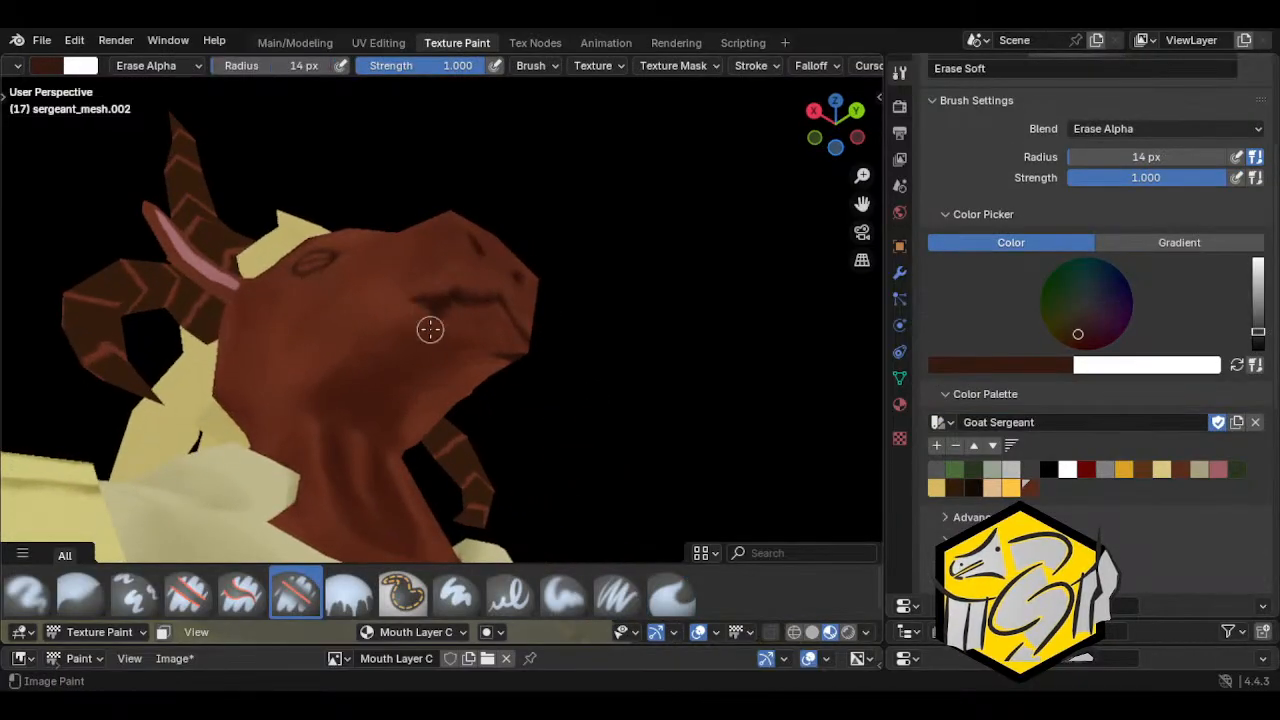
pyautogui.moveTo(440, 306)
pyautogui.mouseDown(button='middle')
pyautogui.moveTo(466, 374)
pyautogui.moveTo(449, 323)
pyautogui.moveTo(531, 420)
pyautogui.moveTo(401, 384)
pyautogui.moveTo(411, 306)
pyautogui.moveTo(537, 429)
pyautogui.moveTo(464, 306)
pyautogui.mouseUp(button='middle')
pyautogui.moveTo(549, 499)
pyautogui.mouseDown(button='middle')
pyautogui.moveTo(426, 434)
pyautogui.moveTo(211, 443)
pyautogui.moveTo(496, 477)
pyautogui.moveTo(569, 506)
pyautogui.mouseUp(button='middle')
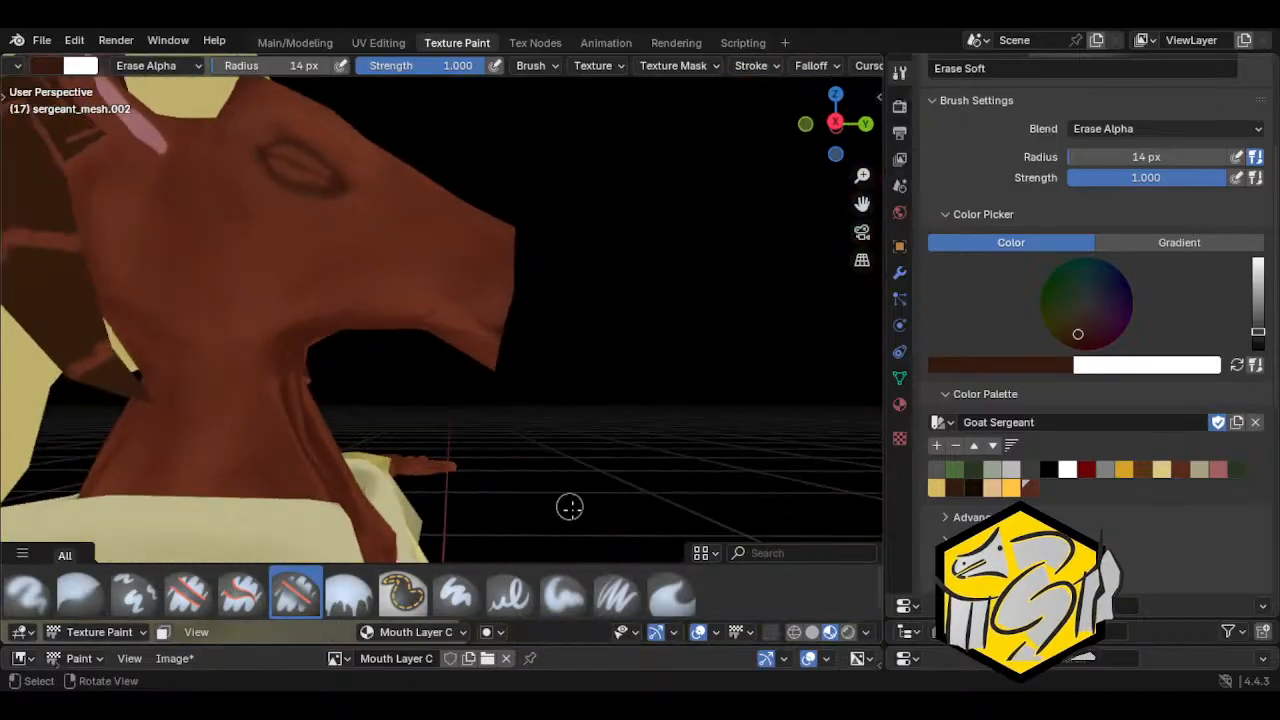
# Step: Repaint the mouth corners in dark brown with the Paint Soft brush at full strength
pyautogui.click(560, 595)
pyautogui.moveTo(503, 363); pyautogui.dragTo(443, 354, button='middle')
pyautogui.moveTo(441, 310)
pyautogui.mouseDown(button='middle')
pyautogui.moveTo(543, 429)
pyautogui.moveTo(257, 409)
pyautogui.moveTo(291, 340)
pyautogui.moveTo(317, 364)
pyautogui.mouseUp(button='middle')
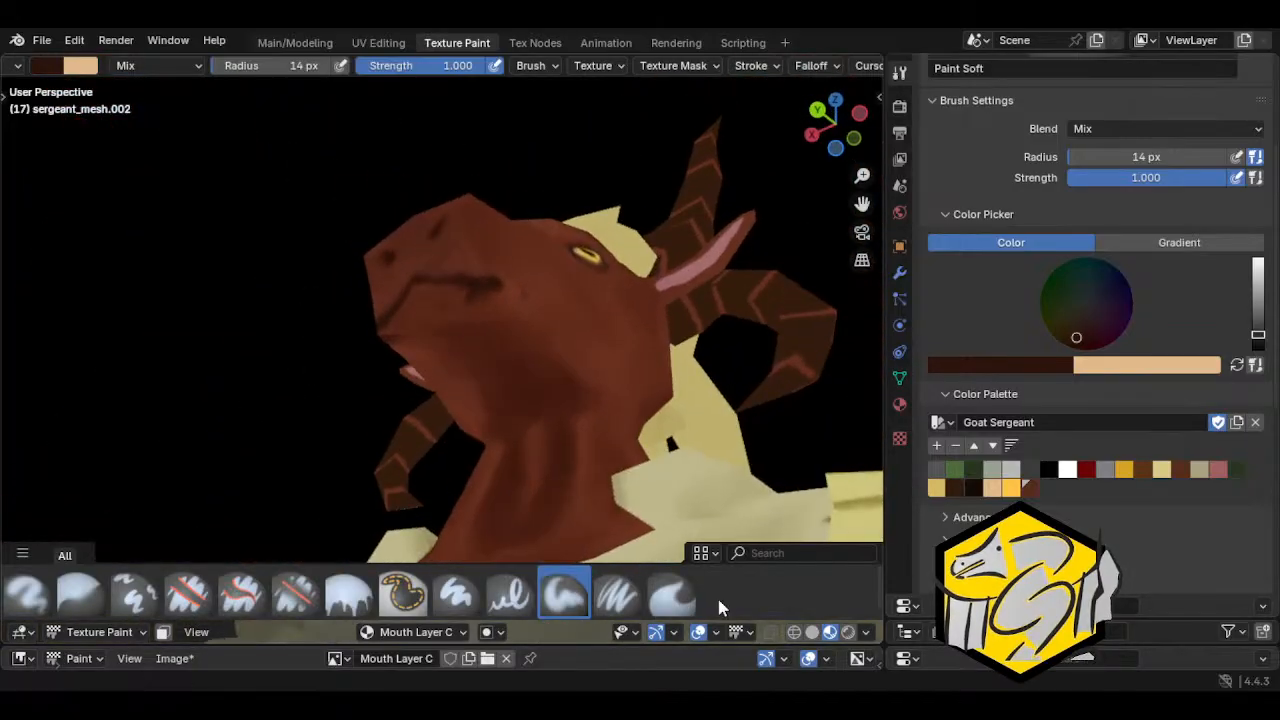
# Step: Smear the mouth line and its corners with the Smear brush at 14 px and 0.500 strength to soften them
pyautogui.click(669, 597)
pyautogui.moveTo(472, 302); pyautogui.dragTo(445, 309, button='middle')
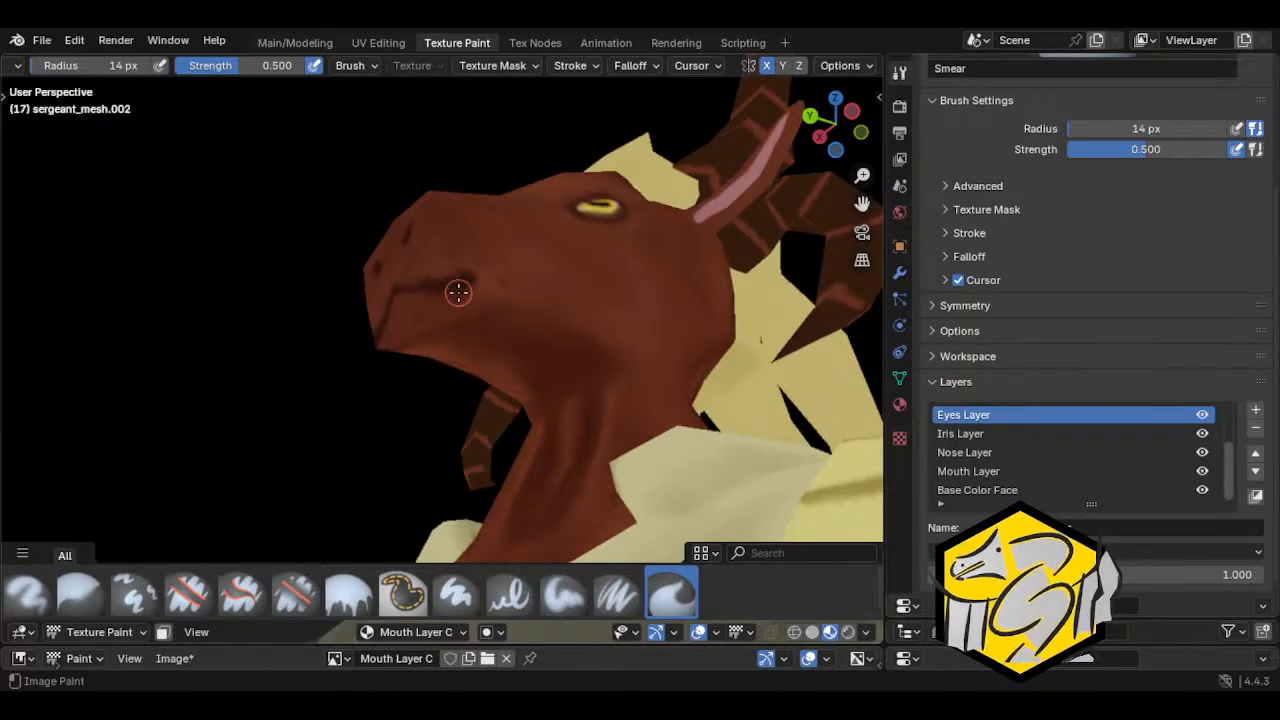
pyautogui.moveTo(438, 300)
pyautogui.mouseDown(button='middle')
pyautogui.moveTo(464, 313)
pyautogui.moveTo(443, 329)
pyautogui.moveTo(424, 316)
pyautogui.mouseUp(button='middle')
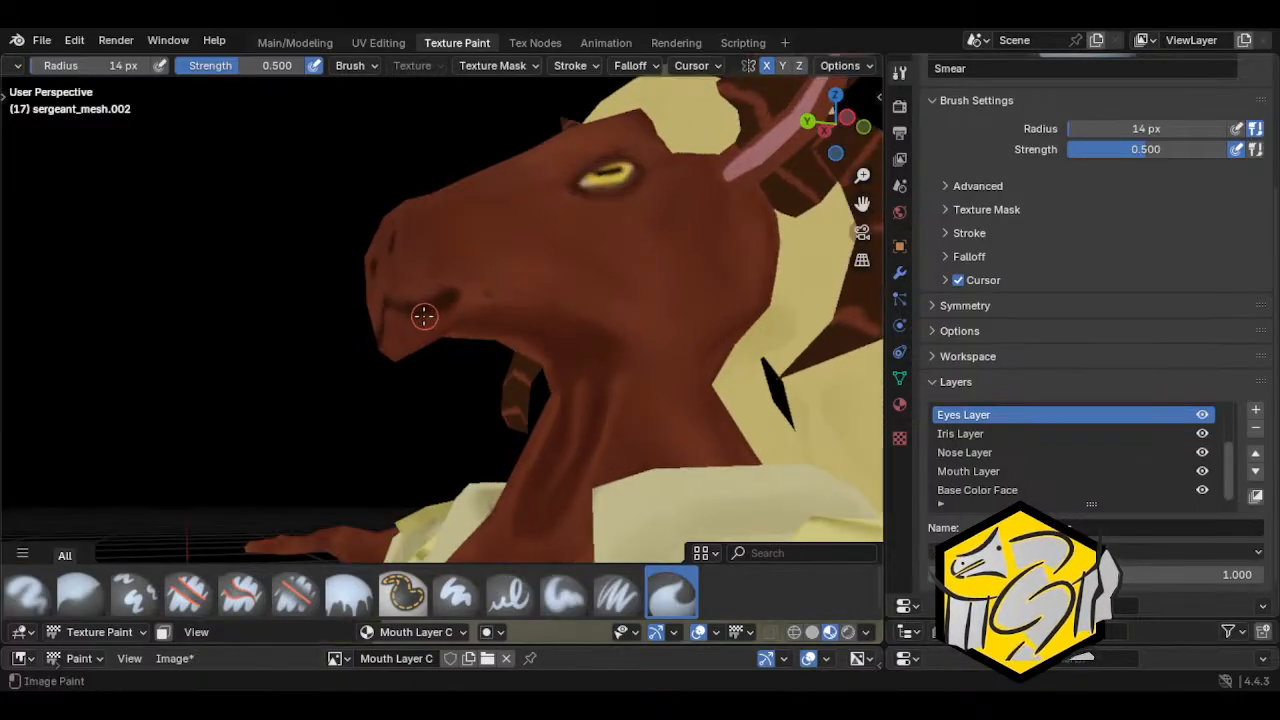
pyautogui.moveTo(497, 291); pyautogui.dragTo(517, 325, button='middle')
pyautogui.moveTo(492, 328)
pyautogui.mouseDown()
pyautogui.moveTo(458, 310)
pyautogui.moveTo(472, 318)
pyautogui.mouseUp()
pyautogui.moveTo(457, 305)
pyautogui.mouseDown(button='middle')
pyautogui.moveTo(554, 389)
pyautogui.moveTo(459, 315)
pyautogui.moveTo(494, 366)
pyautogui.moveTo(434, 297)
pyautogui.mouseUp(button='middle')
pyautogui.moveTo(474, 334); pyautogui.dragTo(461, 359, button='middle')
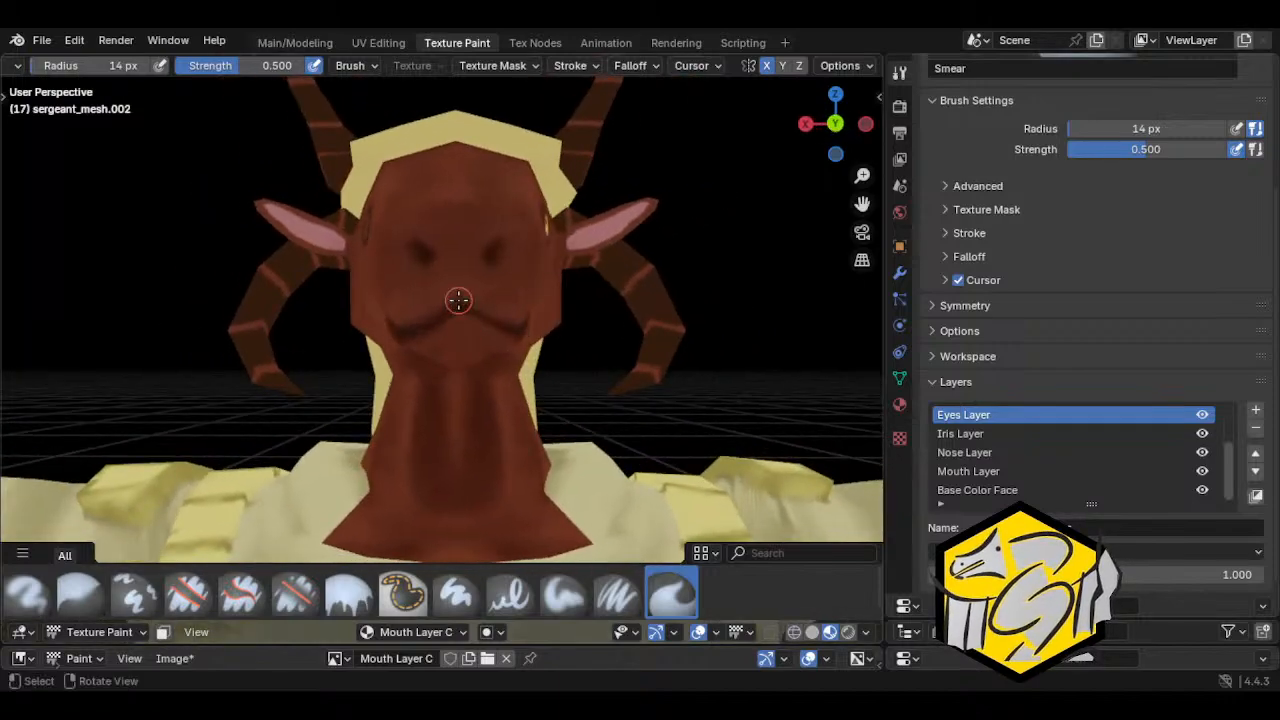
pyautogui.moveTo(540, 485); pyautogui.dragTo(497, 463, button='middle')
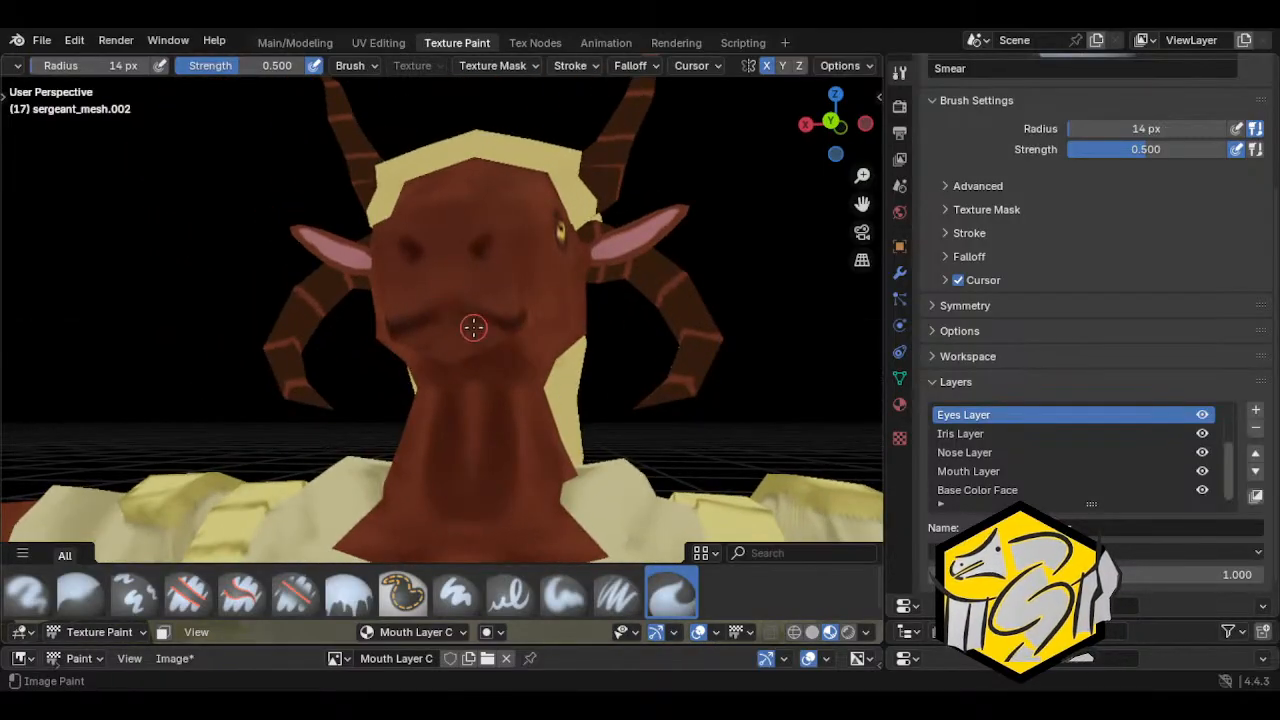
pyautogui.moveTo(473, 327); pyautogui.dragTo(440, 352, button='middle')
# Step: Paint a dark brown lip line across the middle of the mouth with the Paint Soft brush
pyautogui.click(563, 595)
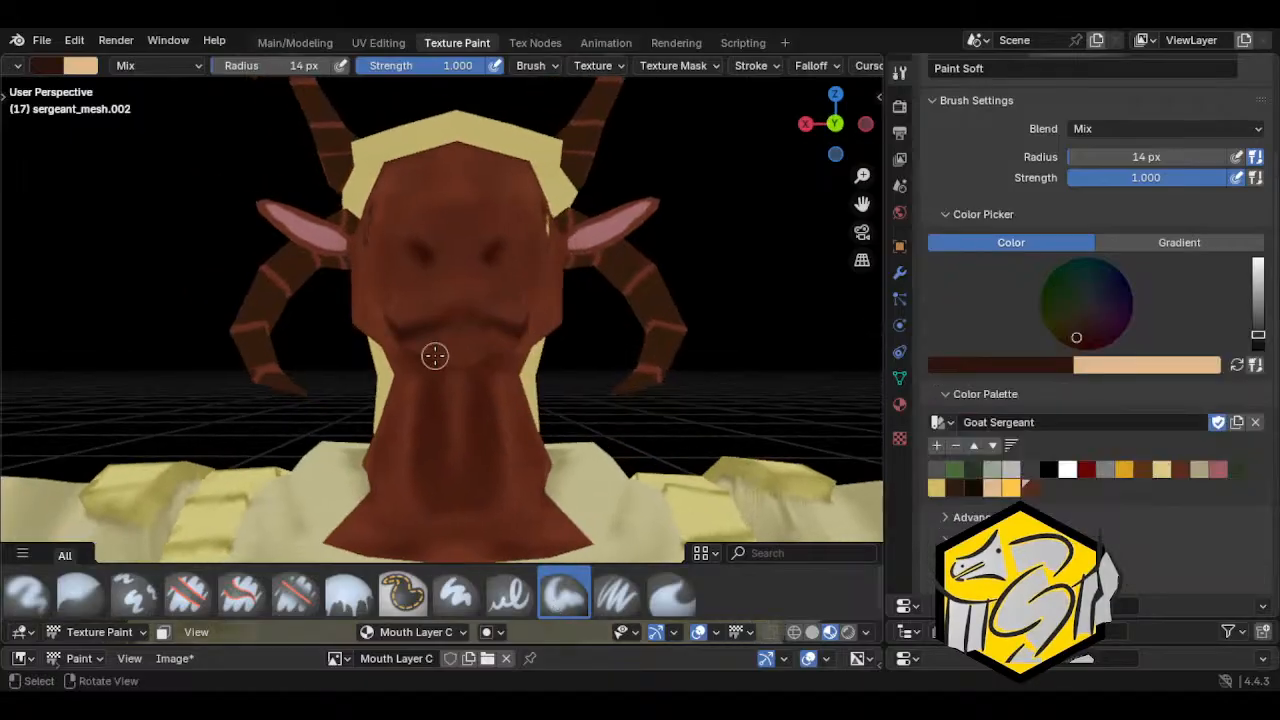
pyautogui.moveTo(434, 355); pyautogui.dragTo(423, 330)
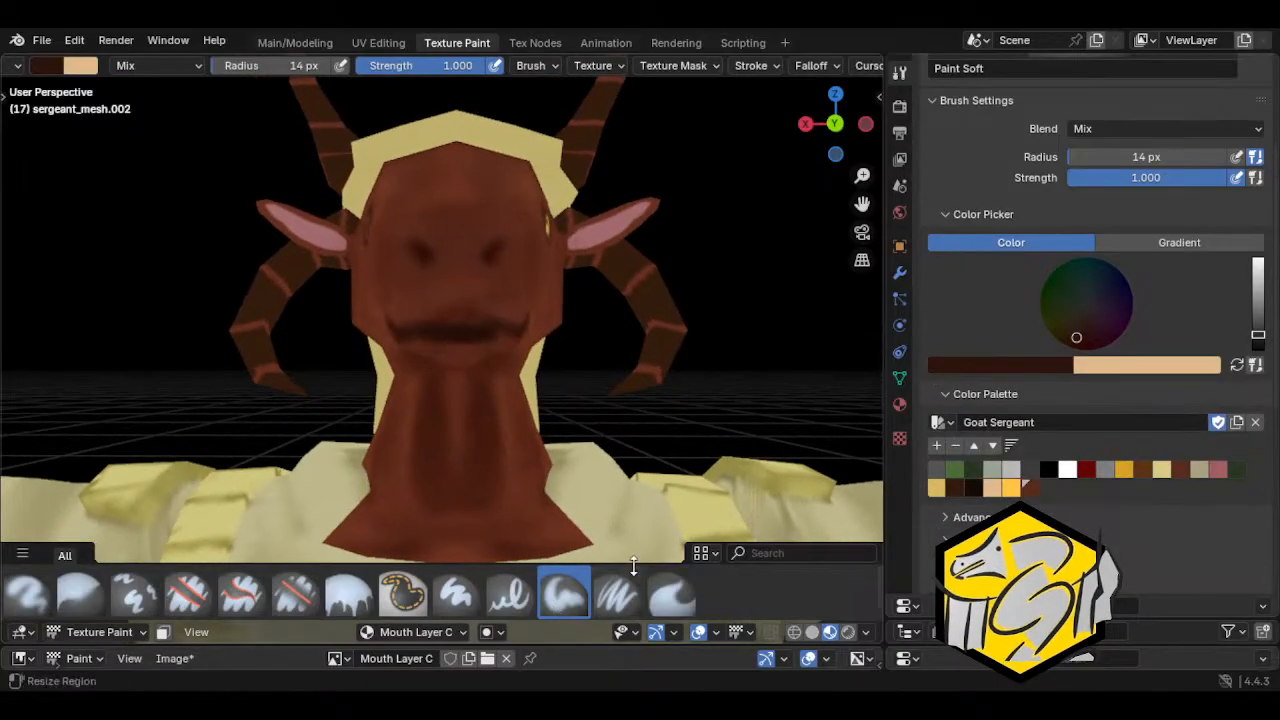
# Step: Smear the new lip line into a thin, even mouth line across the front and sides of the muzzle
pyautogui.click(672, 595)
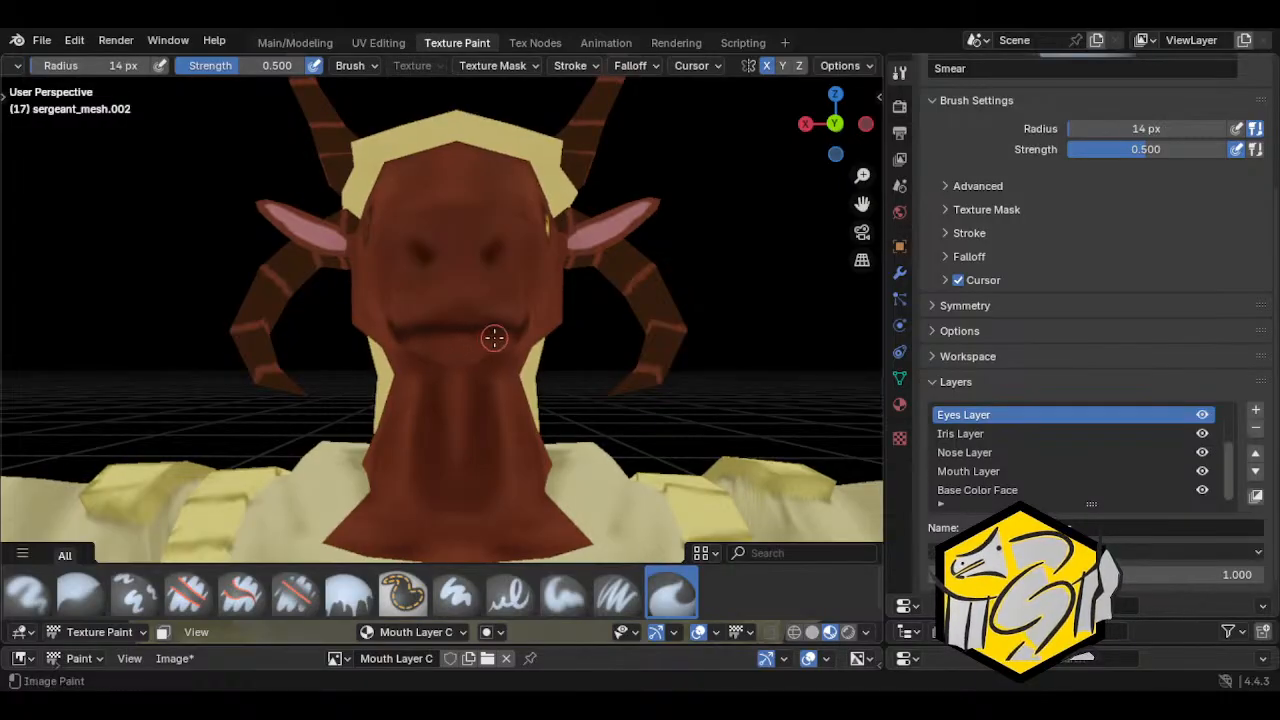
pyautogui.moveTo(491, 352)
pyautogui.mouseDown(button='middle')
pyautogui.moveTo(580, 343)
pyautogui.moveTo(337, 360)
pyautogui.moveTo(614, 354)
pyautogui.moveTo(498, 306)
pyautogui.mouseUp(button='middle')
pyautogui.moveTo(570, 400)
pyautogui.mouseDown(button='middle')
pyautogui.moveTo(271, 400)
pyautogui.moveTo(349, 409)
pyautogui.moveTo(420, 291)
pyautogui.moveTo(443, 286)
pyautogui.moveTo(506, 343)
pyautogui.moveTo(443, 286)
pyautogui.moveTo(657, 348)
pyautogui.moveTo(809, 357)
pyautogui.moveTo(523, 354)
pyautogui.moveTo(449, 326)
pyautogui.mouseUp(button='middle')
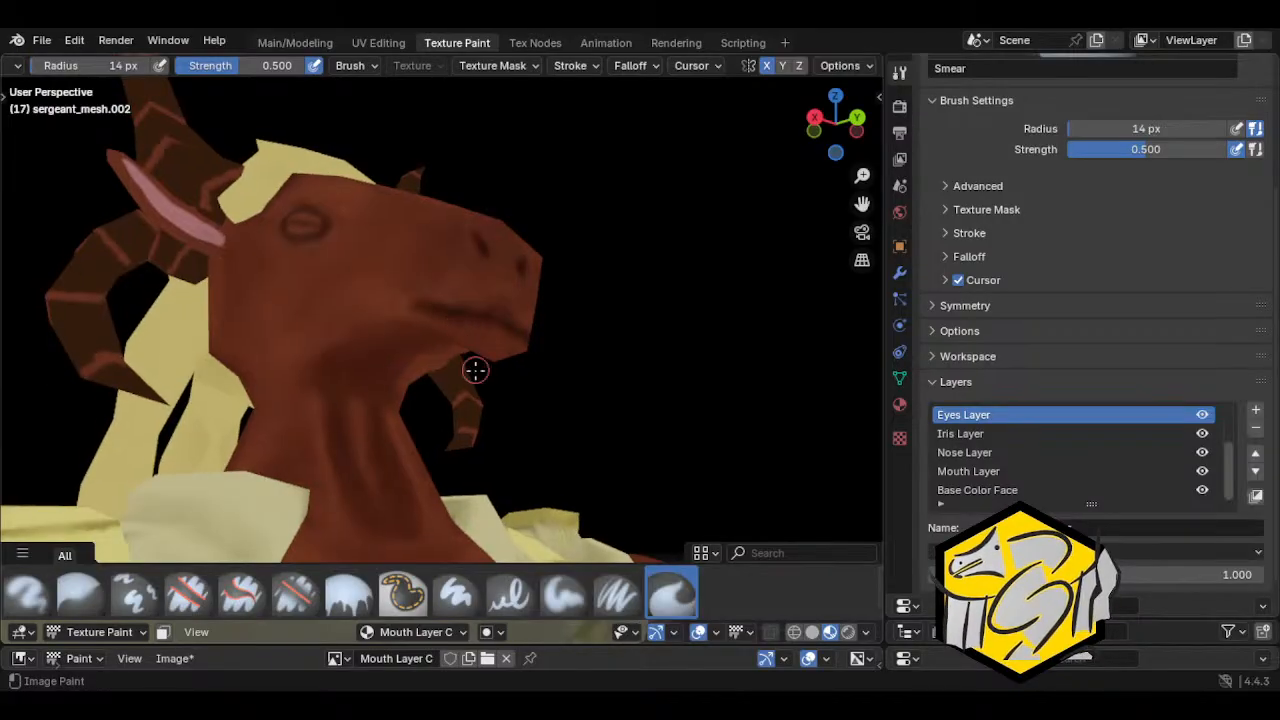
pyautogui.moveTo(474, 369); pyautogui.dragTo(448, 383, button='middle')
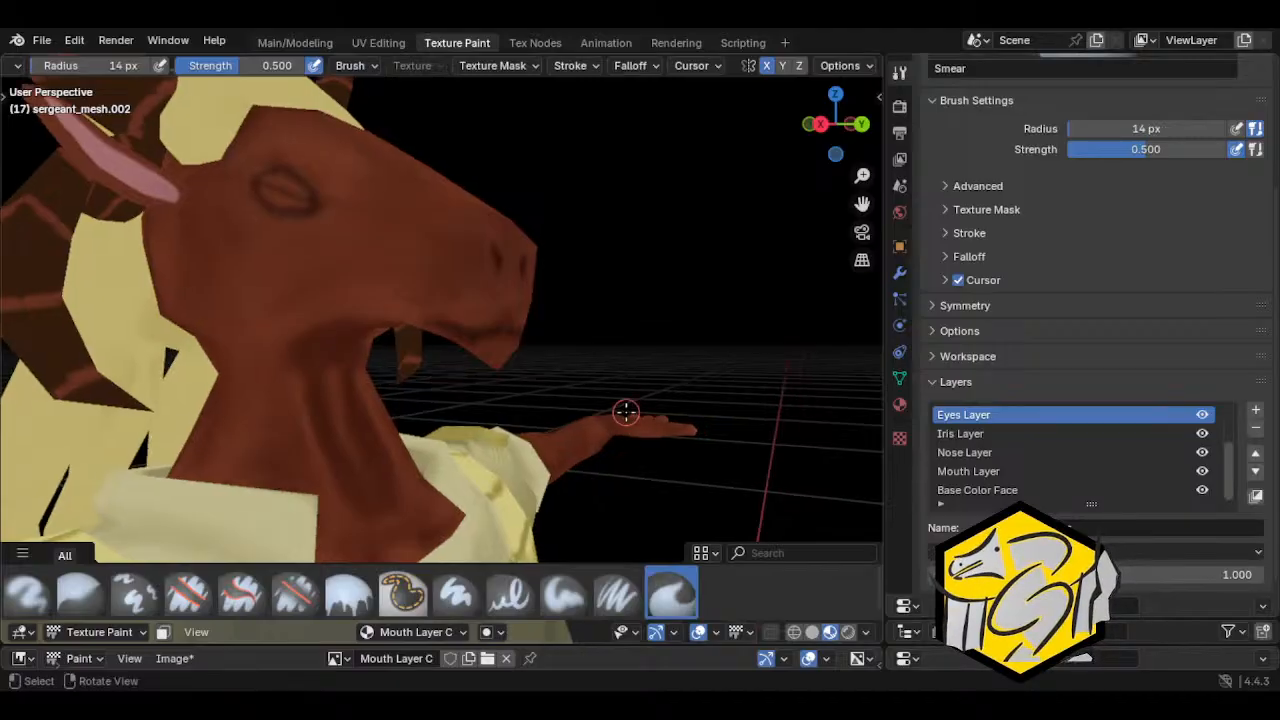
# Step: Make Multiply Face the active paint texture and smear the shading around the mouth and muzzle
pyautogui.click(373, 632)
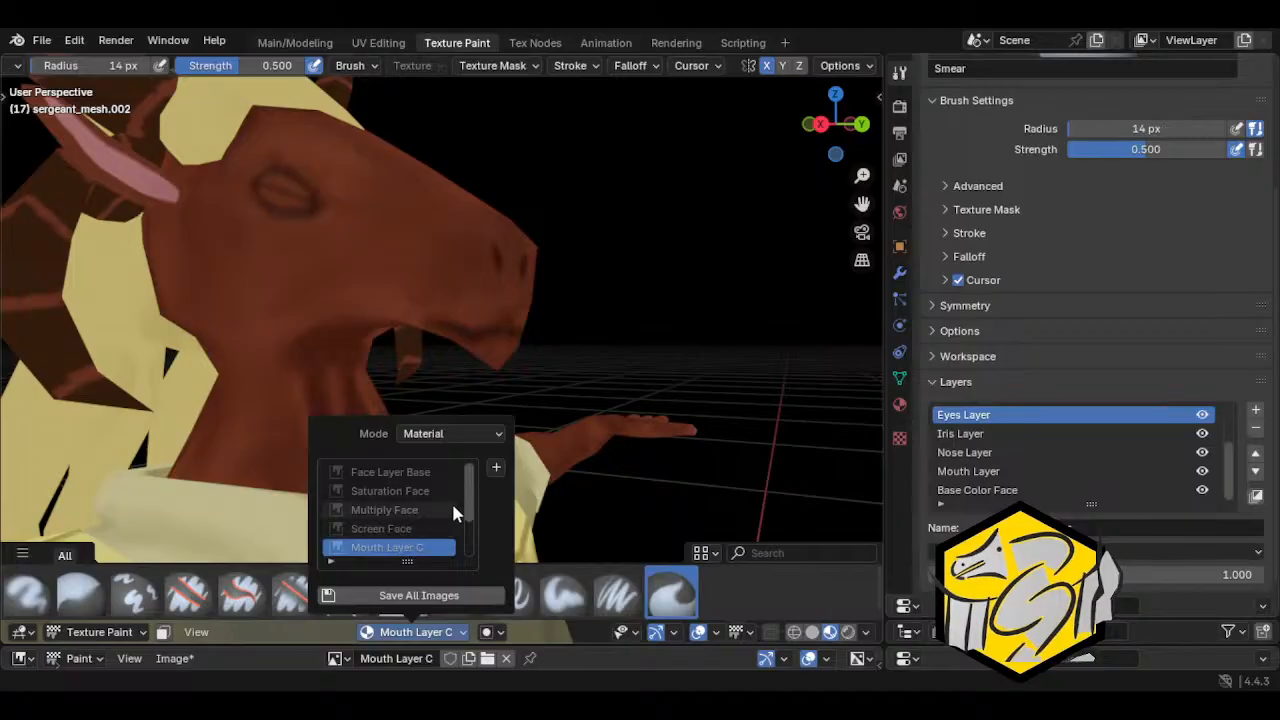
pyautogui.click(438, 510)
pyautogui.moveTo(500, 400); pyautogui.dragTo(424, 277, button='middle')
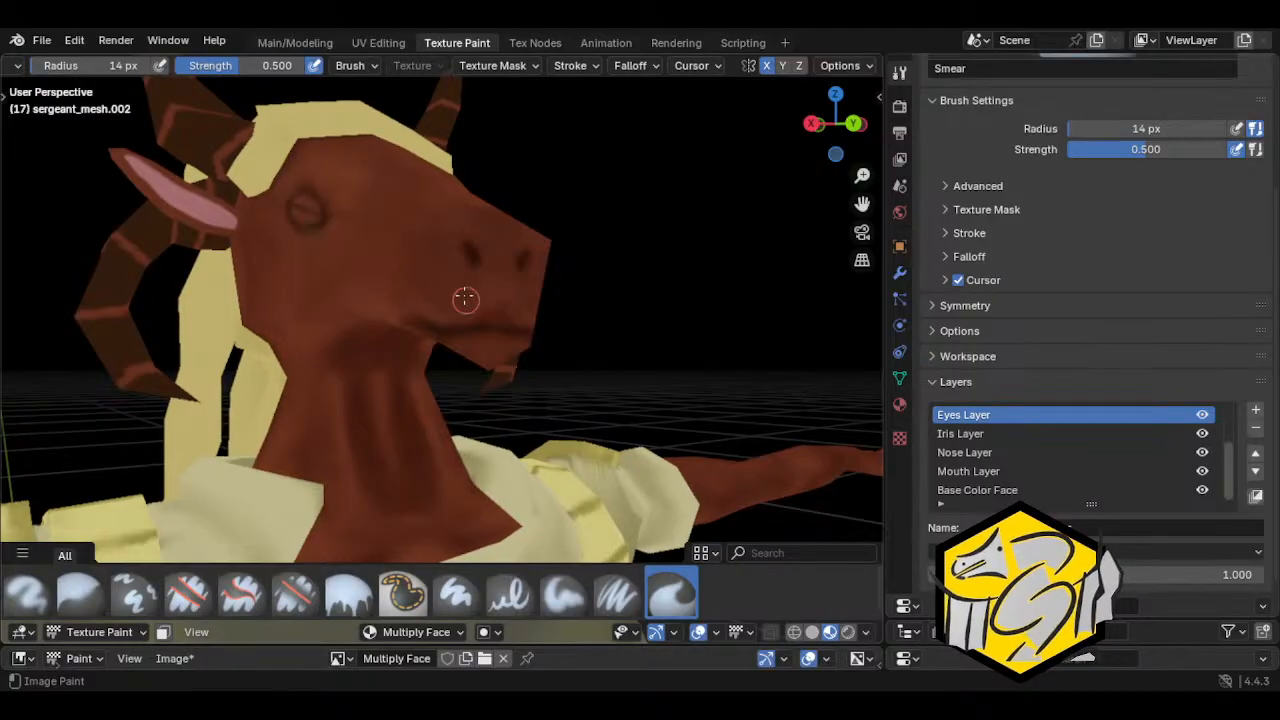
pyautogui.moveTo(426, 294); pyautogui.dragTo(468, 321, button='middle')
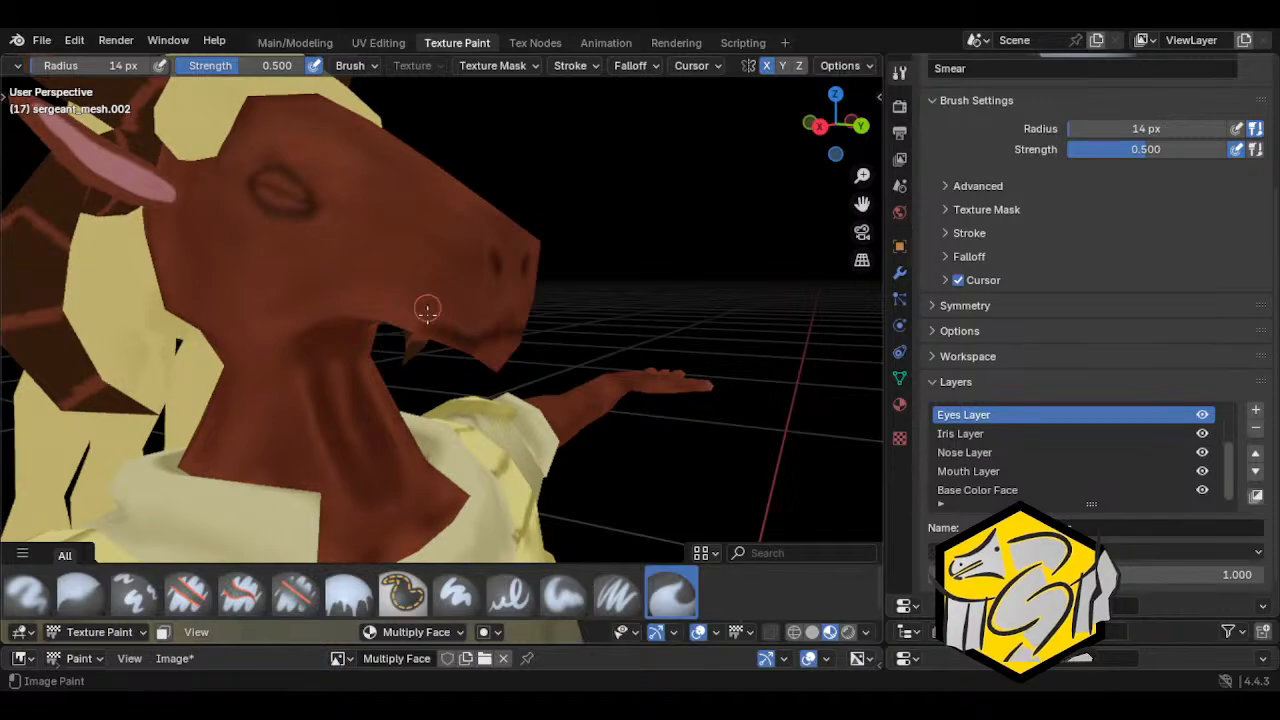
pyautogui.moveTo(514, 351); pyautogui.dragTo(420, 309, button='middle')
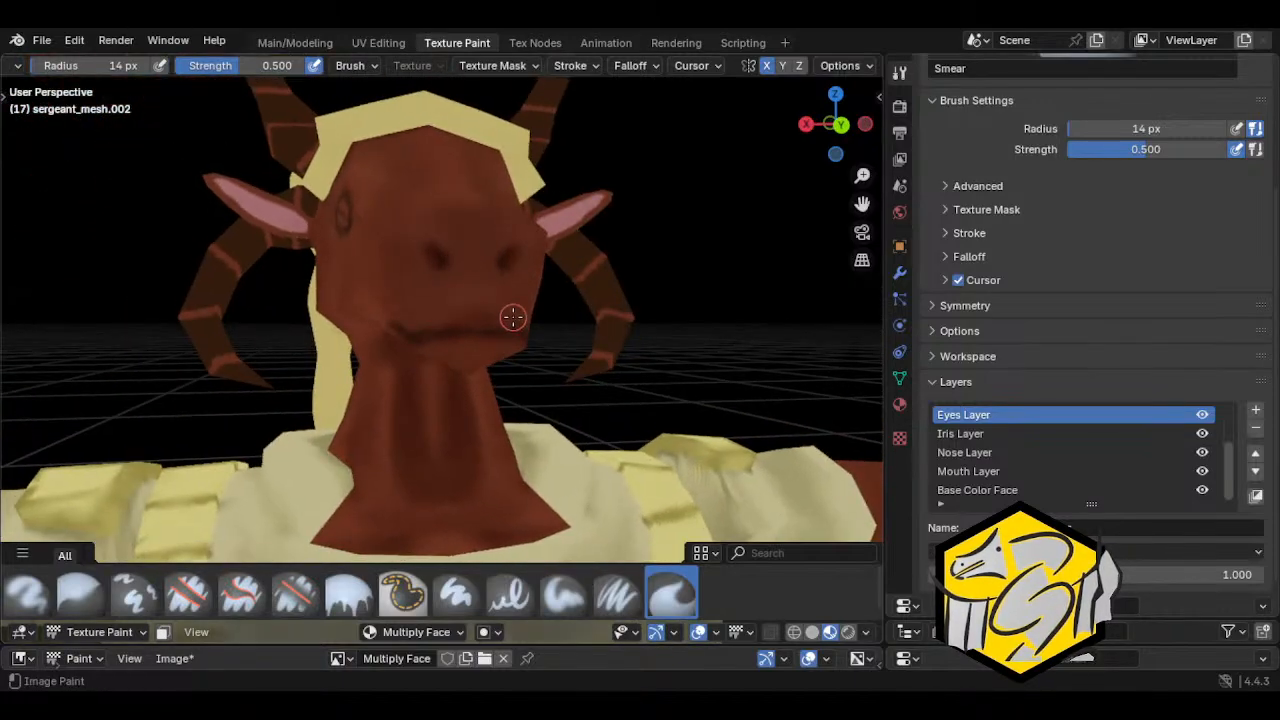
pyautogui.moveTo(513, 317)
pyautogui.mouseDown(button='middle')
pyautogui.moveTo(474, 334)
pyautogui.moveTo(473, 306)
pyautogui.moveTo(443, 306)
pyautogui.moveTo(471, 312)
pyautogui.moveTo(491, 260)
pyautogui.moveTo(443, 274)
pyautogui.moveTo(537, 323)
pyautogui.moveTo(466, 300)
pyautogui.mouseUp(button='middle')
# Step: Enlarge the Smear brush to 23 px and blend the shading on the underside of the chin and jaw
pyautogui.press('f')
pyautogui.click(480, 340)
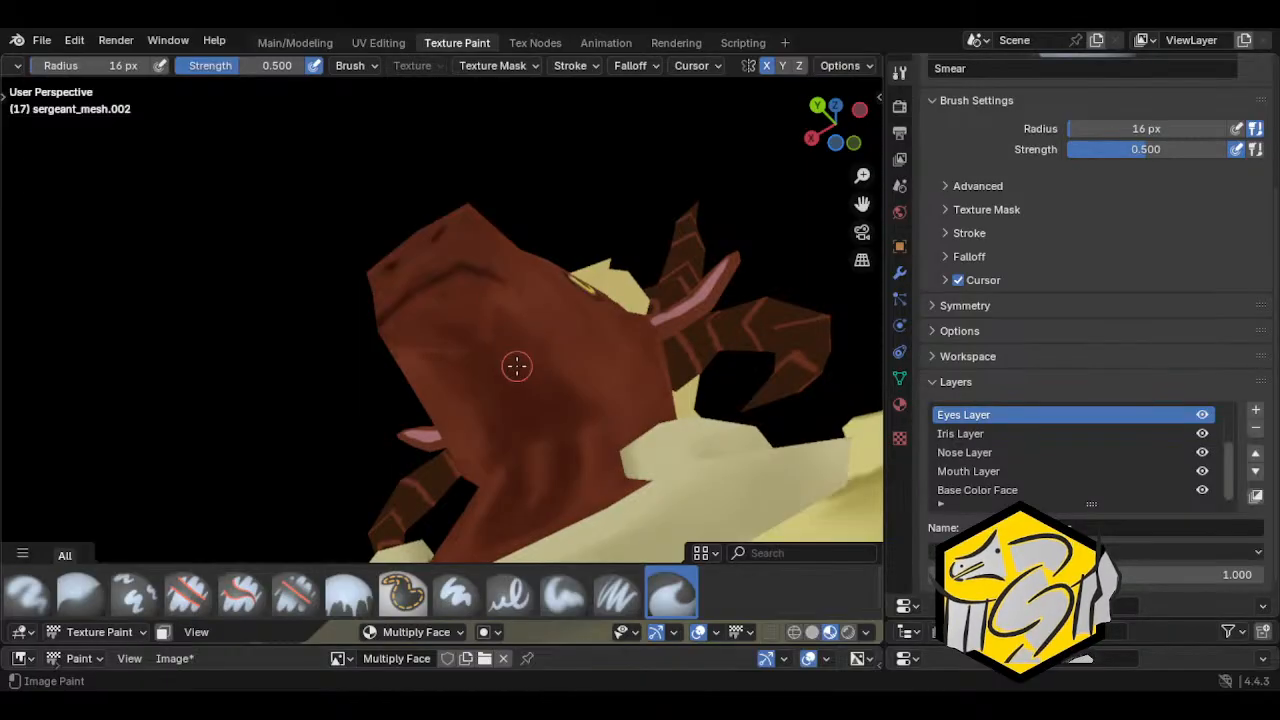
pyautogui.moveTo(516, 366); pyautogui.dragTo(537, 337, button='middle')
pyautogui.press('f')
pyautogui.click(480, 337)
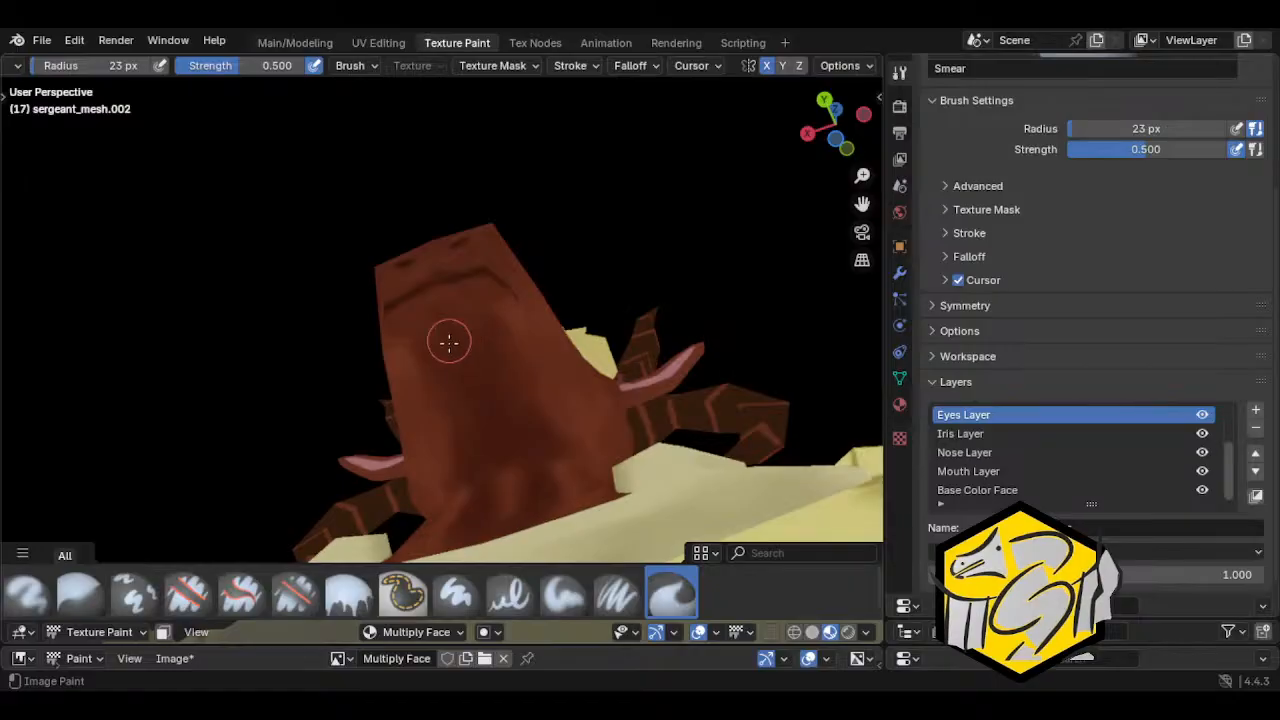
pyautogui.moveTo(449, 342)
pyautogui.mouseDown(button='middle')
pyautogui.moveTo(529, 386)
pyautogui.moveTo(411, 309)
pyautogui.mouseUp(button='middle')
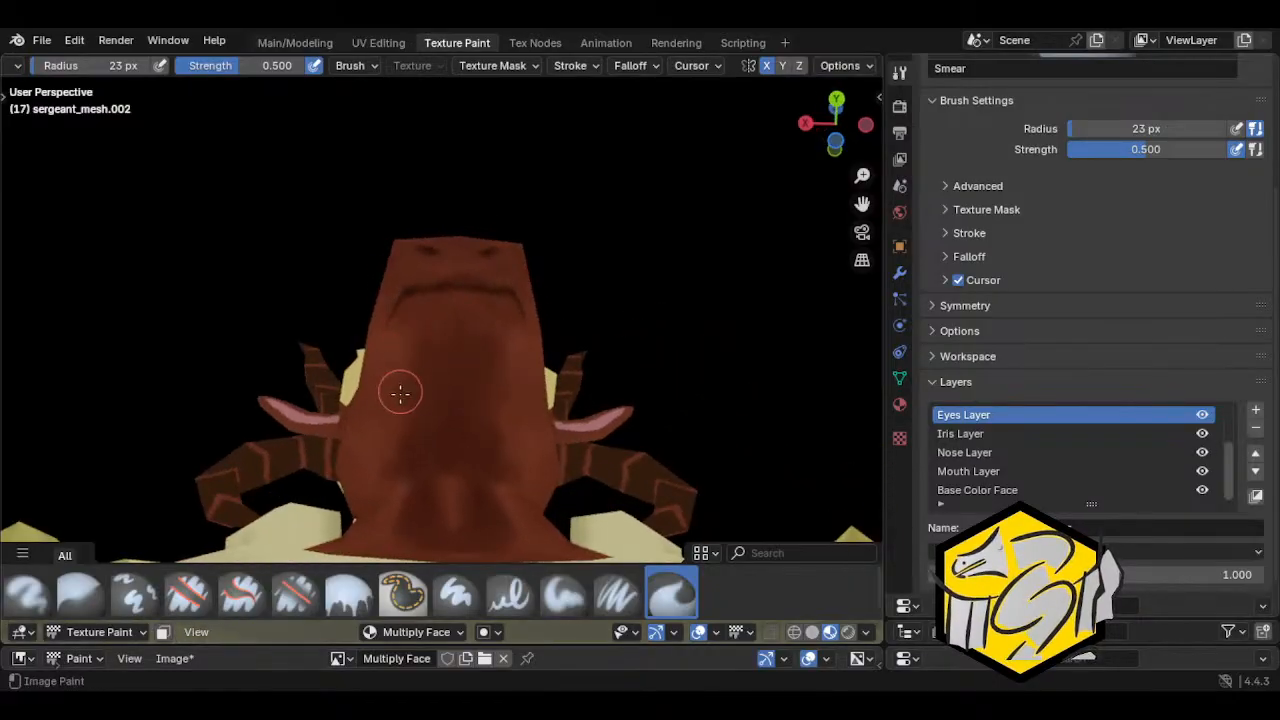
pyautogui.moveTo(400, 406); pyautogui.dragTo(423, 429, button='middle')
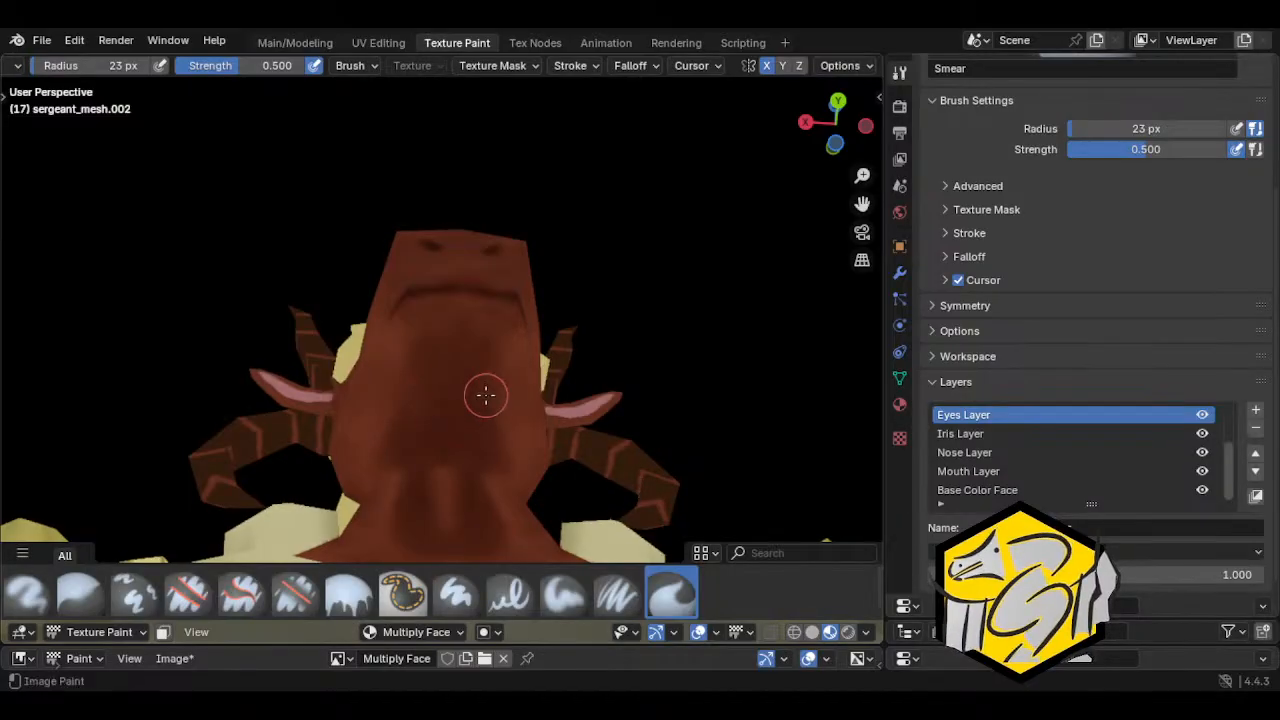
pyautogui.moveTo(434, 423); pyautogui.dragTo(476, 293, button='middle')
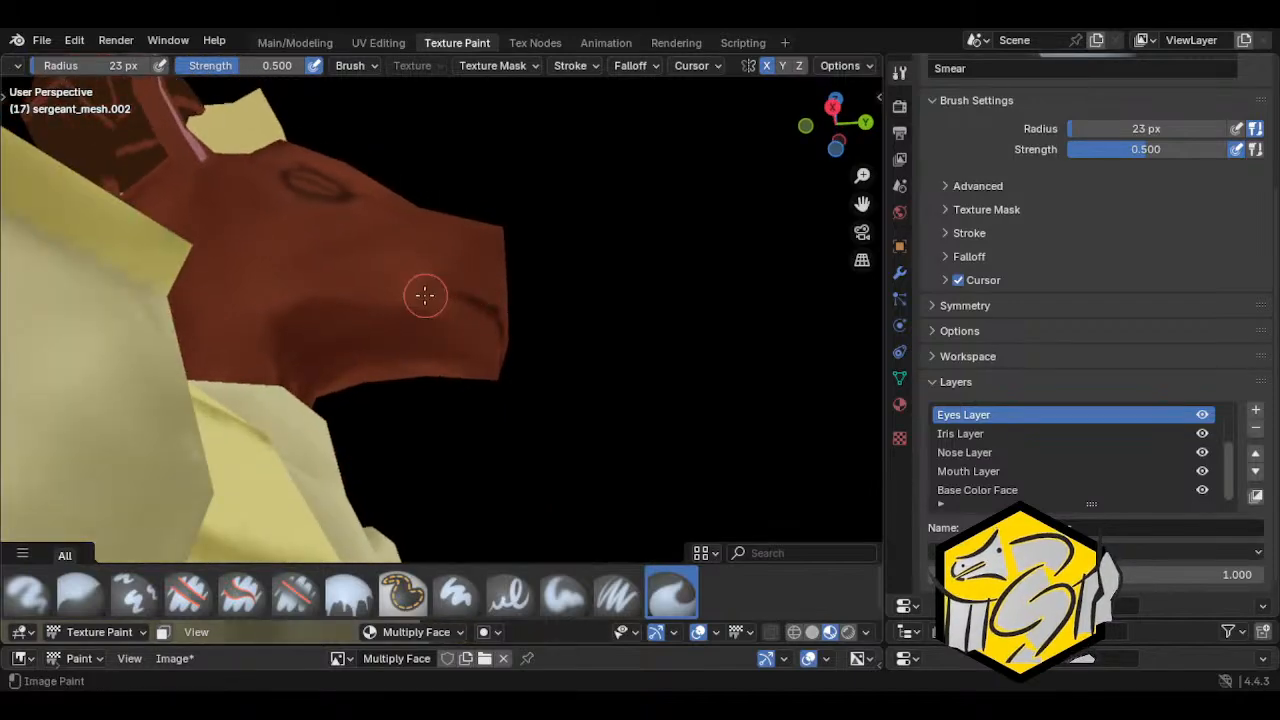
# Step: Smear the Multiply Face shading along both sides of the jaw and cheeks
pyautogui.moveTo(569, 466)
pyautogui.mouseDown(button='middle')
pyautogui.moveTo(423, 423)
pyautogui.moveTo(445, 322)
pyautogui.moveTo(428, 334)
pyautogui.mouseUp(button='middle')
pyautogui.moveTo(428, 334)
pyautogui.mouseDown()
pyautogui.moveTo(414, 320)
pyautogui.moveTo(409, 346)
pyautogui.moveTo(423, 306)
pyautogui.moveTo(408, 297)
pyautogui.mouseUp()
pyautogui.moveTo(408, 297)
pyautogui.mouseDown(button='middle')
pyautogui.moveTo(443, 414)
pyautogui.moveTo(457, 351)
pyautogui.moveTo(443, 337)
pyautogui.mouseUp(button='middle')
pyautogui.moveTo(443, 337)
pyautogui.mouseDown()
pyautogui.moveTo(414, 291)
pyautogui.moveTo(386, 320)
pyautogui.moveTo(398, 296)
pyautogui.moveTo(443, 289)
pyautogui.mouseUp()
pyautogui.moveTo(443, 289)
pyautogui.mouseDown(button='middle')
pyautogui.moveTo(491, 389)
pyautogui.moveTo(525, 420)
pyautogui.moveTo(482, 441)
pyautogui.moveTo(260, 434)
pyautogui.moveTo(366, 406)
pyautogui.moveTo(543, 303)
pyautogui.moveTo(525, 340)
pyautogui.moveTo(466, 320)
pyautogui.moveTo(480, 329)
pyautogui.moveTo(503, 314)
pyautogui.moveTo(509, 249)
pyautogui.mouseUp(button='middle')
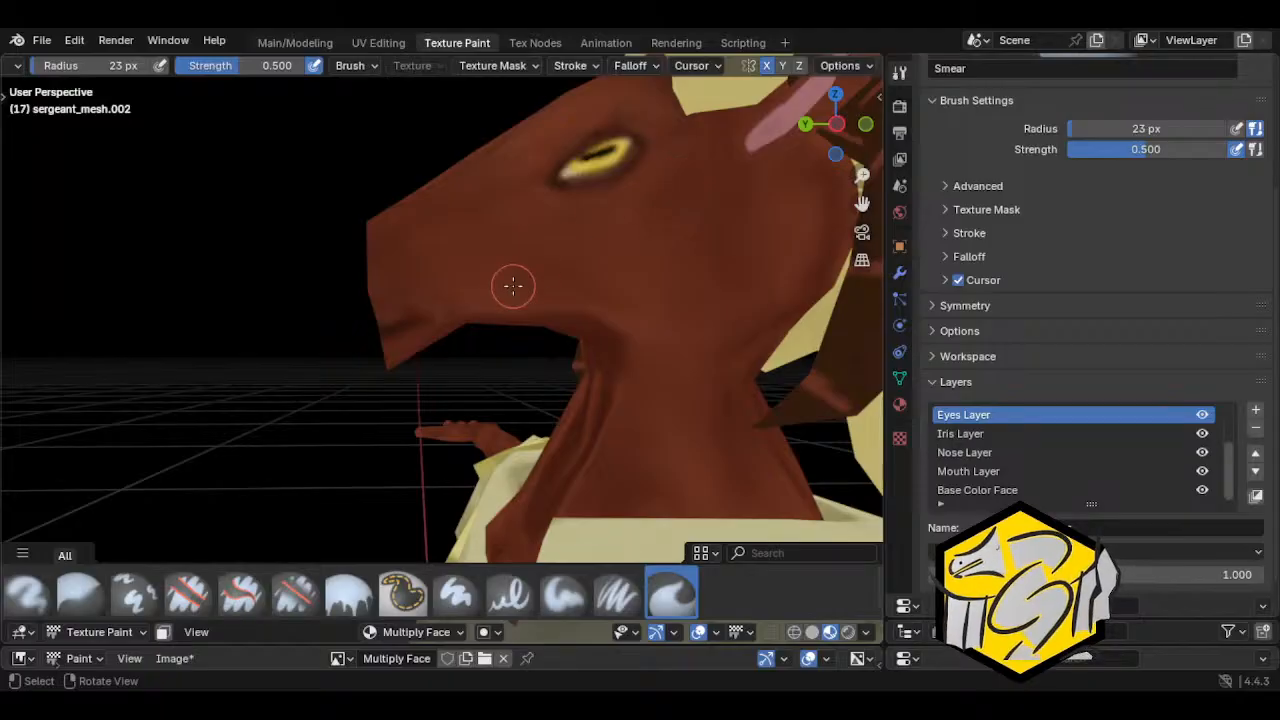
pyautogui.moveTo(524, 303); pyautogui.dragTo(600, 214, button='middle')
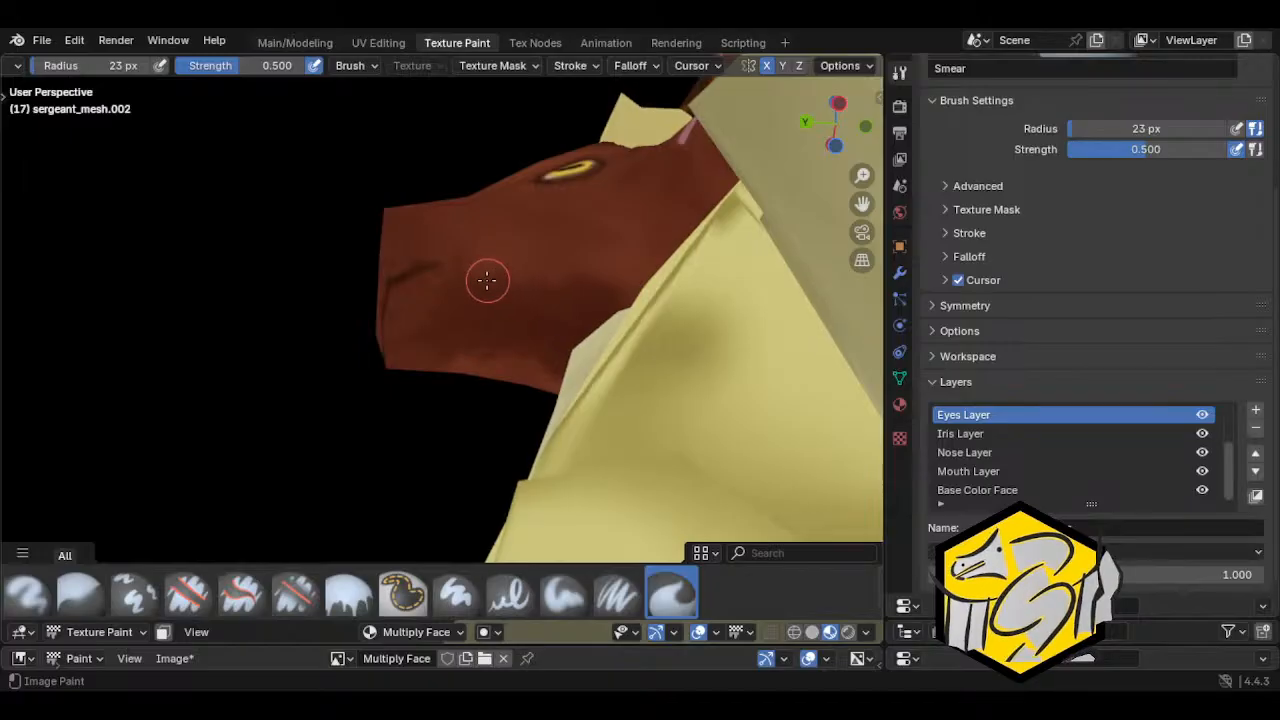
pyautogui.moveTo(520, 283); pyautogui.dragTo(491, 337, button='middle')
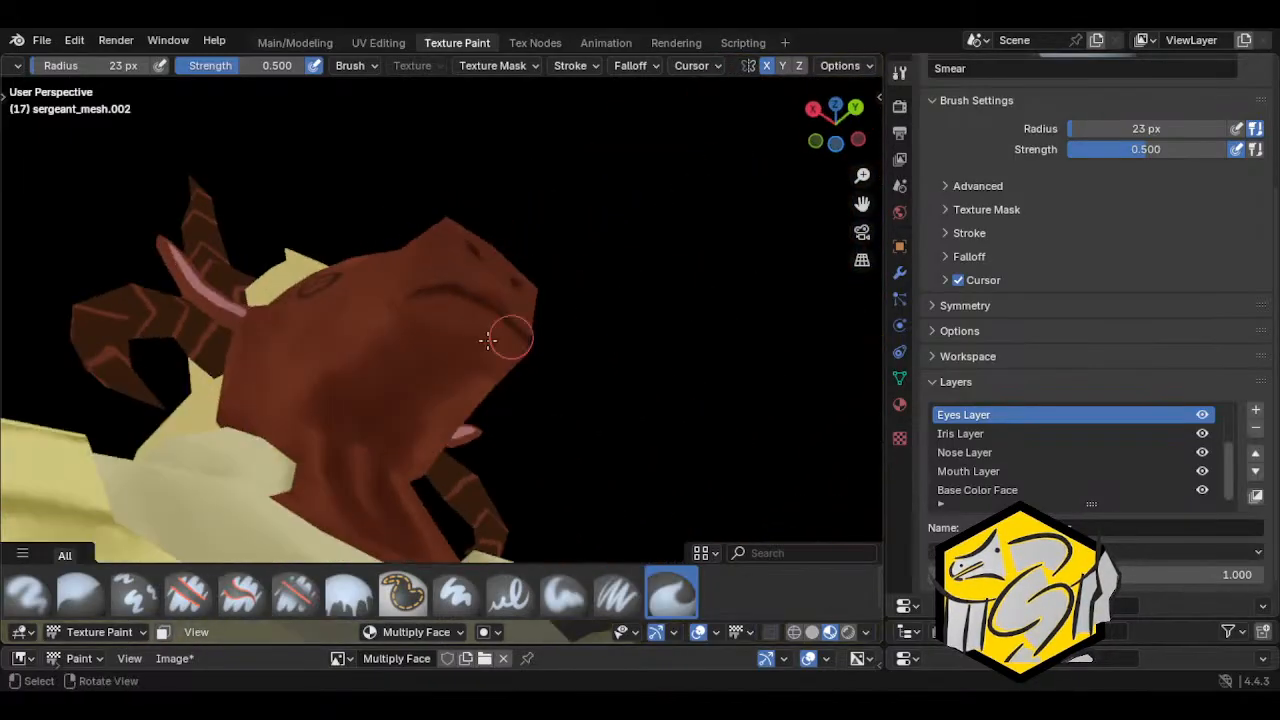
pyautogui.moveTo(363, 346)
pyautogui.mouseDown(button='middle')
pyautogui.moveTo(484, 452)
pyautogui.moveTo(597, 409)
pyautogui.moveTo(320, 422)
pyautogui.moveTo(398, 420)
pyautogui.mouseUp(button='middle')
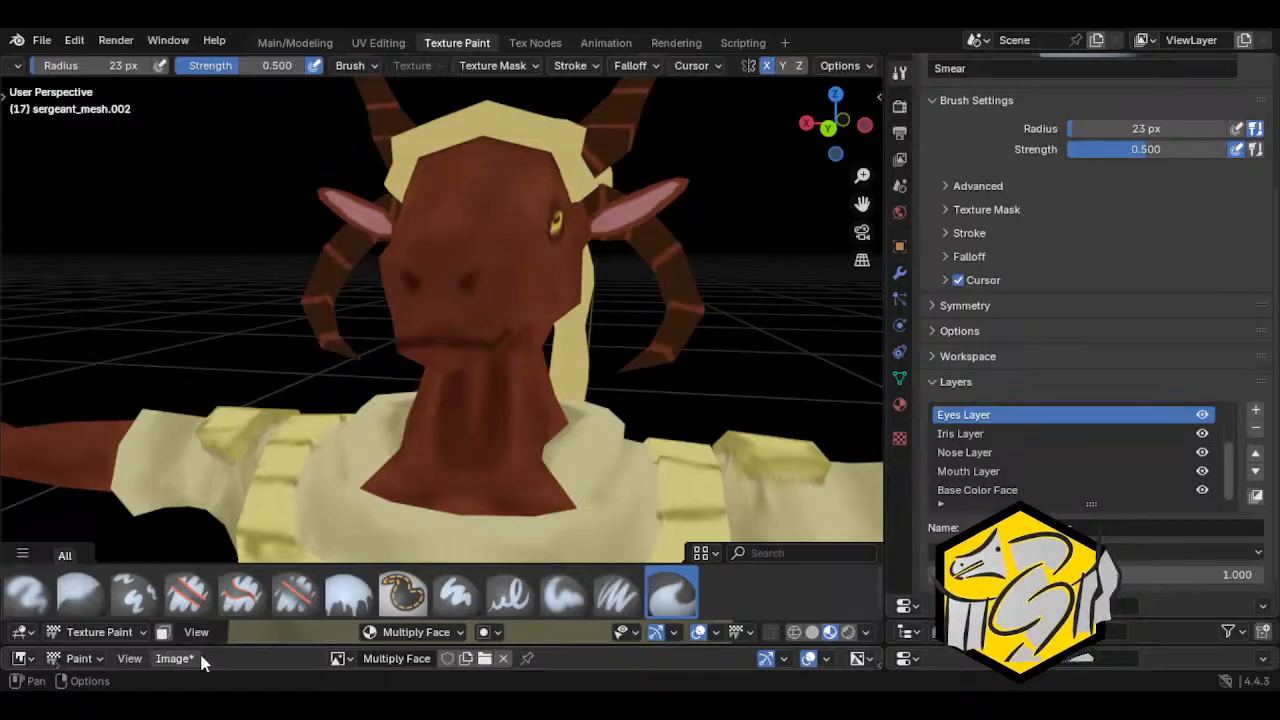
# Step: Make Mouth Layer C the active paint texture and save all modified images
pyautogui.click(405, 632)
pyautogui.click(400, 547)
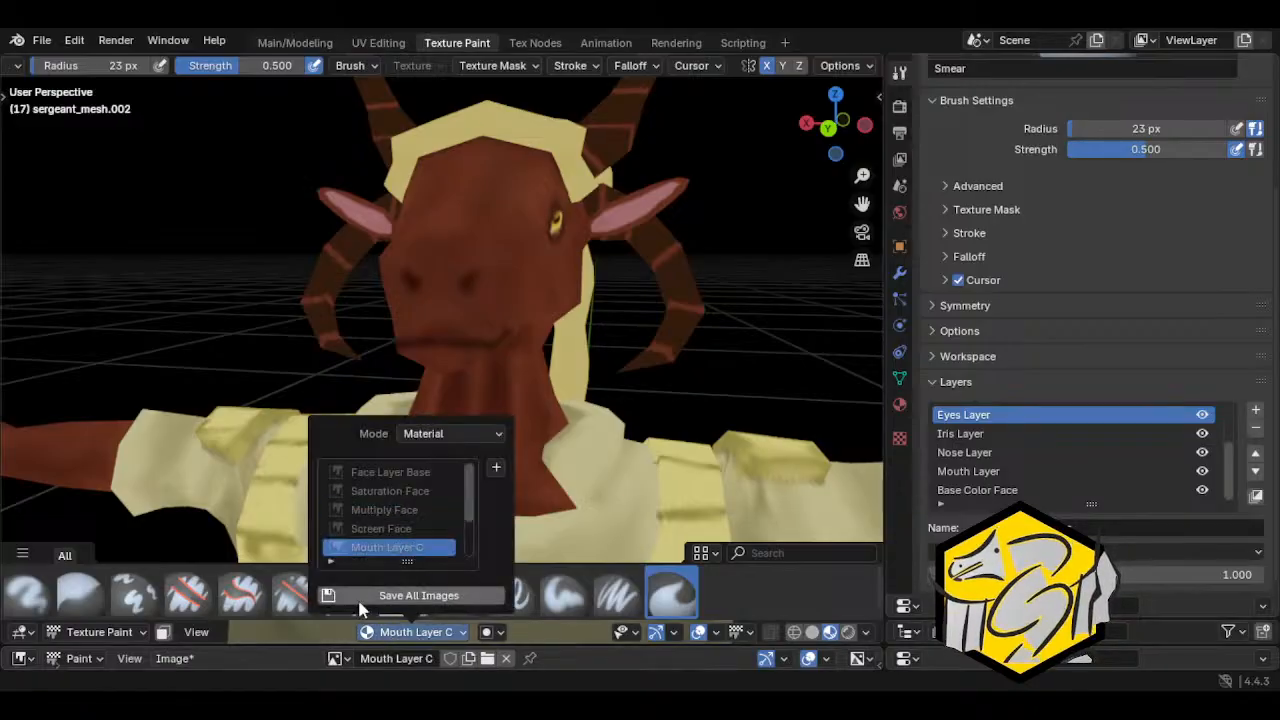
pyautogui.click(174, 658)
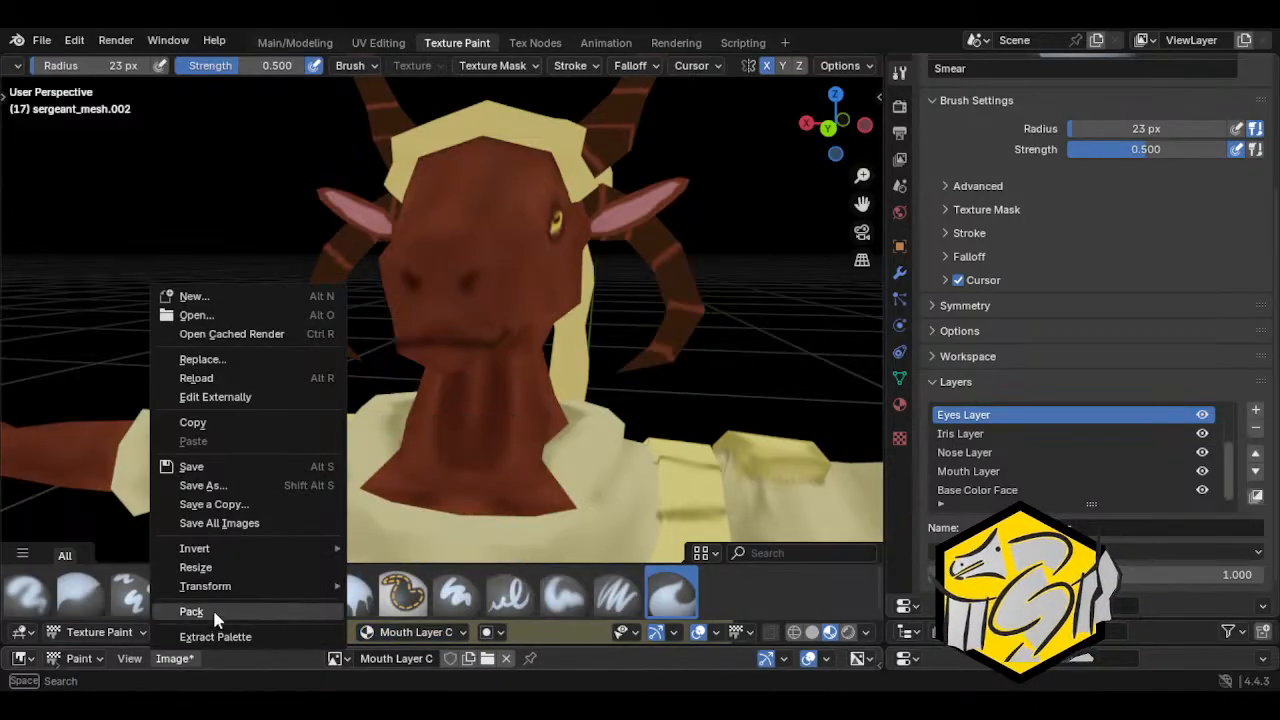
pyautogui.click(228, 523)
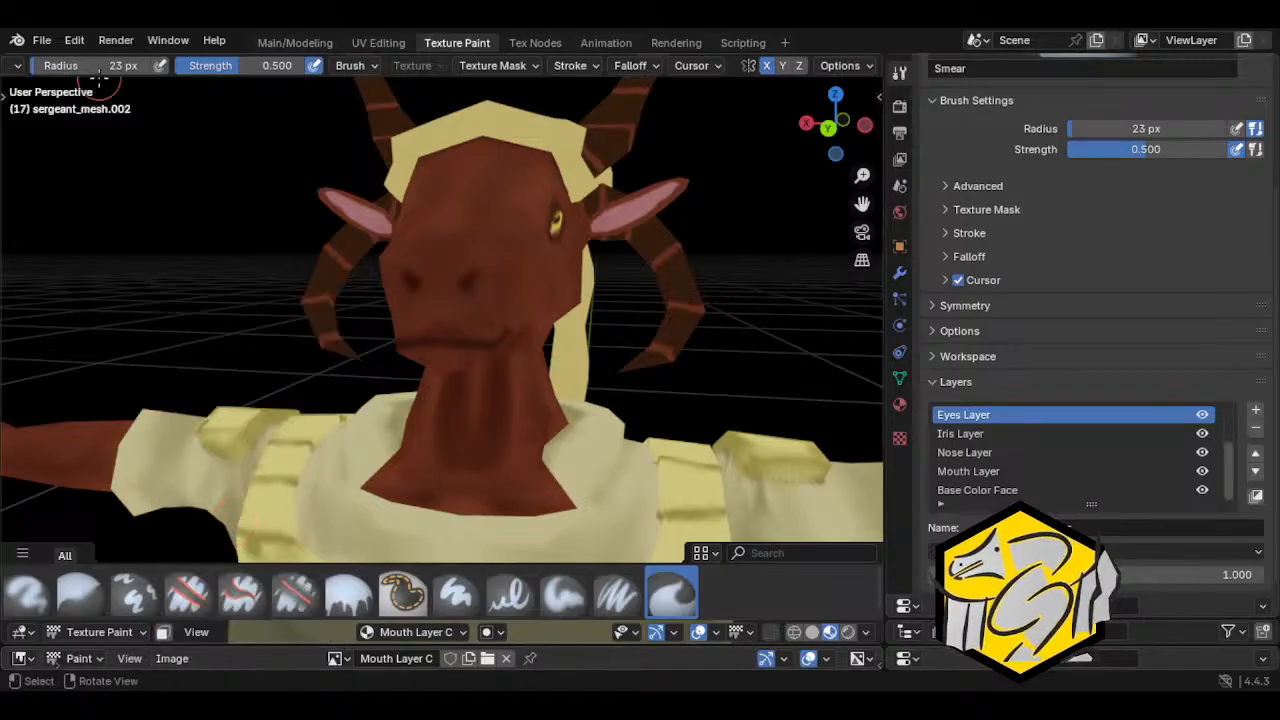
# Step: Save the current Blender file with the finished face painting
pyautogui.click(42, 40)
pyautogui.click(72, 161)
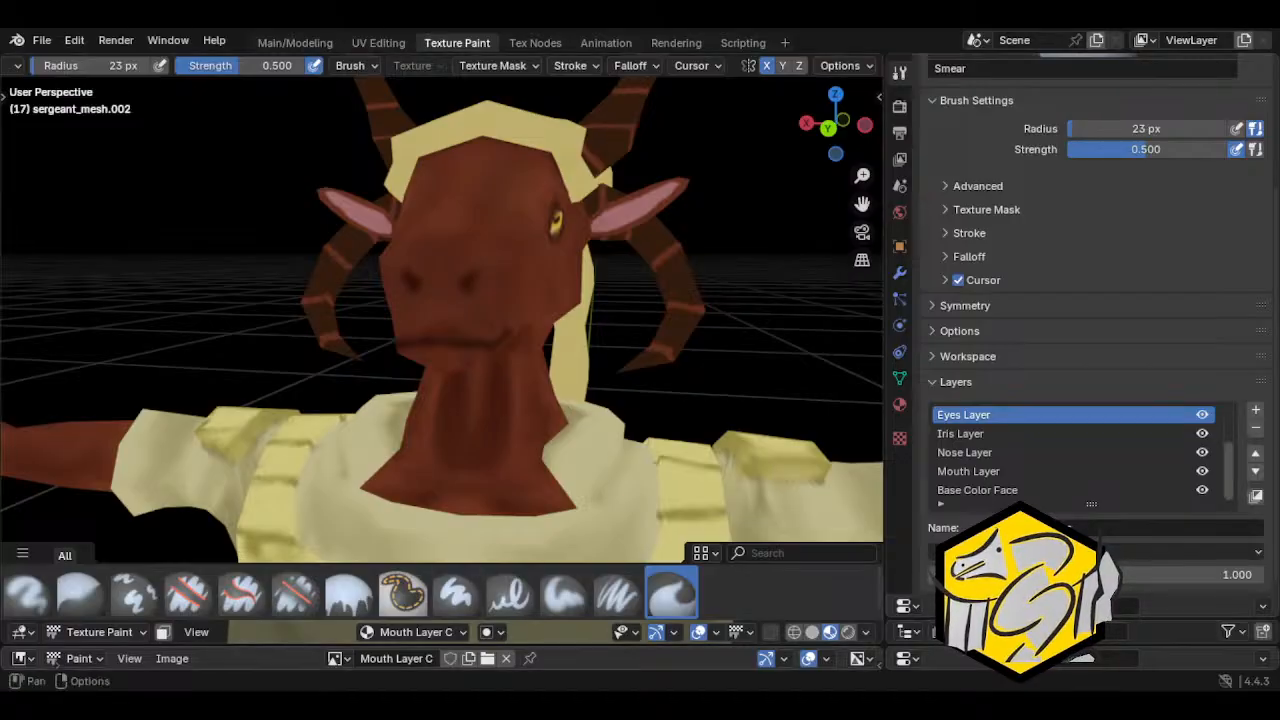
pyautogui.scroll(-2, 376, 336)
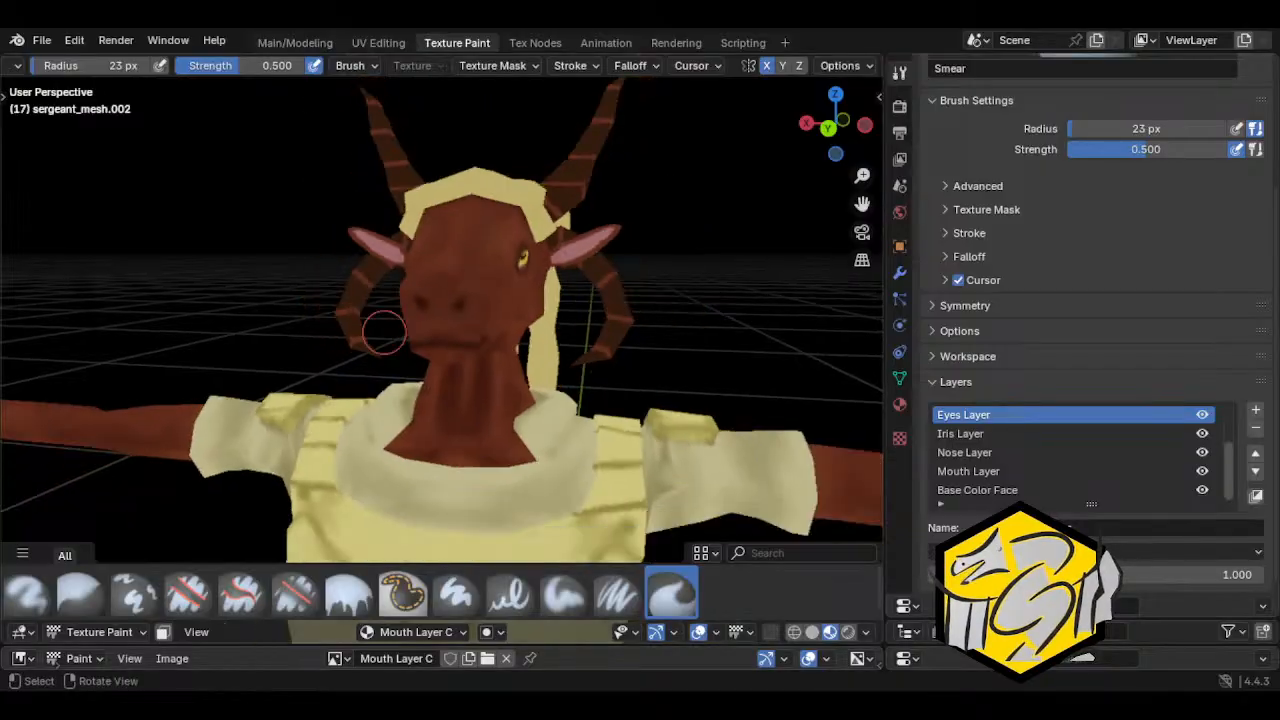
pyautogui.moveTo(362, 339); pyautogui.dragTo(460, 340, button='middle')
pyautogui.click(41, 40)
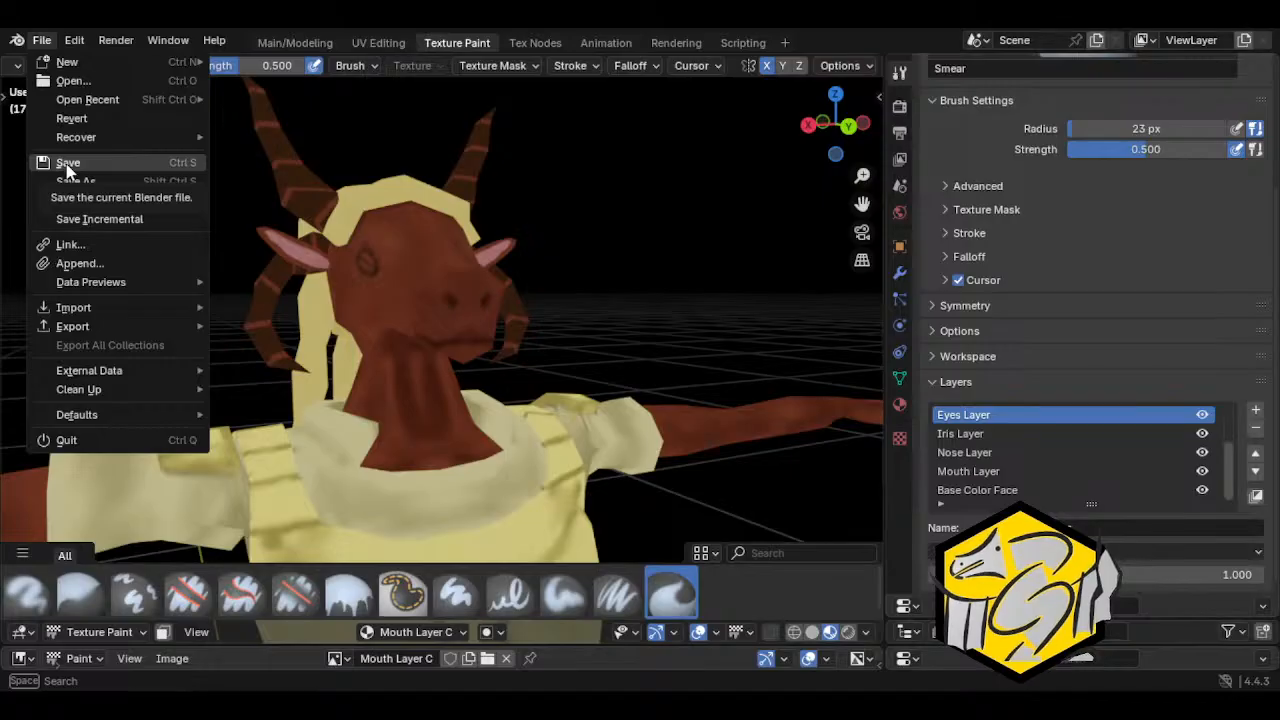
pyautogui.click(67, 165)
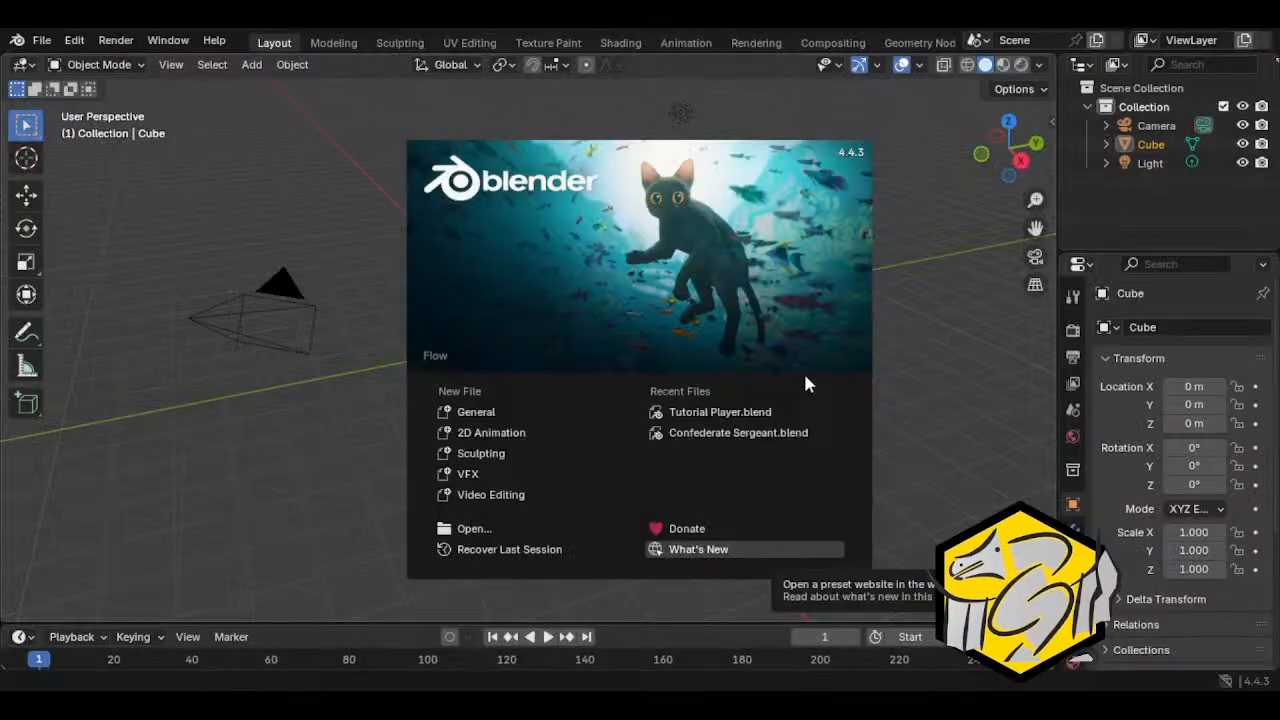
# Step: Dismiss the splash screen and save the default scene as powersaw.blend
pyautogui.press('Escape')
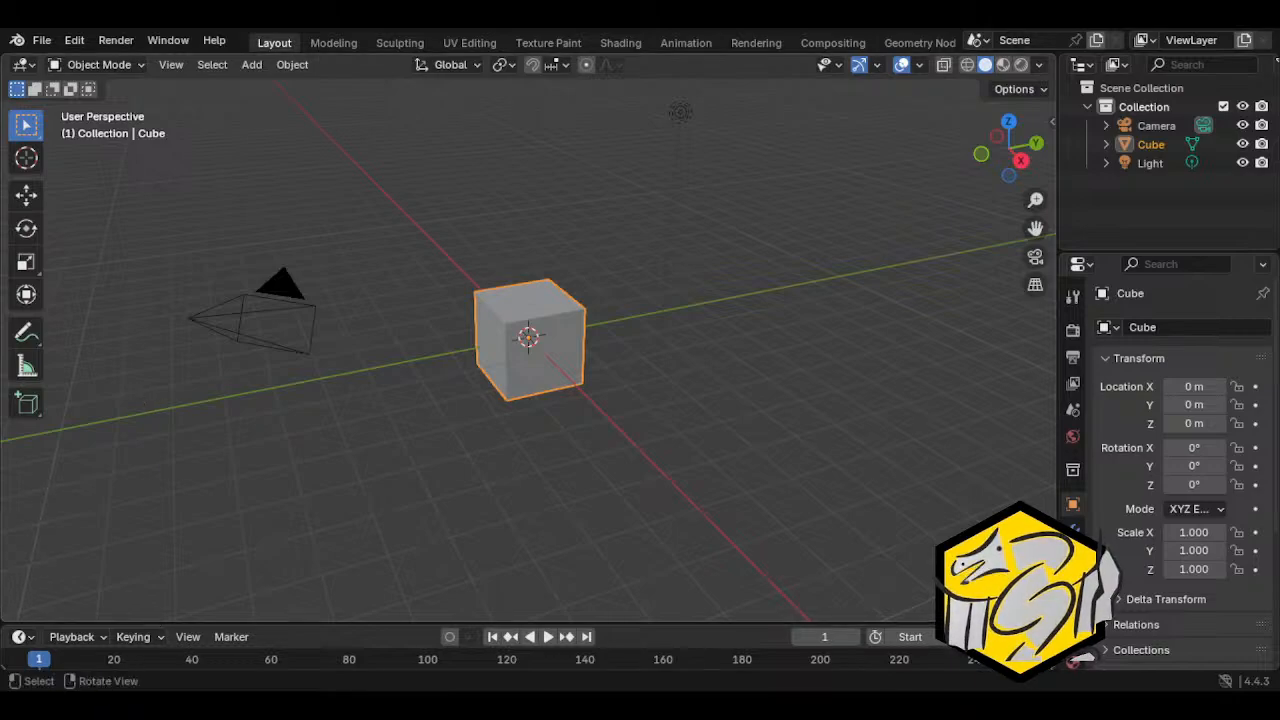
pyautogui.click(41, 40)
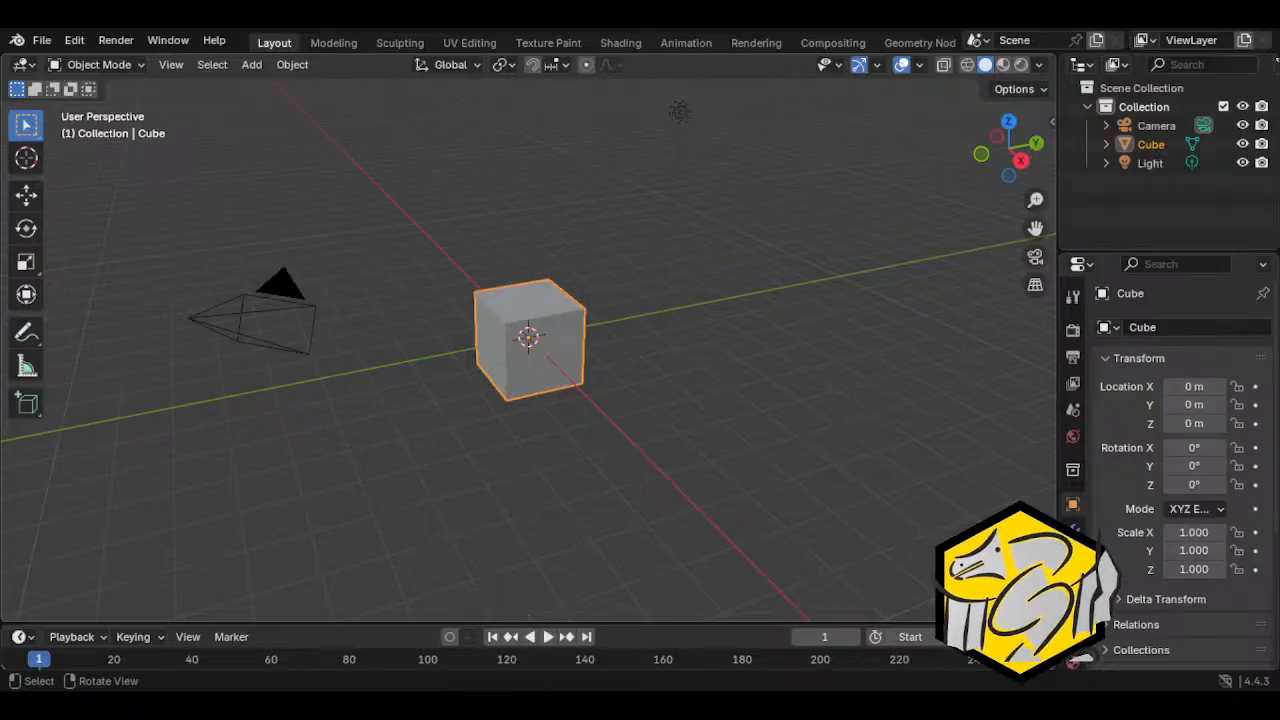
pyautogui.hotkey('ctrl', 's')
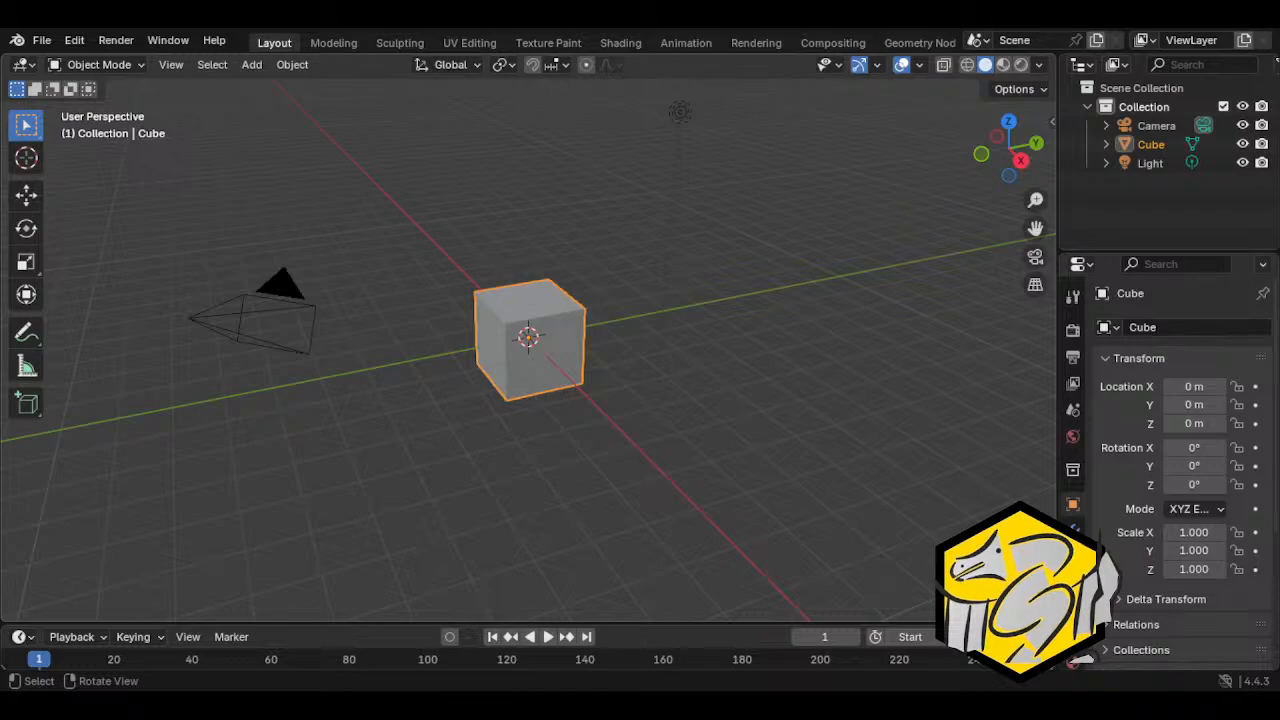
# Step: Rename the default cube object as powersaw_mesh
pyautogui.moveTo(160, 223); pyautogui.dragTo(306, 443, button='middle')
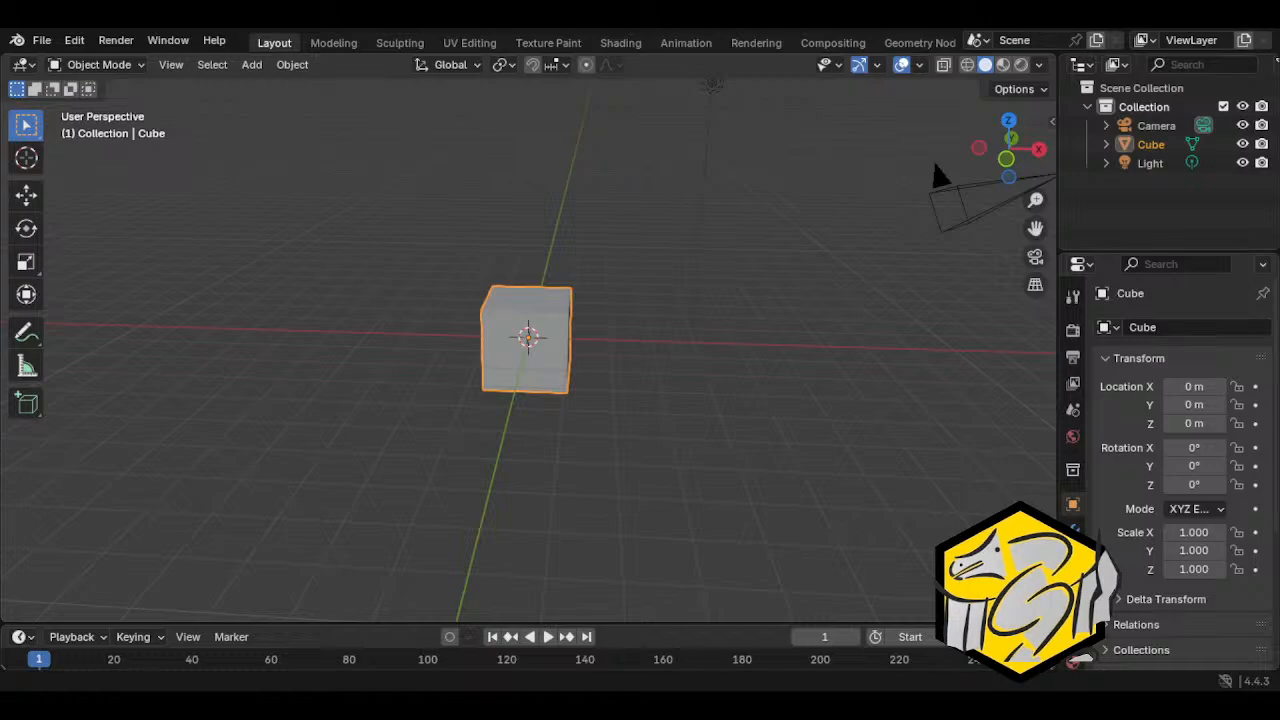
pyautogui.moveTo(528, 257); pyautogui.dragTo(490, 368, button='middle')
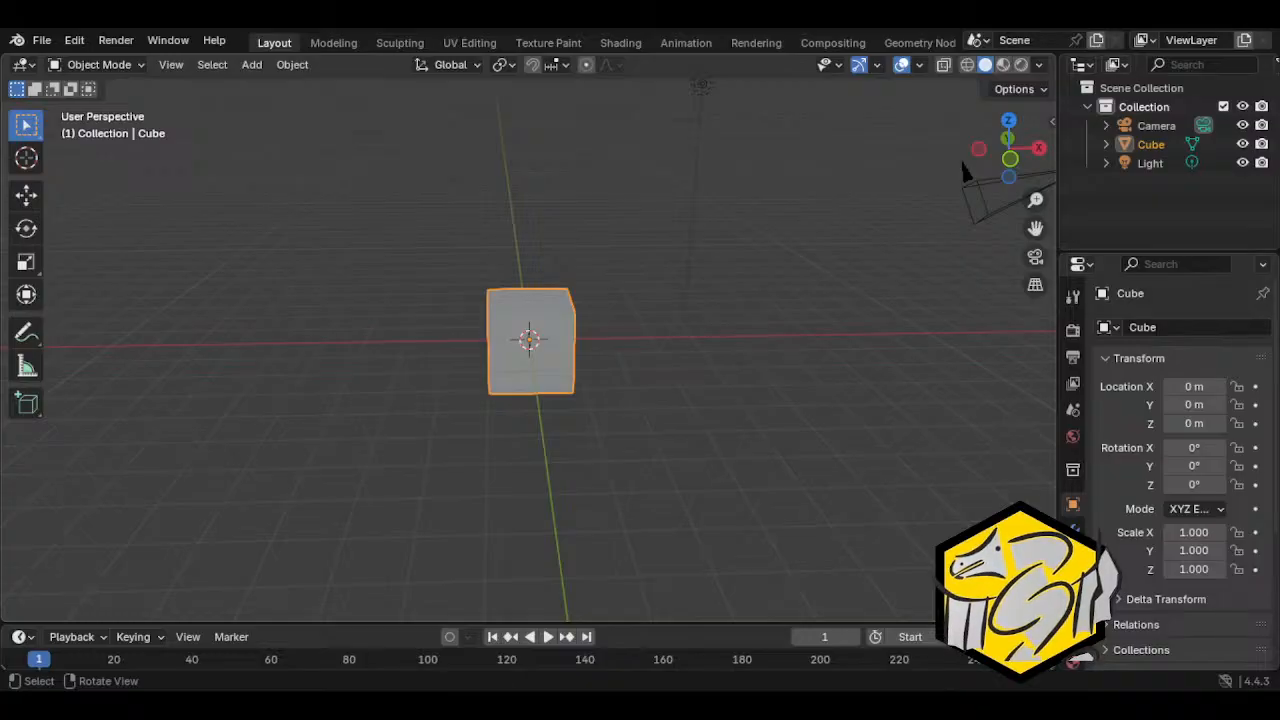
pyautogui.moveTo(965, 172); pyautogui.dragTo(639, 415, button='middle')
pyautogui.press('Tab')
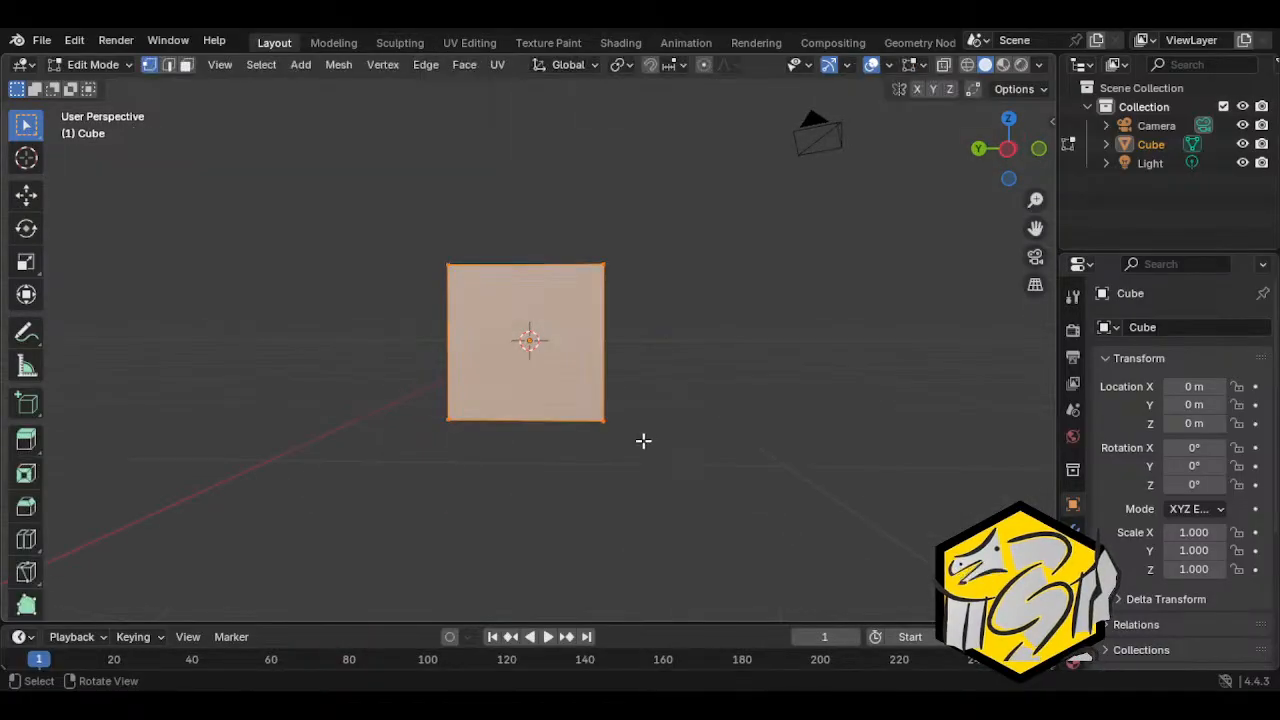
pyautogui.press('Tab')
pyautogui.click(1150, 327)
pyautogui.write('P')
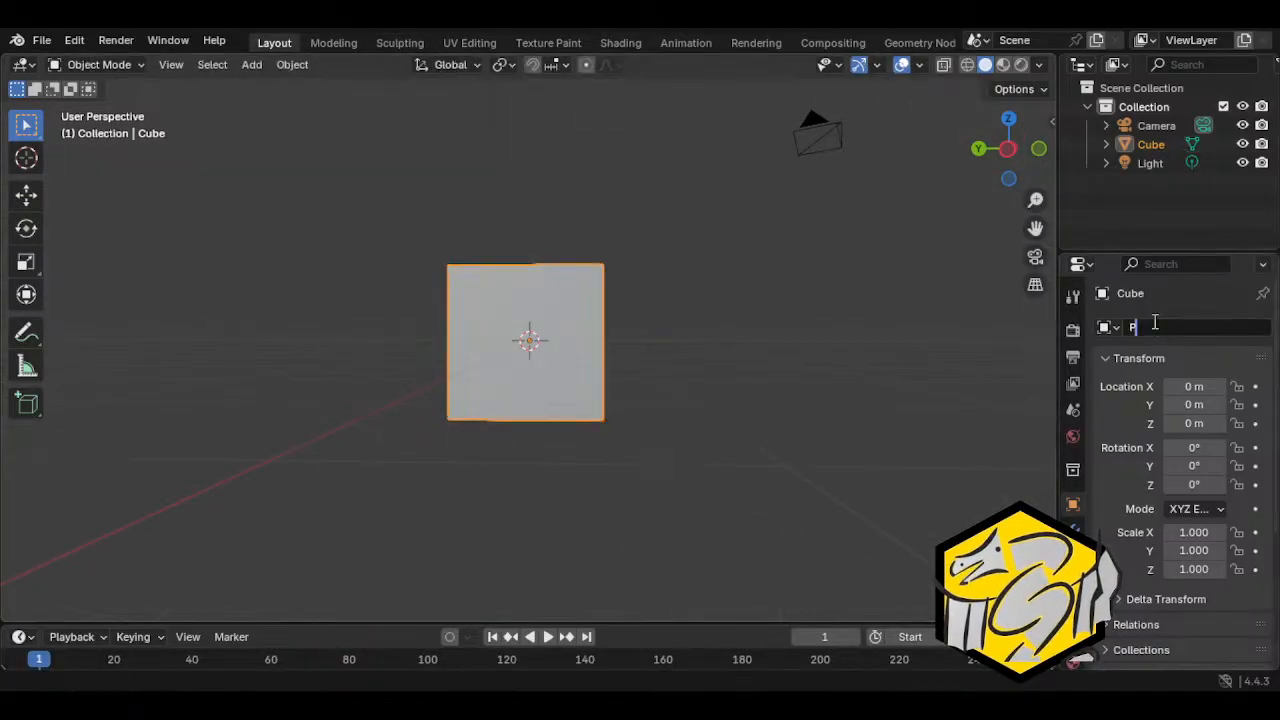
pyautogui.press('BackSpace')
pyautogui.write('pow')
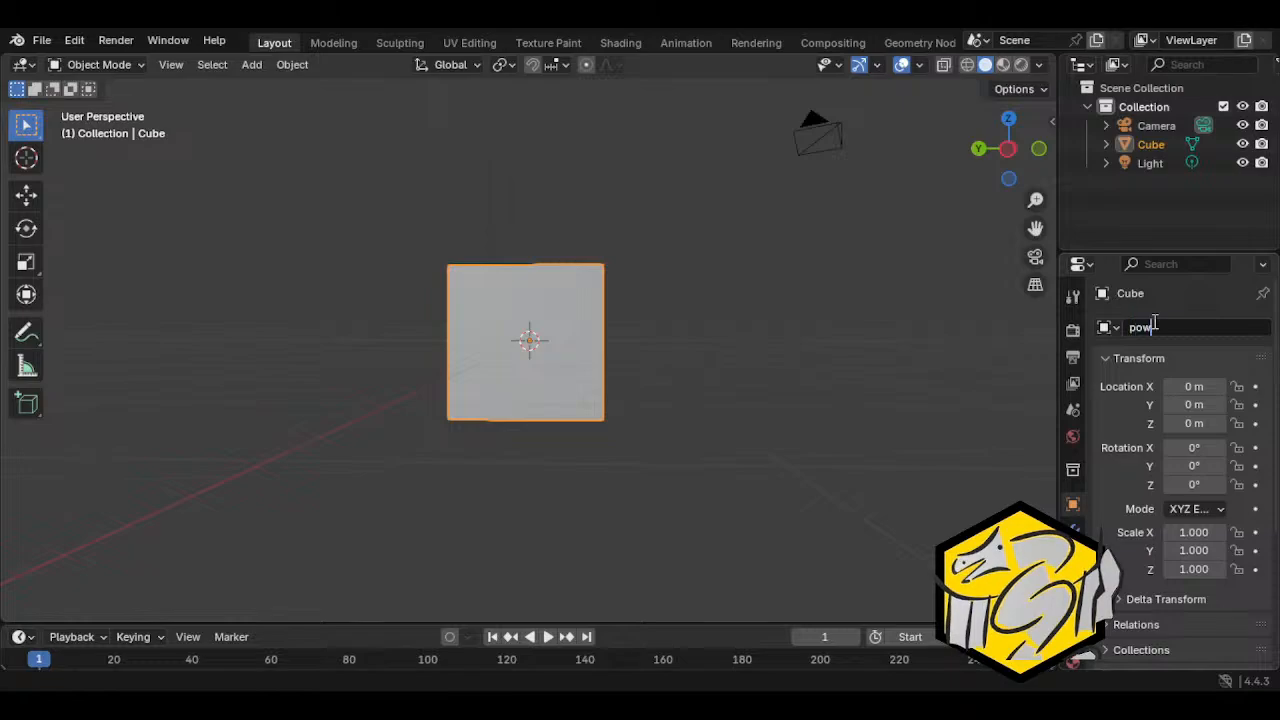
pyautogui.write('ersaw_mesh')
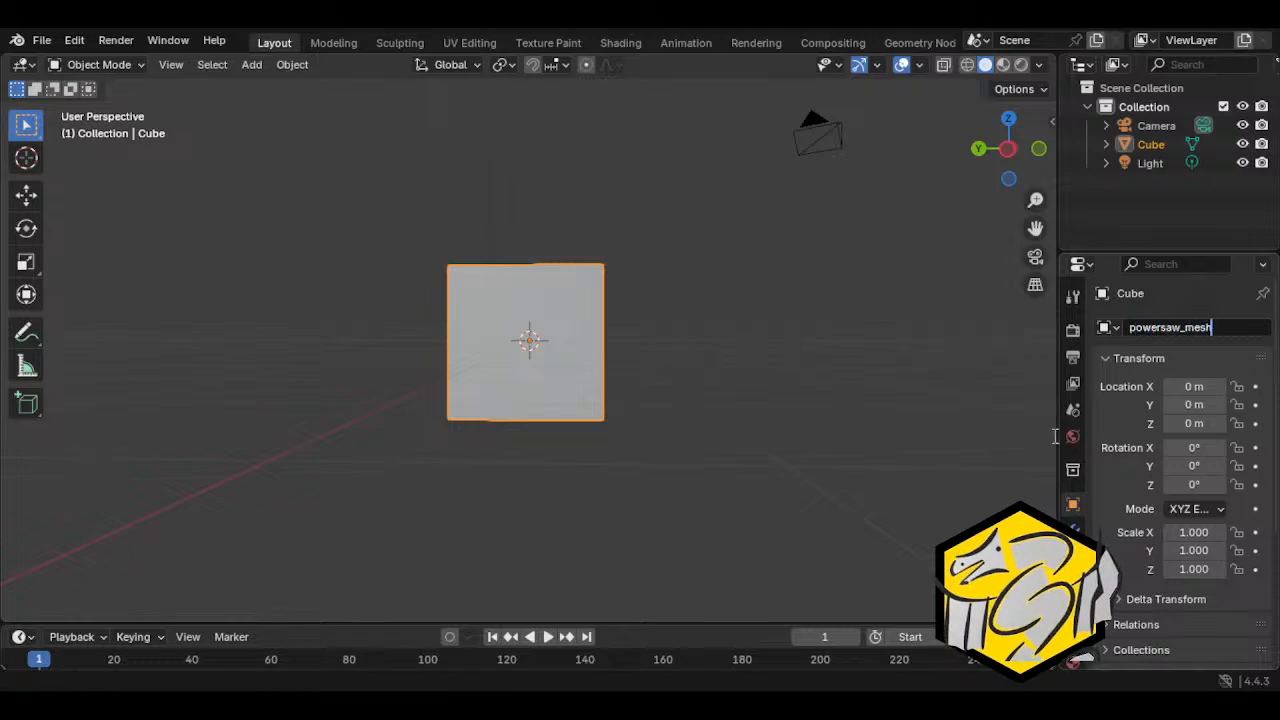
pyautogui.click(692, 549)
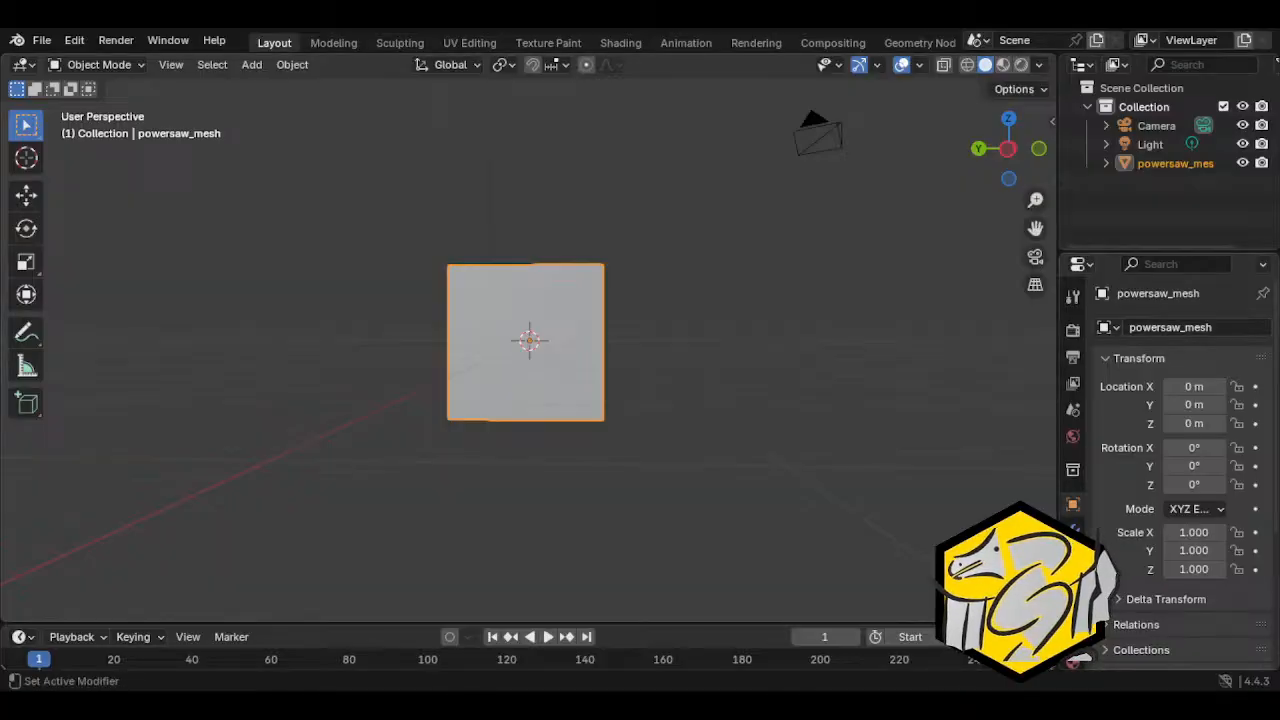
# Step: Correct the object's name to power_saw_mesh and save the Blender file
pyautogui.click(1160, 327)
pyautogui.click(1160, 327)
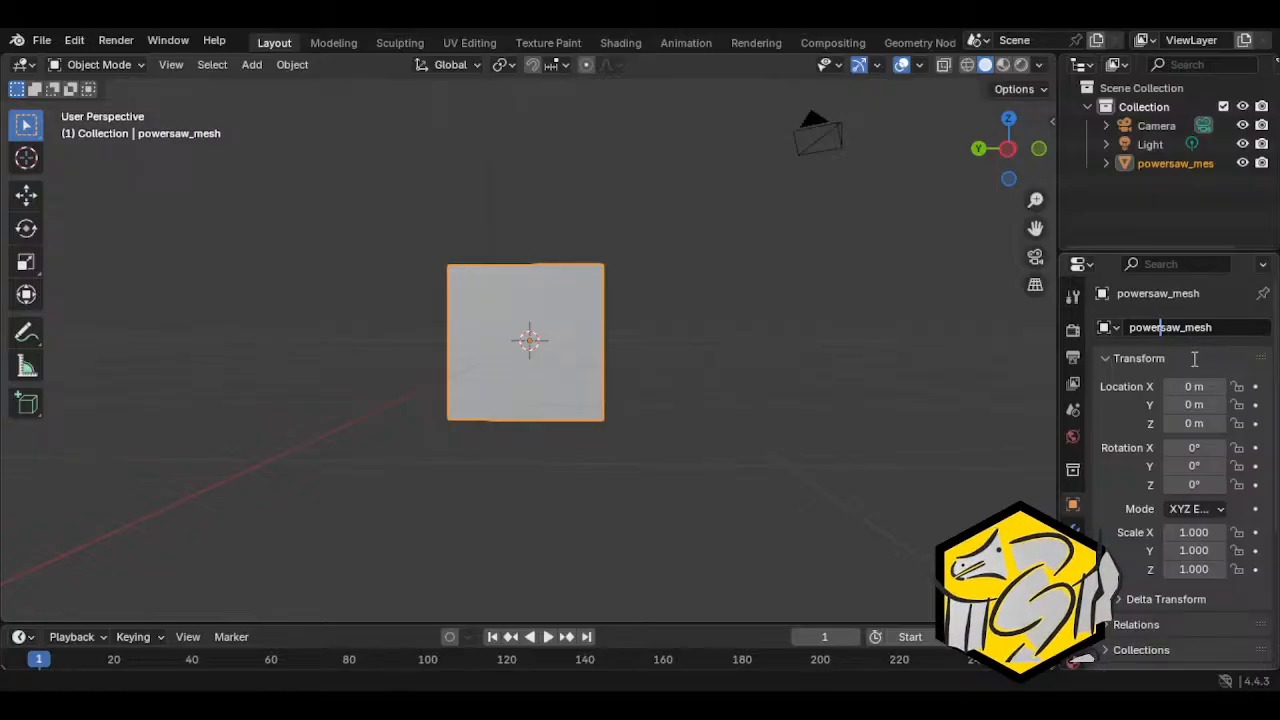
pyautogui.write('_')
pyautogui.press('Return')
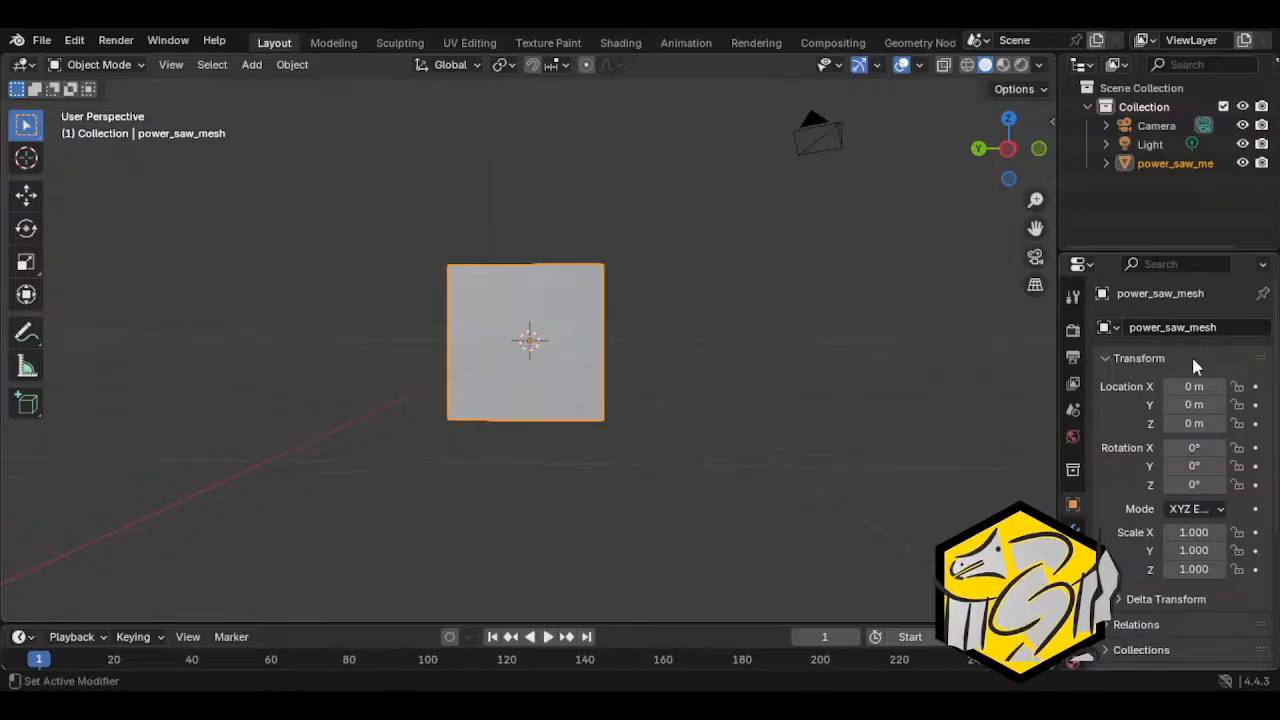
pyautogui.click(42, 40)
pyautogui.click(60, 163)
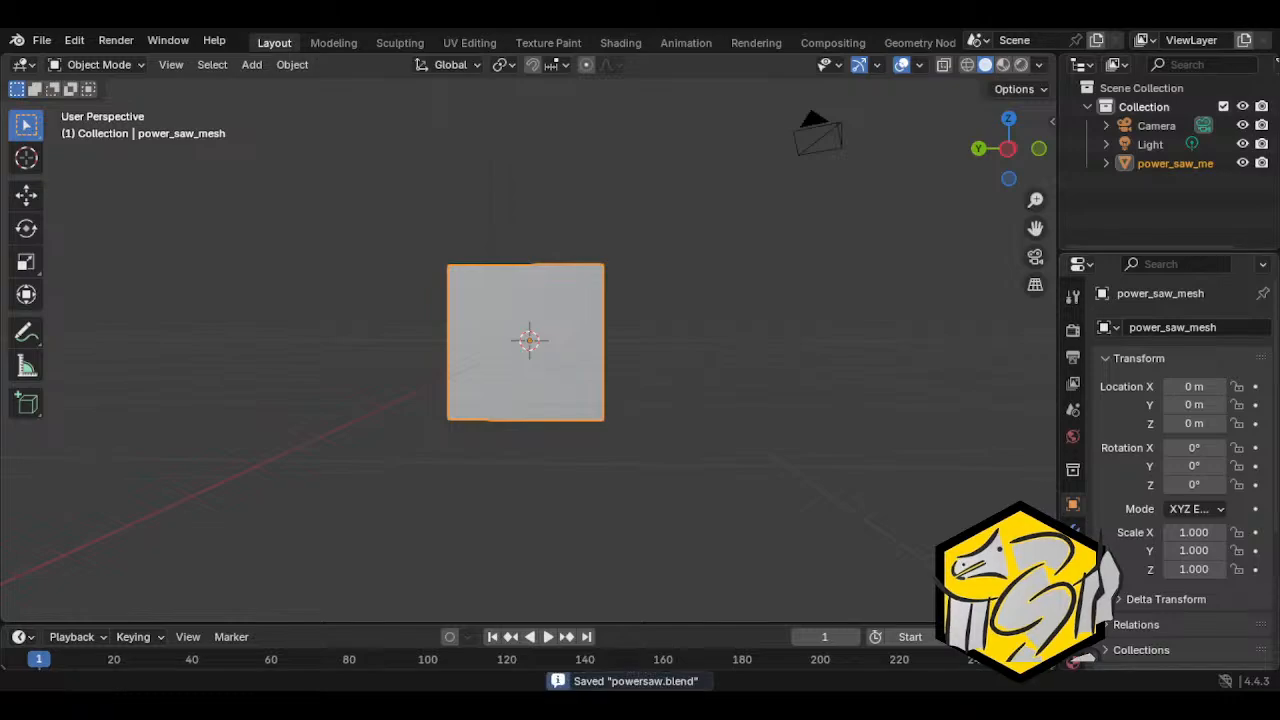
# Step: Rename the cube's mesh data as power_saw_groups and return to the object properties
pyautogui.click(1073, 540)
pyautogui.click(1168, 327)
pyautogui.write('po')
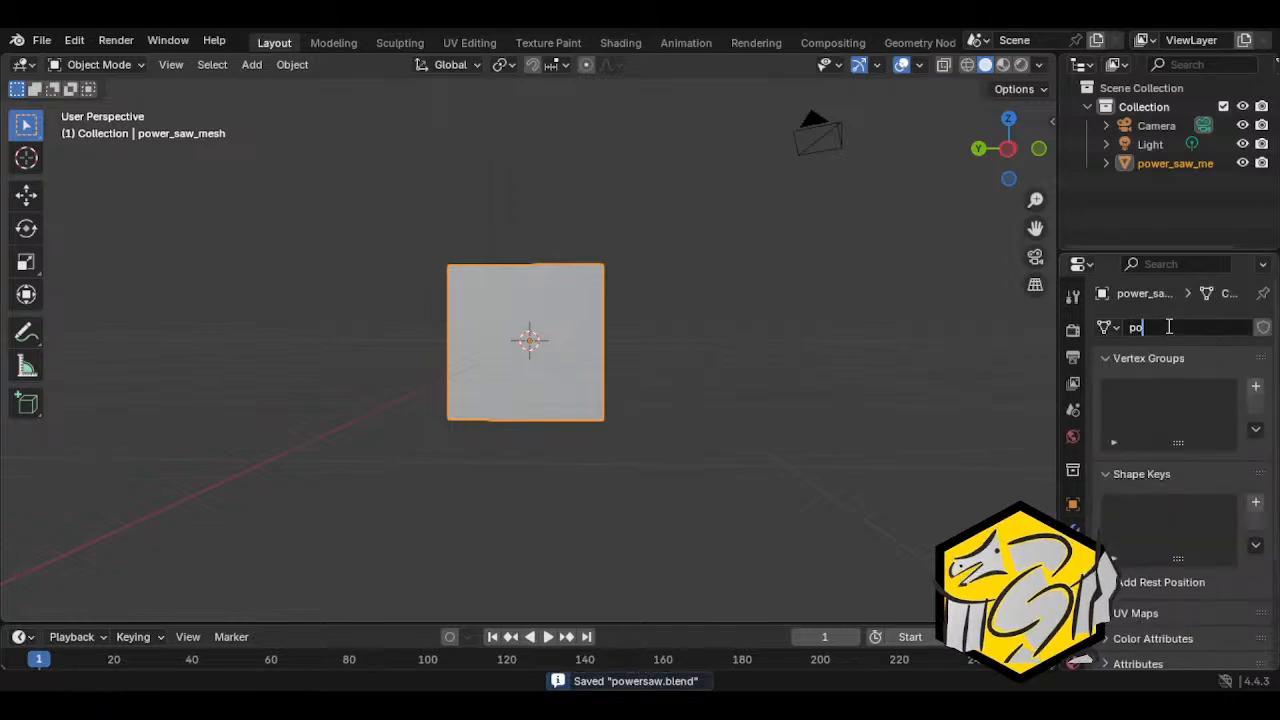
pyautogui.write('wer_saw_groups')
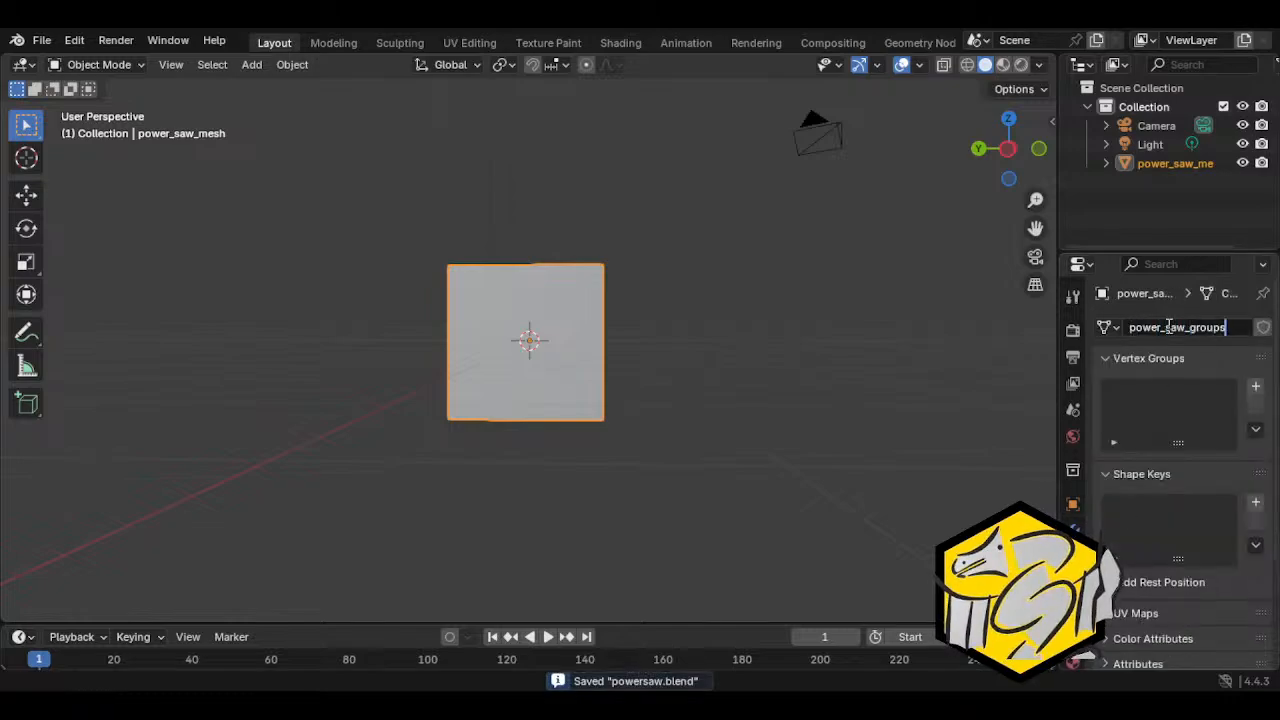
pyautogui.press('Return')
pyautogui.click(1073, 503)
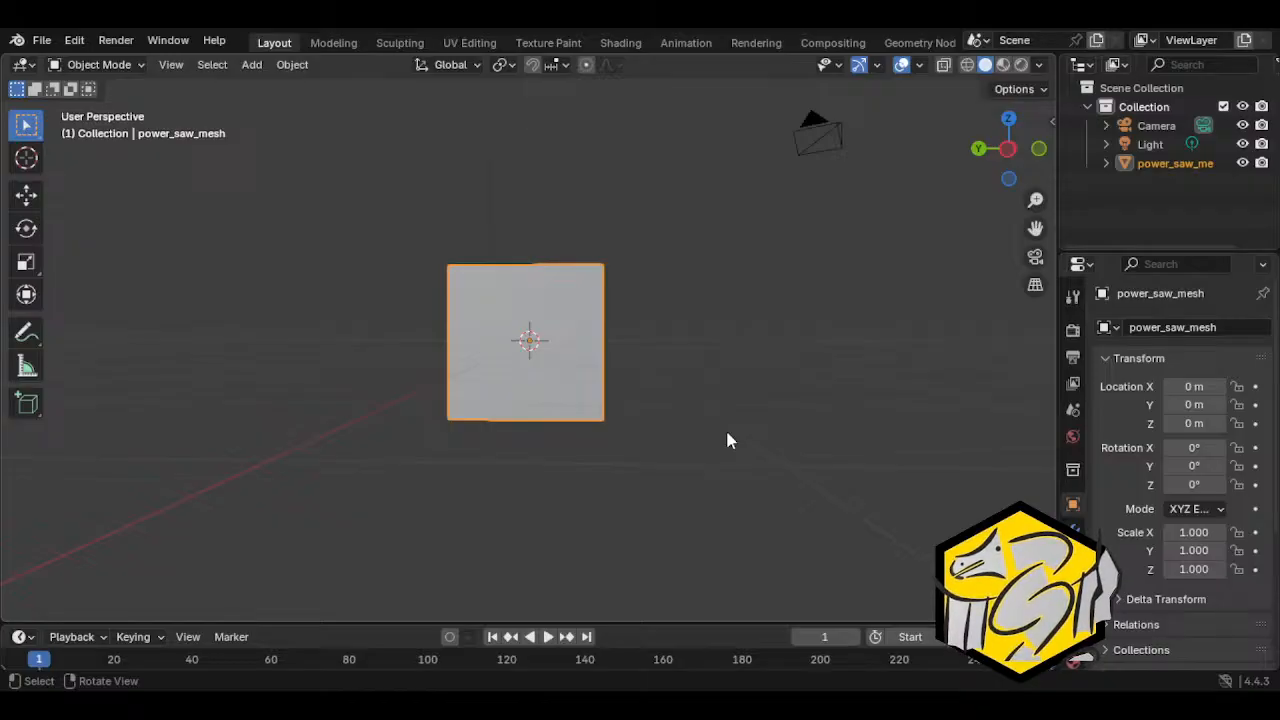
# Step: Add one horizontal loop cut around the cube in Edit Mode, centred at mid-height
pyautogui.moveTo(729, 437); pyautogui.dragTo(666, 486, button='middle')
pyautogui.press('Tab')
pyautogui.moveTo(631, 425); pyautogui.dragTo(600, 437, button='middle')
pyautogui.hotkey('ctrl', 'l')
pyautogui.click(610, 449)
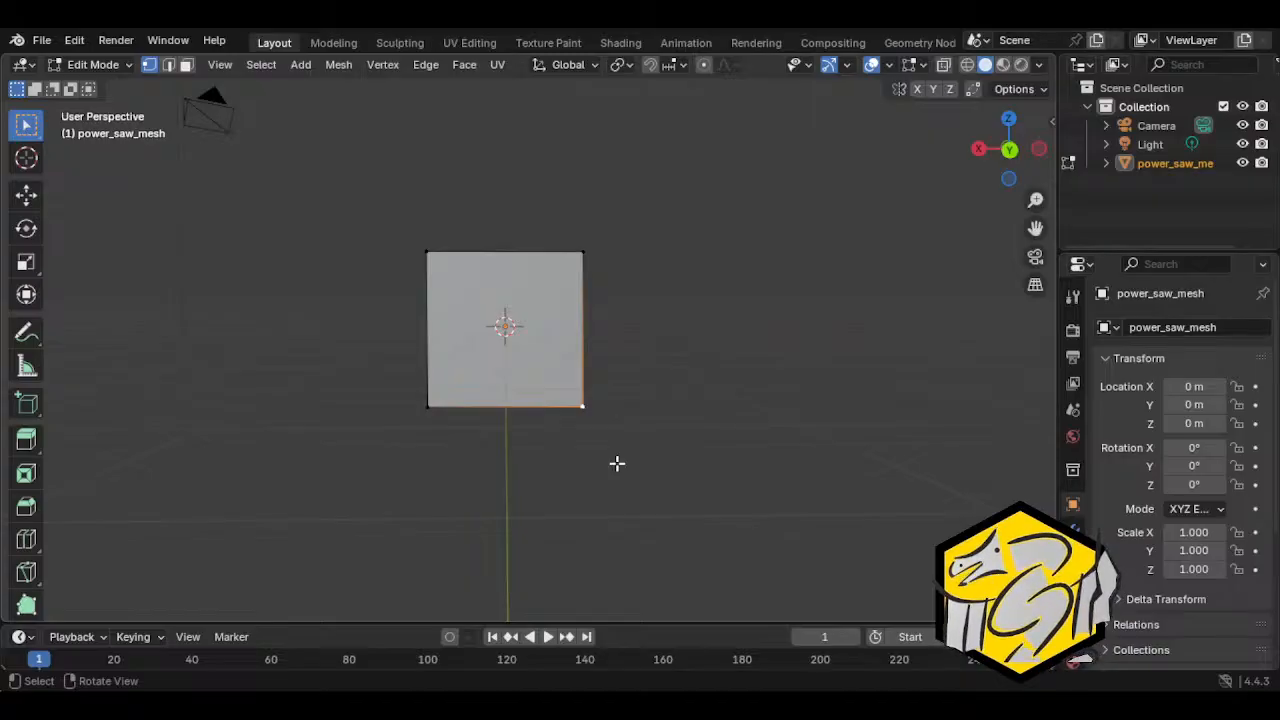
pyautogui.hotkey('ctrl', 'r')
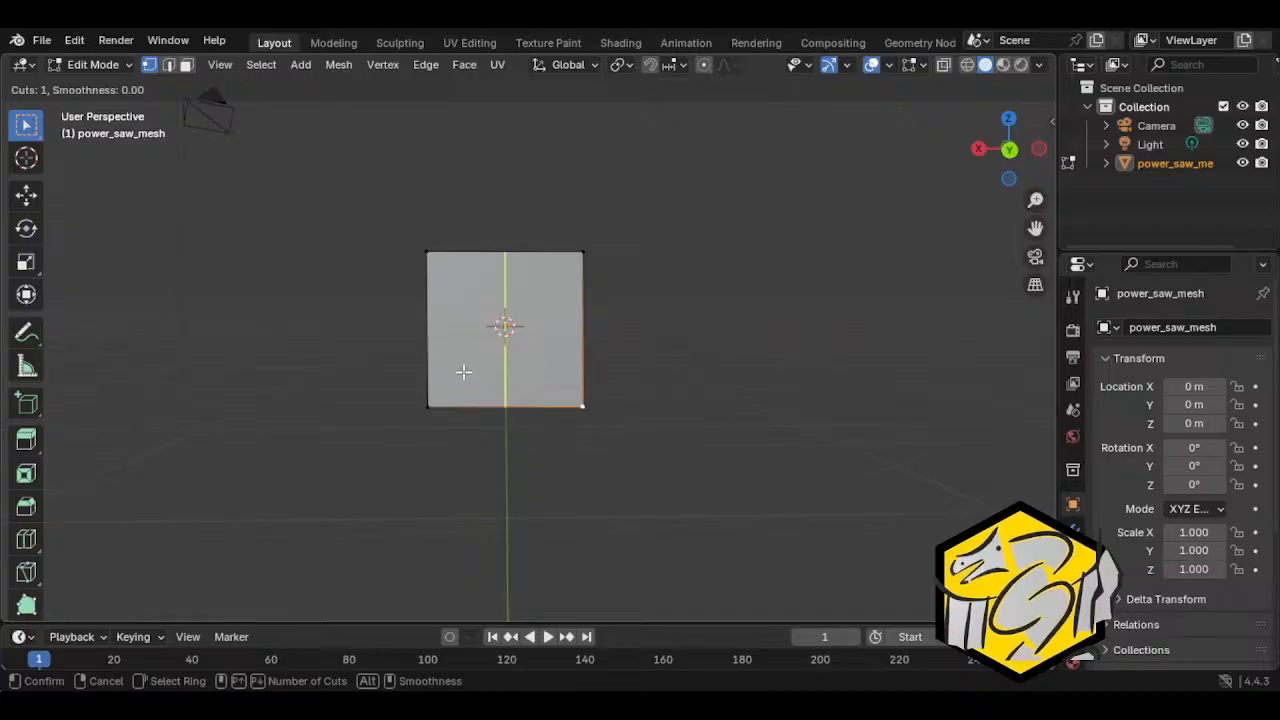
pyautogui.click(435, 370)
pyautogui.rightClick(436, 368)
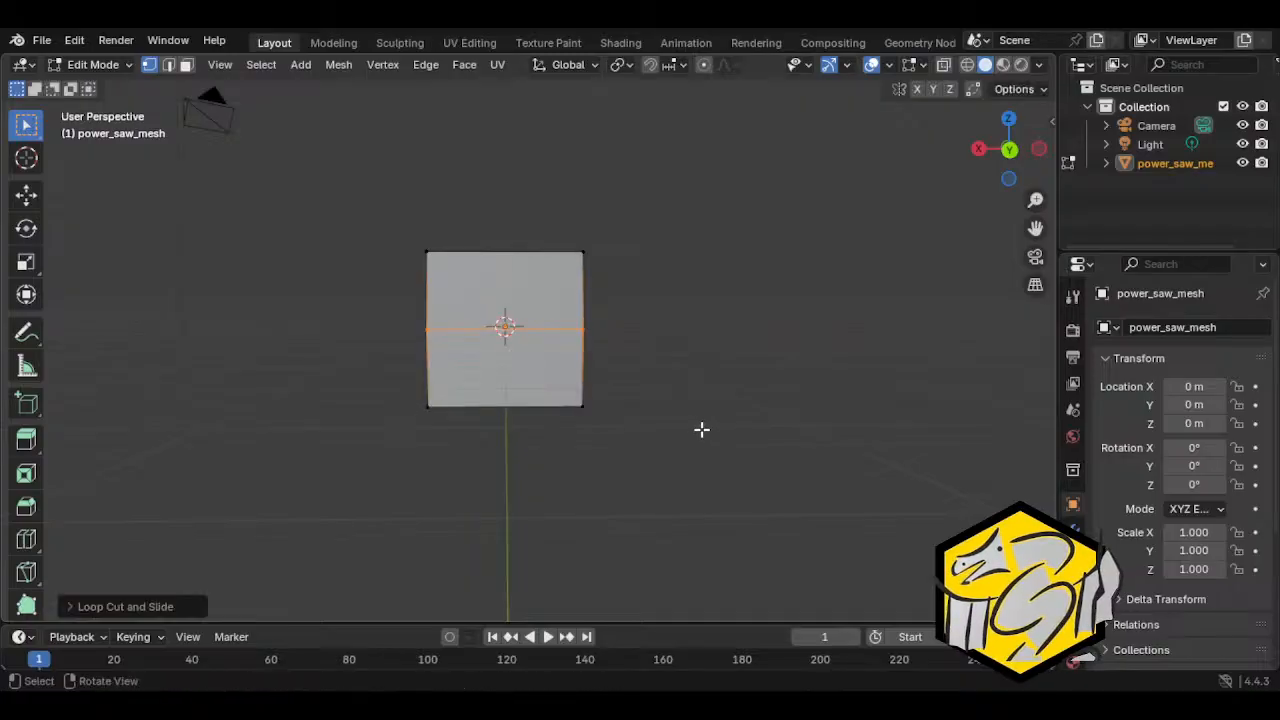
pyautogui.press('g')
pyautogui.press('g')
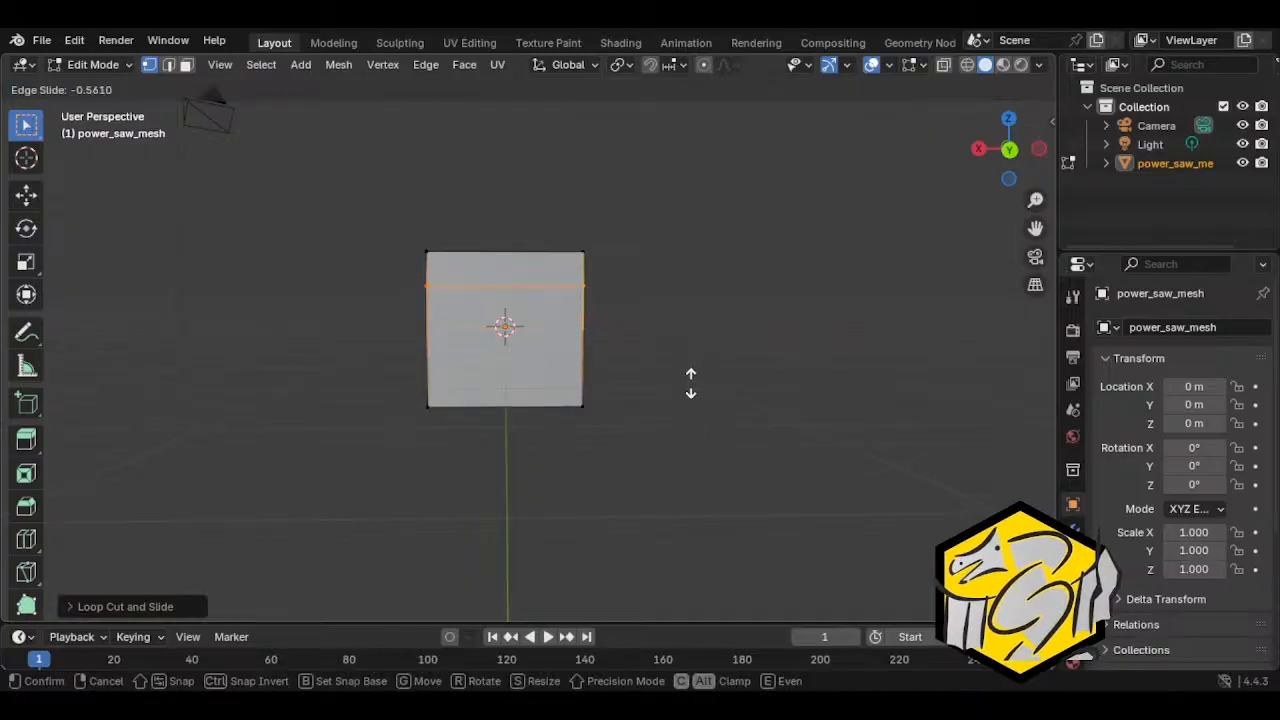
pyautogui.rightClick(690, 410)
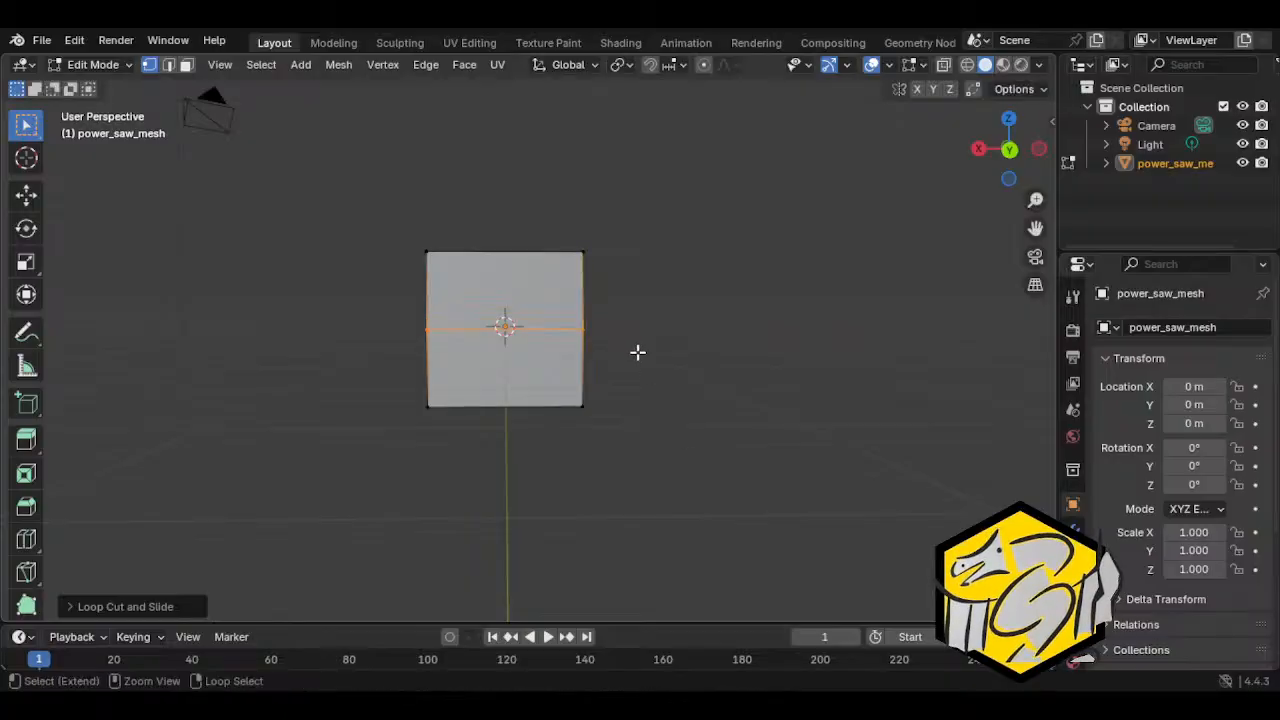
# Step: Bevel the cube's middle edge loop into a one-segment band with an offset of about 0.5 m
pyautogui.moveTo(637, 351); pyautogui.dragTo(694, 443, button='middle')
pyautogui.press('Tab')
pyautogui.scroll(5, 607, 486)
pyautogui.scroll(-8, 607, 486)
pyautogui.press('Tab')
pyautogui.scroll(2, 697, 440)
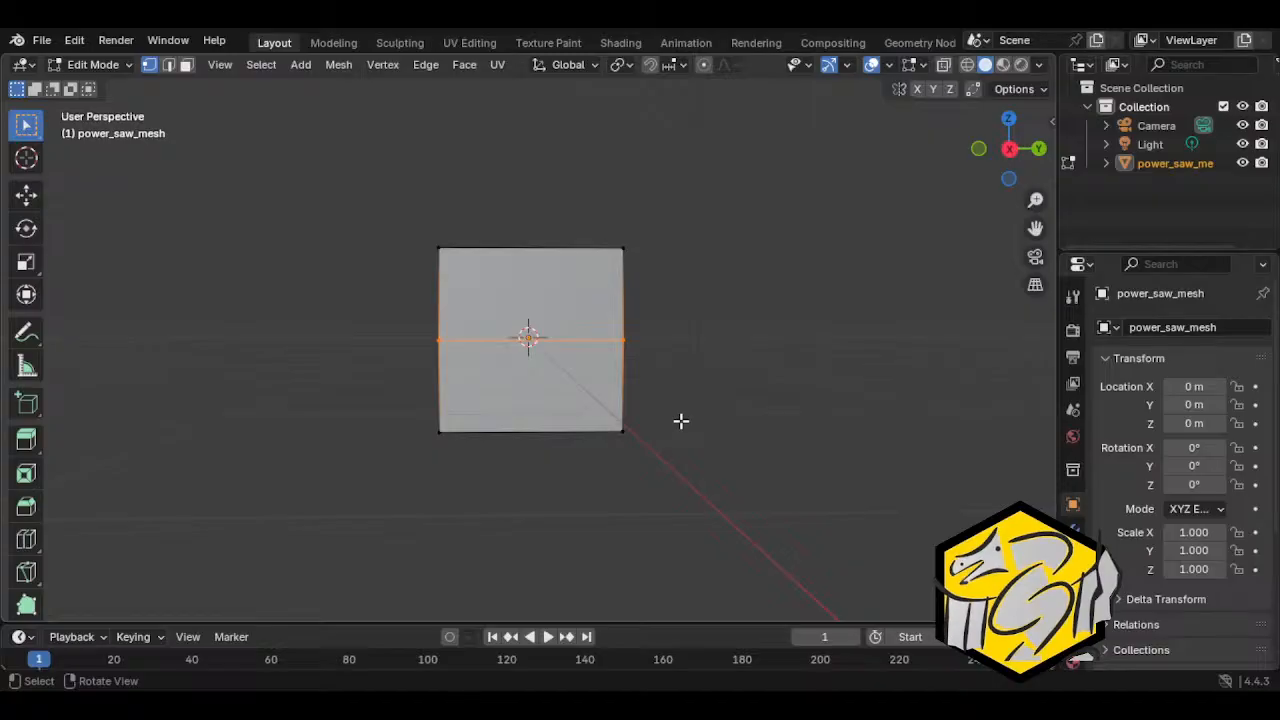
pyautogui.hotkey('ctrl', 'b')
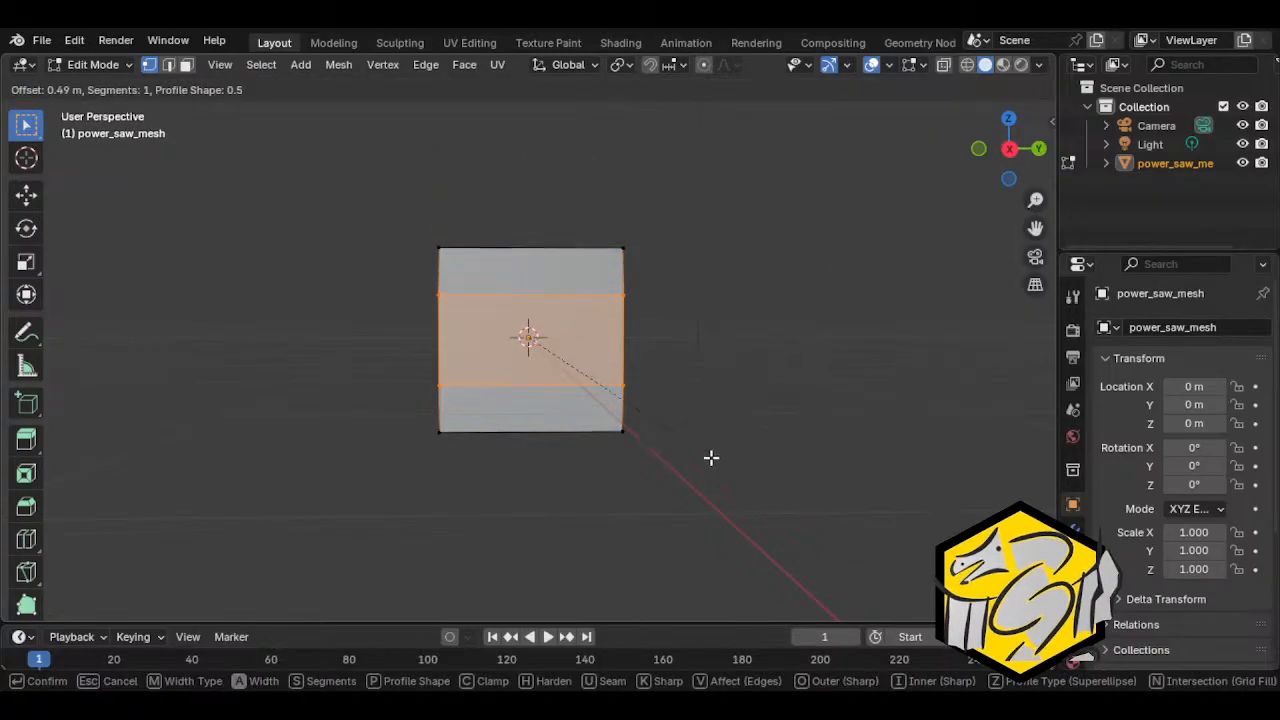
pyautogui.click(716, 454)
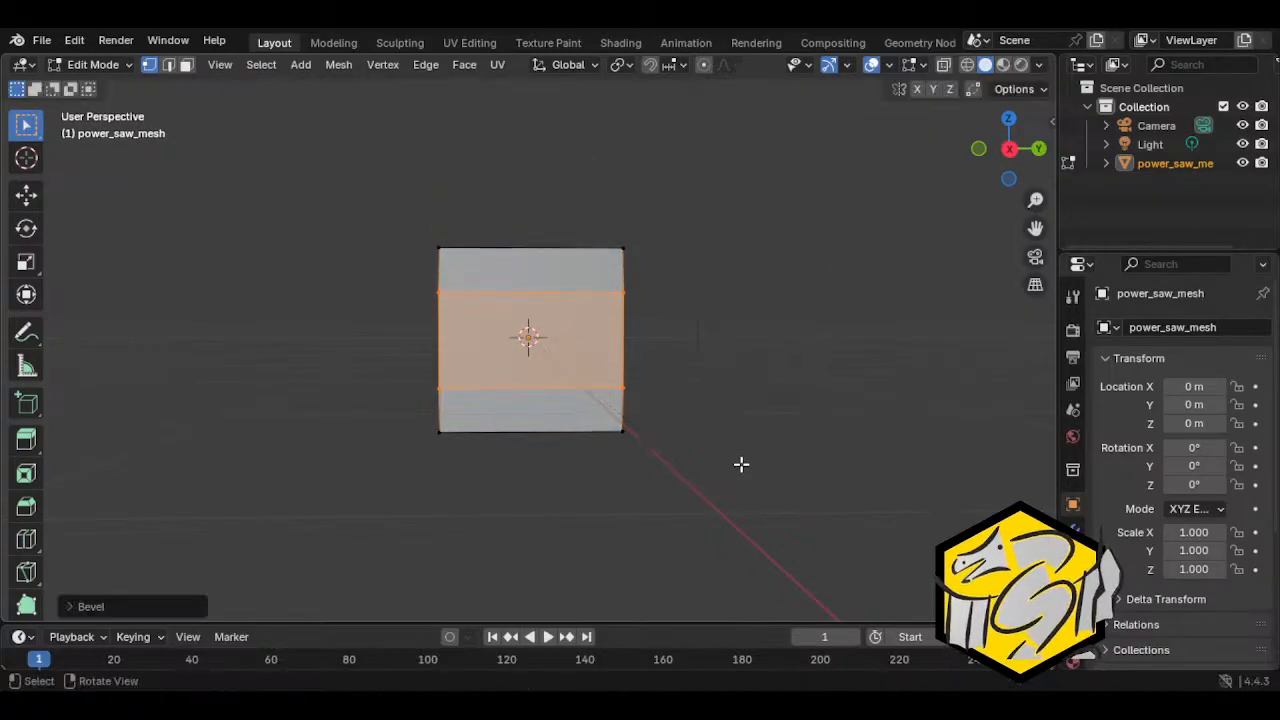
# Step: Extrude the beveled middle band in place and scale it slightly inward to form a recess around the cube
pyautogui.press('e')
pyautogui.rightClick(749, 474)
pyautogui.press('s')
pyautogui.click(666, 480)
pyautogui.moveTo(666, 480); pyautogui.dragTo(695, 491, button='middle')
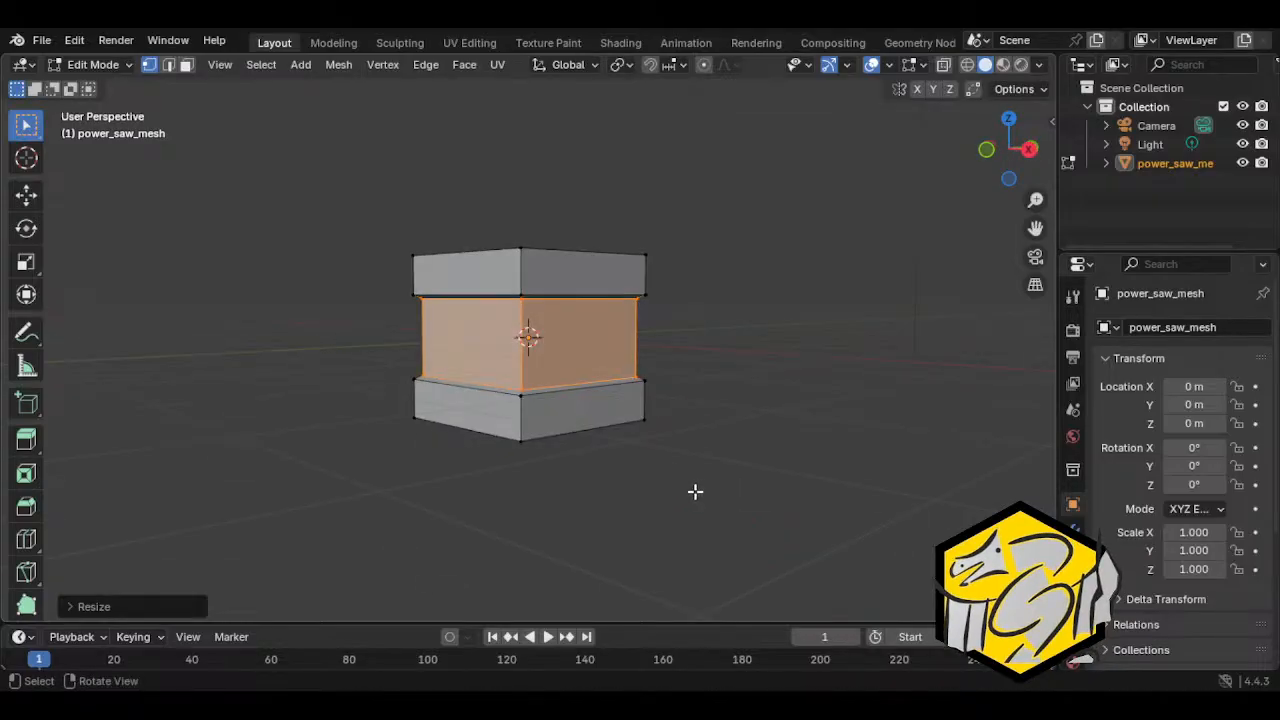
# Step: Select only the block's top face in face select mode and inset it to leave a narrow border
pyautogui.click(598, 426)
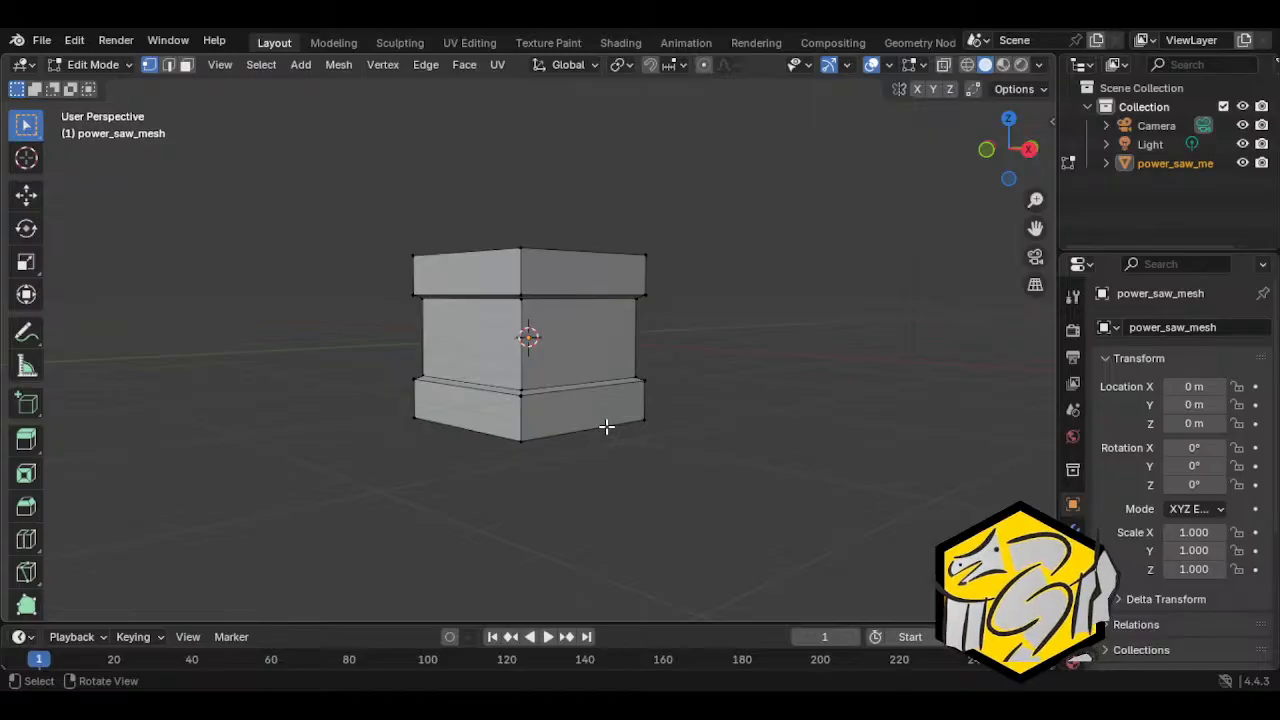
pyautogui.moveTo(574, 331); pyautogui.dragTo(570, 415, button='middle')
pyautogui.keyDown('alt'); pyautogui.click(554, 328); pyautogui.keyUp('alt')
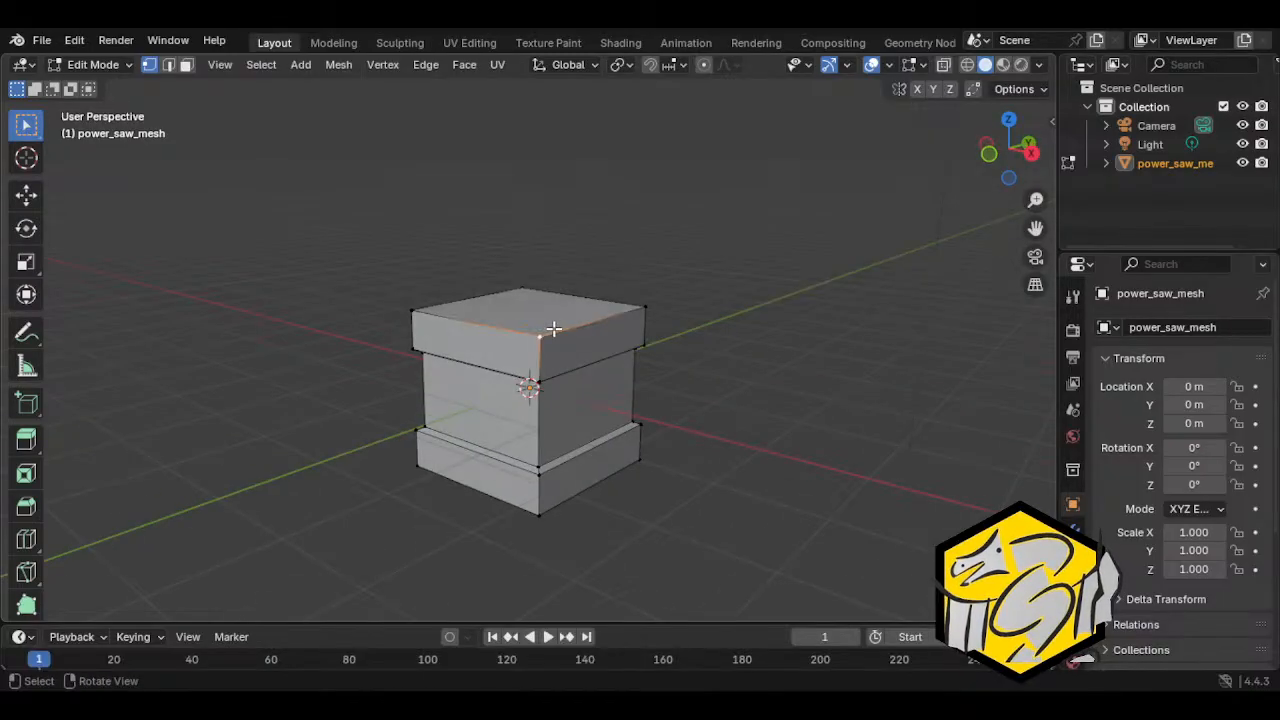
pyautogui.press('3')
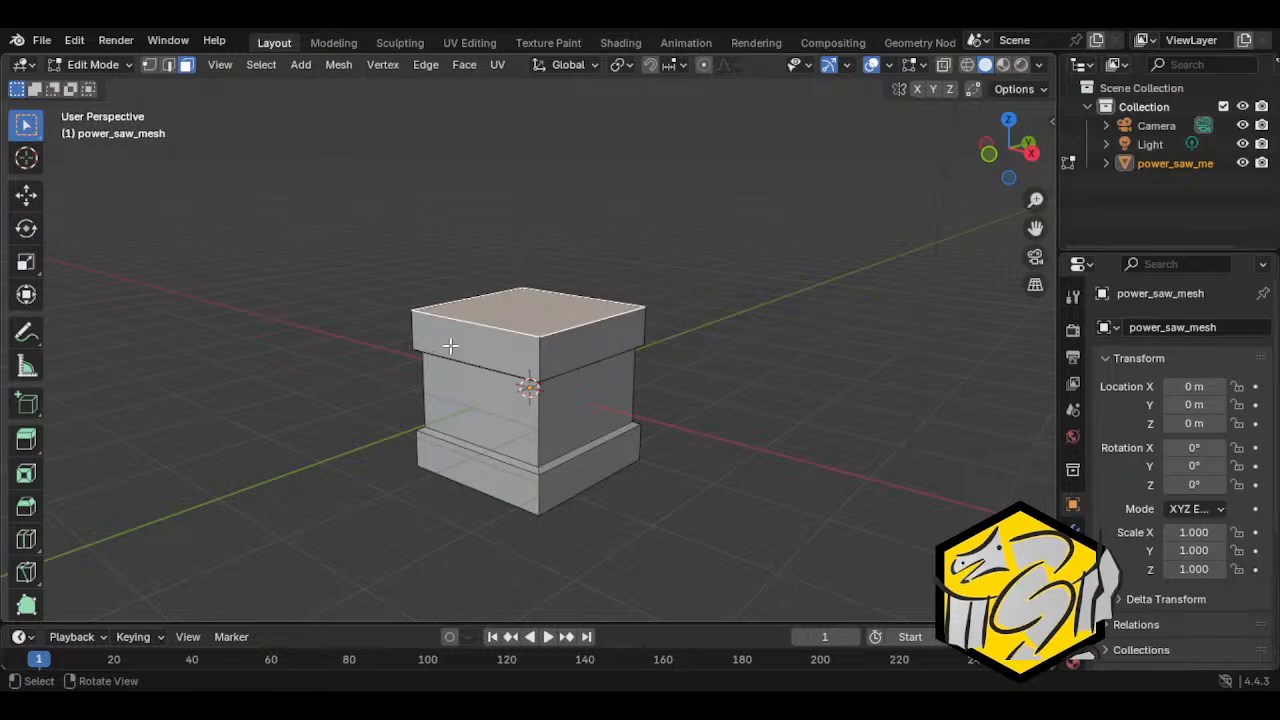
pyautogui.moveTo(451, 347); pyautogui.dragTo(467, 341, button='middle')
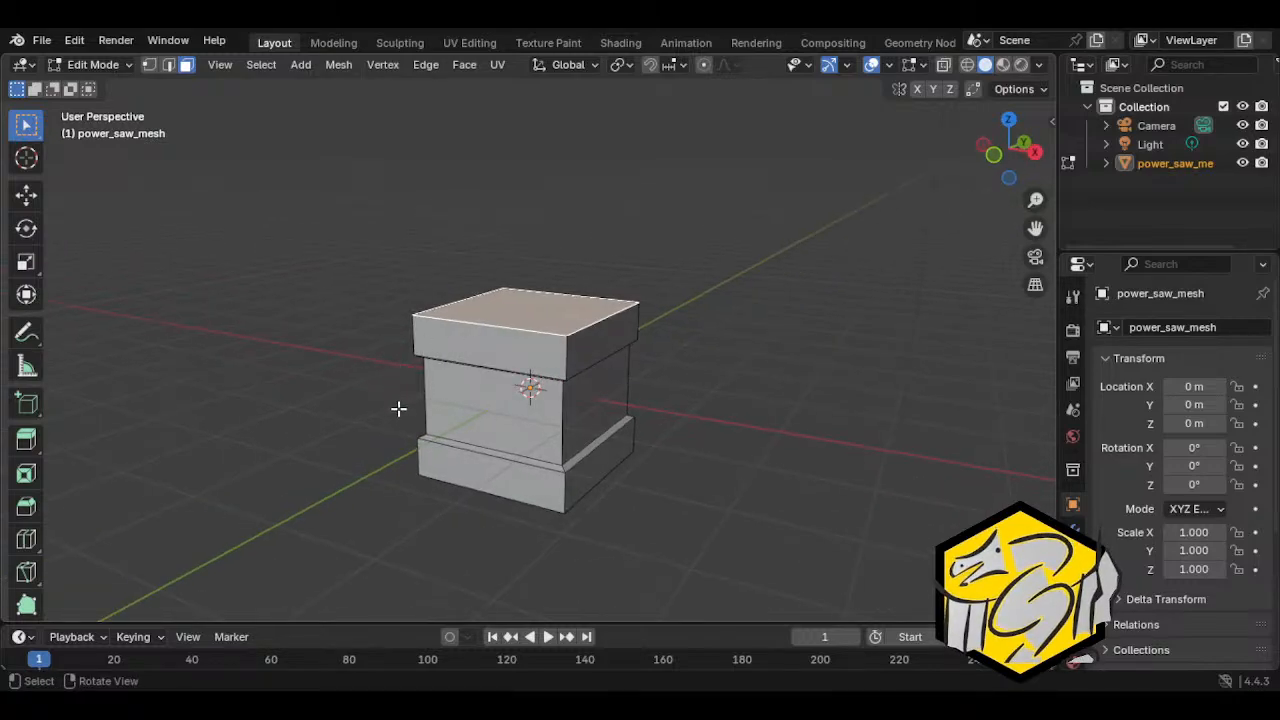
pyautogui.moveTo(414, 414); pyautogui.dragTo(706, 449, button='middle')
pyautogui.press('i')
pyautogui.click(706, 440)
# Step: Scale the inset top face to about 0.85 along global X and move it about 0.17 m in positive X
pyautogui.press('s')
pyautogui.press('x')
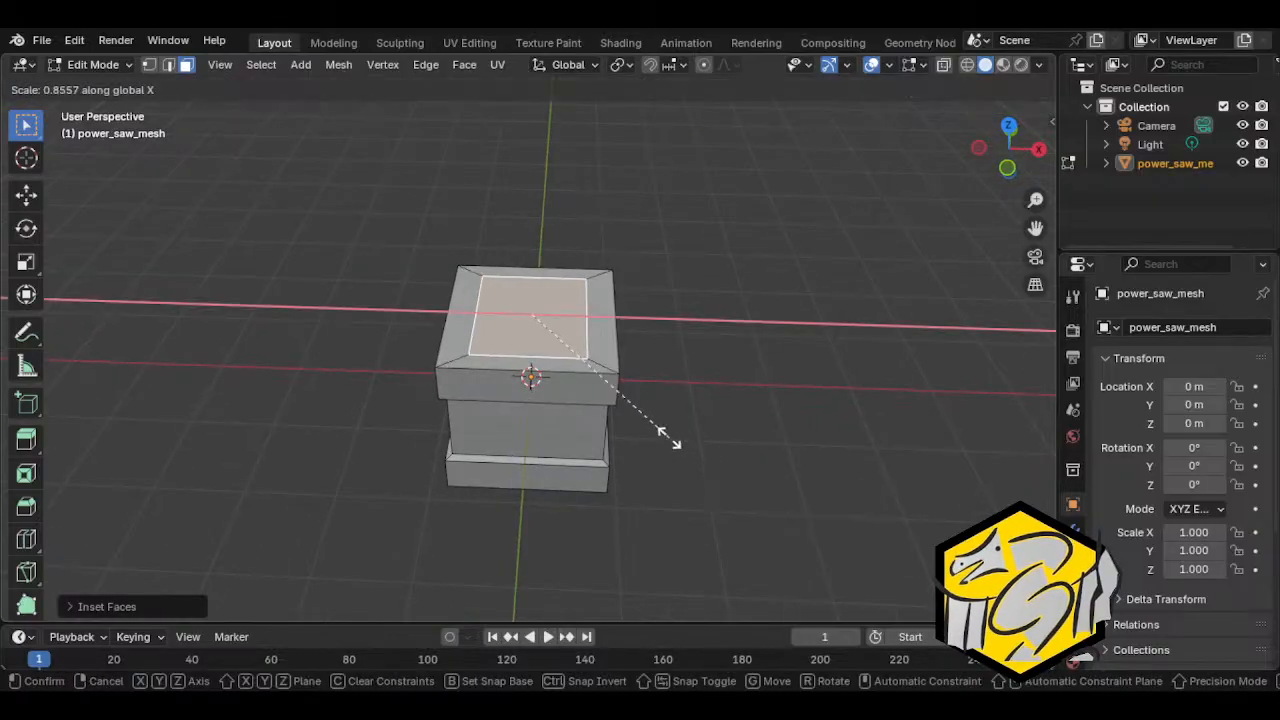
pyautogui.click(660, 435)
pyautogui.press('g')
pyautogui.press('x')
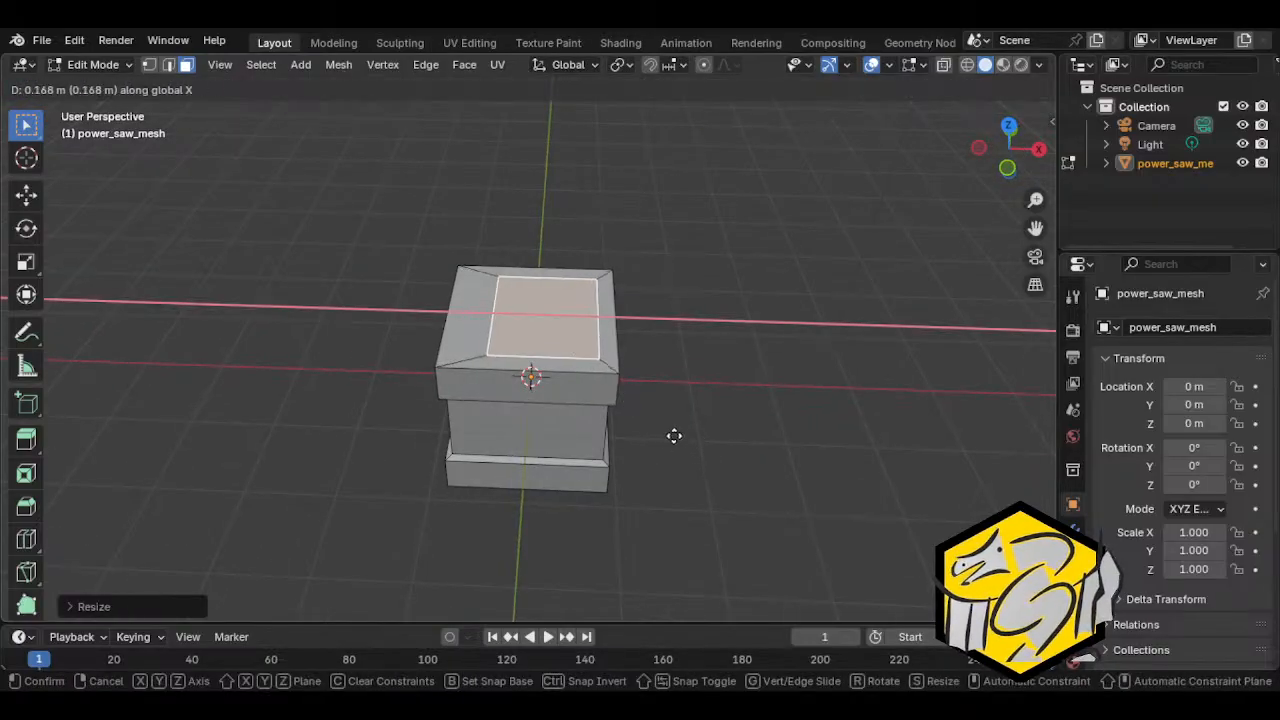
pyautogui.click(675, 435)
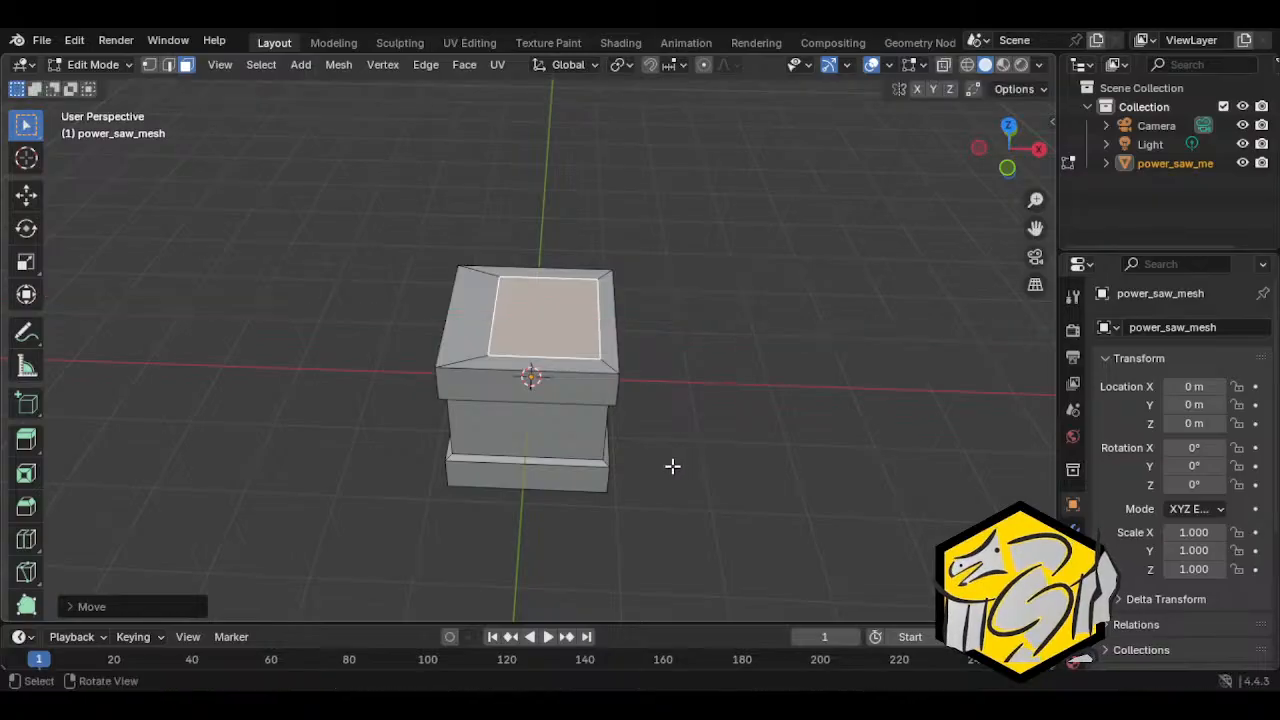
# Step: Extrude the offset inset face upward to form a smaller raised box on top of the block
pyautogui.moveTo(669, 469); pyautogui.dragTo(722, 440, button='middle')
pyautogui.press('e')
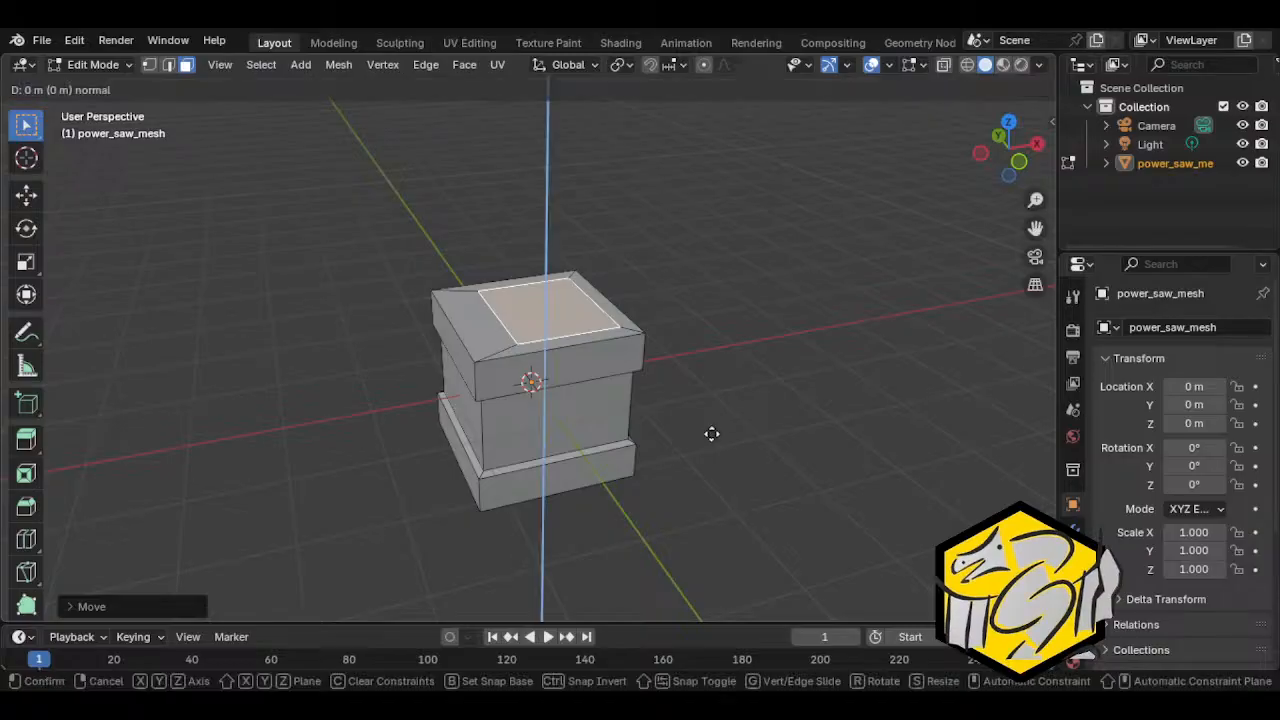
pyautogui.click(706, 378)
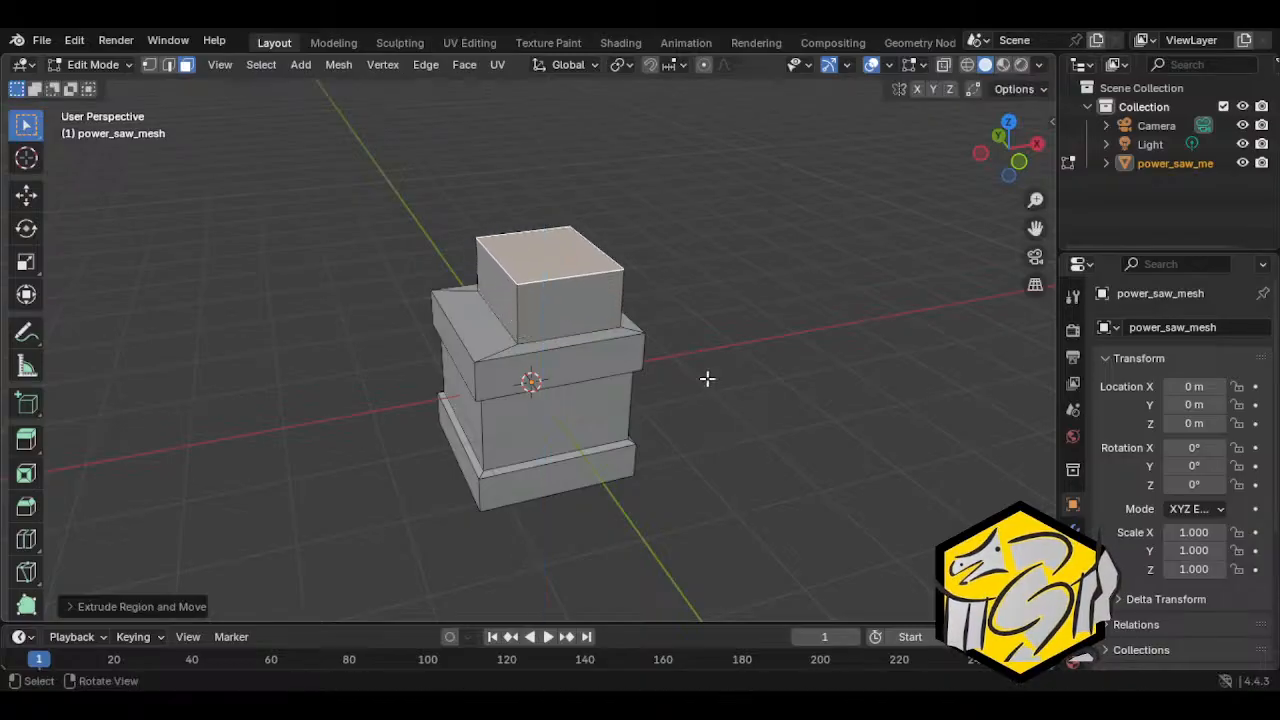
pyautogui.moveTo(599, 440); pyautogui.dragTo(554, 408, button='middle')
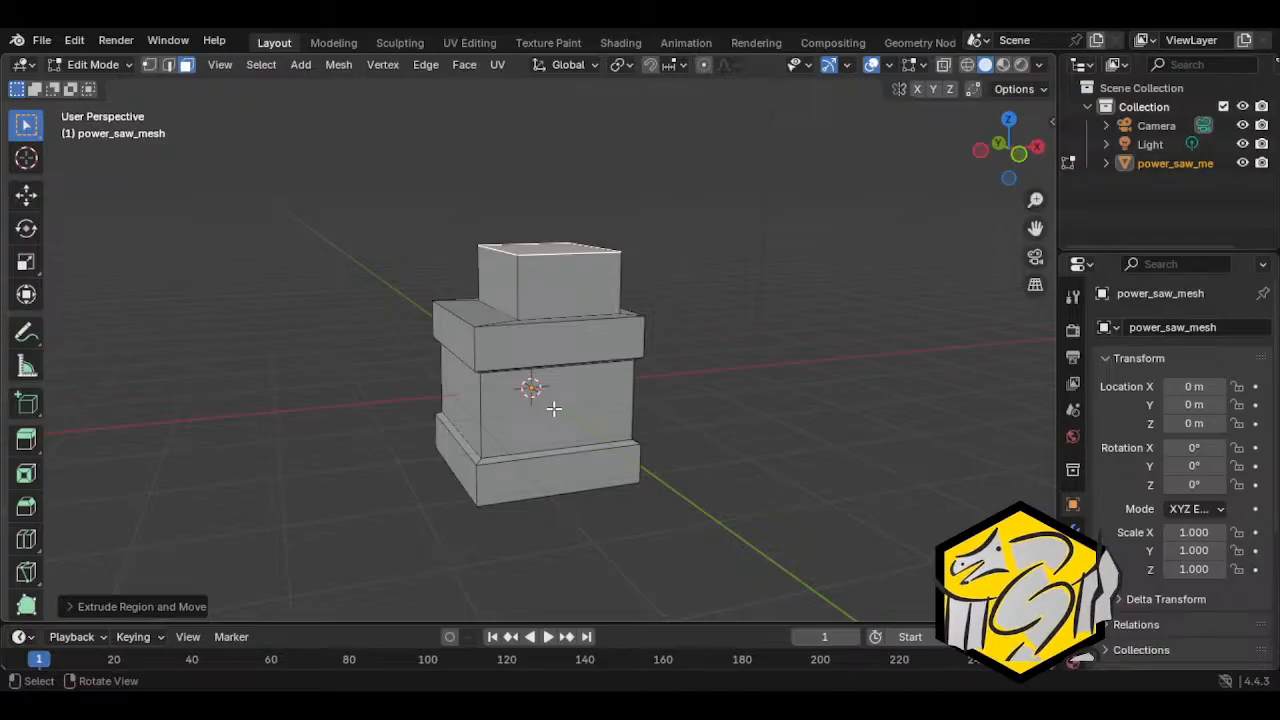
# Step: Bevel the top edge on the raised box's negative-X side into a flat slope
pyautogui.keyDown('shift'); pyautogui.moveTo(568, 385); pyautogui.dragTo(568, 418, button='middle'); pyautogui.keyUp('shift')
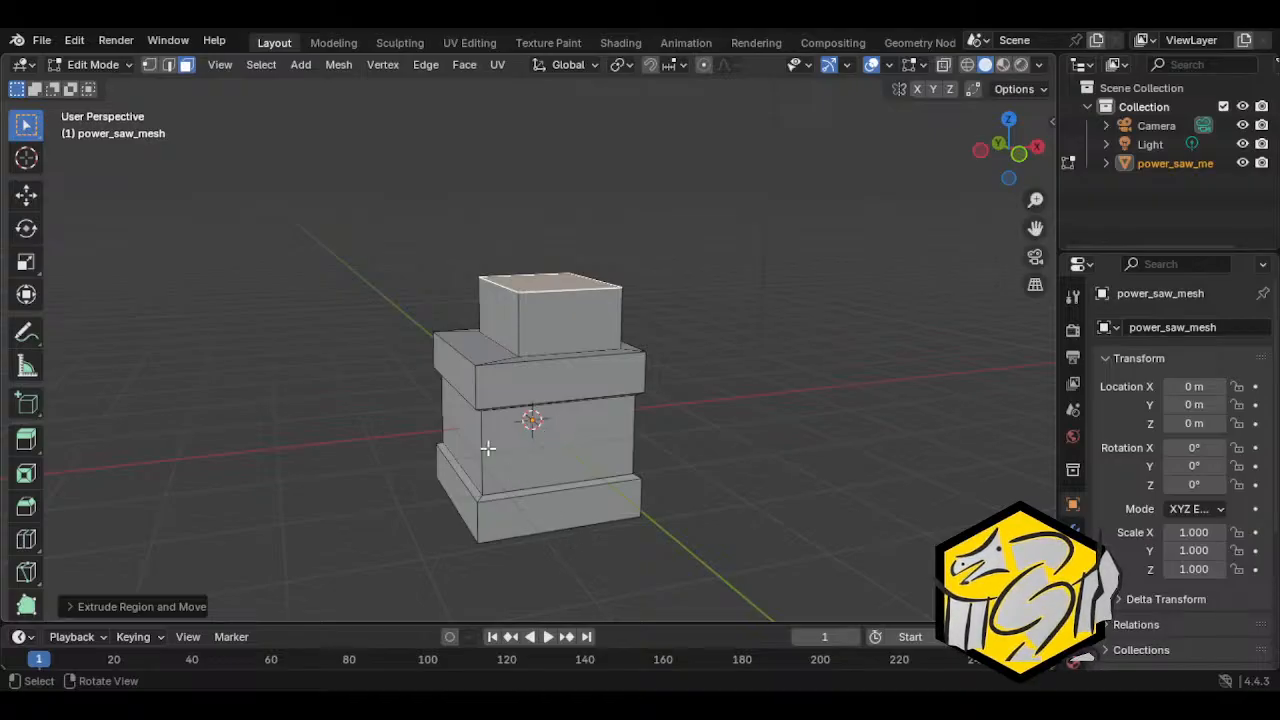
pyautogui.keyDown('shift'); pyautogui.moveTo(625, 416); pyautogui.dragTo(625, 444, button='middle'); pyautogui.keyUp('shift')
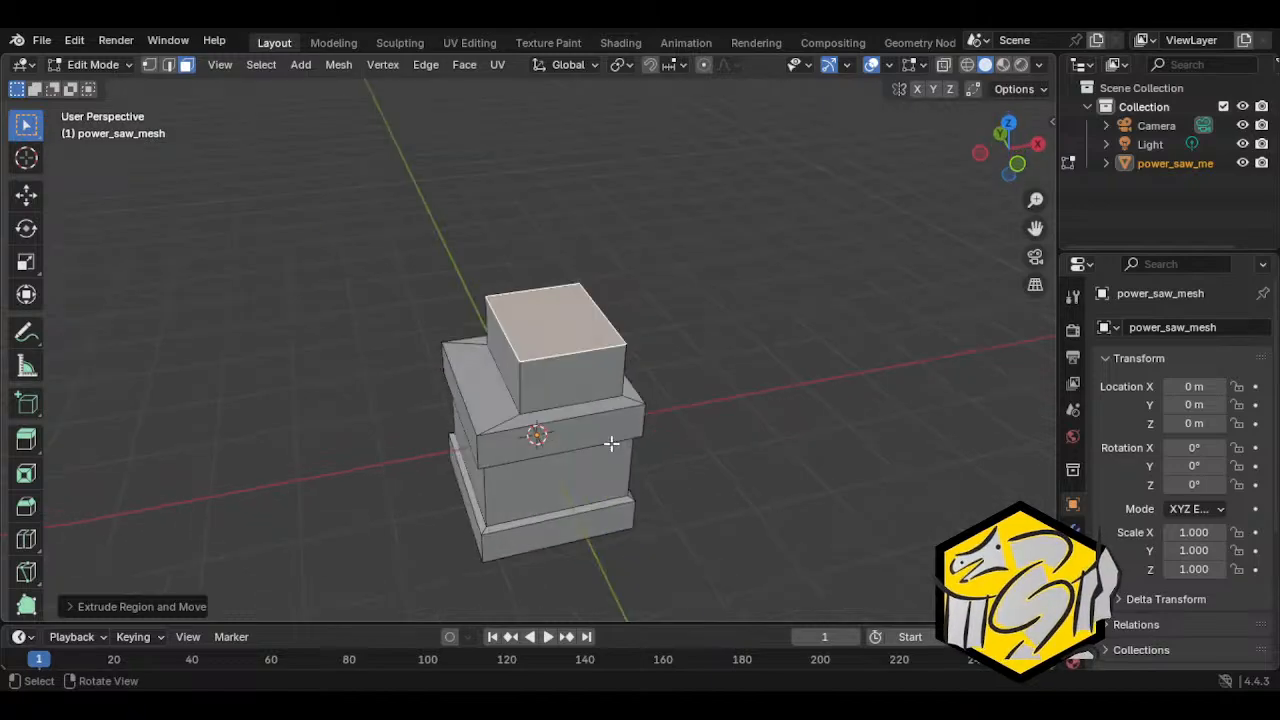
pyautogui.click(521, 397)
pyautogui.click(510, 388)
pyautogui.moveTo(510, 388); pyautogui.dragTo(543, 437, button='middle')
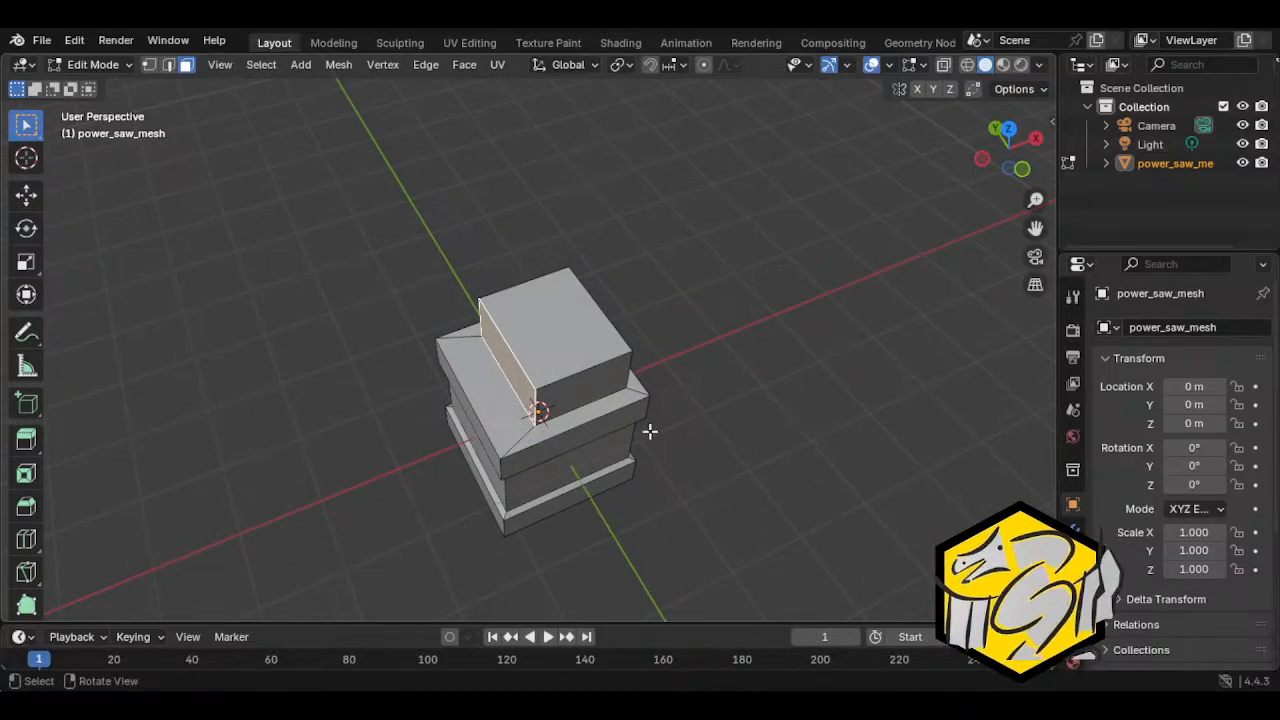
pyautogui.moveTo(651, 431); pyautogui.dragTo(531, 371, button='middle')
pyautogui.press('2')
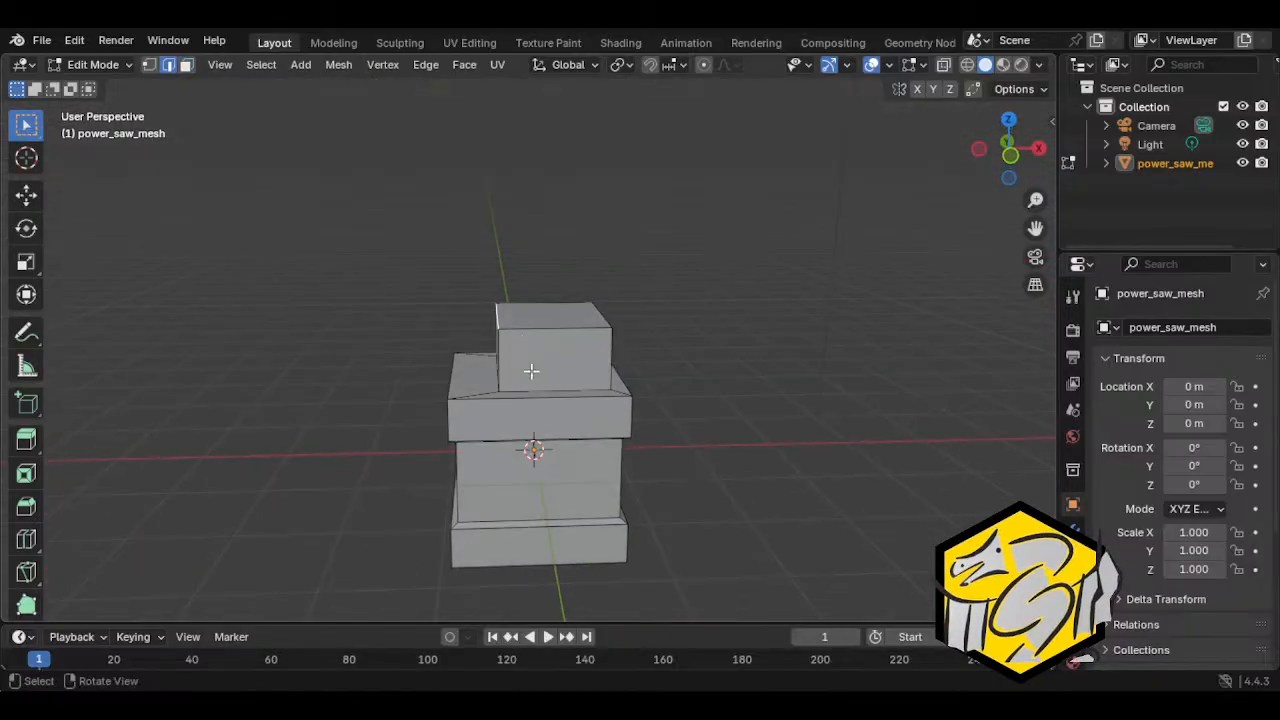
pyautogui.hotkey('ctrl', 'b')
pyautogui.click(568, 414)
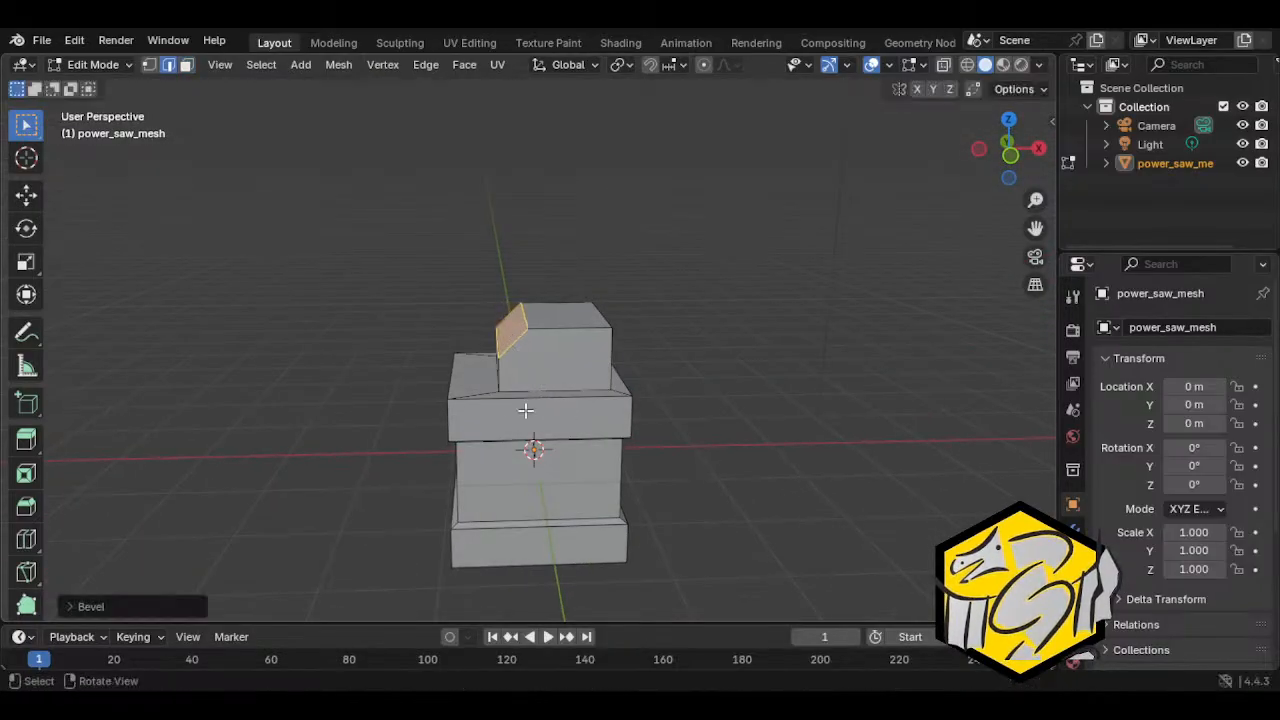
# Step: Select the raised box's positive-X side face and extrude it outward by about 0.16 m
pyautogui.click(546, 380)
pyautogui.moveTo(546, 380); pyautogui.dragTo(574, 389, button='middle')
pyautogui.click(493, 373)
pyautogui.press('3')
pyautogui.click(491, 374)
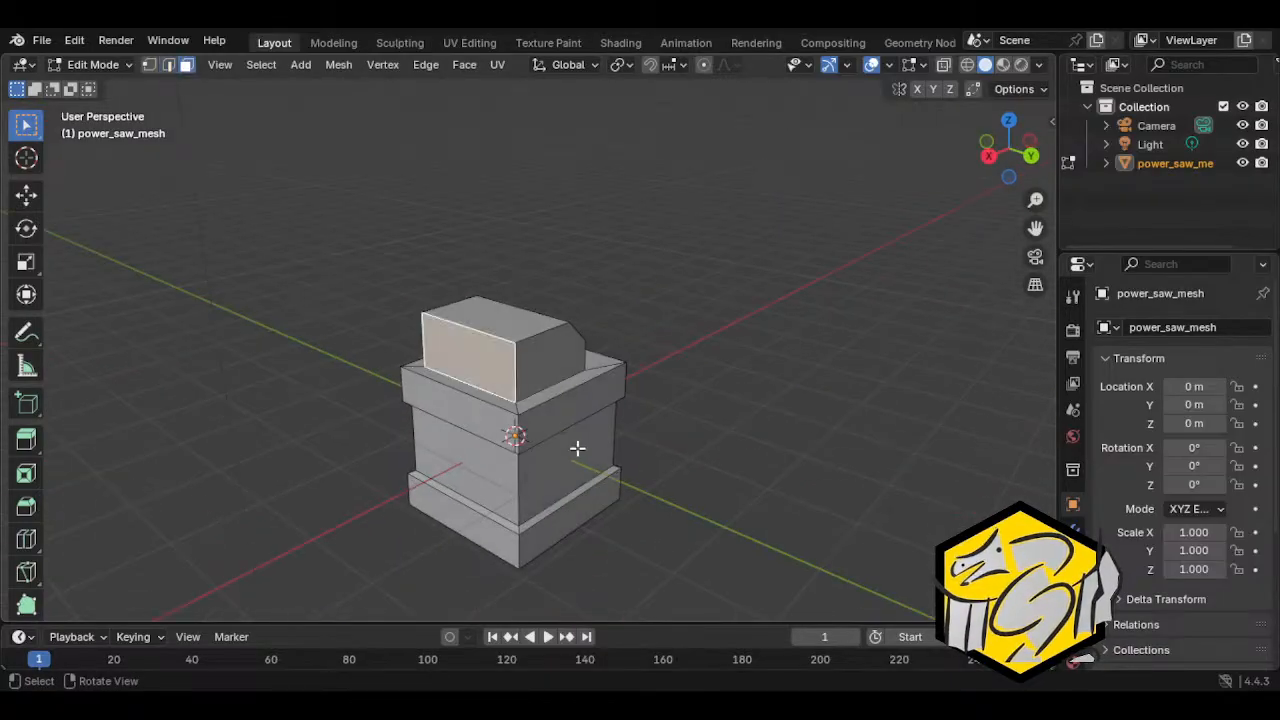
pyautogui.moveTo(577, 448); pyautogui.dragTo(552, 417, button='middle')
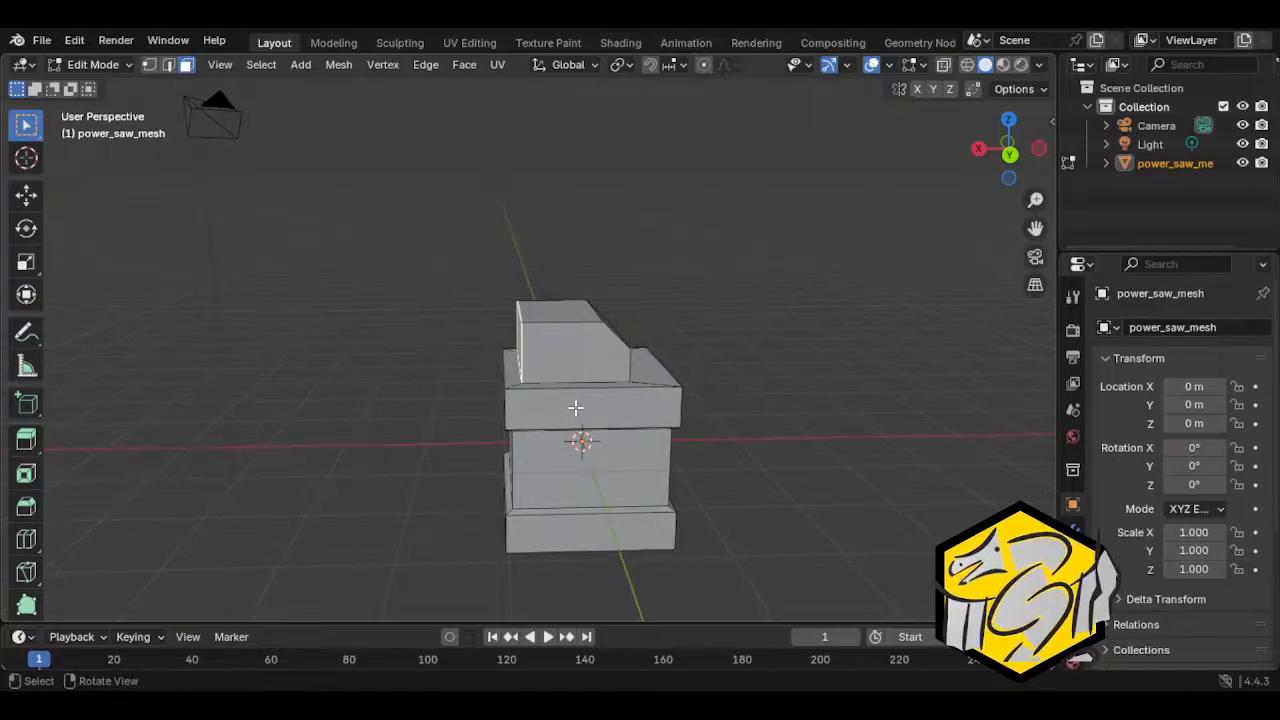
pyautogui.moveTo(596, 400); pyautogui.dragTo(566, 388, button='middle')
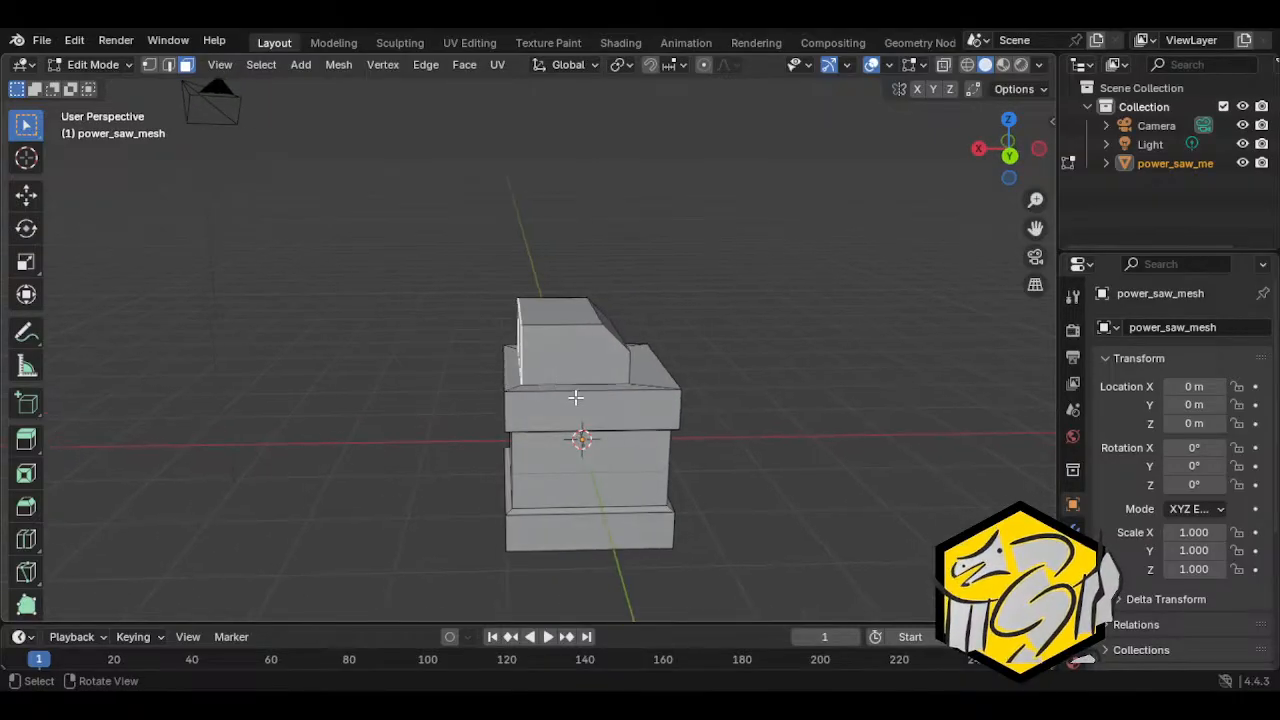
pyautogui.press('e')
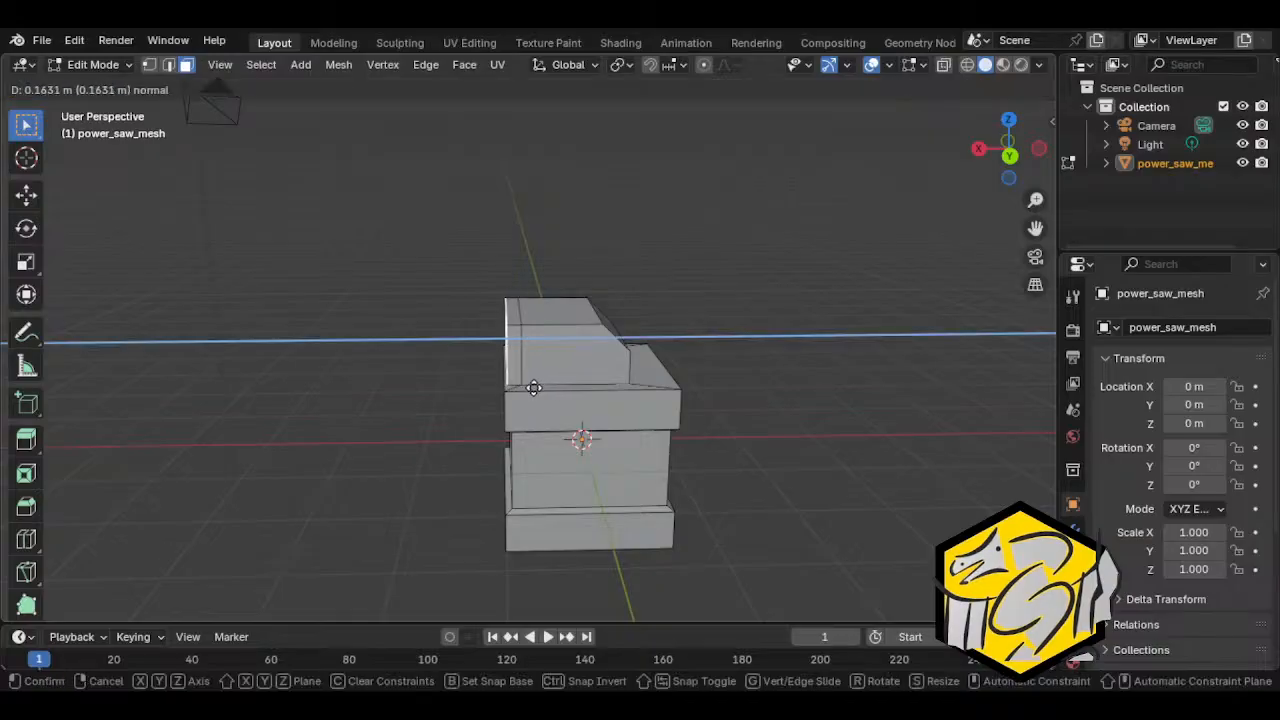
pyautogui.click(531, 386)
# Step: Narrow the extruded end face along Y, extrude it outward again and scale the new face to about 0.62 along global Y
pyautogui.moveTo(531, 386); pyautogui.dragTo(563, 423, button='middle')
pyautogui.press('s')
pyautogui.press('x')
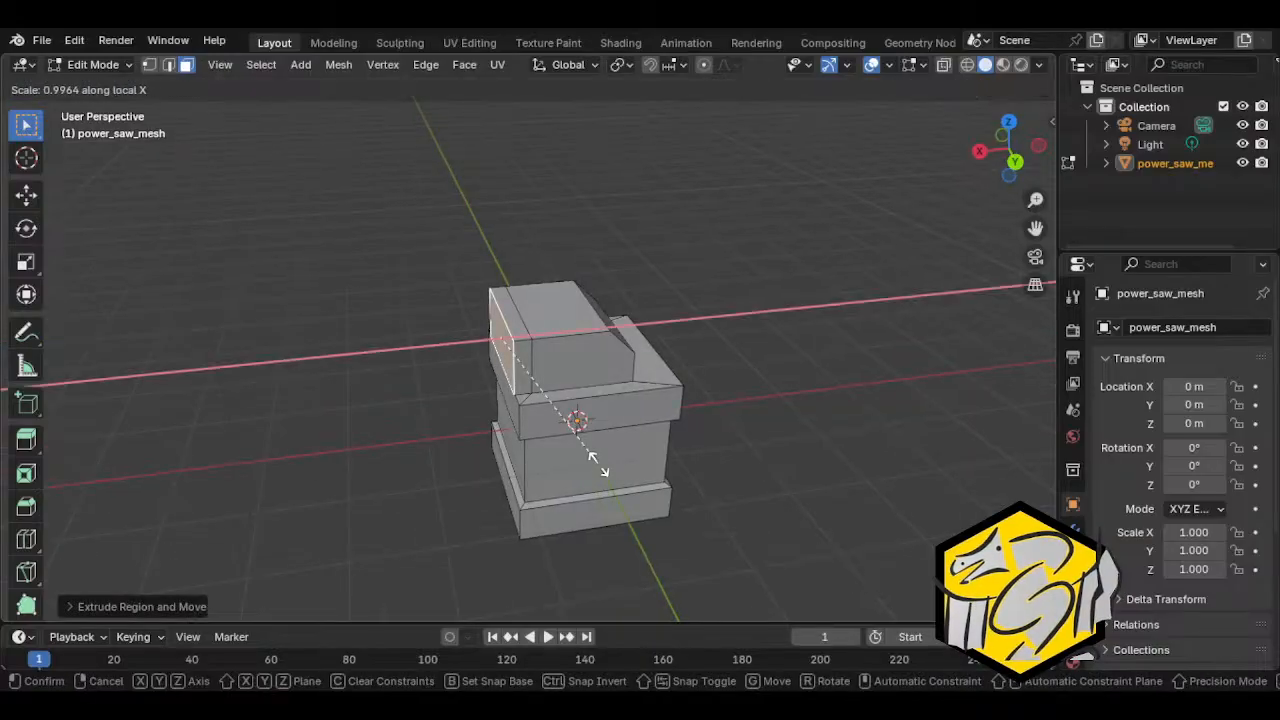
pyautogui.press('y')
pyautogui.press('y')
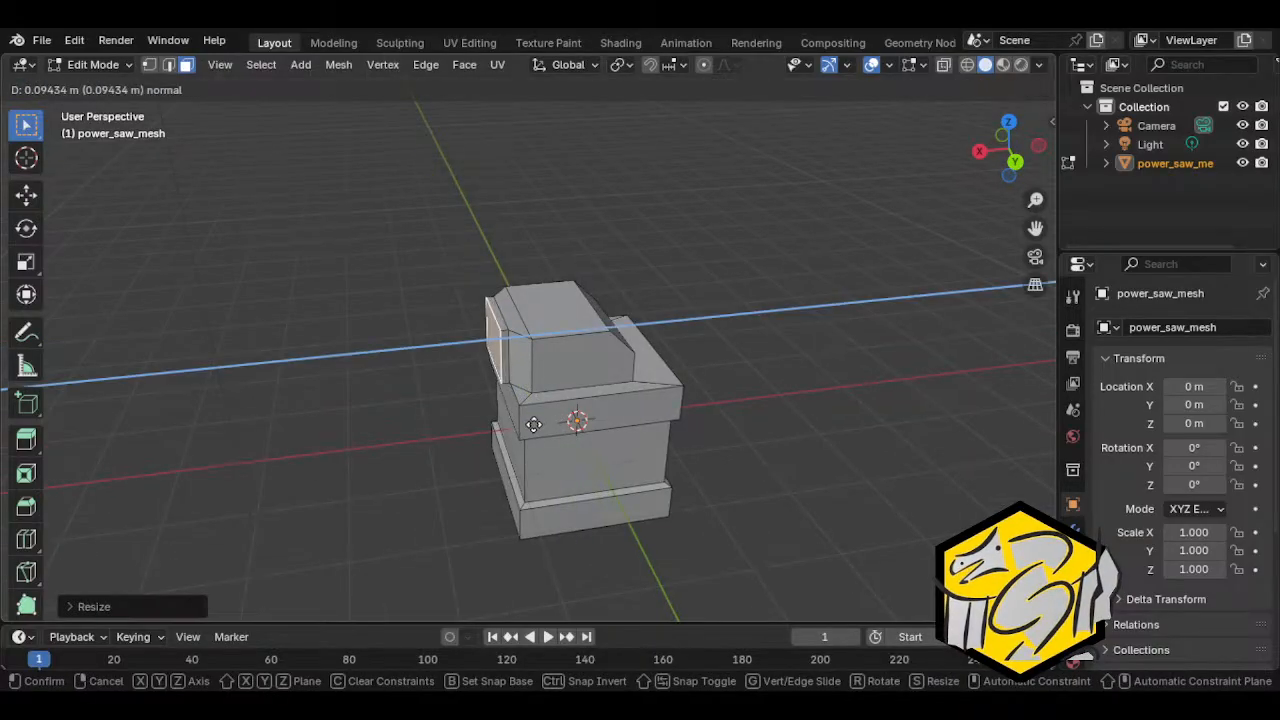
pyautogui.press('y')
pyautogui.press('x')
pyautogui.press('y')
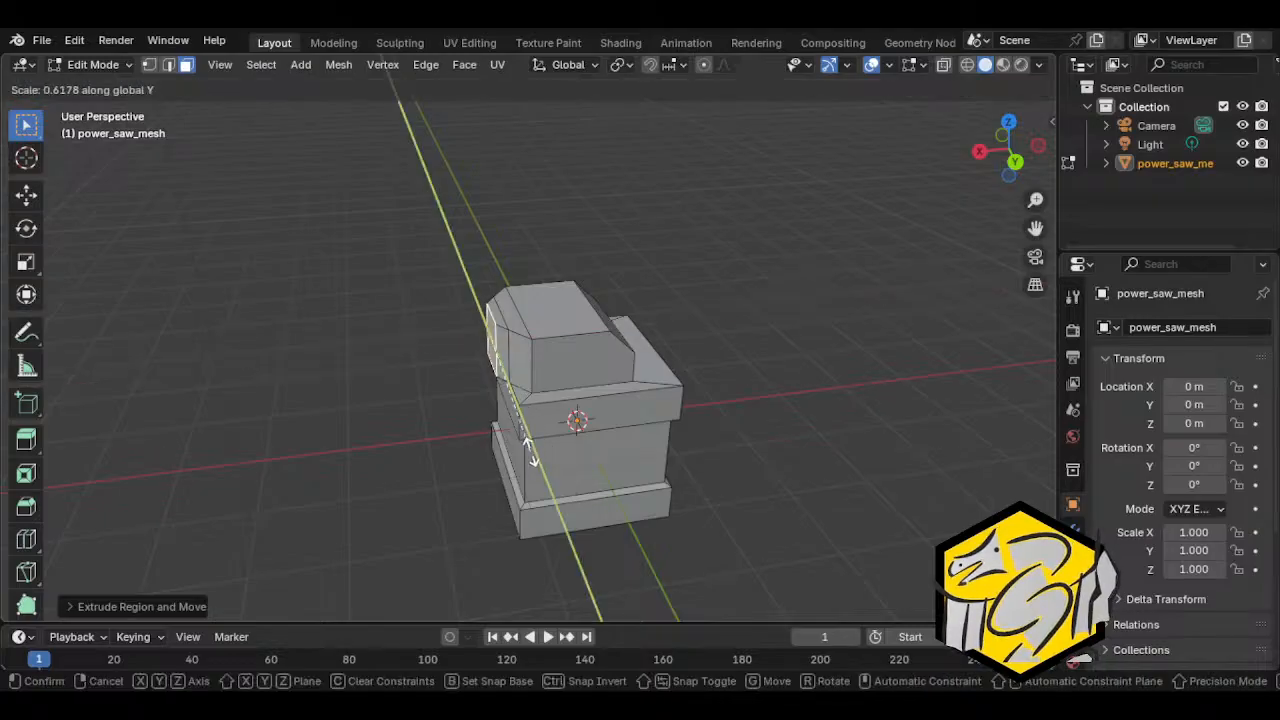
pyautogui.click(500, 406)
pyautogui.moveTo(500, 406); pyautogui.dragTo(586, 386, button='middle')
pyautogui.click(543, 388)
pyautogui.scroll(2, 543, 388)
pyautogui.press('2')
pyautogui.click(589, 394)
pyautogui.keyDown('shift'); pyautogui.click(564, 395); pyautogui.keyUp('shift')
pyautogui.keyDown('shift'); pyautogui.click(458, 388); pyautogui.keyUp('shift')
pyautogui.moveTo(458, 389); pyautogui.dragTo(589, 383, button='middle')
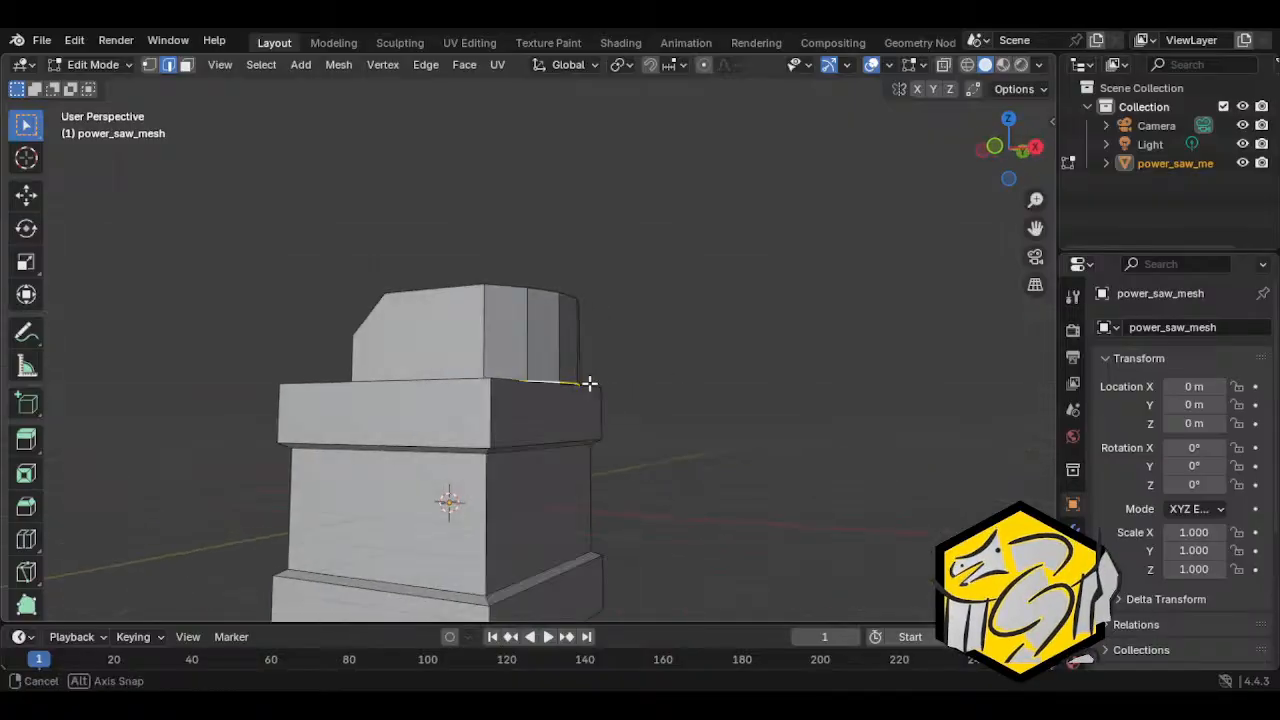
pyautogui.keyDown('alt'); pyautogui.keyDown('shift'); pyautogui.click(486, 385); pyautogui.keyUp('shift'); pyautogui.keyUp('alt')
# Step: Use X-ray in face select mode to pick the hidden underside face of the first side extrusion and delete it
pyautogui.moveTo(486, 390); pyautogui.dragTo(454, 446, button='middle')
pyautogui.press('3')
pyautogui.moveTo(538, 418); pyautogui.dragTo(626, 506, button='middle')
pyautogui.click(489, 369)
pyautogui.hotkey('alt', 'z')
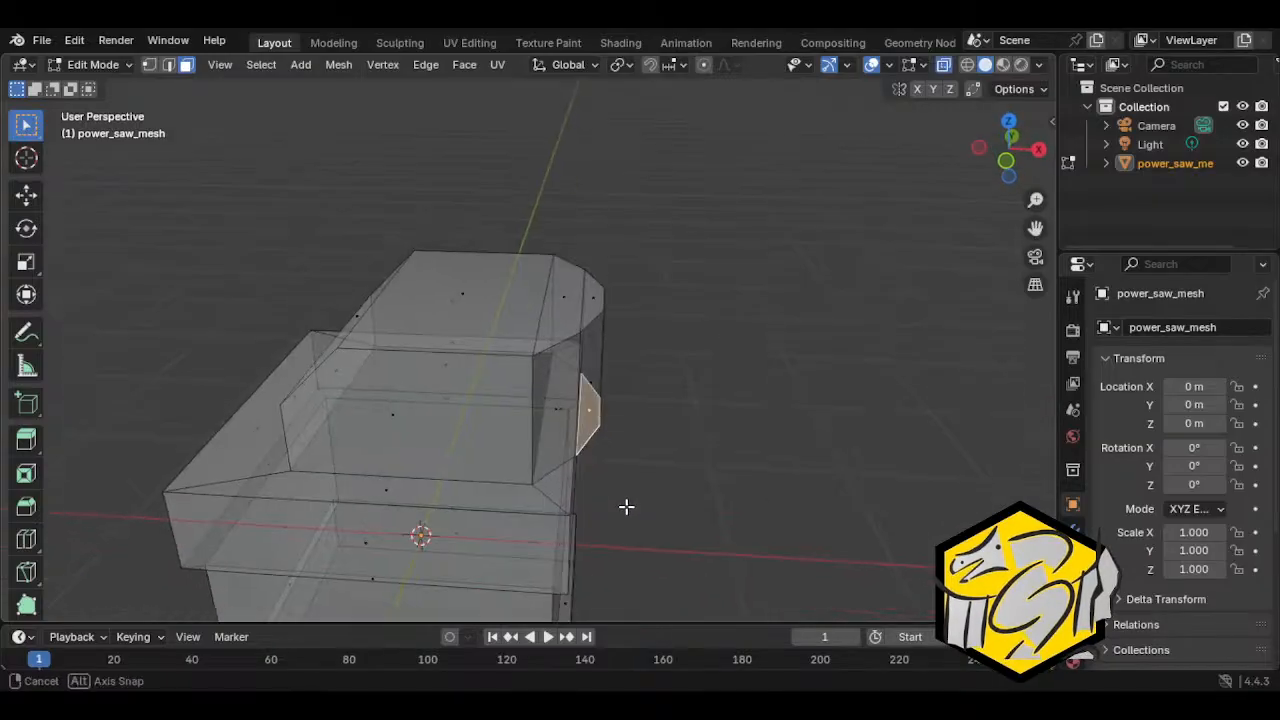
pyautogui.click(569, 446)
pyautogui.click(558, 407)
pyautogui.click(563, 417)
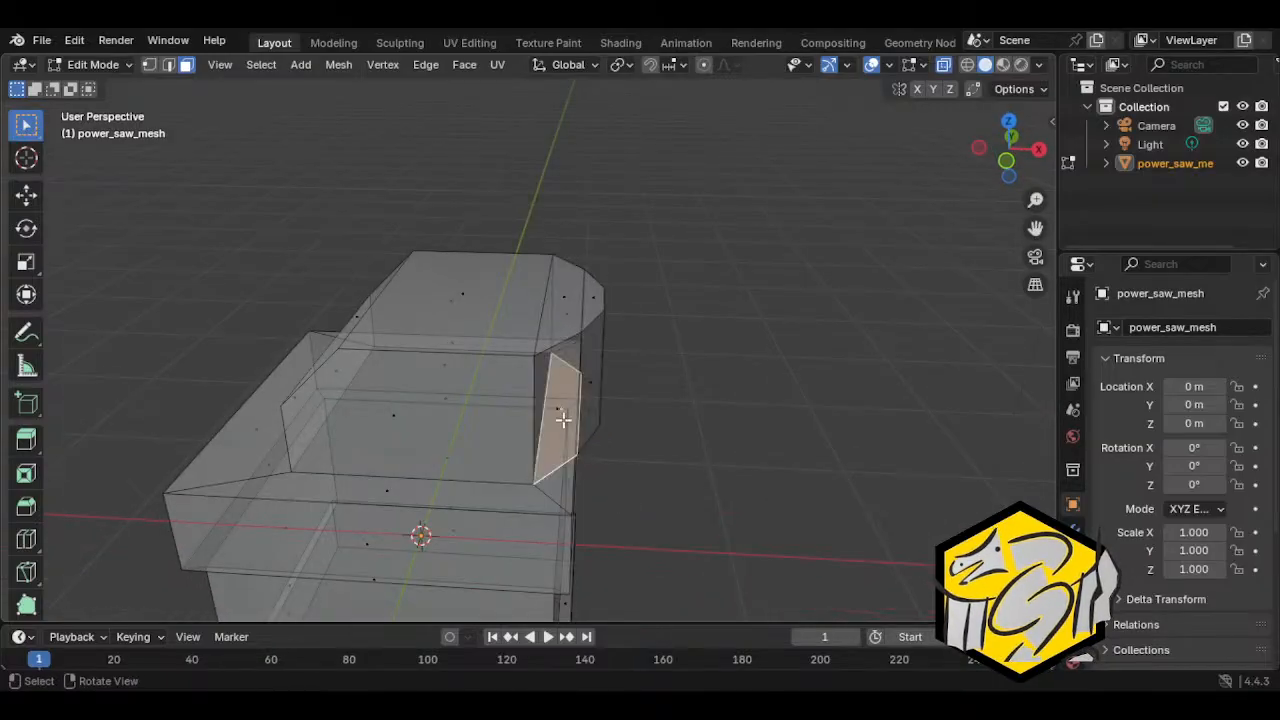
pyautogui.moveTo(563, 417); pyautogui.dragTo(526, 278, button='middle')
pyautogui.scroll(3, 505, 402)
pyautogui.press('x')
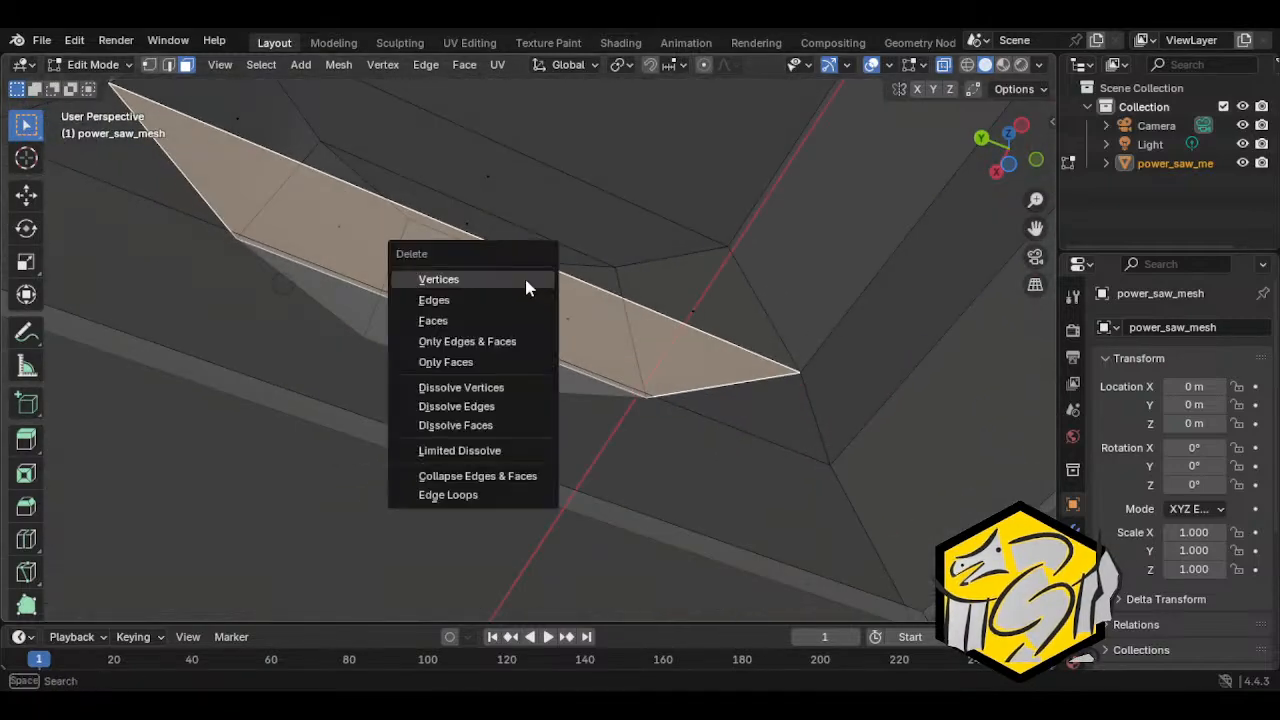
pyautogui.click(515, 318)
# Step: Try to move the long lower edge of the protrusion's underside, first freely and then by -1 m along X
pyautogui.click(466, 334)
pyautogui.moveTo(466, 334); pyautogui.dragTo(646, 349, button='middle')
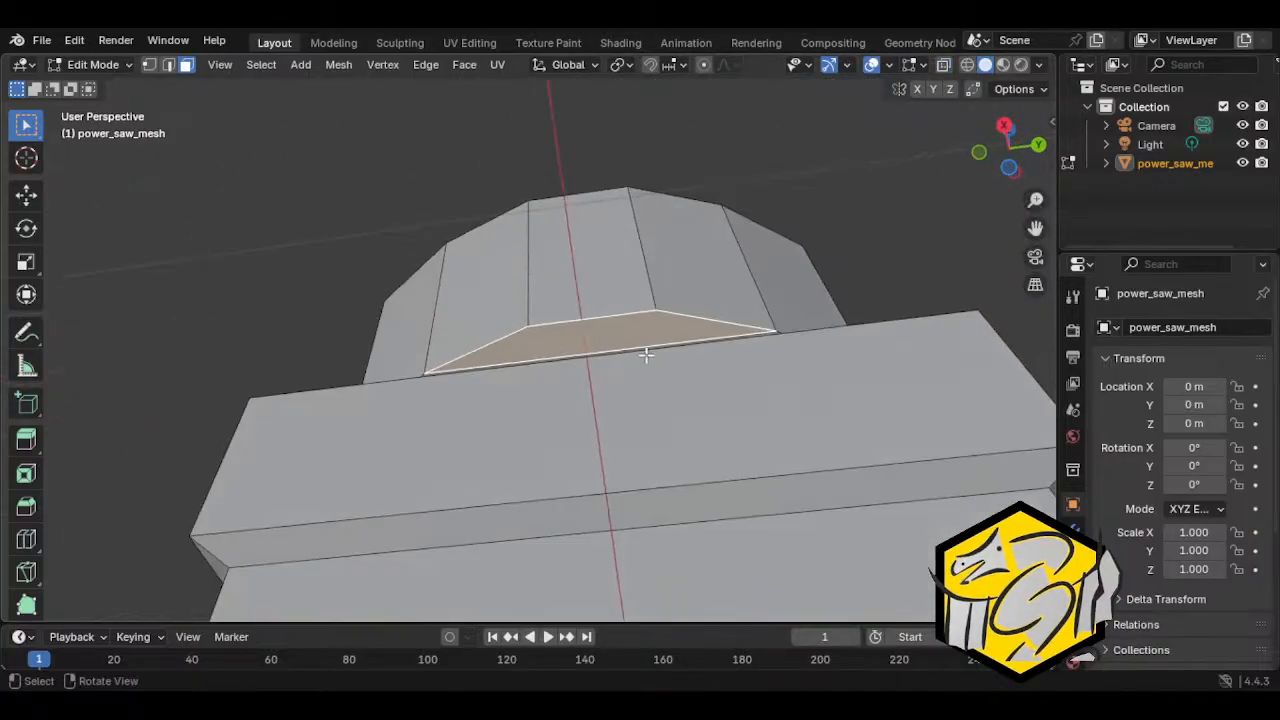
pyautogui.press('1')
pyautogui.click(421, 366)
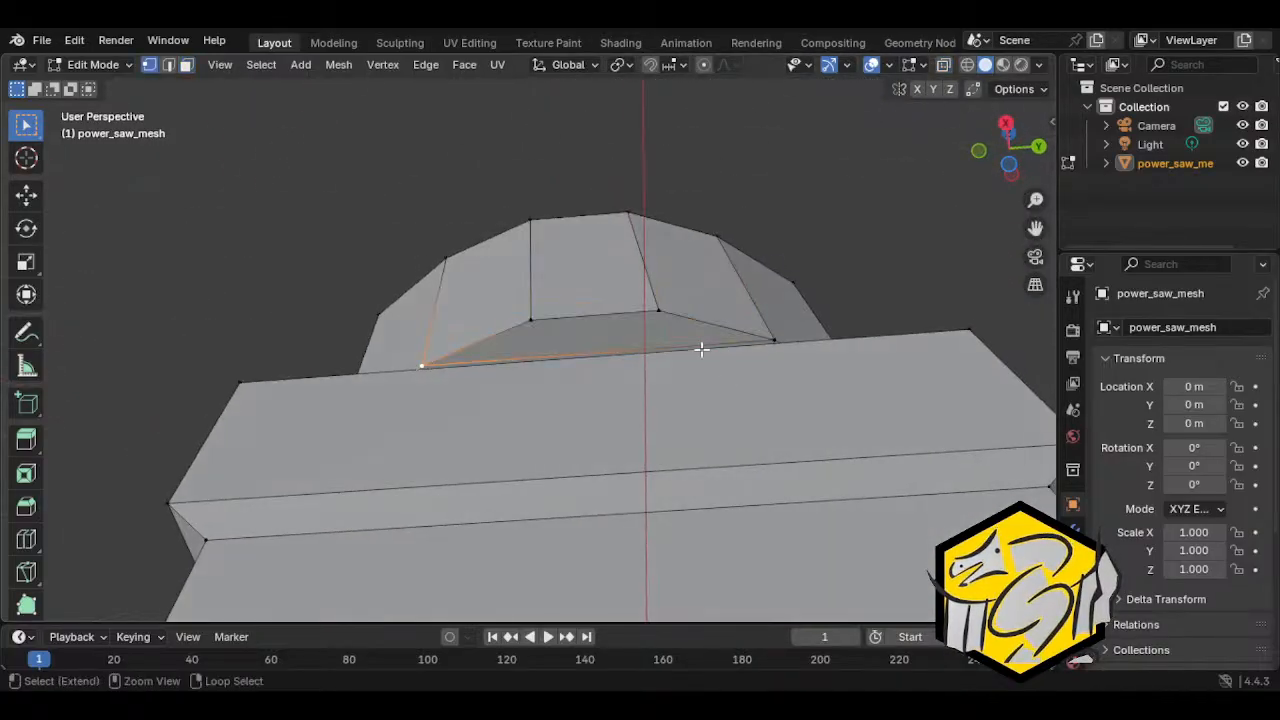
pyautogui.press('2')
pyautogui.click(686, 347)
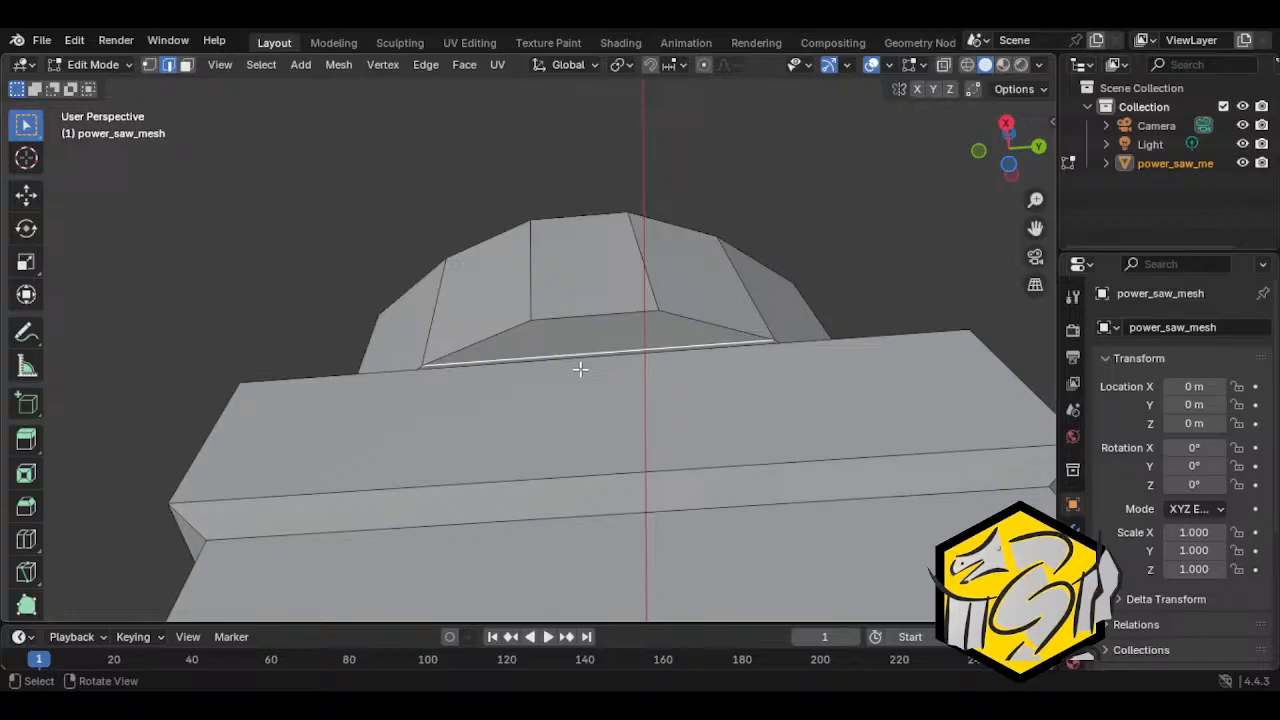
pyautogui.press('g')
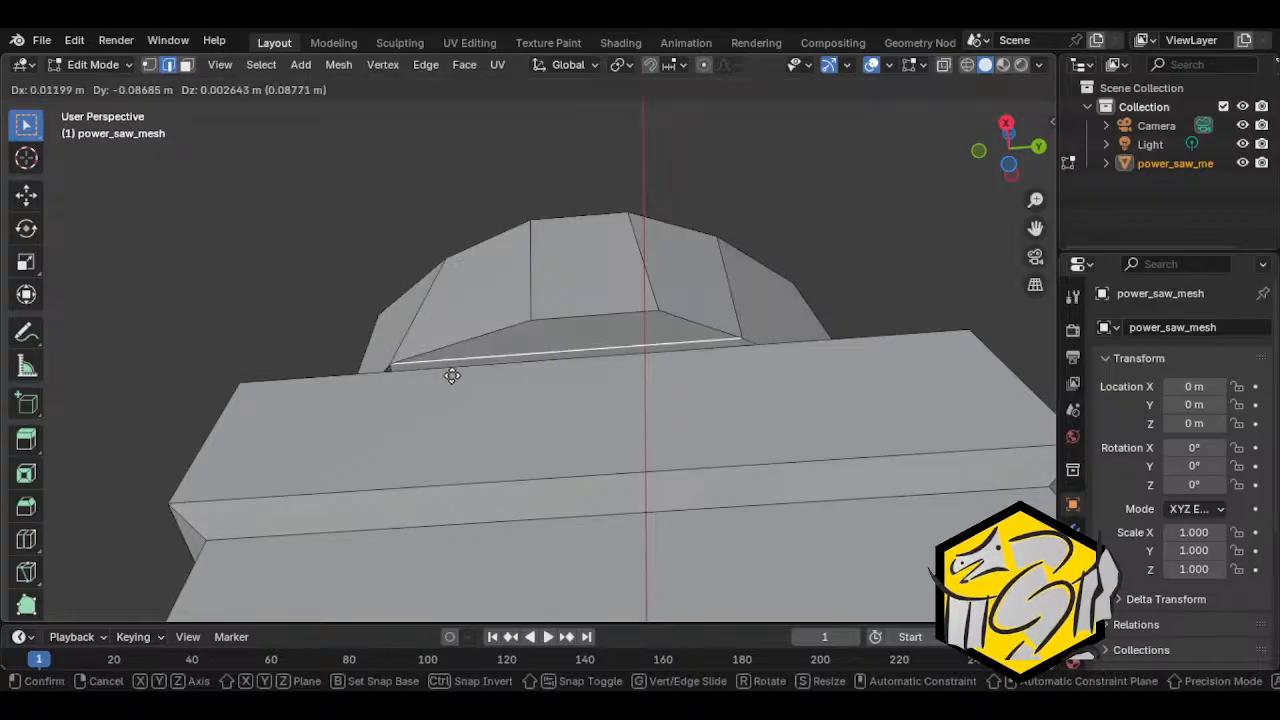
pyautogui.click(452, 375)
pyautogui.moveTo(603, 383); pyautogui.dragTo(461, 444, button='middle')
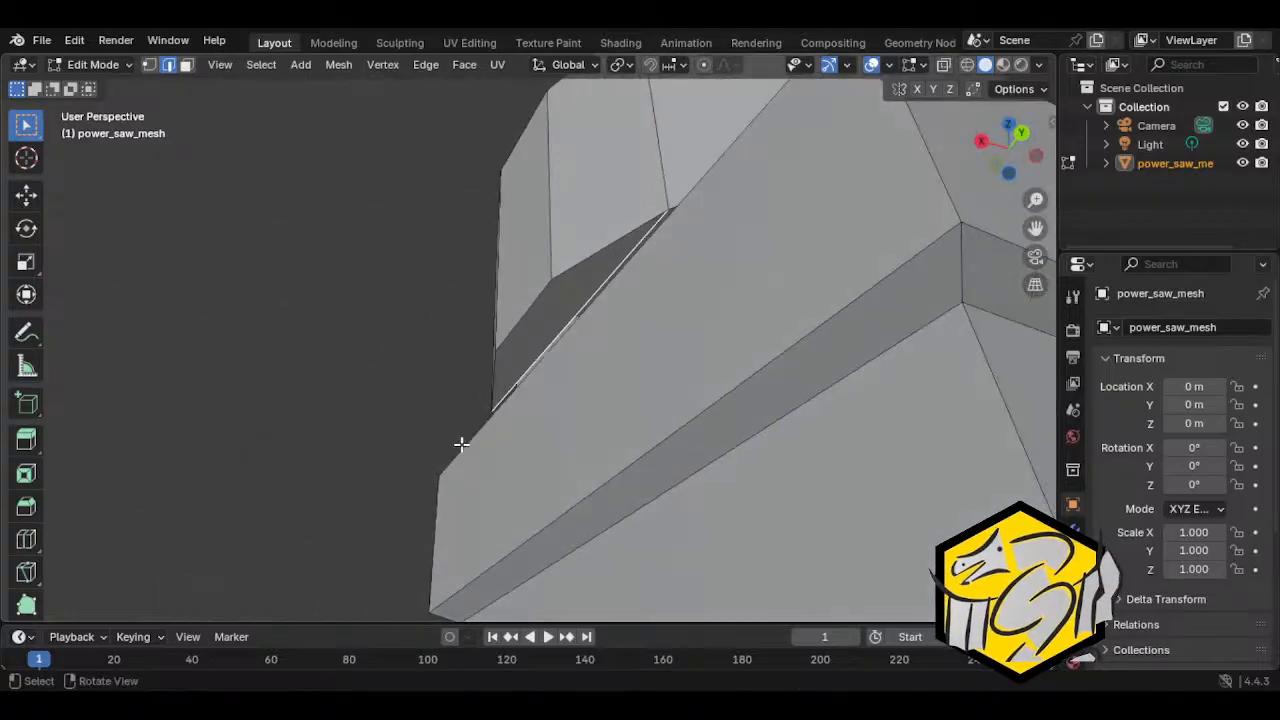
pyautogui.moveTo(575, 380); pyautogui.dragTo(557, 400, button='middle')
pyautogui.write('gx-1')
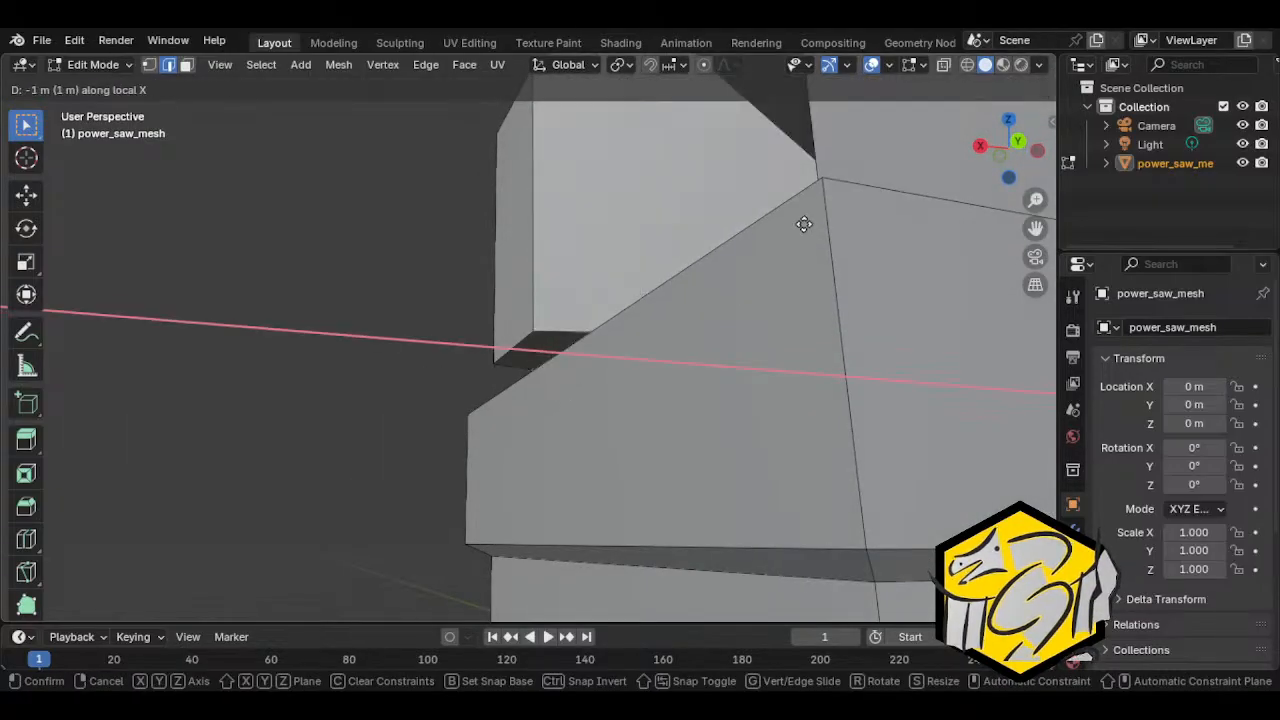
pyautogui.press('Return')
pyautogui.moveTo(820, 200); pyautogui.dragTo(545, 504, button='middle')
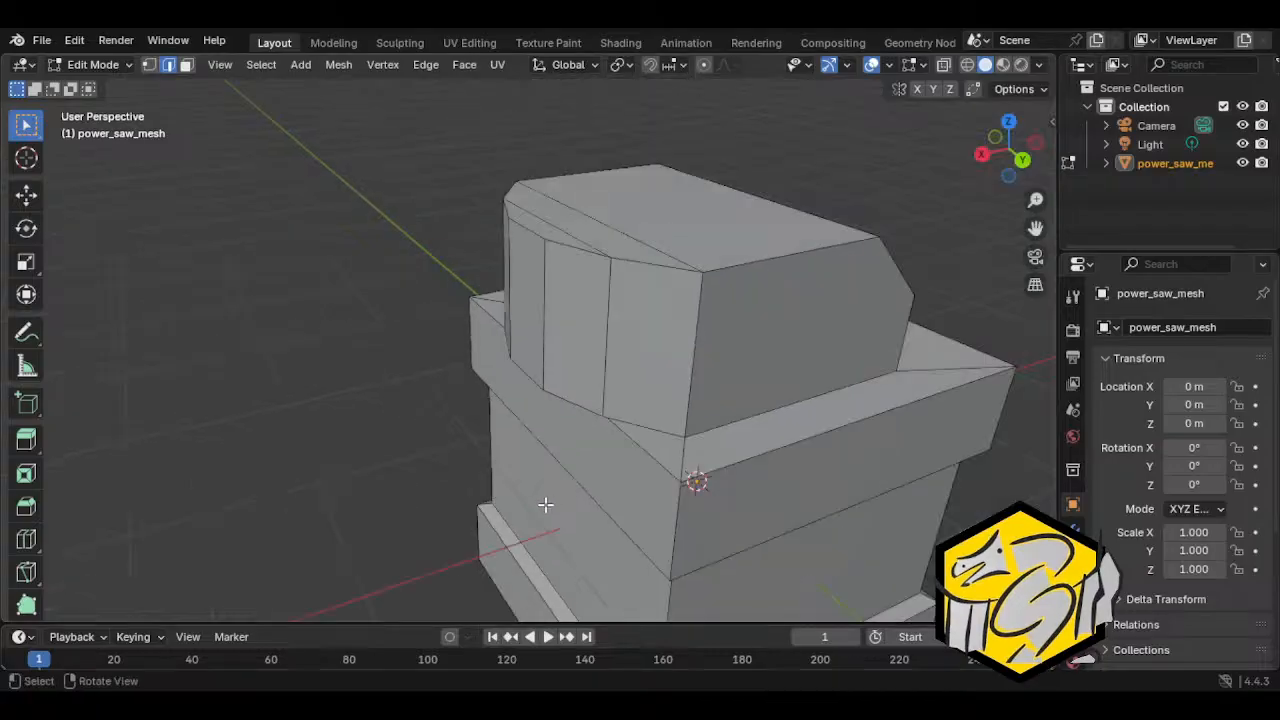
pyautogui.scroll(-3, 545, 504)
# Step: Flip the 3D viewport's header to the bottom and close the timeline area beneath it
pyautogui.rightClick(133, 60)
pyautogui.moveTo(112, 112)
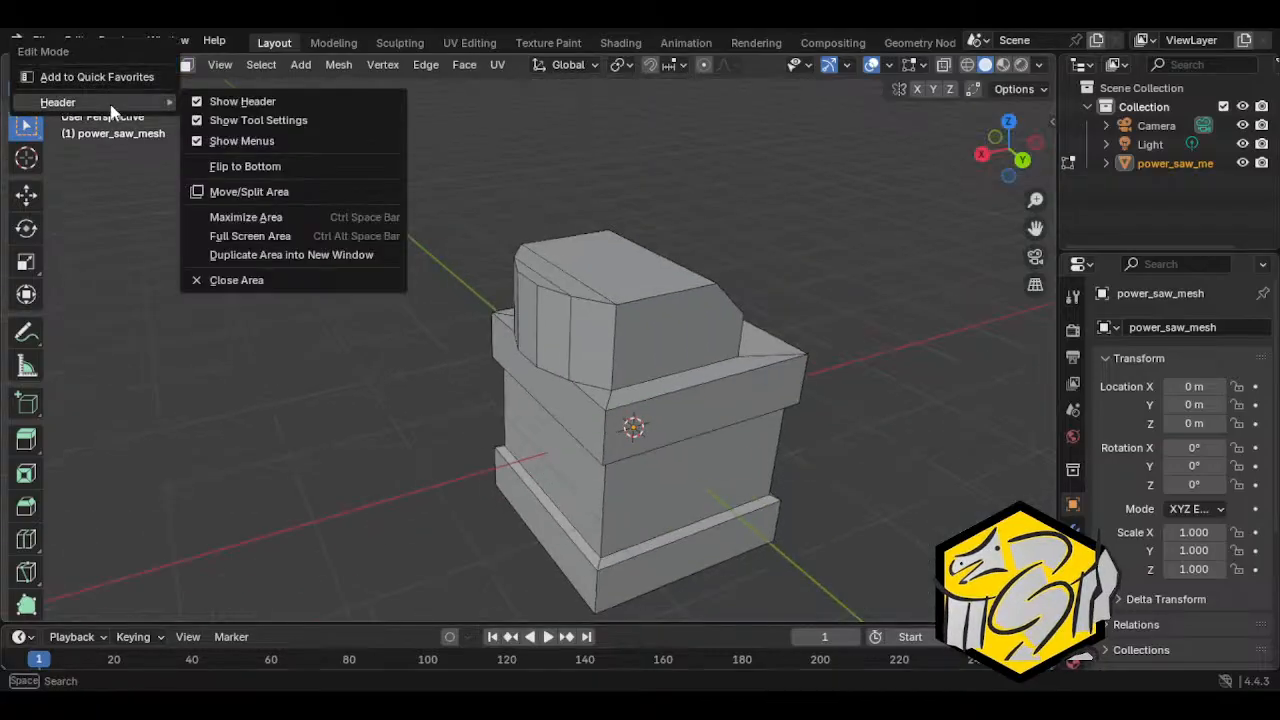
pyautogui.click(248, 166)
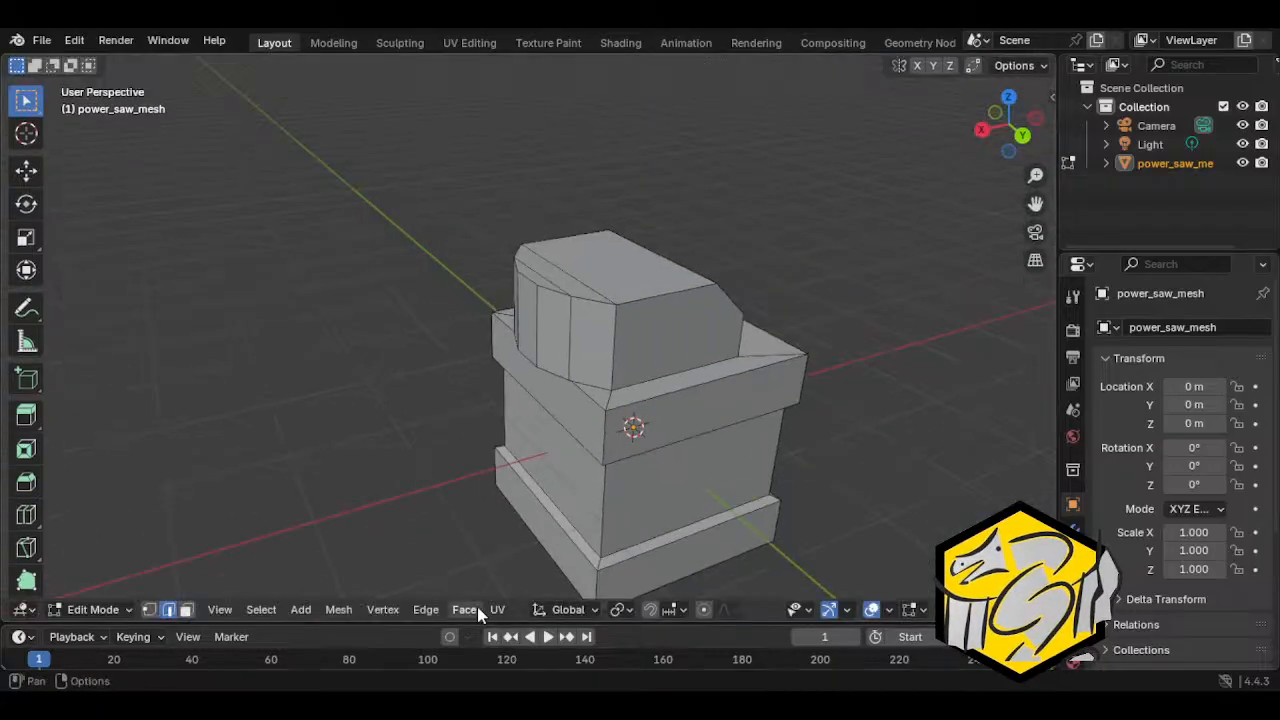
pyautogui.rightClick(385, 626)
pyautogui.click(372, 642)
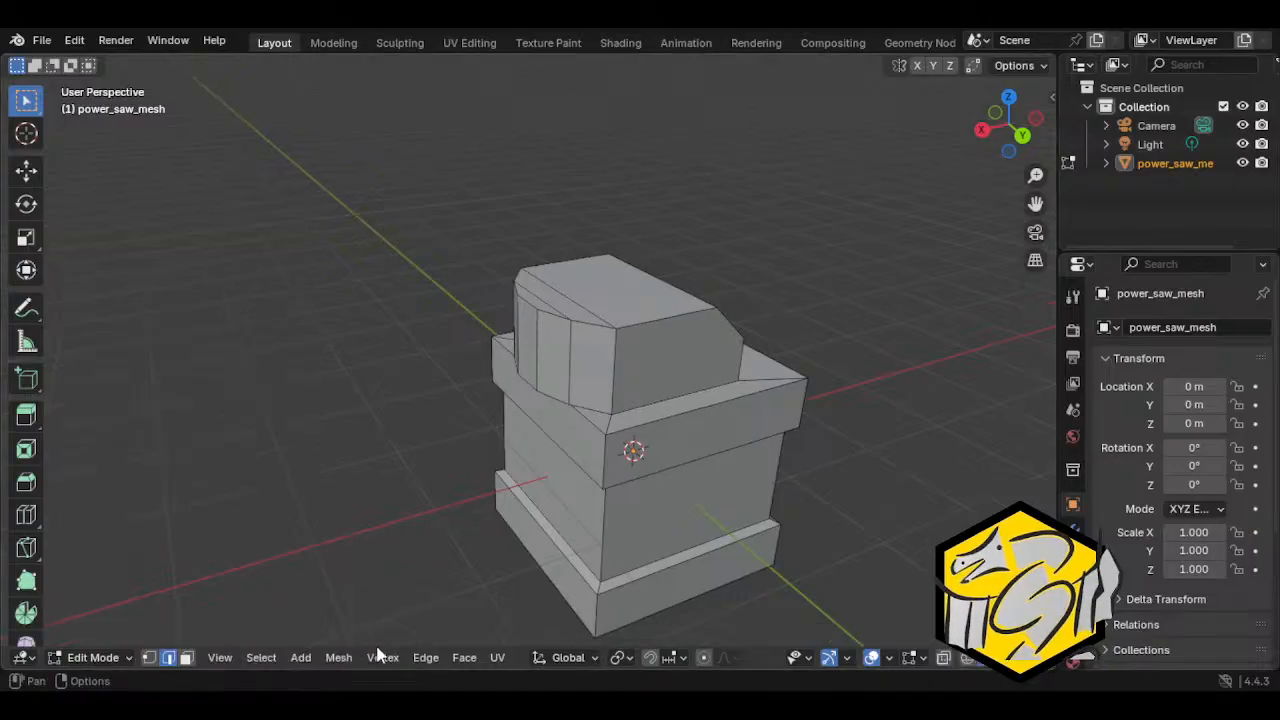
# Step: Delete the Modeling workspace
pyautogui.doubleClick(284, 42)
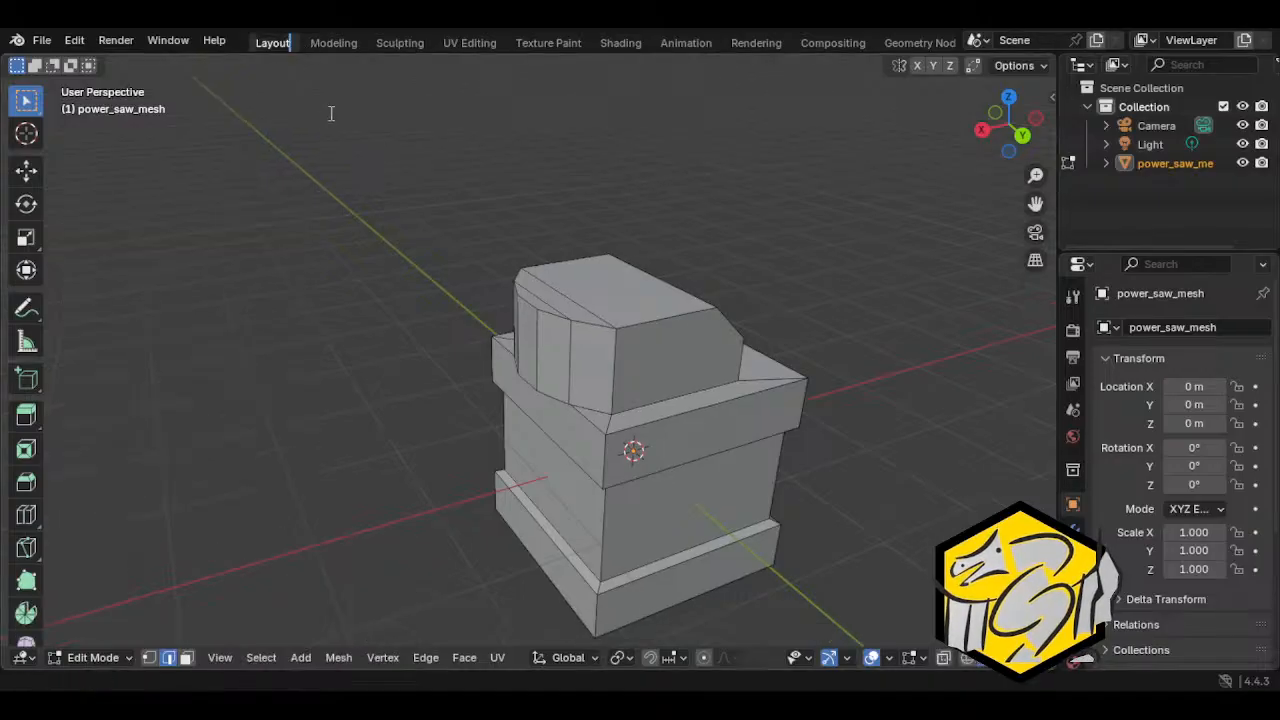
pyautogui.click(333, 42)
pyautogui.rightClick(333, 42)
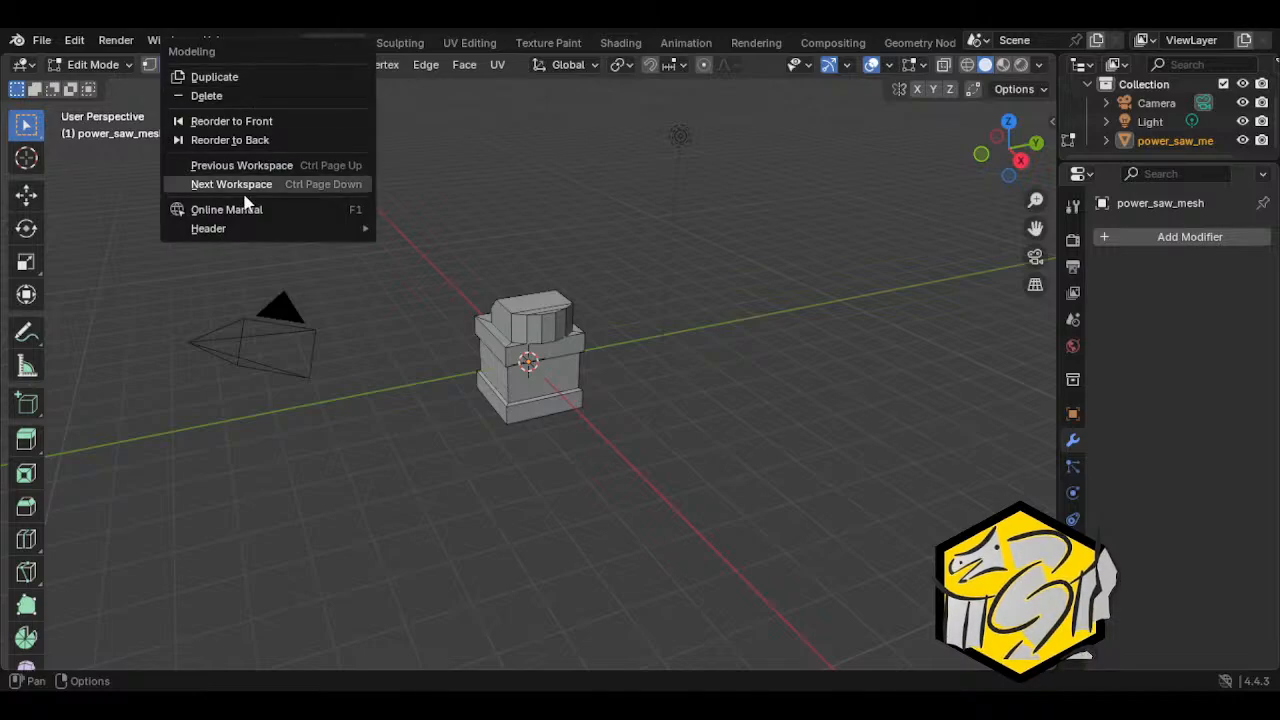
pyautogui.click(206, 96)
# Step: Rename the Layout workspace to Modeling
pyautogui.rightClick(276, 42)
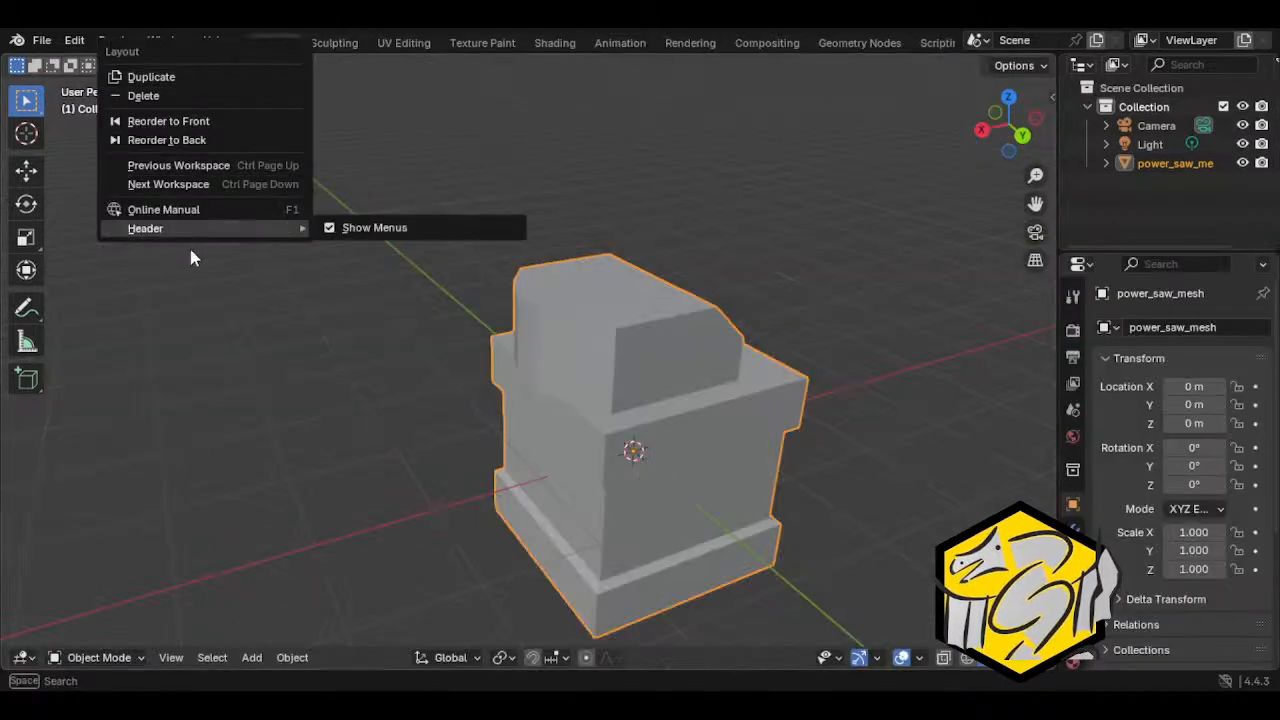
pyautogui.doubleClick(272, 43)
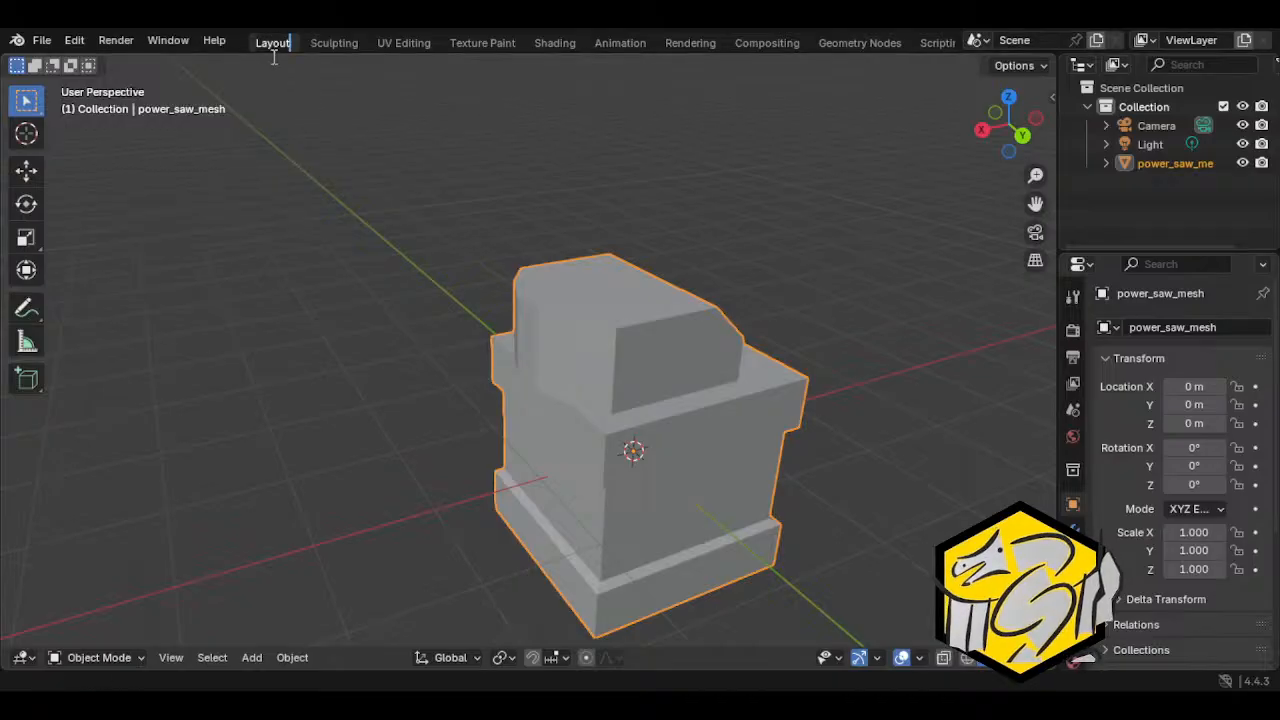
pyautogui.write('Modeling')
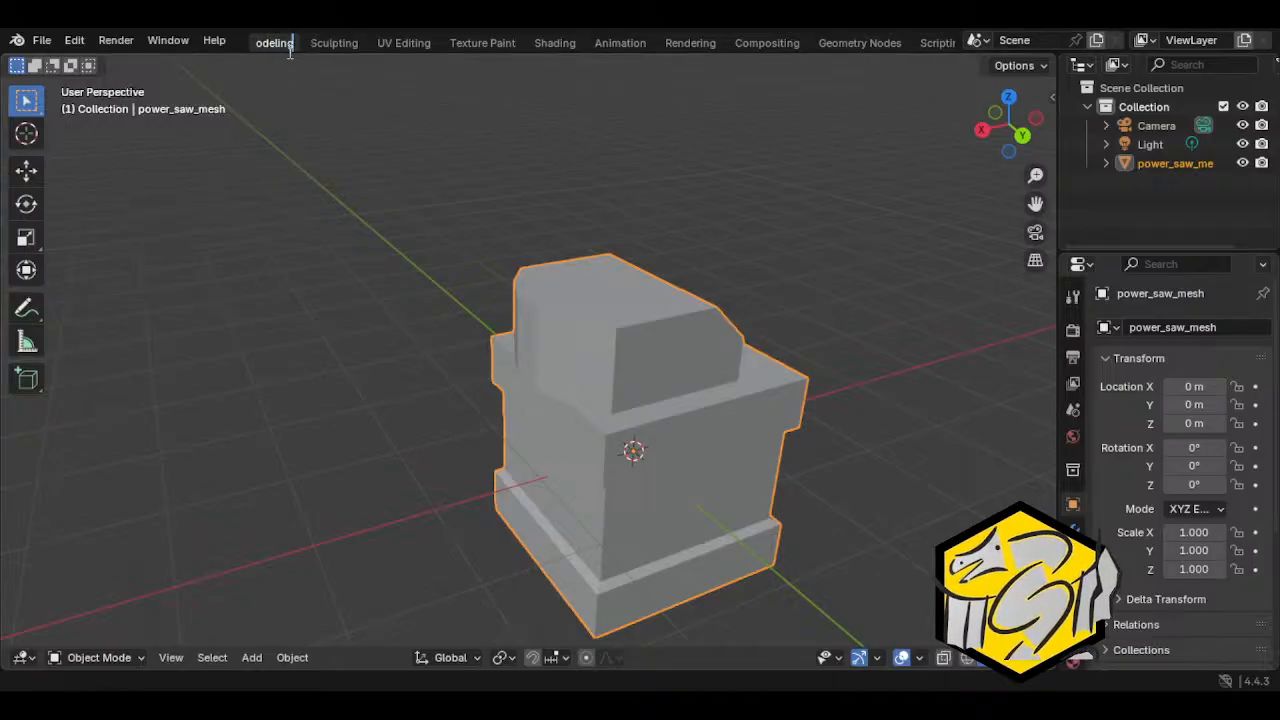
pyautogui.press('Return')
# Step: Delete the Sculpting workspace, and look at the UV Editing and Texture Paint workspaces
pyautogui.rightClick(347, 45)
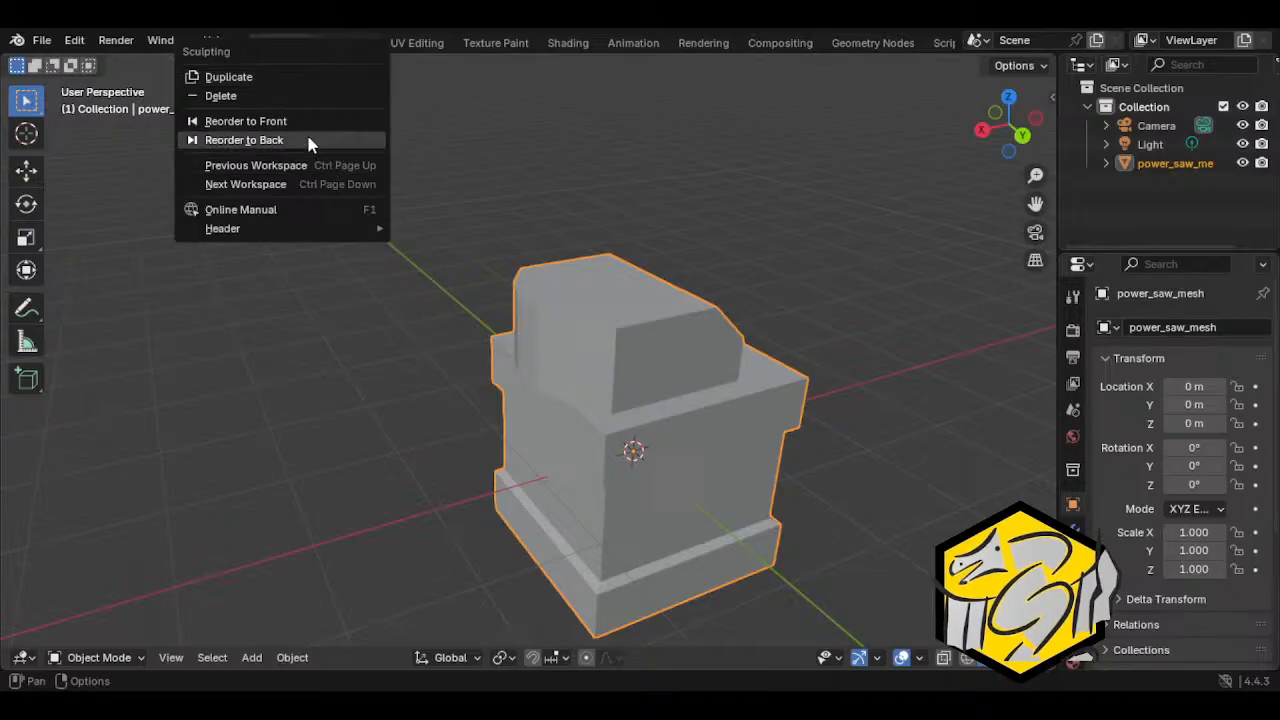
pyautogui.click(286, 95)
pyautogui.click(352, 44)
pyautogui.click(432, 44)
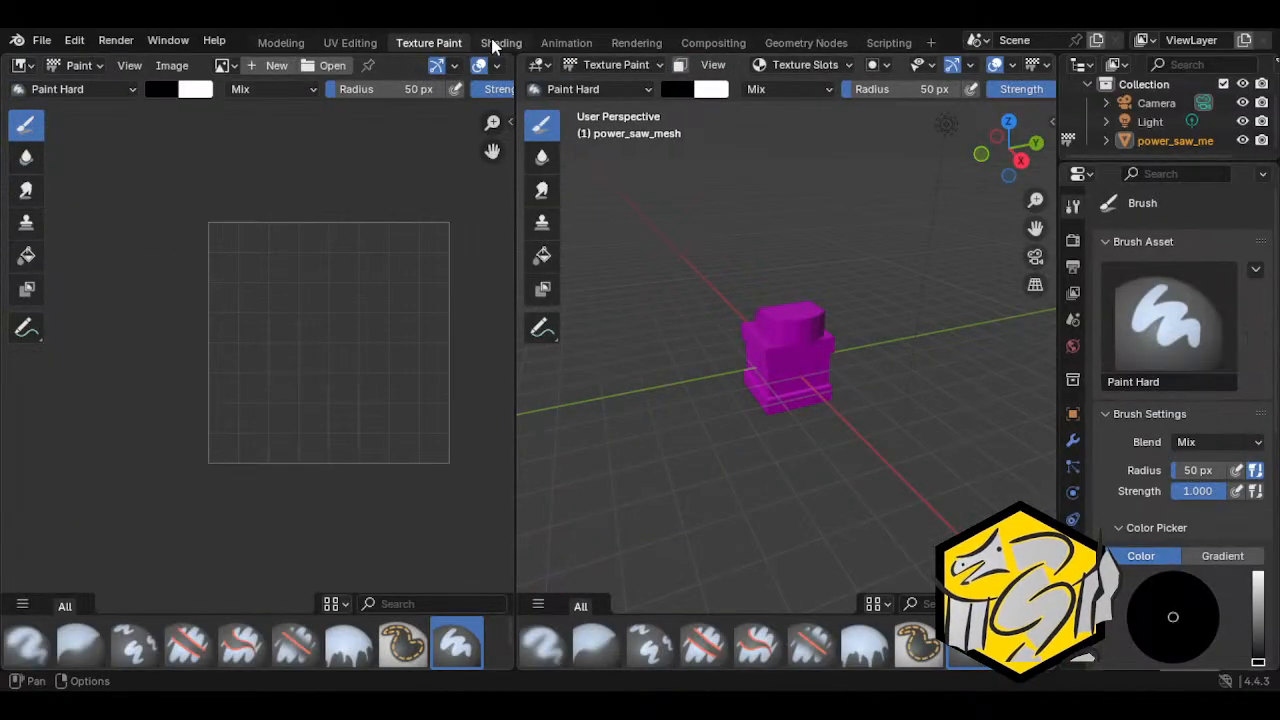
# Step: Rename the Shading workspace to Tex Node
pyautogui.click(496, 44)
pyautogui.rightClick(490, 44)
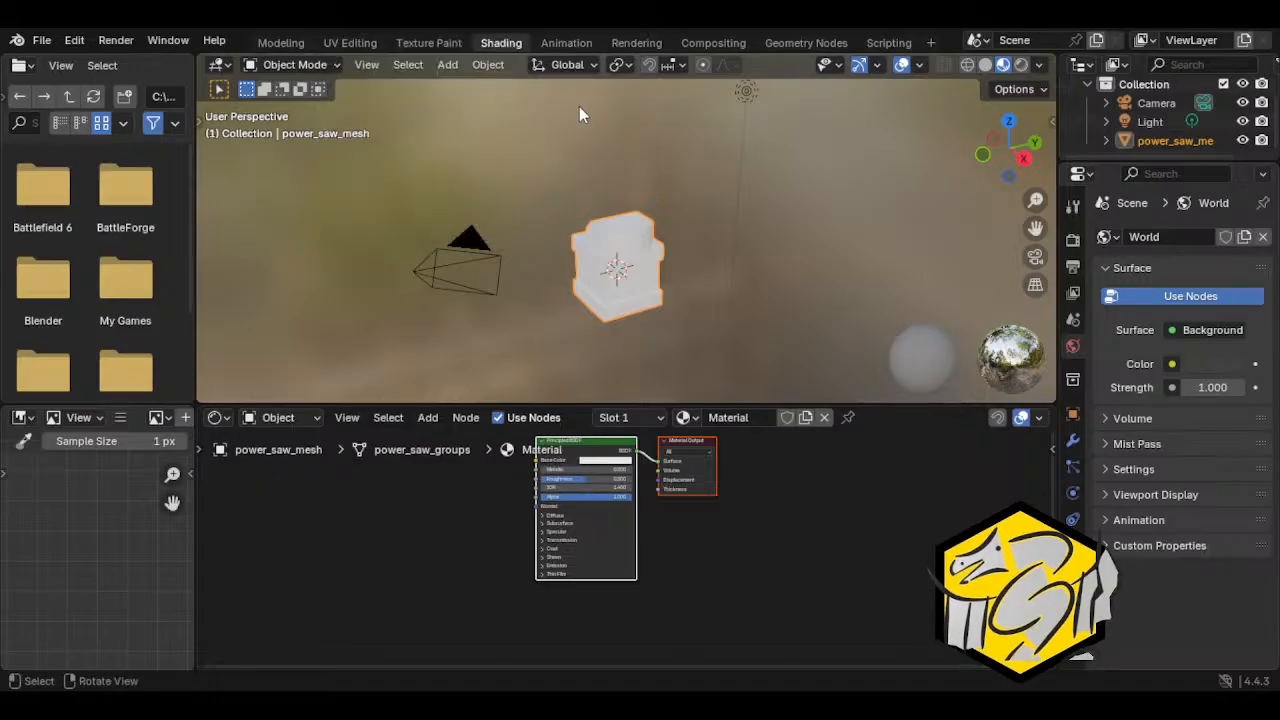
pyautogui.write('Tex Node')
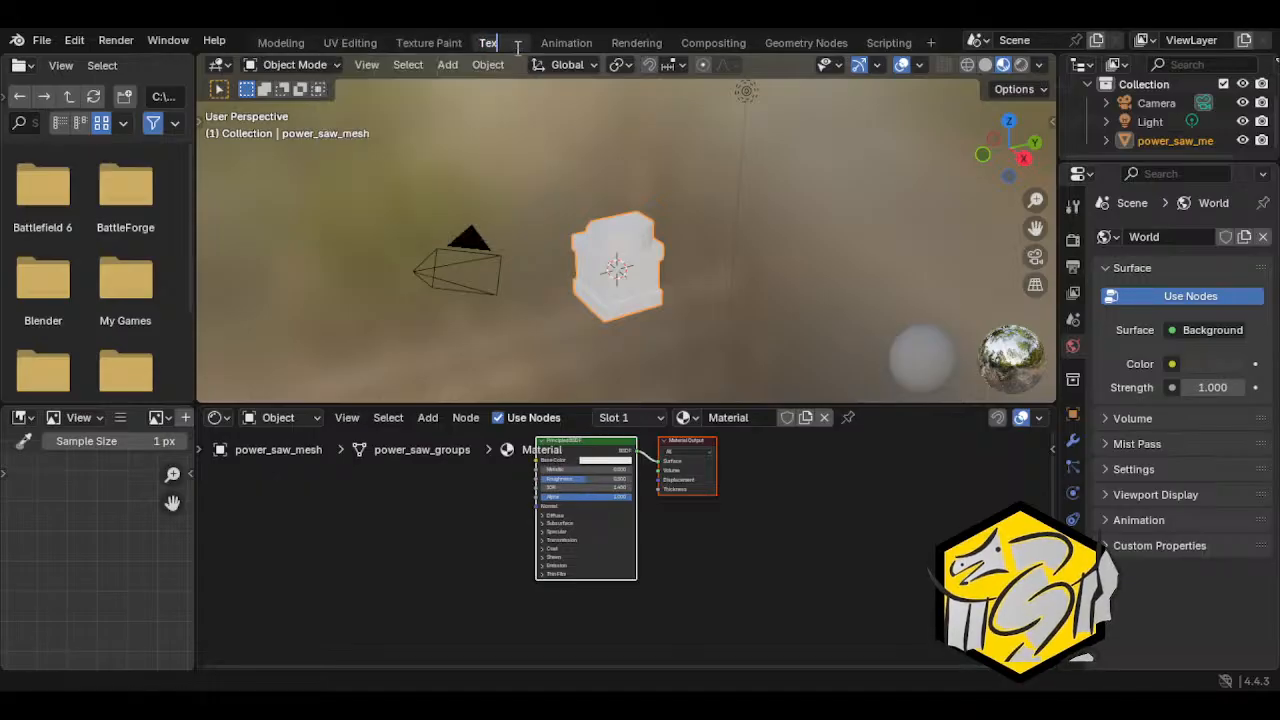
pyautogui.press('Return')
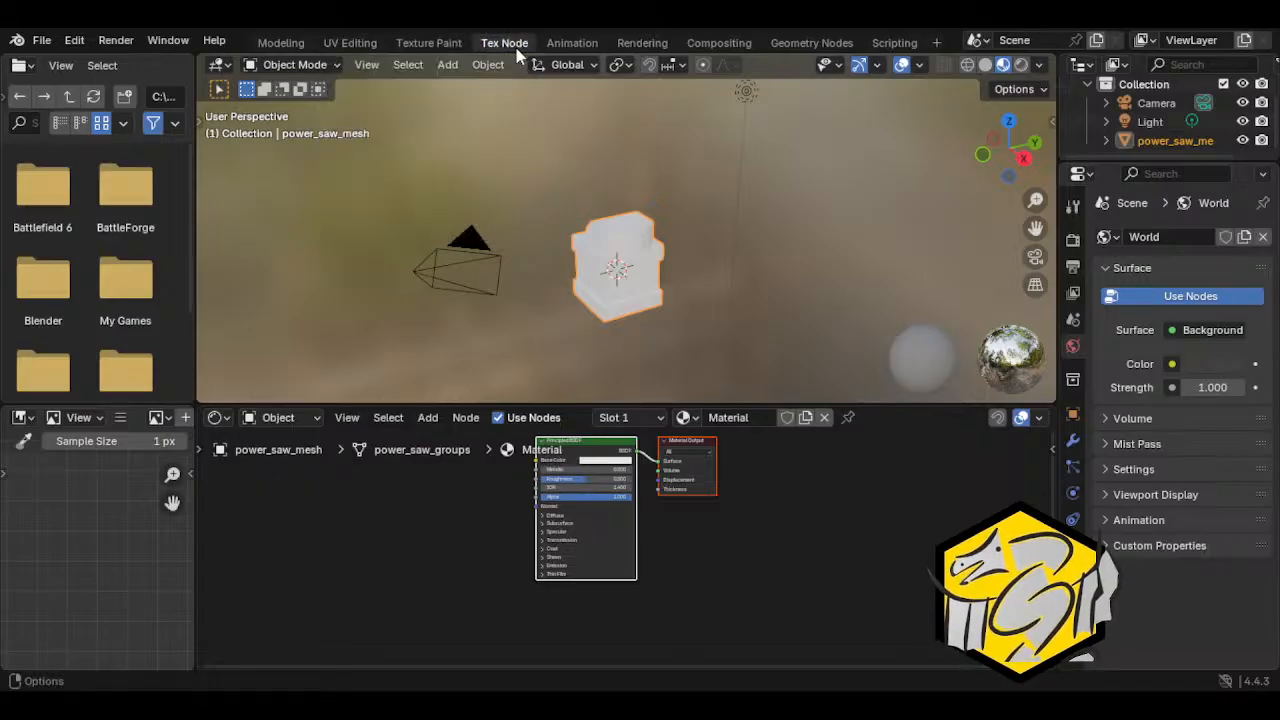
# Step: Delete the Compositing, Geometry Nodes and Scripting workspaces
pyautogui.rightClick(642, 43)
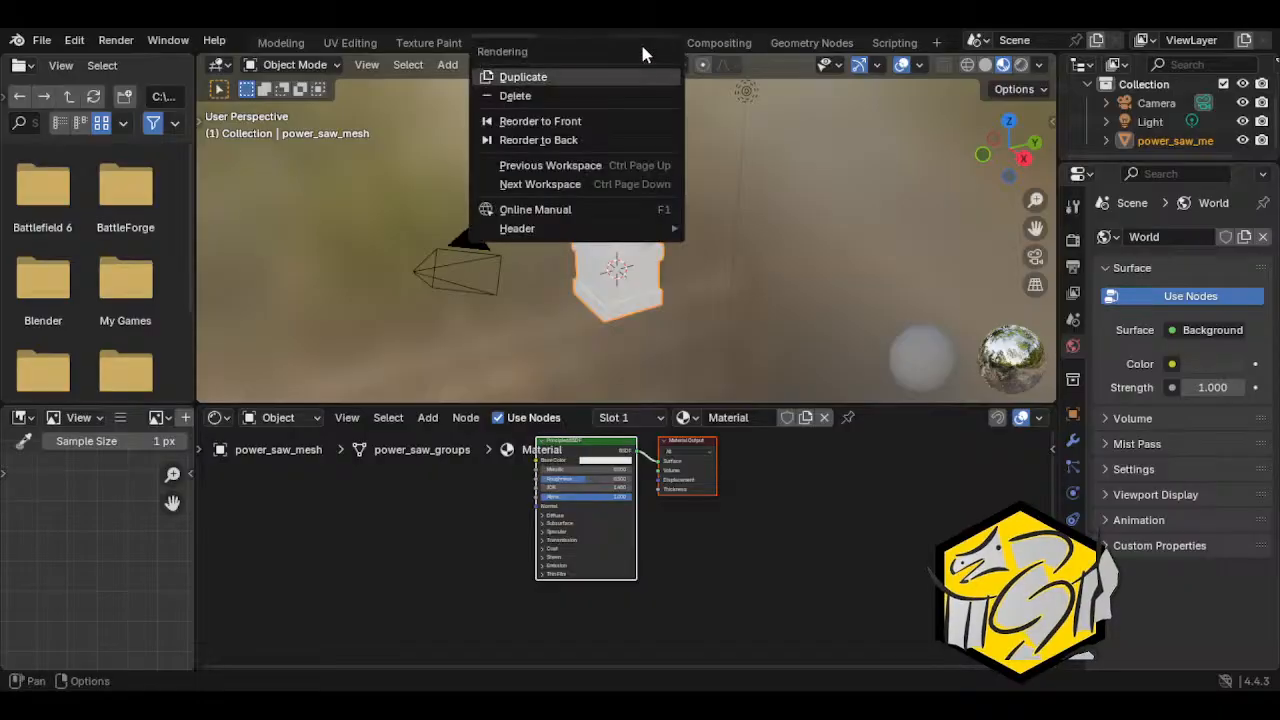
pyautogui.rightClick(722, 45)
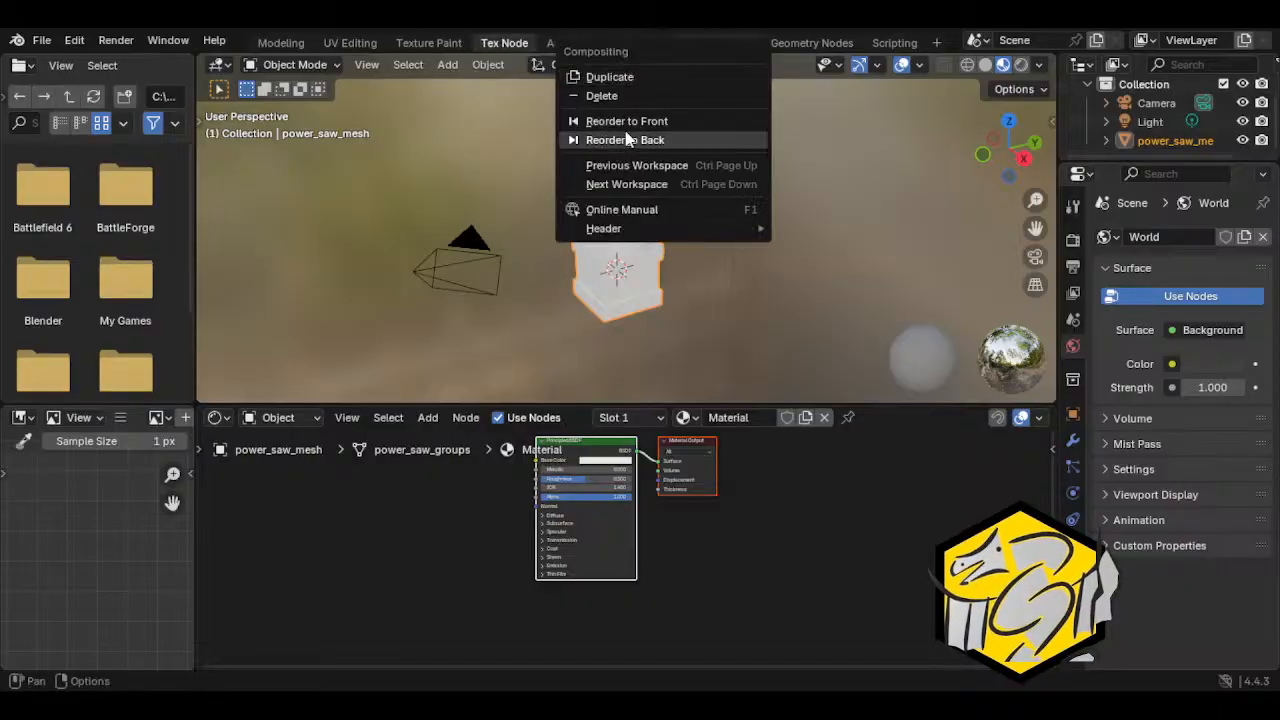
pyautogui.click(610, 94)
pyautogui.rightClick(722, 45)
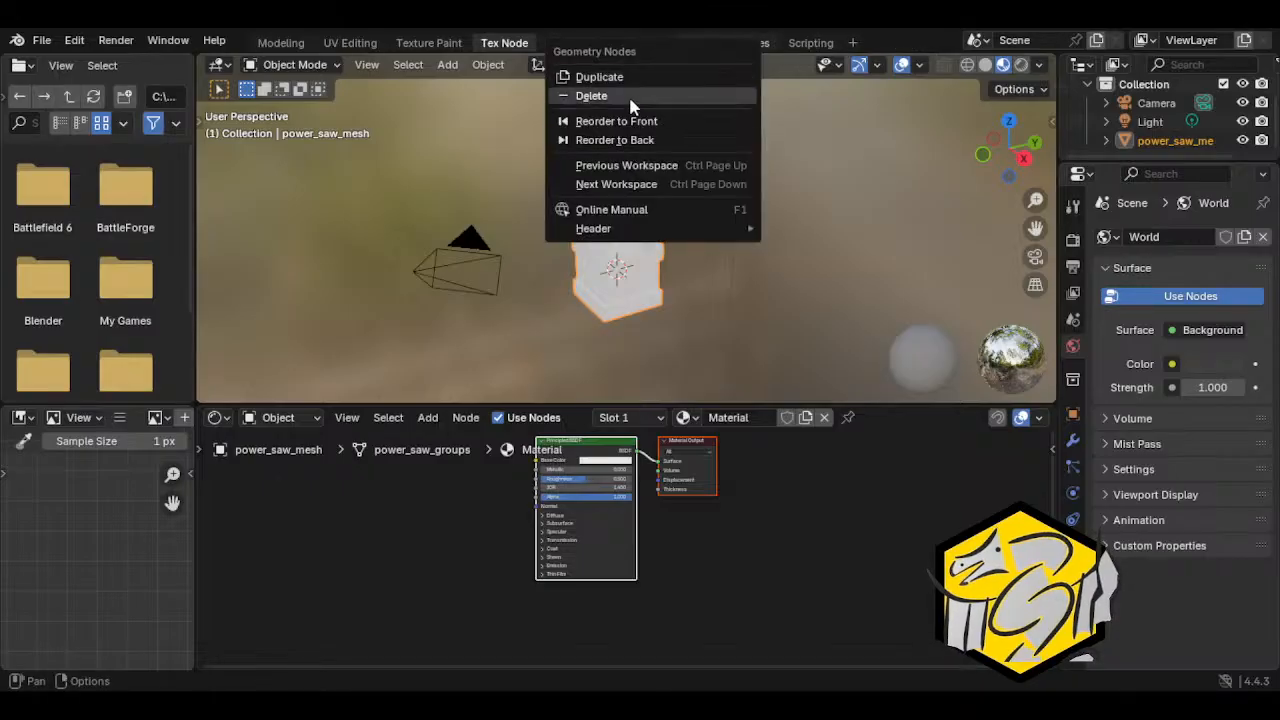
pyautogui.click(610, 94)
pyautogui.rightClick(702, 43)
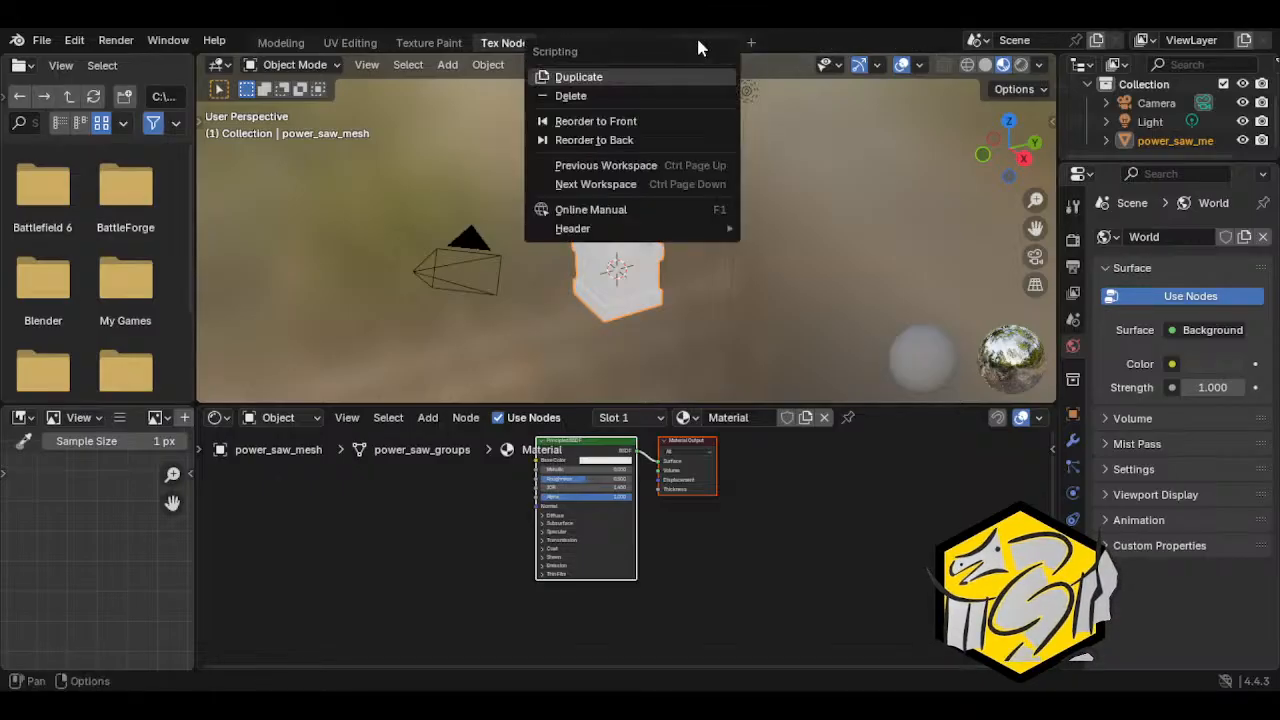
pyautogui.click(605, 94)
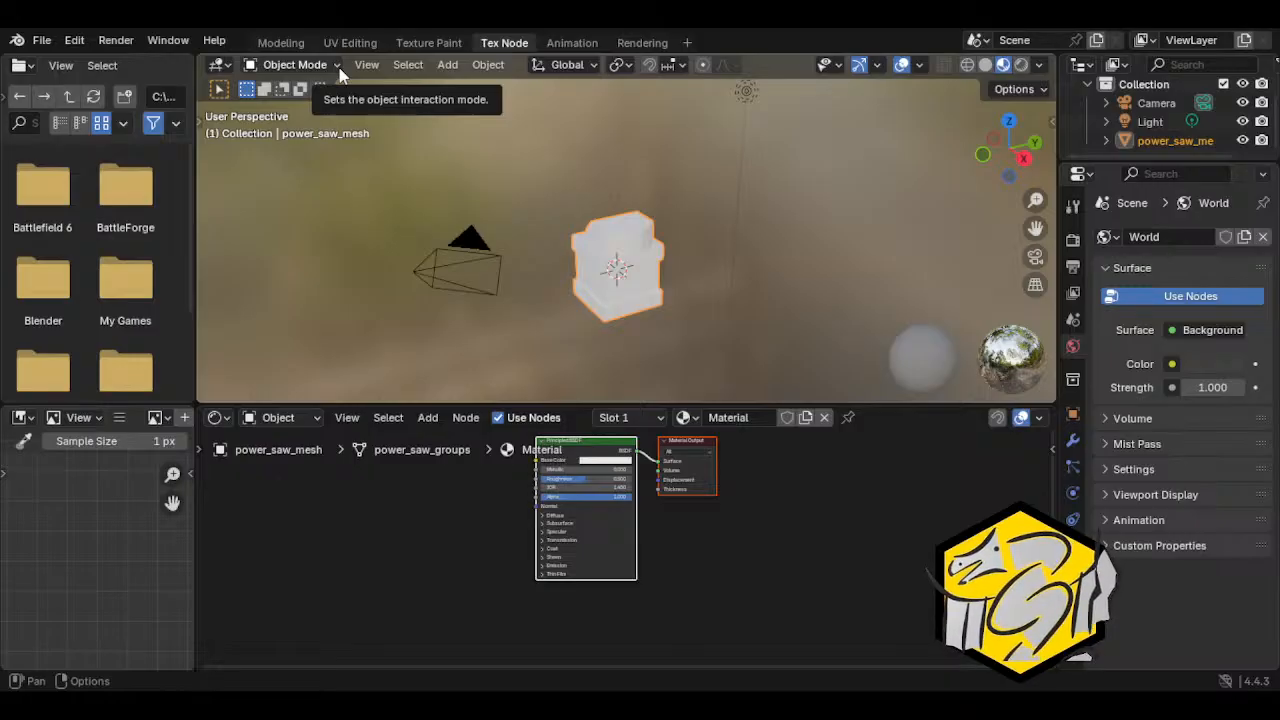
# Step: Return to the Modeling workspace and save the powersaw.blend file
pyautogui.click(281, 43)
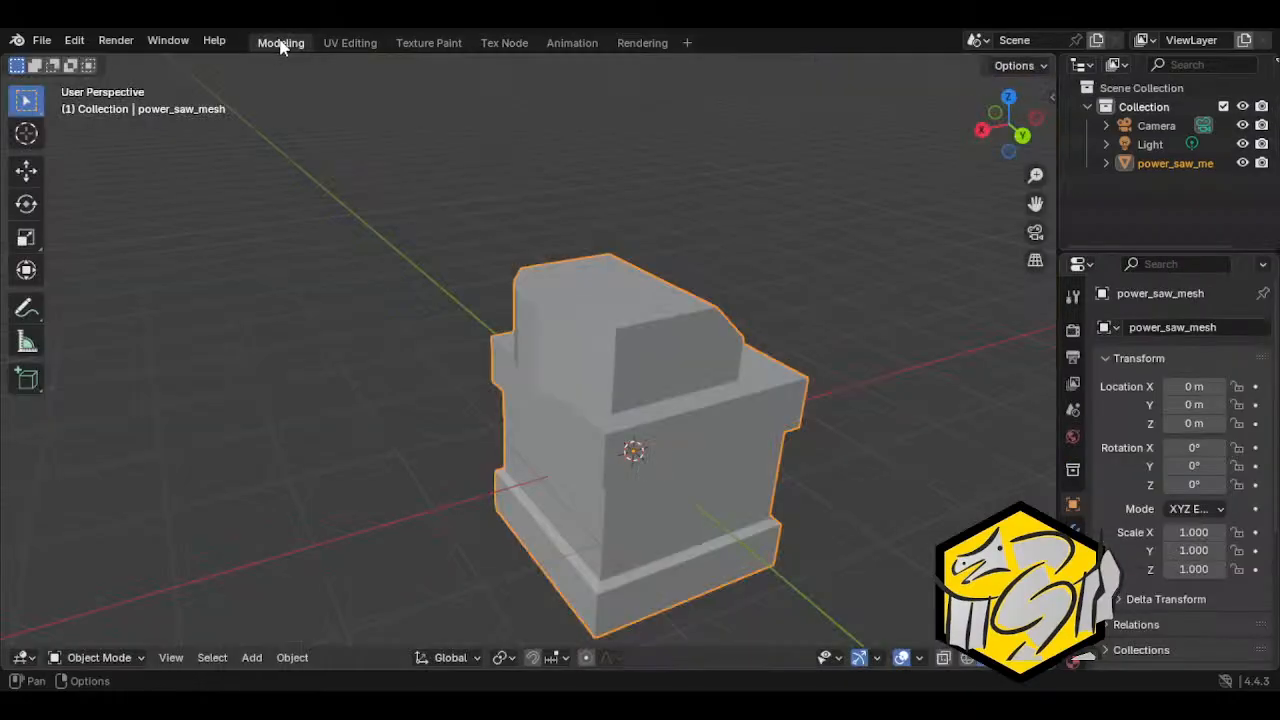
pyautogui.click(41, 40)
pyautogui.click(66, 163)
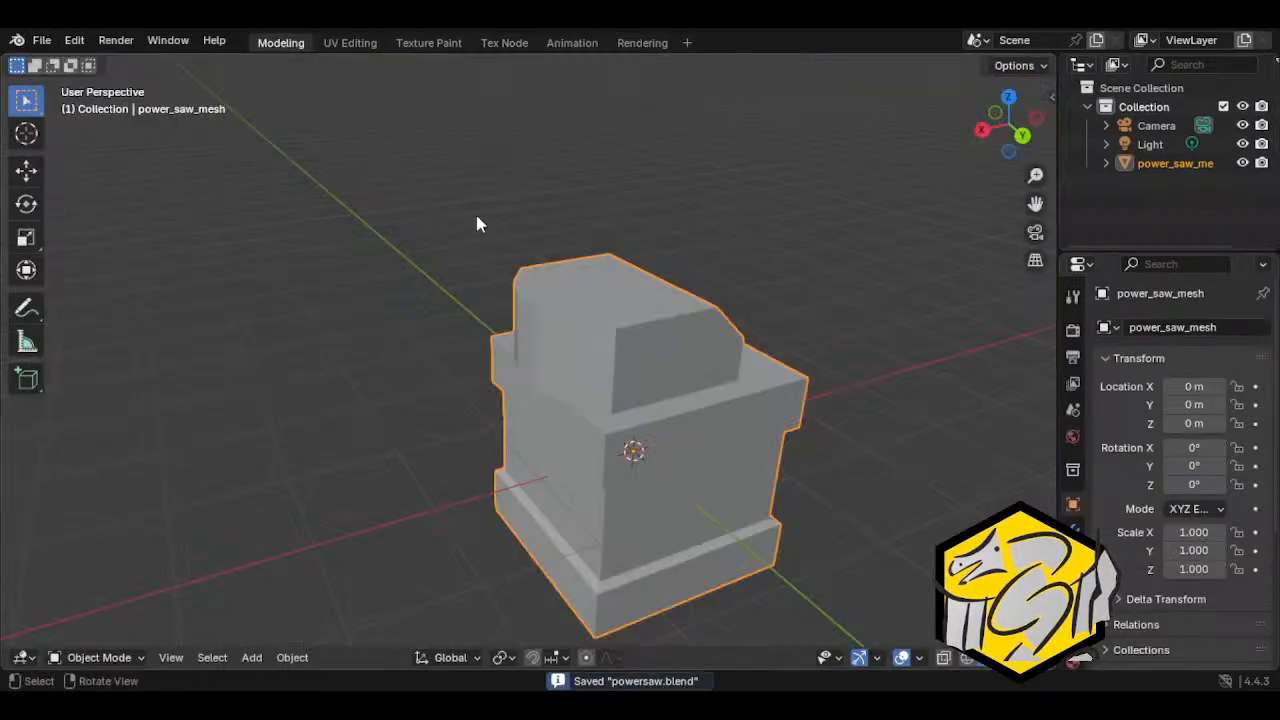
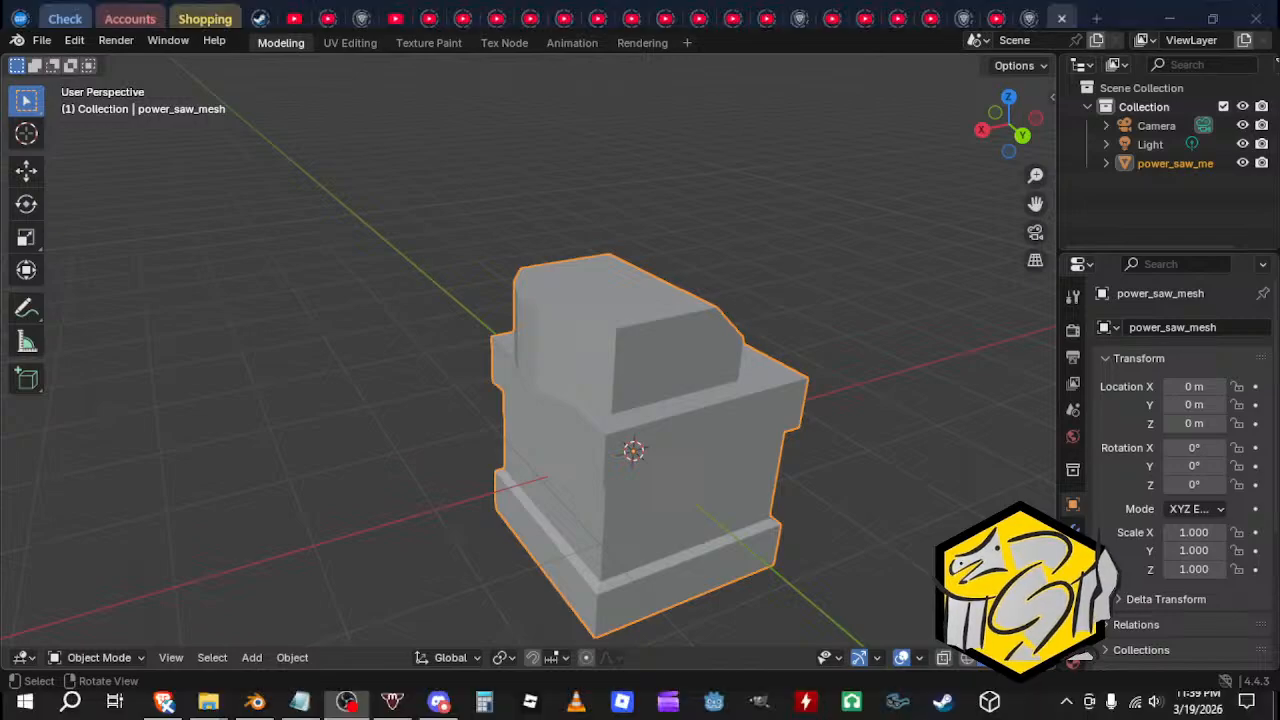
# Step: In OBS, hide the Window Capture source and move the OBS window down and back to view the web page behind it
pyautogui.click(541, 470)
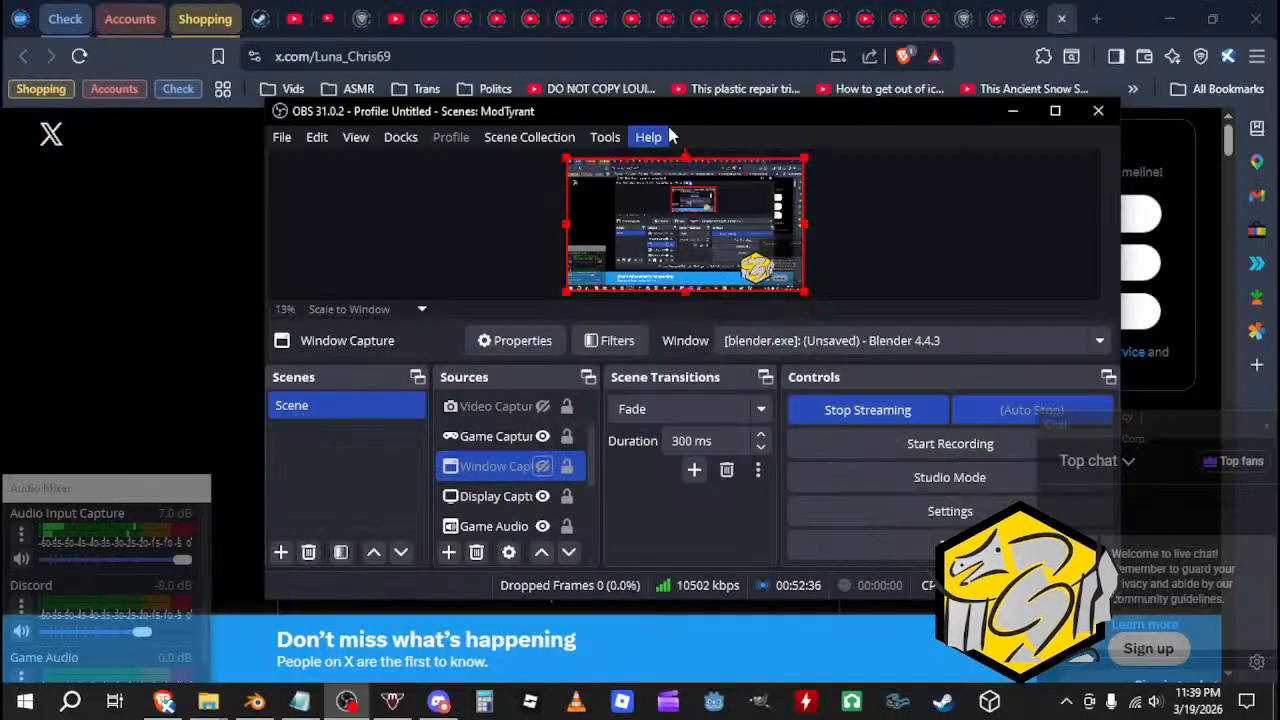
pyautogui.moveTo(659, 119); pyautogui.dragTo(623, 617)
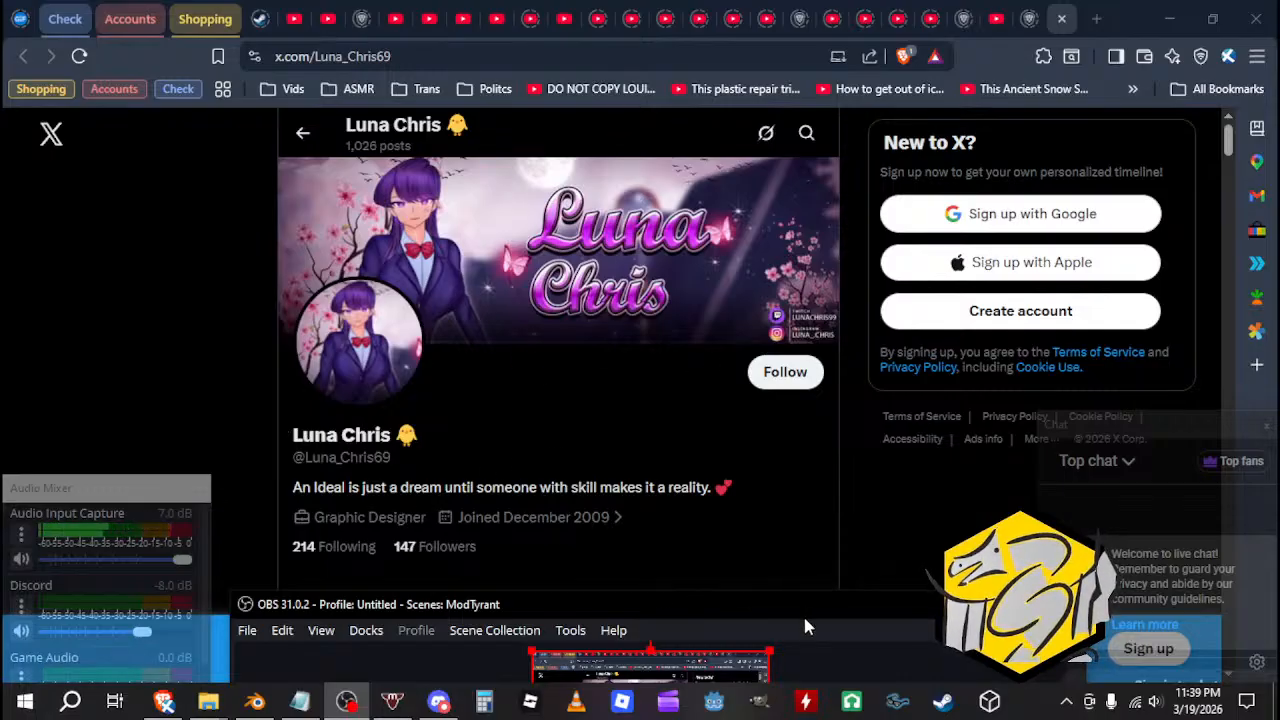
pyautogui.moveTo(790, 613); pyautogui.dragTo(815, 205)
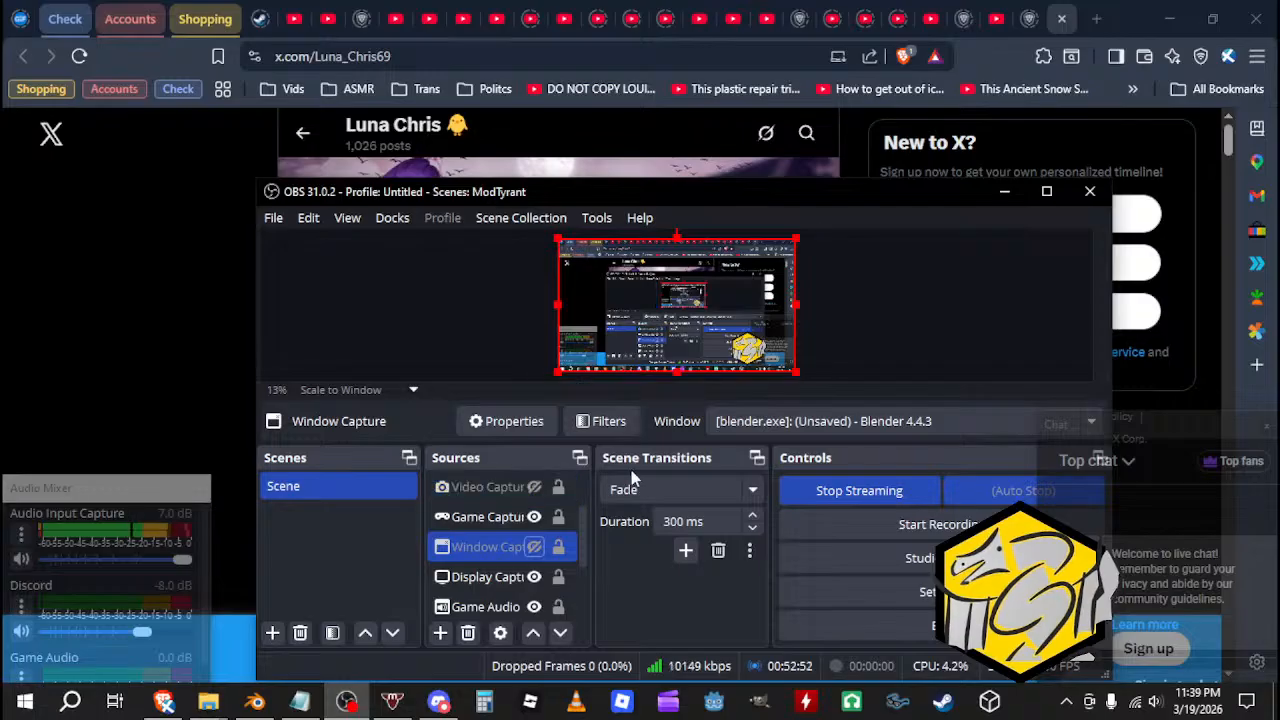
# Step: Make the Window Capture source for Blender visible again in OBS
pyautogui.keyDown('ctrl'); pyautogui.click(566, 518); pyautogui.keyUp('ctrl')
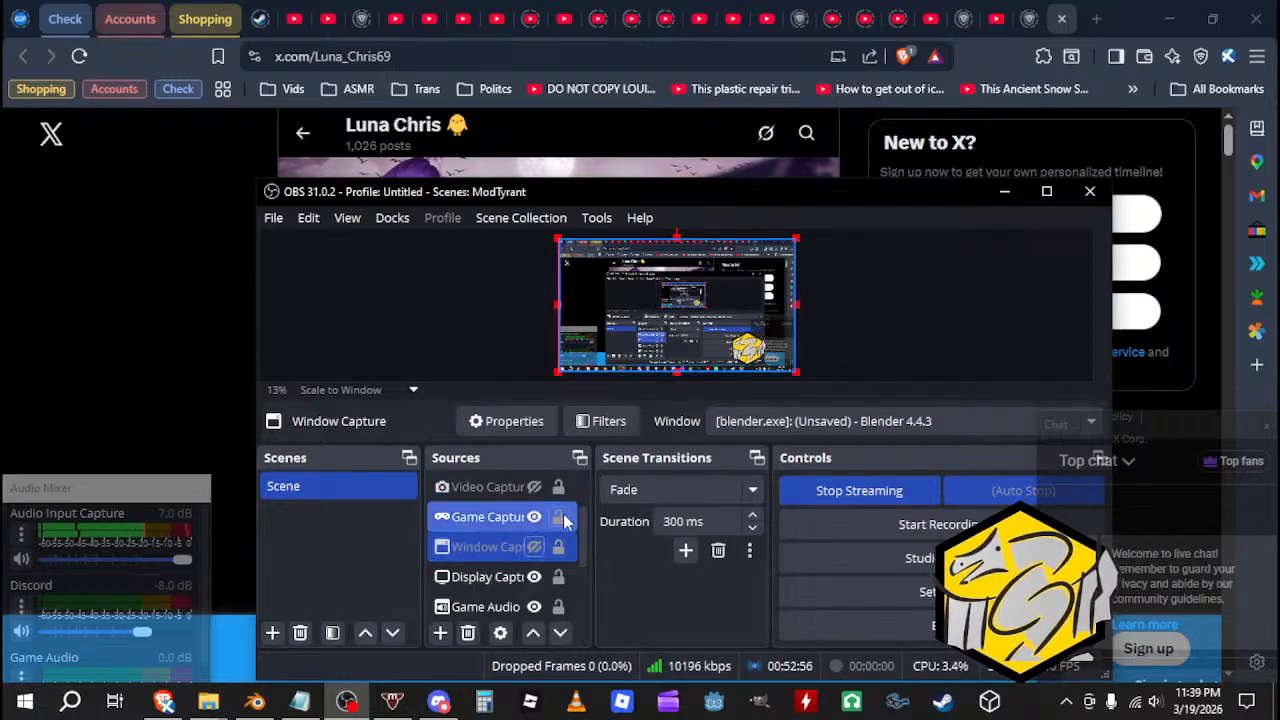
pyautogui.click(548, 547)
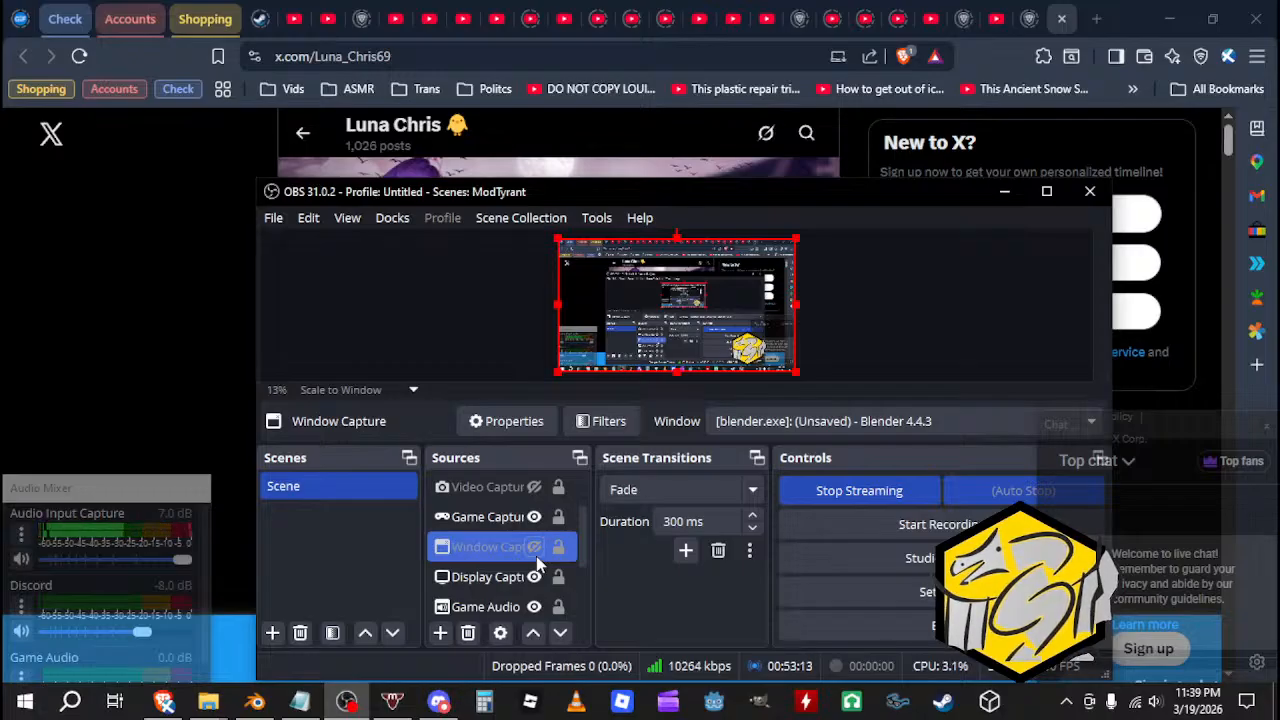
pyautogui.keyDown('ctrl'); pyautogui.click(565, 484); pyautogui.keyUp('ctrl')
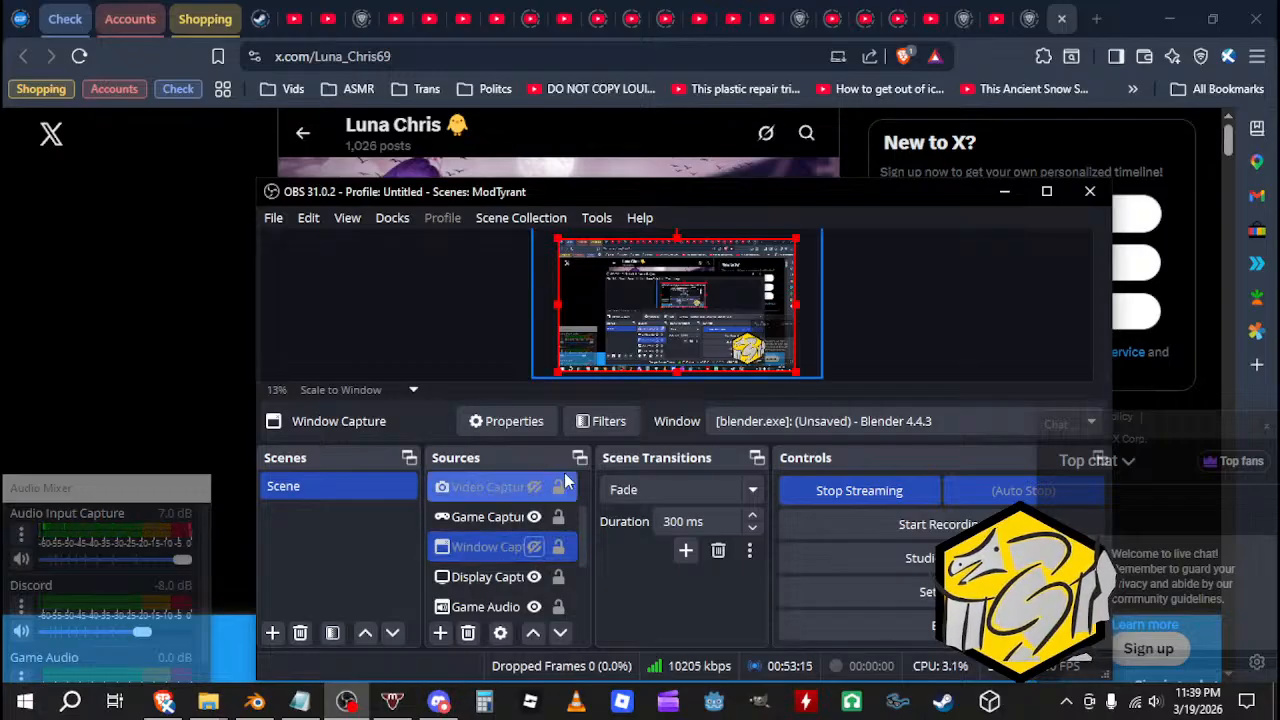
pyautogui.click(556, 547)
pyautogui.click(534, 549)
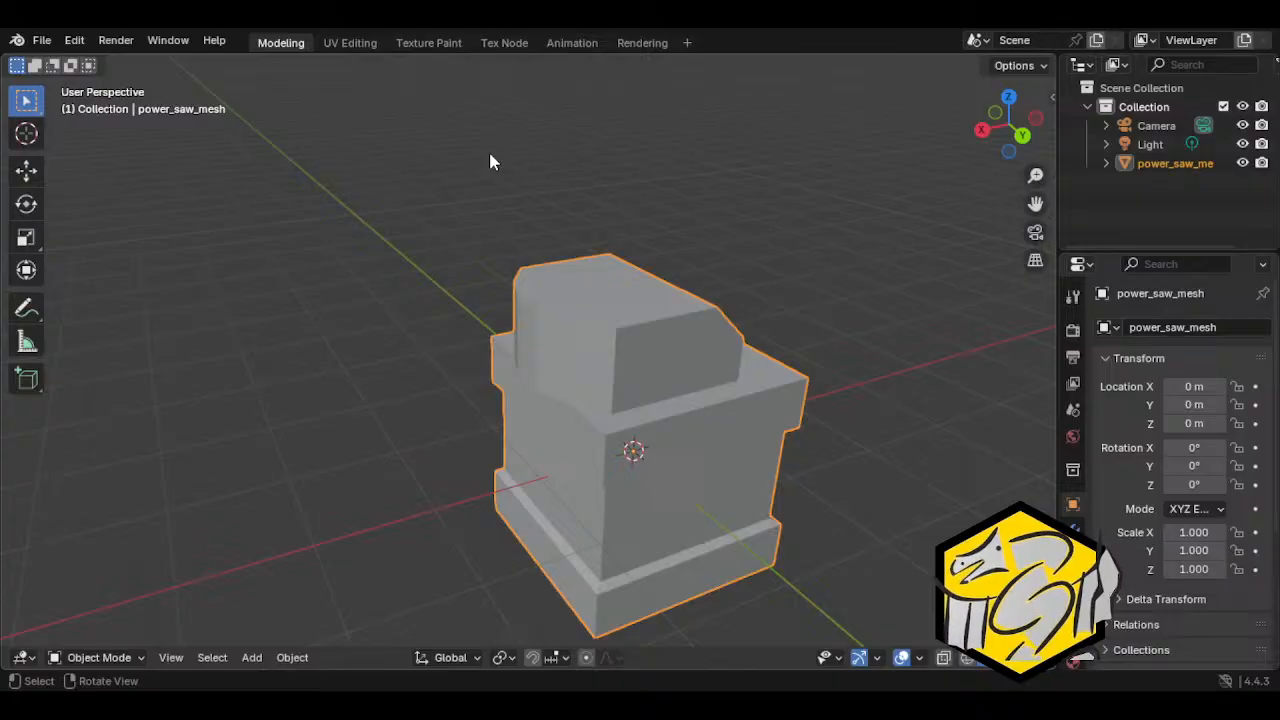
# Step: Enter Edit Mode on the power_saw_mesh object and examine the edge beneath the overhanging rounded top section
pyautogui.click(751, 374)
pyautogui.moveTo(780, 469); pyautogui.dragTo(638, 398, button='middle')
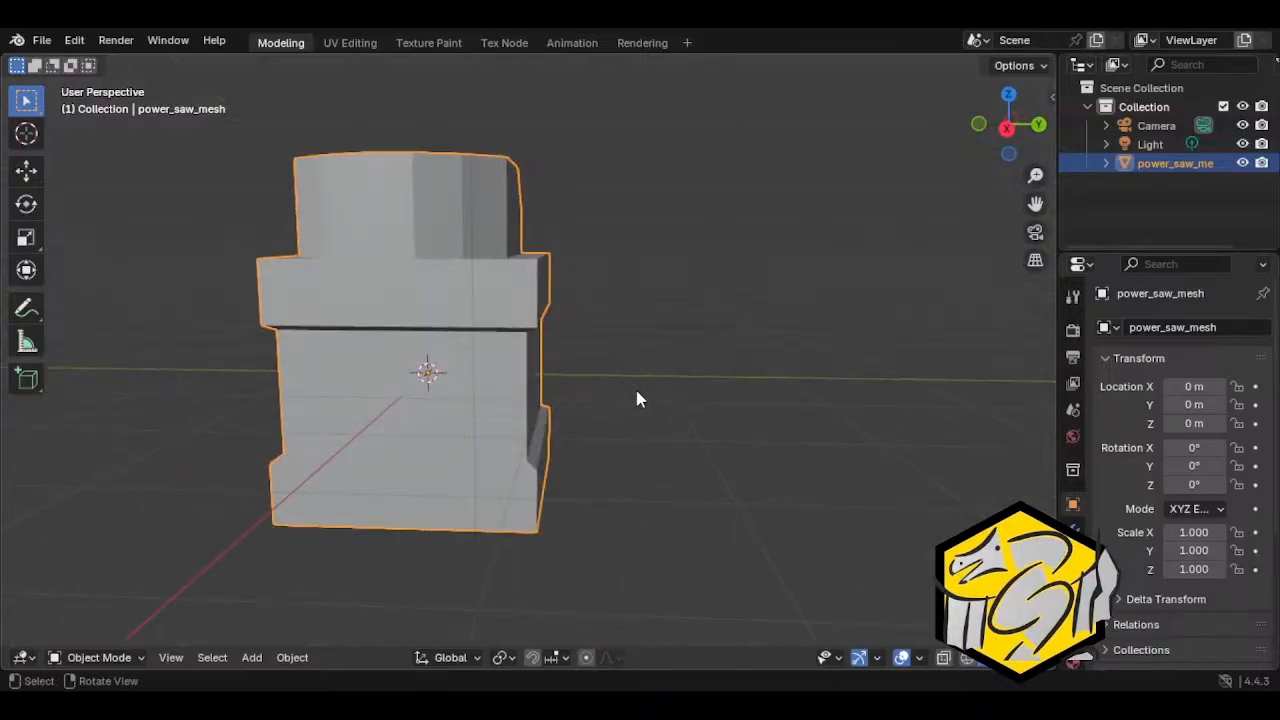
pyautogui.scroll(-3, 657, 403)
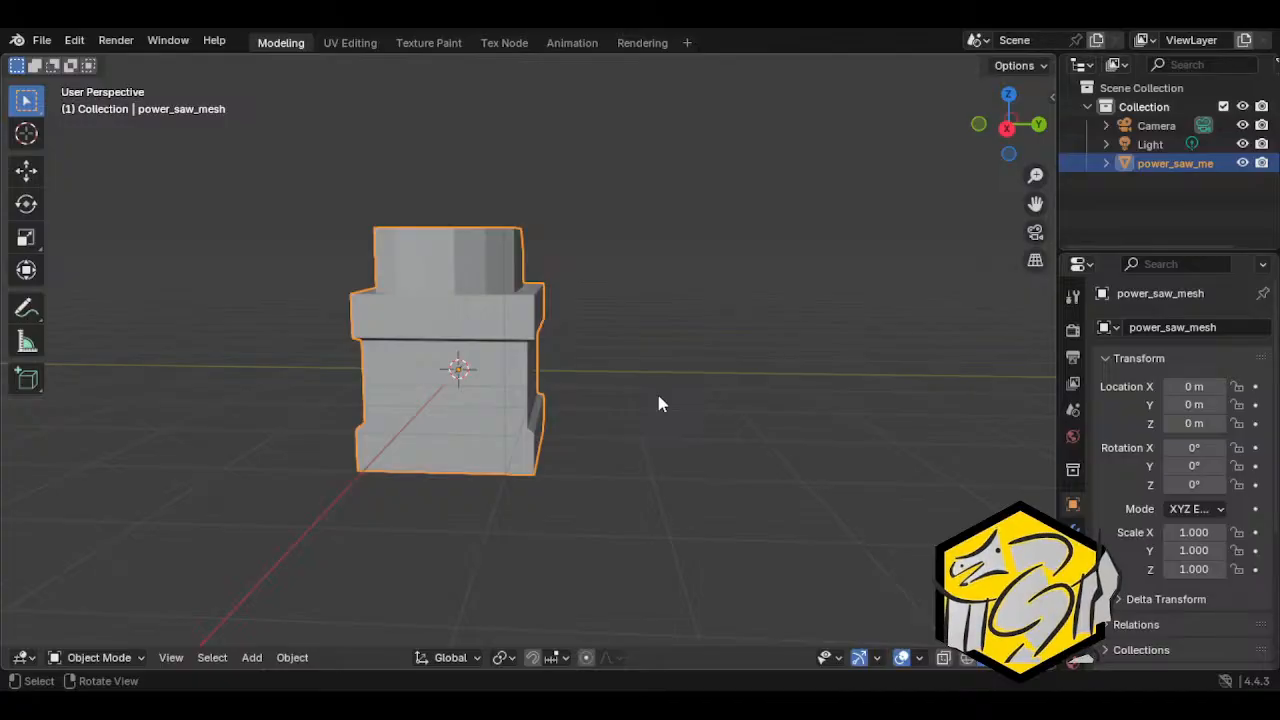
pyautogui.press('Tab')
pyautogui.scroll(3, 625, 434)
pyautogui.keyDown('shift'); pyautogui.moveTo(587, 392); pyautogui.dragTo(601, 349, button='middle'); pyautogui.keyUp('shift')
pyautogui.keyDown('shift'); pyautogui.moveTo(601, 349); pyautogui.dragTo(617, 383, button='middle'); pyautogui.keyUp('shift')
pyautogui.scroll(2, 580, 328)
pyautogui.keyDown('shift'); pyautogui.moveTo(518, 262); pyautogui.dragTo(523, 314, button='middle'); pyautogui.keyUp('shift')
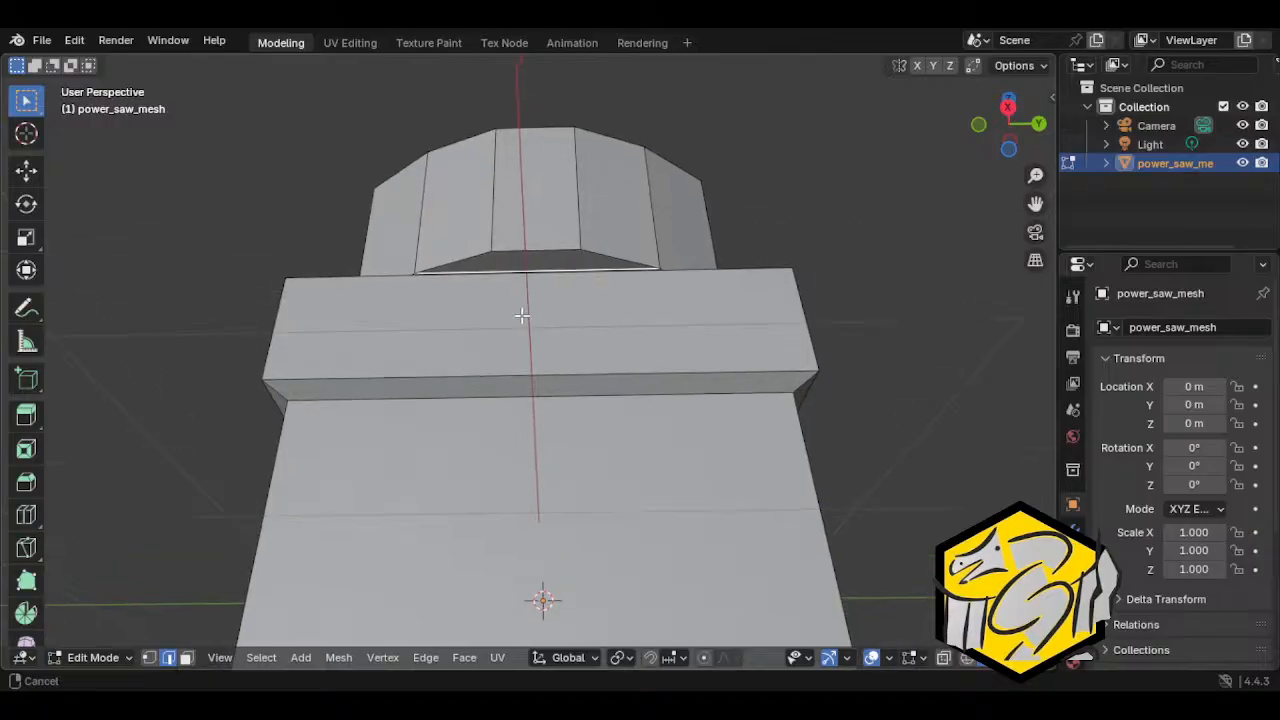
pyautogui.moveTo(508, 270); pyautogui.dragTo(522, 305, button='middle')
pyautogui.scroll(1, 534, 348)
pyautogui.press('g')
pyautogui.rightClick(550, 385)
pyautogui.press('g')
pyautogui.rightClick(556, 308)
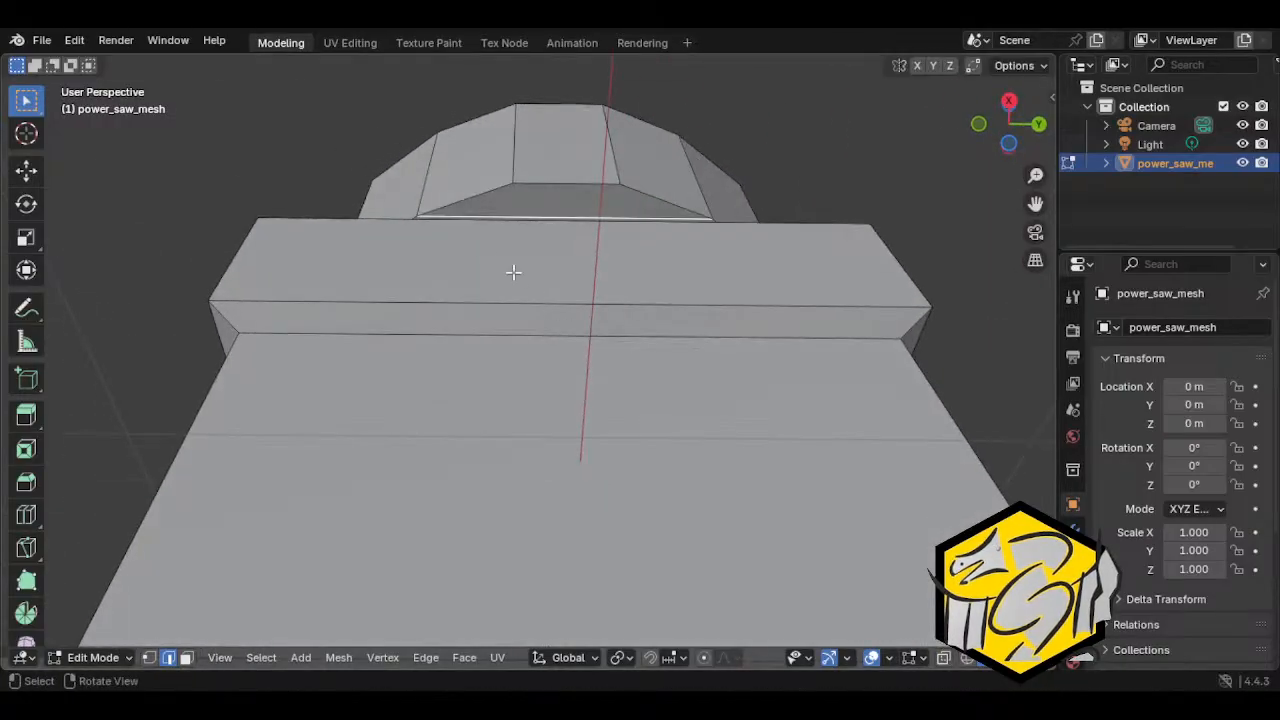
# Step: Set the snap target to Vertex and move the selected edge under the rounded section along X, aligned with the upper block's rim
pyautogui.click(683, 657)
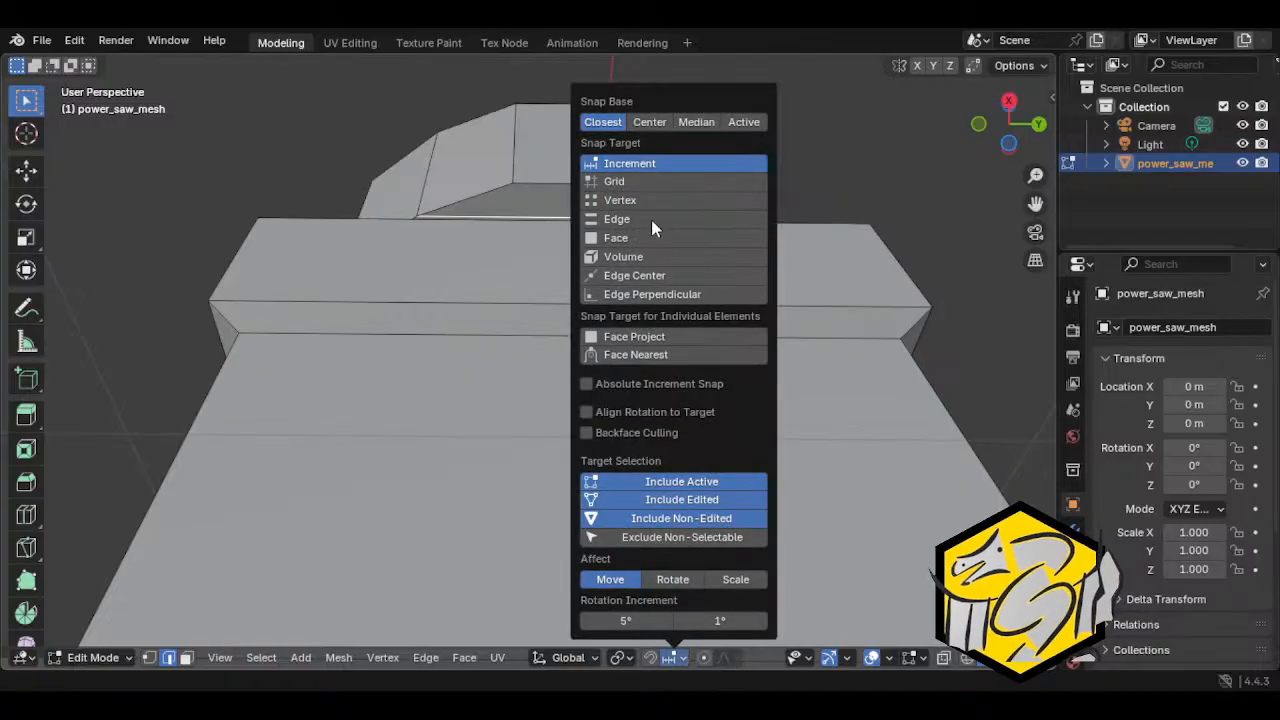
pyautogui.click(620, 200)
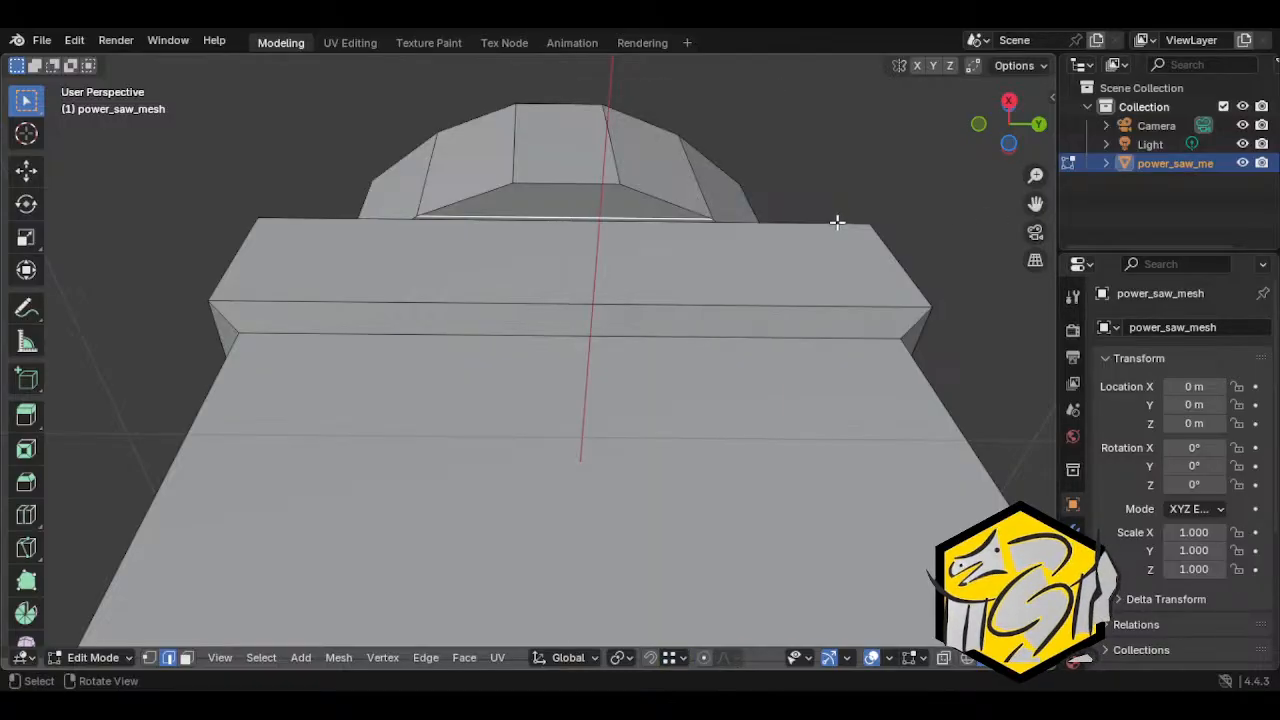
pyautogui.press('g')
pyautogui.press('x')
pyautogui.click(777, 220)
pyautogui.moveTo(777, 220); pyautogui.dragTo(608, 366, button='middle')
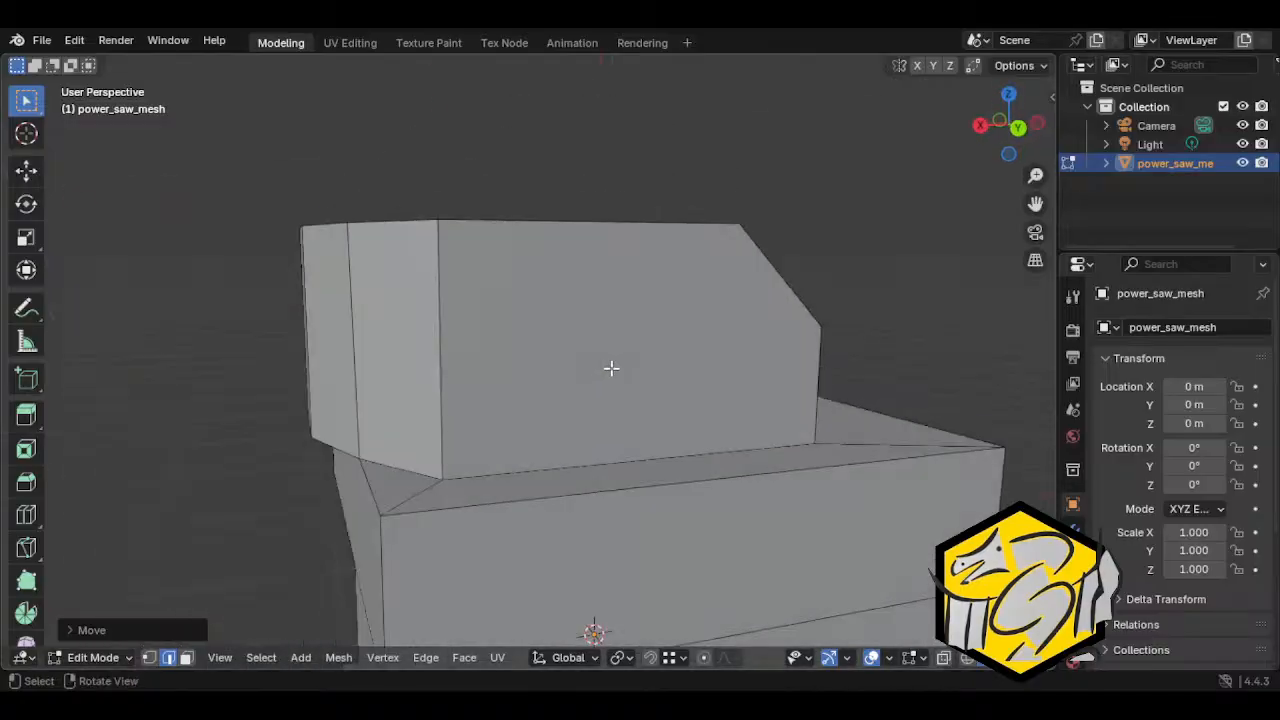
pyautogui.click(515, 387)
pyautogui.scroll(-4, 506, 436)
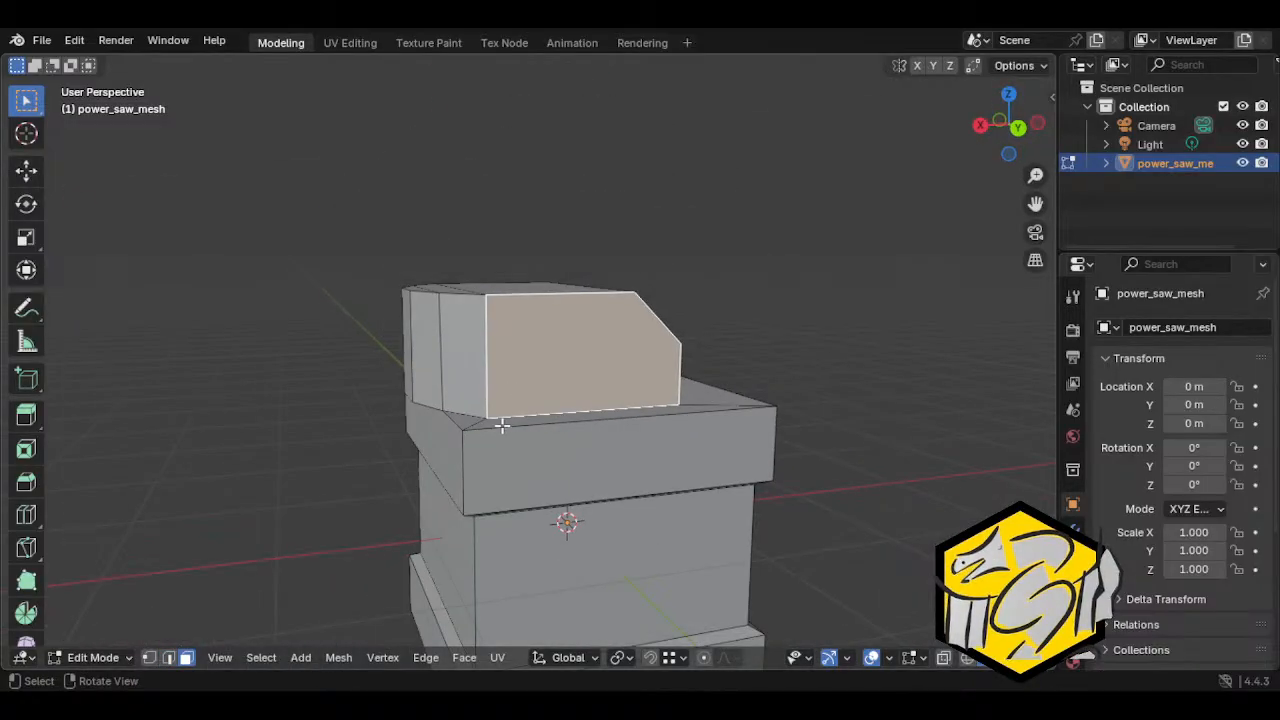
pyautogui.scroll(3, 500, 426)
pyautogui.moveTo(472, 440); pyautogui.dragTo(500, 397, button='middle')
pyautogui.moveTo(522, 315); pyautogui.dragTo(598, 361, button='middle')
# Step: Mark seams on the top section's vertical corner edges and the bottom edges along its flat sides, and clear the selection
pyautogui.press('2')
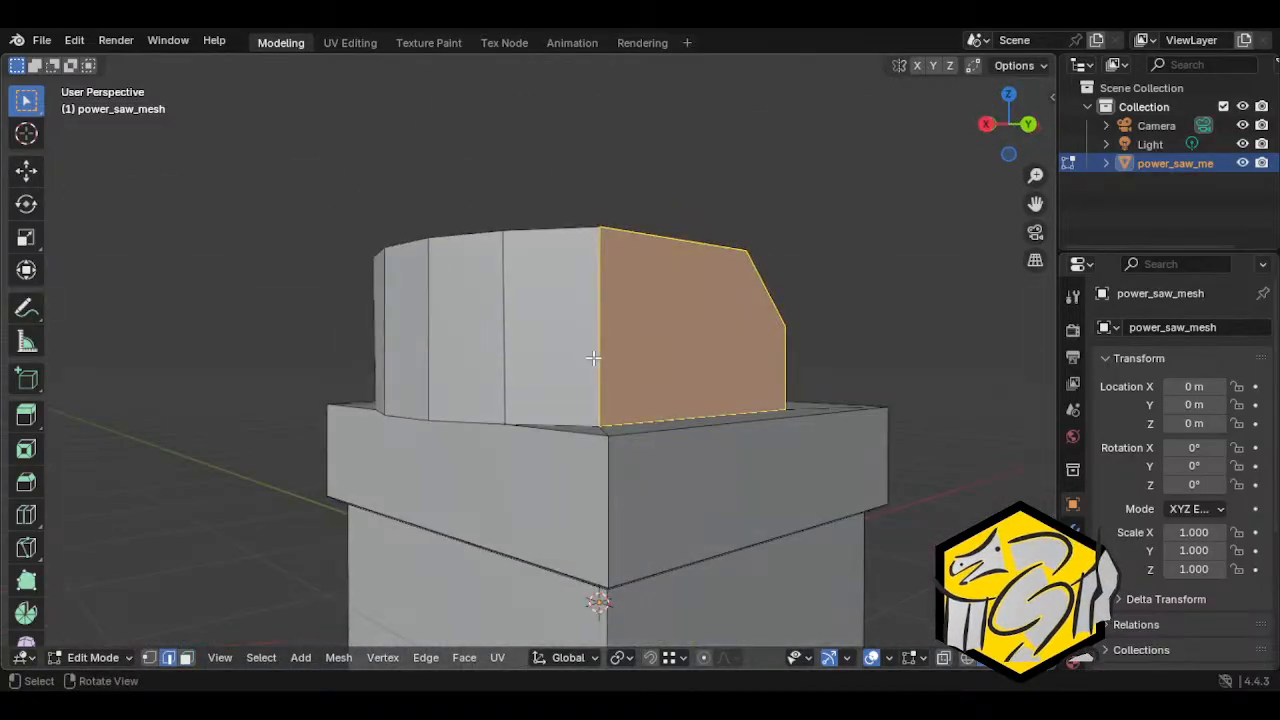
pyautogui.click(599, 361)
pyautogui.moveTo(492, 420); pyautogui.dragTo(563, 430, button='middle')
pyautogui.keyDown('ctrl'); pyautogui.click(463, 454); pyautogui.keyUp('ctrl')
pyautogui.keyDown('ctrl'); pyautogui.click(386, 442); pyautogui.keyUp('ctrl')
pyautogui.keyDown('ctrl'); pyautogui.click(362, 440); pyautogui.keyUp('ctrl')
pyautogui.hotkey('ctrl', 'e')
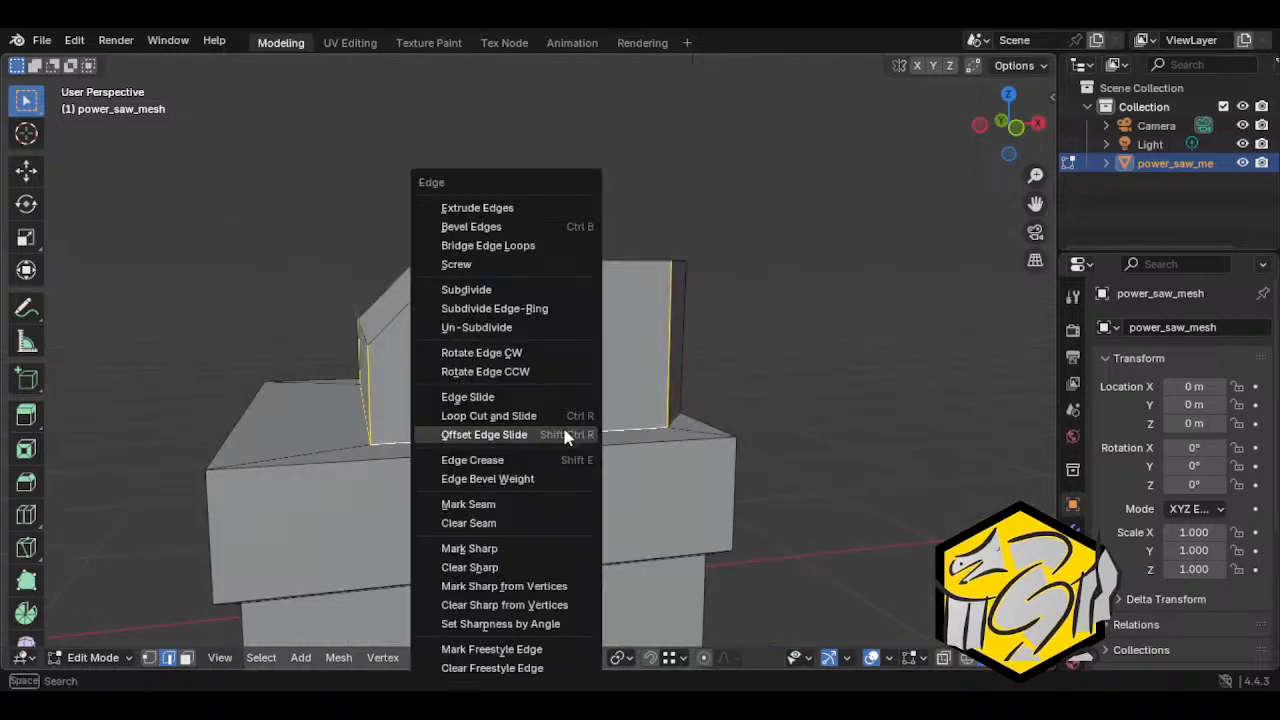
pyautogui.click(507, 504)
pyautogui.hotkey('alt', 'a')
# Step: Mark seams along the upper block's top rim, down one vertical corner of the body, and around the base's bottom edges
pyautogui.moveTo(423, 537); pyautogui.dragTo(537, 434, button='middle')
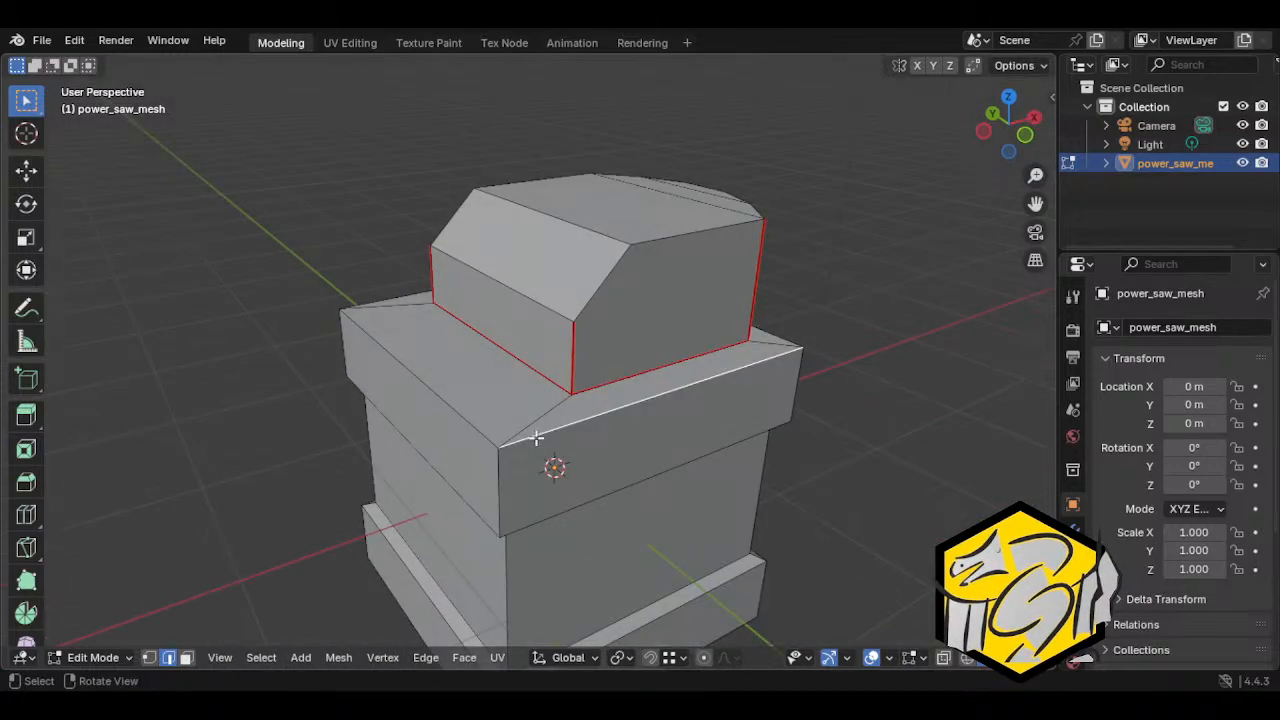
pyautogui.moveTo(630, 420); pyautogui.dragTo(479, 421, button='middle')
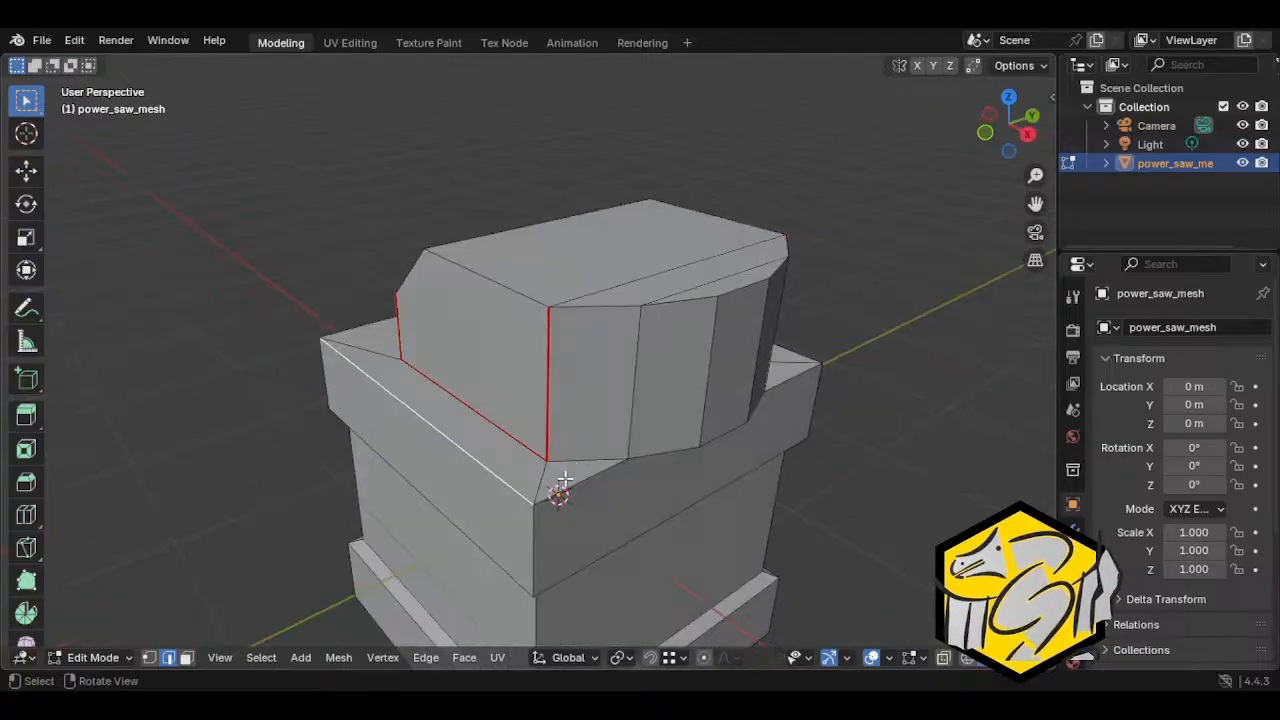
pyautogui.moveTo(398, 417); pyautogui.dragTo(557, 411, button='middle')
pyautogui.moveTo(450, 393); pyautogui.dragTo(600, 400, button='middle')
pyautogui.moveTo(763, 423); pyautogui.dragTo(634, 395, button='middle')
pyautogui.moveTo(464, 416); pyautogui.dragTo(546, 414, button='middle')
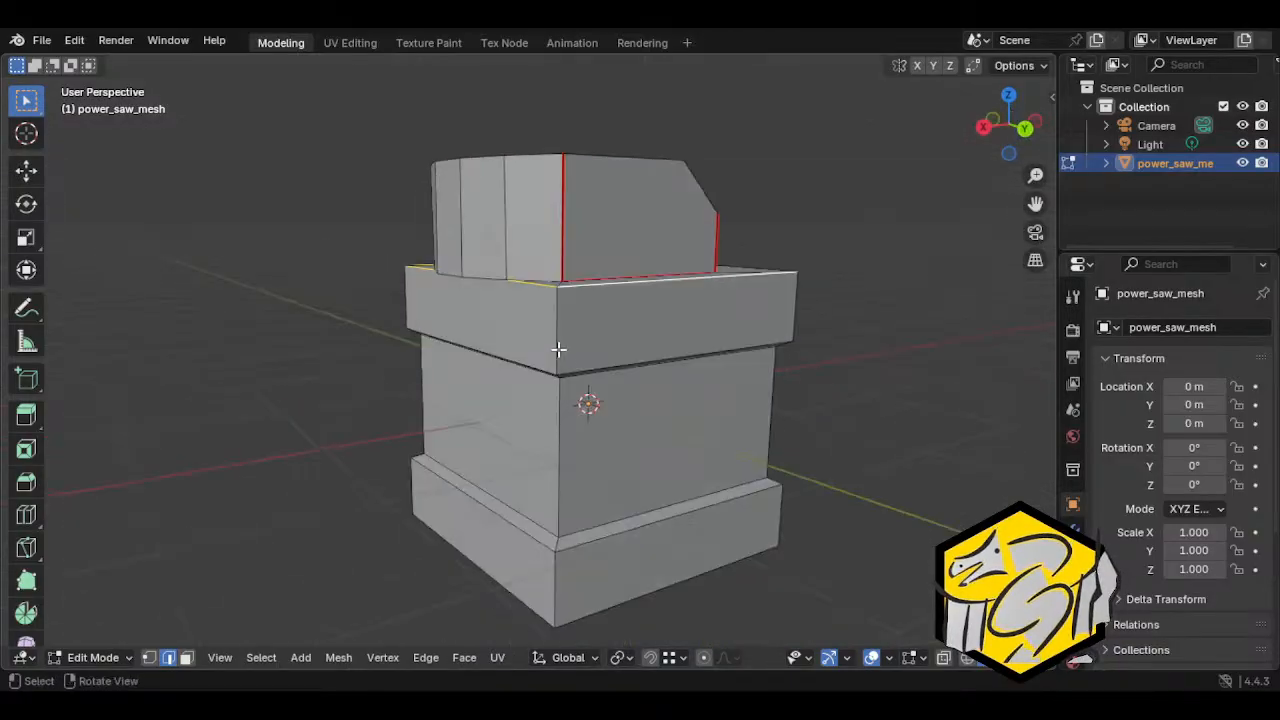
pyautogui.moveTo(557, 351); pyautogui.dragTo(543, 283, button='middle')
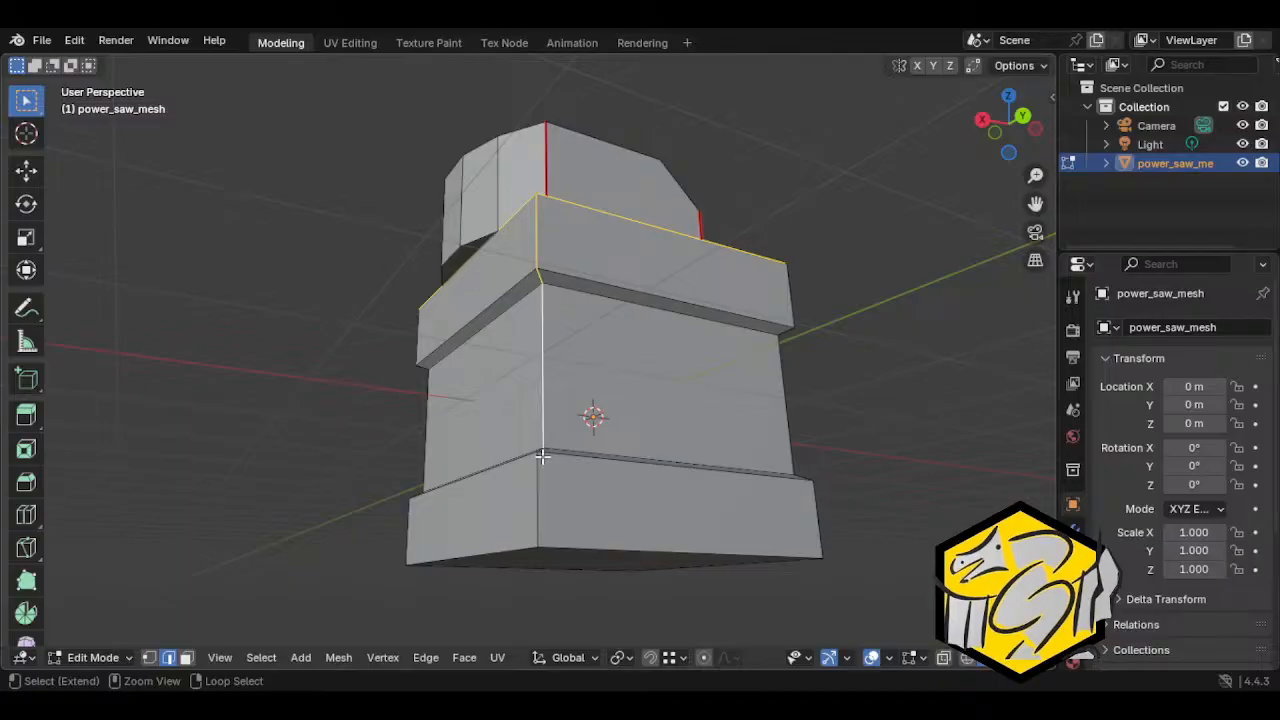
pyautogui.moveTo(546, 487); pyautogui.dragTo(540, 360, button='middle')
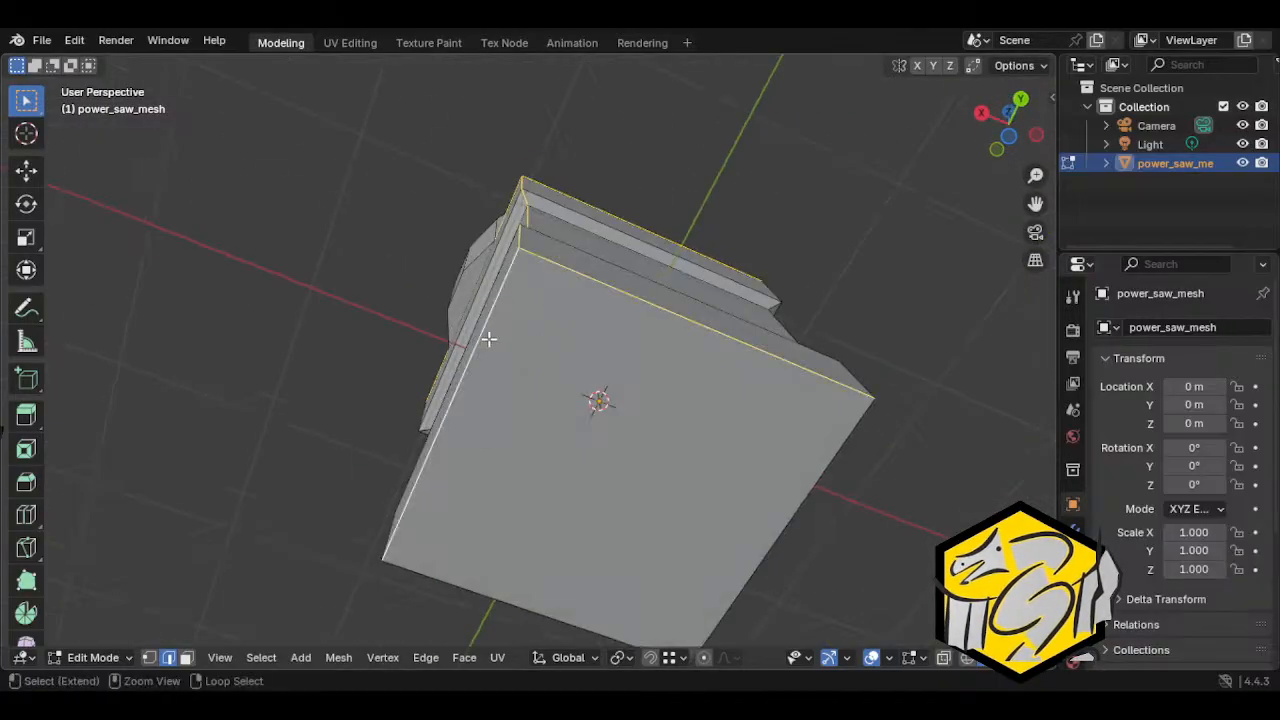
pyautogui.hotkey('ctrl', 'e')
pyautogui.click(536, 385)
pyautogui.hotkey('ctrl', 'l')
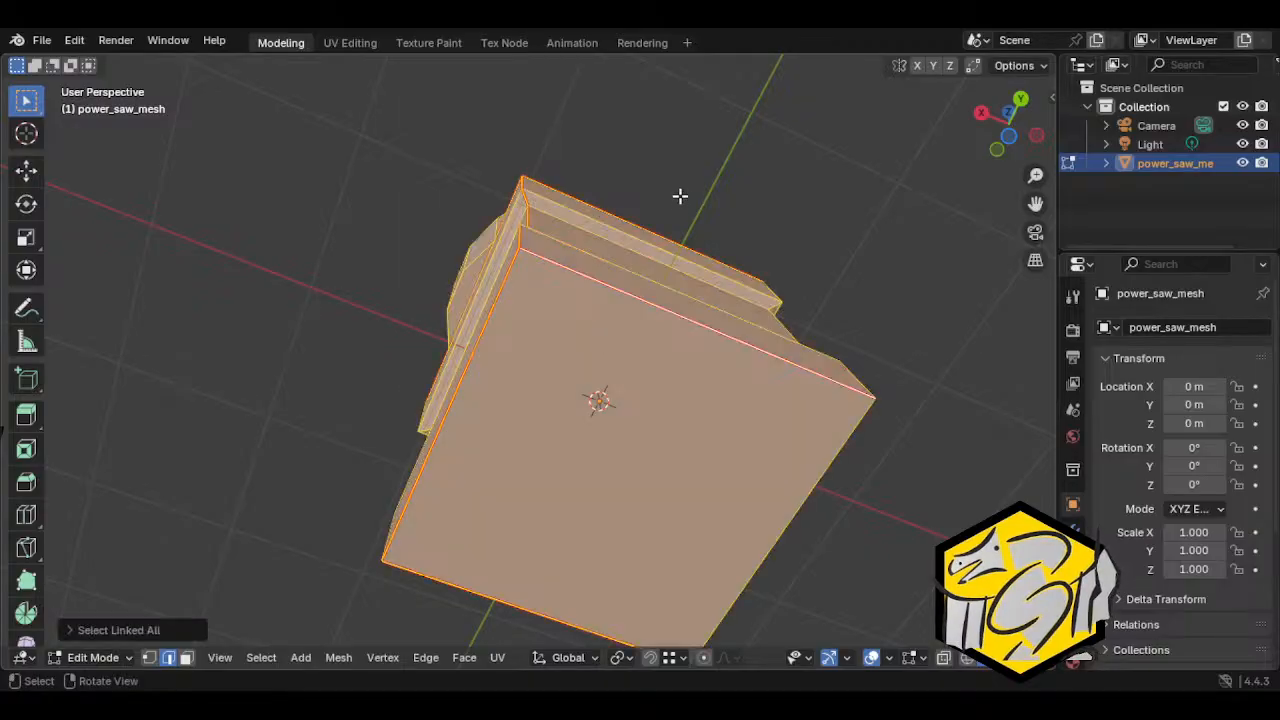
pyautogui.moveTo(680, 197); pyautogui.dragTo(696, 318, button='middle')
pyautogui.click(696, 318)
pyautogui.hotkey('ctrl', 'l')
pyautogui.click(688, 215)
# Step: Select the three top faces of the rounded upper section and inset them
pyautogui.moveTo(688, 215); pyautogui.dragTo(656, 314, button='middle')
pyautogui.press('3')
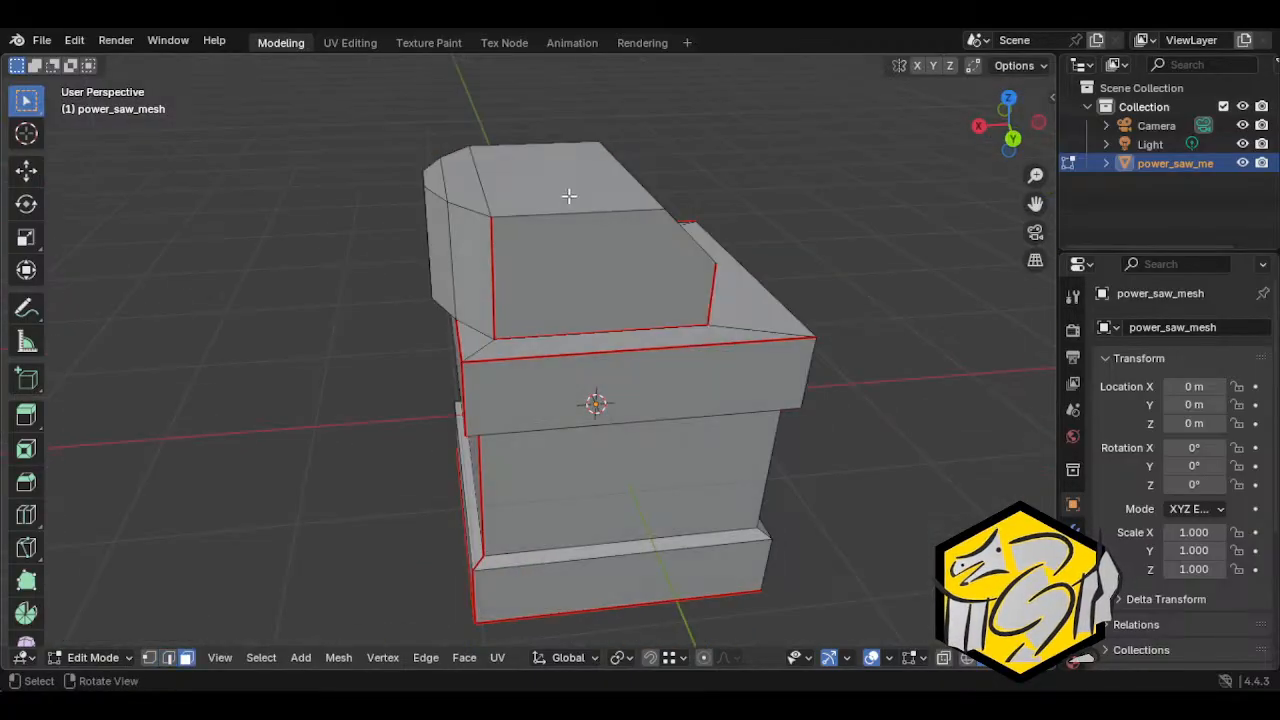
pyautogui.click(569, 195)
pyautogui.moveTo(600, 245); pyautogui.dragTo(551, 297, button='middle')
pyautogui.keyDown('shift'); pyautogui.click(446, 194); pyautogui.keyUp('shift')
pyautogui.keyDown('shift'); pyautogui.click(436, 188); pyautogui.keyUp('shift')
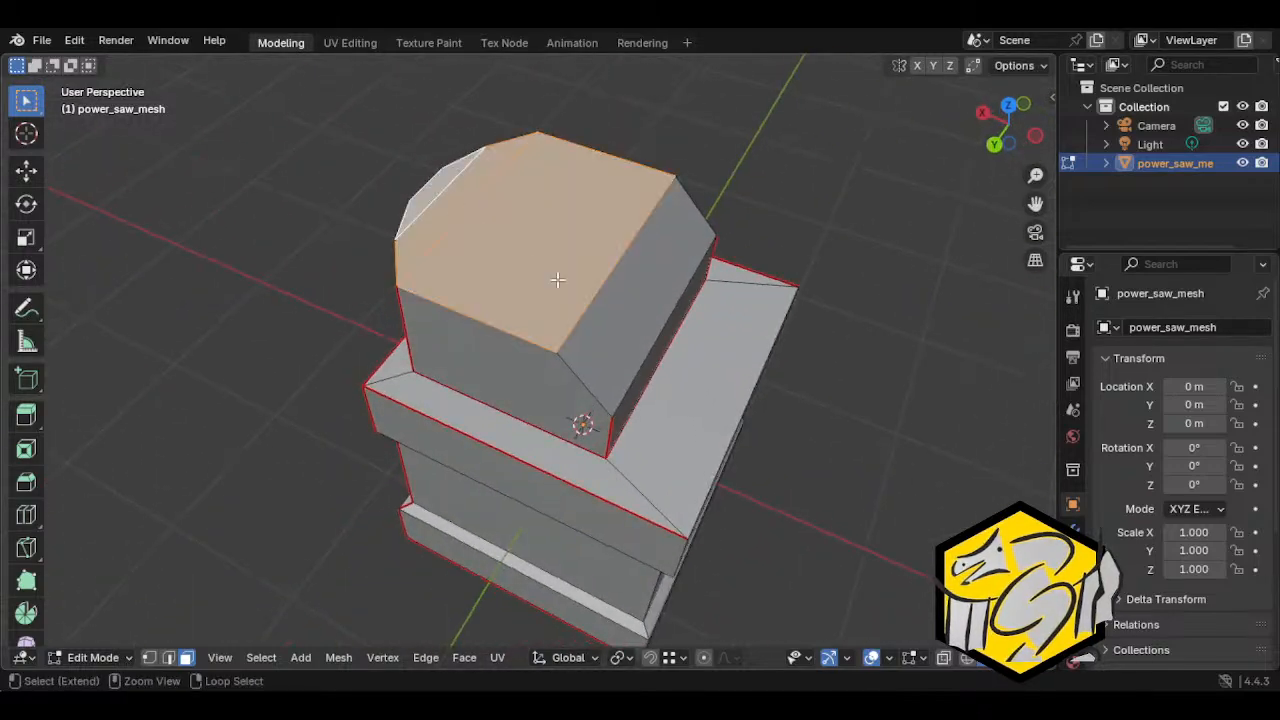
pyautogui.moveTo(668, 298); pyautogui.dragTo(777, 377, button='middle')
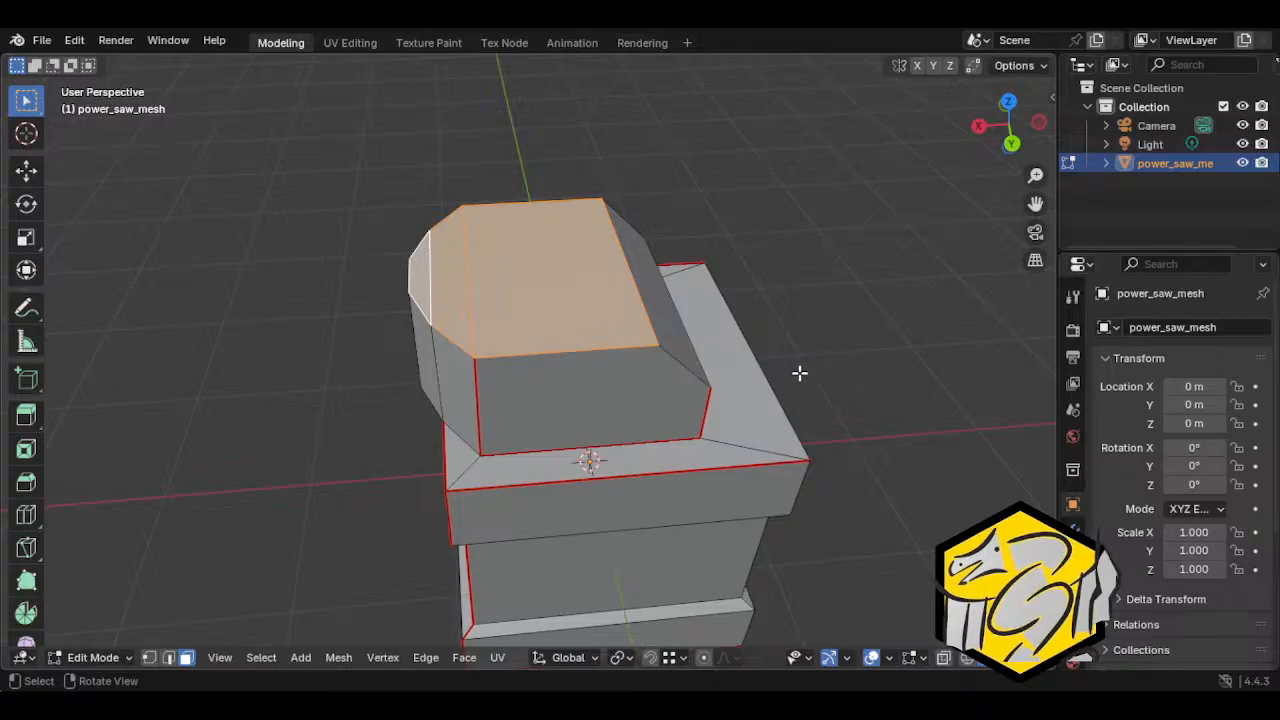
pyautogui.moveTo(726, 334); pyautogui.dragTo(751, 411, button='middle')
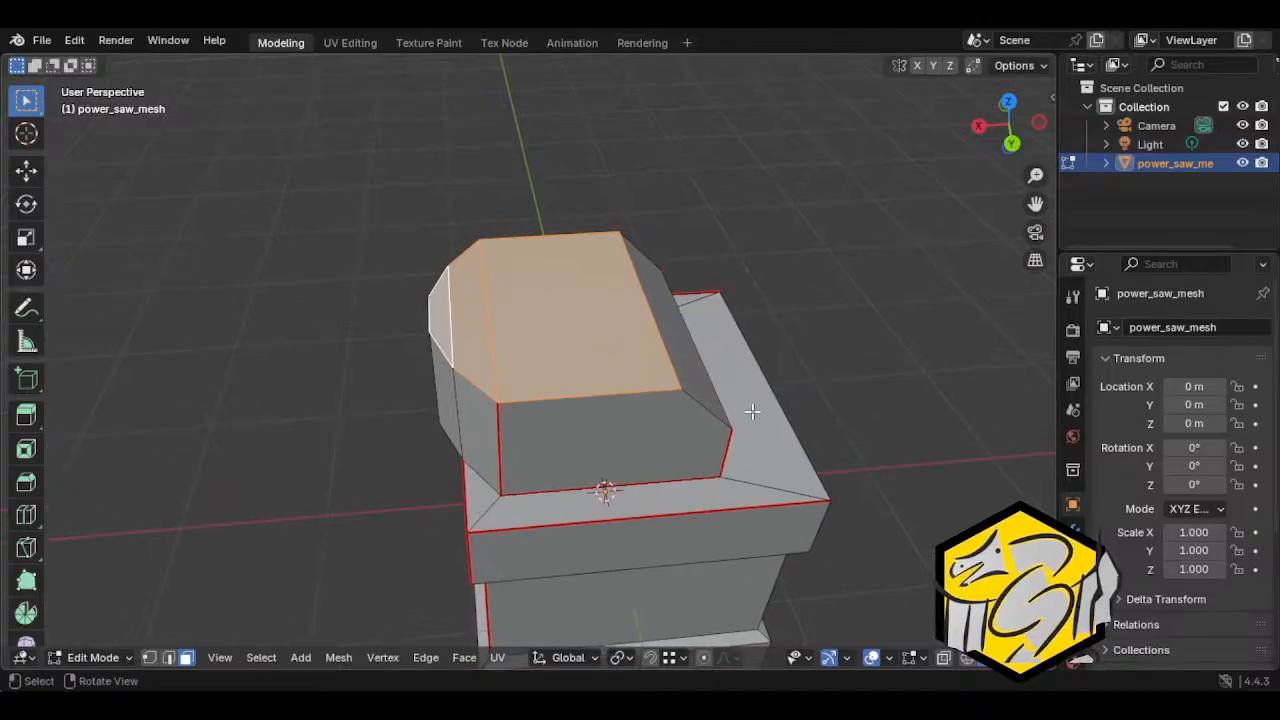
pyautogui.press('i')
pyautogui.click(706, 409)
# Step: Scale the inset faces down along the Y axis
pyautogui.moveTo(586, 397); pyautogui.dragTo(483, 350, button='middle')
pyautogui.press('s')
pyautogui.press('x')
pyautogui.press('y')
pyautogui.click(705, 430)
pyautogui.click(483, 350)
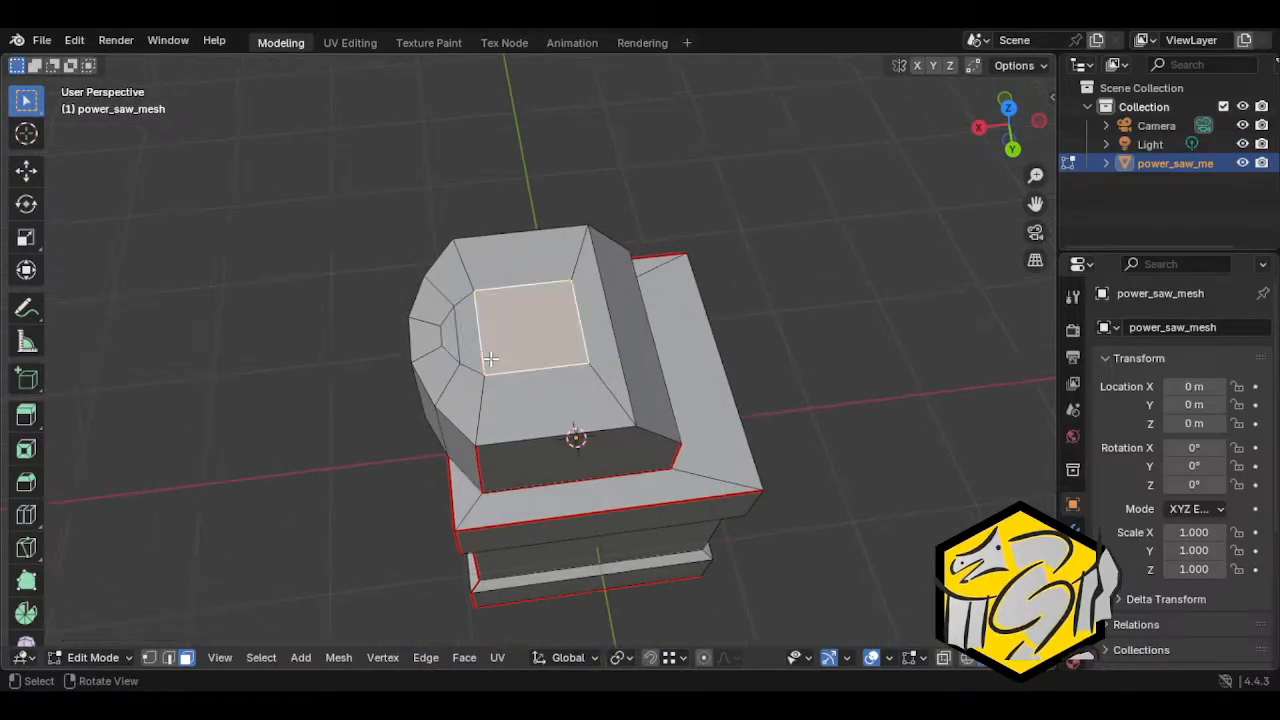
# Step: Edge-slide the inset's widest cross edge toward its straight end on the sloped side
pyautogui.press('2')
pyautogui.click(483, 365)
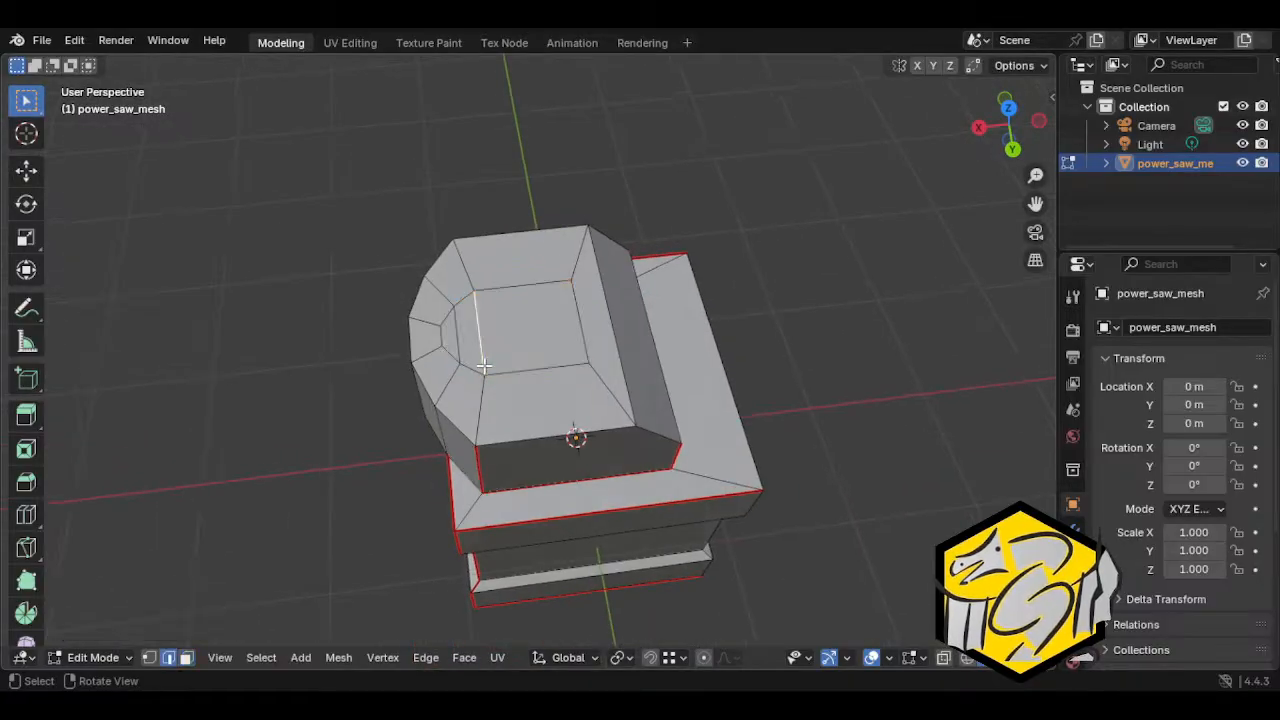
pyautogui.press('g')
pyautogui.press('g')
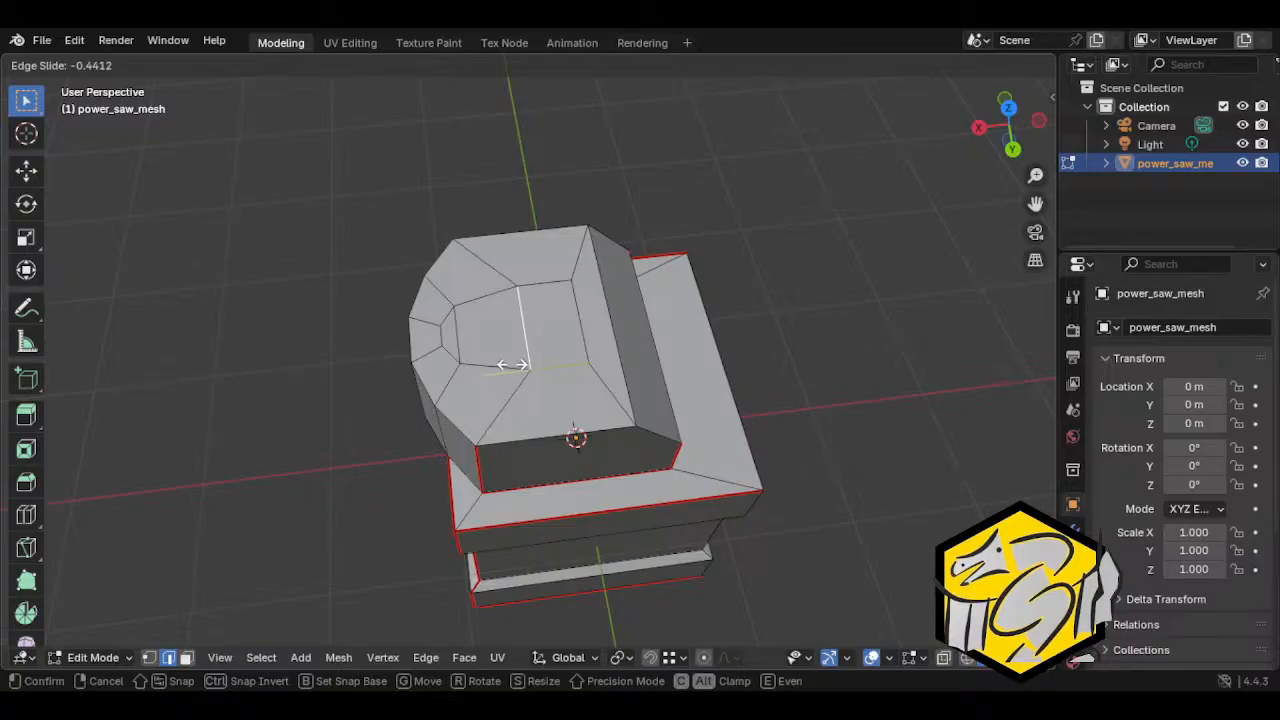
pyautogui.click(512, 365)
pyautogui.press('g')
pyautogui.press('g')
pyautogui.click(522, 365)
# Step: Edge-slide the inset's two cross edges nearest the rounded end inward, away from the rounded rim
pyautogui.click(470, 340)
pyautogui.press('g')
pyautogui.press('g')
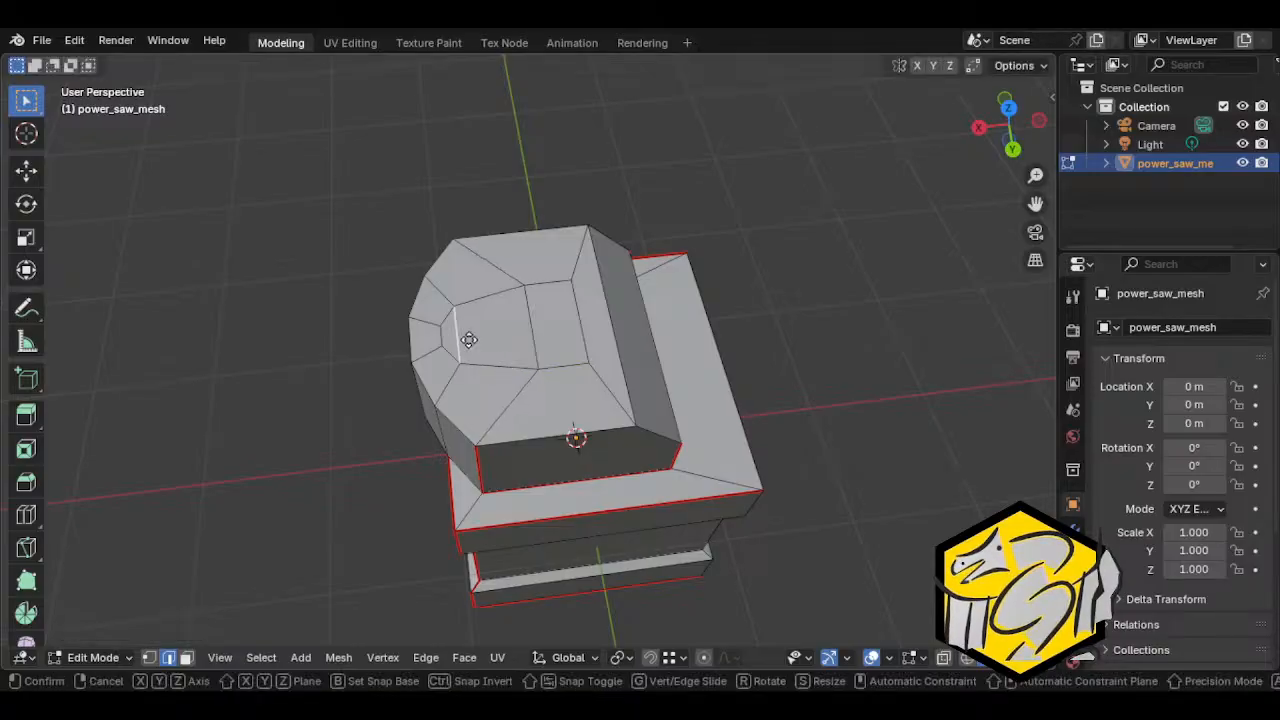
pyautogui.click(455, 336)
pyautogui.press('g')
pyautogui.press('g')
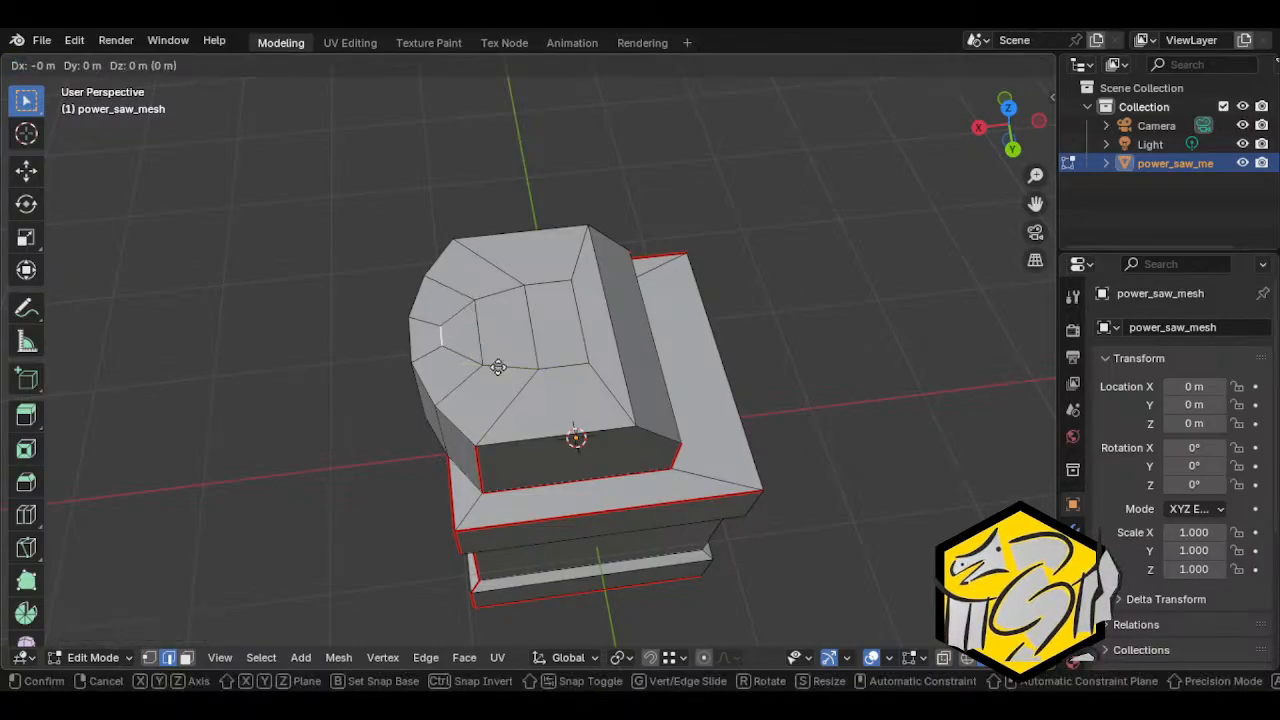
pyautogui.click(506, 366)
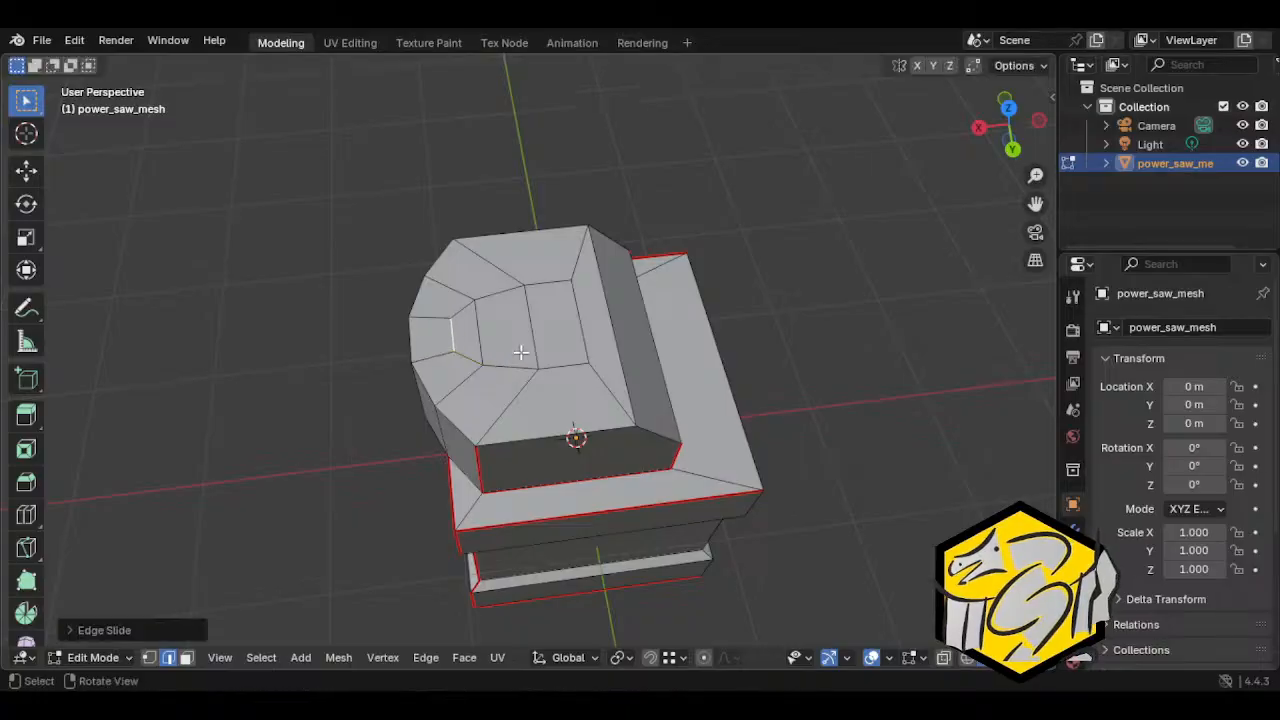
# Step: Edge-slide the two middle cross edges of the inset a little closer to its straight end
pyautogui.click(533, 347)
pyautogui.press('g')
pyautogui.press('g')
pyautogui.click(525, 347)
pyautogui.click(480, 349)
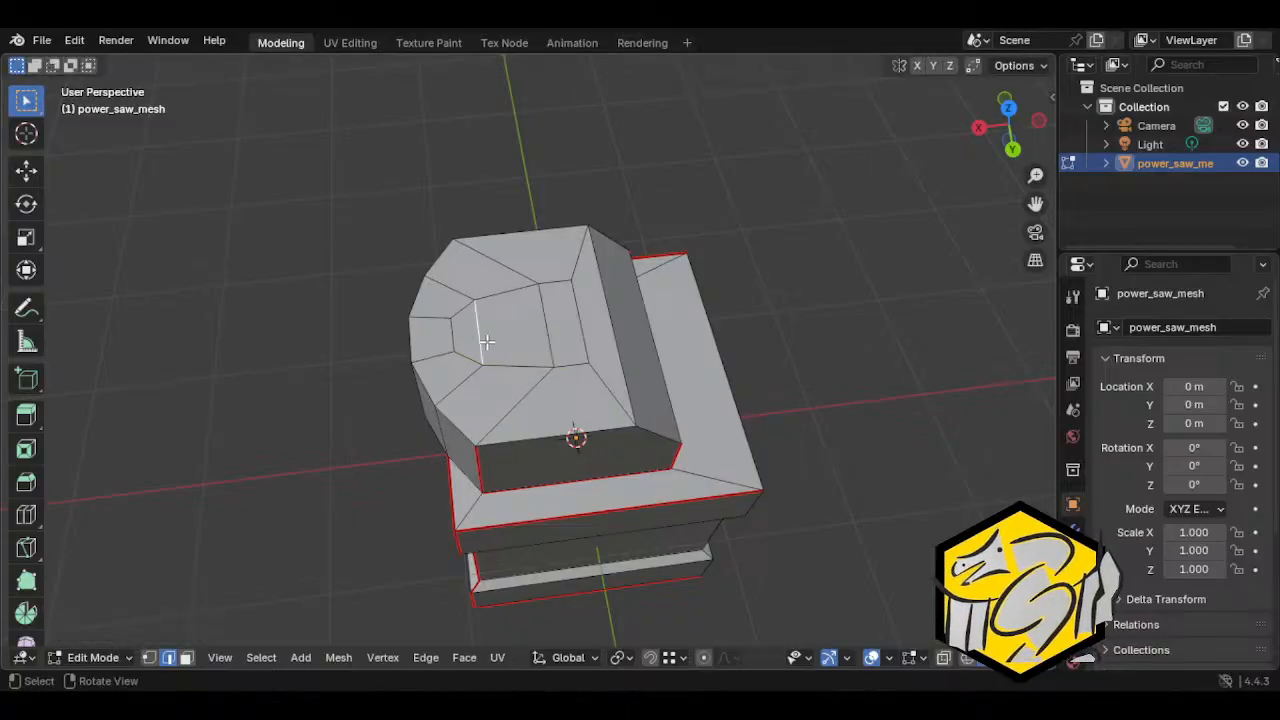
pyautogui.press('g')
pyautogui.press('g')
pyautogui.click(509, 344)
# Step: Try to scale the inset's cross edge beside the straight end along Y, and undo it
pyautogui.click(550, 348)
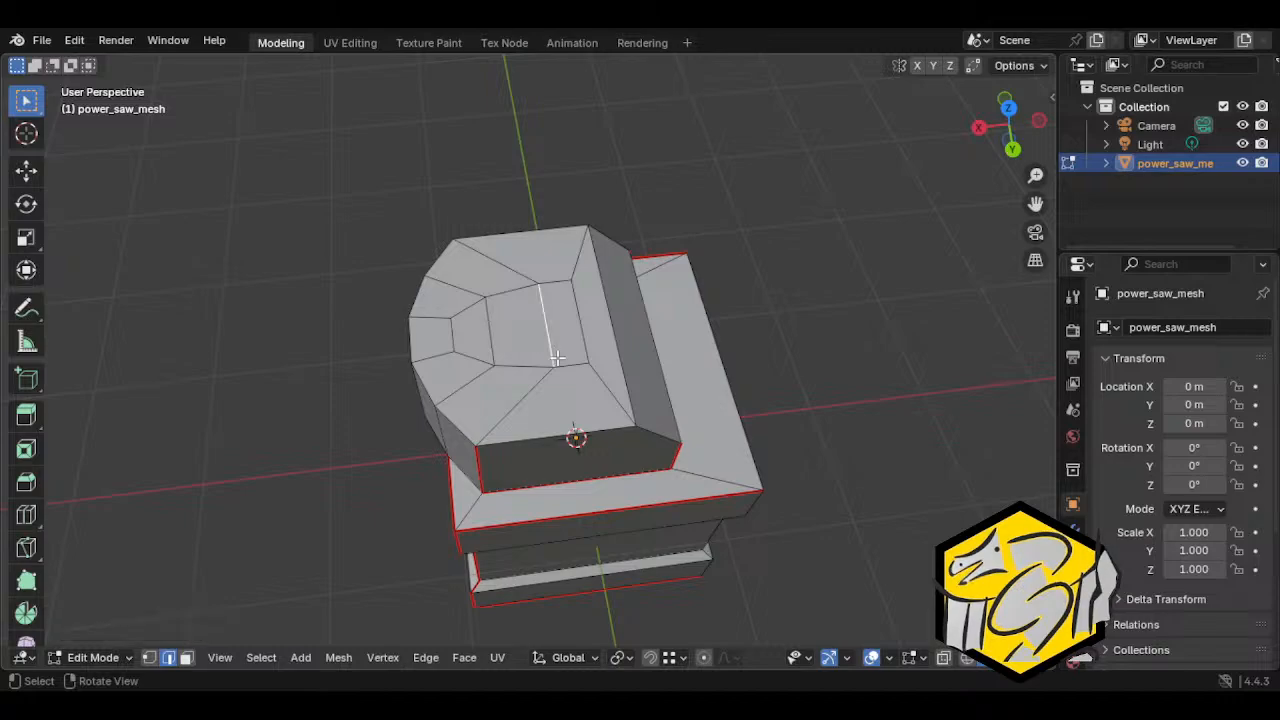
pyautogui.moveTo(550, 348); pyautogui.dragTo(735, 421, button='middle')
pyautogui.press('s')
pyautogui.press('x')
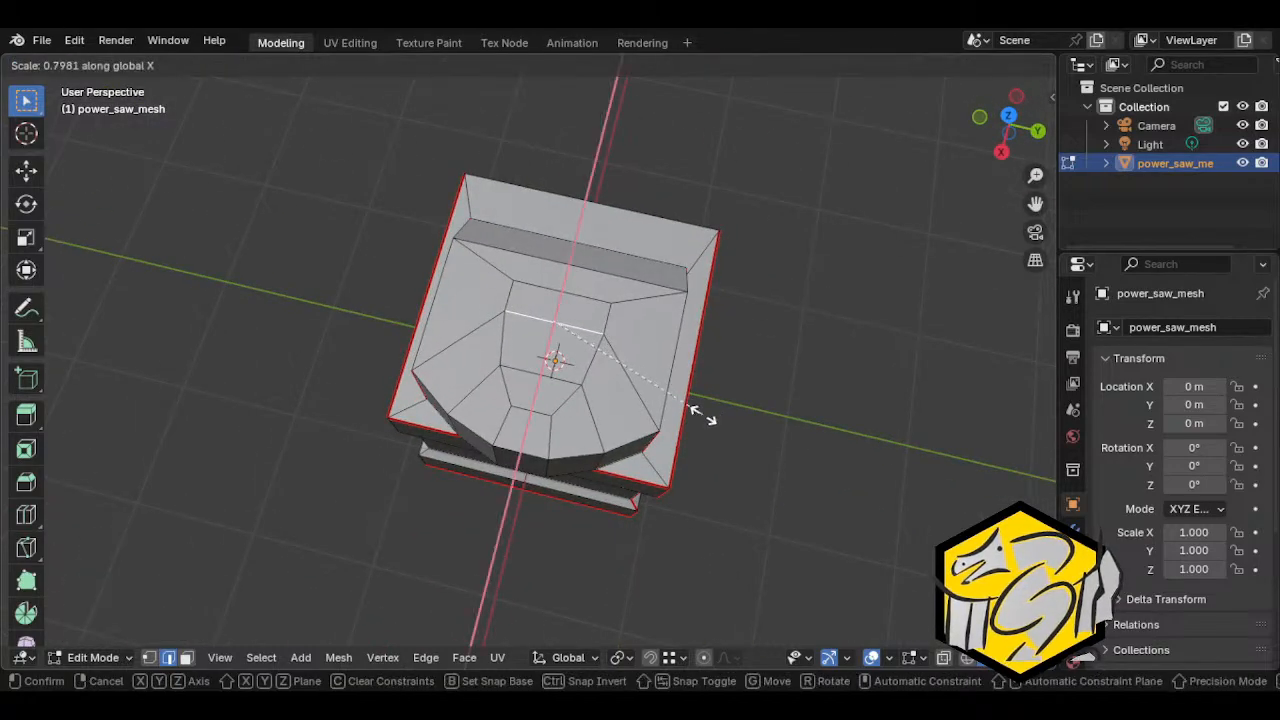
pyautogui.press('y')
pyautogui.click(694, 403)
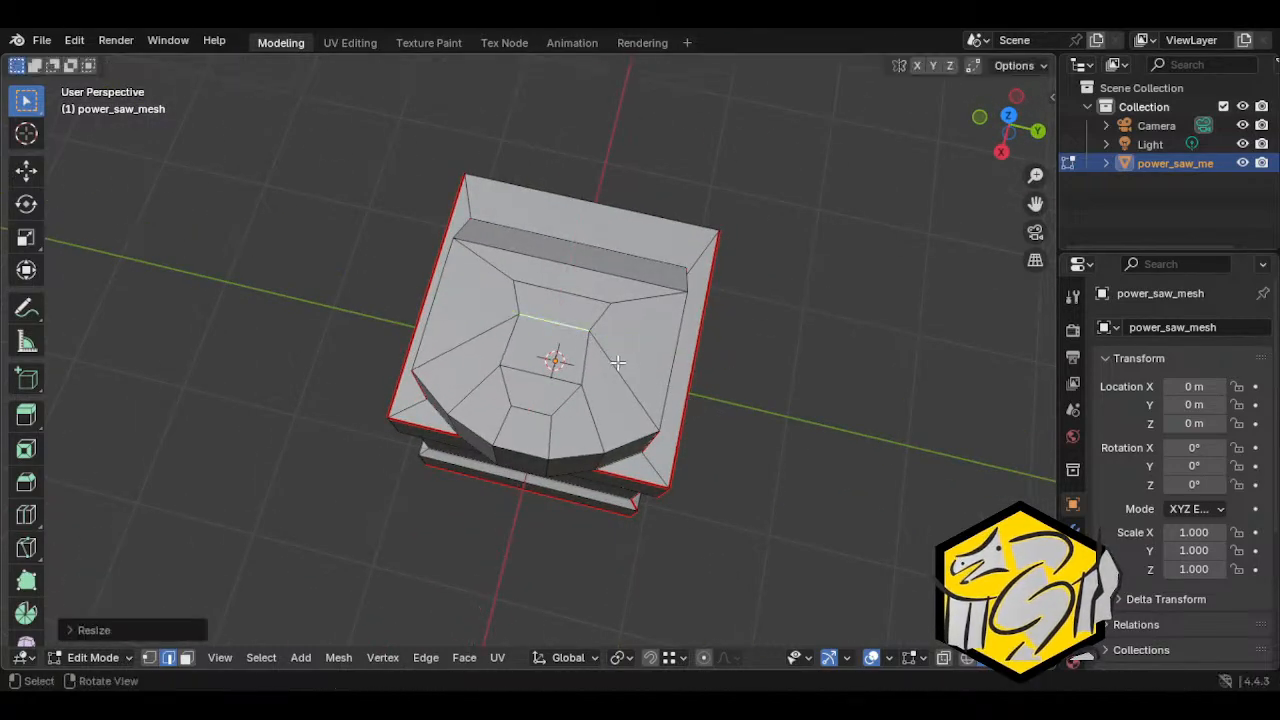
pyautogui.moveTo(694, 403); pyautogui.dragTo(626, 350, button='middle')
pyautogui.hotkey('ctrl', 'z')
# Step: Scale the inset face at the straight end down along Y to line up with the middle face
pyautogui.click(571, 306)
pyautogui.keyDown('shift'); pyautogui.click(598, 338); pyautogui.keyUp('shift')
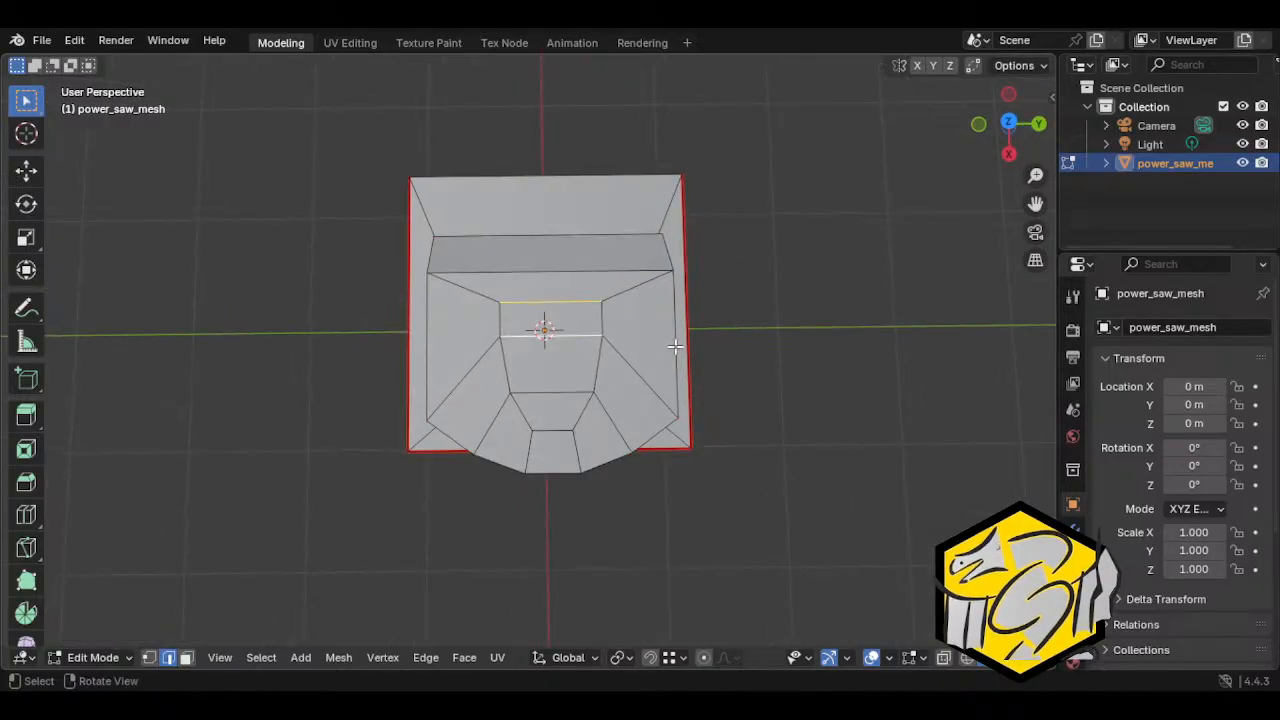
pyautogui.press('3')
pyautogui.press('s')
pyautogui.press('y')
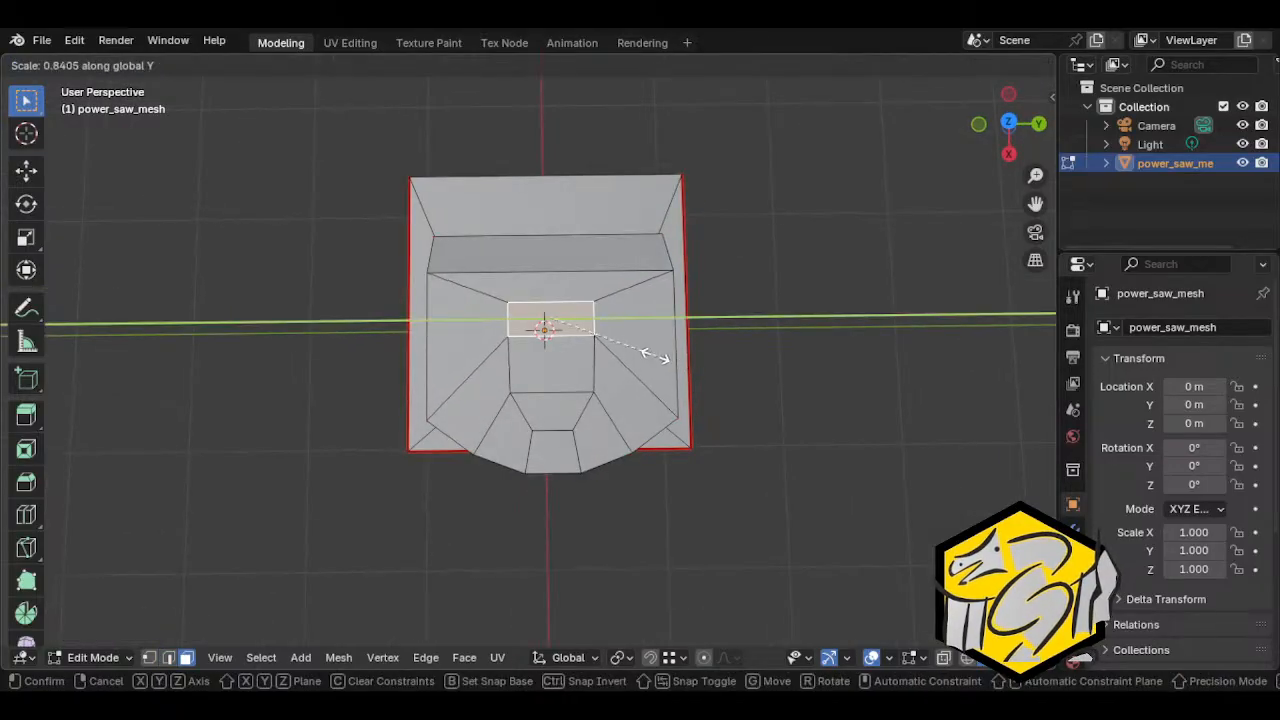
pyautogui.click(650, 354)
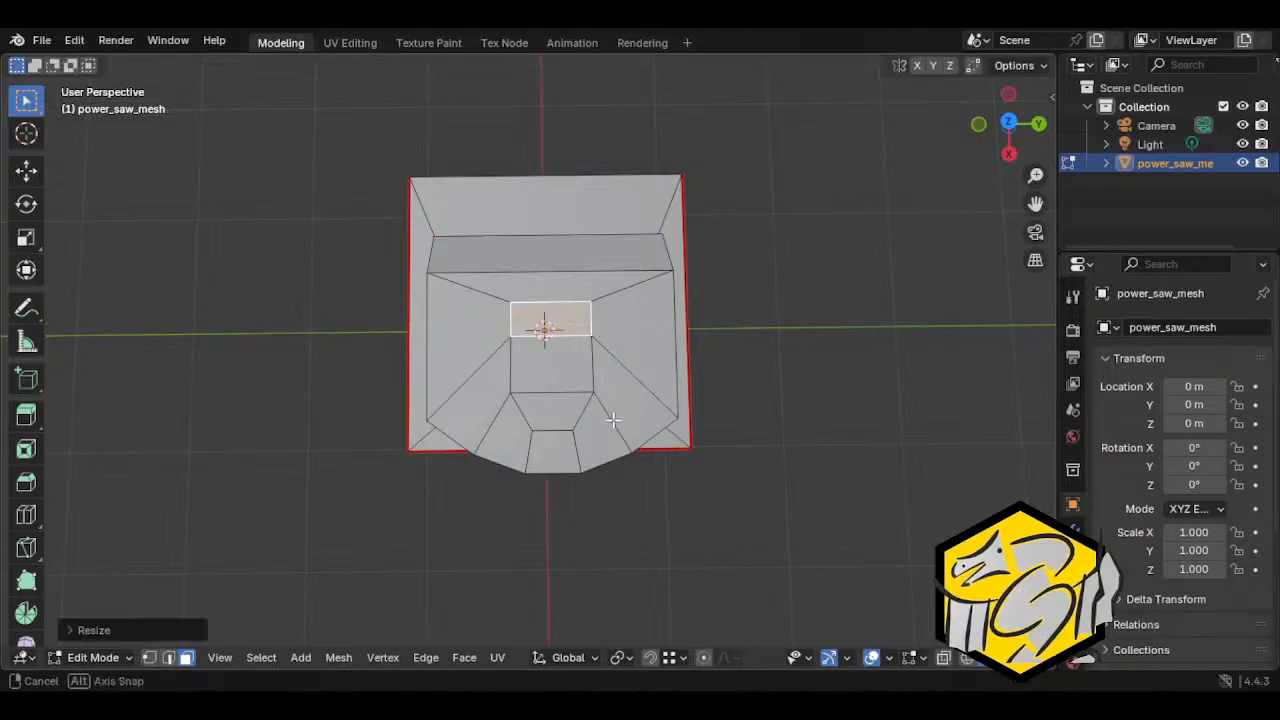
# Step: Scale down the inset's straight end edge so the outline tapers into an elongated octagon
pyautogui.moveTo(611, 420); pyautogui.dragTo(611, 364, button='middle')
pyautogui.click(569, 350)
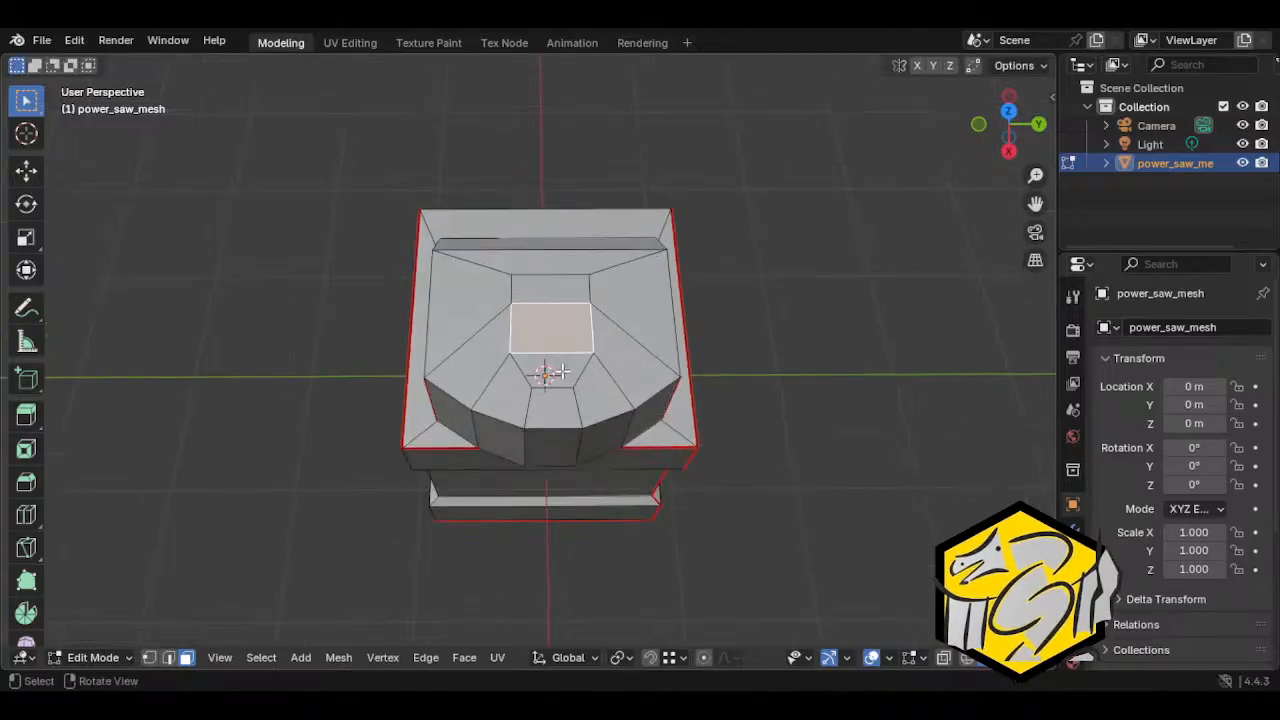
pyautogui.click(569, 370)
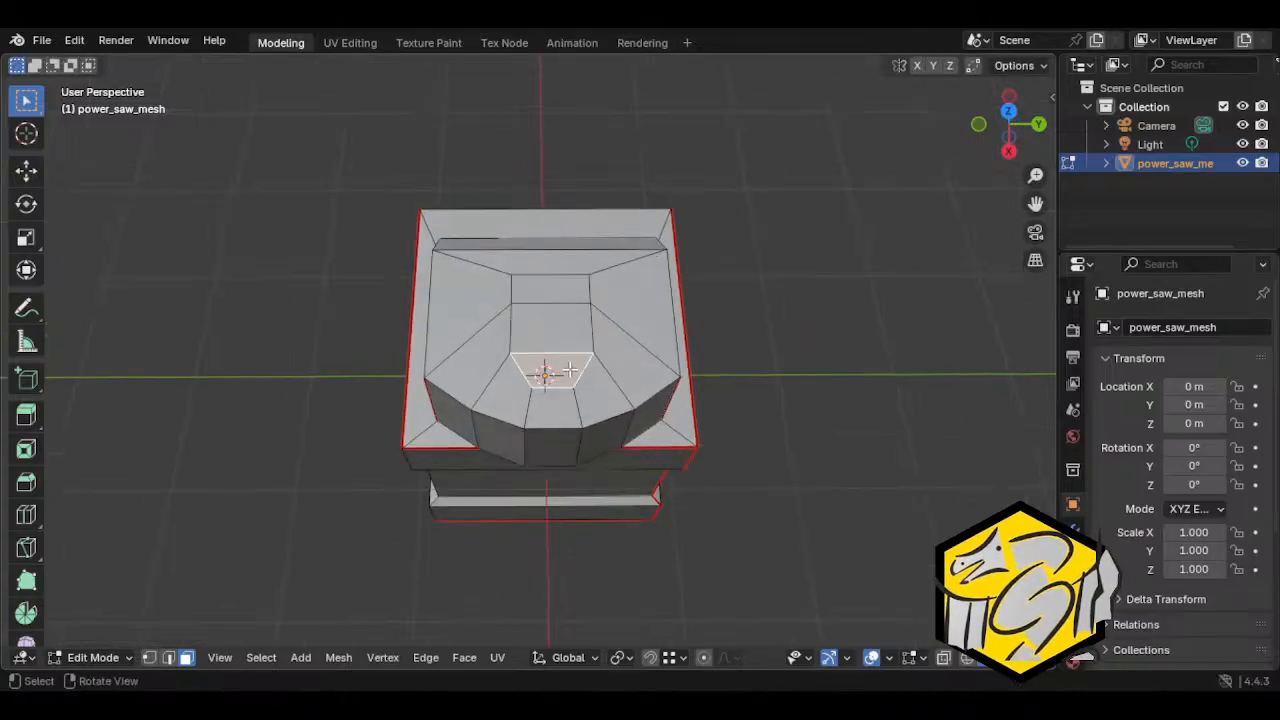
pyautogui.moveTo(567, 370); pyautogui.dragTo(470, 373, button='middle')
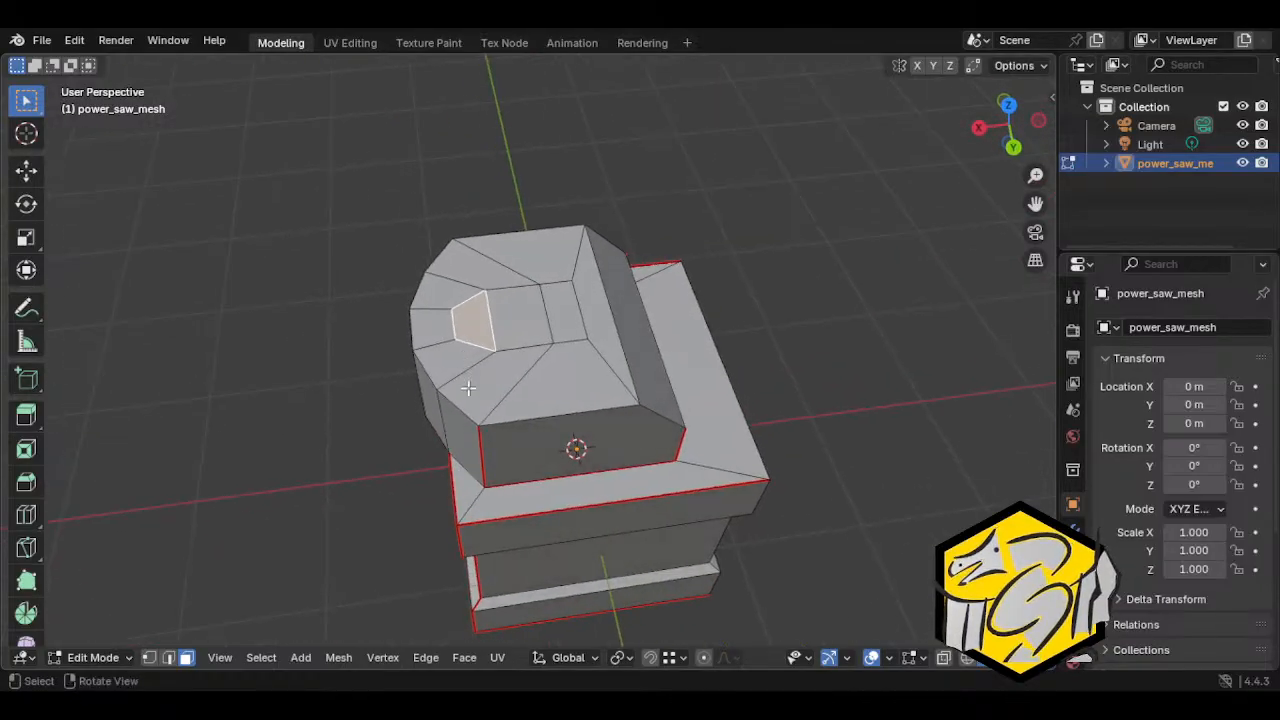
pyautogui.press('2')
pyautogui.moveTo(623, 368); pyautogui.dragTo(769, 391, button='middle')
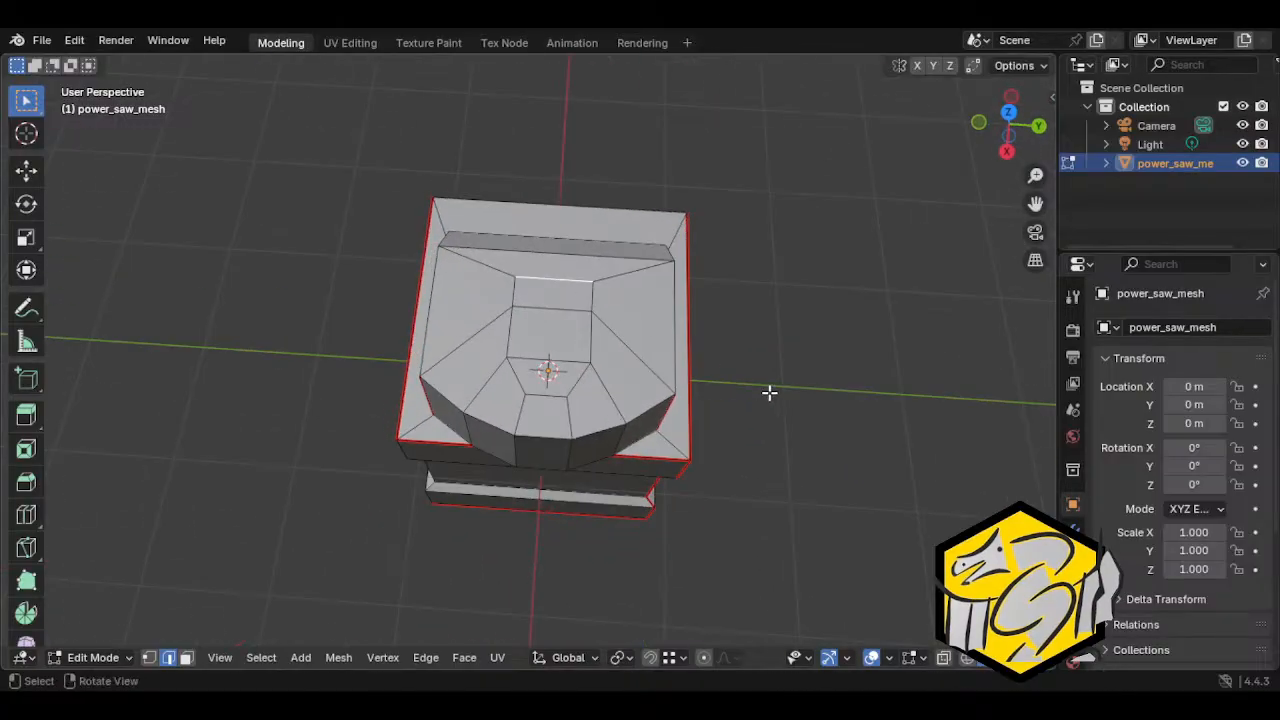
pyautogui.press('s')
pyautogui.click(539, 287)
# Step: Mark a seam around the eight outer edges of the octagonal inset on the top section
pyautogui.press('3')
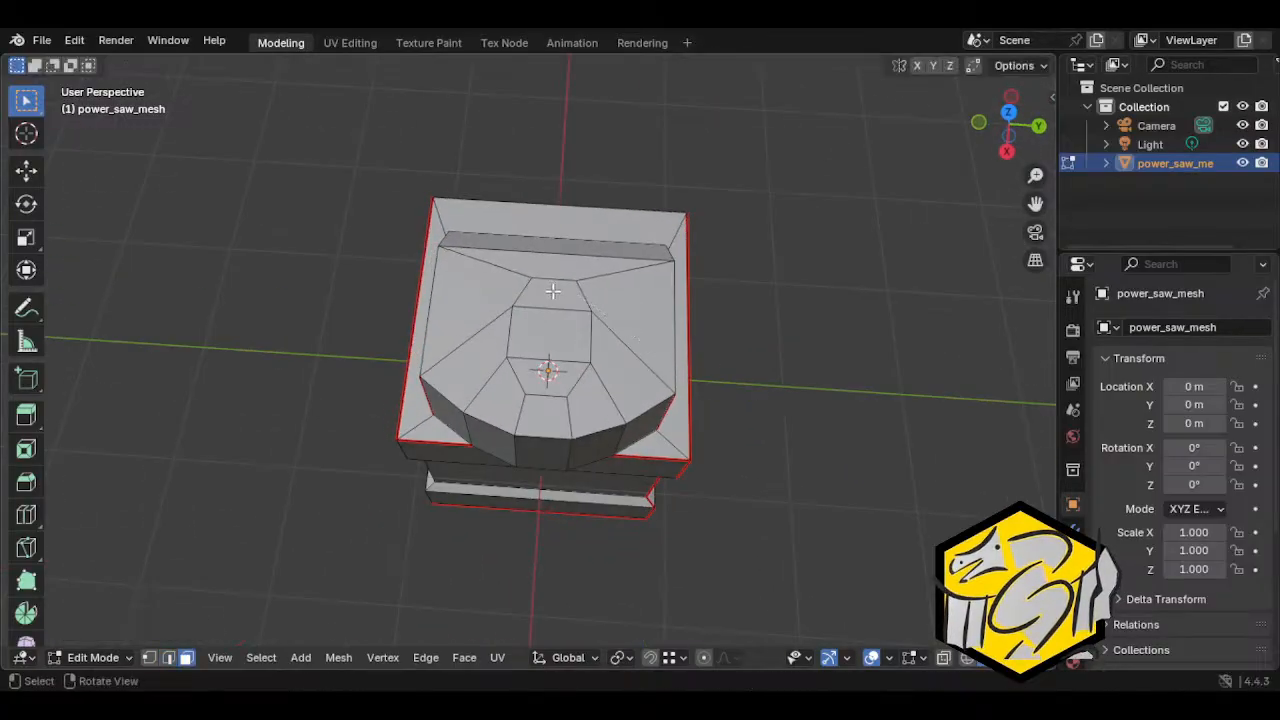
pyautogui.click(551, 292)
pyautogui.keyDown('shift'); pyautogui.click(550, 335); pyautogui.keyUp('shift')
pyautogui.keyDown('shift'); pyautogui.click(542, 378); pyautogui.keyUp('shift')
pyautogui.press('2')
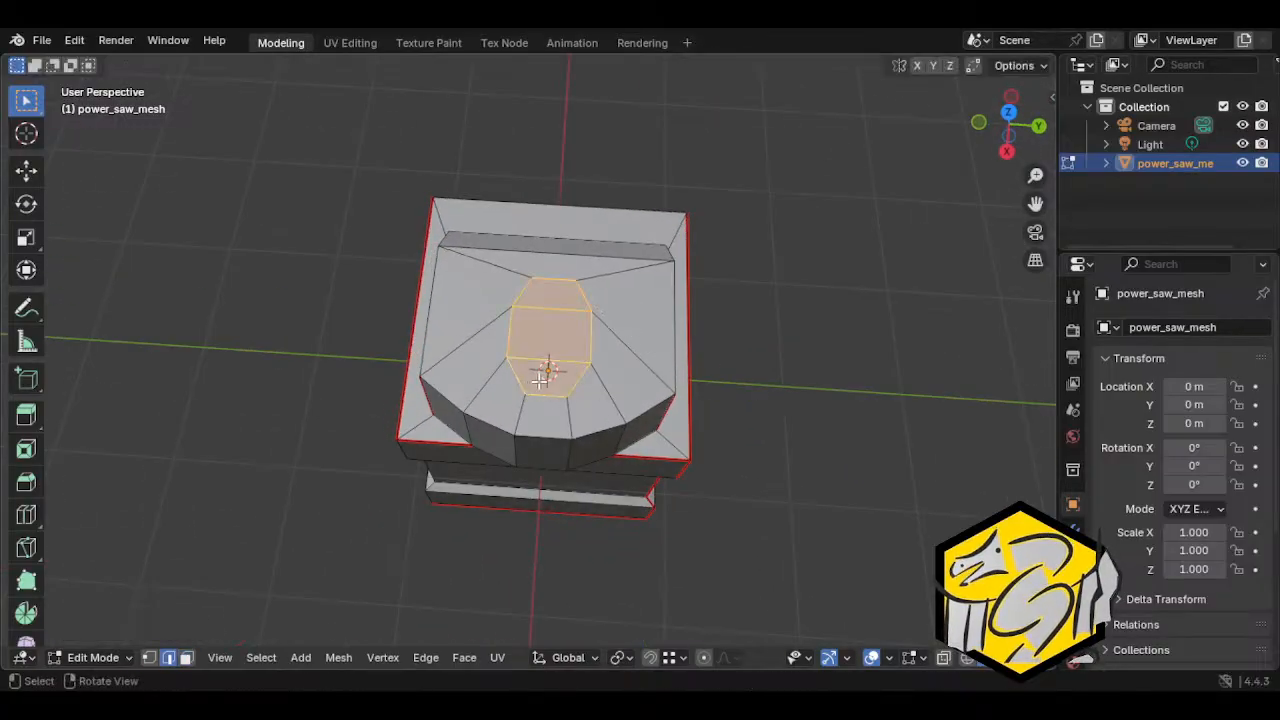
pyautogui.click(544, 398)
pyautogui.keyDown('shift'); pyautogui.click(519, 380); pyautogui.keyUp('shift')
pyautogui.keyDown('shift'); pyautogui.click(516, 339); pyautogui.keyUp('shift')
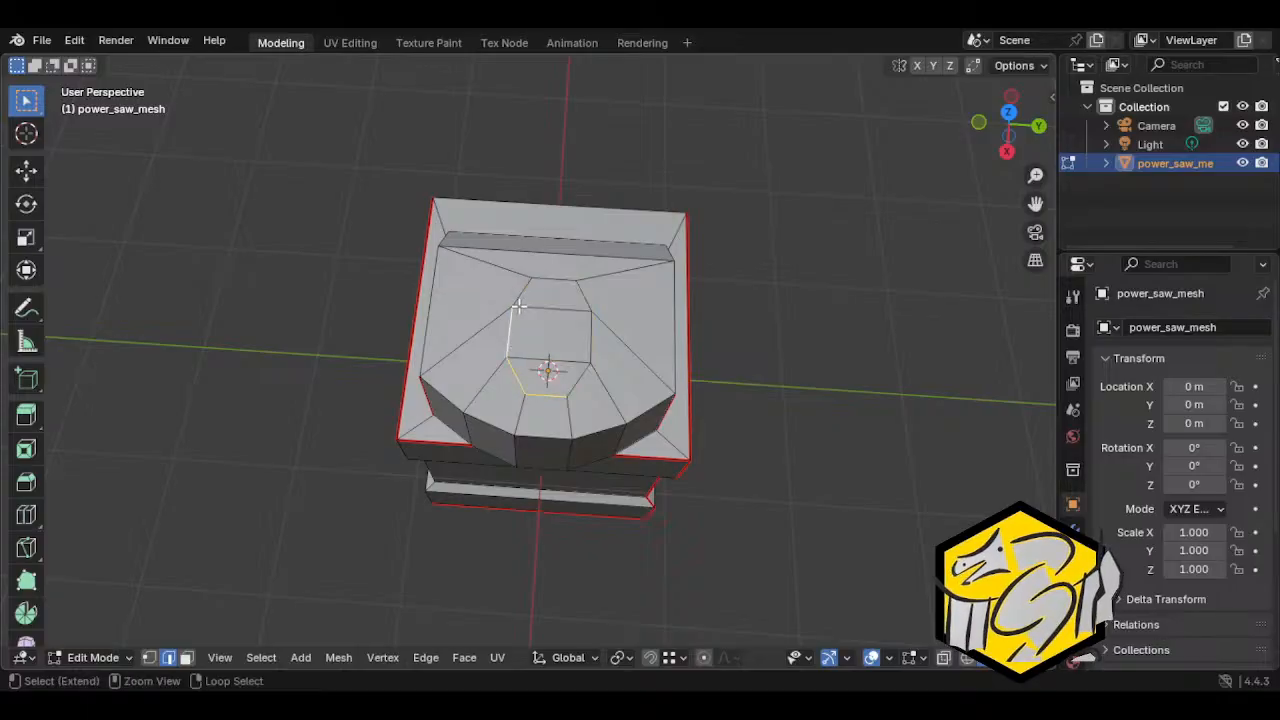
pyautogui.keyDown('shift'); pyautogui.click(523, 298); pyautogui.keyUp('shift')
pyautogui.keyDown('shift'); pyautogui.click(567, 284); pyautogui.keyUp('shift')
pyautogui.keyDown('shift'); pyautogui.click(581, 295); pyautogui.keyUp('shift')
pyautogui.keyDown('shift'); pyautogui.click(586, 323); pyautogui.keyUp('shift')
pyautogui.keyDown('shift'); pyautogui.click(581, 368); pyautogui.keyUp('shift')
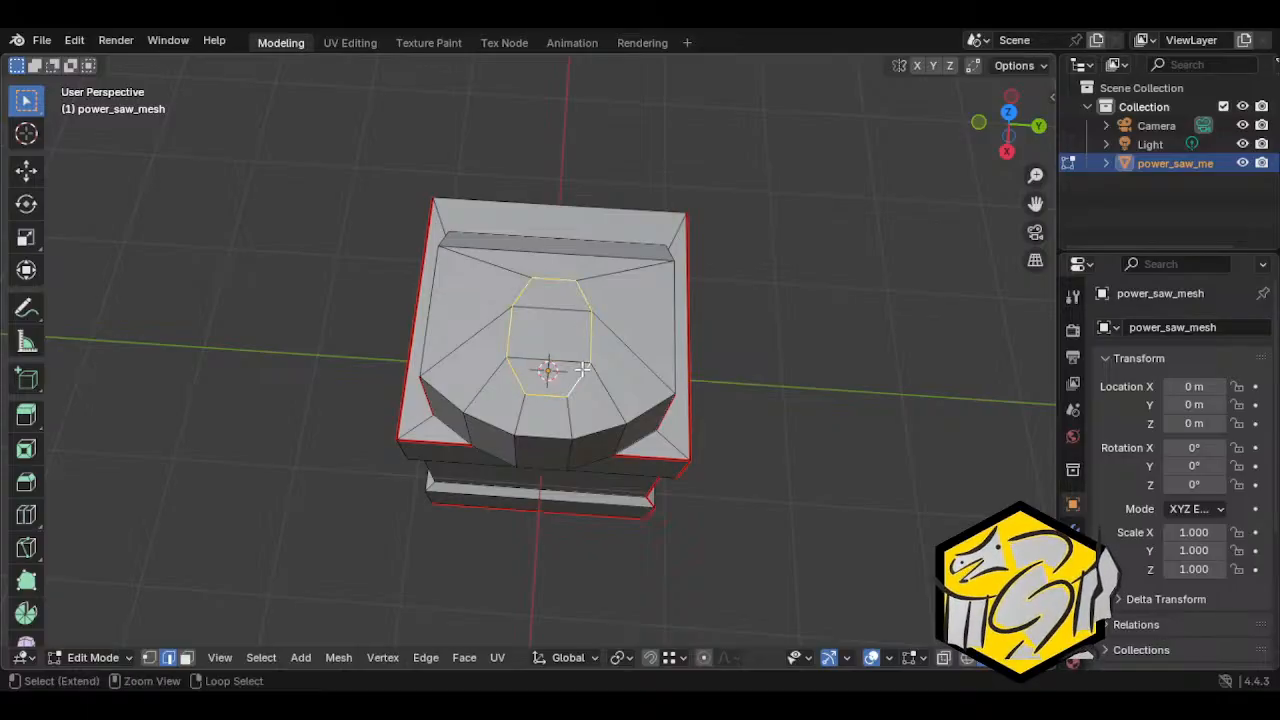
pyautogui.hotkey('ctrl', 'e')
pyautogui.click(584, 376)
# Step: Select the three faces of the octagonal inset and extrude them upward into a tall column
pyautogui.press('3')
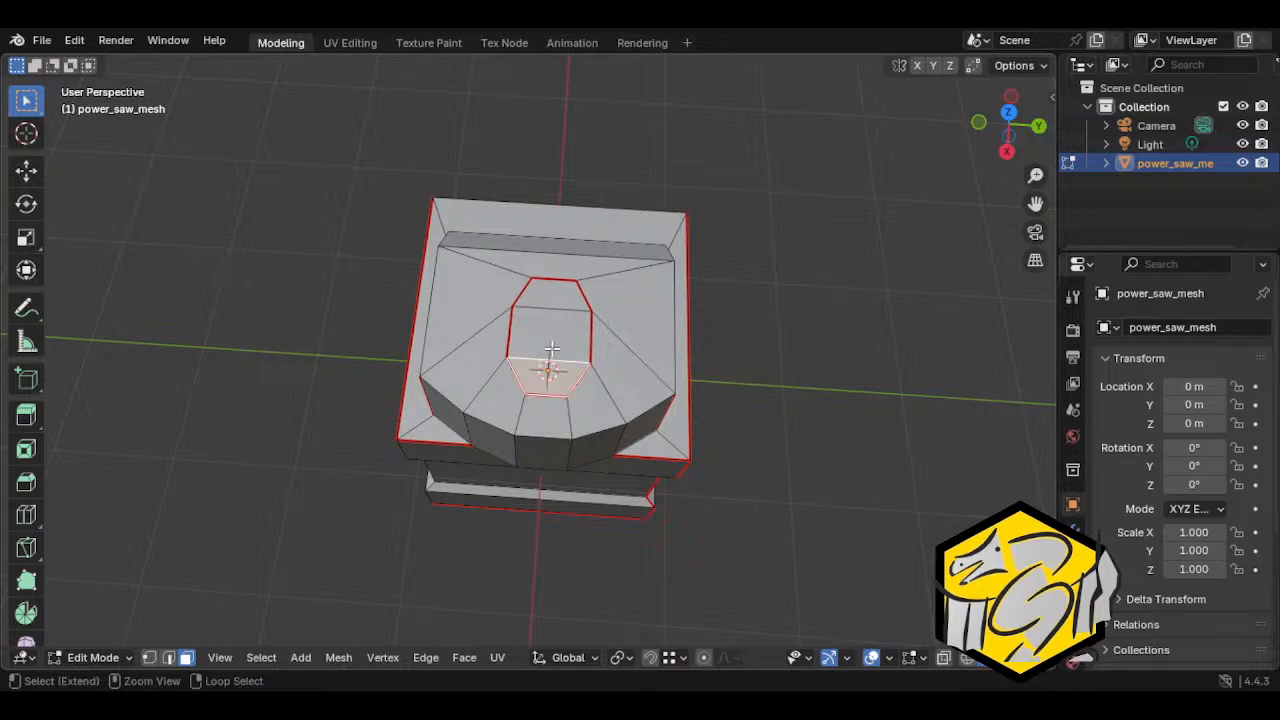
pyautogui.moveTo(576, 334); pyautogui.dragTo(494, 251, button='middle')
pyautogui.press('e')
pyautogui.click(576, 216)
pyautogui.scroll(1, 590, 250)
pyautogui.scroll(-1, 600, 270)
pyautogui.scroll(-3, 609, 255)
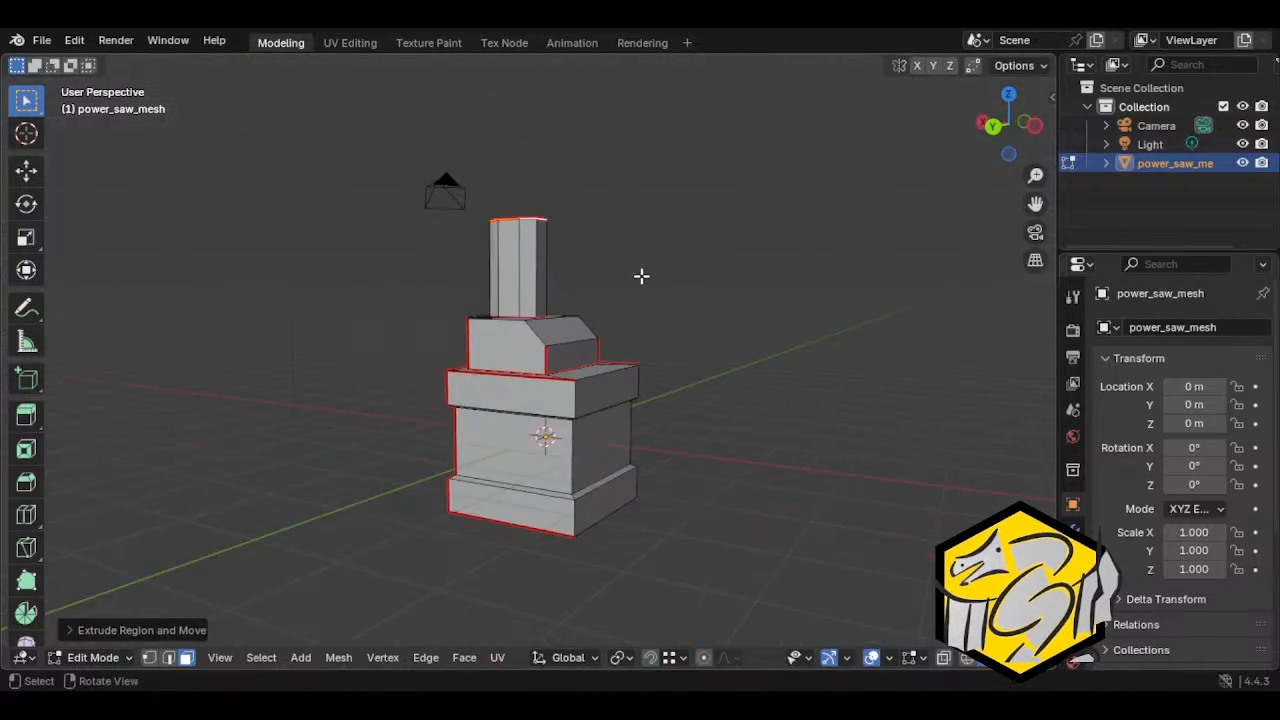
# Step: Adjust the column's top height along Z and extrude a short band above it
pyautogui.moveTo(640, 277); pyautogui.dragTo(611, 386, button='middle')
pyautogui.scroll(2, 611, 386)
pyautogui.press('g')
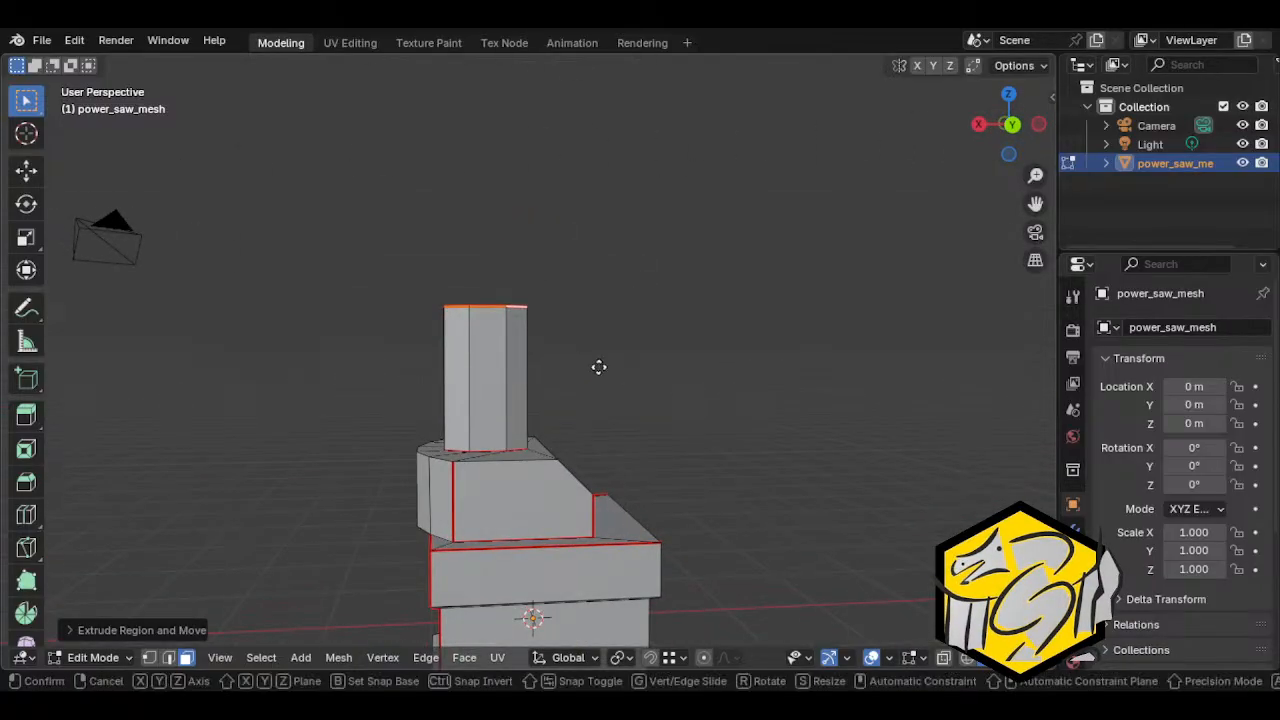
pyautogui.press('z')
pyautogui.click(598, 362)
pyautogui.press('e')
pyautogui.click(594, 340)
# Step: Extrude the side face of the column's short band outward about 0.11 m to form a small block
pyautogui.moveTo(594, 340); pyautogui.dragTo(597, 309, button='middle')
pyautogui.press('g')
pyautogui.press('z')
pyautogui.press('z')
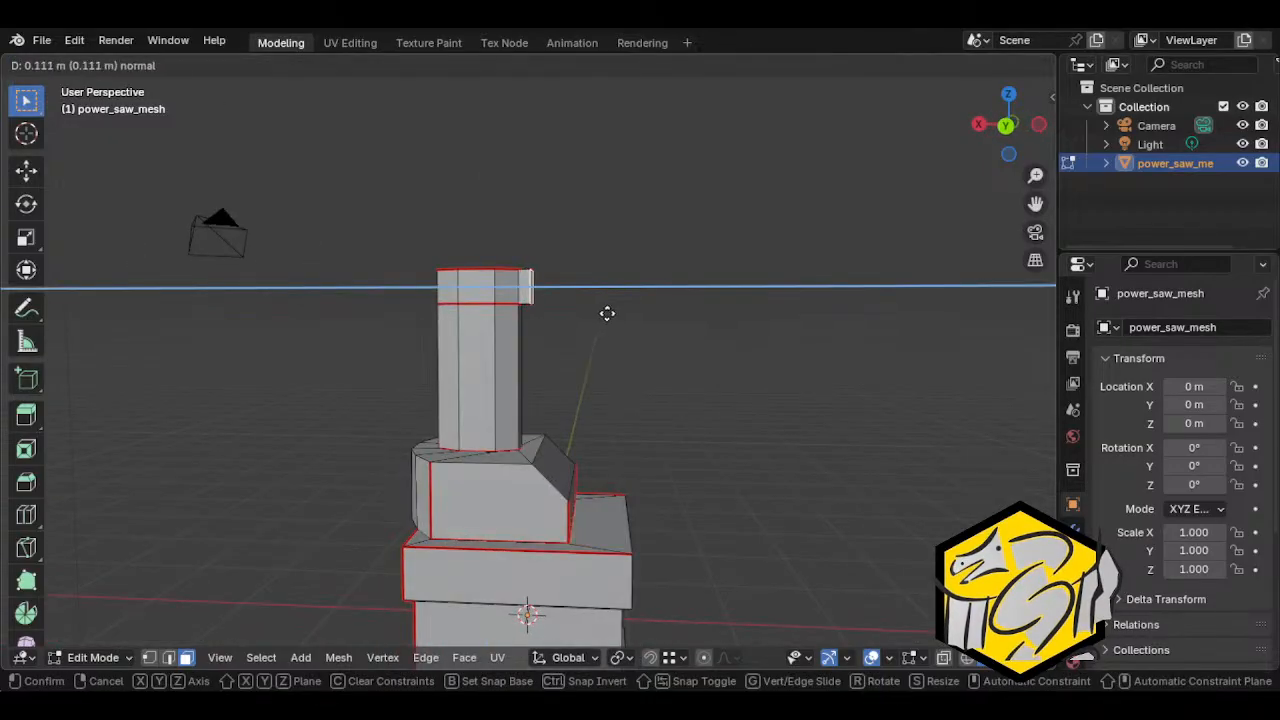
pyautogui.click(593, 315)
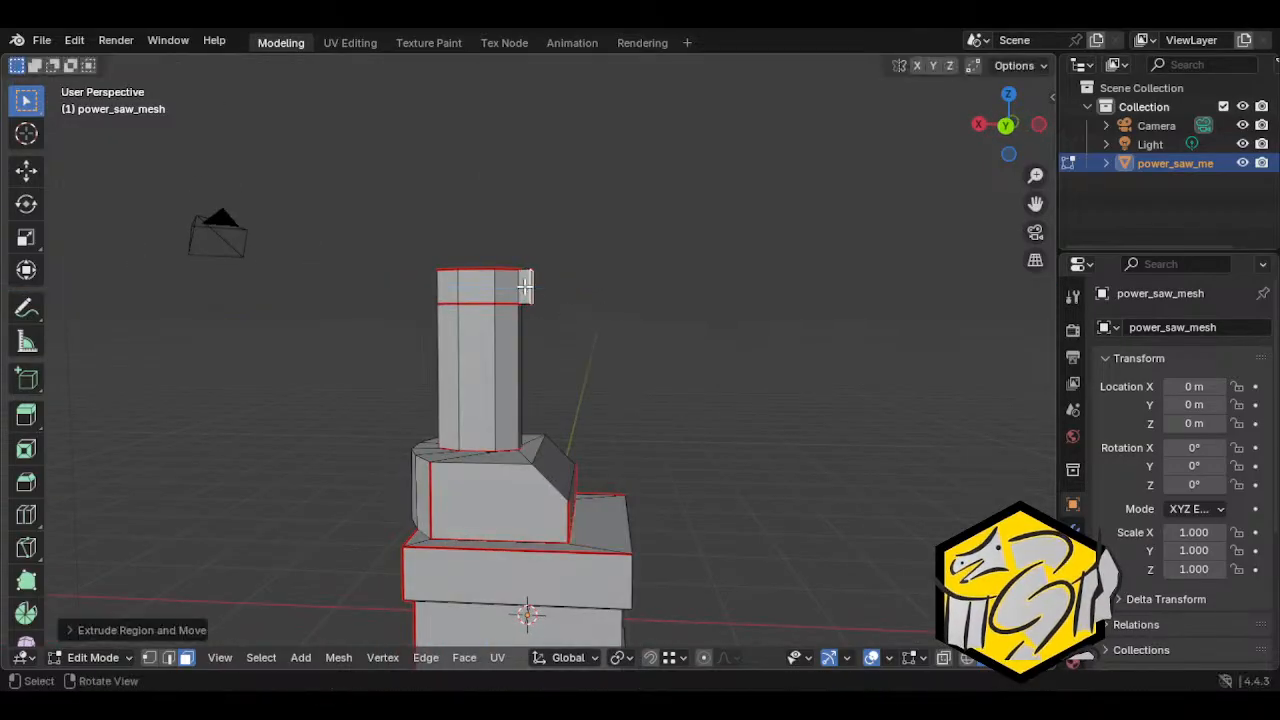
# Step: Extrude the column's top faces upward about 0.35 m
pyautogui.moveTo(526, 287); pyautogui.dragTo(566, 326, button='middle')
pyautogui.click(484, 290)
pyautogui.press('e')
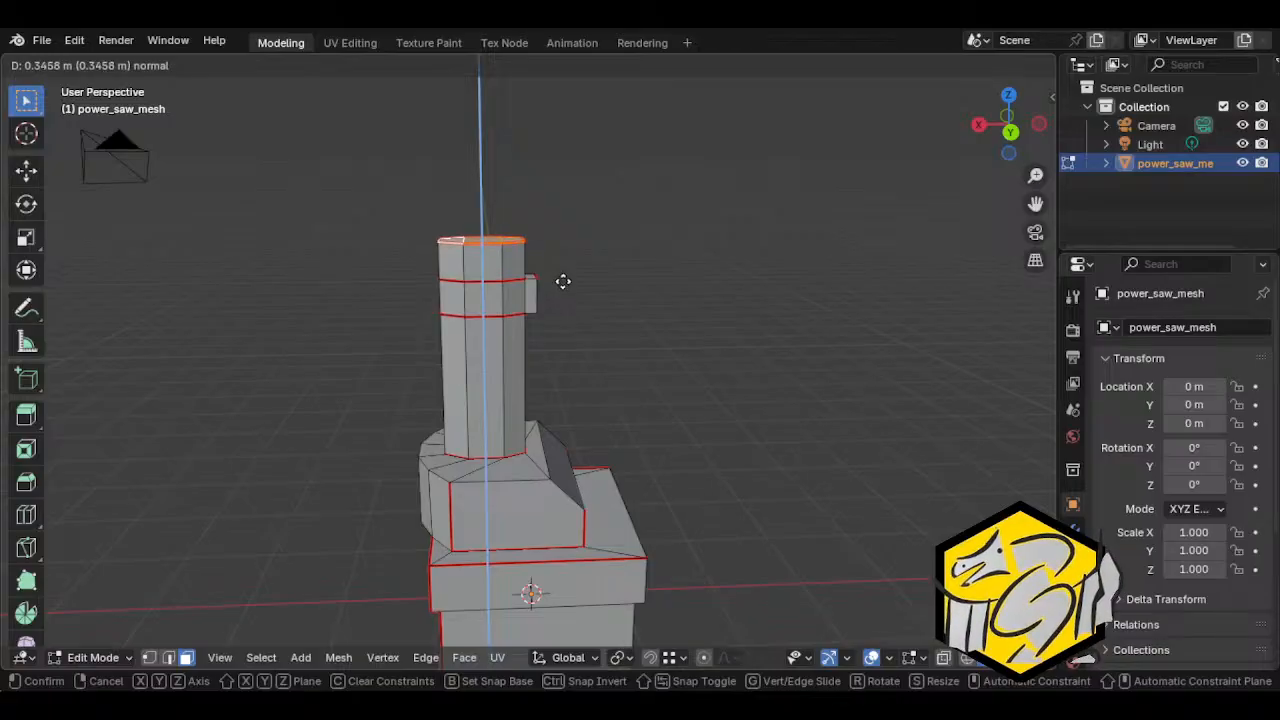
pyautogui.click(563, 281)
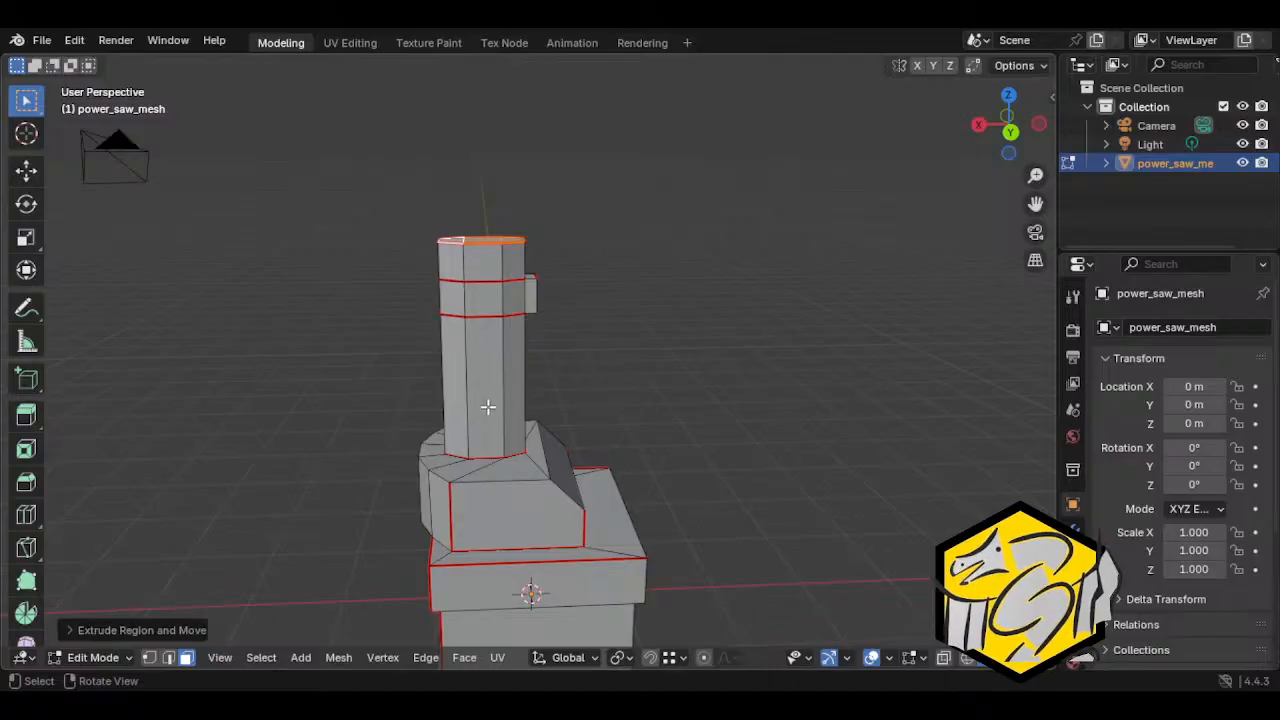
# Step: Select the column's flat side face above the band together with the small block beneath it
pyautogui.moveTo(490, 408); pyautogui.dragTo(509, 249, button='middle')
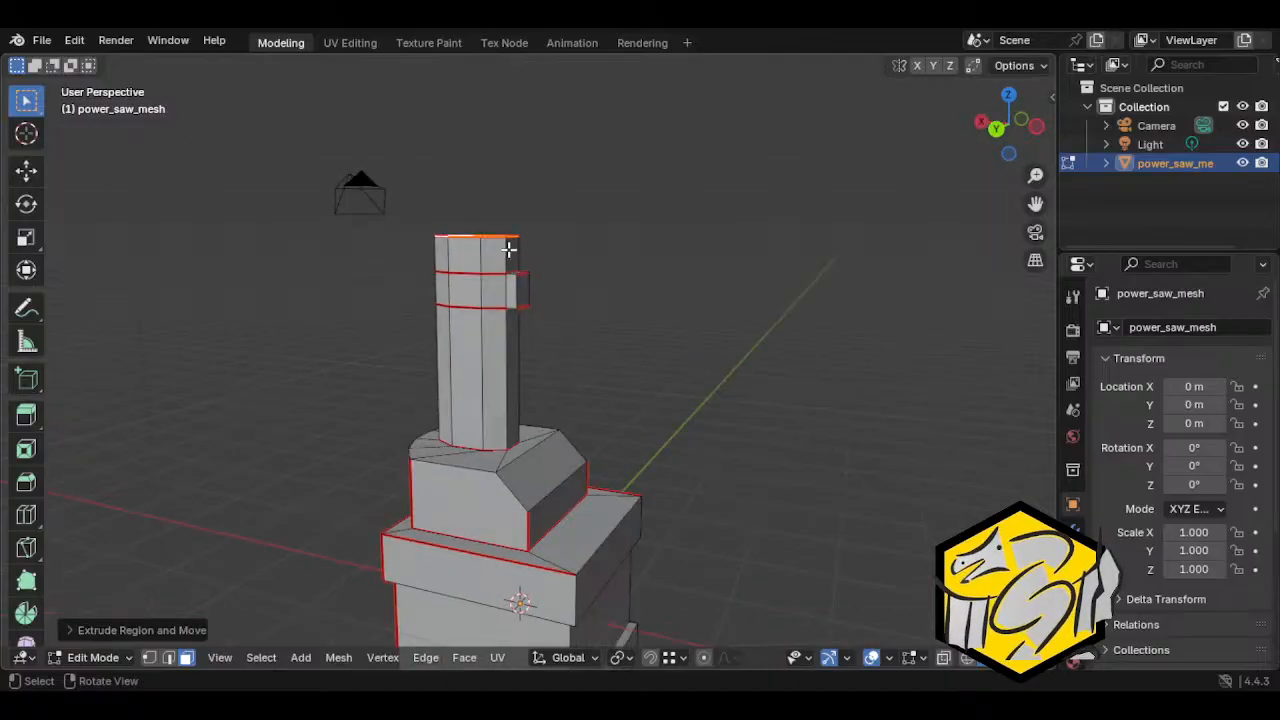
pyautogui.click(512, 255)
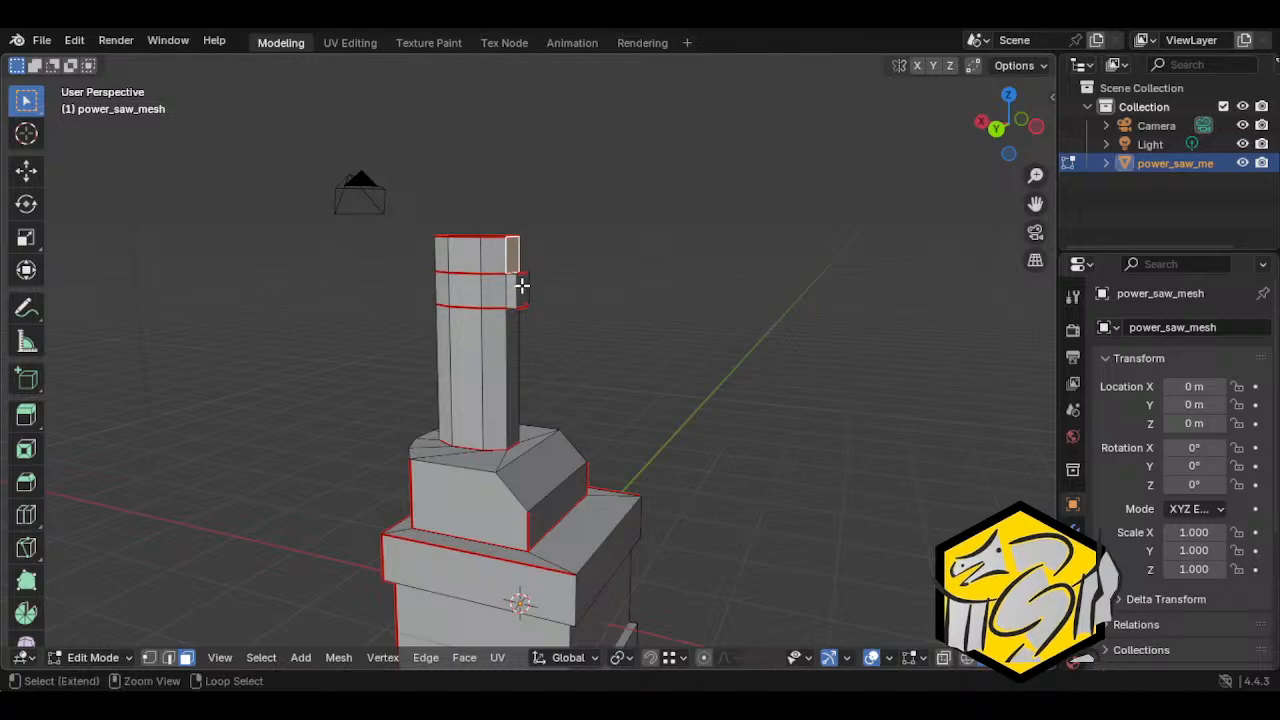
pyautogui.keyDown('shift'); pyautogui.click(513, 284); pyautogui.keyUp('shift')
pyautogui.moveTo(519, 290); pyautogui.dragTo(620, 329, button='middle')
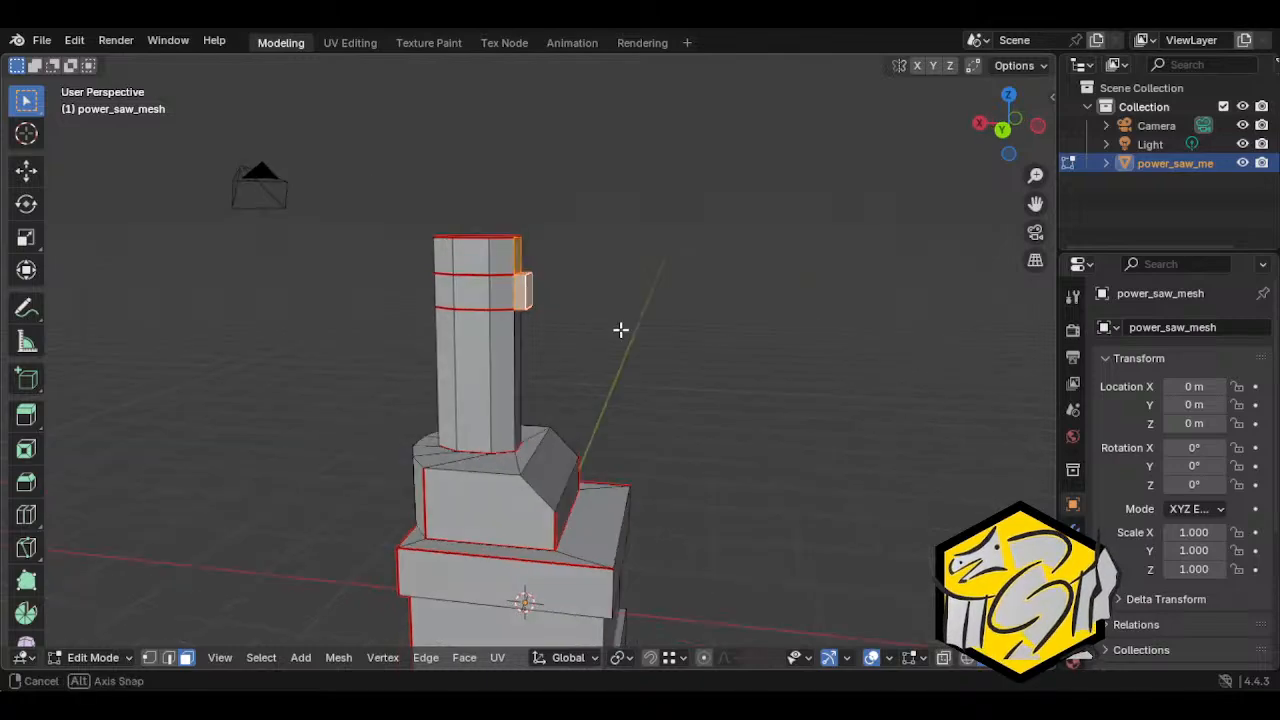
pyautogui.press('e')
pyautogui.click(647, 335)
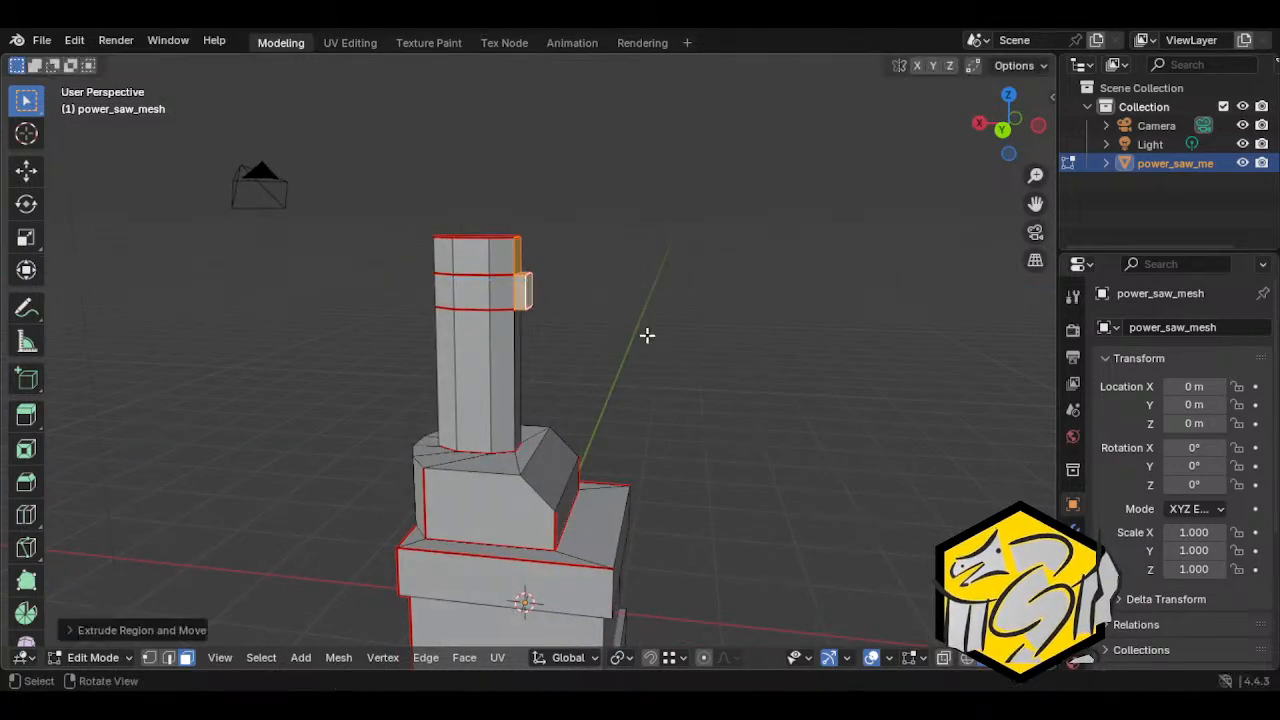
pyautogui.hotkey('ctrl', 'z')
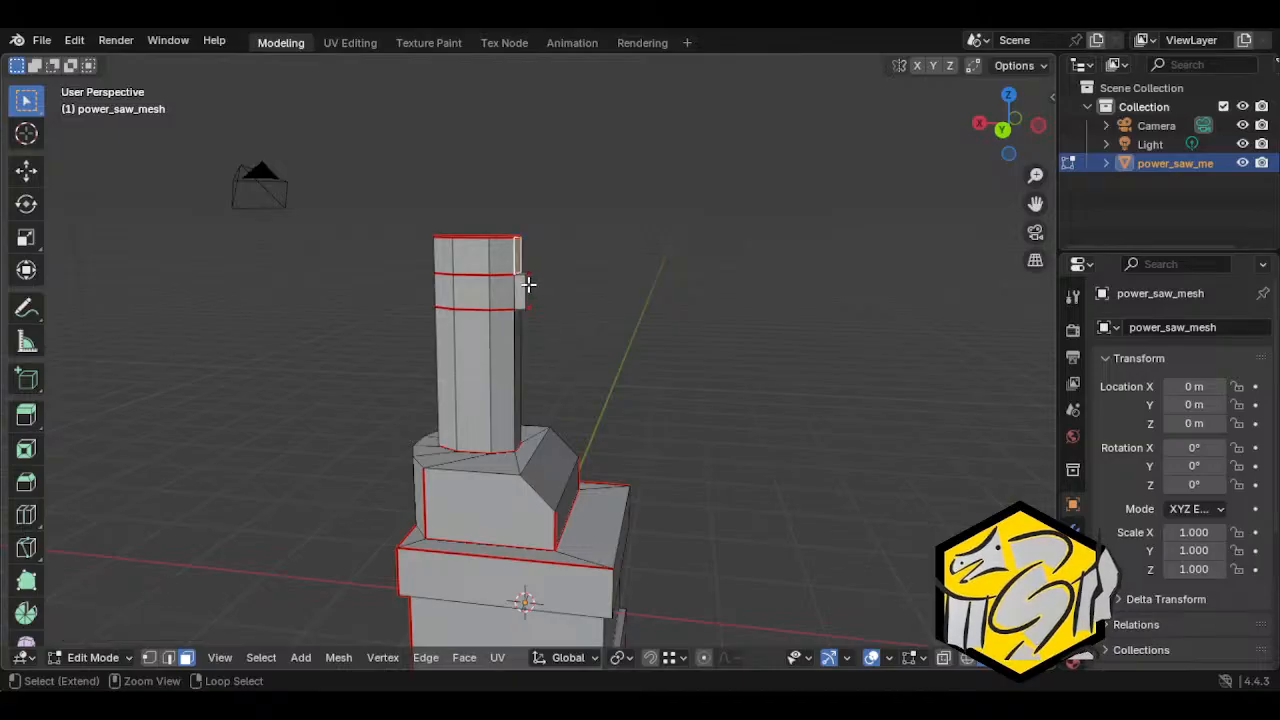
# Step: Move the column's upper side face and the small block outward along X so the upper section overhangs
pyautogui.moveTo(540, 323); pyautogui.dragTo(577, 337, button='middle')
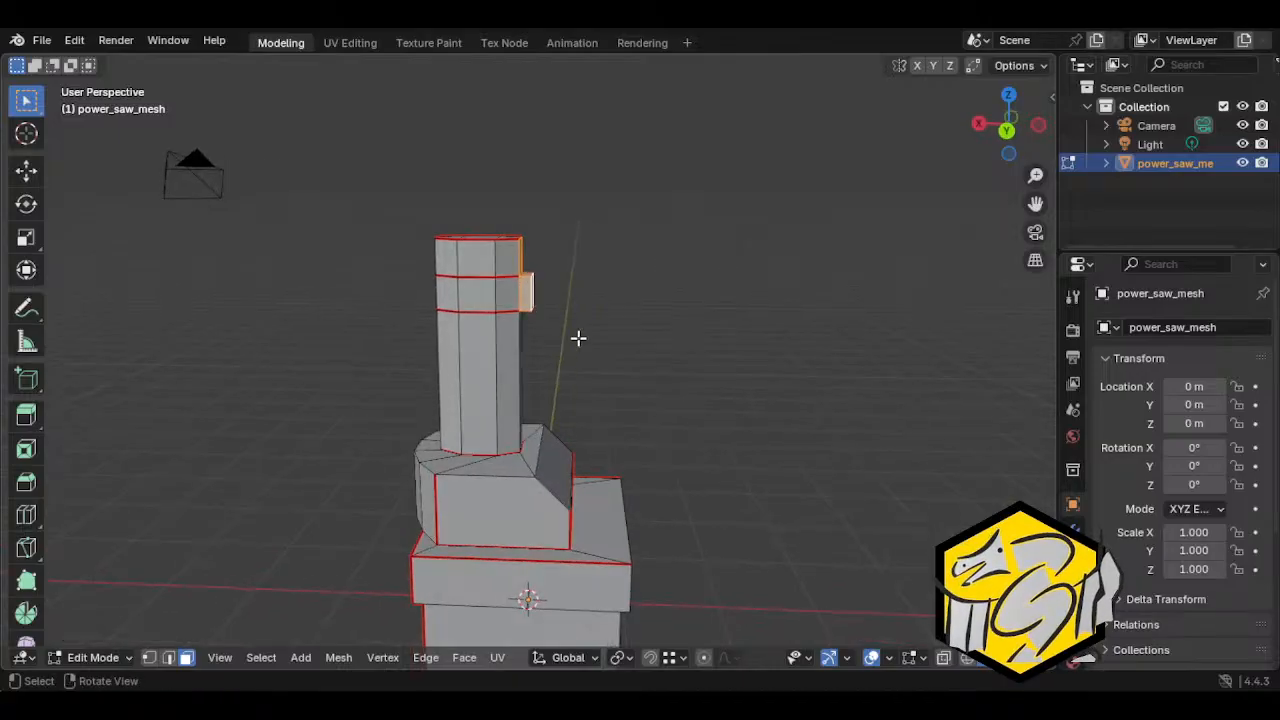
pyautogui.press('g')
pyautogui.press('y')
pyautogui.press('x')
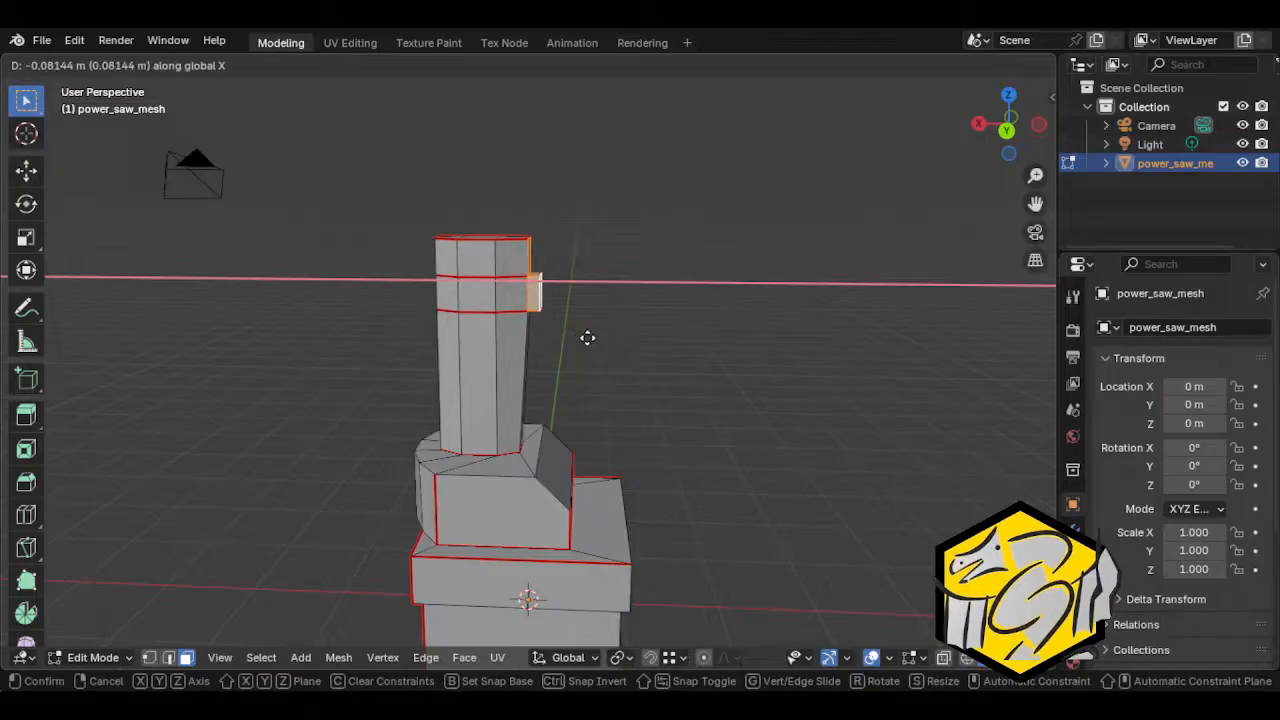
pyautogui.click(594, 338)
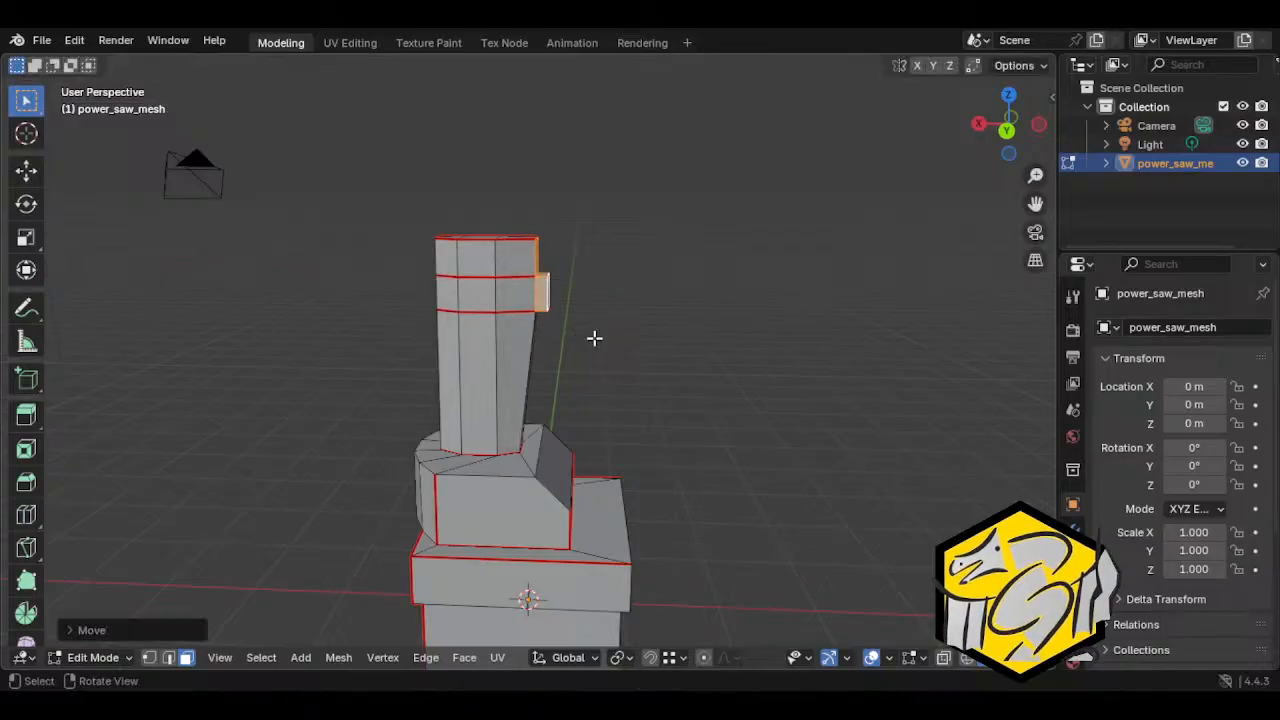
pyautogui.moveTo(565, 357); pyautogui.dragTo(597, 333, button='middle')
pyautogui.hotkey('ctrl', 'l')
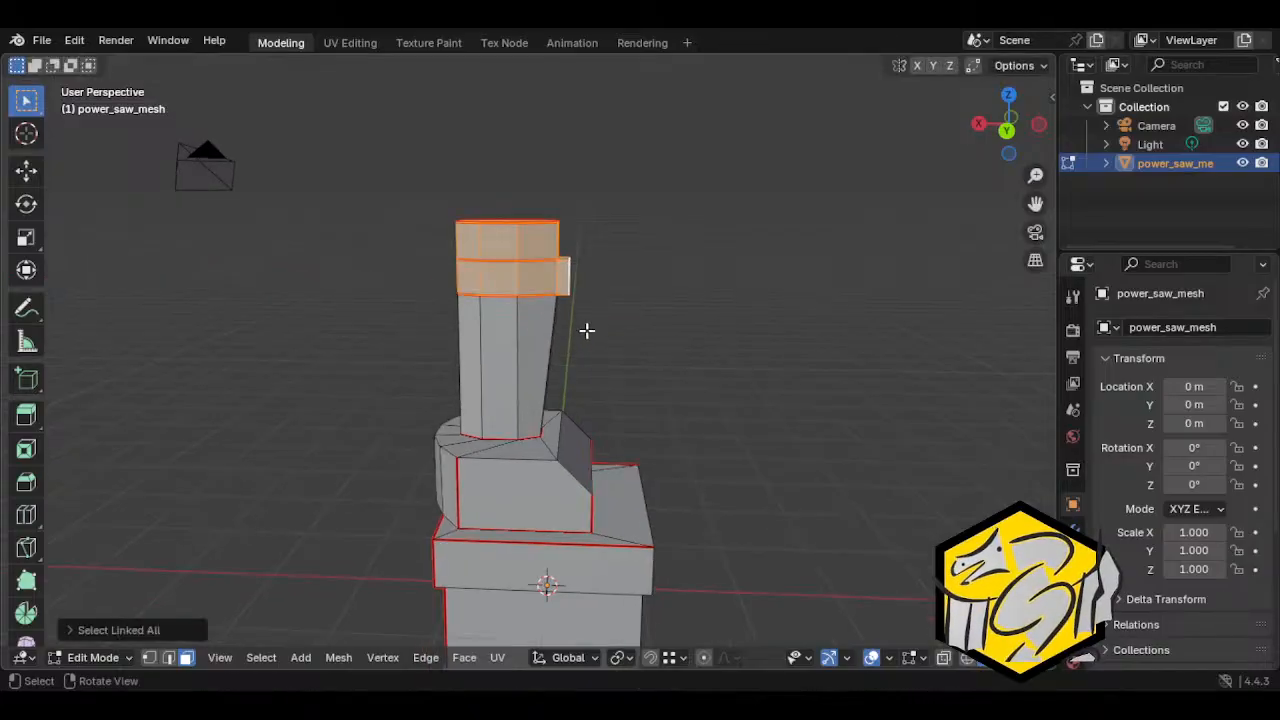
pyautogui.click(532, 318)
pyautogui.hotkey('ctrl', 'l')
pyautogui.hotkey('ctrl', 'z')
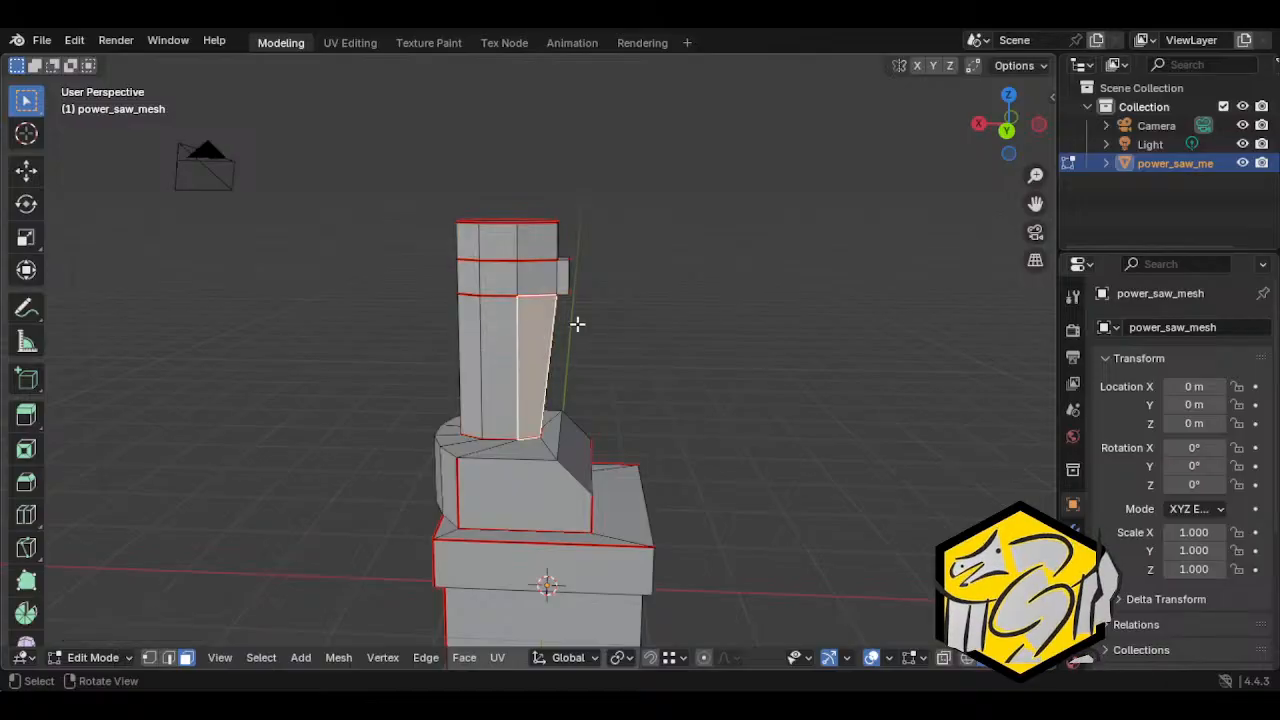
pyautogui.hotkey('ctrl', 'l')
# Step: Cut an edge loop around the column just below the band and move its block-side edge inward about 0.16 m along X
pyautogui.hotkey('ctrl', 'r')
pyautogui.click(557, 321)
pyautogui.click(580, 272)
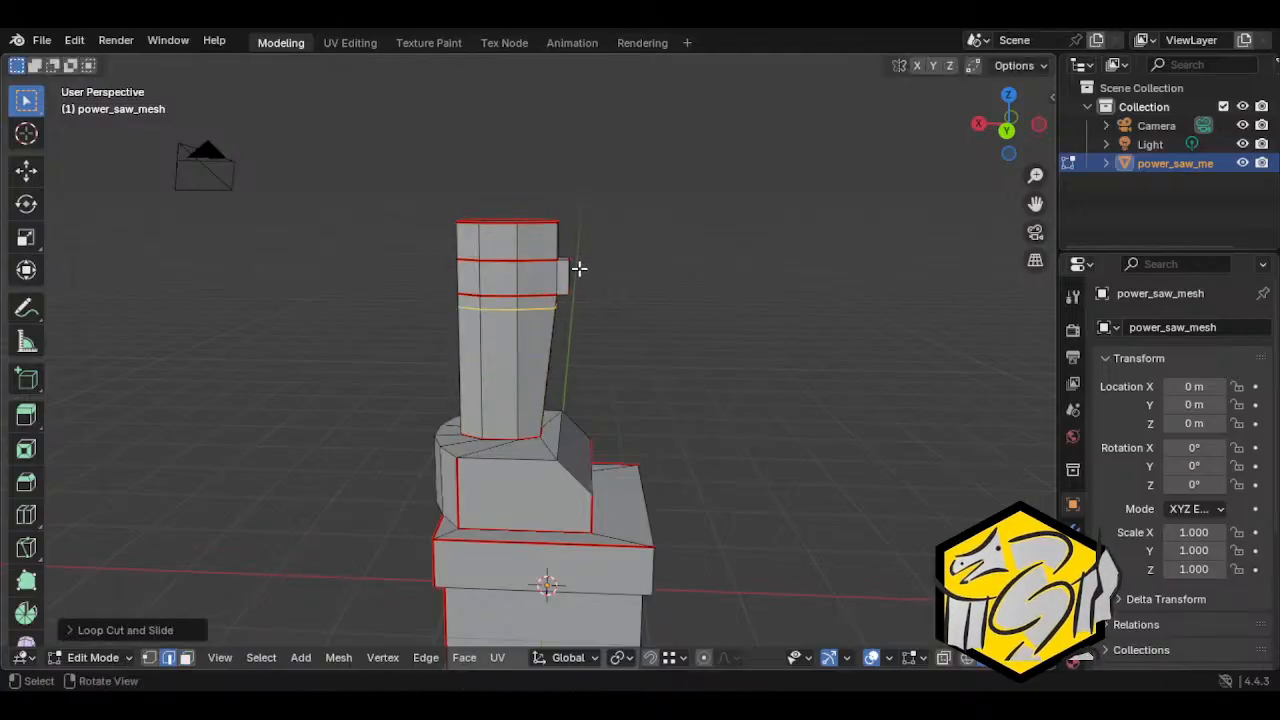
pyautogui.moveTo(580, 272); pyautogui.dragTo(654, 326, button='middle')
pyautogui.press('g')
pyautogui.press('x')
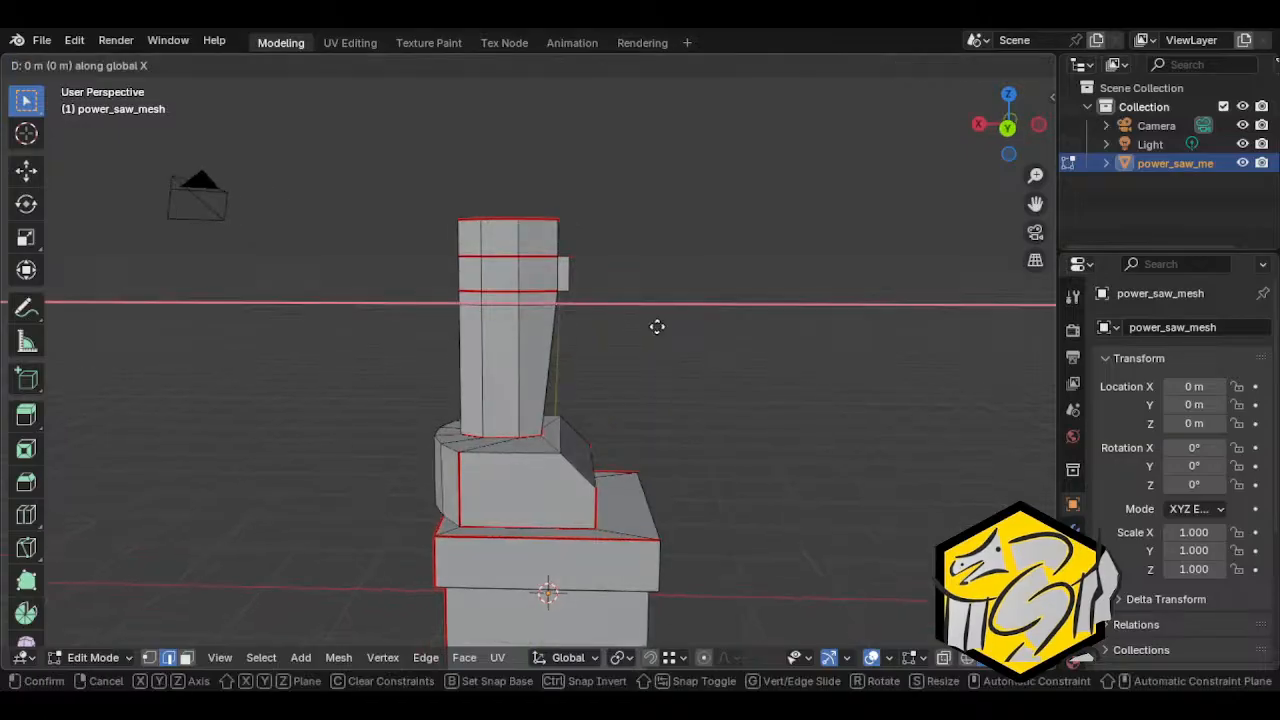
pyautogui.press('x')
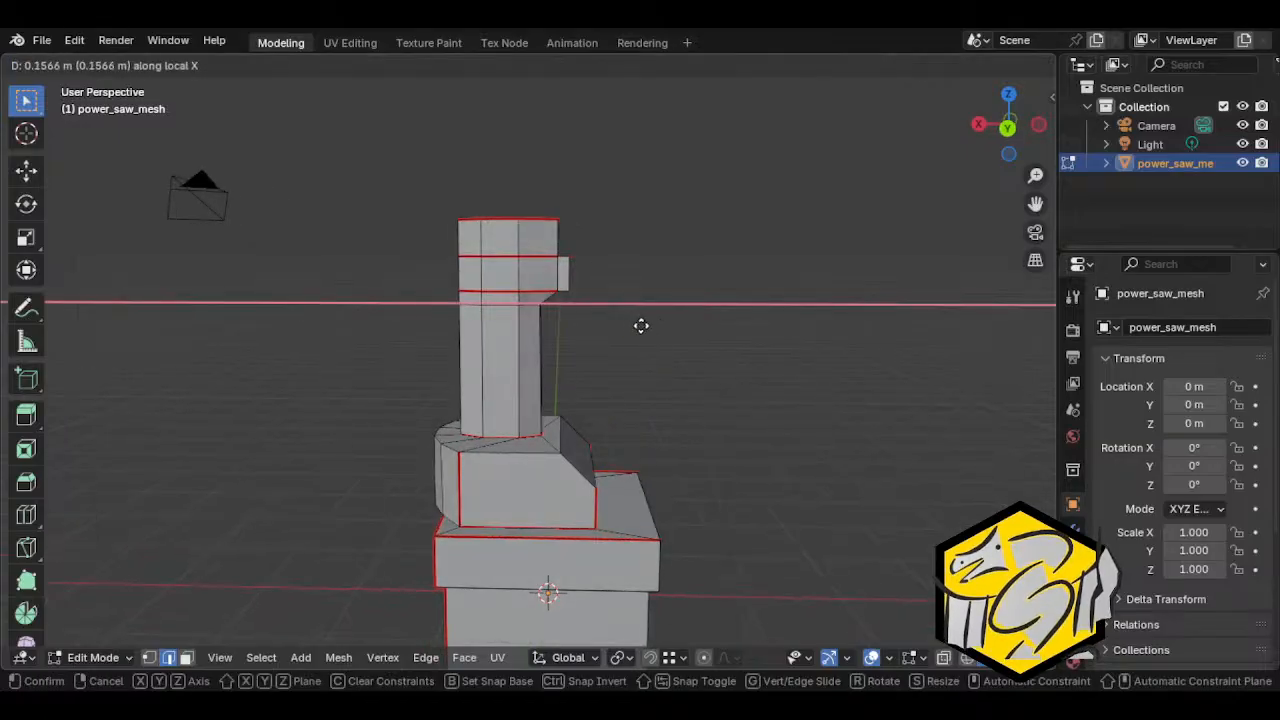
pyautogui.click(574, 412)
# Step: Clear the seam from the short edge of the column's top face above the small block
pyautogui.hotkey('ctrl', 'r')
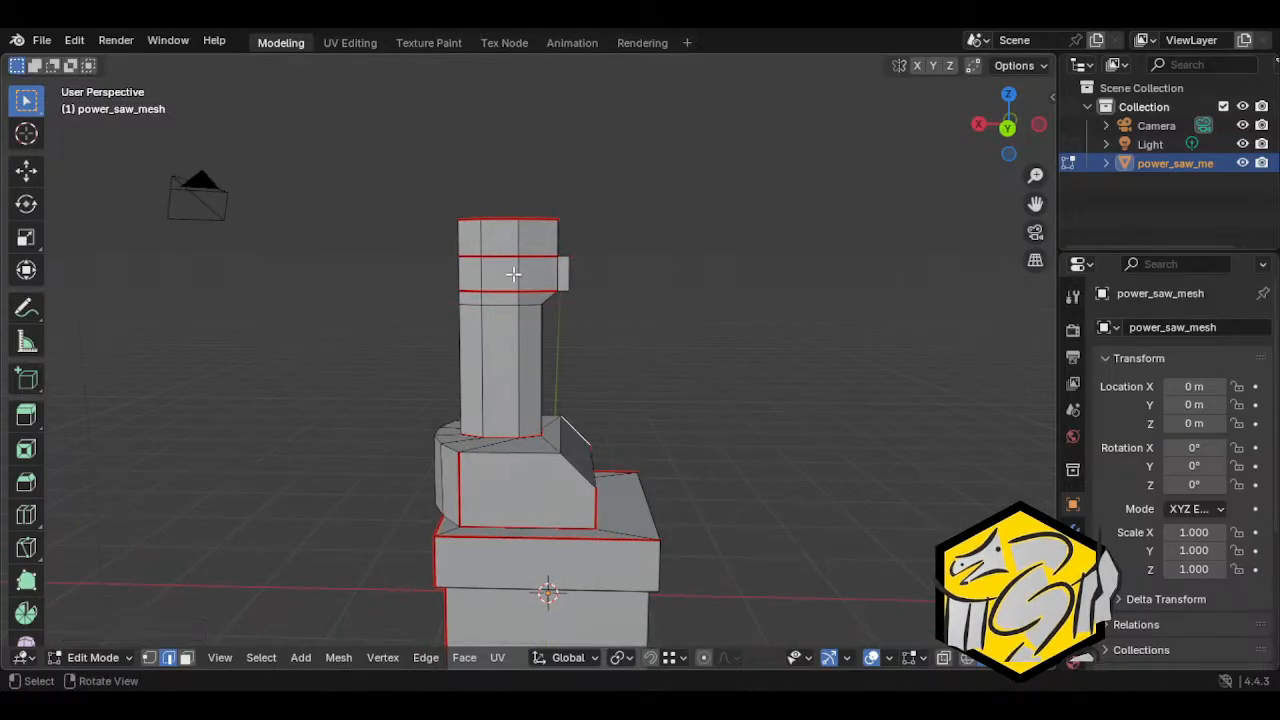
pyautogui.moveTo(603, 354); pyautogui.dragTo(533, 237, button='middle')
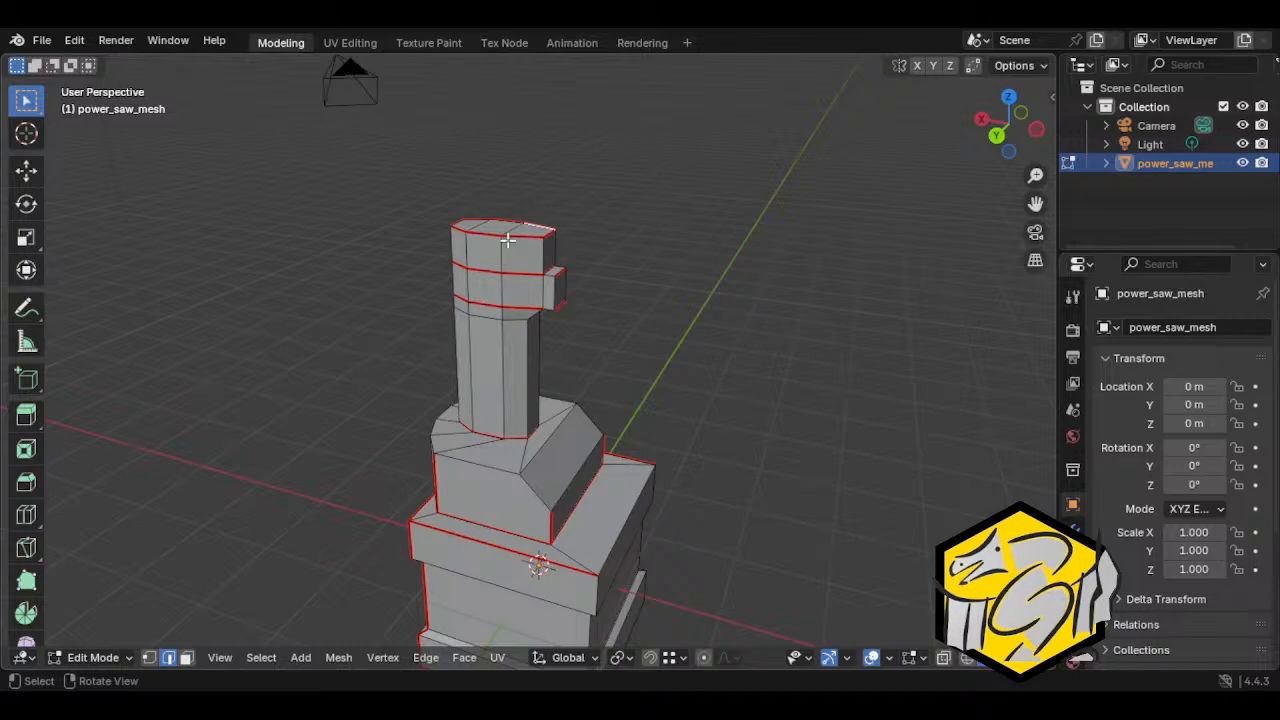
pyautogui.moveTo(508, 240); pyautogui.dragTo(530, 280, button='middle')
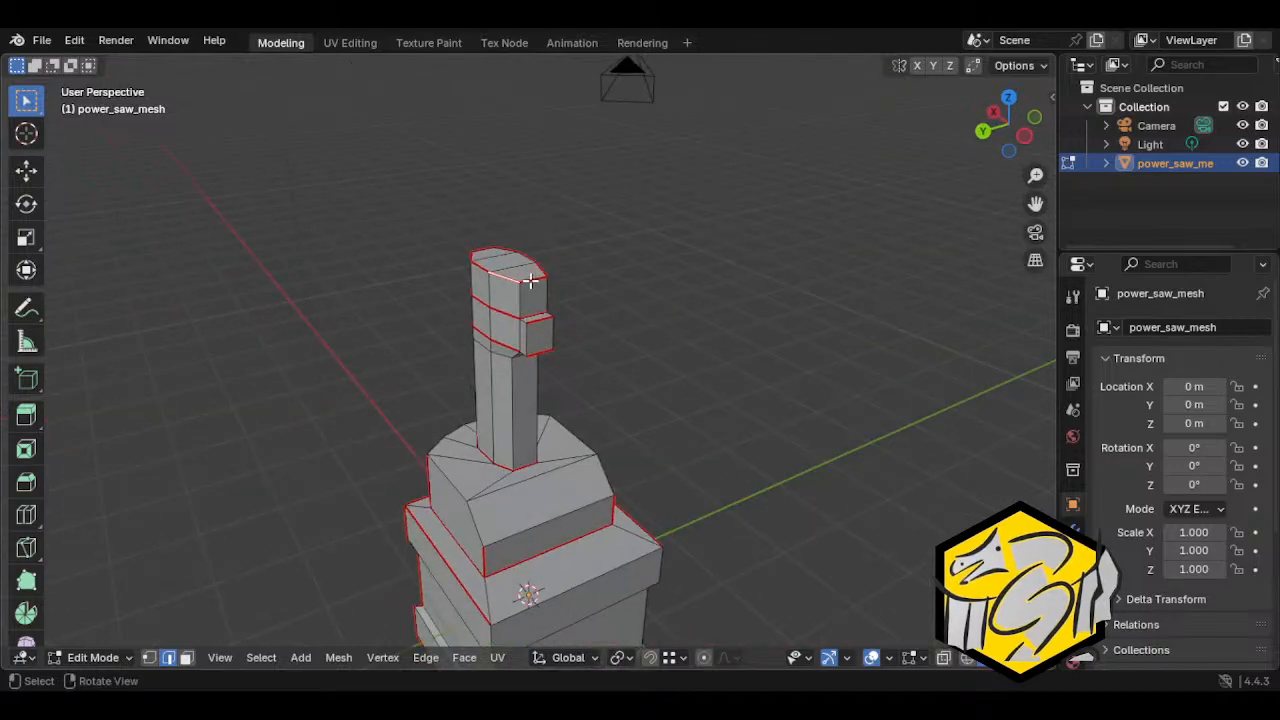
pyautogui.click(530, 280)
pyautogui.hotkey('ctrl', 'e')
pyautogui.click(442, 398)
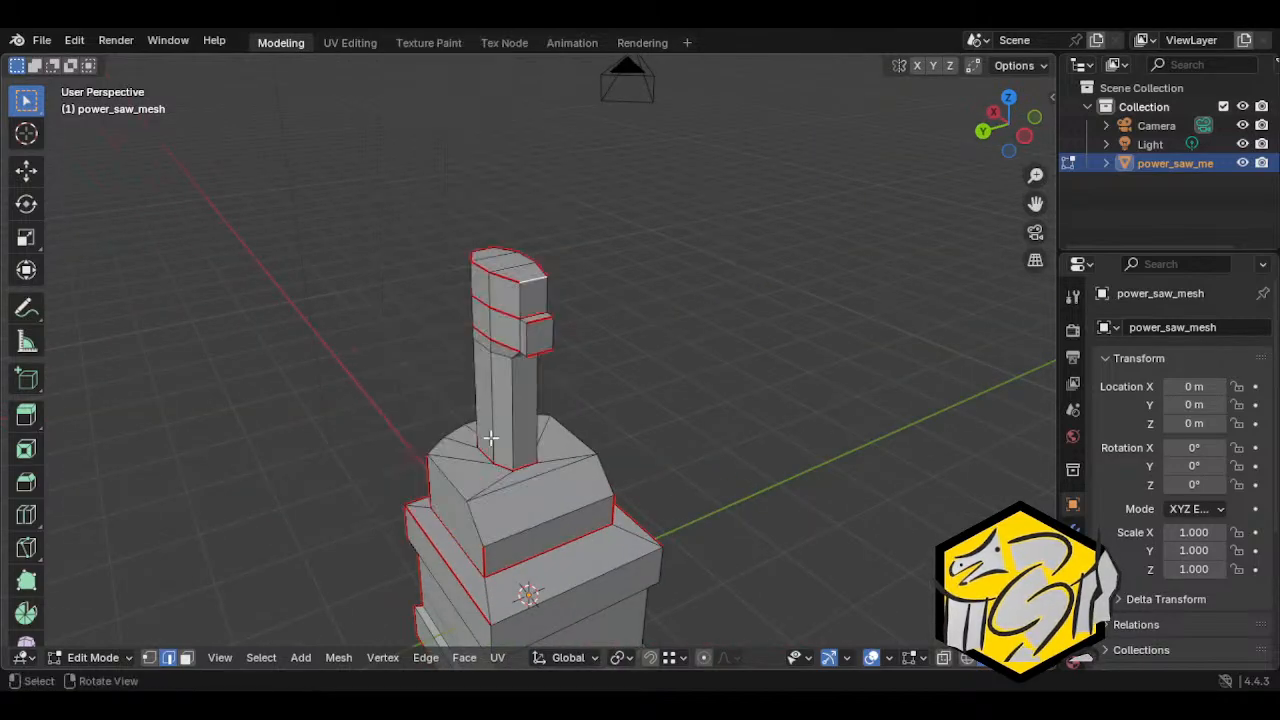
# Step: Mark a seam along the full-height vertical edge on the column side opposite the block
pyautogui.click(490, 437)
pyautogui.moveTo(486, 423); pyautogui.dragTo(520, 466, button='middle')
pyautogui.hotkey('alt', 'z')
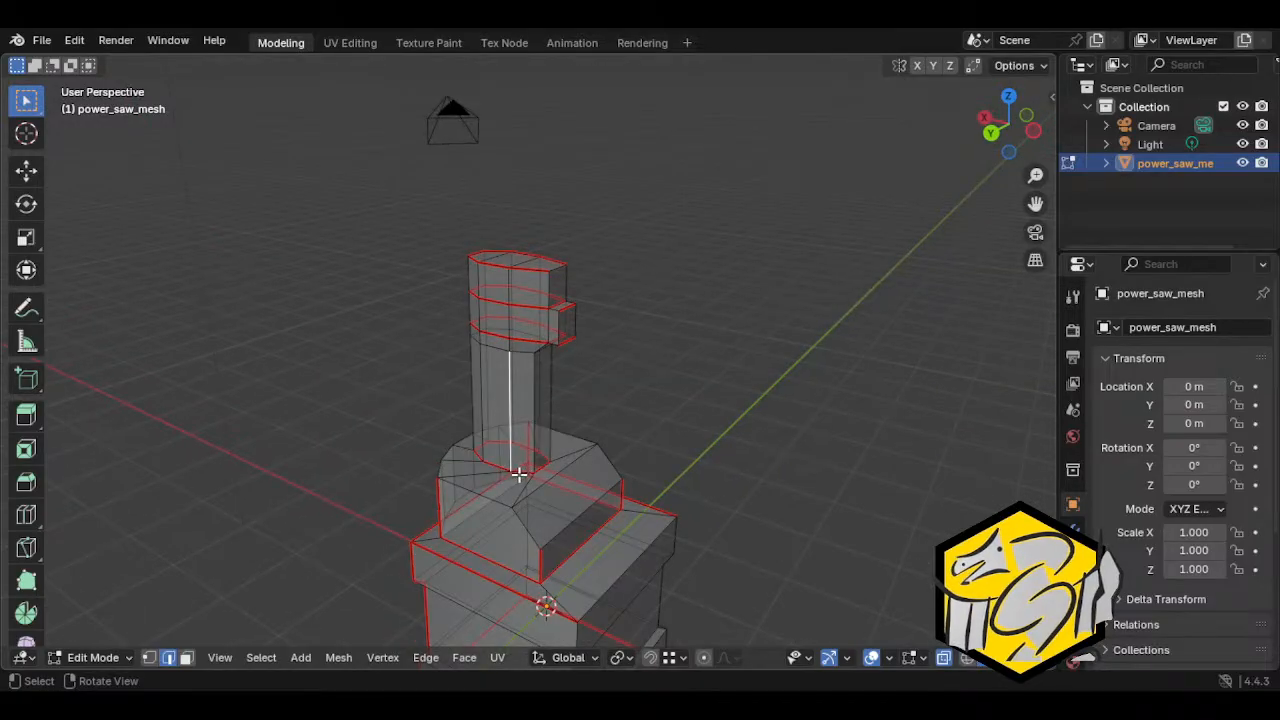
pyautogui.hotkey('alt', 'z')
pyautogui.moveTo(531, 409); pyautogui.dragTo(692, 368, button='middle')
pyautogui.moveTo(547, 374); pyautogui.dragTo(543, 443, button='middle')
pyautogui.keyDown('shift'); pyautogui.click(541, 435); pyautogui.keyUp('shift')
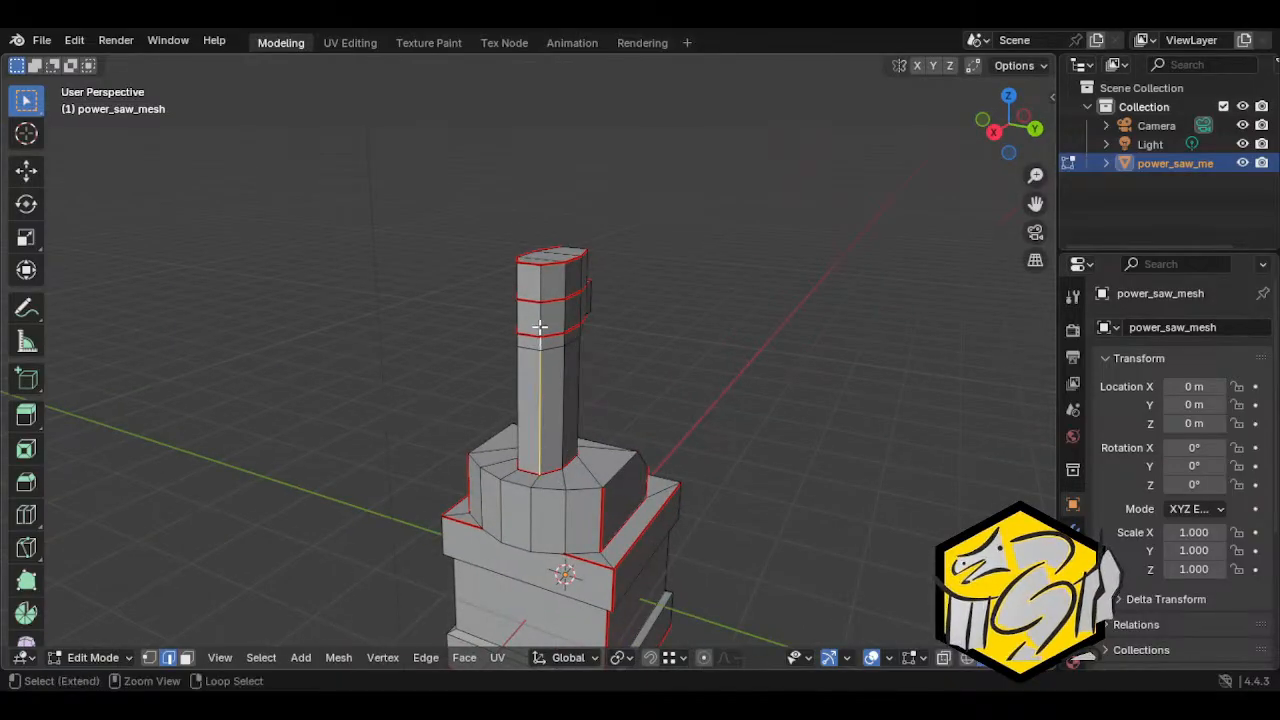
pyautogui.hotkey('ctrl', 'e')
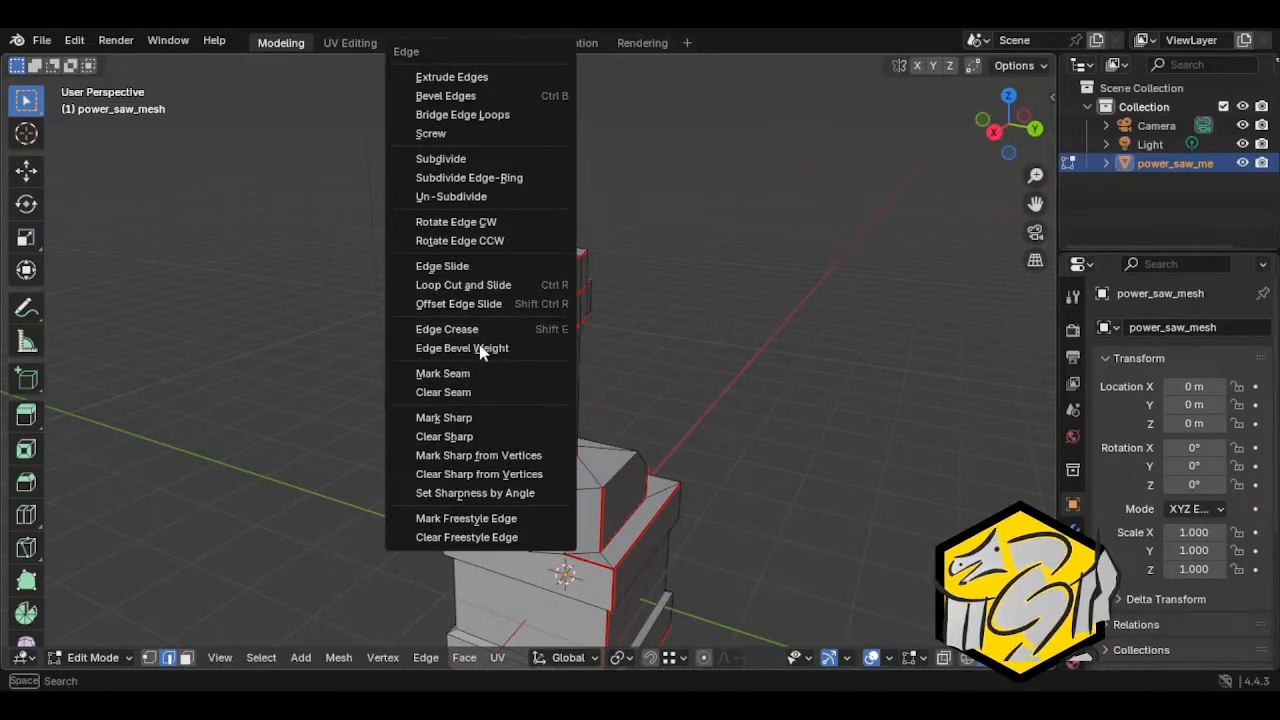
pyautogui.click(488, 368)
# Step: Clear the seams from the two horizontal edge loops bounding the column's band
pyautogui.scroll(2, 488, 357)
pyautogui.keyDown('alt'); pyautogui.click(566, 329); pyautogui.keyUp('alt')
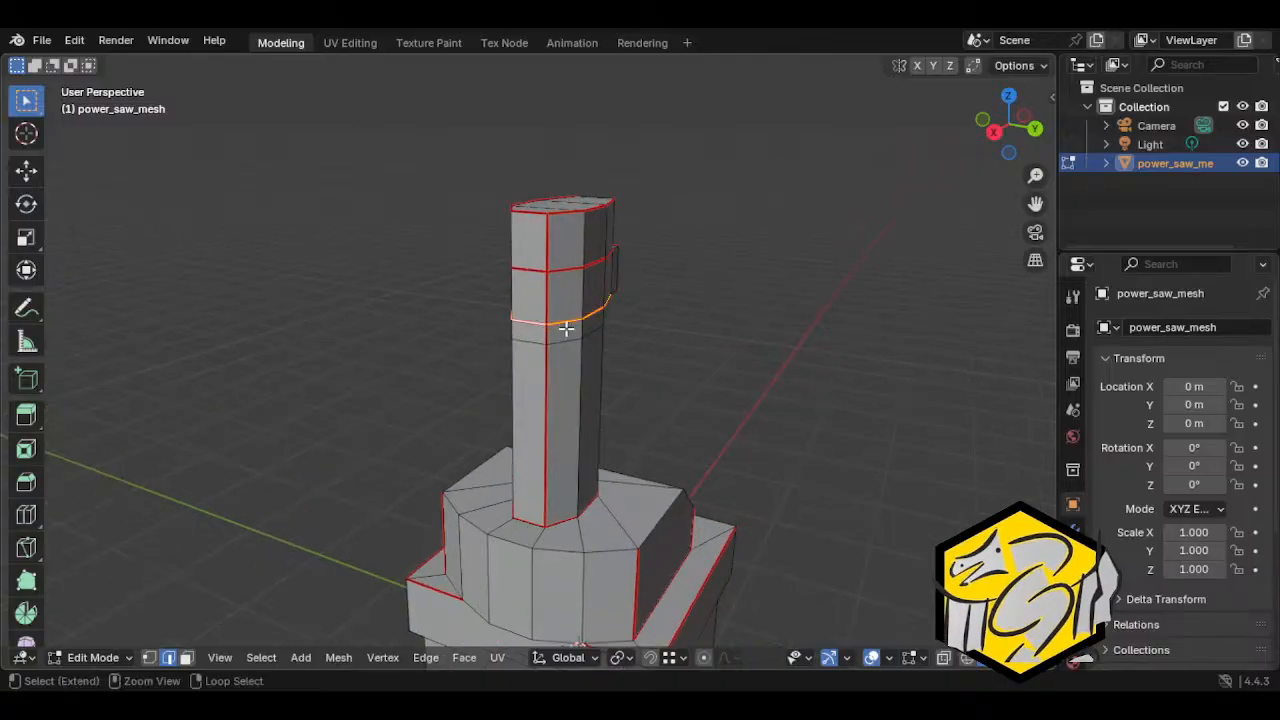
pyautogui.hotkey('ctrl', 'e')
pyautogui.click(540, 392)
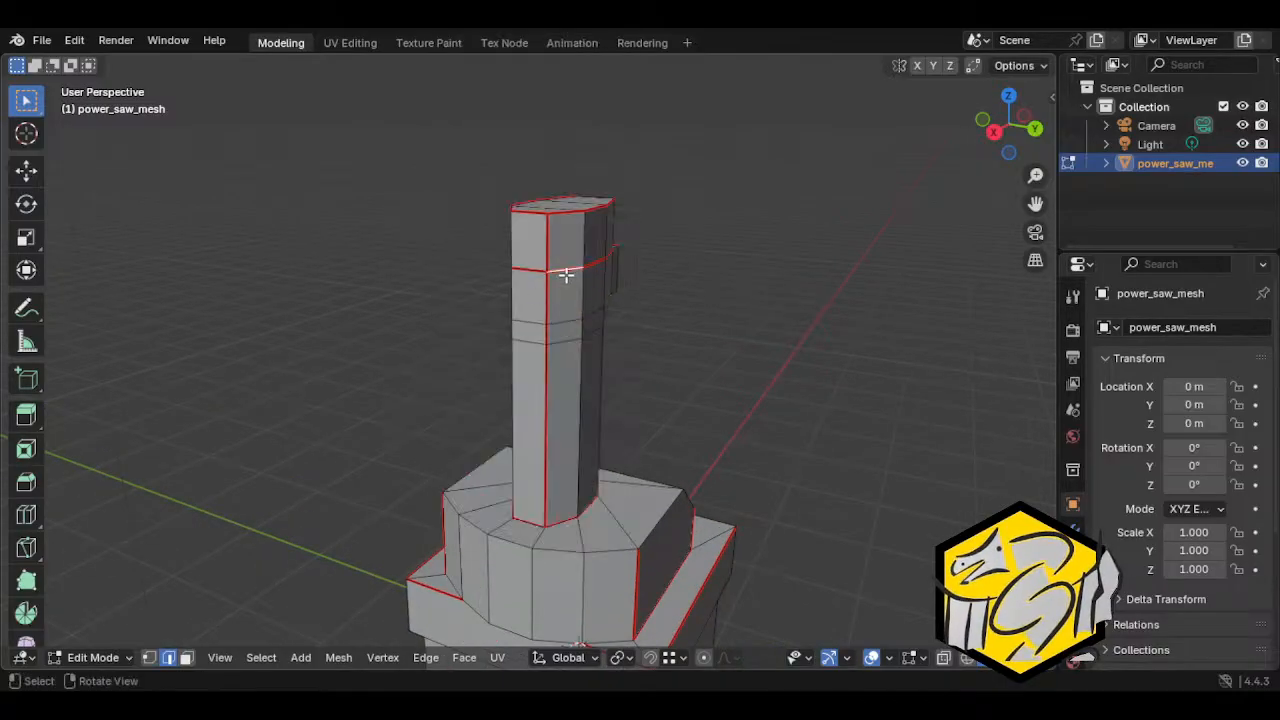
pyautogui.hotkey('ctrl', 'e')
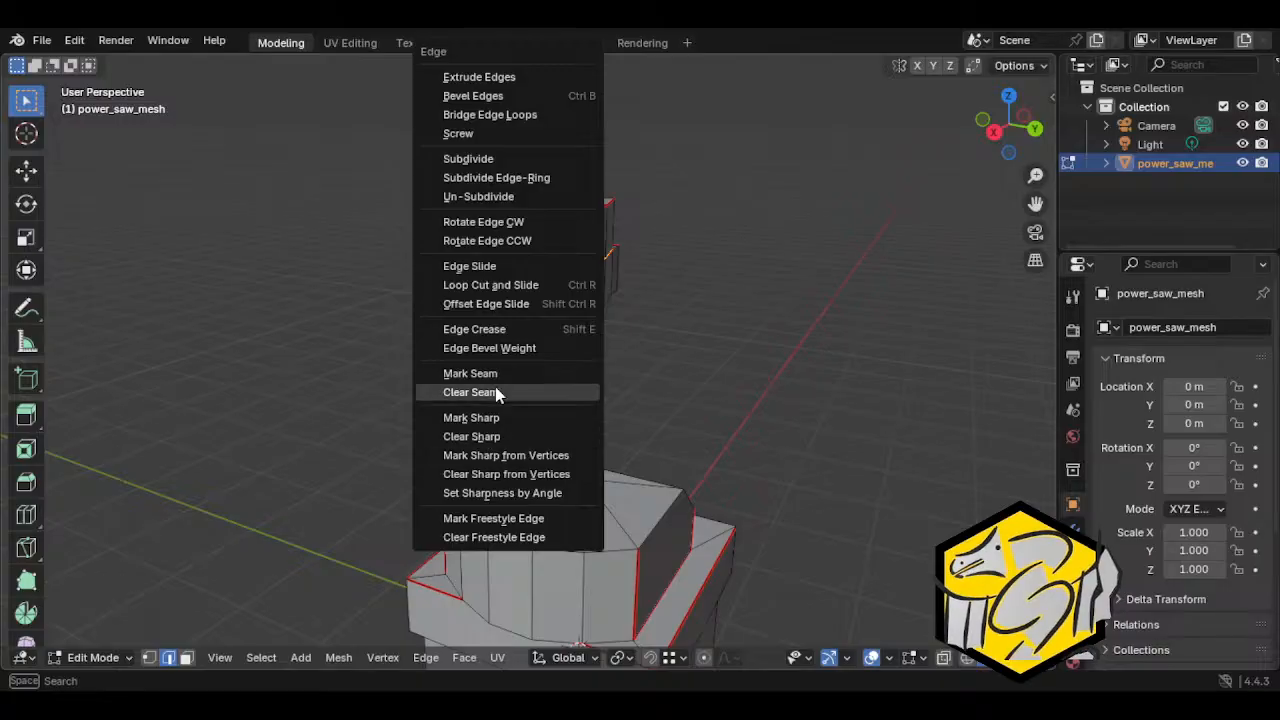
pyautogui.click(490, 392)
pyautogui.moveTo(490, 392); pyautogui.dragTo(498, 254, button='middle')
pyautogui.click(587, 305)
pyautogui.click(571, 300)
pyautogui.moveTo(583, 277); pyautogui.dragTo(634, 366, button='middle')
pyautogui.click(457, 273)
pyautogui.click(459, 274)
pyautogui.moveTo(445, 324); pyautogui.dragTo(574, 319, button='middle')
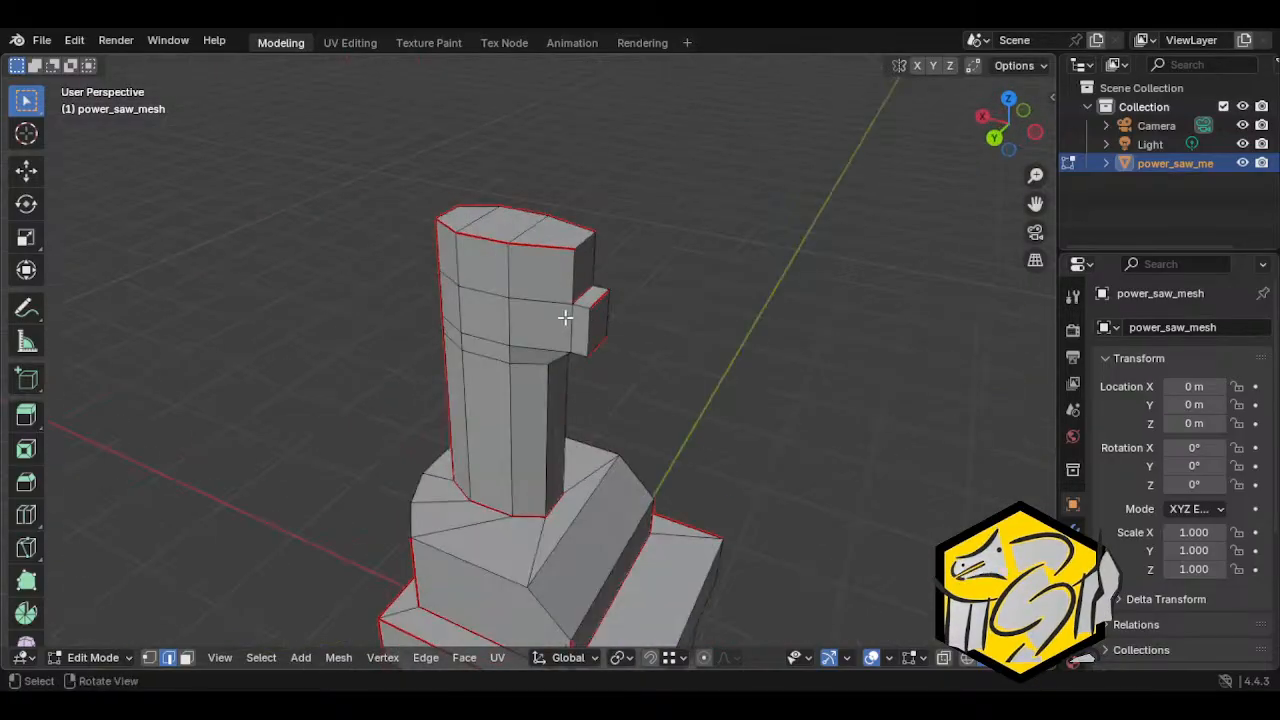
pyautogui.keyDown('shift'); pyautogui.click(581, 319); pyautogui.keyUp('shift')
pyautogui.hotkey('ctrl', 'e')
pyautogui.click(571, 326)
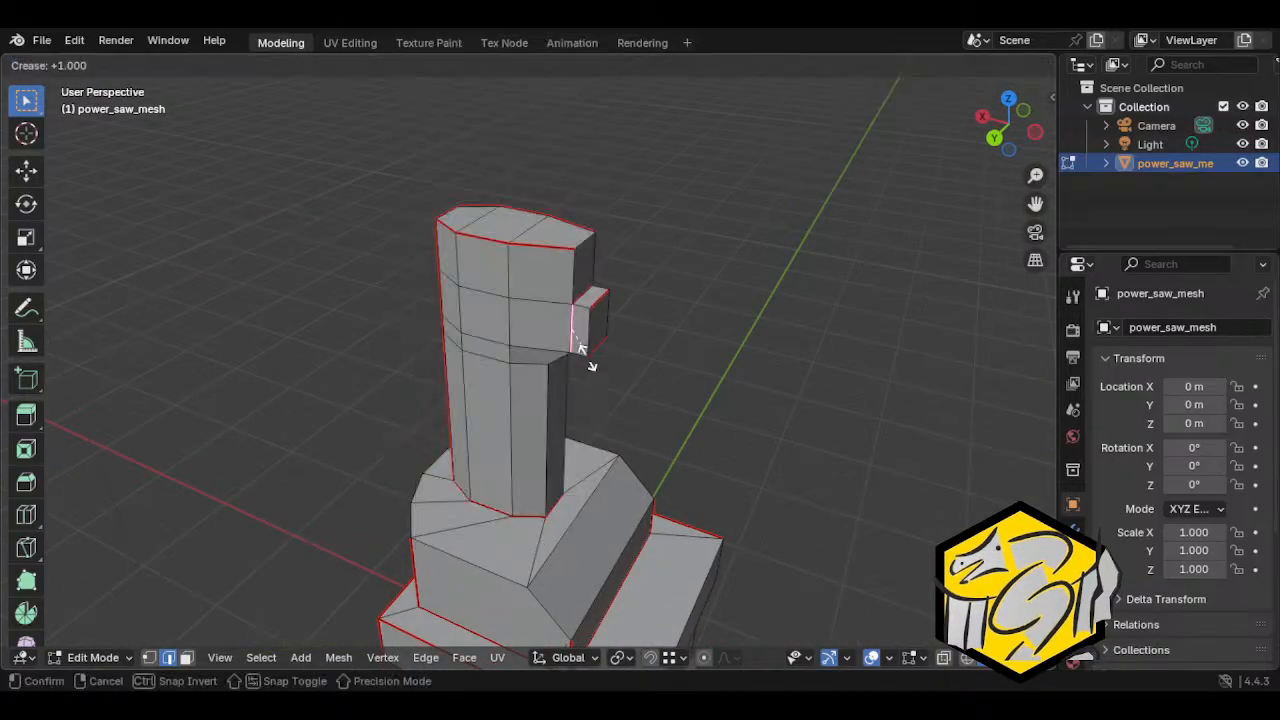
pyautogui.click(585, 354)
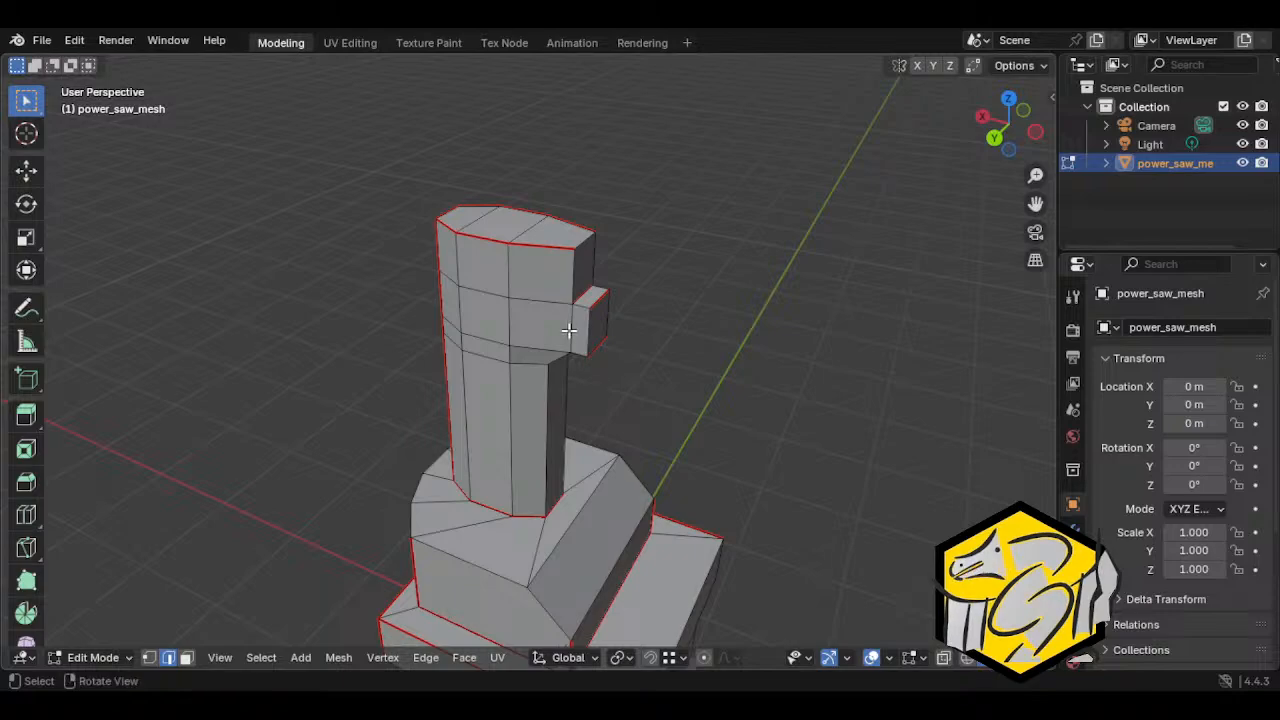
# Step: Mark seams along the vertical edges where the small block meets the column
pyautogui.moveTo(569, 331); pyautogui.dragTo(455, 285, button='middle')
pyautogui.hotkey('ctrl', 'e')
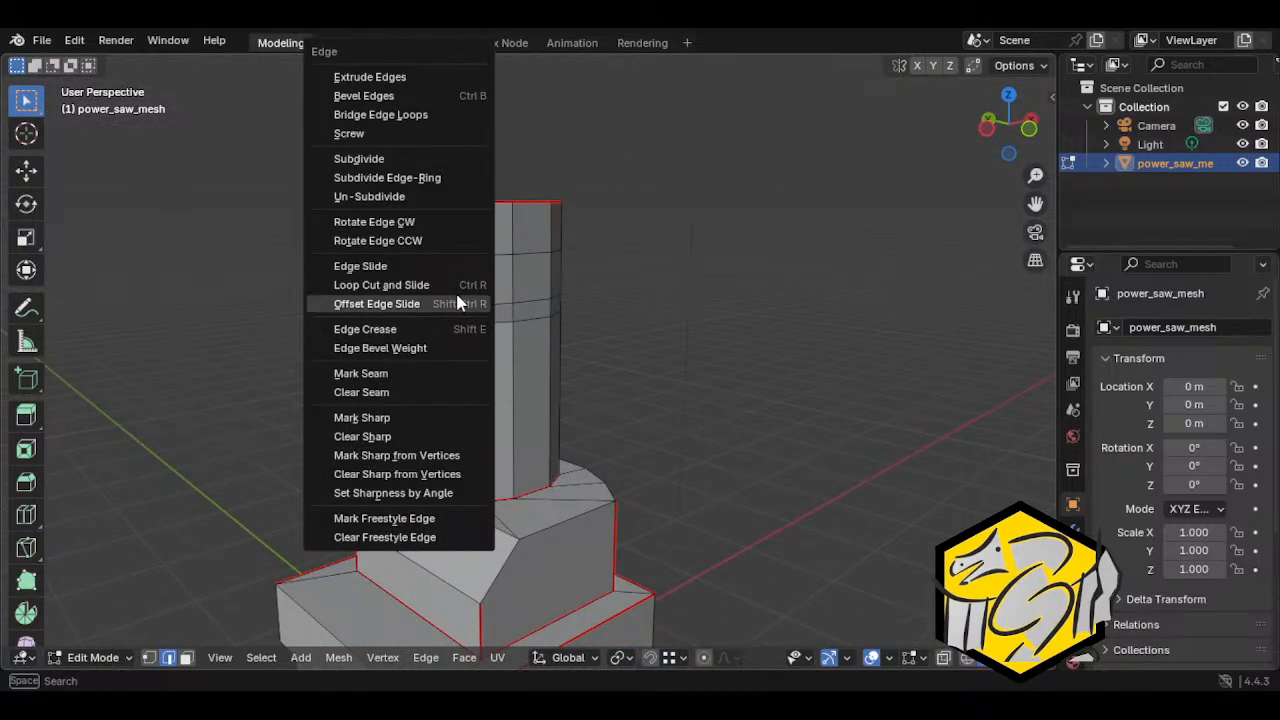
pyautogui.click(400, 373)
# Step: Clear the seam from the lower edge joining the block to the column and mark seams along the block's side edges
pyautogui.moveTo(446, 286); pyautogui.dragTo(634, 254, button='middle')
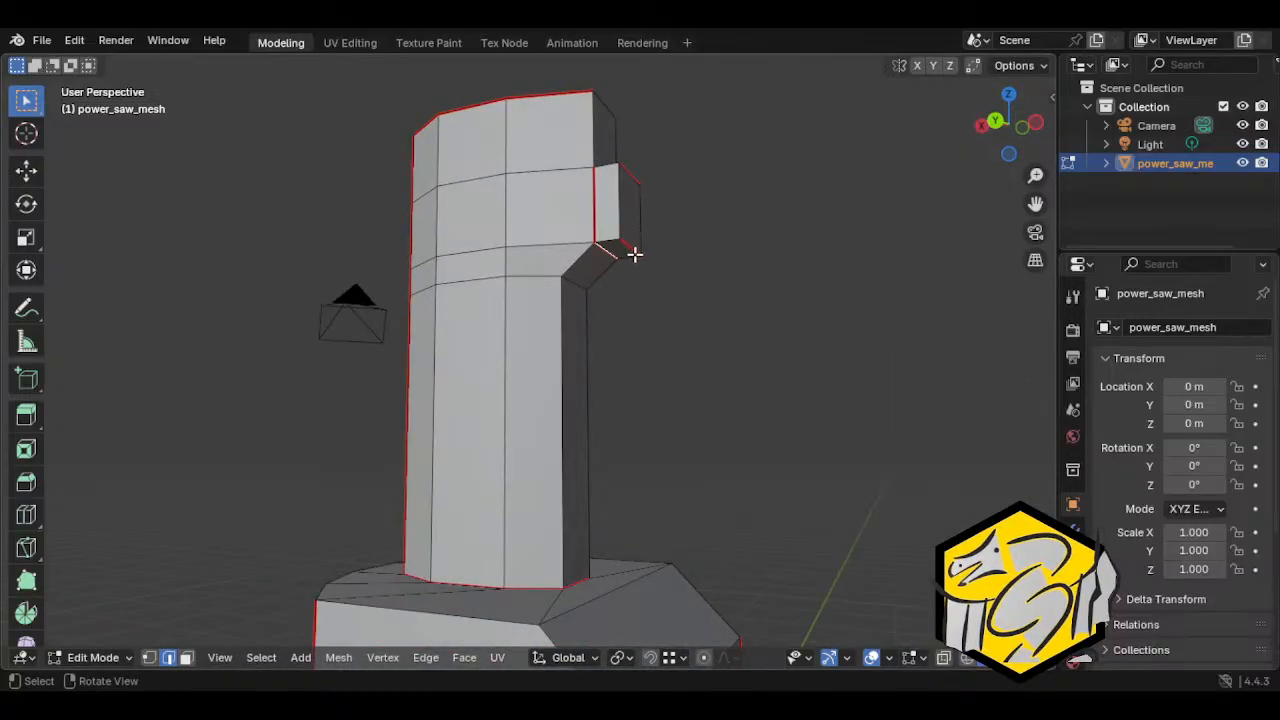
pyautogui.hotkey('ctrl', 'e')
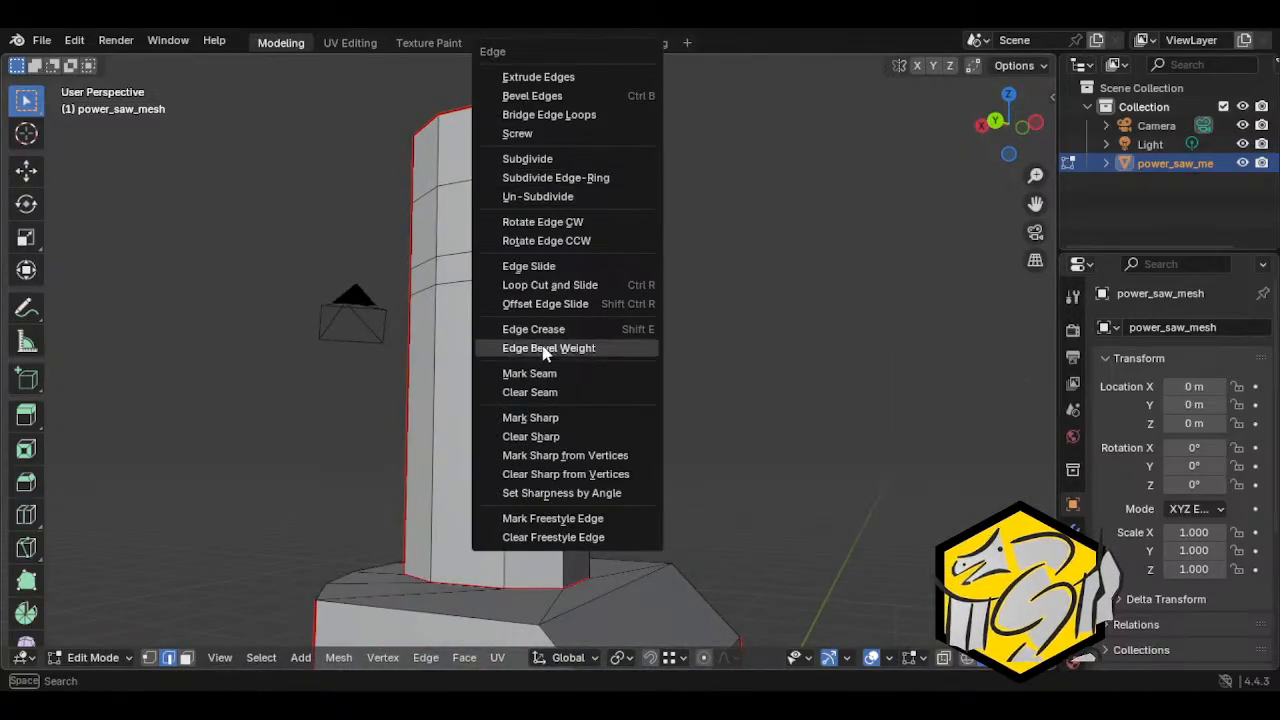
pyautogui.click(545, 394)
pyautogui.moveTo(609, 246); pyautogui.dragTo(457, 262, button='middle')
pyautogui.keyDown('shift'); pyautogui.click(443, 248); pyautogui.keyUp('shift')
pyautogui.hotkey('ctrl', 'e')
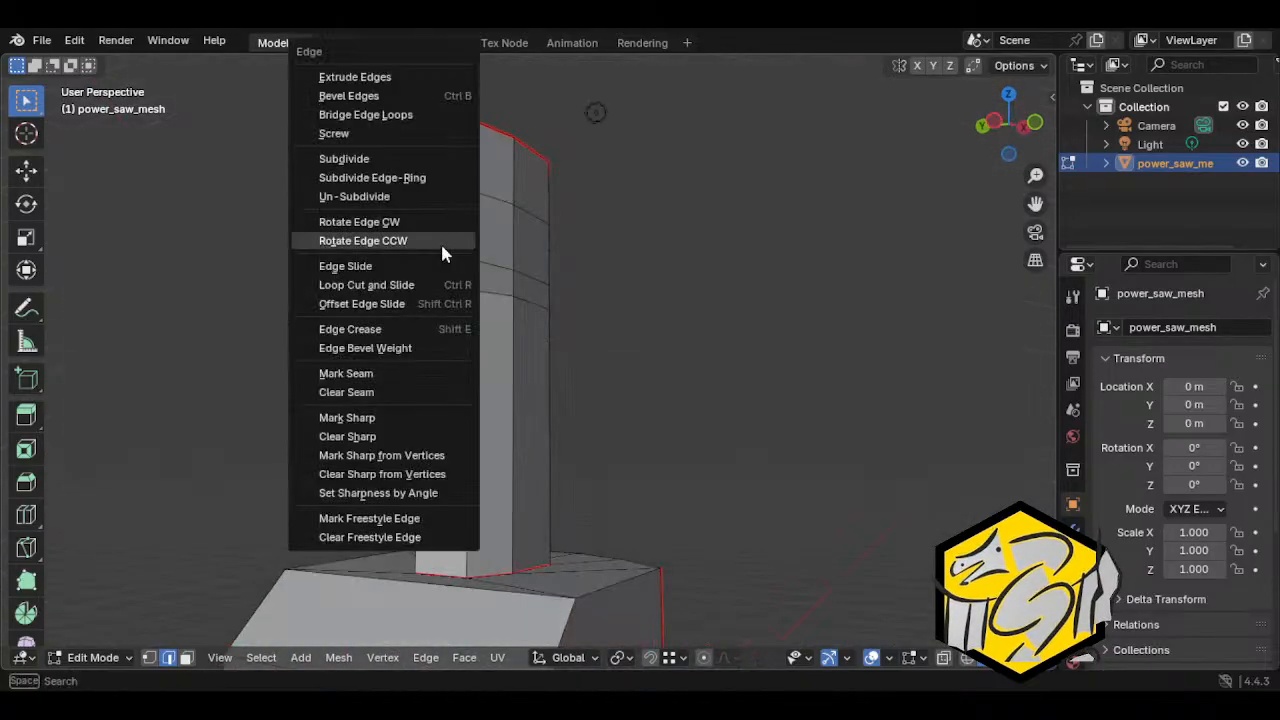
pyautogui.click(370, 374)
pyautogui.moveTo(444, 337); pyautogui.dragTo(522, 280, button='middle')
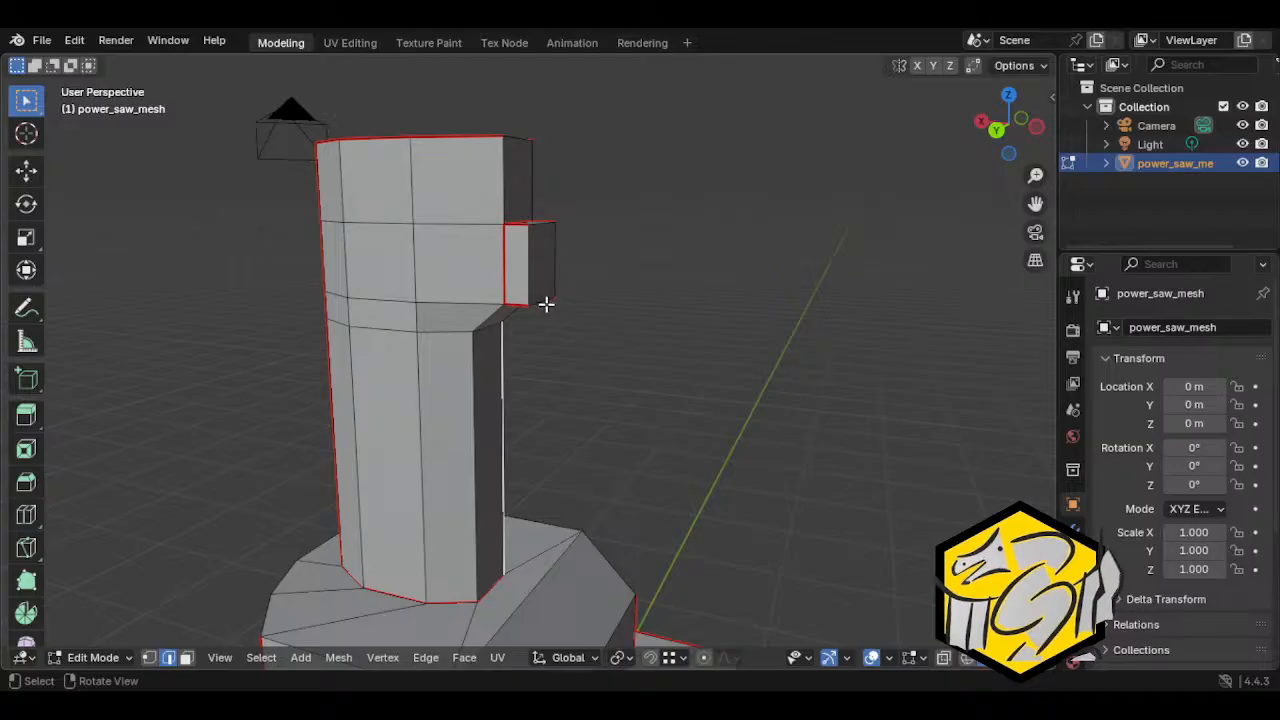
pyautogui.moveTo(546, 289); pyautogui.dragTo(488, 295, button='middle')
pyautogui.press('g')
pyautogui.rightClick(606, 299)
pyautogui.hotkey('ctrl', 'l')
pyautogui.click(524, 281)
# Step: Scale the small block's two outer vertical edges closer together along Y to taper the block
pyautogui.click(563, 260)
pyautogui.keyDown('shift'); pyautogui.click(484, 298); pyautogui.keyUp('shift')
pyautogui.press('s')
pyautogui.moveTo(581, 307); pyautogui.dragTo(623, 320, button='middle')
pyautogui.press('x')
pyautogui.press('y')
pyautogui.click(516, 345)
pyautogui.hotkey('ctrl', 'l')
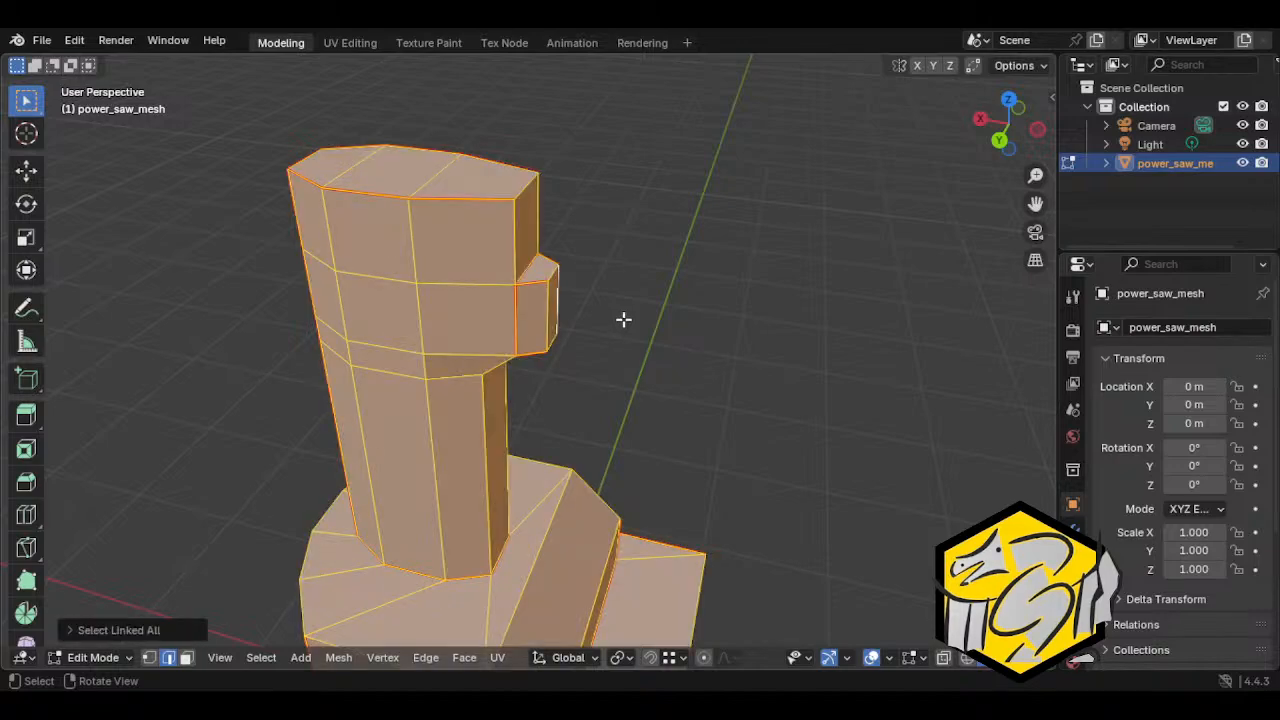
pyautogui.hotkey('ctrl', 'z')
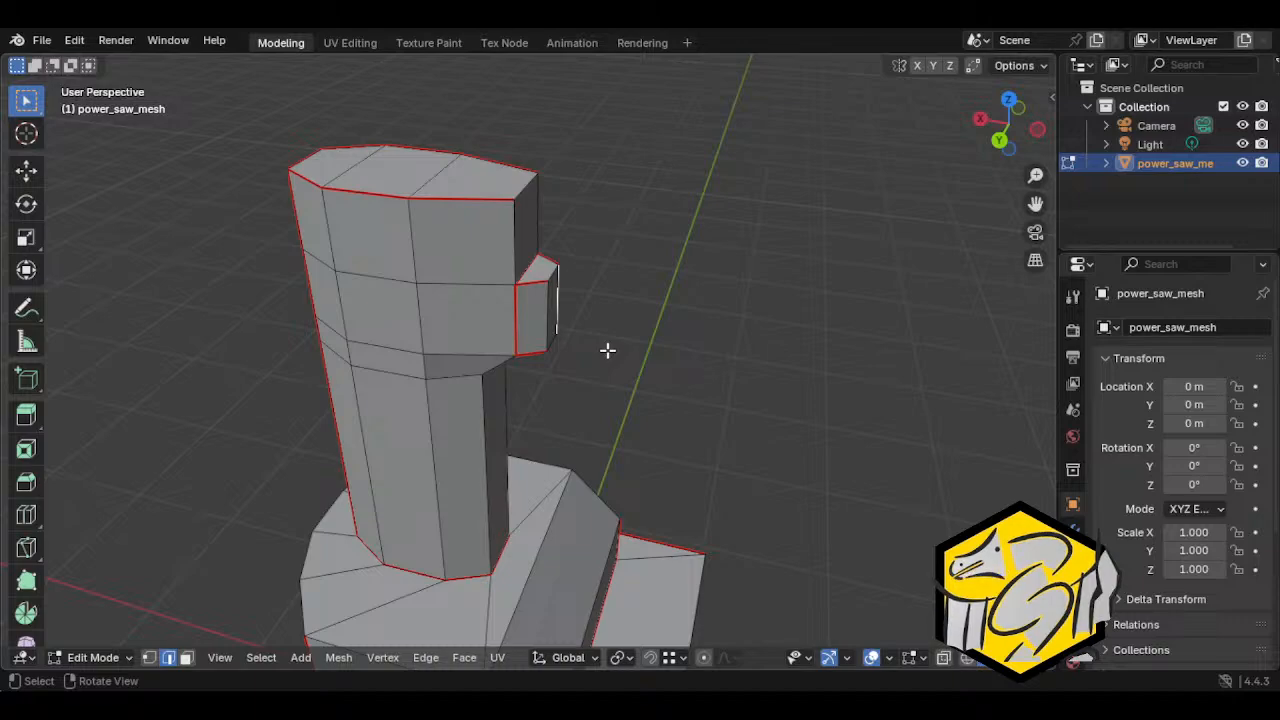
pyautogui.moveTo(552, 320); pyautogui.dragTo(400, 241, button='middle')
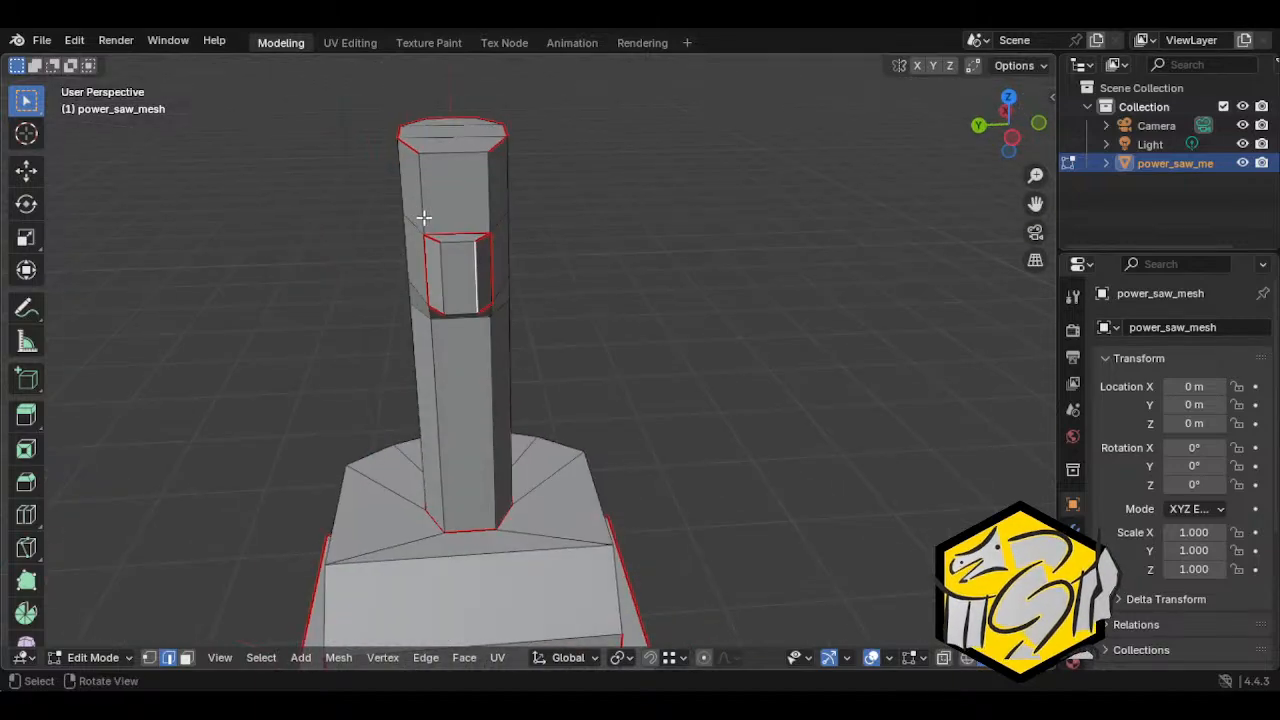
pyautogui.moveTo(443, 143); pyautogui.dragTo(440, 189, button='middle')
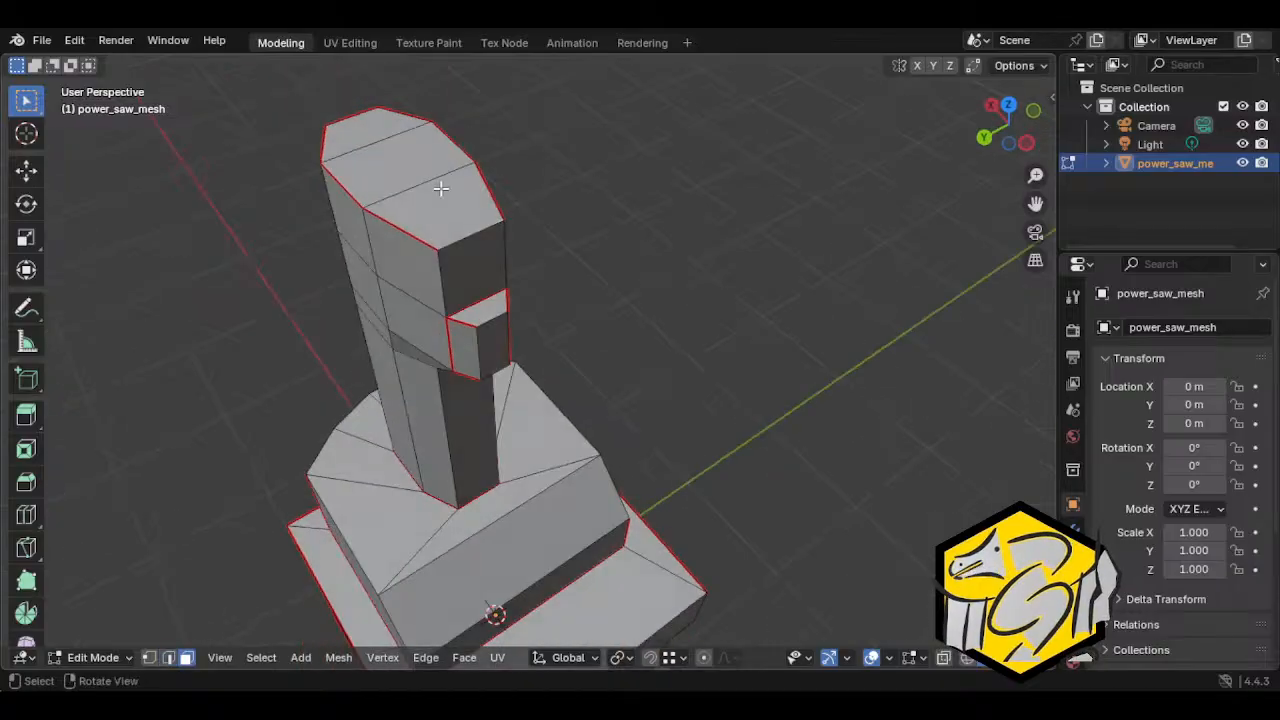
# Step: Scale the selected faces on top of the column wider along Y
pyautogui.keyDown('shift'); pyautogui.click(429, 192); pyautogui.keyUp('shift')
pyautogui.moveTo(372, 135); pyautogui.dragTo(563, 249, button='middle')
pyautogui.press('s')
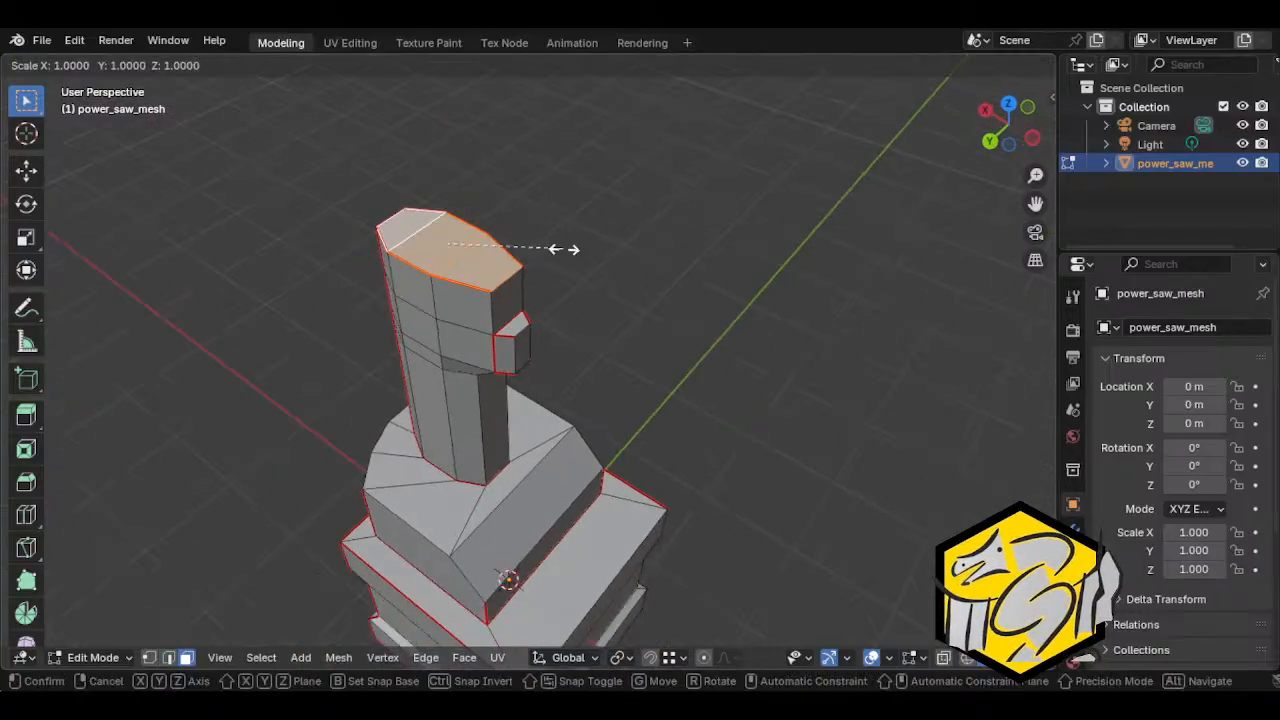
pyautogui.press('x')
pyautogui.press('y')
pyautogui.click(563, 246)
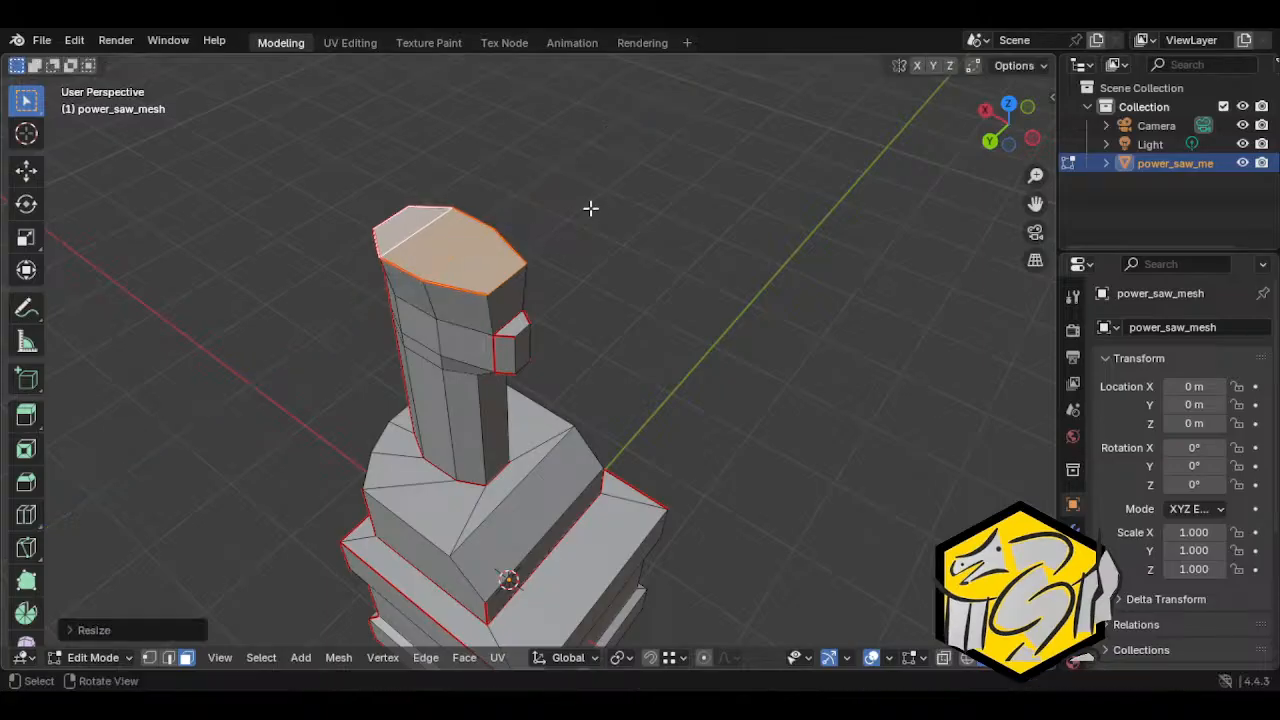
# Step: Scale the column top's end edge above the small block wider along Y to square off that end
pyautogui.moveTo(591, 206); pyautogui.dragTo(727, 300, button='middle')
pyautogui.click(473, 285)
pyautogui.press('2')
pyautogui.click(472, 246)
pyautogui.press('s')
pyautogui.press('y')
pyautogui.press('y')
pyautogui.click(566, 234)
# Step: Select the column's top faces and extrude them upward to add a taller head
pyautogui.press('3')
pyautogui.click(516, 290)
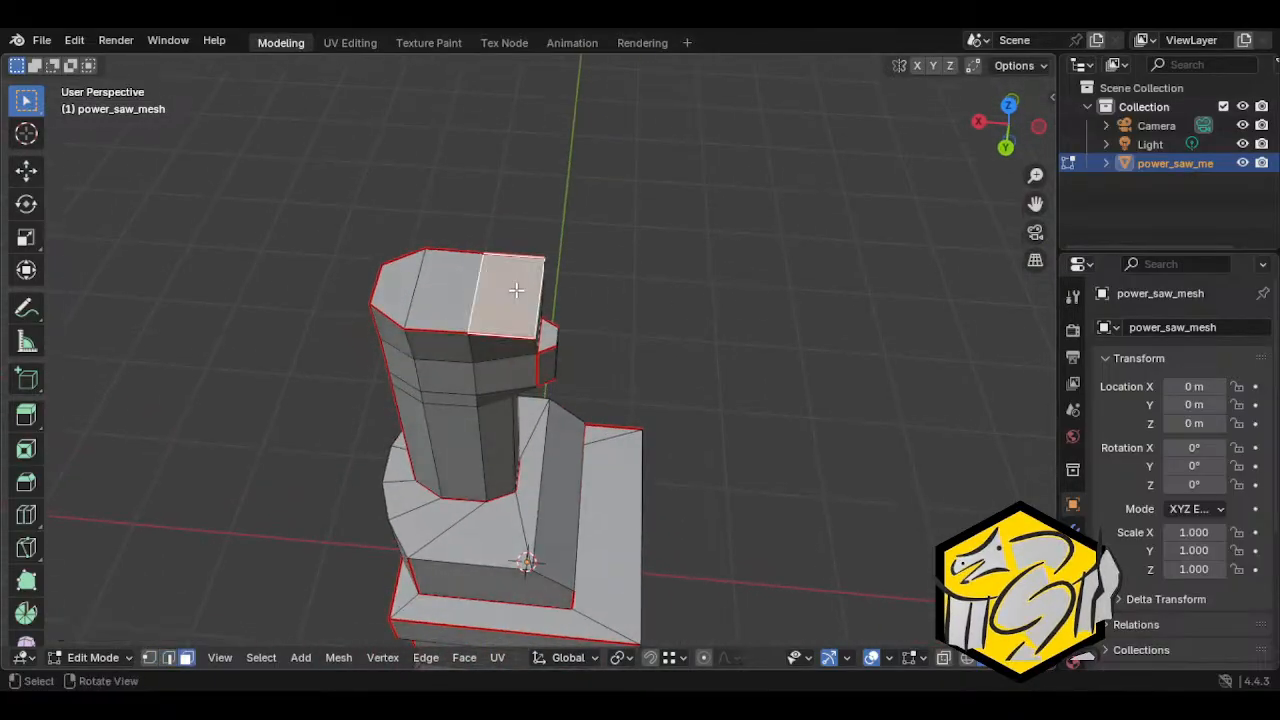
pyautogui.keyDown('shift'); pyautogui.click(480, 295); pyautogui.keyUp('shift')
pyautogui.moveTo(552, 389); pyautogui.dragTo(641, 301, button='middle')
pyautogui.press('e')
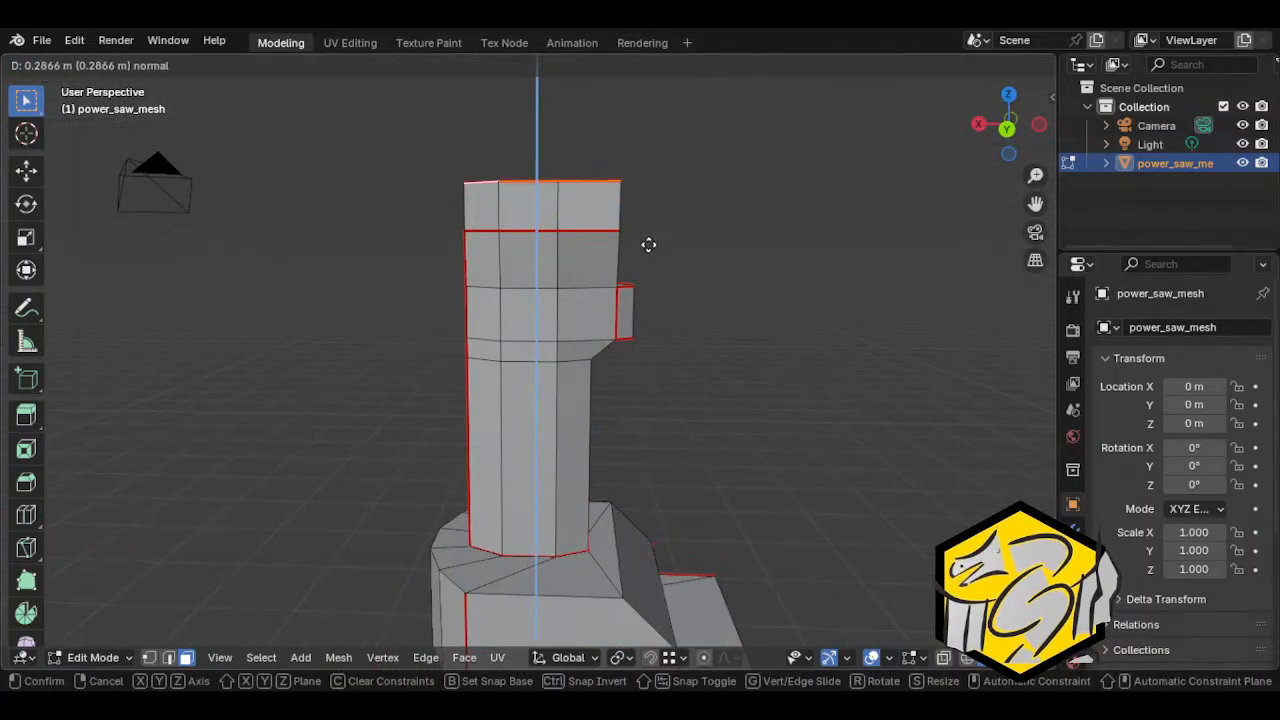
pyautogui.click(648, 220)
# Step: Try to slant the head by moving its top faces along X and rotating them about 56° around Y
pyautogui.press('g')
pyautogui.press('x')
pyautogui.click(581, 200)
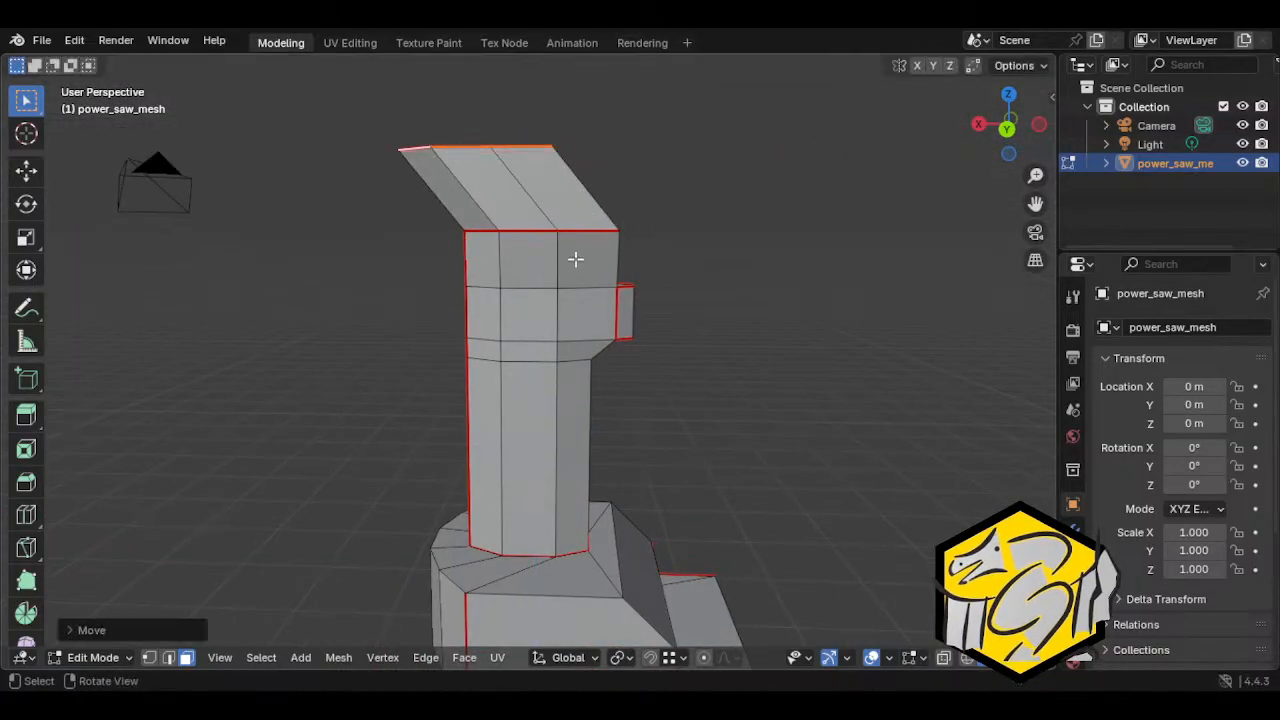
pyautogui.scroll(-3, 575, 375)
pyautogui.press('r')
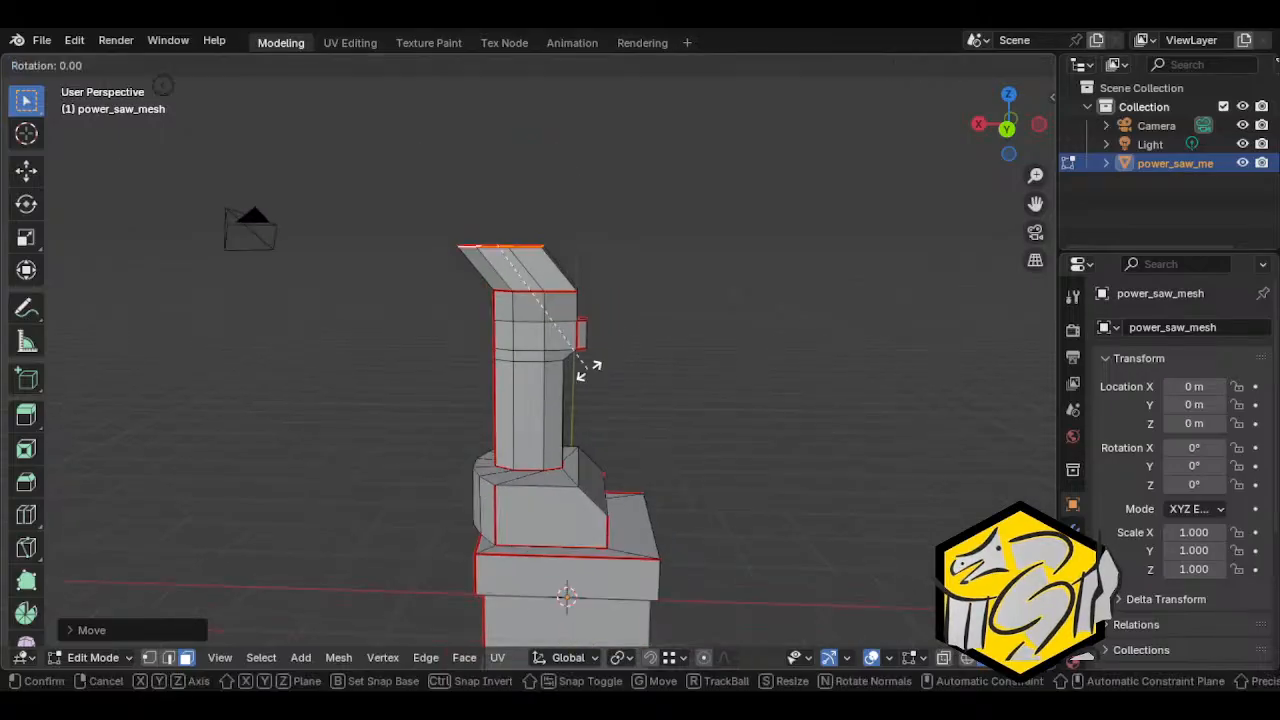
pyautogui.press('x')
pyautogui.press('z')
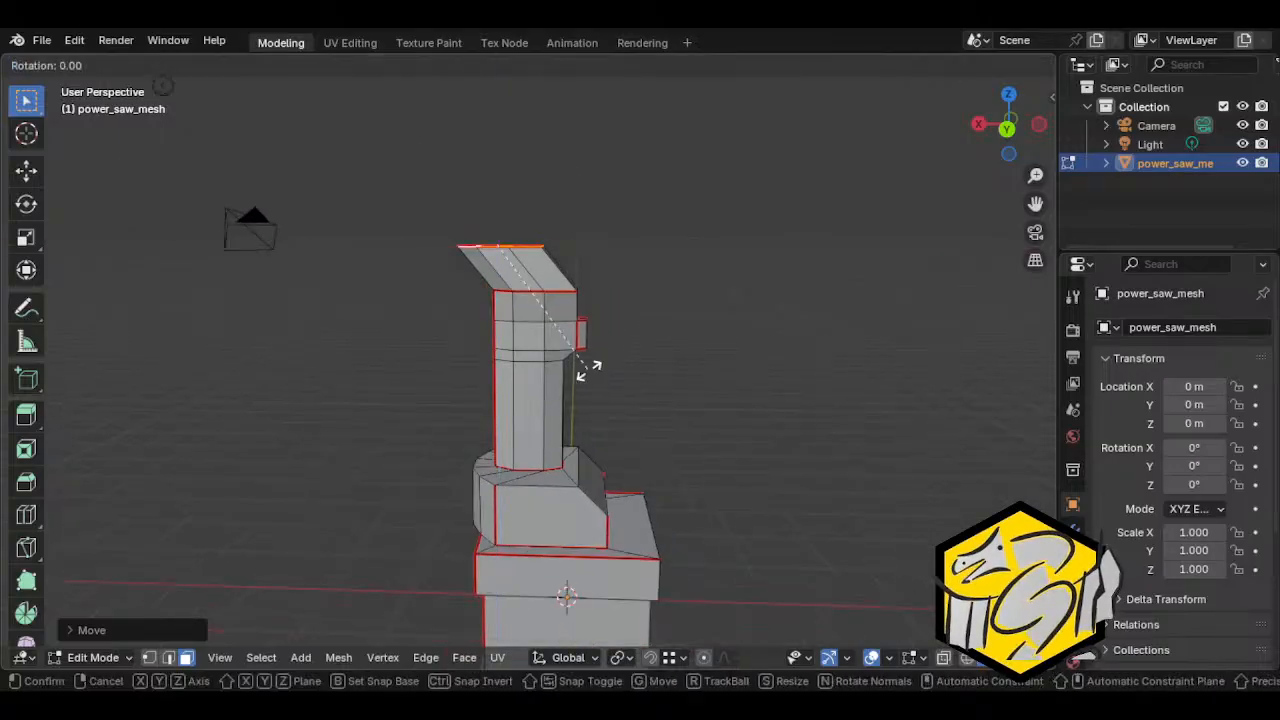
pyautogui.press('z')
pyautogui.press('y')
pyautogui.press('y')
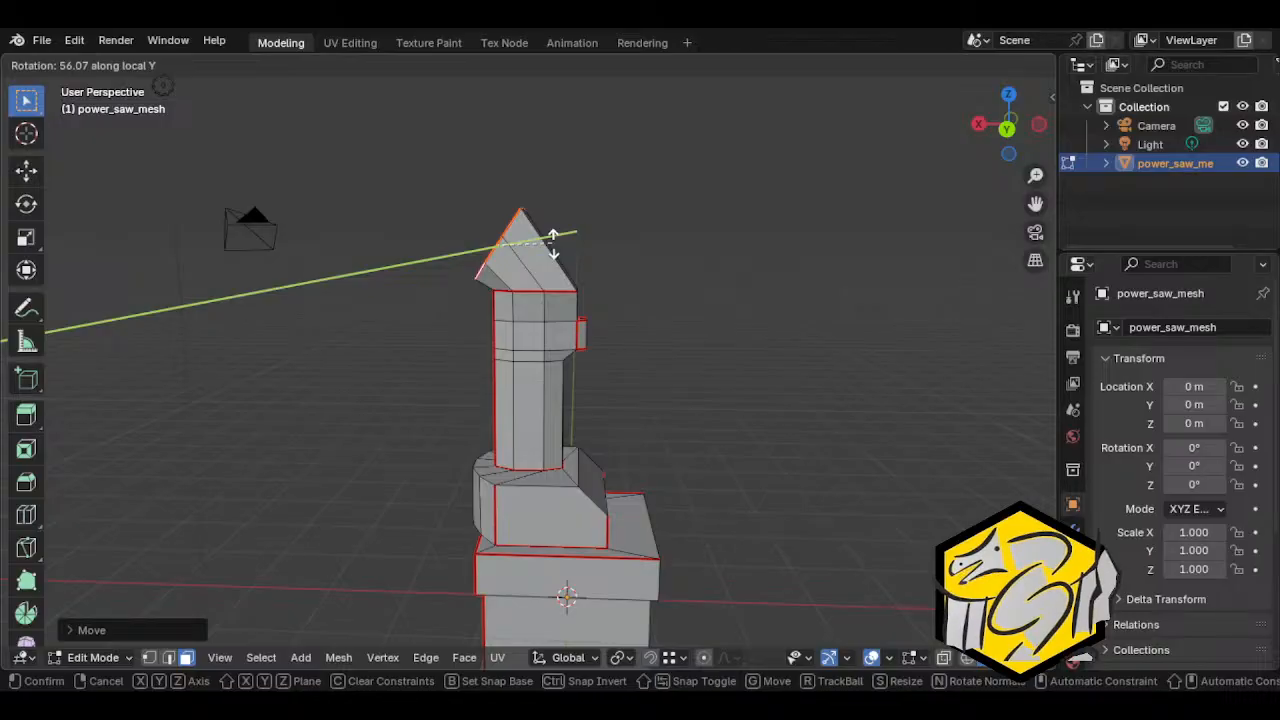
pyautogui.click(552, 240)
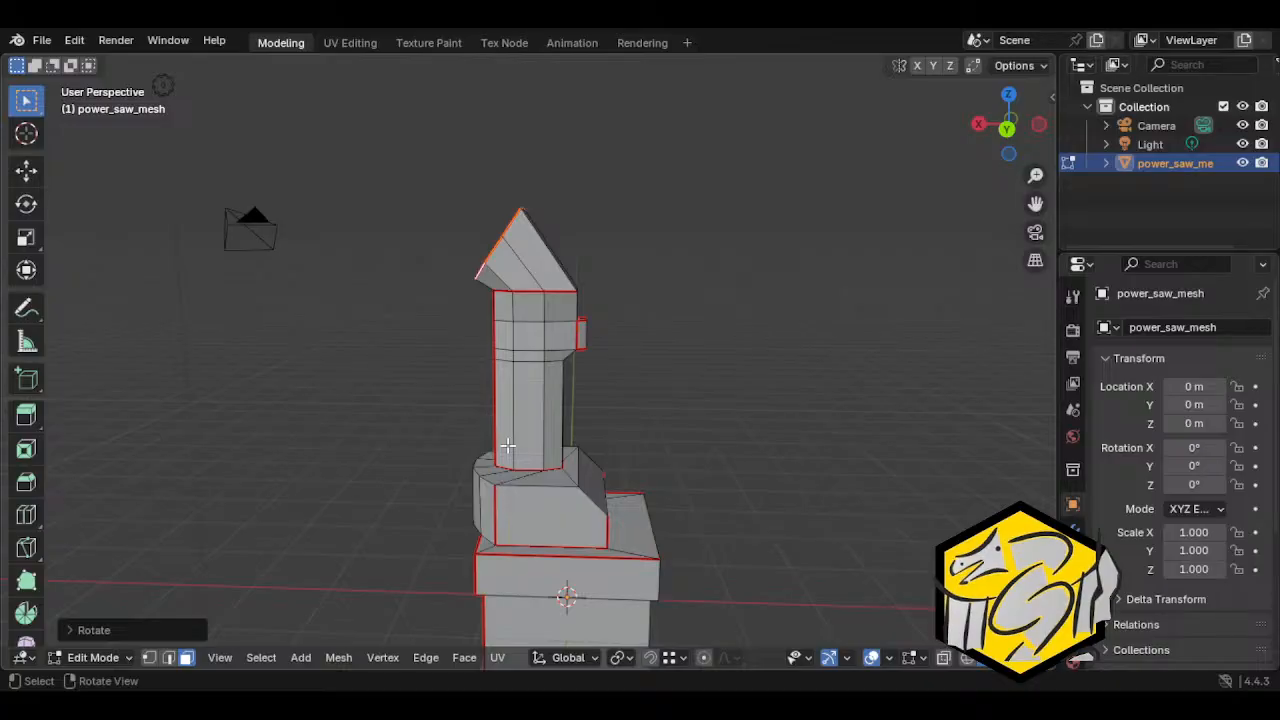
# Step: Undo the rotation and the sideways move of the head's top faces
pyautogui.moveTo(508, 444); pyautogui.dragTo(626, 424, button='middle')
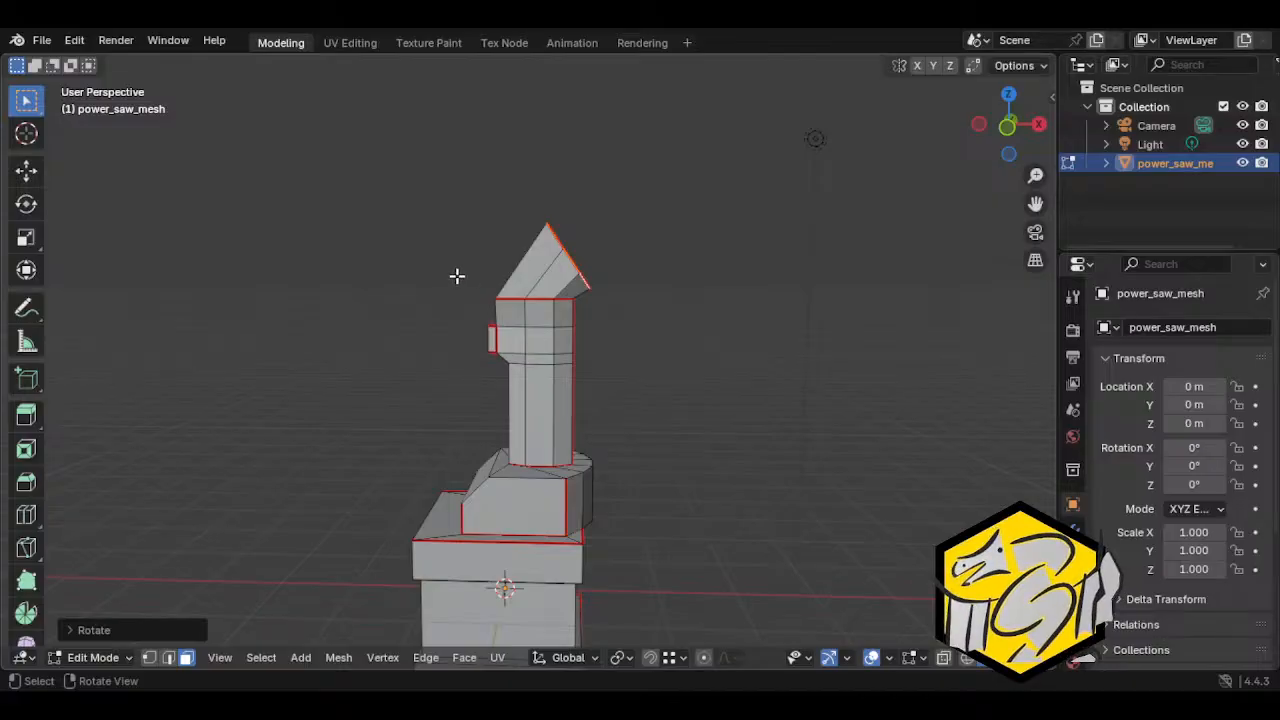
pyautogui.hotkey('ctrl', 'z')
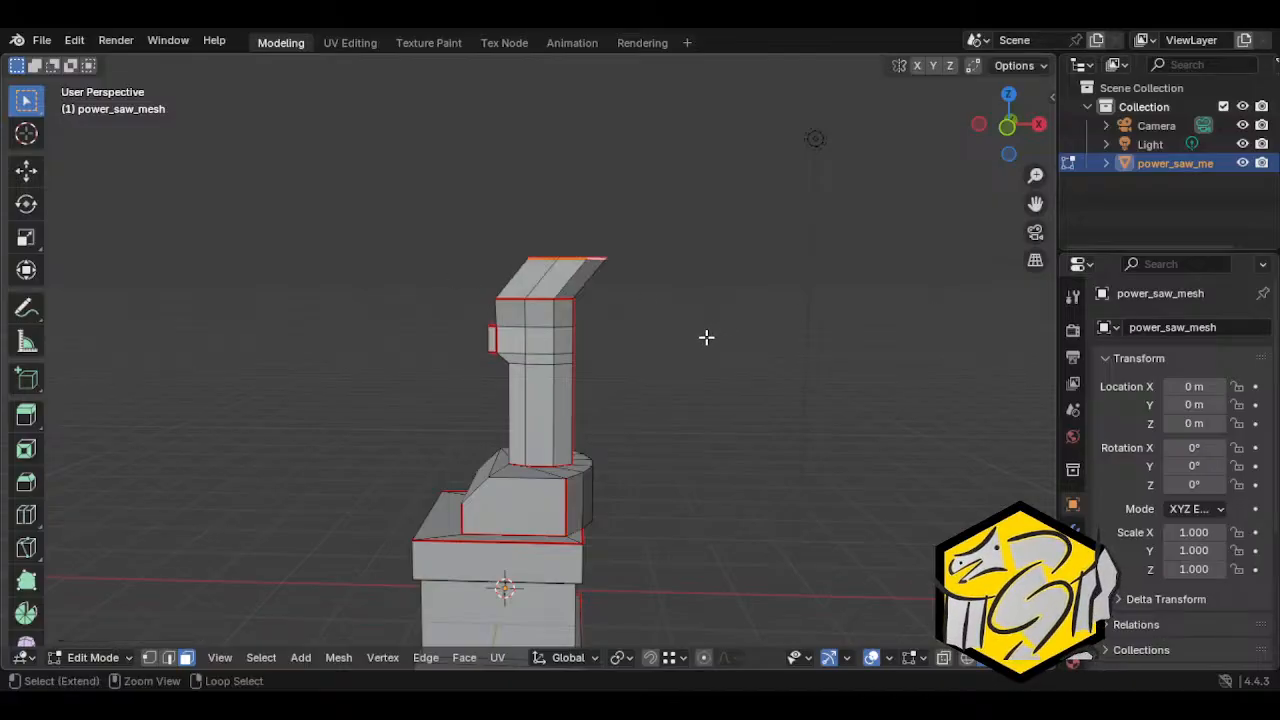
pyautogui.hotkey('ctrl', 'z')
pyautogui.moveTo(651, 306); pyautogui.dragTo(446, 294, button='middle')
pyautogui.click(561, 284)
pyautogui.click(570, 289)
pyautogui.keyDown('shift'); pyautogui.click(562, 311); pyautogui.keyUp('shift')
pyautogui.keyDown('shift'); pyautogui.click(583, 313); pyautogui.keyUp('shift')
pyautogui.keyDown('shift'); pyautogui.click(555, 316); pyautogui.keyUp('shift')
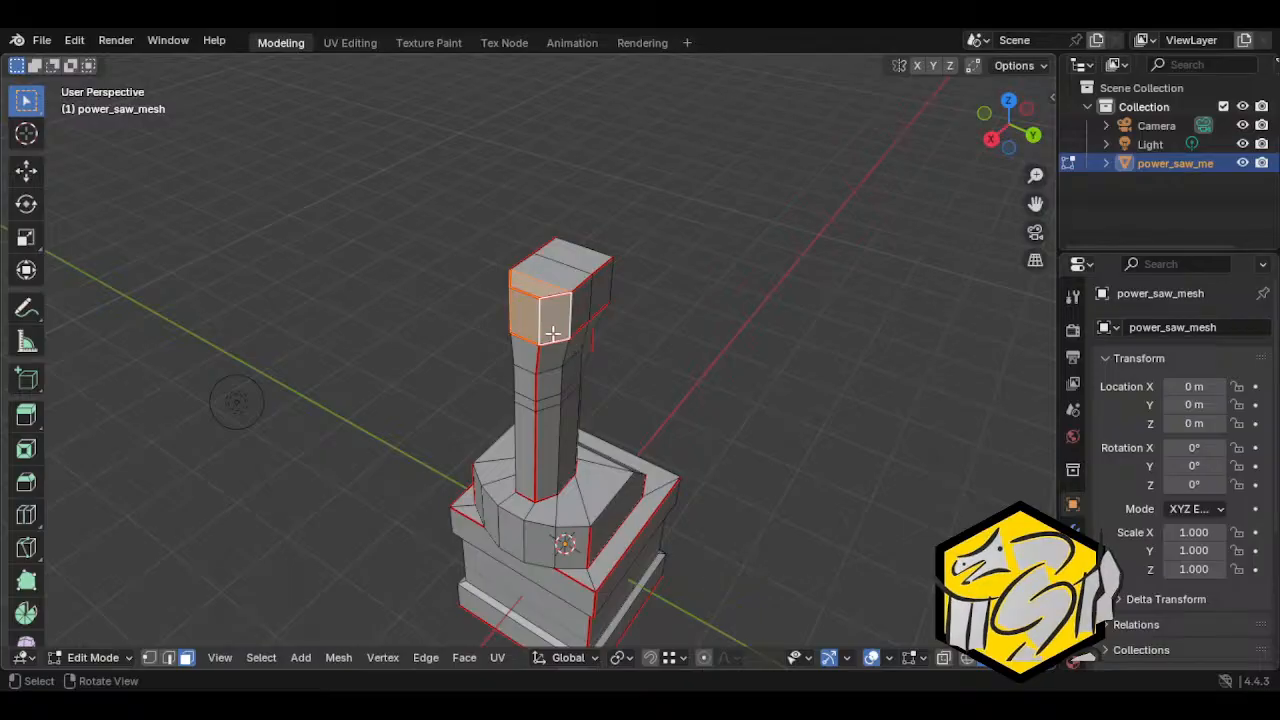
pyautogui.moveTo(528, 320); pyautogui.dragTo(614, 374, button='middle')
pyautogui.click(582, 289)
pyautogui.press('2')
pyautogui.click(547, 287)
pyautogui.keyDown('shift'); pyautogui.click(576, 292); pyautogui.keyUp('shift')
pyautogui.press('s')
pyautogui.press('y')
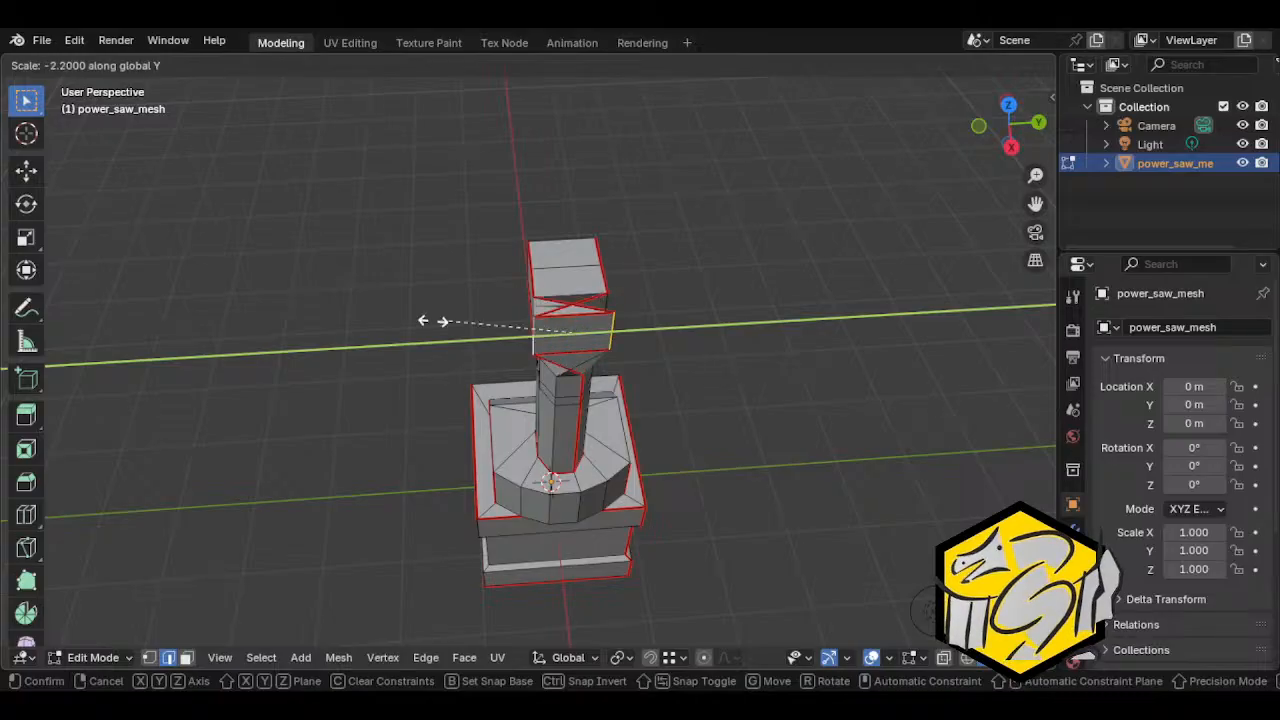
pyautogui.click(482, 329)
pyautogui.press('s')
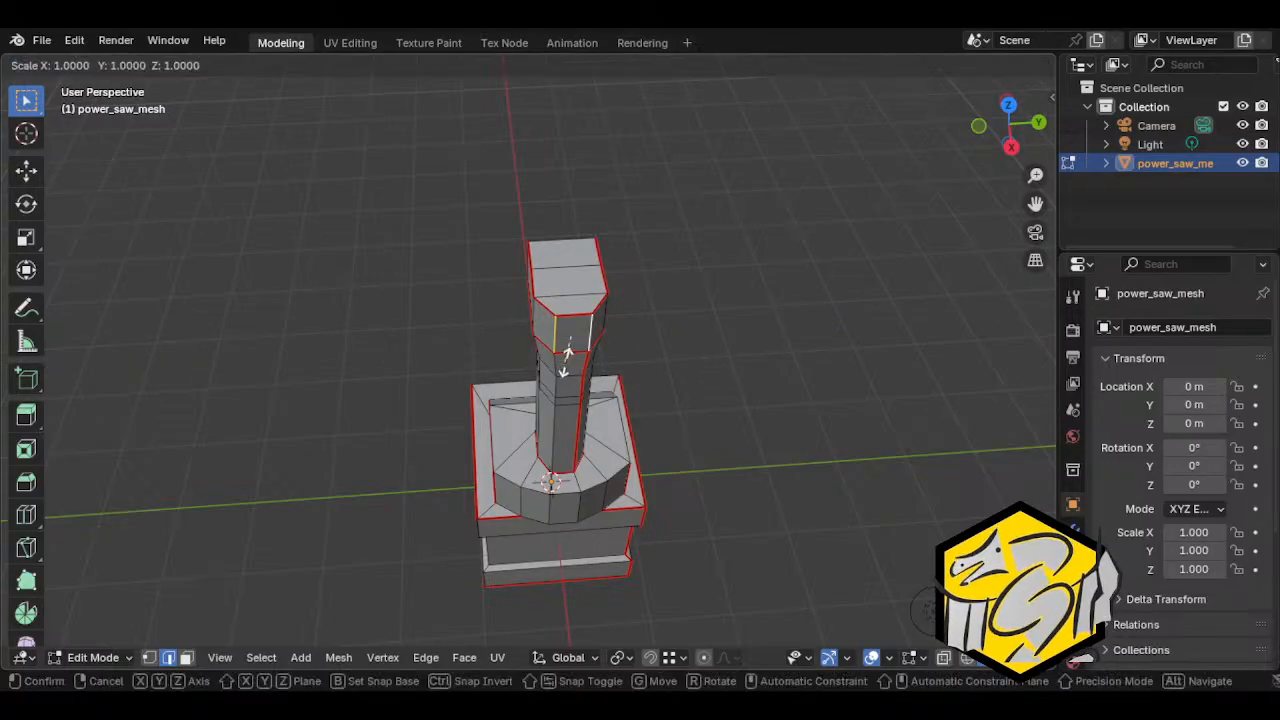
pyautogui.press('y')
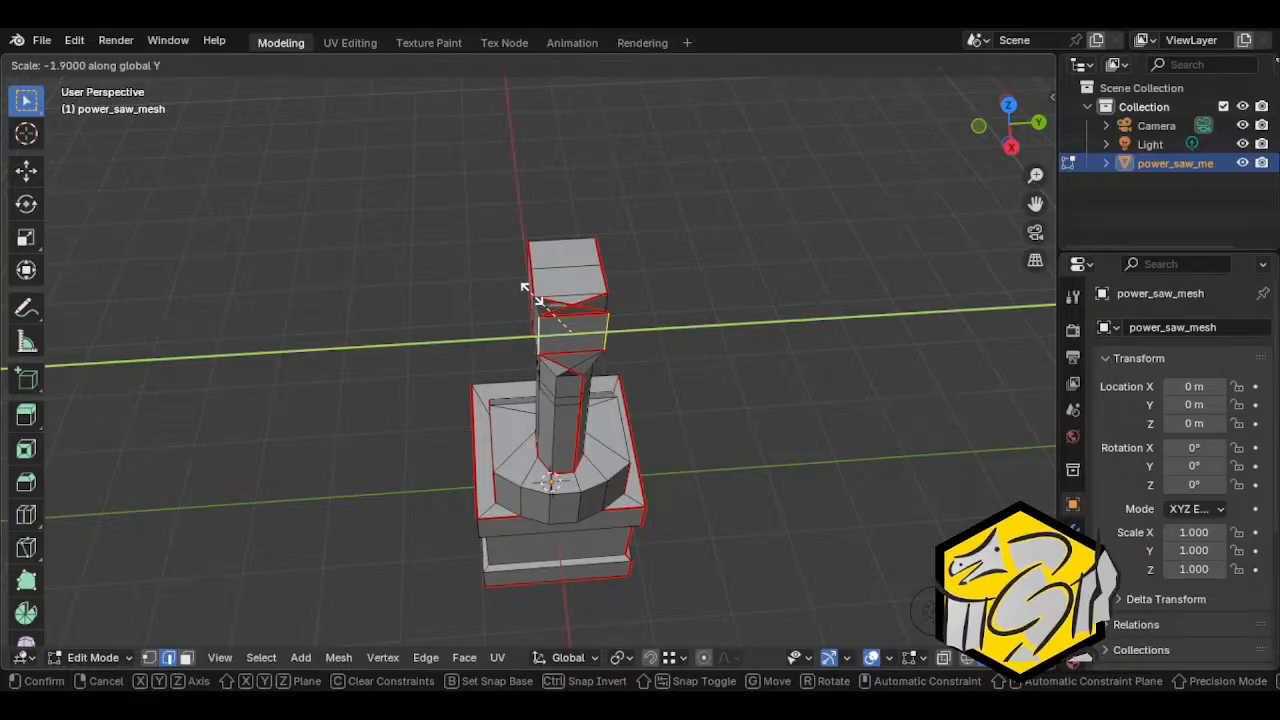
pyautogui.rightClick(714, 323)
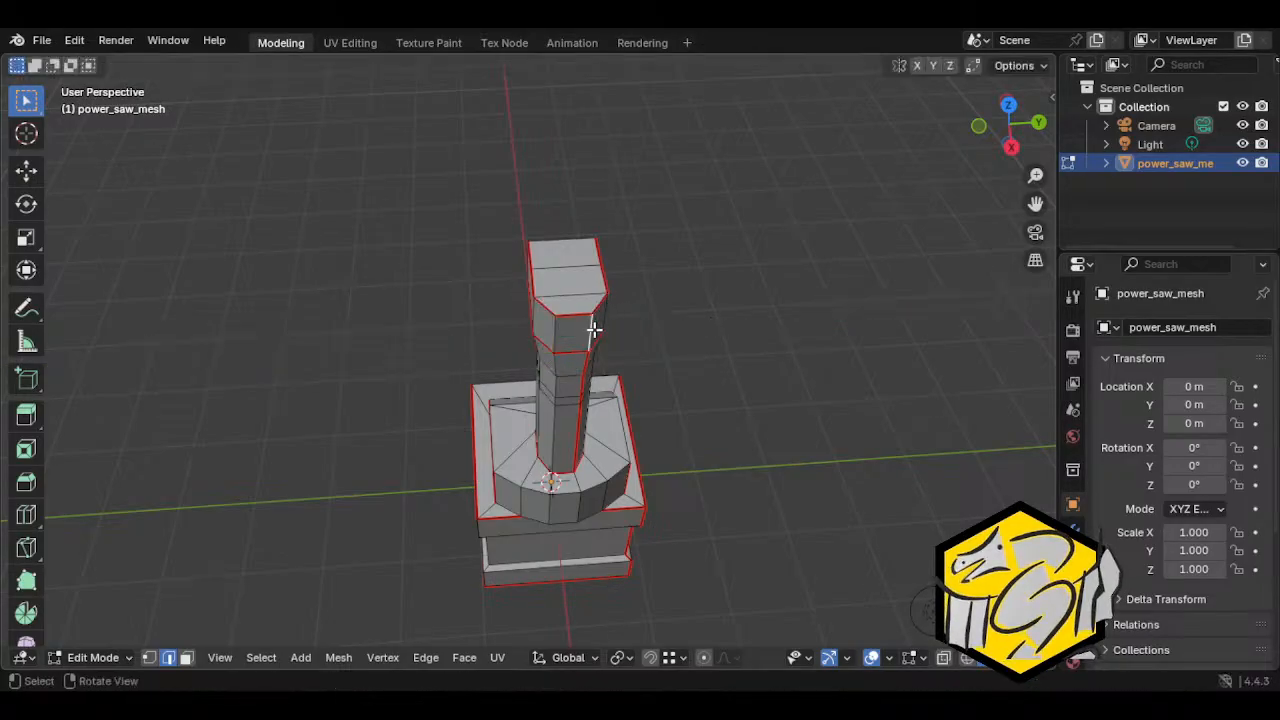
# Step: Move the two vertical edges at the head's narrow end outward along Y to square off that end
pyautogui.press('g')
pyautogui.press('x')
pyautogui.press('y')
pyautogui.click(606, 291)
pyautogui.click(553, 332)
pyautogui.press('g')
pyautogui.press('x')
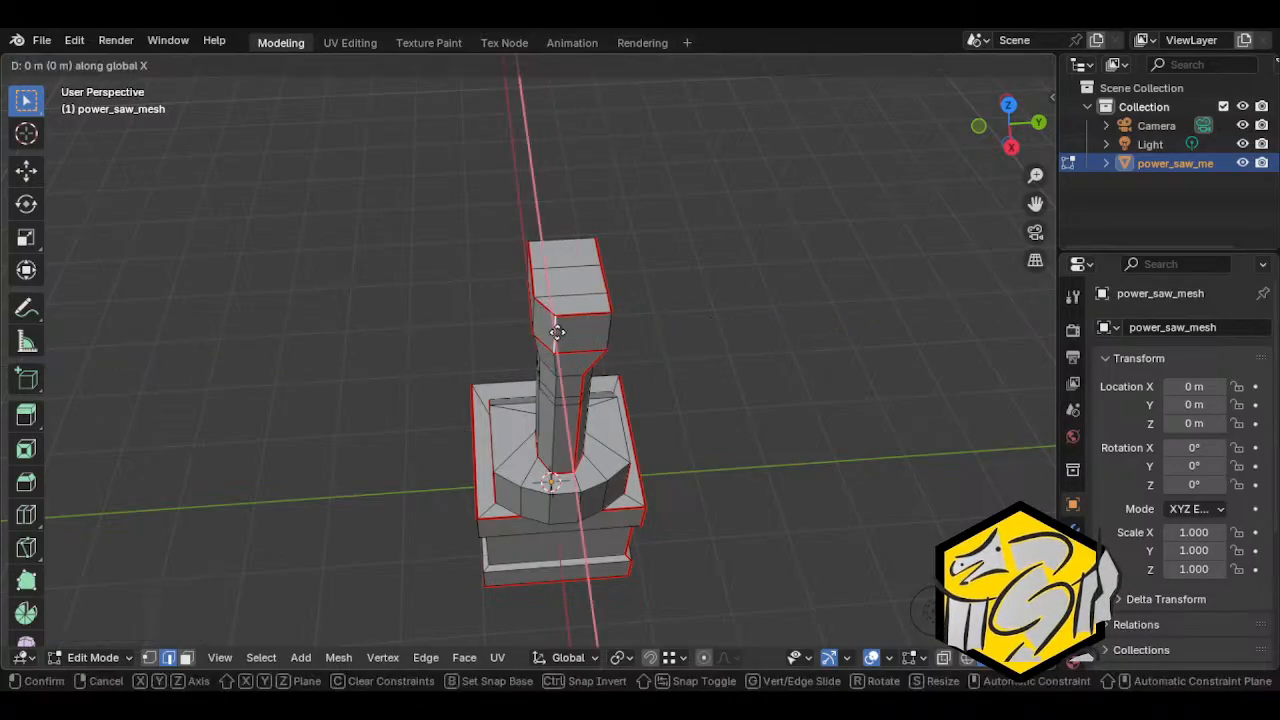
pyautogui.click(529, 329)
# Step: Extrude the head's end face and the tapered face below it away from the small block to form a horizontal arm
pyautogui.moveTo(529, 329); pyautogui.dragTo(669, 347, button='middle')
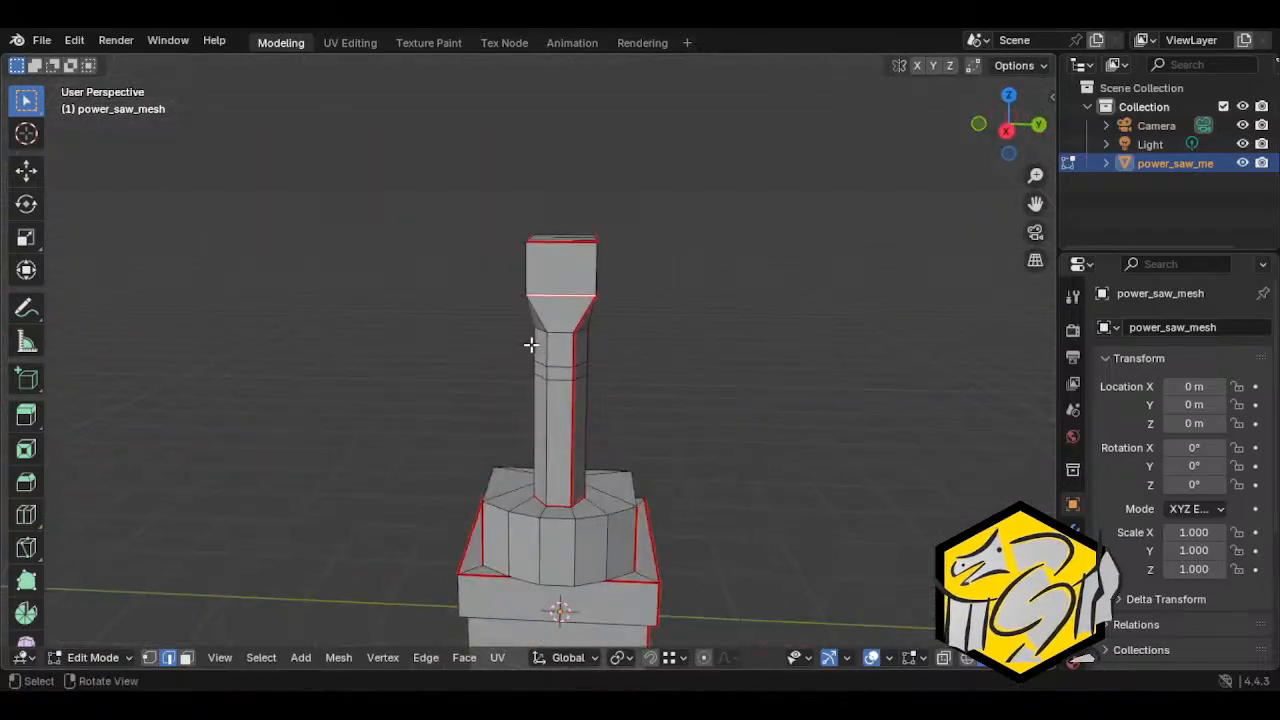
pyautogui.moveTo(531, 344); pyautogui.dragTo(771, 350, button='middle')
pyautogui.click(563, 311)
pyautogui.keyDown('shift'); pyautogui.click(563, 278); pyautogui.keyUp('shift')
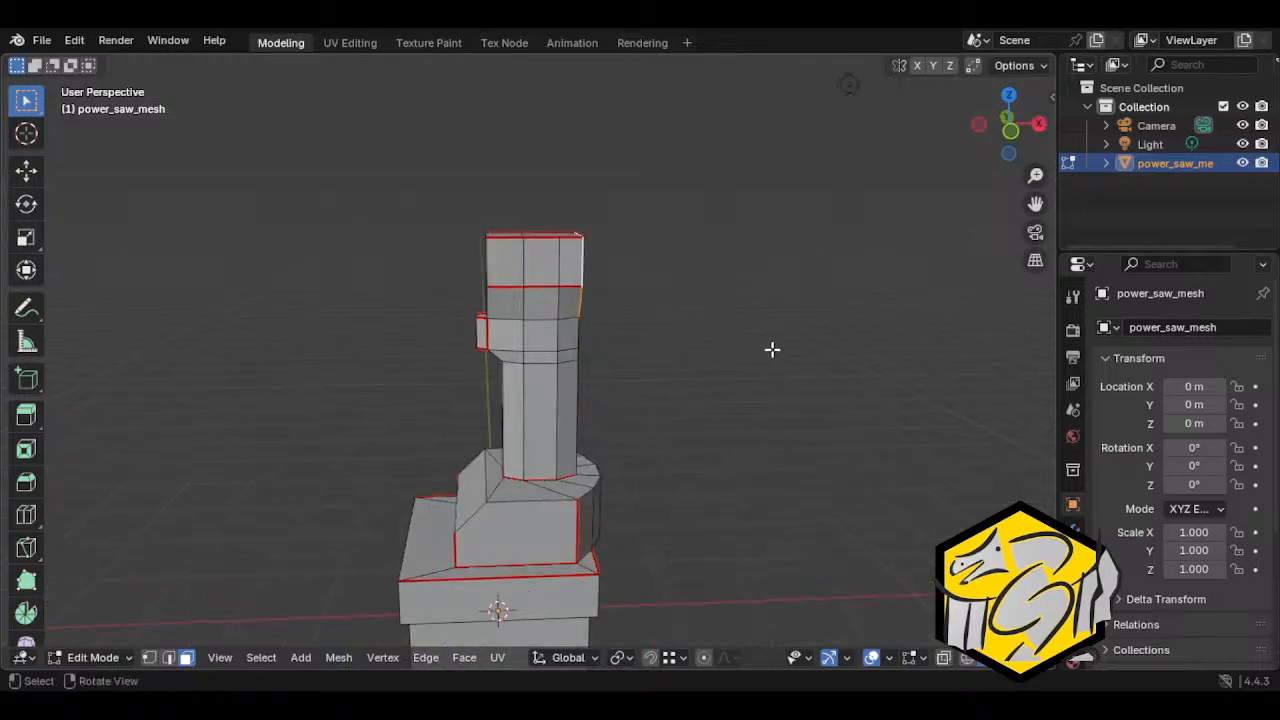
pyautogui.press('e')
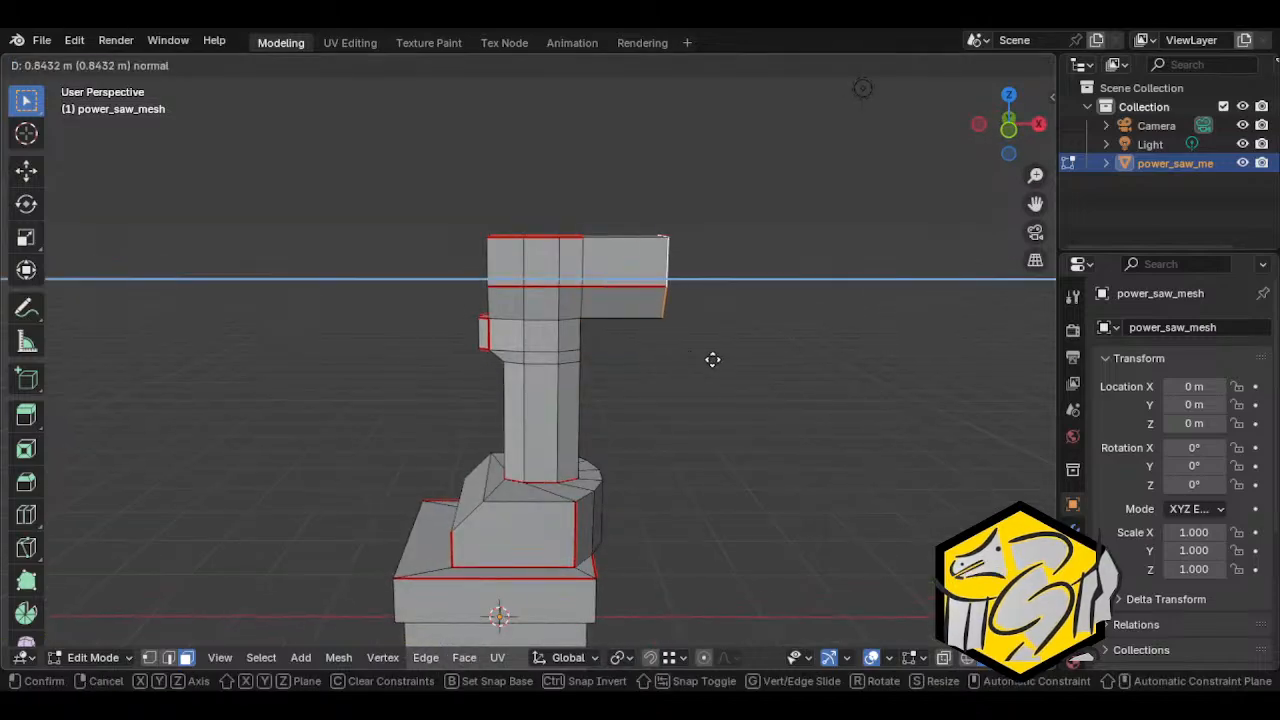
pyautogui.click(727, 358)
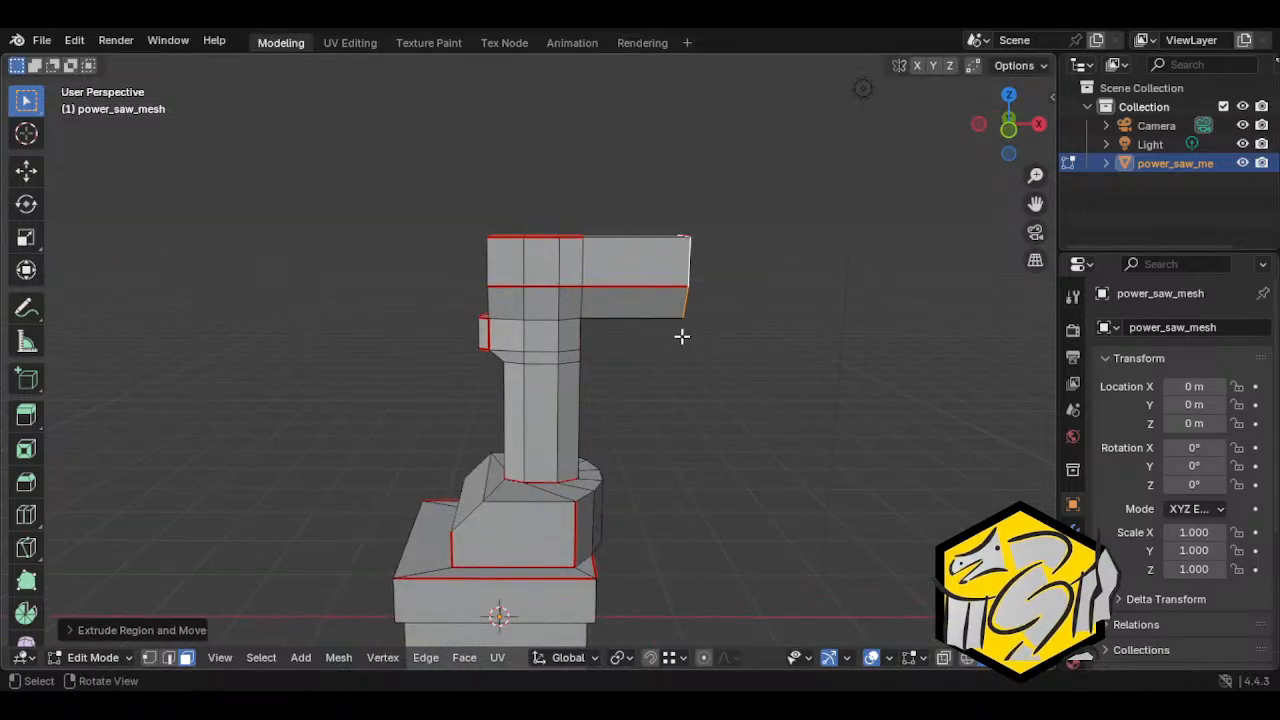
pyautogui.keyDown('alt'); pyautogui.click(577, 306); pyautogui.keyUp('alt')
pyautogui.click(636, 261)
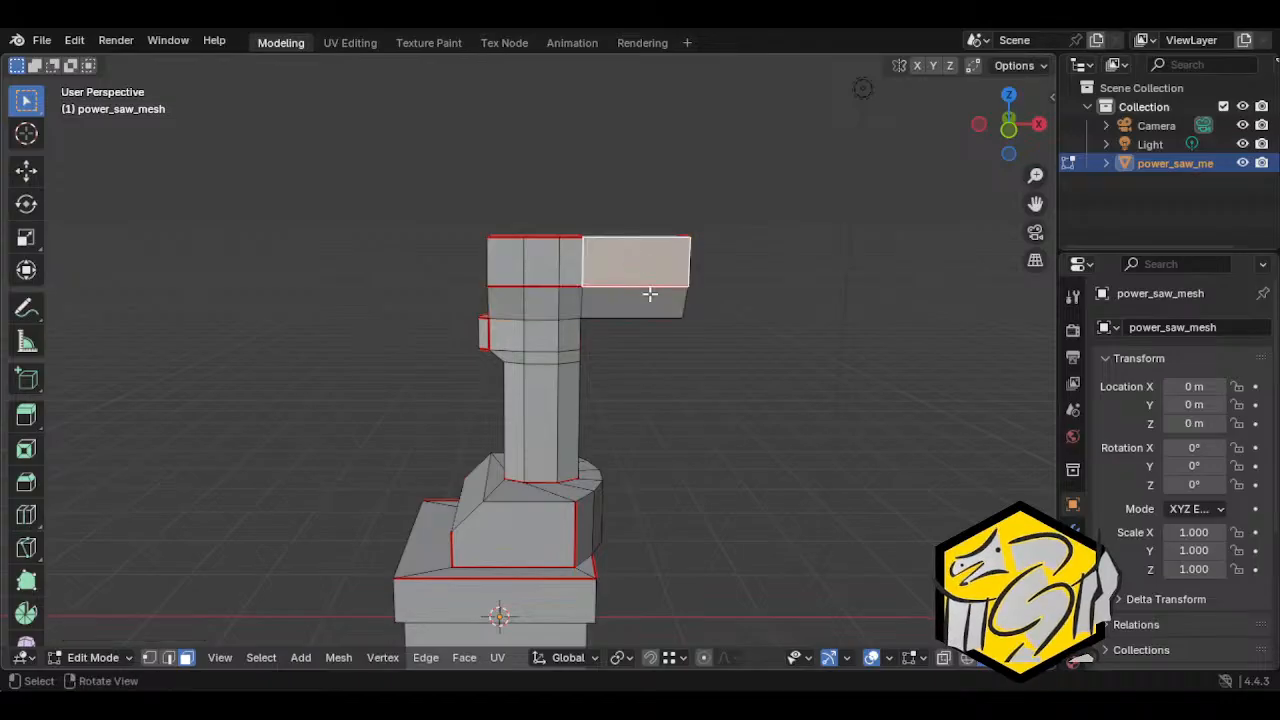
pyautogui.moveTo(701, 363); pyautogui.dragTo(634, 413, button='middle')
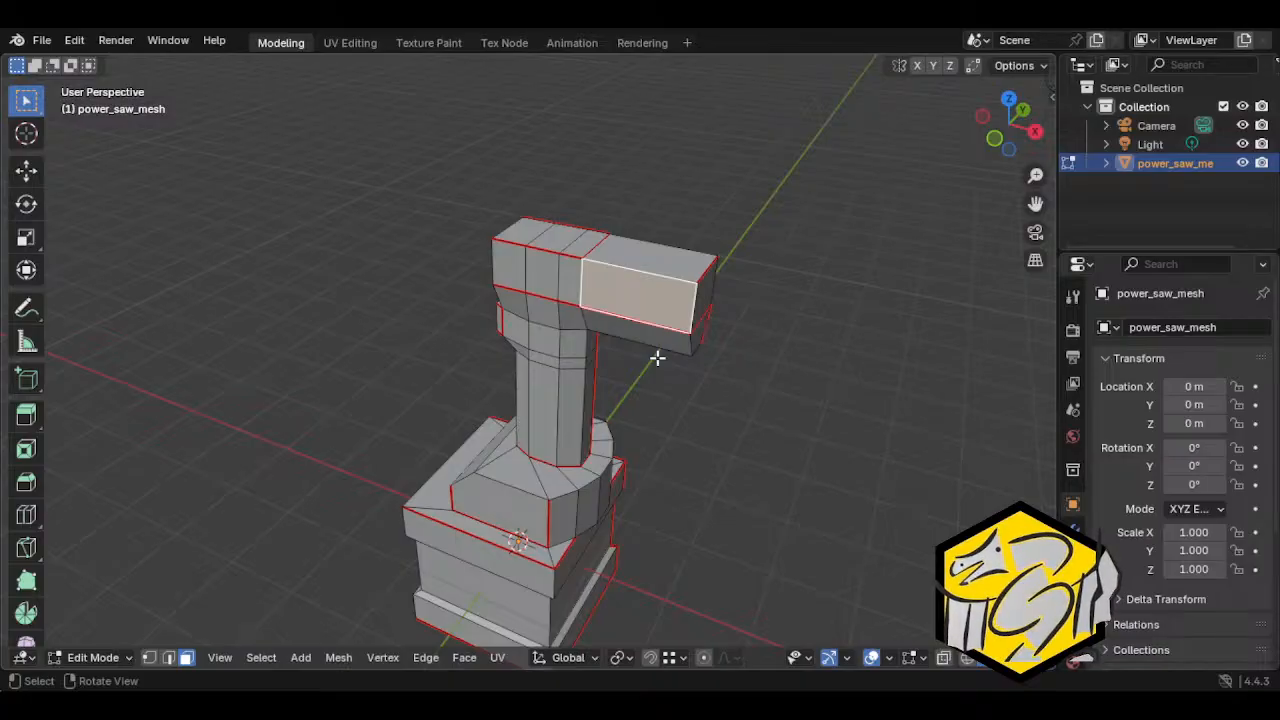
pyautogui.moveTo(657, 357); pyautogui.dragTo(509, 420, button='middle')
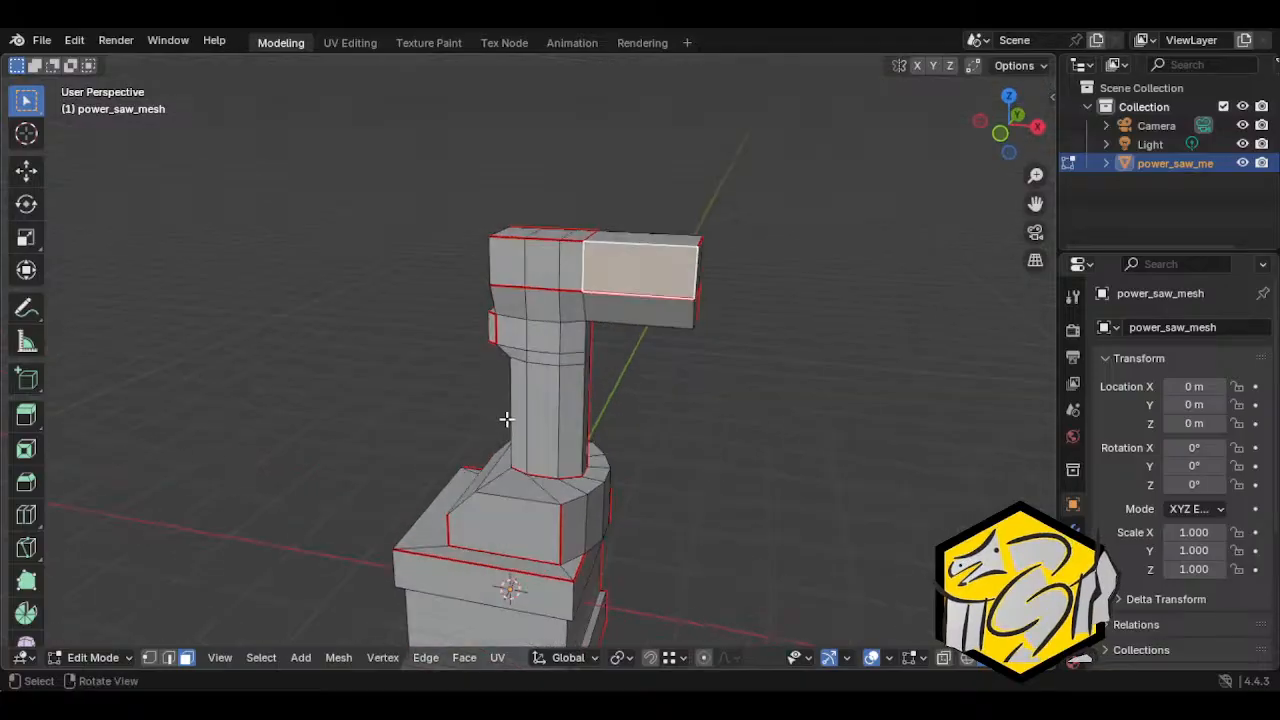
# Step: Try to scale the linked faces of the base and the sloped block above it down to about 0.45
pyautogui.click(548, 514)
pyautogui.hotkey('ctrl', 'l')
pyautogui.moveTo(652, 547); pyautogui.dragTo(837, 486, button='middle')
pyautogui.keyDown('shift'); pyautogui.click(545, 395); pyautogui.keyUp('shift')
pyautogui.hotkey('ctrl', 'l')
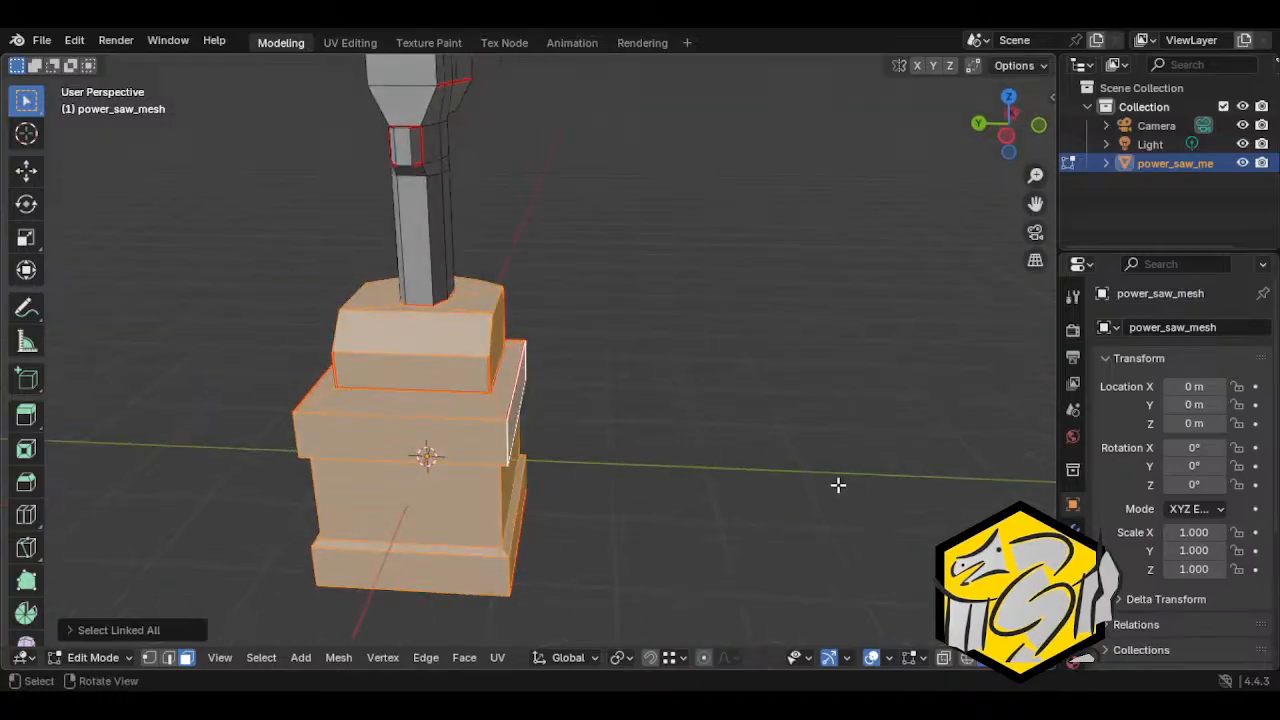
pyautogui.hotkey('alt', 's')
pyautogui.press('Escape')
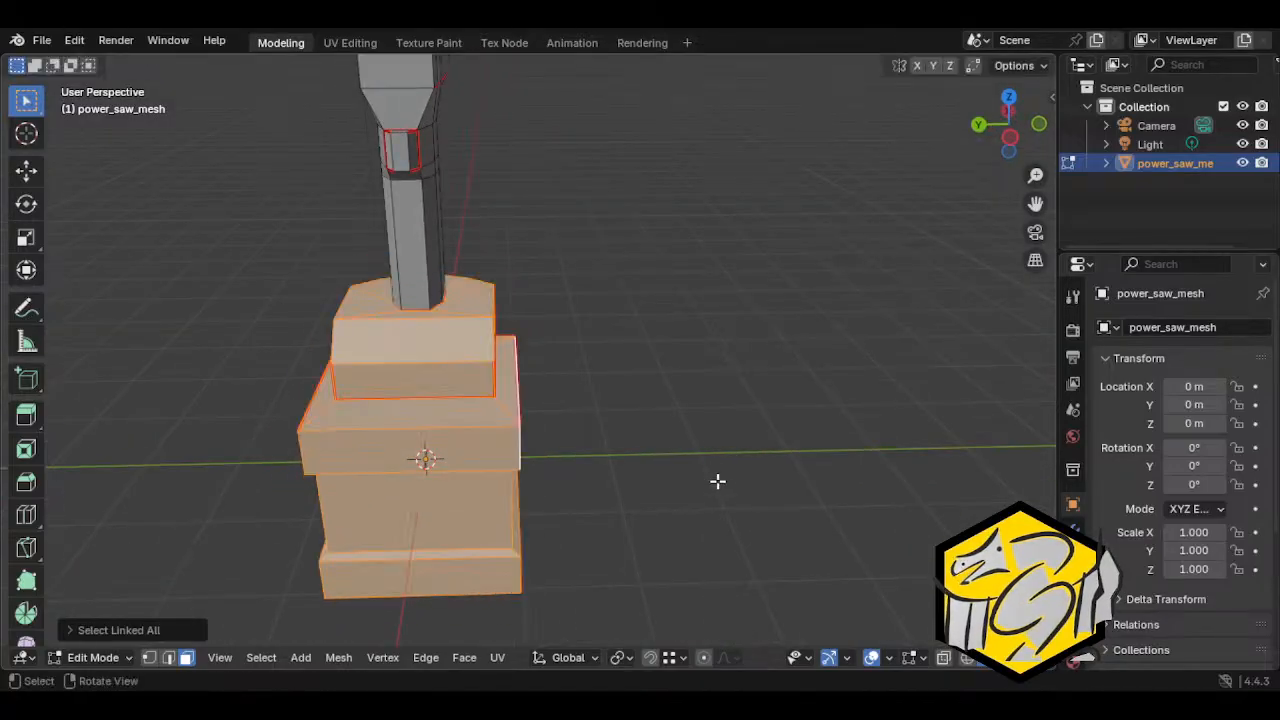
pyautogui.press('s')
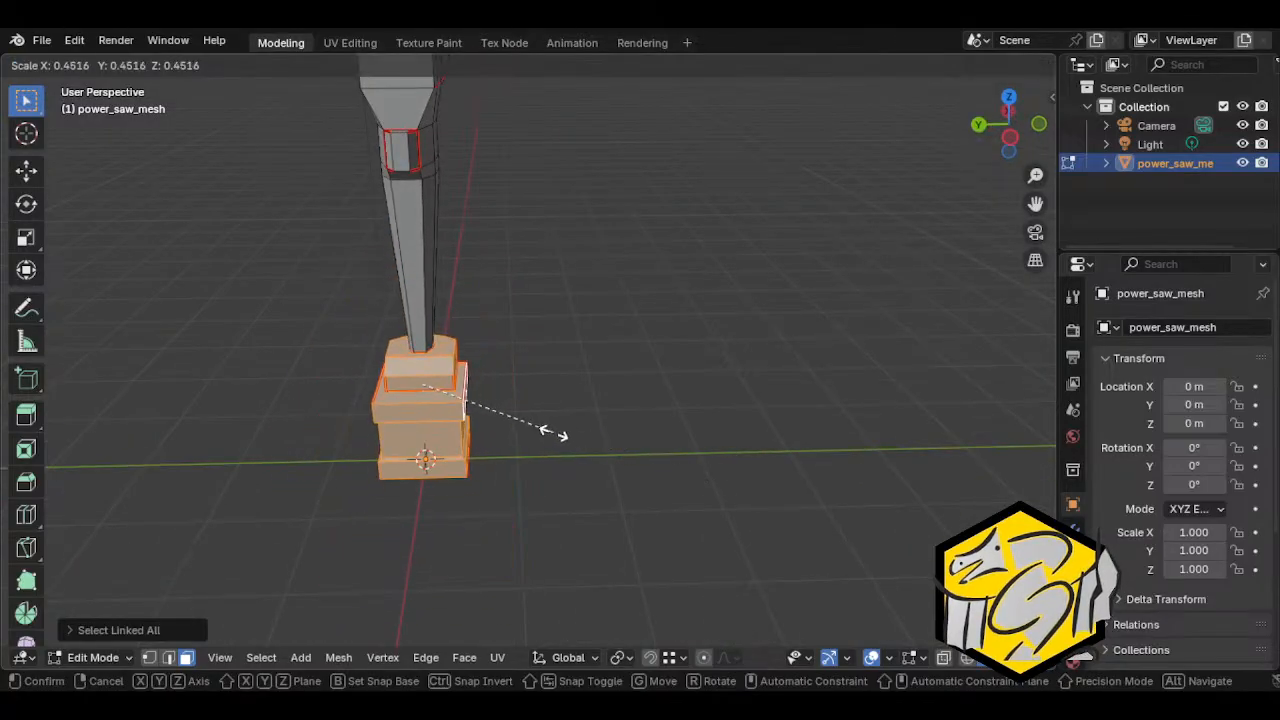
pyautogui.click(551, 431)
pyautogui.moveTo(551, 431); pyautogui.dragTo(434, 406, button='middle')
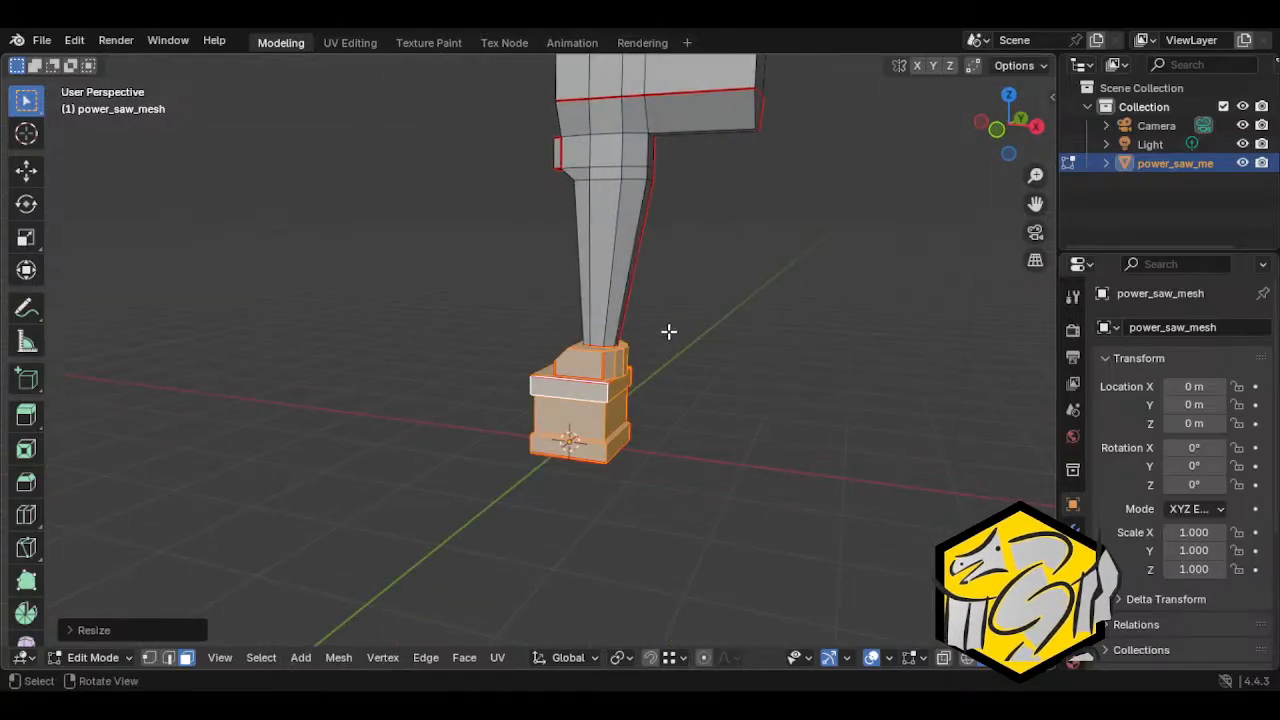
pyautogui.moveTo(669, 331); pyautogui.dragTo(651, 441, button='middle')
pyautogui.hotkey('ctrl', 'z')
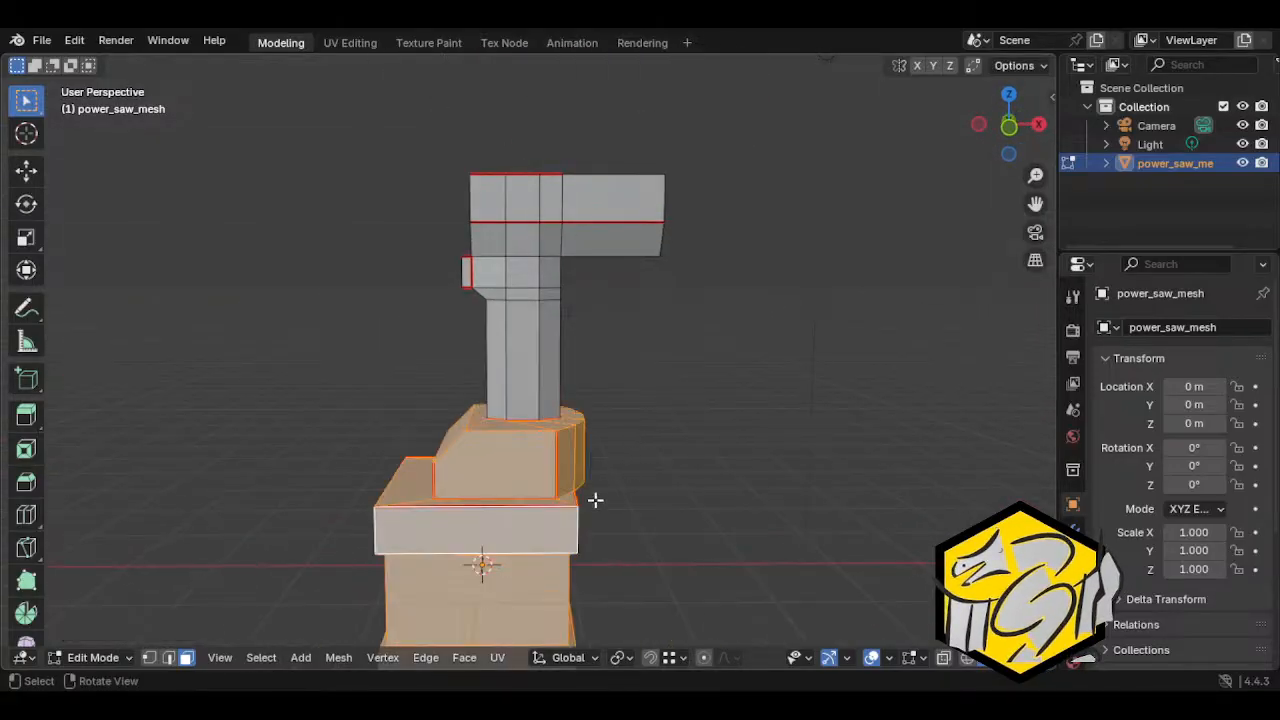
pyautogui.hotkey('ctrl', 'l')
pyautogui.moveTo(550, 540); pyautogui.dragTo(812, 434, button='middle')
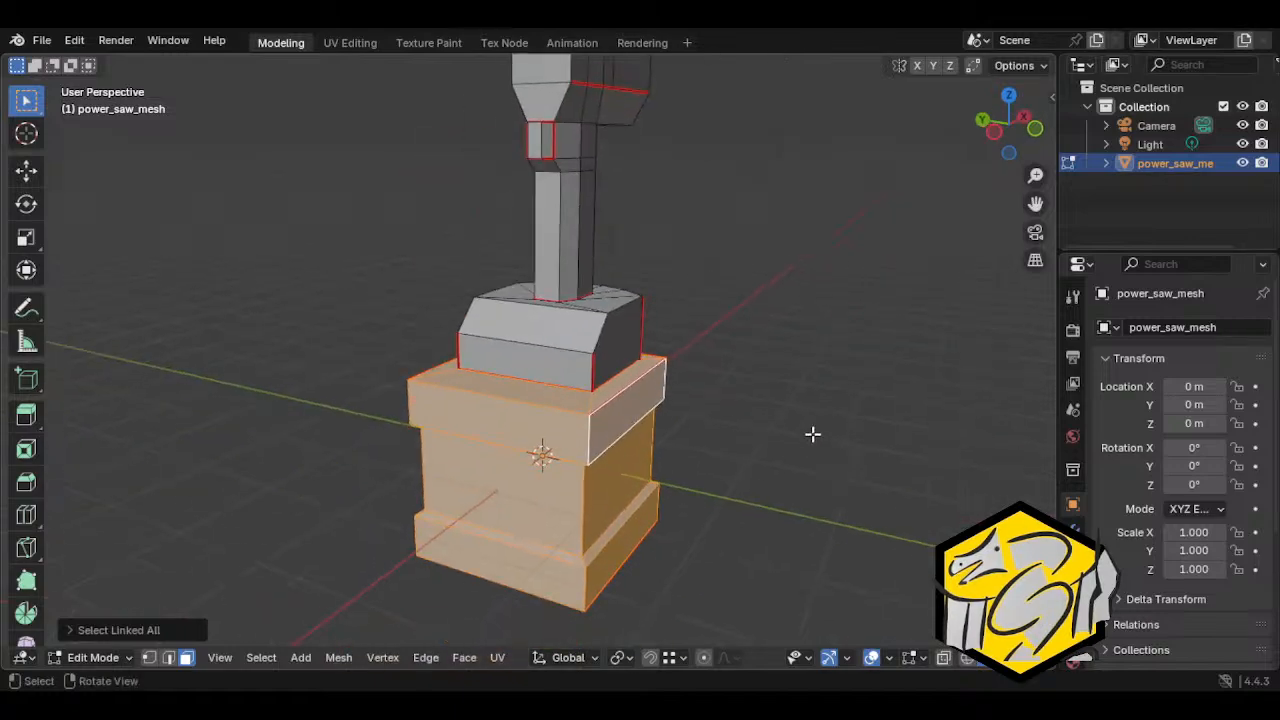
pyautogui.press('s')
pyautogui.press('Escape')
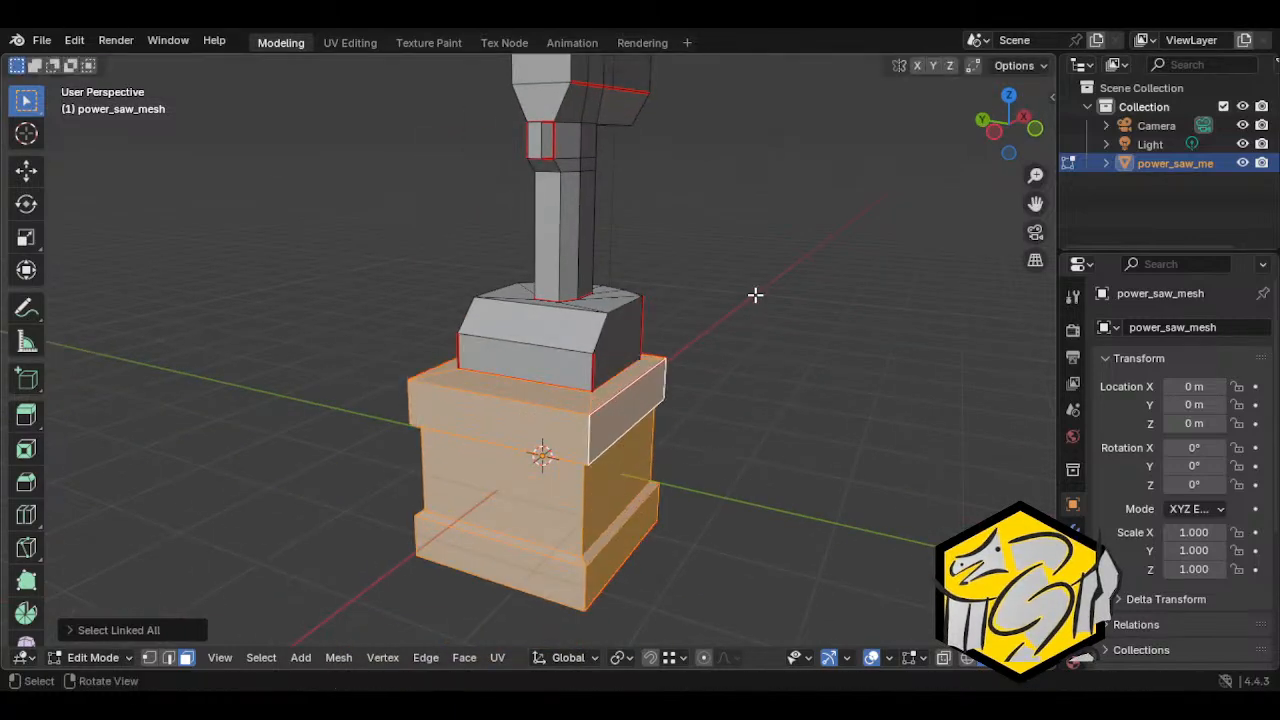
# Step: Select the column's linked faces to examine their extent, and inspect the head and sloped block from several sides
pyautogui.moveTo(755, 295); pyautogui.dragTo(557, 263, button='middle')
pyautogui.click(511, 255)
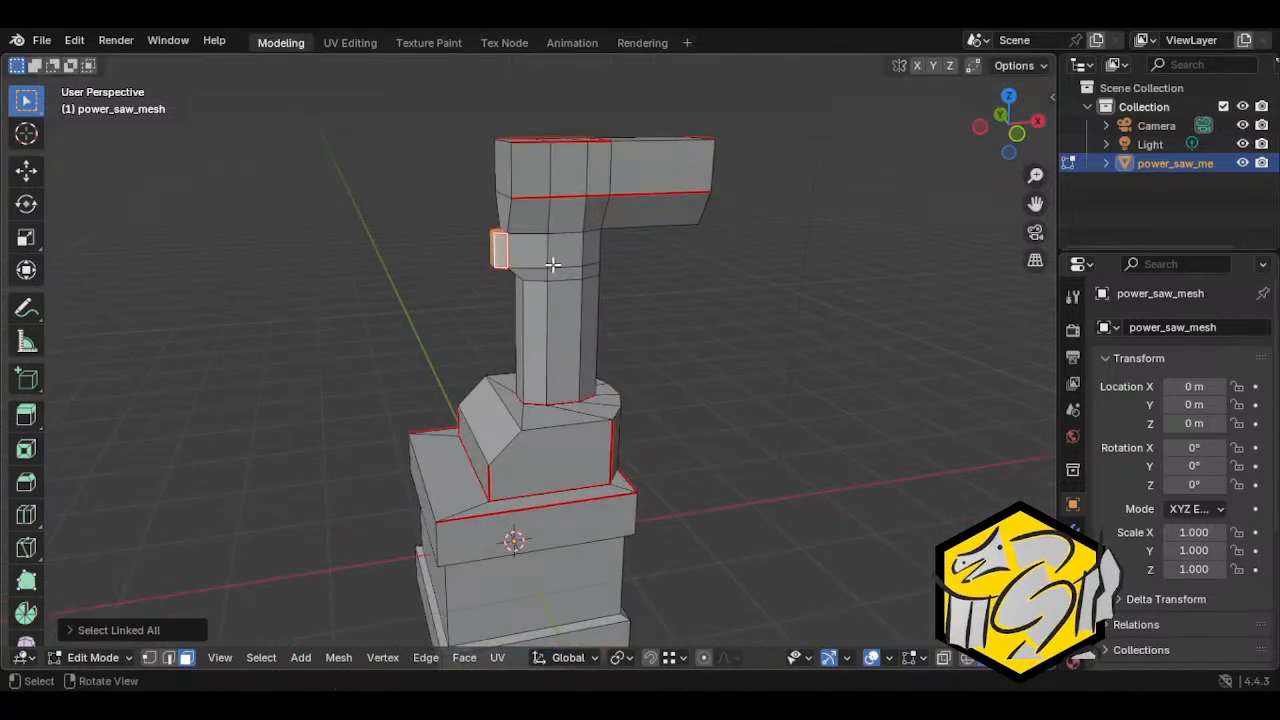
pyautogui.hotkey('ctrl', 'l')
pyautogui.moveTo(697, 289); pyautogui.dragTo(580, 310, button='middle')
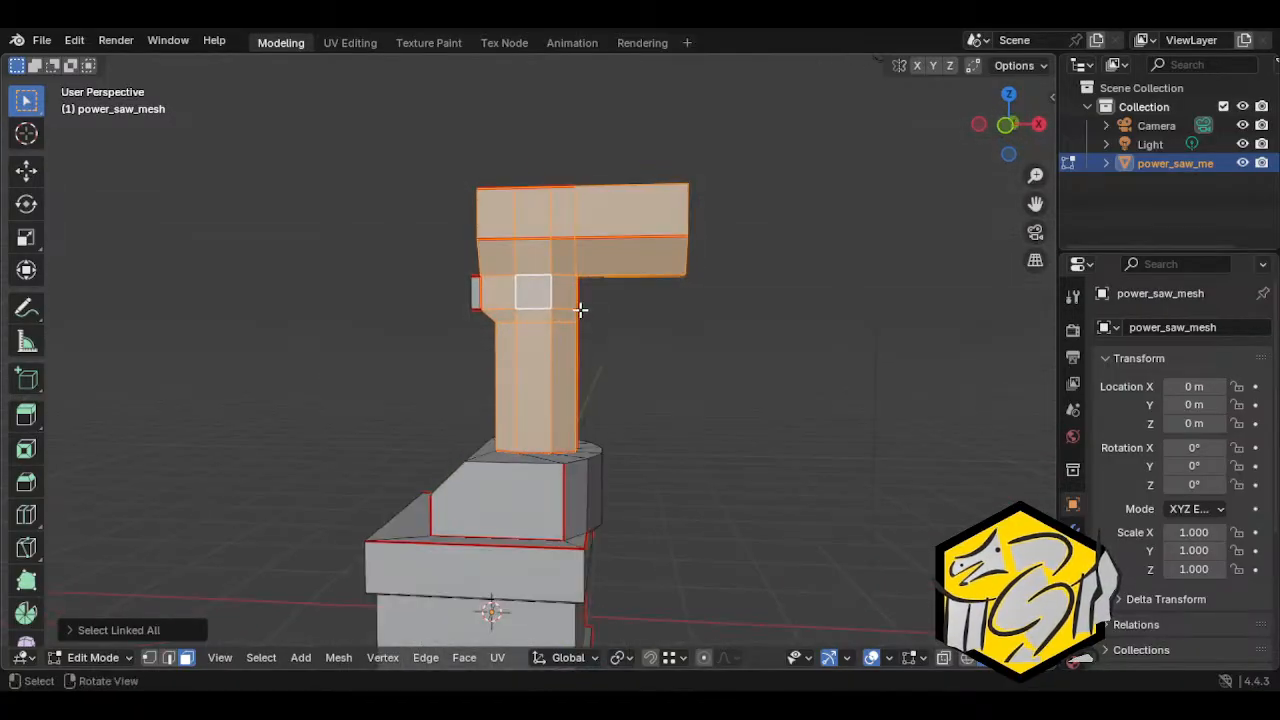
pyautogui.click(548, 270)
pyautogui.moveTo(548, 270); pyautogui.dragTo(592, 378, button='middle')
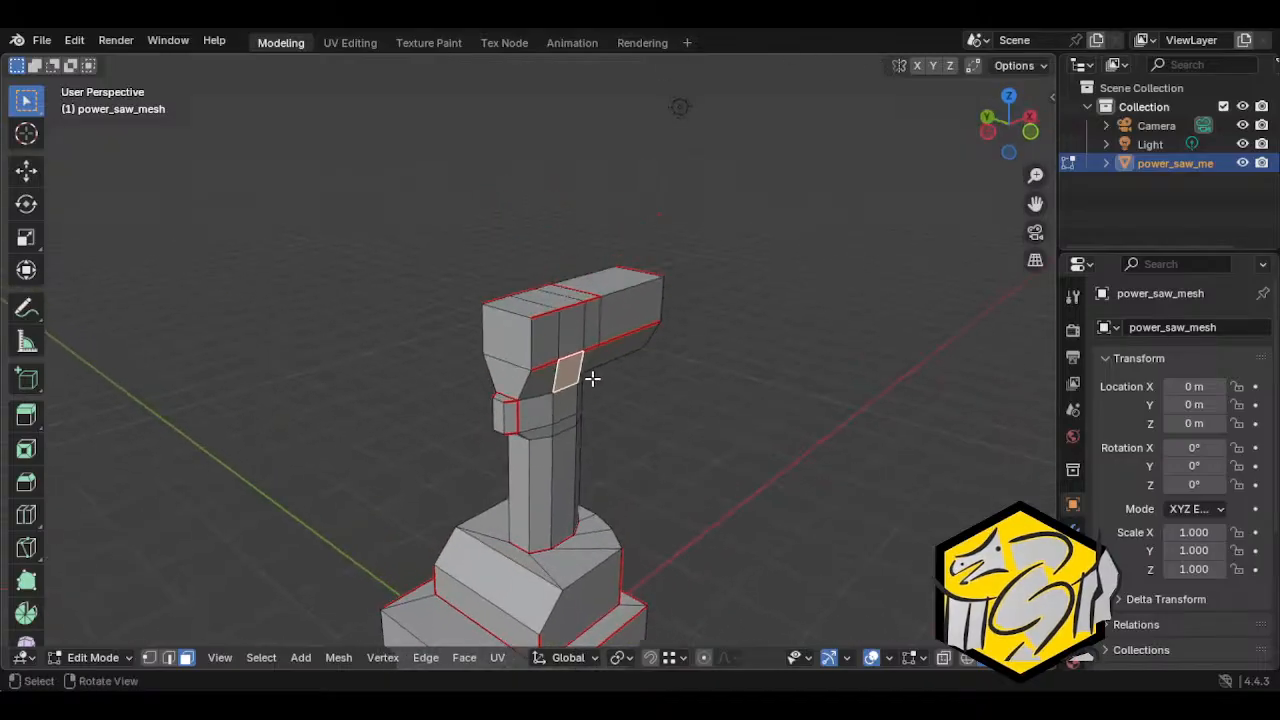
pyautogui.moveTo(503, 543); pyautogui.dragTo(583, 406, button='middle')
pyautogui.click(505, 363)
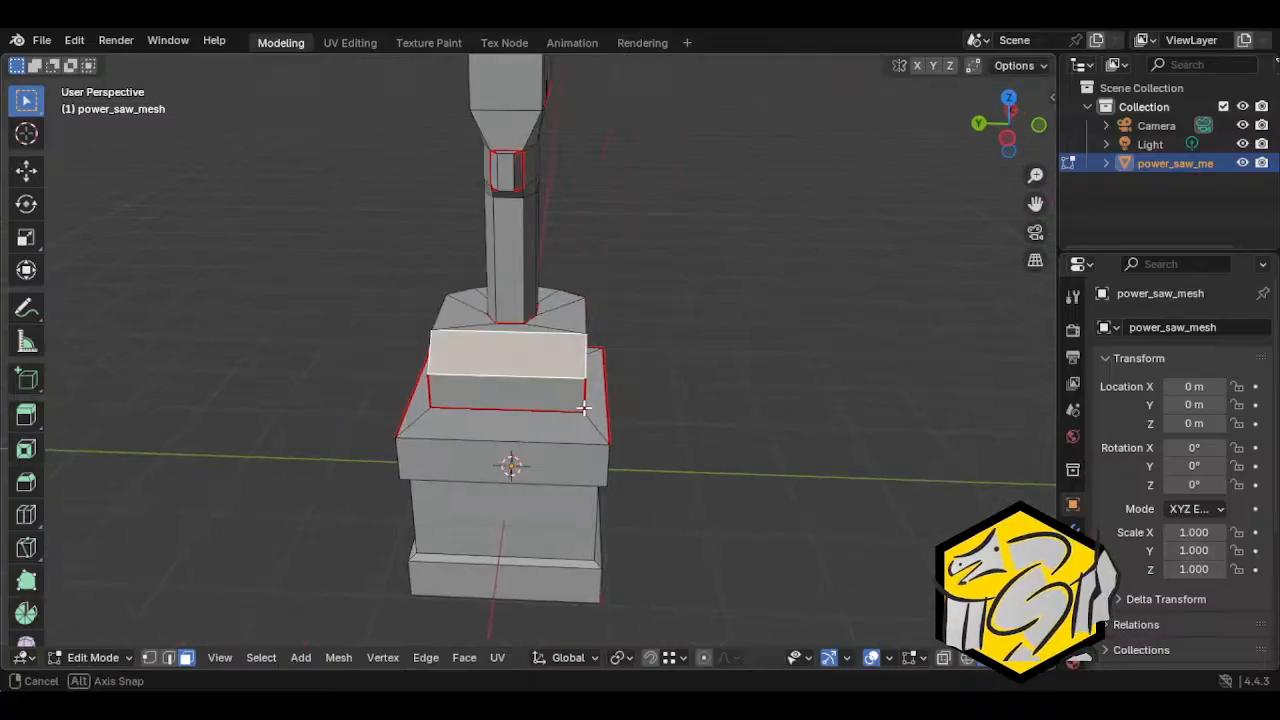
# Step: Inset the two stacked faces on the sloped block's end and scale the inset faces along Y into a narrow patch
pyautogui.click(509, 386)
pyautogui.moveTo(506, 392)
pyautogui.mouseDown(button='middle')
pyautogui.moveTo(351, 394)
pyautogui.moveTo(520, 389)
pyautogui.mouseUp(button='middle')
pyautogui.click(514, 386)
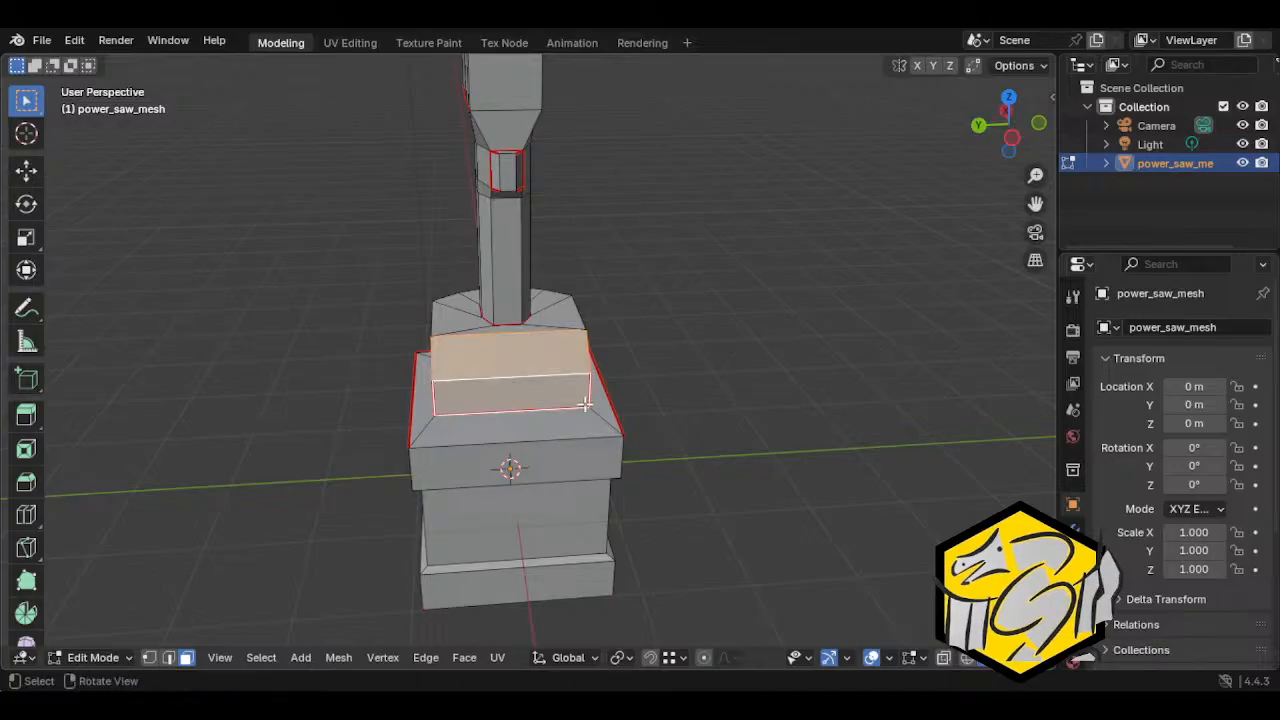
pyautogui.press('i')
pyautogui.click(631, 404)
pyautogui.press('s')
pyautogui.press('x')
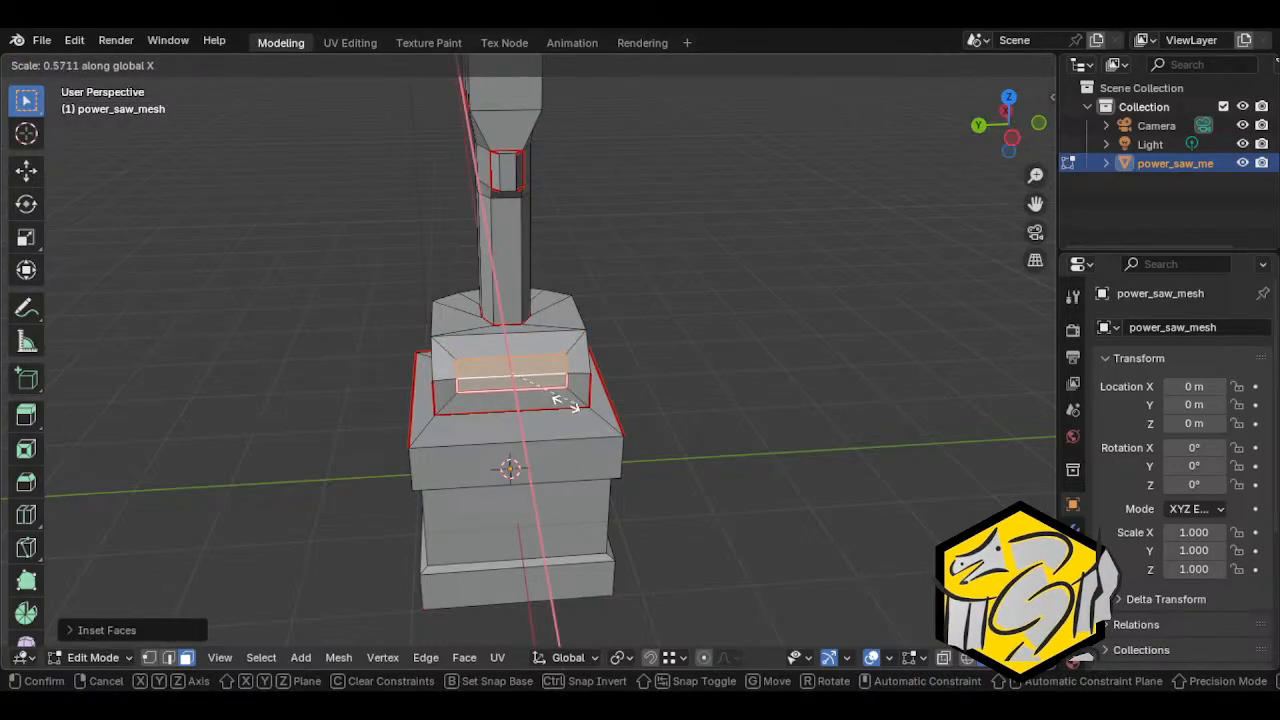
pyautogui.press('y')
pyautogui.click(527, 398)
pyautogui.moveTo(668, 392); pyautogui.dragTo(505, 393, button='middle')
pyautogui.press('s')
pyautogui.press('z')
pyautogui.press('x')
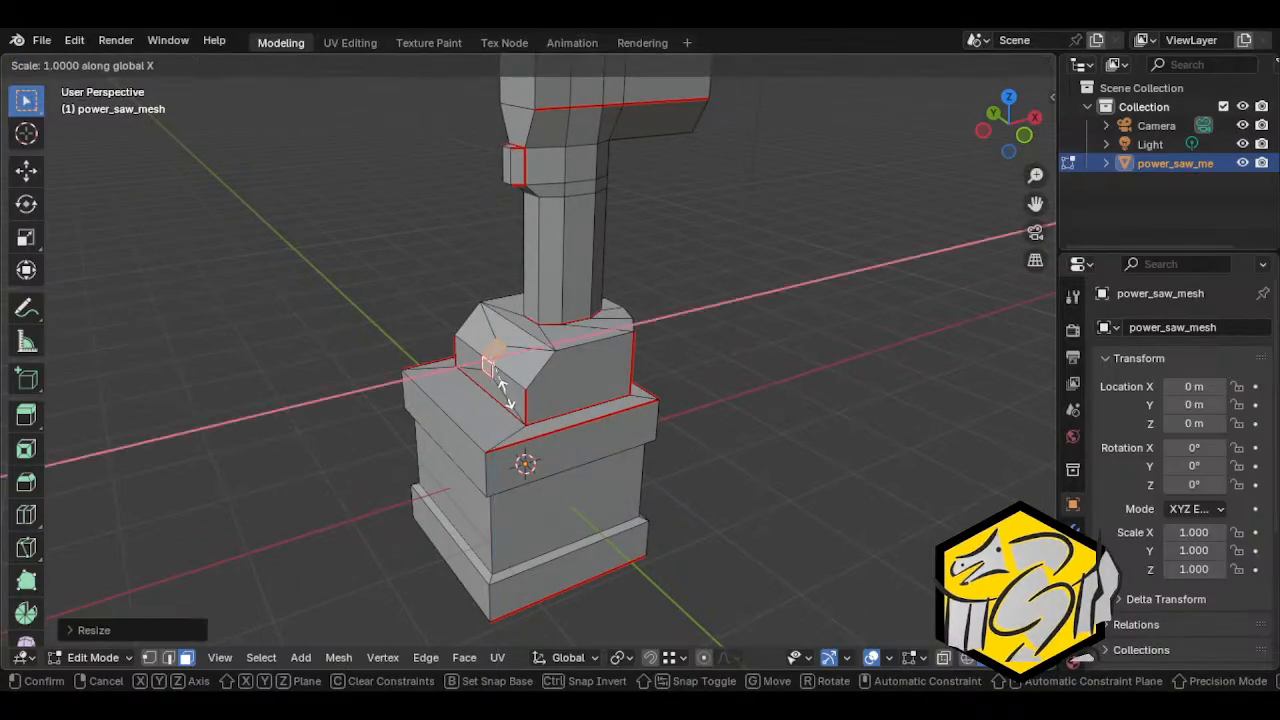
pyautogui.press('y')
pyautogui.rightClick(507, 395)
# Step: Set the transform orientation to Normal and try to scale the inset patch along normal X
pyautogui.click(565, 657)
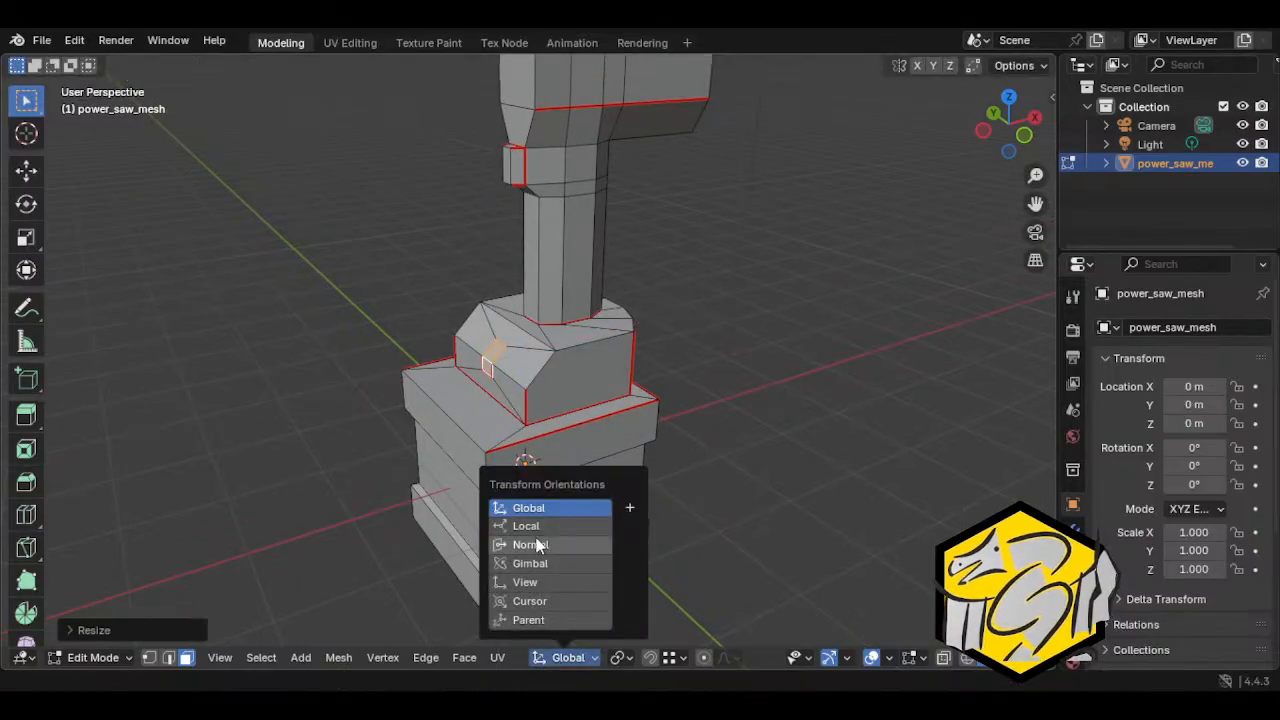
pyautogui.click(531, 544)
pyautogui.press('s')
pyautogui.press('x')
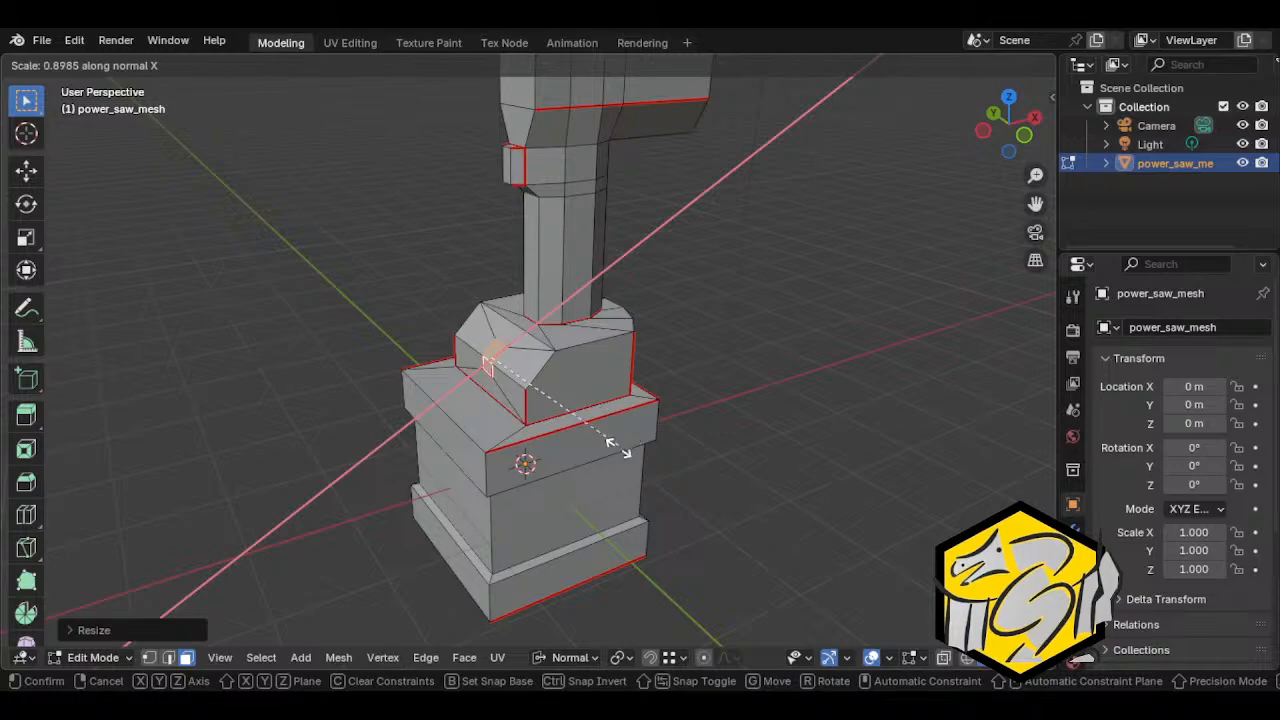
pyautogui.rightClick(716, 205)
pyautogui.moveTo(716, 205); pyautogui.dragTo(769, 406, button='middle')
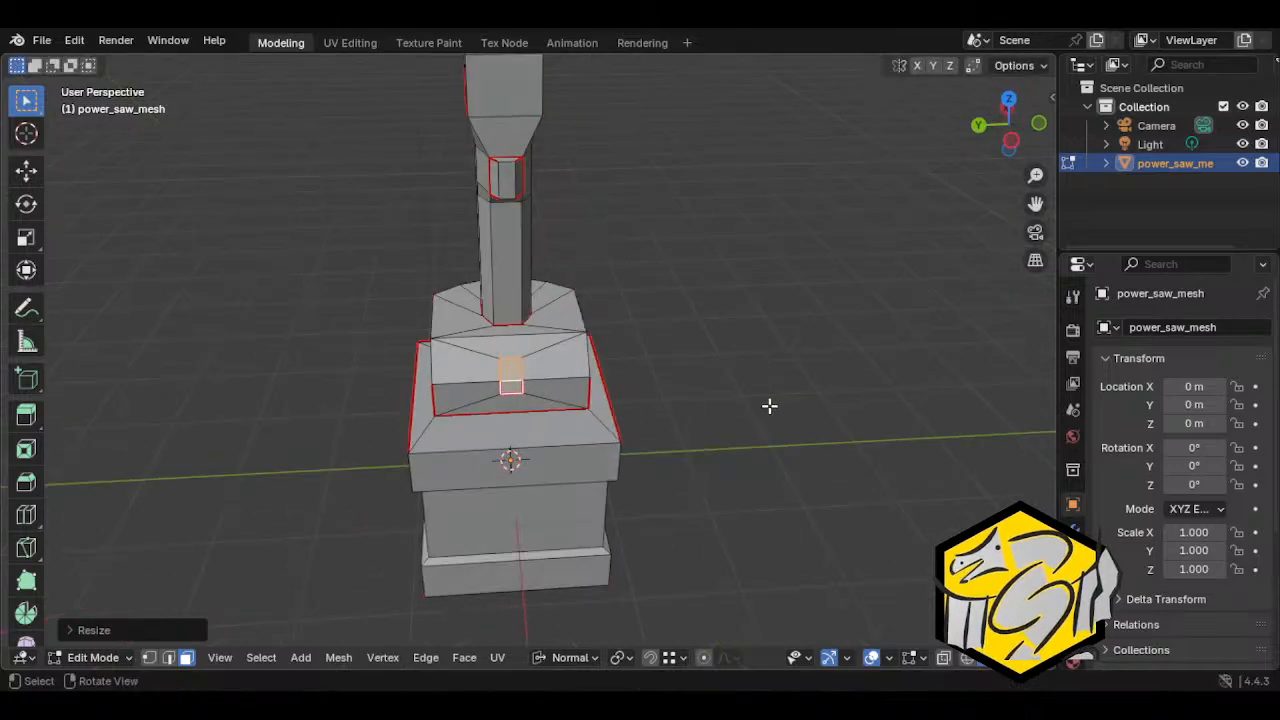
pyautogui.press('s')
pyautogui.press('x')
pyautogui.press('y')
pyautogui.press('y')
pyautogui.press('y')
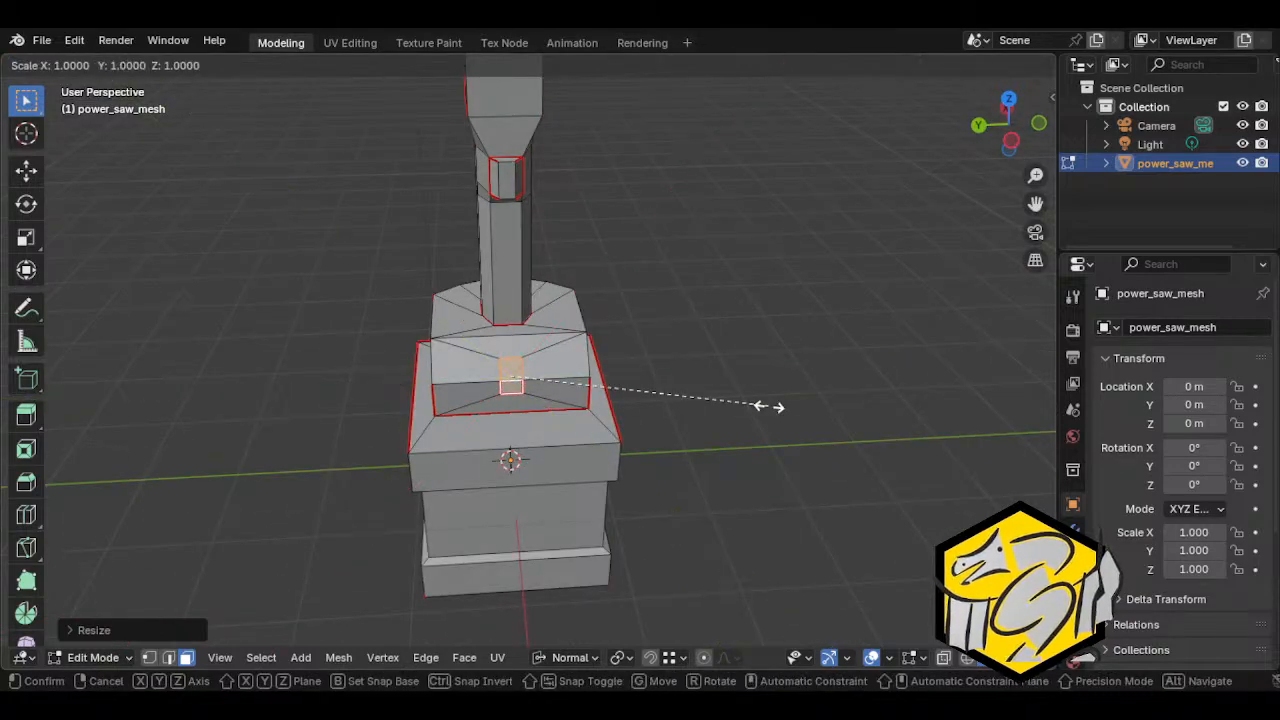
pyautogui.press('x')
pyautogui.rightClick(809, 594)
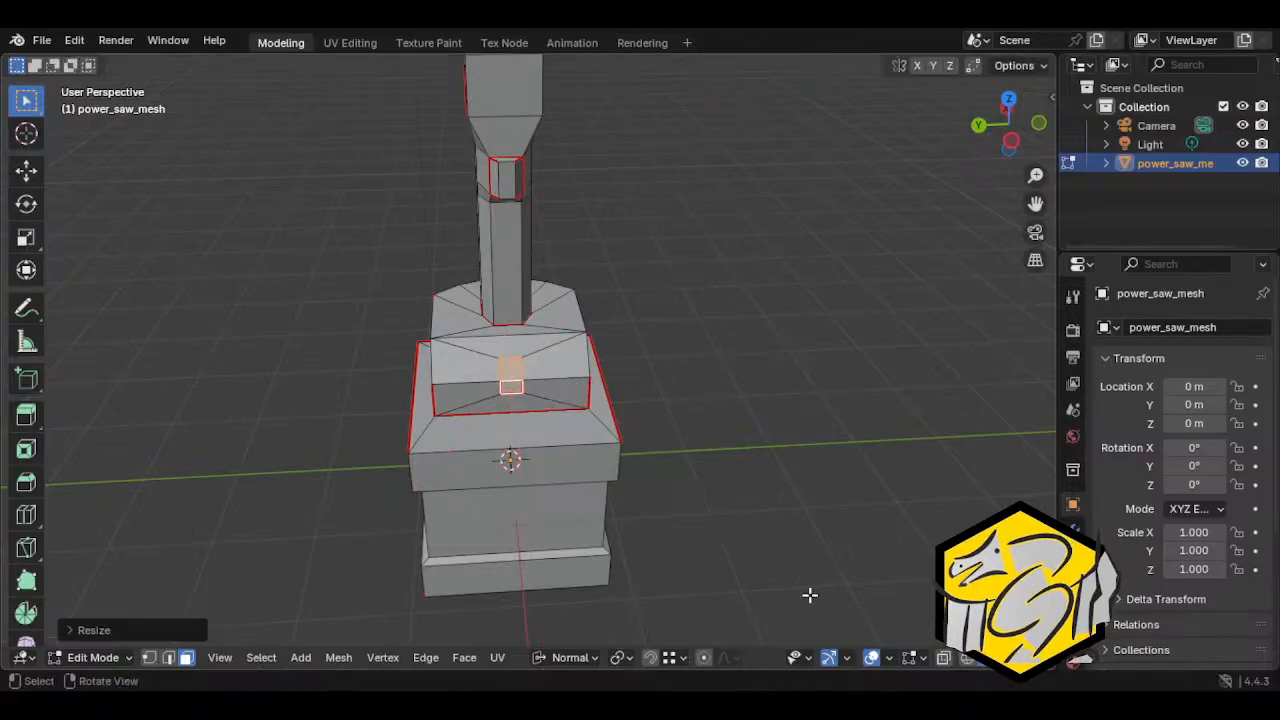
# Step: Scale the inset patch along Z and extrude it outward from the sloped block as an arm rising at an angle
pyautogui.moveTo(763, 501); pyautogui.dragTo(767, 460, button='middle')
pyautogui.press('s')
pyautogui.press('z')
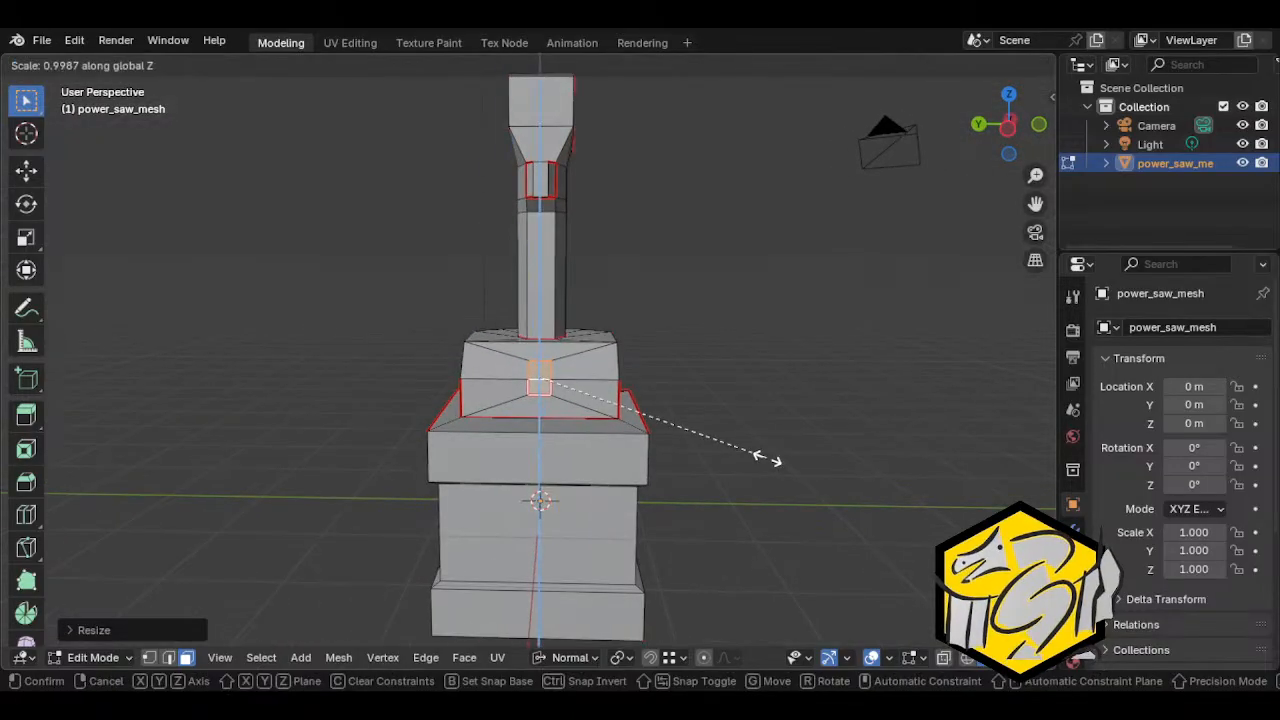
pyautogui.click(766, 590)
pyautogui.moveTo(766, 590); pyautogui.dragTo(670, 503, button='middle')
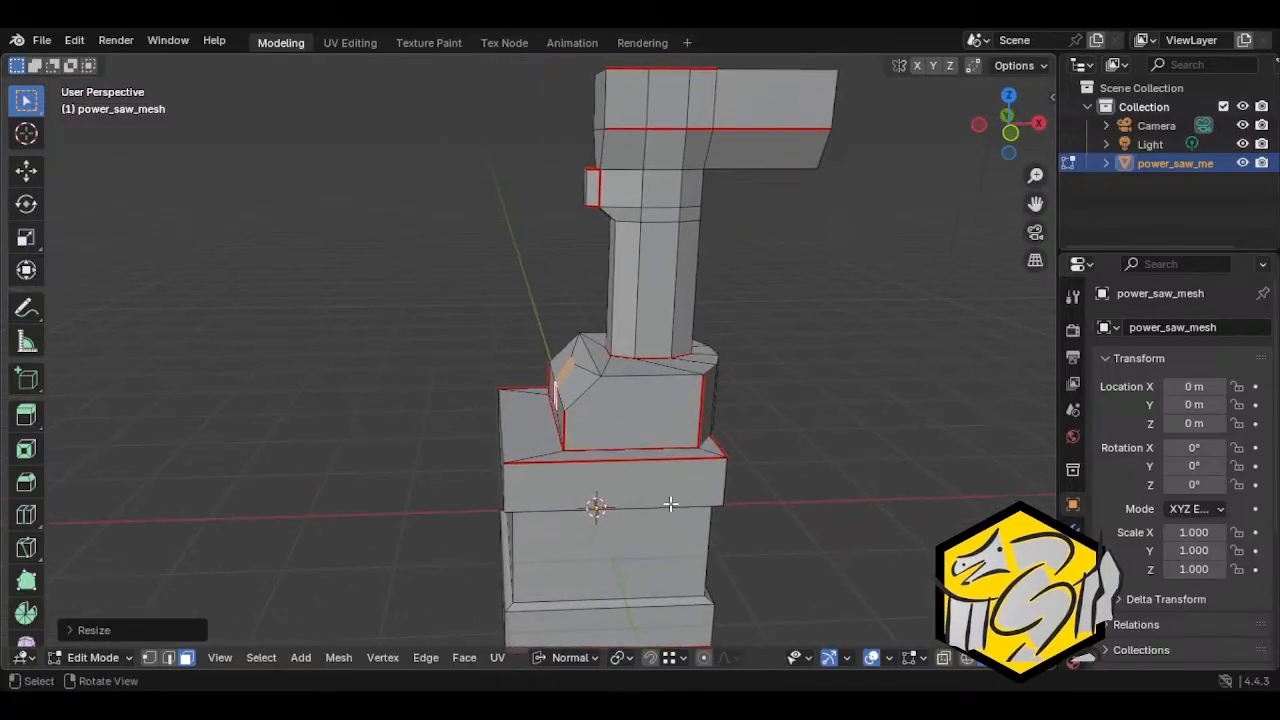
pyautogui.press('e')
pyautogui.click(542, 414)
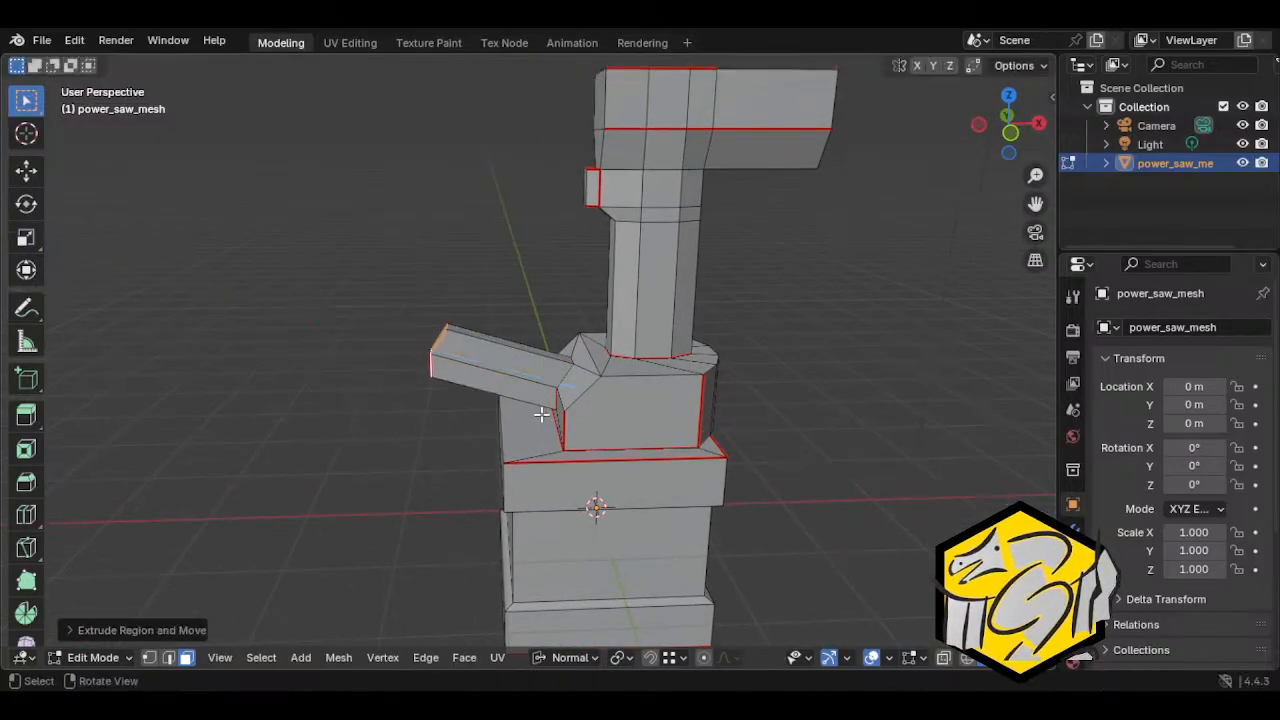
# Step: Try to rotate the arm's end faces about Y, extrude them upward and shift them along X, and undo these changes
pyautogui.press('r')
pyautogui.press('x')
pyautogui.press('y')
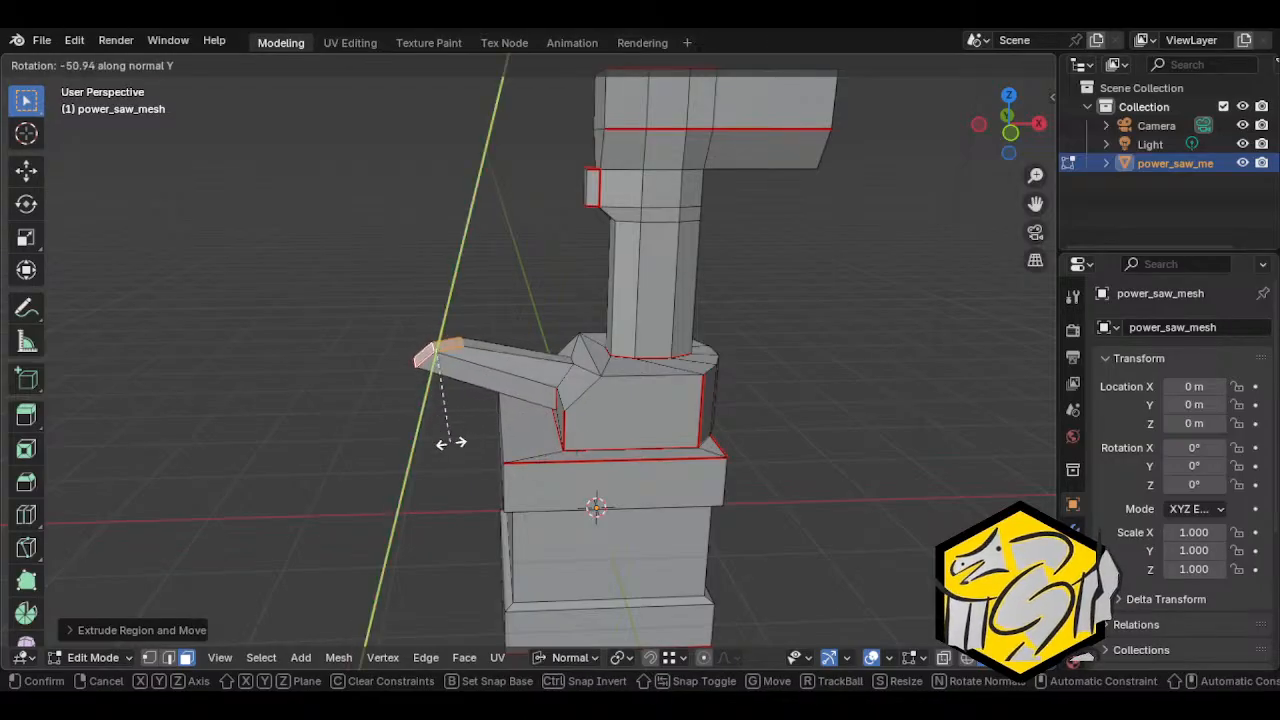
pyautogui.click(432, 402)
pyautogui.press('e')
pyautogui.click(414, 315)
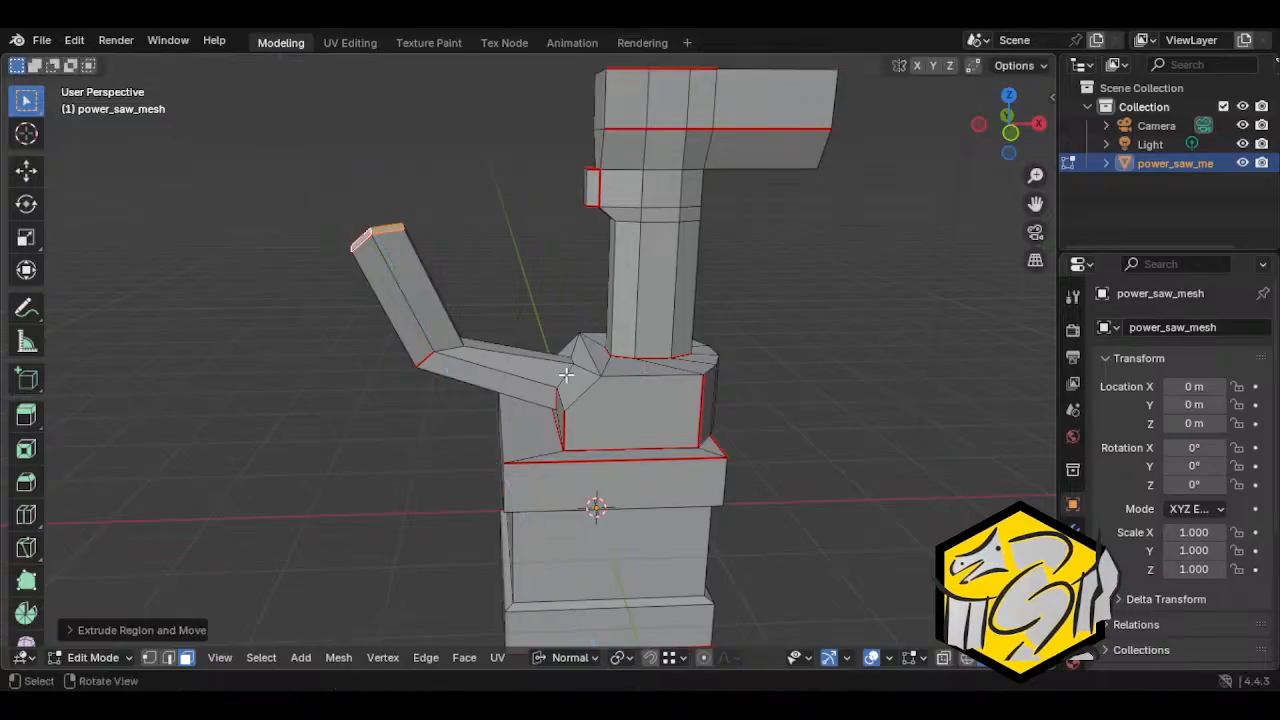
pyautogui.press('g')
pyautogui.press('x')
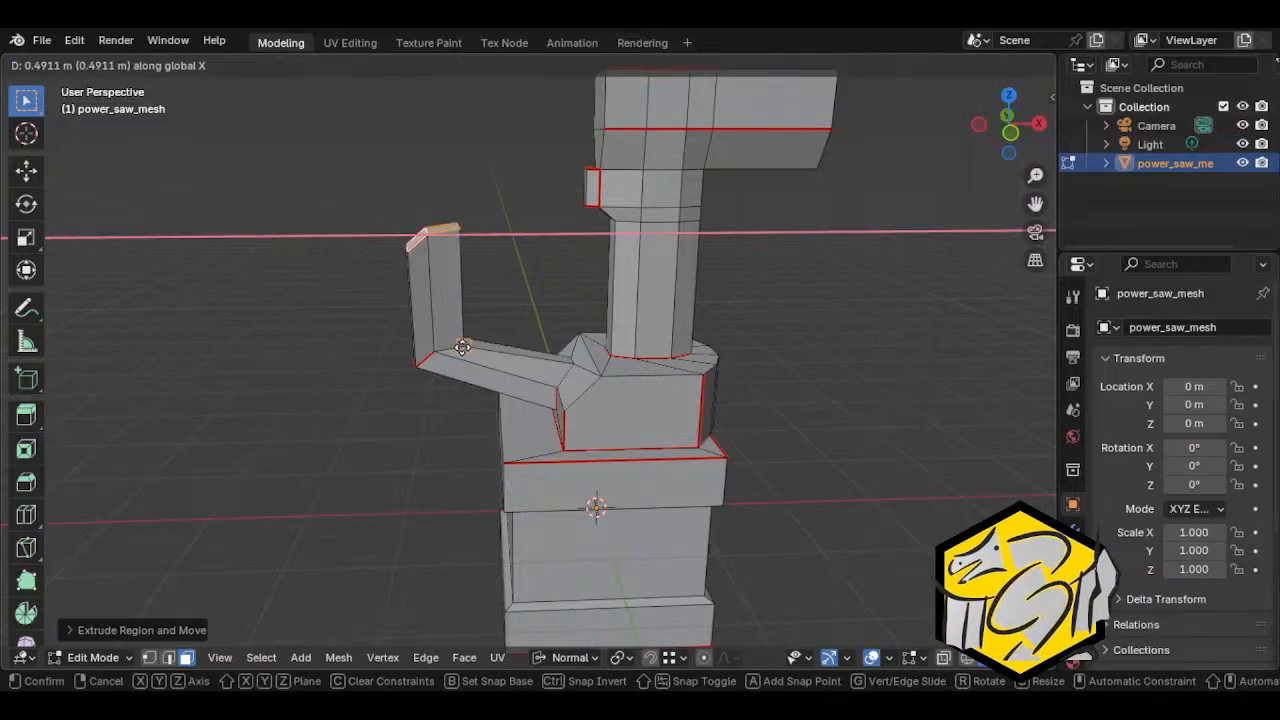
pyautogui.click(509, 297)
pyautogui.moveTo(509, 297); pyautogui.dragTo(398, 383, button='middle')
pyautogui.hotkey('ctrl', 'z')
pyautogui.hotkey('ctrl', 'z')
pyautogui.hotkey('ctrl', 'shift', 'z')
# Step: Rotate the angled arm's end faces about Y and extrude them upward as a second segment
pyautogui.press('r')
pyautogui.press('y')
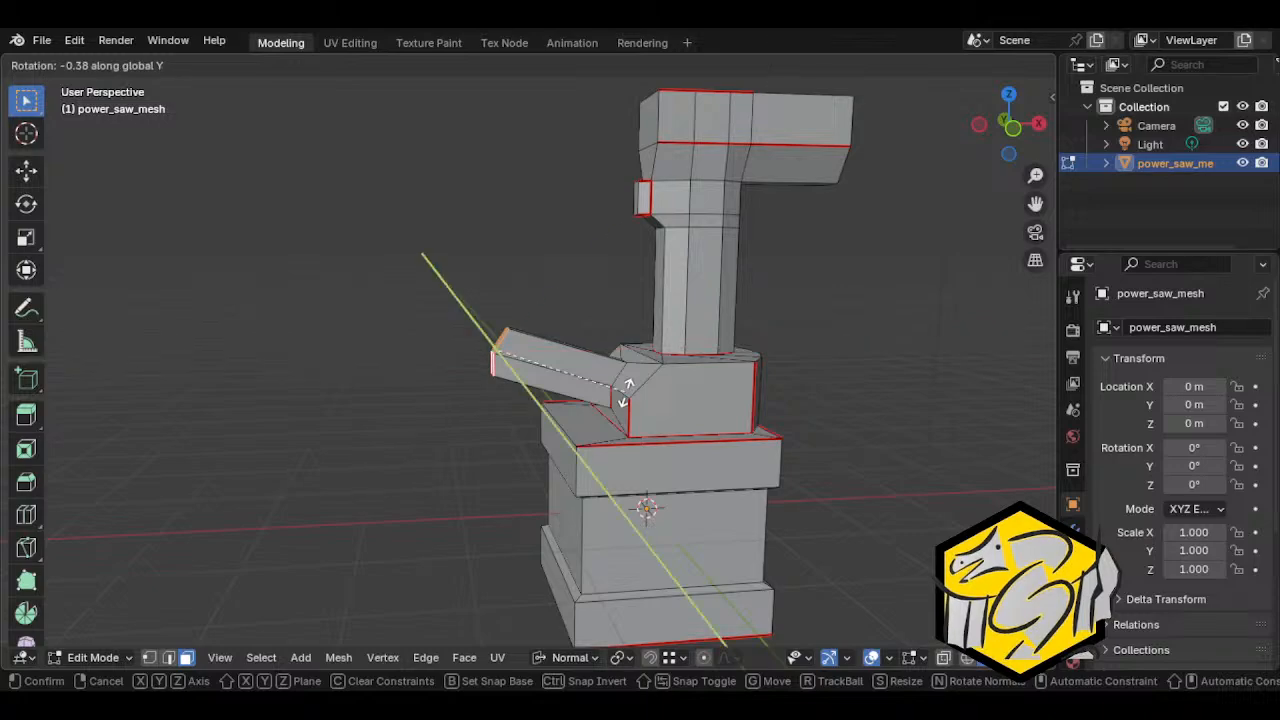
pyautogui.click(516, 432)
pyautogui.moveTo(516, 432); pyautogui.dragTo(626, 443, button='middle')
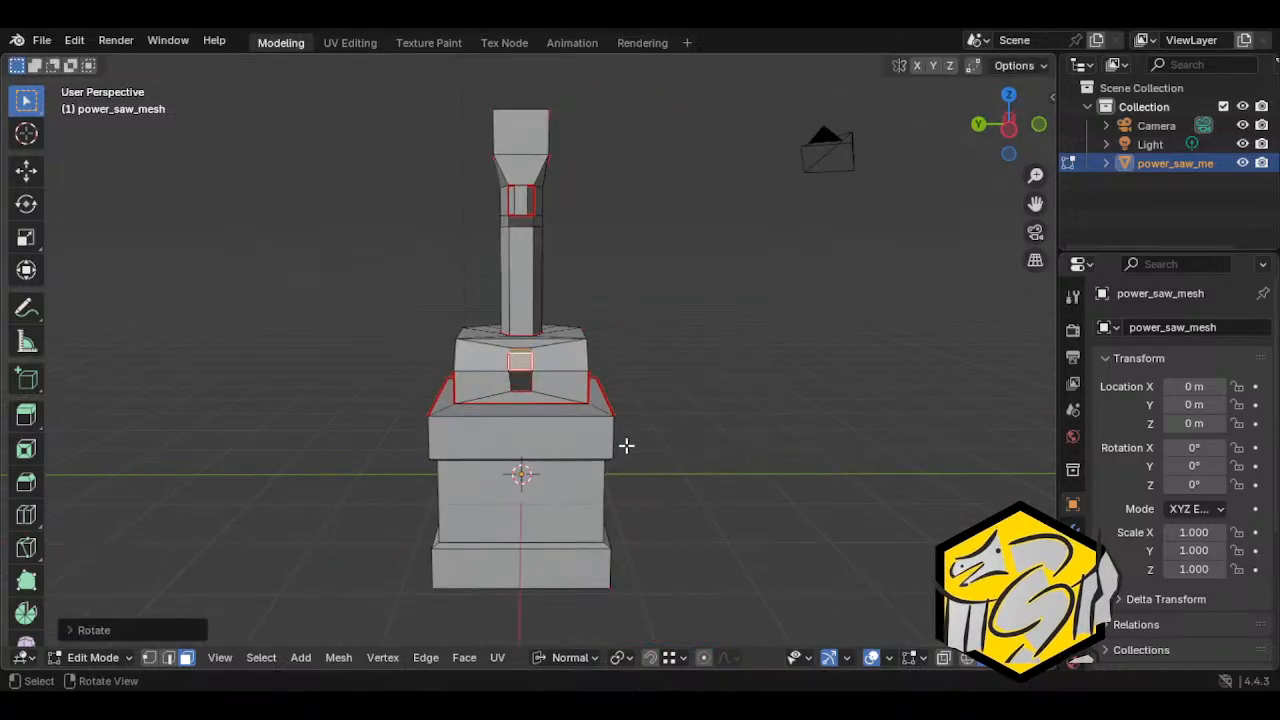
pyautogui.press('e')
pyautogui.click(607, 318)
# Step: Move the second segment's tip along X until the segment stands upright
pyautogui.moveTo(634, 309); pyautogui.dragTo(574, 340, button='middle')
pyautogui.press('g')
pyautogui.press('x')
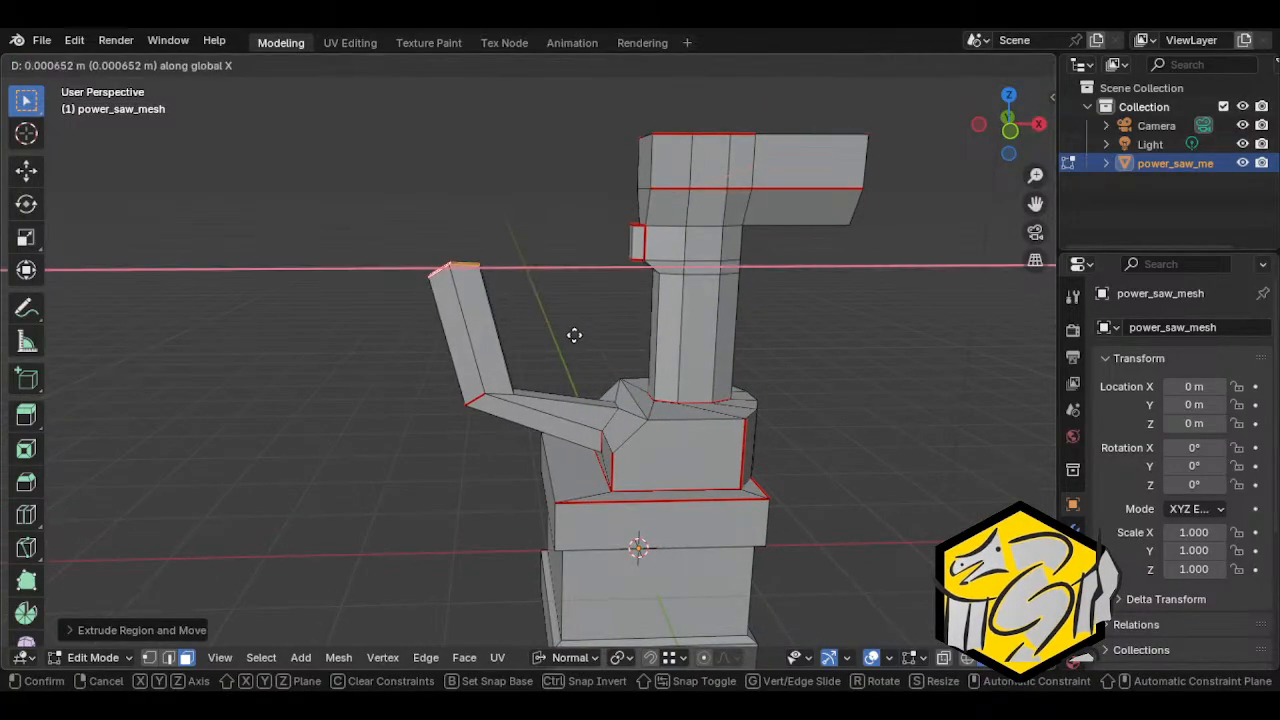
pyautogui.click(507, 406)
pyautogui.moveTo(507, 406); pyautogui.dragTo(590, 380, button='middle')
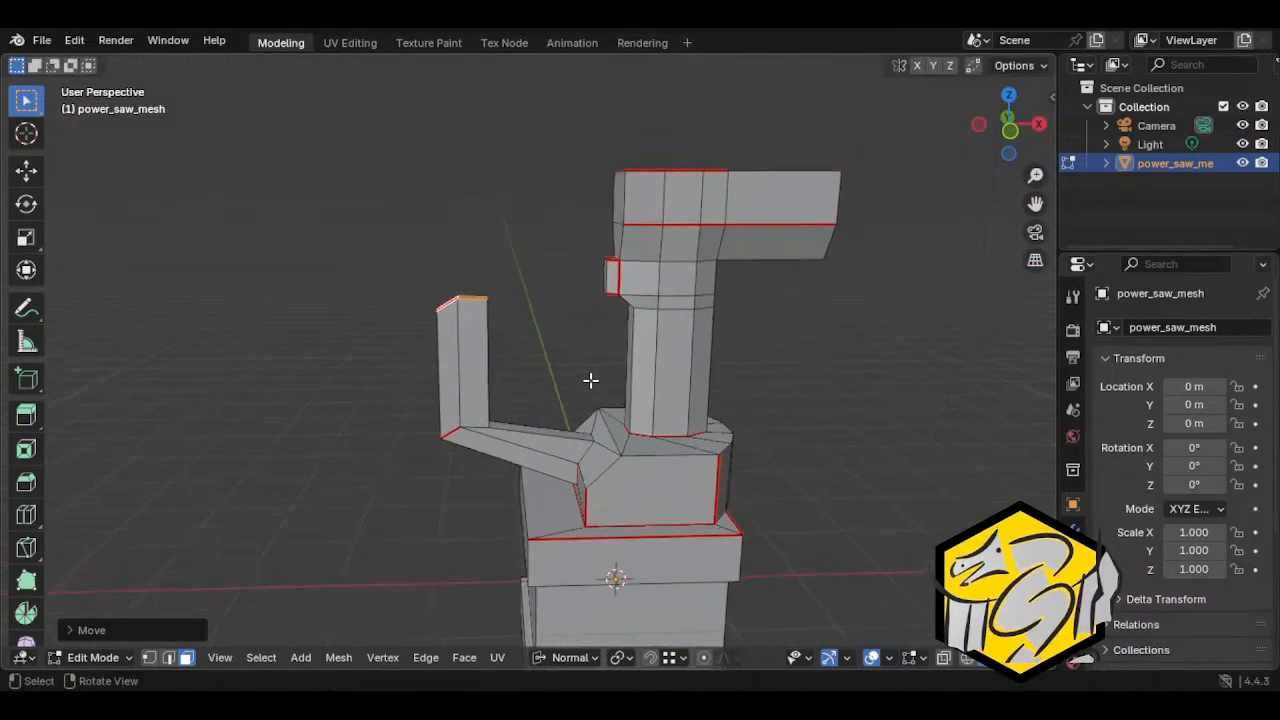
pyautogui.moveTo(512, 412); pyautogui.dragTo(508, 337, button='middle')
pyautogui.press('g')
pyautogui.press('z')
pyautogui.press('z')
pyautogui.press('z')
pyautogui.rightClick(509, 339)
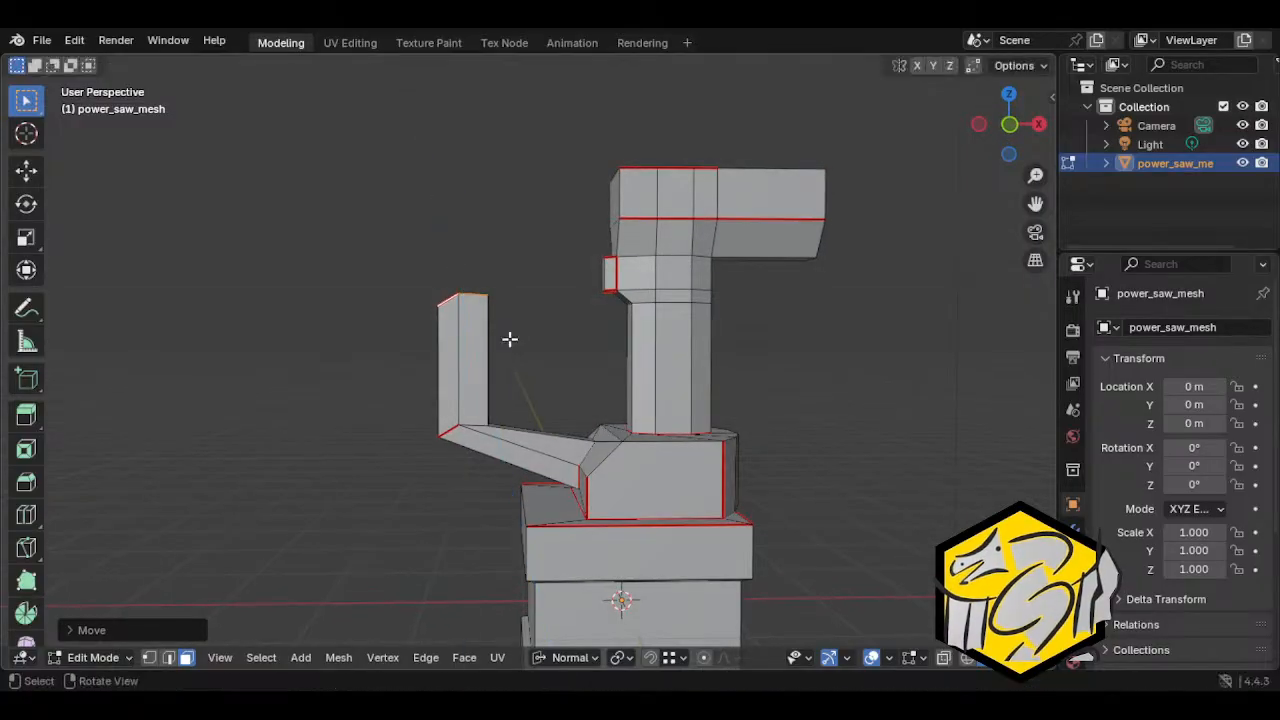
pyautogui.press('g')
pyautogui.press('z')
pyautogui.press('z')
pyautogui.press('z')
pyautogui.press('z')
pyautogui.press('z')
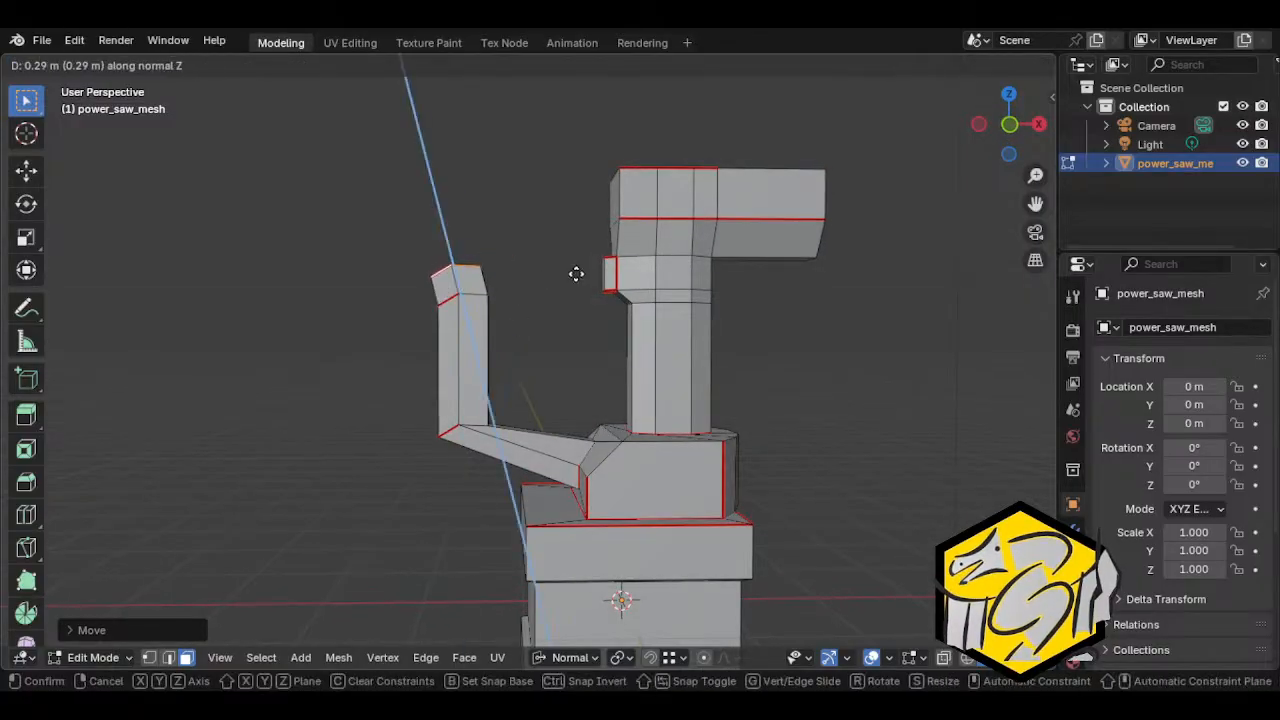
pyautogui.press('z')
pyautogui.press('z')
pyautogui.rightClick(566, 269)
# Step: Extrude the upright segment's top faces and raise them along global Z
pyautogui.press('e')
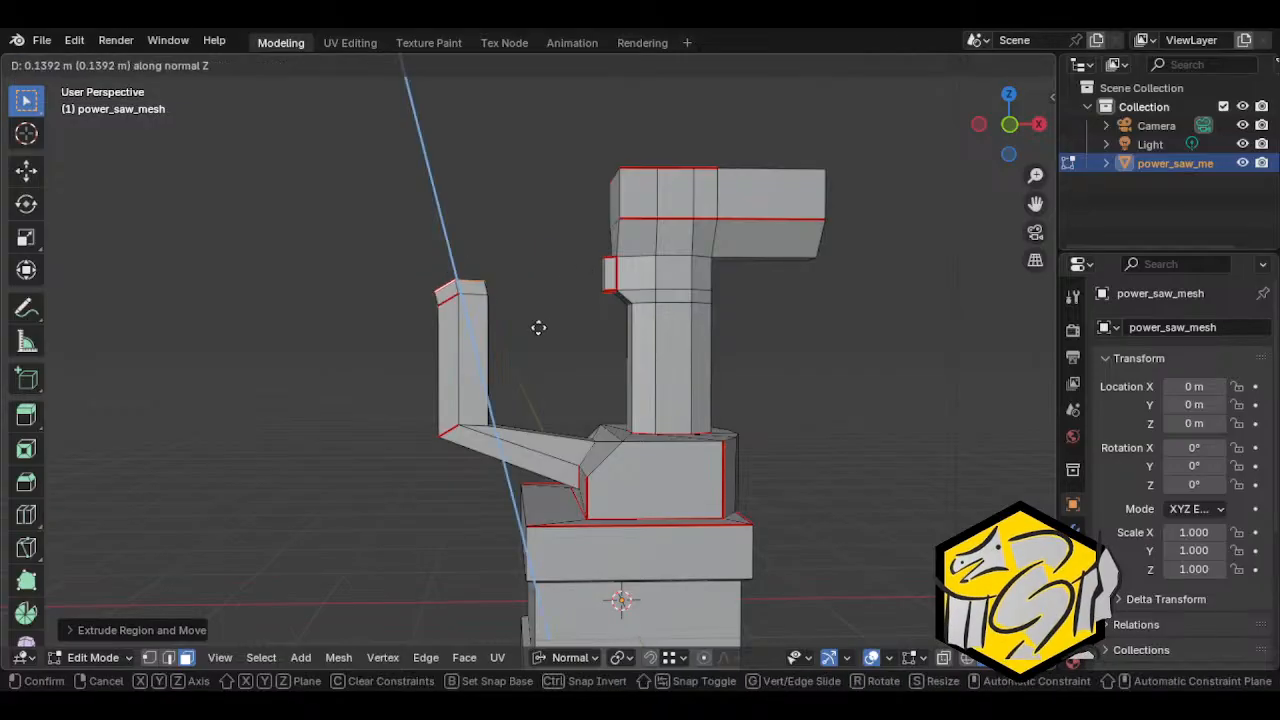
pyautogui.press('ctrl')
pyautogui.rightClick(574, 277)
pyautogui.moveTo(420, 380); pyautogui.dragTo(708, 397, button='middle')
pyautogui.press('g')
pyautogui.press('z')
pyautogui.press('z')
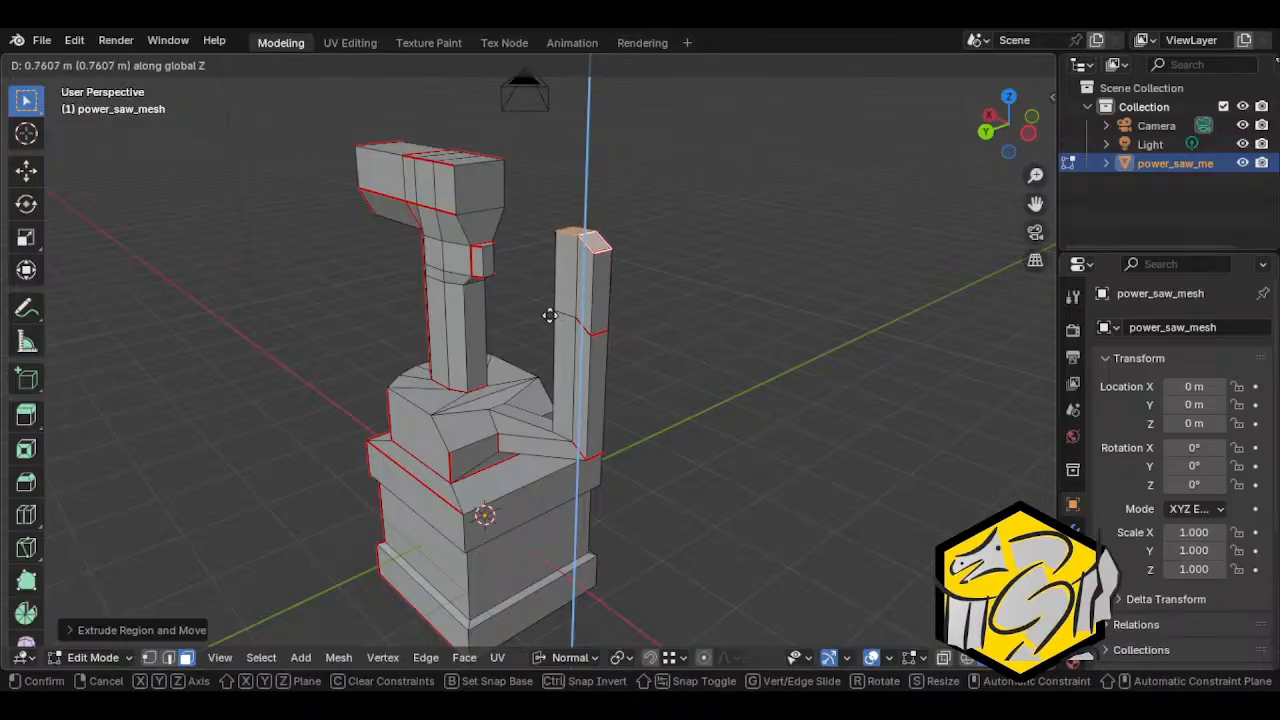
pyautogui.press('ctrl')
pyautogui.click(483, 249)
# Step: Flatten the upright segment's top faces level by scaling them along Z
pyautogui.moveTo(676, 354); pyautogui.dragTo(723, 346, button='middle')
pyautogui.press('s')
pyautogui.press('z')
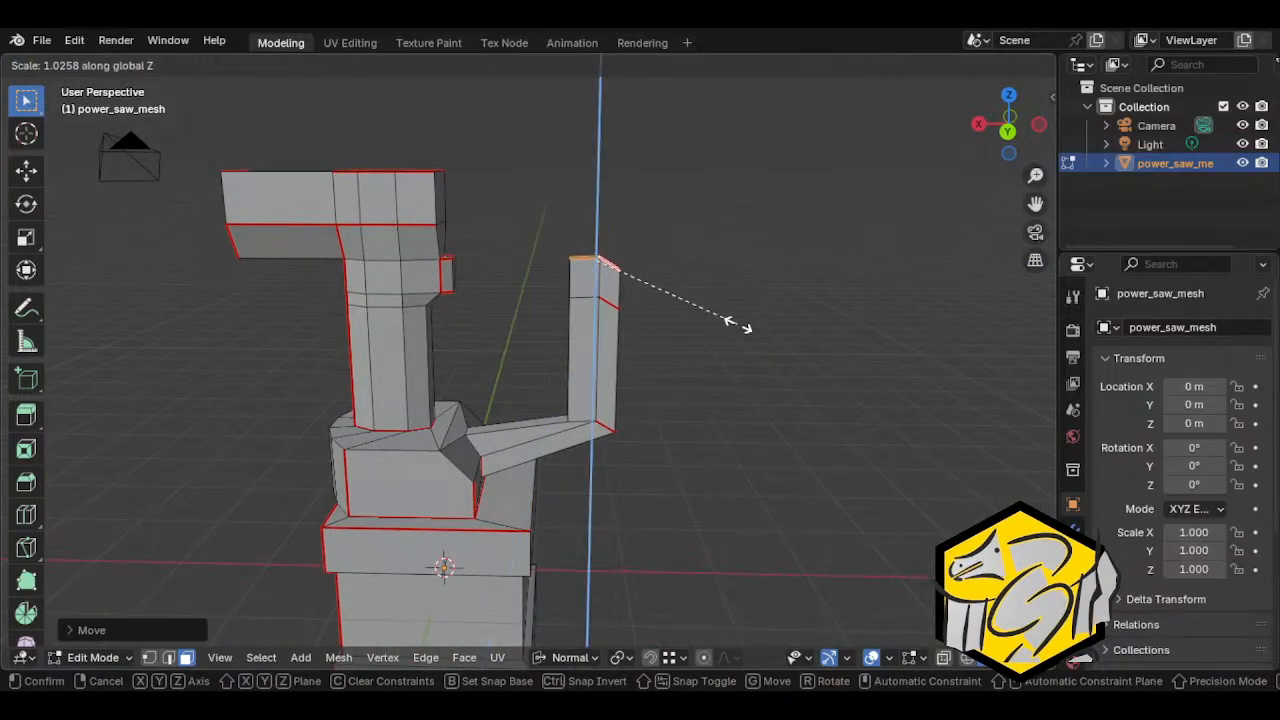
pyautogui.press('Return')
# Step: Level the edge loop just below the upright segment's top by scaling it to 0 along Z
pyautogui.press('2')
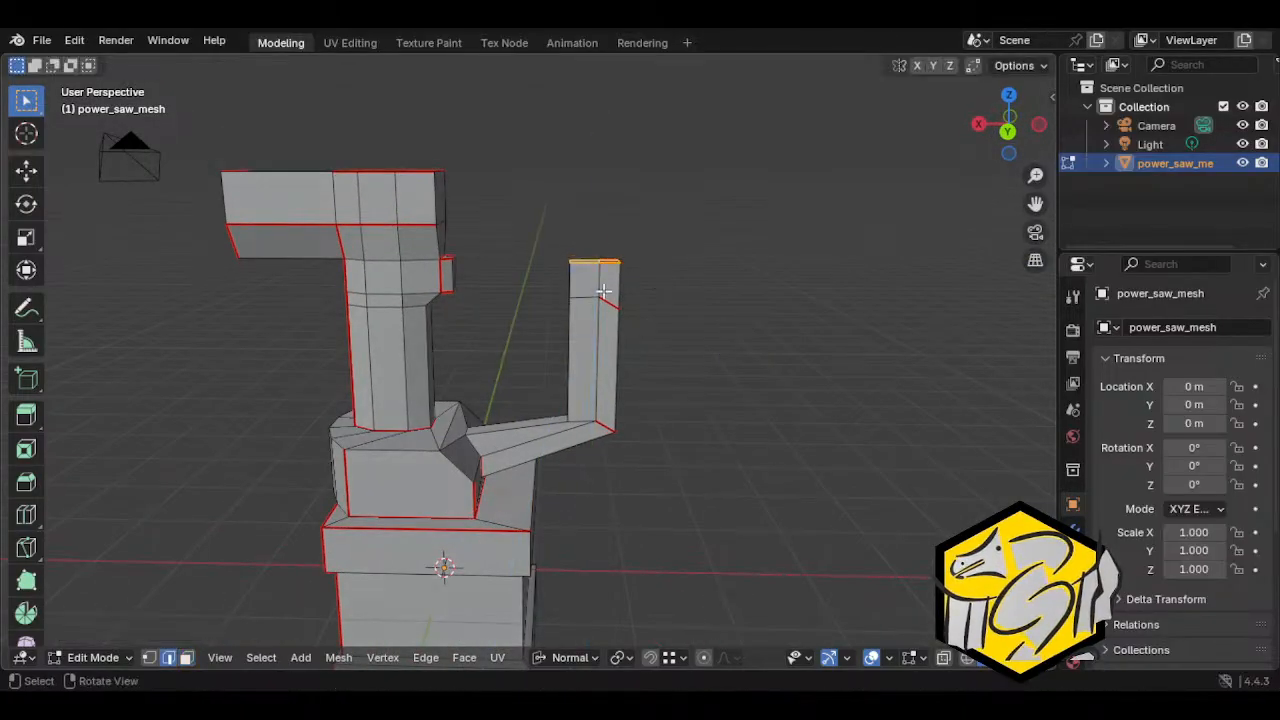
pyautogui.keyDown('alt'); pyautogui.click(587, 298); pyautogui.keyUp('alt')
pyautogui.press('s')
pyautogui.press('z')
pyautogui.press('0')
pyautogui.press('Return')
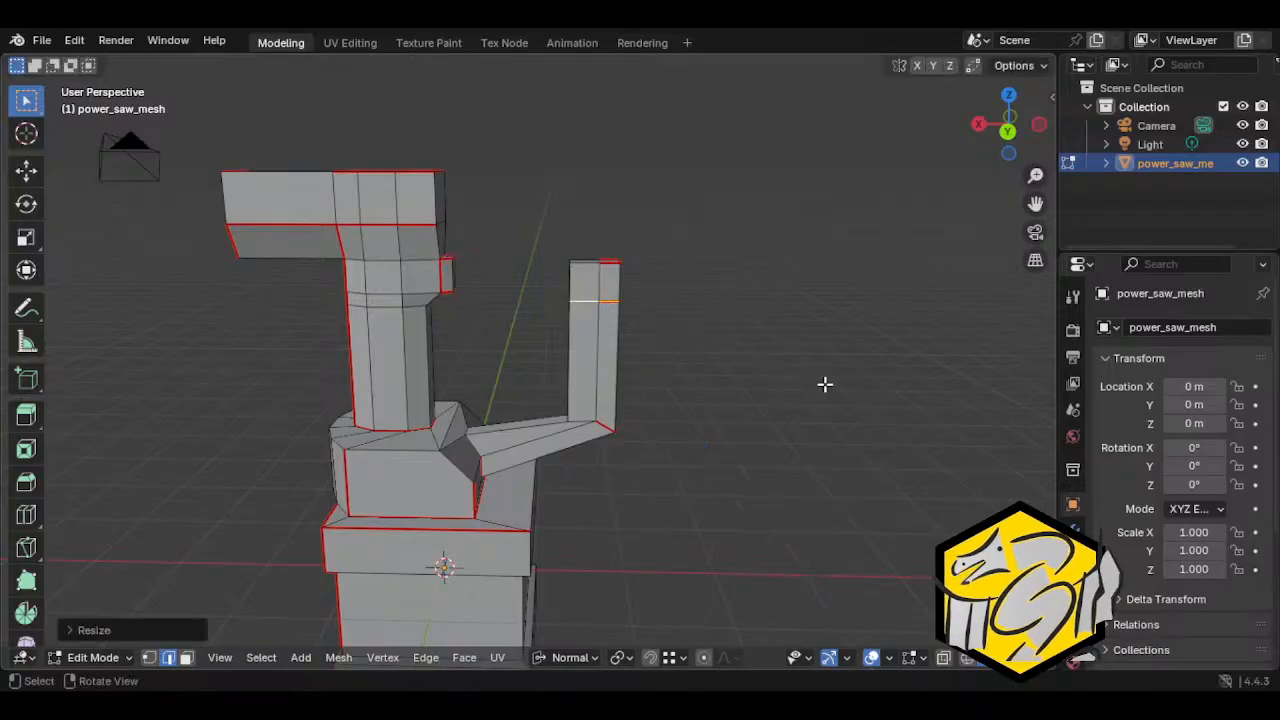
# Step: Slide that edge loop down toward the middle of the upright segment and adjust its height along Z
pyautogui.press('g')
pyautogui.press('g')
pyautogui.click(860, 410)
pyautogui.hotkey('alt', 'z')
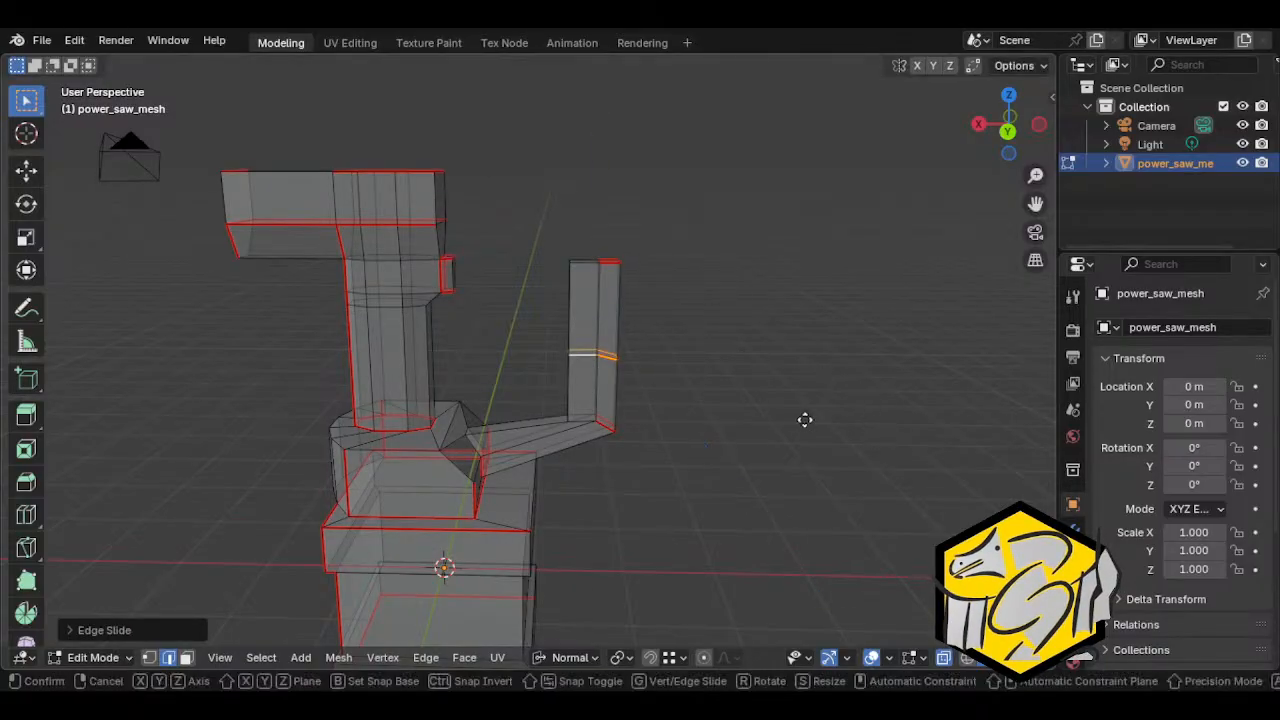
pyautogui.hotkey('alt', 'z')
pyautogui.press('g')
pyautogui.press('z')
pyautogui.click(806, 410)
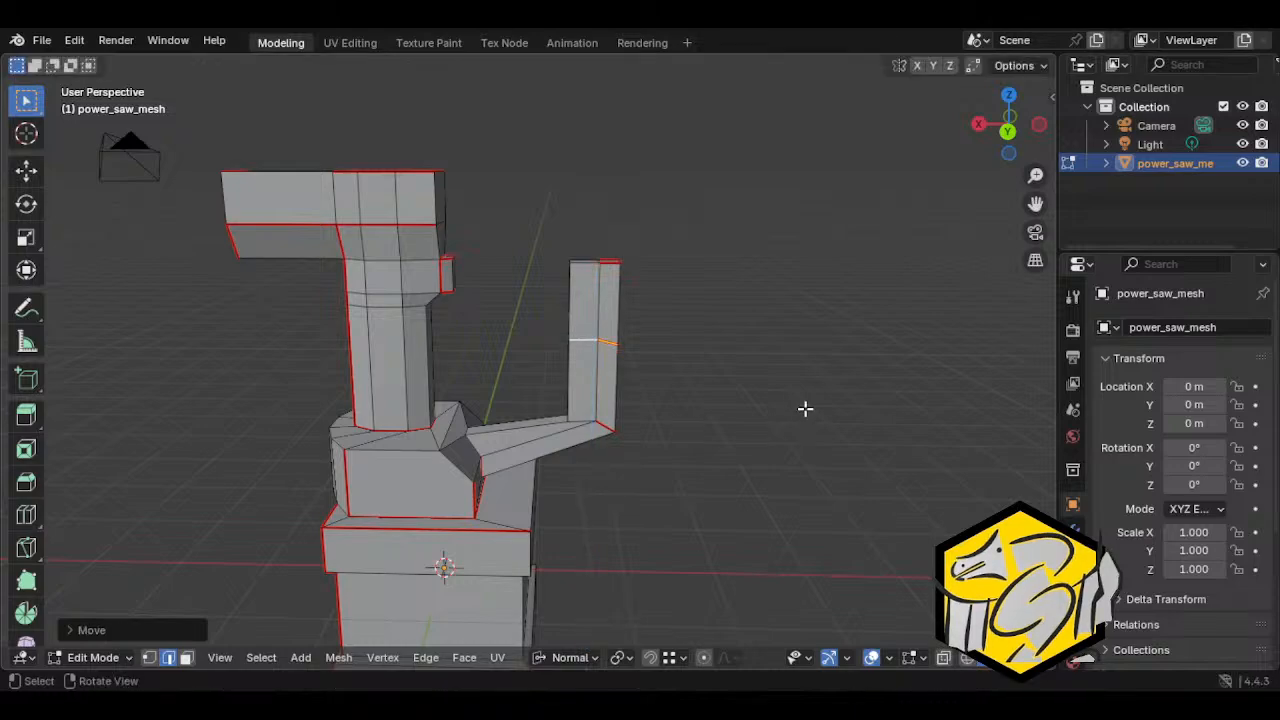
# Step: Cut an edge loop across the middle of the angled arm segment and straighten it by scaling to 0 along normal Z
pyautogui.hotkey('ctrl', 'r')
pyautogui.click(533, 446)
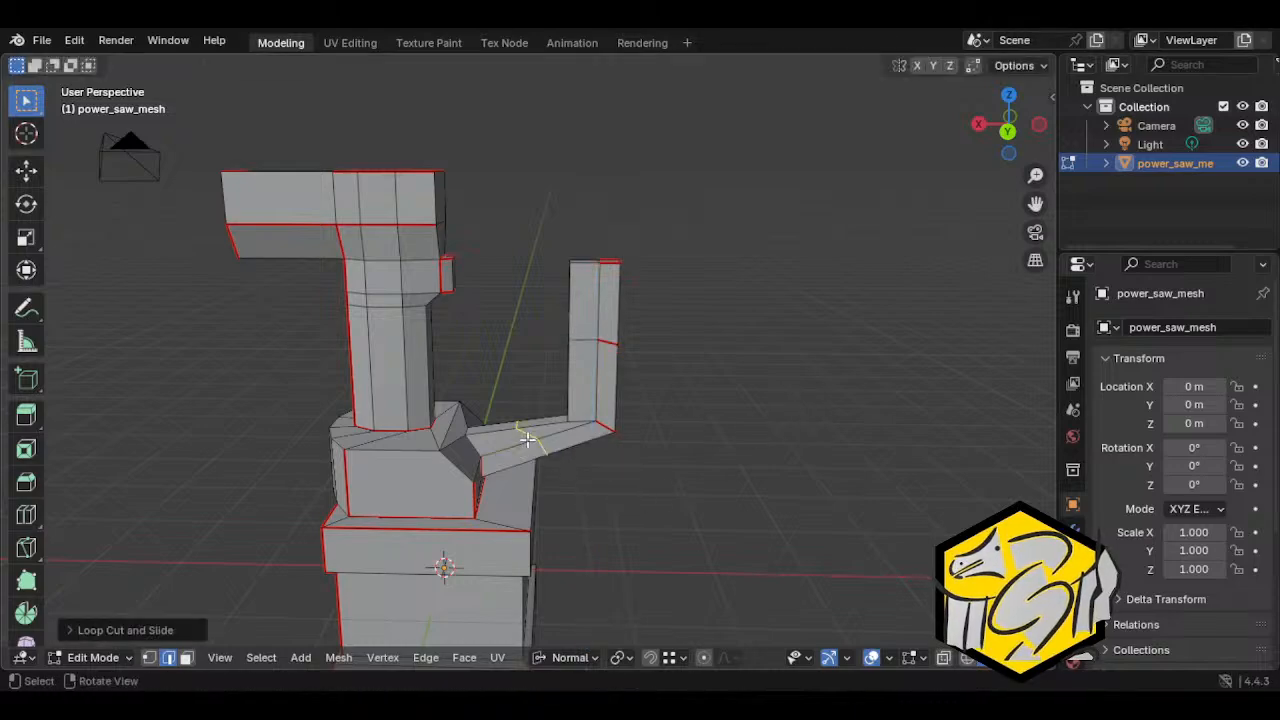
pyautogui.moveTo(620, 476); pyautogui.dragTo(662, 467, button='middle')
pyautogui.write('sx')
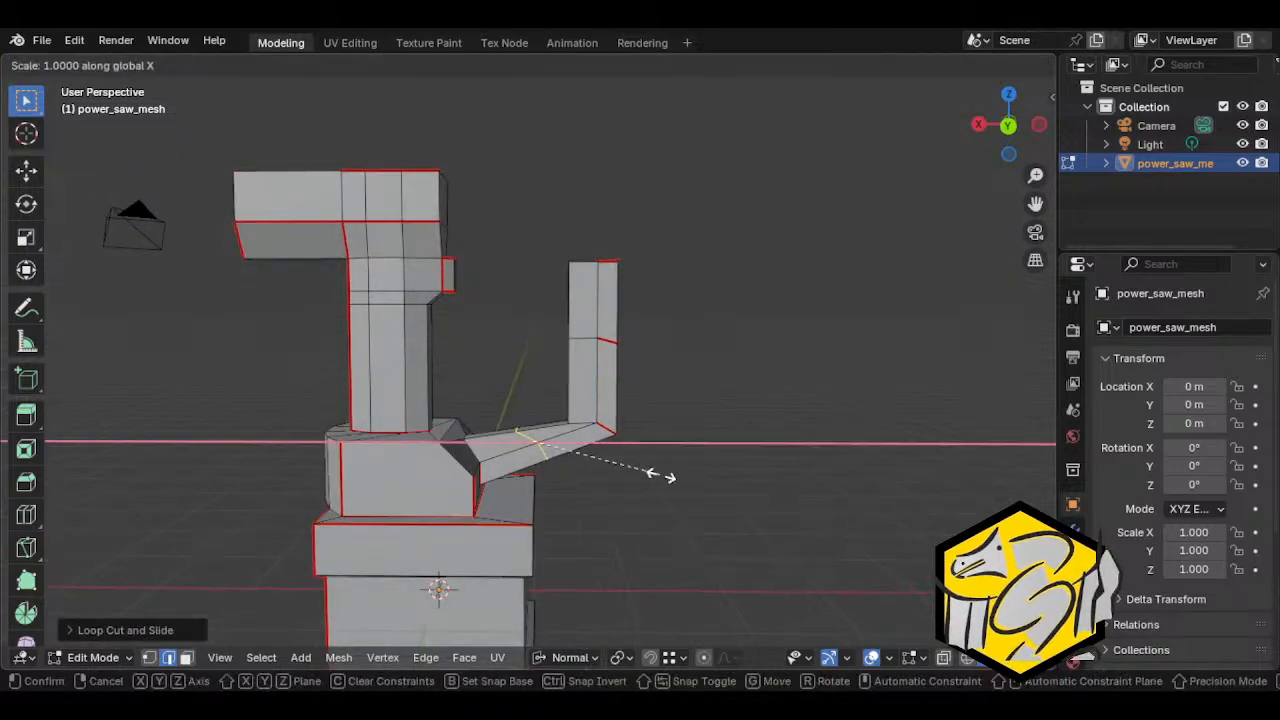
pyautogui.write('zz0')
pyautogui.press('Return')
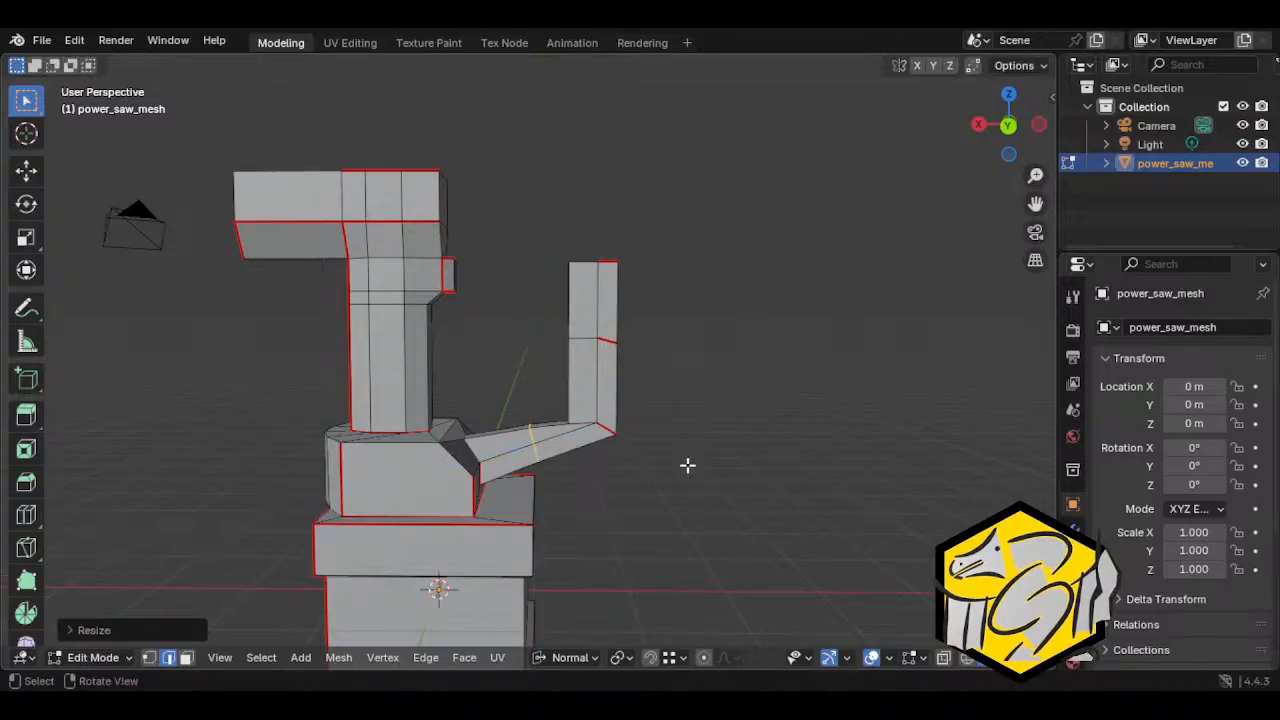
# Step: Scale the elbow's edge loop to 0 along Z and rotate it about Y to miter the bend between the arm segments
pyautogui.keyDown('alt'); pyautogui.click(580, 423); pyautogui.keyUp('alt')
pyautogui.write('sz')
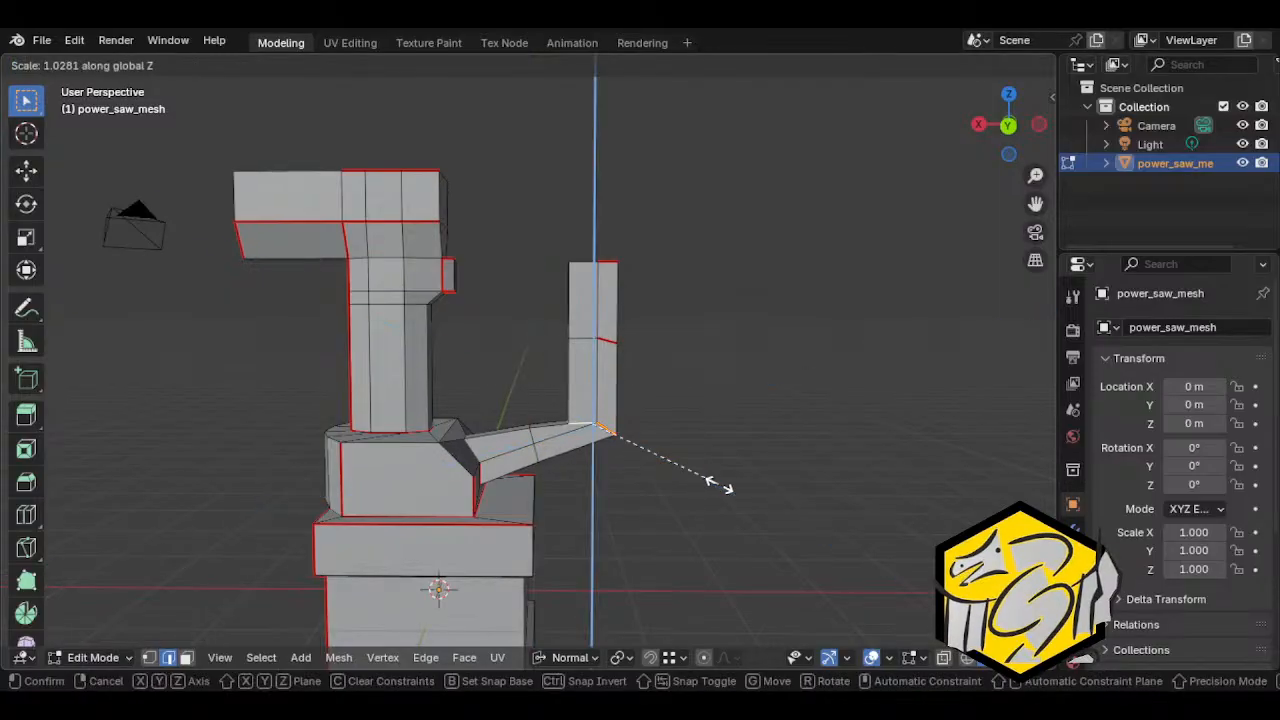
pyautogui.write('0')
pyautogui.press('Return')
pyautogui.press('r')
pyautogui.press('x')
pyautogui.press('y')
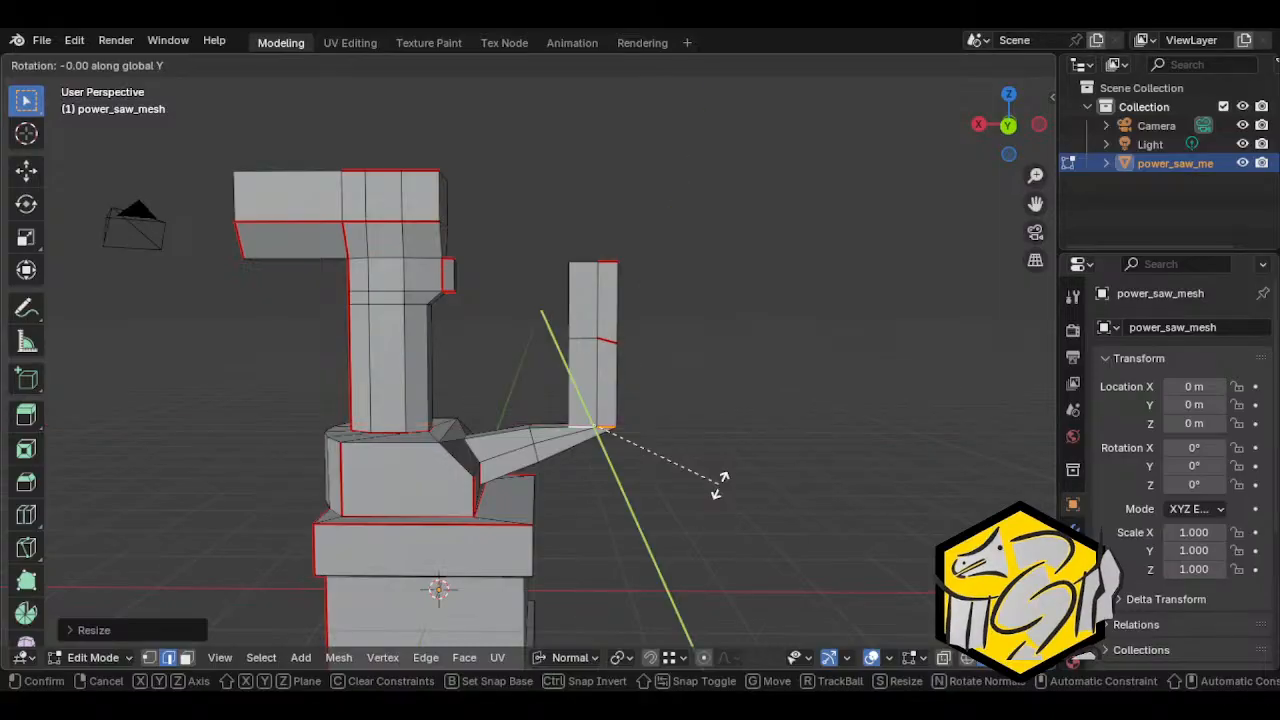
pyautogui.click(658, 528)
# Step: Scale the angled arm segment's middle edge loop along Z to about 1.14 and clear the selection
pyautogui.moveTo(660, 528); pyautogui.dragTo(300, 520, button='middle')
pyautogui.click(488, 455)
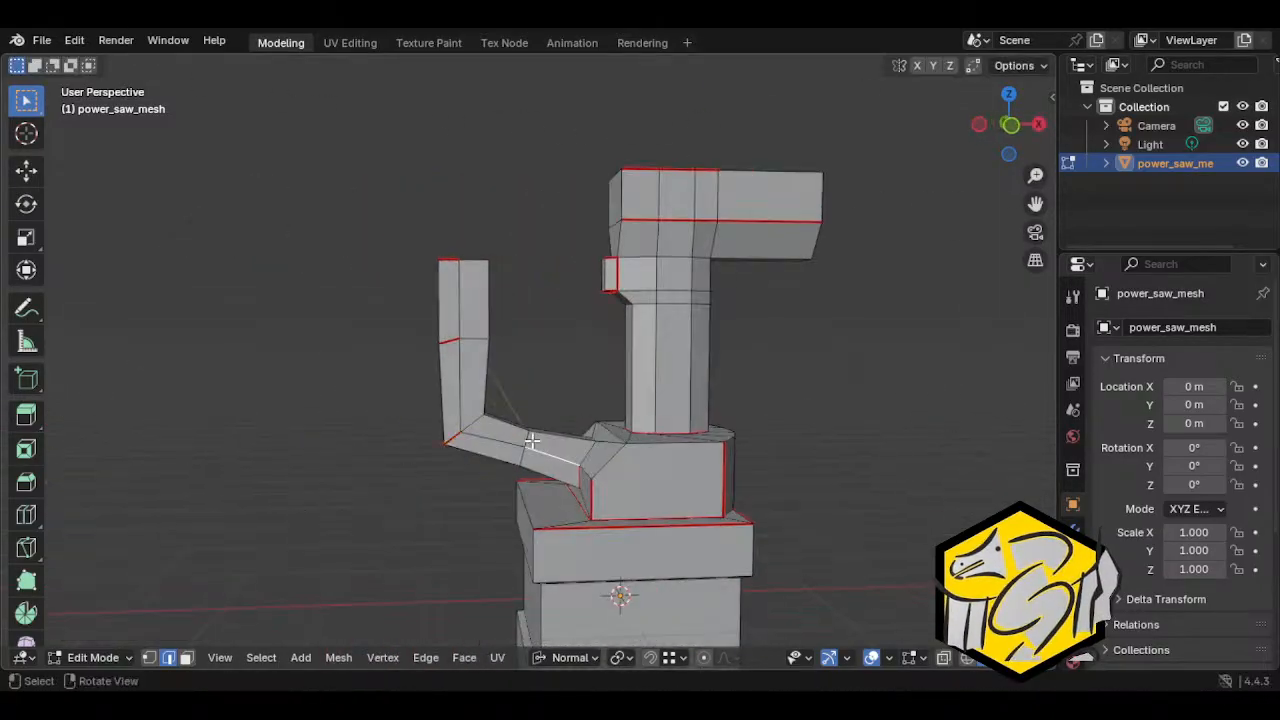
pyautogui.moveTo(528, 440); pyautogui.dragTo(618, 489, button='middle')
pyautogui.keyDown('alt'); pyautogui.click(543, 452); pyautogui.keyUp('alt')
pyautogui.click(540, 456)
pyautogui.keyDown('alt'); pyautogui.click(542, 457); pyautogui.keyUp('alt')
pyautogui.press('s')
pyautogui.press('z')
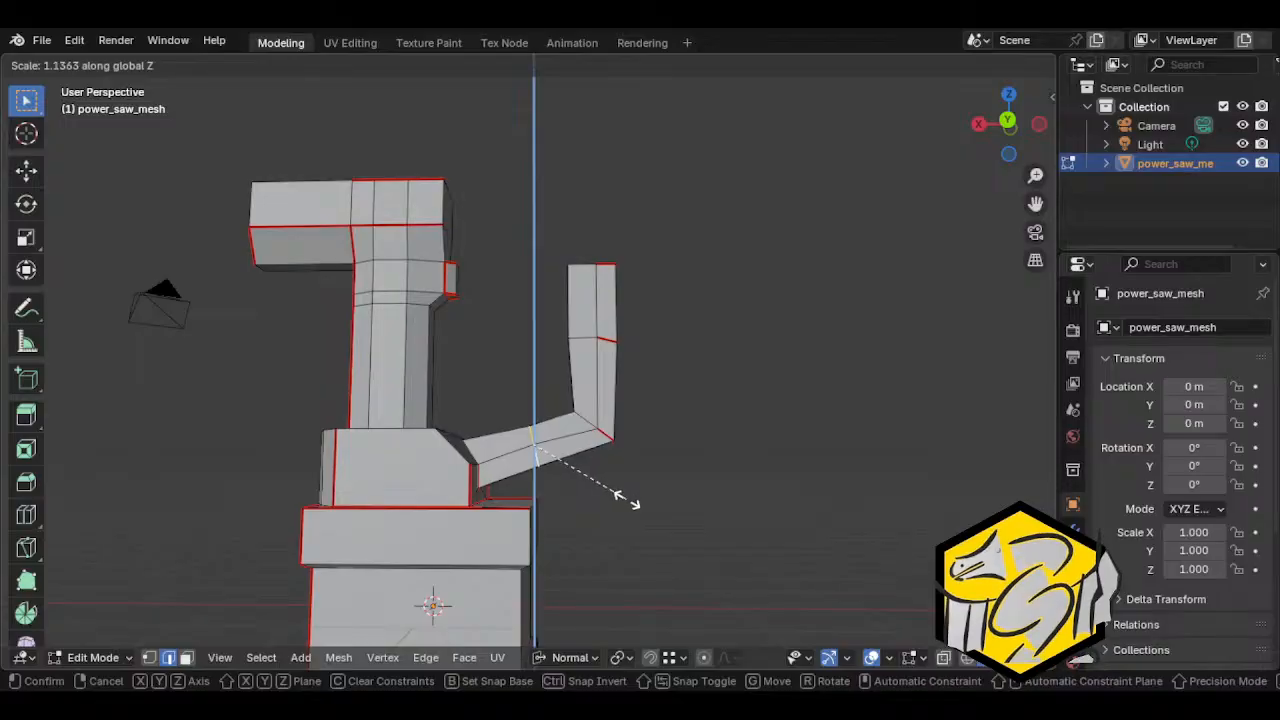
pyautogui.click(628, 498)
pyautogui.press('a')
pyautogui.hotkey('alt', 'a')
pyautogui.moveTo(631, 497); pyautogui.dragTo(629, 458, button='middle')
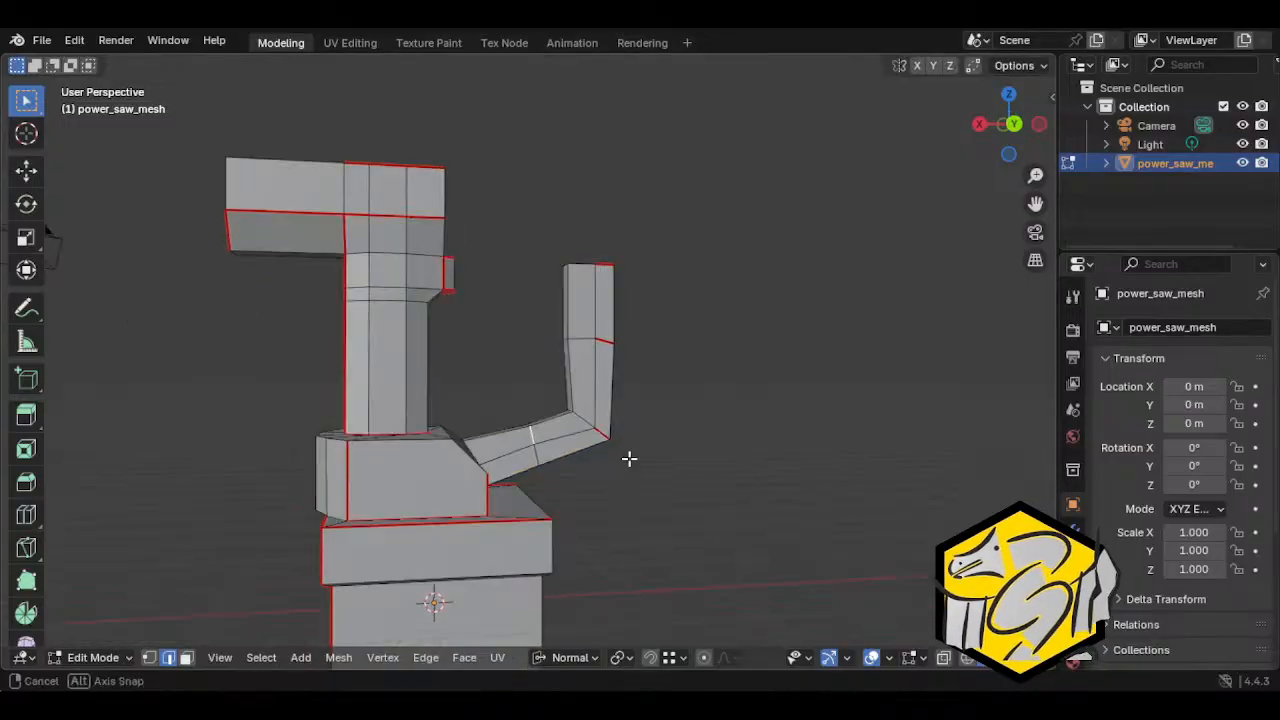
# Step: Level the edge loop across the upright arm segment by scaling it flat along Z
pyautogui.press('s')
pyautogui.press('z')
pyautogui.click(634, 370)
pyautogui.keyDown('shift'); pyautogui.moveTo(627, 374); pyautogui.dragTo(612, 380, button='middle'); pyautogui.keyUp('shift')
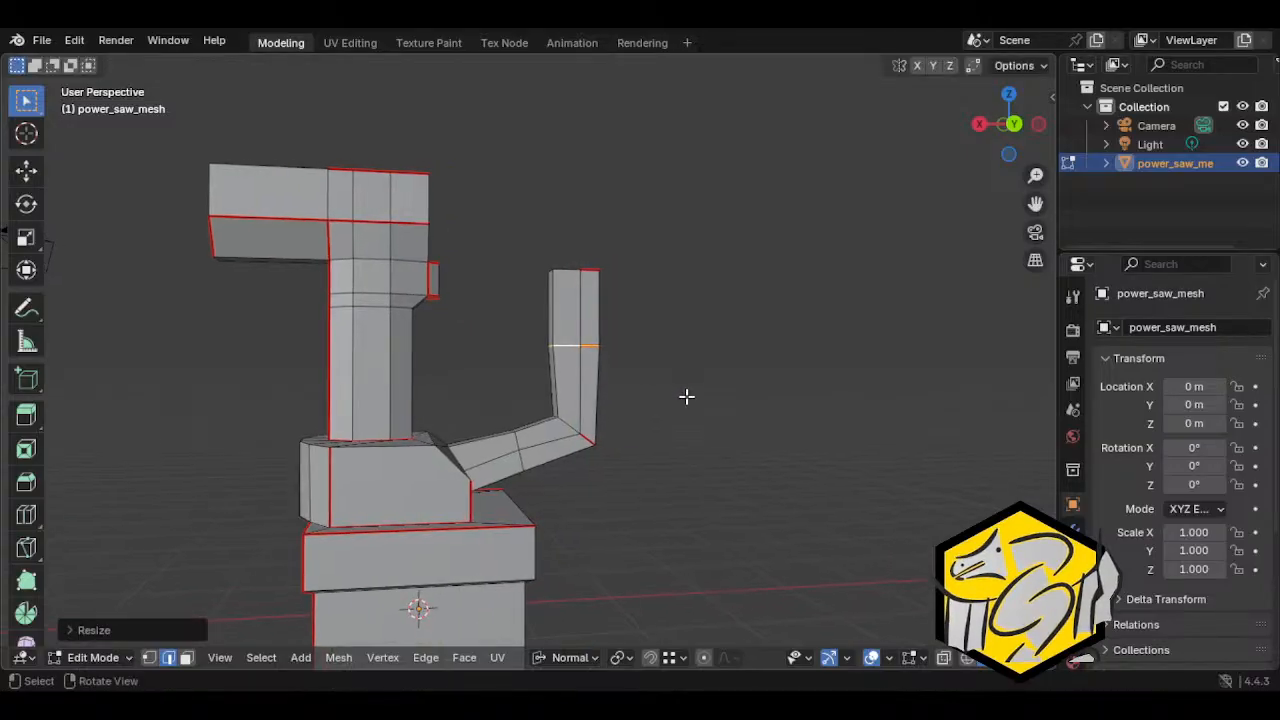
pyautogui.moveTo(686, 397); pyautogui.dragTo(660, 395, button='middle')
pyautogui.press('g')
pyautogui.press('x')
pyautogui.rightClick(659, 396)
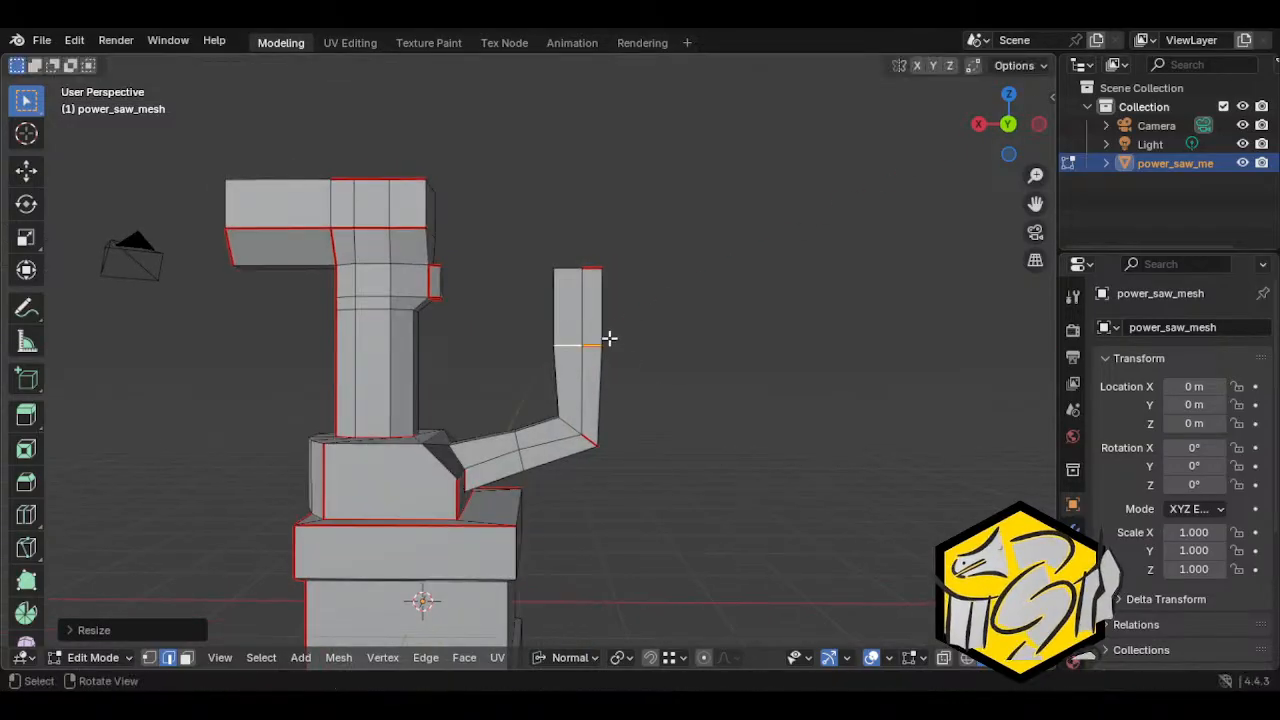
pyautogui.press('Escape')
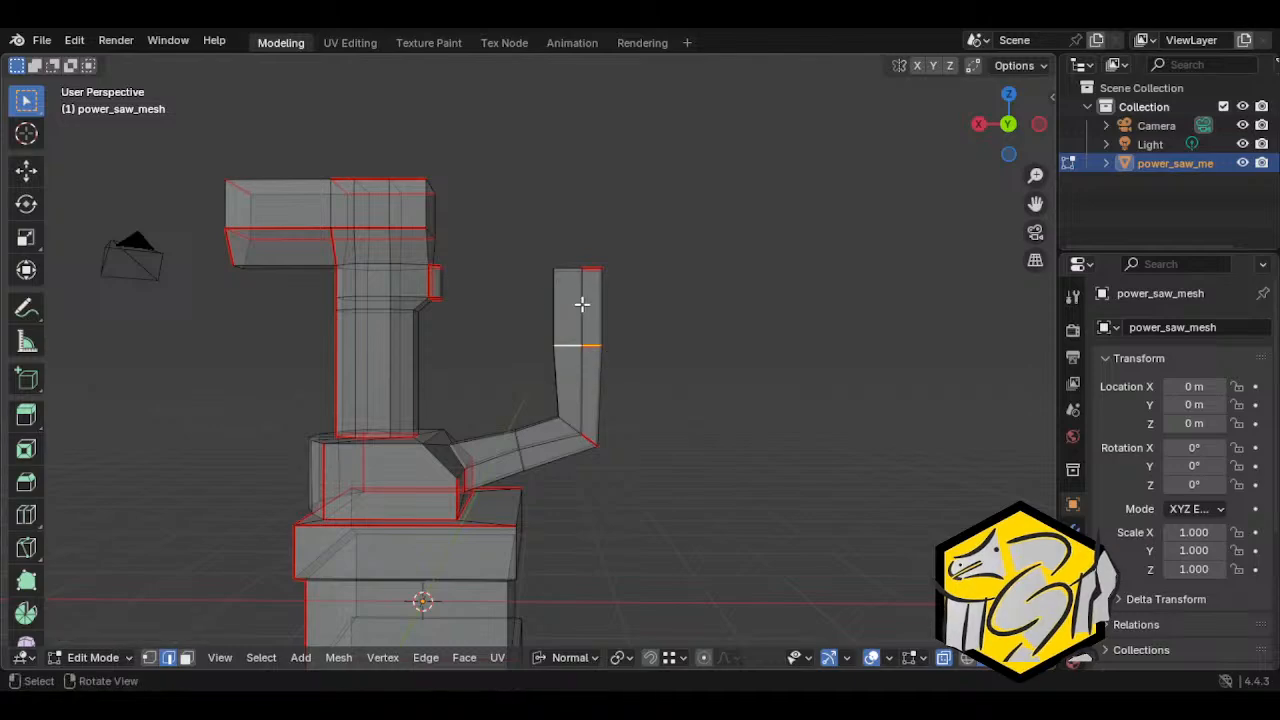
# Step: Select all faces of the arm's upper upright section and move them slightly along X, away from the column
pyautogui.press('3')
pyautogui.press('c')
pyautogui.moveTo(585, 297)
pyautogui.mouseDown()
pyautogui.moveTo(531, 283)
pyautogui.moveTo(573, 272)
pyautogui.mouseUp()
pyautogui.press('Escape')
pyautogui.press('g')
pyautogui.press('x')
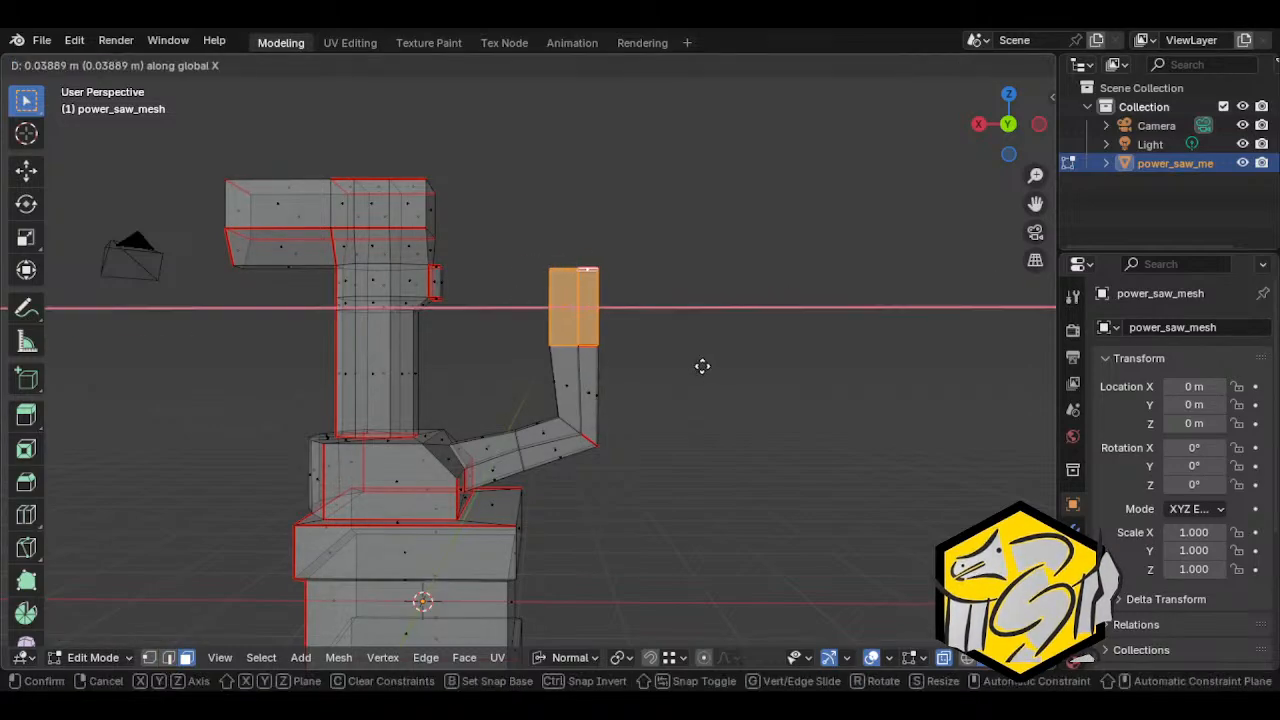
pyautogui.click(719, 372)
# Step: Check the arm's shape in Object Mode from the opposite side and save the file powersaw.blend
pyautogui.press('Tab')
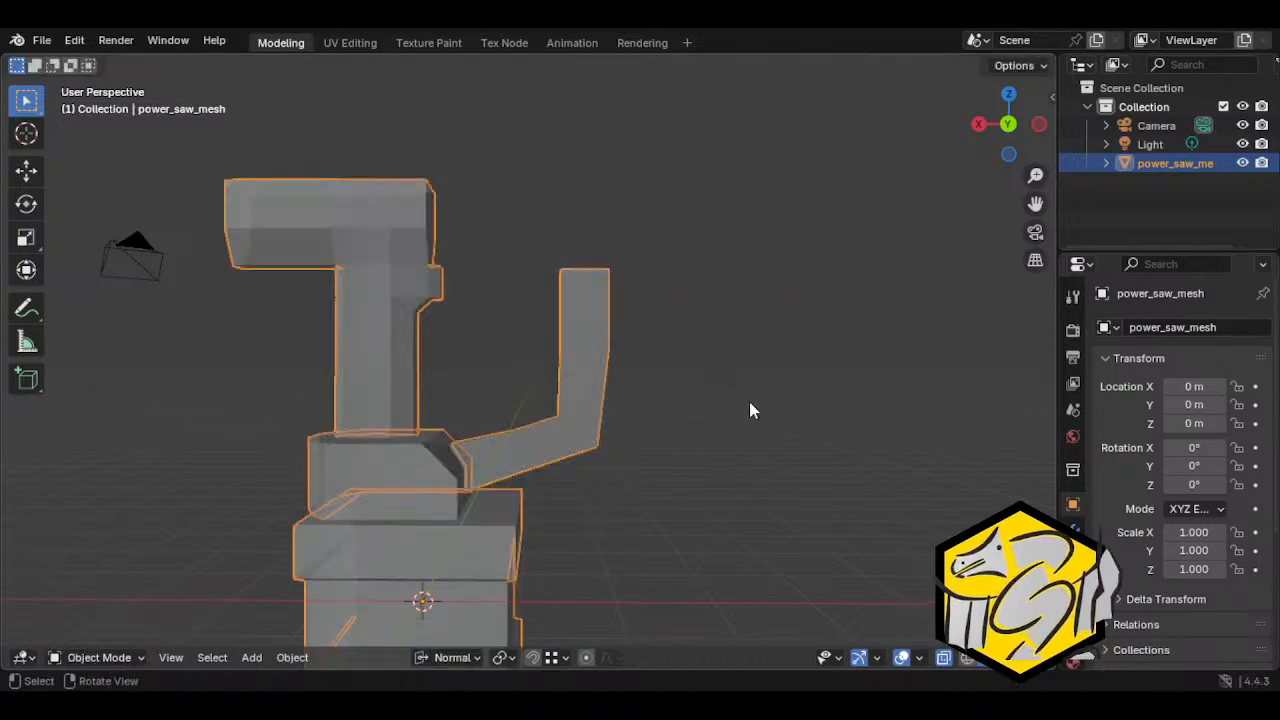
pyautogui.moveTo(754, 410); pyautogui.dragTo(611, 446, button='middle')
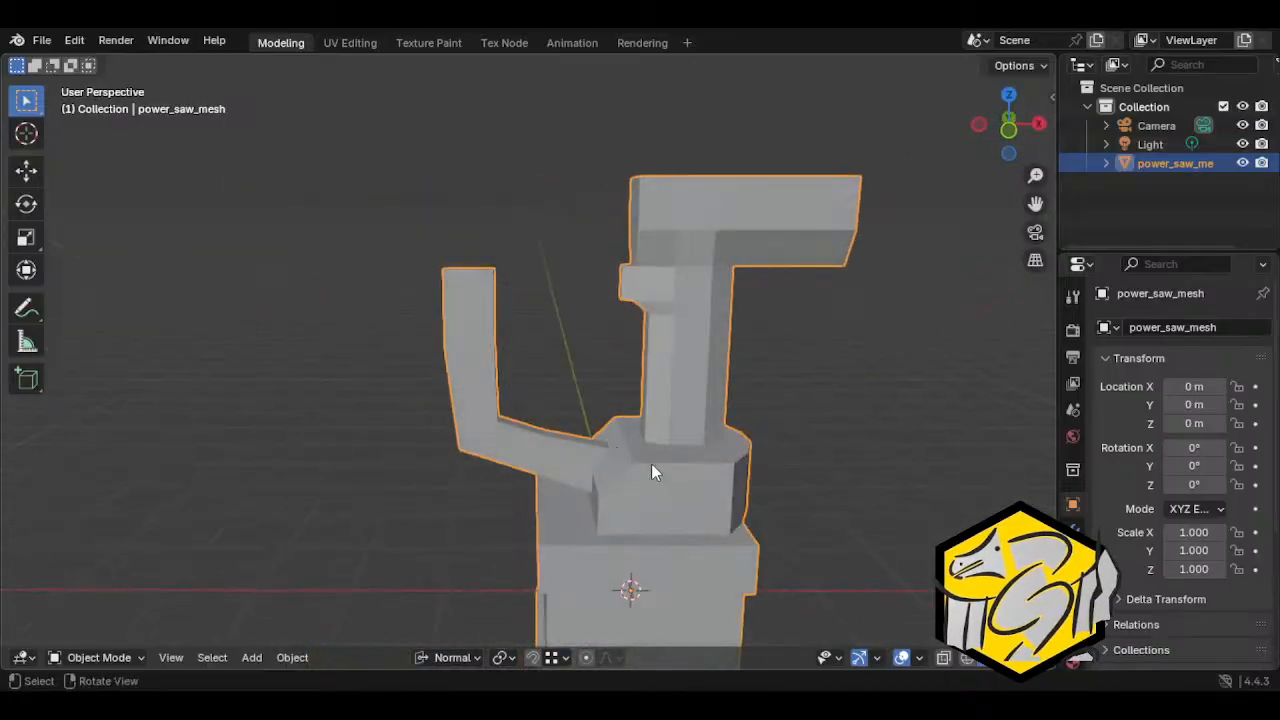
pyautogui.press('Tab')
pyautogui.moveTo(737, 503); pyautogui.dragTo(677, 420, button='middle')
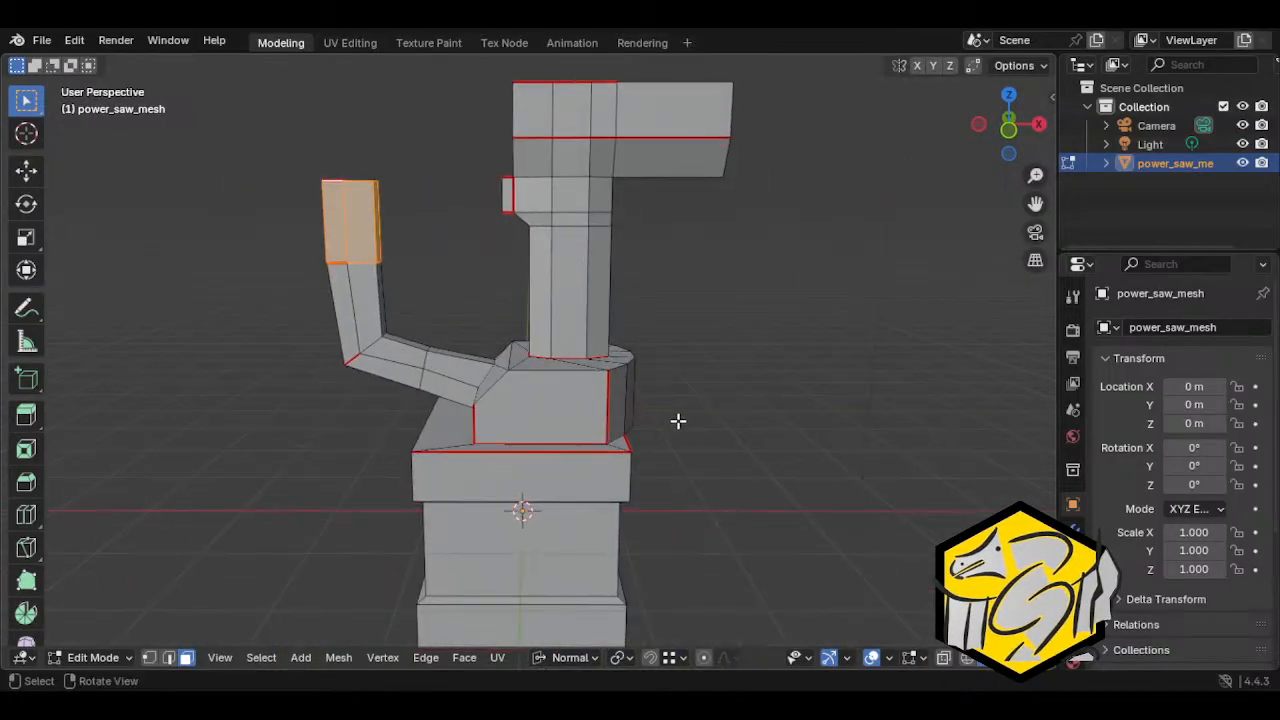
pyautogui.click(40, 40)
pyautogui.click(62, 180)
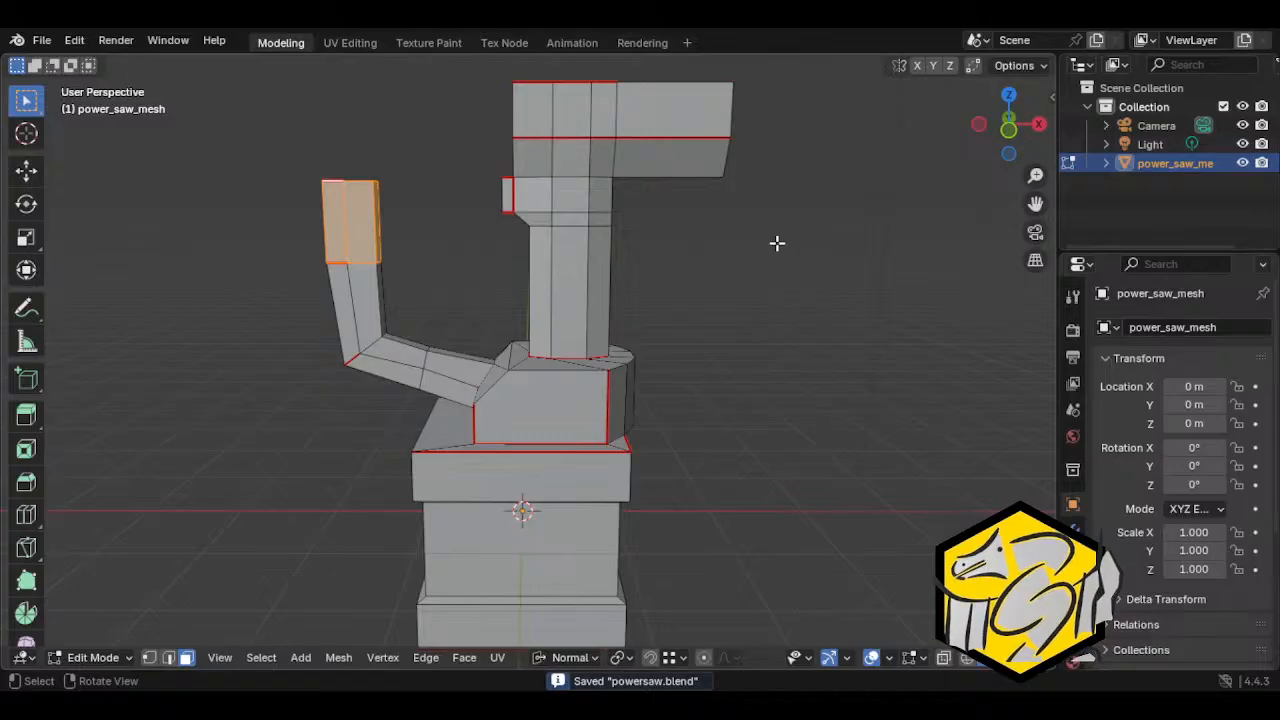
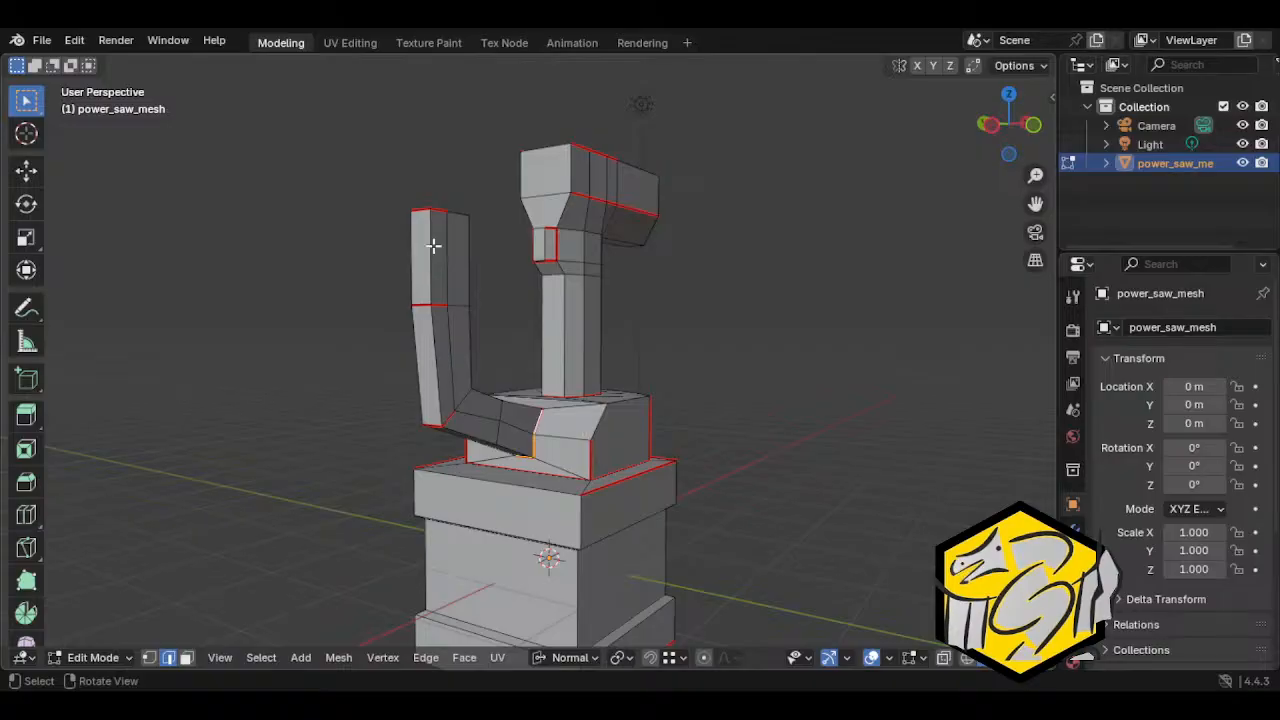
# Step: Mark the selected edge at the arm's base as a seam and delete the faces capping the upright arm's top
pyautogui.moveTo(433, 245); pyautogui.dragTo(430, 290, button='middle')
pyautogui.hotkey('ctrl', 'e')
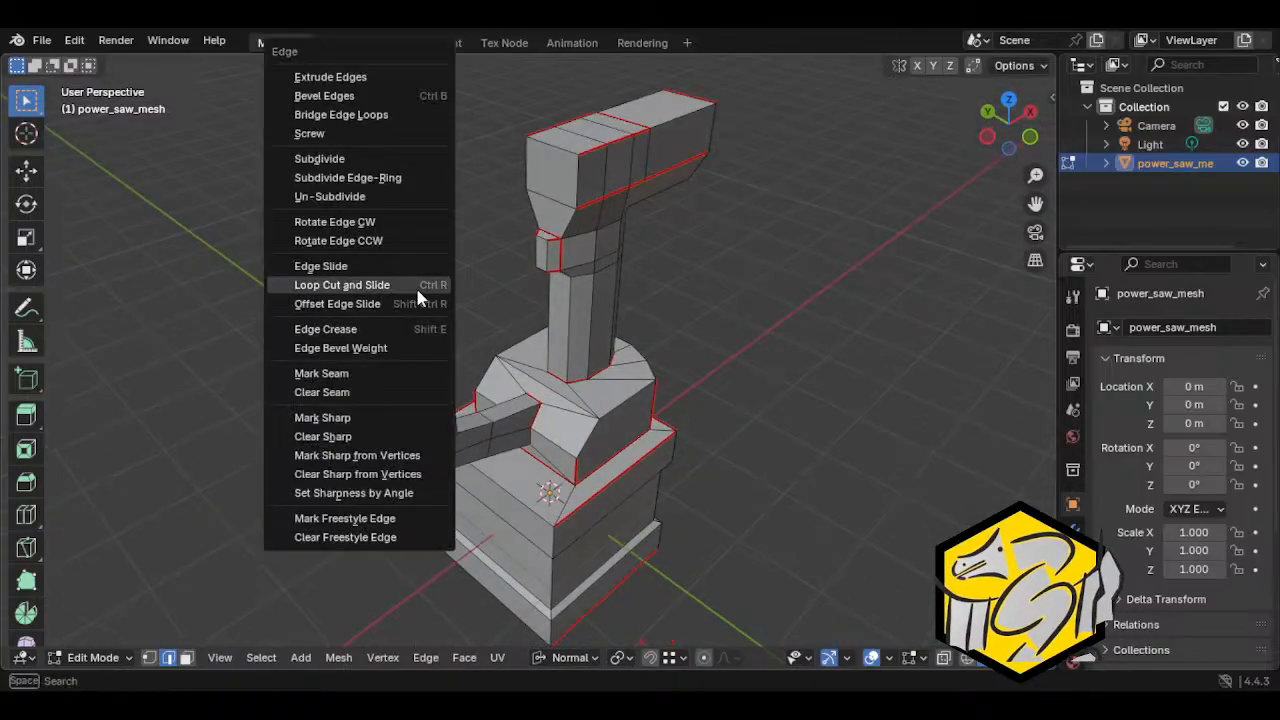
pyautogui.click(401, 373)
pyautogui.press('3')
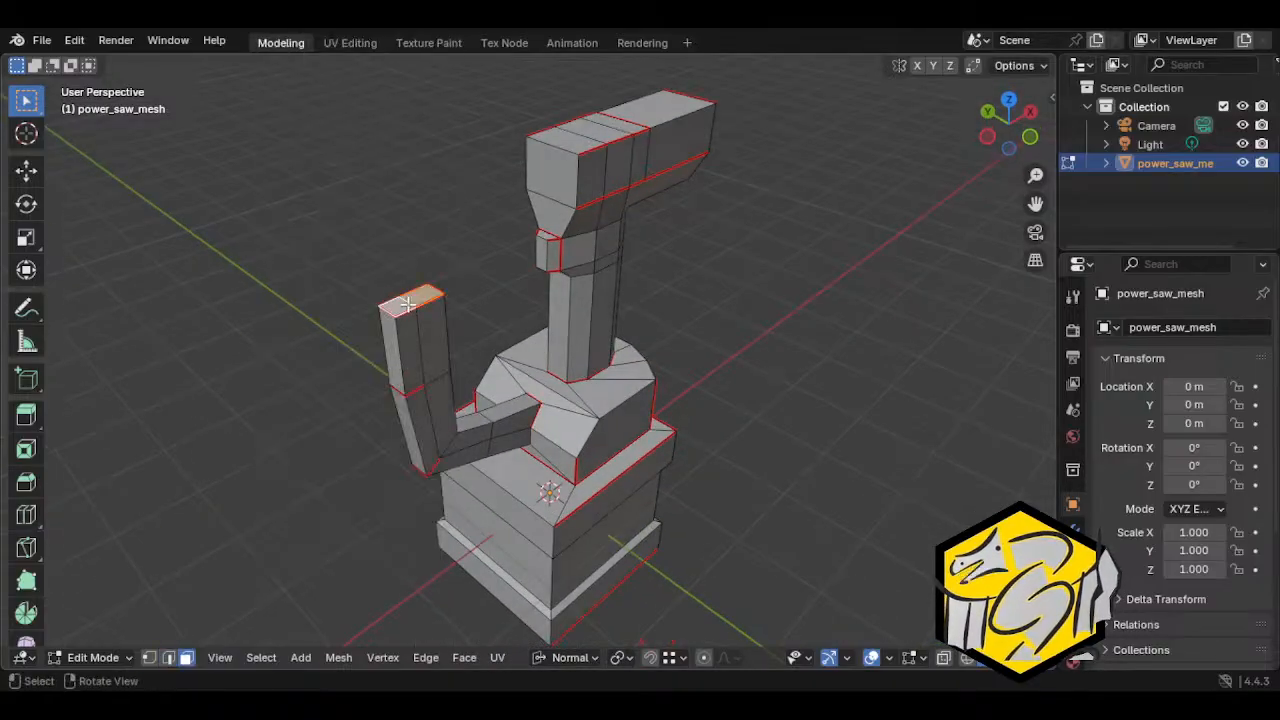
pyautogui.press('x')
pyautogui.click(406, 302)
# Step: Clear the seams from the edge loops at the upright segment's middle and at the arm's elbow
pyautogui.press('2')
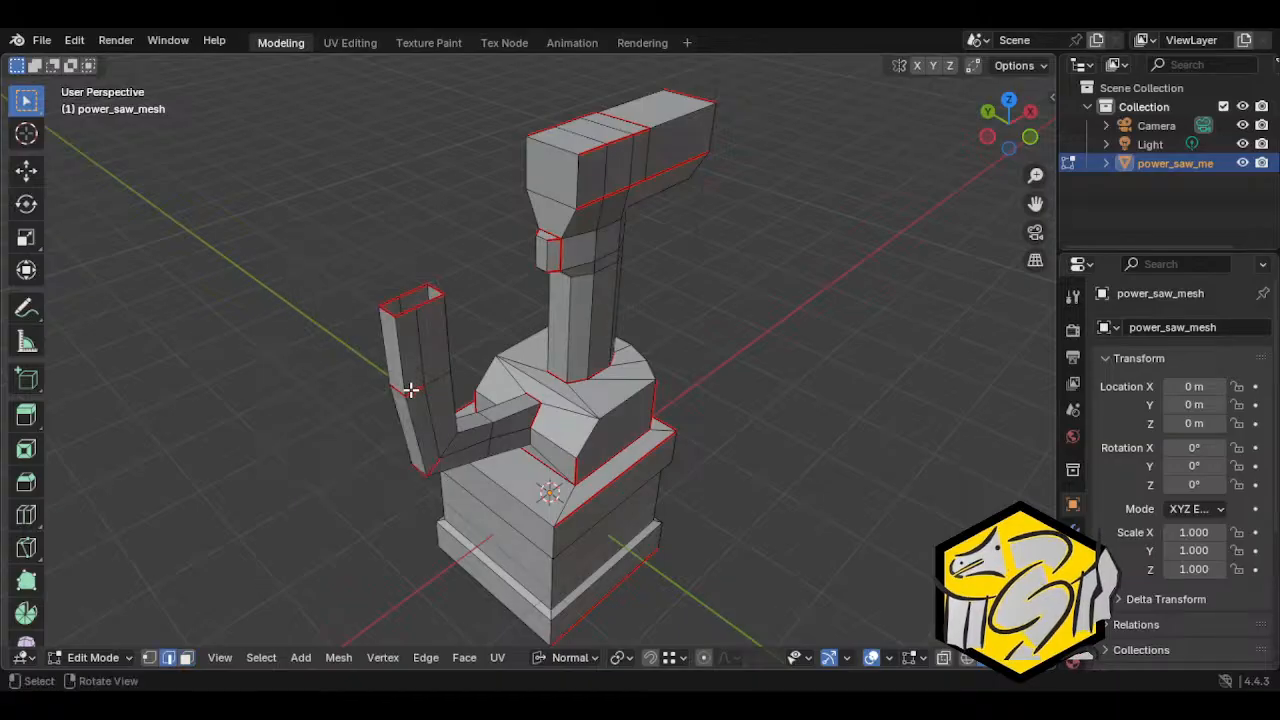
pyautogui.hotkey('ctrl', 'e')
pyautogui.click(412, 406)
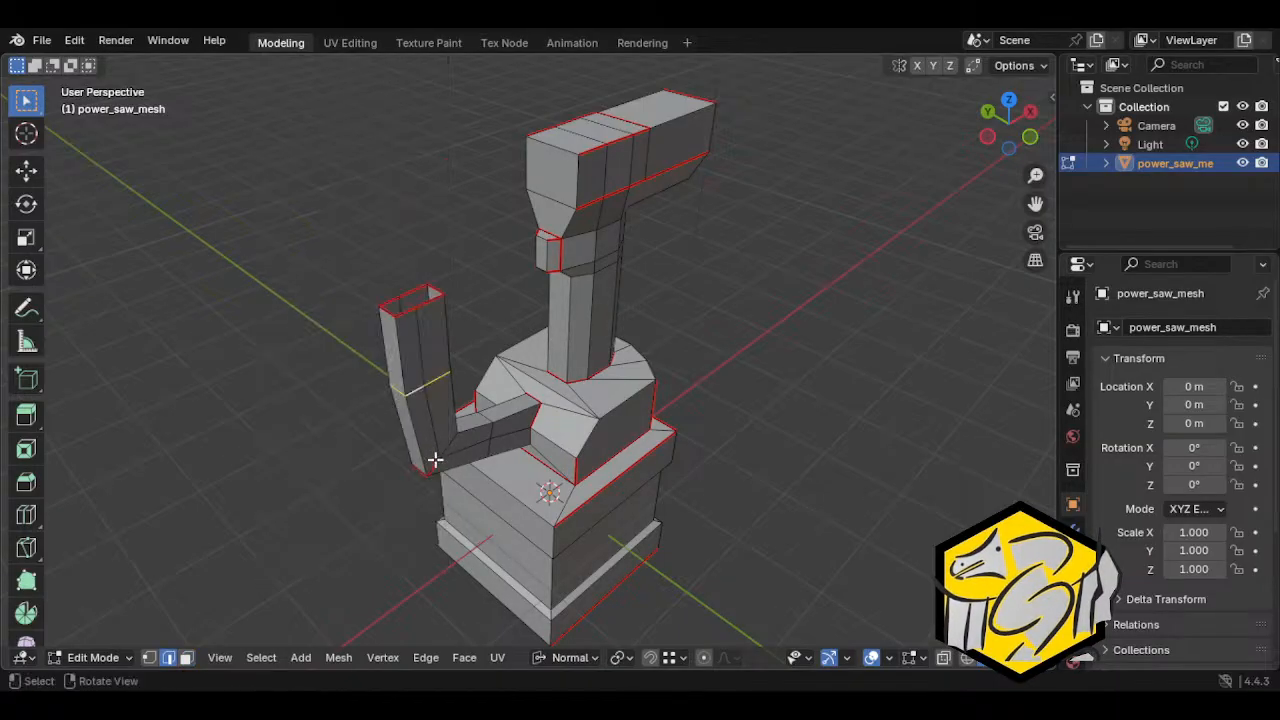
pyautogui.hotkey('ctrl', 'e')
pyautogui.click(434, 466)
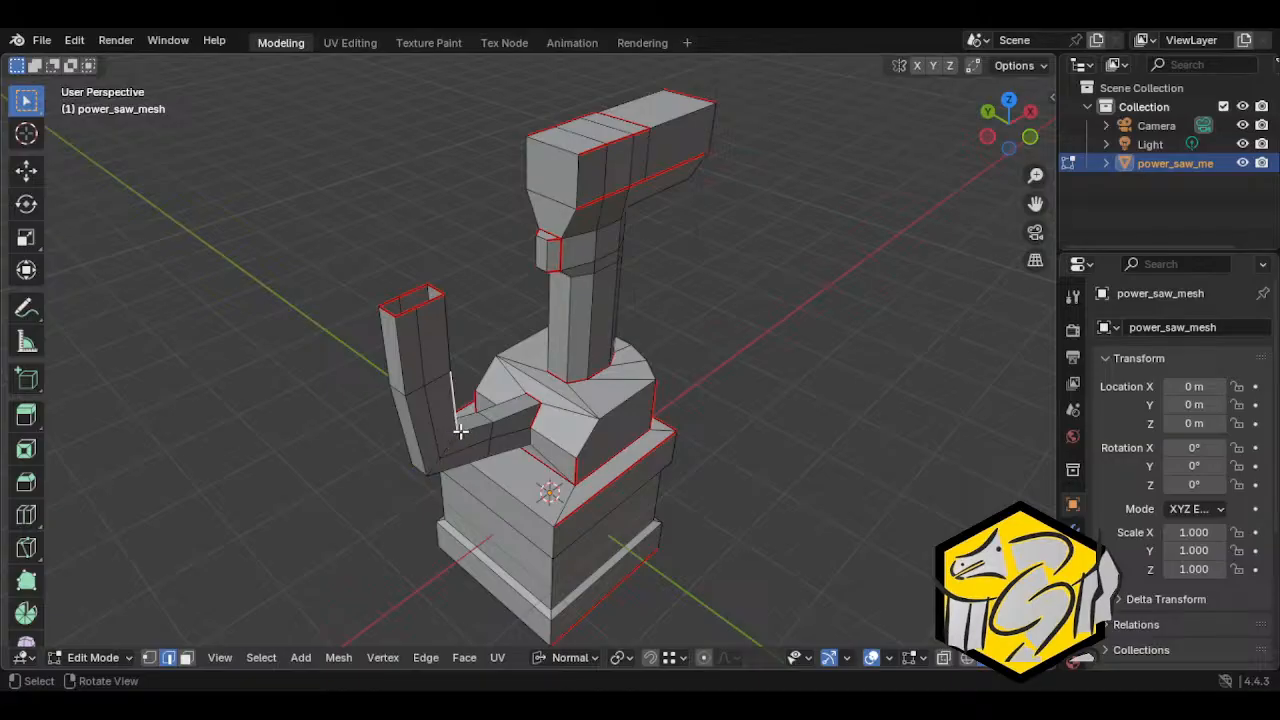
# Step: Mark a lengthwise seam along the arm's inner edge, from the upright's open top around the elbow to the block
pyautogui.keyDown('alt'); pyautogui.click(467, 430); pyautogui.keyUp('alt')
pyautogui.hotkey('ctrl', 'e')
pyautogui.click(466, 430)
pyautogui.click(518, 402)
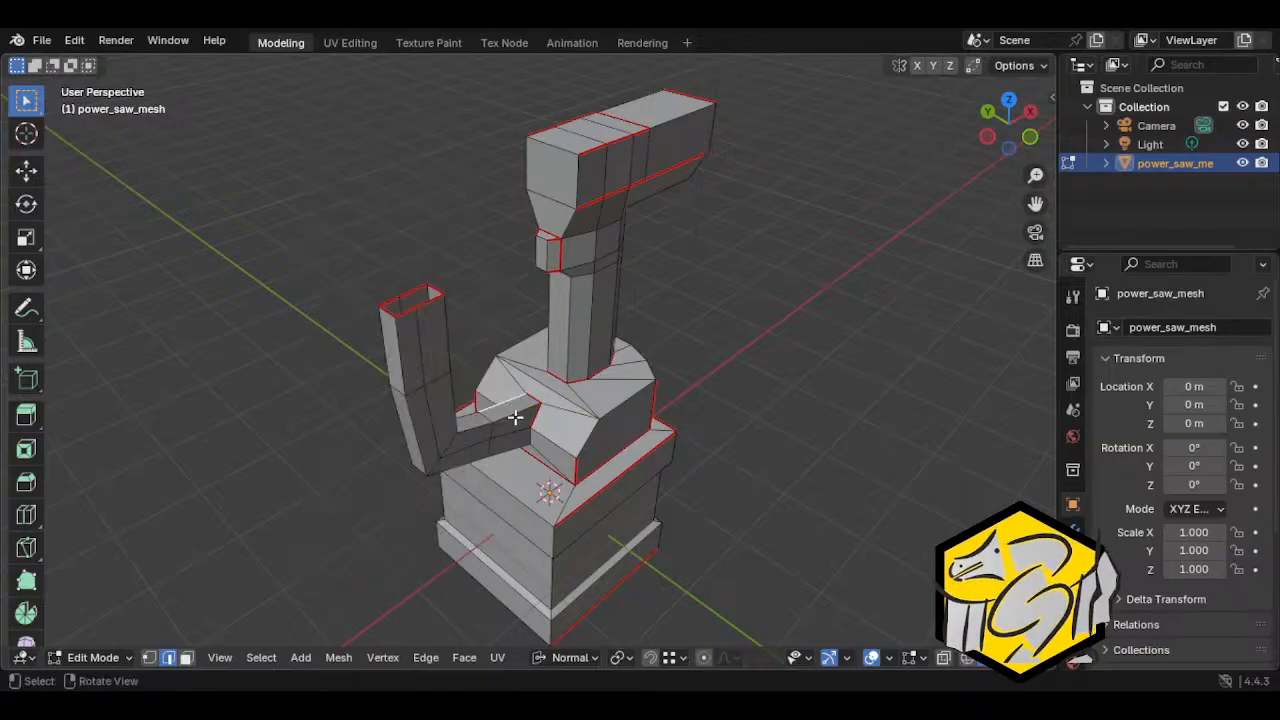
pyautogui.click(513, 417)
pyautogui.hotkey('ctrl', 'e')
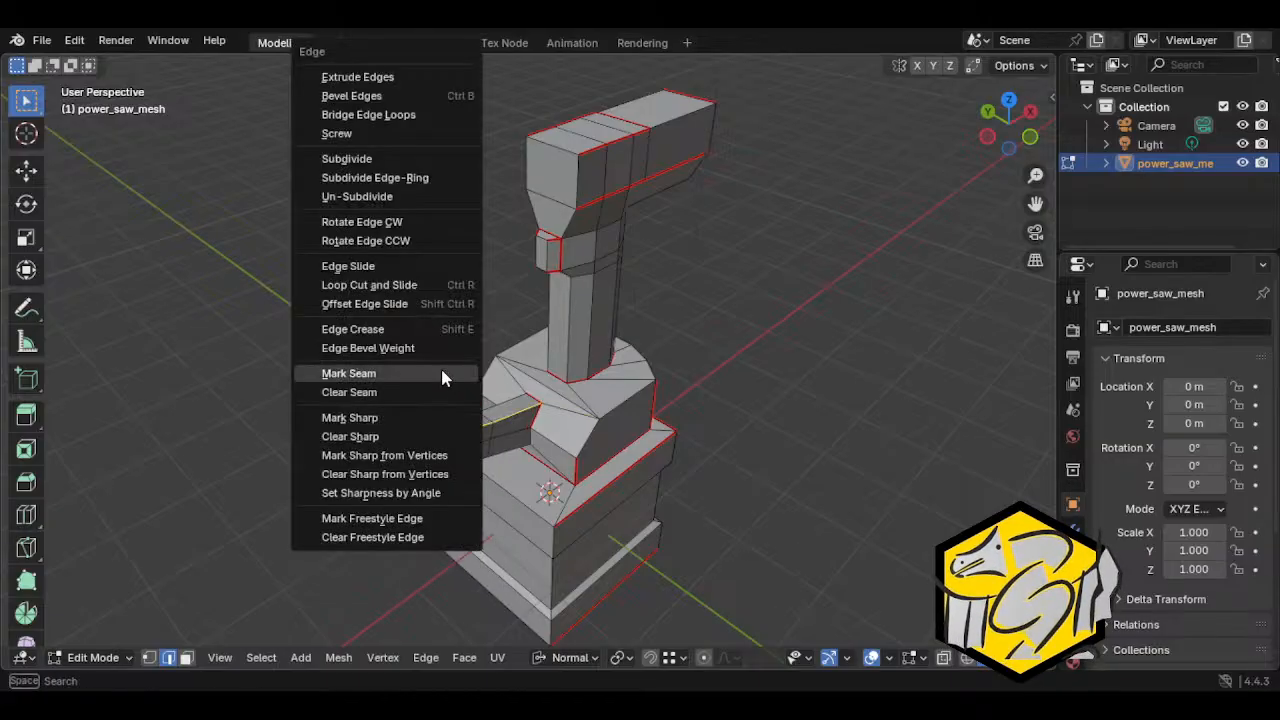
pyautogui.click(441, 370)
pyautogui.keyDown('shift'); pyautogui.click(466, 420); pyautogui.keyUp('shift')
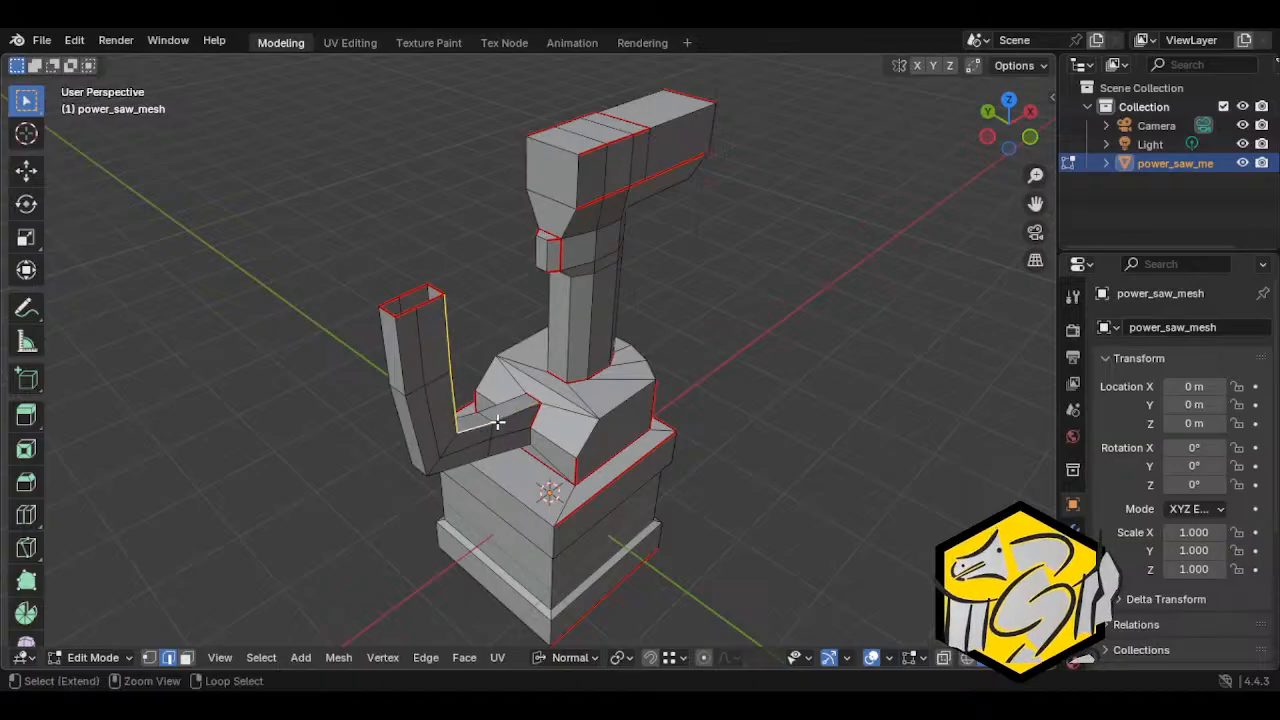
pyautogui.hotkey('ctrl', 'e')
pyautogui.click(485, 401)
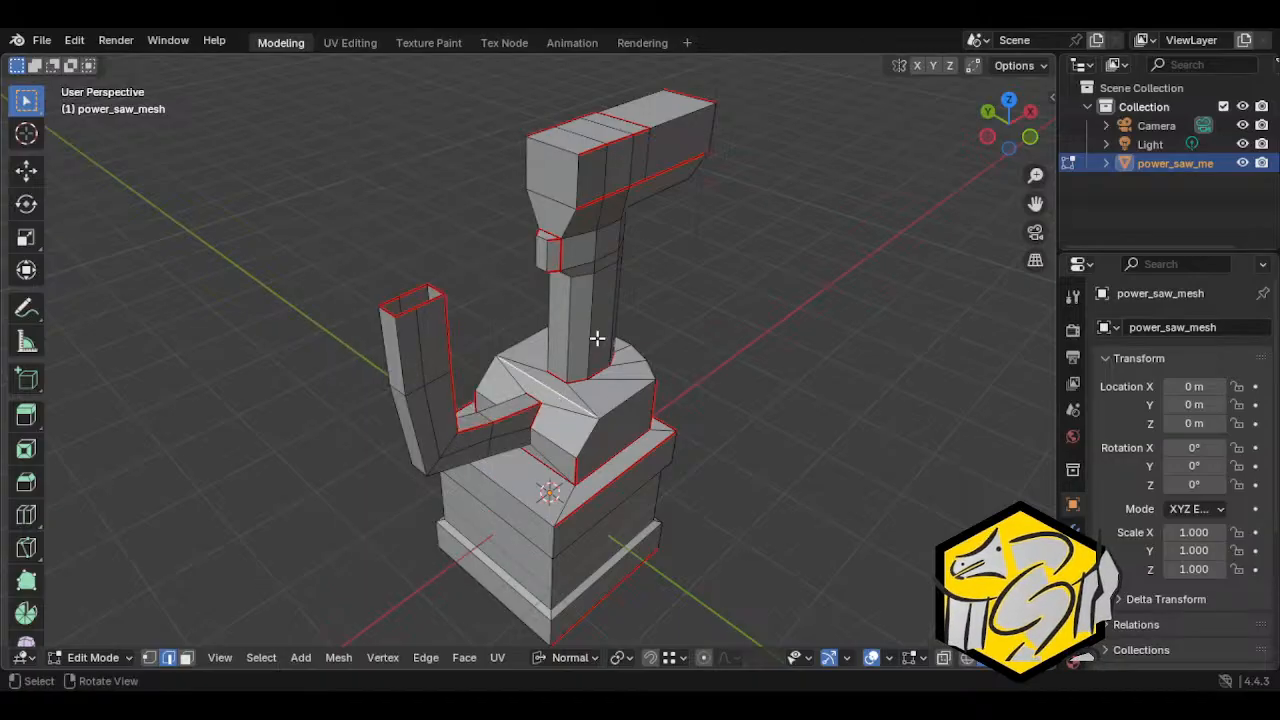
pyautogui.click(603, 300)
pyautogui.moveTo(603, 300); pyautogui.dragTo(567, 387, button='middle')
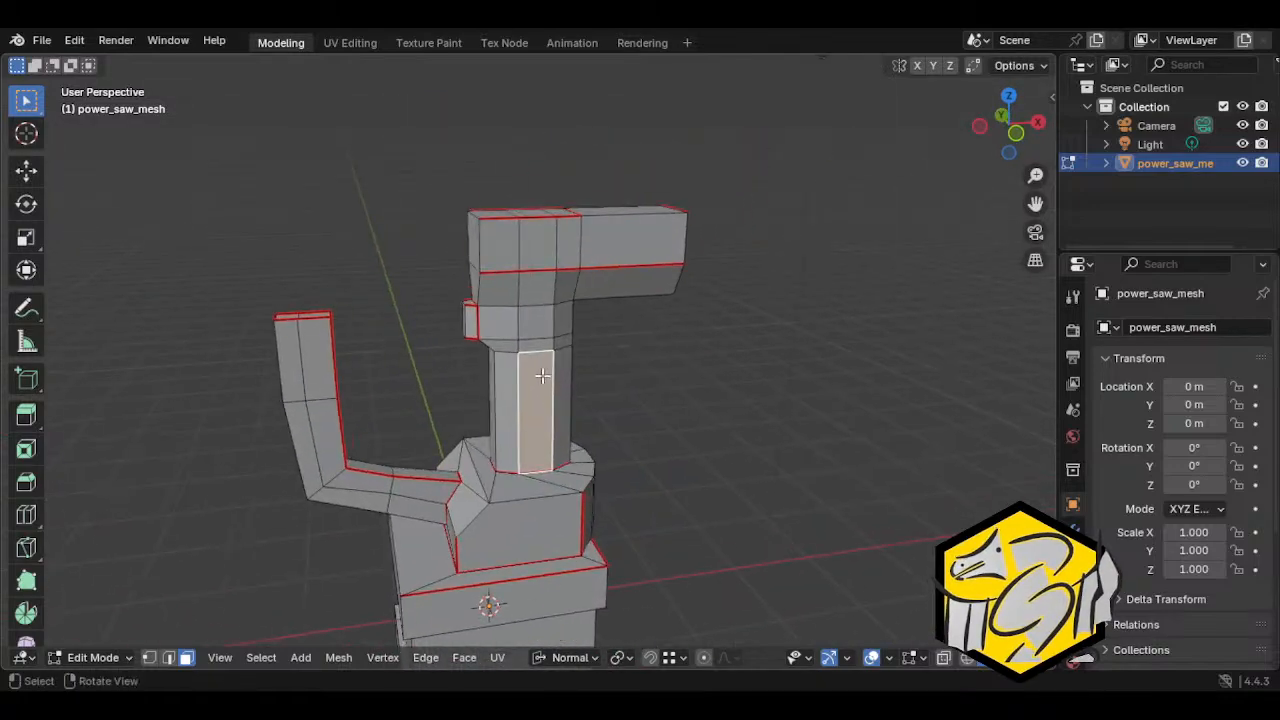
pyautogui.hotkey('ctrl', 'l')
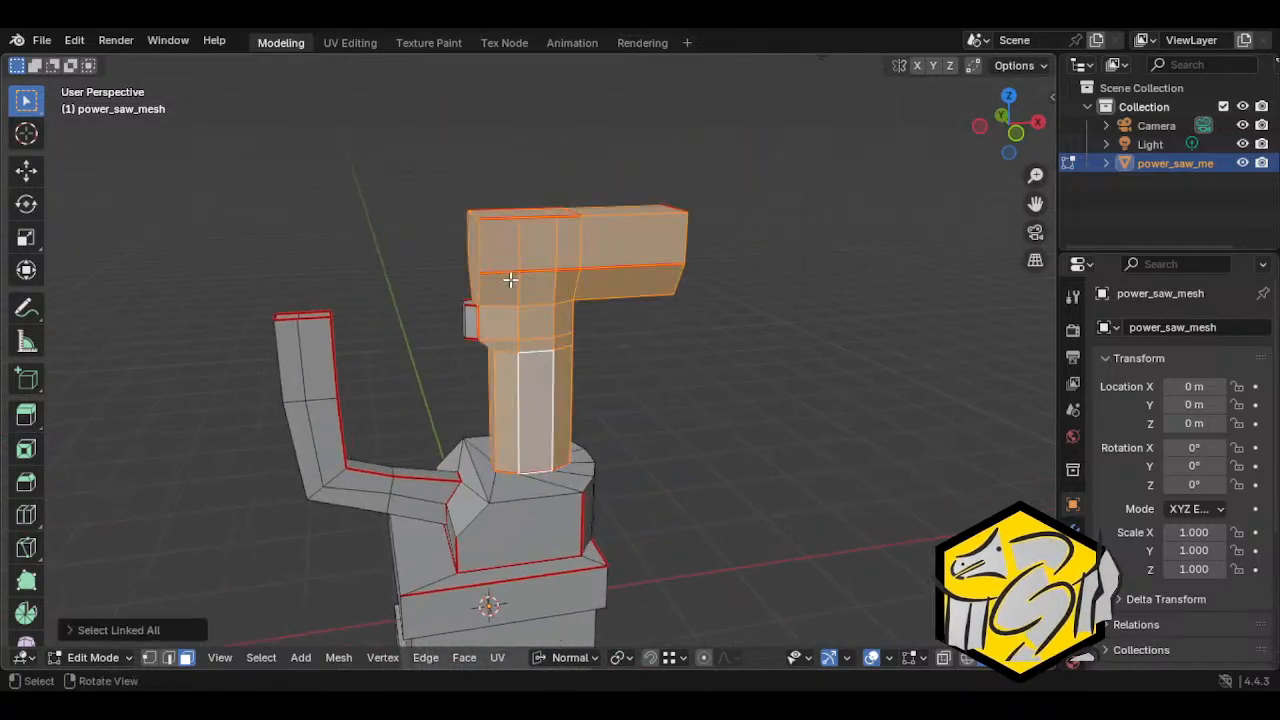
pyautogui.keyDown('shift'); pyautogui.moveTo(482, 313); pyautogui.dragTo(548, 319, button='middle'); pyautogui.keyUp('shift')
# Step: Extrude the head's arm-side end faces to the arm's inner edge, and extrude them again to its outer edge
pyautogui.click(546, 292)
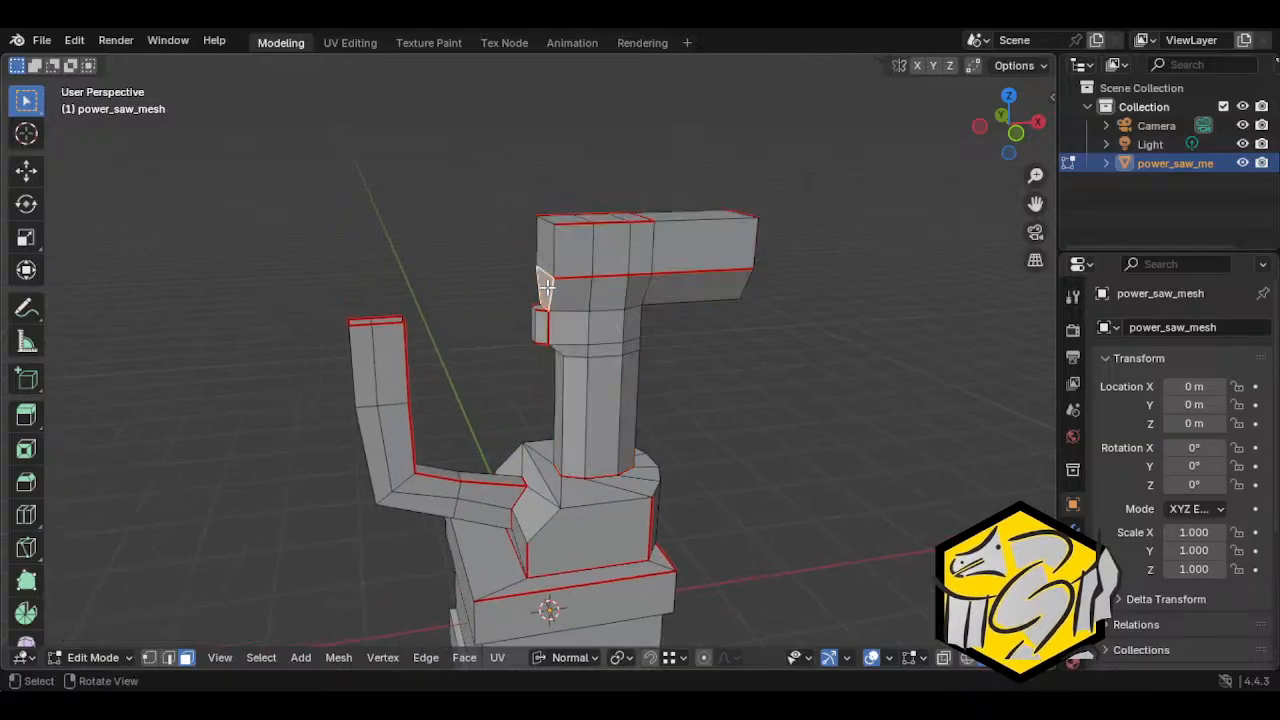
pyautogui.moveTo(552, 314); pyautogui.dragTo(545, 320, button='middle')
pyautogui.press('e')
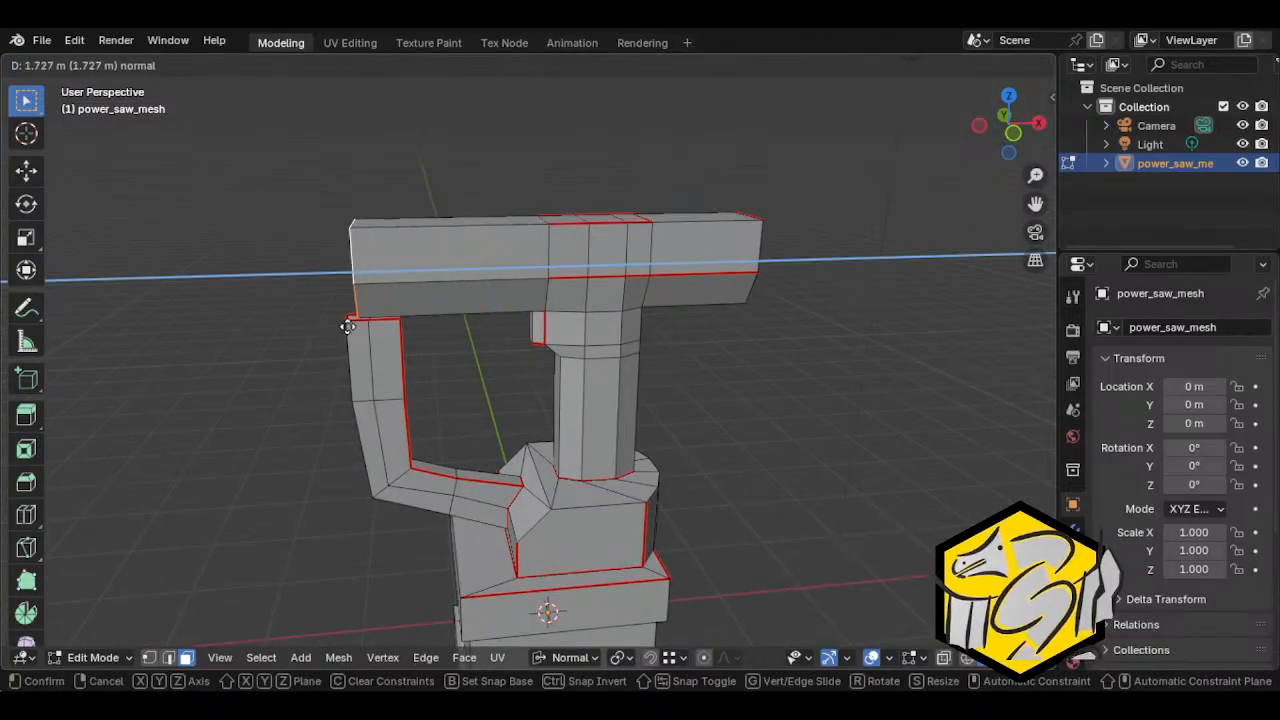
pyautogui.click(391, 328)
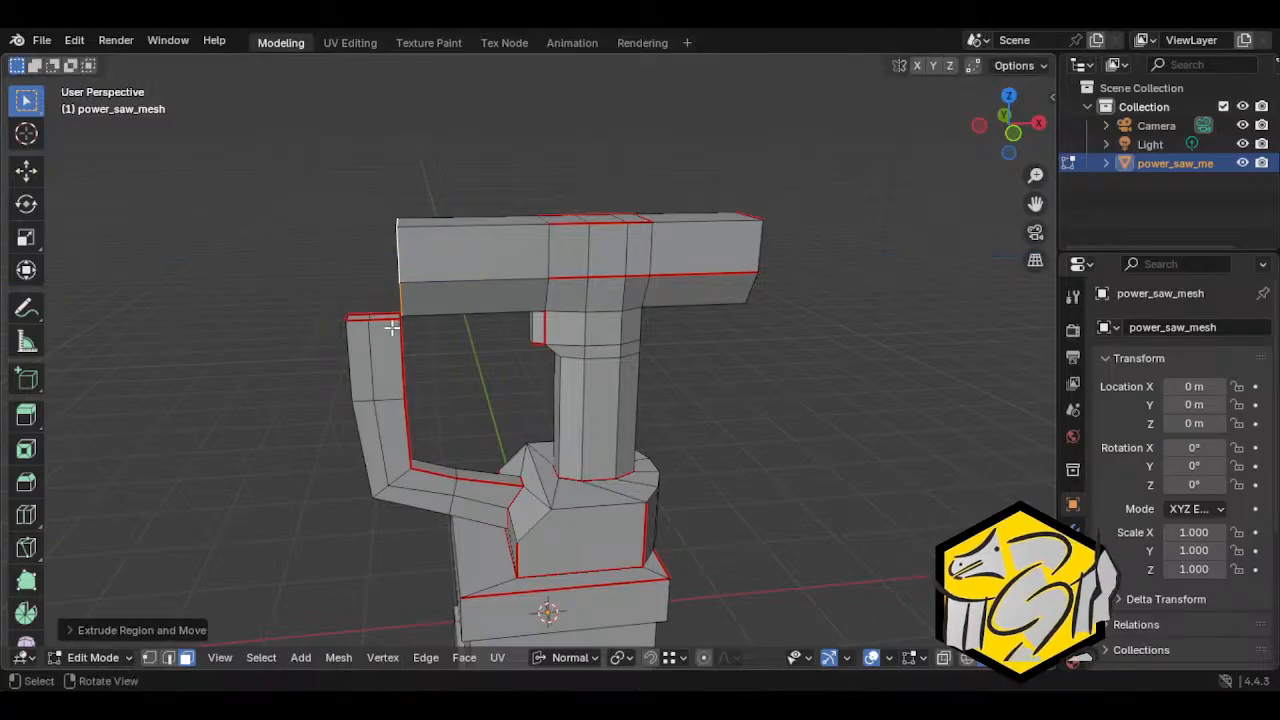
pyautogui.press('e')
pyautogui.click(341, 324)
# Step: Move the bottom vertices of the head extension on its first side onto the corners of the arm's open top
pyautogui.moveTo(341, 324); pyautogui.dragTo(645, 348, button='middle')
pyautogui.press('1')
pyautogui.click(706, 297)
pyautogui.press('g')
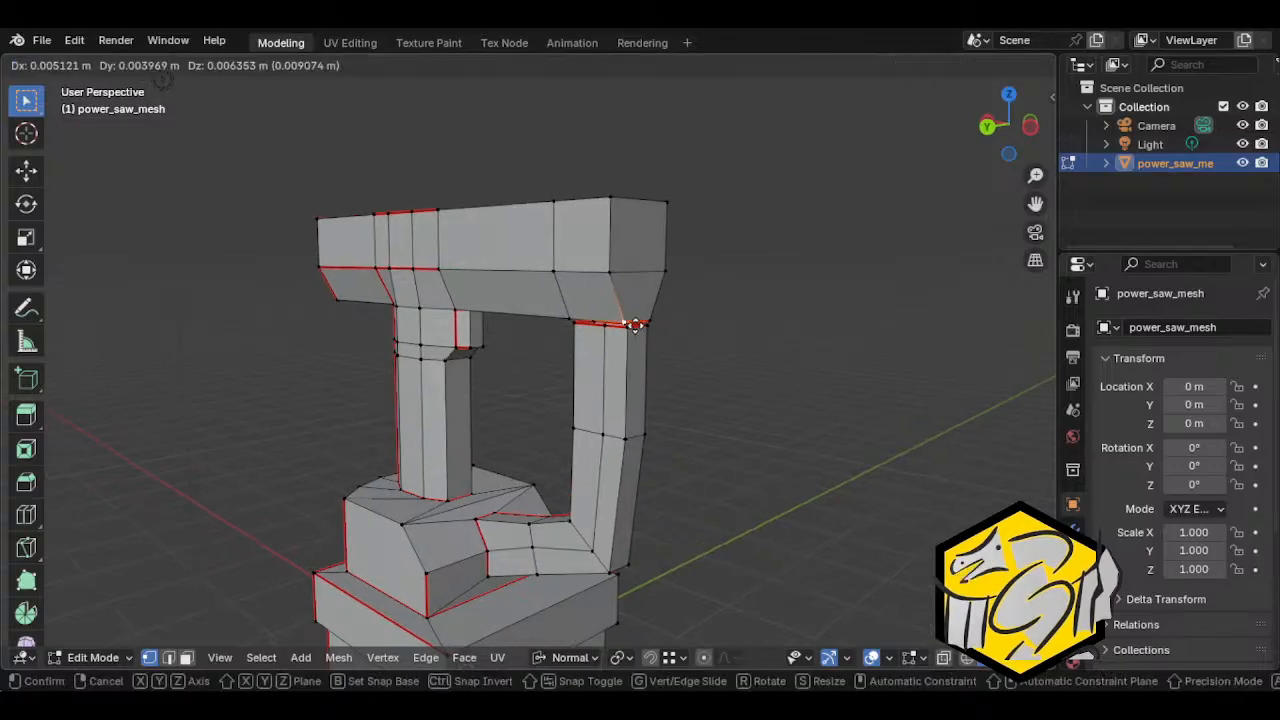
pyautogui.click(627, 330)
pyautogui.scroll(4, 660, 320)
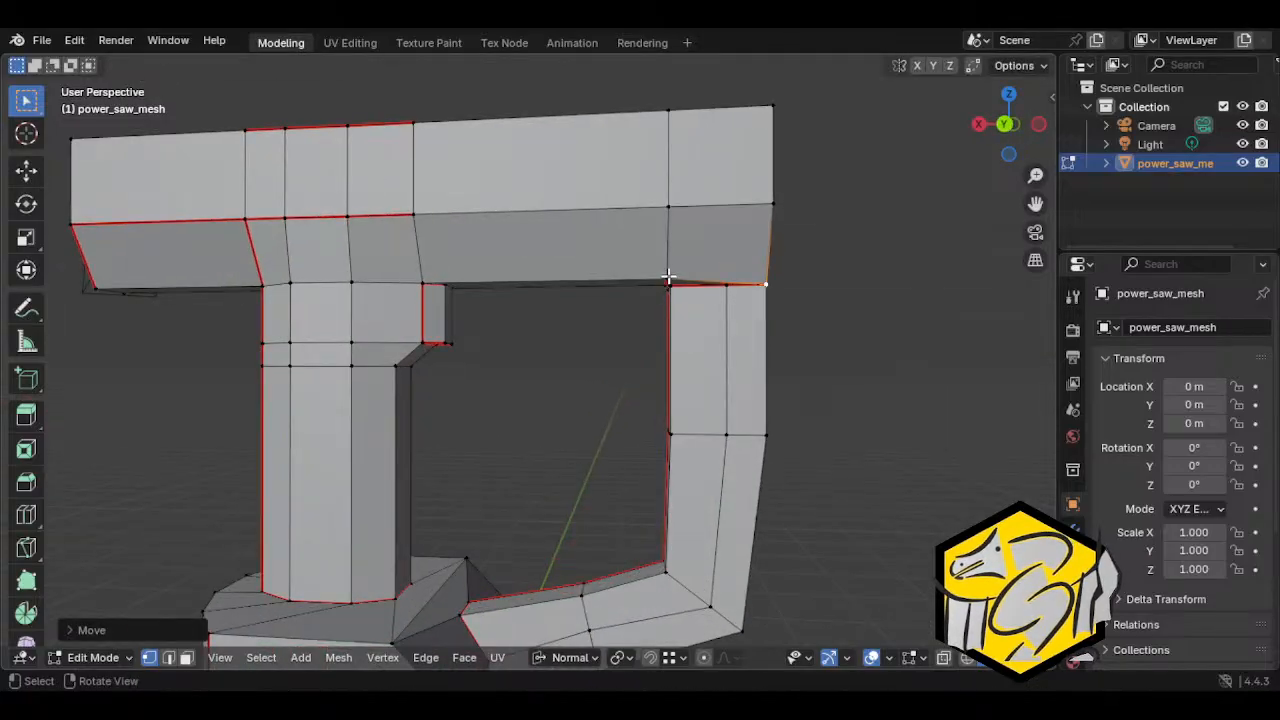
pyautogui.moveTo(669, 276); pyautogui.dragTo(427, 191, button='middle')
pyautogui.click(680, 291)
pyautogui.press('g')
pyautogui.keyDown('ctrl'); pyautogui.click(691, 289); pyautogui.keyUp('ctrl')
pyautogui.click(729, 295)
pyautogui.press('g')
pyautogui.click(762, 300)
# Step: Snap the remaining underside vertices at the joint together so the head extension meets the arm's top corners
pyautogui.click(331, 266)
pyautogui.press('g')
pyautogui.keyDown('ctrl'); pyautogui.click(328, 273); pyautogui.keyUp('ctrl')
pyautogui.click(360, 280)
pyautogui.press('g')
pyautogui.keyDown('ctrl'); pyautogui.click(329, 275); pyautogui.keyUp('ctrl')
pyautogui.click(431, 239)
pyautogui.press('g')
pyautogui.keyDown('ctrl'); pyautogui.click(410, 259); pyautogui.keyUp('ctrl')
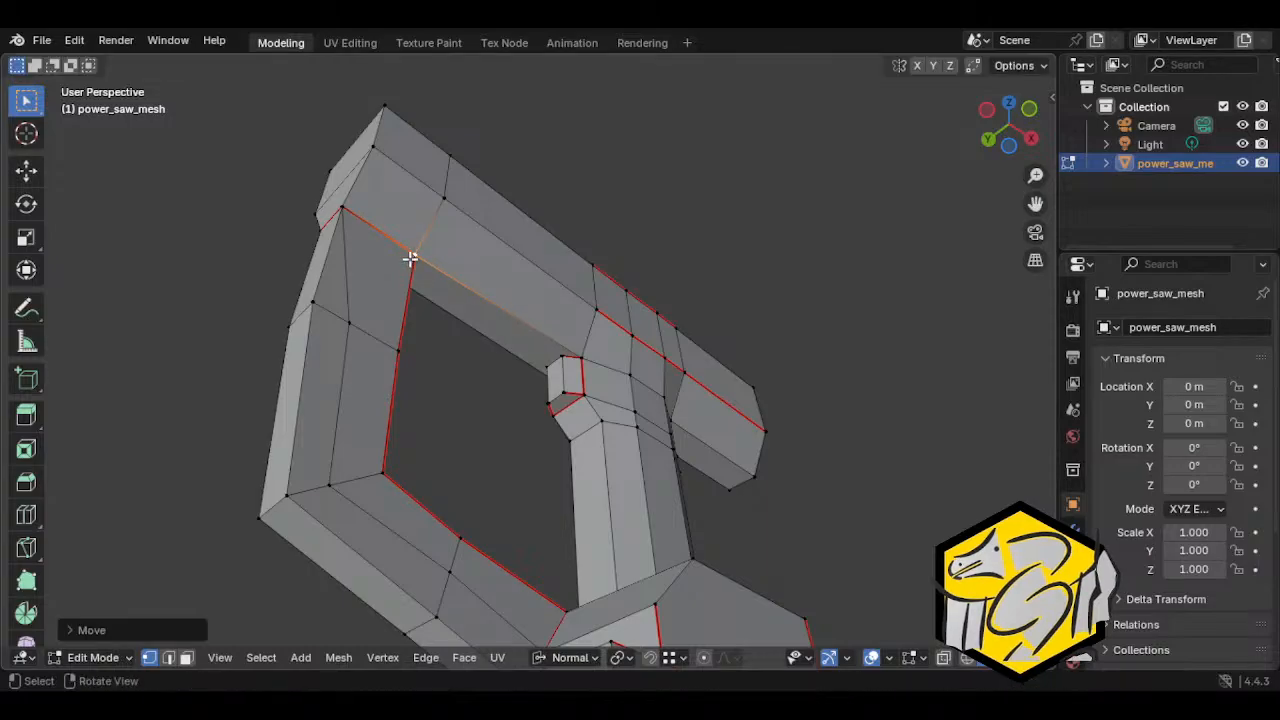
# Step: Delete the hidden inner face between the head extension and the top of the arm, using X-ray
pyautogui.moveTo(410, 259); pyautogui.dragTo(271, 369, button='middle')
pyautogui.scroll(2, 181, 245)
pyautogui.moveTo(440, 405); pyautogui.dragTo(429, 380, button='middle')
pyautogui.hotkey('alt', 'z')
pyautogui.press('3')
pyautogui.moveTo(390, 255); pyautogui.dragTo(424, 324, button='middle')
pyautogui.click(366, 298)
pyautogui.press('x')
pyautogui.click(366, 298)
pyautogui.hotkey('alt', 'z')
pyautogui.scroll(-3, 403, 349)
# Step: Extrude the two top faces of the head extension upward by about 1.3 m to form a tall block
pyautogui.click(440, 333)
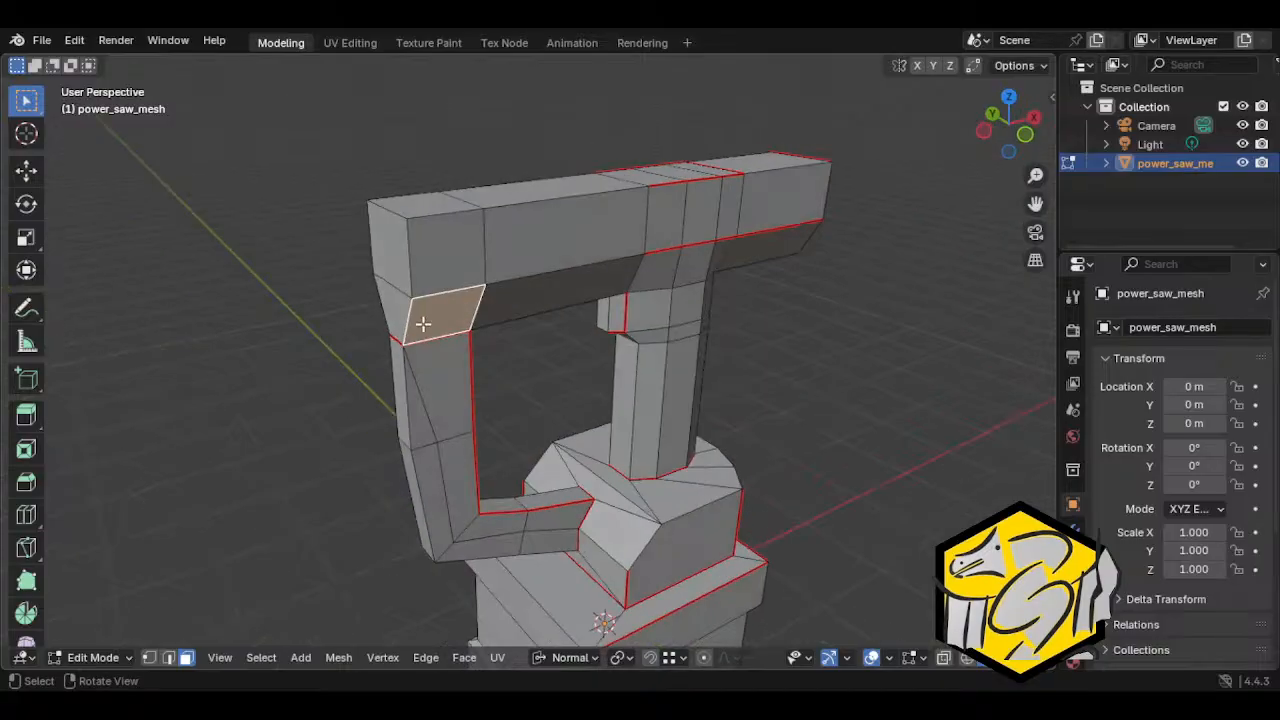
pyautogui.click(476, 247)
pyautogui.click(530, 189)
pyautogui.moveTo(530, 189); pyautogui.dragTo(581, 238, button='middle')
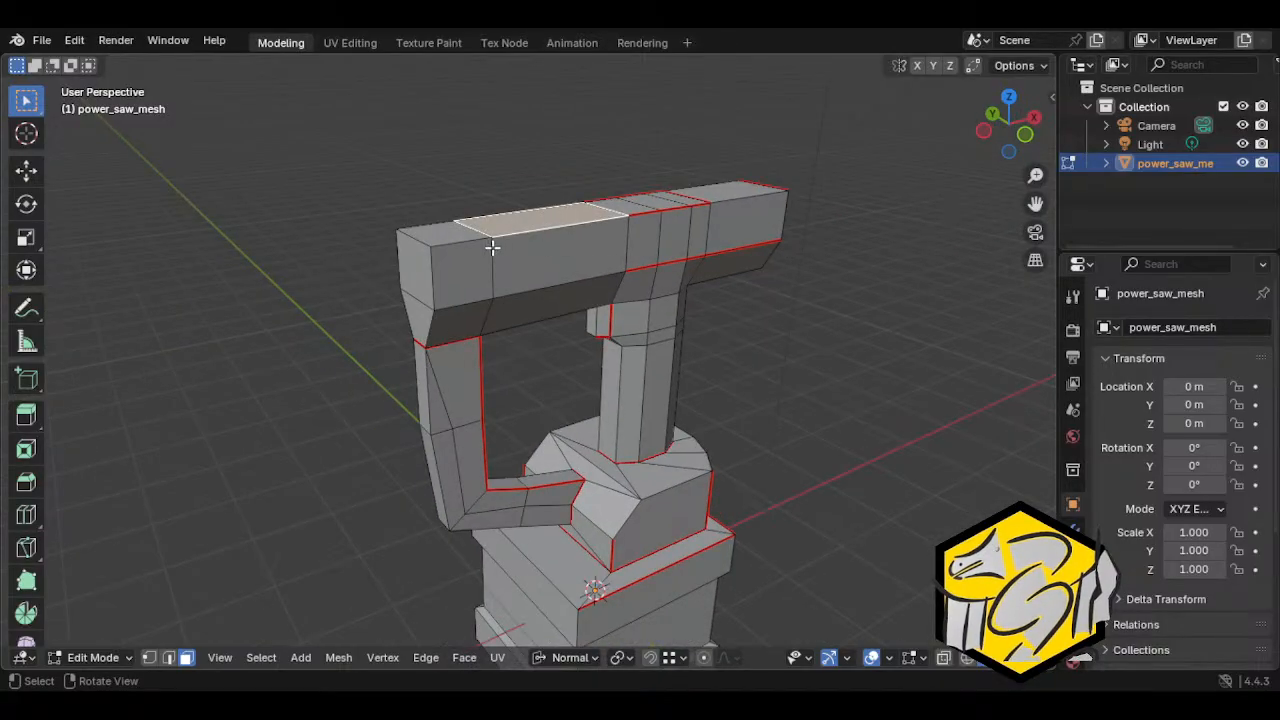
pyautogui.scroll(-5, 451, 241)
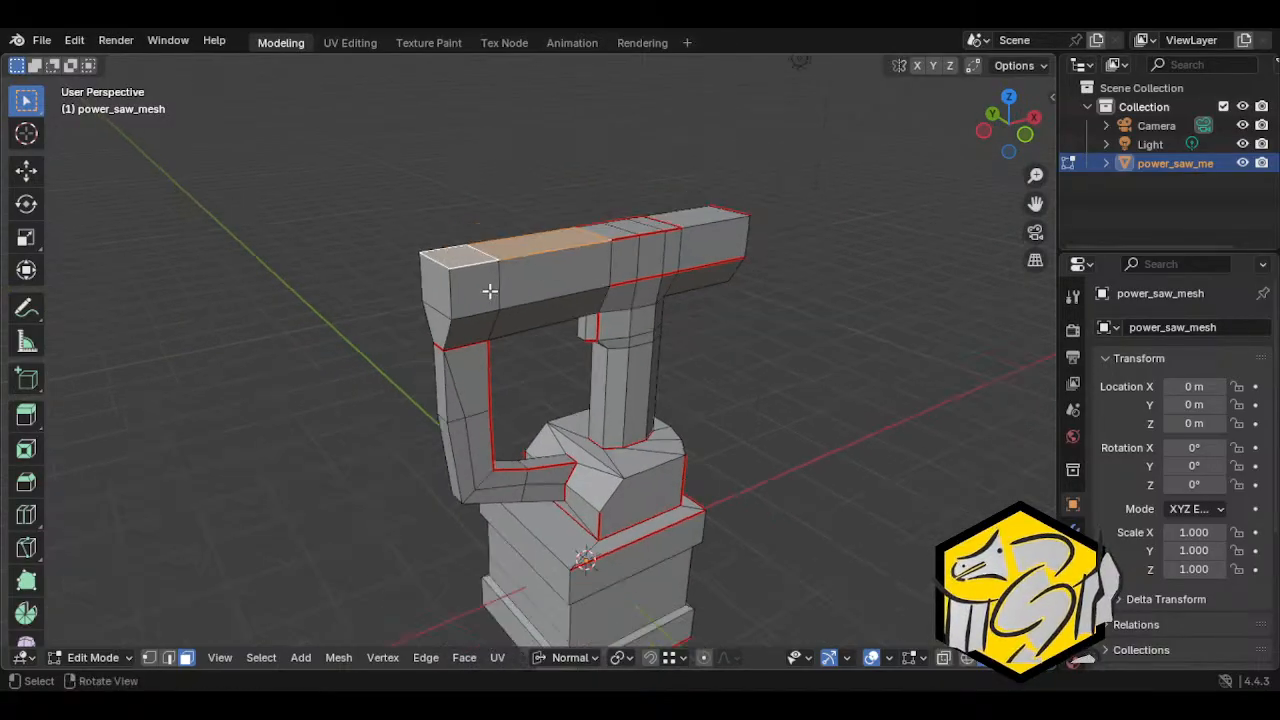
pyautogui.moveTo(491, 289); pyautogui.dragTo(600, 346, button='middle')
pyautogui.press('e')
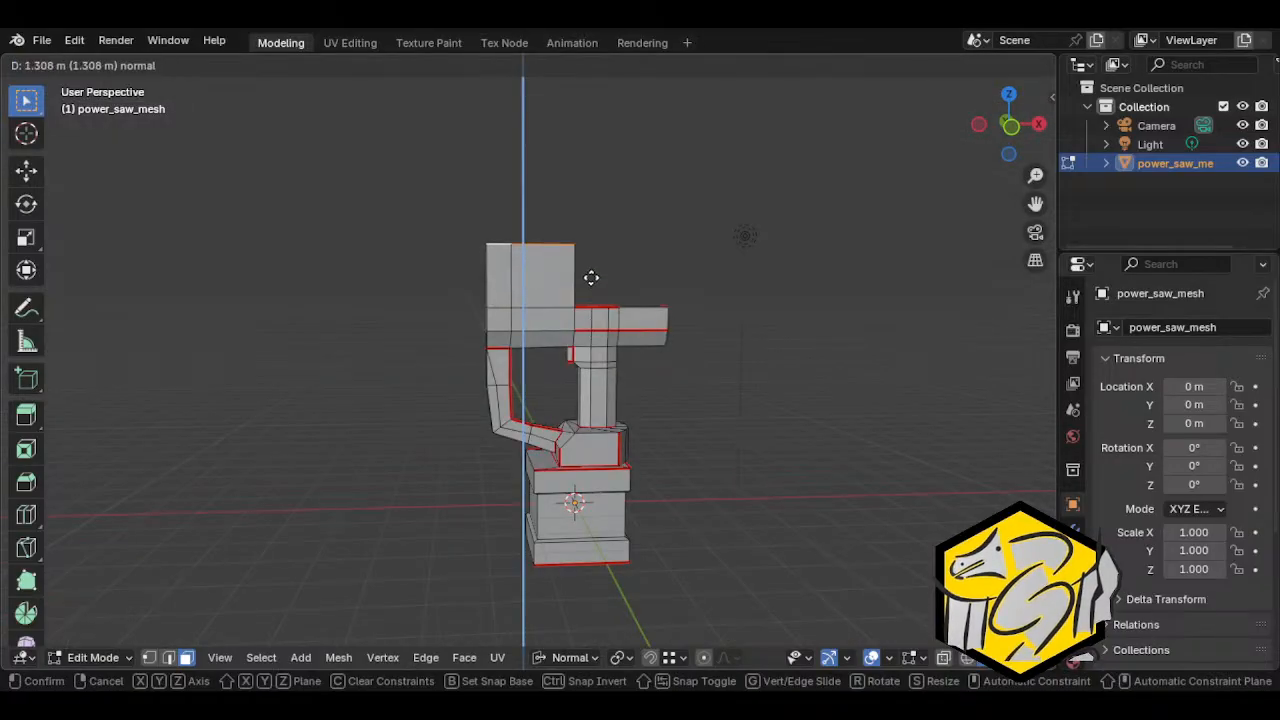
pyautogui.click(592, 275)
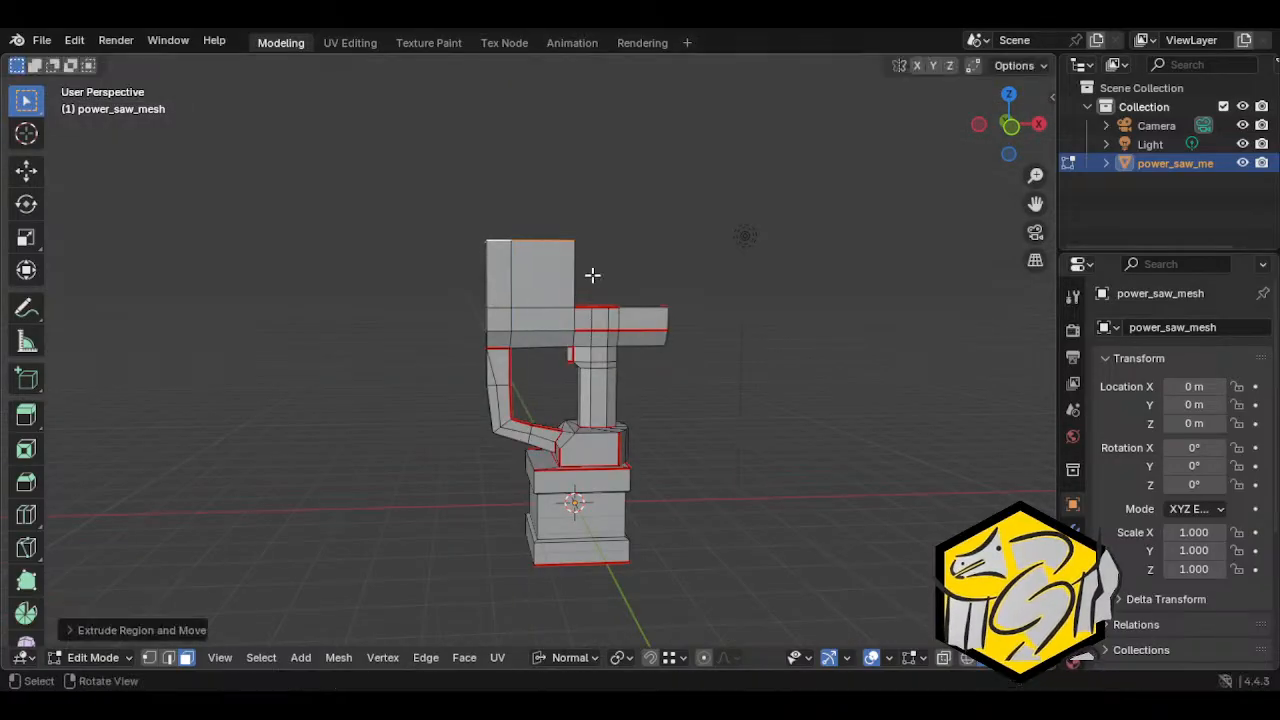
# Step: Raise the head's top face beside the tall block along Z to form a slope down toward the free end
pyautogui.moveTo(619, 316); pyautogui.dragTo(569, 306, button='middle')
pyautogui.click(531, 319)
pyautogui.press('g')
pyautogui.press('z')
pyautogui.click(514, 314)
pyautogui.press('g')
pyautogui.press('z')
pyautogui.click(569, 312)
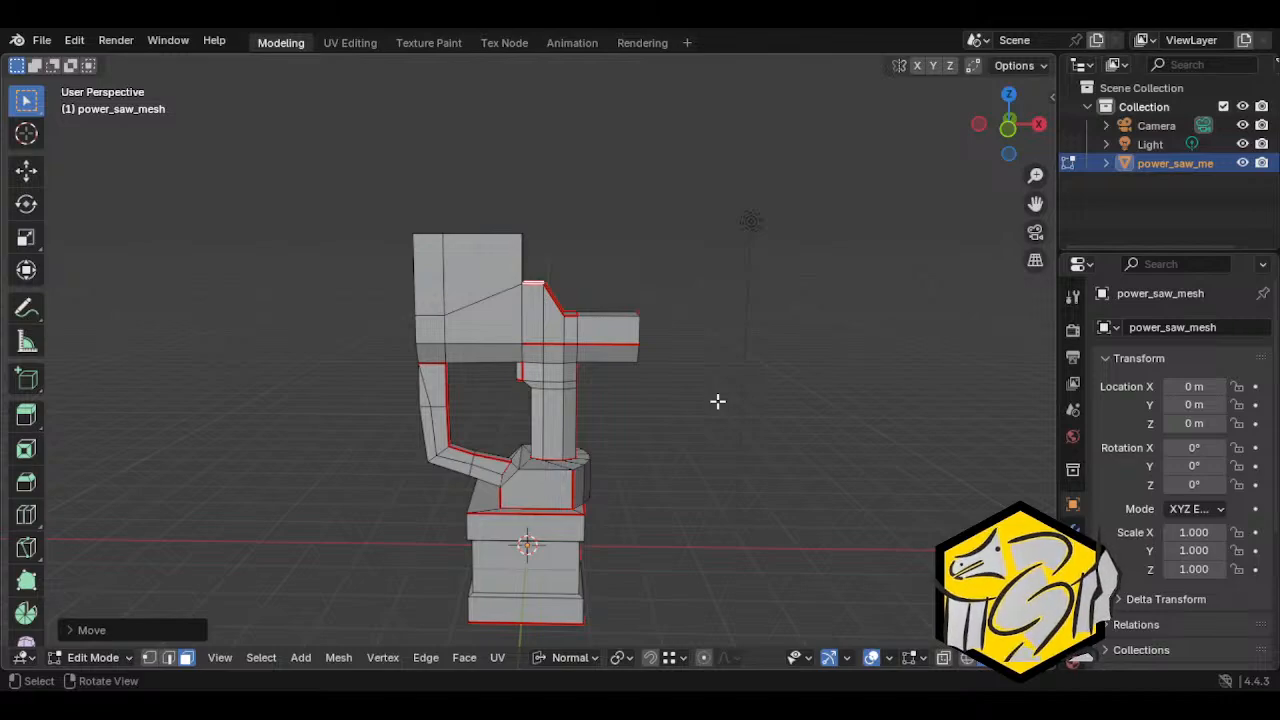
# Step: Raise the remaining top faces of the head's free end slightly along Z
pyautogui.moveTo(676, 369); pyautogui.dragTo(720, 362, button='middle')
pyautogui.click(568, 325)
pyautogui.press('g')
pyautogui.press('z')
pyautogui.click(721, 348)
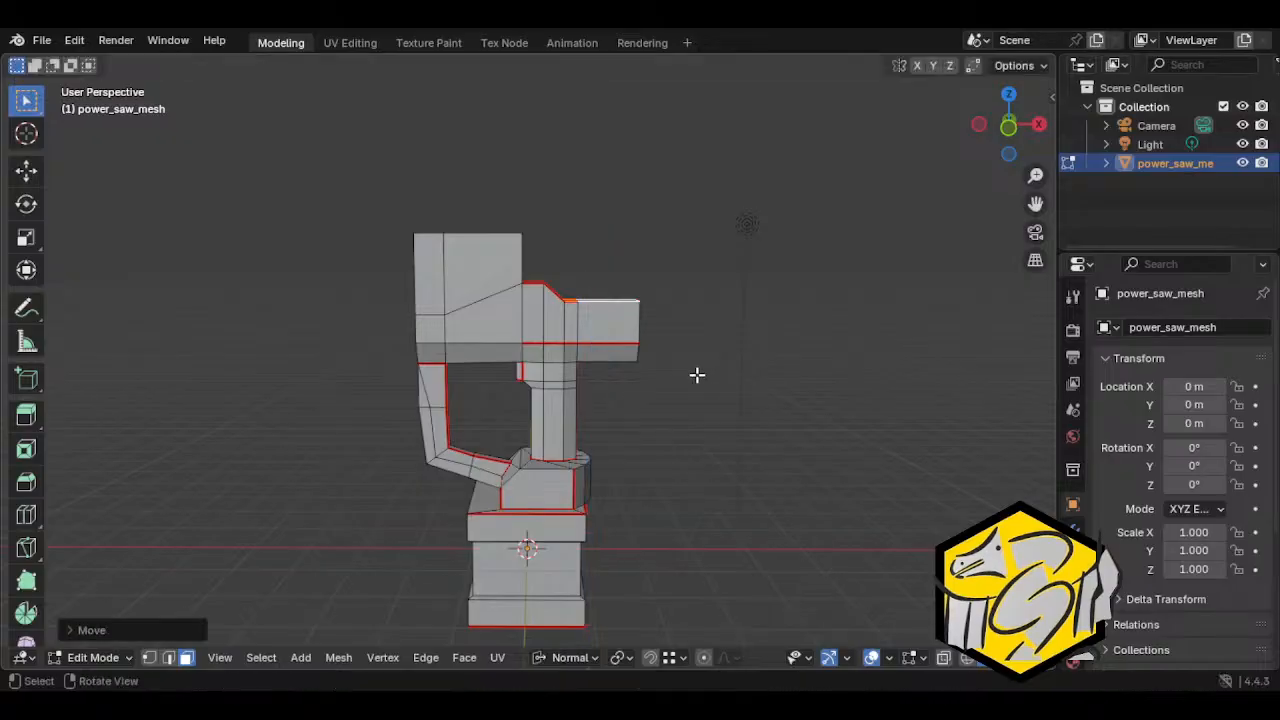
# Step: Shorten the head's free end by moving its end faces inward along X by about 0.22 m
pyautogui.hotkey('ctrl', 'l')
pyautogui.click(620, 347)
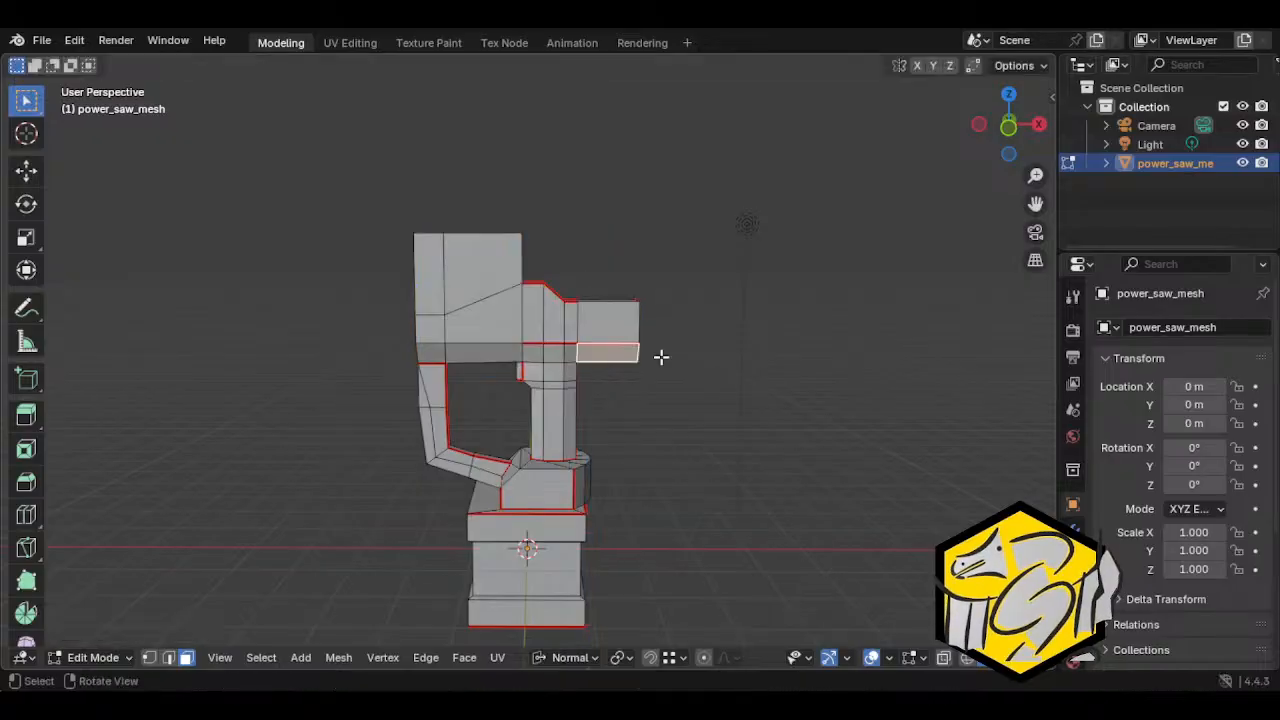
pyautogui.moveTo(687, 377); pyautogui.dragTo(746, 380, button='middle')
pyautogui.click(590, 342)
pyautogui.click(598, 360)
pyautogui.press('g')
pyautogui.press('x')
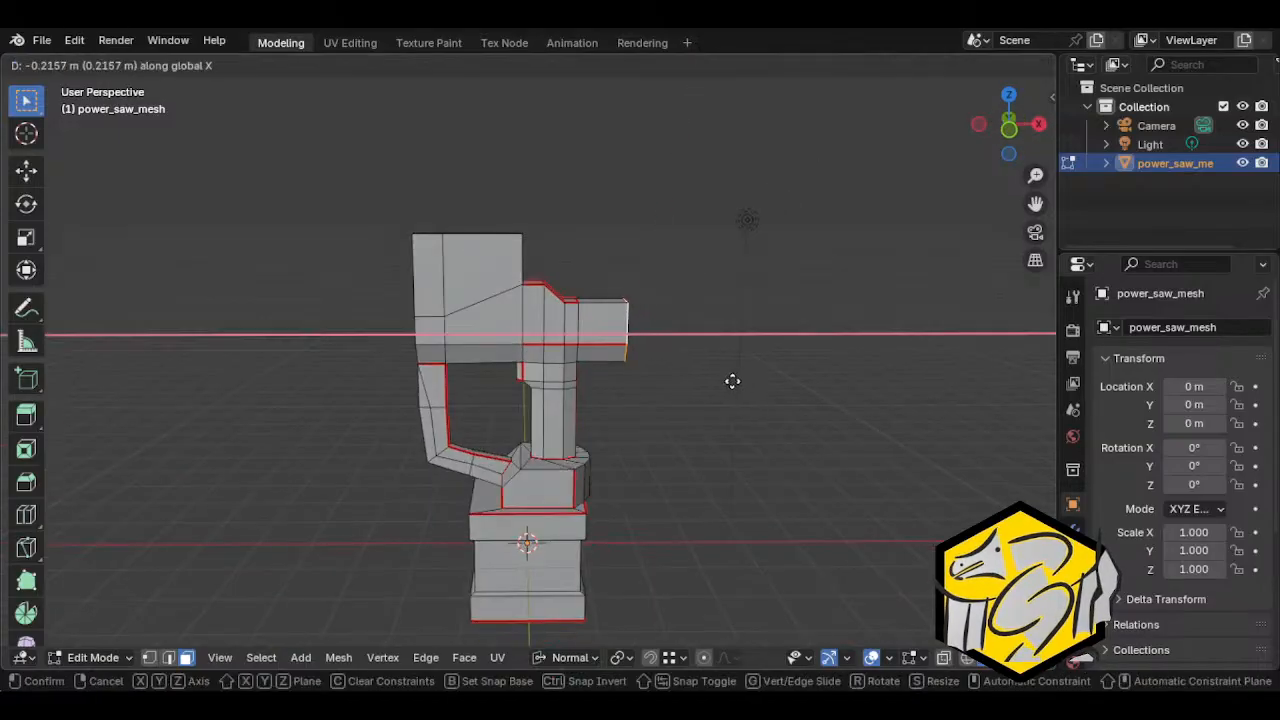
pyautogui.click(731, 380)
# Step: Select the whole base block with its linked faces and save the file
pyautogui.click(545, 530)
pyautogui.hotkey('ctrl', 'l')
pyautogui.keyDown('shift'); pyautogui.moveTo(570, 598); pyautogui.dragTo(608, 514, button='middle'); pyautogui.keyUp('shift')
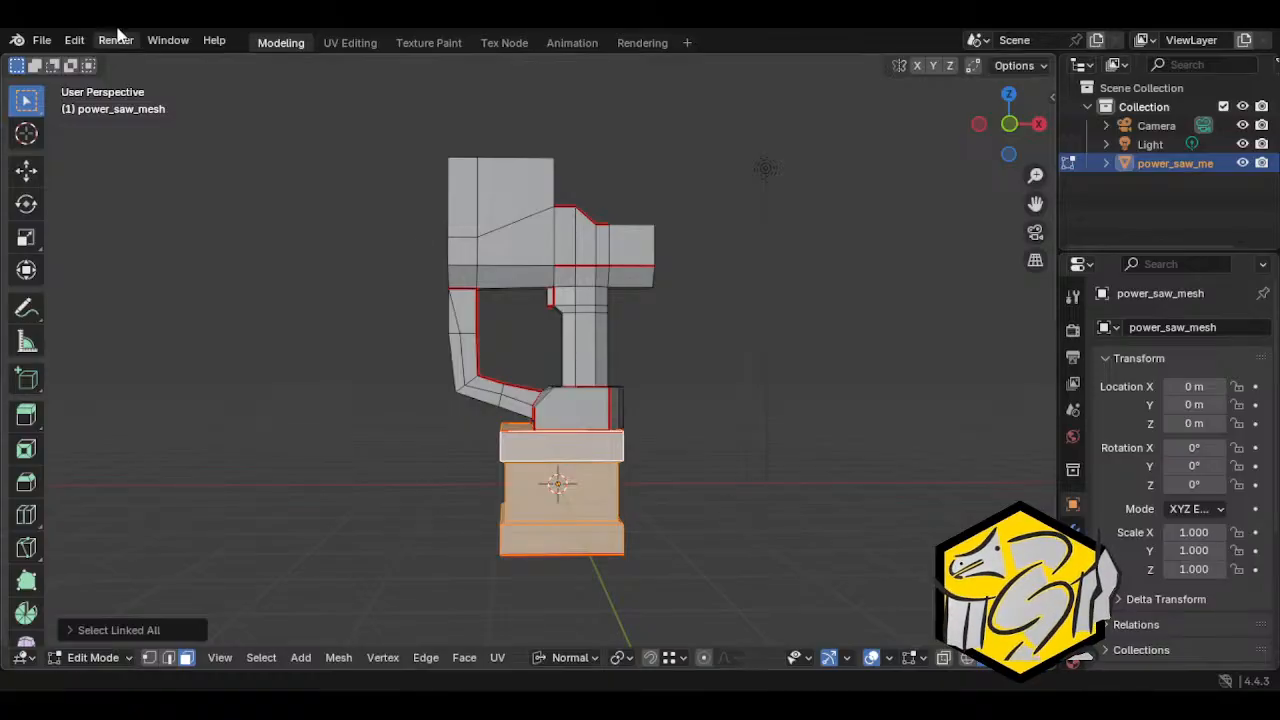
pyautogui.click(44, 40)
pyautogui.click(72, 180)
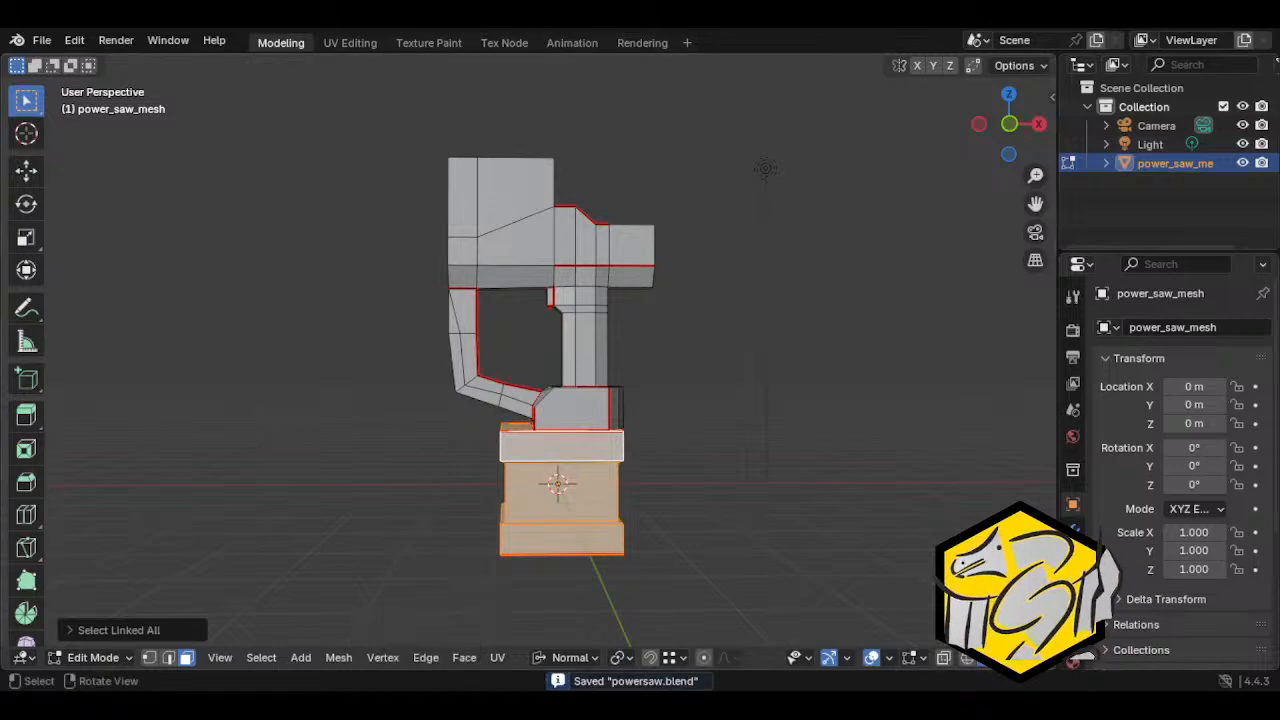
# Step: Split the selected base block from the foot block above it within the same mesh
pyautogui.moveTo(558, 484); pyautogui.dragTo(580, 462, button='middle')
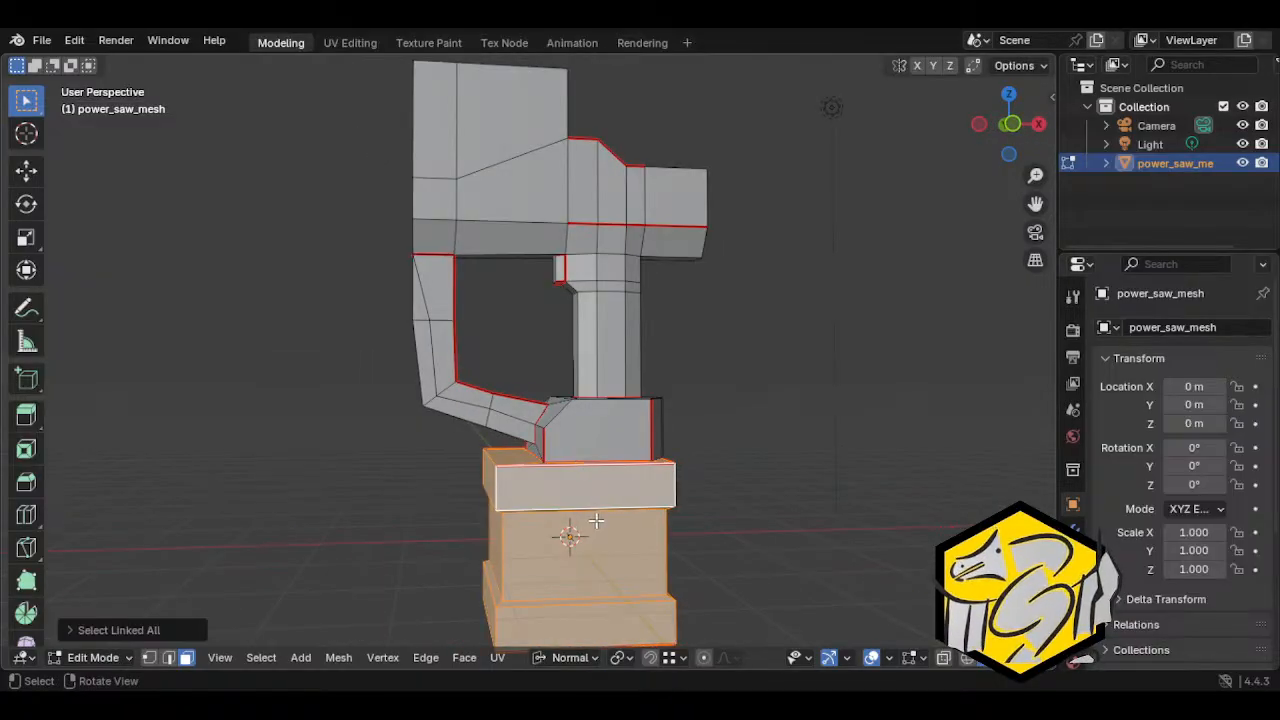
pyautogui.press('p')
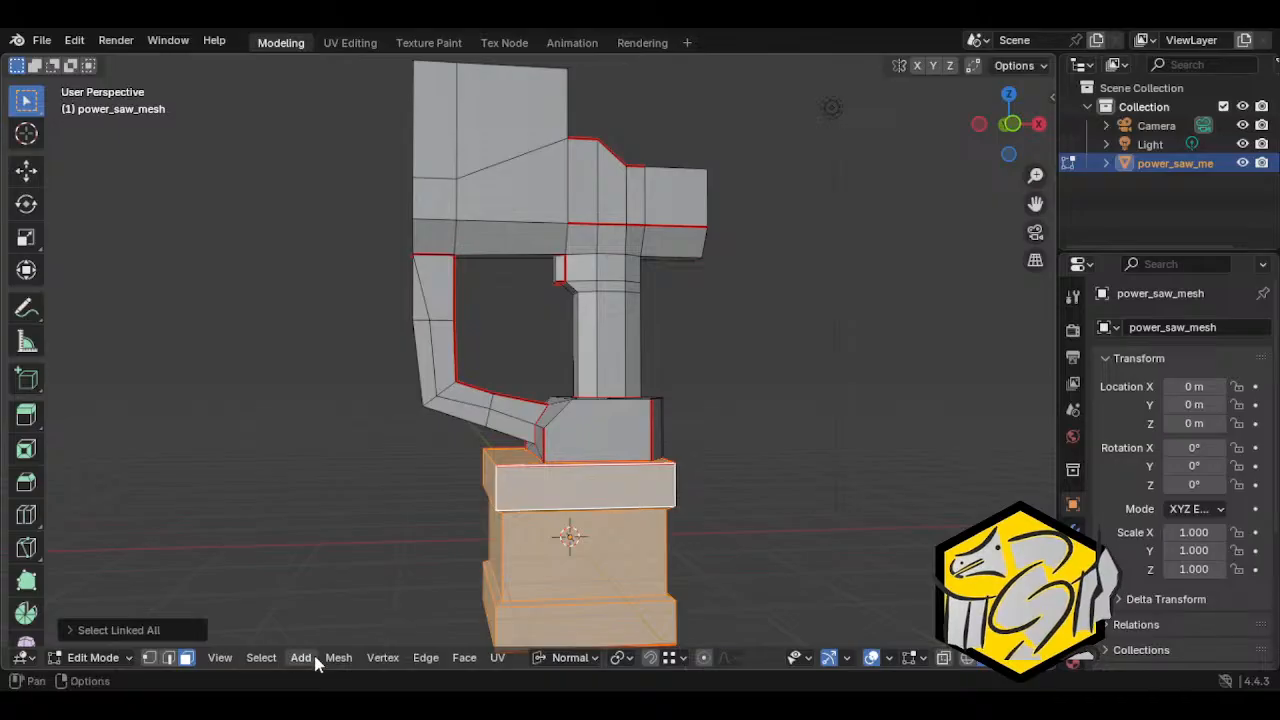
pyautogui.click(339, 658)
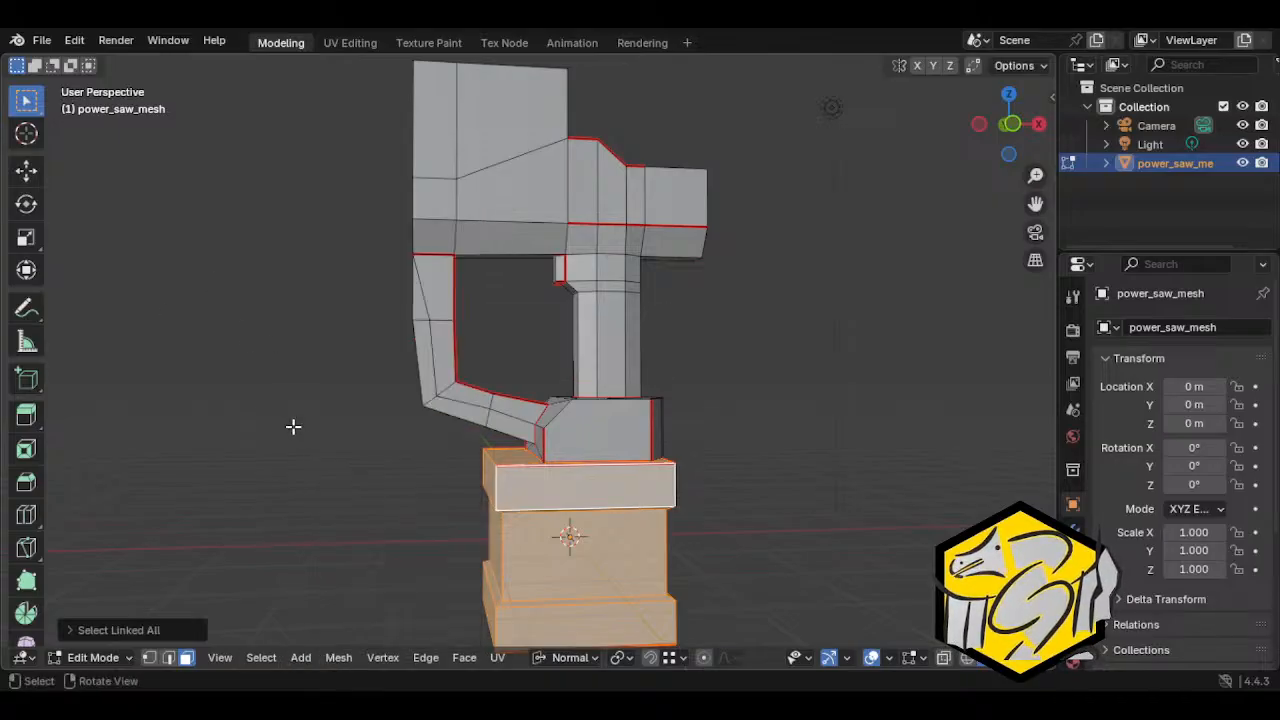
pyautogui.keyDown('shift'); pyautogui.moveTo(336, 474); pyautogui.dragTo(342, 414, button='middle'); pyautogui.keyUp('shift')
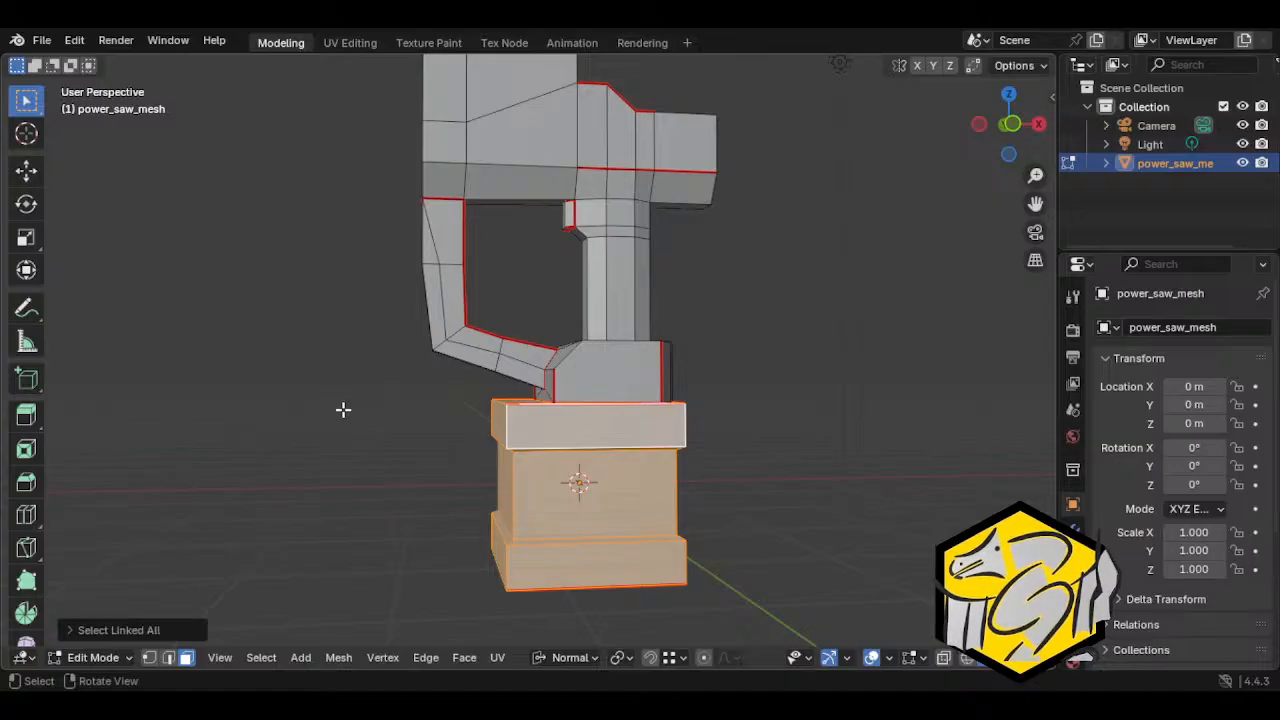
pyautogui.press('p')
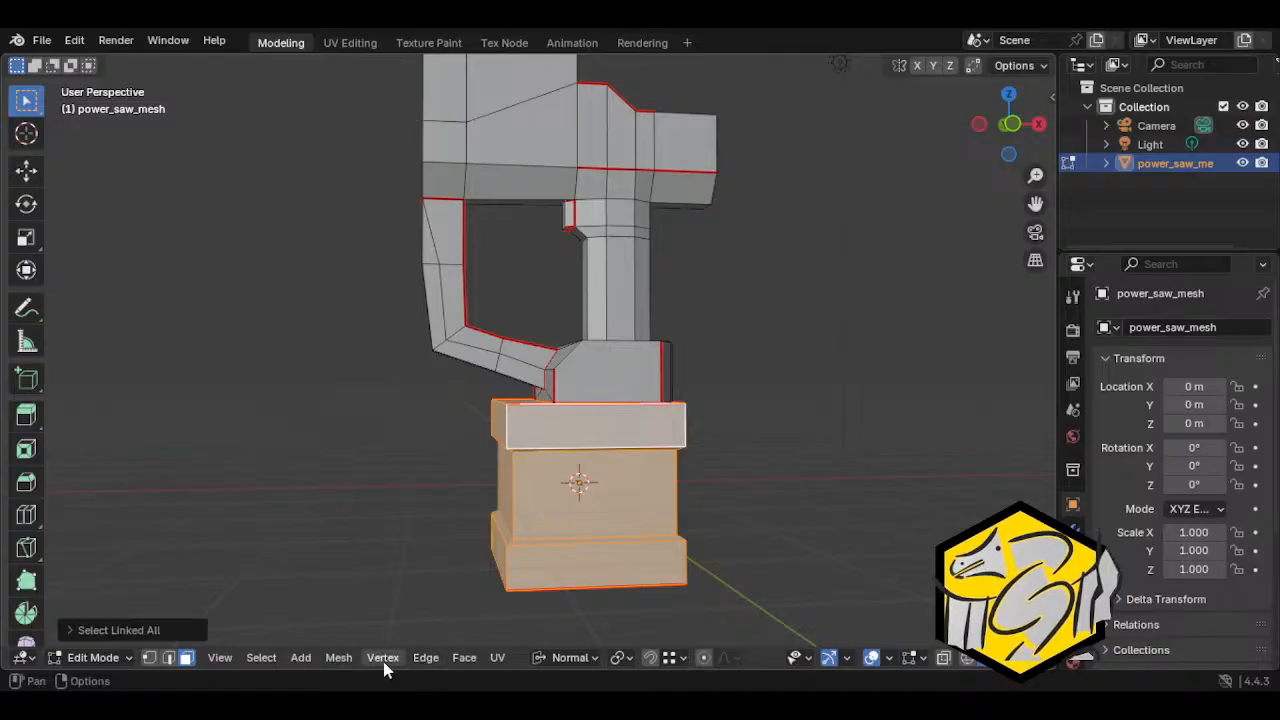
pyautogui.click(339, 657)
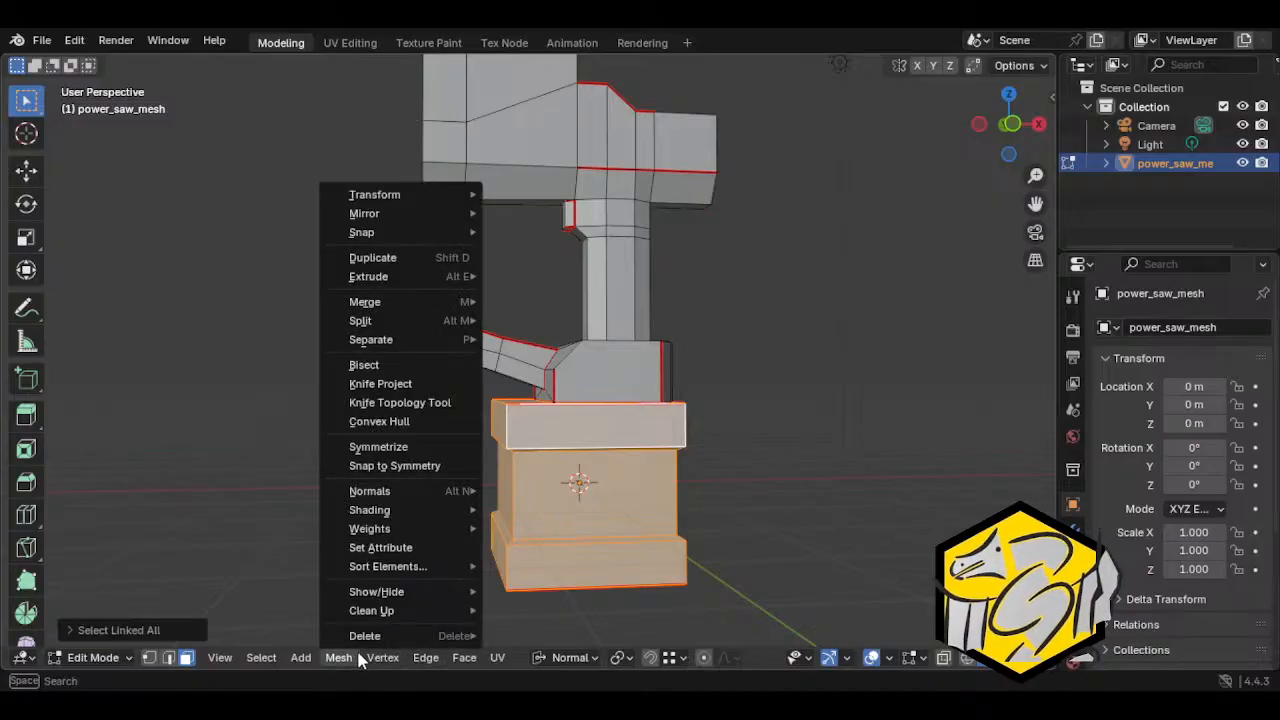
pyautogui.moveTo(423, 325)
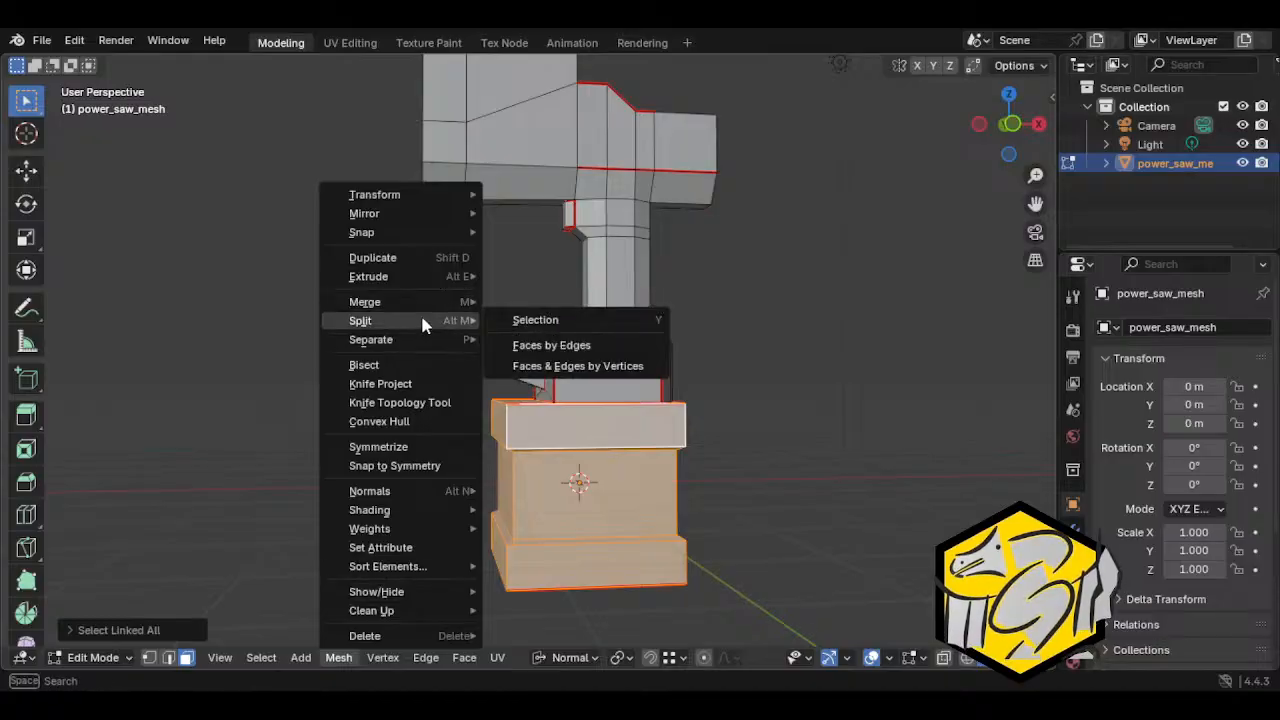
pyautogui.click(628, 320)
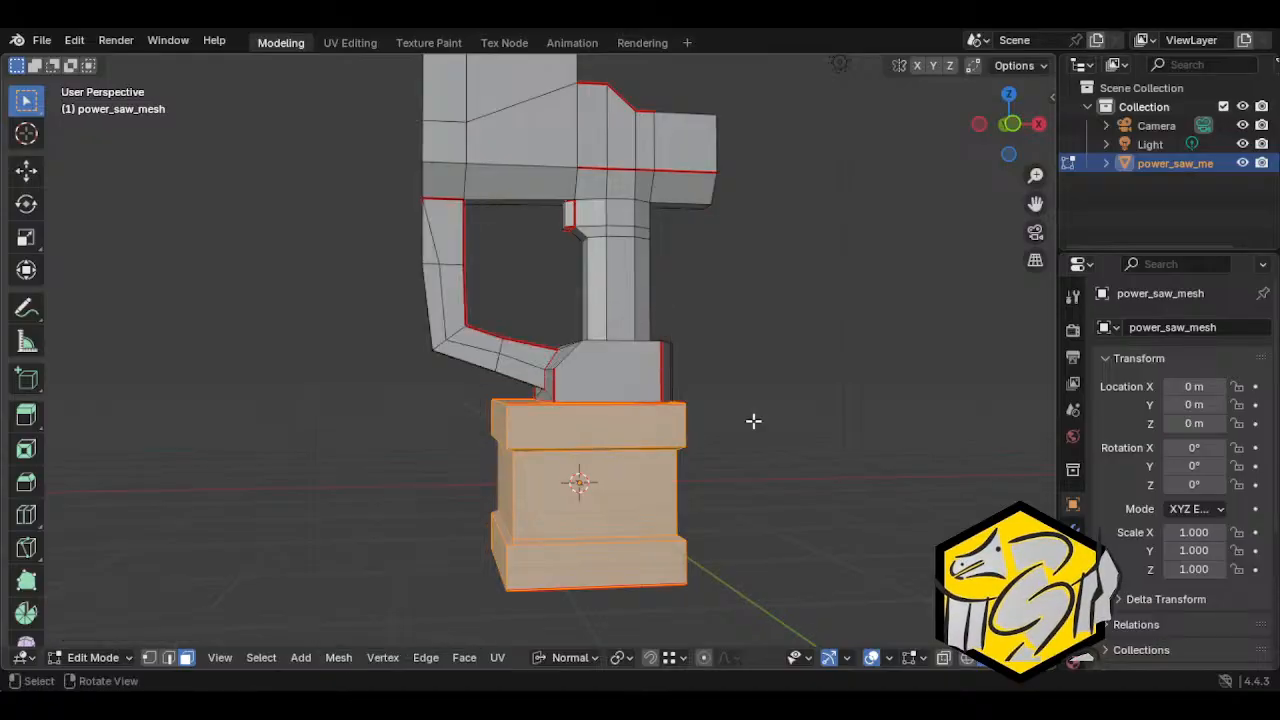
pyautogui.keyDown('shift'); pyautogui.moveTo(712, 531); pyautogui.dragTo(709, 501, button='middle'); pyautogui.keyUp('shift')
pyautogui.press('g')
pyautogui.rightClick(659, 540)
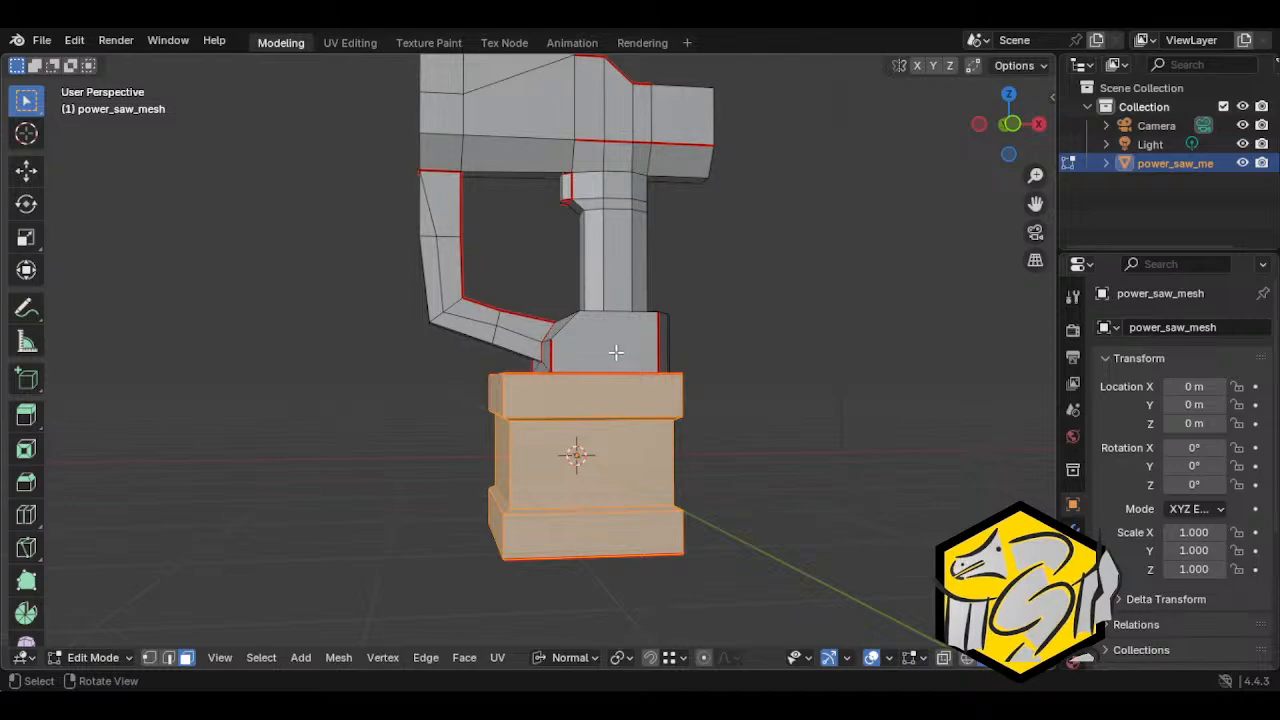
# Step: Select the entire foot block between the base and the column and move it slightly
pyautogui.click(615, 355)
pyautogui.hotkey('ctrl', 'l')
pyautogui.press('g')
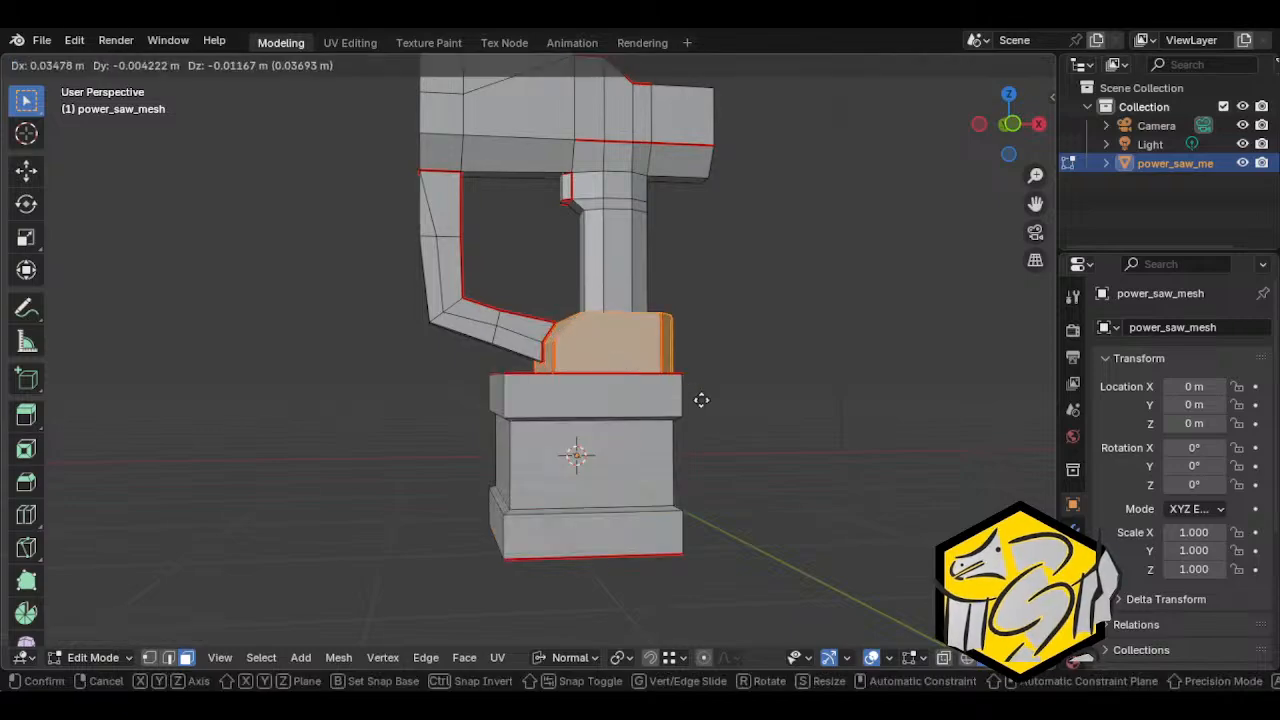
pyautogui.click(700, 400)
# Step: Select the entire base block and scale it down uniformly to about half its size
pyautogui.click(623, 472)
pyautogui.hotkey('ctrl', 'l')
pyautogui.moveTo(623, 472); pyautogui.dragTo(740, 500, button='middle')
pyautogui.press('s')
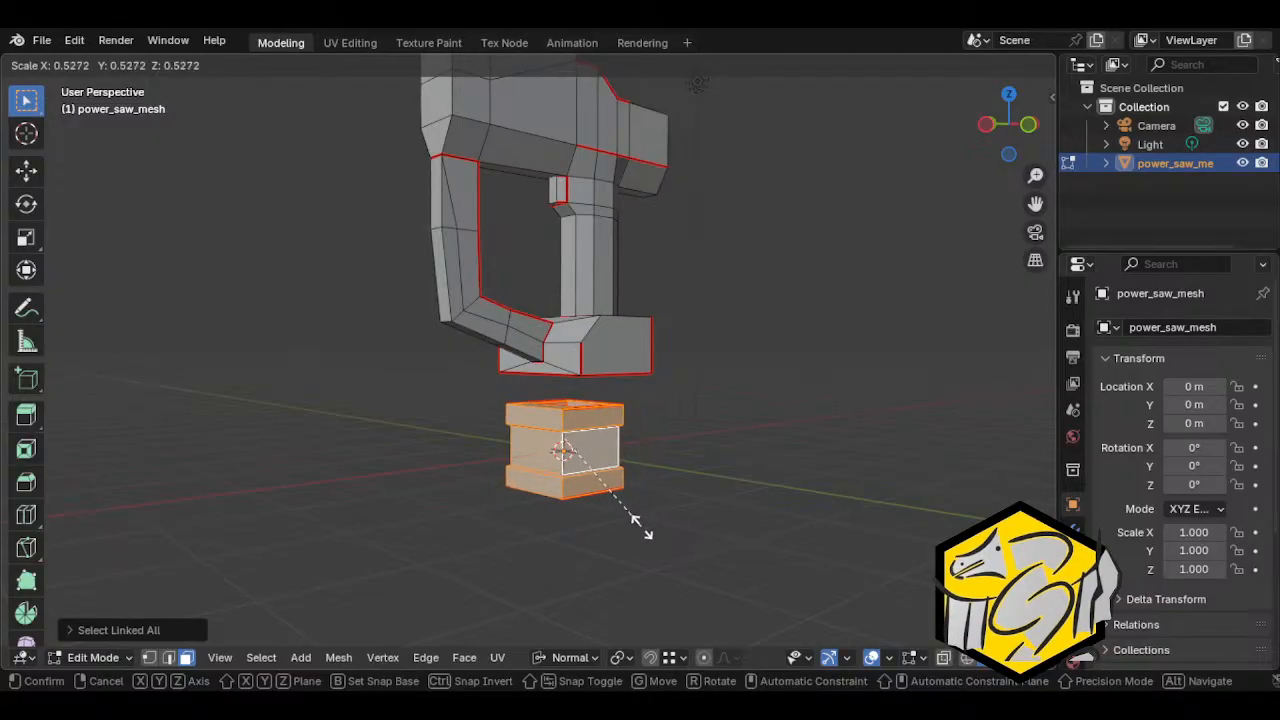
pyautogui.click(634, 512)
# Step: Select the entire foot block under the column and scale it down slightly
pyautogui.click(619, 363)
pyautogui.hotkey('ctrl', 'l')
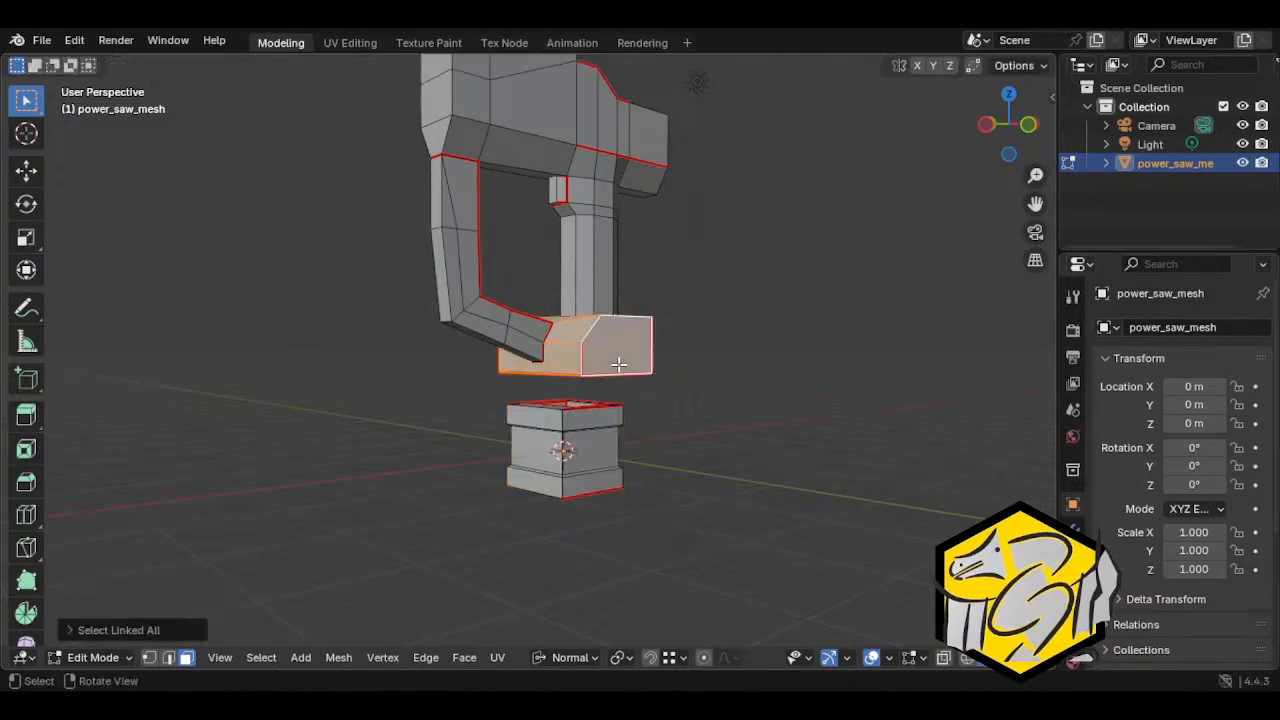
pyautogui.moveTo(619, 363); pyautogui.dragTo(586, 403, button='middle')
pyautogui.press('s')
pyautogui.click(617, 420)
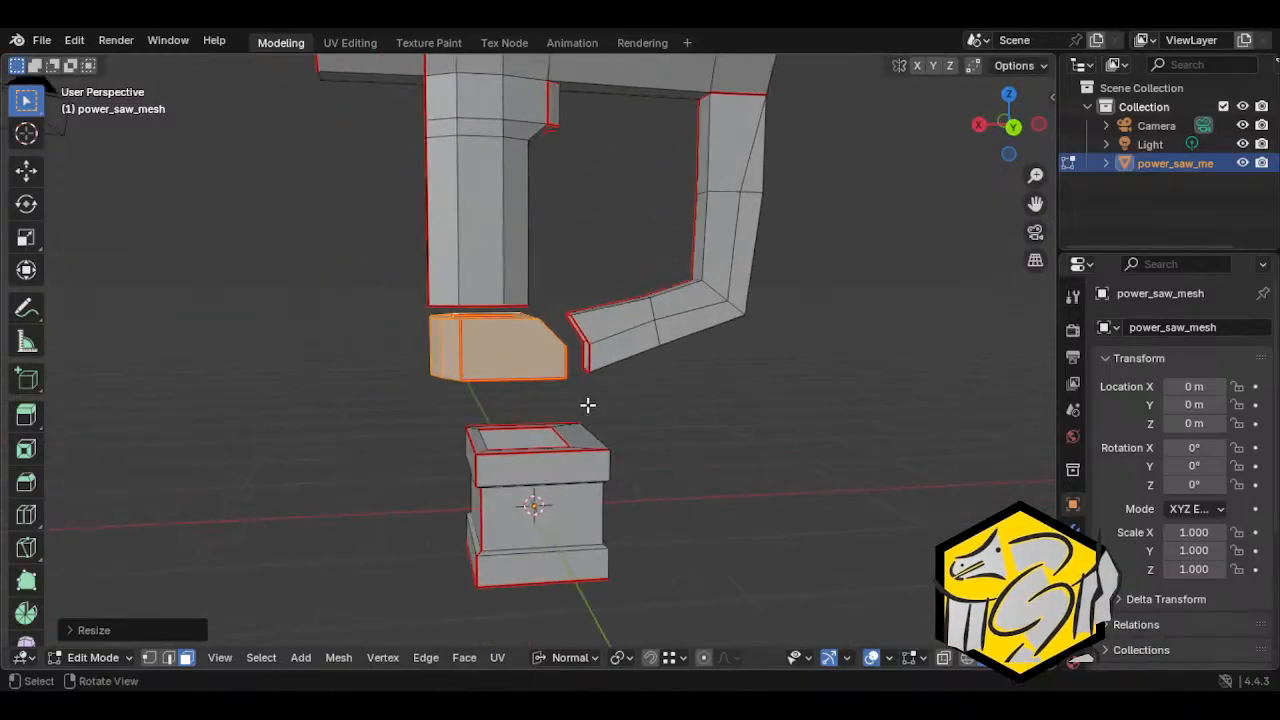
# Step: Move the whole base block up by about 0.65 m so it sits directly beneath the foot block
pyautogui.click(523, 457)
pyautogui.moveTo(523, 457); pyautogui.dragTo(620, 430, button='middle')
pyautogui.hotkey('ctrl', 'l')
pyautogui.press('g')
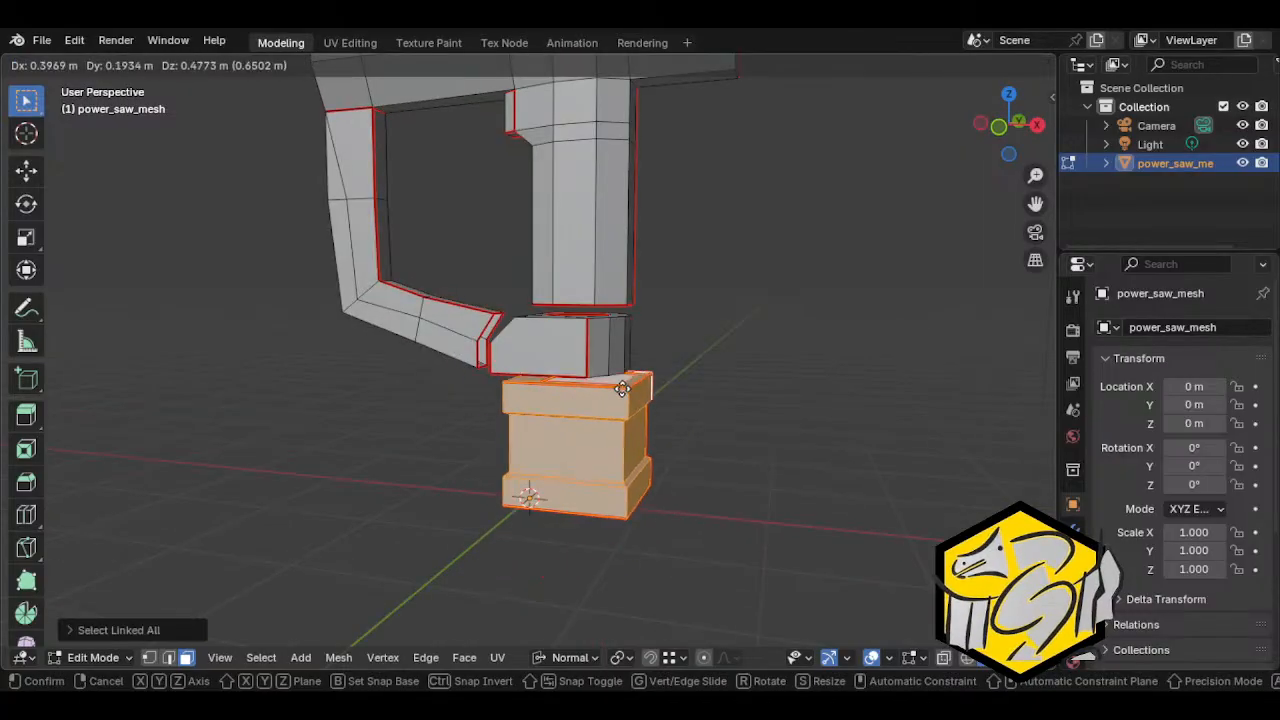
pyautogui.click(621, 382)
# Step: Select the entire foot block and scale it up slightly to close the gap to the side arm
pyautogui.moveTo(621, 382); pyautogui.dragTo(790, 404, button='middle')
pyautogui.click(580, 360)
pyautogui.hotkey('ctrl', 'l')
pyautogui.moveTo(576, 368); pyautogui.dragTo(736, 292, button='middle')
pyautogui.moveTo(521, 330); pyautogui.dragTo(603, 357, button='middle')
pyautogui.scroll(2, 488, 322)
pyautogui.press('s')
pyautogui.click(480, 366)
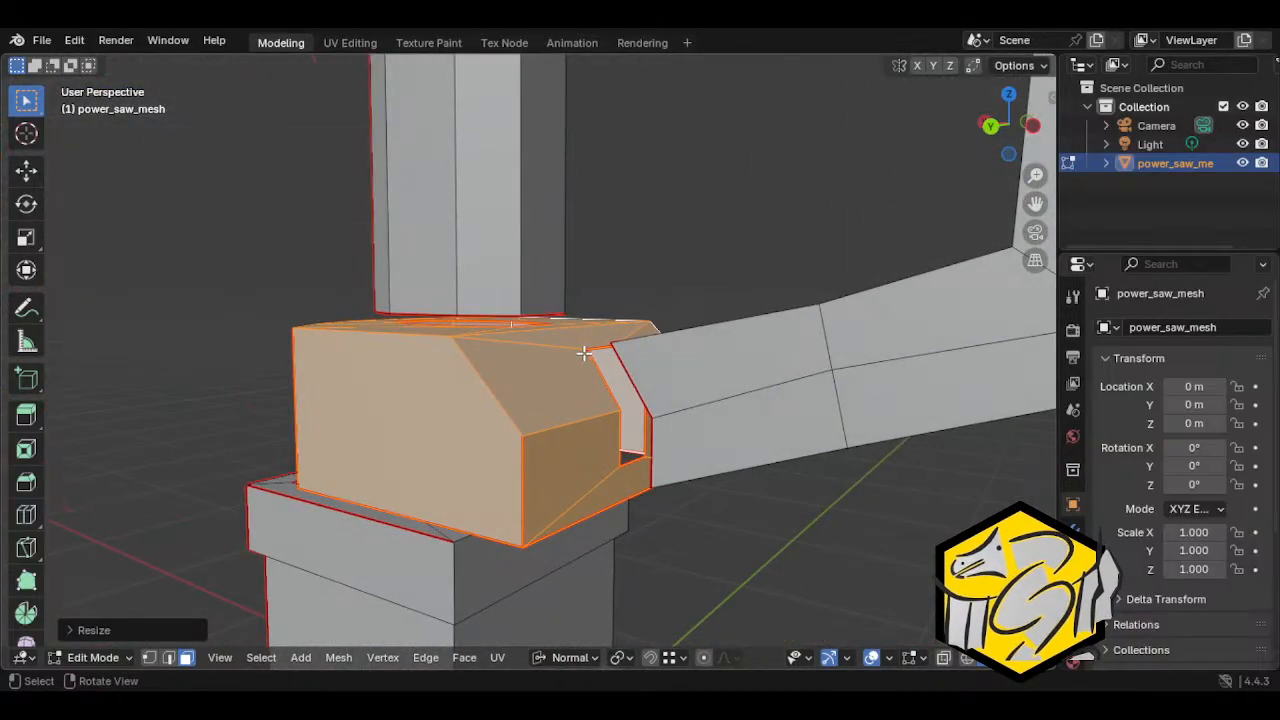
# Step: Snap the foot block's upper and middle vertices at the notch onto the matching corners of the arm's end
pyautogui.press('1')
pyautogui.click(588, 353)
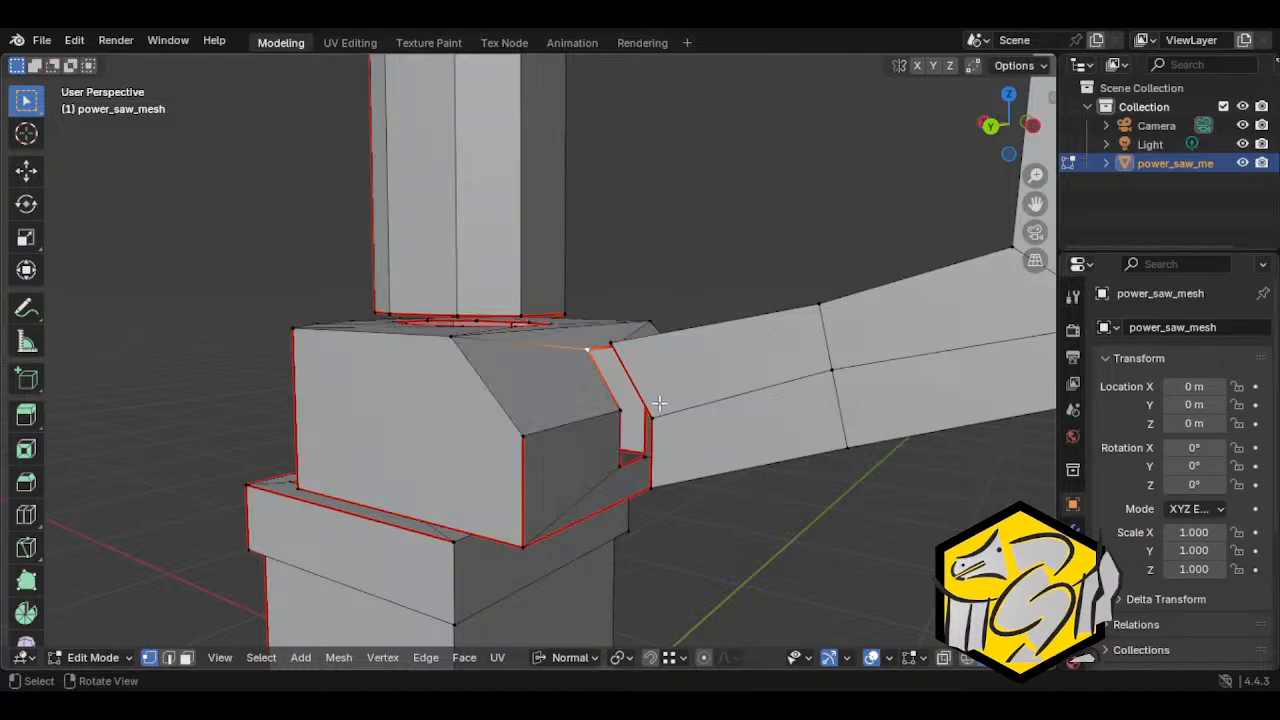
pyautogui.press('g')
pyautogui.keyDown('ctrl'); pyautogui.click(611, 357); pyautogui.keyUp('ctrl')
pyautogui.click(649, 416)
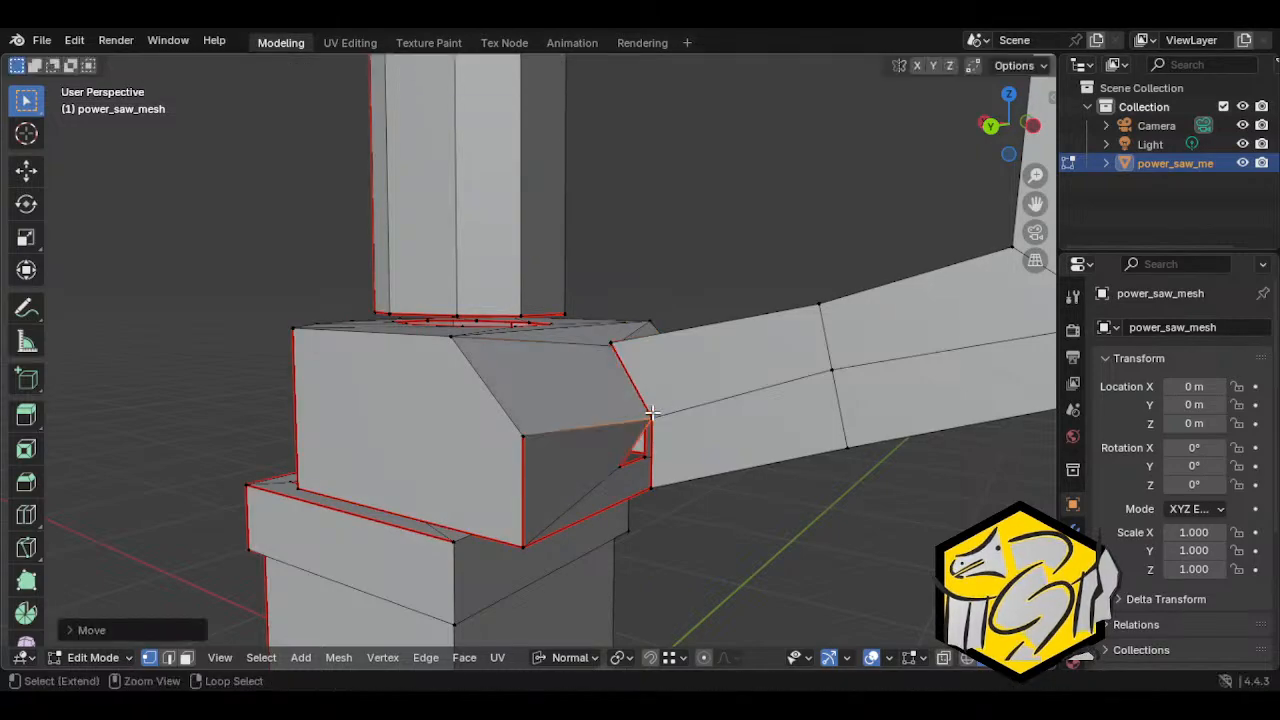
# Step: Snap the foot block's lower notch vertex onto the arm's bottom corner with Auto Merge Vertices enabled
pyautogui.moveTo(649, 416); pyautogui.dragTo(440, 425, button='middle')
pyautogui.press('g')
pyautogui.click(430, 424)
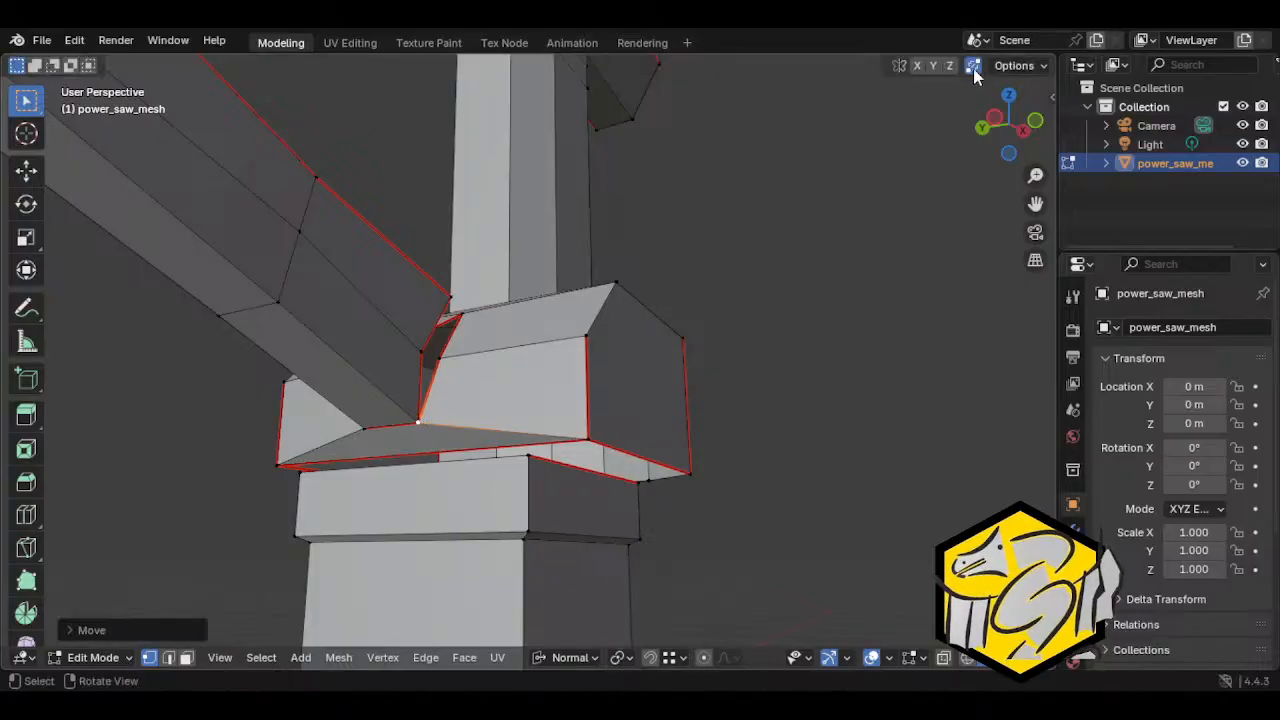
pyautogui.press('g')
pyautogui.click(398, 435)
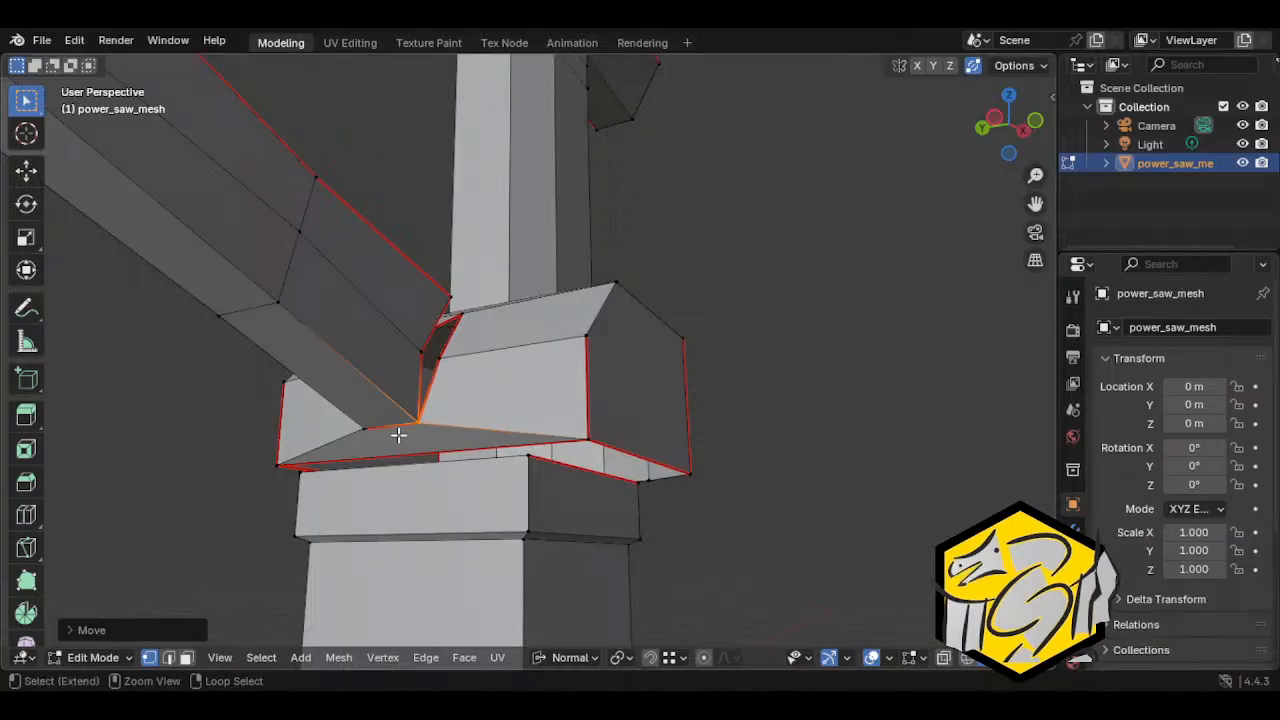
# Step: Snap and merge the foot block's vertices on the other side of the notch onto the arm's corners
pyautogui.moveTo(398, 435); pyautogui.dragTo(531, 363, button='middle')
pyautogui.click(483, 405)
pyautogui.press('g')
pyautogui.click(498, 405)
pyautogui.moveTo(583, 403)
pyautogui.mouseDown(button='middle')
pyautogui.moveTo(367, 388)
pyautogui.moveTo(434, 366)
pyautogui.moveTo(420, 369)
pyautogui.moveTo(546, 440)
pyautogui.moveTo(529, 431)
pyautogui.moveTo(583, 408)
pyautogui.mouseUp(button='middle')
pyautogui.press('g')
pyautogui.click(380, 381)
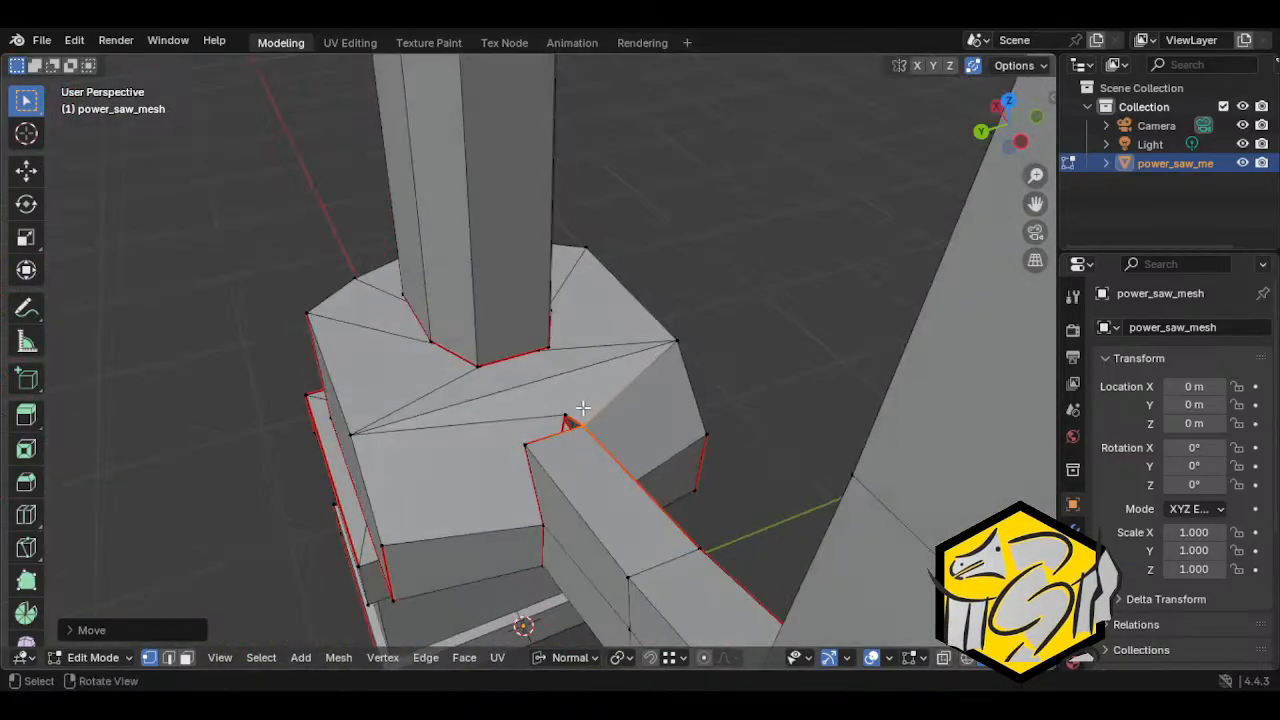
# Step: Snap the stray vertex at the handle arm's end onto the adjacent corner vertex of the collar block
pyautogui.click(566, 410)
pyautogui.press('g')
pyautogui.keyDown('ctrl'); pyautogui.click(524, 445); pyautogui.keyUp('ctrl')
pyautogui.moveTo(524, 445); pyautogui.dragTo(580, 411, button='middle')
pyautogui.click(648, 450)
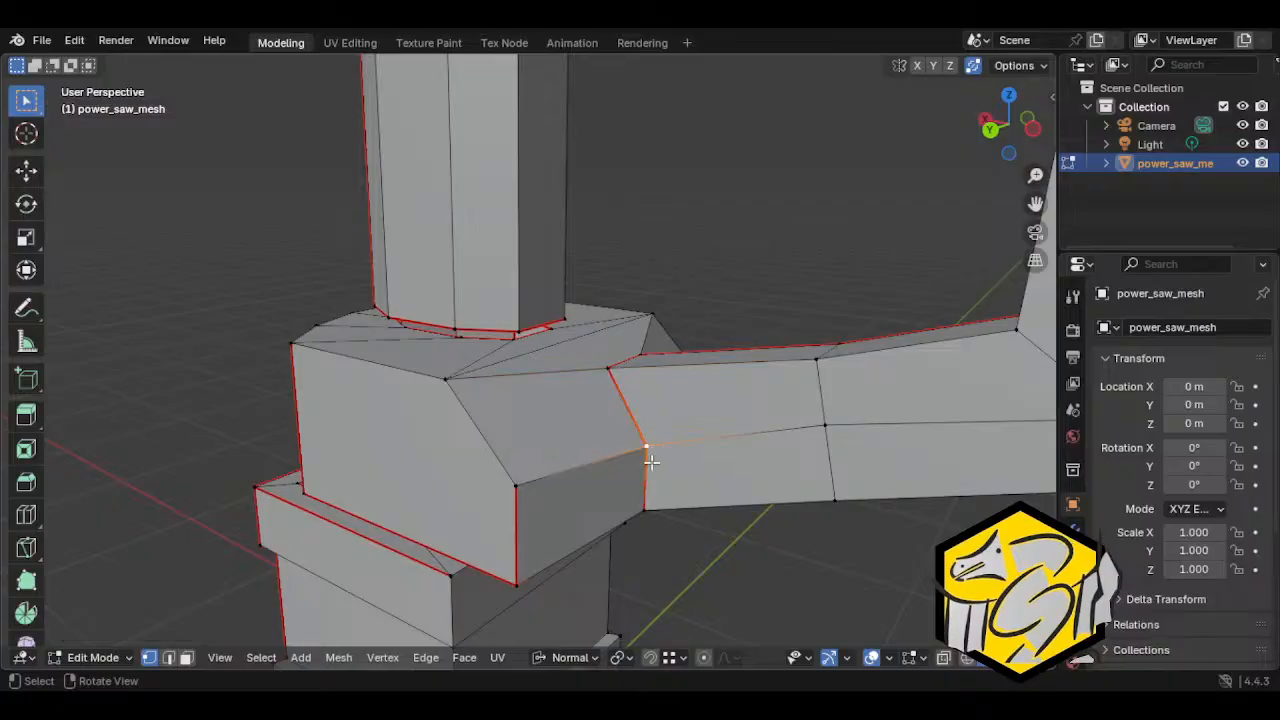
pyautogui.press('g')
pyautogui.rightClick(623, 484)
# Step: Move the edge loop at the handle arm's end along global X to line up with the collar's corner edge
pyautogui.press('2')
pyautogui.keyDown('alt'); pyautogui.click(640, 426); pyautogui.keyUp('alt')
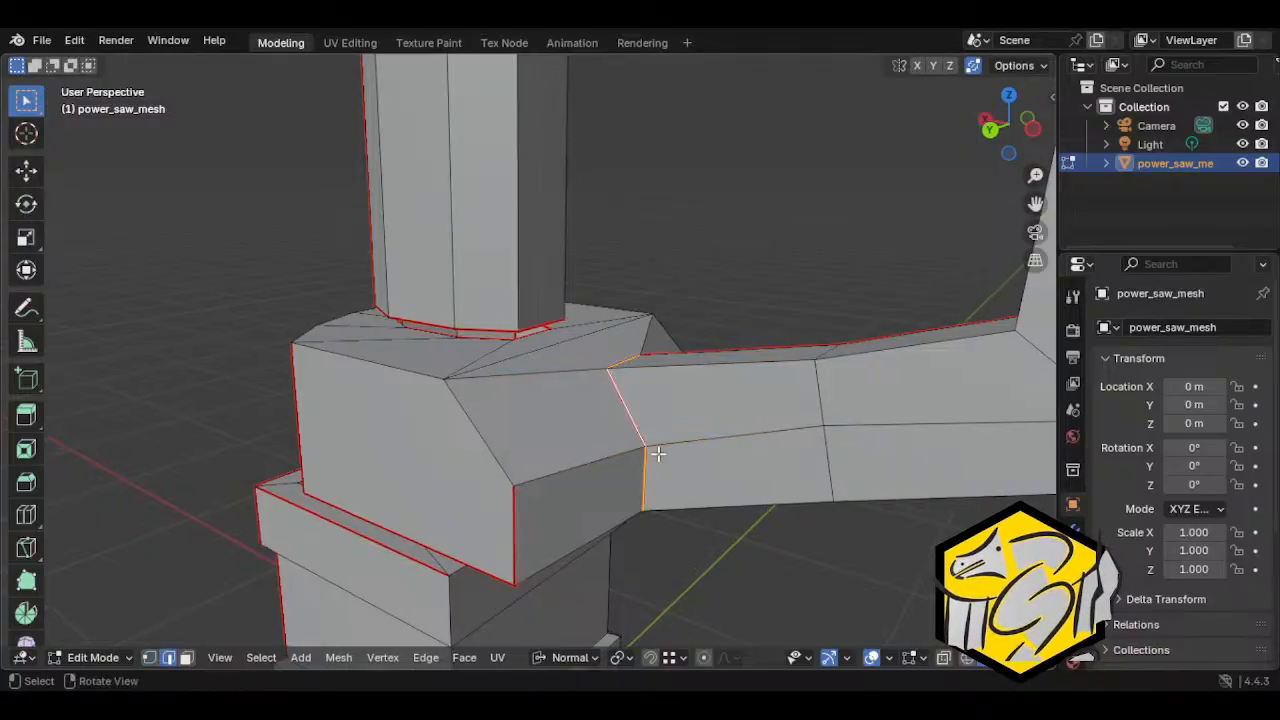
pyautogui.moveTo(658, 453); pyautogui.dragTo(700, 491, button='middle')
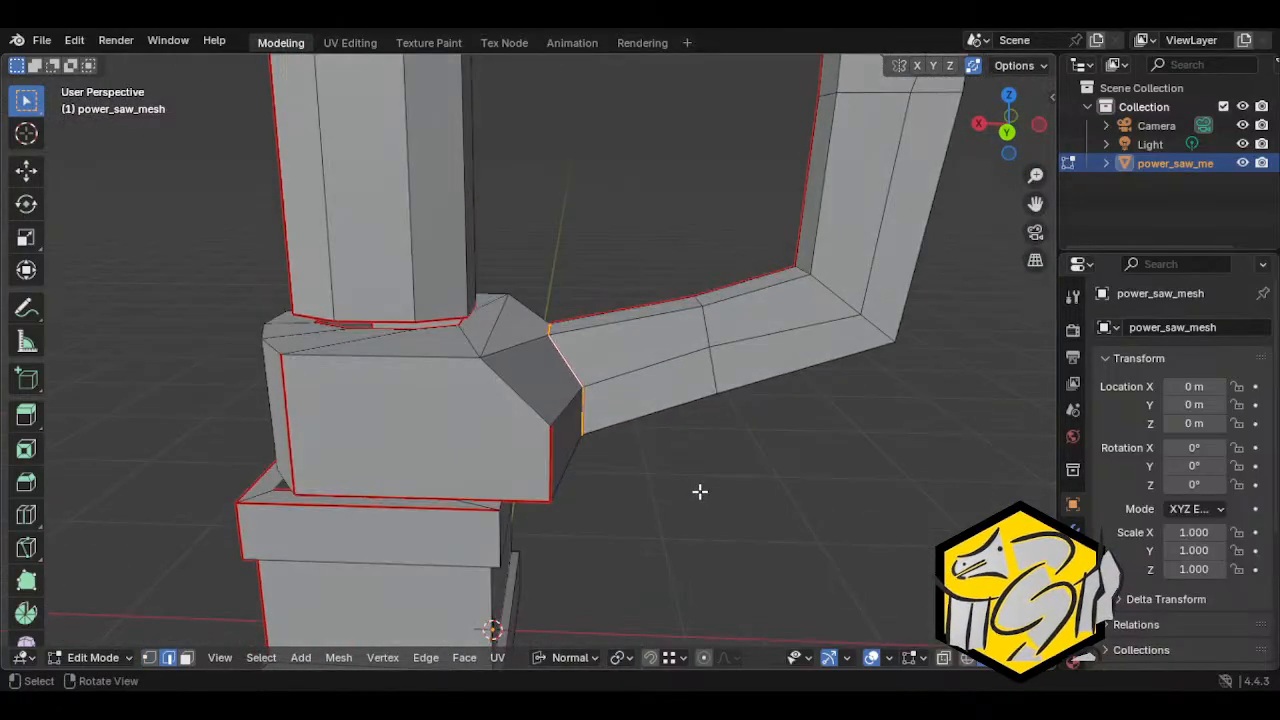
pyautogui.press('g')
pyautogui.press('x')
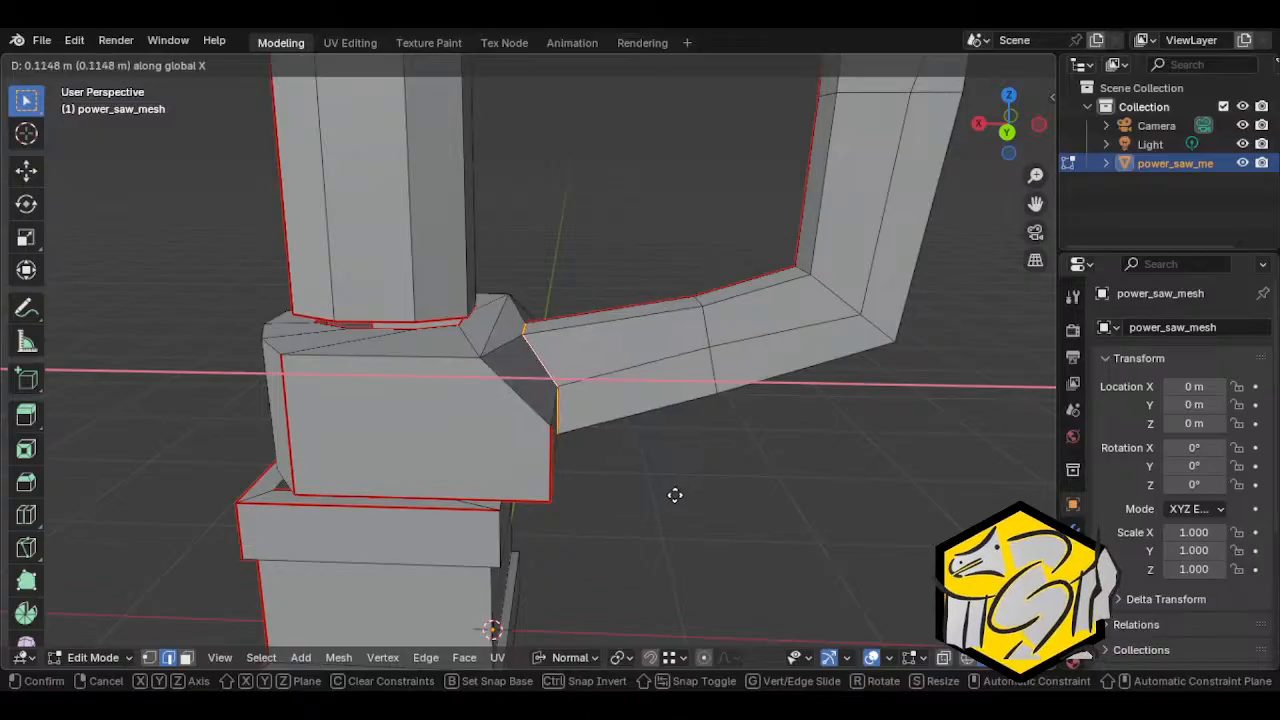
pyautogui.click(553, 498)
# Step: Raise the collar's top faces by about 0.043 m along global Z to meet the column's base
pyautogui.moveTo(553, 498); pyautogui.dragTo(474, 377, button='middle')
pyautogui.keyDown('shift'); pyautogui.moveTo(639, 314); pyautogui.dragTo(557, 377, button='middle'); pyautogui.keyUp('shift')
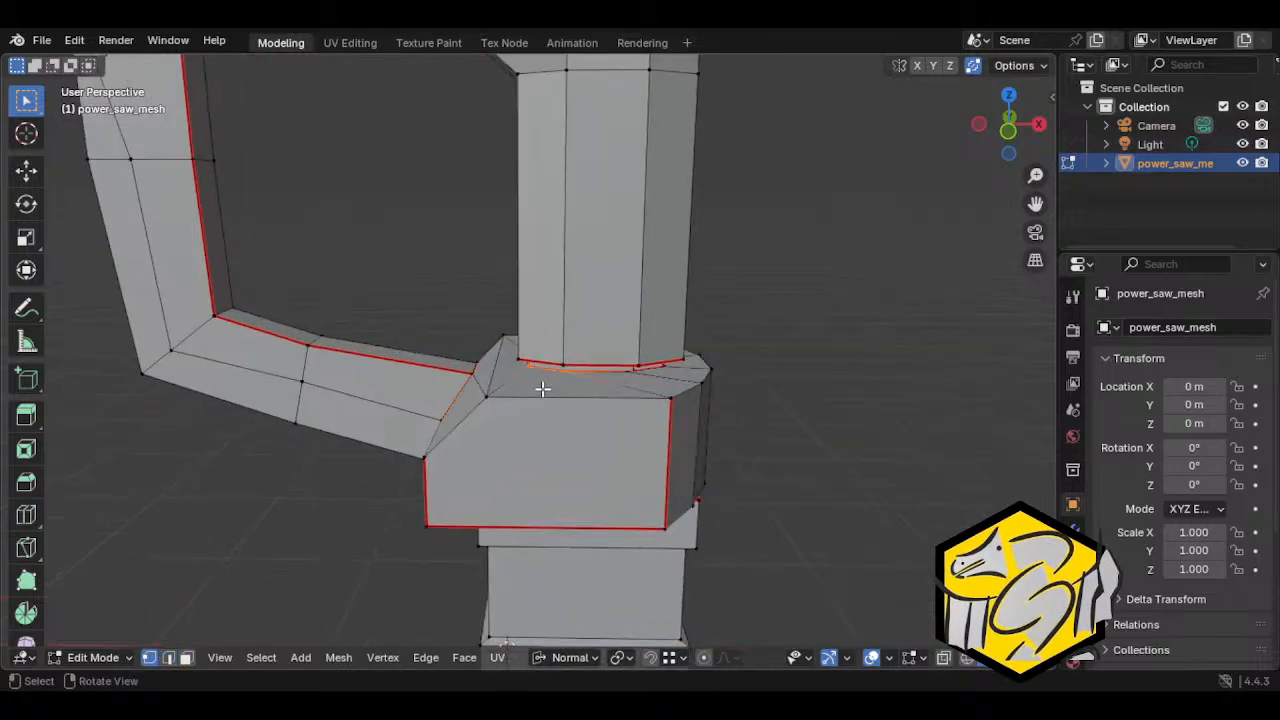
pyautogui.click(613, 381)
pyautogui.moveTo(613, 381); pyautogui.dragTo(608, 360, button='middle')
pyautogui.press('g')
pyautogui.press('z')
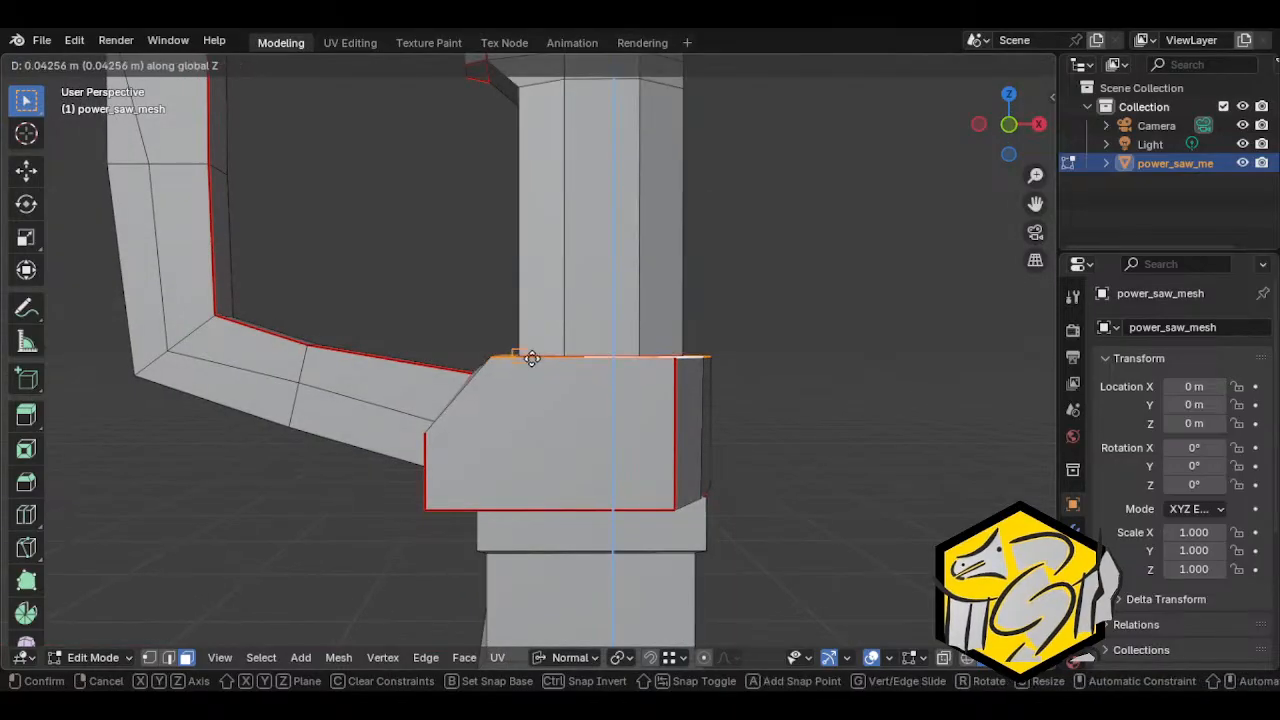
pyautogui.click(531, 358)
# Step: With X-ray display on, snap the column's bottom vertices one by one onto the matching vertices of the collar's opening
pyautogui.moveTo(531, 358); pyautogui.dragTo(523, 414, button='middle')
pyautogui.hotkey('alt', 'z')
pyautogui.click(539, 395)
pyautogui.press('g')
pyautogui.keyDown('ctrl'); pyautogui.click(526, 401); pyautogui.keyUp('ctrl')
pyautogui.click(520, 366)
pyautogui.press('g')
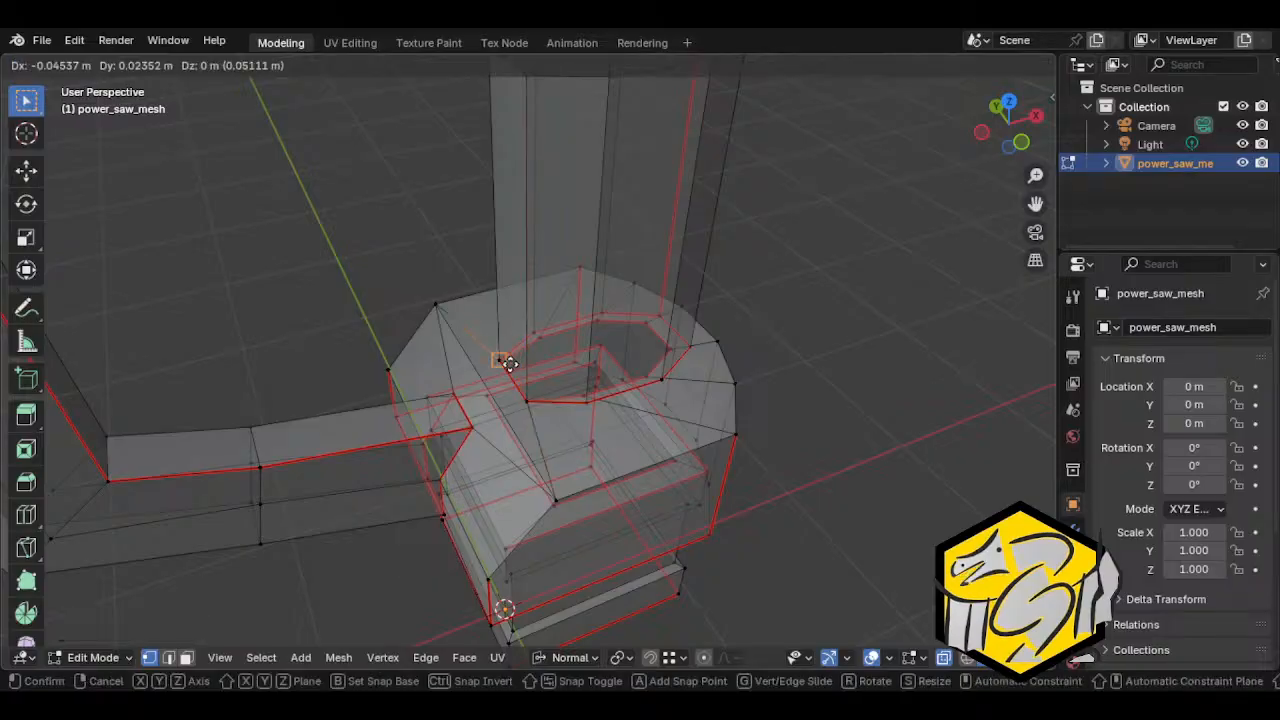
pyautogui.click(509, 363)
pyautogui.click(539, 335)
pyautogui.press('g')
pyautogui.click(590, 333)
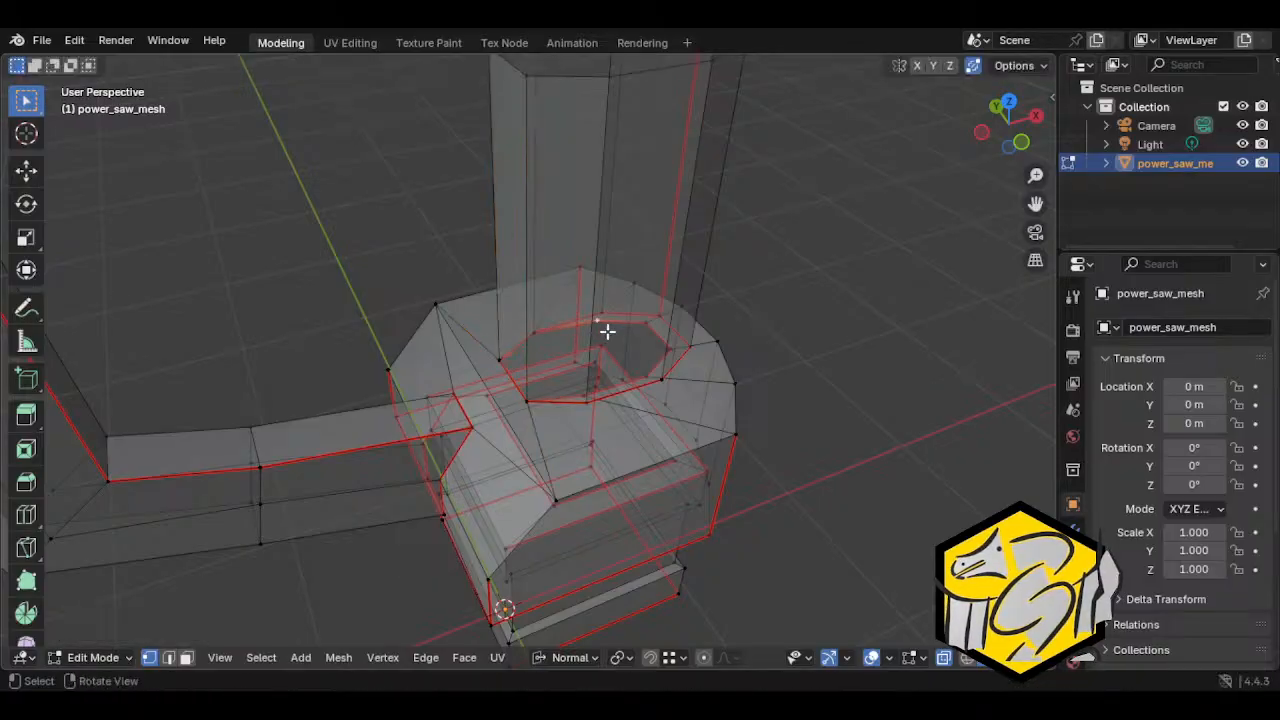
pyautogui.press('g')
pyautogui.click(650, 322)
pyautogui.press('g')
pyautogui.click(677, 349)
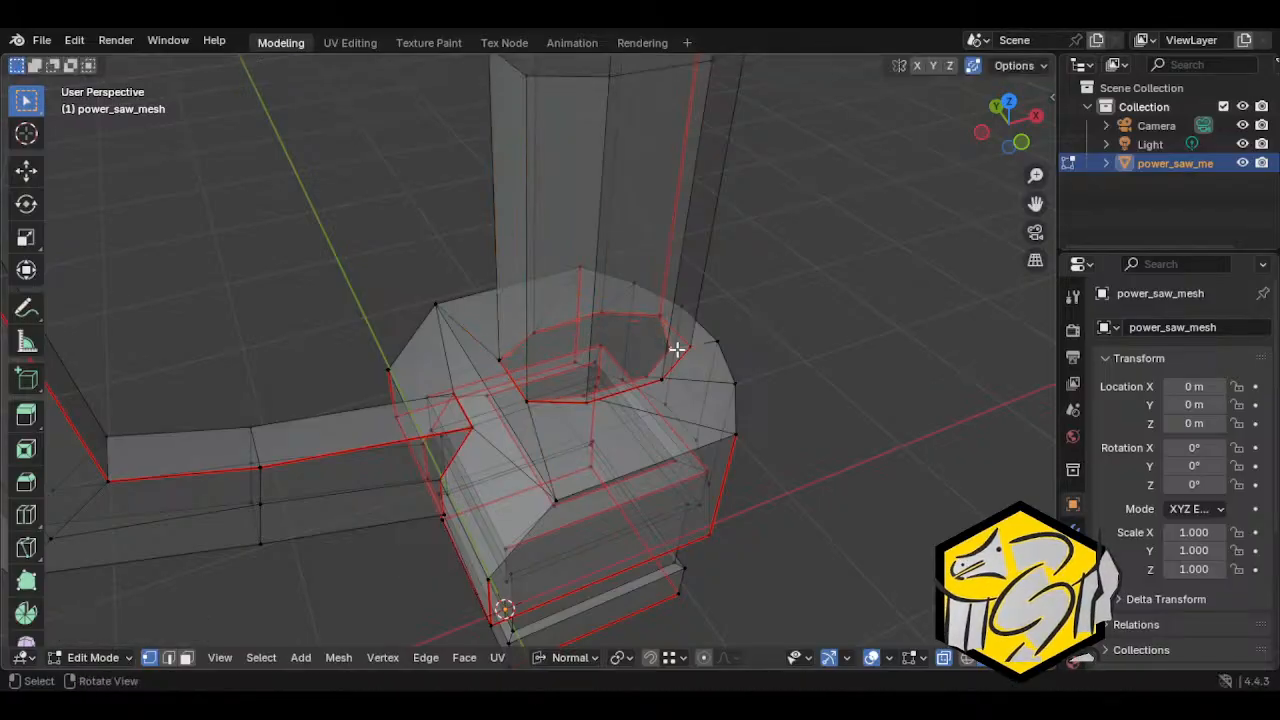
pyautogui.press('g')
pyautogui.click(681, 348)
pyautogui.press('g')
pyautogui.click(665, 379)
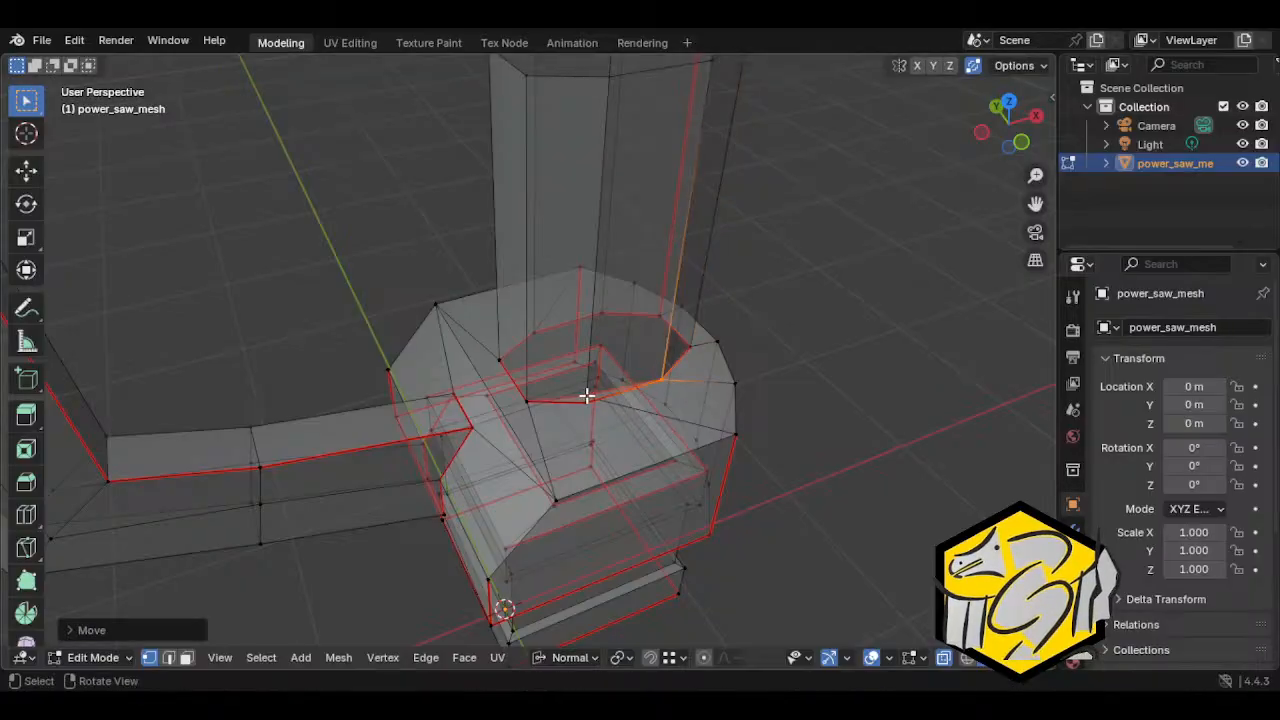
pyautogui.press('g')
pyautogui.click(586, 403)
pyautogui.moveTo(674, 451); pyautogui.dragTo(534, 400, button='middle')
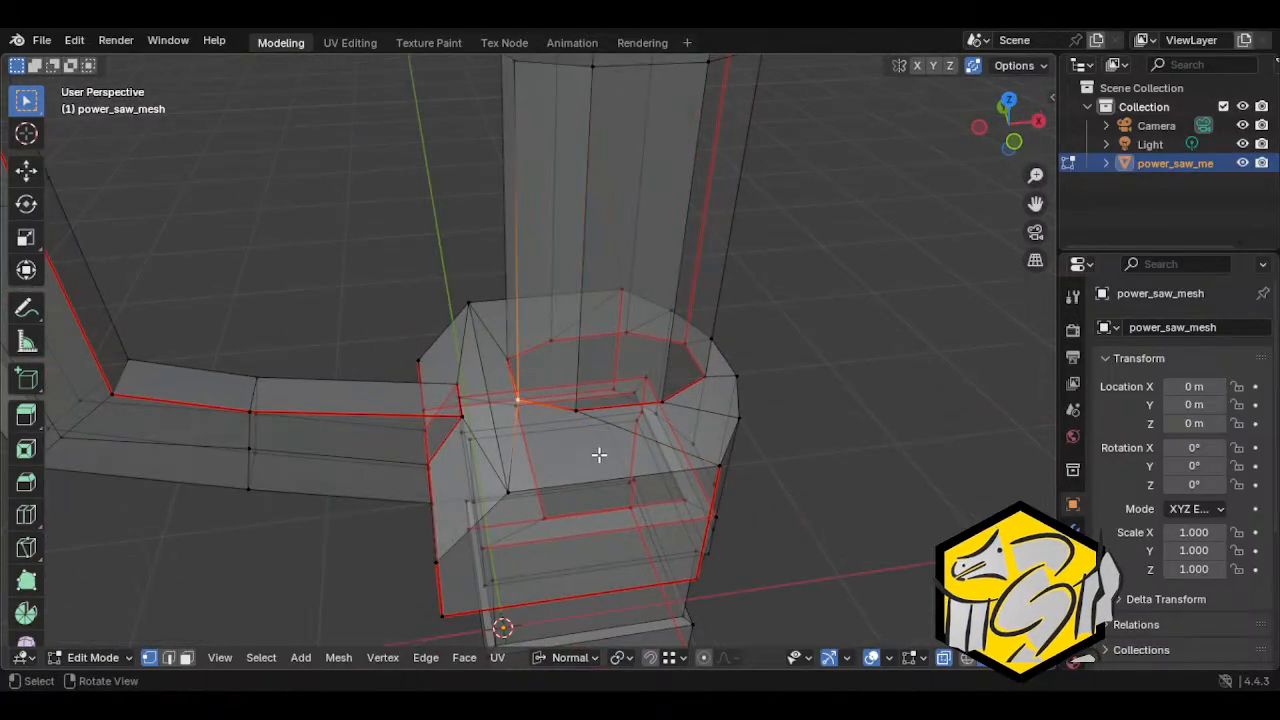
# Step: Select the whole linked base block in face mode and move it towards the collar's underside
pyautogui.moveTo(599, 455); pyautogui.dragTo(571, 426, button='middle')
pyautogui.hotkey('ctrl', 'l')
pyautogui.scroll(3, 571, 426)
pyautogui.press('g')
pyautogui.click(561, 481)
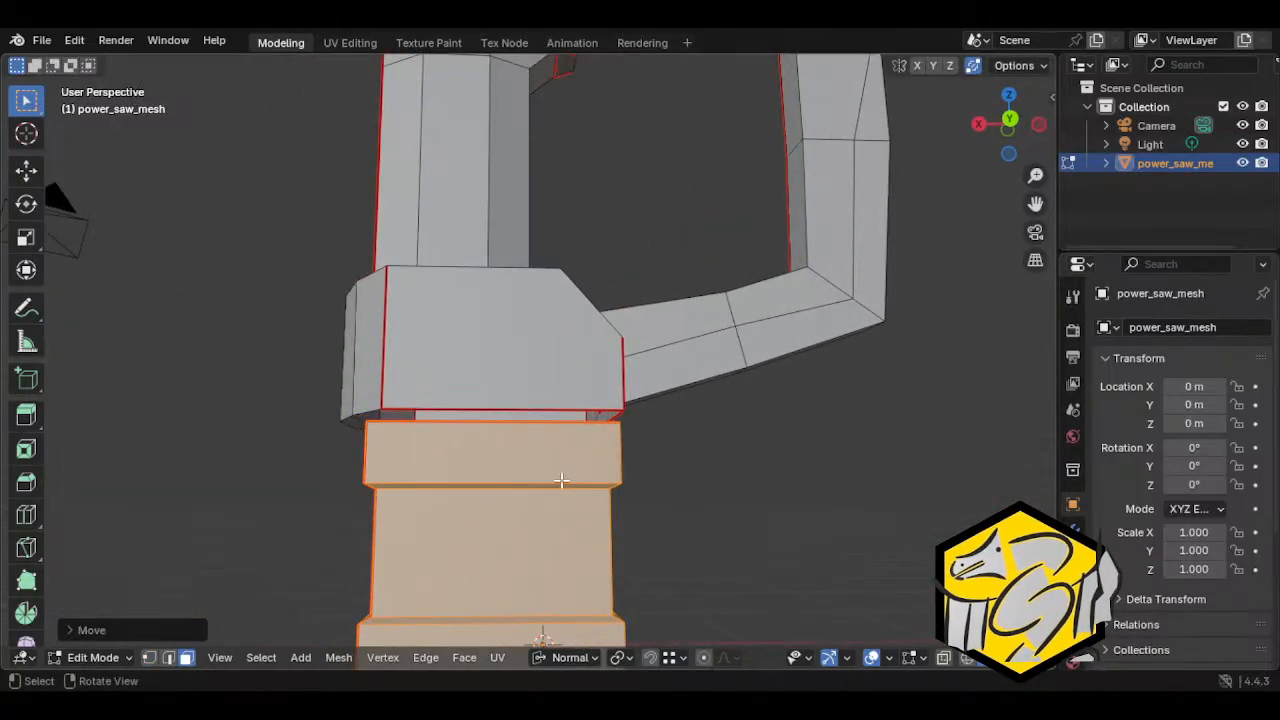
# Step: Scale up the base block and snap its upper corner onto the collar's lower corner
pyautogui.moveTo(561, 481); pyautogui.dragTo(561, 375, button='middle')
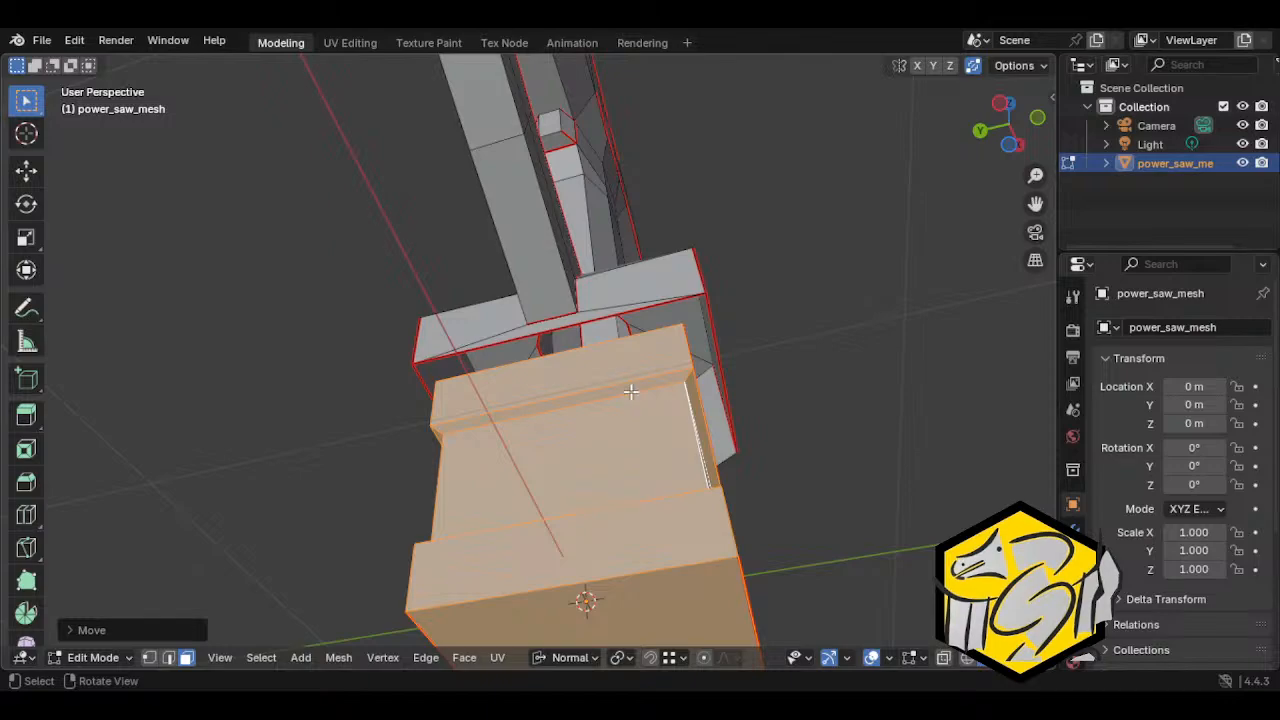
pyautogui.press('s')
pyautogui.click(706, 389)
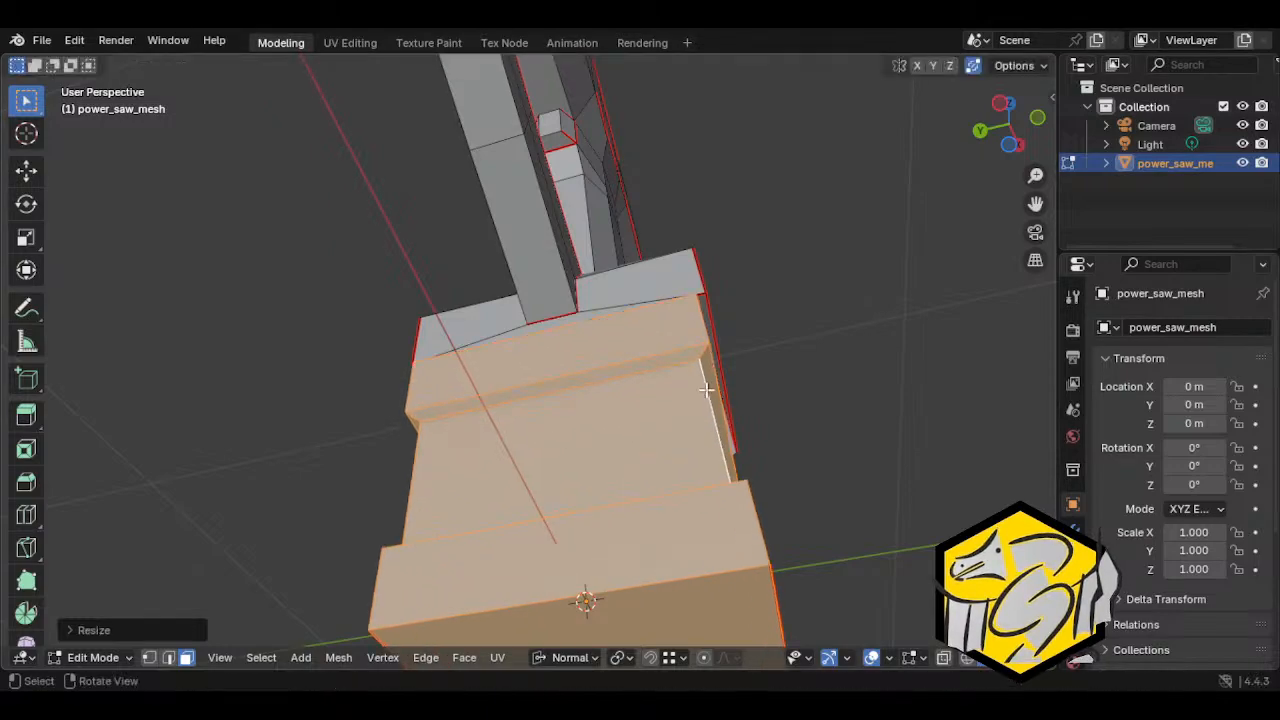
pyautogui.press('g')
pyautogui.click(714, 394)
pyautogui.press('s')
pyautogui.press('Escape')
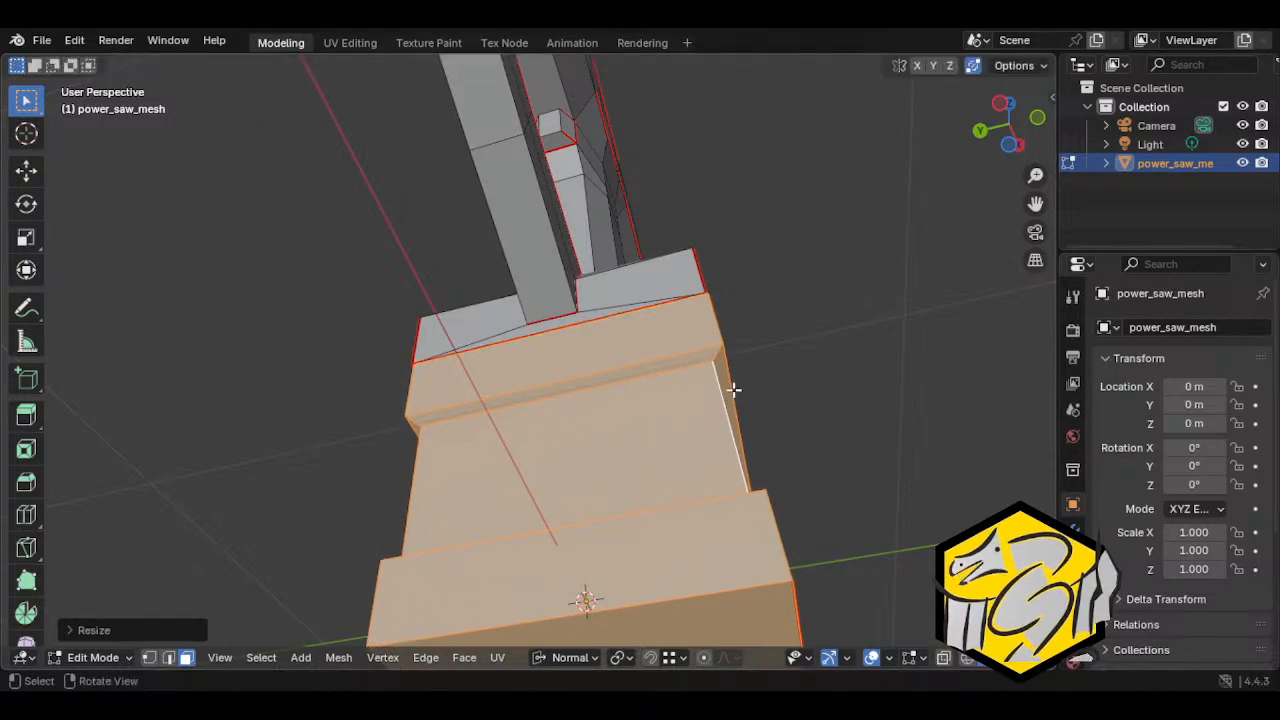
pyautogui.press('g')
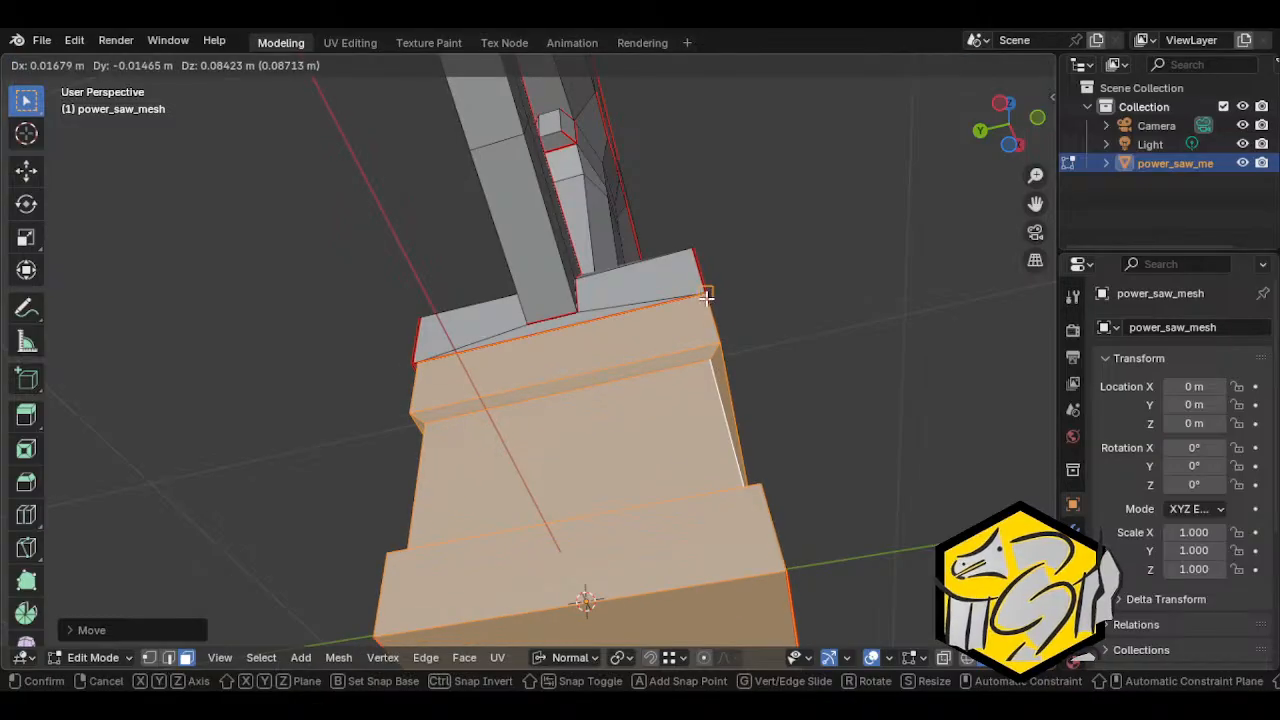
pyautogui.click(706, 296)
# Step: Enlarge the base block slightly, move it flush against the collar's bottom edge, and clear the selection
pyautogui.moveTo(706, 296); pyautogui.dragTo(576, 311, button='middle')
pyautogui.press('s')
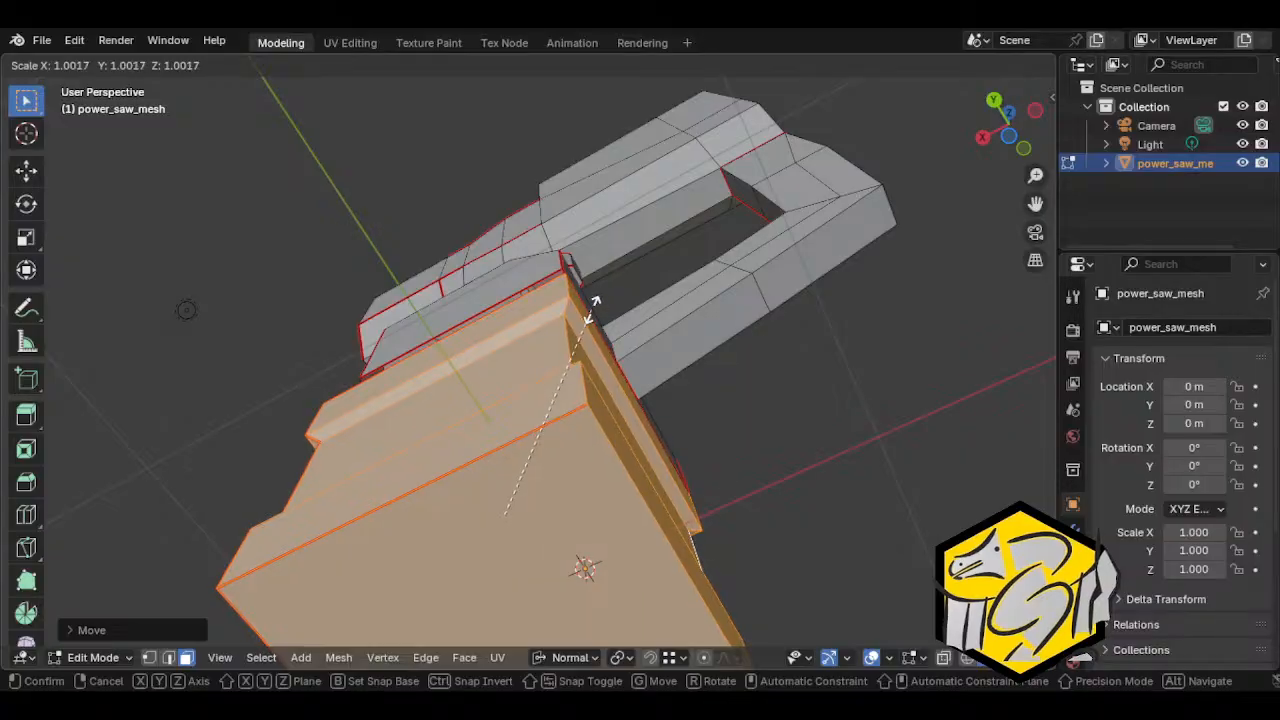
pyautogui.click(595, 305)
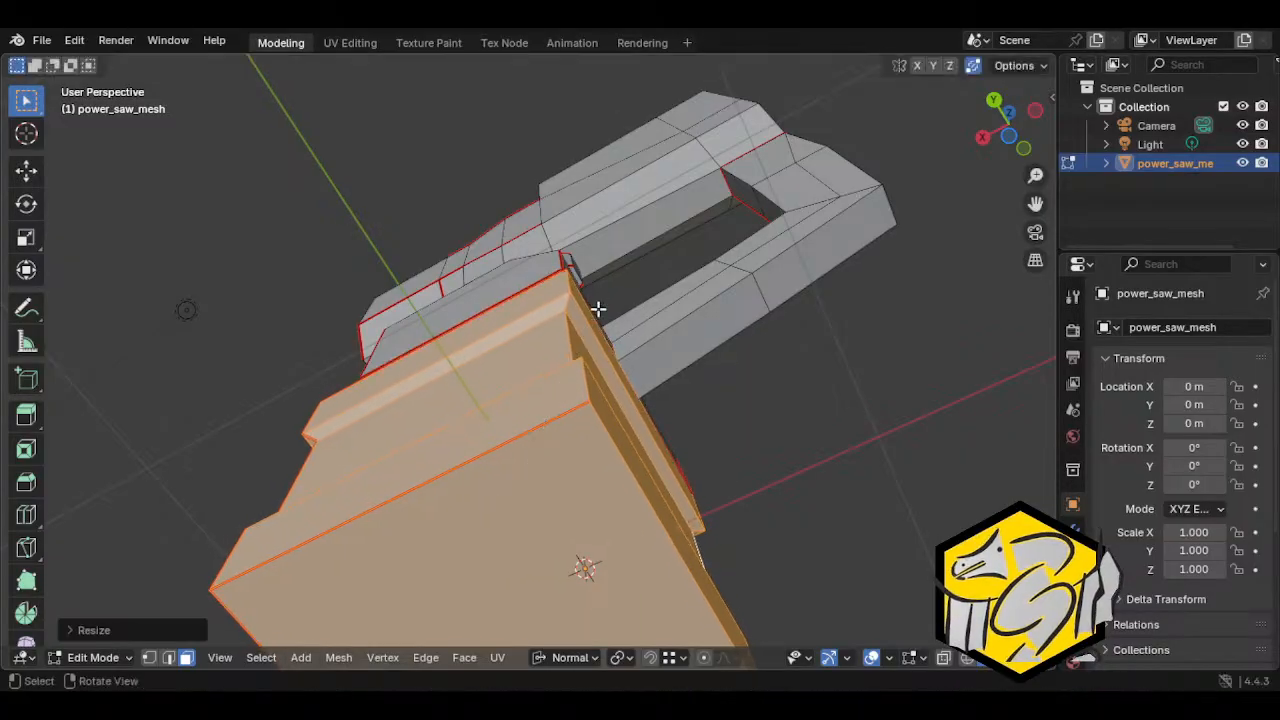
pyautogui.moveTo(595, 305); pyautogui.dragTo(582, 505, button='middle')
pyautogui.press('g')
pyautogui.click(535, 304)
pyautogui.hotkey('alt', 'a')
# Step: Inspect the fit between the base block and the collar from several sides, using X-ray display and Object Mode
pyautogui.click(663, 503)
pyautogui.moveTo(714, 513); pyautogui.dragTo(336, 457, button='middle')
pyautogui.hotkey('ctrl', 'l')
pyautogui.scroll(3, 386, 497)
pyautogui.moveTo(386, 497); pyautogui.dragTo(389, 431, button='middle')
pyautogui.moveTo(500, 438); pyautogui.dragTo(285, 425, button='middle')
pyautogui.hotkey('alt', 'z')
pyautogui.scroll(-2, 524, 431)
pyautogui.moveTo(780, 428); pyautogui.dragTo(565, 413, button='middle')
pyautogui.scroll(-3, 571, 420)
pyautogui.hotkey('alt', 'z')
pyautogui.hotkey('alt', 'a')
pyautogui.moveTo(620, 451); pyautogui.dragTo(651, 486, button='middle')
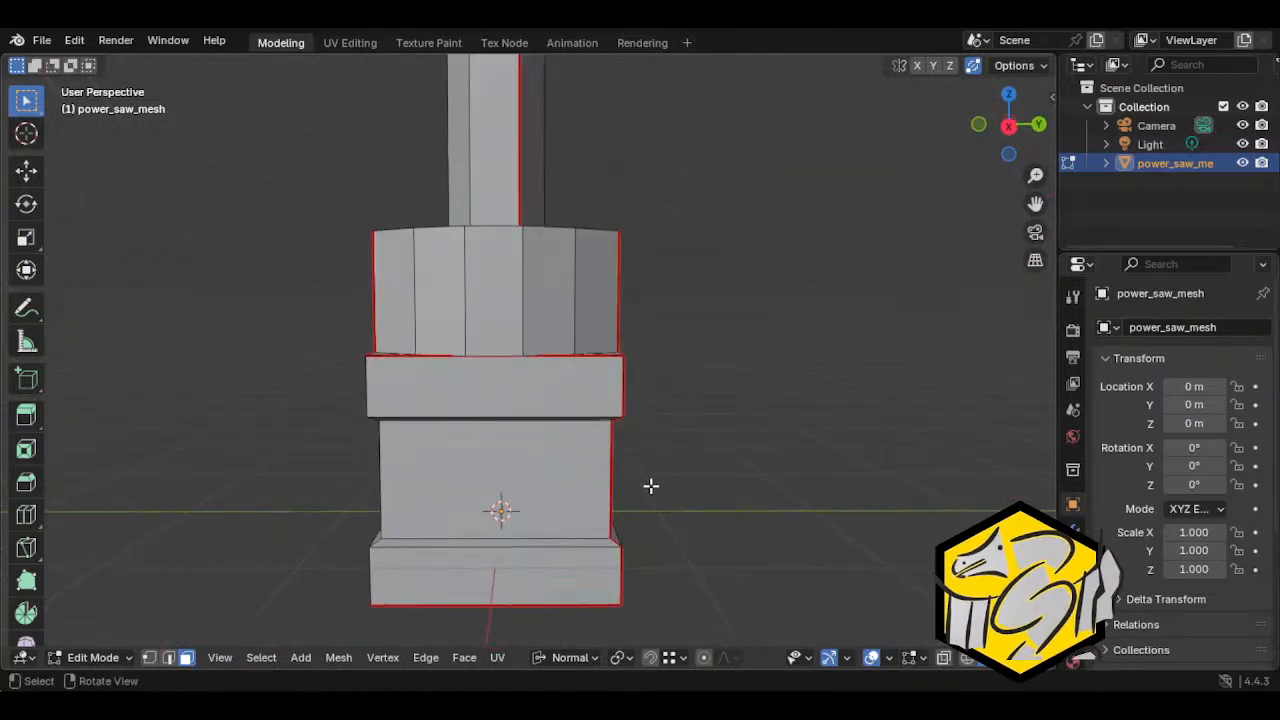
pyautogui.click(95, 657)
pyautogui.click(104, 533)
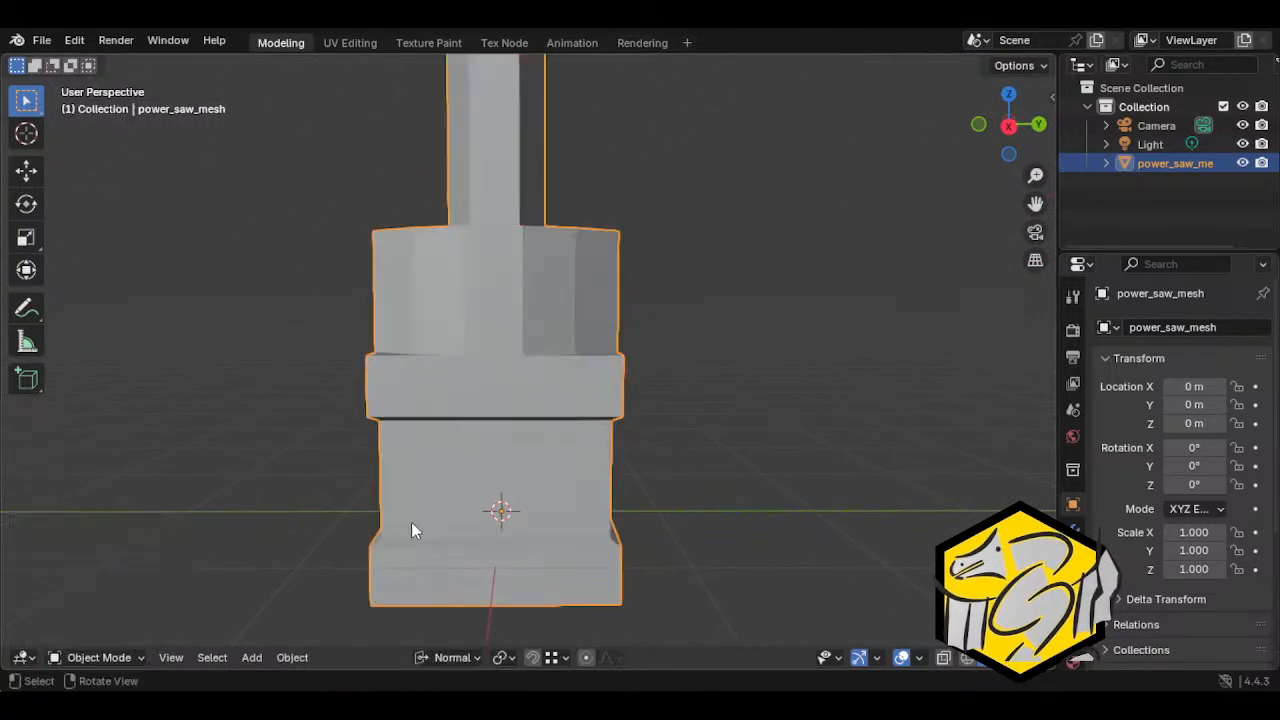
pyautogui.moveTo(412, 525); pyautogui.dragTo(650, 598, button='middle')
pyautogui.moveTo(492, 596); pyautogui.dragTo(680, 443, button='middle')
pyautogui.press('Tab')
pyautogui.moveTo(521, 415); pyautogui.dragTo(556, 364, button='middle')
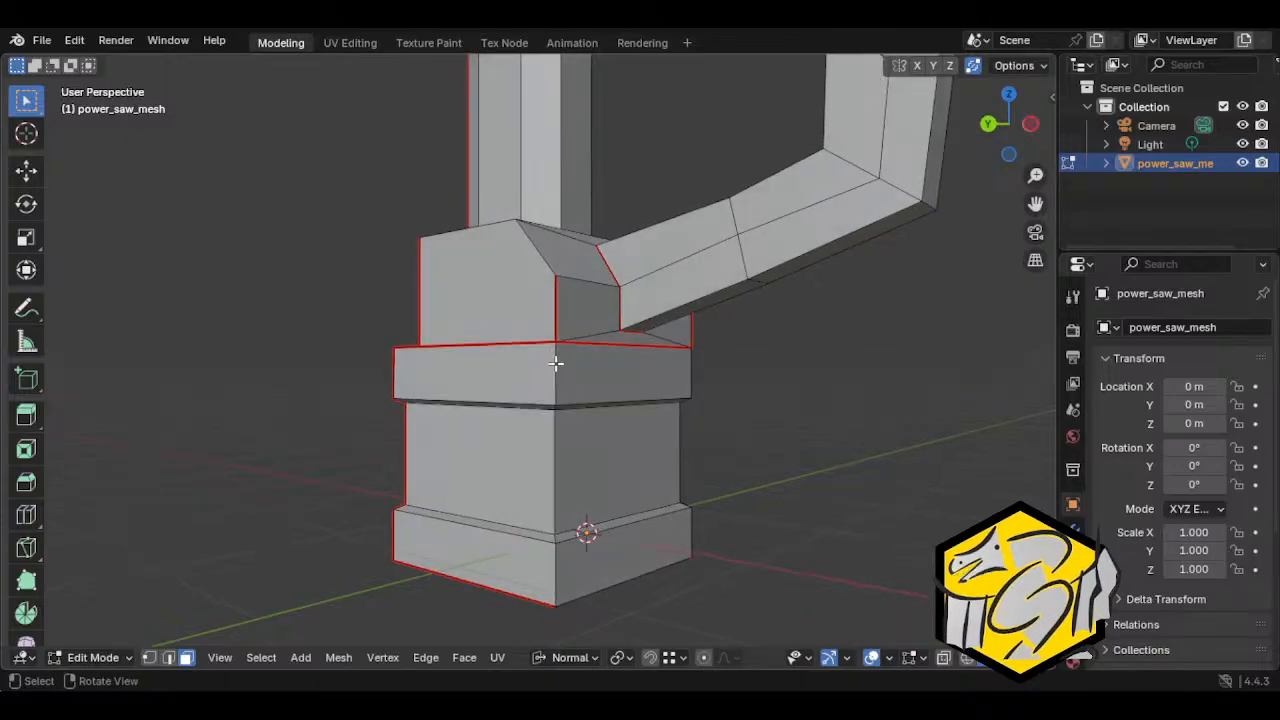
pyautogui.click(556, 364)
pyautogui.moveTo(541, 414); pyautogui.dragTo(549, 344, button='middle')
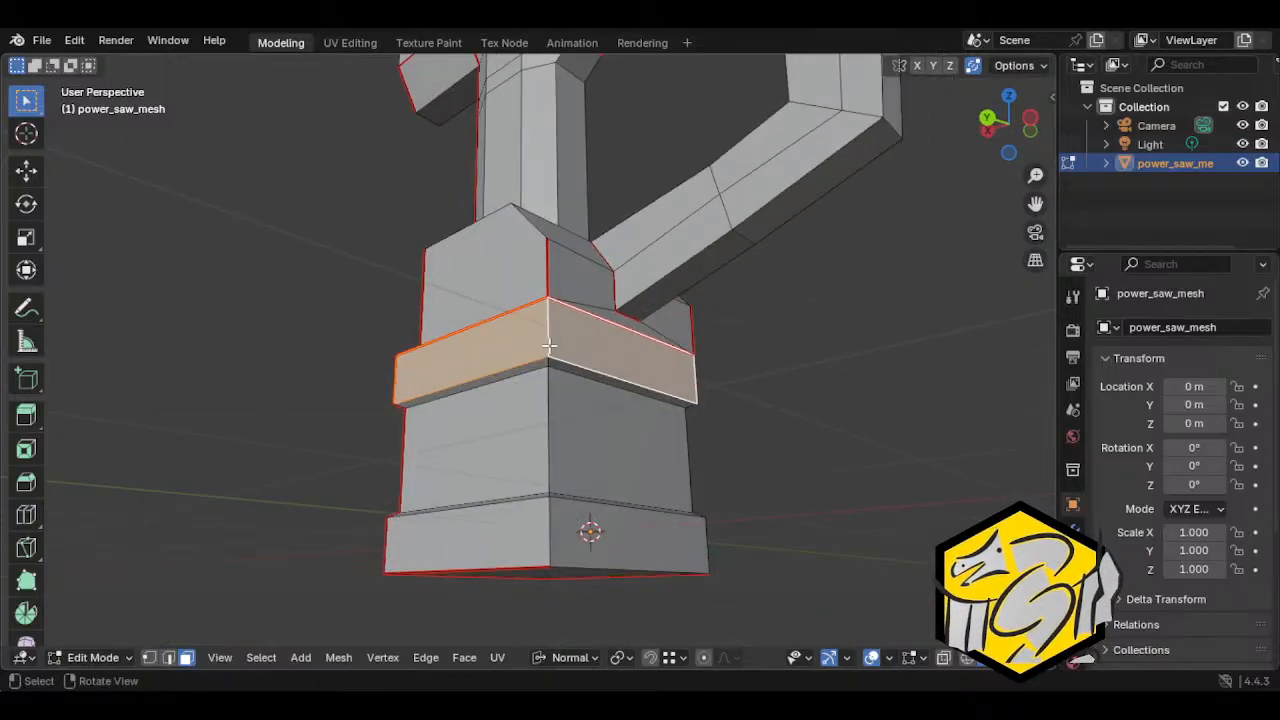
pyautogui.keyDown('alt'); pyautogui.keyDown('shift'); pyautogui.click(541, 366); pyautogui.keyUp('shift'); pyautogui.keyUp('alt')
pyautogui.click(555, 364)
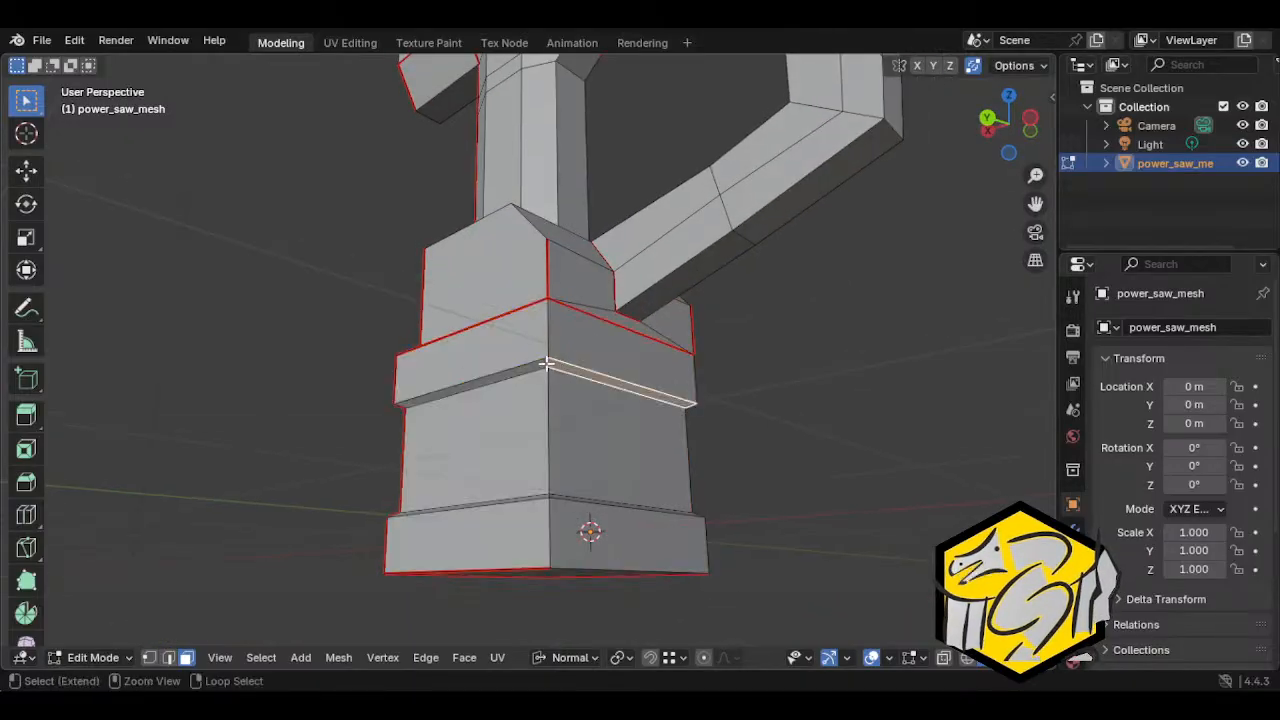
pyautogui.keyDown('alt'); pyautogui.keyDown('shift'); pyautogui.click(551, 346); pyautogui.keyUp('shift'); pyautogui.keyUp('alt')
pyautogui.moveTo(551, 346); pyautogui.dragTo(373, 427, button='middle')
pyautogui.moveTo(546, 374); pyautogui.dragTo(372, 447, button='middle')
pyautogui.press('s')
pyautogui.press('x')
pyautogui.press('x')
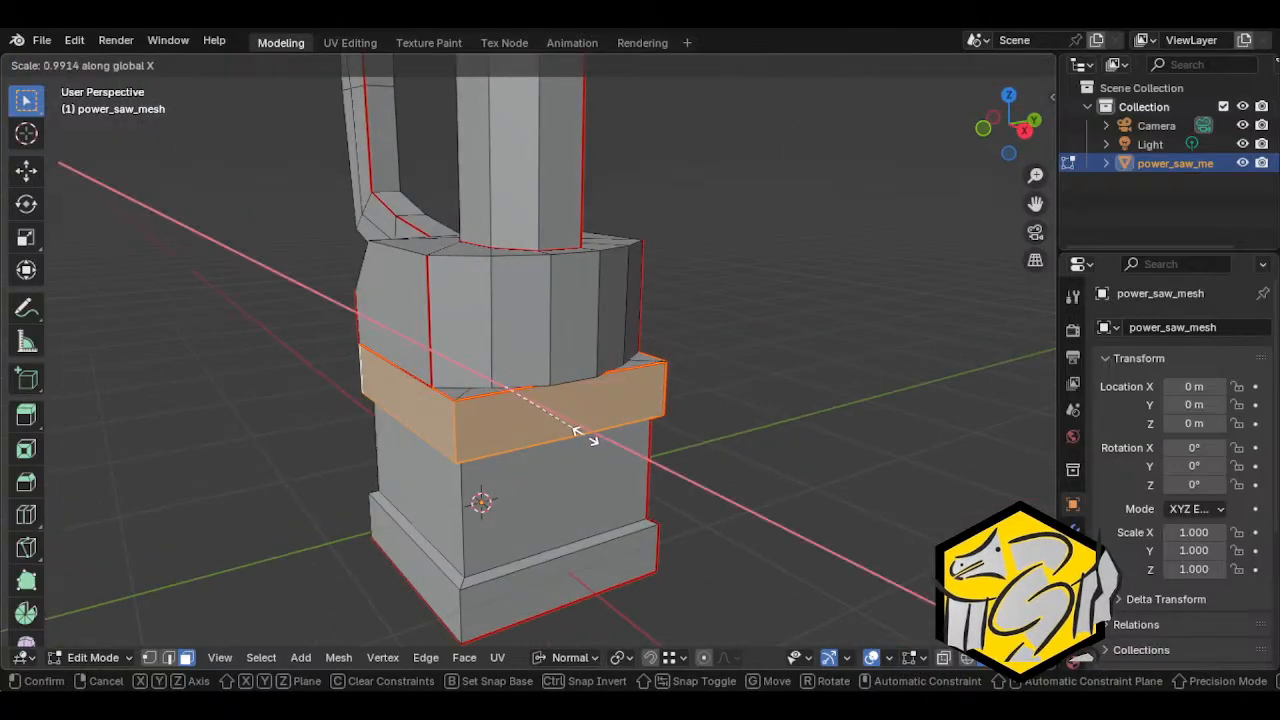
pyautogui.press('y')
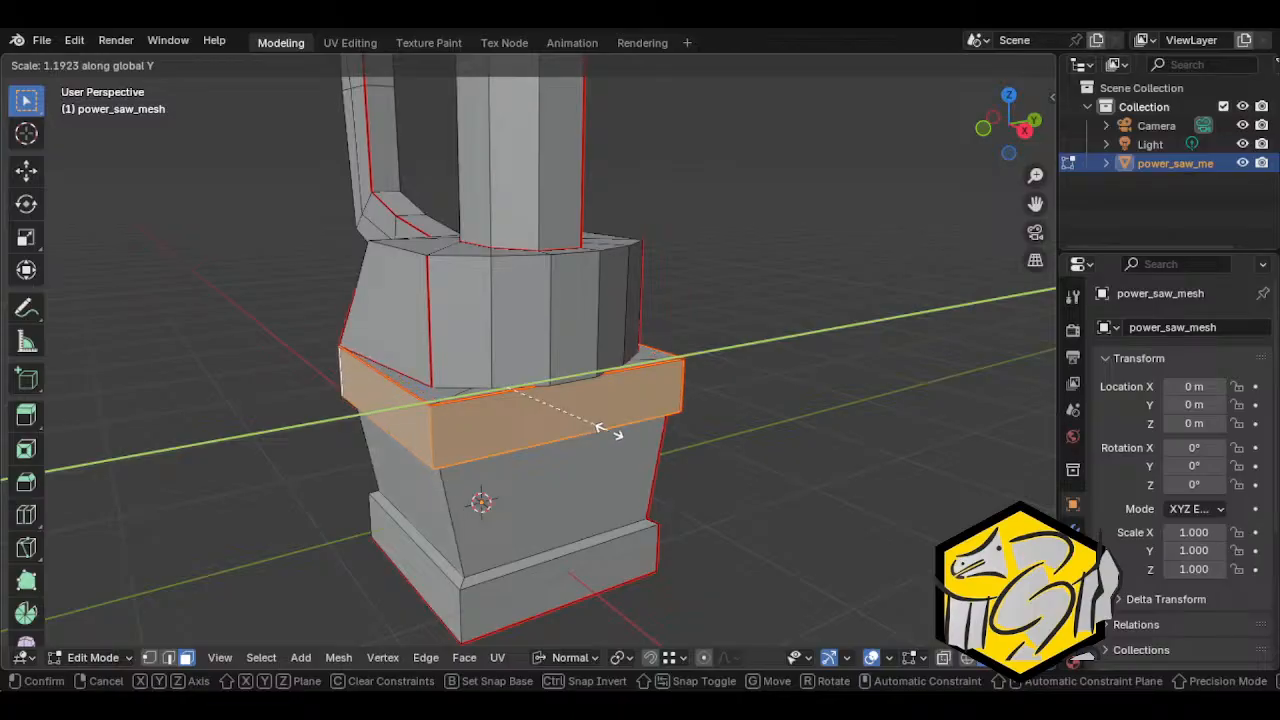
pyautogui.rightClick(608, 430)
# Step: Move the vertical corner edge of the base's upper band along global Y to align with the collar's side
pyautogui.moveTo(611, 431); pyautogui.dragTo(548, 446, button='middle')
pyautogui.click(404, 446)
pyautogui.keyDown('shift'); pyautogui.moveTo(404, 446); pyautogui.dragTo(486, 398, button='middle'); pyautogui.keyUp('shift')
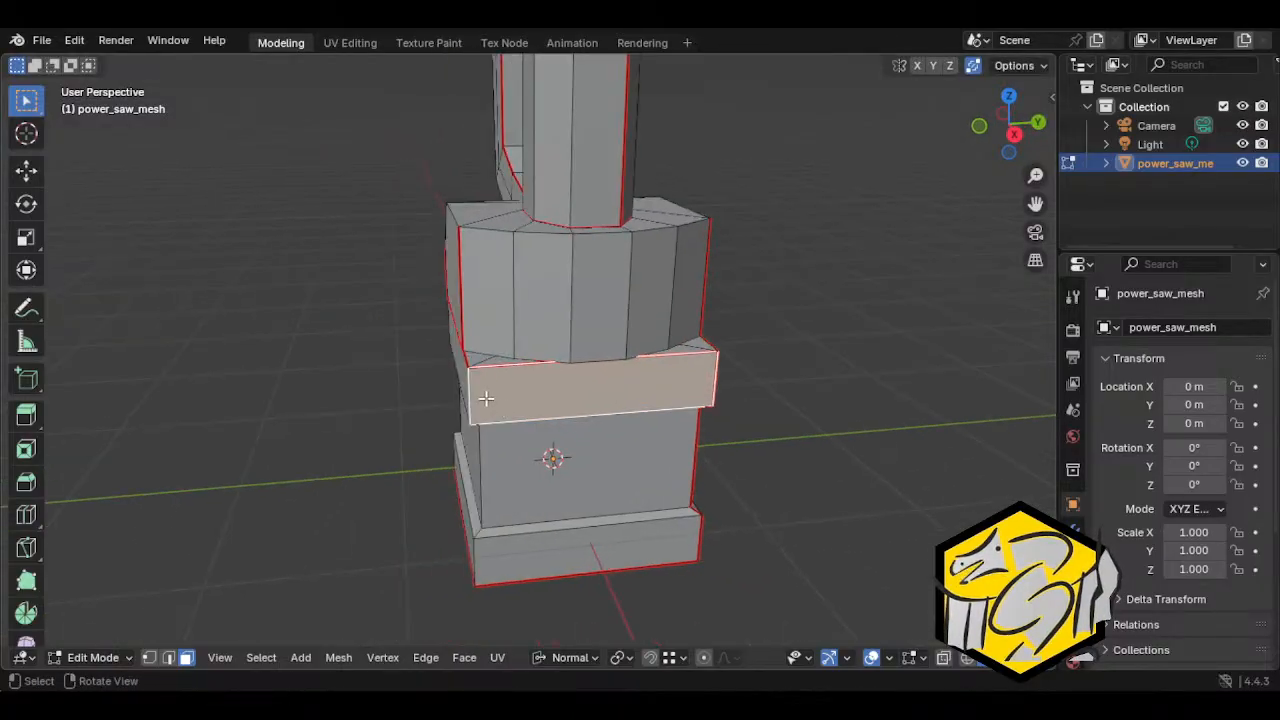
pyautogui.press('2')
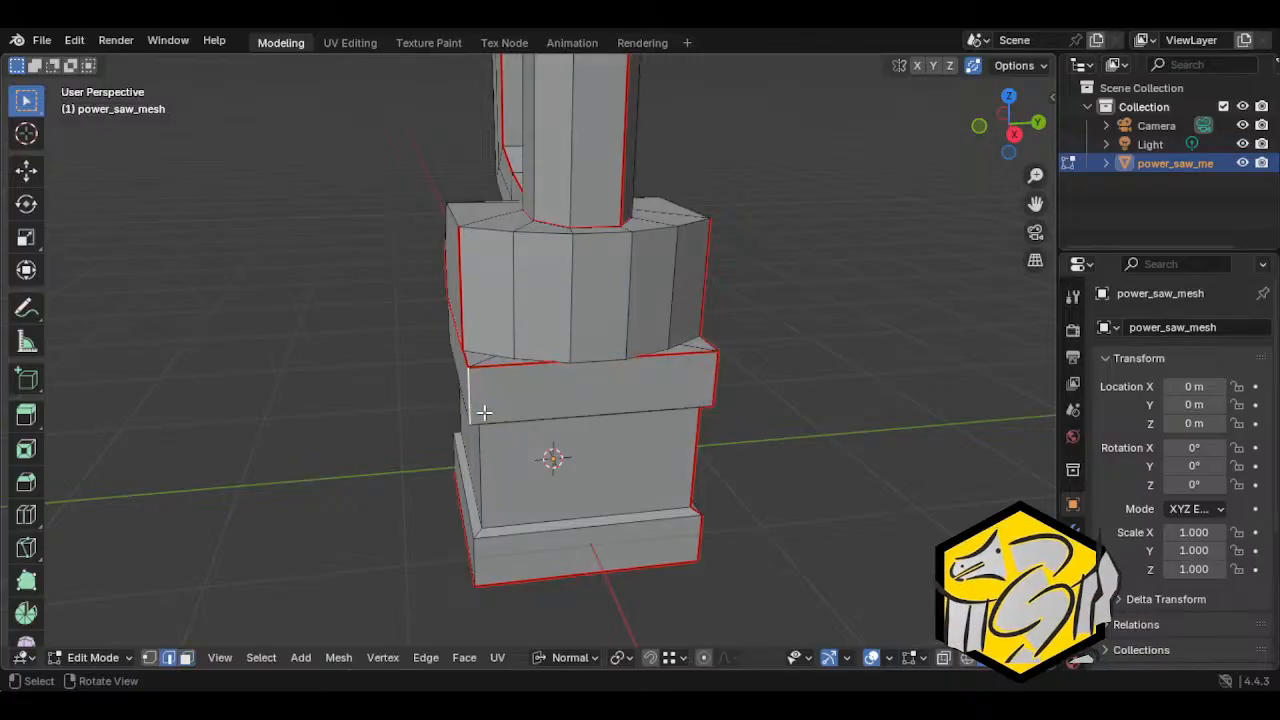
pyautogui.press('g')
pyautogui.press('y')
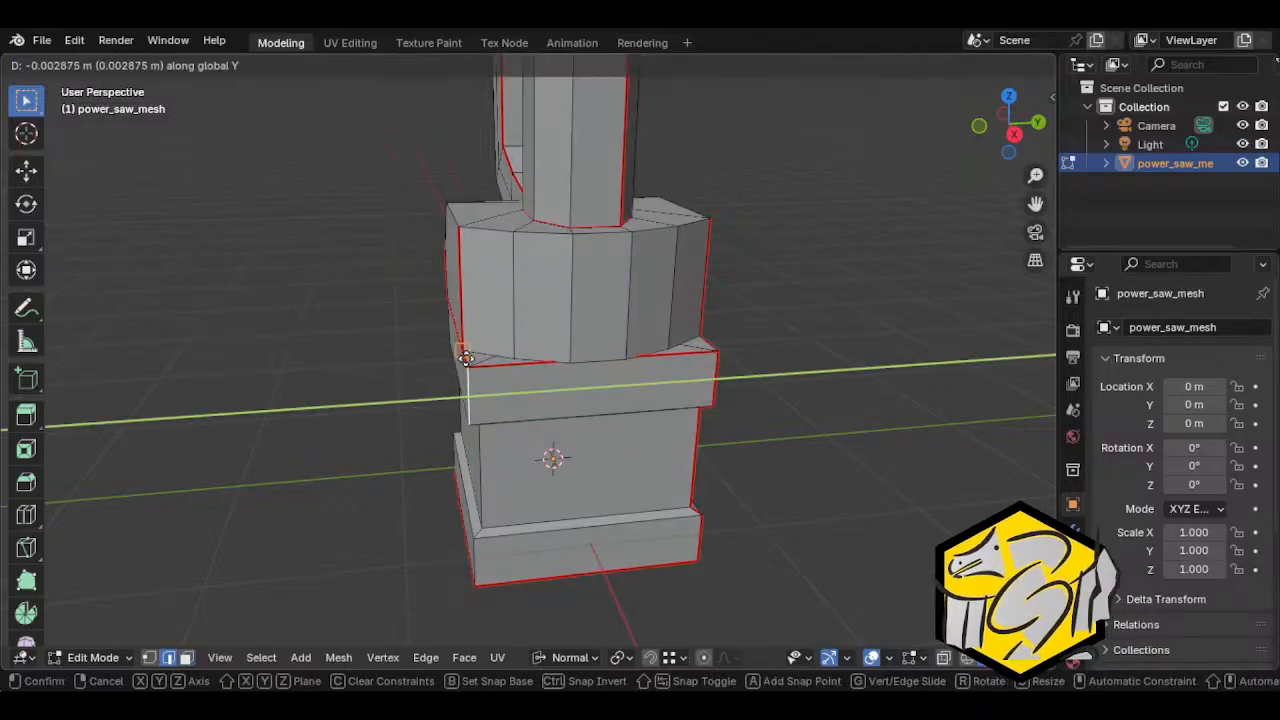
pyautogui.click(465, 358)
# Step: Align the upper band's opposite front corner edge with the collar's other side by moving it along global Y
pyautogui.moveTo(694, 402); pyautogui.dragTo(643, 402, button='middle')
pyautogui.click(643, 402)
pyautogui.press('g')
pyautogui.press('y')
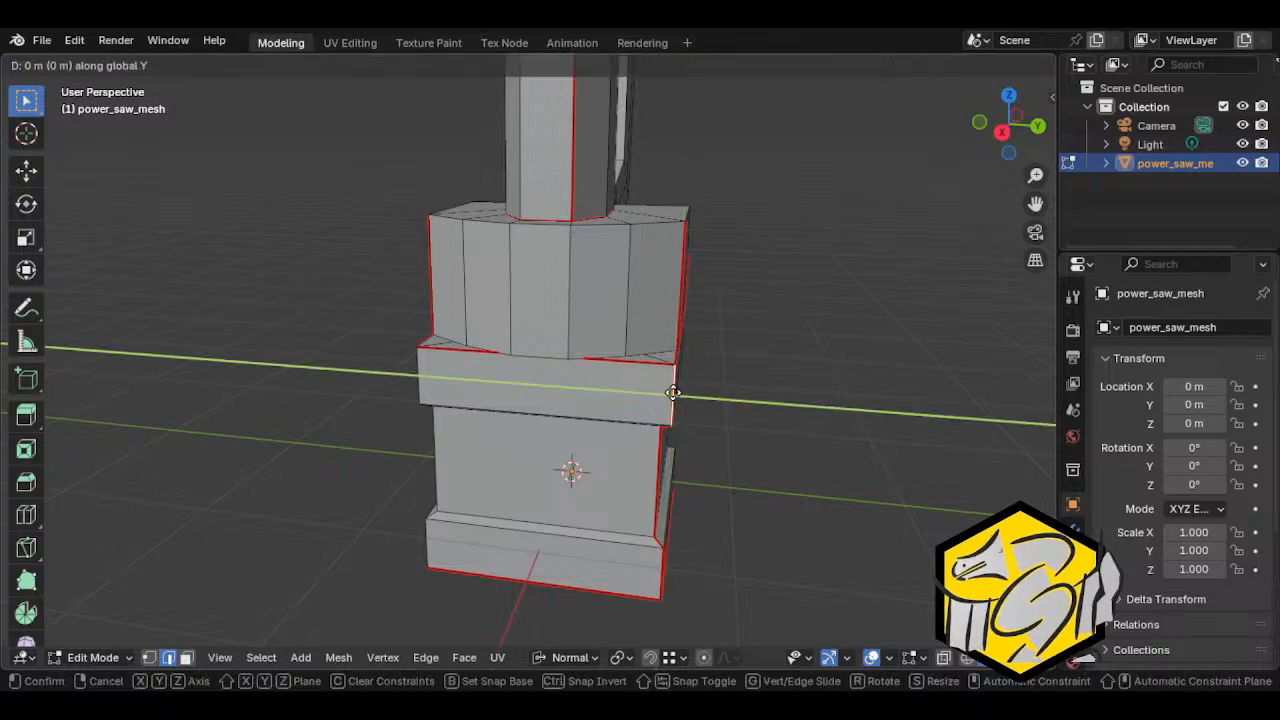
pyautogui.click(678, 347)
# Step: Examine the aligned base and collar from several angles in Edit Mode and Object Mode
pyautogui.moveTo(718, 391); pyautogui.dragTo(489, 374, button='middle')
pyautogui.click(489, 334)
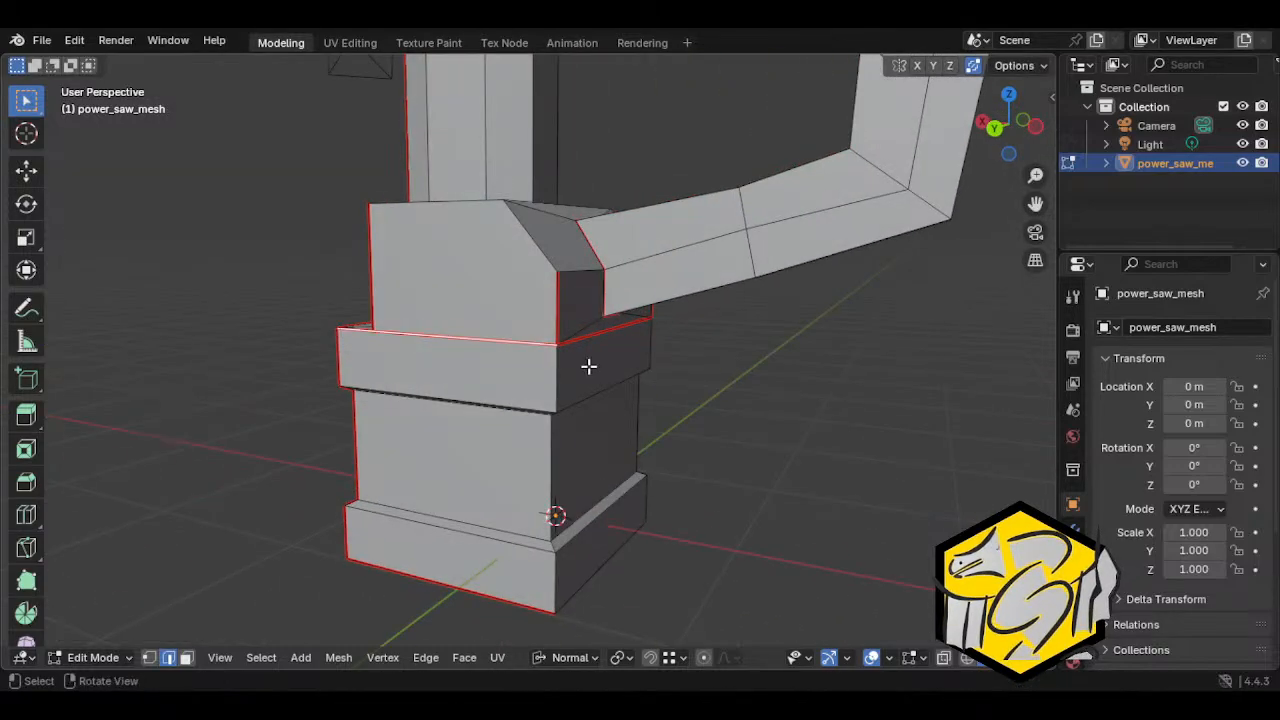
pyautogui.moveTo(580, 366); pyautogui.dragTo(479, 457, button='middle')
pyautogui.press('Tab')
pyautogui.press('Tab')
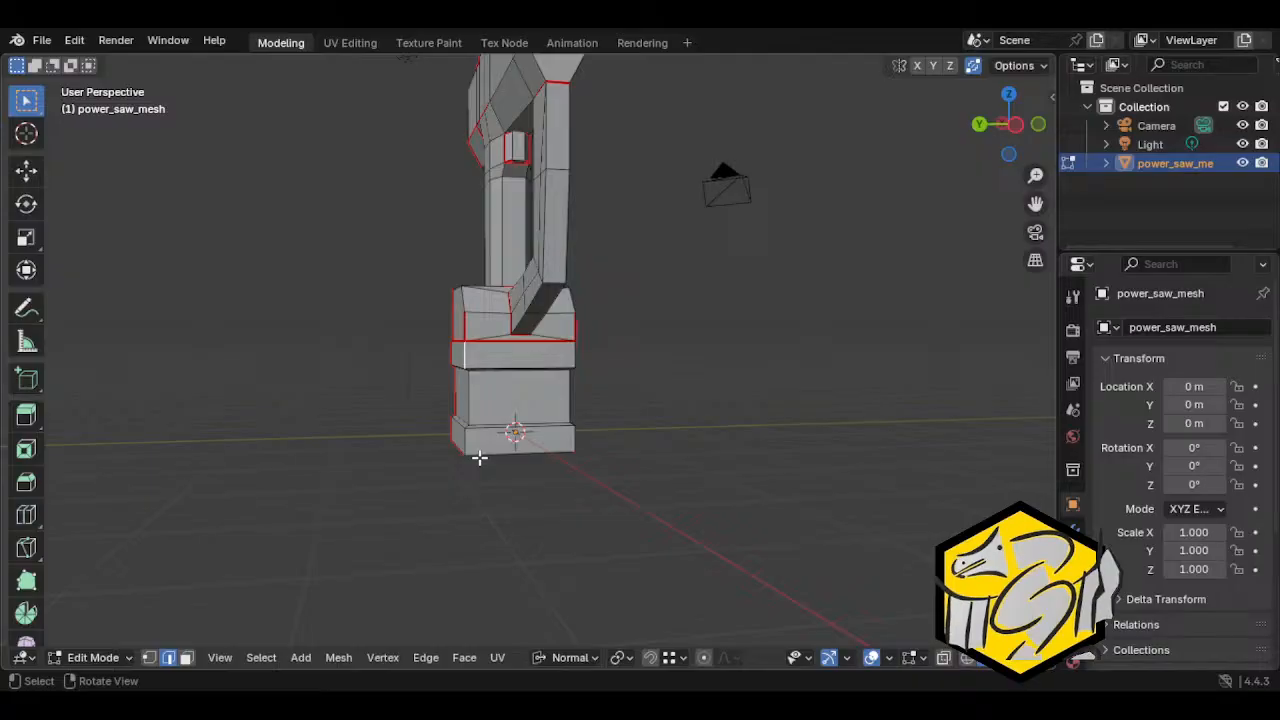
pyautogui.moveTo(479, 457); pyautogui.dragTo(643, 466, button='middle')
pyautogui.press('Tab')
pyautogui.scroll(3, 553, 424)
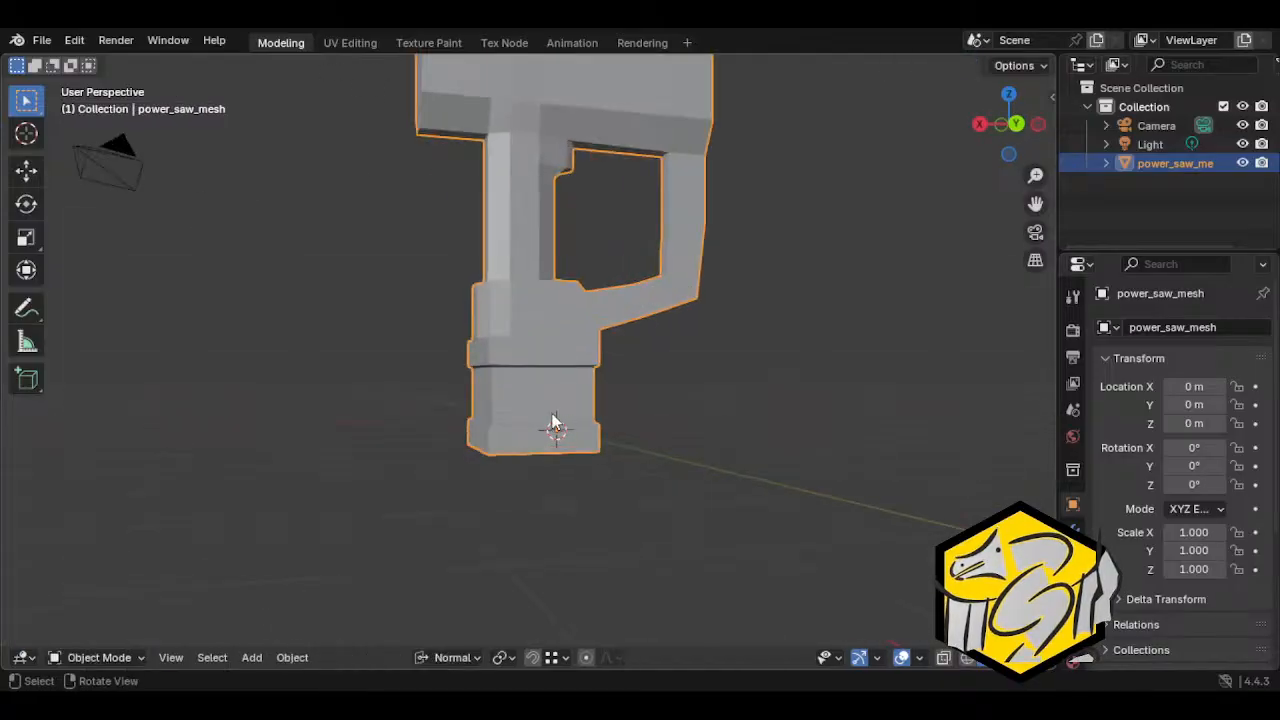
# Step: Enter Edit Mode on the power saw mesh and switch to face selection
pyautogui.press('Tab')
pyautogui.scroll(2, 550, 415)
pyautogui.press('3')
pyautogui.click(548, 413)
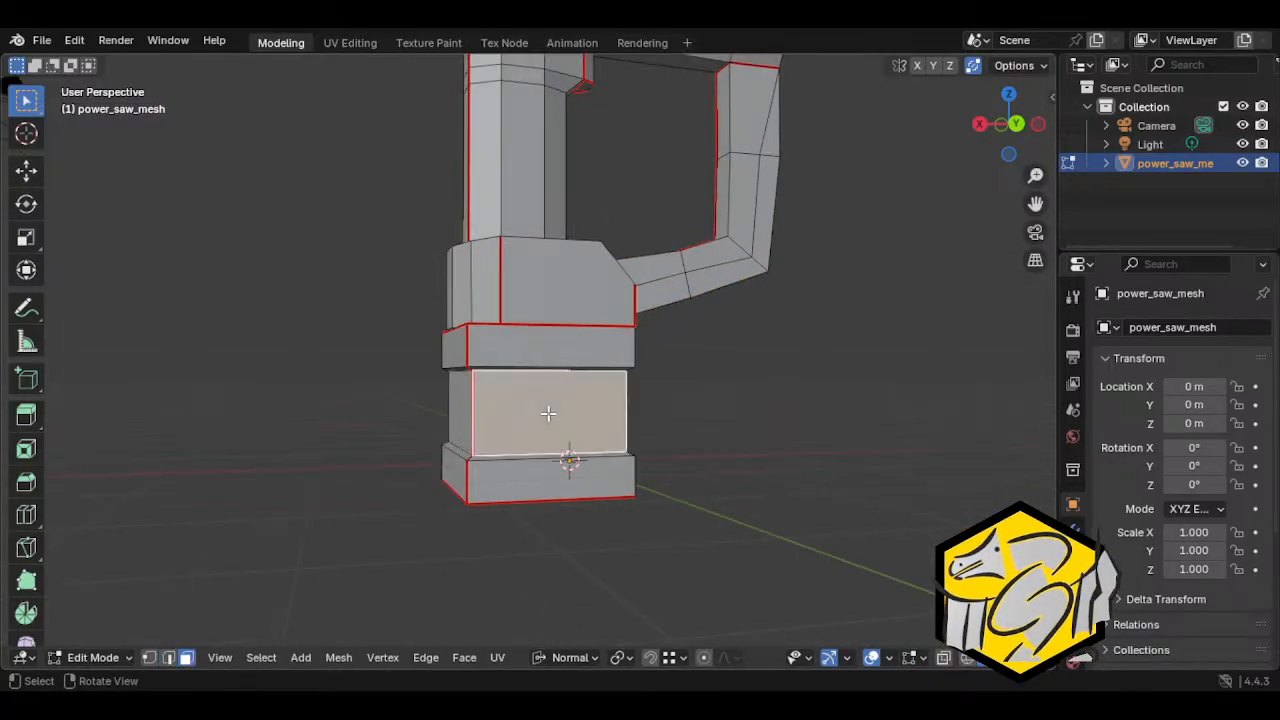
pyautogui.hotkey('ctrl', 'l')
pyautogui.keyDown('shift'); pyautogui.click(493, 482); pyautogui.keyUp('shift')
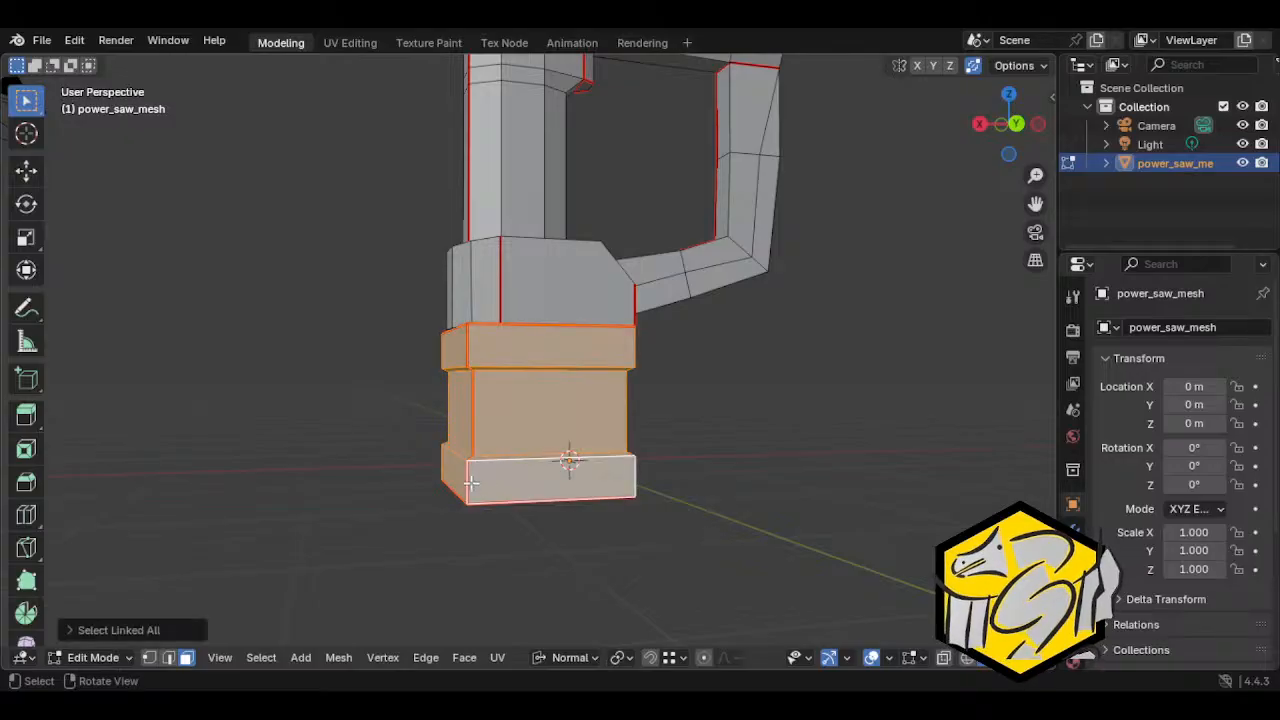
pyautogui.click(470, 483)
pyautogui.keyDown('shift'); pyautogui.click(466, 483); pyautogui.keyUp('shift')
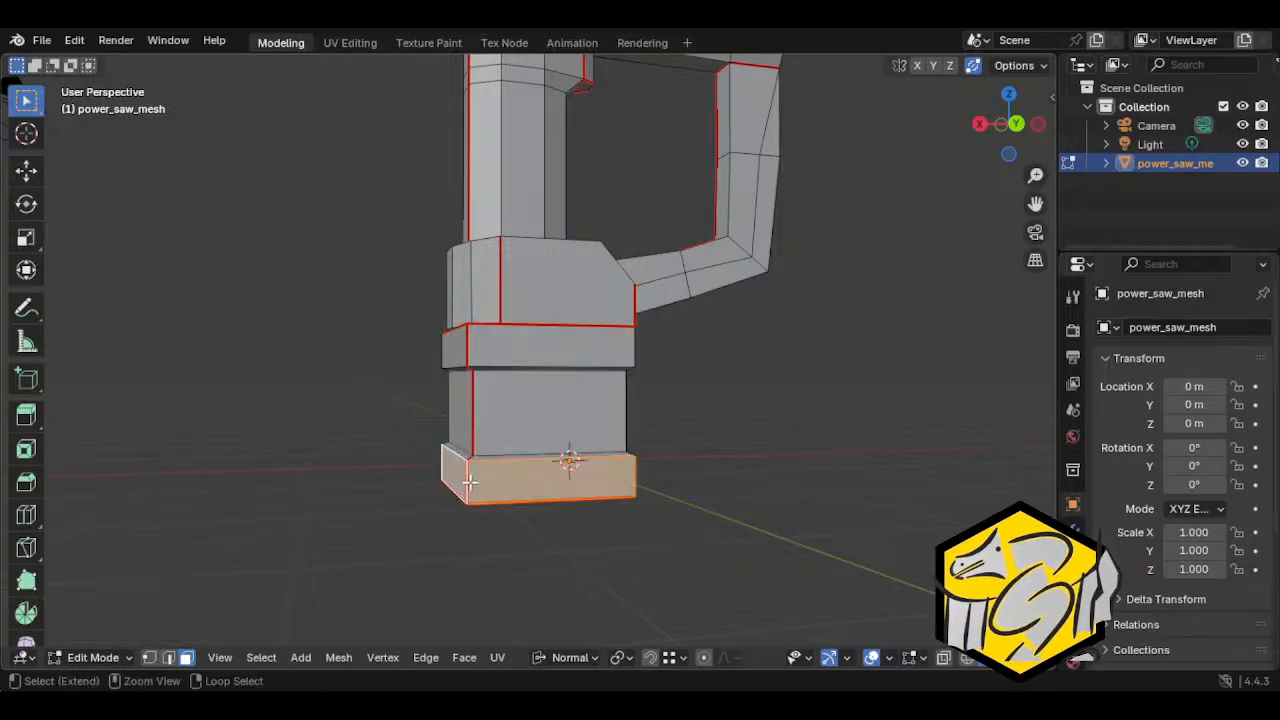
pyautogui.keyDown('alt'); pyautogui.click(473, 459); pyautogui.keyUp('alt')
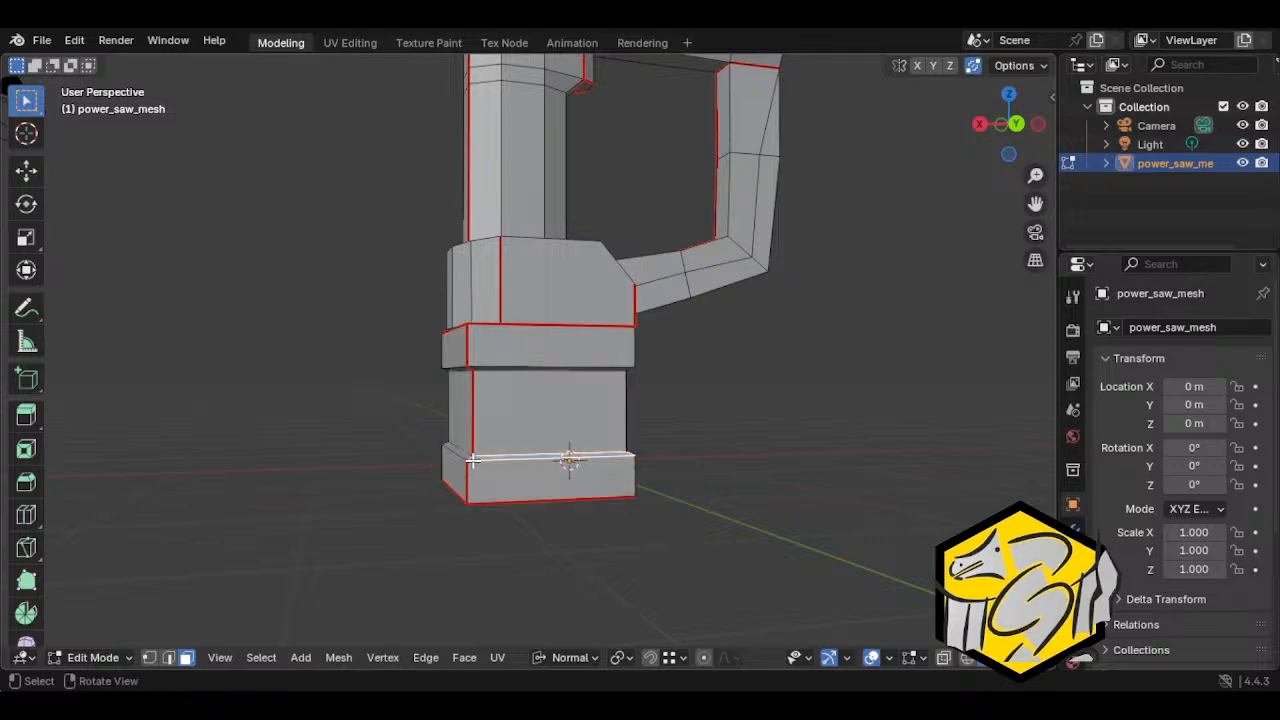
pyautogui.keyDown('alt'); pyautogui.click(470, 470); pyautogui.keyUp('alt')
pyautogui.press('s')
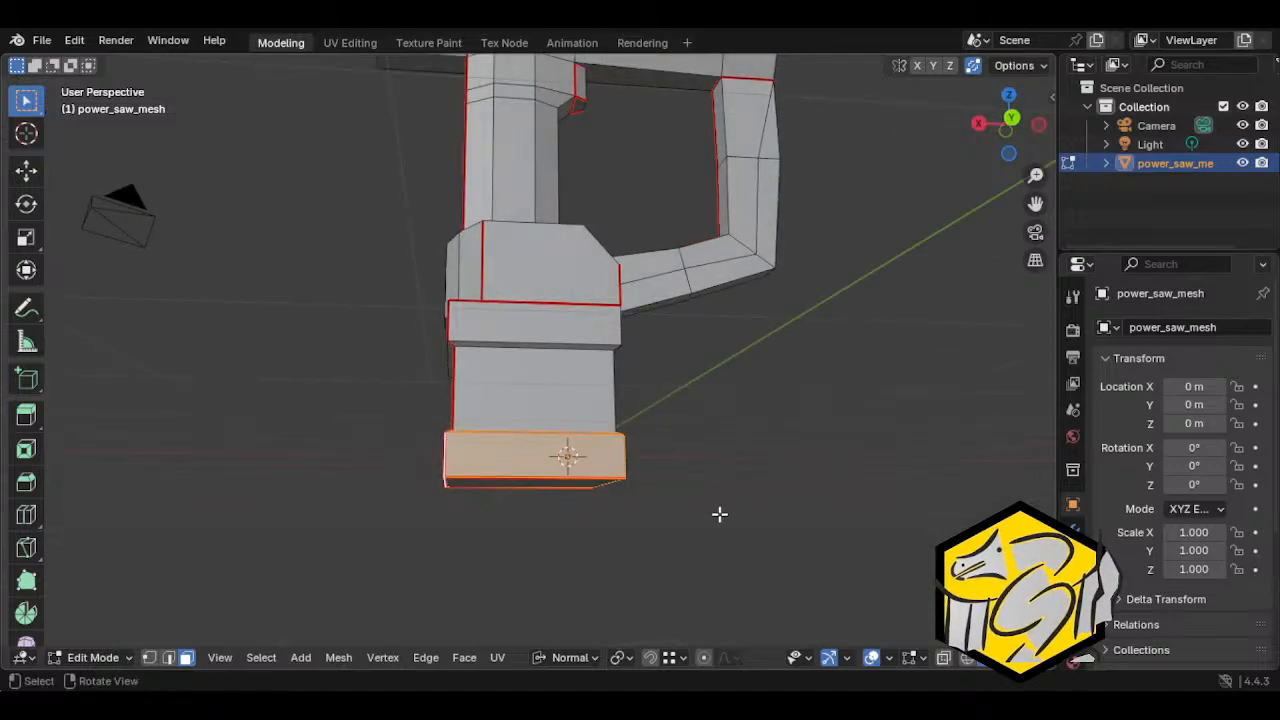
pyautogui.press('Escape')
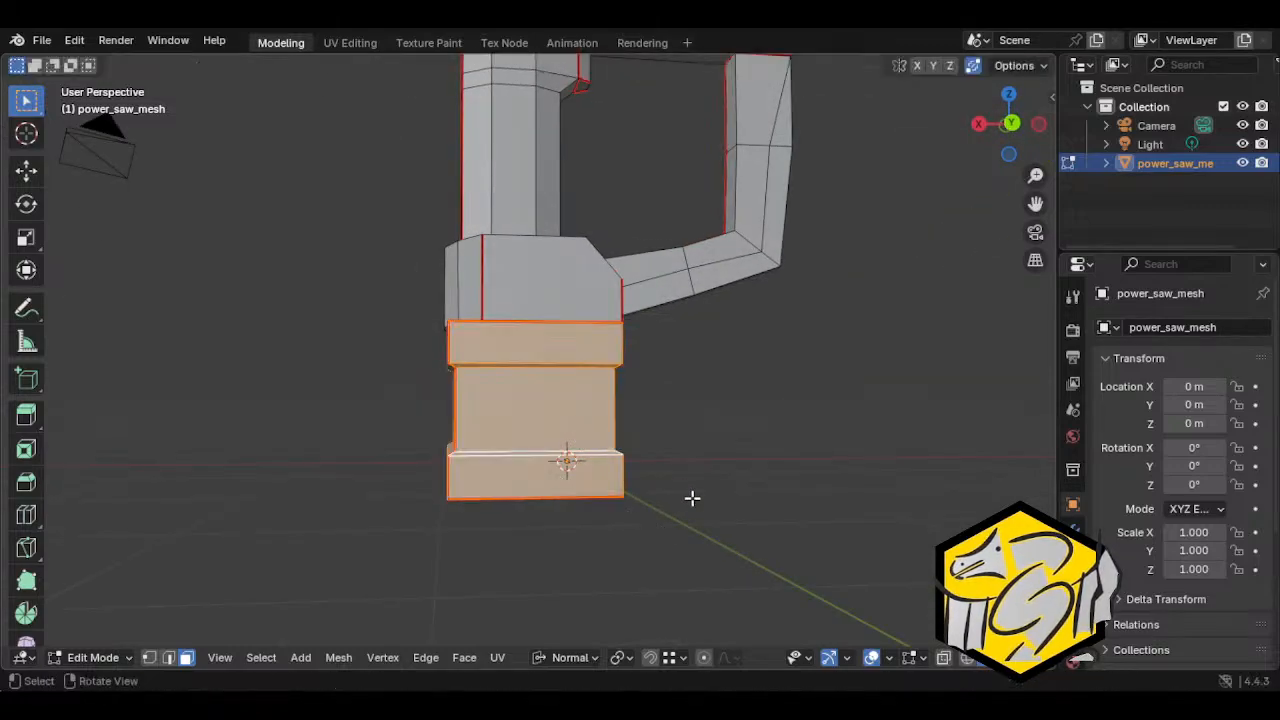
pyautogui.click(614, 416)
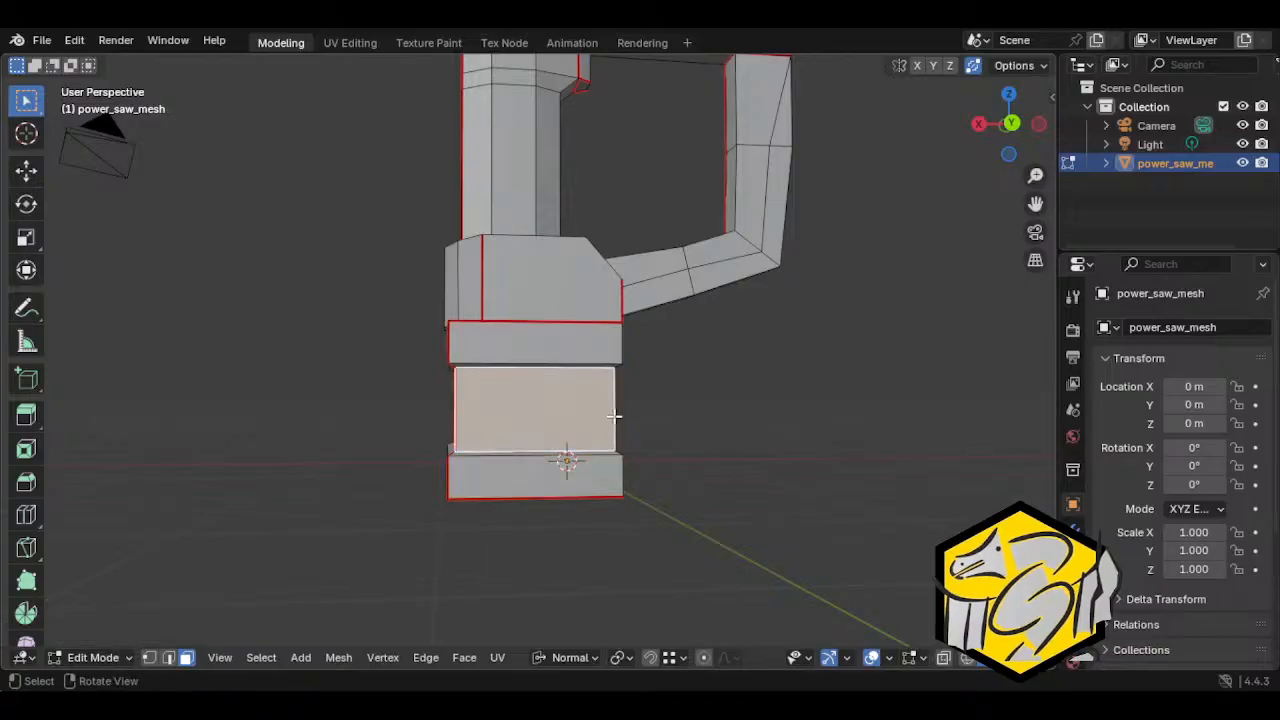
pyautogui.keyDown('alt'); pyautogui.click(612, 416); pyautogui.keyUp('alt')
pyautogui.press('s')
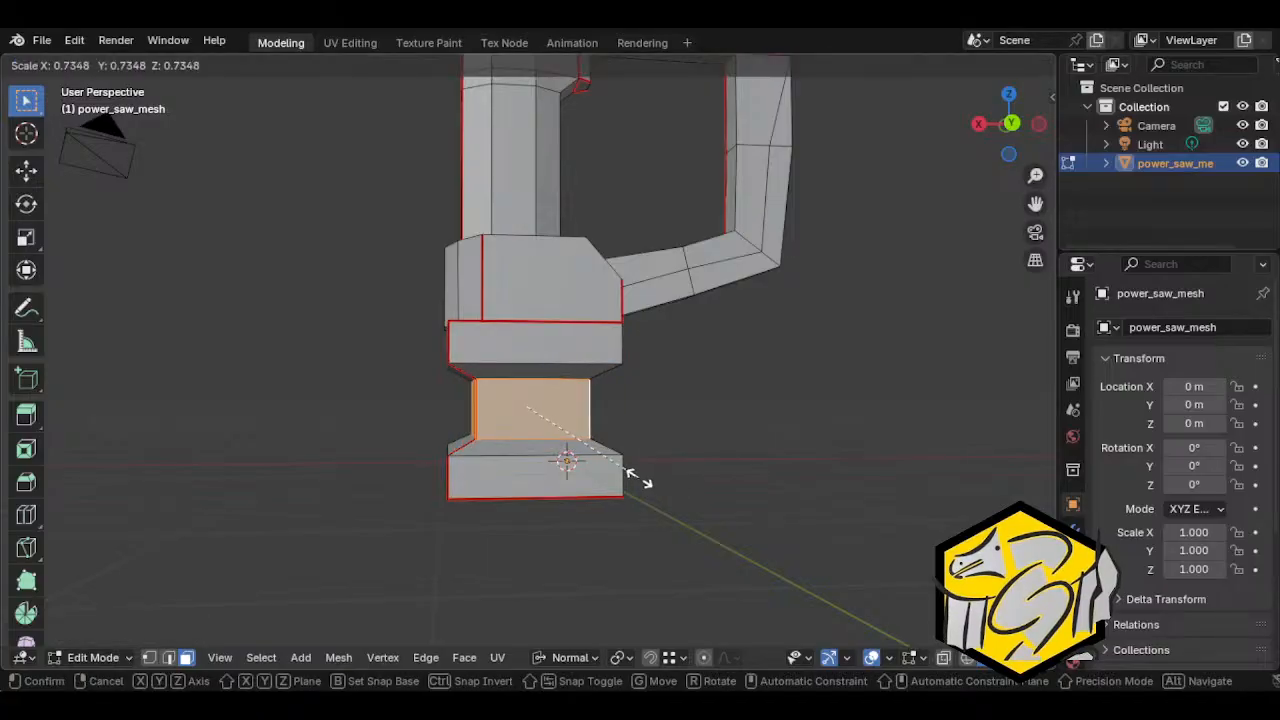
pyautogui.press('Escape')
pyautogui.press('s')
pyautogui.press('Escape')
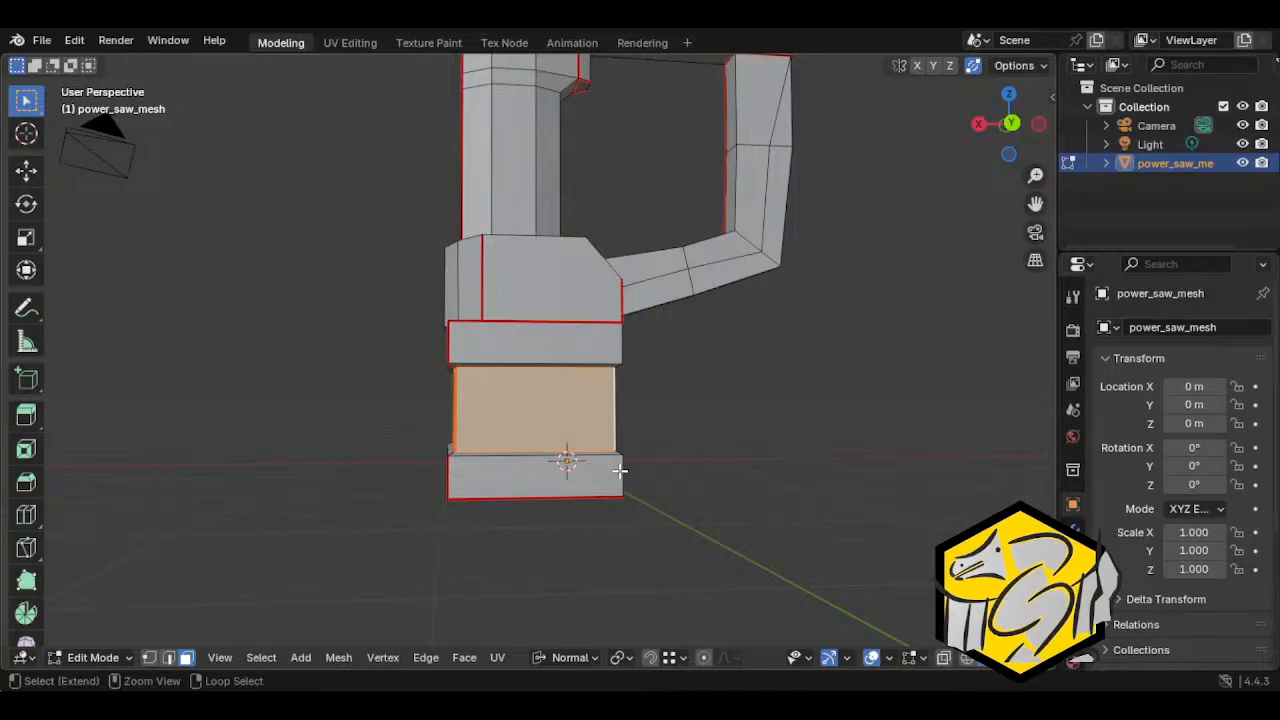
# Step: Try to shrink the base block's middle and lower bands and raise them along Z
pyautogui.press('s')
pyautogui.click(629, 480)
pyautogui.press('g')
pyautogui.moveTo(629, 480); pyautogui.dragTo(671, 483, button='middle')
pyautogui.press('z')
pyautogui.click(745, 444)
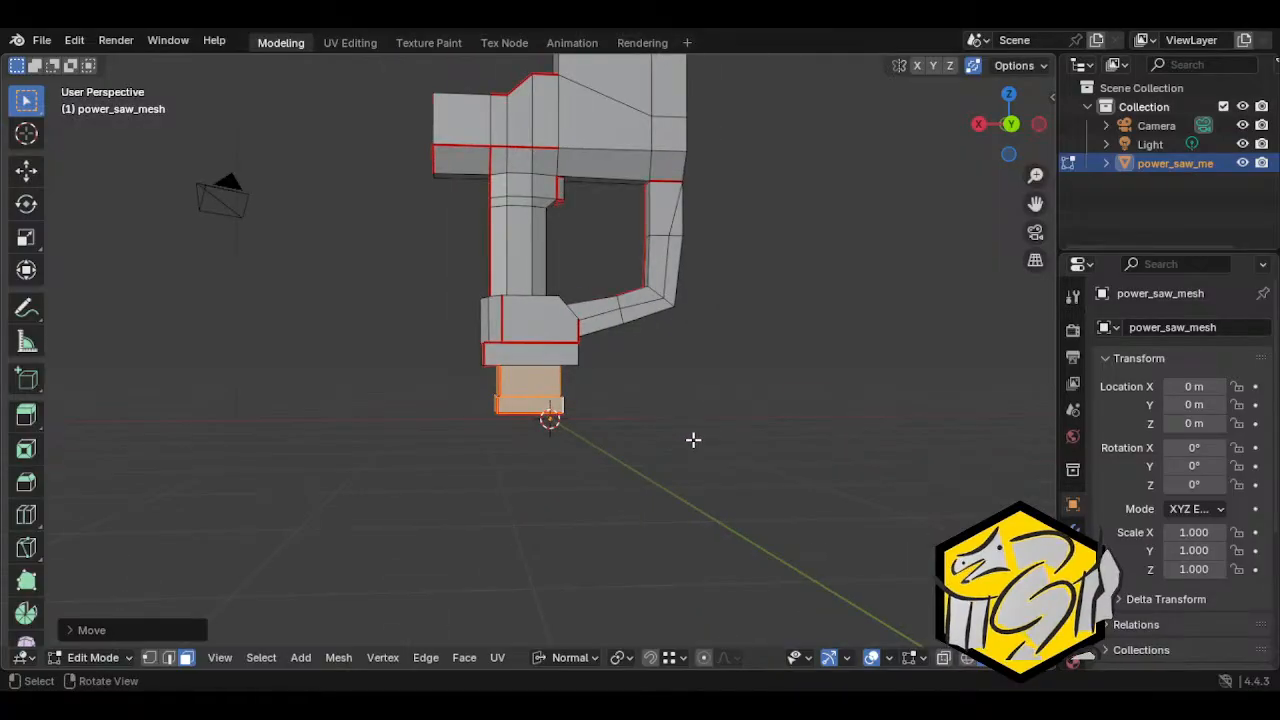
pyautogui.scroll(4, 700, 443)
pyautogui.moveTo(706, 446); pyautogui.dragTo(689, 421, button='middle')
pyautogui.press('g')
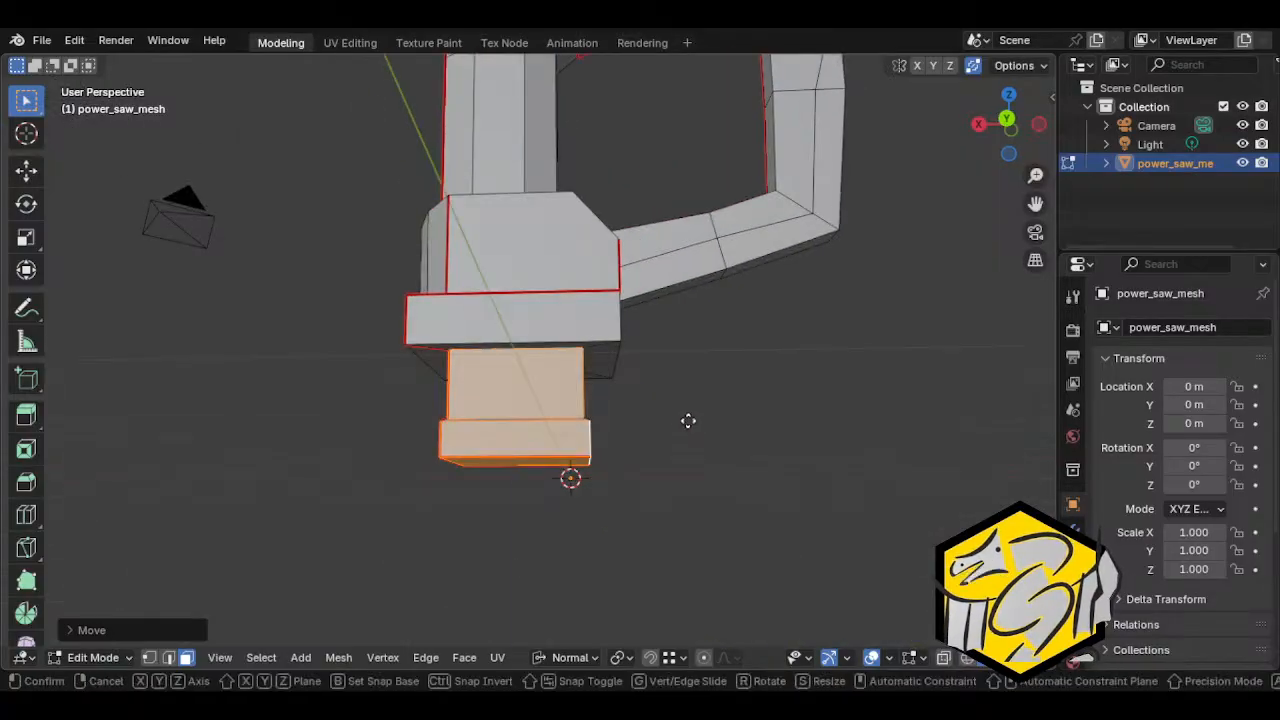
pyautogui.press('z')
pyautogui.click(691, 363)
pyautogui.moveTo(691, 363); pyautogui.dragTo(593, 322, button='middle')
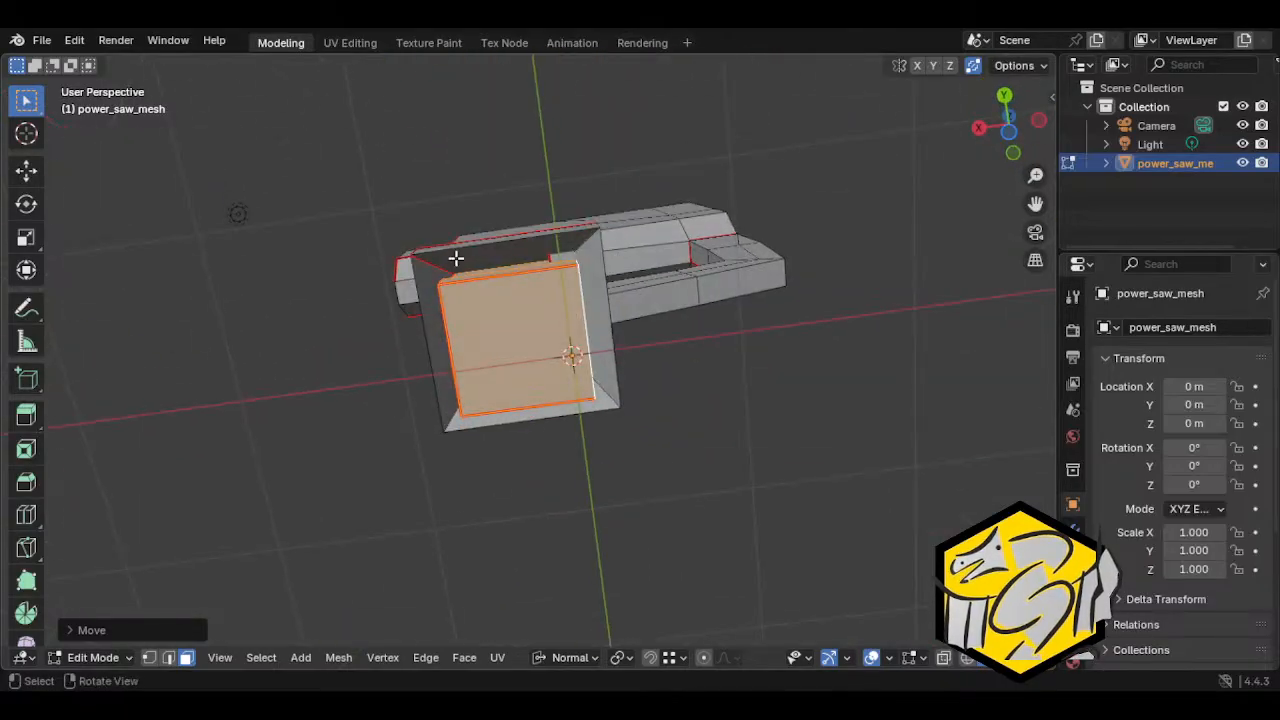
pyautogui.moveTo(456, 258); pyautogui.dragTo(666, 531, button='middle')
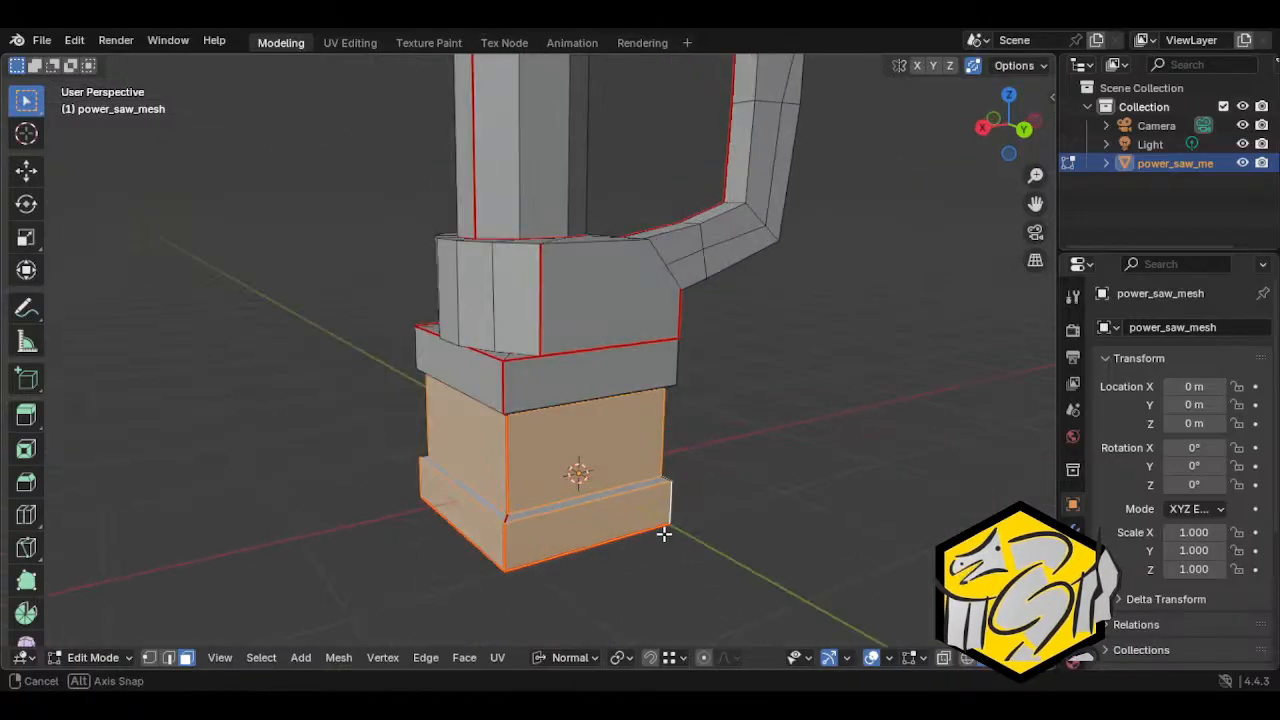
# Step: Select the base block's lower band and move it up along global Z, shortening the recessed middle band
pyautogui.keyDown('alt'); pyautogui.keyDown('shift'); pyautogui.click(509, 514); pyautogui.keyUp('shift'); pyautogui.keyUp('alt')
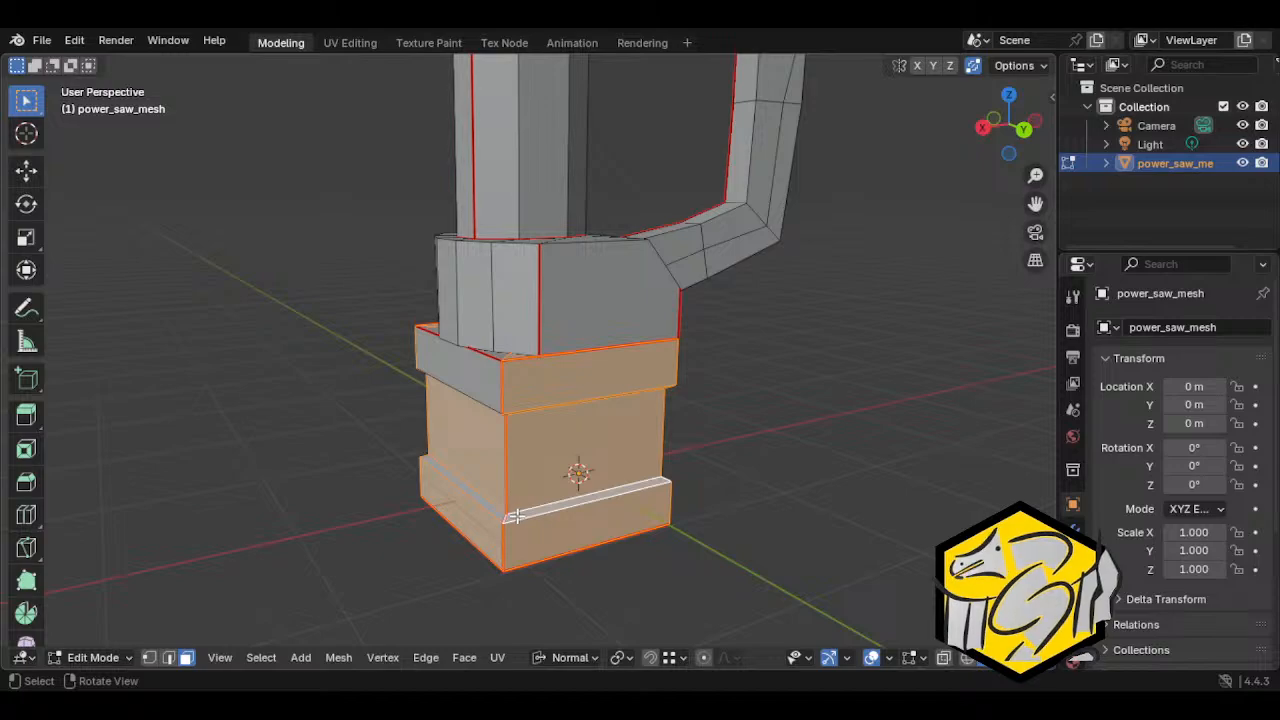
pyautogui.click(502, 517)
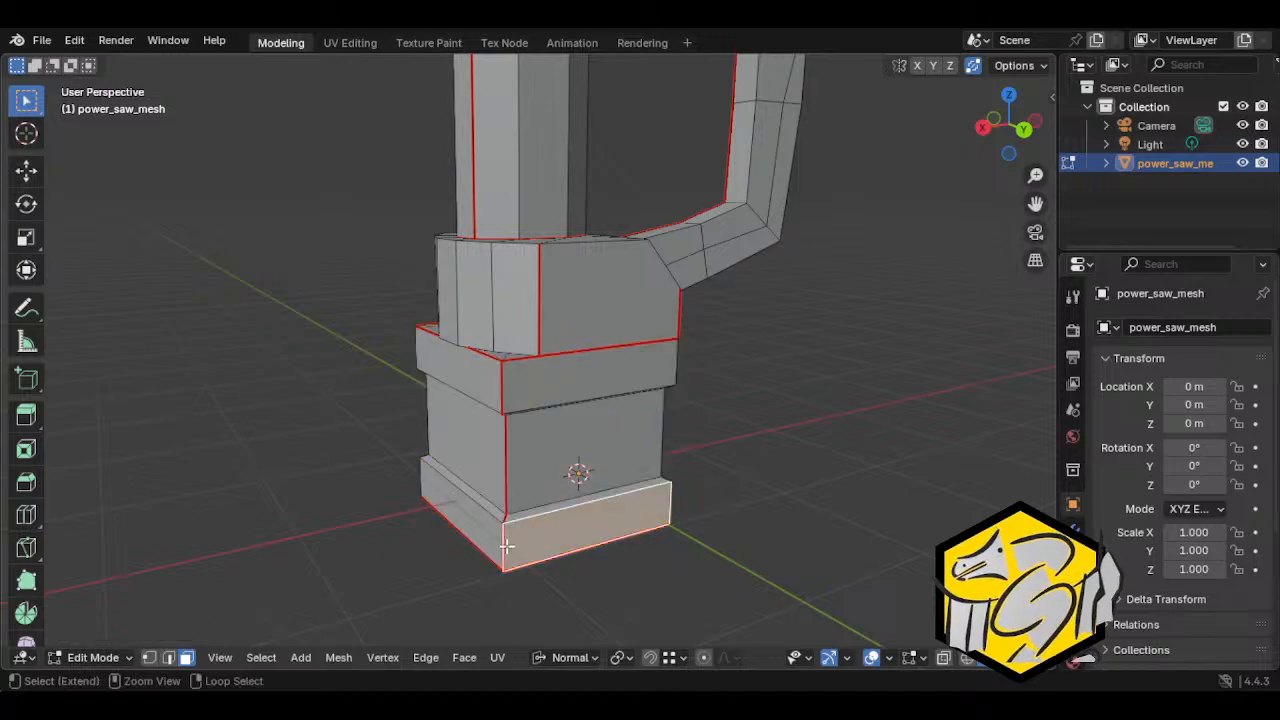
pyautogui.keyDown('shift'); pyautogui.click(509, 522); pyautogui.keyUp('shift')
pyautogui.moveTo(504, 520); pyautogui.dragTo(614, 546, button='middle')
pyautogui.press('g')
pyautogui.press('z')
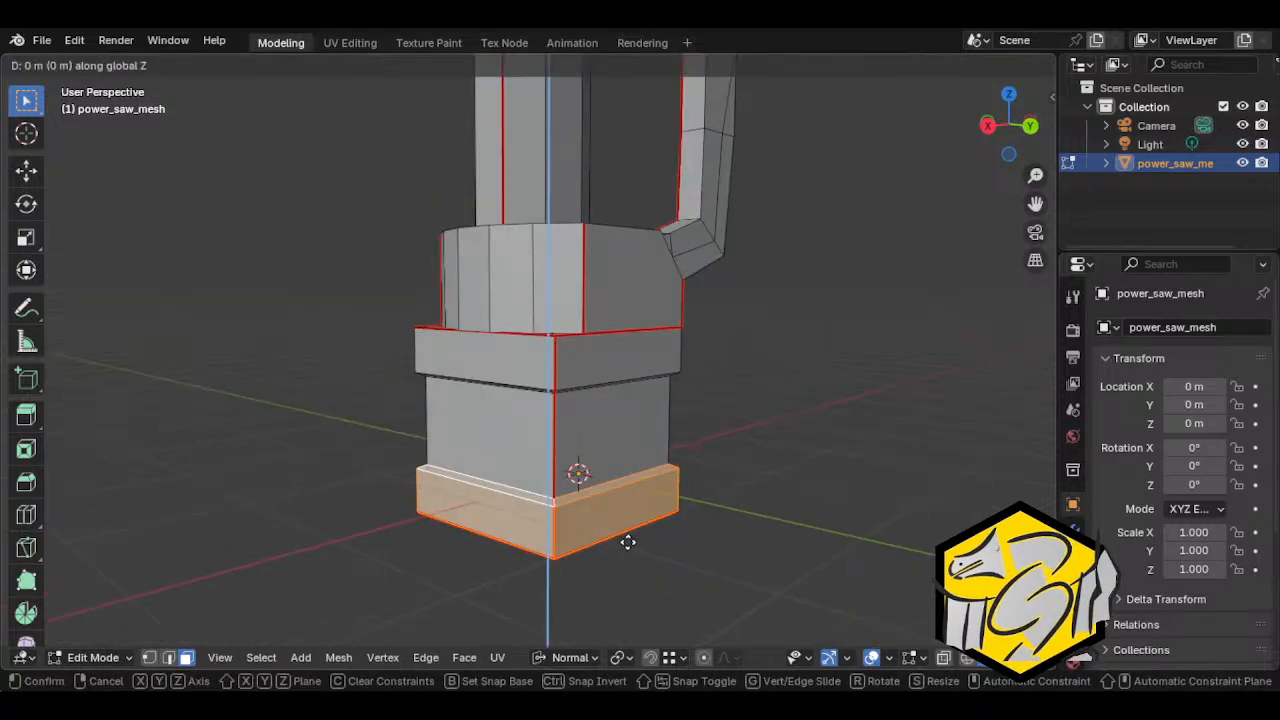
pyautogui.click(625, 489)
pyautogui.moveTo(625, 489); pyautogui.dragTo(526, 497, button='middle')
pyautogui.press('e')
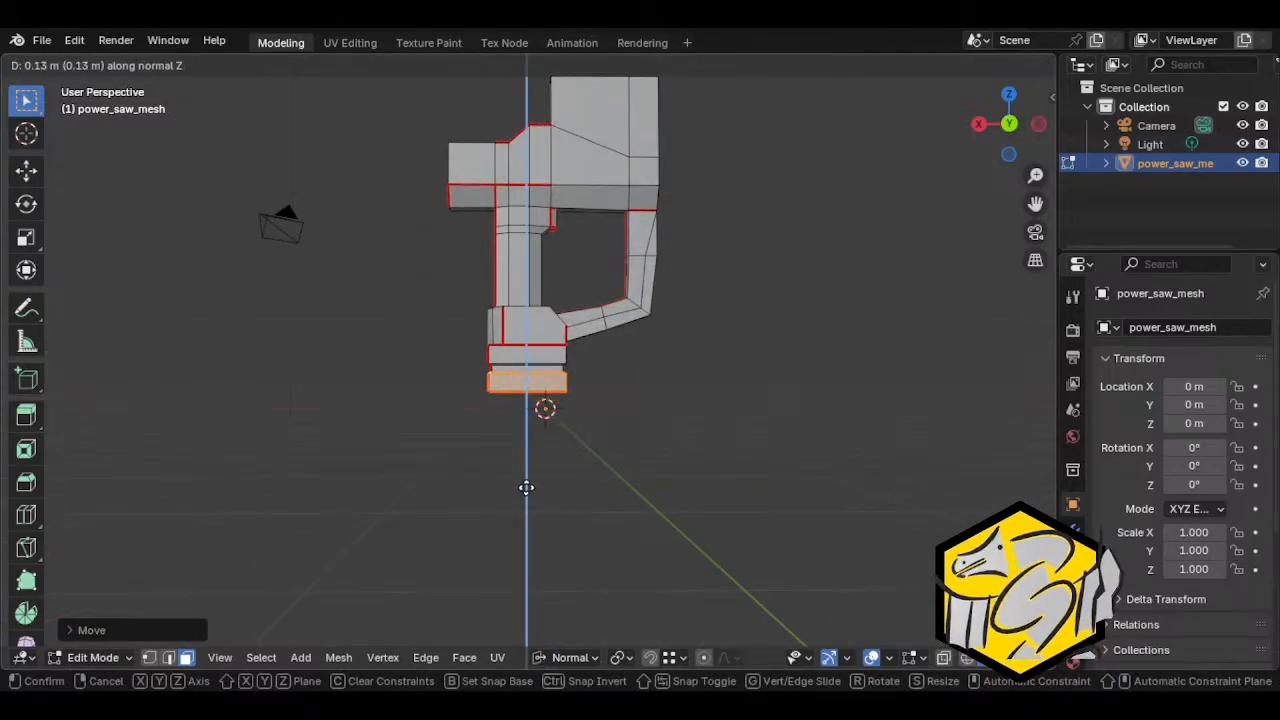
pyautogui.click(526, 488)
# Step: Check the proportions of the shortened base block in Object Mode and Edit Mode
pyautogui.press('Tab')
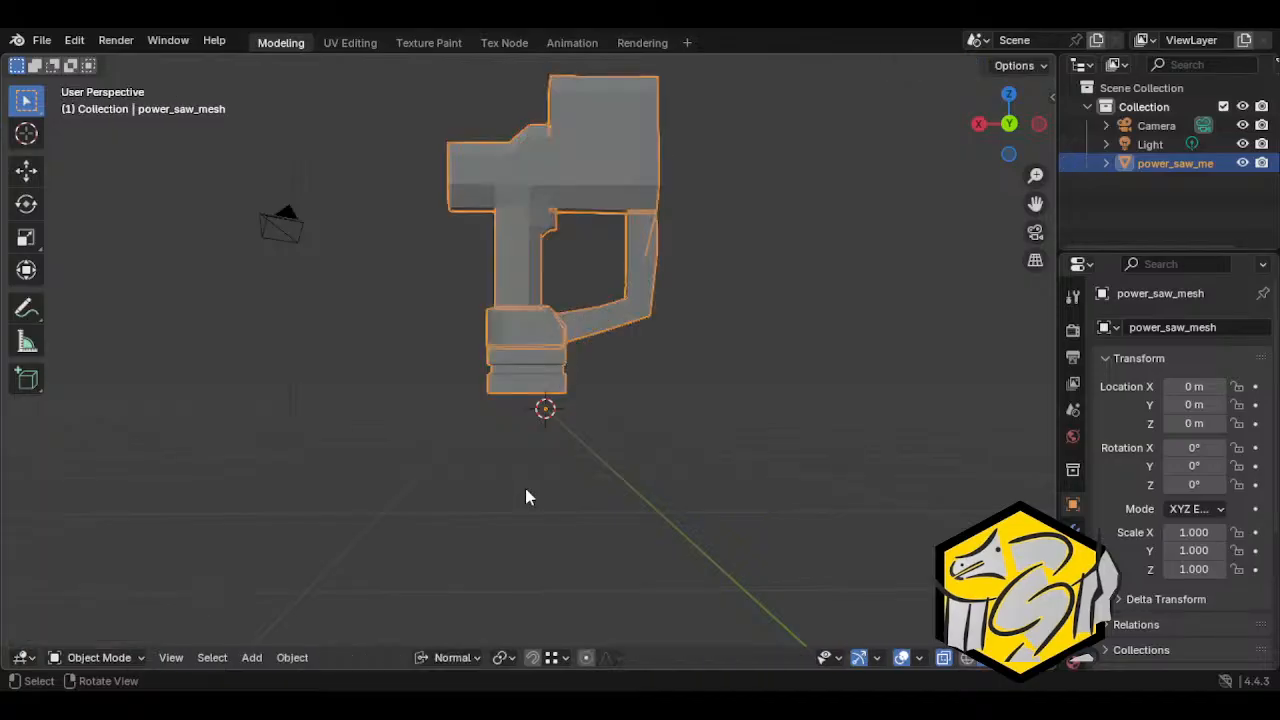
pyautogui.scroll(3, 525, 488)
pyautogui.scroll(-2, 517, 472)
pyautogui.press('Tab')
pyautogui.moveTo(523, 471); pyautogui.dragTo(550, 360, button='middle')
pyautogui.press('Tab')
pyautogui.press('Tab')
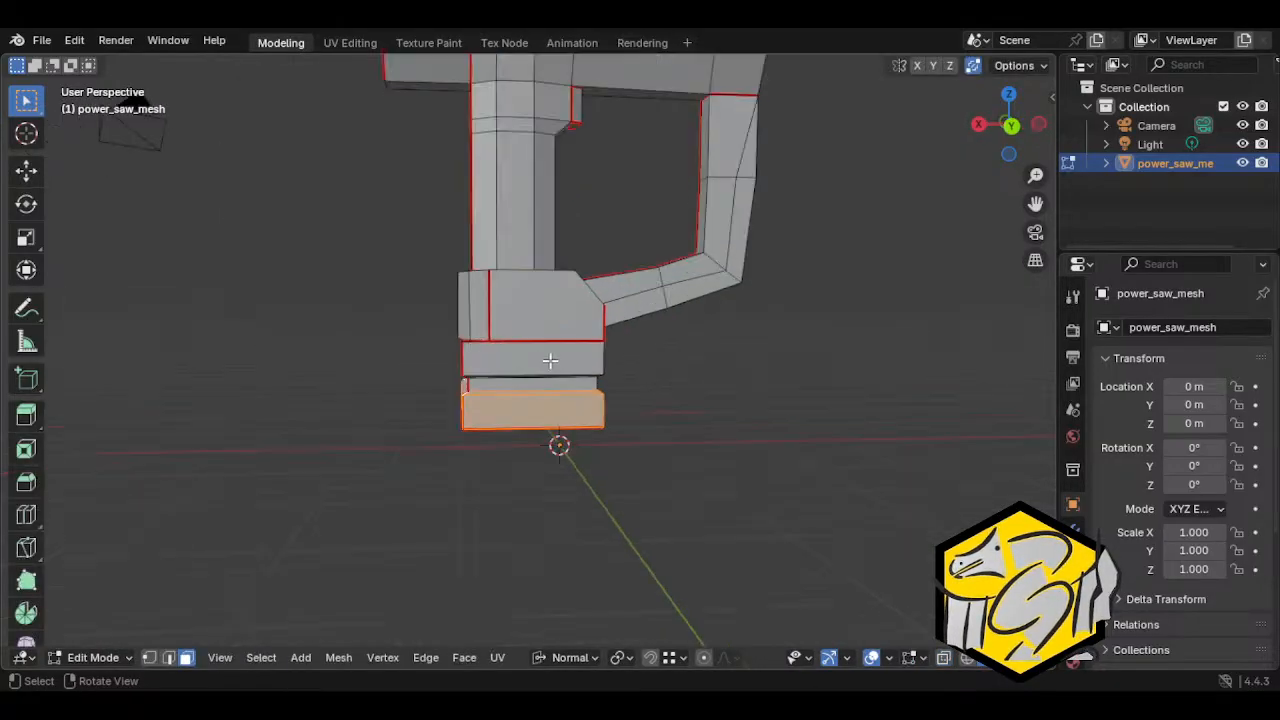
# Step: Try to flatten the linked base block and collar together along global Z
pyautogui.hotkey('ctrl', 'l')
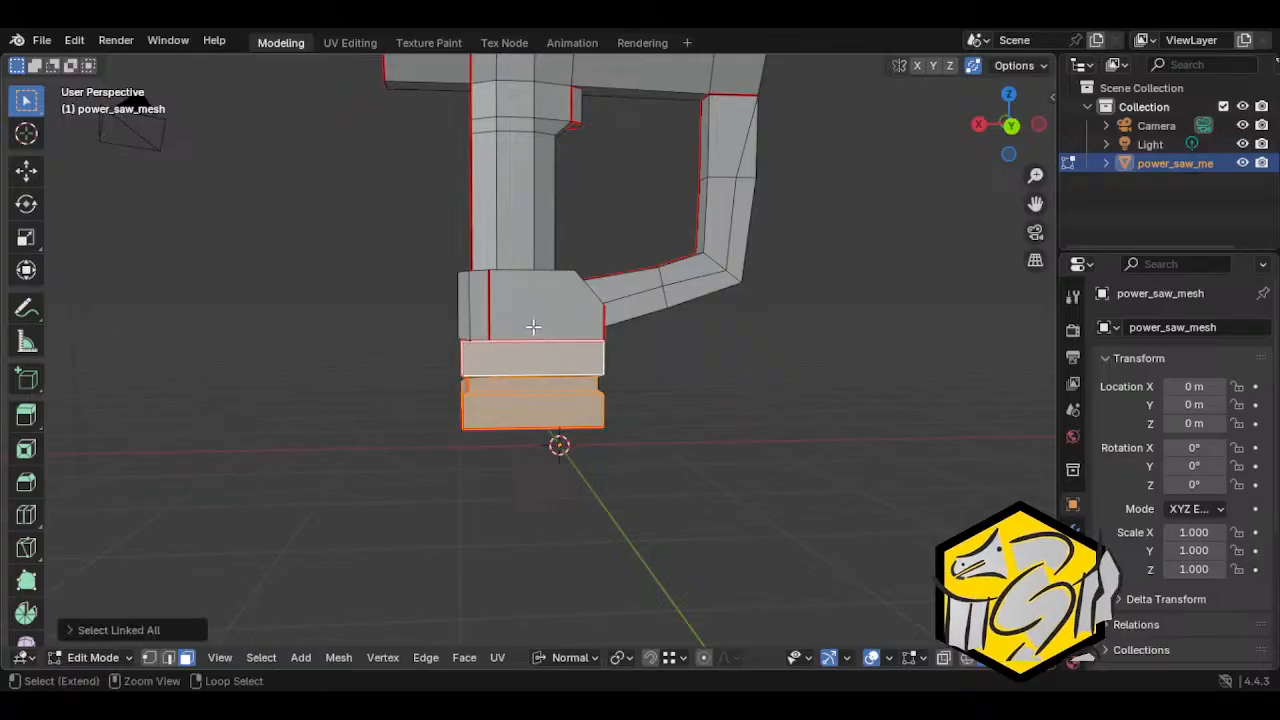
pyautogui.keyDown('shift'); pyautogui.click(533, 326); pyautogui.keyUp('shift')
pyautogui.moveTo(649, 397); pyautogui.dragTo(728, 497, button='middle')
pyautogui.press('s')
pyautogui.press('z')
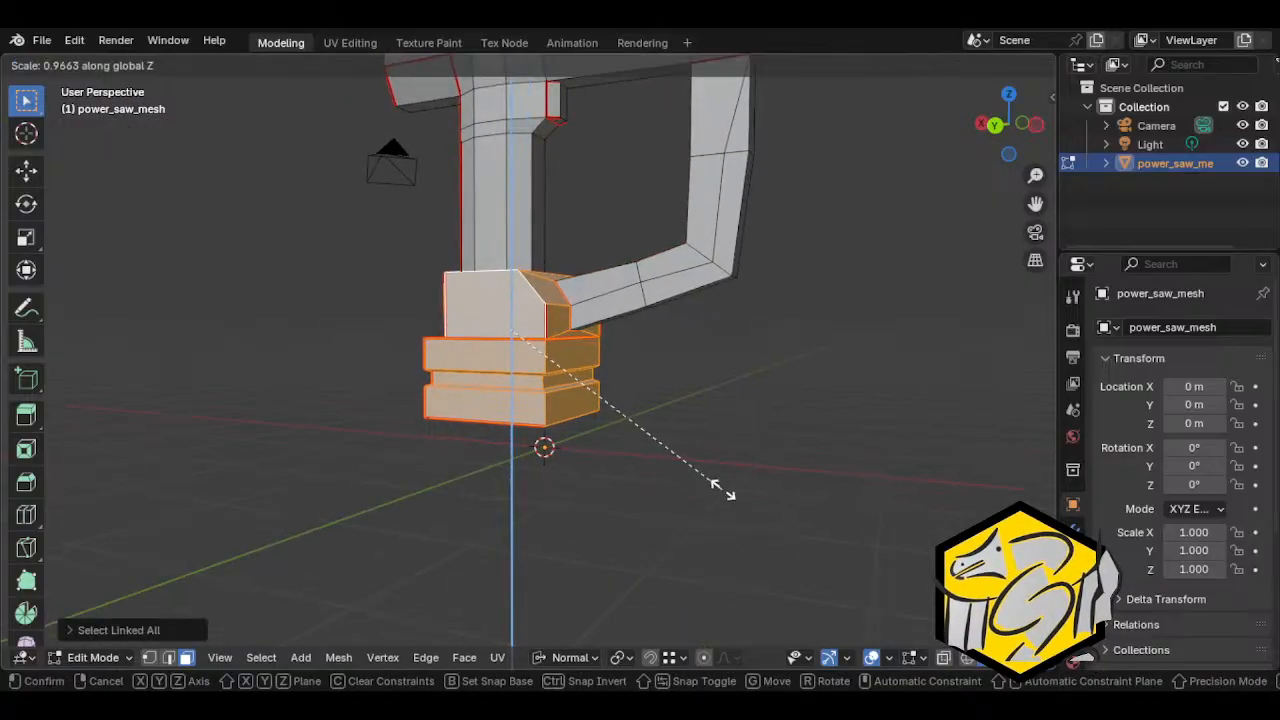
pyautogui.click(680, 441)
pyautogui.moveTo(680, 441); pyautogui.dragTo(720, 451, button='middle')
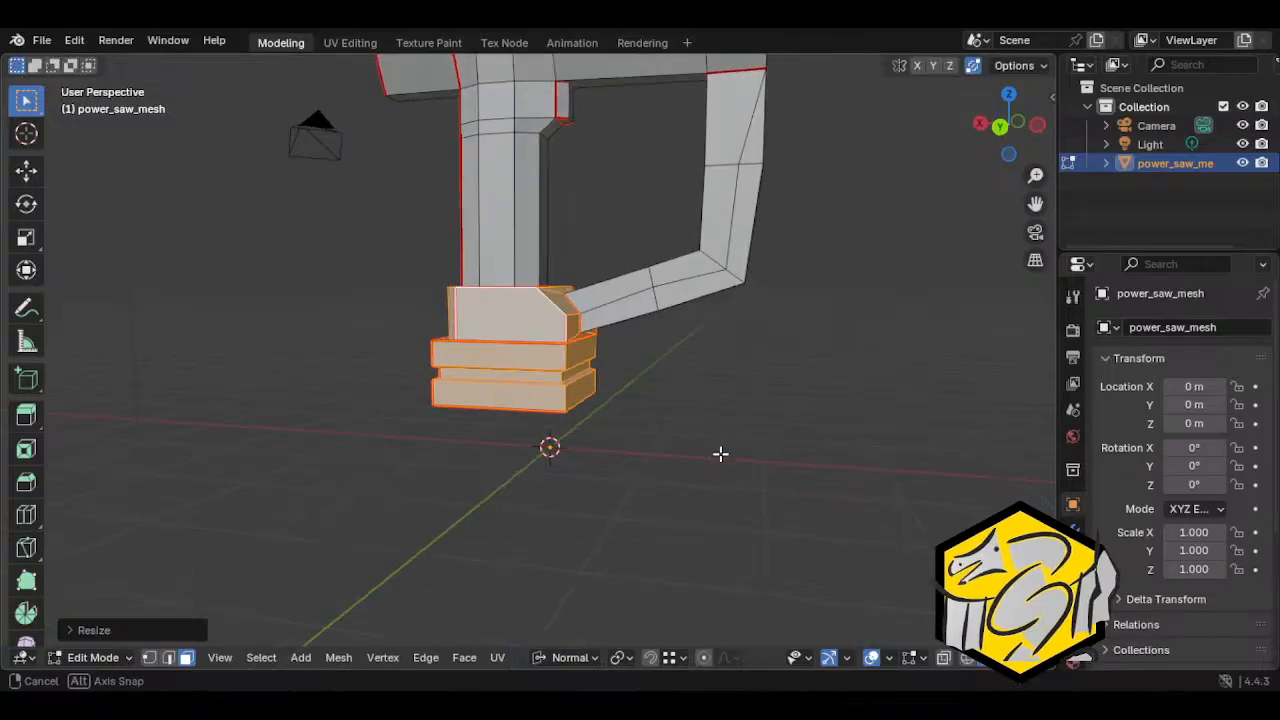
pyautogui.press('s')
pyautogui.press('z')
pyautogui.press('z')
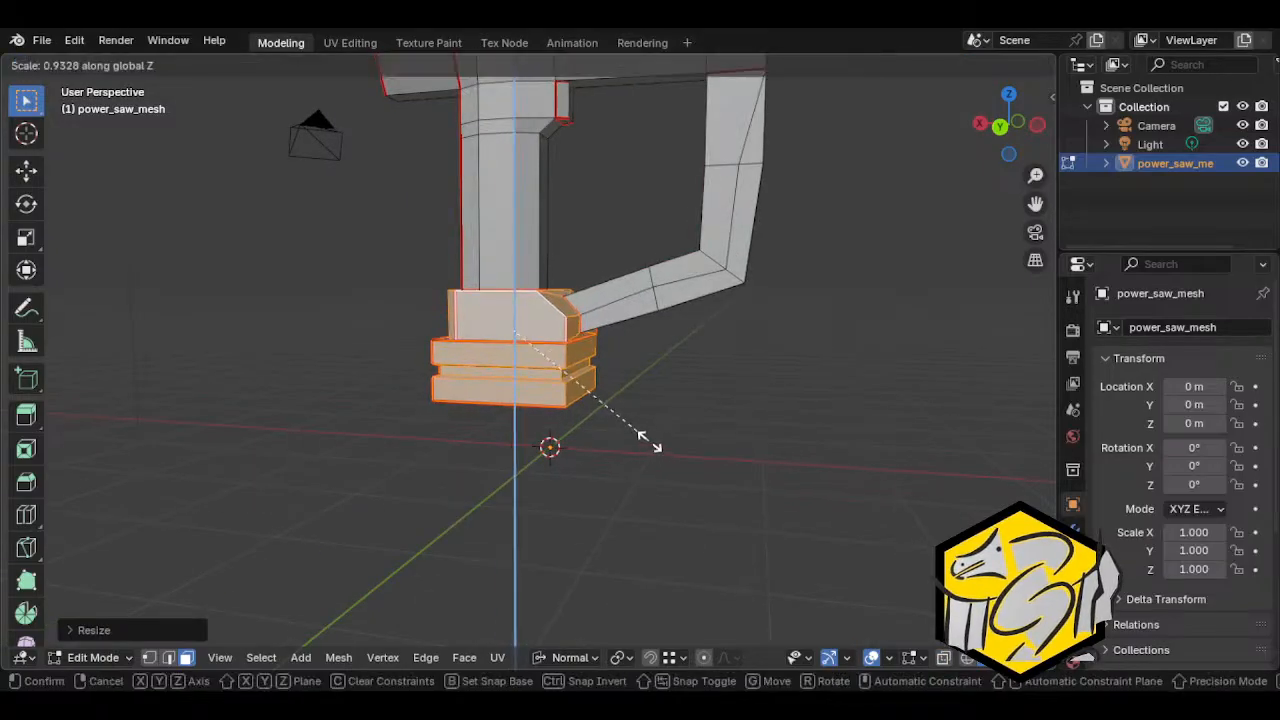
pyautogui.click(652, 453)
pyautogui.hotkey('ctrl', 'z')
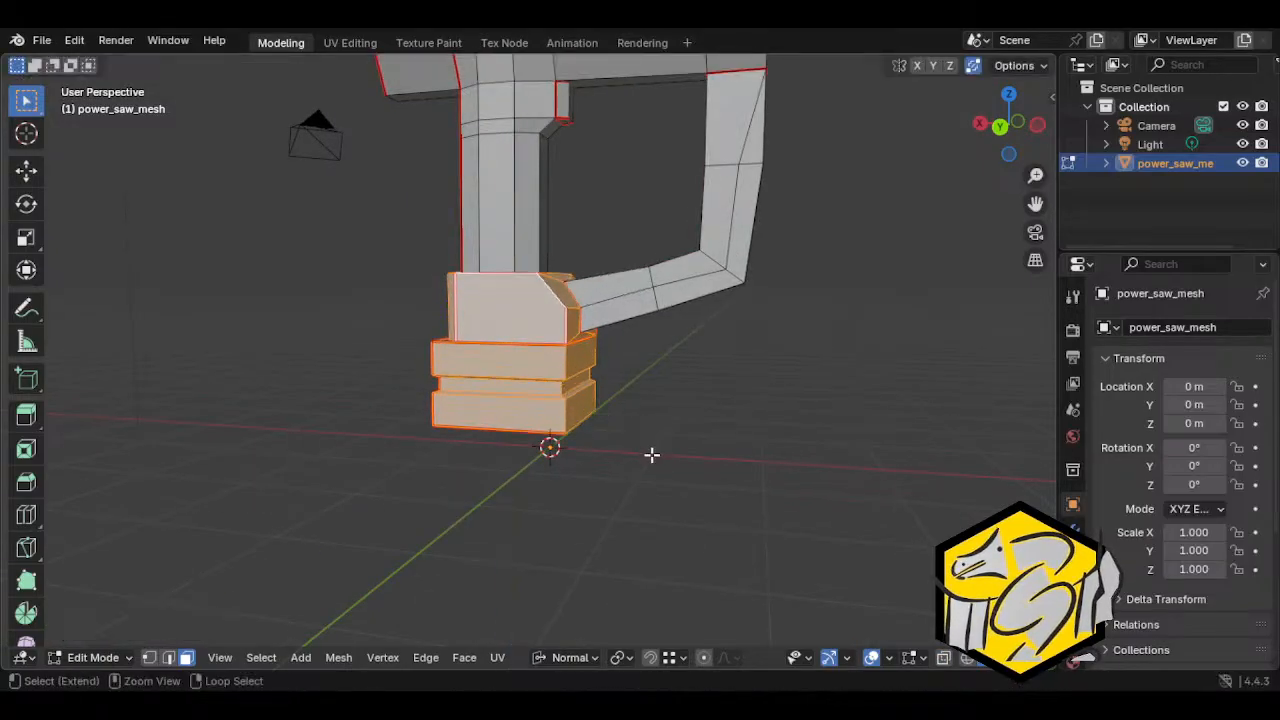
pyautogui.hotkey('ctrl', 'z')
# Step: Try to shorten only the linked collar by scaling it along global Z
pyautogui.click(545, 426)
pyautogui.hotkey('ctrl', 'l')
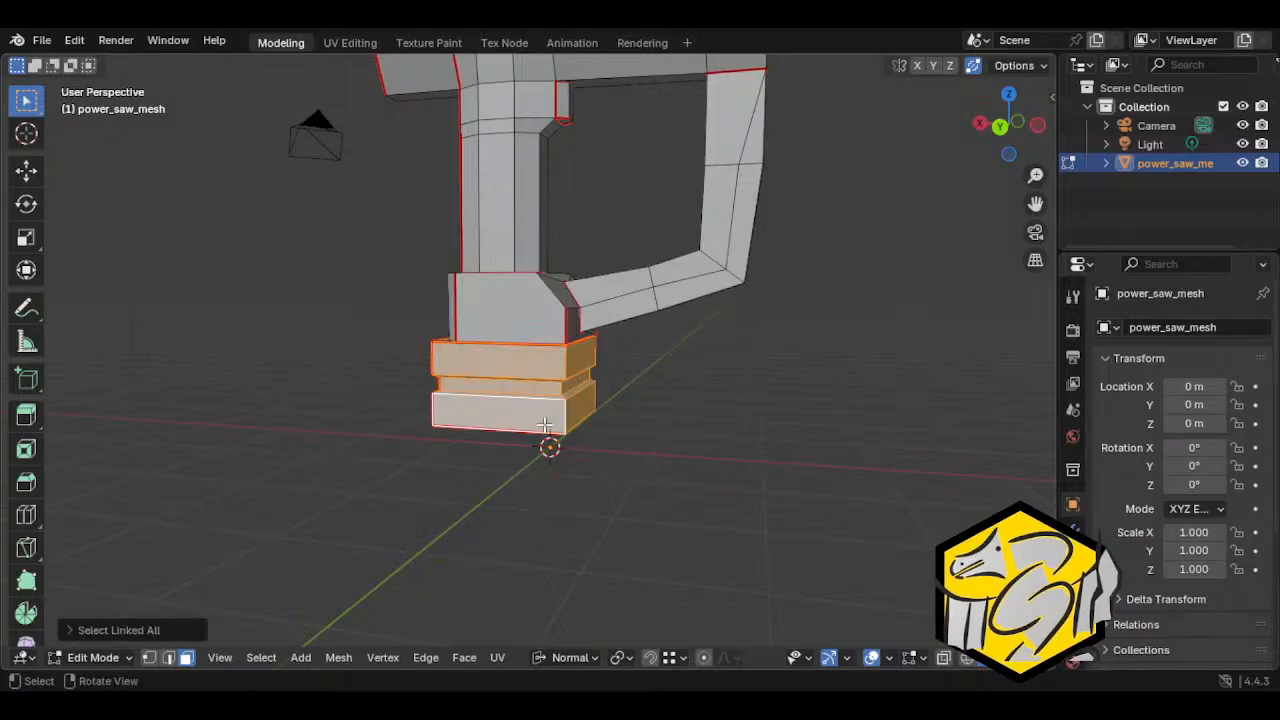
pyautogui.moveTo(545, 426); pyautogui.dragTo(606, 414, button='middle')
pyautogui.click(558, 312)
pyautogui.hotkey('ctrl', 'l')
pyautogui.press('s')
pyautogui.press('z')
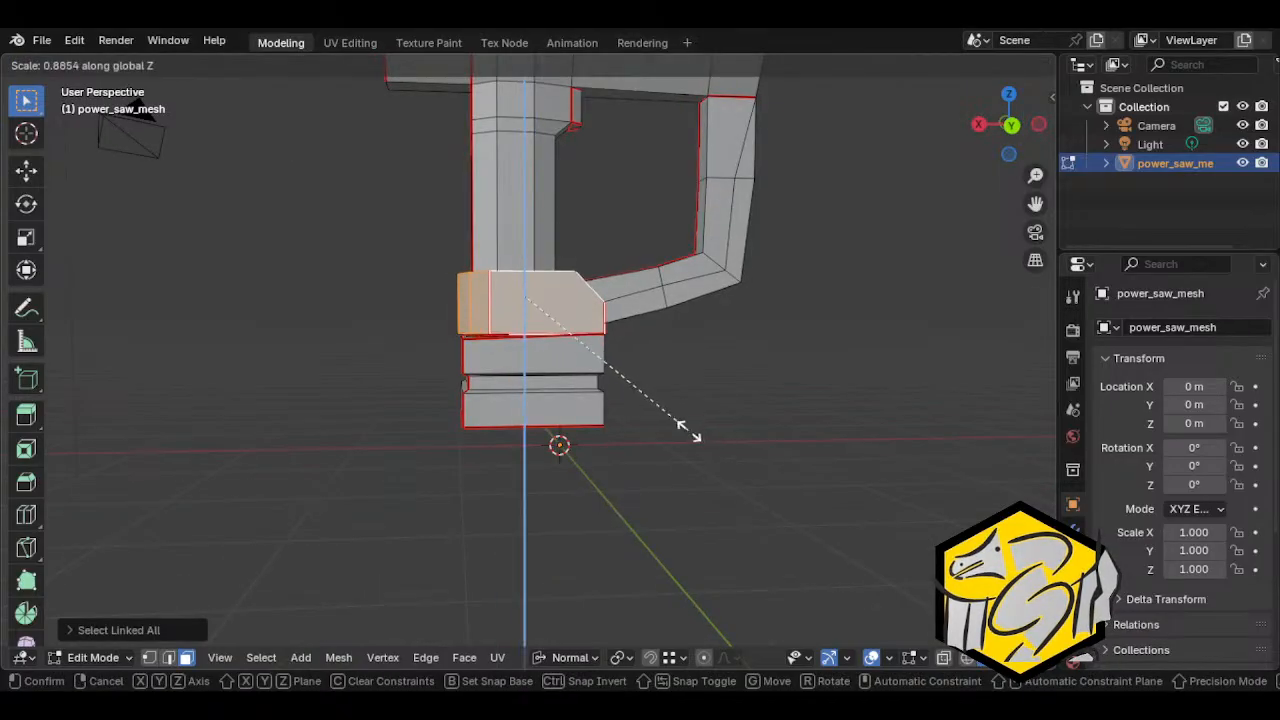
pyautogui.click(666, 405)
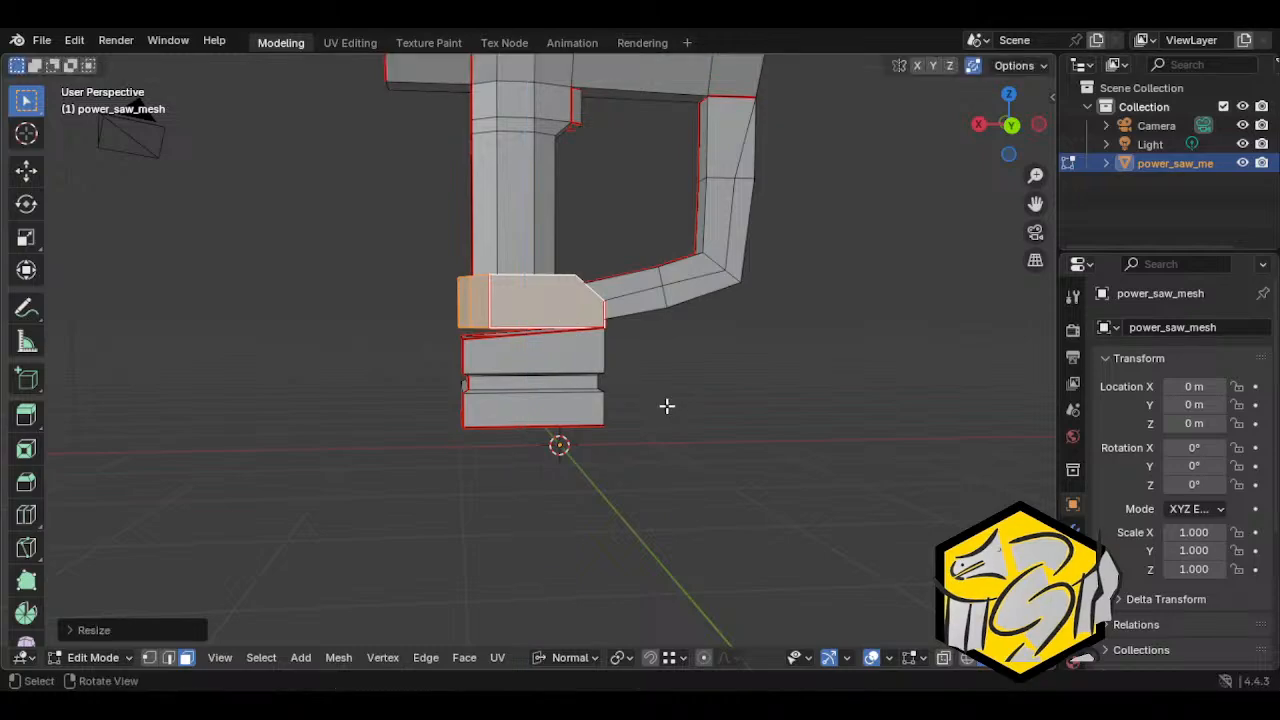
pyautogui.hotkey('ctrl', 'z')
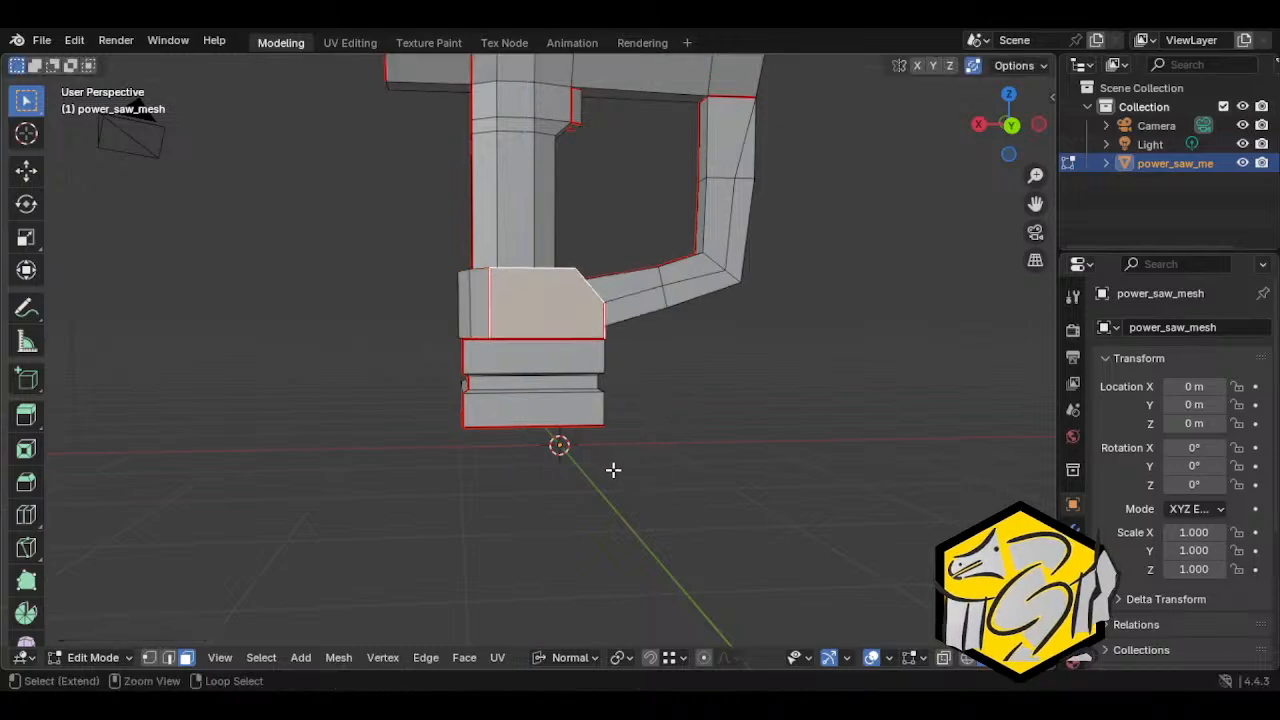
# Step: Retry the vertical scaling of the collar separately from the base block
pyautogui.click(541, 414)
pyautogui.hotkey('ctrl', 'l')
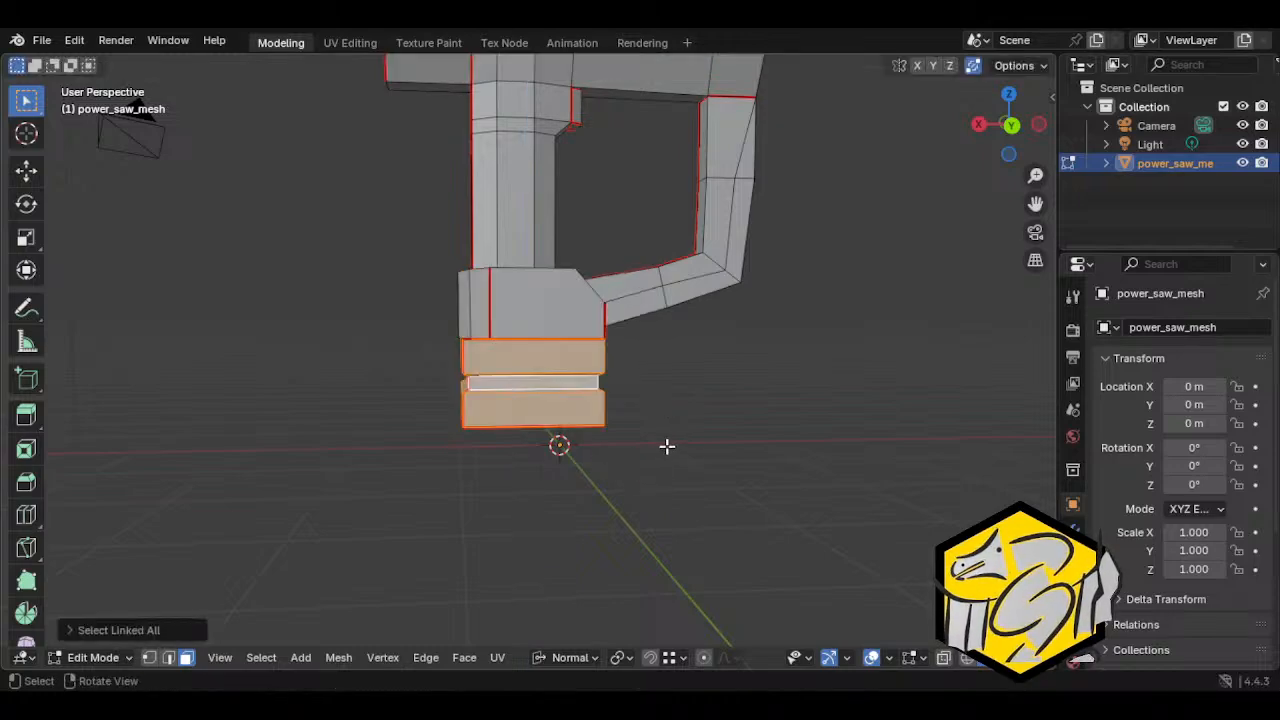
pyautogui.click(543, 325)
pyautogui.hotkey('ctrl', 'l')
pyautogui.press('s')
pyautogui.press('z')
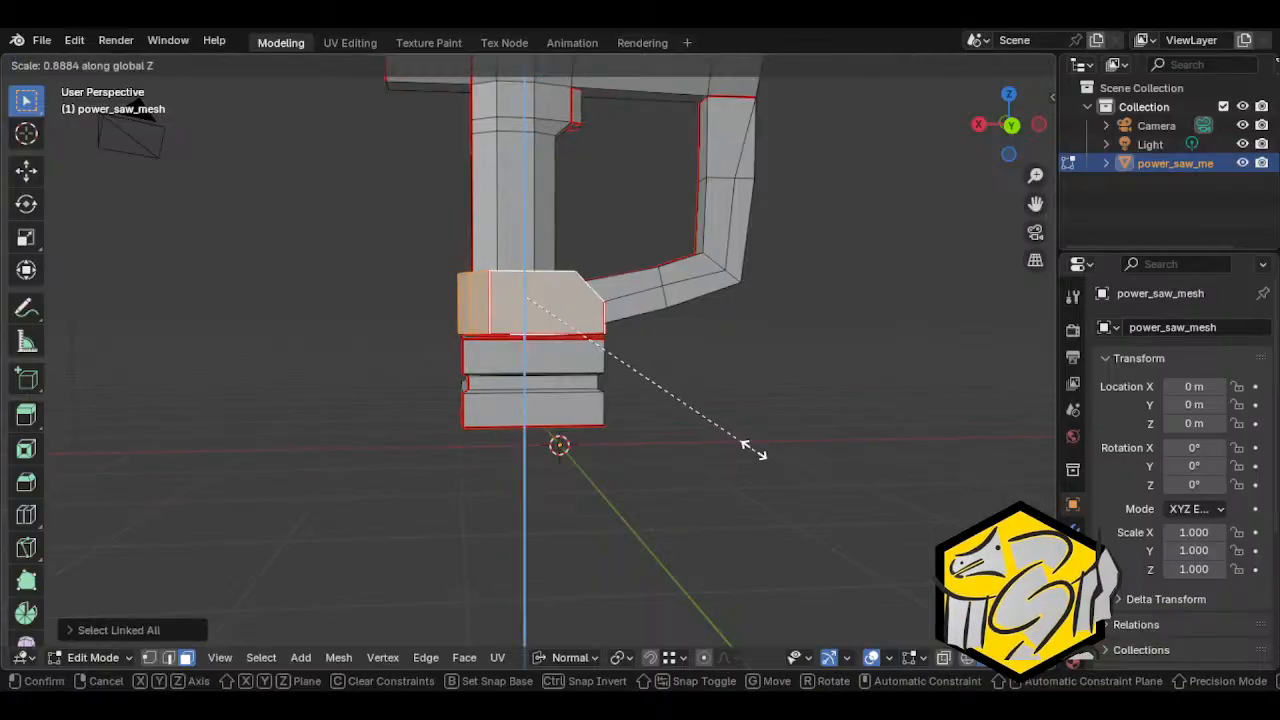
pyautogui.press('Escape')
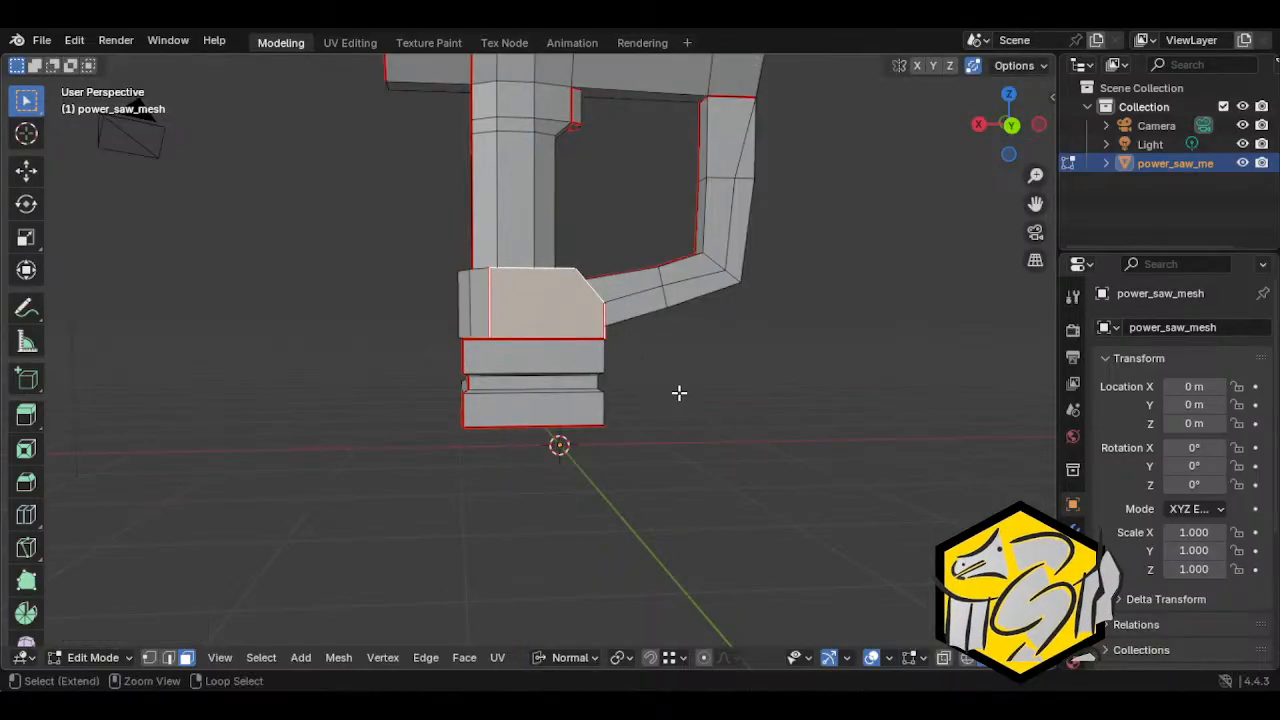
pyautogui.hotkey('ctrl', 'z')
pyautogui.hotkey('ctrl', 'z')
pyautogui.moveTo(660, 446); pyautogui.dragTo(568, 440, button='middle')
pyautogui.click(532, 418)
pyautogui.hotkey('ctrl', 'l')
pyautogui.press('g')
pyautogui.press('Escape')
pyautogui.moveTo(440, 468); pyautogui.dragTo(568, 477, button='middle')
pyautogui.press('g')
pyautogui.press('Escape')
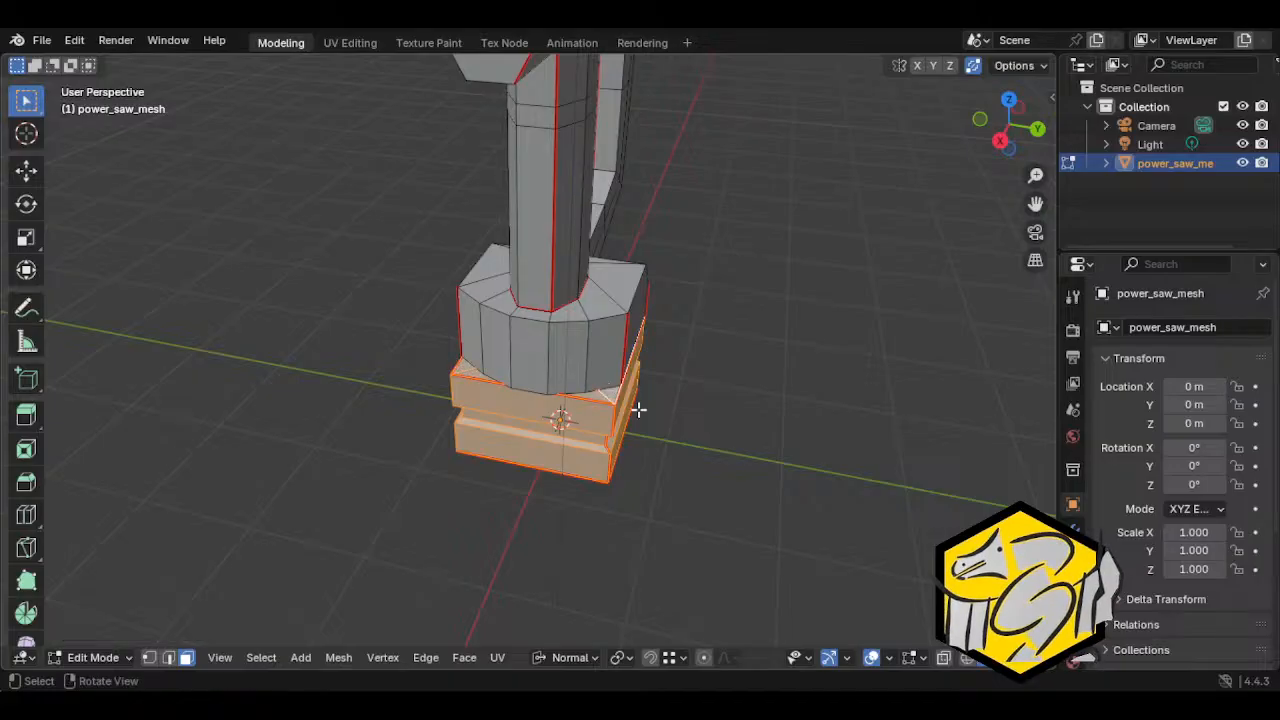
# Step: Shorten the linked collar above the base block by scaling it along global Z to about 0.6
pyautogui.hotkey('alt', 'z')
pyautogui.moveTo(638, 409)
pyautogui.mouseDown(button='middle')
pyautogui.moveTo(563, 400)
pyautogui.moveTo(560, 455)
pyautogui.moveTo(509, 361)
pyautogui.moveTo(640, 414)
pyautogui.moveTo(659, 401)
pyautogui.mouseUp(button='middle')
pyautogui.moveTo(659, 401)
pyautogui.mouseDown(button='middle')
pyautogui.moveTo(666, 423)
pyautogui.moveTo(654, 400)
pyautogui.mouseUp(button='middle')
pyautogui.hotkey('ctrl', 'l')
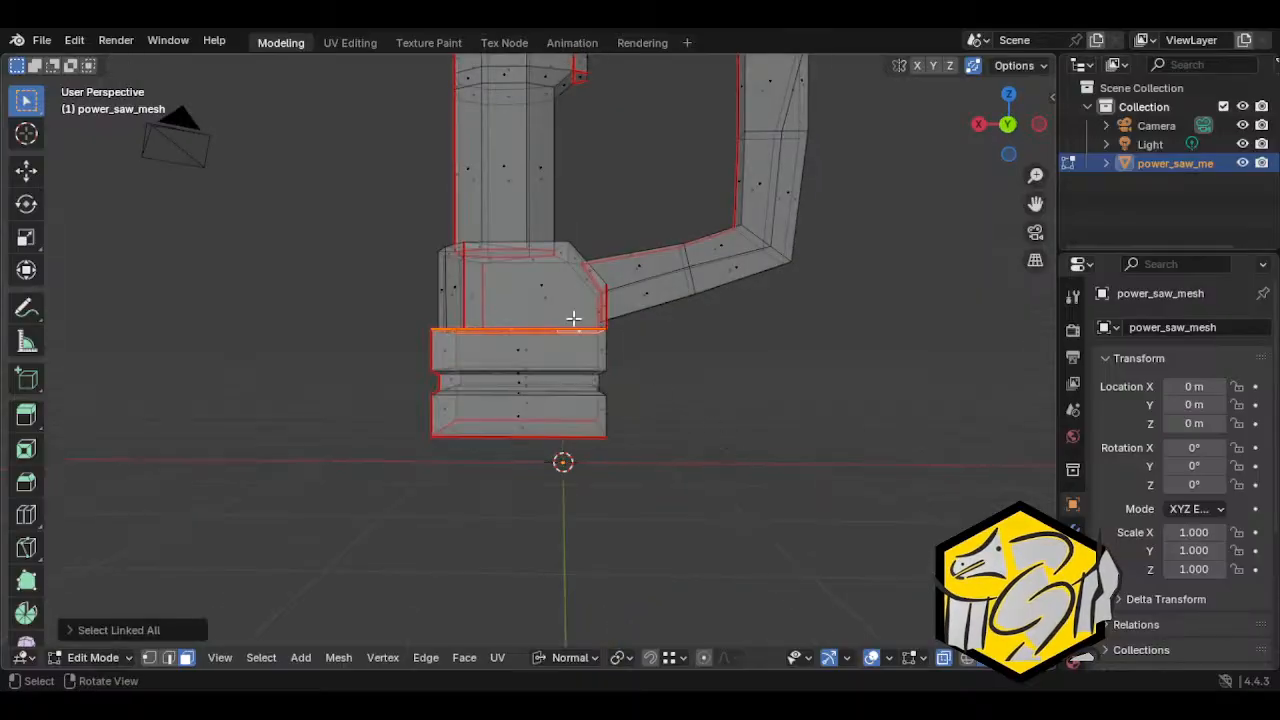
pyautogui.click(531, 280)
pyautogui.hotkey('ctrl', 'l')
pyautogui.press('s')
pyautogui.press('z')
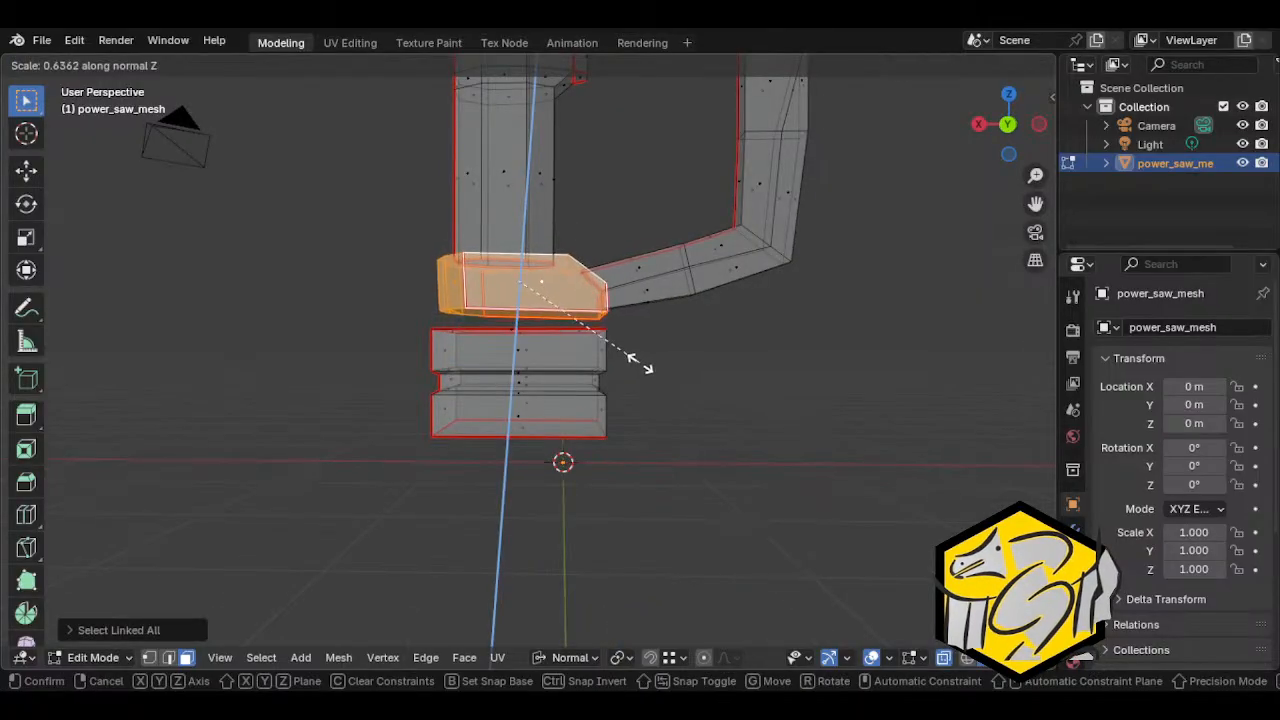
pyautogui.press('z')
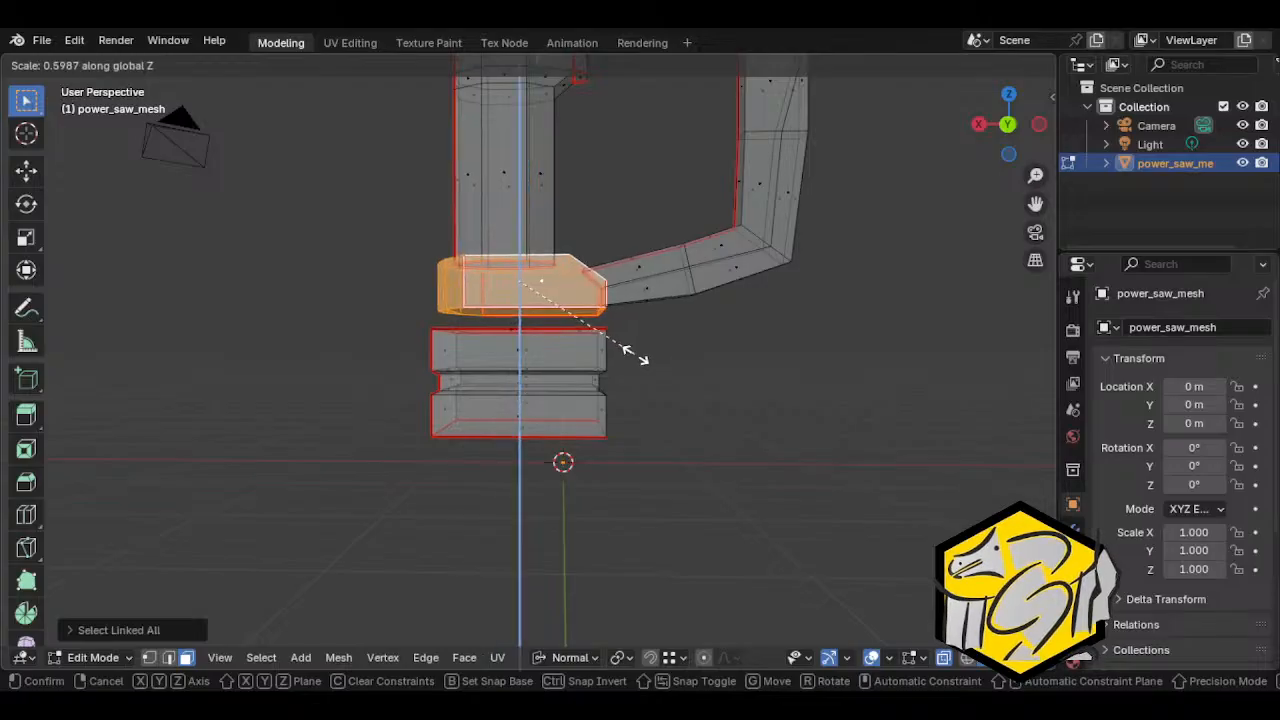
pyautogui.click(625, 345)
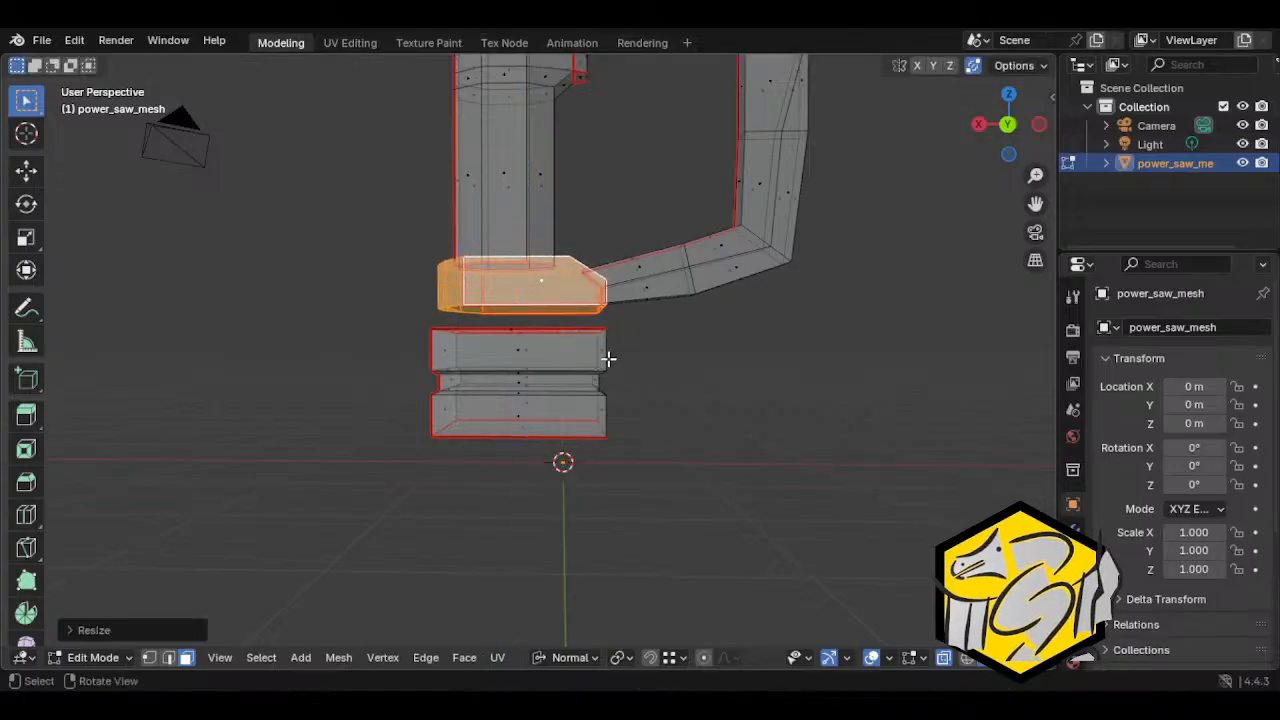
# Step: Select the whole base block and move it up until it meets the underside of the shortened collar
pyautogui.click(606, 357)
pyautogui.hotkey('ctrl', 'l')
pyautogui.hotkey('alt', 'z')
pyautogui.press('g')
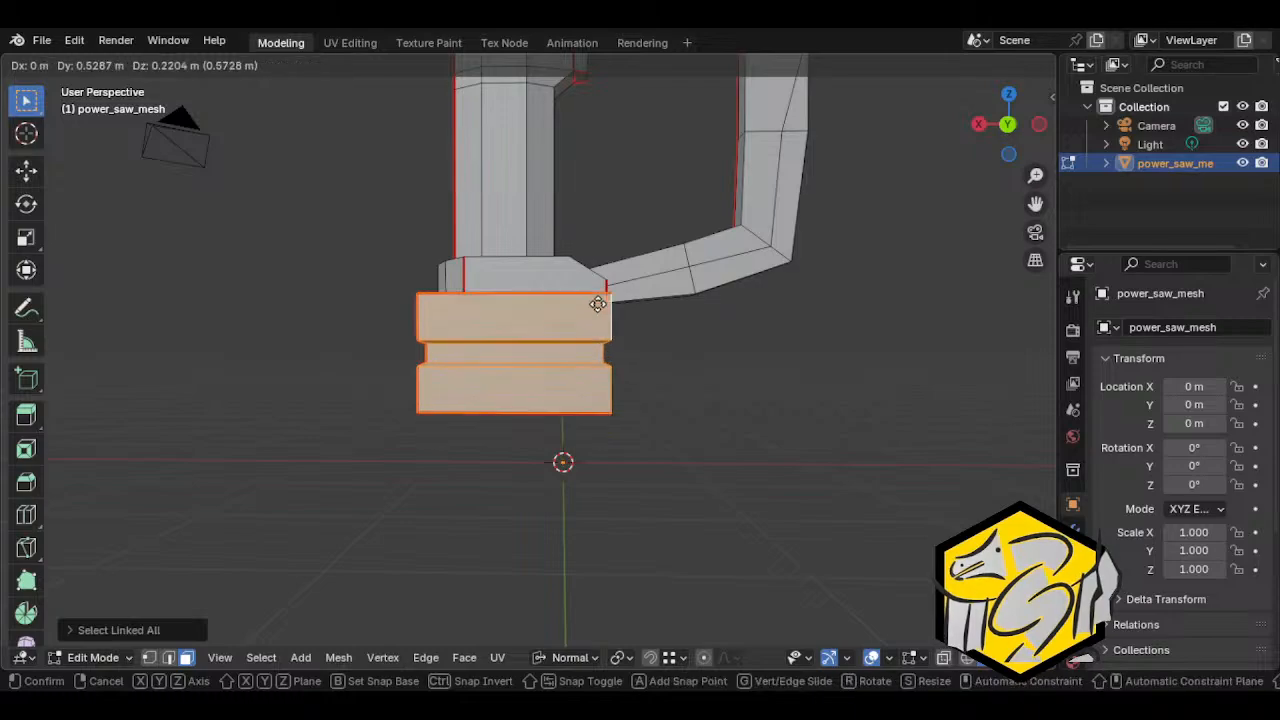
pyautogui.press('Escape')
pyautogui.moveTo(606, 317); pyautogui.dragTo(646, 449, button='middle')
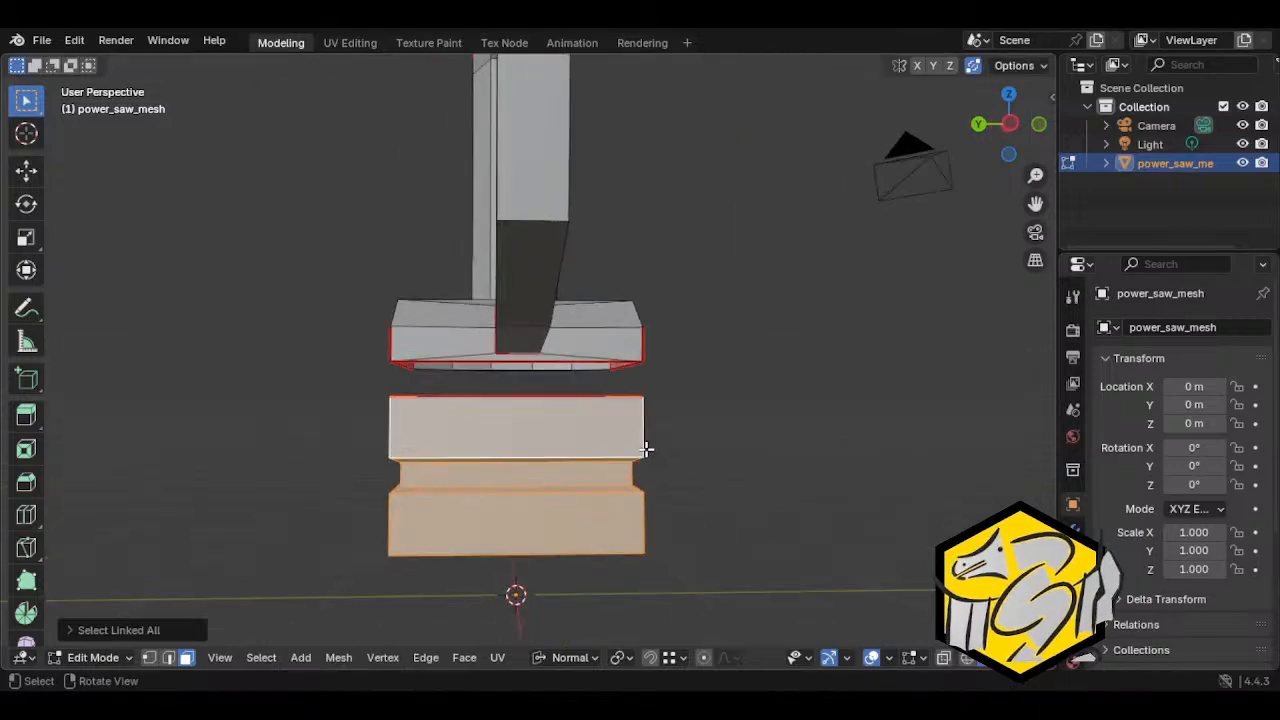
pyautogui.press('g')
pyautogui.click(634, 357)
pyautogui.moveTo(634, 357); pyautogui.dragTo(598, 482, button='middle')
pyautogui.press('g')
pyautogui.click(560, 425)
pyautogui.press('g')
pyautogui.rightClick(543, 508)
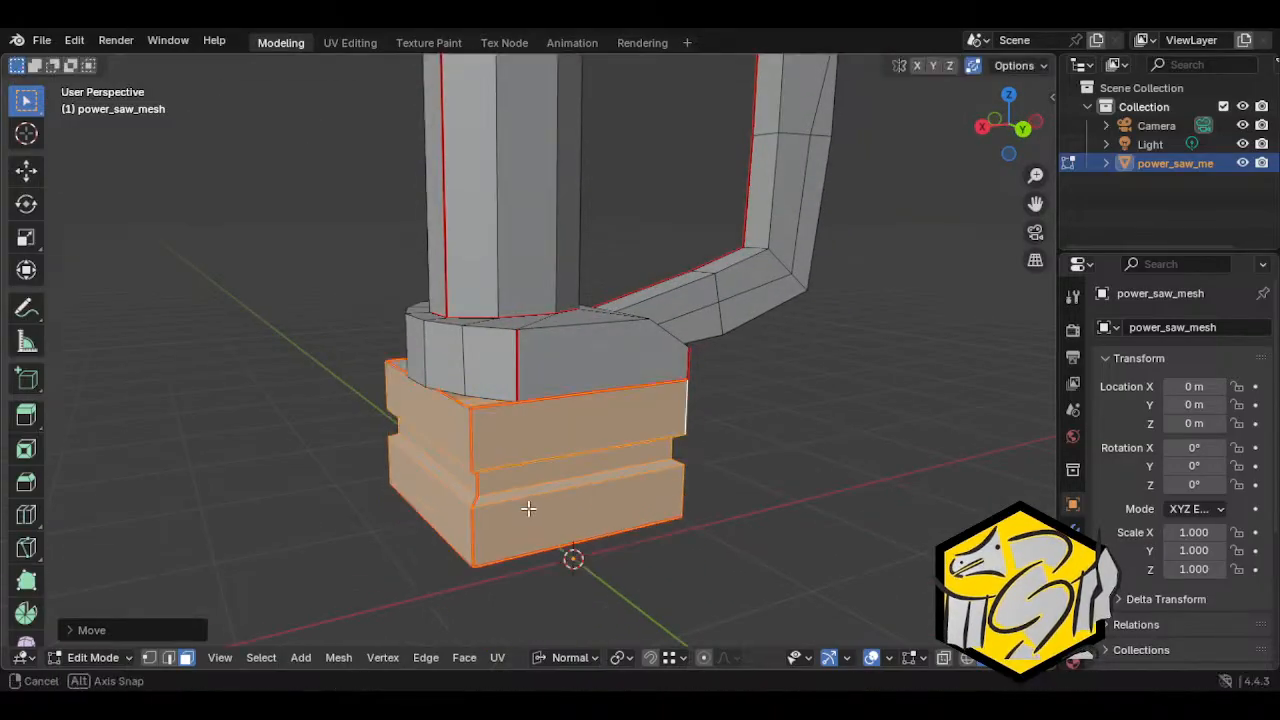
# Step: Check the base block and collar from below and from the side, and save powersaw.blend
pyautogui.moveTo(529, 508); pyautogui.dragTo(526, 371, button='middle')
pyautogui.scroll(2, 526, 369)
pyautogui.scroll(-2, 541, 340)
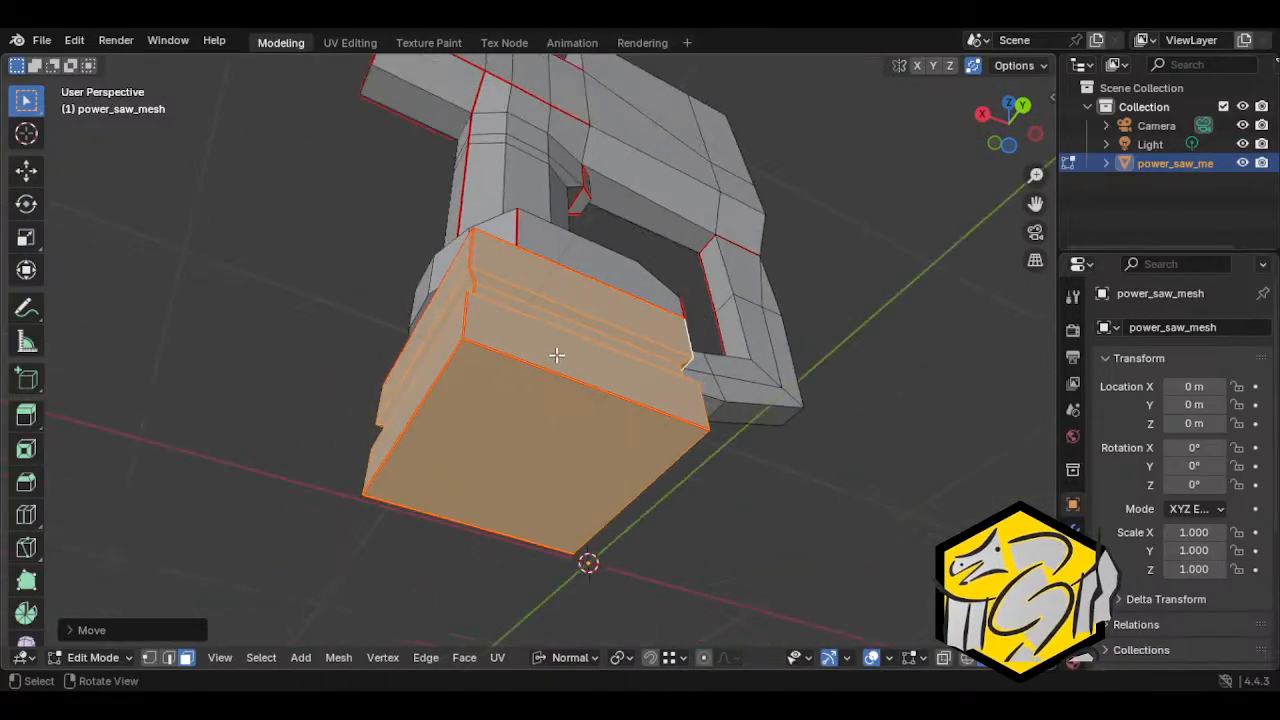
pyautogui.moveTo(711, 200); pyautogui.dragTo(668, 357, button='middle')
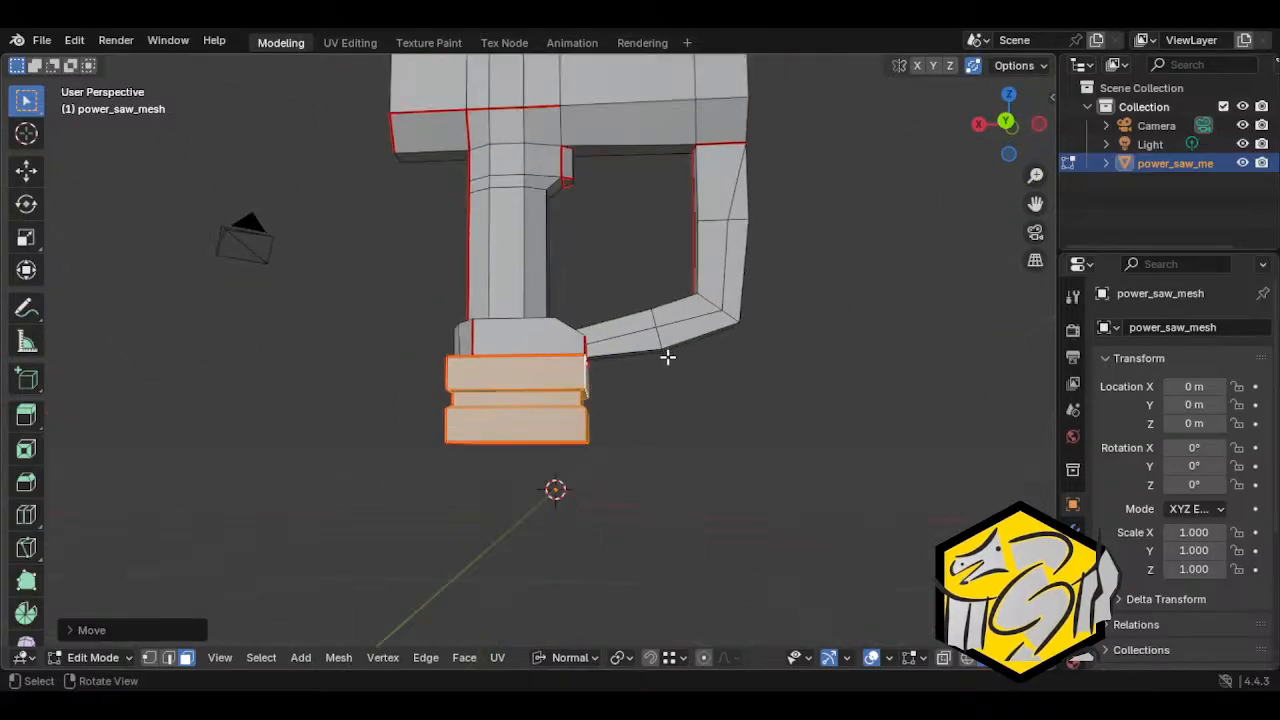
pyautogui.moveTo(654, 224); pyautogui.dragTo(660, 349, button='middle')
pyautogui.scroll(-3, 652, 369)
pyautogui.scroll(2, 650, 373)
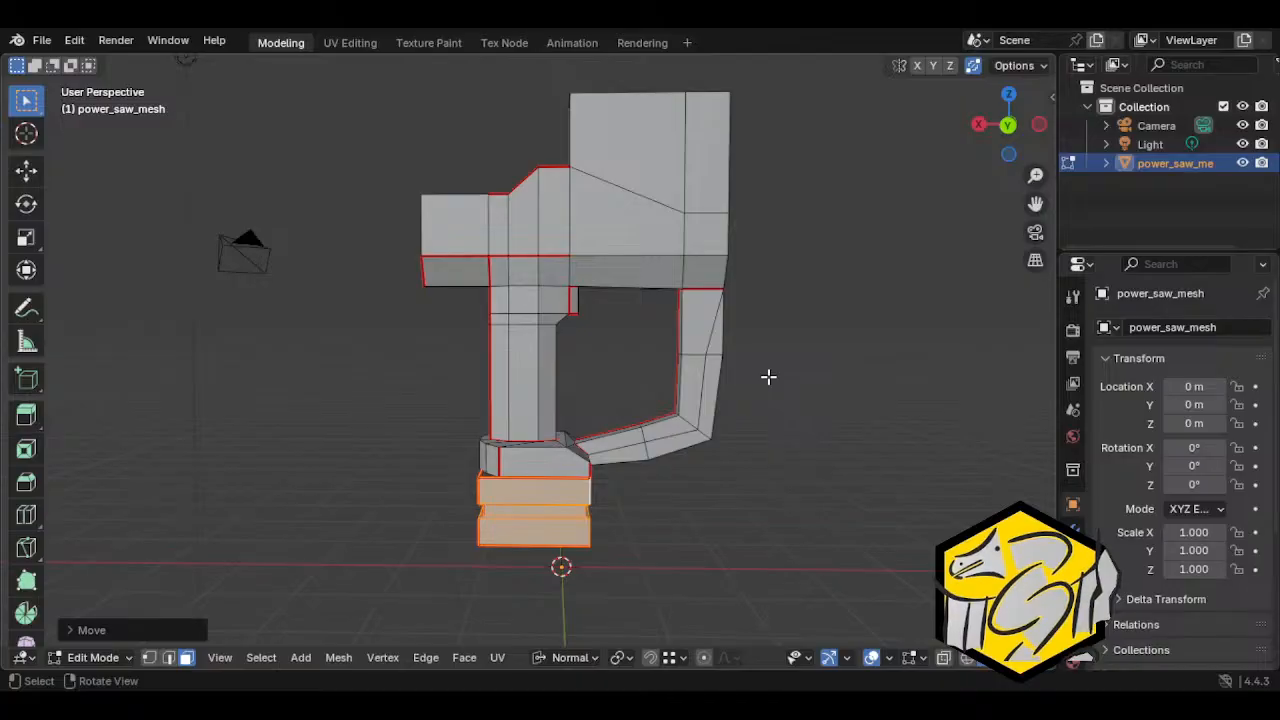
pyautogui.click(41, 44)
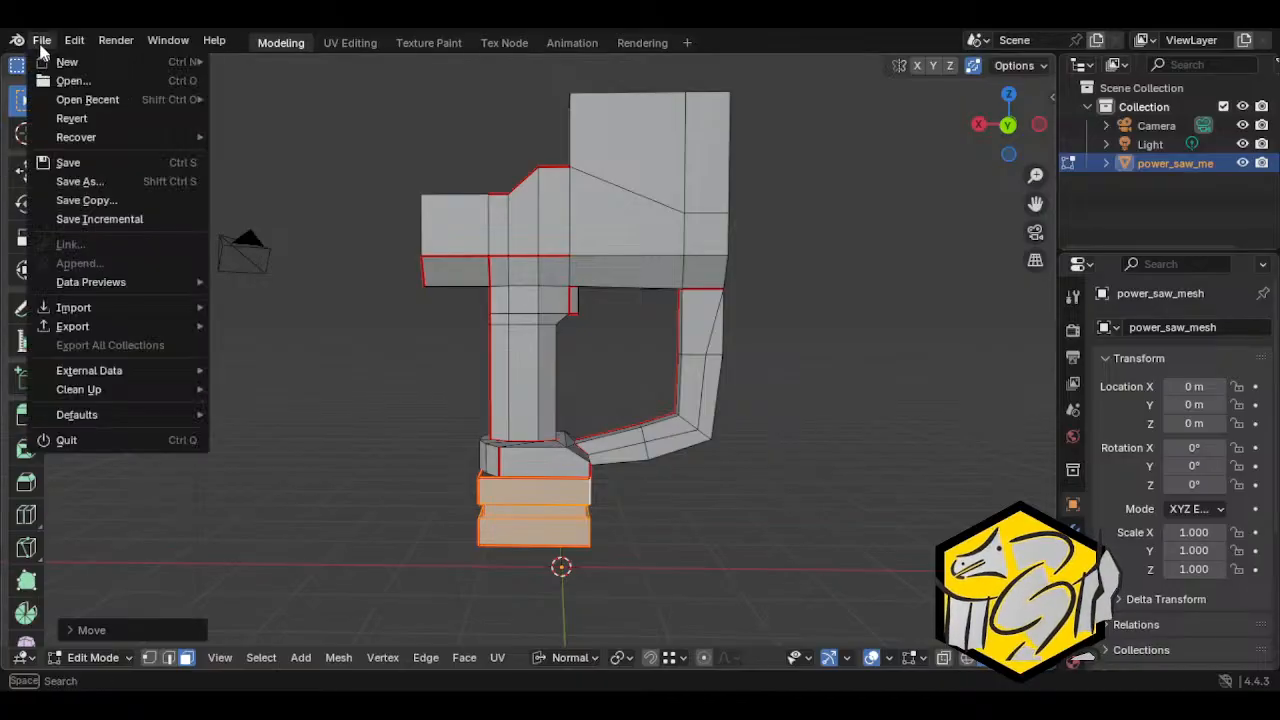
pyautogui.click(70, 163)
# Step: Examine the joint between the collar and the base block by selecting their linked parts and adjoining faces
pyautogui.click(540, 520)
pyautogui.hotkey('ctrl', 'l')
pyautogui.click(531, 471)
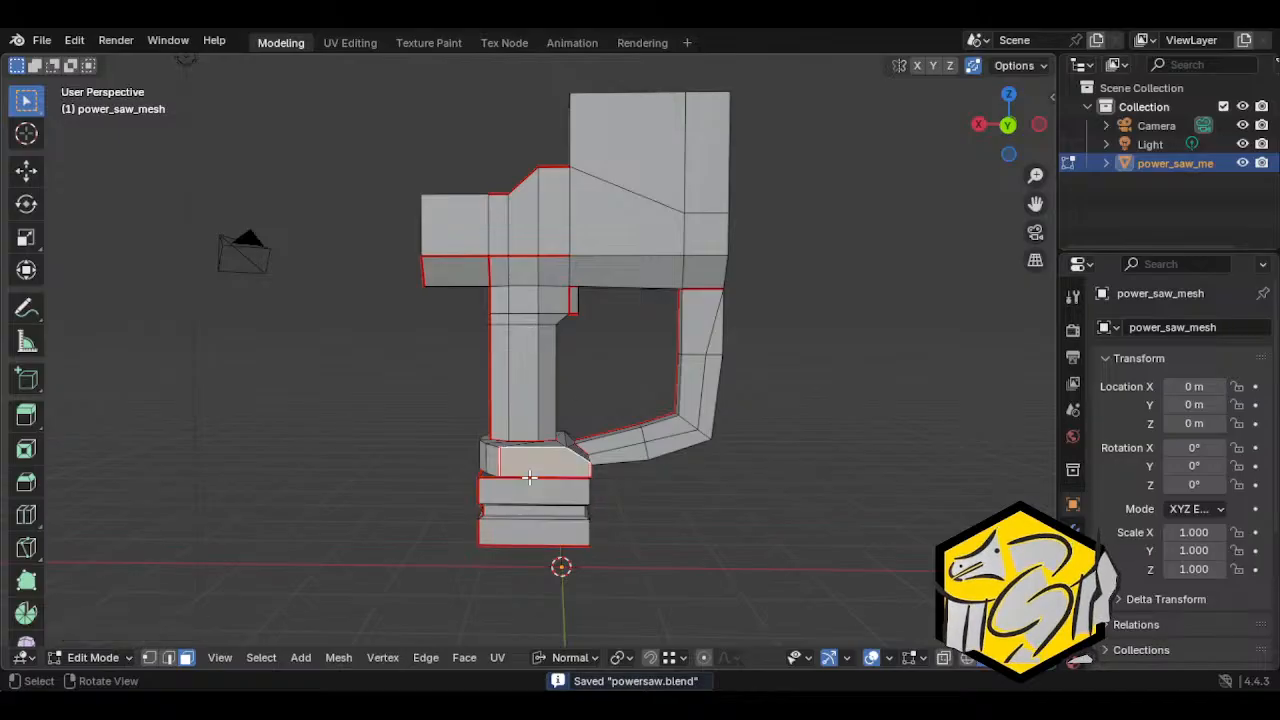
pyautogui.hotkey('ctrl', 'l')
pyautogui.moveTo(482, 477); pyautogui.dragTo(546, 497, button='middle')
pyautogui.keyDown('shift'); pyautogui.moveTo(546, 497); pyautogui.dragTo(570, 456, button='middle'); pyautogui.keyUp('shift')
pyautogui.scroll(5, 570, 456)
pyautogui.moveTo(517, 491); pyautogui.dragTo(582, 420, button='middle')
pyautogui.click(563, 426)
pyautogui.moveTo(473, 446); pyautogui.dragTo(642, 340, button='middle')
pyautogui.hotkey('ctrl', 'l')
pyautogui.click(520, 368)
pyautogui.moveTo(520, 368); pyautogui.dragTo(478, 394, button='middle')
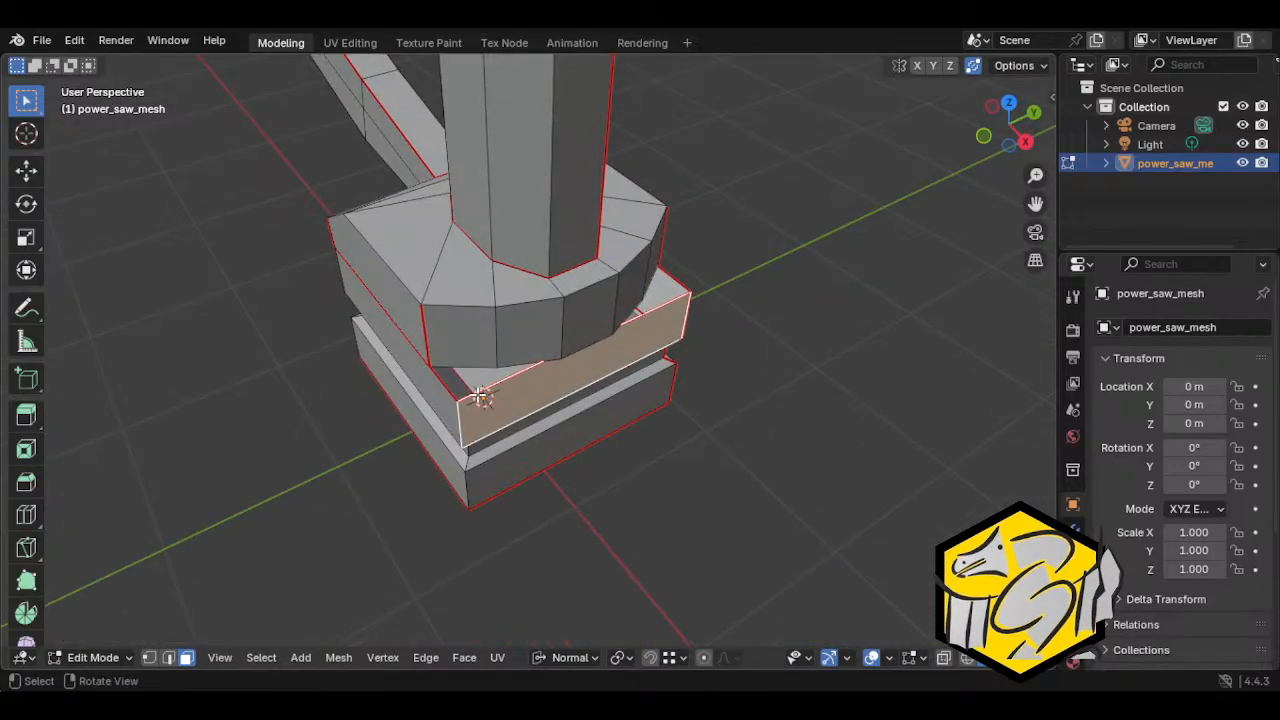
pyautogui.click(460, 380)
pyautogui.scroll(2, 680, 417)
pyautogui.moveTo(680, 417); pyautogui.dragTo(451, 353, button='middle')
pyautogui.click(343, 301)
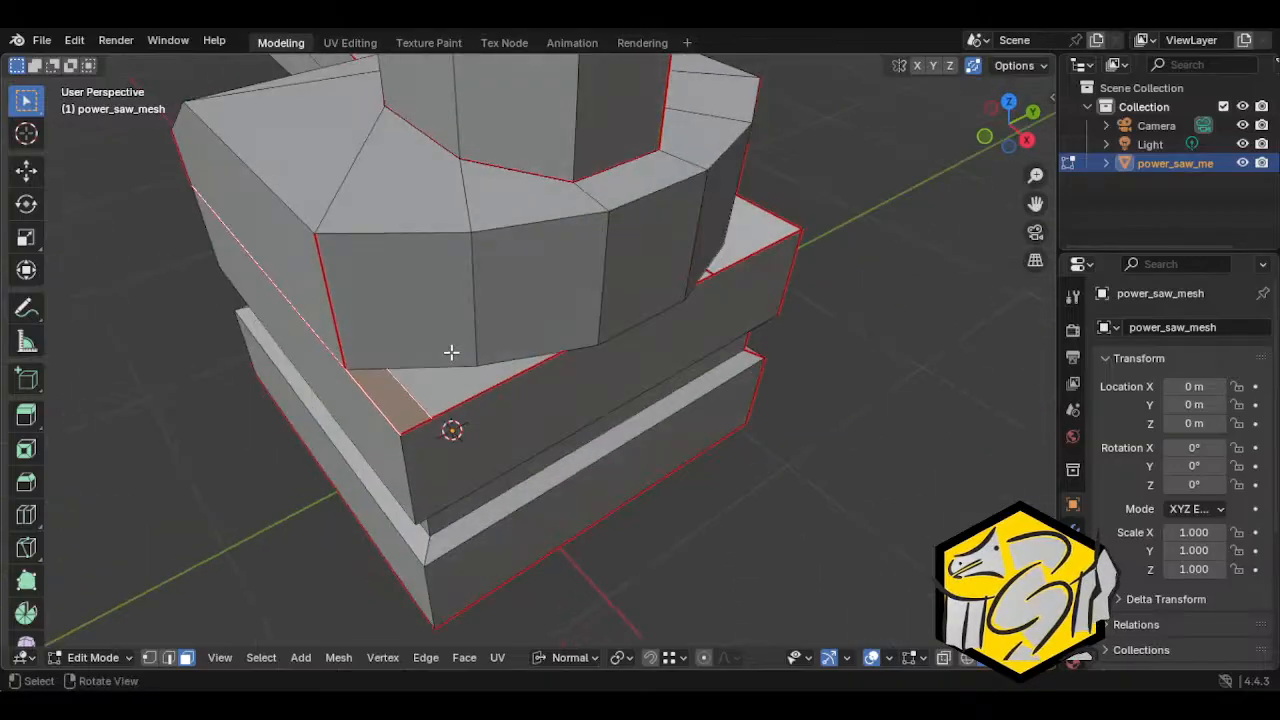
# Step: Select the inner edge loop of the opening in the base block's top and move it along global Z level with the top
pyautogui.moveTo(469, 431); pyautogui.dragTo(463, 460, button='middle')
pyautogui.press('2')
pyautogui.click(463, 457)
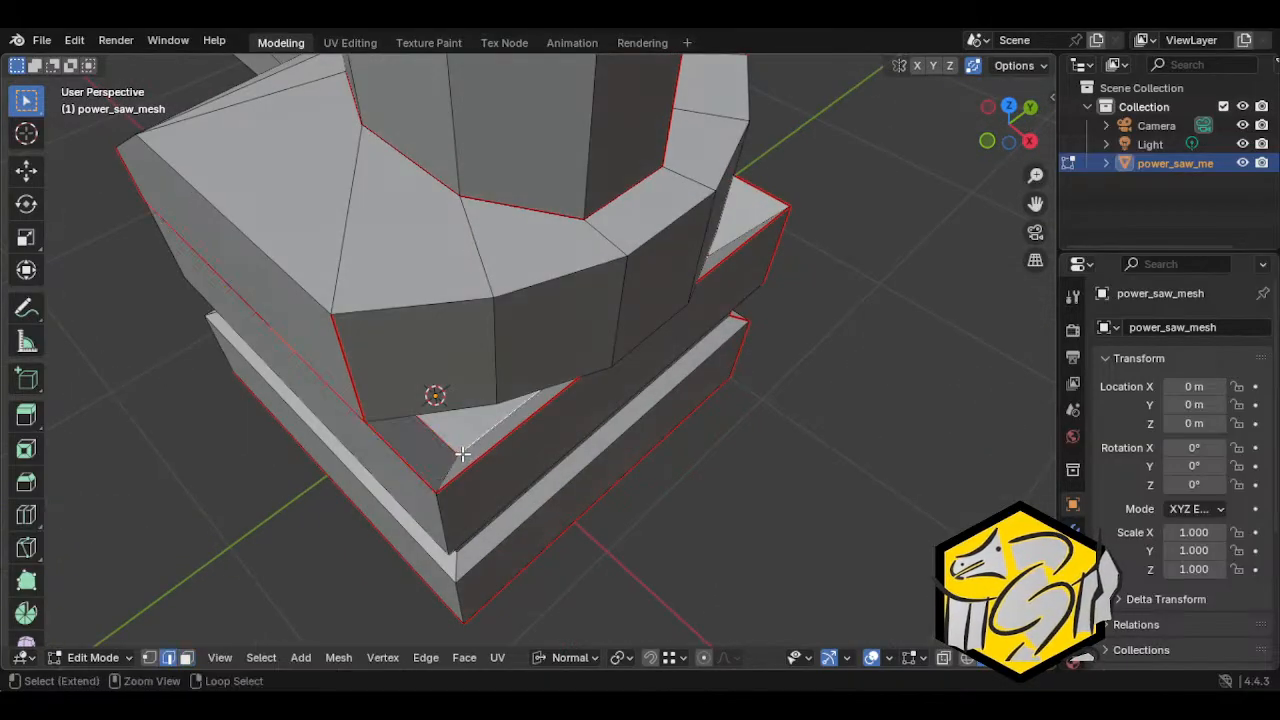
pyautogui.keyDown('alt'); pyautogui.click(462, 456); pyautogui.keyUp('alt')
pyautogui.hotkey('alt', 'z')
pyautogui.moveTo(580, 494); pyautogui.dragTo(477, 320, button='middle')
pyautogui.press('g')
pyautogui.press('z')
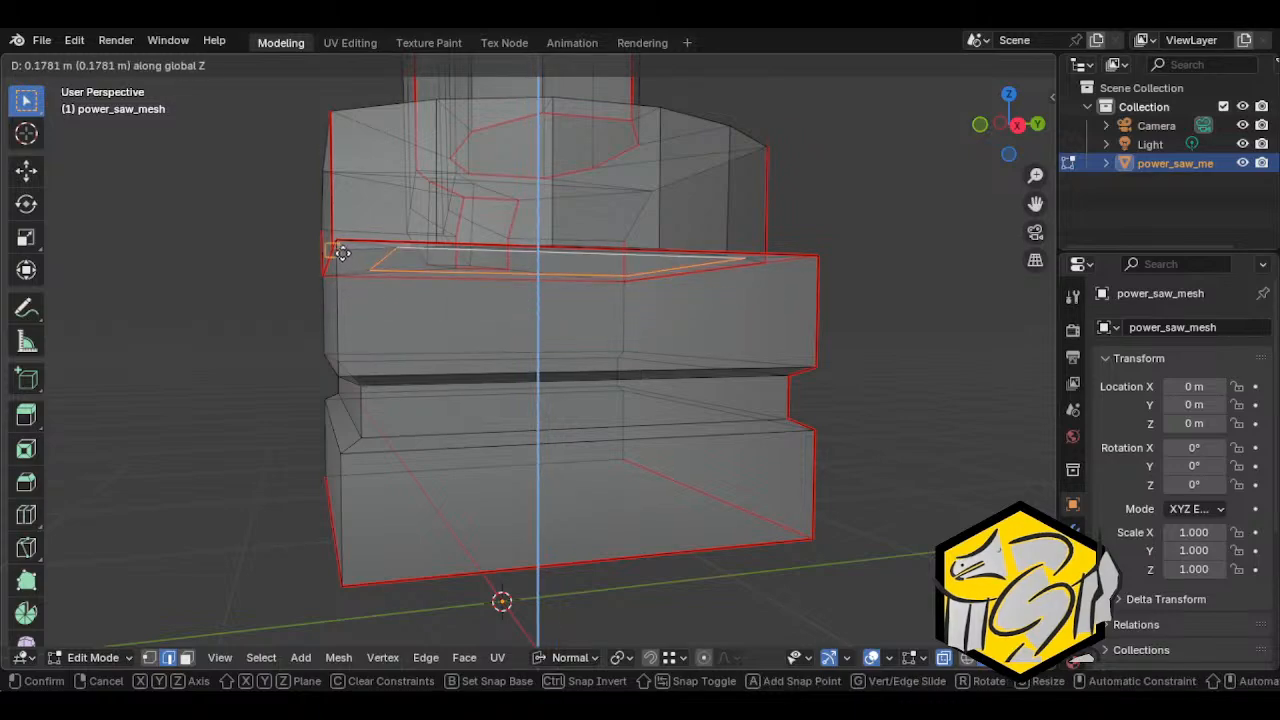
pyautogui.click(417, 280)
# Step: Fill the selected edge loop on top of the base block with a face and select all linked geometry
pyautogui.moveTo(417, 280); pyautogui.dragTo(654, 354, button='middle')
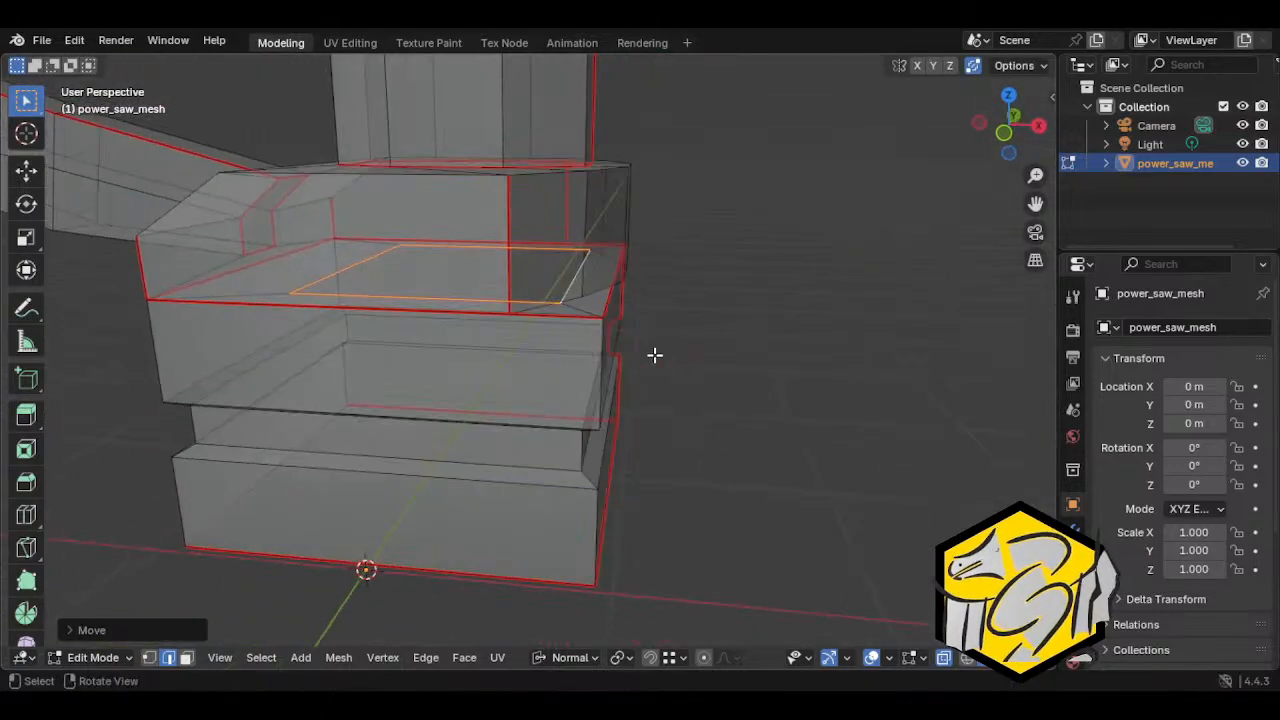
pyautogui.press('f')
pyautogui.click(494, 400)
pyautogui.hotkey('ctrl', 'l')
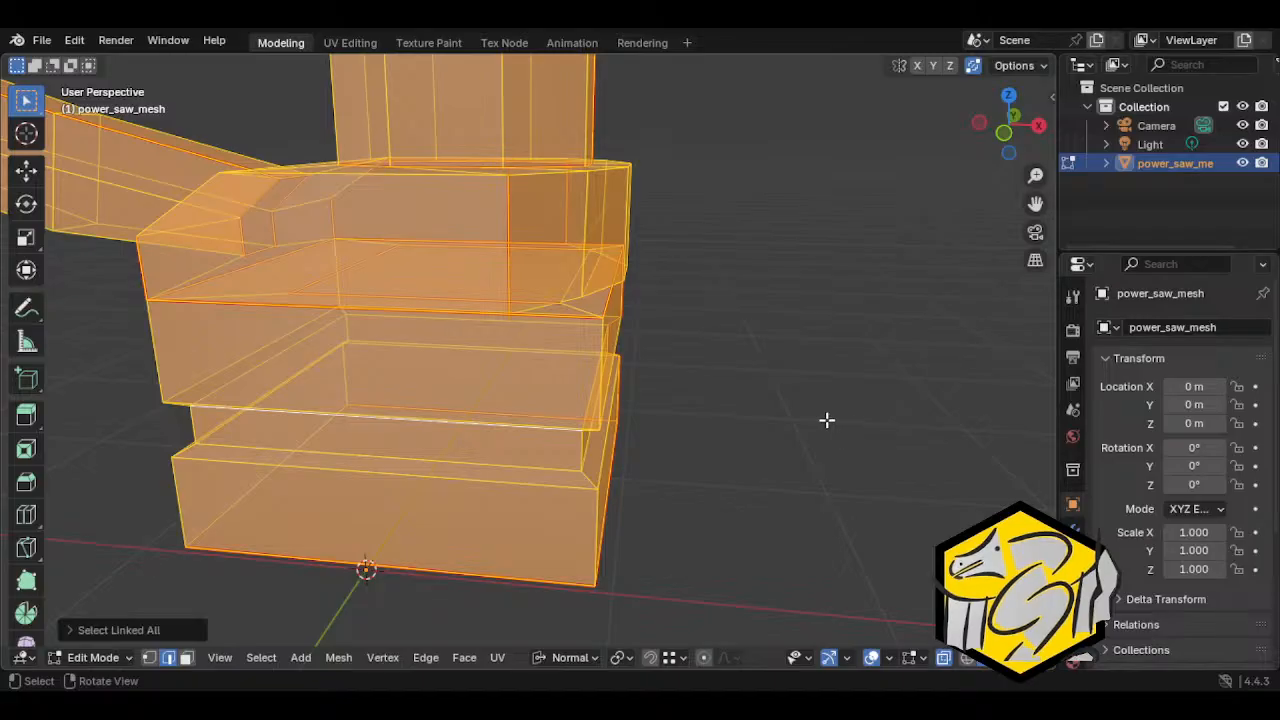
# Step: Save the power saw file with the corrected base block and collar
pyautogui.scroll(-3, 471, 357)
pyautogui.moveTo(401, 300); pyautogui.dragTo(466, 283, button='middle')
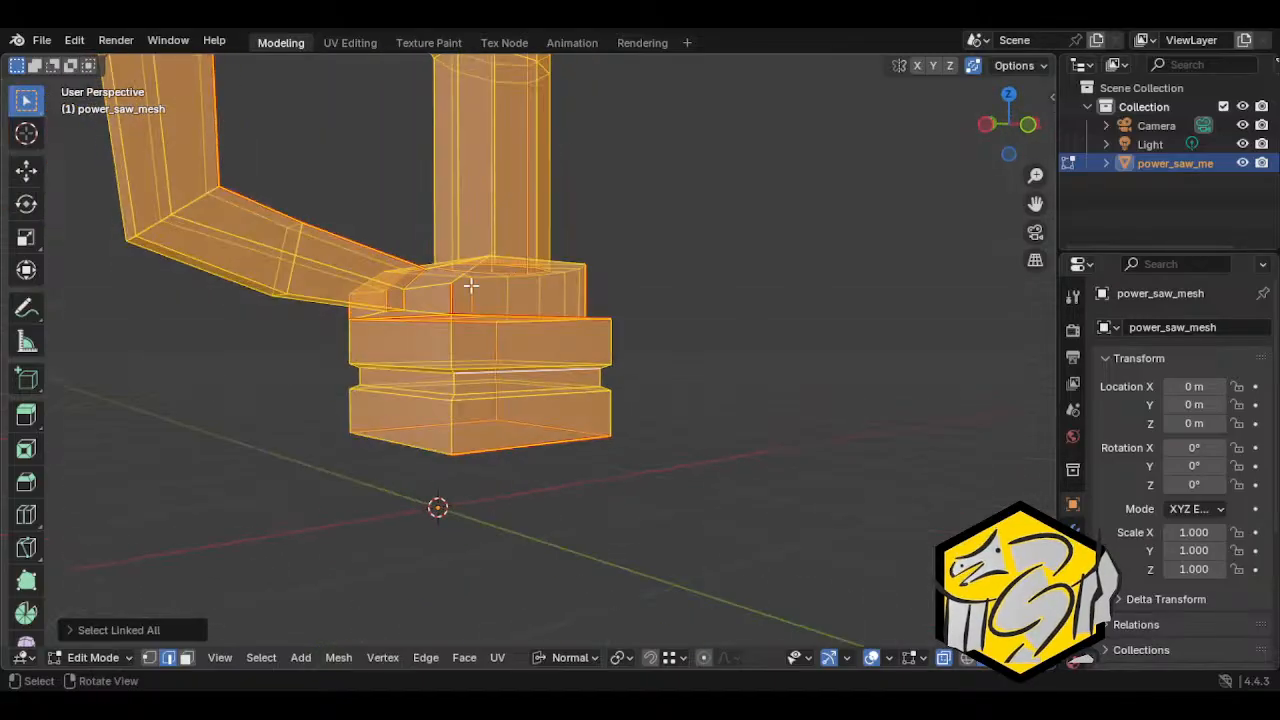
pyautogui.click(42, 40)
pyautogui.click(66, 163)
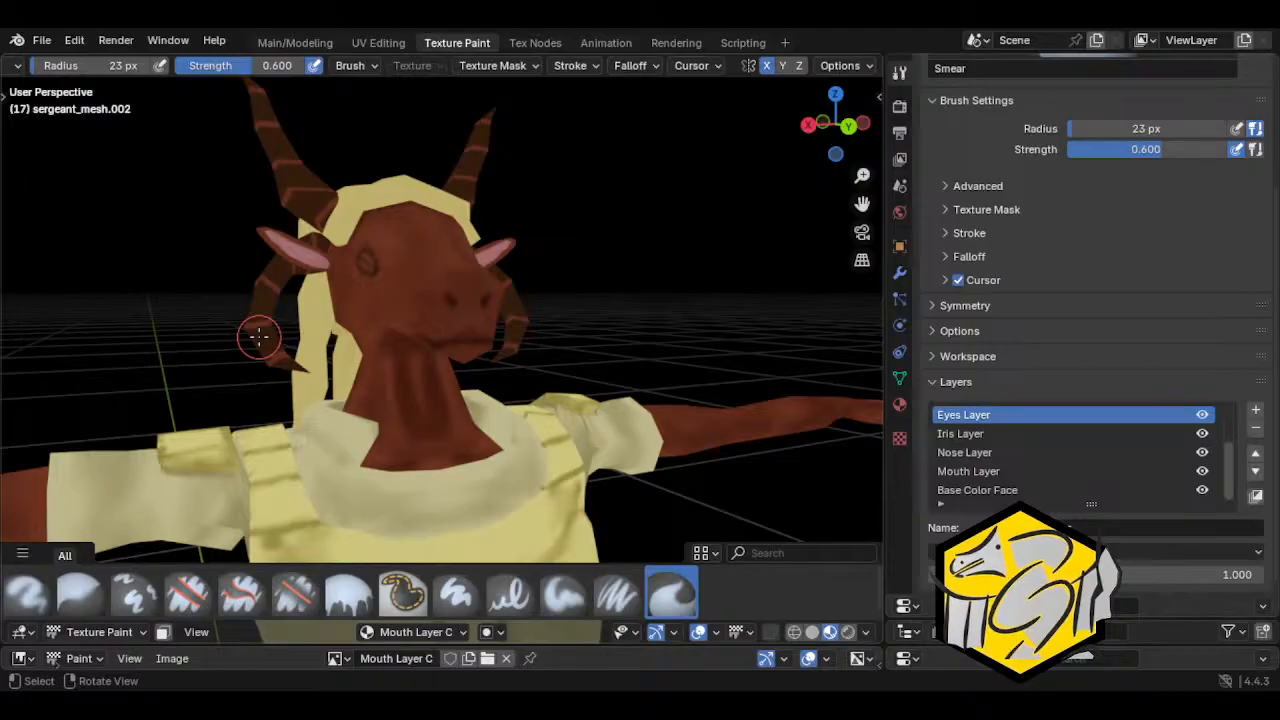
# Step: View the goat sergeant's head, open the texture nodes of its face material and locate the Mouth Layer C image node
pyautogui.moveTo(222, 318); pyautogui.dragTo(70, 340, button='middle')
pyautogui.scroll(2, 326, 355)
pyautogui.moveTo(334, 351); pyautogui.dragTo(599, 410, button='middle')
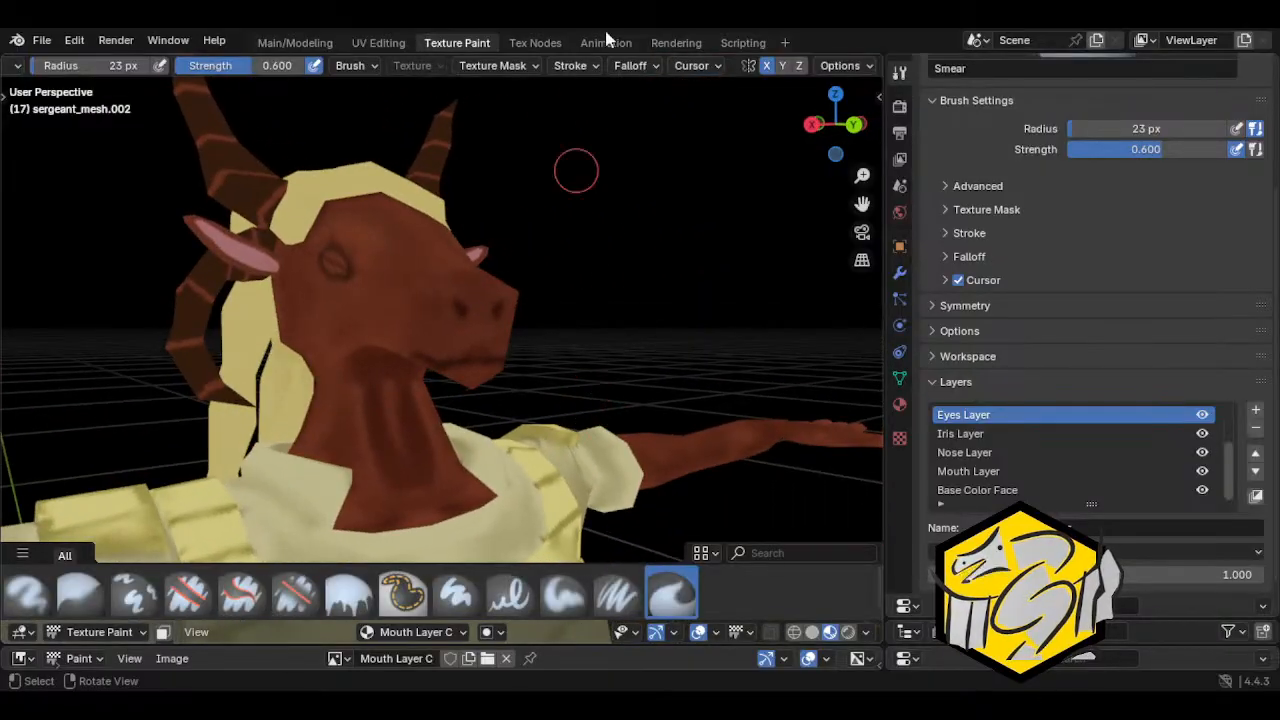
pyautogui.click(535, 43)
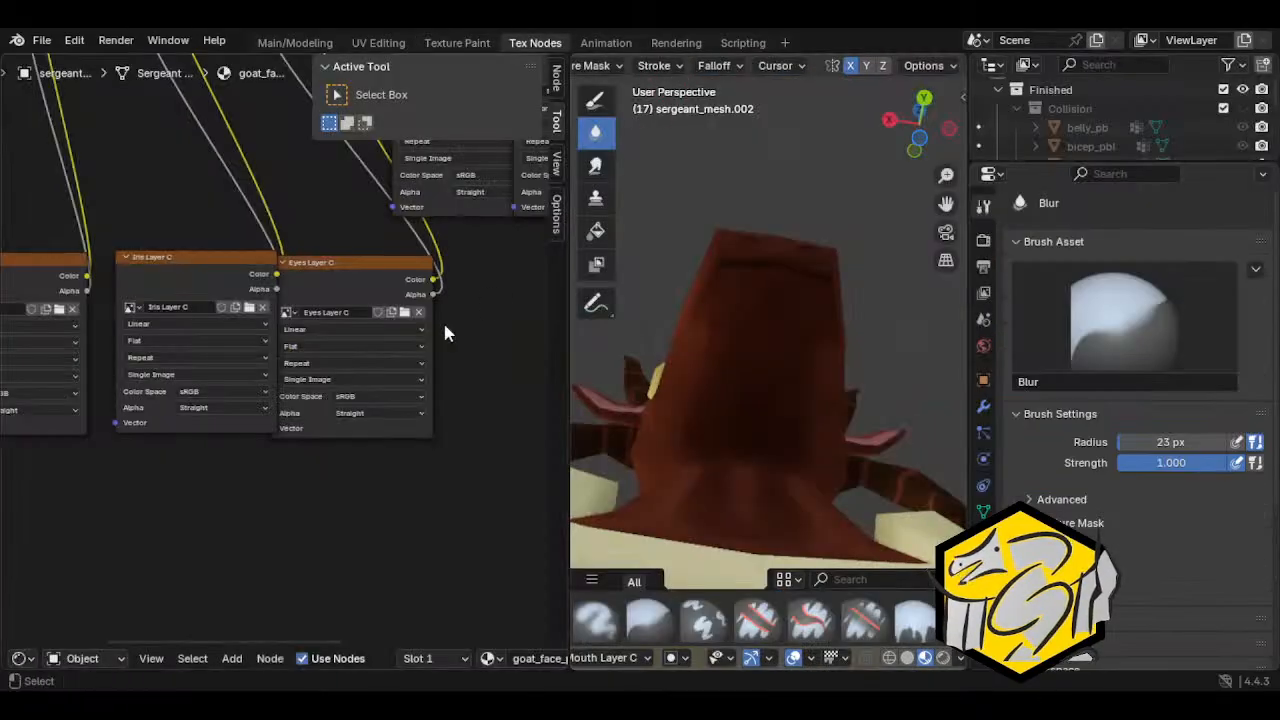
pyautogui.moveTo(446, 361); pyautogui.dragTo(615, 376, button='middle')
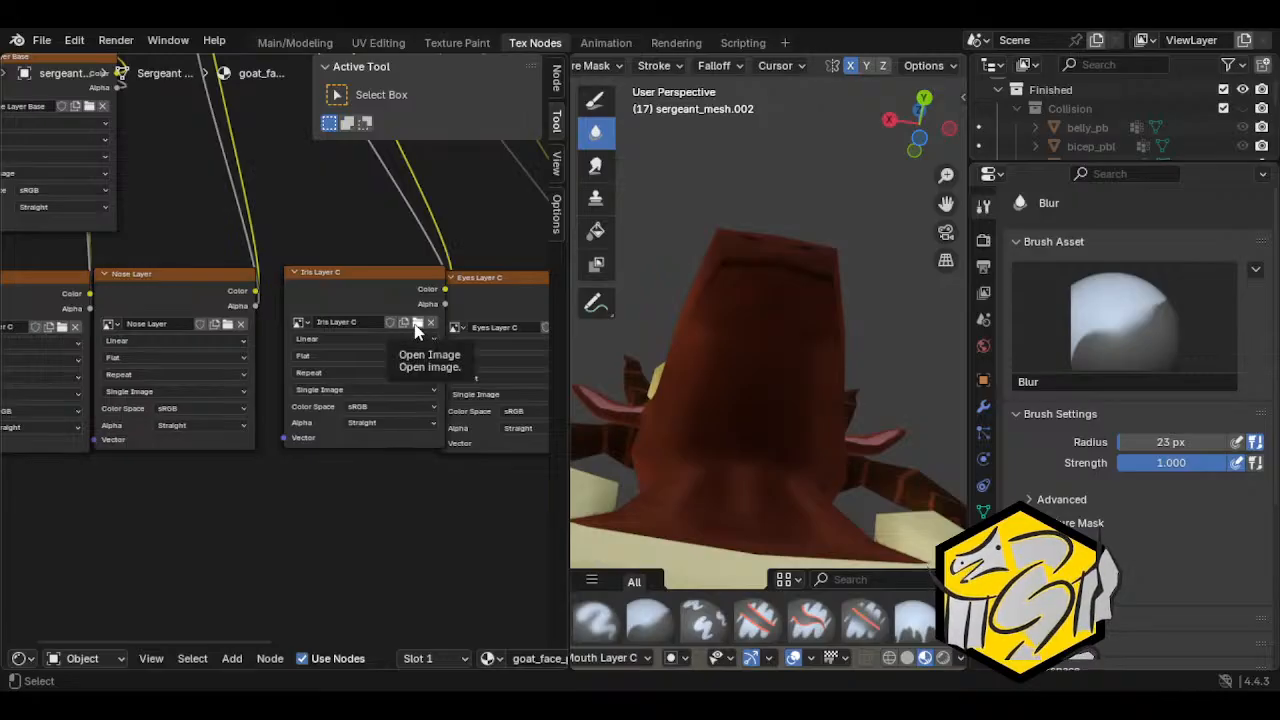
pyautogui.moveTo(290, 490); pyautogui.dragTo(462, 490, button='middle')
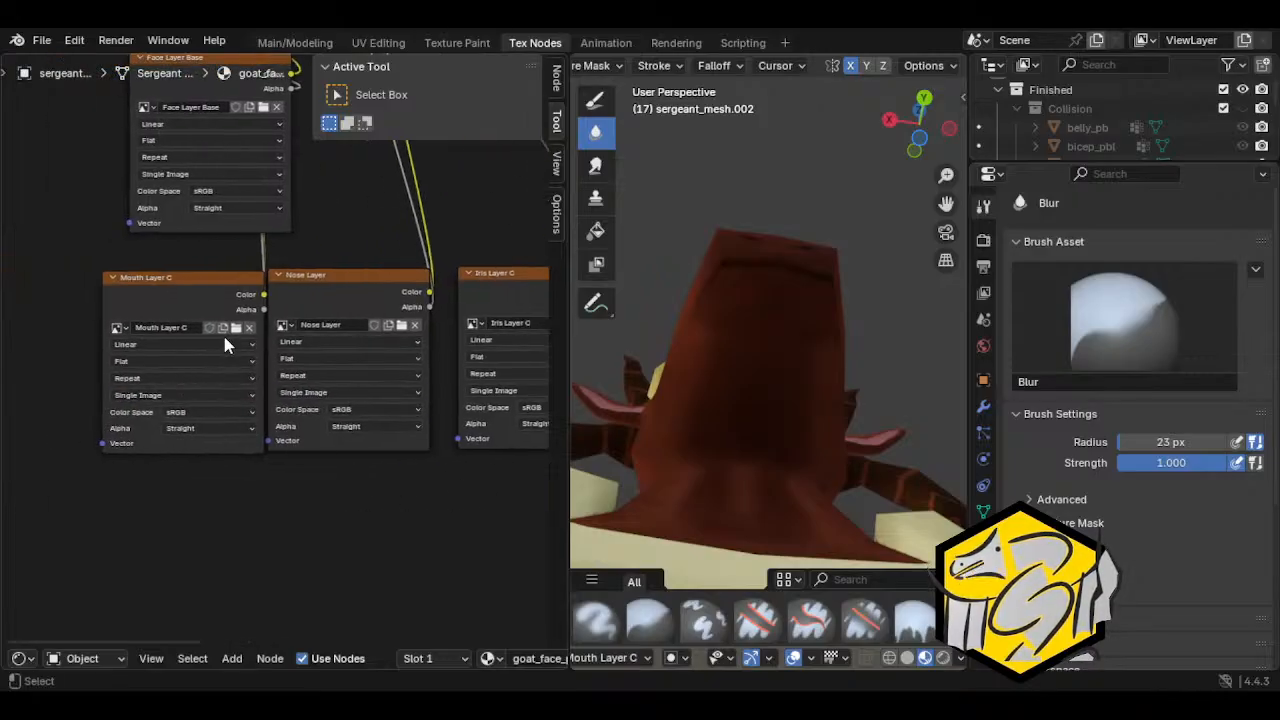
# Step: Replace the image in the Mouth Layer C texture node with the file Mouth Layer B.png
pyautogui.click(125, 329)
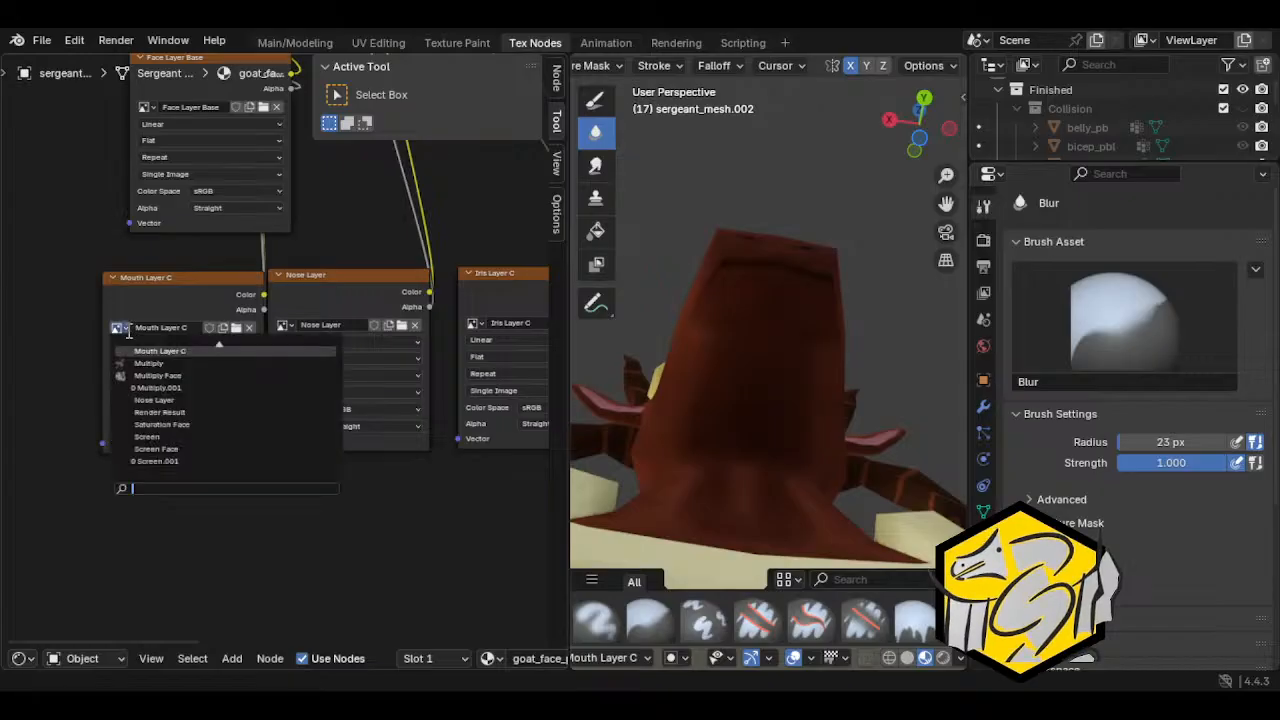
pyautogui.scroll(4, 195, 342)
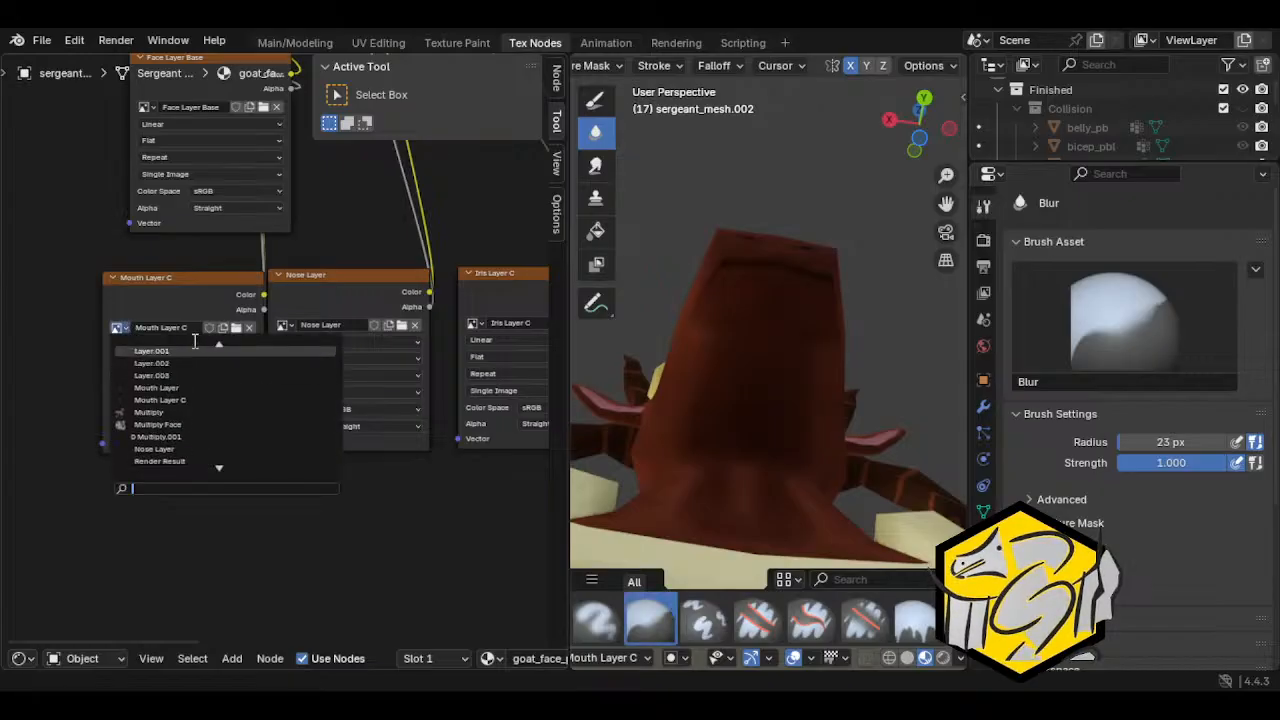
pyautogui.scroll(2, 195, 341)
pyautogui.click(29, 346)
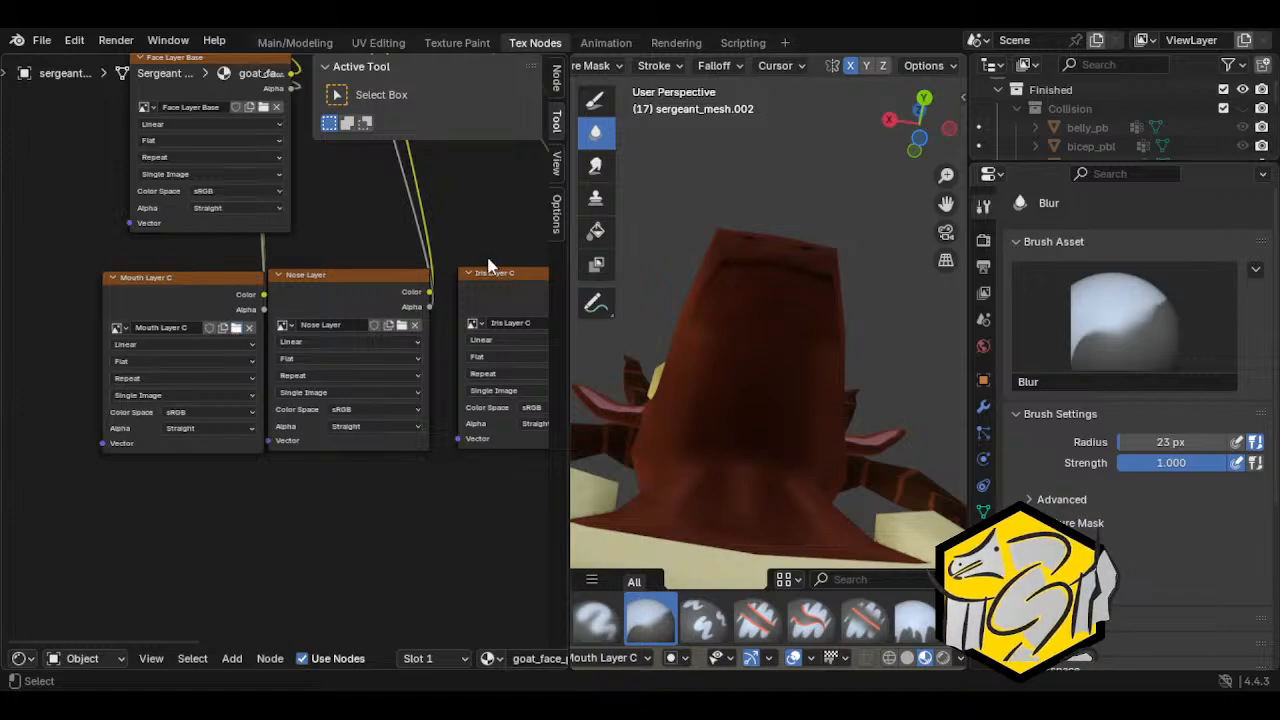
pyautogui.hotkey('ctrl', 'z')
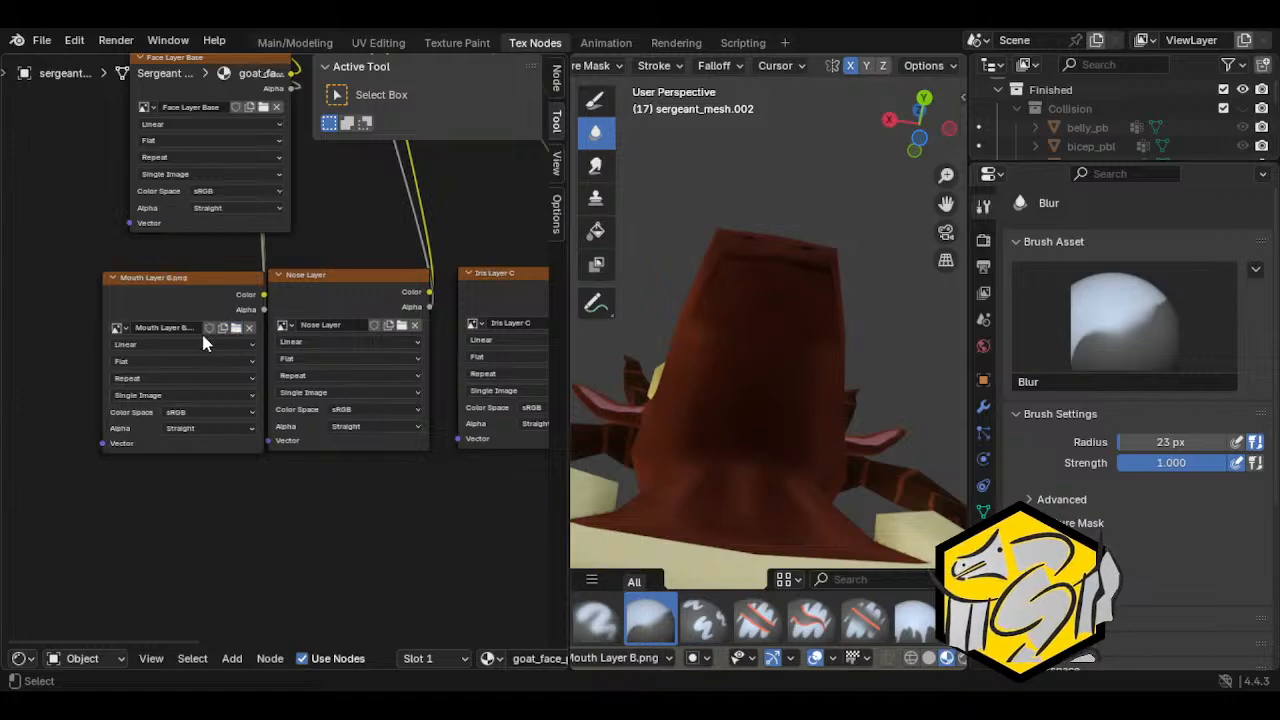
# Step: Rename the newly loaded mouth image to Mouth Layer B by removing its file extension
pyautogui.click(183, 331)
pyautogui.click(183, 330)
pyautogui.click(198, 328)
pyautogui.press('BackSpace')
pyautogui.press('BackSpace')
pyautogui.press('BackSpace')
pyautogui.press('BackSpace')
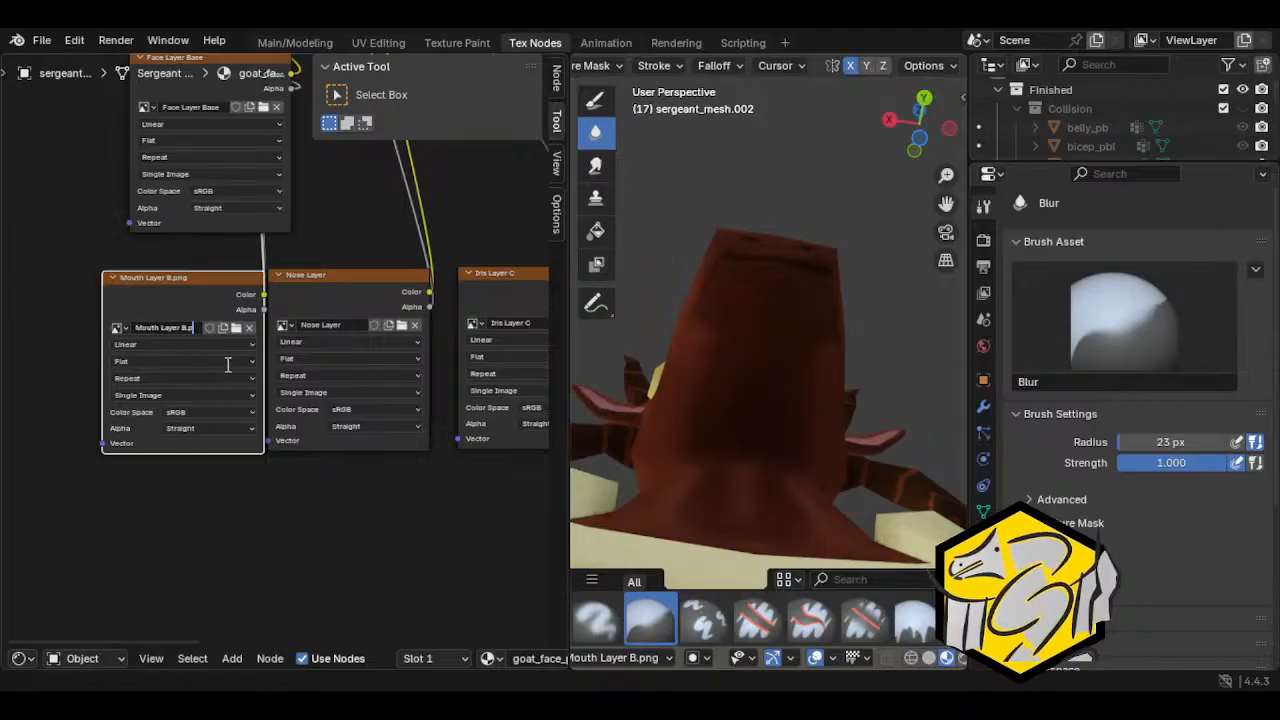
pyautogui.press('Return')
# Step: Replace the image in the Iris Layer C texture node with the file Iris Layer B.png
pyautogui.moveTo(262, 538); pyautogui.dragTo(154, 534, button='middle')
pyautogui.moveTo(372, 500); pyautogui.dragTo(215, 497, button='middle')
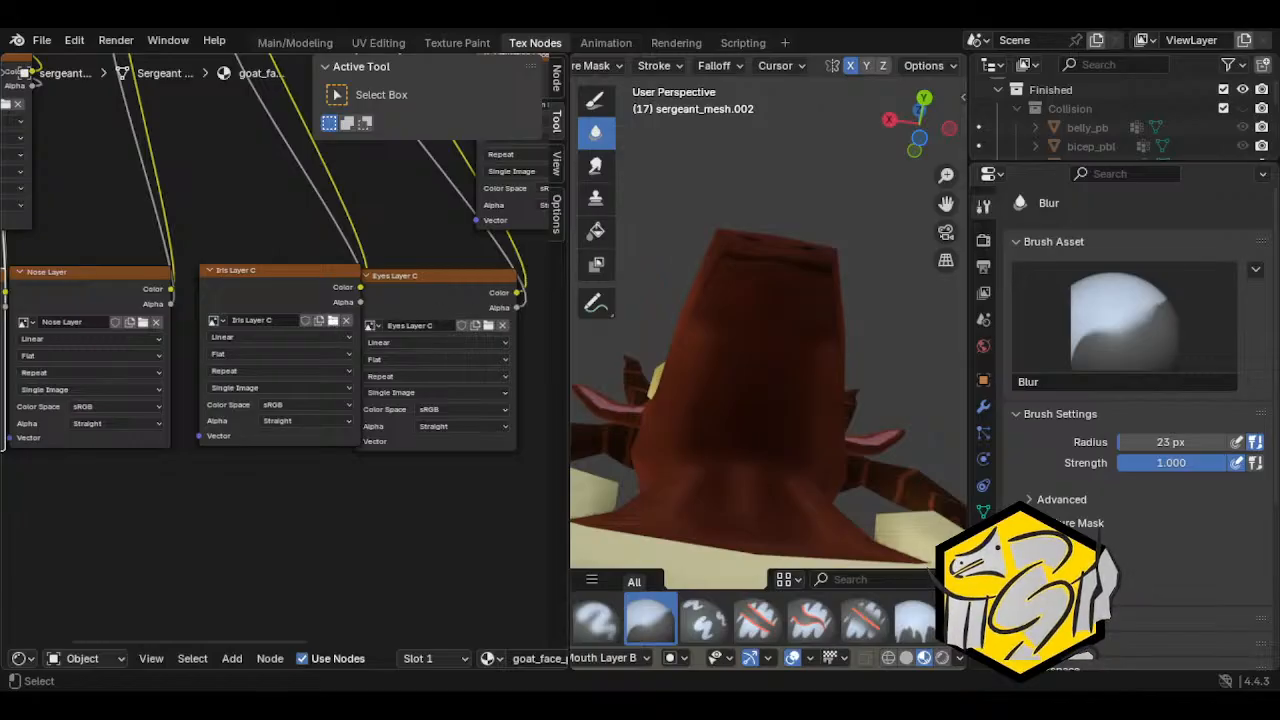
pyautogui.click(217, 320)
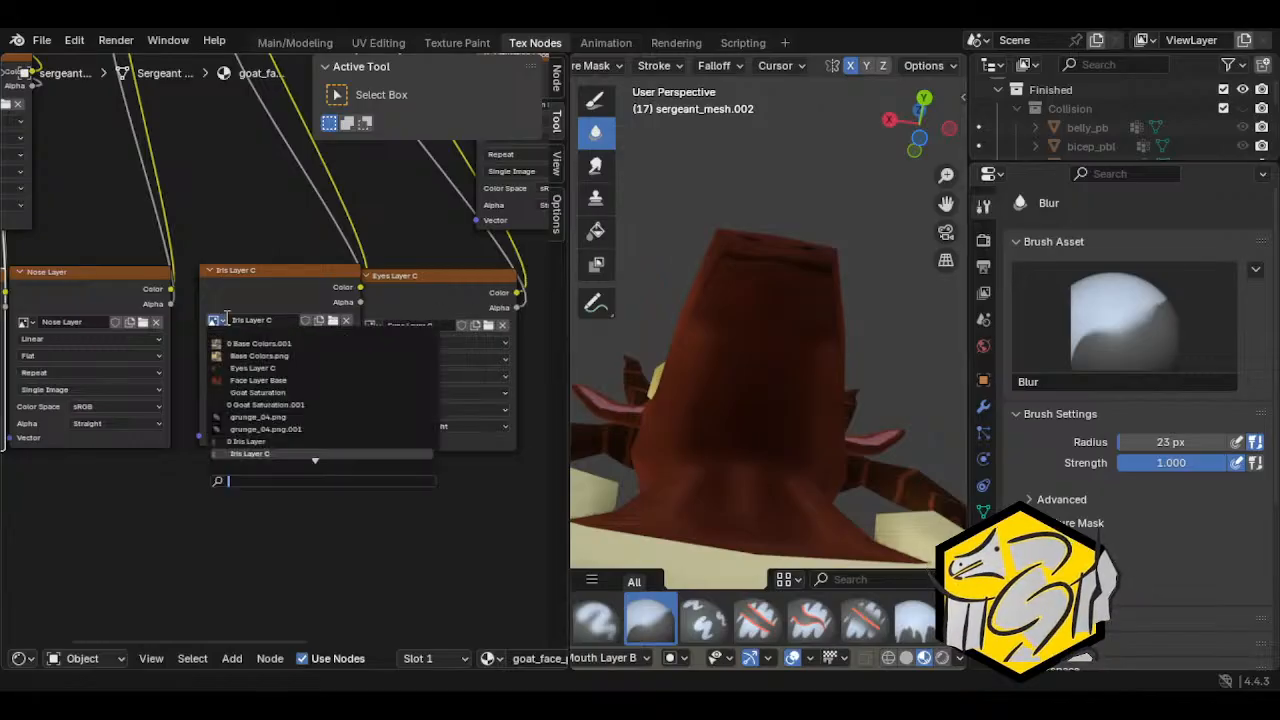
pyautogui.scroll(-4, 316, 452)
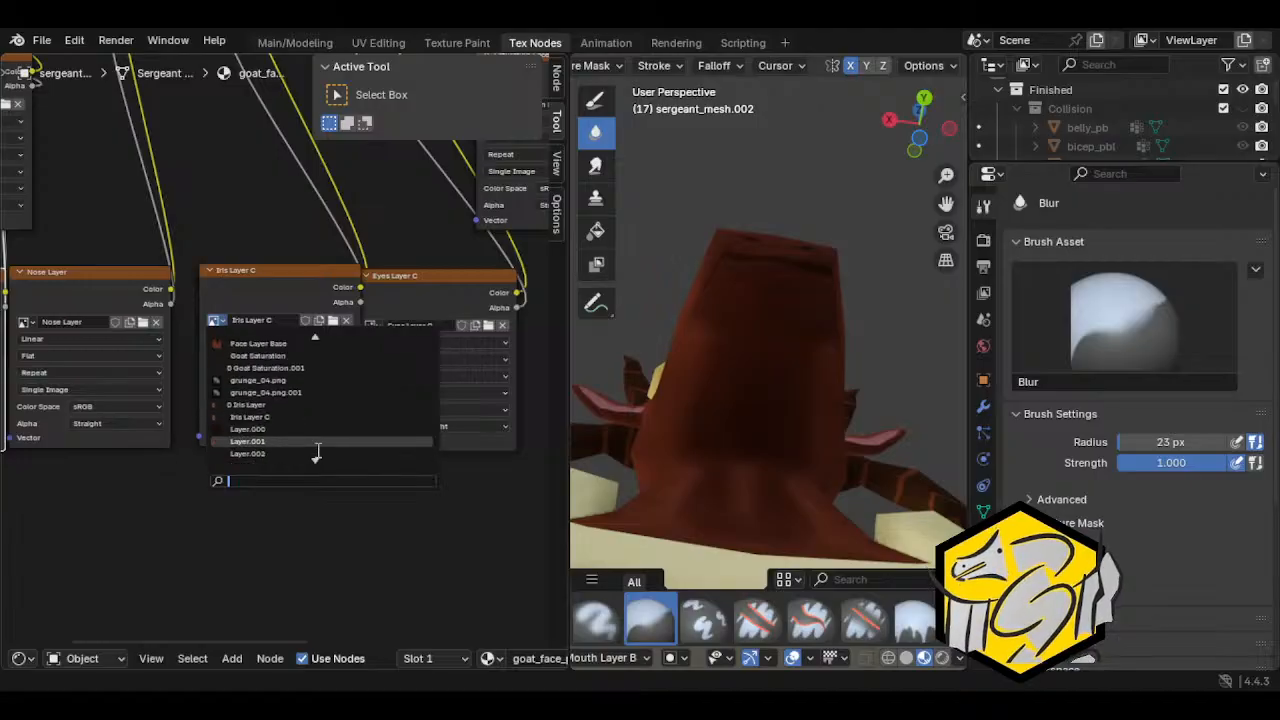
pyautogui.write('i')
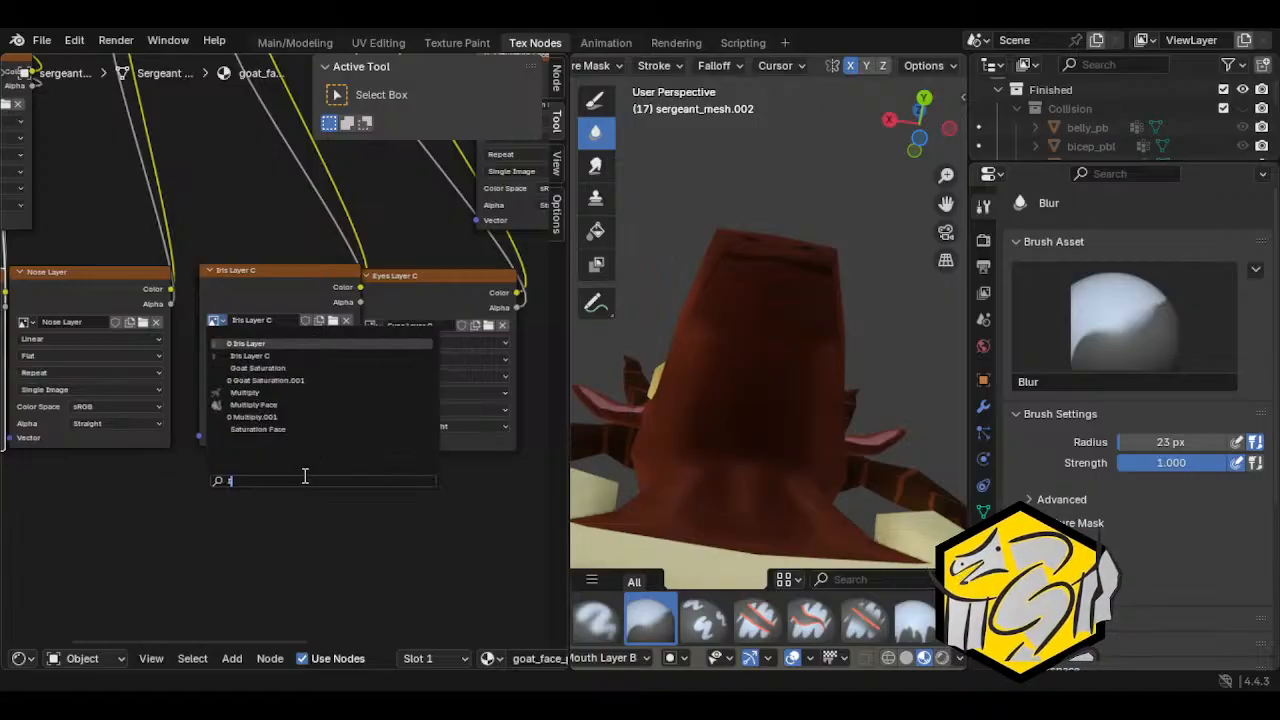
pyautogui.write('r')
pyautogui.click(326, 356)
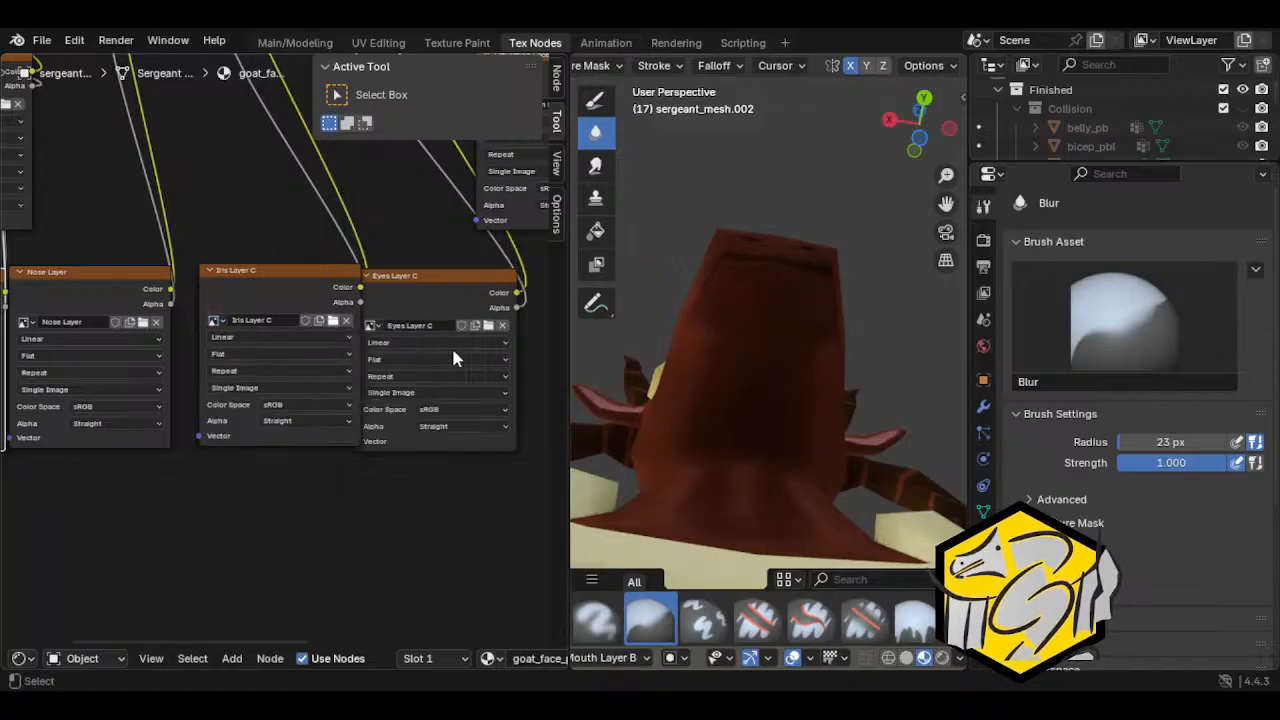
pyautogui.hotkey('ctrl', 'z')
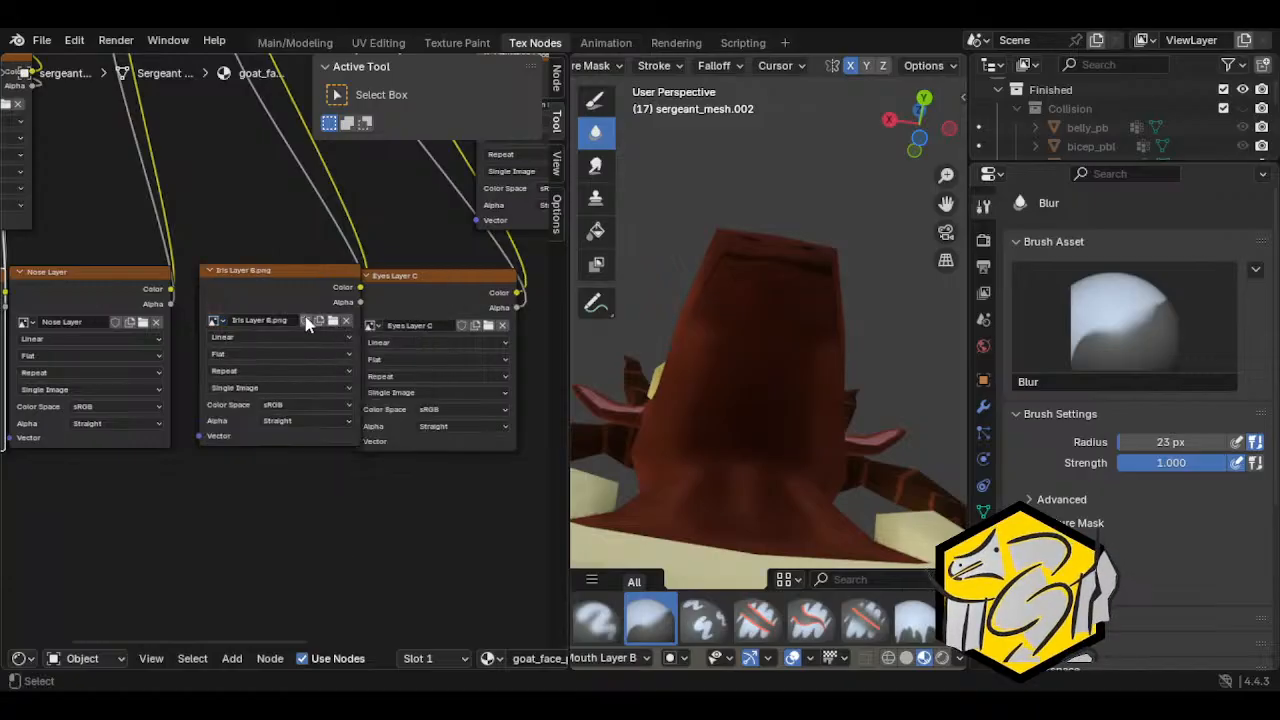
# Step: Rename the newly loaded iris image to Iris Layer B by removing its file extension
pyautogui.click(295, 319)
pyautogui.click(295, 319)
pyautogui.press('BackSpace')
pyautogui.press('BackSpace')
pyautogui.press('BackSpace')
pyautogui.press('BackSpace')
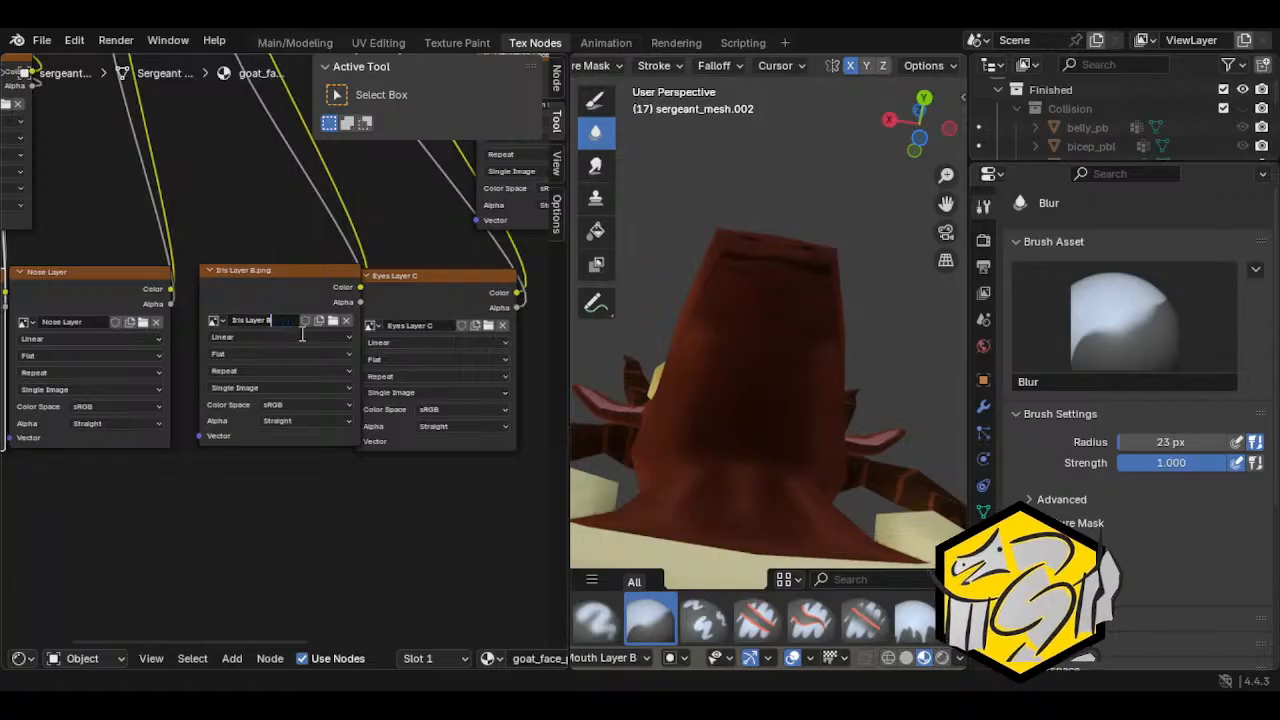
pyautogui.press('Return')
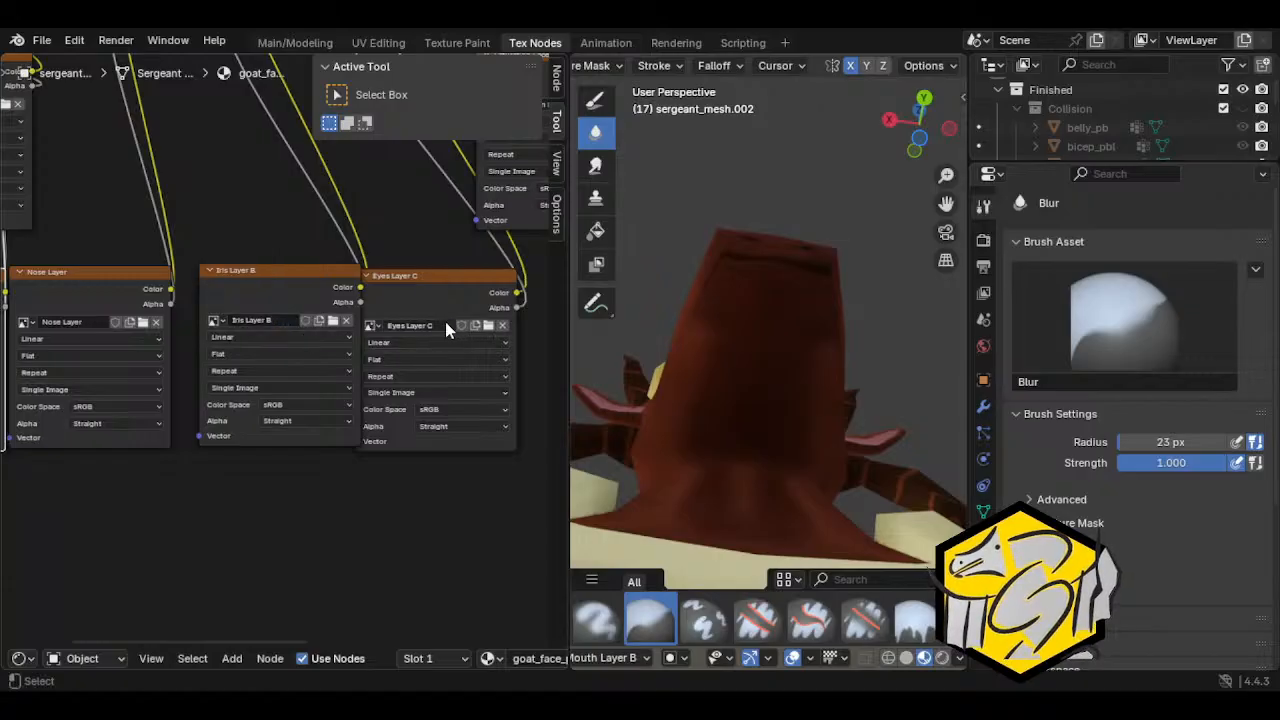
pyautogui.click(396, 324)
pyautogui.press('Return')
pyautogui.click(388, 324)
pyautogui.press('Return')
pyautogui.press('g')
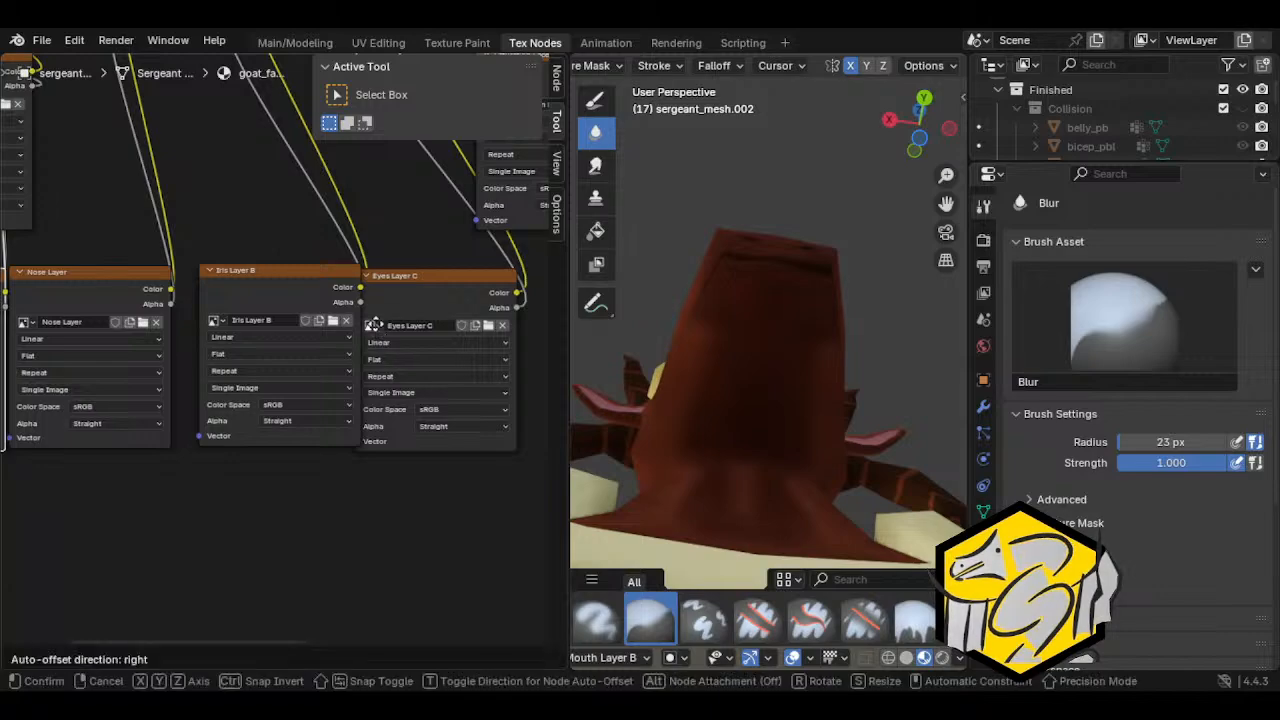
pyautogui.click(375, 327)
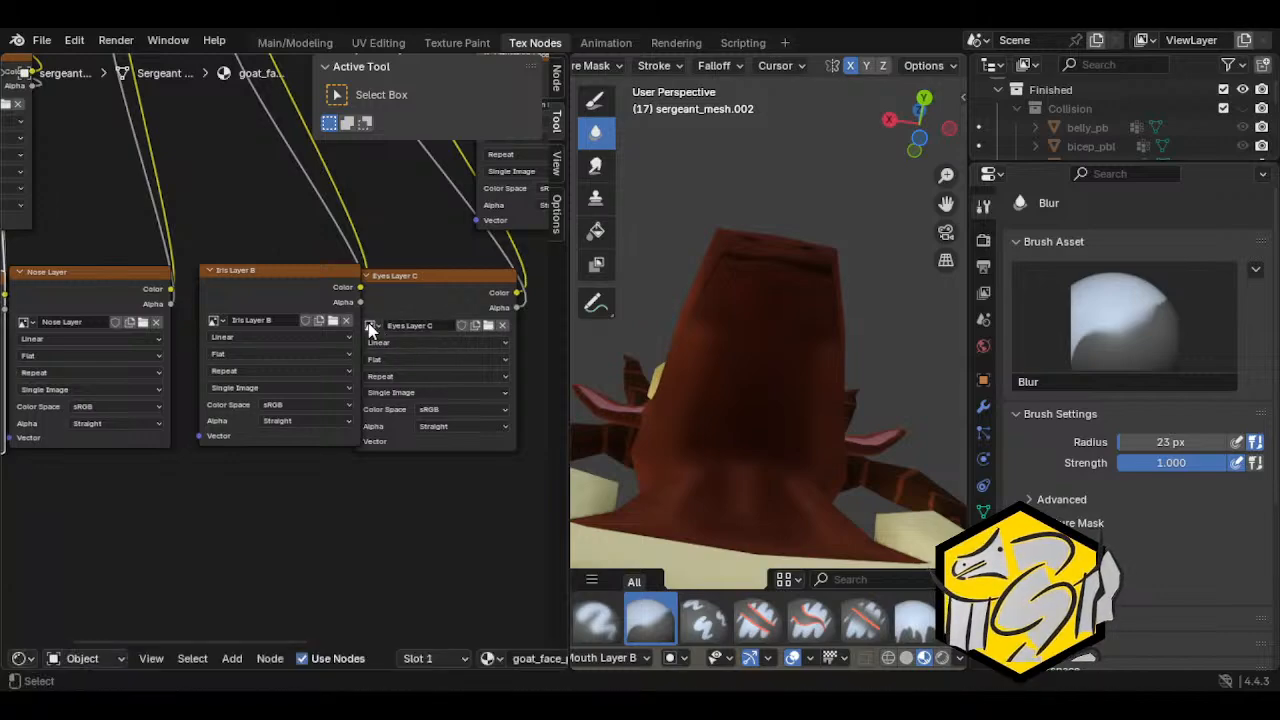
pyautogui.press('g')
pyautogui.click(381, 326)
pyautogui.click(332, 529)
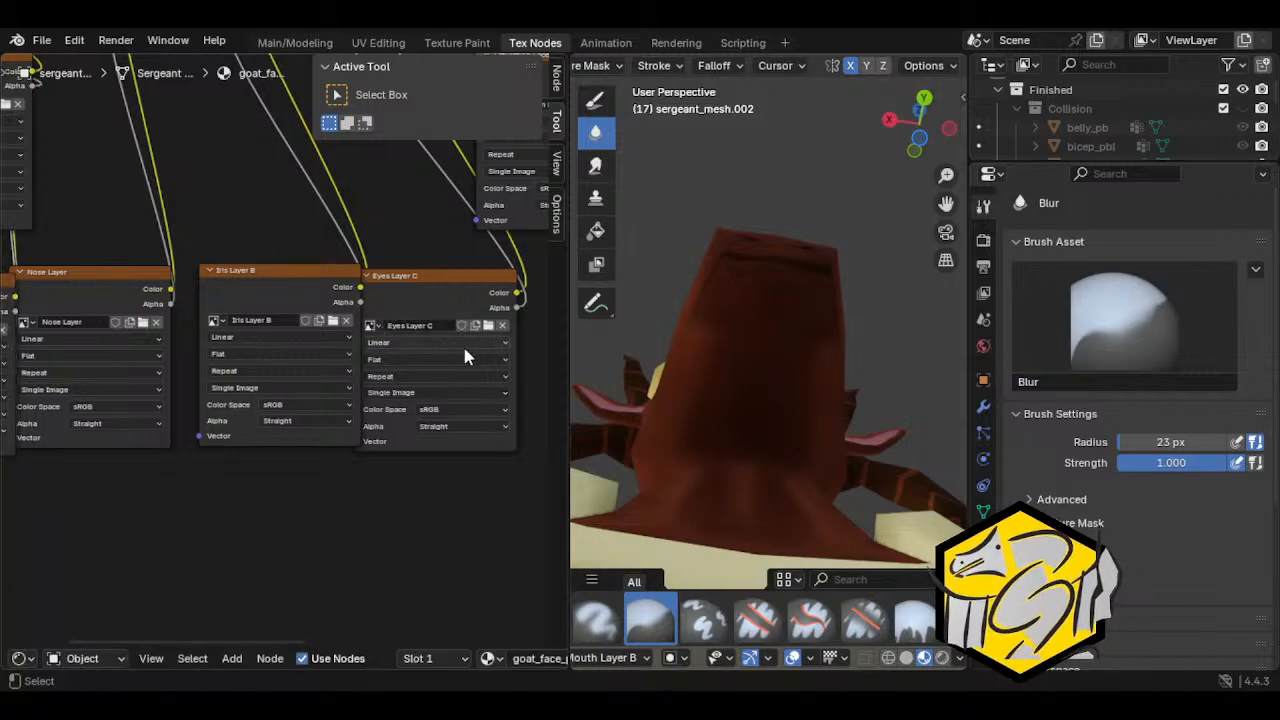
pyautogui.click(430, 323)
pyautogui.press('Return')
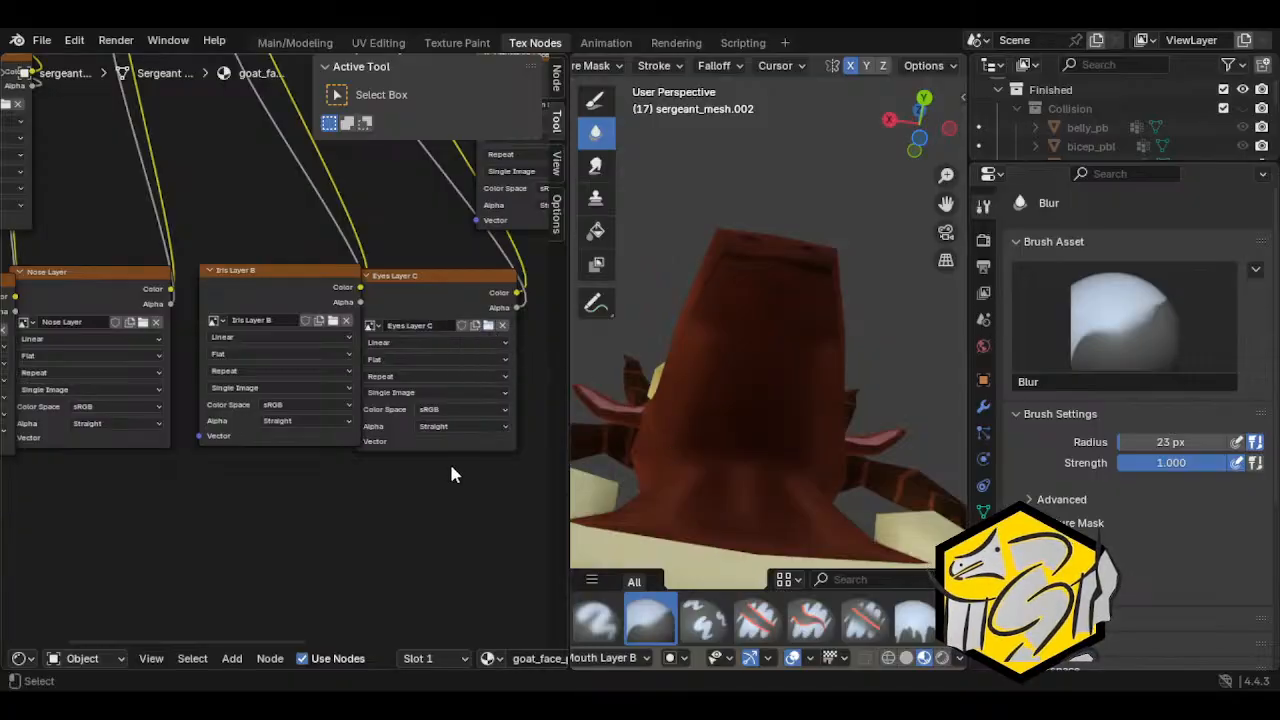
# Step: Replace the image in the Eyes Layer C texture node with Eyes Layer B.png and rename it to Eyes Layer B
pyautogui.scroll(-2, 444, 509)
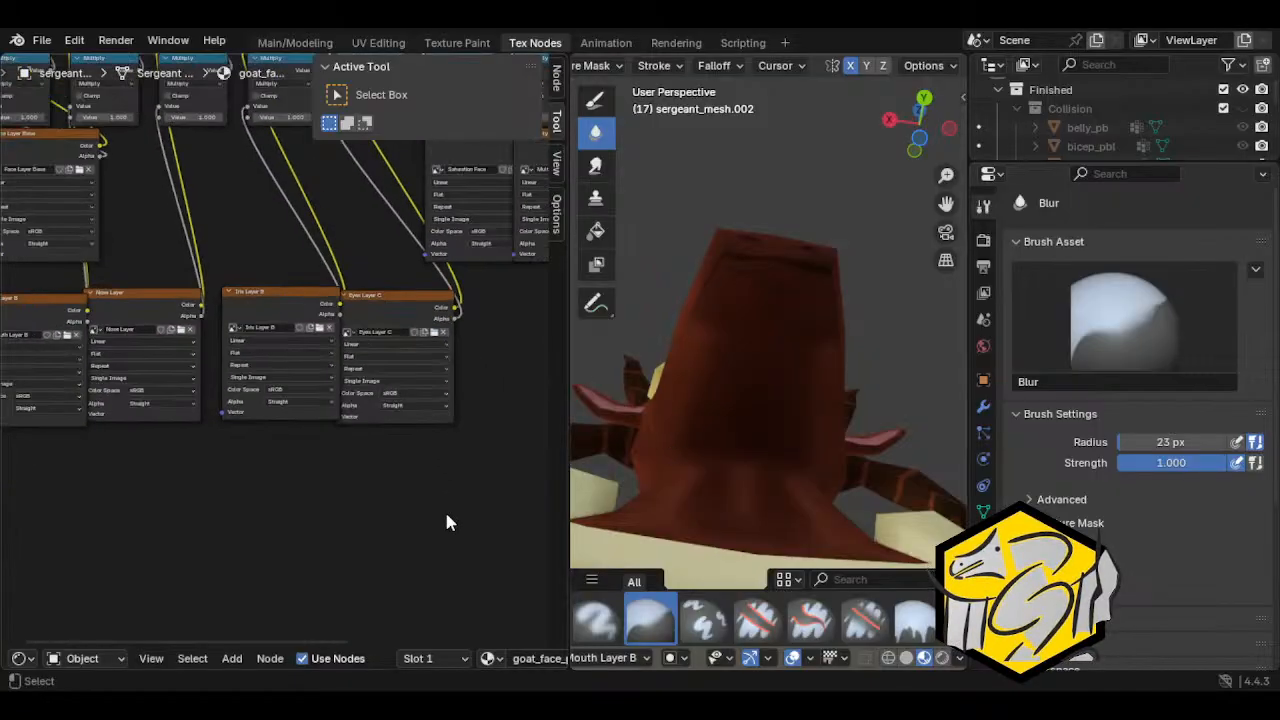
pyautogui.click(361, 329)
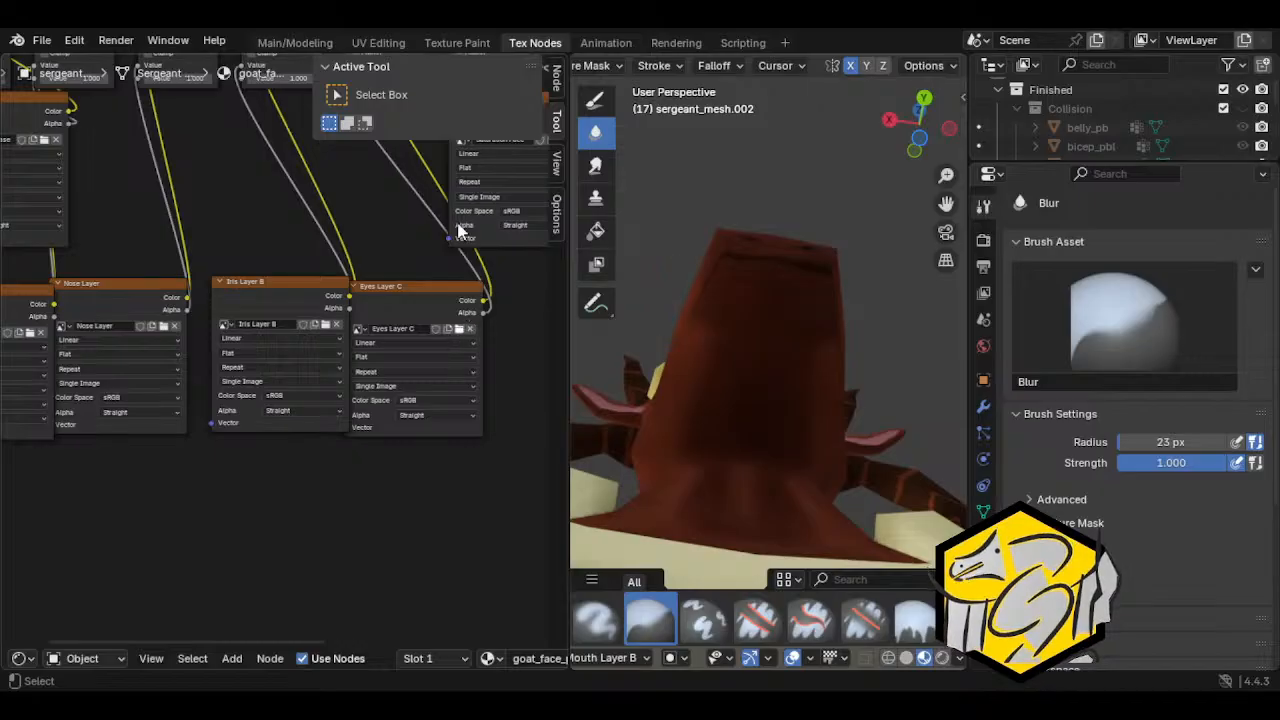
pyautogui.click(851, 595)
pyautogui.click(423, 329)
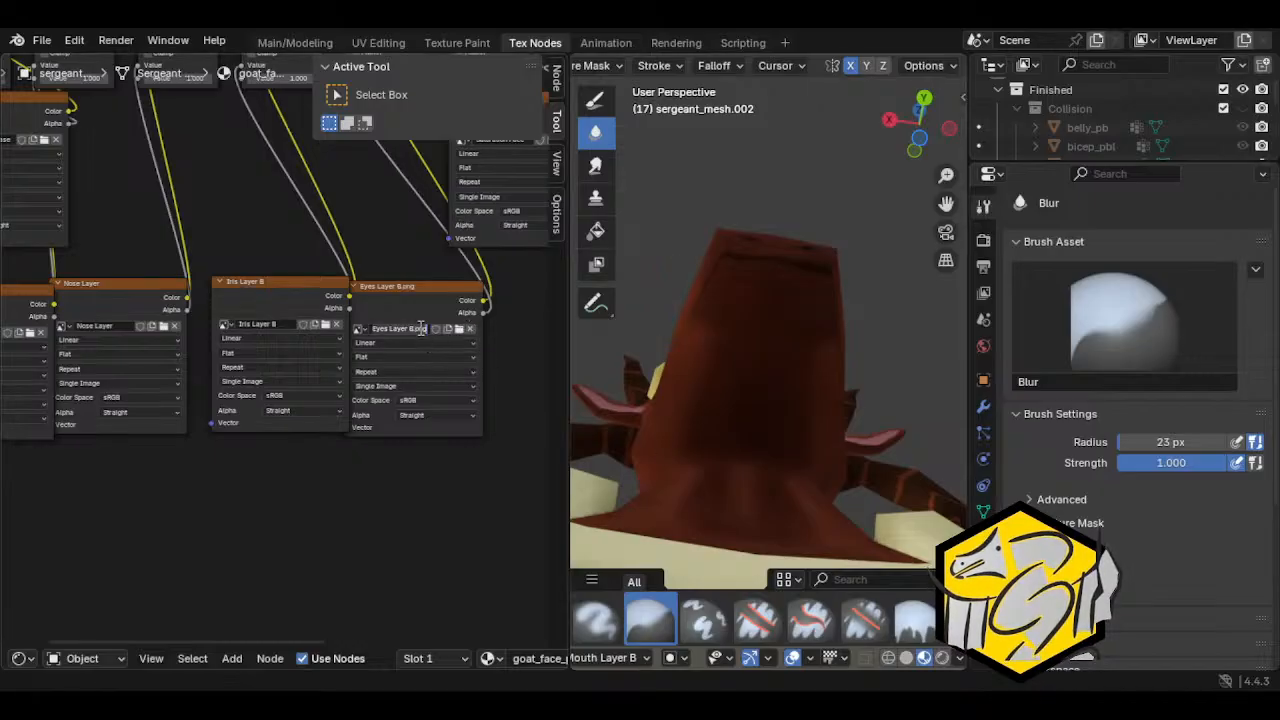
pyautogui.click(419, 329)
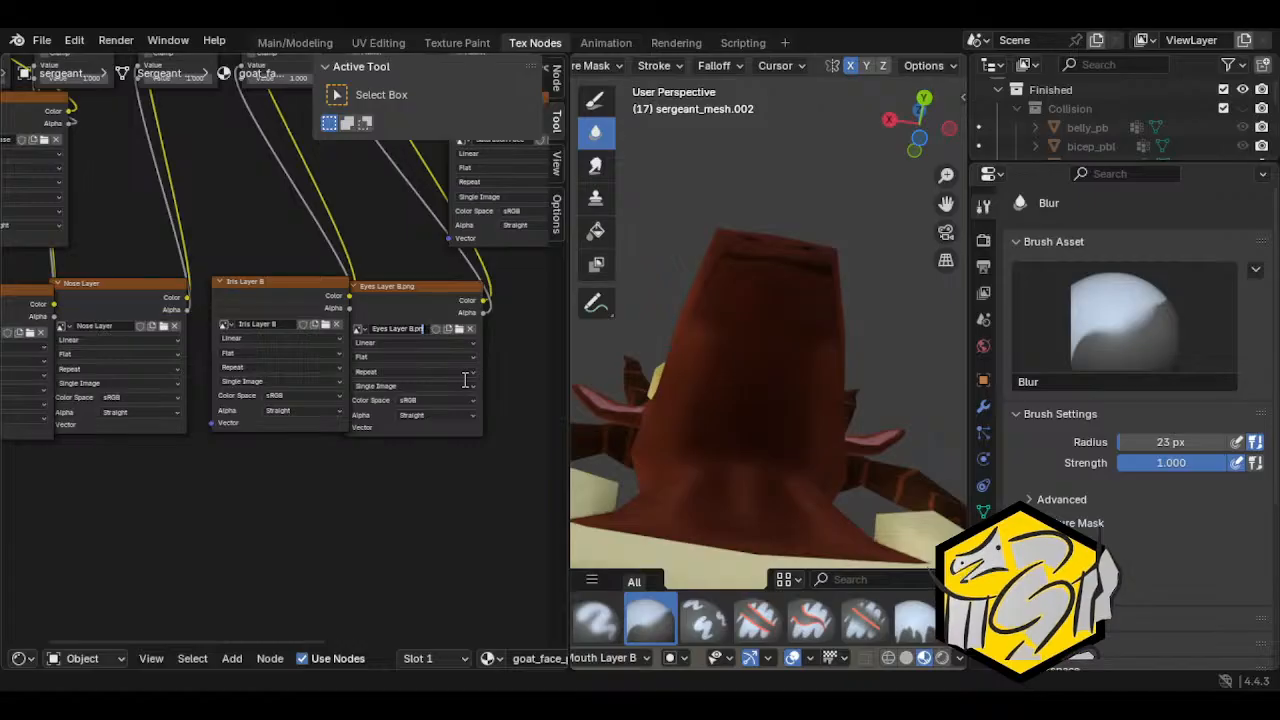
pyautogui.press('Return')
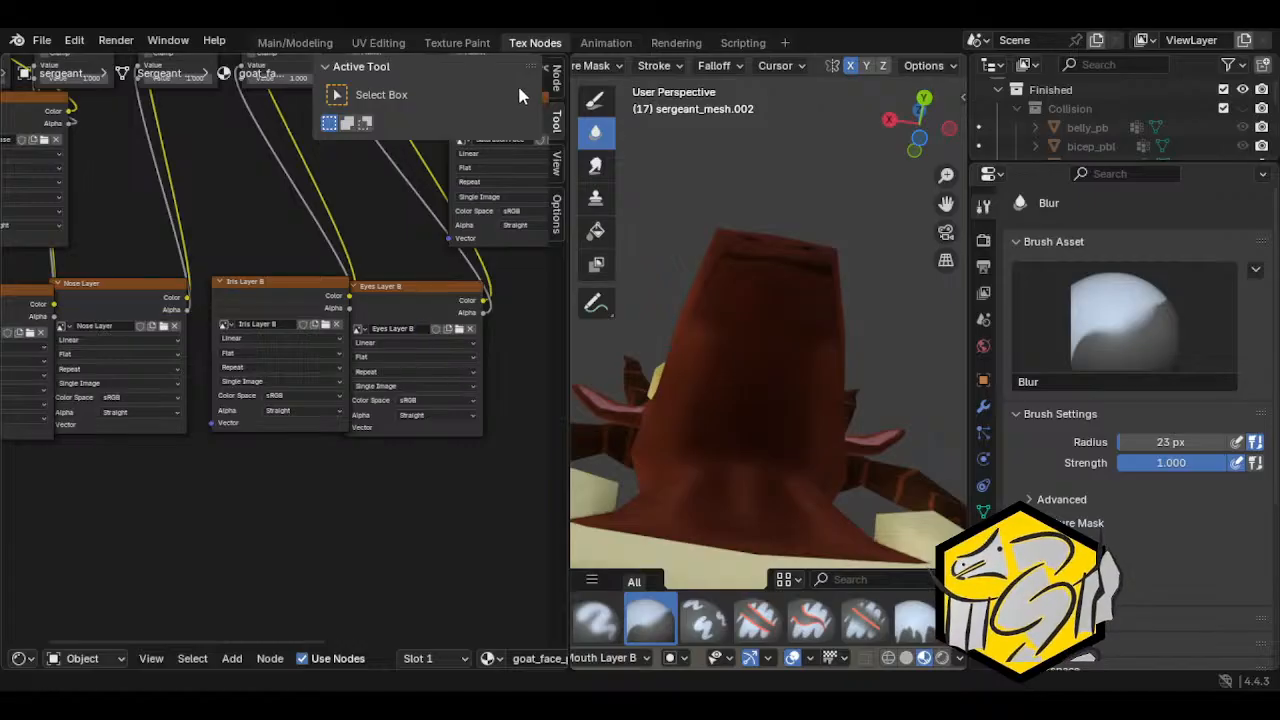
# Step: Check the goat's face from several angles and switch the image in the Mouth Layer B texture node to Mouth Layer A
pyautogui.moveTo(750, 465)
pyautogui.mouseDown(button='middle')
pyautogui.moveTo(914, 418)
pyautogui.moveTo(656, 410)
pyautogui.moveTo(700, 412)
pyautogui.moveTo(645, 415)
pyautogui.moveTo(690, 418)
pyautogui.moveTo(641, 420)
pyautogui.moveTo(651, 455)
pyautogui.moveTo(706, 392)
pyautogui.mouseUp(button='middle')
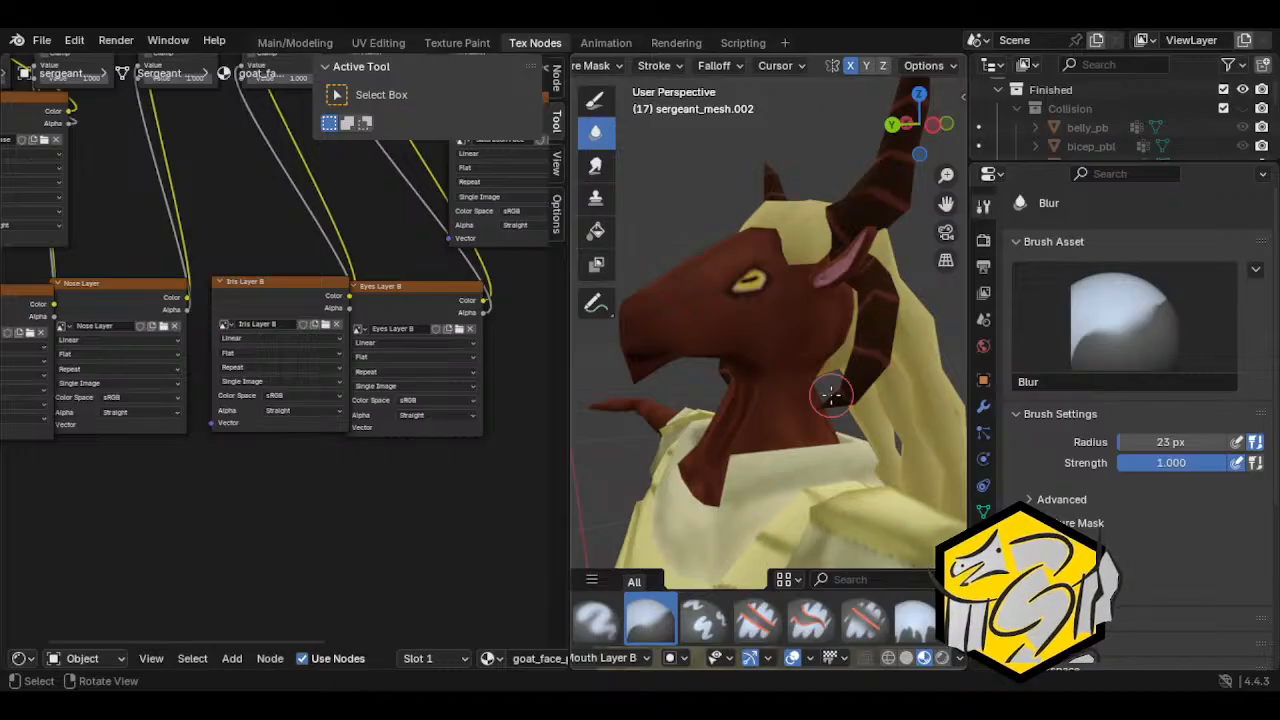
pyautogui.moveTo(689, 402); pyautogui.dragTo(962, 434, button='middle')
pyautogui.moveTo(666, 431); pyautogui.dragTo(620, 430, button='middle')
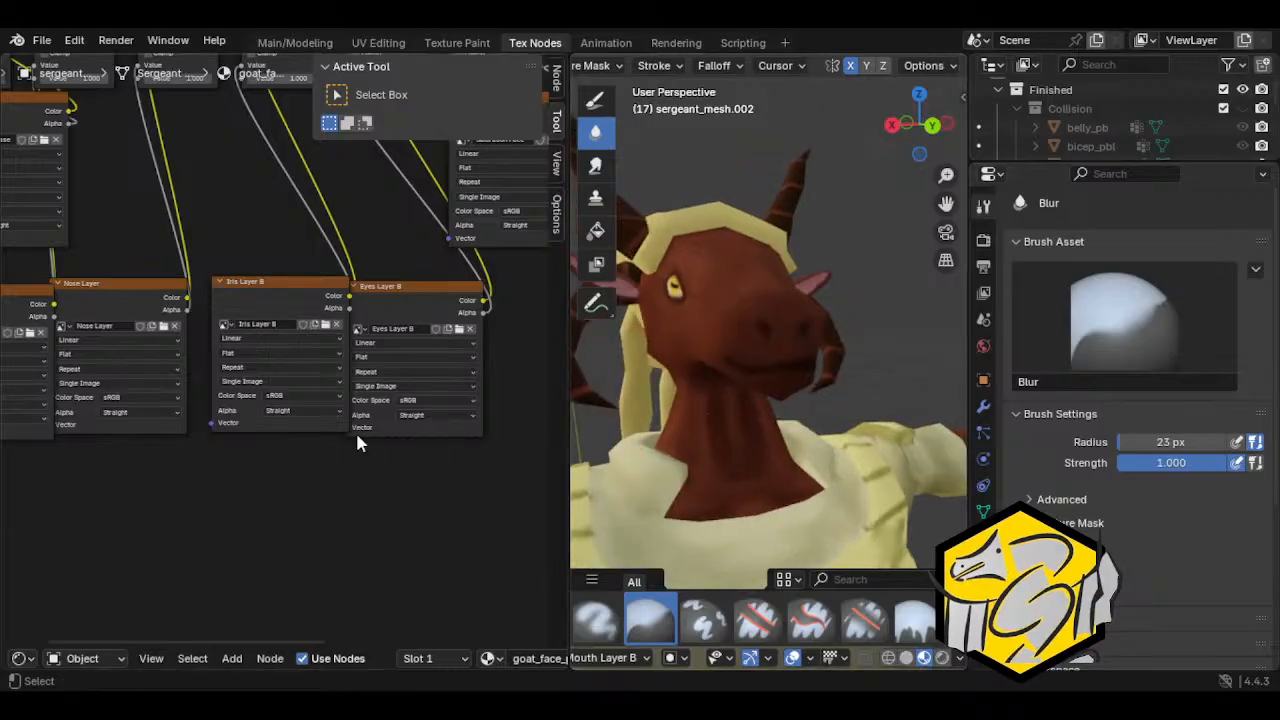
pyautogui.moveTo(327, 509); pyautogui.dragTo(523, 506, button='middle')
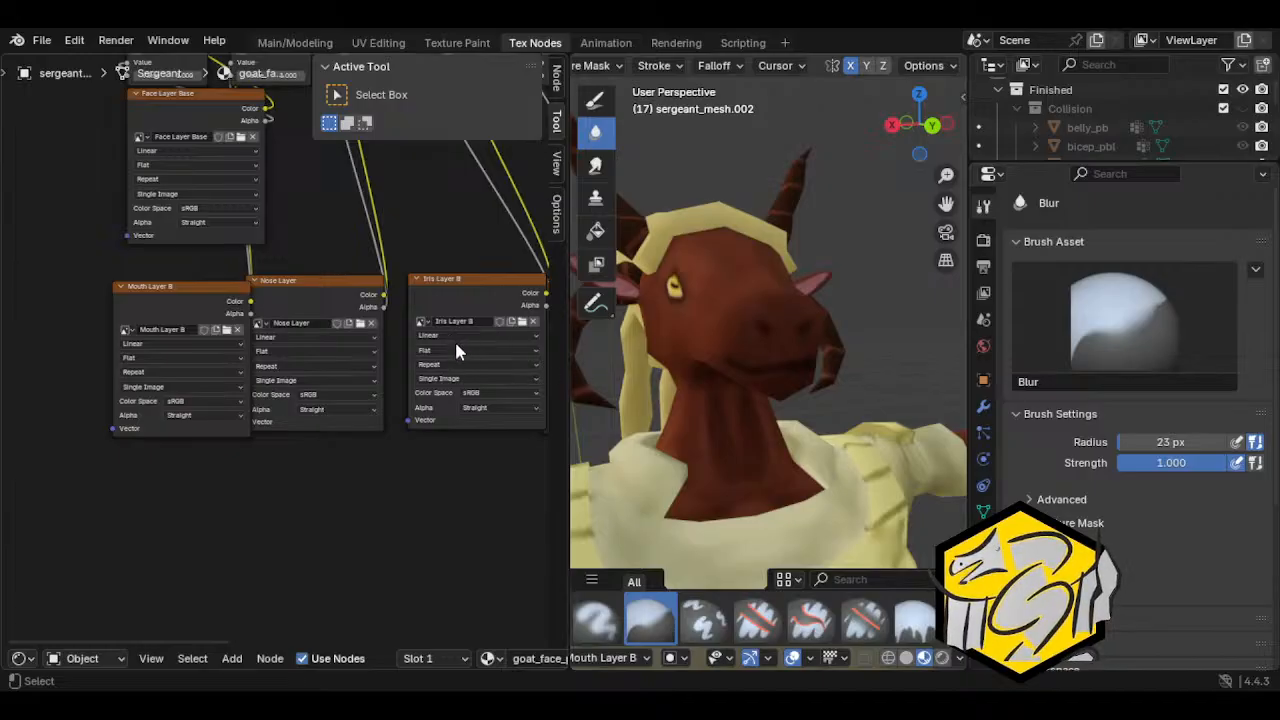
pyautogui.hotkey('ctrl', 'z')
pyautogui.moveTo(397, 489); pyautogui.dragTo(200, 511, button='middle')
pyautogui.doubleClick(160, 332)
pyautogui.press('Return')
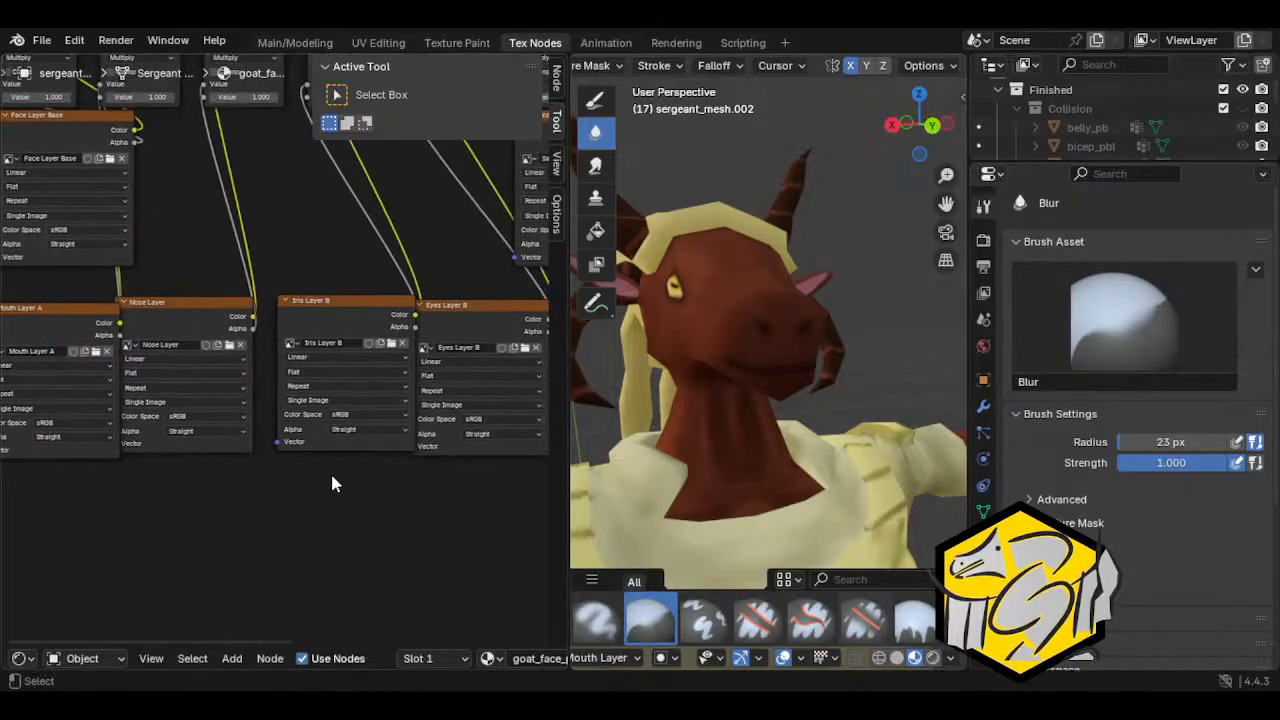
# Step: Try loading Eyes Layer A.png into the Iris Layer B texture node and removing the file extension from its name
pyautogui.click(395, 348)
pyautogui.click(483, 517)
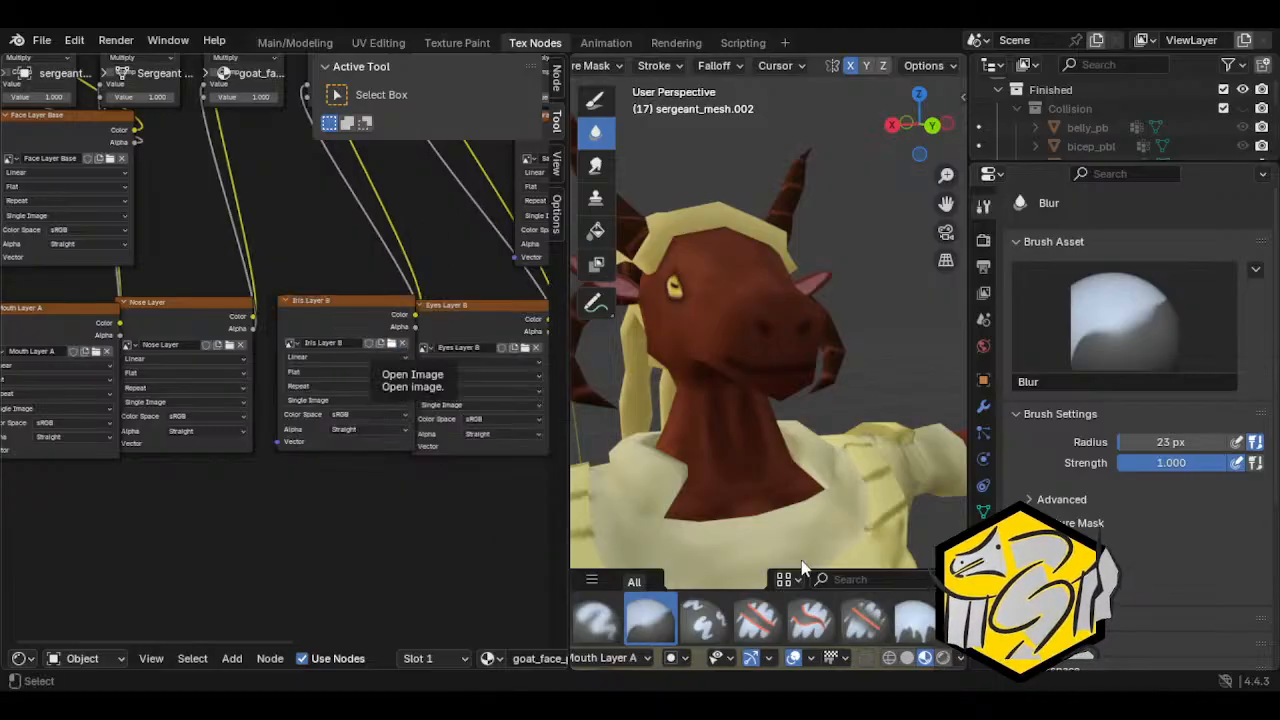
pyautogui.click(884, 612)
pyautogui.click(355, 343)
pyautogui.click(356, 343)
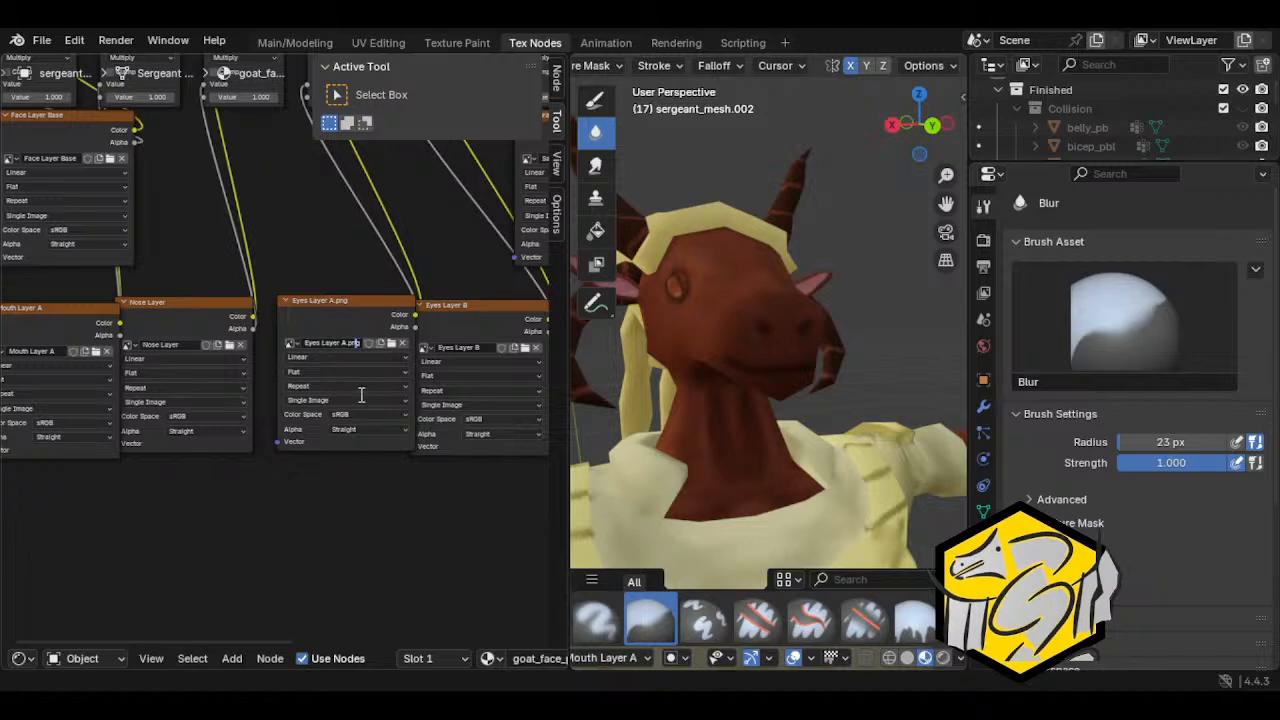
pyautogui.press('Return')
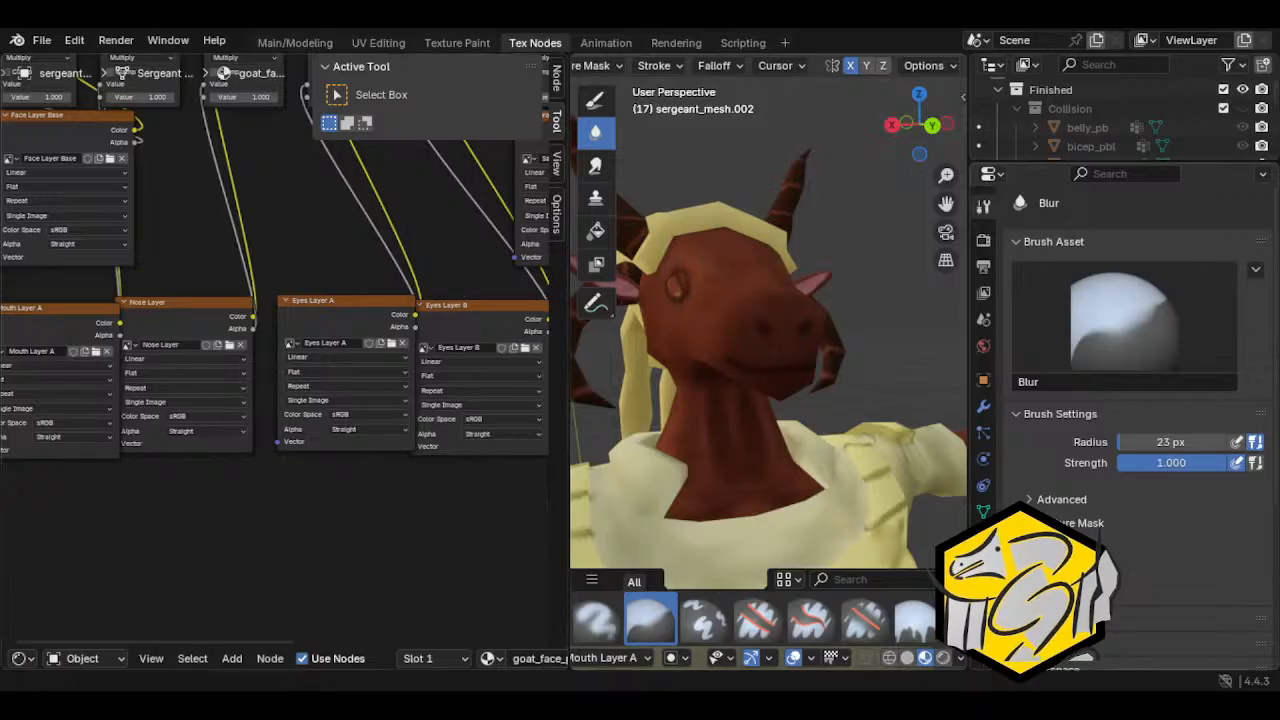
pyautogui.hotkey('ctrl', 'z')
pyautogui.hotkey('ctrl', 'z')
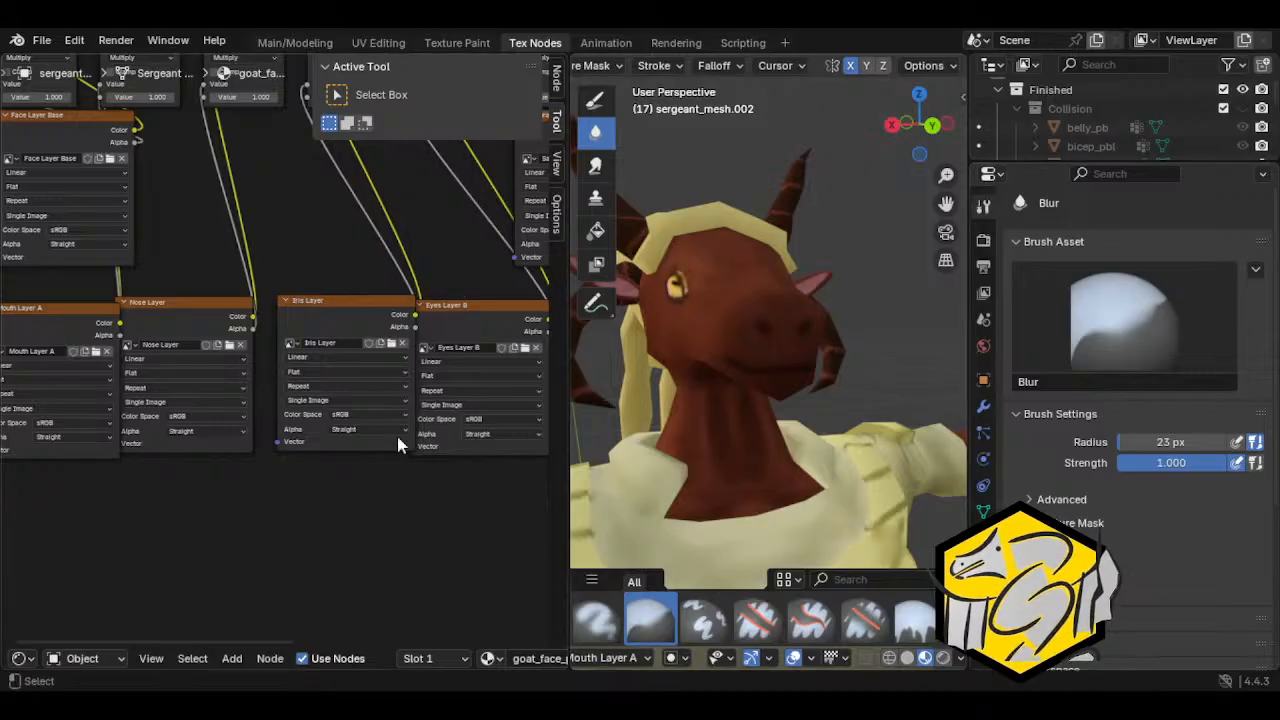
# Step: Rename the iris texture node's image to Iris Layer A, switch the eyes node to Eyes Layer A and check the face
pyautogui.click(358, 342)
pyautogui.write('A')
pyautogui.press('Return')
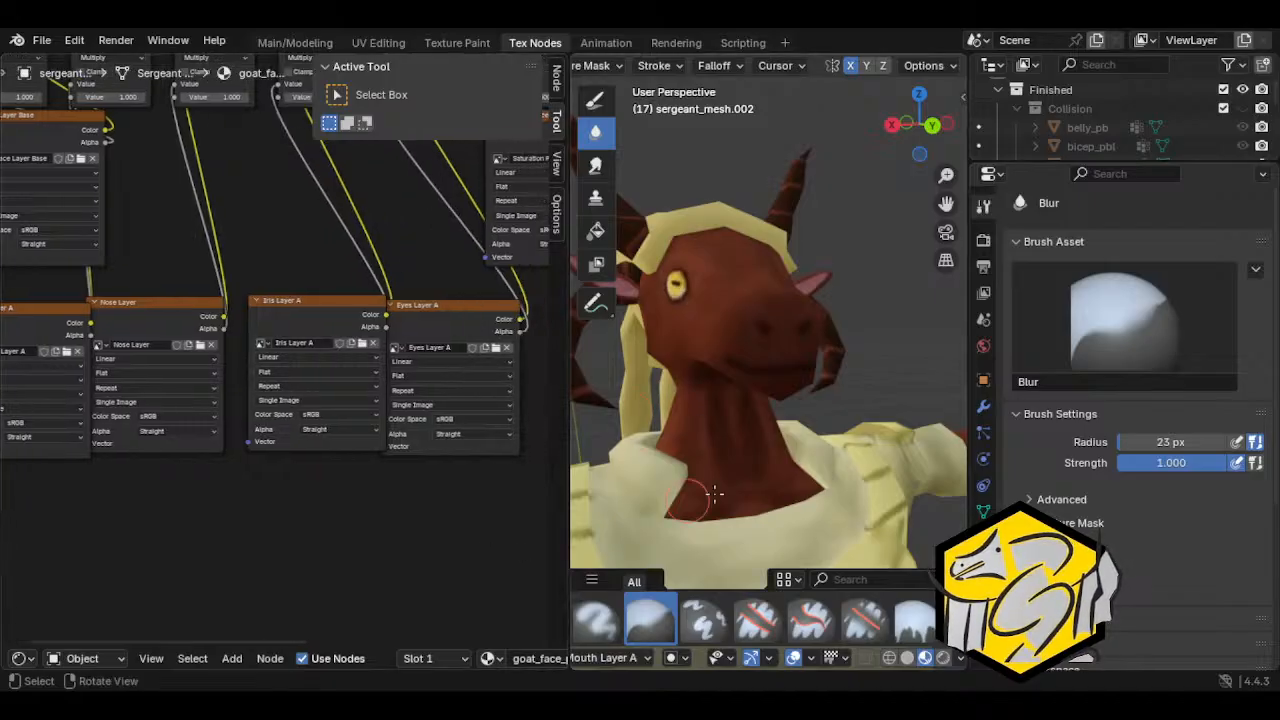
pyautogui.moveTo(714, 493); pyautogui.dragTo(600, 430, button='middle')
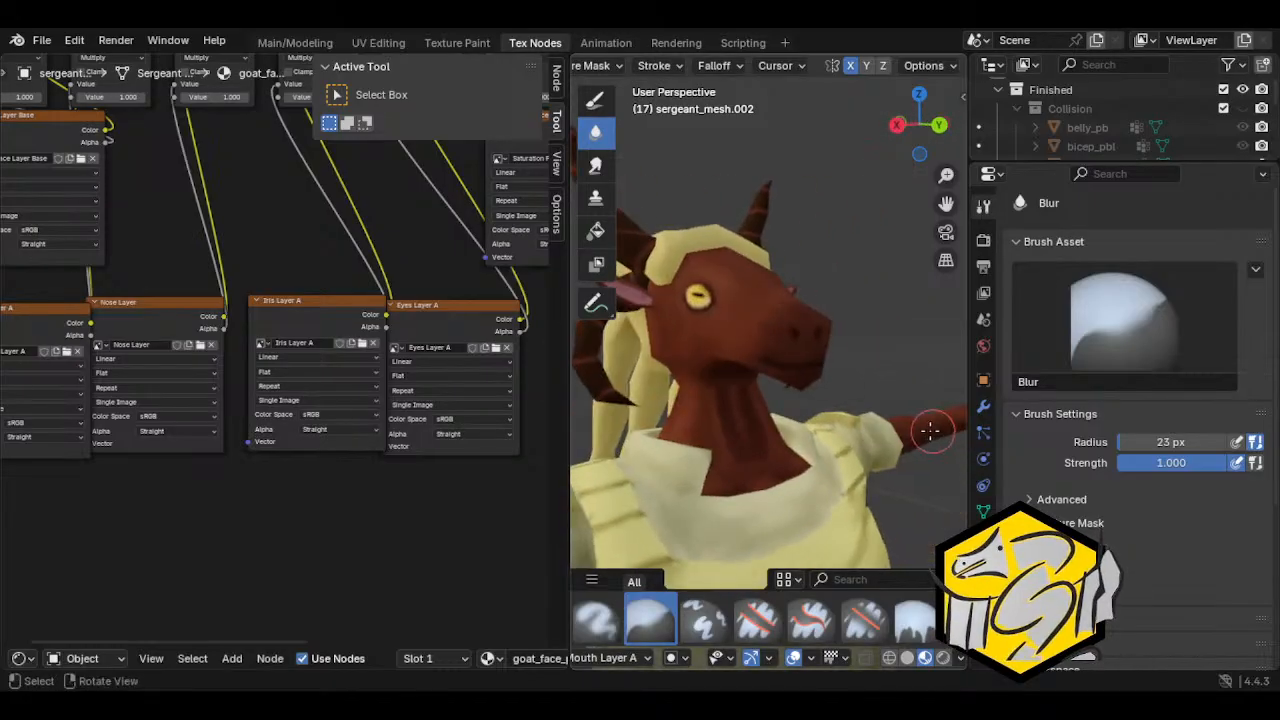
pyautogui.moveTo(930, 430); pyautogui.dragTo(894, 443, button='middle')
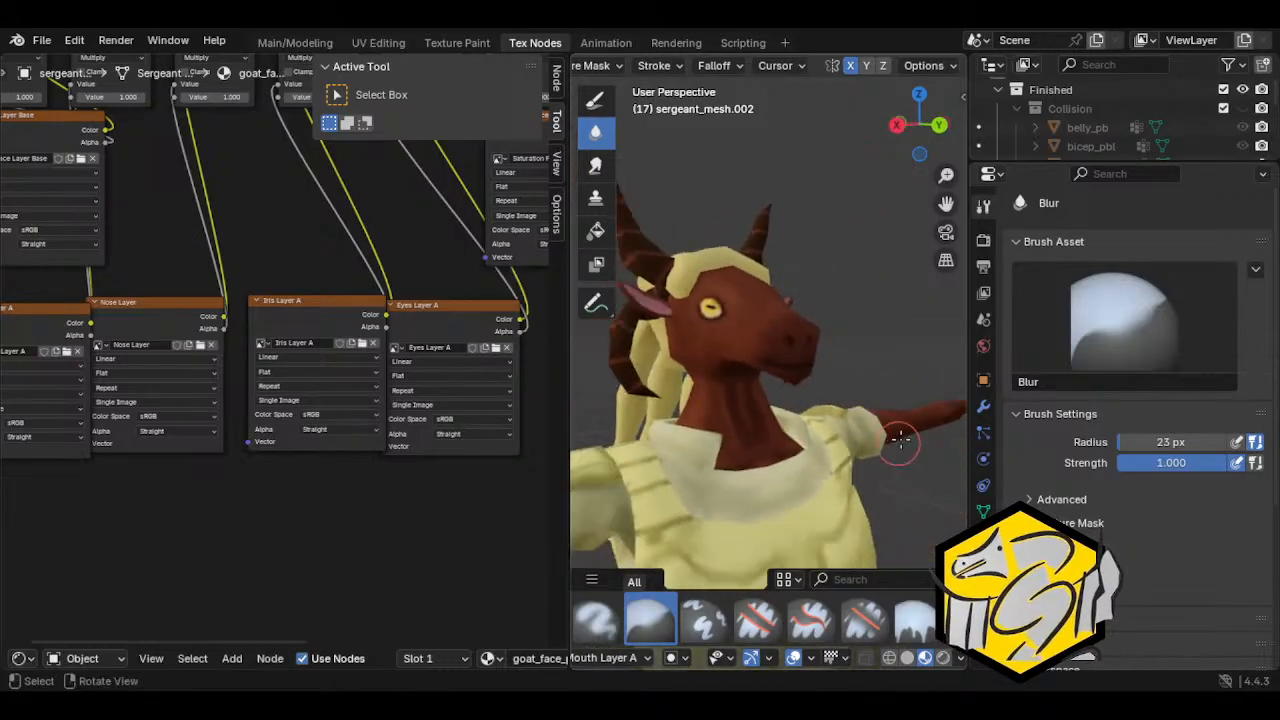
pyautogui.click(42, 41)
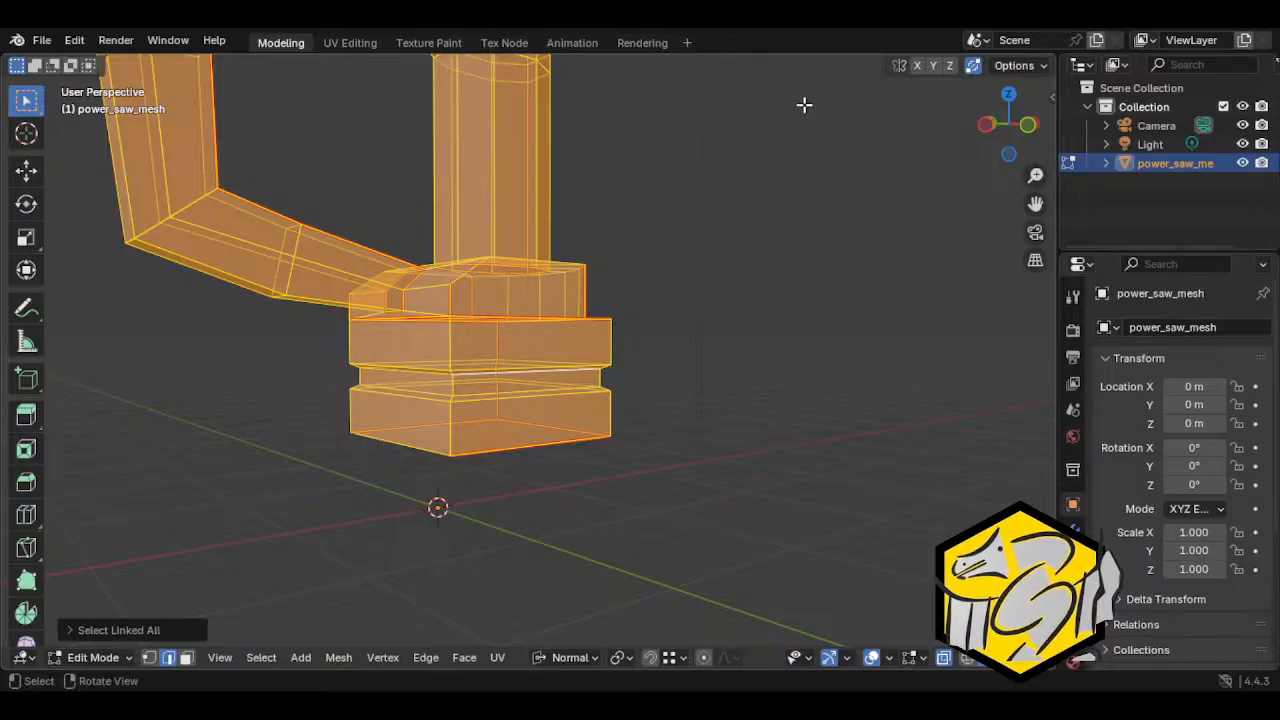
# Step: Extrude the narrow vertical end face of the power saw's tall block in place and scale it down to form an inset
pyautogui.moveTo(609, 209); pyautogui.dragTo(484, 286, button='middle')
pyautogui.hotkey('alt', 'a')
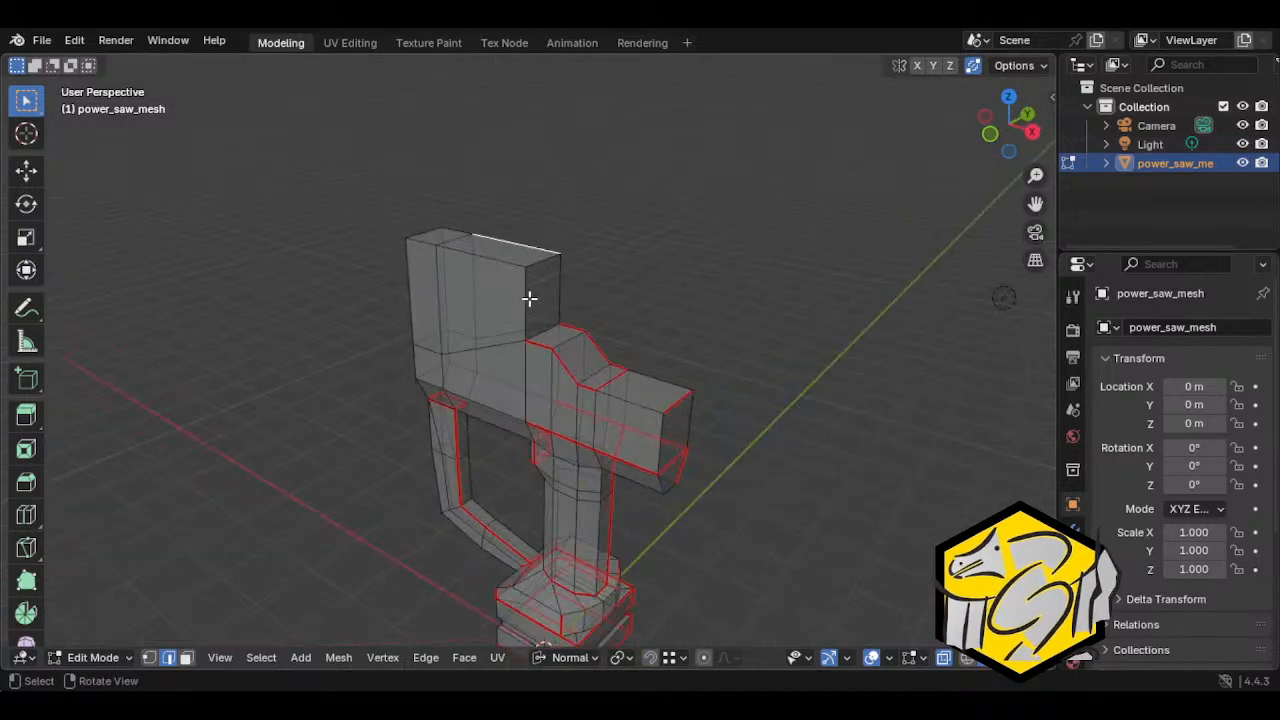
pyautogui.click(529, 299)
pyautogui.press('3')
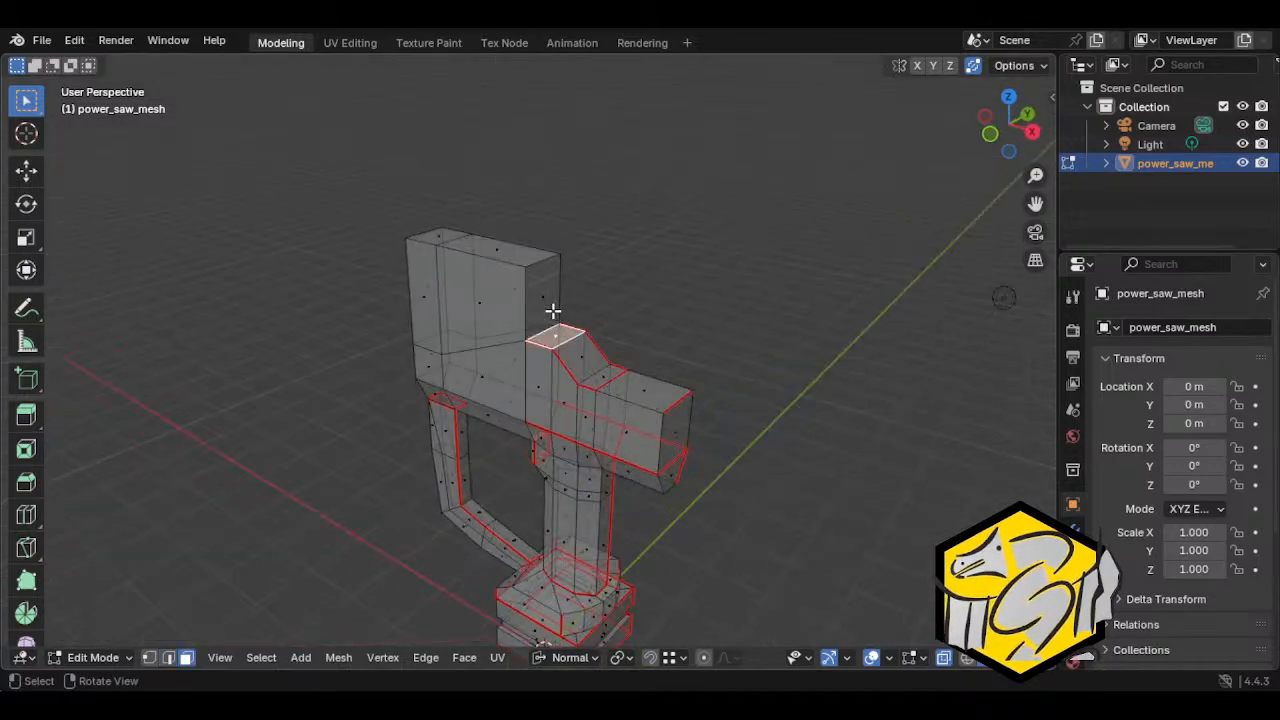
pyautogui.click(551, 309)
pyautogui.moveTo(551, 309); pyautogui.dragTo(646, 331, button='middle')
pyautogui.press('e')
pyautogui.rightClick(620, 343)
pyautogui.press('s')
pyautogui.click(625, 322)
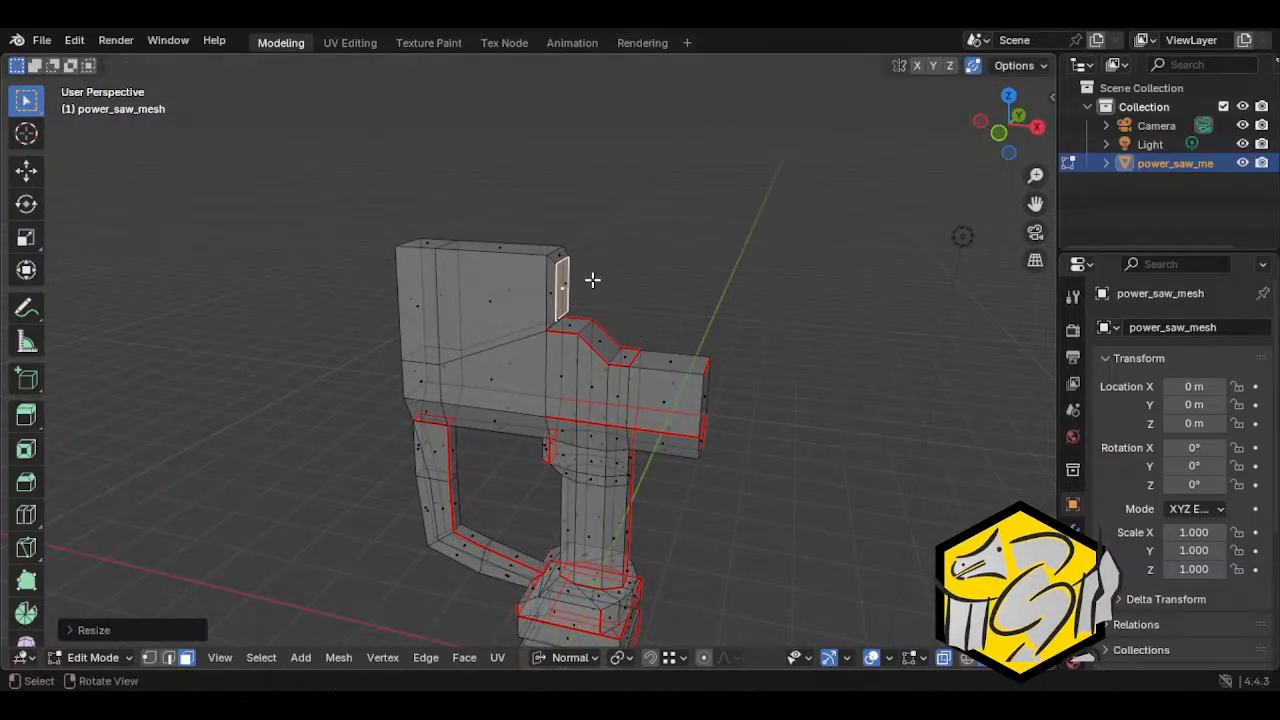
# Step: Extrude the narrow strip above the inset face 2 m straight up along the global Z axis
pyautogui.moveTo(560, 252); pyautogui.dragTo(630, 379, button='middle')
pyautogui.press('e')
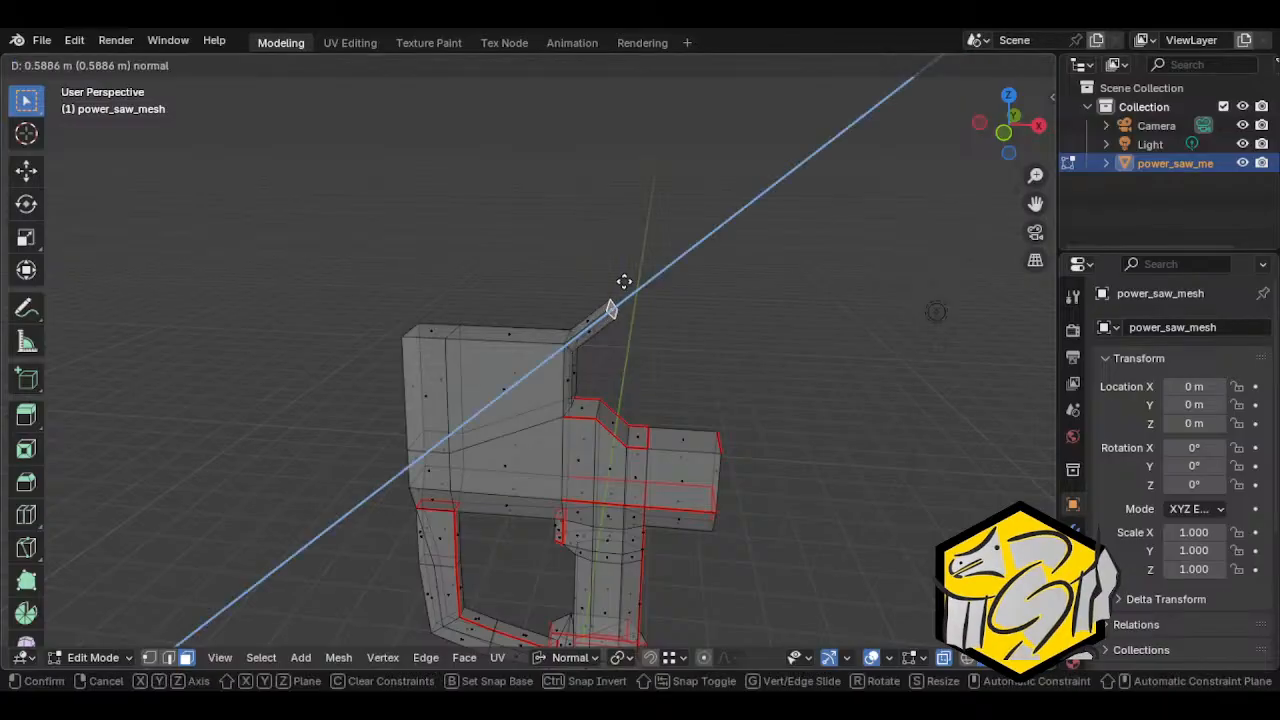
pyautogui.press('z')
pyautogui.press('z')
pyautogui.rightClick(624, 263)
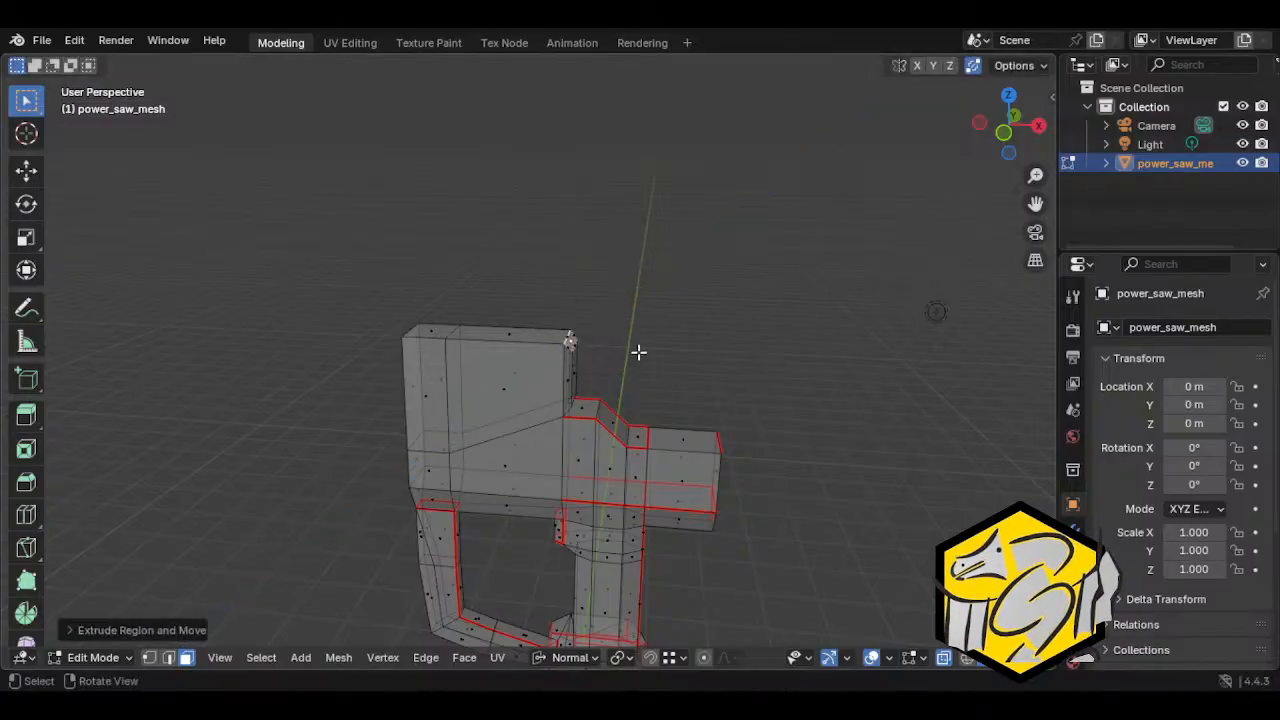
pyautogui.press('g')
pyautogui.press('z')
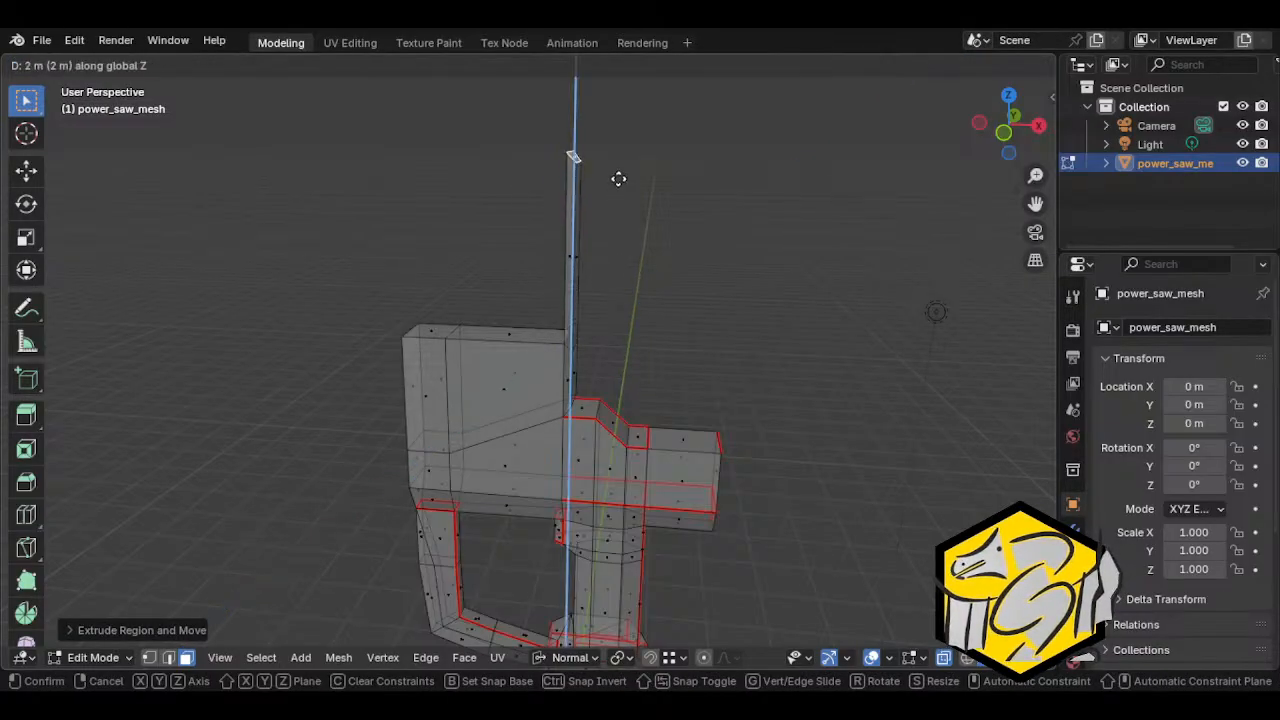
pyautogui.click(617, 178)
# Step: Mark seams along the end edges of the tall block where the upright extruded piece joins it
pyautogui.moveTo(617, 178); pyautogui.dragTo(566, 374, button='middle')
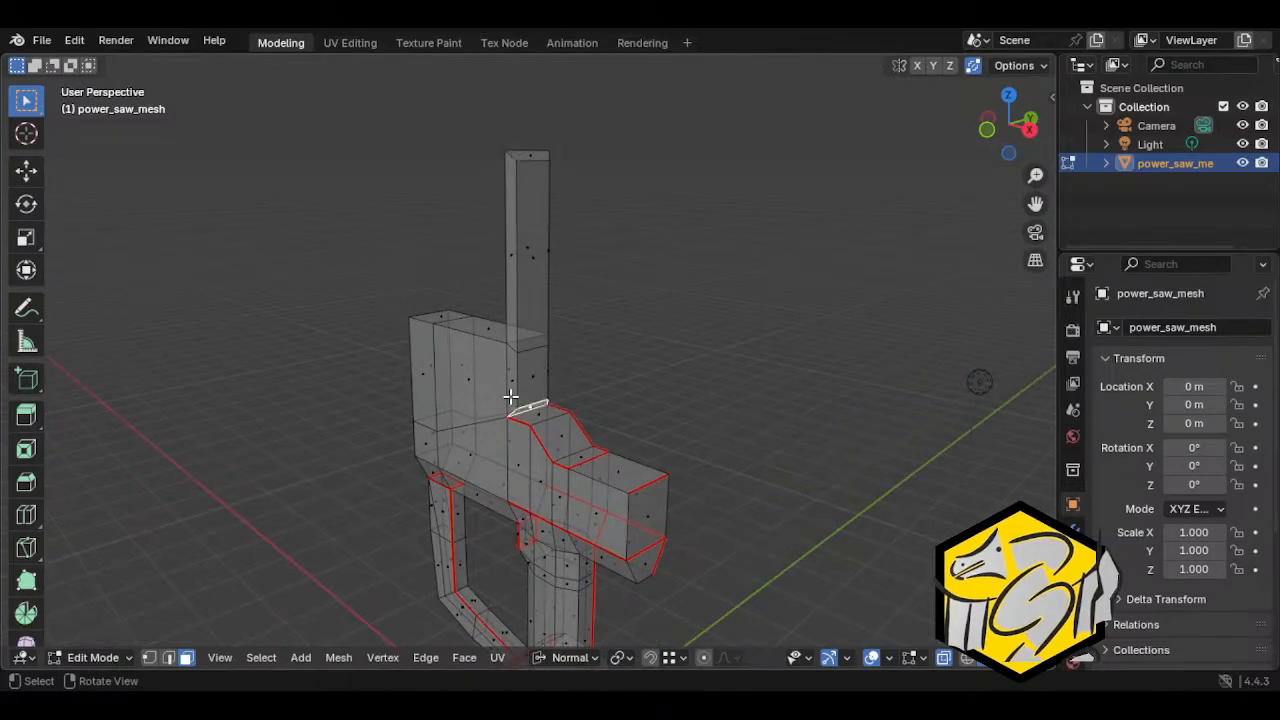
pyautogui.press('2')
pyautogui.moveTo(514, 406); pyautogui.dragTo(399, 435, button='middle')
pyautogui.scroll(2, 550, 402)
pyautogui.keyDown('ctrl'); pyautogui.click(546, 416); pyautogui.keyUp('ctrl')
pyautogui.keyDown('ctrl'); pyautogui.click(470, 368); pyautogui.keyUp('ctrl')
pyautogui.moveTo(488, 367)
pyautogui.mouseDown(button='middle')
pyautogui.moveTo(474, 306)
pyautogui.moveTo(494, 380)
pyautogui.mouseUp(button='middle')
pyautogui.hotkey('ctrl', 'e')
pyautogui.click(418, 380)
# Step: Mark seams along the upright piece's long outer edge, its top outer edge and the short corner edges at its top
pyautogui.click(493, 220)
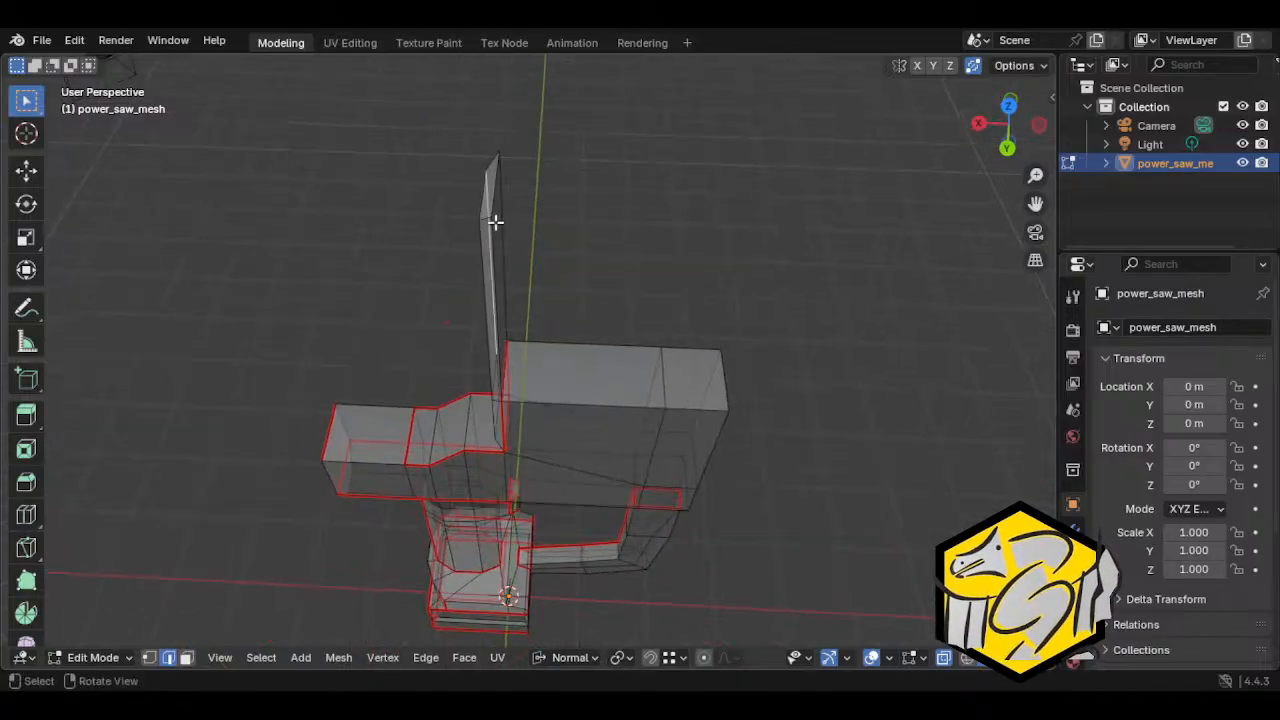
pyautogui.hotkey('alt', 'z')
pyautogui.keyDown('shift'); pyautogui.click(489, 219); pyautogui.keyUp('shift')
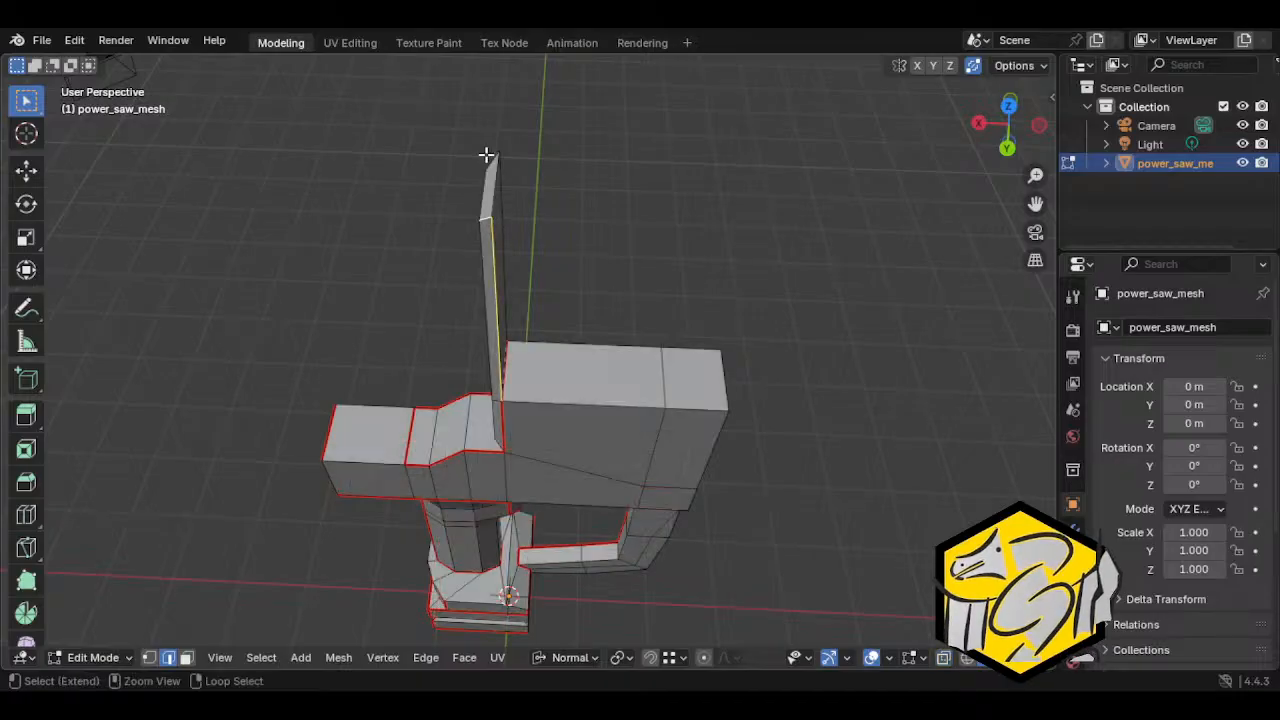
pyautogui.keyDown('shift'); pyautogui.click(497, 174); pyautogui.keyUp('shift')
pyautogui.moveTo(560, 208); pyautogui.dragTo(508, 217, button='middle')
pyautogui.hotkey('ctrl', 'e')
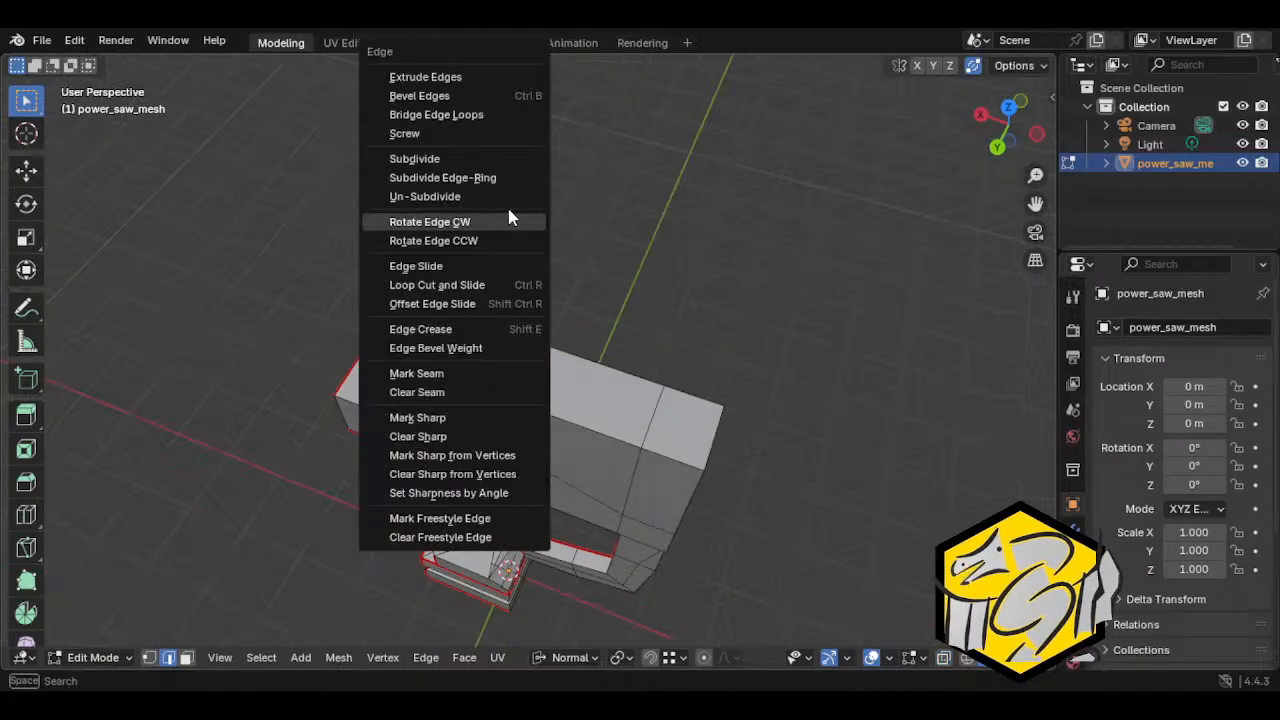
pyautogui.click(468, 373)
# Step: Clear the seams from the two short corner edges at the top of the upright piece
pyautogui.moveTo(468, 373); pyautogui.dragTo(576, 322, button='middle')
pyautogui.click(557, 269)
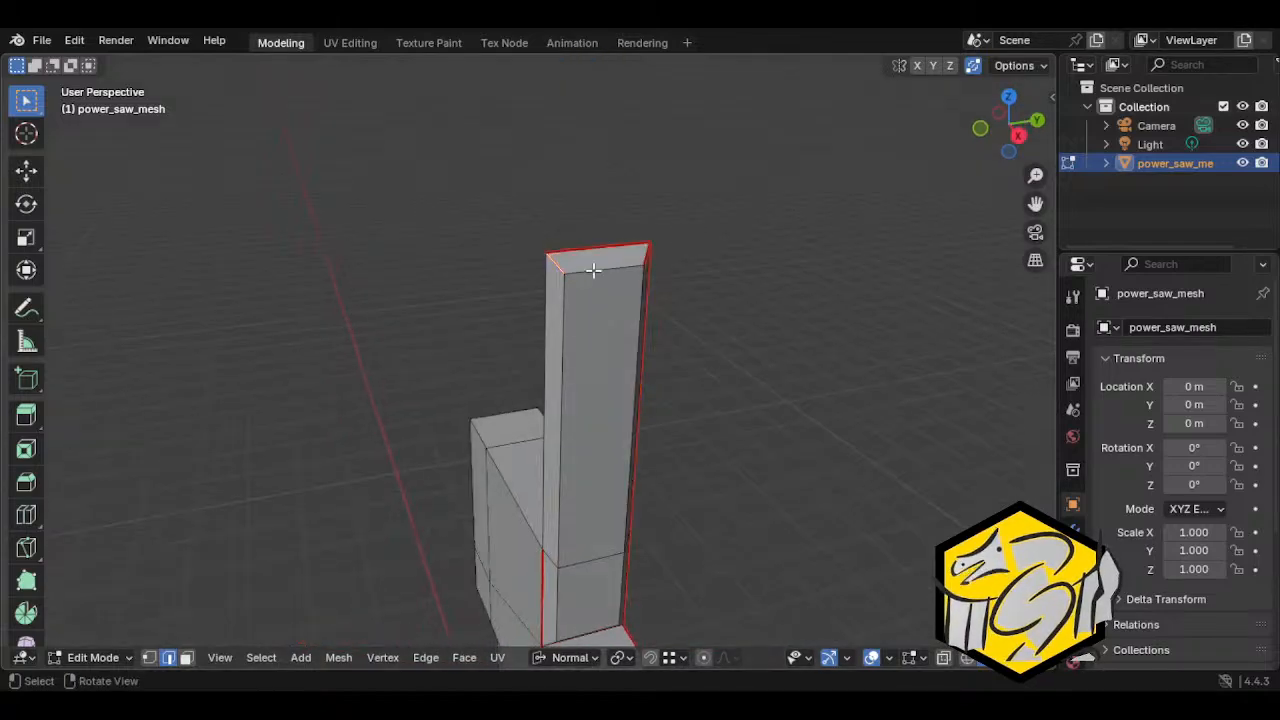
pyautogui.keyDown('shift'); pyautogui.click(648, 253); pyautogui.keyUp('shift')
pyautogui.hotkey('ctrl', 'e')
pyautogui.click(562, 392)
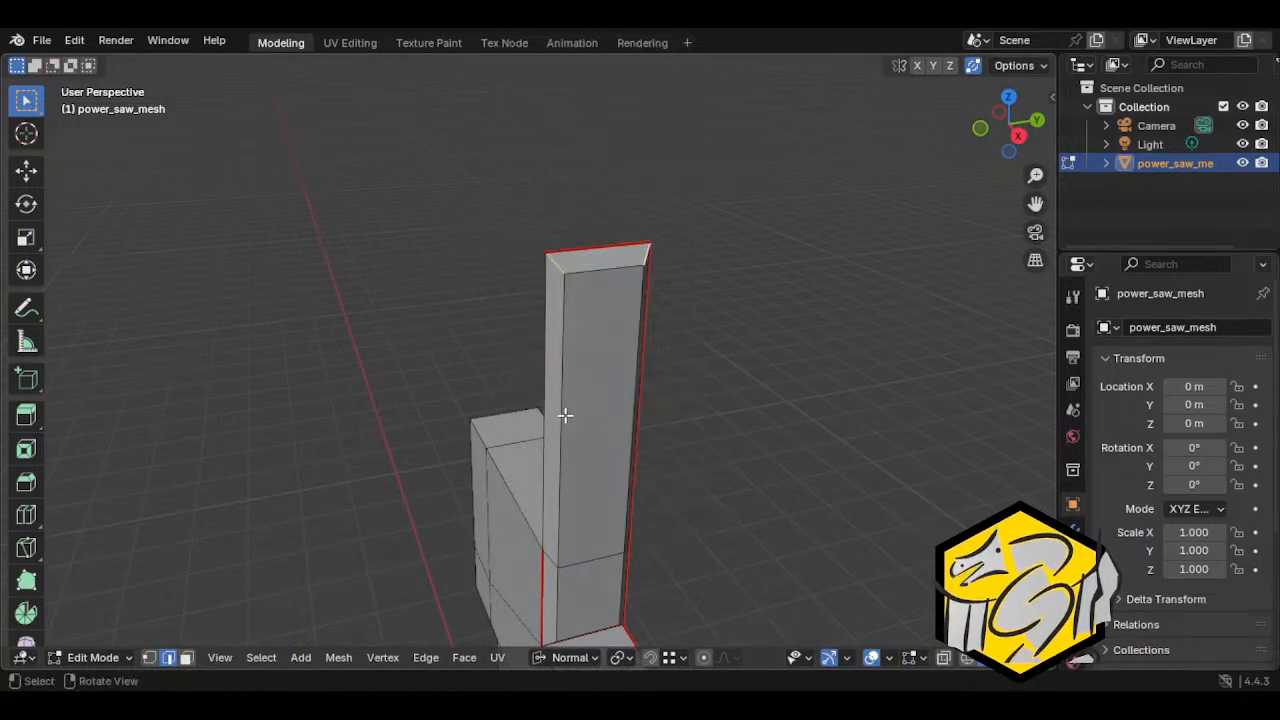
# Step: Select all geometry linked to the upright piece's selected edge to inspect how the seams divide the mesh
pyautogui.hotkey('ctrl', 'l')
pyautogui.moveTo(563, 414); pyautogui.dragTo(651, 409, button='middle')
pyautogui.moveTo(690, 461); pyautogui.dragTo(617, 297, button='middle')
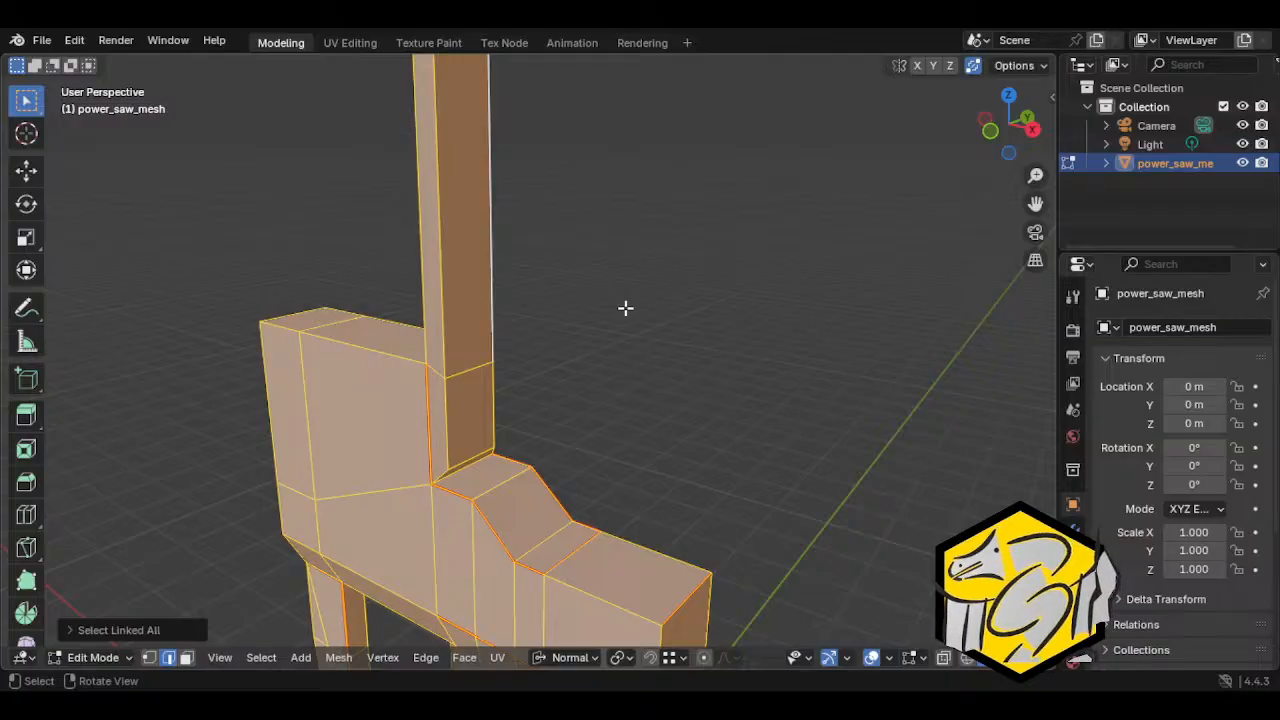
pyautogui.moveTo(625, 308); pyautogui.dragTo(534, 431, button='middle')
# Step: Clear the seams along the side edges and the cross edge of the stepped top in front of the upright piece
pyautogui.click(523, 322)
pyautogui.click(621, 415)
pyautogui.keyDown('shift'); pyautogui.click(624, 430); pyautogui.keyUp('shift')
pyautogui.keyDown('shift'); pyautogui.click(645, 421); pyautogui.keyUp('shift')
pyautogui.keyDown('shift'); pyautogui.click(631, 388); pyautogui.keyUp('shift')
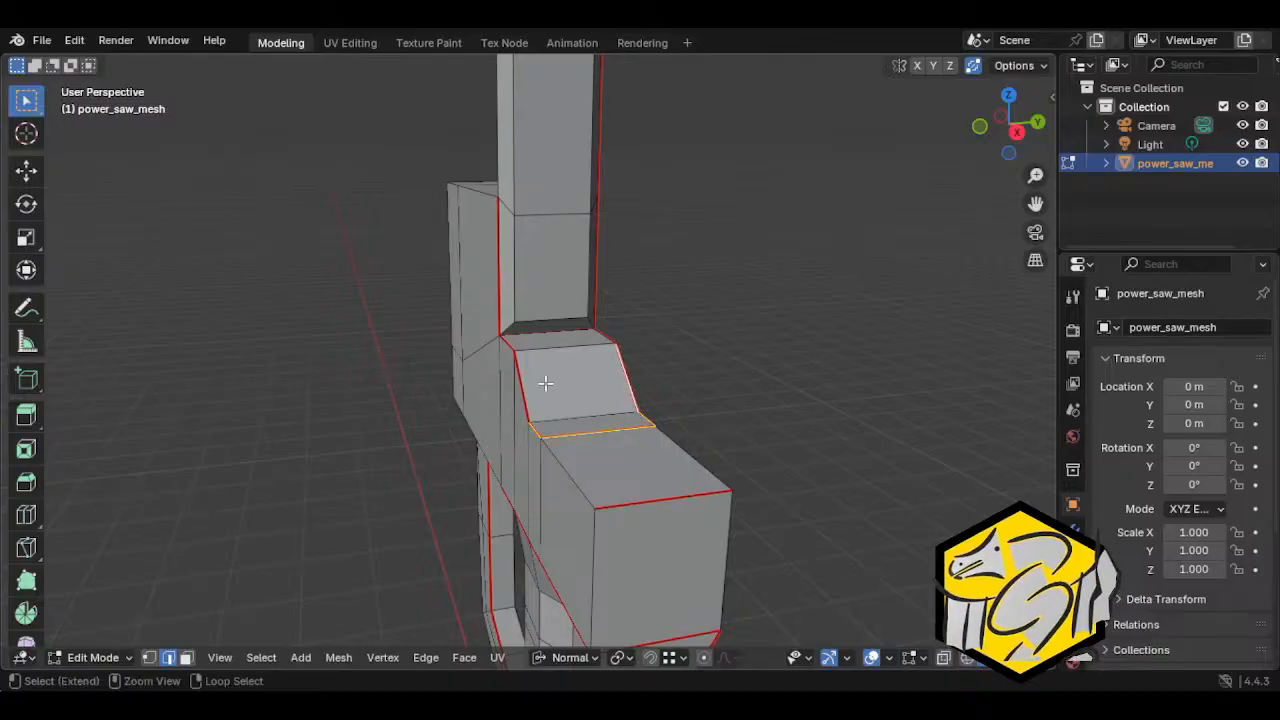
pyautogui.keyDown('shift'); pyautogui.click(531, 374); pyautogui.keyUp('shift')
pyautogui.keyDown('shift'); pyautogui.click(511, 344); pyautogui.keyUp('shift')
pyautogui.keyDown('shift'); pyautogui.click(608, 336); pyautogui.keyUp('shift')
pyautogui.moveTo(610, 396); pyautogui.dragTo(449, 405, button='middle')
pyautogui.hotkey('ctrl', 'e')
pyautogui.click(390, 402)
pyautogui.hotkey('ctrl', 'l')
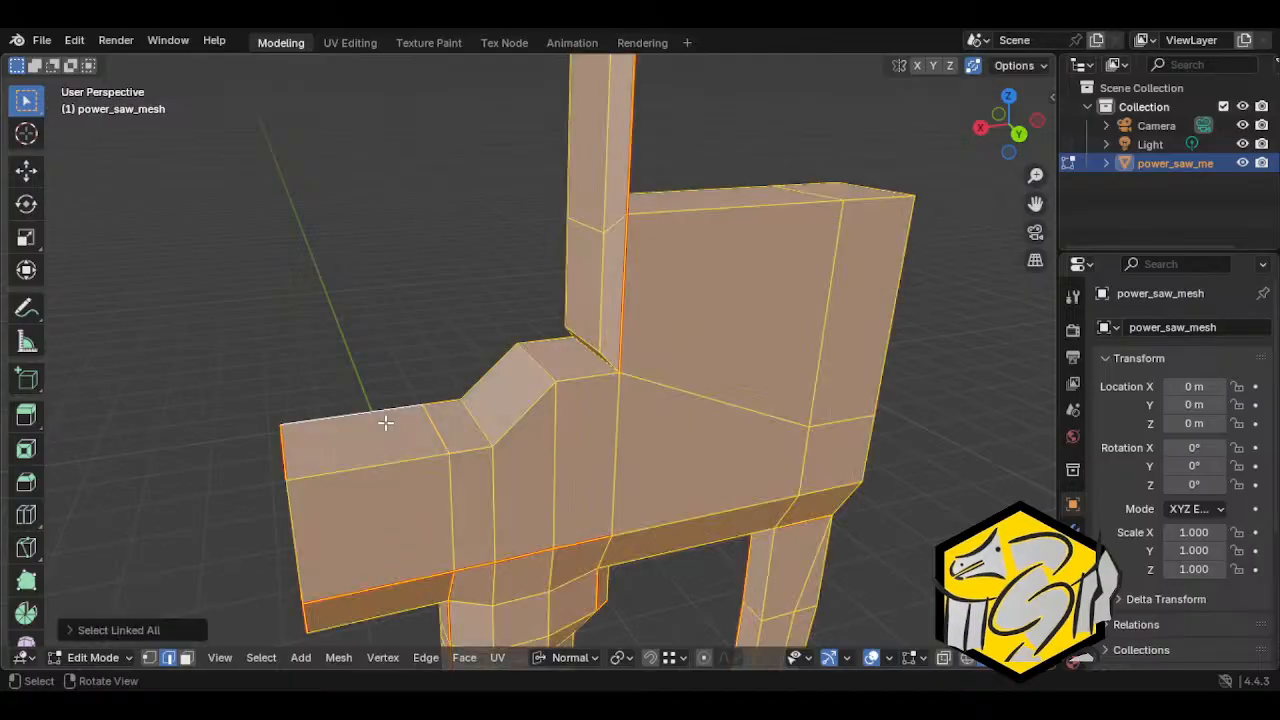
pyautogui.hotkey('alt', 'a')
pyautogui.moveTo(383, 444); pyautogui.dragTo(695, 450, button='middle')
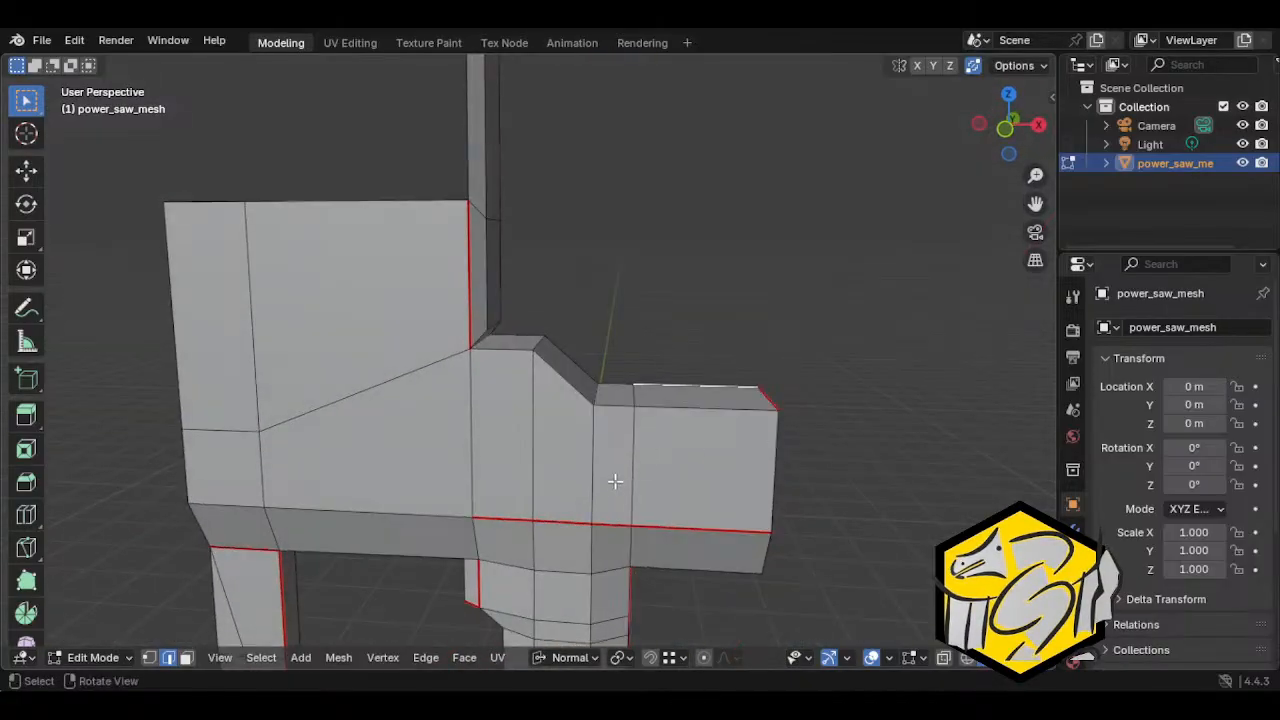
# Step: Mark seams on the upper edges of the front handle where it meets the underside of the body
pyautogui.moveTo(615, 481); pyautogui.dragTo(571, 214, button='middle')
pyautogui.moveTo(609, 334); pyautogui.dragTo(679, 333, button='middle')
pyautogui.hotkey('ctrl', 'r')
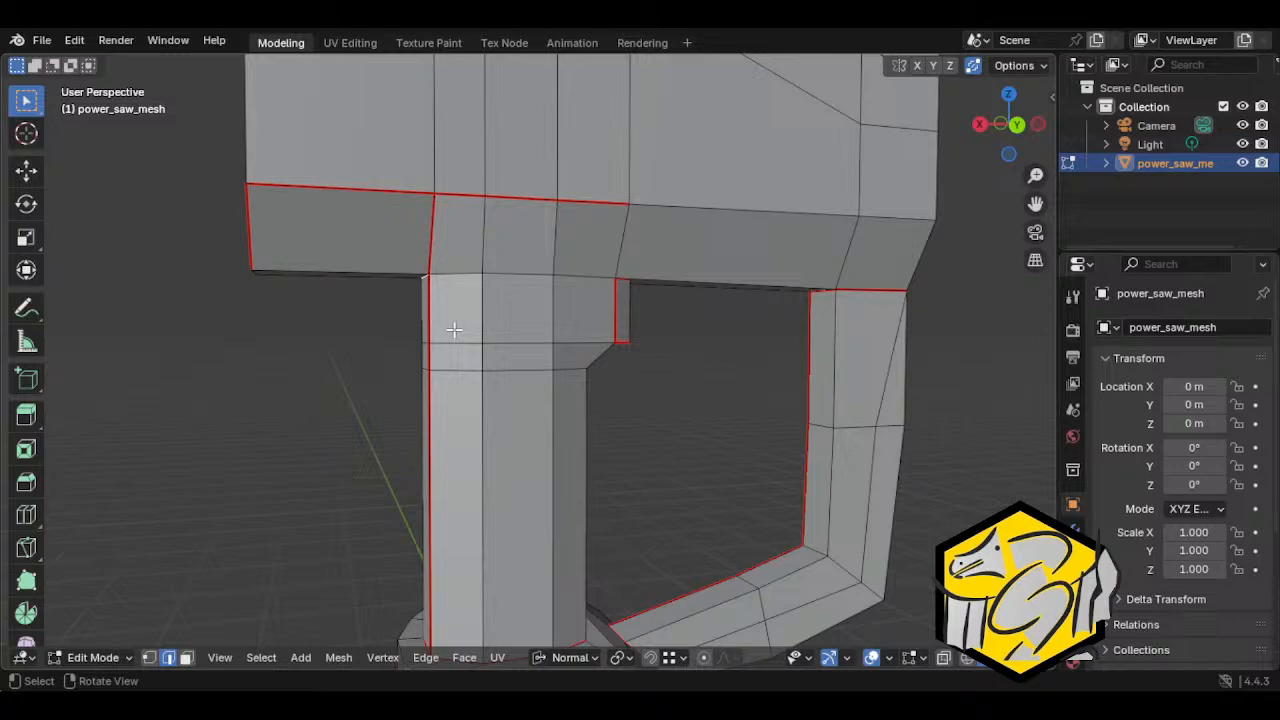
pyautogui.keyDown('shift'); pyautogui.click(466, 272); pyautogui.keyUp('shift')
pyautogui.keyDown('shift'); pyautogui.click(521, 277); pyautogui.keyUp('shift')
pyautogui.keyDown('shift'); pyautogui.click(585, 279); pyautogui.keyUp('shift')
pyautogui.moveTo(626, 331); pyautogui.dragTo(546, 320, button='middle')
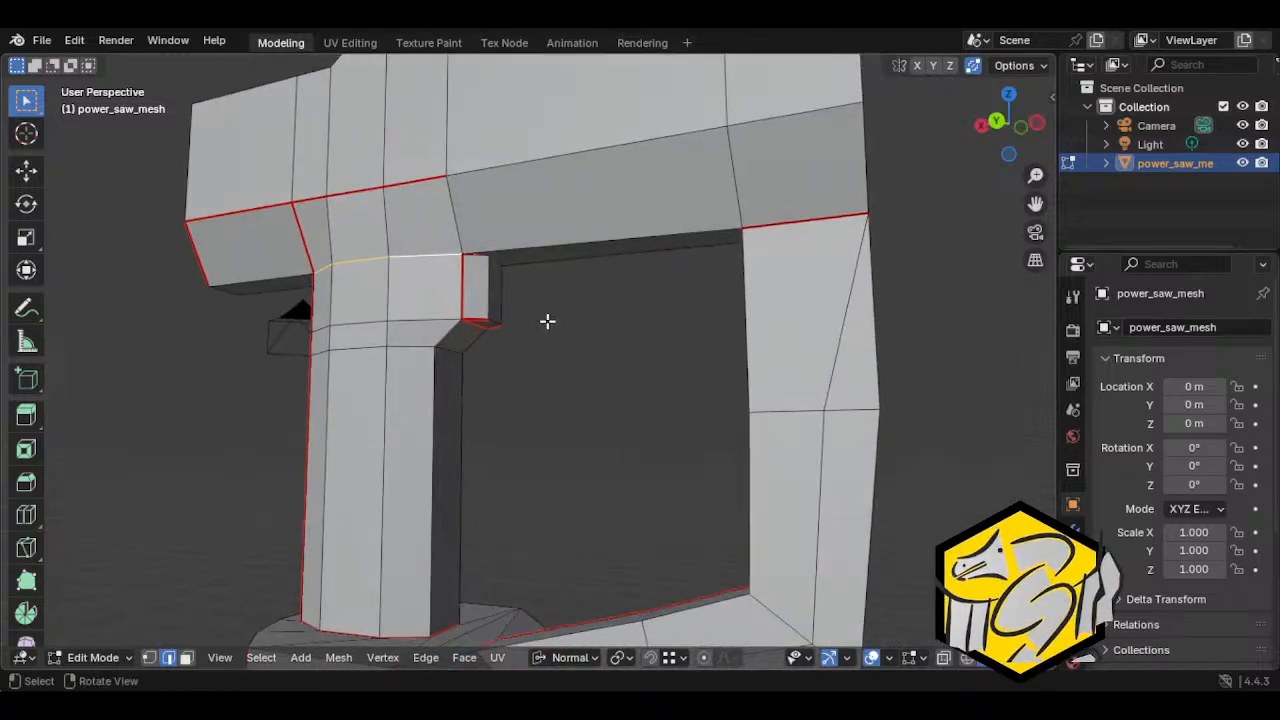
pyautogui.hotkey('ctrl', 'e')
pyautogui.click(510, 372)
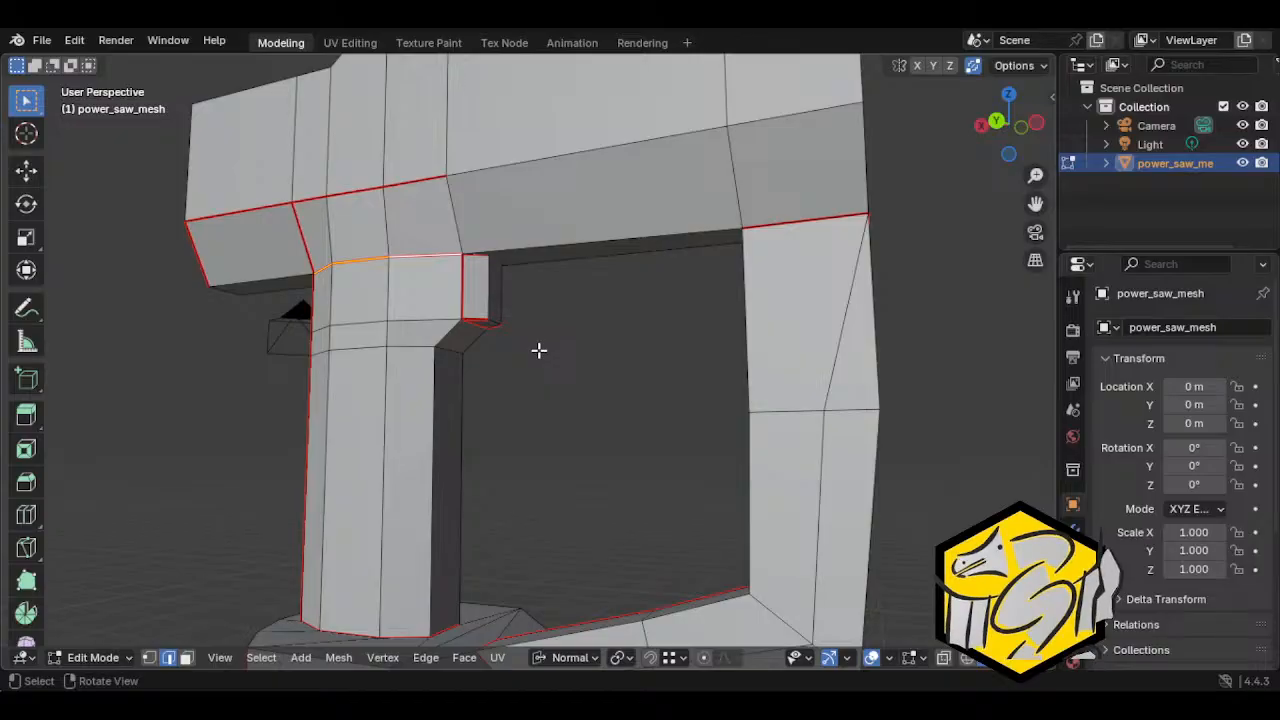
# Step: Clear the seams along the front block's lower ridge, its front end edge and the angled edges running down toward the handle
pyautogui.moveTo(537, 349); pyautogui.dragTo(814, 298, button='middle')
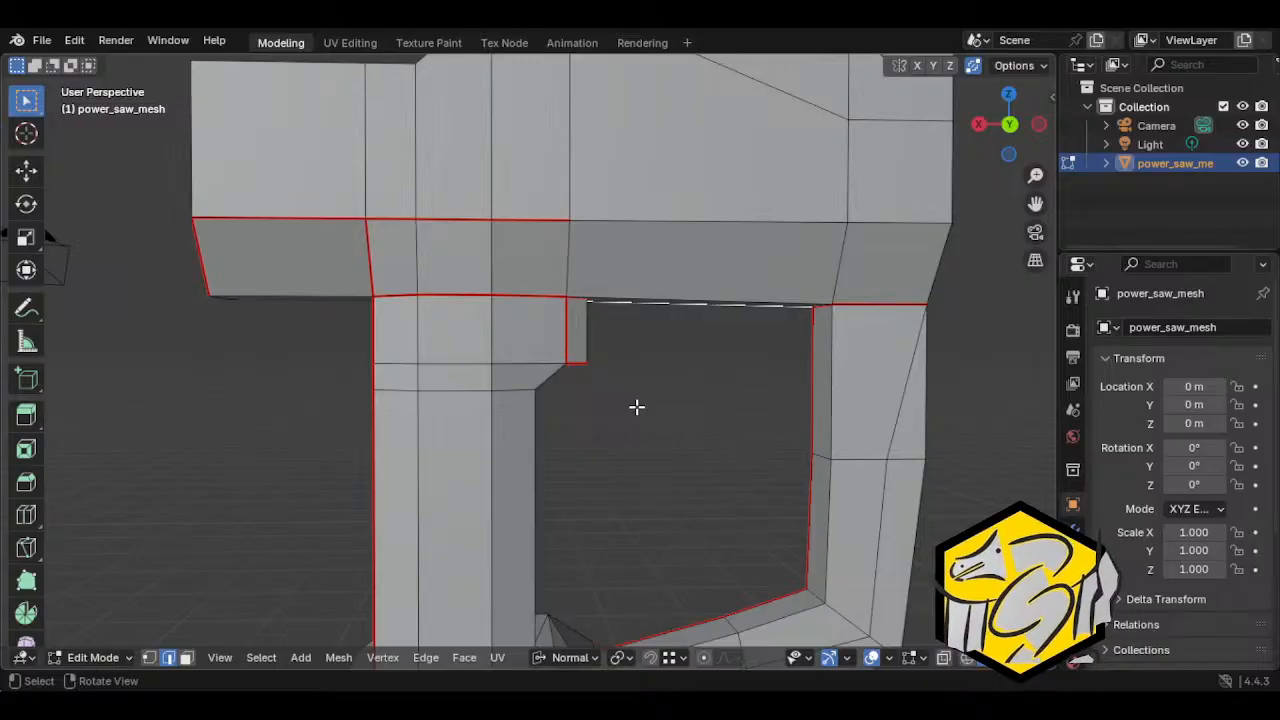
pyautogui.moveTo(660, 437); pyautogui.dragTo(625, 288, button='middle')
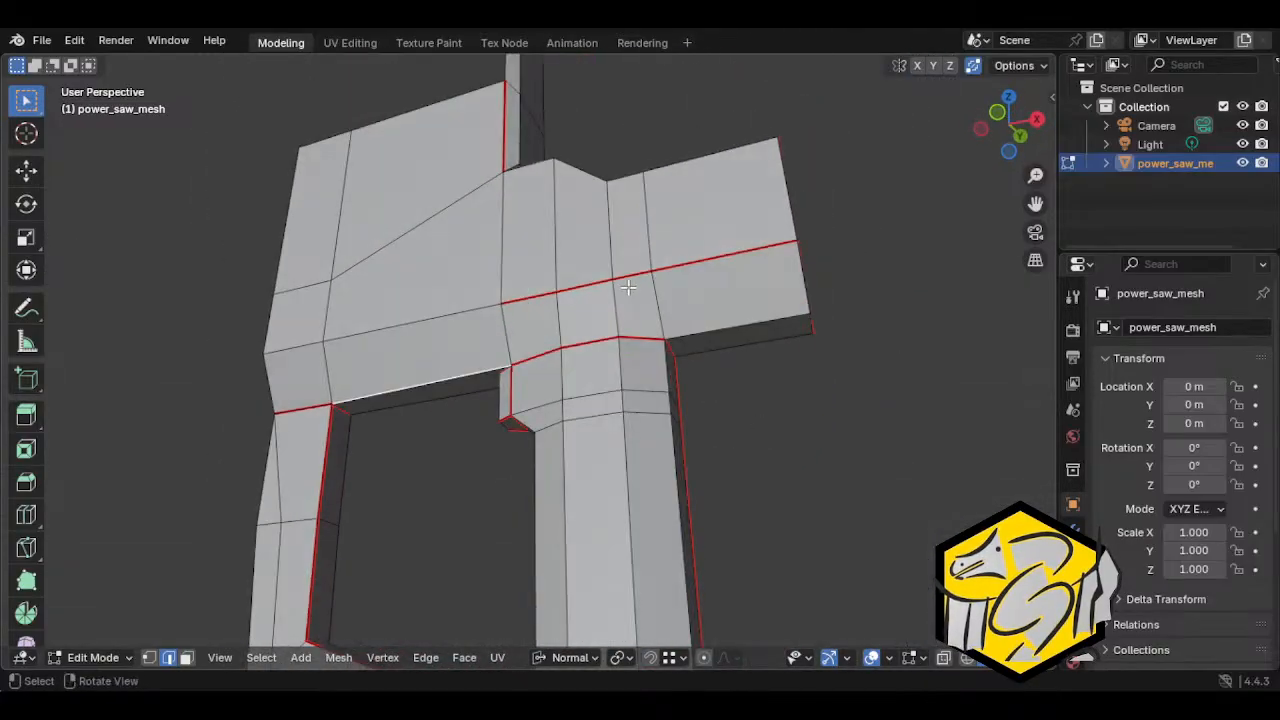
pyautogui.keyDown('alt'); pyautogui.click(606, 285); pyautogui.keyUp('alt')
pyautogui.moveTo(814, 286); pyautogui.dragTo(652, 301, button='middle')
pyautogui.keyDown('shift'); pyautogui.click(529, 231); pyautogui.keyUp('shift')
pyautogui.keyDown('shift'); pyautogui.click(566, 247); pyautogui.keyUp('shift')
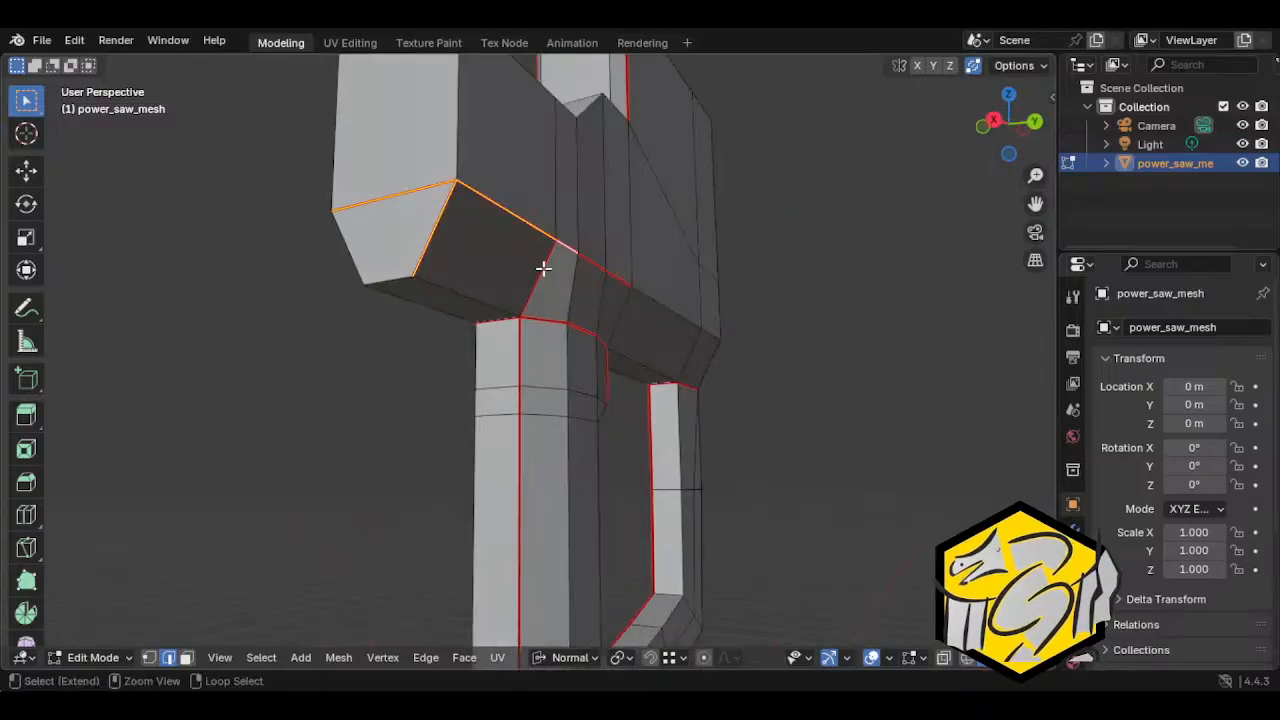
pyautogui.keyDown('shift'); pyautogui.click(543, 269); pyautogui.keyUp('shift')
pyautogui.keyDown('shift'); pyautogui.click(619, 273); pyautogui.keyUp('shift')
pyautogui.keyDown('shift'); pyautogui.click(588, 262); pyautogui.keyUp('shift')
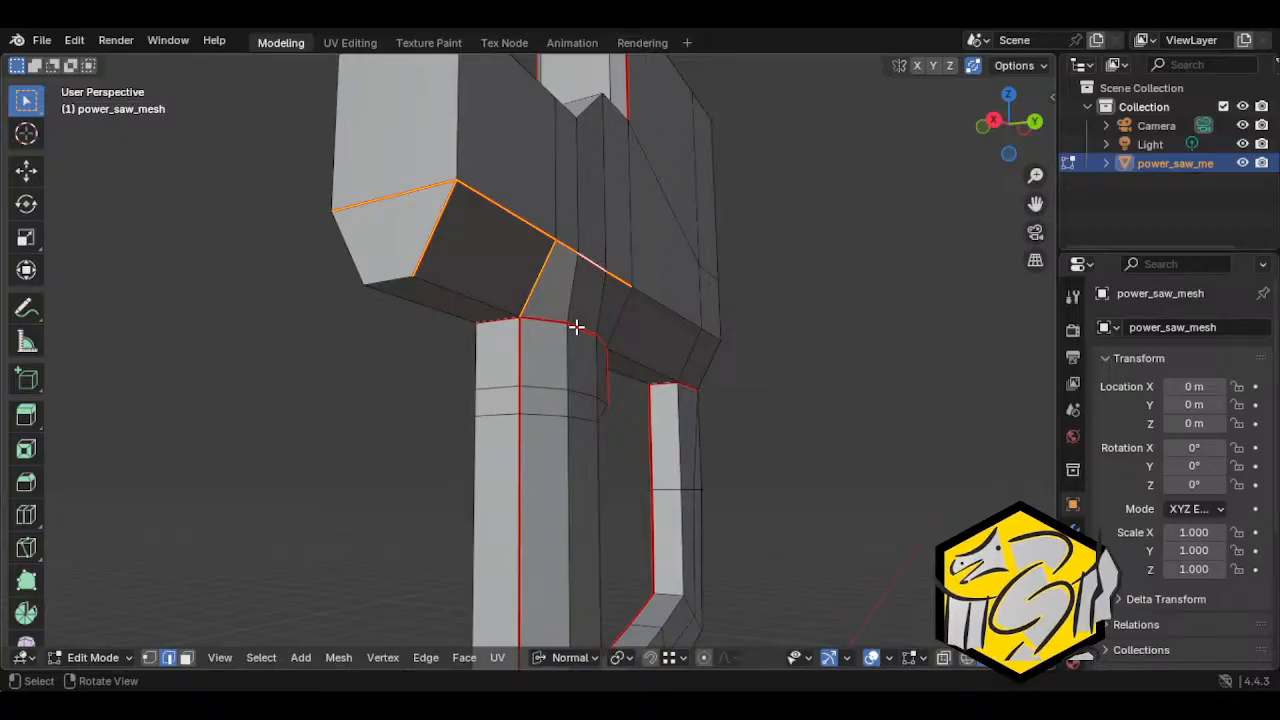
pyautogui.hotkey('ctrl', 'e')
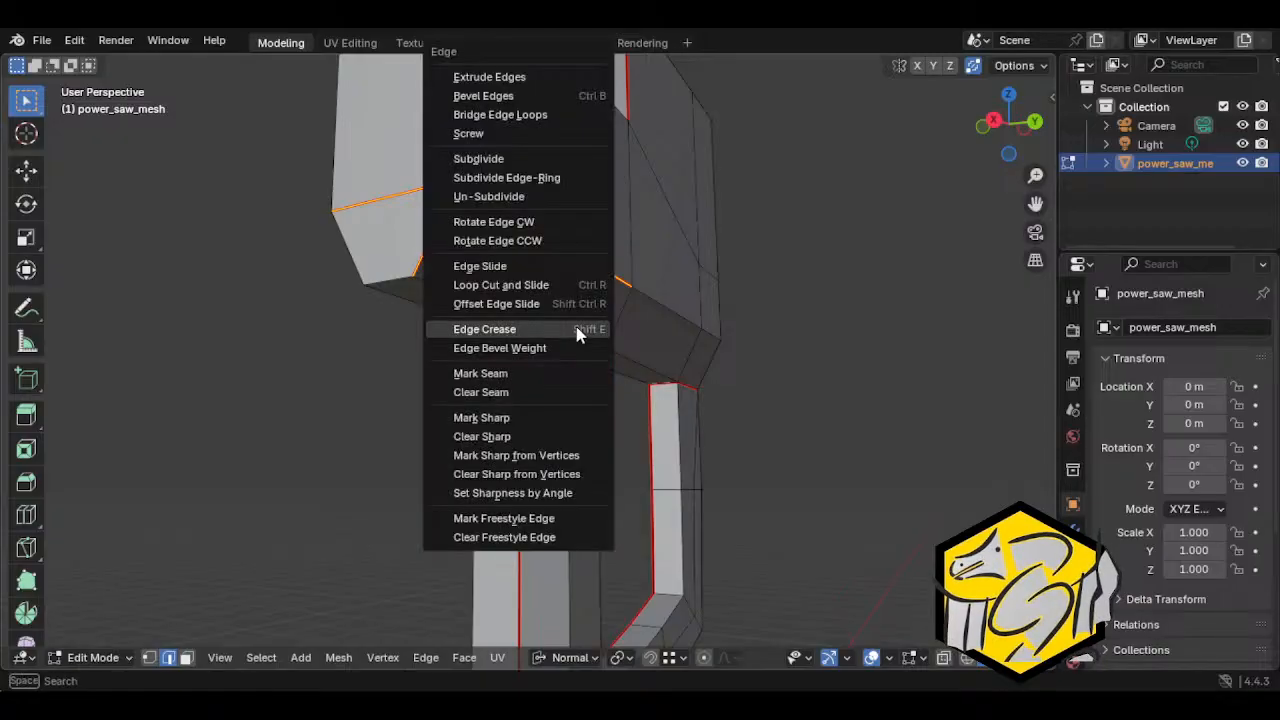
pyautogui.click(552, 390)
pyautogui.moveTo(491, 297); pyautogui.dragTo(309, 286, button='middle')
pyautogui.click(493, 366)
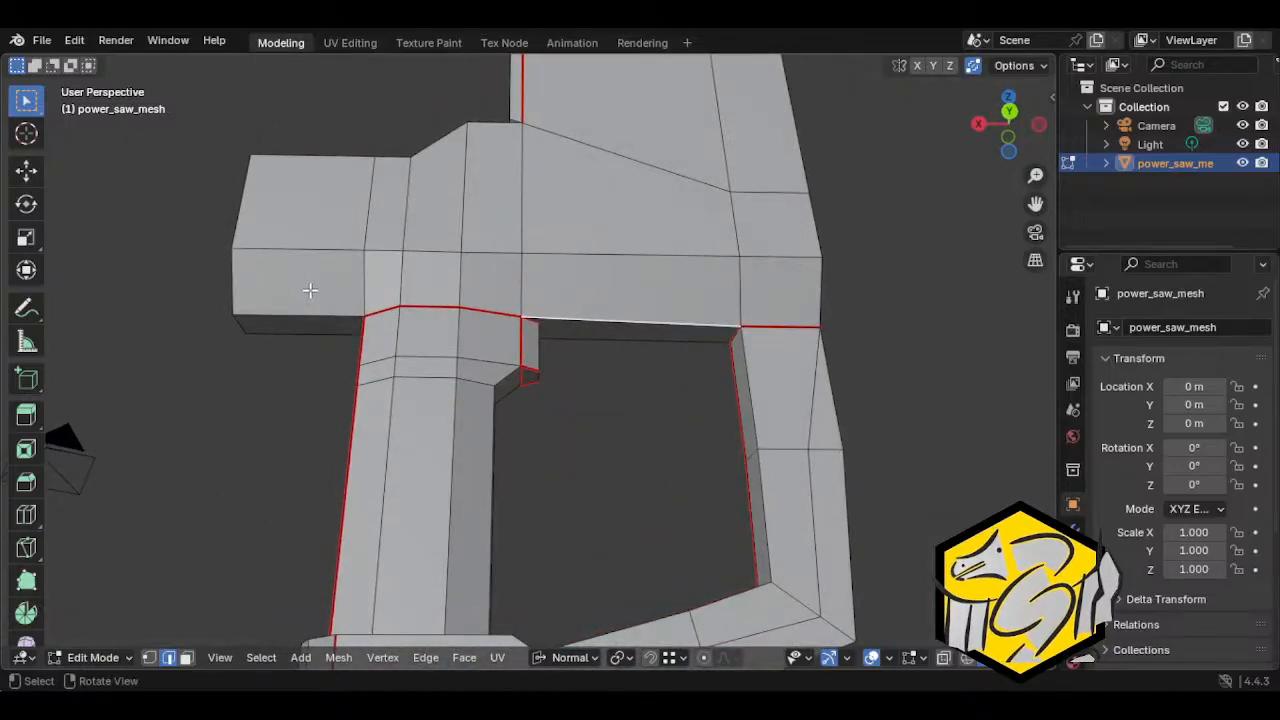
pyautogui.click(363, 311)
pyautogui.moveTo(357, 334); pyautogui.dragTo(723, 380, button='middle')
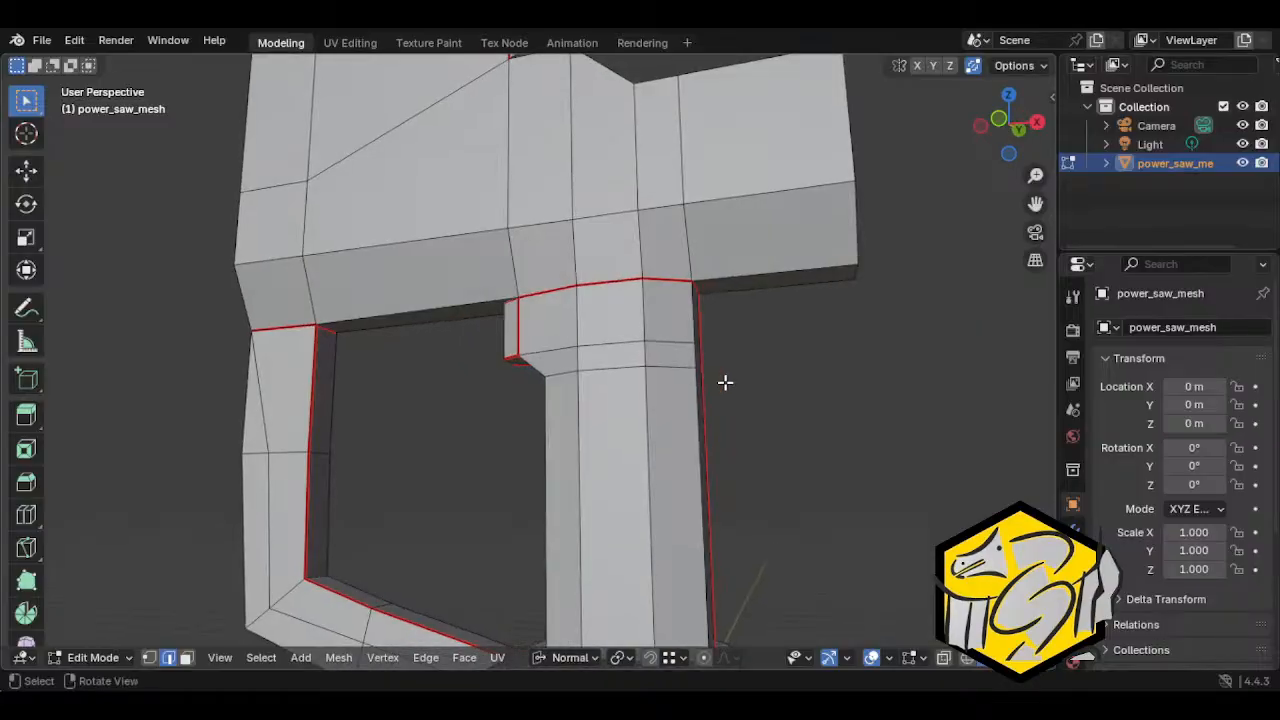
pyautogui.scroll(-2, 716, 377)
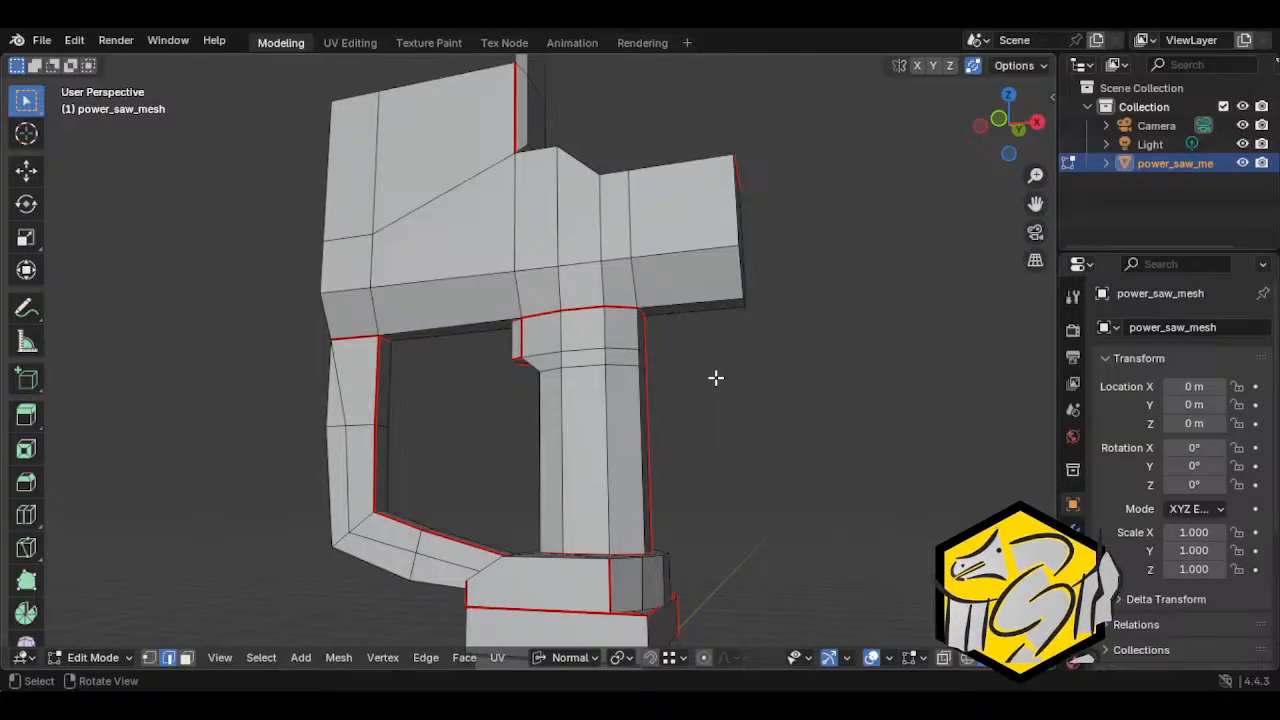
# Step: Inset the large top face of the tall rear block to leave a thin rim around it
pyautogui.moveTo(743, 209); pyautogui.dragTo(474, 216, button='middle')
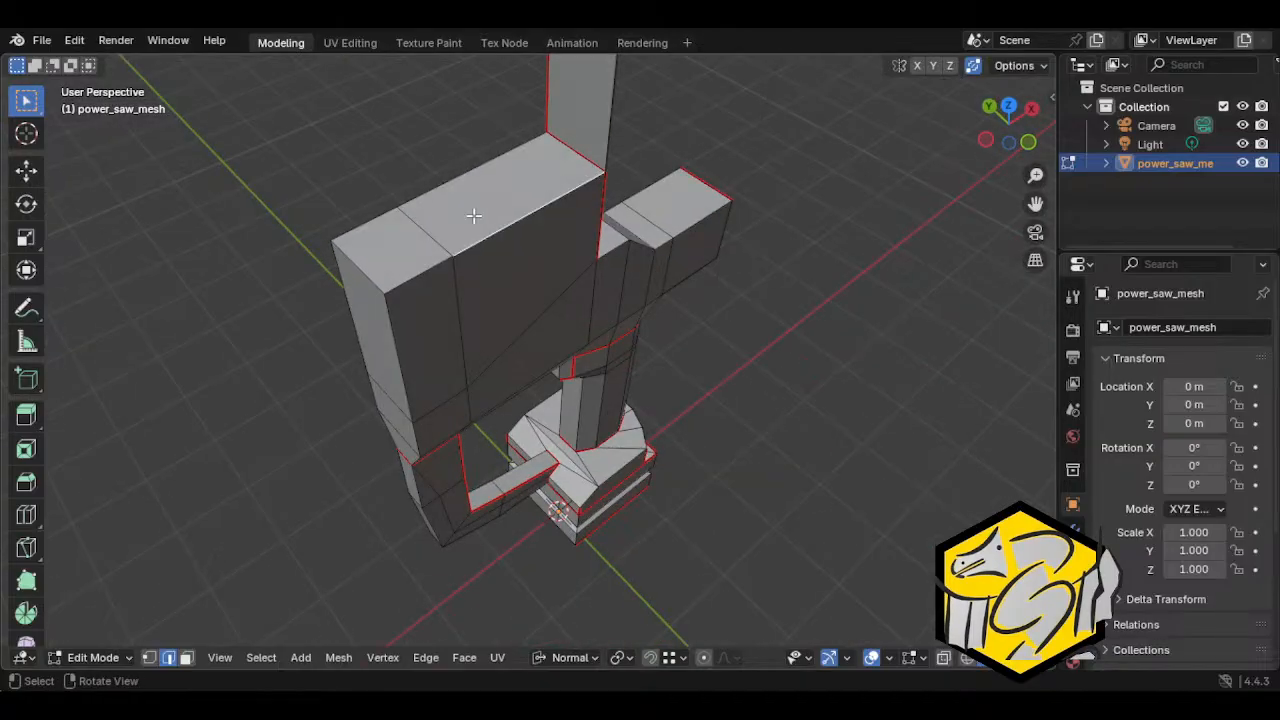
pyautogui.press('3')
pyautogui.click(468, 218)
pyautogui.moveTo(423, 249); pyautogui.dragTo(800, 357, button='middle')
pyautogui.press('i')
pyautogui.click(734, 357)
# Step: Extrude the inset top face down into the tall block, scale it, and extrude it again to form a recess
pyautogui.press('e')
pyautogui.click(755, 338)
pyautogui.press('s')
pyautogui.click(756, 389)
pyautogui.press('e')
pyautogui.click(793, 381)
pyautogui.moveTo(728, 362); pyautogui.dragTo(466, 311, button='middle')
pyautogui.moveTo(530, 277); pyautogui.dragTo(490, 287, button='middle')
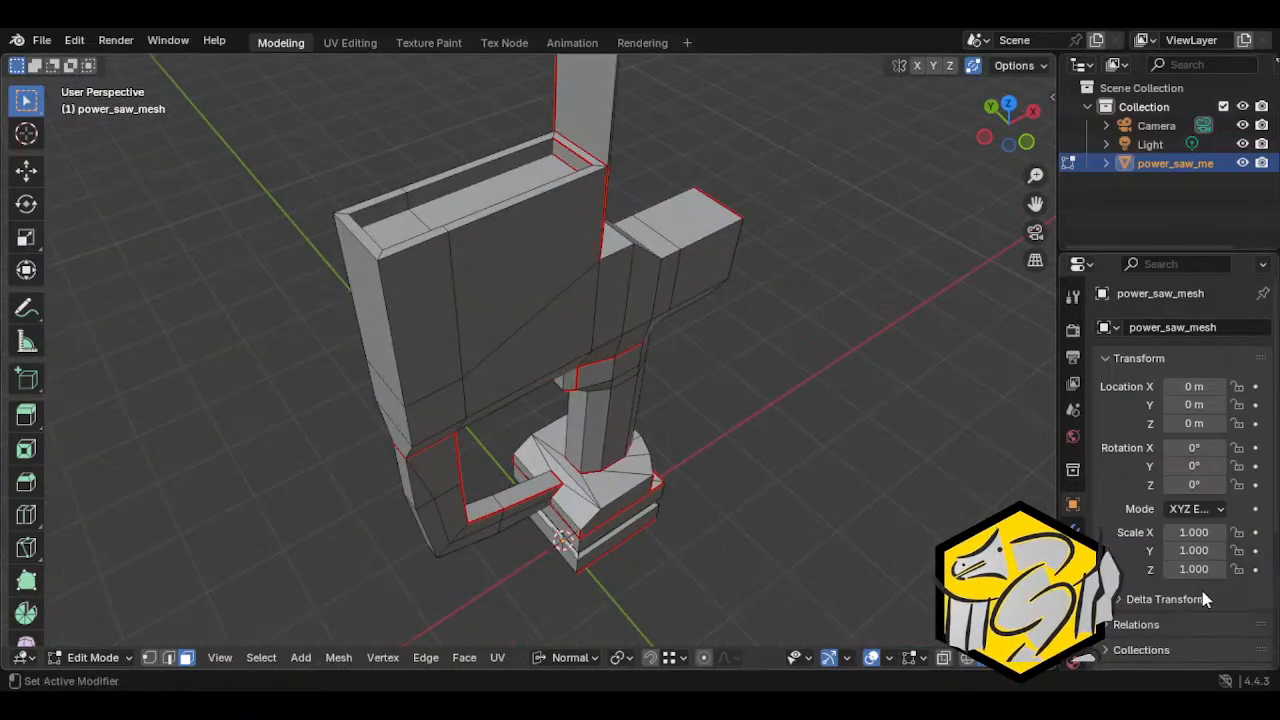
# Step: Move the rear guard's top joint edges along global Z, snapping them level with the top corner of the front handle's small protruding block
pyautogui.moveTo(890, 549); pyautogui.dragTo(886, 509, button='middle')
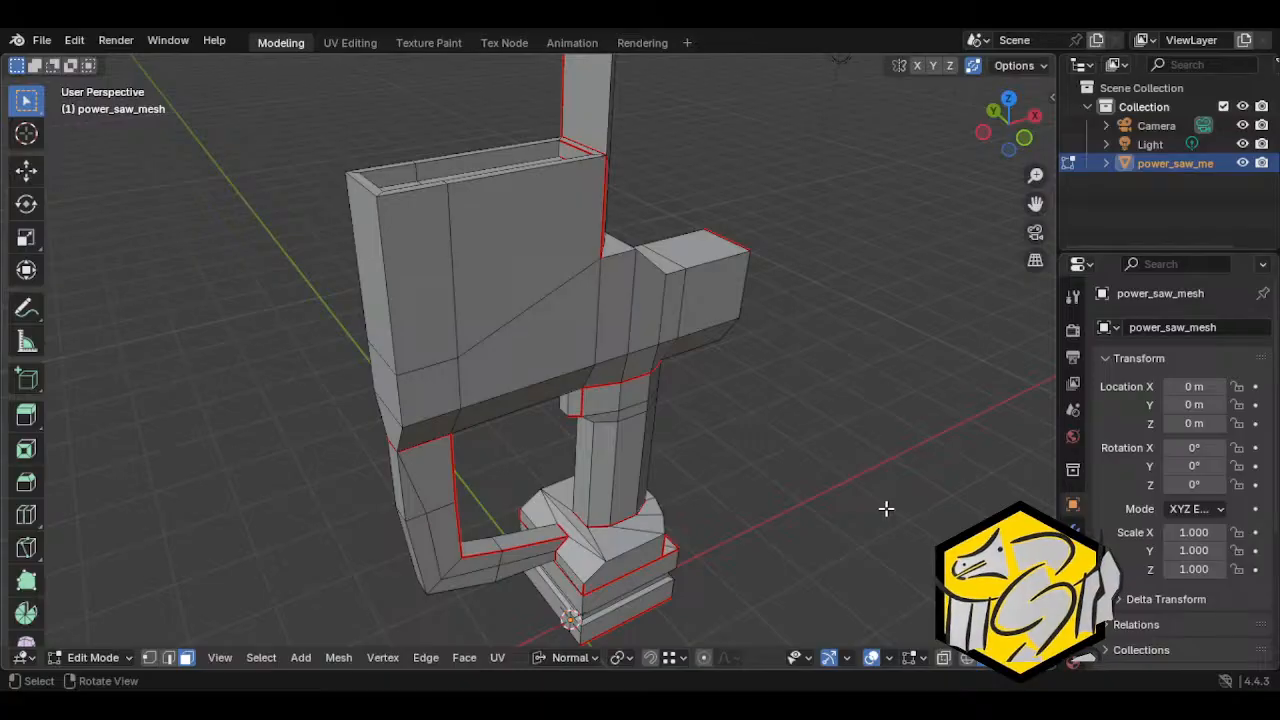
pyautogui.moveTo(740, 489); pyautogui.dragTo(674, 343, button='middle')
pyautogui.keyDown('shift'); pyautogui.moveTo(574, 399); pyautogui.dragTo(428, 342, button='middle'); pyautogui.keyUp('shift')
pyautogui.scroll(2, 449, 327)
pyautogui.click(449, 327)
pyautogui.click(365, 358)
pyautogui.press('2')
pyautogui.click(363, 358)
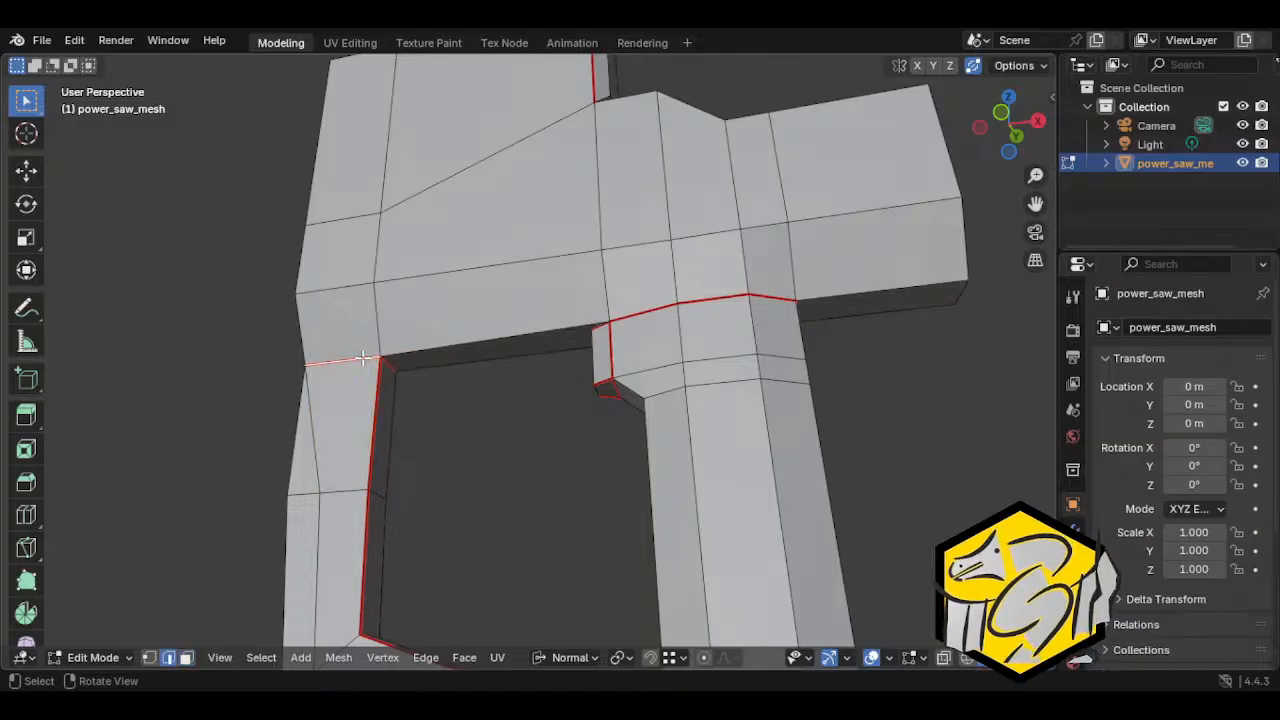
pyautogui.hotkey('alt', 'z')
pyautogui.moveTo(400, 374); pyautogui.dragTo(489, 431, button='middle')
pyautogui.press('g')
pyautogui.press('z')
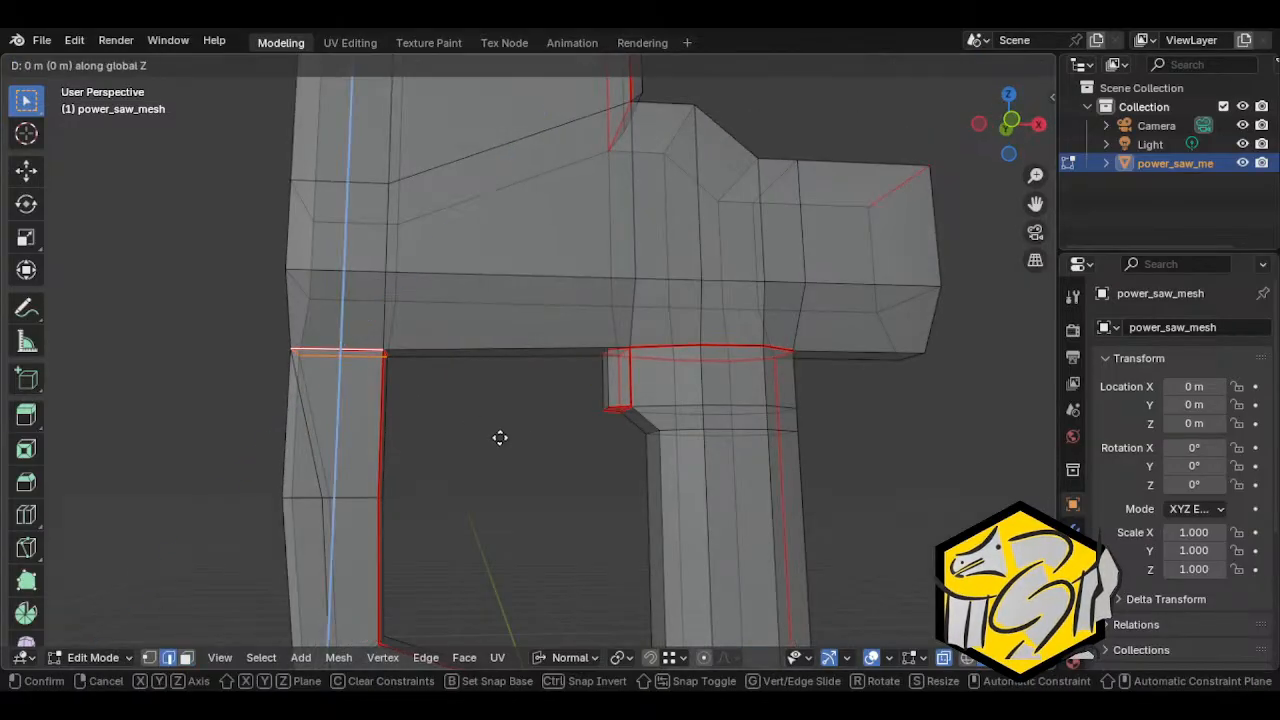
pyautogui.press('ctrl')
pyautogui.press('ctrl')
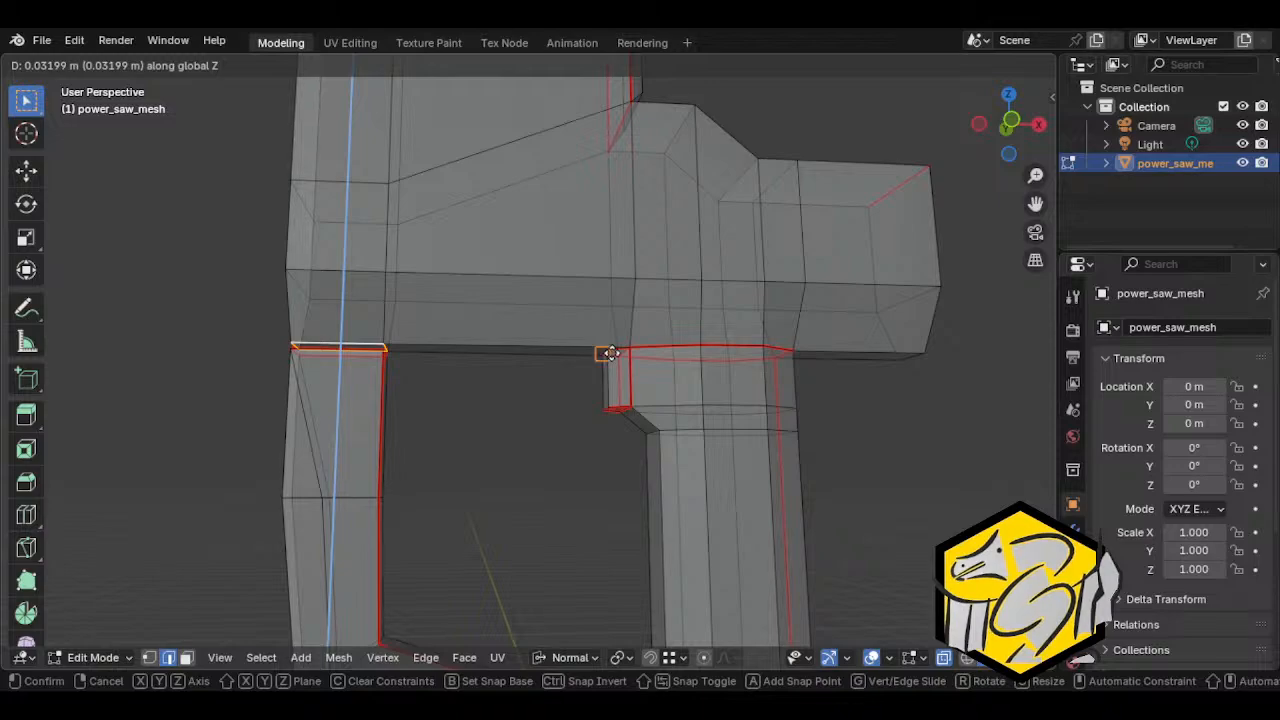
pyautogui.click(611, 353)
pyautogui.moveTo(523, 374)
pyautogui.mouseDown(button='middle')
pyautogui.moveTo(374, 380)
pyautogui.moveTo(382, 344)
pyautogui.mouseUp(button='middle')
pyautogui.hotkey('alt', 'z')
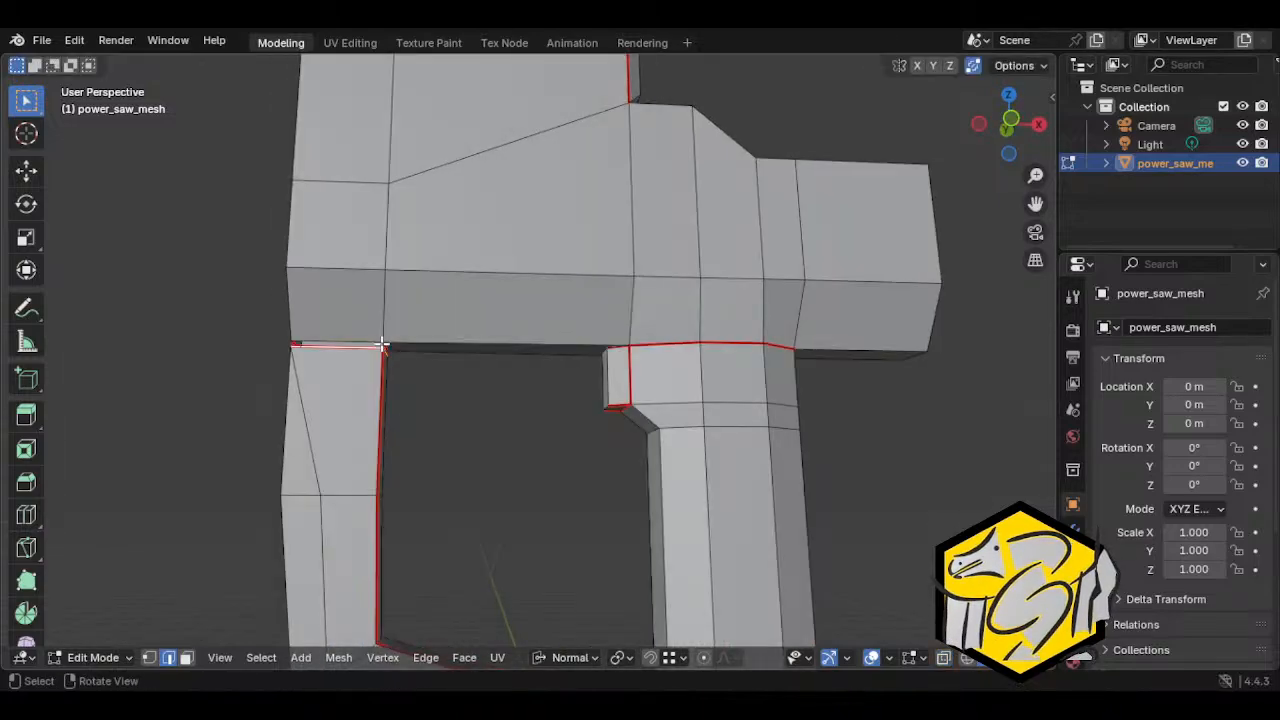
# Step: Move the rear guard's top joint edges with snapping onto the corner points of the body's underside
pyautogui.press('g')
pyautogui.keyDown('ctrl'); pyautogui.click(383, 343); pyautogui.keyUp('ctrl')
pyautogui.press('g')
pyautogui.moveTo(377, 394); pyautogui.dragTo(640, 374, button='middle')
pyautogui.rightClick(443, 437)
pyautogui.press('g')
pyautogui.keyDown('ctrl'); pyautogui.click(688, 330); pyautogui.keyUp('ctrl')
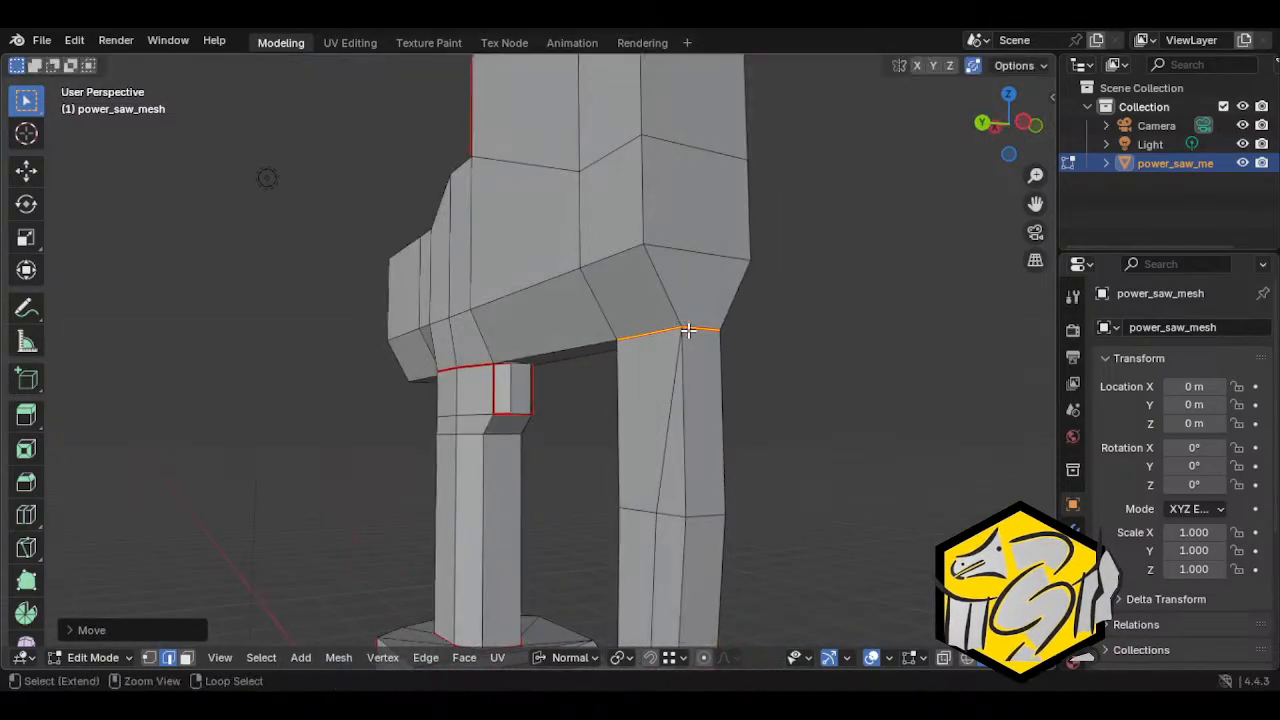
pyautogui.press('g')
pyautogui.rightClick(674, 374)
# Step: Move the edges across the middle of the rear guard's upright section along global X, aligning them with the guard's top
pyautogui.moveTo(734, 374); pyautogui.dragTo(577, 360, button='middle')
pyautogui.scroll(-3, 554, 399)
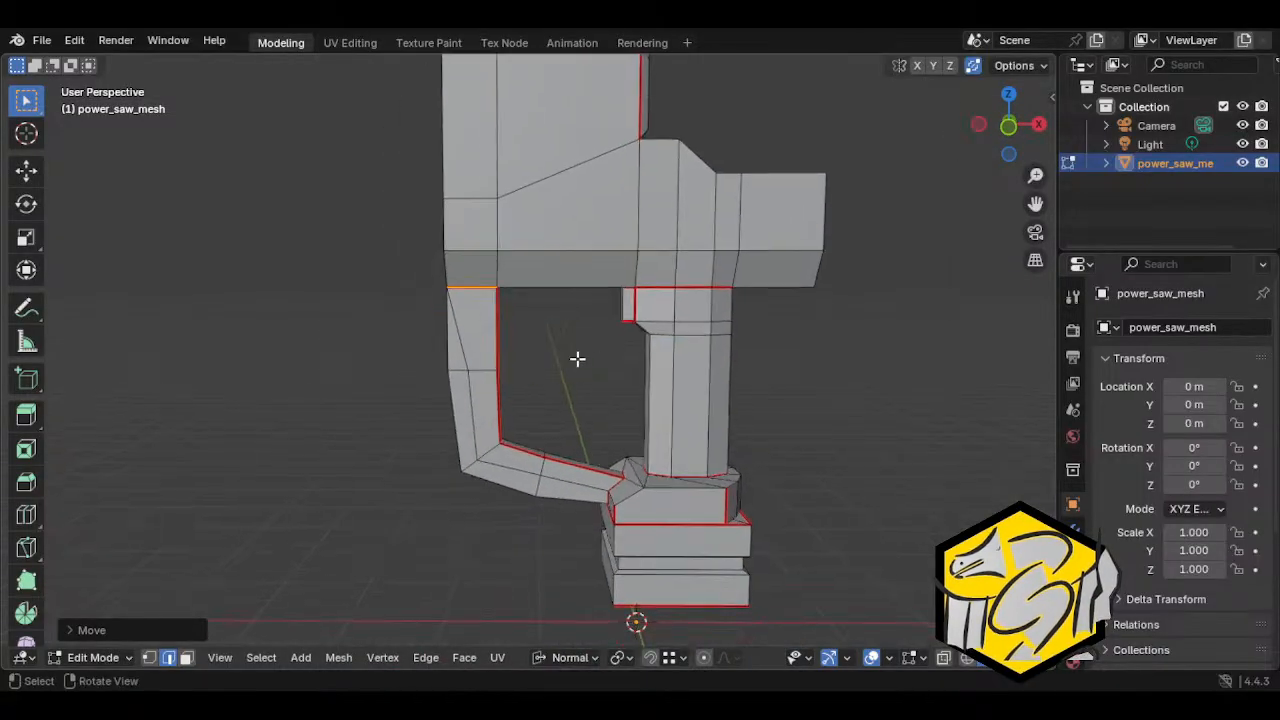
pyautogui.click(483, 371)
pyautogui.keyDown('shift'); pyautogui.click(463, 371); pyautogui.keyUp('shift')
pyautogui.moveTo(470, 372); pyautogui.dragTo(517, 394, button='middle')
pyautogui.press('g')
pyautogui.press('x')
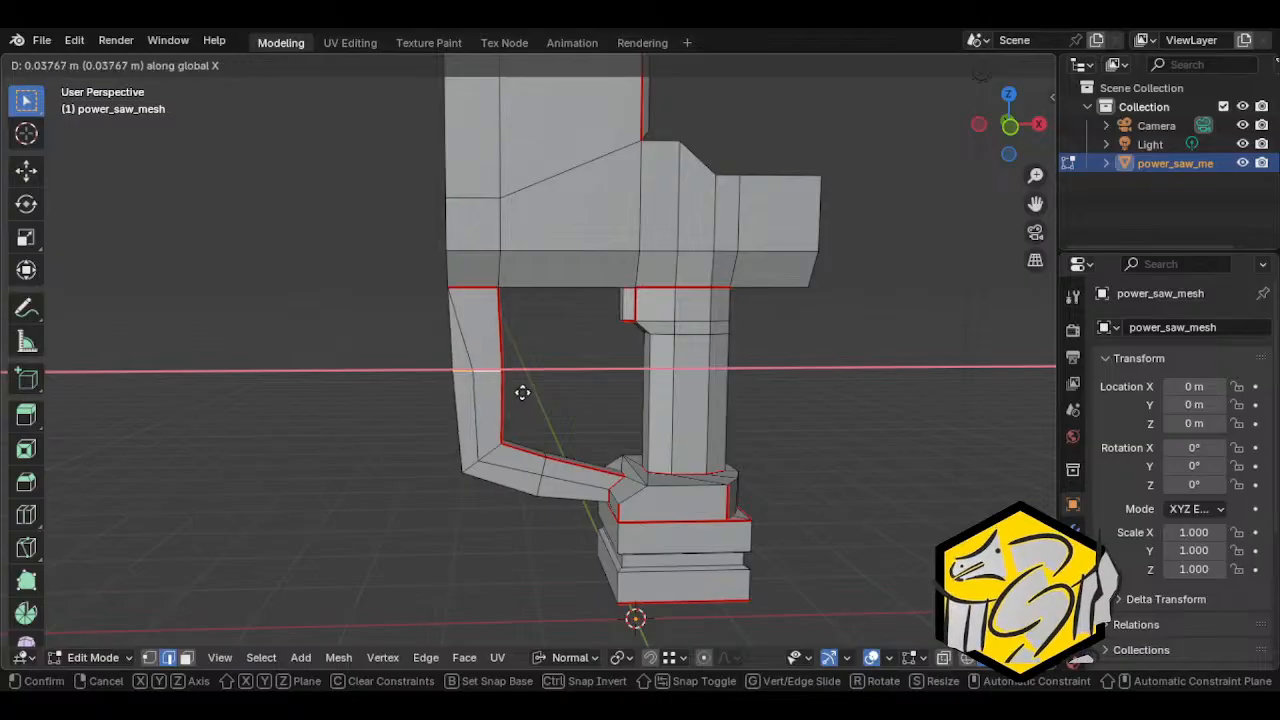
pyautogui.click(506, 290)
# Step: Move the rear guard's outer lower corner edge outward along X so the guard's back side runs straight down
pyautogui.click(490, 450)
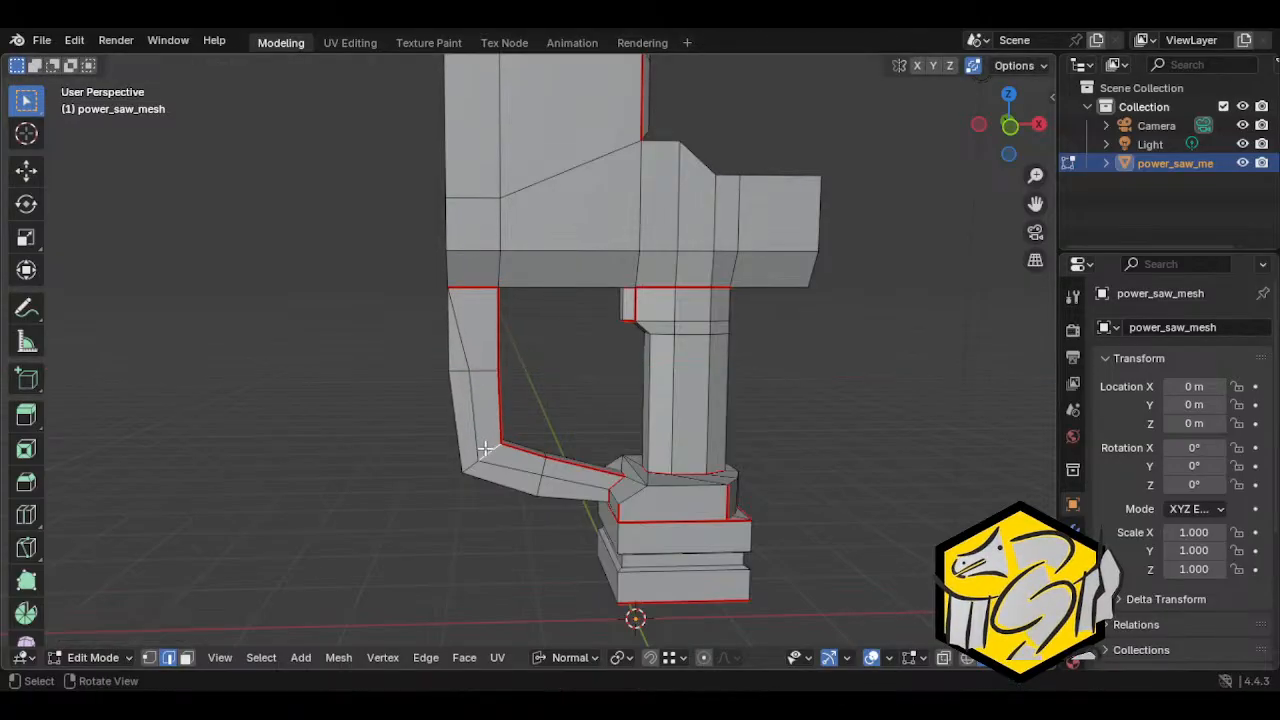
pyautogui.moveTo(454, 468); pyautogui.dragTo(502, 462, button='middle')
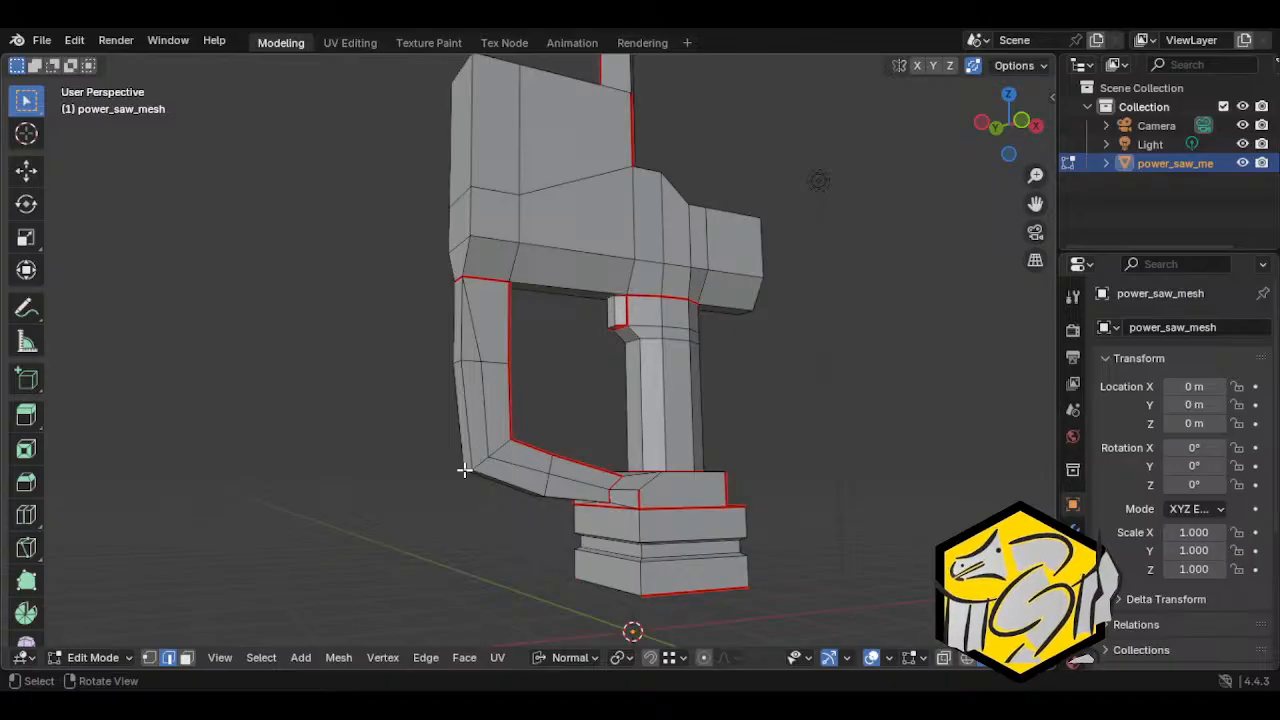
pyautogui.press('g')
pyautogui.press('x')
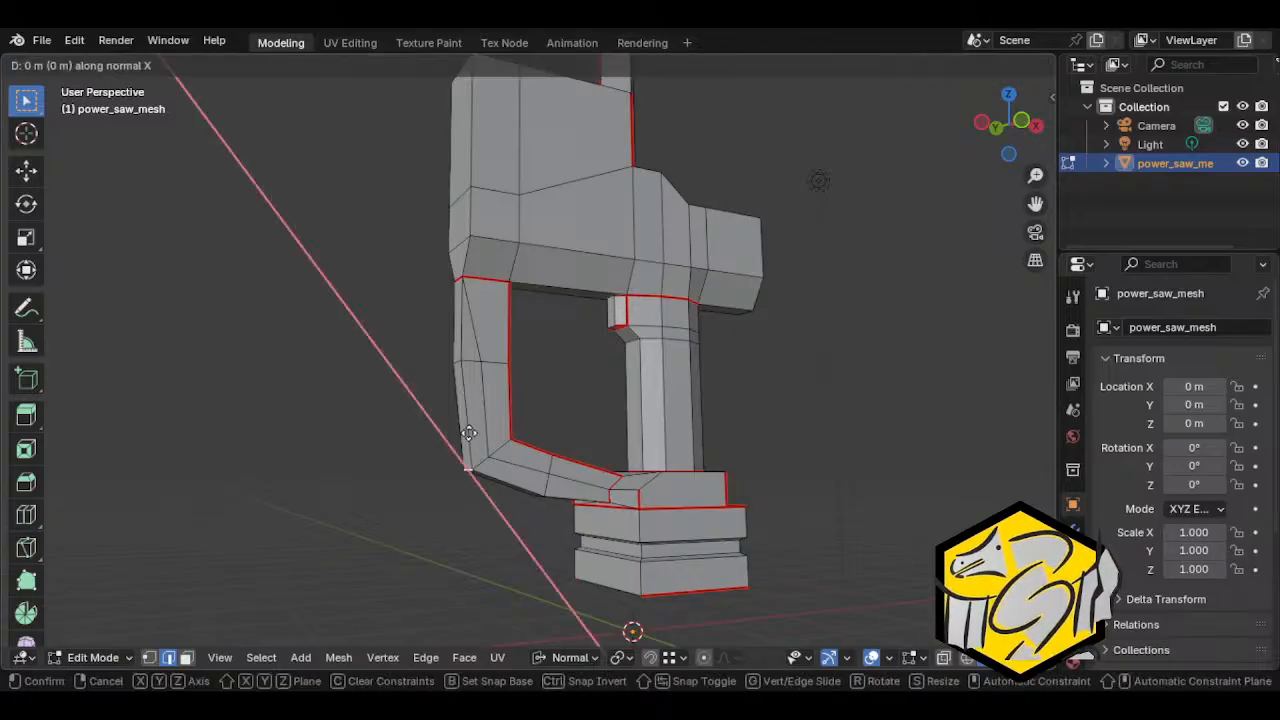
pyautogui.click(514, 429)
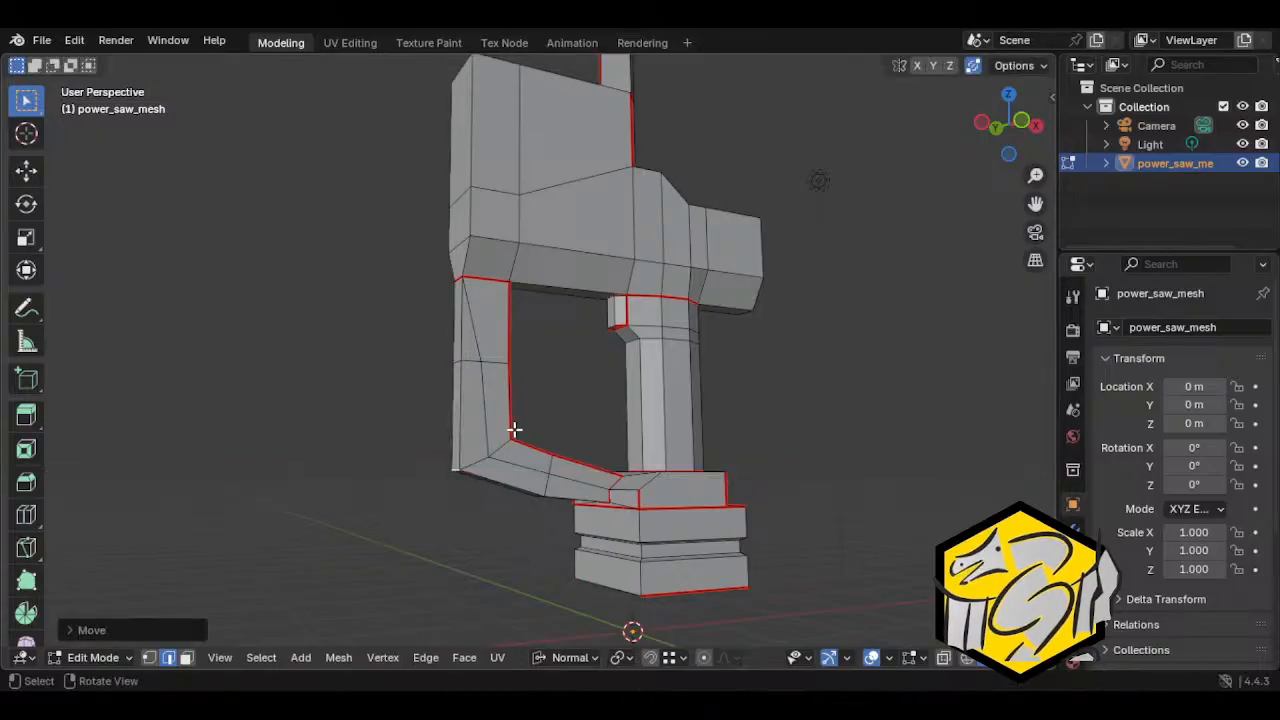
pyautogui.moveTo(514, 429); pyautogui.dragTo(478, 477, button='middle')
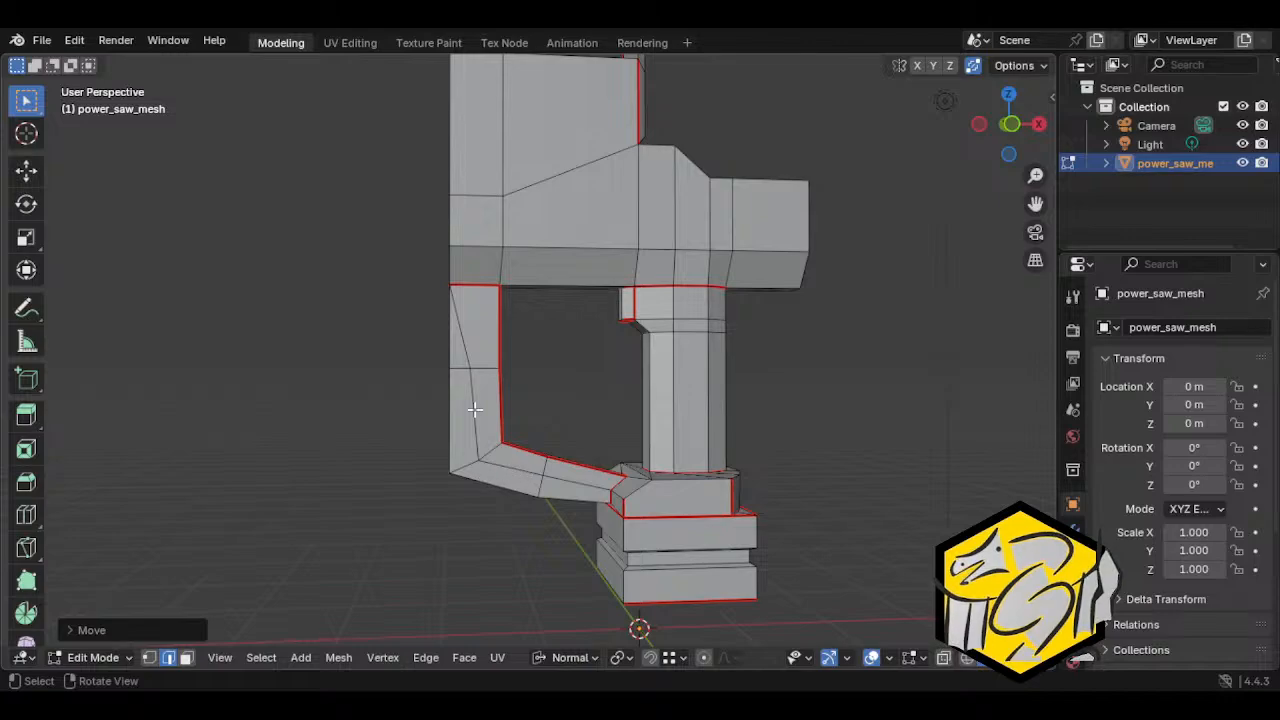
# Step: Move the vertex inside the rear guard's lower bend along X, snapping it in line with the middle vertex above
pyautogui.press('1')
pyautogui.click(482, 459)
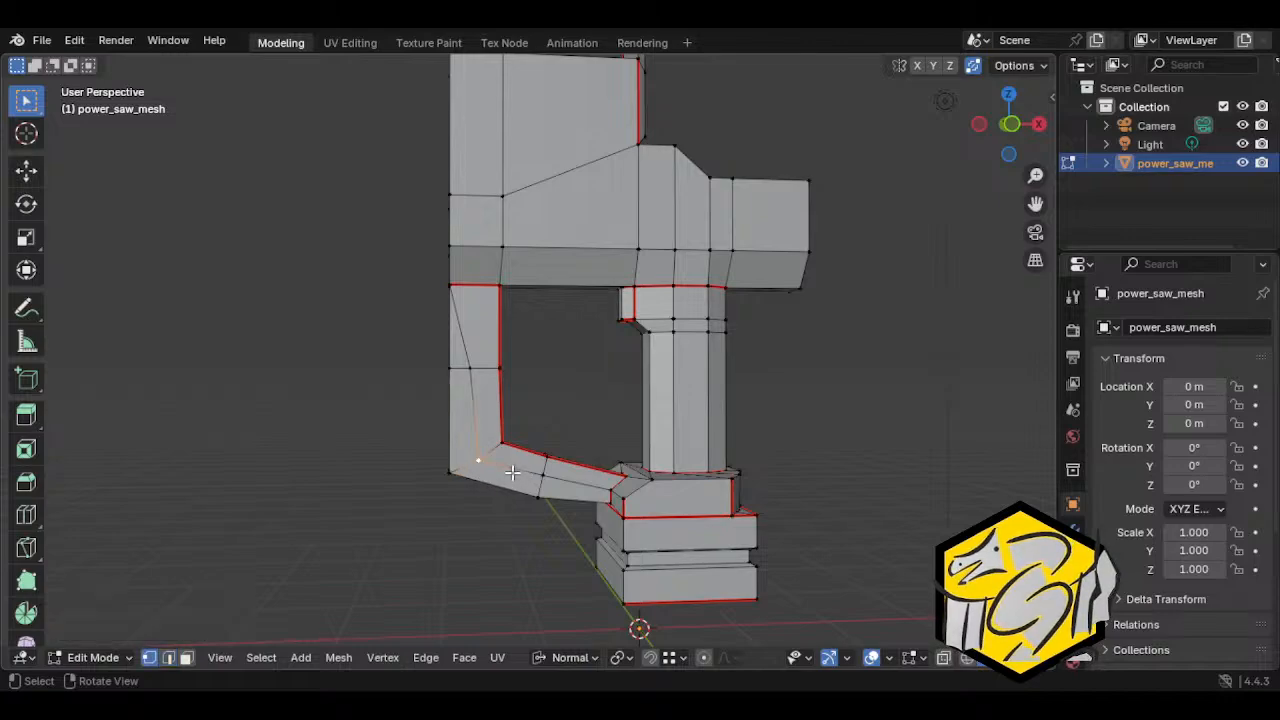
pyautogui.press('g')
pyautogui.press('x')
pyautogui.keyDown('ctrl'); pyautogui.click(473, 367); pyautogui.keyUp('ctrl')
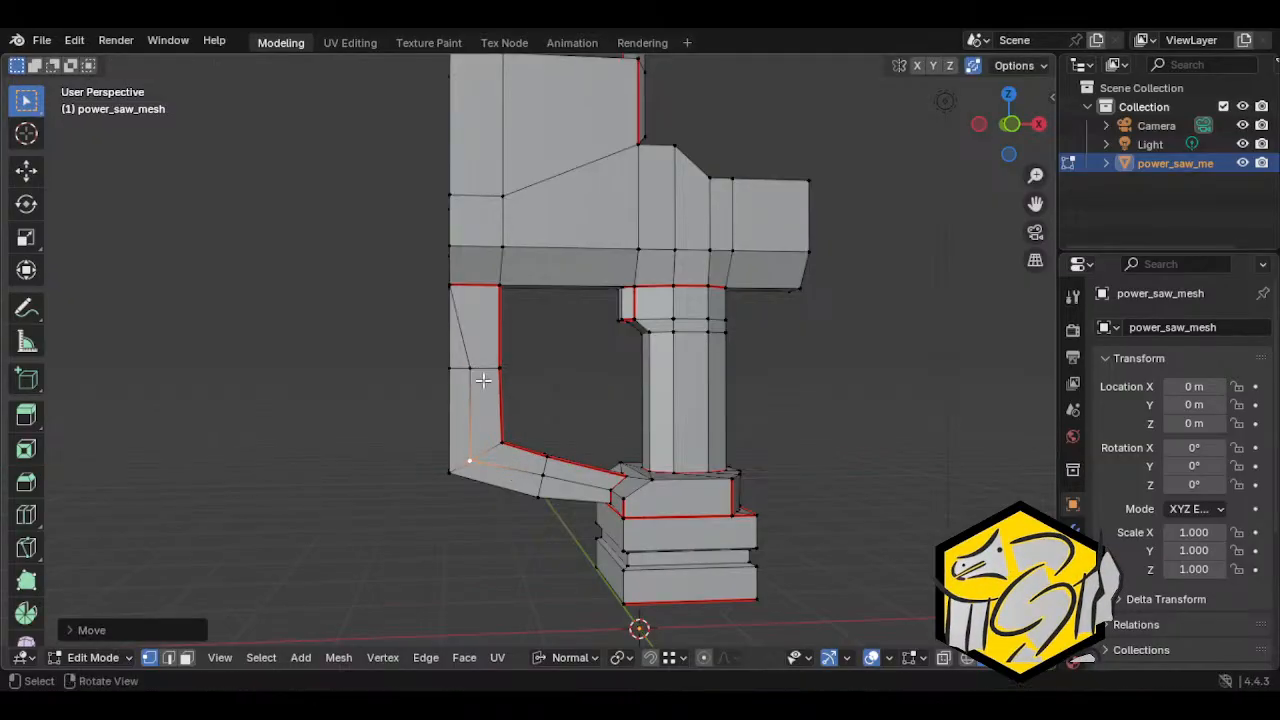
pyautogui.keyDown('shift'); pyautogui.moveTo(543, 471); pyautogui.dragTo(503, 480, button='middle'); pyautogui.keyUp('shift')
pyautogui.press('g')
pyautogui.press('z')
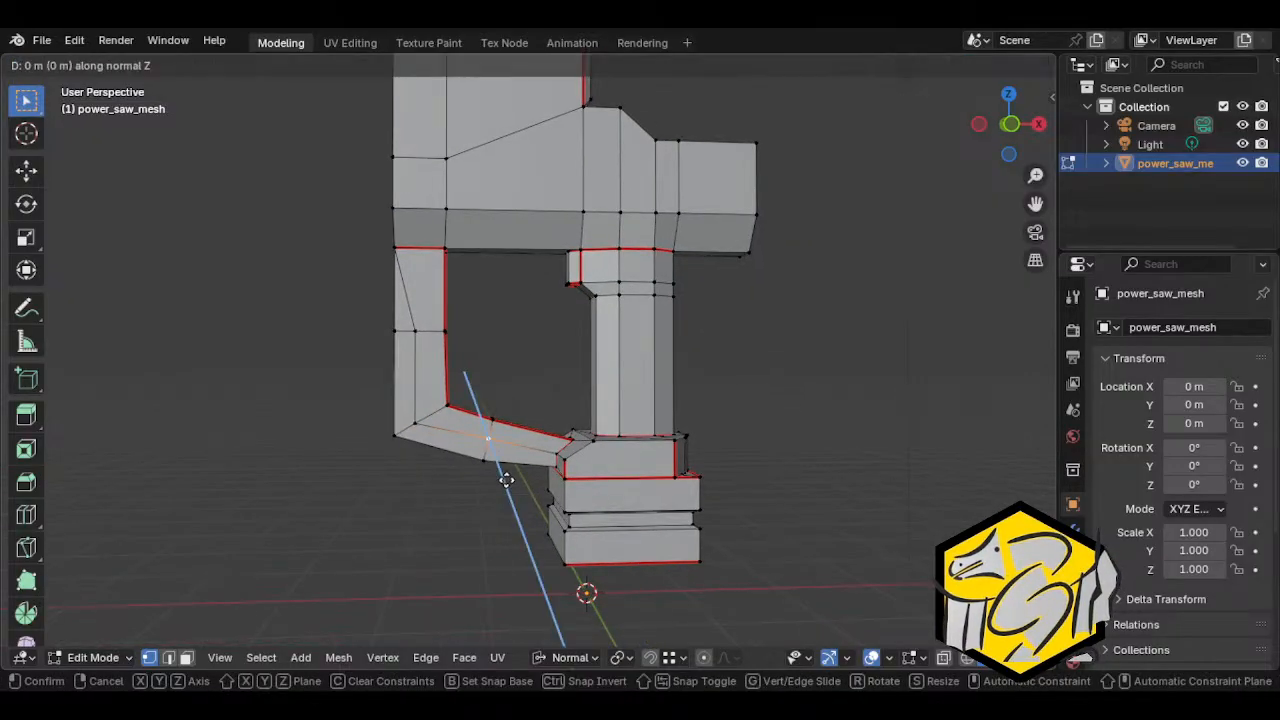
pyautogui.press('z')
pyautogui.rightClick(511, 483)
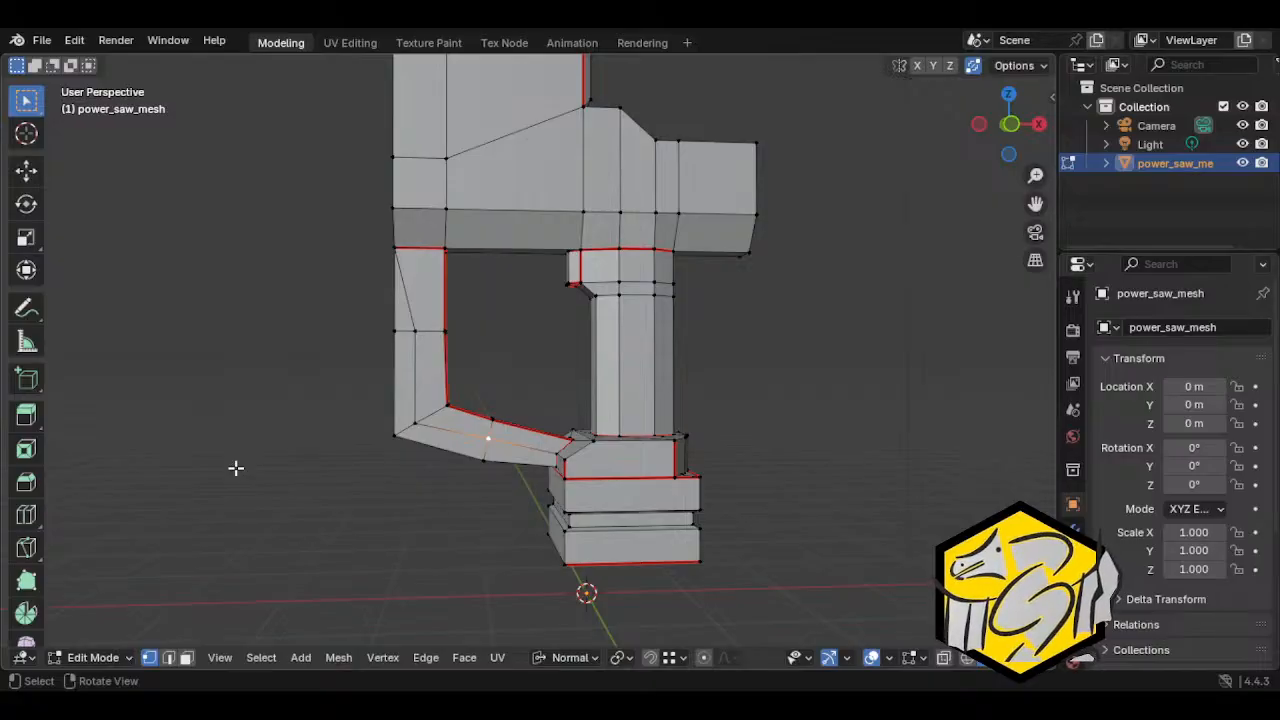
pyautogui.moveTo(534, 482)
pyautogui.mouseDown(button='middle')
pyautogui.moveTo(585, 445)
pyautogui.moveTo(521, 453)
pyautogui.moveTo(495, 475)
pyautogui.moveTo(530, 472)
pyautogui.mouseUp(button='middle')
pyautogui.scroll(2, 522, 453)
pyautogui.click(523, 440)
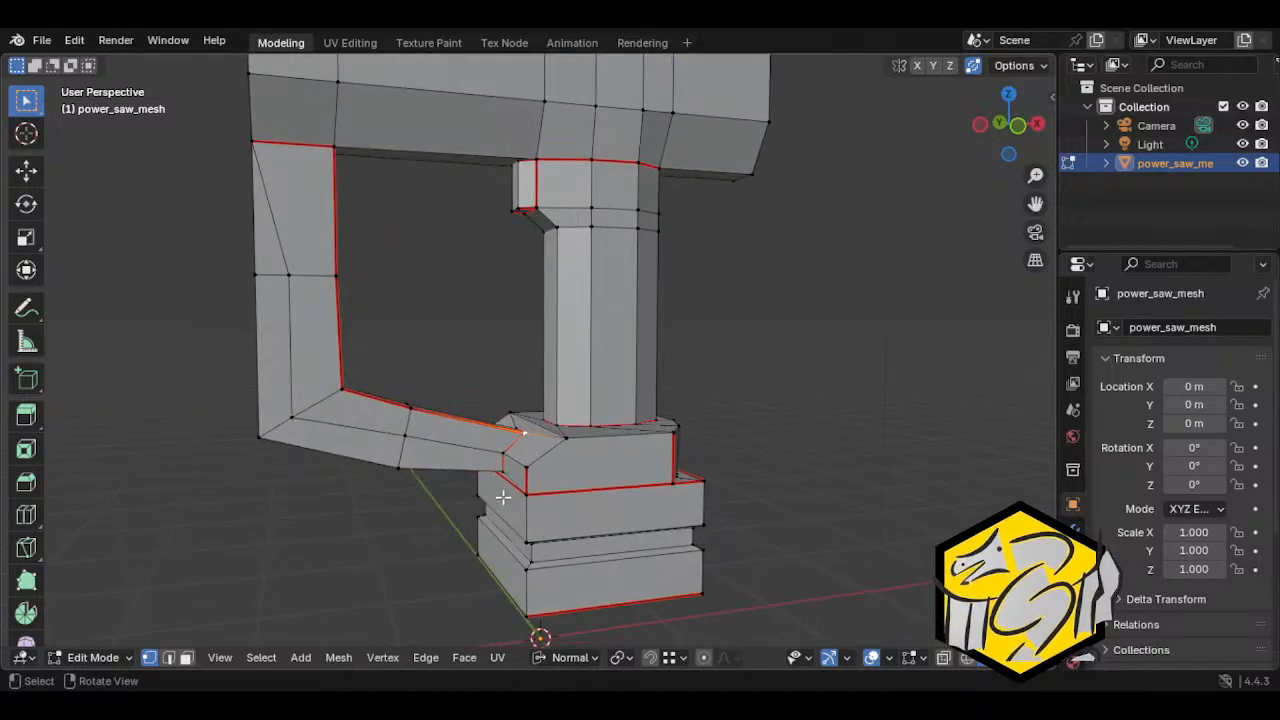
pyautogui.press('space')
pyautogui.click(593, 420)
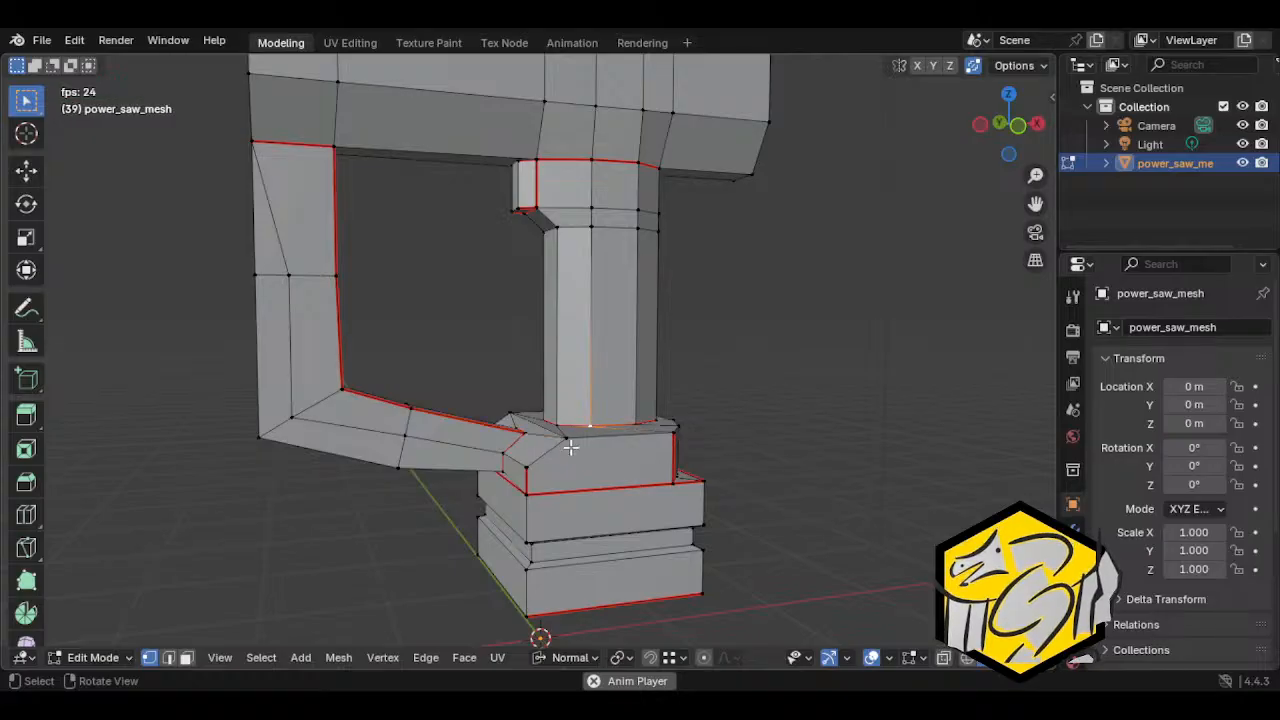
pyautogui.press('space')
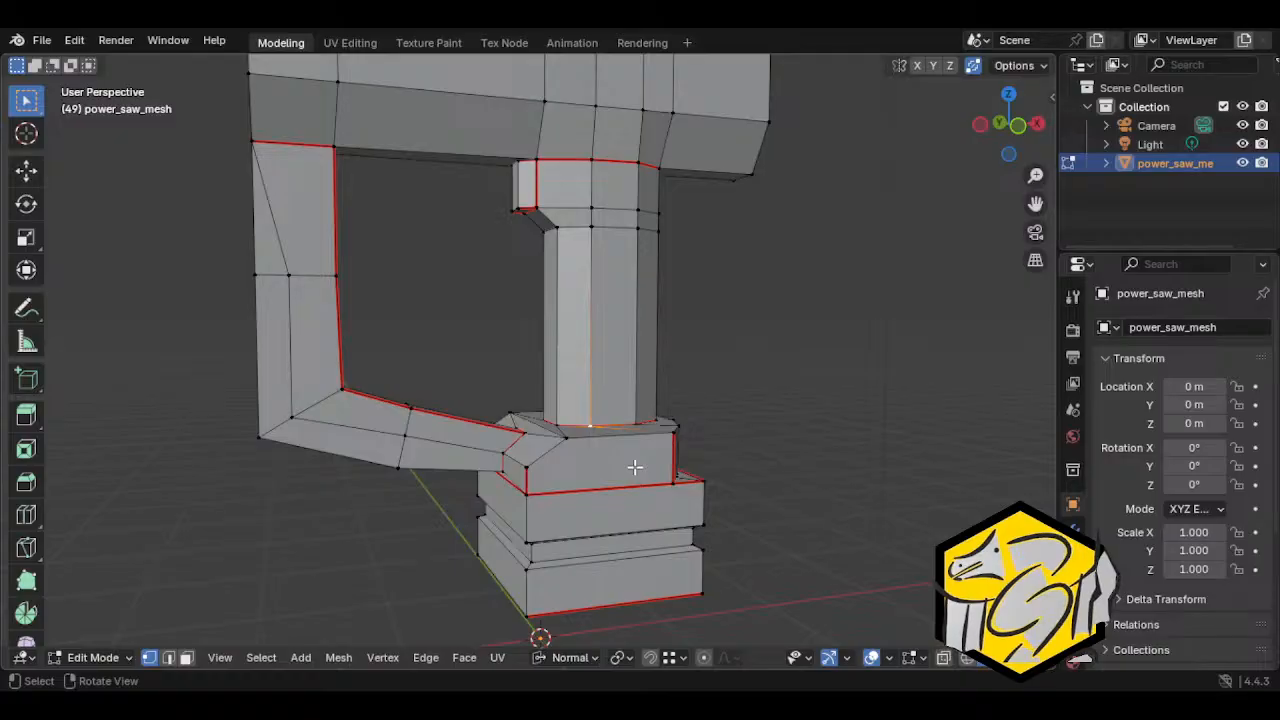
pyautogui.scroll(2, 563, 446)
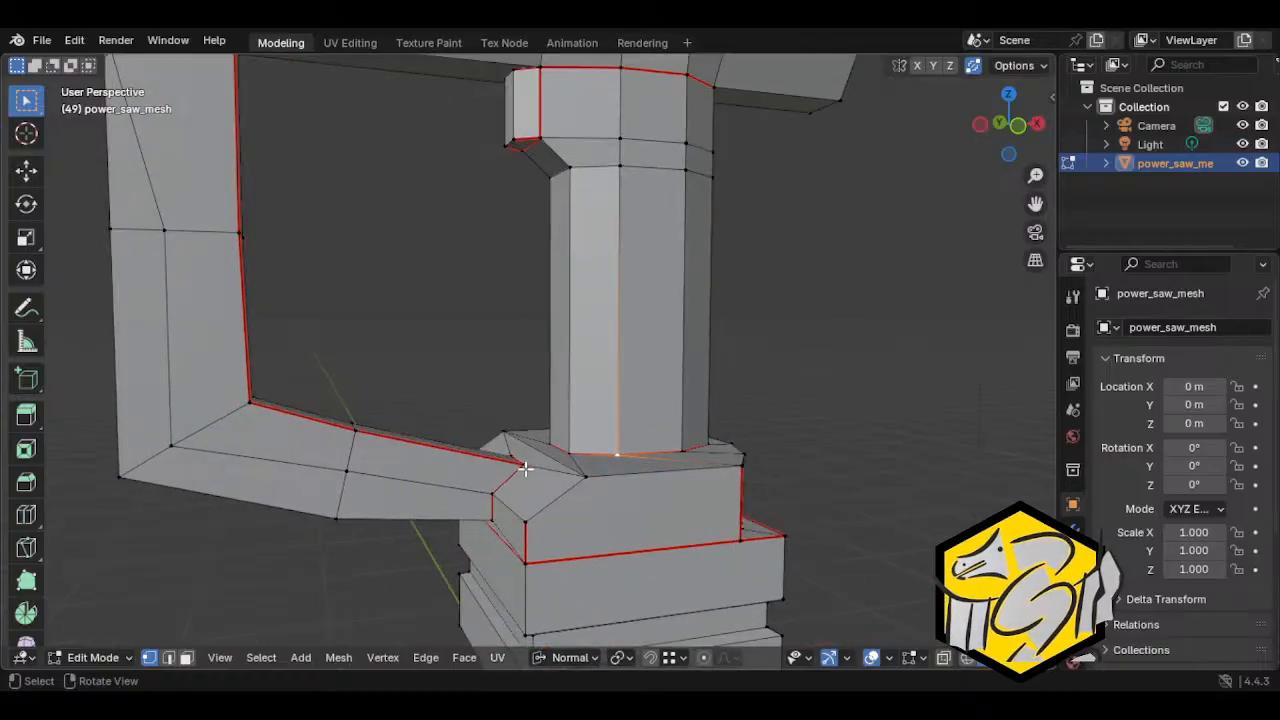
# Step: Lower the bottom middle edge of the rear guard's lower arm along global Z, level with the bottom corner of its base joint
pyautogui.click(523, 466)
pyautogui.moveTo(503, 508); pyautogui.dragTo(611, 477, button='middle')
pyautogui.moveTo(640, 428); pyautogui.dragTo(709, 446, button='middle')
pyautogui.press('g')
pyautogui.press('z')
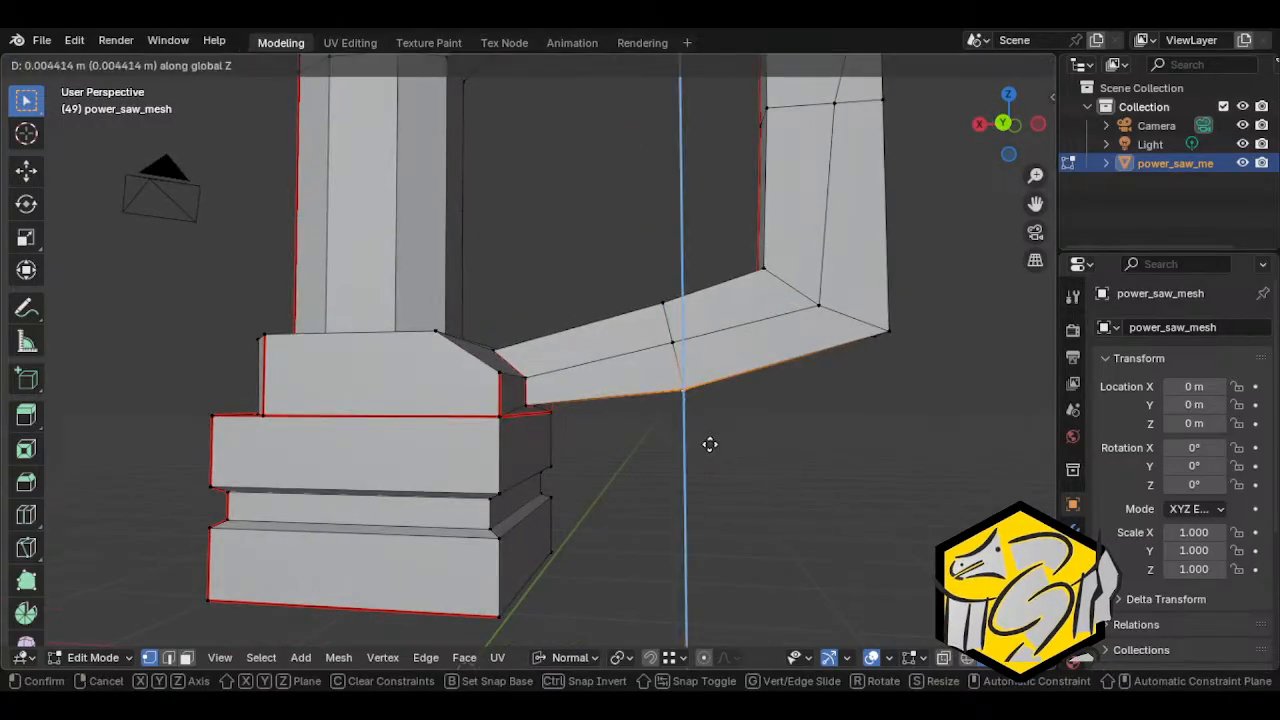
pyautogui.click(548, 422)
pyautogui.moveTo(500, 420); pyautogui.dragTo(623, 457, button='middle')
# Step: Nudge the bottom middle edge of the rear guard's lower arm slightly along global X
pyautogui.press('g')
pyautogui.press('x')
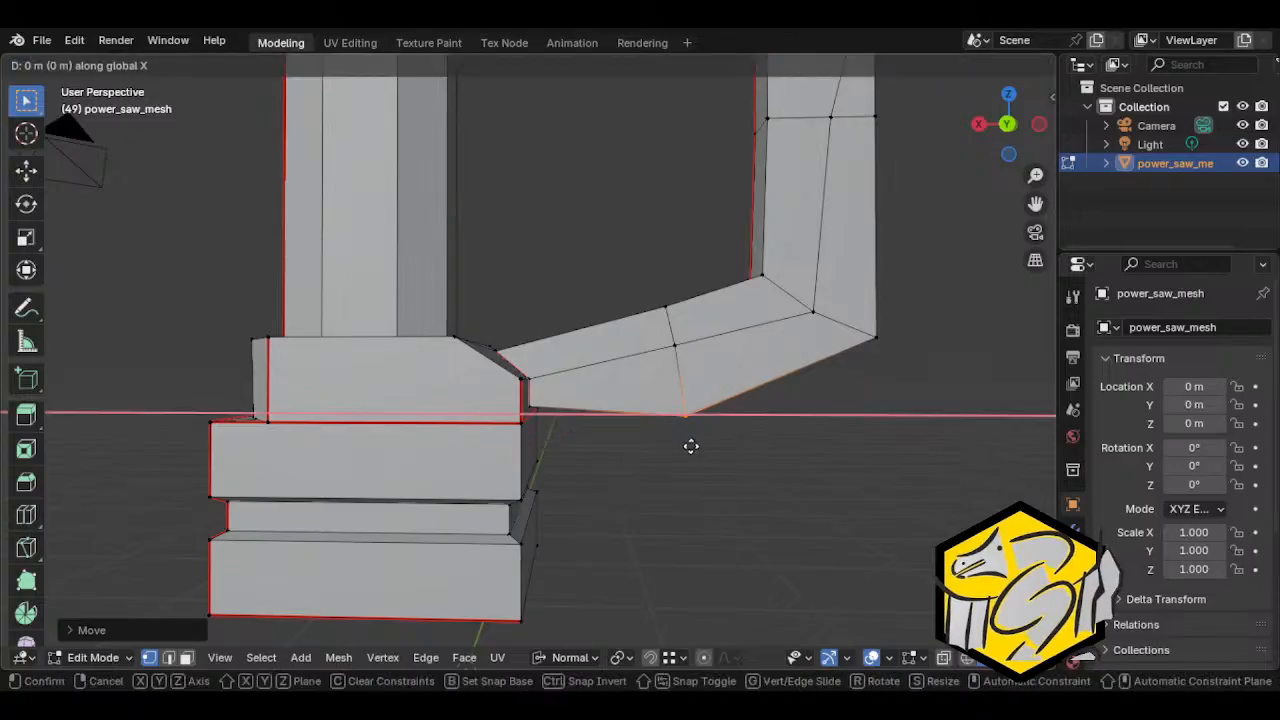
pyautogui.press('y')
pyautogui.press('y')
pyautogui.press('y')
pyautogui.press('y')
pyautogui.press('x')
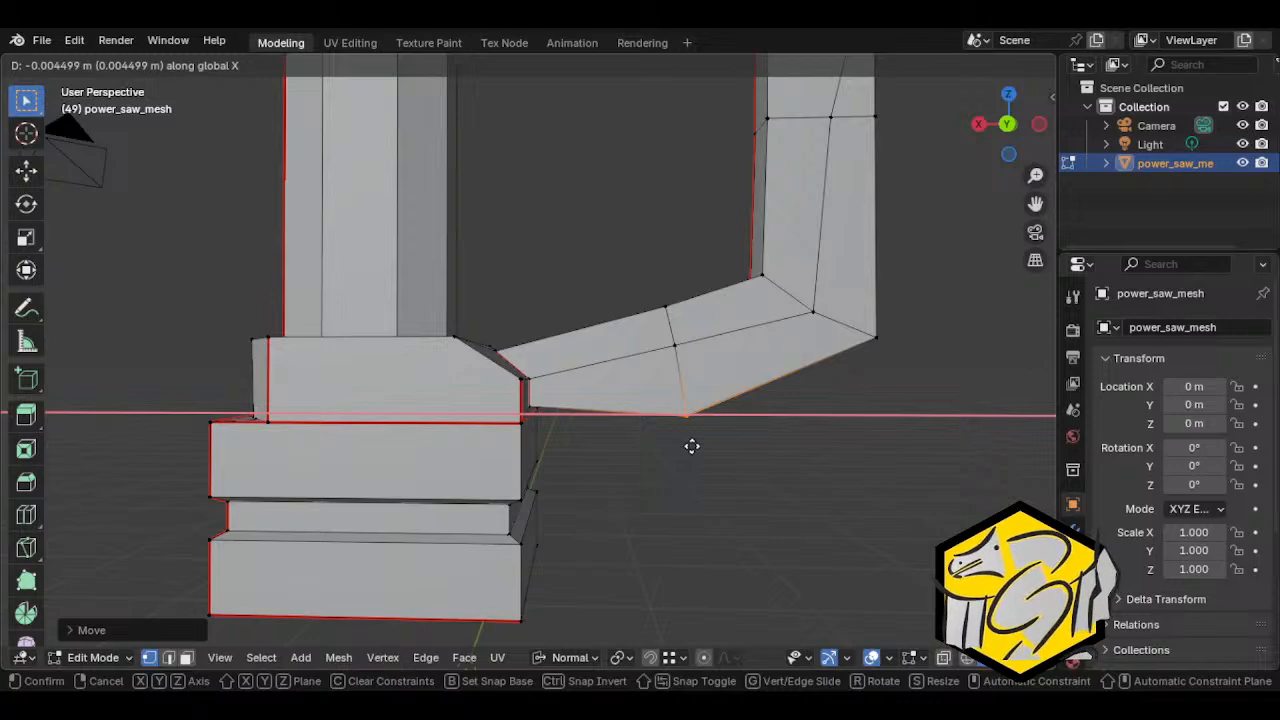
pyautogui.click(606, 451)
pyautogui.moveTo(606, 451); pyautogui.dragTo(692, 462, button='middle')
pyautogui.scroll(-2, 693, 465)
pyautogui.scroll(1, 694, 469)
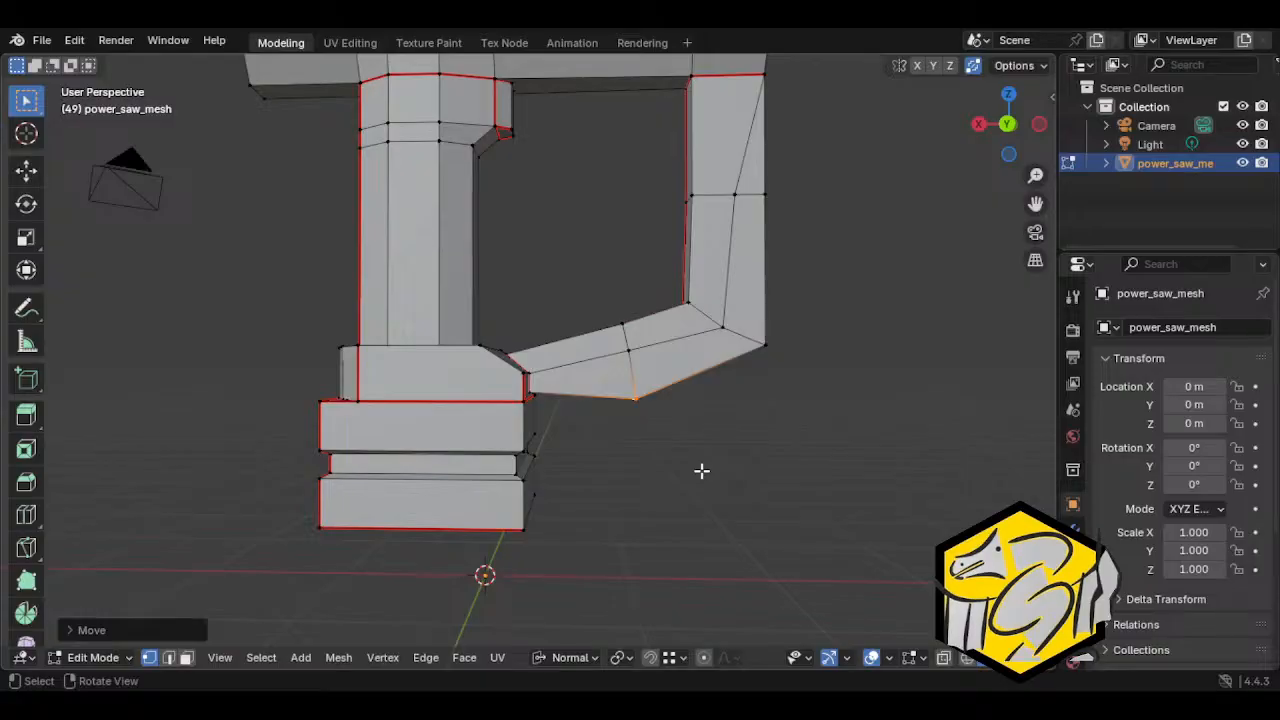
pyautogui.press('g')
pyautogui.press('z')
pyautogui.press('z')
pyautogui.rightClick(698, 447)
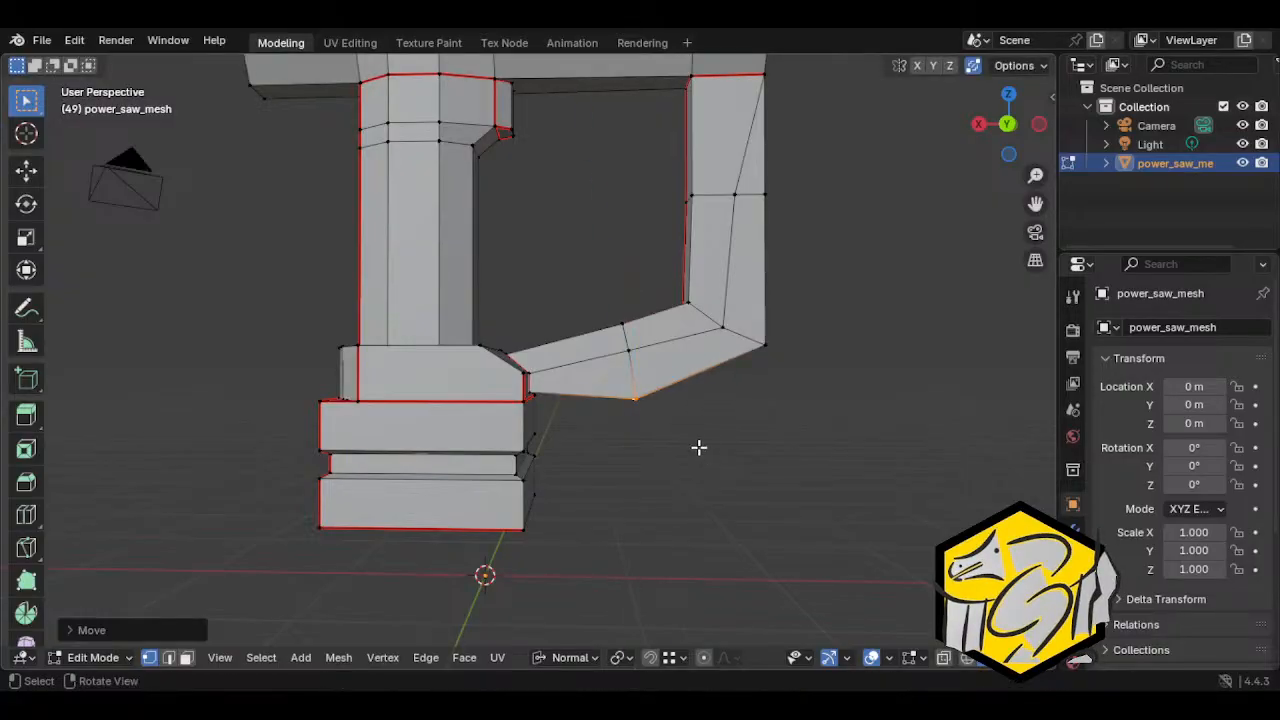
pyautogui.moveTo(698, 447); pyautogui.dragTo(480, 380, button='middle')
pyautogui.press('g')
pyautogui.press('z')
pyautogui.rightClick(493, 332)
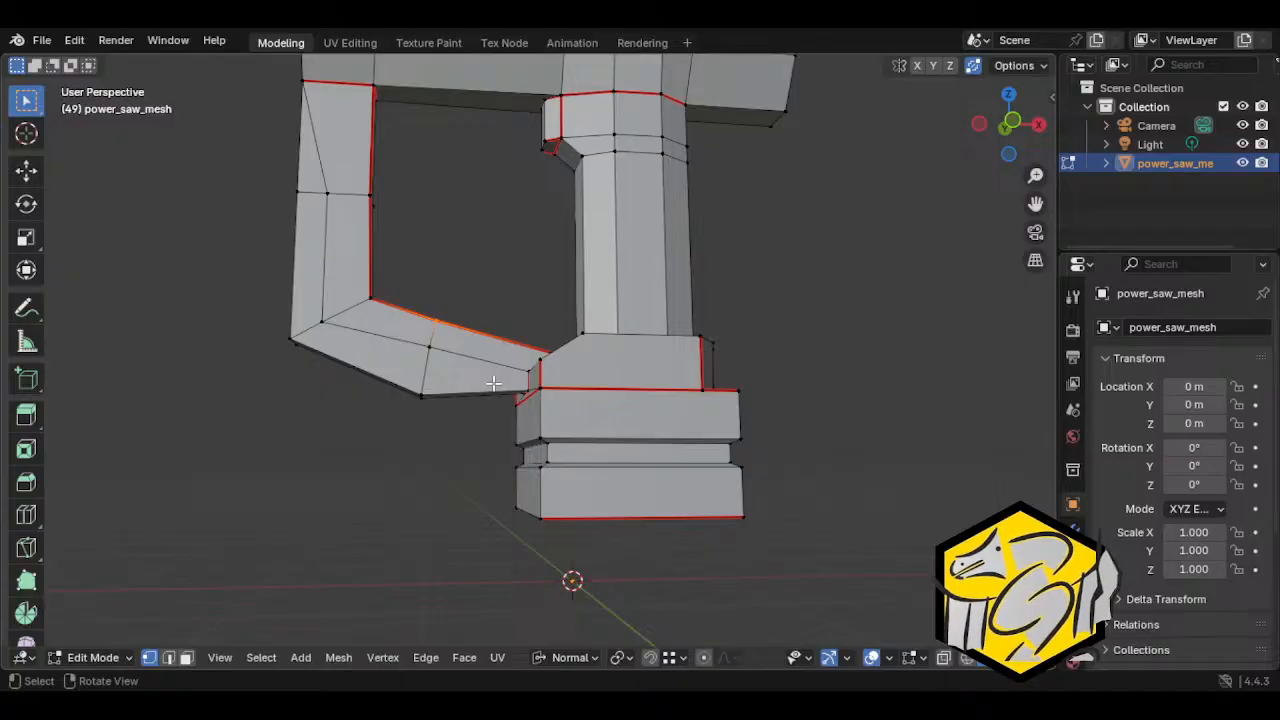
# Step: Raise the bottom middle edge of the rear guard's lower arm until the arm's underside runs straight to the bend
pyautogui.keyDown('shift'); pyautogui.click(427, 399); pyautogui.keyUp('shift')
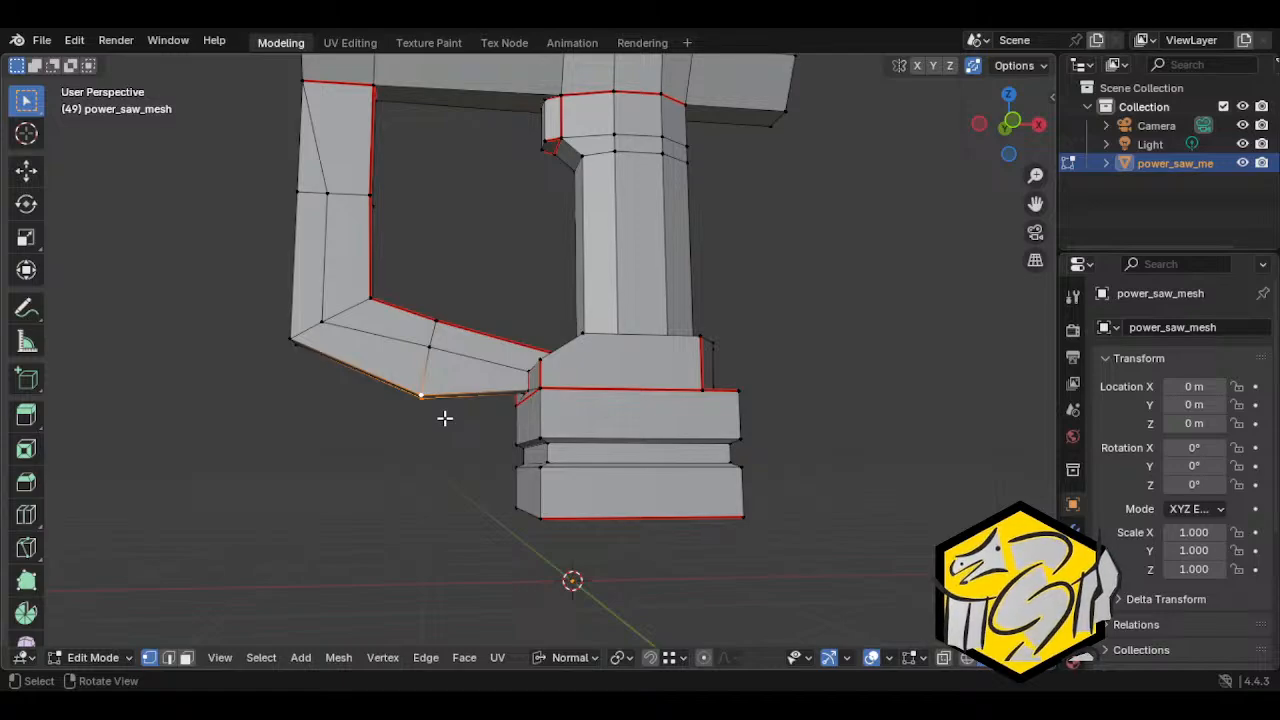
pyautogui.moveTo(451, 417); pyautogui.dragTo(617, 474, button='middle')
pyautogui.scroll(3, 617, 474)
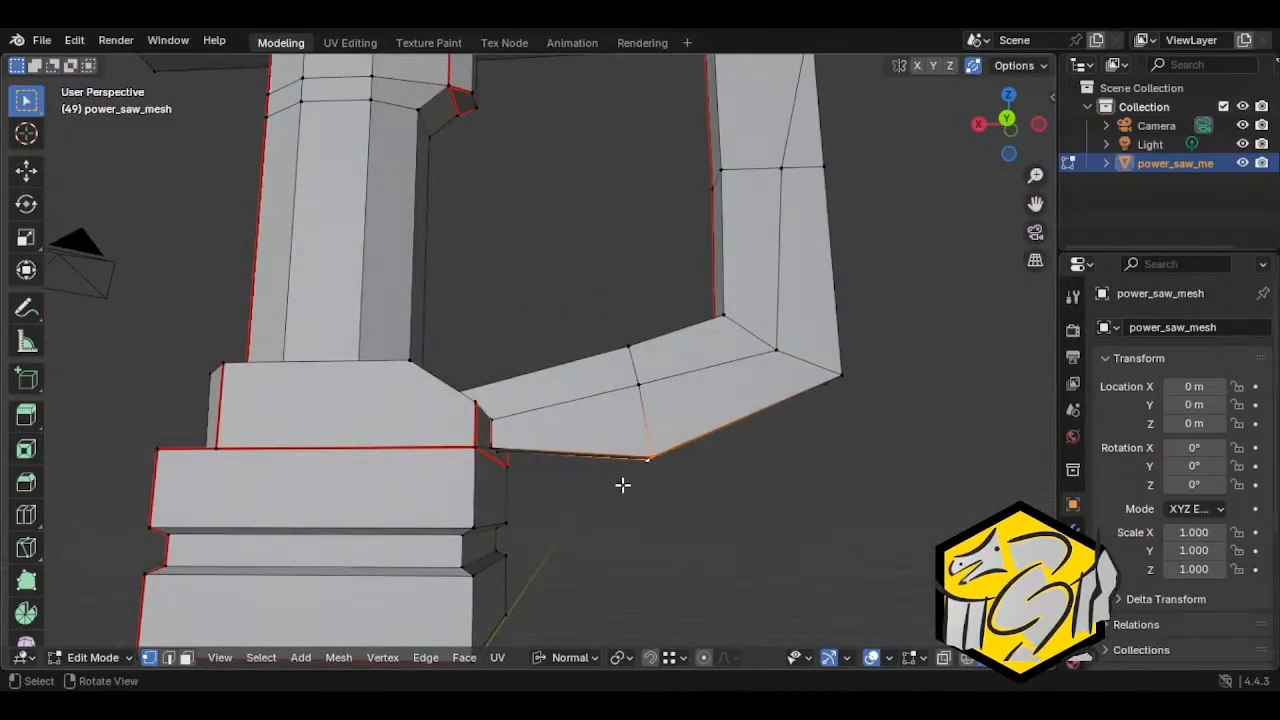
pyautogui.press('g')
pyautogui.press('z')
pyautogui.click(560, 457)
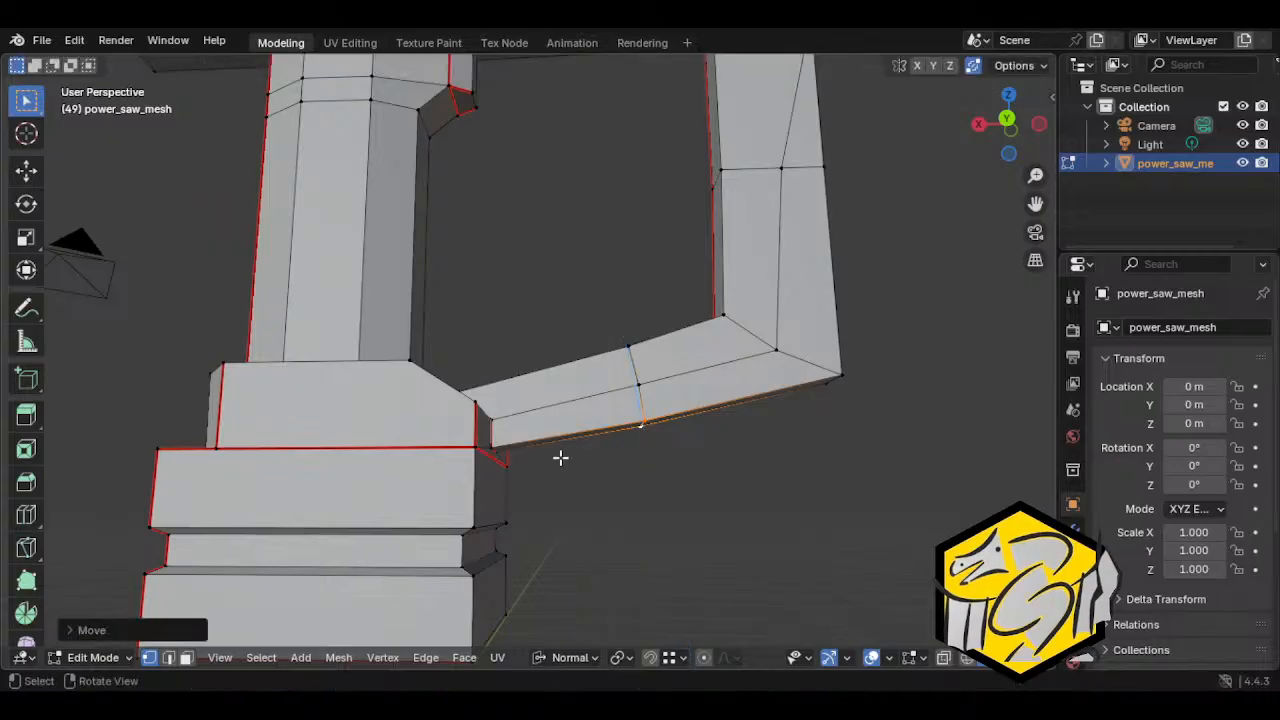
# Step: Lower the bottom middle edge of the rear guard's arm again along Z, level with the base joint's bottom corner
pyautogui.moveTo(560, 458); pyautogui.dragTo(637, 397, button='middle')
pyautogui.press('g')
pyautogui.press('z')
pyautogui.click(626, 526)
pyautogui.press('g')
pyautogui.press('z')
pyautogui.press('z')
pyautogui.click(636, 485)
# Step: Try to move the upper middle edge of the rear guard's lower arm along X toward the base joint
pyautogui.click(631, 363)
pyautogui.moveTo(637, 349); pyautogui.dragTo(634, 398, button='middle')
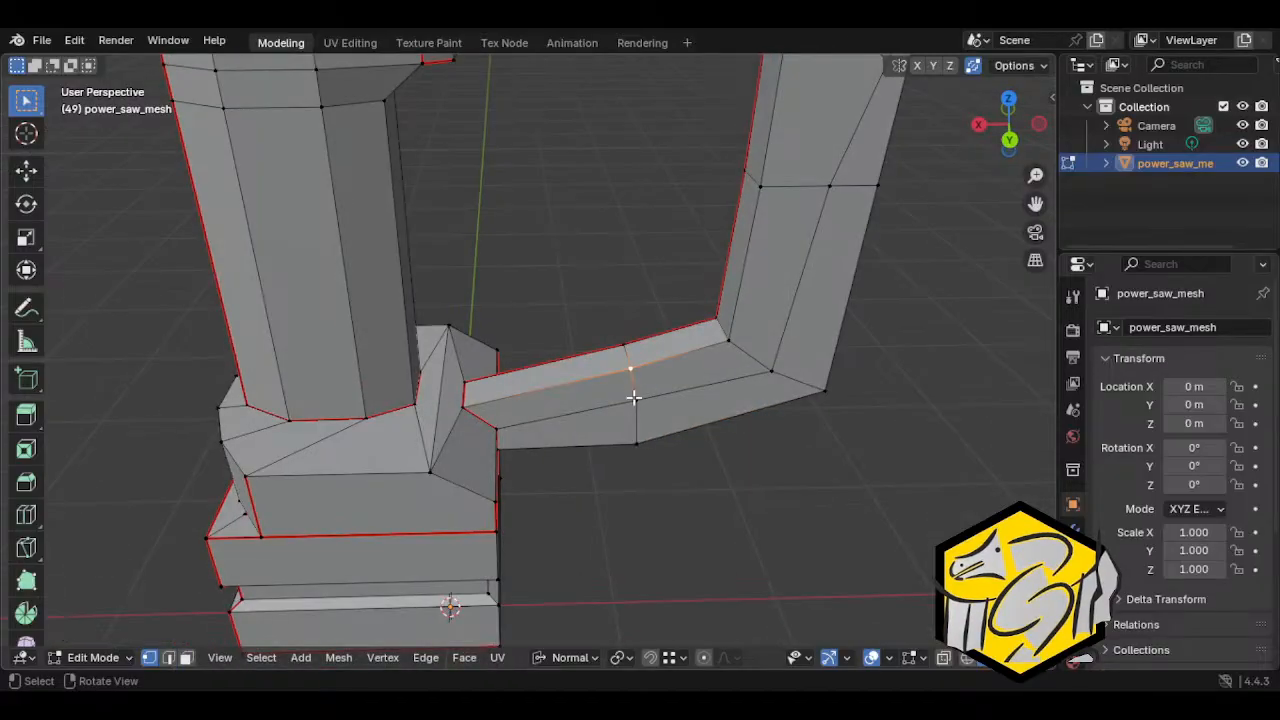
pyautogui.press('2')
pyautogui.click(628, 357)
pyautogui.moveTo(669, 443); pyautogui.dragTo(654, 394, button='middle')
pyautogui.press('g')
pyautogui.press('x')
pyautogui.click(567, 399)
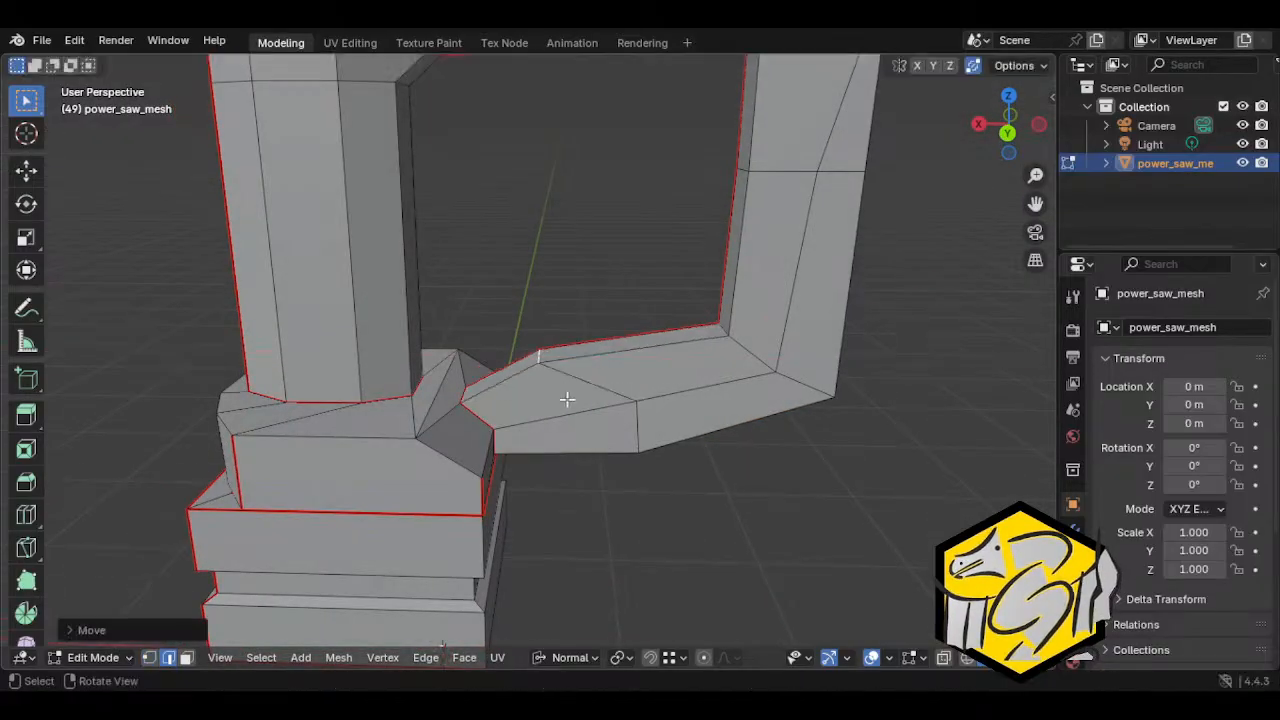
# Step: Try to shift the same upper edge along Z, and undo both of its moves
pyautogui.moveTo(567, 399); pyautogui.dragTo(571, 326, button='middle')
pyautogui.press('g')
pyautogui.press('z')
pyautogui.click(563, 260)
pyautogui.hotkey('ctrl', 'z')
pyautogui.hotkey('ctrl', 'z')
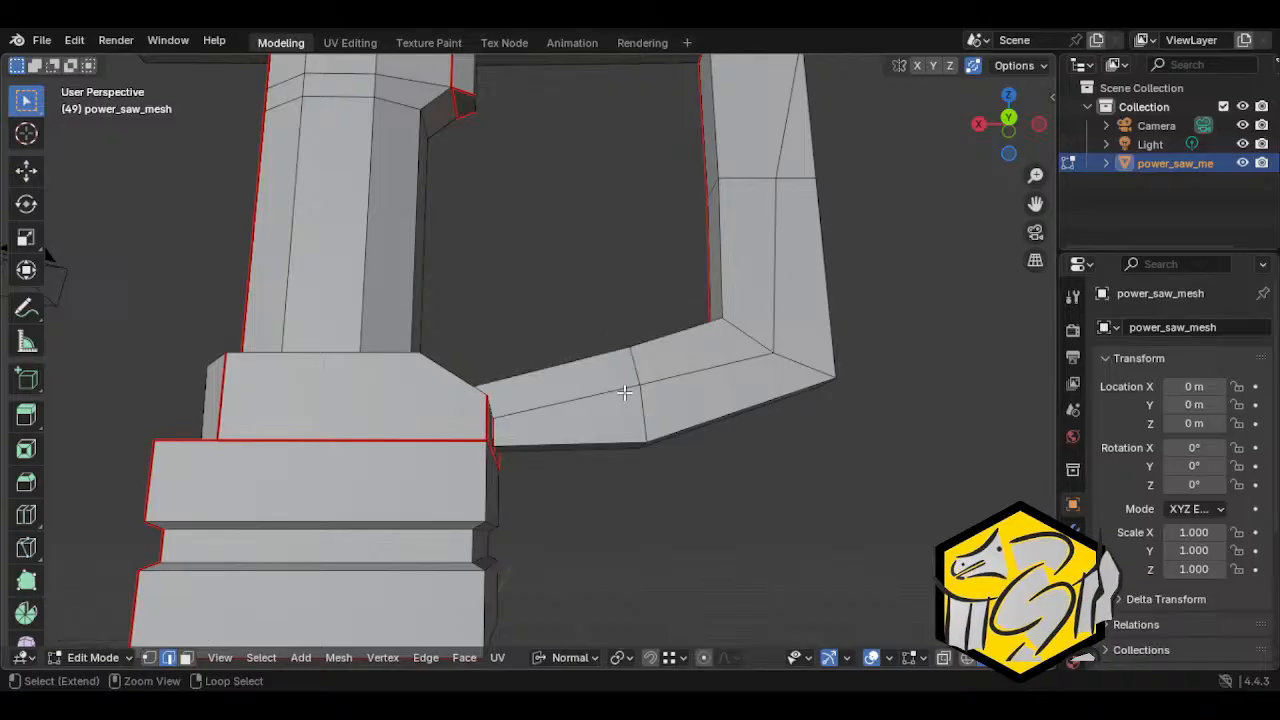
# Step: Move the lower arm's bottom middle edge up along its normal Z, snapping to the base joint's bottom corner
pyautogui.moveTo(624, 392)
pyautogui.mouseDown(button='middle')
pyautogui.moveTo(663, 417)
pyautogui.moveTo(632, 365)
pyautogui.moveTo(651, 366)
pyautogui.moveTo(654, 434)
pyautogui.moveTo(609, 409)
pyautogui.mouseUp(button='middle')
pyautogui.press('g')
pyautogui.press('z')
pyautogui.click(645, 464)
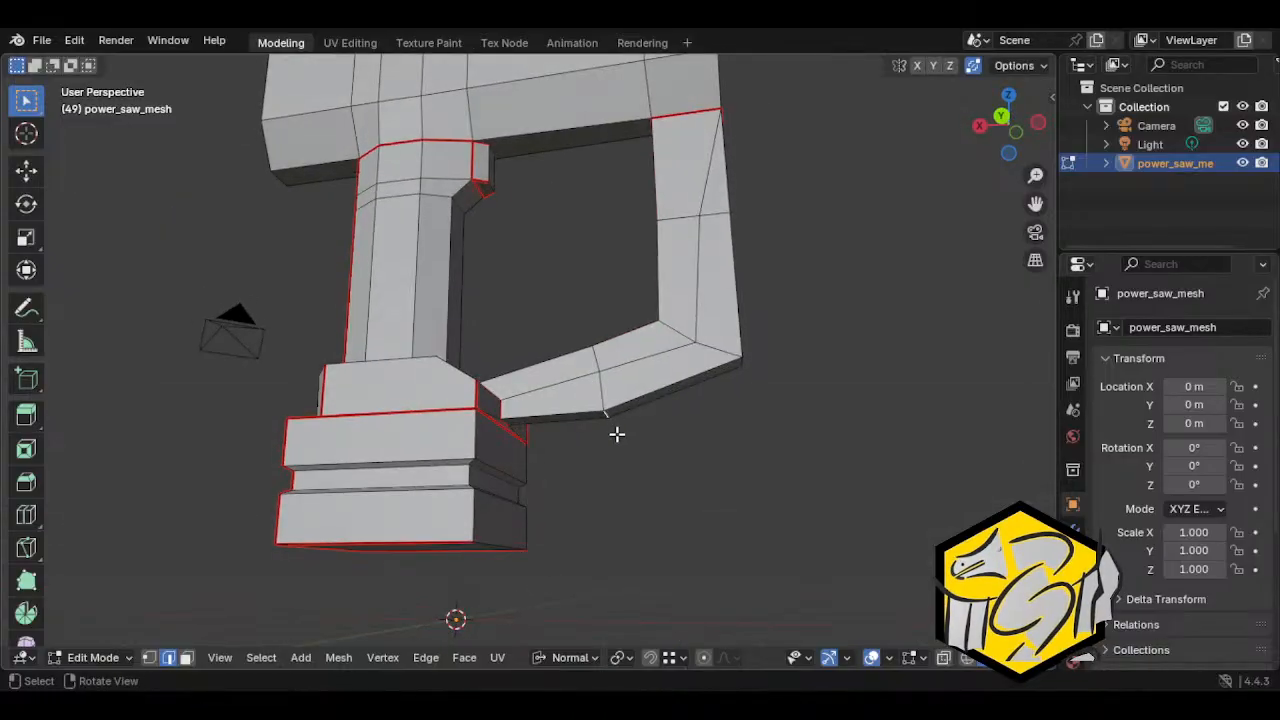
pyautogui.press('g')
pyautogui.press('z')
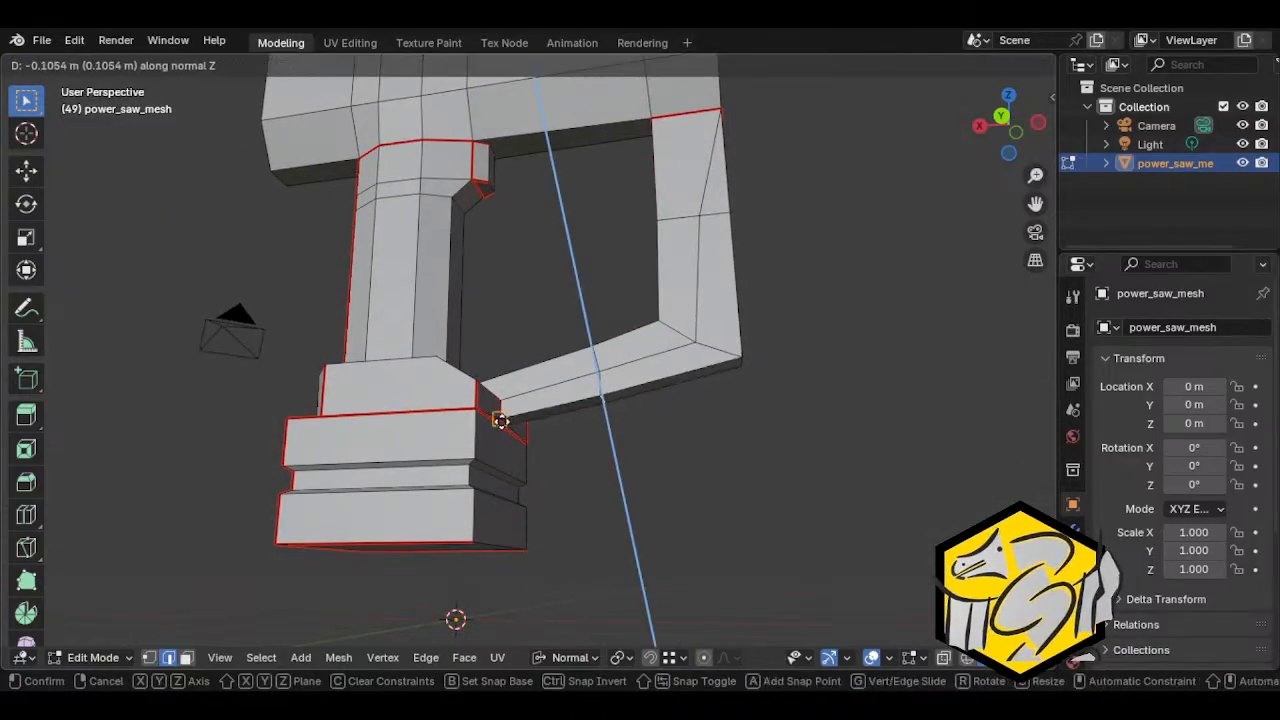
pyautogui.click(503, 417)
# Step: Fine-tune the height of the edge at the middle of the rear guard's lower arm along global Z
pyautogui.moveTo(503, 417); pyautogui.dragTo(607, 449, button='middle')
pyautogui.moveTo(600, 393); pyautogui.dragTo(570, 406, button='middle')
pyautogui.press('g')
pyautogui.press('z')
pyautogui.press('z')
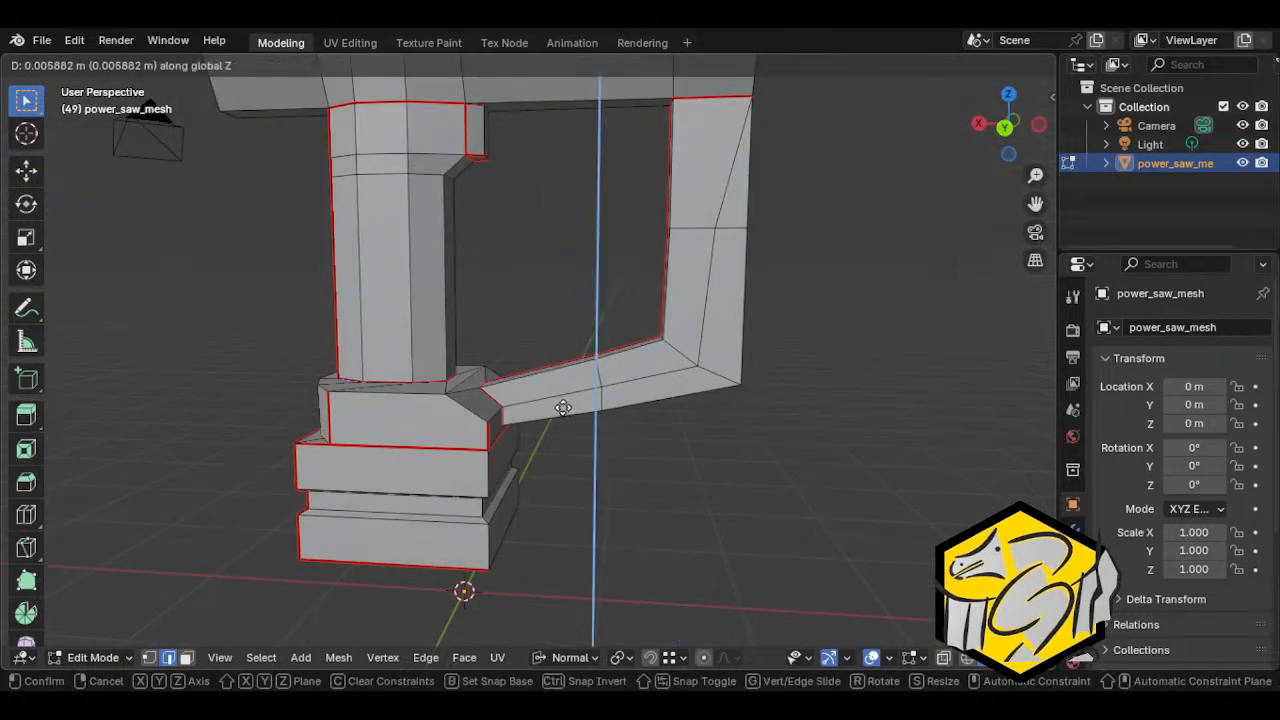
pyautogui.click(480, 389)
pyautogui.moveTo(611, 406); pyautogui.dragTo(585, 432, button='middle')
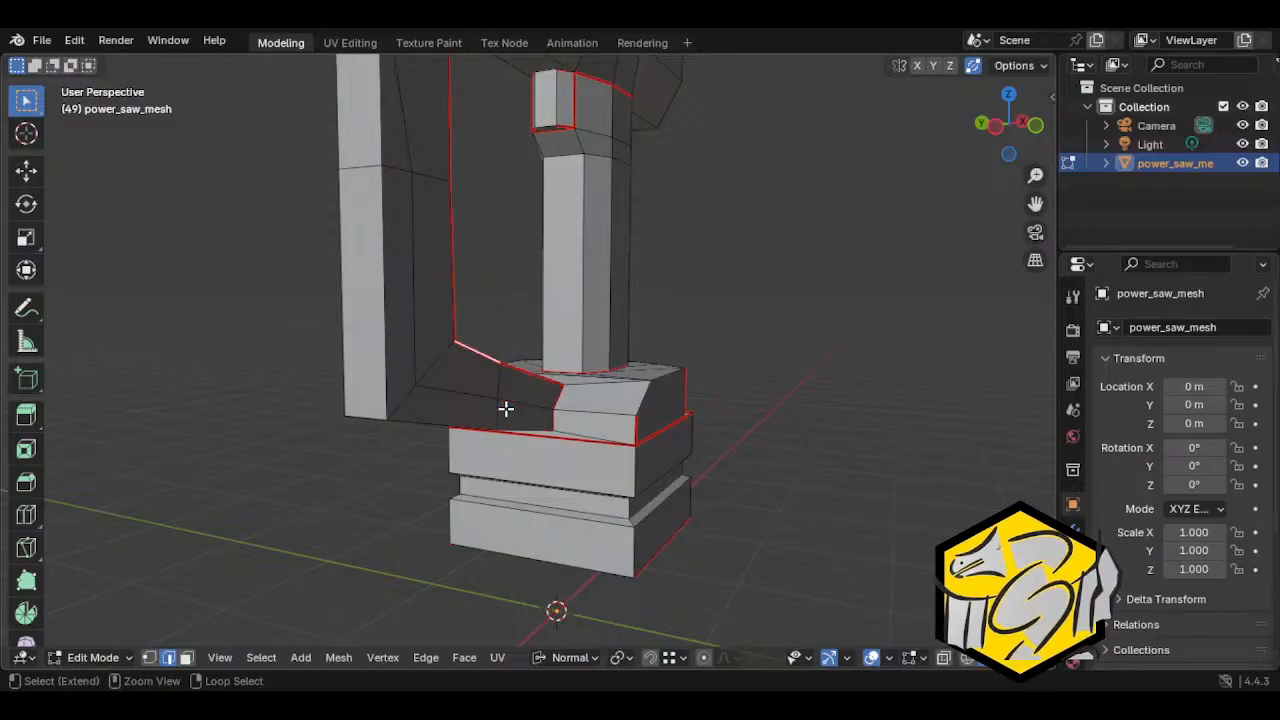
# Step: Lower the middle vertex on the side of the rear guard's lower arm about 0.11 m along global Z and nudge it along X
pyautogui.moveTo(500, 403); pyautogui.dragTo(700, 423, button='middle')
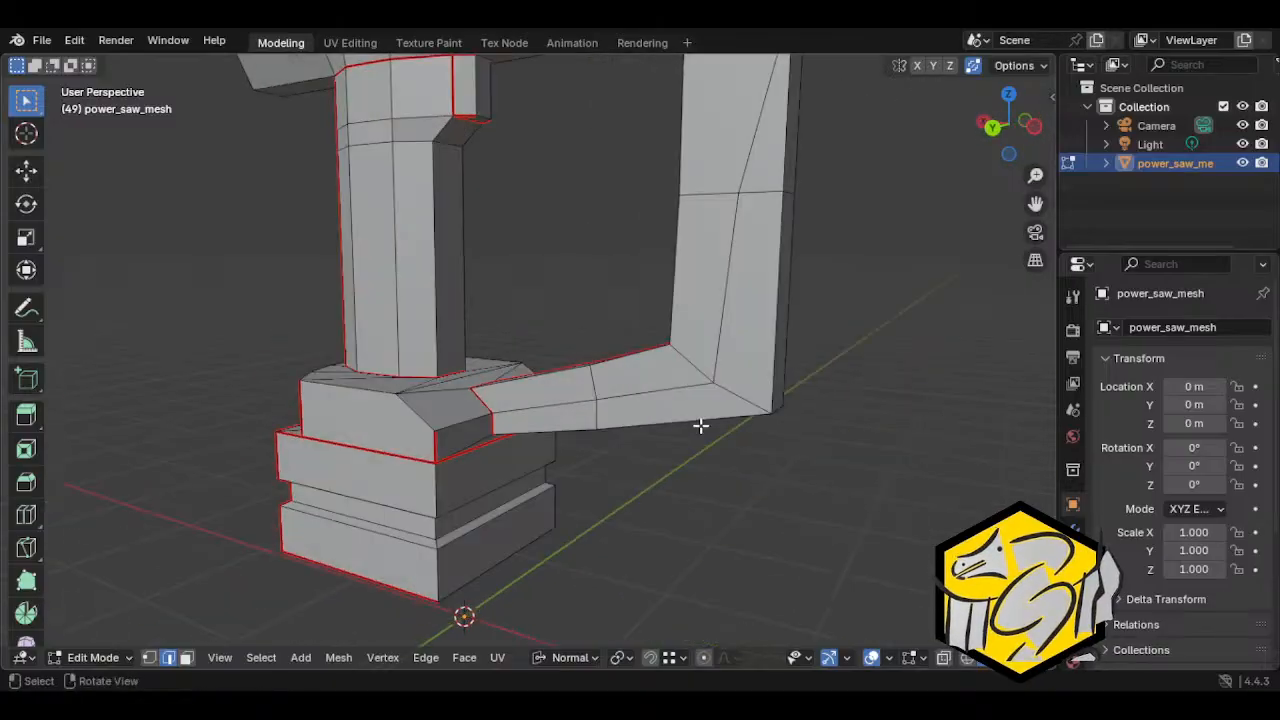
pyautogui.moveTo(580, 380); pyautogui.dragTo(366, 423, button='middle')
pyautogui.click(446, 401)
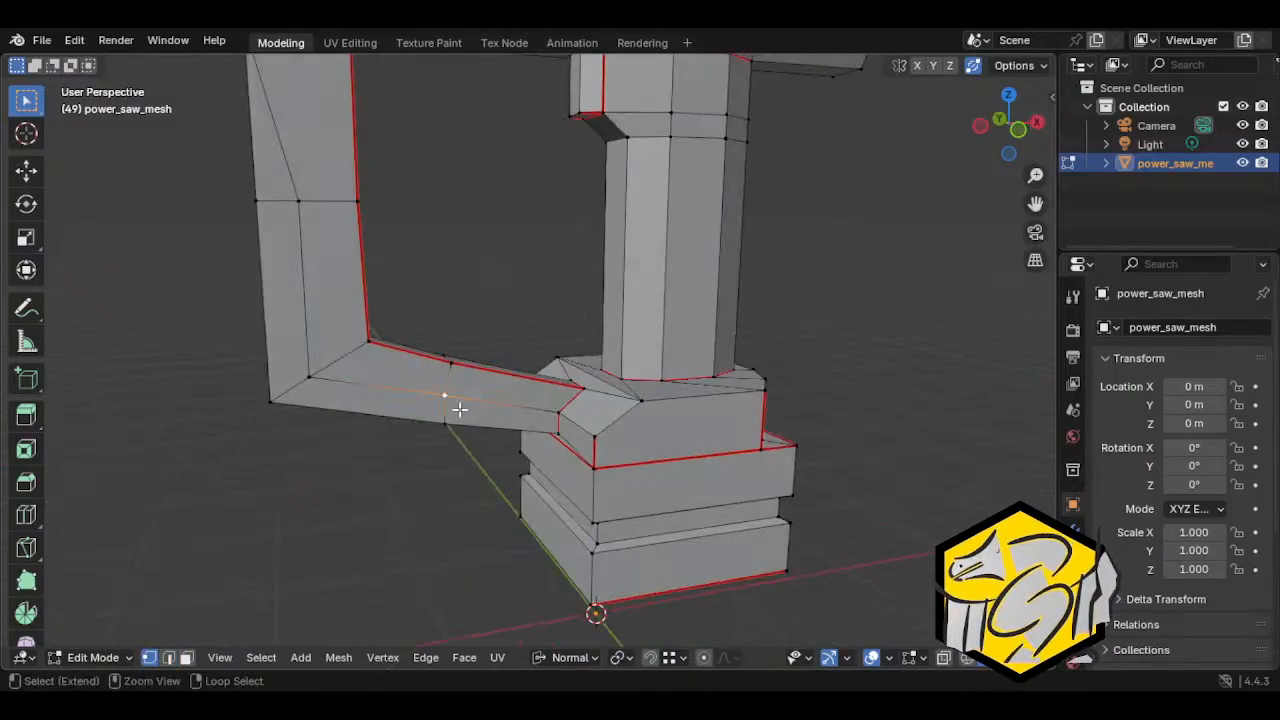
pyautogui.press('g')
pyautogui.press('z')
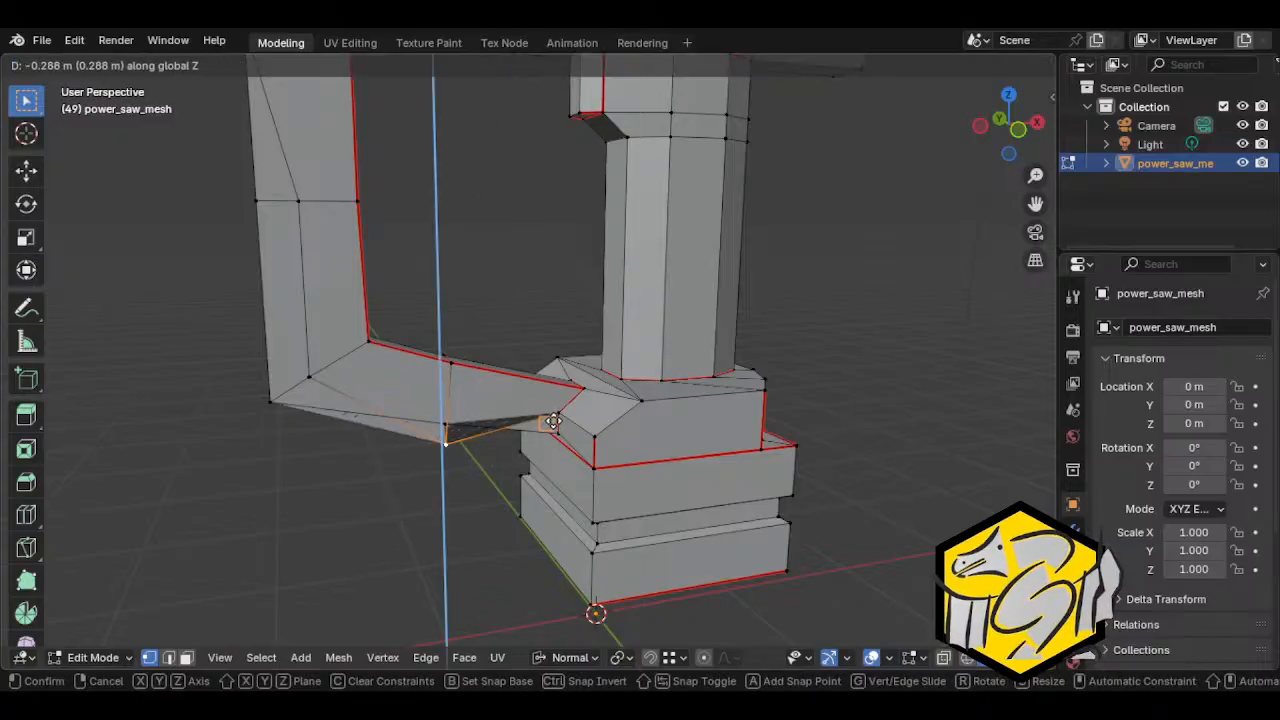
pyautogui.rightClick(523, 426)
pyautogui.moveTo(519, 450); pyautogui.dragTo(497, 442, button='middle')
pyautogui.press('g')
pyautogui.press('z')
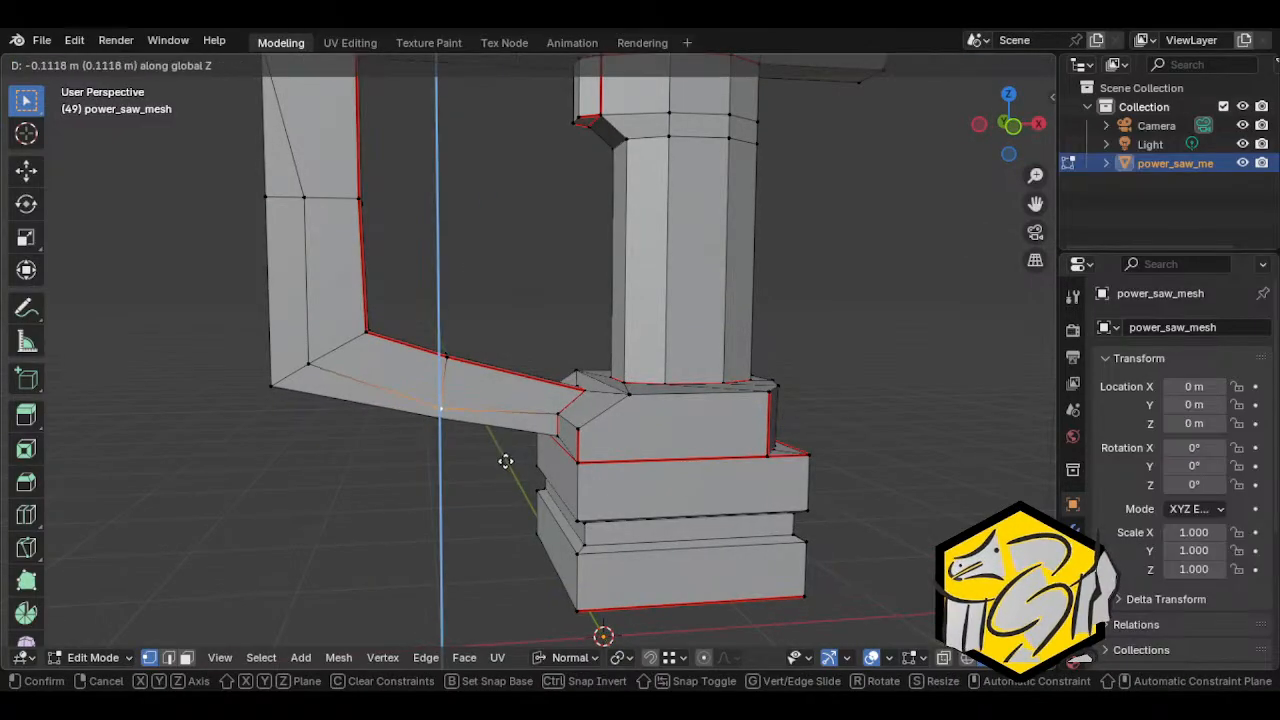
pyautogui.click(501, 453)
pyautogui.press('g')
pyautogui.press('x')
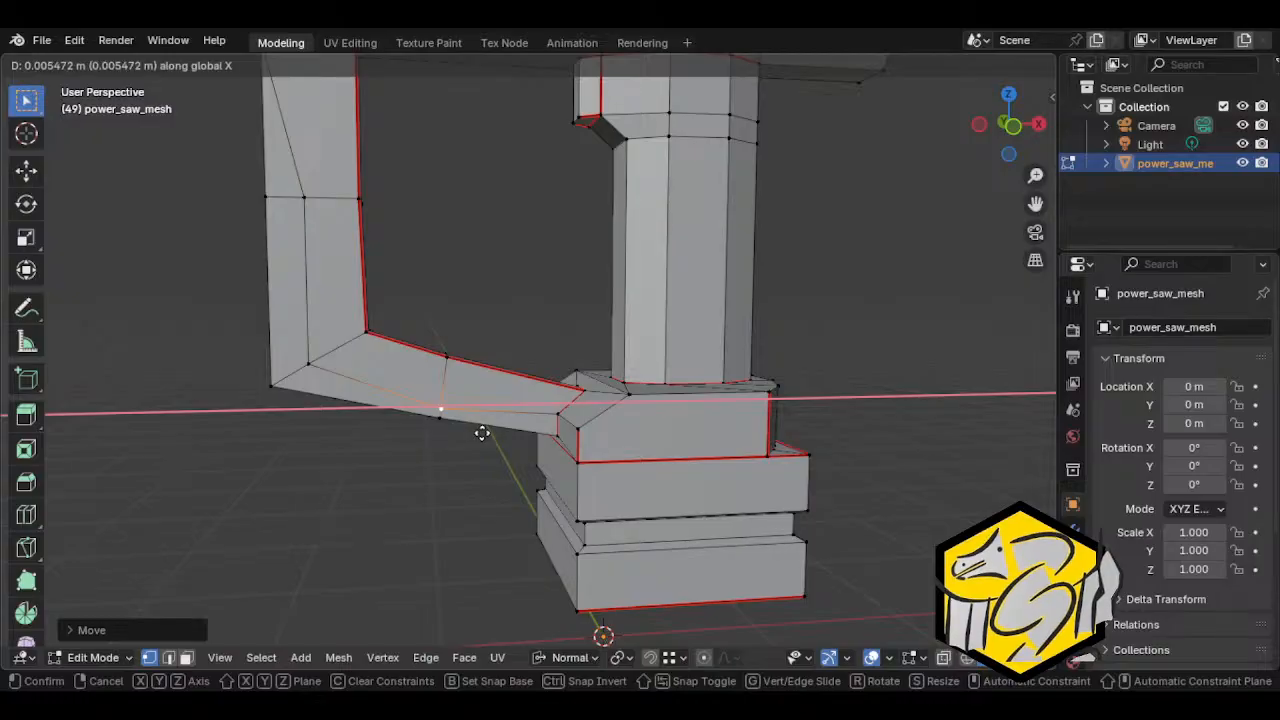
pyautogui.click(480, 433)
# Step: Lower the upper middle edge of the rear guard's lower arm along Z, level with the base joint's upper corner
pyautogui.moveTo(451, 351); pyautogui.dragTo(433, 297, button='middle')
pyautogui.click(451, 373)
pyautogui.press('g')
pyautogui.press('z')
pyautogui.click(486, 434)
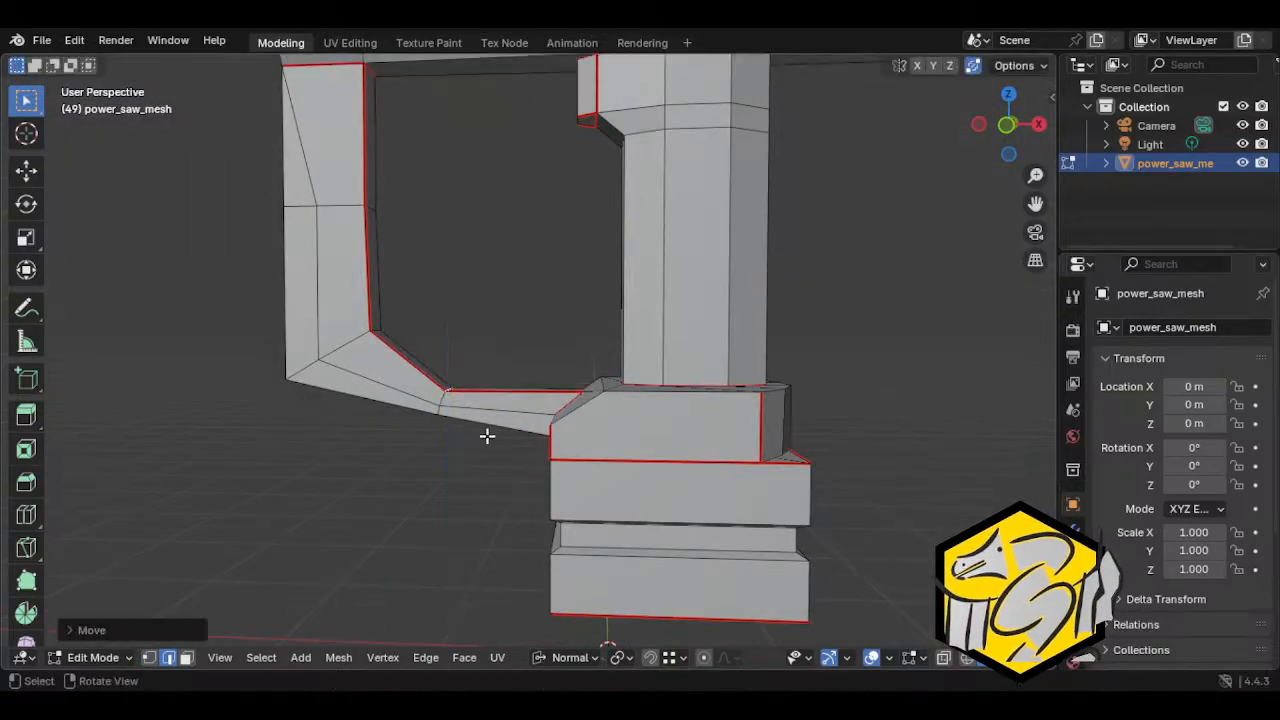
# Step: Lower the bottom middle edge of the rear guard's lower arm along Z so the section beside the base joint is horizontal
pyautogui.moveTo(486, 434); pyautogui.dragTo(543, 383, button='middle')
pyautogui.press('g')
pyautogui.press('z')
pyautogui.click(608, 434)
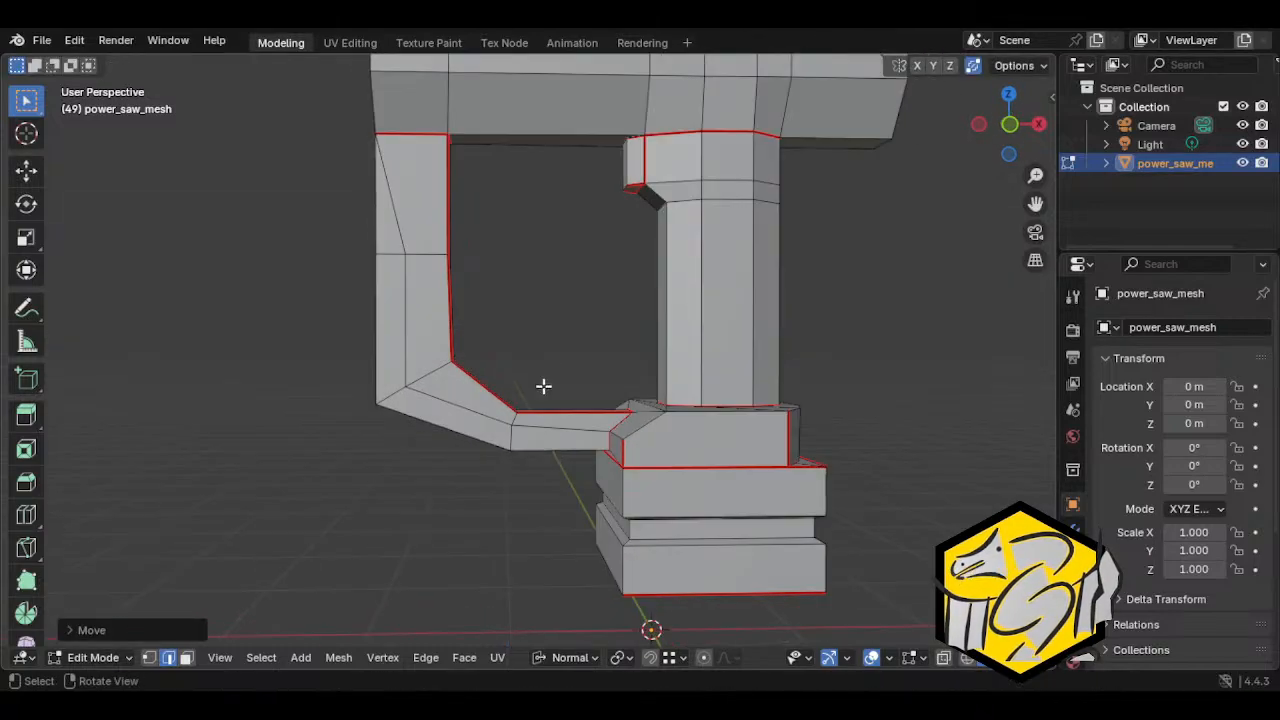
# Step: Lower the matching middle vertex on the opposite side of the rear guard's arm about 0.04 m along global Z
pyautogui.press('1')
pyautogui.moveTo(518, 432); pyautogui.dragTo(646, 437, button='middle')
pyautogui.press('g')
pyautogui.press('z')
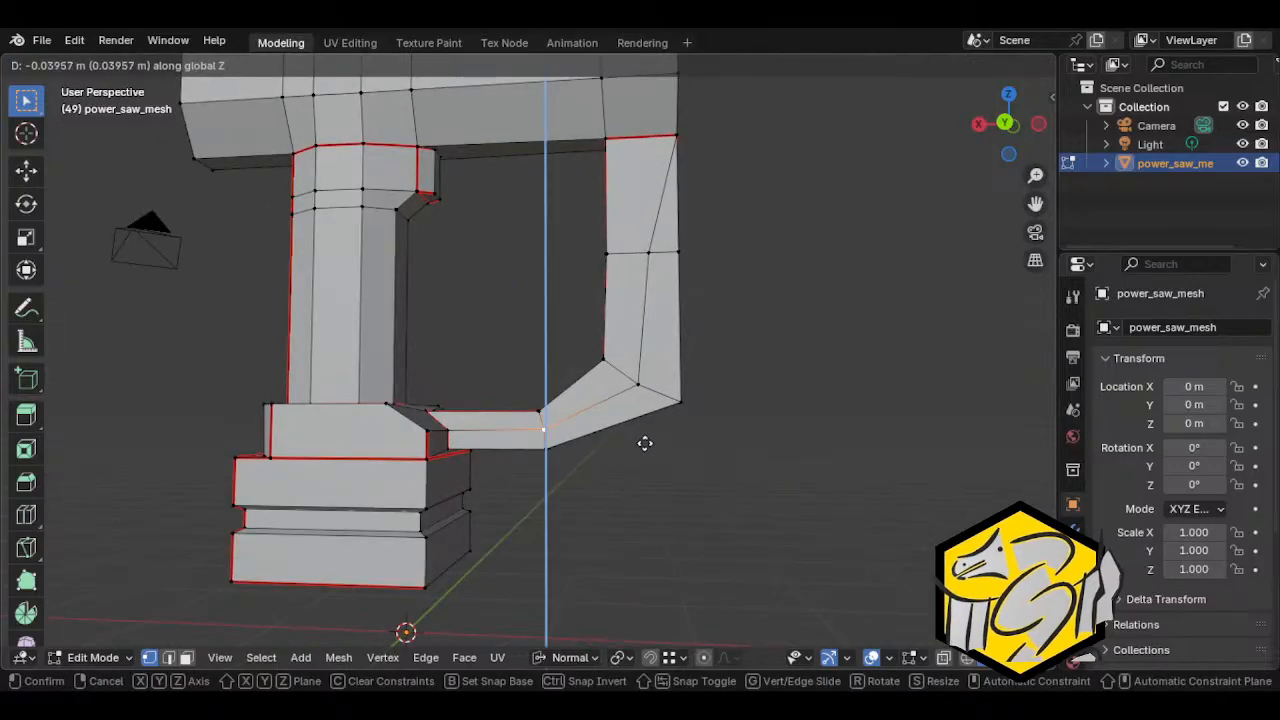
pyautogui.click(645, 443)
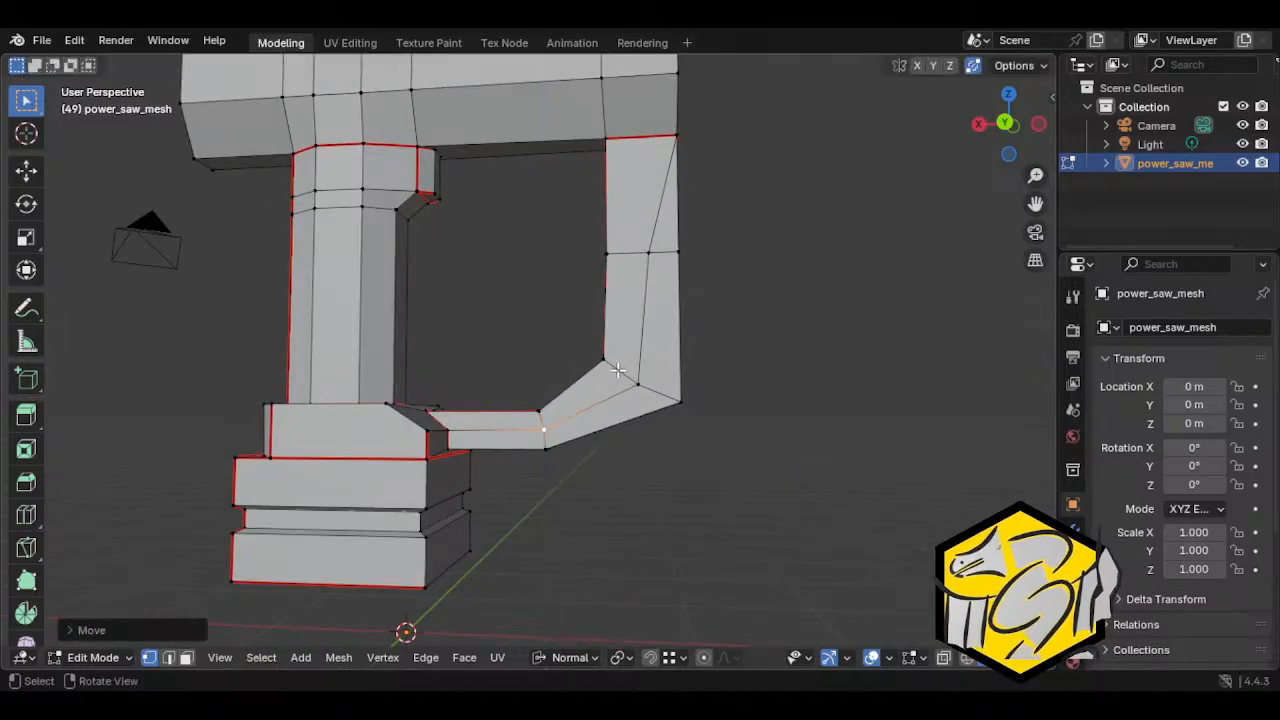
# Step: Flatten the edges across the rear guard's lower bend by scaling them to 0 along global Z
pyautogui.press('2')
pyautogui.press('s')
pyautogui.press('z')
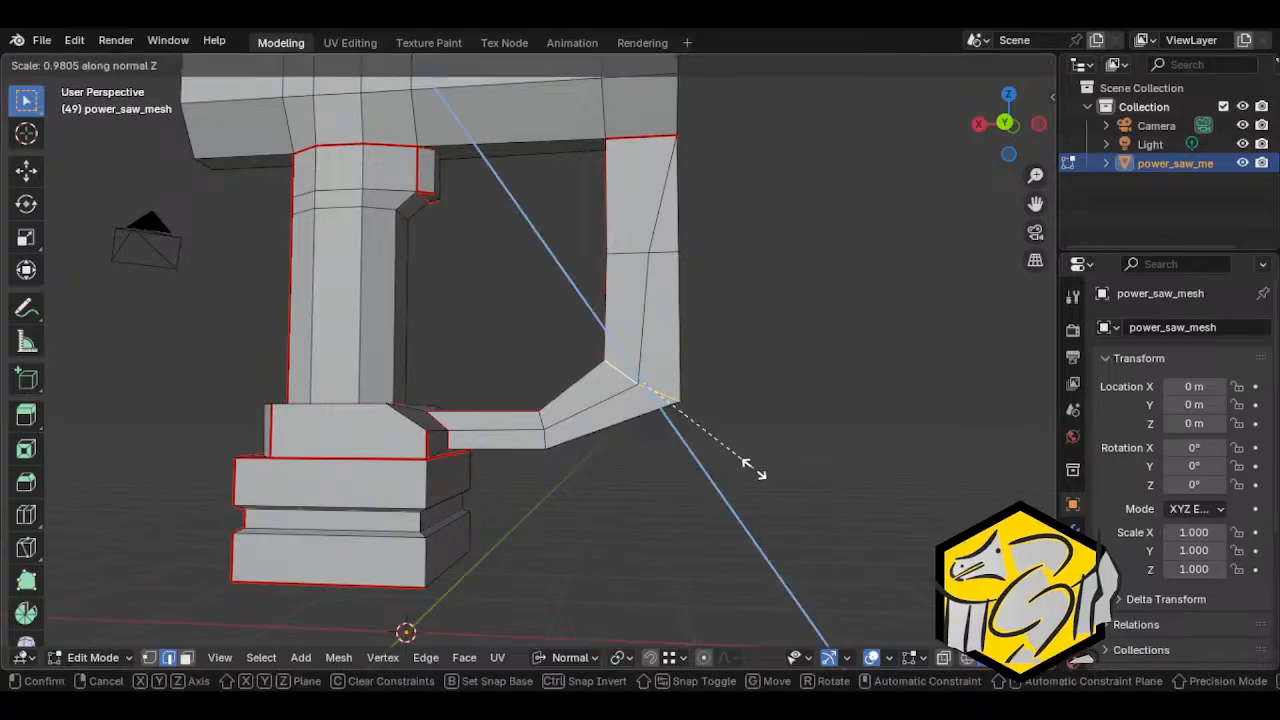
pyautogui.press('z')
pyautogui.press('0')
pyautogui.press('Return')
# Step: Rotate the flattened bend edges about -32° around global Y to angle them across the corner
pyautogui.press('r')
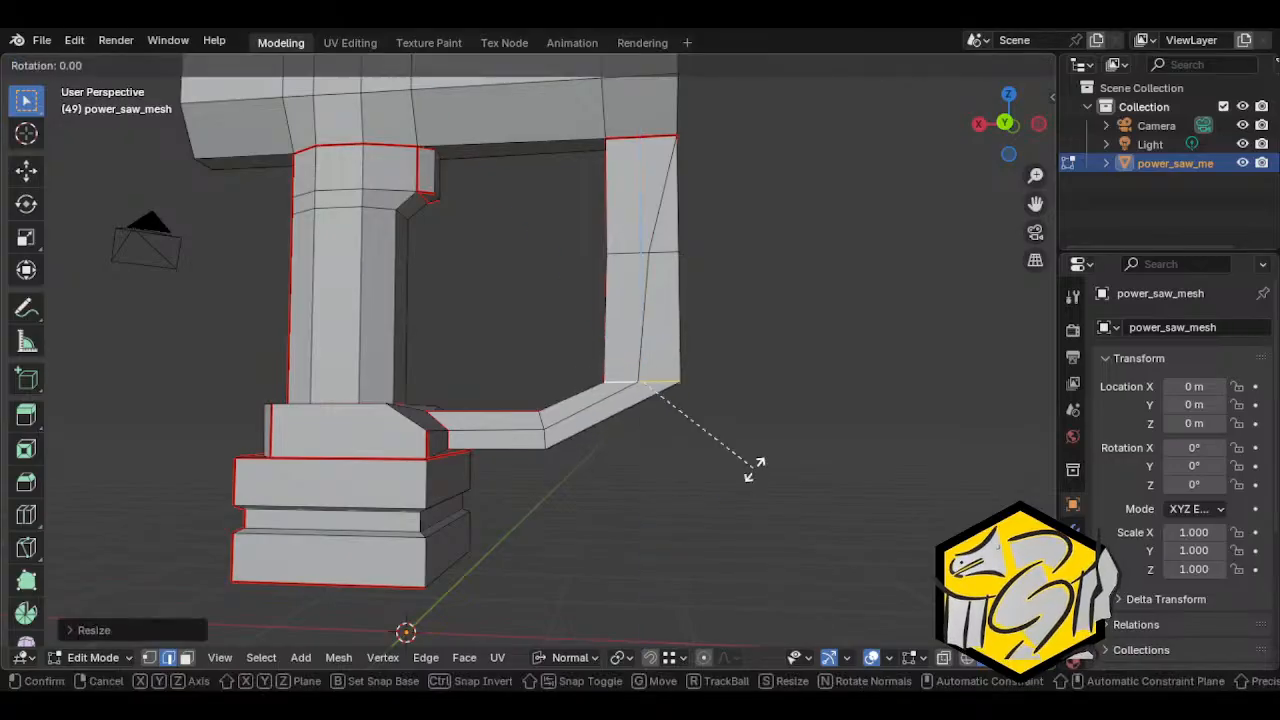
pyautogui.press('y')
pyautogui.press('y')
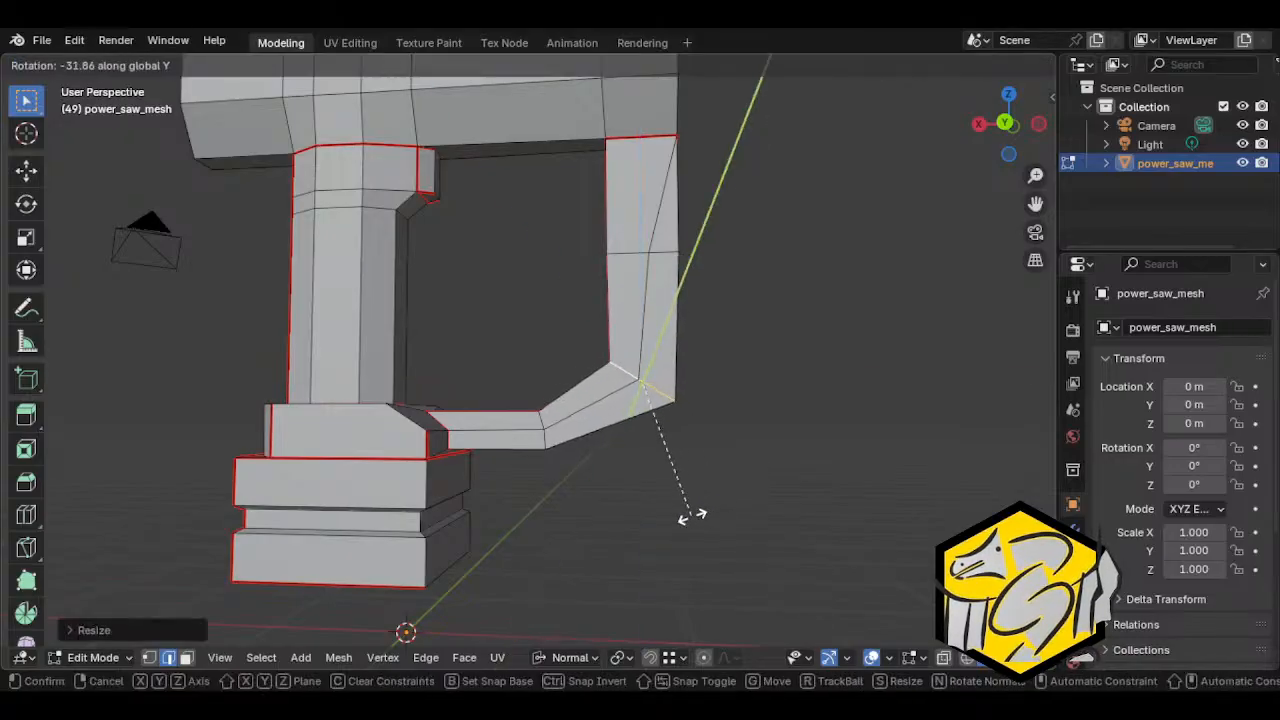
pyautogui.press('Return')
pyautogui.press('s')
pyautogui.press('Escape')
# Step: Move the rear guard's bend edges about 0.1 m inward along global X, toward the grip
pyautogui.press('g')
pyautogui.press('x')
pyautogui.press('x')
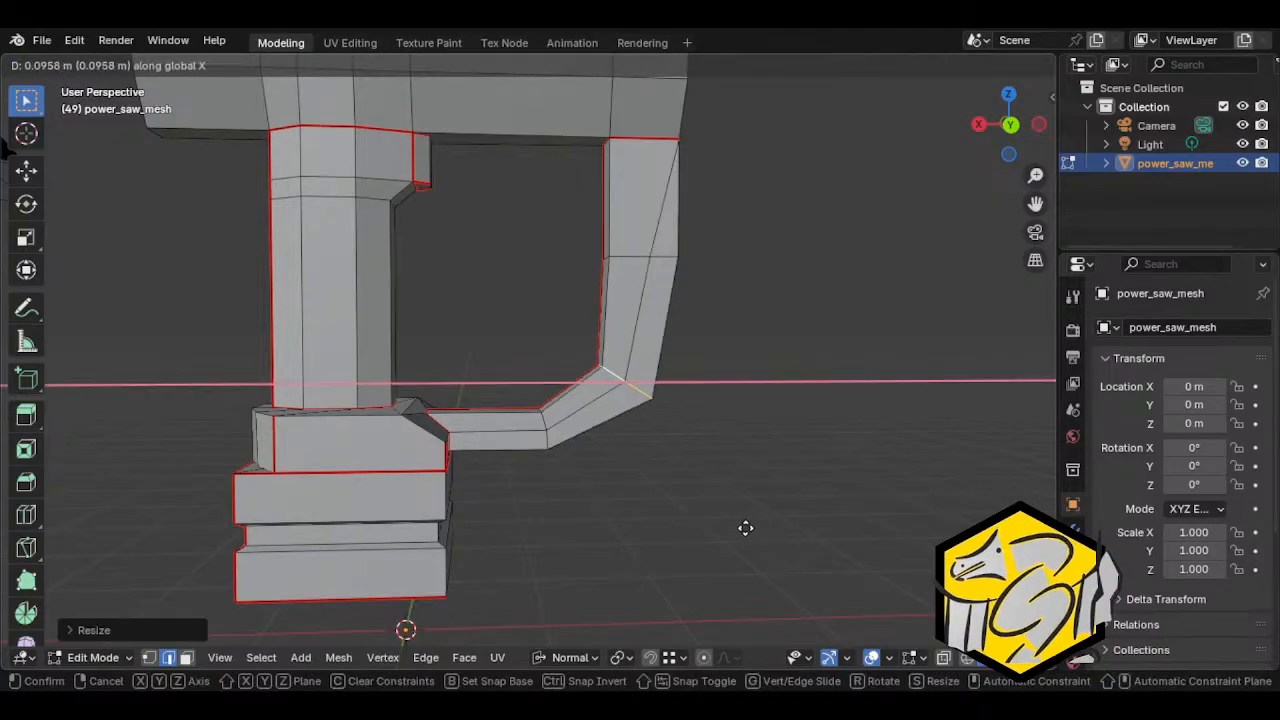
pyautogui.press('Return')
pyautogui.moveTo(734, 526); pyautogui.dragTo(757, 500, button='middle')
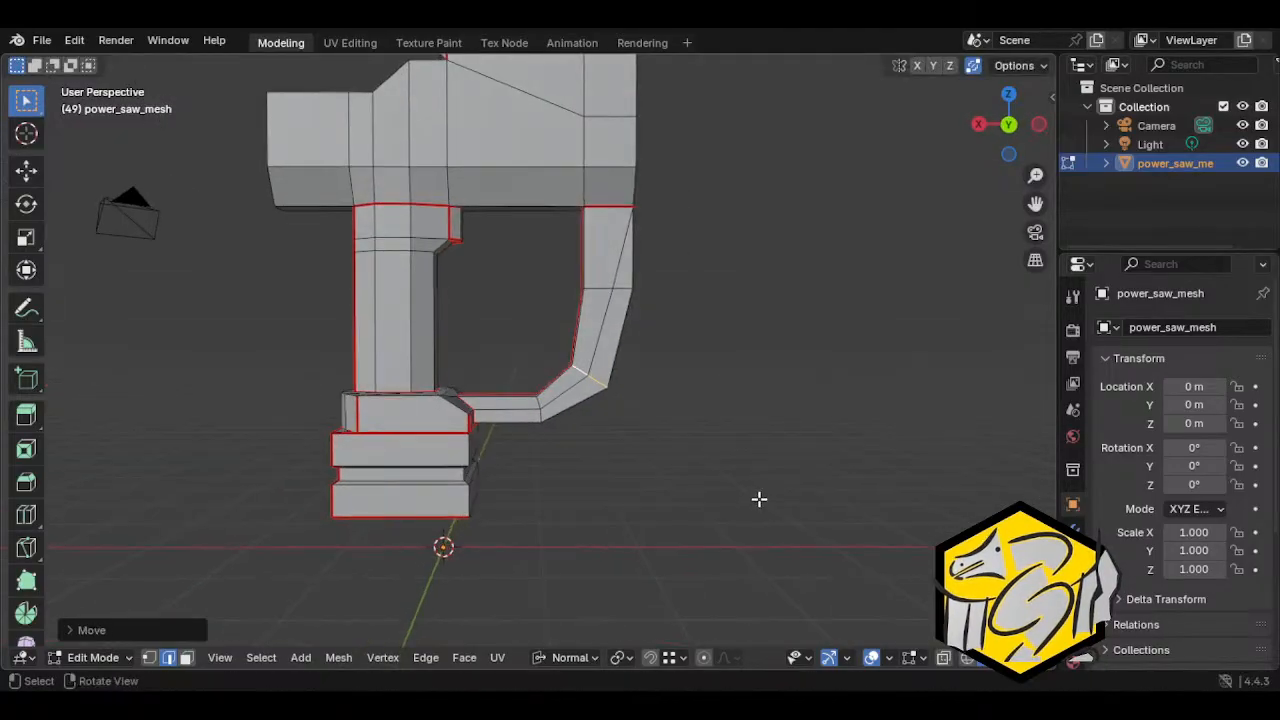
pyautogui.moveTo(613, 300); pyautogui.dragTo(274, 434, button='middle')
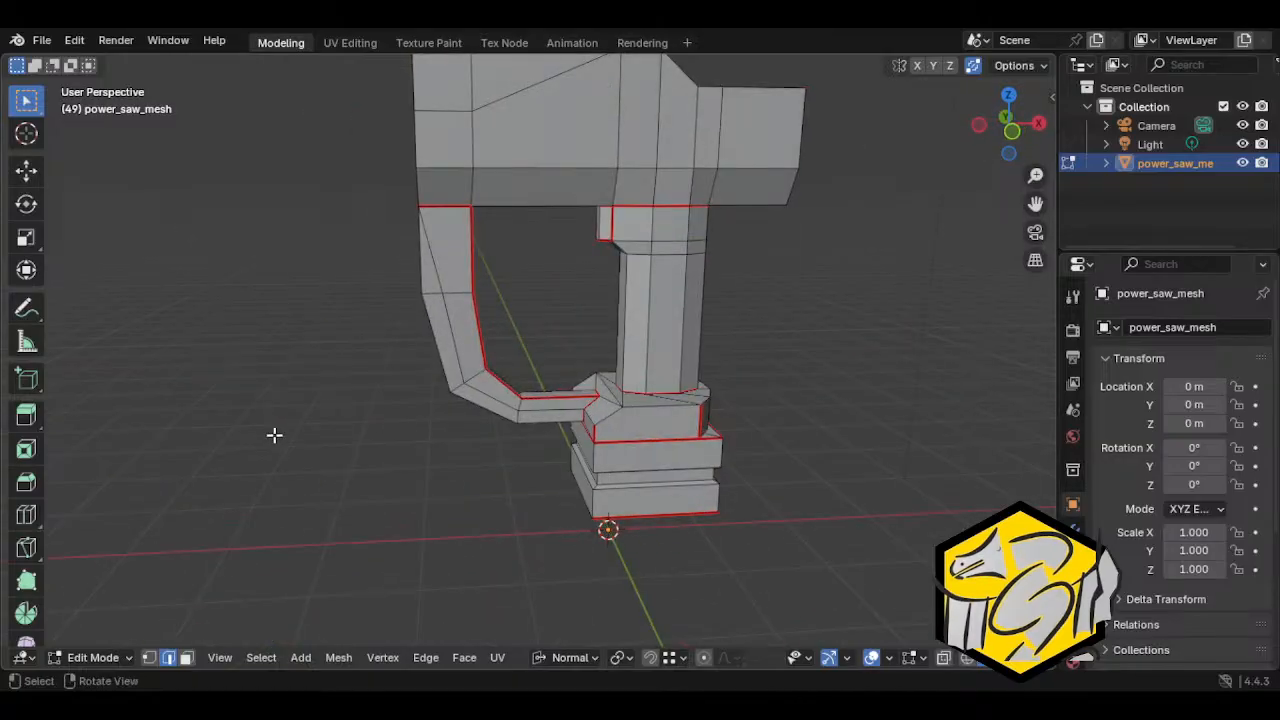
pyautogui.press('Tab')
pyautogui.moveTo(537, 474); pyautogui.dragTo(571, 451, button='middle')
pyautogui.press('Tab')
pyautogui.moveTo(740, 410); pyautogui.dragTo(734, 451, button='middle')
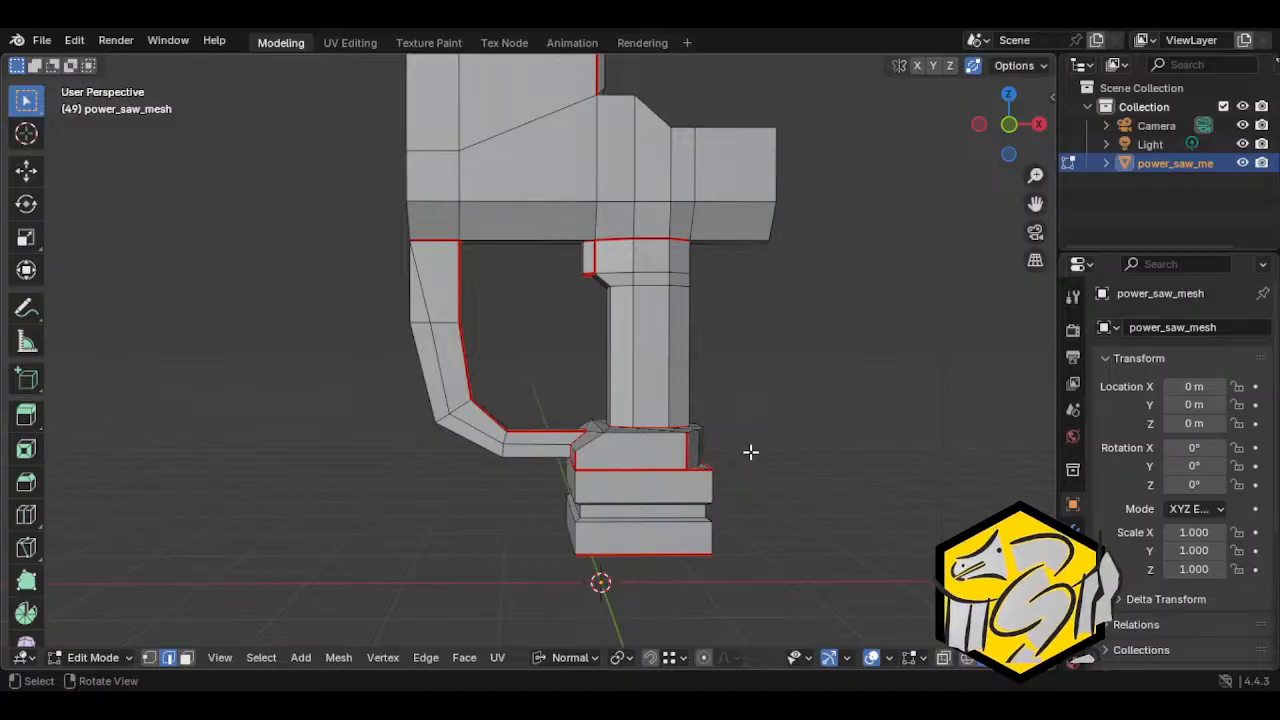
pyautogui.moveTo(729, 414); pyautogui.dragTo(659, 269, button='middle')
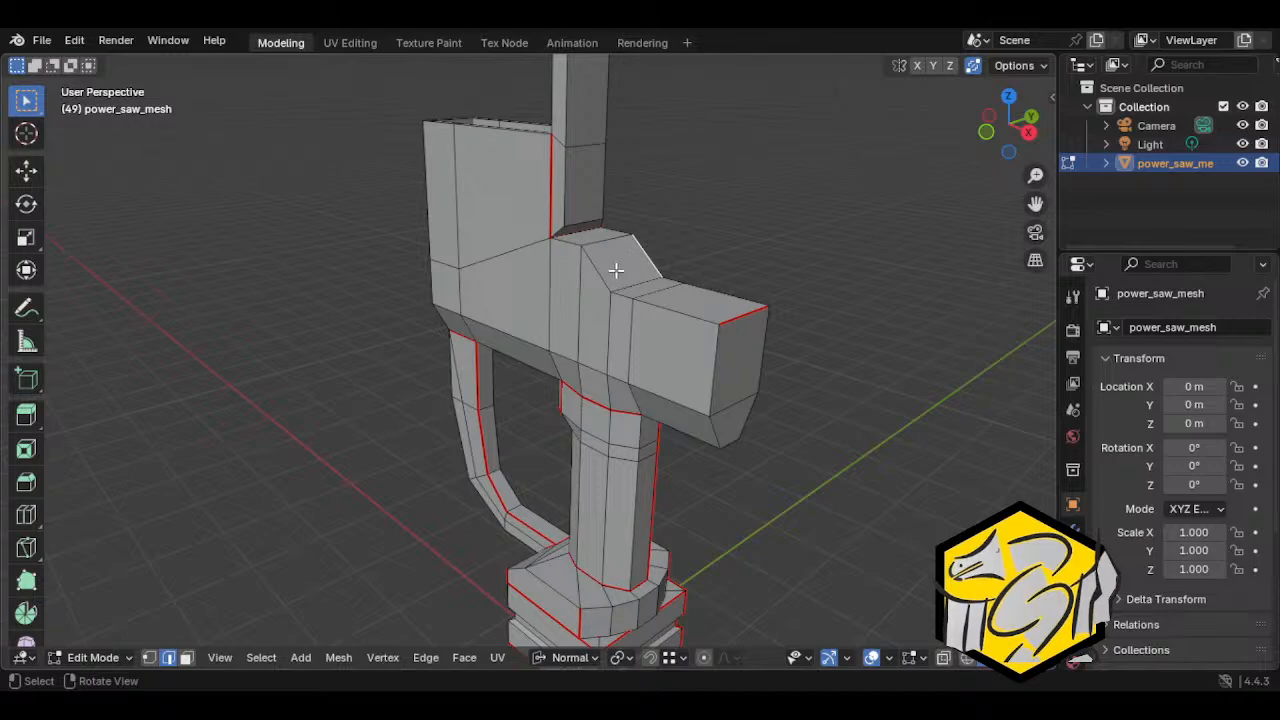
pyautogui.press('e')
pyautogui.rightClick(617, 282)
pyautogui.click(620, 282)
pyautogui.press('e')
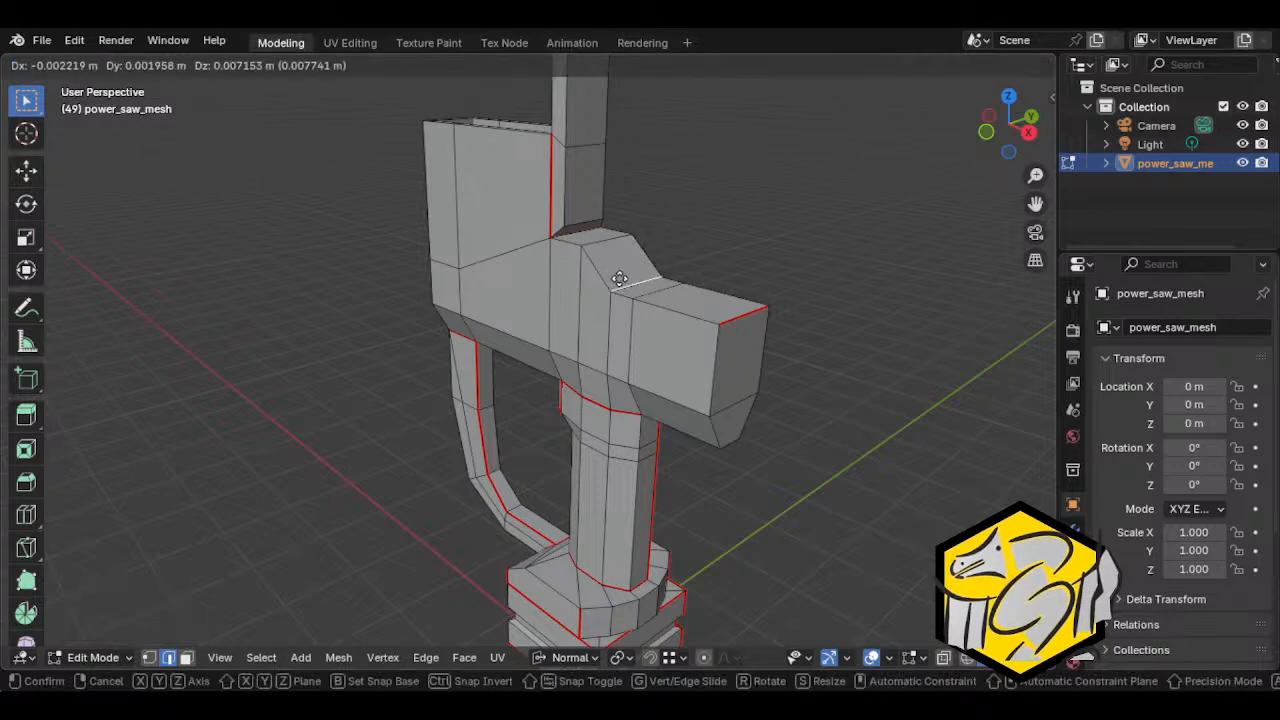
pyautogui.click(690, 296)
pyautogui.moveTo(667, 357); pyautogui.dragTo(714, 366, button='middle')
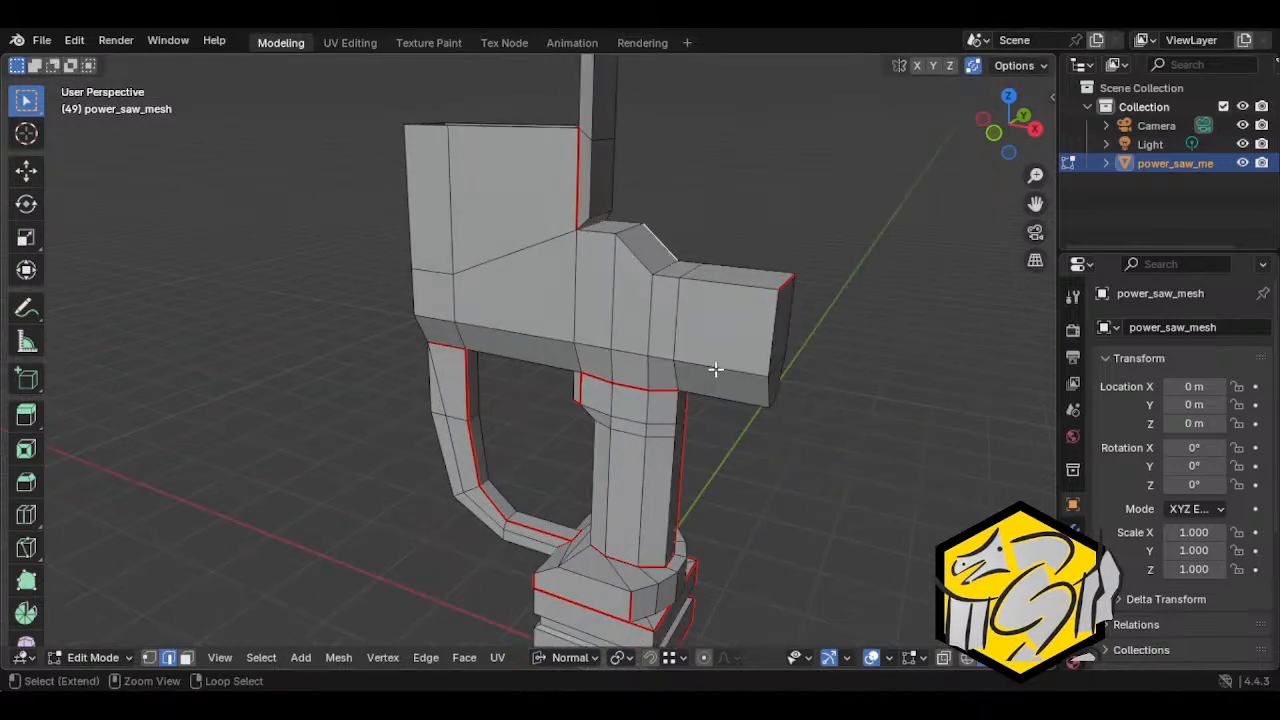
pyautogui.press('Tab')
pyautogui.press('Tab')
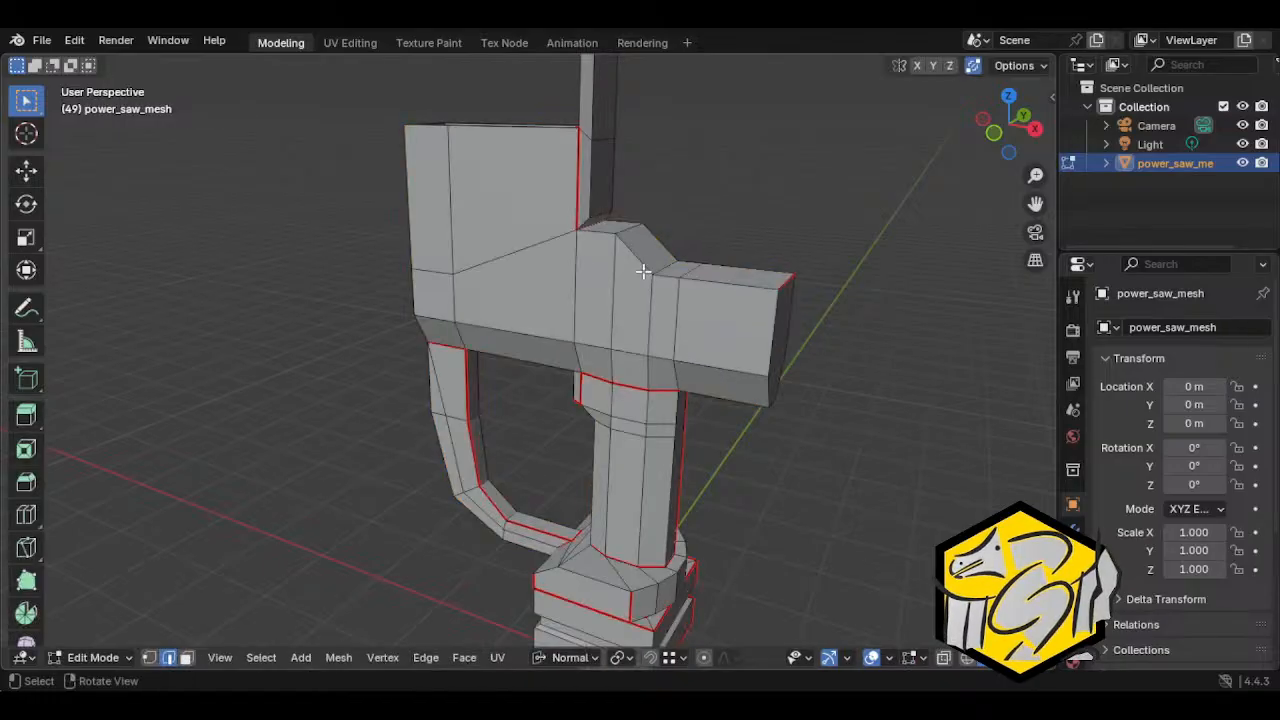
# Step: Extrude the sloped face on top of the housing, beside the blade, and scale the extruded face down
pyautogui.press('3')
pyautogui.click(643, 265)
pyautogui.moveTo(653, 258); pyautogui.dragTo(651, 286, button='middle')
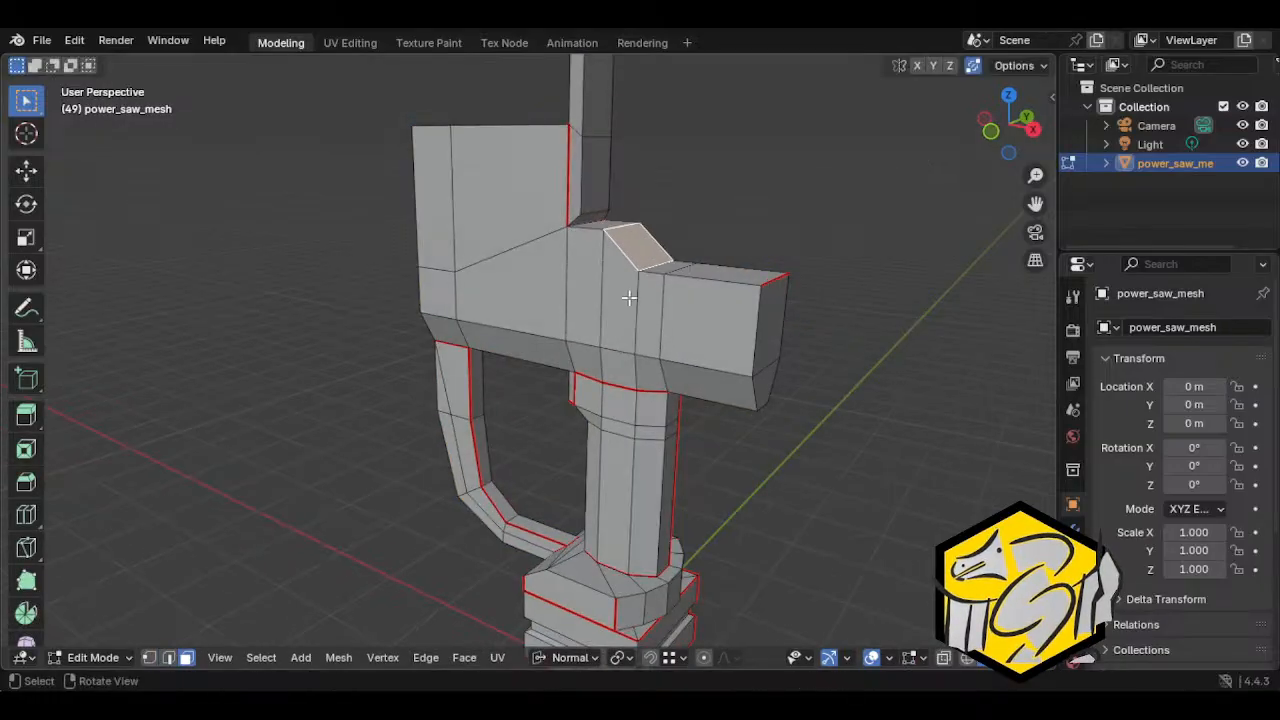
pyautogui.press('e')
pyautogui.click(720, 331)
pyautogui.press('s')
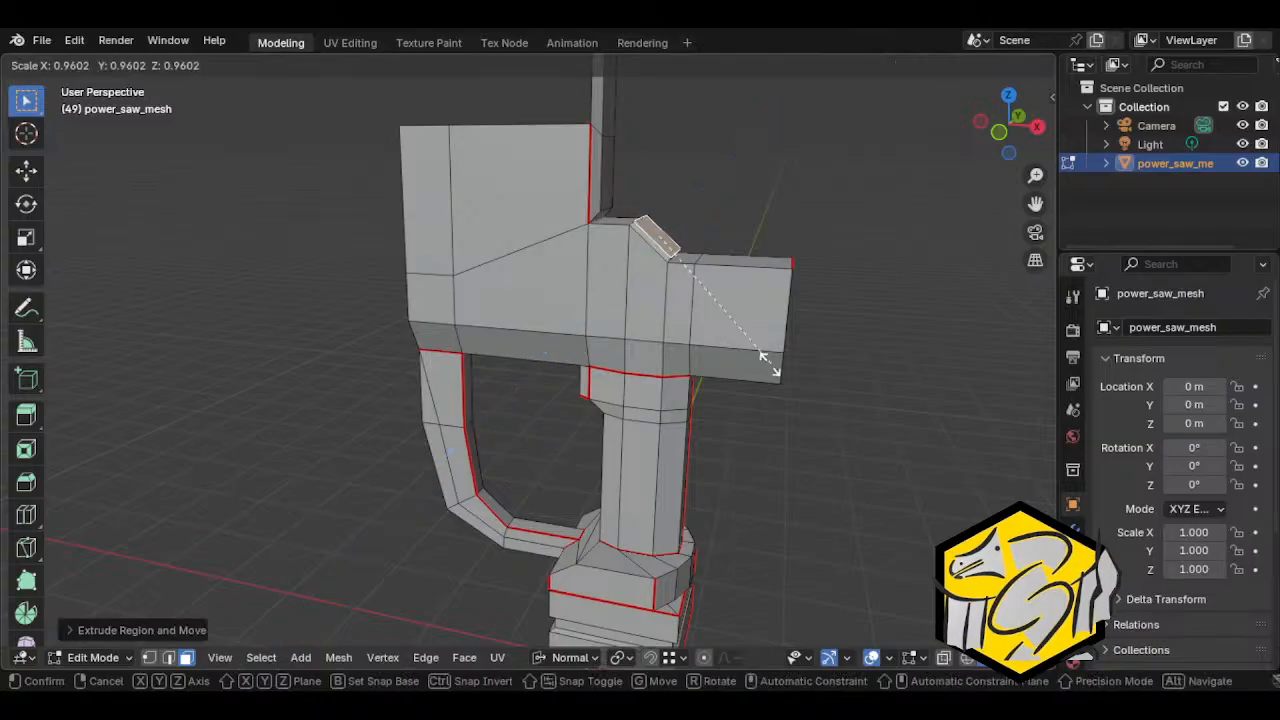
pyautogui.click(721, 322)
# Step: Extrude the reduced sloped face outward again to form a raised button block on the housing
pyautogui.moveTo(721, 323); pyautogui.dragTo(737, 320, button='middle')
pyautogui.press('e')
pyautogui.rightClick(738, 320)
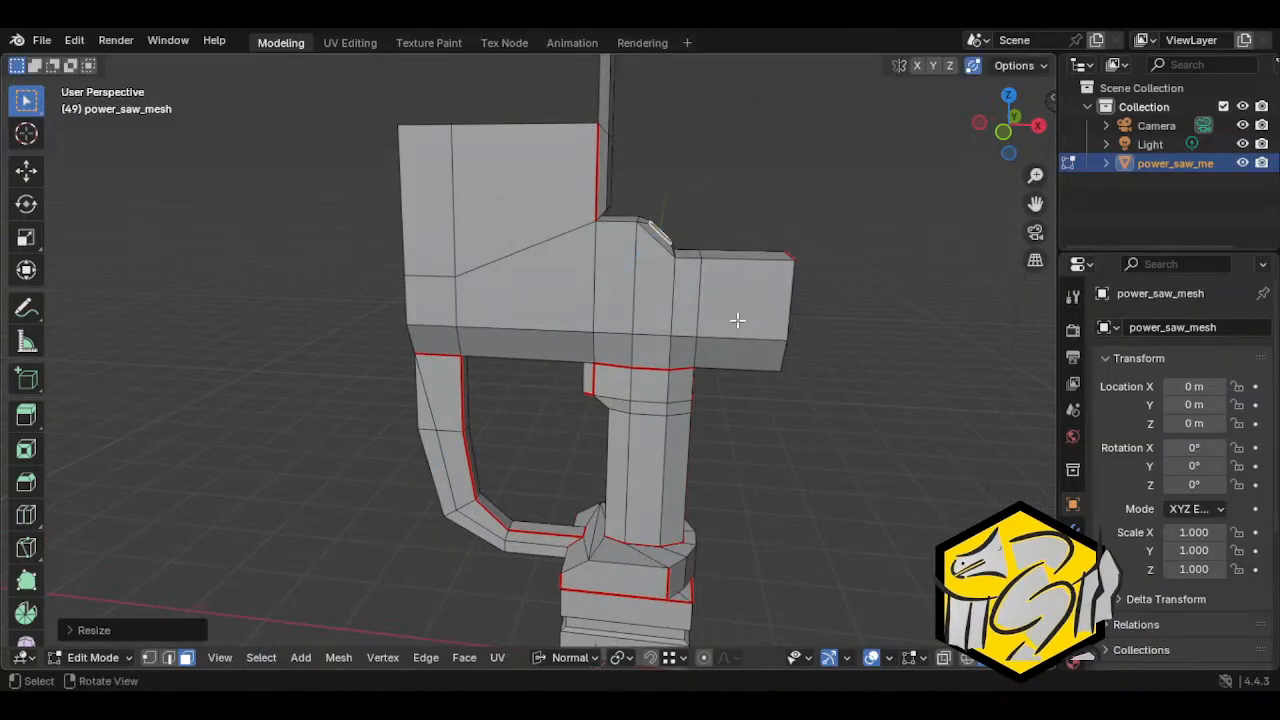
pyautogui.press('e')
pyautogui.click(742, 316)
pyautogui.press('Tab')
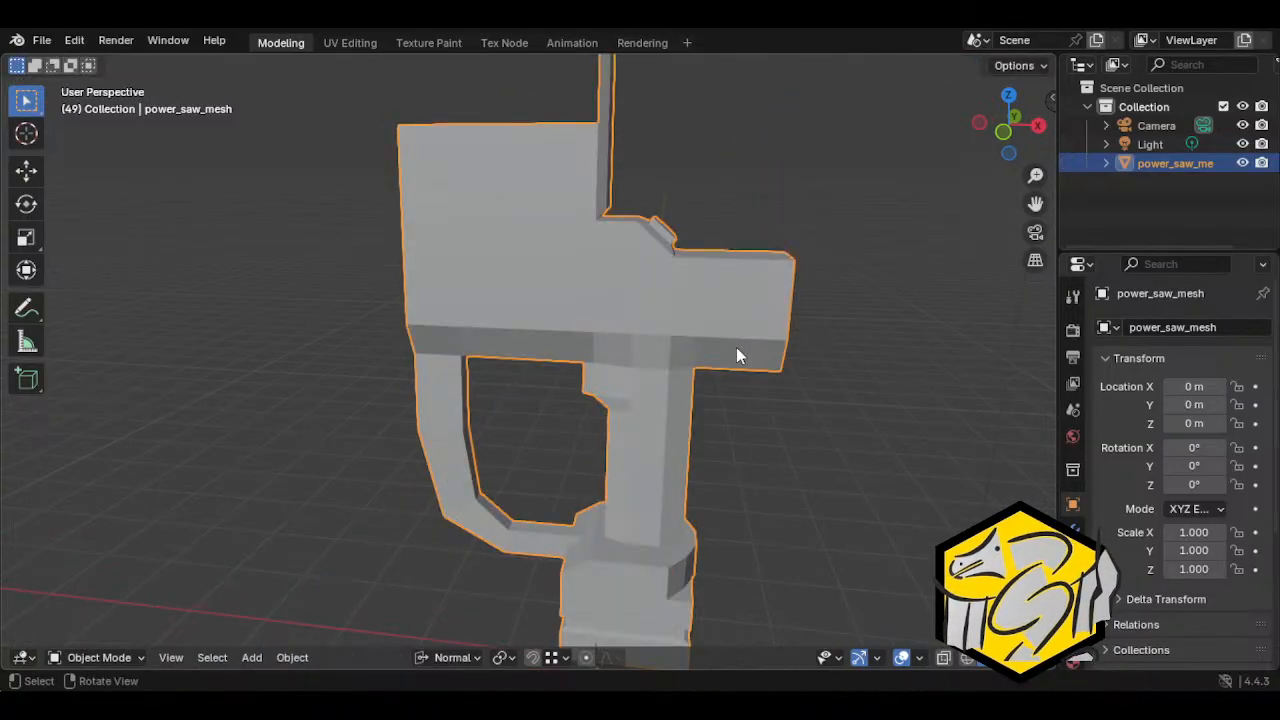
pyautogui.press('Tab')
# Step: Mark a seam along the edges around the base of the raised button and up one of its corners
pyautogui.moveTo(730, 345); pyautogui.dragTo(644, 250, button='middle')
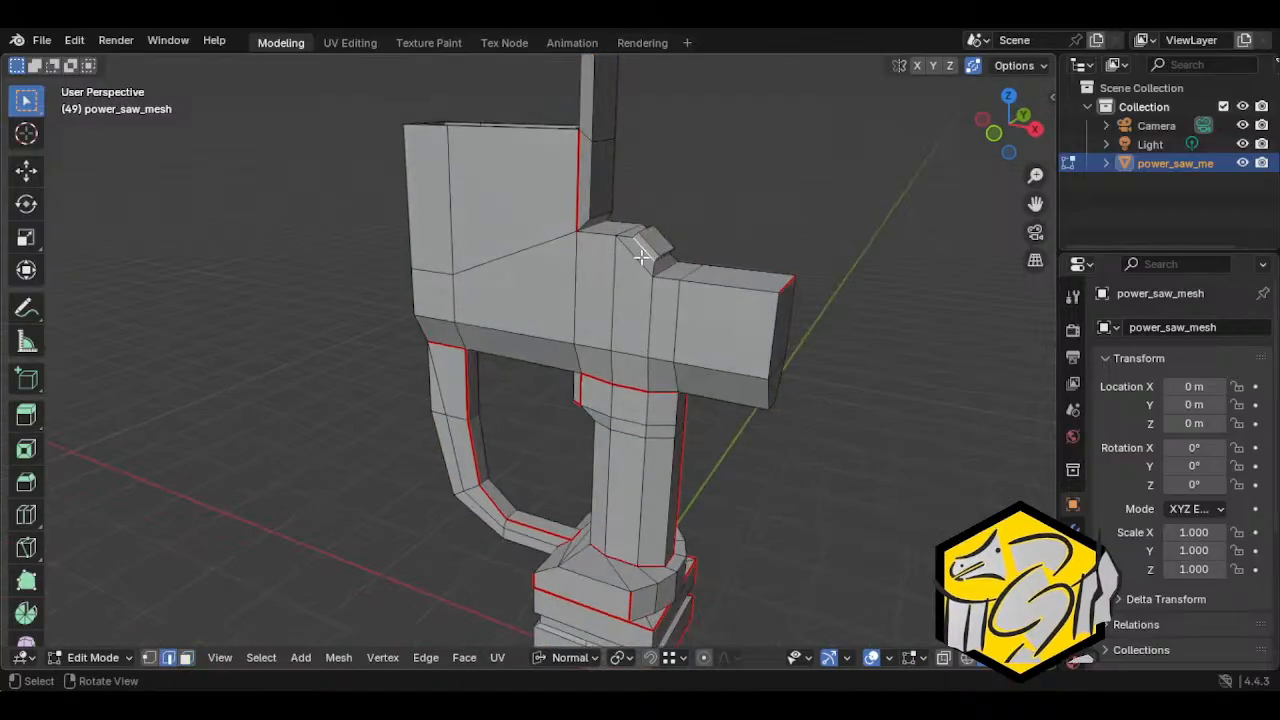
pyautogui.keyDown('shift'); pyautogui.click(629, 235); pyautogui.keyUp('shift')
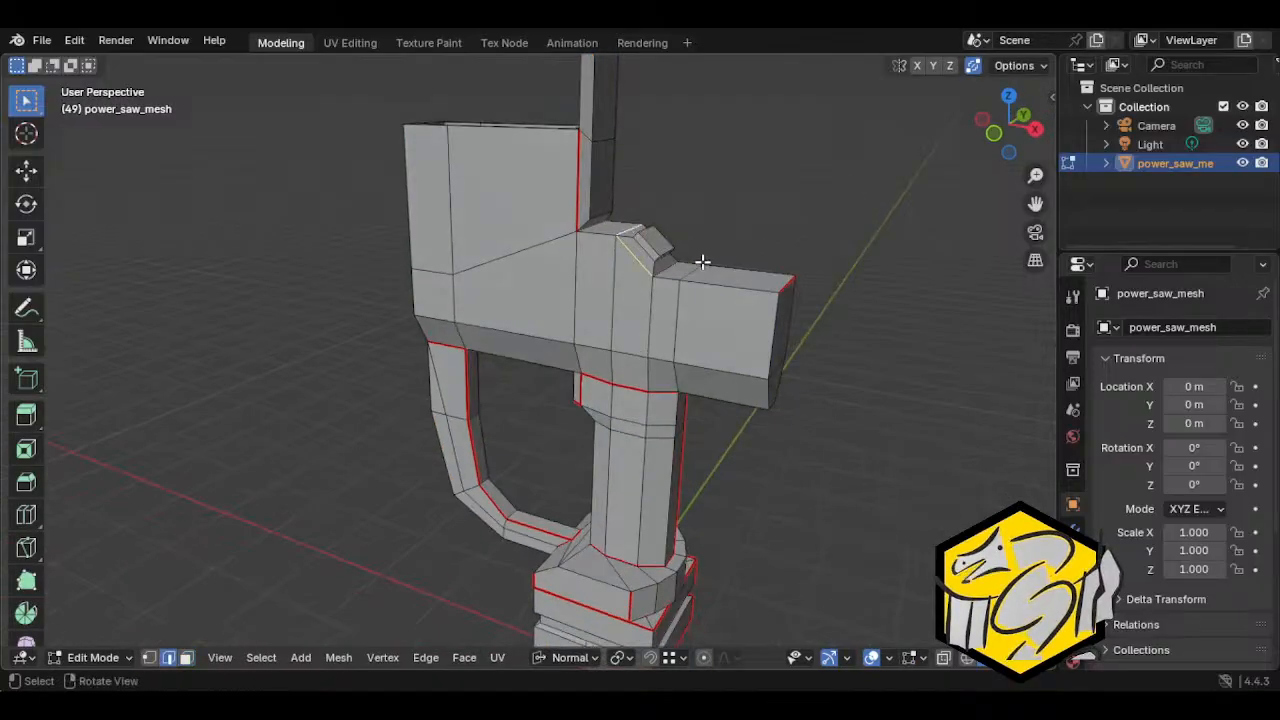
pyautogui.moveTo(703, 263); pyautogui.dragTo(549, 280, button='middle')
pyautogui.keyDown('shift'); pyautogui.click(552, 280); pyautogui.keyUp('shift')
pyautogui.keyDown('shift'); pyautogui.click(540, 316); pyautogui.keyUp('shift')
pyautogui.hotkey('ctrl', 'e')
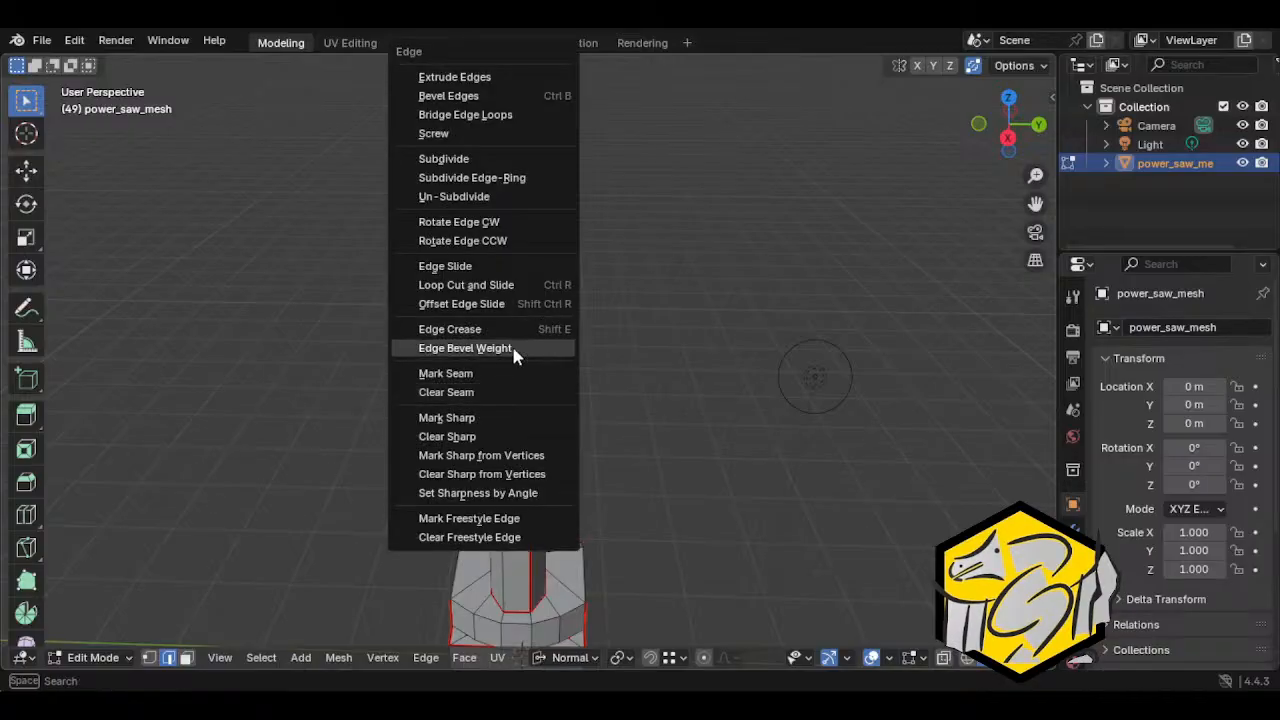
pyautogui.click(514, 351)
pyautogui.click(503, 356)
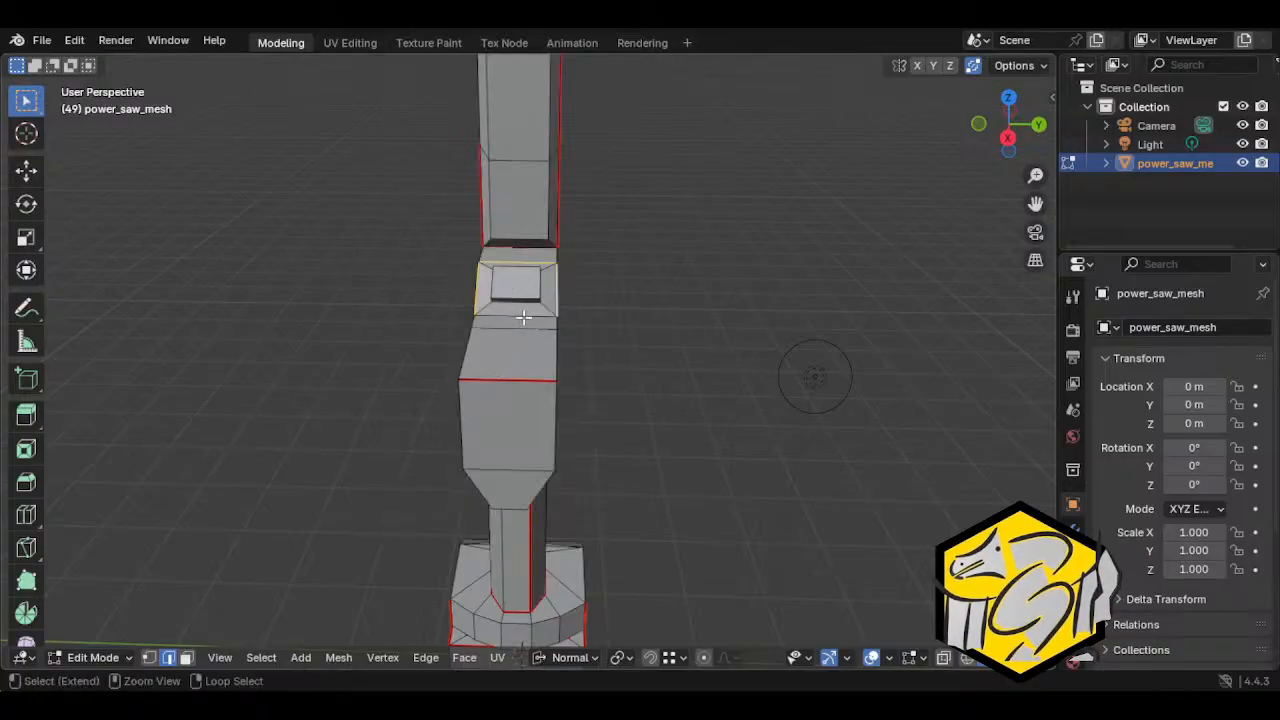
pyautogui.moveTo(523, 320); pyautogui.dragTo(651, 246, button='middle')
pyautogui.hotkey('ctrl', 'e')
pyautogui.click(566, 373)
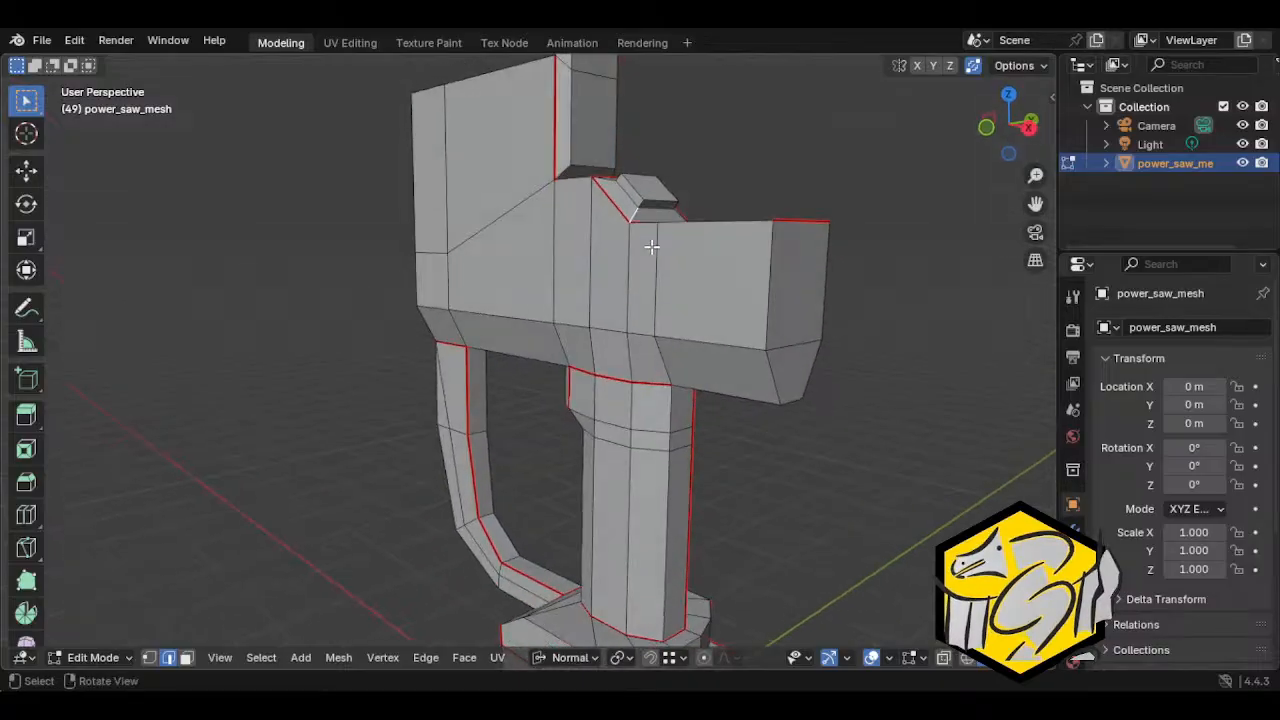
# Step: Mark seams along the edges of the raised button's outer face
pyautogui.keyDown('shift'); pyautogui.click(637, 192); pyautogui.keyUp('shift')
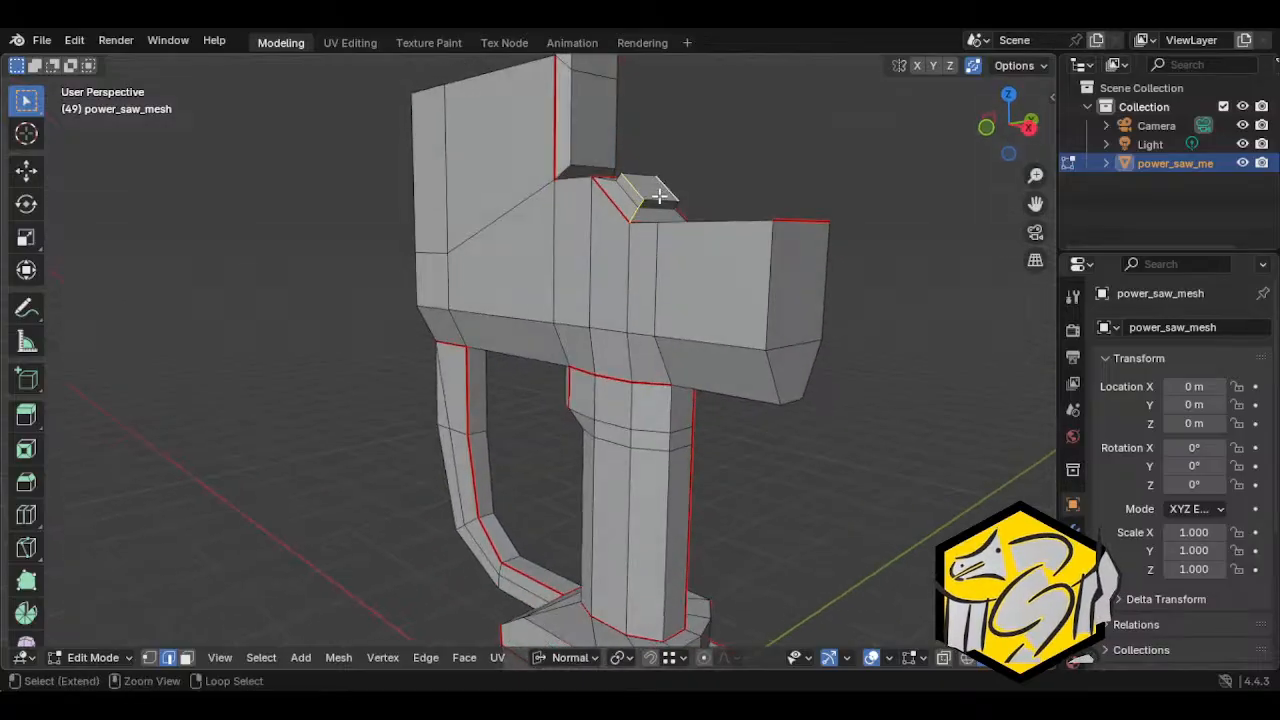
pyautogui.hotkey('ctrl', 'e')
pyautogui.click(563, 373)
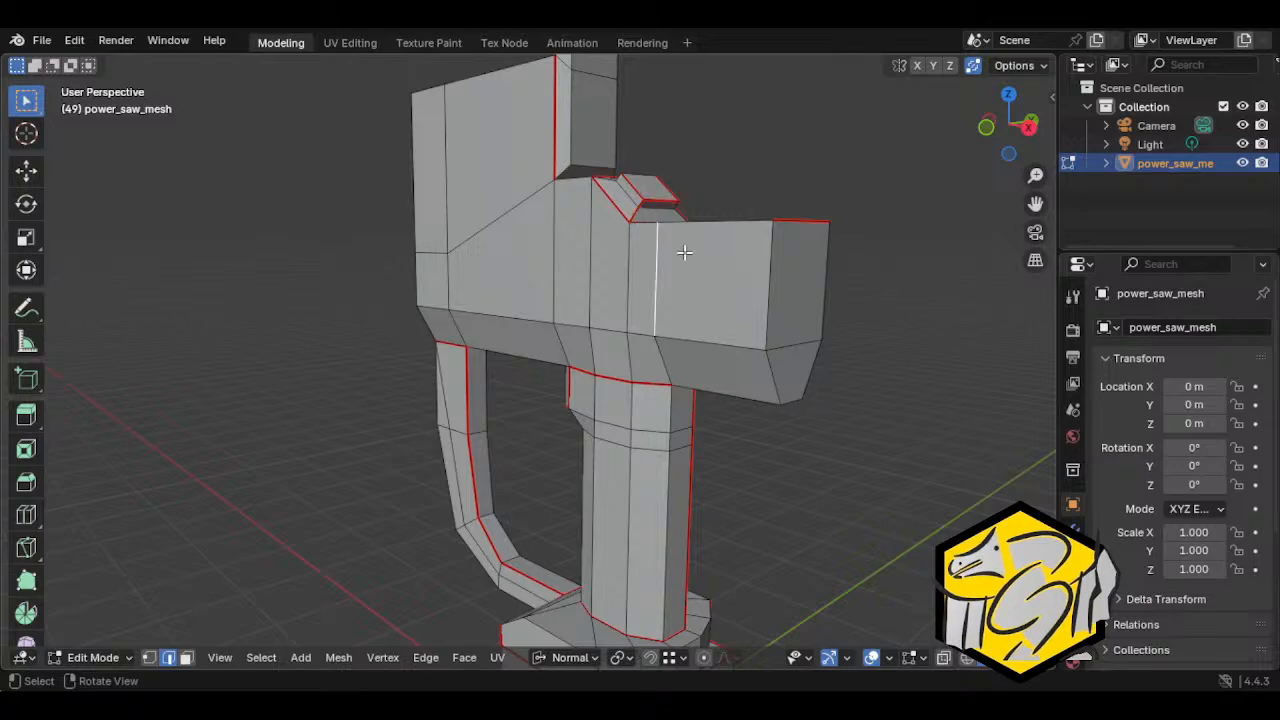
pyautogui.hotkey('ctrl', 'l')
pyautogui.hotkey('alt', 'a')
pyautogui.moveTo(661, 212); pyautogui.dragTo(682, 305, button='middle')
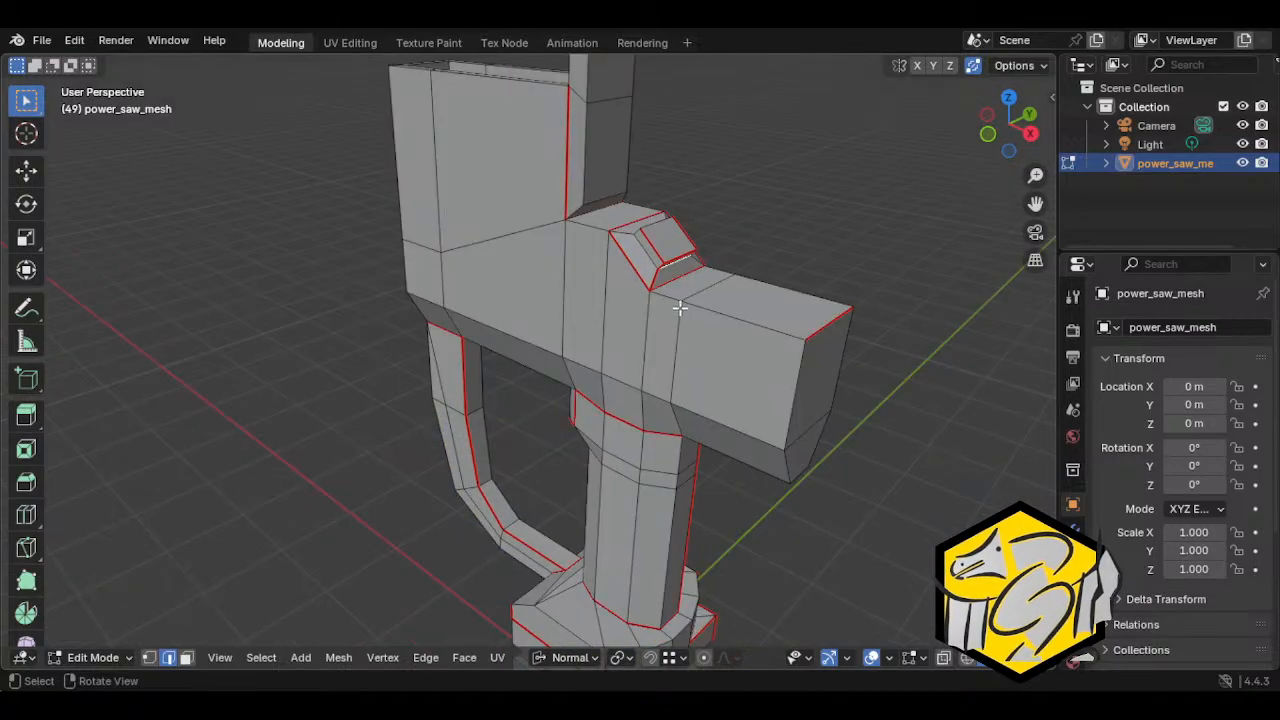
# Step: Examine the seam-bounded regions of the button, front block and recessed housing top by selecting faces and linked geometry
pyautogui.click(657, 272)
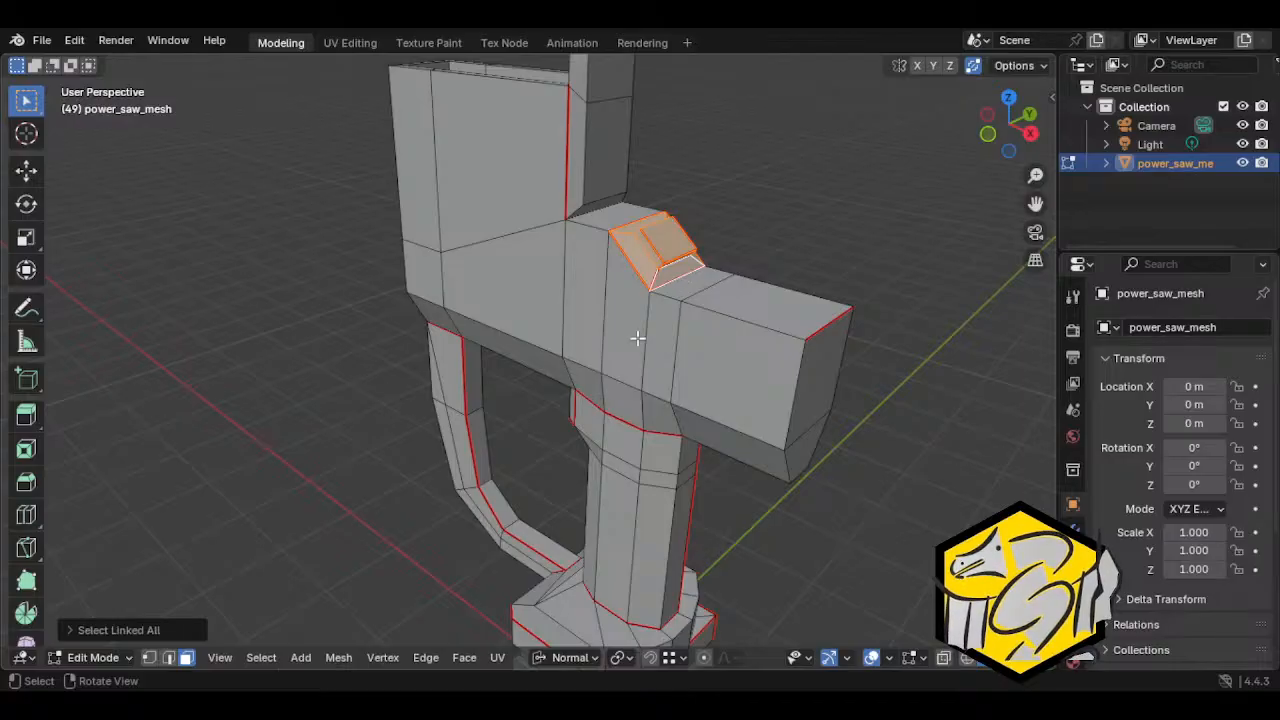
pyautogui.moveTo(637, 338); pyautogui.dragTo(718, 361, button='middle')
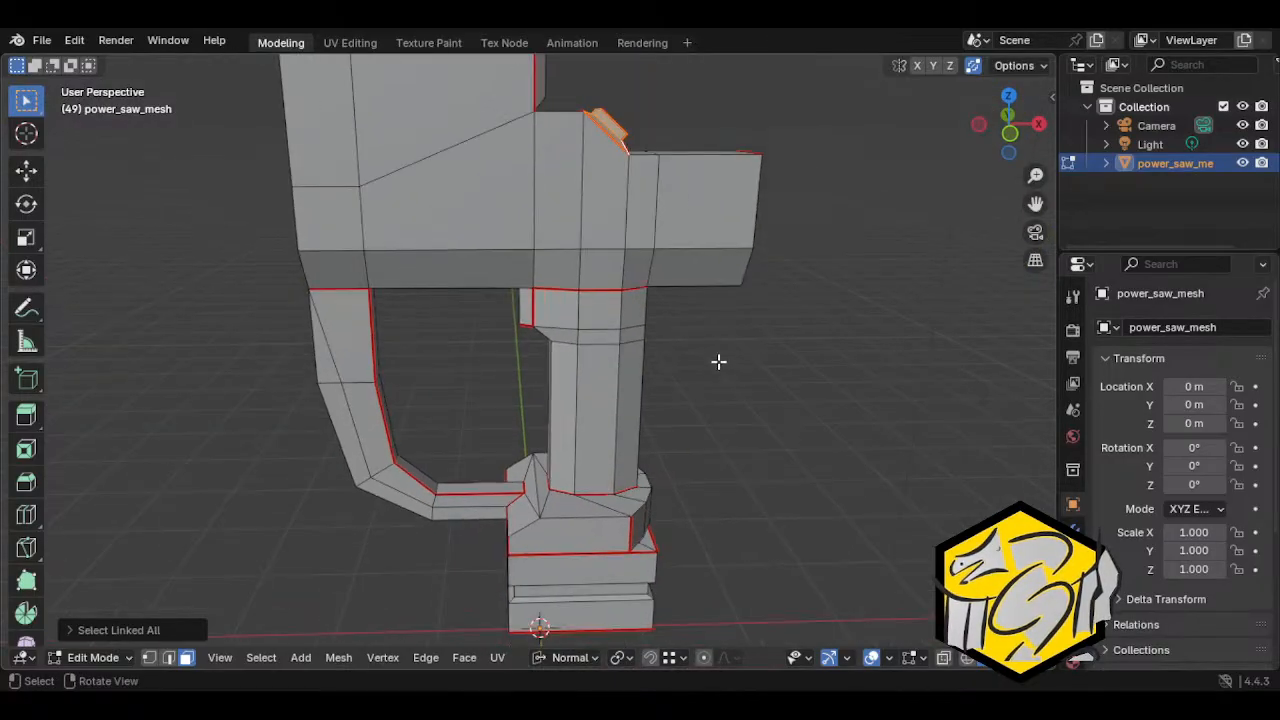
pyautogui.scroll(-2, 718, 361)
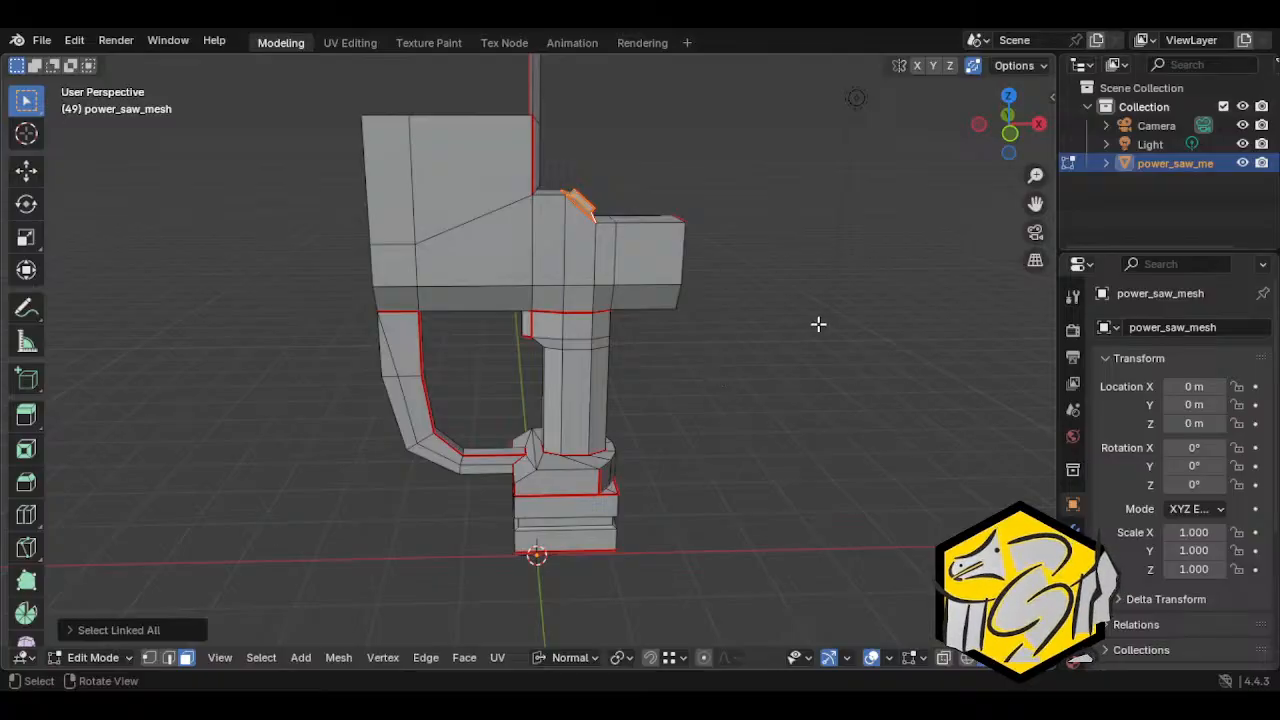
pyautogui.moveTo(695, 236); pyautogui.dragTo(484, 321, button='middle')
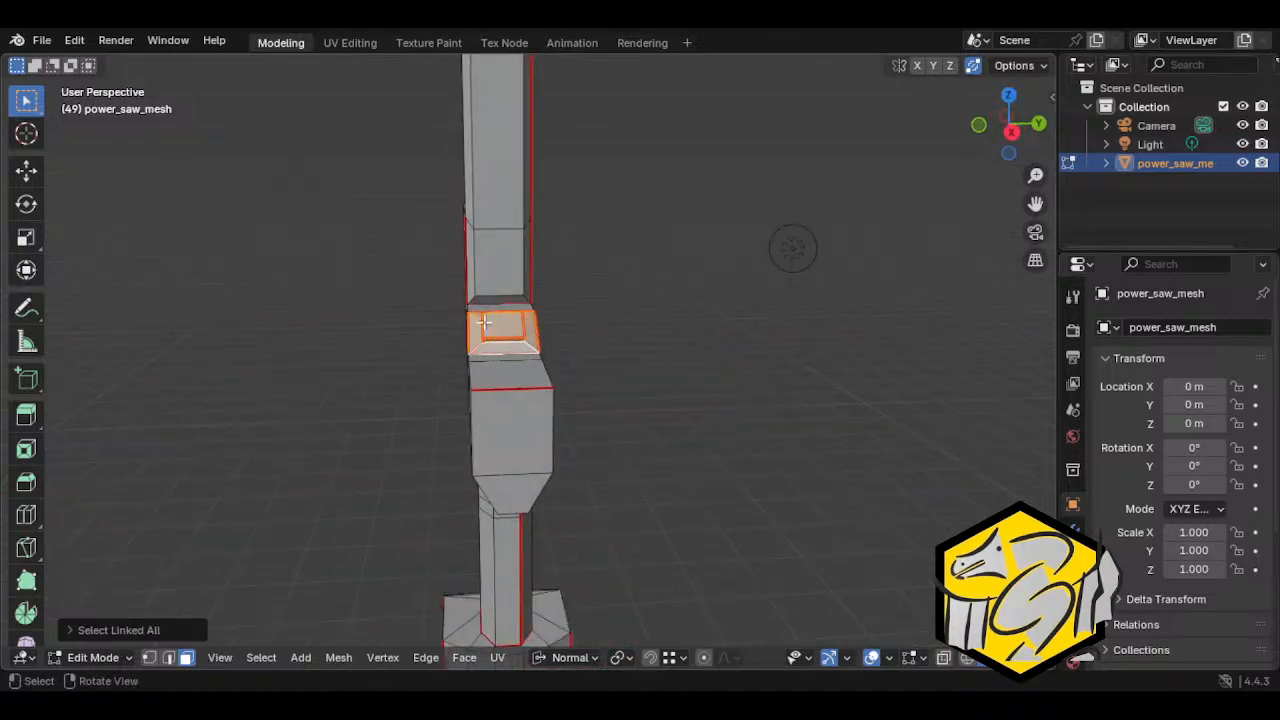
pyautogui.click(494, 303)
pyautogui.hotkey('ctrl', 'l')
pyautogui.click(511, 397)
pyautogui.moveTo(511, 397); pyautogui.dragTo(721, 437, button='middle')
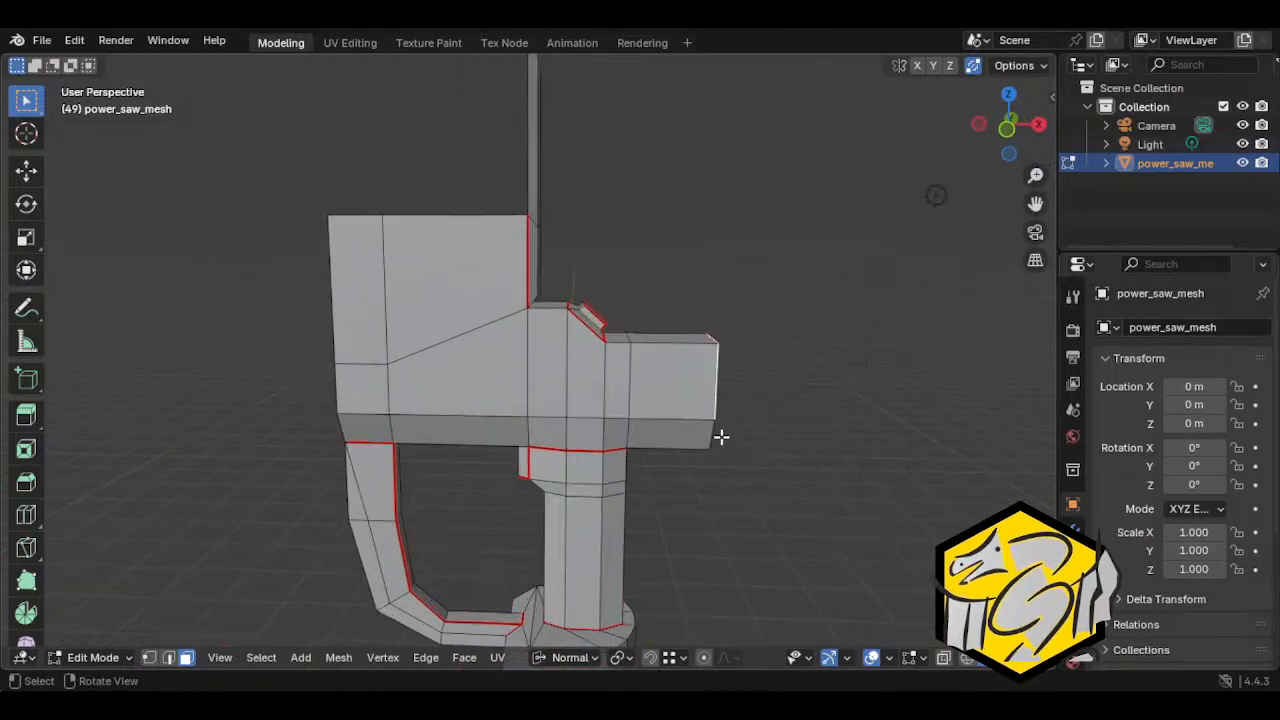
pyautogui.scroll(-1, 721, 437)
pyautogui.click(443, 271)
pyautogui.moveTo(443, 271); pyautogui.dragTo(439, 249, button='middle')
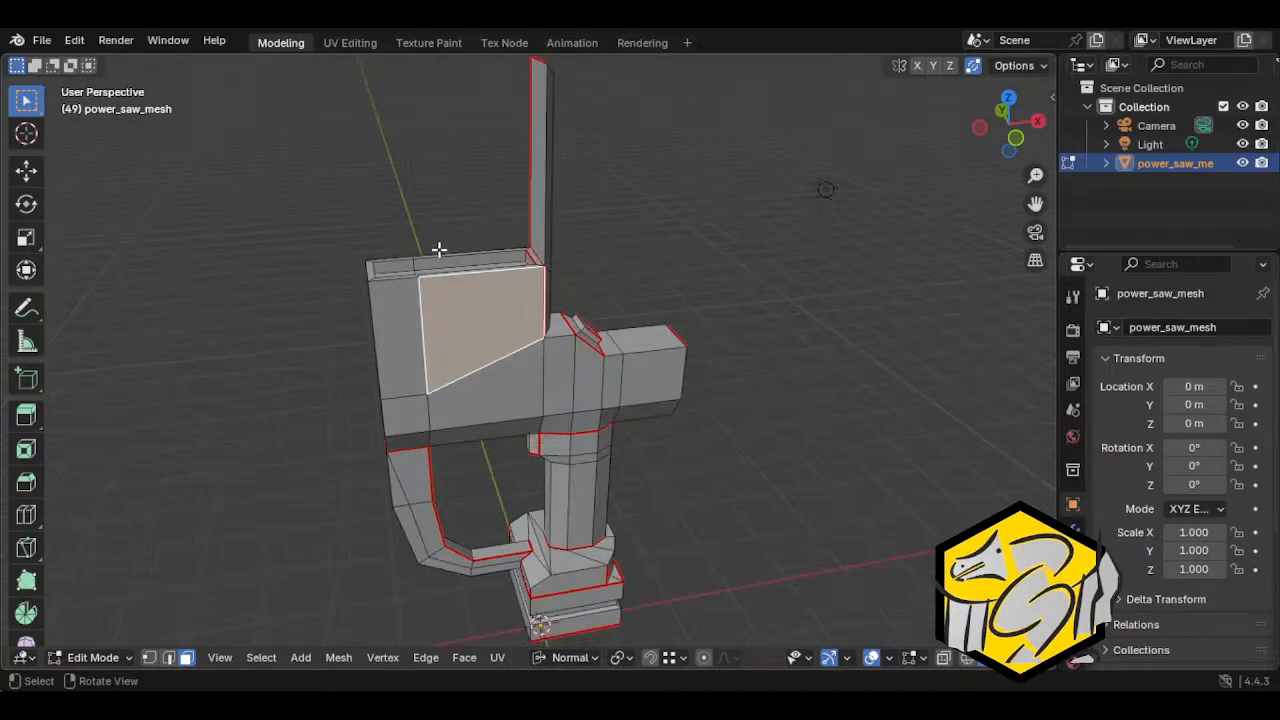
pyautogui.click(439, 264)
pyautogui.moveTo(442, 311); pyautogui.dragTo(463, 343, button='middle')
pyautogui.scroll(4, 485, 345)
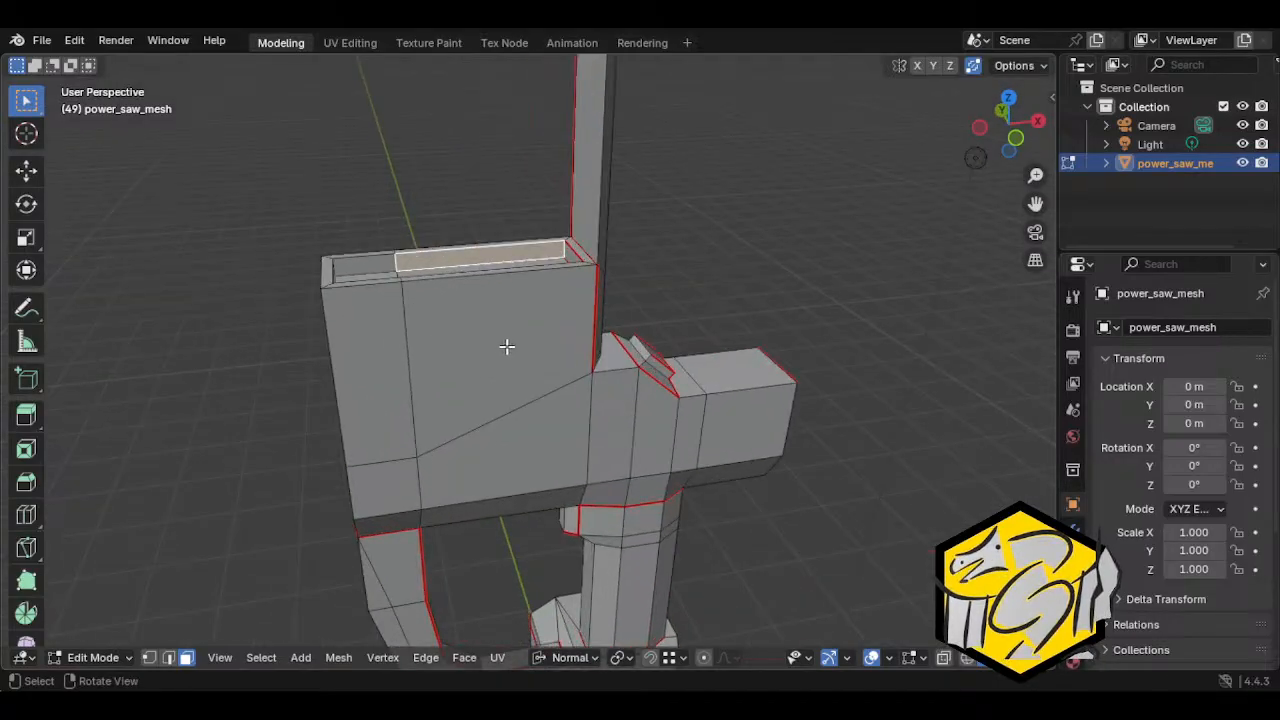
# Step: Mark a seam around the outer rim of the housing's recessed top
pyautogui.click(602, 218)
pyautogui.keyDown('shift'); pyautogui.moveTo(380, 280); pyautogui.dragTo(532, 280, button='middle'); pyautogui.keyUp('shift')
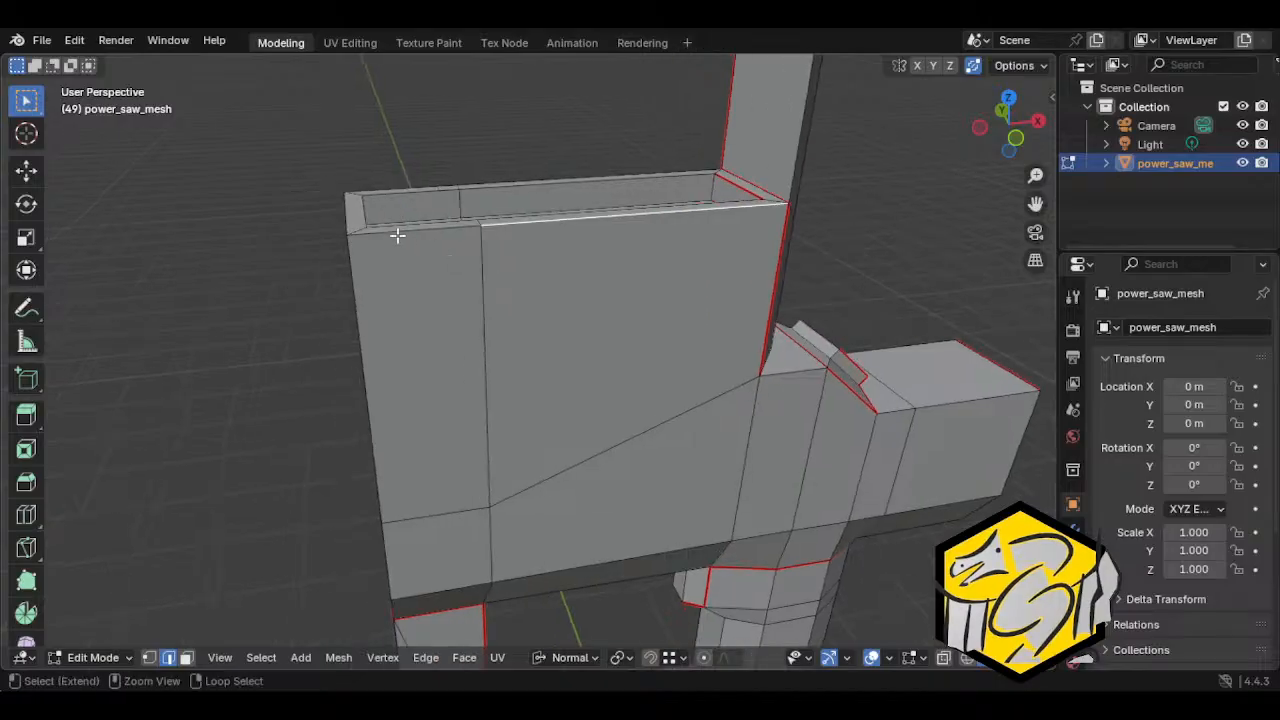
pyautogui.keyDown('ctrl'); pyautogui.click(397, 234); pyautogui.keyUp('ctrl')
pyautogui.moveTo(397, 234); pyautogui.dragTo(571, 360, button='middle')
pyautogui.keyDown('ctrl'); pyautogui.click(590, 306); pyautogui.keyUp('ctrl')
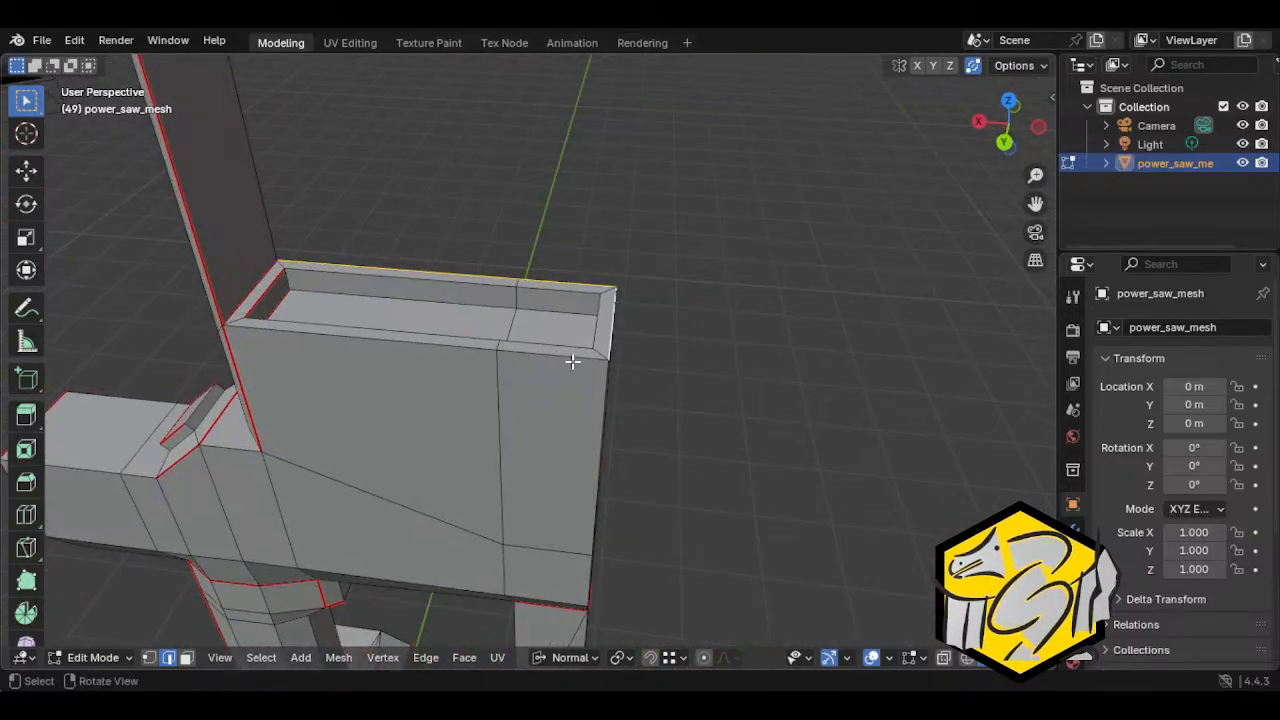
pyautogui.keyDown('ctrl'); pyautogui.click(568, 356); pyautogui.keyUp('ctrl')
pyautogui.keyDown('ctrl'); pyautogui.click(417, 349); pyautogui.keyUp('ctrl')
pyautogui.moveTo(434, 406); pyautogui.dragTo(504, 444, button='middle')
pyautogui.hotkey('ctrl', 'e')
pyautogui.click(505, 437)
pyautogui.hotkey('ctrl', 'l')
pyautogui.hotkey('alt', 'a')
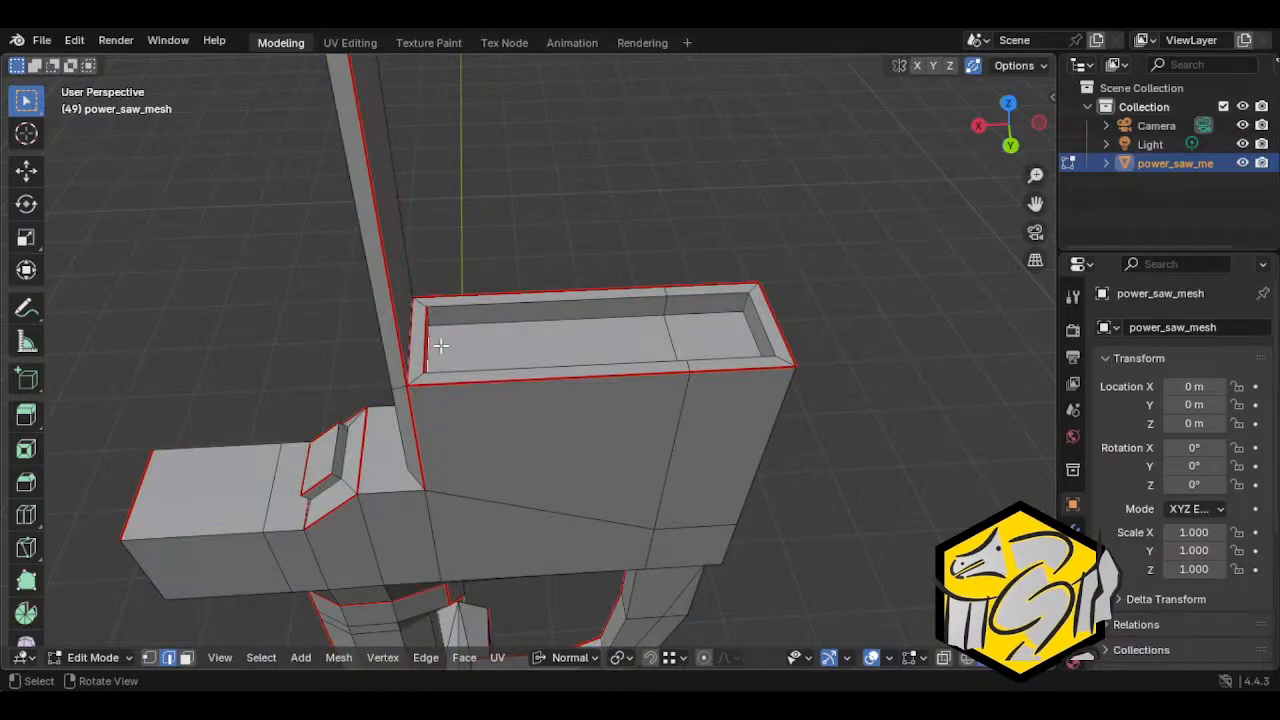
# Step: Clear the seam from the recess's inner edge at the blade end of the housing
pyautogui.moveTo(440, 337); pyautogui.dragTo(360, 297, button='middle')
pyautogui.keyDown('shift'); pyautogui.click(351, 234); pyautogui.keyUp('shift')
pyautogui.hotkey('ctrl', 'e')
pyautogui.click(306, 391)
pyautogui.keyDown('shift'); pyautogui.click(398, 338); pyautogui.keyUp('shift')
pyautogui.hotkey('ctrl', 'l')
pyautogui.hotkey('alt', 'a')
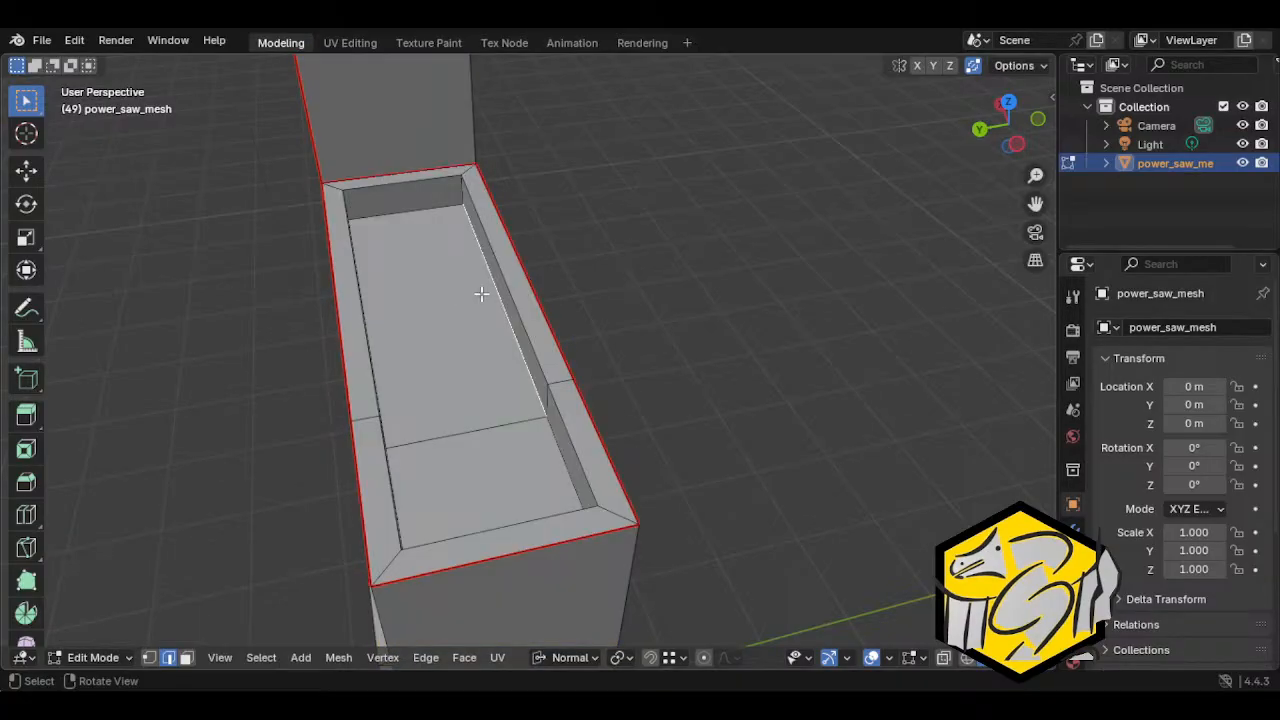
# Step: Check the seams of the recessed top, blade base and housing underside from several sides, including through X-ray display
pyautogui.moveTo(483, 289); pyautogui.dragTo(626, 357, button='middle')
pyautogui.click(686, 283)
pyautogui.scroll(-3, 686, 283)
pyautogui.hotkey('ctrl', 'l')
pyautogui.hotkey('alt', 'a')
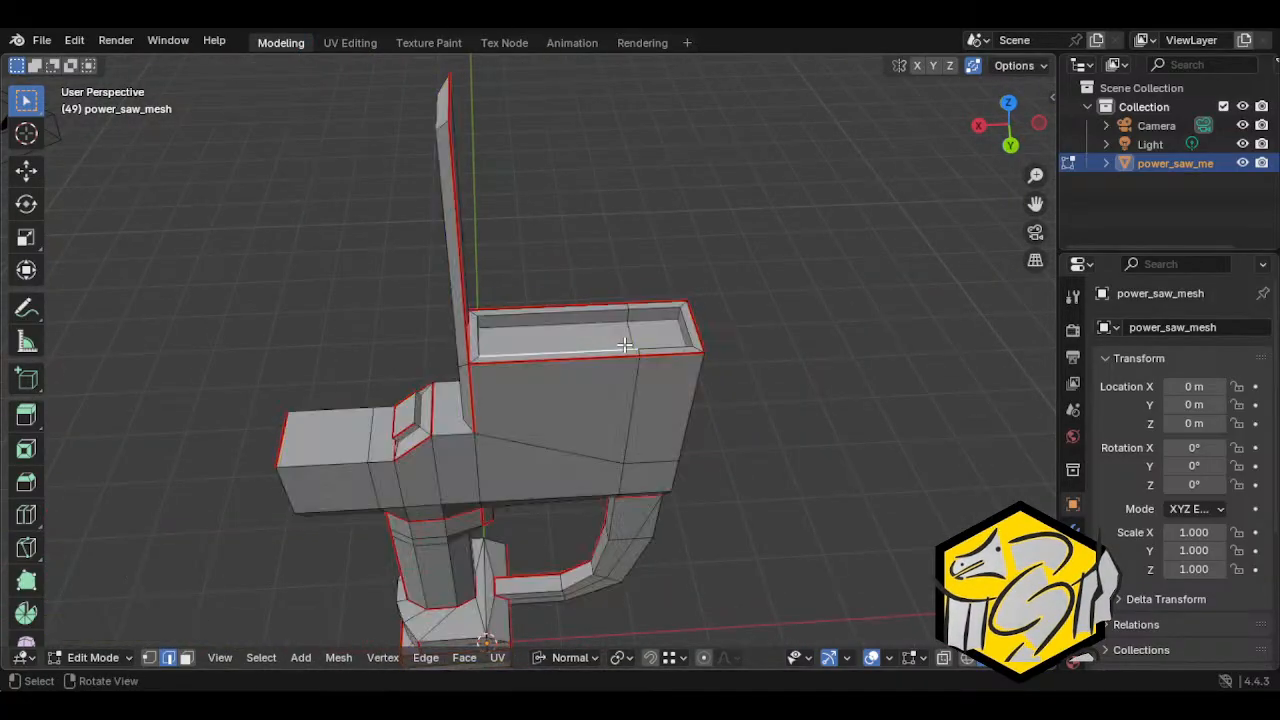
pyautogui.click(544, 362)
pyautogui.scroll(3, 544, 362)
pyautogui.moveTo(544, 362); pyautogui.dragTo(118, 289, button='middle')
pyautogui.scroll(-2, 118, 289)
pyautogui.moveTo(531, 437); pyautogui.dragTo(594, 268, button='middle')
pyautogui.hotkey('alt', 'z')
pyautogui.keyDown('shift'); pyautogui.moveTo(566, 240); pyautogui.dragTo(543, 326, button='middle'); pyautogui.keyUp('shift')
pyautogui.scroll(2, 543, 326)
pyautogui.moveTo(543, 326); pyautogui.dragTo(588, 307, button='middle')
pyautogui.hotkey('alt', 'z')
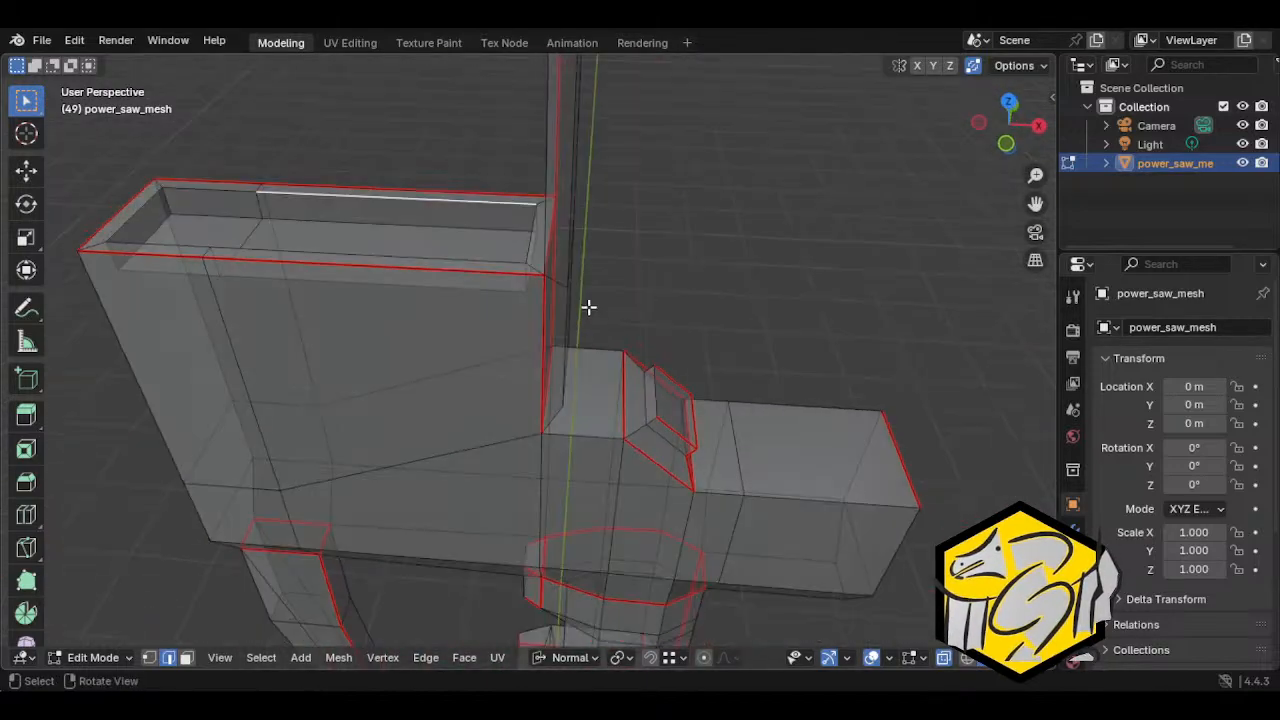
pyautogui.click(563, 260)
pyautogui.moveTo(563, 260); pyautogui.dragTo(597, 300, button='middle')
pyautogui.hotkey('alt', 'z')
pyautogui.scroll(-3, 598, 318)
pyautogui.click(504, 384)
pyautogui.moveTo(503, 443); pyautogui.dragTo(508, 271, button='middle')
pyautogui.scroll(-2, 508, 271)
pyautogui.moveTo(489, 372); pyautogui.dragTo(689, 378, button='middle')
# Step: Extrude the two lower faces of the housing's end above the rear guard and scale them to about 0.8
pyautogui.click(617, 351)
pyautogui.moveTo(694, 429); pyautogui.dragTo(586, 377, button='middle')
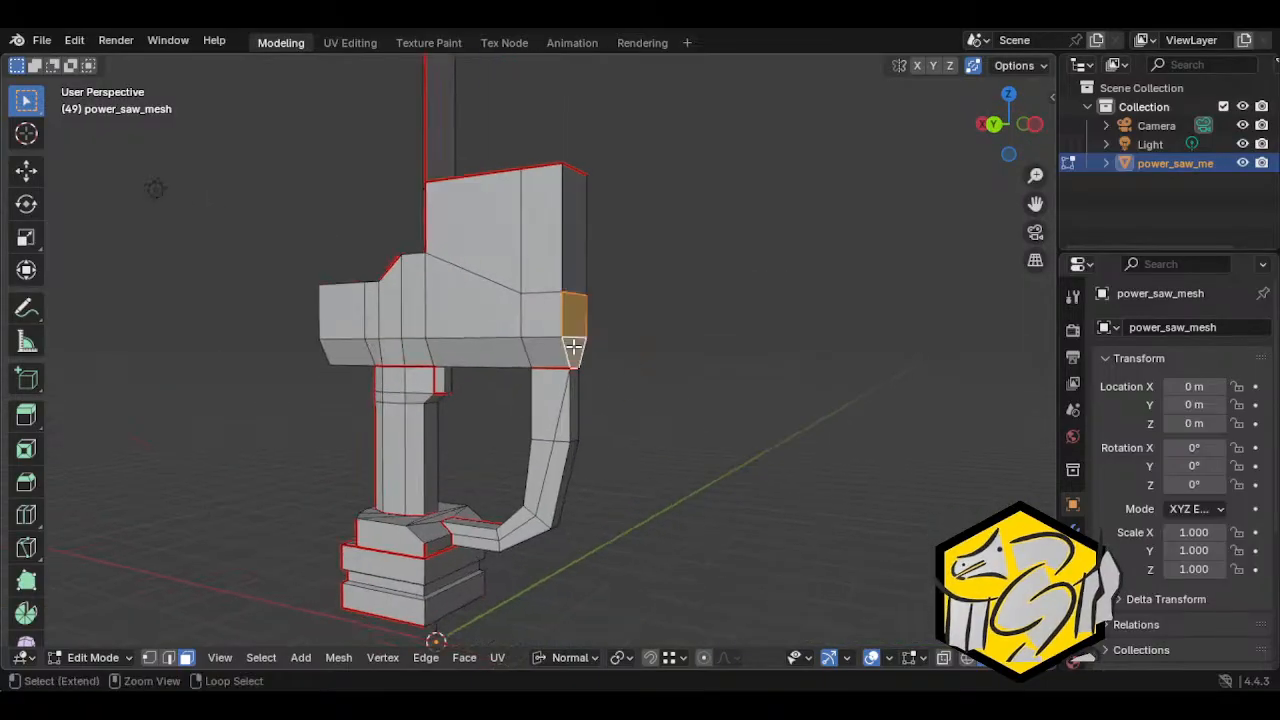
pyautogui.moveTo(578, 300); pyautogui.dragTo(669, 410, button='middle')
pyautogui.press('e')
pyautogui.click(660, 374)
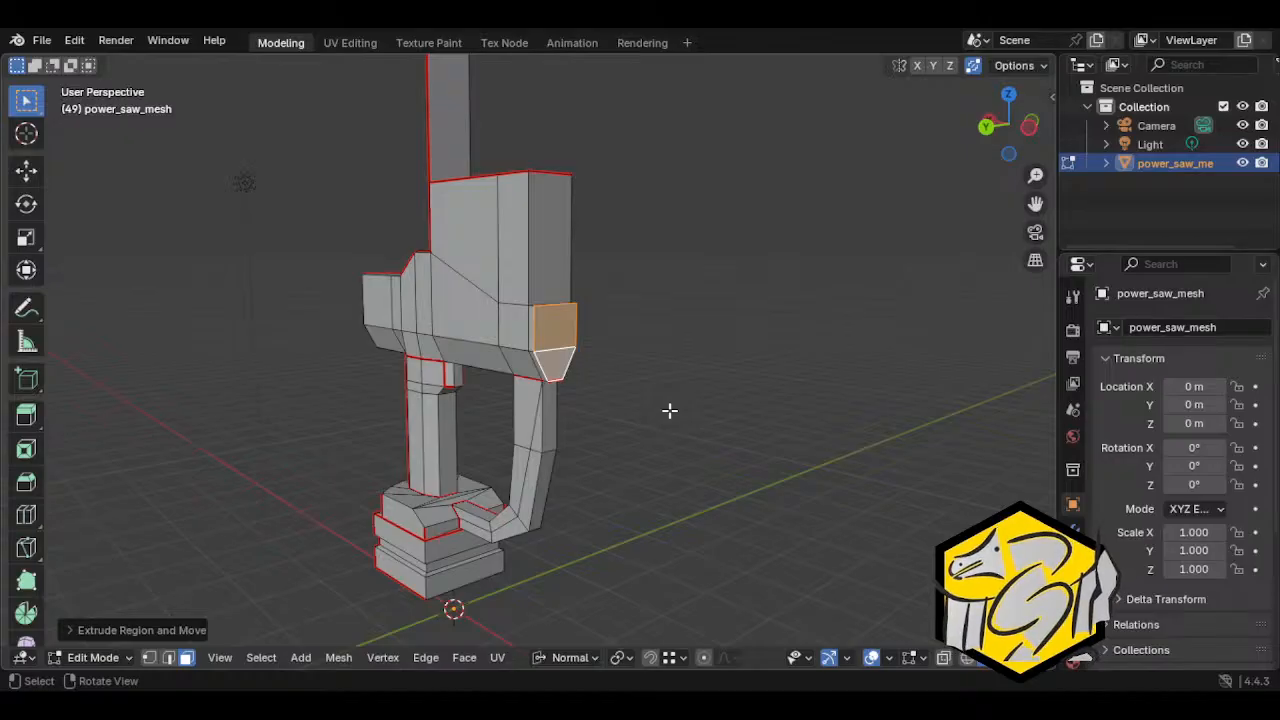
pyautogui.press('s')
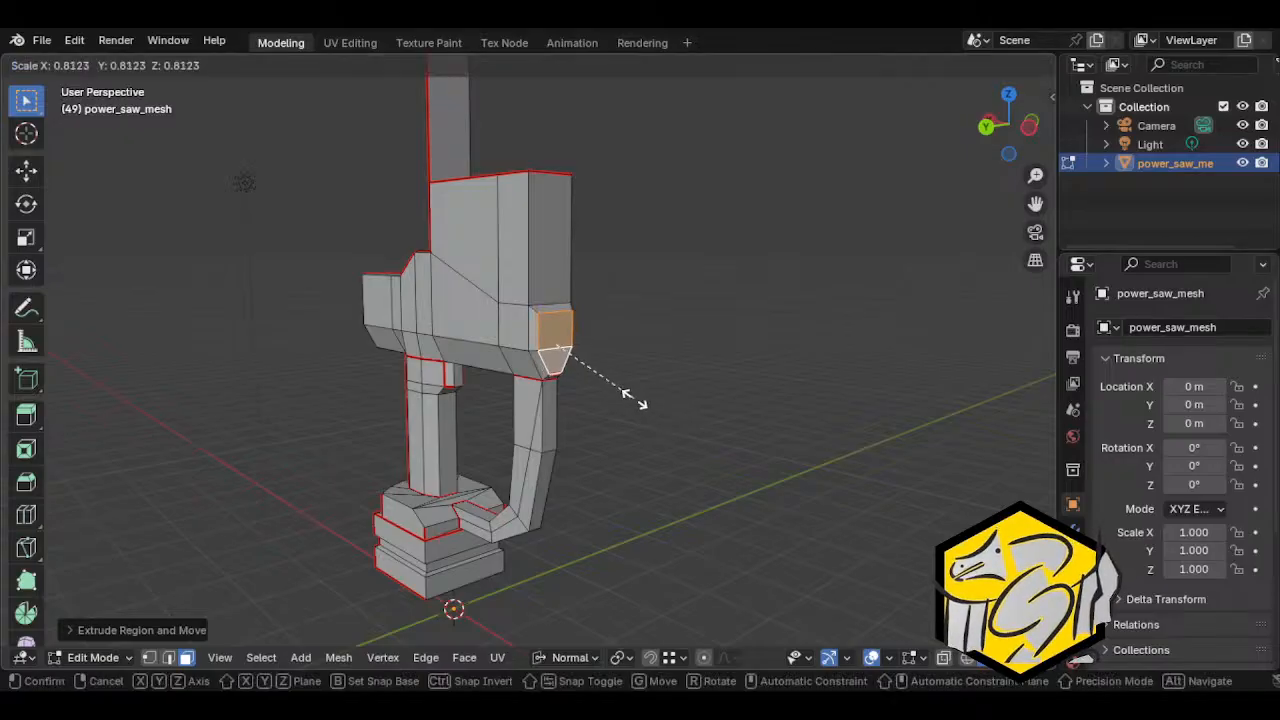
pyautogui.click(640, 403)
# Step: Clear the seam from the lower edge of the extruded block on the housing's end above the rear guard
pyautogui.moveTo(640, 403); pyautogui.dragTo(684, 375, button='middle')
pyautogui.scroll(2, 628, 383)
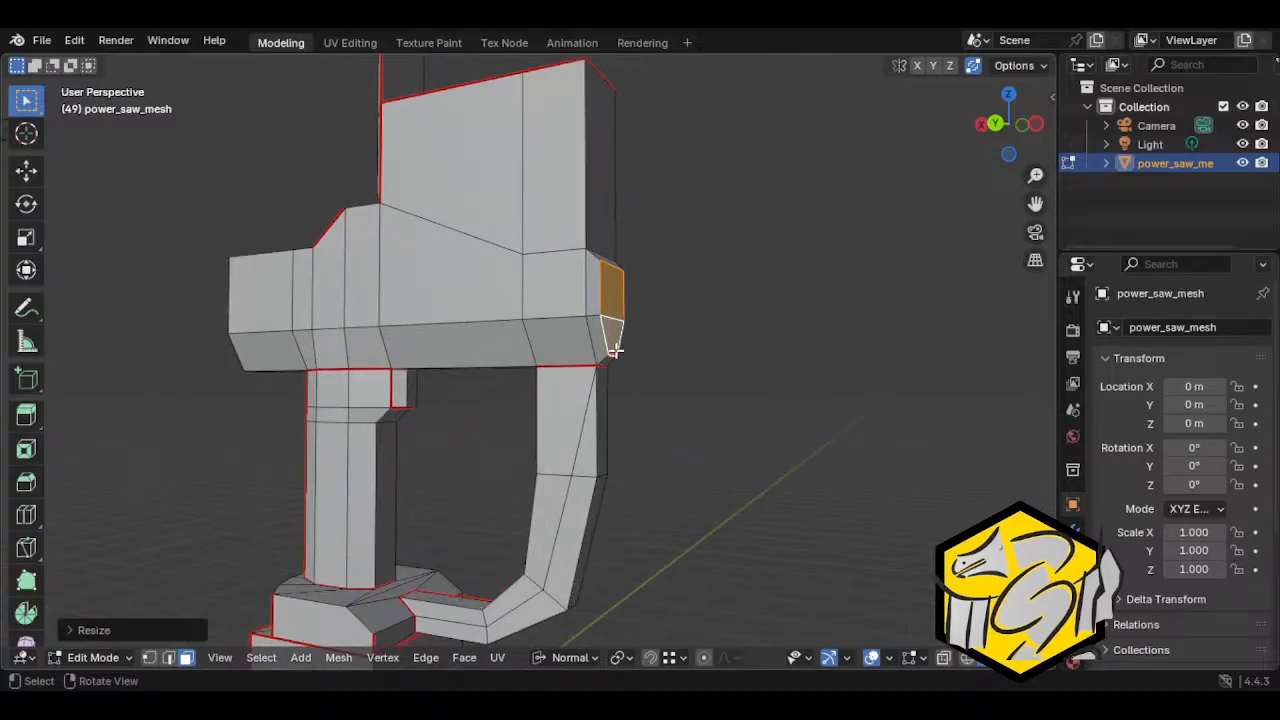
pyautogui.click(615, 350)
pyautogui.press('2')
pyautogui.click(614, 357)
pyautogui.hotkey('ctrl', 'e')
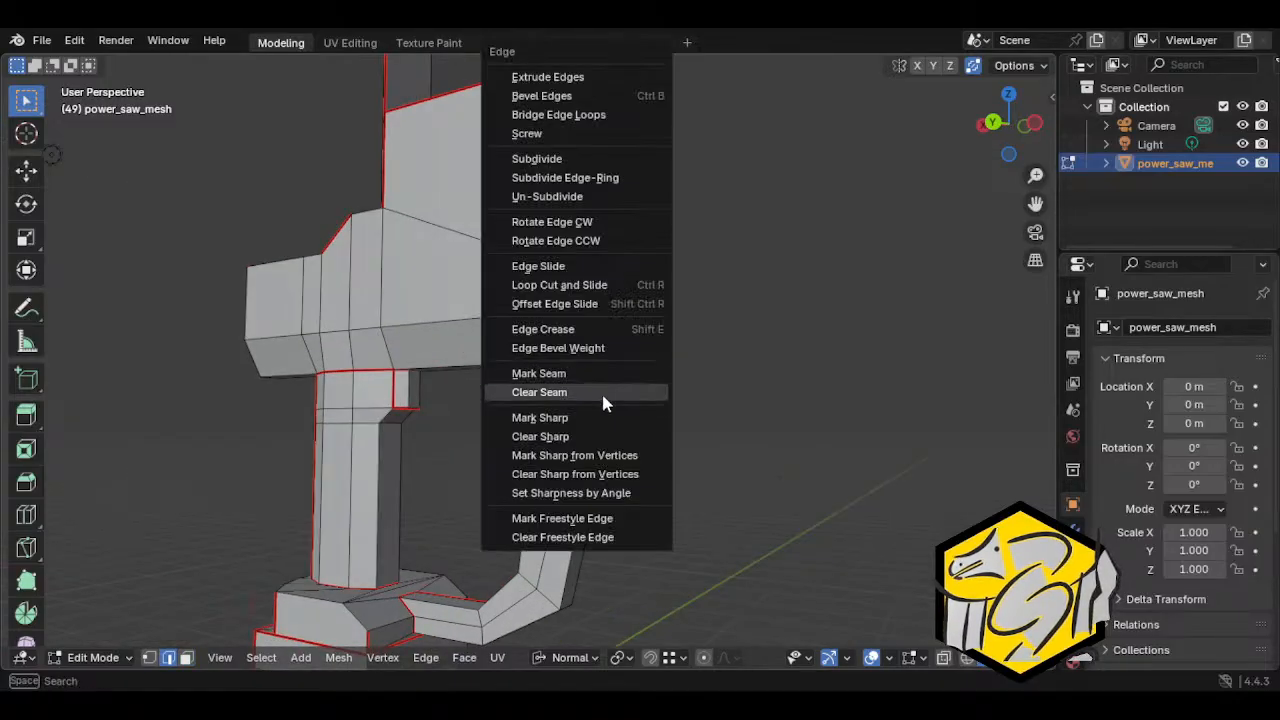
pyautogui.click(601, 391)
# Step: Examine the seams along the housing's underside, grip and rear guard from several sides
pyautogui.moveTo(601, 391); pyautogui.dragTo(538, 338, button='middle')
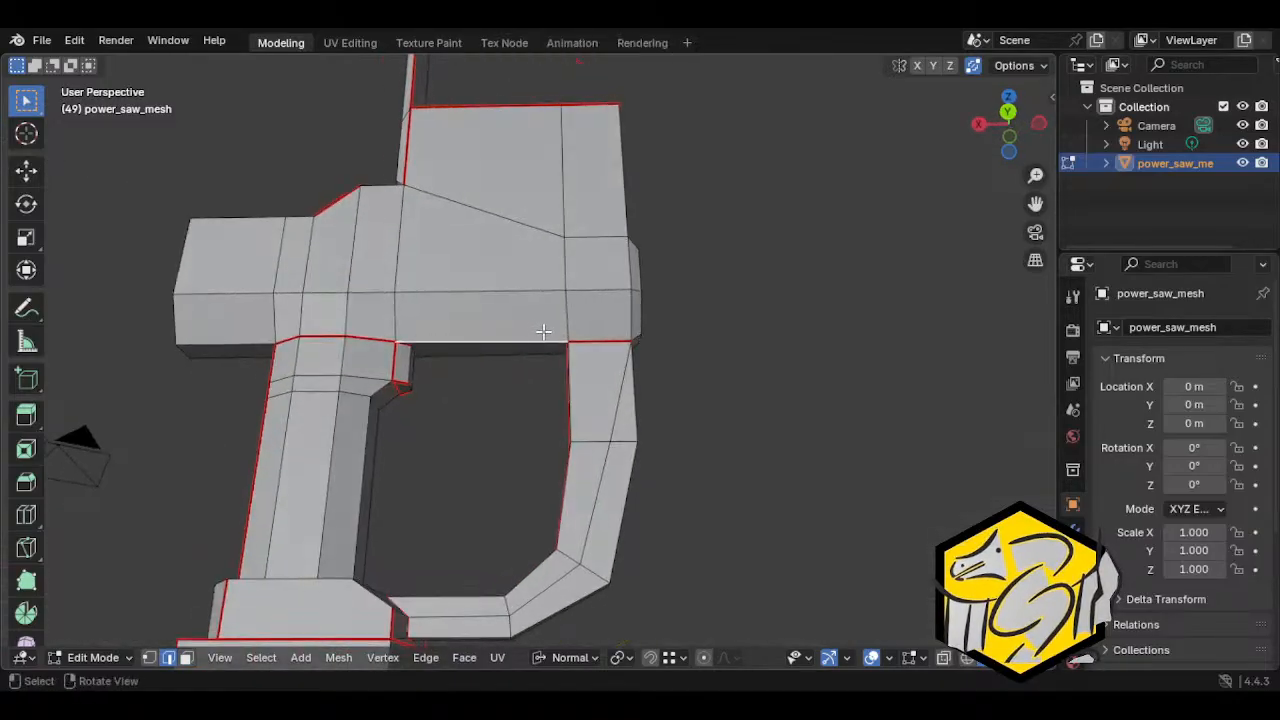
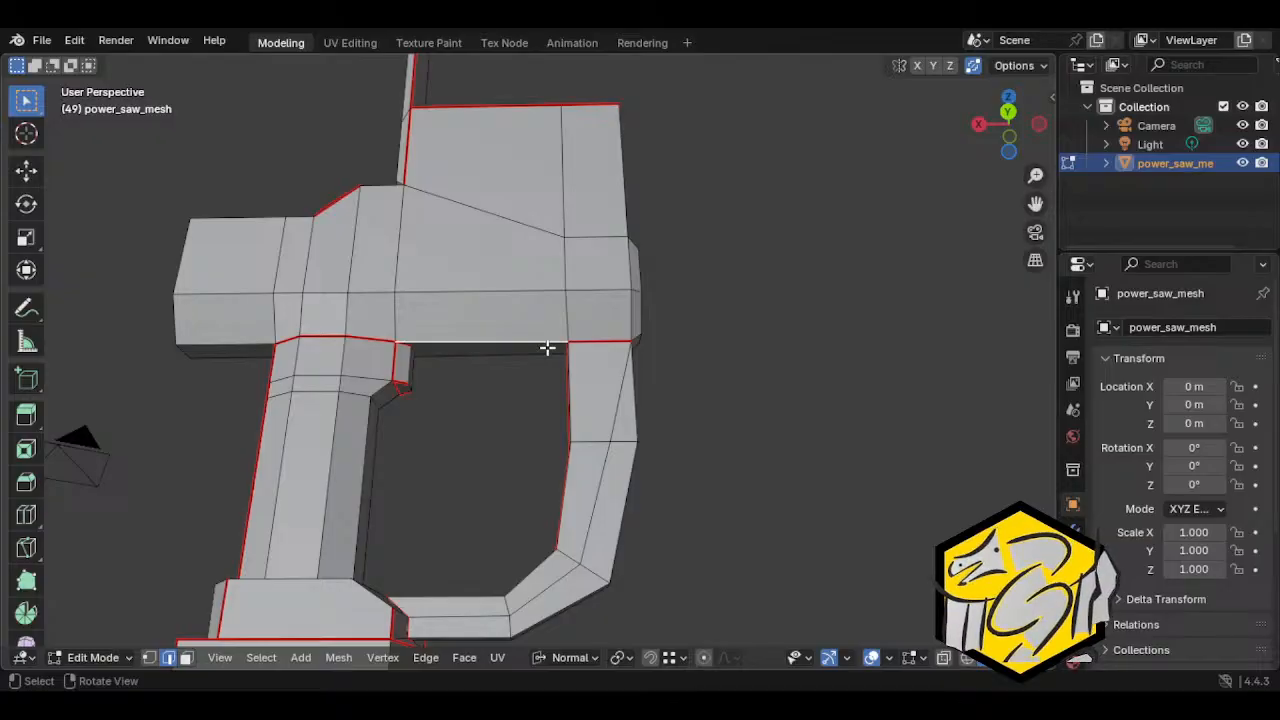
pyautogui.moveTo(523, 366); pyautogui.dragTo(563, 370, button='middle')
pyautogui.keyDown('shift'); pyautogui.moveTo(469, 377); pyautogui.dragTo(531, 360, button='middle'); pyautogui.keyUp('shift')
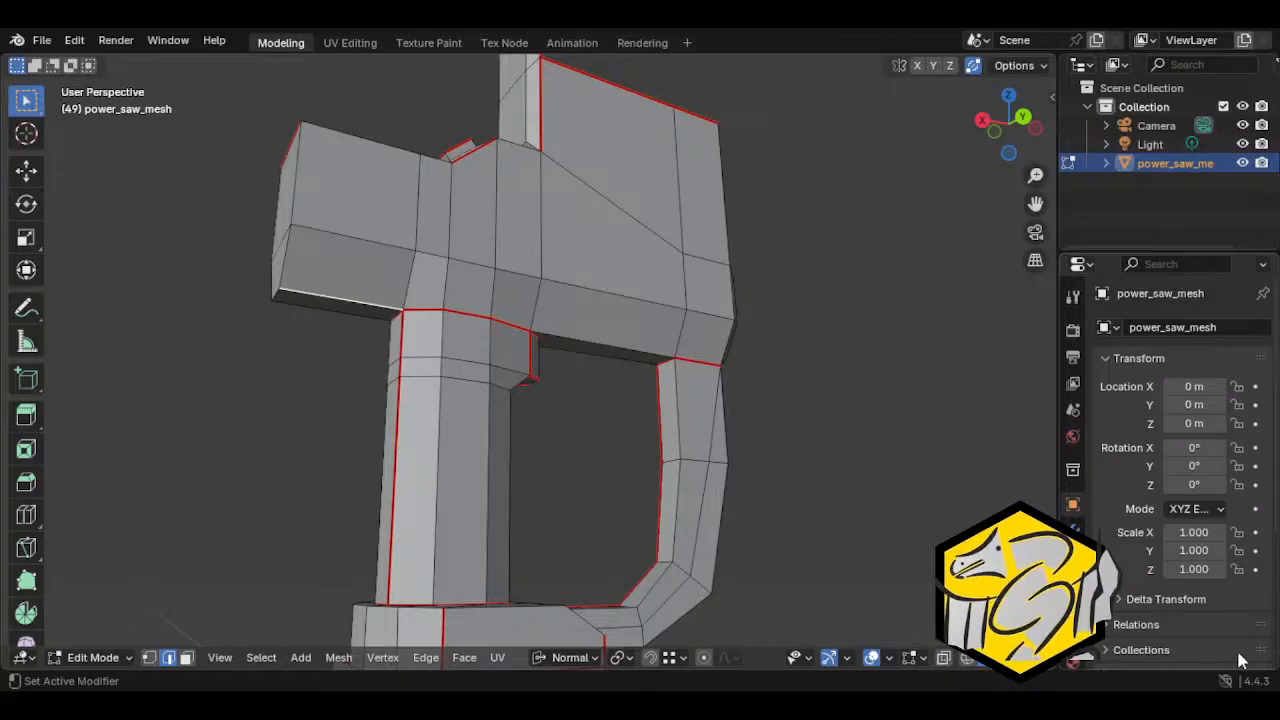
pyautogui.moveTo(806, 534); pyautogui.dragTo(743, 540, button='middle')
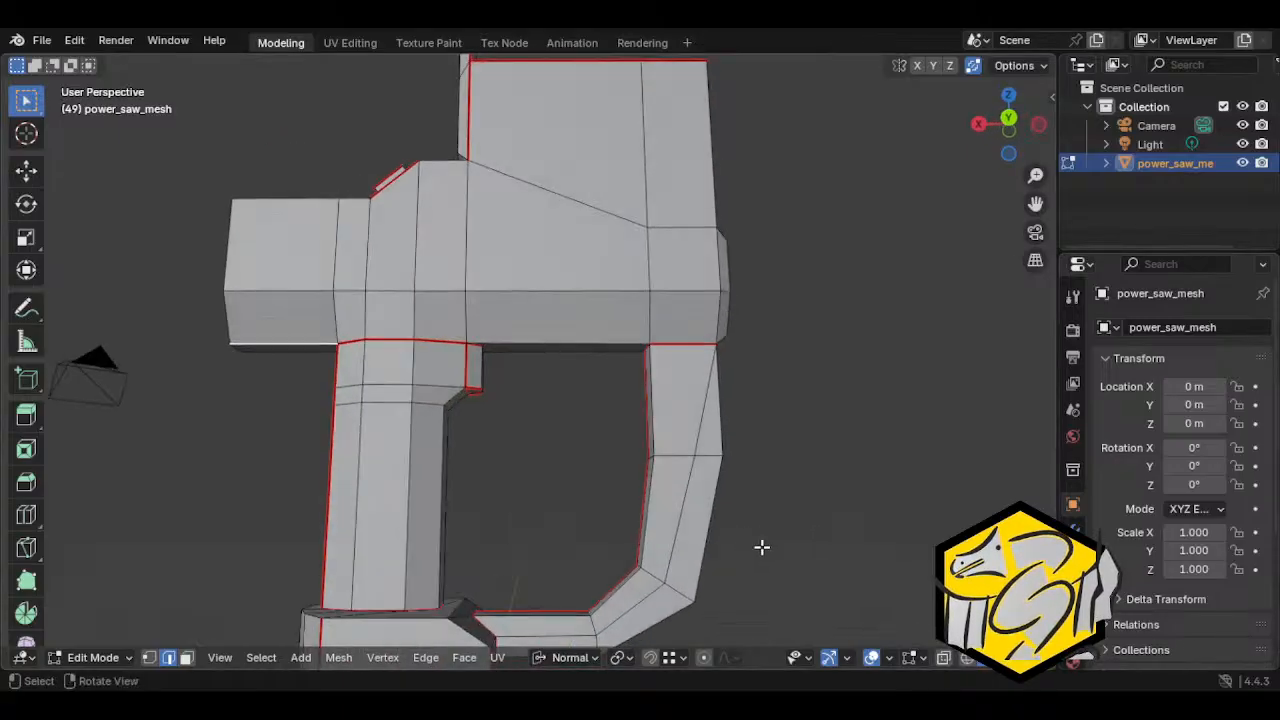
pyautogui.moveTo(506, 477); pyautogui.dragTo(389, 353, button='middle')
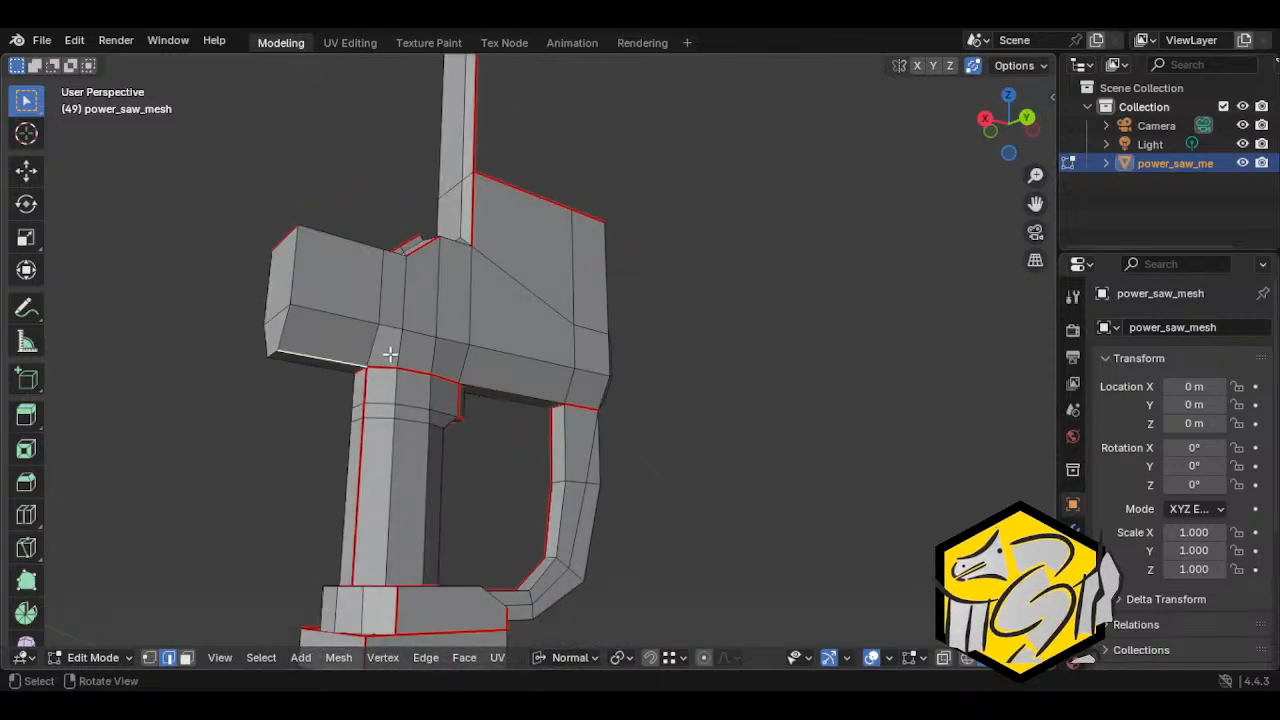
pyautogui.moveTo(394, 405); pyautogui.dragTo(309, 266, button='middle')
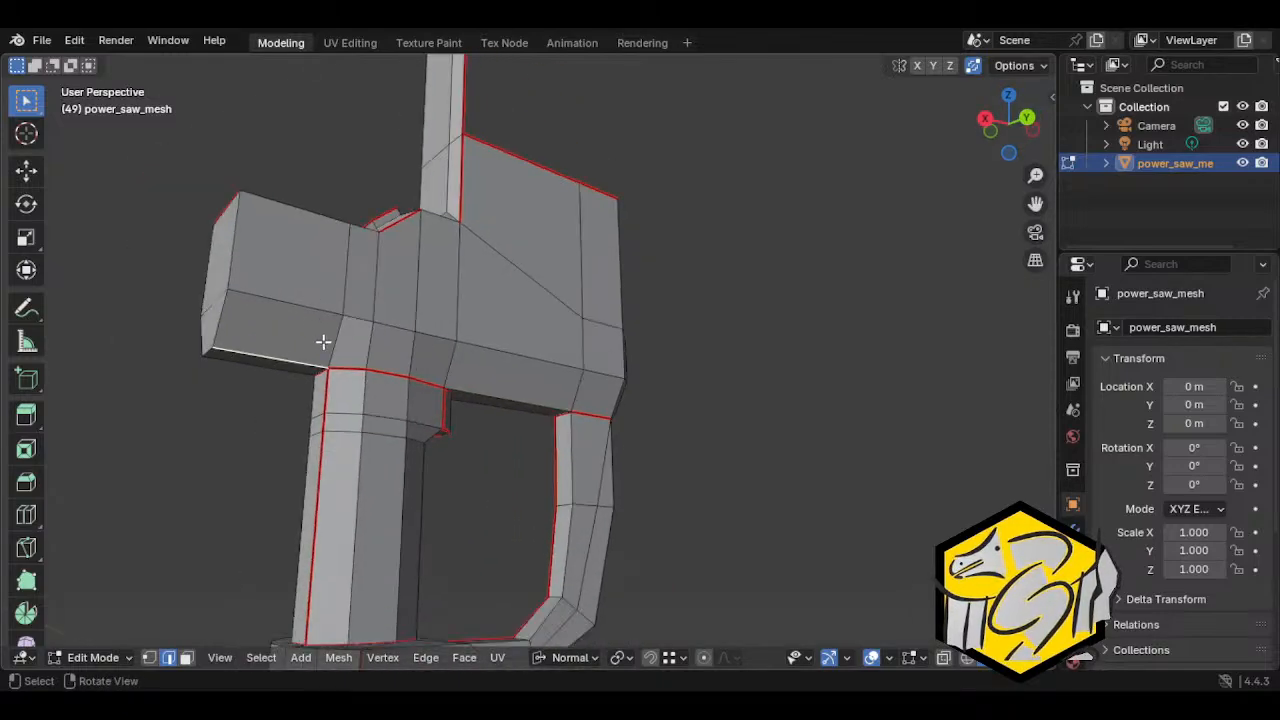
pyautogui.moveTo(323, 342); pyautogui.dragTo(414, 375, button='middle')
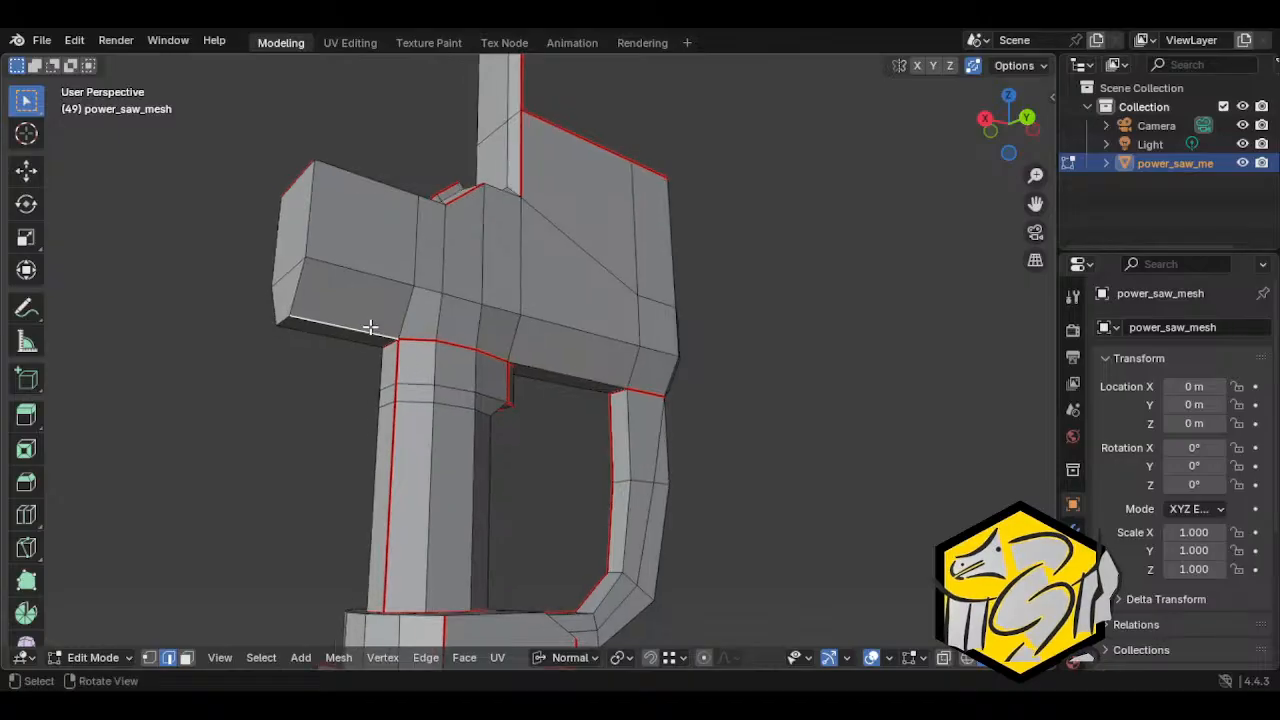
pyautogui.click(305, 290)
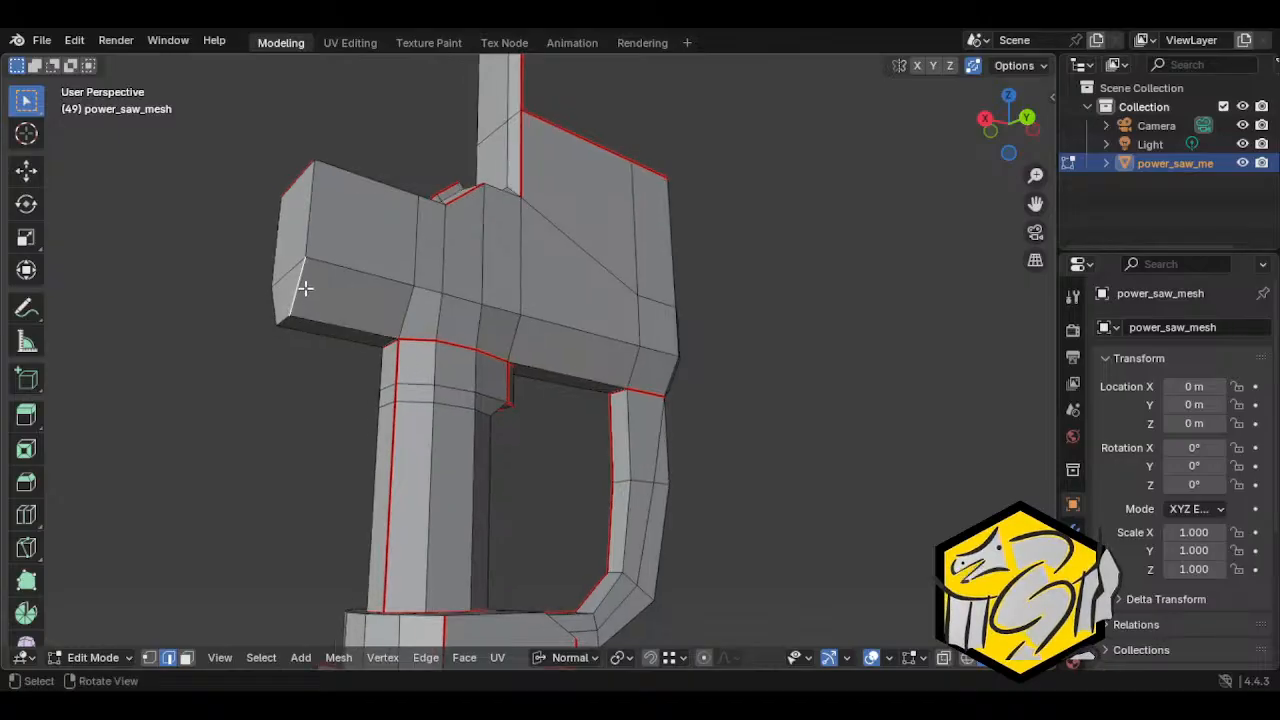
pyautogui.hotkey('ctrl', 'l')
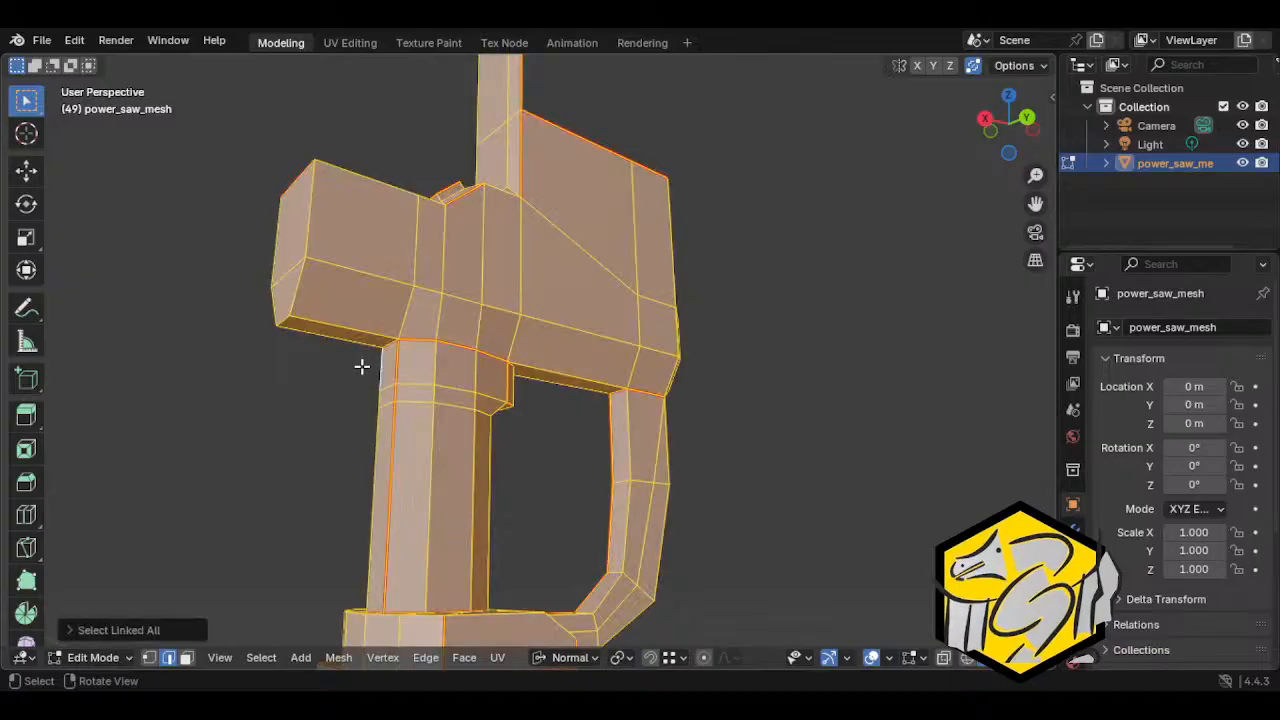
pyautogui.press('u')
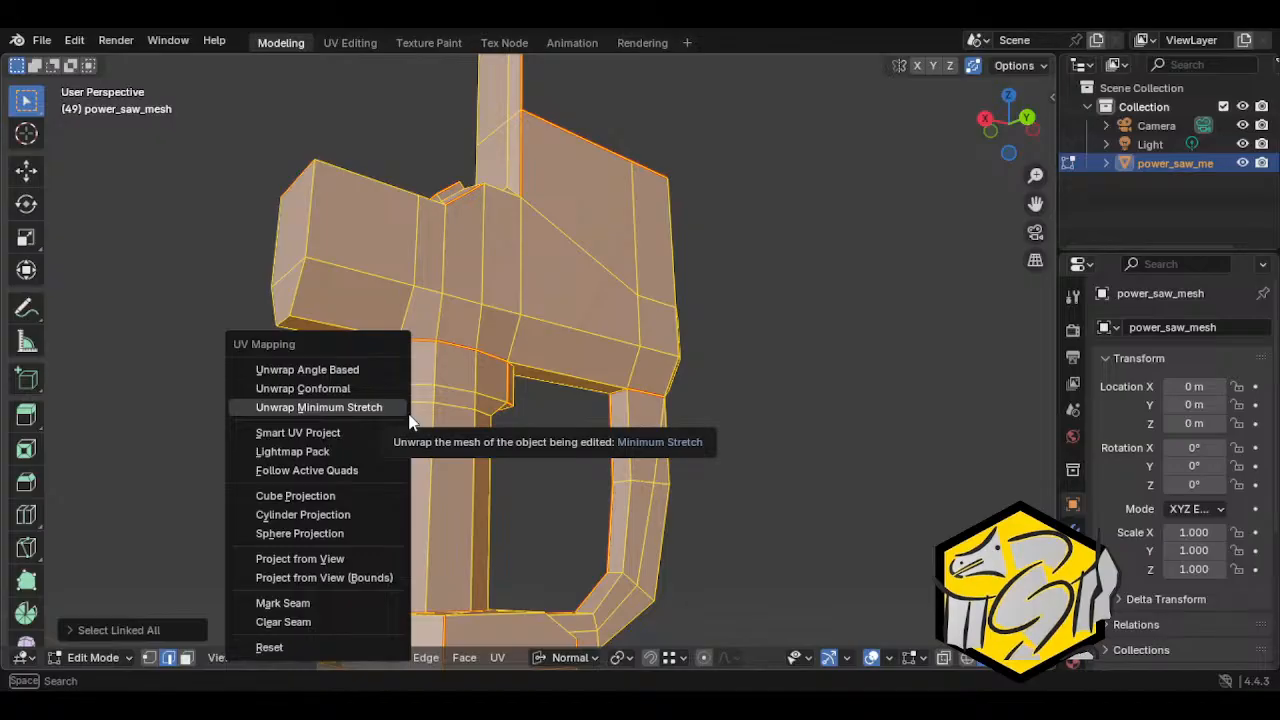
pyautogui.moveTo(694, 406); pyautogui.dragTo(688, 427, button='middle')
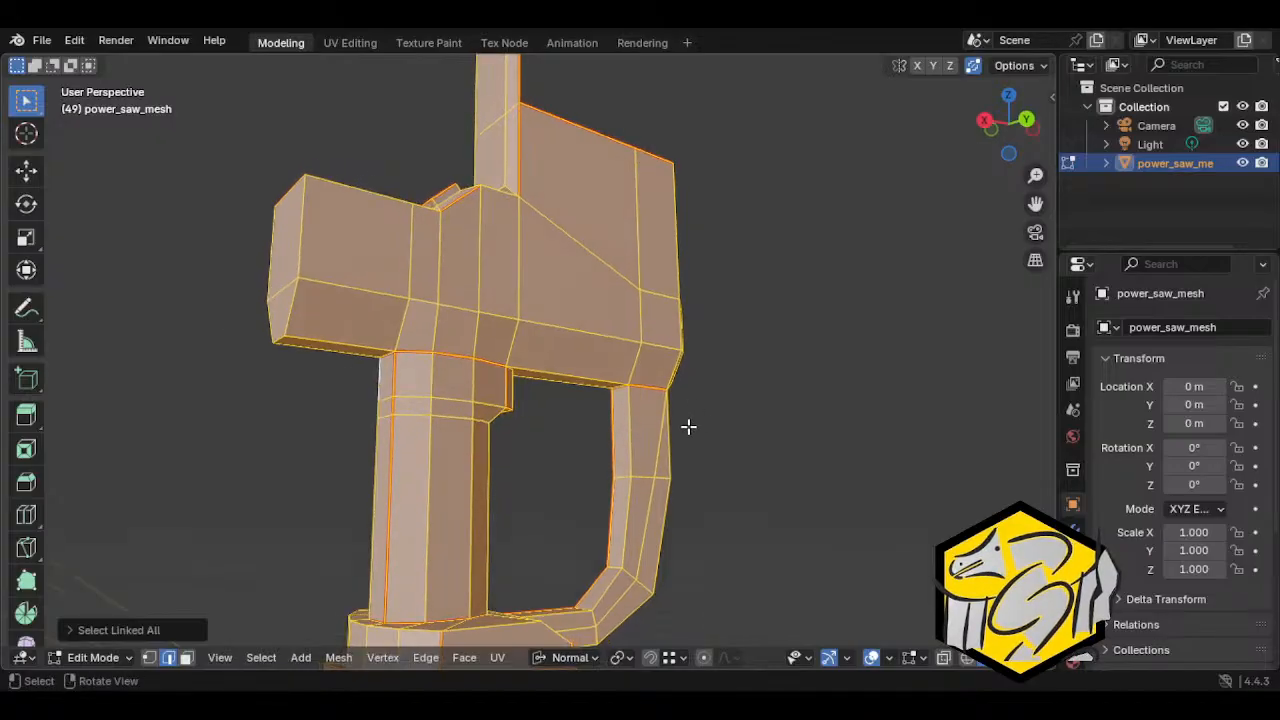
pyautogui.click(689, 426)
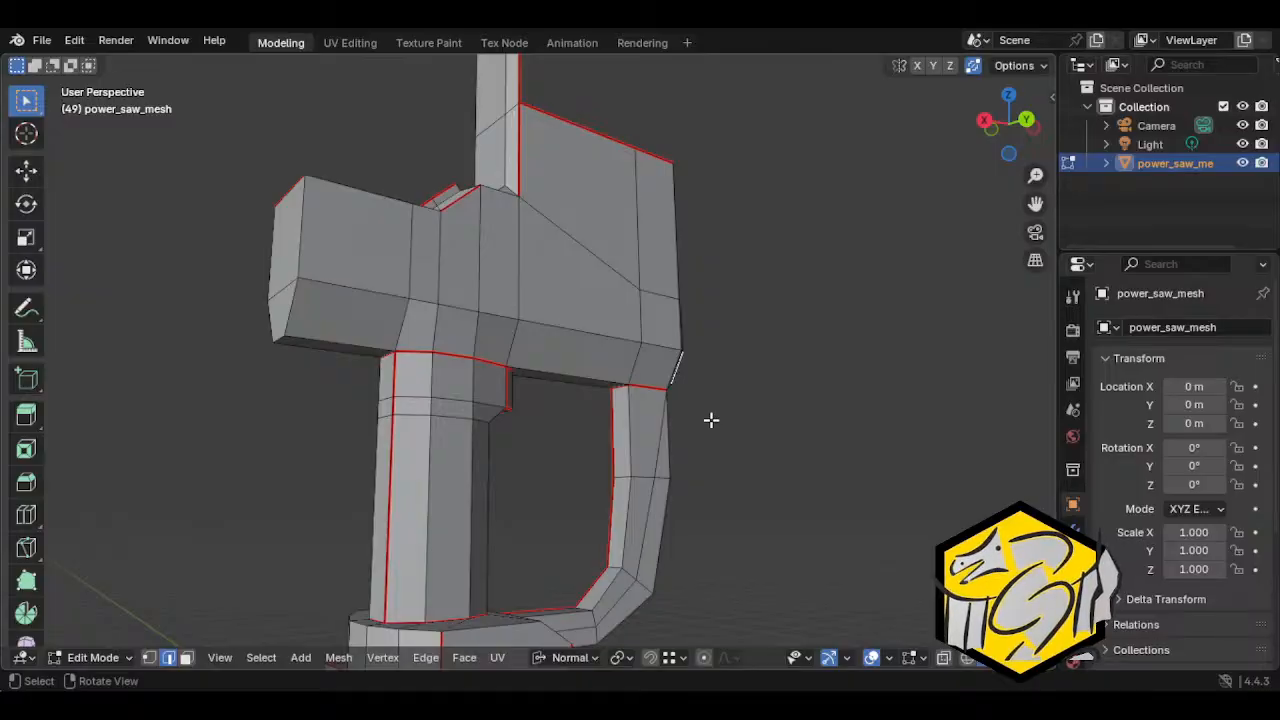
pyautogui.moveTo(426, 400); pyautogui.dragTo(455, 358, button='middle')
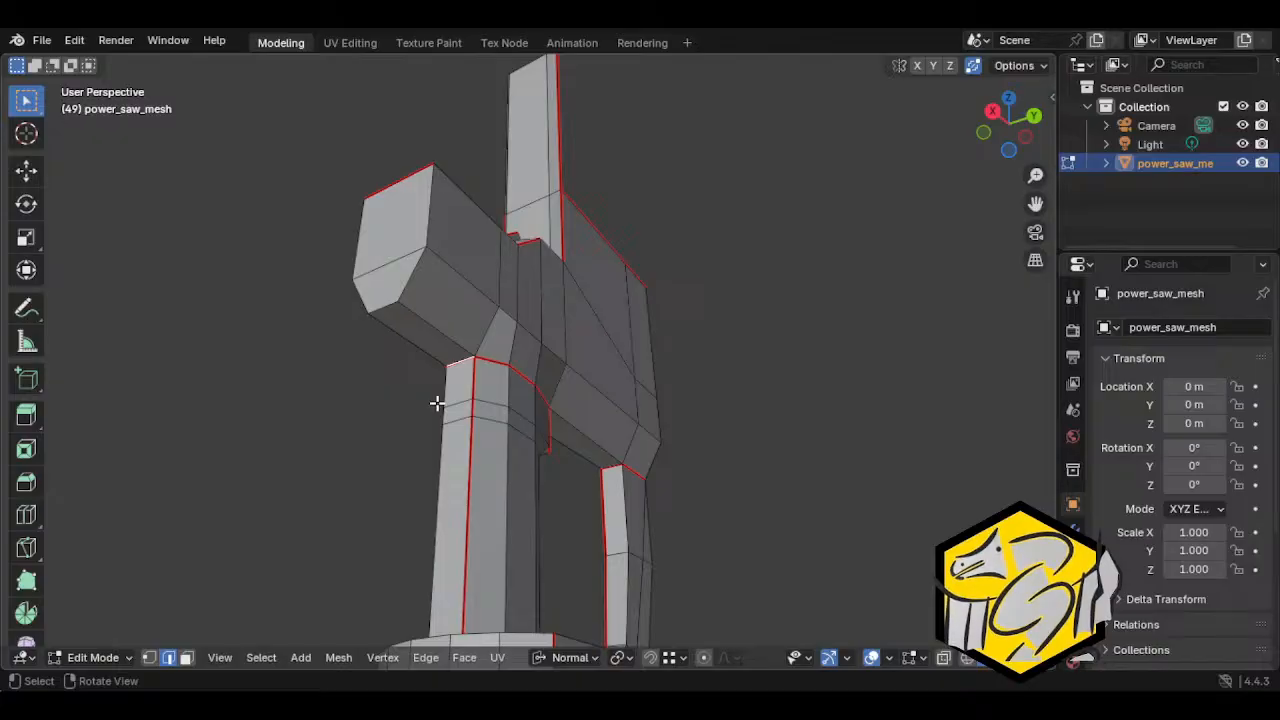
pyautogui.click(446, 325)
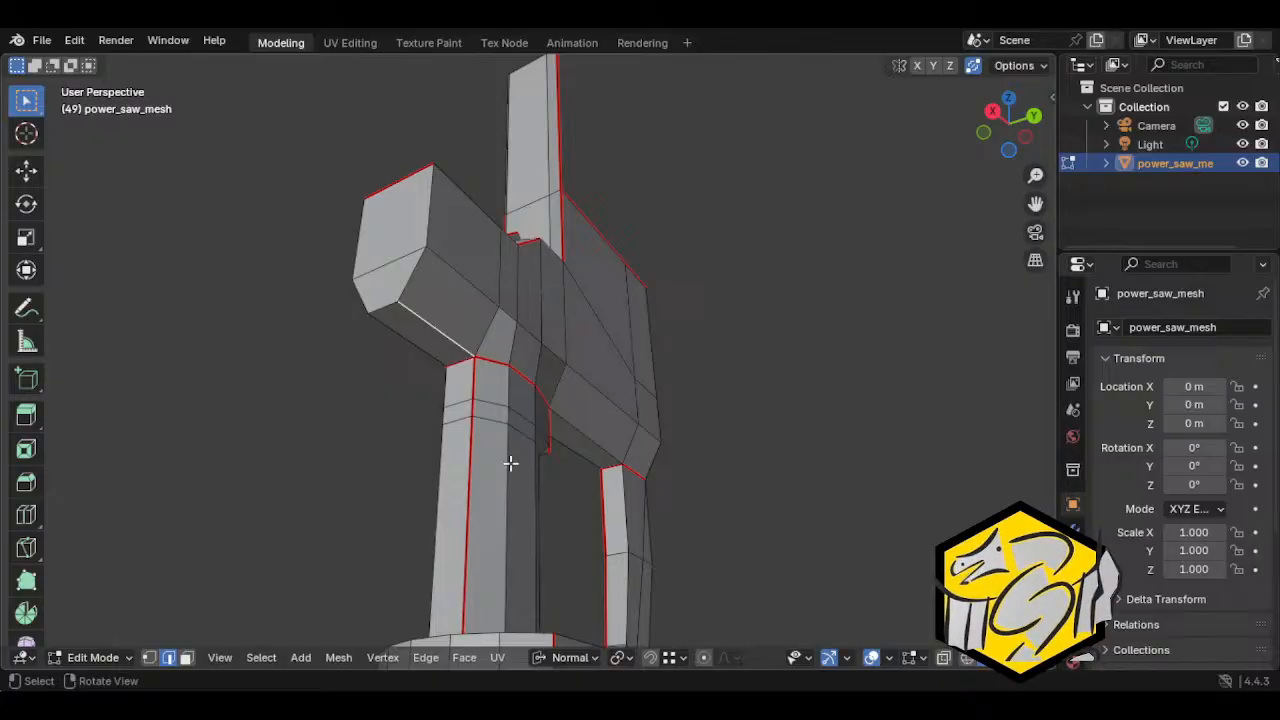
# Step: Check the saw in the Texture Paint and UV Editing workspaces and return to the Modeling workspace
pyautogui.click(430, 43)
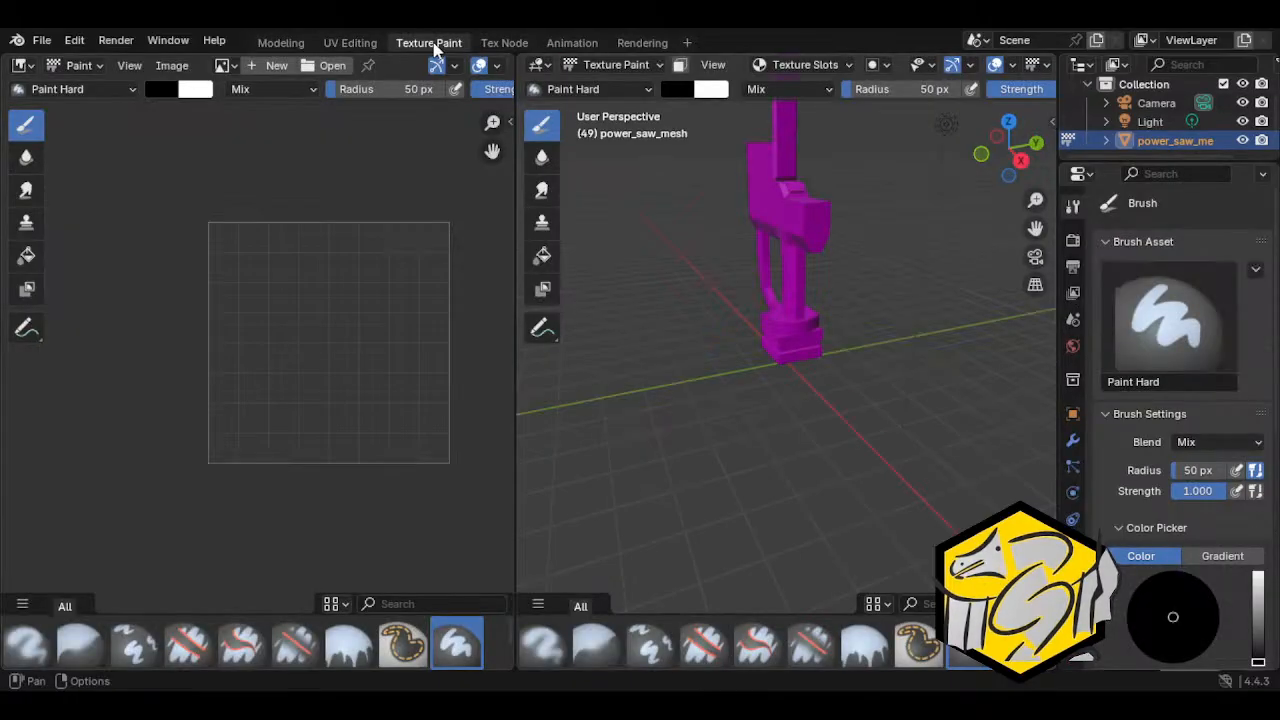
pyautogui.scroll(-4, 300, 330)
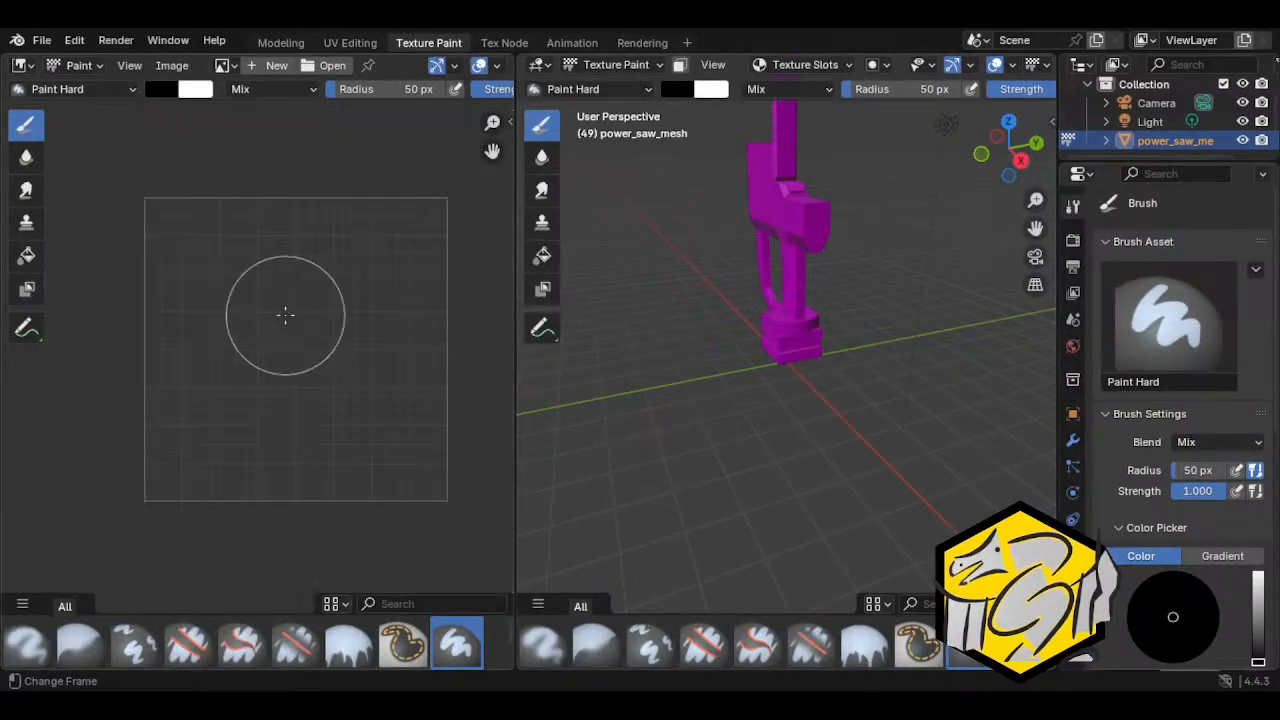
pyautogui.scroll(3, 240, 400)
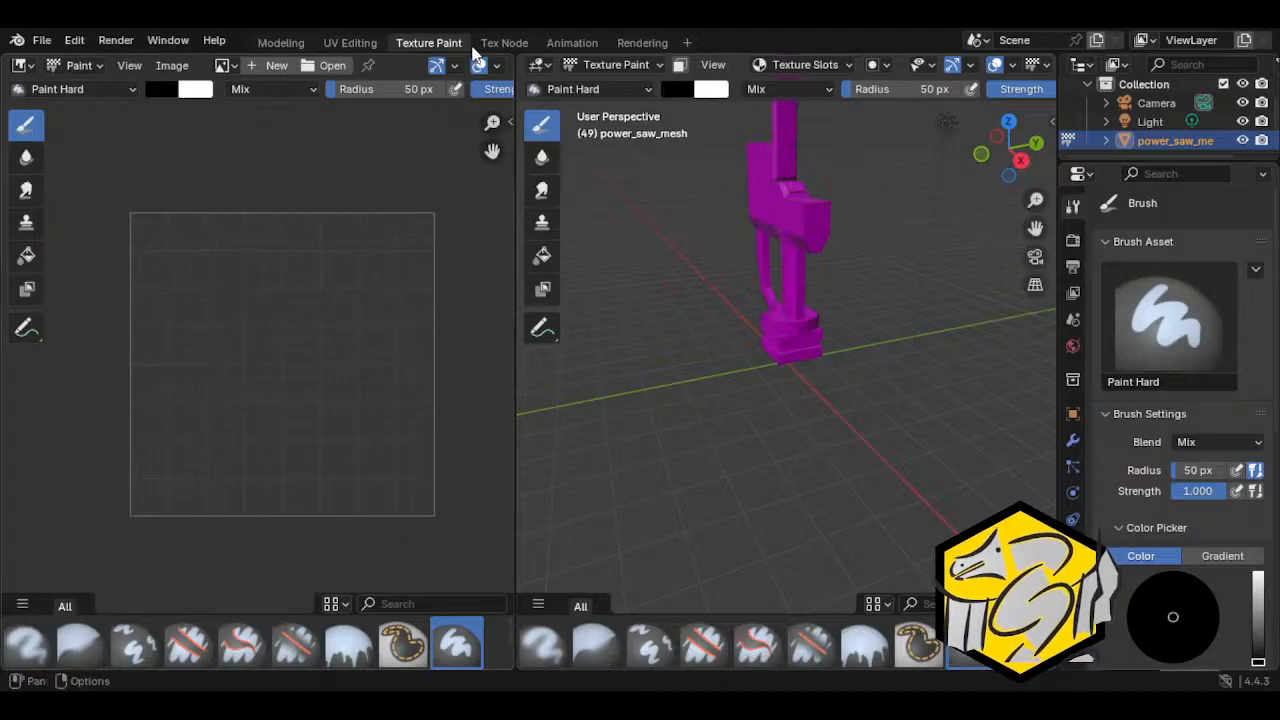
pyautogui.click(352, 43)
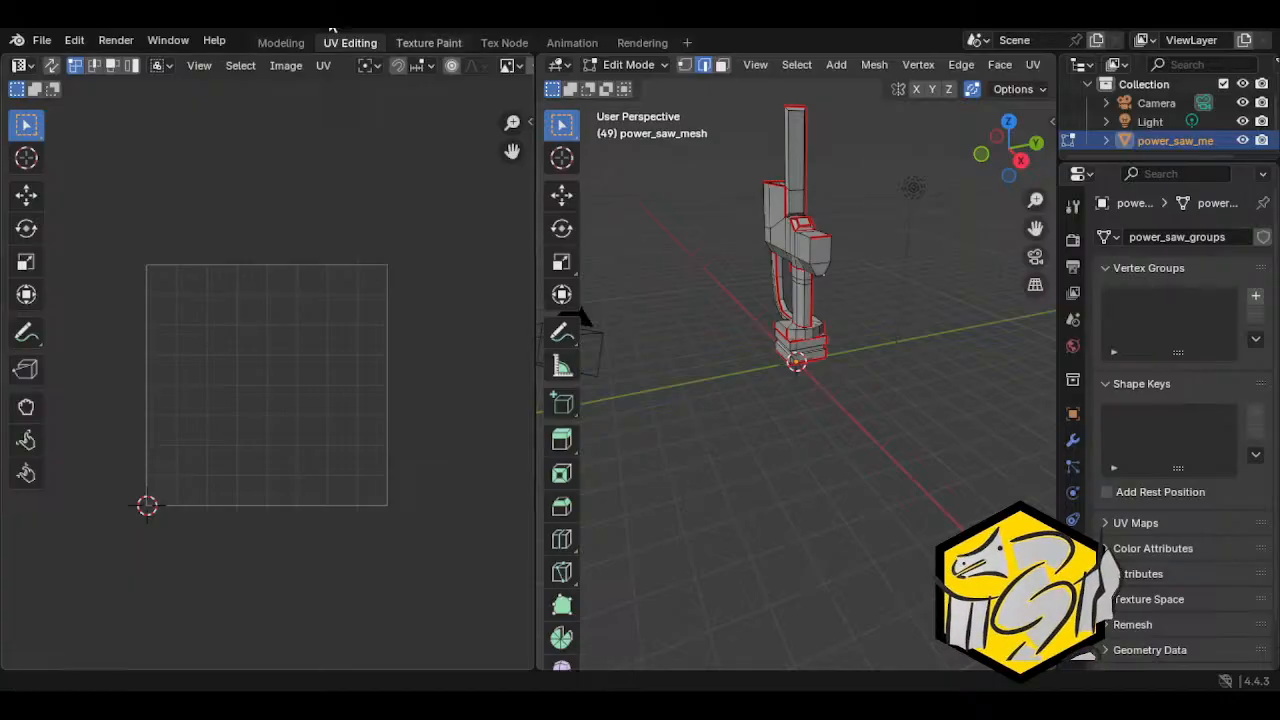
pyautogui.click(281, 43)
pyautogui.press('Tab')
pyautogui.moveTo(514, 306); pyautogui.dragTo(540, 368, button='middle')
pyautogui.scroll(-2, 500, 380)
pyautogui.click(455, 391)
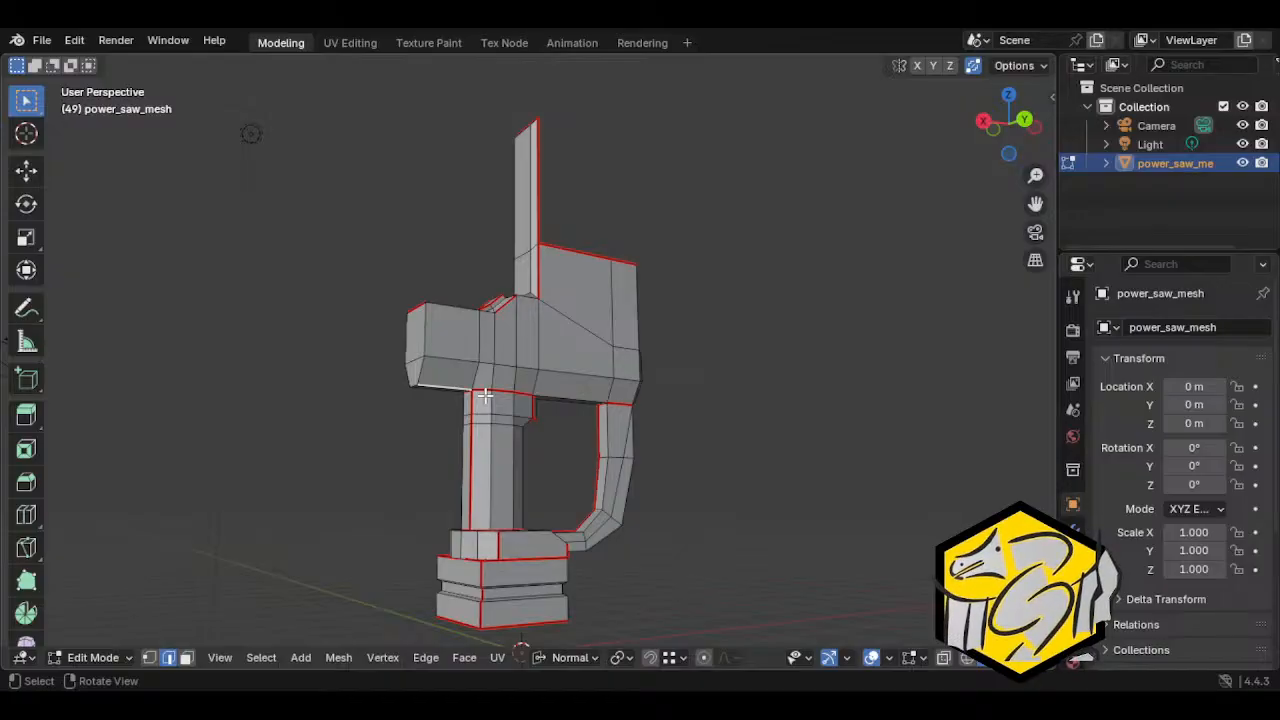
pyautogui.moveTo(484, 396); pyautogui.dragTo(564, 388, button='middle')
pyautogui.scroll(1, 589, 397)
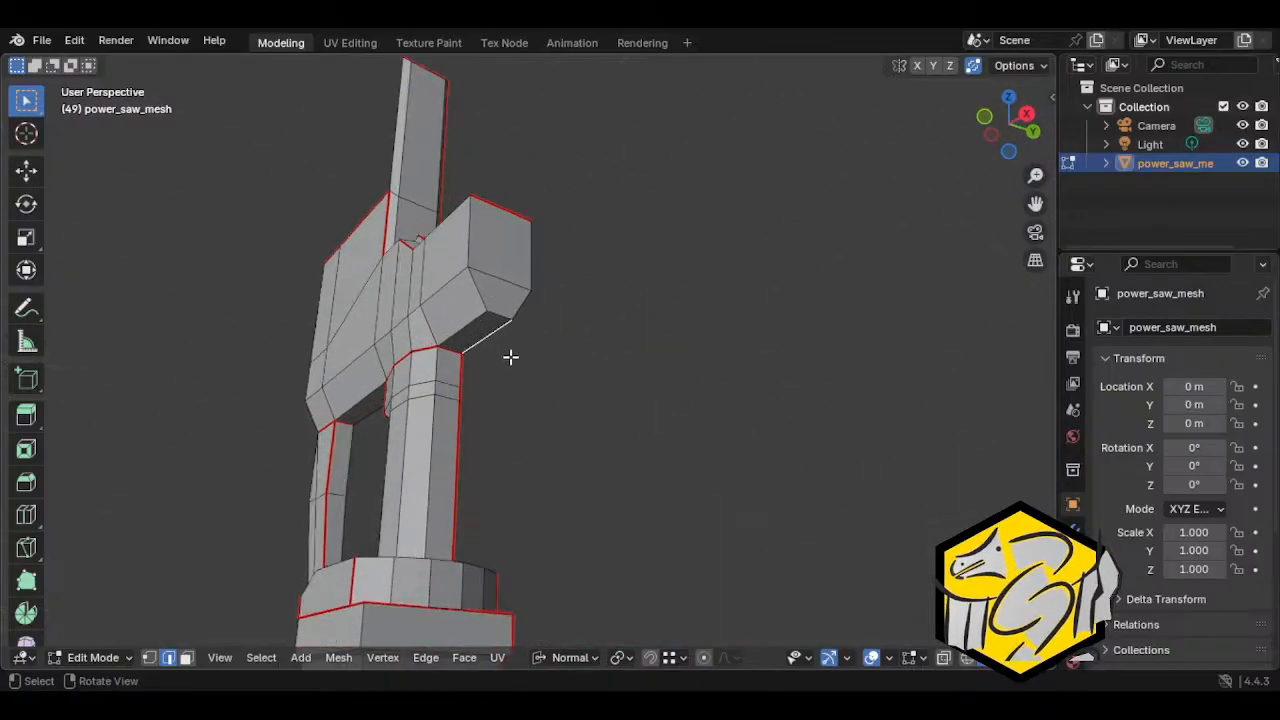
pyautogui.click(458, 331)
pyautogui.moveTo(462, 334); pyautogui.dragTo(394, 362, button='middle')
pyautogui.keyDown('shift'); pyautogui.click(506, 337); pyautogui.keyUp('shift')
pyautogui.keyDown('shift'); pyautogui.click(537, 313); pyautogui.keyUp('shift')
pyautogui.click(492, 348)
pyautogui.keyDown('shift'); pyautogui.click(503, 308); pyautogui.keyUp('shift')
pyautogui.keyDown('shift'); pyautogui.click(513, 270); pyautogui.keyUp('shift')
pyautogui.moveTo(469, 380); pyautogui.dragTo(543, 391, button='middle')
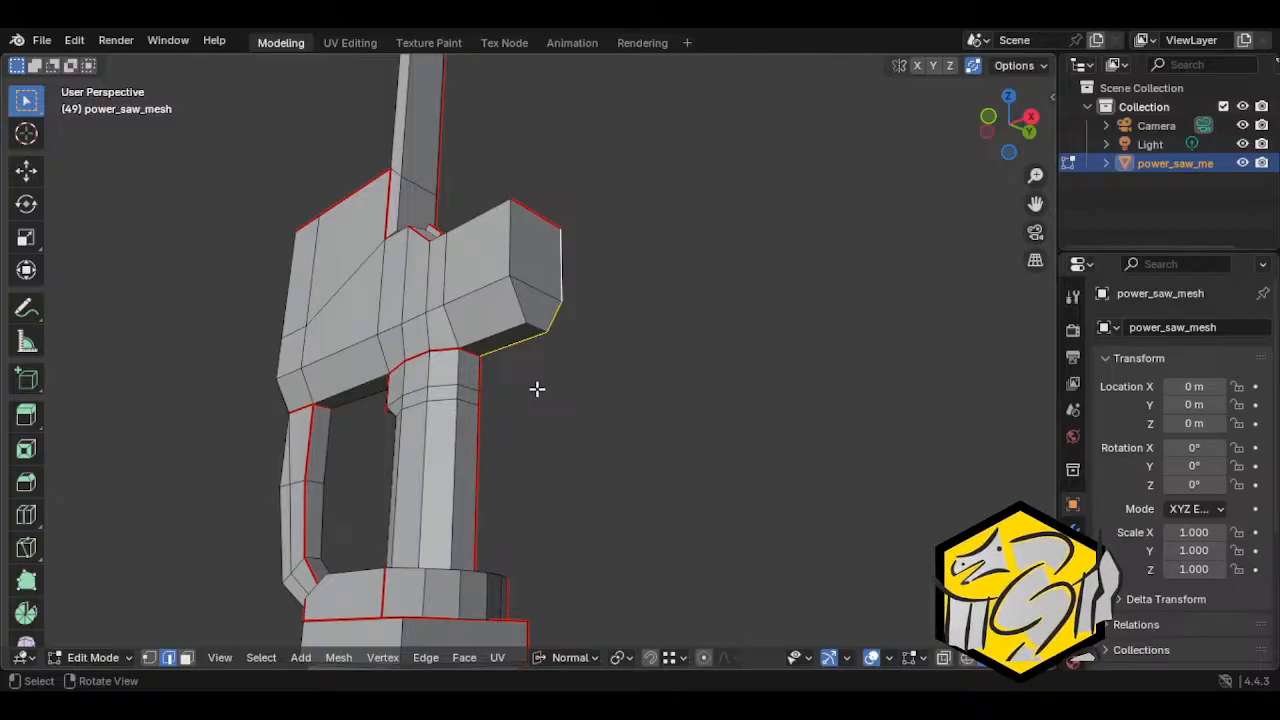
pyautogui.moveTo(537, 388); pyautogui.dragTo(448, 392, button='middle')
# Step: Mark seams along one side of the housing's rear corner and lower edges, and around the sides and bottom of the end opposite the guard
pyautogui.click(446, 389)
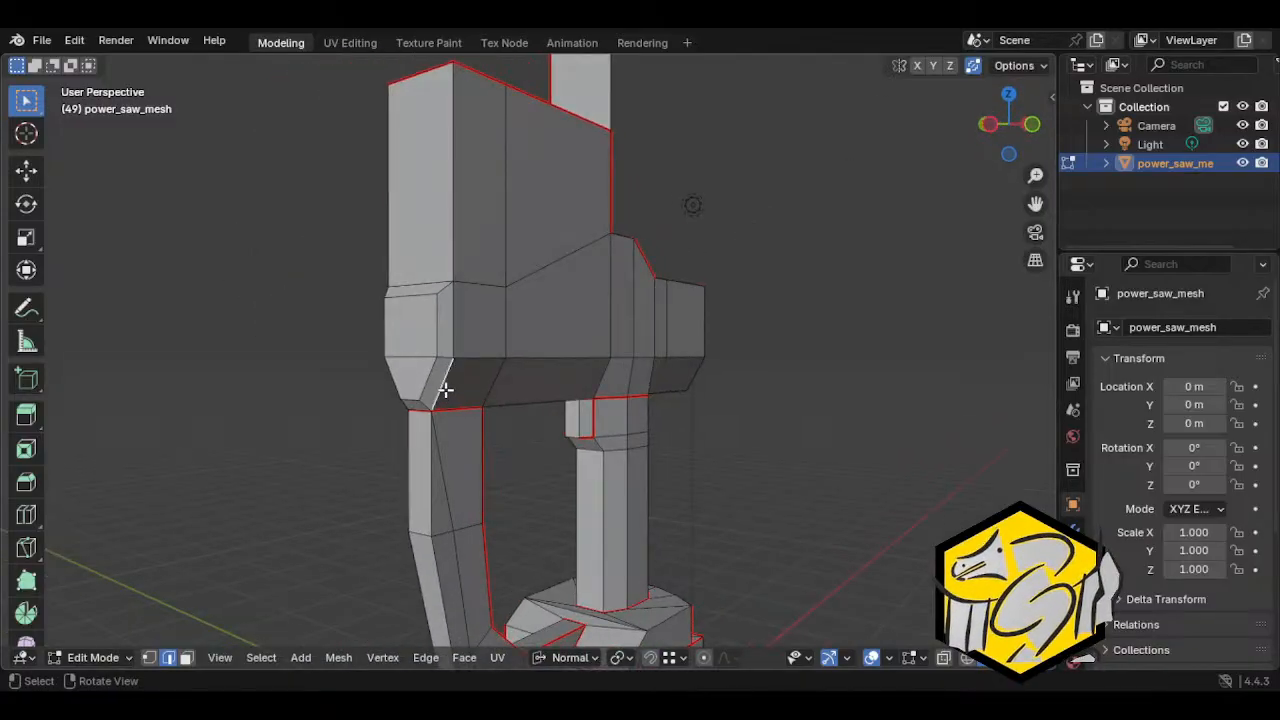
pyautogui.keyDown('shift'); pyautogui.click(450, 322); pyautogui.keyUp('shift')
pyautogui.keyDown('shift'); pyautogui.click(449, 260); pyautogui.keyUp('shift')
pyautogui.moveTo(551, 348); pyautogui.dragTo(380, 243, button='middle')
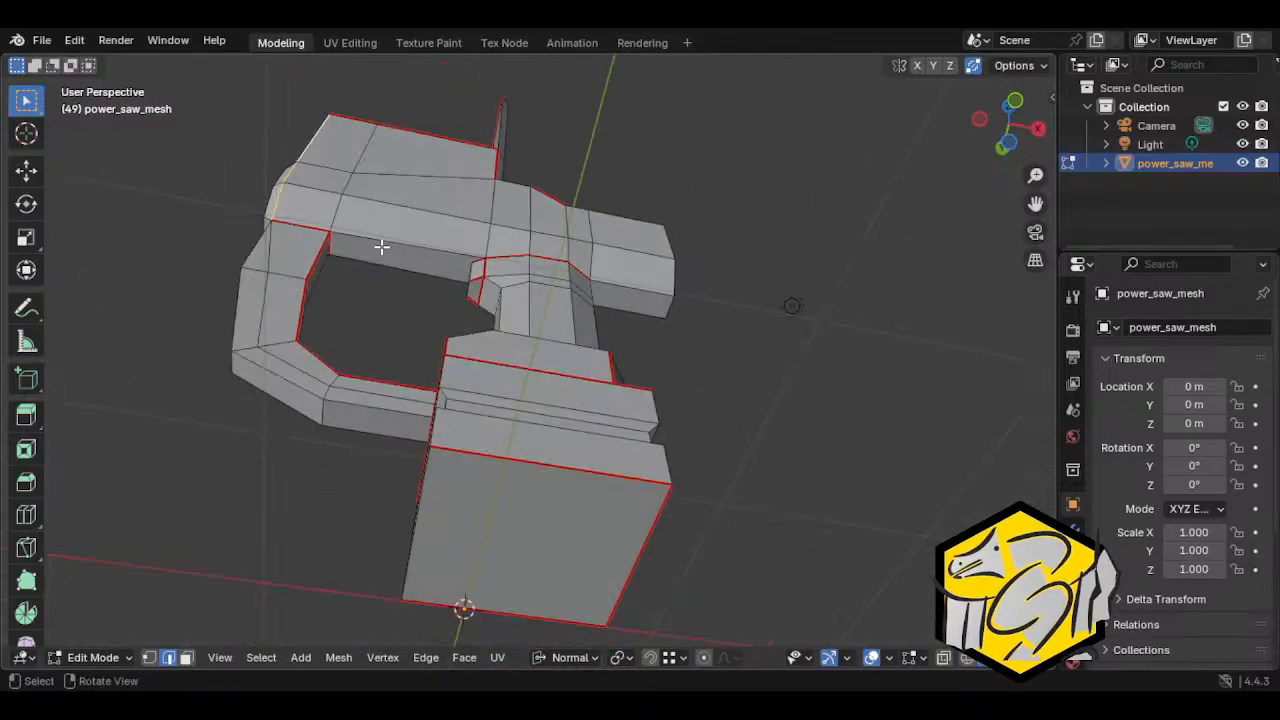
pyautogui.moveTo(651, 280); pyautogui.dragTo(698, 382, button='middle')
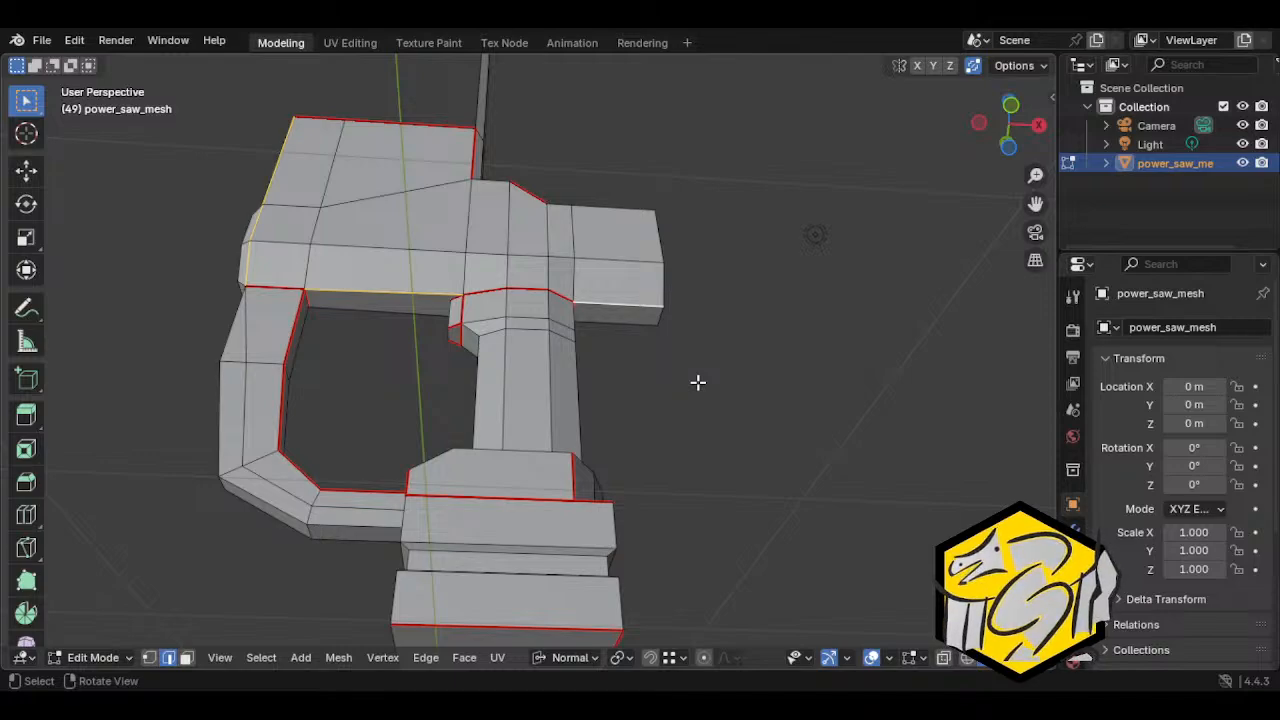
pyautogui.click(1014, 65)
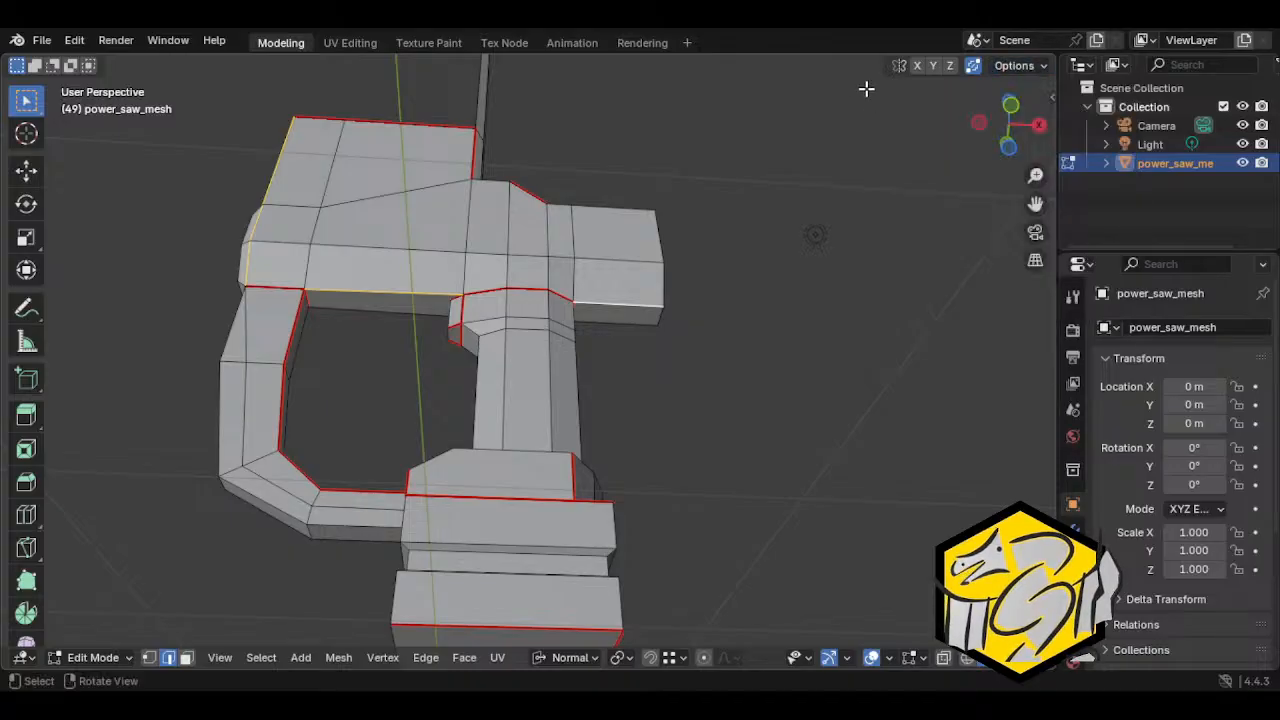
pyautogui.moveTo(737, 429); pyautogui.dragTo(727, 448, button='middle')
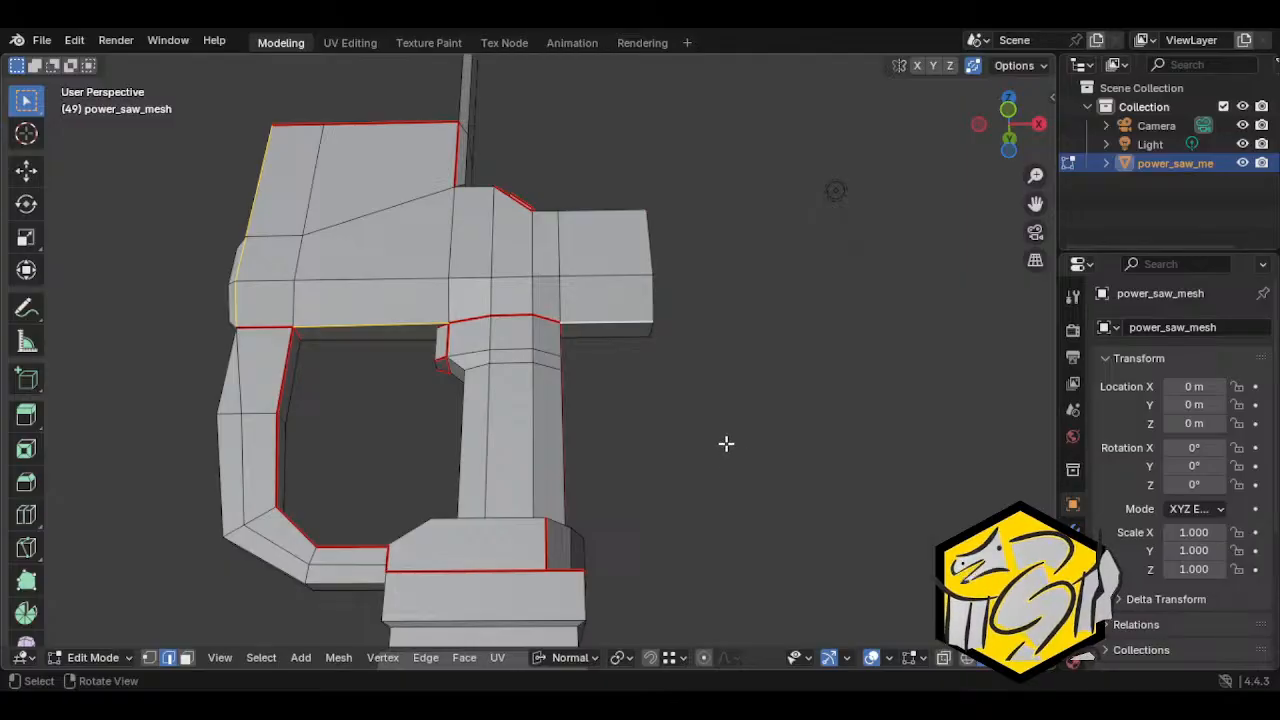
pyautogui.moveTo(726, 443); pyautogui.dragTo(688, 382, button='middle')
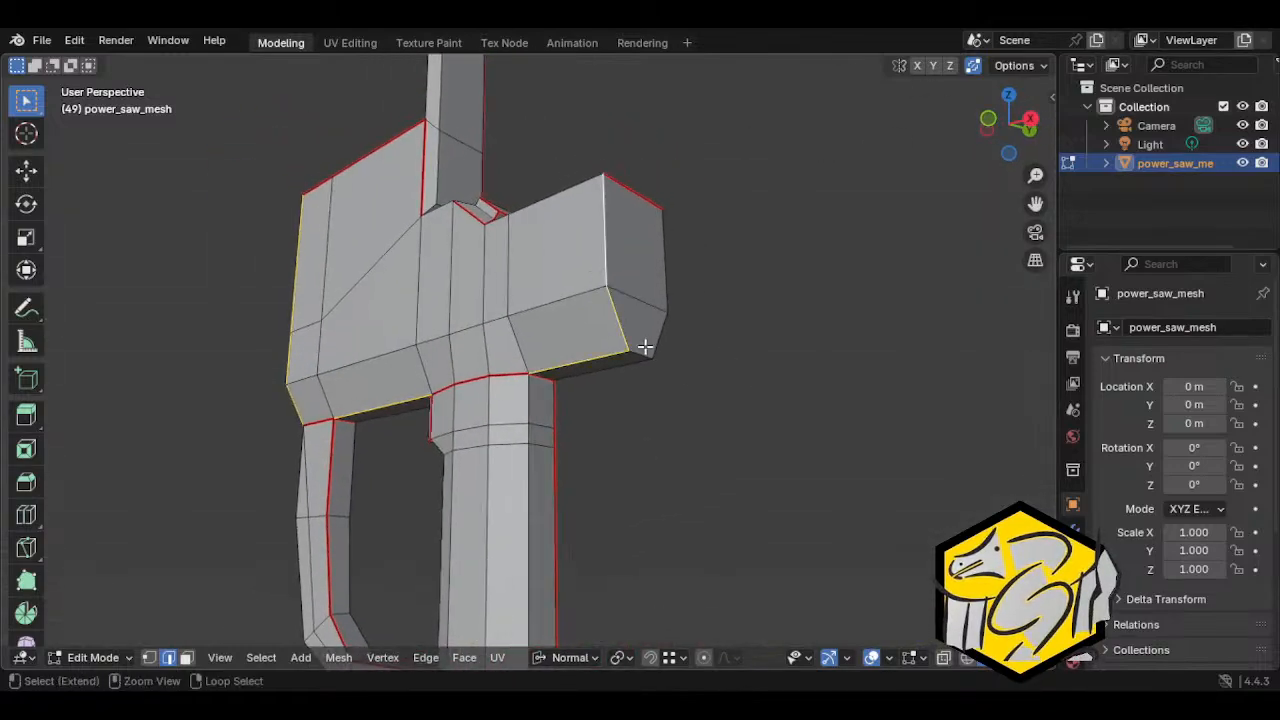
pyautogui.moveTo(663, 289); pyautogui.dragTo(451, 391, button='middle')
pyautogui.hotkey('ctrl', 'e')
pyautogui.click(450, 375)
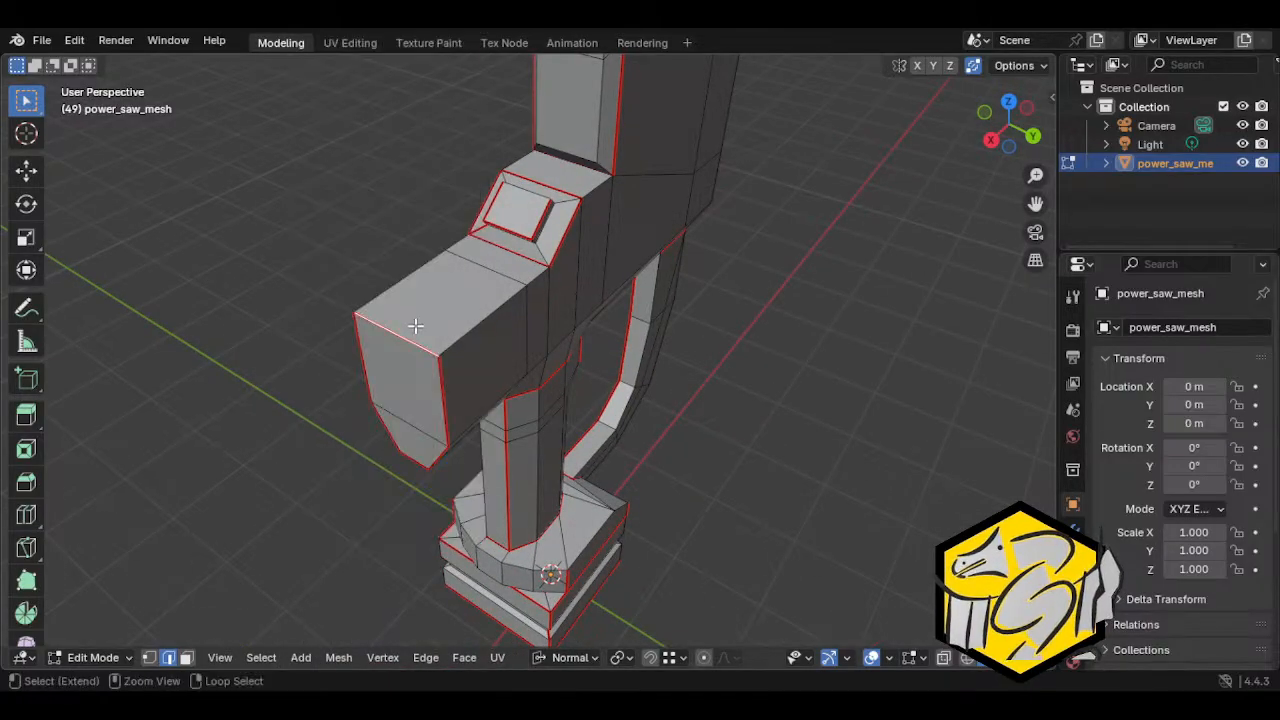
# Step: Clear the seam from the top edge of the housing's end opposite the rear guard
pyautogui.hotkey('ctrl', 'e')
pyautogui.click(386, 391)
pyautogui.moveTo(454, 351); pyautogui.dragTo(514, 443, button='middle')
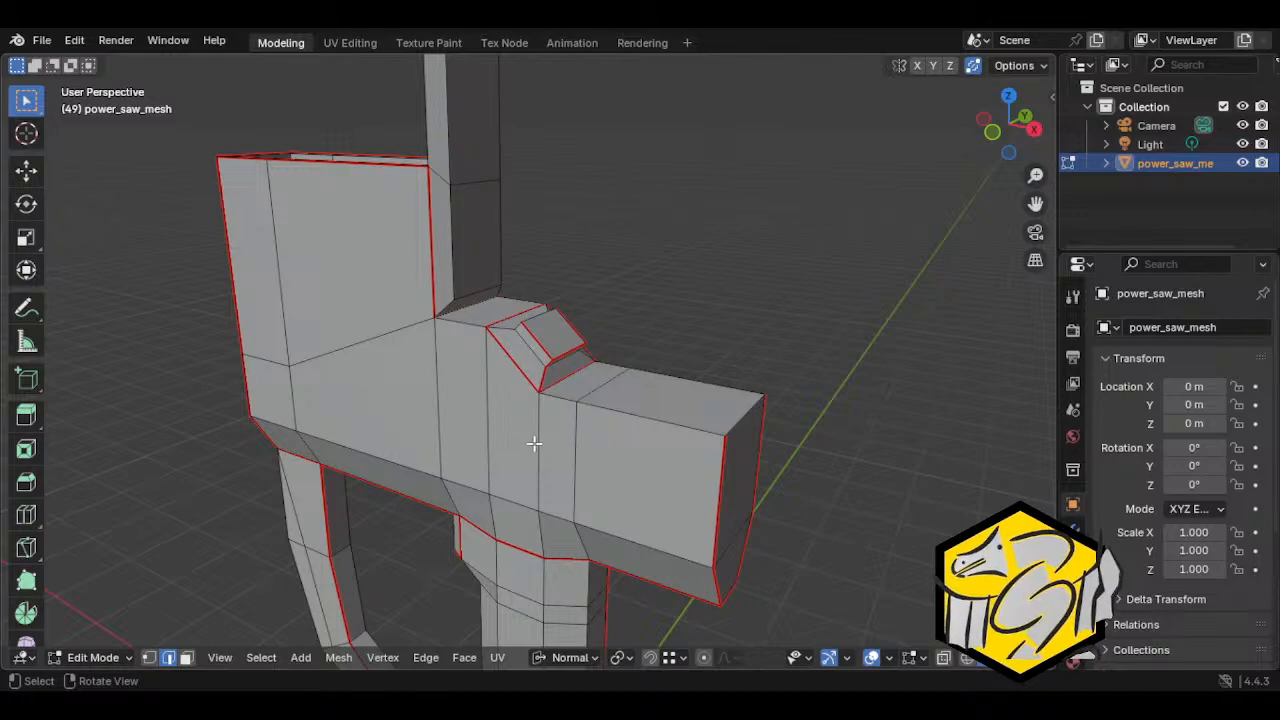
# Step: Inset the floor faces of the housing's recessed top
pyautogui.moveTo(534, 443); pyautogui.dragTo(586, 480, button='middle')
pyautogui.moveTo(449, 329); pyautogui.dragTo(506, 392, button='middle')
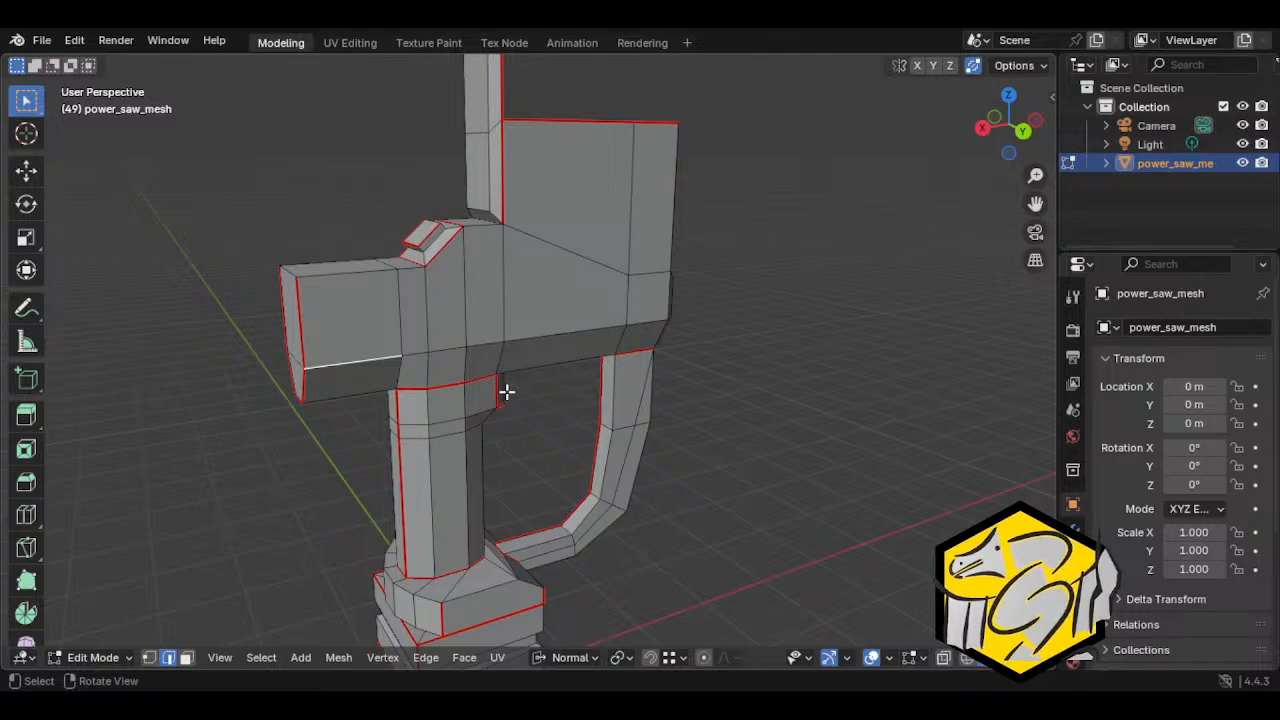
pyautogui.moveTo(649, 354); pyautogui.dragTo(535, 420, button='middle')
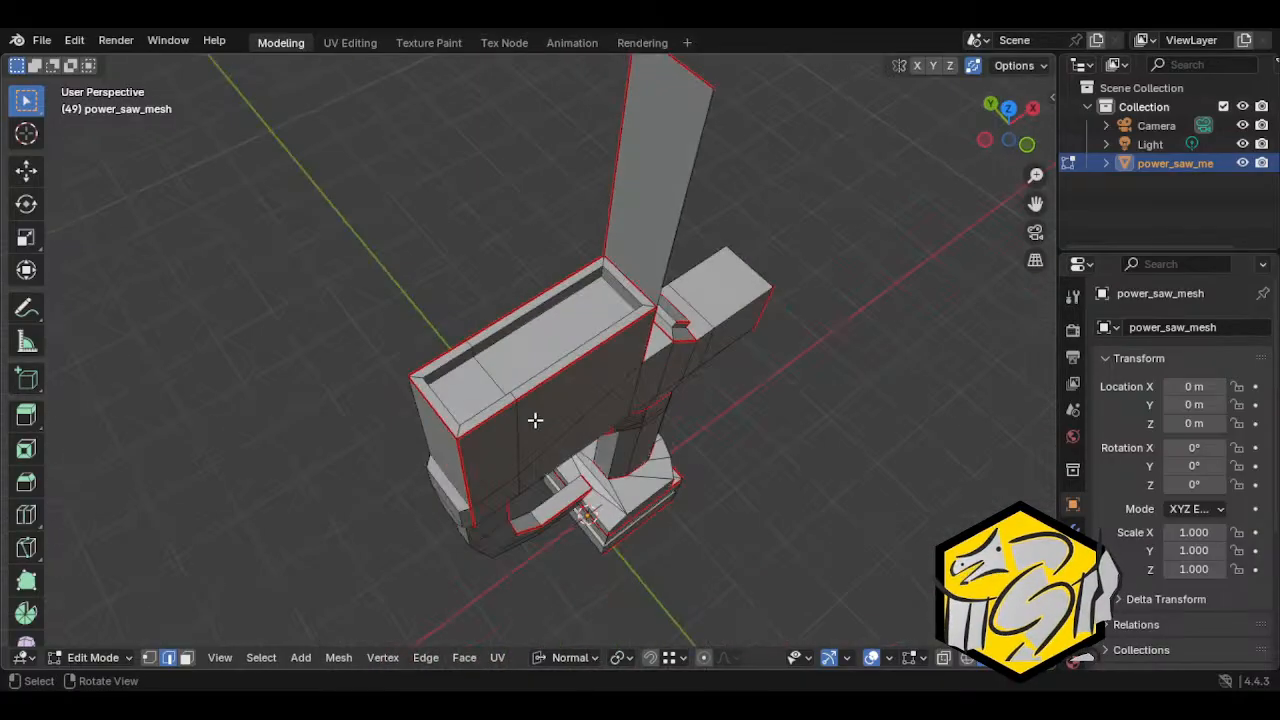
pyautogui.press('3')
pyautogui.click(501, 373)
pyautogui.moveTo(554, 437); pyautogui.dragTo(729, 514, button='middle')
pyautogui.press('i')
pyautogui.click(700, 469)
# Step: Scale the inset floor faces of the housing's recessed top by about 1.07 along global X
pyautogui.press('s')
pyautogui.press('z')
pyautogui.press('z')
pyautogui.press('x')
pyautogui.press('x')
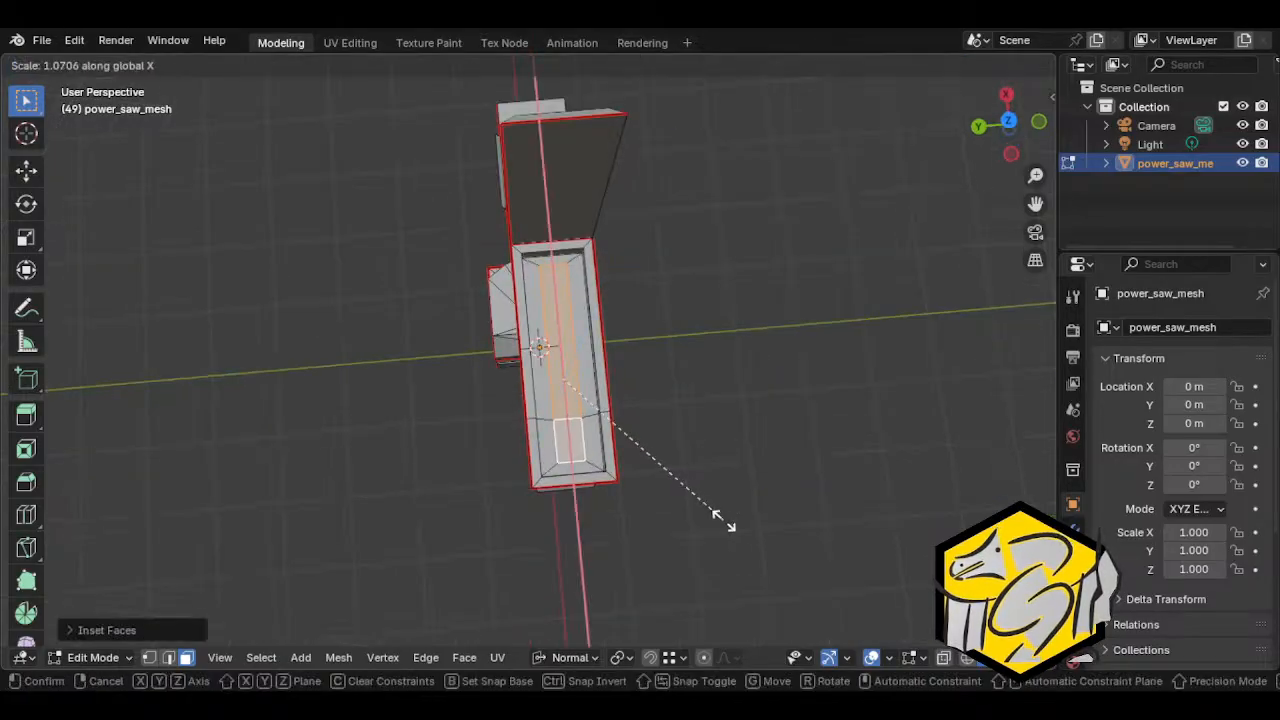
pyautogui.click(729, 531)
# Step: Move the inset floor faces along global X by about -0.013 m within the housing's recess
pyautogui.moveTo(729, 531); pyautogui.dragTo(626, 531, button='middle')
pyautogui.press('g')
pyautogui.press('x')
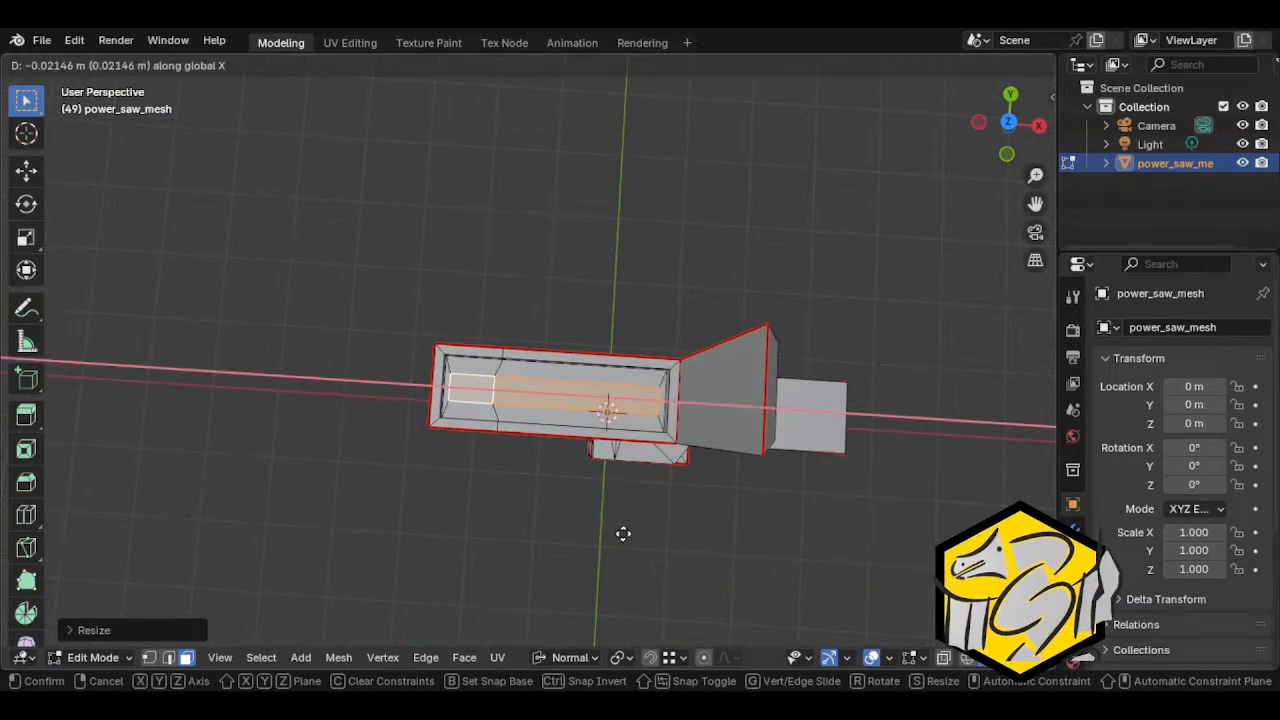
pyautogui.rightClick(623, 534)
pyautogui.press('g')
pyautogui.press('x')
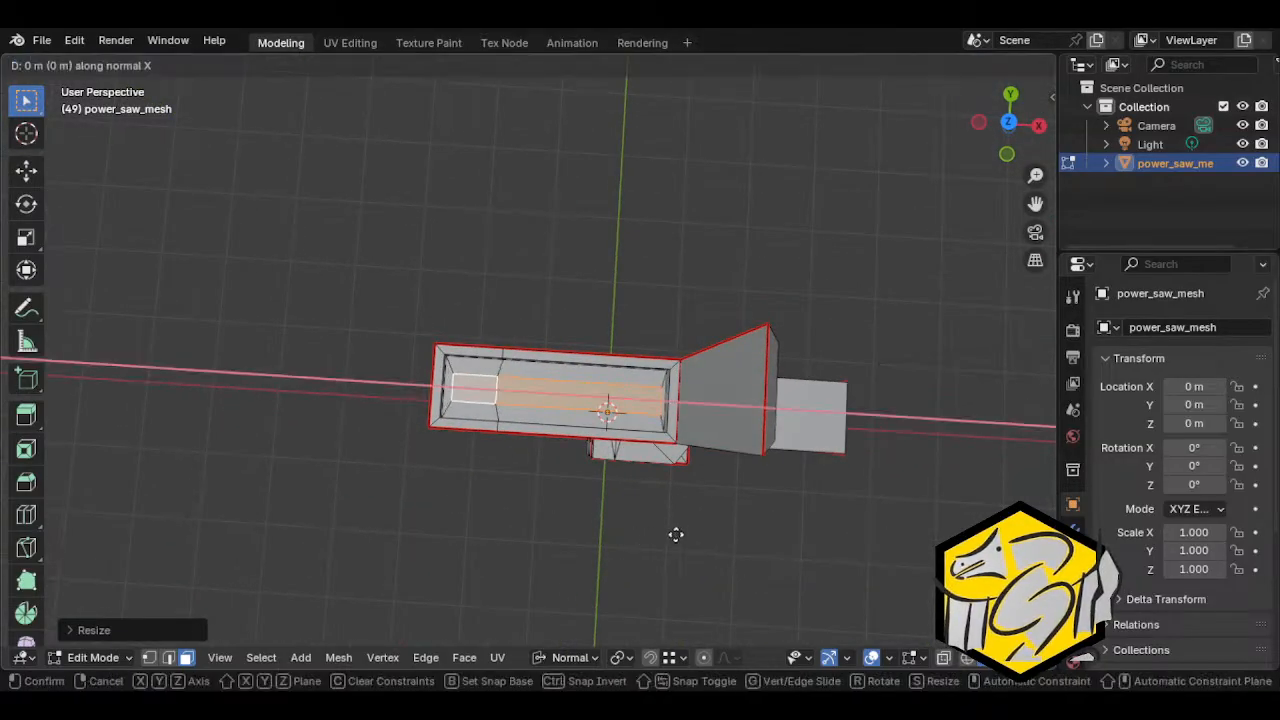
pyautogui.press('x')
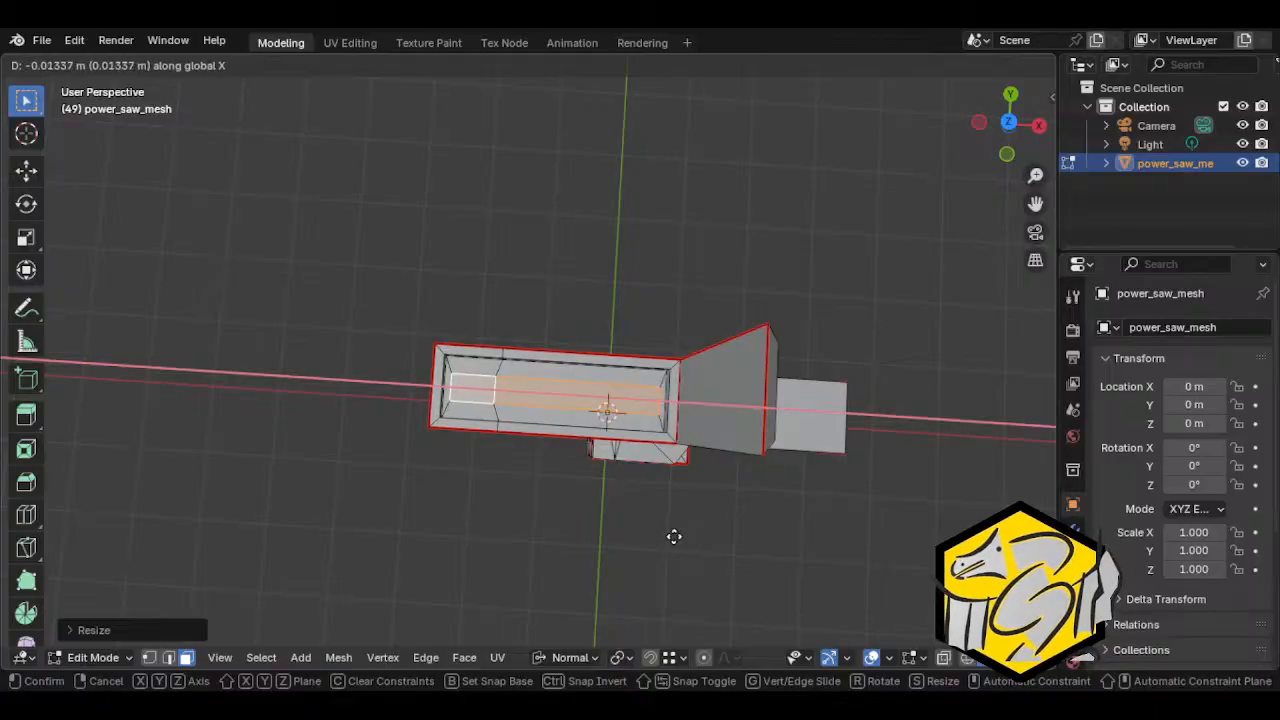
pyautogui.click(674, 537)
# Step: Extrude the inset floor faces upward out of the housing, past the height of the rear guard, to form the blade
pyautogui.moveTo(674, 537); pyautogui.dragTo(688, 470, button='middle')
pyautogui.press('e')
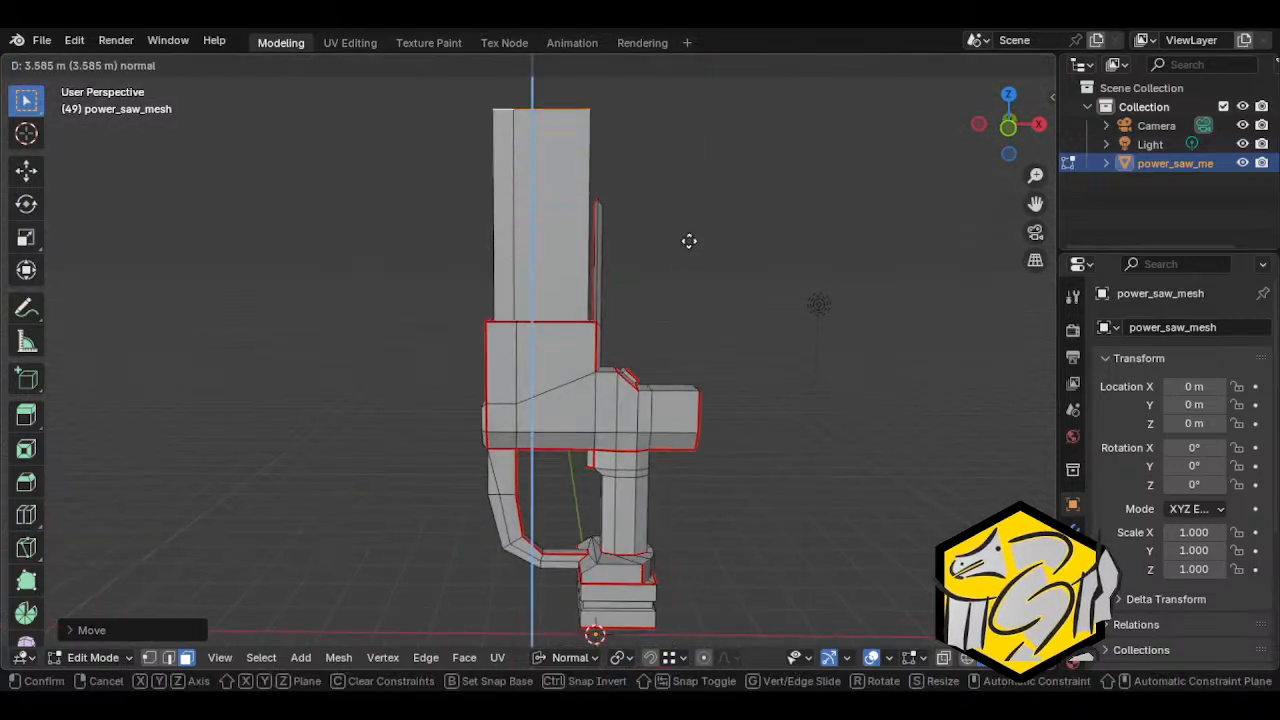
pyautogui.click(700, 223)
pyautogui.scroll(-1, 734, 397)
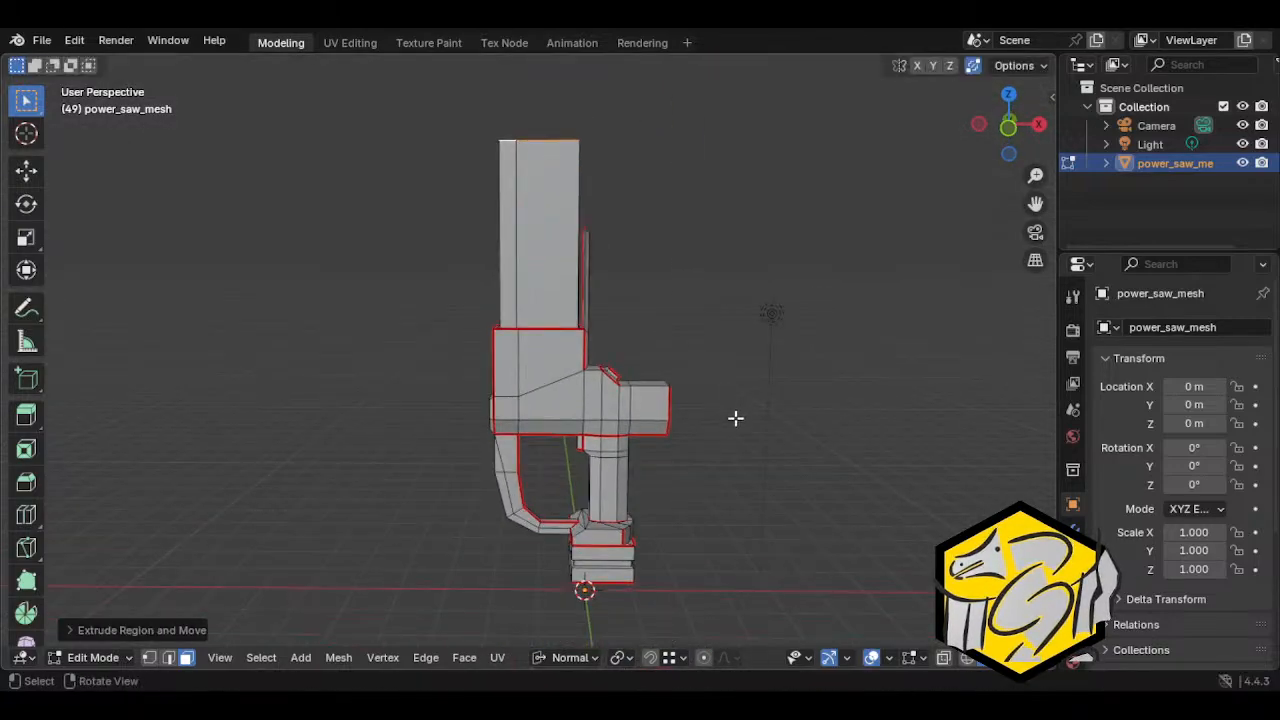
pyautogui.scroll(-2, 734, 430)
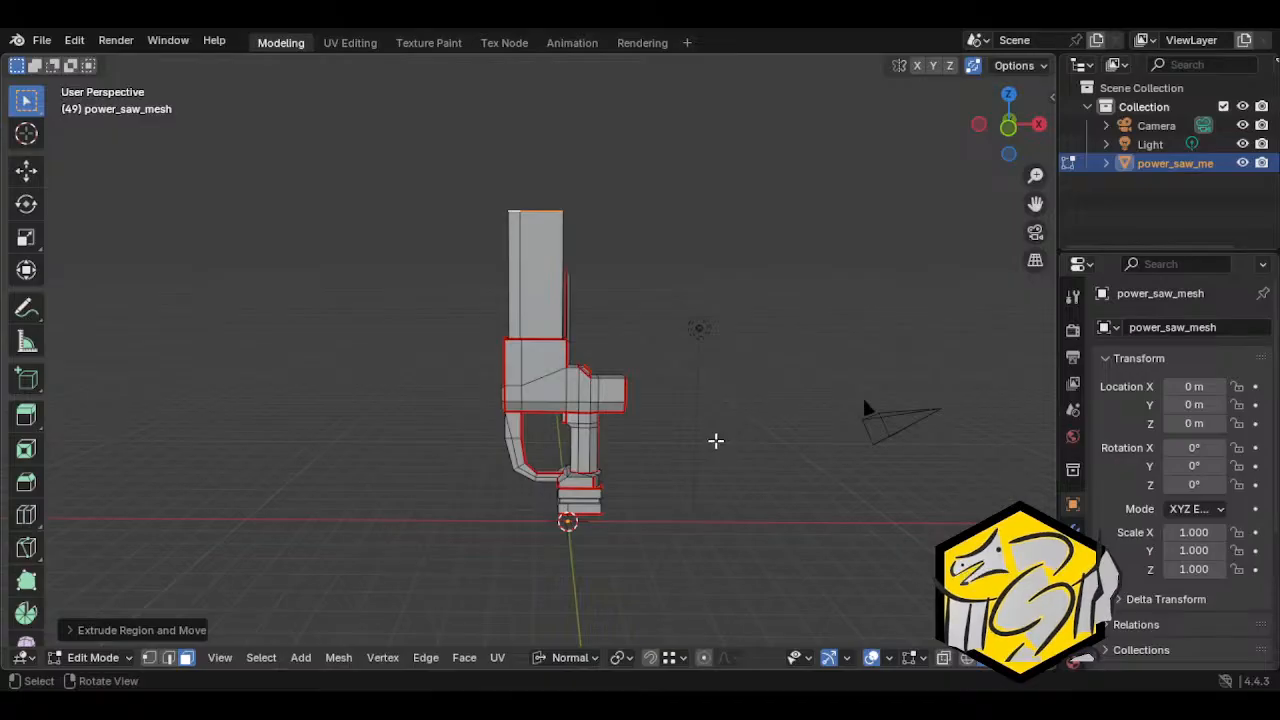
# Step: Lengthen the blade by moving its end faces about 4.4 m up along global Z
pyautogui.press('e')
pyautogui.click(709, 320)
pyautogui.moveTo(709, 320); pyautogui.dragTo(699, 359, button='middle')
pyautogui.scroll(-1, 699, 359)
pyautogui.press('g')
pyautogui.press('z')
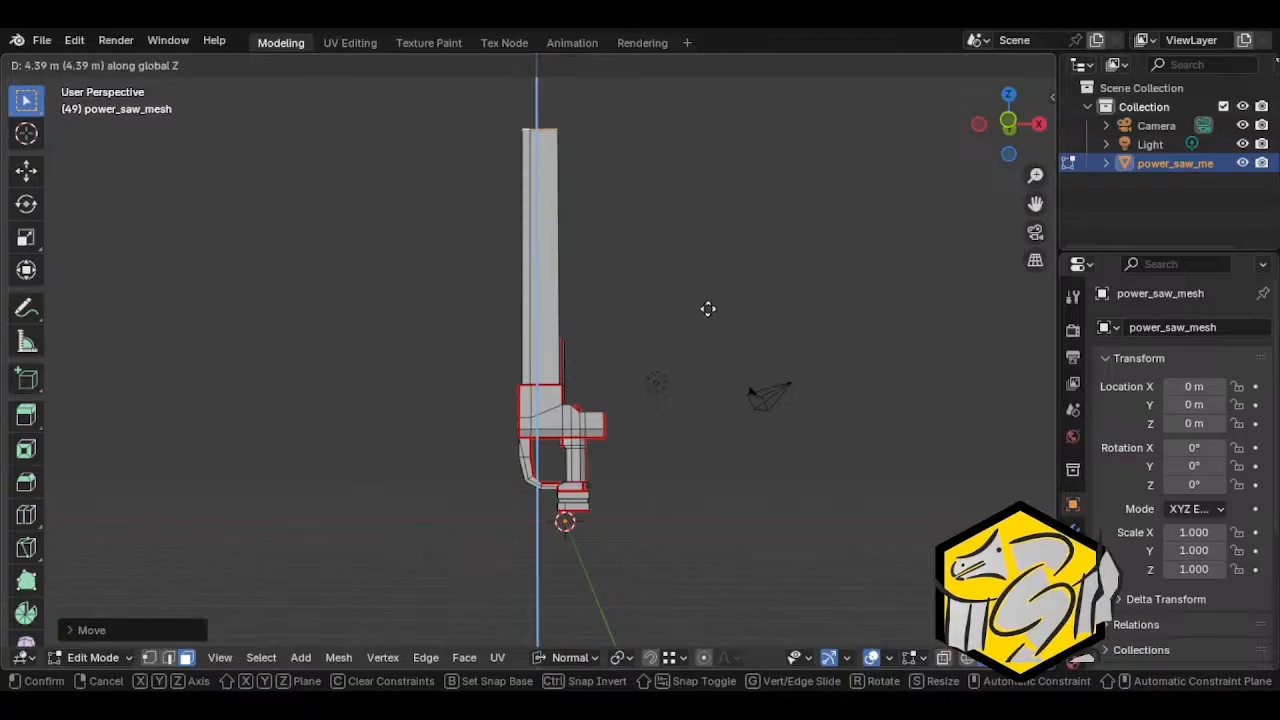
pyautogui.click(680, 308)
# Step: Extrude a short section from the blade's end and narrow it along X to begin a tapered tip
pyautogui.keyDown('shift'); pyautogui.moveTo(678, 308); pyautogui.dragTo(680, 394, button='middle'); pyautogui.keyUp('shift')
pyautogui.scroll(5, 646, 351)
pyautogui.keyDown('shift'); pyautogui.moveTo(650, 270); pyautogui.dragTo(737, 446, button='middle'); pyautogui.keyUp('shift')
pyautogui.press('e')
pyautogui.click(686, 371)
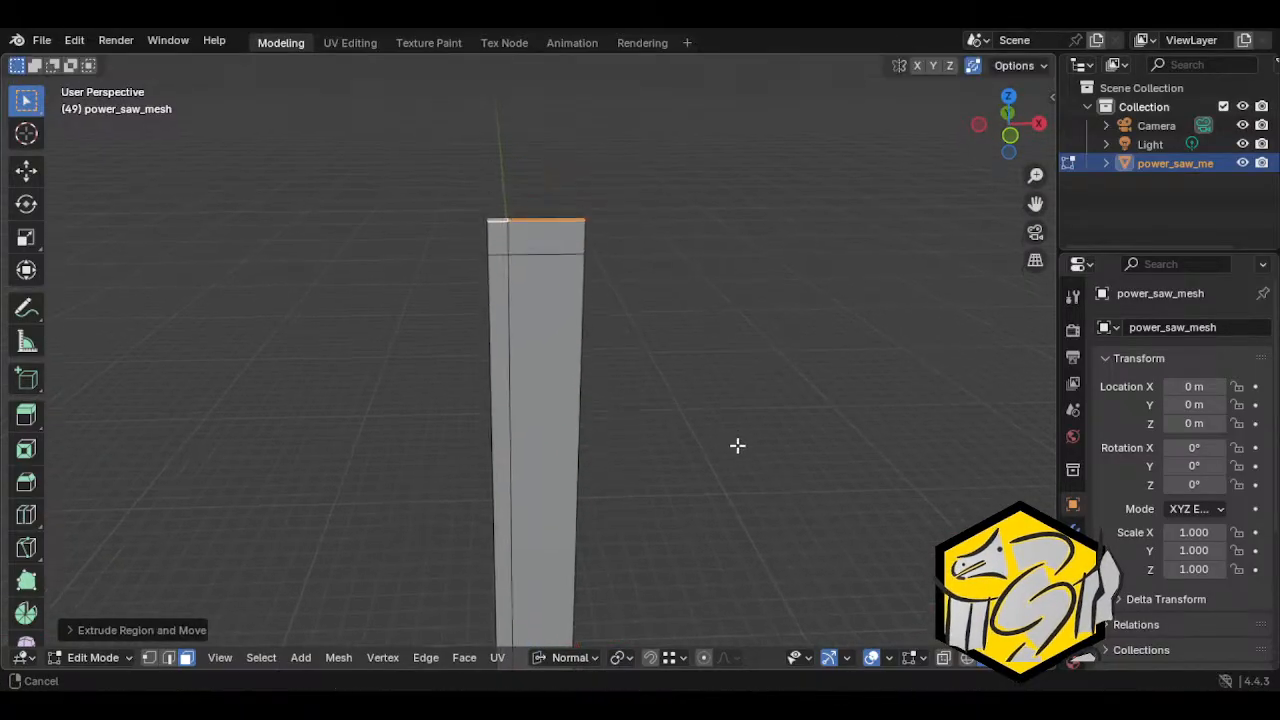
pyautogui.press('s')
pyautogui.press('x')
pyautogui.click(674, 409)
# Step: Extrude a second short tip section and scale its end to about 0.65 along X
pyautogui.press('e')
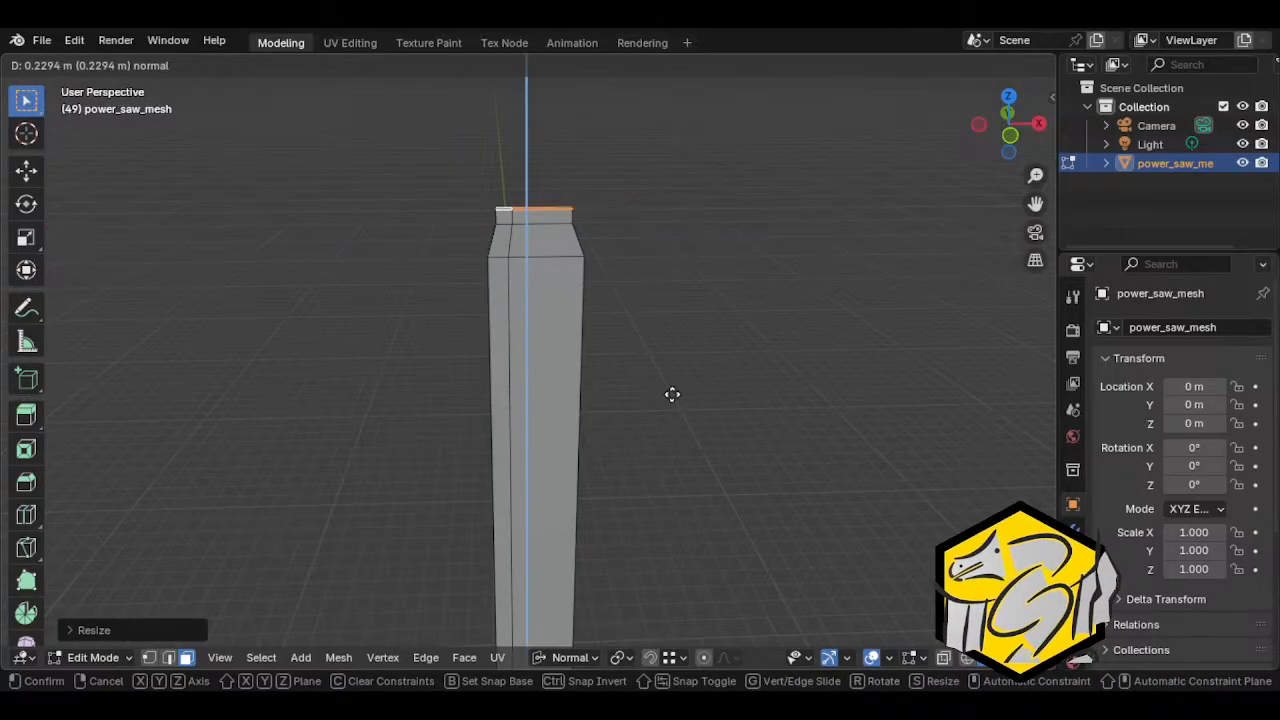
pyautogui.click(731, 425)
pyautogui.press('s')
pyautogui.press('x')
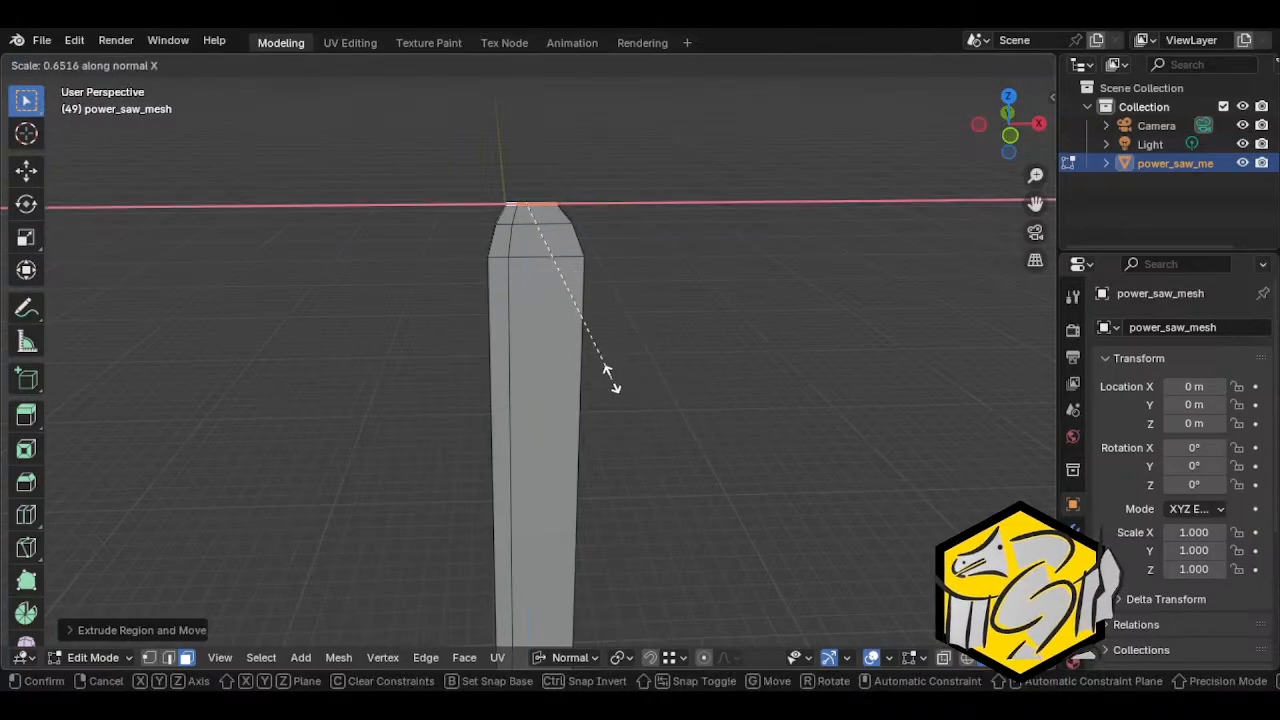
pyautogui.click(631, 397)
# Step: Extrude a third tip section and scale its end to about 0.5 along global X
pyautogui.press('e')
pyautogui.click(666, 403)
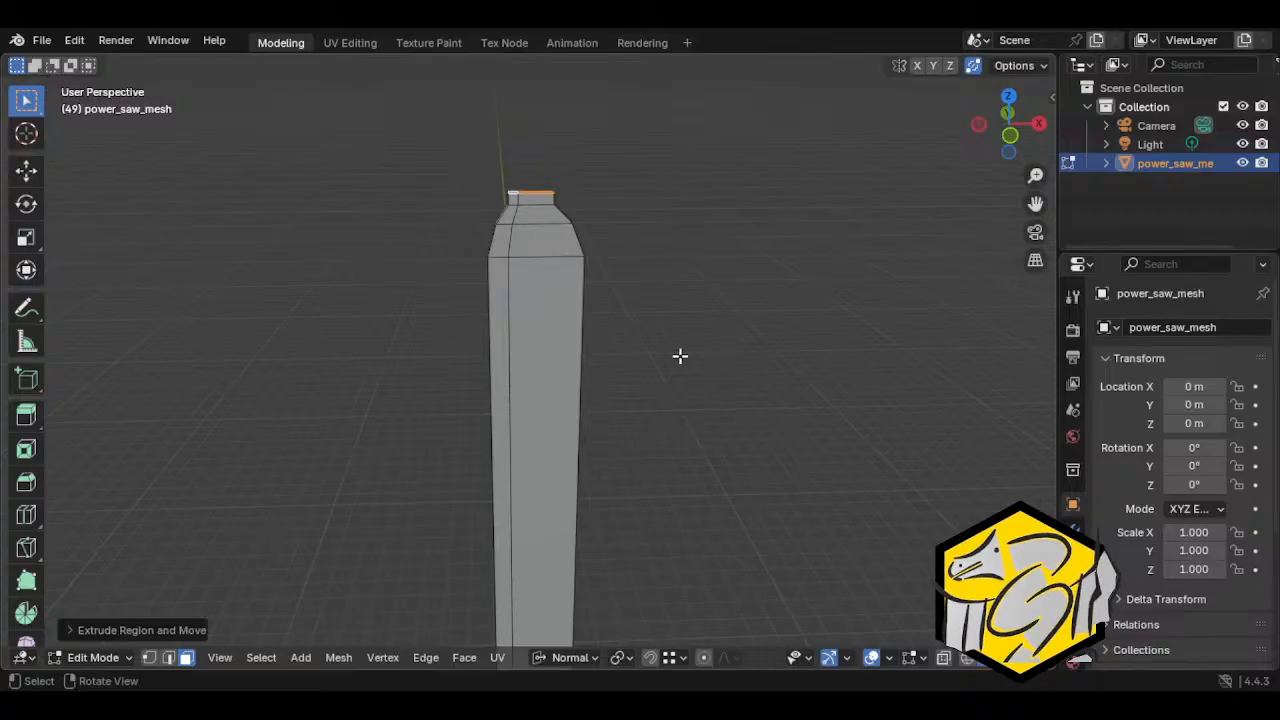
pyautogui.moveTo(680, 357); pyautogui.dragTo(754, 380, button='middle')
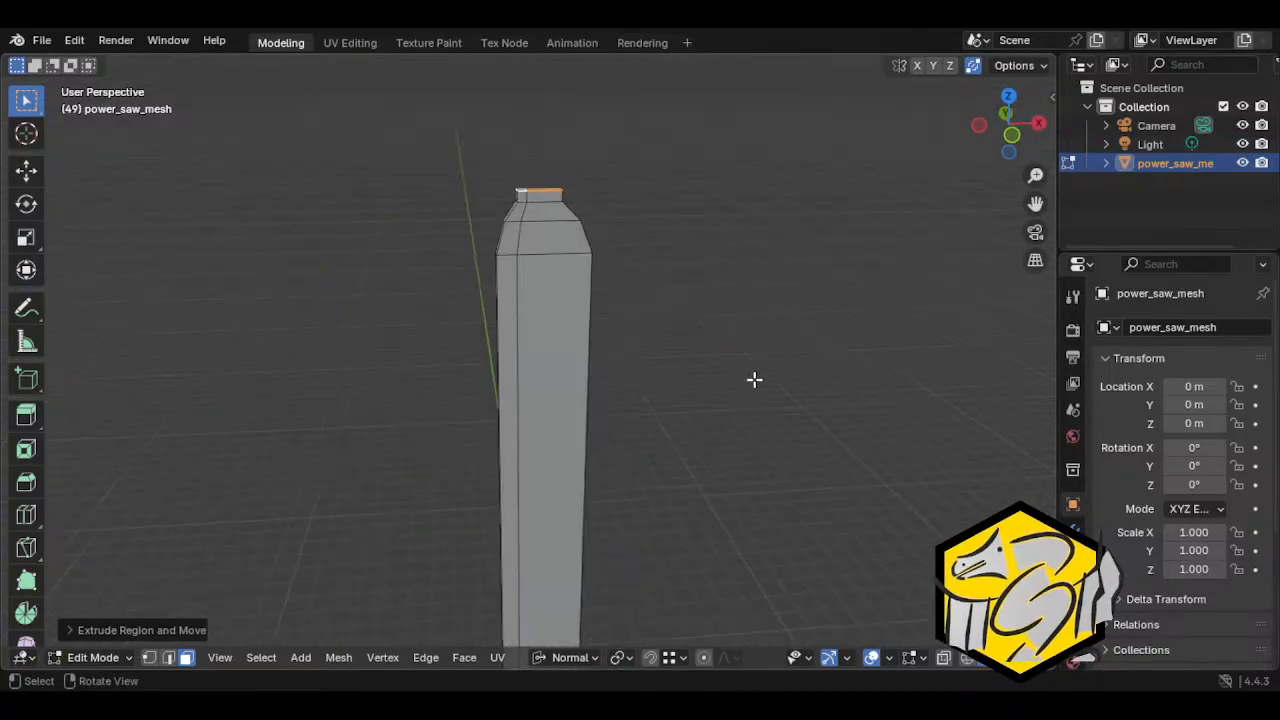
pyautogui.press('s')
pyautogui.press('x')
pyautogui.press('x')
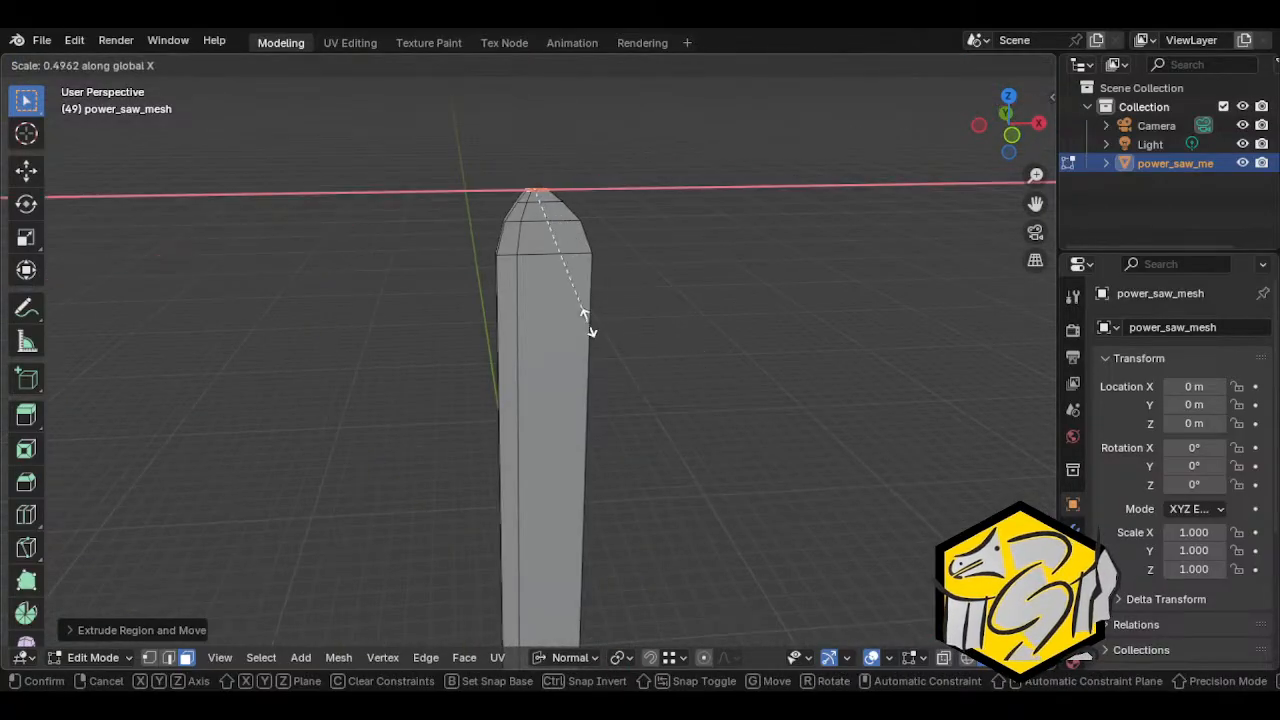
pyautogui.click(605, 318)
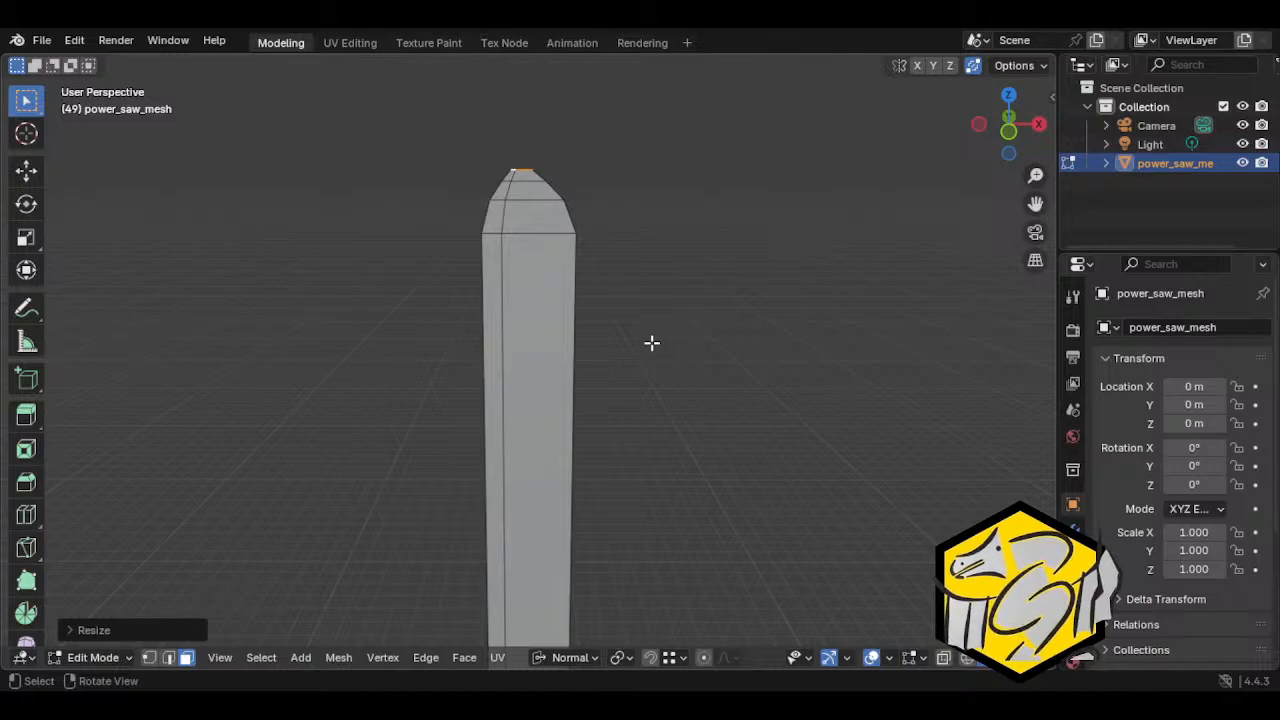
# Step: Straighten the lengthwise edge line on the blade's broad face, tip included, by scaling its edges to 0 along X
pyautogui.click(516, 344)
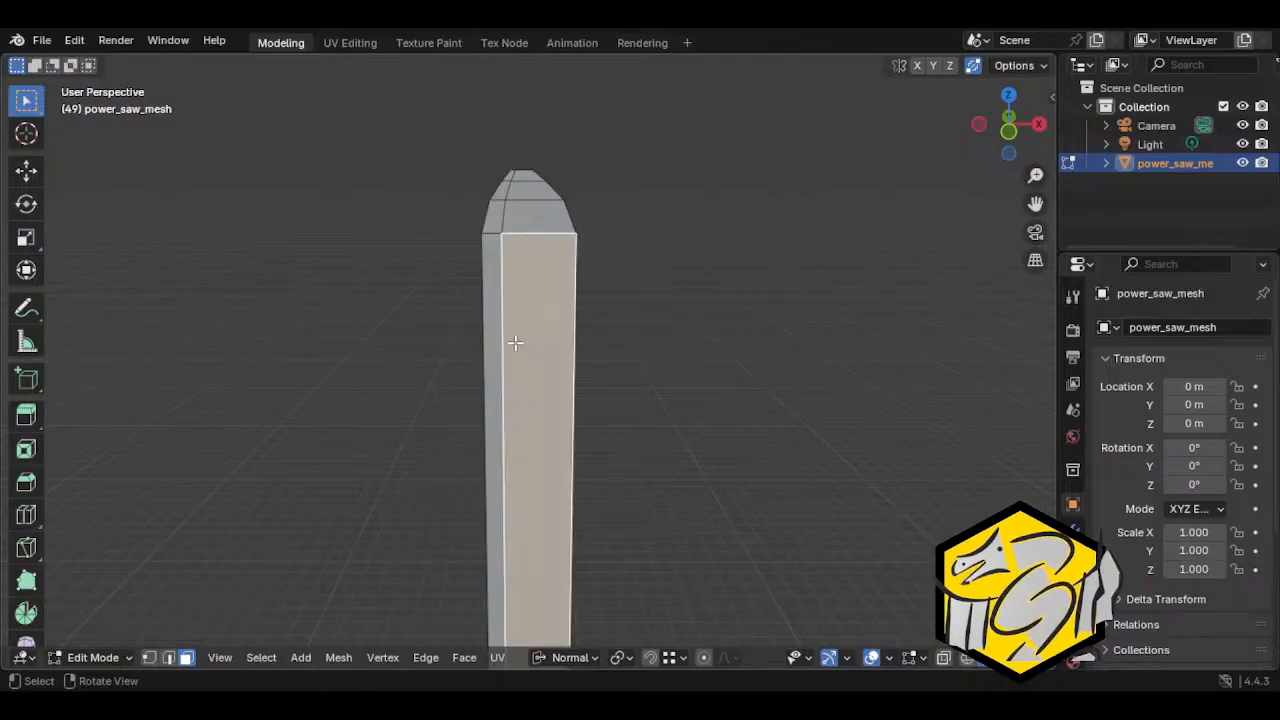
pyautogui.press('2')
pyautogui.click(507, 344)
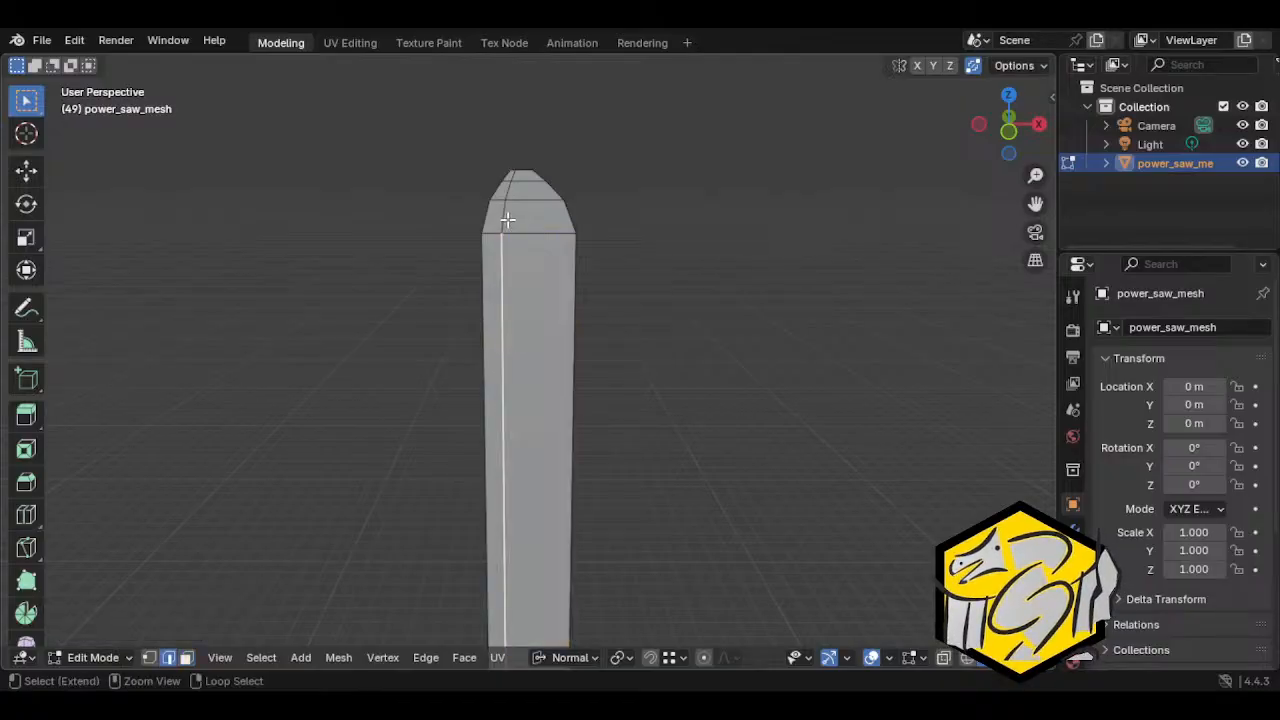
pyautogui.keyDown('shift'); pyautogui.click(513, 178); pyautogui.keyUp('shift')
pyautogui.moveTo(513, 178); pyautogui.dragTo(591, 326, button='middle')
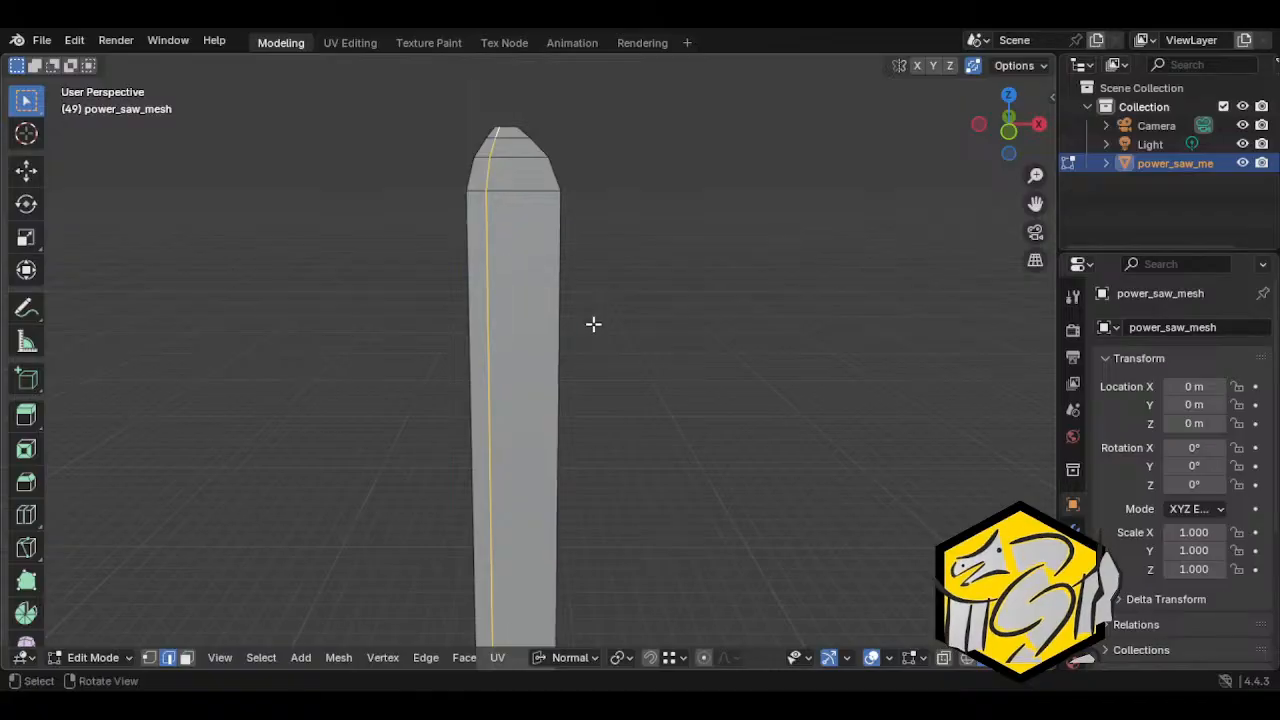
pyautogui.press('s')
pyautogui.press('x')
pyautogui.press('0')
pyautogui.press('Return')
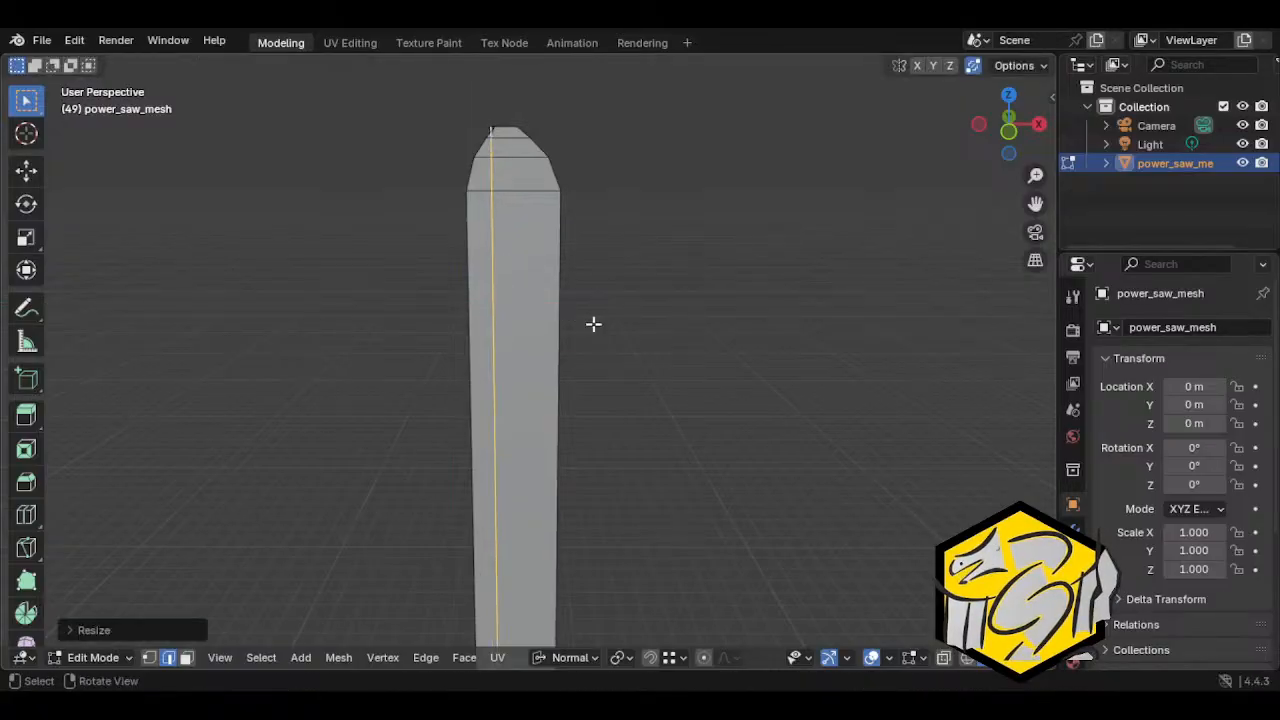
# Step: Move the straightened edge line about 0.28 m along global X to the middle of the blade
pyautogui.press('g')
pyautogui.press('x')
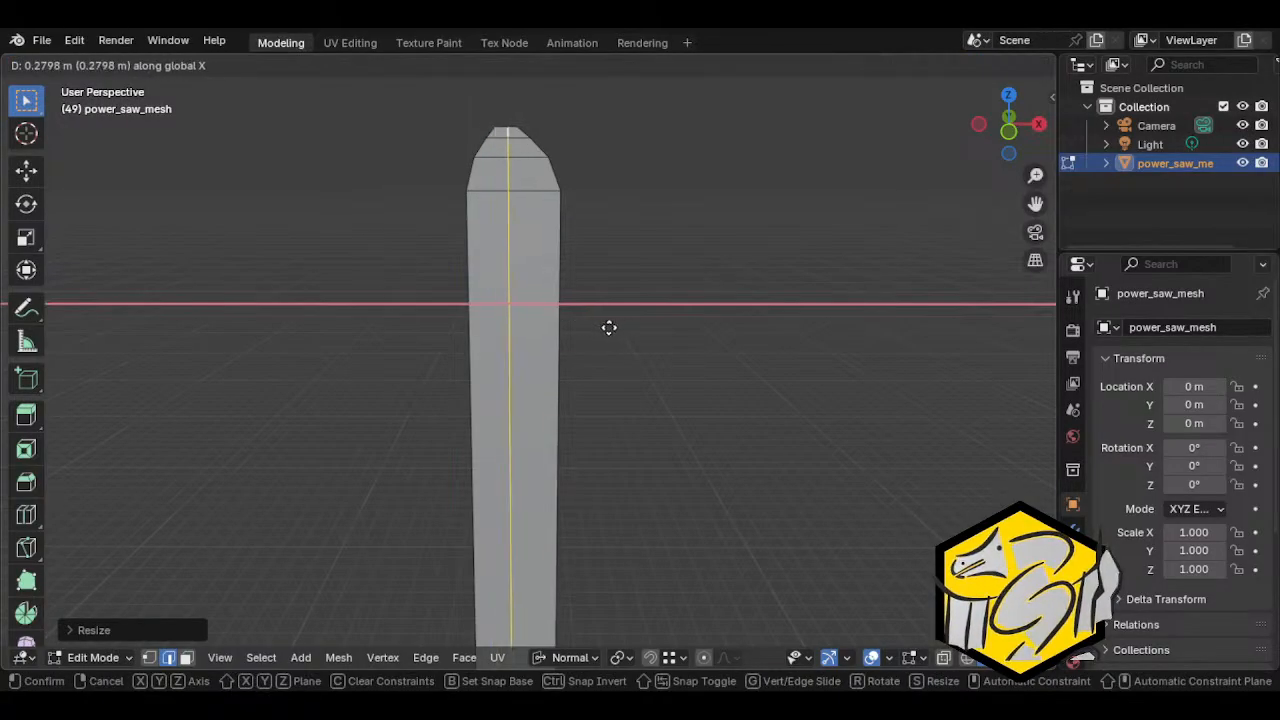
pyautogui.click(609, 328)
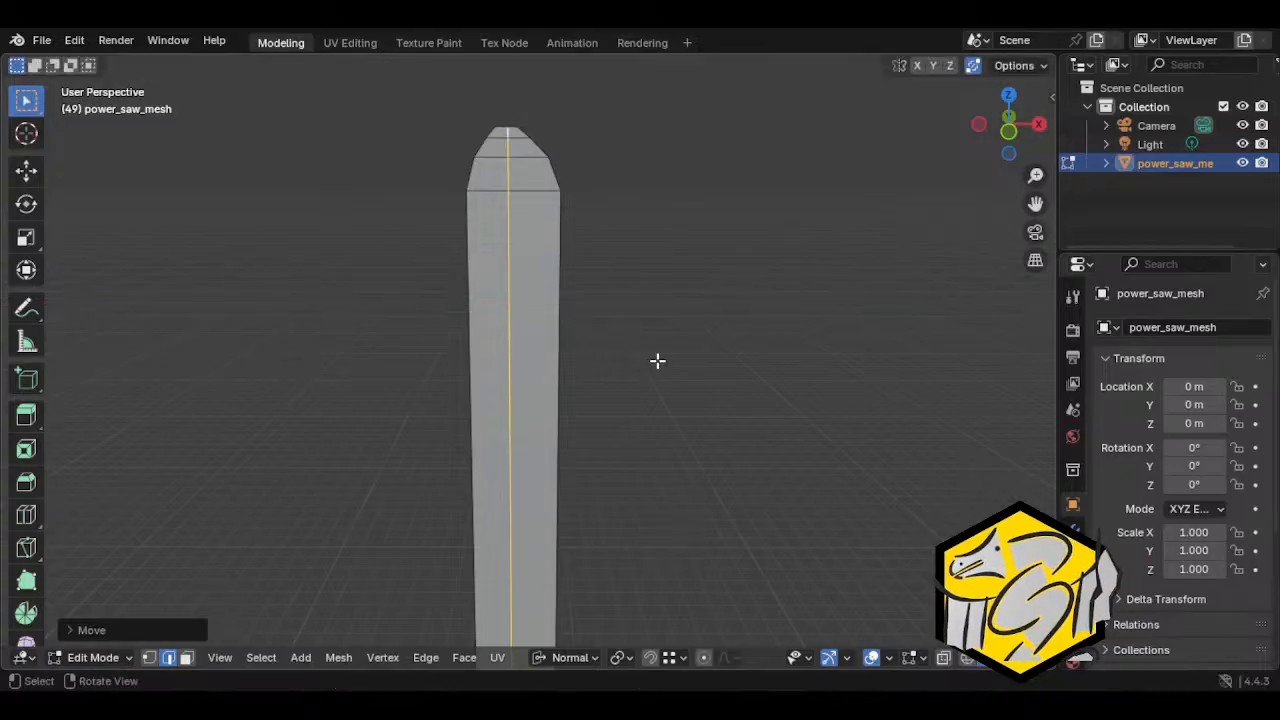
pyautogui.scroll(-1, 659, 361)
pyautogui.press('3')
pyautogui.click(514, 194)
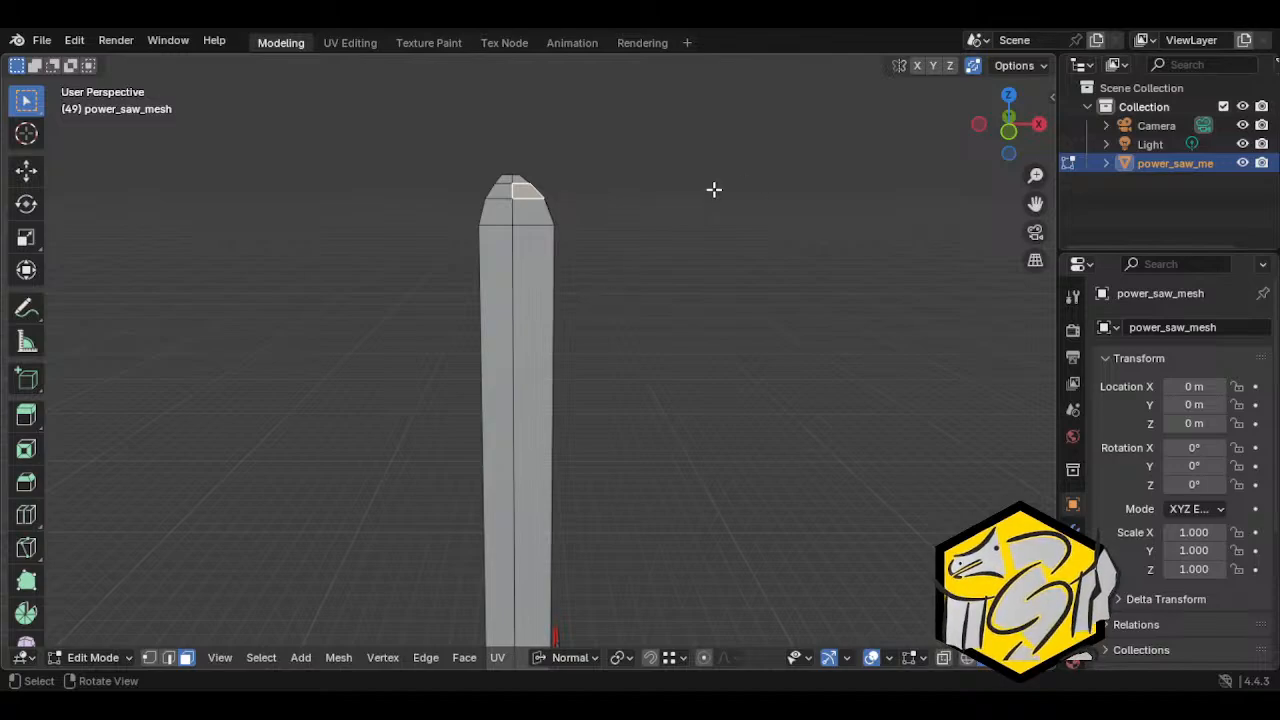
pyautogui.keyDown('shift'); pyautogui.moveTo(681, 215); pyautogui.dragTo(686, 400, button='middle'); pyautogui.keyUp('shift')
pyautogui.scroll(4, 610, 393)
pyautogui.click(480, 383)
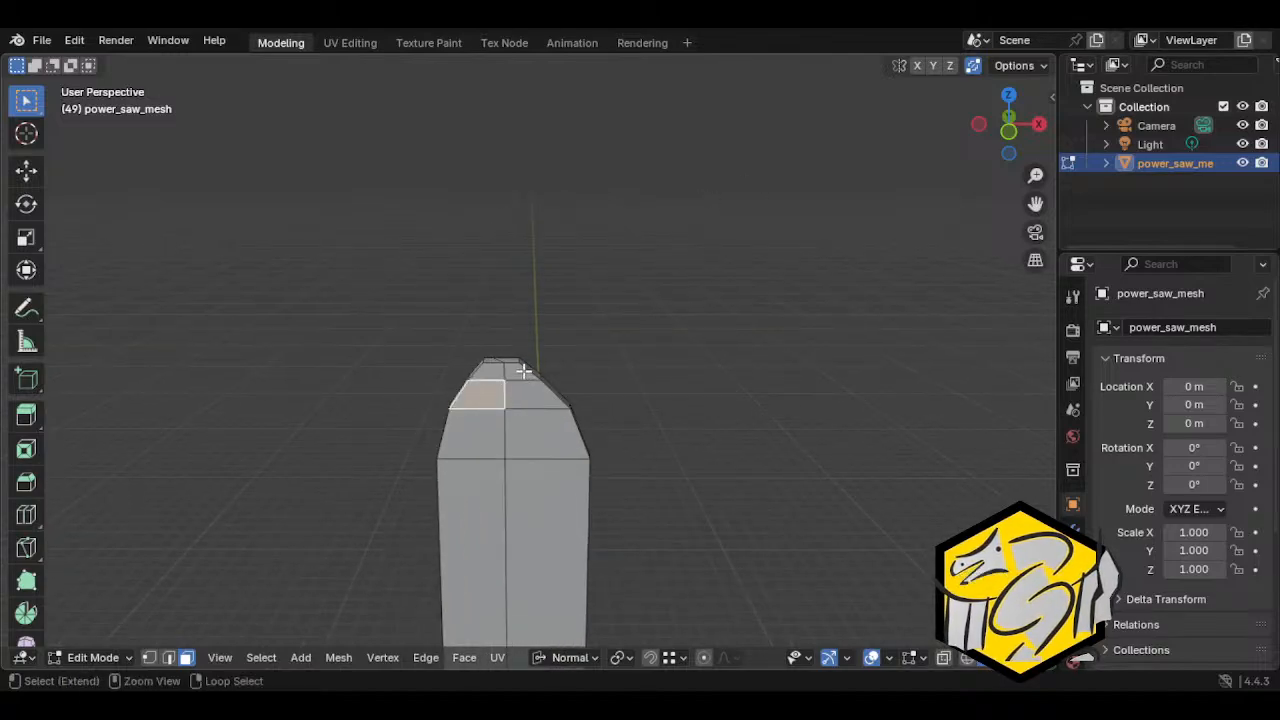
pyautogui.keyDown('ctrl'); pyautogui.click(525, 372); pyautogui.keyUp('ctrl')
pyautogui.keyDown('ctrl'); pyautogui.click(494, 371); pyautogui.keyUp('ctrl')
pyautogui.scroll(-4, 569, 488)
pyautogui.moveTo(569, 488); pyautogui.dragTo(557, 331, button='middle')
pyautogui.scroll(-2, 573, 417)
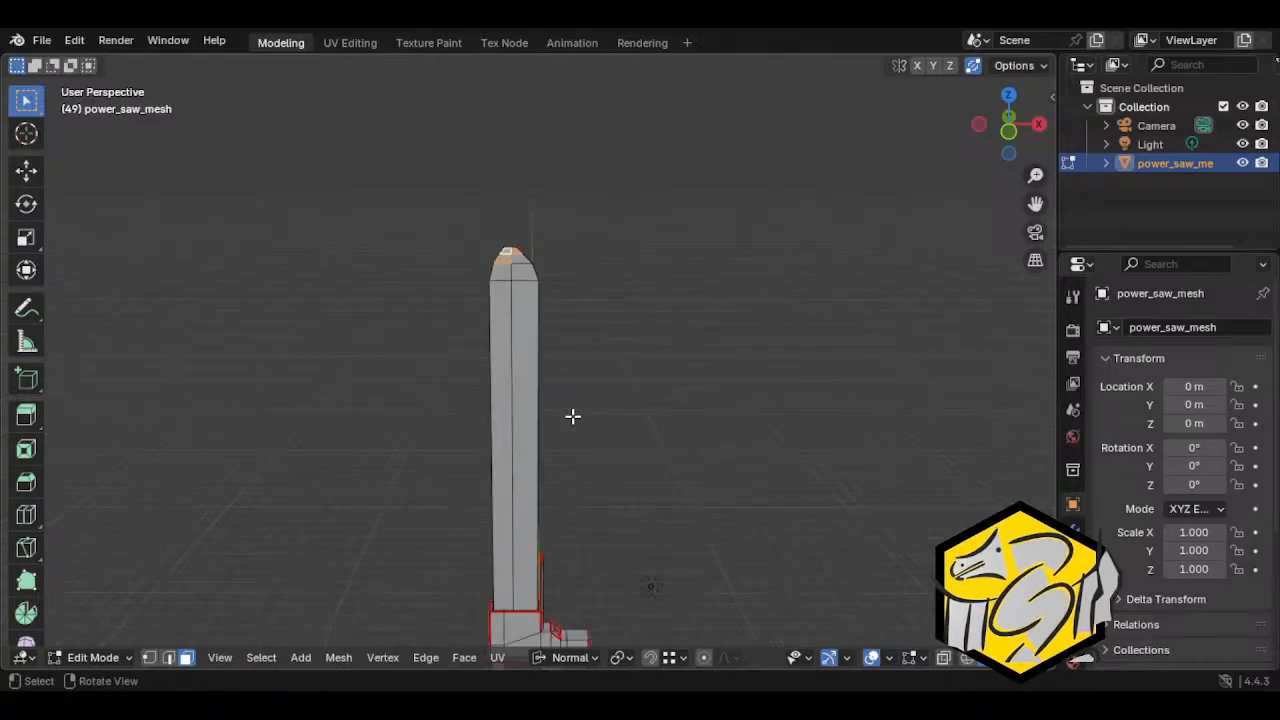
# Step: Select all faces of the tapered tip through the mesh with X-ray and delete them
pyautogui.click(527, 276)
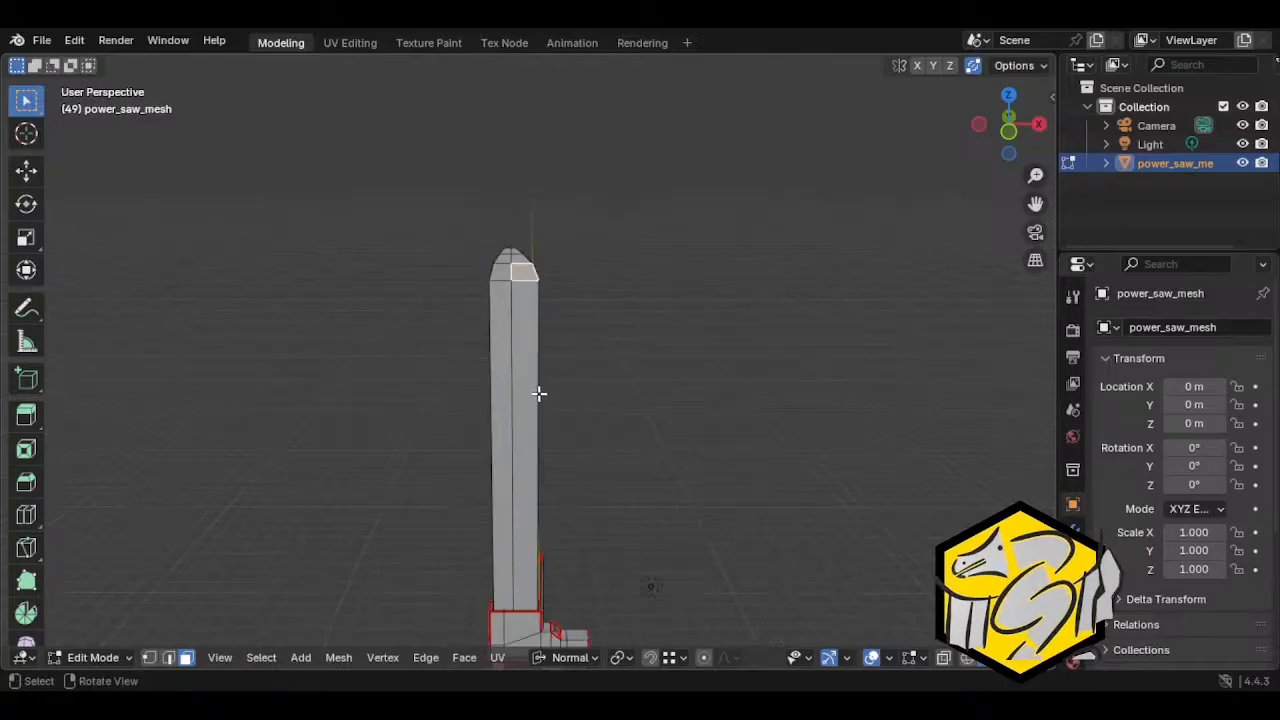
pyautogui.scroll(-1, 517, 314)
pyautogui.scroll(1, 510, 306)
pyautogui.hotkey('alt', 'z')
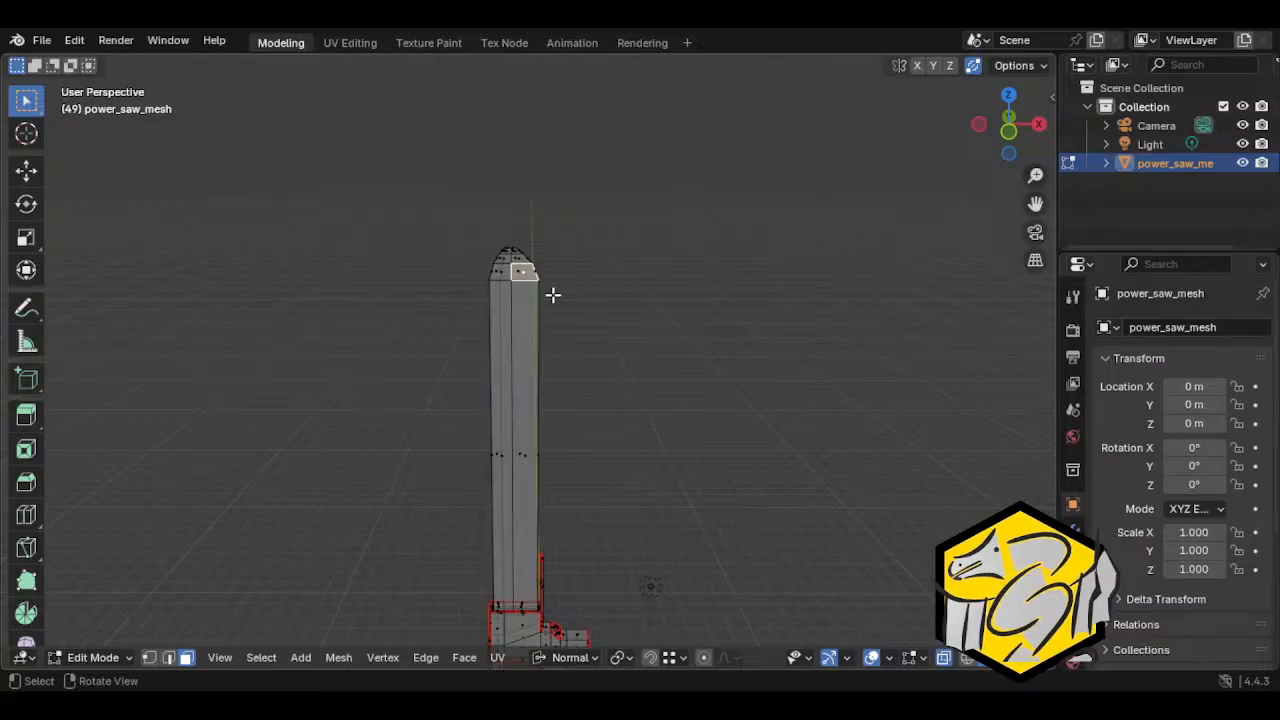
pyautogui.scroll(2, 553, 295)
pyautogui.scroll(-2, 531, 223)
pyautogui.scroll(1, 524, 240)
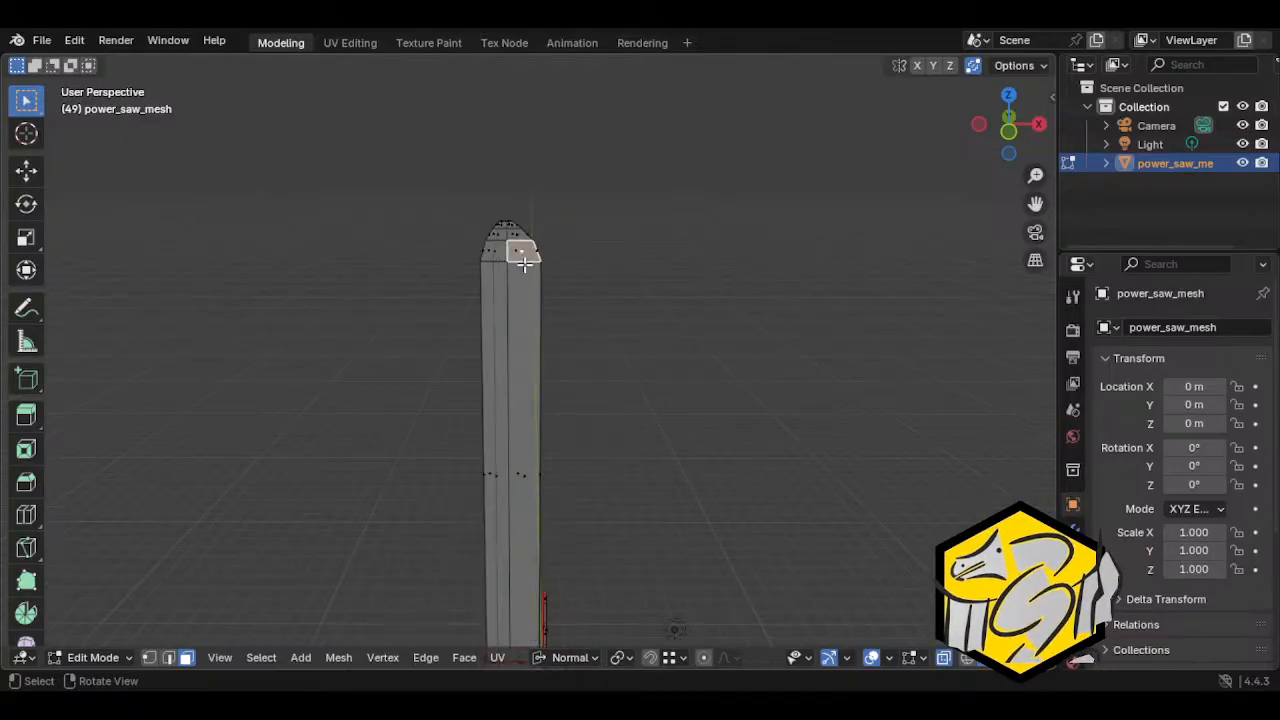
pyautogui.press('c')
pyautogui.moveTo(524, 240)
pyautogui.mouseDown()
pyautogui.moveTo(509, 229)
pyautogui.moveTo(534, 229)
pyautogui.mouseUp()
pyautogui.press('Escape')
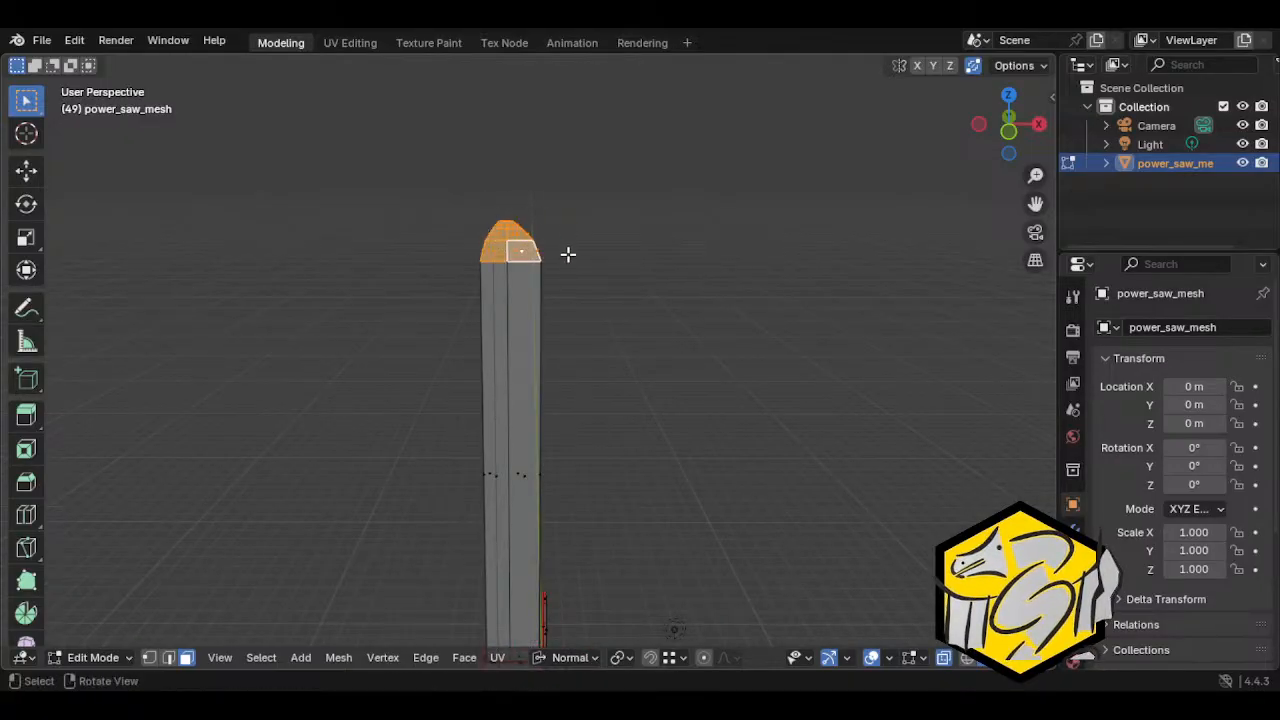
pyautogui.press('x')
pyautogui.click(513, 272)
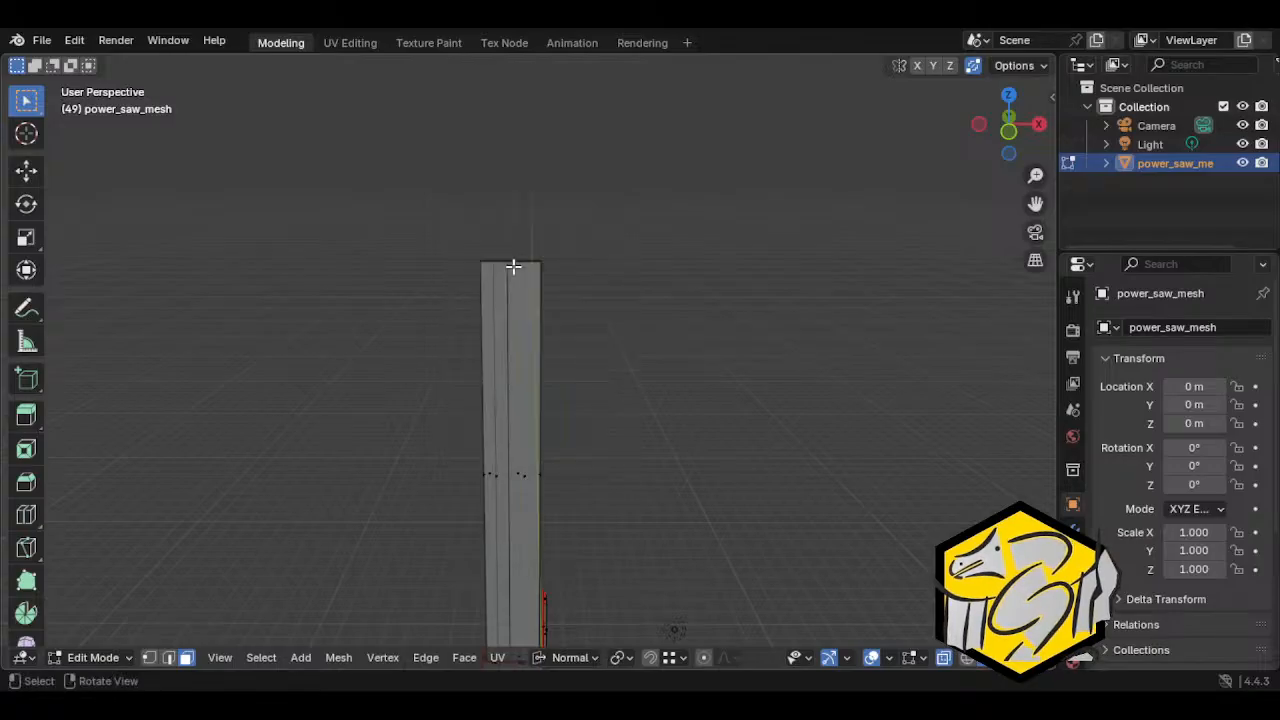
# Step: Extrude the edge loop around the blade's open end about 0.35 m up along Z
pyautogui.scroll(2, 514, 276)
pyautogui.moveTo(516, 288); pyautogui.dragTo(523, 334, button='middle')
pyautogui.press('2')
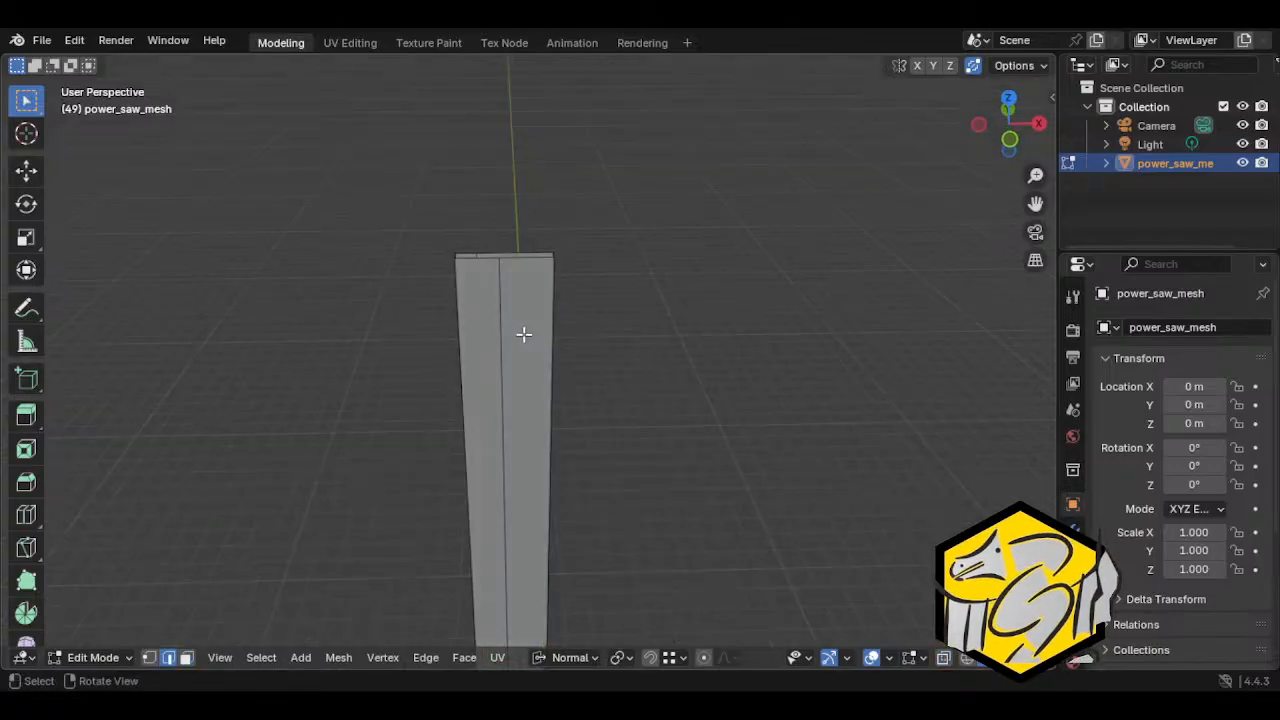
pyautogui.click(508, 269)
pyautogui.keyDown('ctrl'); pyautogui.click(510, 262); pyautogui.keyUp('ctrl')
pyautogui.click(512, 261)
pyautogui.keyDown('alt'); pyautogui.click(514, 260); pyautogui.keyUp('alt')
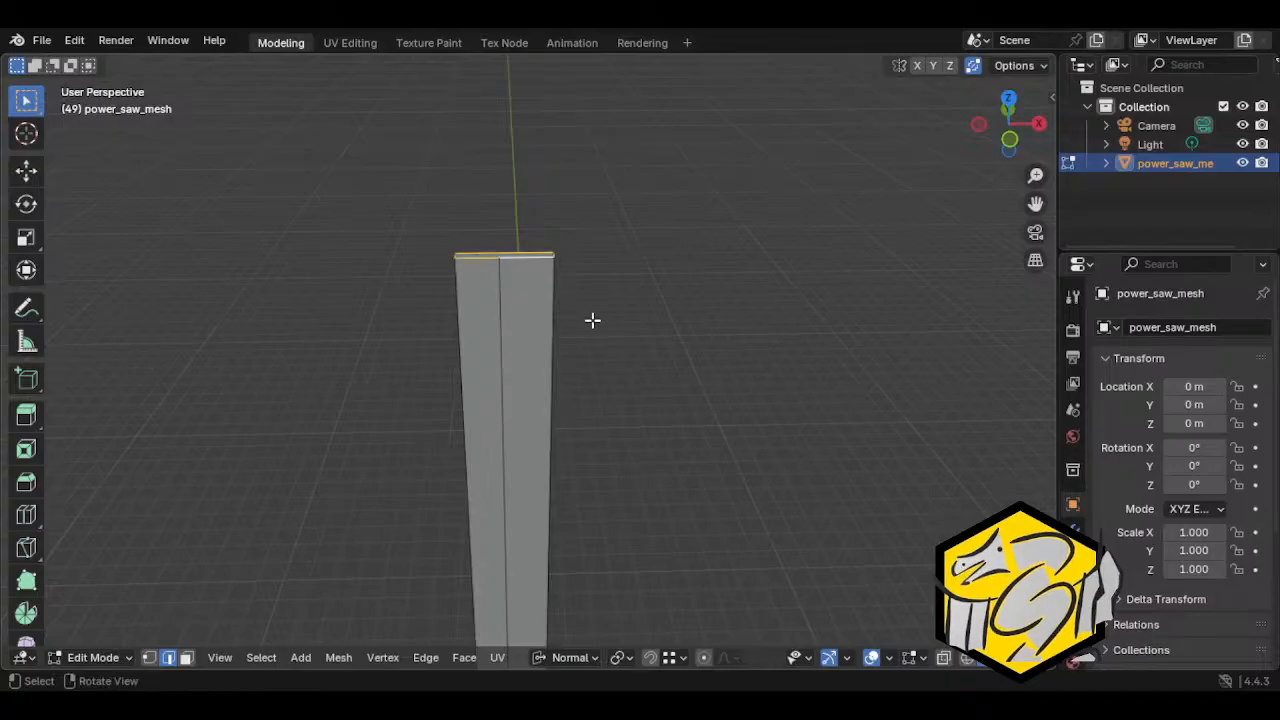
pyautogui.scroll(3, 592, 318)
pyautogui.keyDown('shift'); pyautogui.moveTo(589, 292); pyautogui.dragTo(694, 371, button='middle'); pyautogui.keyUp('shift')
pyautogui.press('e')
pyautogui.press('z')
pyautogui.press('z')
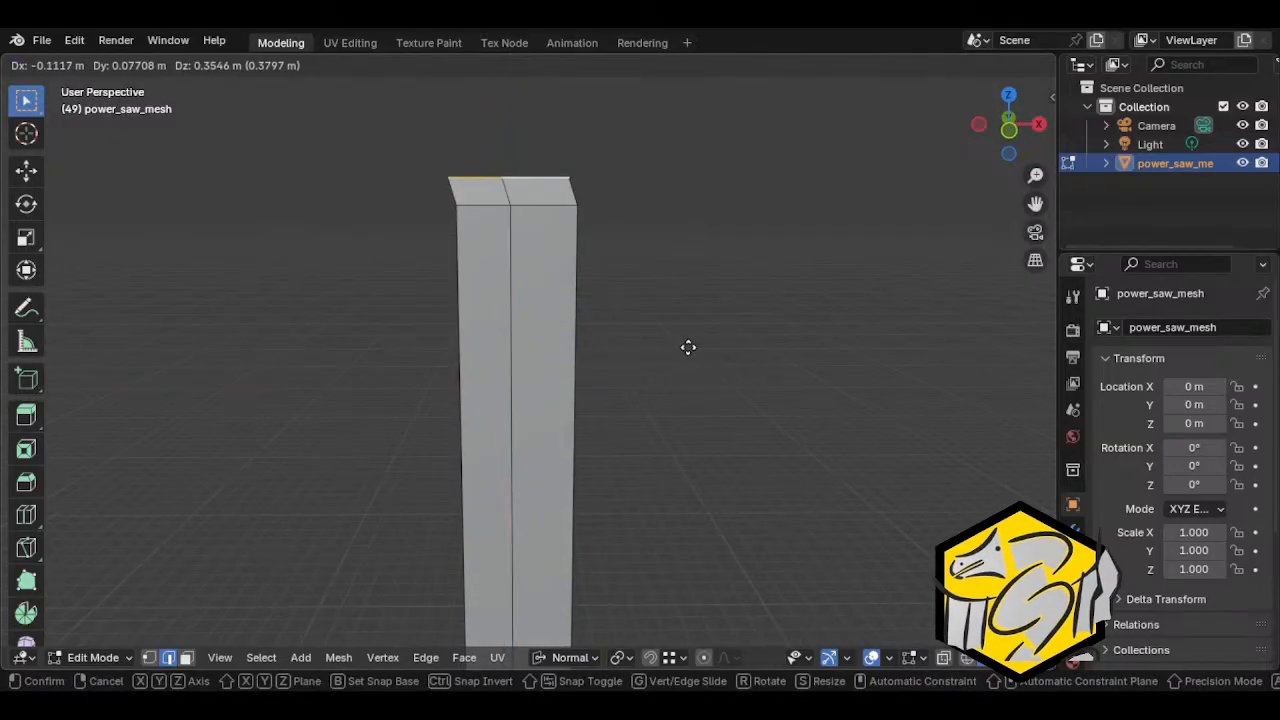
pyautogui.click(688, 347)
# Step: Narrow the extruded end loop across the blade's width to about 0.78 along its normal Y axis
pyautogui.press('s')
pyautogui.press('x')
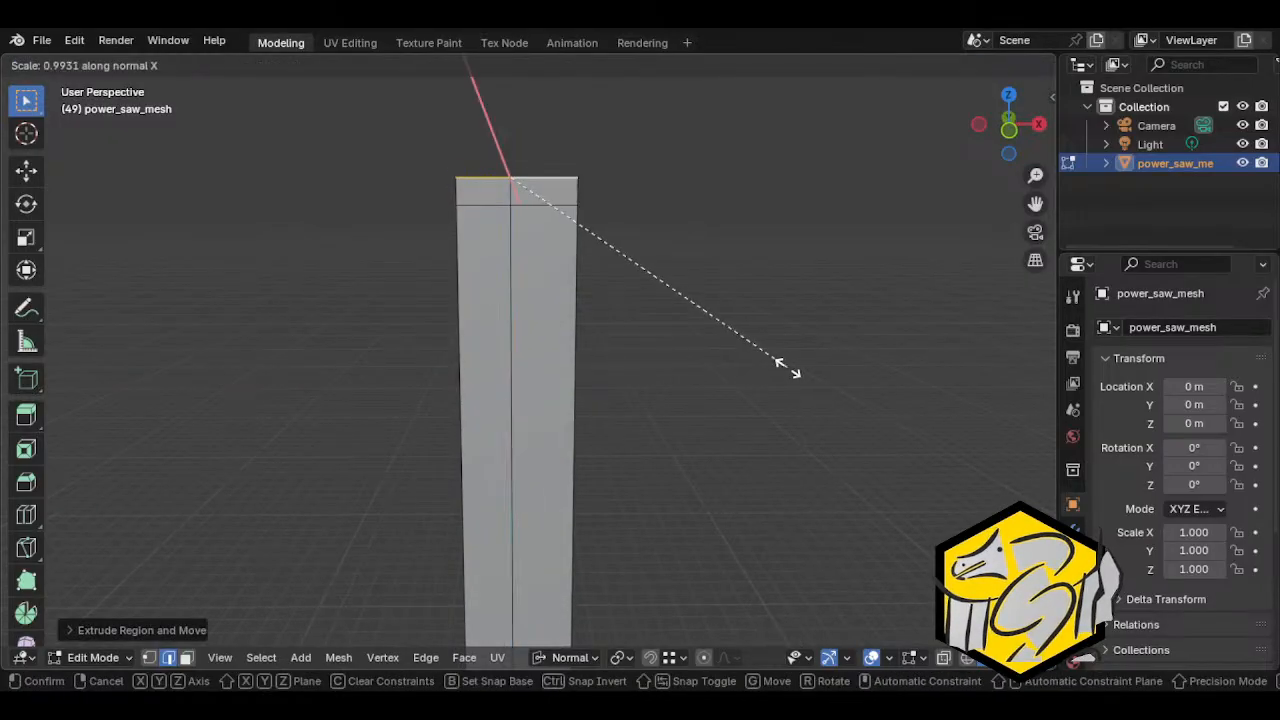
pyautogui.press('y')
pyautogui.press('y')
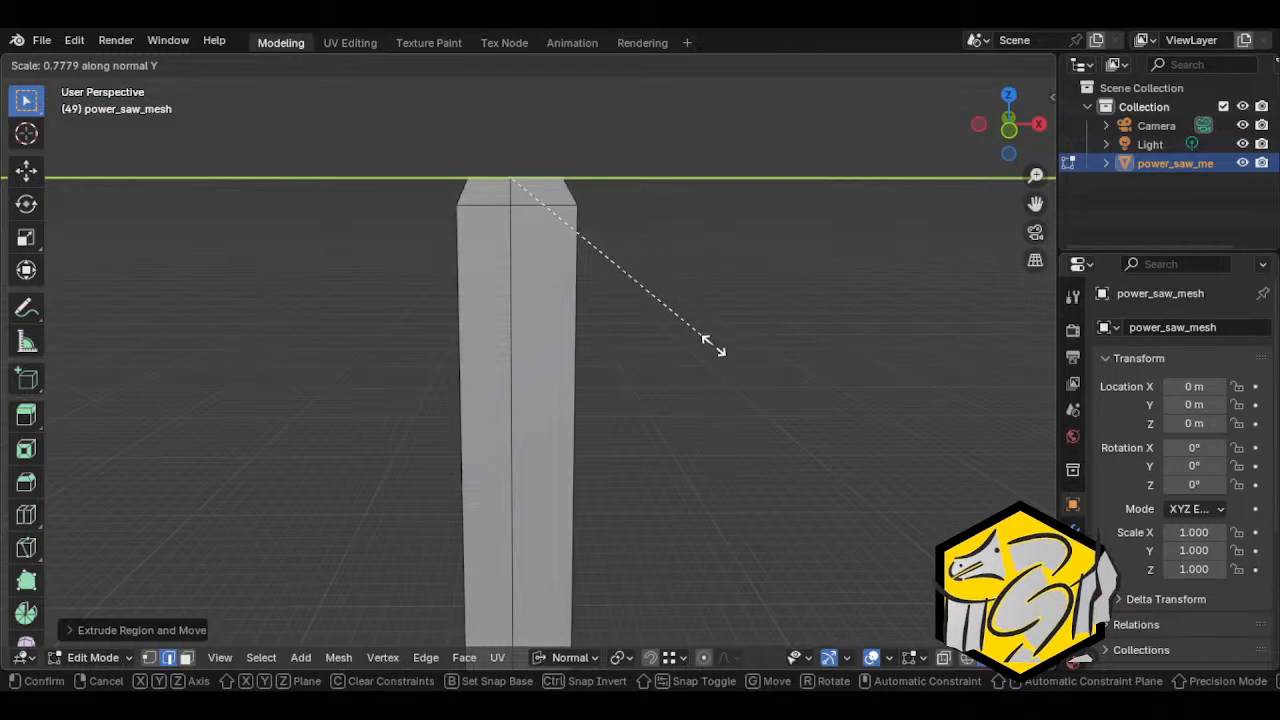
pyautogui.click(686, 394)
# Step: Switch the transform orientation to Global and extrude the blade tip's end loop a short distance up along Z
pyautogui.press('e')
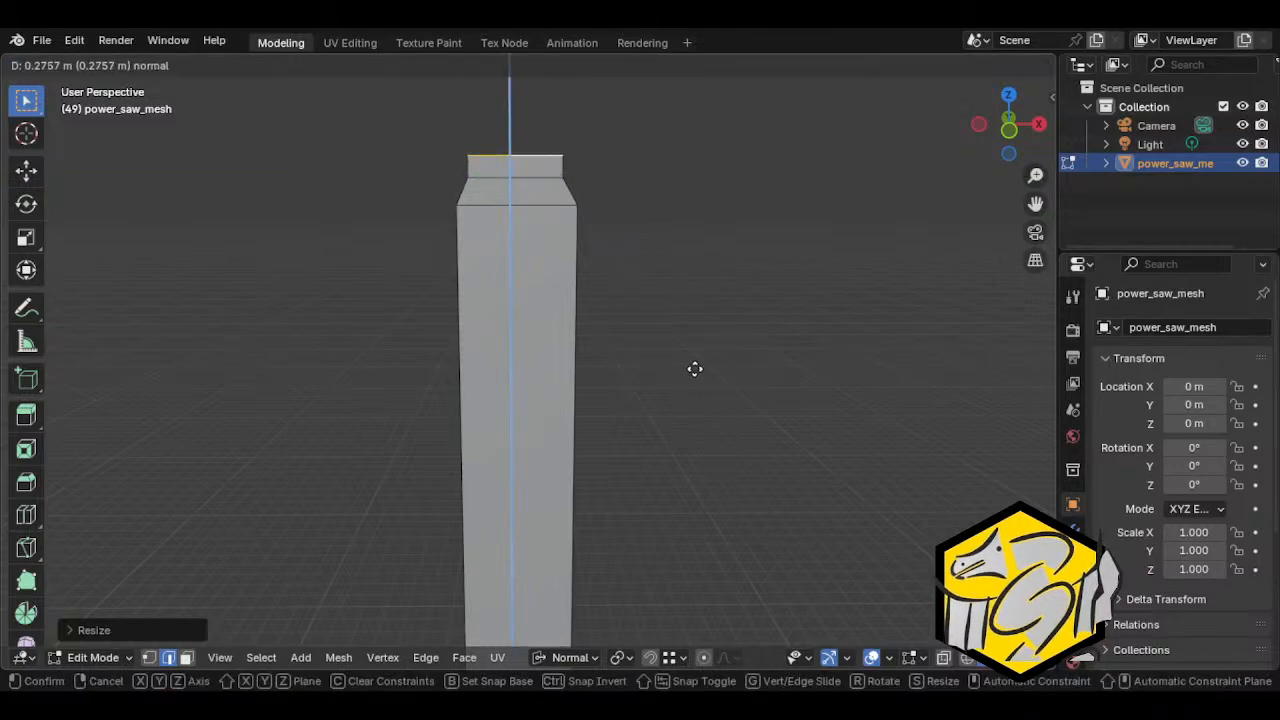
pyautogui.click(695, 369)
pyautogui.click(570, 657)
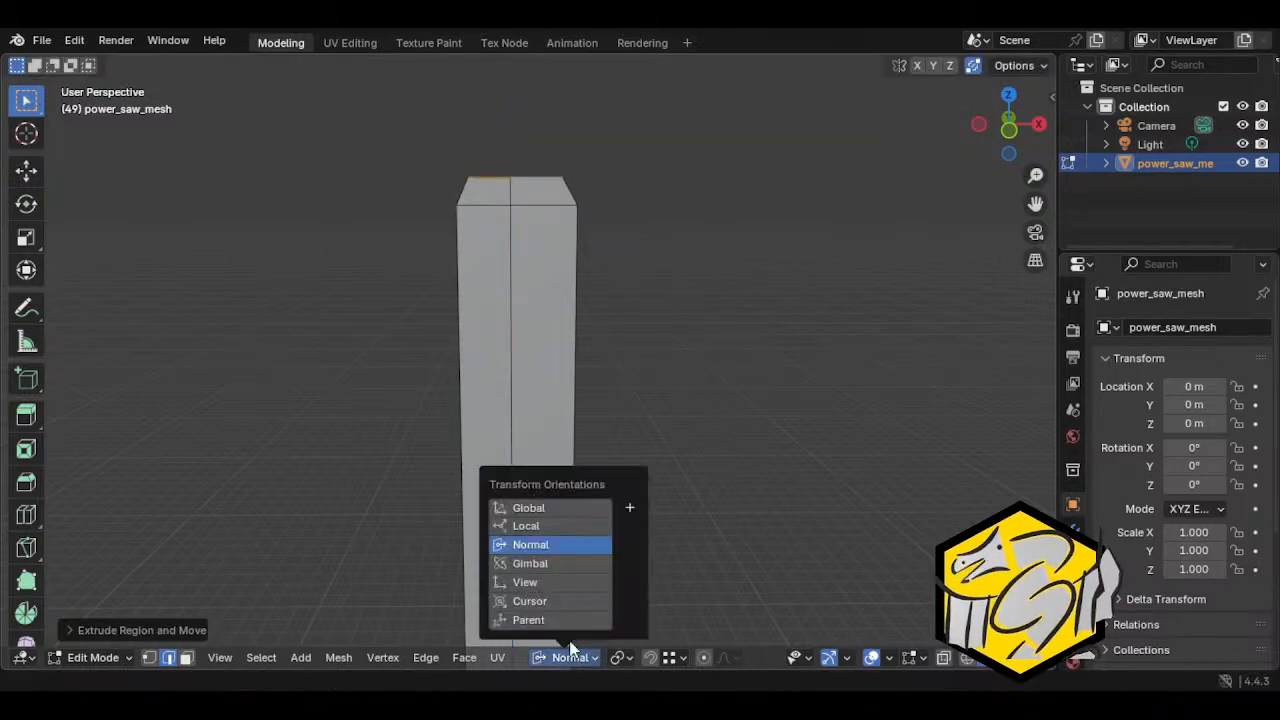
pyautogui.click(548, 509)
pyautogui.press('e')
pyautogui.press('z')
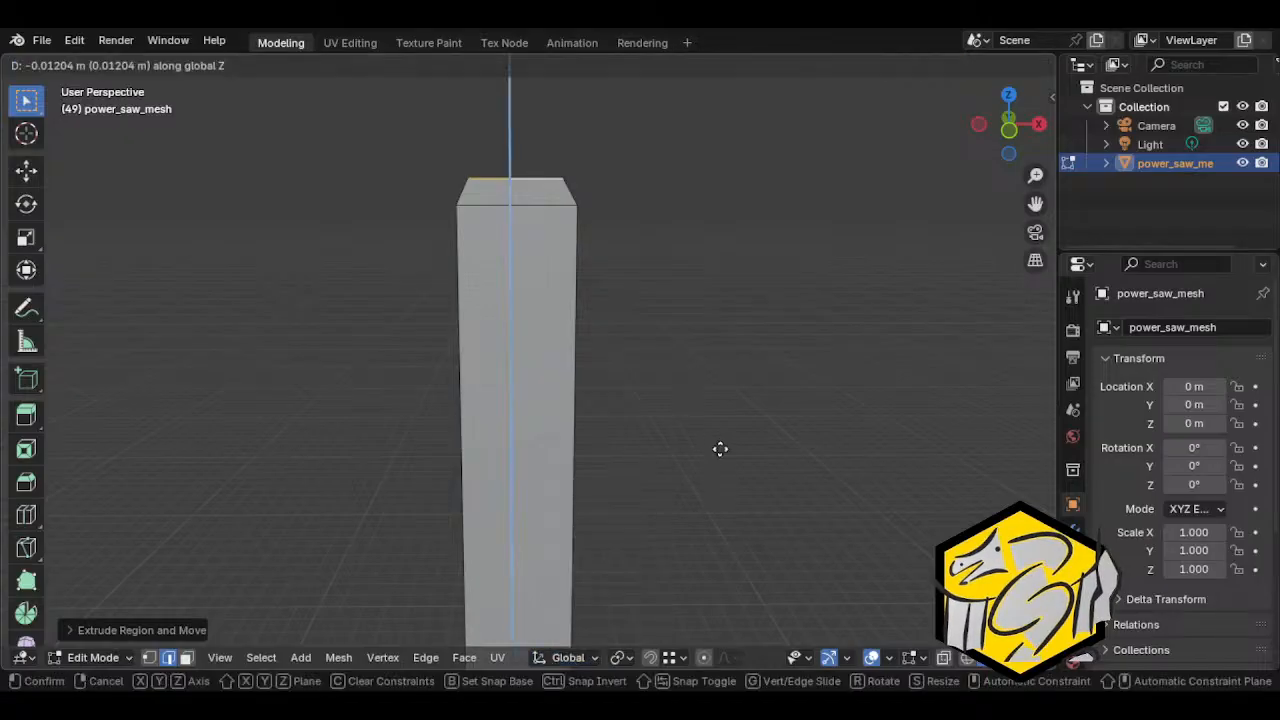
pyautogui.press('z')
pyautogui.click(723, 438)
# Step: Narrow the newly extruded tip loop to about 0.77 along local X
pyautogui.press('s')
pyautogui.press('x')
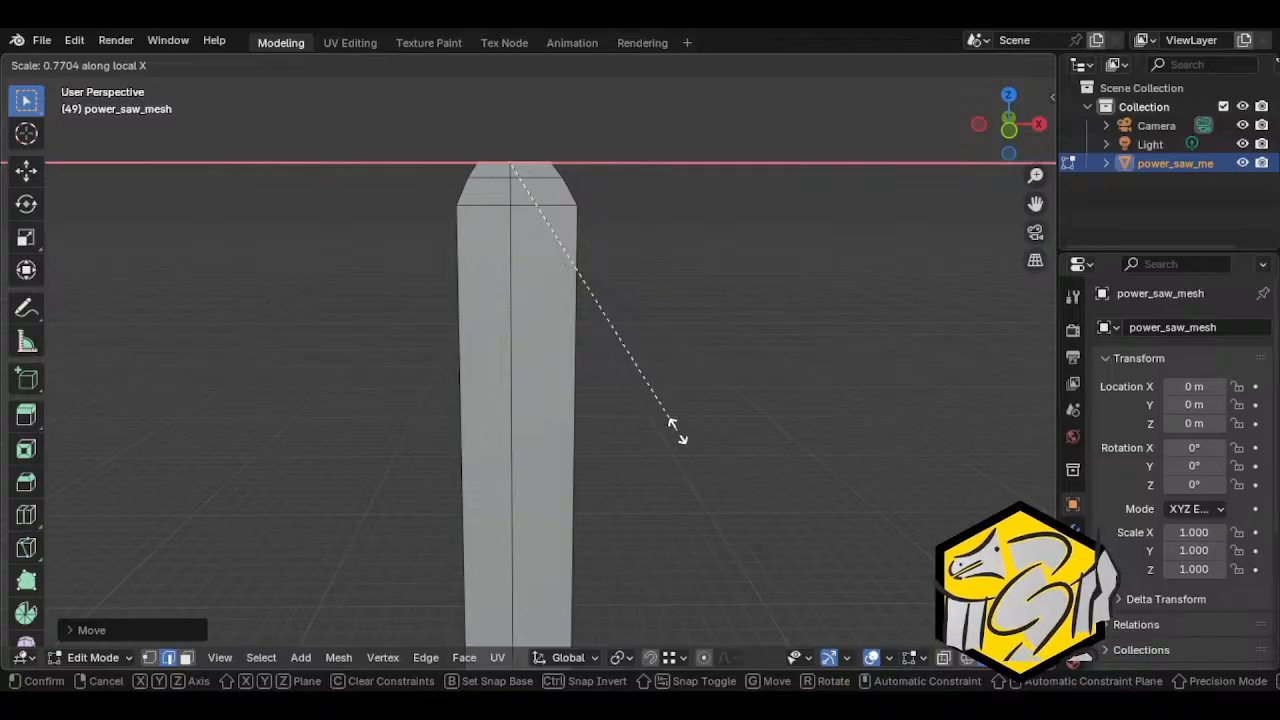
pyautogui.click(677, 431)
# Step: Extrude the tip's end loop up once more and narrow it along local X to round off the blade's end
pyautogui.keyDown('shift'); pyautogui.moveTo(686, 303); pyautogui.dragTo(672, 360, button='middle'); pyautogui.keyUp('shift')
pyautogui.press('e')
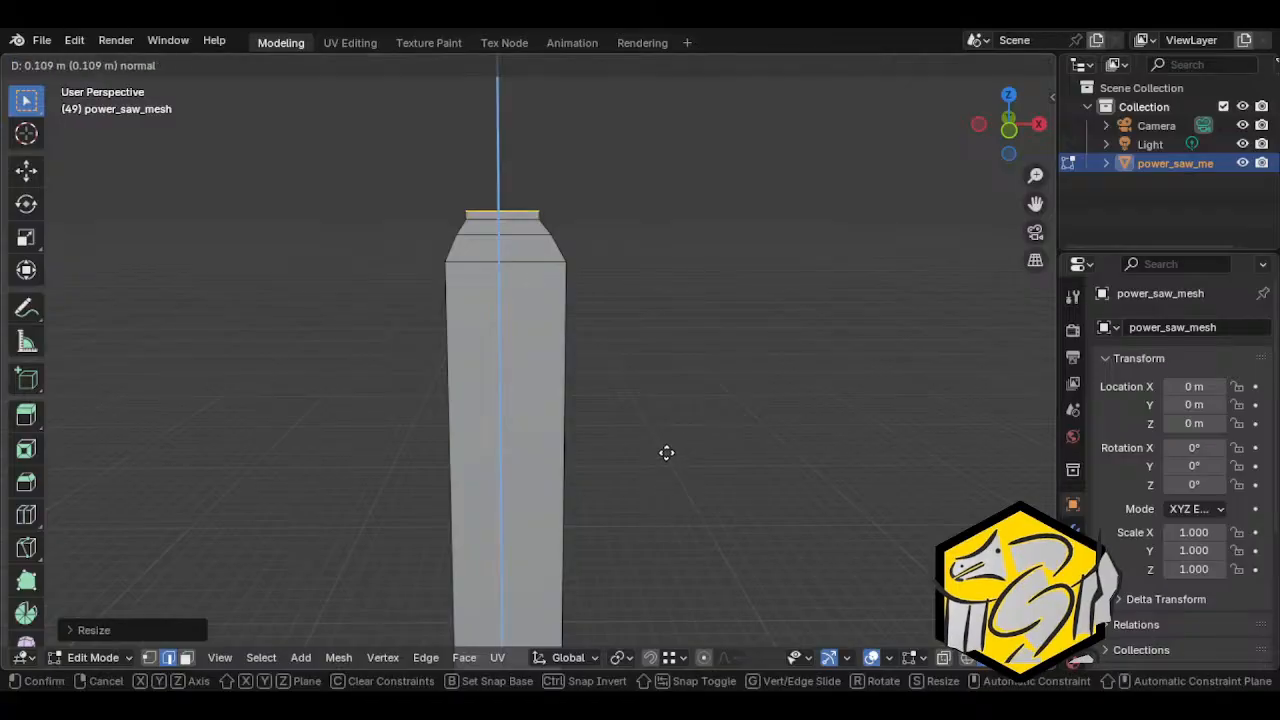
pyautogui.click(667, 449)
pyautogui.press('s')
pyautogui.press('x')
pyautogui.press('x')
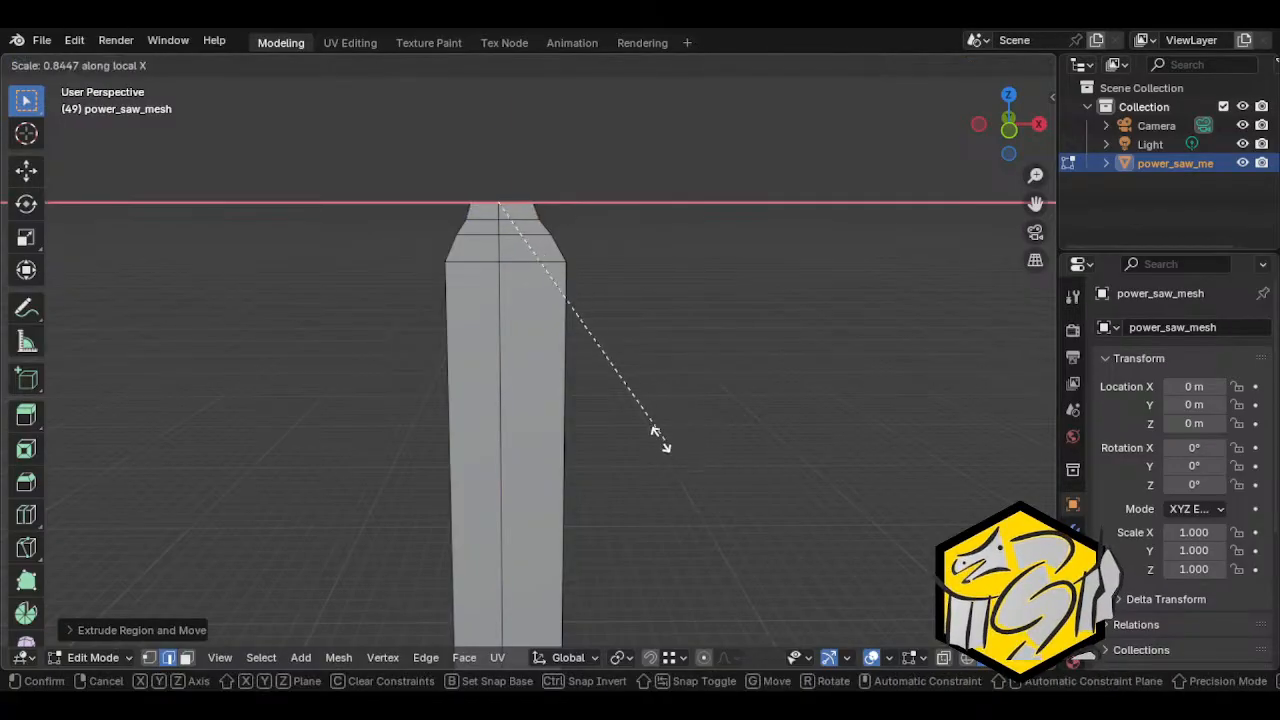
pyautogui.click(541, 364)
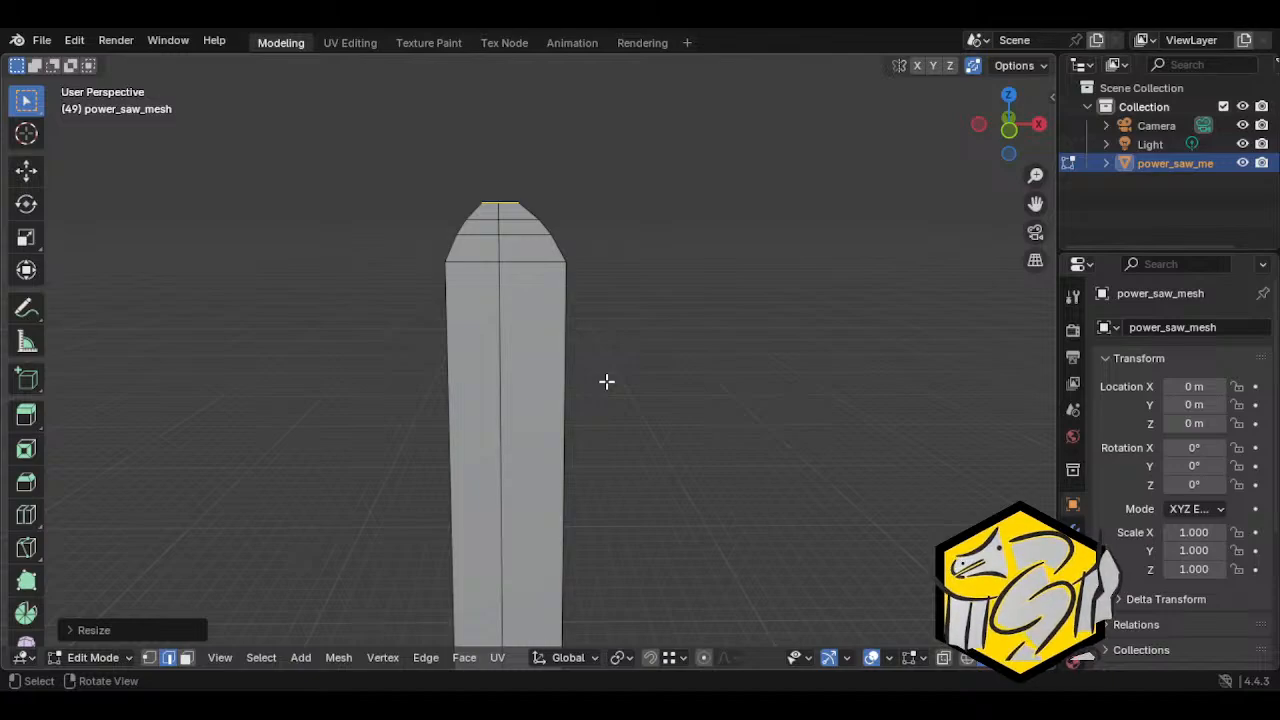
# Step: Select the lengthwise edge loop running down the blade and housing and delete it with Edge Loops
pyautogui.moveTo(606, 381); pyautogui.dragTo(839, 357, button='middle')
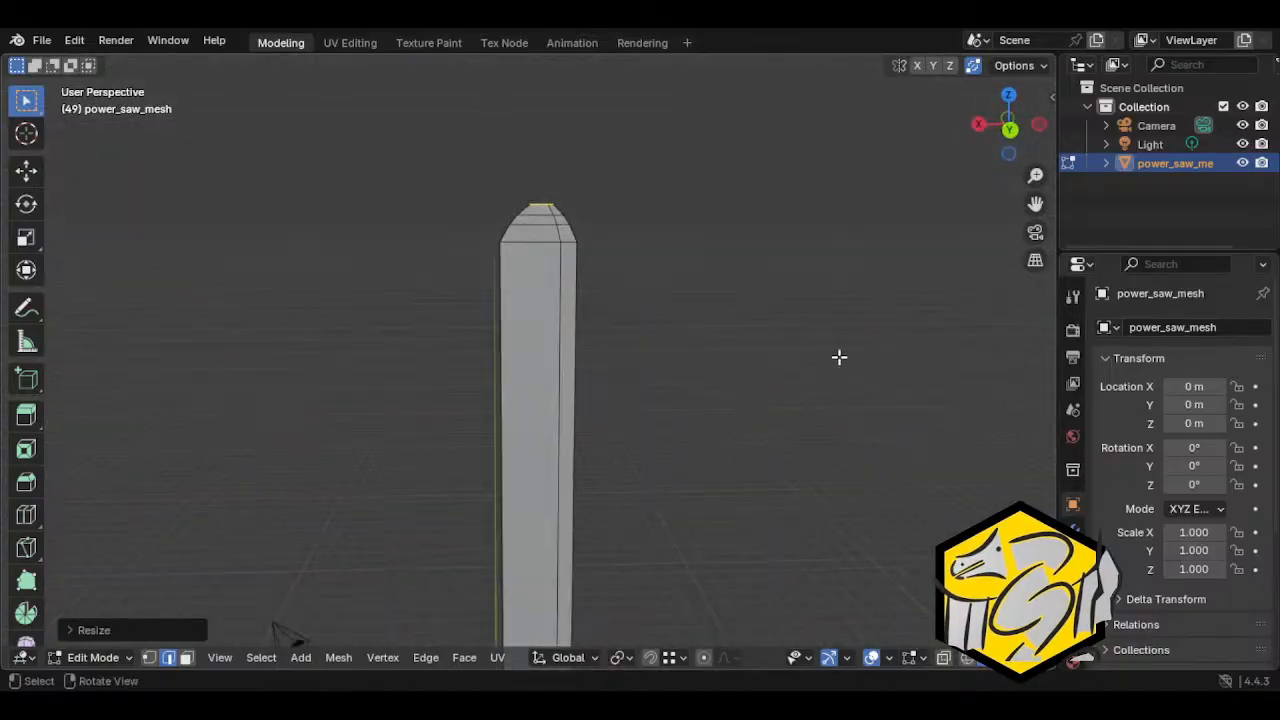
pyautogui.click(560, 232)
pyautogui.keyDown('ctrl'); pyautogui.rightClick(563, 266); pyautogui.keyUp('ctrl')
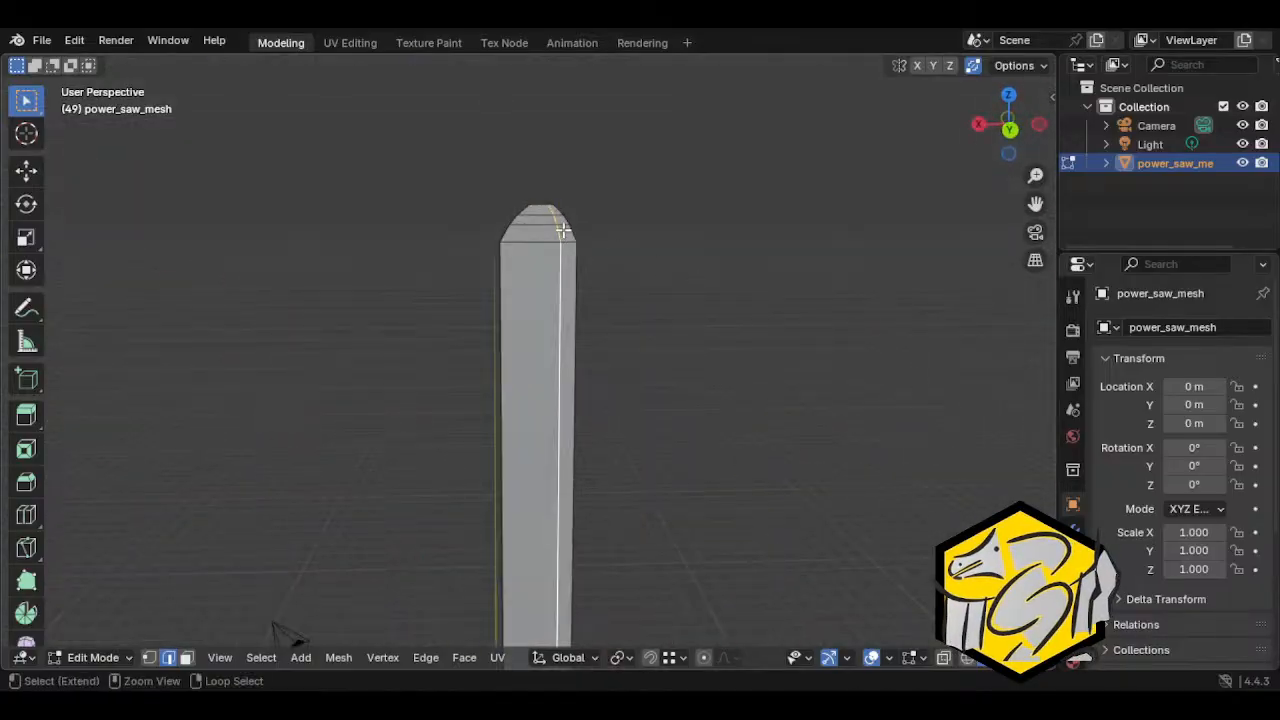
pyautogui.moveTo(563, 230); pyautogui.dragTo(737, 406, button='middle')
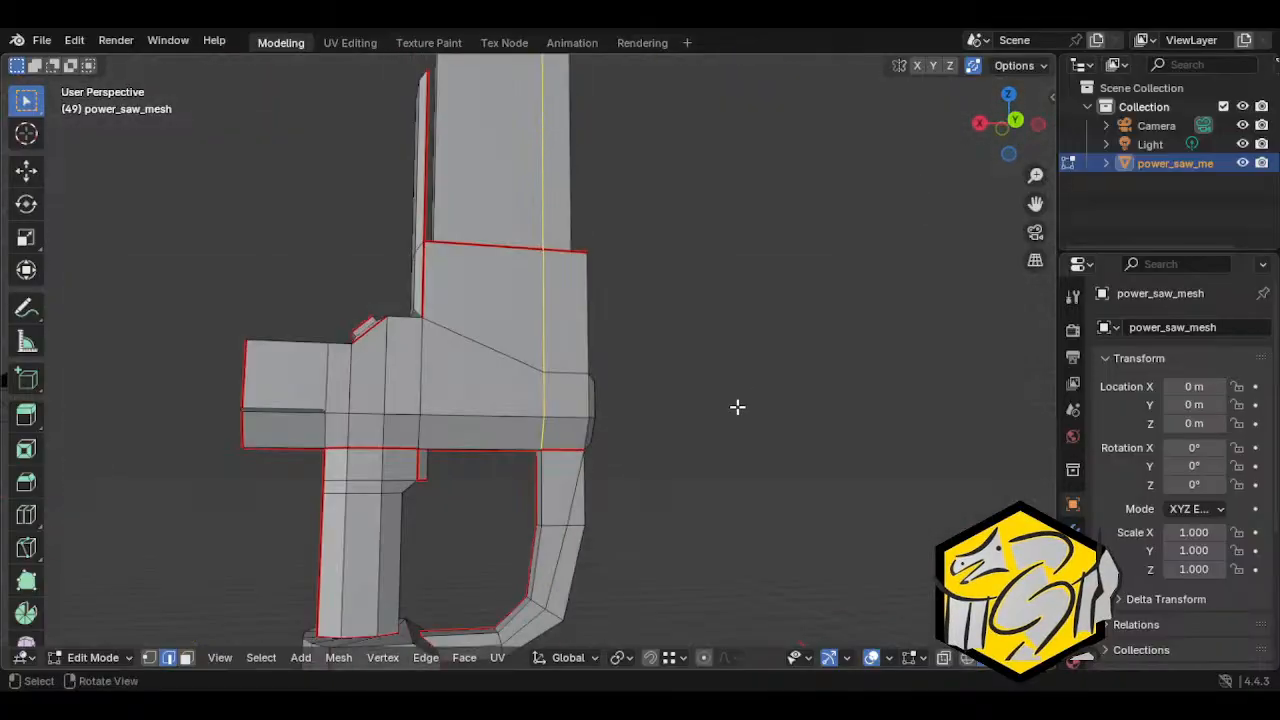
pyautogui.press('x')
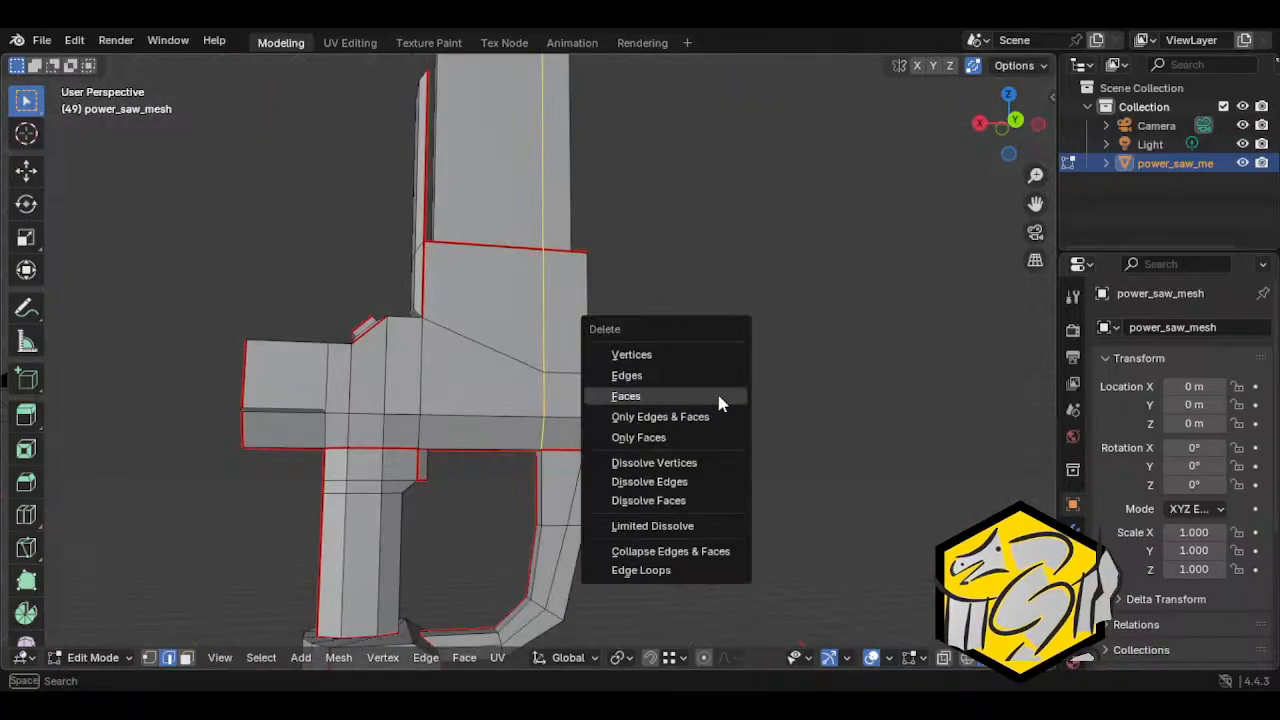
pyautogui.click(664, 575)
# Step: Examine the triangulated faces along both lower sides of the housing above the hand guard
pyautogui.moveTo(723, 412); pyautogui.dragTo(648, 410, button='middle')
pyautogui.click(570, 427)
pyautogui.scroll(5, 578, 388)
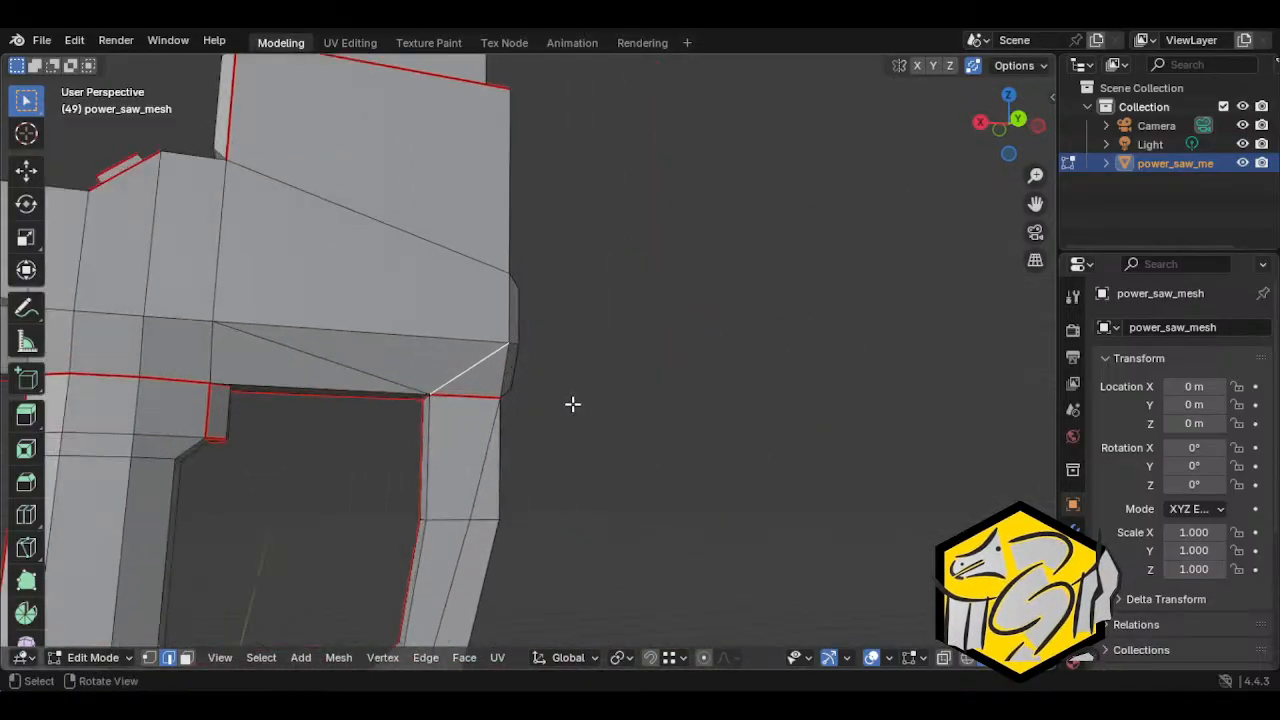
pyautogui.scroll(3, 560, 404)
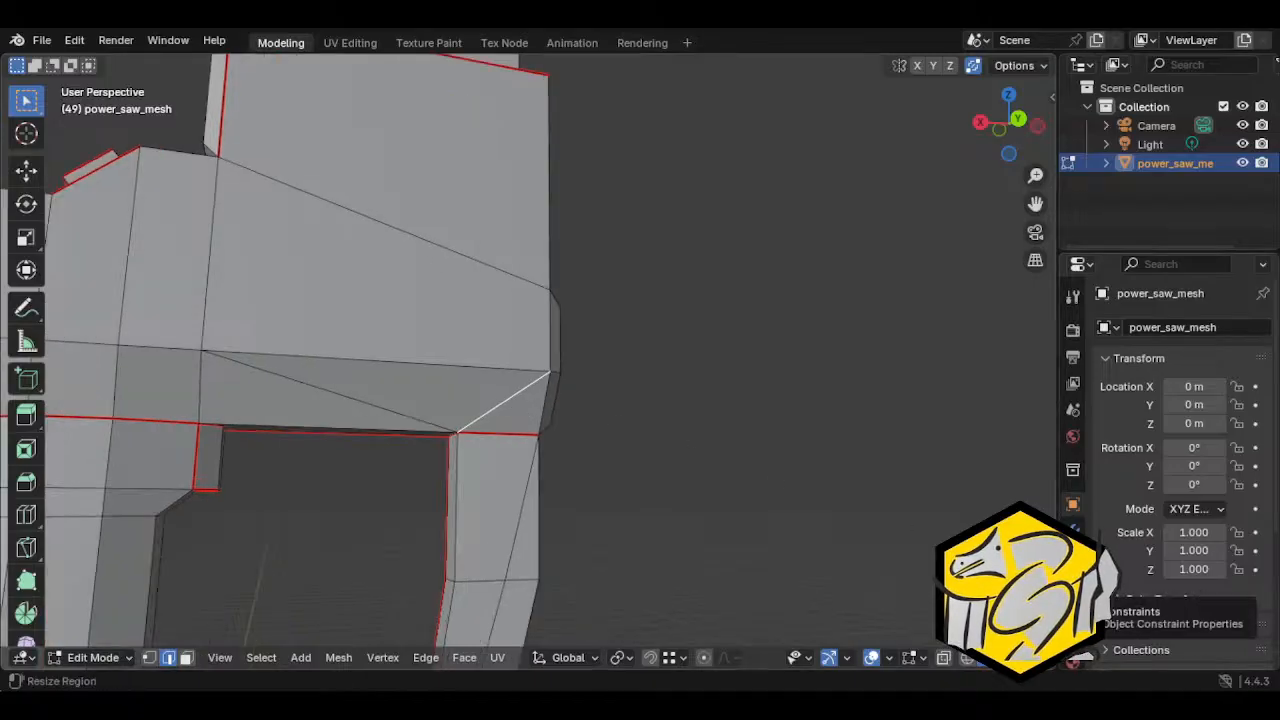
pyautogui.moveTo(586, 443); pyautogui.dragTo(514, 337, button='middle')
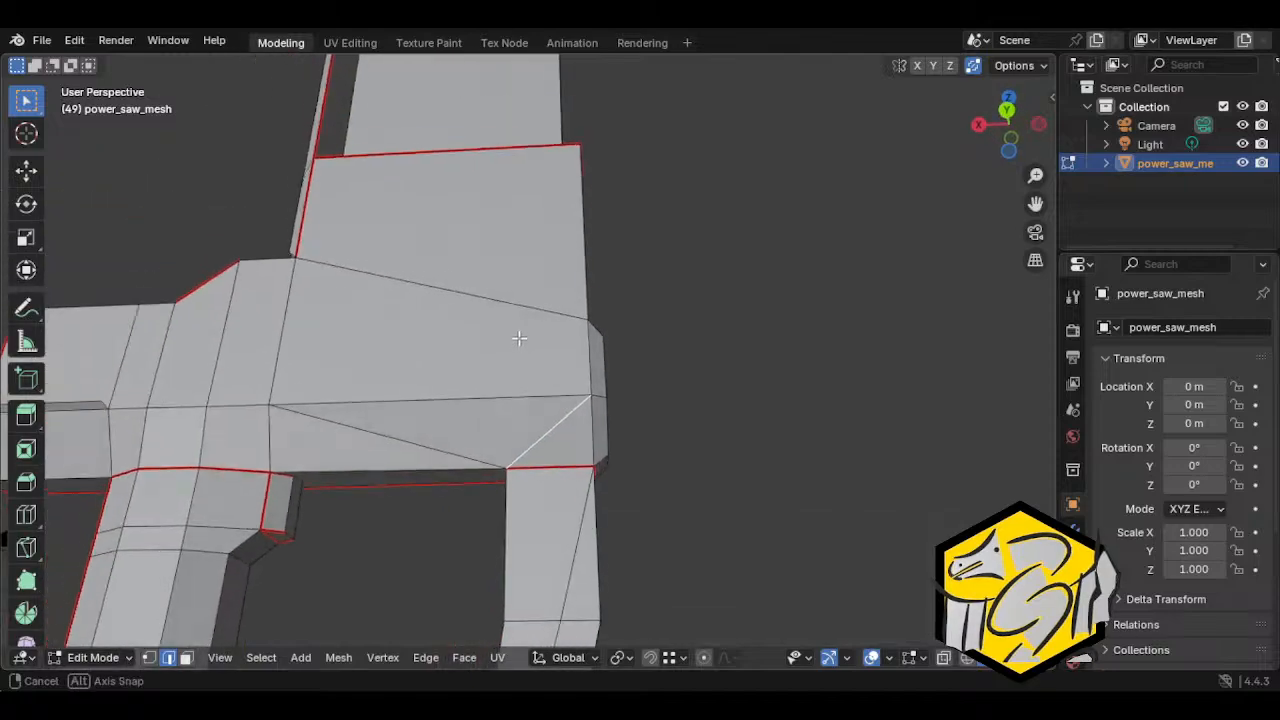
pyautogui.moveTo(491, 451); pyautogui.dragTo(669, 400, button='middle')
pyautogui.moveTo(599, 286); pyautogui.dragTo(531, 391, button='middle')
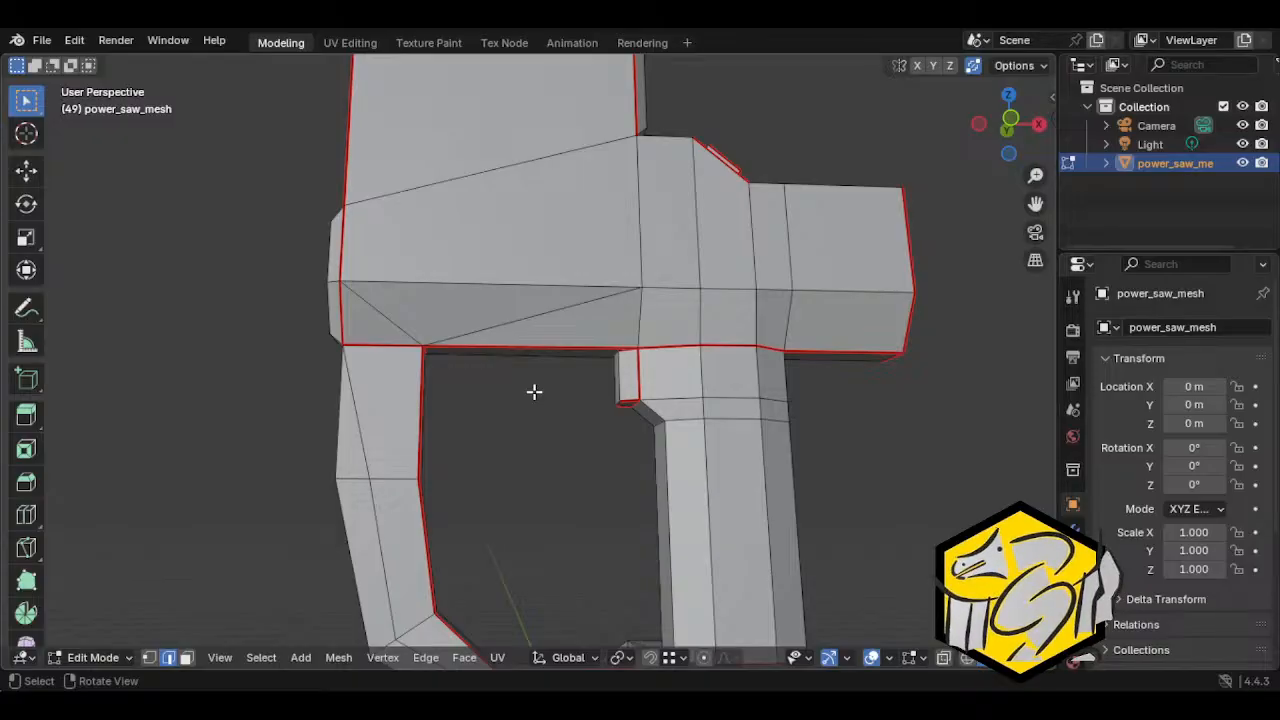
pyautogui.moveTo(380, 317); pyautogui.dragTo(543, 271, button='middle')
pyautogui.press('1')
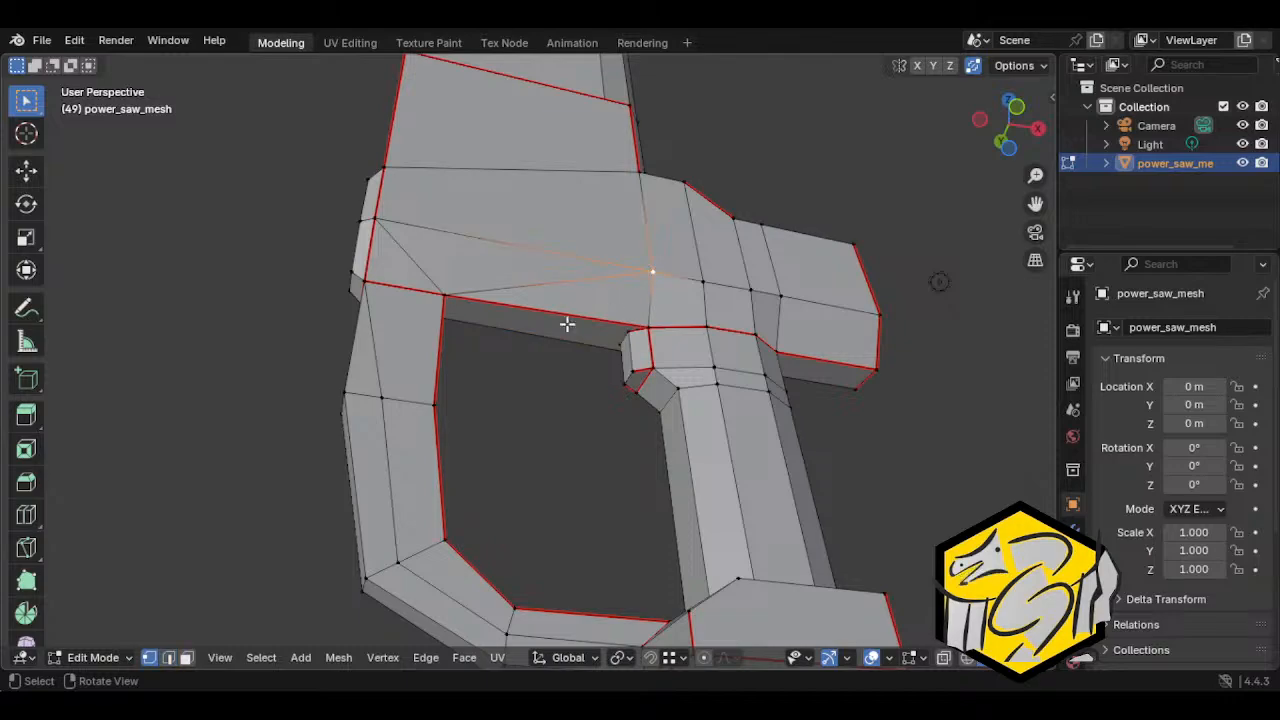
pyautogui.moveTo(567, 324); pyautogui.dragTo(551, 391, button='middle')
pyautogui.moveTo(483, 317); pyautogui.dragTo(506, 349, button='middle')
# Step: Select the two long triangles on one lower side of the housing and merge them into a quad with Tris to Quads
pyautogui.press('3')
pyautogui.click(538, 329)
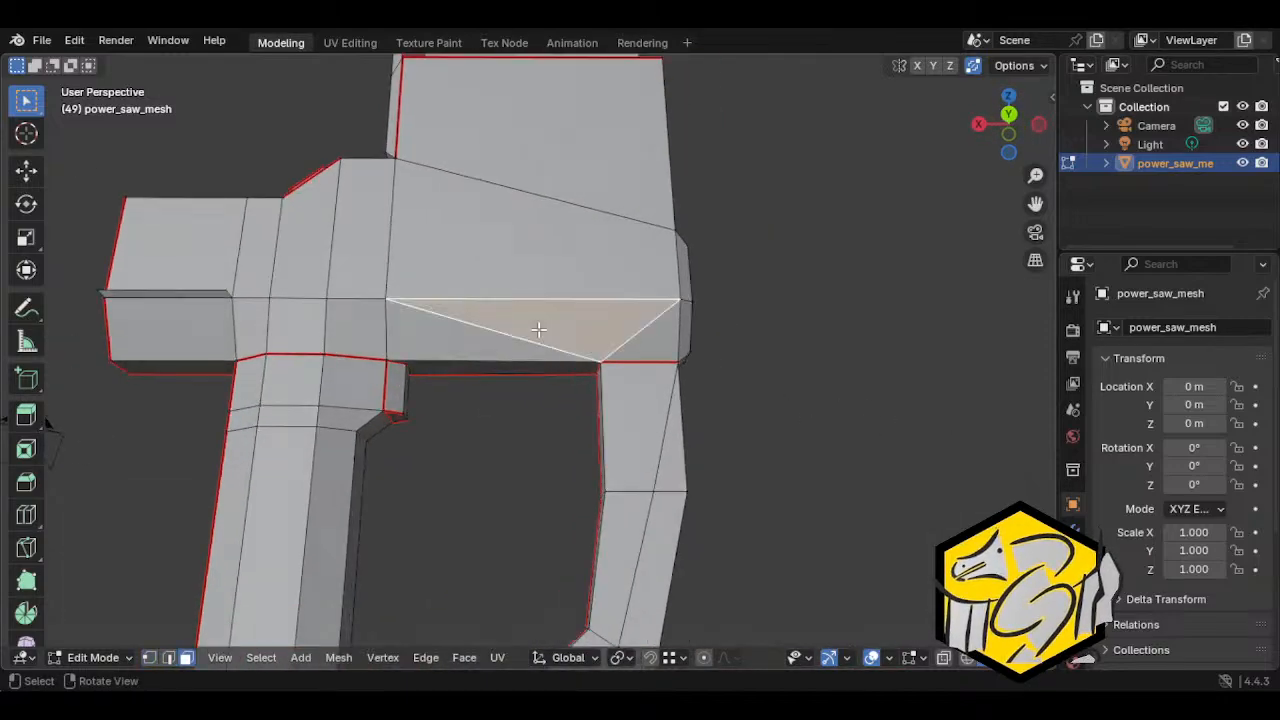
pyautogui.moveTo(651, 354); pyautogui.dragTo(509, 314, button='middle')
pyautogui.keyDown('shift'); pyautogui.click(620, 328); pyautogui.keyUp('shift')
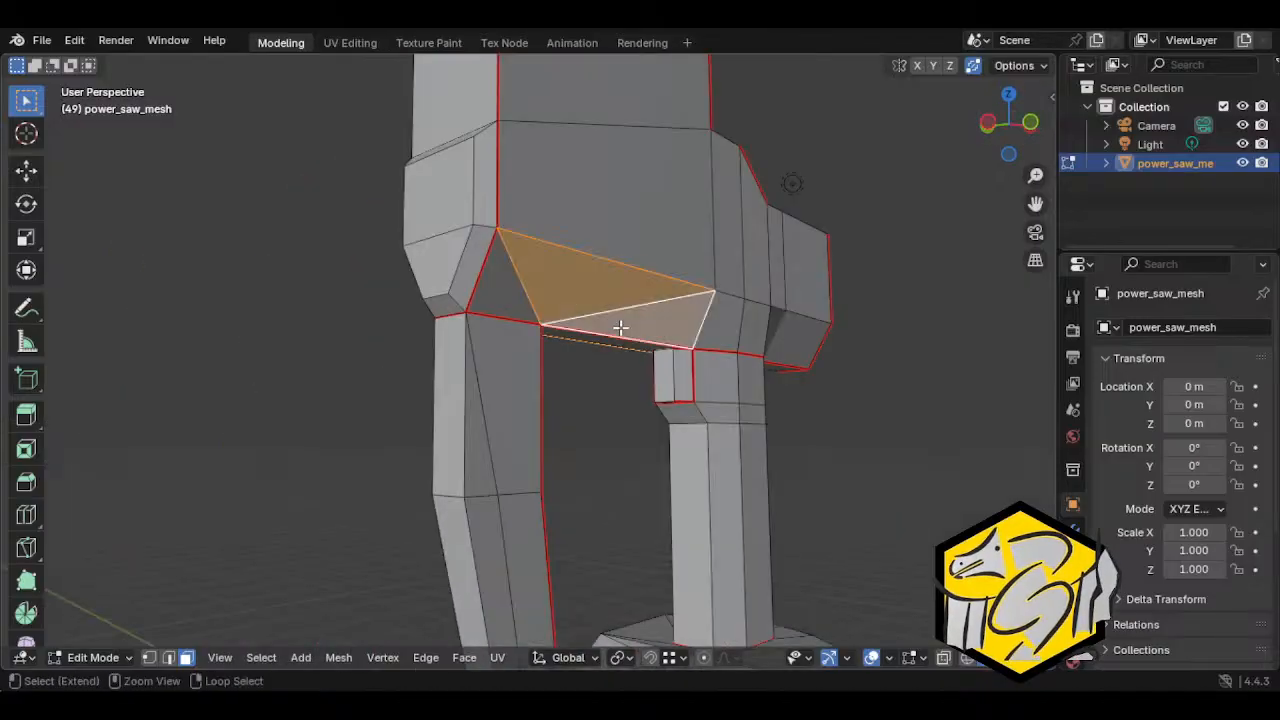
pyautogui.press('j')
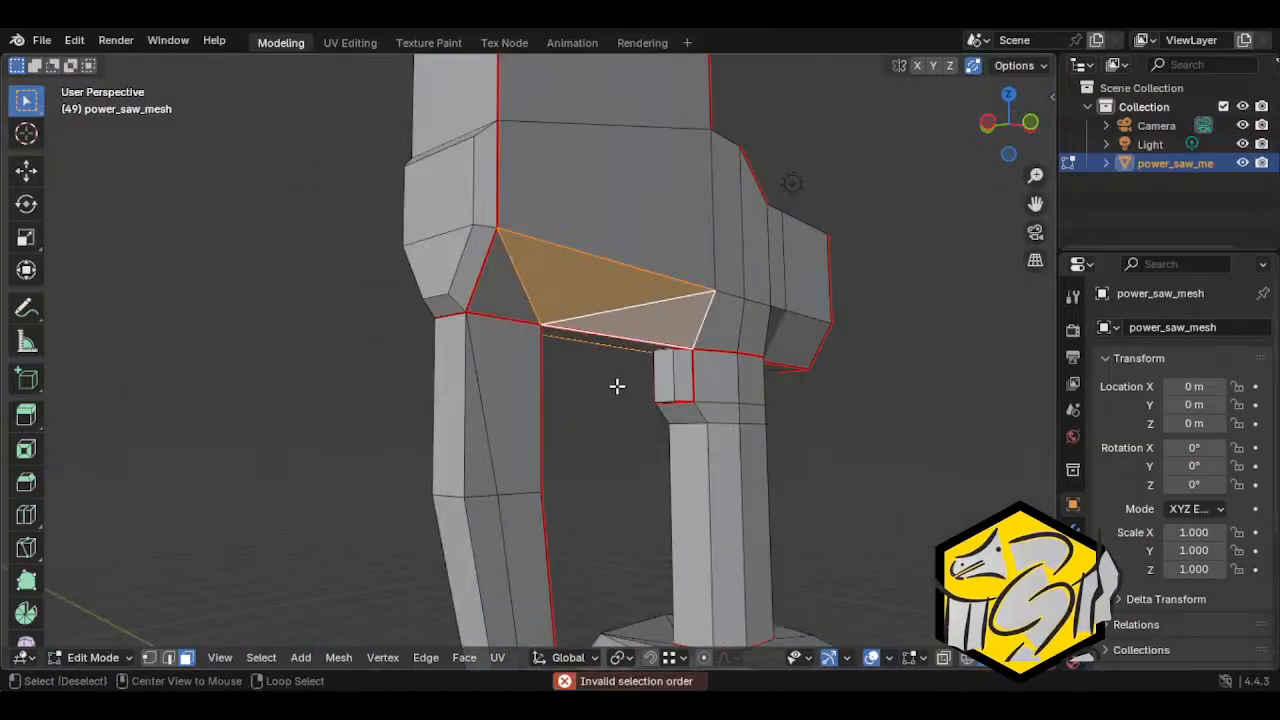
pyautogui.moveTo(614, 374); pyautogui.dragTo(950, 365, button='middle')
pyautogui.keyDown('shift'); pyautogui.click(592, 302); pyautogui.keyUp('shift')
pyautogui.keyDown('shift'); pyautogui.click(592, 300); pyautogui.keyUp('shift')
pyautogui.hotkey('alt', 'j')
# Step: Merge the matching pair of long triangles on the housing's opposite lower side into a quad
pyautogui.click(584, 311)
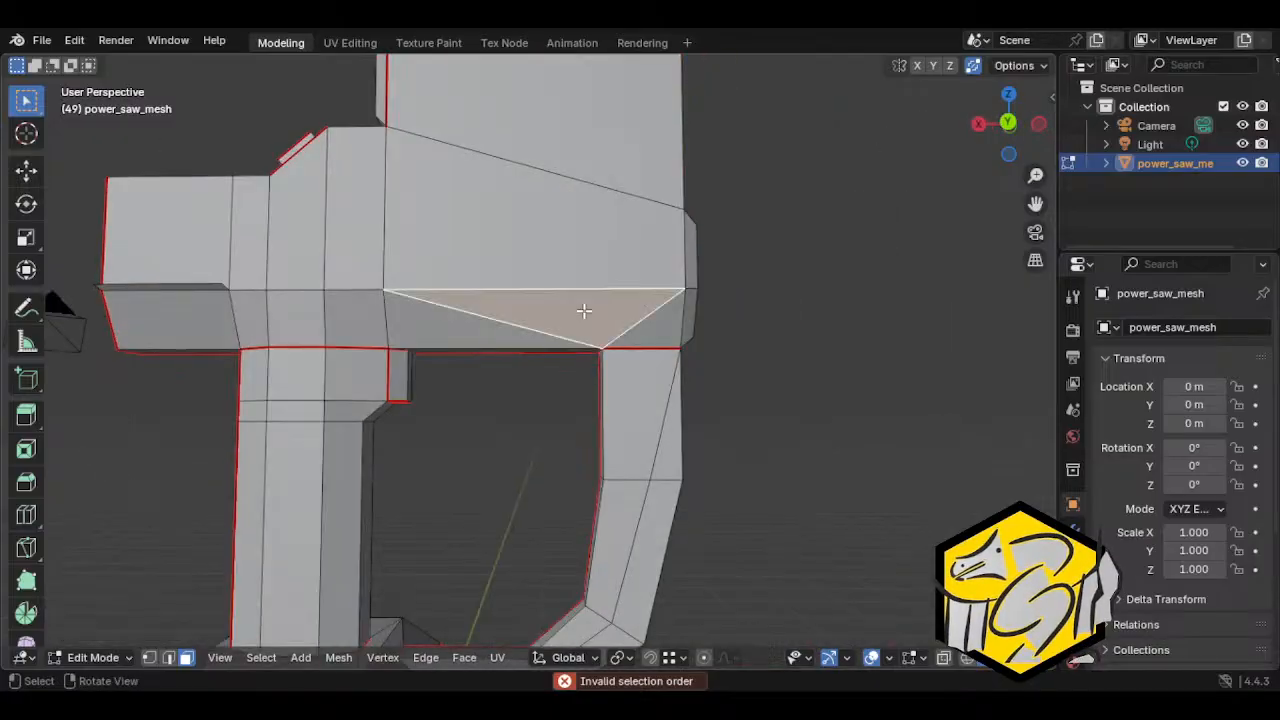
pyautogui.keyDown('shift'); pyautogui.click(490, 340); pyautogui.keyUp('shift')
pyautogui.hotkey('alt', 'j')
pyautogui.click(646, 346)
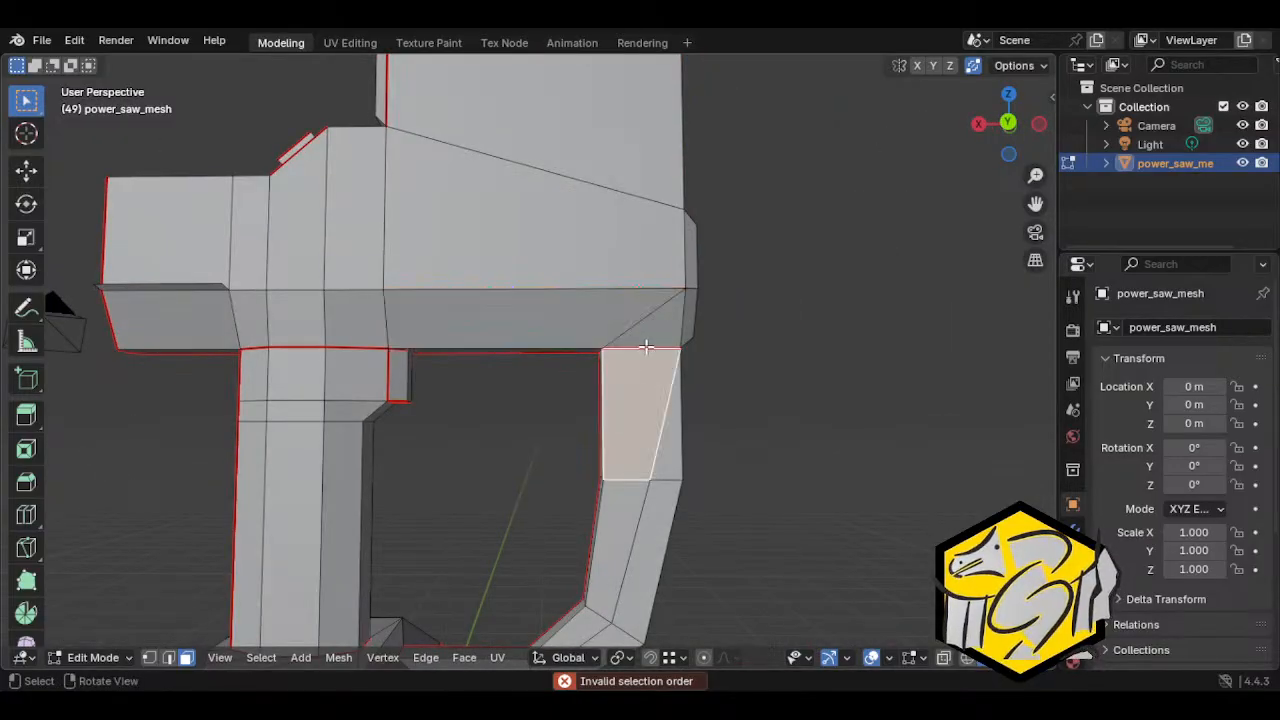
pyautogui.click(646, 341)
# Step: Check the merged housing faces from the other side and save the file
pyautogui.moveTo(650, 352); pyautogui.dragTo(274, 360, button='middle')
pyautogui.scroll(-3, 537, 300)
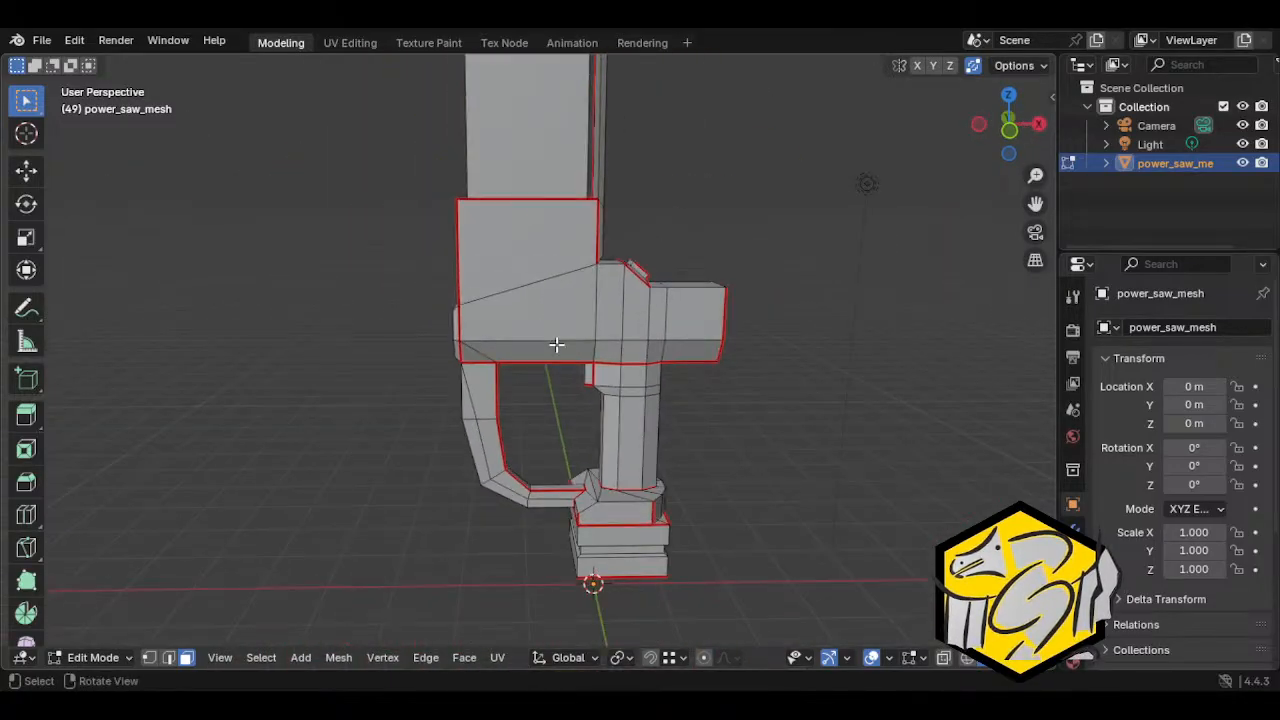
pyautogui.scroll(-2, 557, 345)
pyautogui.click(42, 40)
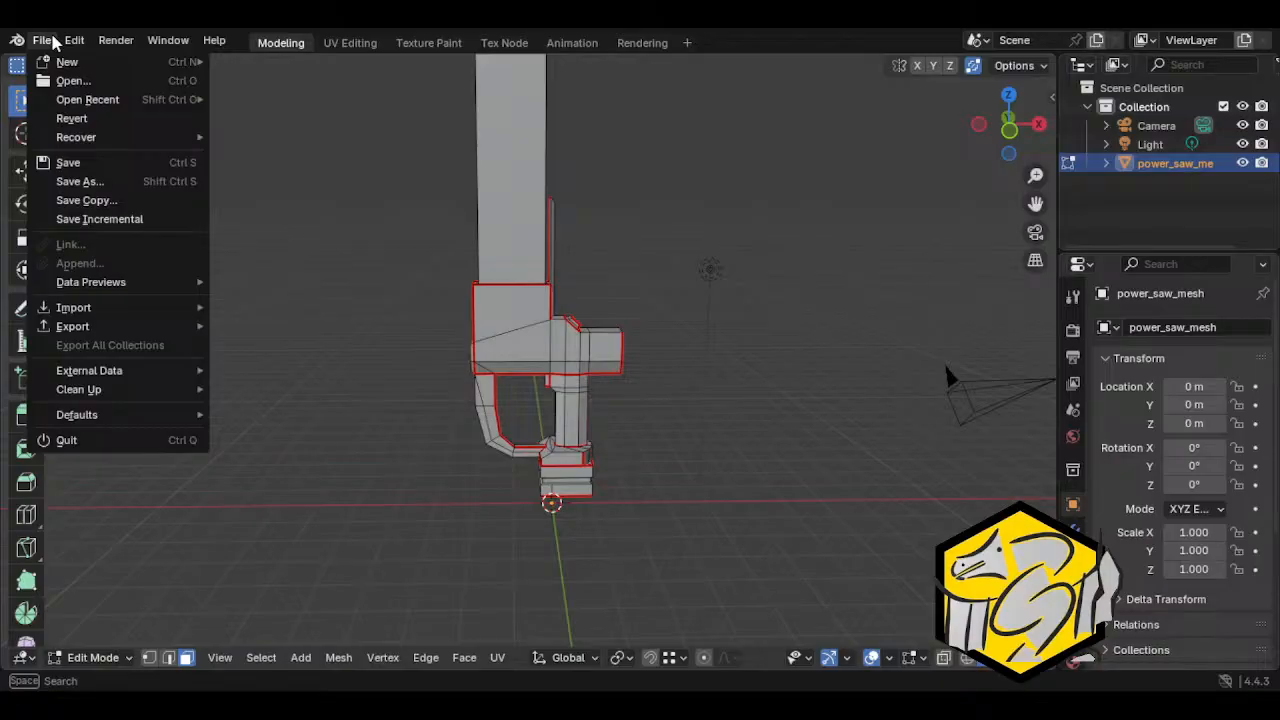
pyautogui.click(100, 164)
# Step: Select the blade's broad side face where it rises out of the housing's recess
pyautogui.moveTo(643, 323); pyautogui.dragTo(749, 371, button='middle')
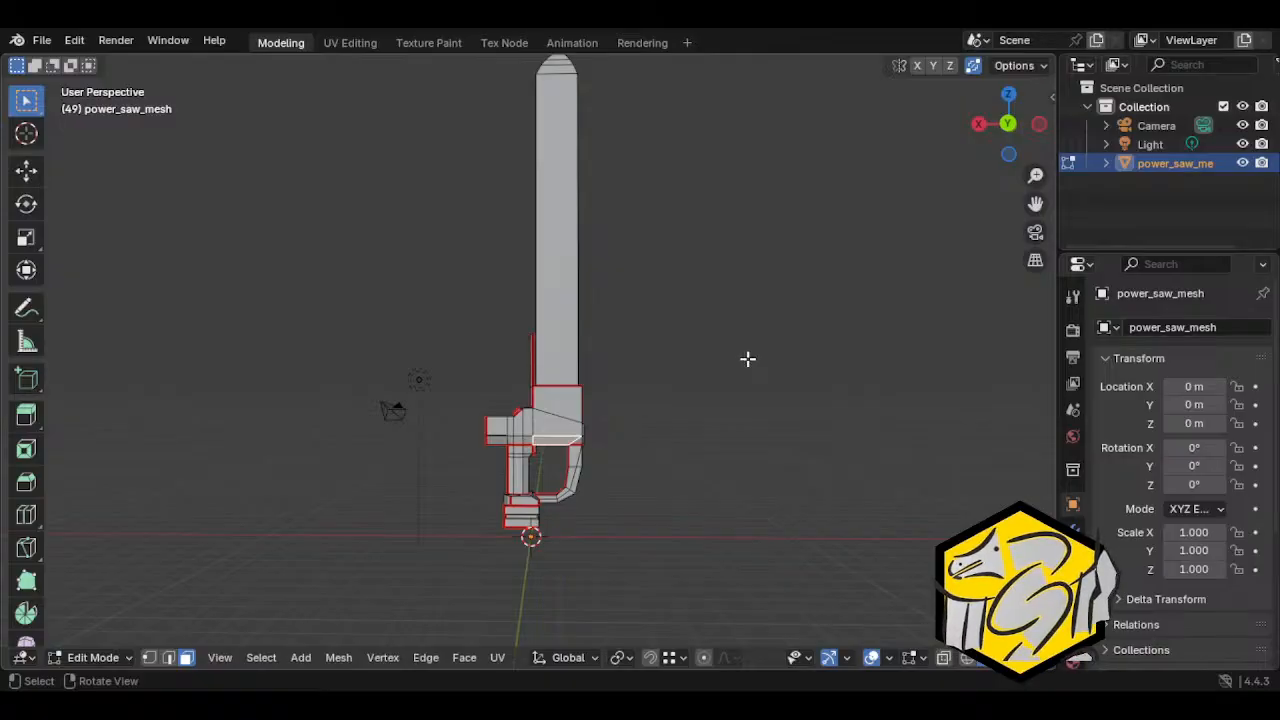
pyautogui.scroll(3, 745, 360)
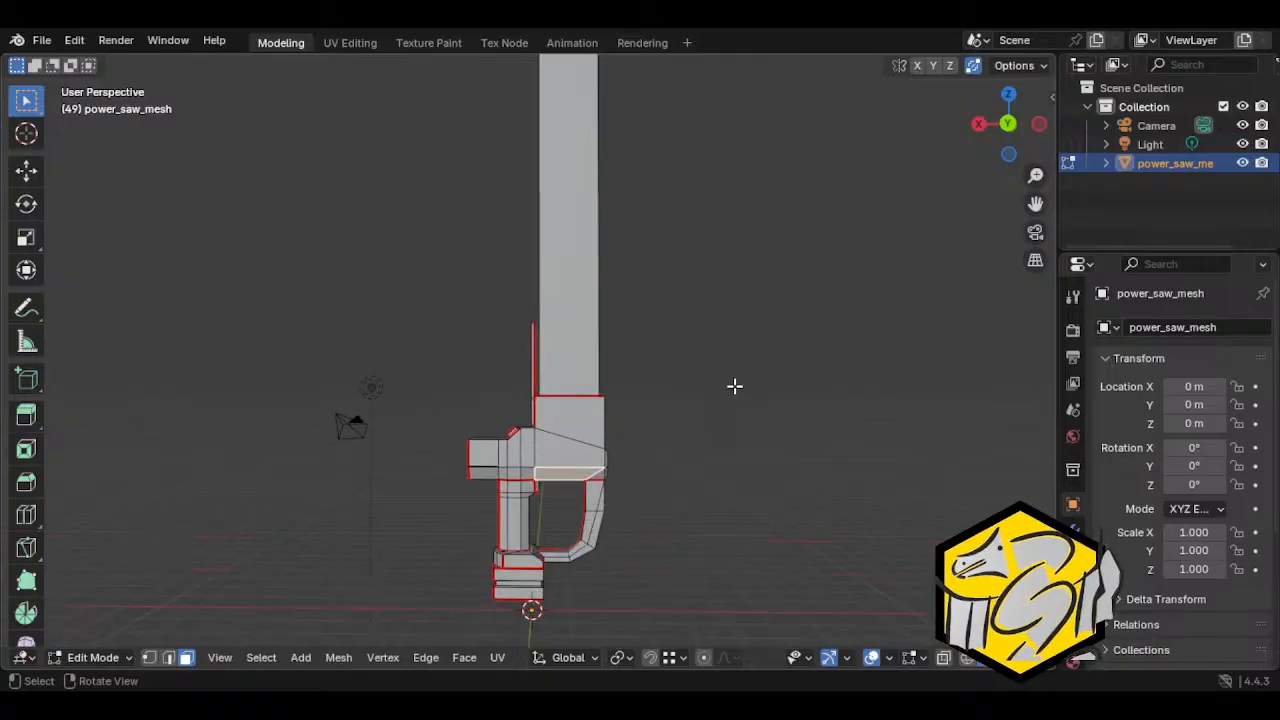
pyautogui.scroll(3, 729, 377)
pyautogui.moveTo(726, 377); pyautogui.dragTo(654, 460, button='middle')
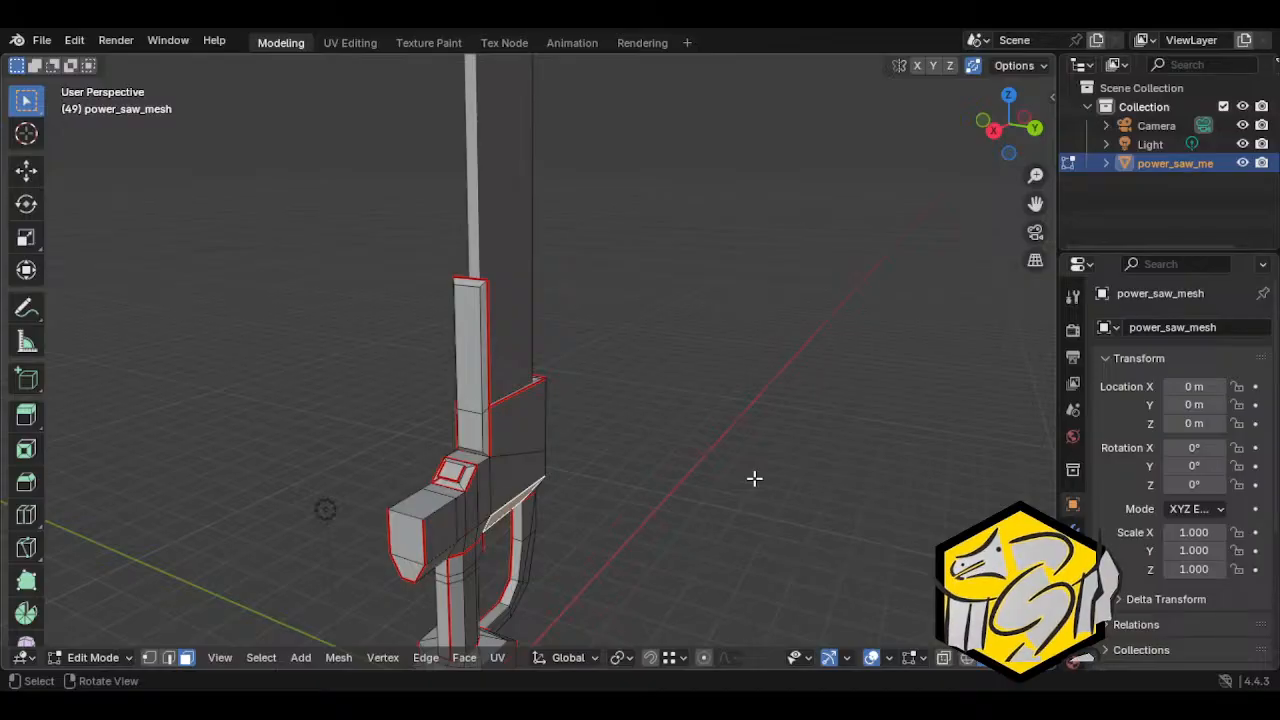
pyautogui.moveTo(739, 426); pyautogui.dragTo(491, 380, button='middle')
pyautogui.scroll(3, 491, 380)
pyautogui.moveTo(412, 392); pyautogui.dragTo(480, 396, button='middle')
pyautogui.click(405, 360)
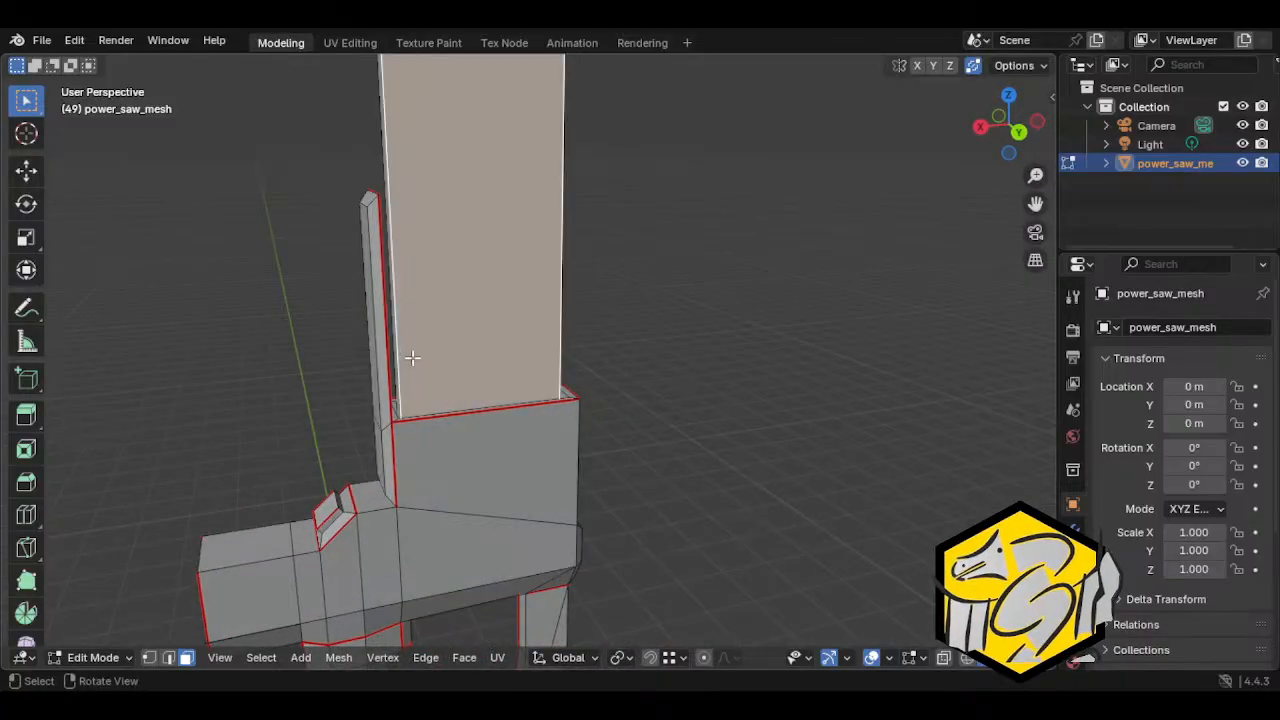
# Step: Add one loop cut across the lower part of the blade, just above the side plate's top
pyautogui.moveTo(414, 357); pyautogui.dragTo(560, 374, button='middle')
pyautogui.keyDown('shift'); pyautogui.click(524, 366); pyautogui.keyUp('shift')
pyautogui.keyDown('shift'); pyautogui.click(533, 351); pyautogui.keyUp('shift')
pyautogui.hotkey('ctrl', 'r')
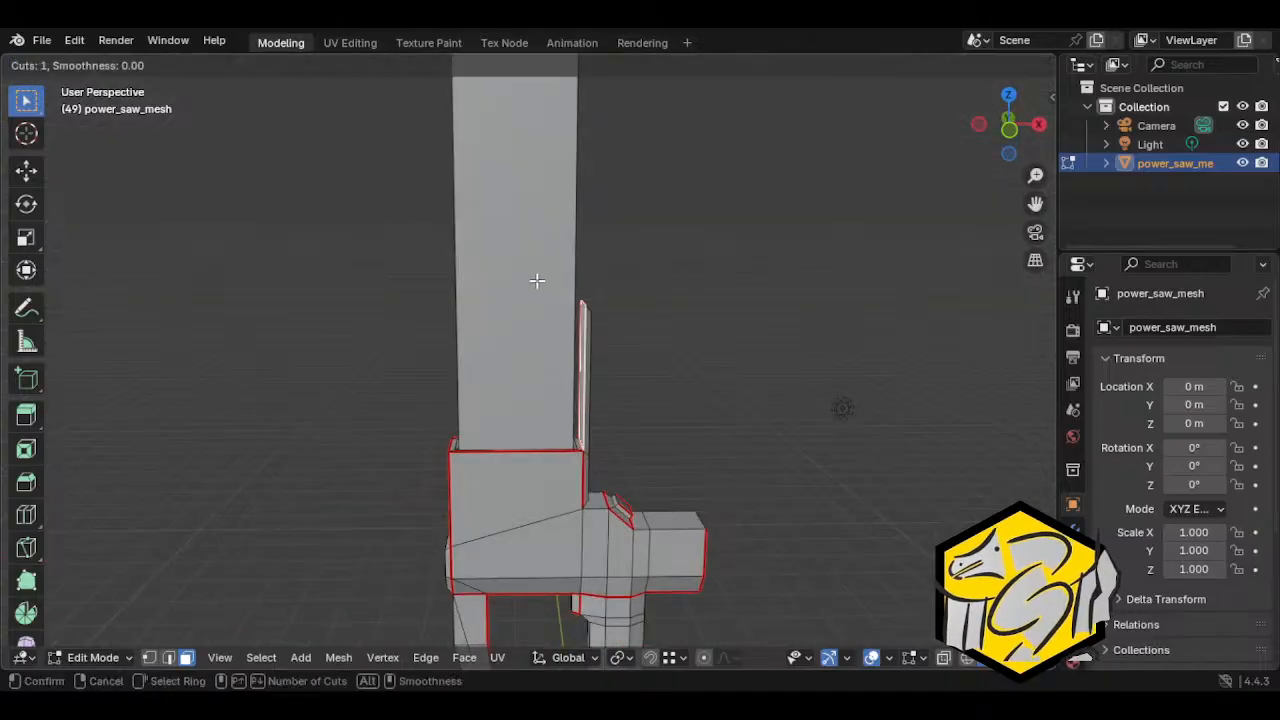
pyautogui.scroll(-4, 531, 266)
pyautogui.click(533, 260)
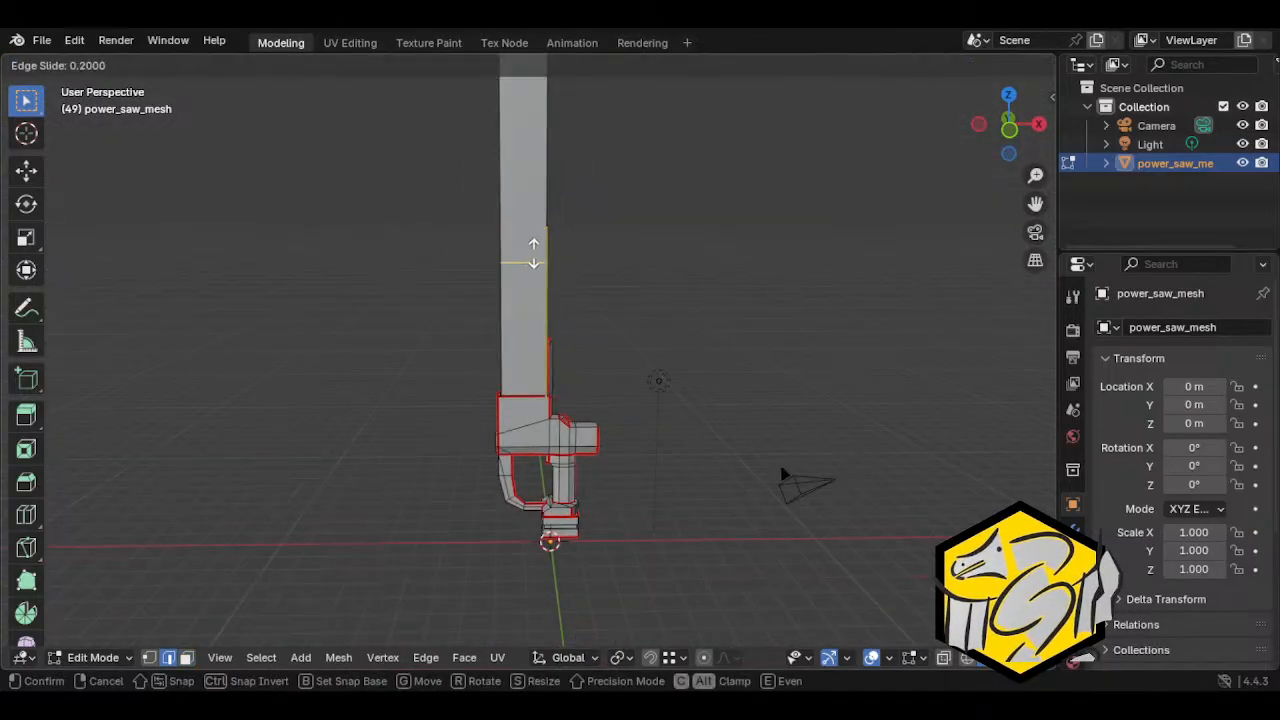
pyautogui.click(589, 320)
pyautogui.scroll(5, 552, 363)
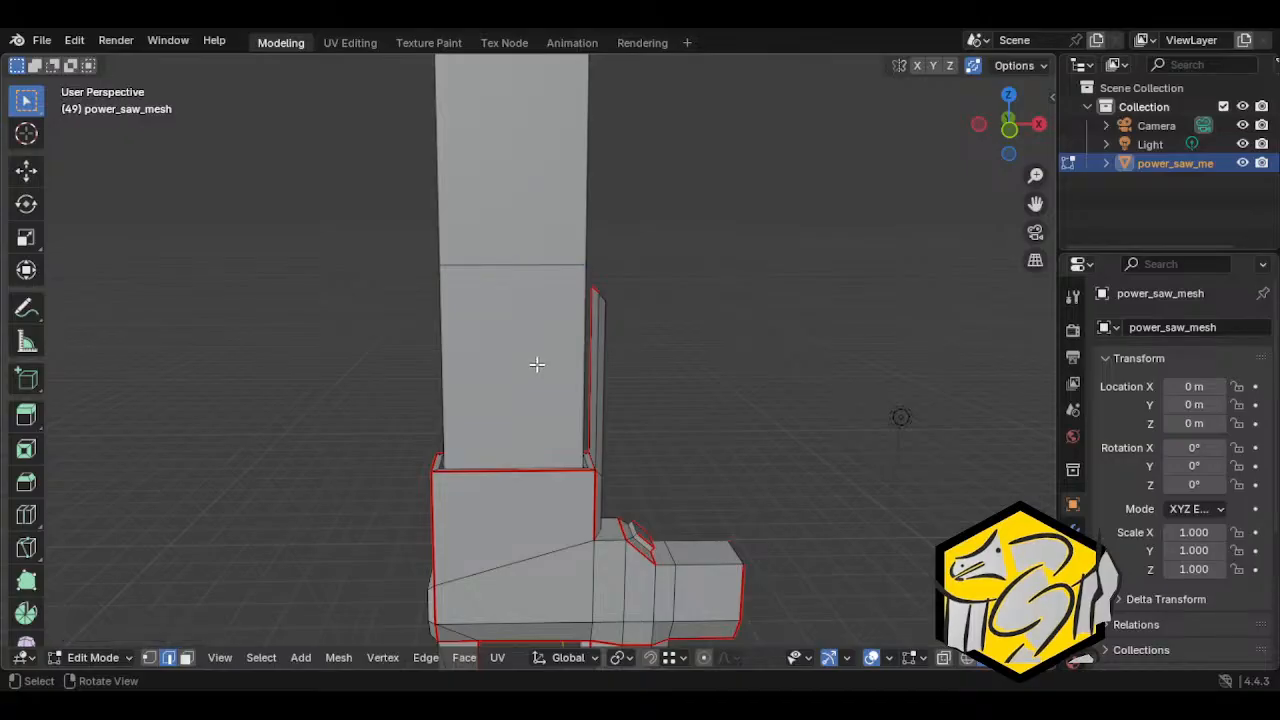
# Step: Extrude the side plate's inner faces along their normals so they cover part of the blade's width
pyautogui.moveTo(537, 364); pyautogui.dragTo(711, 351, button='middle')
pyautogui.scroll(3, 537, 369)
pyautogui.moveTo(537, 369); pyautogui.dragTo(839, 350, button='middle')
pyautogui.moveTo(446, 289); pyautogui.dragTo(504, 365, button='middle')
pyautogui.press('e')
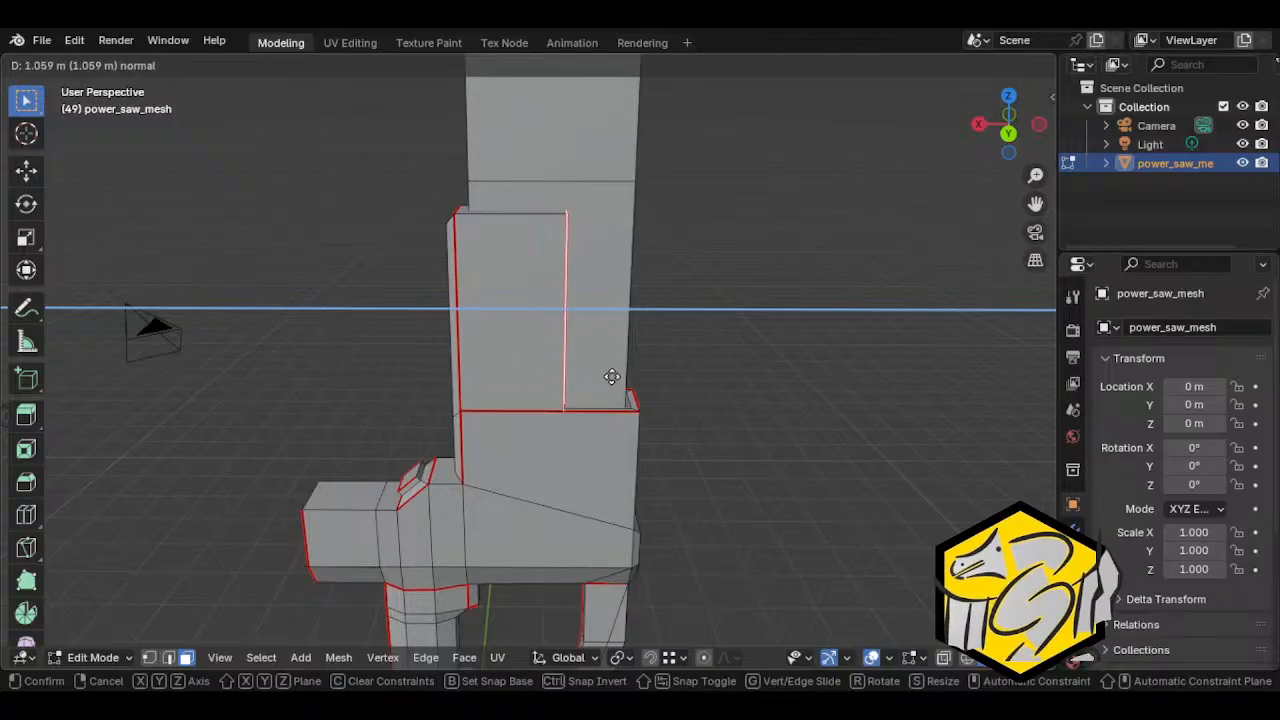
pyautogui.click(605, 377)
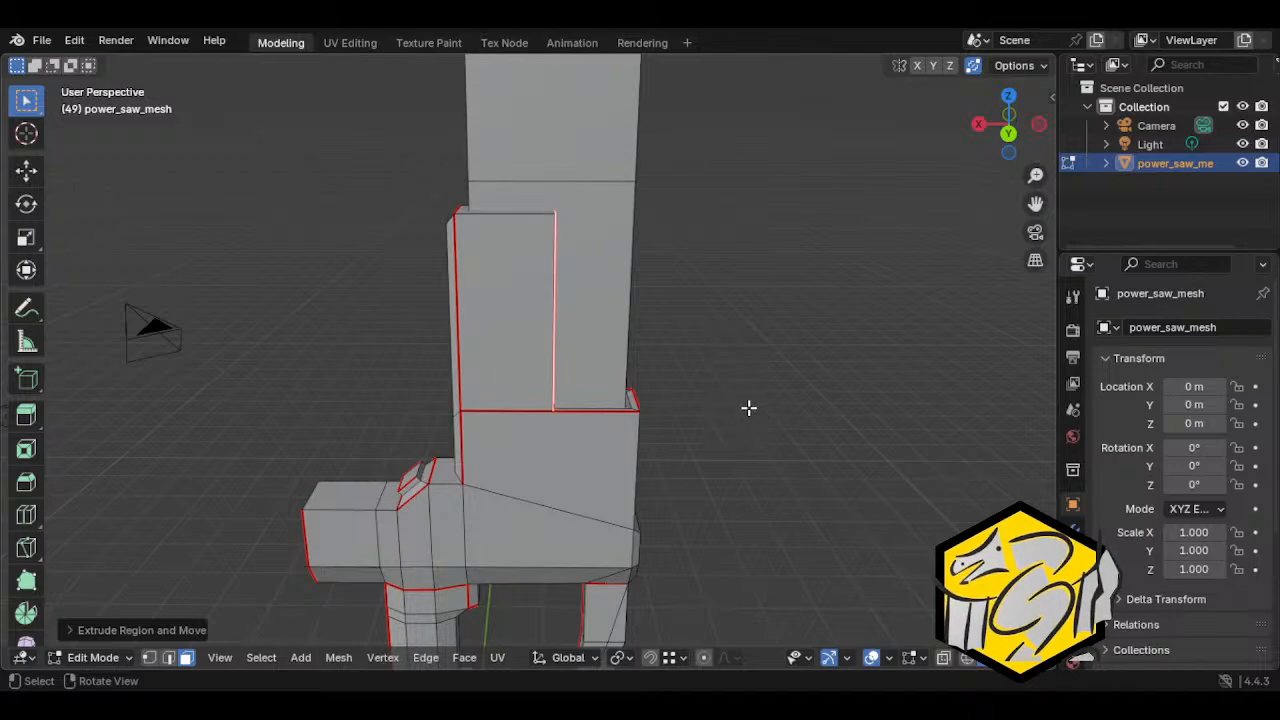
# Step: Delete the hidden bottom face of the extruded block where it meets the housing
pyautogui.moveTo(749, 409); pyautogui.dragTo(696, 404, button='middle')
pyautogui.scroll(2, 677, 394)
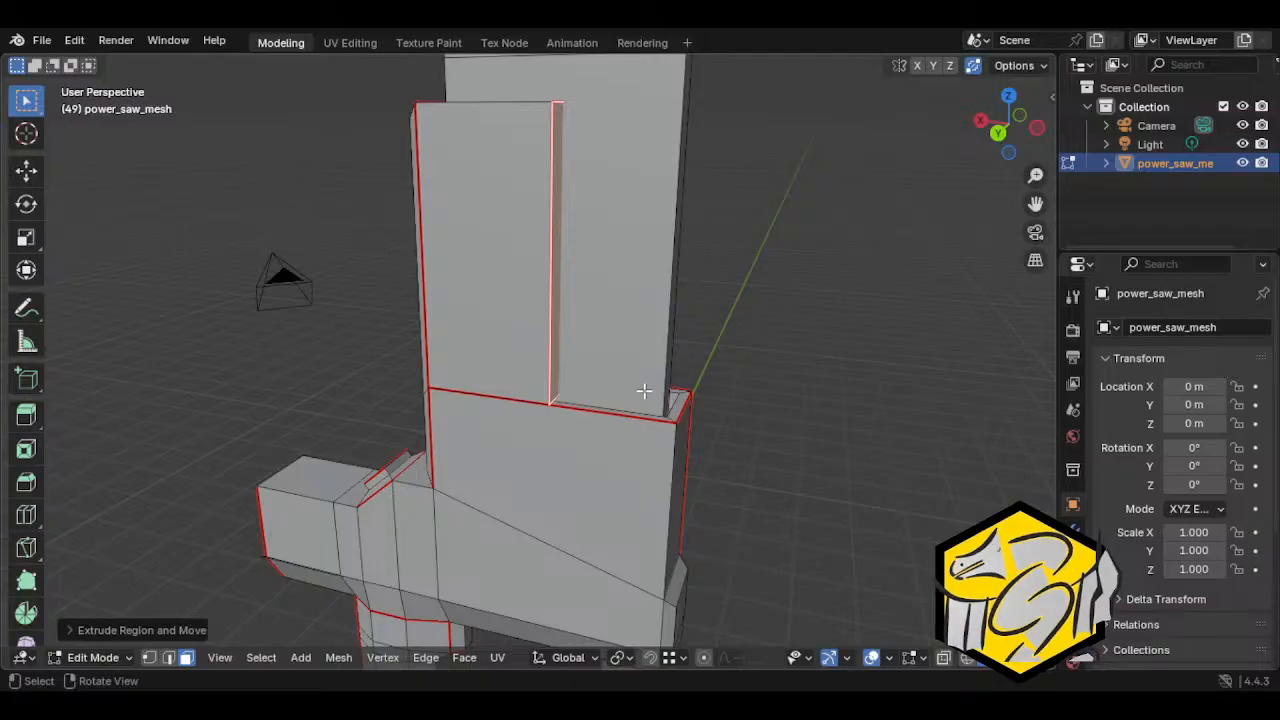
pyautogui.moveTo(515, 200); pyautogui.dragTo(811, 297, button='middle')
pyautogui.click(491, 201)
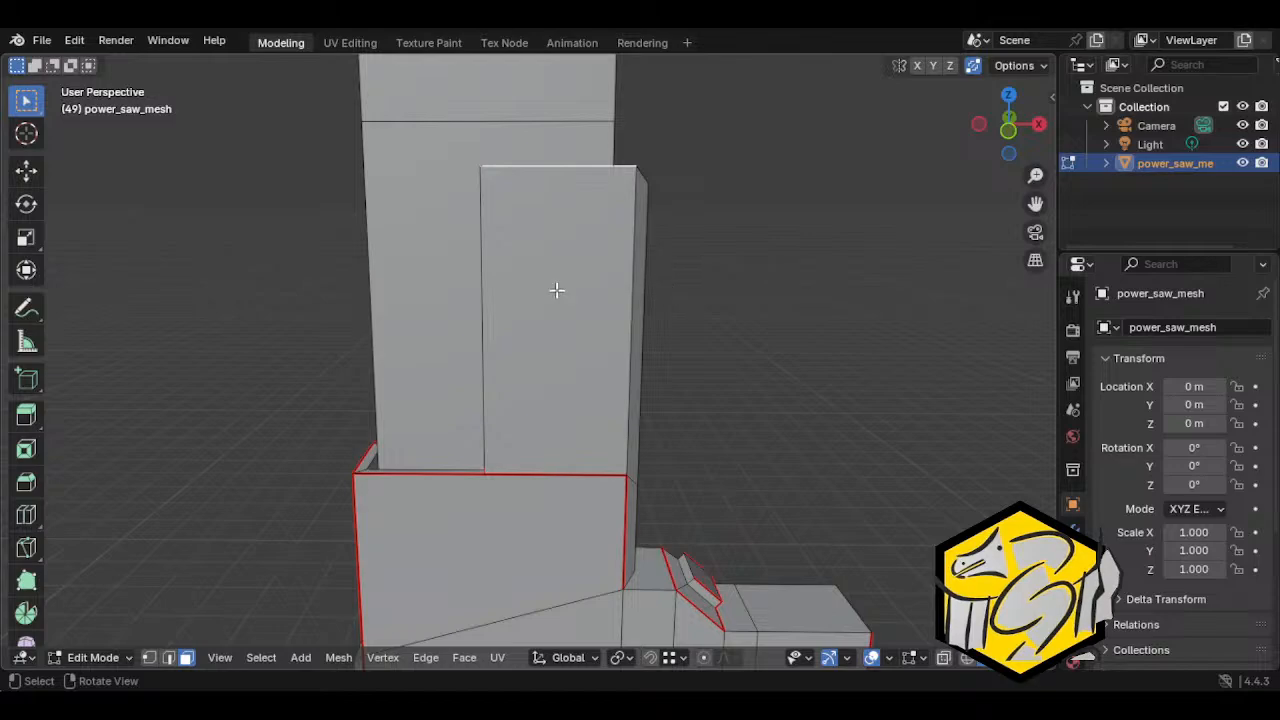
pyautogui.moveTo(557, 290); pyautogui.dragTo(323, 280, button='middle')
pyautogui.click(500, 432)
pyautogui.hotkey('alt', 'z')
pyautogui.click(612, 445)
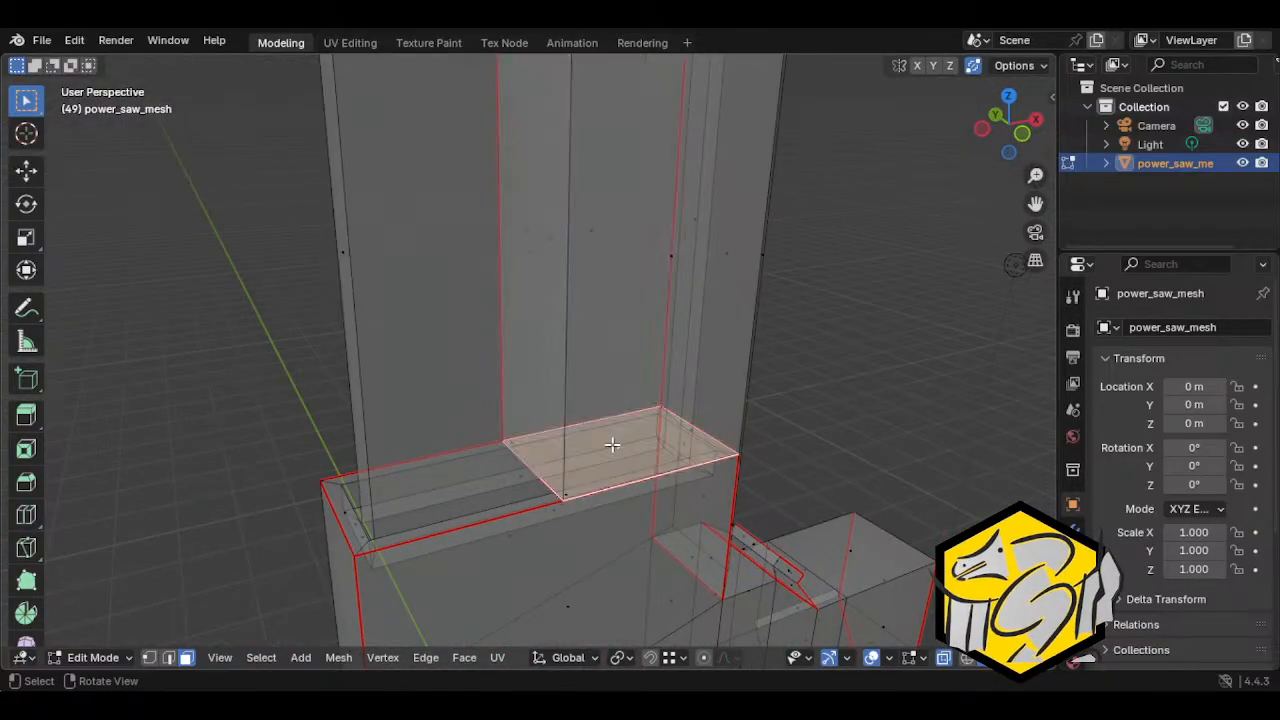
pyautogui.moveTo(612, 445); pyautogui.dragTo(931, 414, button='middle')
pyautogui.press('x')
pyautogui.click(846, 240)
pyautogui.moveTo(846, 240); pyautogui.dragTo(511, 443, button='middle')
pyautogui.hotkey('alt', 'z')
# Step: Check which geometry is linked to the faces of the extruded block
pyautogui.click(586, 415)
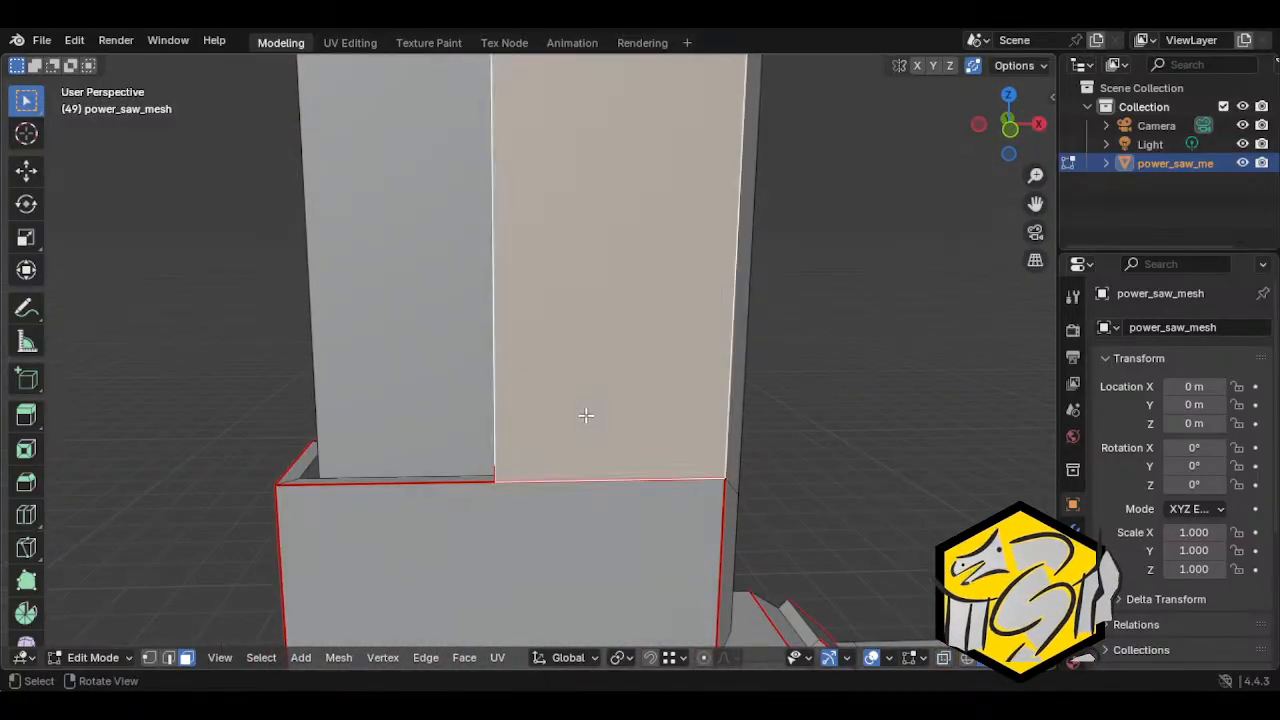
pyautogui.hotkey('ctrl', 'l')
pyautogui.moveTo(586, 415); pyautogui.dragTo(611, 340, button='middle')
pyautogui.click(569, 400)
pyautogui.hotkey('ctrl', 'l')
pyautogui.click(520, 372)
pyautogui.hotkey('alt', 'a')
# Step: Mark a seam along the outer vertical edge loop of the extruded block
pyautogui.keyDown('alt'); pyautogui.click(447, 340); pyautogui.keyUp('alt')
pyautogui.hotkey('ctrl', 'e')
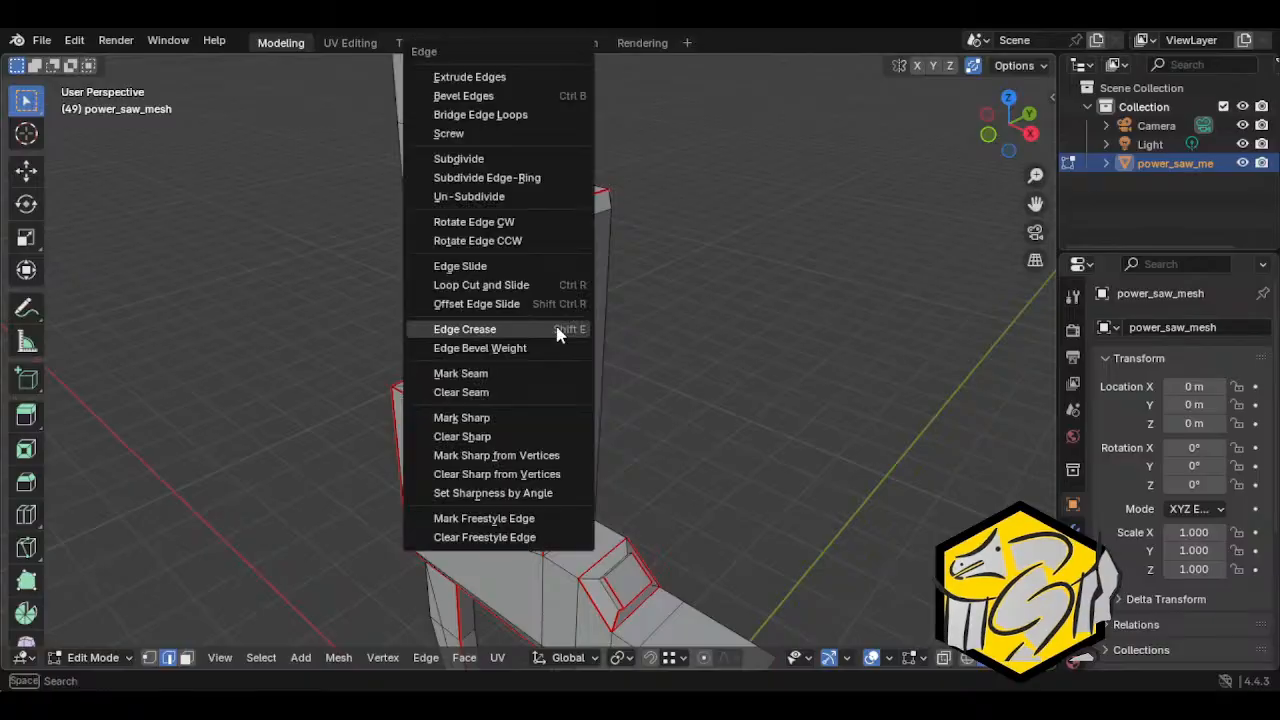
pyautogui.click(506, 372)
# Step: Clear the seam from the short end edge on top of the extruded block
pyautogui.moveTo(506, 372); pyautogui.dragTo(556, 435, button='middle')
pyautogui.click(640, 377)
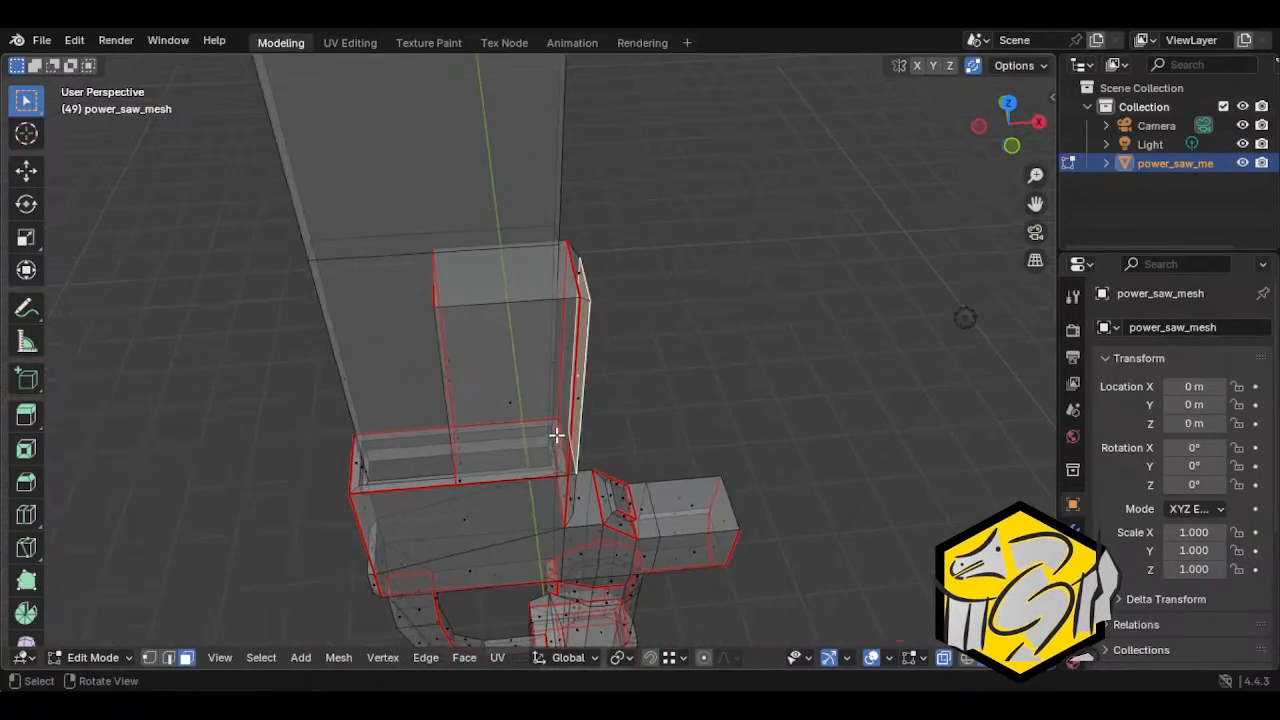
pyautogui.click(534, 334)
pyautogui.hotkey('alt', 'z')
pyautogui.click(515, 296)
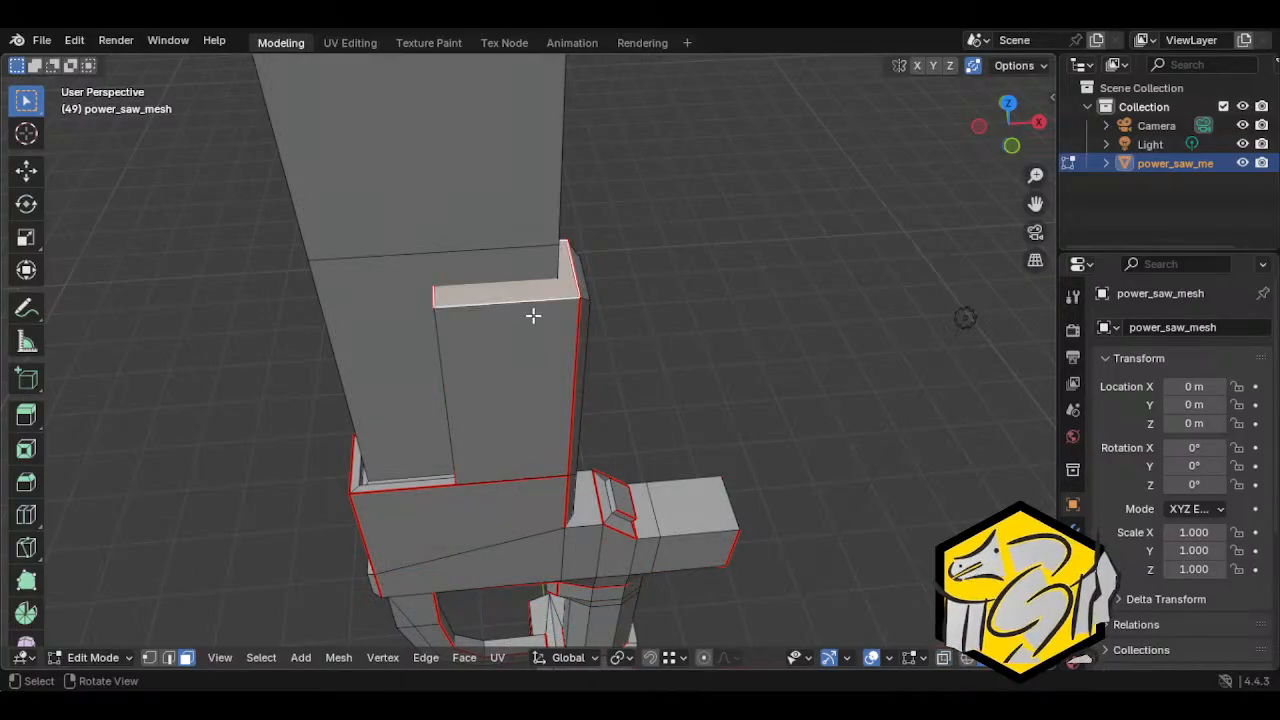
pyautogui.scroll(6, 525, 318)
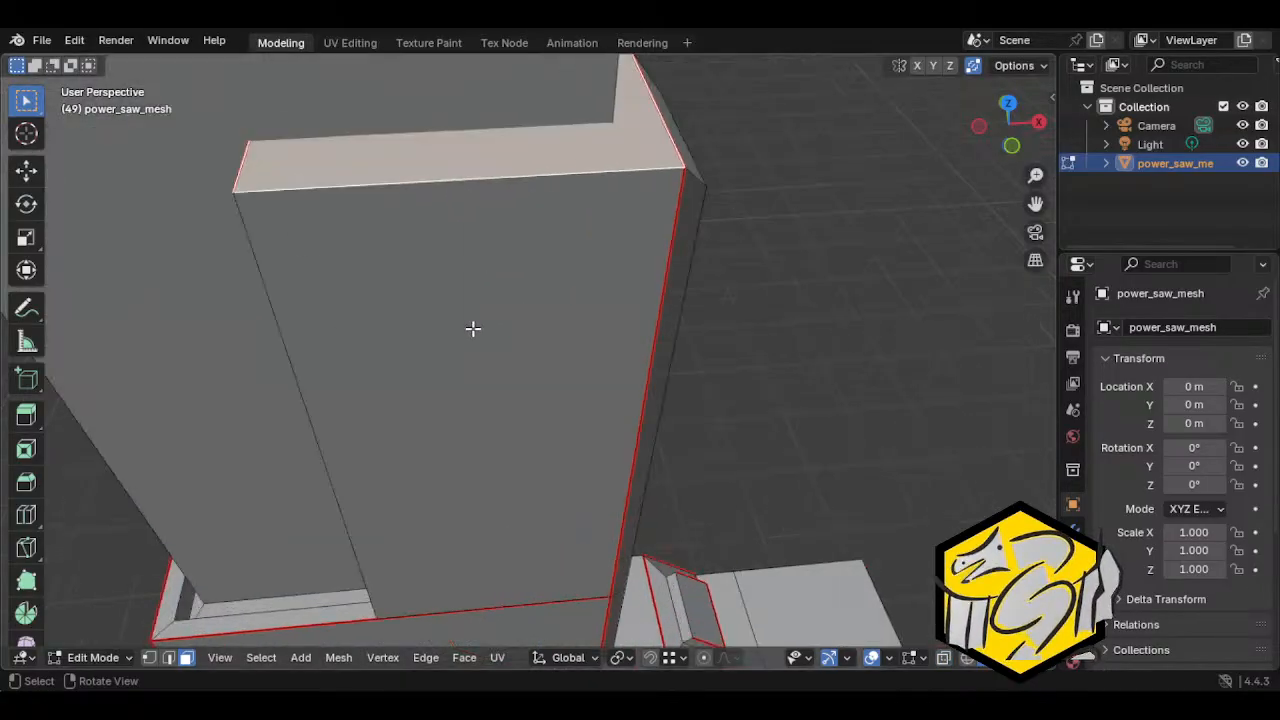
pyautogui.scroll(-3, 411, 267)
pyautogui.press('2')
pyautogui.click(376, 250)
pyautogui.moveTo(376, 250); pyautogui.dragTo(470, 285, button='middle')
pyautogui.hotkey('ctrl', 'e')
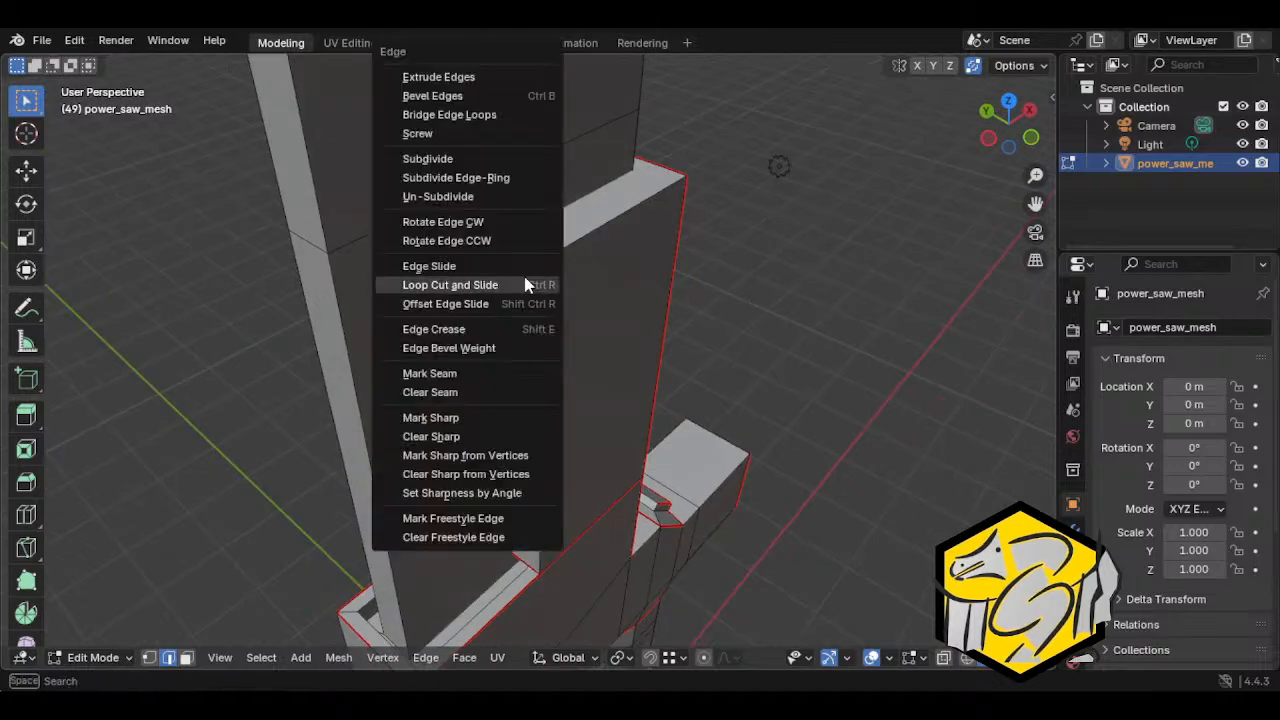
pyautogui.click(470, 392)
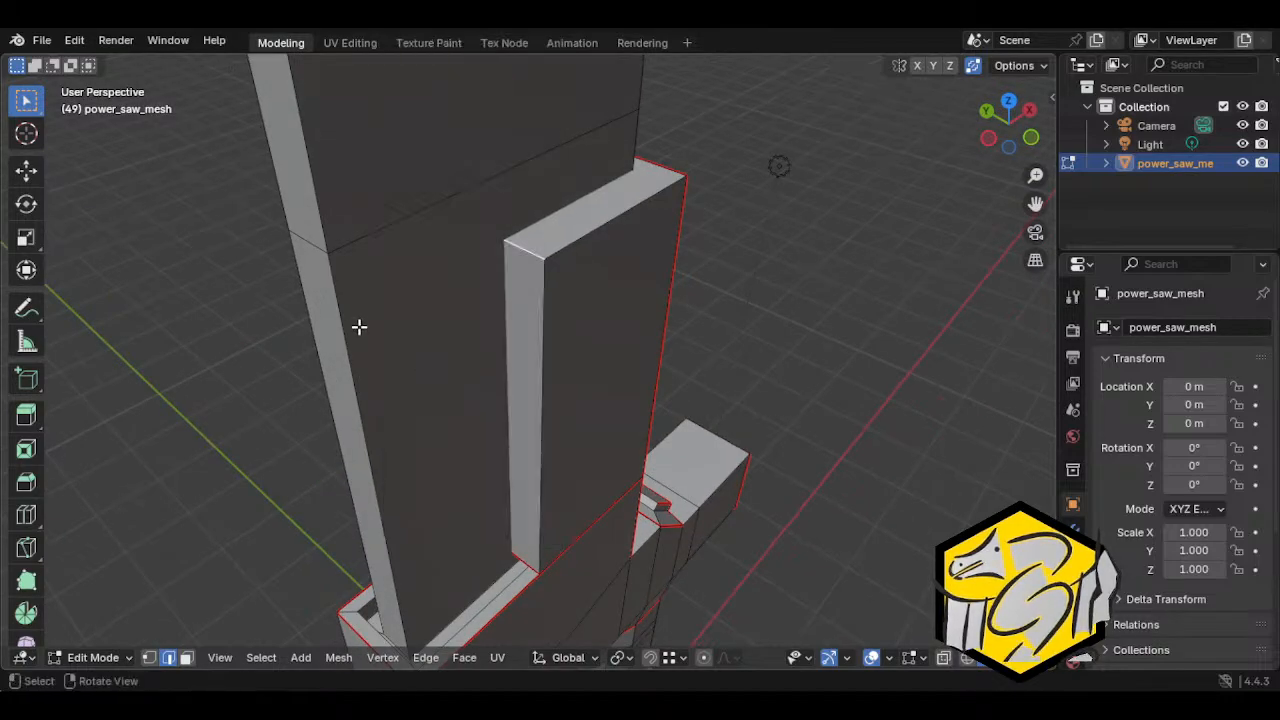
# Step: Mark seams on the two long parallel edges across the top of the extruded block
pyautogui.moveTo(349, 366); pyautogui.dragTo(475, 343, button='middle')
pyautogui.click(519, 118)
pyautogui.hotkey('alt', 'z')
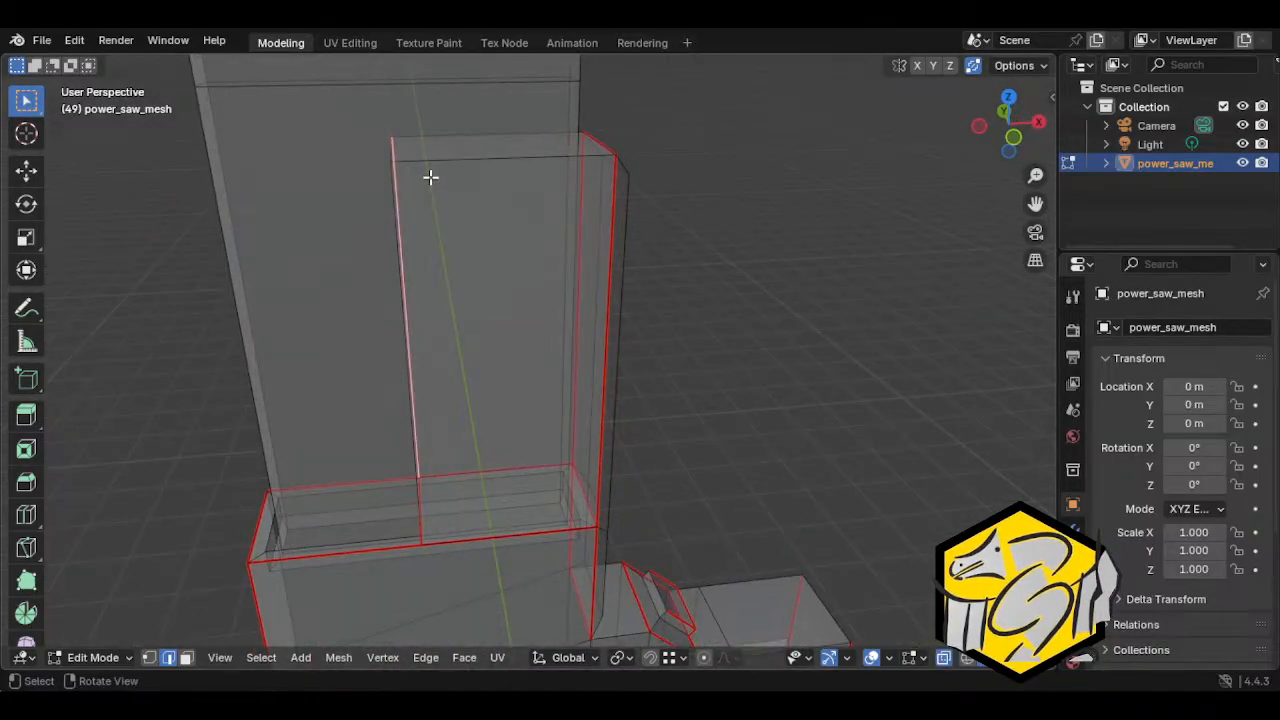
pyautogui.click(471, 158)
pyautogui.keyDown('shift'); pyautogui.click(470, 131); pyautogui.keyUp('shift')
pyautogui.hotkey('ctrl', 'e')
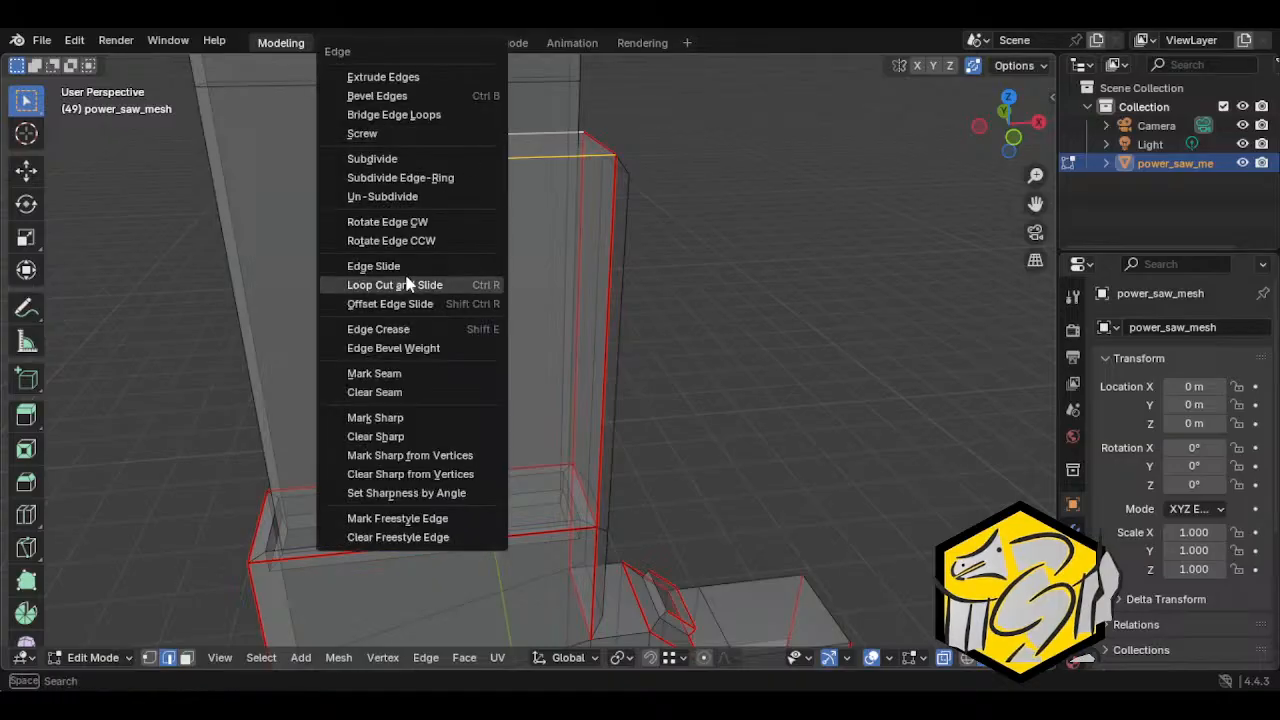
pyautogui.click(415, 369)
# Step: Clear the seam from the rear inner vertical edge of the extruded block
pyautogui.moveTo(420, 277); pyautogui.dragTo(401, 207, button='middle')
pyautogui.keyDown('shift'); pyautogui.click(402, 207); pyautogui.keyUp('shift')
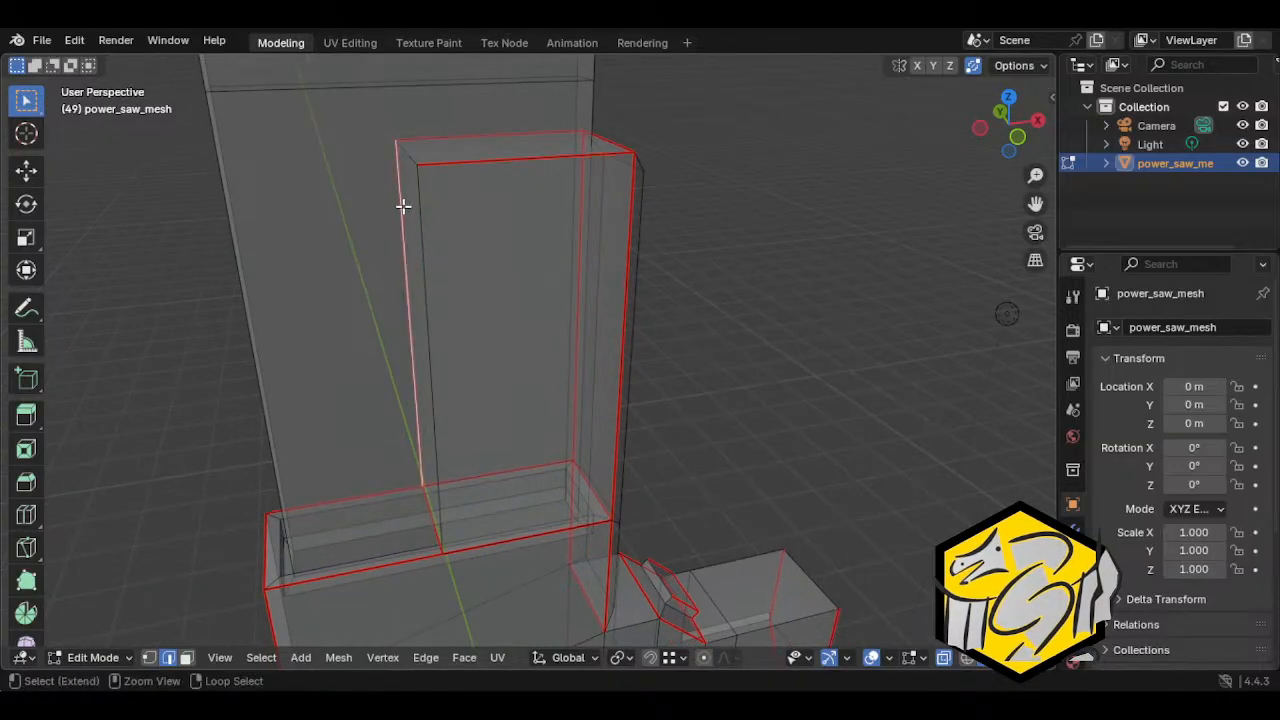
pyautogui.hotkey('ctrl', 'e')
pyautogui.click(325, 386)
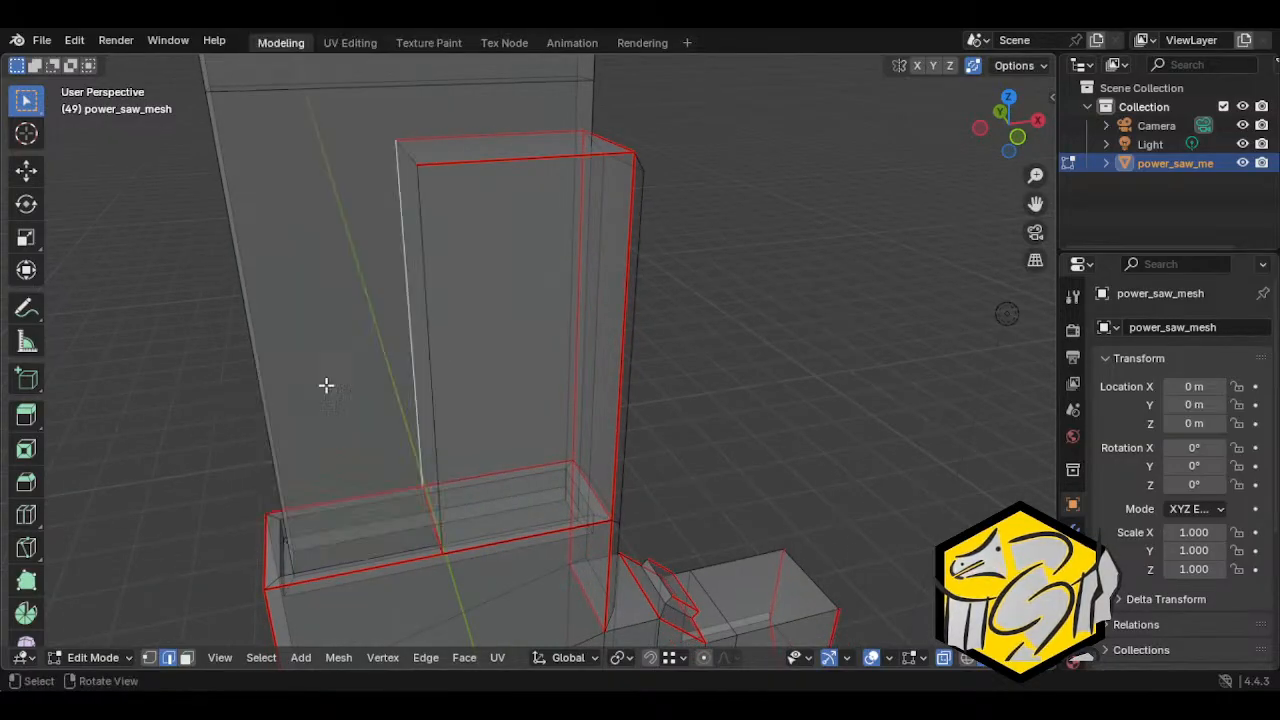
# Step: Examine the seams around the extruded block and the housing opening in solid and see-through views
pyautogui.click(503, 419)
pyautogui.moveTo(503, 419)
pyautogui.mouseDown(button='middle')
pyautogui.moveTo(643, 500)
pyautogui.moveTo(826, 466)
pyautogui.moveTo(689, 460)
pyautogui.mouseUp(button='middle')
pyautogui.hotkey('alt', 'z')
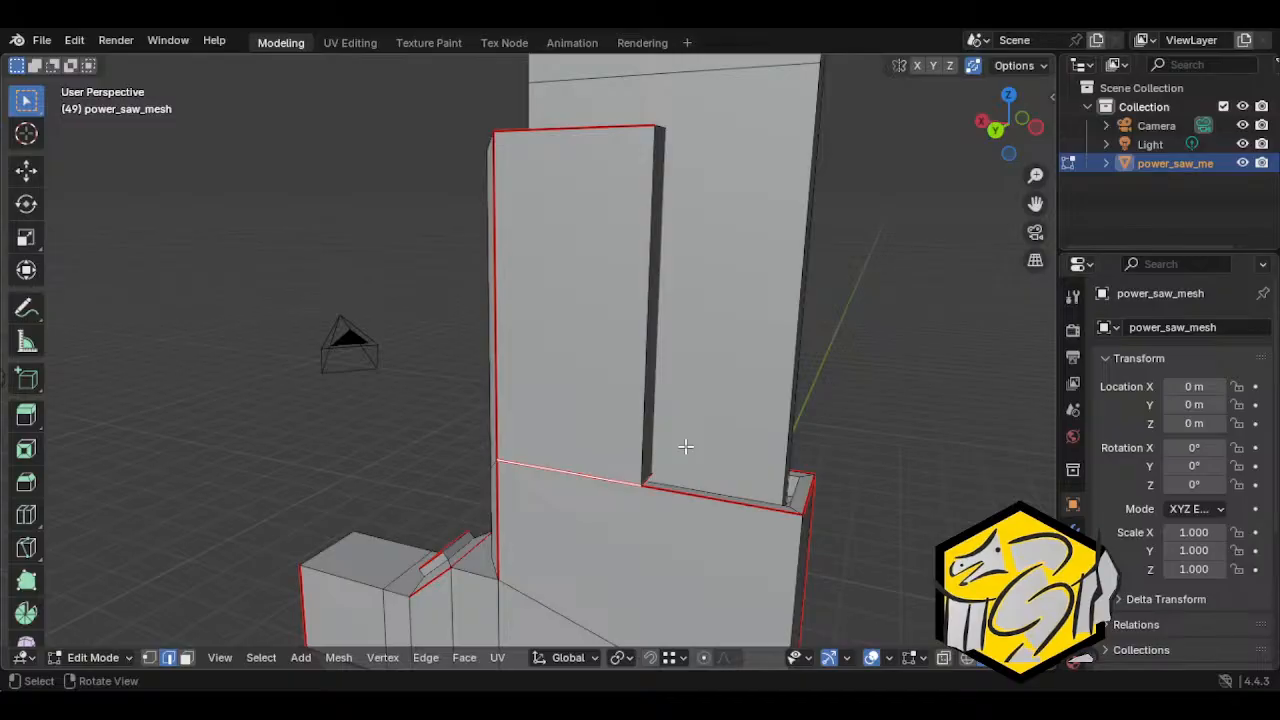
pyautogui.moveTo(794, 209); pyautogui.dragTo(771, 177, button='middle')
pyautogui.hotkey('alt', 'z')
pyautogui.moveTo(700, 334)
pyautogui.mouseDown(button='middle')
pyautogui.moveTo(491, 323)
pyautogui.moveTo(560, 306)
pyautogui.mouseUp(button='middle')
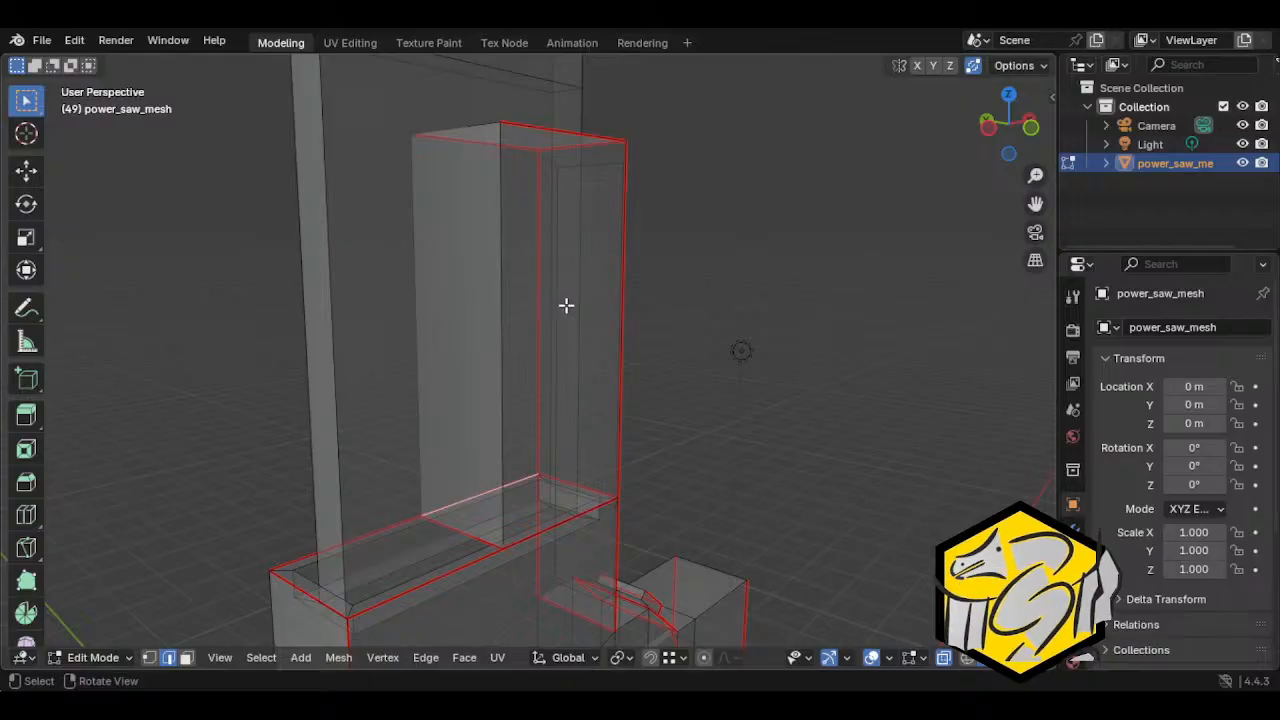
pyautogui.moveTo(566, 374); pyautogui.dragTo(856, 422, button='middle')
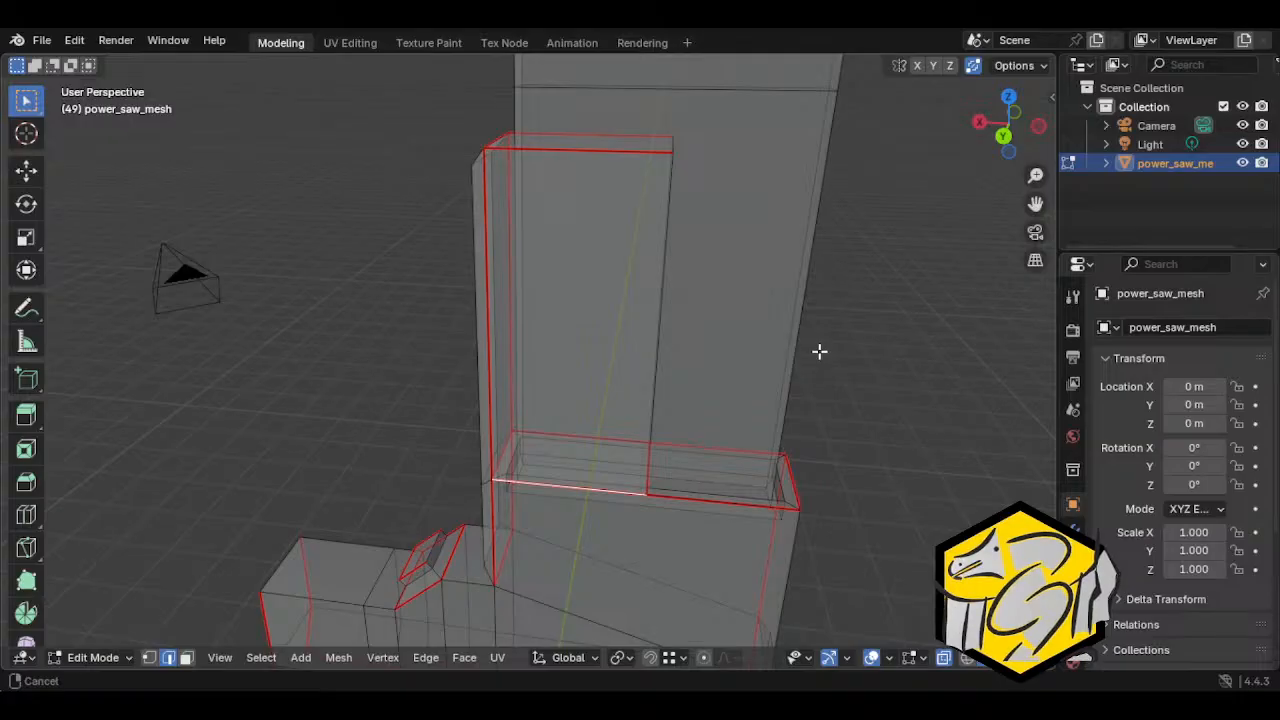
pyautogui.moveTo(820, 351); pyautogui.dragTo(567, 456, button='middle')
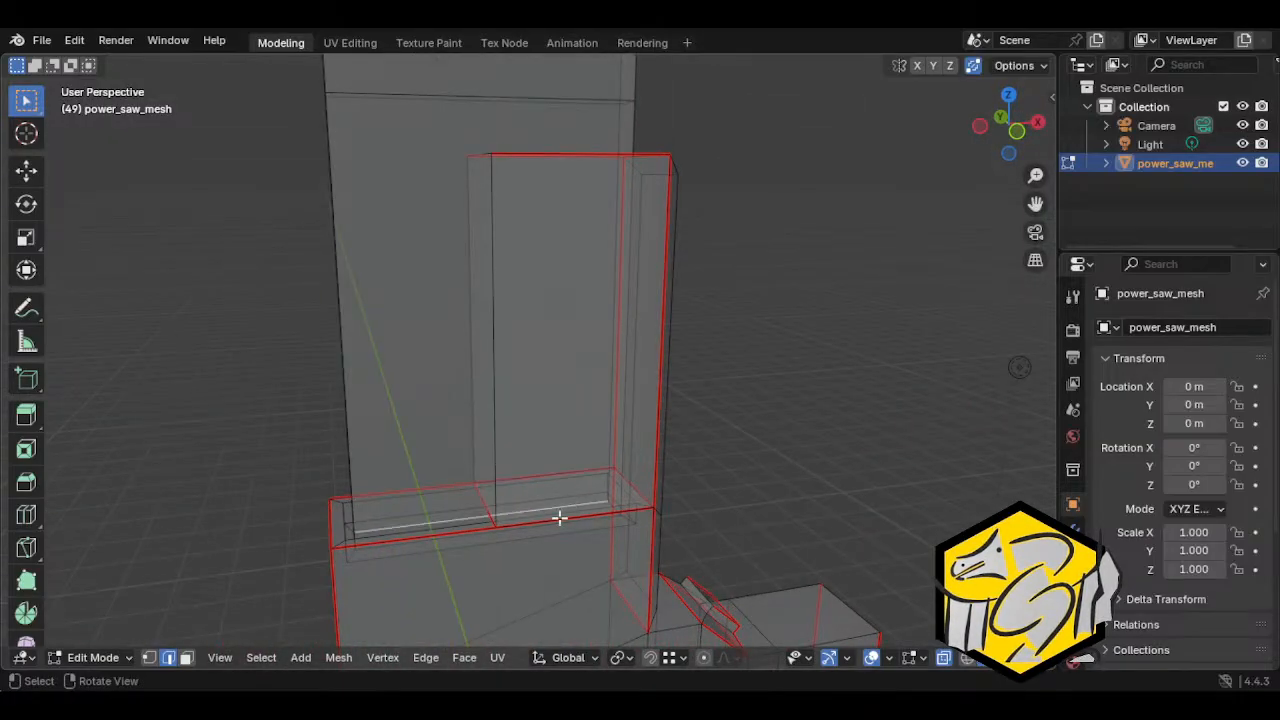
pyautogui.moveTo(491, 511)
pyautogui.mouseDown(button='middle')
pyautogui.moveTo(670, 483)
pyautogui.moveTo(426, 523)
pyautogui.moveTo(600, 509)
pyautogui.moveTo(520, 389)
pyautogui.moveTo(671, 390)
pyautogui.moveTo(391, 411)
pyautogui.moveTo(443, 425)
pyautogui.moveTo(620, 414)
pyautogui.moveTo(440, 466)
pyautogui.moveTo(500, 489)
pyautogui.moveTo(519, 521)
pyautogui.moveTo(803, 517)
pyautogui.moveTo(651, 451)
pyautogui.moveTo(571, 434)
pyautogui.mouseUp(button='middle')
pyautogui.hotkey('alt', 'z')
pyautogui.hotkey('alt', 'z')
pyautogui.hotkey('alt', 'z')
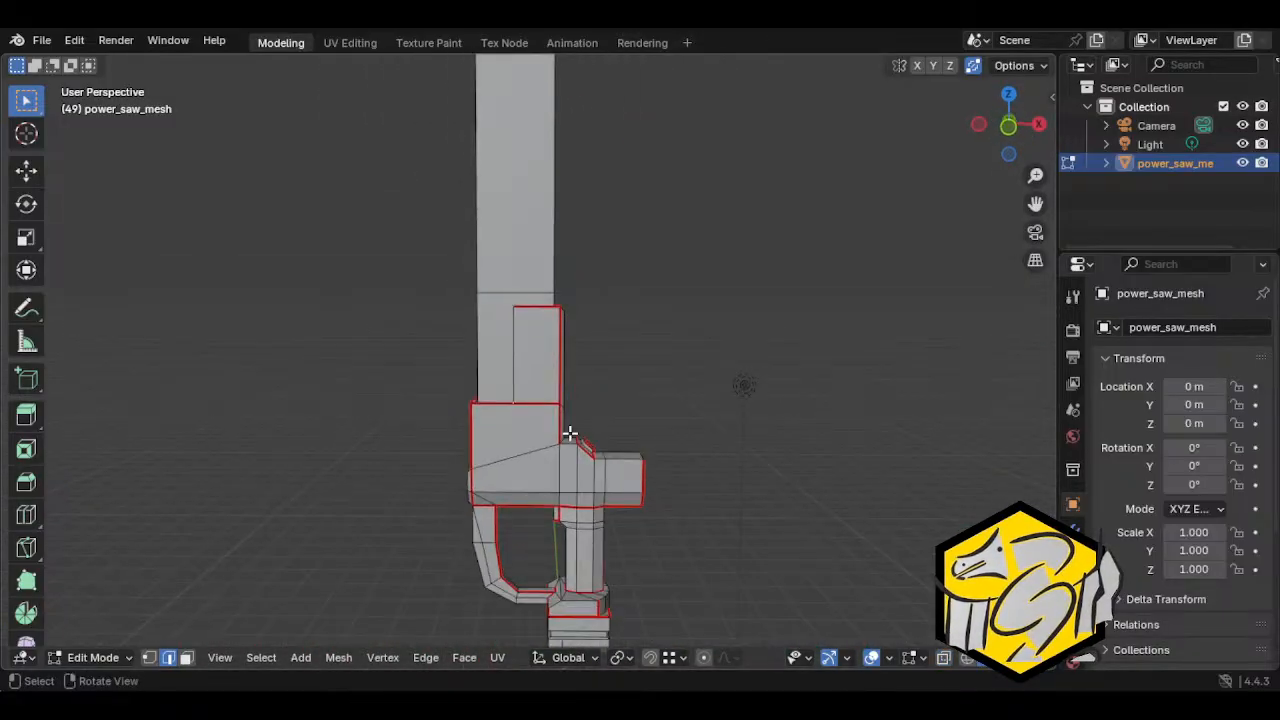
# Step: Examine the whole saw body, grip and handguard in both Object Mode and Edit Mode
pyautogui.moveTo(597, 366); pyautogui.dragTo(180, 370, button='middle')
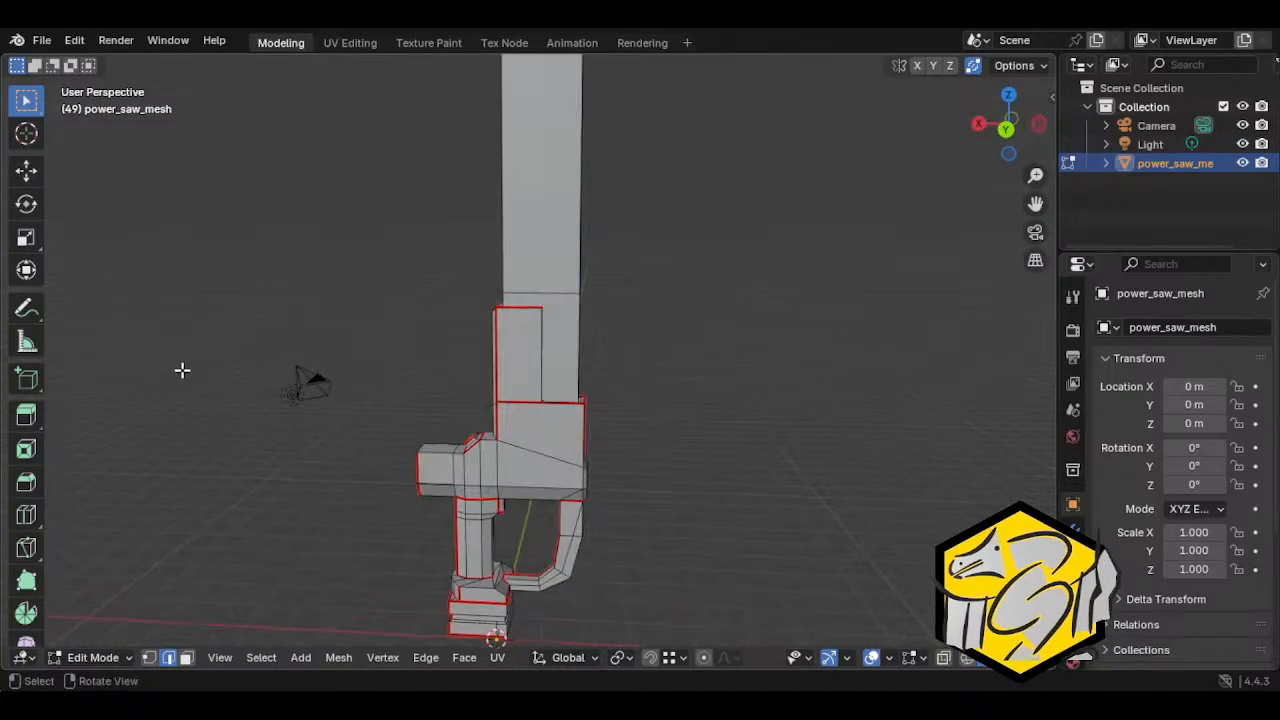
pyautogui.keyDown('shift'); pyautogui.moveTo(485, 343); pyautogui.dragTo(500, 398, button='middle'); pyautogui.keyUp('shift')
pyautogui.press('Tab')
pyautogui.moveTo(428, 462); pyautogui.dragTo(483, 388, button='middle')
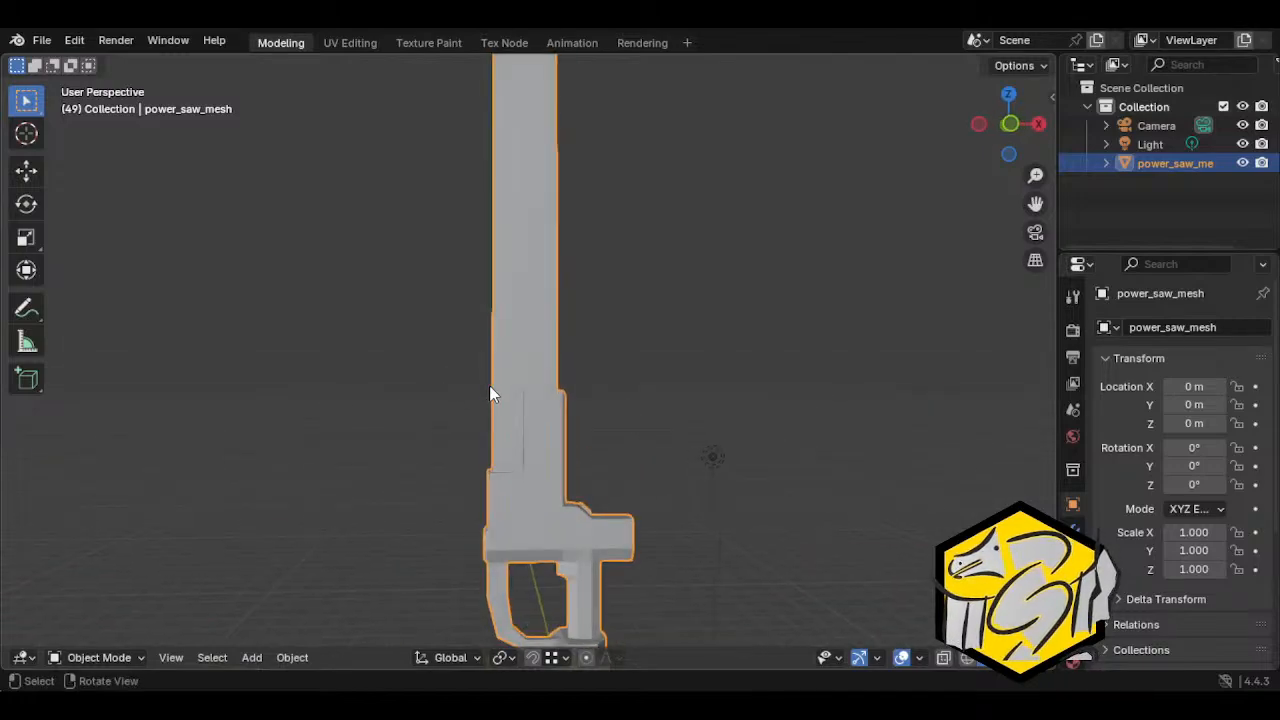
pyautogui.moveTo(489, 392); pyautogui.dragTo(617, 392, button='middle')
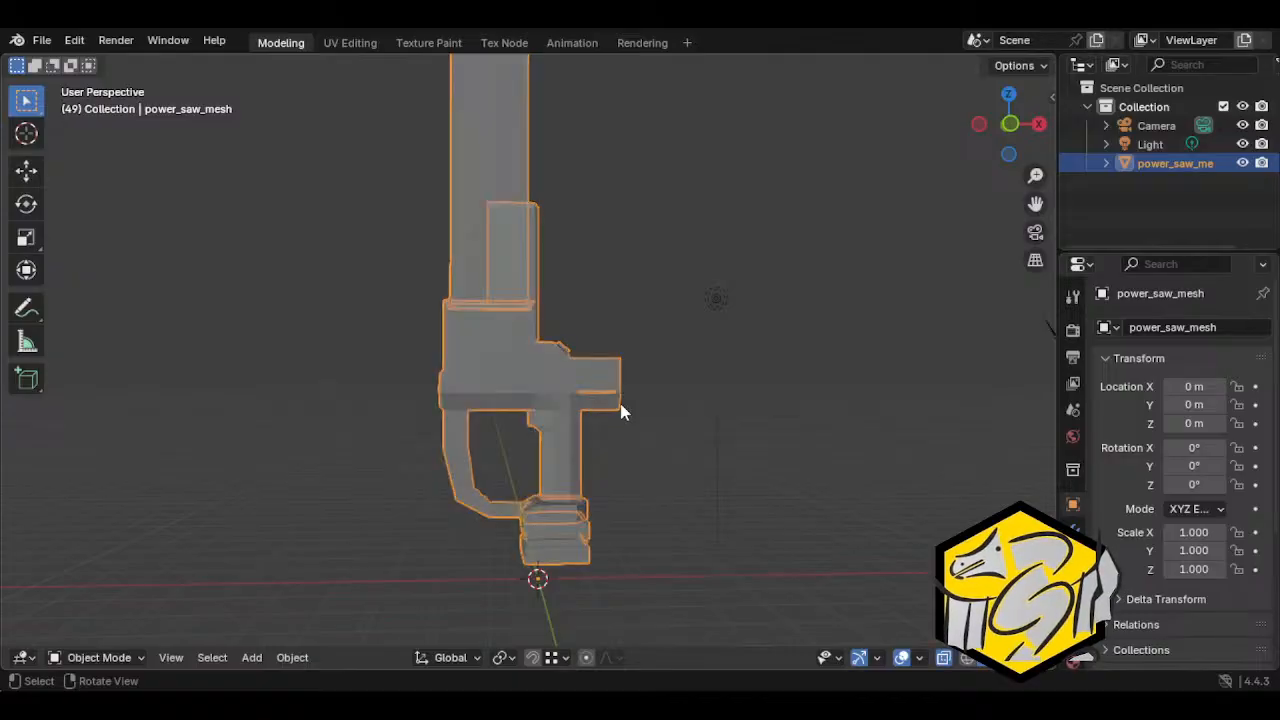
pyautogui.press('Tab')
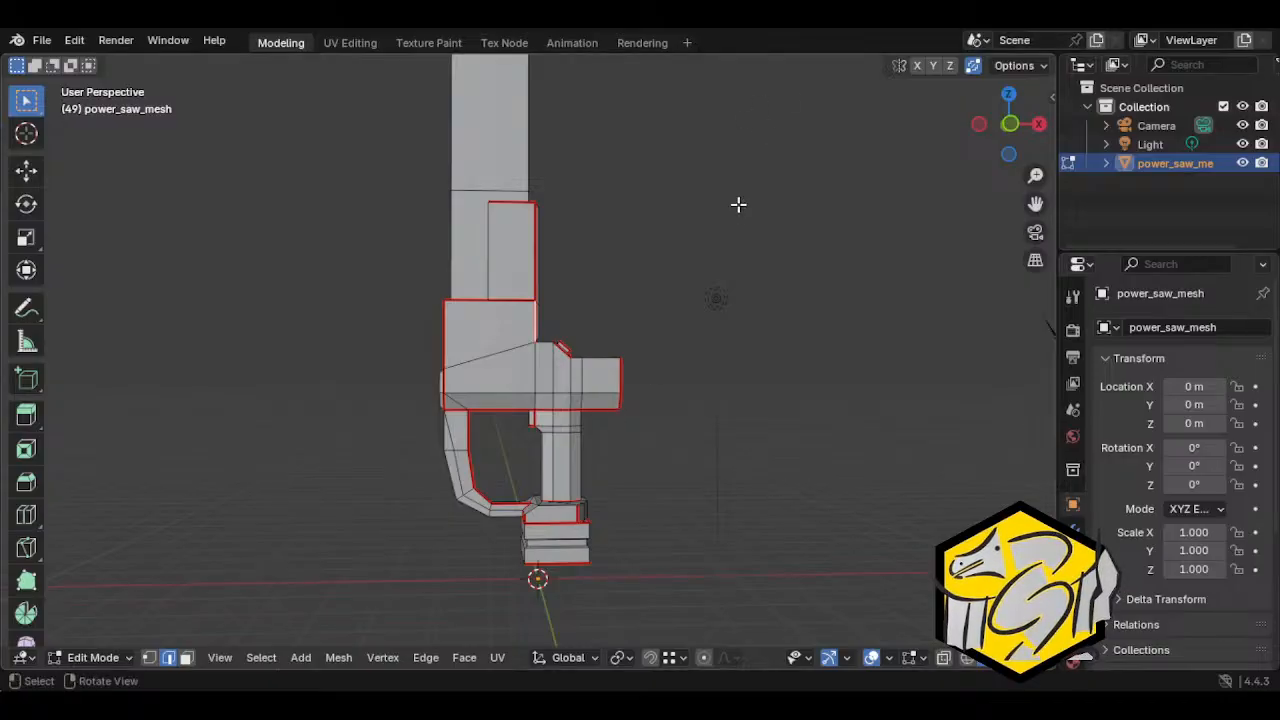
pyautogui.keyDown('shift'); pyautogui.moveTo(678, 326); pyautogui.dragTo(686, 409, button='middle'); pyautogui.keyUp('shift')
pyautogui.scroll(1, 624, 304)
pyautogui.scroll(1, 651, 309)
pyautogui.scroll(-2, 640, 290)
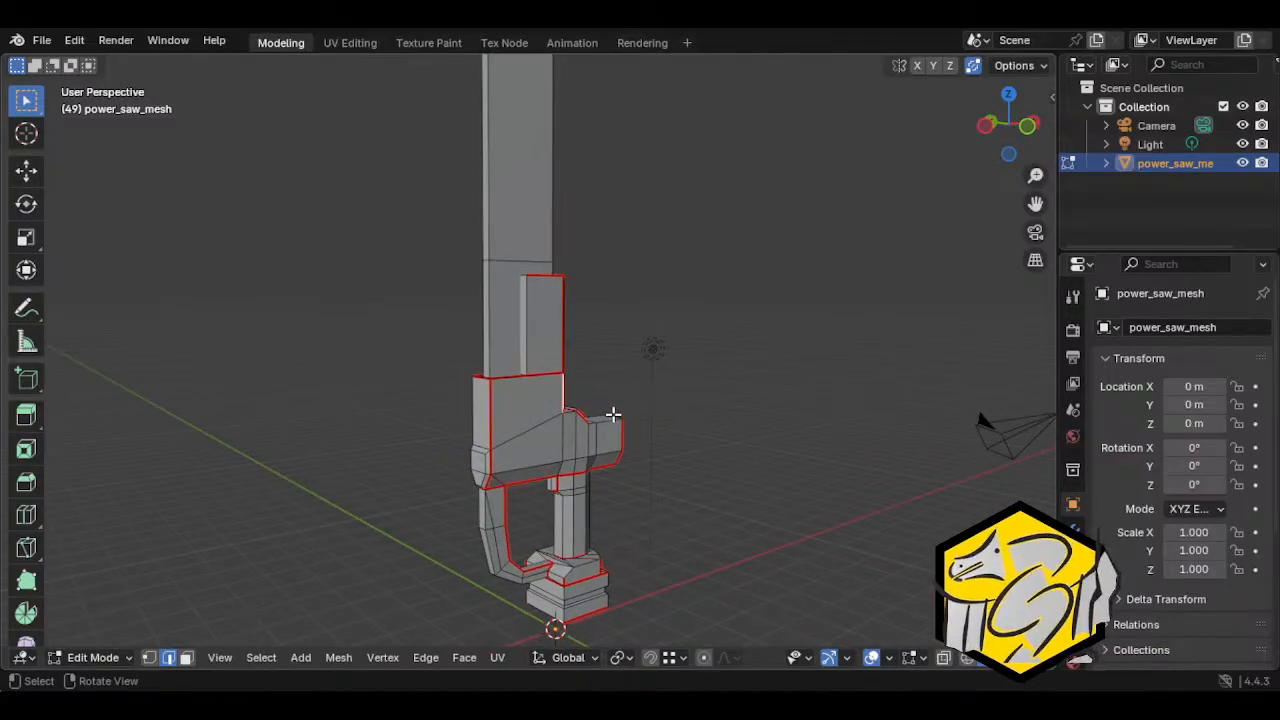
# Step: Save the current saw file
pyautogui.moveTo(717, 531); pyautogui.dragTo(638, 479, button='middle')
pyautogui.moveTo(548, 340); pyautogui.dragTo(523, 323, button='middle')
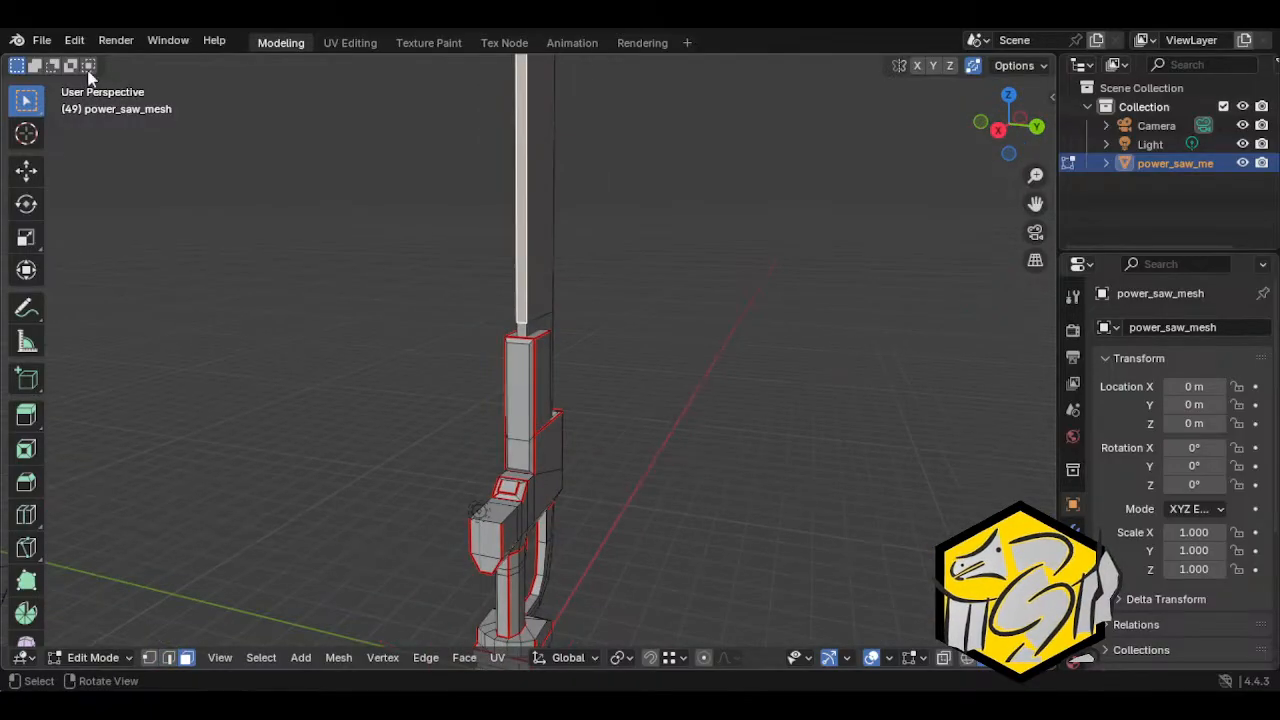
pyautogui.click(42, 40)
pyautogui.click(68, 165)
# Step: Select all geometry linked to the blade to check its extent, and clear the selection
pyautogui.moveTo(600, 360); pyautogui.dragTo(571, 334, button='middle')
pyautogui.hotkey('ctrl', 'l')
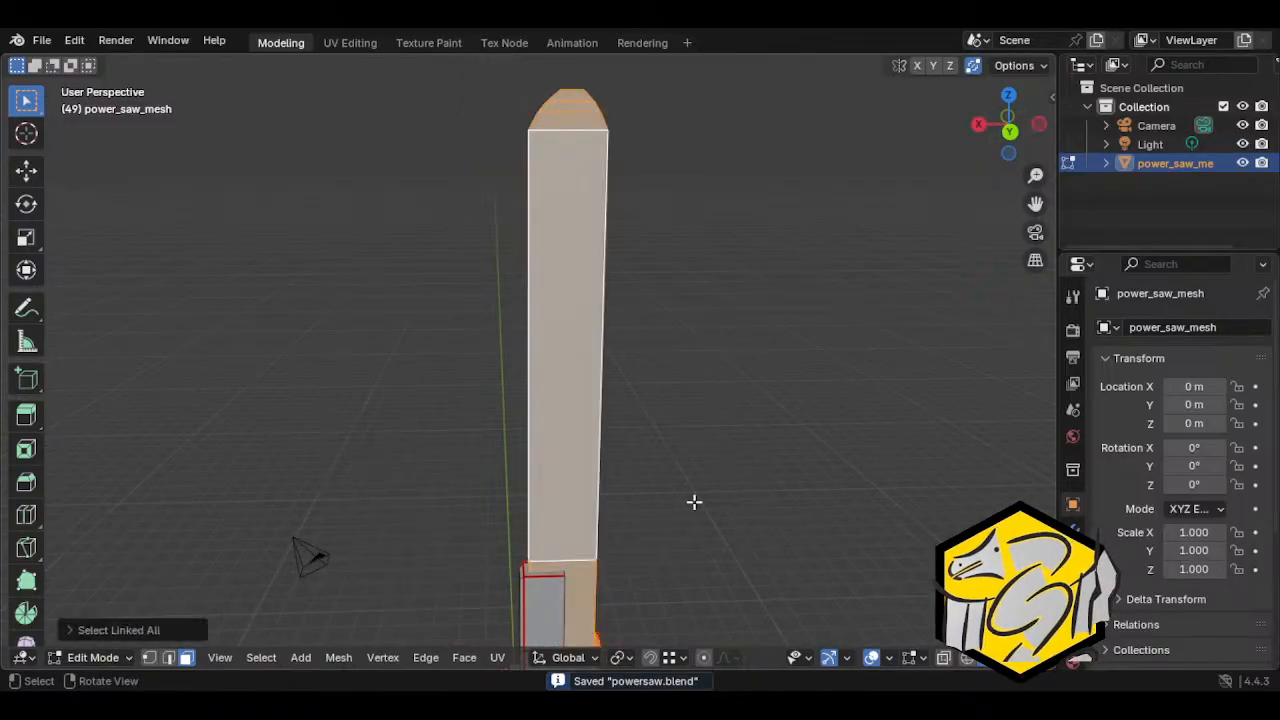
pyautogui.moveTo(694, 500); pyautogui.dragTo(757, 423, button='middle')
pyautogui.hotkey('alt', 'a')
# Step: Mark a seam on the edge at the blade's base
pyautogui.hotkey('alt', 'z')
pyautogui.click(543, 450)
pyautogui.press('2')
pyautogui.click(570, 446)
pyautogui.hotkey('alt', 'z')
pyautogui.hotkey('ctrl', 'e')
pyautogui.click(739, 401)
# Step: Select the blade outline edges along one long side and up over the tip
pyautogui.moveTo(483, 289); pyautogui.dragTo(557, 346, button='middle')
pyautogui.moveTo(517, 512); pyautogui.dragTo(486, 293, button='middle')
pyautogui.keyDown('shift'); pyautogui.click(486, 293); pyautogui.keyUp('shift')
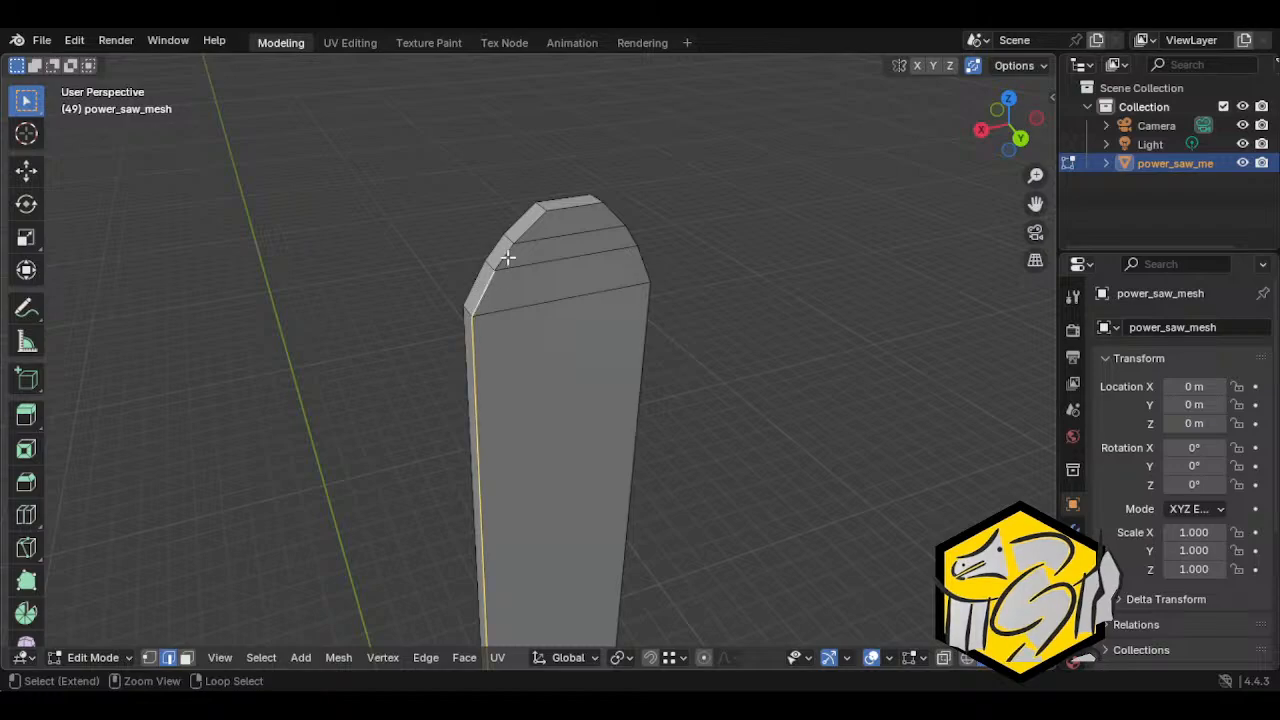
pyautogui.keyDown('shift'); pyautogui.click(507, 257); pyautogui.keyUp('shift')
pyautogui.keyDown('shift'); pyautogui.click(530, 235); pyautogui.keyUp('shift')
pyautogui.keyDown('shift'); pyautogui.click(567, 213); pyautogui.keyUp('shift')
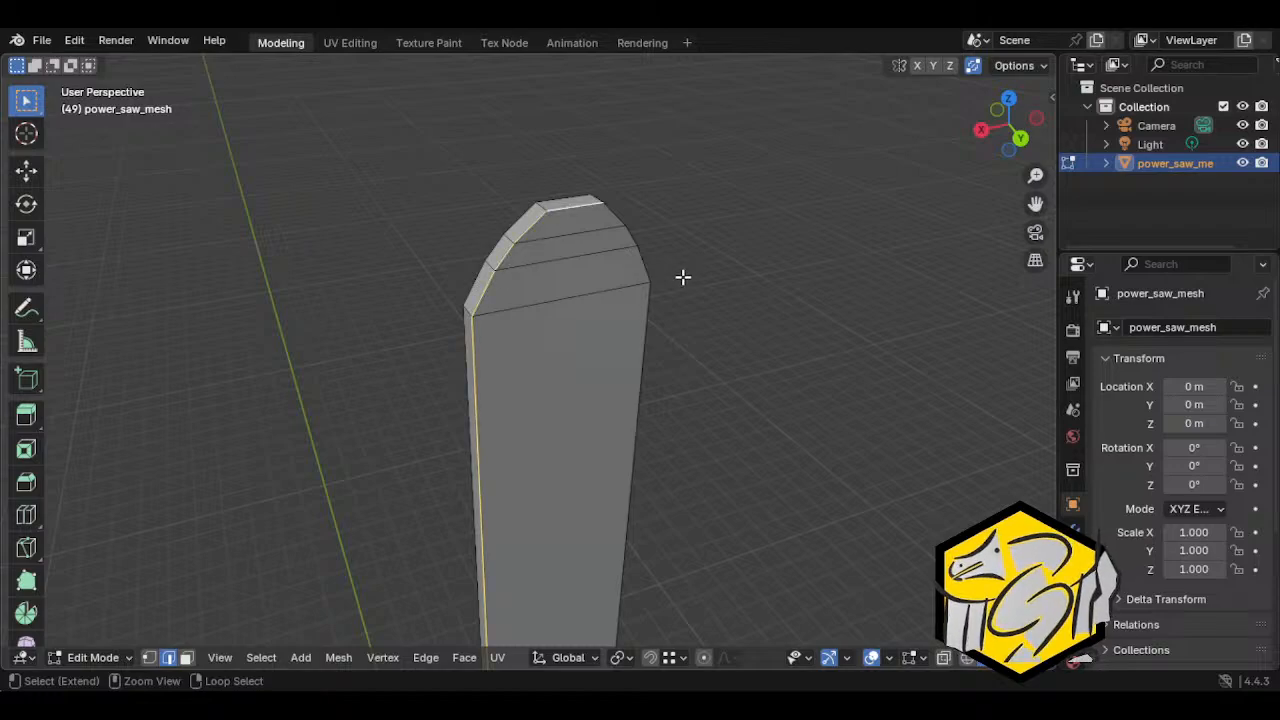
# Step: Extend the edge selection from the blade's tip down its other long side to the base
pyautogui.moveTo(680, 277); pyautogui.dragTo(468, 196, button='middle')
pyautogui.keyDown('shift'); pyautogui.click(468, 196); pyautogui.keyUp('shift')
pyautogui.keyDown('shift'); pyautogui.click(484, 245); pyautogui.keyUp('shift')
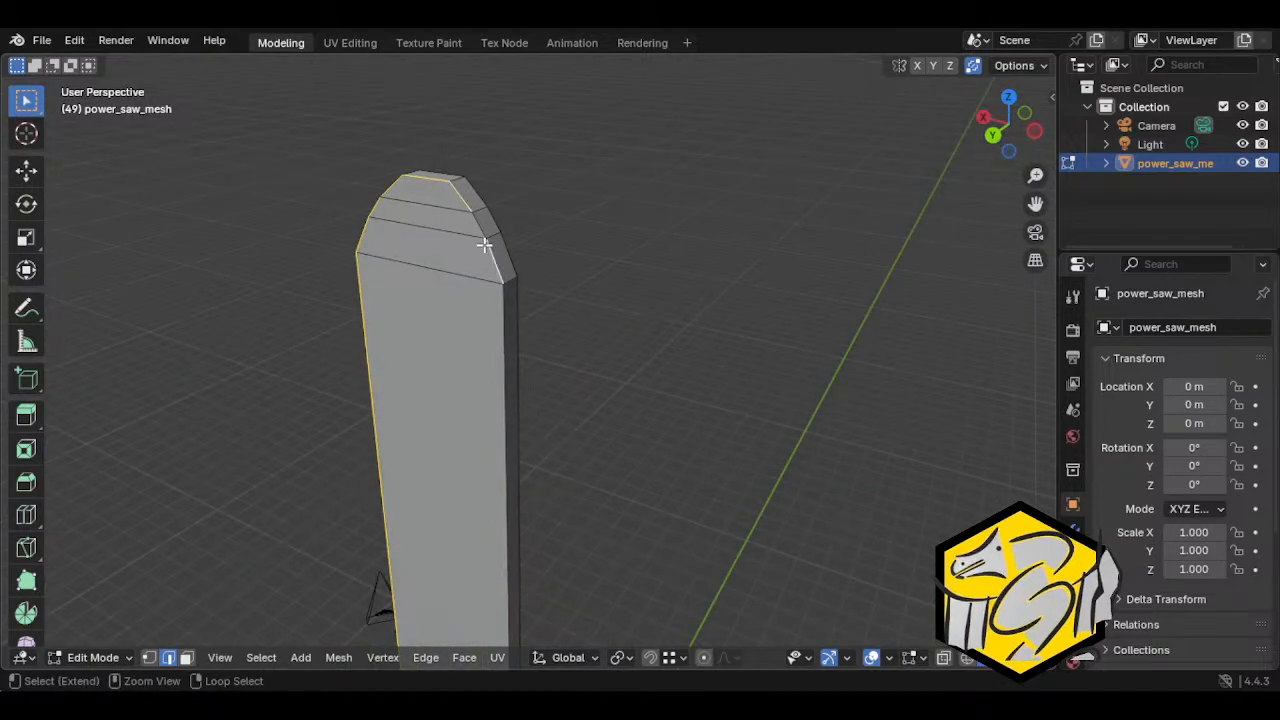
pyautogui.keyDown('shift'); pyautogui.click(506, 306); pyautogui.keyUp('shift')
pyautogui.moveTo(506, 306); pyautogui.dragTo(535, 324, button='middle')
pyautogui.keyDown('shift'); pyautogui.click(535, 387); pyautogui.keyUp('shift')
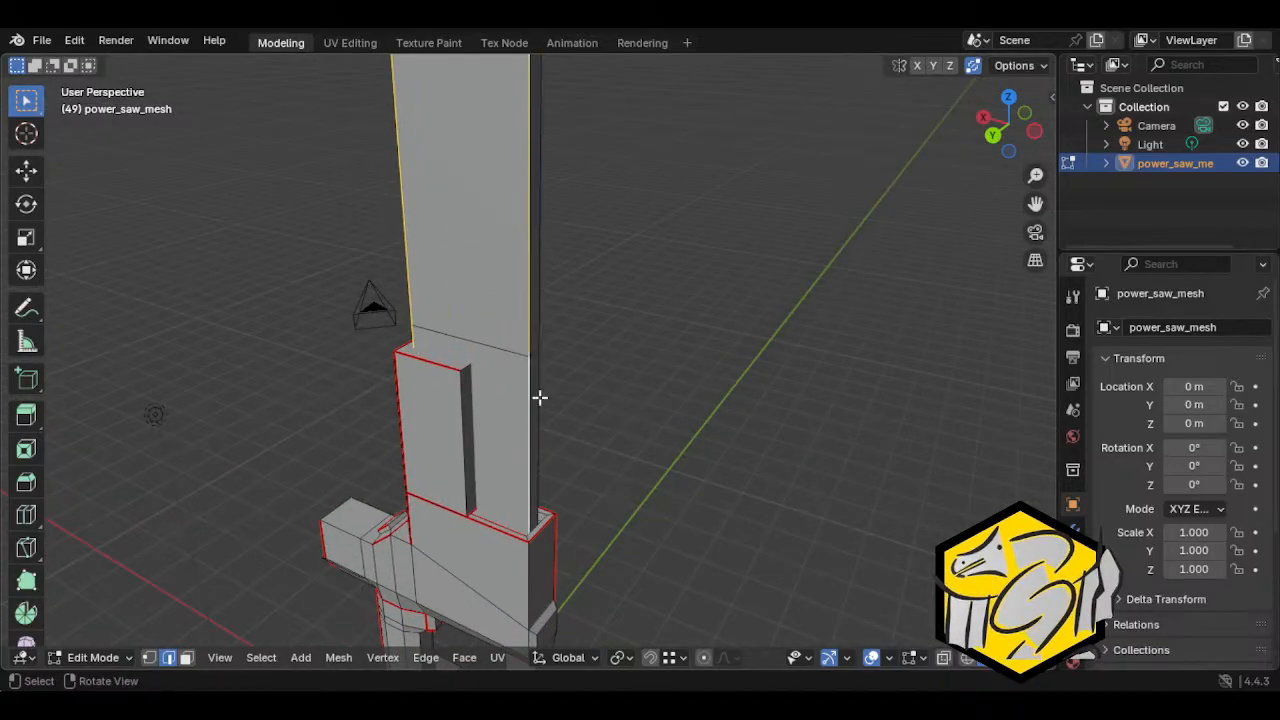
# Step: Mark the selected blade outline edges as a seam
pyautogui.hotkey('alt', 'z')
pyautogui.moveTo(540, 397); pyautogui.dragTo(571, 289, button='middle')
pyautogui.hotkey('ctrl', 'e')
pyautogui.click(518, 361)
# Step: Select all geometry linked to the blade to check its extent from several angles, and clear the selection
pyautogui.hotkey('ctrl', 'l')
pyautogui.hotkey('alt', 'a')
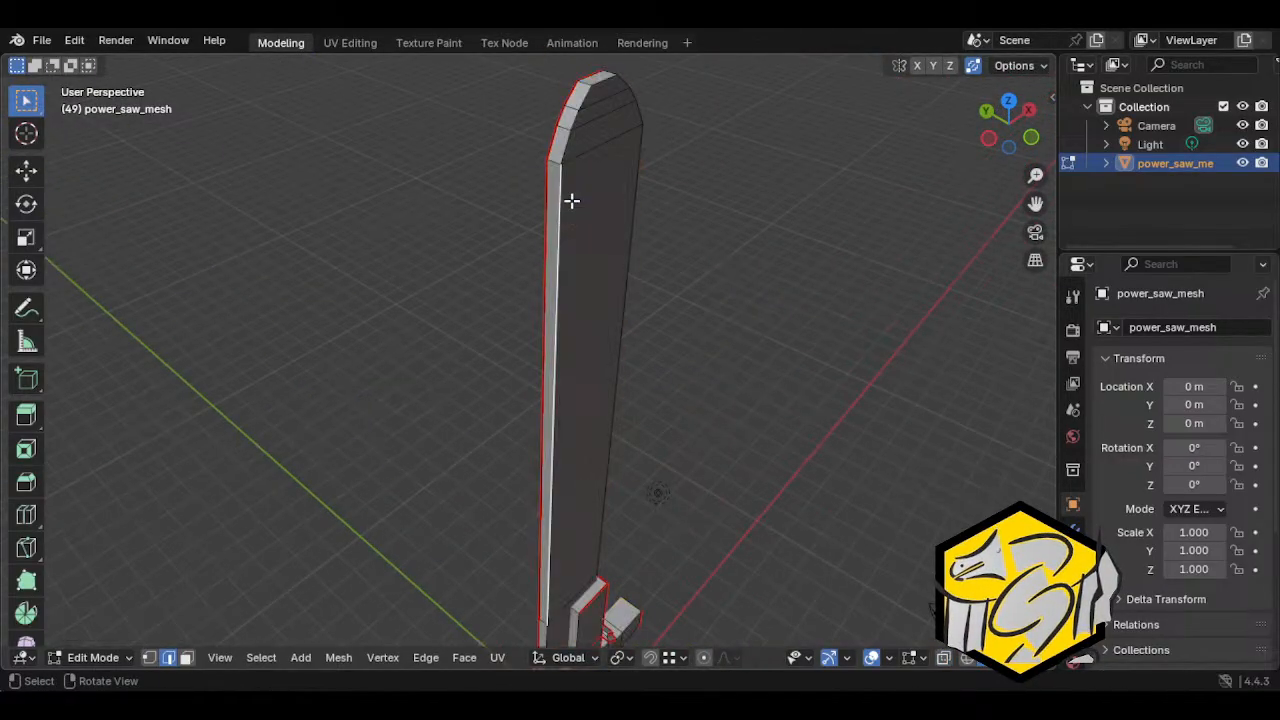
pyautogui.moveTo(571, 200); pyautogui.dragTo(514, 211, button='middle')
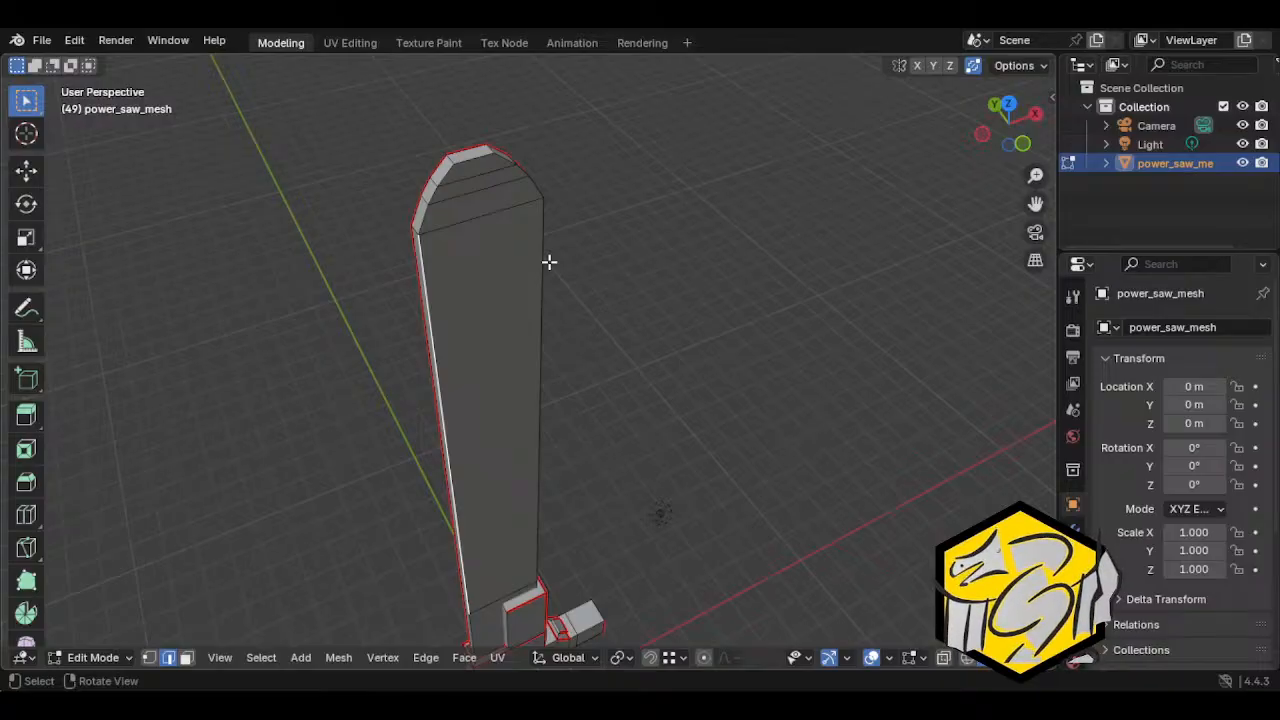
pyautogui.moveTo(720, 497); pyautogui.dragTo(689, 448, button='middle')
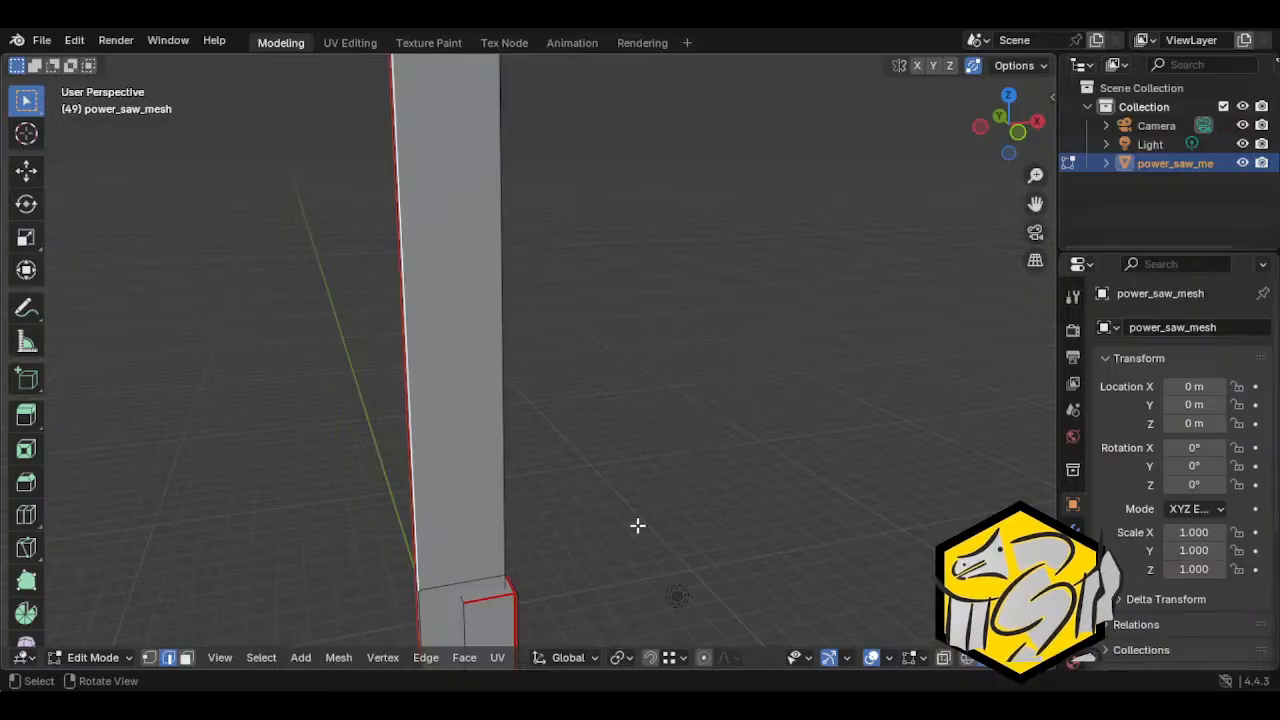
pyautogui.scroll(-3, 640, 542)
pyautogui.hotkey('ctrl', 'l')
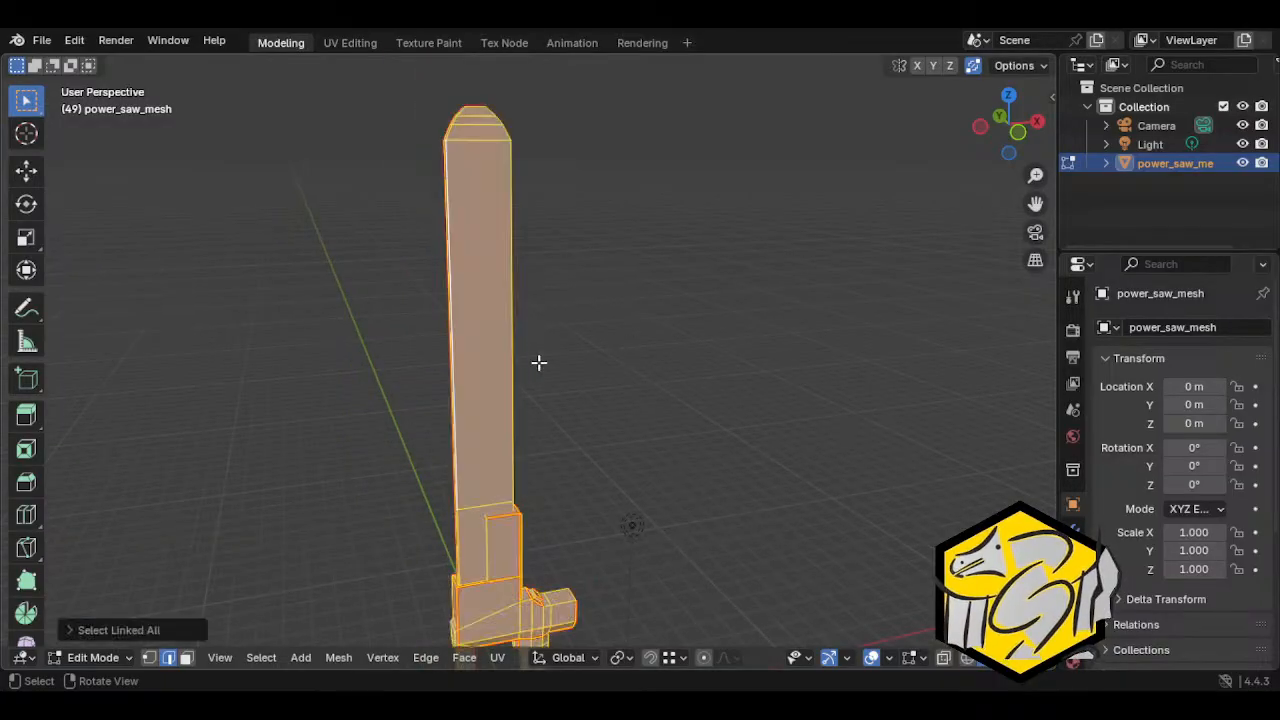
pyautogui.hotkey('alt', 'a')
# Step: Examine the seams on the body, handle and both sides of the blade
pyautogui.moveTo(537, 363); pyautogui.dragTo(677, 411, button='middle')
pyautogui.keyDown('shift'); pyautogui.moveTo(668, 500); pyautogui.dragTo(658, 326, button='middle'); pyautogui.keyUp('shift')
pyautogui.scroll(2, 567, 442)
pyautogui.moveTo(567, 442); pyautogui.dragTo(640, 400, button='middle')
pyautogui.scroll(2, 491, 334)
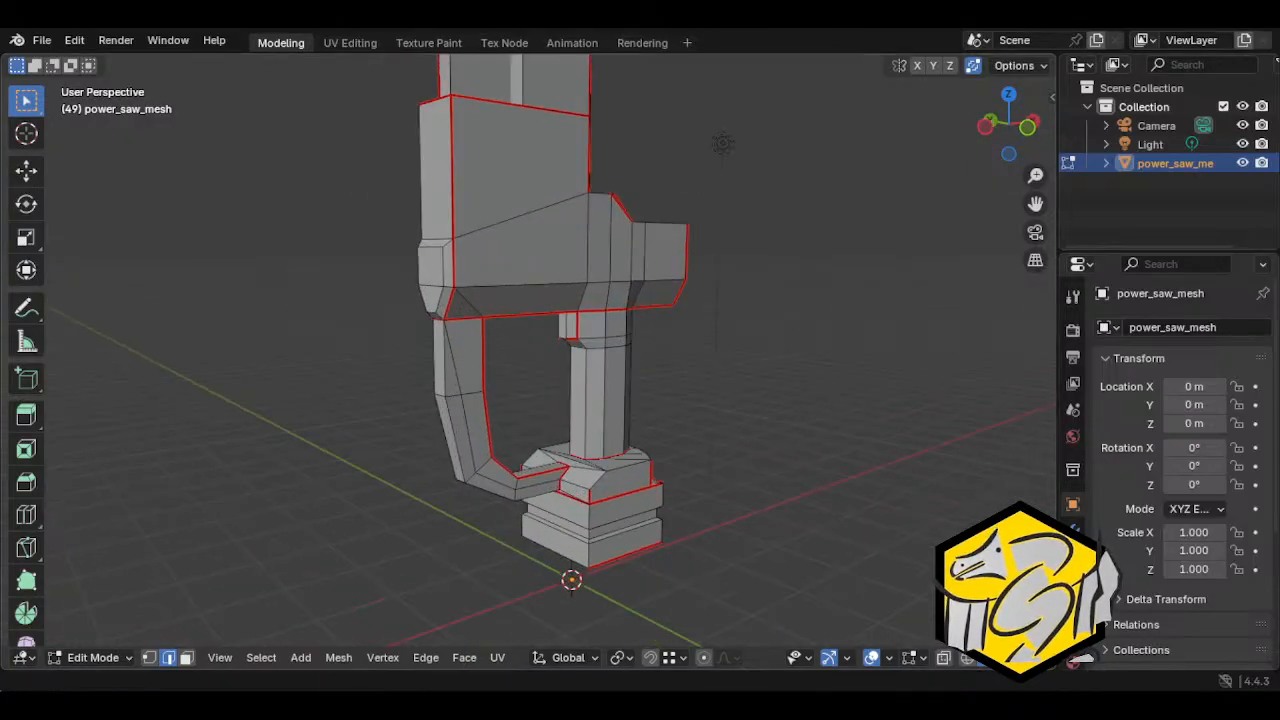
pyautogui.moveTo(430, 300); pyautogui.dragTo(264, 451, button='middle')
pyautogui.scroll(-4, 362, 434)
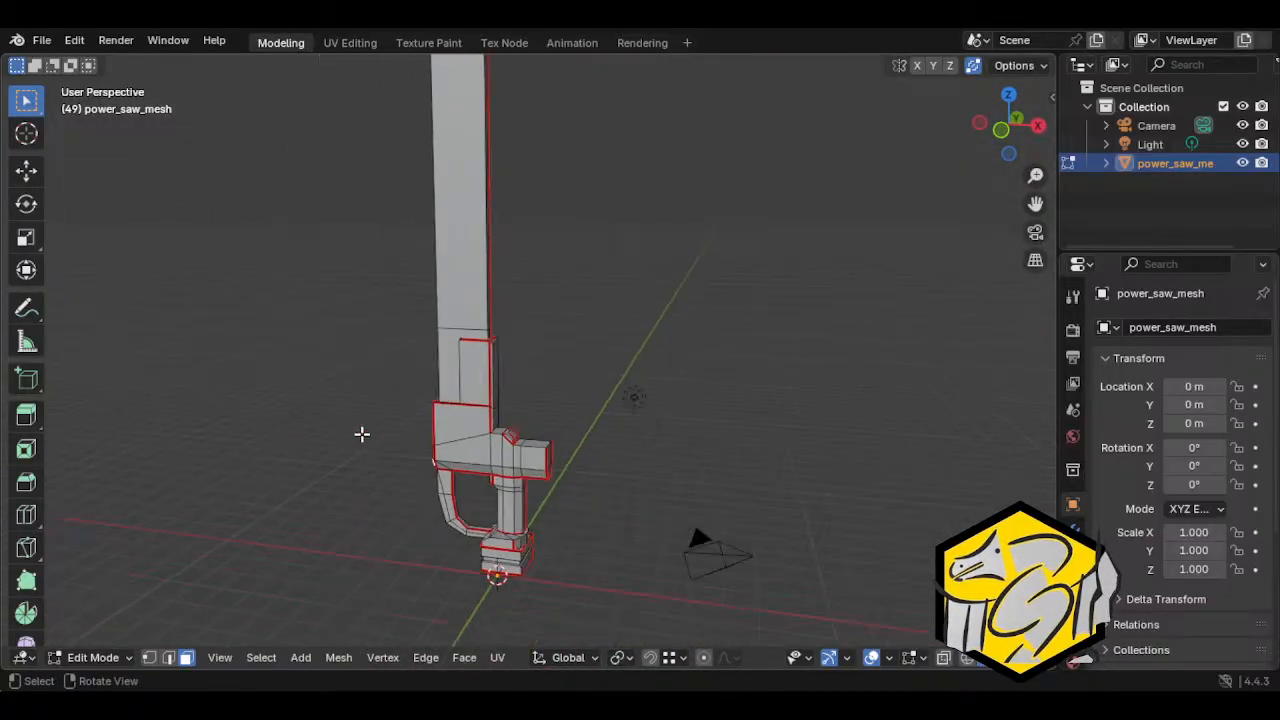
pyautogui.moveTo(529, 266); pyautogui.dragTo(557, 447, button='middle')
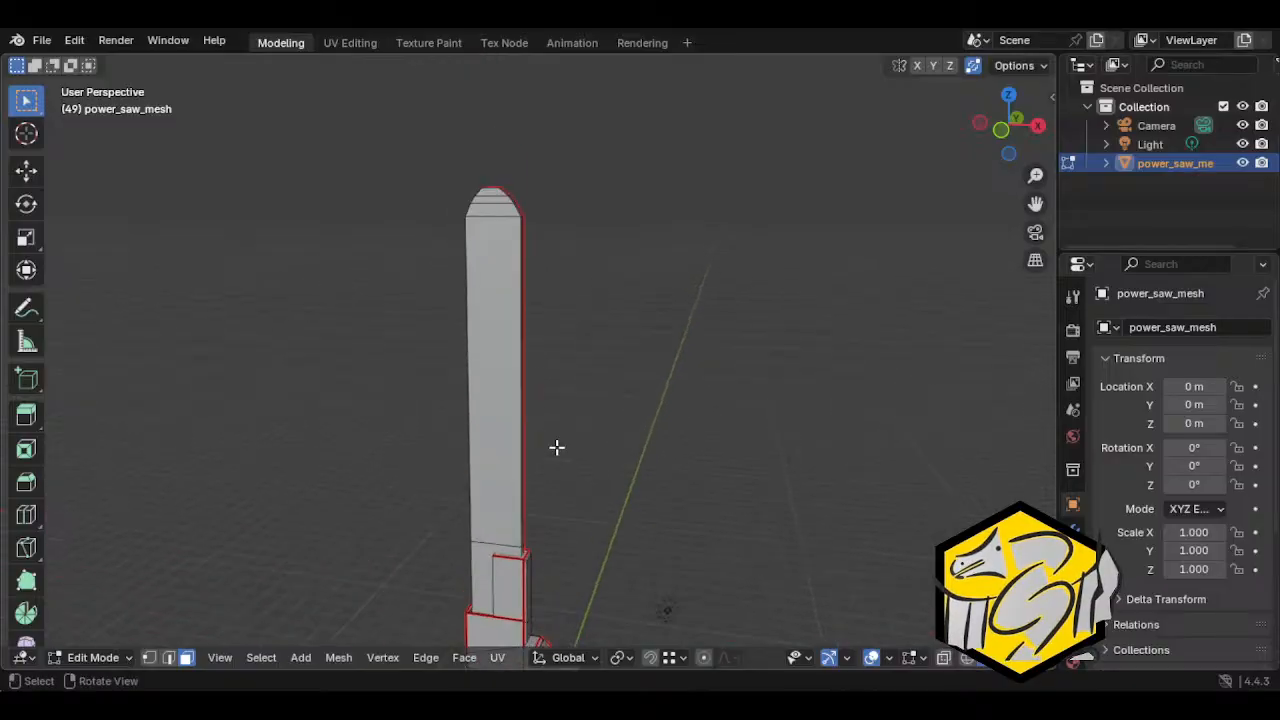
pyautogui.moveTo(511, 271); pyautogui.dragTo(648, 361, button='middle')
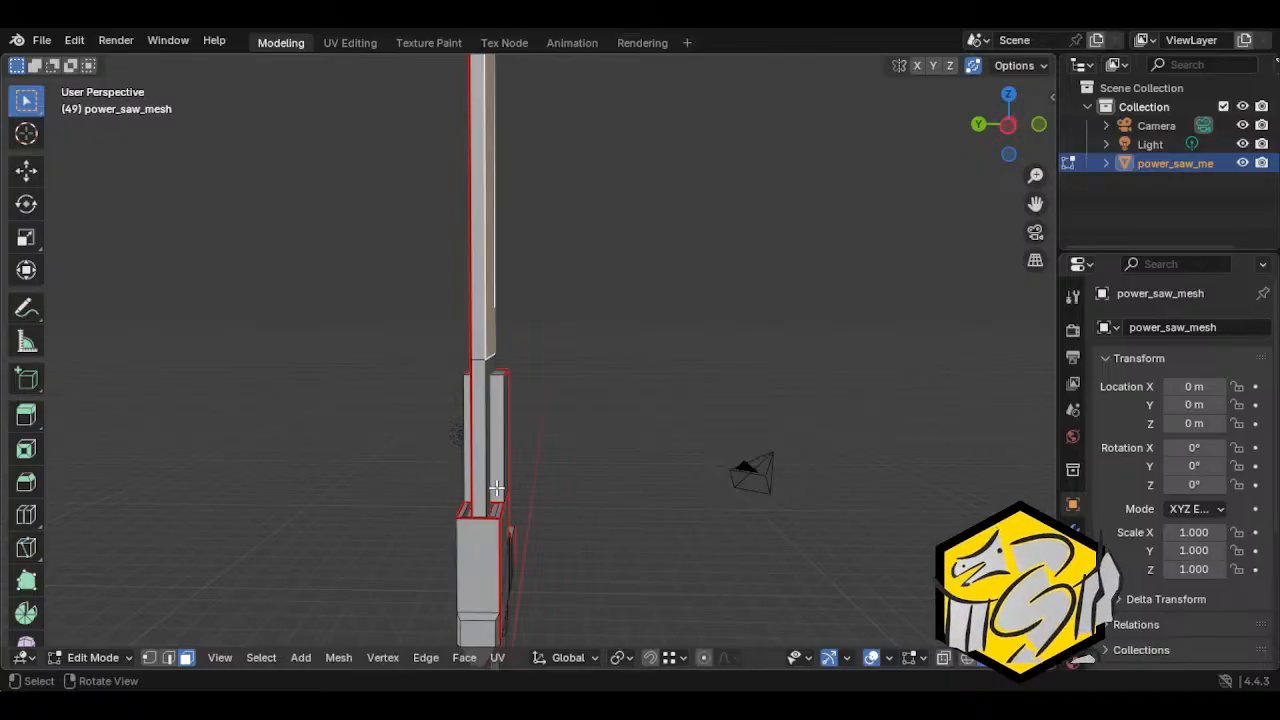
# Step: Examine the seams around the side plate, front block, grip and curved hand guard
pyautogui.moveTo(447, 501); pyautogui.dragTo(563, 343, button='middle')
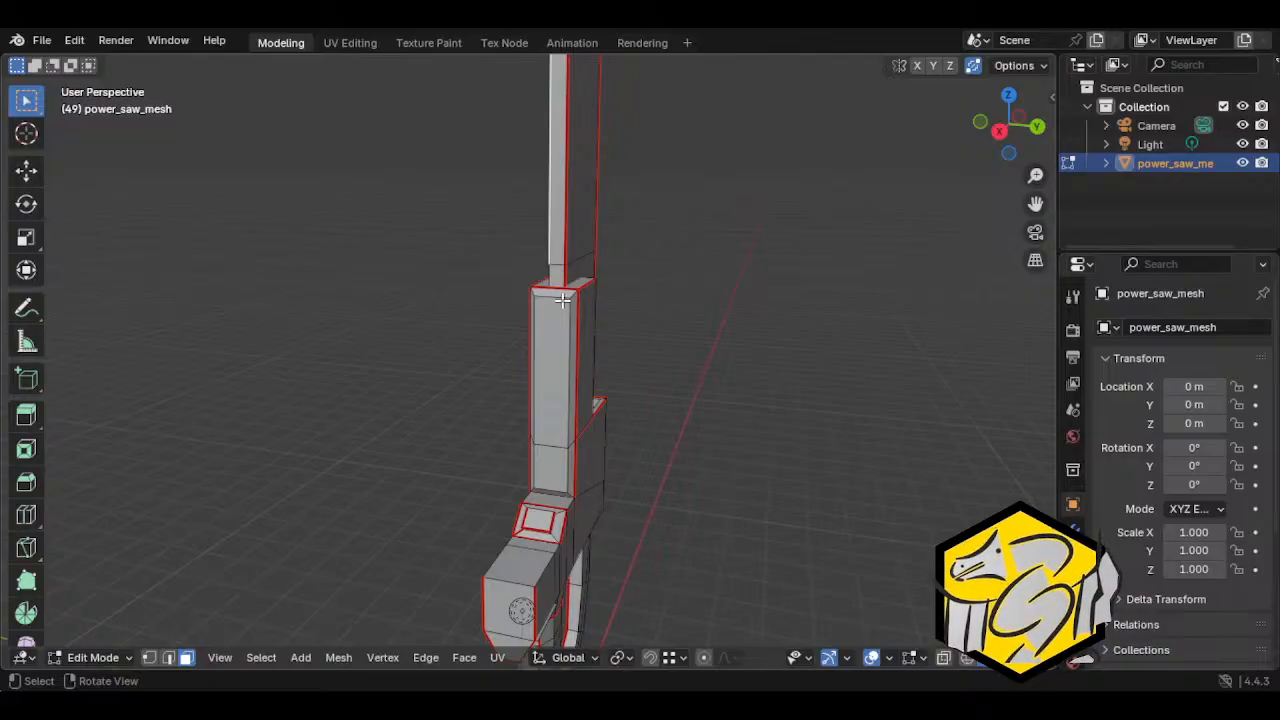
pyautogui.moveTo(563, 300); pyautogui.dragTo(634, 291, button='middle')
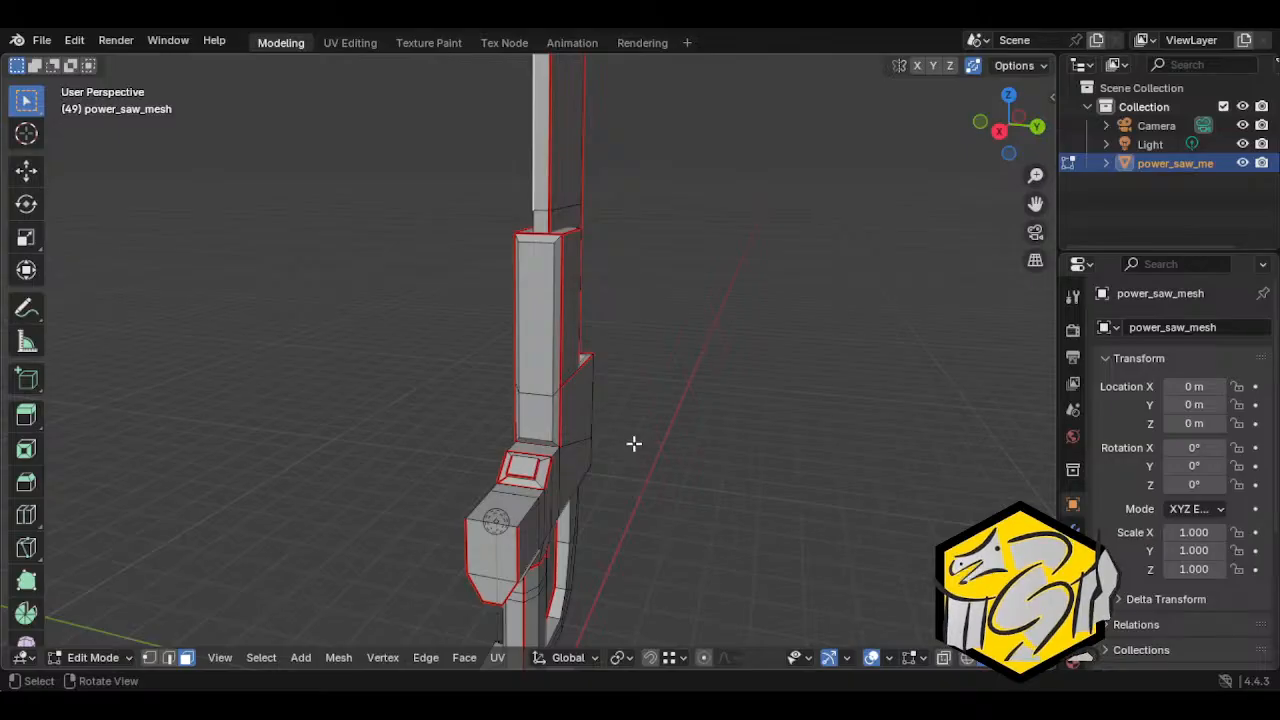
pyautogui.moveTo(634, 443); pyautogui.dragTo(880, 457, button='middle')
pyautogui.keyDown('shift'); pyautogui.moveTo(562, 353); pyautogui.dragTo(491, 431, button='middle'); pyautogui.keyUp('shift')
pyautogui.moveTo(528, 374); pyautogui.dragTo(651, 380, button='middle')
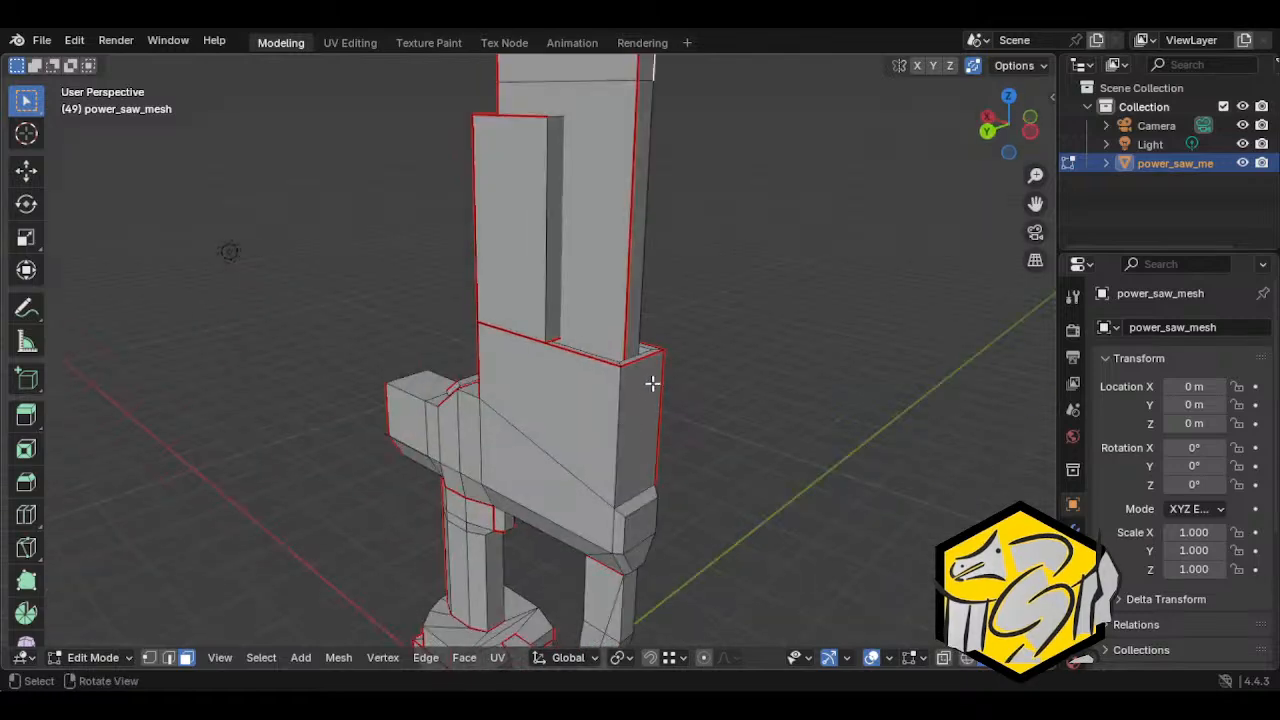
pyautogui.moveTo(744, 440); pyautogui.dragTo(654, 380, button='middle')
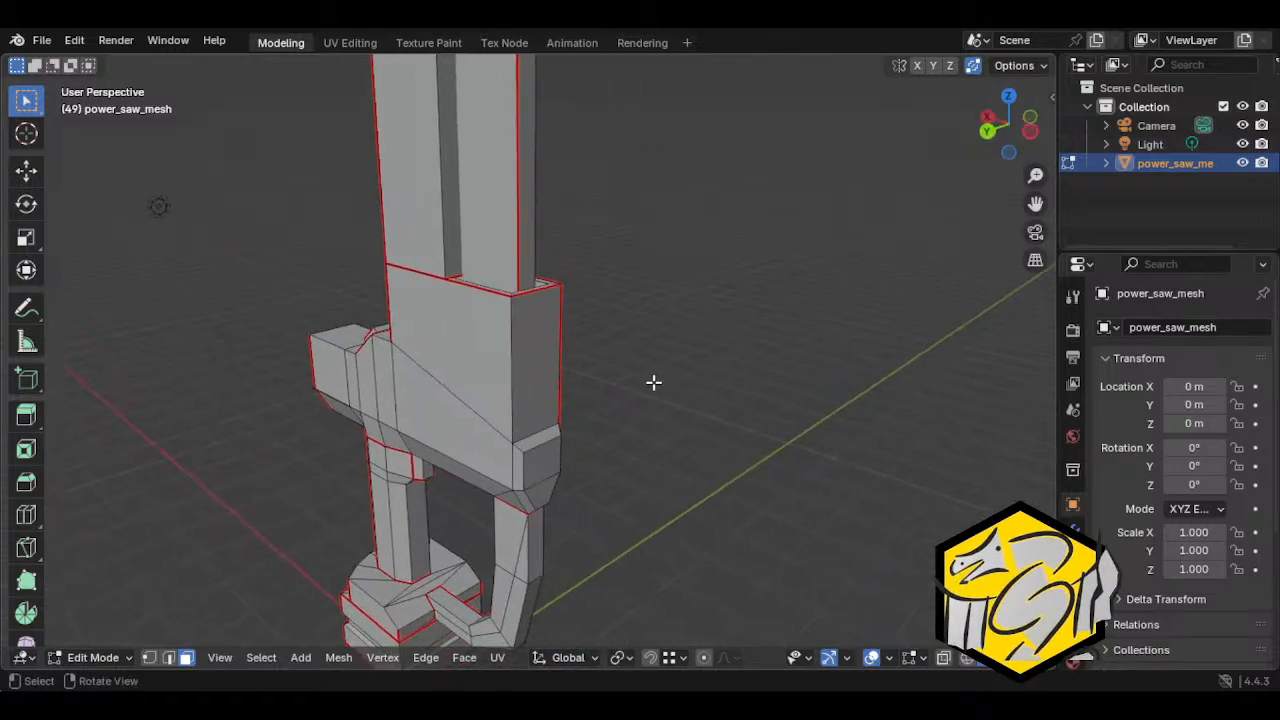
pyautogui.moveTo(491, 394); pyautogui.dragTo(457, 277, button='middle')
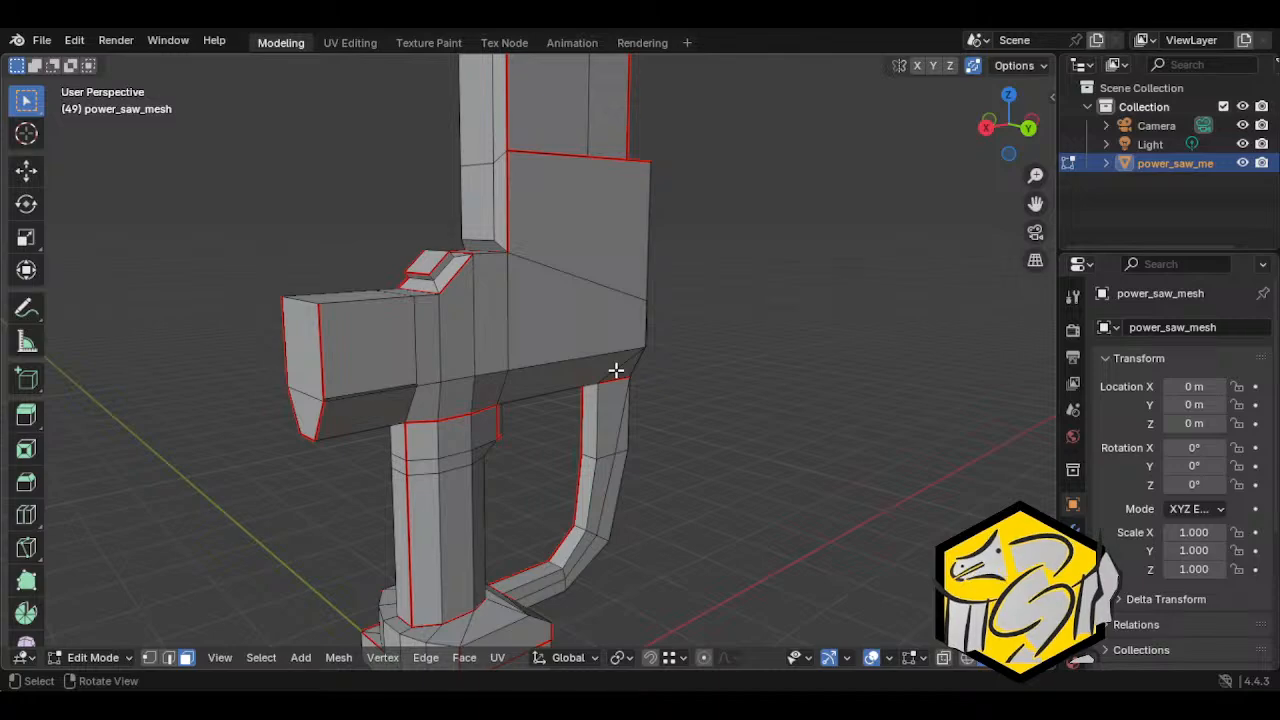
pyautogui.scroll(-3, 620, 378)
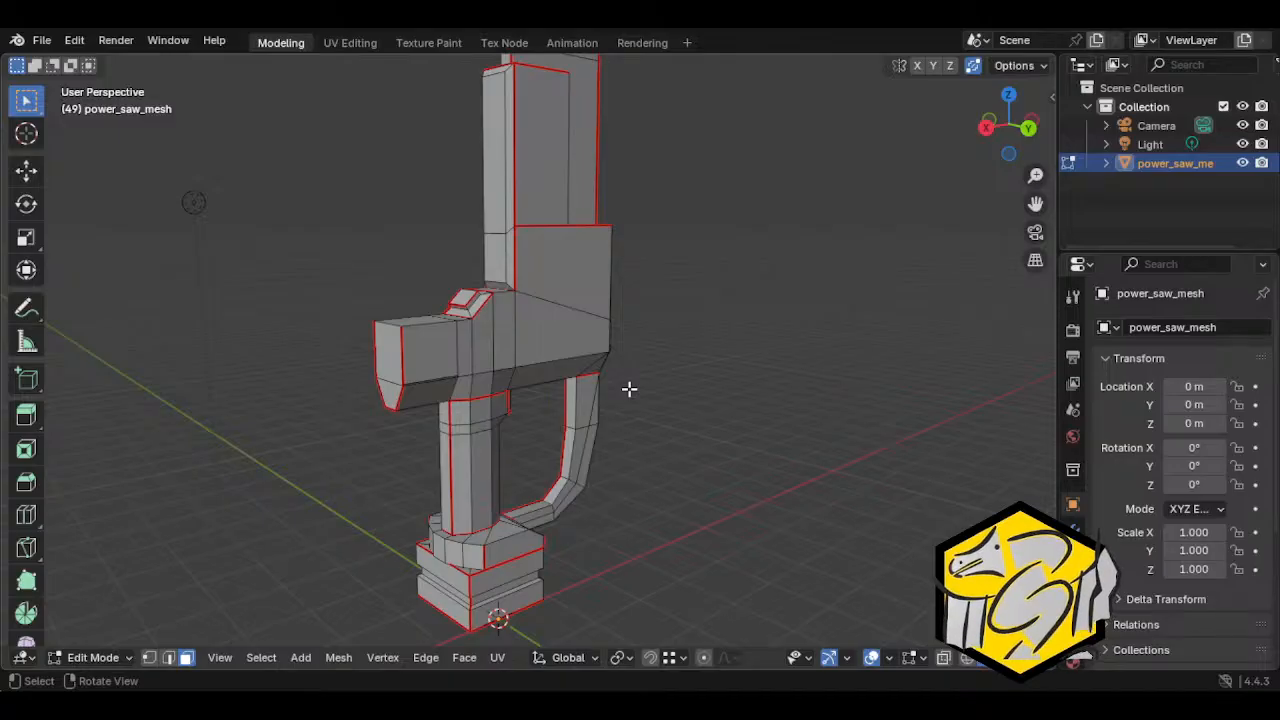
pyautogui.scroll(2, 629, 389)
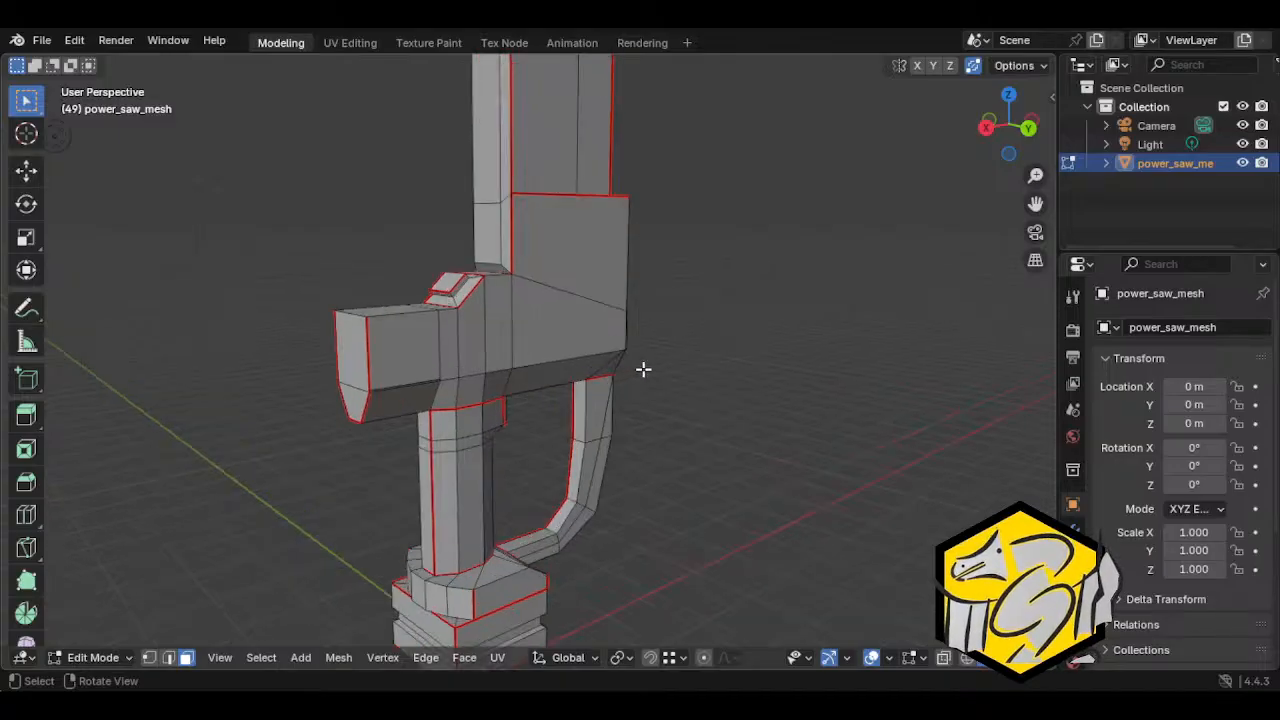
pyautogui.scroll(2, 643, 369)
pyautogui.moveTo(560, 446); pyautogui.dragTo(731, 397, button='middle')
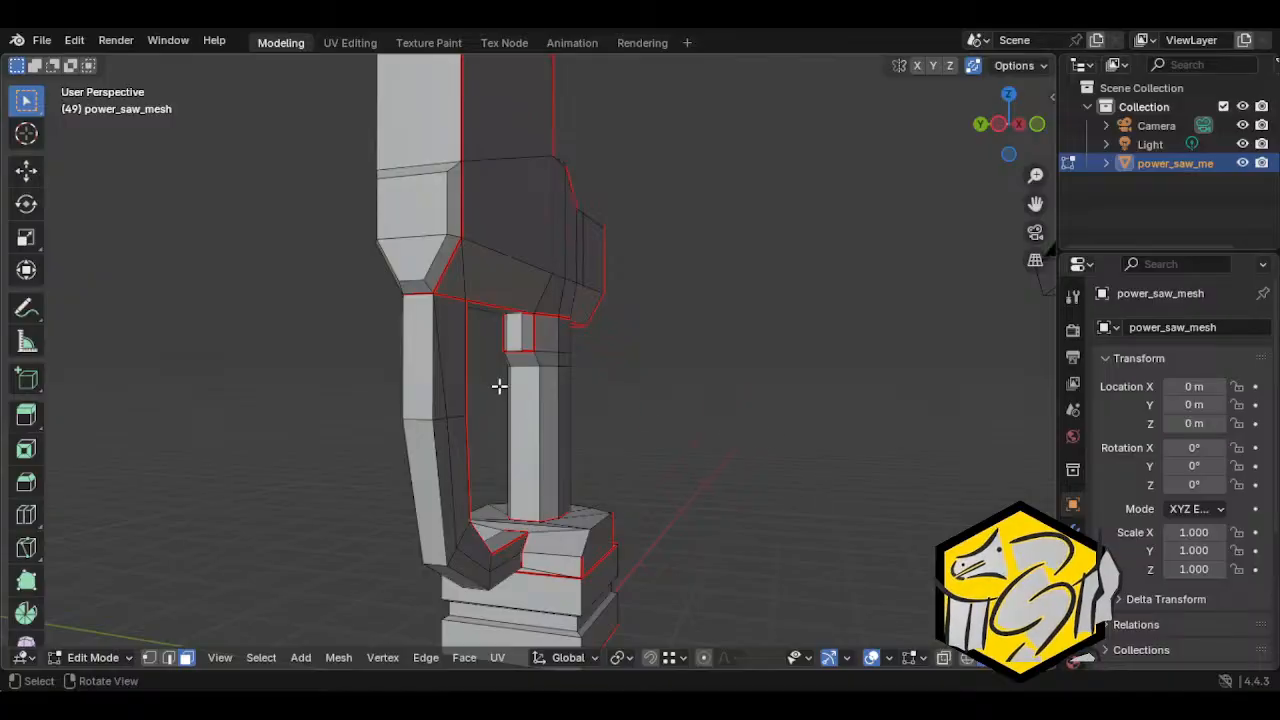
pyautogui.moveTo(432, 402); pyautogui.dragTo(486, 380, button='middle')
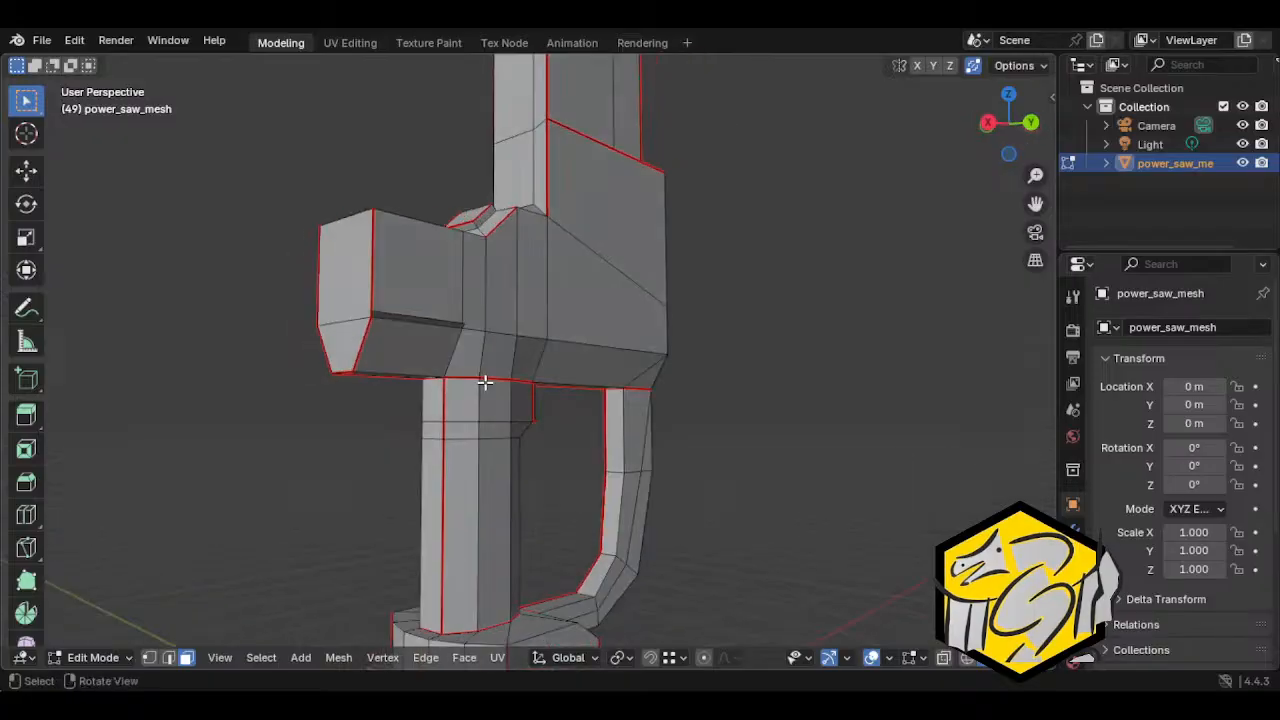
# Step: Delete the narrow sliver face along the underside of the body's front block
pyautogui.click(414, 330)
pyautogui.click(432, 326)
pyautogui.moveTo(434, 331); pyautogui.dragTo(540, 446, button='middle')
pyautogui.moveTo(729, 486); pyautogui.dragTo(586, 437, button='middle')
pyautogui.press('x')
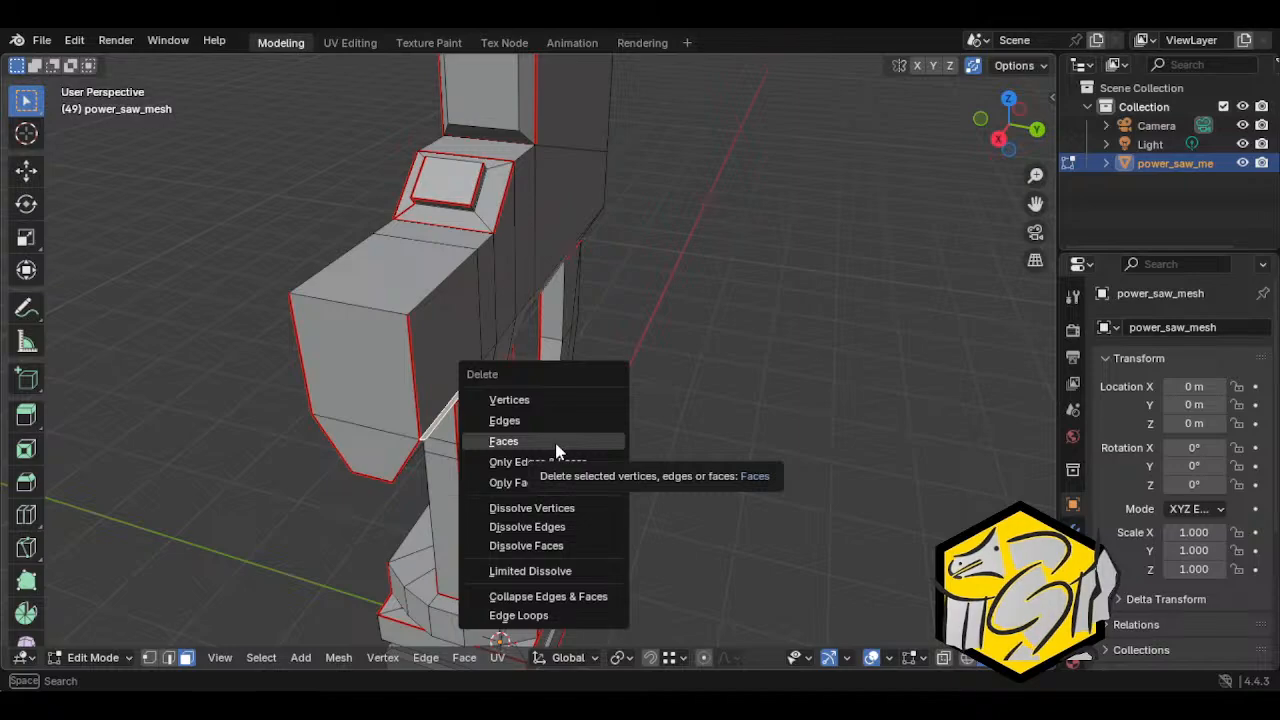
pyautogui.click(557, 451)
pyautogui.click(466, 314)
pyautogui.moveTo(466, 314); pyautogui.dragTo(373, 425, button='middle')
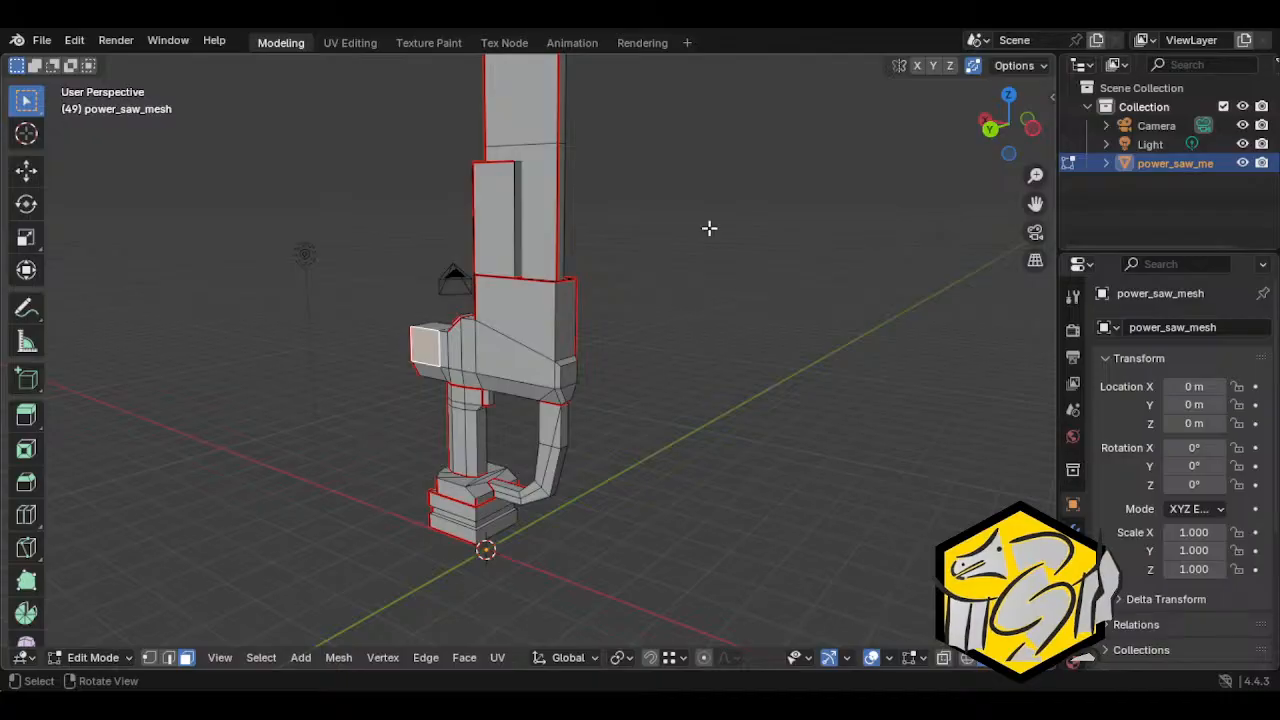
# Step: Extrude the two faces at the body's rear lower end in place and scale them down as an inset
pyautogui.moveTo(620, 140); pyautogui.dragTo(554, 420, button='middle')
pyautogui.keyDown('shift'); pyautogui.click(399, 413); pyautogui.keyUp('shift')
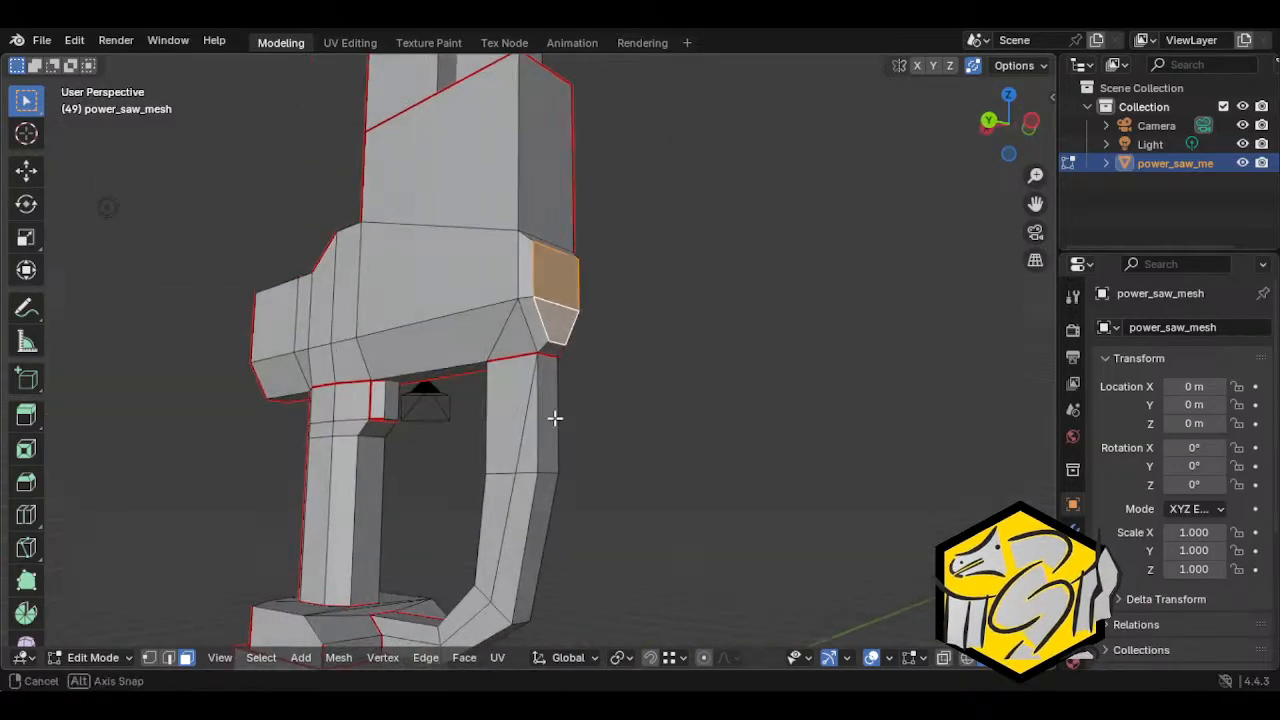
pyautogui.press('e')
pyautogui.press('s')
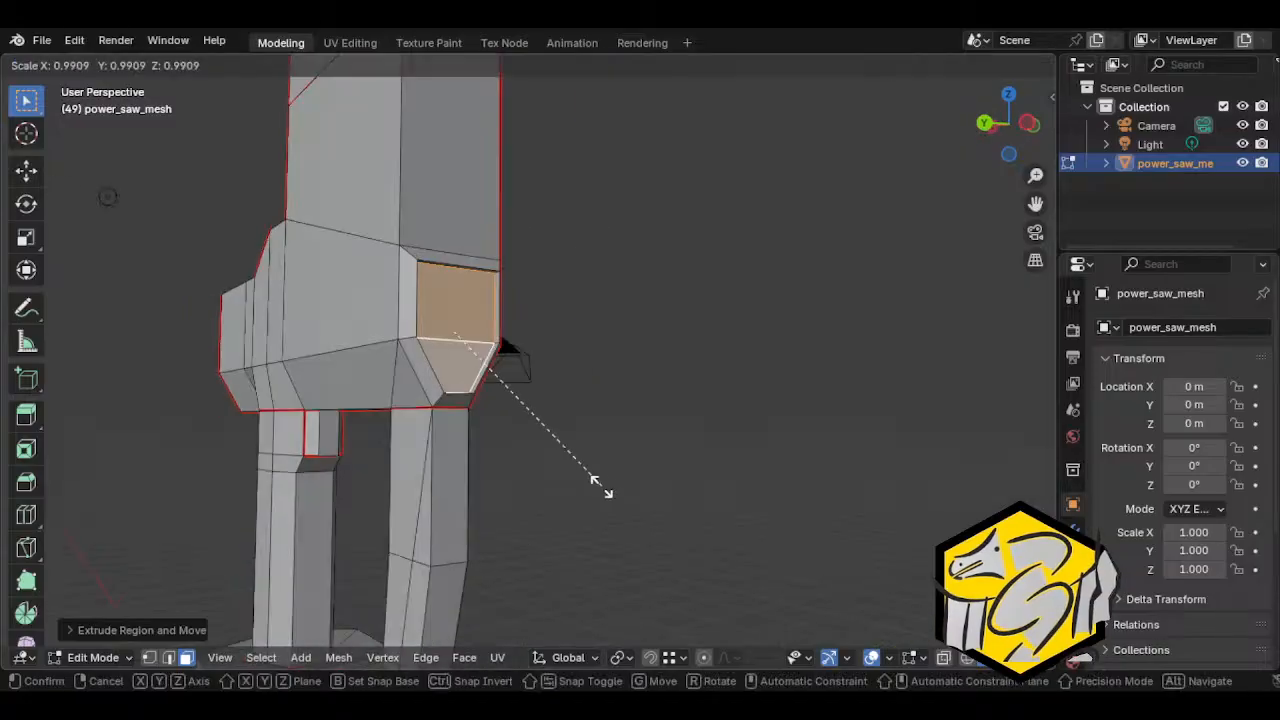
pyautogui.click(571, 472)
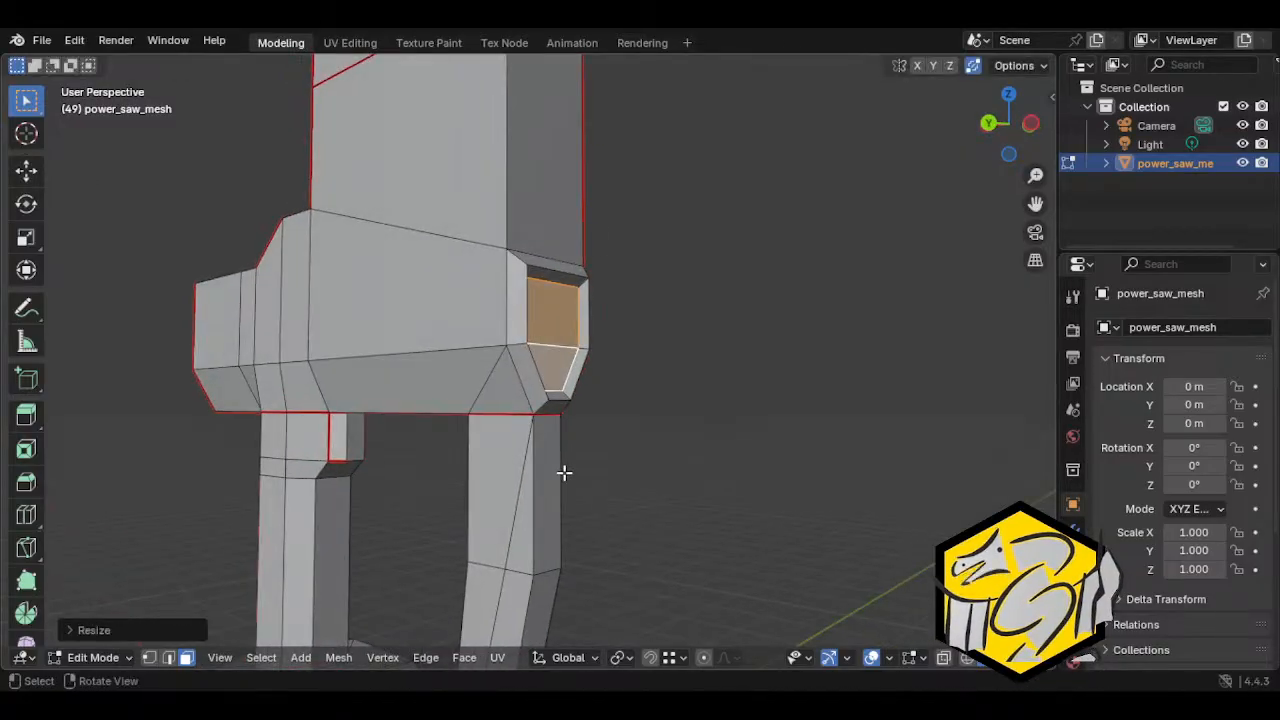
# Step: Select all geometry linked to the curved hand guard and examine it from several angles
pyautogui.hotkey('ctrl', 'l')
pyautogui.scroll(-5, 493, 459)
pyautogui.moveTo(493, 459); pyautogui.dragTo(507, 503, button='middle')
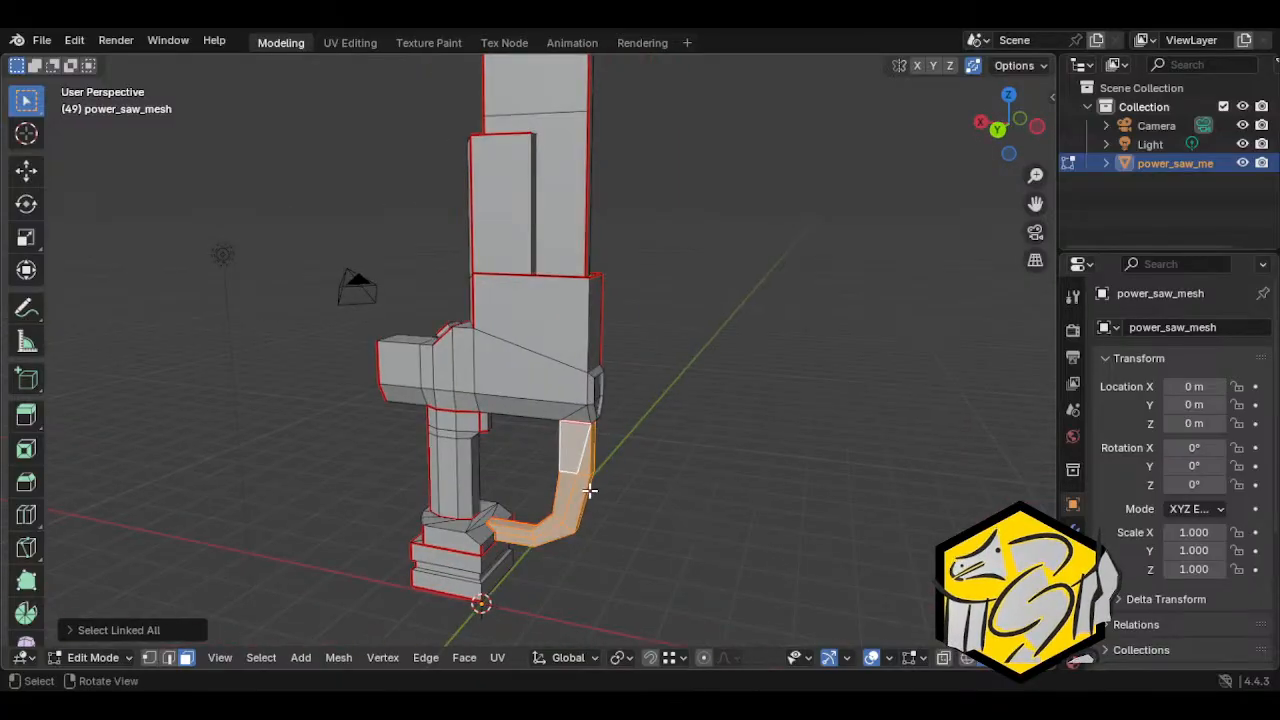
pyautogui.moveTo(634, 511); pyautogui.dragTo(654, 433, button='middle')
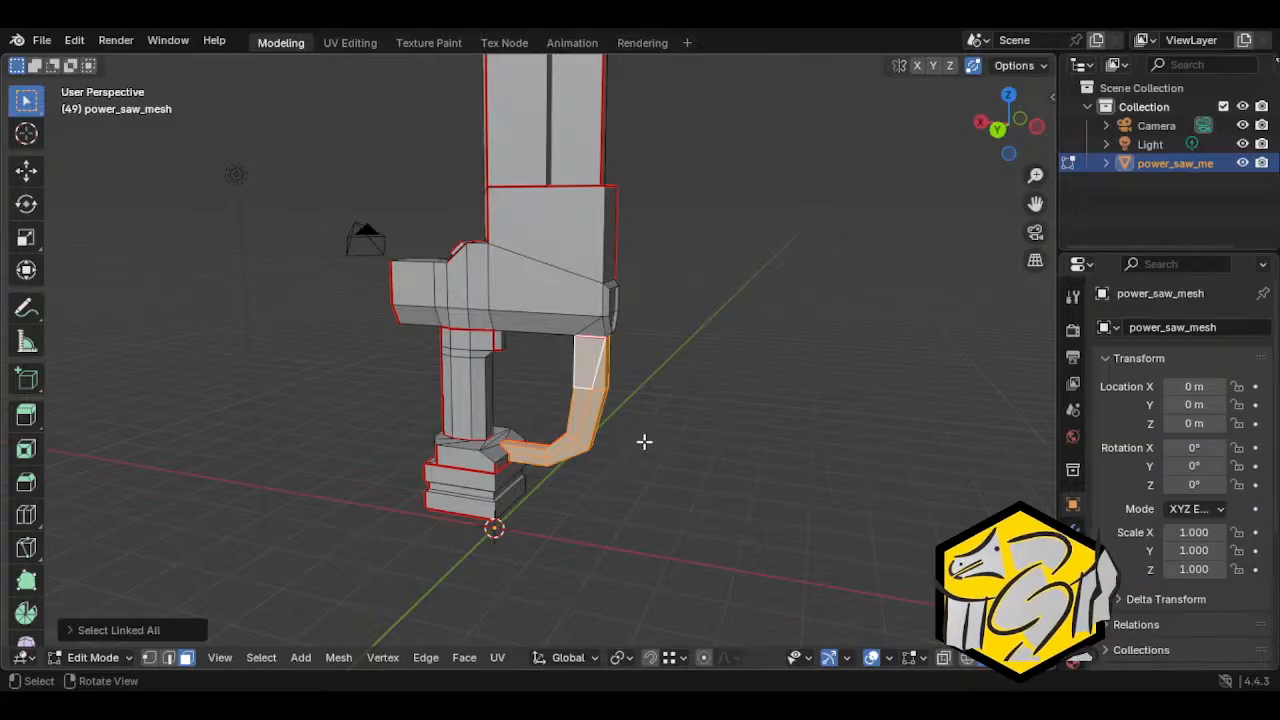
pyautogui.moveTo(644, 441); pyautogui.dragTo(579, 480, button='middle')
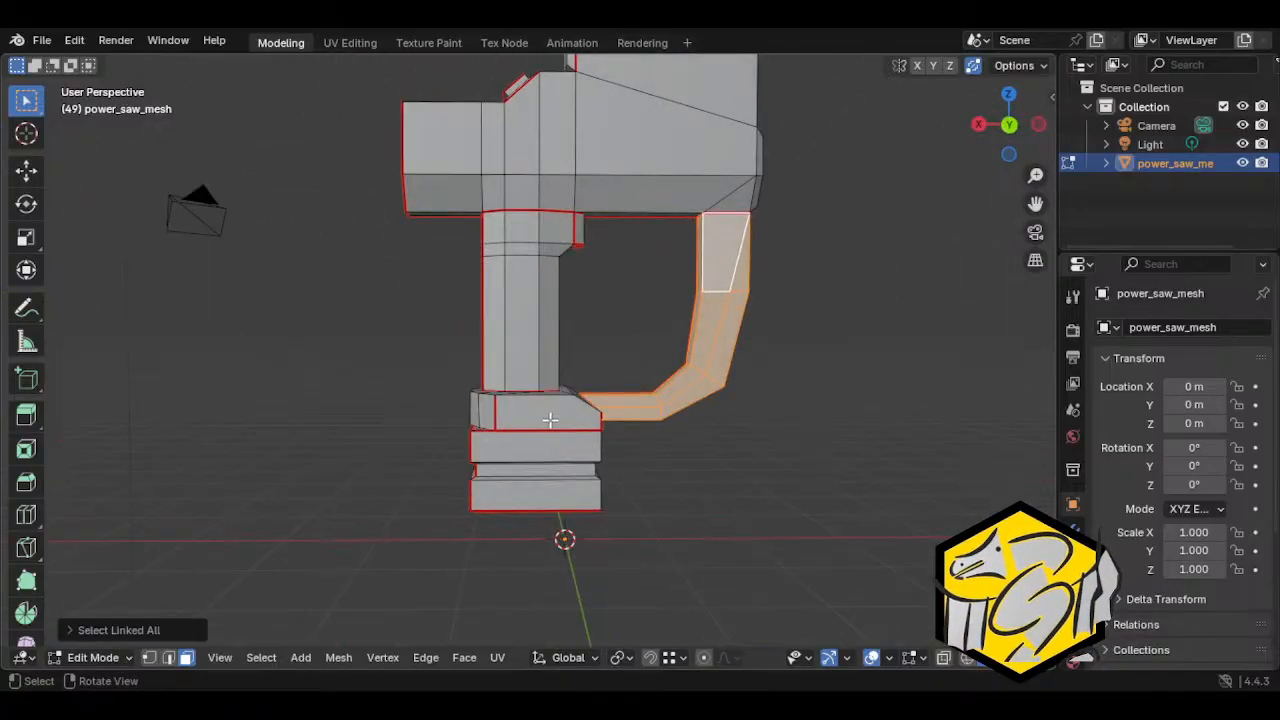
# Step: Check which geometry is linked to the grip's base, the block beneath it and the grip, cancelling each trial move
pyautogui.click(550, 420)
pyautogui.hotkey('ctrl', 'l')
pyautogui.press('g')
pyautogui.rightClick(542, 462)
pyautogui.click(542, 472)
pyautogui.hotkey('ctrl', 'l')
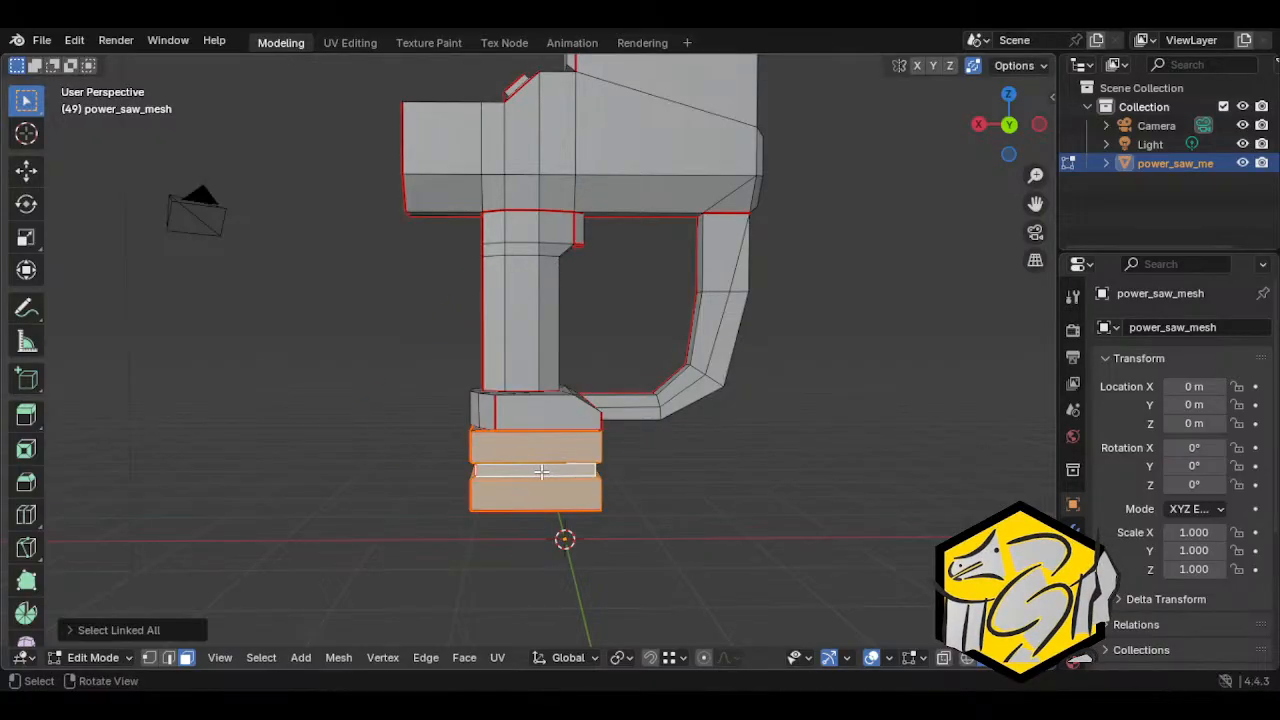
pyautogui.press('g')
pyautogui.rightClick(609, 457)
pyautogui.click(557, 362)
pyautogui.hotkey('ctrl', 'l')
# Step: Check the linked geometry of further parts around the body, including the raised button and the side plate's narrow edge strip
pyautogui.moveTo(600, 310); pyautogui.dragTo(503, 251, button='middle')
pyautogui.click(626, 281)
pyautogui.hotkey('ctrl', 'l')
pyautogui.moveTo(709, 274); pyautogui.dragTo(846, 386, button='middle')
pyautogui.click(638, 310)
pyautogui.hotkey('ctrl', 'l')
pyautogui.scroll(-3, 669, 320)
pyautogui.click(602, 321)
pyautogui.hotkey('ctrl', 'l')
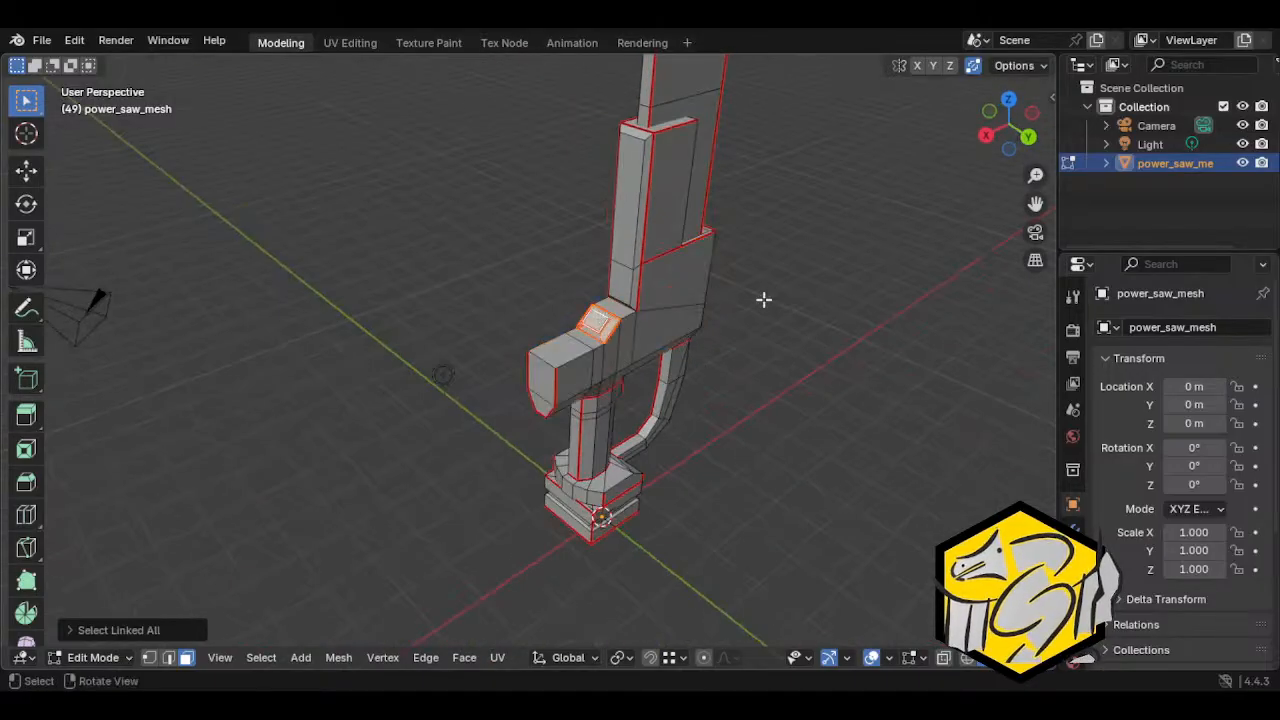
pyautogui.moveTo(763, 299); pyautogui.dragTo(600, 300, button='middle')
pyautogui.moveTo(734, 320); pyautogui.dragTo(534, 286, button='middle')
pyautogui.click(535, 291)
pyautogui.hotkey('ctrl', 'l')
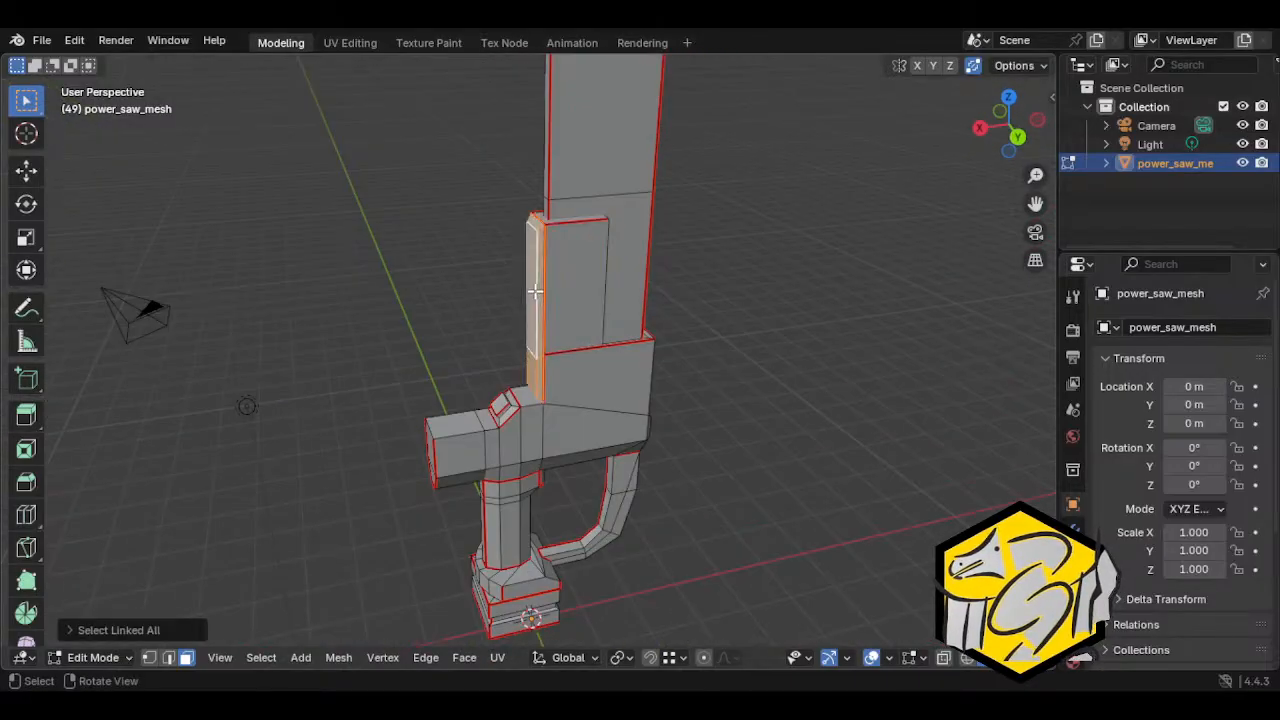
# Step: Select the geometry linked to the blade's flat side to check its extent
pyautogui.keyDown('shift'); pyautogui.moveTo(734, 314); pyautogui.dragTo(712, 417, button='middle'); pyautogui.keyUp('shift')
pyautogui.click(593, 251)
pyautogui.hotkey('ctrl', 'l')
pyautogui.scroll(-4, 663, 297)
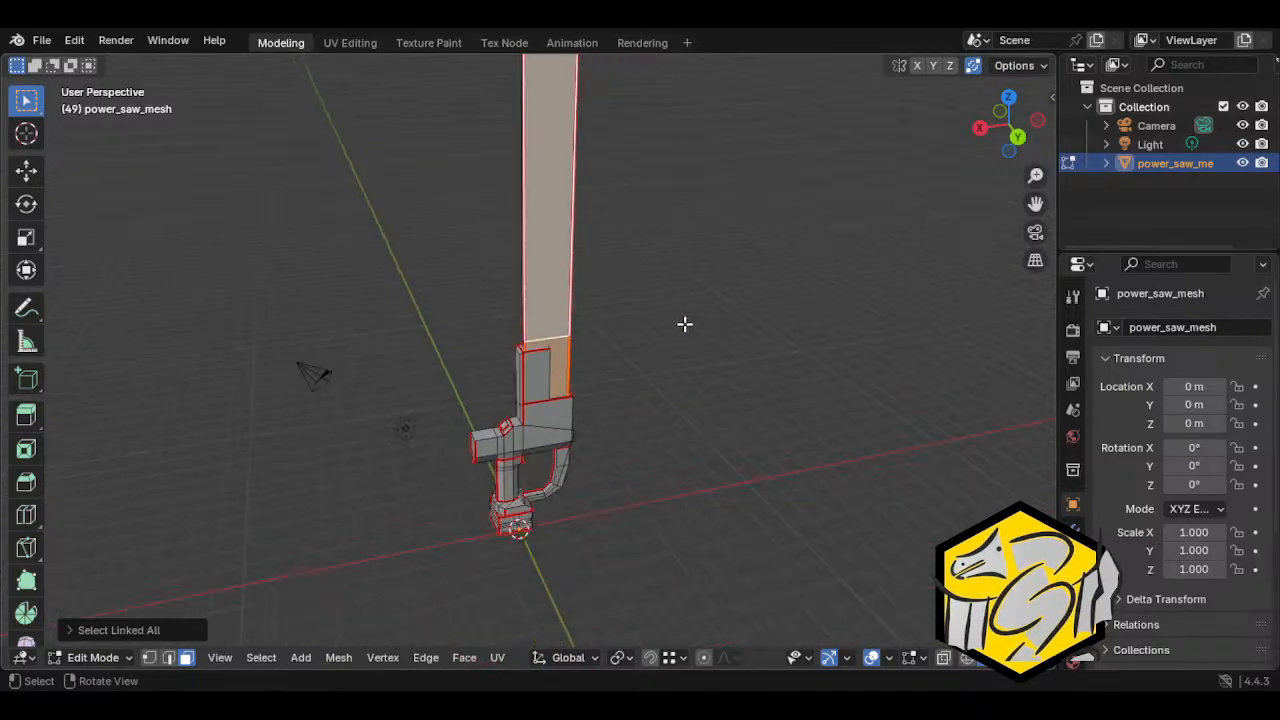
pyautogui.scroll(-2, 682, 322)
pyautogui.scroll(3, 680, 320)
# Step: Switch to Object Mode to examine the whole saw, and return to Edit Mode
pyautogui.keyDown('shift'); pyautogui.moveTo(680, 320); pyautogui.dragTo(950, 404, button='middle'); pyautogui.keyUp('shift')
pyautogui.moveTo(600, 325); pyautogui.dragTo(455, 482, button='middle')
pyautogui.press('Tab')
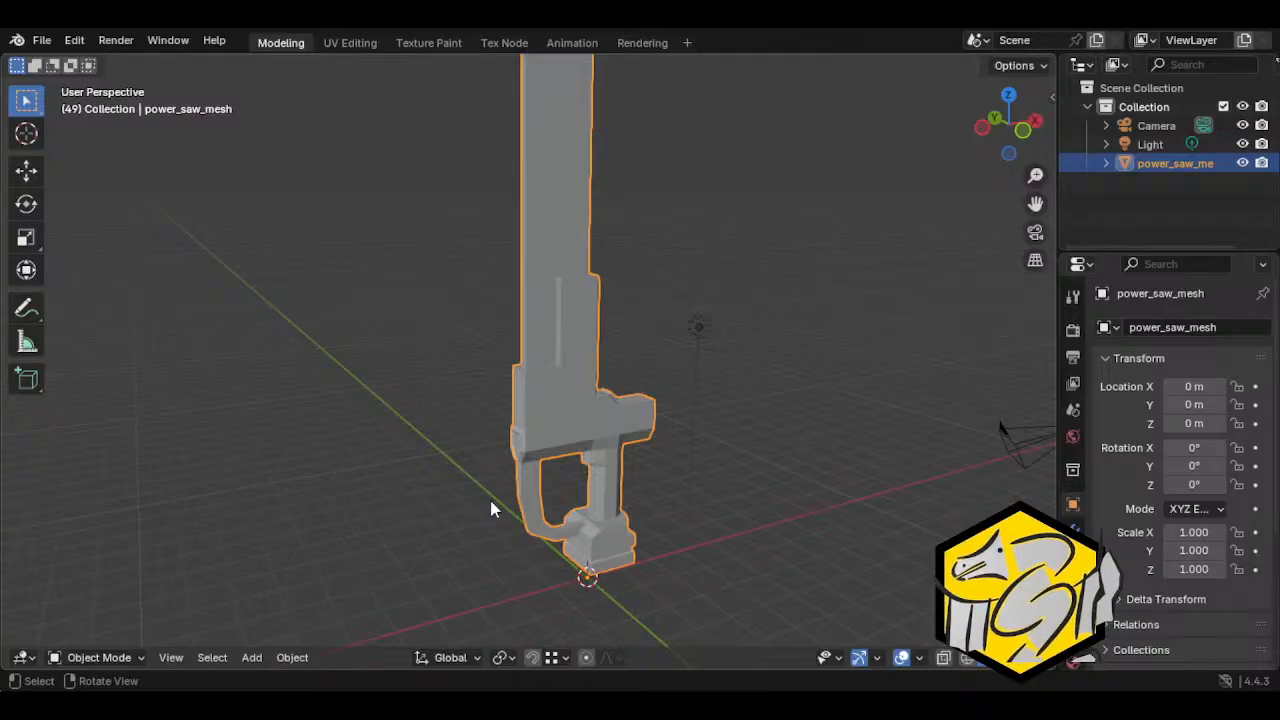
pyautogui.scroll(3, 682, 313)
pyautogui.press('Tab')
# Step: Return to Edit Mode on the saw mesh and add a plane primitive
pyautogui.moveTo(514, 356); pyautogui.dragTo(572, 364, button='middle')
pyautogui.moveTo(505, 332); pyautogui.dragTo(611, 403, button='middle')
pyautogui.click(519, 404)
pyautogui.click(537, 387)
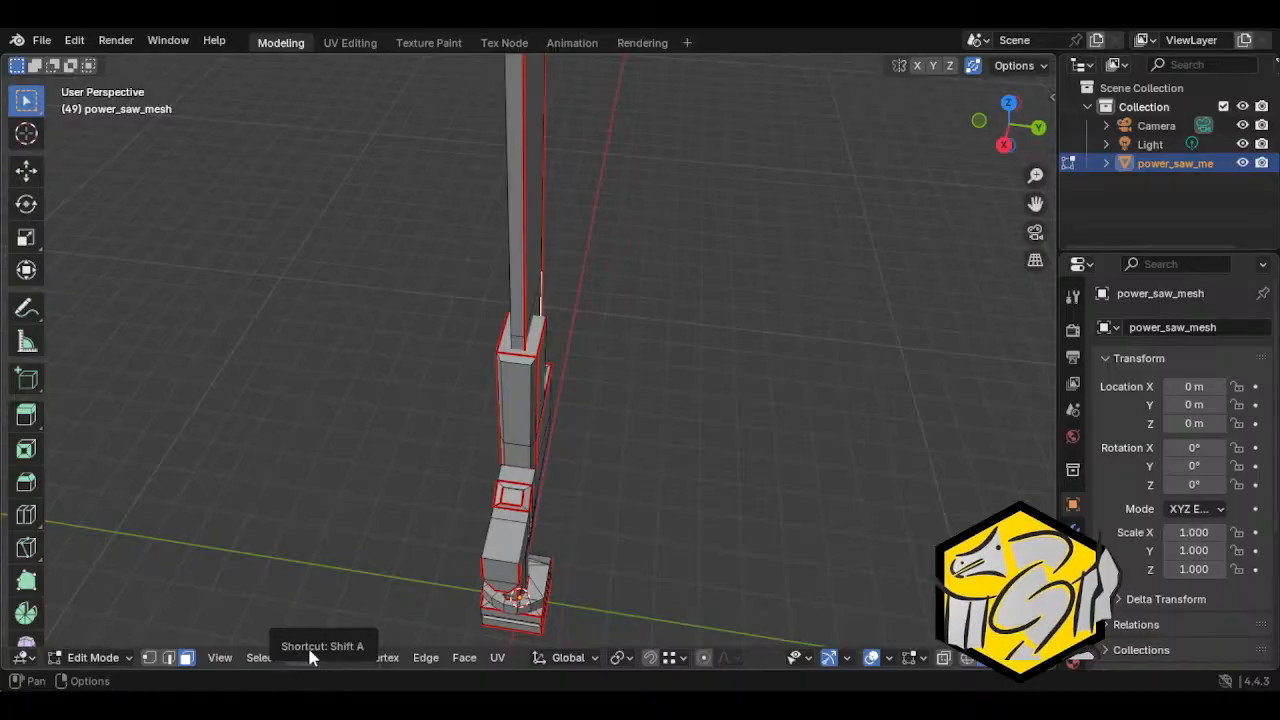
pyautogui.click(339, 660)
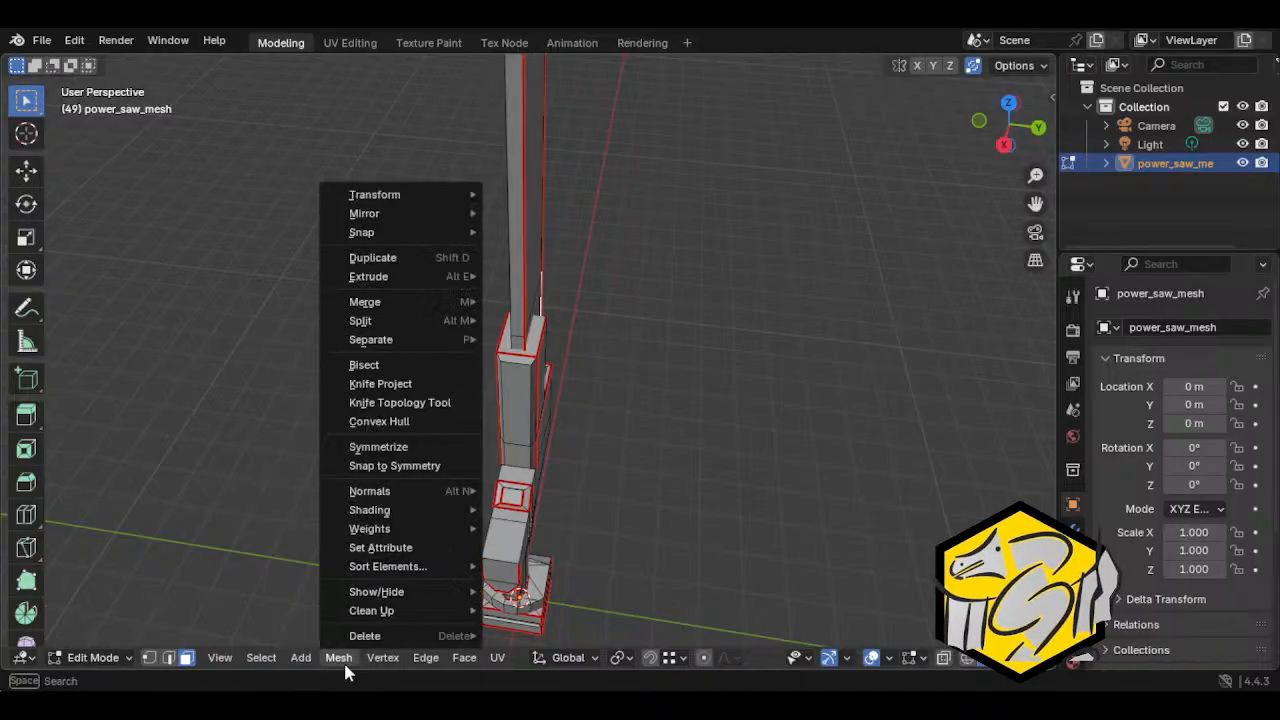
pyautogui.moveTo(300, 668)
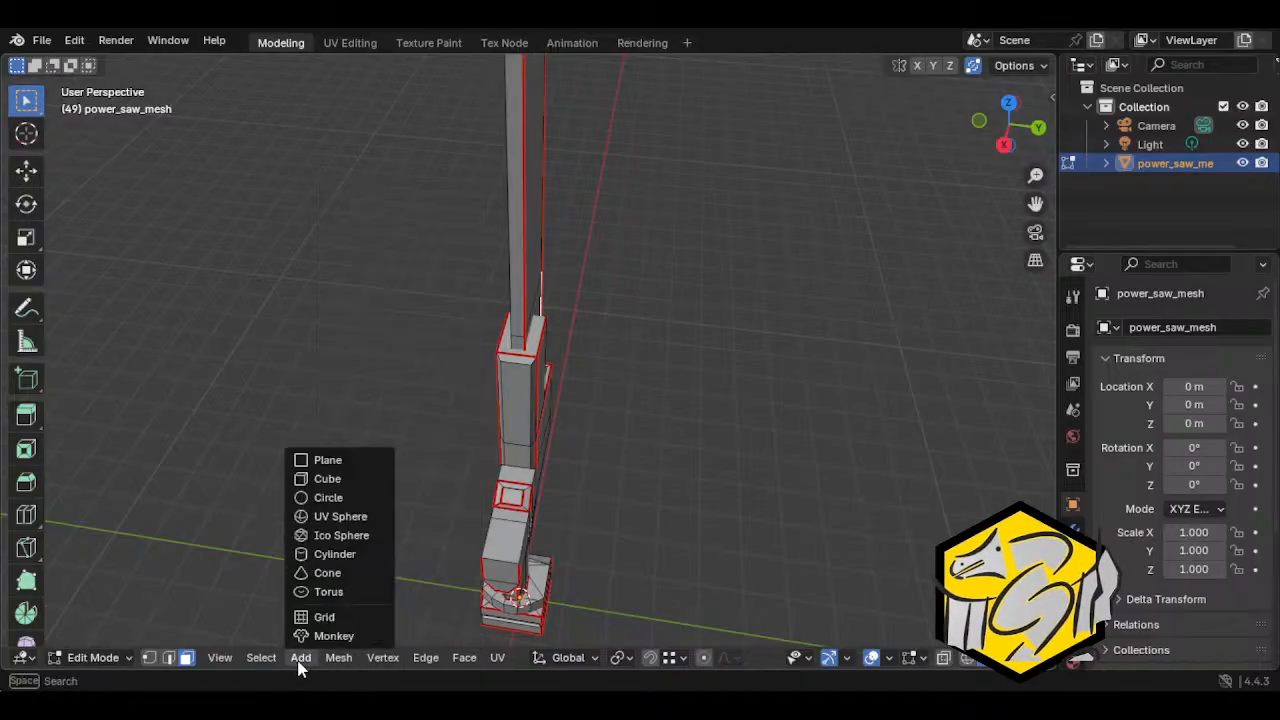
pyautogui.click(341, 462)
# Step: Rotate the new plane 90° about the X axis to stand upright and raise it along Z to the blade's lower part
pyautogui.moveTo(430, 440); pyautogui.dragTo(616, 386, button='middle')
pyautogui.press('r')
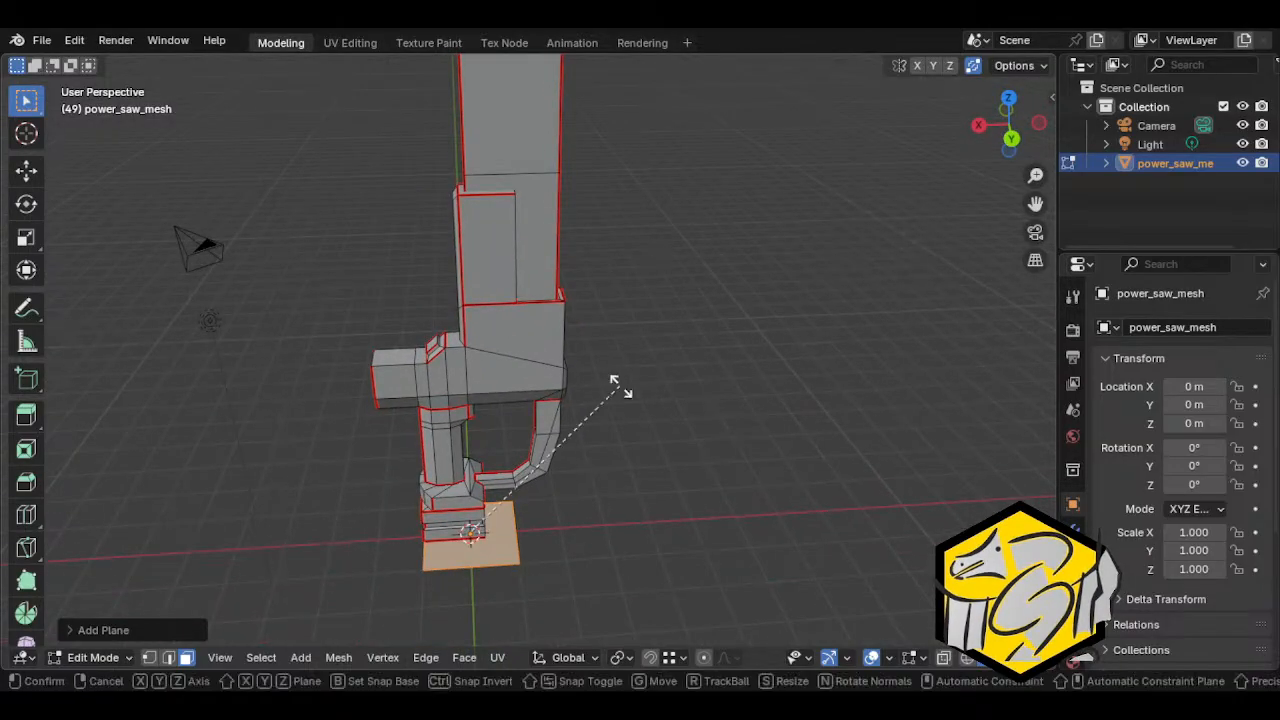
pyautogui.press('x')
pyautogui.press('x')
pyautogui.write('90')
pyautogui.press('Return')
pyautogui.press('g')
pyautogui.press('z')
pyautogui.press('z')
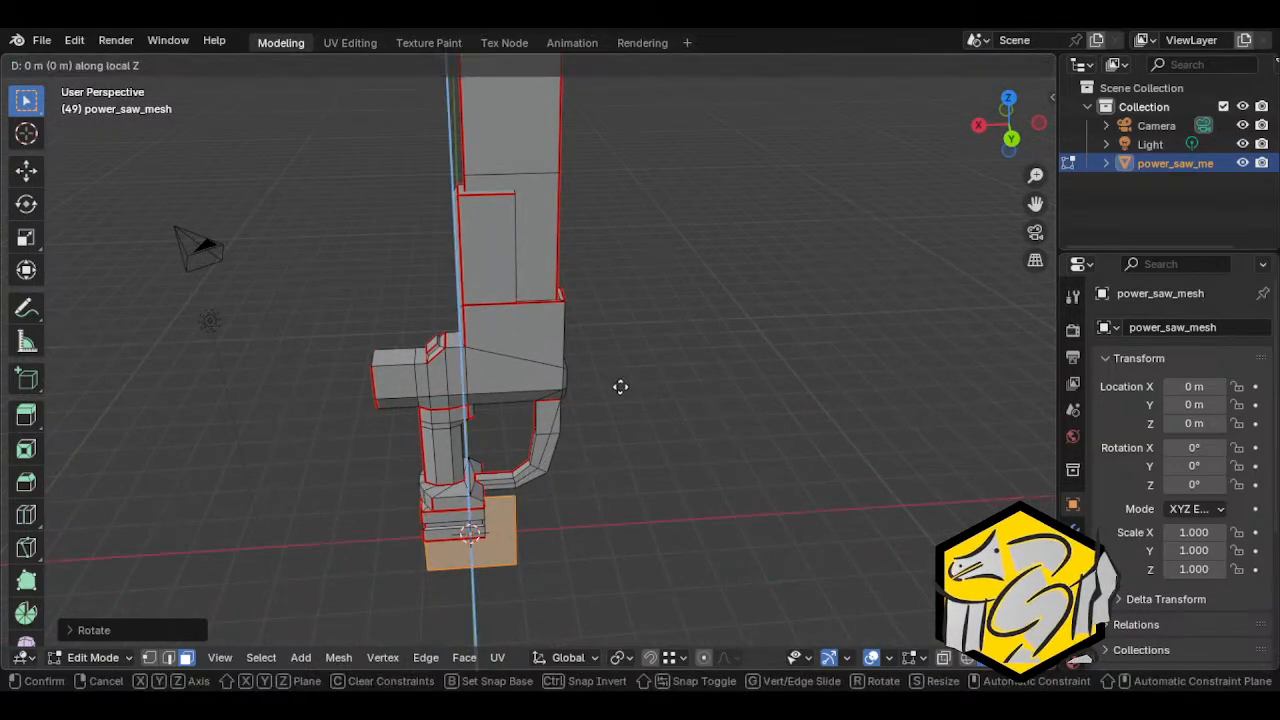
pyautogui.click(580, 654)
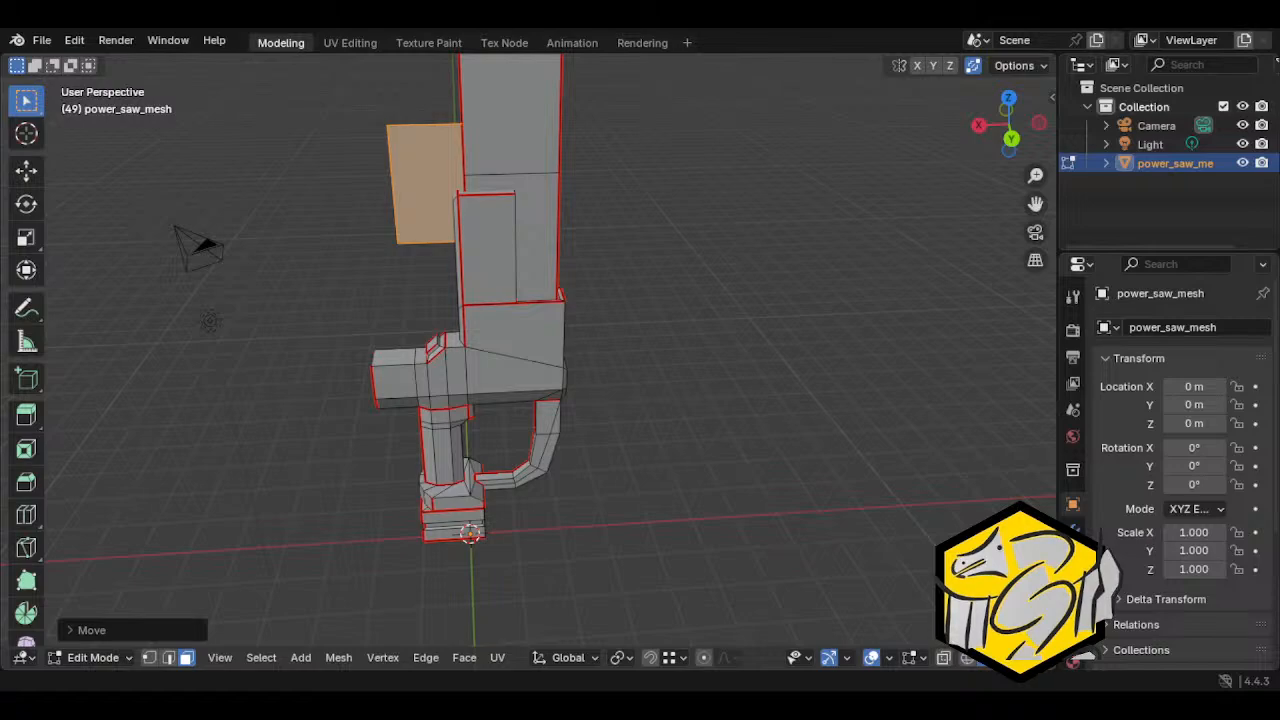
# Step: Move the plane about 0.99 m in the negative X direction so it juts out on both sides of the blade
pyautogui.moveTo(604, 325); pyautogui.dragTo(509, 439, button='middle')
pyautogui.press('g')
pyautogui.press('x')
pyautogui.press('x')
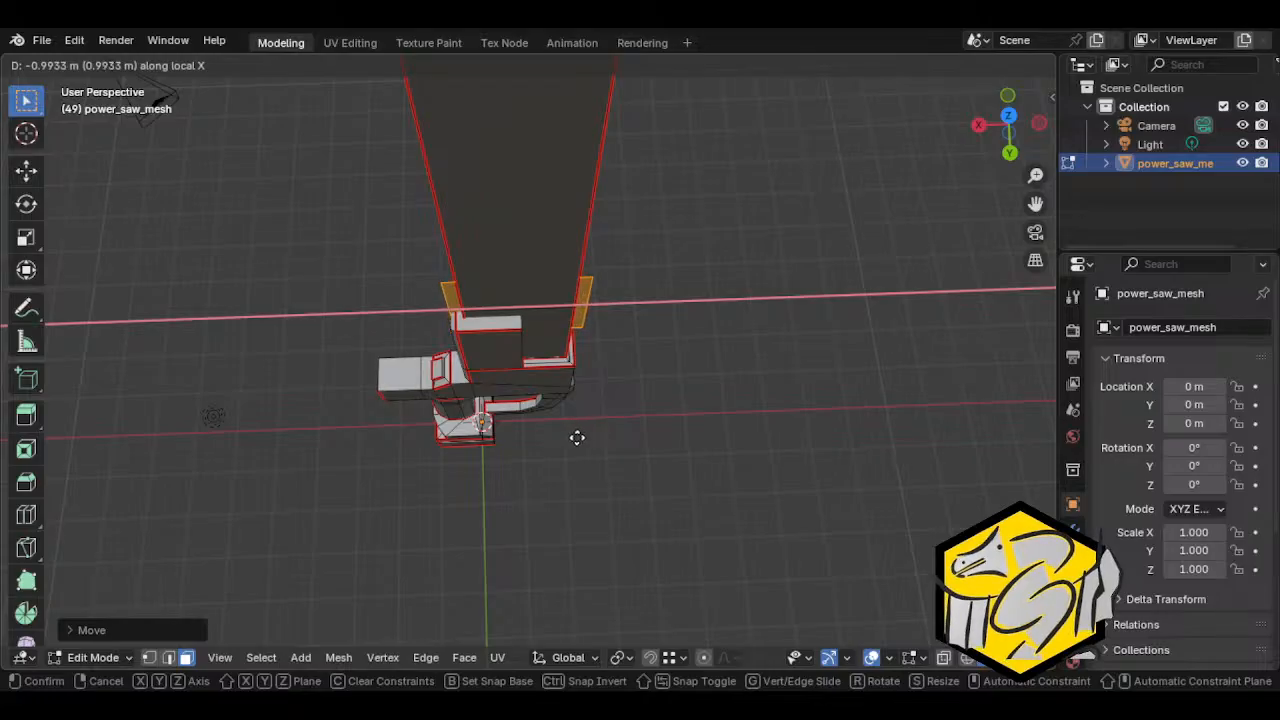
pyautogui.click(577, 437)
# Step: Raise the plane about 1.28 m along Z to sit above the side plate
pyautogui.moveTo(577, 437); pyautogui.dragTo(591, 300, button='middle')
pyautogui.press('g')
pyautogui.press('z')
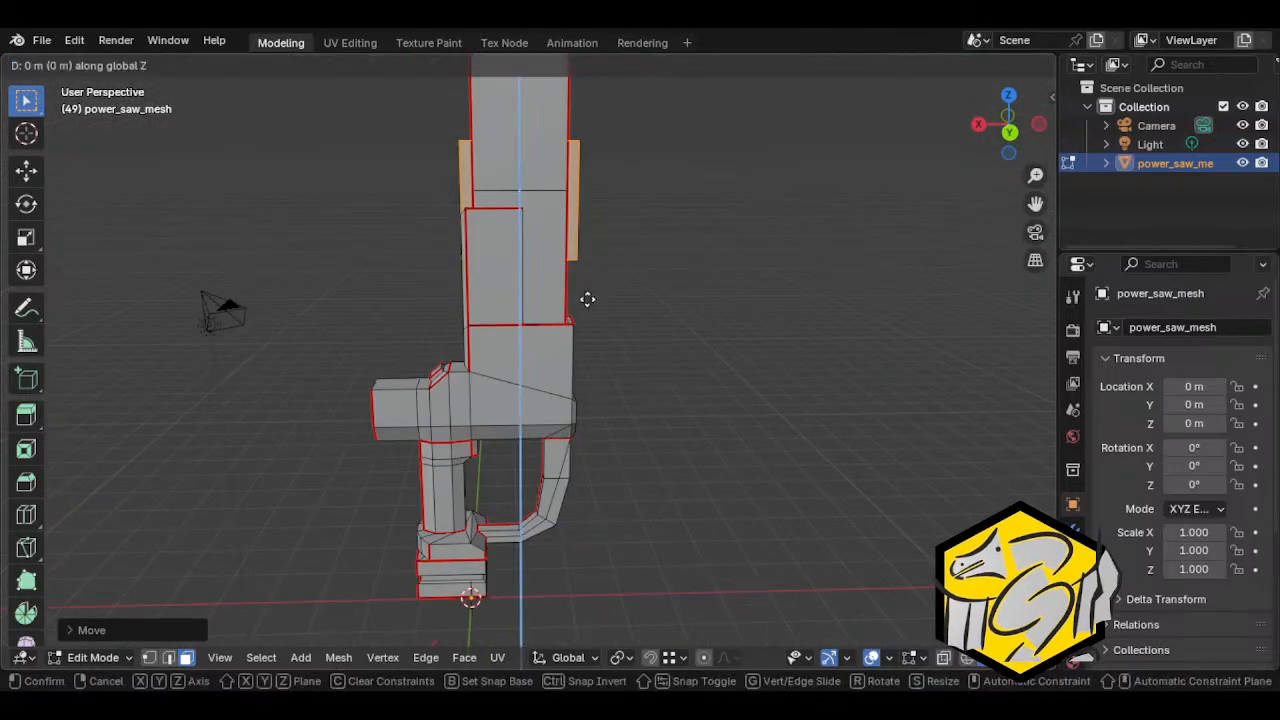
pyautogui.press('z')
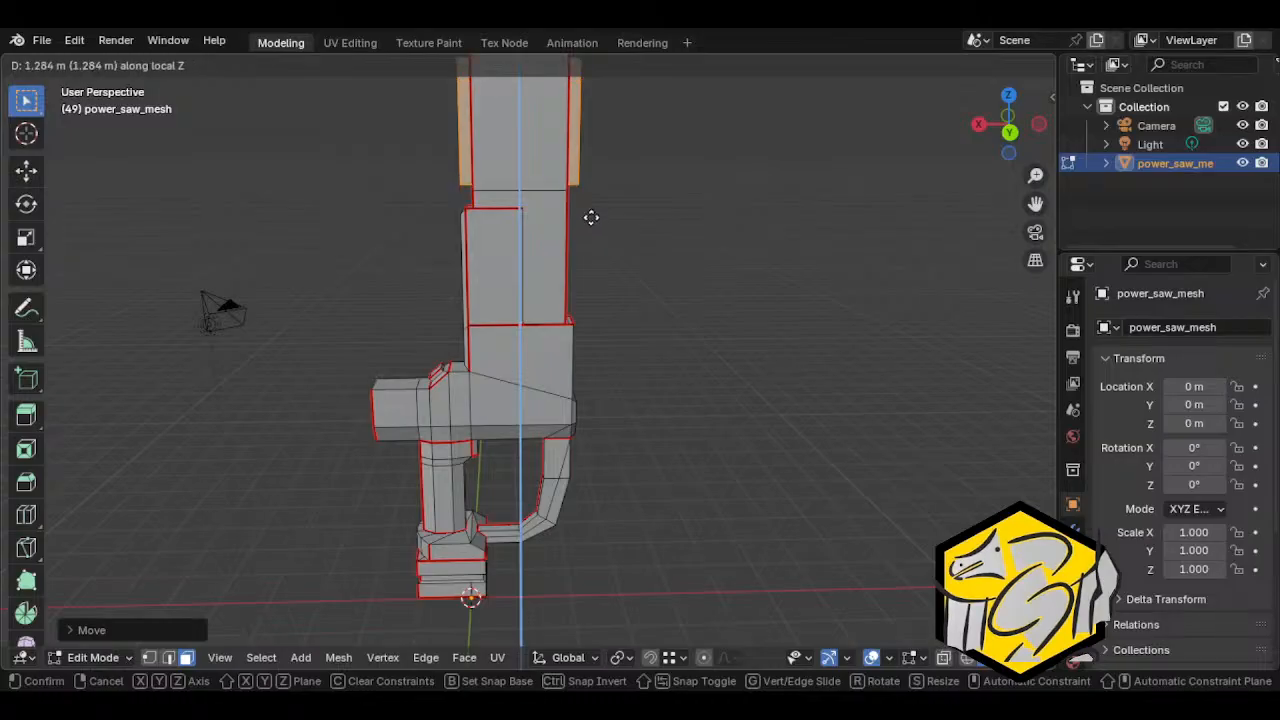
pyautogui.click(591, 217)
# Step: Duplicate the plane downward along Z and position the copy beside the side plate, leaving a small gap below the original
pyautogui.moveTo(591, 217)
pyautogui.mouseDown(button='middle')
pyautogui.moveTo(677, 231)
pyautogui.moveTo(599, 222)
pyautogui.mouseUp(button='middle')
pyautogui.press('g')
pyautogui.press('z')
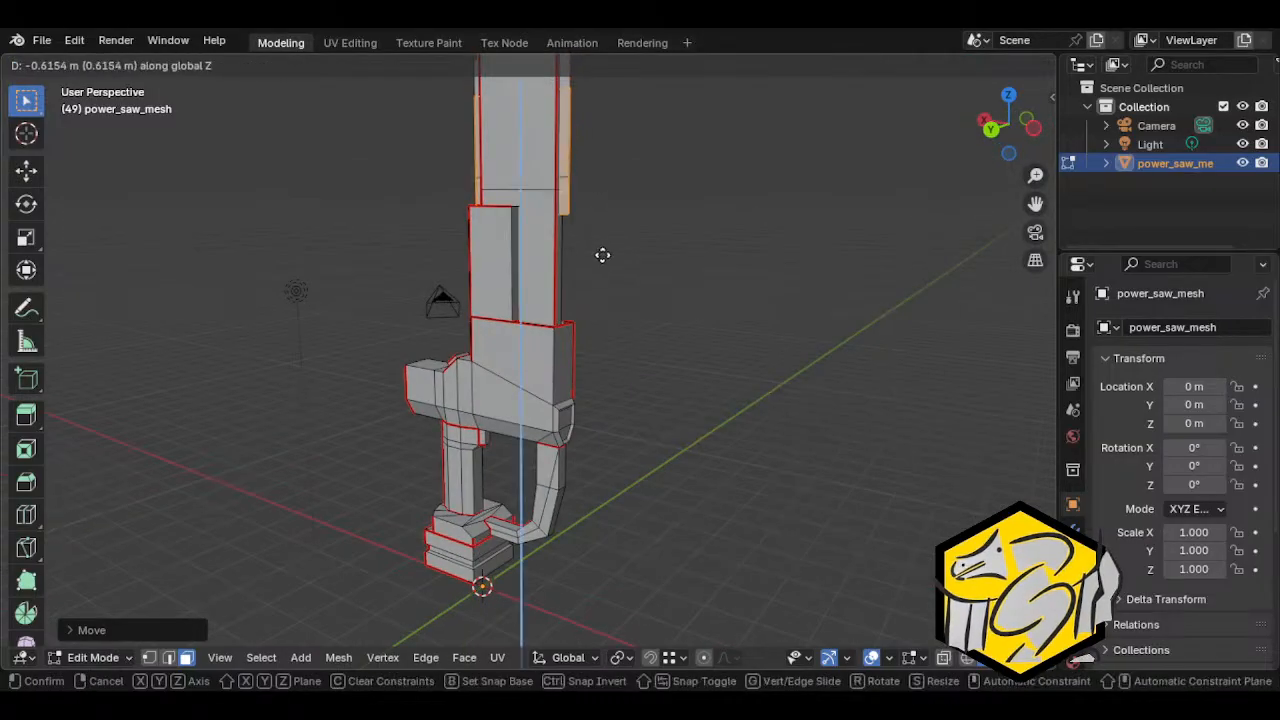
pyautogui.click(619, 370)
pyautogui.moveTo(619, 370); pyautogui.dragTo(709, 386, button='middle')
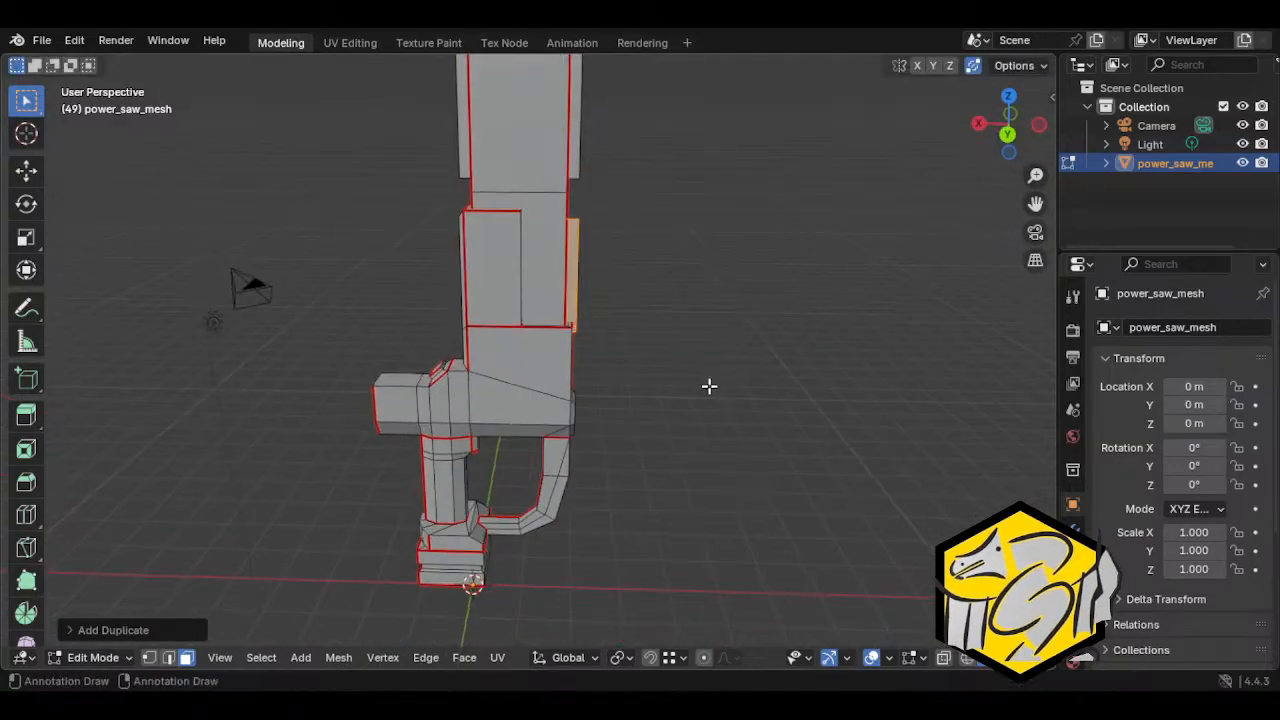
pyautogui.scroll(3, 690, 392)
pyautogui.press('g')
pyautogui.press('z')
pyautogui.press('z')
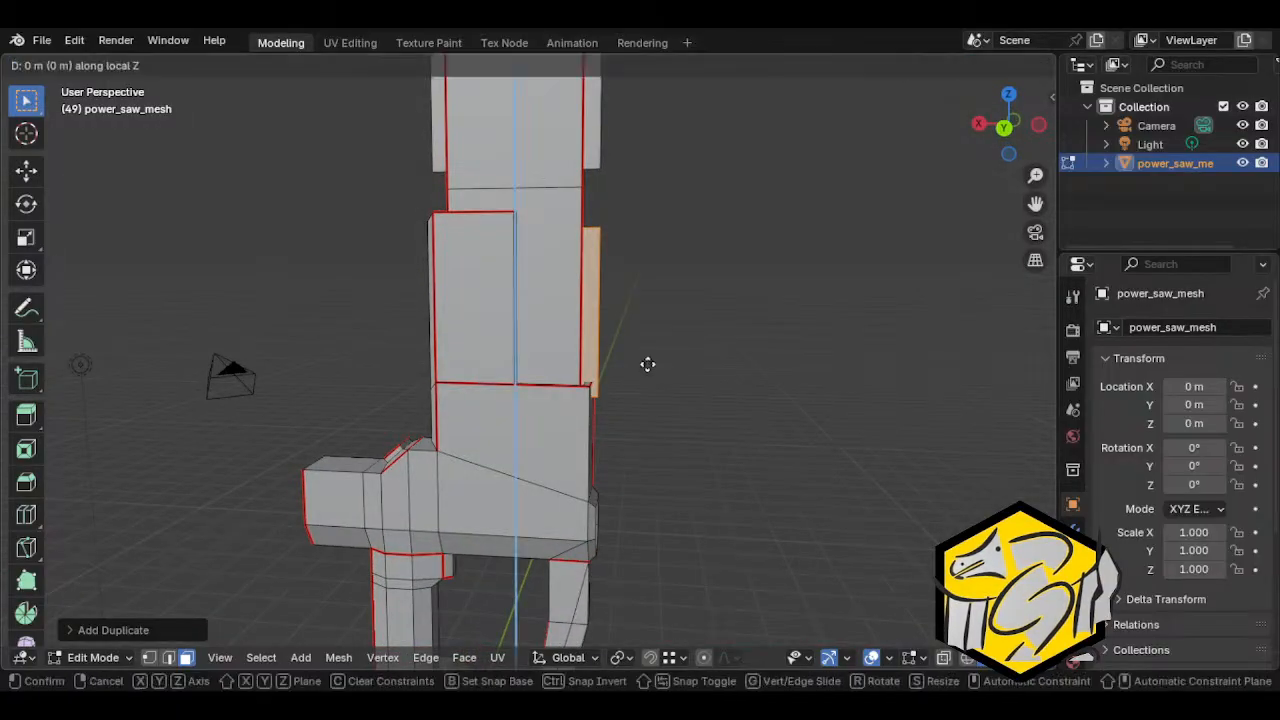
pyautogui.click(650, 342)
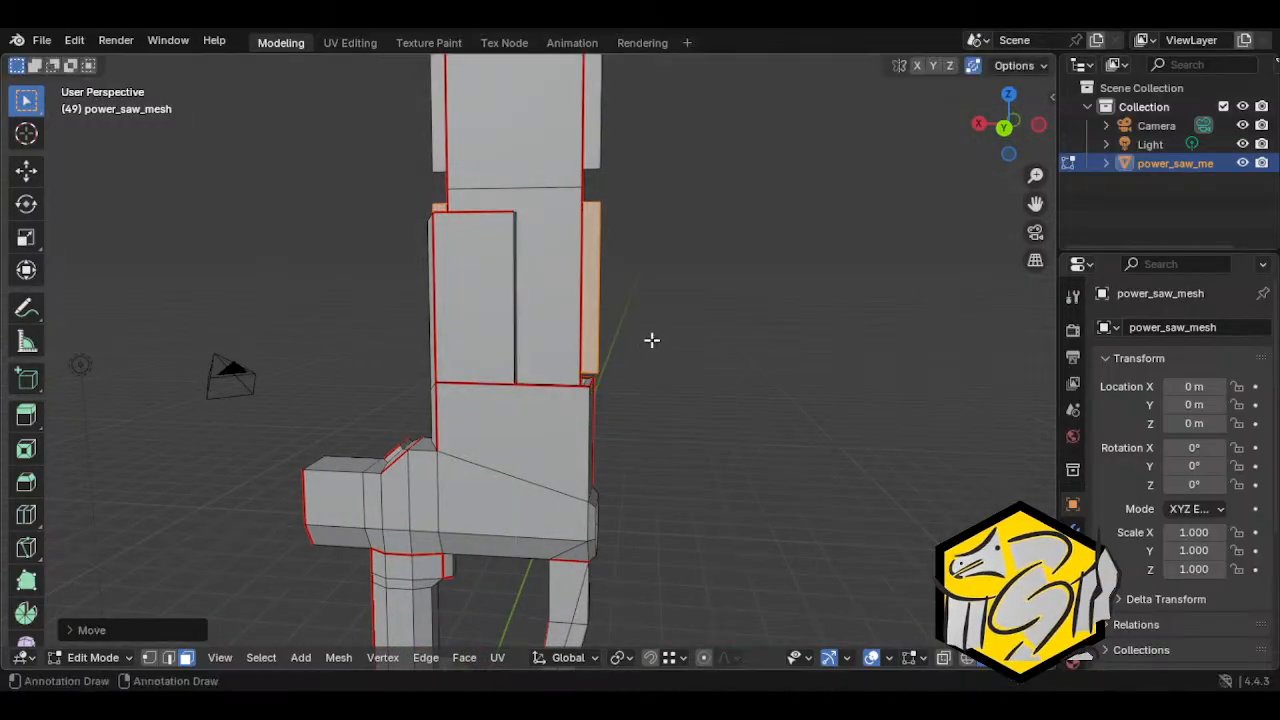
# Step: Select the lower plane's vertical edge protruding behind the side plate and move it inward along X
pyautogui.moveTo(650, 342); pyautogui.dragTo(692, 357, button='middle')
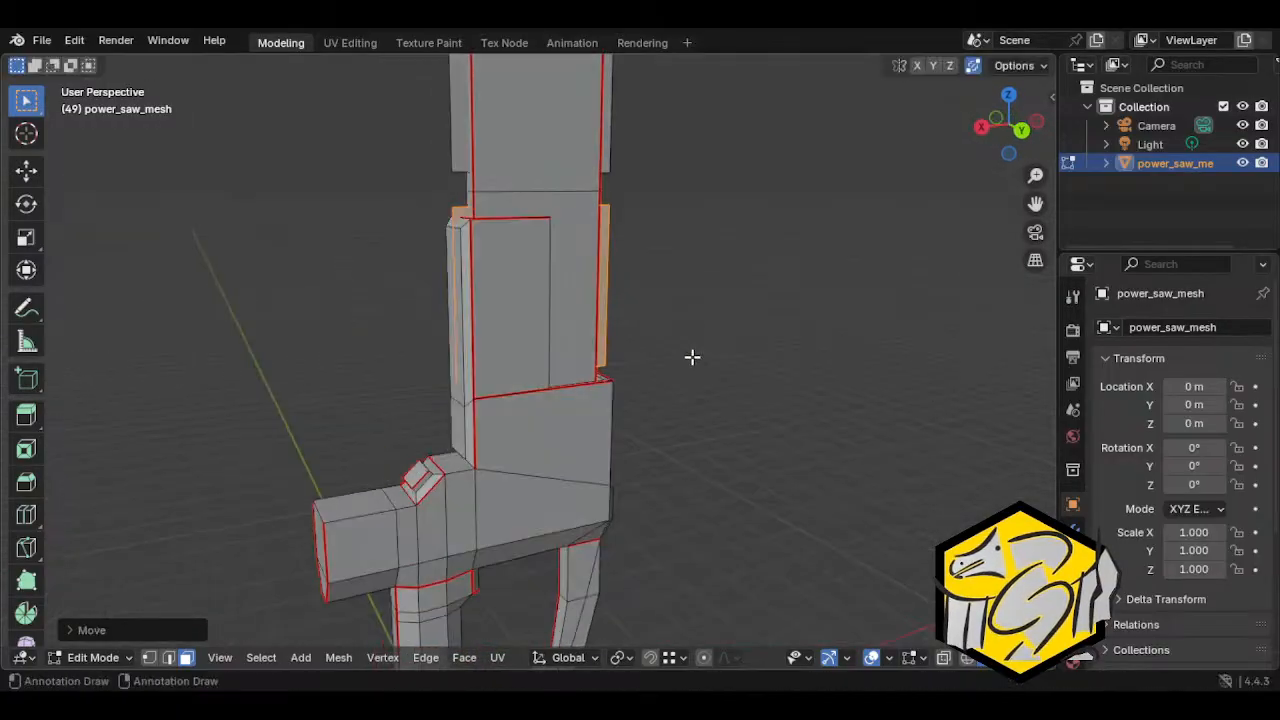
pyautogui.press('2')
pyautogui.click(456, 284)
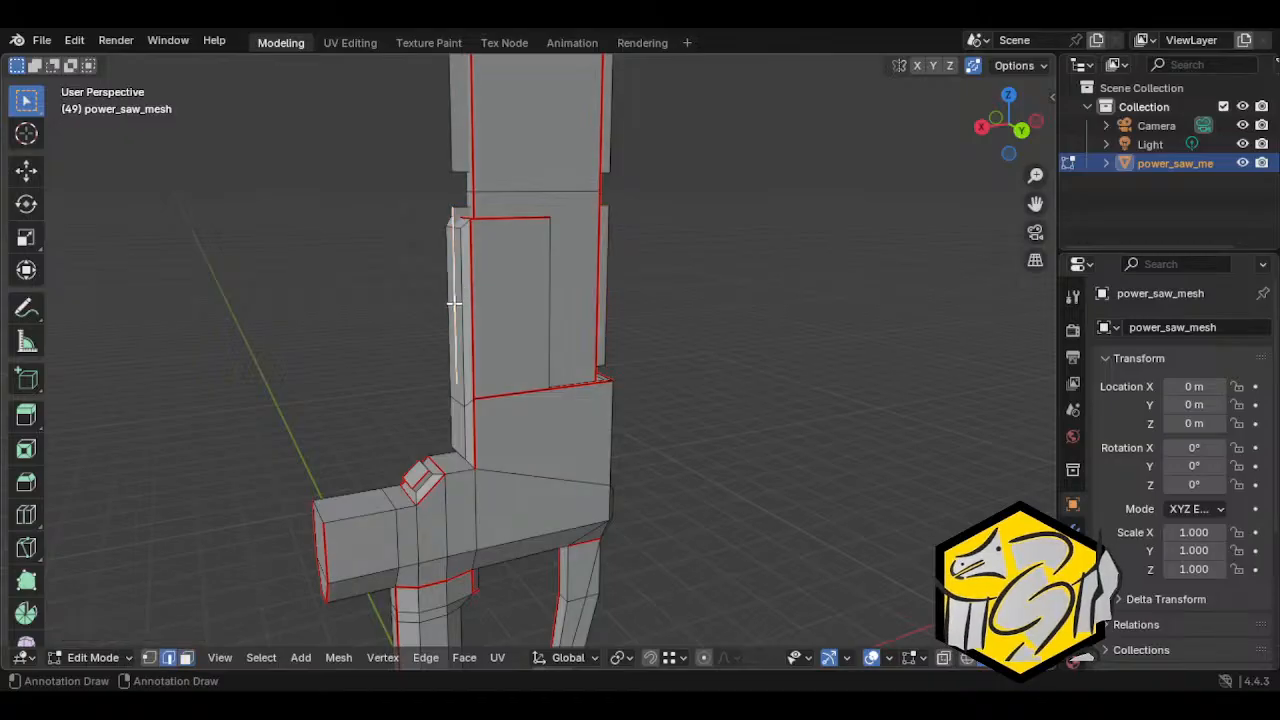
pyautogui.press('g')
pyautogui.press('x')
pyautogui.press('x')
pyautogui.click(482, 303)
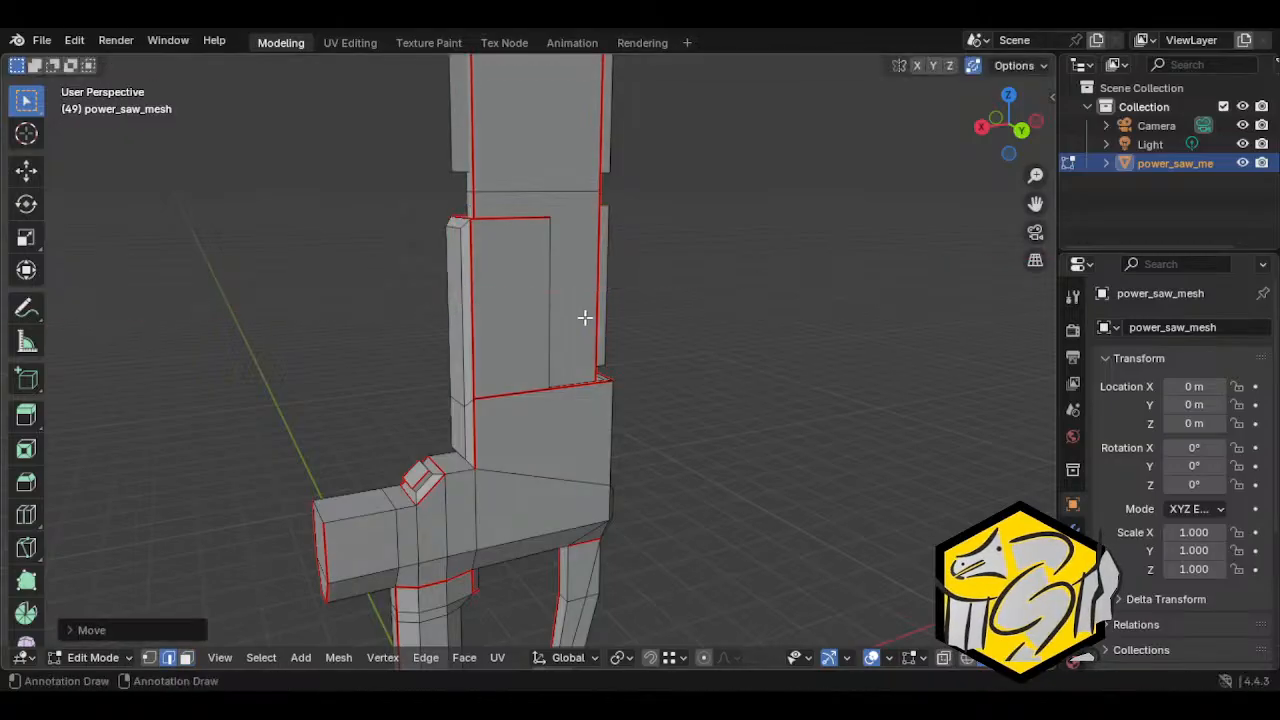
# Step: Fine-tune that vertical edge's position along X to tuck it behind the side plate
pyautogui.moveTo(585, 318); pyautogui.dragTo(514, 337, button='middle')
pyautogui.press('g')
pyautogui.press('x')
pyautogui.press('x')
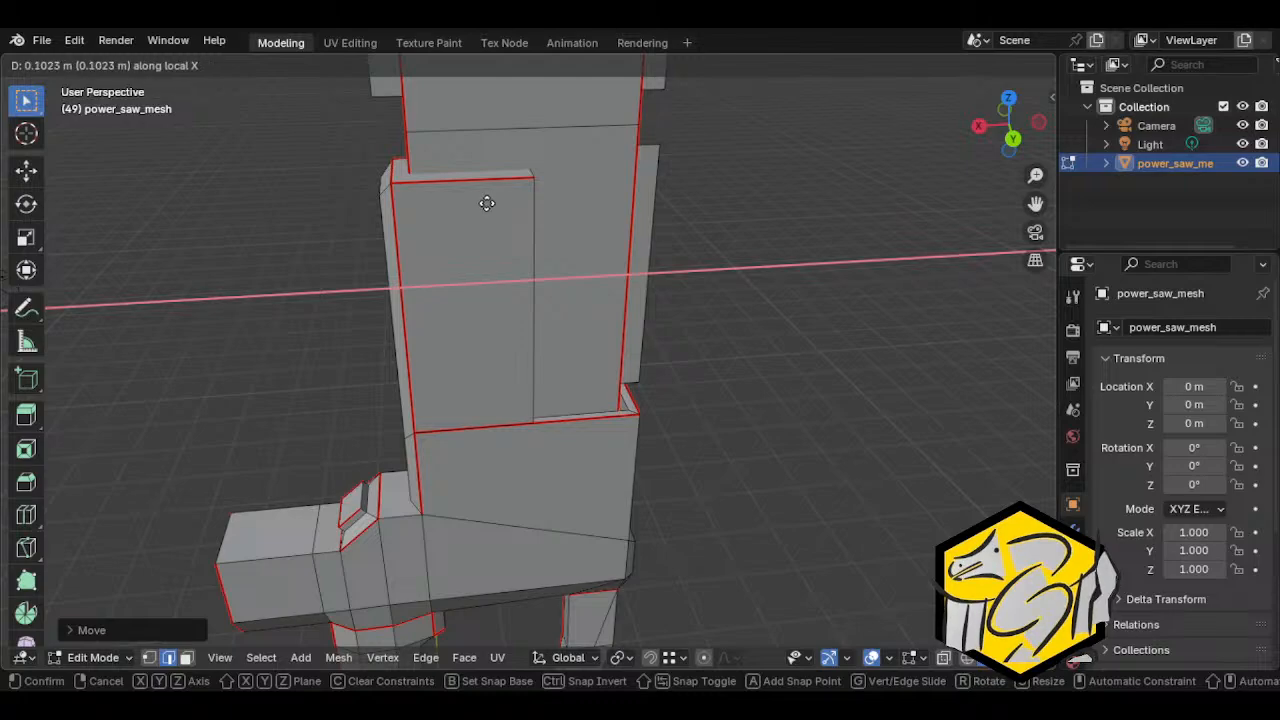
pyautogui.click(471, 203)
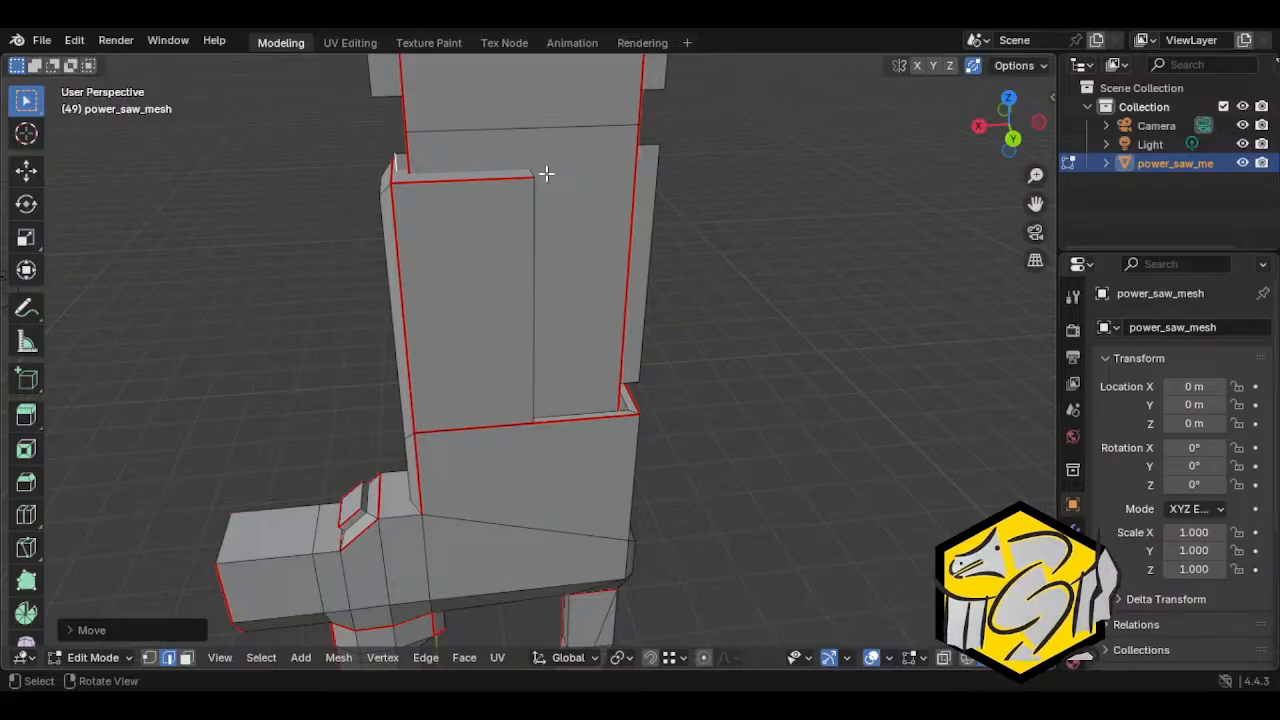
# Step: With automatic vertex merging turned off, lower the upper plane along Z to meet the lower plane, and check the lower plane's linked geometry
pyautogui.moveTo(546, 174); pyautogui.dragTo(603, 194, button='middle')
pyautogui.hotkey('ctrl', 'l')
pyautogui.press('g')
pyautogui.press('z')
pyautogui.press('z')
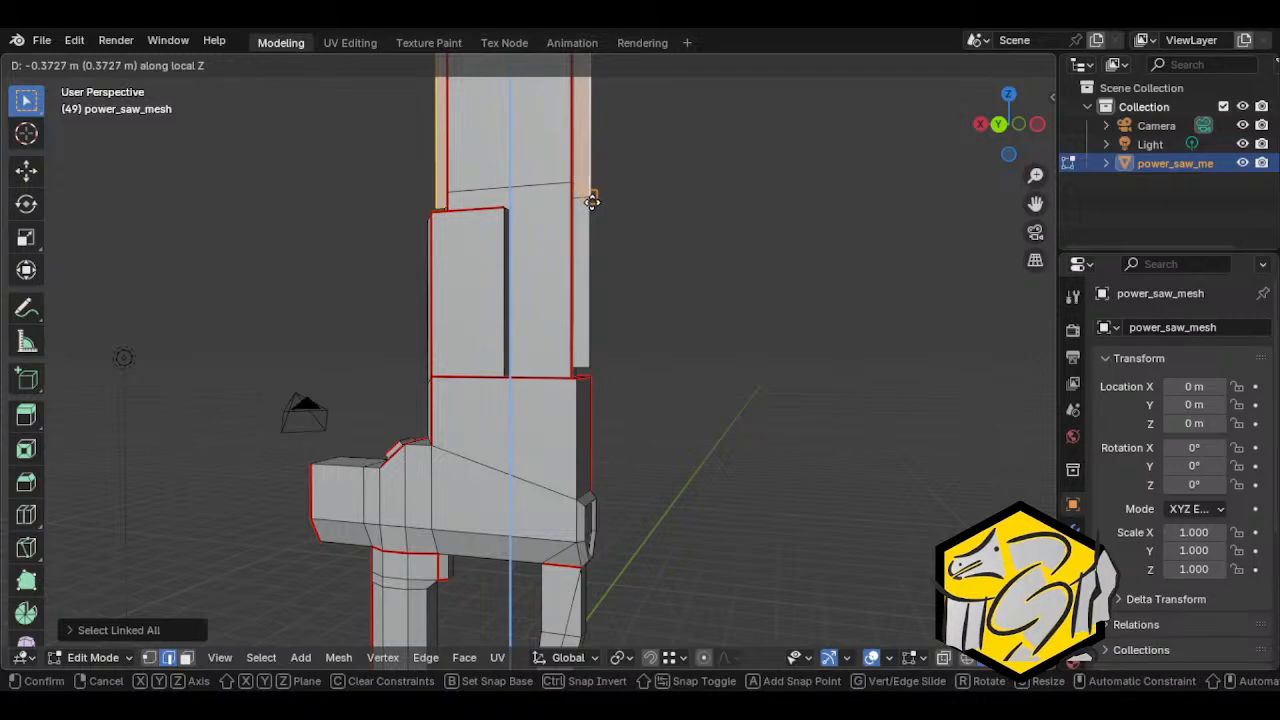
pyautogui.click(630, 233)
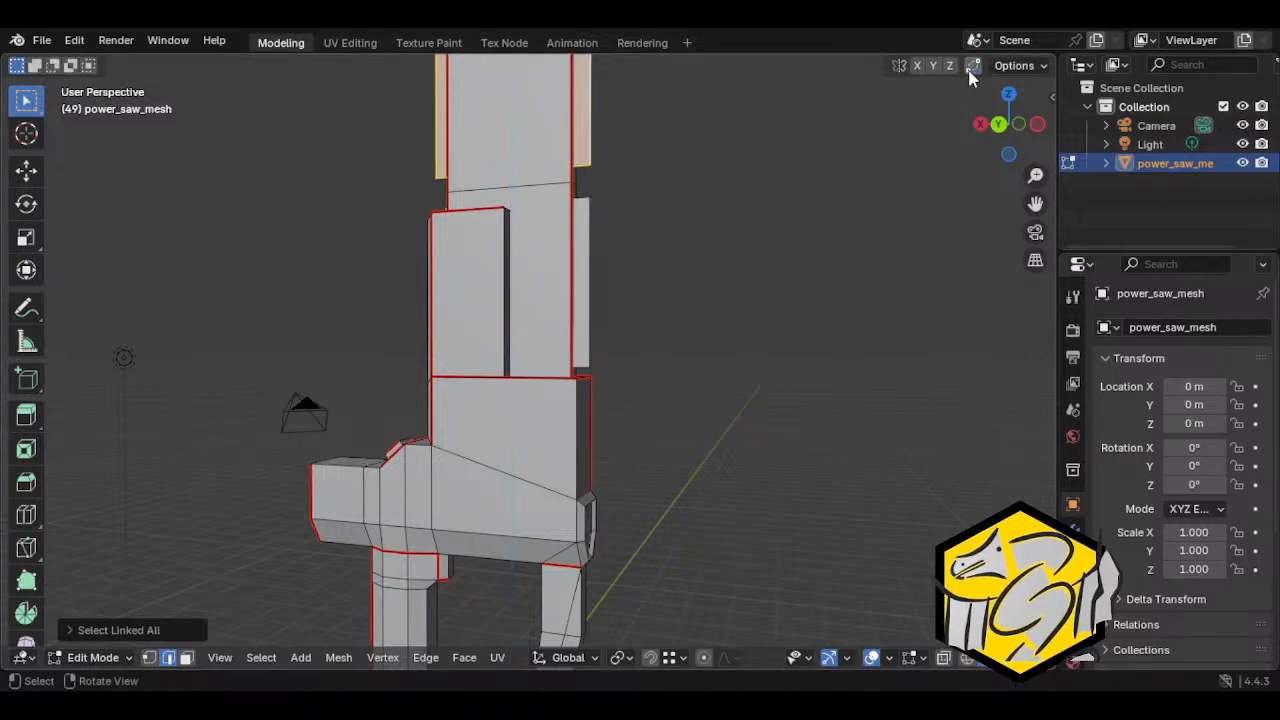
pyautogui.press('g')
pyautogui.press('z')
pyautogui.click(590, 200)
pyautogui.click(590, 243)
pyautogui.hotkey('ctrl', 'l')
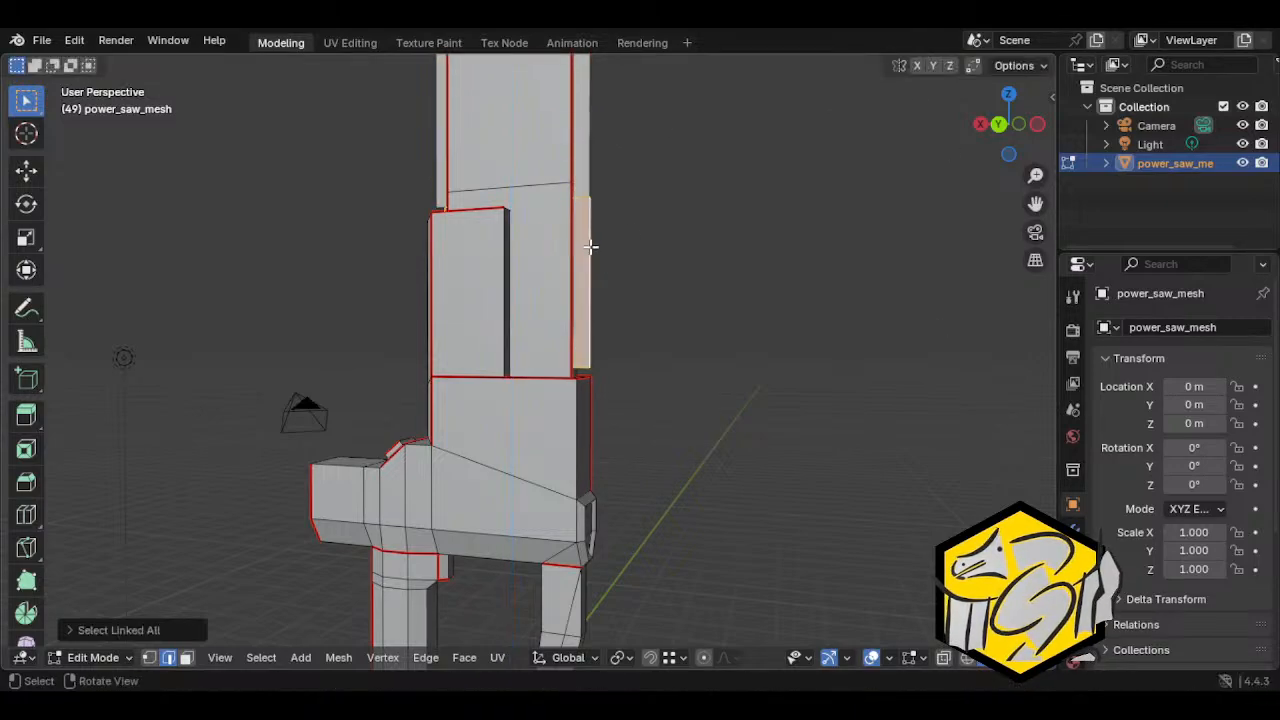
# Step: Select the whole upper plane and scale it about 1.15 times along X to widen it on both sides of the blade
pyautogui.moveTo(590, 246); pyautogui.dragTo(599, 208, button='middle')
pyautogui.click(598, 173)
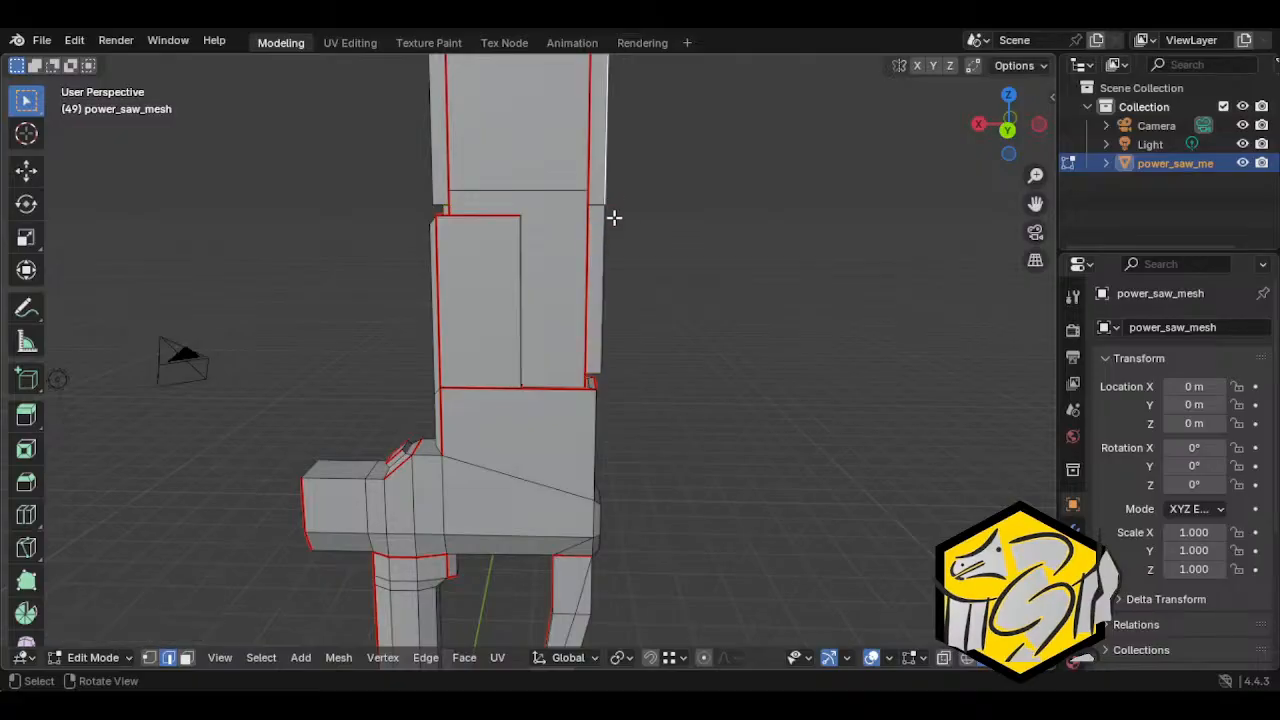
pyautogui.hotkey('ctrl', 'l')
pyautogui.press('s')
pyautogui.press('x')
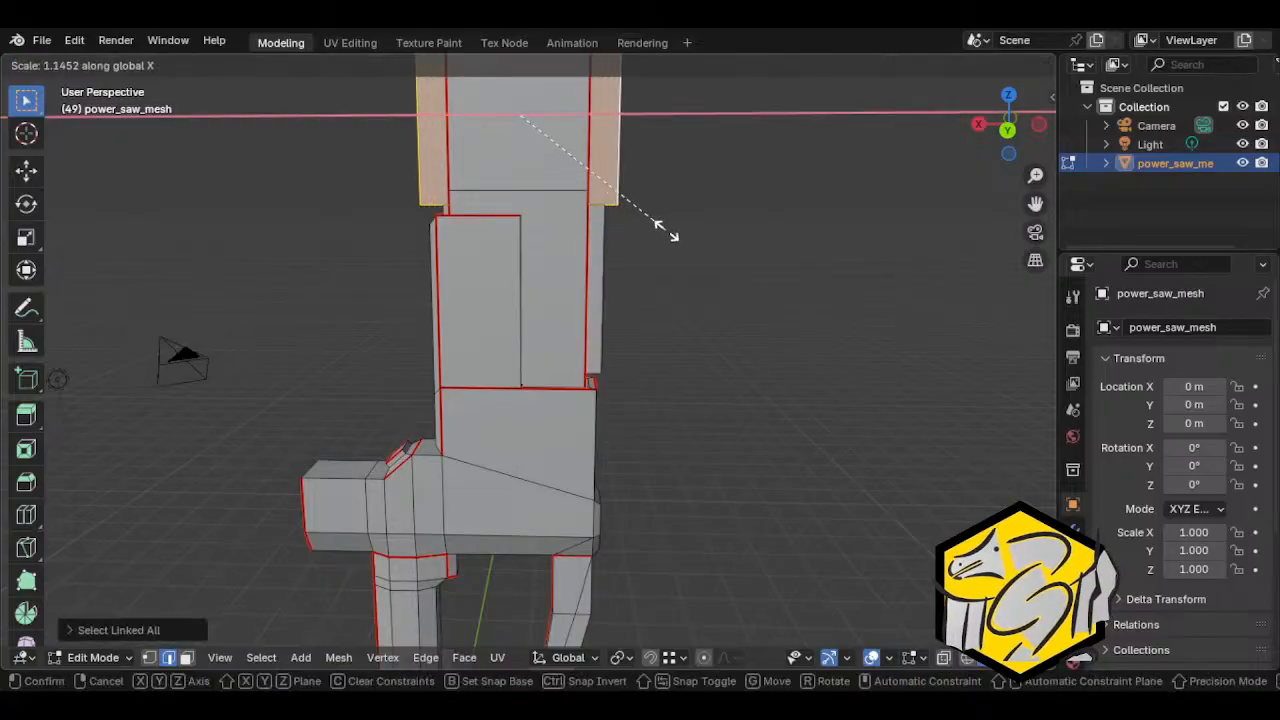
pyautogui.click(664, 232)
pyautogui.moveTo(639, 240); pyautogui.dragTo(622, 270, button='middle')
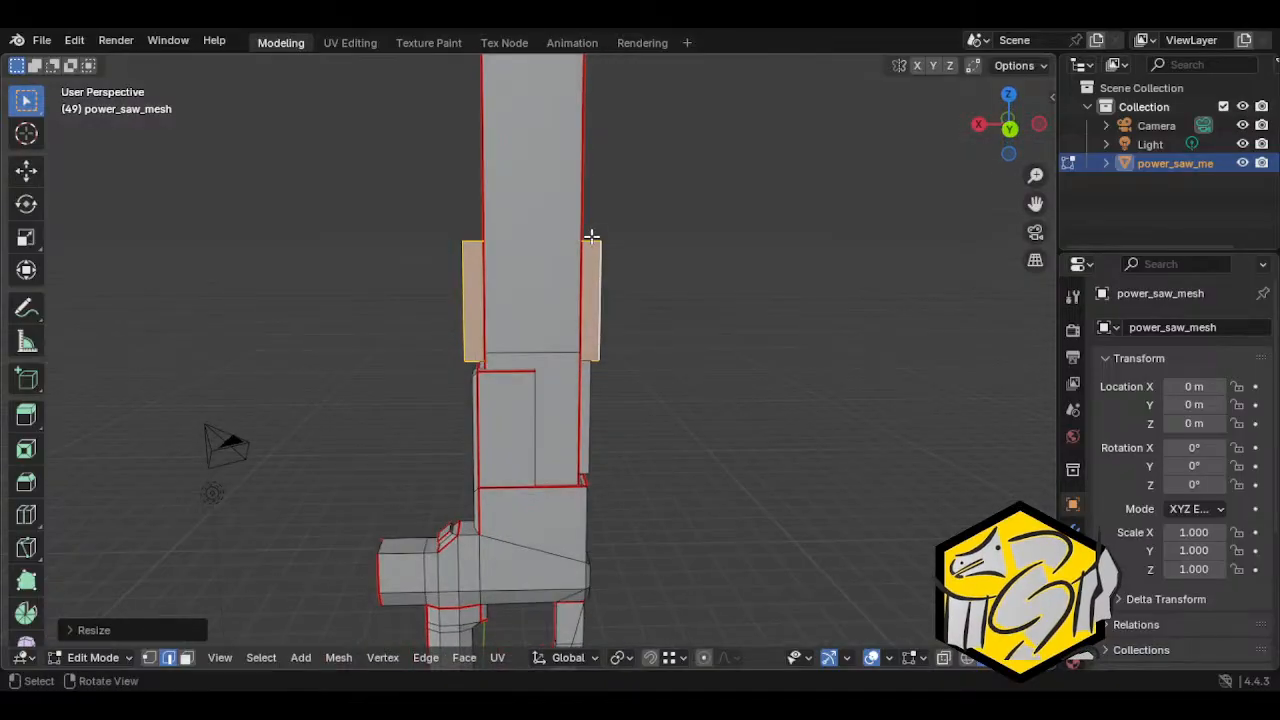
# Step: Select the upper plane's linked geometry and create a vertex group named "Saw Blades"
pyautogui.click(612, 274)
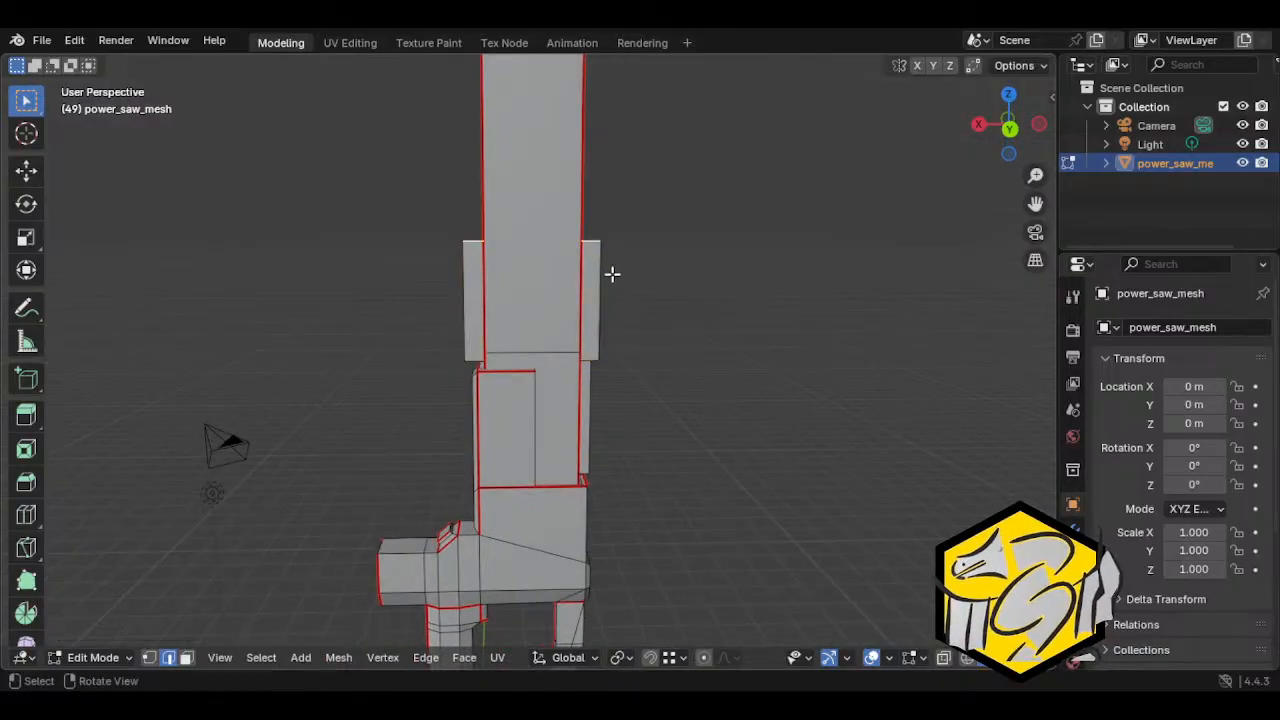
pyautogui.scroll(-4, 610, 273)
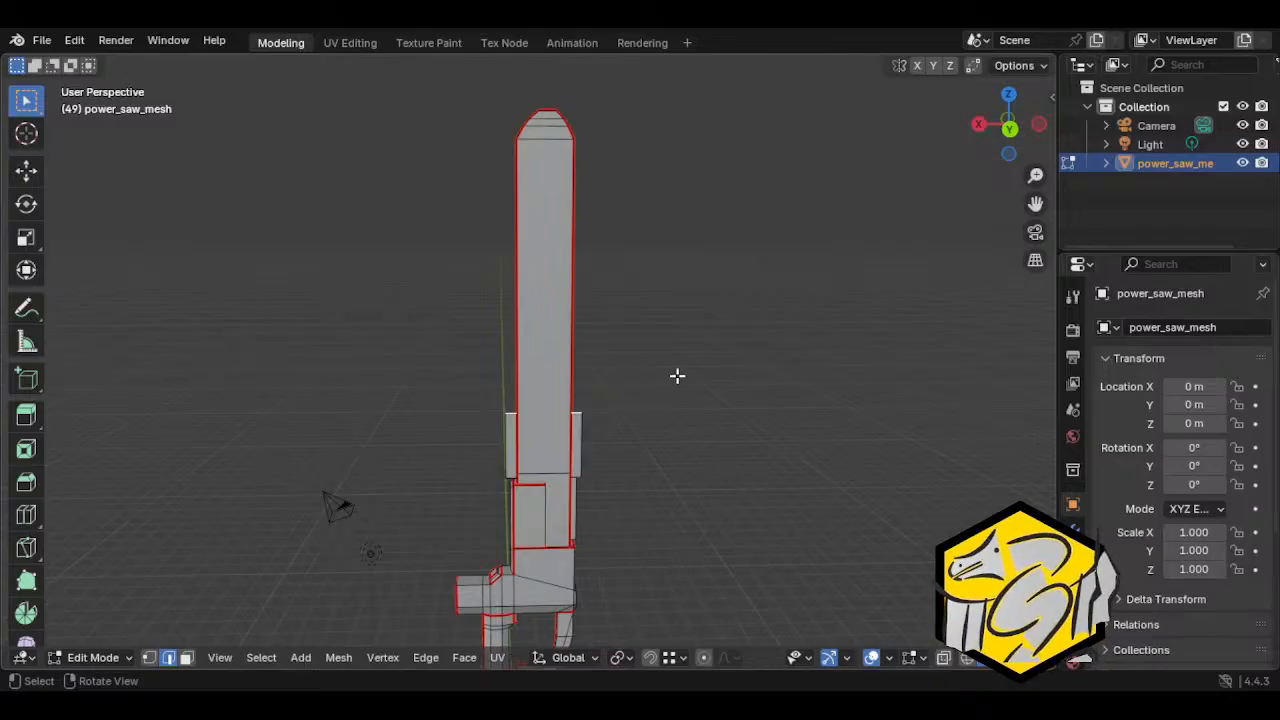
pyautogui.moveTo(621, 397); pyautogui.dragTo(533, 281, button='middle')
pyautogui.hotkey('ctrl', 'l')
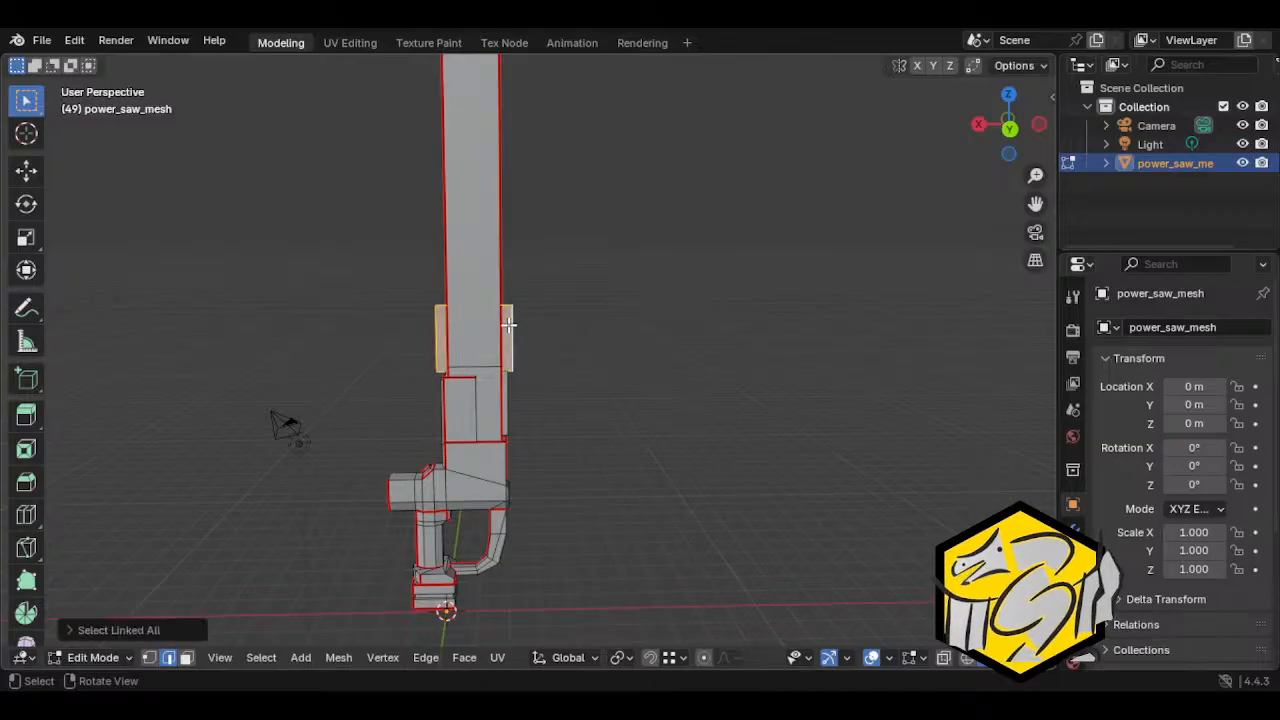
pyautogui.click(1073, 634)
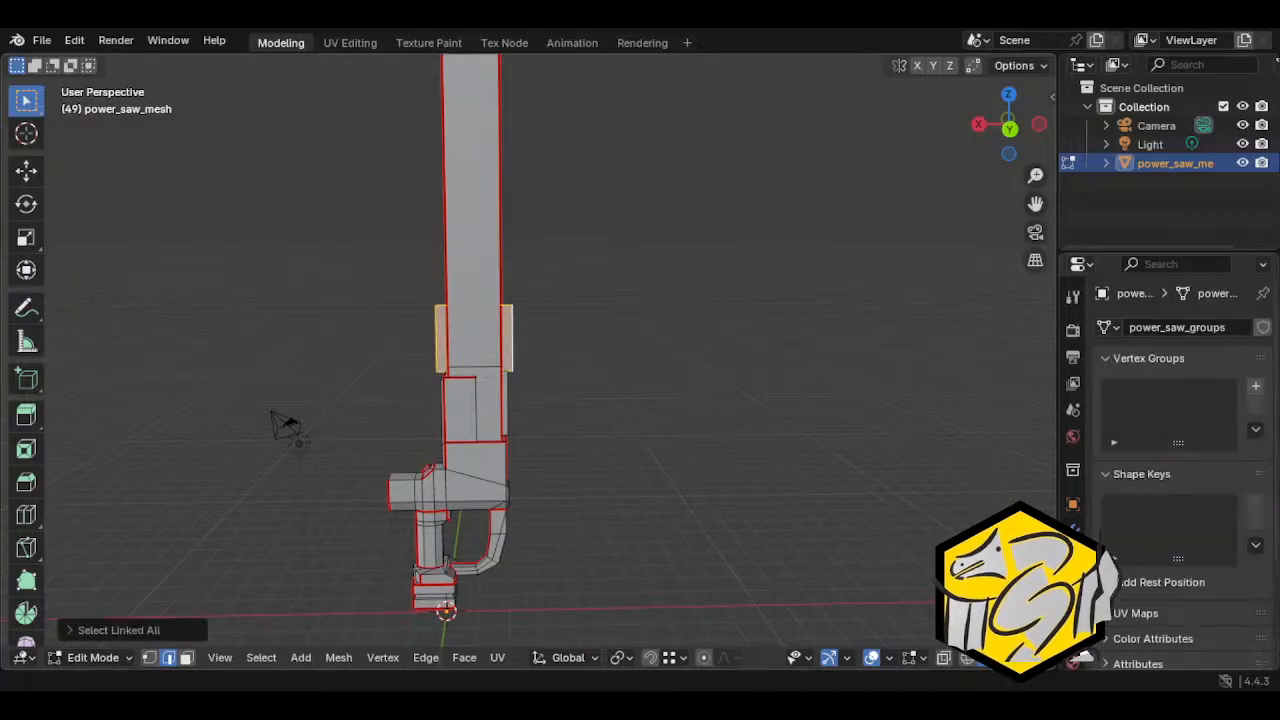
pyautogui.click(1256, 386)
pyautogui.doubleClick(1160, 392)
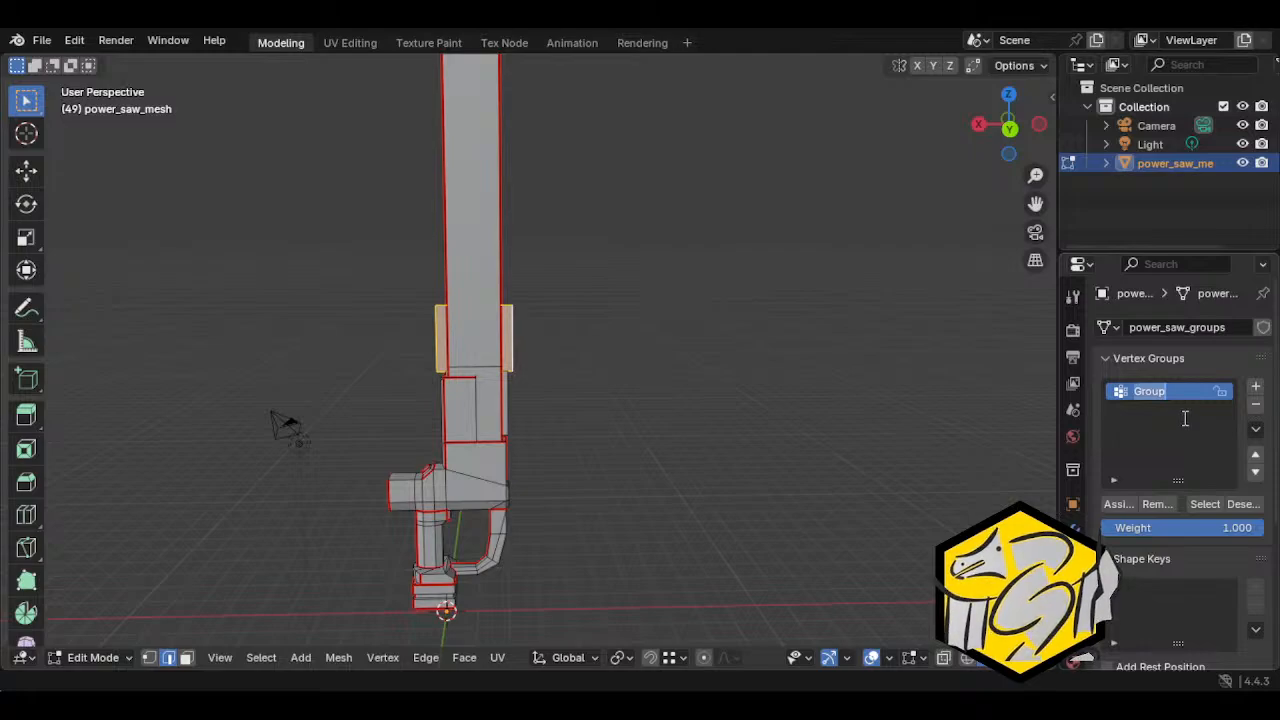
pyautogui.write('Saw')
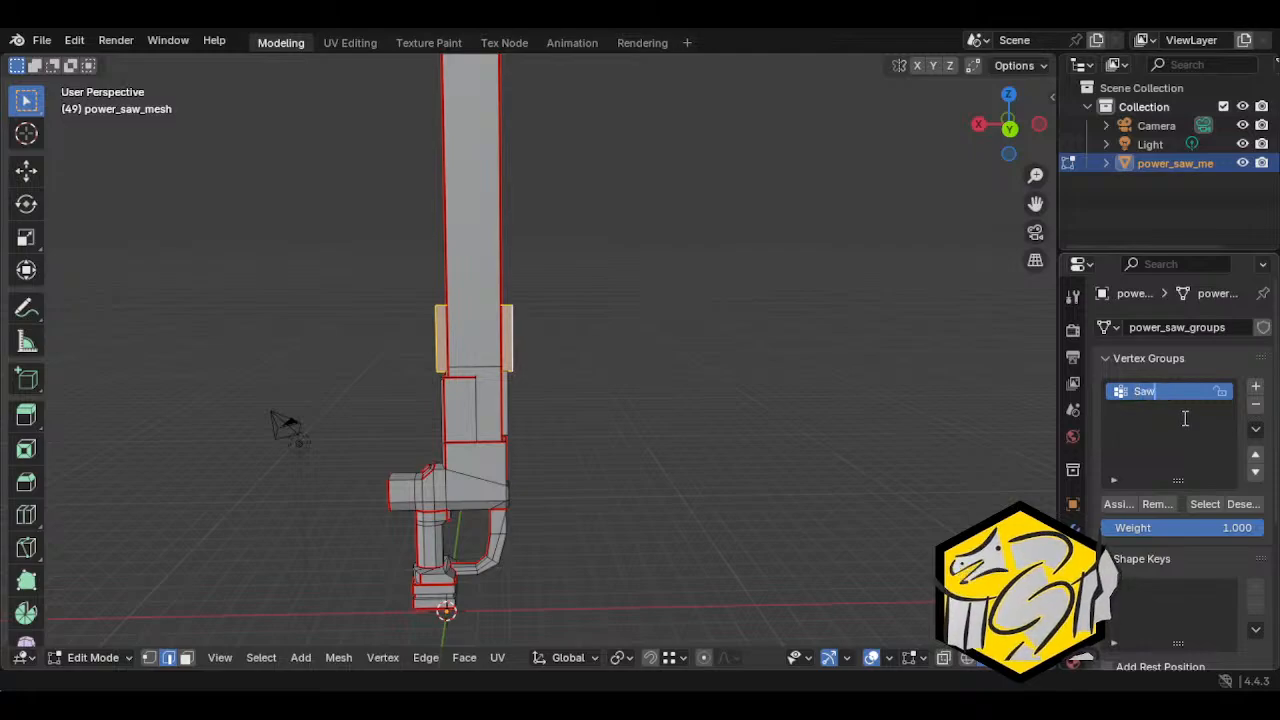
pyautogui.write(' Blades')
pyautogui.press('Return')
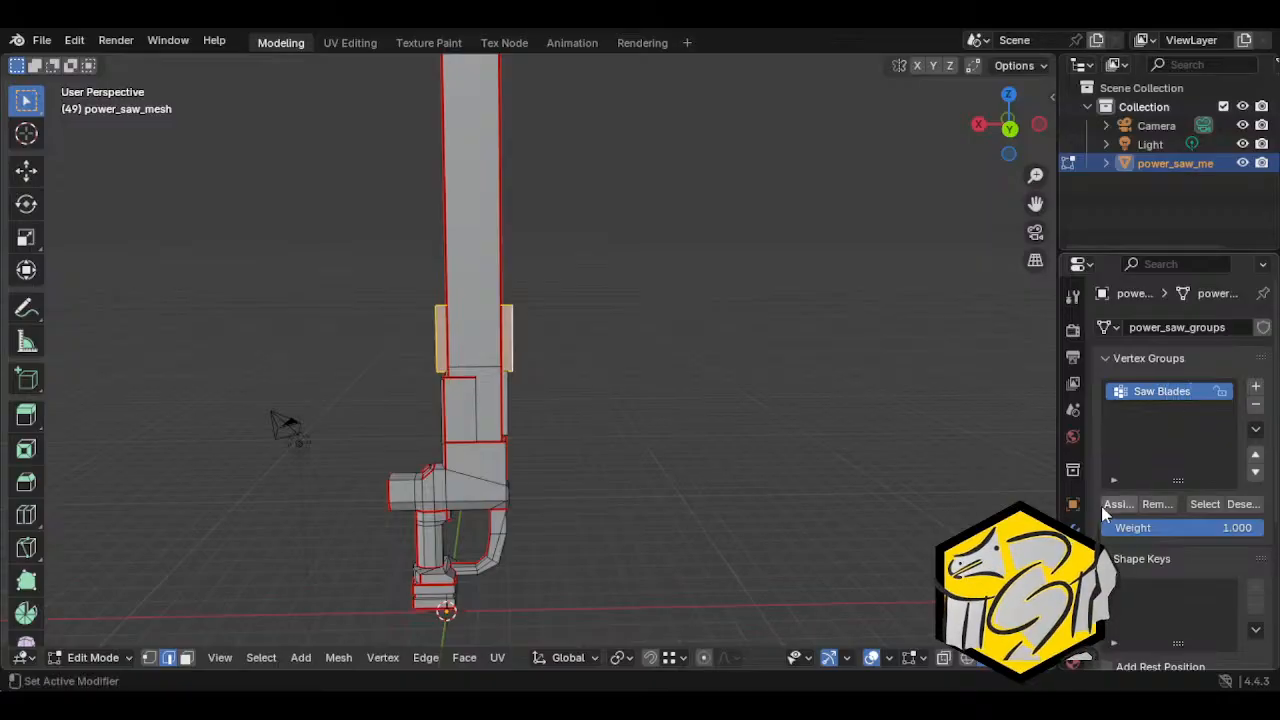
# Step: Assign the upper plane to the Saw Blades group and test it by deselecting and reselecting the group
pyautogui.scroll(4, 871, 466)
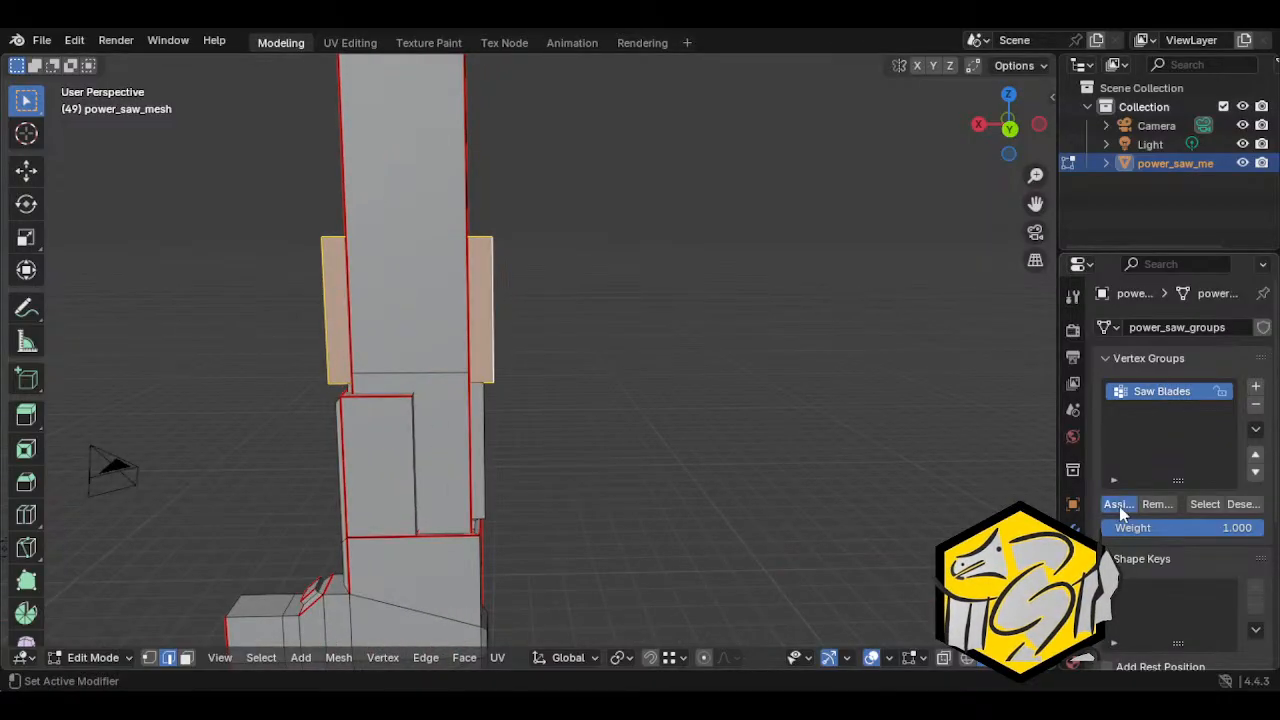
pyautogui.click(1245, 506)
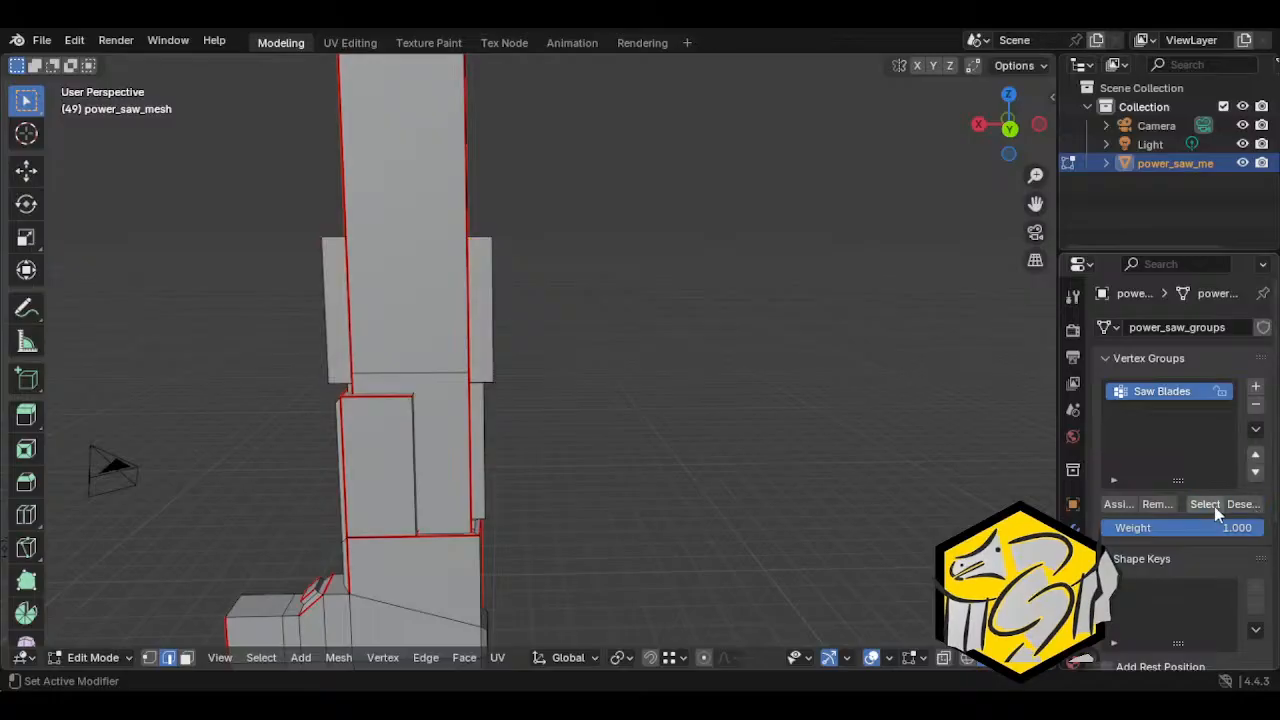
pyautogui.click(1210, 506)
# Step: Select the lower plane's linked geometry on both sides of the blade
pyautogui.click(474, 434)
pyautogui.hotkey('ctrl', 'l')
pyautogui.click(483, 436)
pyautogui.hotkey('ctrl', 'l')
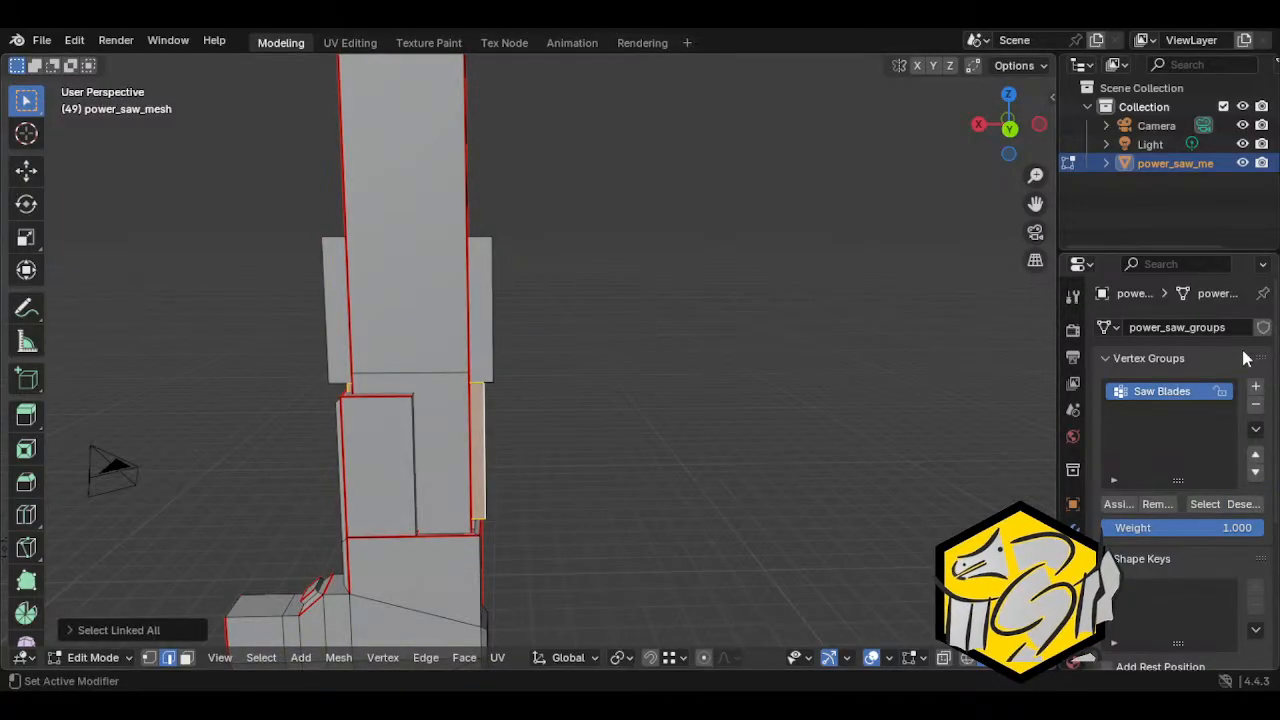
# Step: Add a second vertex group for the selected lower plane and name it "Energy/Electri"
pyautogui.click(1257, 391)
pyautogui.doubleClick(1230, 412)
pyautogui.write('E')
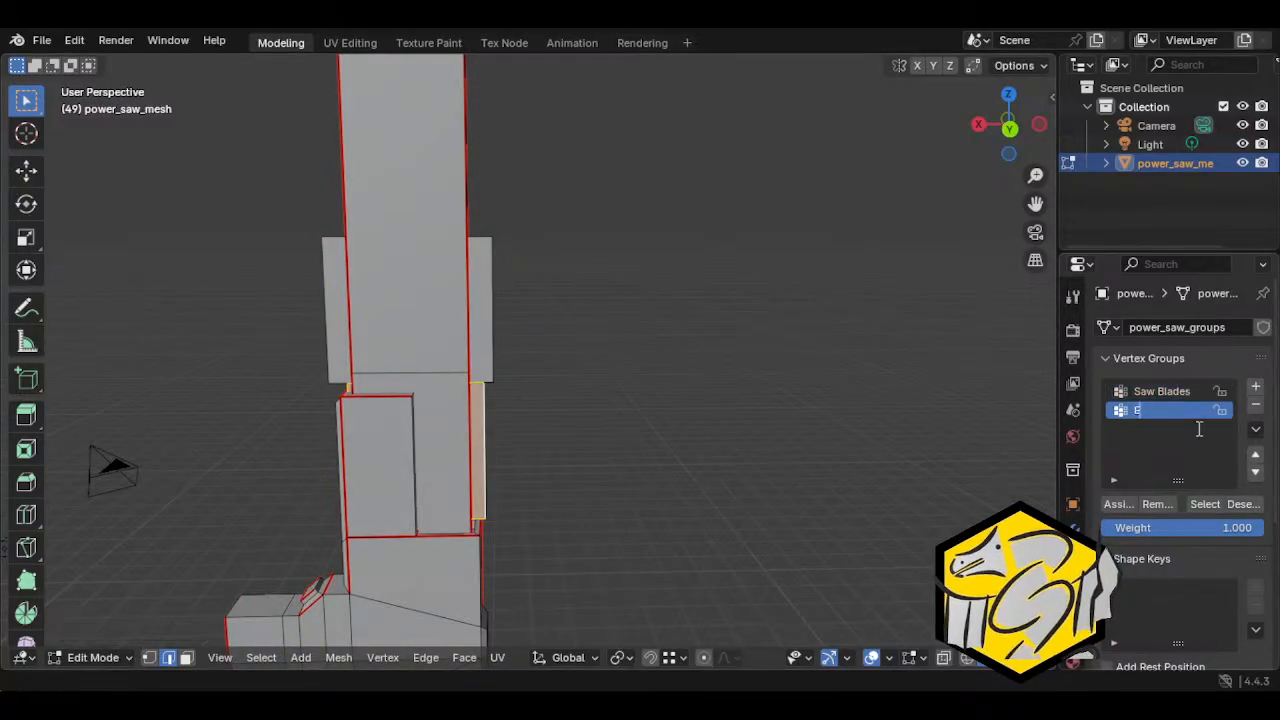
pyautogui.write('nergy/Ele')
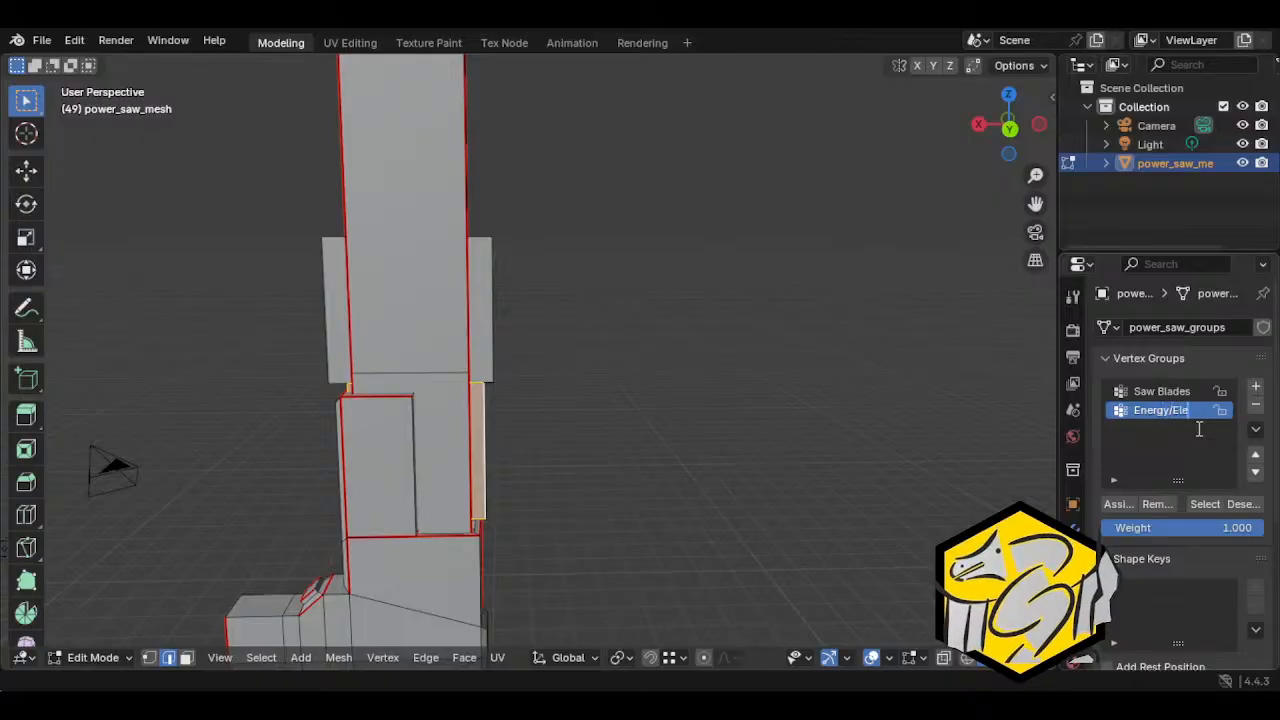
pyautogui.write('cti')
pyautogui.press('BackSpace')
pyautogui.press('BackSpace')
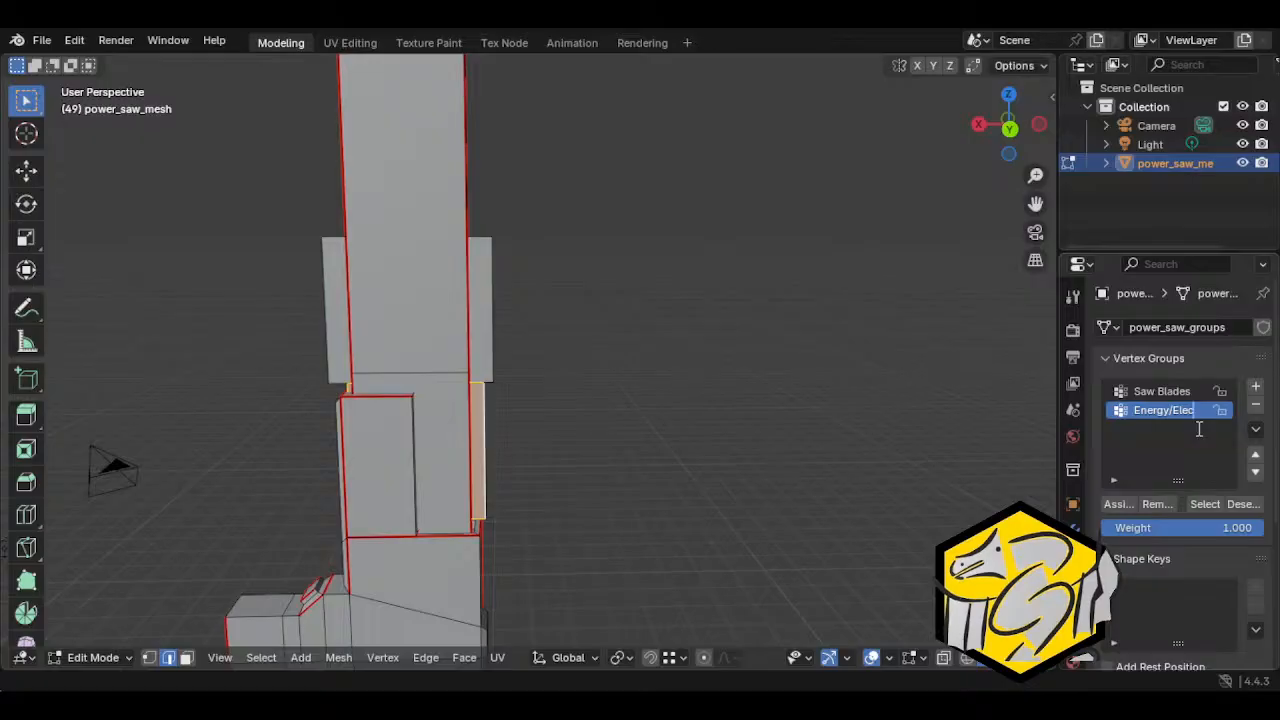
pyautogui.write('tri')
pyautogui.press('Return')
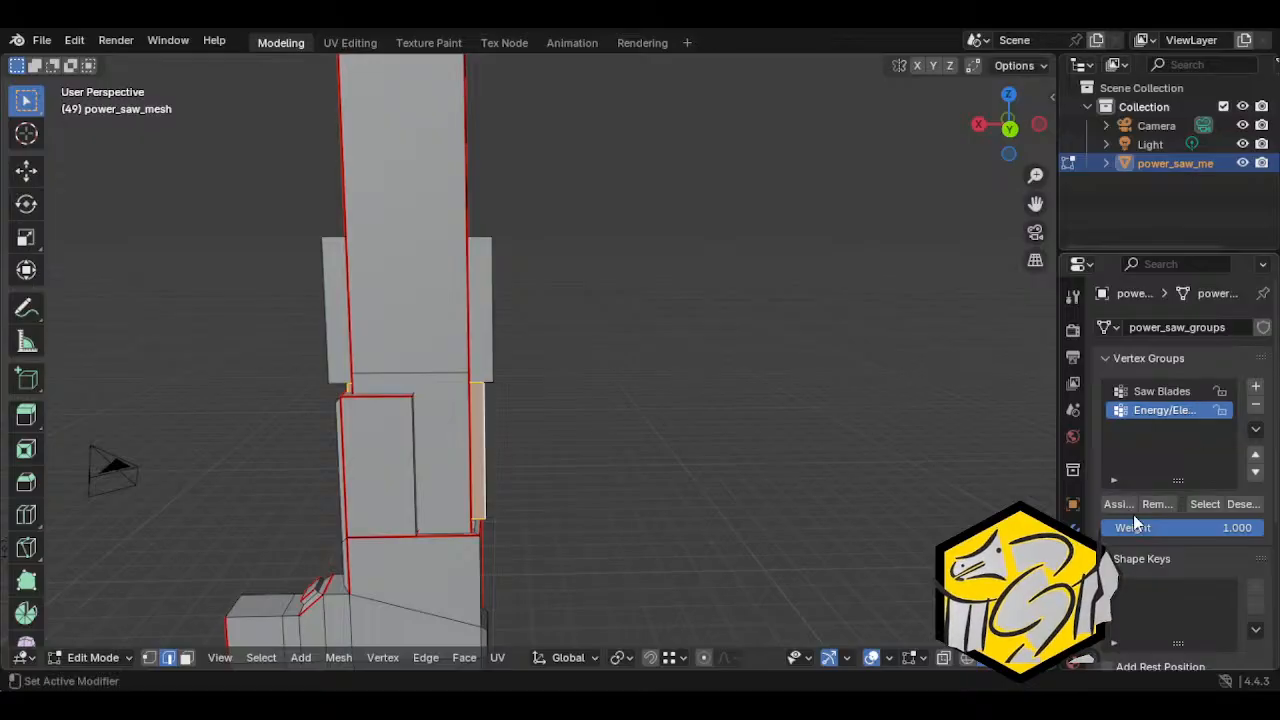
# Step: Select only the upper saw blade plane's linked geometry, leaving the main saw body deselected
pyautogui.keyDown('shift'); pyautogui.moveTo(718, 504); pyautogui.dragTo(737, 454, button='middle'); pyautogui.keyUp('shift')
pyautogui.hotkey('ctrl', 'l')
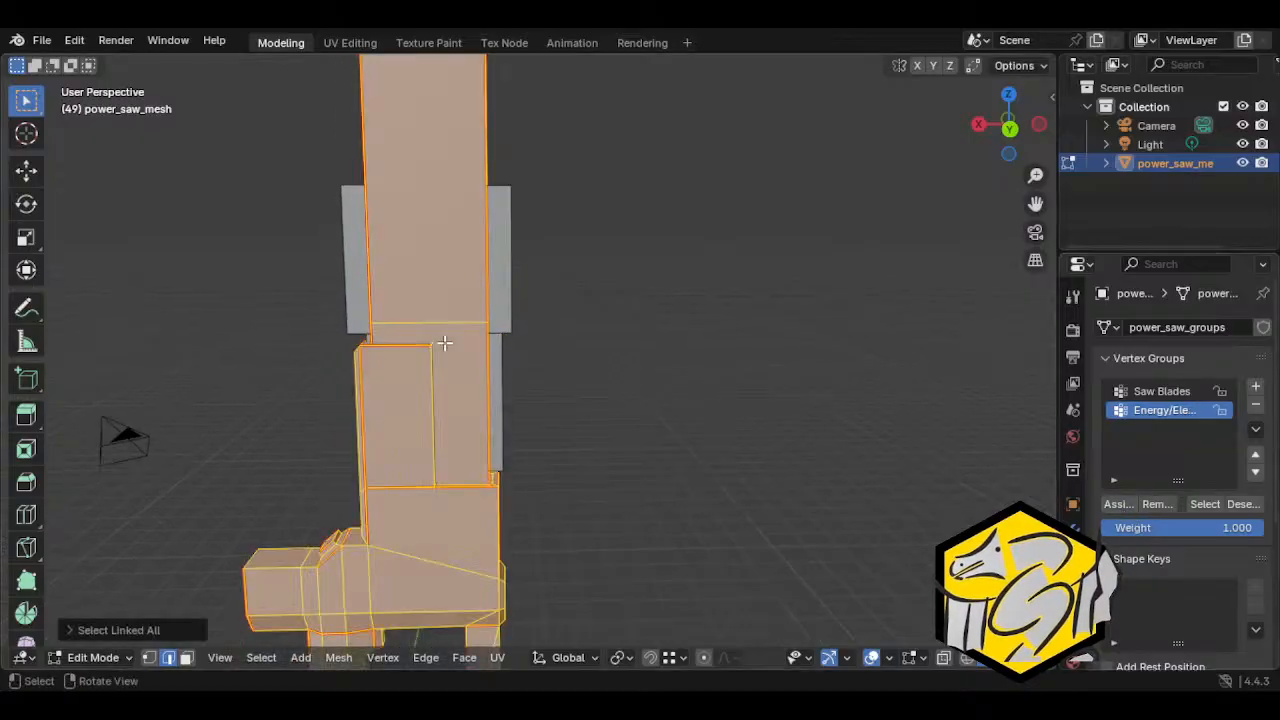
pyautogui.click(493, 282)
pyautogui.click(507, 278)
pyautogui.hotkey('ctrl', 'l')
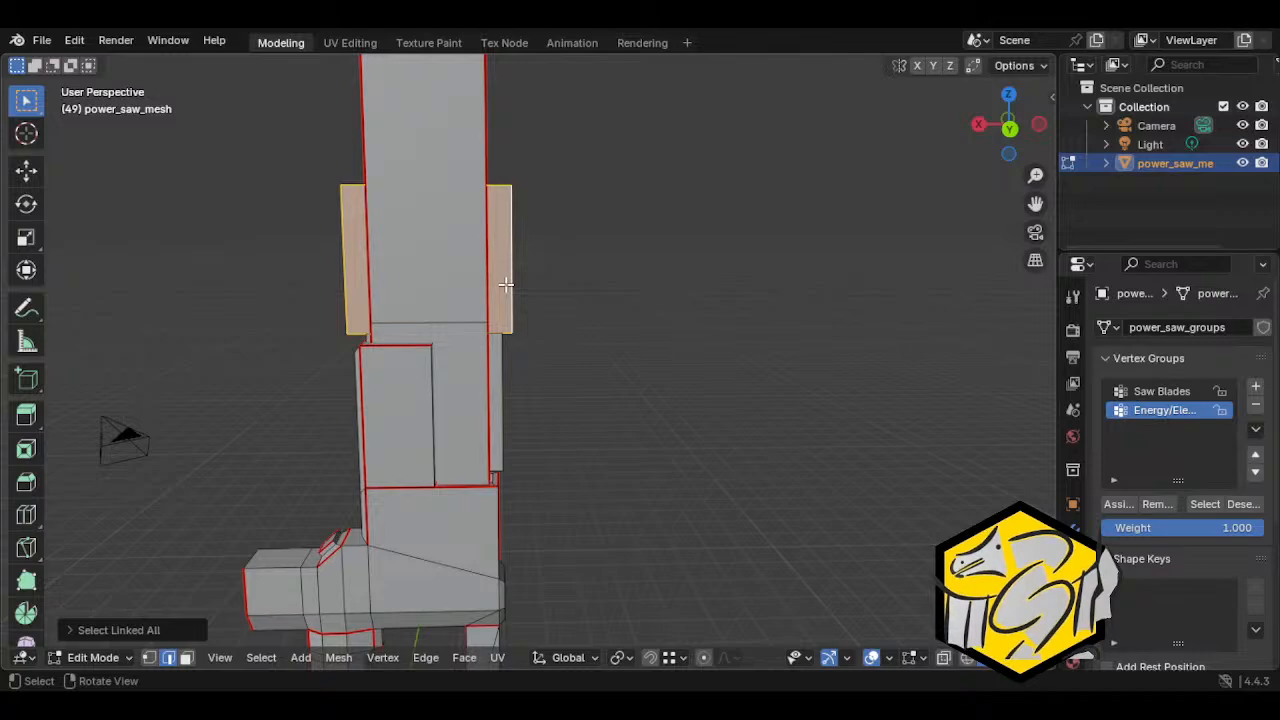
pyautogui.keyDown('shift'); pyautogui.moveTo(589, 325); pyautogui.dragTo(640, 394, button='middle'); pyautogui.keyUp('shift')
pyautogui.scroll(-1, 640, 394)
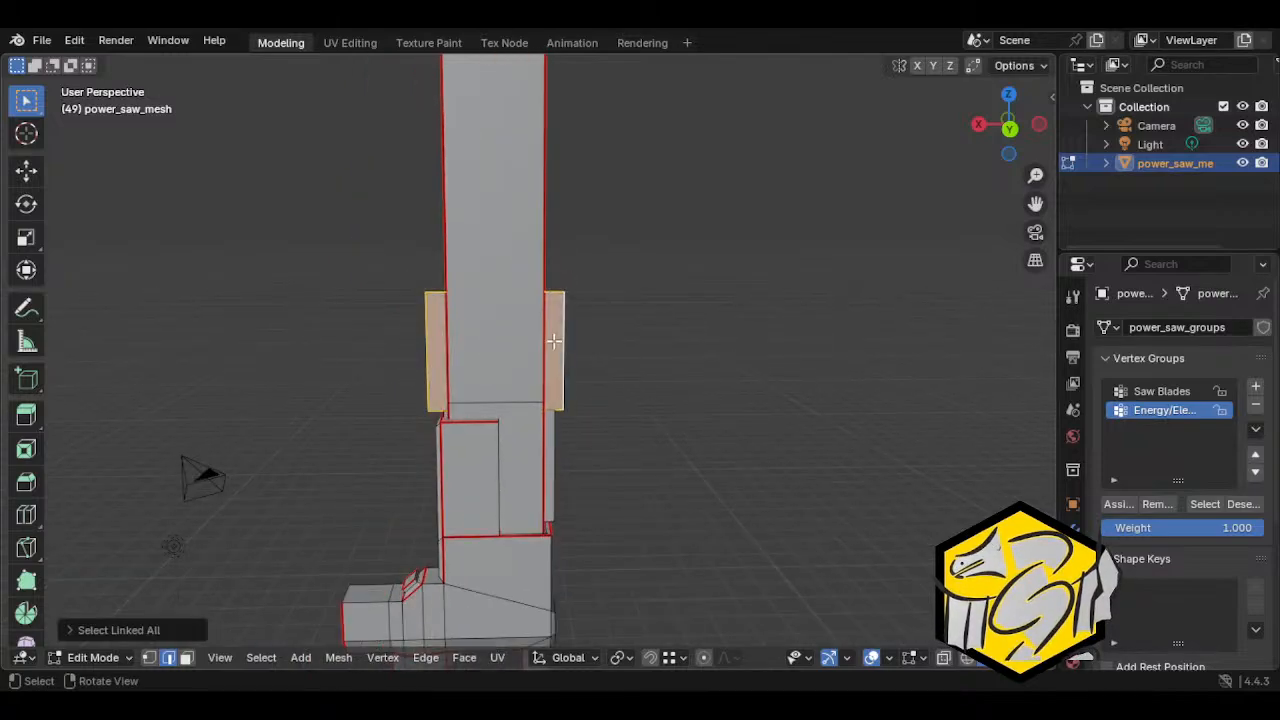
pyautogui.hotkey('alt', 'a')
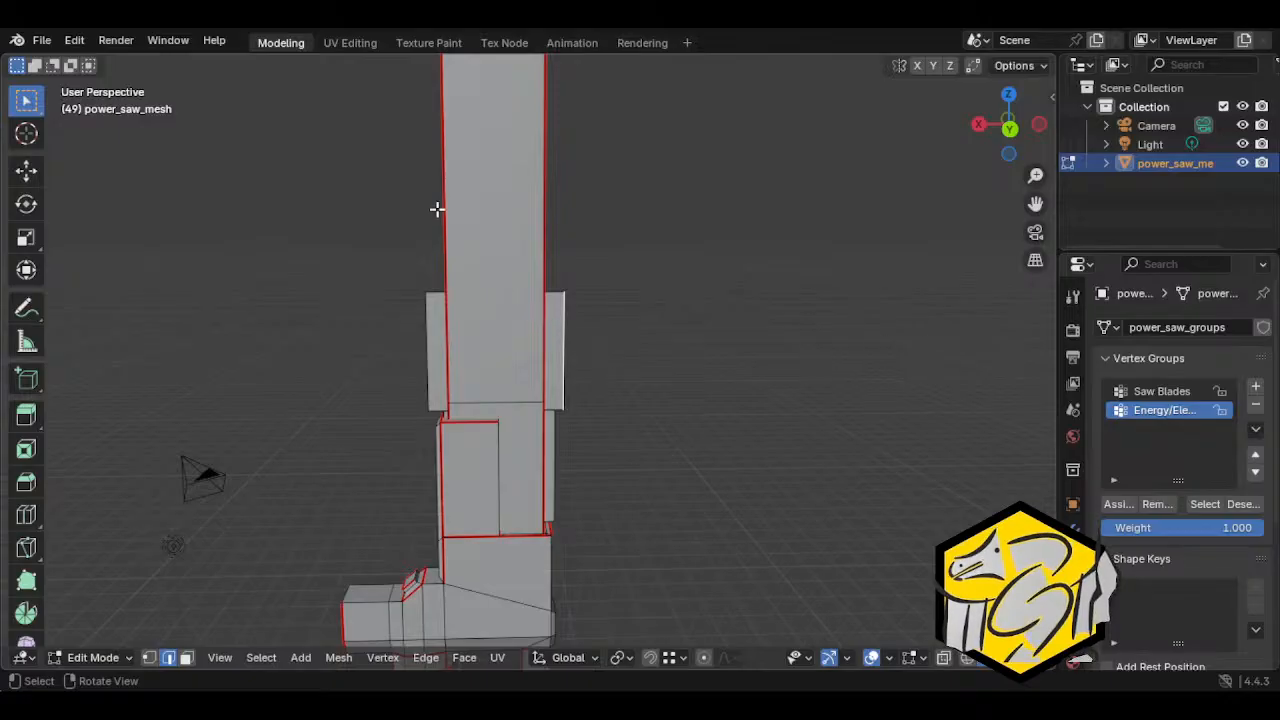
pyautogui.click(549, 292)
pyautogui.hotkey('ctrl', 'l')
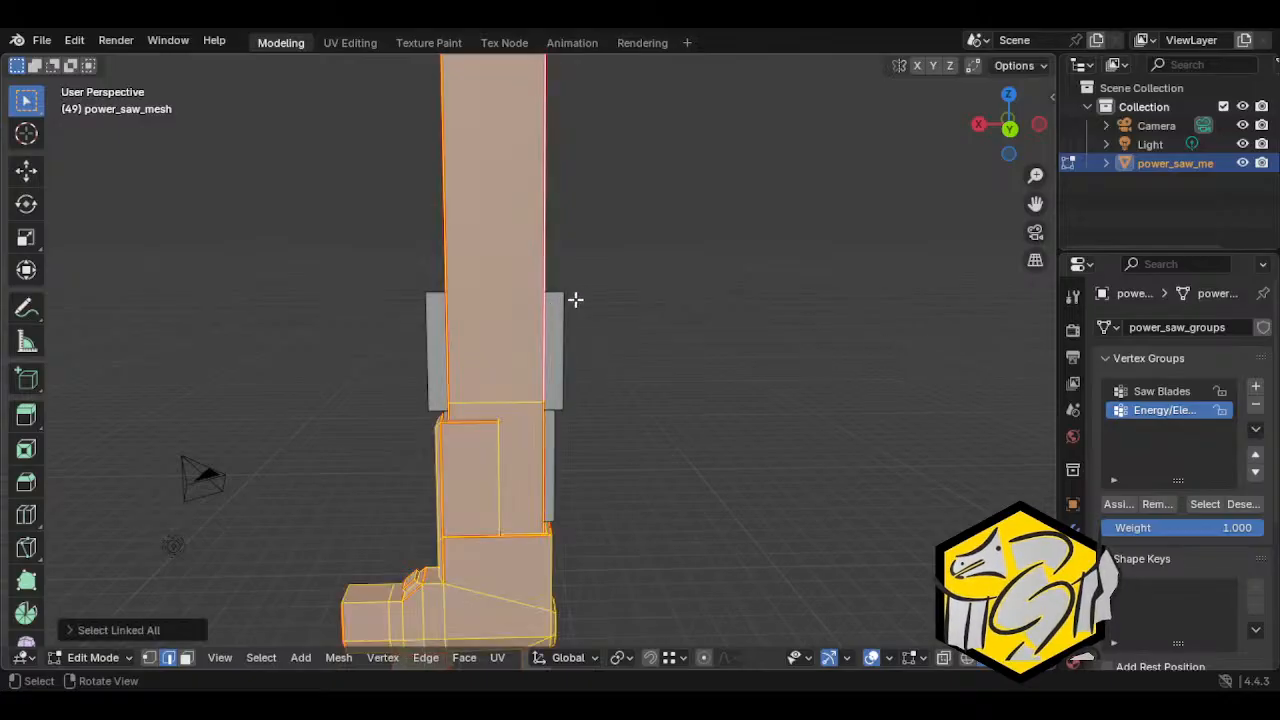
pyautogui.hotkey('ctrl', 'i')
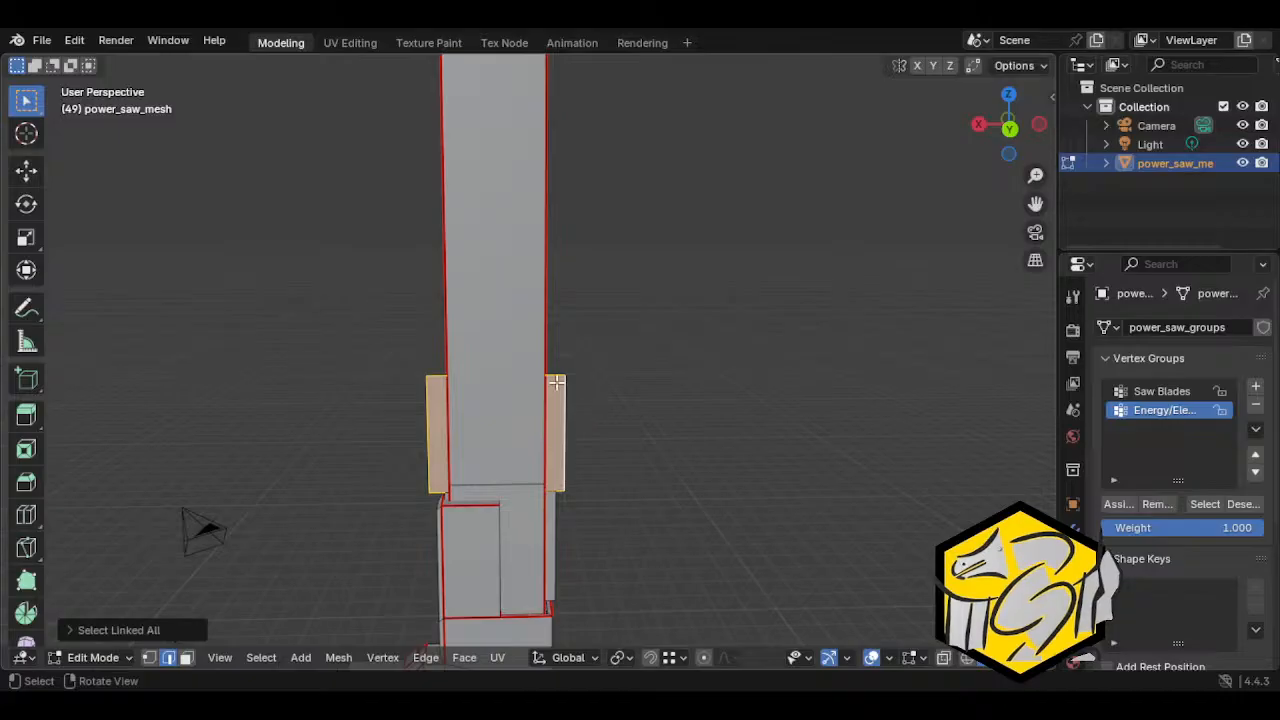
pyautogui.keyDown('shift'); pyautogui.moveTo(574, 381); pyautogui.dragTo(580, 406, button='middle'); pyautogui.keyUp('shift')
pyautogui.scroll(-2, 571, 409)
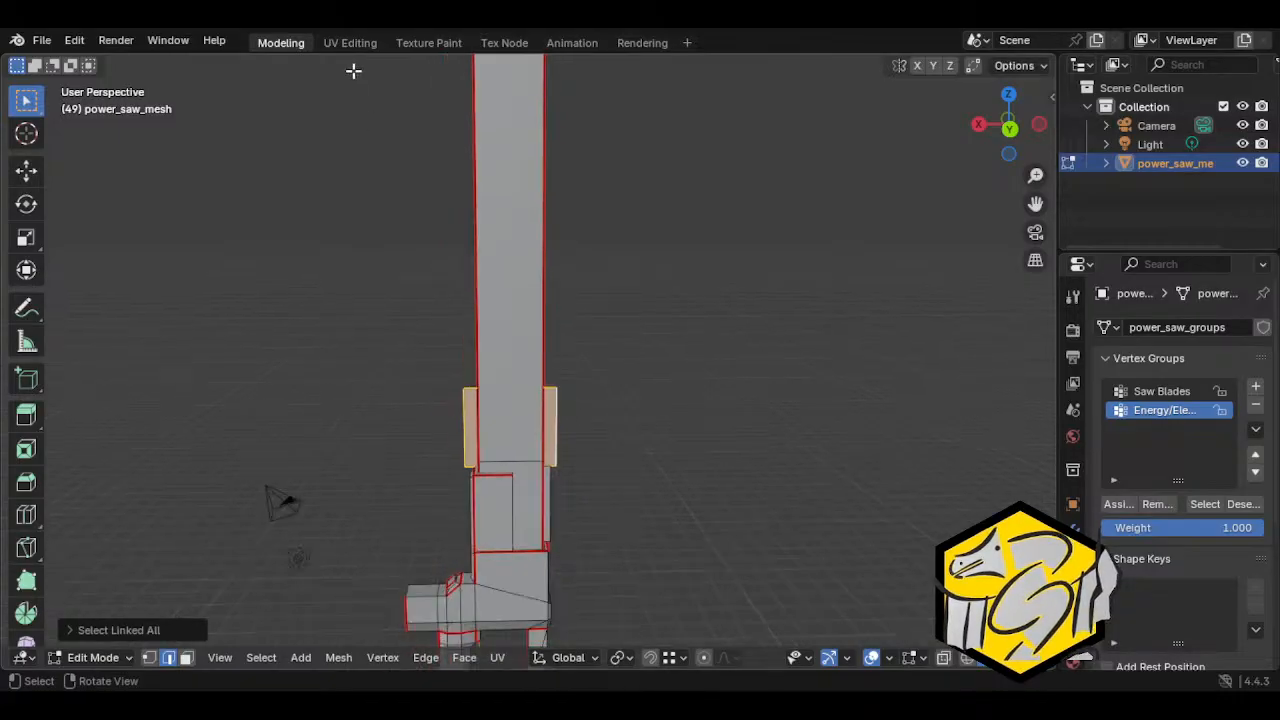
# Step: In the UV Editing workspace, select all of the upper plane's UVs and scale them to about a quarter of the grid's width
pyautogui.click(350, 42)
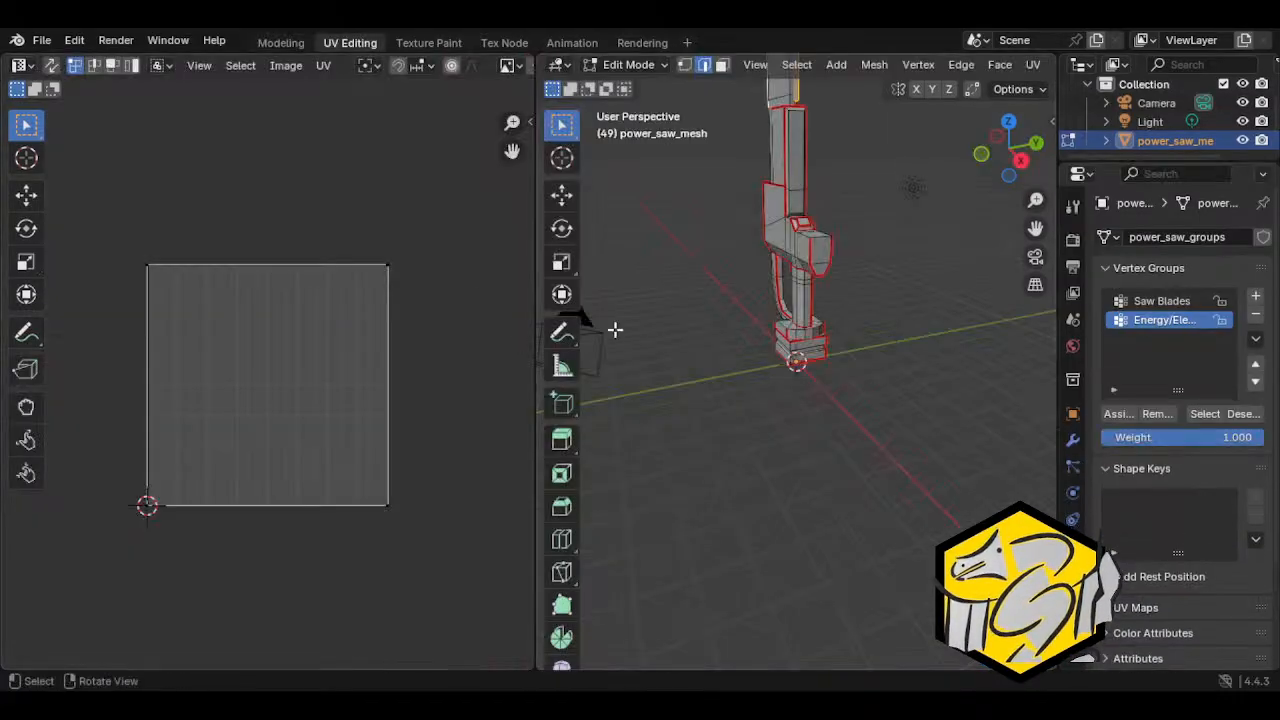
pyautogui.scroll(-2, 430, 398)
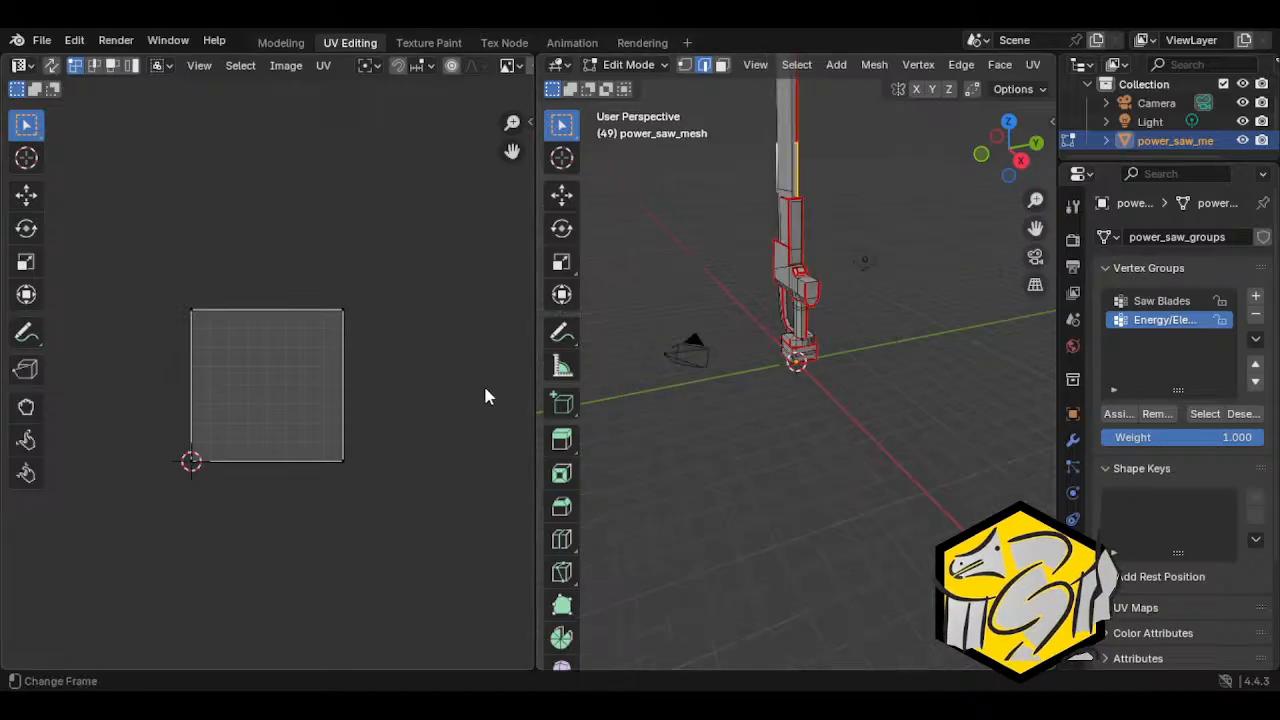
pyautogui.press('u')
pyautogui.click(444, 340)
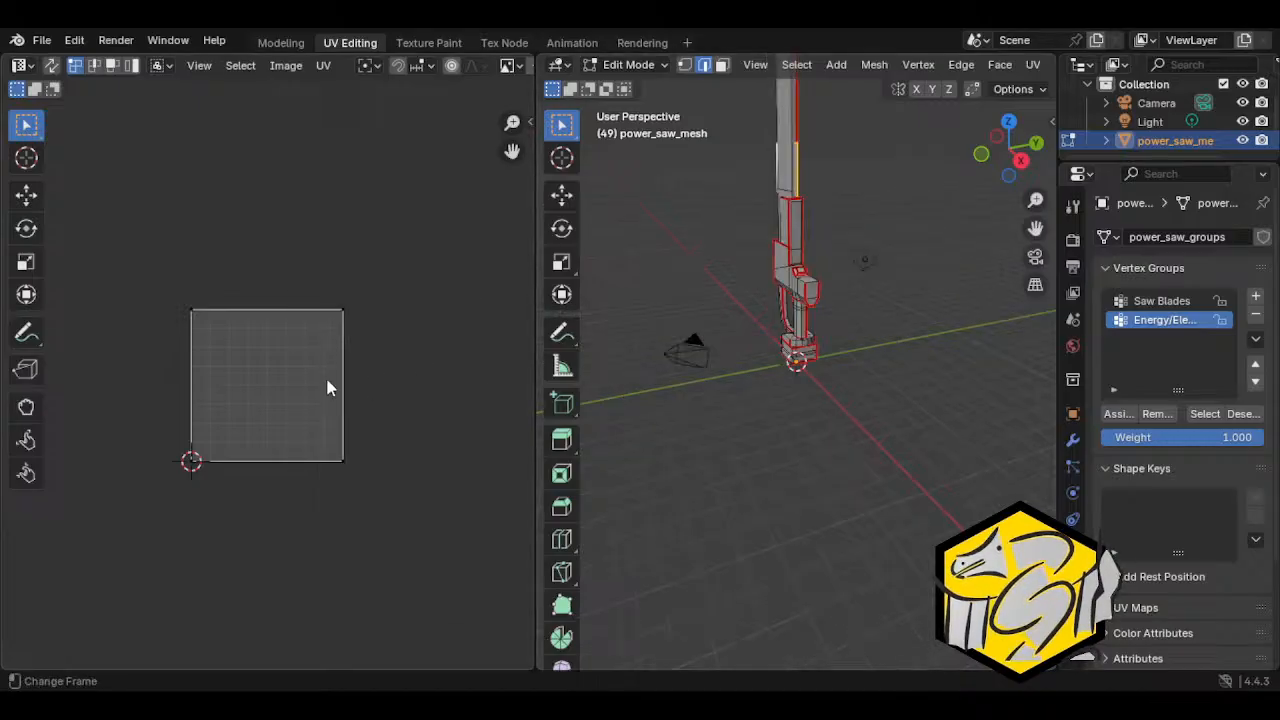
pyautogui.press('a')
pyautogui.press('s')
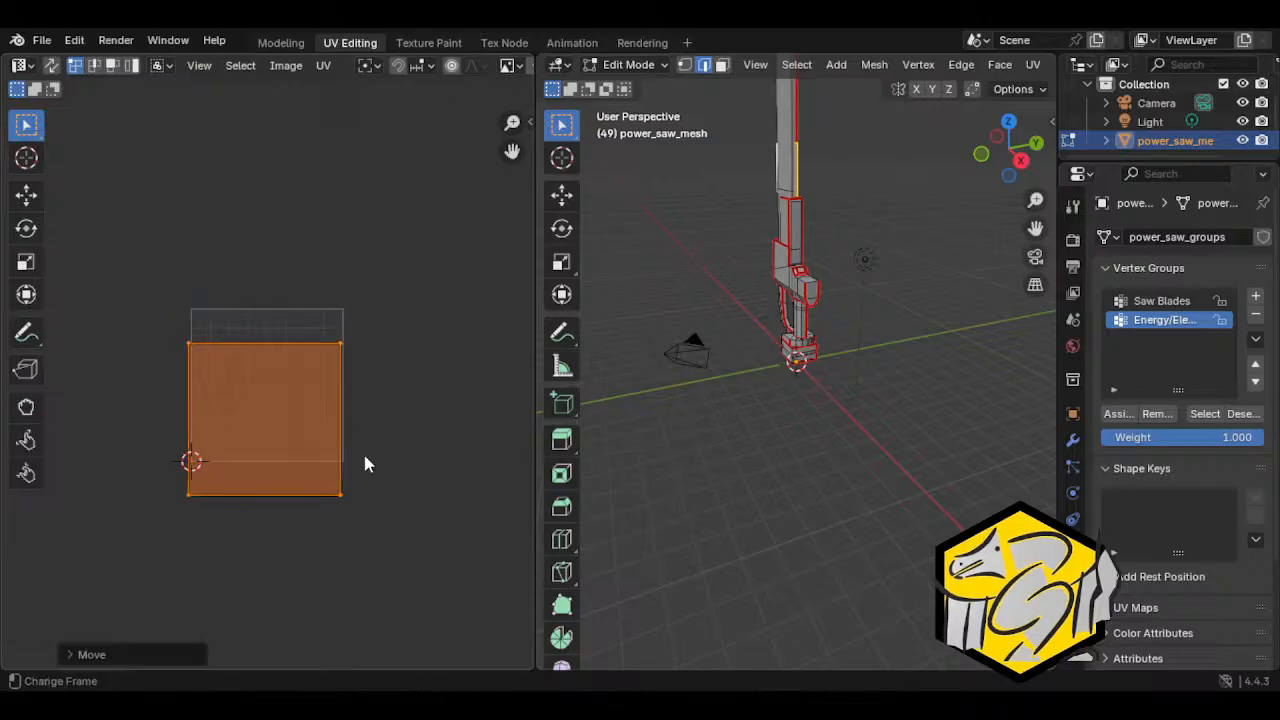
pyautogui.click(288, 461)
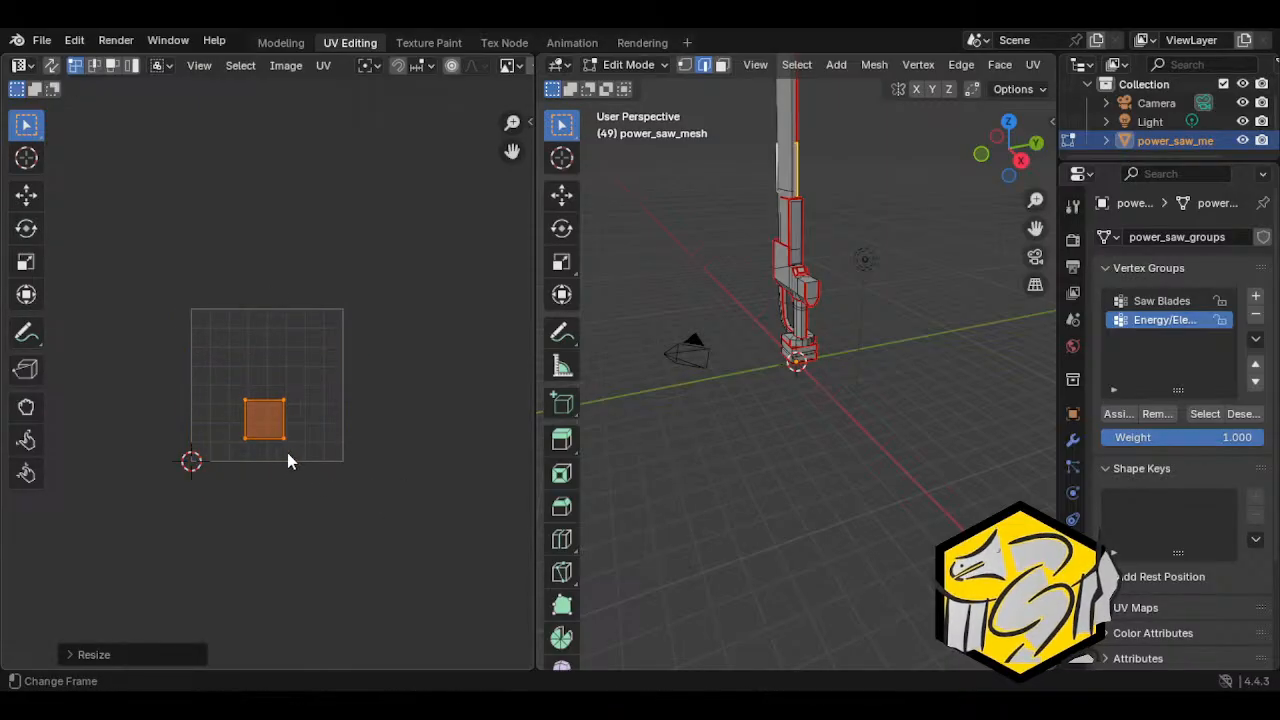
# Step: Move the UV square into the lower-right corner of the UV grid and enlarge it to about 0.4 of the grid's width
pyautogui.press('g')
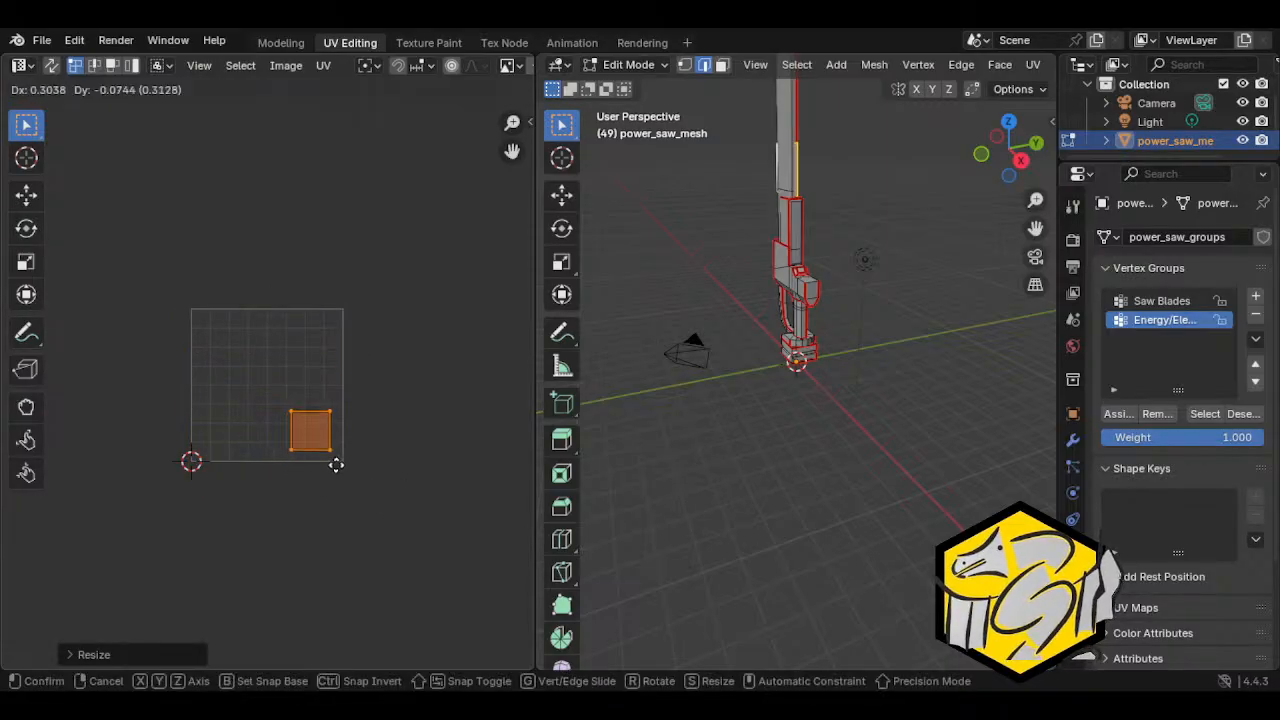
pyautogui.click(336, 465)
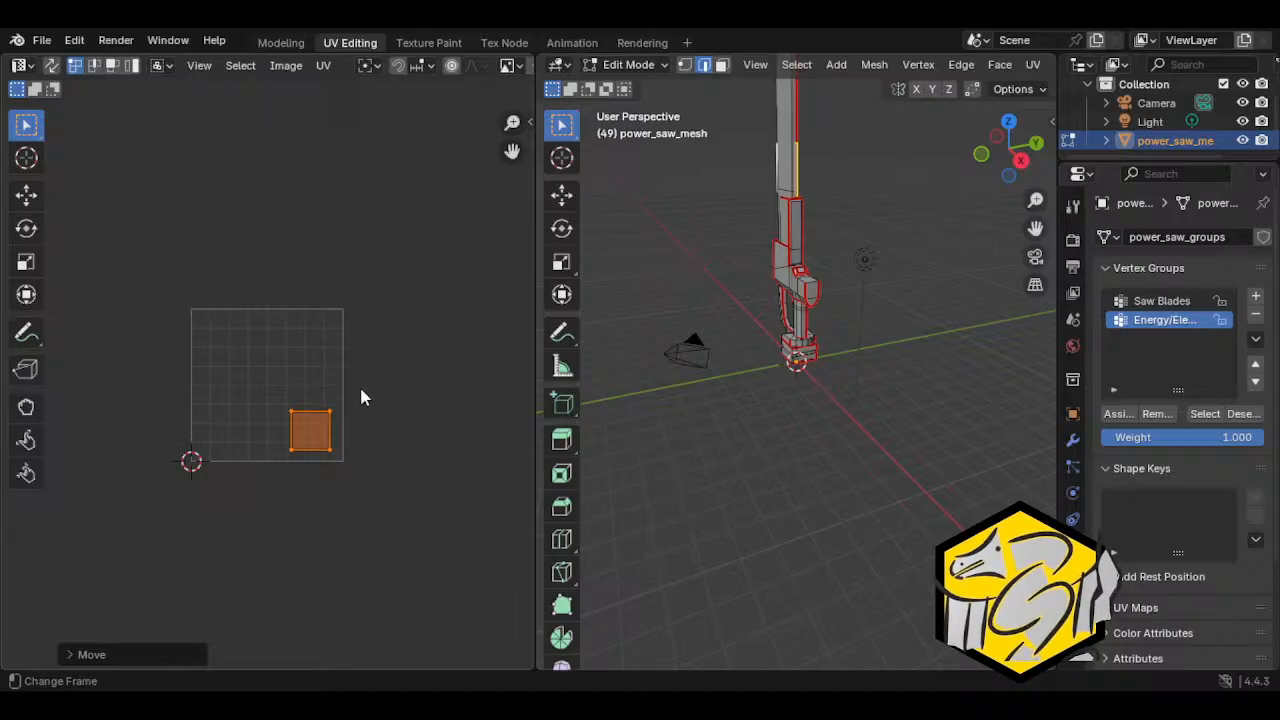
pyautogui.press('s')
pyautogui.click(390, 505)
pyautogui.press('g')
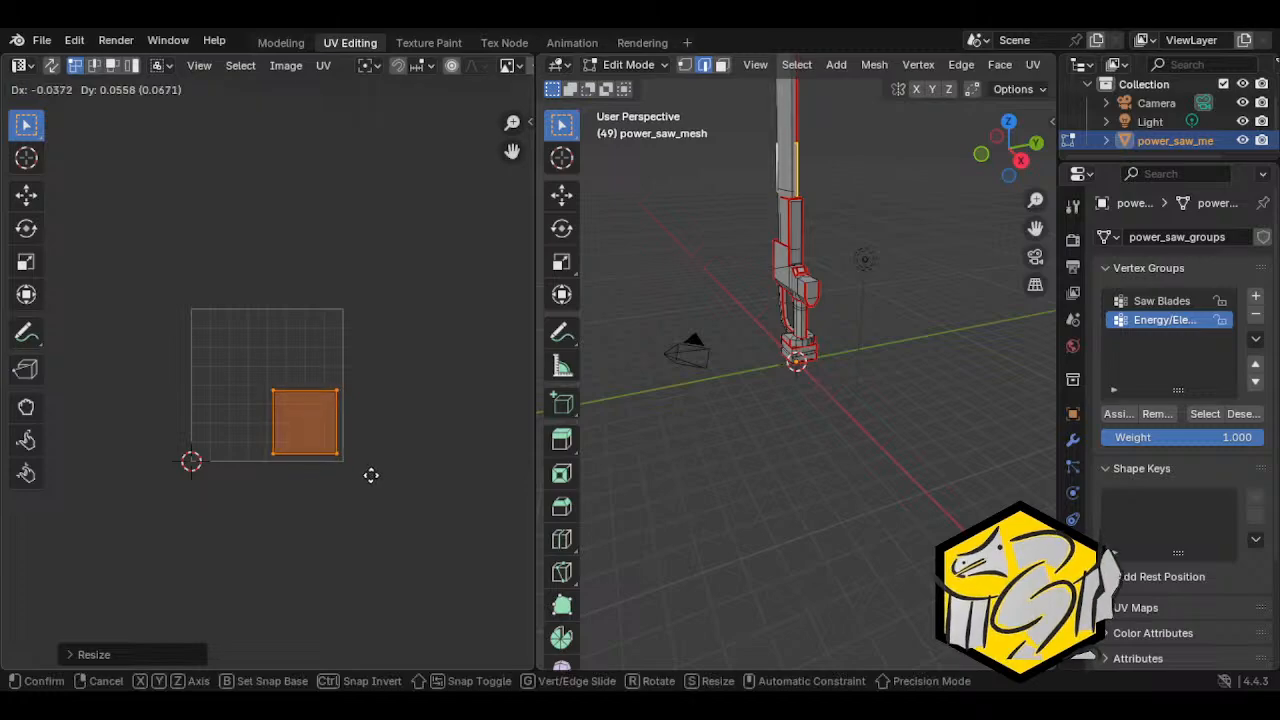
pyautogui.click(372, 477)
pyautogui.press('g')
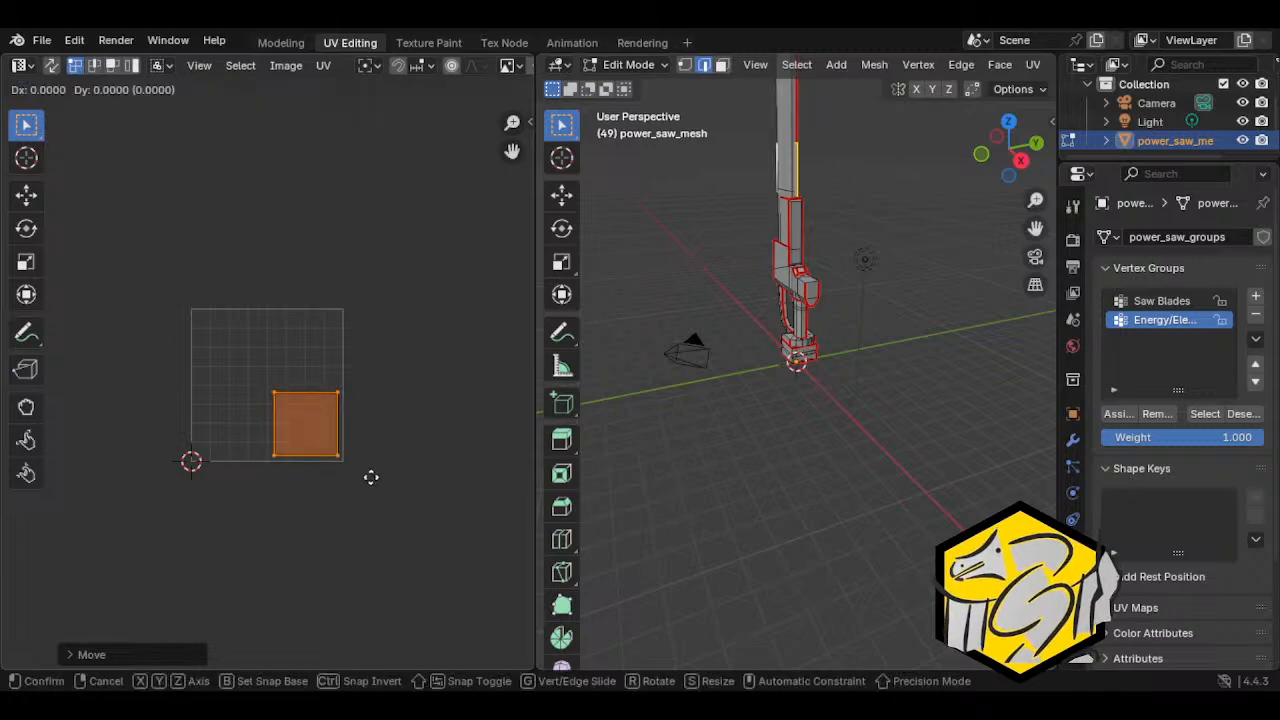
pyautogui.click(371, 477)
# Step: Duplicate the saw blade plane in the 3D view and place the copy directly above the original along the blade
pyautogui.moveTo(700, 432); pyautogui.dragTo(811, 426, button='middle')
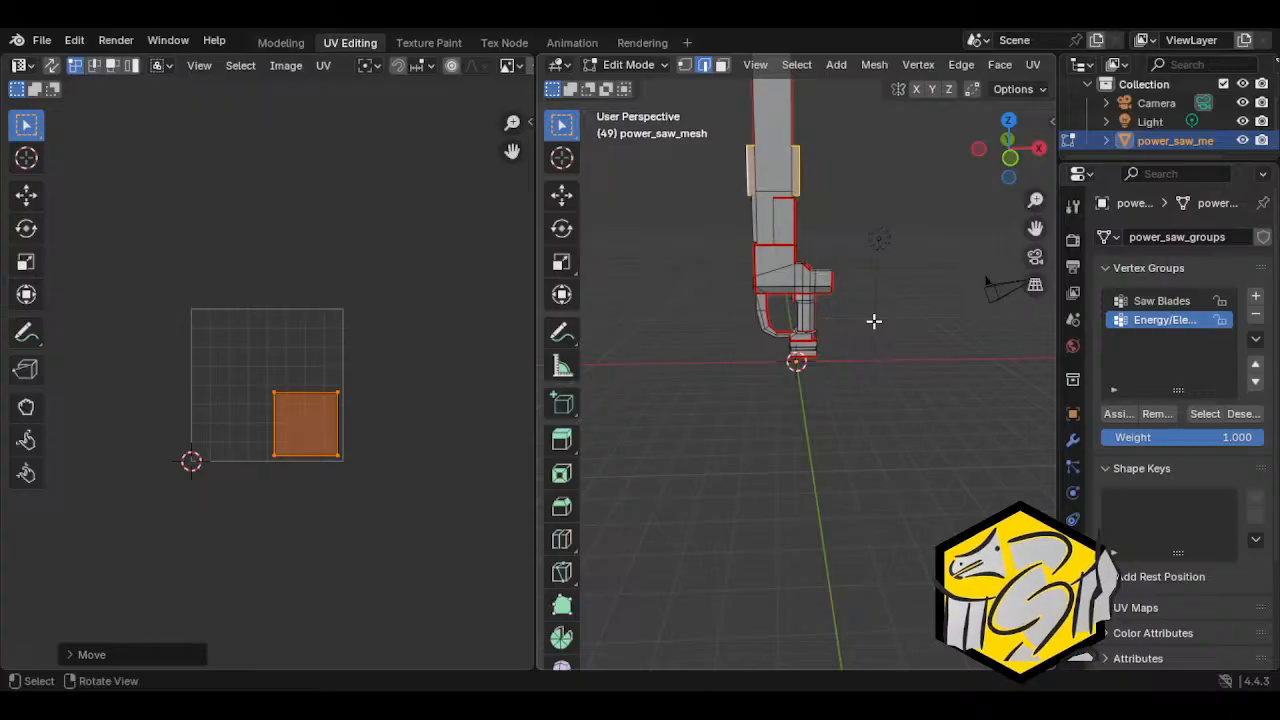
pyautogui.keyDown('shift'); pyautogui.moveTo(874, 321); pyautogui.dragTo(866, 431, button='middle'); pyautogui.keyUp('shift')
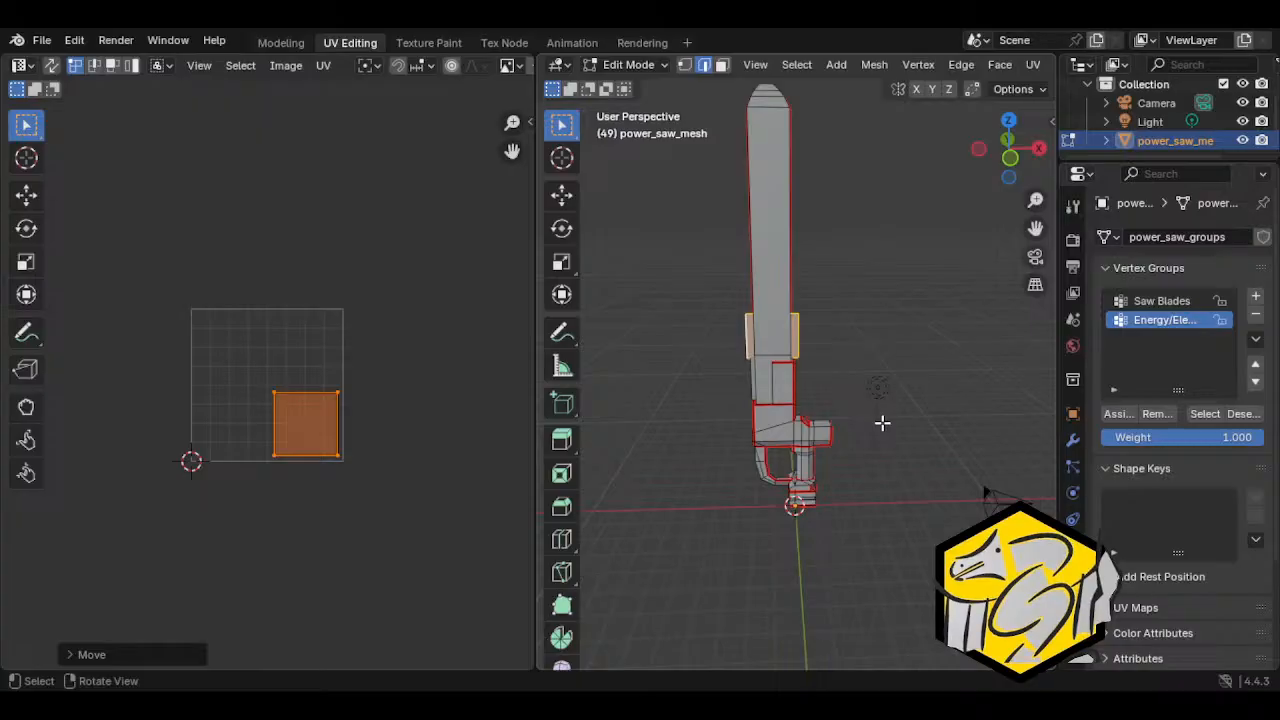
pyautogui.scroll(3, 860, 357)
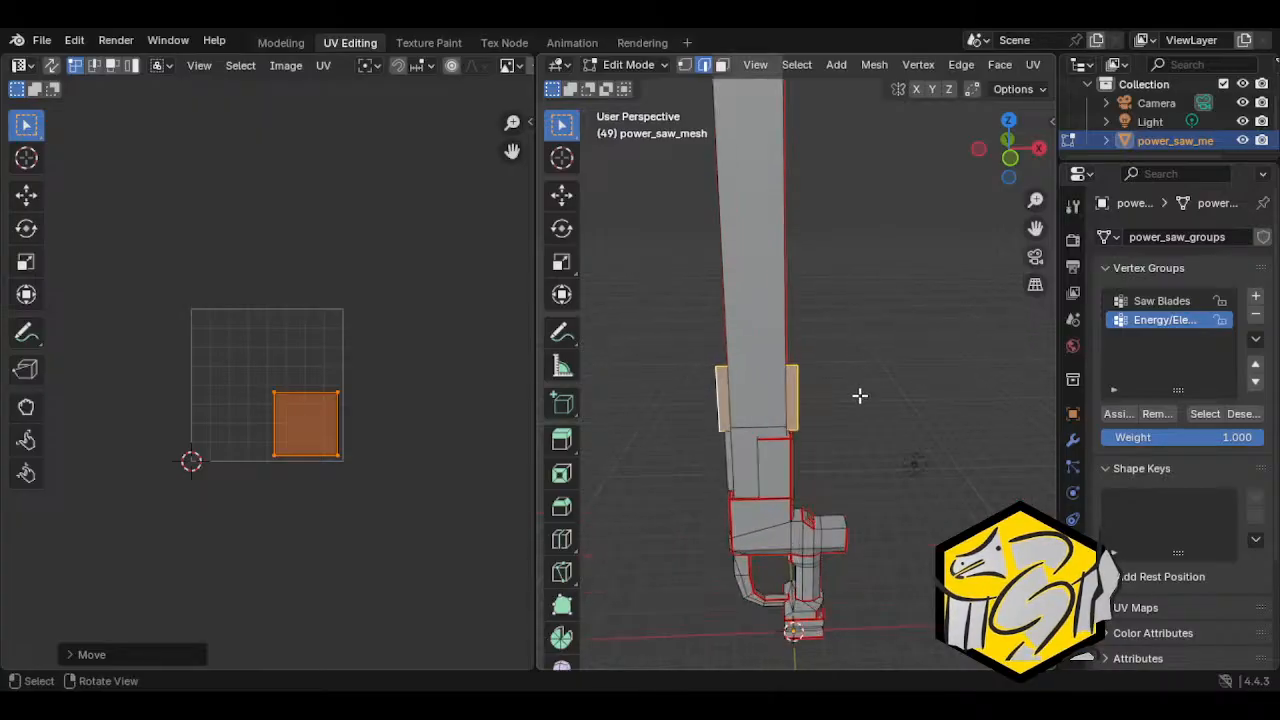
pyautogui.hotkey('shift', 'd')
pyautogui.click(812, 316)
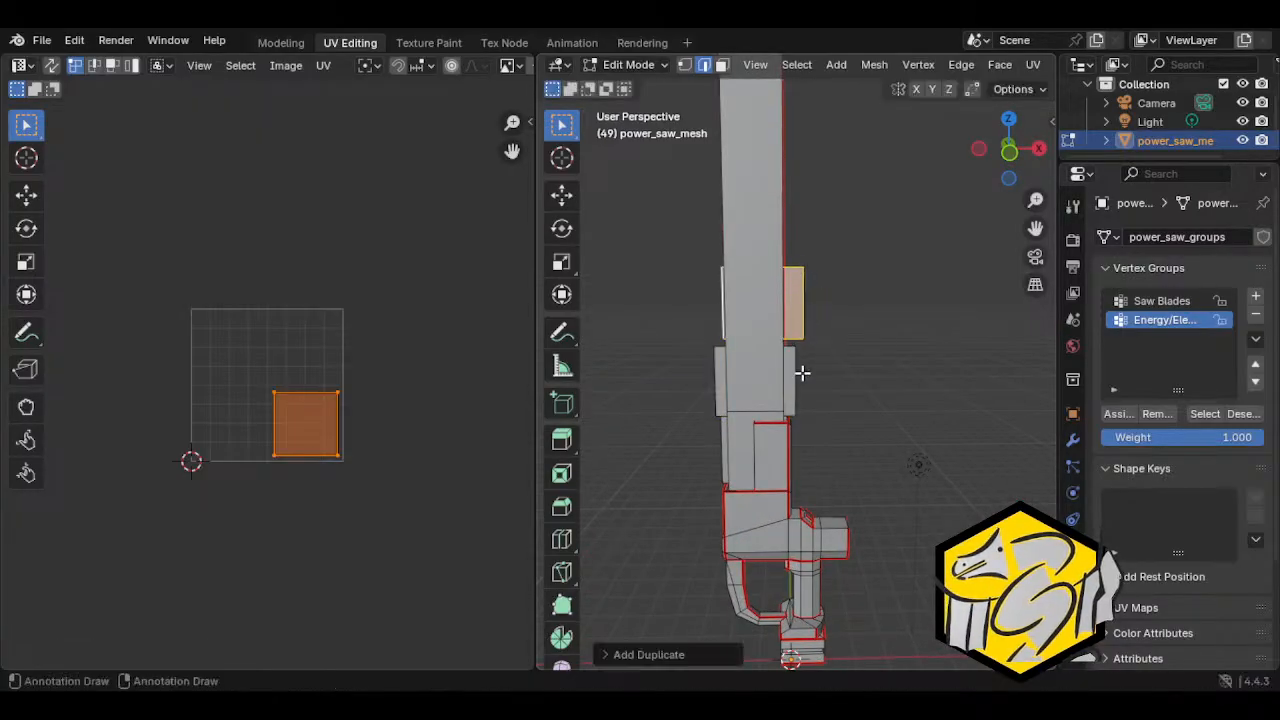
pyautogui.press('g')
pyautogui.click(795, 344)
pyautogui.press('g')
pyautogui.rightClick(282, 444)
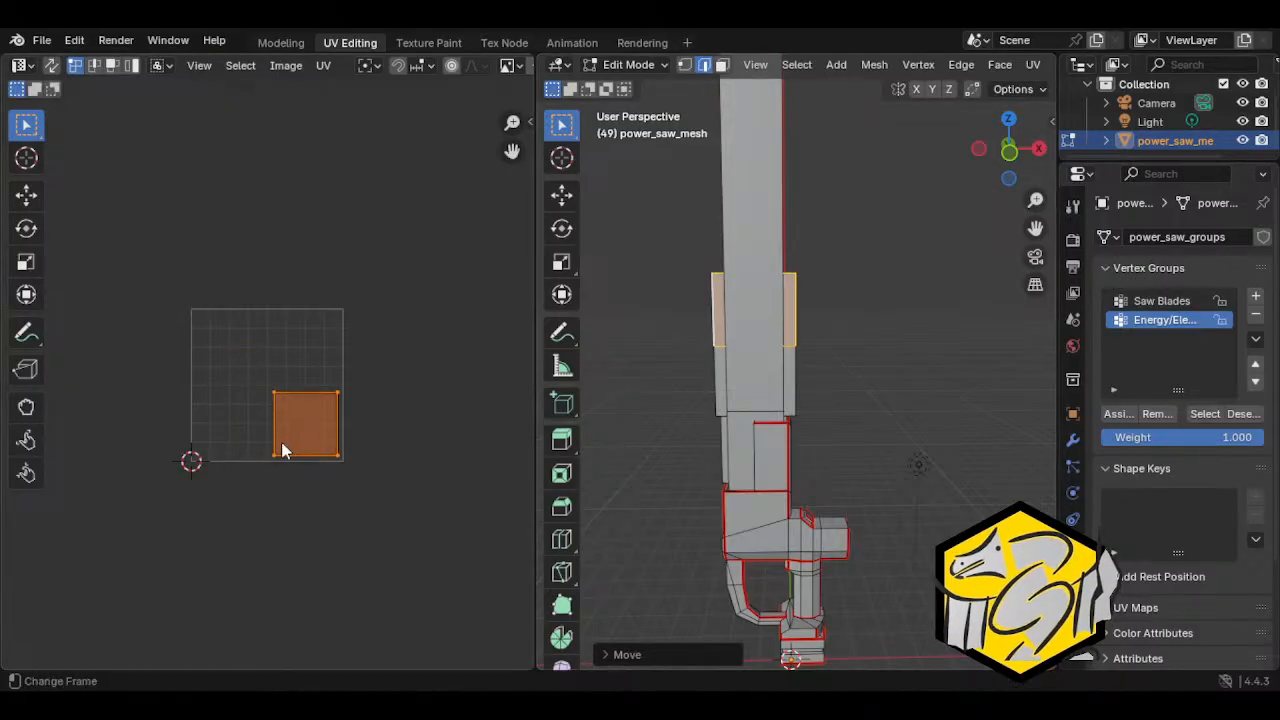
# Step: Flip the UV editor's header to the bottom of the editor and look through its options
pyautogui.rightClick(26, 65)
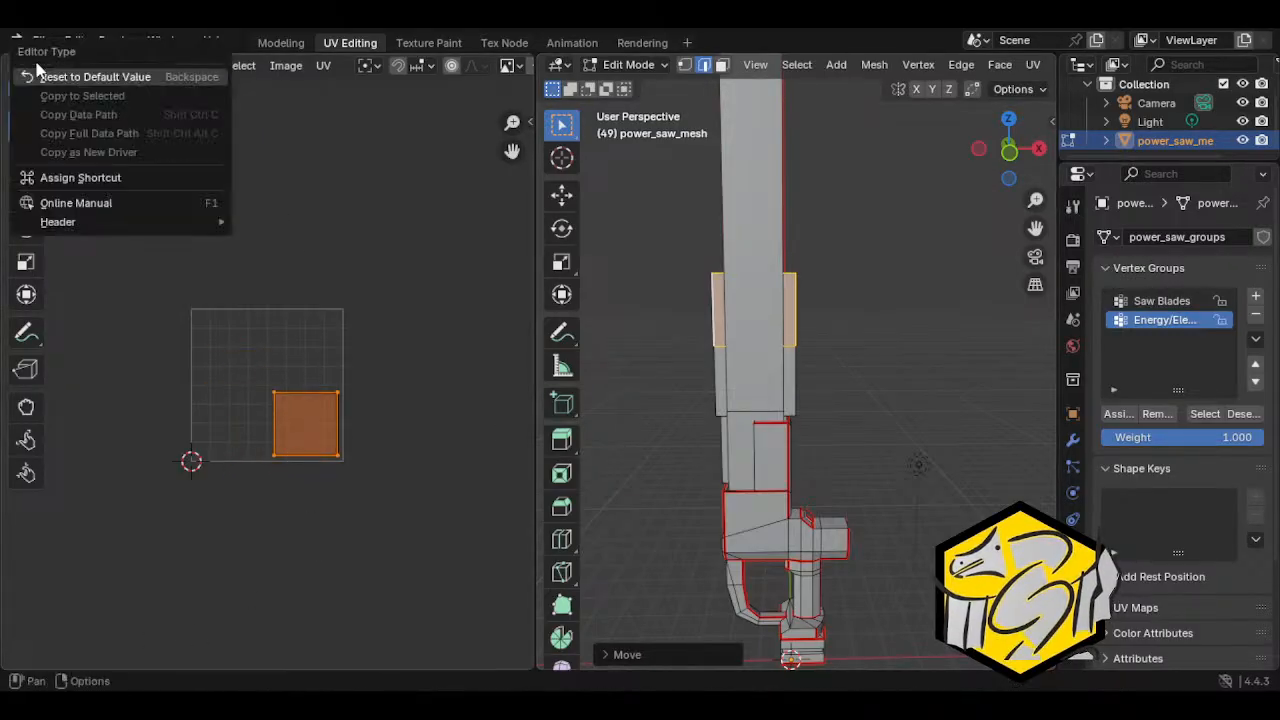
pyautogui.moveTo(60, 226)
pyautogui.click(288, 284)
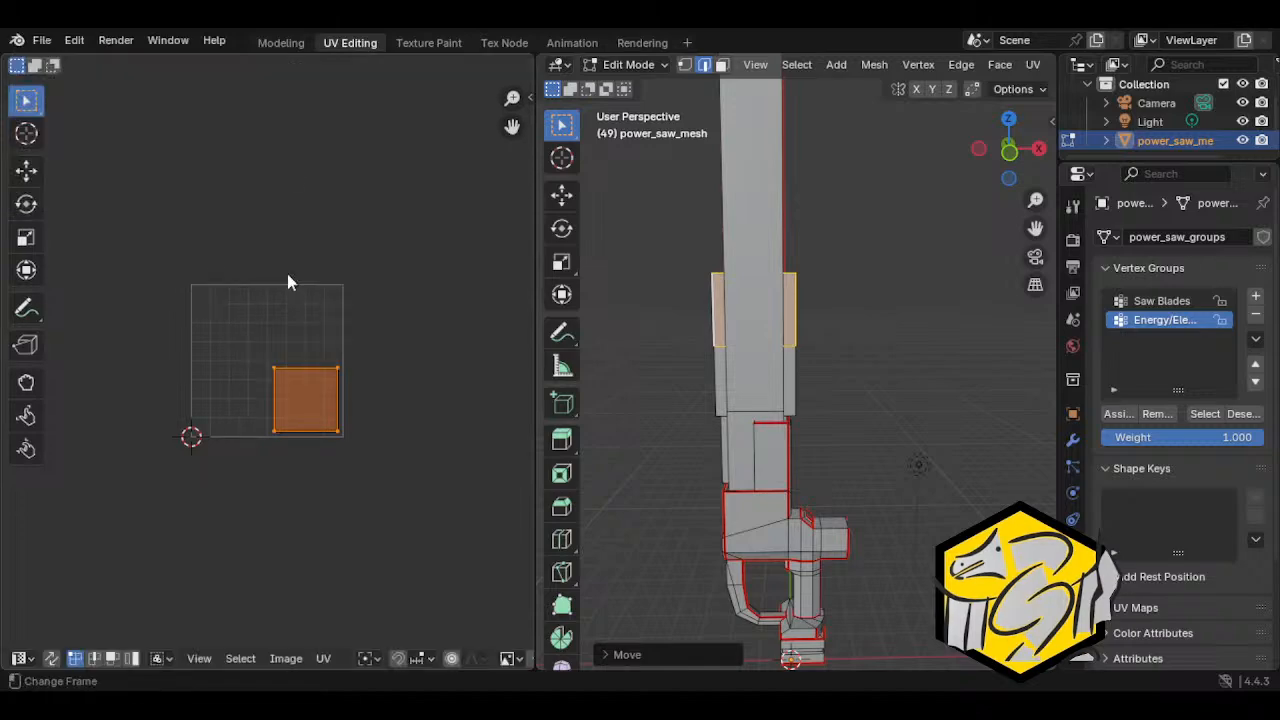
pyautogui.scroll(-8, 503, 660)
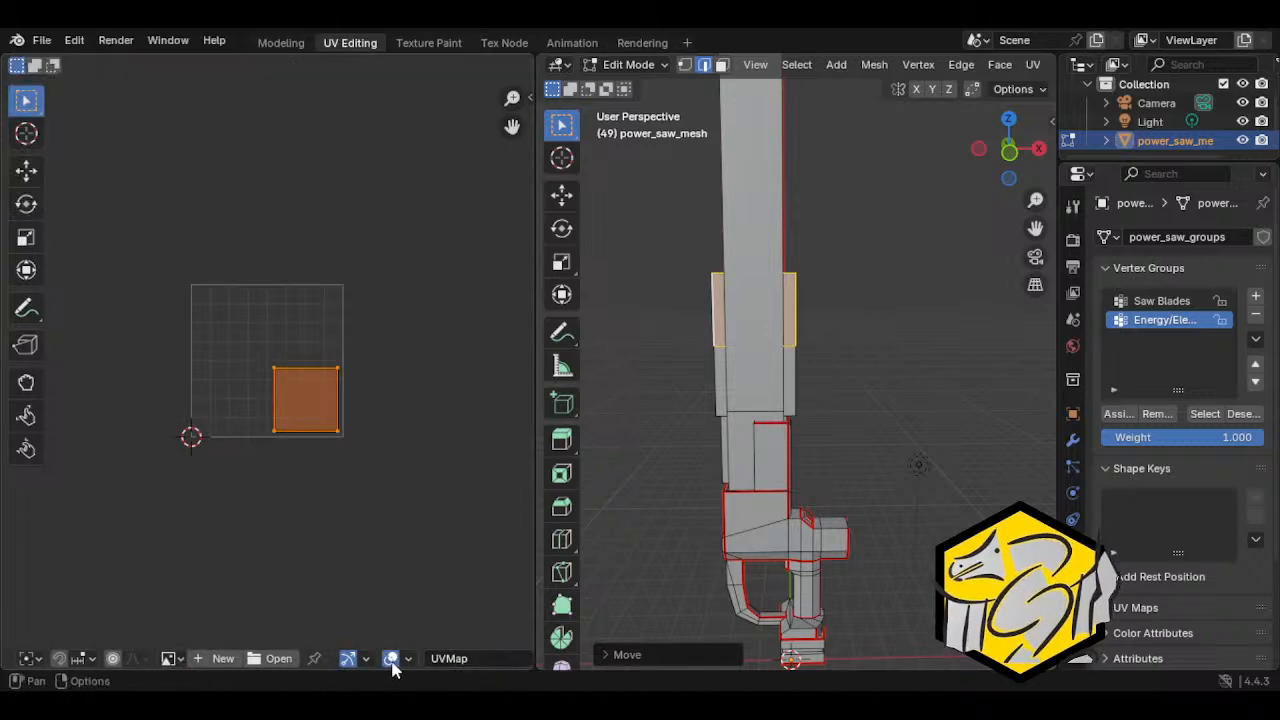
pyautogui.scroll(8, 380, 665)
# Step: Turn on UV sync selection in the UV editor so the whole mesh's UVs are displayed
pyautogui.click(198, 659)
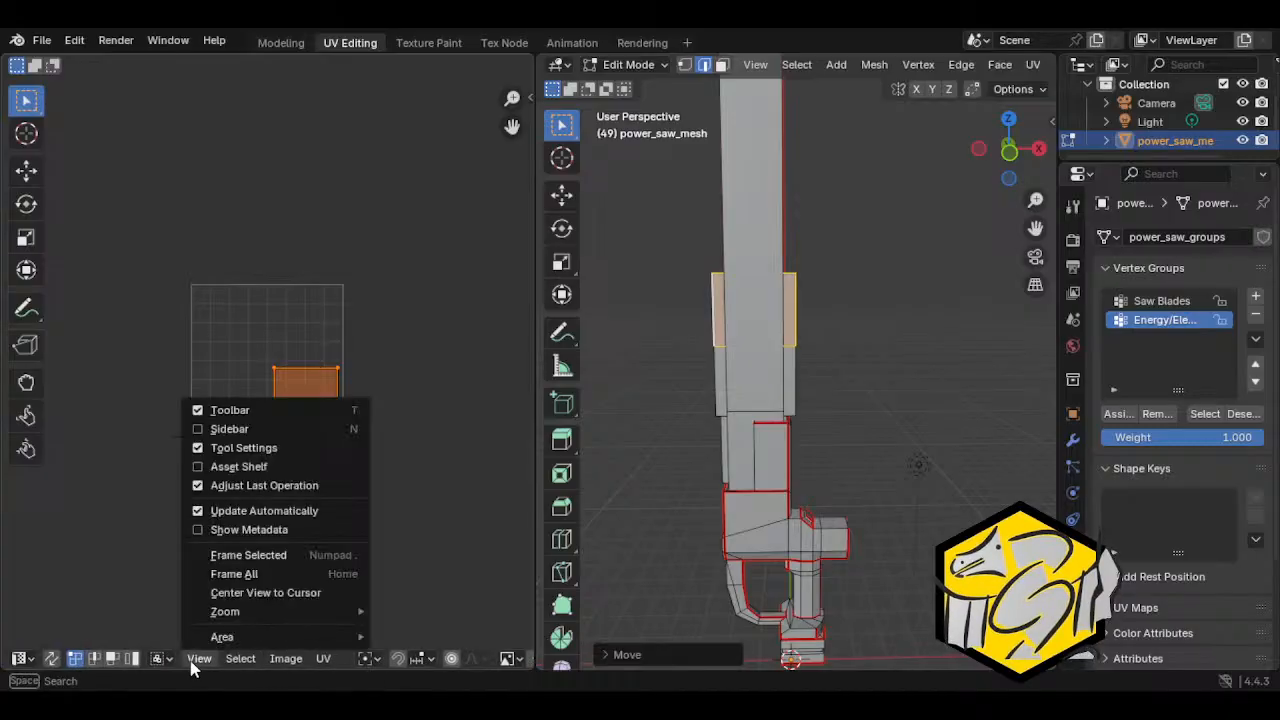
pyautogui.click(166, 662)
pyautogui.click(166, 664)
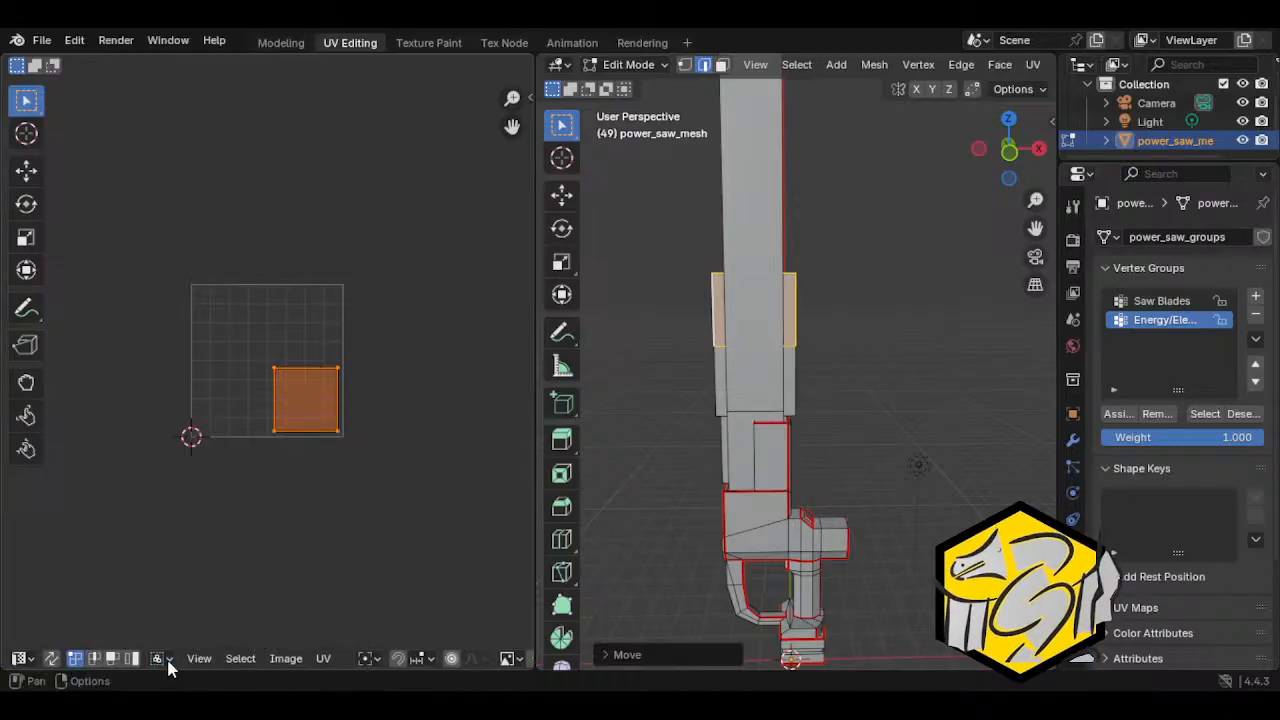
pyautogui.click(51, 660)
pyautogui.click(51, 660)
pyautogui.click(51, 660)
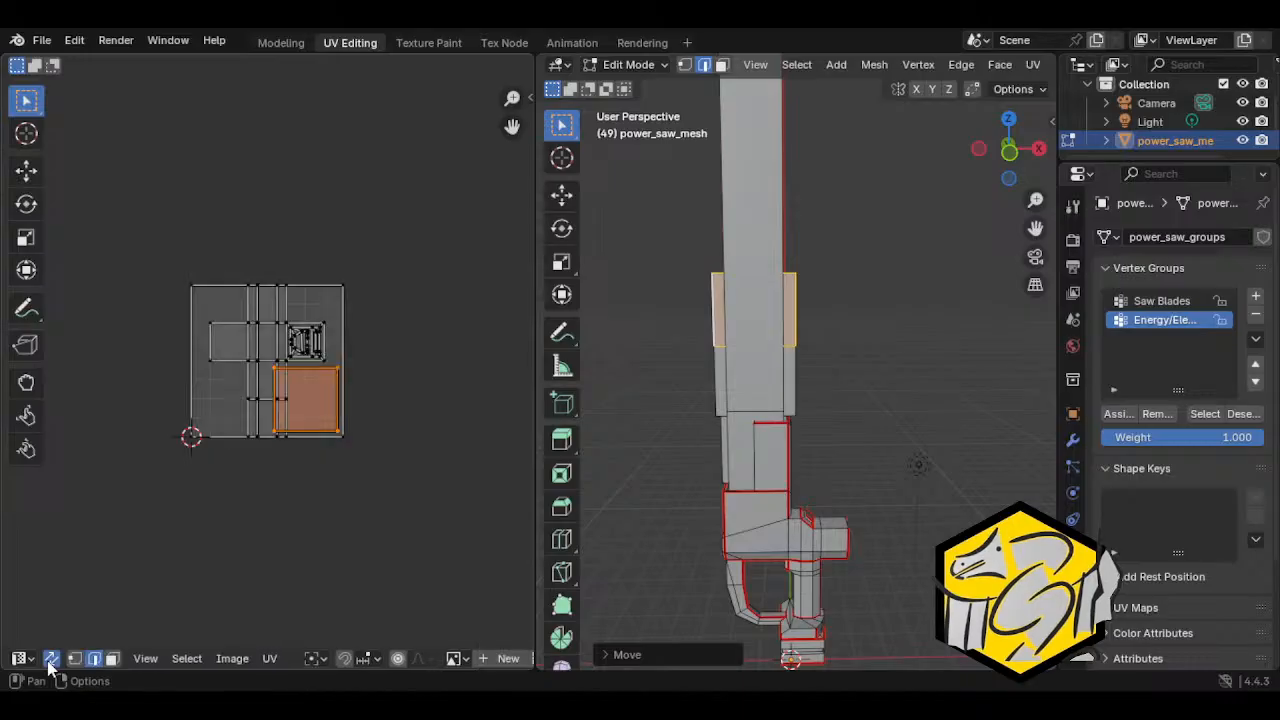
pyautogui.press('g')
pyautogui.press('Escape')
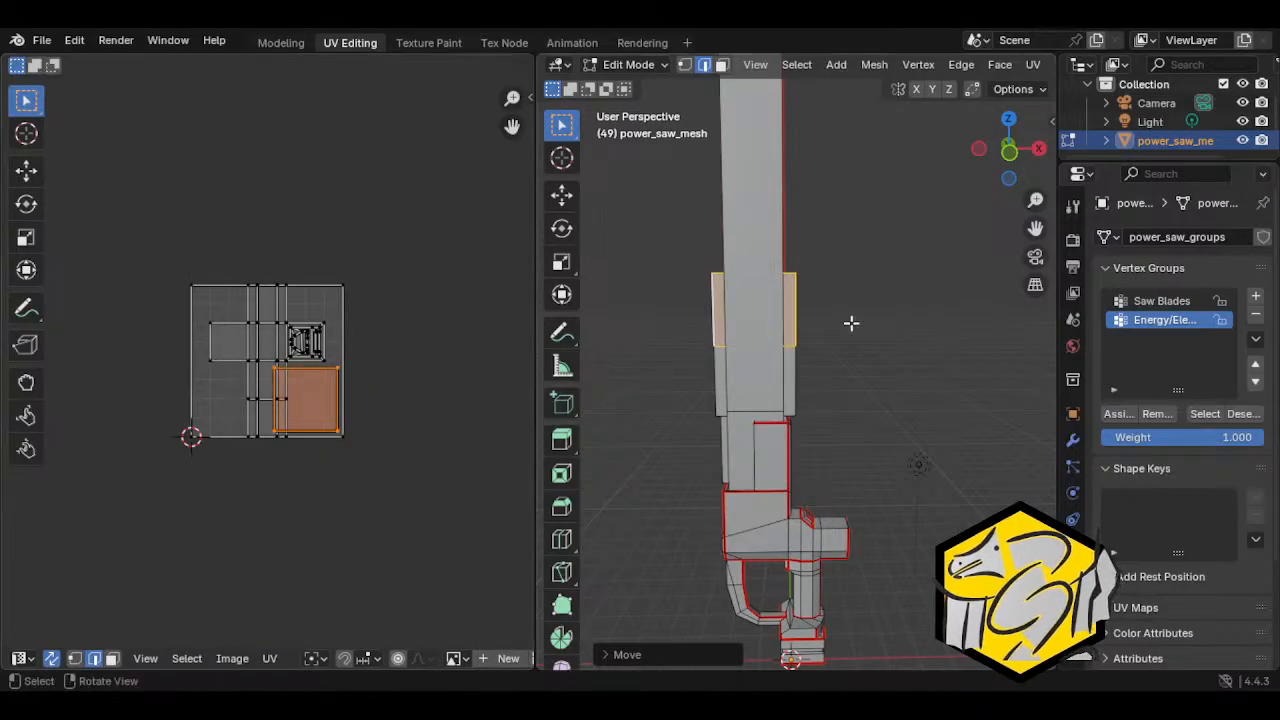
# Step: Duplicate the linked saw blade plane upward three times, stacking the copies end to end until they reach the base of the blade's tip
pyautogui.hotkey('ctrl', 'l')
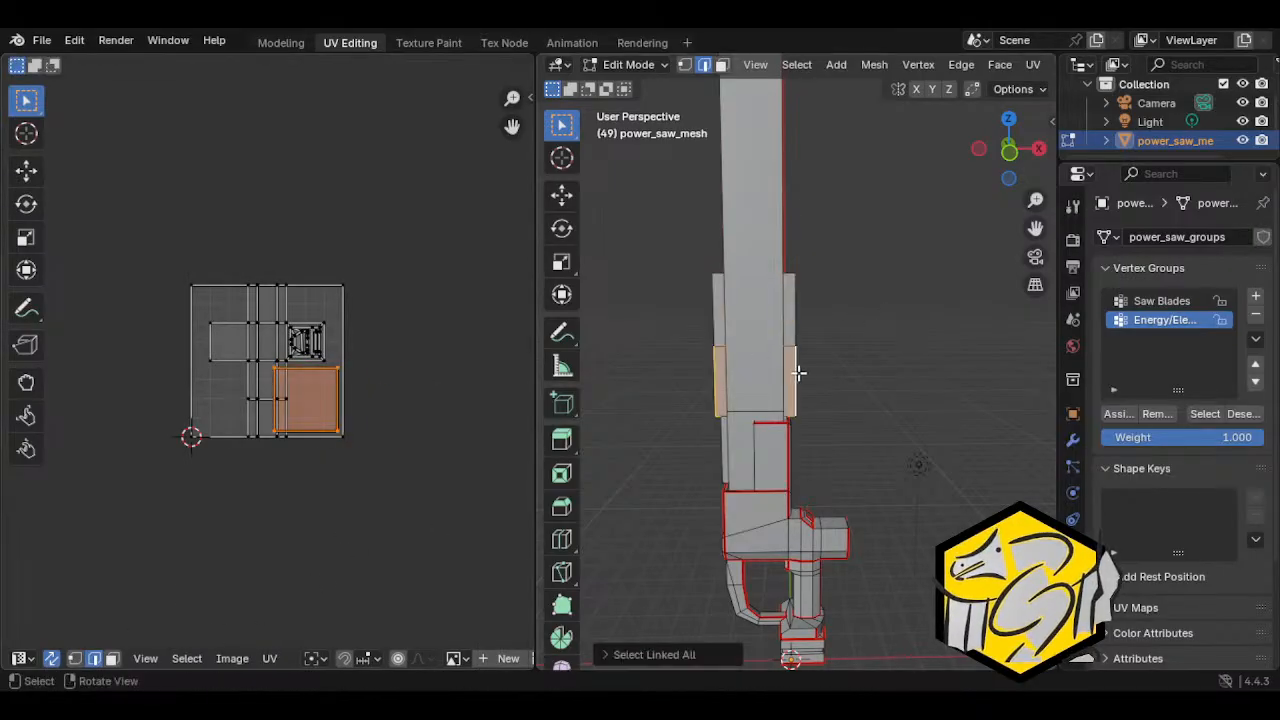
pyautogui.keyDown('shift'); pyautogui.moveTo(872, 255); pyautogui.dragTo(857, 347, button='middle'); pyautogui.keyUp('shift')
pyautogui.press('g')
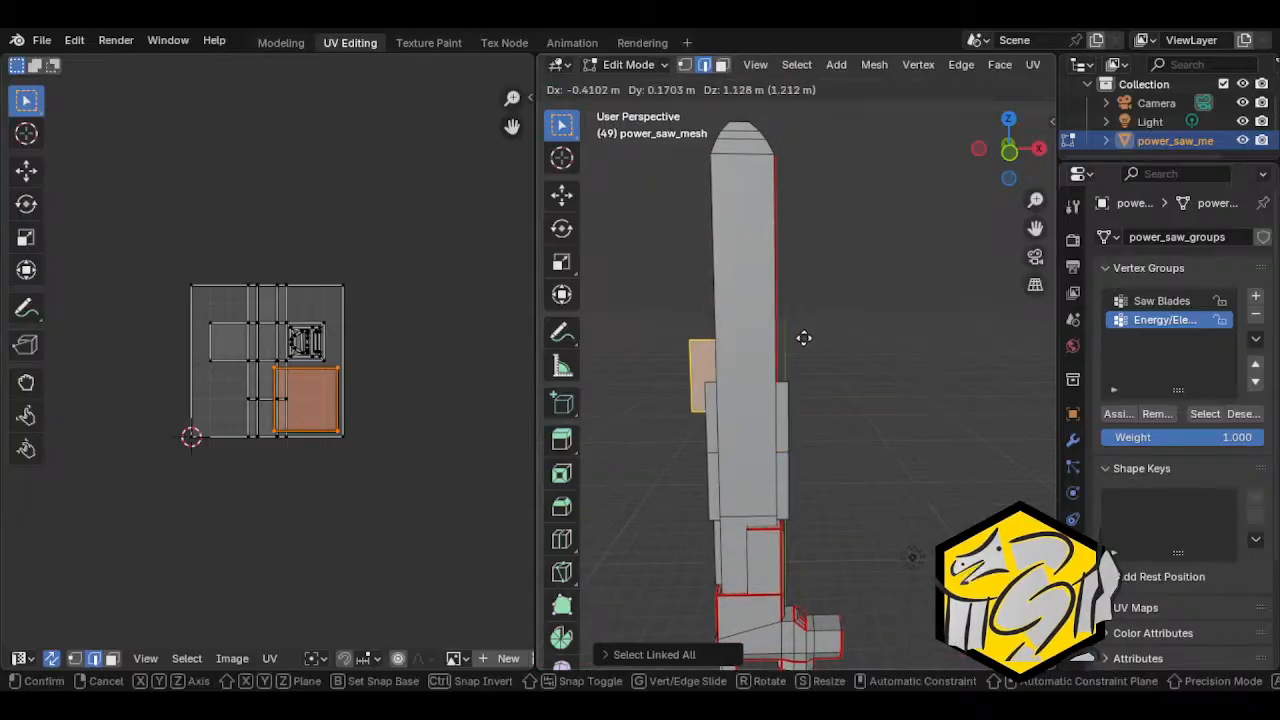
pyautogui.click(789, 305)
pyautogui.press('g')
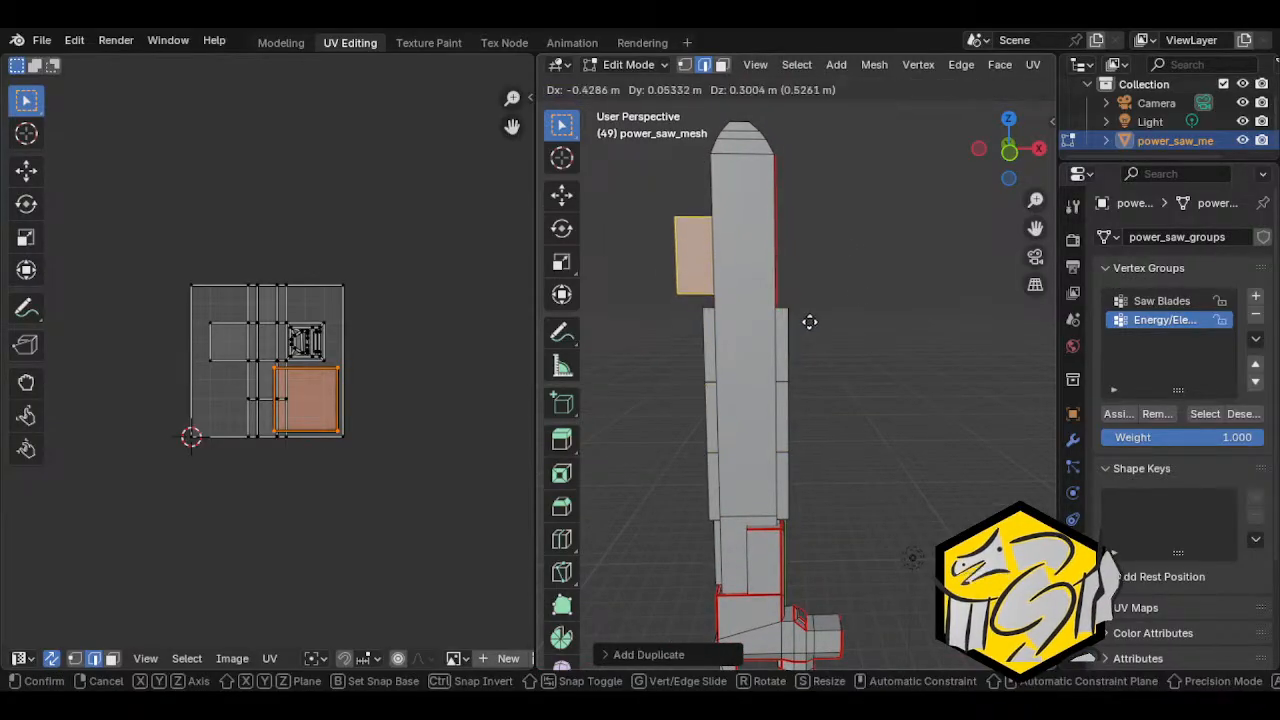
pyautogui.click(803, 311)
pyautogui.hotkey('shift', 'd')
pyautogui.click(794, 227)
pyautogui.press('g')
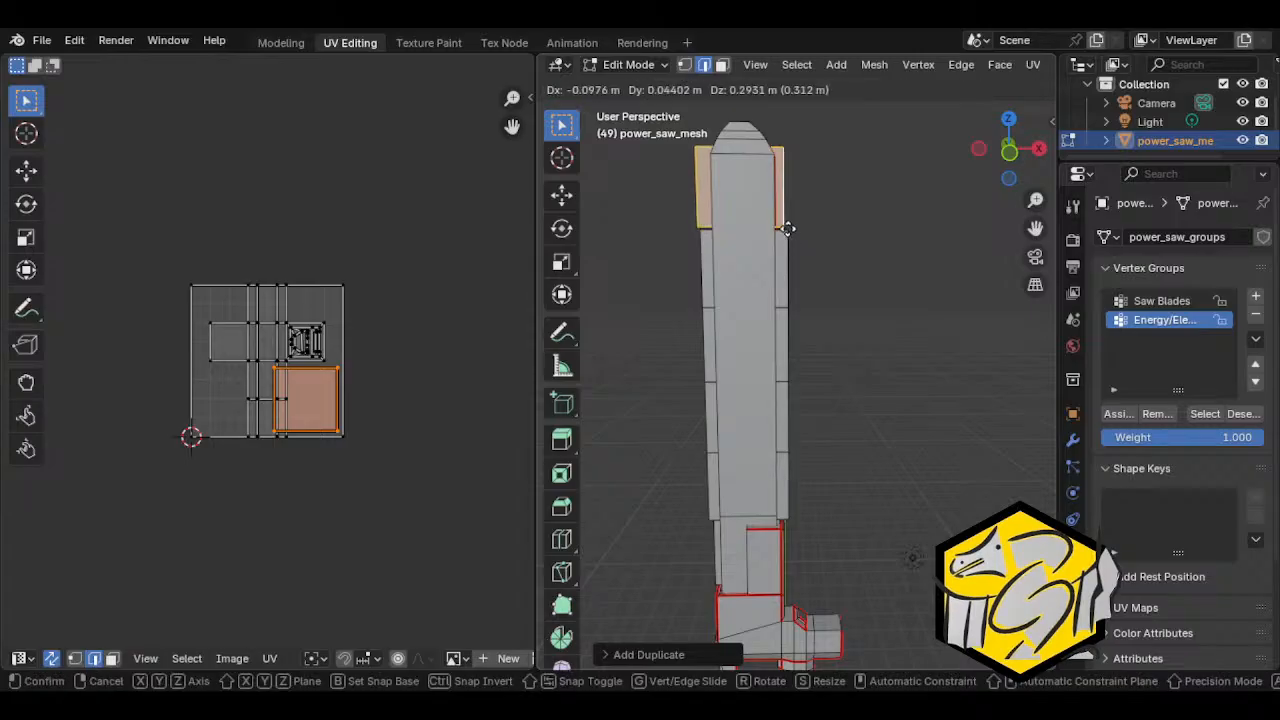
pyautogui.click(786, 226)
# Step: Duplicate the uppermost saw blade plane and place the copy directly above it, behind the rounded blade tip
pyautogui.keyDown('shift'); pyautogui.moveTo(831, 203); pyautogui.dragTo(841, 318, button='middle'); pyautogui.keyUp('shift')
pyautogui.hotkey('shift', 'd')
pyautogui.click(808, 205)
pyautogui.hotkey('ctrl', 'z')
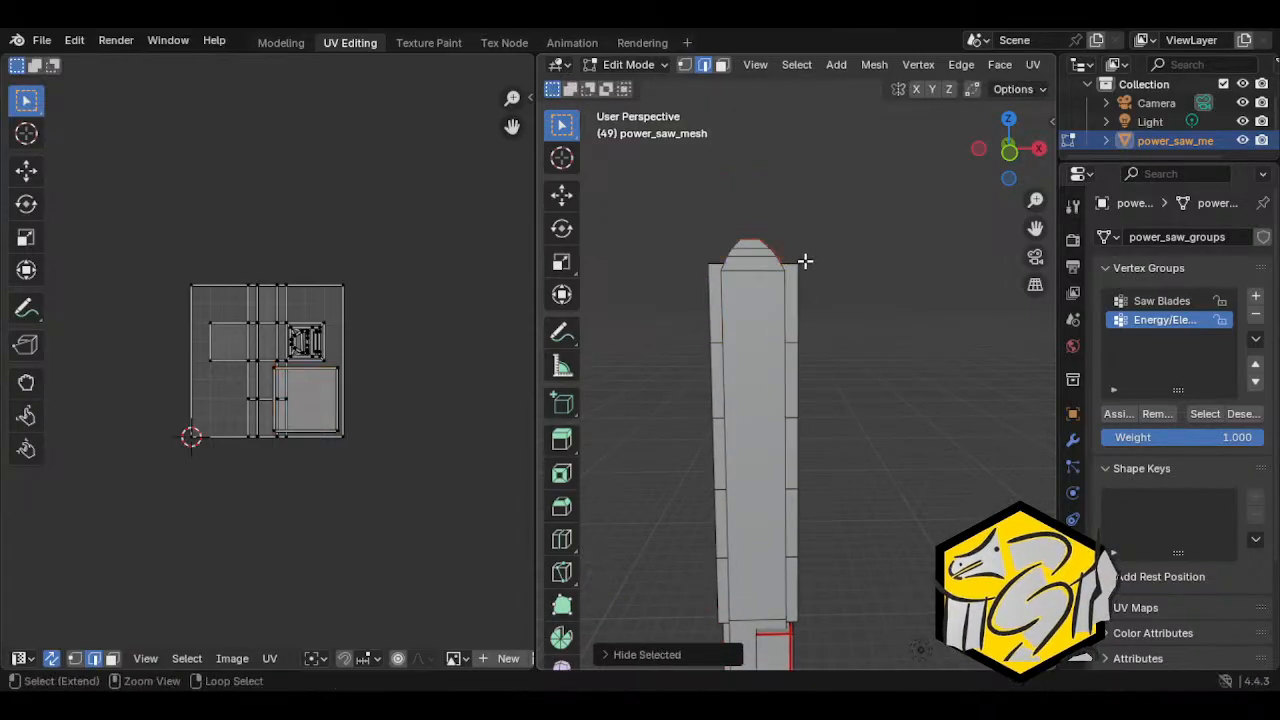
pyautogui.hotkey('ctrl', 'shift', 'z')
pyautogui.press('g')
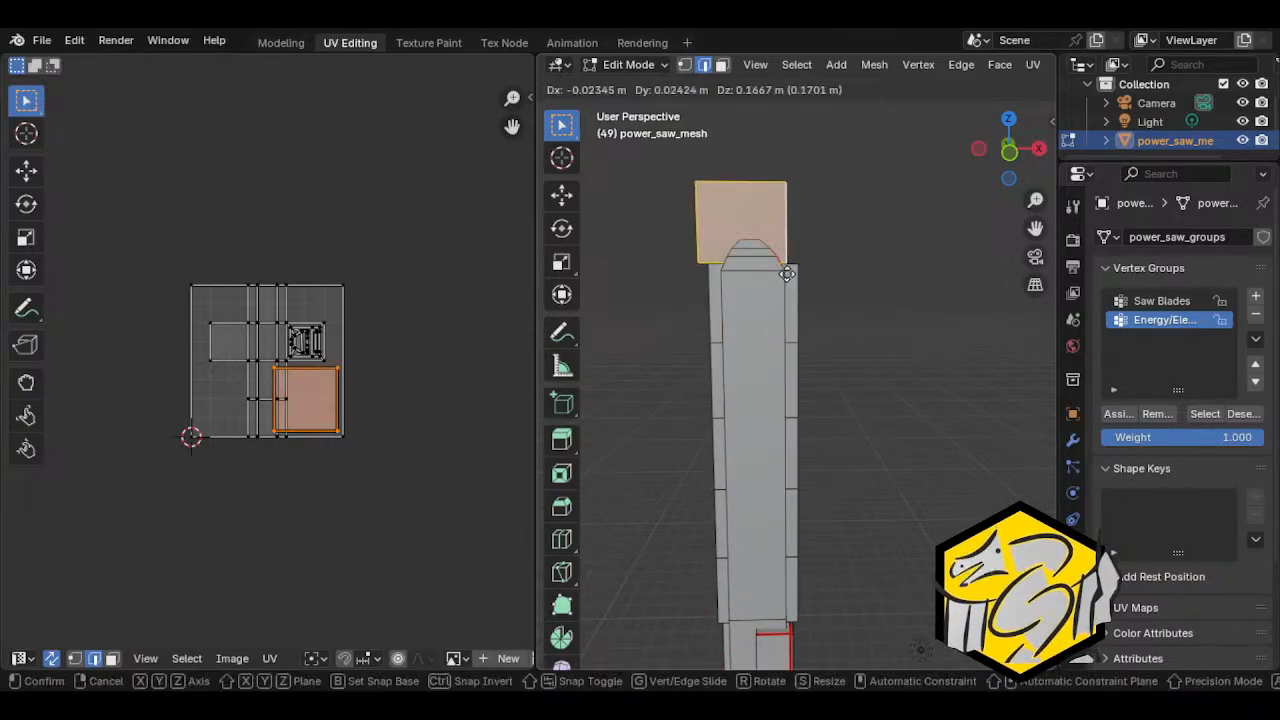
pyautogui.click(796, 264)
# Step: Rotate the tip plane a quarter turn about the Y axis and lower it along Z so it overlaps the blade tip
pyautogui.press('r')
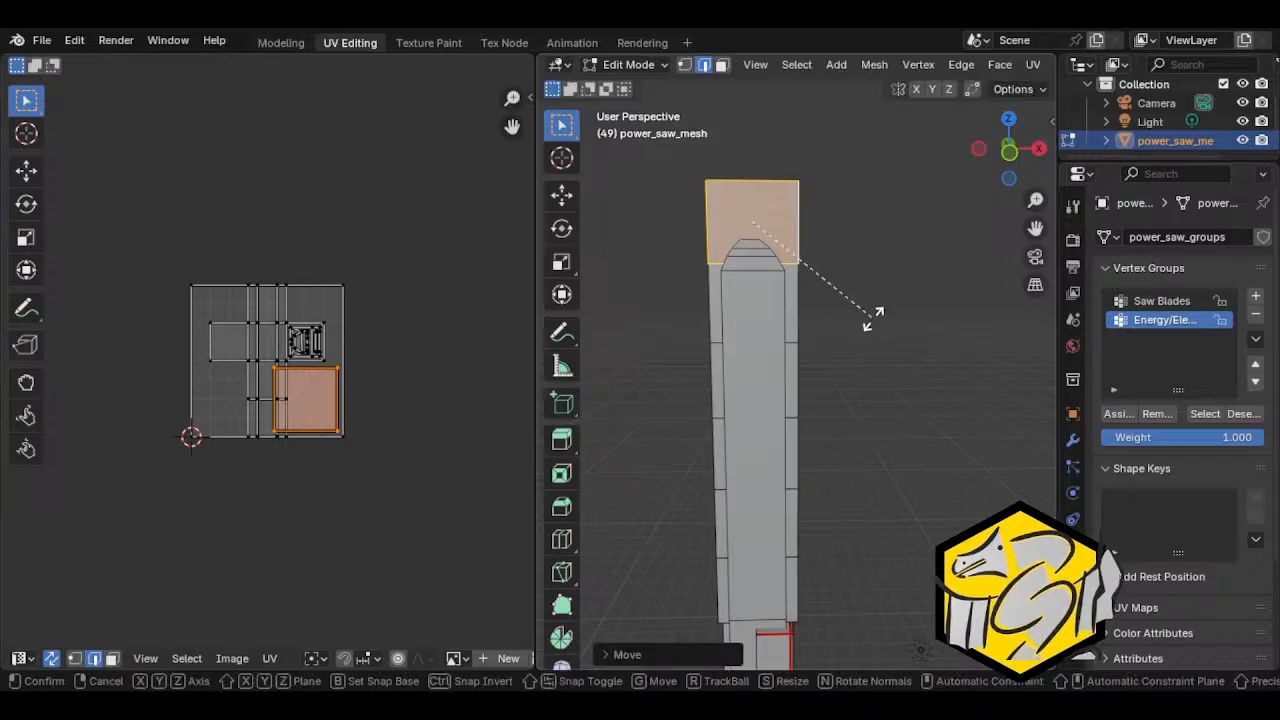
pyautogui.press('x')
pyautogui.press('y')
pyautogui.click(875, 318)
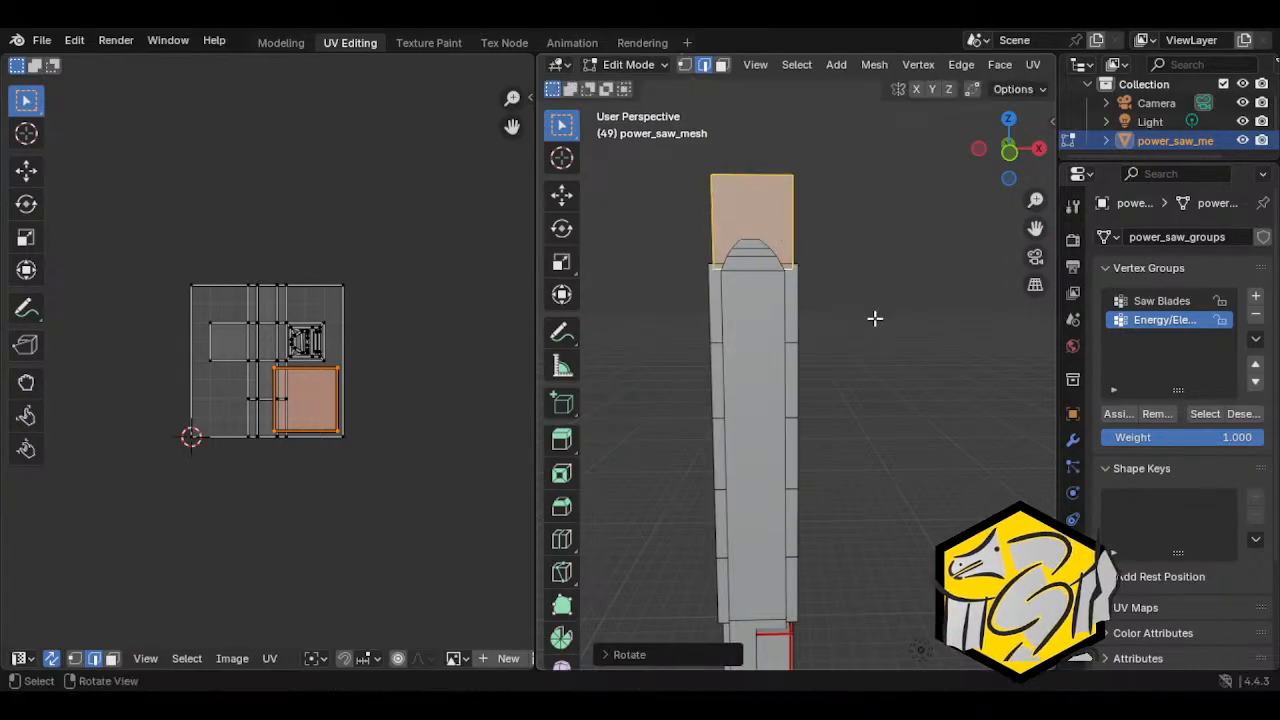
pyautogui.moveTo(867, 318); pyautogui.dragTo(898, 323, button='middle')
pyautogui.press('g')
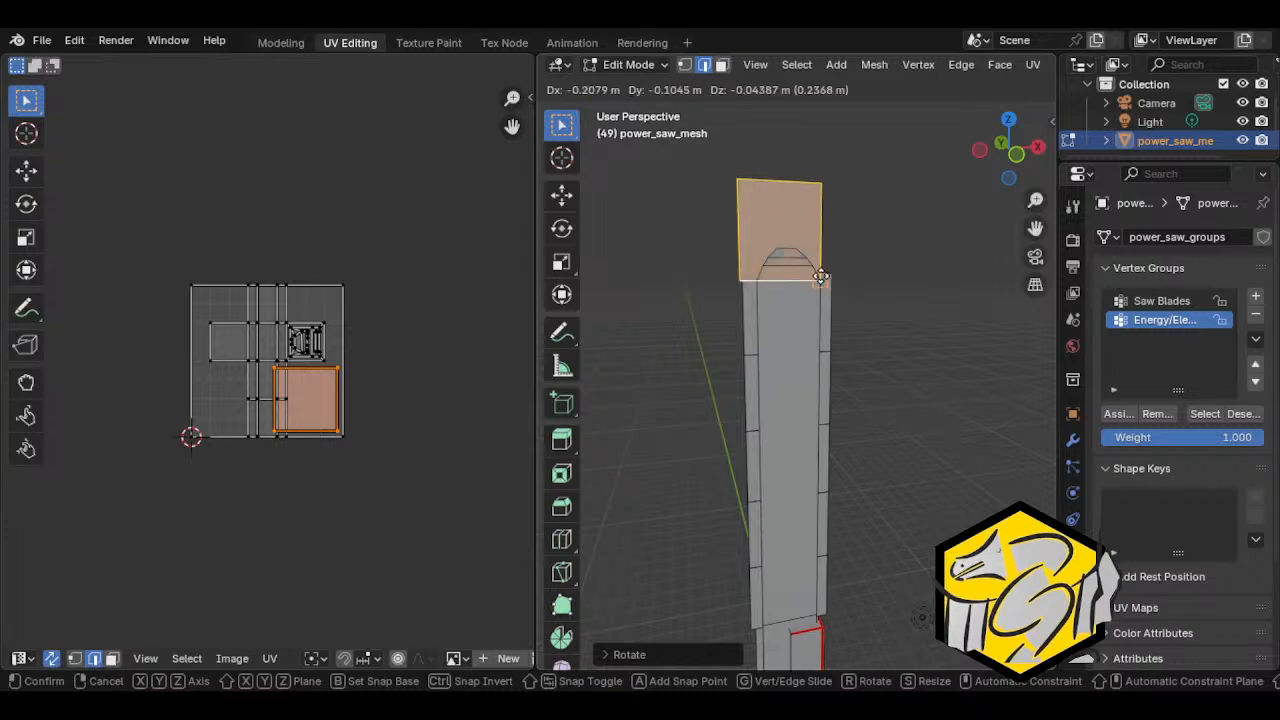
pyautogui.rightClick(840, 276)
pyautogui.moveTo(840, 276); pyautogui.dragTo(823, 303, button='middle')
pyautogui.press('g')
pyautogui.press('z')
pyautogui.press('z')
pyautogui.click(830, 331)
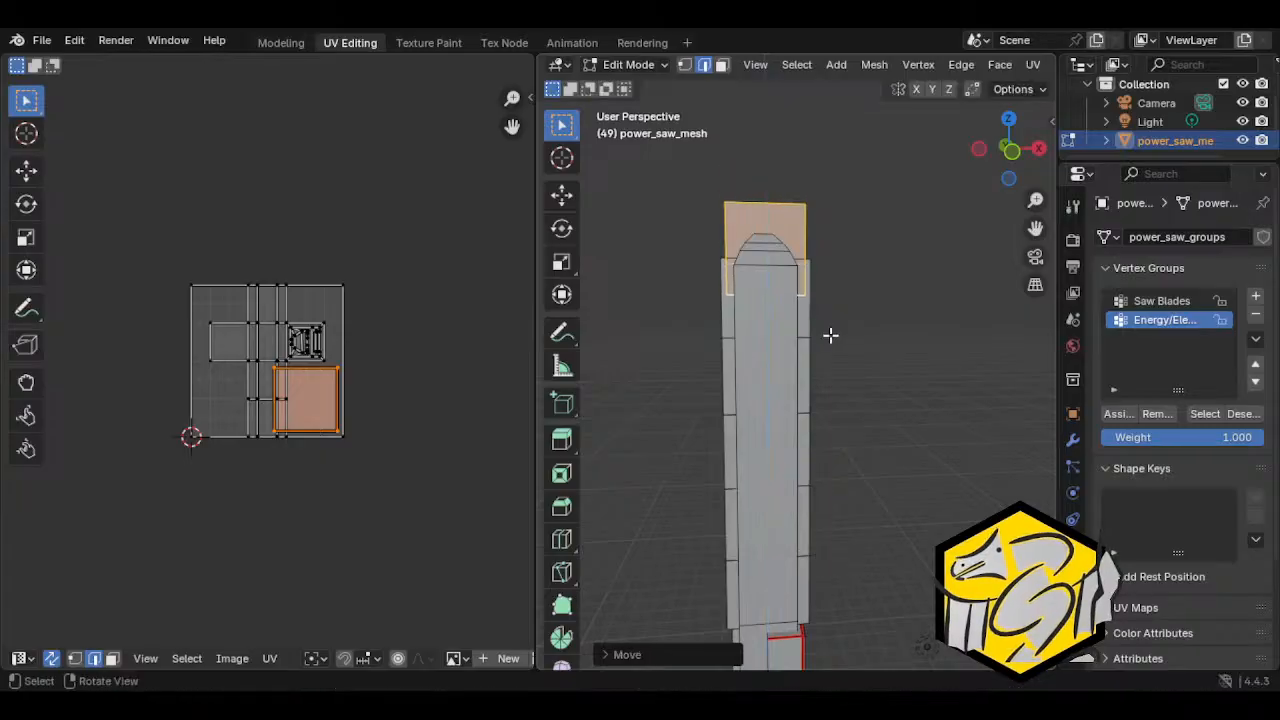
# Step: Clear the plane selection and save the powersaw.blend file
pyautogui.hotkey('ctrl', 'l')
pyautogui.click(879, 346)
pyautogui.scroll(-3, 891, 397)
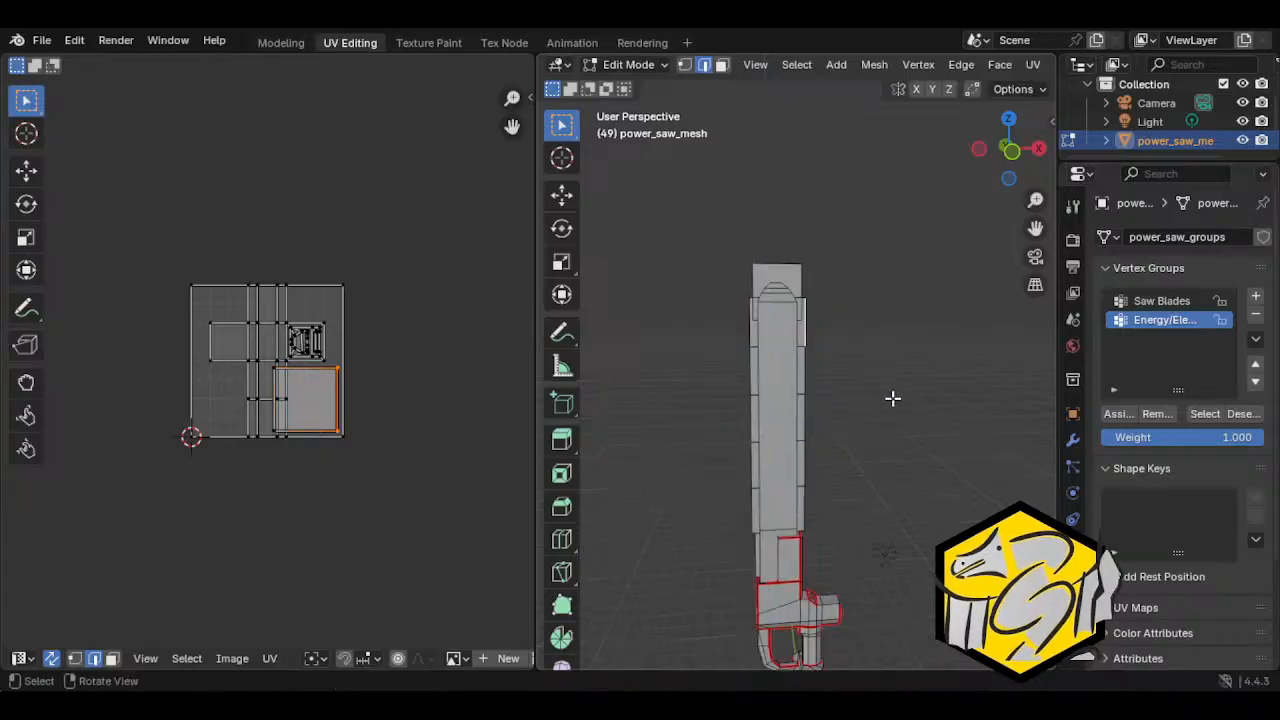
pyautogui.keyDown('shift'); pyautogui.moveTo(904, 455); pyautogui.dragTo(887, 383, button='middle'); pyautogui.keyUp('shift')
pyautogui.click(45, 42)
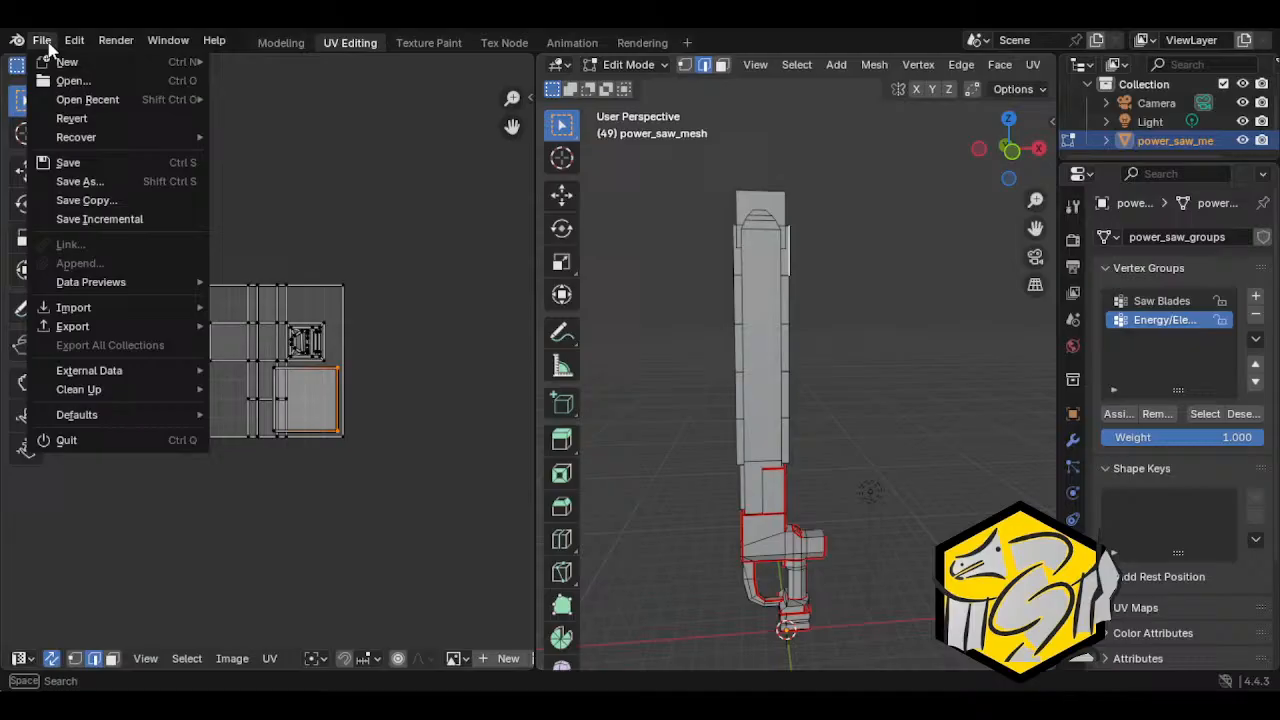
pyautogui.click(68, 162)
# Step: Select only the linked energy plane just above the handle, on the lower end of the blade
pyautogui.moveTo(770, 380)
pyautogui.mouseDown(button='middle')
pyautogui.moveTo(759, 321)
pyautogui.moveTo(778, 330)
pyautogui.moveTo(788, 380)
pyautogui.moveTo(760, 386)
pyautogui.mouseUp(button='middle')
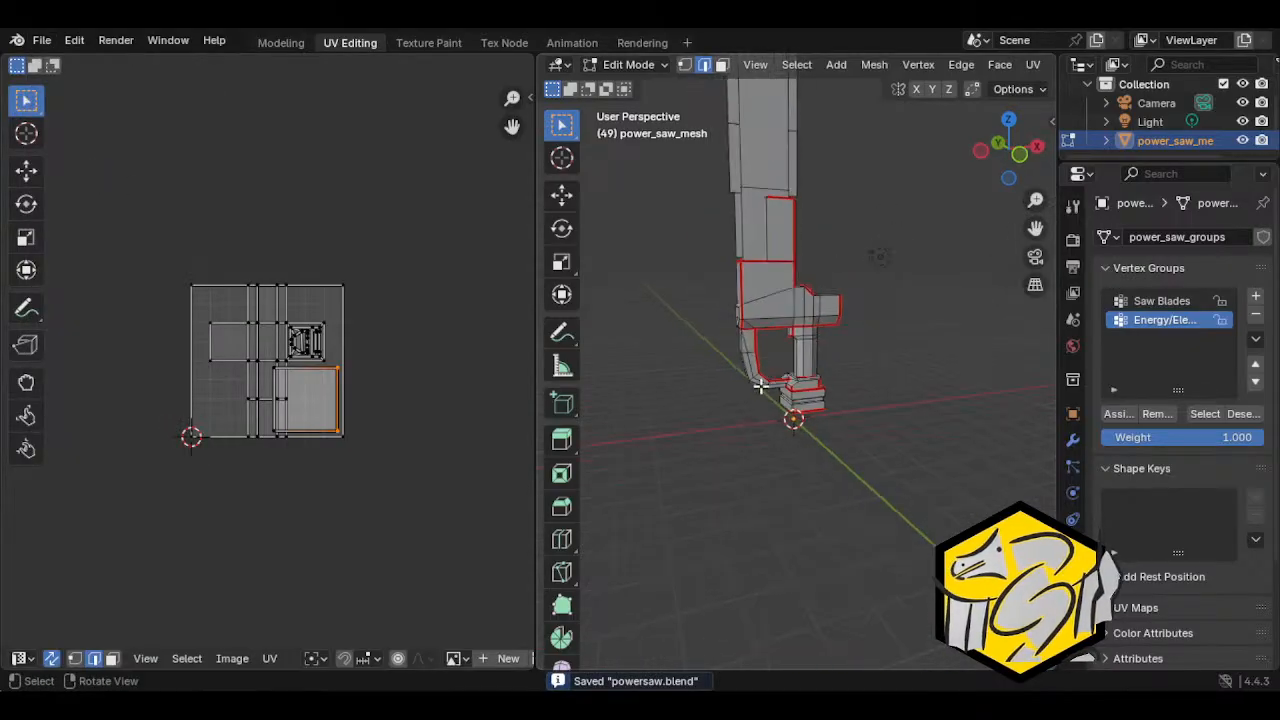
pyautogui.click(772, 321)
pyautogui.hotkey('ctrl', 'l')
pyautogui.click(714, 336)
pyautogui.click(737, 223)
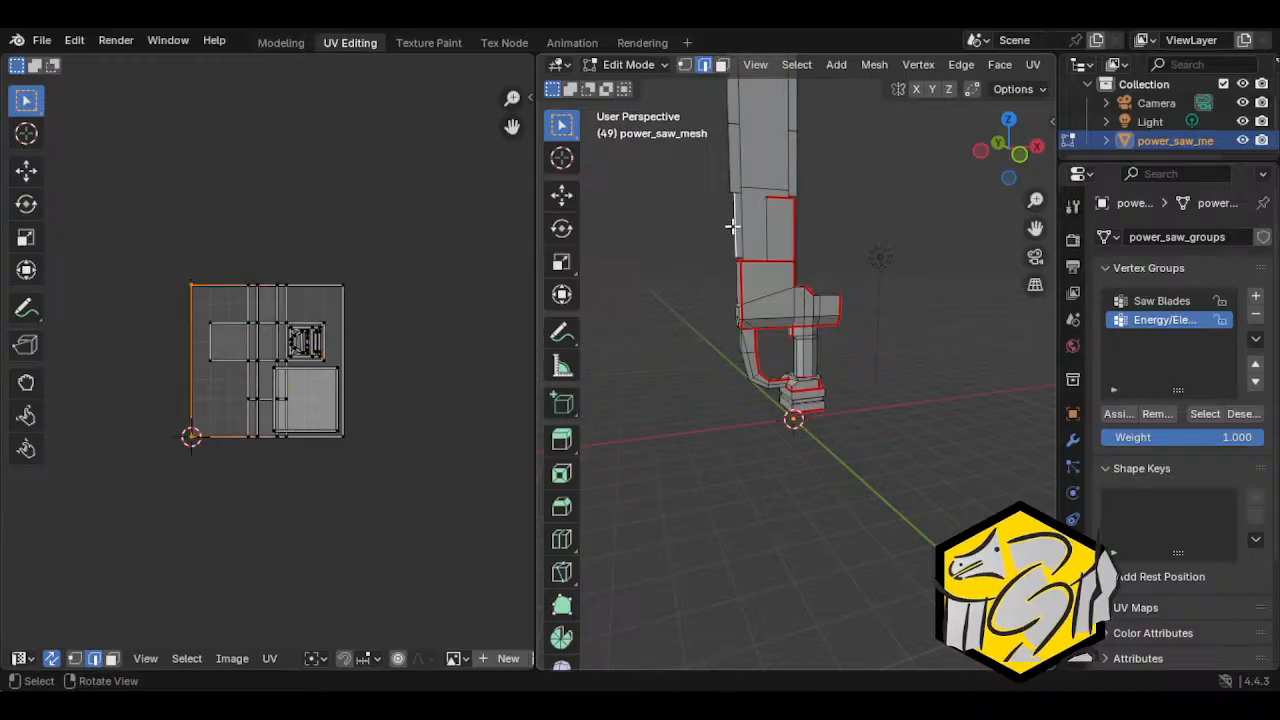
pyautogui.hotkey('ctrl', 'l')
pyautogui.moveTo(737, 223); pyautogui.dragTo(727, 284, button='middle')
pyautogui.hotkey('ctrl', 'l')
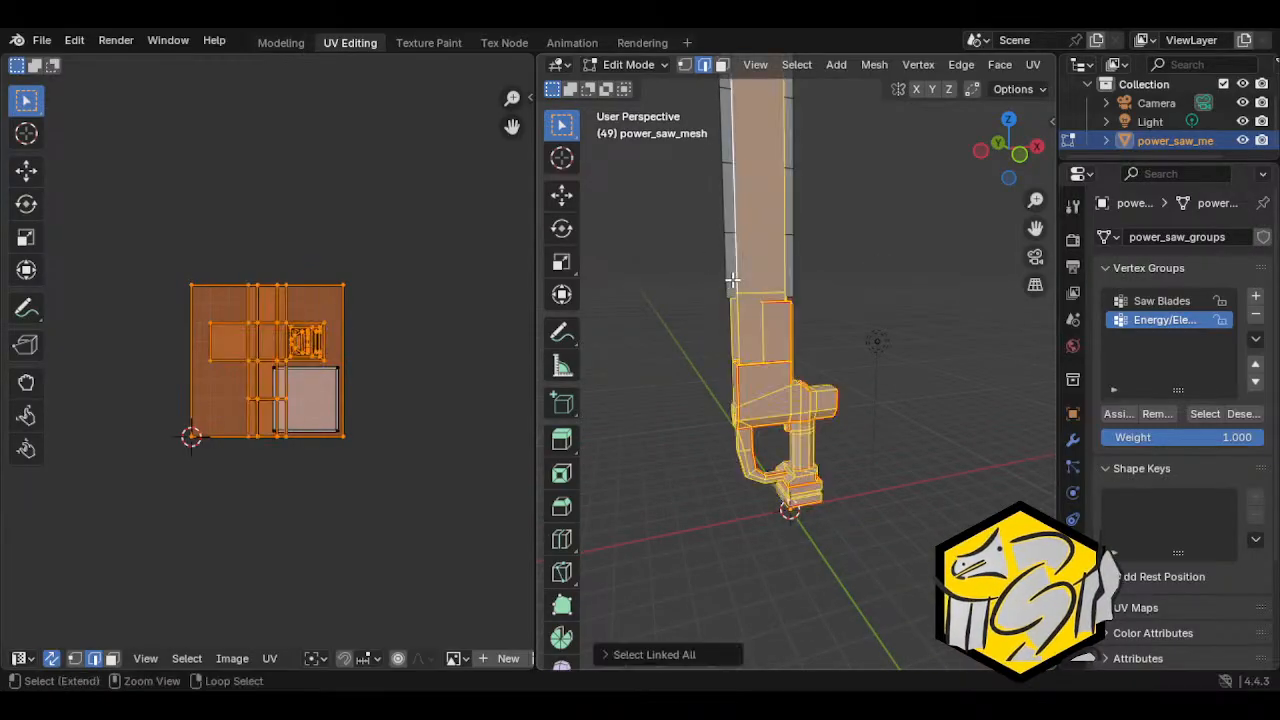
pyautogui.click(731, 317)
pyautogui.hotkey('ctrl', 'l')
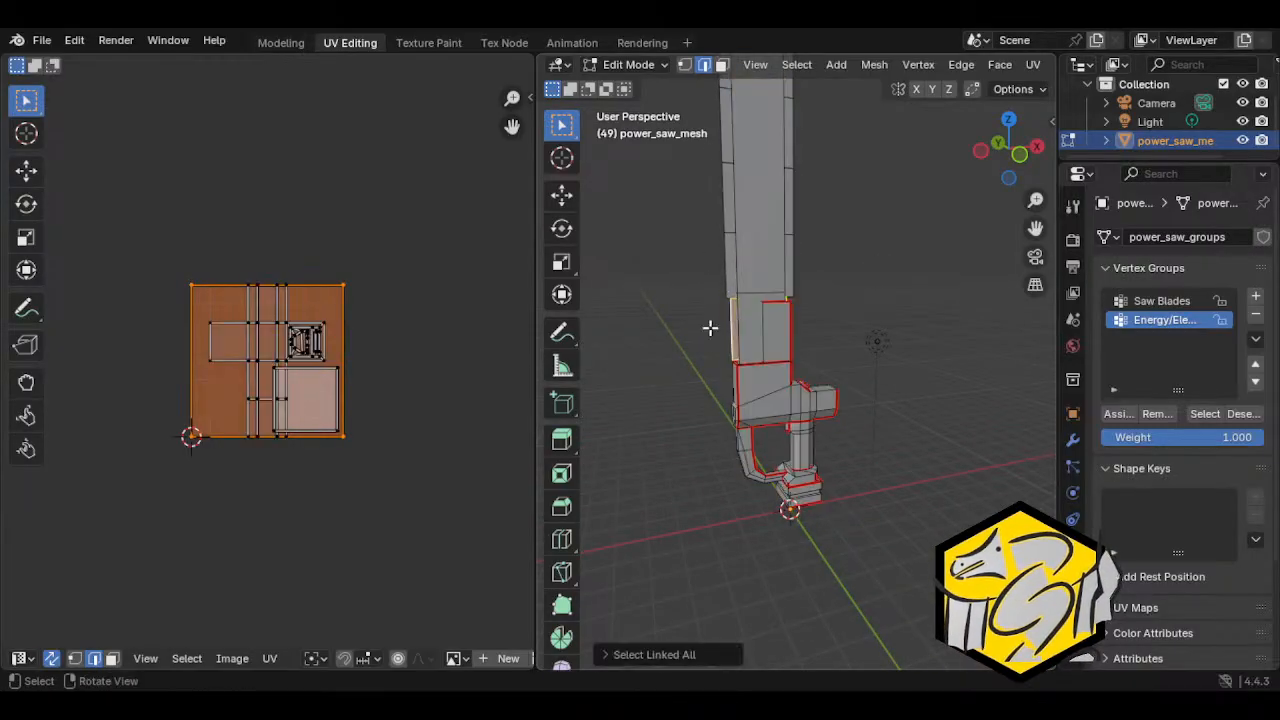
# Step: Unwrap the energy plane and pin its UVs outside the grid's lower-right corner, shrunk to about a quarter of the grid's width
pyautogui.press('u')
pyautogui.click(381, 436)
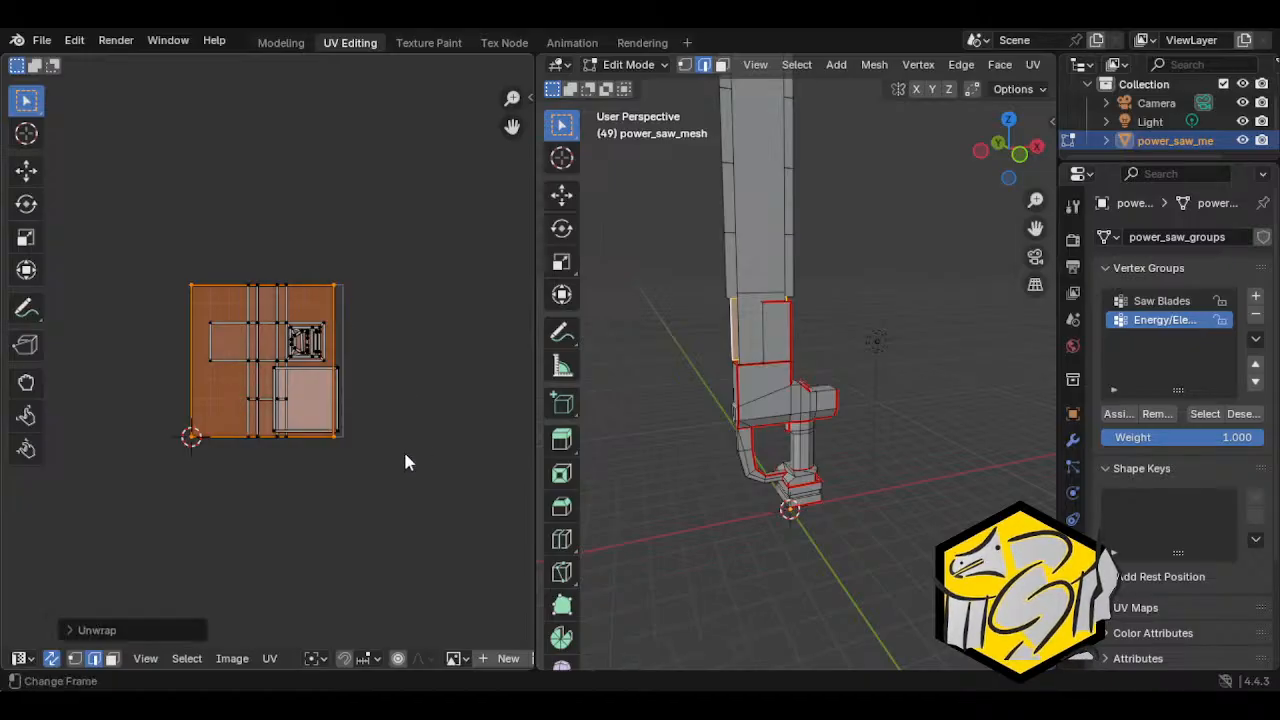
pyautogui.press('s')
pyautogui.click(289, 405)
pyautogui.press('g')
pyautogui.click(431, 497)
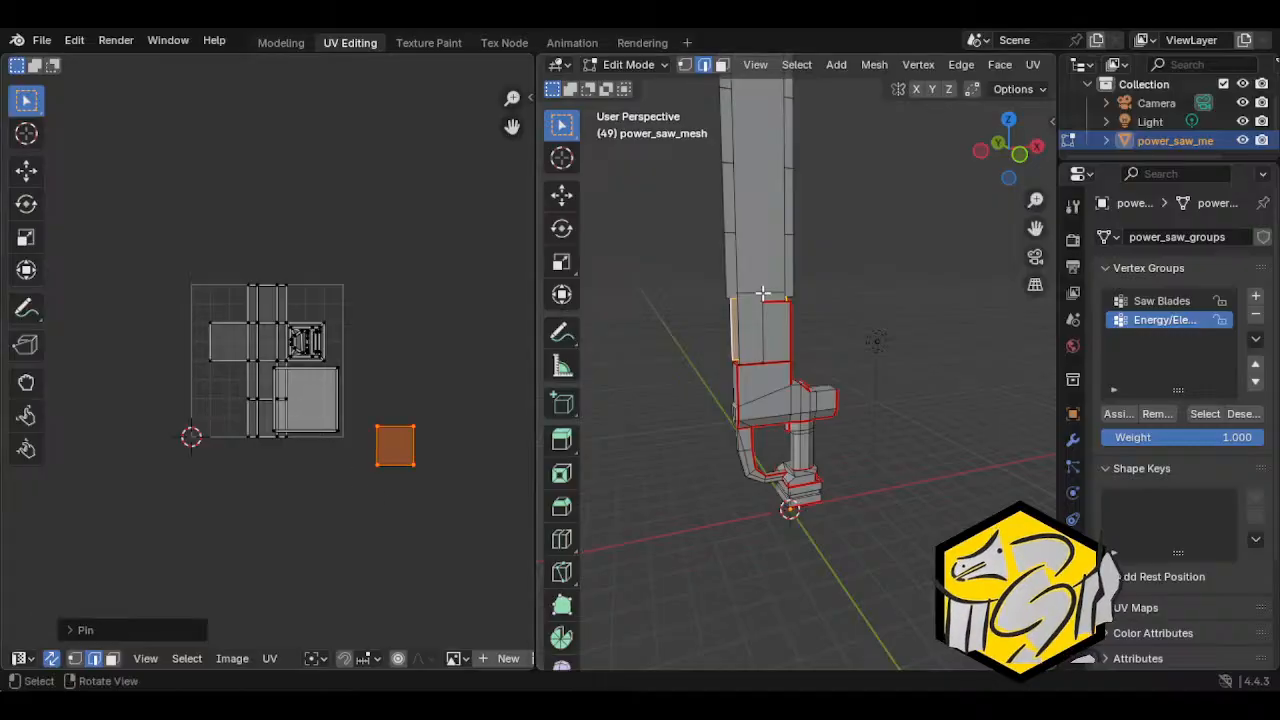
# Step: Select the stacked saw blade planes along the blade one after another as linked pieces, leaving out the main body
pyautogui.hotkey('ctrl', 'l')
pyautogui.keyDown('shift'); pyautogui.moveTo(659, 275); pyautogui.dragTo(680, 357, button='middle'); pyautogui.keyUp('shift')
pyautogui.click(731, 335)
pyautogui.hotkey('ctrl', 'l')
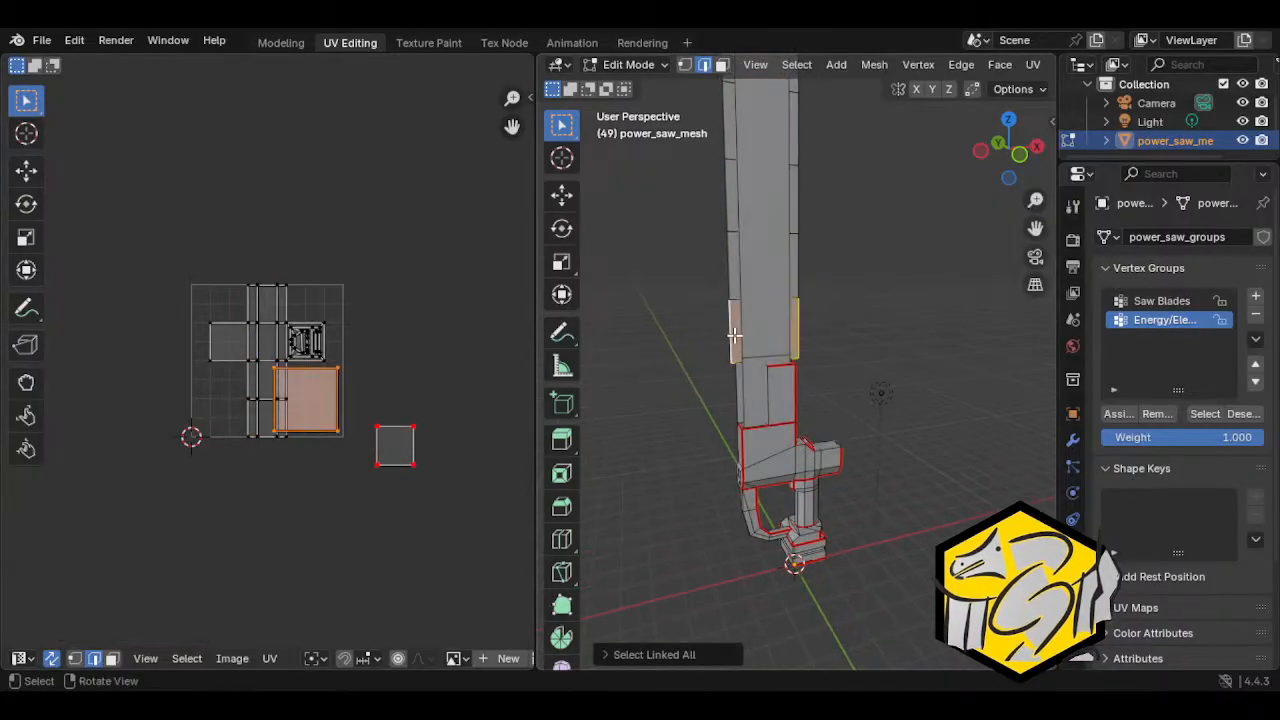
pyautogui.keyDown('shift'); pyautogui.moveTo(718, 262); pyautogui.dragTo(726, 383, button='middle'); pyautogui.keyUp('shift')
pyautogui.keyDown('shift'); pyautogui.click(740, 372); pyautogui.keyUp('shift')
pyautogui.hotkey('ctrl', 'l')
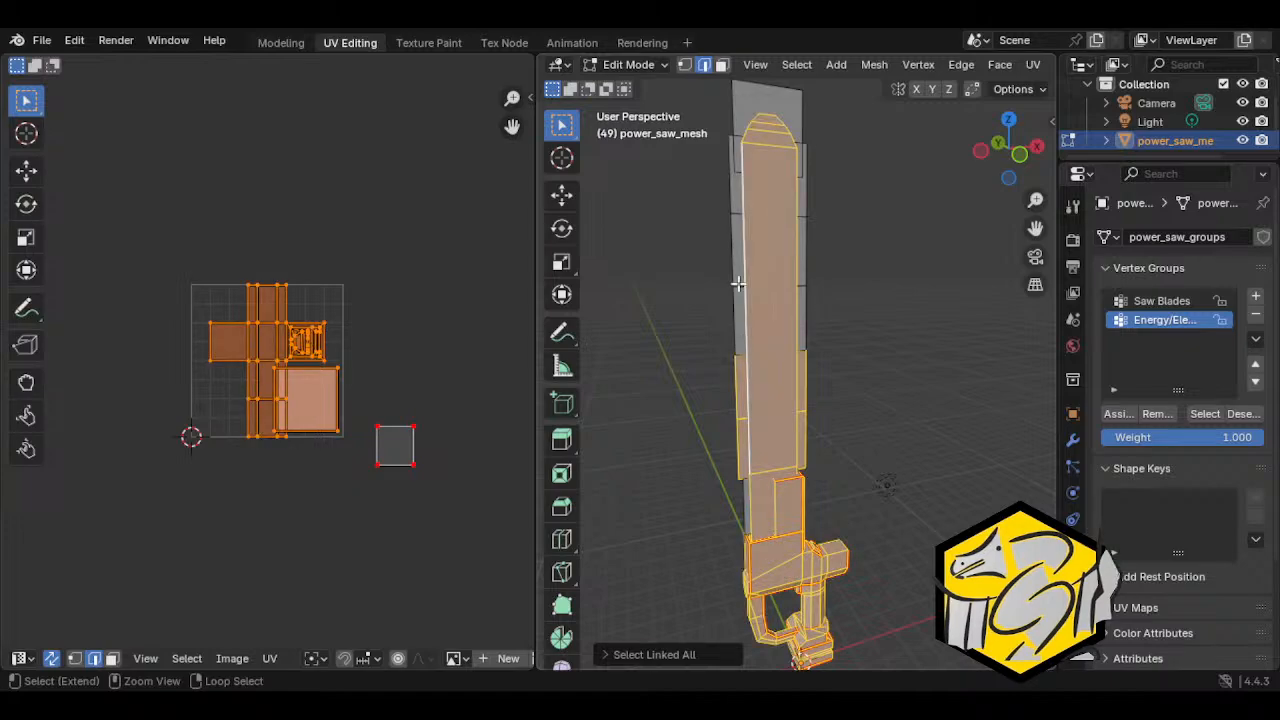
pyautogui.hotkey('ctrl', 'z')
pyautogui.keyDown('shift'); pyautogui.click(741, 378); pyautogui.keyUp('shift')
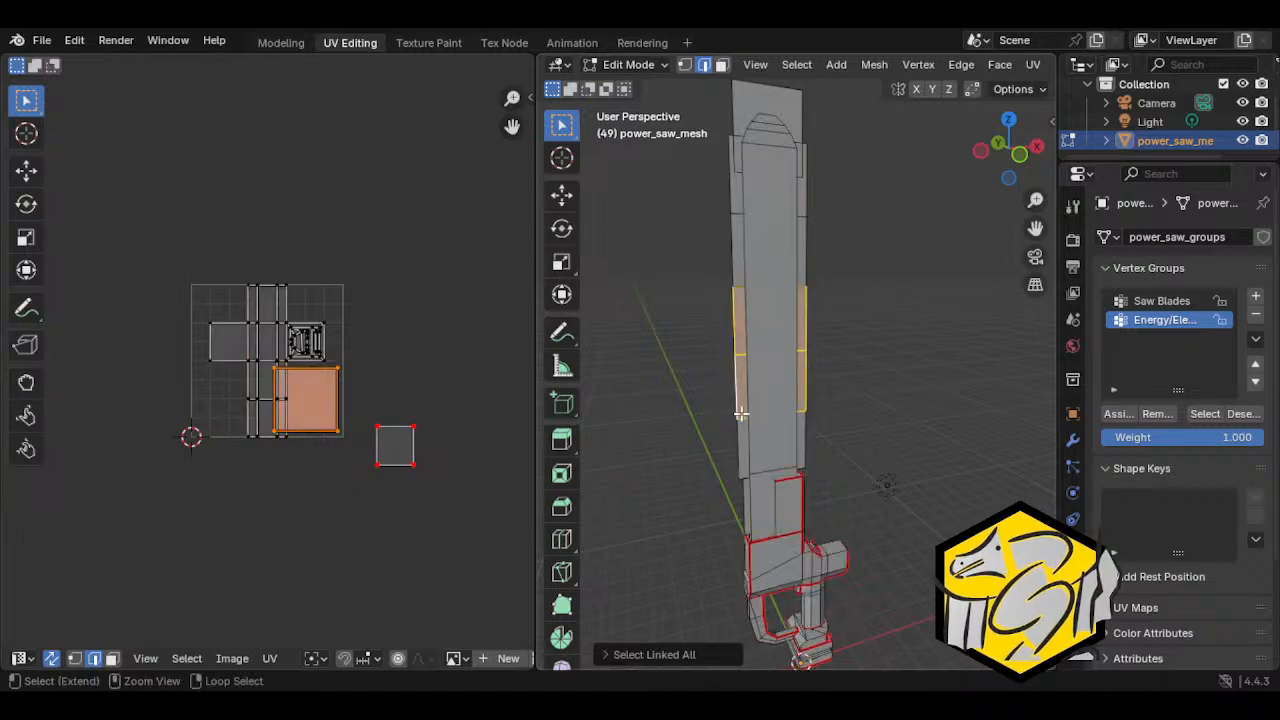
pyautogui.keyDown('shift'); pyautogui.click(741, 430); pyautogui.keyUp('shift')
pyautogui.keyDown('shift'); pyautogui.click(737, 258); pyautogui.keyUp('shift')
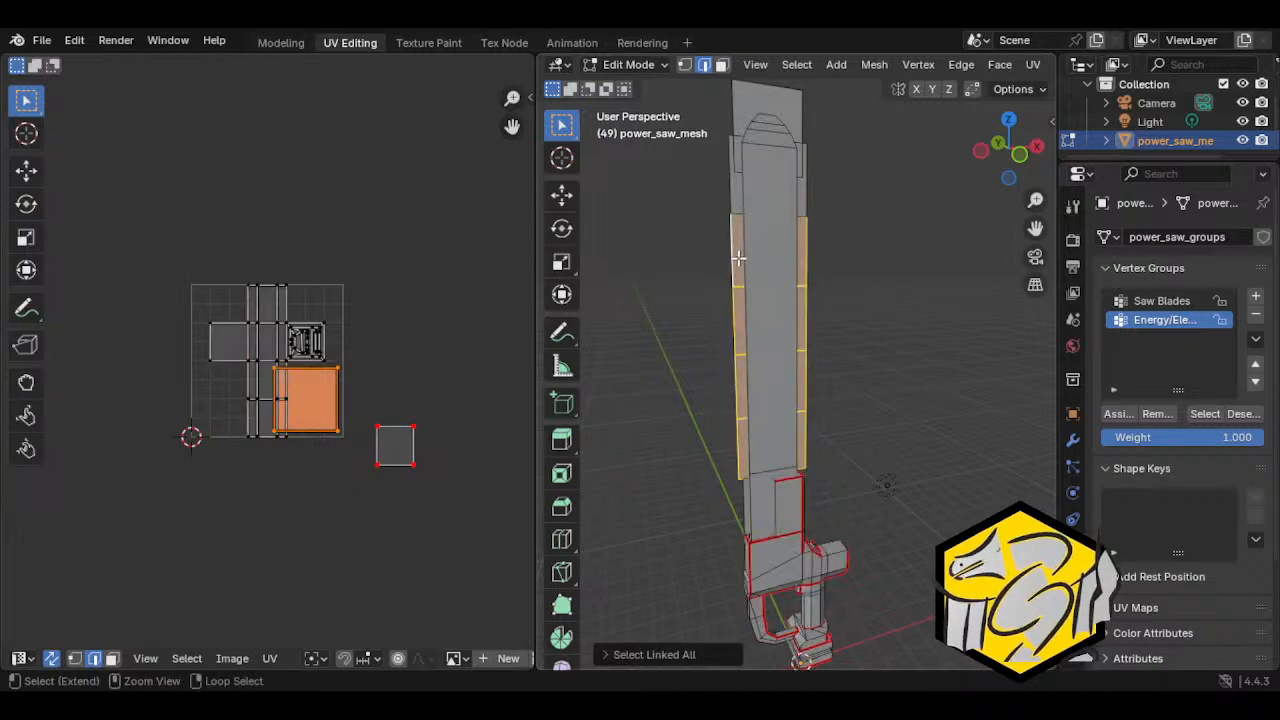
pyautogui.keyDown('shift'); pyautogui.click(735, 189); pyautogui.keyUp('shift')
# Step: Add the tip's saw blade plane to the selection in face select mode, without including the main saw body
pyautogui.hotkey('ctrl', 'l')
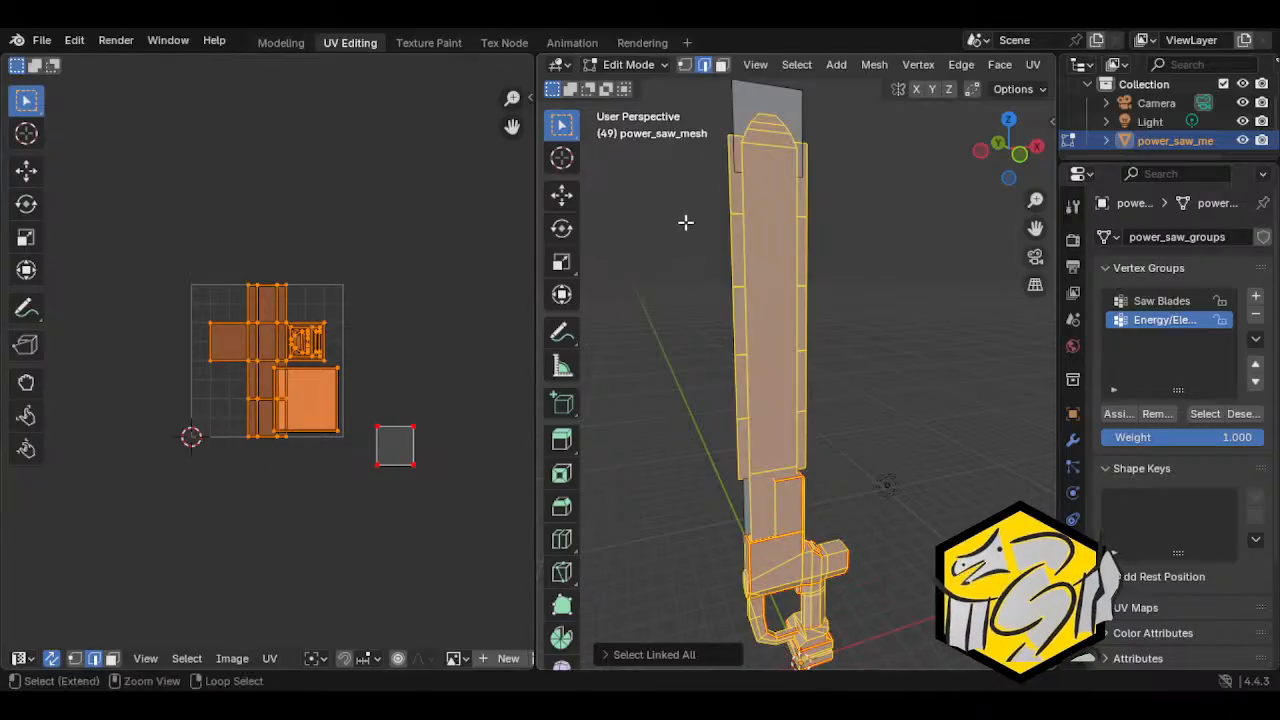
pyautogui.hotkey('ctrl', 'z')
pyautogui.hotkey('ctrl', 'l')
pyautogui.hotkey('ctrl', 'z')
pyautogui.keyDown('shift'); pyautogui.click(734, 95); pyautogui.keyUp('shift')
pyautogui.hotkey('ctrl', 'l')
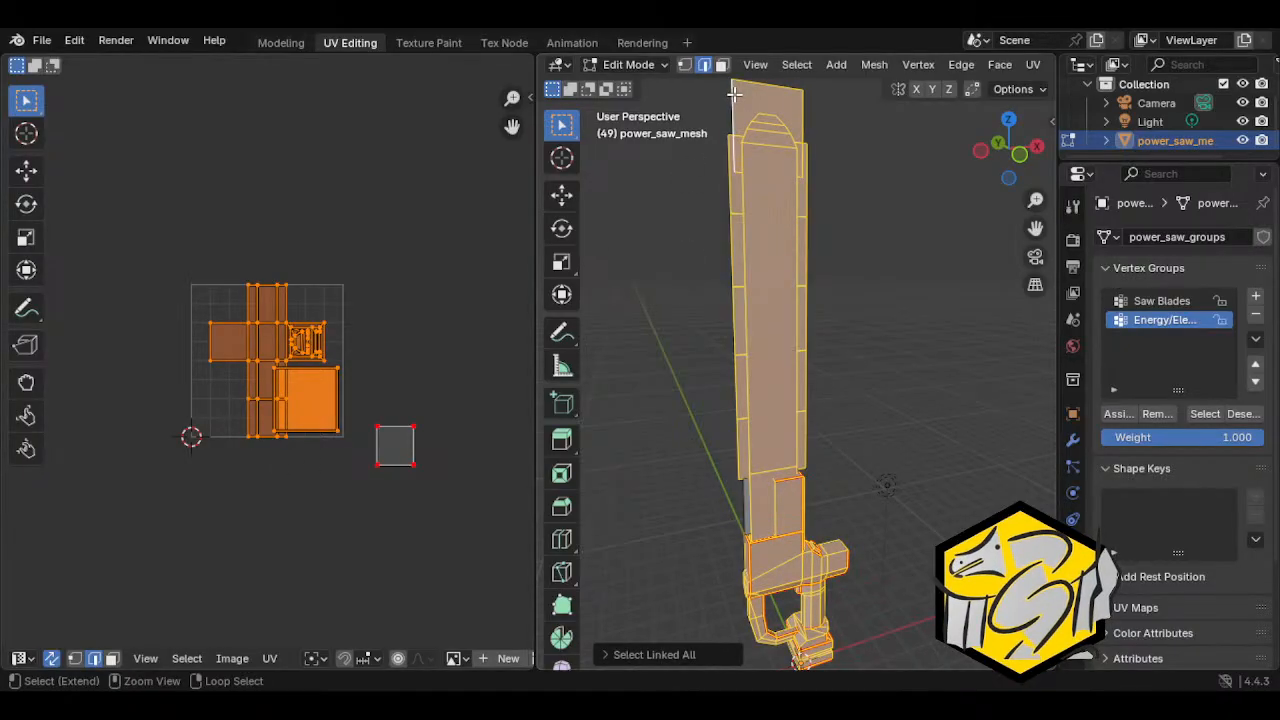
pyautogui.hotkey('ctrl', 'z')
pyautogui.press('3')
pyautogui.keyDown('shift'); pyautogui.click(744, 103); pyautogui.keyUp('shift')
pyautogui.hotkey('ctrl', 'l')
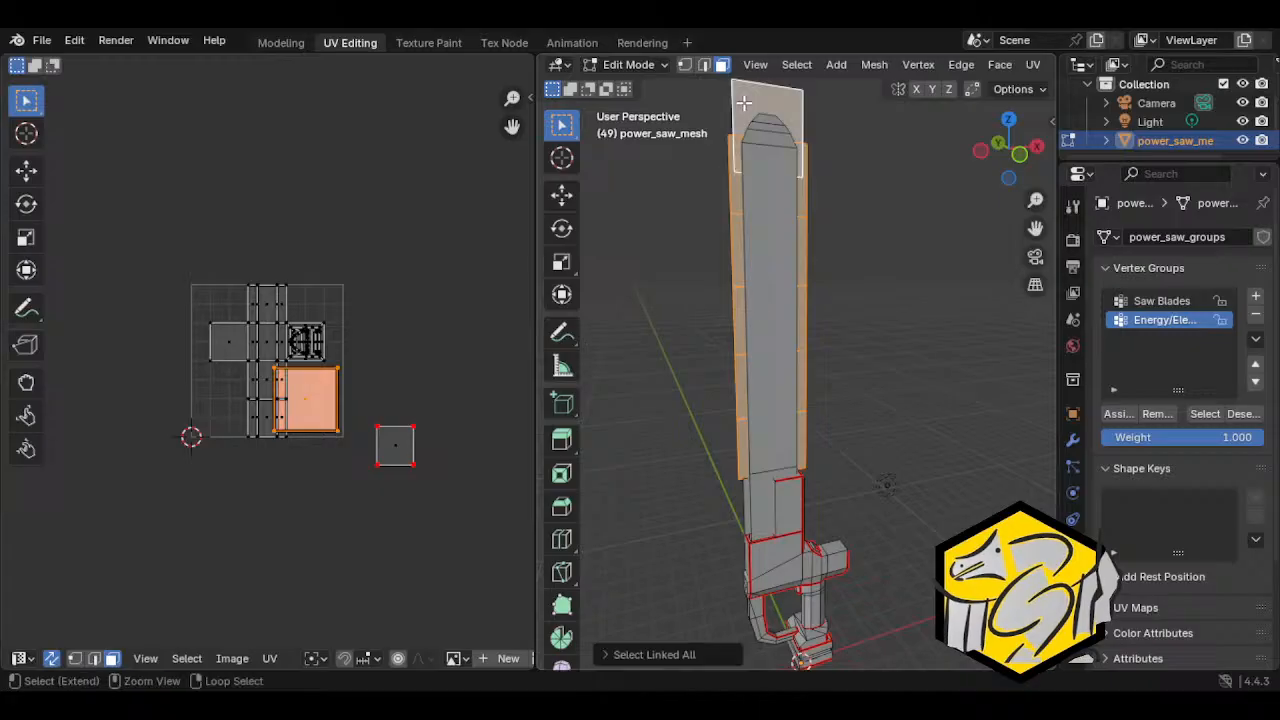
# Step: Pin the UVs of the selected saw blade planes and clear the selection
pyautogui.press('p')
pyautogui.press('p')
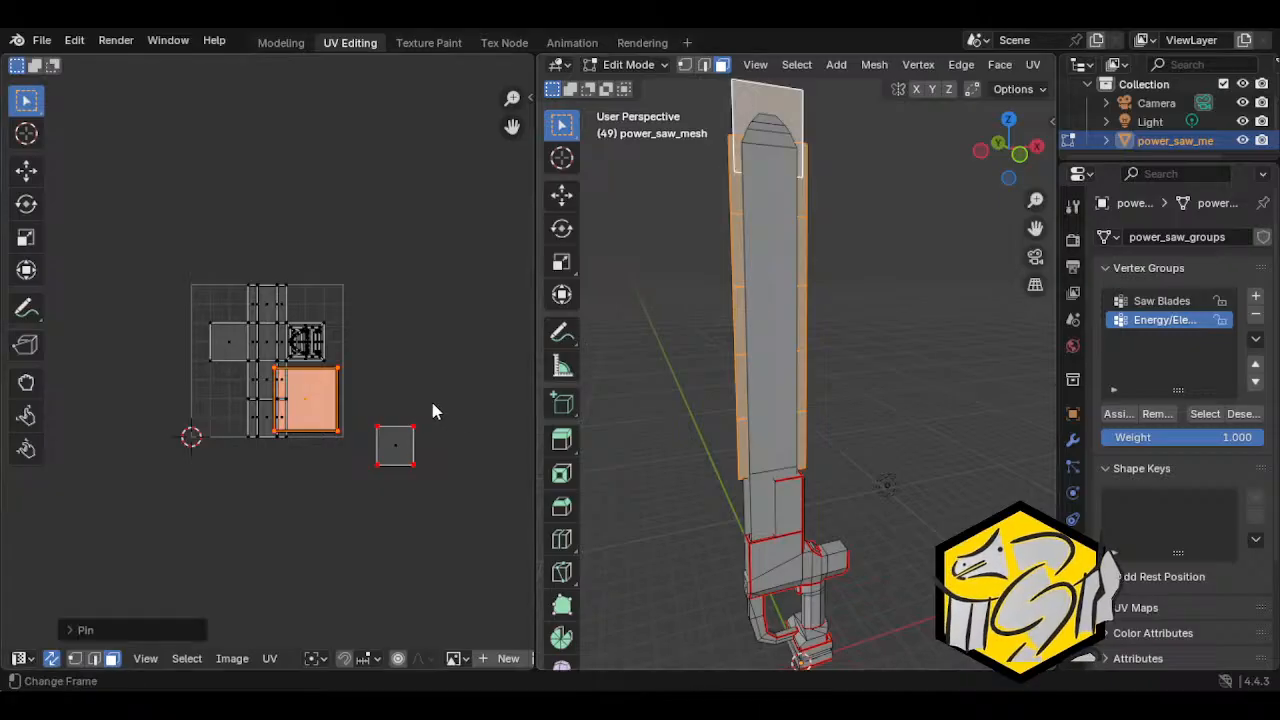
pyautogui.click(304, 488)
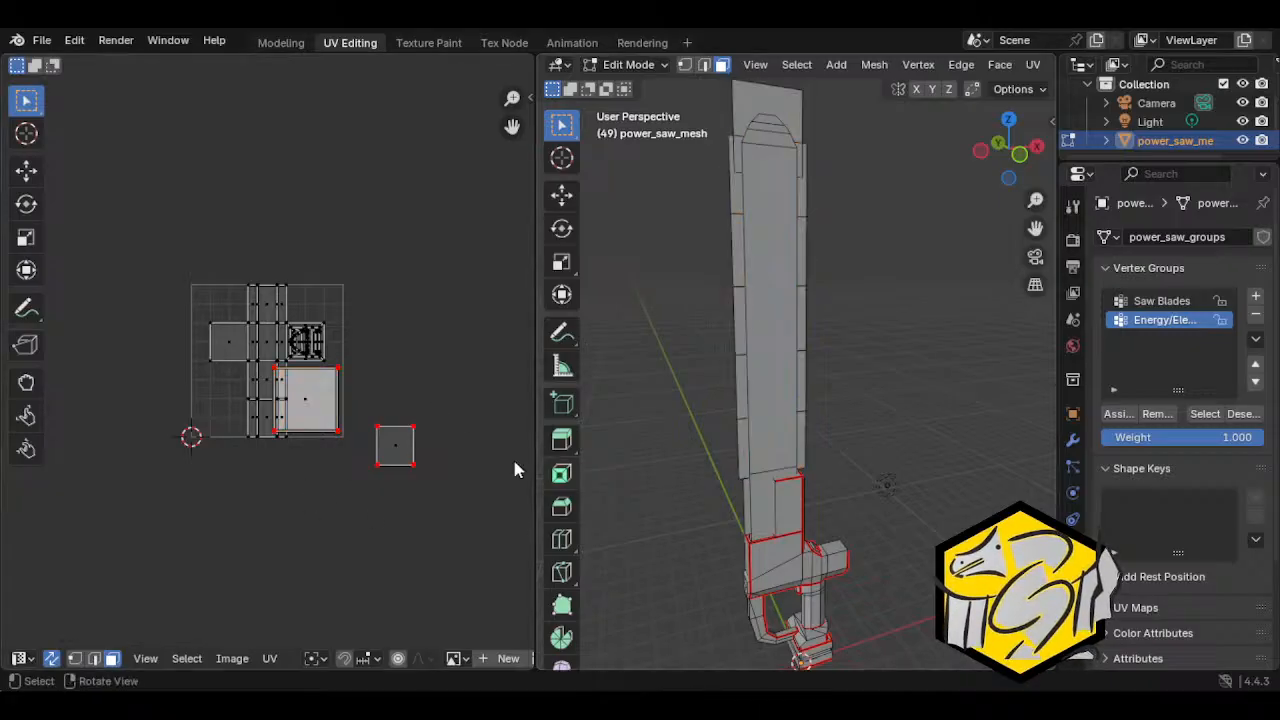
# Step: Circle-select the two pinned UV squares and hide their planes so only the main saw body is shown
pyautogui.press('c')
pyautogui.moveTo(312, 400); pyautogui.dragTo(397, 448)
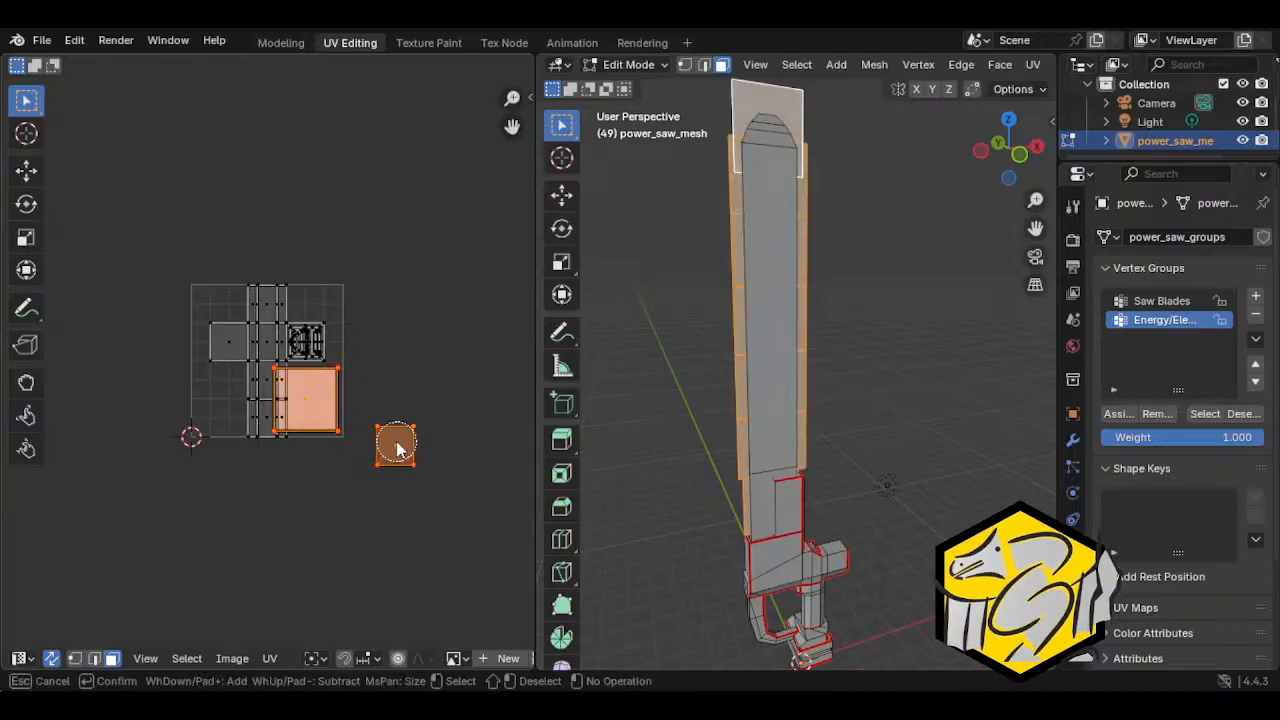
pyautogui.rightClick(397, 448)
pyautogui.press('h')
pyautogui.hotkey('ctrl', 'l')
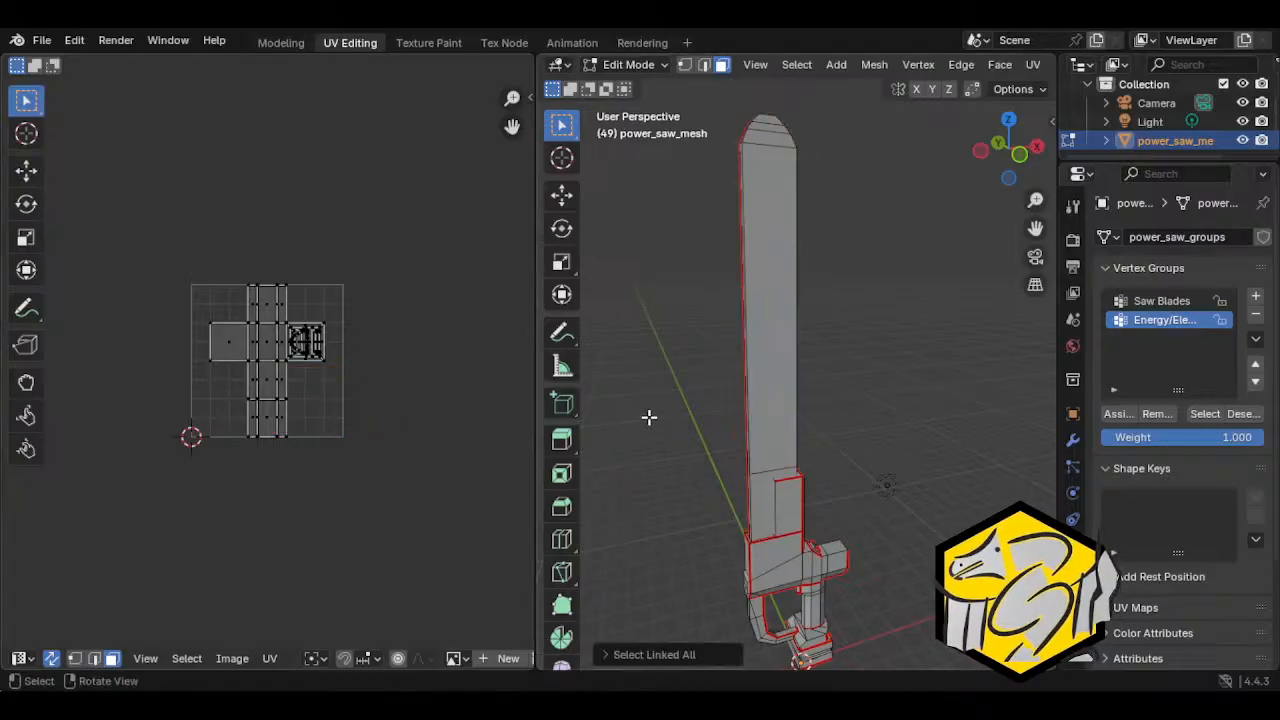
# Step: Apply the object transform of the power saw mesh in Object Mode
pyautogui.press('Tab')
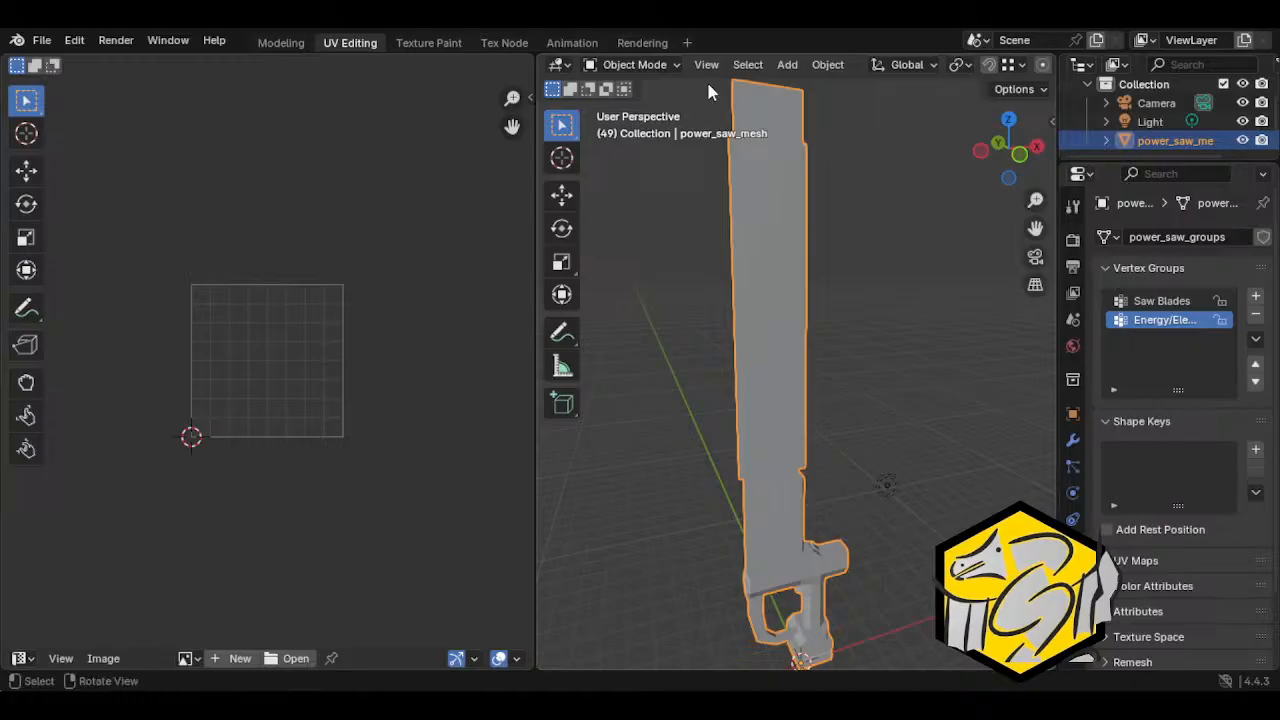
pyautogui.click(836, 68)
pyautogui.moveTo(868, 160)
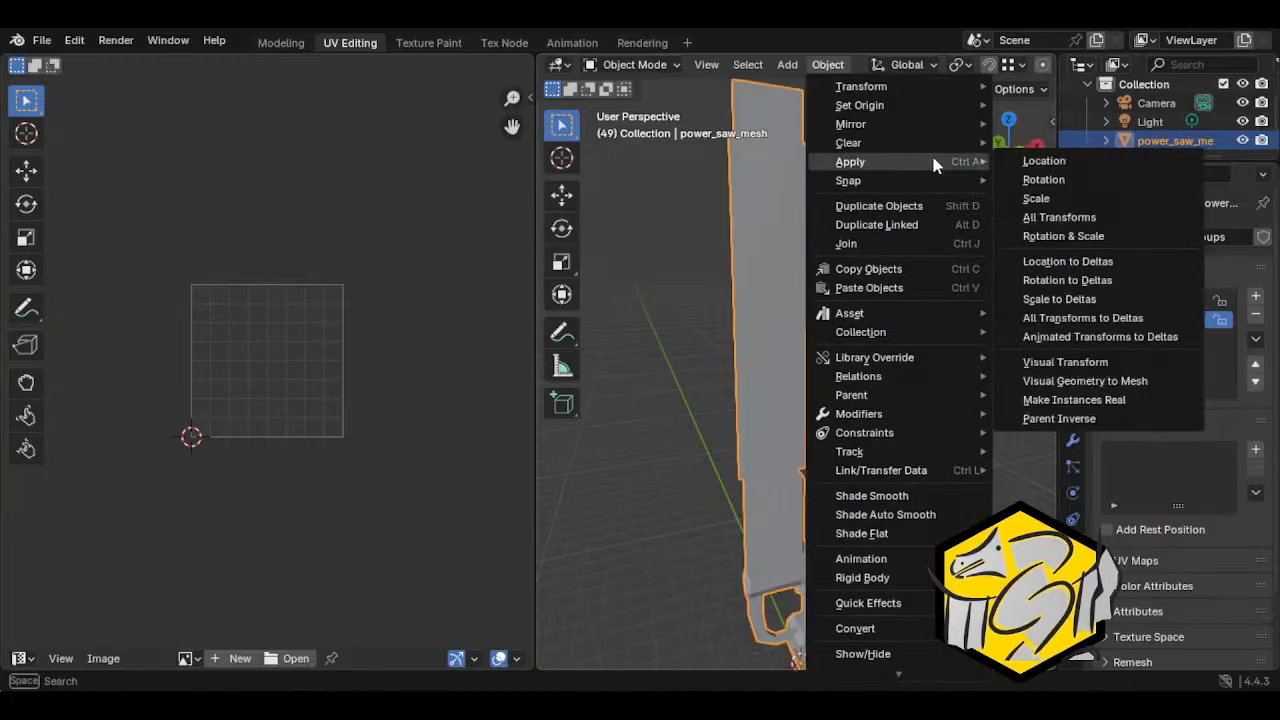
pyautogui.click(1080, 261)
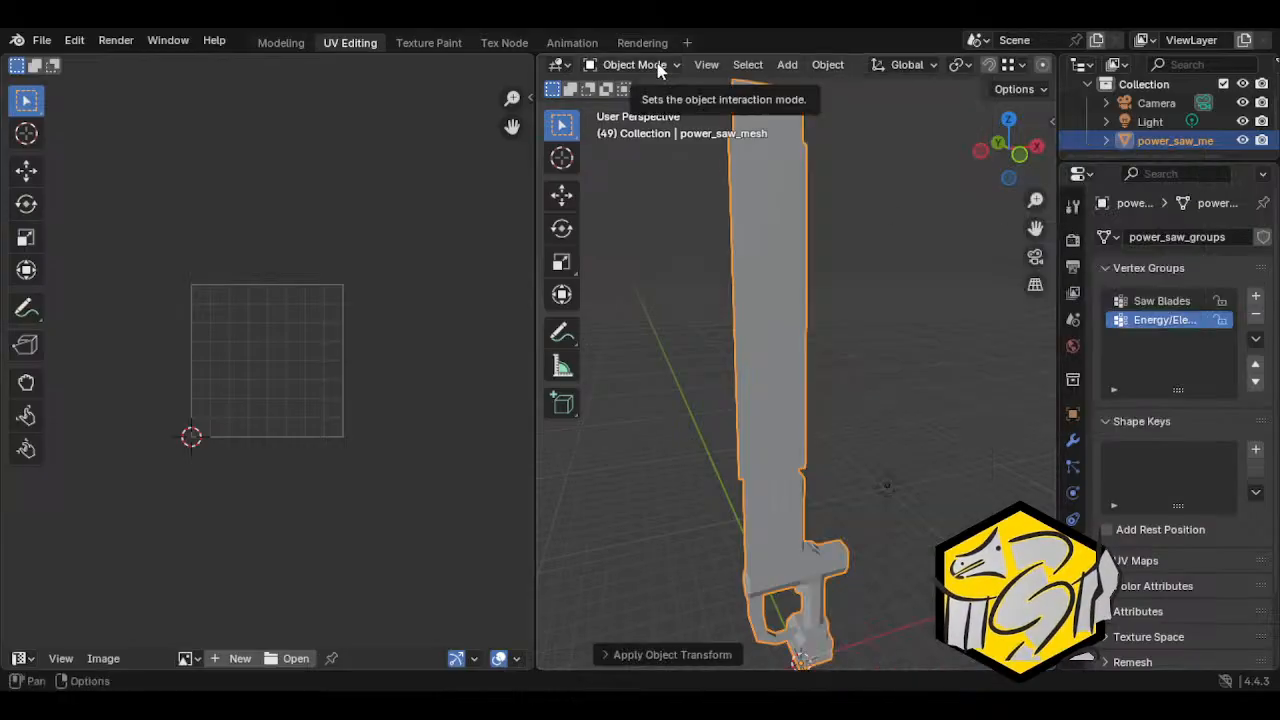
# Step: Flip the 3D viewport's header to the bottom of the editor
pyautogui.rightClick(548, 56)
pyautogui.moveTo(480, 221)
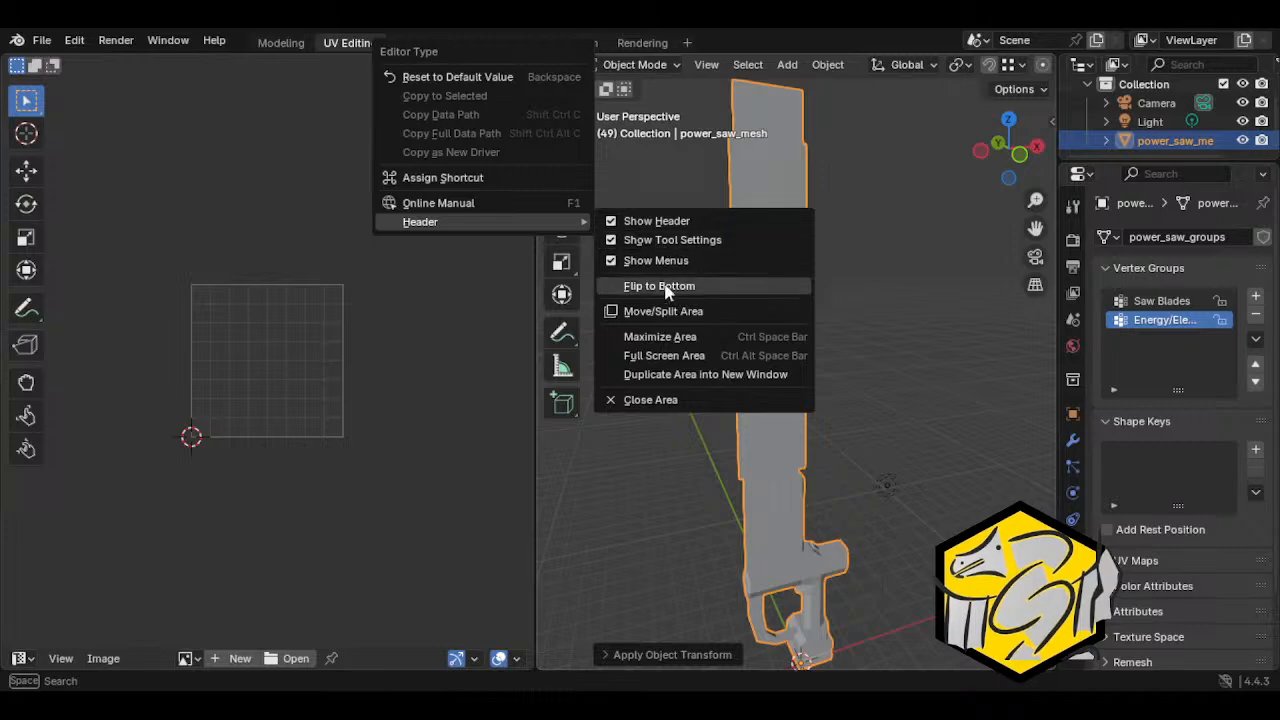
pyautogui.click(664, 286)
# Step: Unwrap all visible faces of the saw body in Edit Mode and reveal the hidden saw planes
pyautogui.press('Tab')
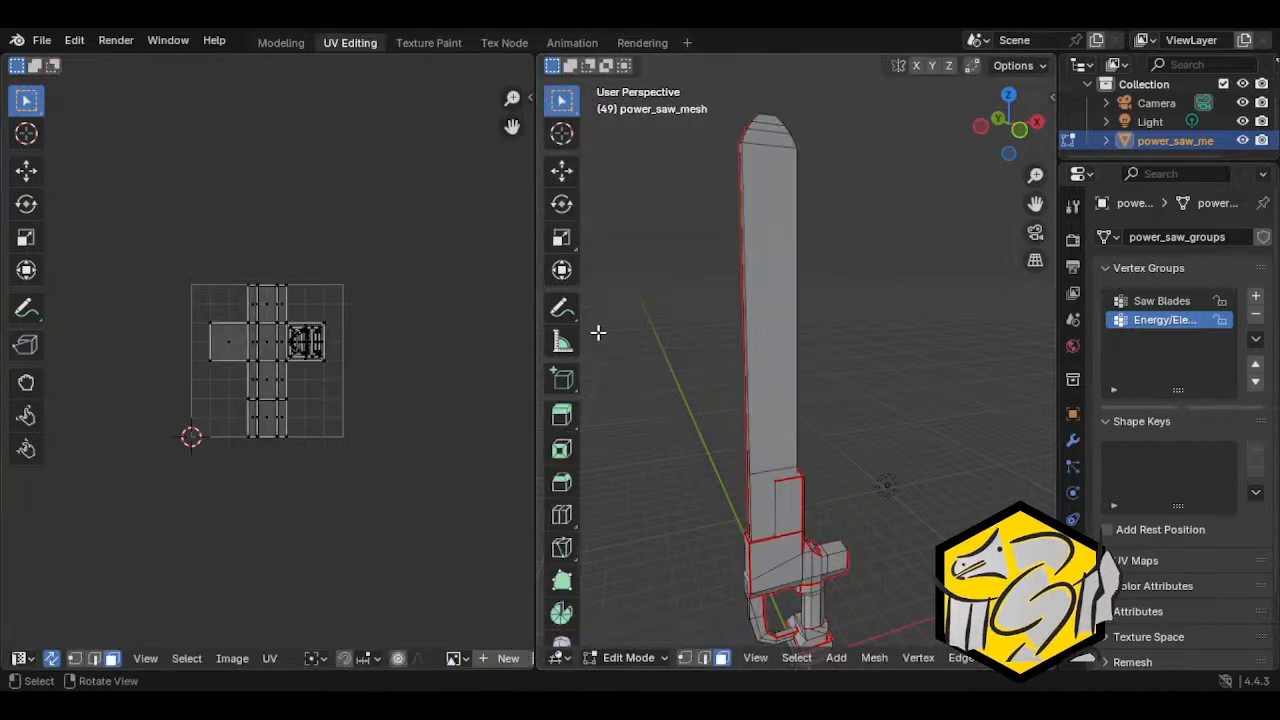
pyautogui.press('a')
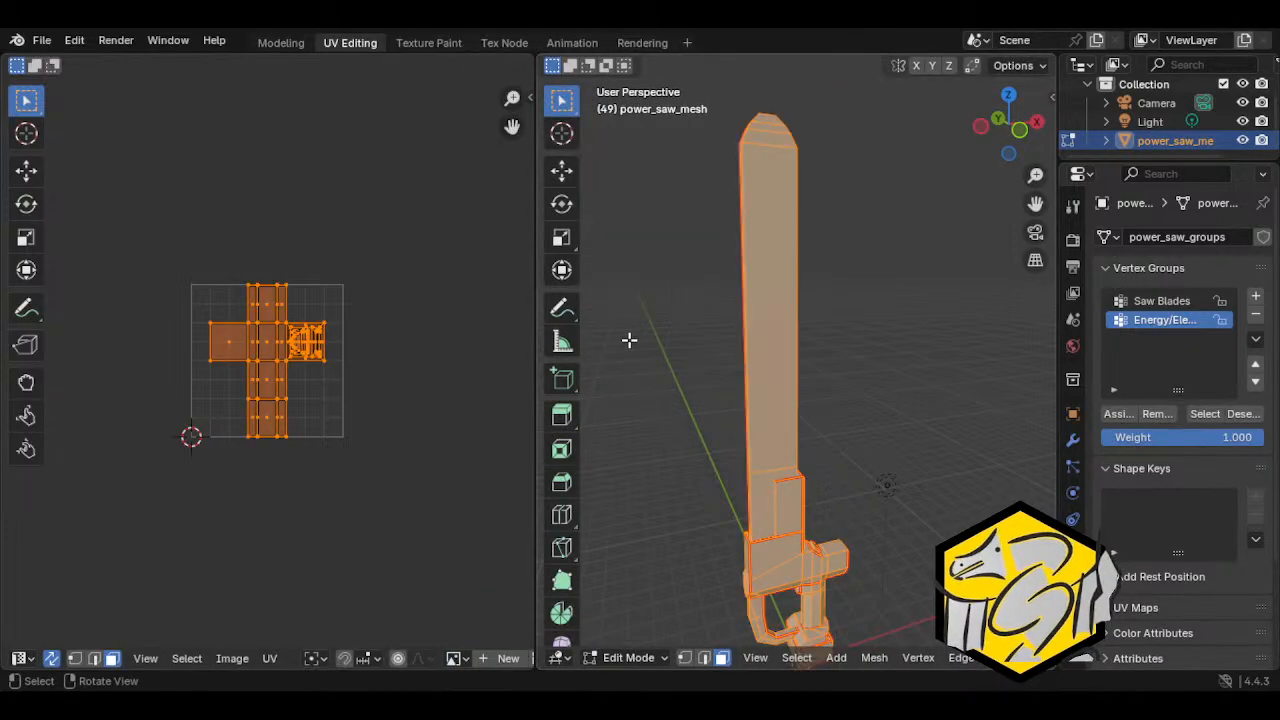
pyautogui.press('u')
pyautogui.click(627, 337)
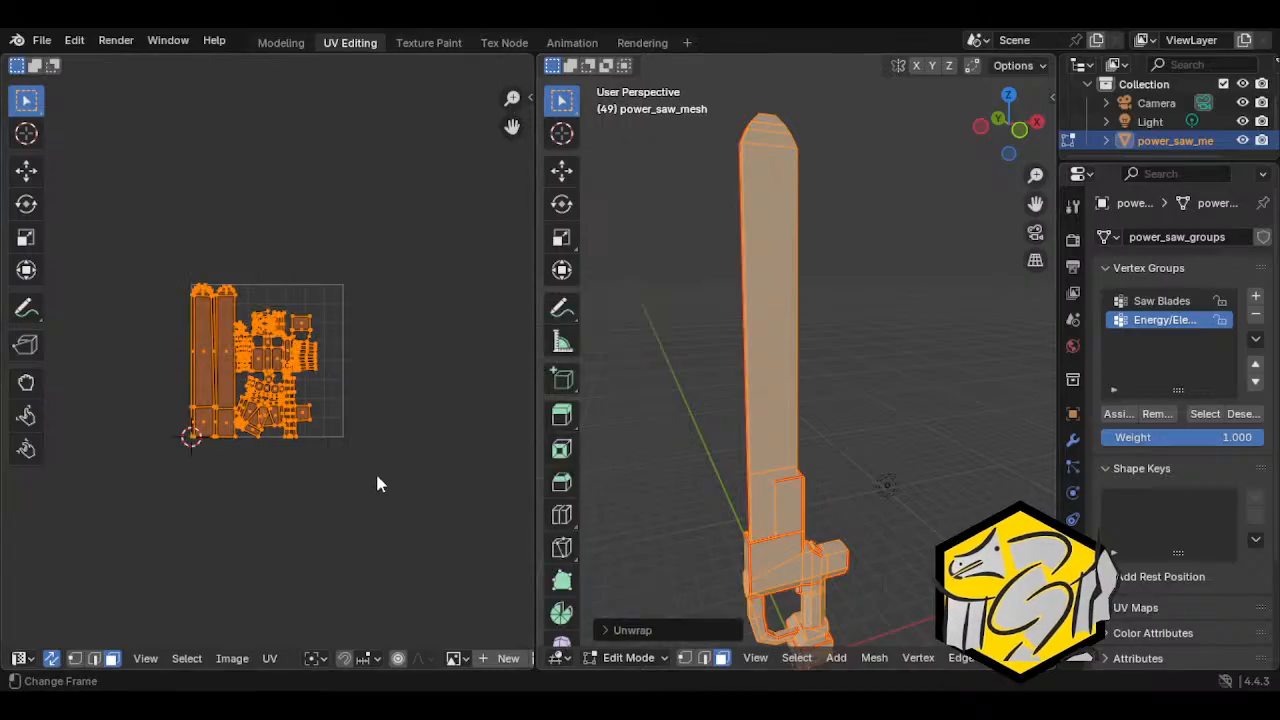
pyautogui.hotkey('alt', 'h')
pyautogui.scroll(4, 380, 500)
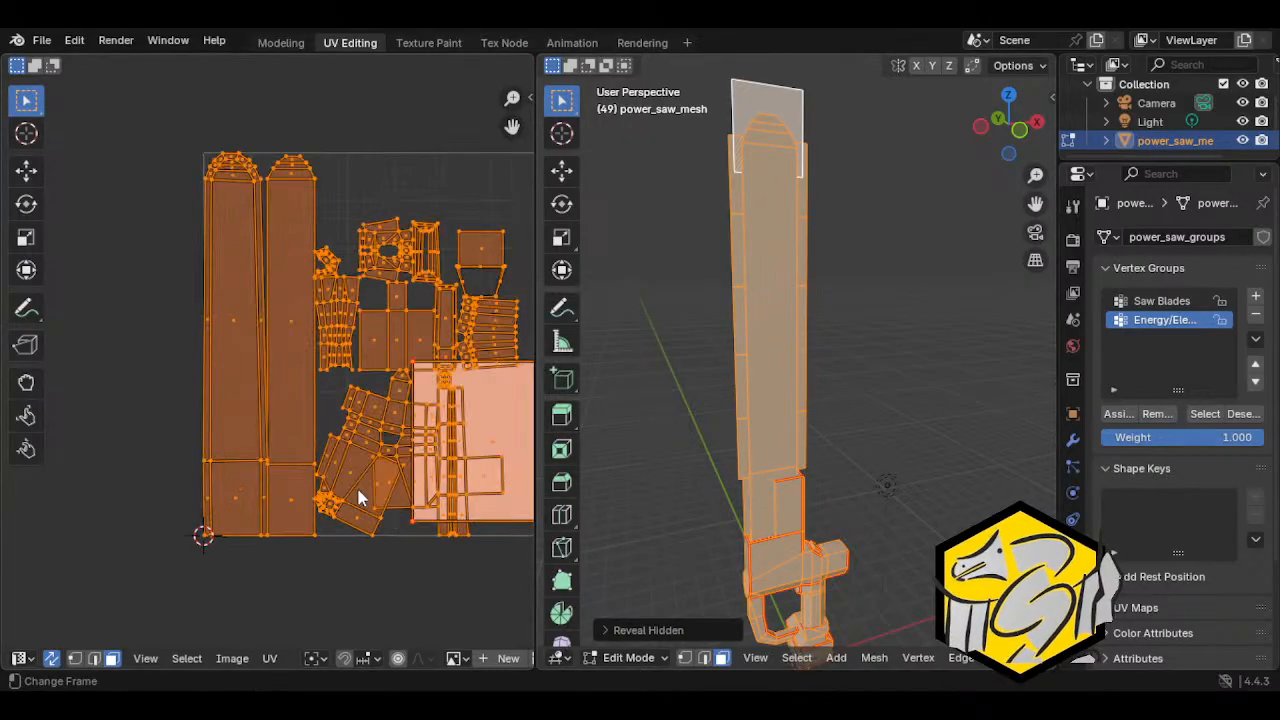
# Step: Move the grip's UV island off its neighbours into the empty space above the pinned square, near the UV area's right edge
pyautogui.click(404, 346)
pyautogui.press('l')
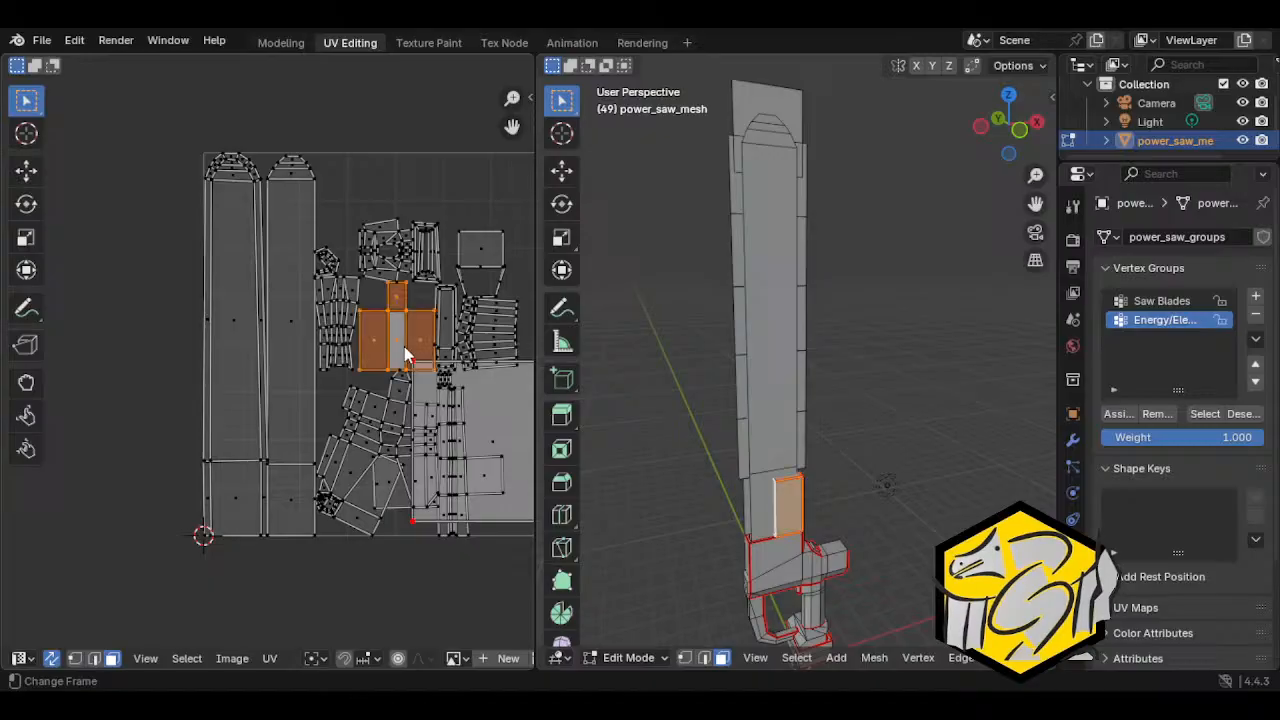
pyautogui.moveTo(425, 392); pyautogui.dragTo(383, 415, button='middle')
pyautogui.click(388, 413)
pyautogui.press('l')
pyautogui.press('g')
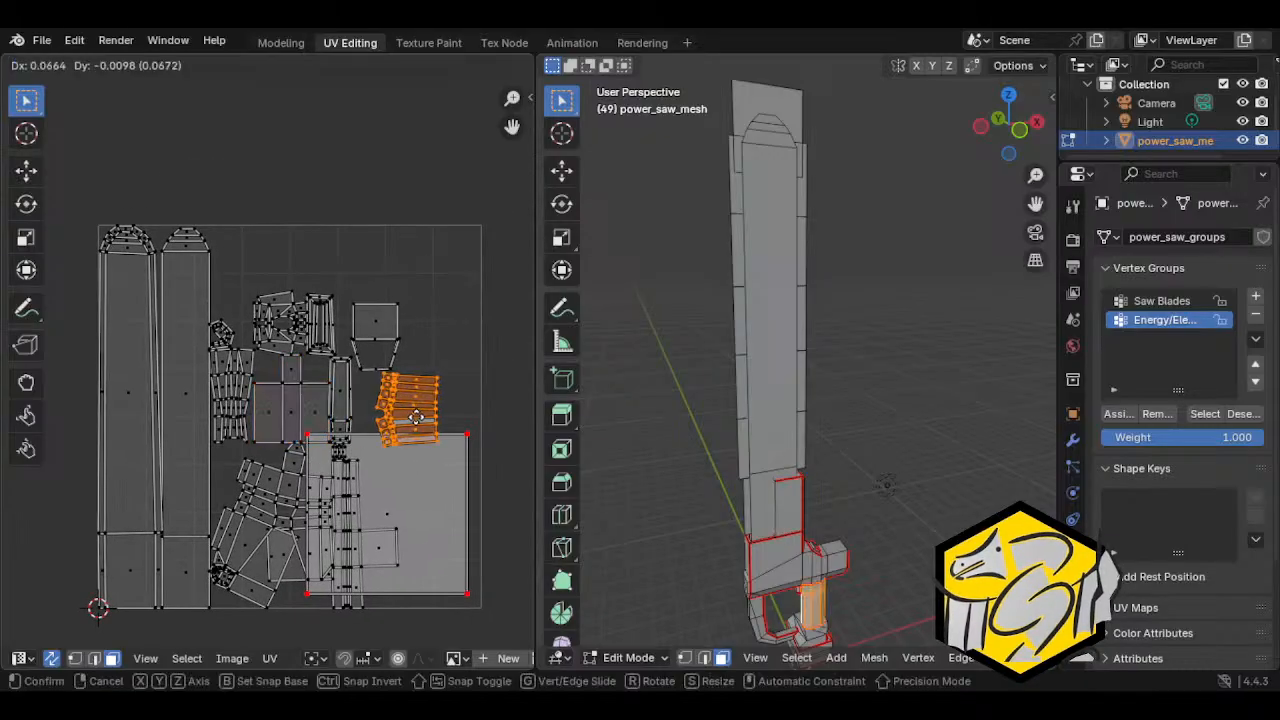
pyautogui.click(443, 395)
# Step: Move the square UV island with the tapered flap above the grip's island
pyautogui.click(375, 338)
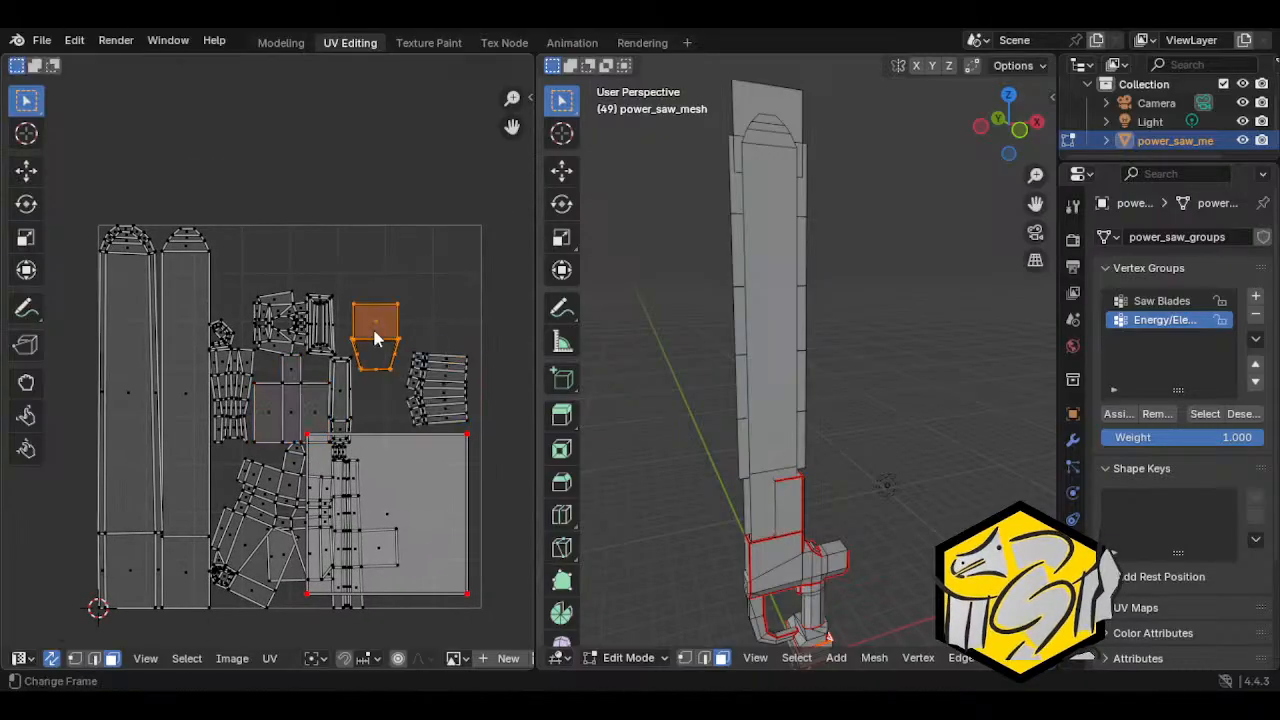
pyautogui.scroll(8, 709, 523)
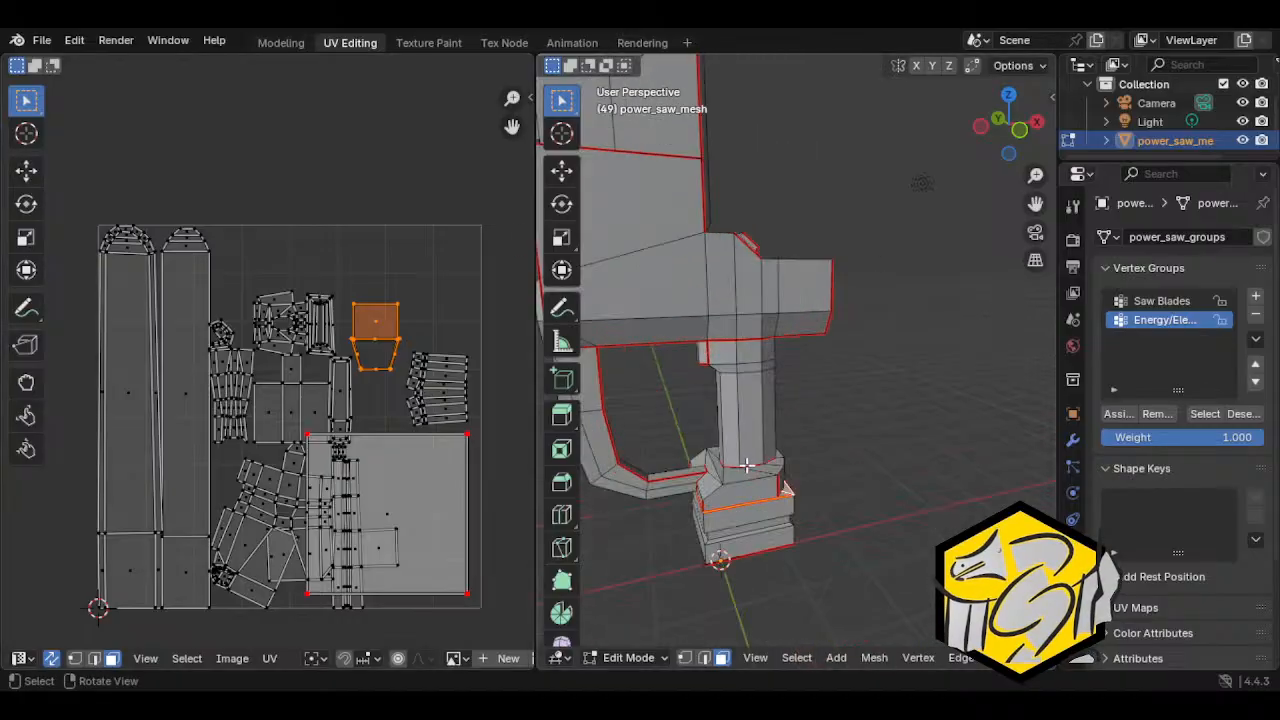
pyautogui.scroll(-2, 800, 543)
pyautogui.press('g')
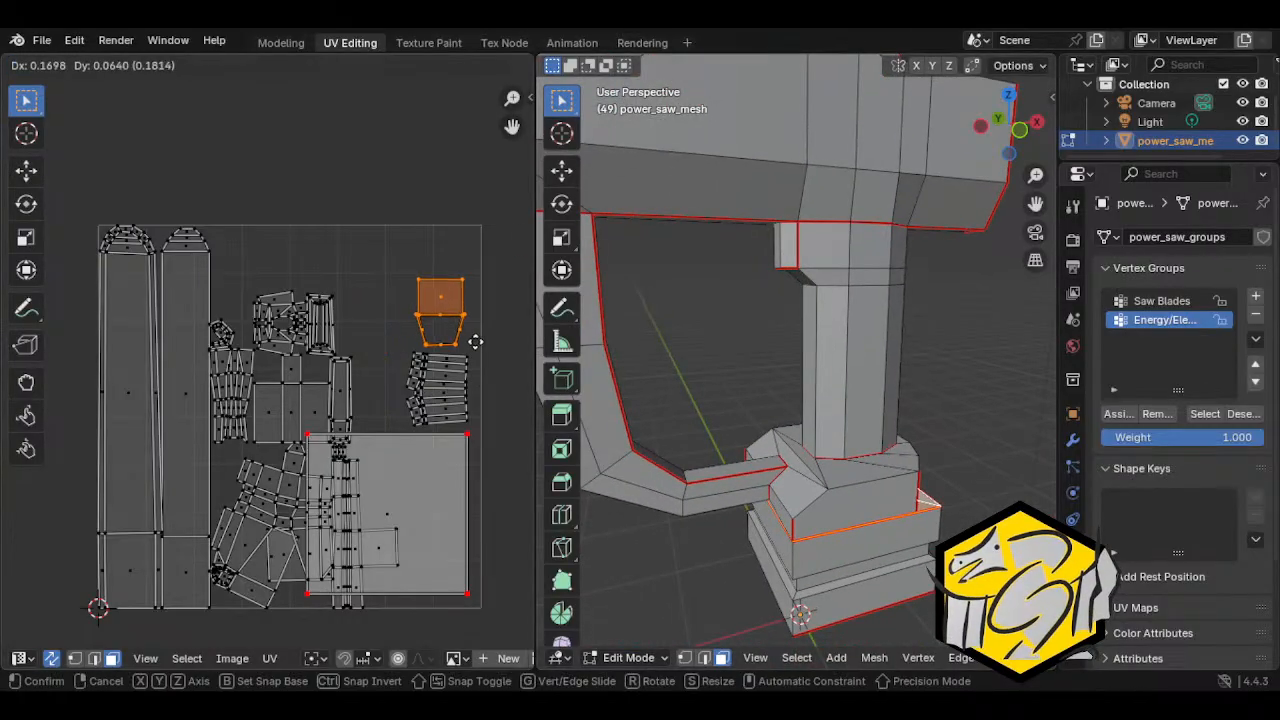
pyautogui.click(476, 342)
# Step: Move the three-panel UV island of the block at the blade's base up to the UV area's upper edge
pyautogui.click(300, 398)
pyautogui.scroll(-2, 561, 400)
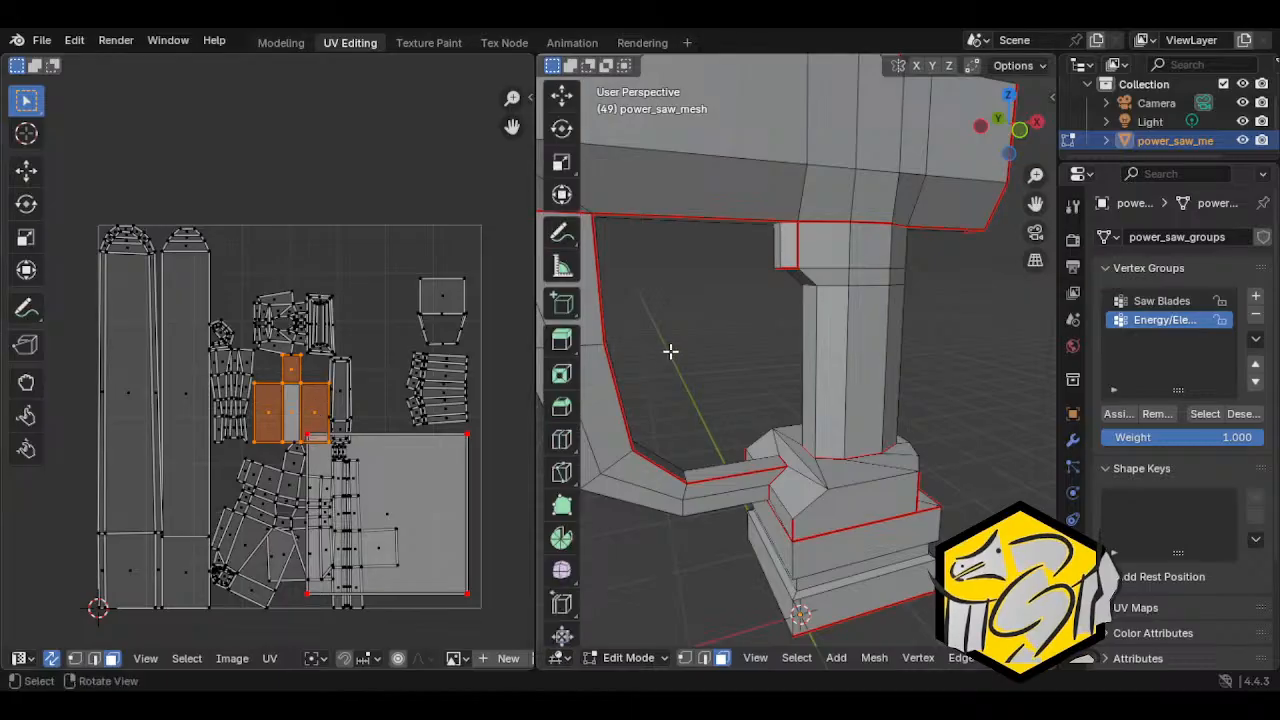
pyautogui.moveTo(671, 348); pyautogui.dragTo(702, 343, button='middle')
pyautogui.press('g')
pyautogui.click(360, 262)
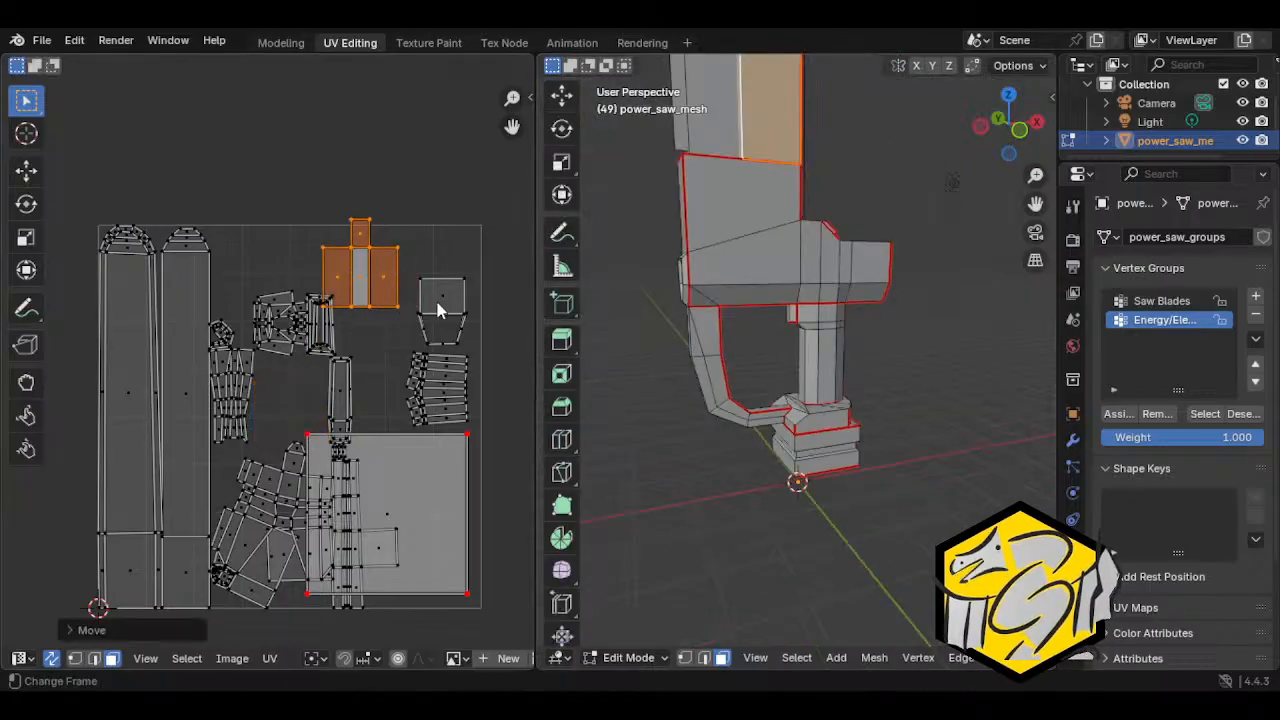
# Step: Move the flapped square island into the UV area's upper right corner and the grip's island up beneath it
pyautogui.click(442, 296)
pyautogui.press('g')
pyautogui.click(446, 248)
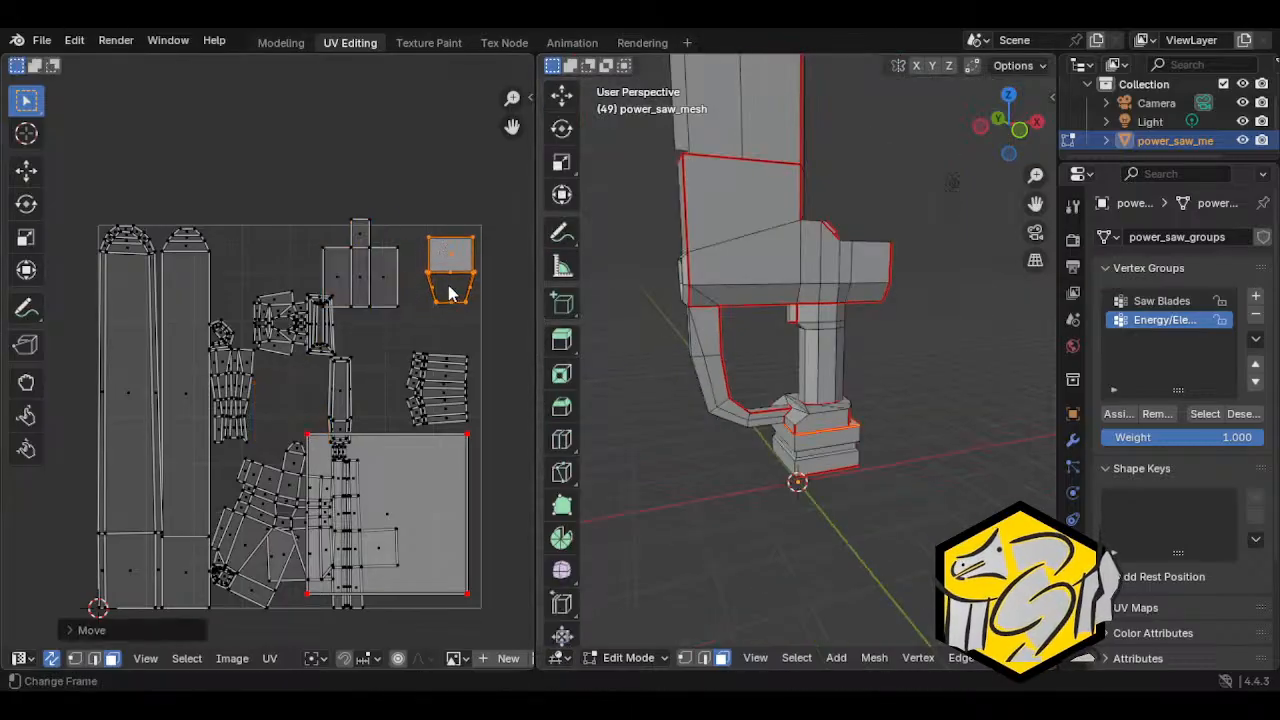
pyautogui.click(443, 366)
pyautogui.press('g')
pyautogui.click(448, 338)
# Step: Rotate the long narrow UV strip 90 degrees and place it along the UV area's upper edge beside the blade islands
pyautogui.click(356, 377)
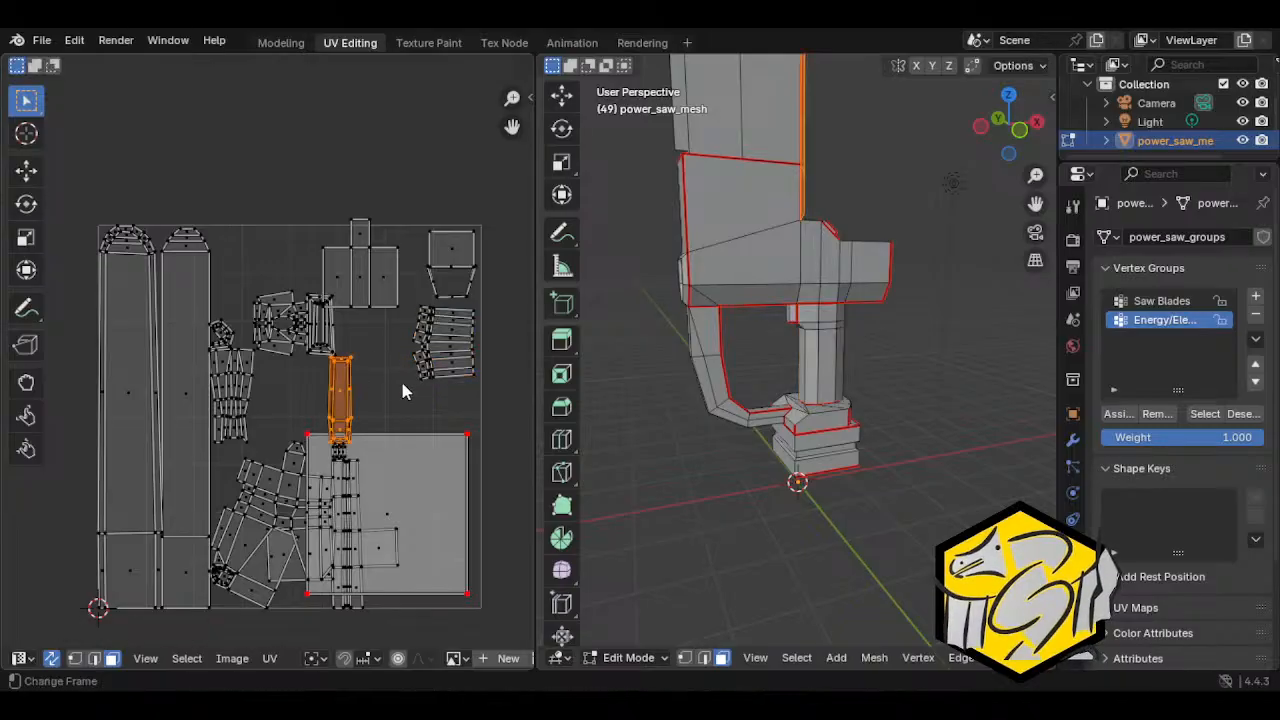
pyautogui.write('r90')
pyautogui.press('Return')
pyautogui.press('g')
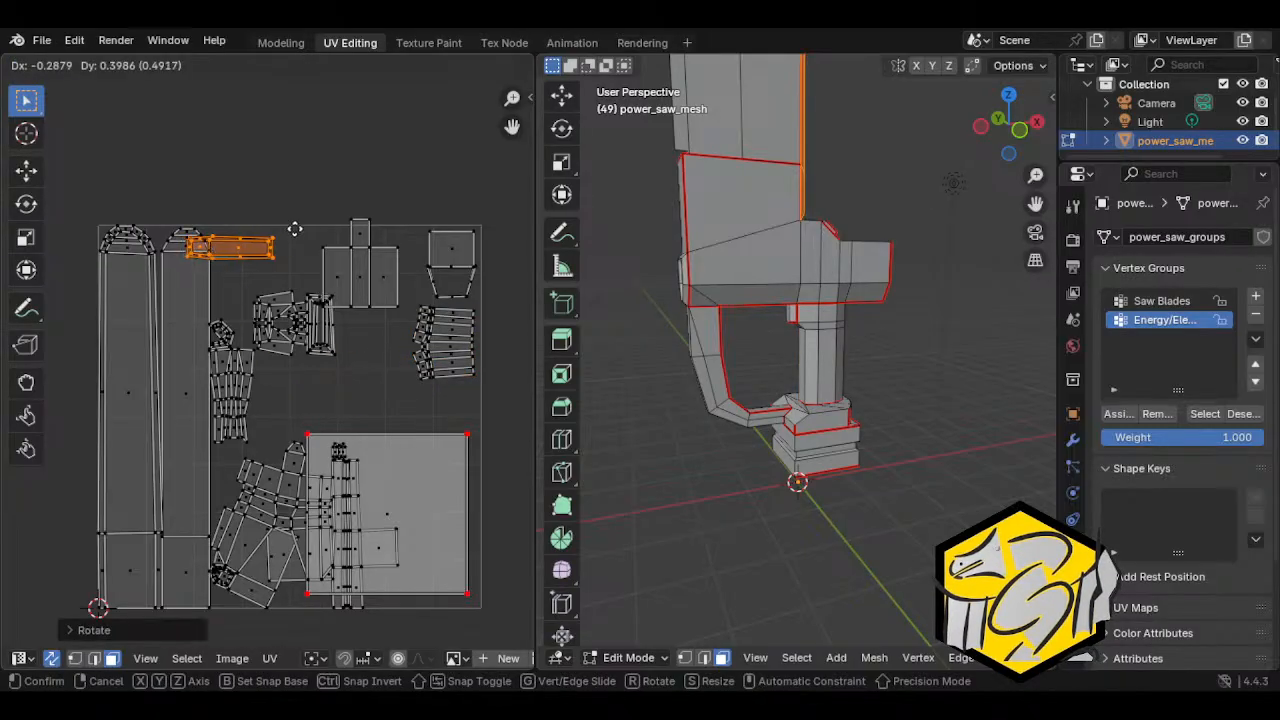
pyautogui.click(330, 226)
# Step: Rotate the three-panel UV island 180 degrees and place it right beside the flapped square island
pyautogui.click(373, 272)
pyautogui.write('r180')
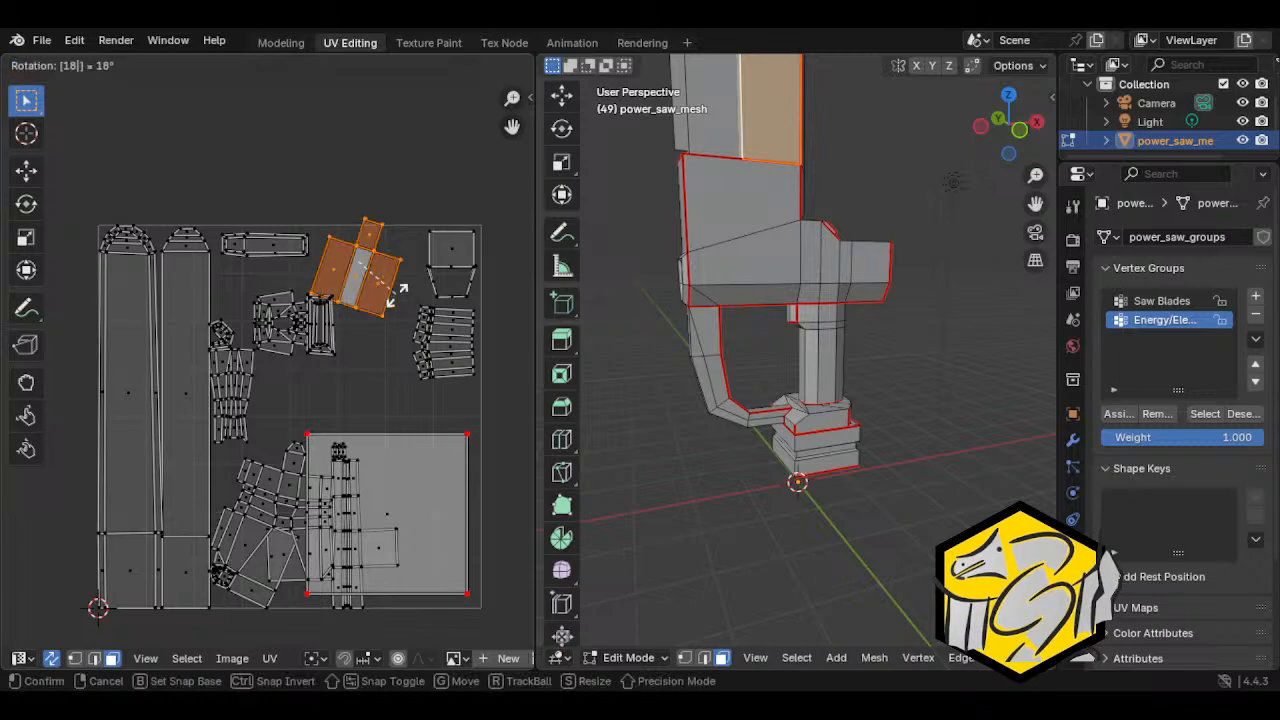
pyautogui.press('Return')
pyautogui.press('g')
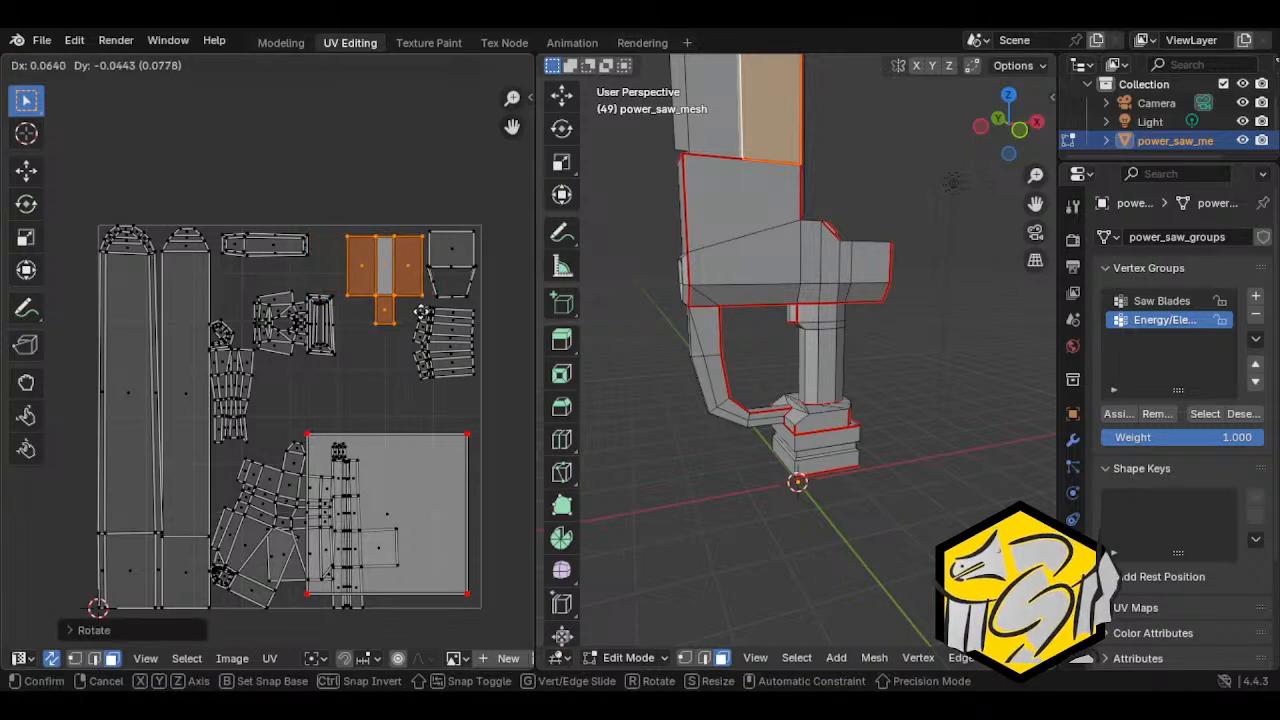
pyautogui.click(420, 310)
# Step: Move the small upright rectangular UV island between the horizontal strip and the three-panel island
pyautogui.click(350, 337)
pyautogui.press('l')
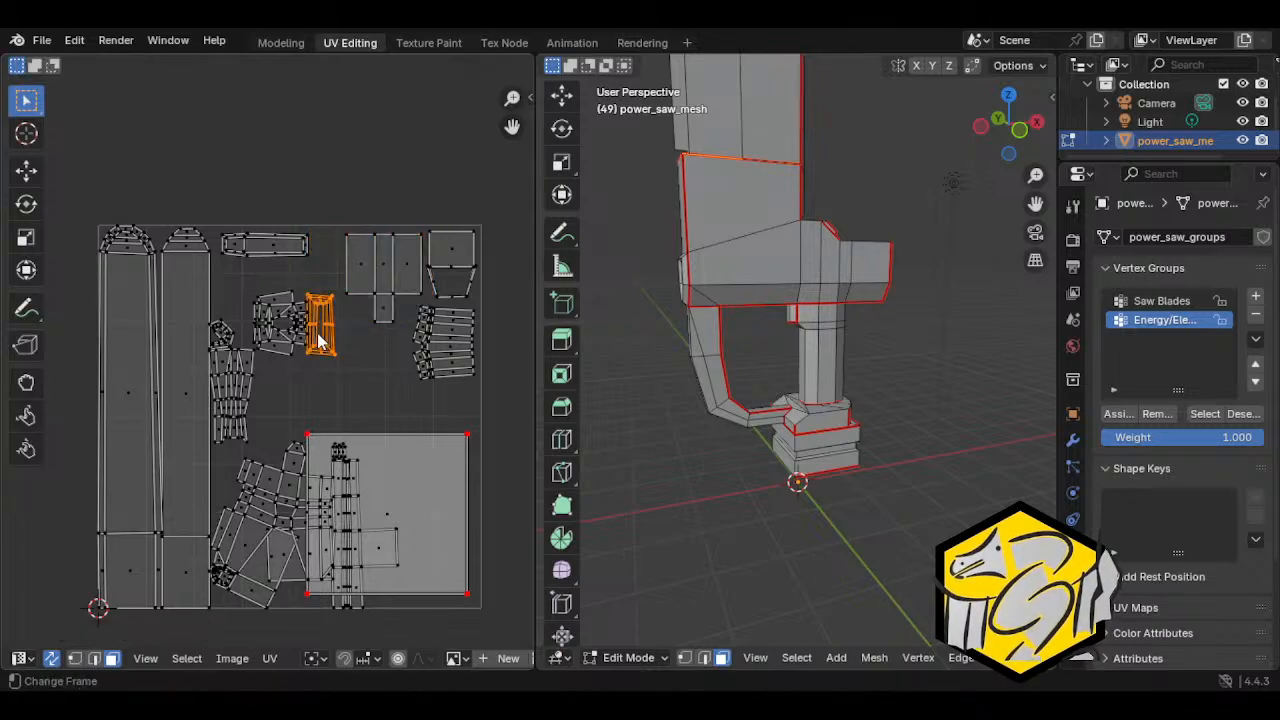
pyautogui.click(318, 334)
pyautogui.click(323, 344)
pyautogui.press('l')
pyautogui.press('g')
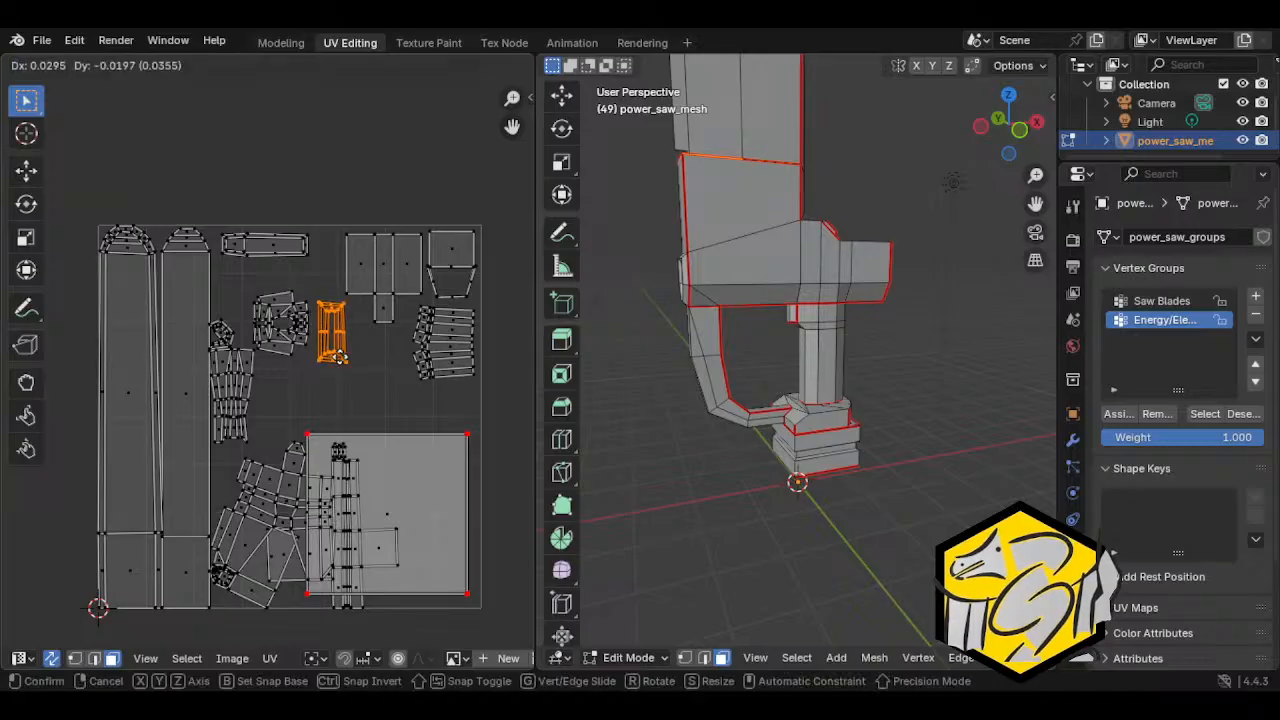
pyautogui.click(335, 291)
# Step: Move the UV island of the collar below the grip into the gap above the pinned square, and nudge the grip's island upward
pyautogui.click(279, 338)
pyautogui.press('l')
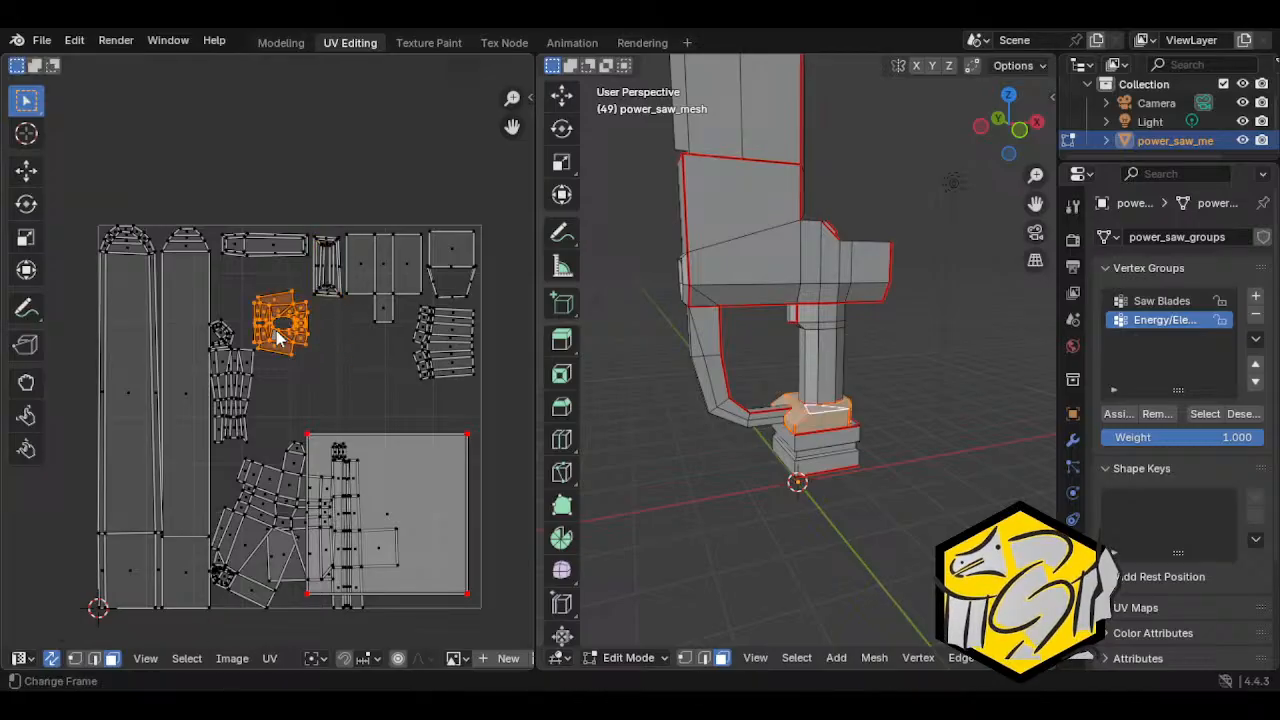
pyautogui.press('g')
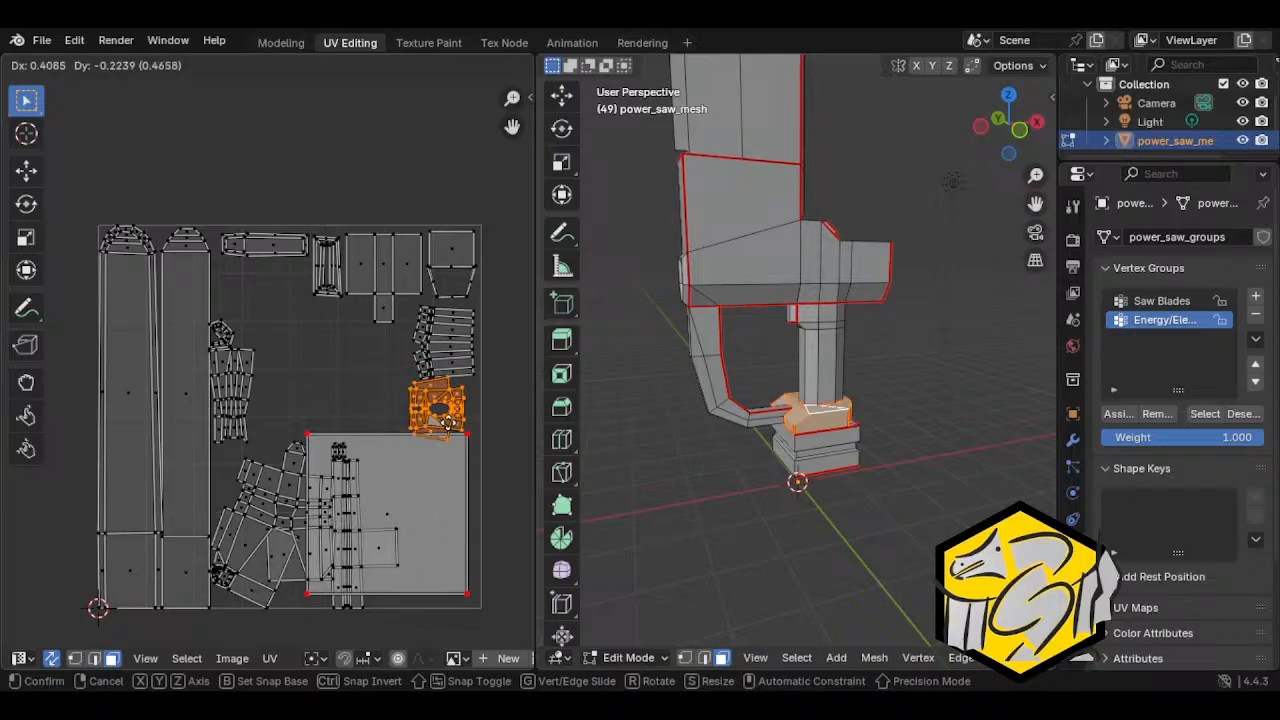
pyautogui.click(395, 412)
pyautogui.click(455, 373)
pyautogui.press('l')
pyautogui.press('g')
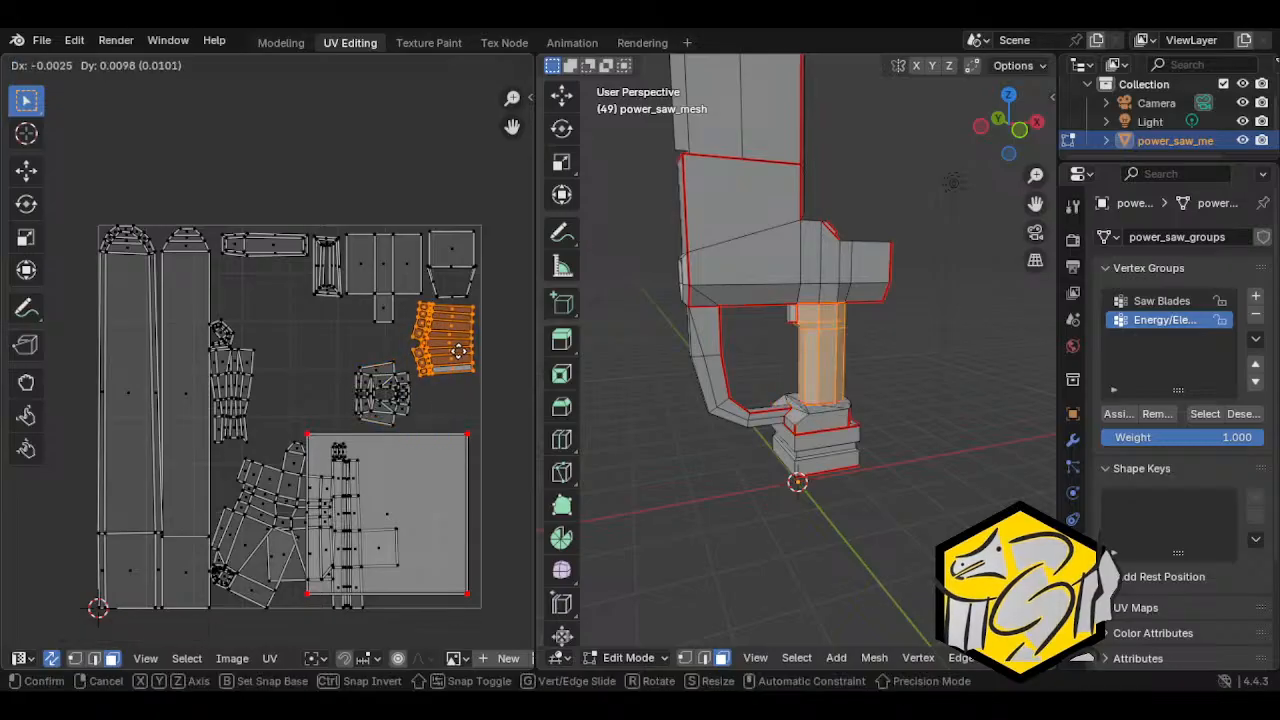
pyautogui.click(400, 403)
# Step: Rotate the collar's UV island 90 degrees
pyautogui.click(400, 403)
pyautogui.press('l')
pyautogui.scroll(3, 430, 408)
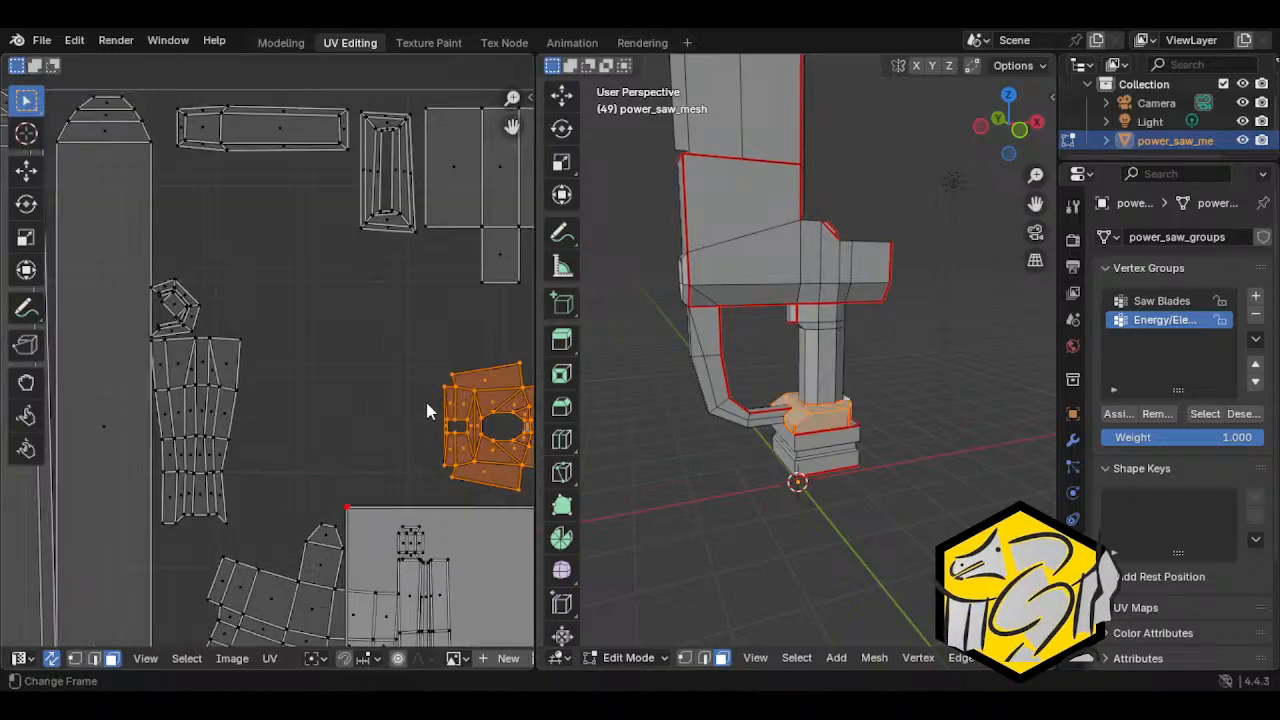
pyautogui.moveTo(404, 424); pyautogui.dragTo(269, 403, button='middle')
pyautogui.write('r')
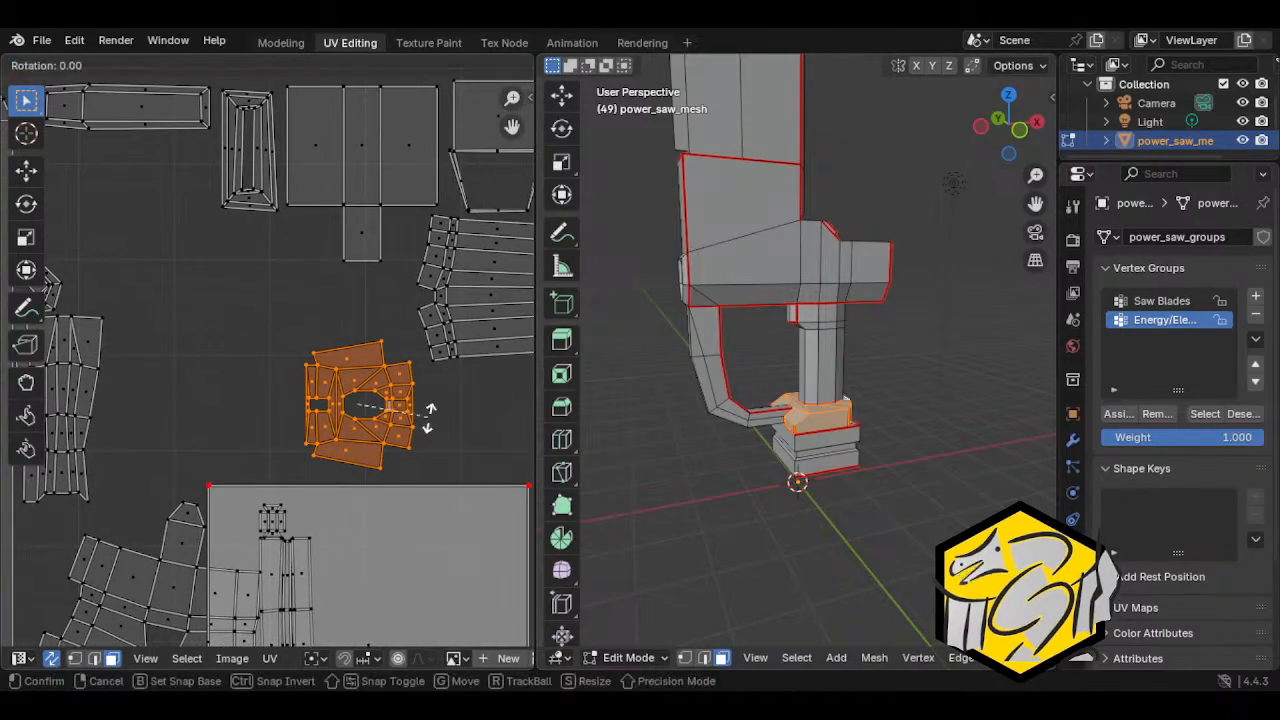
pyautogui.write('90')
pyautogui.press('Return')
# Step: Fit the collar's UV island between the grip's island and the pinned square
pyautogui.moveTo(446, 433); pyautogui.dragTo(290, 405, button='middle')
pyautogui.press('g')
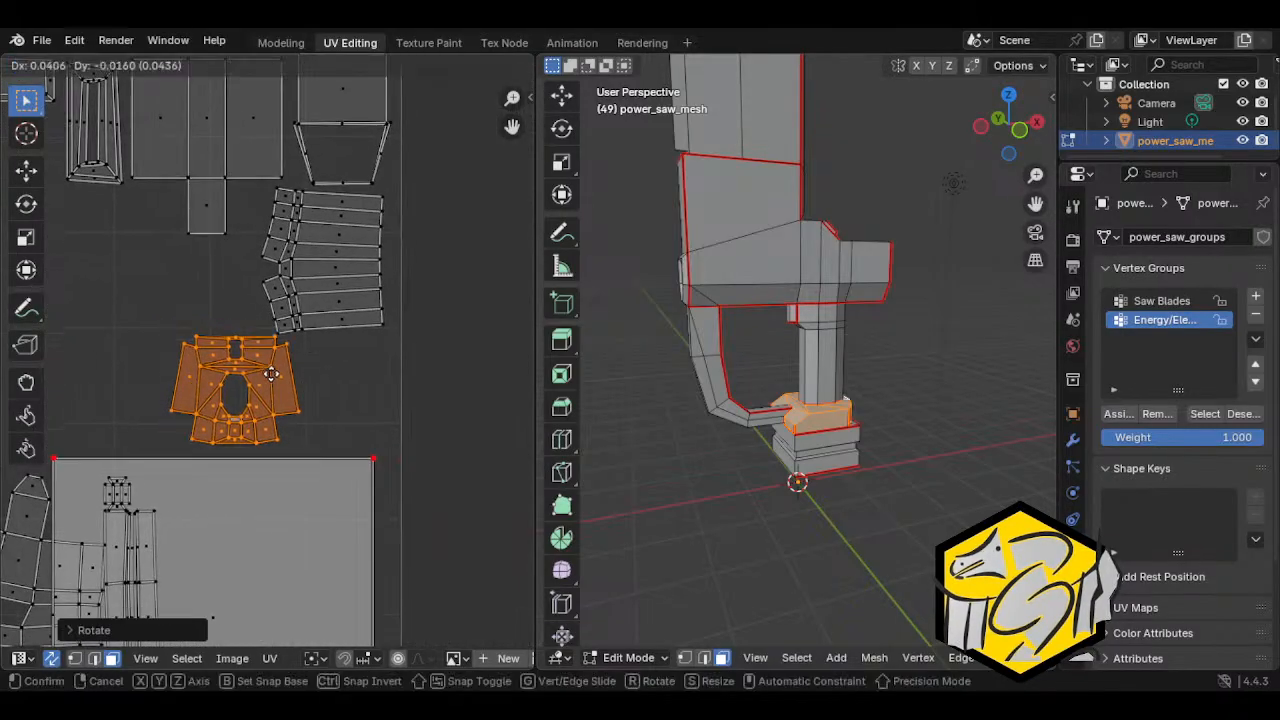
pyautogui.click(362, 376)
pyautogui.press('g')
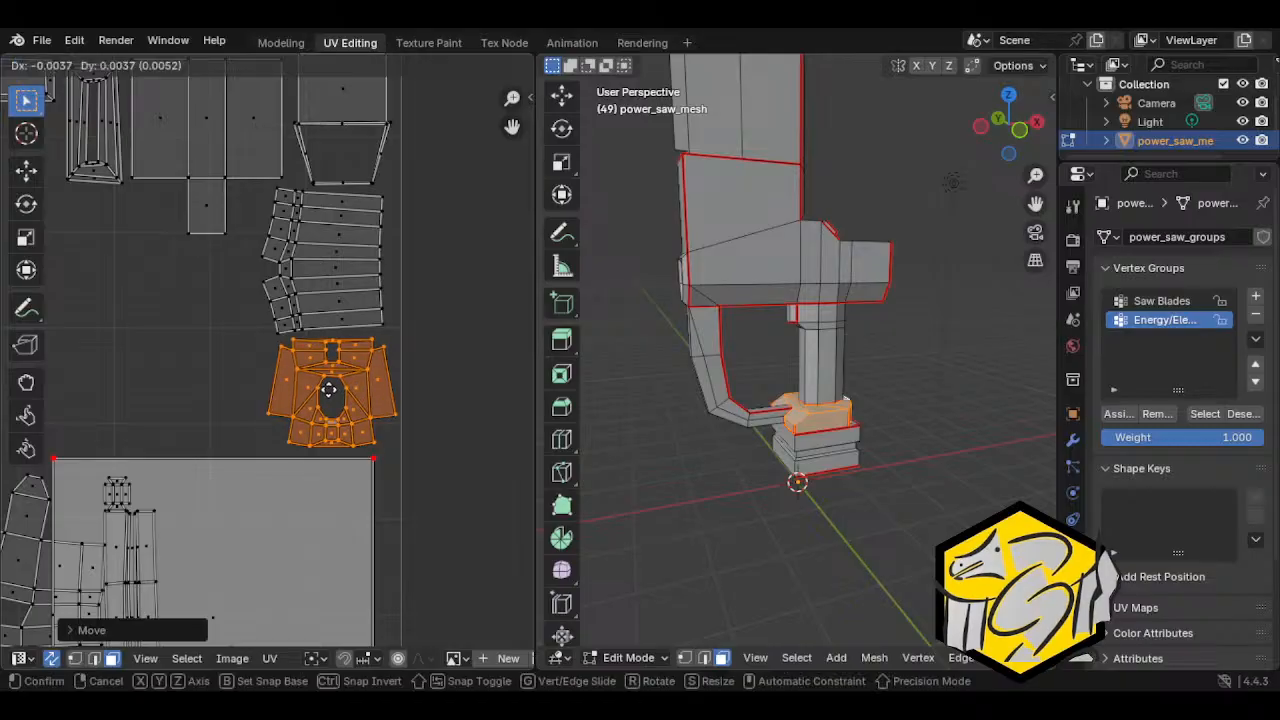
pyautogui.click(330, 391)
# Step: Move the curved hand guard's UV island beside the collar's island, above the pinned square
pyautogui.scroll(-1, 263, 424)
pyautogui.moveTo(263, 424); pyautogui.dragTo(414, 430, button='middle')
pyautogui.click(132, 352)
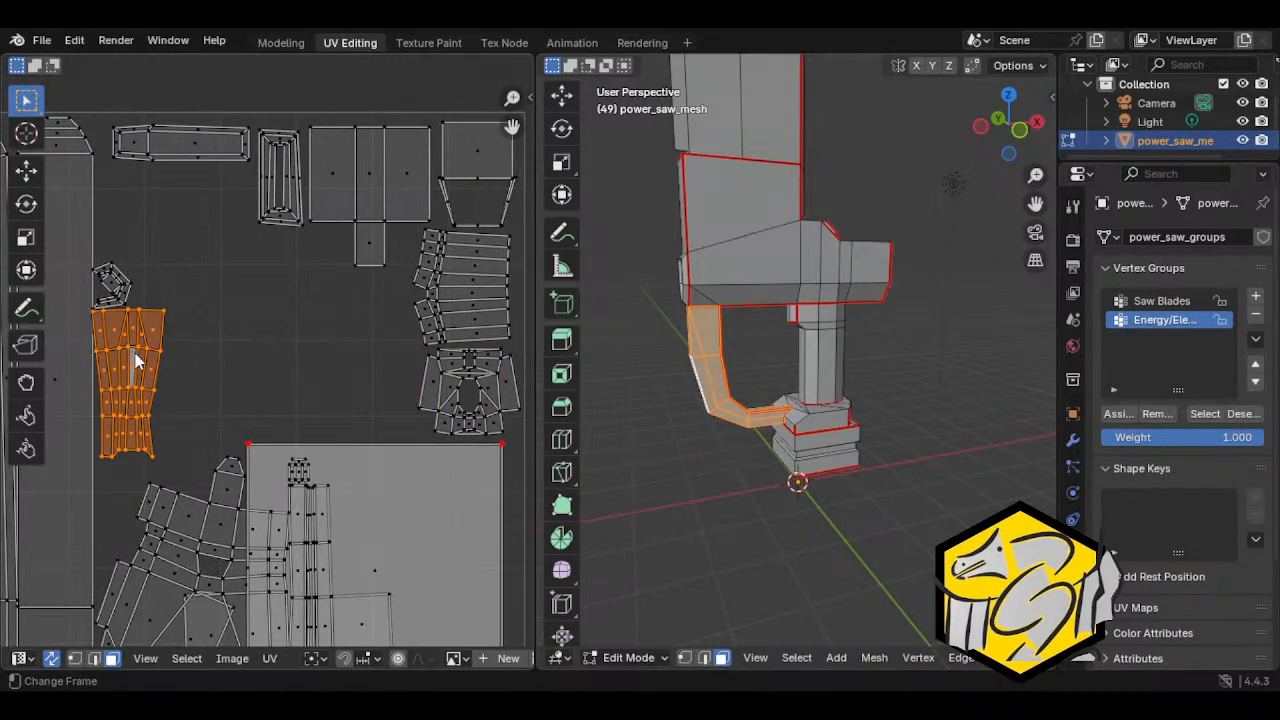
pyautogui.press('g')
pyautogui.click(375, 328)
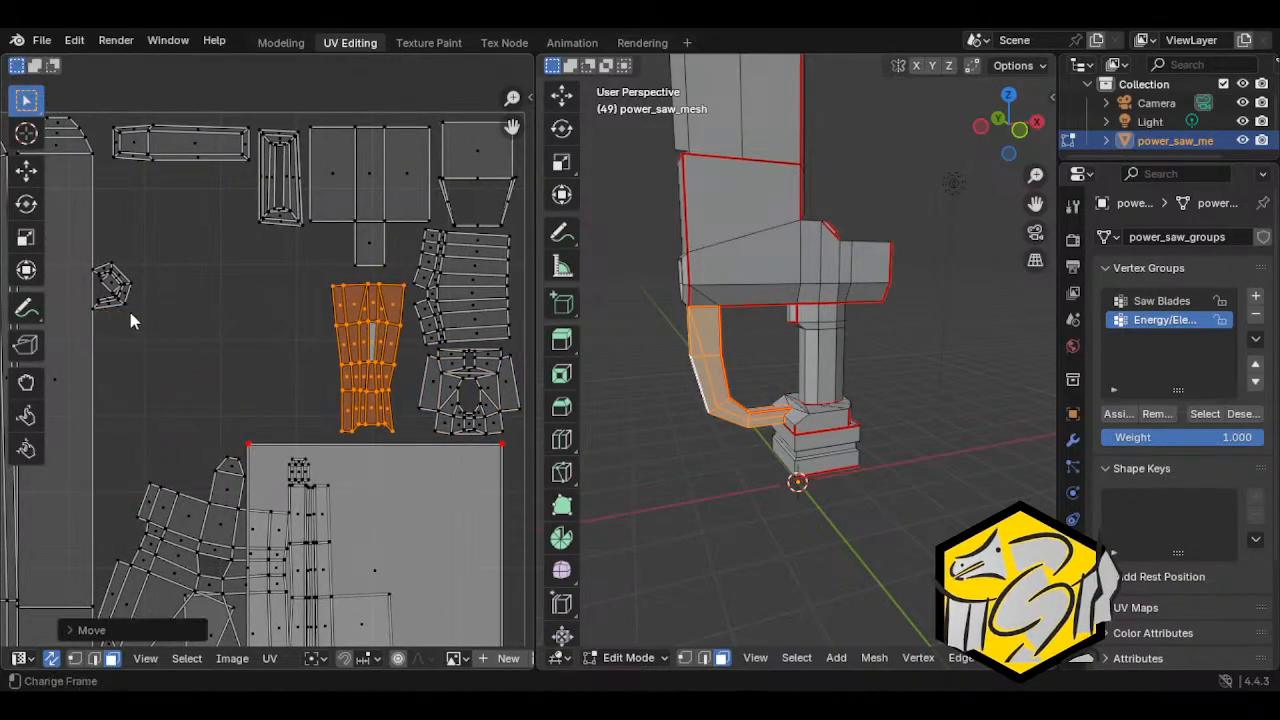
# Step: Move the small curled UV island below the upright rectangular island, next to the three-panel island's tab
pyautogui.click(129, 310)
pyautogui.press('l')
pyautogui.moveTo(241, 342); pyautogui.dragTo(267, 394, button='middle')
pyautogui.press('g')
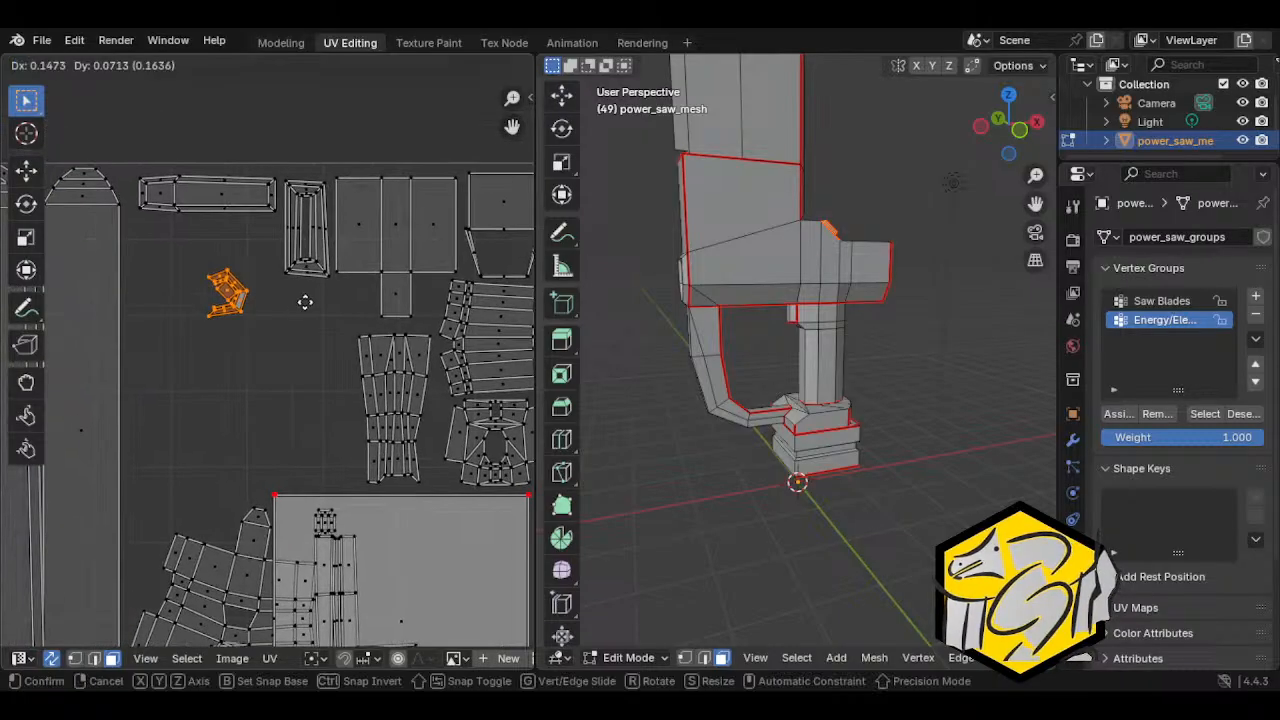
pyautogui.click(398, 320)
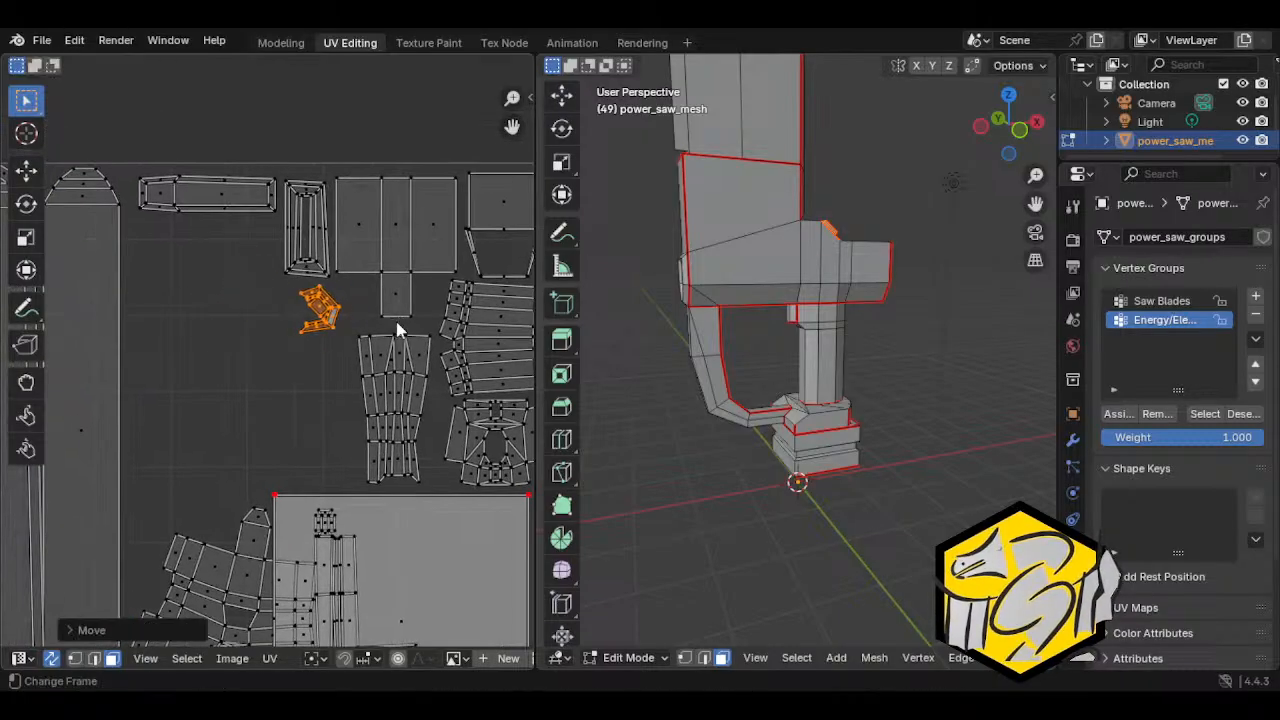
# Step: Move the handle base's long UV island off the pinned square into the gap beside the blade islands, below the horizontal strip
pyautogui.click(273, 524)
pyautogui.press('l')
pyautogui.moveTo(316, 505); pyautogui.dragTo(356, 410, button='middle')
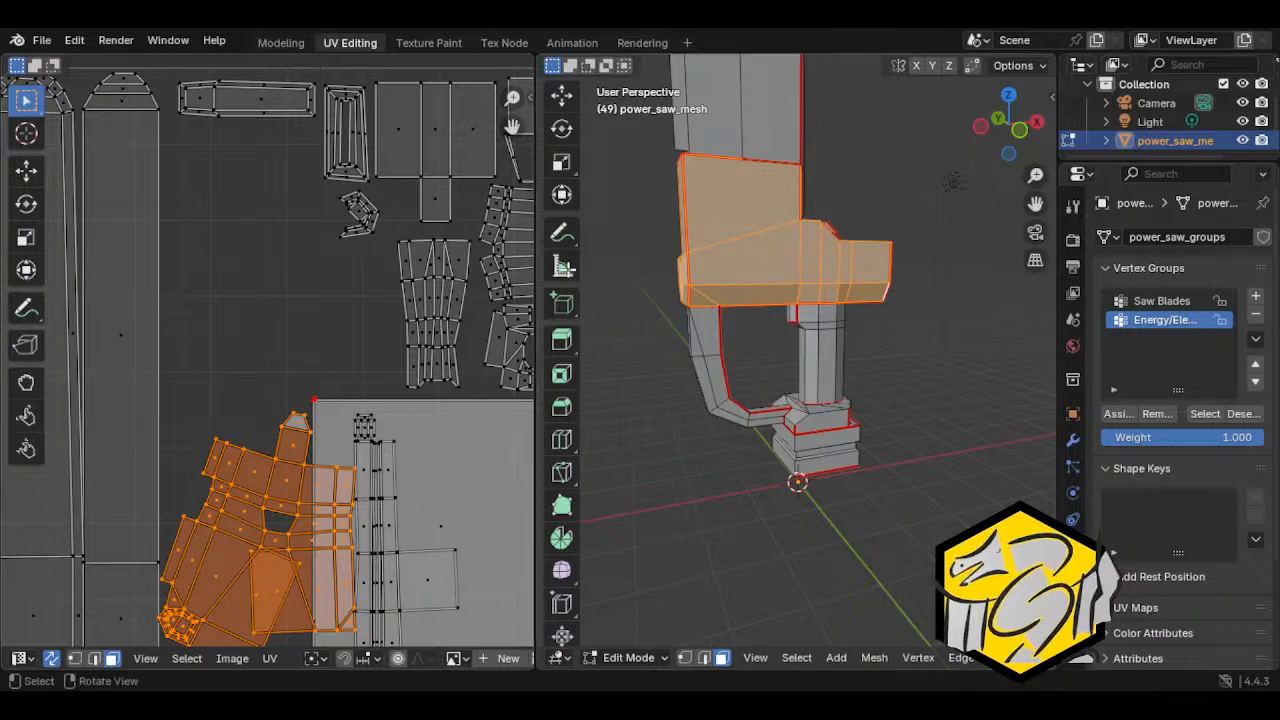
pyautogui.click(398, 312)
pyautogui.click(363, 477)
pyautogui.press('l')
pyautogui.scroll(-1, 388, 492)
pyautogui.press('g')
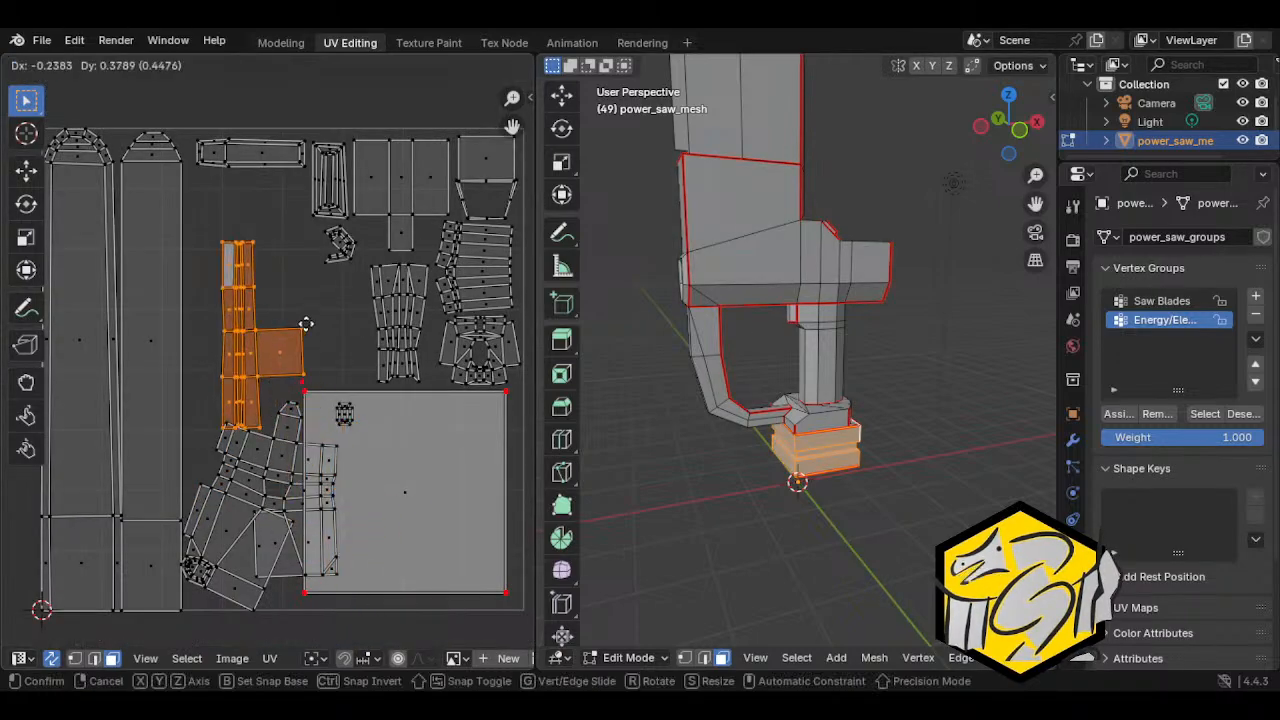
pyautogui.click(293, 278)
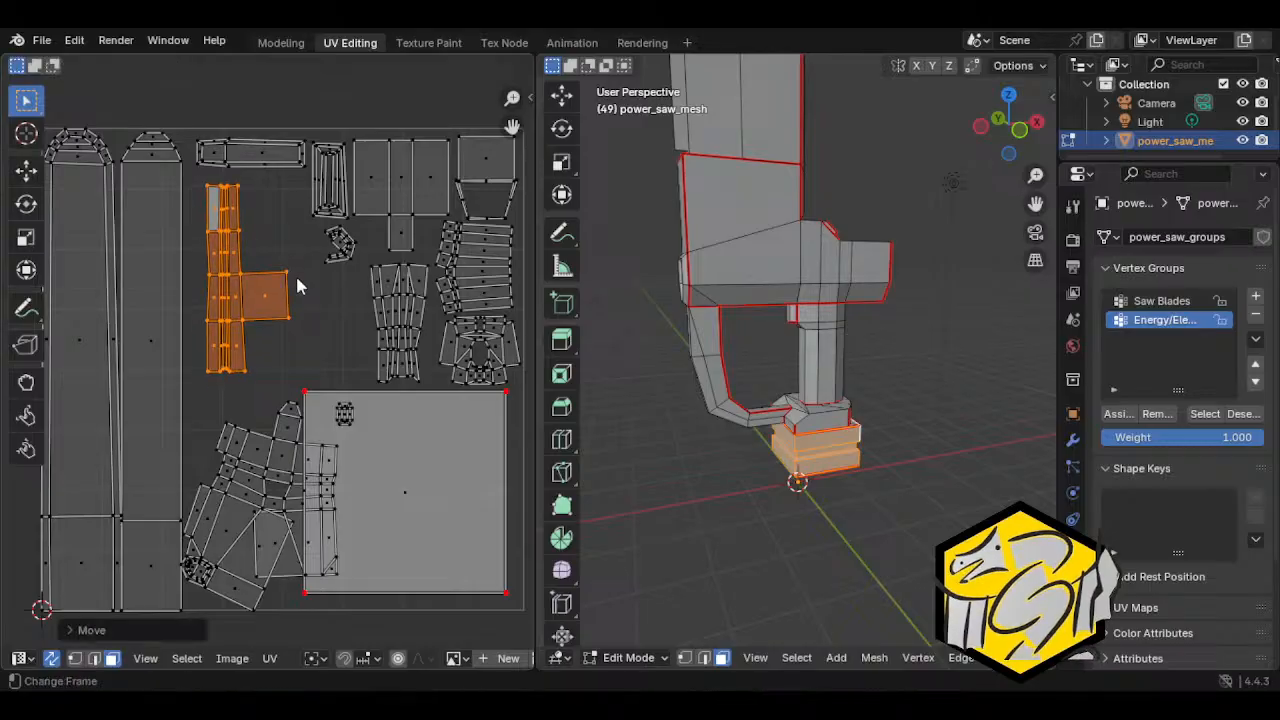
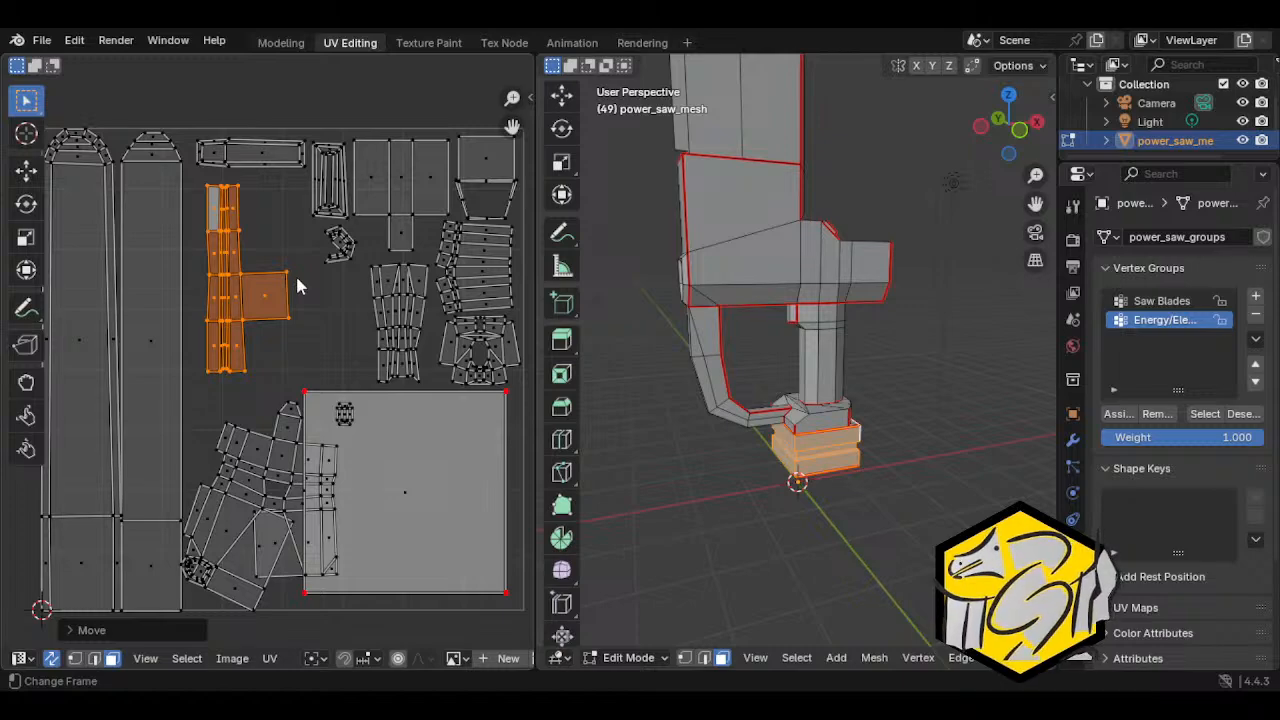
pyautogui.press('g')
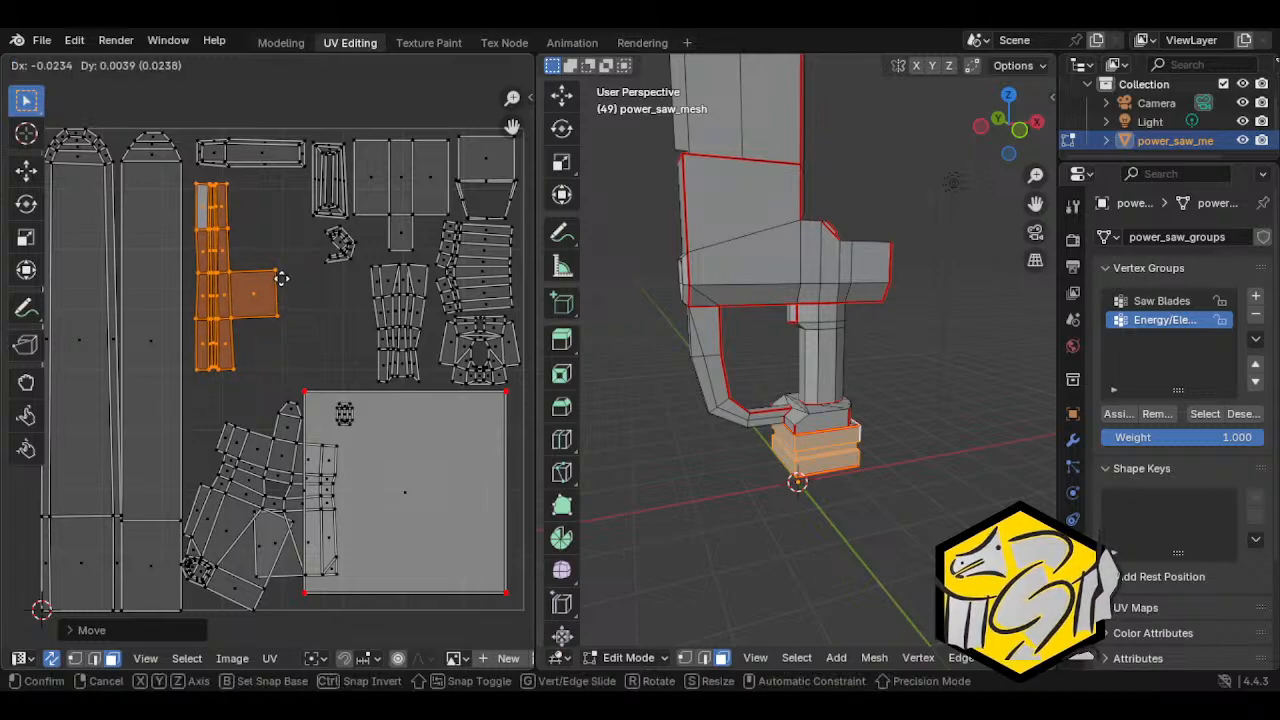
pyautogui.click(282, 272)
# Step: Move the small oval UV island off the pinned square, between the curled island and the three-panel island's tab
pyautogui.click(344, 413)
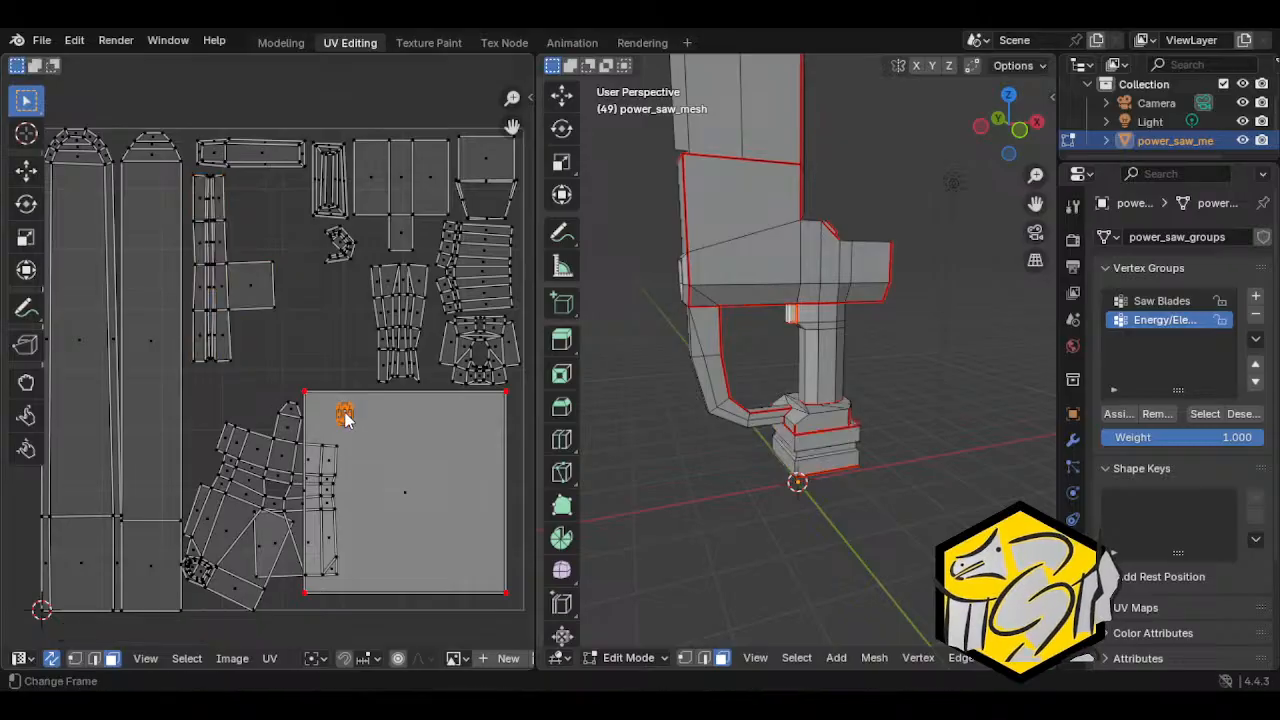
pyautogui.press('g')
pyautogui.click(349, 316)
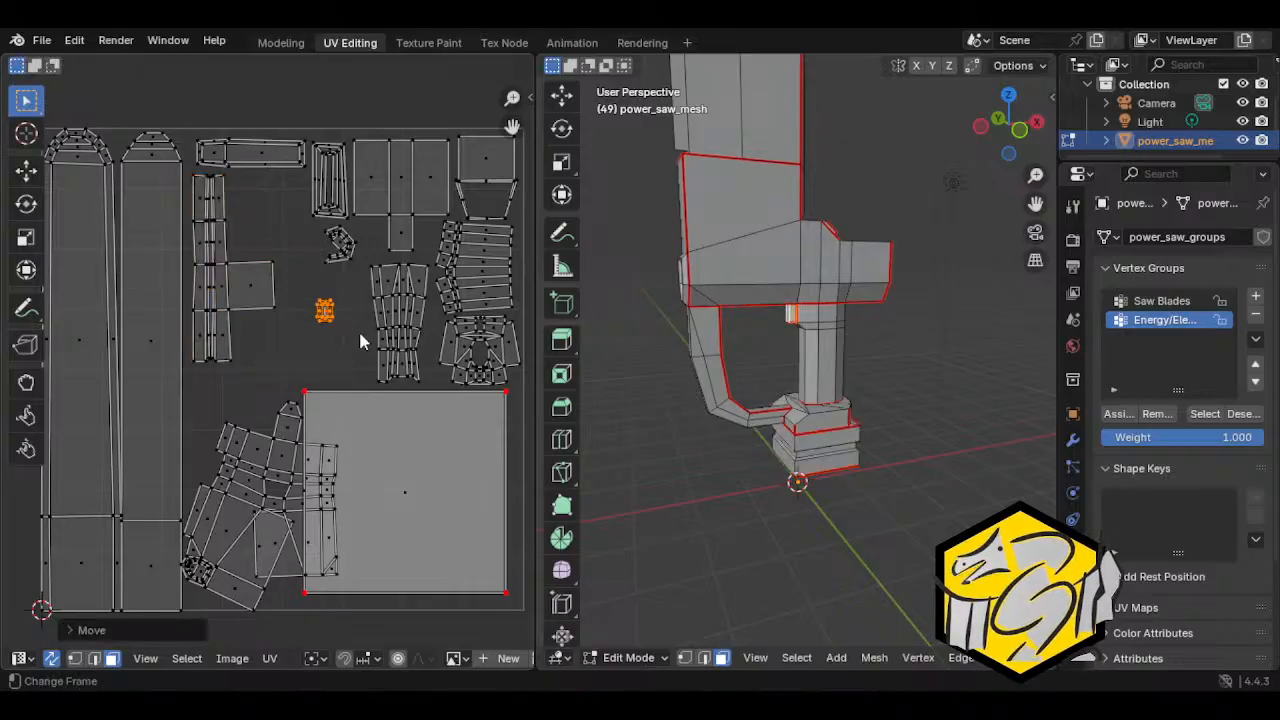
pyautogui.press('g')
pyautogui.click(411, 255)
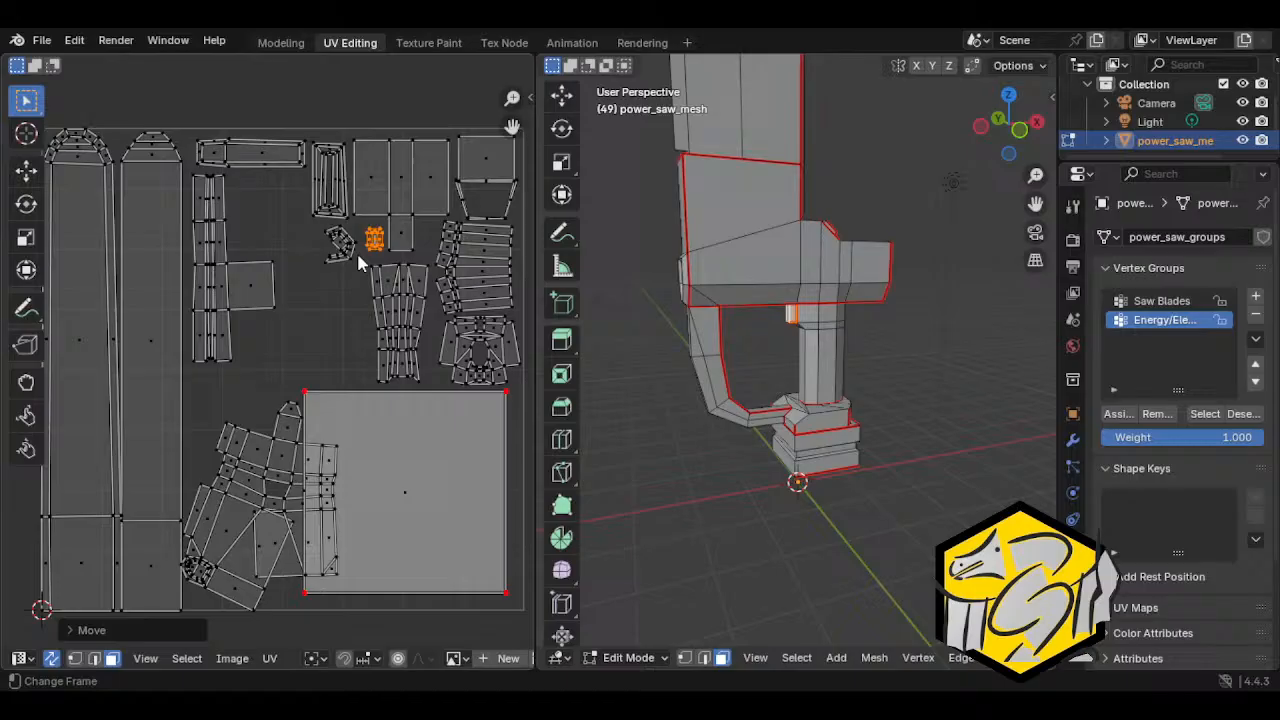
# Step: Select both long blade UV islands completely and scale them down slightly together
pyautogui.click(326, 206)
pyautogui.click(333, 418)
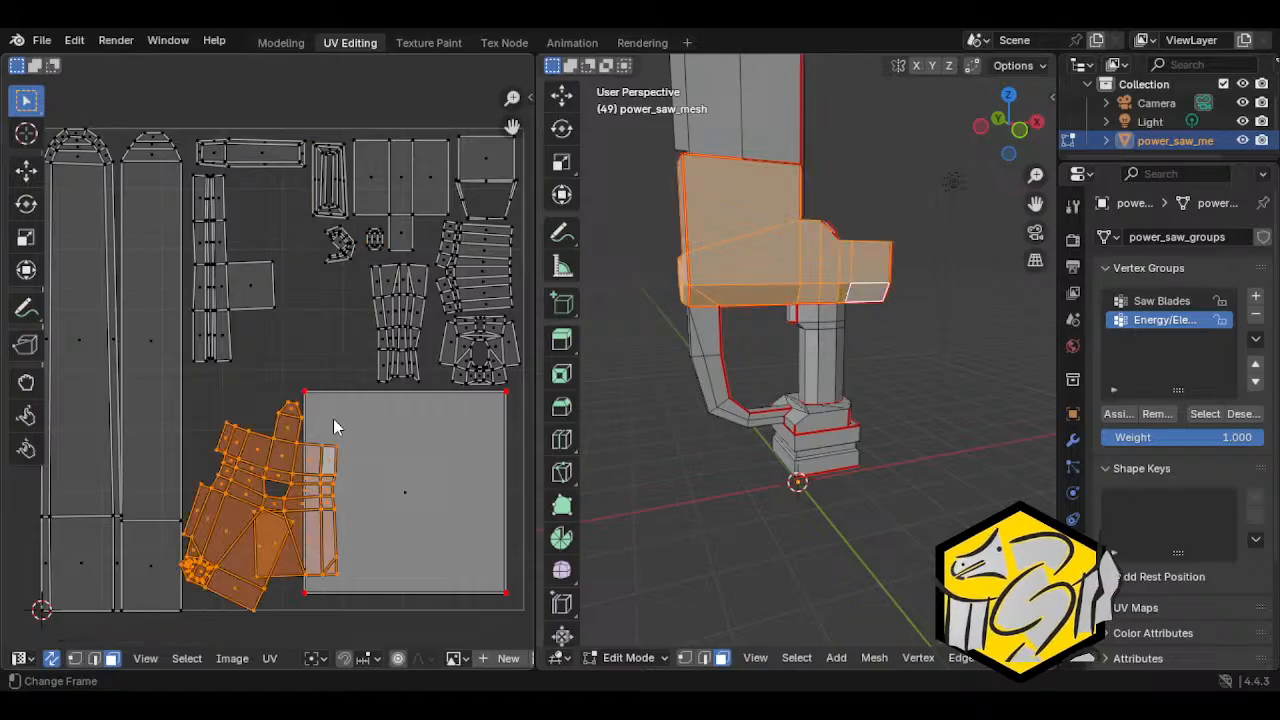
pyautogui.moveTo(259, 507); pyautogui.dragTo(319, 329, button='middle')
pyautogui.click(205, 346)
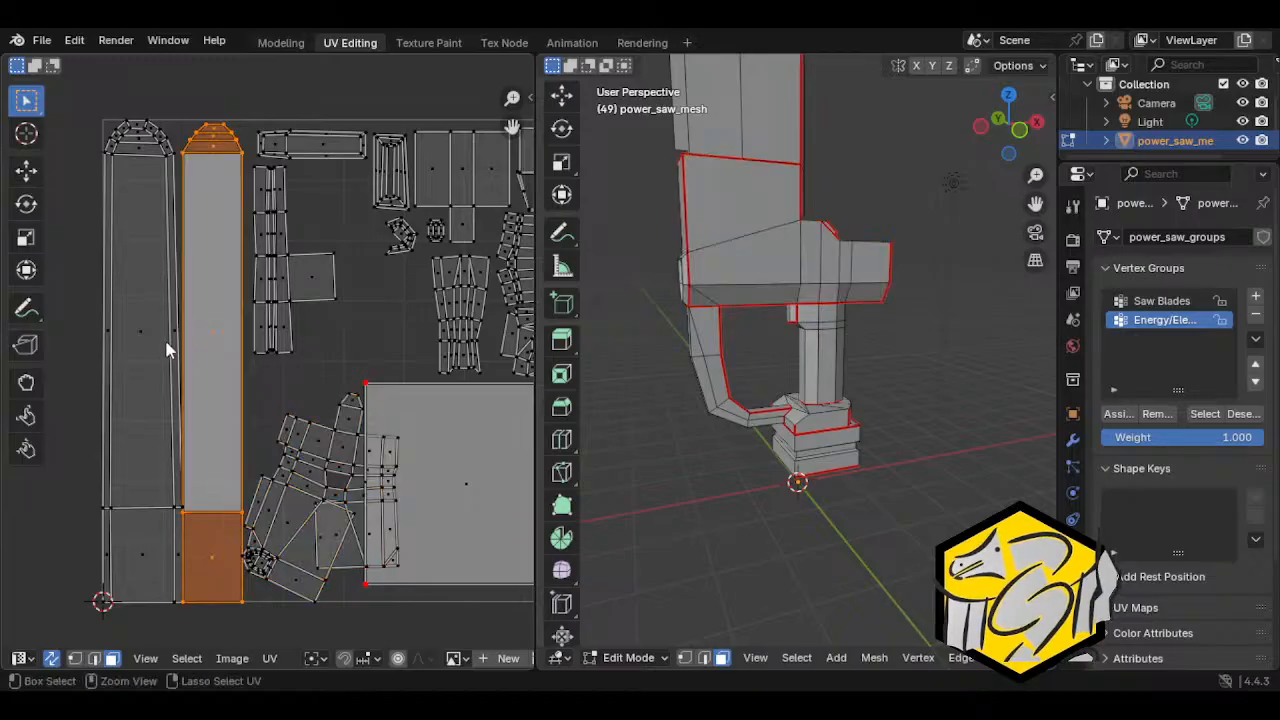
pyautogui.press('c')
pyautogui.moveTo(176, 350)
pyautogui.mouseDown()
pyautogui.moveTo(136, 142)
pyautogui.moveTo(120, 135)
pyautogui.moveTo(160, 157)
pyautogui.mouseUp()
pyautogui.rightClick(160, 157)
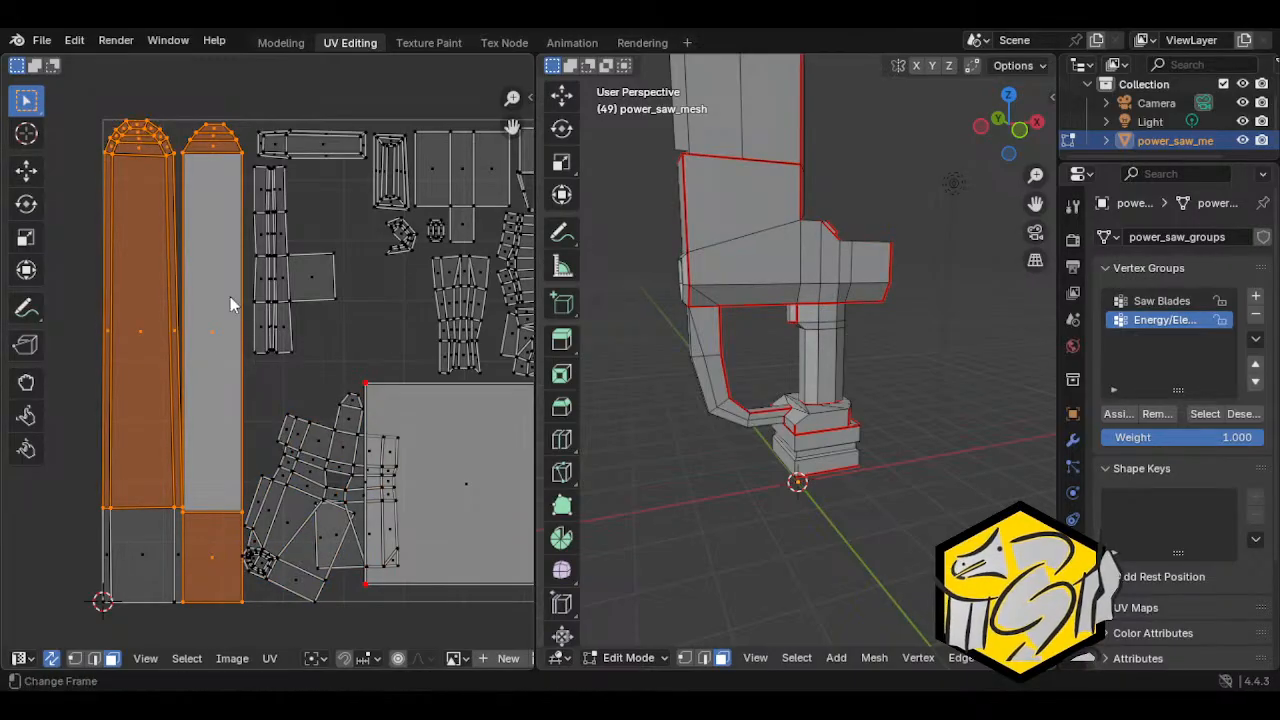
pyautogui.moveTo(226, 445); pyautogui.dragTo(369, 334, button='middle')
pyautogui.press('c')
pyautogui.moveTo(304, 484)
pyautogui.mouseDown()
pyautogui.moveTo(243, 486)
pyautogui.moveTo(251, 454)
pyautogui.mouseUp()
pyautogui.rightClick(251, 454)
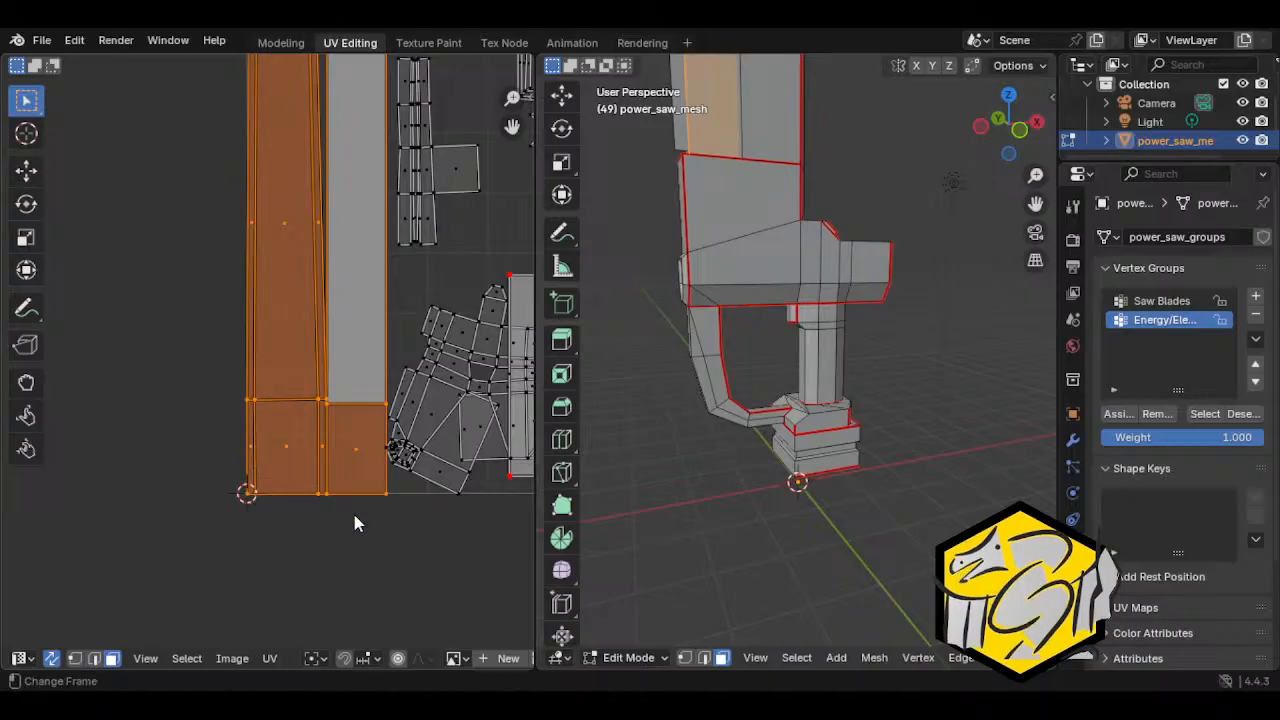
pyautogui.moveTo(354, 515); pyautogui.dragTo(300, 527, button='middle')
pyautogui.press('s')
pyautogui.click(374, 541)
# Step: Shift both blade islands slightly along X, away from the UV area's border
pyautogui.moveTo(266, 335); pyautogui.dragTo(309, 460, button='middle')
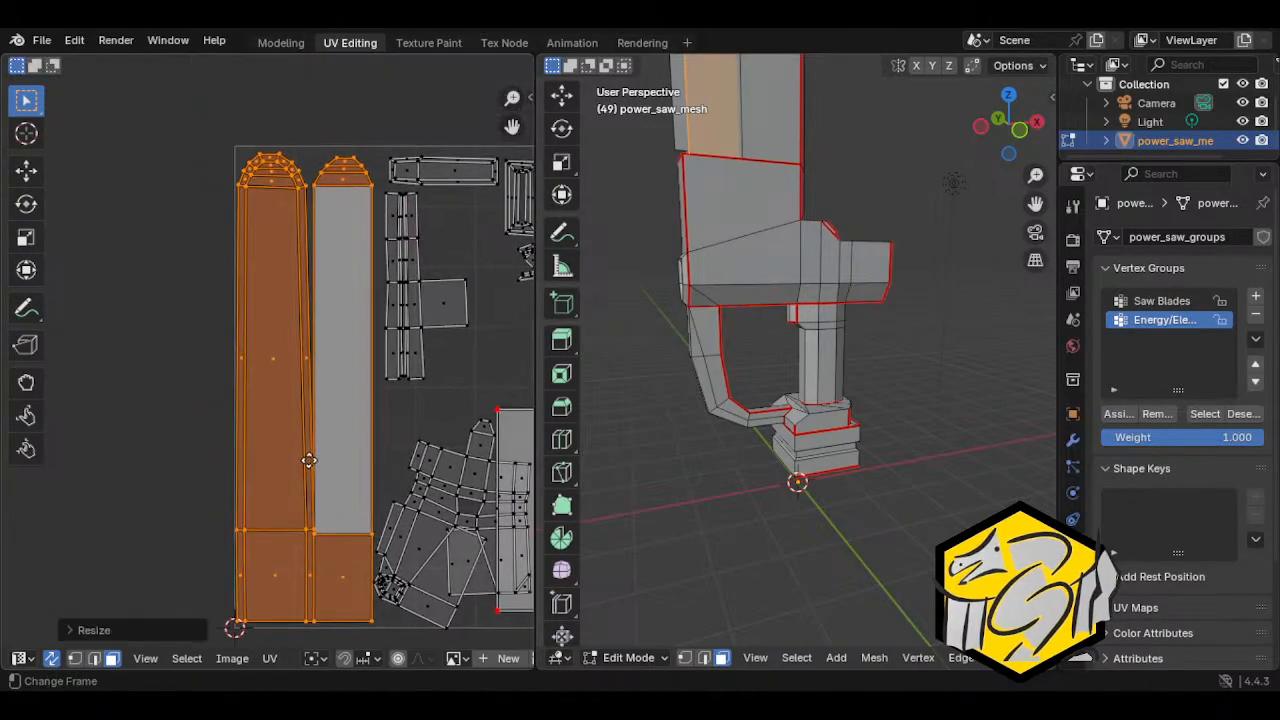
pyautogui.moveTo(372, 490); pyautogui.dragTo(358, 480, button='middle')
pyautogui.press('g')
pyautogui.press('x')
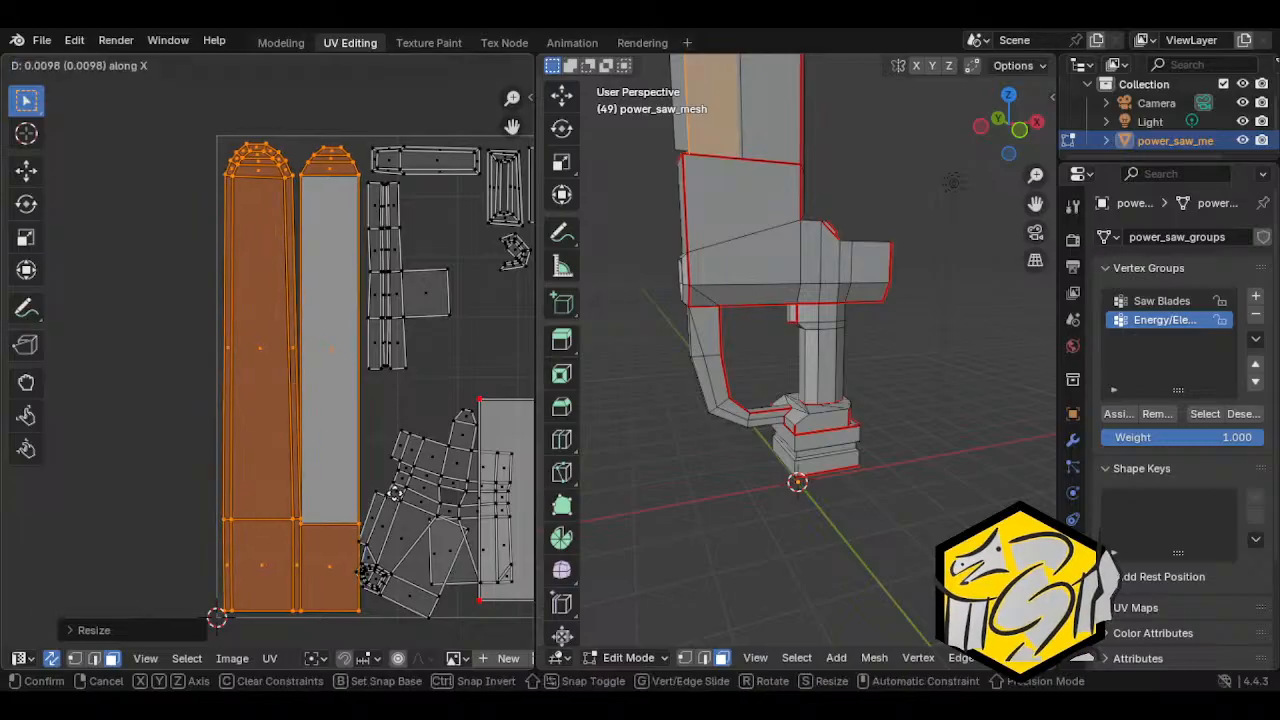
pyautogui.click(418, 540)
pyautogui.moveTo(418, 540); pyautogui.dragTo(338, 500, button='middle')
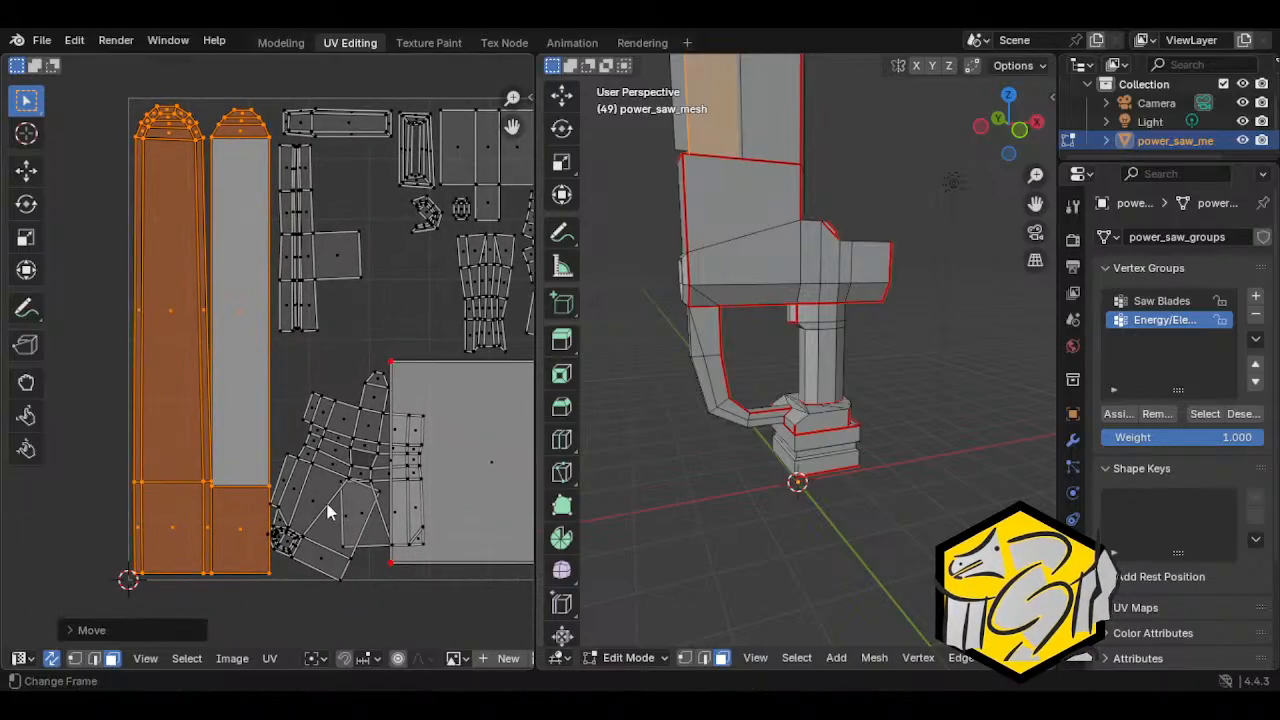
# Step: Check which mesh edges correspond to the overlapping outline edges of the saw body's UV island
pyautogui.click(340, 497)
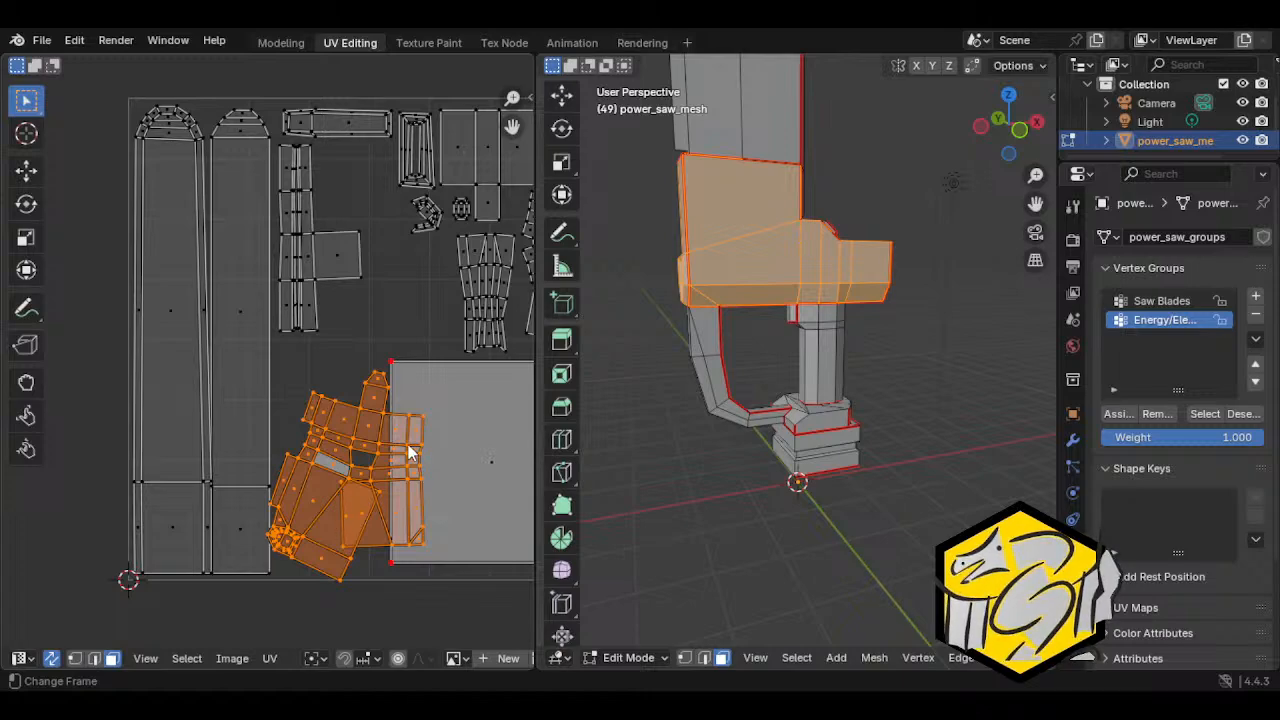
pyautogui.moveTo(408, 453); pyautogui.dragTo(340, 390, button='middle')
pyautogui.moveTo(361, 450); pyautogui.dragTo(335, 447, button='middle')
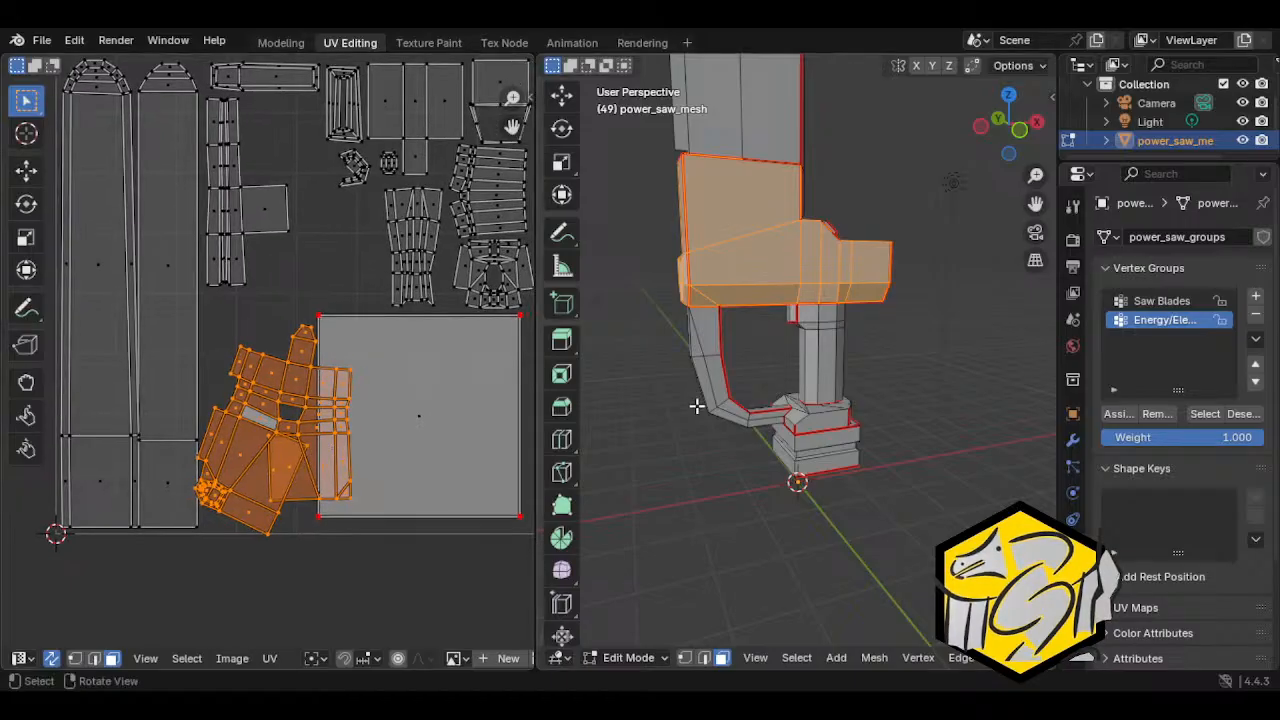
pyautogui.press('2')
pyautogui.click(282, 475)
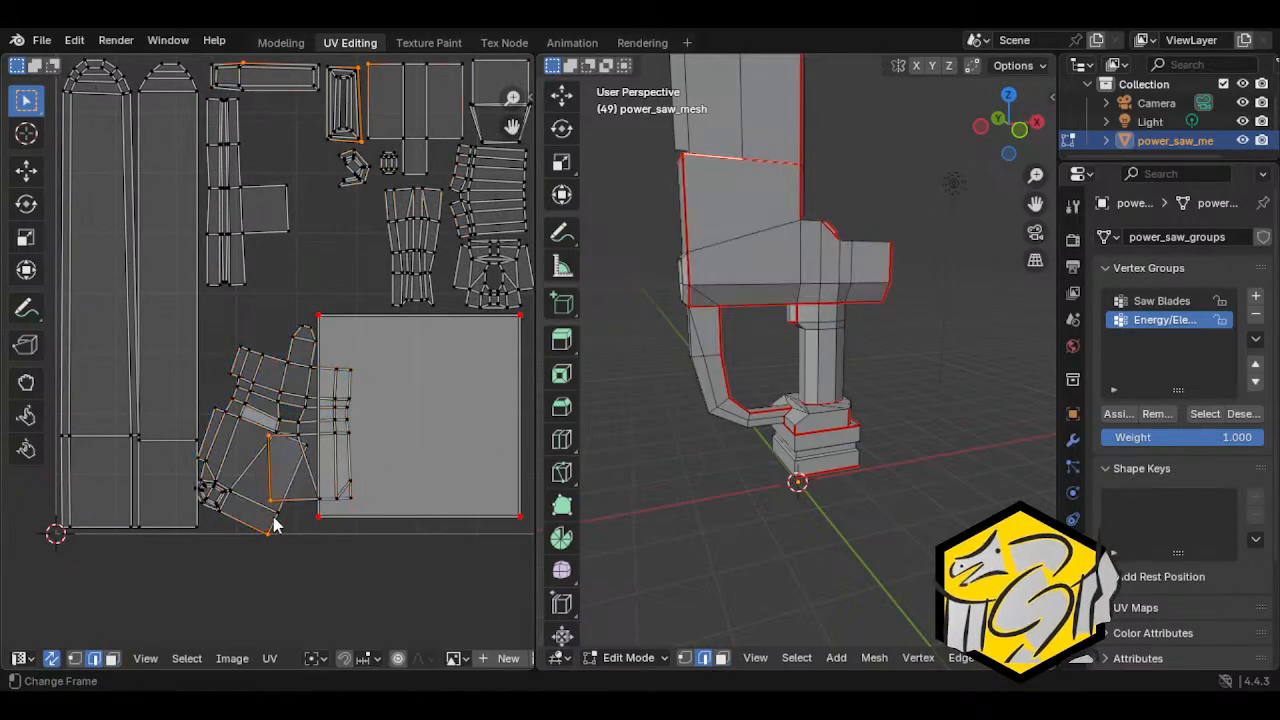
pyautogui.click(274, 518)
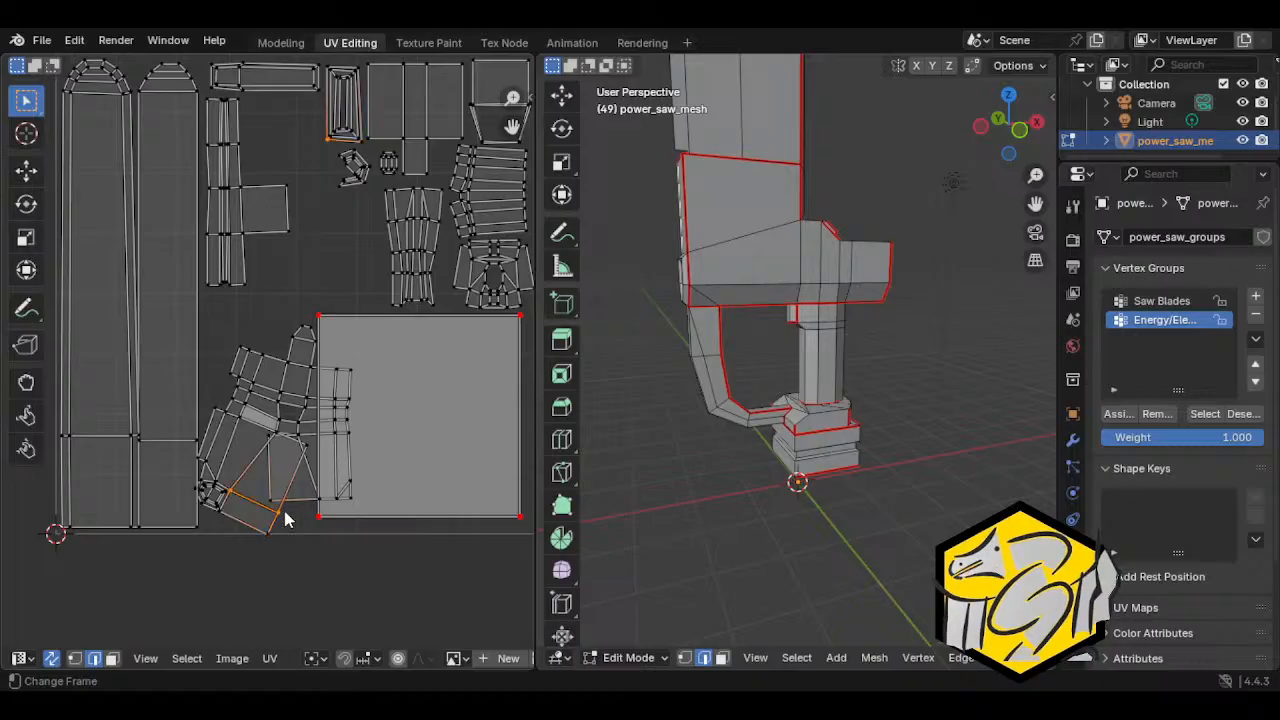
pyautogui.click(289, 507)
pyautogui.click(295, 482)
# Step: Examine the saw body's rear corner edges and upper edges on the model to decide on its seams
pyautogui.keyDown('shift'); pyautogui.moveTo(773, 360); pyautogui.dragTo(743, 360, button='middle'); pyautogui.keyUp('shift')
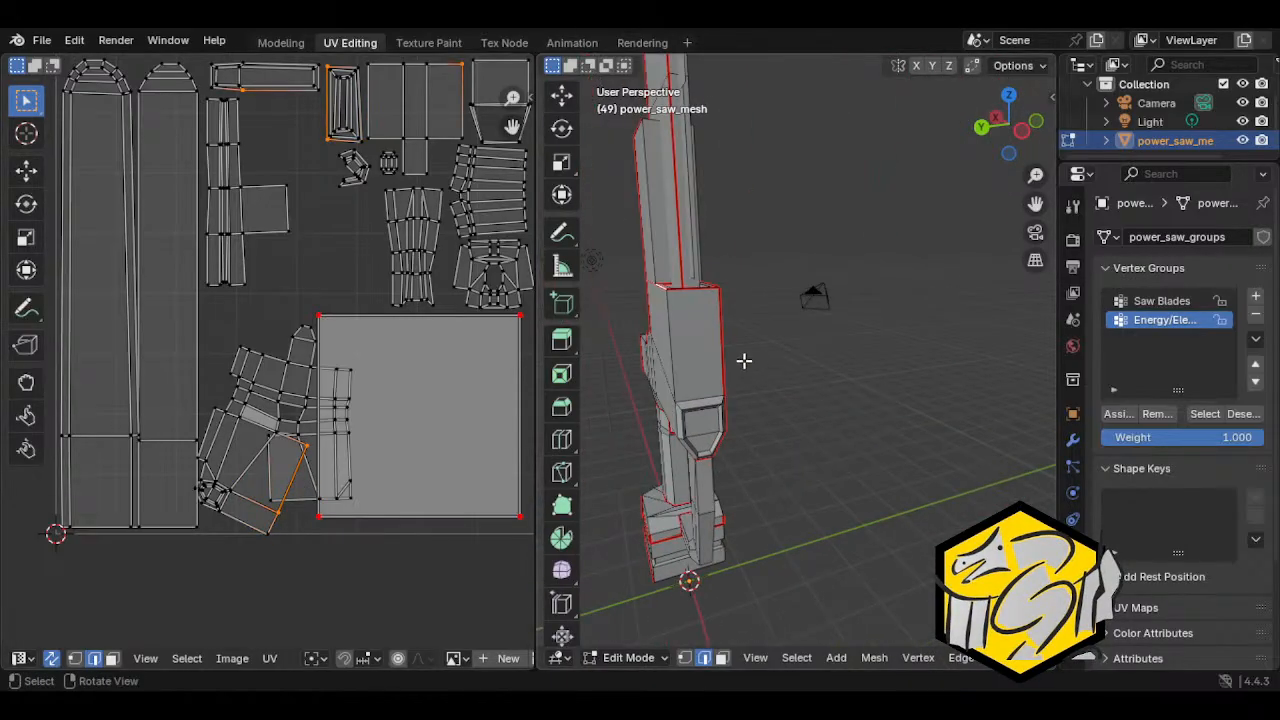
pyautogui.click(737, 386)
pyautogui.scroll(2, 737, 391)
pyautogui.scroll(1, 737, 392)
pyautogui.scroll(-4, 794, 417)
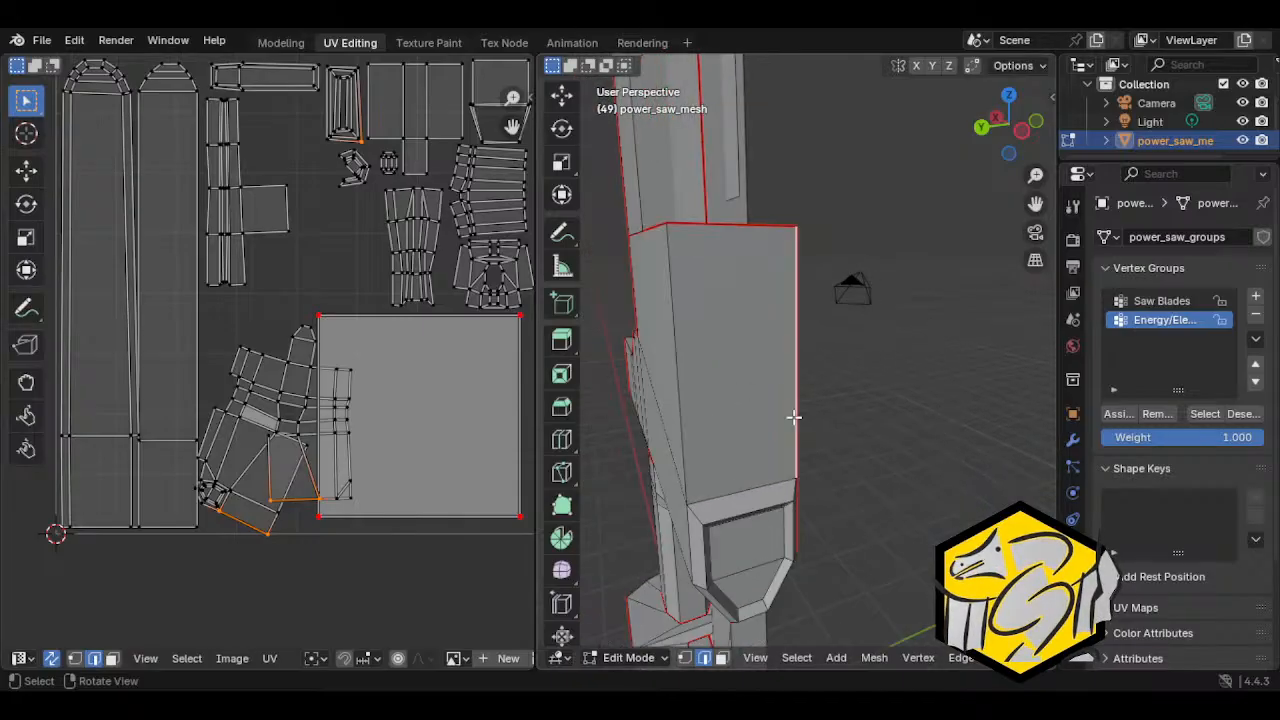
pyautogui.moveTo(794, 417); pyautogui.dragTo(840, 365, button='middle')
pyautogui.scroll(-3, 709, 453)
pyautogui.moveTo(709, 453); pyautogui.dragTo(690, 366, button='middle')
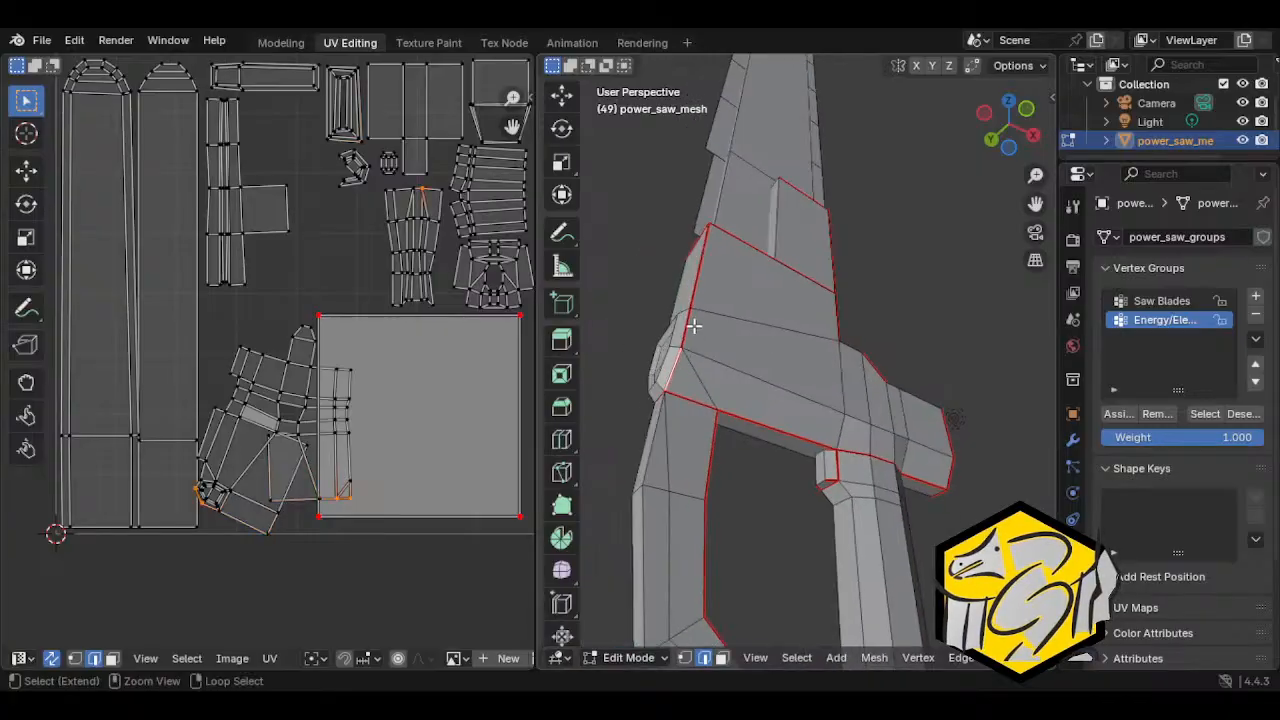
pyautogui.keyDown('shift'); pyautogui.click(683, 338); pyautogui.keyUp('shift')
pyautogui.keyDown('shift'); pyautogui.click(712, 286); pyautogui.keyUp('shift')
pyautogui.moveTo(716, 287); pyautogui.dragTo(740, 352, button='middle')
pyautogui.keyDown('shift'); pyautogui.click(853, 293); pyautogui.keyUp('shift')
pyautogui.keyDown('shift'); pyautogui.click(844, 306); pyautogui.keyUp('shift')
# Step: Mark seams along the saw body's upper side edges, from the blade's base to the front end block
pyautogui.click(810, 308)
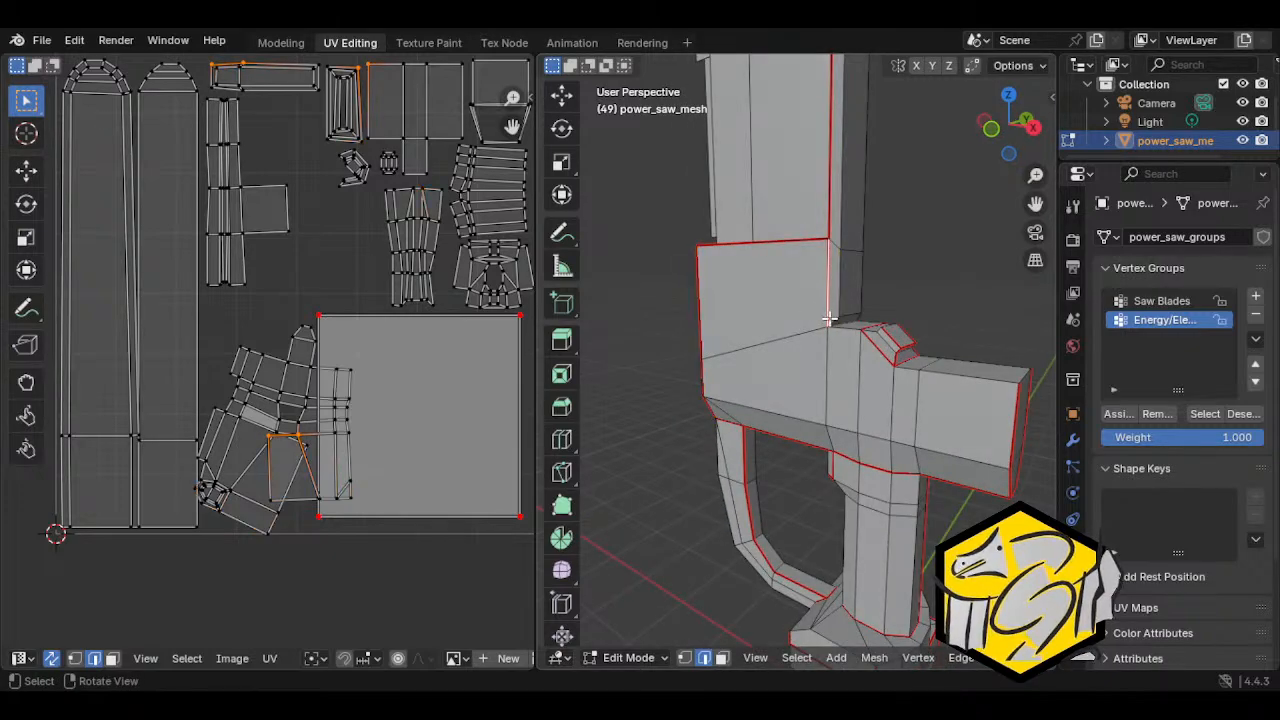
pyautogui.click(845, 335)
pyautogui.moveTo(846, 337); pyautogui.dragTo(831, 381, button='middle')
pyautogui.hotkey('ctrl', 'e')
pyautogui.click(880, 375)
pyautogui.click(940, 372)
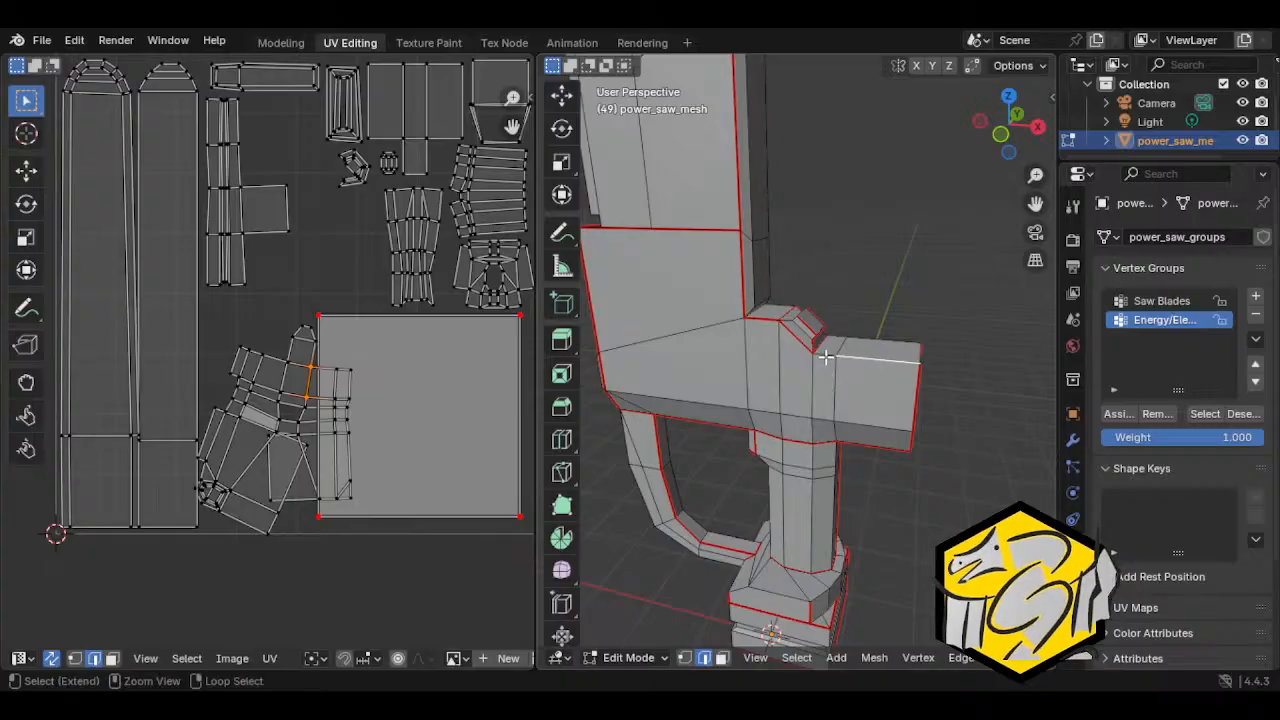
pyautogui.hotkey('ctrl', 'e')
pyautogui.click(827, 369)
# Step: Clear the seam along the saw body's rear vertical corner edges, down to the hand guard
pyautogui.click(739, 396)
pyautogui.hotkey('ctrl', 'l')
pyautogui.click(731, 397)
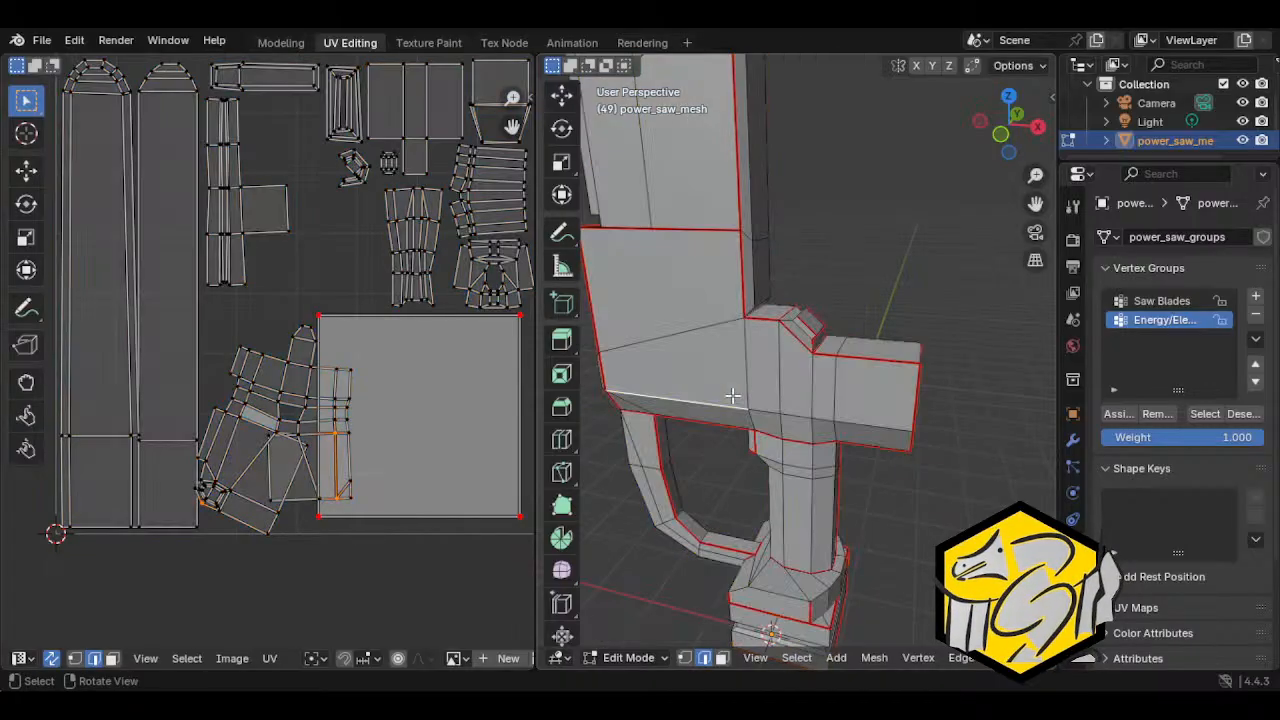
pyautogui.moveTo(674, 377); pyautogui.dragTo(940, 366, button='middle')
pyautogui.moveTo(791, 357); pyautogui.dragTo(1028, 362, button='middle')
pyautogui.moveTo(802, 307); pyautogui.dragTo(612, 308, button='middle')
pyautogui.click(787, 307)
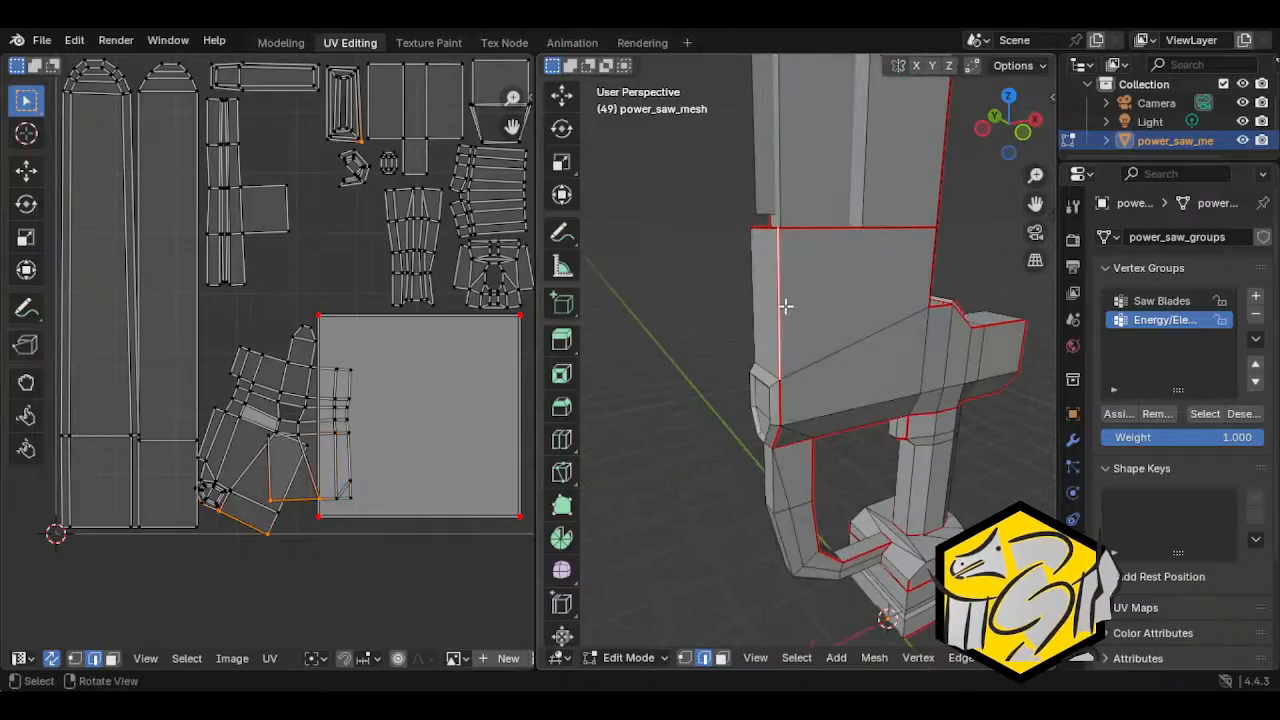
pyautogui.moveTo(786, 306); pyautogui.dragTo(785, 264, button='middle')
pyautogui.keyDown('shift'); pyautogui.click(785, 386); pyautogui.keyUp('shift')
pyautogui.keyDown('shift'); pyautogui.click(773, 431); pyautogui.keyUp('shift')
pyautogui.rightClick(773, 431)
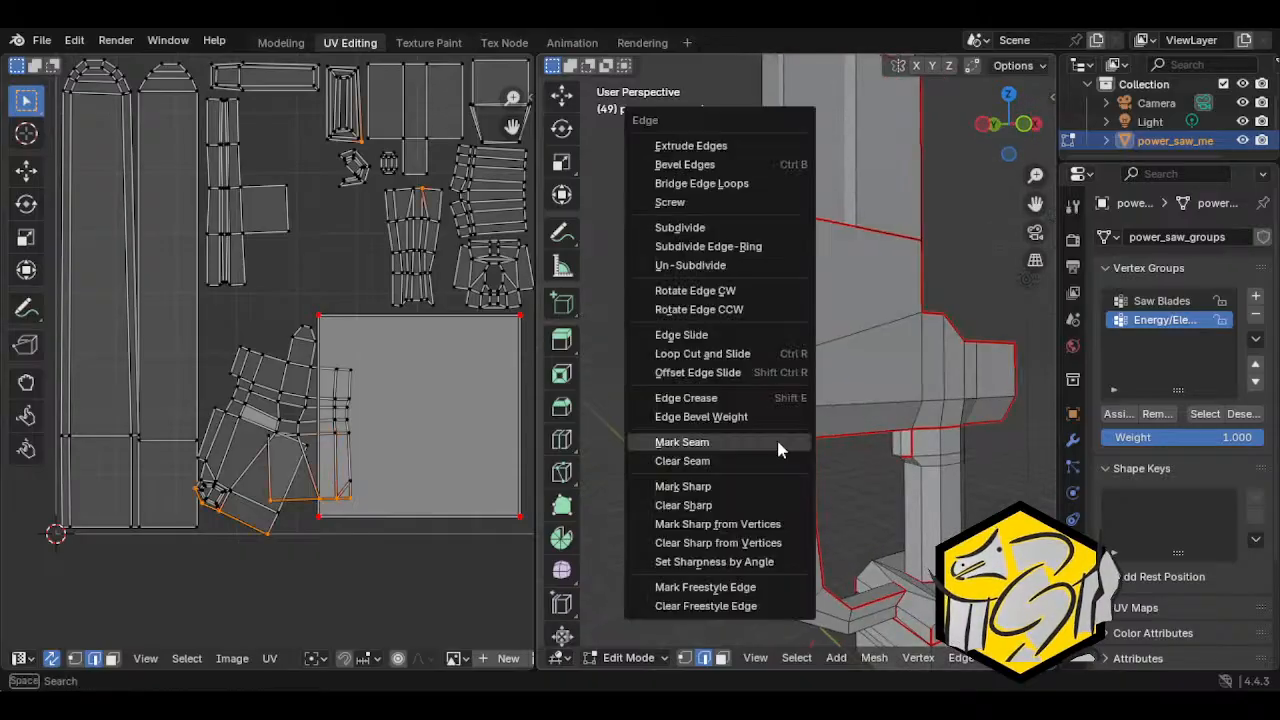
pyautogui.click(760, 446)
pyautogui.hotkey('ctrl', 'l')
pyautogui.hotkey('alt', 'a')
pyautogui.moveTo(697, 459); pyautogui.dragTo(871, 446, button='middle')
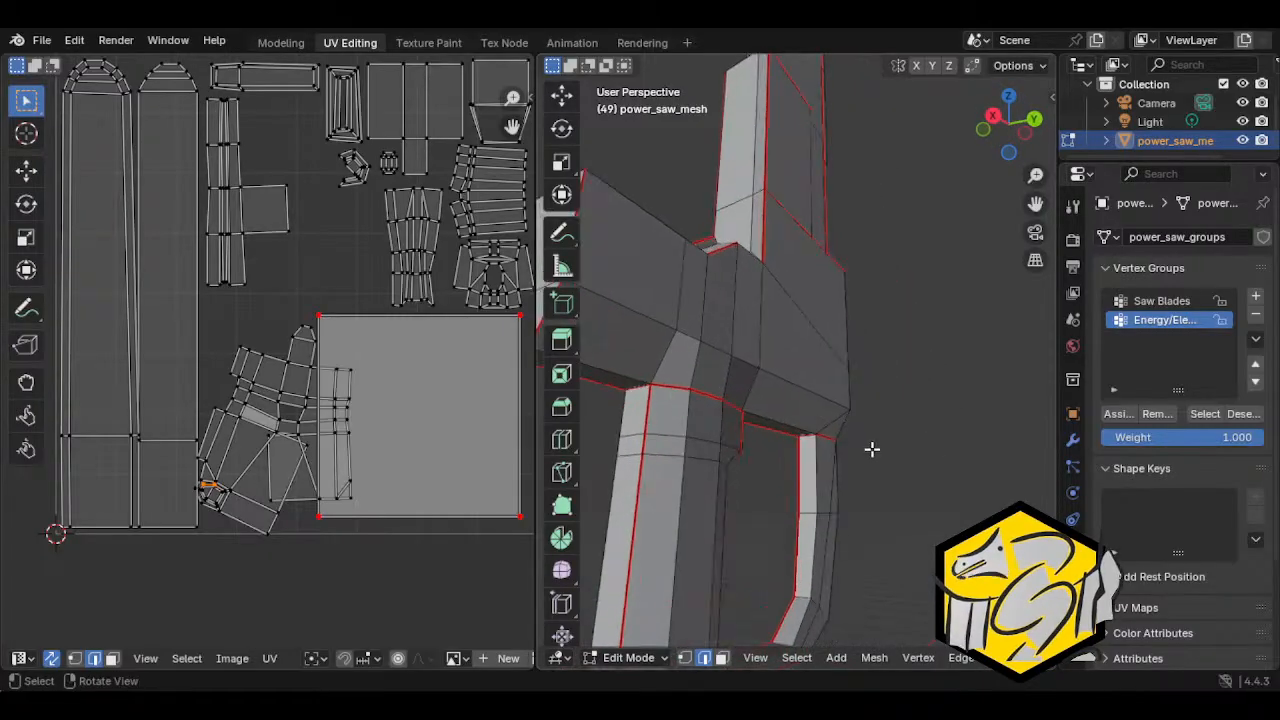
pyautogui.scroll(-5, 871, 447)
pyautogui.press('l')
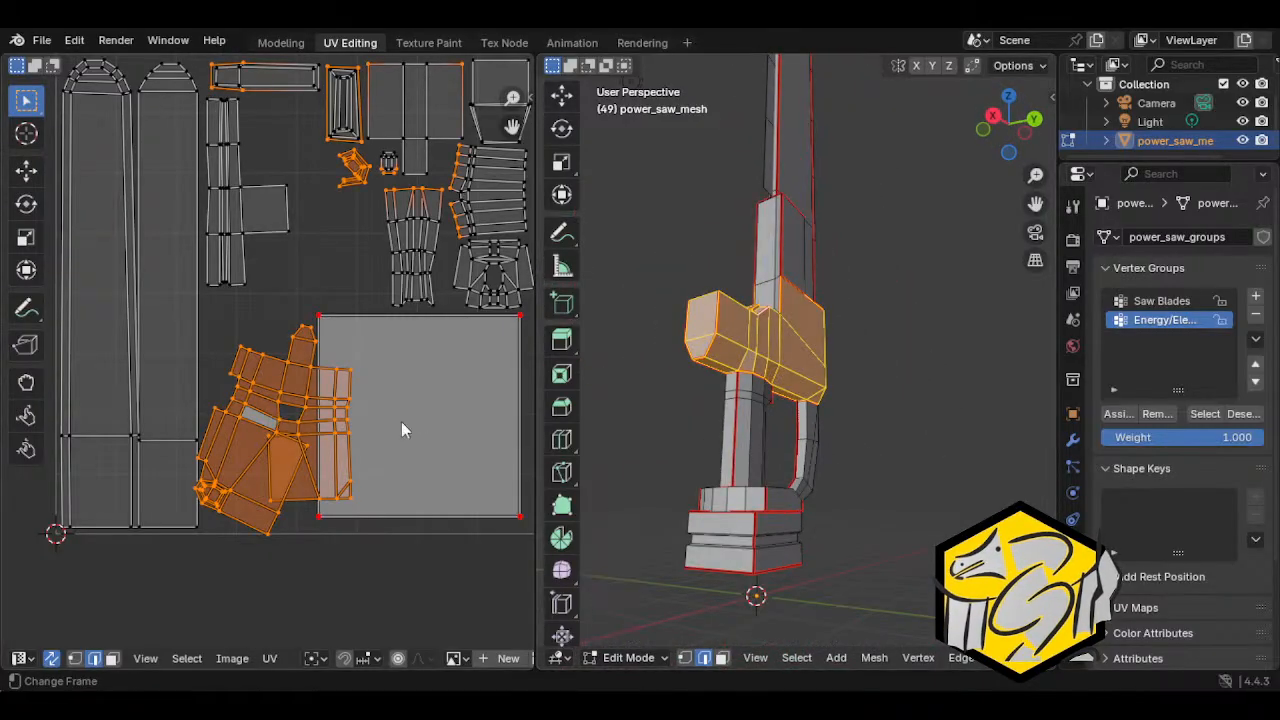
pyautogui.press('a')
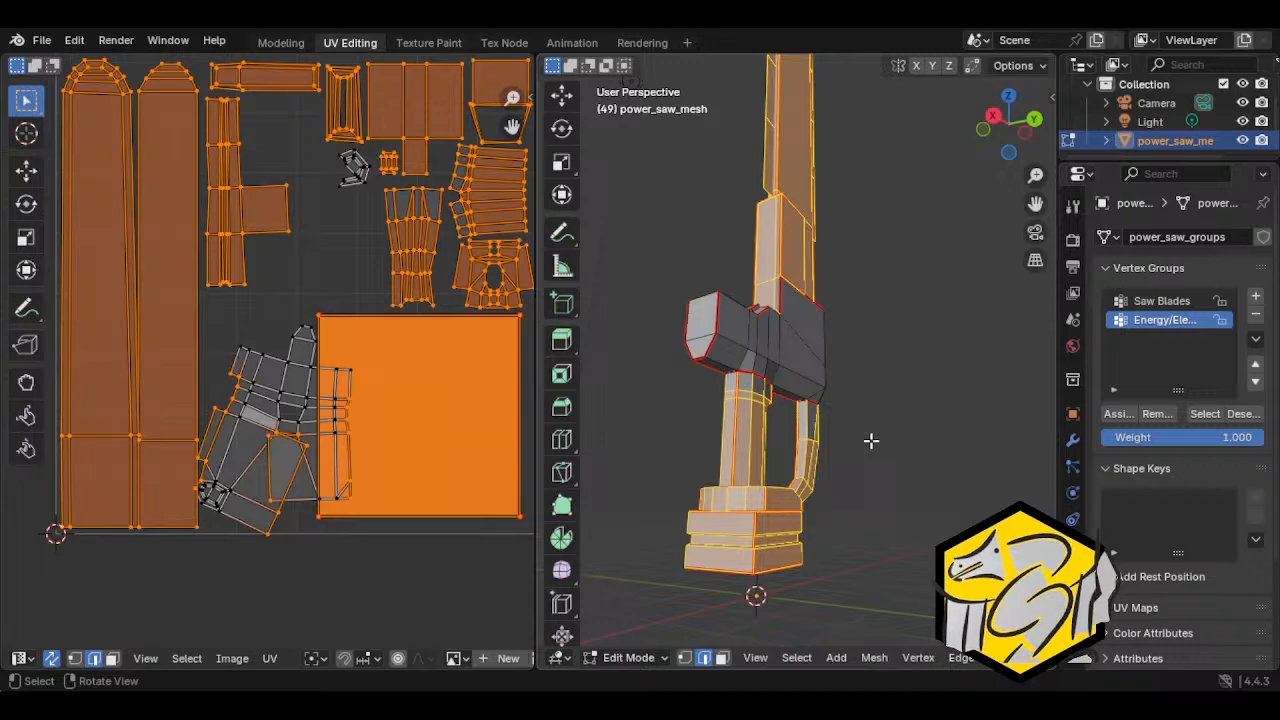
# Step: Select all faces except the saw body's in face mode and pin their UVs
pyautogui.press('3')
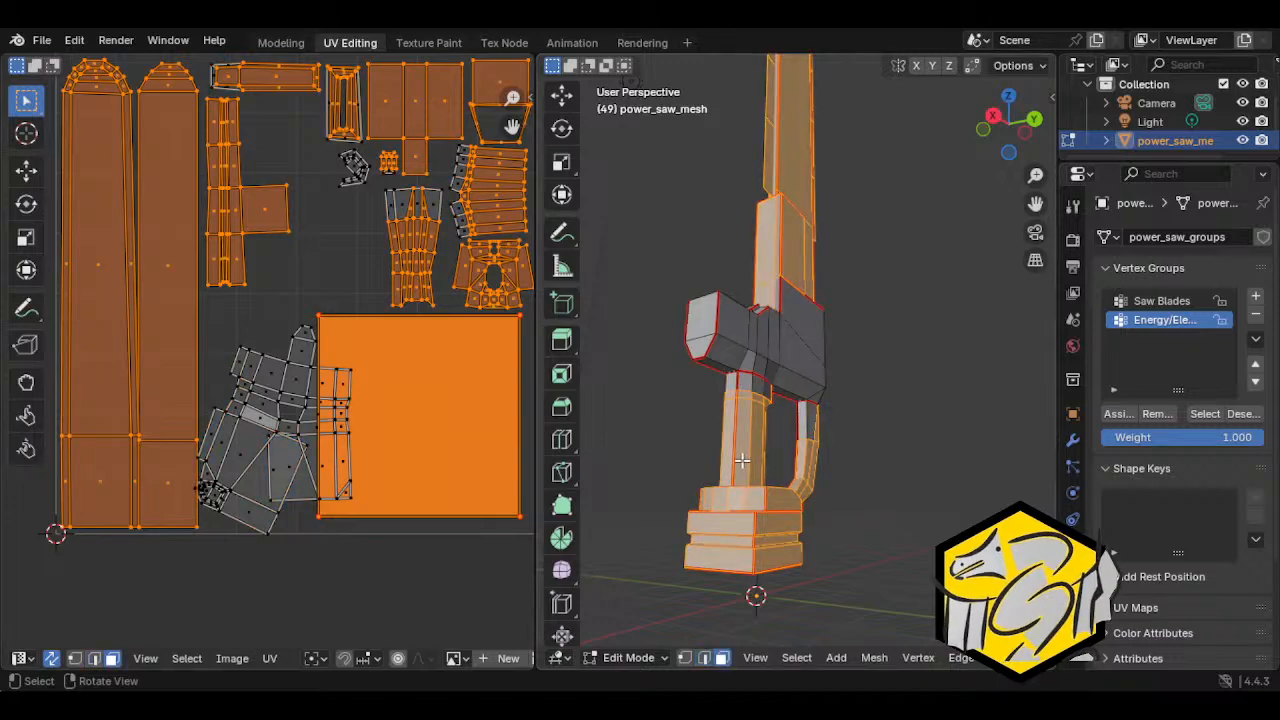
pyautogui.click(745, 345)
pyautogui.hotkey('ctrl', 'l')
pyautogui.hotkey('ctrl', 'i')
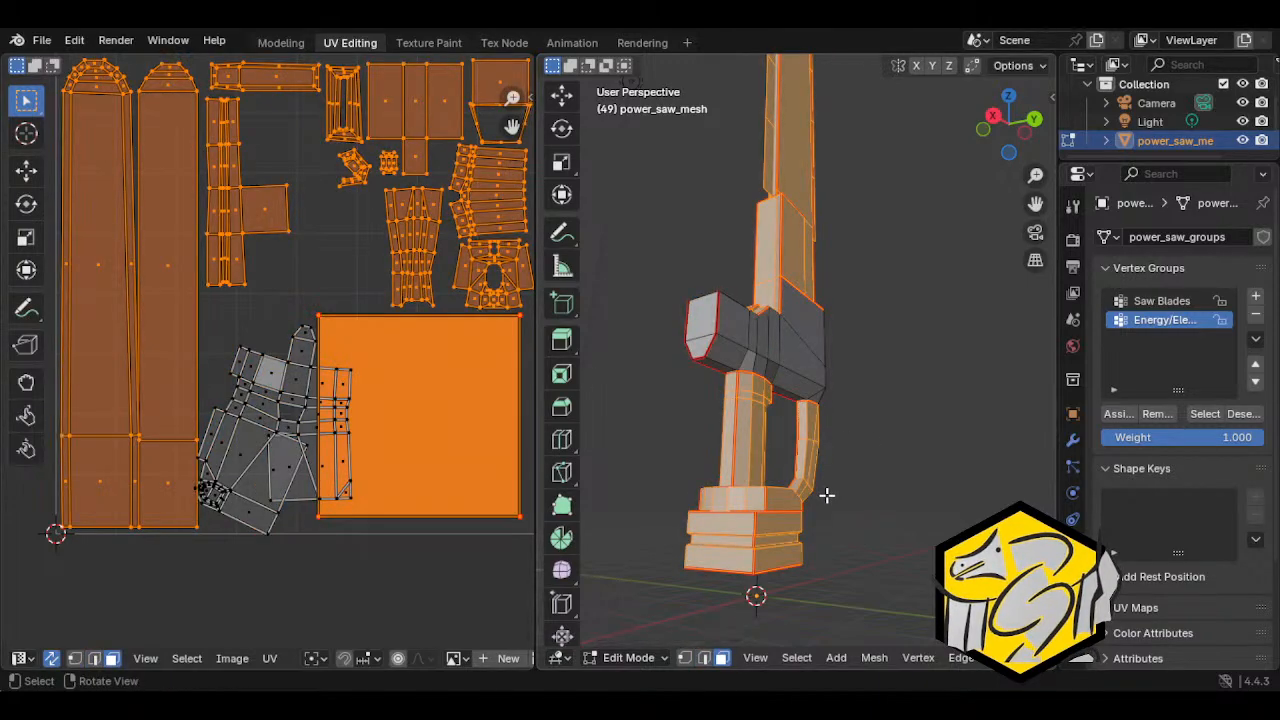
pyautogui.scroll(-2, 826, 494)
pyautogui.scroll(-1, 407, 515)
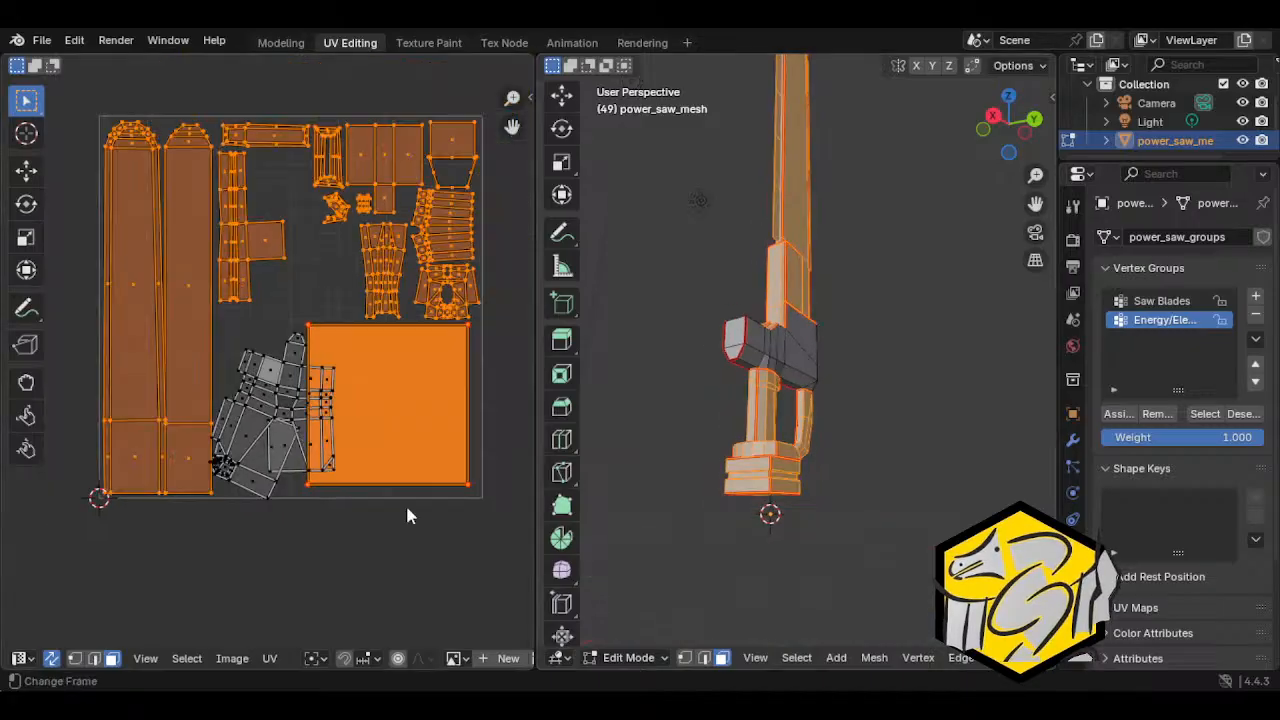
pyautogui.press('p')
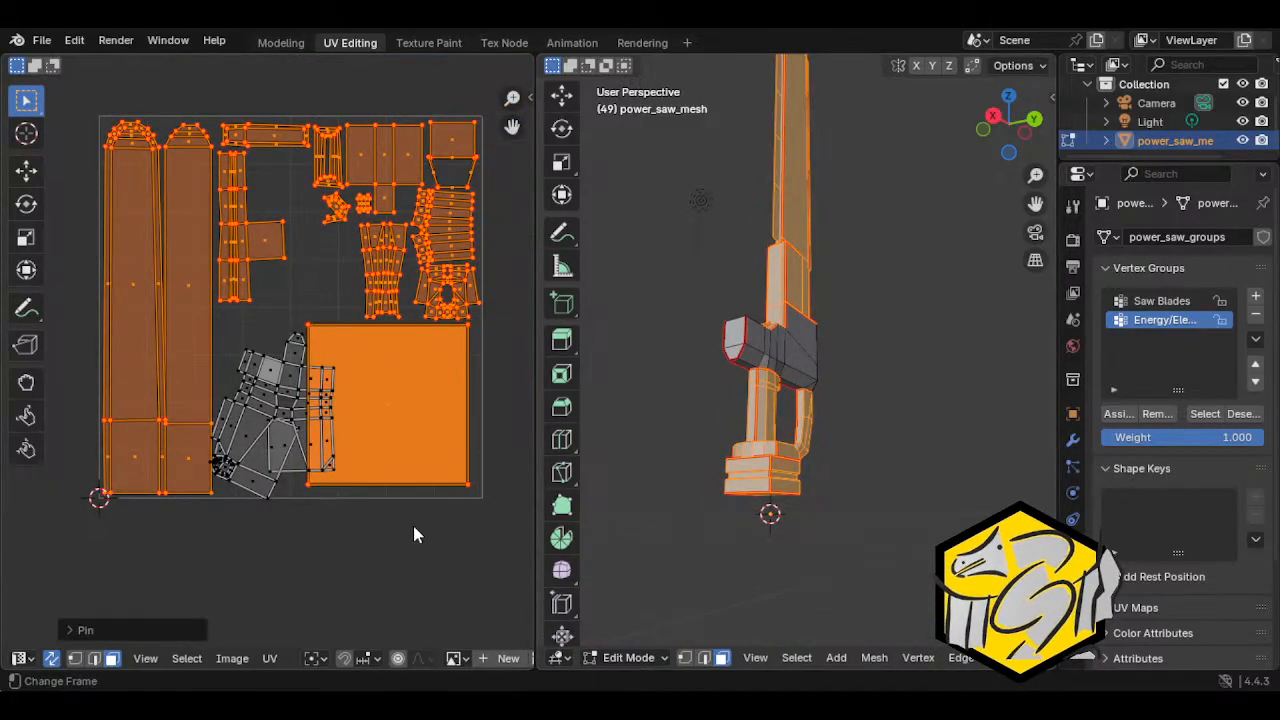
# Step: Select the whole saw body and unwrap it again with its new seams
pyautogui.click(750, 348)
pyautogui.hotkey('ctrl', 'l')
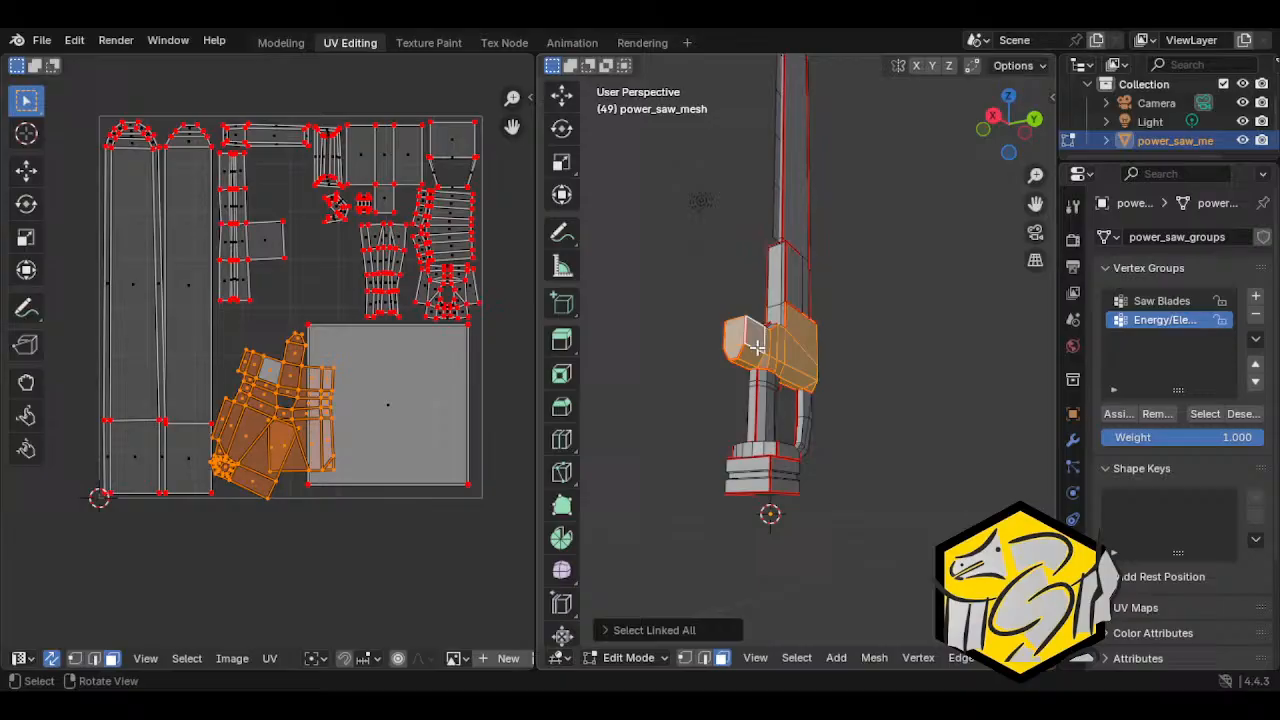
pyautogui.press('u')
pyautogui.click(286, 480)
# Step: Scale down the saw body's new UV island and fit it between the blade islands and the pinned square
pyautogui.press('g')
pyautogui.click(432, 488)
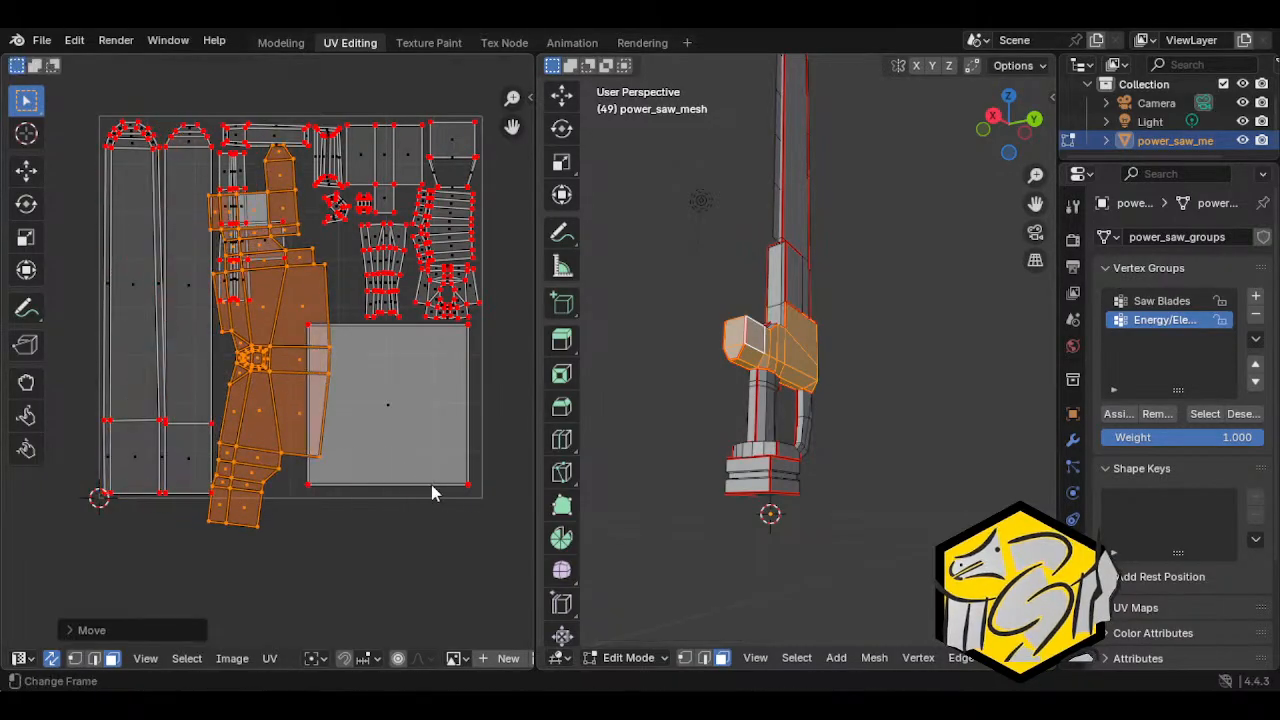
pyautogui.press('s')
pyautogui.click(350, 468)
pyautogui.press('g')
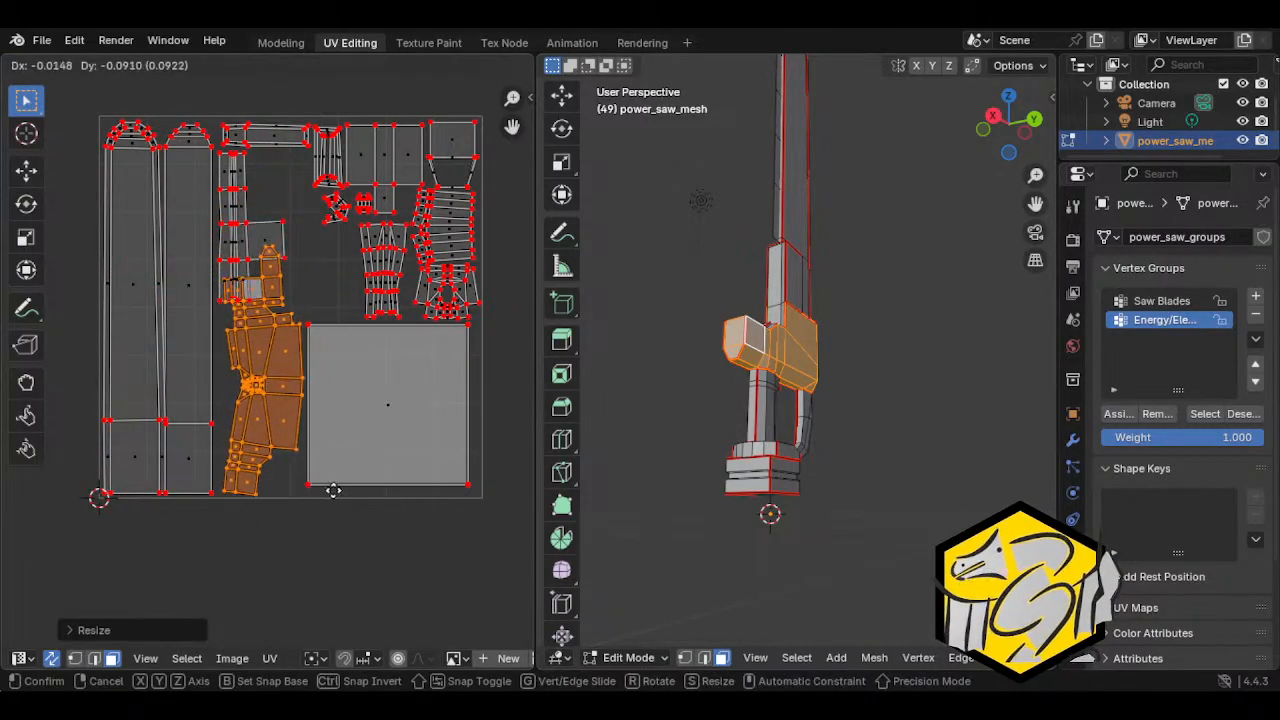
pyautogui.click(333, 490)
pyautogui.moveTo(308, 292); pyautogui.dragTo(328, 326, button='middle')
pyautogui.press('g')
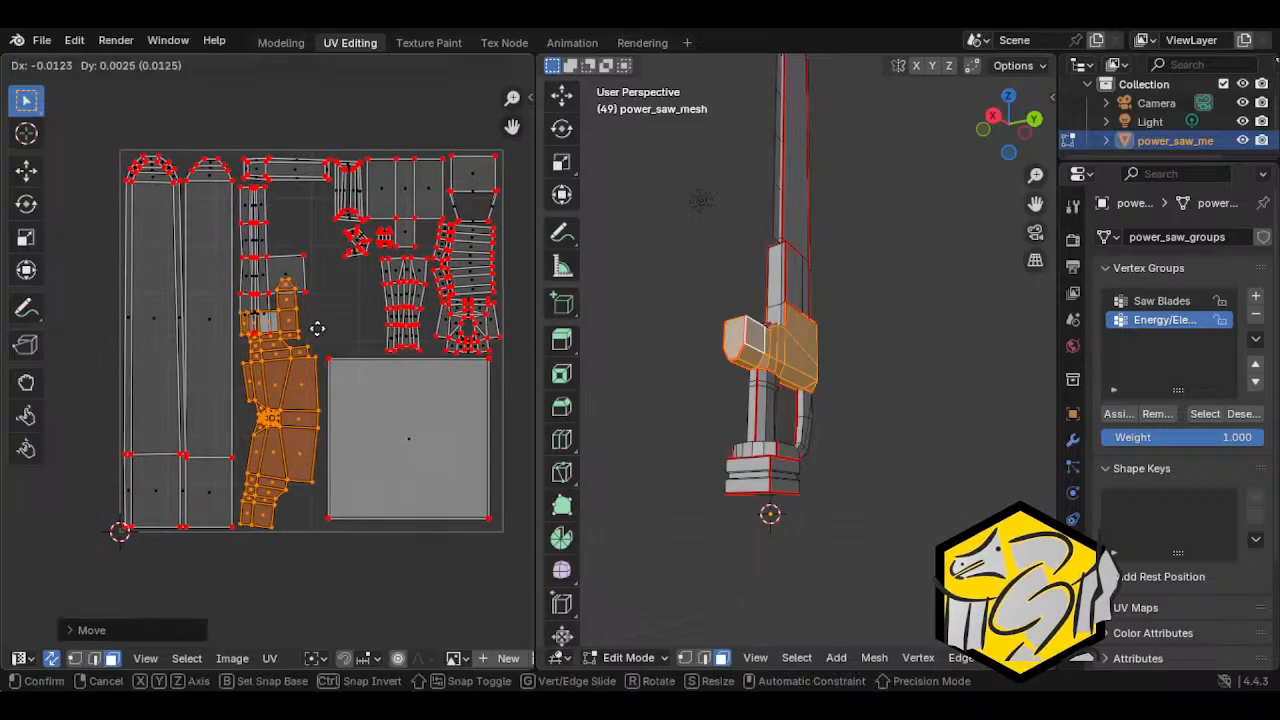
pyautogui.click(317, 328)
pyautogui.press('g')
pyautogui.click(320, 426)
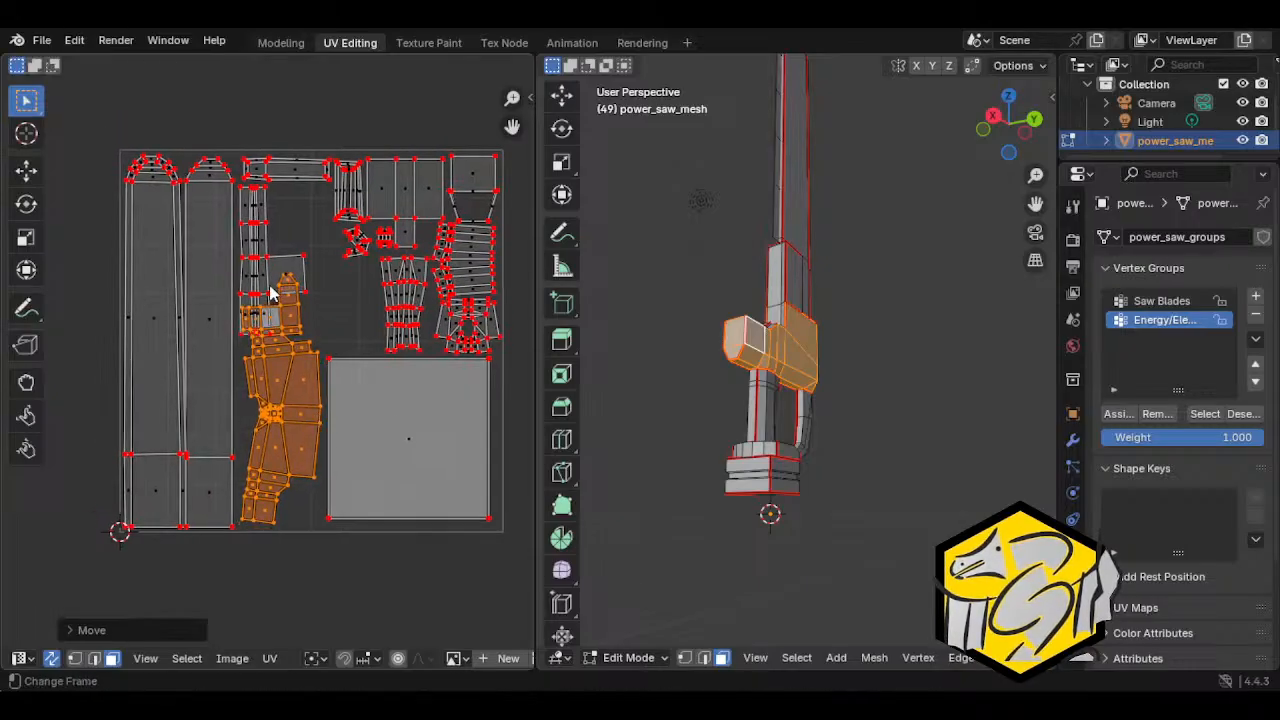
# Step: Turn the handle end block's T-shaped UV island horizontal and park it above the UV area
pyautogui.click(269, 285)
pyautogui.press('Return')
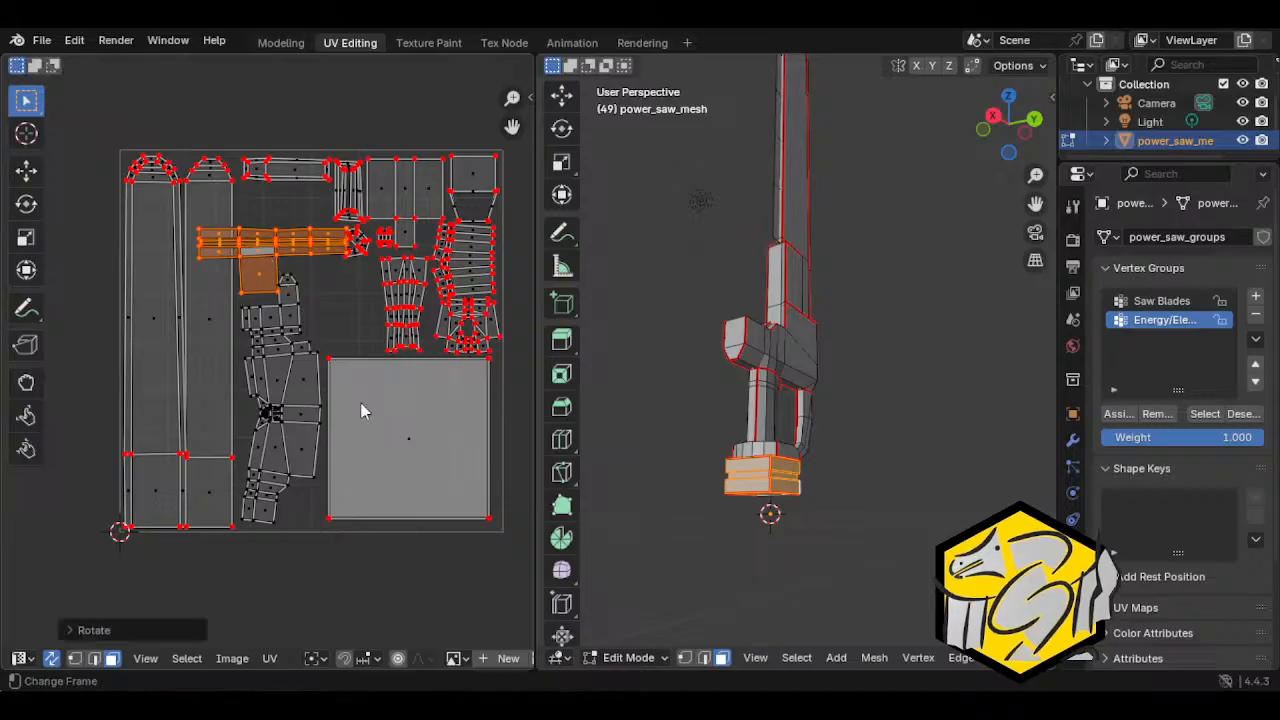
pyautogui.press('g')
pyautogui.click(338, 136)
# Step: Move the small star-shaped UV island into the gap between the saw body island's lower end and the large square
pyautogui.click(305, 192)
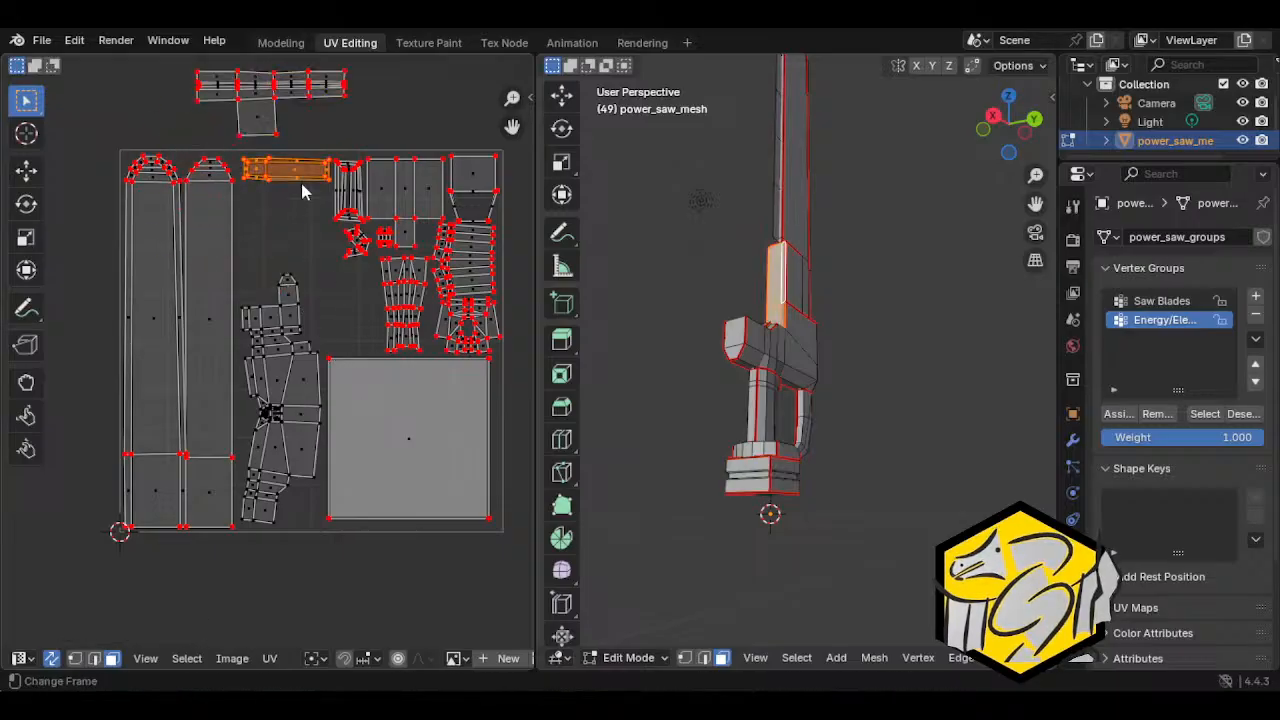
pyautogui.click(355, 240)
pyautogui.press('g')
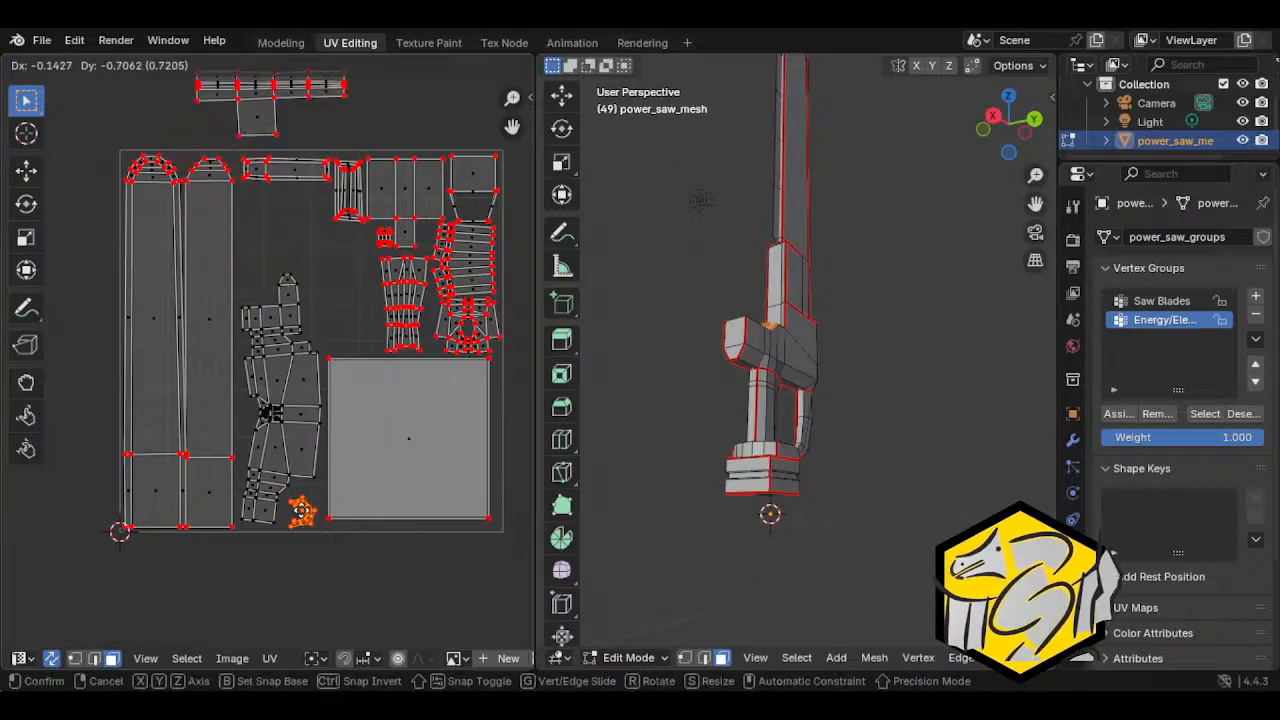
pyautogui.click(305, 510)
# Step: Move the narrow hourglass-shaped UV island out of the layout and park it above the UV area
pyautogui.moveTo(341, 314); pyautogui.dragTo(347, 346, button='middle')
pyautogui.click(353, 256)
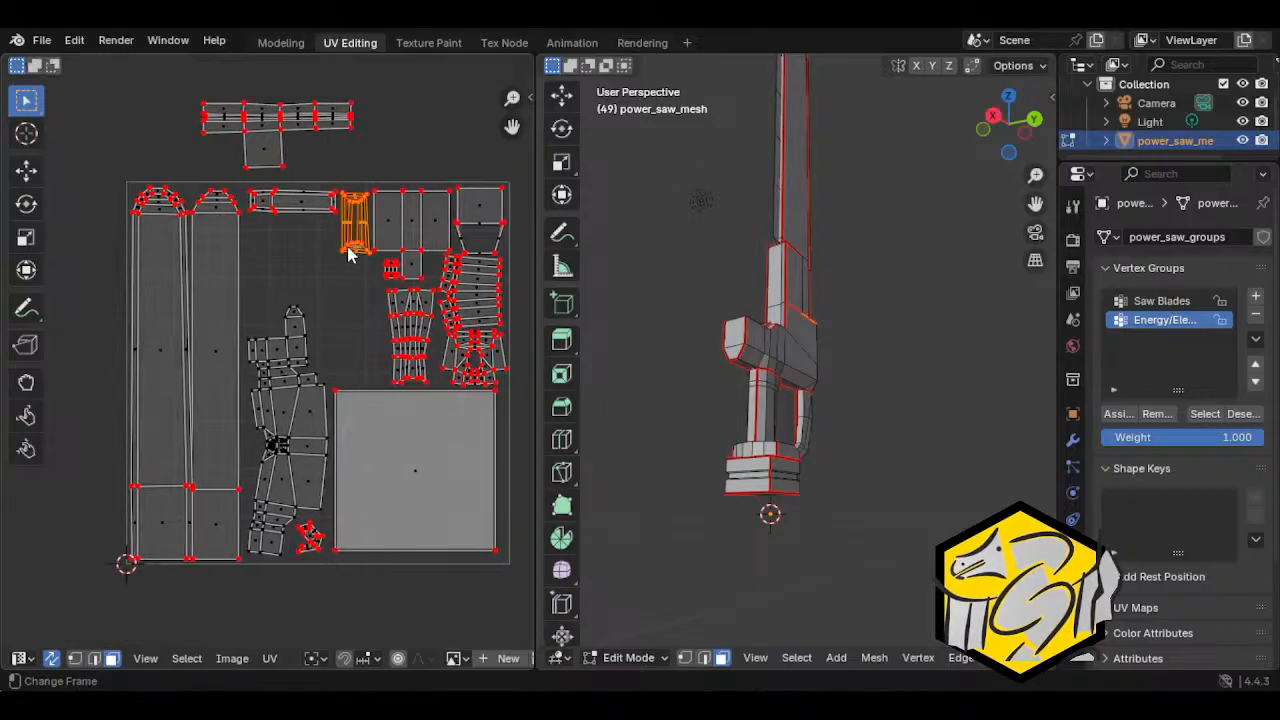
pyautogui.press('g')
pyautogui.click(416, 142)
# Step: Rotate the handle end block's UV island by 90 degrees and place it upright in the upper gap beside the three-panel island
pyautogui.click(314, 136)
pyautogui.write('lr')
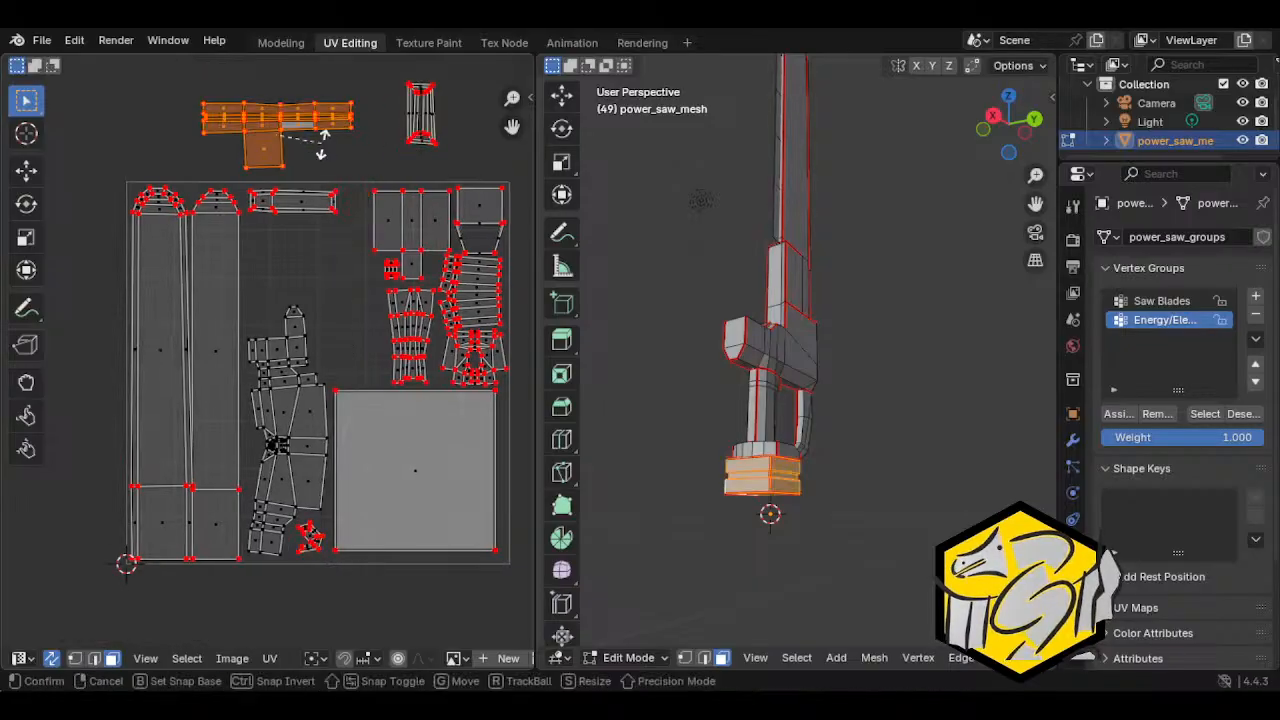
pyautogui.write('90')
pyautogui.press('Return')
pyautogui.press('g')
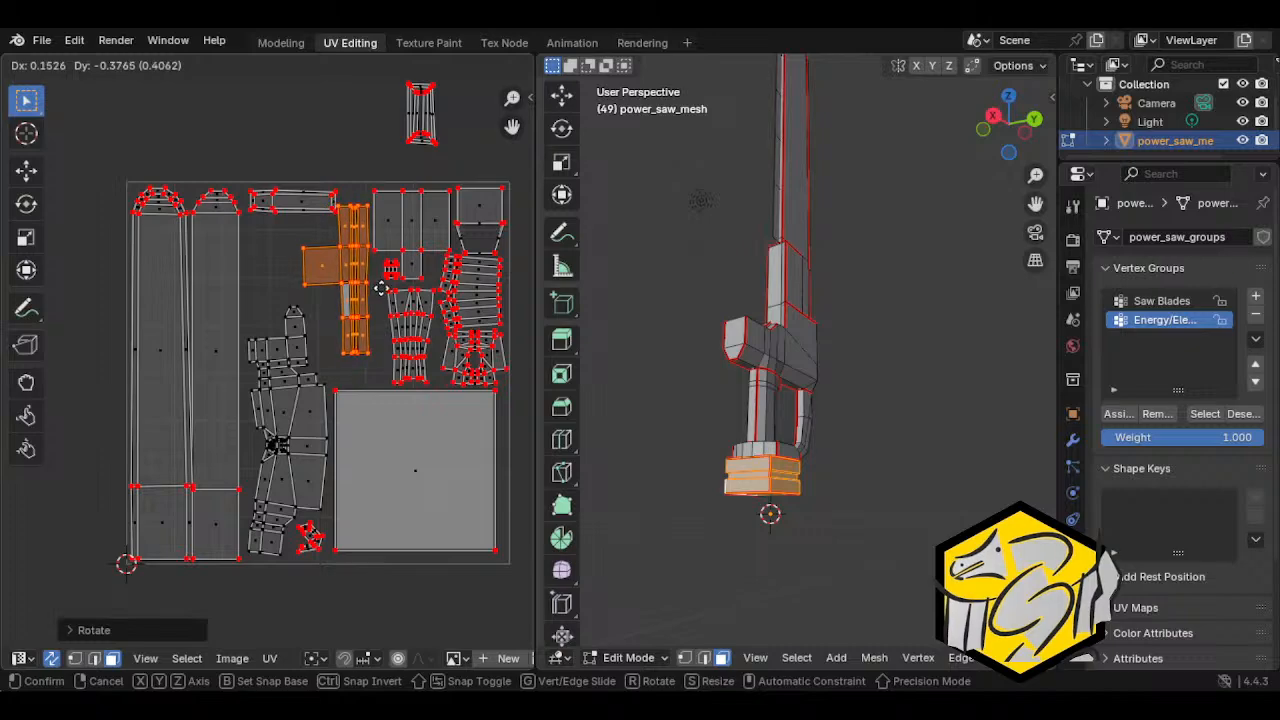
pyautogui.click(375, 295)
# Step: Shift the long horizontal strip island closer to the blade islands and nudge the end block's island up beside it
pyautogui.scroll(2, 362, 325)
pyautogui.scroll(-3, 362, 325)
pyautogui.click(240, 177)
pyautogui.press('g')
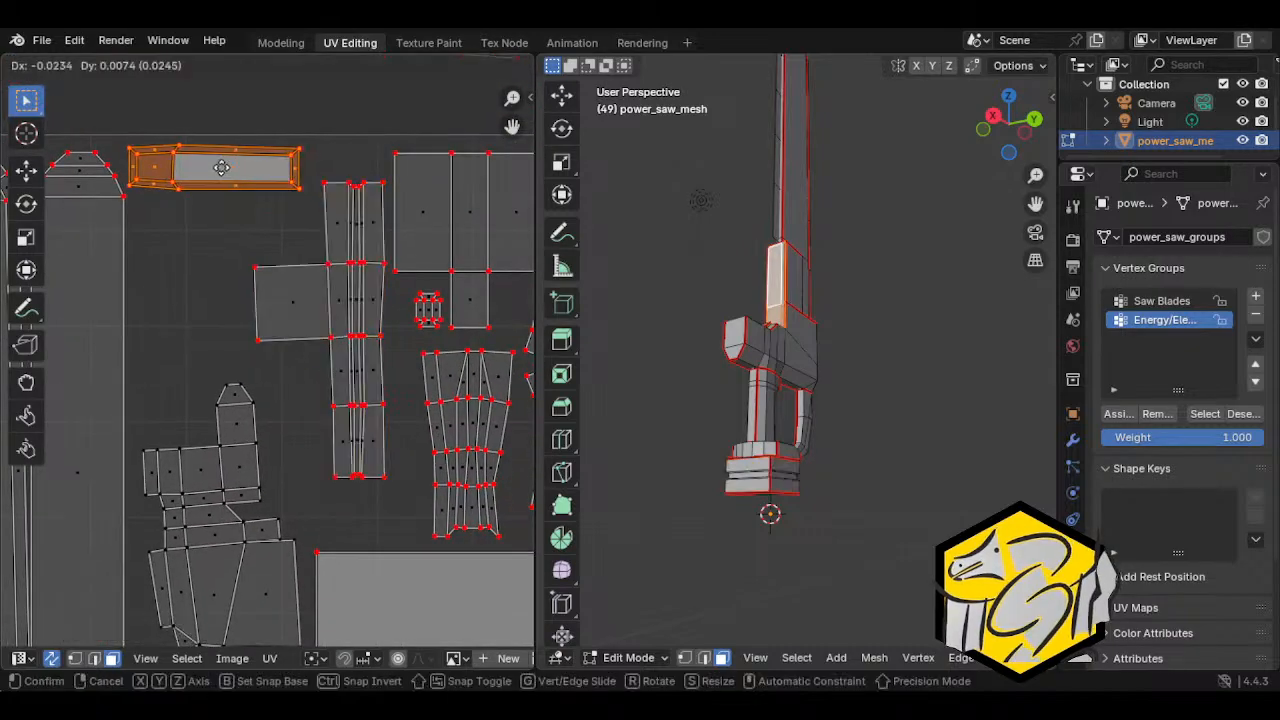
pyautogui.click(220, 163)
pyautogui.click(338, 222)
pyautogui.press('l')
pyautogui.press('g')
pyautogui.click(338, 205)
# Step: Place the parked hourglass-shaped UV island in the gap between the blade islands and the end block's island
pyautogui.scroll(-2, 345, 200)
pyautogui.click(397, 134)
pyautogui.press('l')
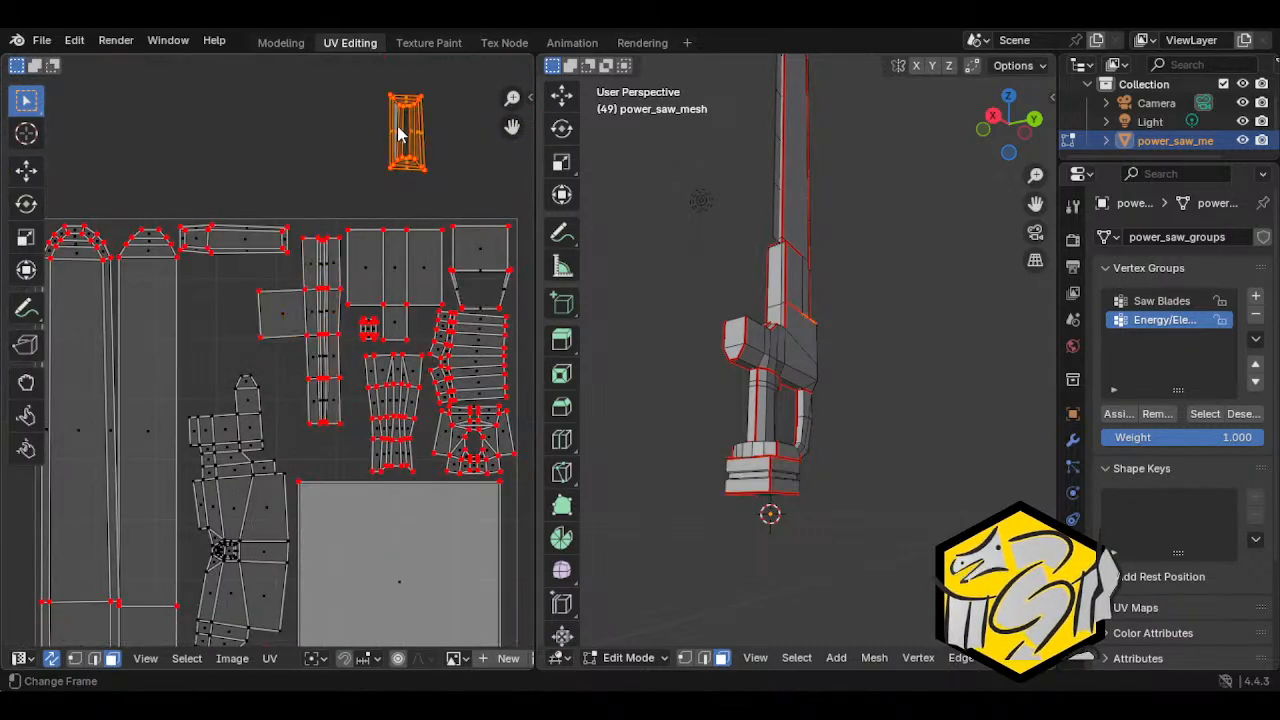
pyautogui.press('g')
pyautogui.click(213, 316)
# Step: Move the stray square UV island from outside the layout to just above the UV area
pyautogui.scroll(-5, 257, 361)
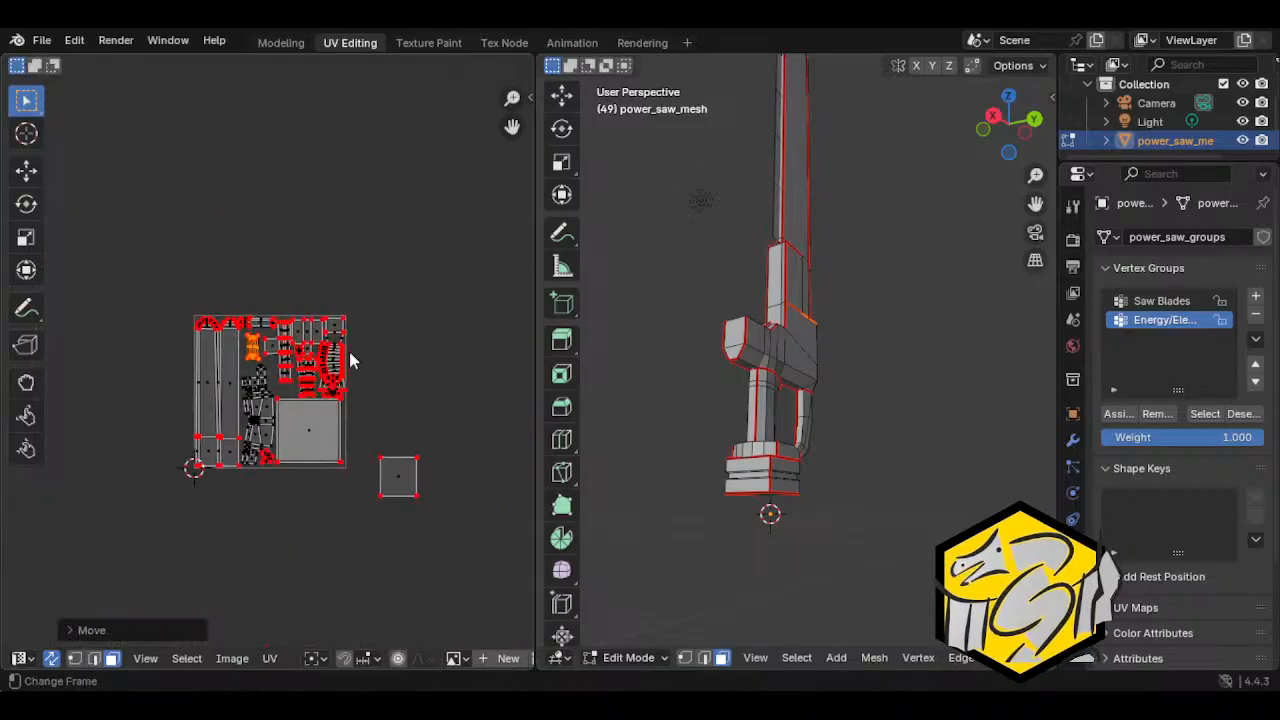
pyautogui.scroll(4, 461, 487)
pyautogui.scroll(-1, 449, 434)
pyautogui.click(460, 462)
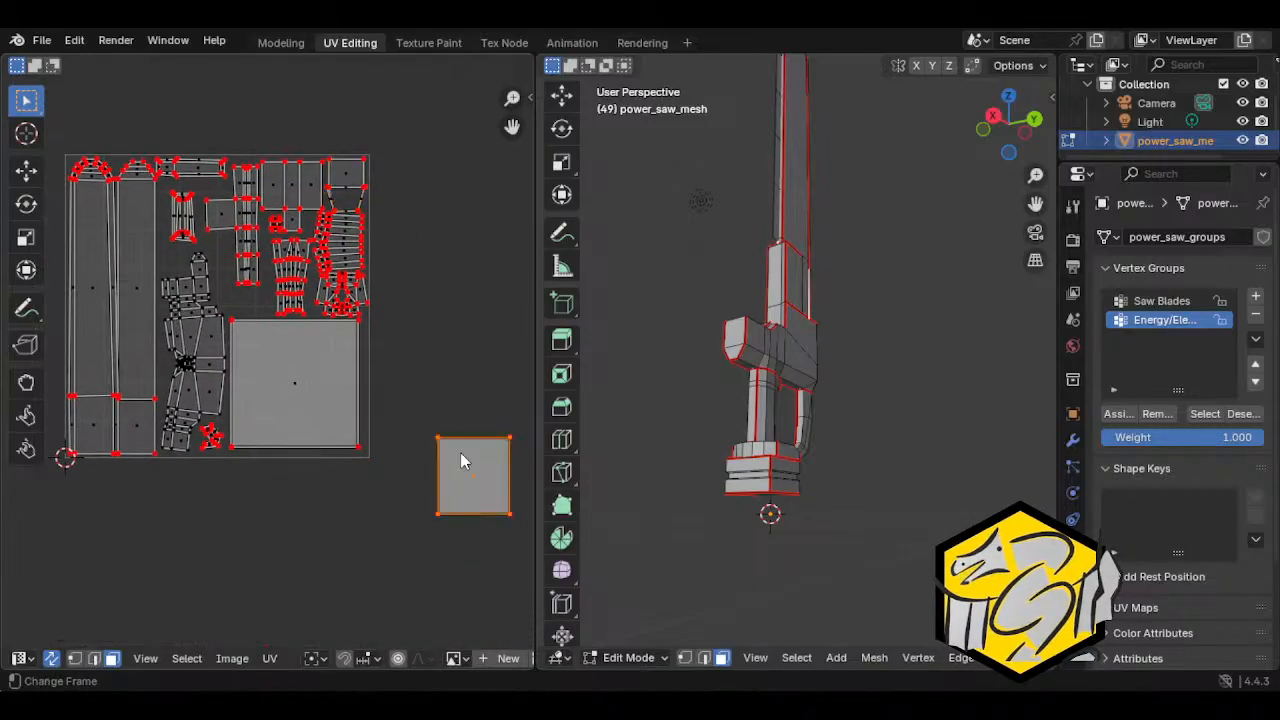
pyautogui.press('g')
pyautogui.click(225, 100)
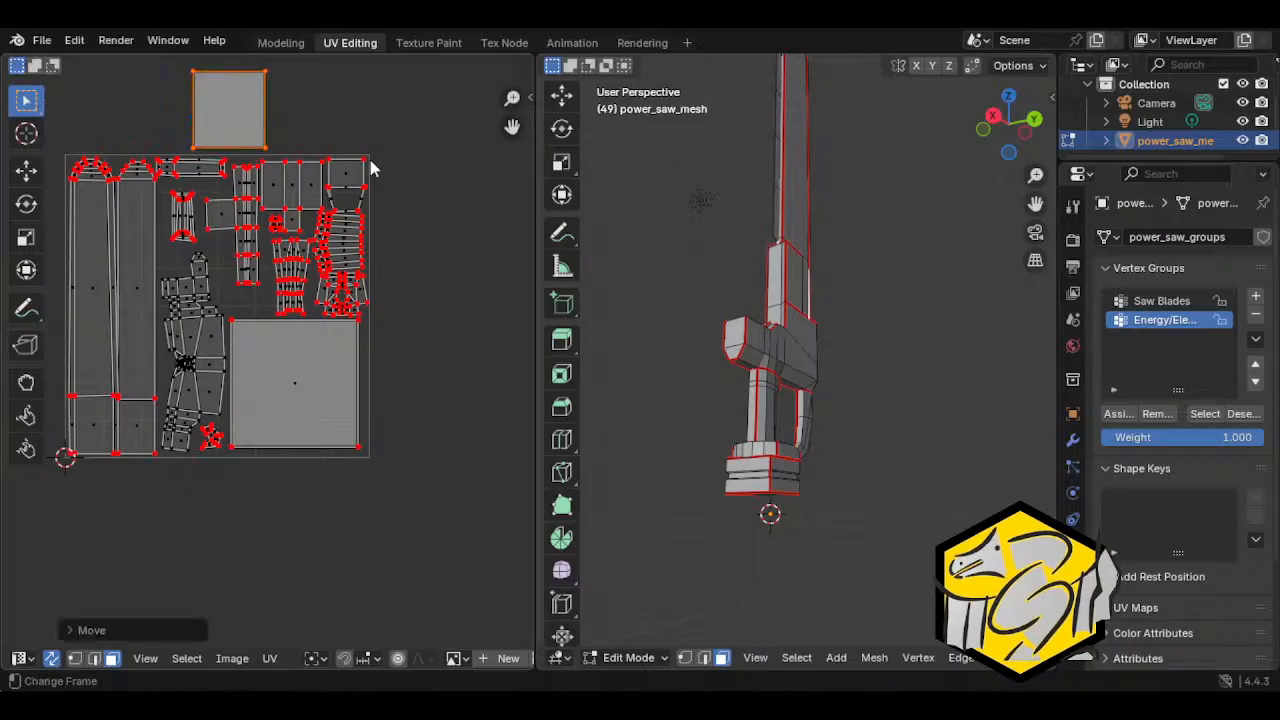
# Step: Select the saw body's UV island and pin its UVs
pyautogui.moveTo(376, 169); pyautogui.dragTo(450, 209, button='middle')
pyautogui.scroll(2, 303, 358)
pyautogui.moveTo(312, 338); pyautogui.dragTo(287, 367, button='middle')
pyautogui.click(253, 381)
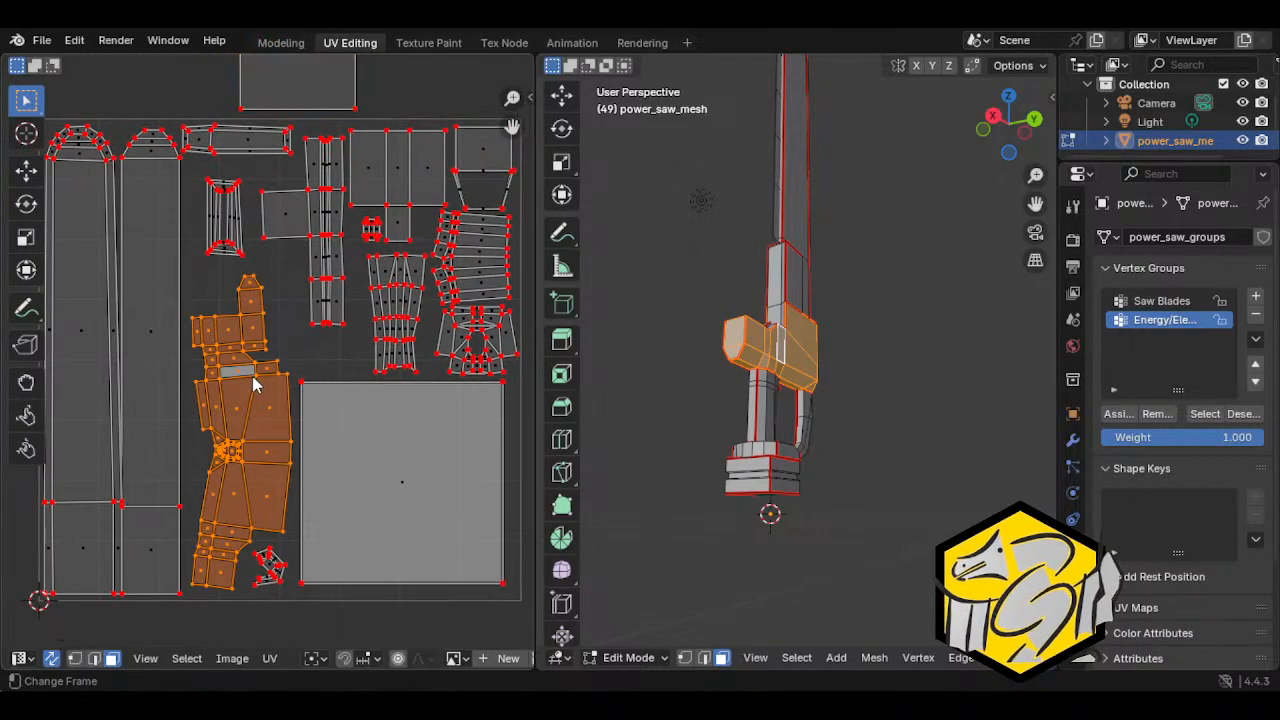
pyautogui.click(310, 352)
# Step: Scale down the whole stacked saw plane square and move it to the UV area's lower-right corner
pyautogui.click(368, 440)
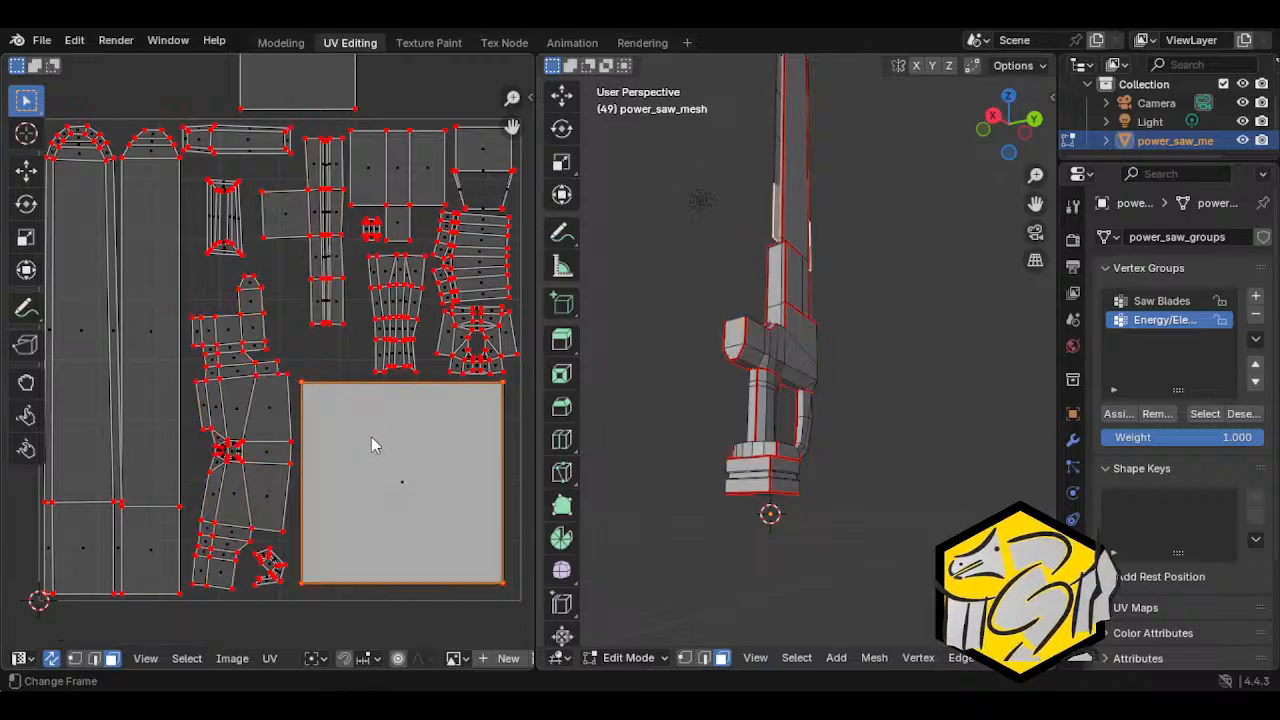
pyautogui.click(402, 482)
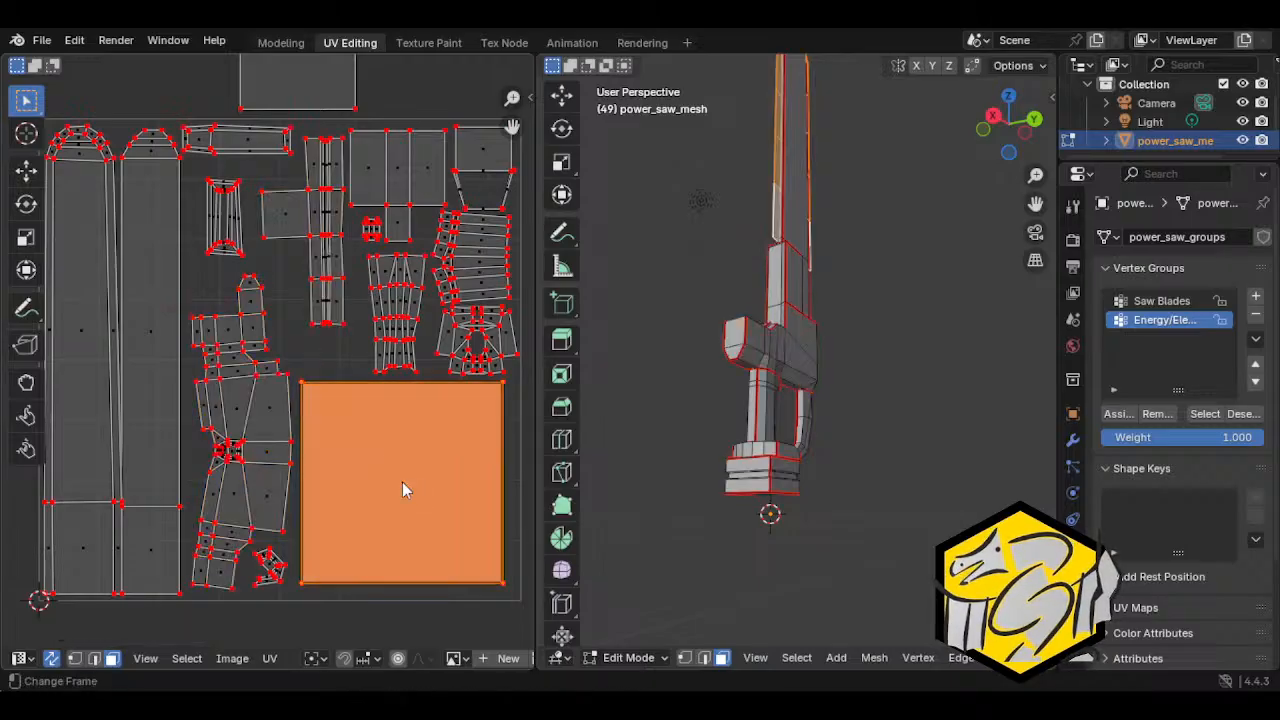
pyautogui.scroll(-1, 402, 482)
pyautogui.press('s')
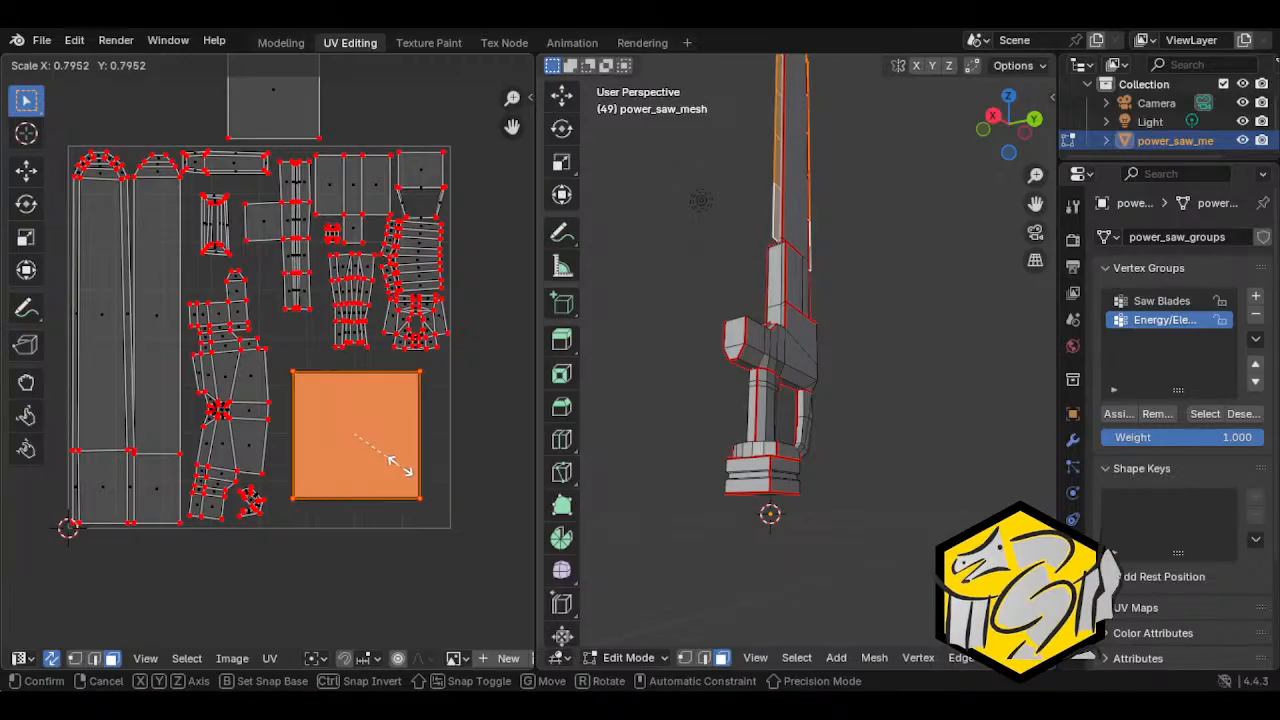
pyautogui.click(388, 470)
pyautogui.press('g')
pyautogui.click(355, 499)
pyautogui.press('s')
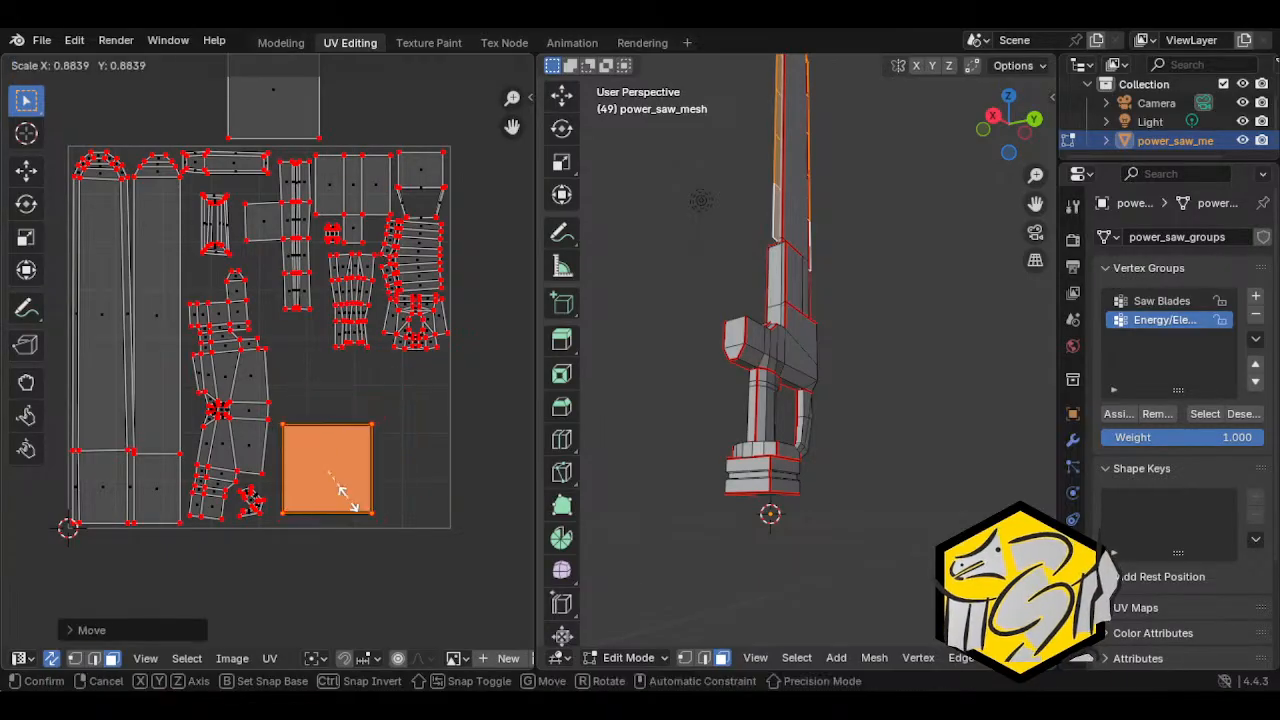
pyautogui.click(348, 495)
pyautogui.press('g')
pyautogui.click(424, 510)
# Step: Bring the parked square island into the UV area, scale it down, and place it directly above the saw plane square
pyautogui.click(271, 68)
pyautogui.press('g')
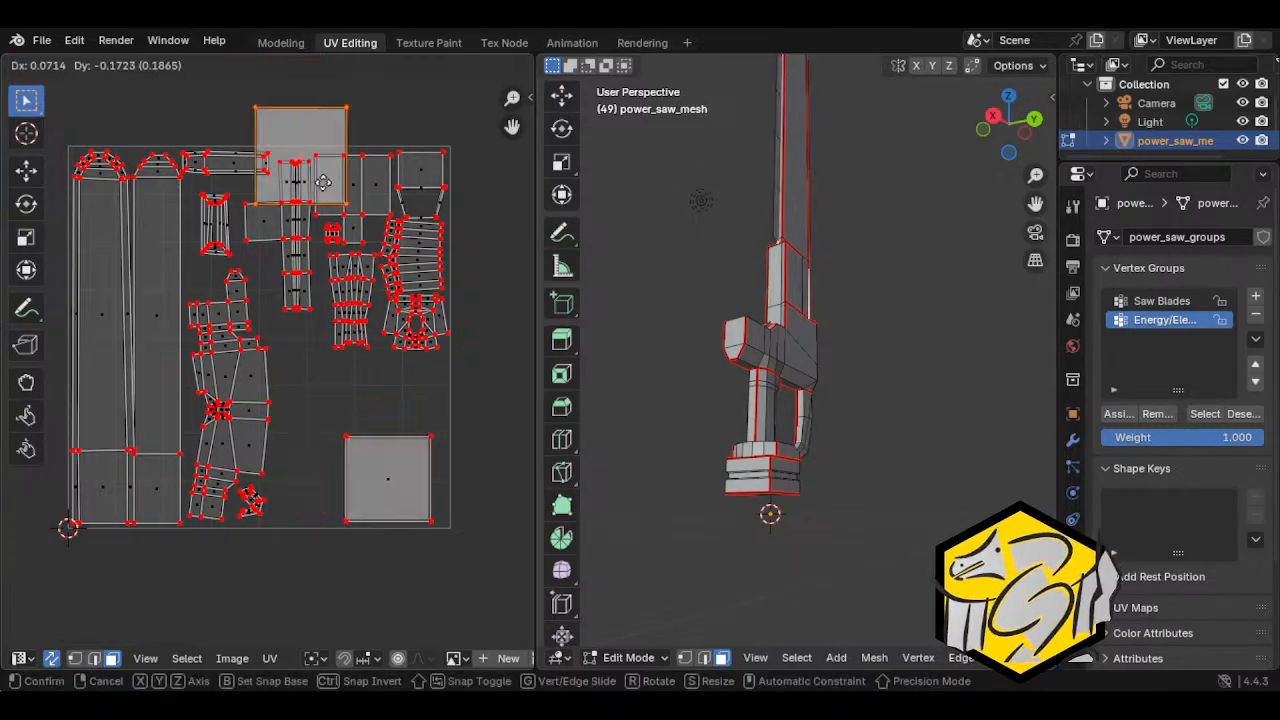
pyautogui.click(407, 369)
pyautogui.press('s')
pyautogui.click(420, 405)
pyautogui.press('g')
pyautogui.press('s')
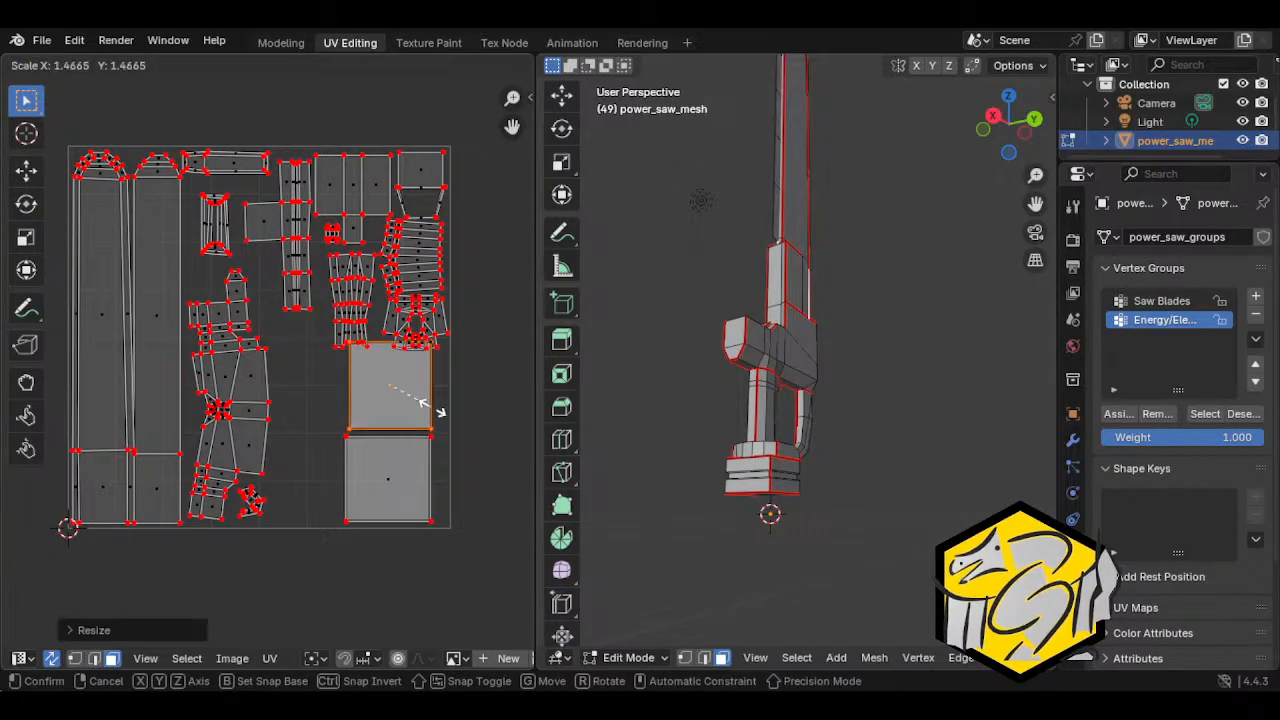
pyautogui.click(431, 420)
pyautogui.press('g')
pyautogui.click(421, 420)
# Step: Overlay the second square on the saw plane square to match their sizes, and place it back above
pyautogui.scroll(1, 421, 420)
pyautogui.press('g')
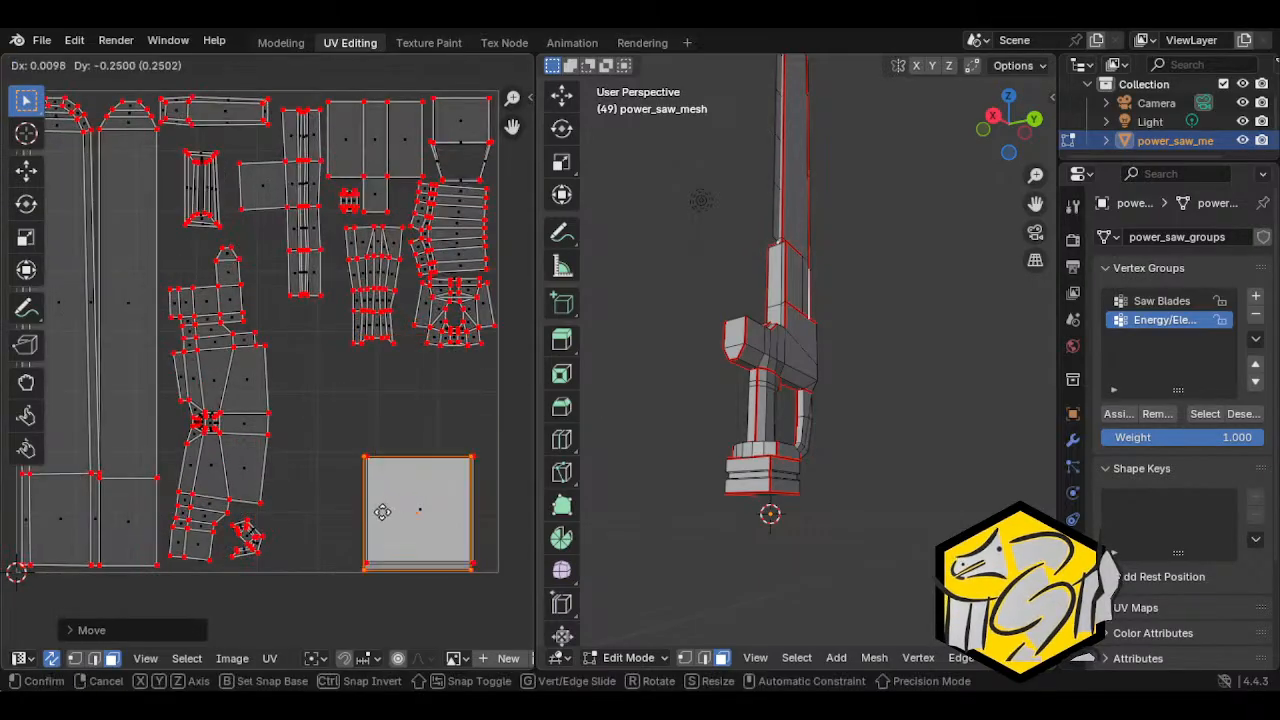
pyautogui.click(385, 510)
pyautogui.press('s')
pyautogui.click(471, 512)
pyautogui.press('g')
pyautogui.click(388, 402)
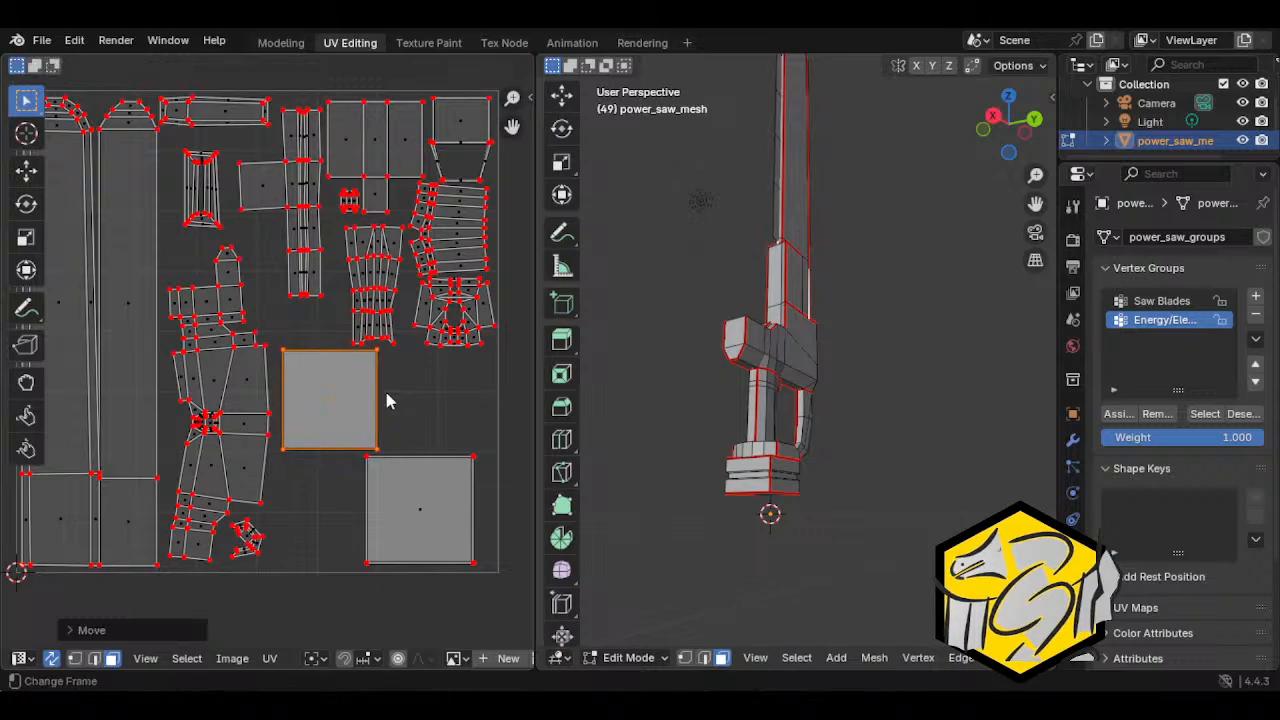
pyautogui.press('g')
pyautogui.click(523, 449)
# Step: Shift the saw plane square and the square above it closer to the UV area's right edge
pyautogui.click(452, 508)
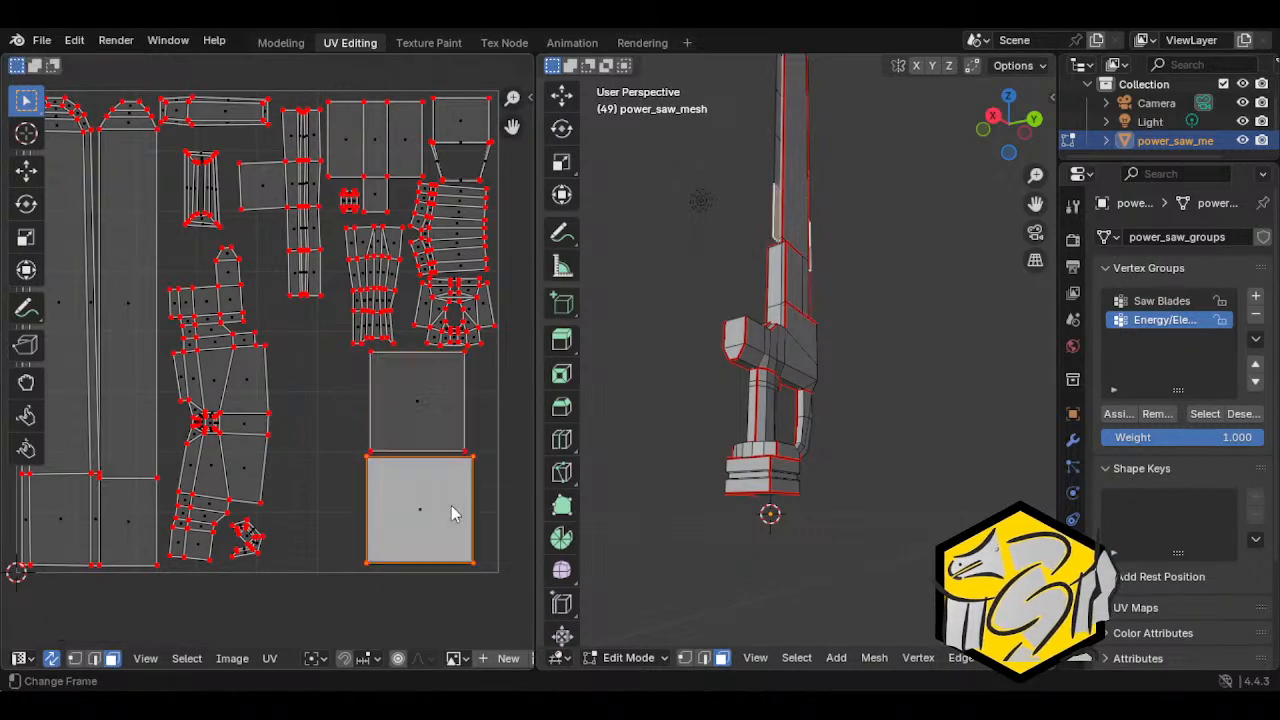
pyautogui.press('g')
pyautogui.rightClick(472, 516)
pyautogui.hotkey('ctrl', 'l')
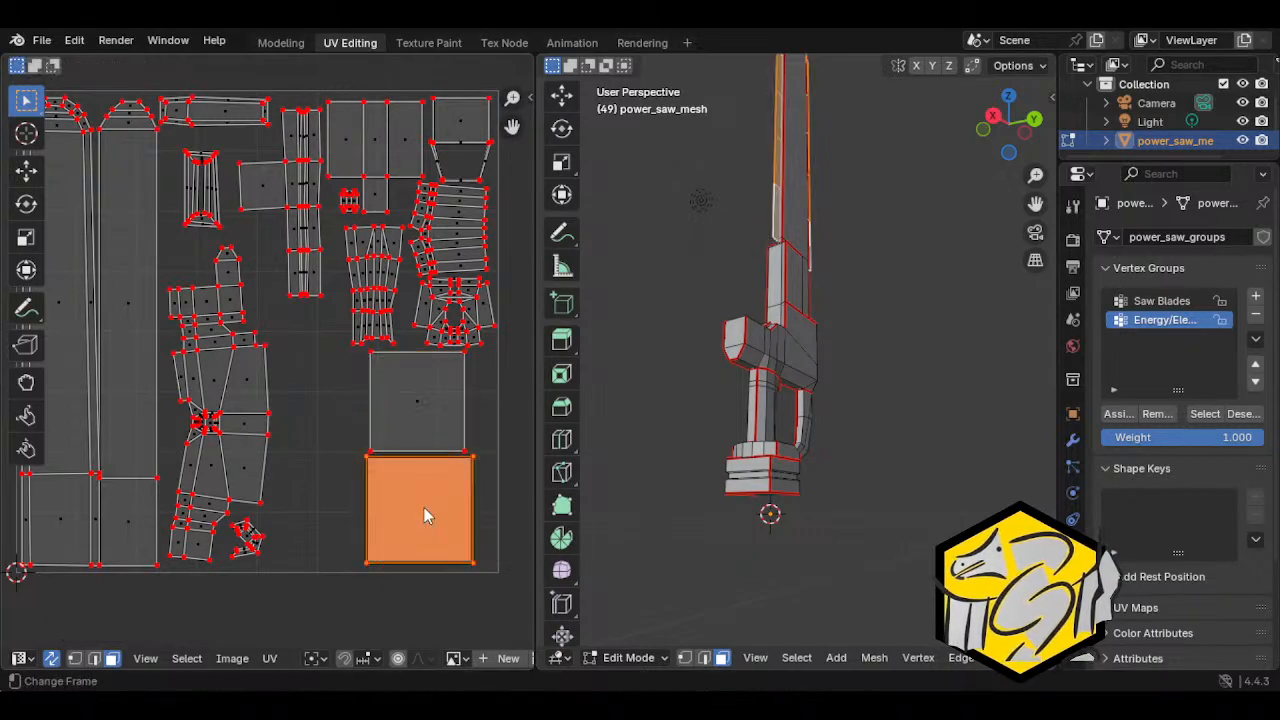
pyautogui.press('g')
pyautogui.rightClick(462, 516)
pyautogui.click(409, 429)
pyautogui.press('g')
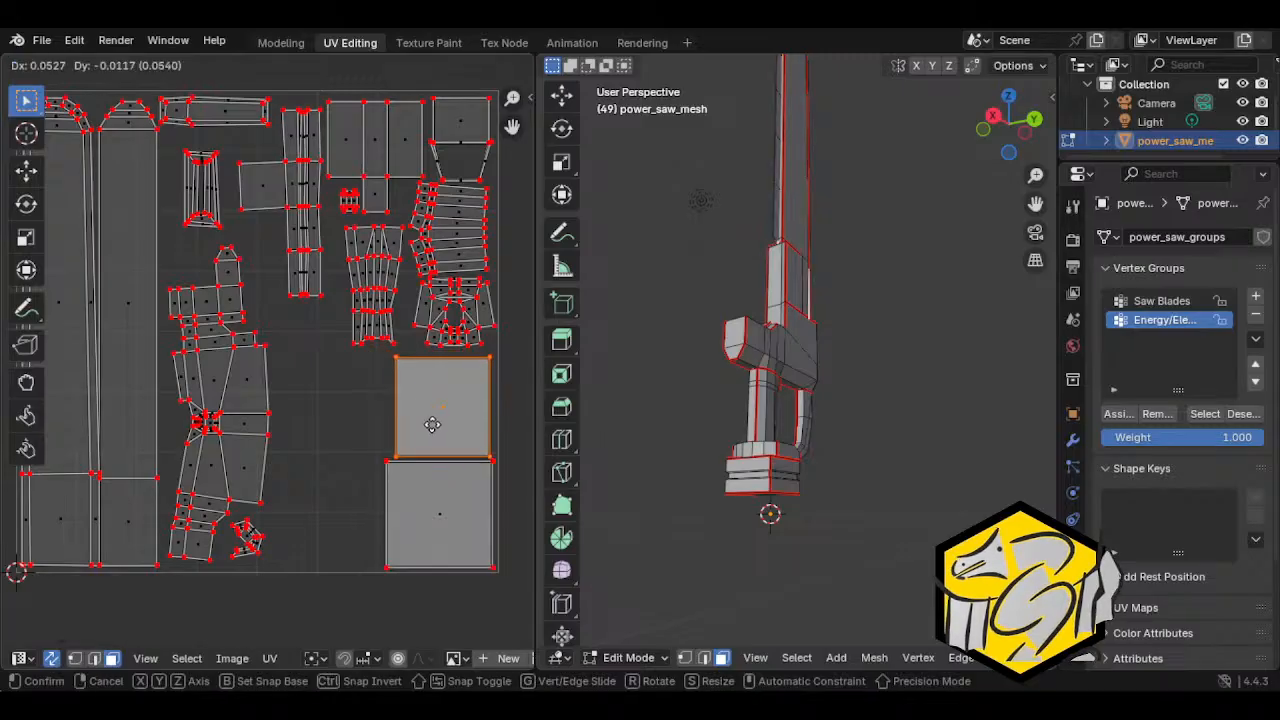
pyautogui.click(427, 422)
# Step: Select the UV islands one after another to check which part of the saw each belongs to
pyautogui.click(327, 420)
pyautogui.moveTo(256, 424)
pyautogui.mouseDown(button='middle')
pyautogui.moveTo(314, 409)
pyautogui.moveTo(277, 431)
pyautogui.mouseUp(button='middle')
pyautogui.click(314, 409)
pyautogui.hotkey('ctrl', 'l')
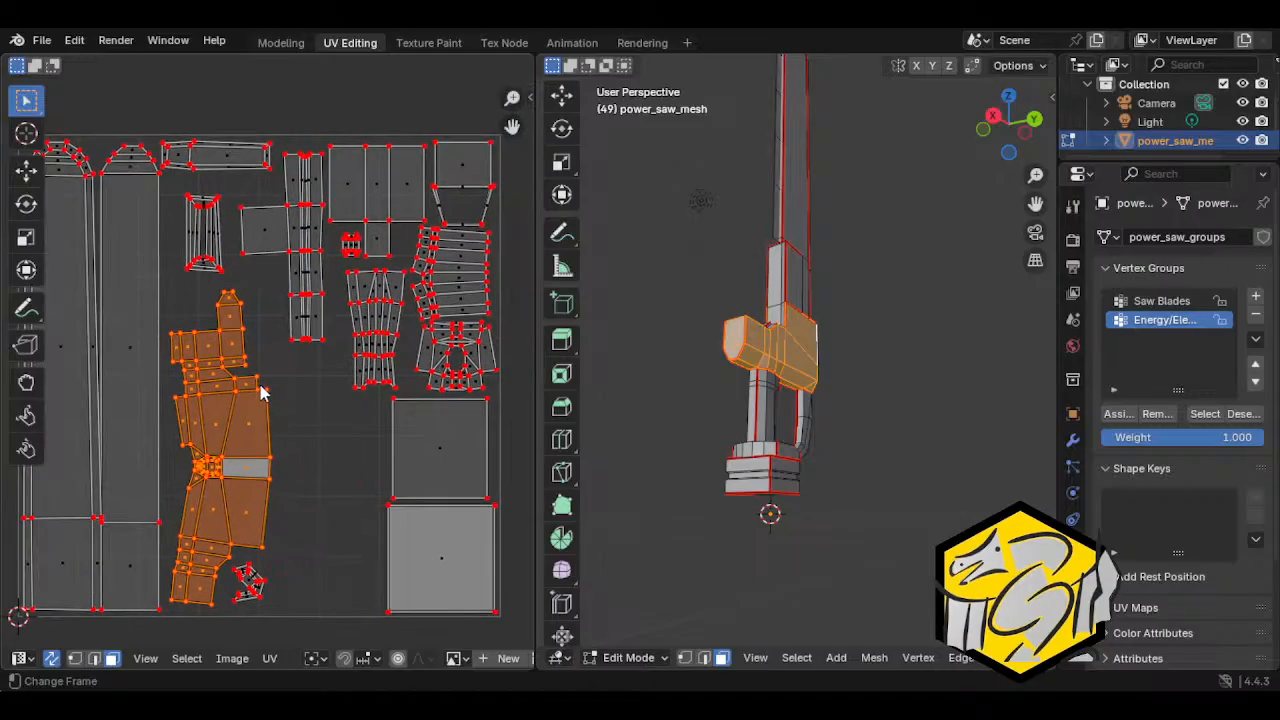
pyautogui.click(196, 266)
pyautogui.hotkey('ctrl', 'l')
pyautogui.click(190, 145)
pyautogui.press('l')
pyautogui.click(370, 205)
pyautogui.press('l')
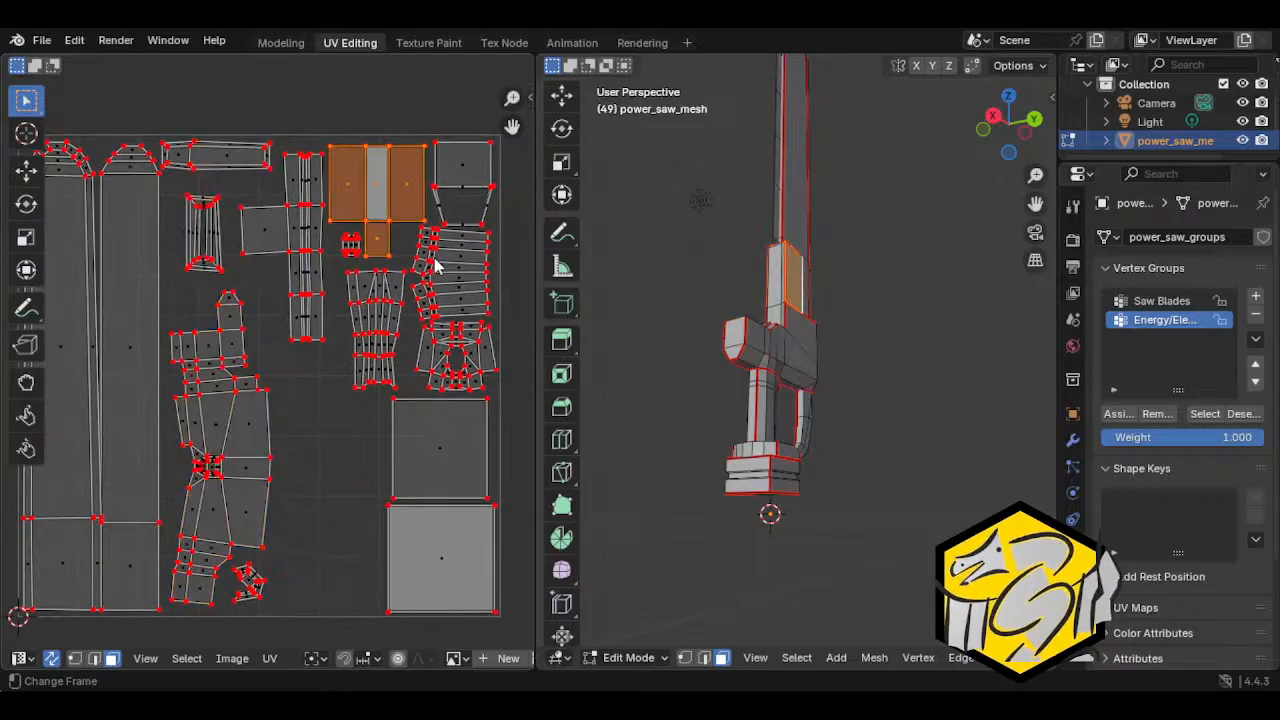
pyautogui.click(434, 259)
pyautogui.press('l')
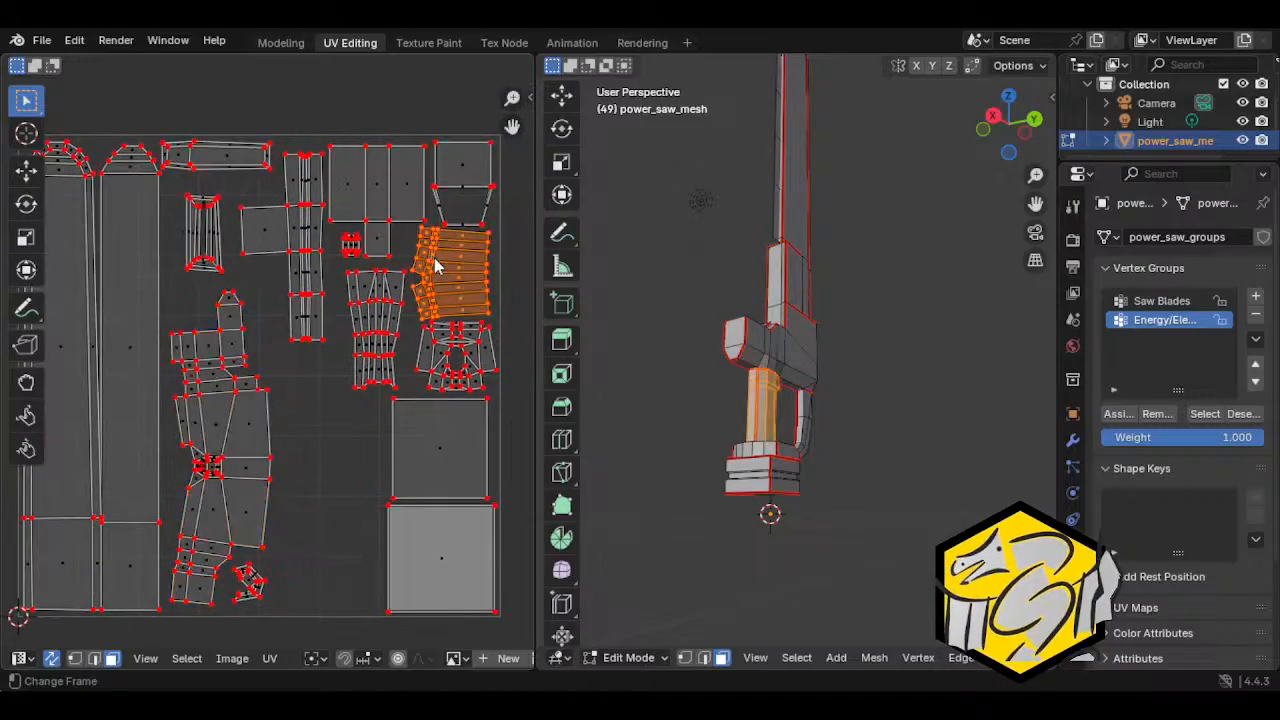
pyautogui.click(462, 360)
pyautogui.press('l')
pyautogui.click(373, 340)
pyautogui.press('l')
pyautogui.click(439, 347)
pyautogui.press('l')
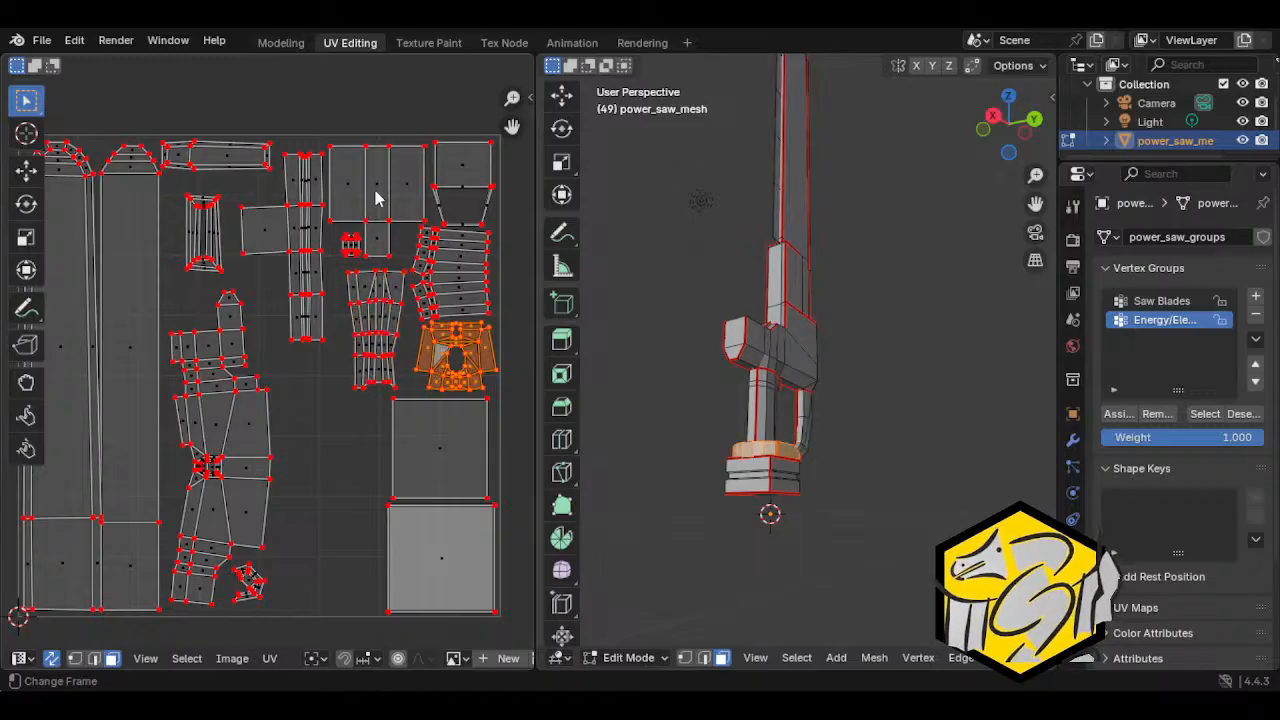
pyautogui.click(368, 181)
pyautogui.press('l')
pyautogui.click(492, 196)
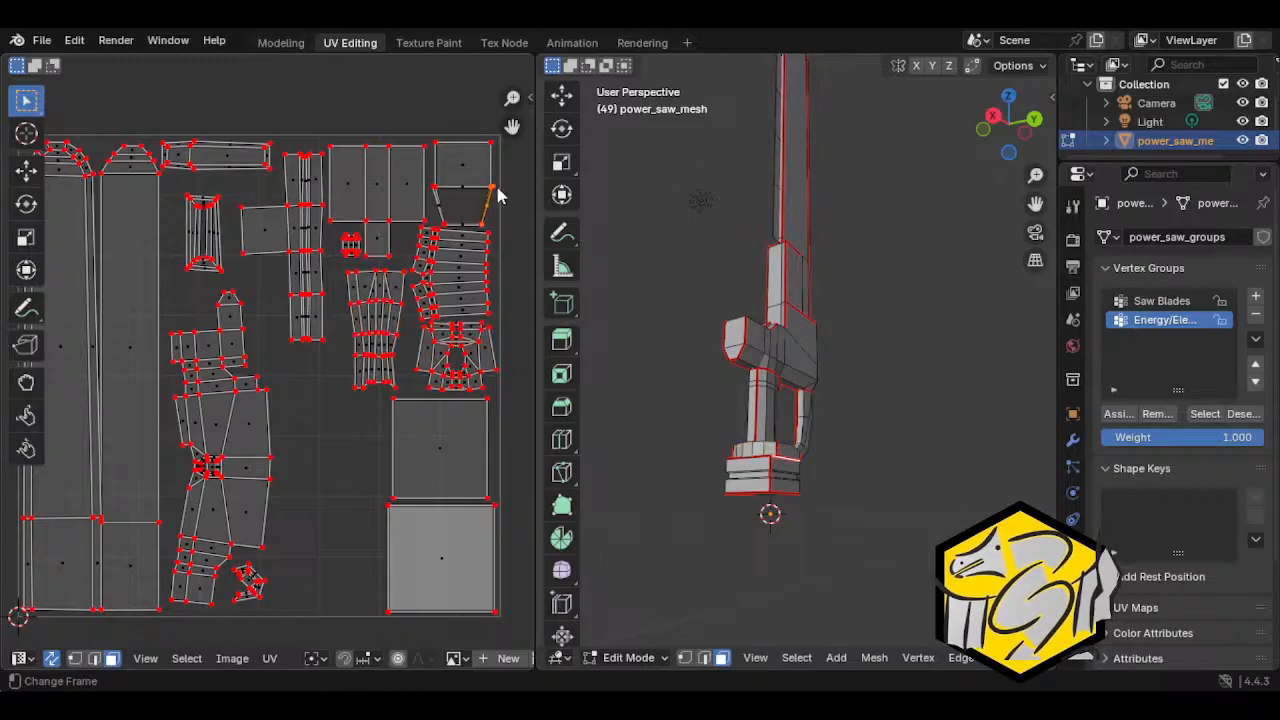
pyautogui.press('l')
pyautogui.click(388, 185)
pyautogui.press('l')
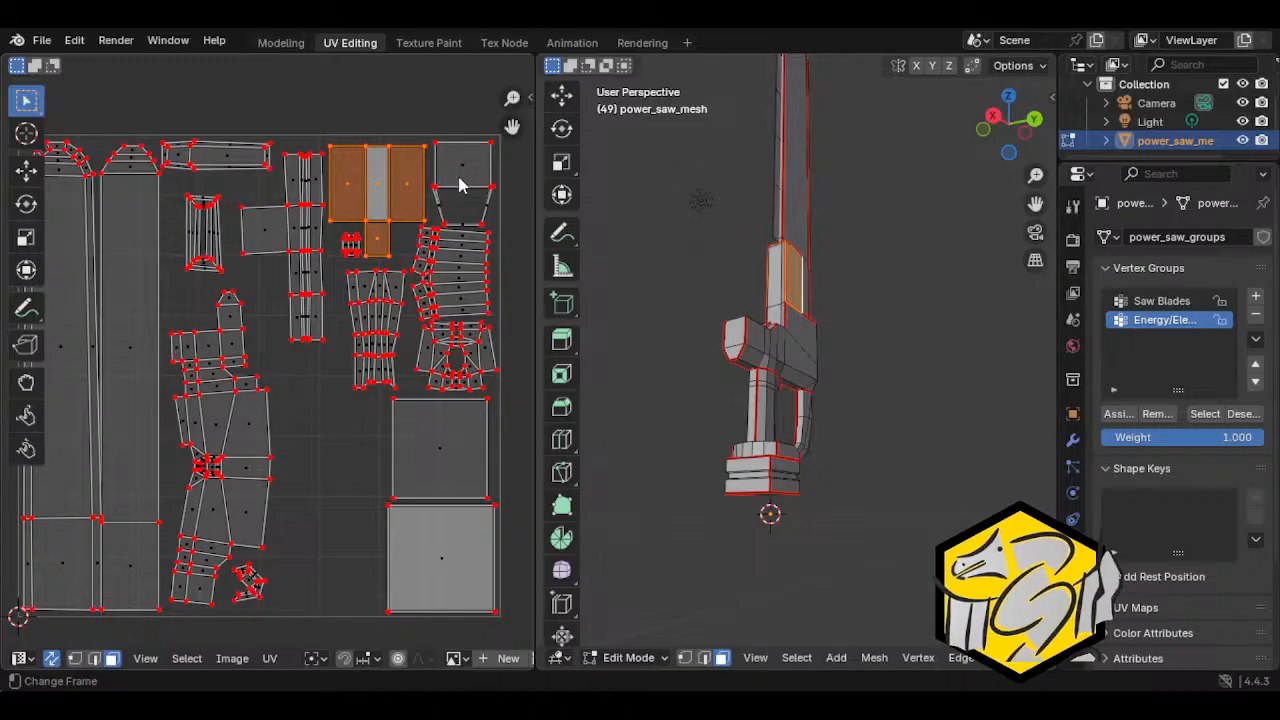
pyautogui.click(460, 185)
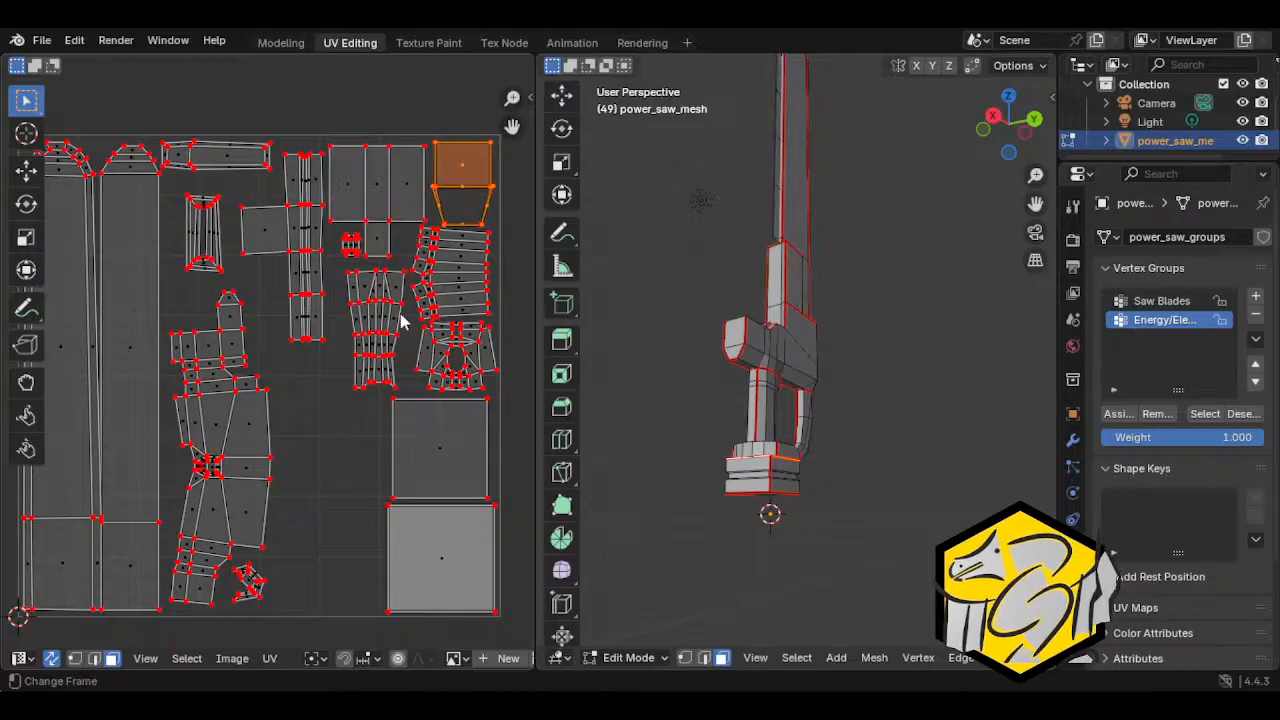
# Step: Move the handle end block's UV island down into the gap beside the two squares and enlarge it
pyautogui.click(296, 238)
pyautogui.press('l')
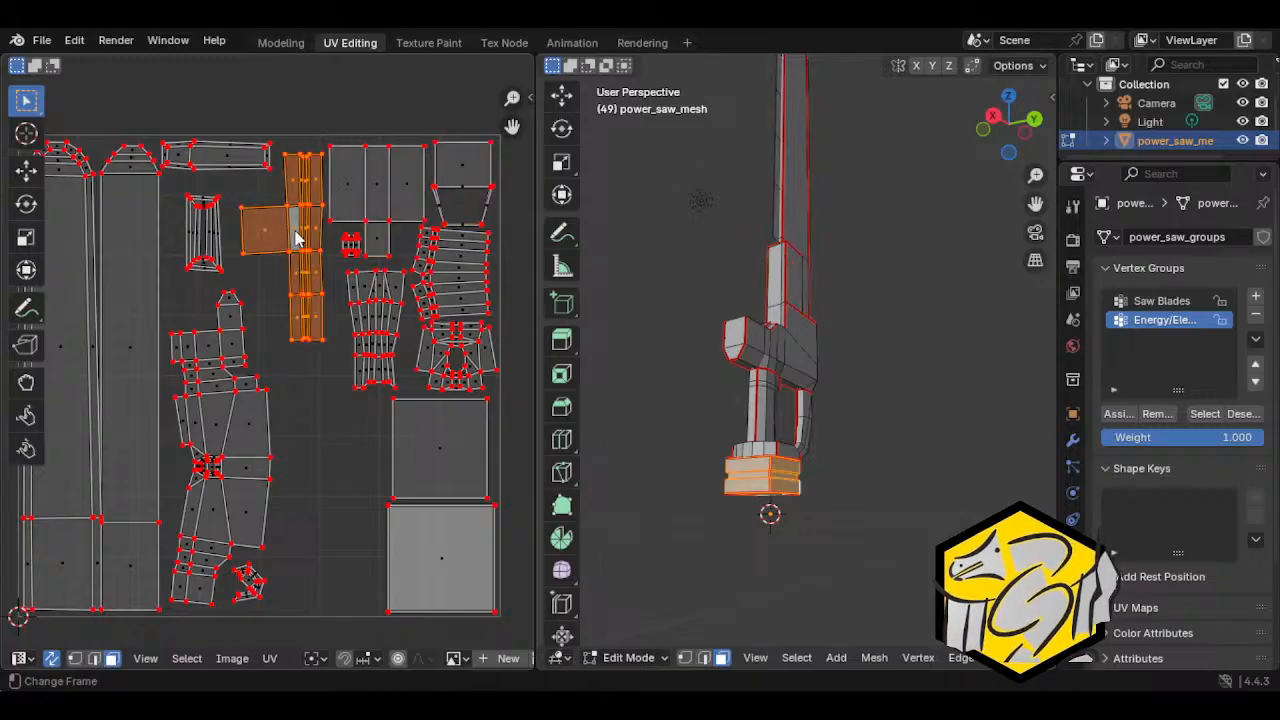
pyautogui.click(307, 310)
pyautogui.press('l')
pyautogui.moveTo(345, 451); pyautogui.dragTo(346, 343, button='middle')
pyautogui.press('g')
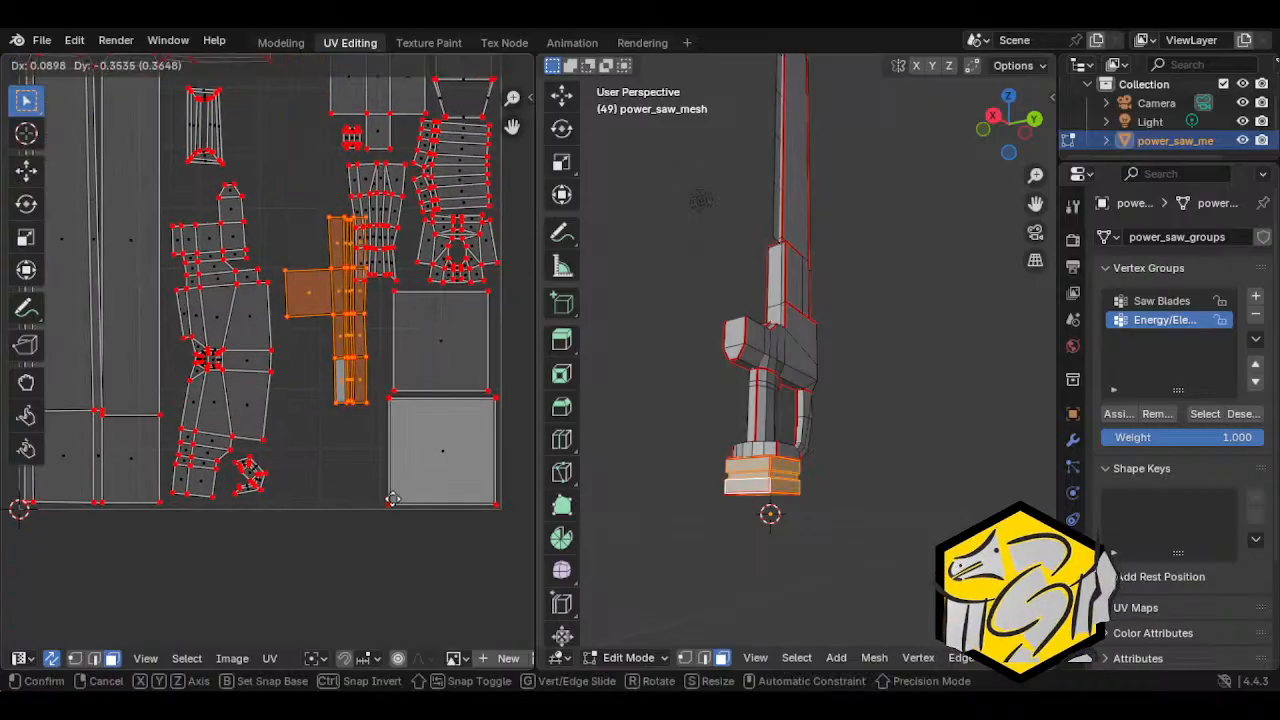
pyautogui.click(397, 585)
pyautogui.press('s')
pyautogui.click(376, 474)
# Step: Straighten the handle end block's UV island with slight rotations and seat it just beside the two squares
pyautogui.press('r')
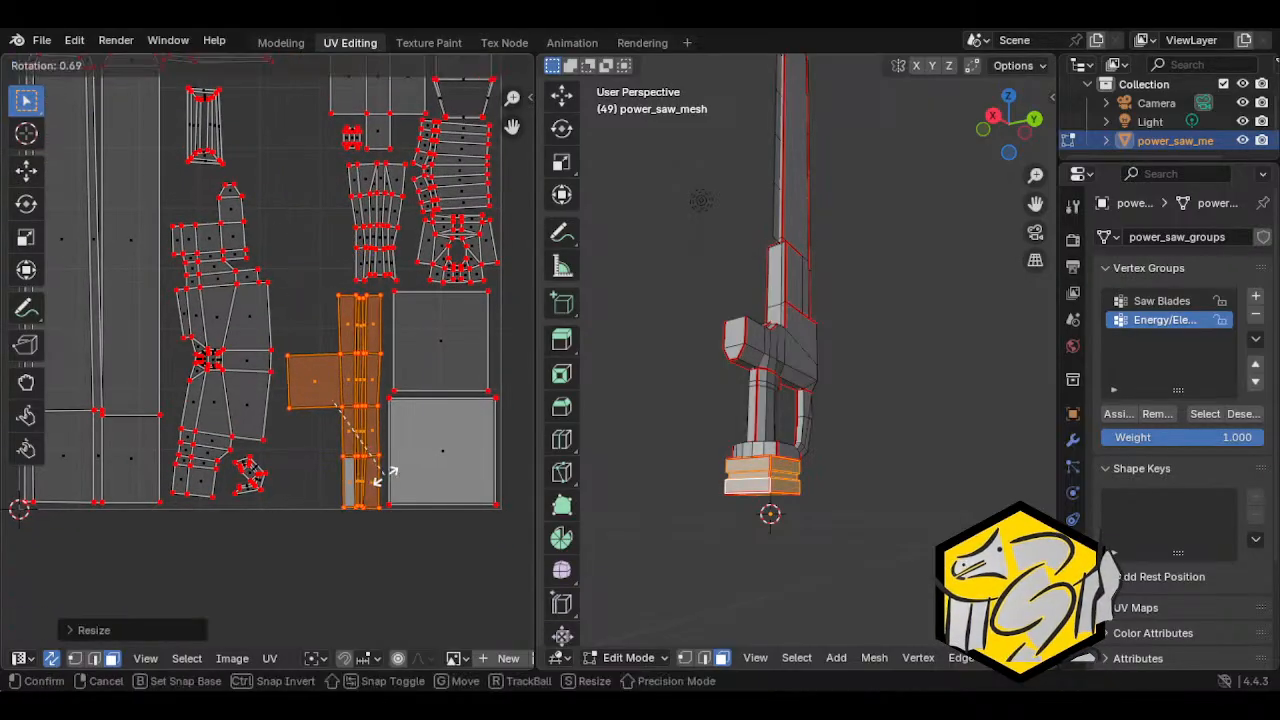
pyautogui.click(386, 481)
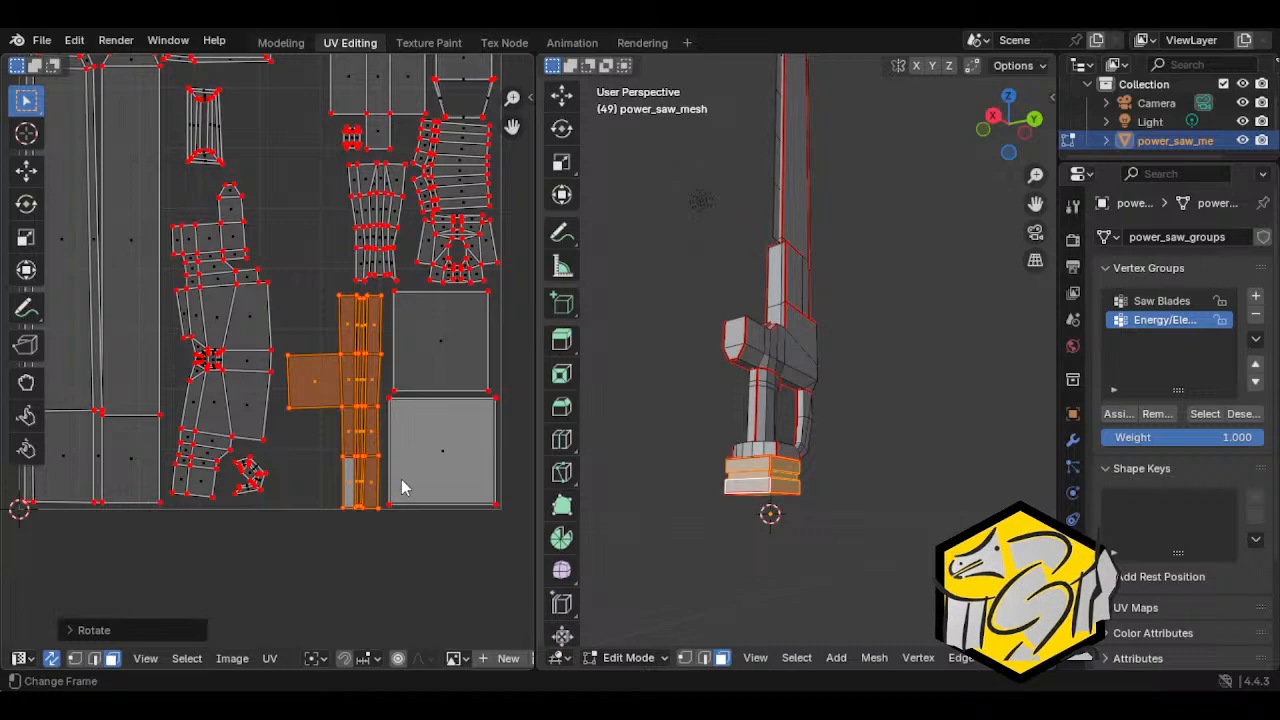
pyautogui.press('g')
pyautogui.click(398, 472)
pyautogui.press('r')
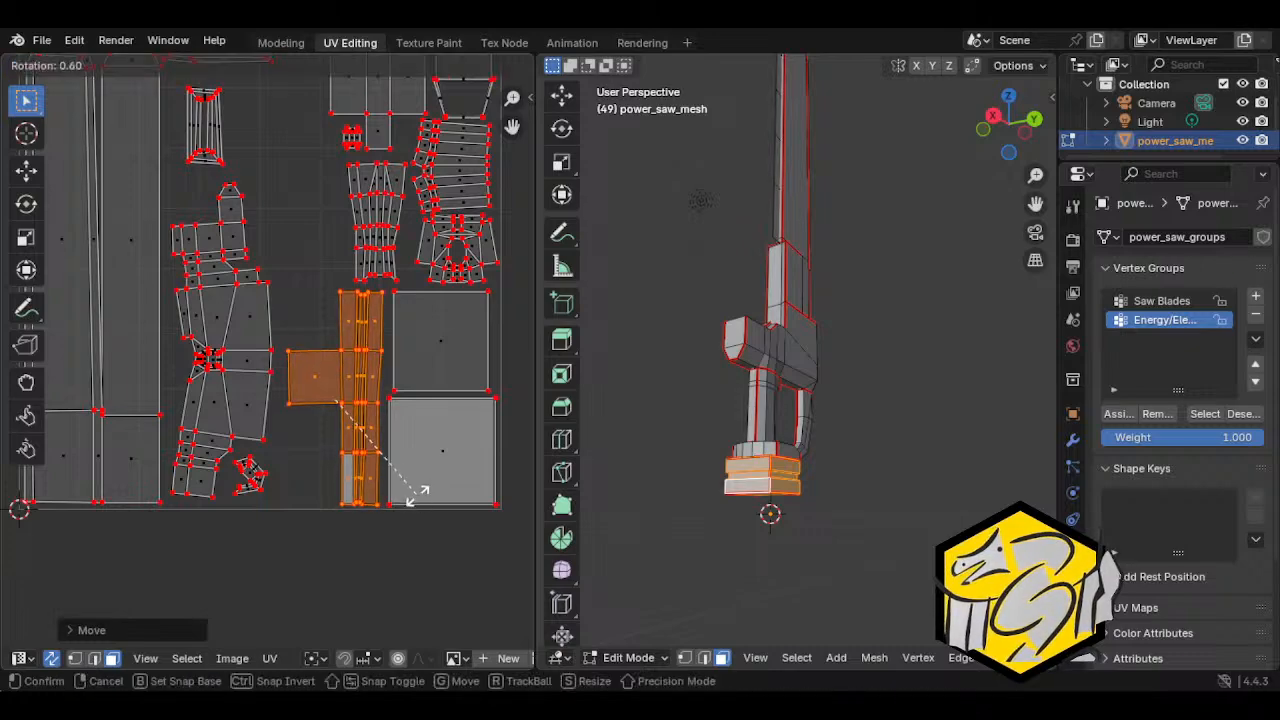
pyautogui.click(424, 491)
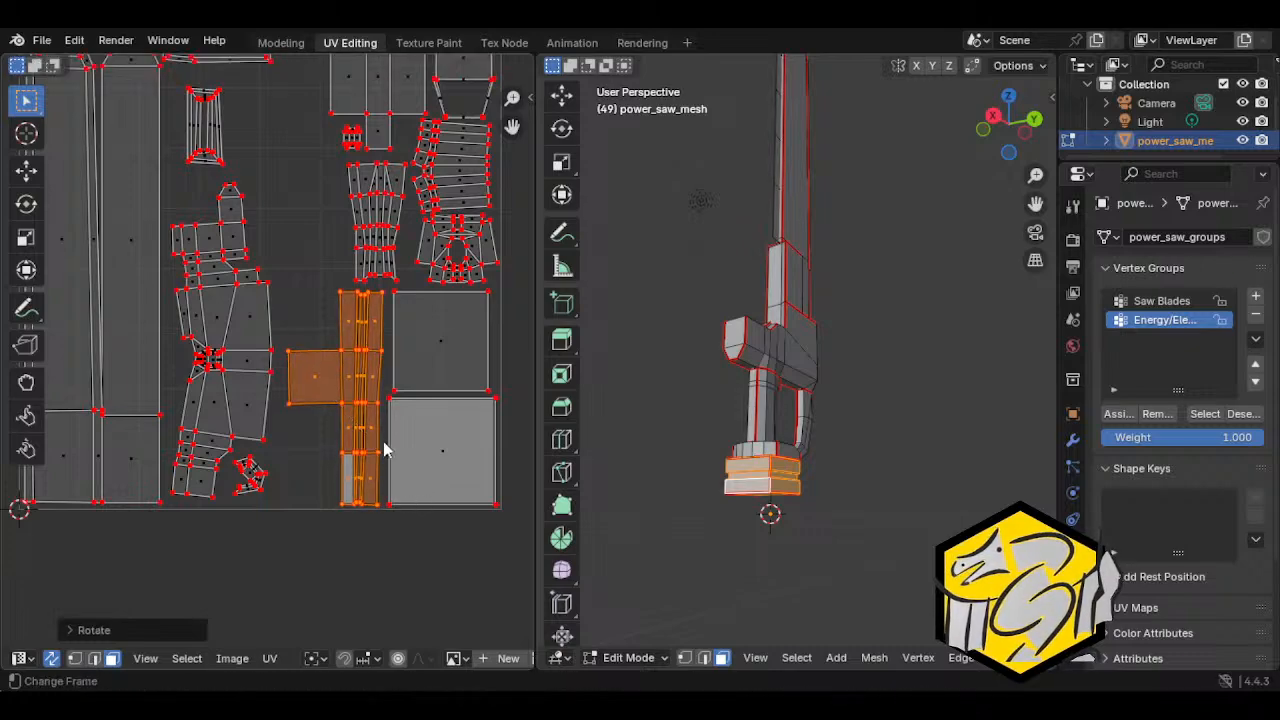
# Step: Select individual UV islands, including the handle collar's and the small framed one, to check which saw parts they cover
pyautogui.click(460, 243)
pyautogui.scroll(2, 409, 400)
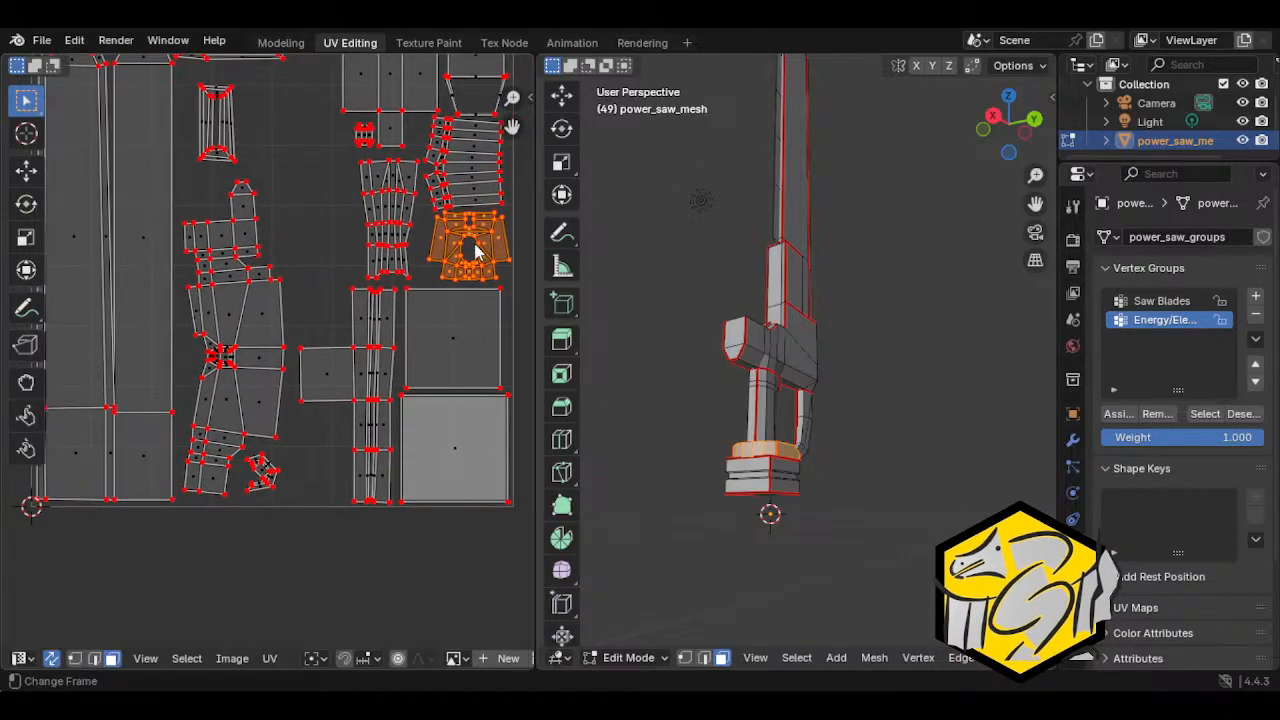
pyautogui.moveTo(475, 244); pyautogui.dragTo(464, 299, button='middle')
pyautogui.hotkey('alt', 'a')
pyautogui.press('l')
pyautogui.hotkey('alt', 'a')
pyautogui.press('l')
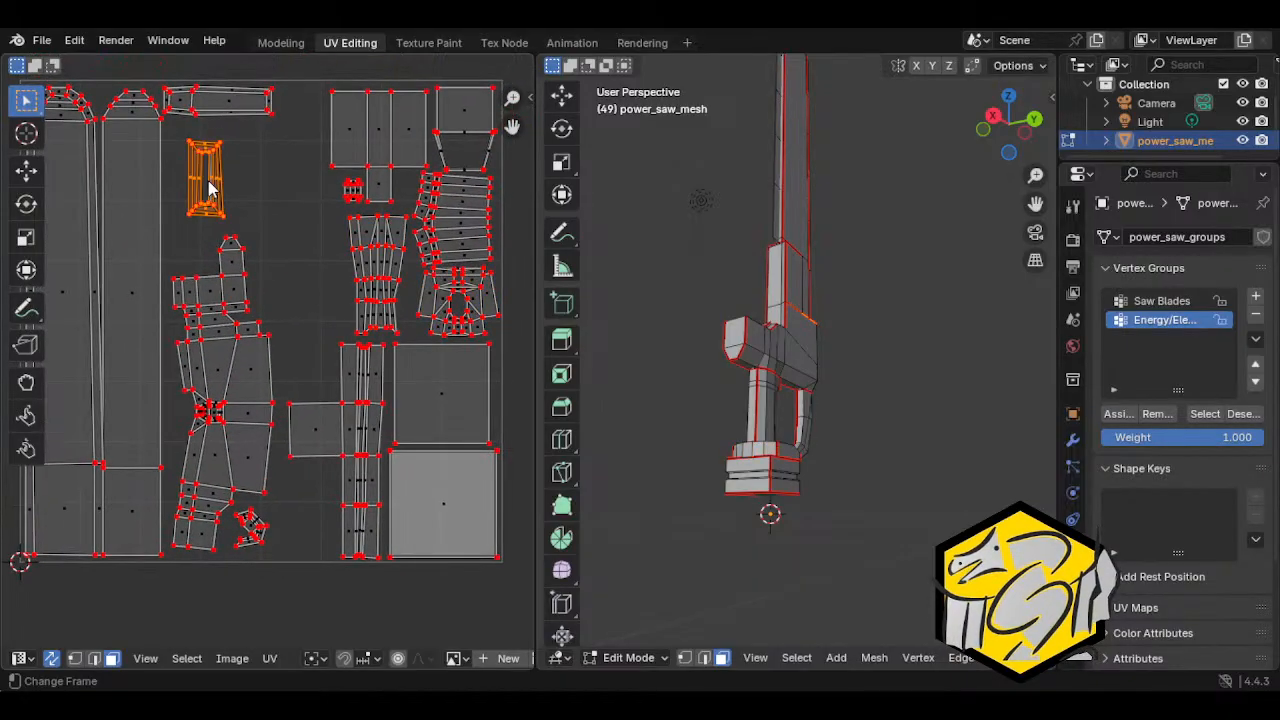
pyautogui.scroll(3, 250, 240)
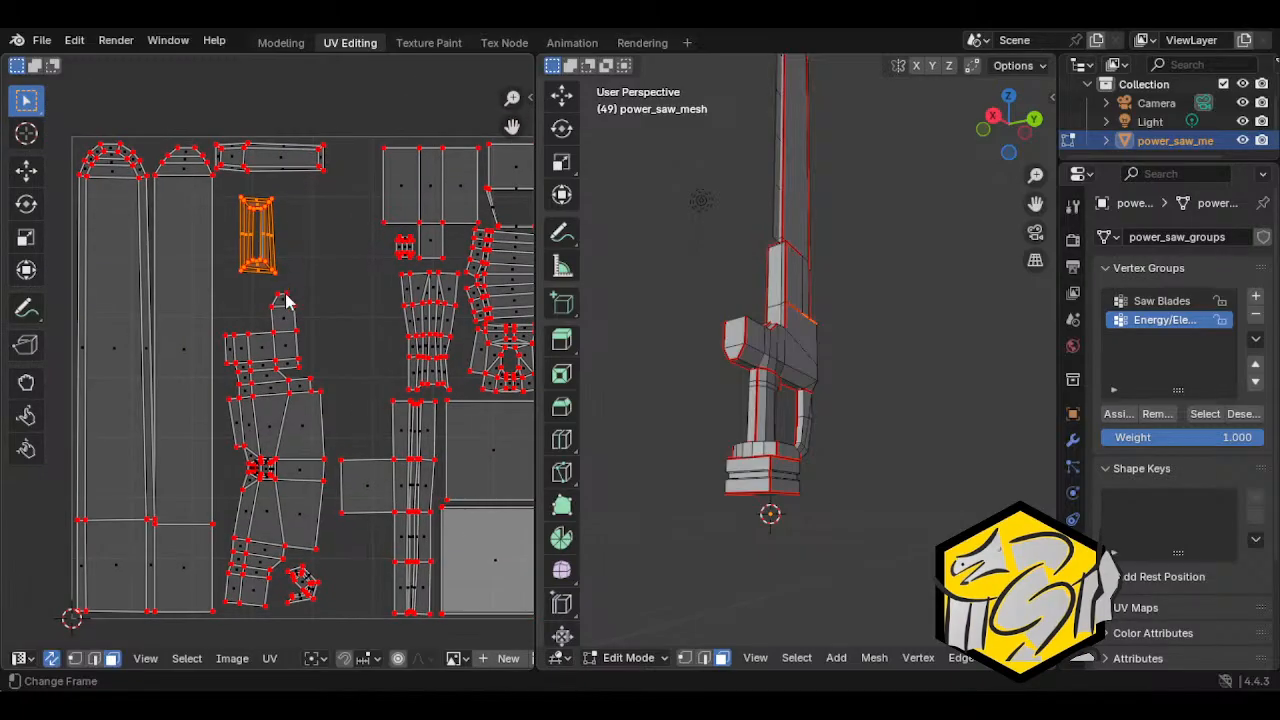
pyautogui.scroll(-3, 308, 333)
# Step: Move the tiny UV island from beside the T-shaped island to the gap beside the large guard island's upper tip
pyautogui.click(333, 216)
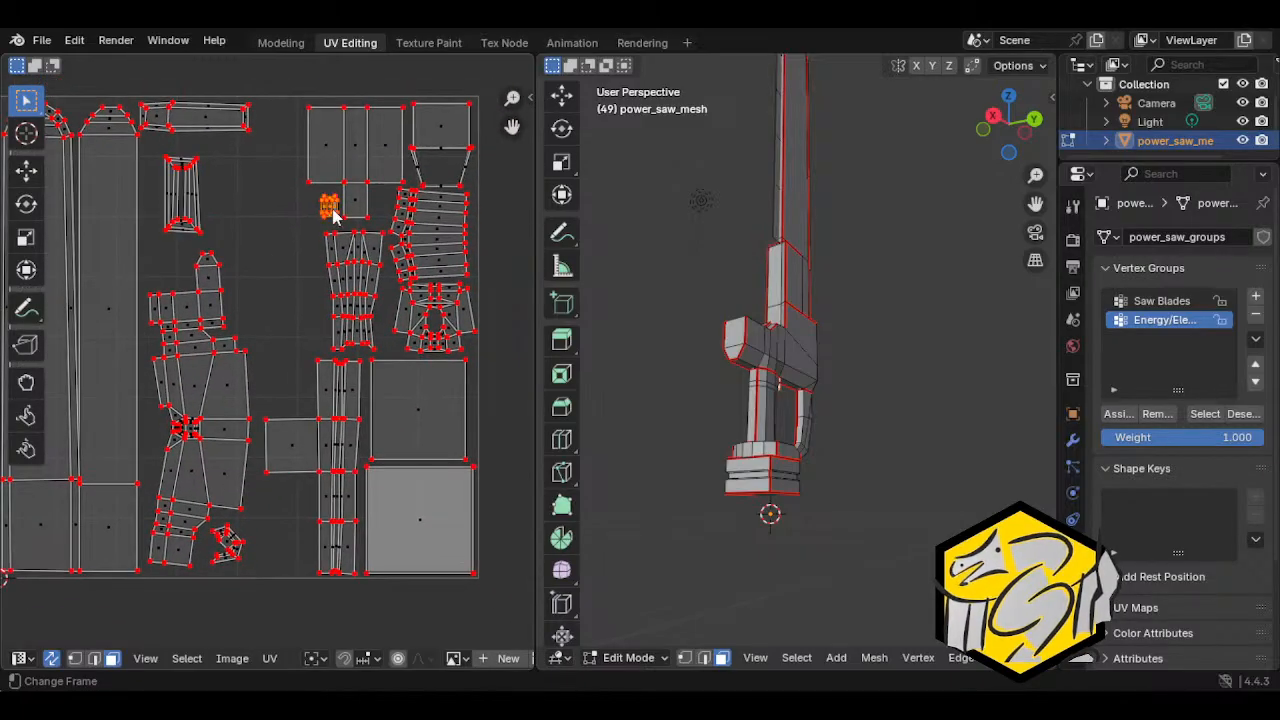
pyautogui.press('g')
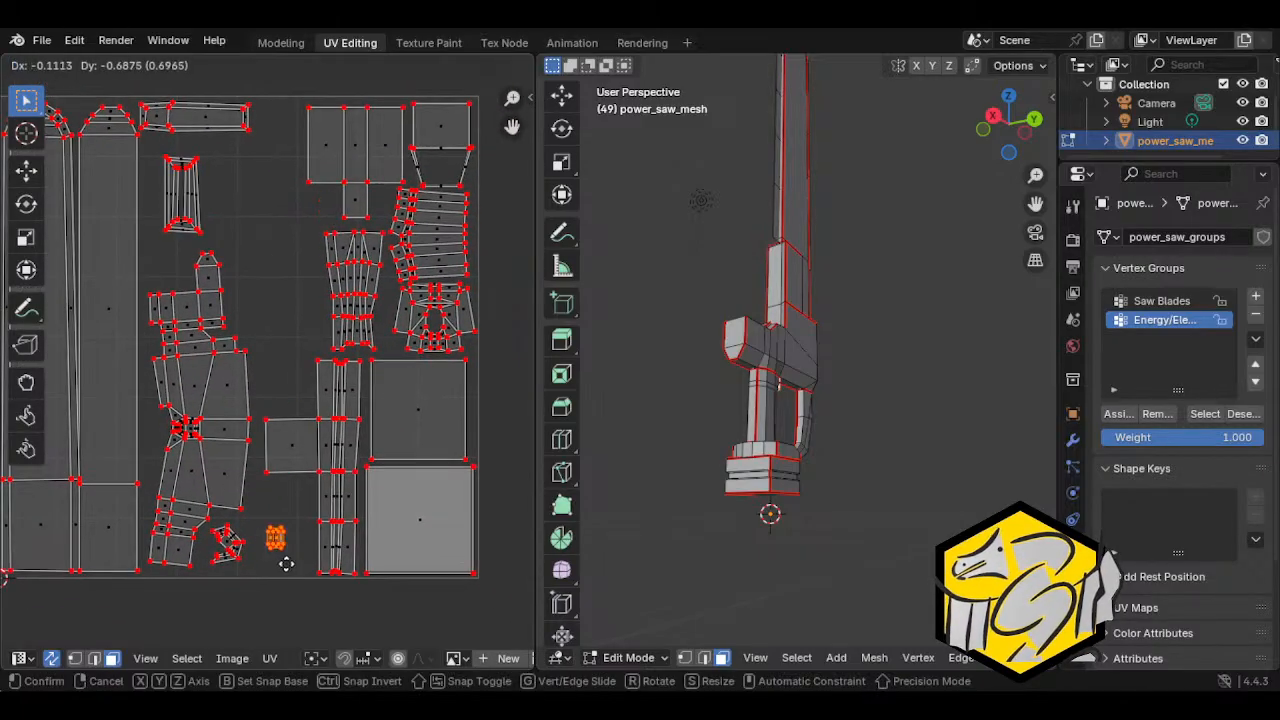
pyautogui.click(186, 266)
pyautogui.moveTo(305, 207); pyautogui.dragTo(335, 227, button='middle')
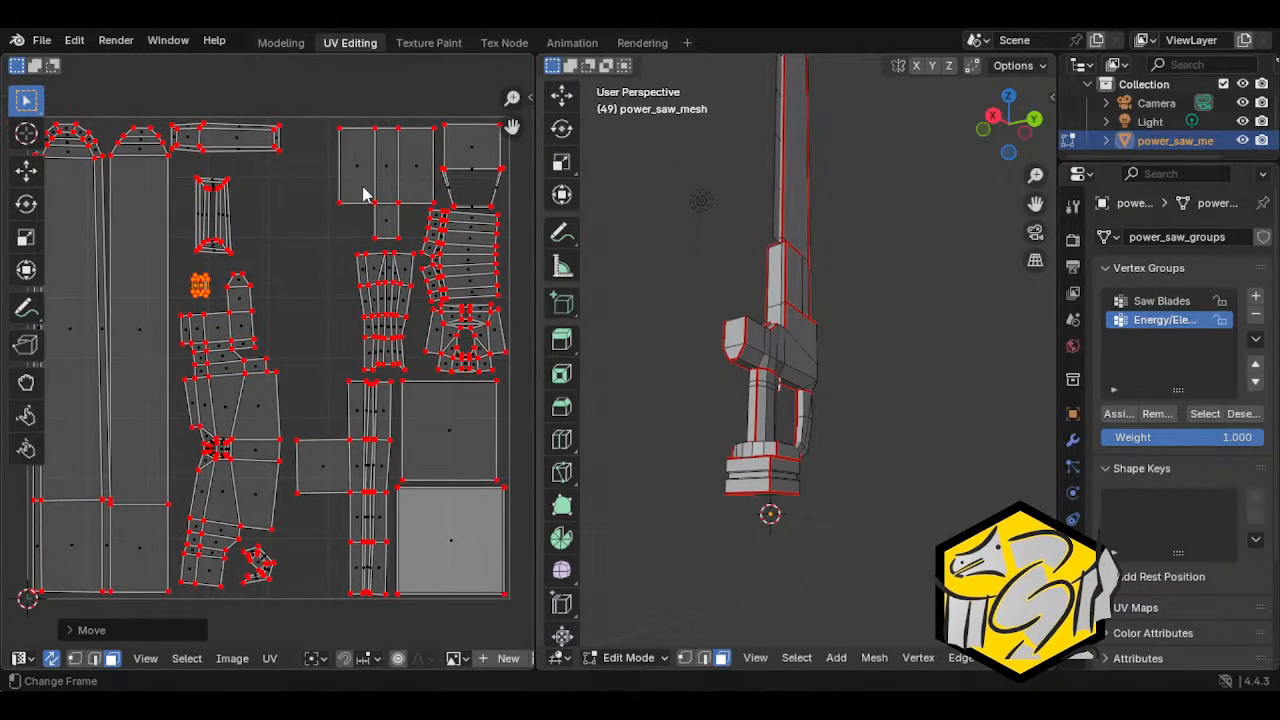
# Step: Rotate the long narrow island at the UV area's upper edge by 90 degrees and place it beside the T-shaped island
pyautogui.click(367, 193)
pyautogui.click(243, 155)
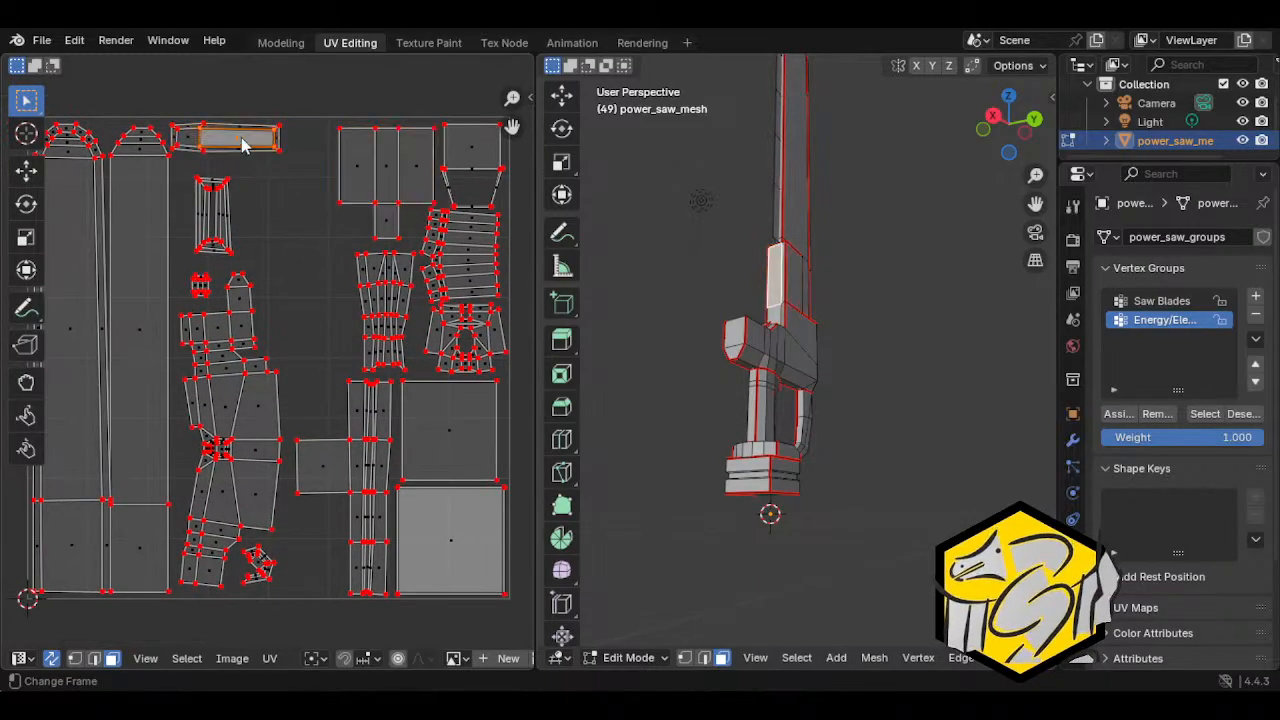
pyautogui.write('r90')
pyautogui.press('Return')
pyautogui.press('g')
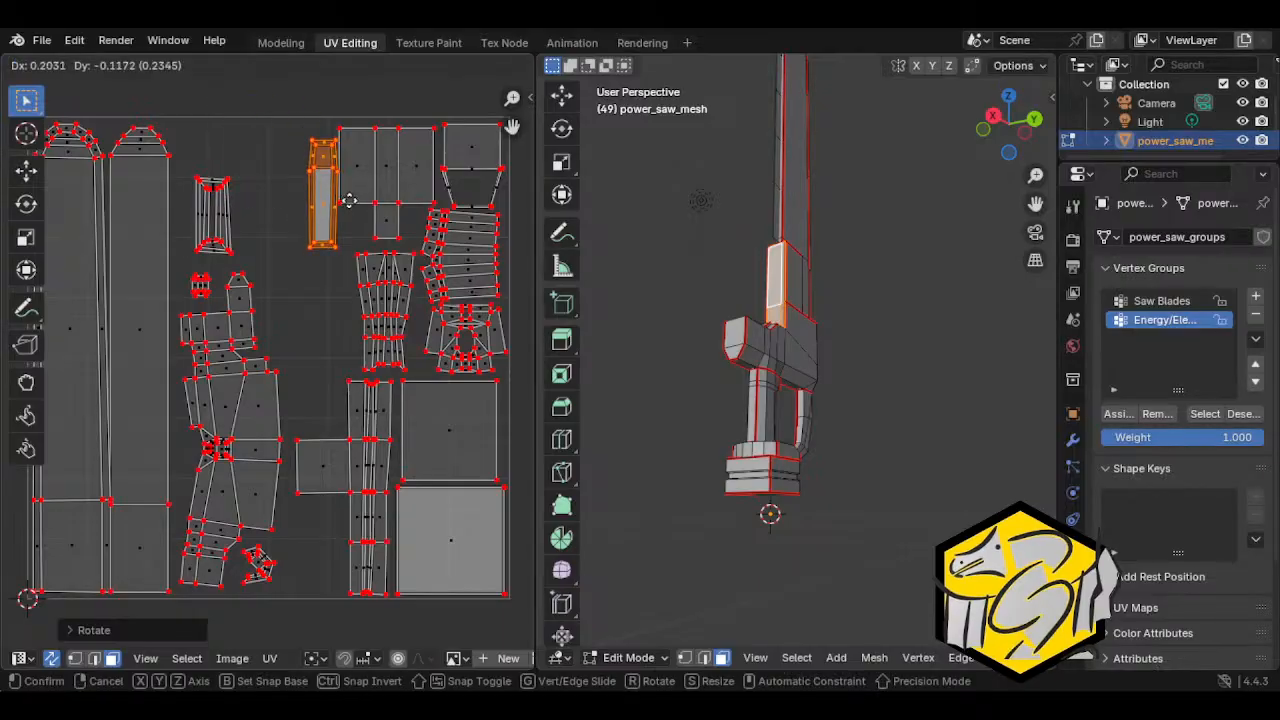
pyautogui.click(326, 197)
# Step: Rotate the small framed island by 90 degrees and place it near the UV area's upper edge beside the blade islands
pyautogui.click(218, 215)
pyautogui.press('g')
pyautogui.click(253, 172)
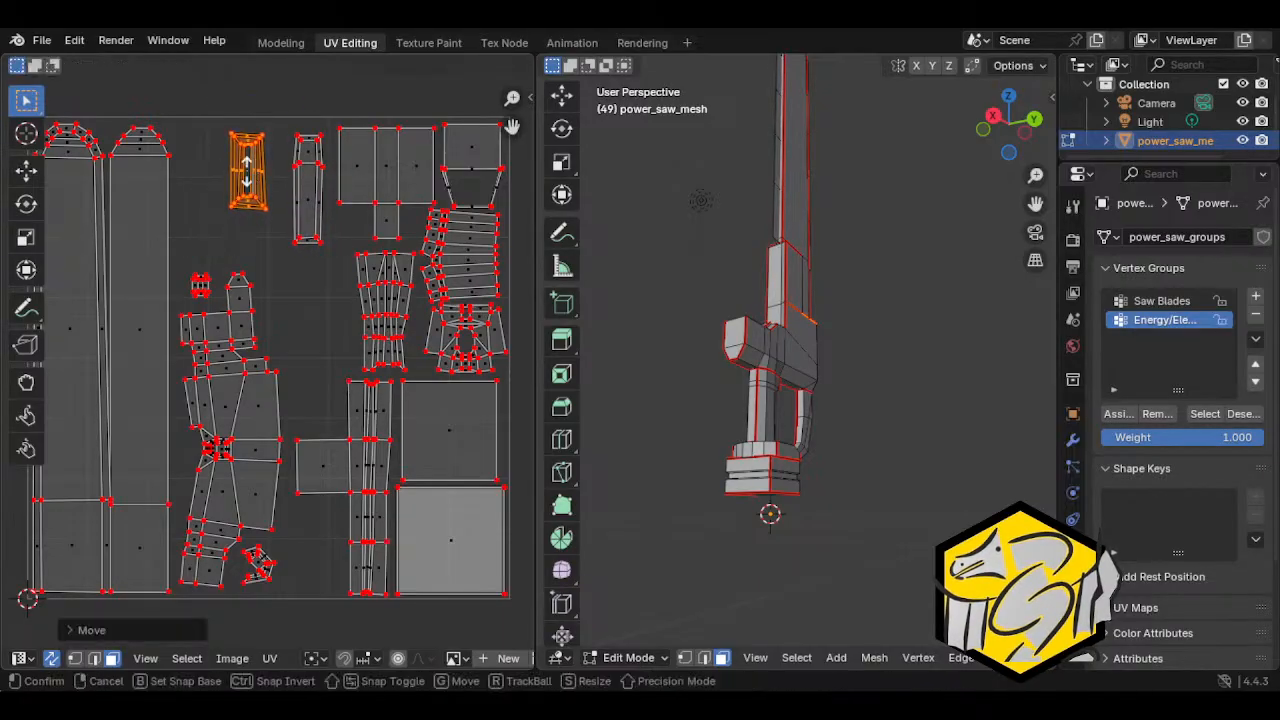
pyautogui.write('r90')
pyautogui.press('Return')
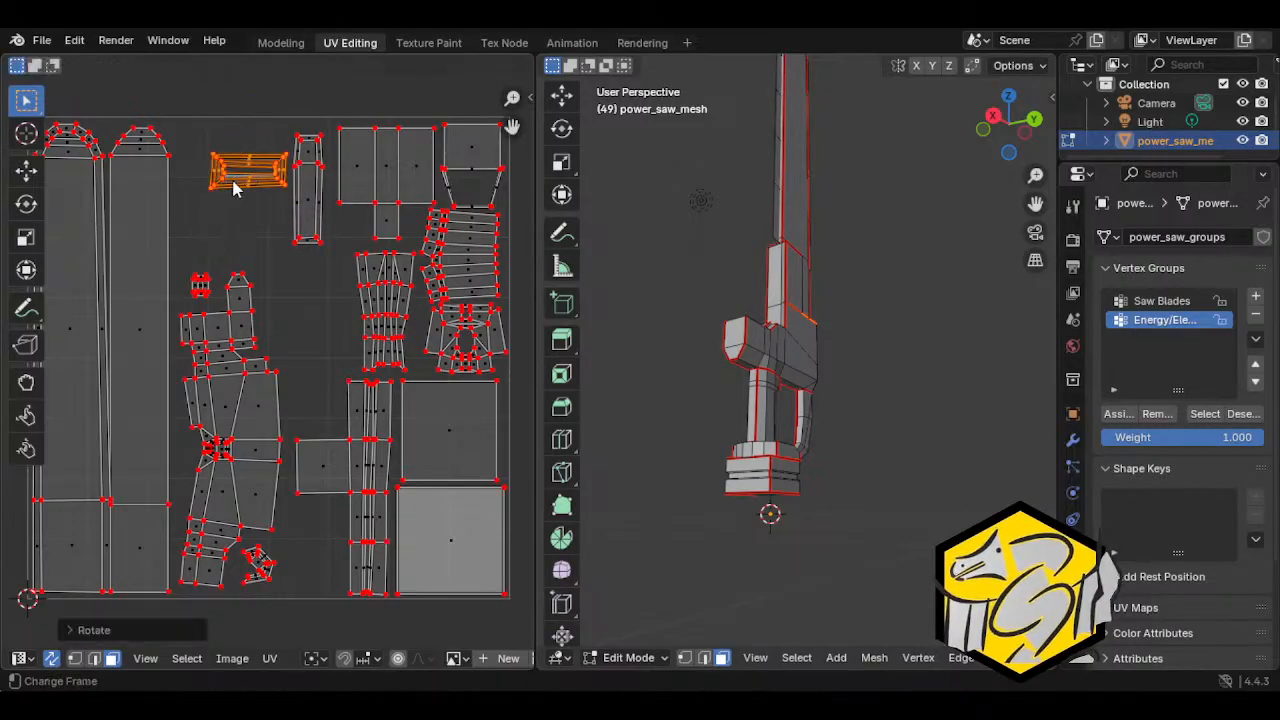
pyautogui.press('g')
pyautogui.click(216, 165)
# Step: Nudge the upright narrow island slightly upward and shift the curved hand guard's island a little away from the grip island
pyautogui.click(296, 218)
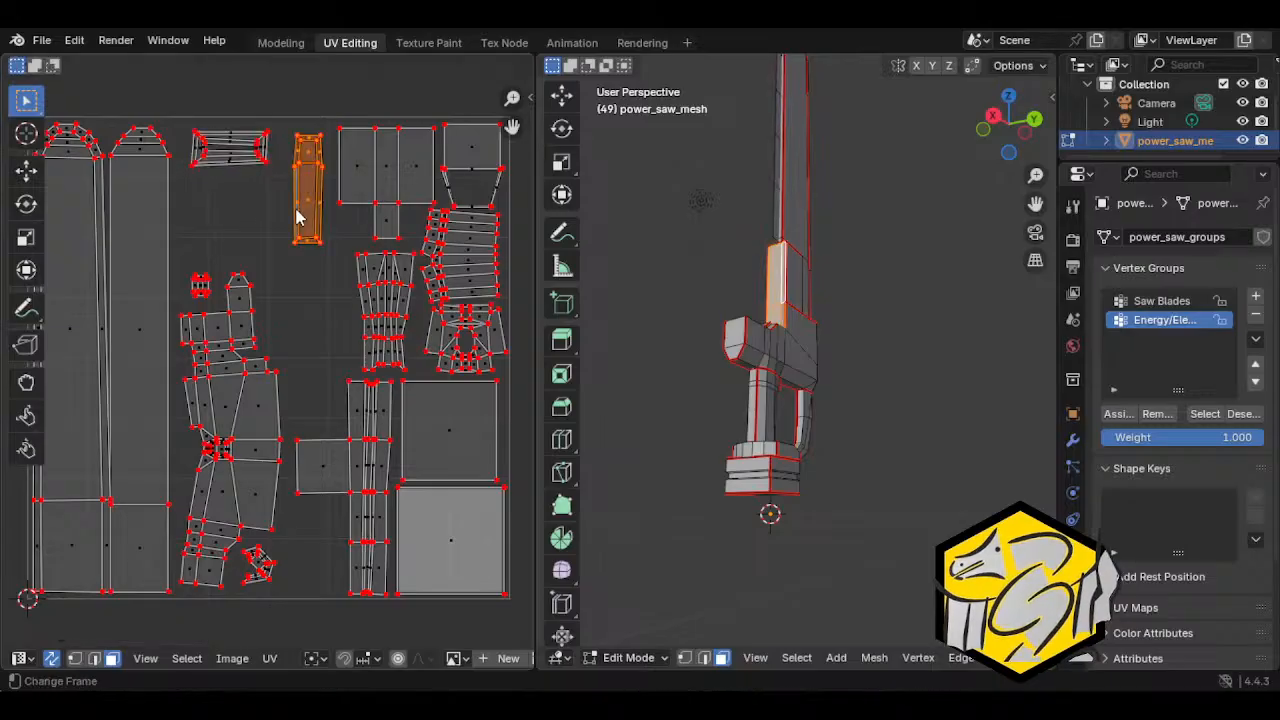
pyautogui.press('g')
pyautogui.click(297, 218)
pyautogui.click(378, 297)
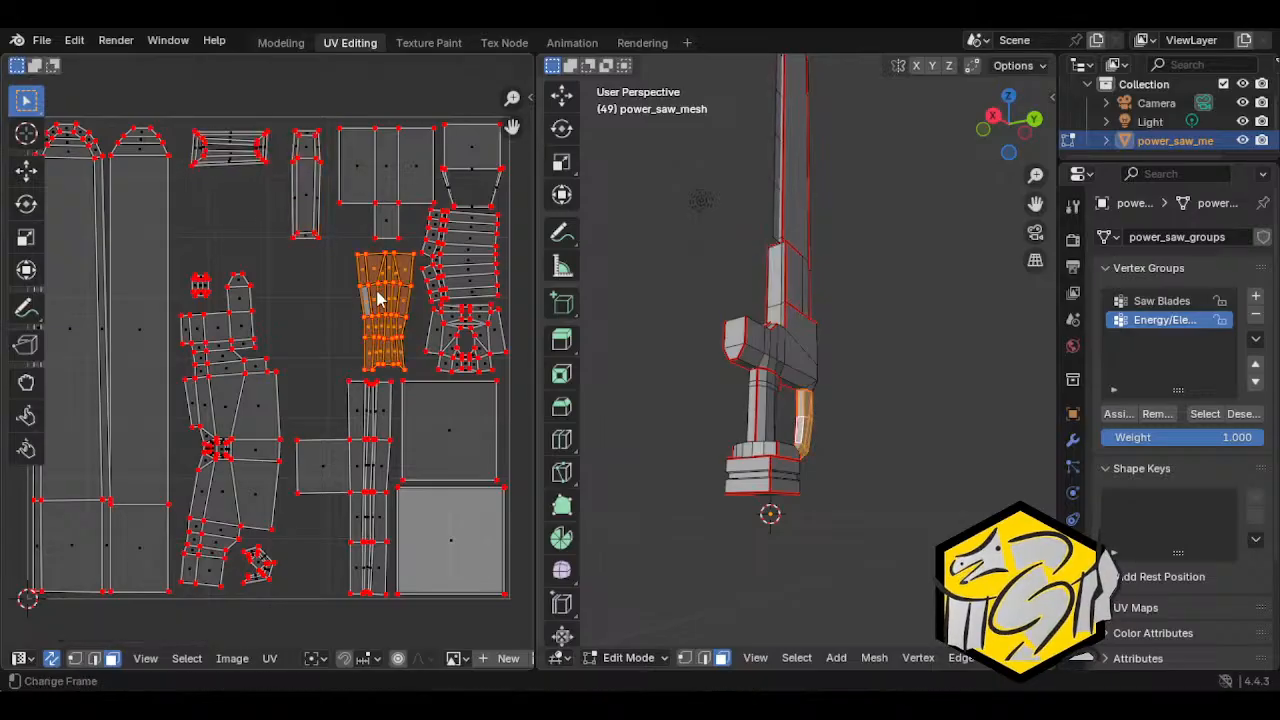
pyautogui.press('g')
pyautogui.click(418, 323)
# Step: Move the handle collar's island beneath the small framed island, and the curved hand guard's island above the end block's side flap
pyautogui.click(453, 287)
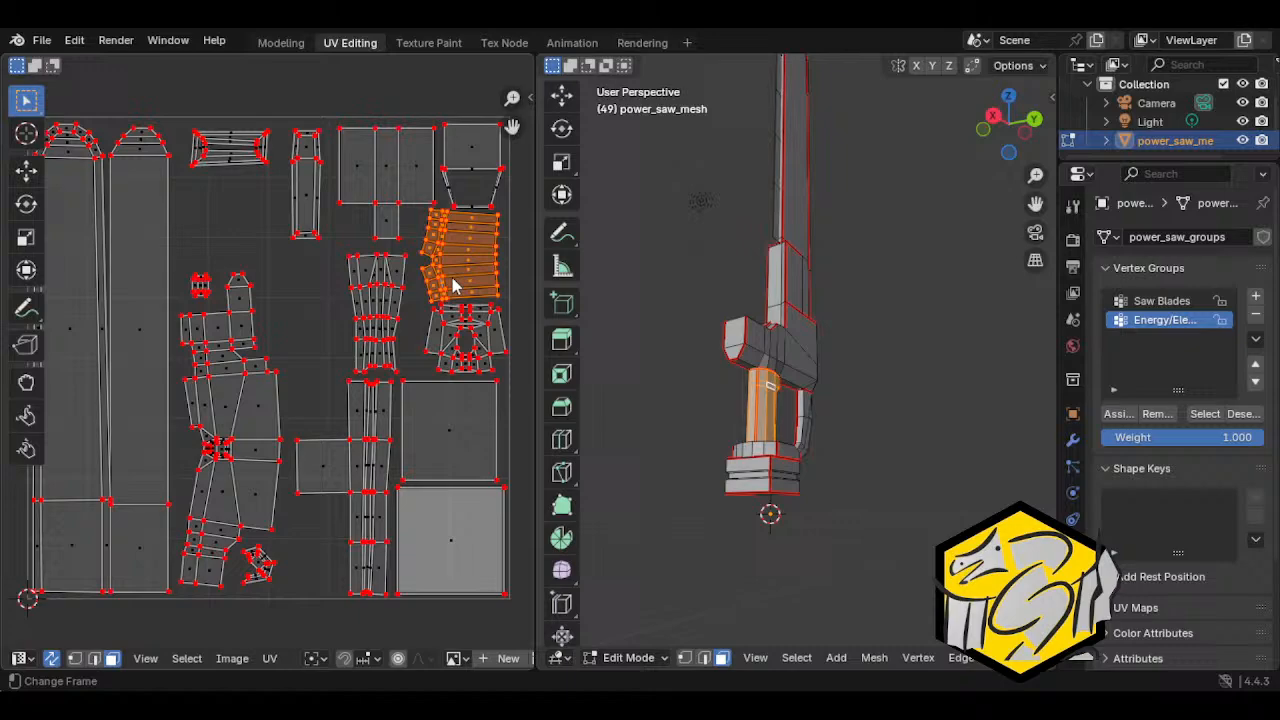
pyautogui.click(383, 305)
pyautogui.click(455, 328)
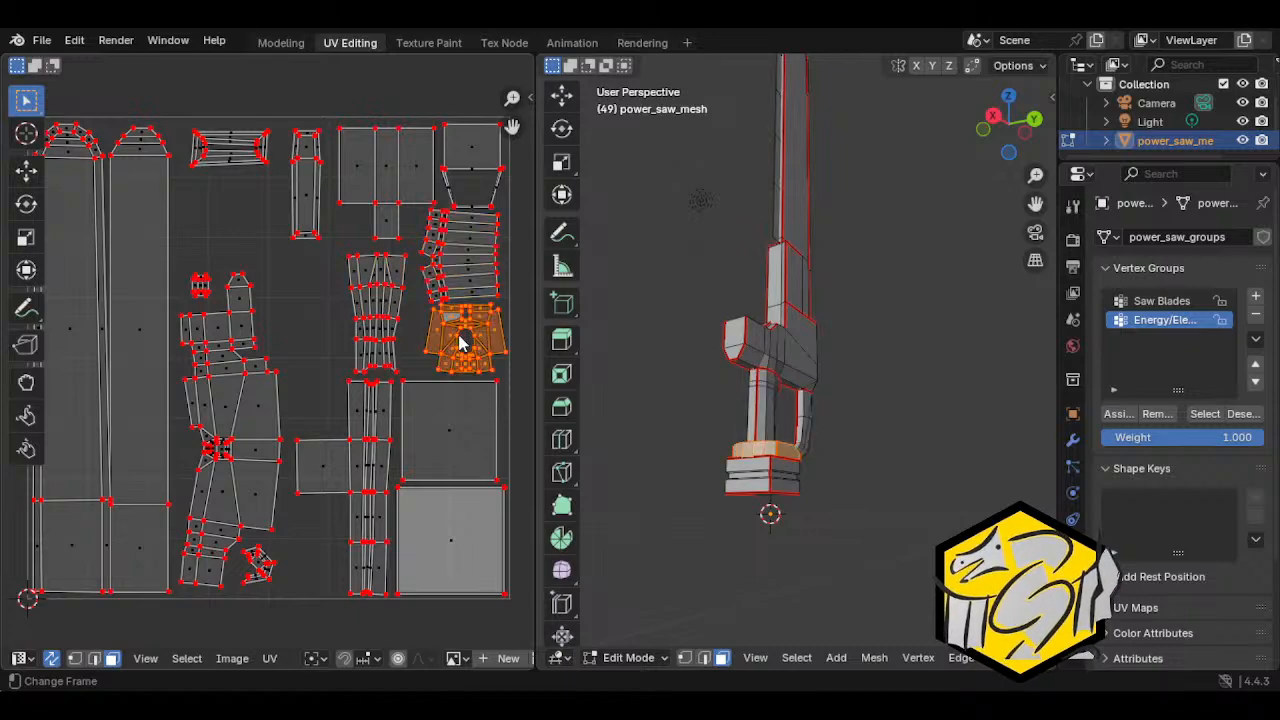
pyautogui.press('g')
pyautogui.click(226, 220)
pyautogui.click(383, 312)
pyautogui.press('g')
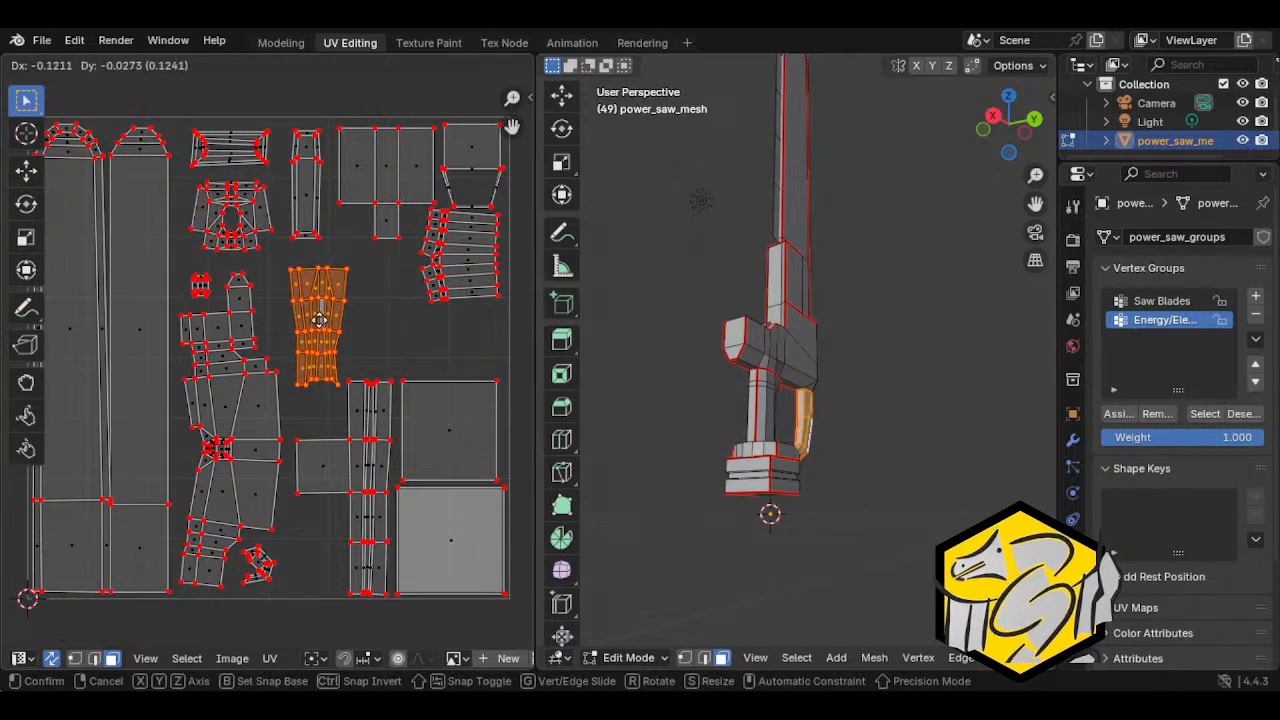
pyautogui.click(313, 340)
# Step: Turn the handle grip's UV island upright, enlarge it, and fit it into the space above the two squares
pyautogui.click(465, 288)
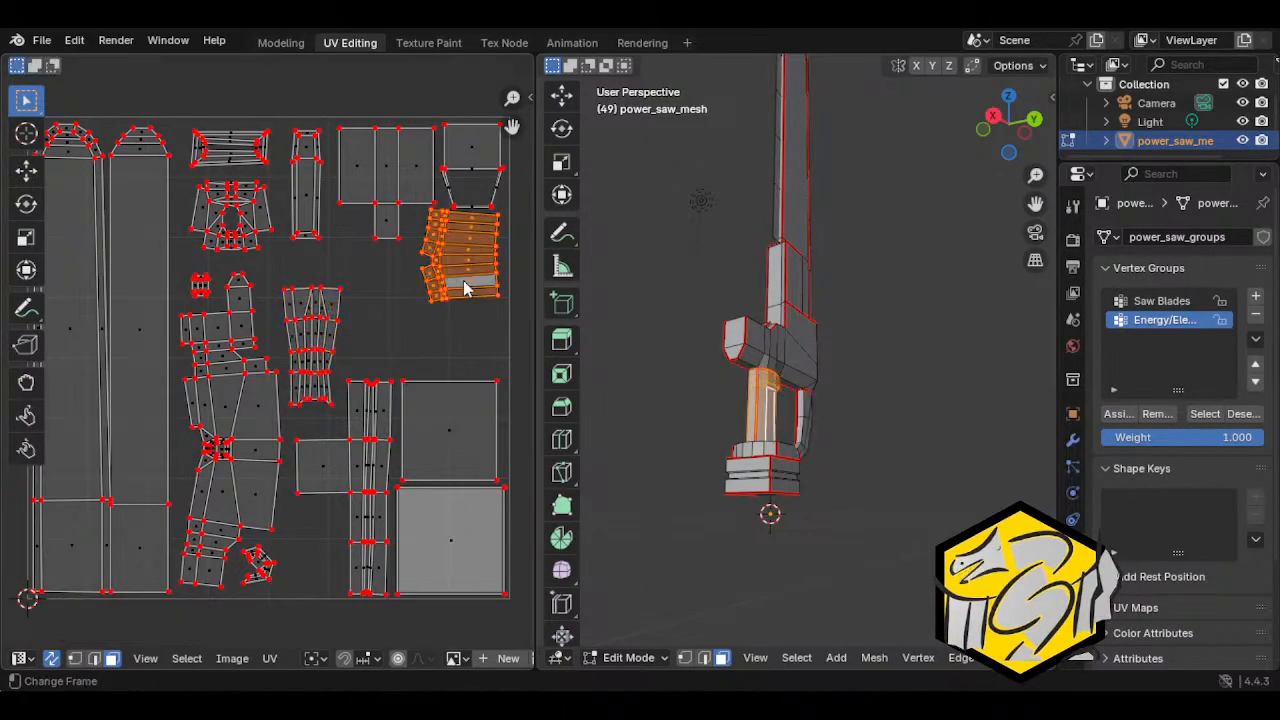
pyautogui.press('r')
pyautogui.click(458, 295)
pyautogui.press('g')
pyautogui.click(440, 347)
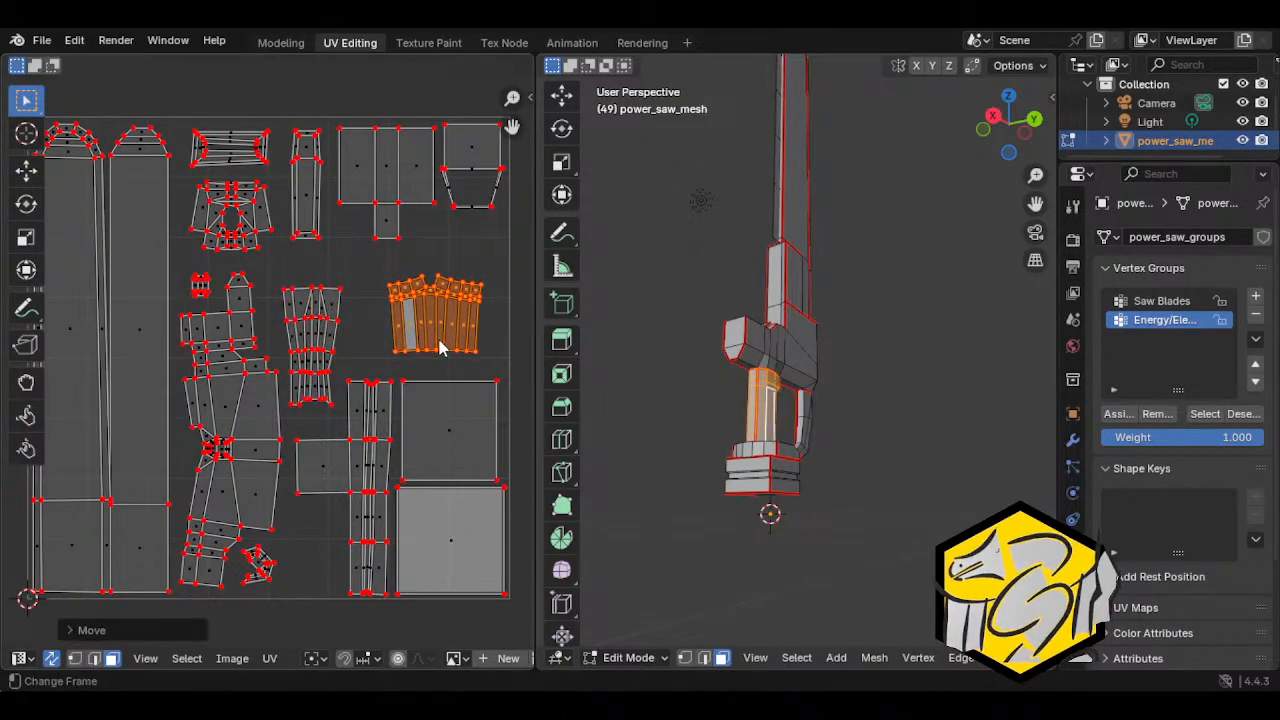
pyautogui.press('s')
pyautogui.click(502, 372)
pyautogui.press('g')
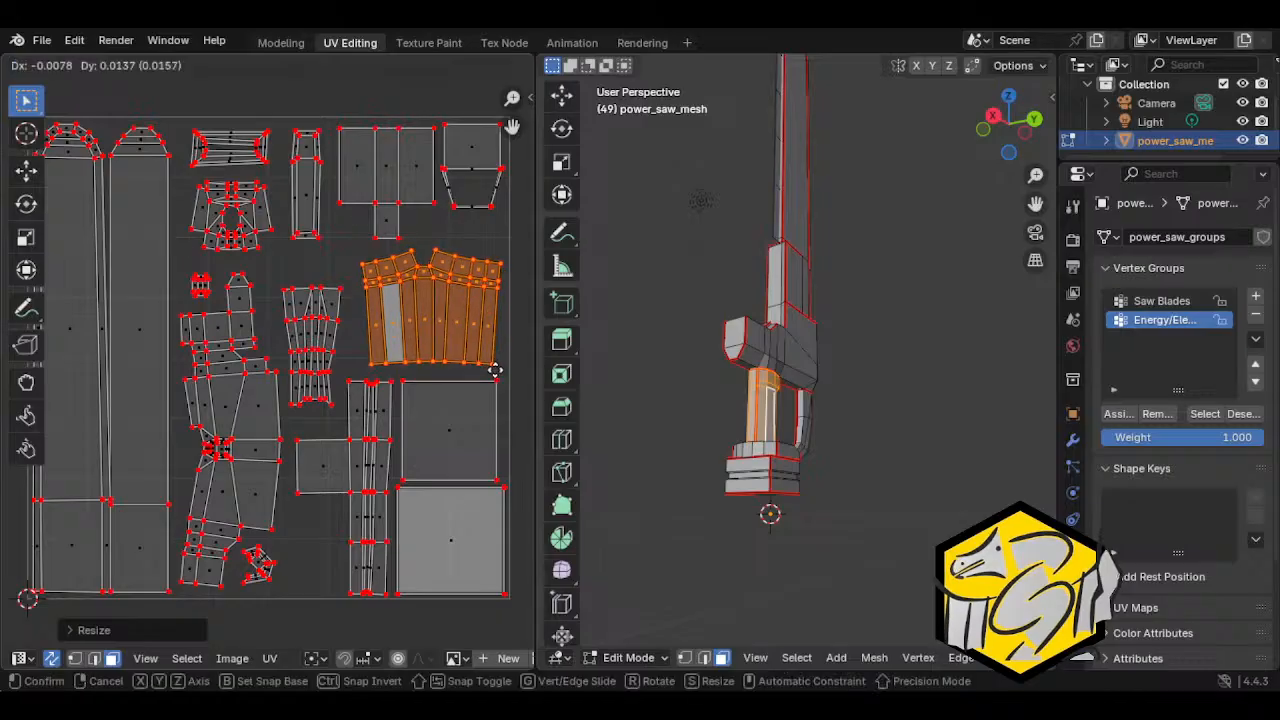
pyautogui.click(493, 369)
# Step: Shift the T-shaped island away from the end block's top-face island and lower the narrow island beside it
pyautogui.click(455, 225)
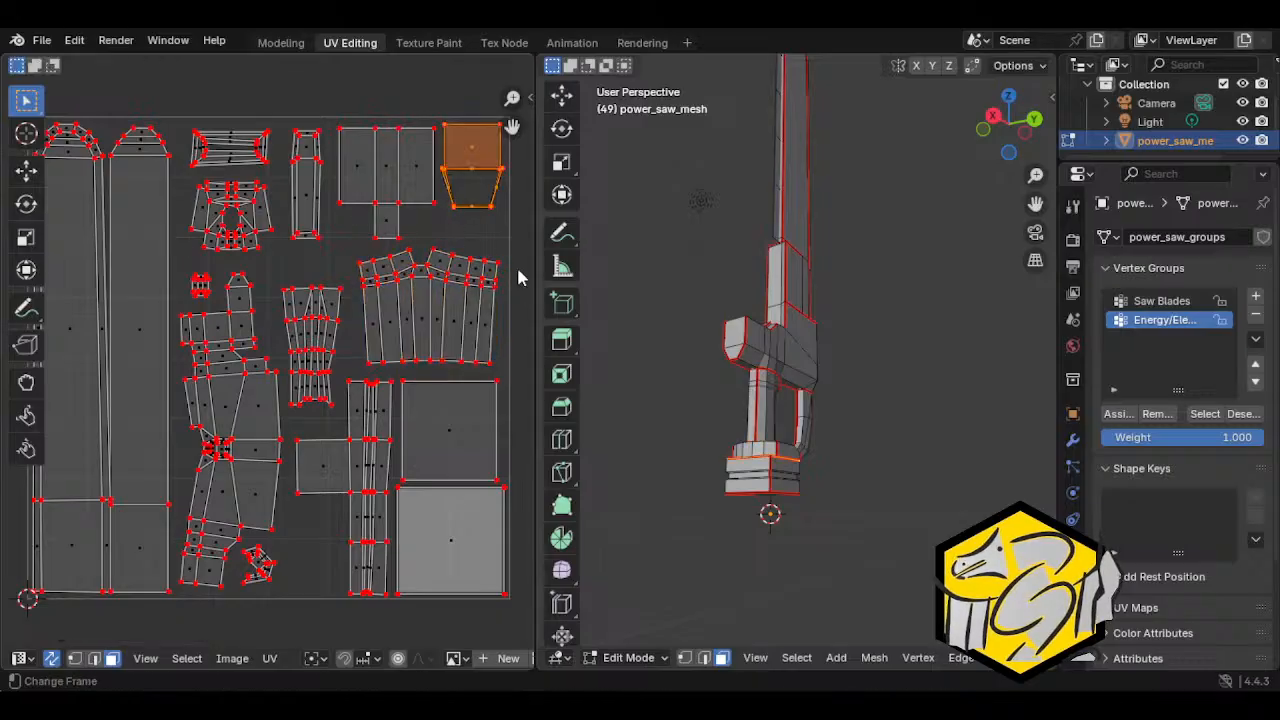
pyautogui.click(388, 214)
pyautogui.press('l')
pyautogui.press('g')
pyautogui.click(380, 213)
pyautogui.click(306, 213)
pyautogui.press('l')
pyautogui.press('g')
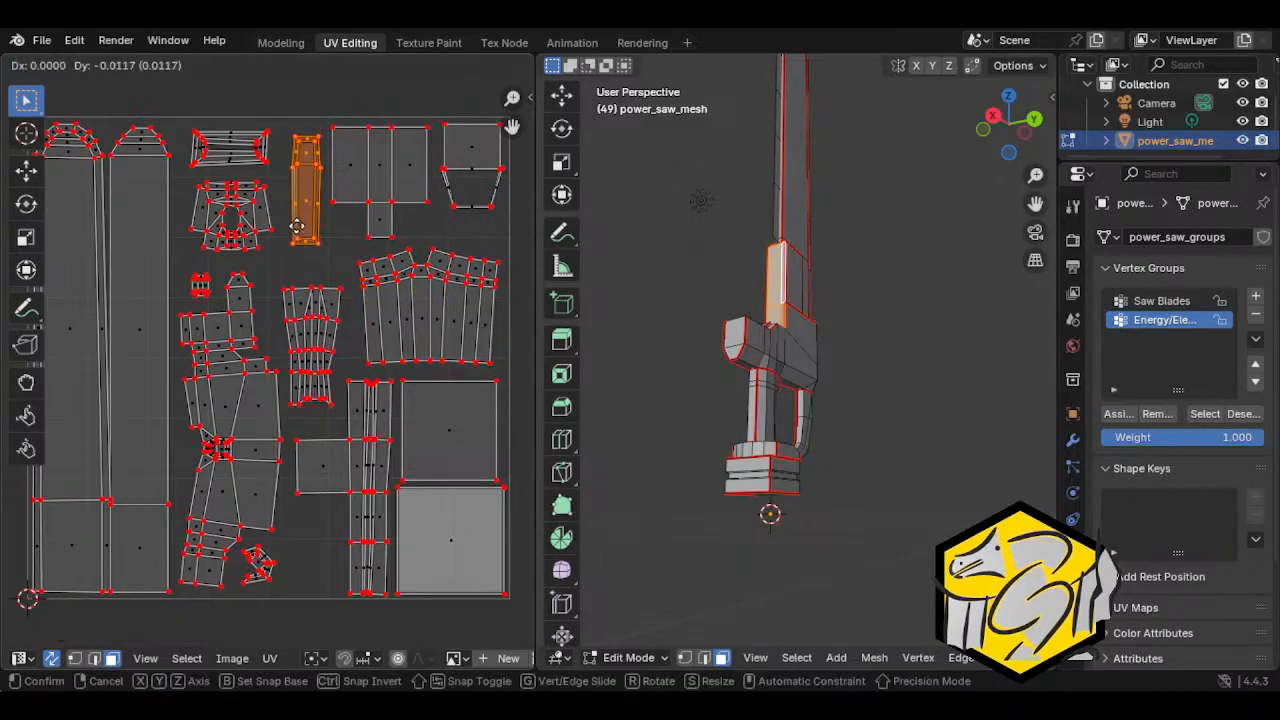
pyautogui.click(291, 236)
pyautogui.click(393, 187)
pyautogui.press('l')
pyautogui.press('g')
pyautogui.click(404, 187)
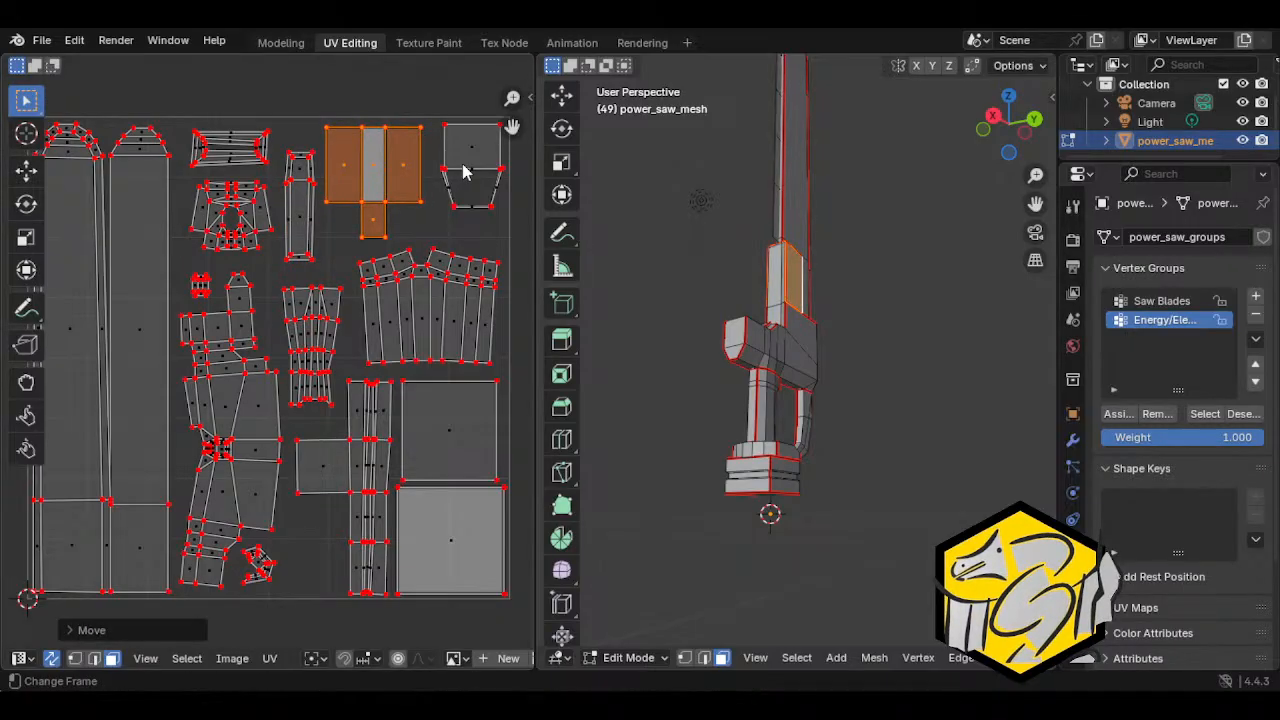
# Step: Enlarge the end block's top-face island and move it into the gap between the T-shaped island and the UV area's edge
pyautogui.click(467, 172)
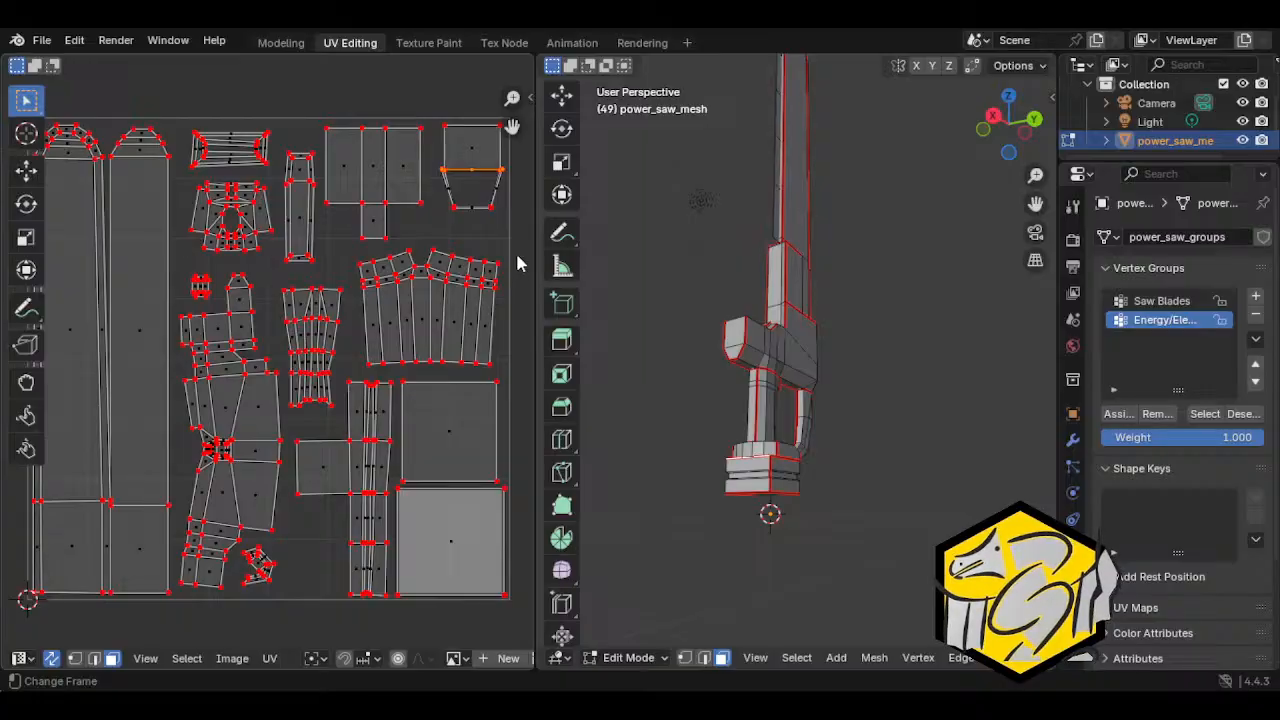
pyautogui.press('l')
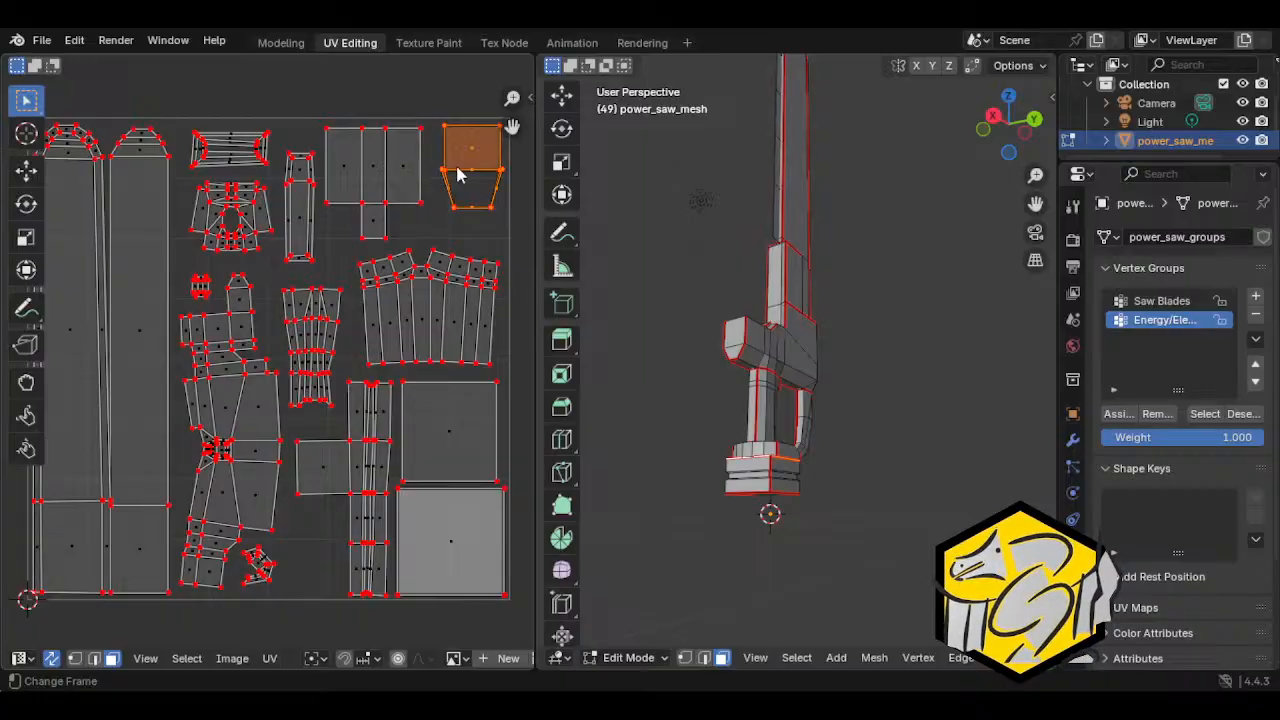
pyautogui.press('s')
pyautogui.click(506, 246)
pyautogui.press('g')
pyautogui.click(505, 275)
pyautogui.press('s')
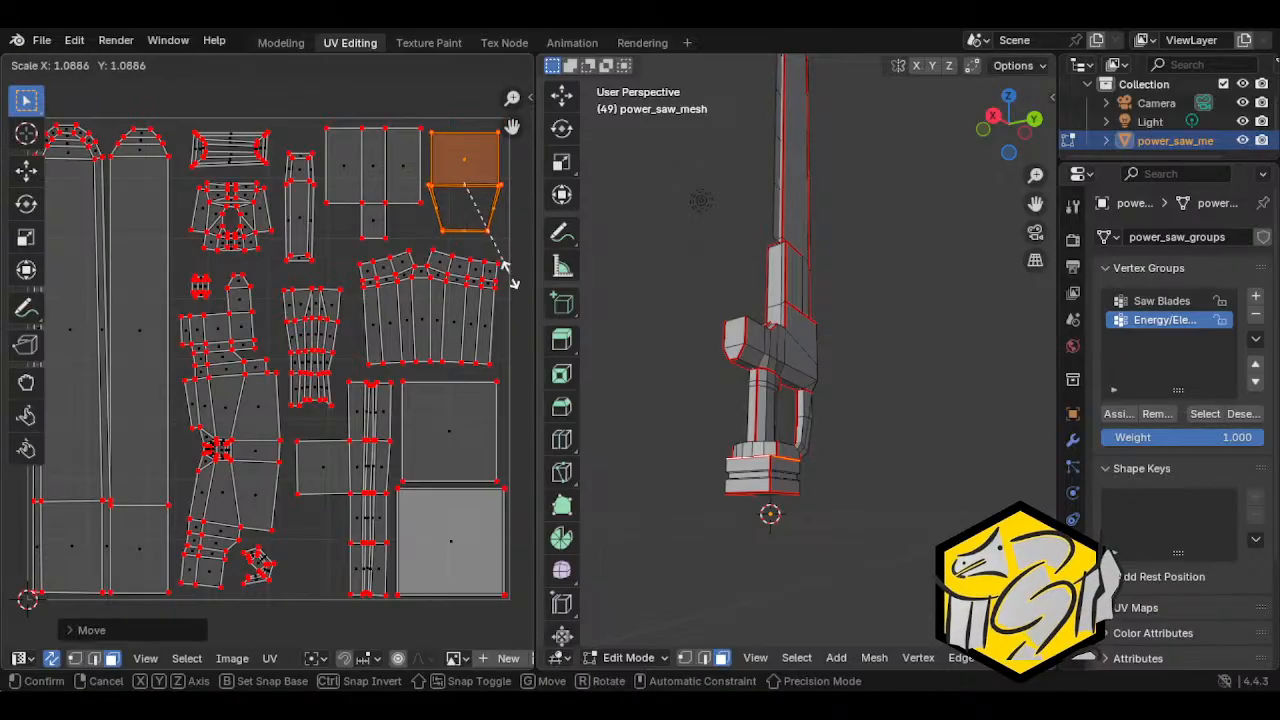
pyautogui.click(508, 271)
pyautogui.press('g')
pyautogui.click(513, 281)
# Step: Select the thin lower strip of the end block's top-face island and examine it at close range
pyautogui.scroll(2, 470, 352)
pyautogui.moveTo(514, 268); pyautogui.dragTo(214, 445, button='middle')
pyautogui.scroll(2, 320, 400)
pyautogui.scroll(-3, 237, 443)
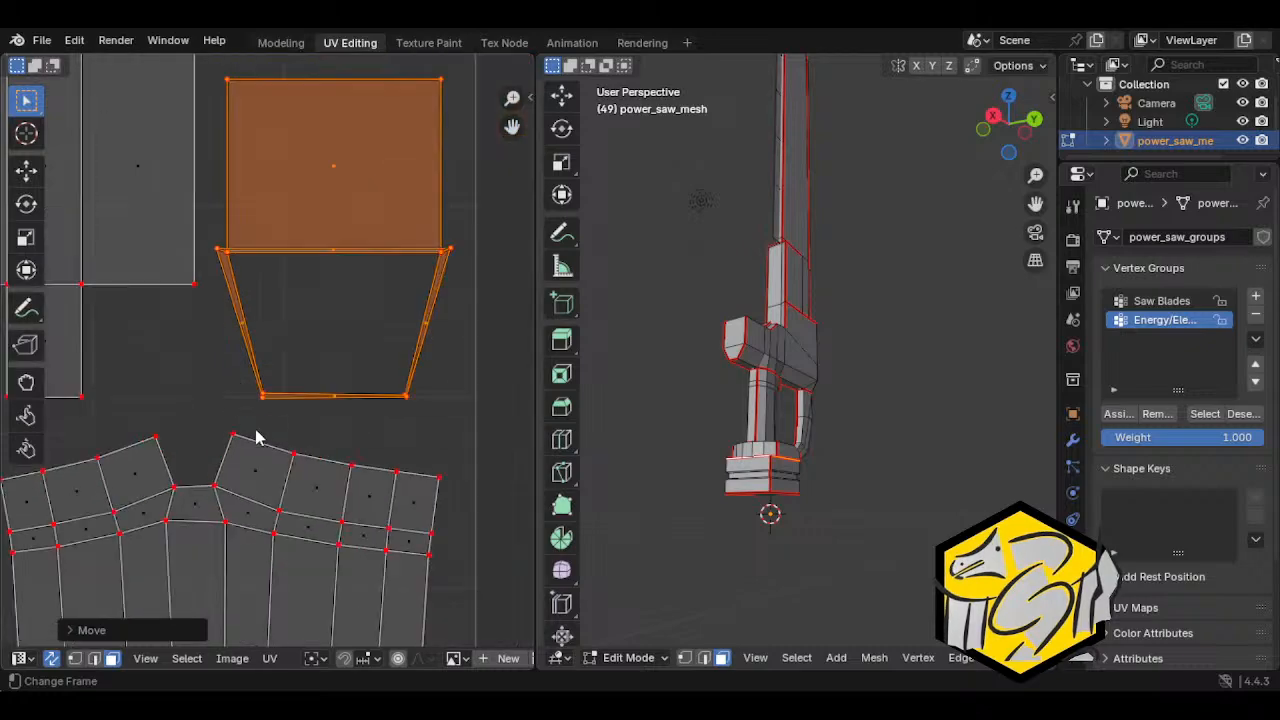
pyautogui.click(388, 400)
pyautogui.scroll(4, 402, 403)
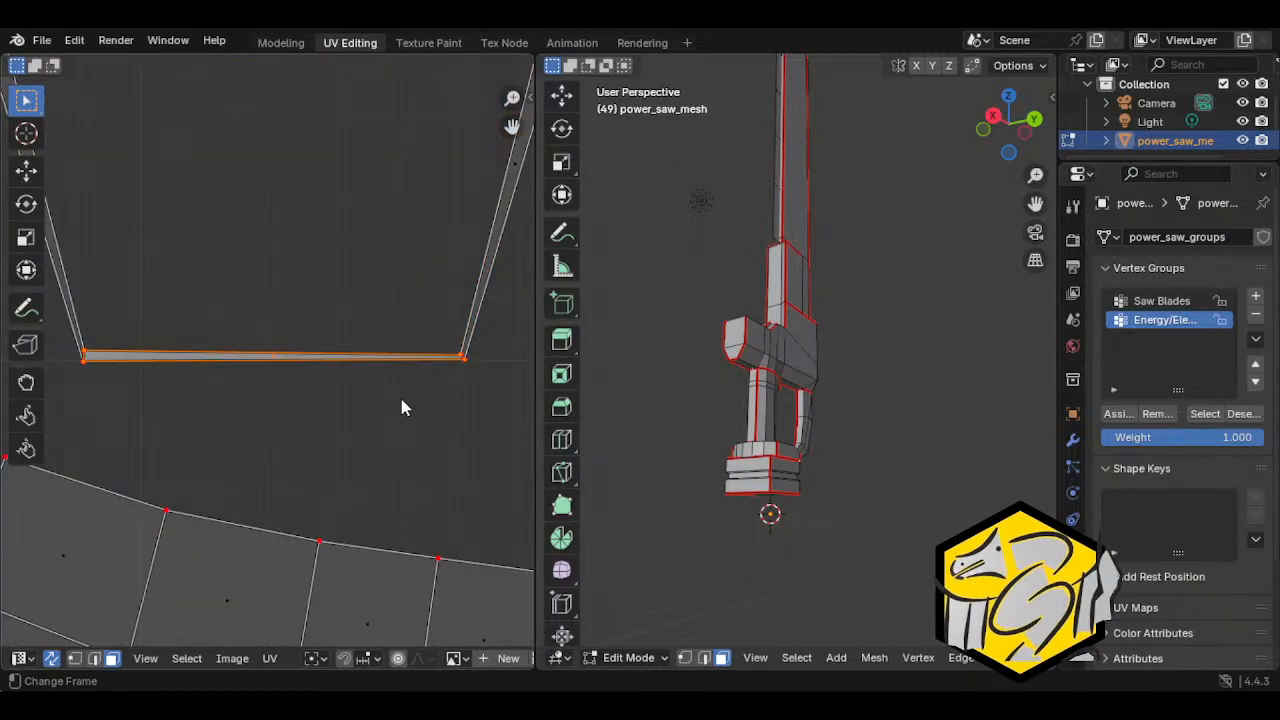
# Step: Select the linked collar geometry above the handle end block and hide it to expose the block's top
pyautogui.scroll(4, 740, 477)
pyautogui.scroll(4, 803, 351)
pyautogui.keyDown('shift'); pyautogui.moveTo(763, 546); pyautogui.dragTo(775, 414, button='middle'); pyautogui.keyUp('shift')
pyautogui.click(746, 268)
pyautogui.click(758, 365)
pyautogui.hotkey('ctrl', 'l')
pyautogui.click(738, 300)
pyautogui.hotkey('ctrl', 'l')
pyautogui.press('h')
# Step: Clear the seams from three edges of the inner square on the end block's top
pyautogui.scroll(3, 775, 414)
pyautogui.moveTo(775, 414); pyautogui.dragTo(837, 334, button='middle')
pyautogui.click(871, 423)
pyautogui.press('2')
pyautogui.click(826, 329)
pyautogui.keyDown('shift'); pyautogui.click(885, 378); pyautogui.keyUp('shift')
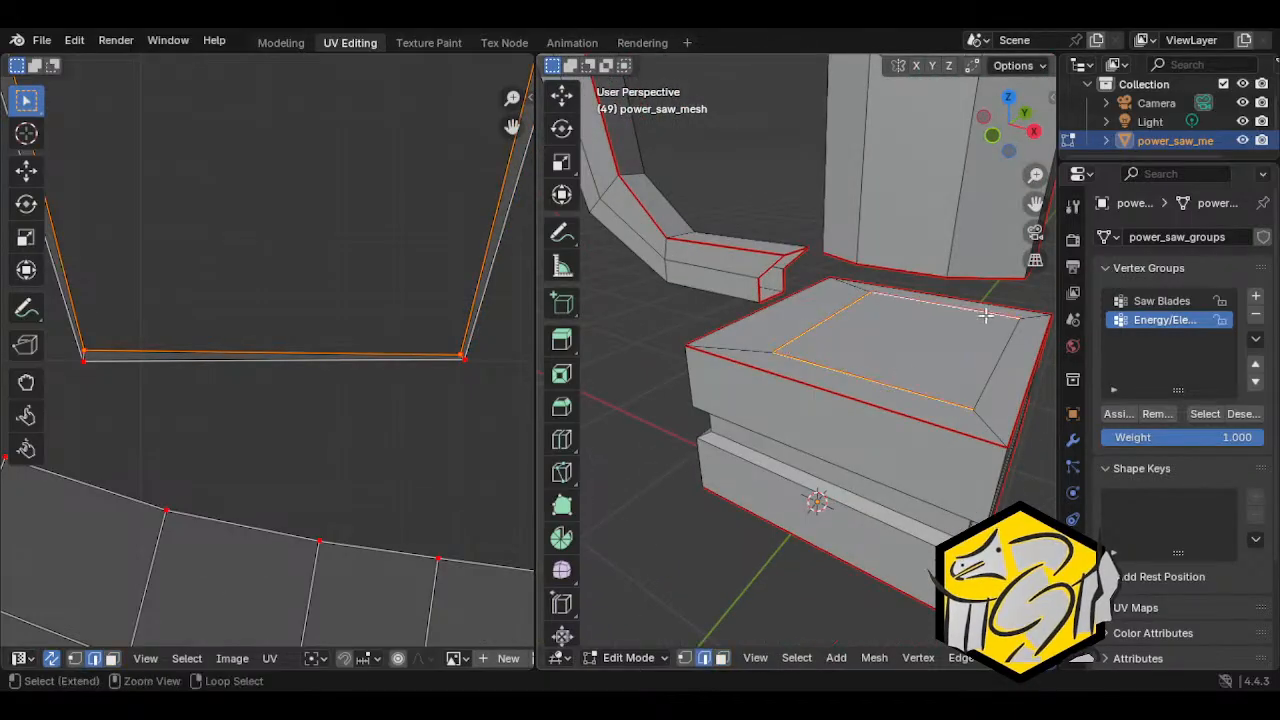
pyautogui.moveTo(983, 412); pyautogui.dragTo(870, 421, button='middle')
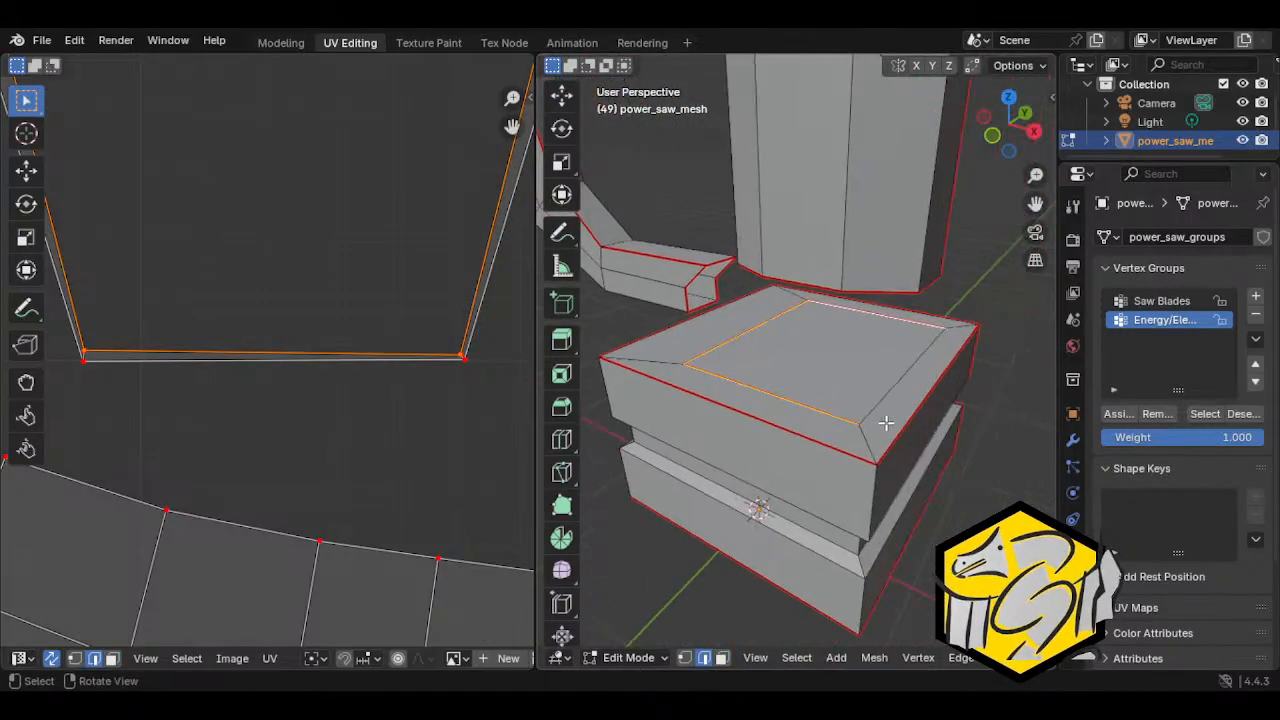
pyautogui.hotkey('ctrl', 'e')
pyautogui.click(833, 420)
# Step: Select the inner square face and the four sloped faces around it on the end block's top
pyautogui.press('3')
pyautogui.click(806, 403)
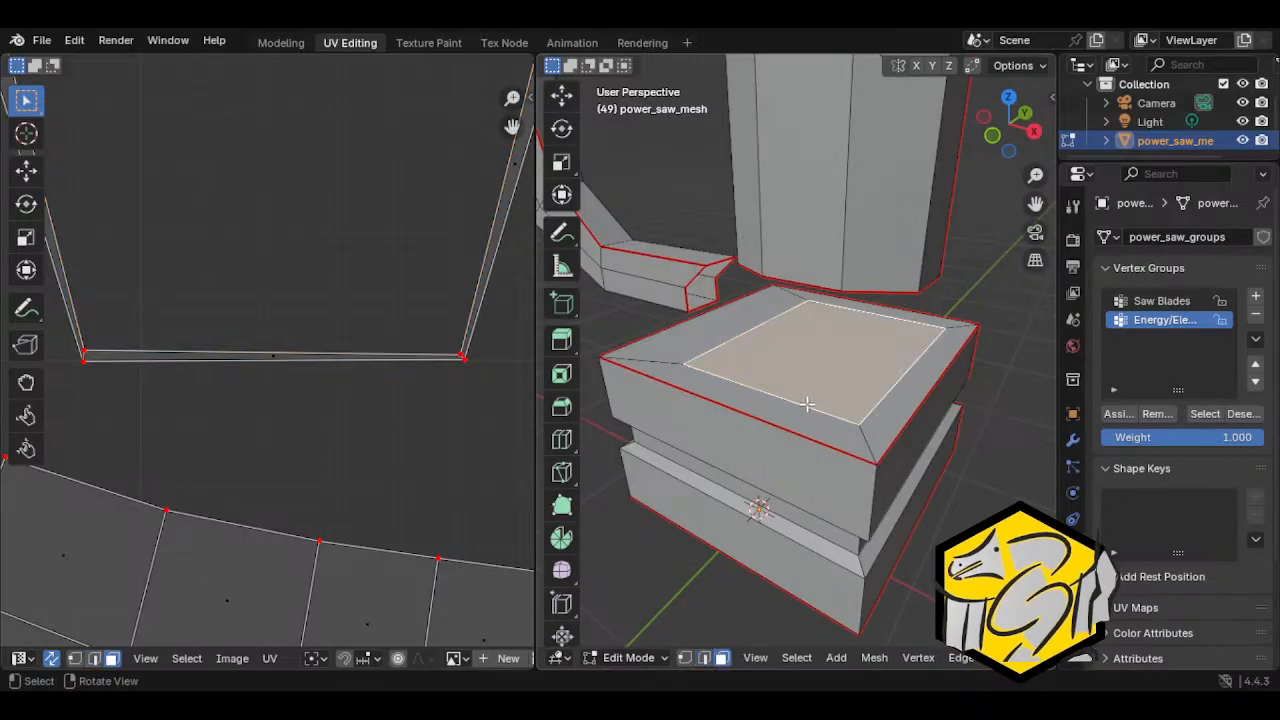
pyautogui.press('g')
pyautogui.rightClick(820, 417)
pyautogui.keyDown('shift'); pyautogui.click(822, 422); pyautogui.keyUp('shift')
pyautogui.keyDown('shift'); pyautogui.click(891, 403); pyautogui.keyUp('shift')
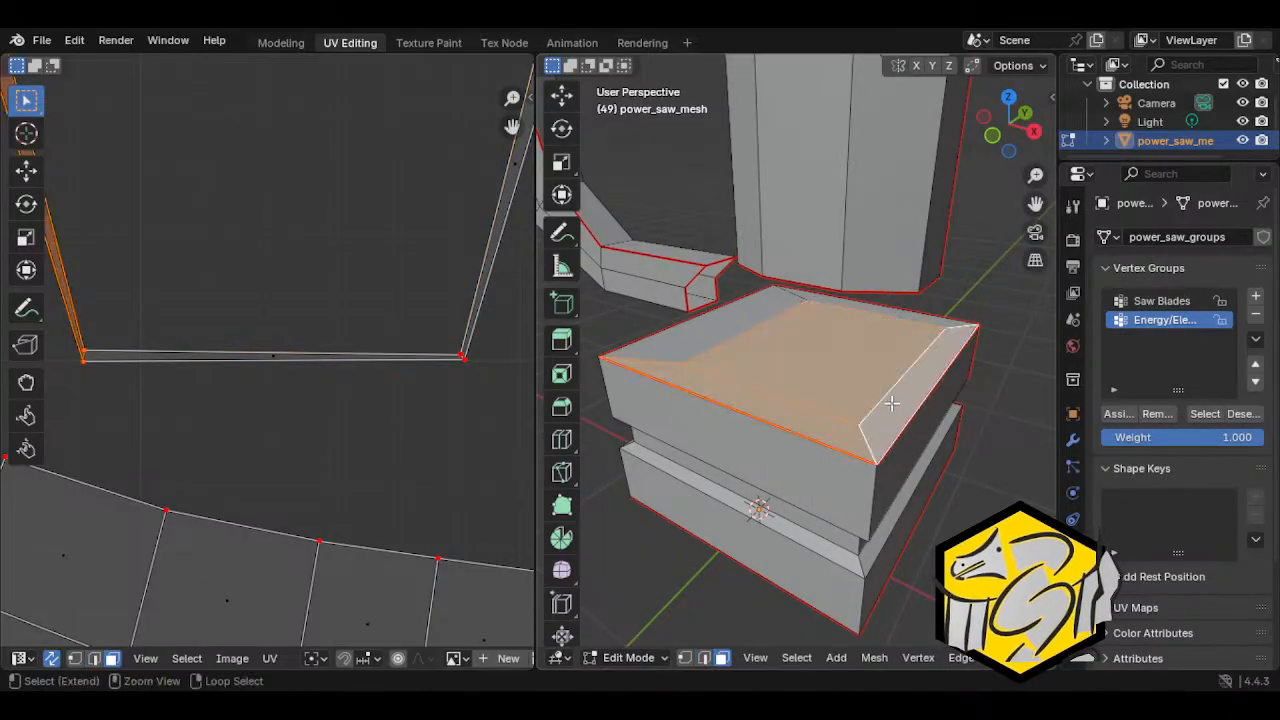
pyautogui.keyDown('shift'); pyautogui.click(906, 311); pyautogui.keyUp('shift')
pyautogui.keyDown('shift'); pyautogui.click(734, 310); pyautogui.keyUp('shift')
# Step: Unpin the UVs of the end block's top faces and unwrap them again as one island
pyautogui.scroll(-4, 334, 363)
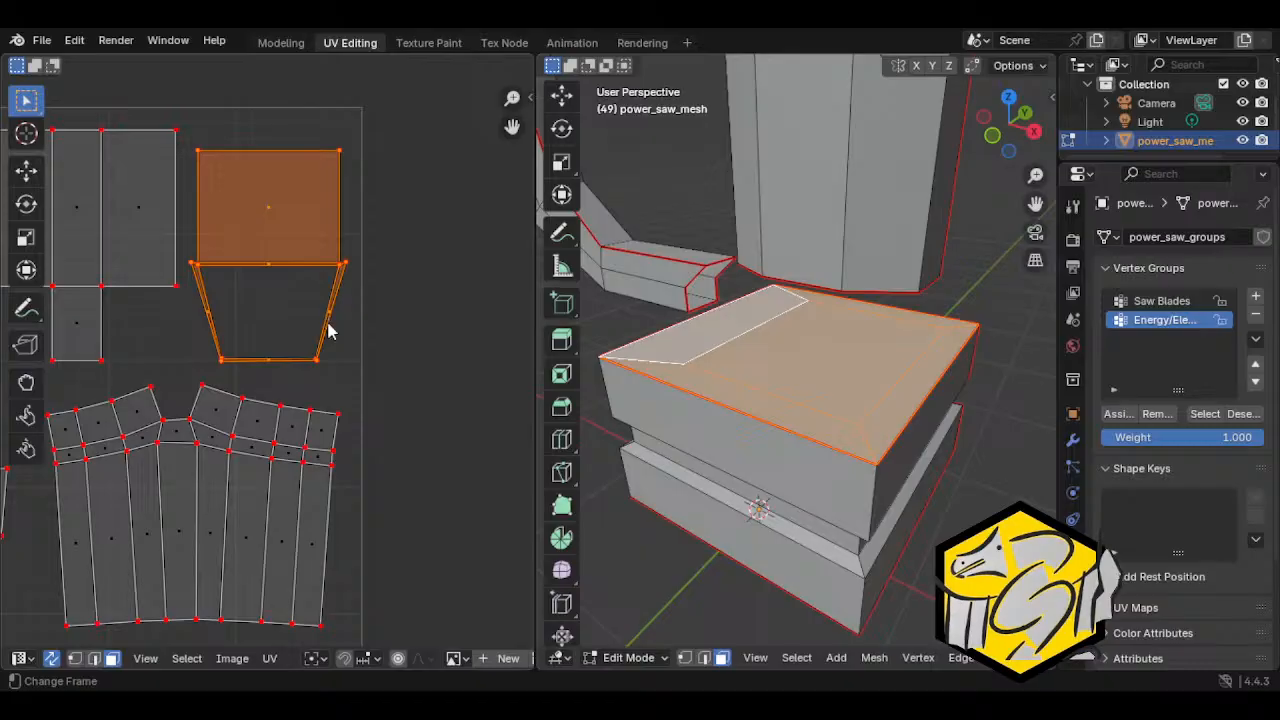
pyautogui.press('u')
pyautogui.click(329, 322)
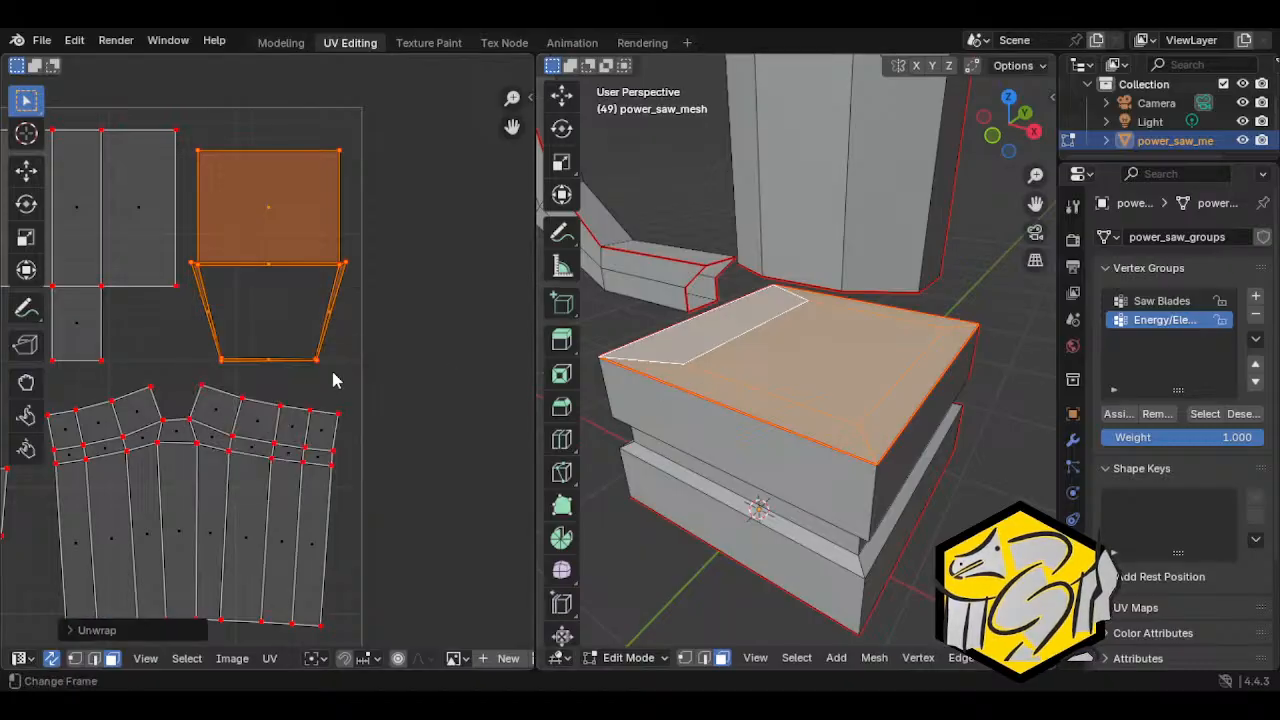
pyautogui.scroll(-5, 334, 380)
pyautogui.click(269, 658)
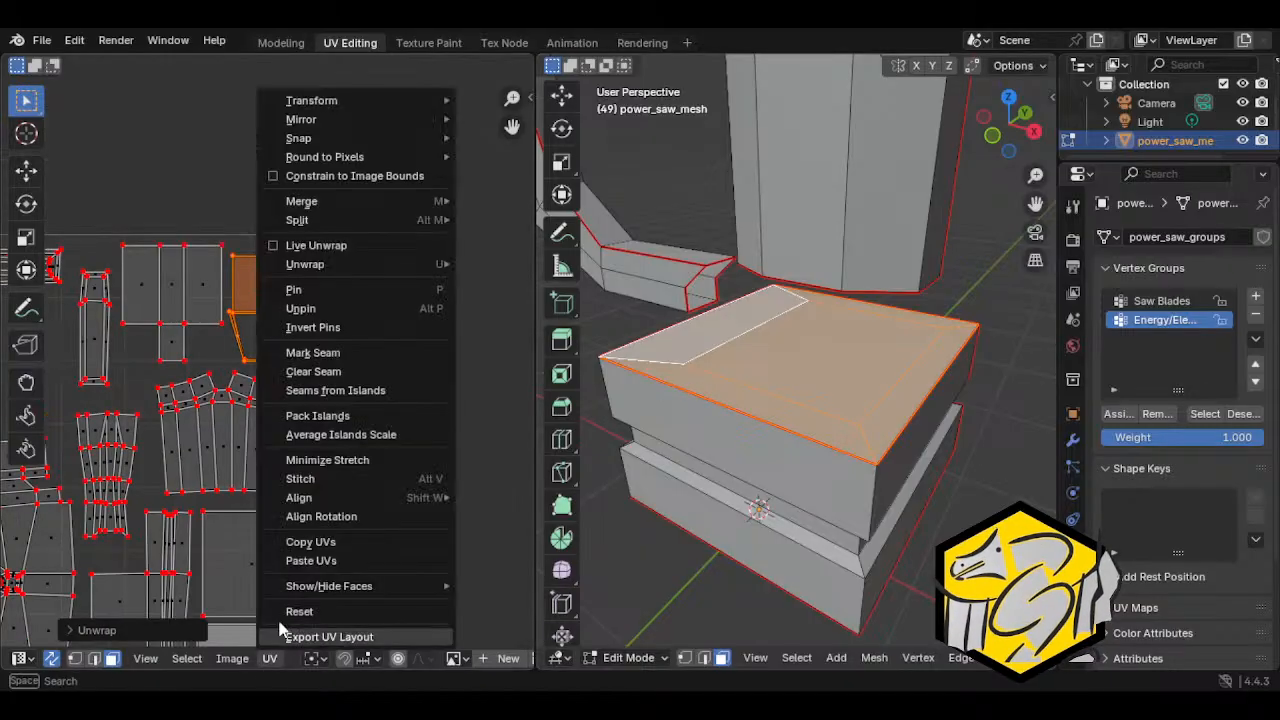
pyautogui.click(290, 311)
pyautogui.press('u')
pyautogui.click(346, 362)
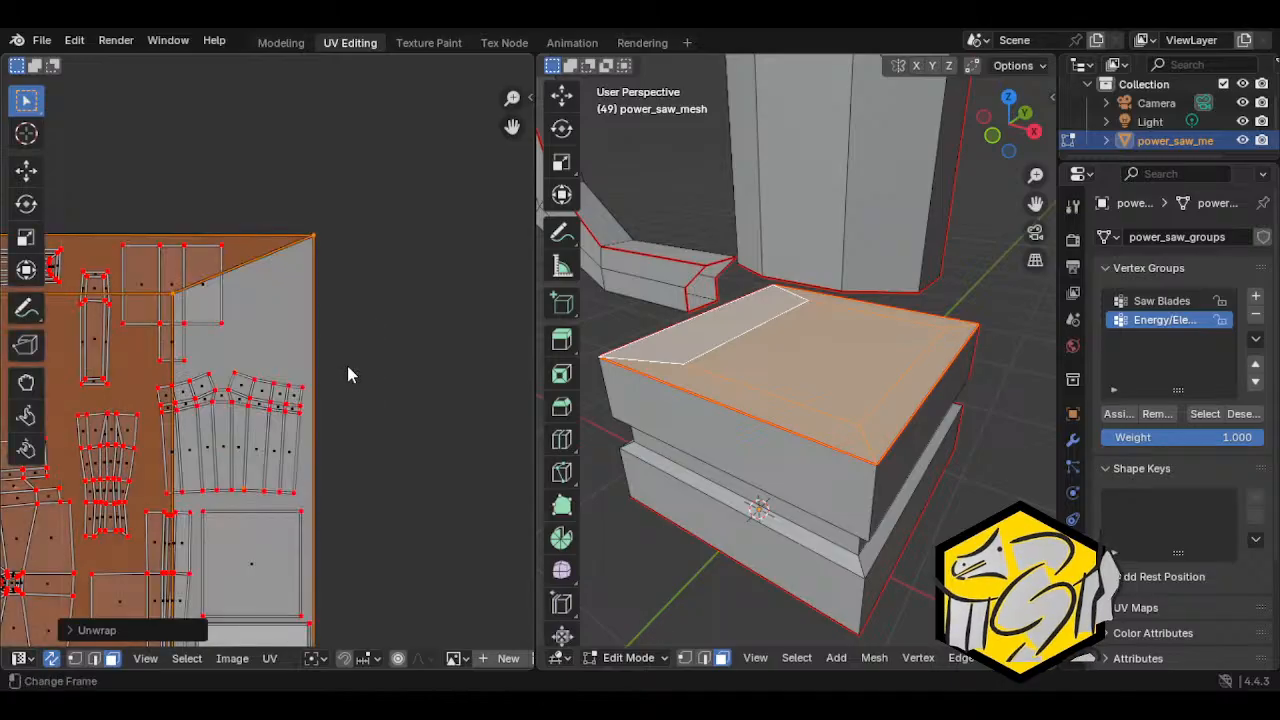
# Step: Shrink the newly unwrapped top-face island and move it into the gap beside the T-shaped island
pyautogui.scroll(-2, 348, 375)
pyautogui.press('s')
pyautogui.click(237, 468)
pyautogui.press('g')
pyautogui.click(396, 270)
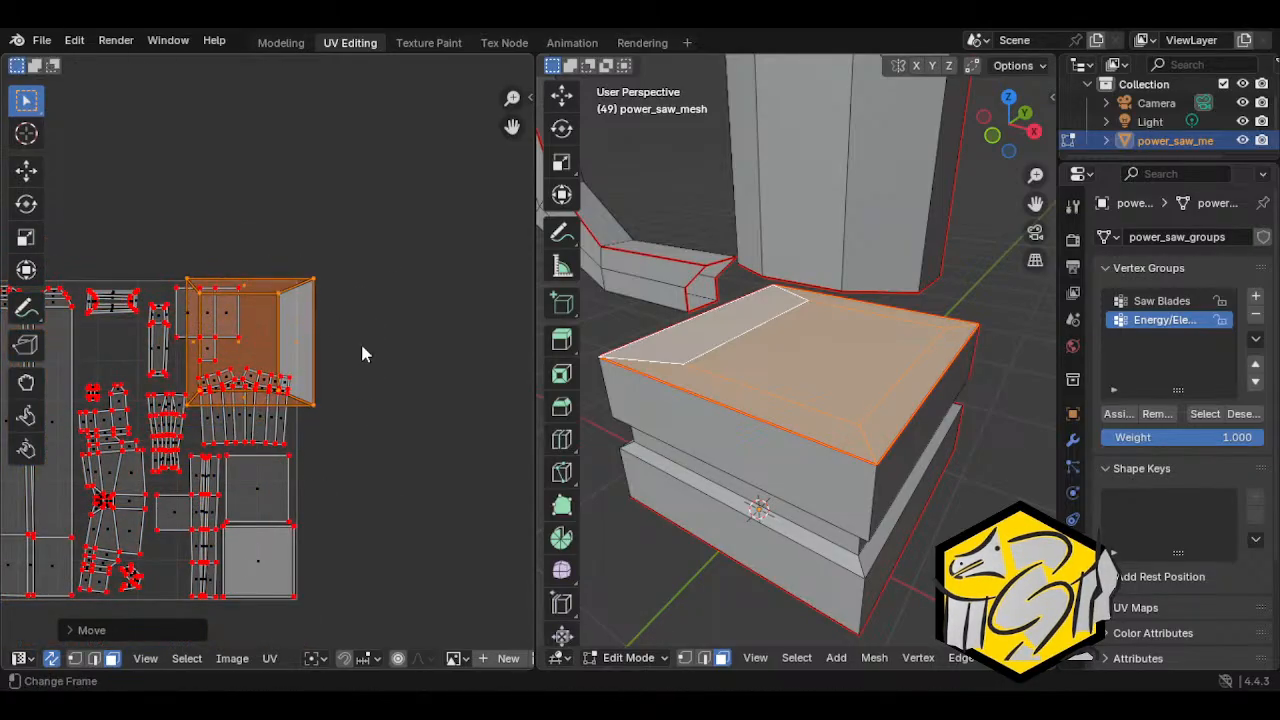
pyautogui.press('s')
pyautogui.click(290, 345)
pyautogui.press('g')
pyautogui.click(309, 358)
# Step: Rotate the end block's top-face island by 90 degrees
pyautogui.write('s')
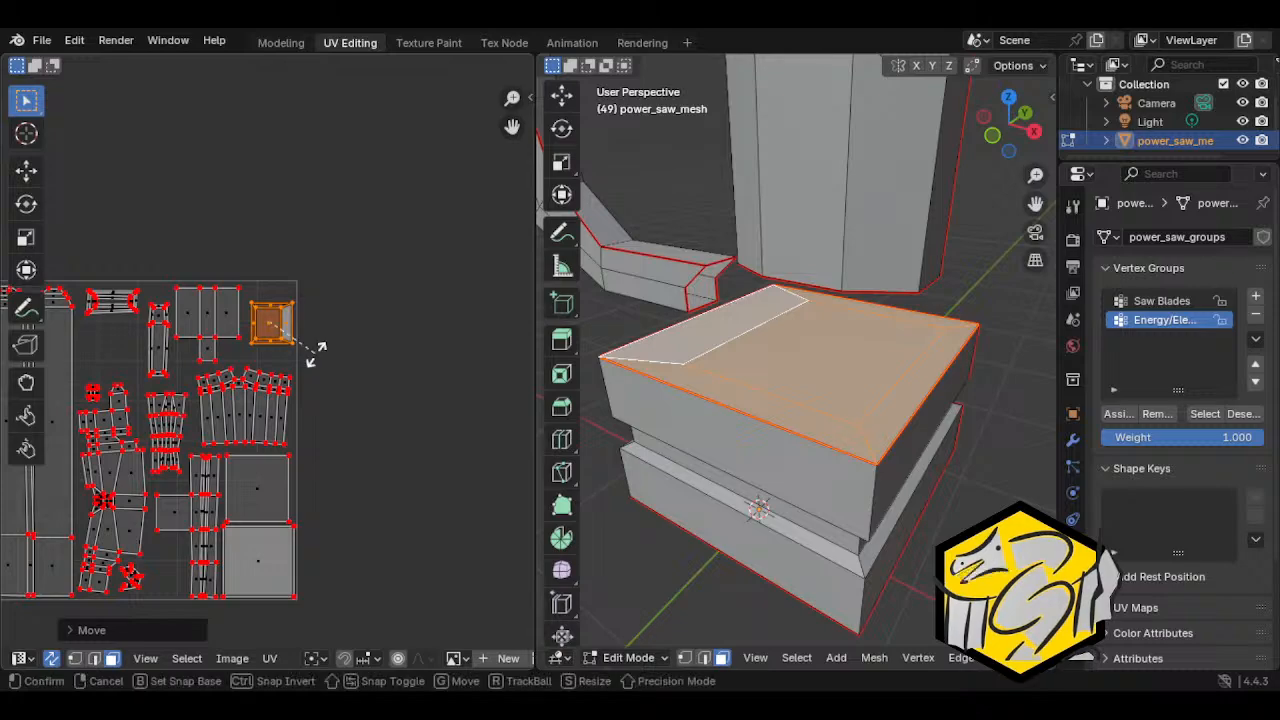
pyautogui.write('90')
pyautogui.press('Return')
pyautogui.scroll(2, 317, 353)
pyautogui.moveTo(331, 334); pyautogui.dragTo(377, 360, button='middle')
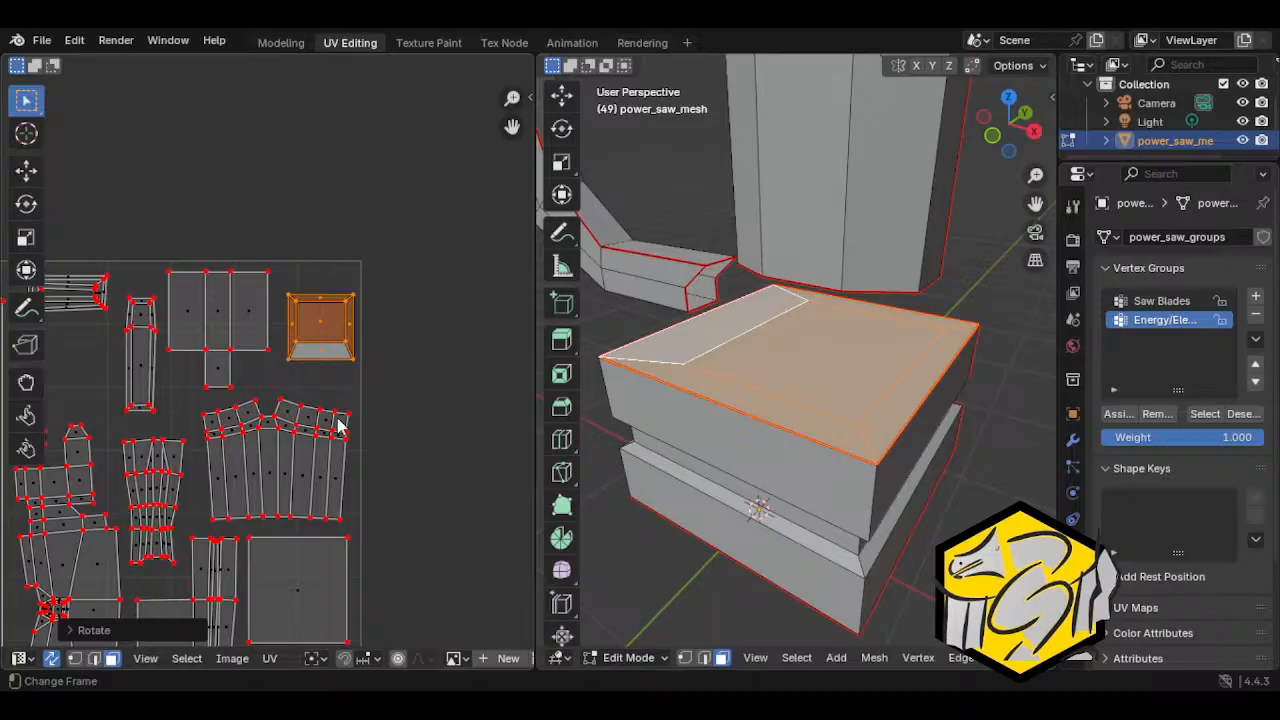
pyautogui.scroll(3, 266, 363)
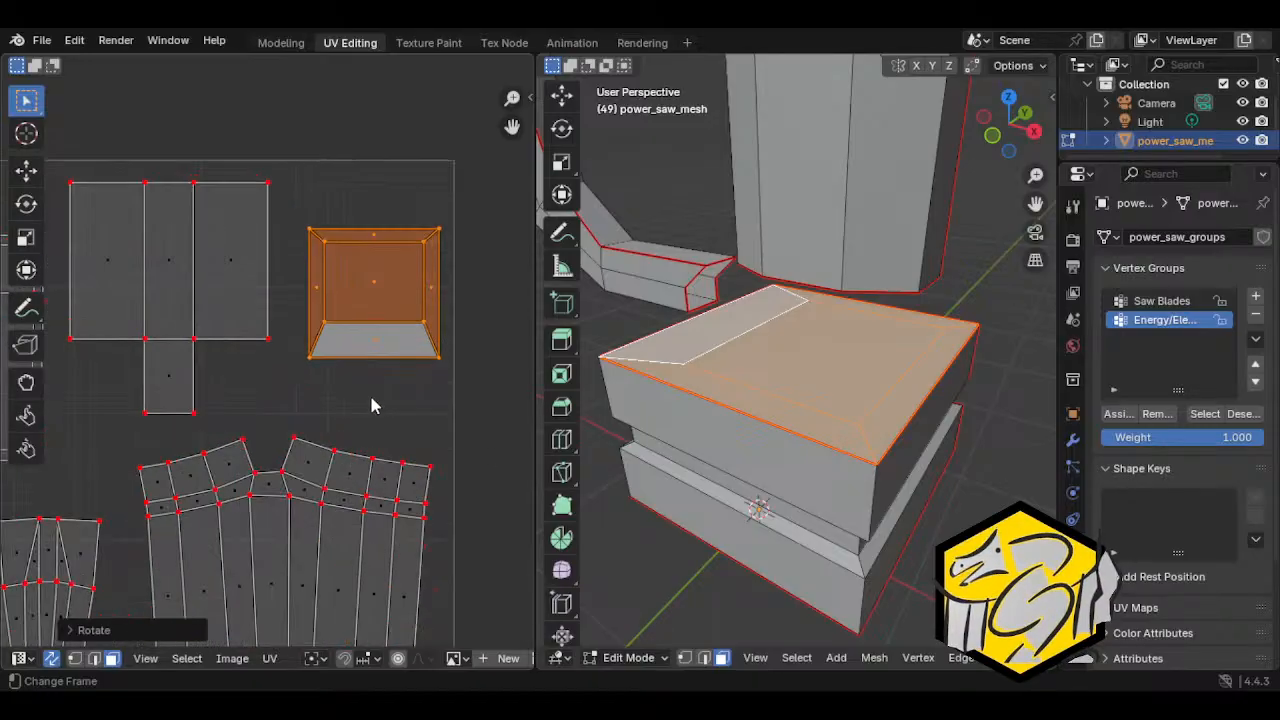
# Step: Enlarge the rotated top-face island and reposition it between the T-shaped island and the UV area's edge
pyautogui.press('s')
pyautogui.click(435, 416)
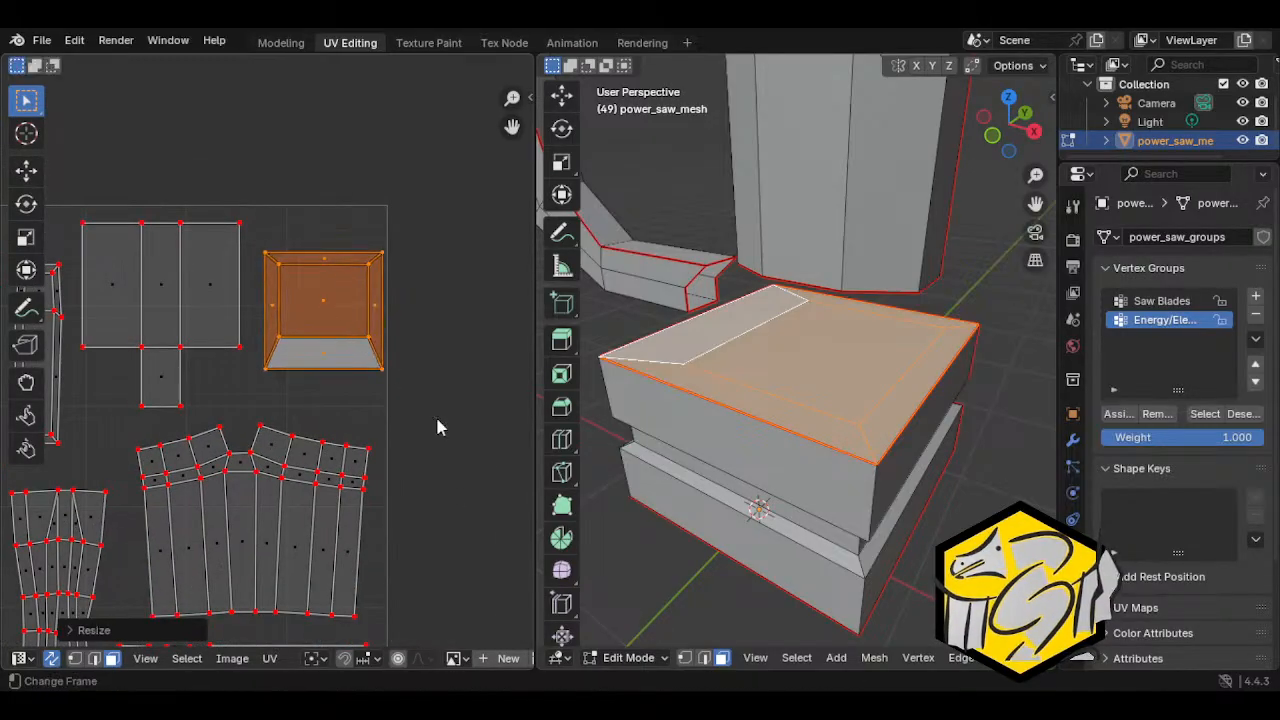
pyautogui.press('g')
pyautogui.click(427, 417)
pyautogui.press('s')
pyautogui.click(434, 422)
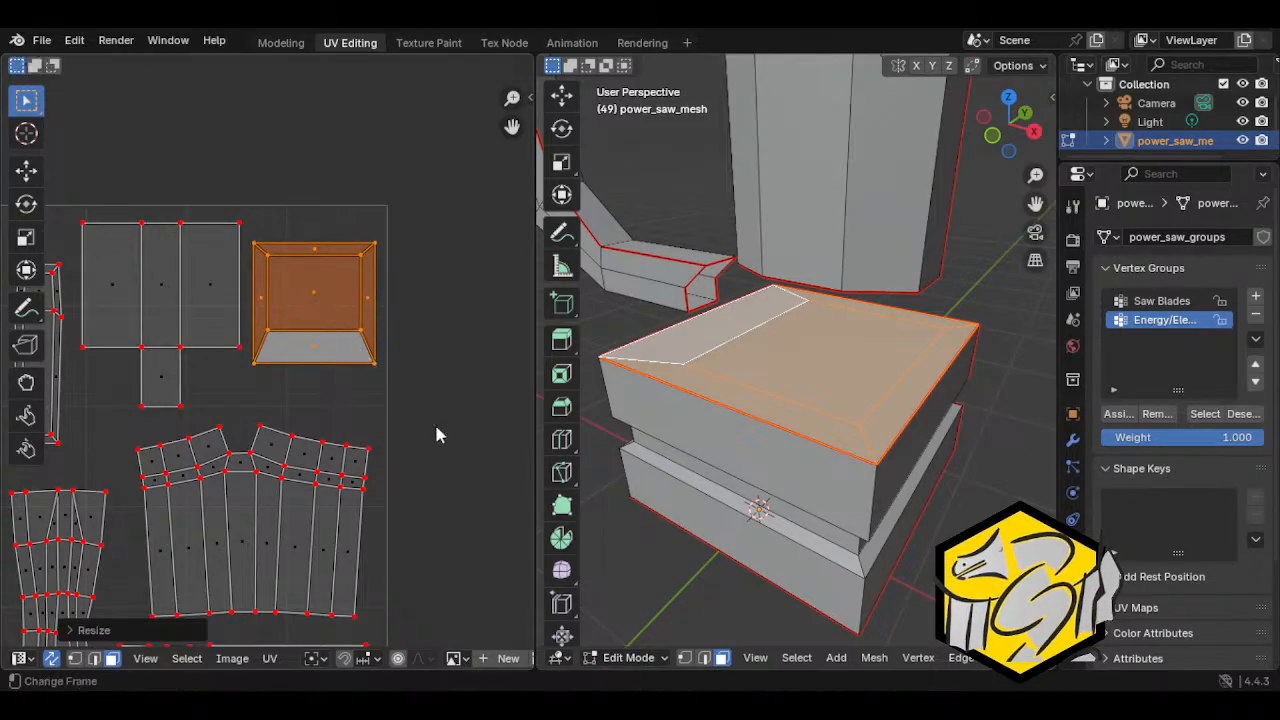
# Step: Rotate the narrow upright strip island by 90 degrees and move it directly below the wide framed island near the blade islands
pyautogui.scroll(-1, 320, 454)
pyautogui.moveTo(320, 454); pyautogui.dragTo(515, 421, button='middle')
pyautogui.click(275, 331)
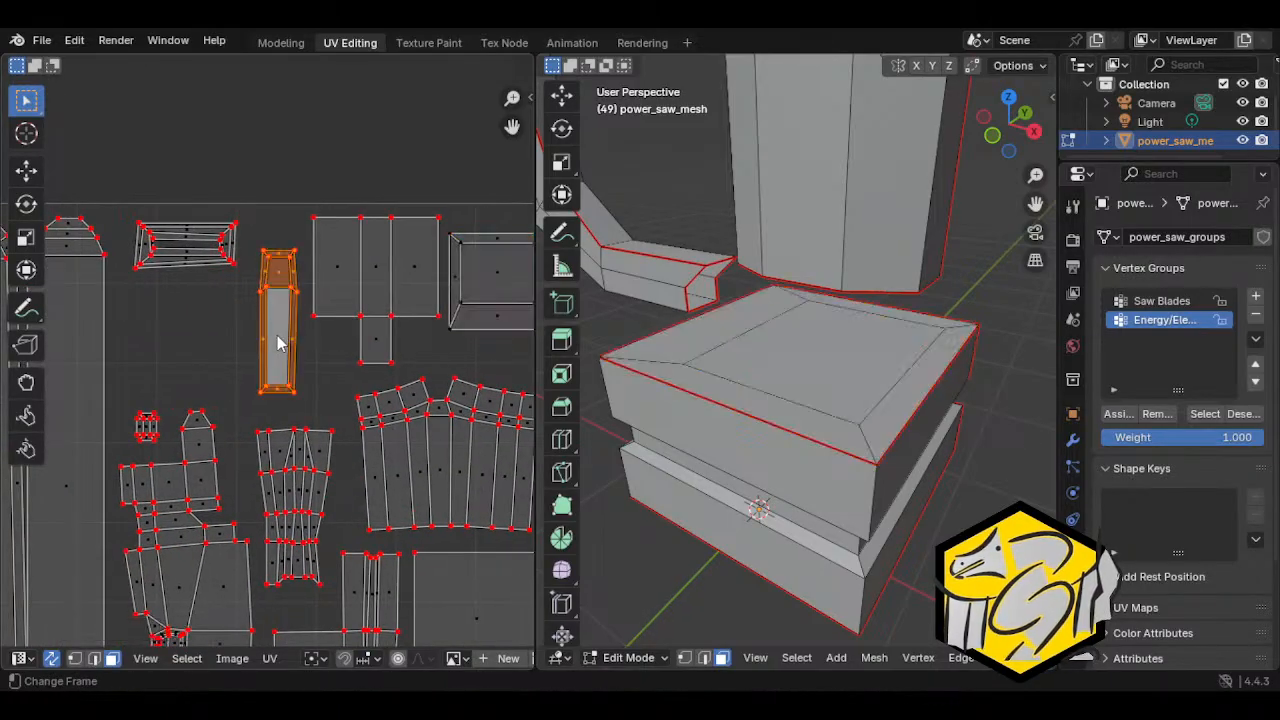
pyautogui.write('r90')
pyautogui.press('Return')
pyautogui.press('g')
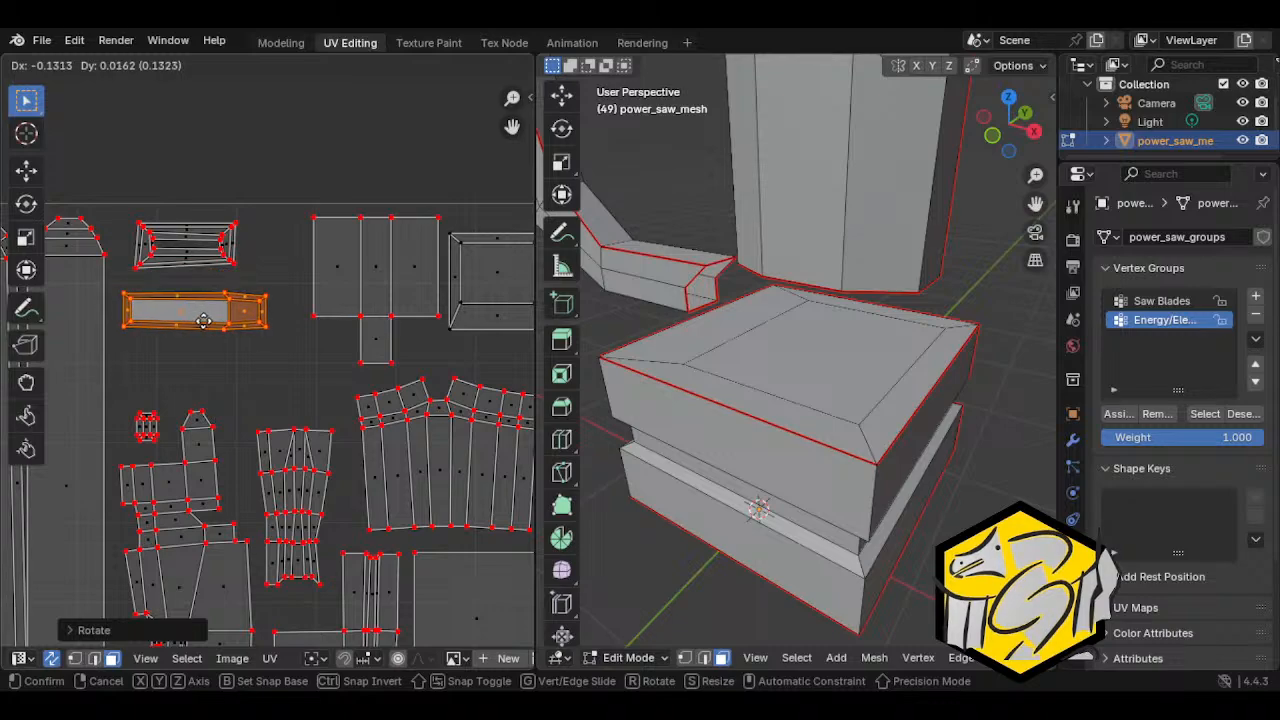
pyautogui.click(199, 323)
# Step: Shift the wide framed island closer to the blade islands and move the tiny grid island into the space beside it
pyautogui.click(167, 236)
pyautogui.press('g')
pyautogui.click(145, 231)
pyautogui.click(149, 414)
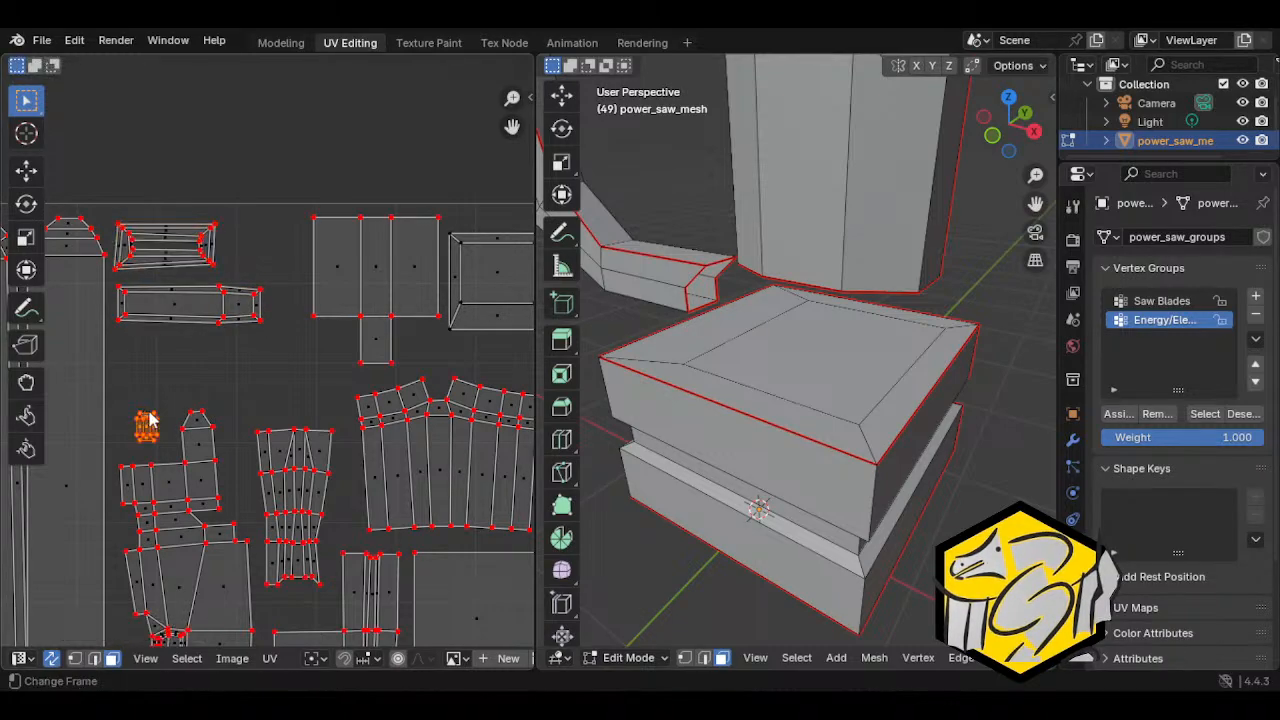
pyautogui.press('g')
pyautogui.click(298, 200)
# Step: Move the T-shaped island toward the tiny grid island to free space beside the end block's top-face island
pyautogui.click(366, 300)
pyautogui.press('g')
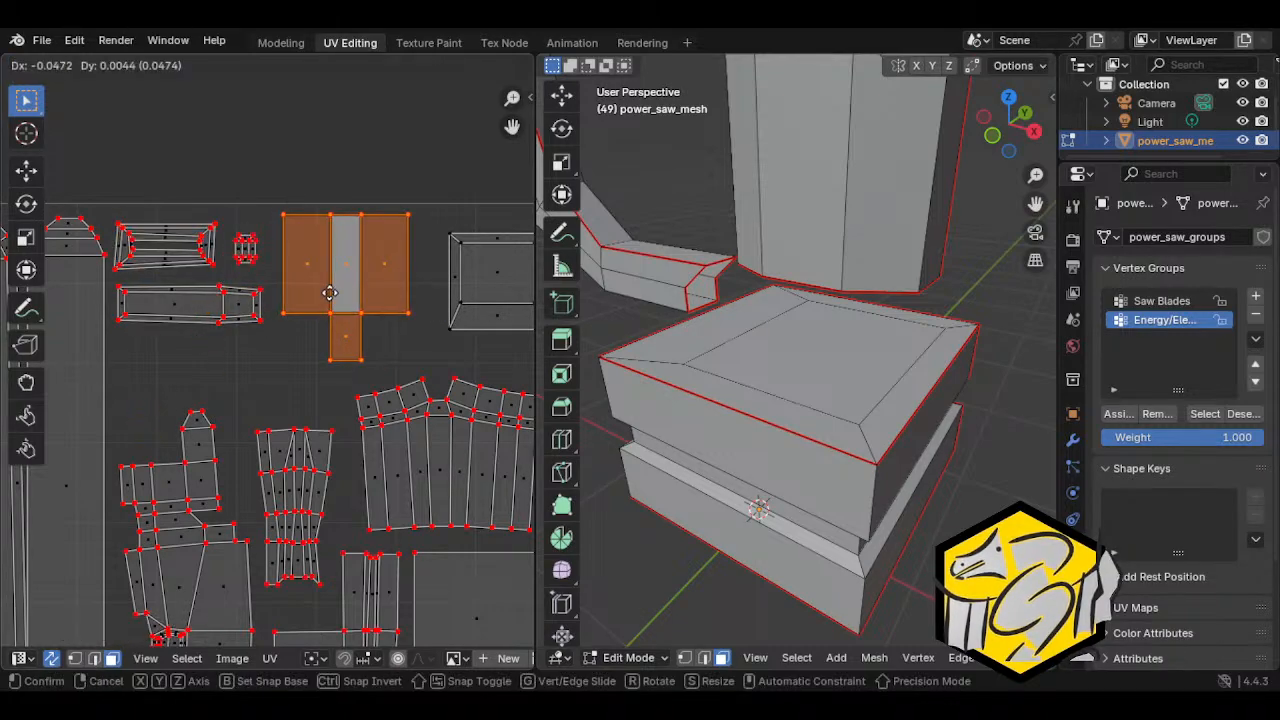
pyautogui.click(325, 292)
pyautogui.moveTo(386, 332); pyautogui.dragTo(241, 317, button='middle')
# Step: Enlarge the end block's top-face island and position it in the UV area's corner next to the T-shaped island
pyautogui.click(296, 294)
pyautogui.press('l')
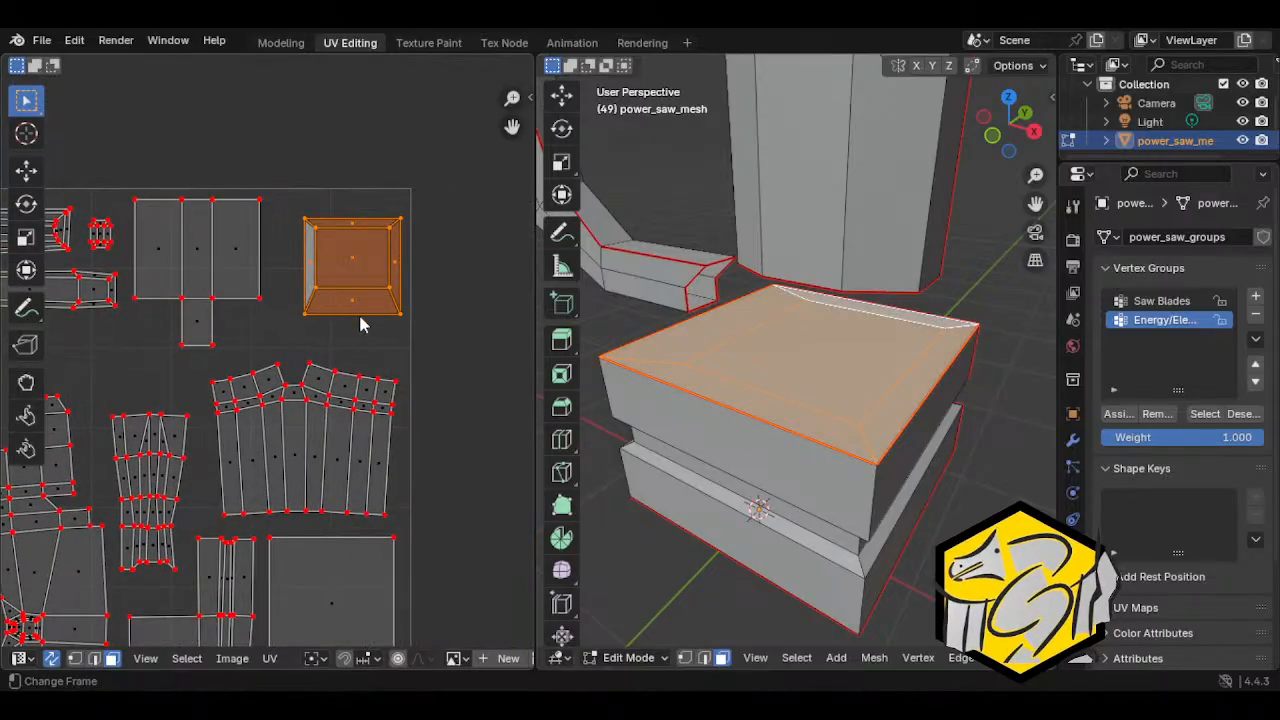
pyautogui.press('s')
pyautogui.click(367, 331)
pyautogui.press('g')
pyautogui.click(486, 365)
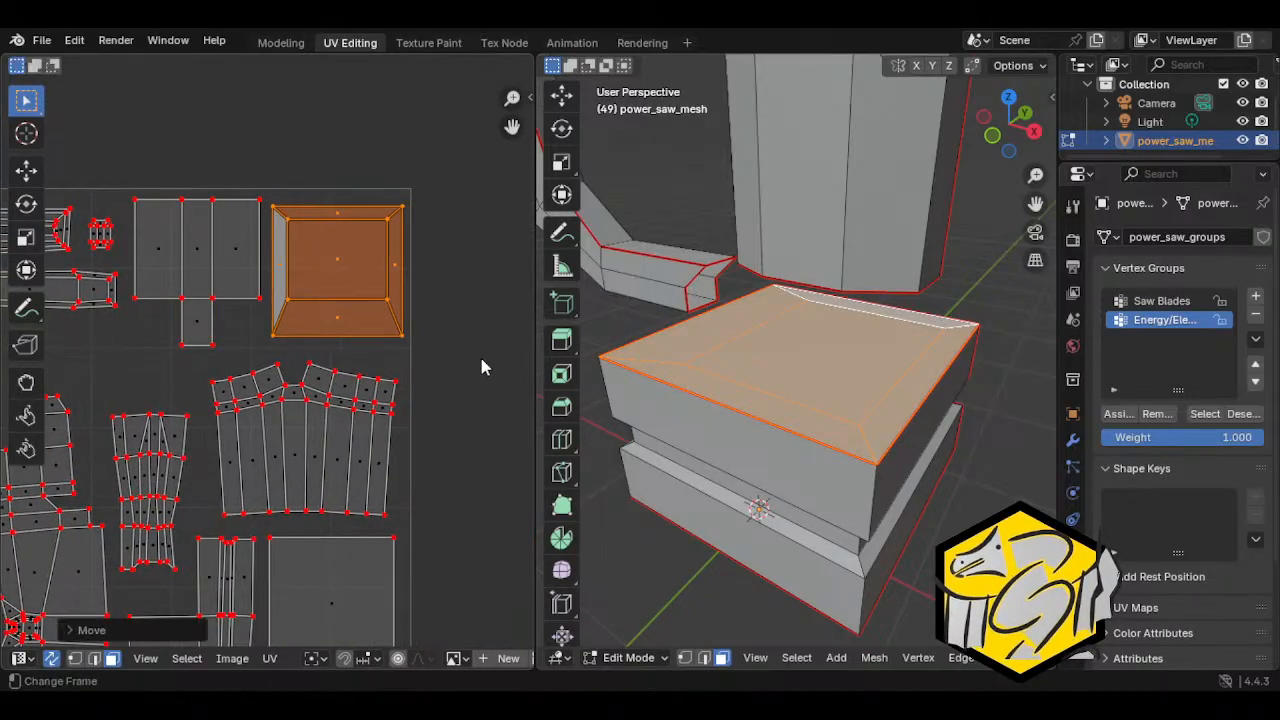
# Step: Move the large irregular body island up toward the horizontal strip island to clear space beneath it
pyautogui.scroll(-3, 342, 421)
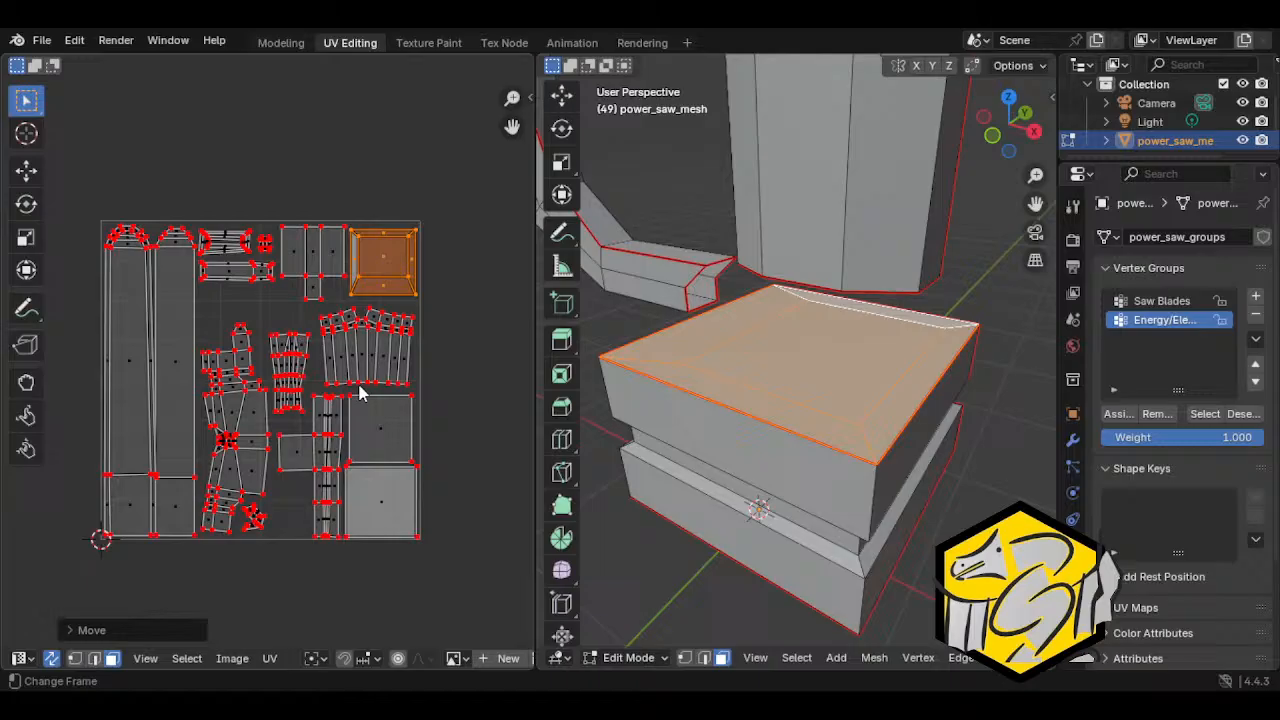
pyautogui.click(271, 527)
pyautogui.press('l')
pyautogui.press('g')
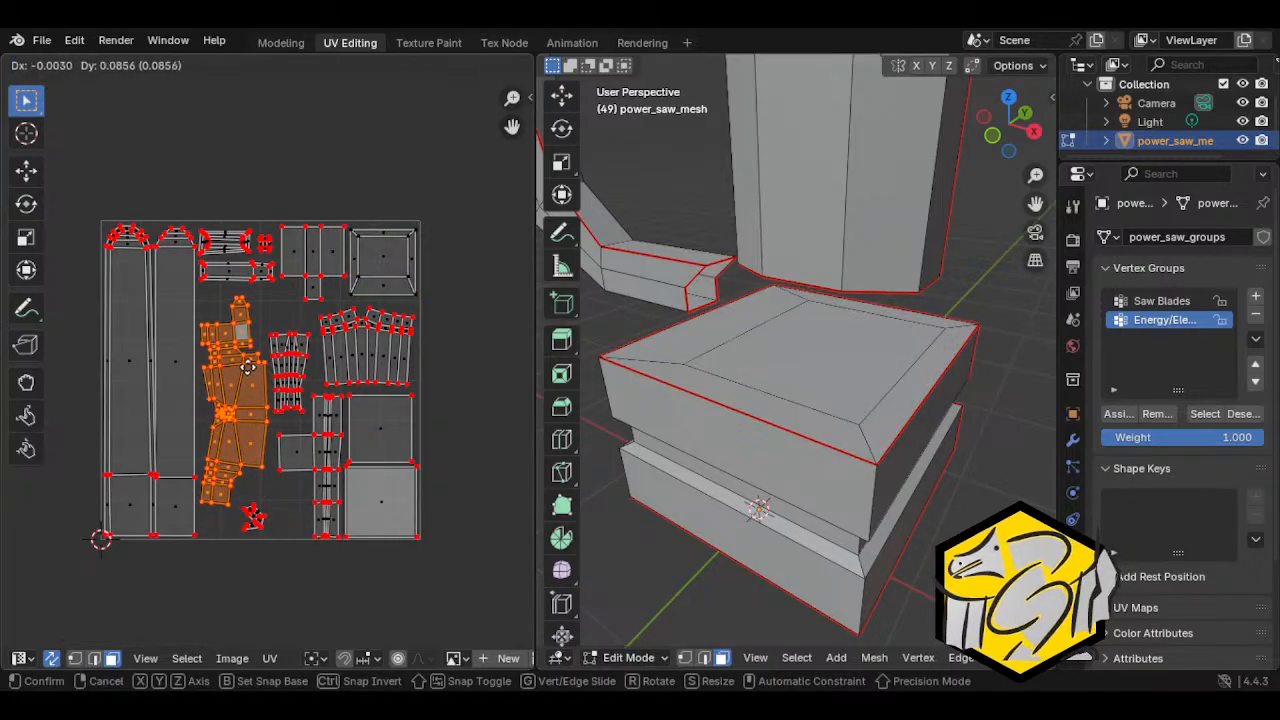
pyautogui.click(252, 372)
# Step: Enlarge the curved guard's fan-shaped island and move it to fit between the irregular body island and its neighbours
pyautogui.click(282, 374)
pyautogui.scroll(2, 302, 396)
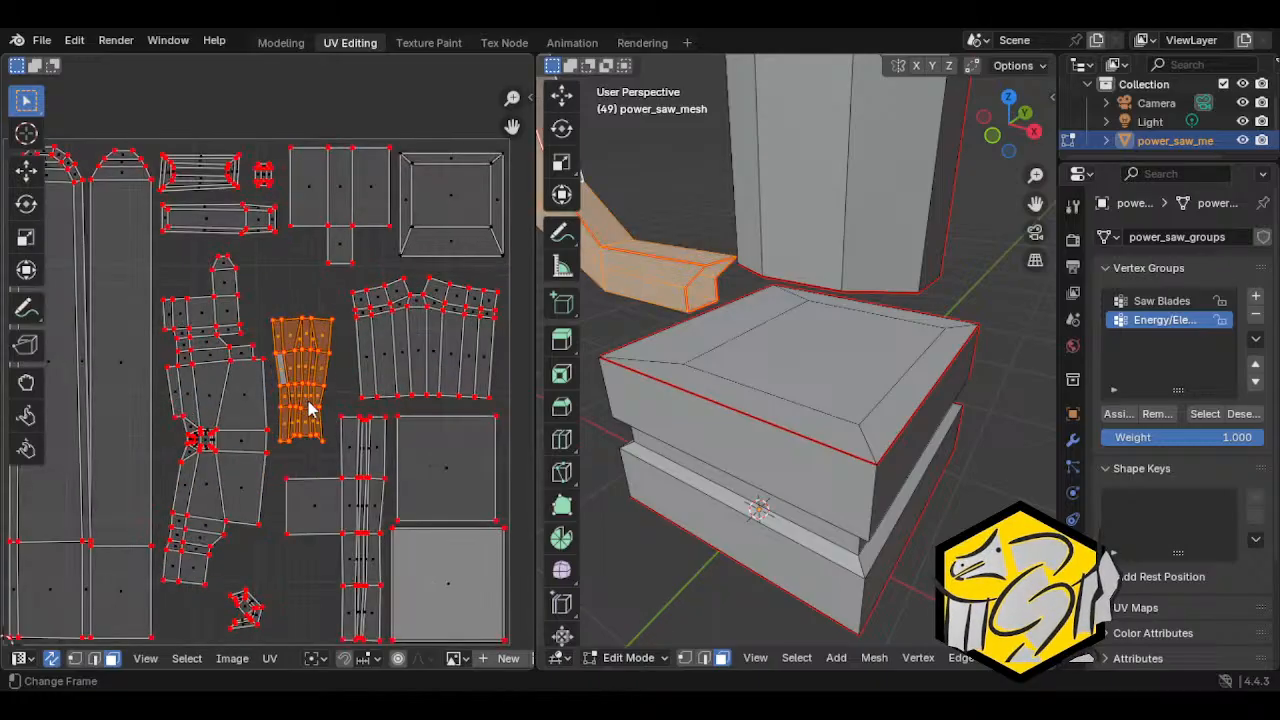
pyautogui.press('s')
pyautogui.click(318, 410)
pyautogui.press('g')
pyautogui.click(320, 406)
# Step: Select the smallest star-shaped island, frame its faces on the model, and move the island beneath the irregular body island
pyautogui.click(329, 233)
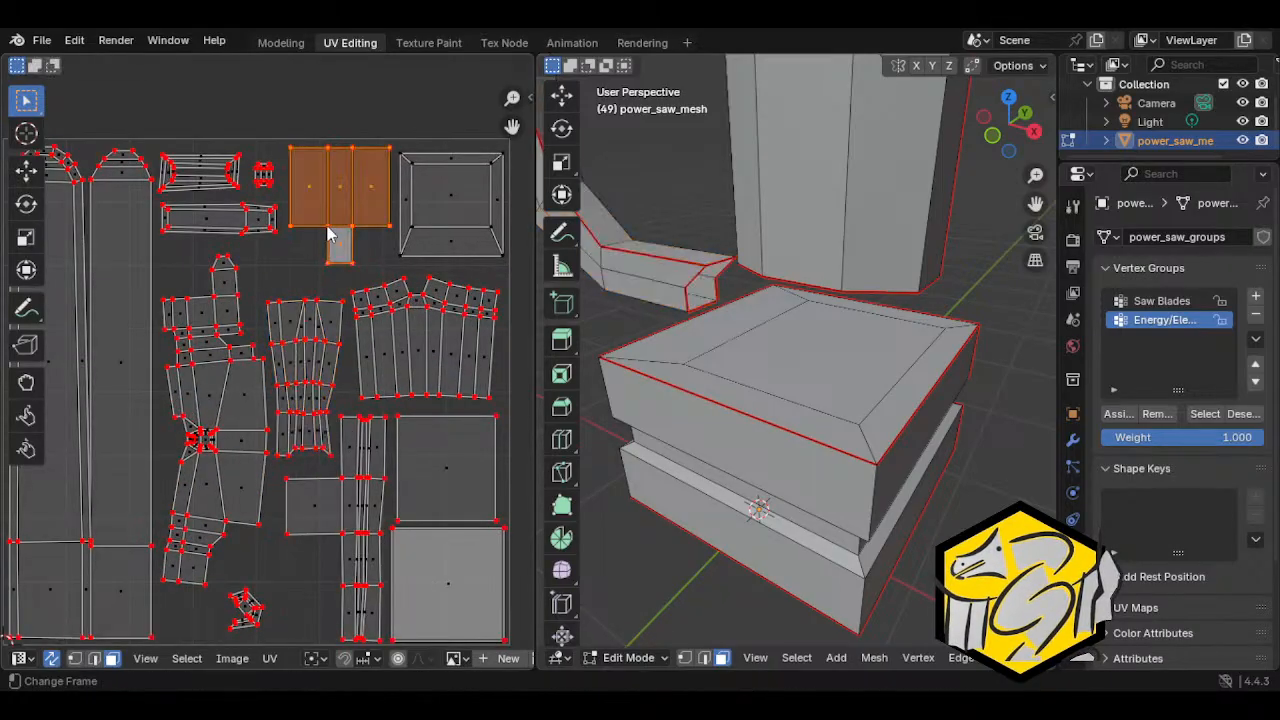
pyautogui.moveTo(324, 499); pyautogui.dragTo(336, 382, button='middle')
pyautogui.click(296, 480)
pyautogui.scroll(-2, 709, 254)
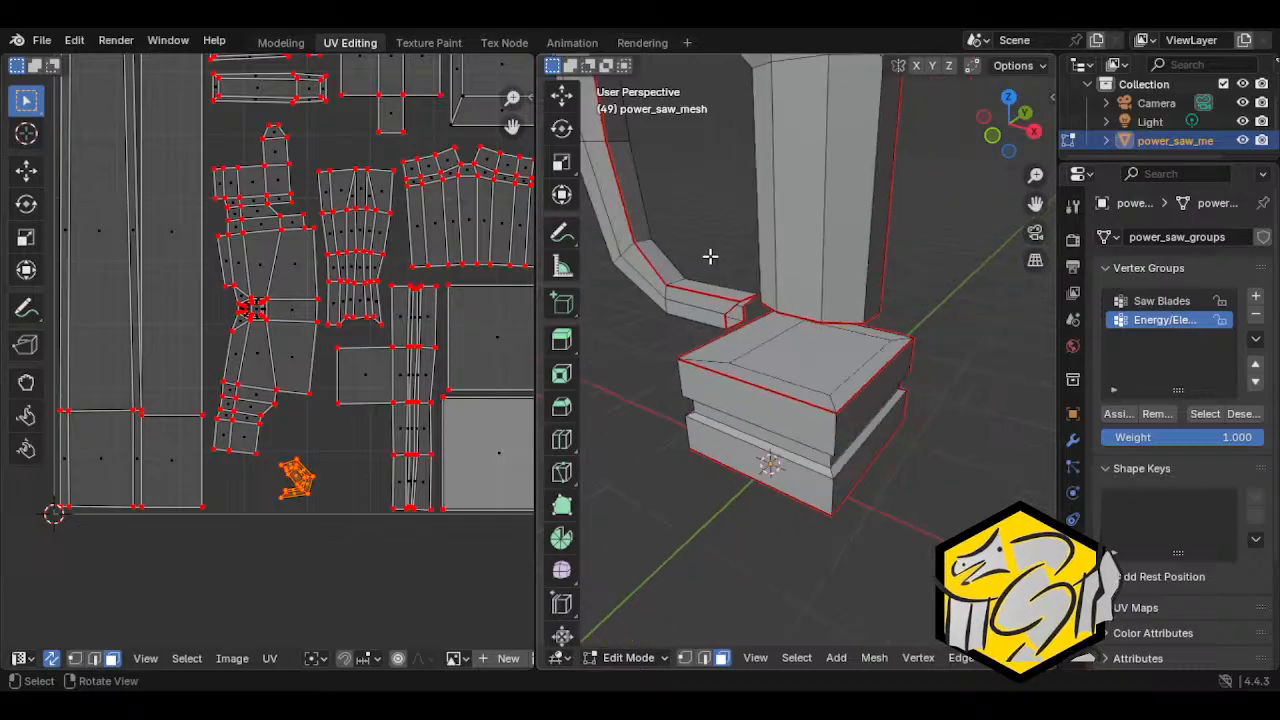
pyautogui.press('KP_Decimal')
pyautogui.scroll(-3, 774, 329)
pyautogui.scroll(-2, 311, 440)
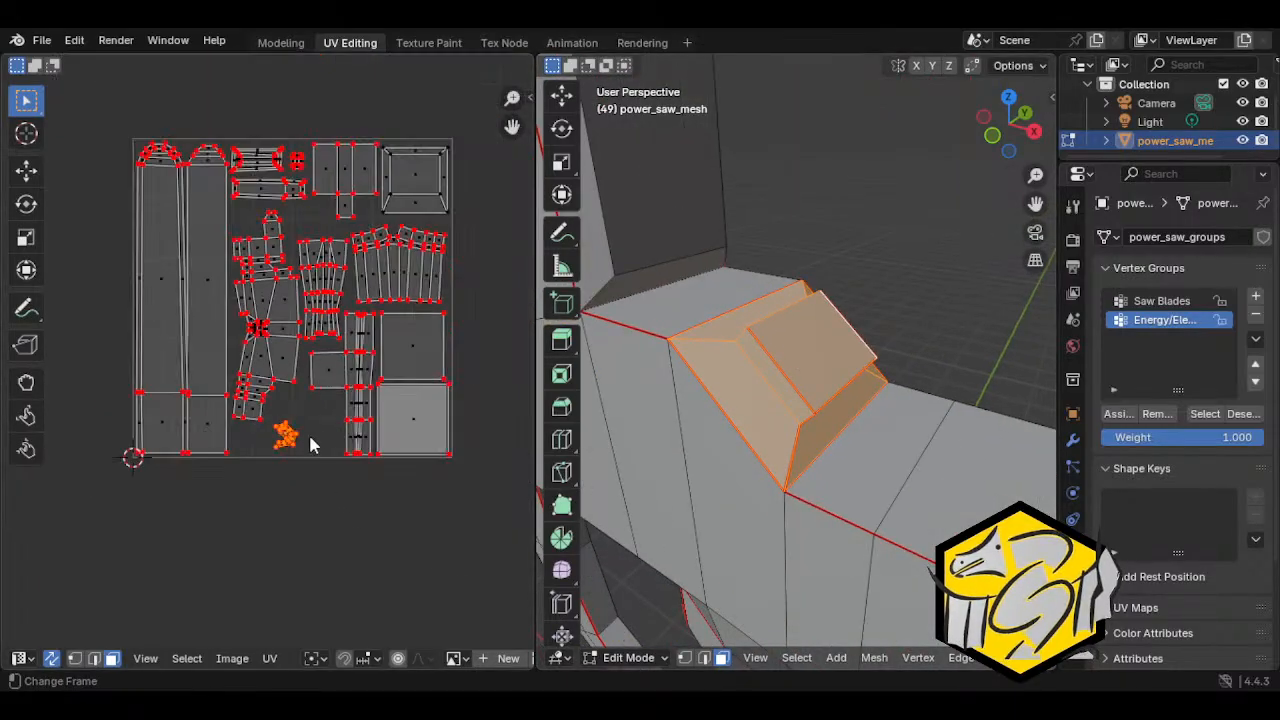
pyautogui.scroll(1, 334, 425)
pyautogui.press('g')
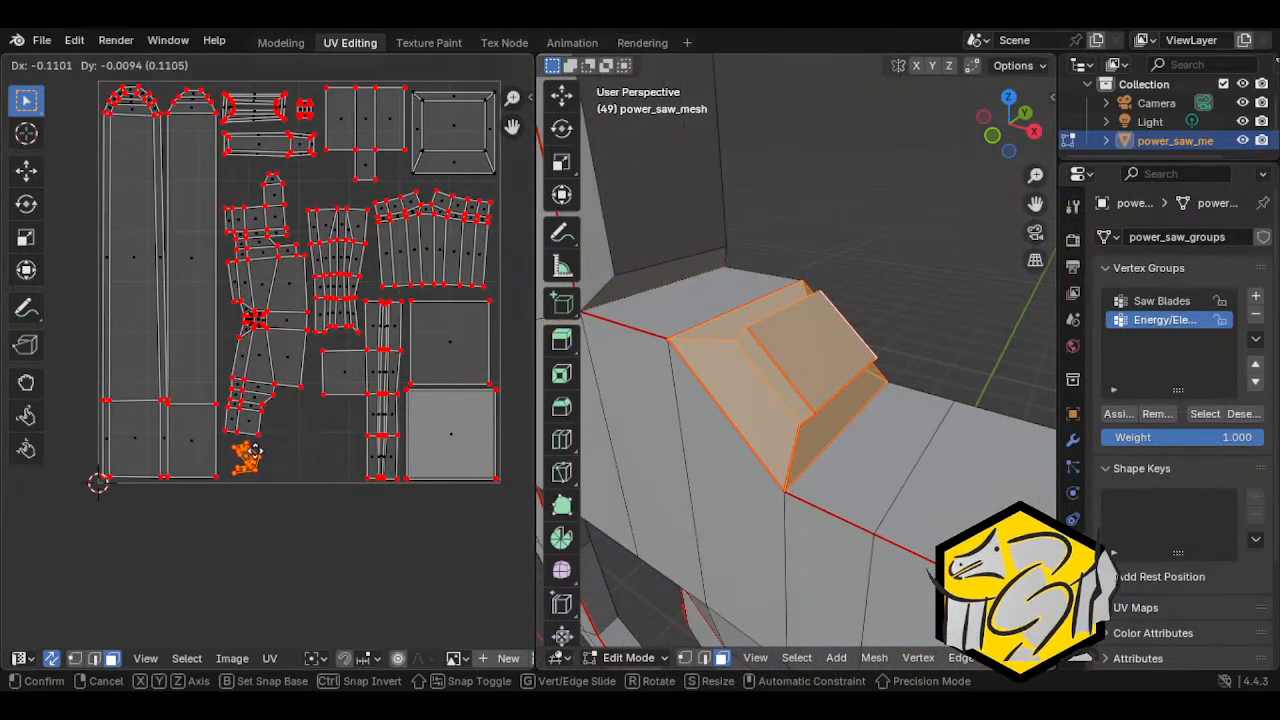
pyautogui.click(250, 452)
pyautogui.press('g')
pyautogui.click(254, 449)
pyautogui.scroll(-1, 325, 464)
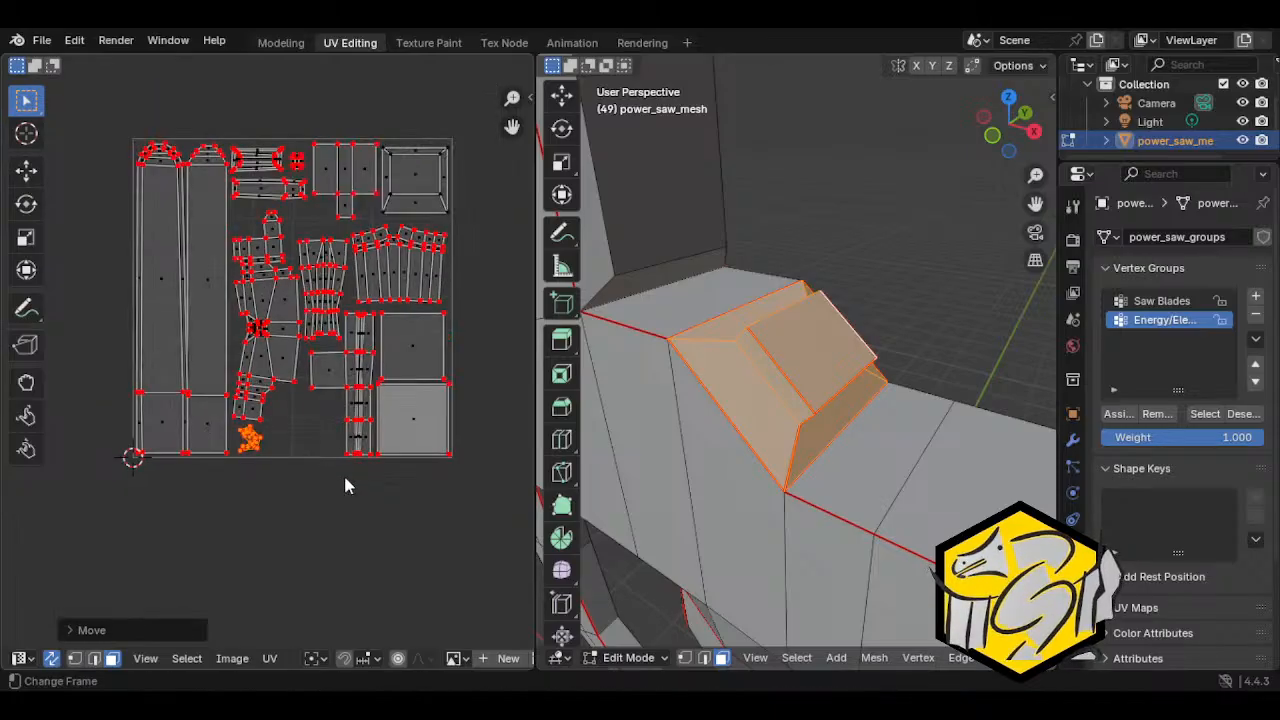
# Step: Save the file with the rearranged UV layout
pyautogui.moveTo(820, 400)
pyautogui.mouseDown(button='middle')
pyautogui.moveTo(851, 403)
pyautogui.moveTo(829, 406)
pyautogui.moveTo(822, 424)
pyautogui.moveTo(825, 408)
pyautogui.mouseUp(button='middle')
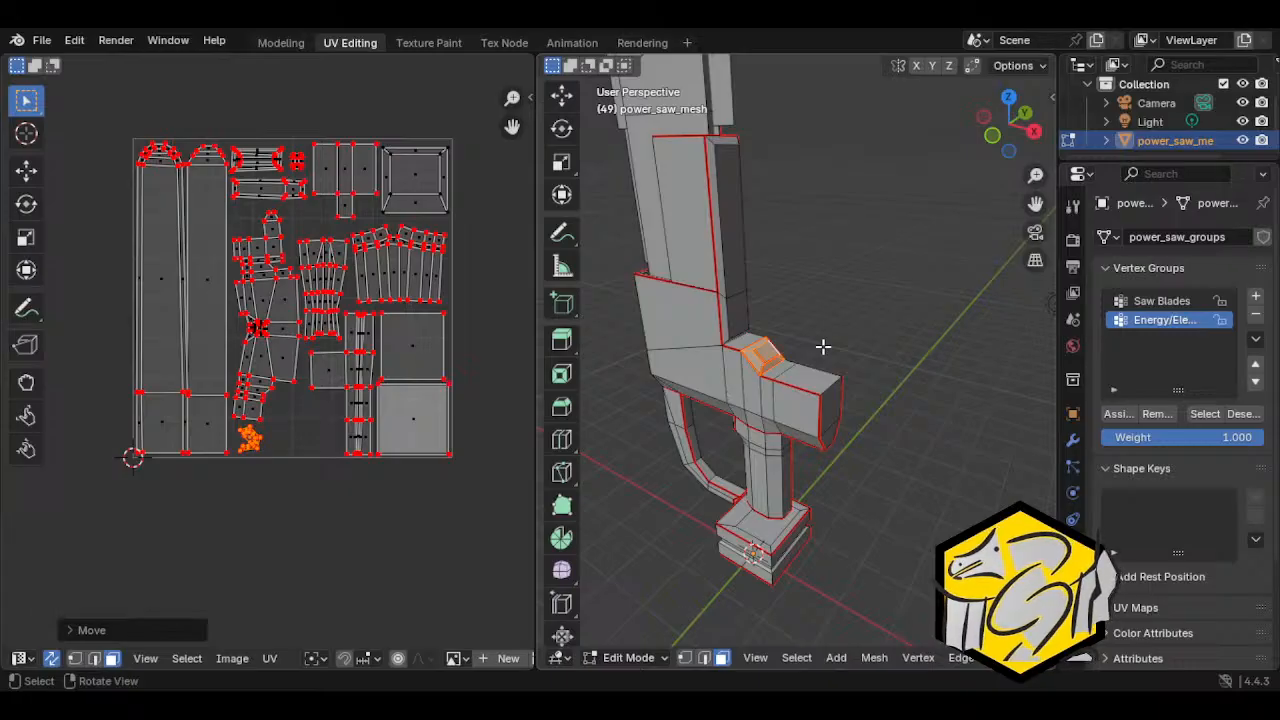
pyautogui.moveTo(849, 337); pyautogui.dragTo(853, 343, button='middle')
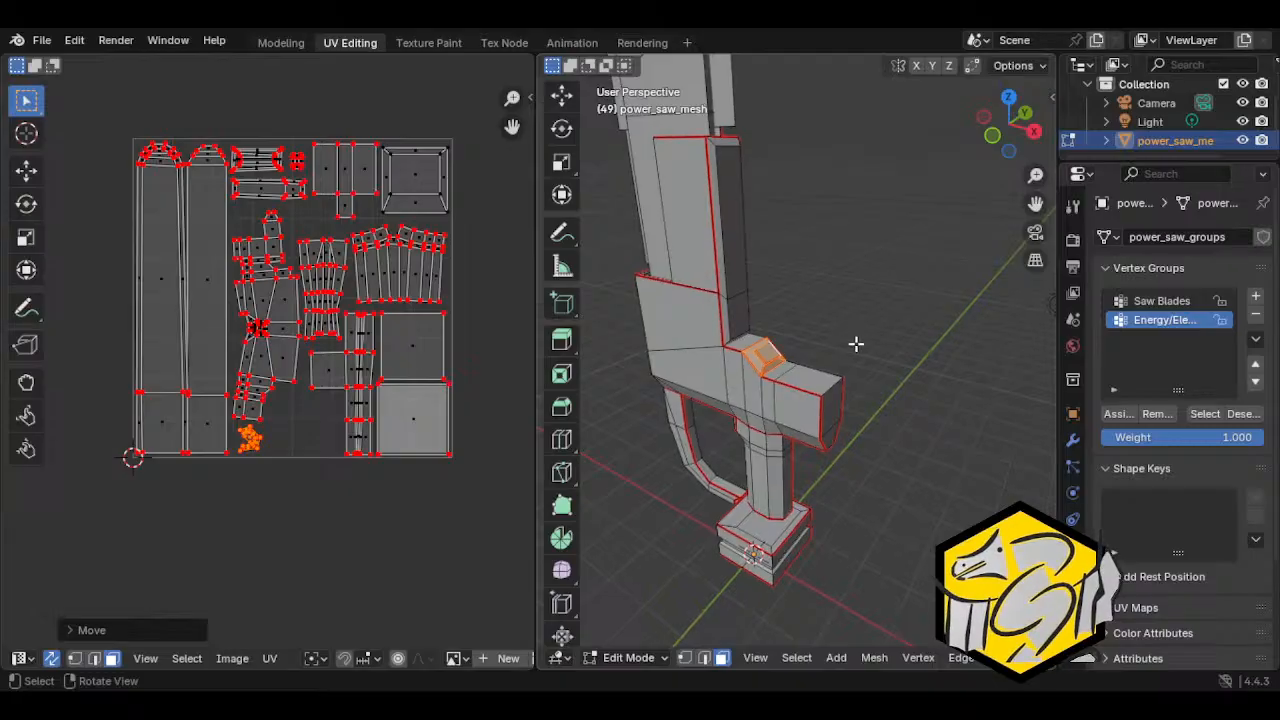
pyautogui.scroll(-2, 788, 277)
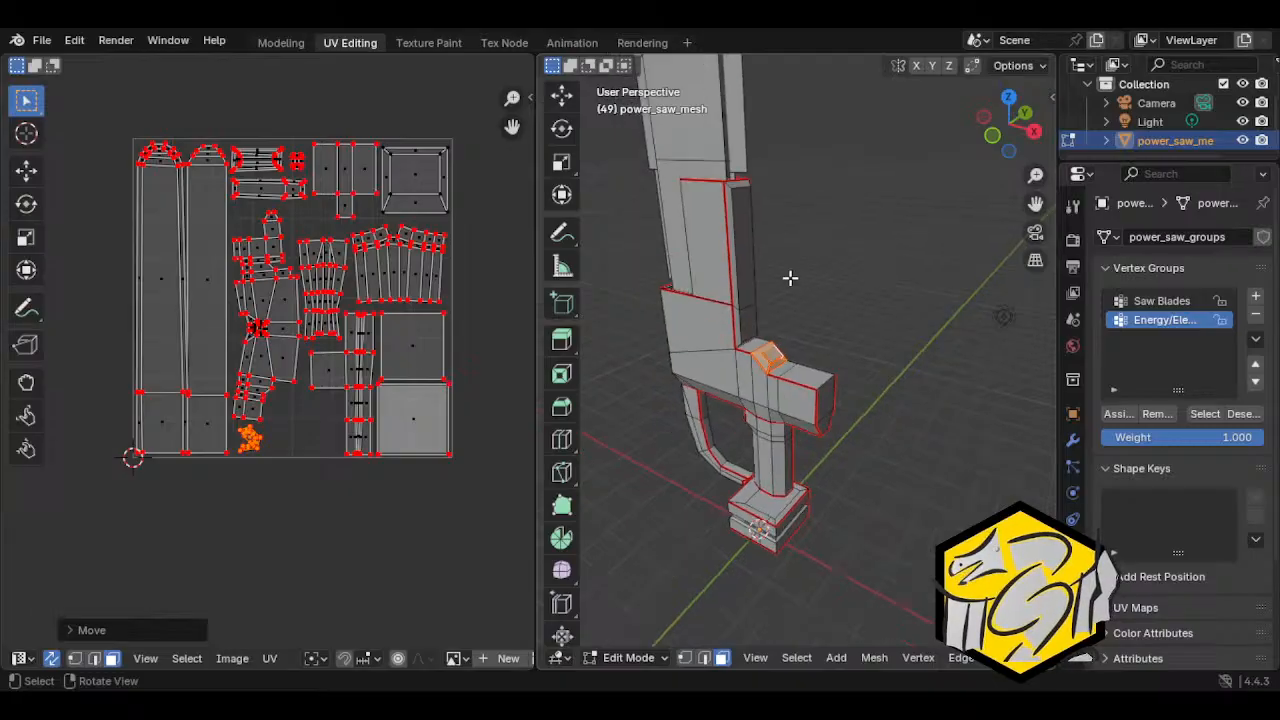
pyautogui.click(41, 40)
pyautogui.click(68, 163)
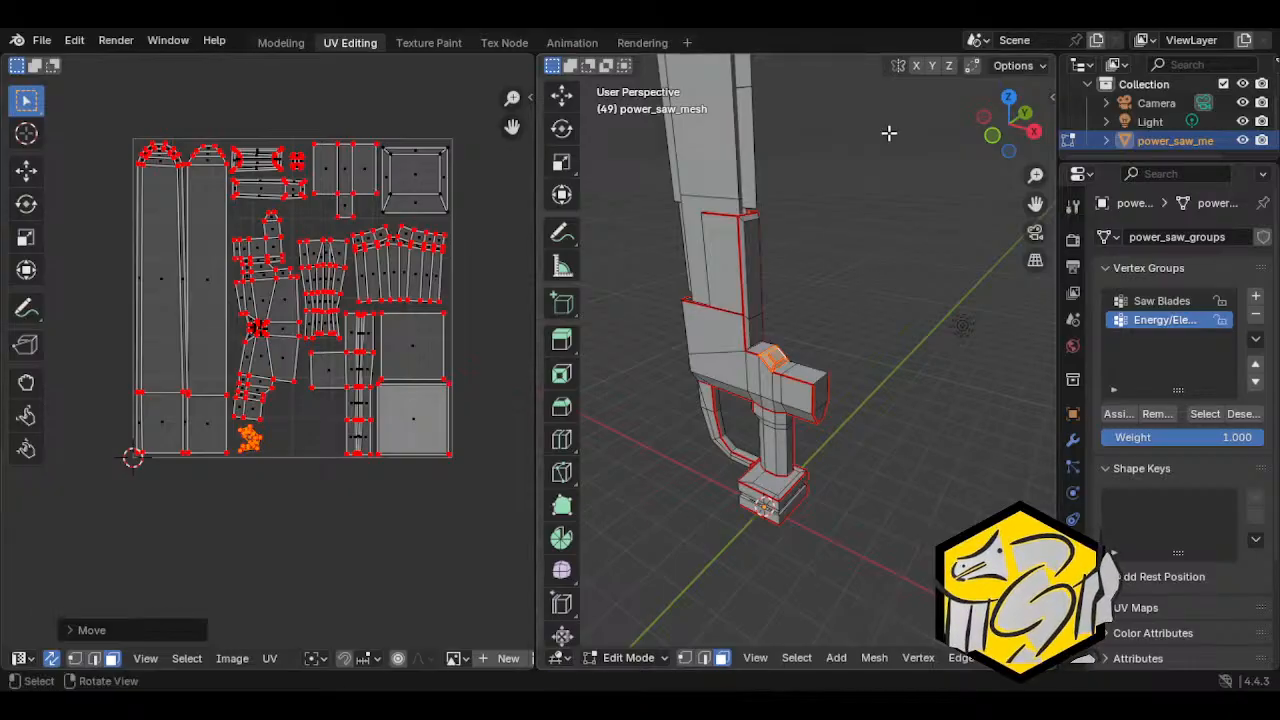
pyautogui.moveTo(743, 278); pyautogui.dragTo(680, 422, button='middle')
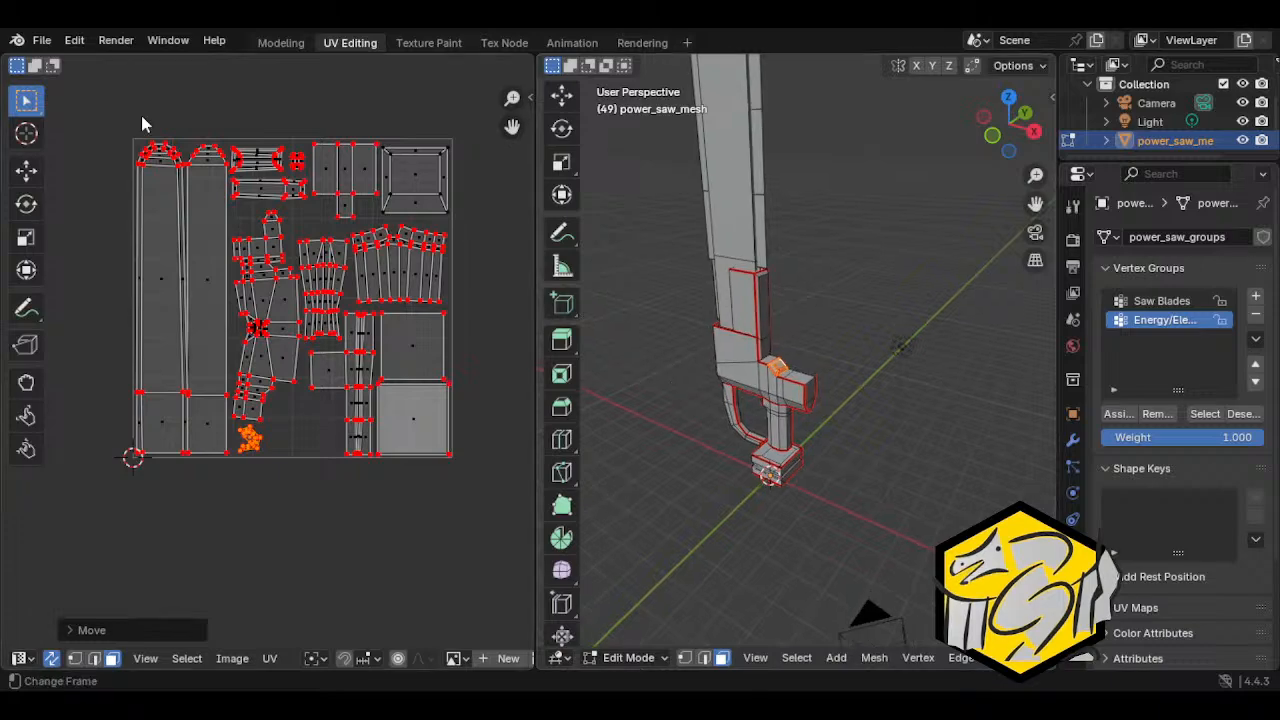
pyautogui.click(42, 40)
pyautogui.click(91, 163)
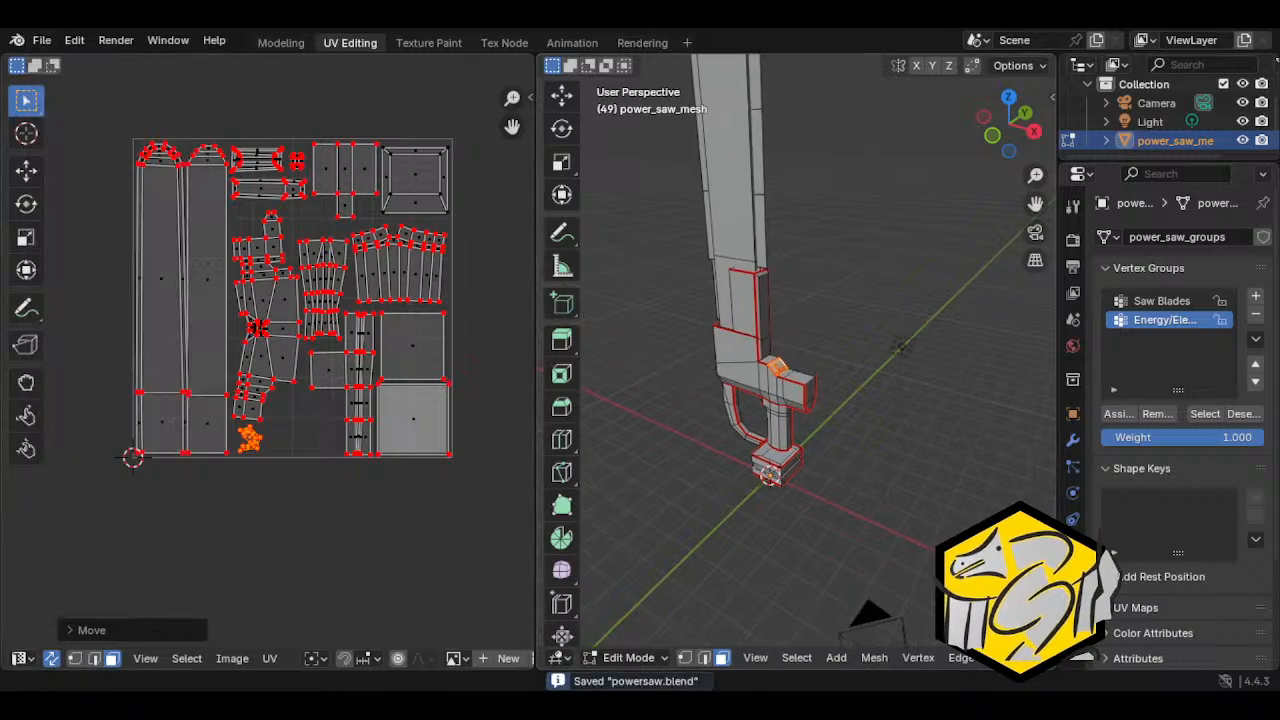
pyautogui.moveTo(850, 380); pyautogui.dragTo(660, 546, button='middle')
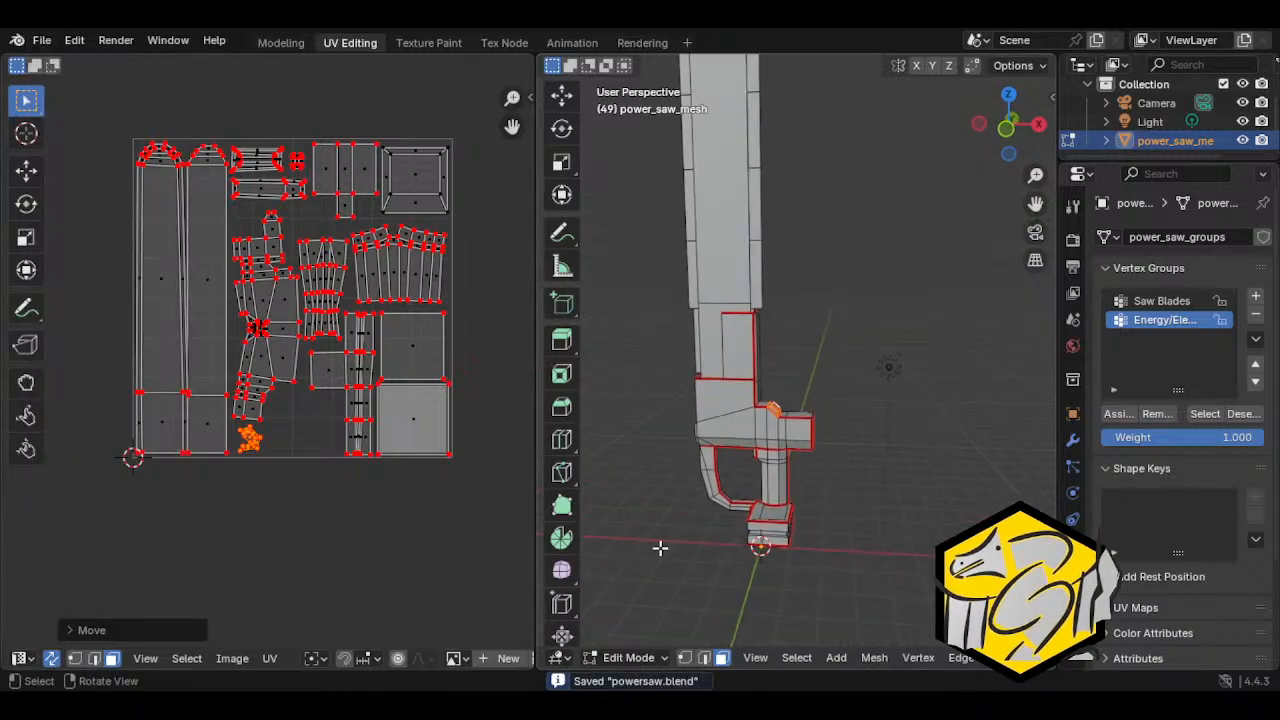